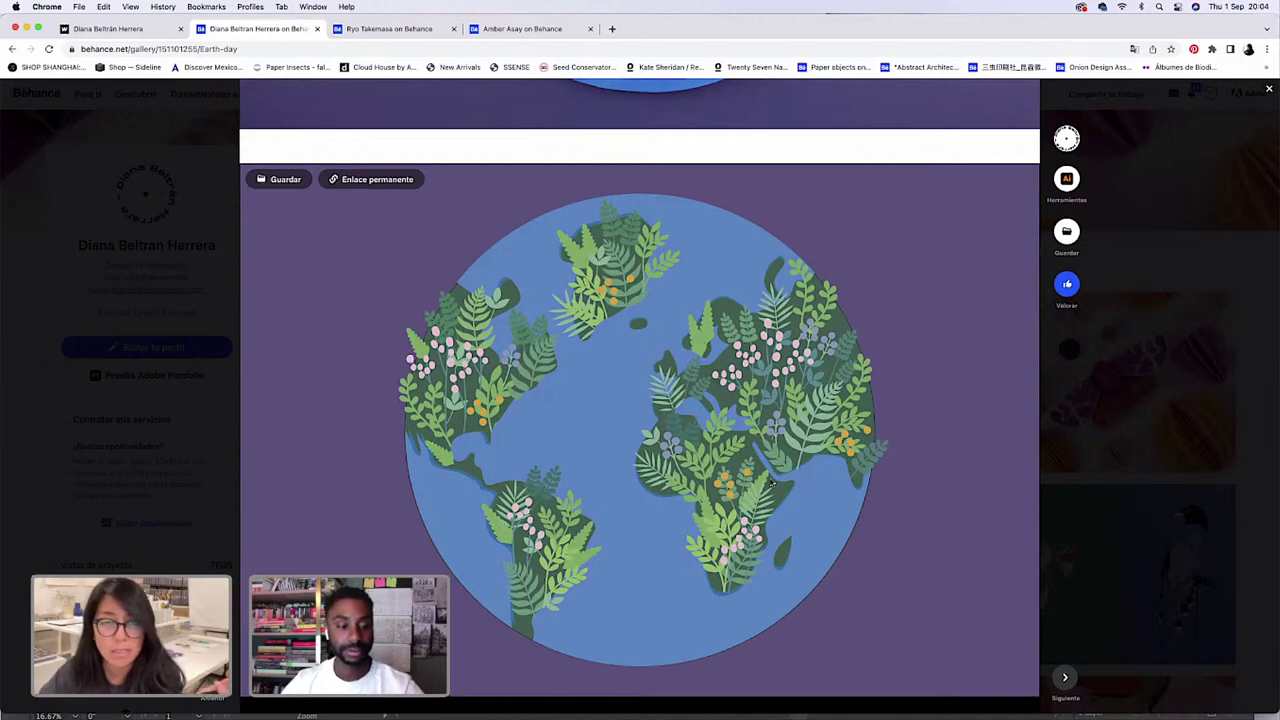
Review the Earth Day globe artwork, close the project and minimise the browser window.
scroll(771, 484, up, 5)
scroll(771, 484, up, 1)
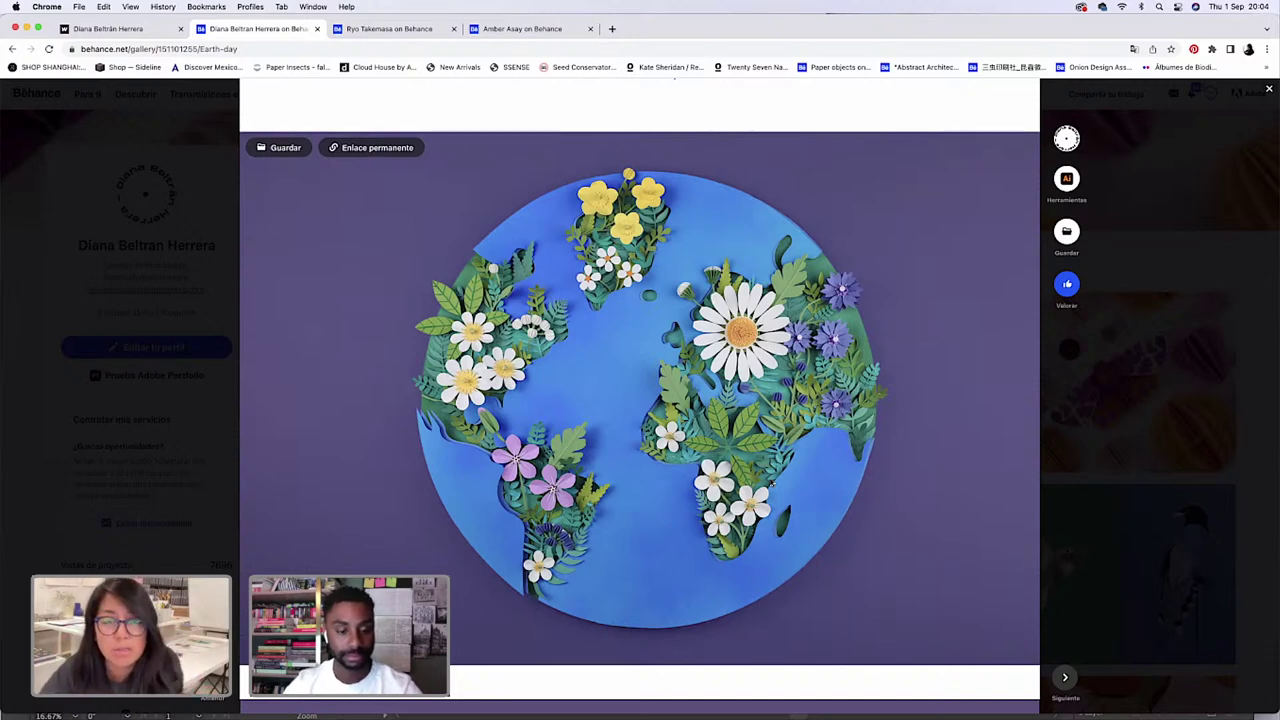
click(186, 265)
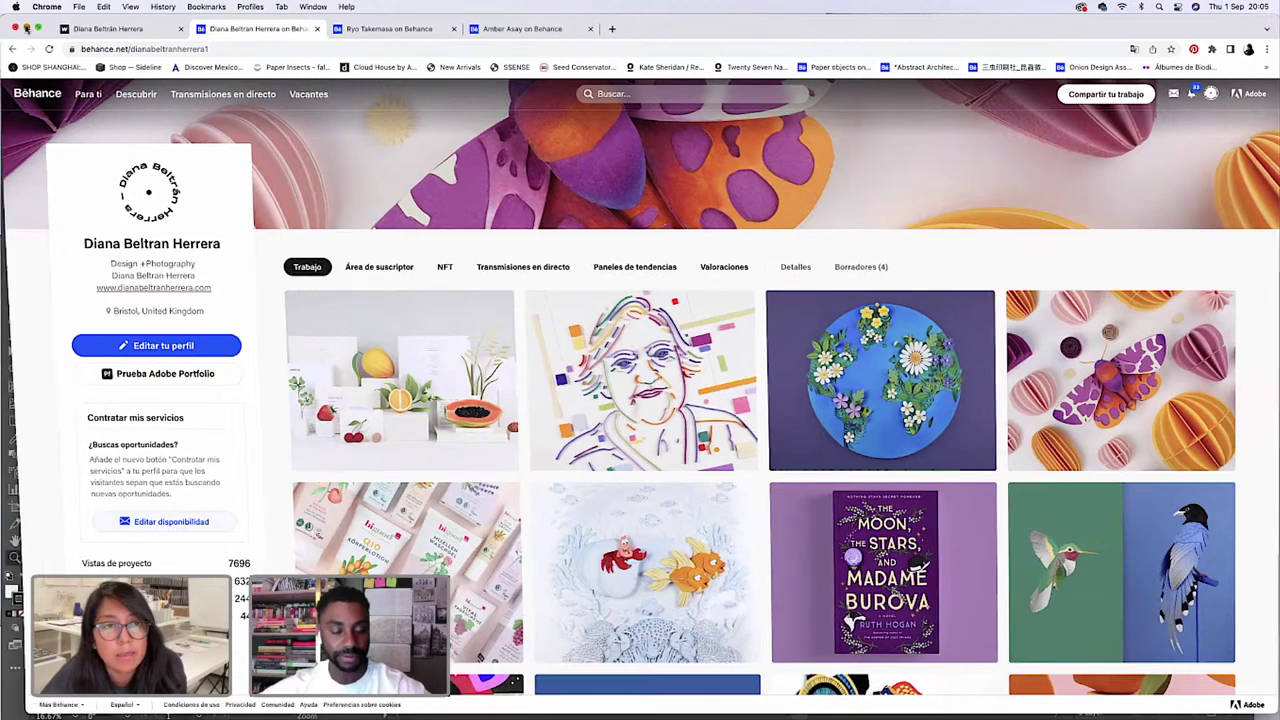
click(26, 28)
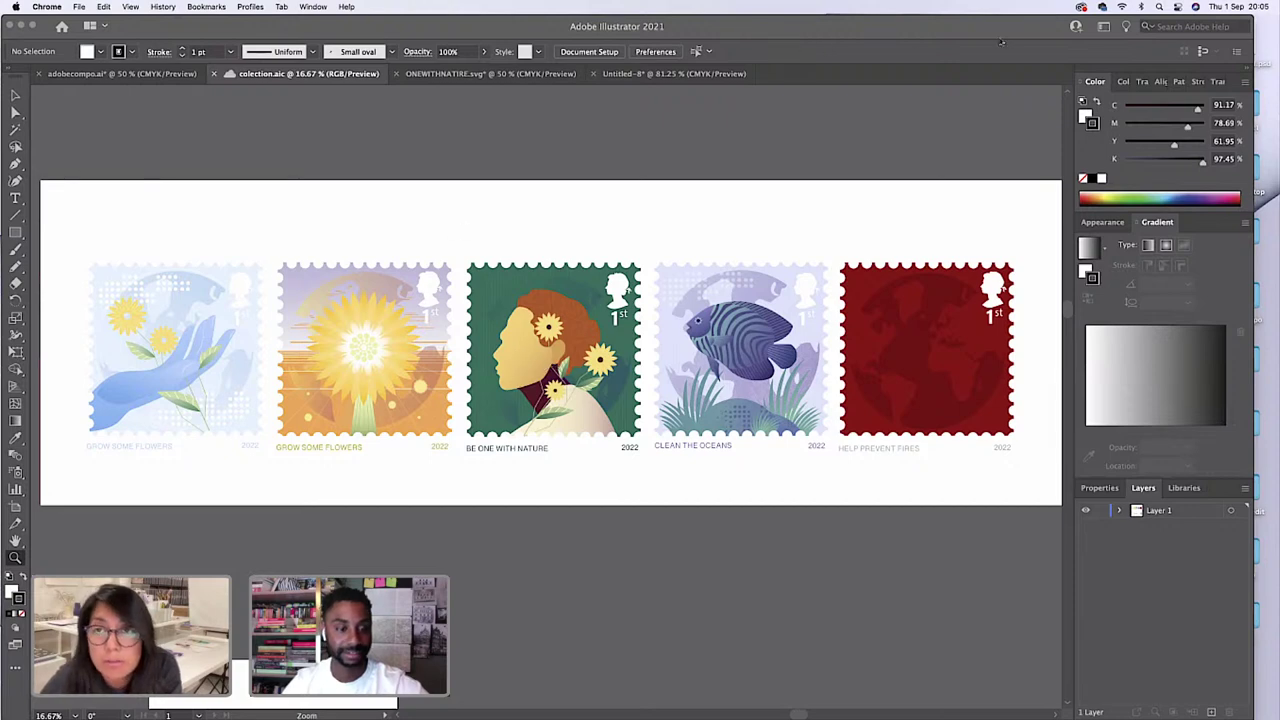
Move the Illustrator and Photoshop windows aside to uncover the desktop and open the adobe folder.
click(806, 35)
drag(883, 37, 690, 37)
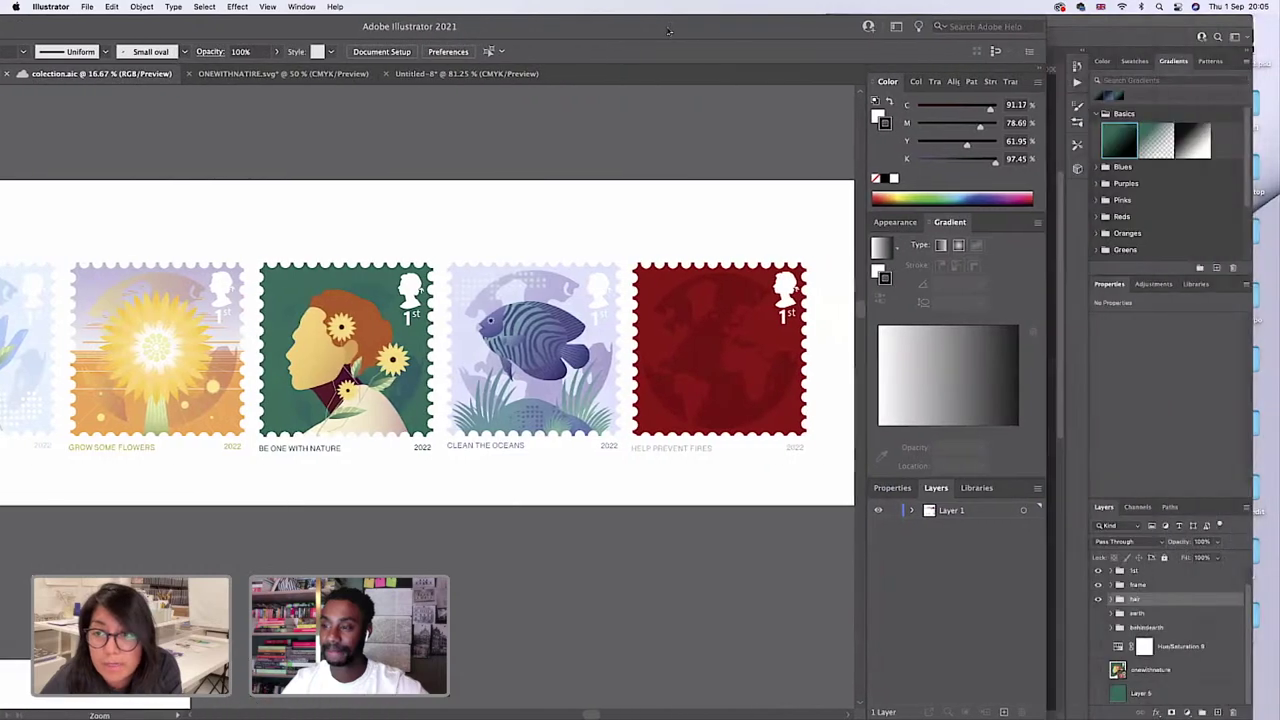
key(super+Tab)
drag(790, 22, 543, 22)
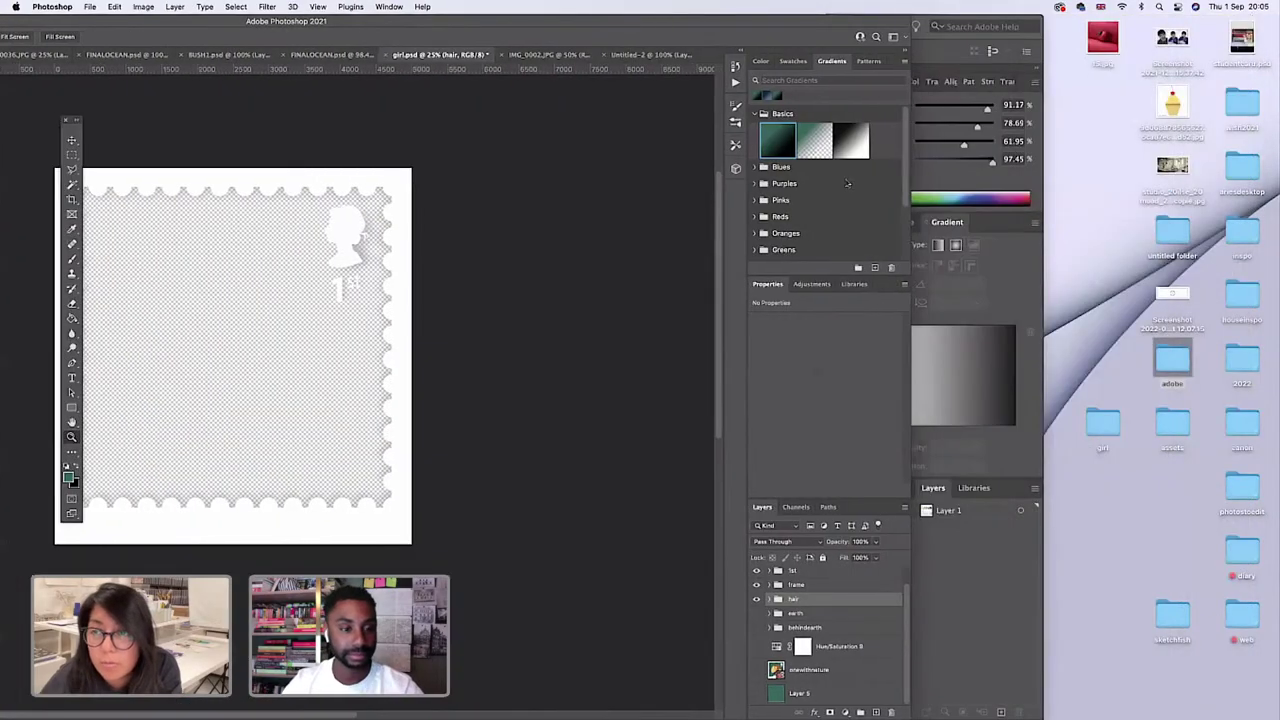
double_click(1169, 374)
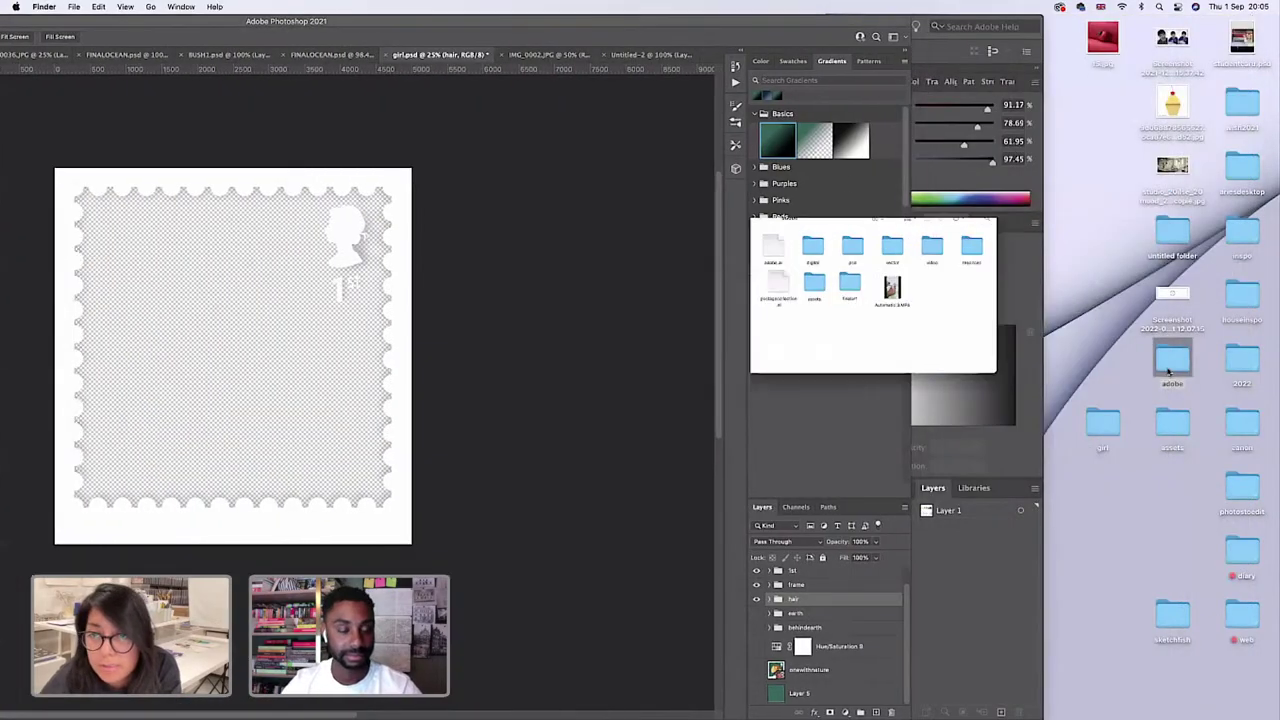
Play Automatic 3.MP4 from the adobe folder and minimise the video and folder windows.
double_click(705, 248)
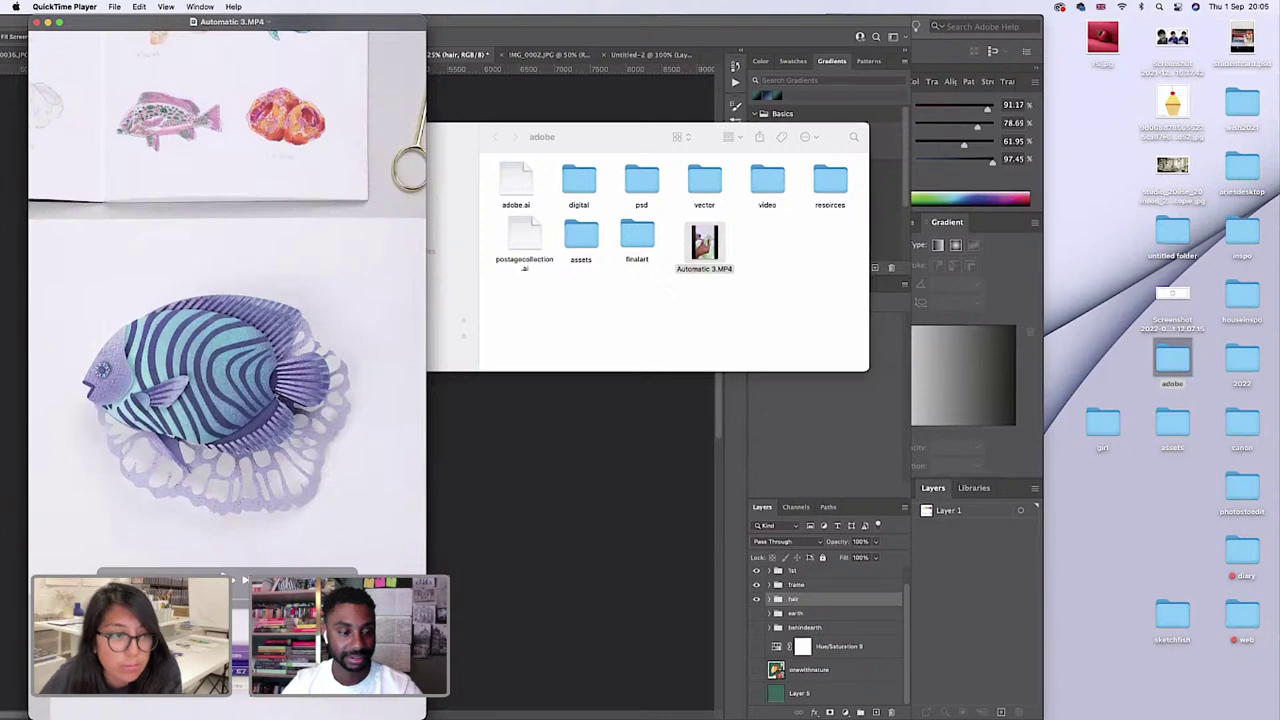
drag(189, 571, 551, 571)
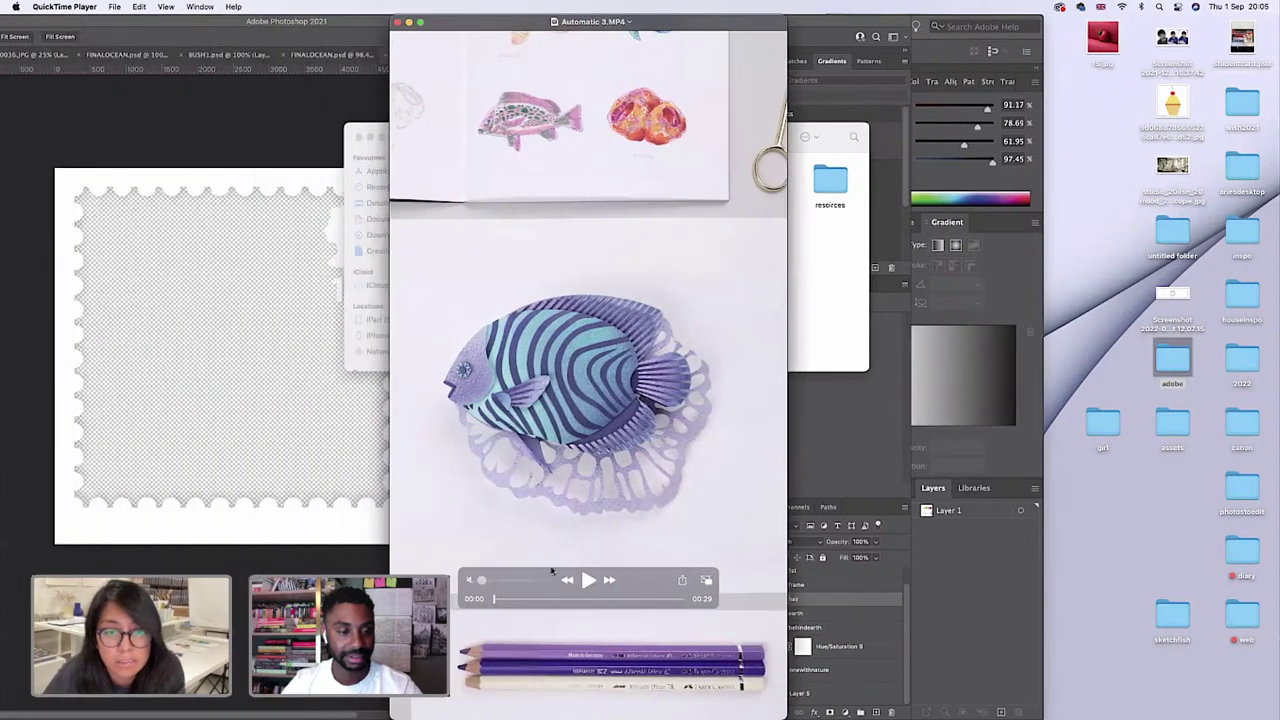
click(587, 583)
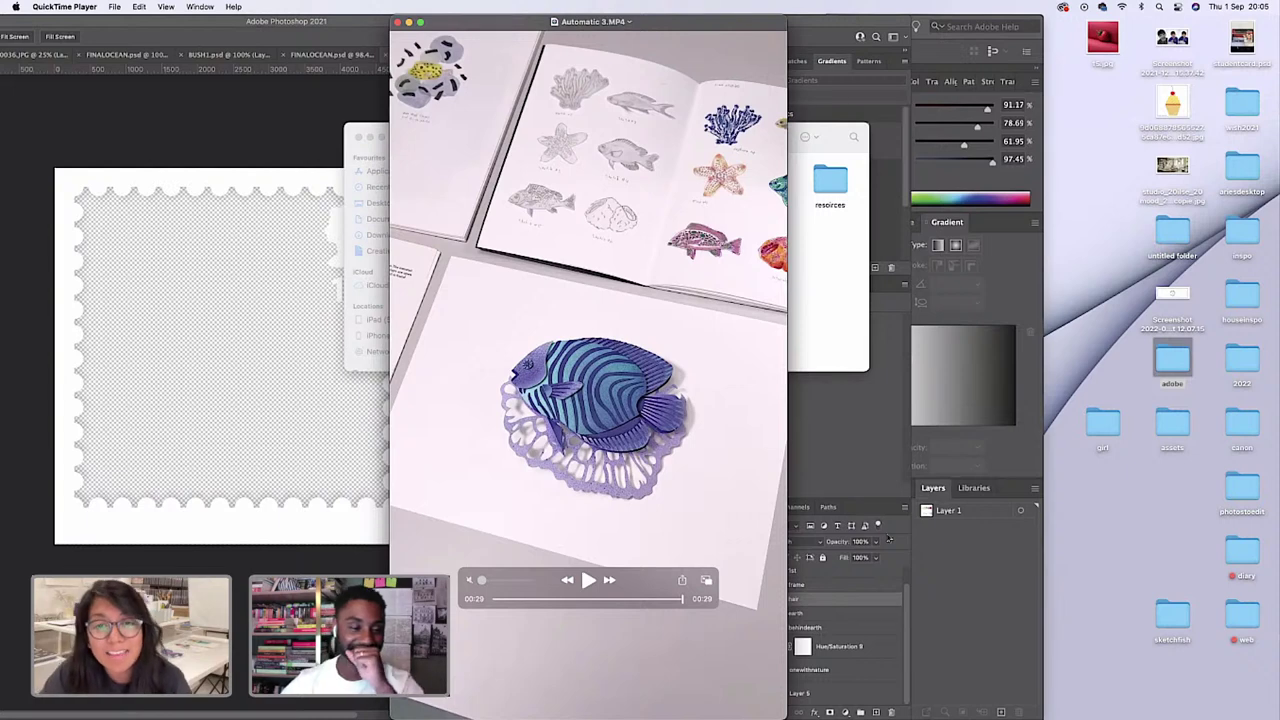
click(408, 22)
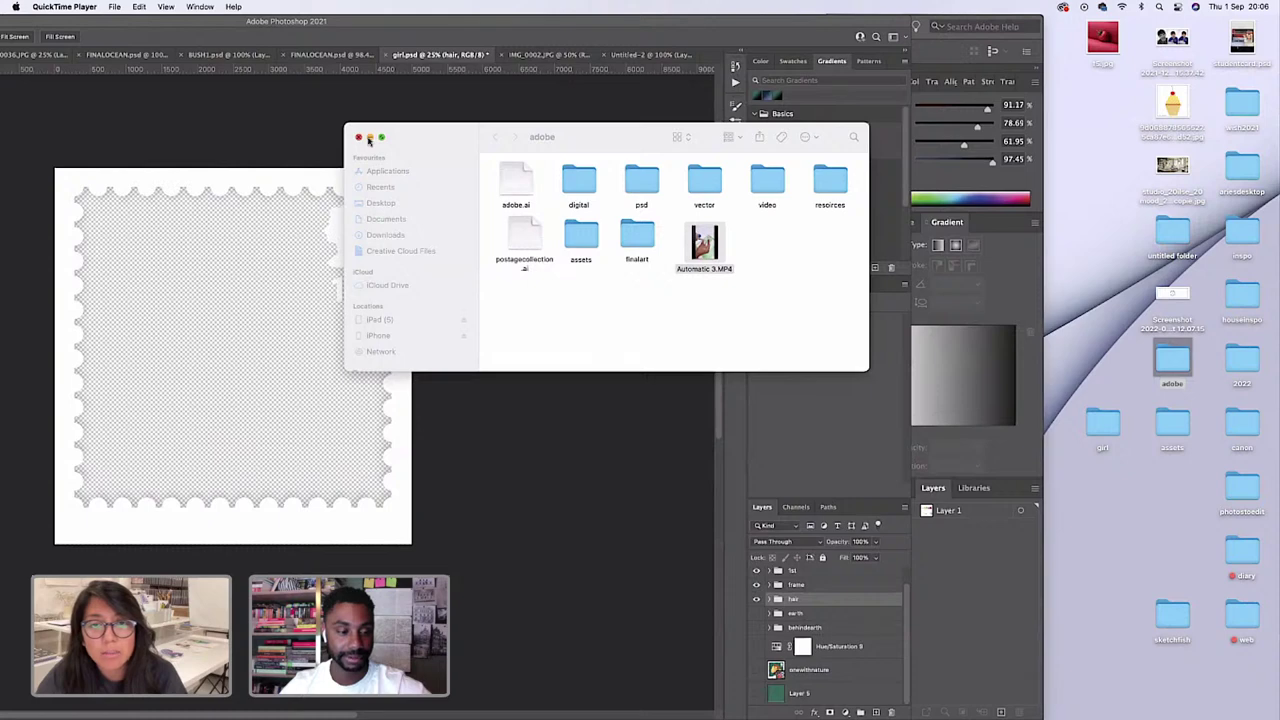
click(369, 137)
Bring the Photoshop window back into full view and show protecttheoceans.psd at 33.3% zoom.
click(242, 20)
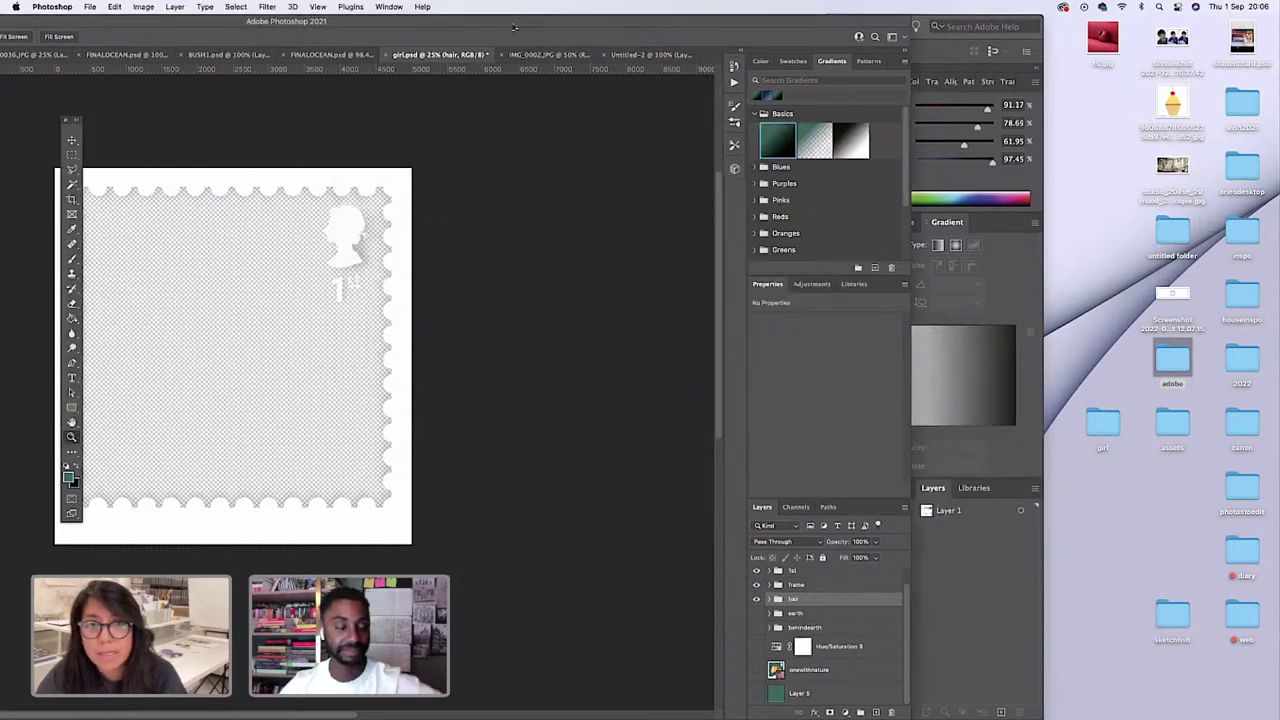
double_click(242, 20)
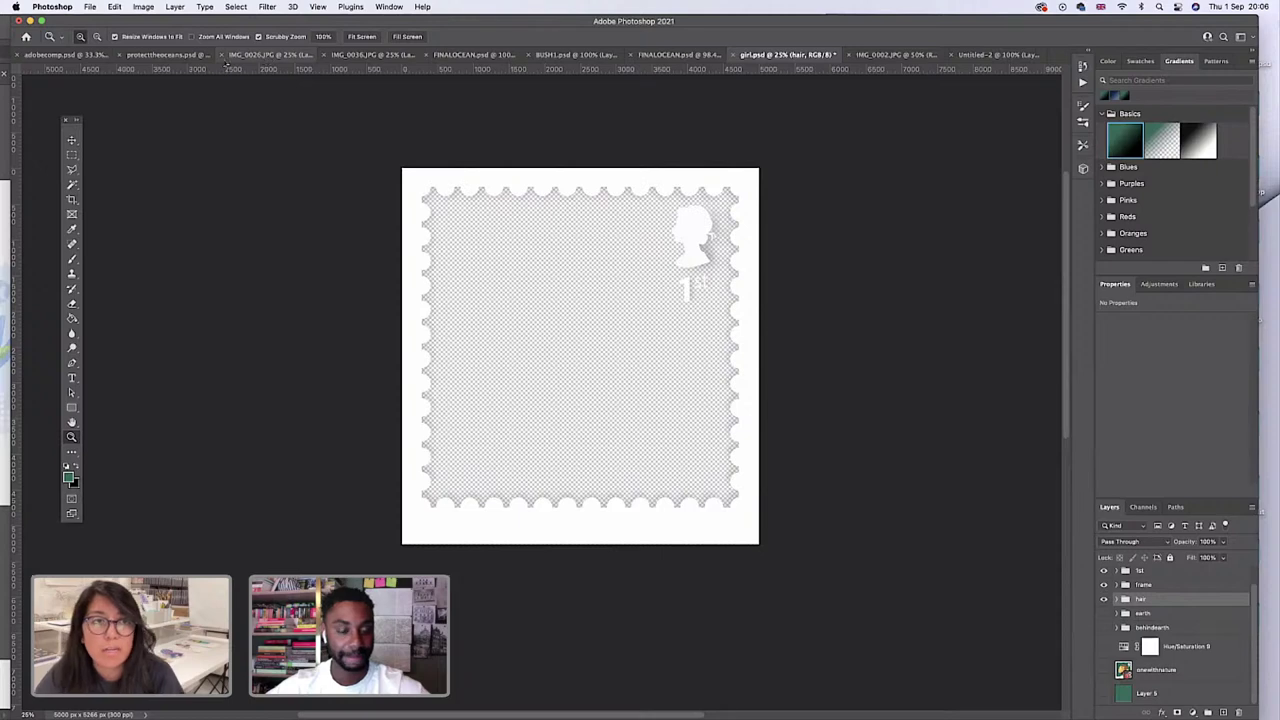
click(174, 58)
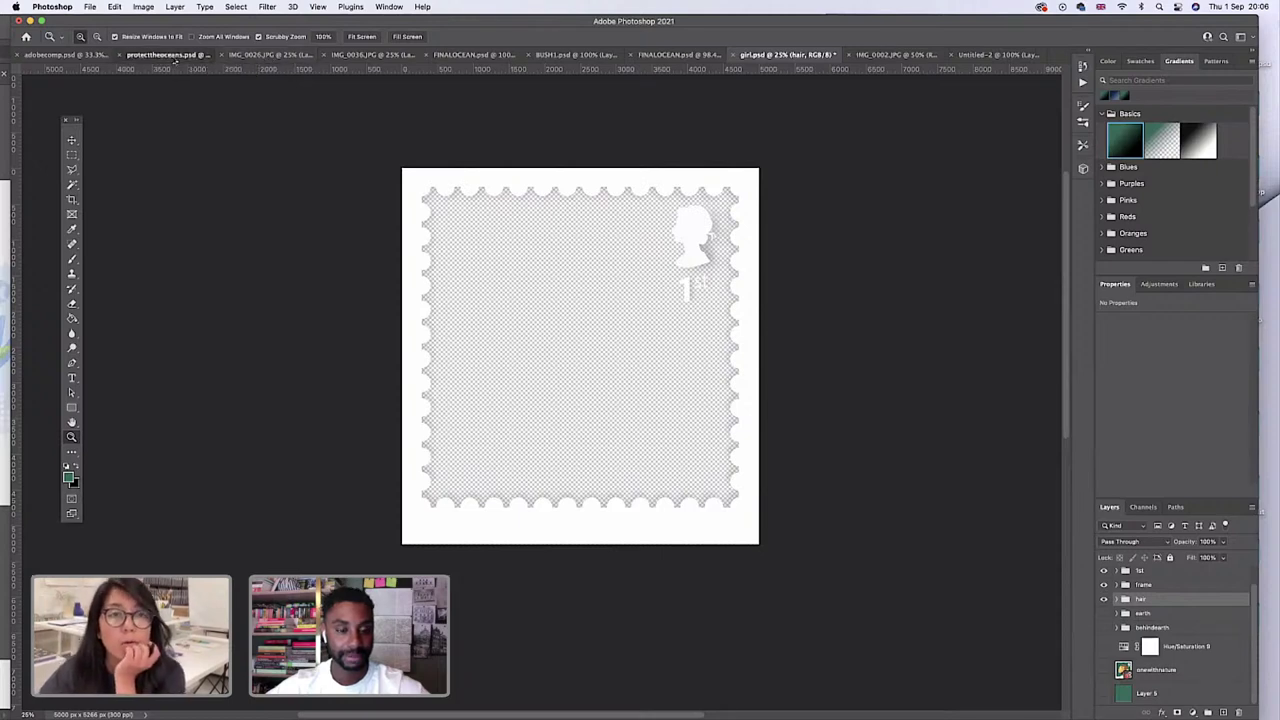
scroll(266, 290, left, 5)
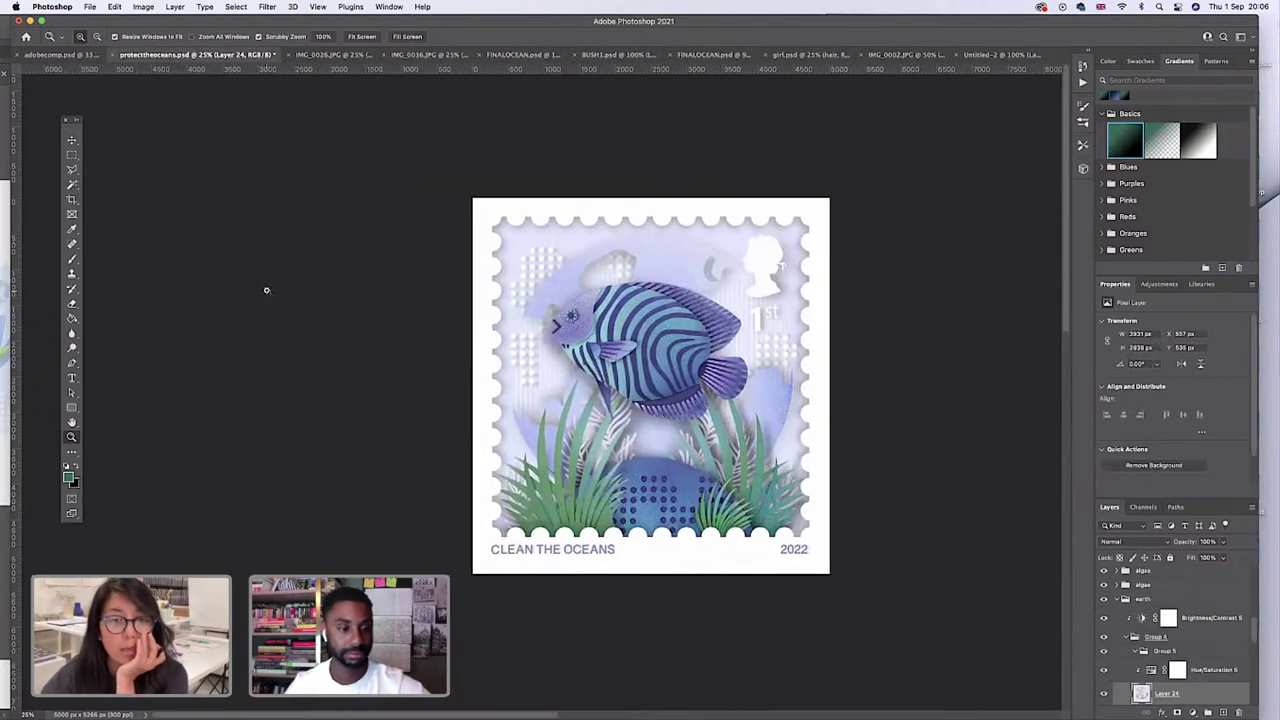
click(590, 396)
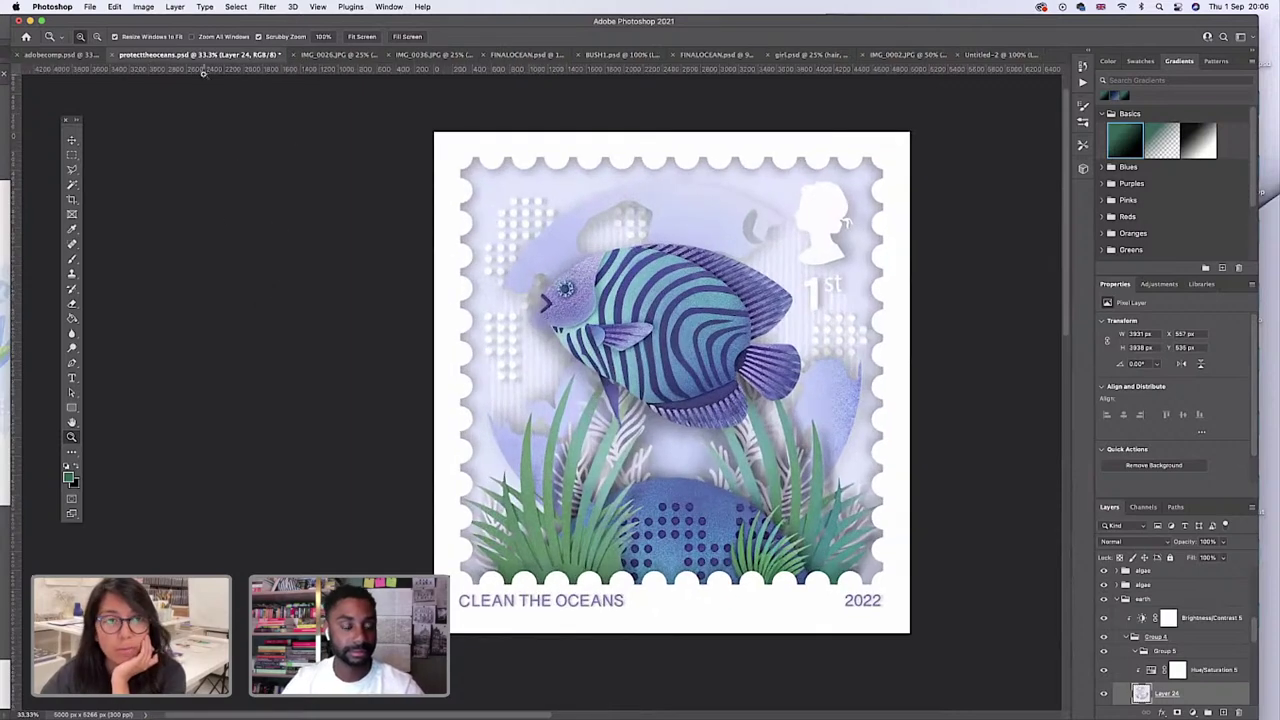
Compare the paper fish stamp with the vector Clean the Oceans stamp in Illustrator and move the Photoshop window back.
drag(184, 27, 509, 29)
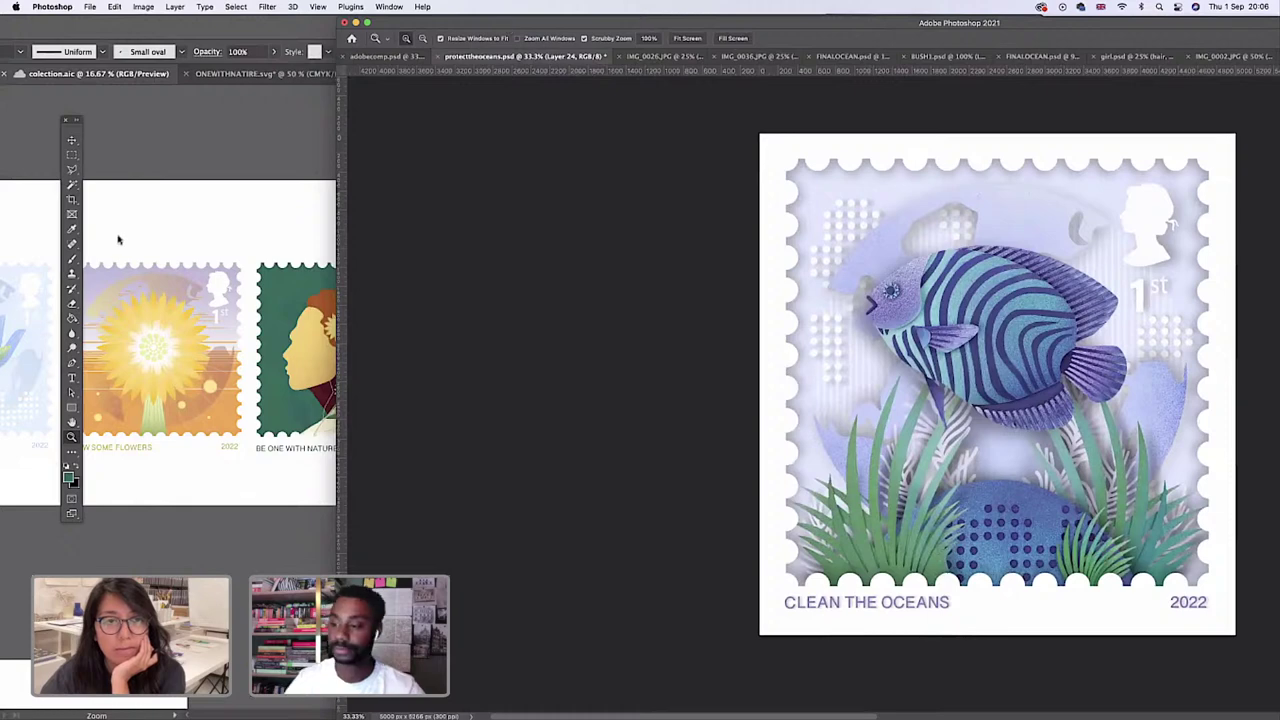
scroll(246, 189, right, 5)
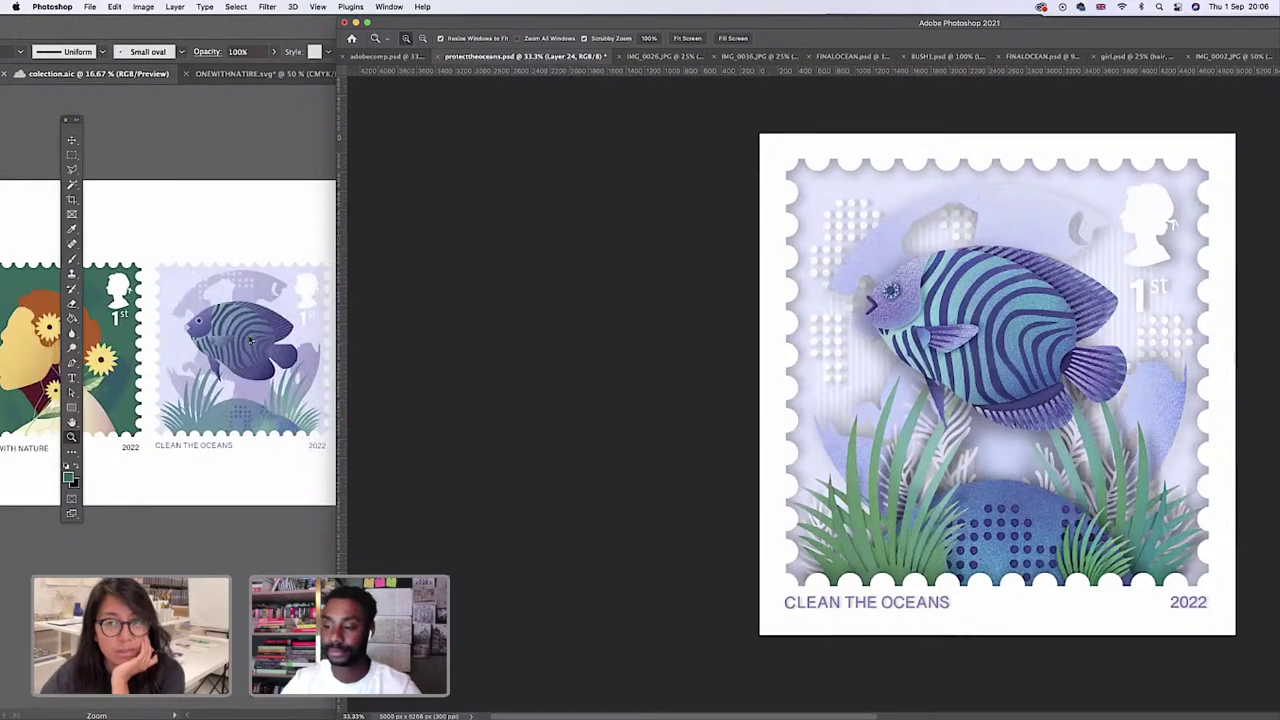
scroll(307, 368, right, 1)
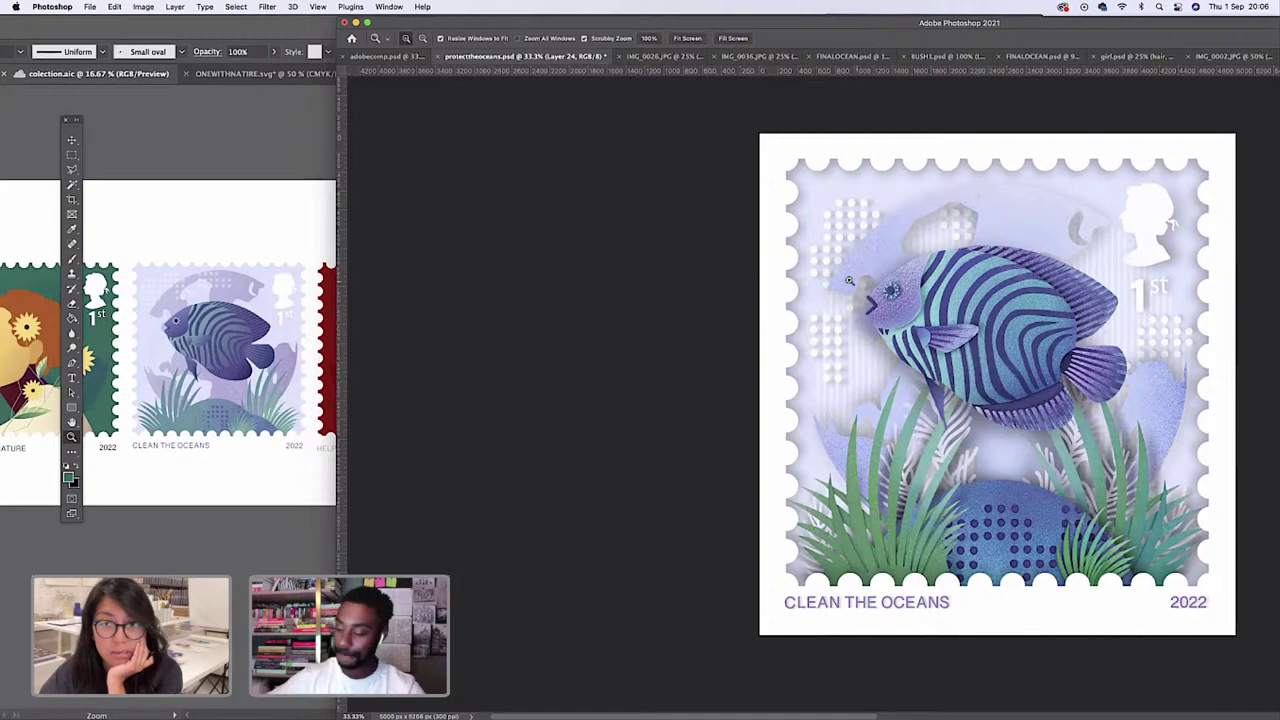
drag(850, 20, 604, 22)
drag(824, 28, 724, 26)
Collapse the earth group and toggle its visibility to check its contribution to the stamp.
click(1099, 600)
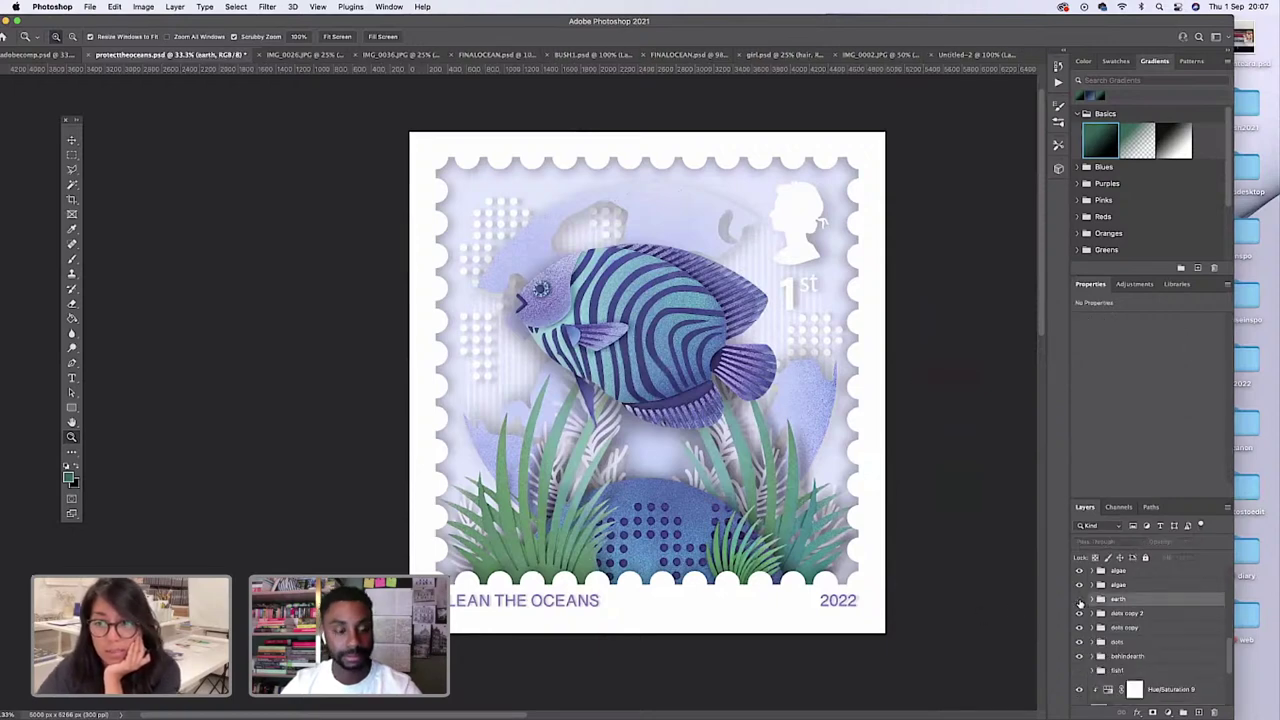
click(1079, 600)
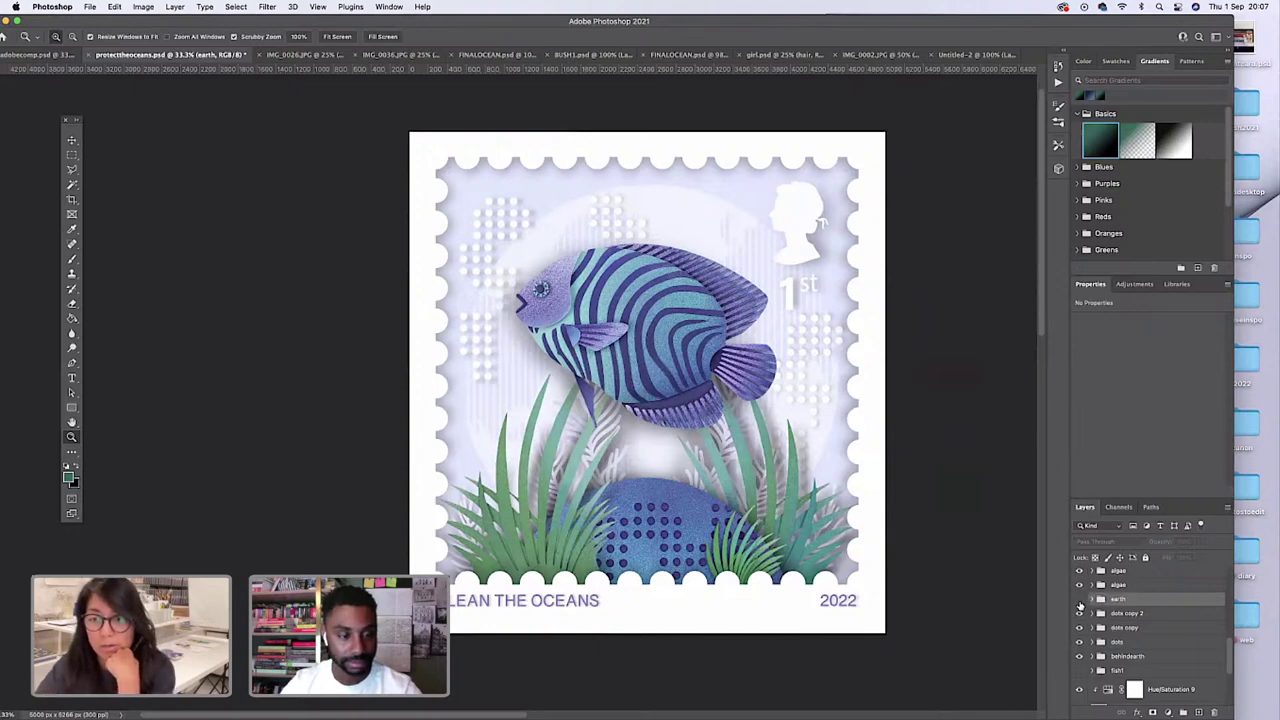
click(1079, 599)
click(1079, 626)
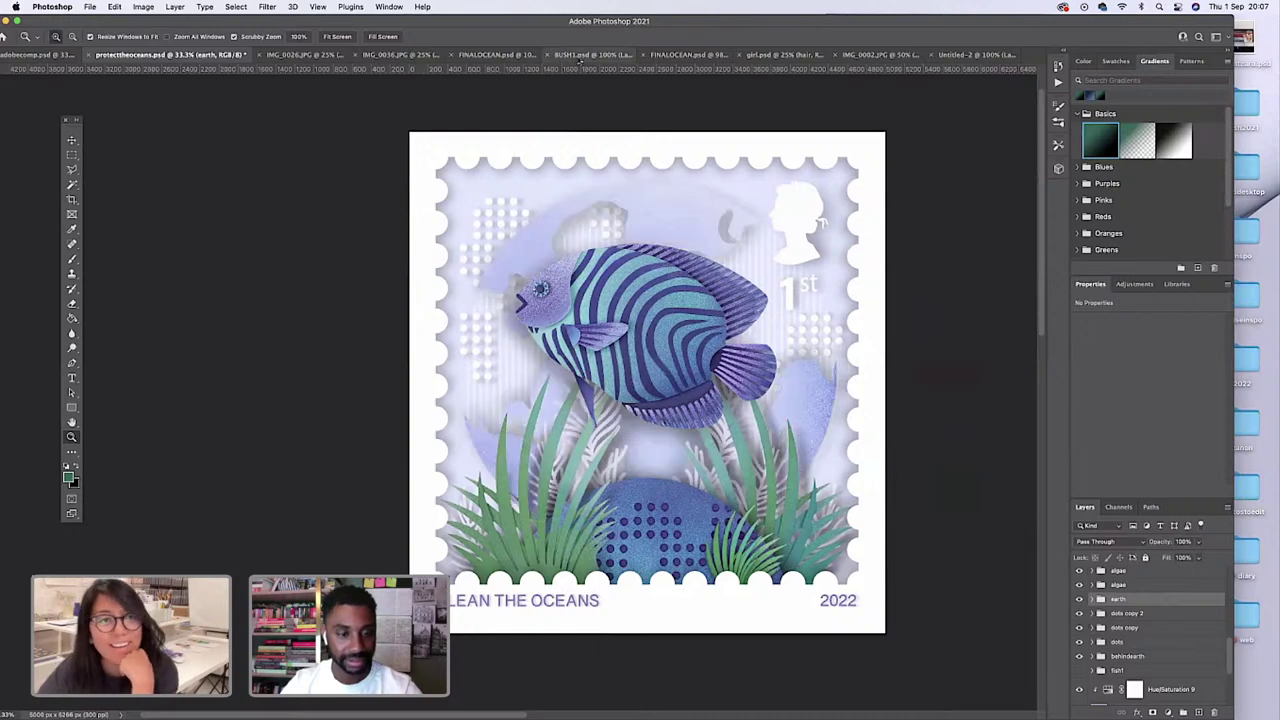
Switch to the FINALOCEAN.psd version with the blue fish and examine the stamp's paper texture and details at 200% zoom.
click(688, 54)
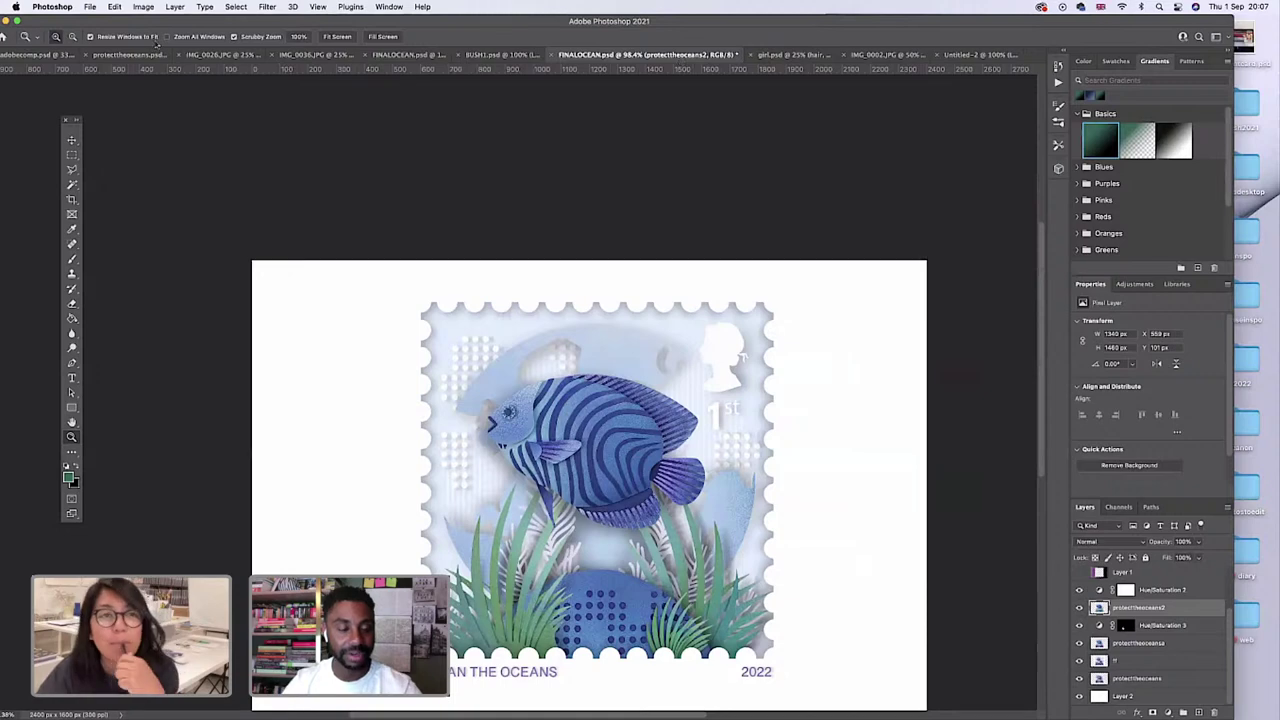
scroll(253, 117, down, 3)
scroll(253, 117, up, 3)
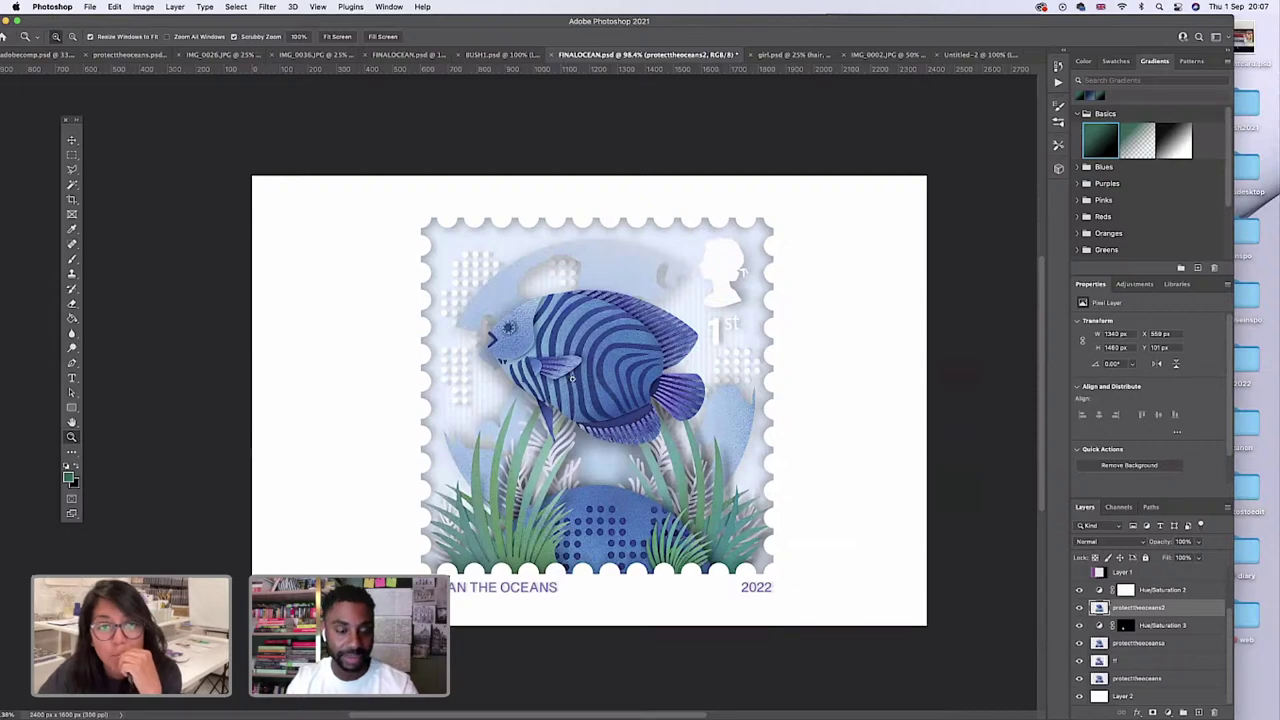
click(602, 388)
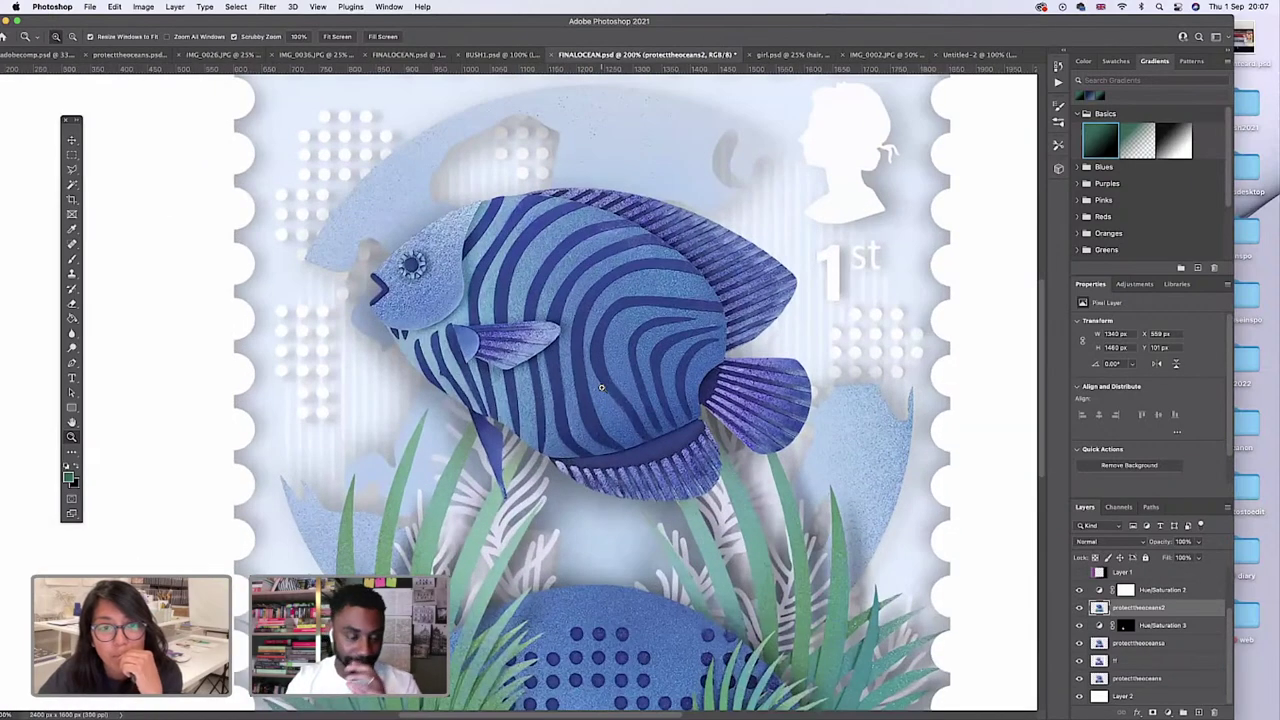
scroll(602, 388, down, 5)
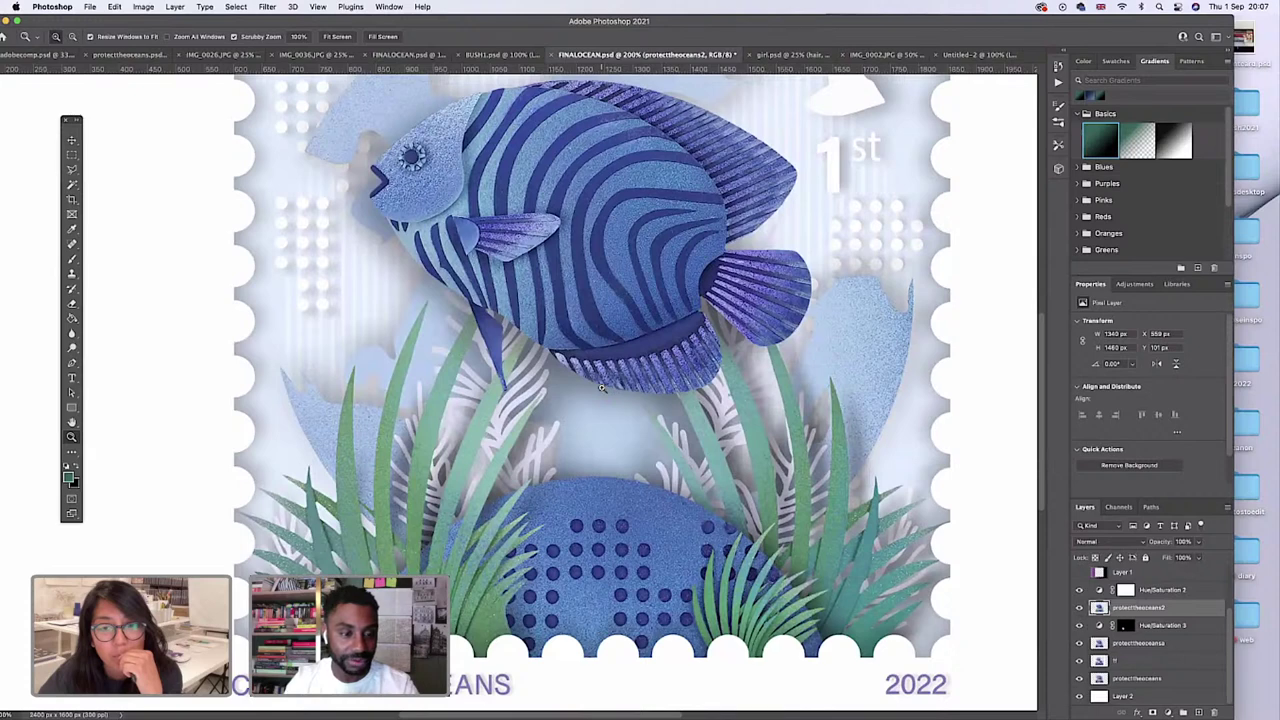
scroll(602, 388, up, 2)
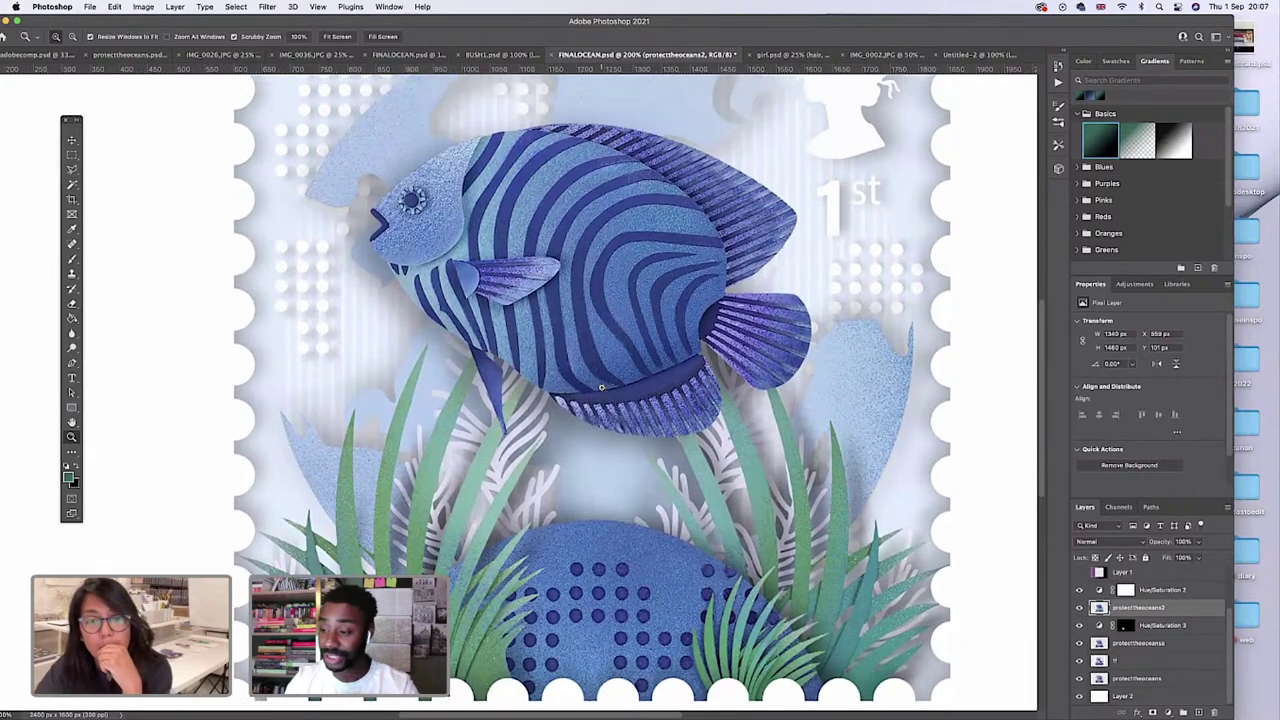
scroll(602, 388, up, 2)
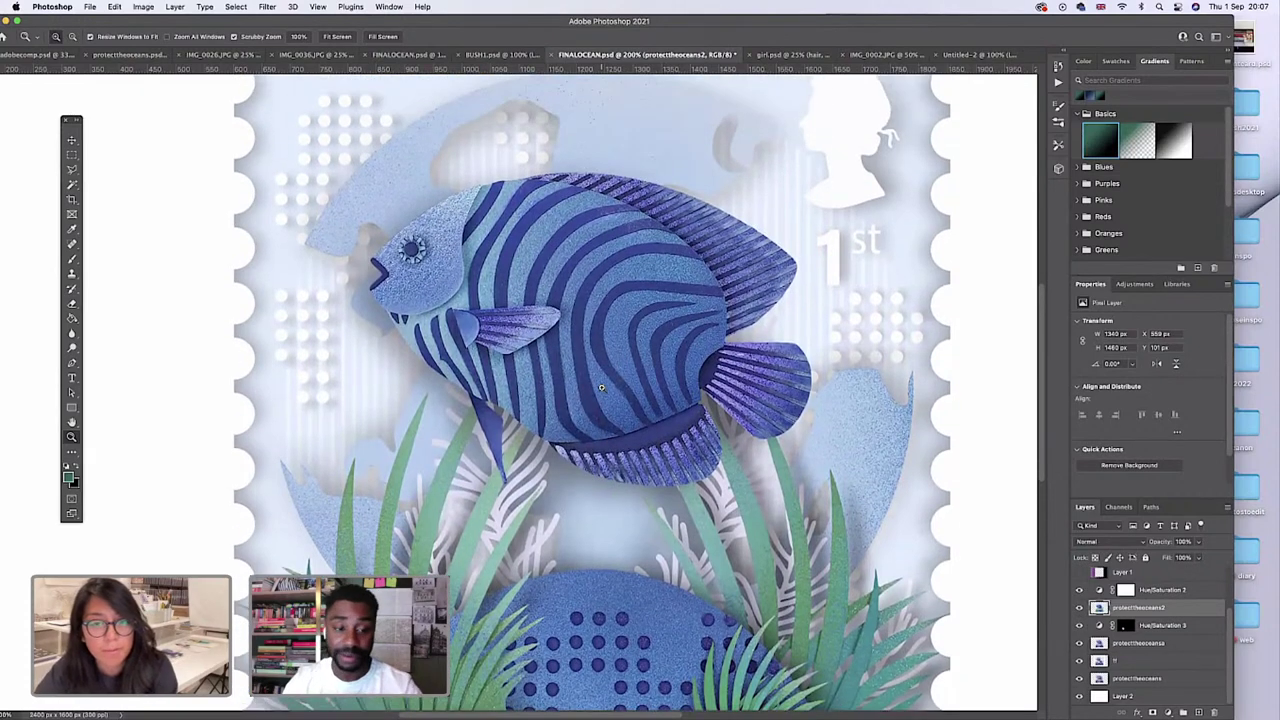
scroll(601, 388, down, 2)
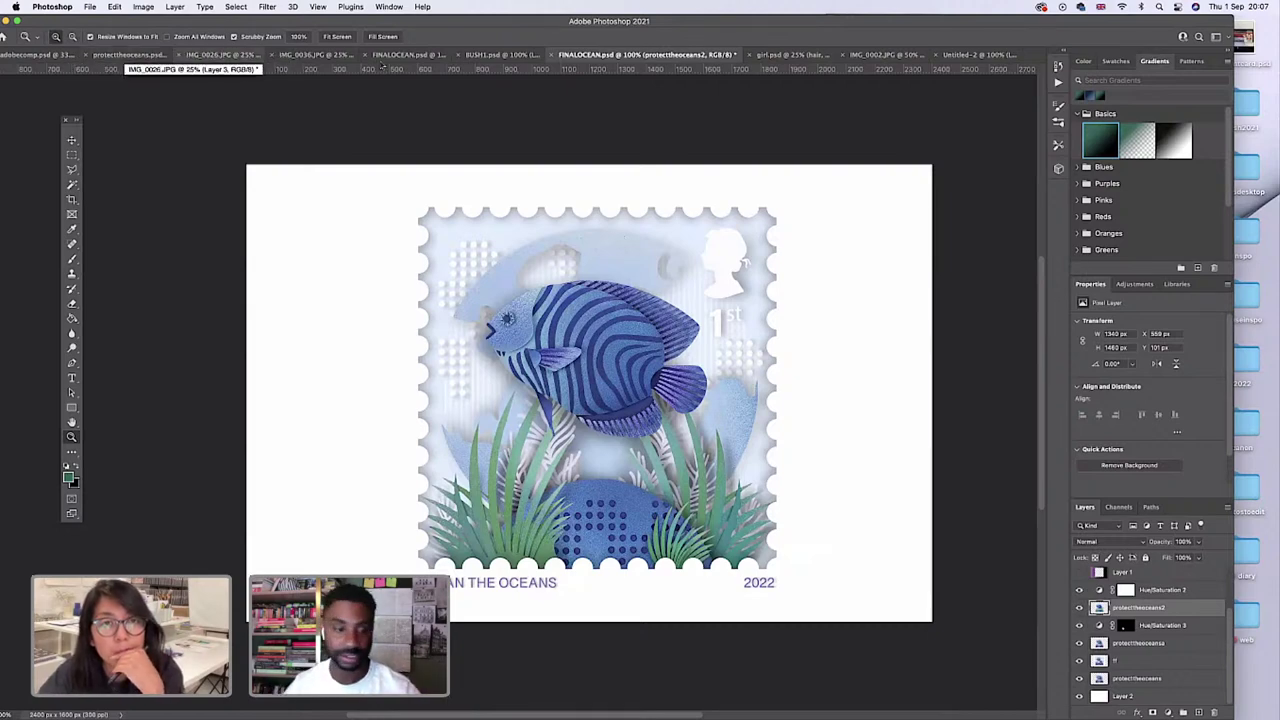
Return to protecttheoceans.psd and toggle Layer 14 and the photo layer below it to compare earlier two-fish versions with the final stamp.
click(131, 56)
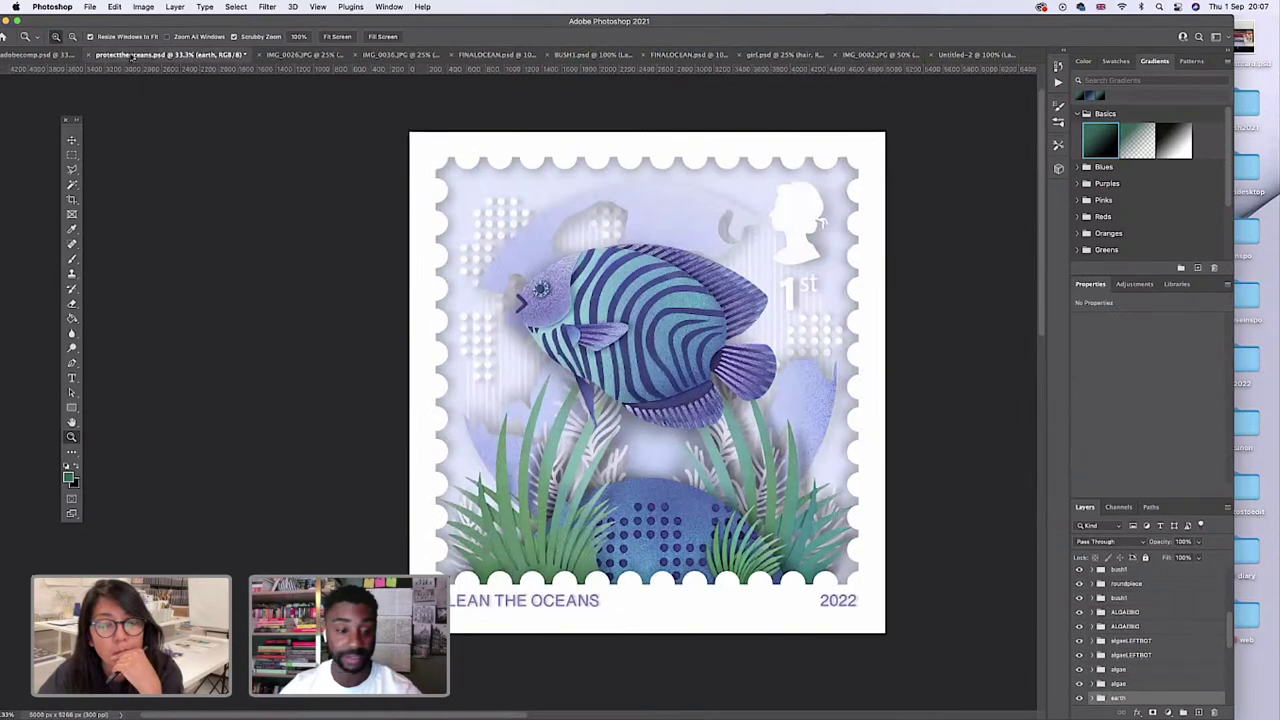
scroll(1135, 638, up, 5)
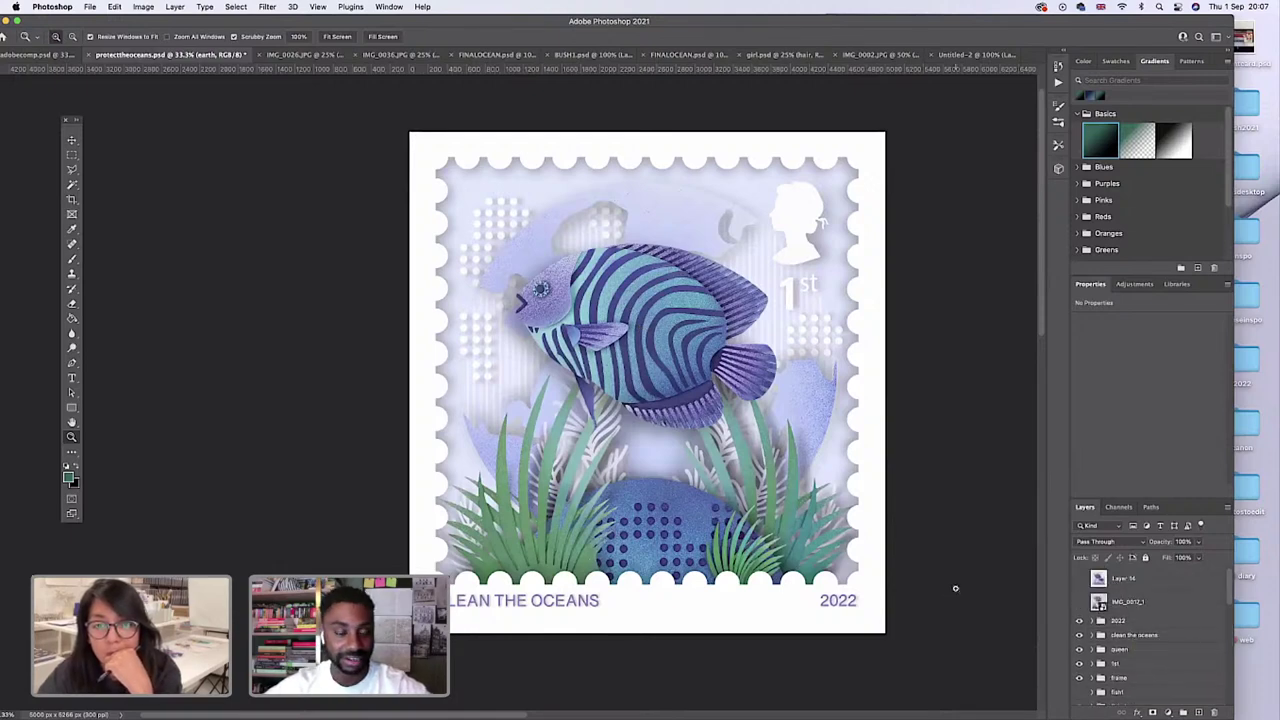
scroll(955, 588, right, 5)
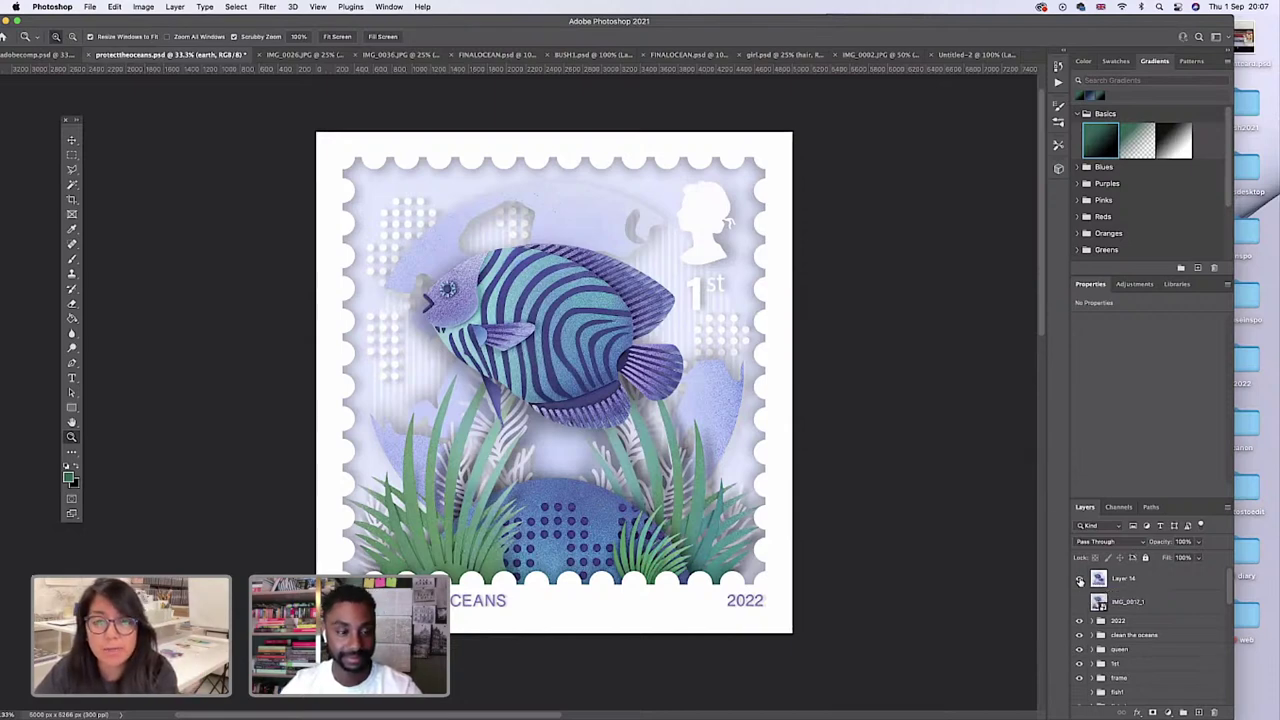
click(1080, 580)
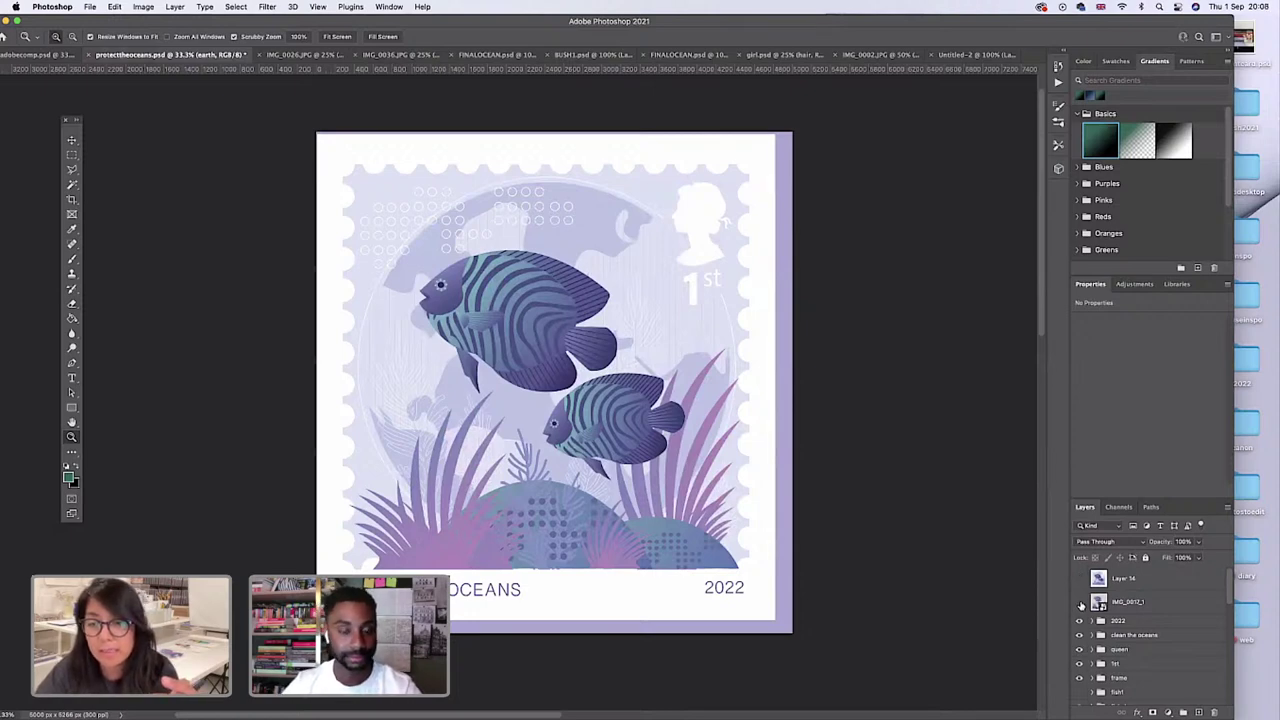
click(1080, 603)
click(1080, 603)
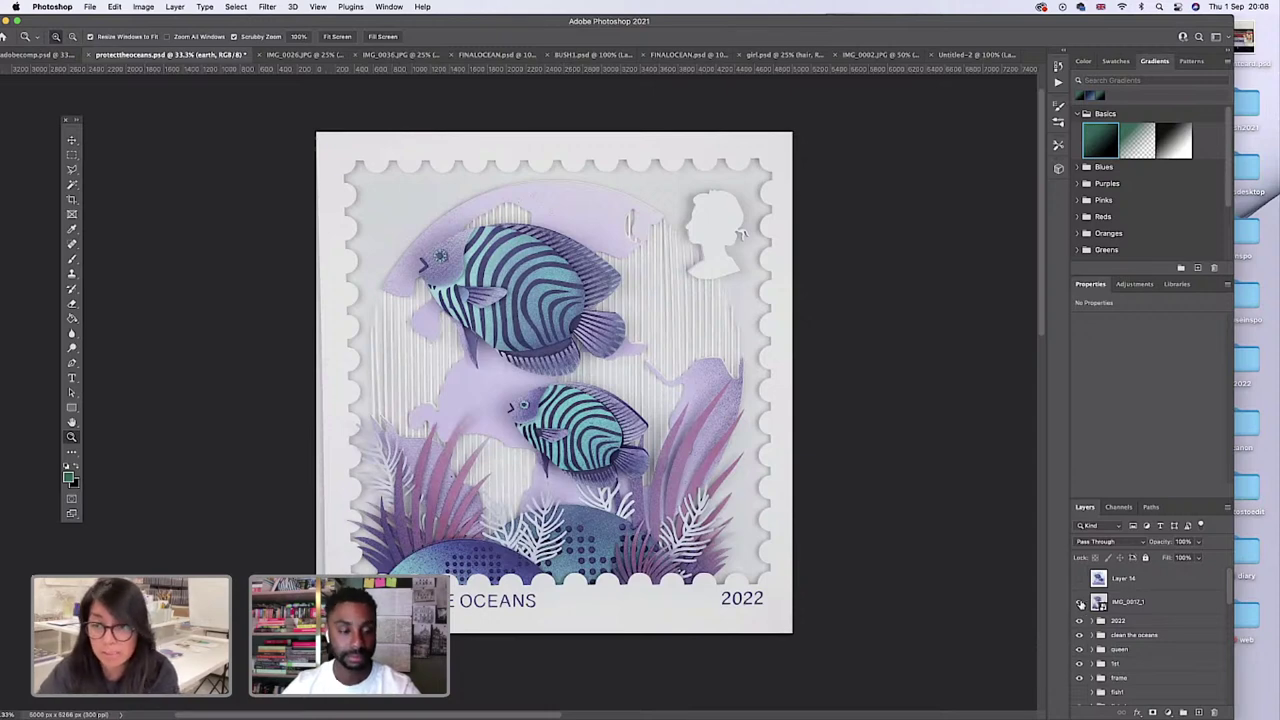
click(1081, 605)
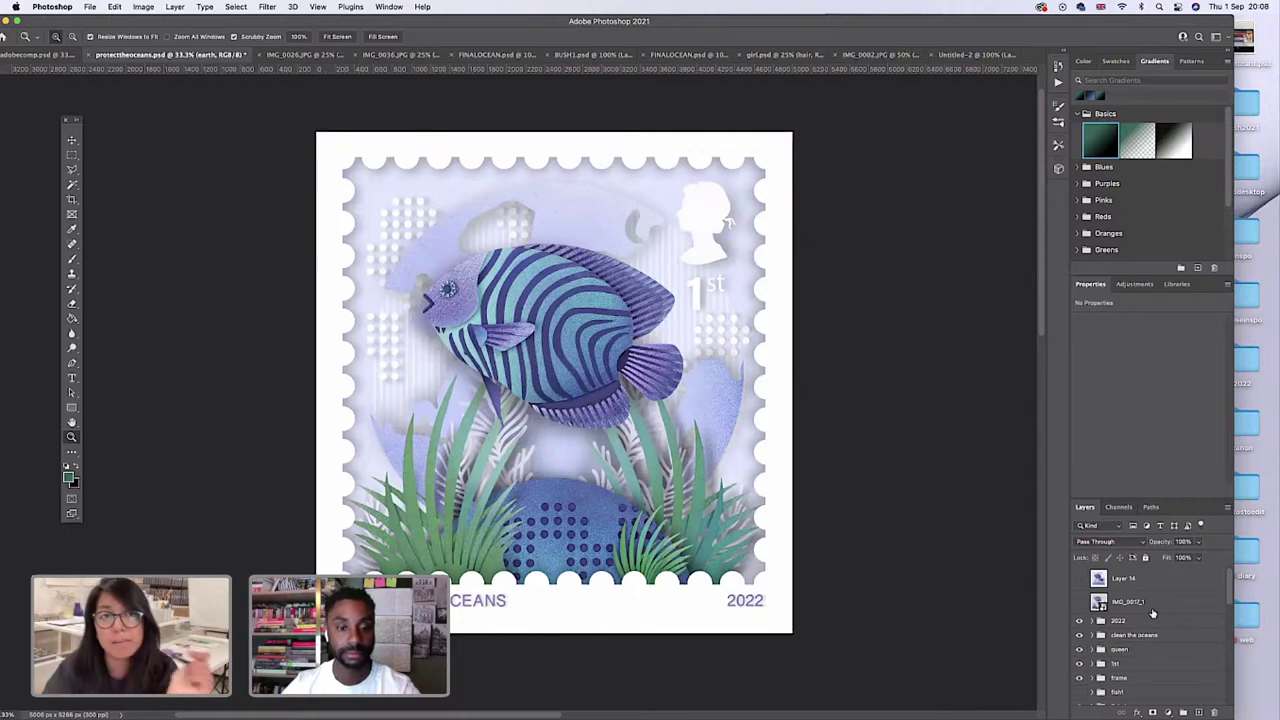
Compare the photographed paper fish and coral pieces in IMG_0026.JPG with the finished stamp in protecttheoceans.psd.
click(318, 55)
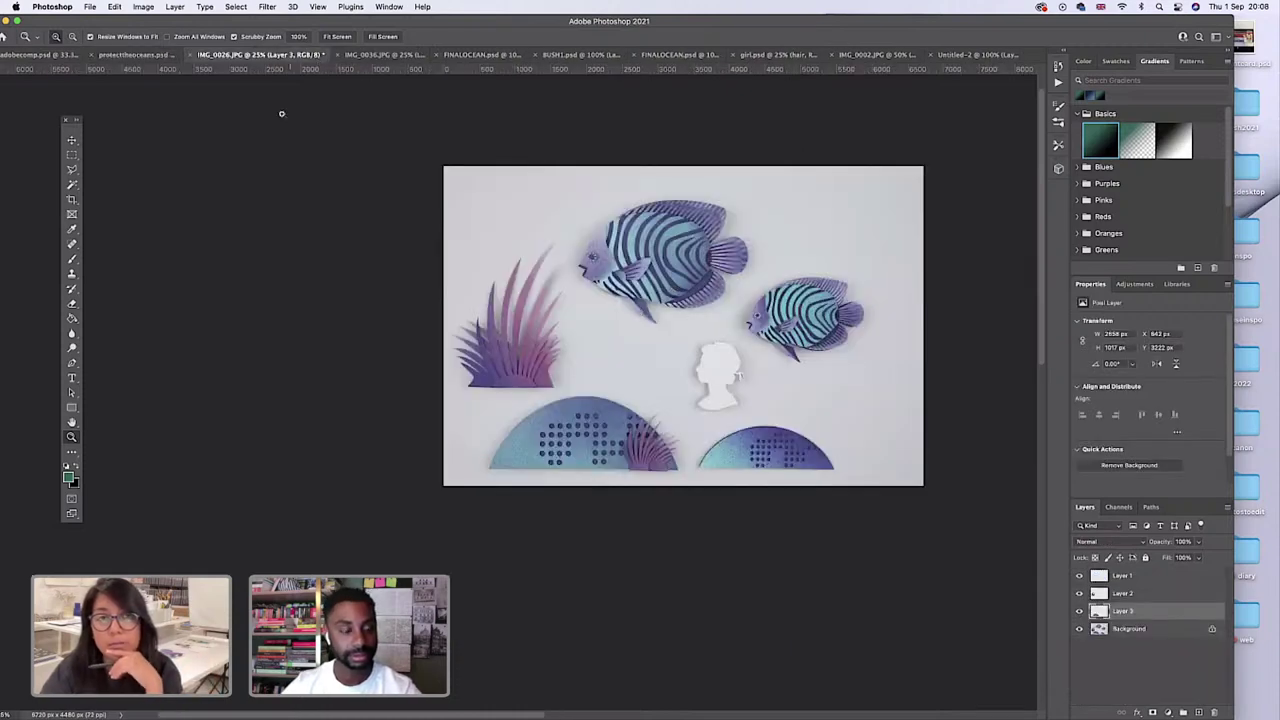
click(140, 56)
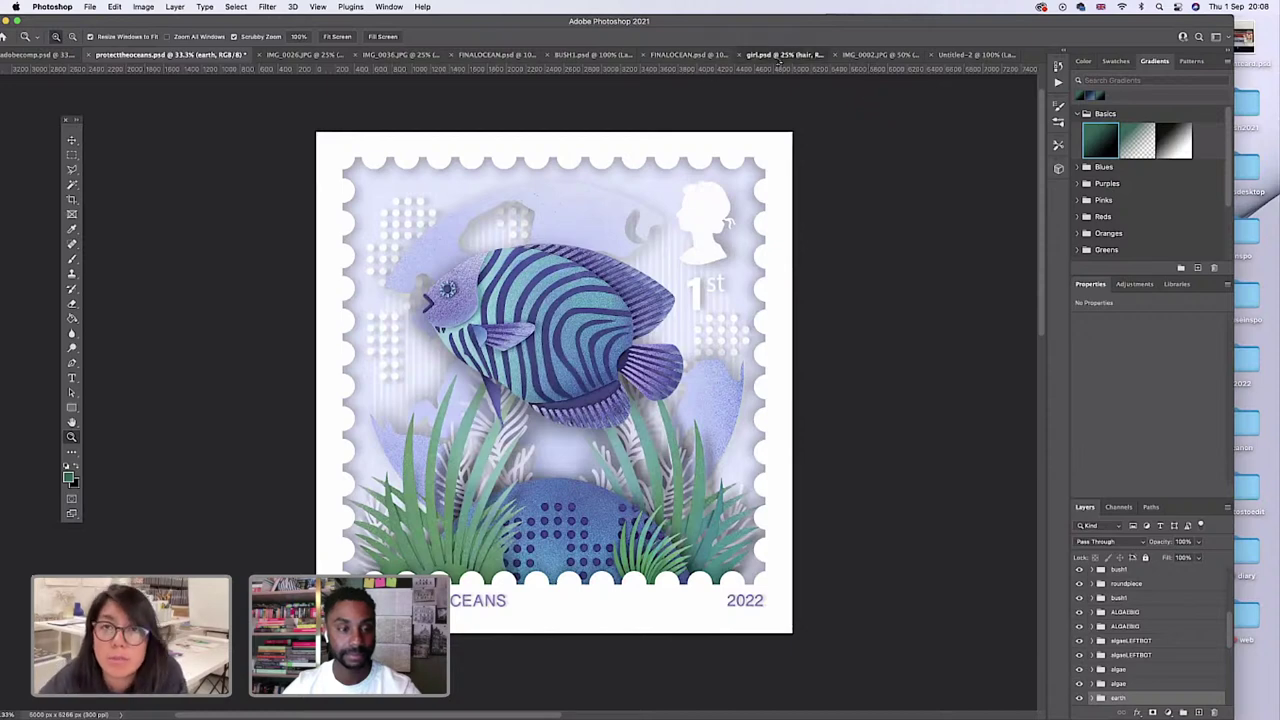
Switch to girl.psd, show Layer 5 and the onewithnature layer, and view the woman-and-flowers stamp at 33.3%.
click(778, 56)
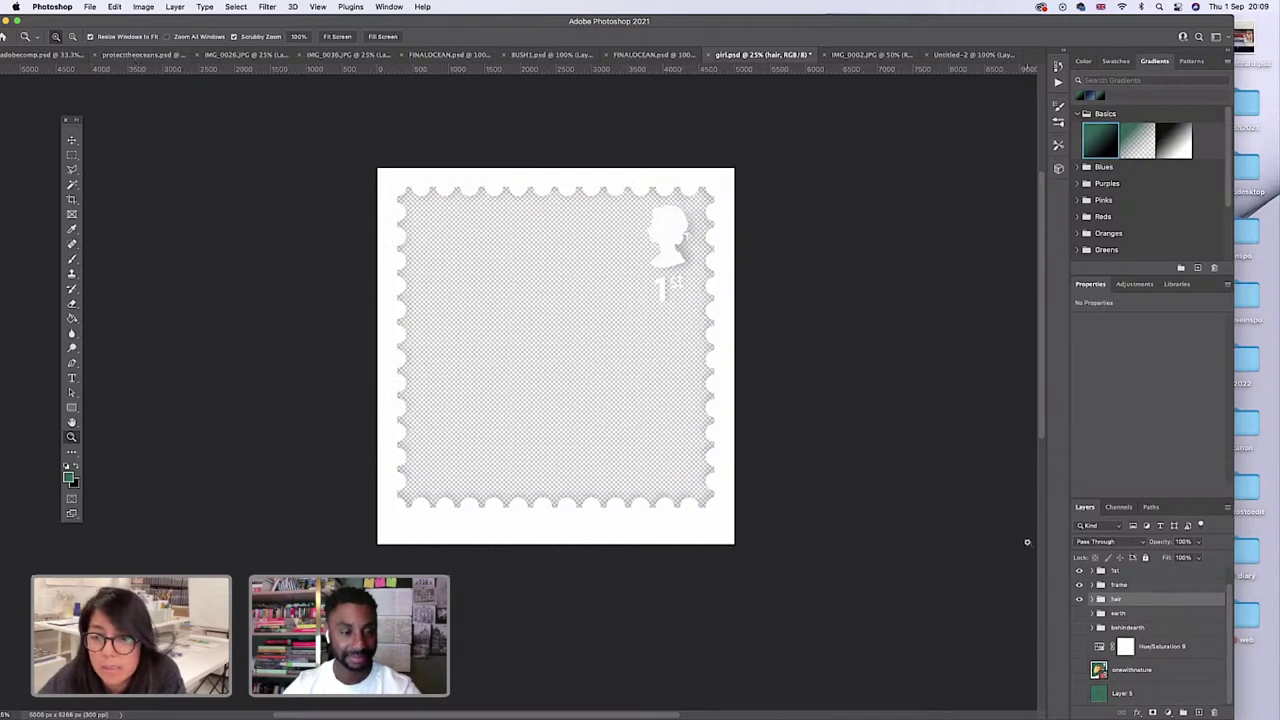
click(1079, 694)
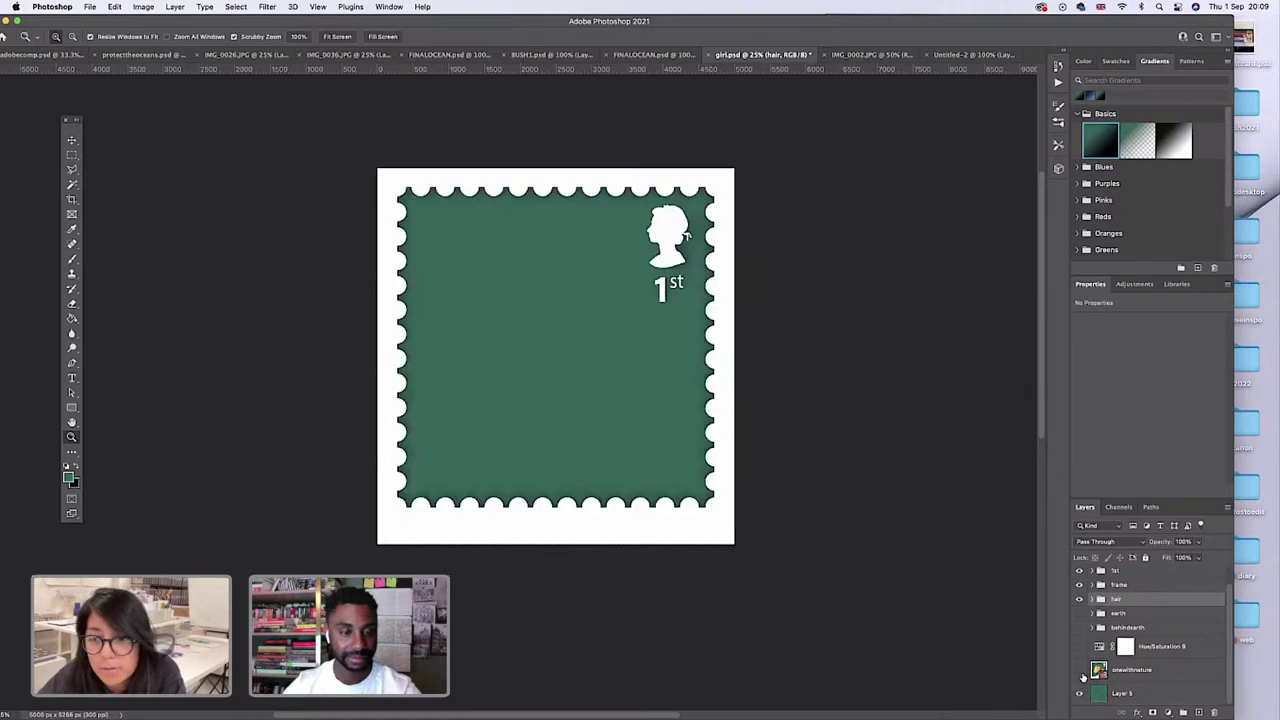
click(1079, 672)
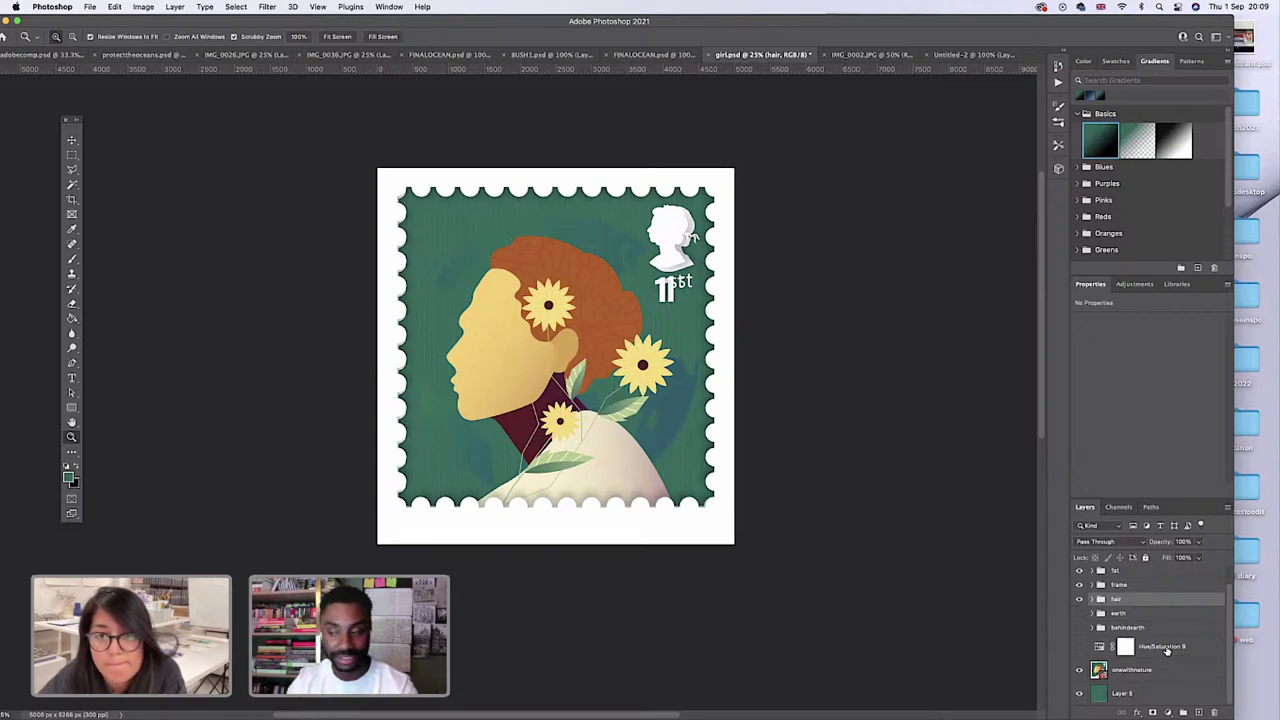
click(809, 527)
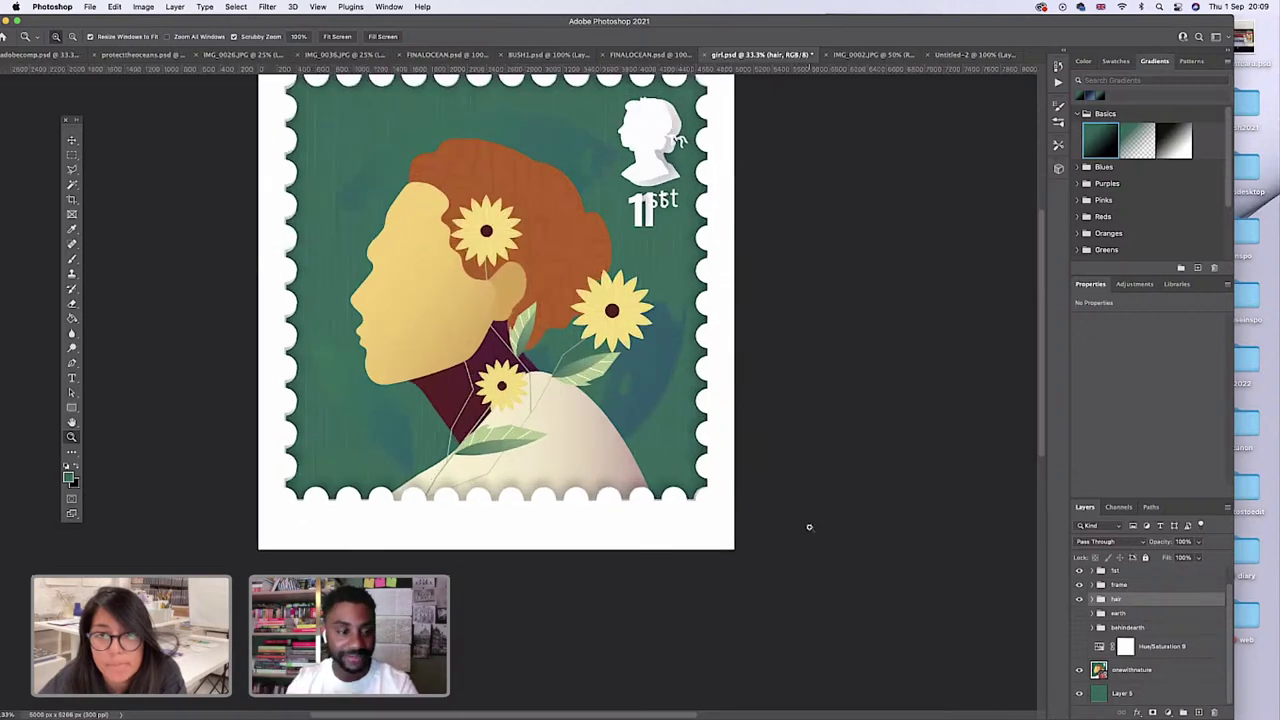
scroll(809, 527, left, 5)
scroll(809, 527, right, 3)
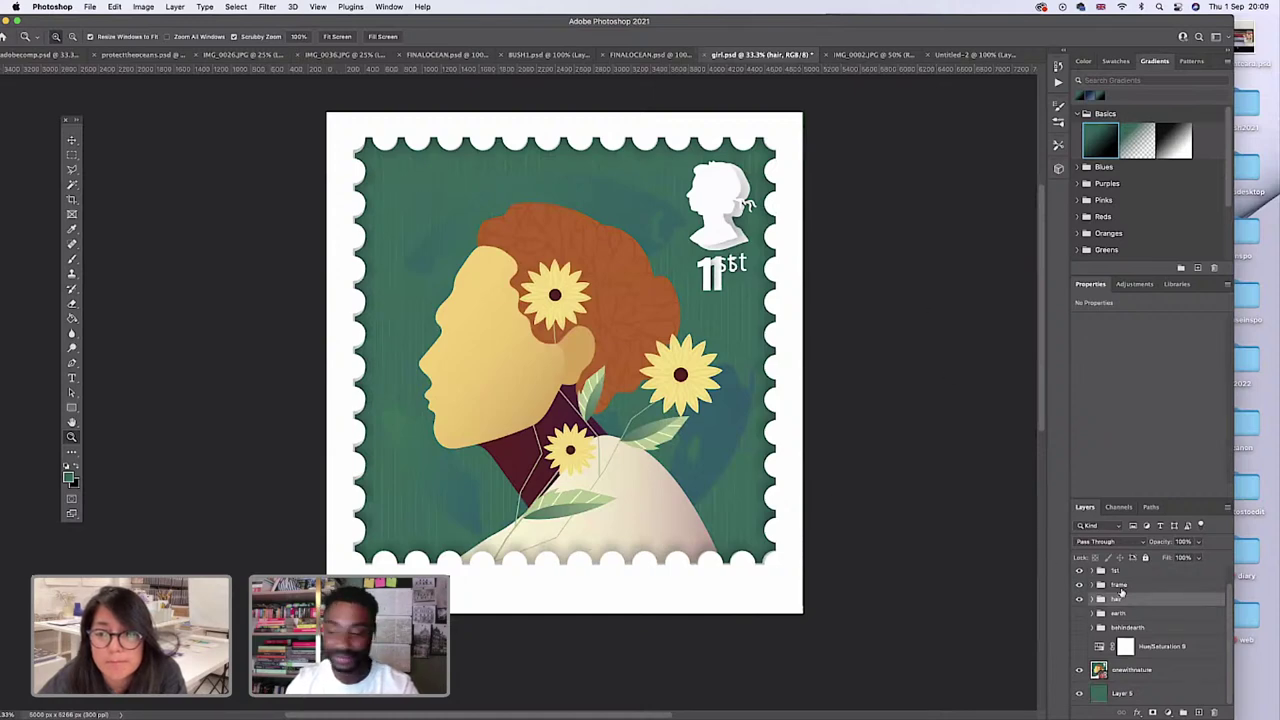
scroll(1121, 592, up, 1)
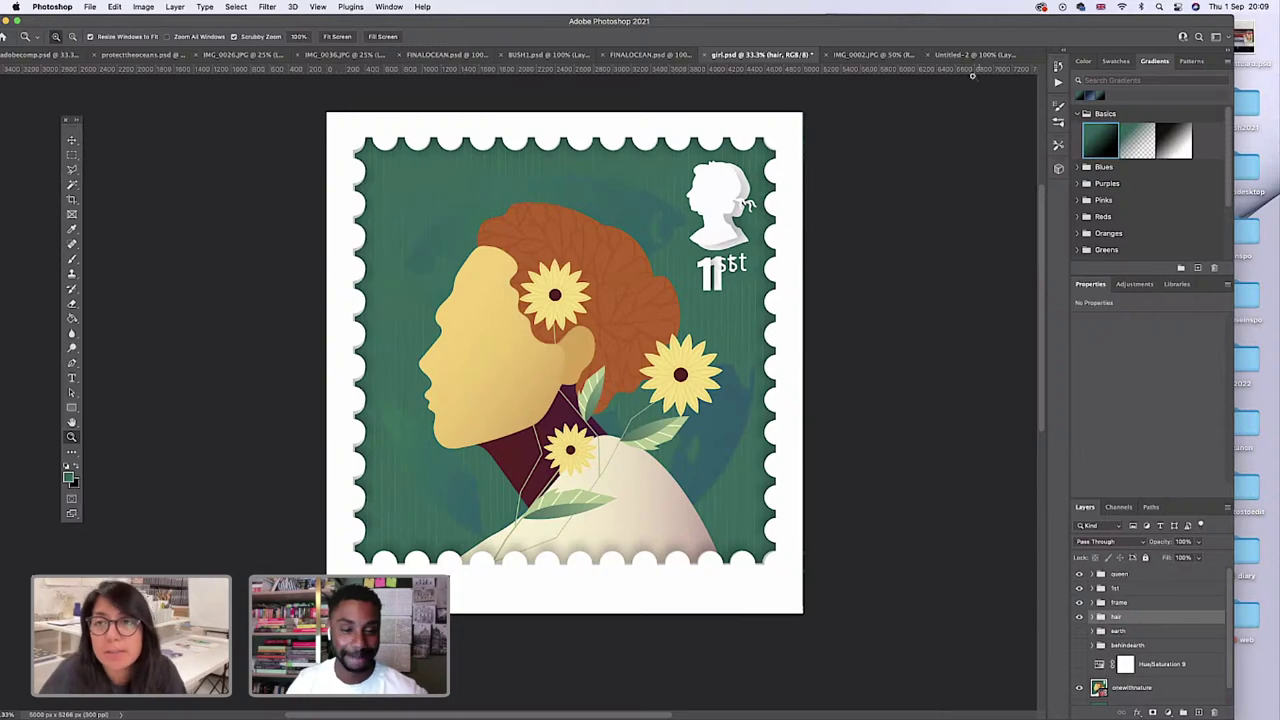
View the red hair cutout in Untitled-2, and clear the selection around that piece in the IMG_0002.JPG photo.
click(957, 55)
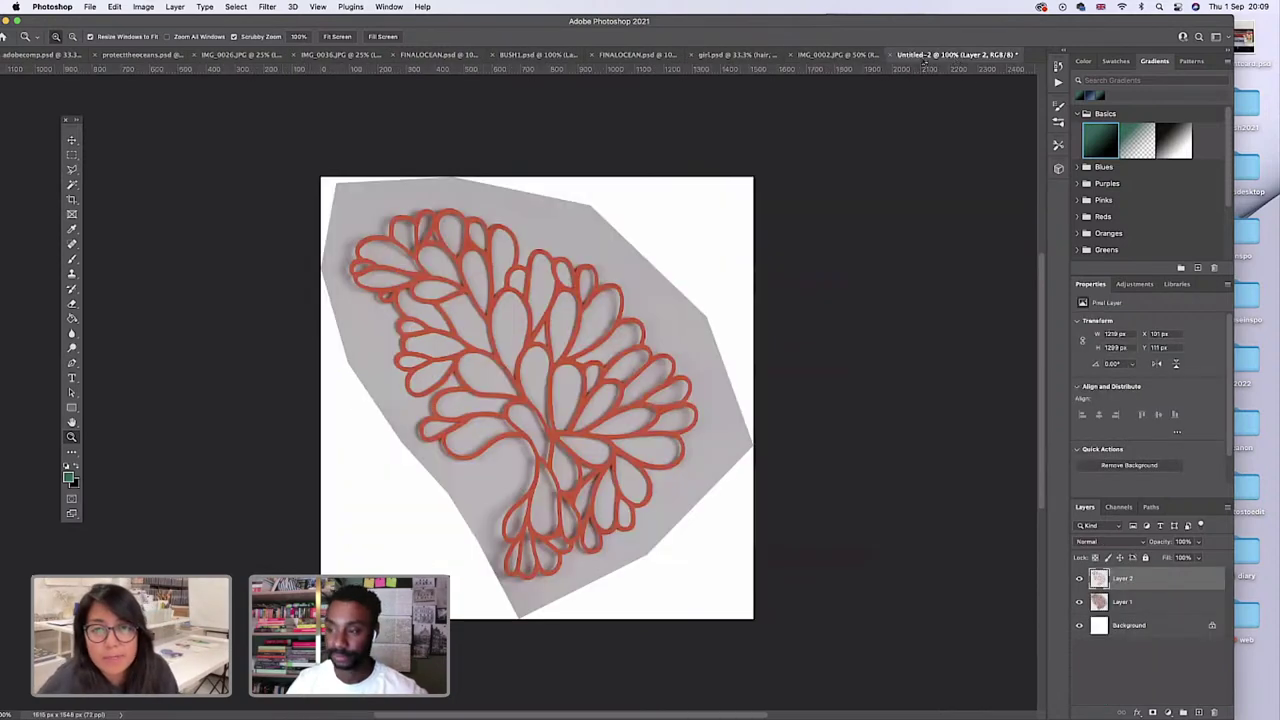
click(845, 55)
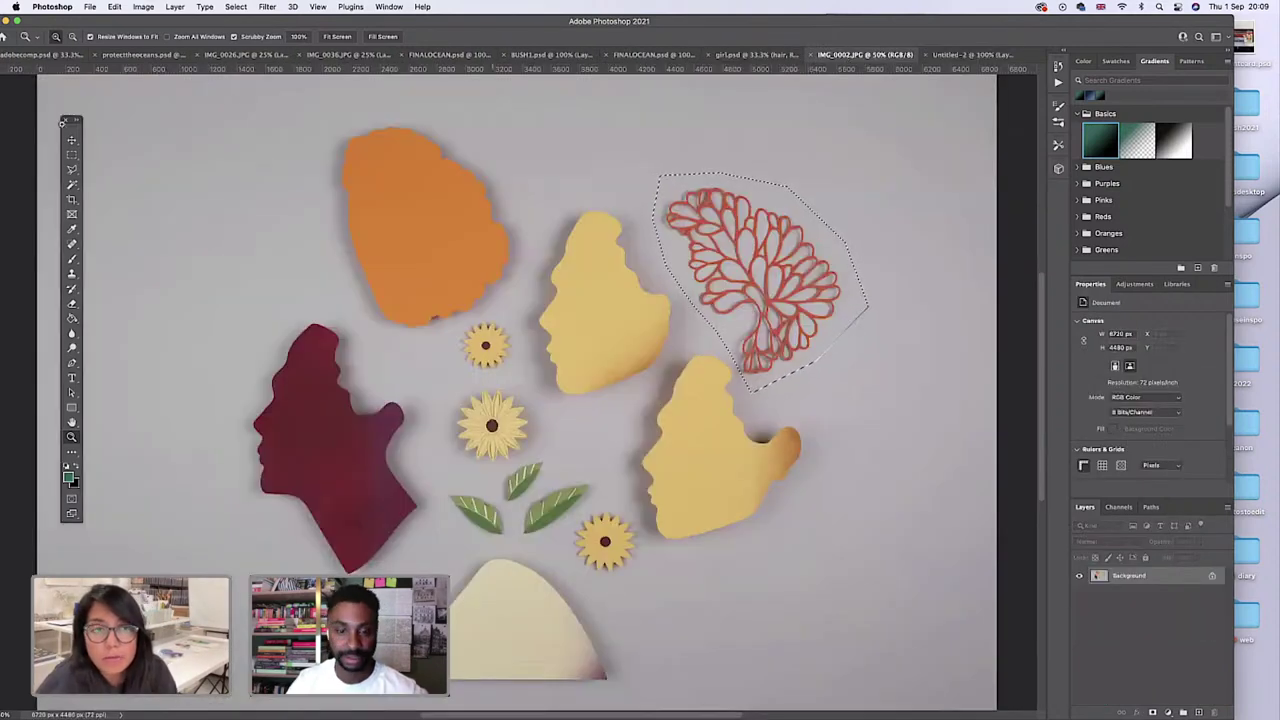
click(71, 155)
click(165, 172)
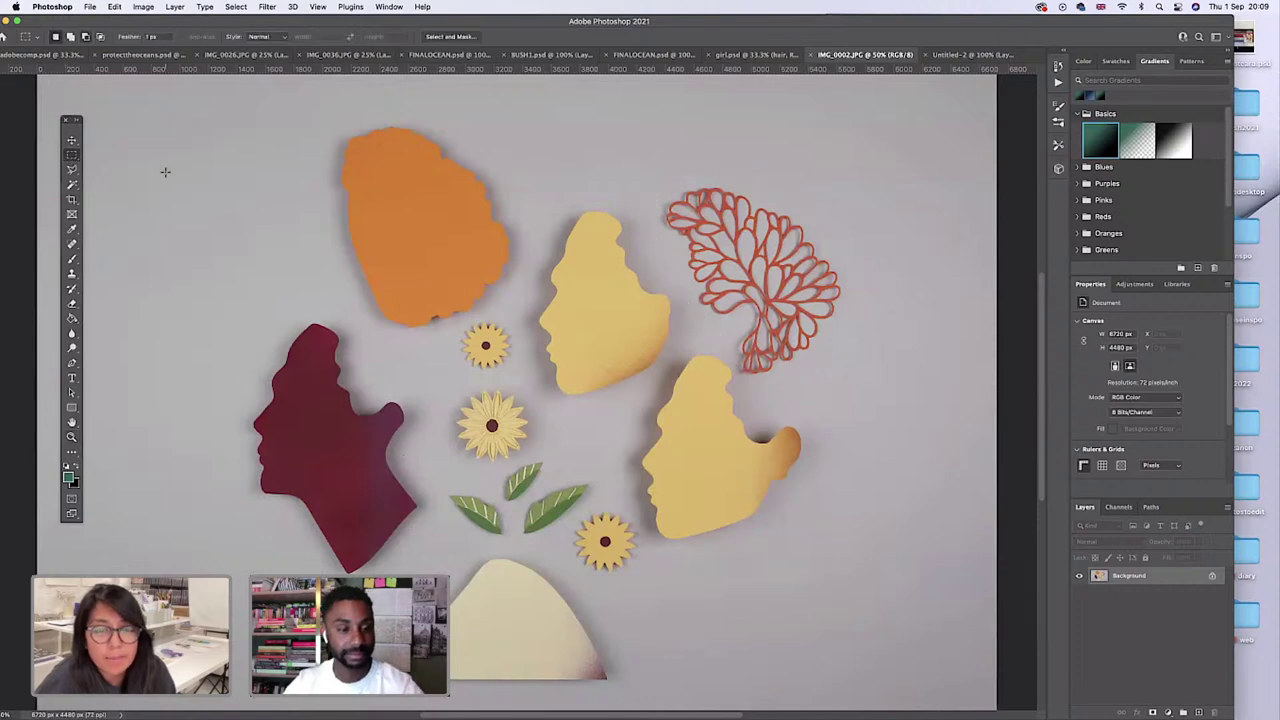
scroll(165, 172, down, 2)
scroll(165, 172, left, 1)
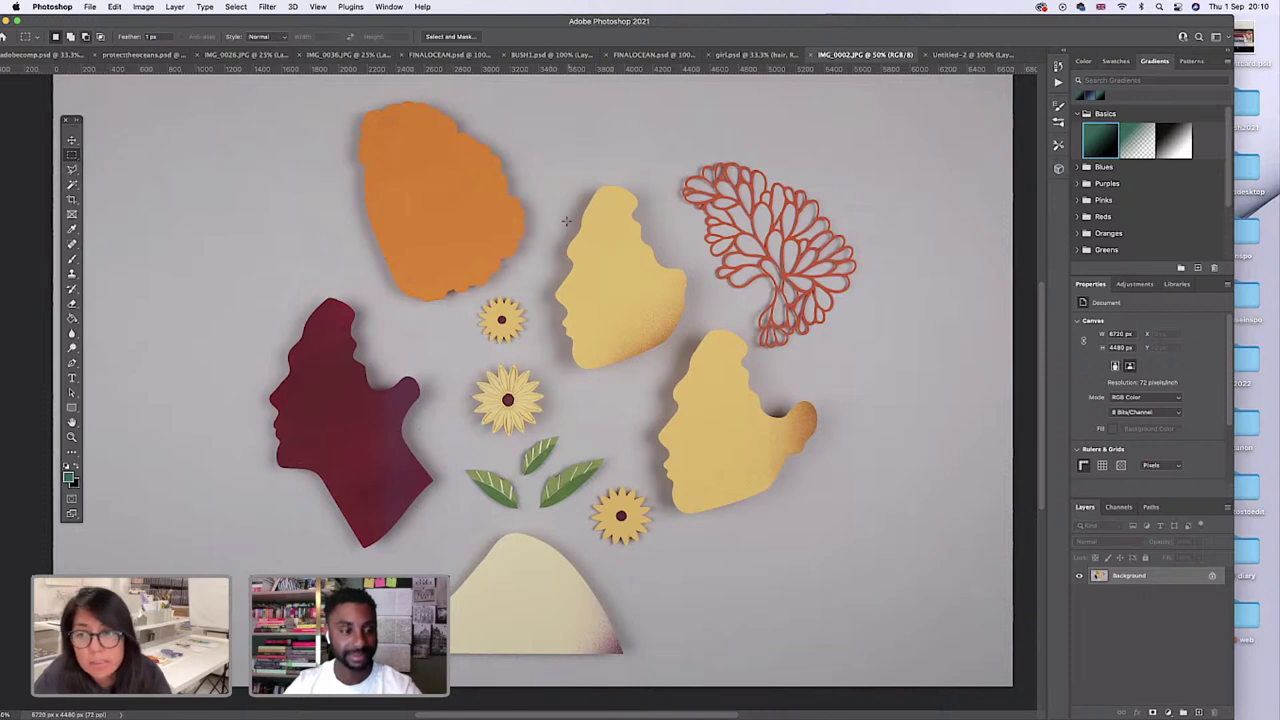
Convert the Background of IMG_0002.JPG into Layer 0 and loosely outline the upper yellow face piece with the Polygonal Lasso.
double_click(1120, 576)
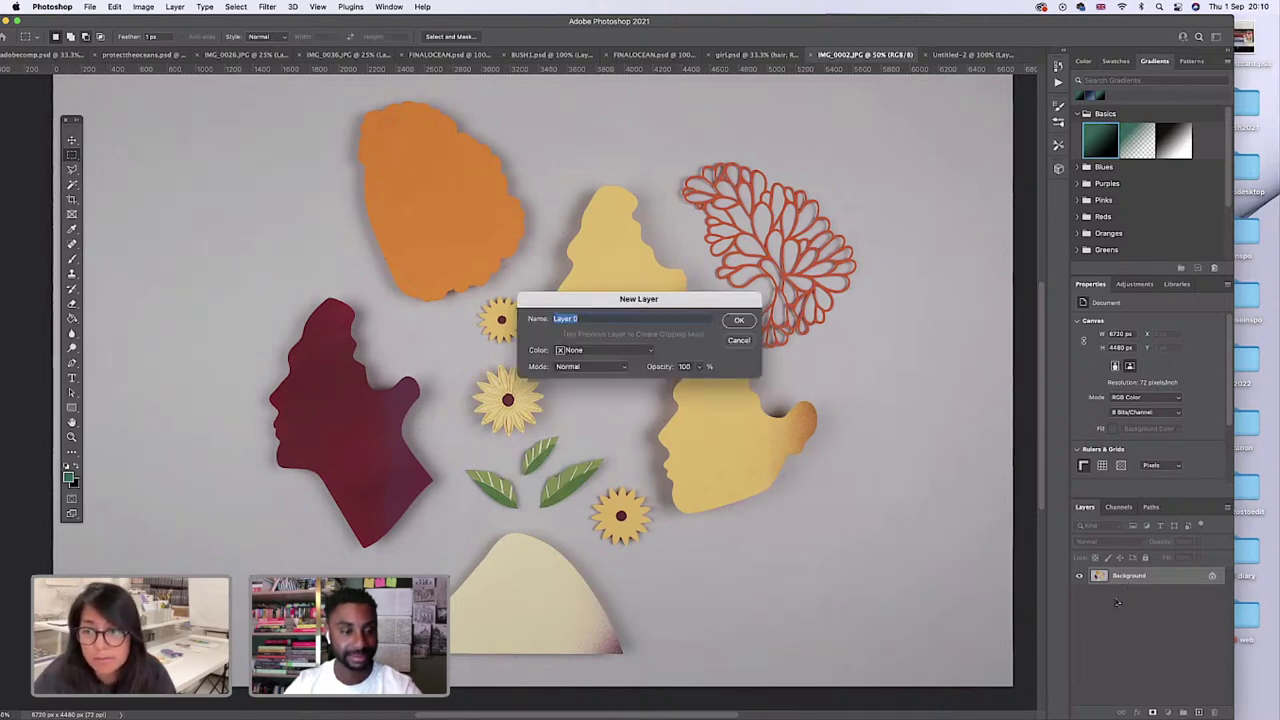
click(735, 322)
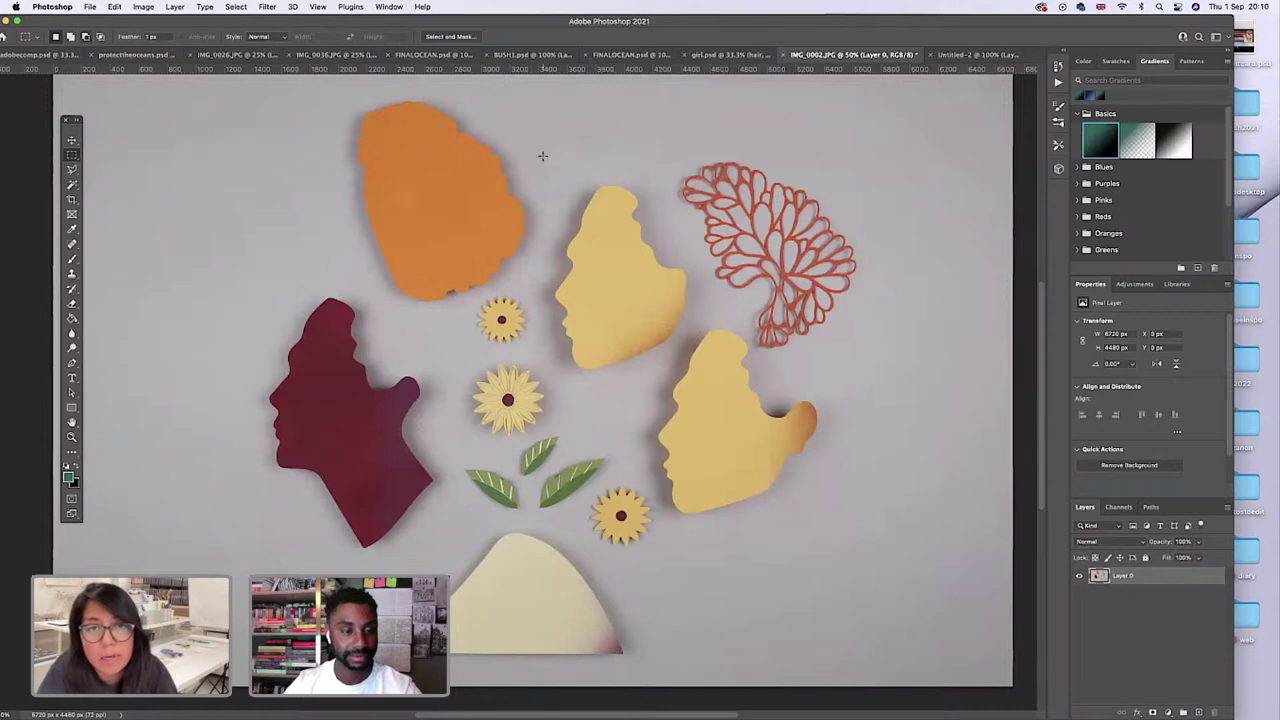
drag(543, 157, 689, 370)
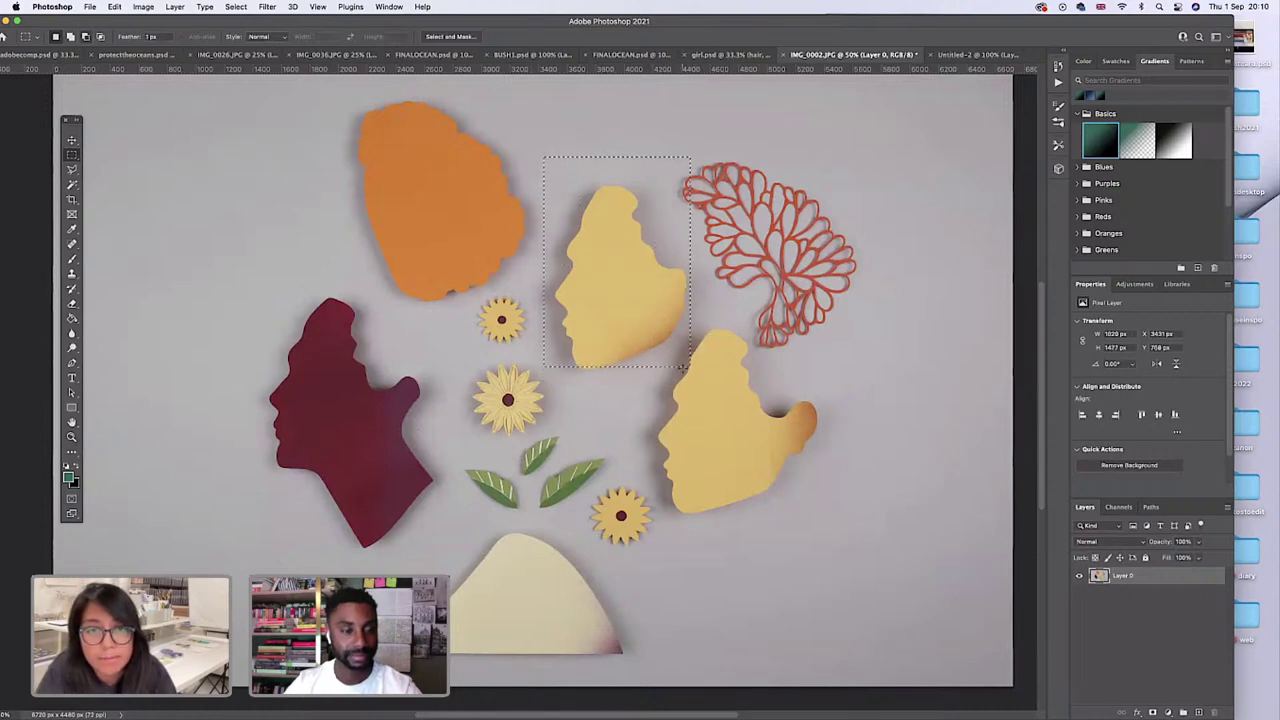
click(294, 191)
click(72, 170)
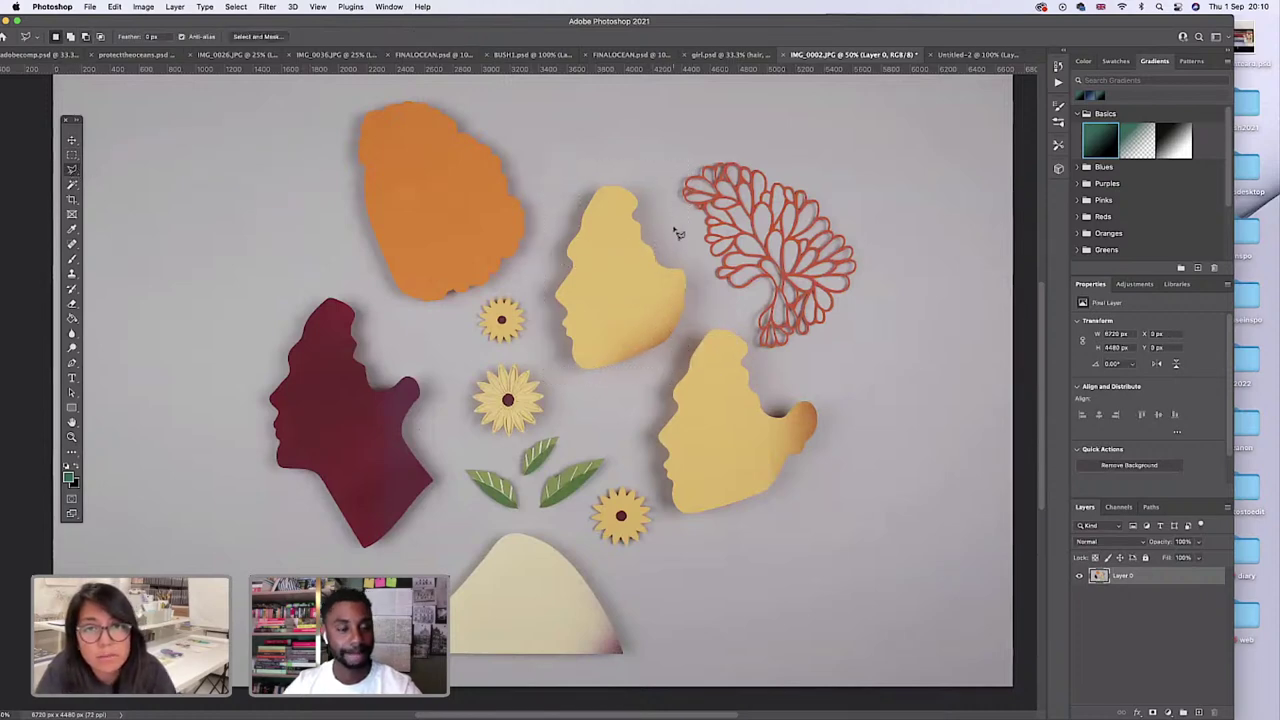
mouse_move(675, 228)
mouse_down()
mouse_move(656, 186)
mouse_move(612, 165)
mouse_move(579, 174)
mouse_move(536, 279)
mouse_move(538, 323)
mouse_move(571, 385)
mouse_move(595, 400)
mouse_move(640, 387)
mouse_move(693, 340)
mouse_move(677, 230)
mouse_up()
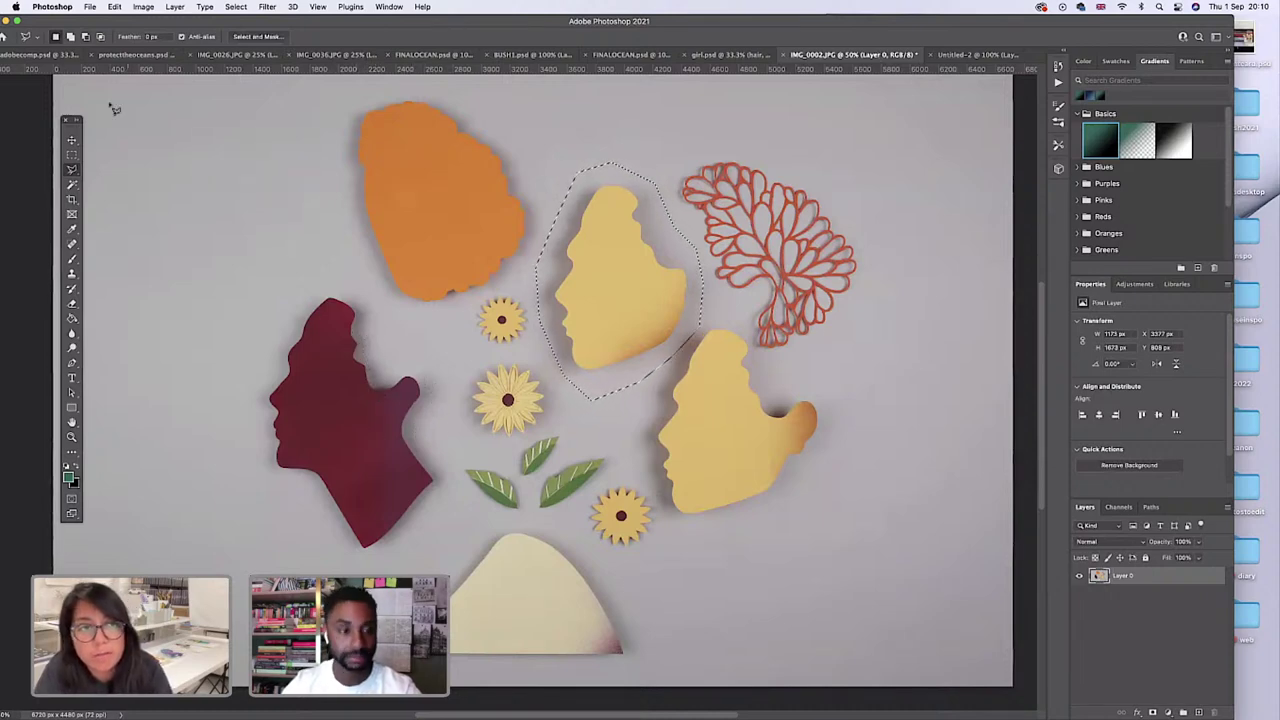
Copy the selected face piece onto a new layer and duplicate that layer into the Untitled-2 document as Layer 3.
click(71, 140)
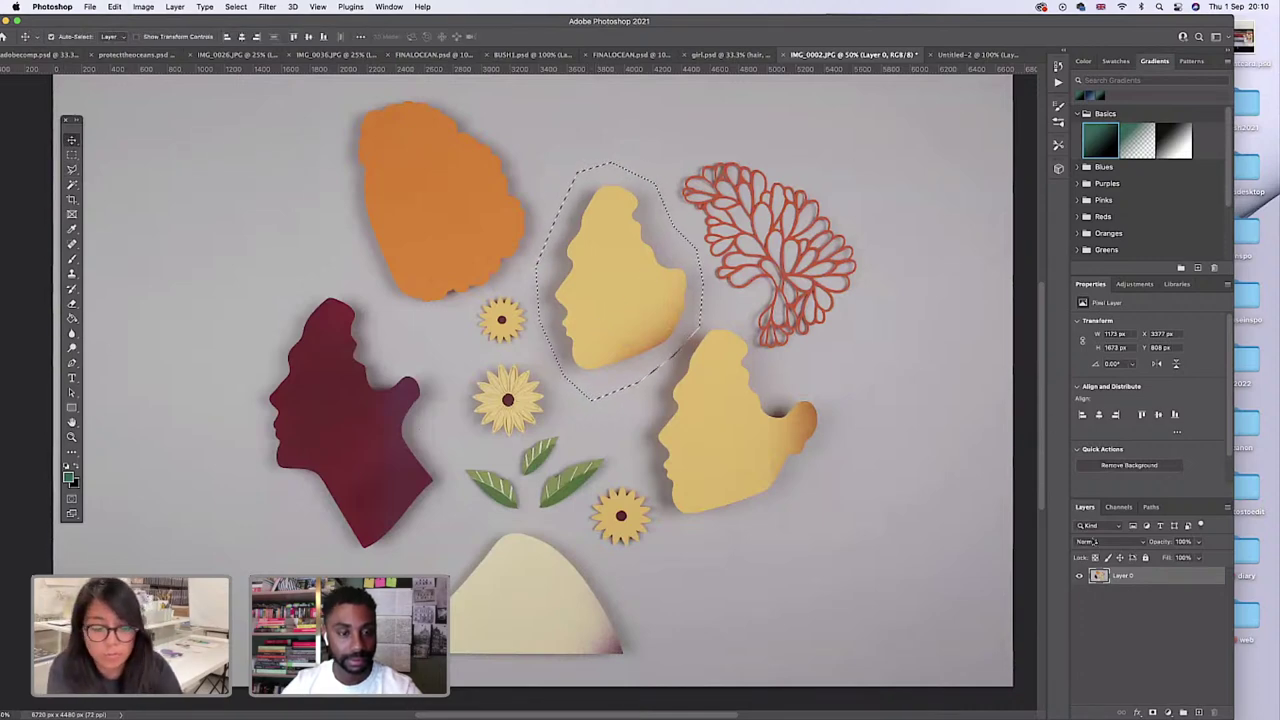
key(super+c)
key(super+v)
right_click(1106, 576)
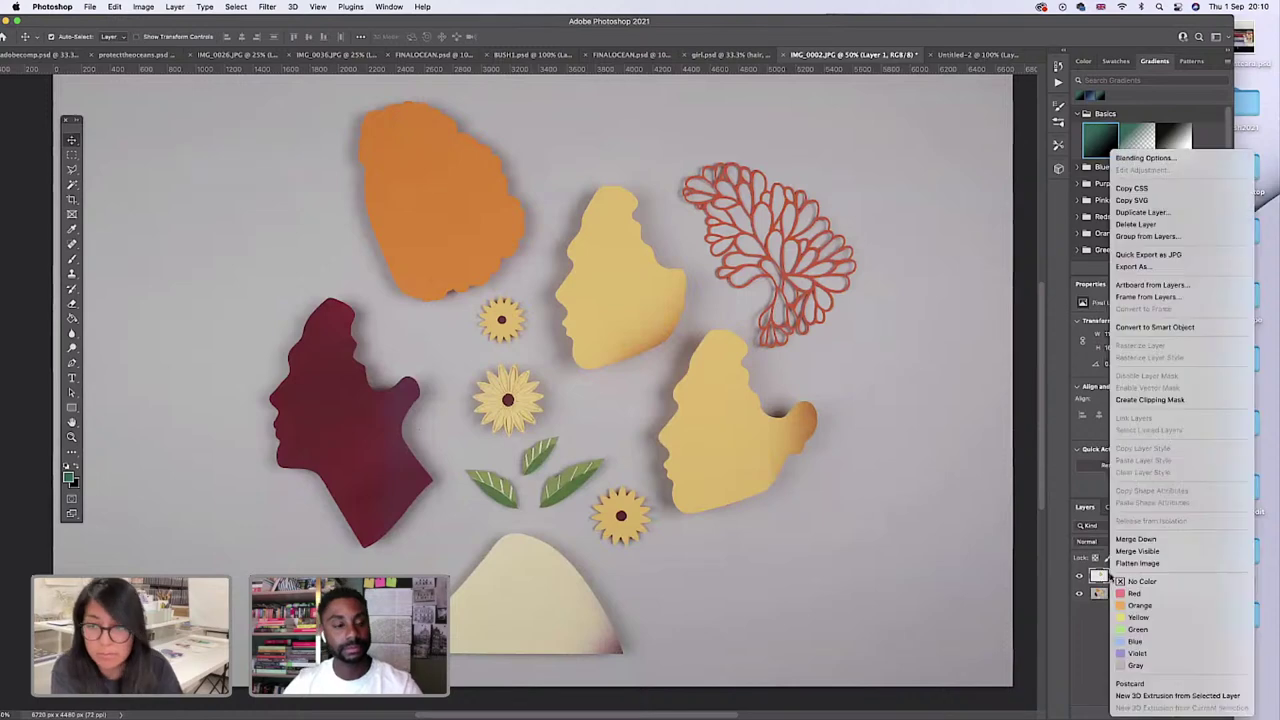
click(1143, 213)
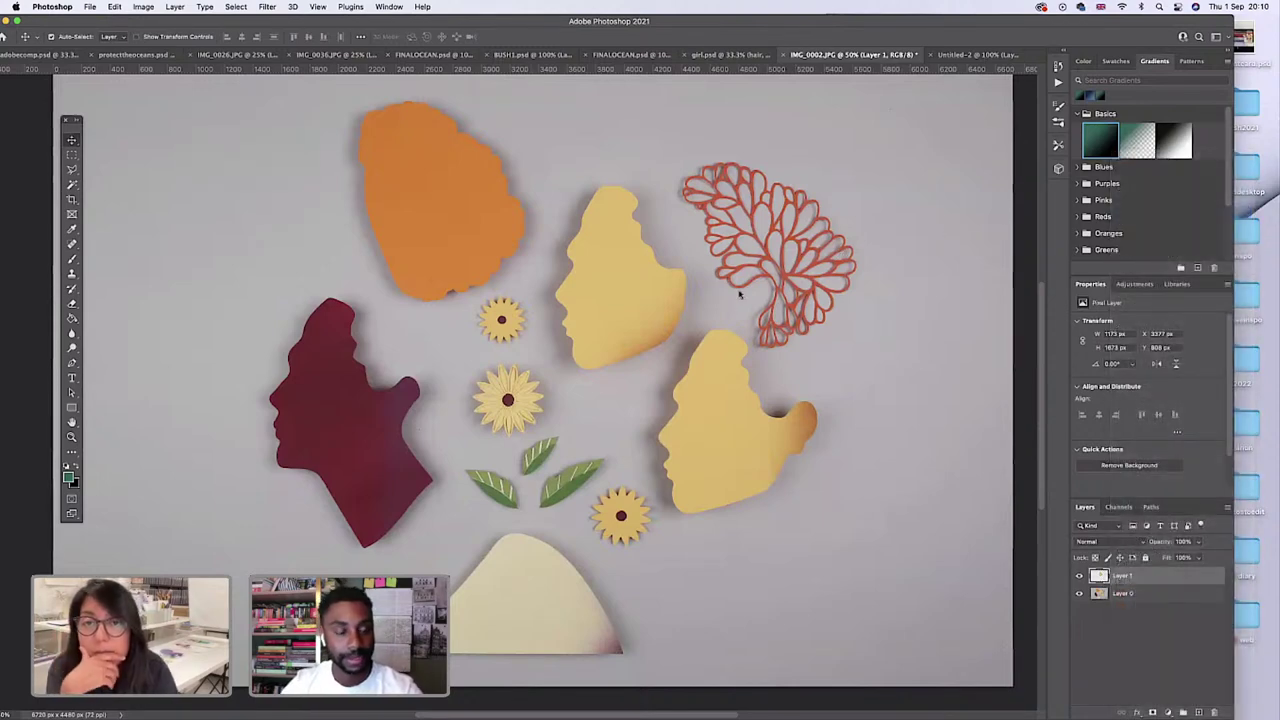
click(635, 347)
click(627, 357)
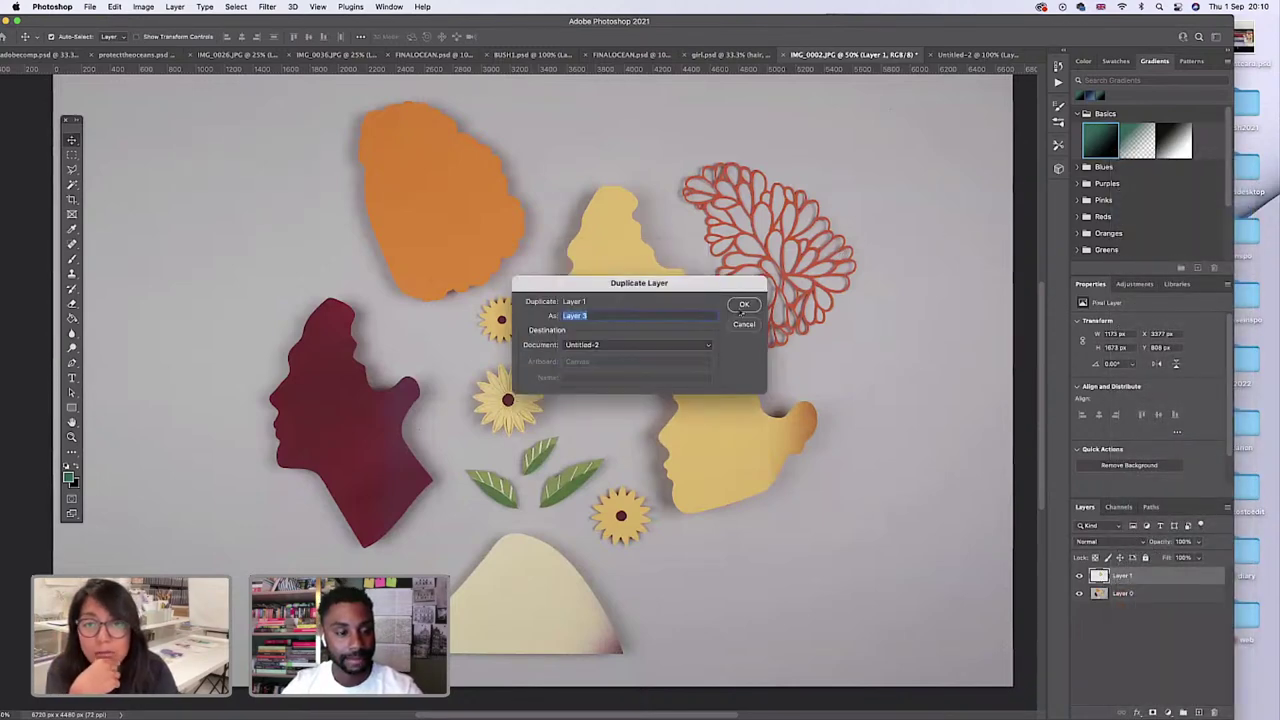
click(744, 304)
Switch to Untitled-2 and hide Layer 1 and Layer 2, leaving the yellow face piece over the white background.
click(955, 55)
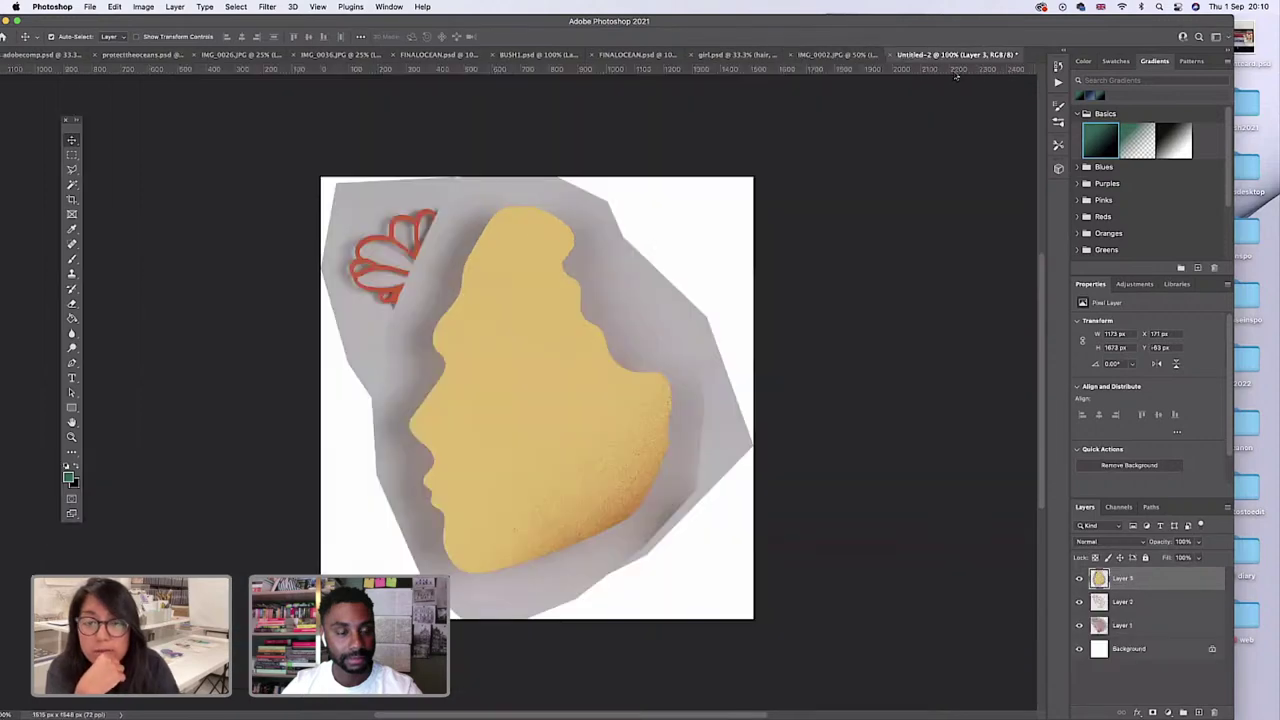
click(1079, 625)
click(1079, 604)
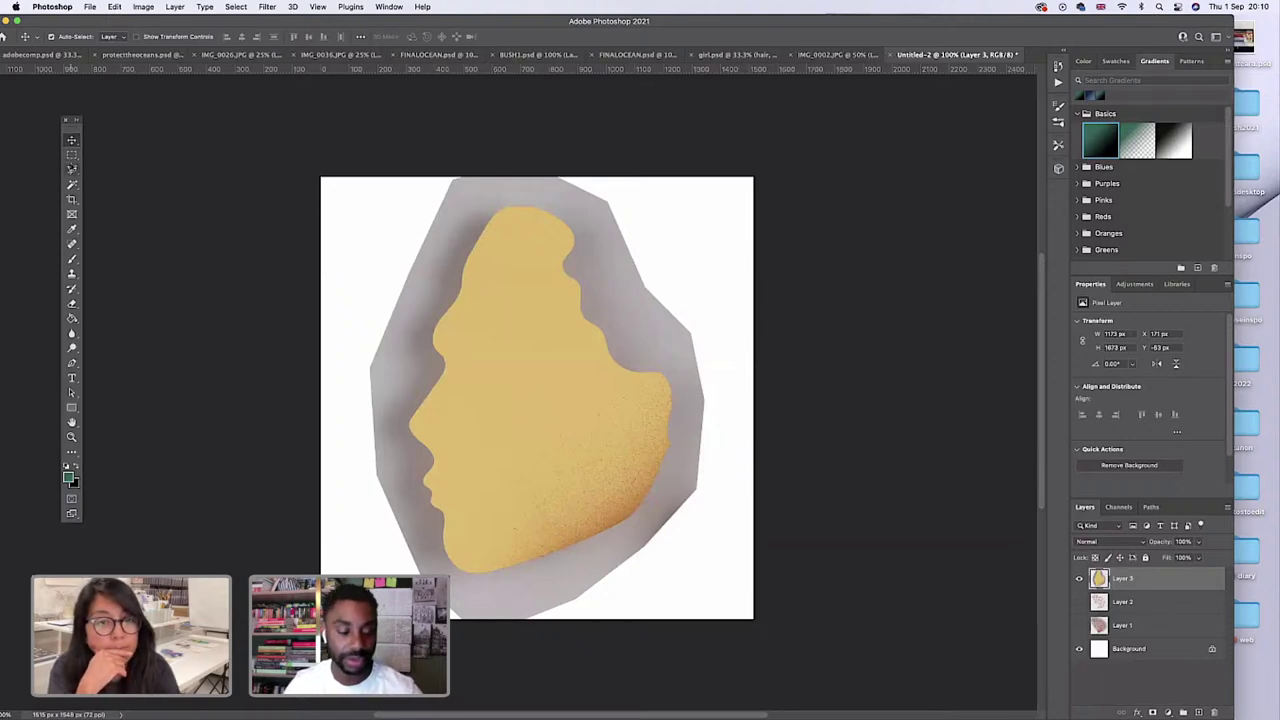
Select the yellow face piece with the Magic Wand at tolerance 40, adding the speckled shaded area to the selection.
click(72, 185)
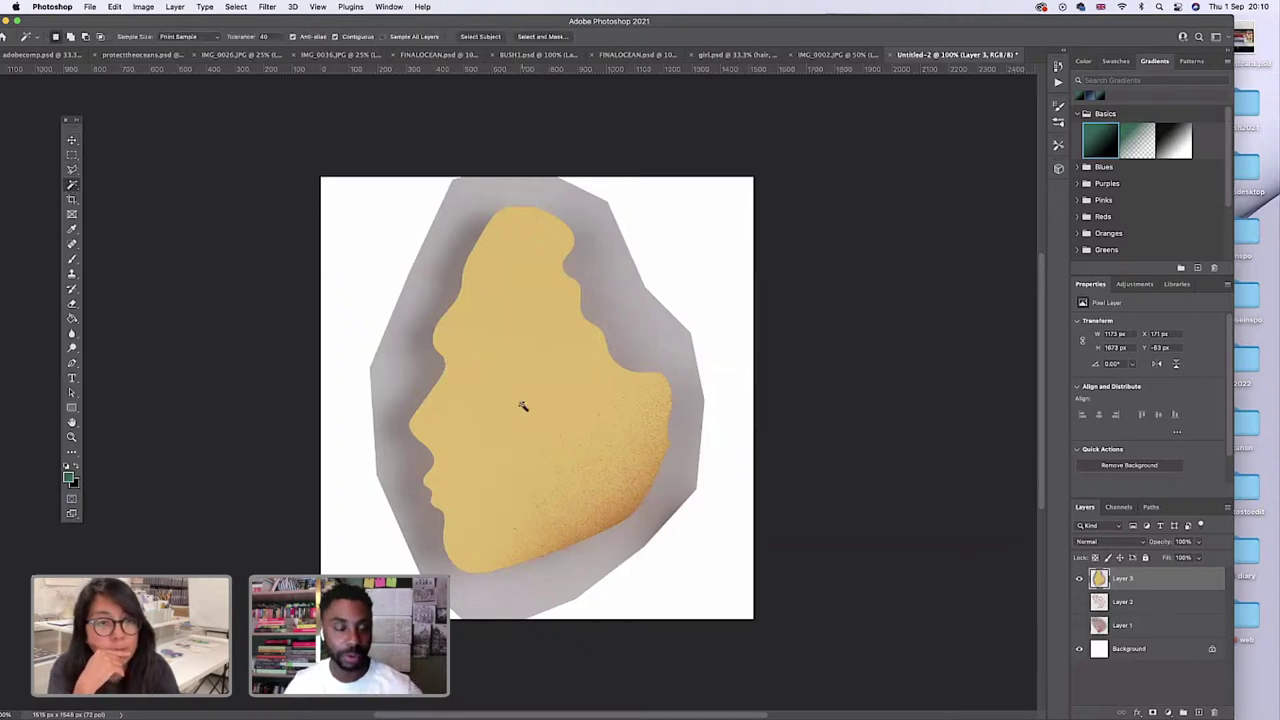
click(518, 405)
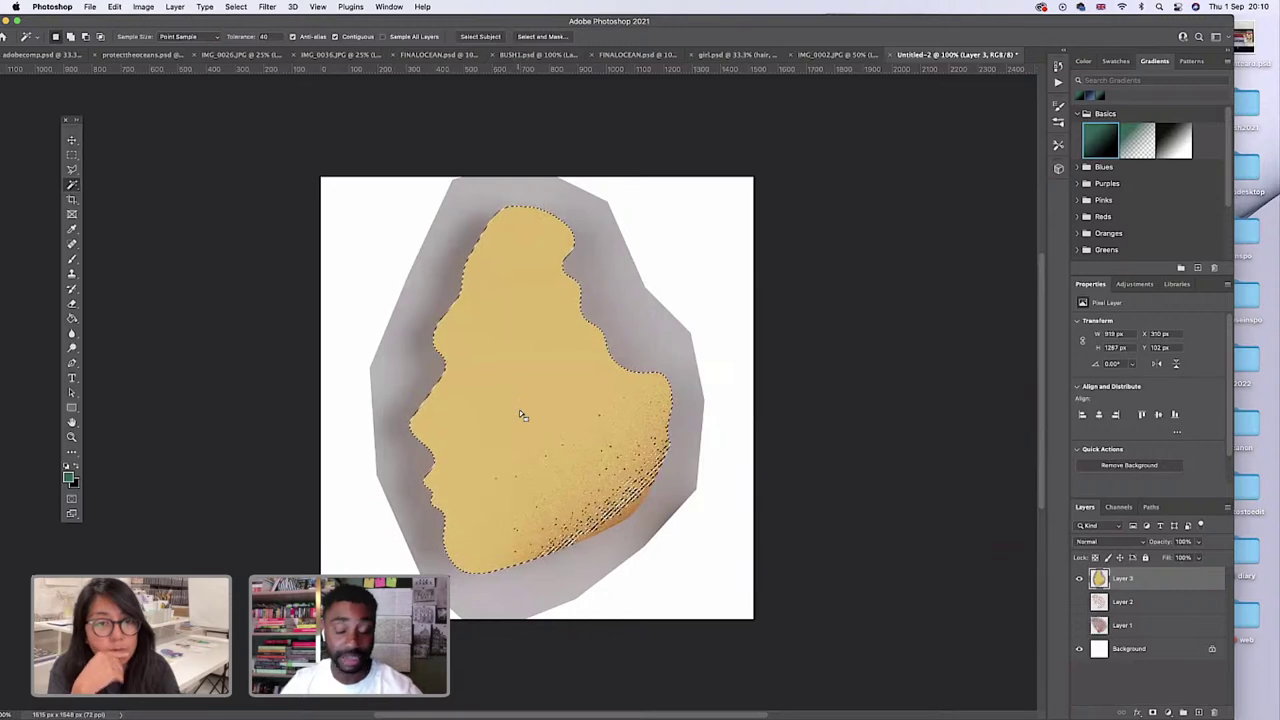
shift+click(620, 488)
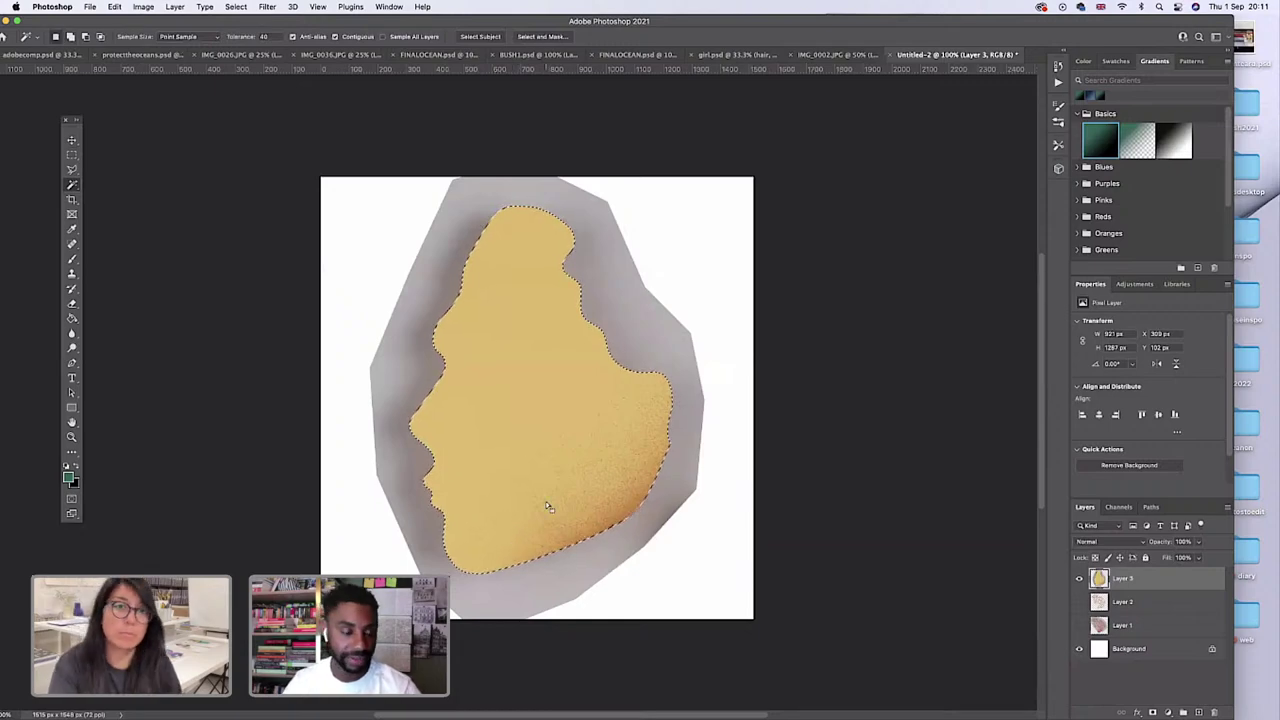
Start Select and Mask on the face selection, set the red overlay opacity to 77%, and inspect the edge at 200%.
click(542, 36)
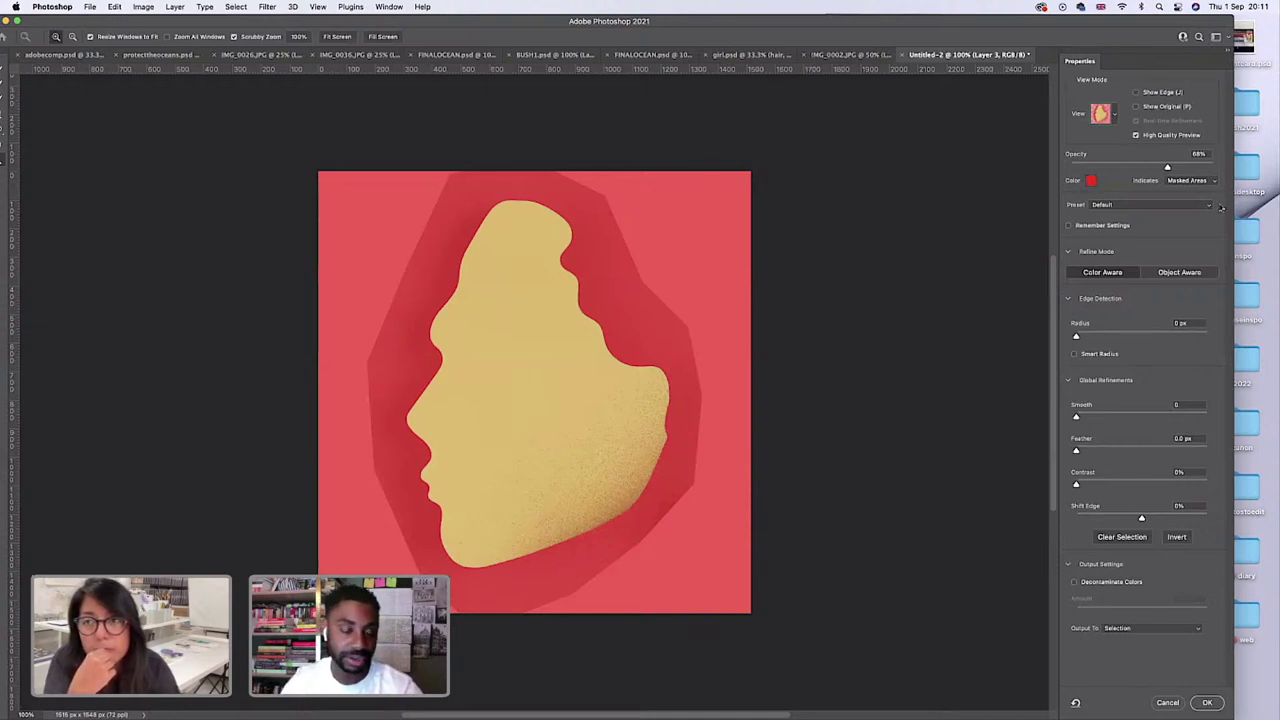
drag(1168, 168, 1182, 168)
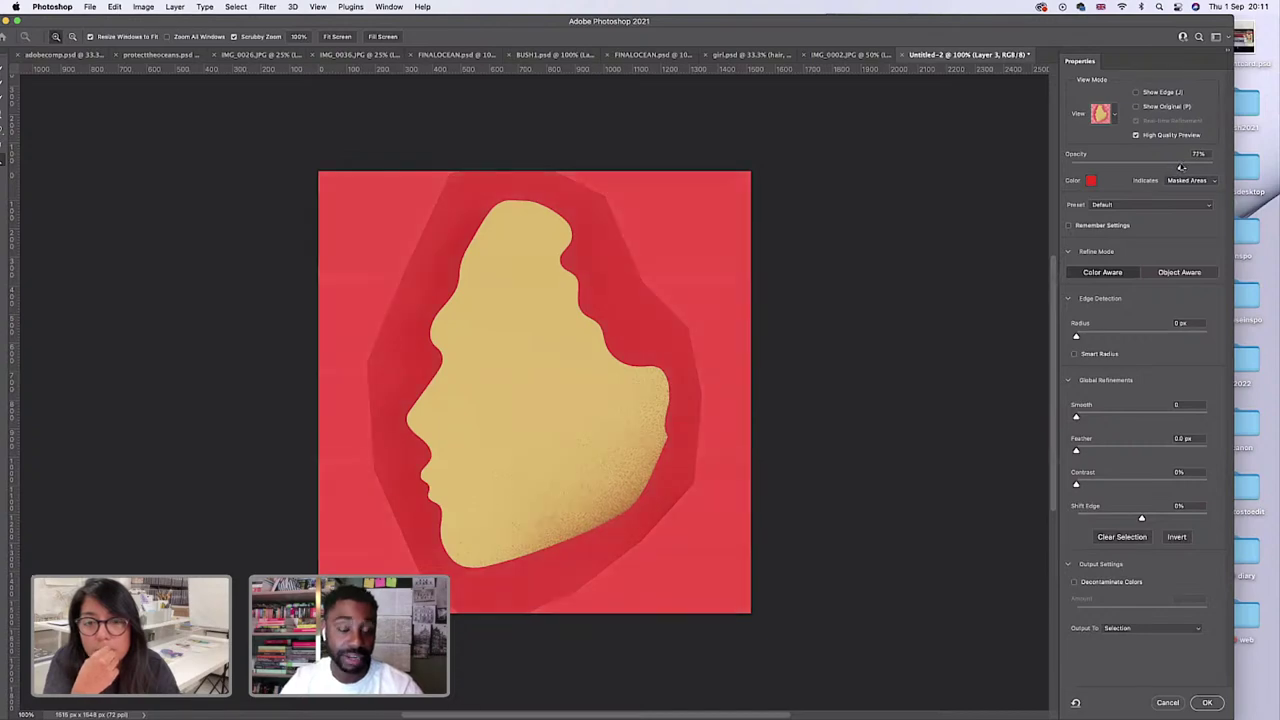
click(583, 468)
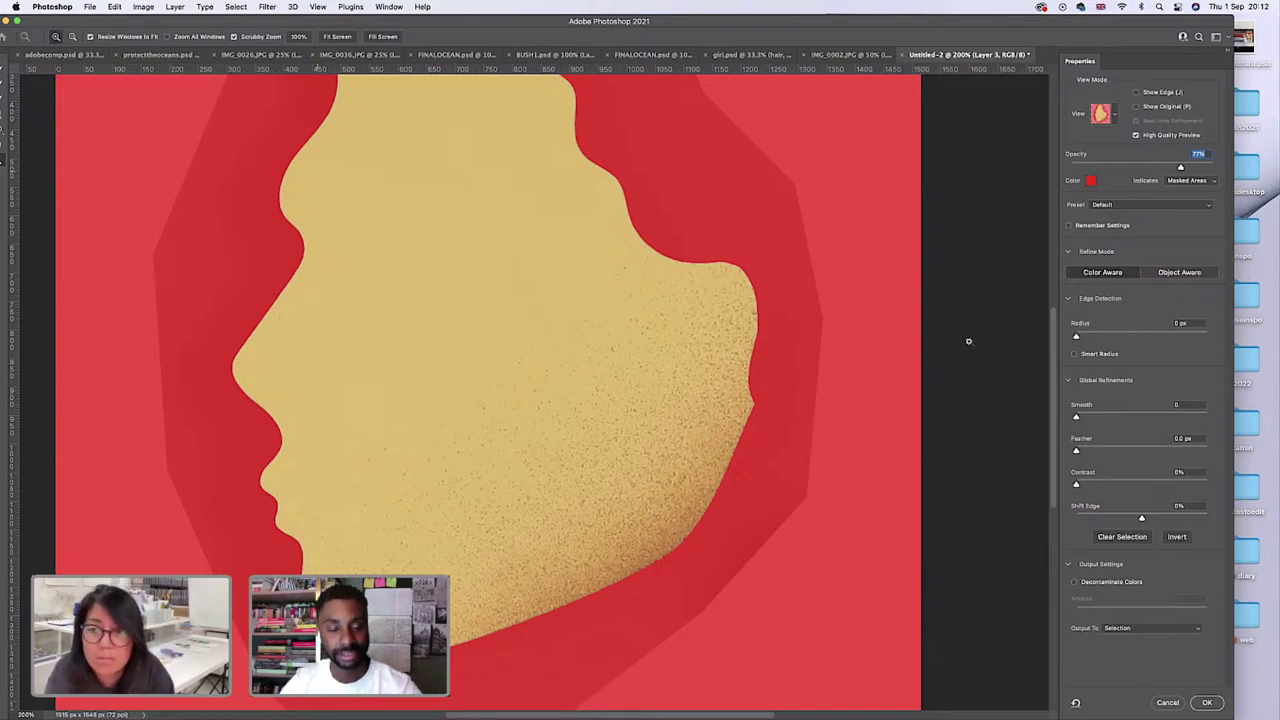
Refine the face selection edge with Radius 2 px, Smooth 30, Feather 2.4 px and Contrast 39%, and preview it in Black & White.
drag(1076, 336, 1091, 336)
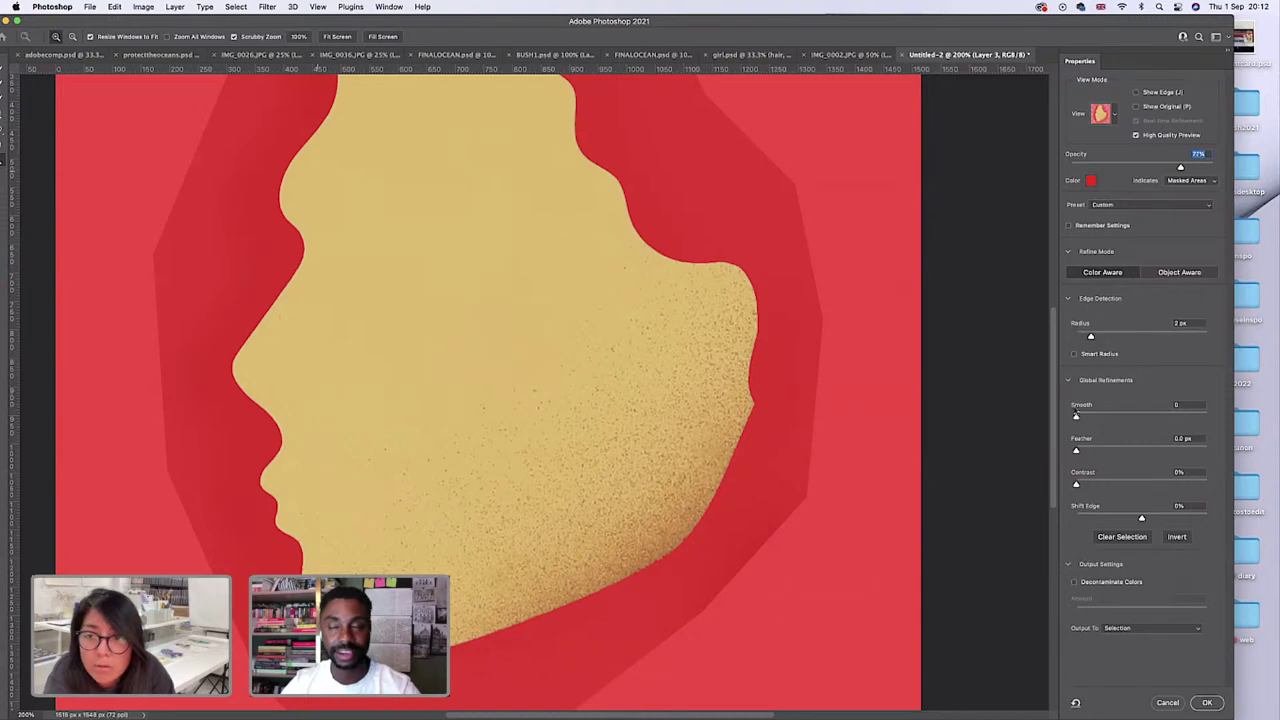
drag(1076, 414, 1115, 416)
scroll(600, 605, up, 2)
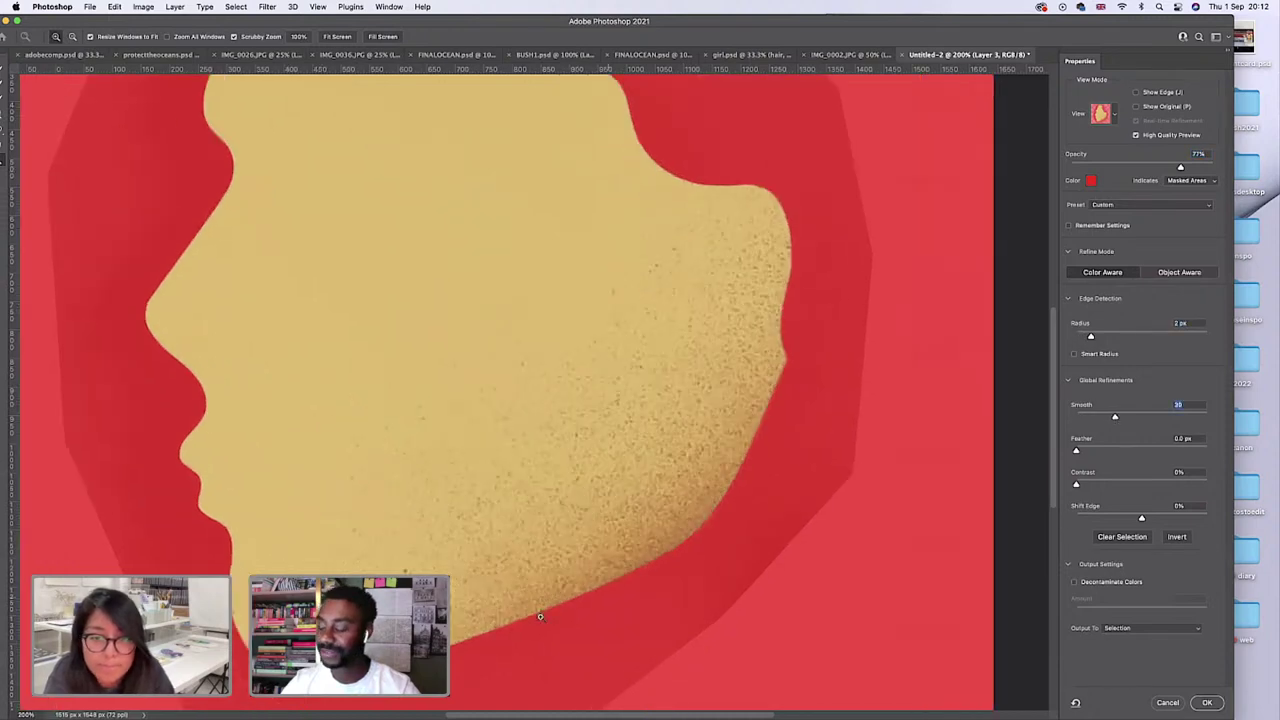
scroll(500, 638, up, 3)
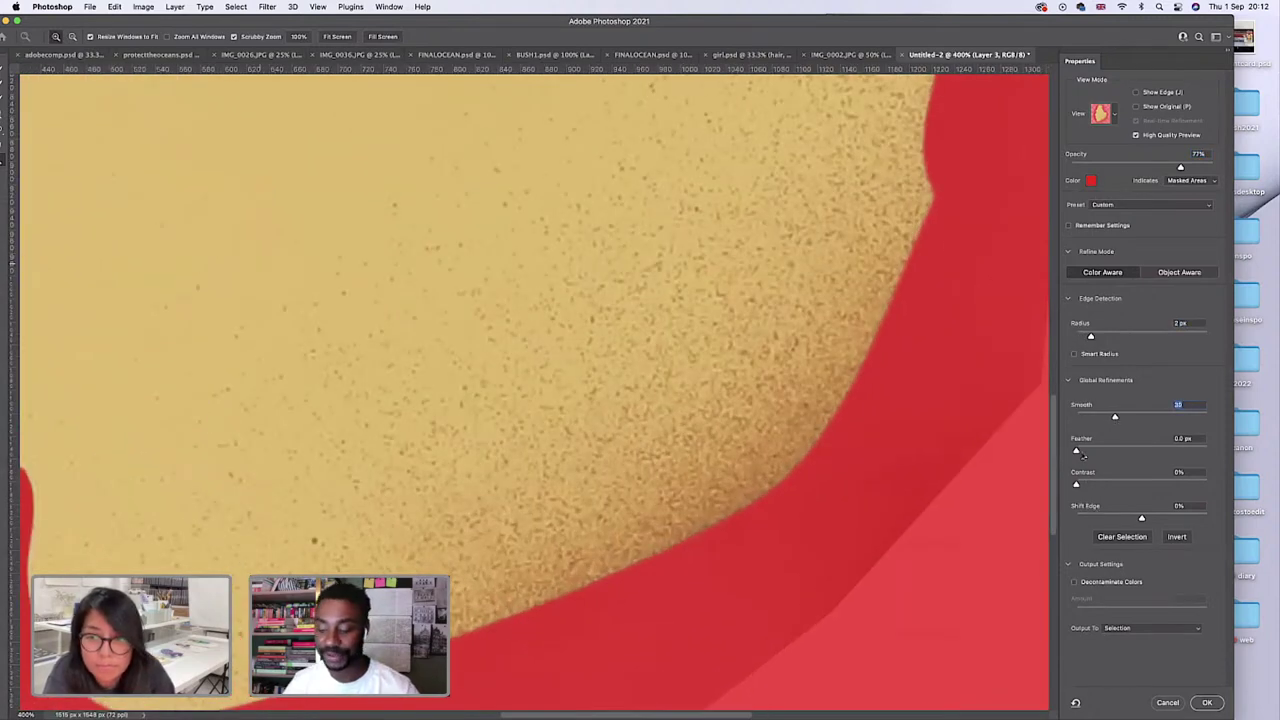
drag(1076, 450, 1126, 485)
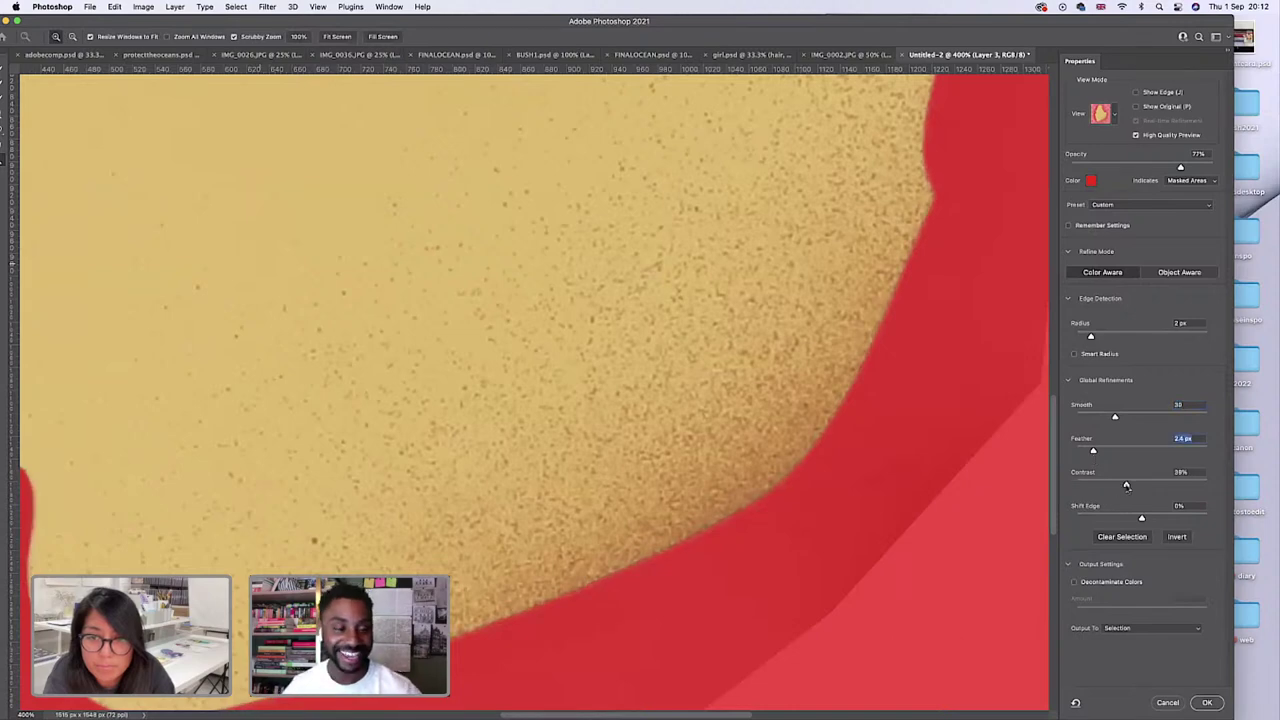
click(1110, 116)
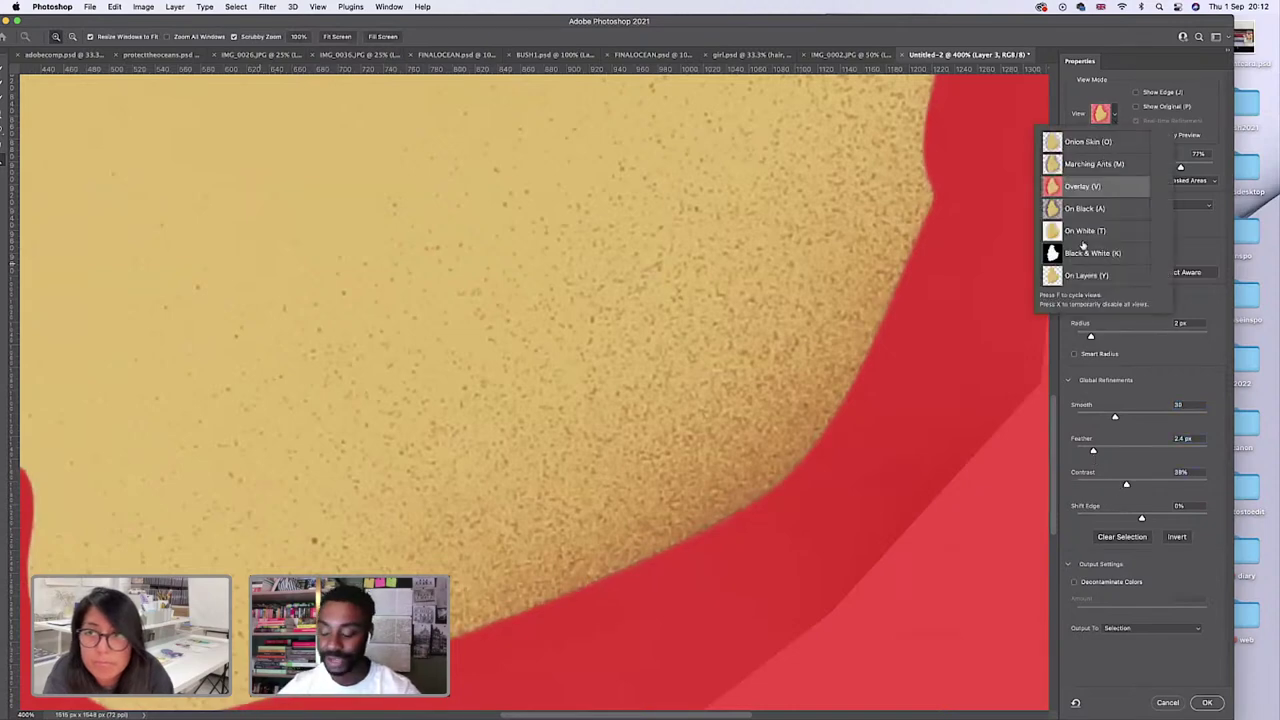
click(1080, 252)
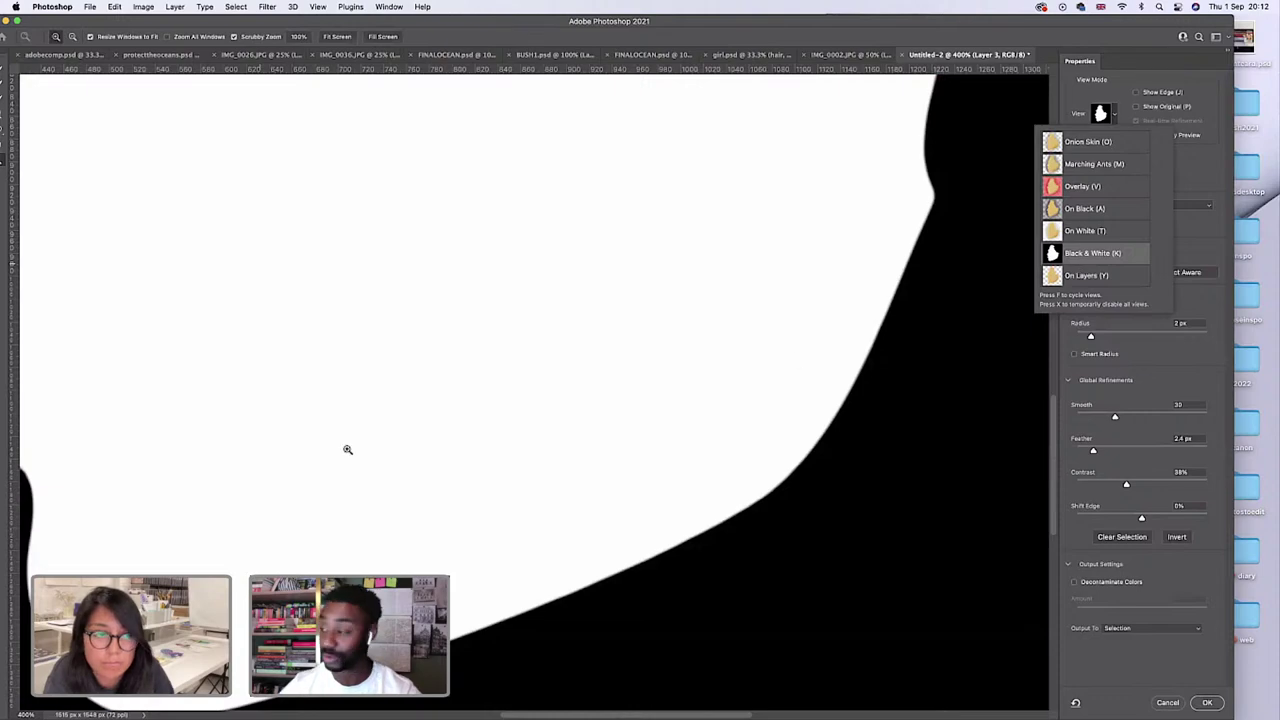
Apply the Select and Mask refinement to the face selection and copy the selected face onto a new layer.
double_click(133, 25)
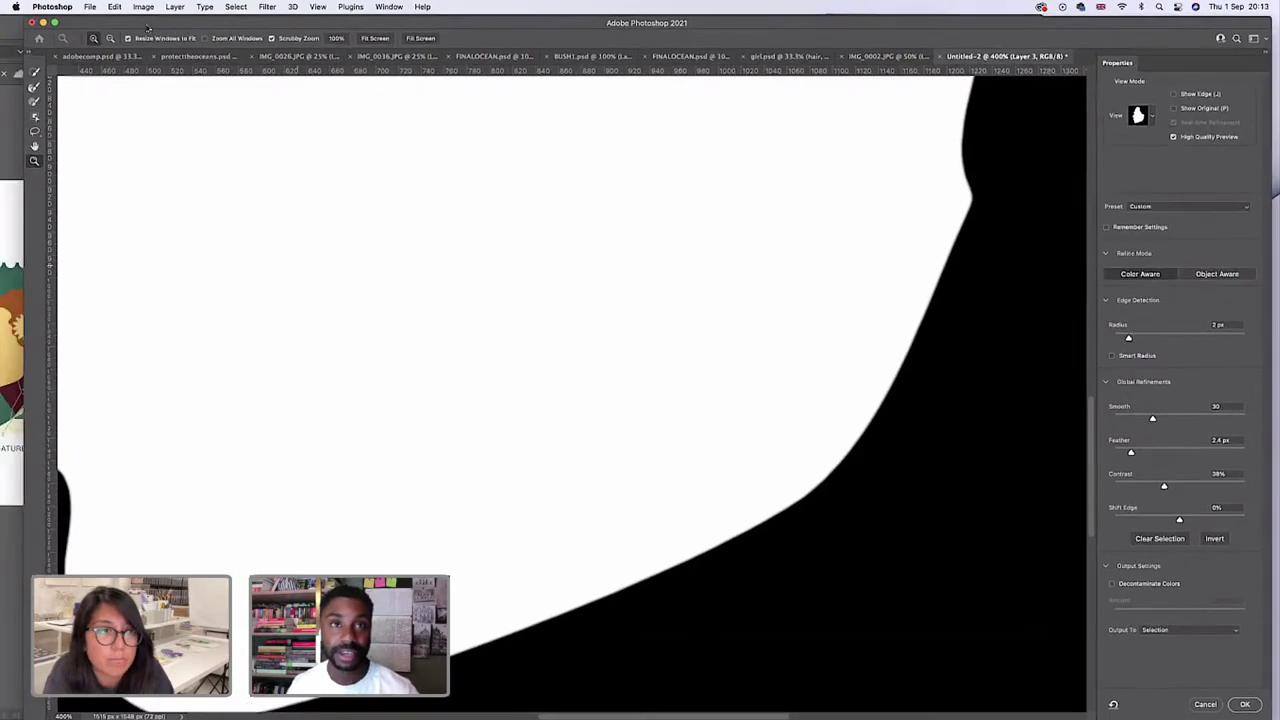
alt+click(380, 430)
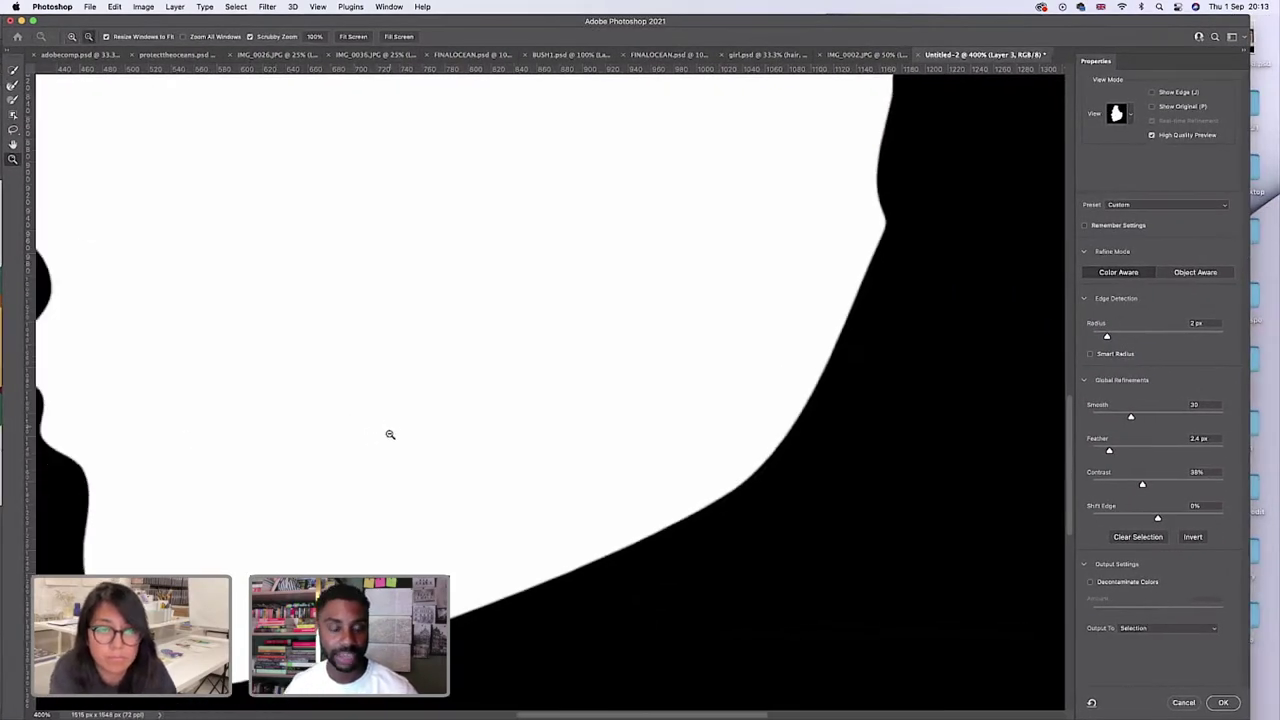
alt+click(420, 434)
alt+click(377, 395)
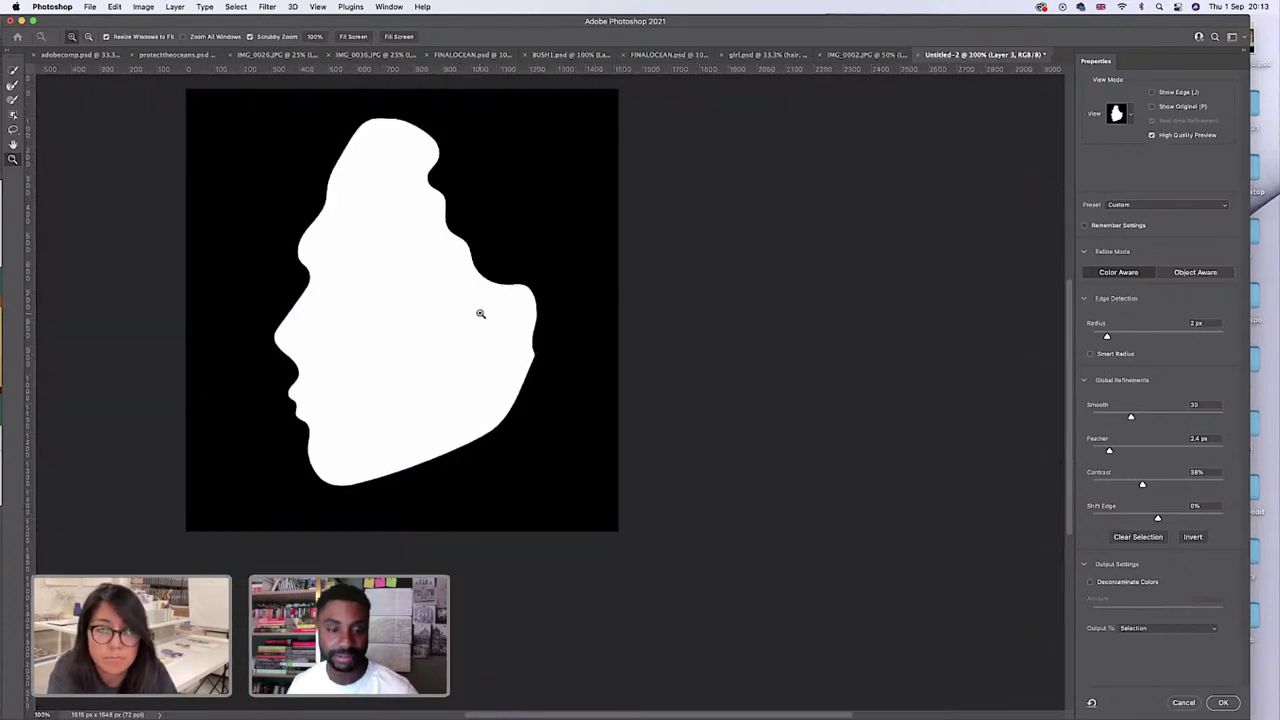
click(1223, 702)
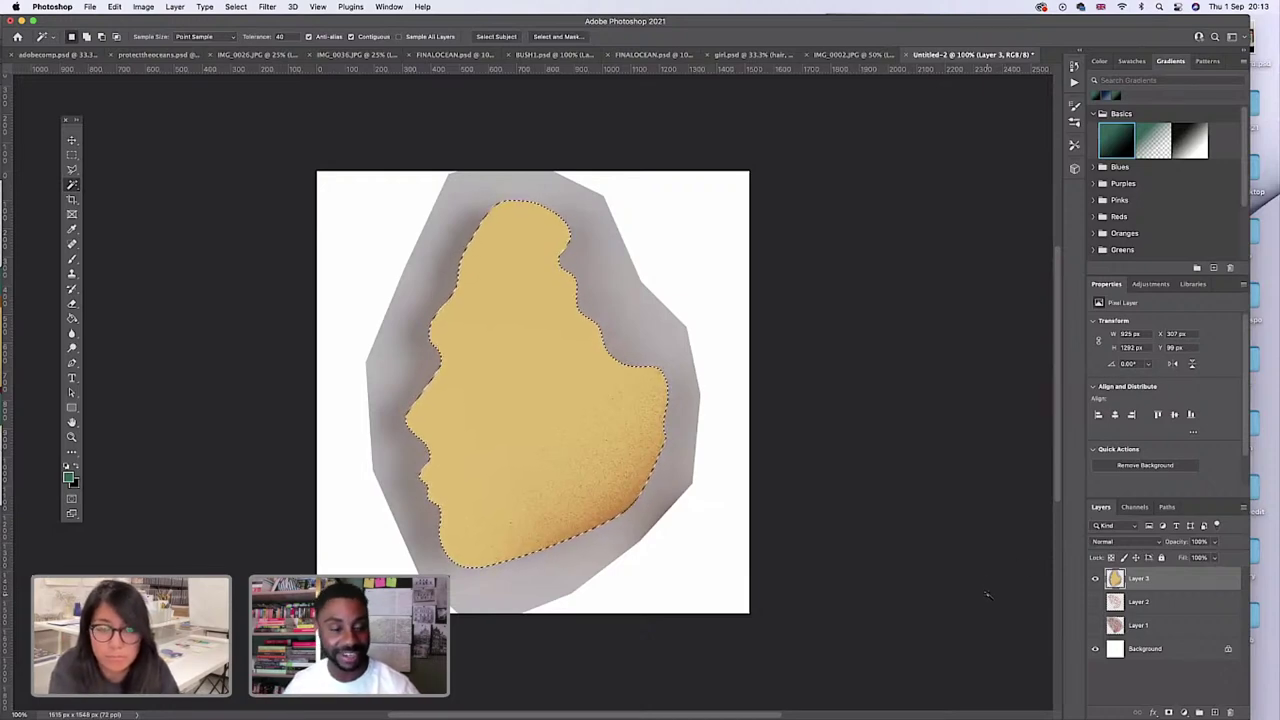
key(super+j)
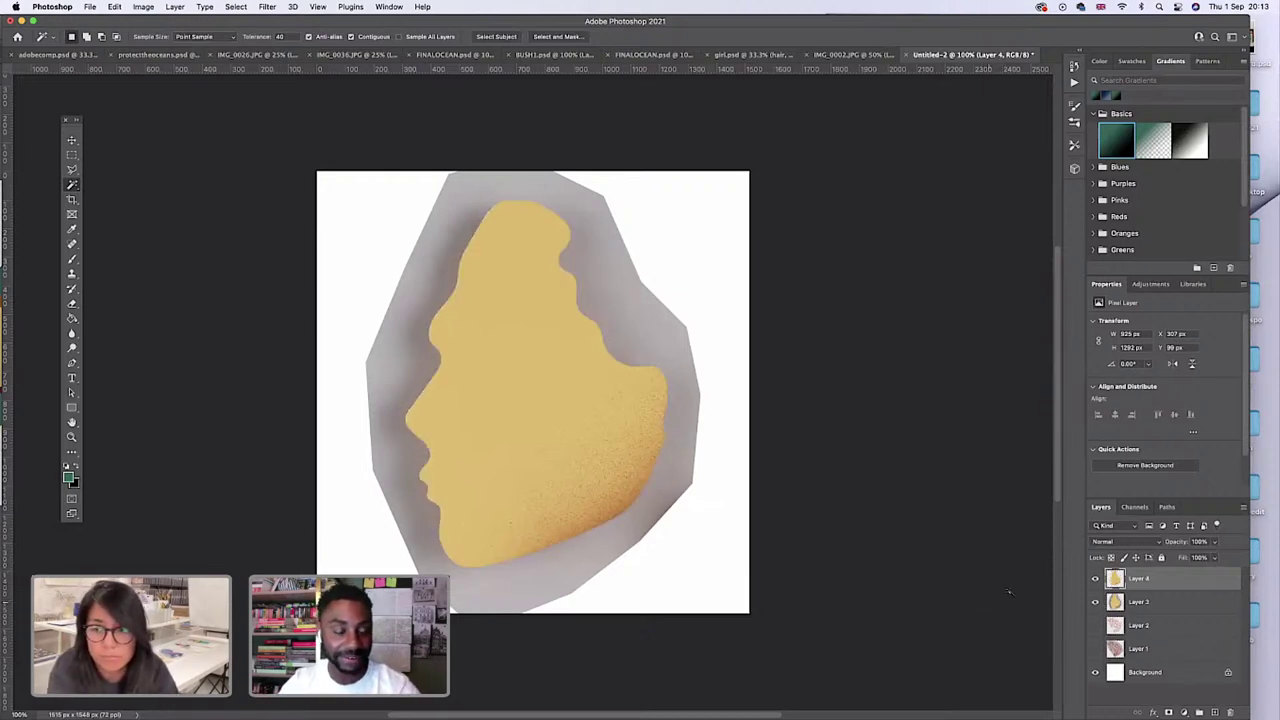
Duplicate the cut-out face layer into girl.psd and move it over the portrait's face in that document.
right_click(1133, 592)
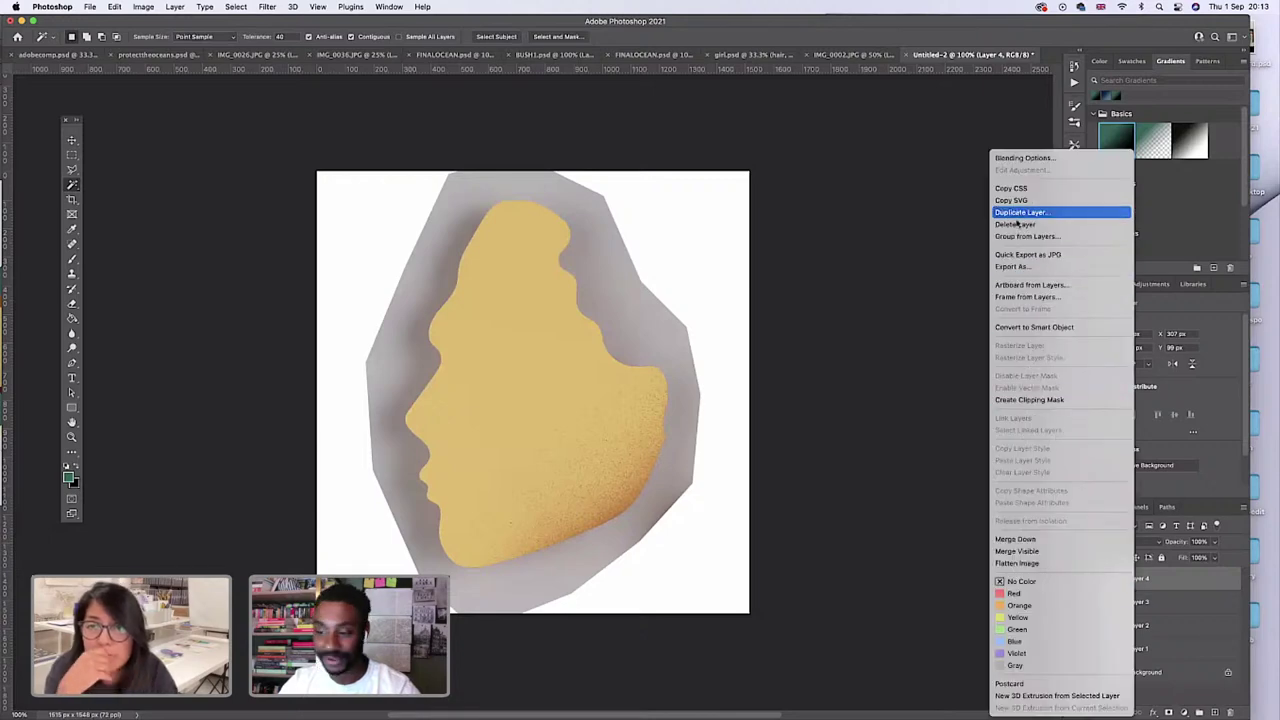
click(1020, 213)
click(645, 346)
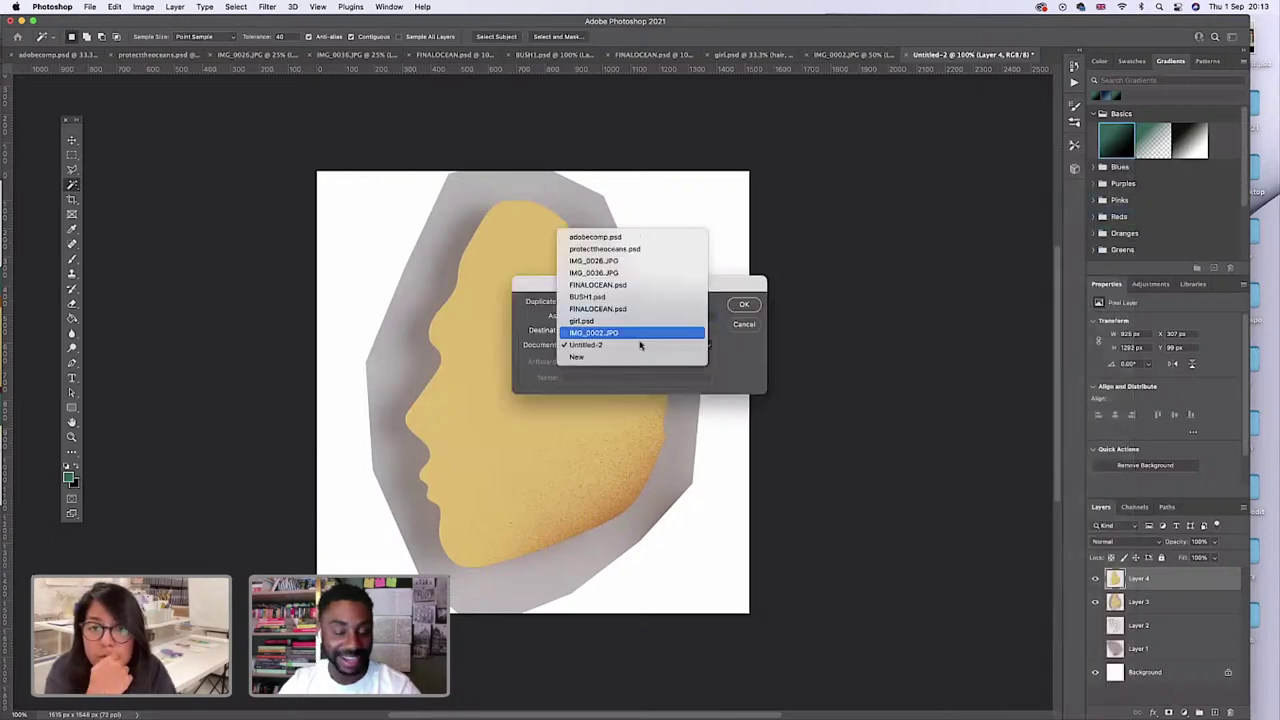
click(640, 327)
click(744, 307)
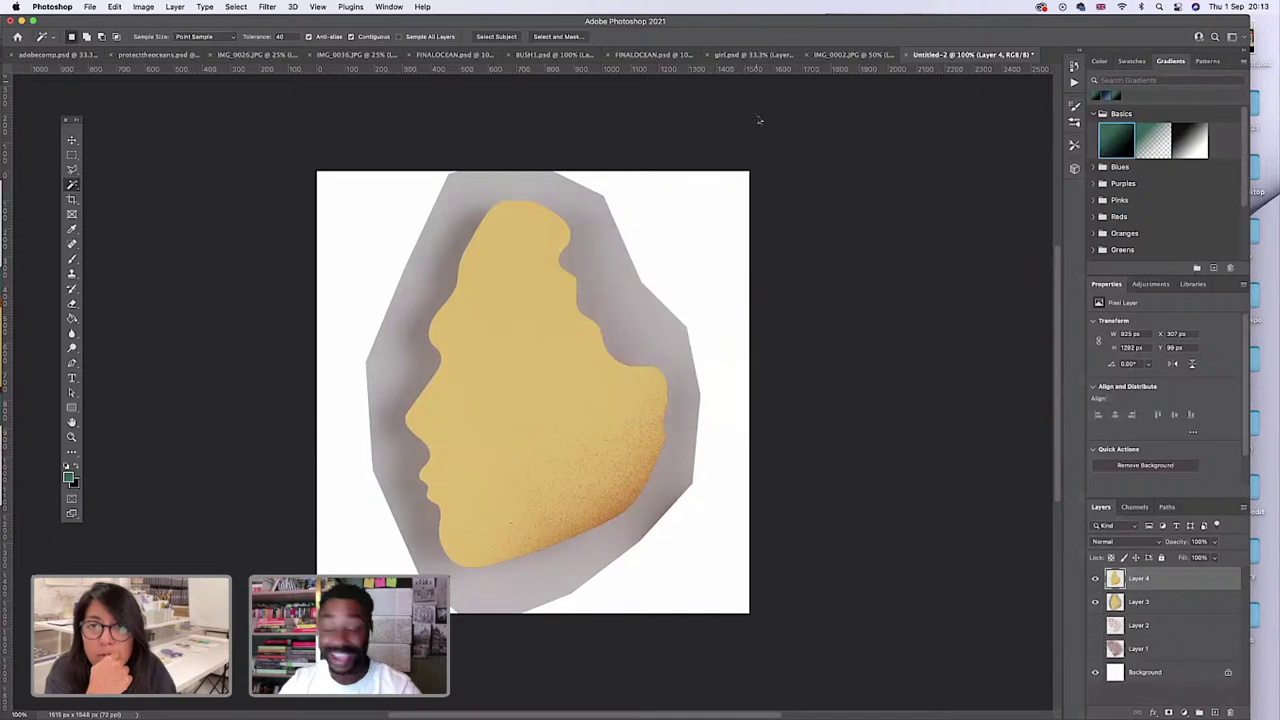
click(752, 56)
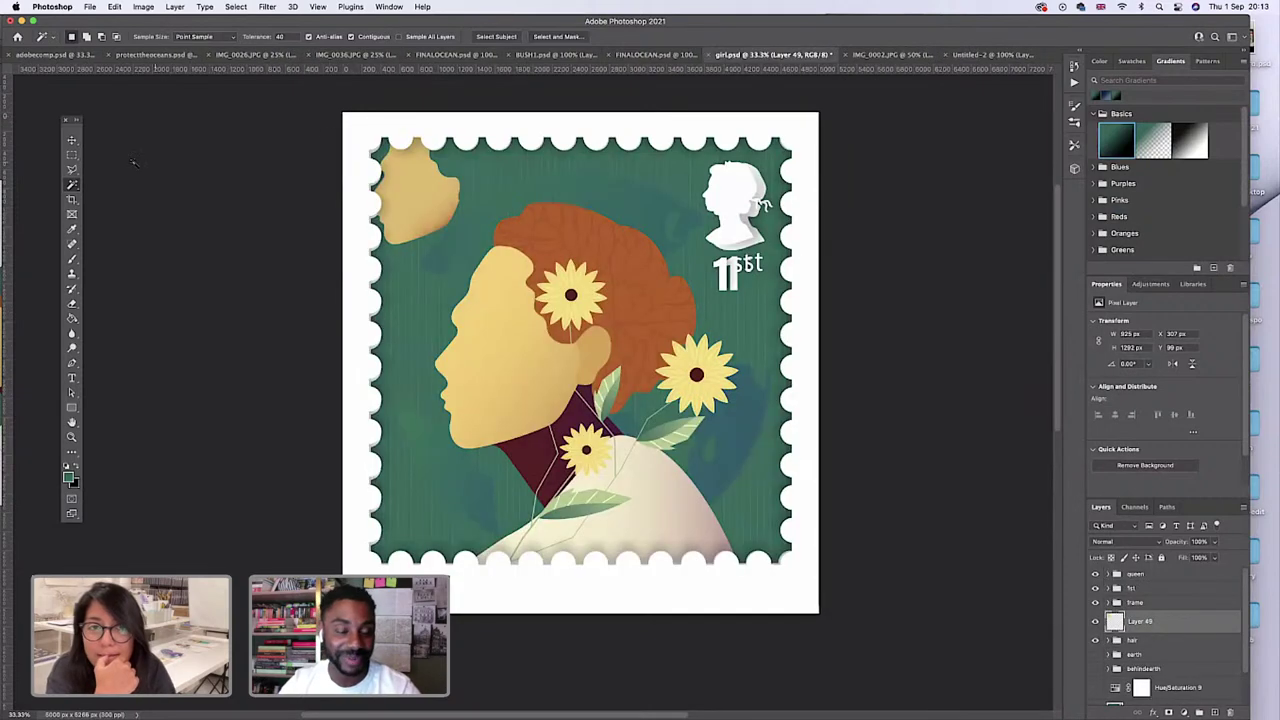
key(v)
drag(420, 223, 498, 413)
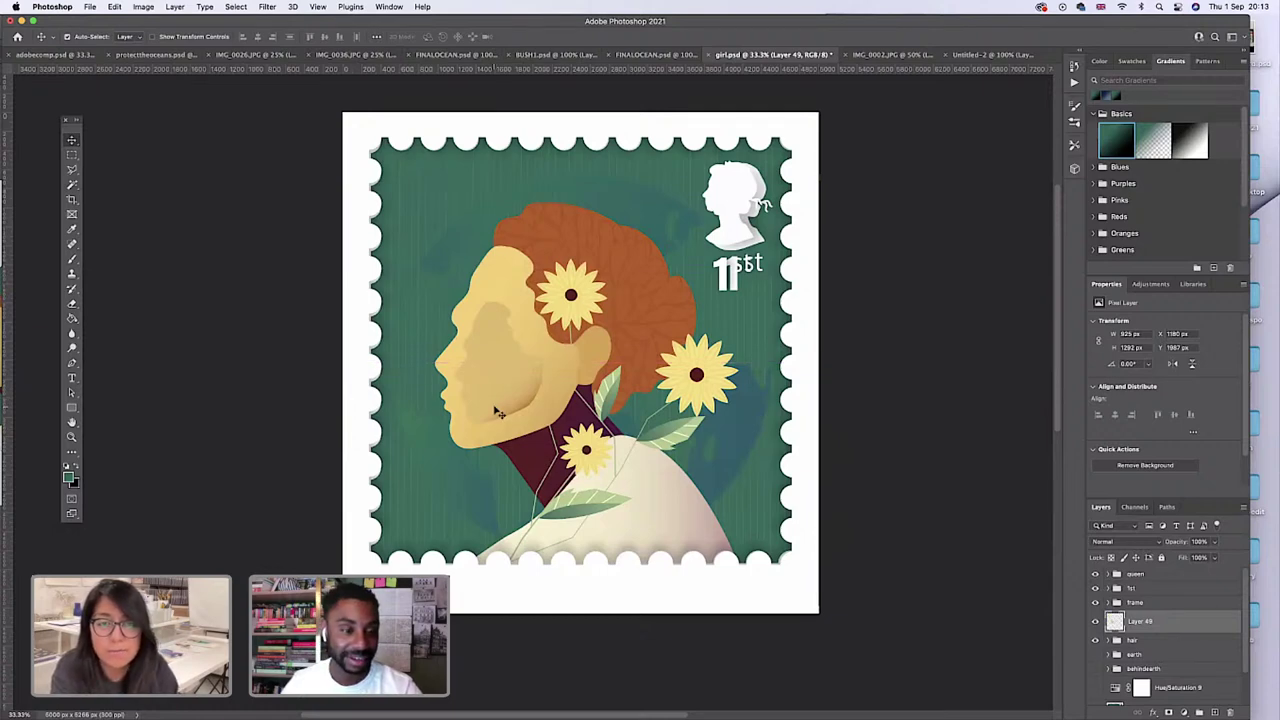
Scale the face piece to 167.14% and rotate it about 4.4° to align with the portrait's face, comparing it with the original underneath.
key(super+t)
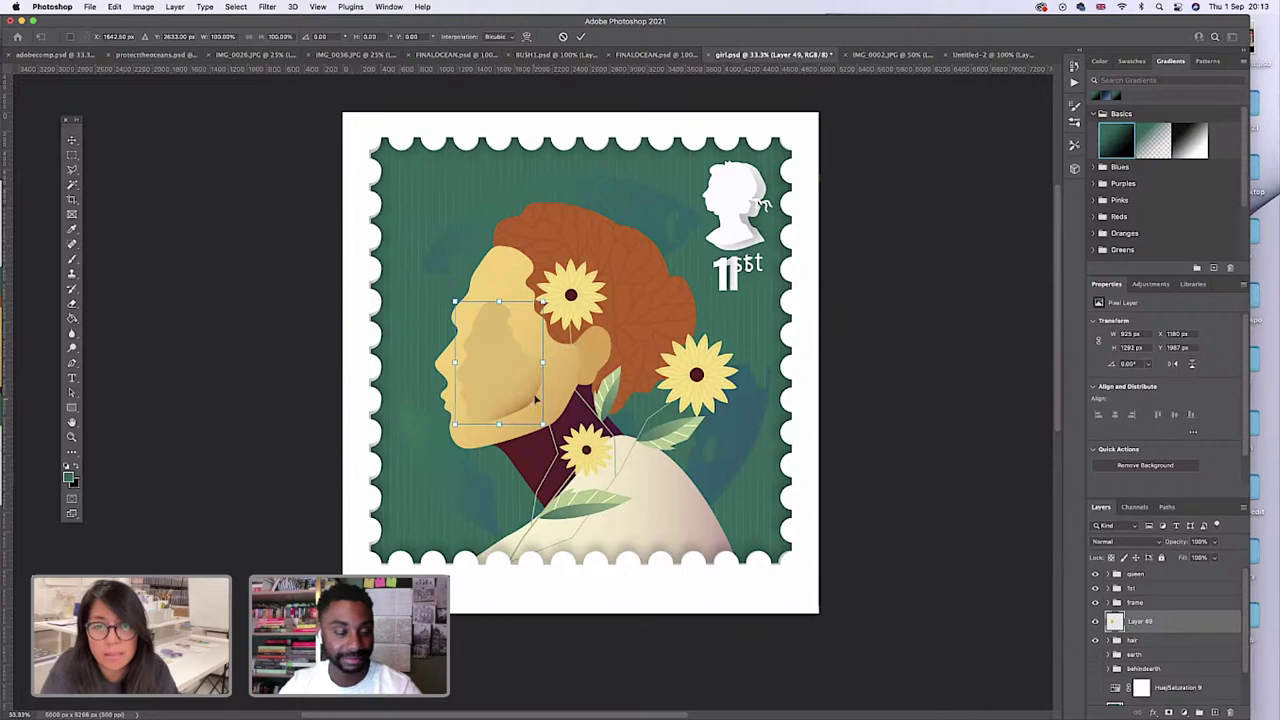
mouse_move(543, 425)
mouse_down()
mouse_move(575, 435)
mouse_move(628, 486)
mouse_move(537, 403)
mouse_move(538, 380)
mouse_move(541, 405)
mouse_up()
drag(586, 452, 548, 419)
drag(427, 243, 446, 219)
drag(498, 308, 503, 313)
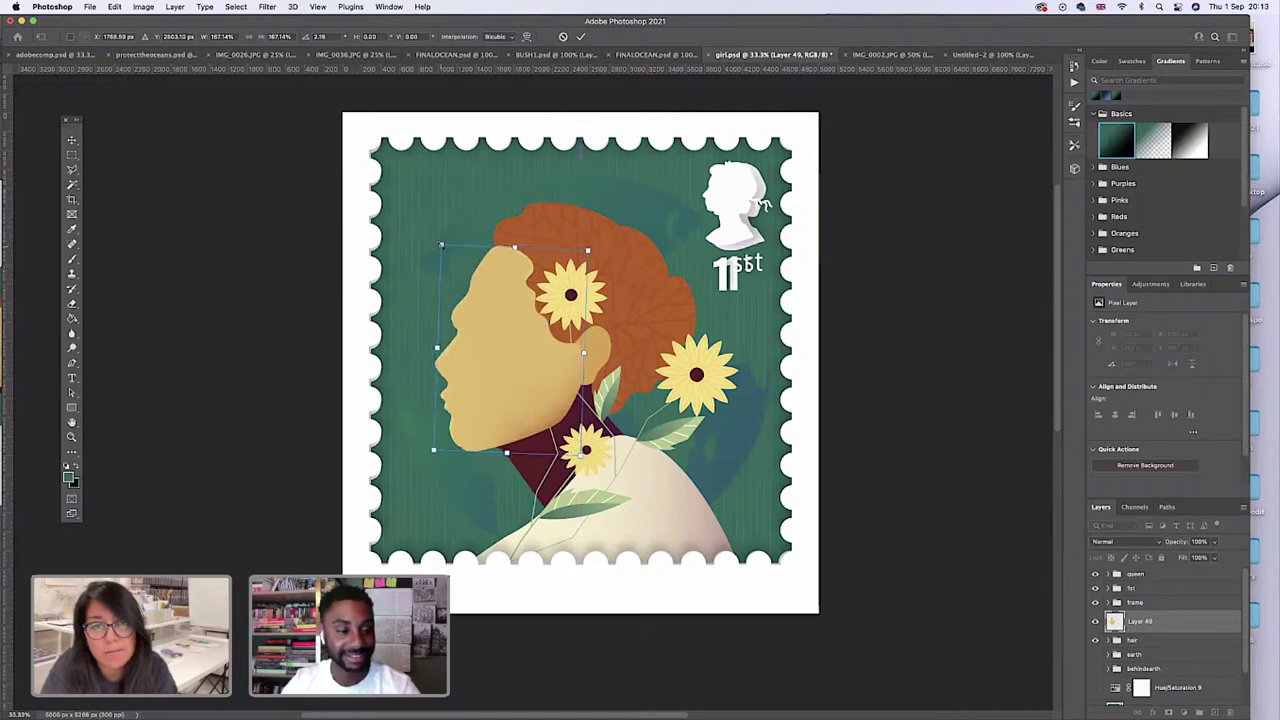
drag(441, 244, 437, 234)
drag(493, 318, 492, 318)
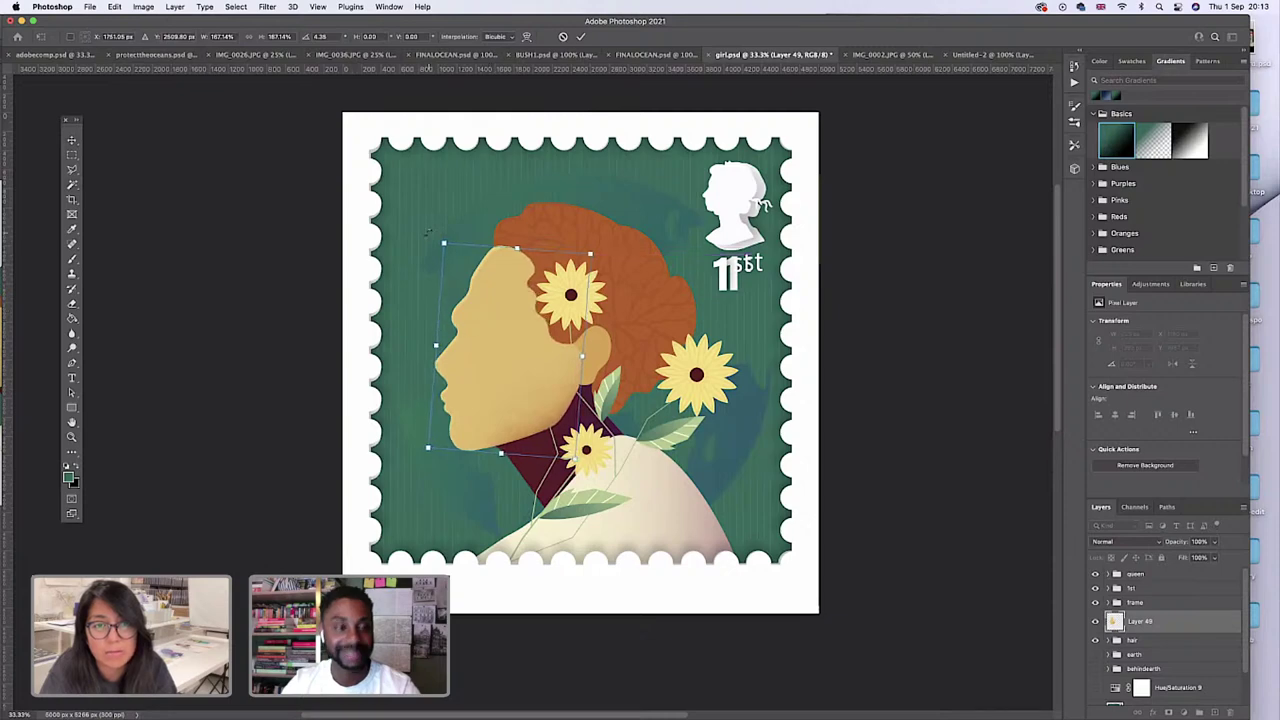
key(Left)
key(Left)
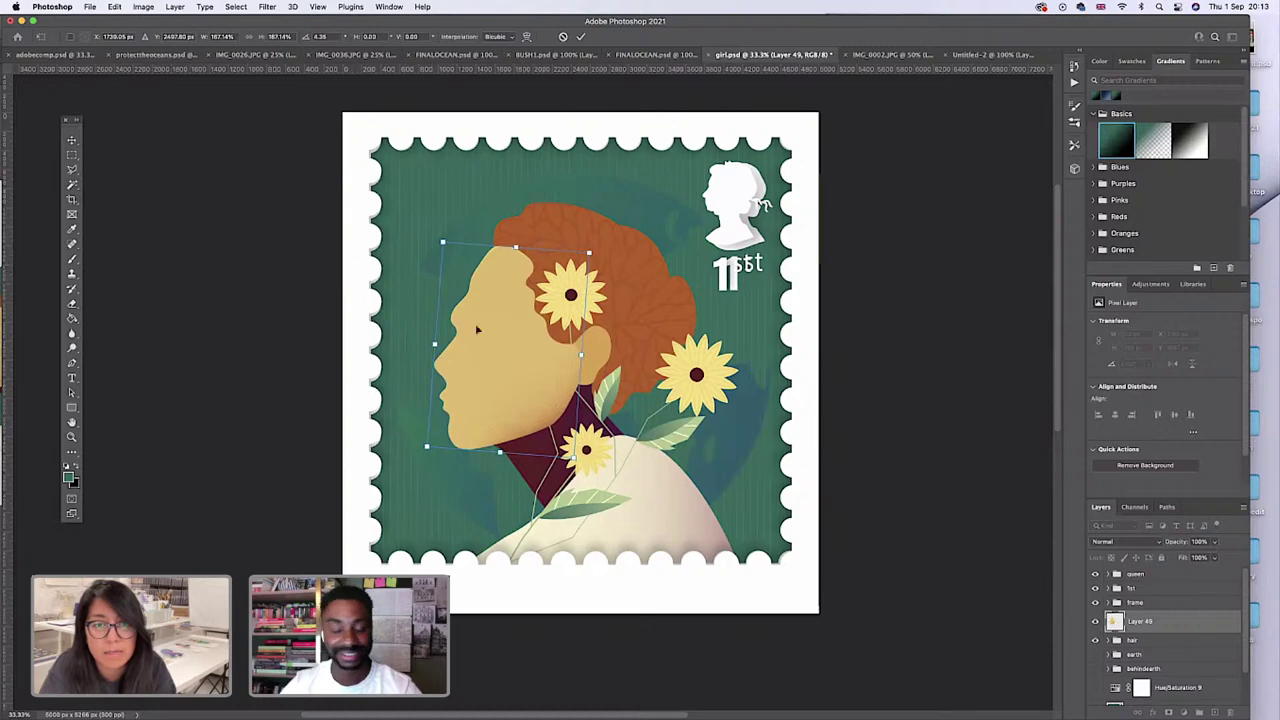
key(Return)
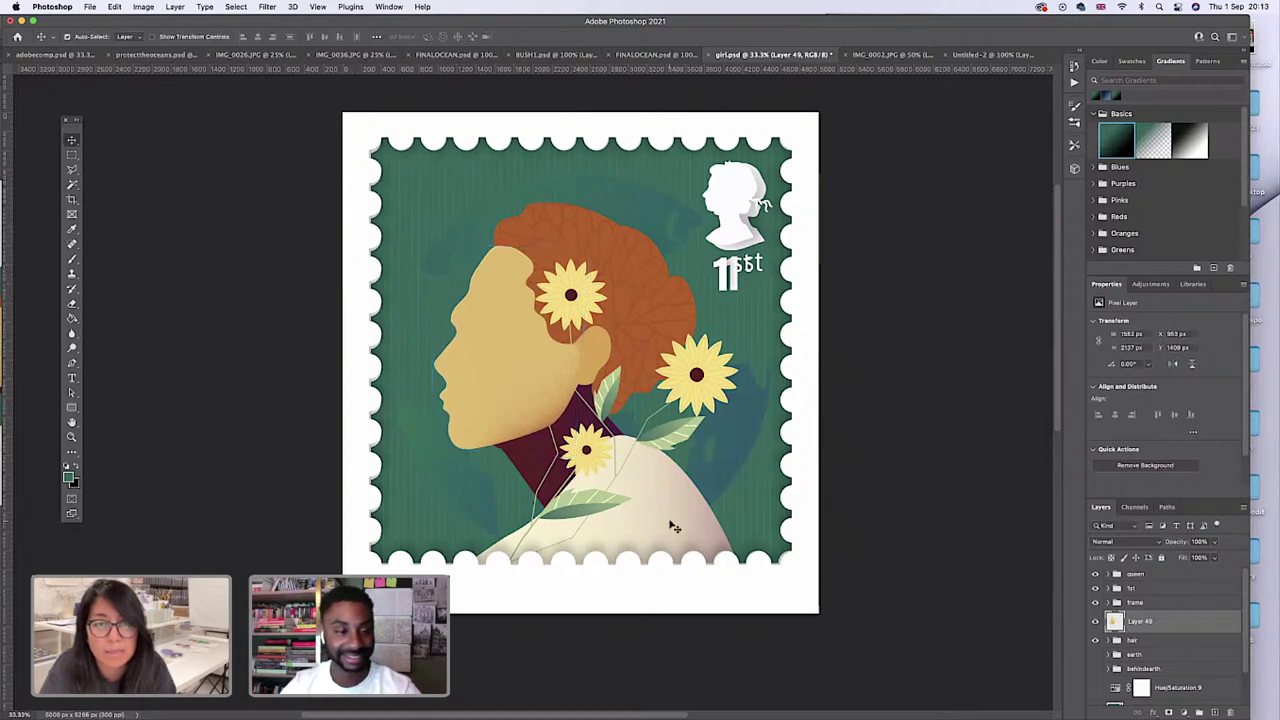
click(1094, 621)
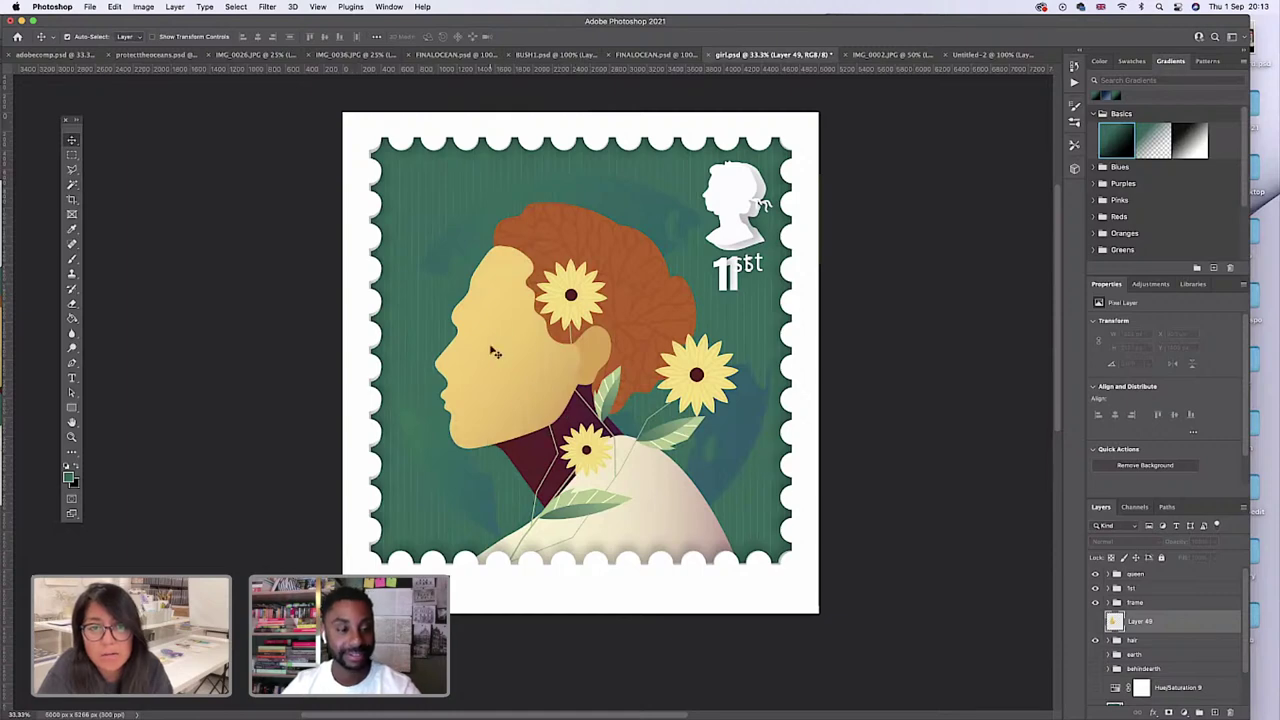
click(1094, 621)
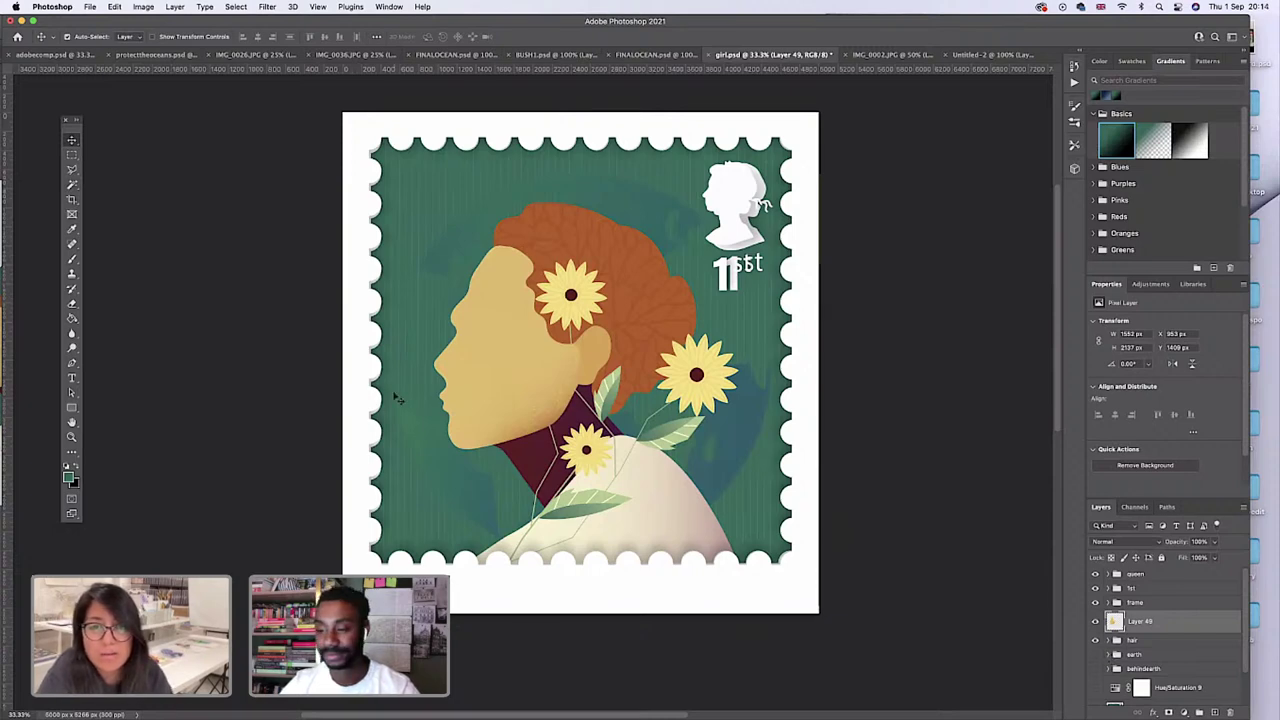
Remove the dark speck on the lower jaw by filling a small rectangular selection around it, and clear the selection.
click(71, 437)
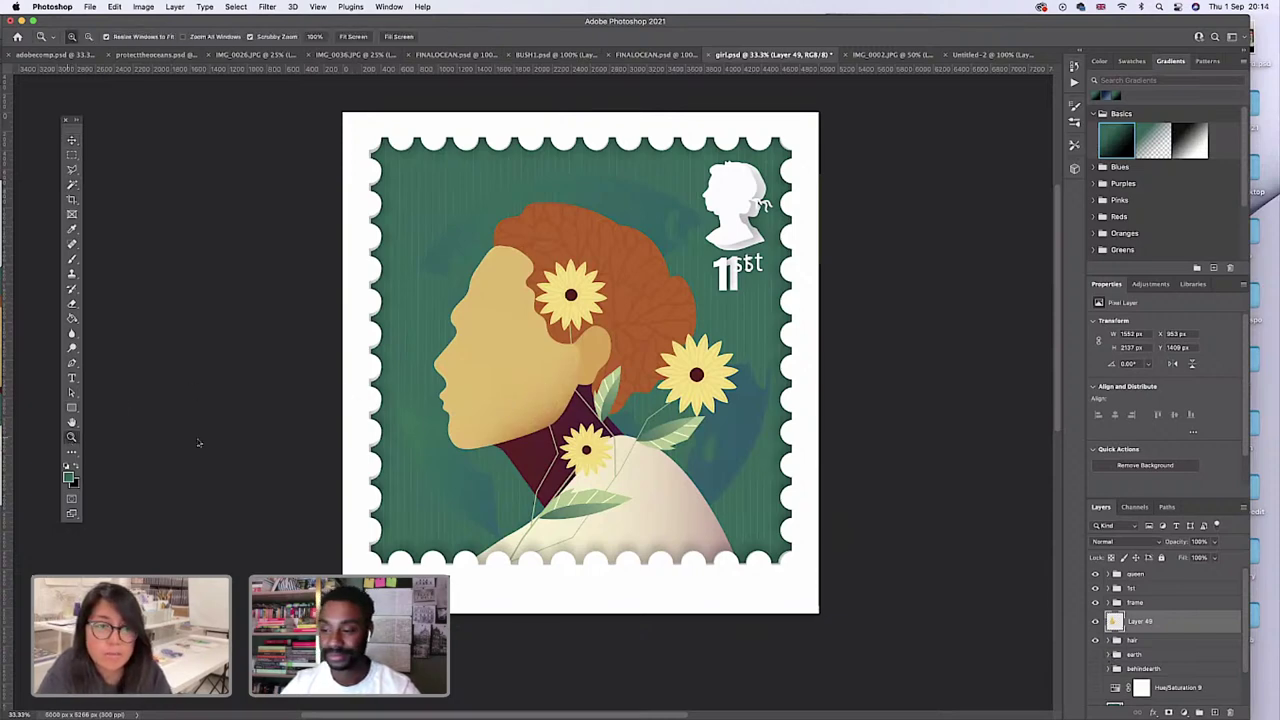
click(484, 436)
click(484, 436)
click(484, 436)
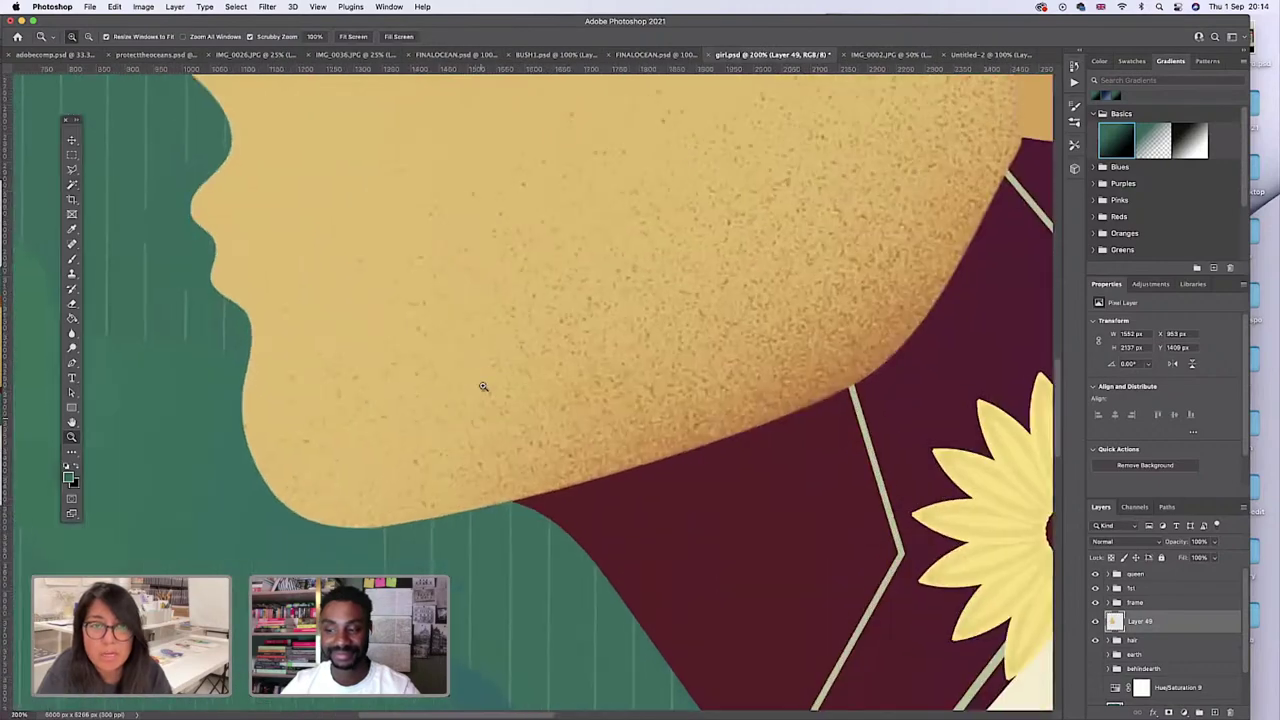
click(480, 420)
click(470, 412)
key(m)
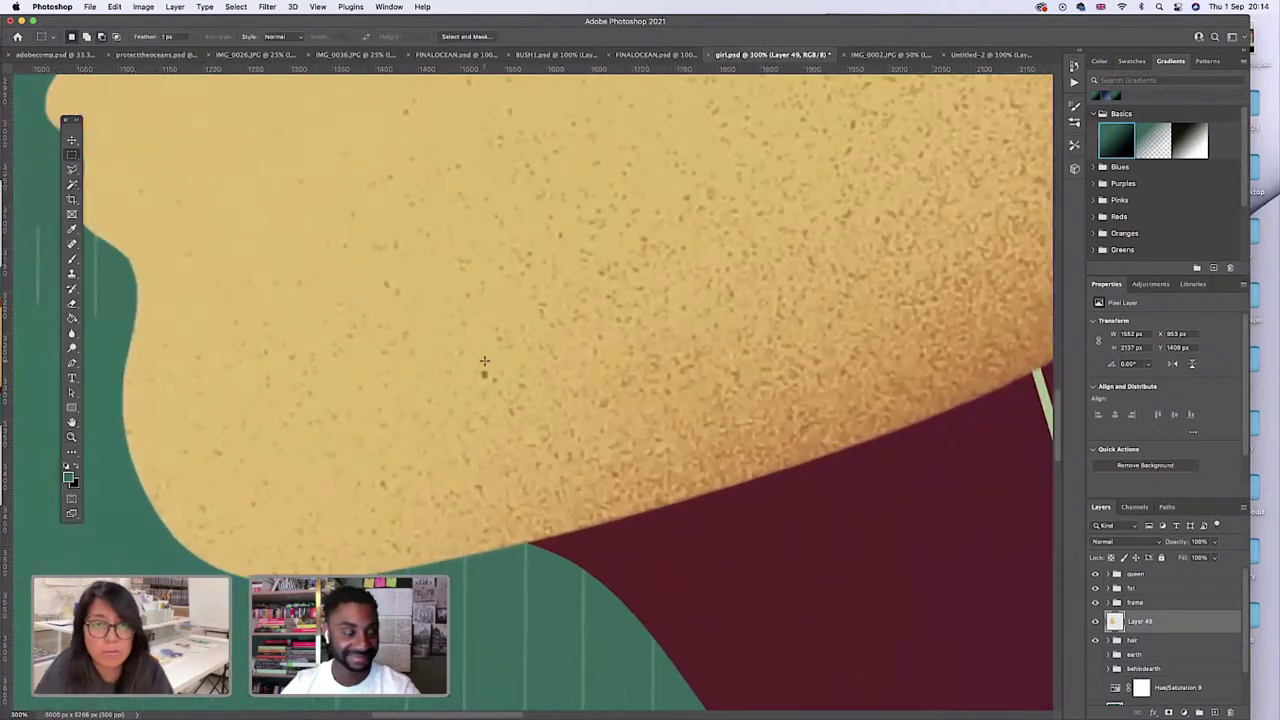
drag(478, 364, 492, 389)
key(shift+BackSpace)
key(Return)
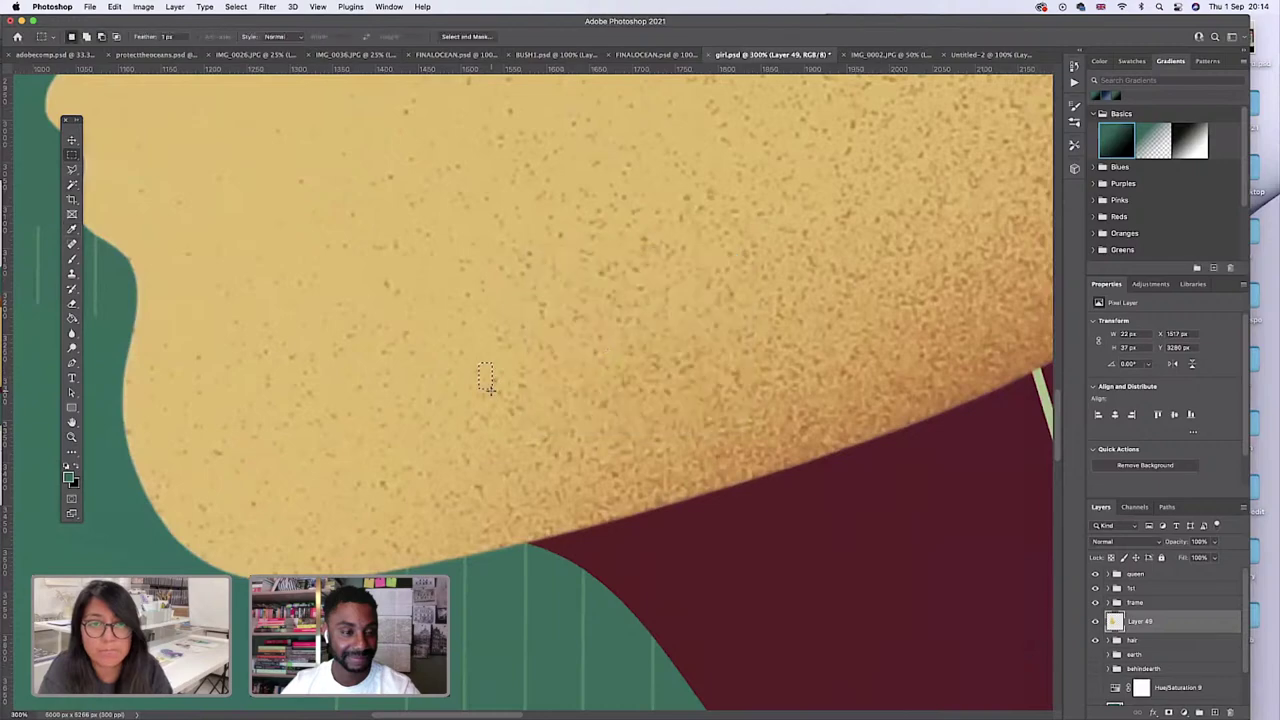
key(ctrl+d)
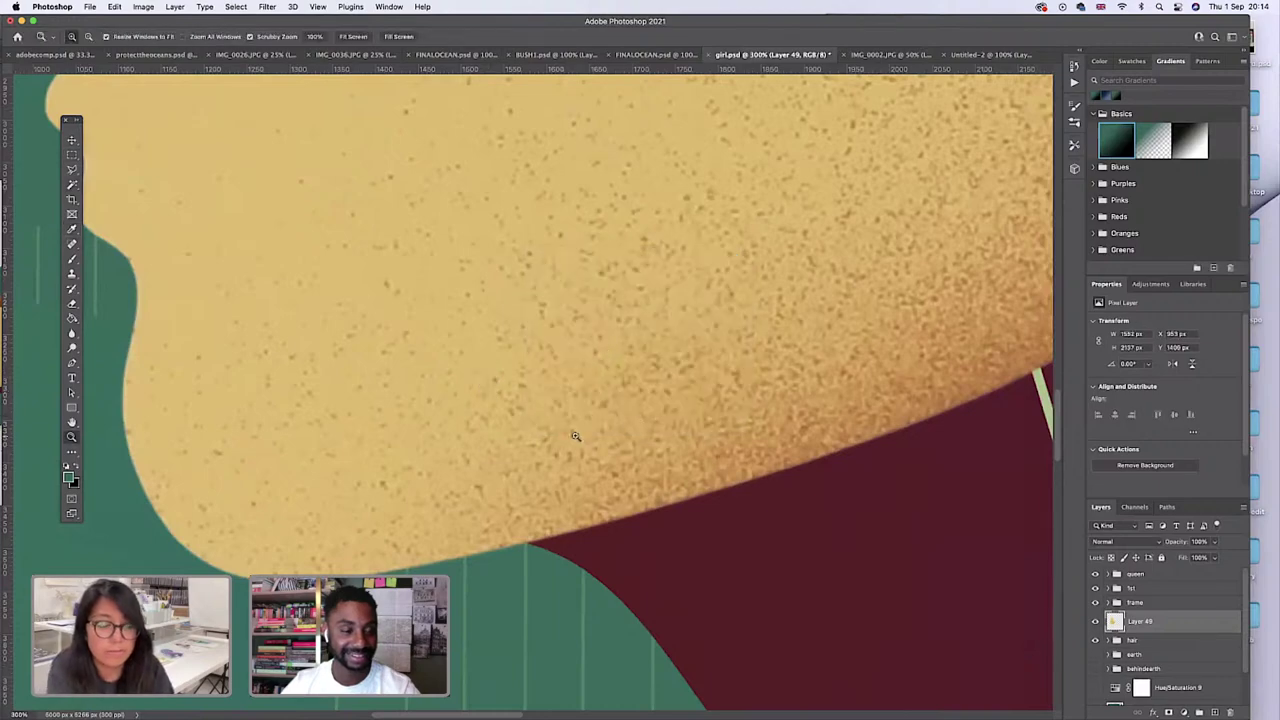
Add a Hue/Saturation adjustment clipped to the face piece, with Saturation +23 and Lightness +5.
key(z)
alt+click(724, 336)
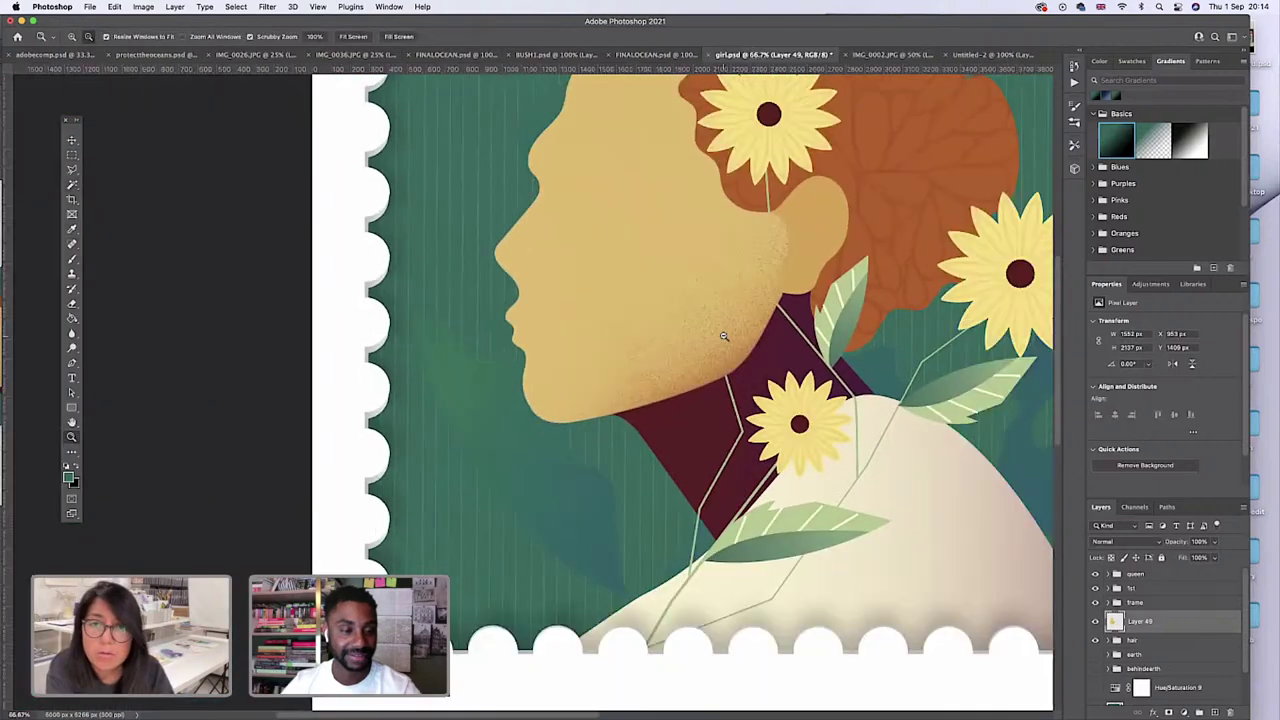
alt+click(724, 336)
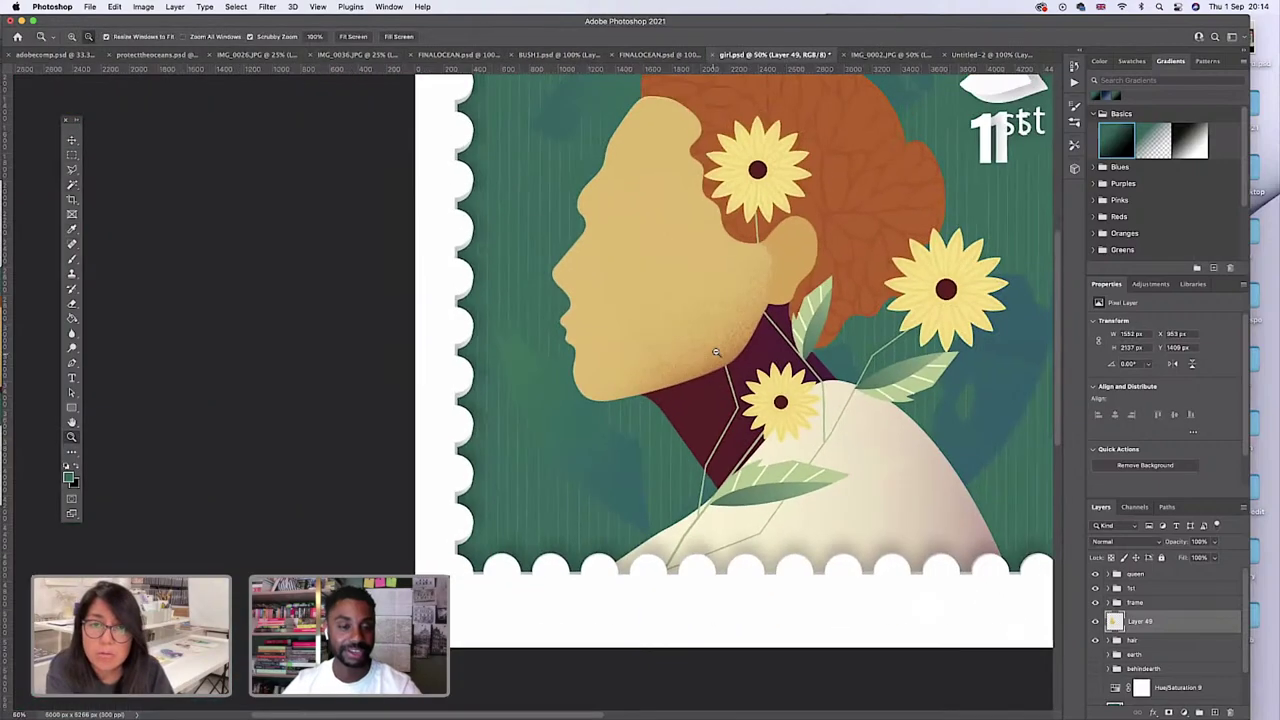
alt+click(712, 350)
click(715, 360)
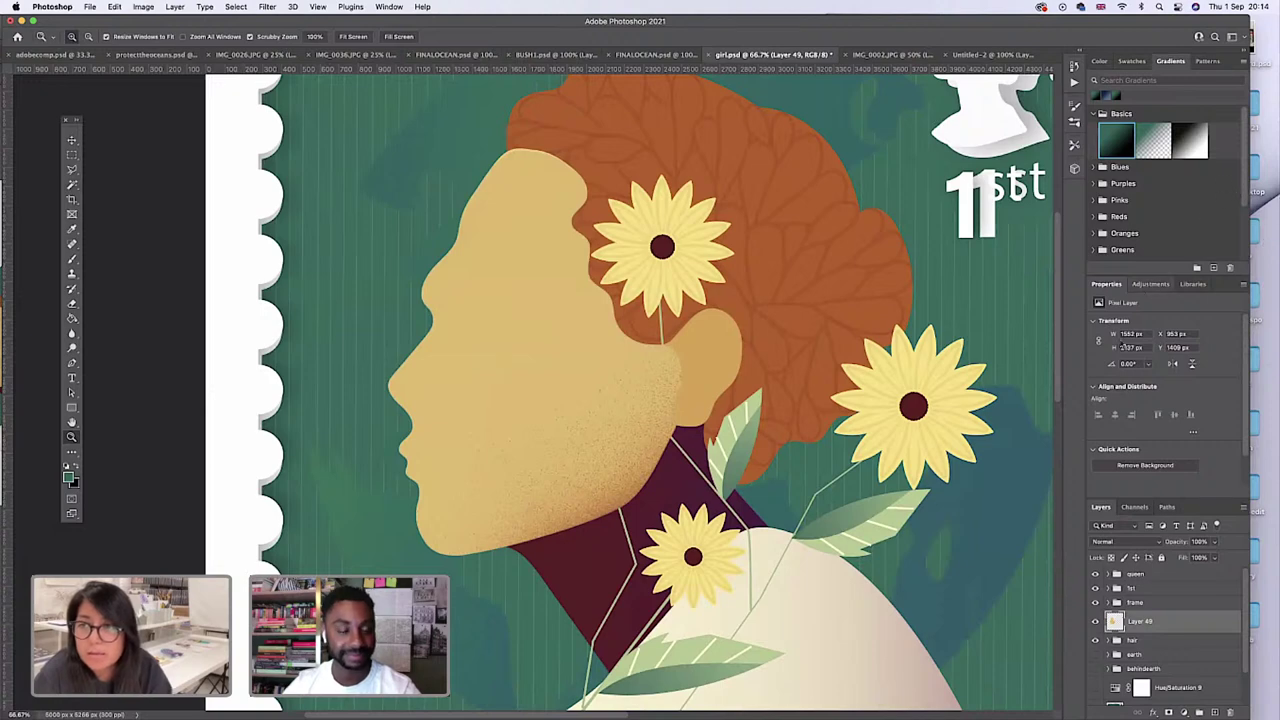
click(1152, 284)
click(1123, 326)
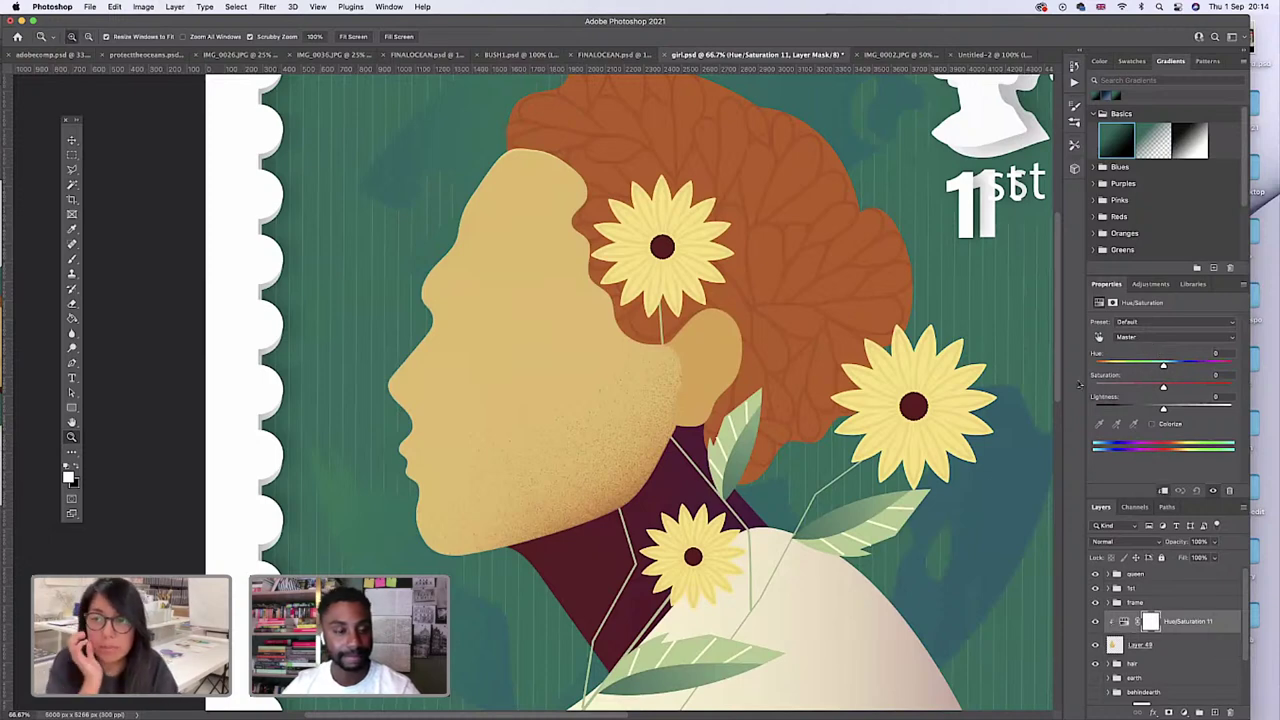
drag(1172, 389, 1163, 367)
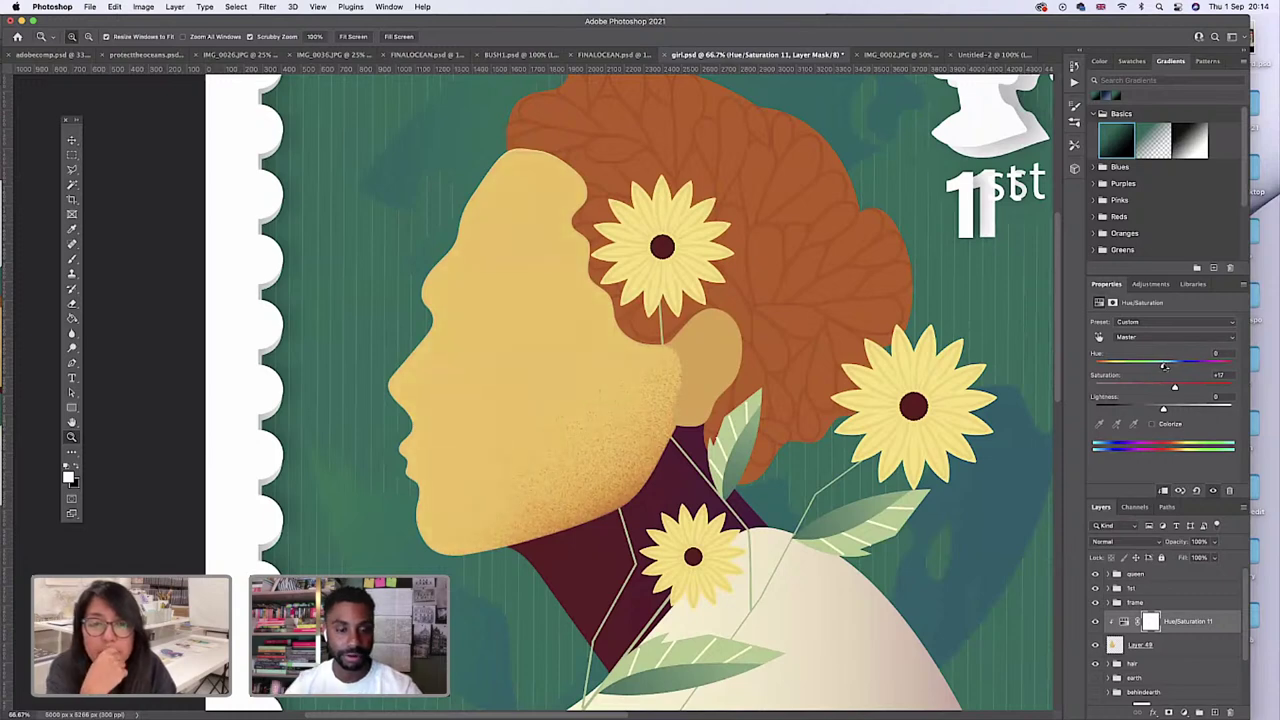
drag(1175, 388, 1168, 409)
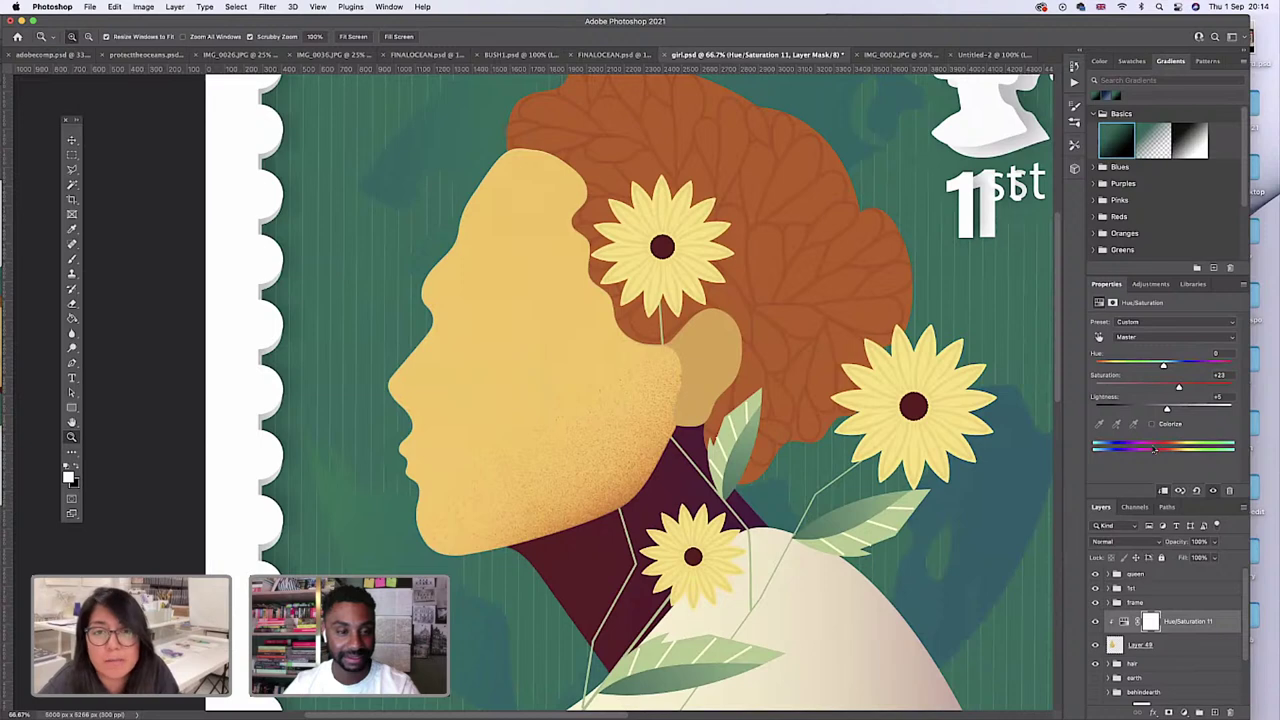
Compare the face with and without the Hue/Saturation adjustment, and with and without the new face layer.
drag(1071, 607, 1086, 607)
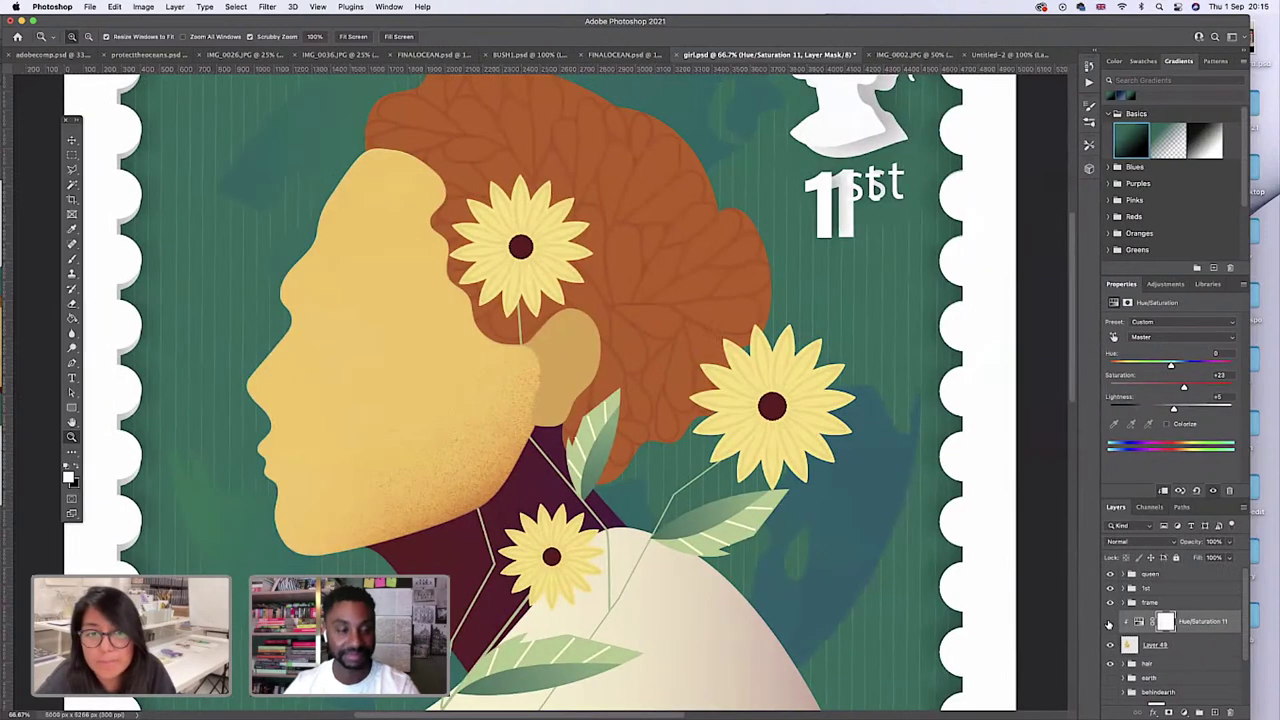
click(1110, 622)
click(1110, 622)
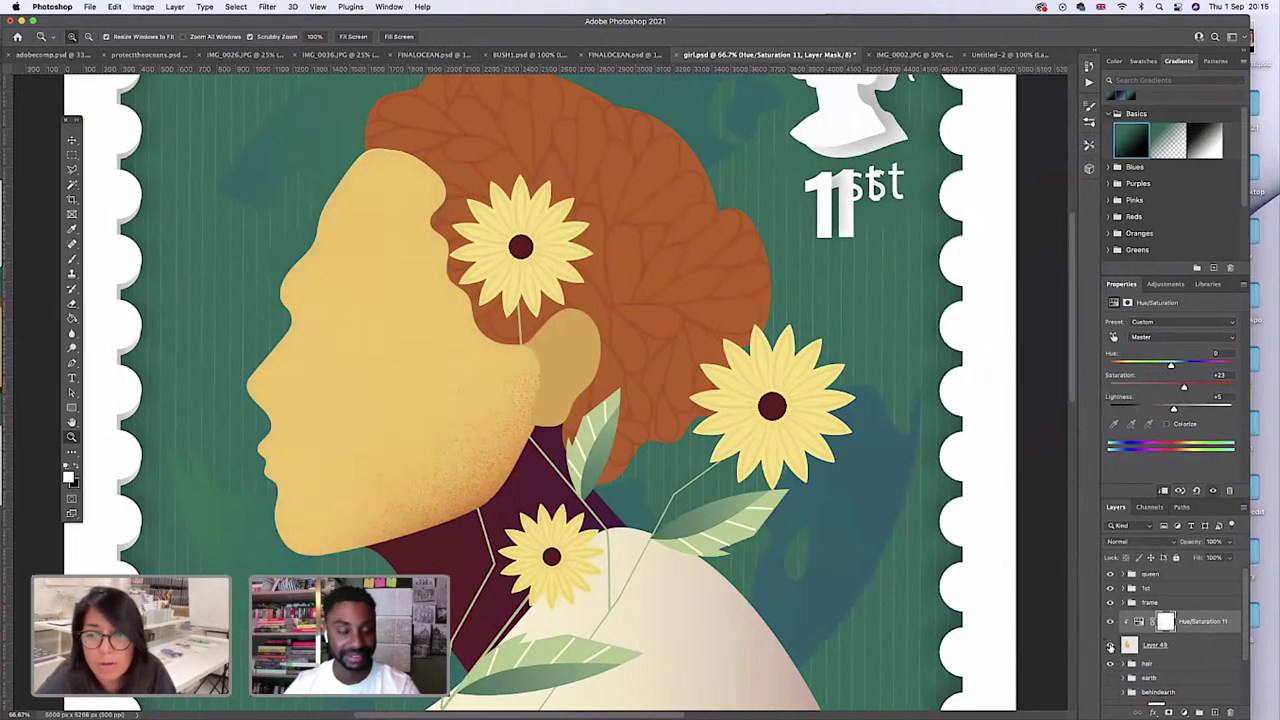
click(1110, 646)
click(1110, 646)
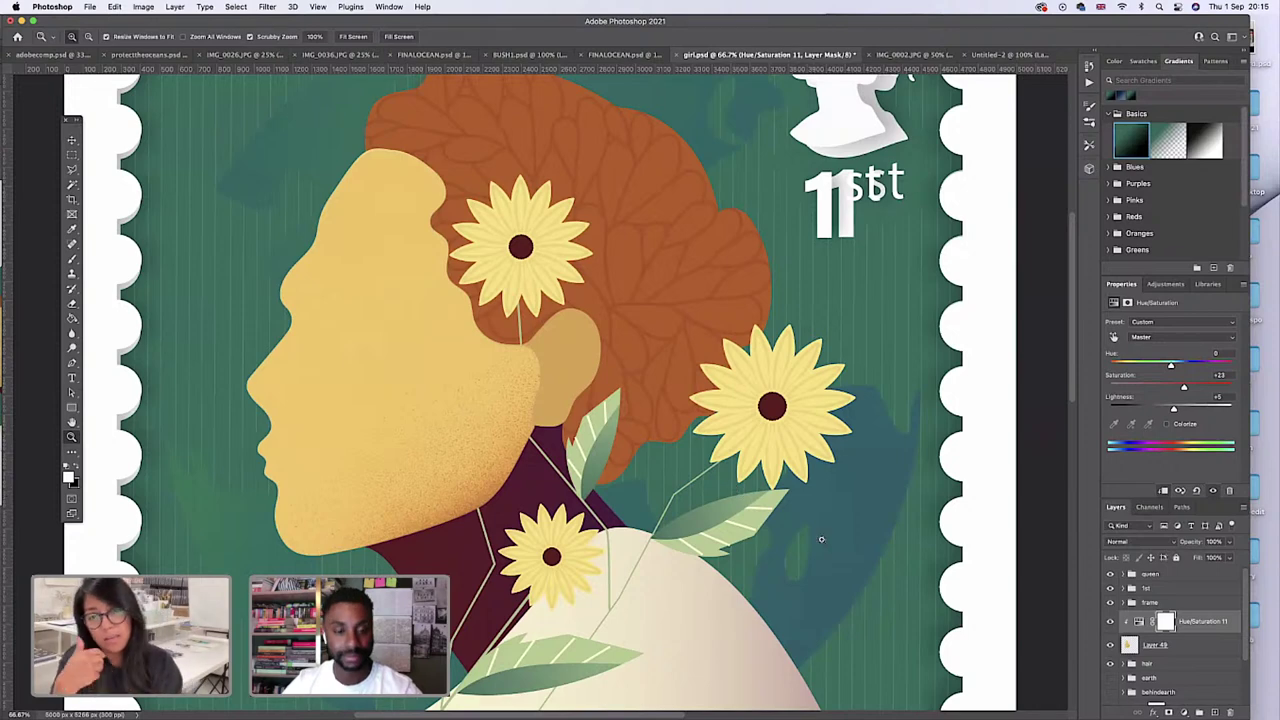
Paste a copy of the face piece as a new layer and place it beneath Layer 49.
click(1143, 650)
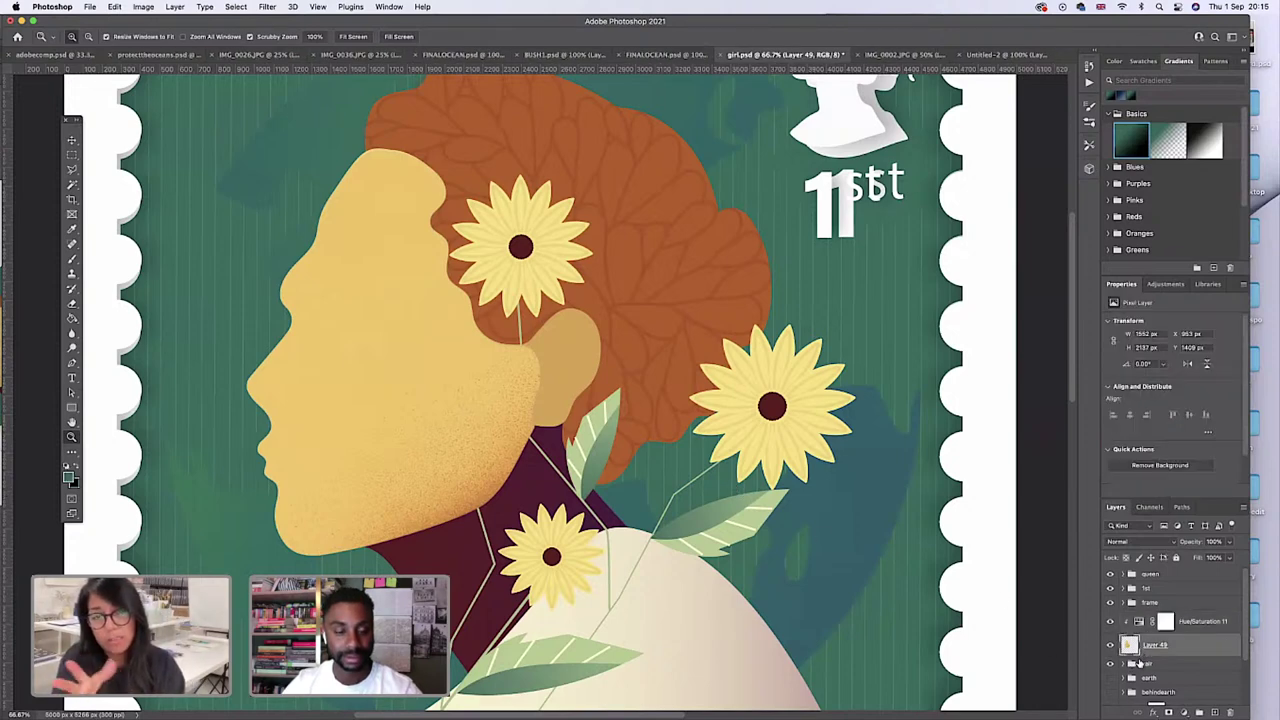
scroll(1145, 648, down, 2)
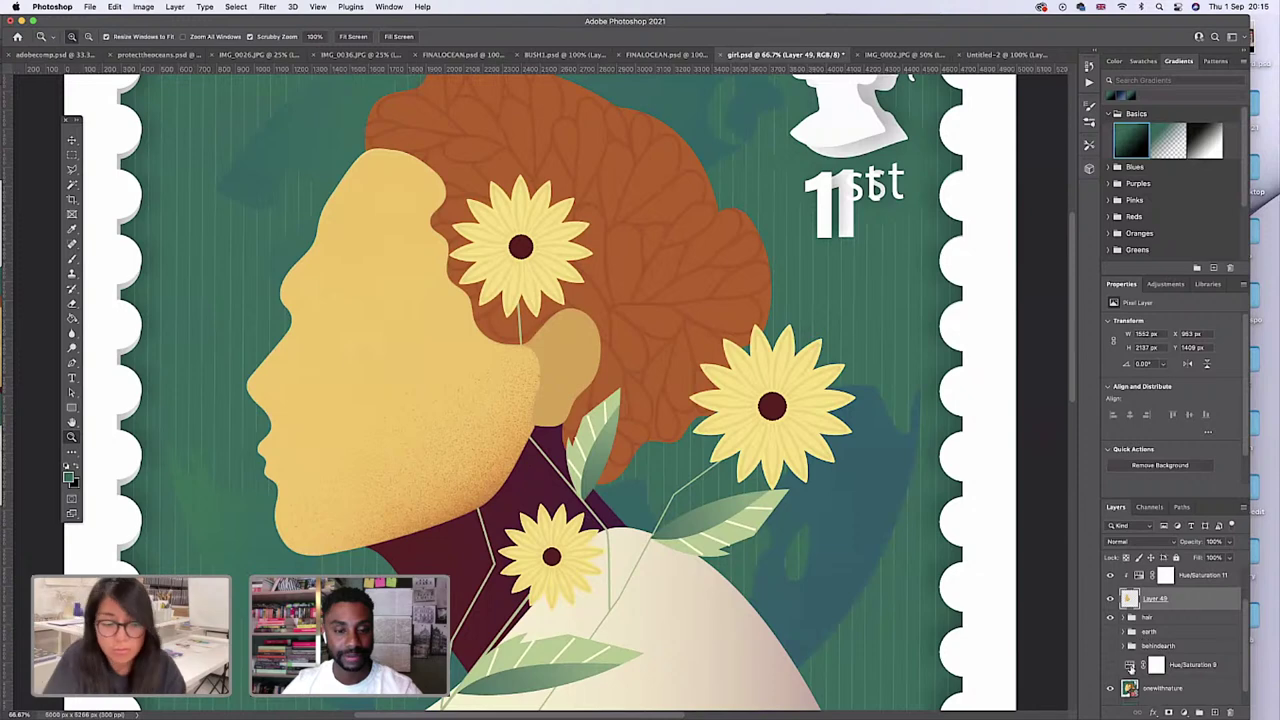
key(super+v)
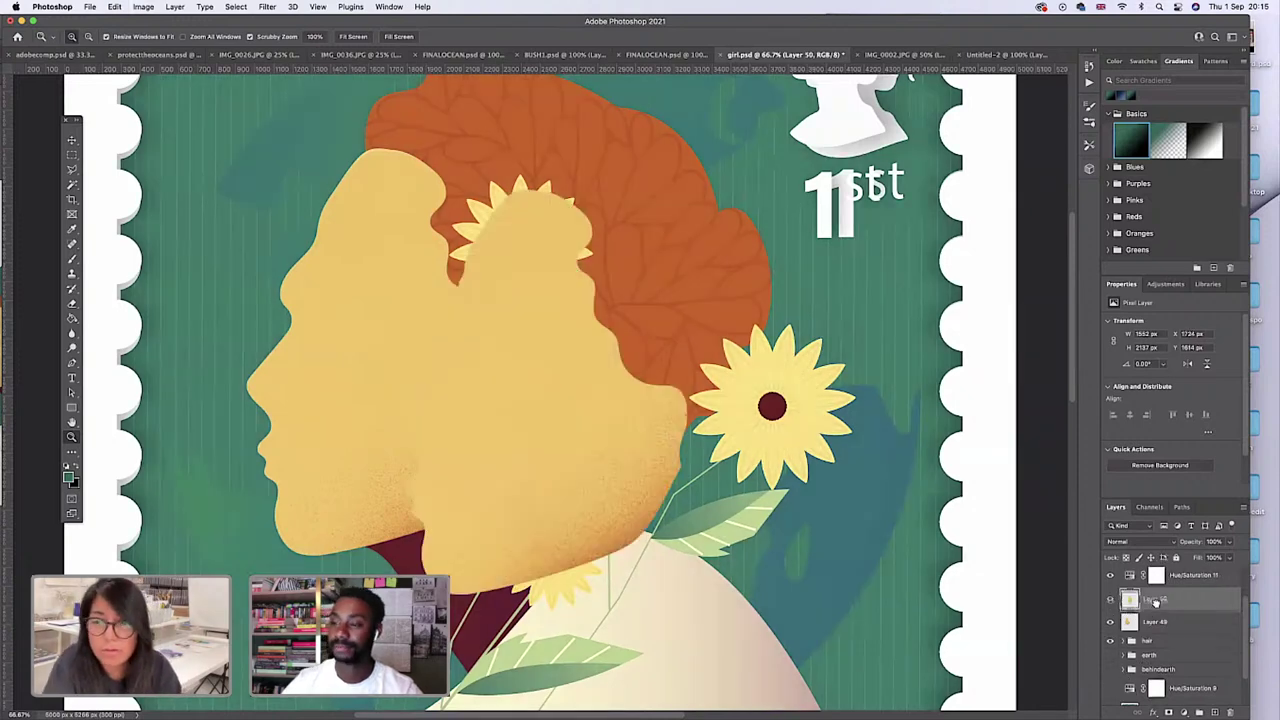
drag(1155, 602, 1155, 632)
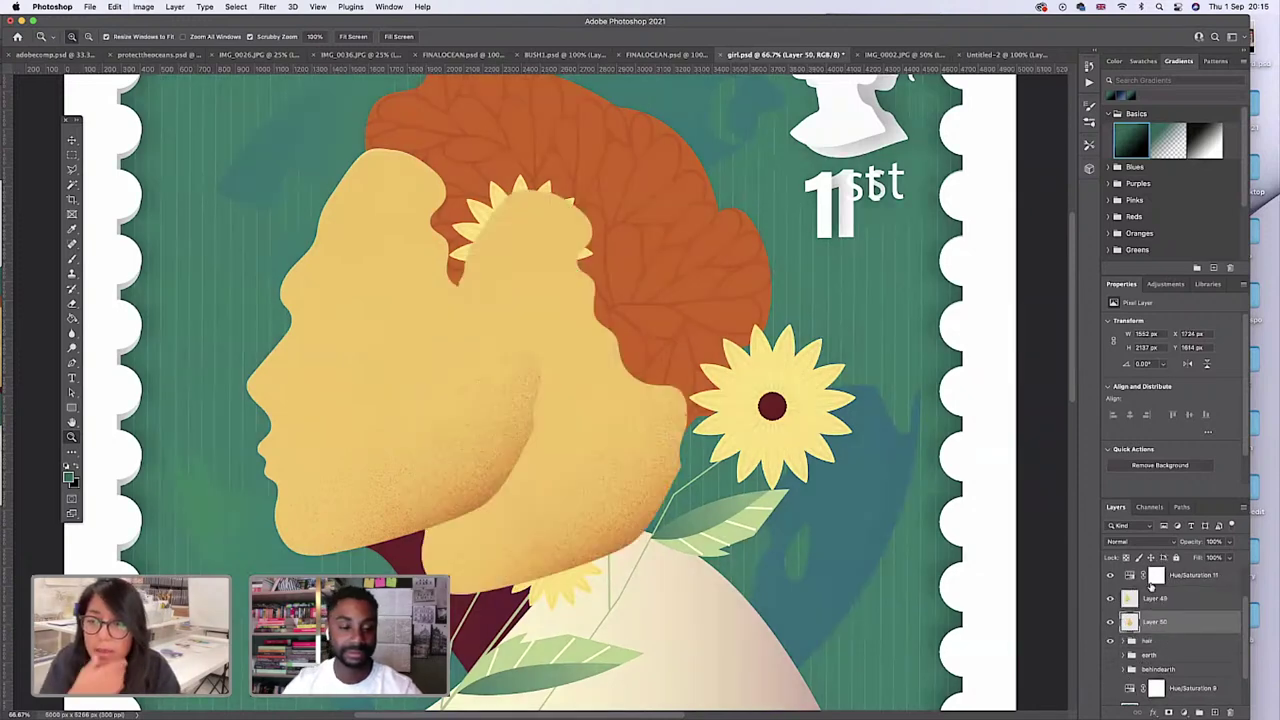
Set the blend mode of the copied face layer, Layer 50, to Multiply and lock the layer.
click(1133, 541)
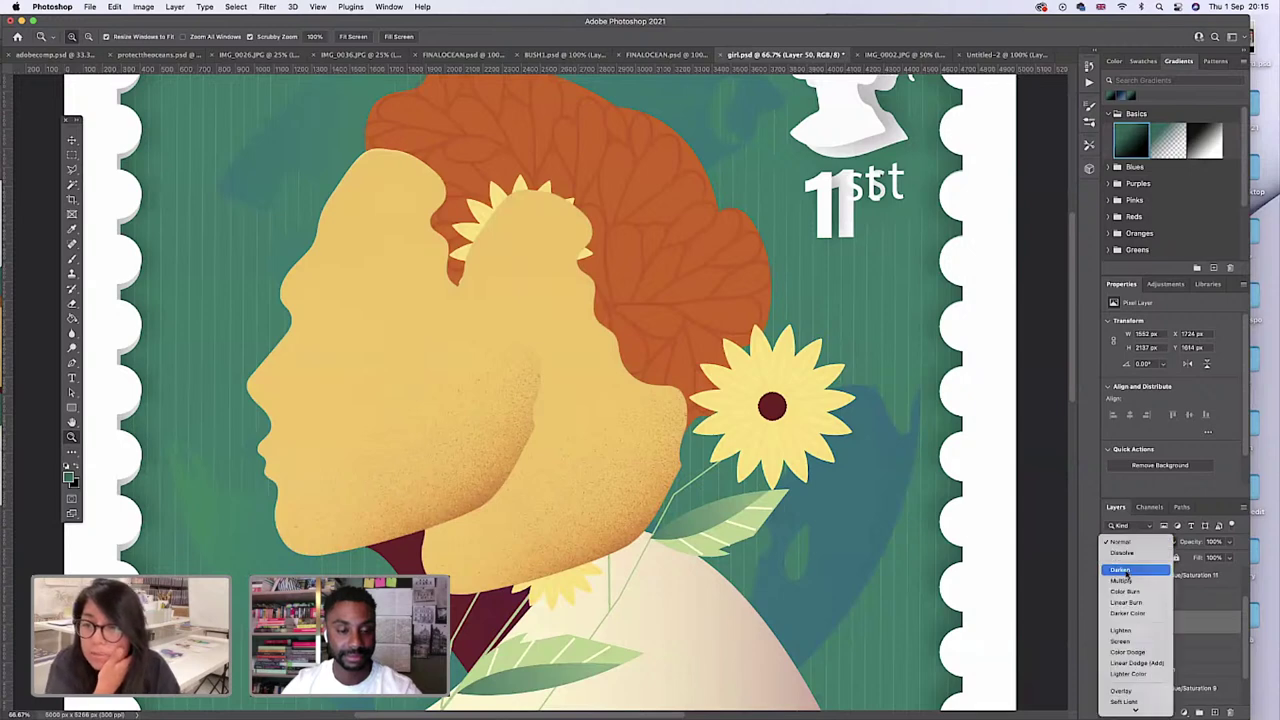
click(1128, 582)
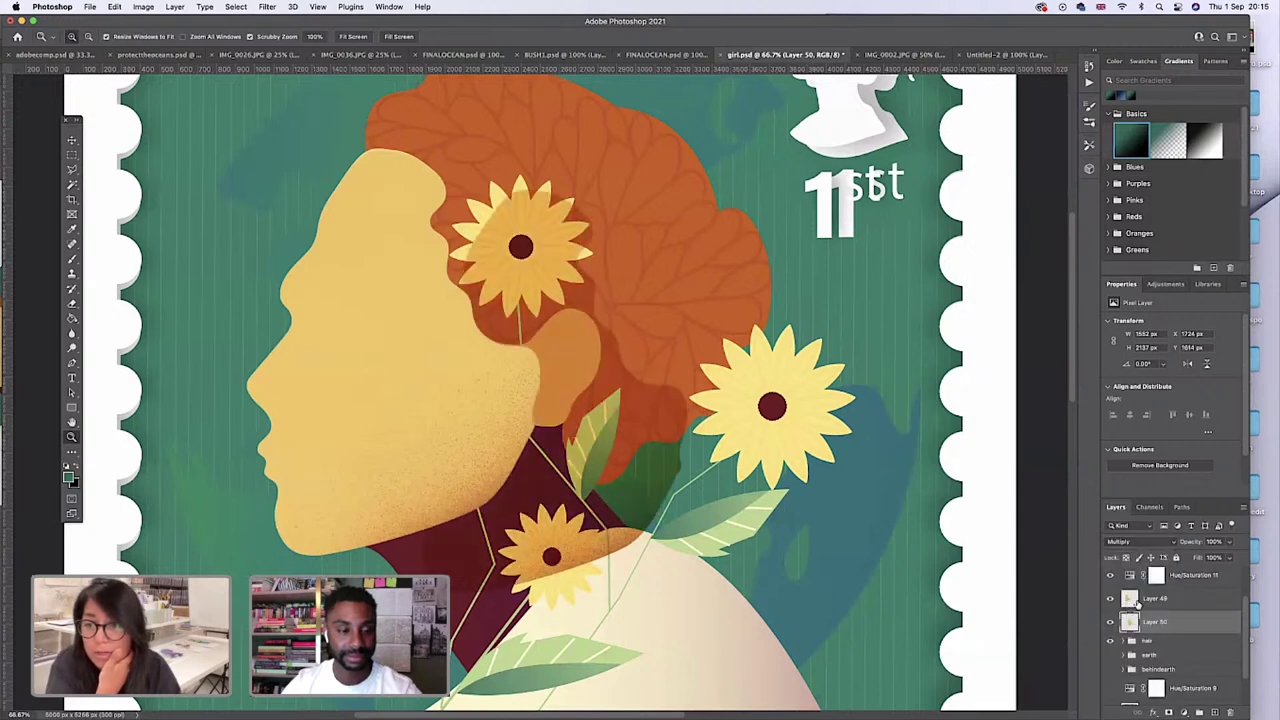
click(1176, 557)
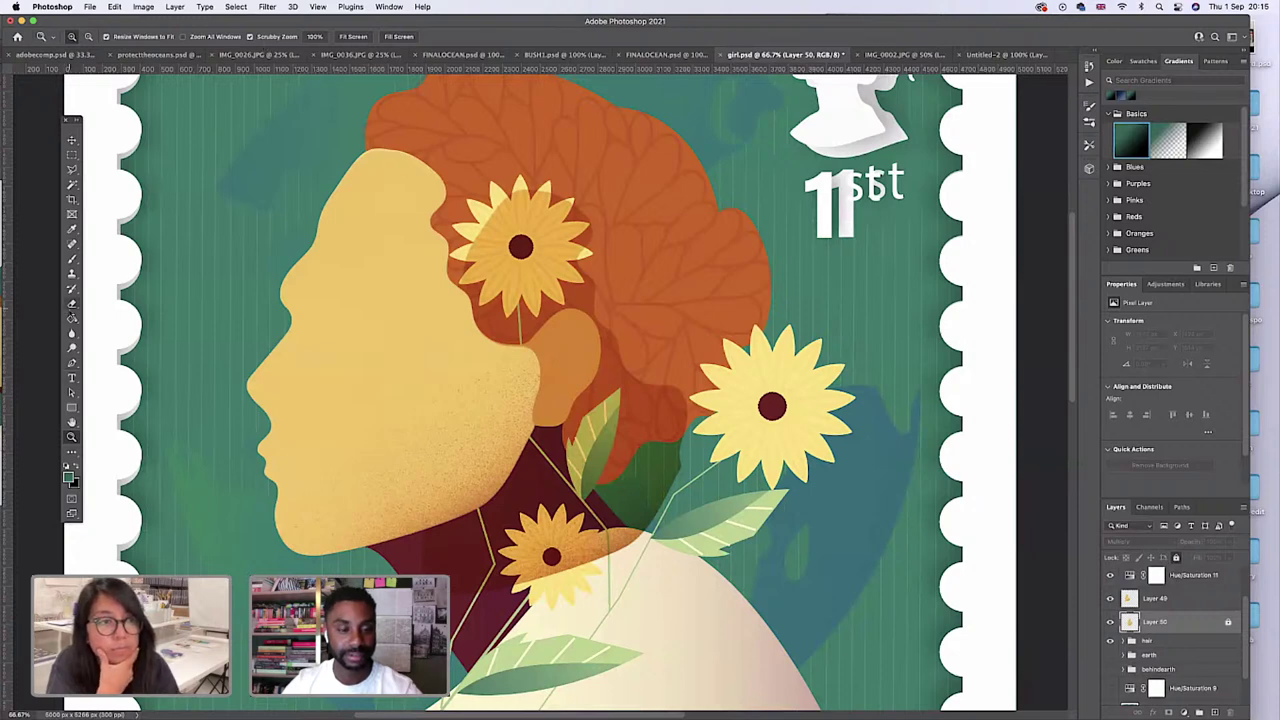
Choose the Gradient tool and set the foreground colour to white, ffffff.
click(72, 316)
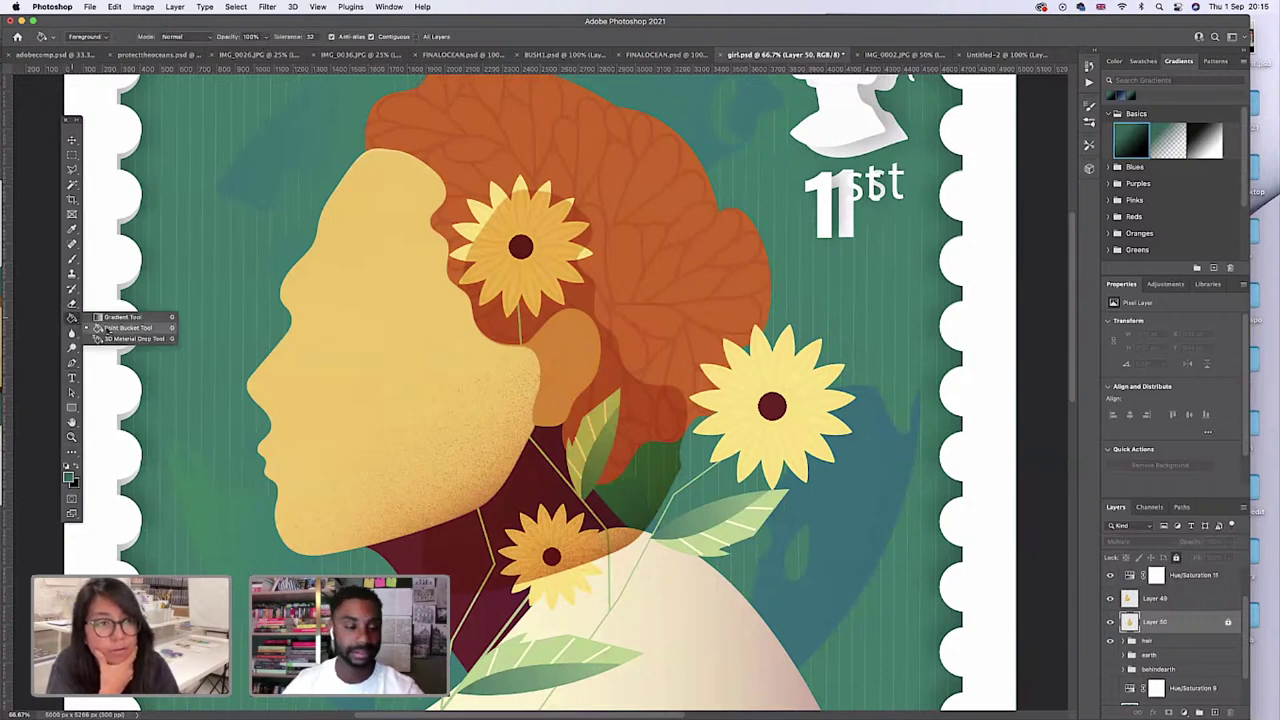
click(106, 317)
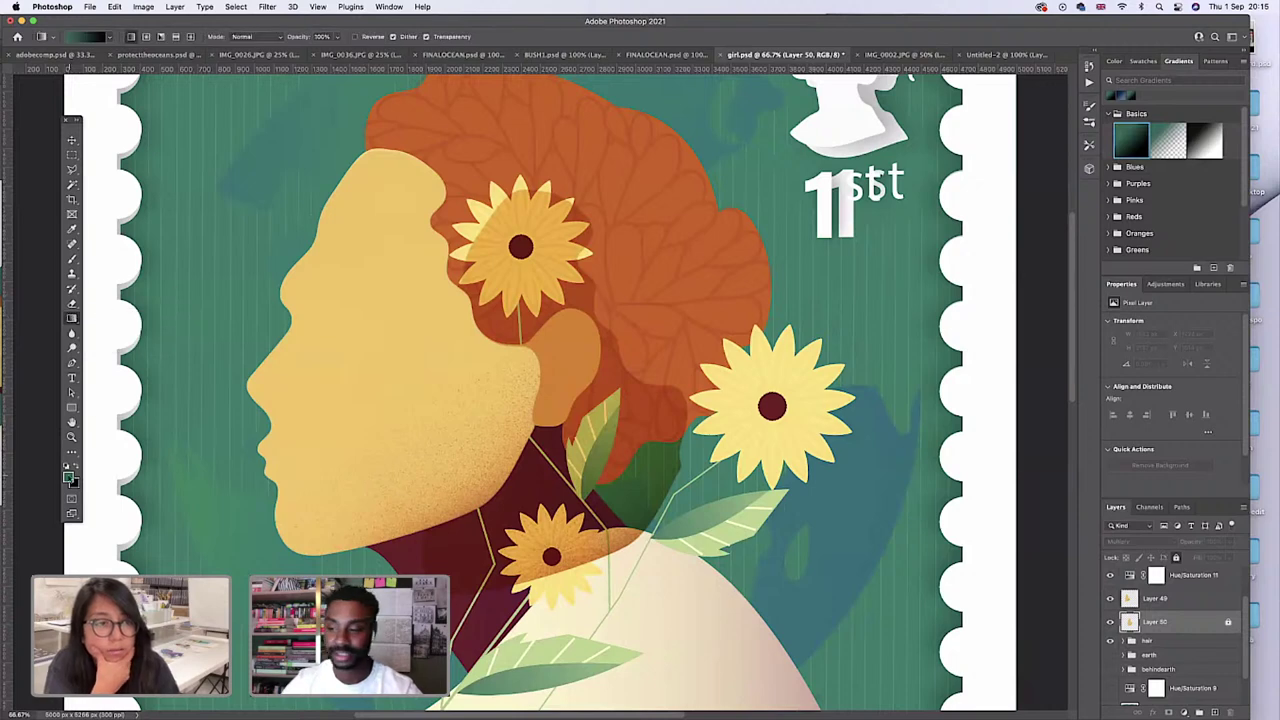
click(69, 477)
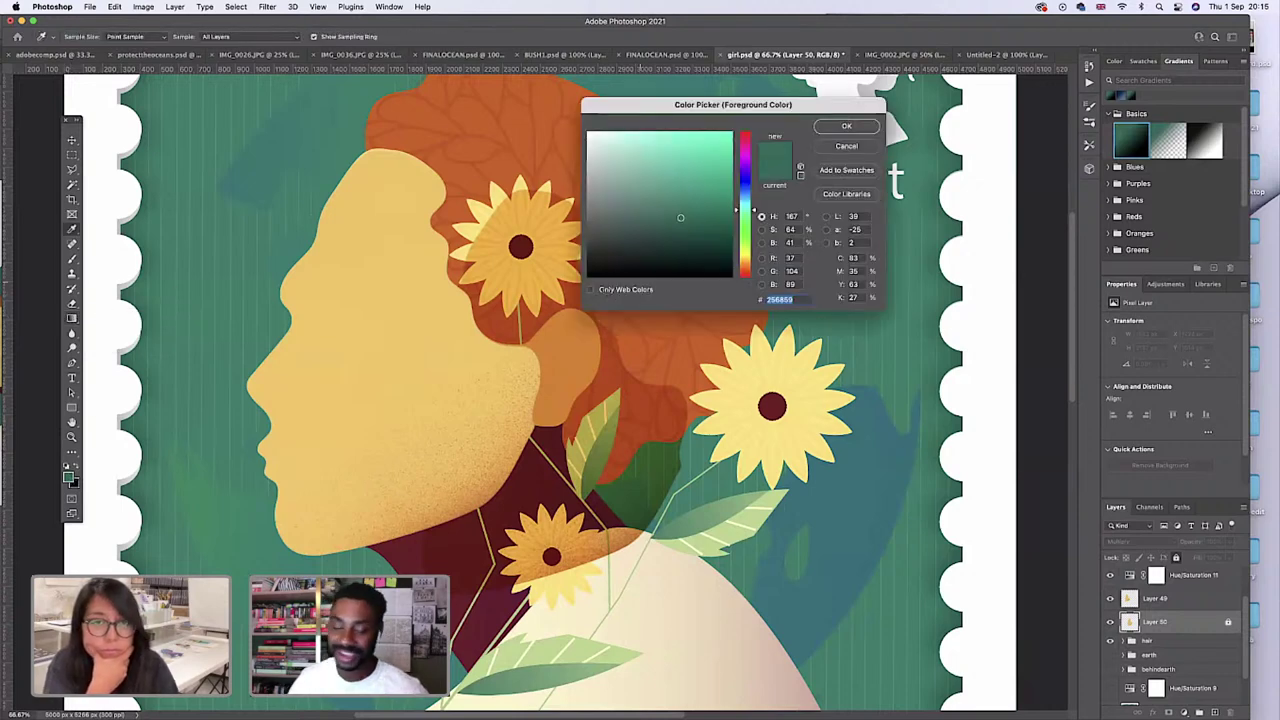
text(ffffff)
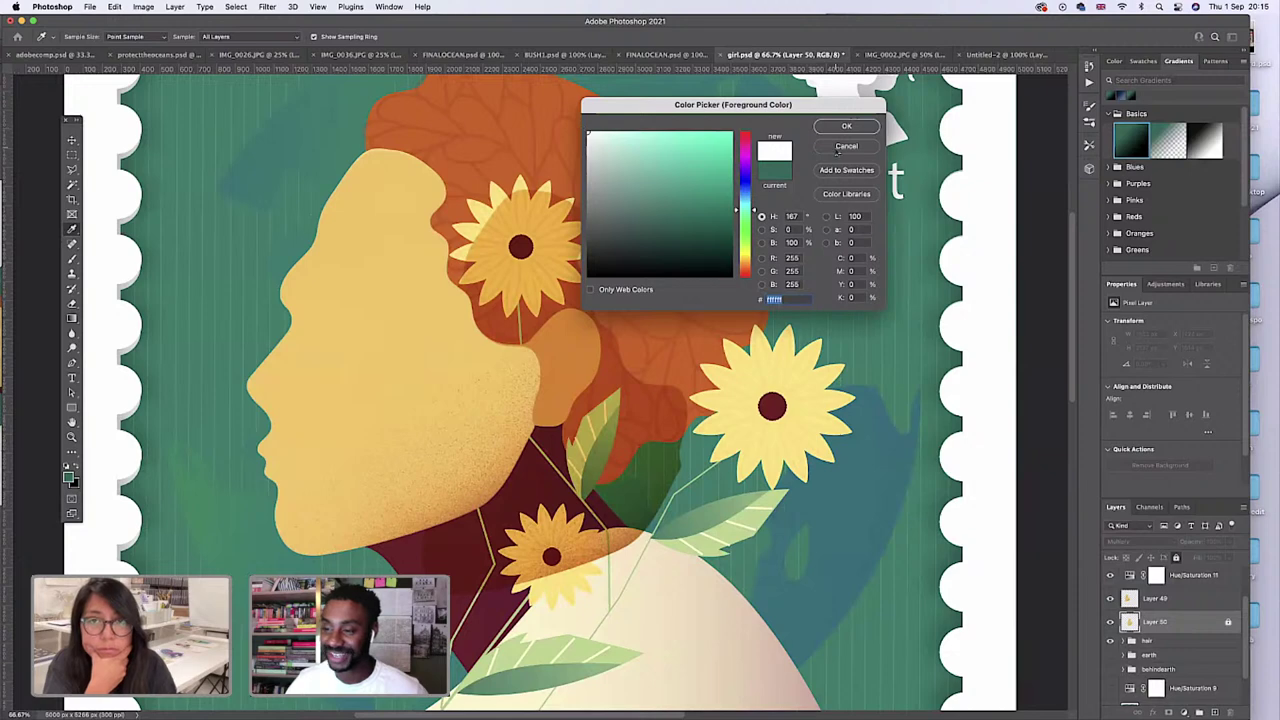
click(846, 126)
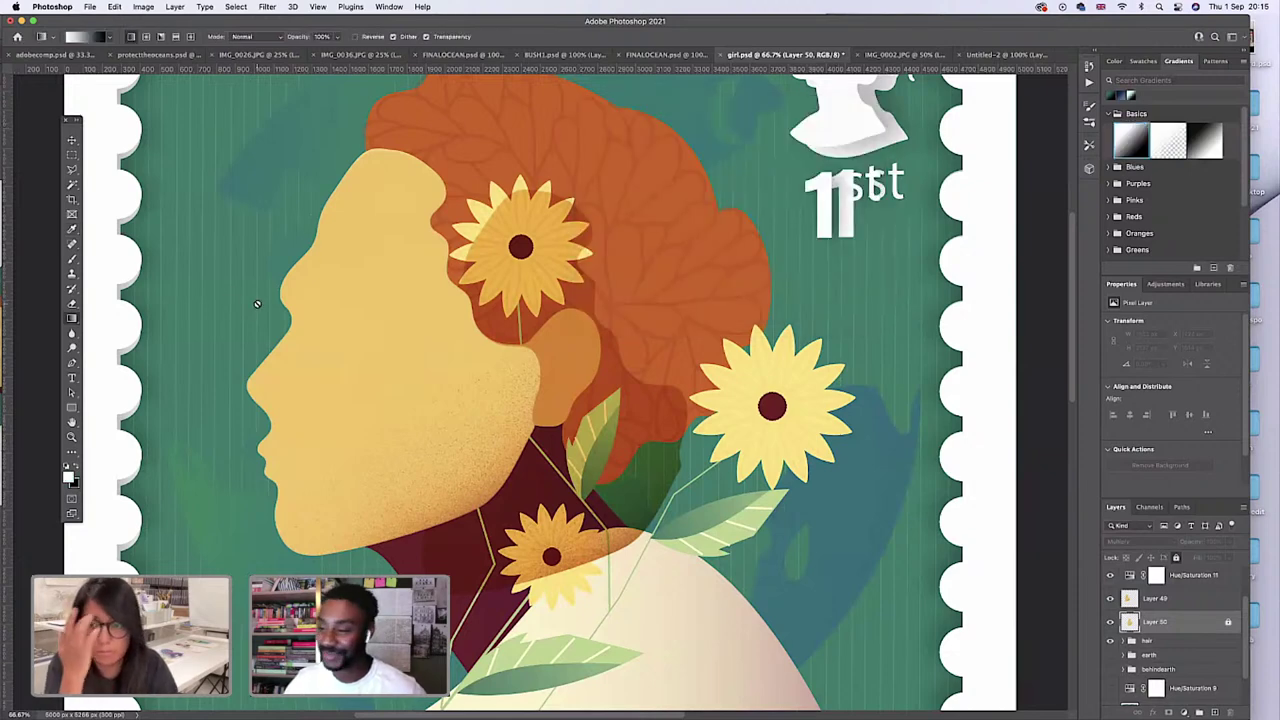
Lock only Layer 50's transparent pixels, fill its face shape with a white-to-black gradient, and release the lock.
click(1222, 627)
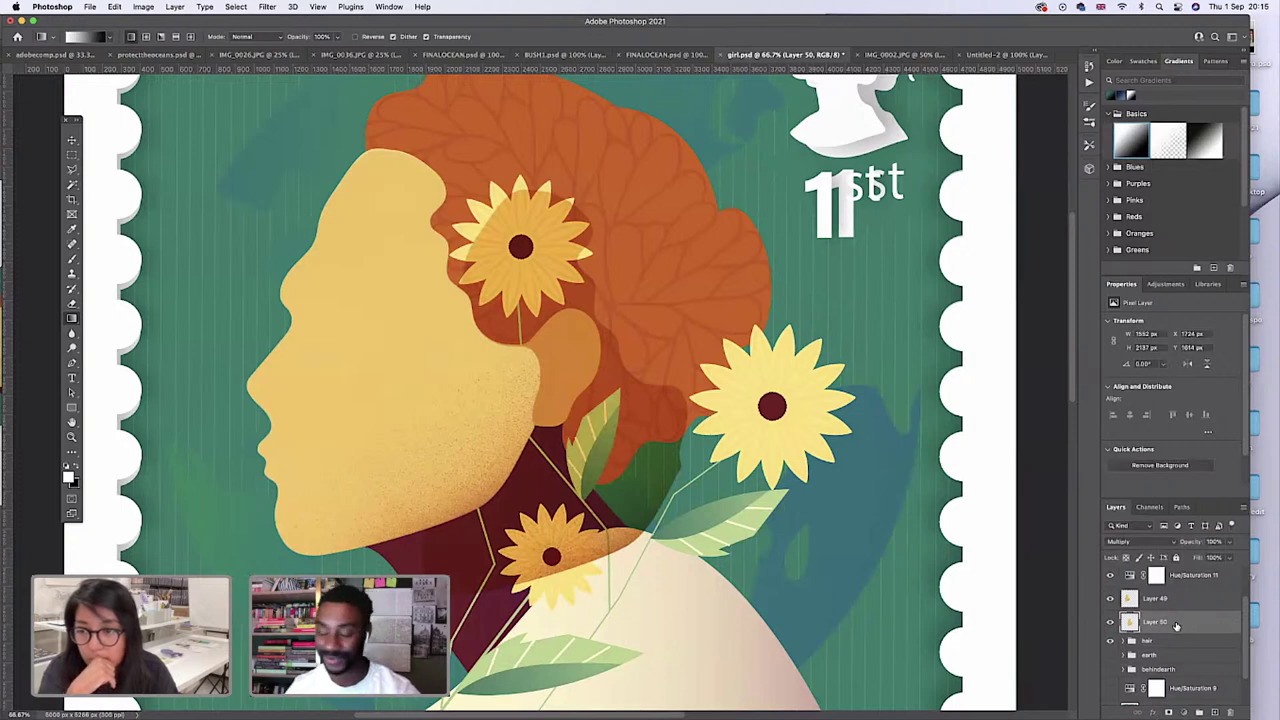
click(1125, 558)
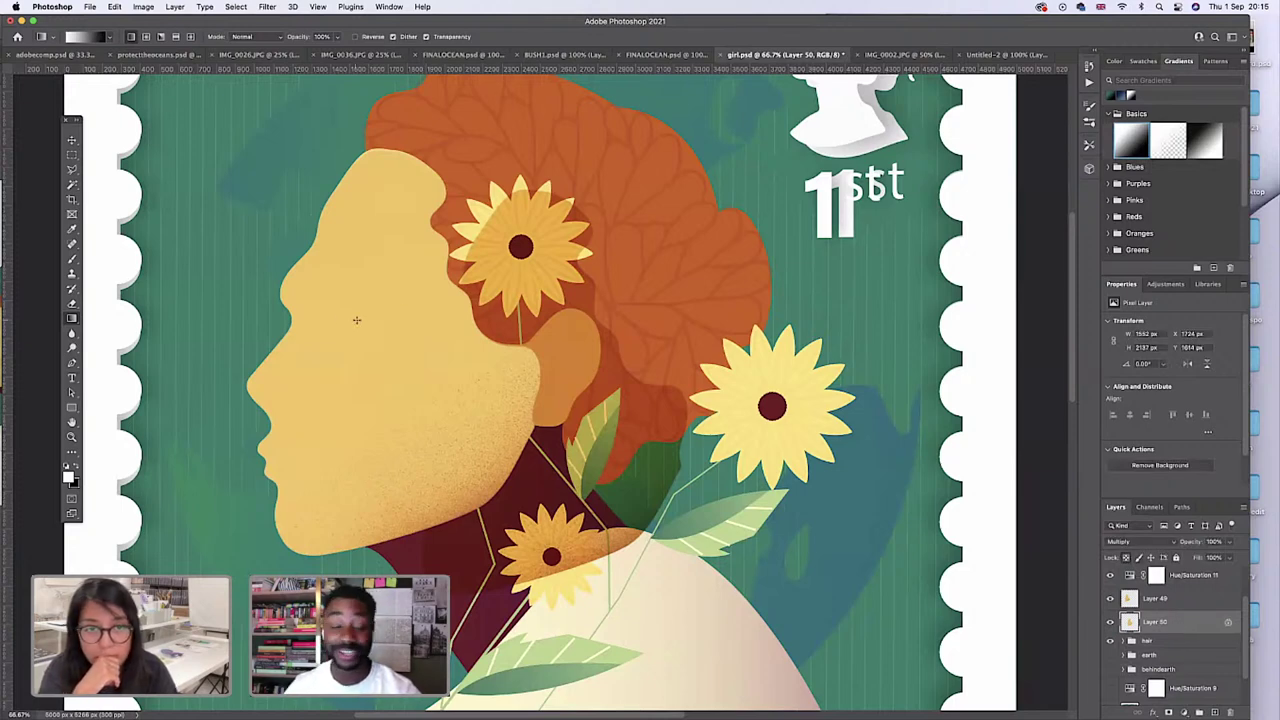
drag(292, 318, 534, 405)
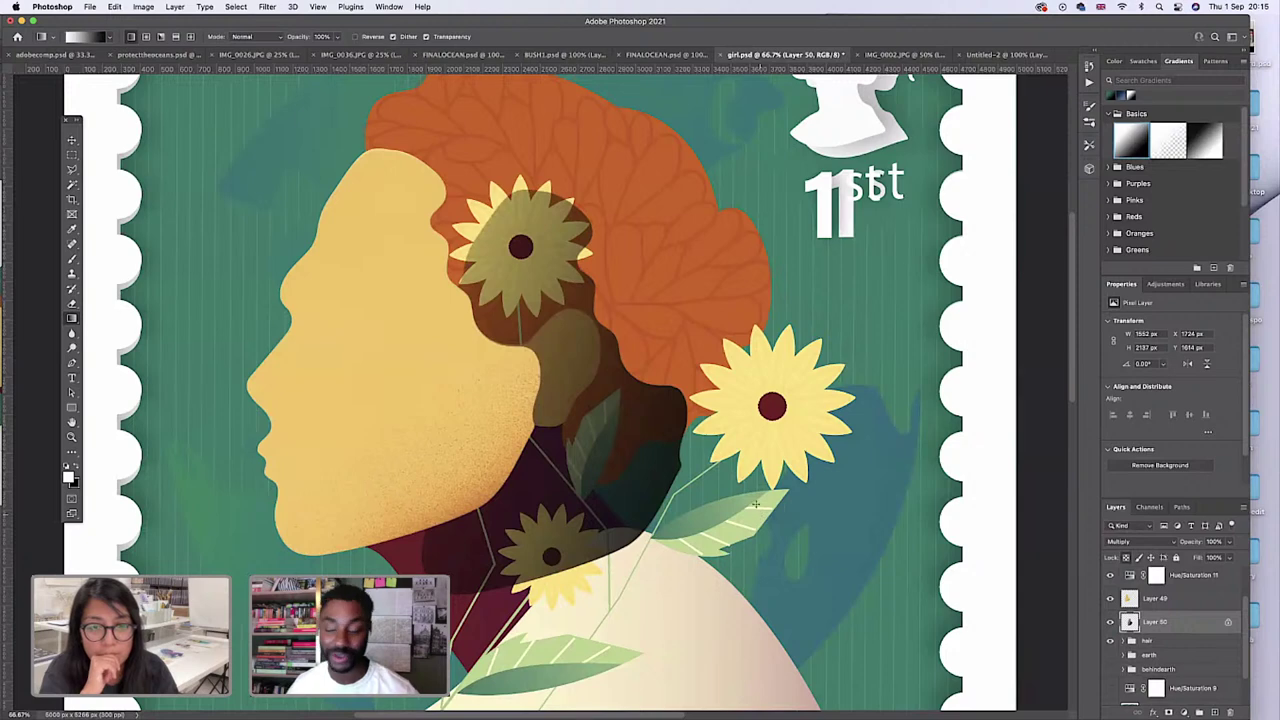
click(1228, 622)
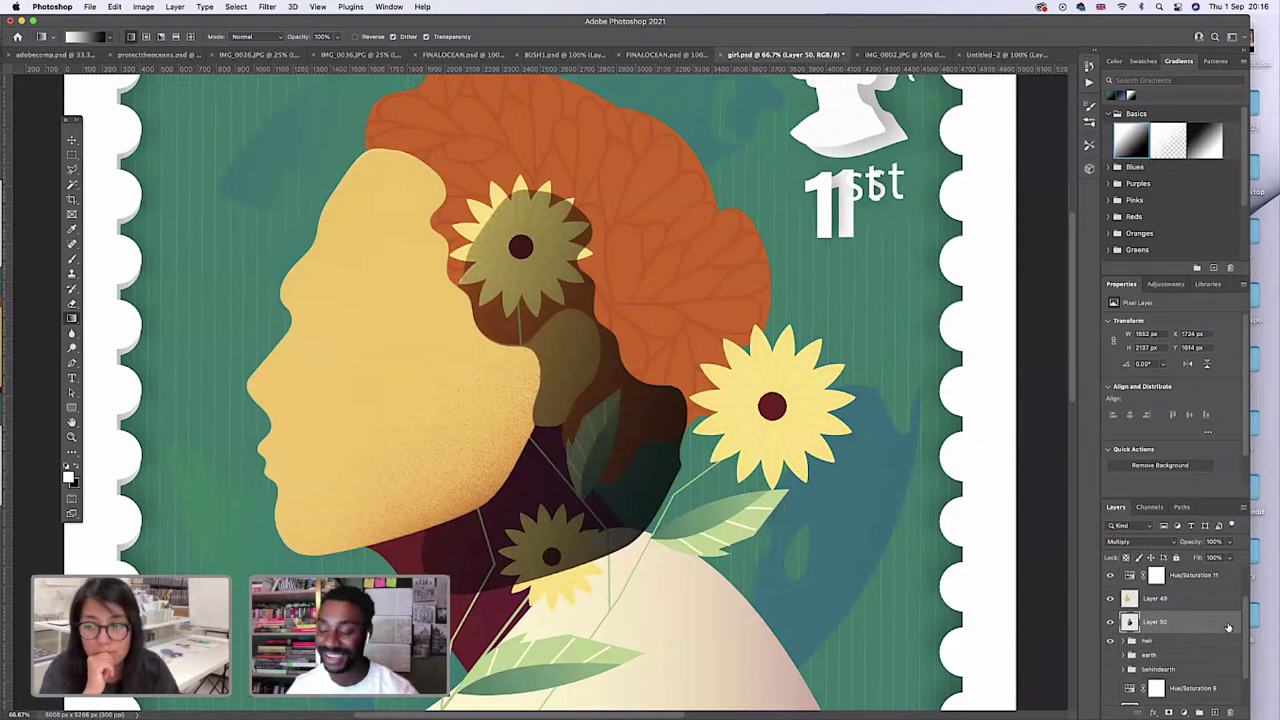
Apply a Gaussian Blur with a radius of 34.6 pixels to the gradient-filled face copy.
click(267, 7)
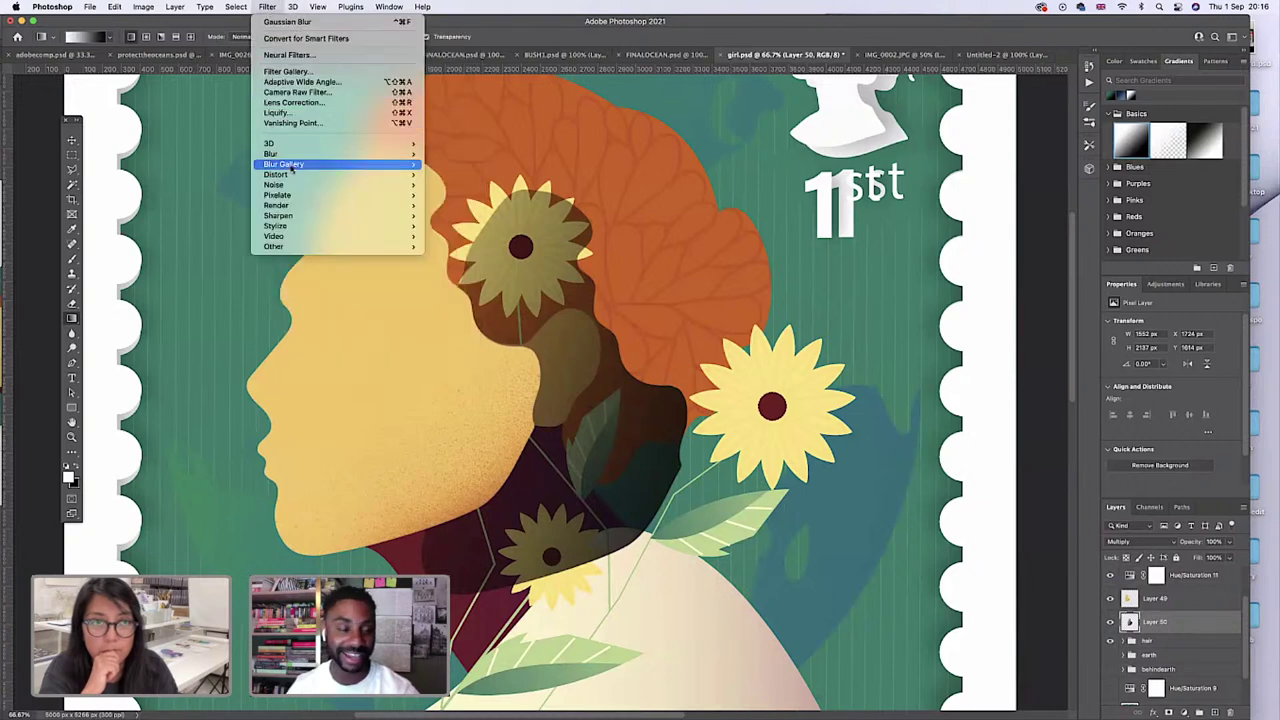
mouse_move(362, 155)
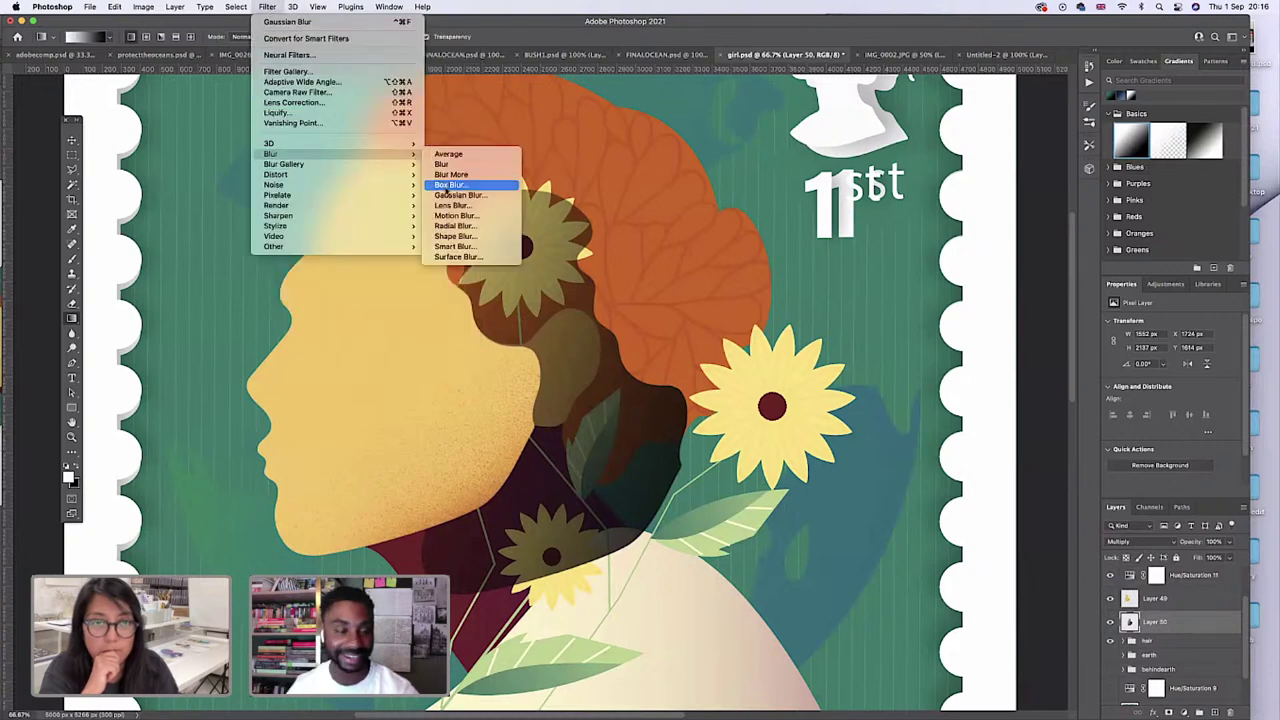
click(445, 195)
drag(405, 323, 408, 324)
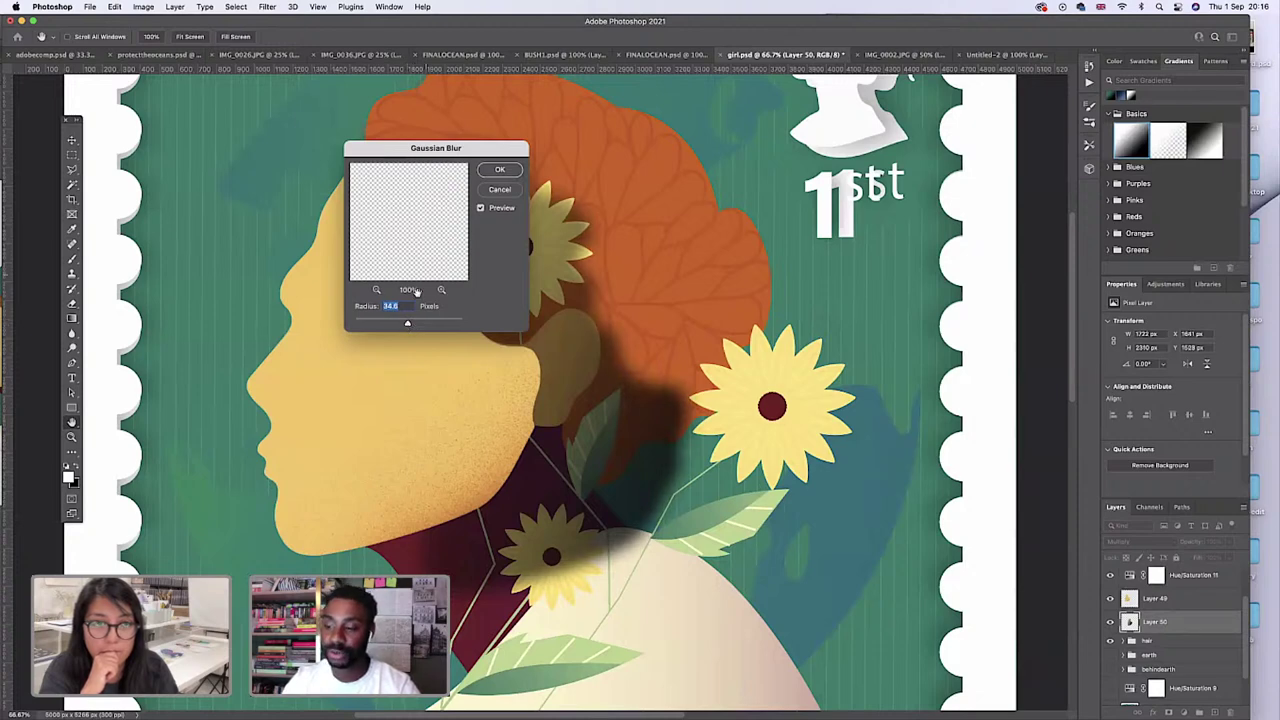
click(499, 170)
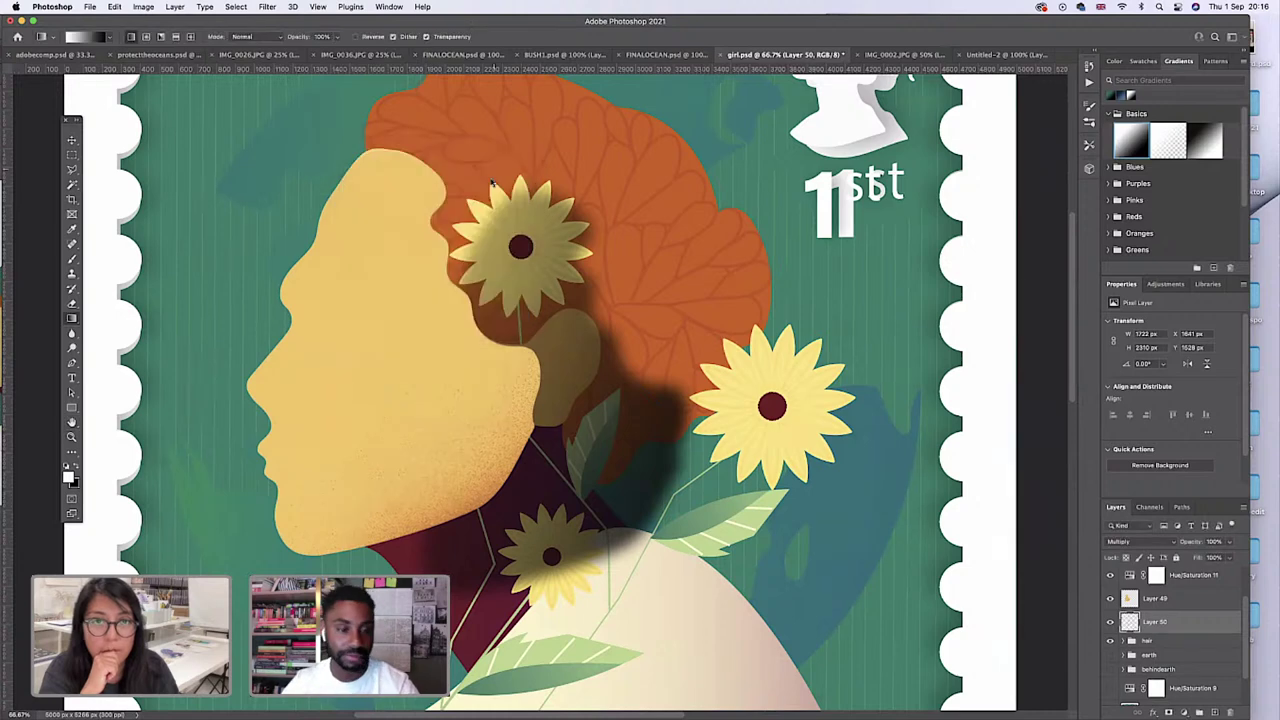
Switch to IMG_0002.JPG and select all the photographed paper pieces on Layer 0 with the Object Selection tool.
click(71, 171)
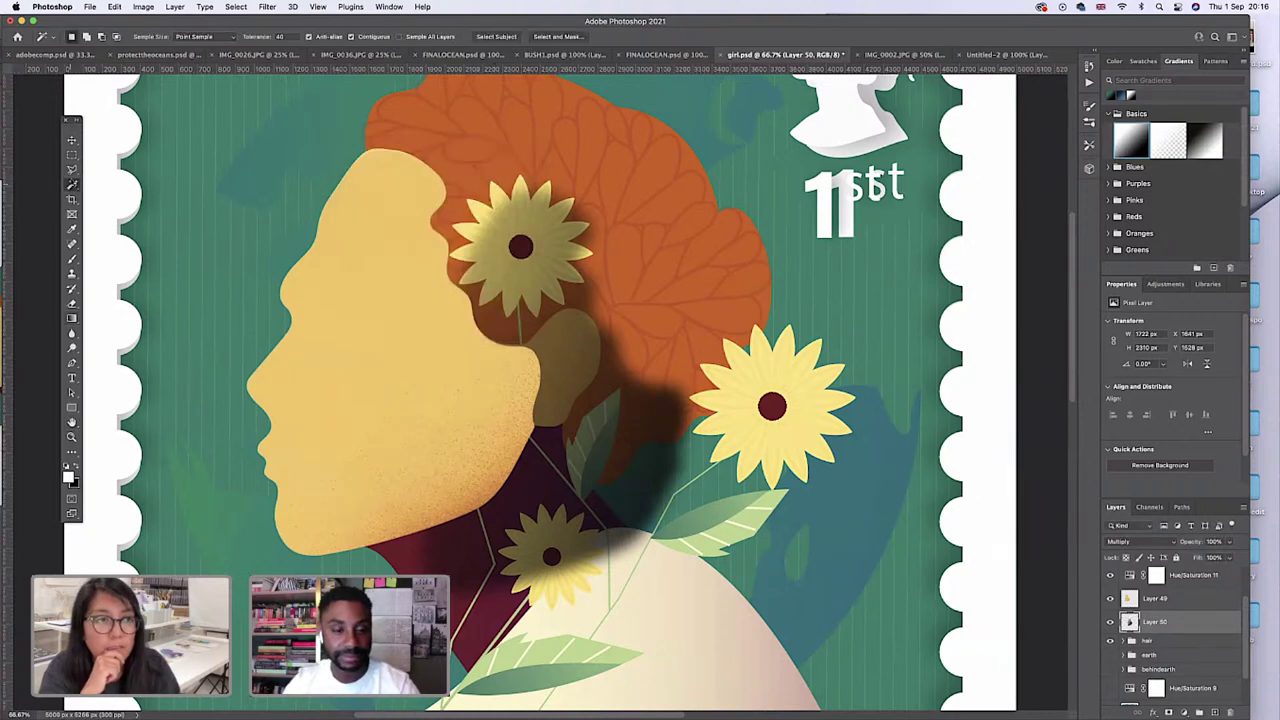
click(71, 185)
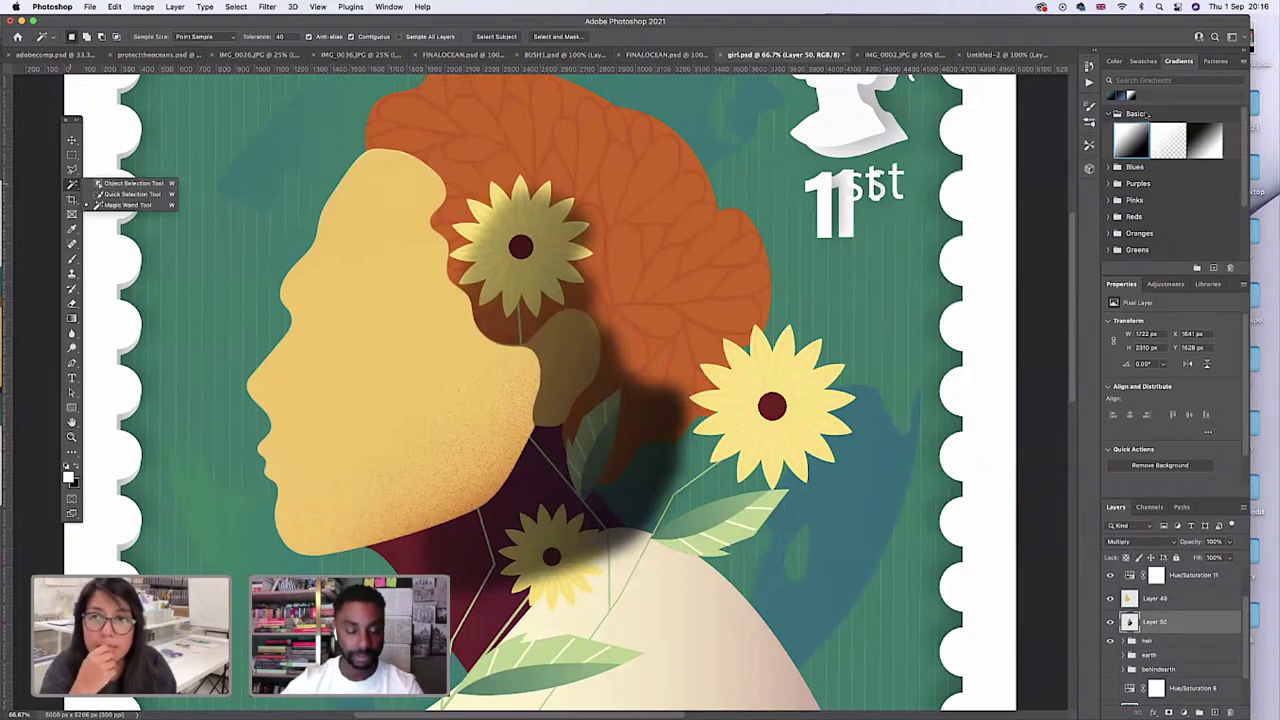
click(1000, 54)
click(874, 56)
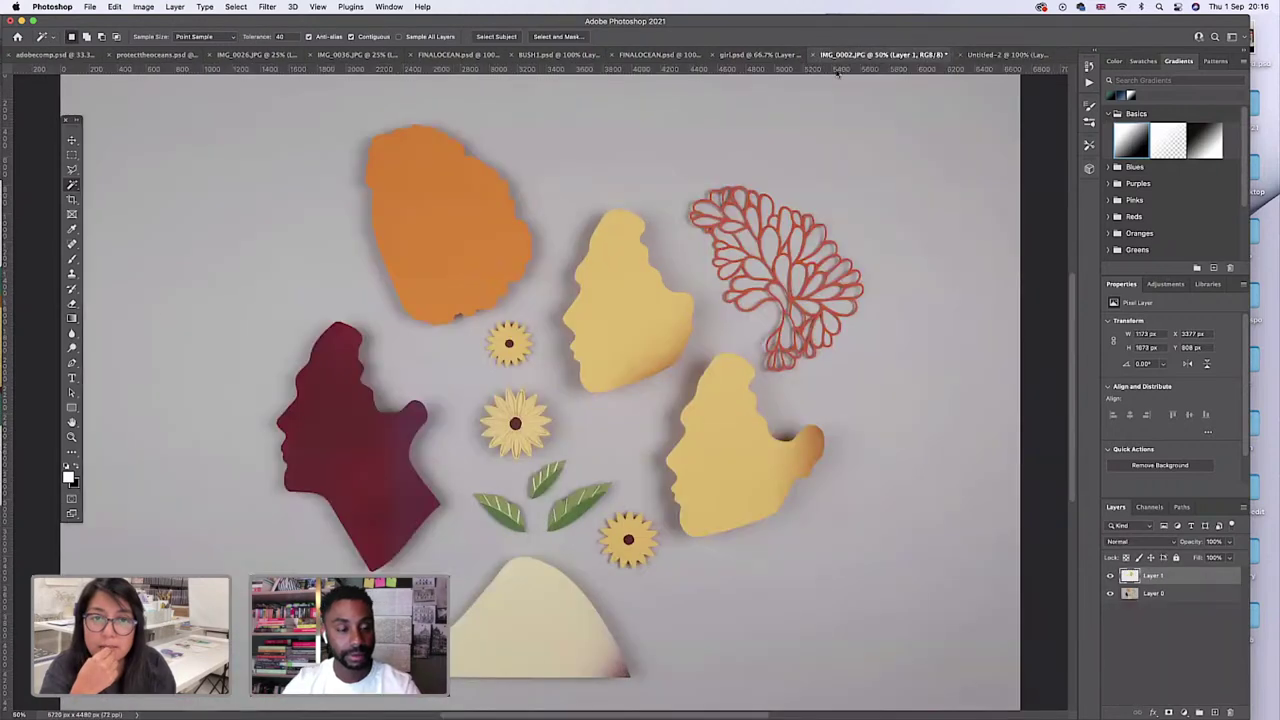
drag(72, 185, 935, 677)
drag(937, 632, 938, 605)
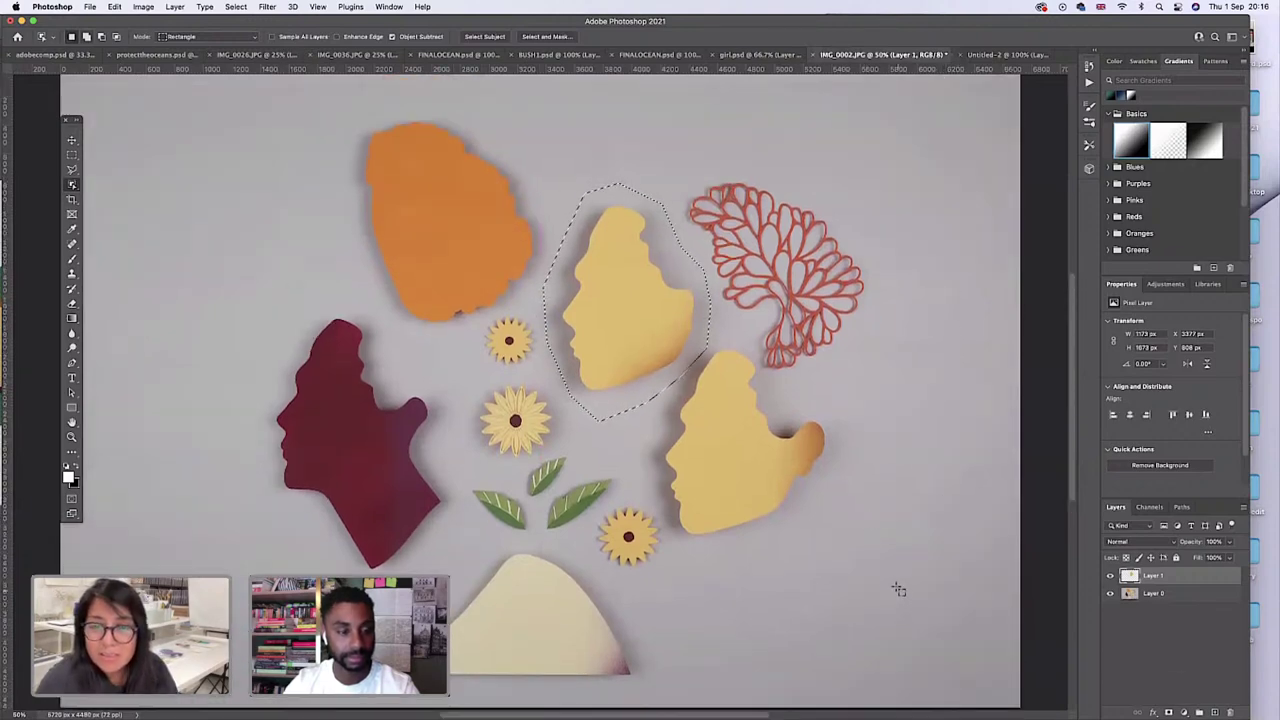
click(1143, 598)
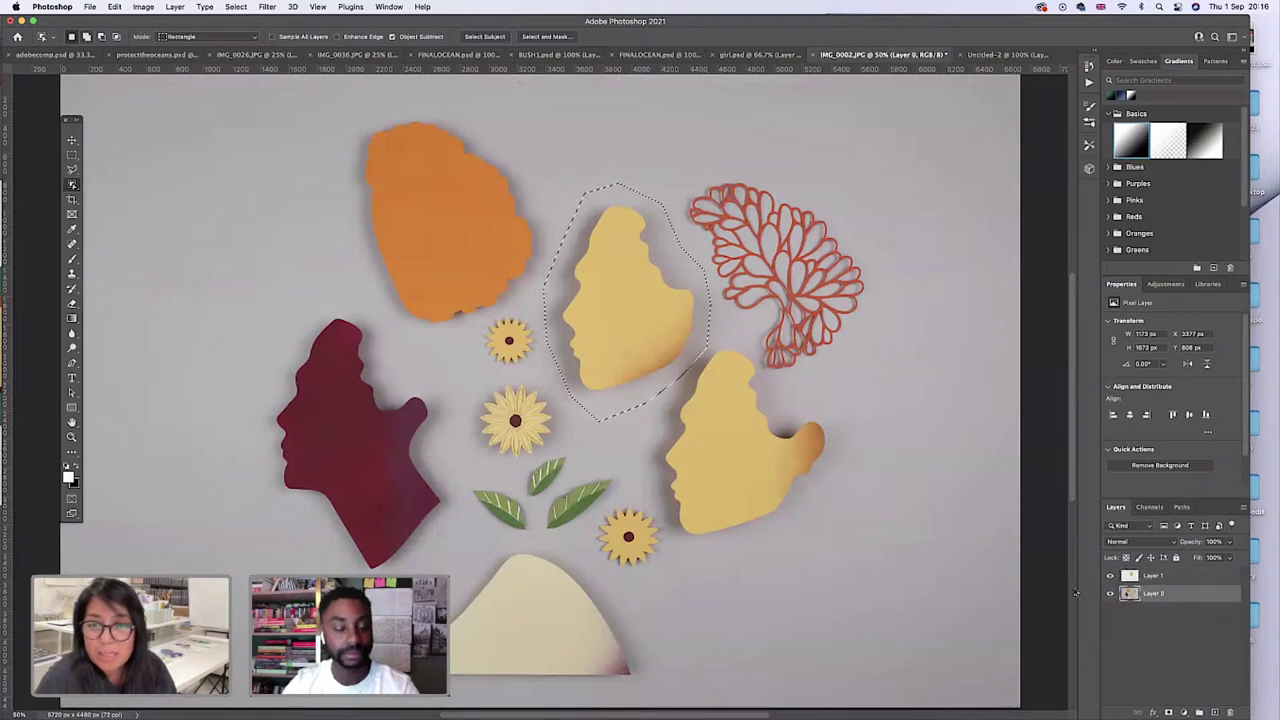
click(763, 492)
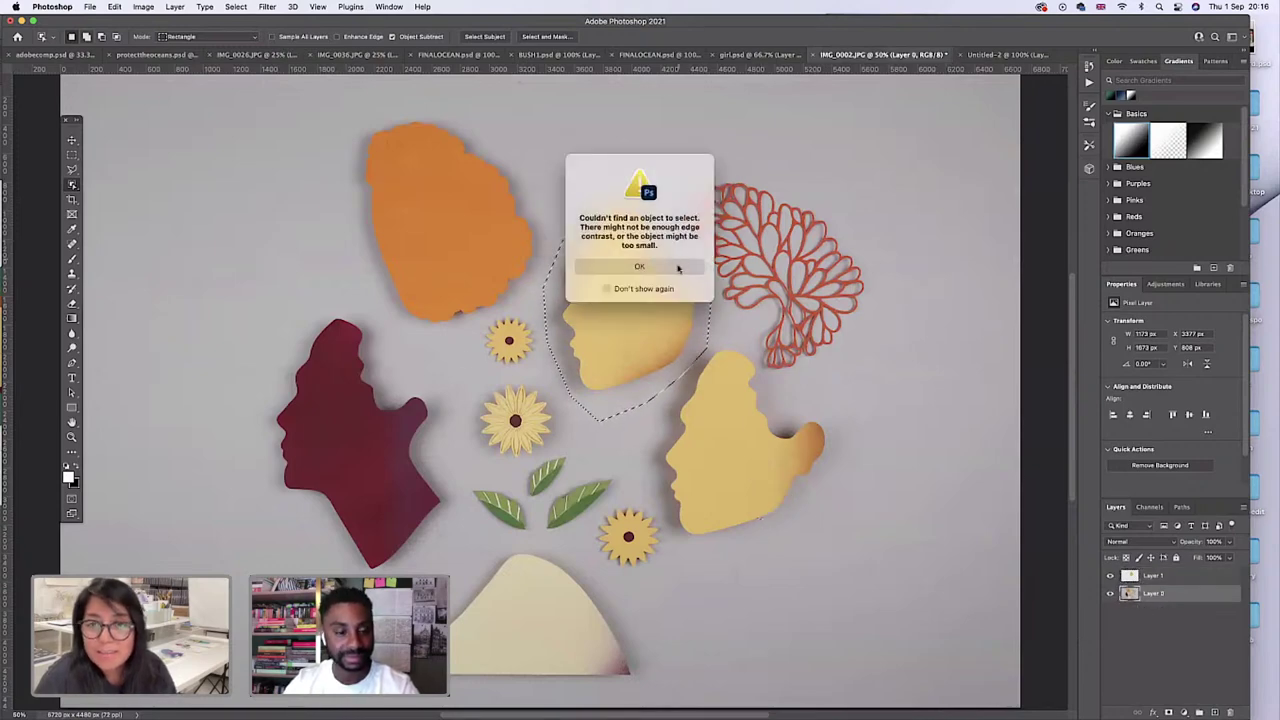
click(680, 270)
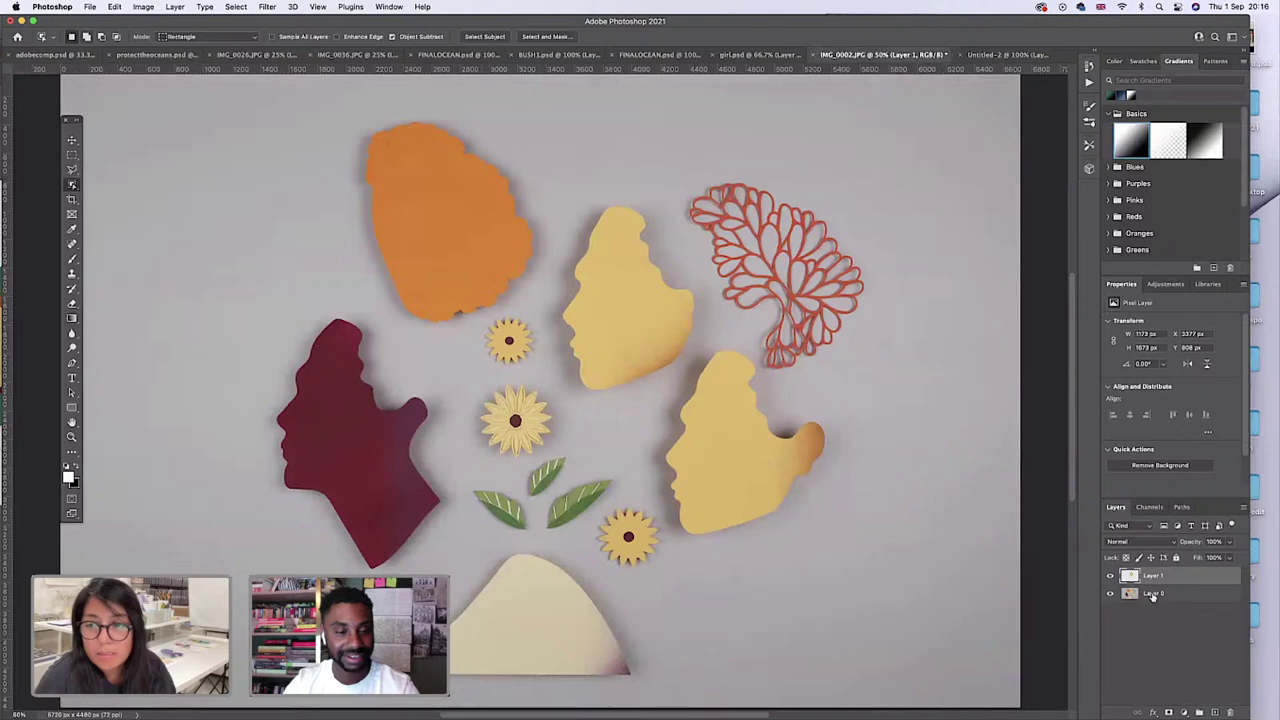
drag(193, 103, 918, 677)
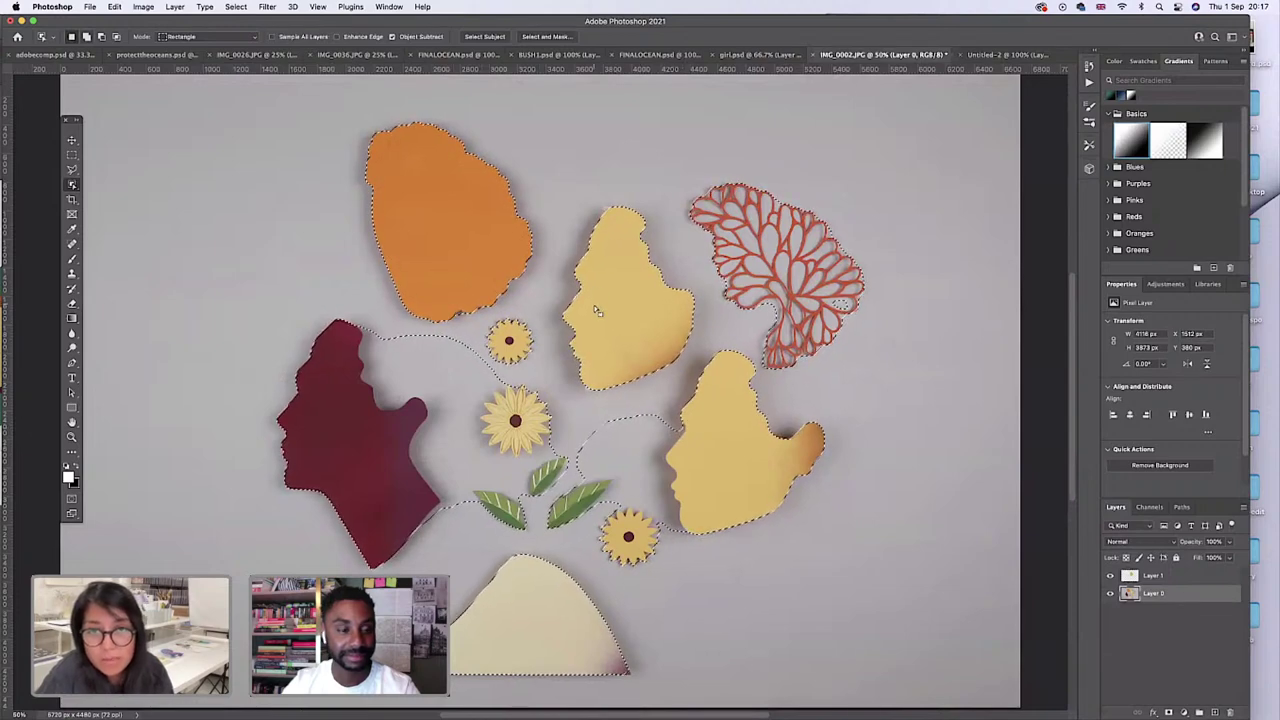
Return to girl.psd, move the blurred shadow layer behind the face piece and set its opacity to 59%.
click(1006, 55)
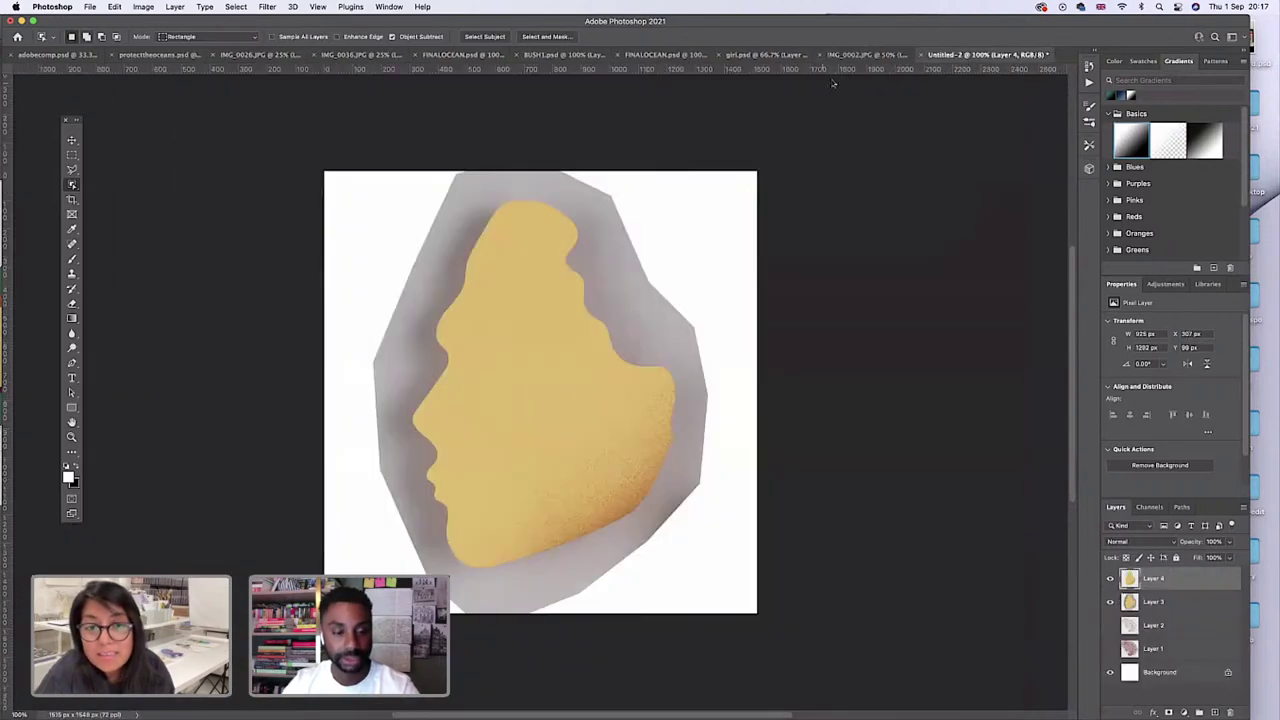
click(780, 54)
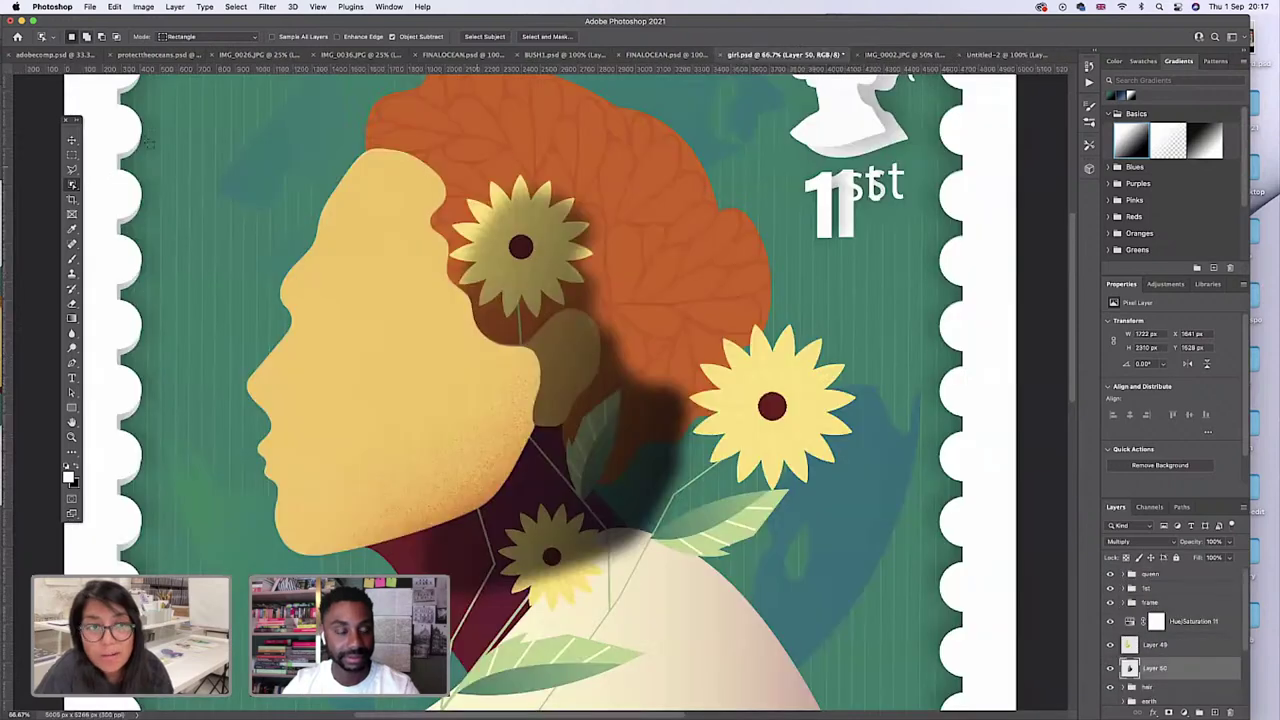
click(71, 140)
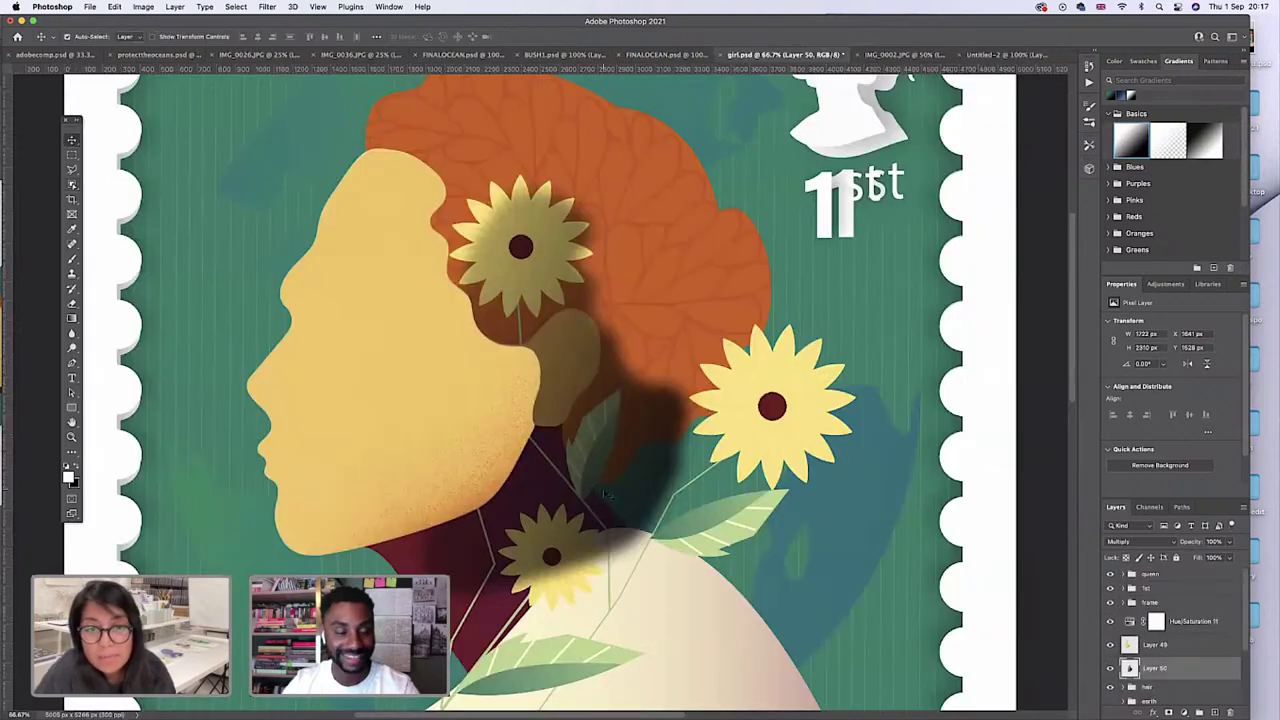
drag(606, 493, 465, 462)
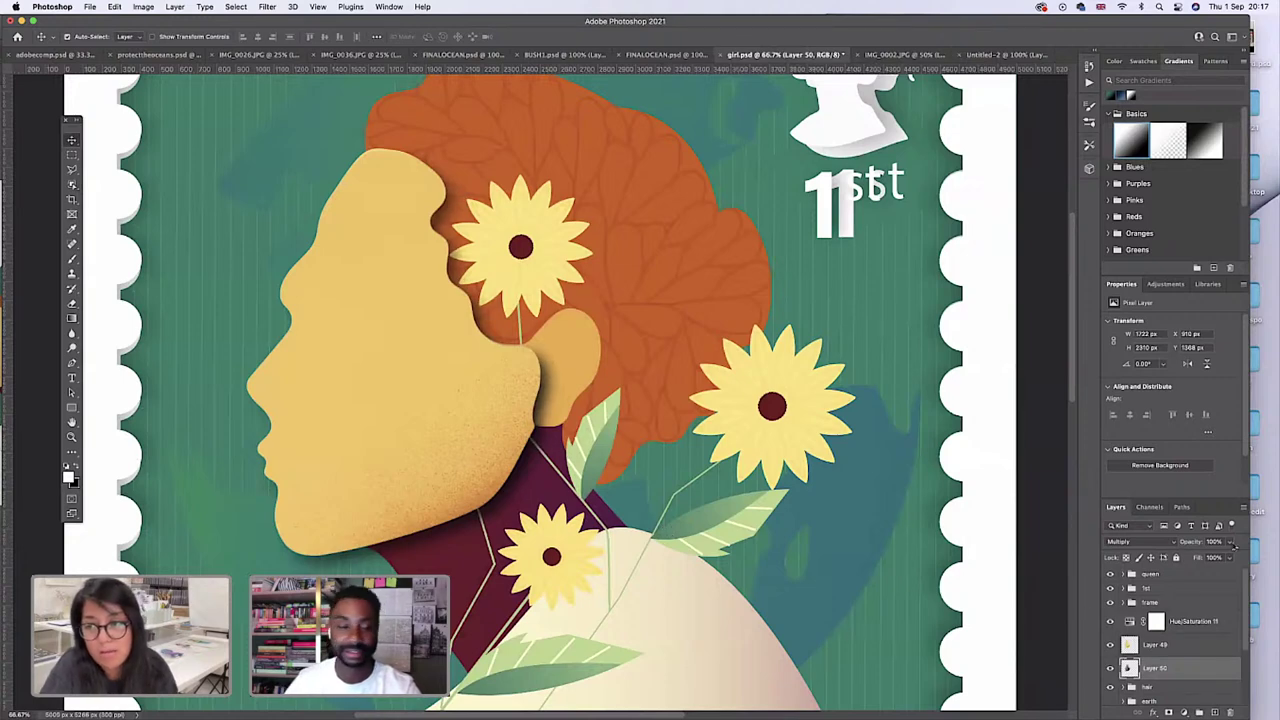
drag(1228, 556, 1208, 559)
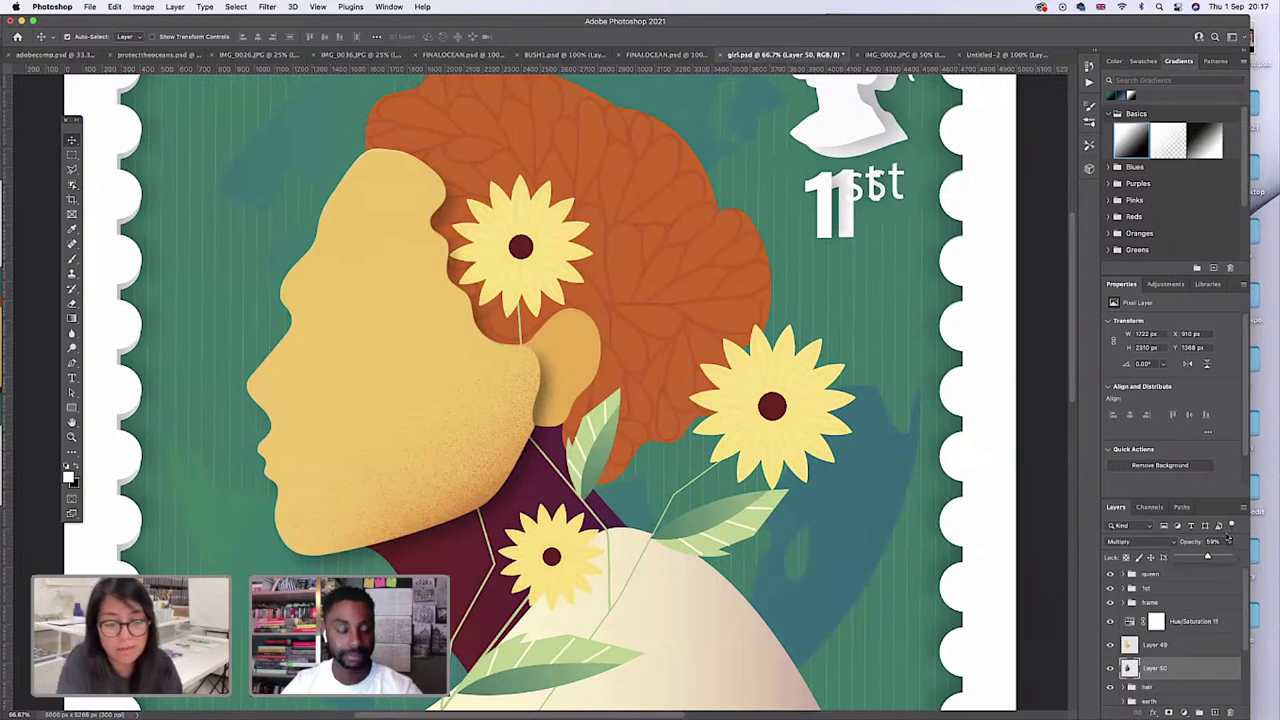
Stretch the face shadow to 104.47% width and 100.78% height, and set its opacity to 81%.
key(super+t)
drag(237, 362, 222, 361)
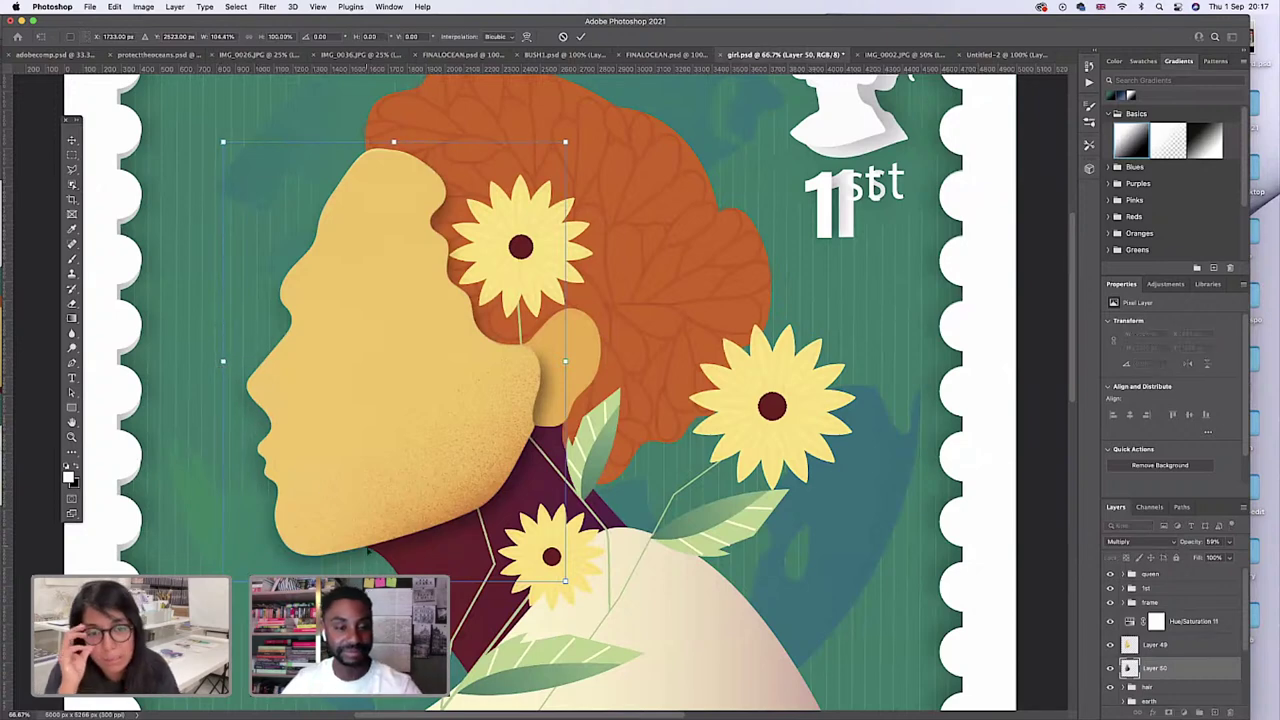
drag(394, 580, 394, 585)
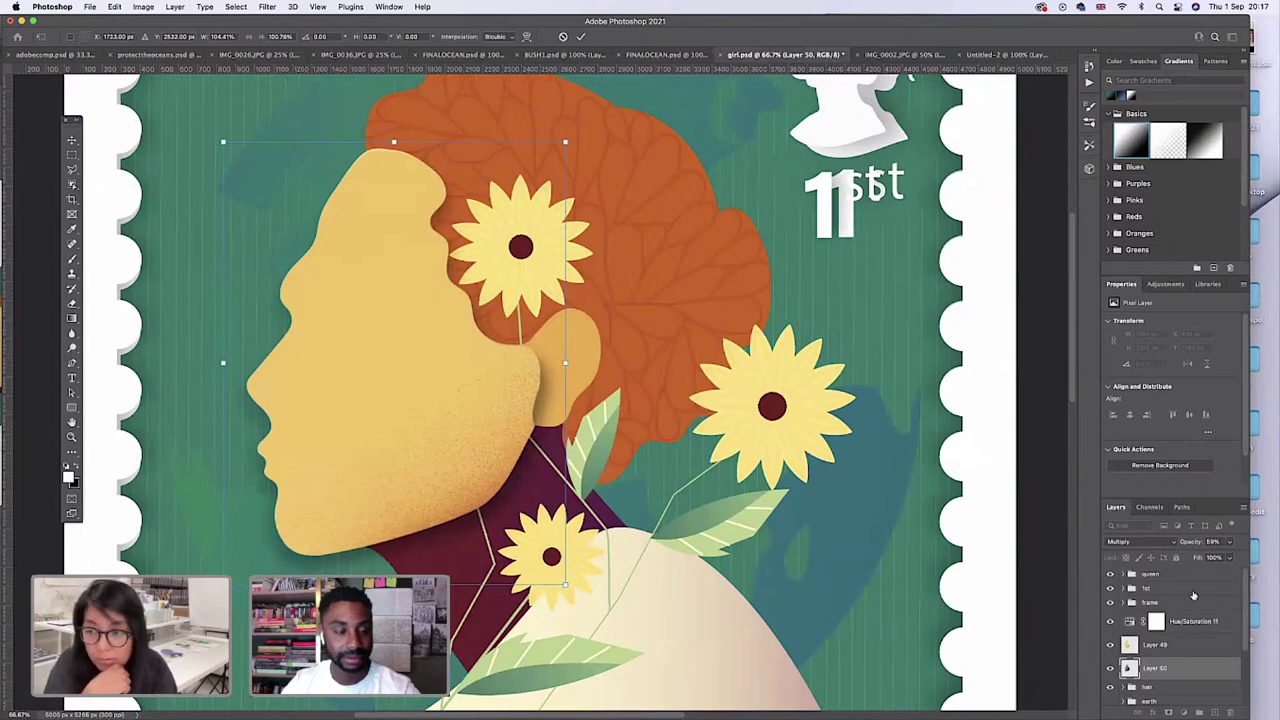
click(1229, 541)
drag(1218, 556, 1221, 570)
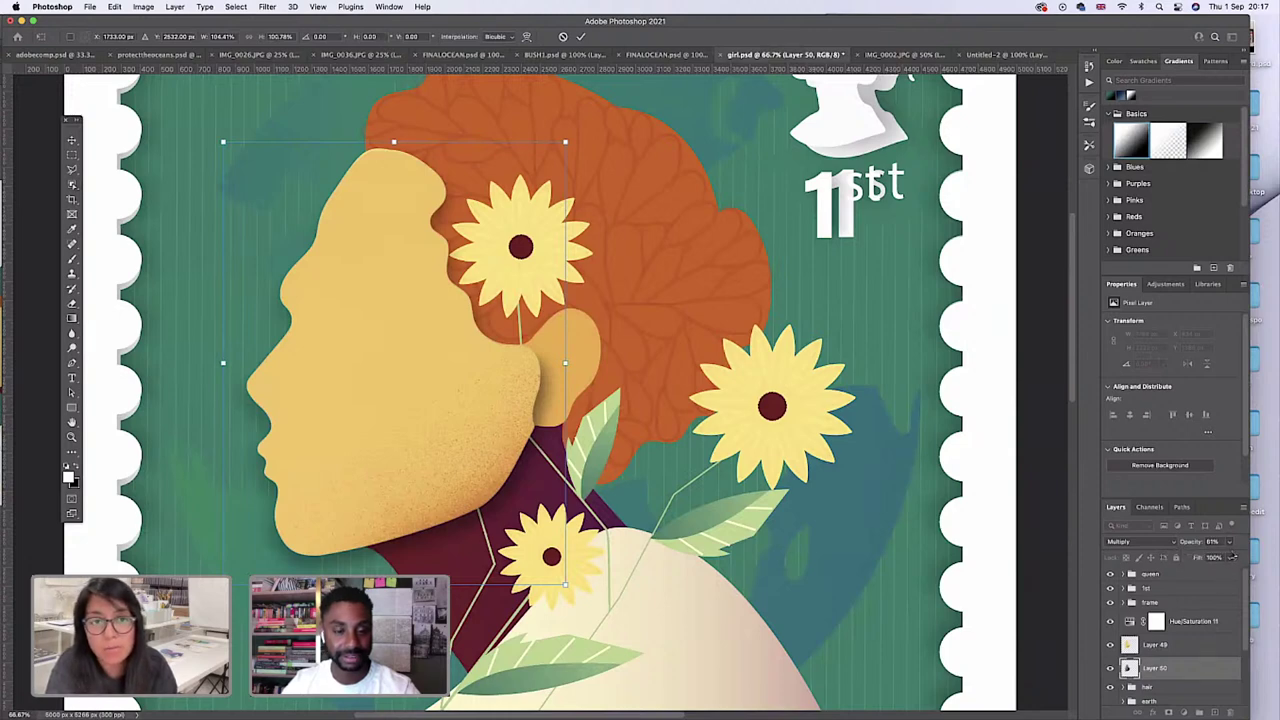
click(71, 155)
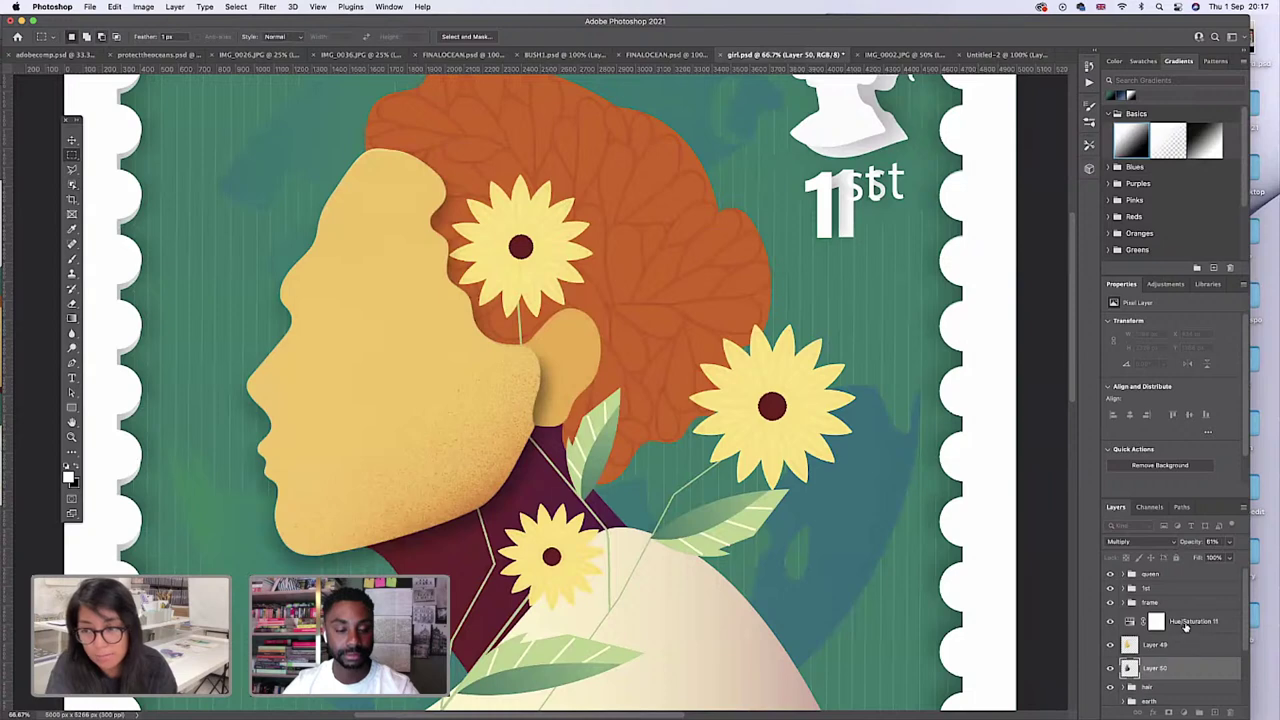
Group the Hue/Saturation 11 adjustment, Layer 49 and Layer 50 under the name face1.
shift+click(1184, 625)
right_click(1186, 628)
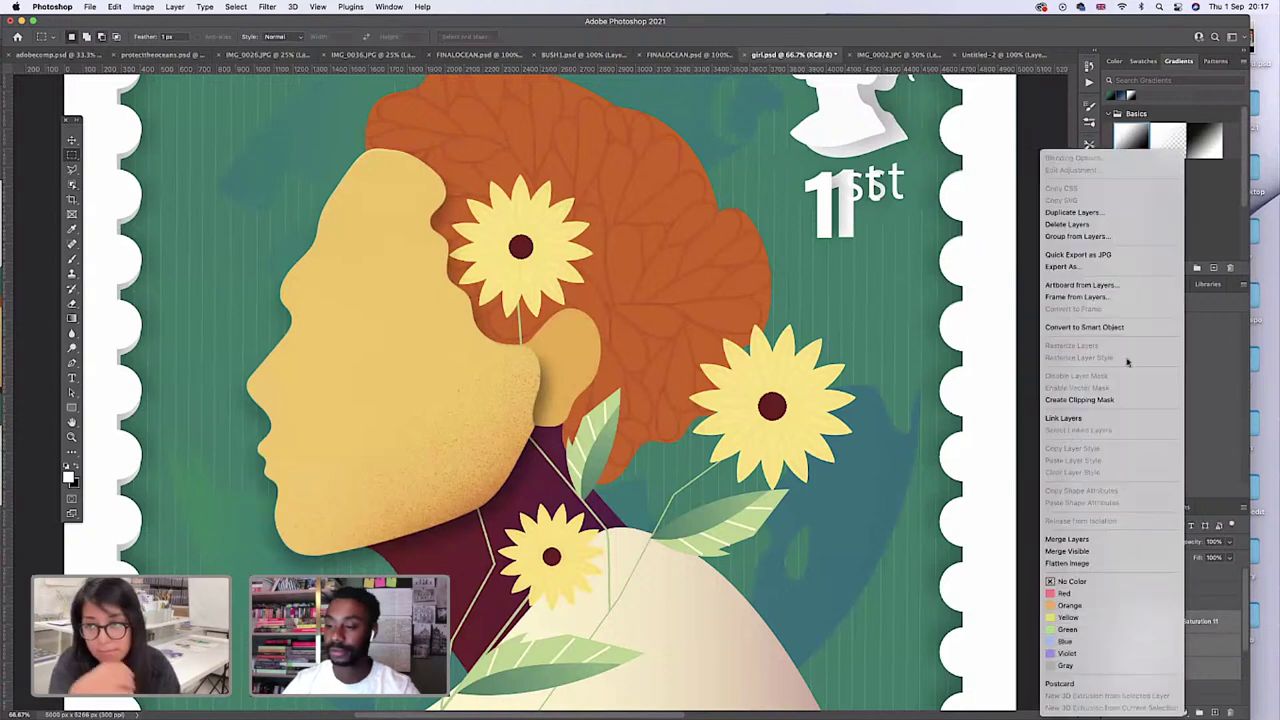
click(1094, 237)
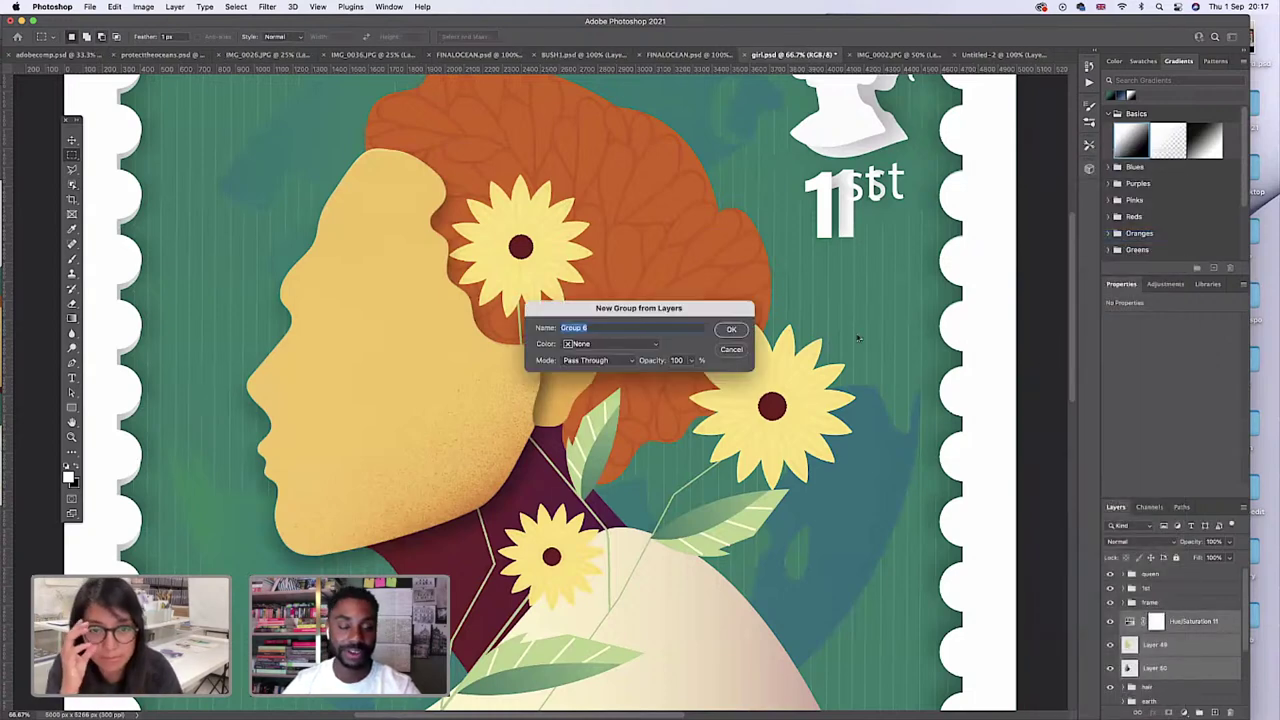
text(face1)
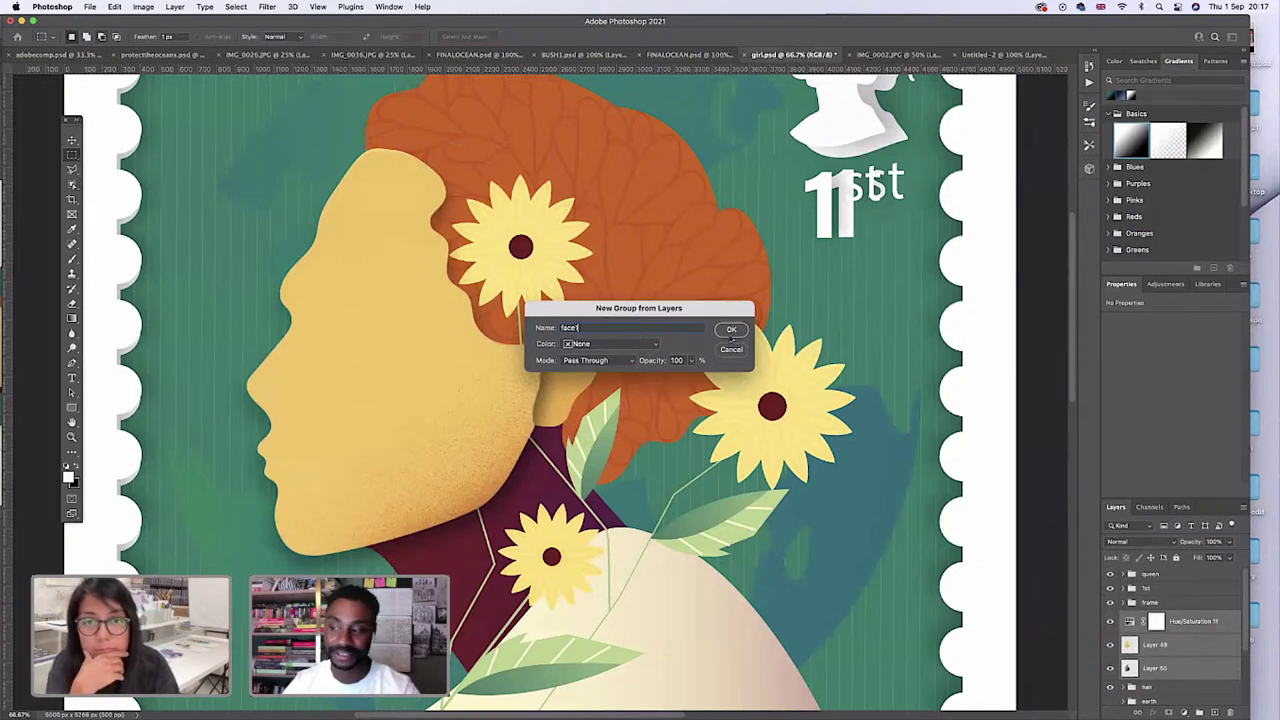
click(731, 330)
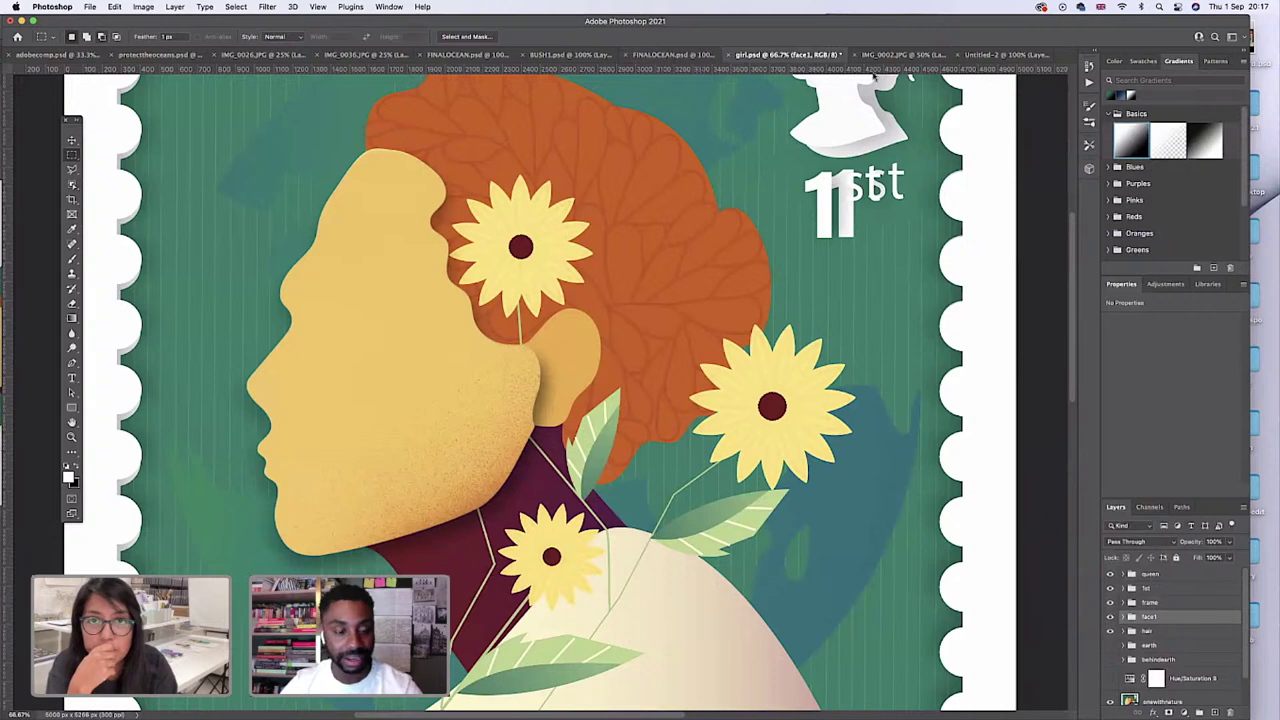
Switch to IMG_0002.JPG, drop the existing selection and outline the yellow face piece with the ear using the Polygonal Lasso tool.
click(889, 56)
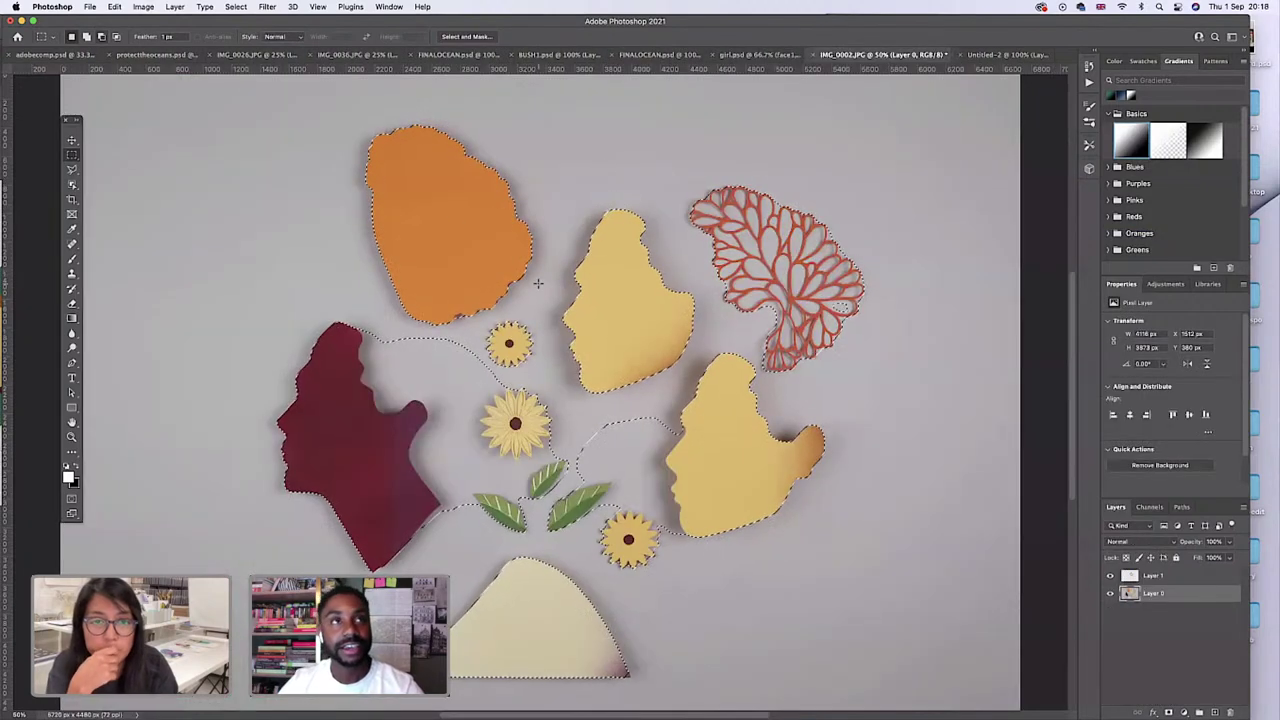
key(super+d)
key(l)
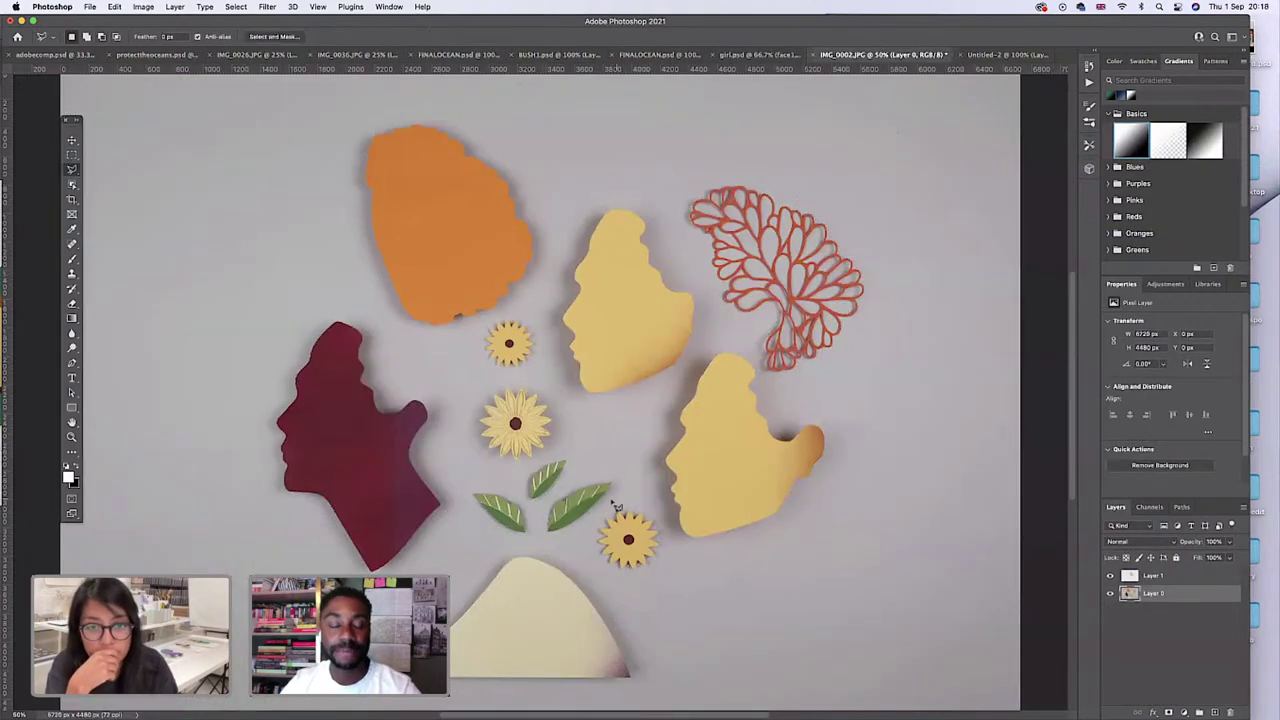
click(655, 495)
click(689, 558)
click(830, 510)
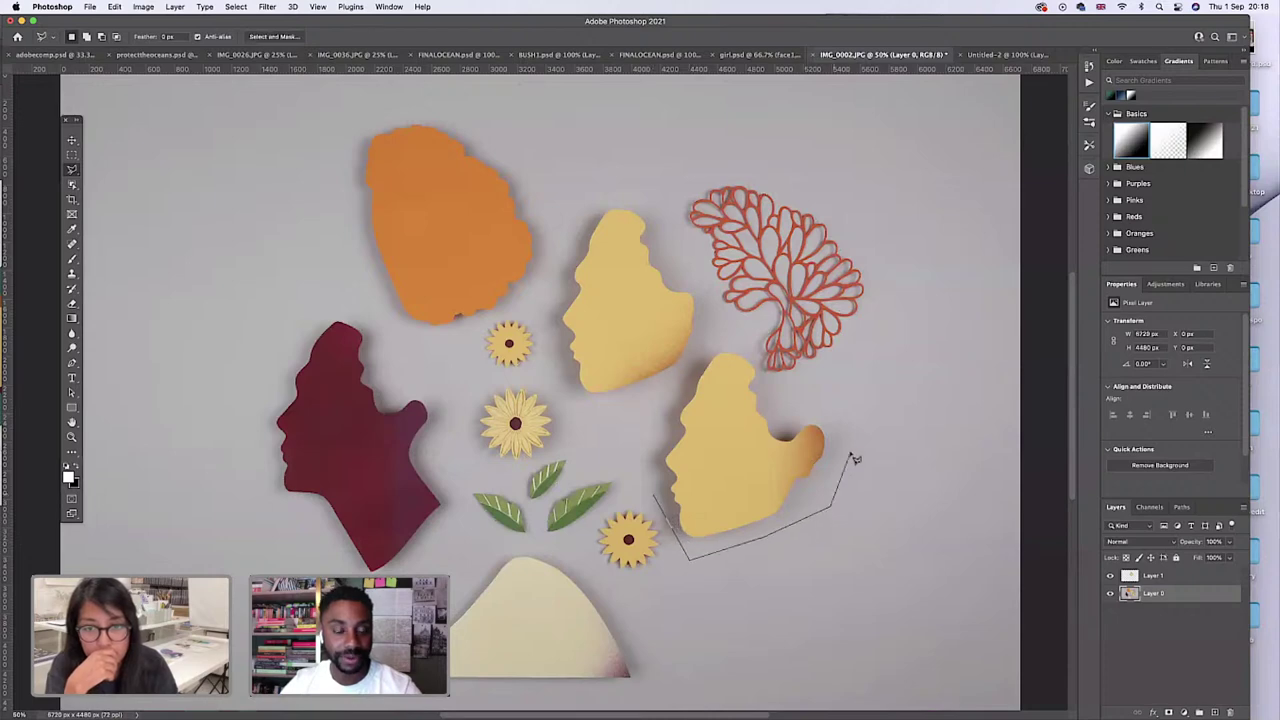
click(852, 437)
click(832, 400)
click(777, 411)
click(762, 368)
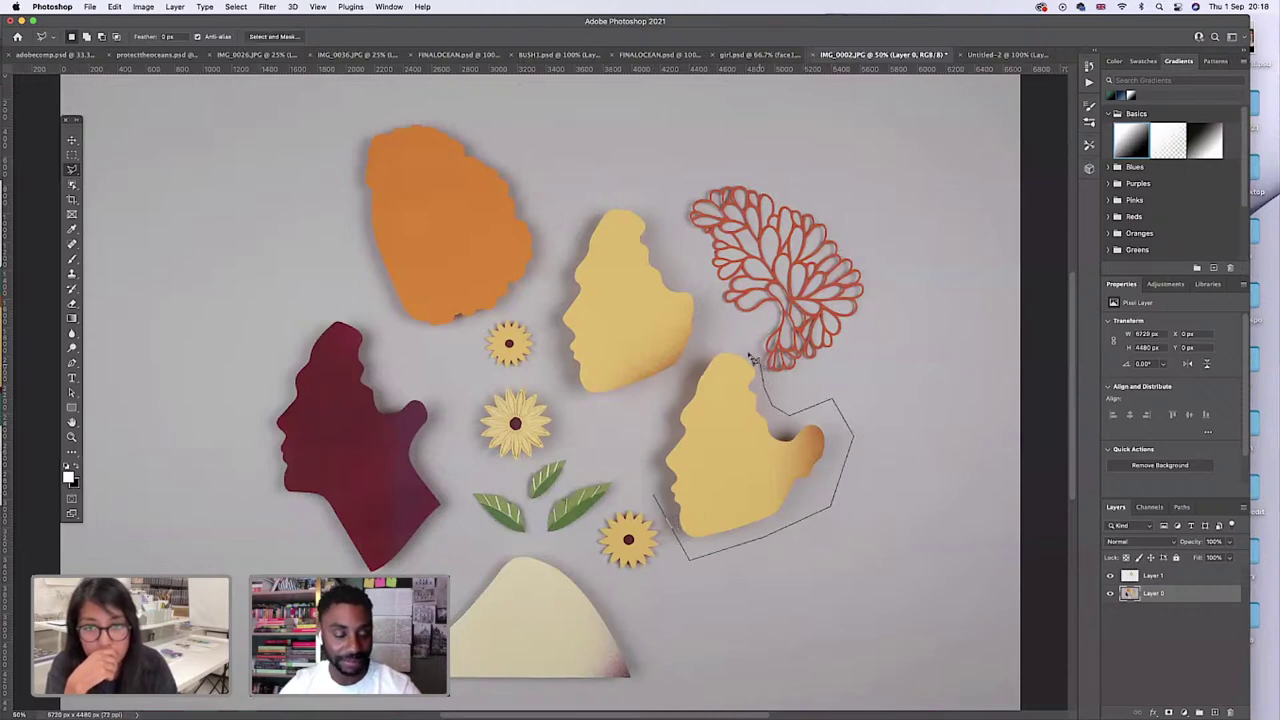
click(738, 346)
click(710, 348)
click(652, 452)
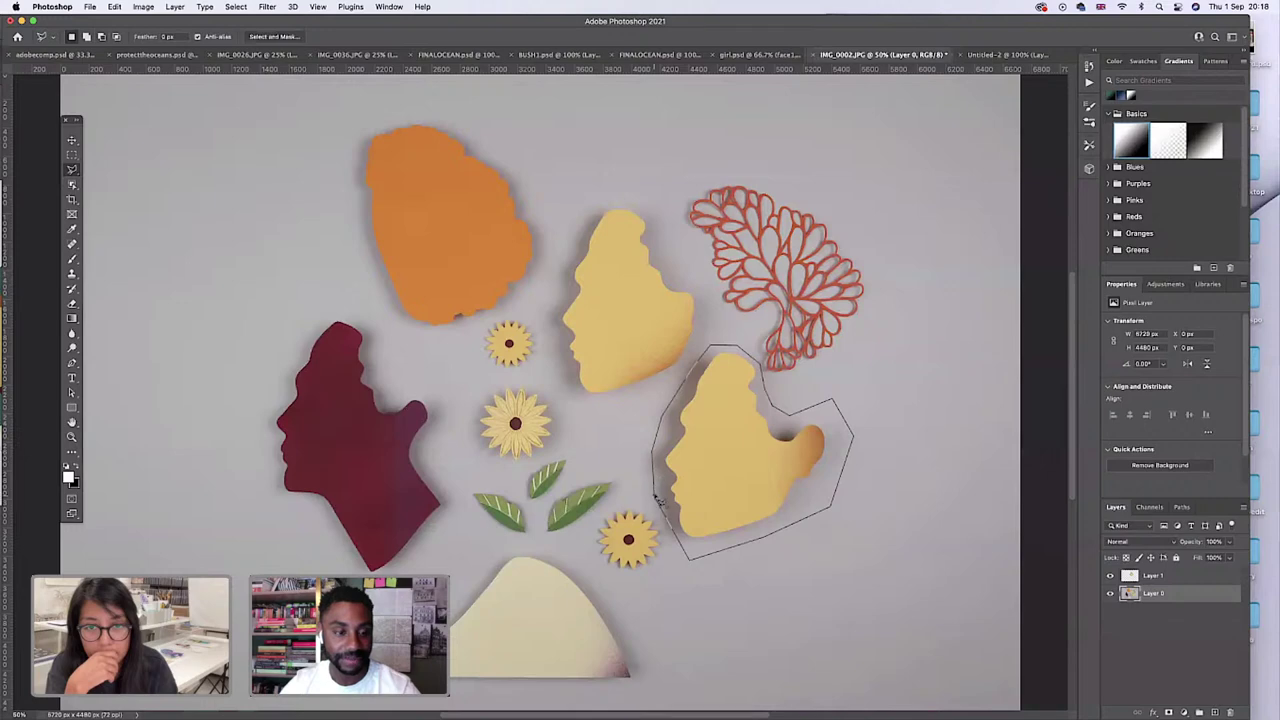
click(655, 496)
Copy the outlined face piece onto its own layer and hide Layer 1.
click(71, 140)
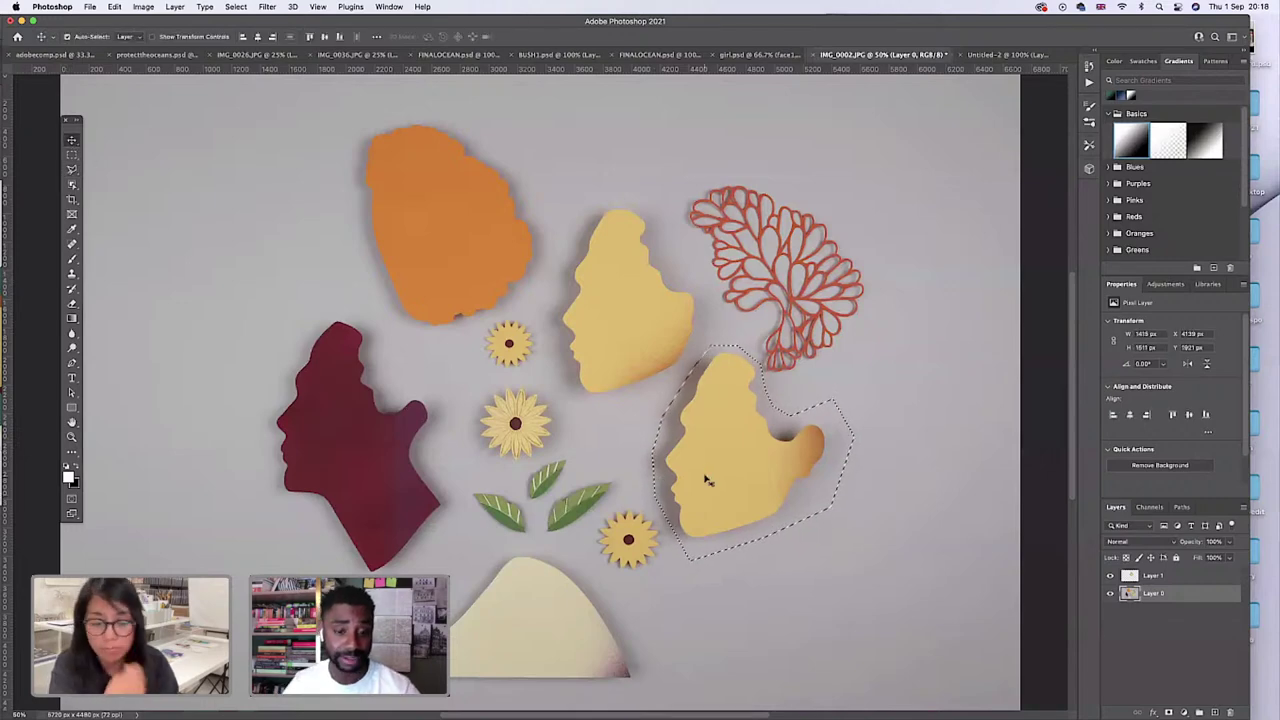
key(ctrl+j)
click(1110, 576)
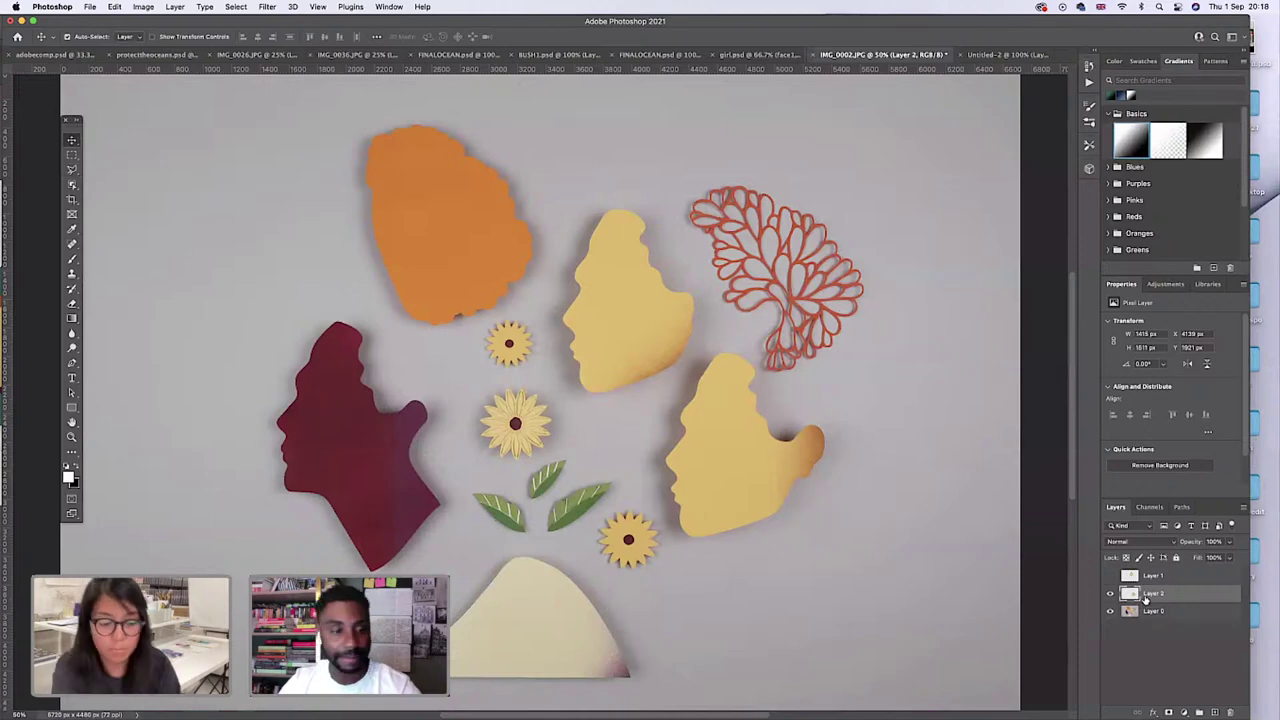
Duplicate the new face layer into the Untitled-2 document.
right_click(1145, 598)
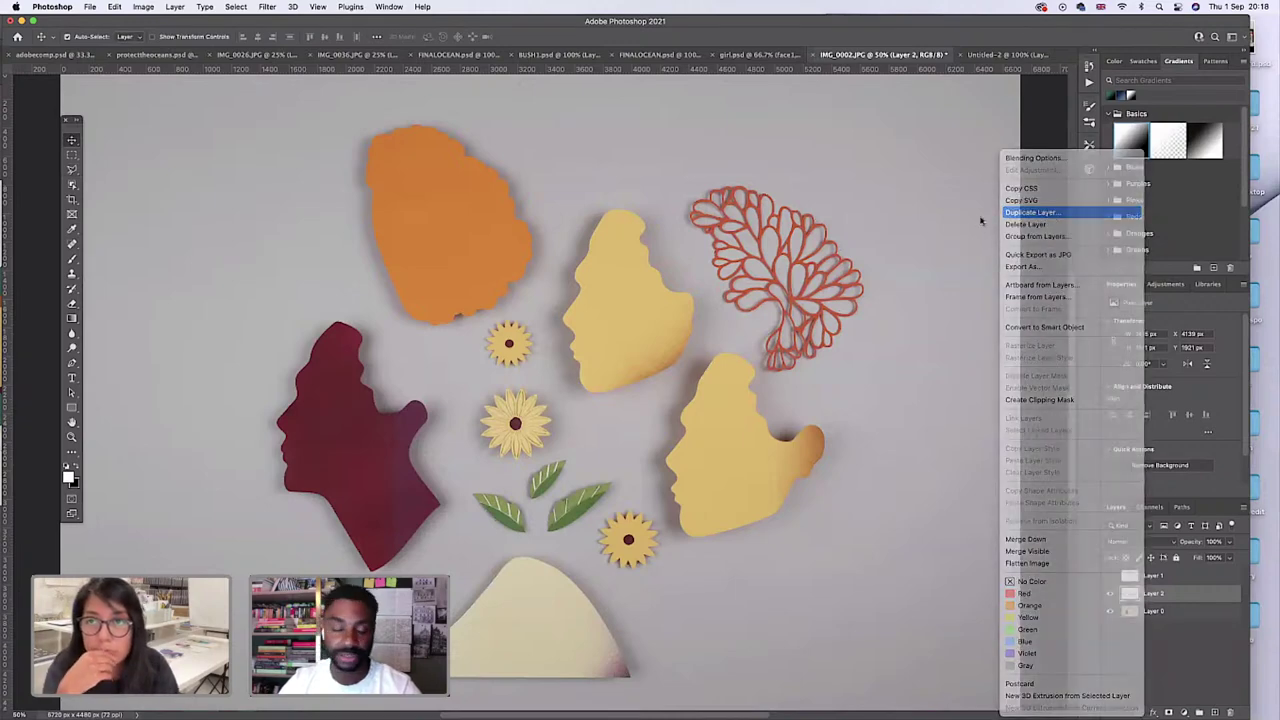
click(1077, 214)
click(625, 345)
click(619, 356)
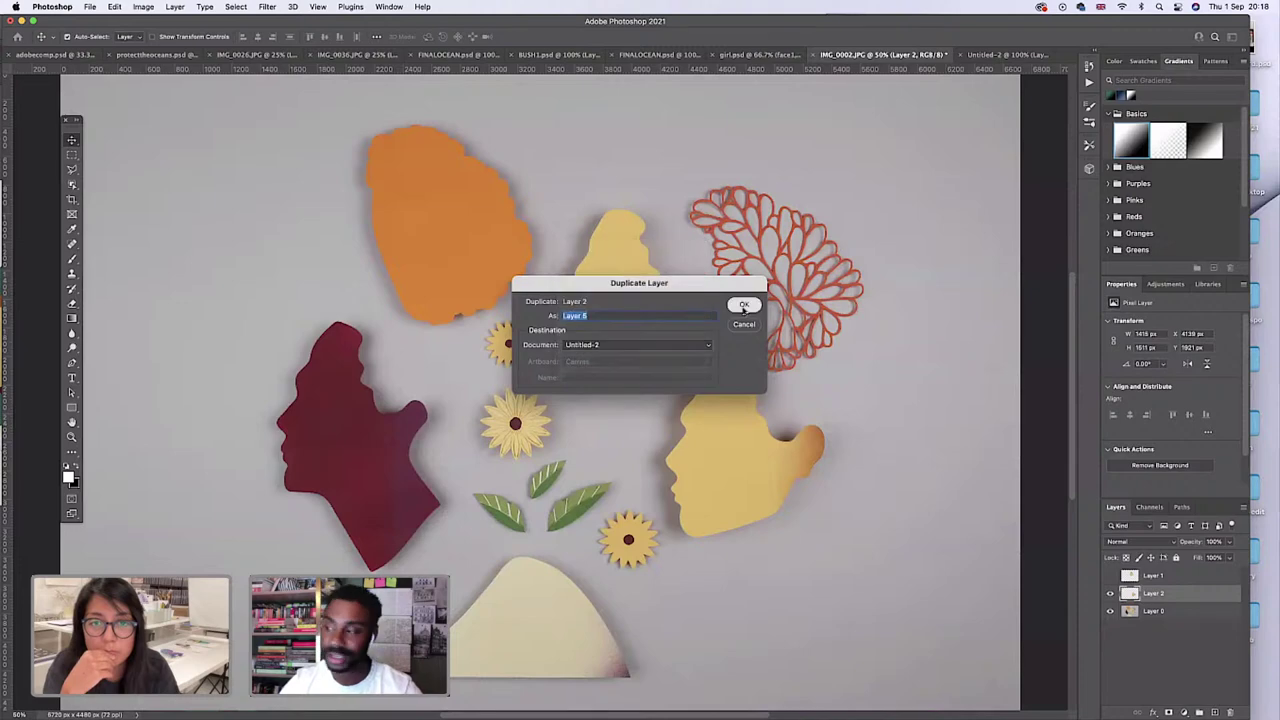
click(744, 304)
Switch to Untitled-2 and hide Layer 4 and Layer 3, leaving the new face piece on Layer 5 showing.
click(1000, 57)
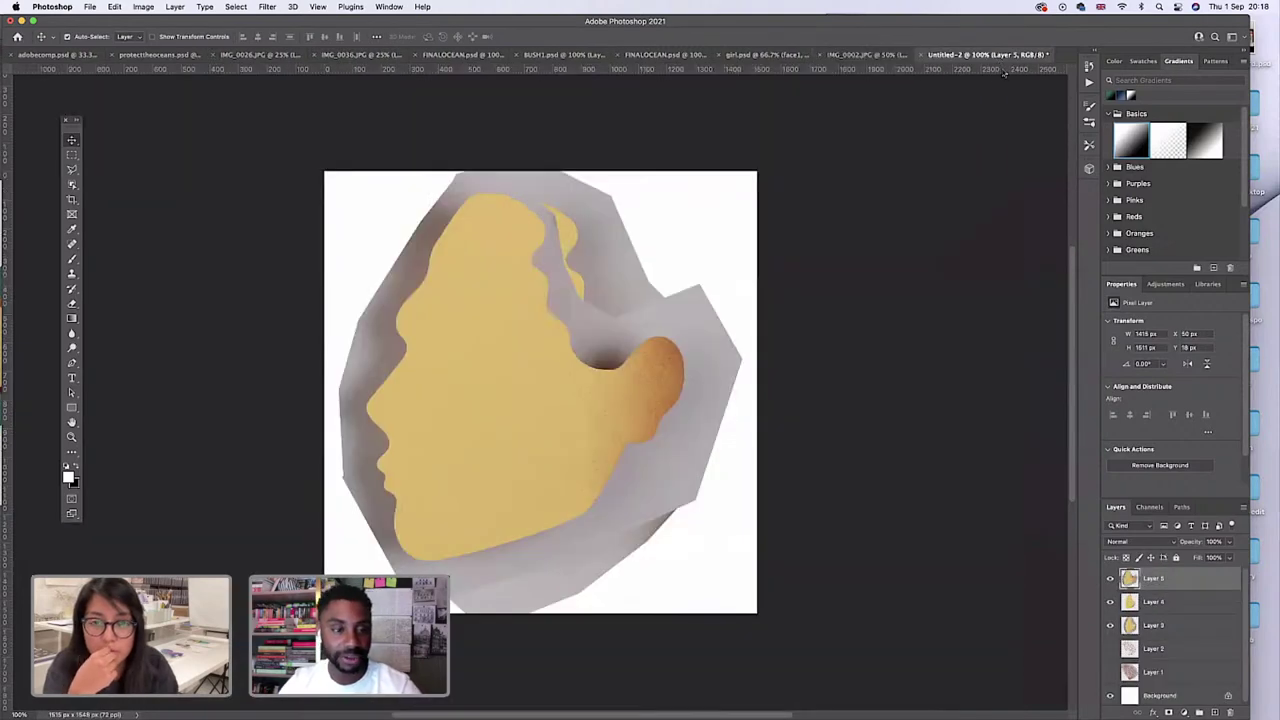
click(1109, 601)
click(1109, 625)
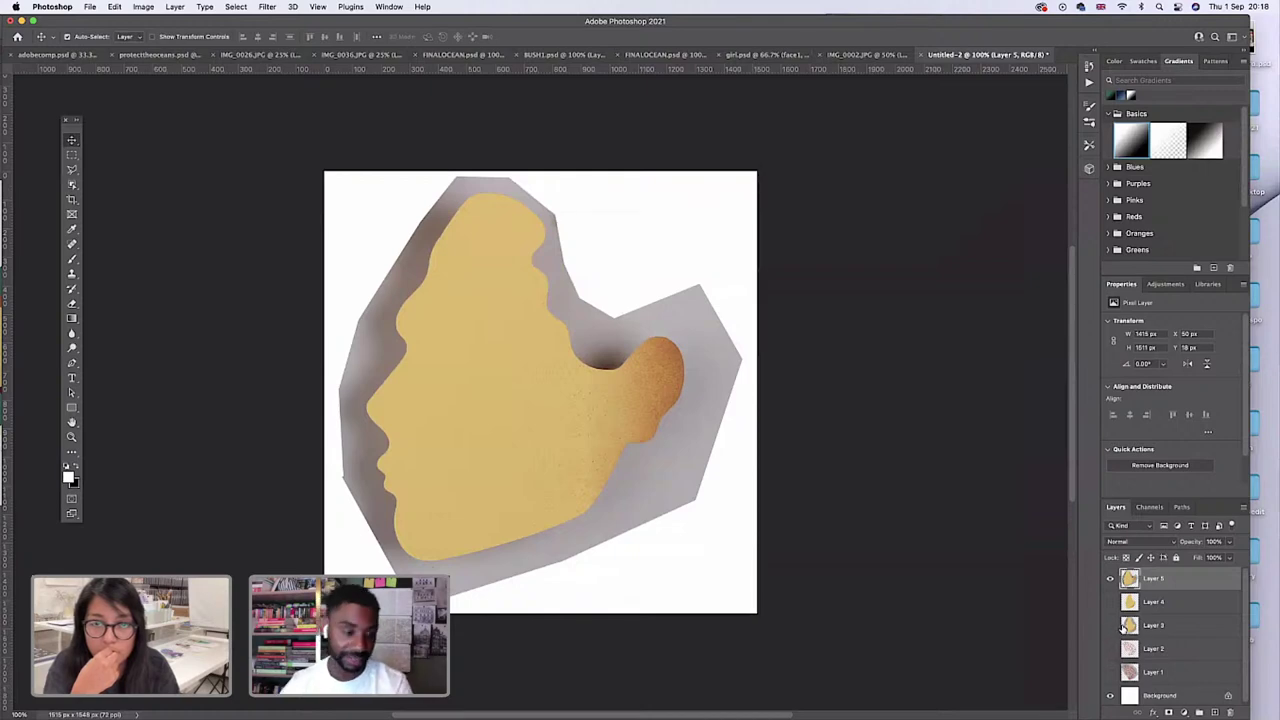
Try to select the face piece with the Object Selection tool and subtract the stray shadow areas beside the forehead, and deselect.
click(72, 185)
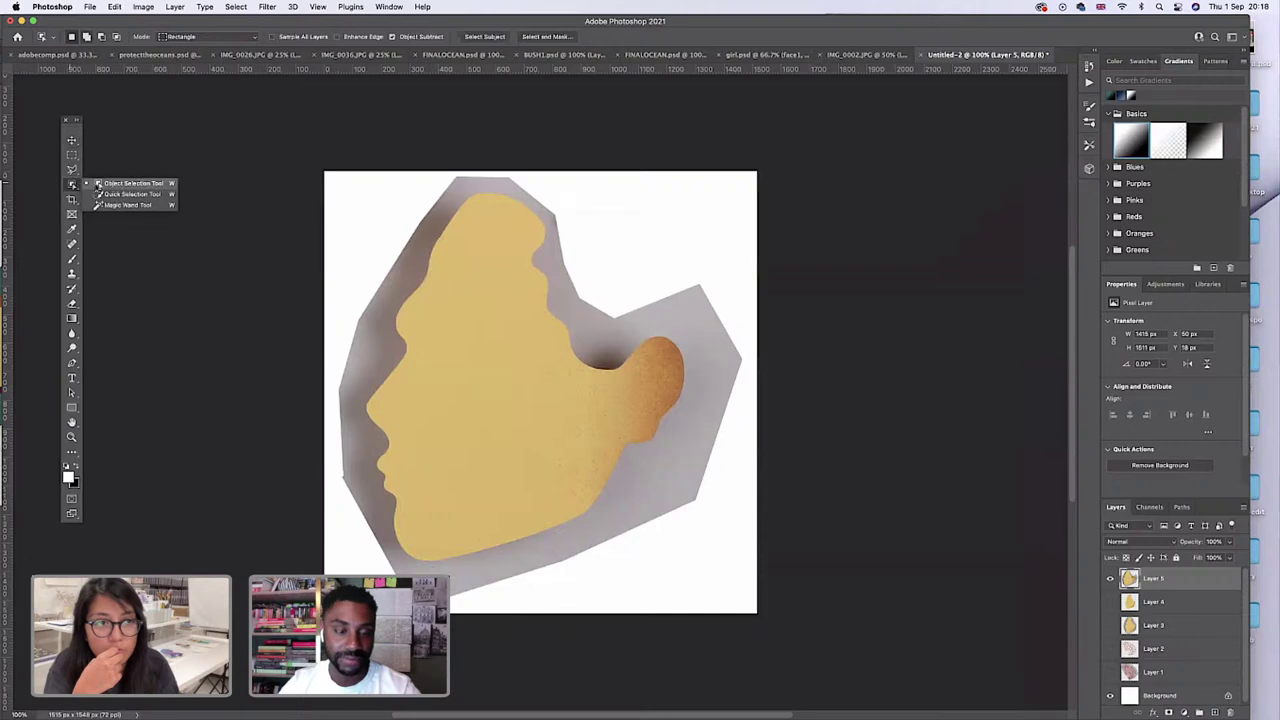
drag(347, 181, 703, 592)
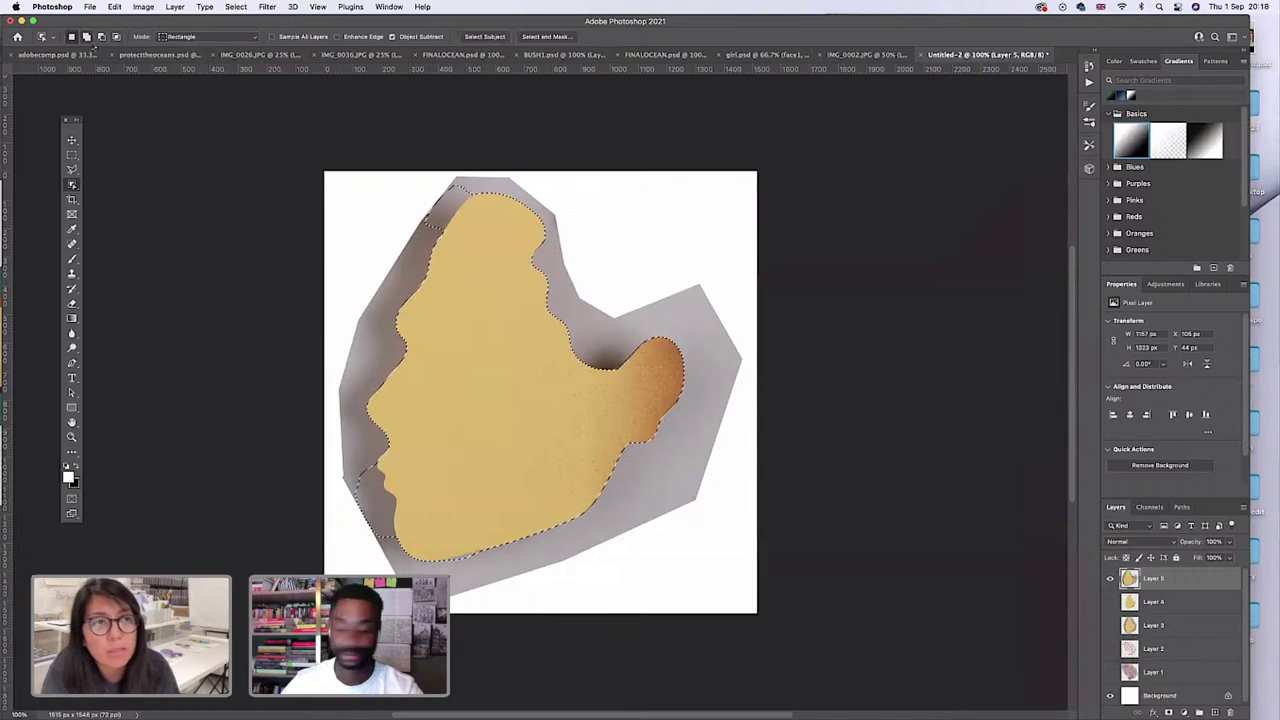
drag(400, 180, 462, 240)
click(584, 265)
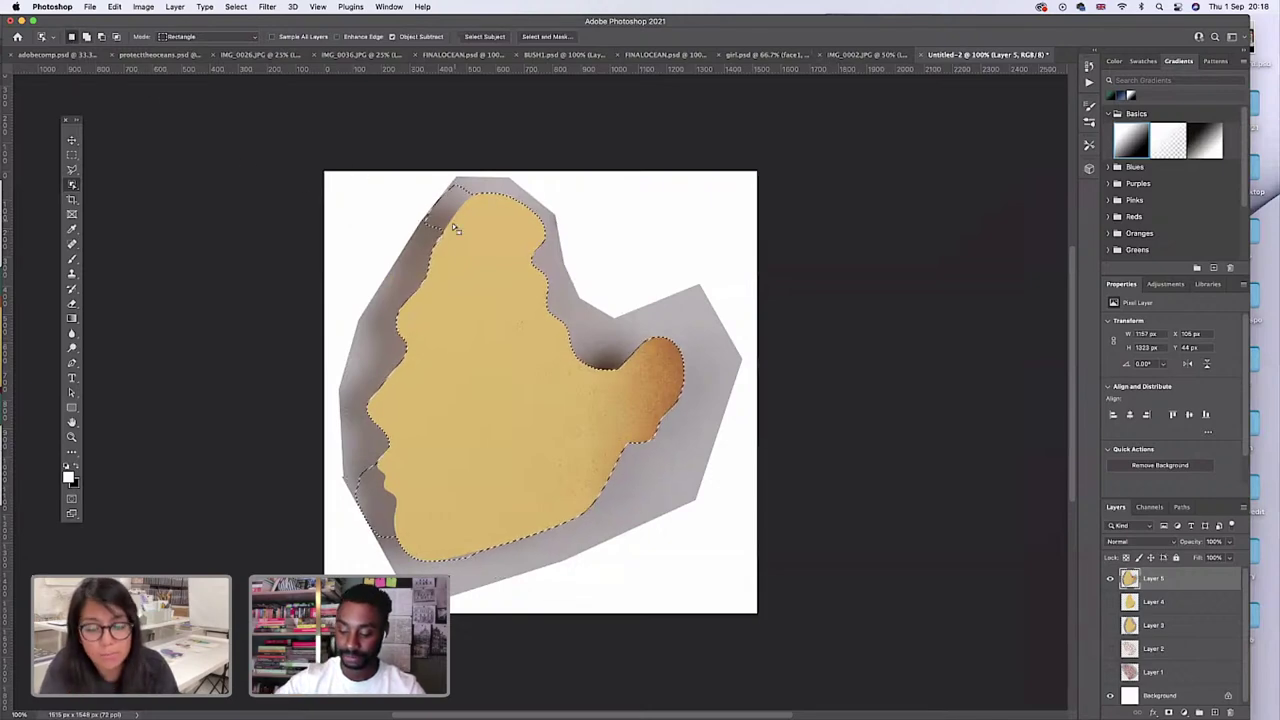
drag(403, 177, 467, 238)
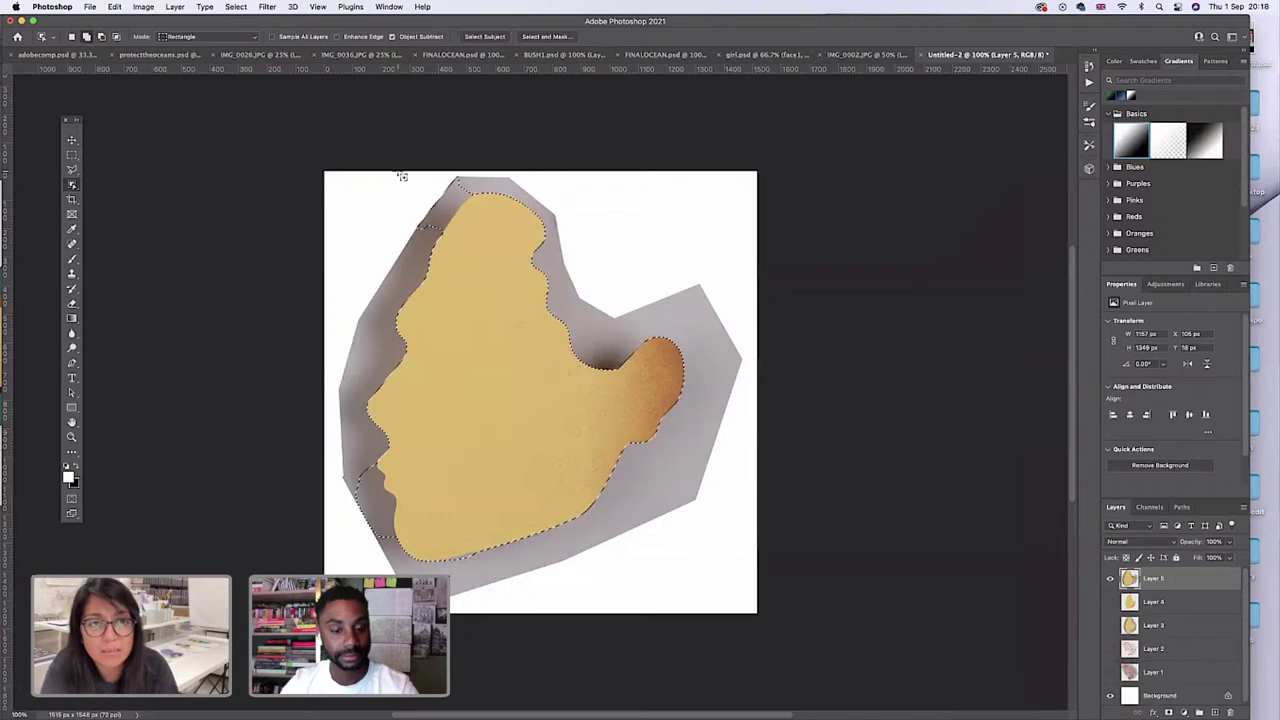
drag(400, 177, 474, 236)
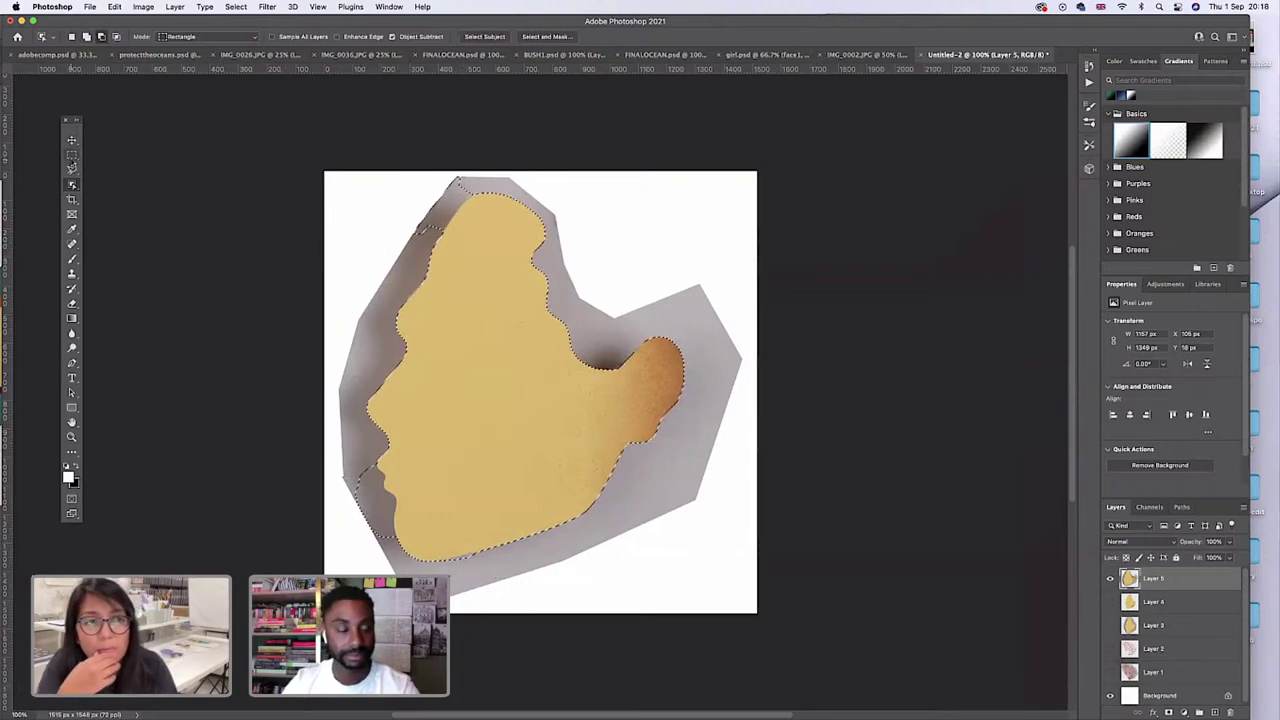
key(m)
click(357, 242)
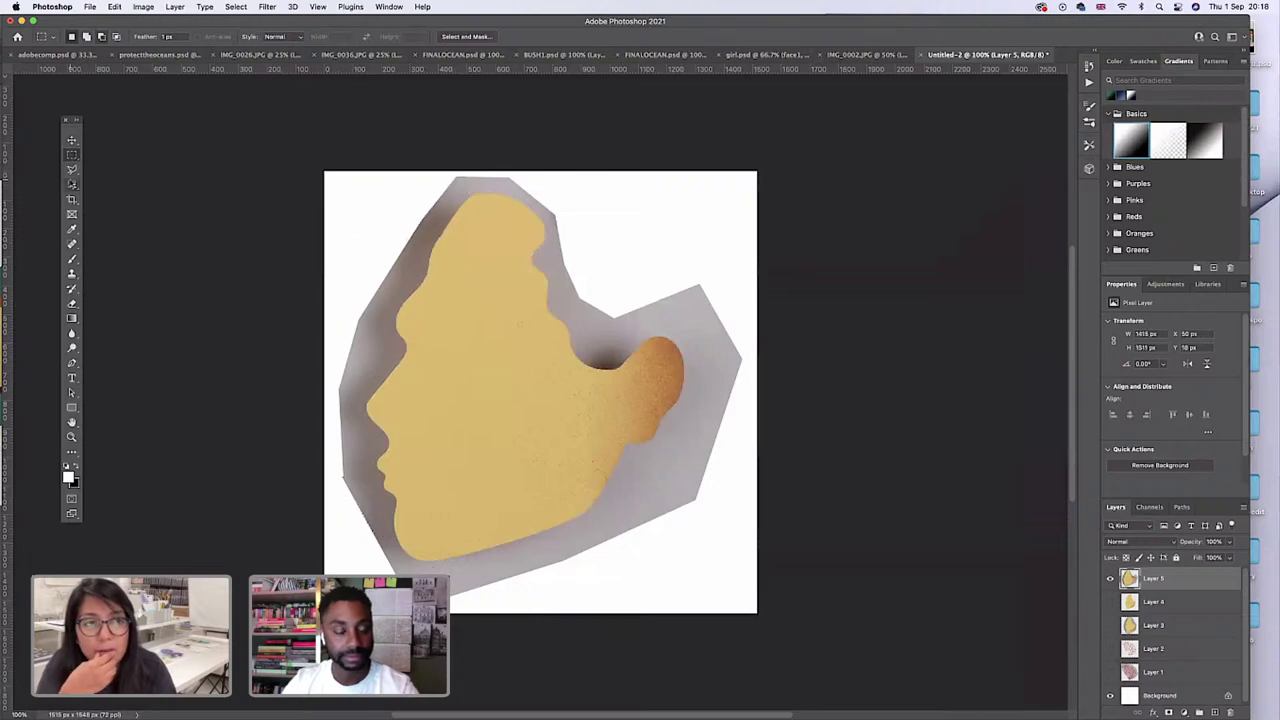
Select the whole face piece including the ear on Layer 5 with the Magic Wand tool at a tolerance of 40.
click(73, 185)
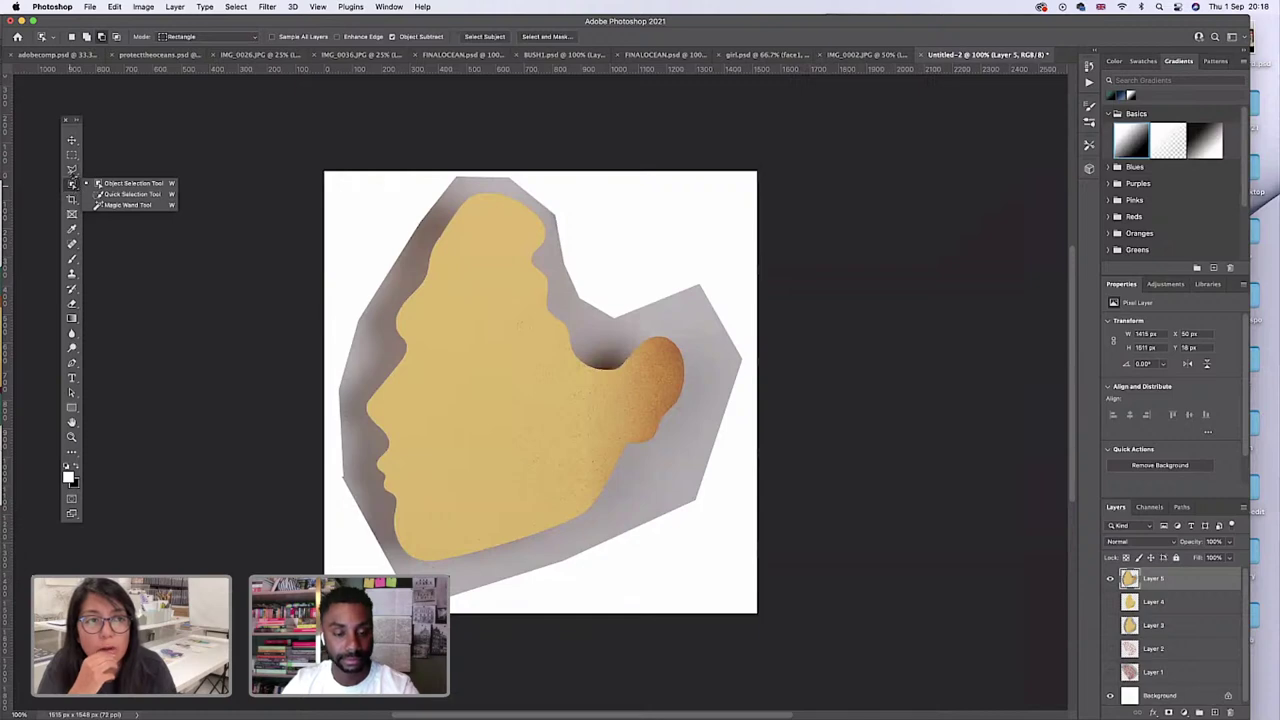
click(73, 185)
click(73, 185)
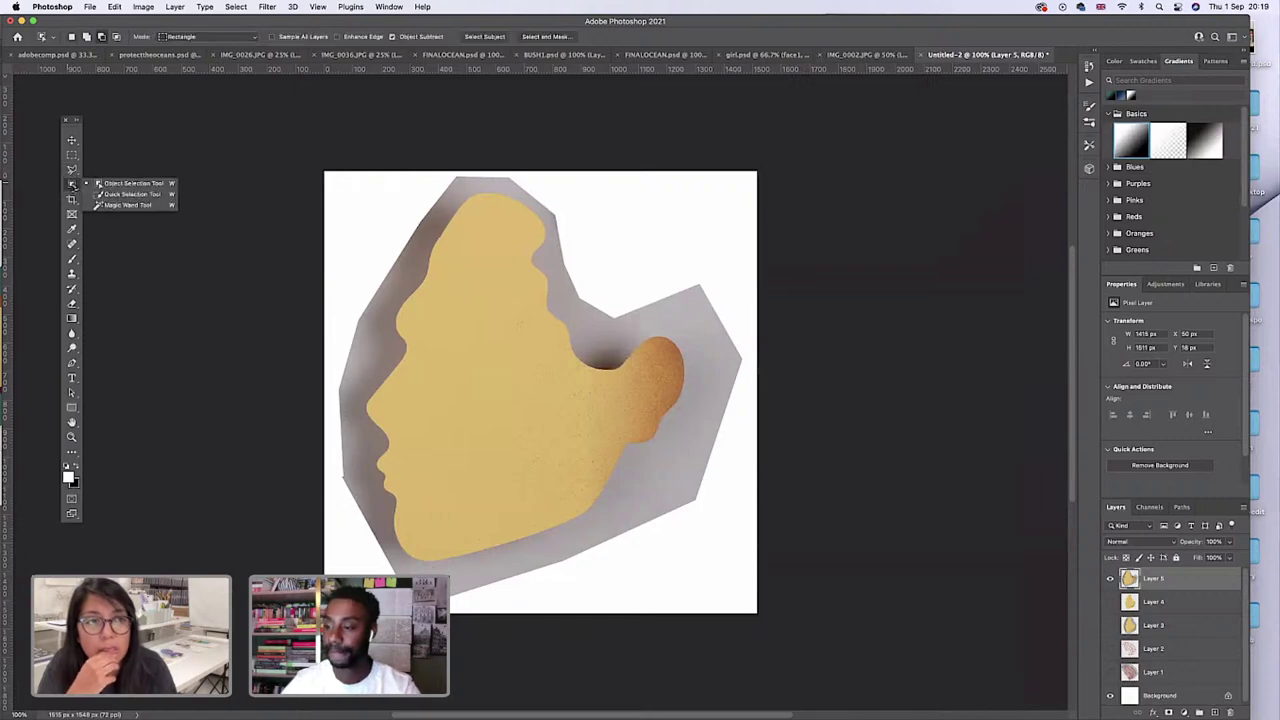
click(103, 206)
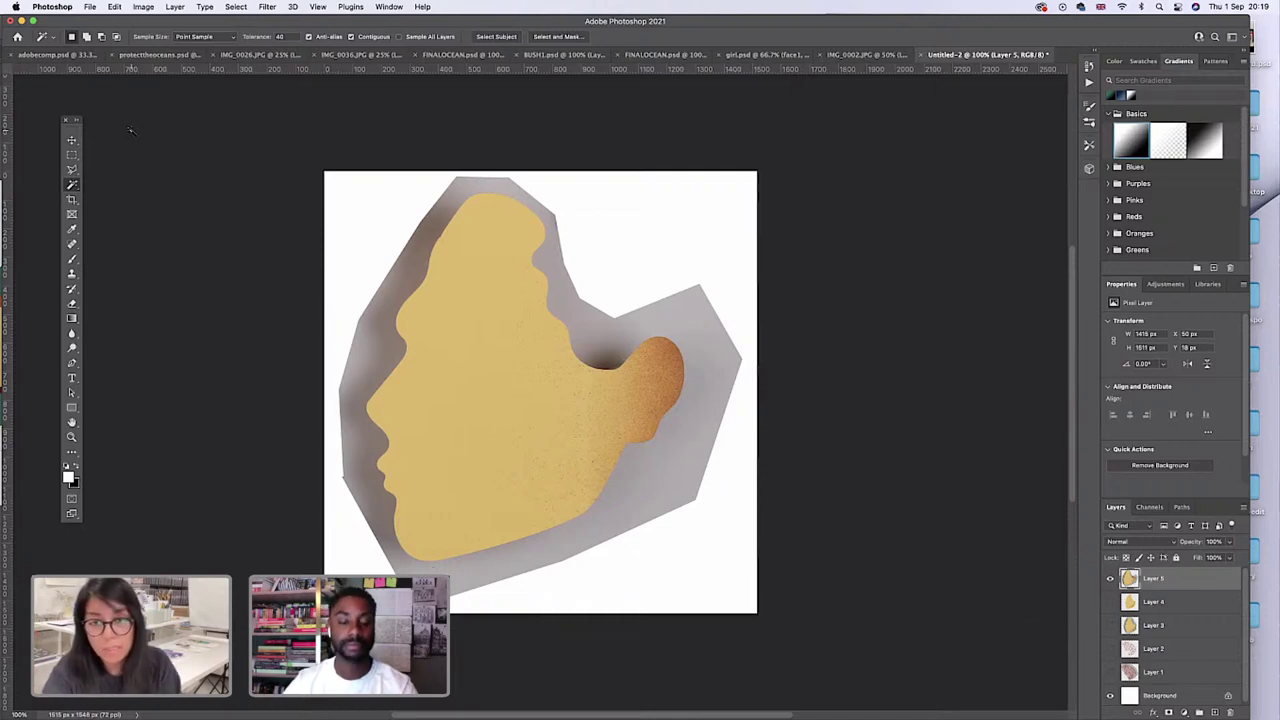
click(656, 408)
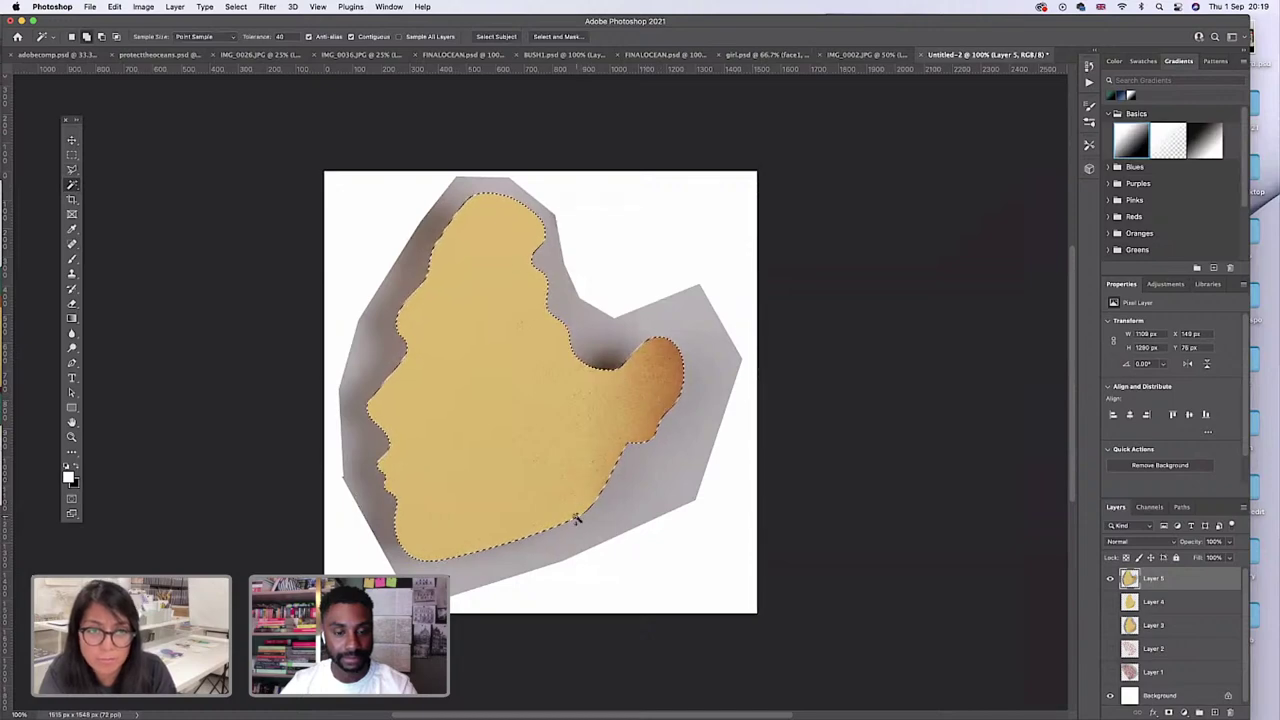
Try copying the unrefined face selection onto a new layer with Layer 5 hidden, and undo it.
key(super+j)
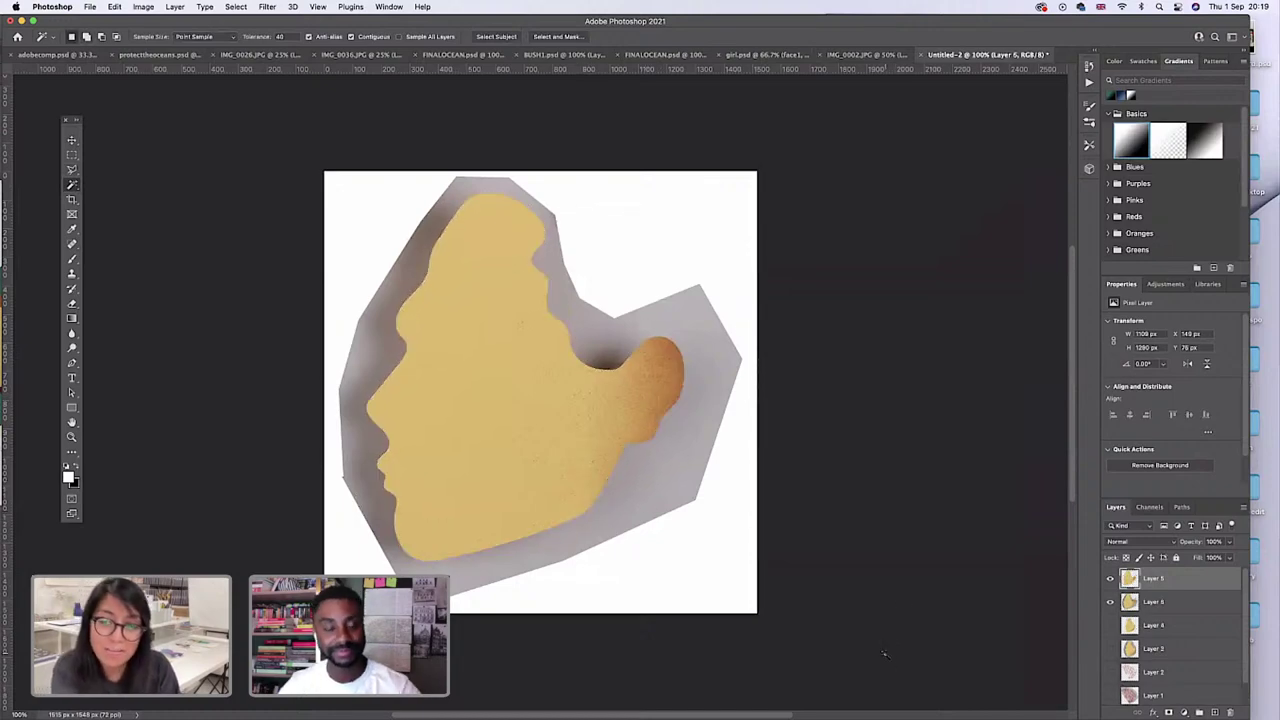
click(1109, 601)
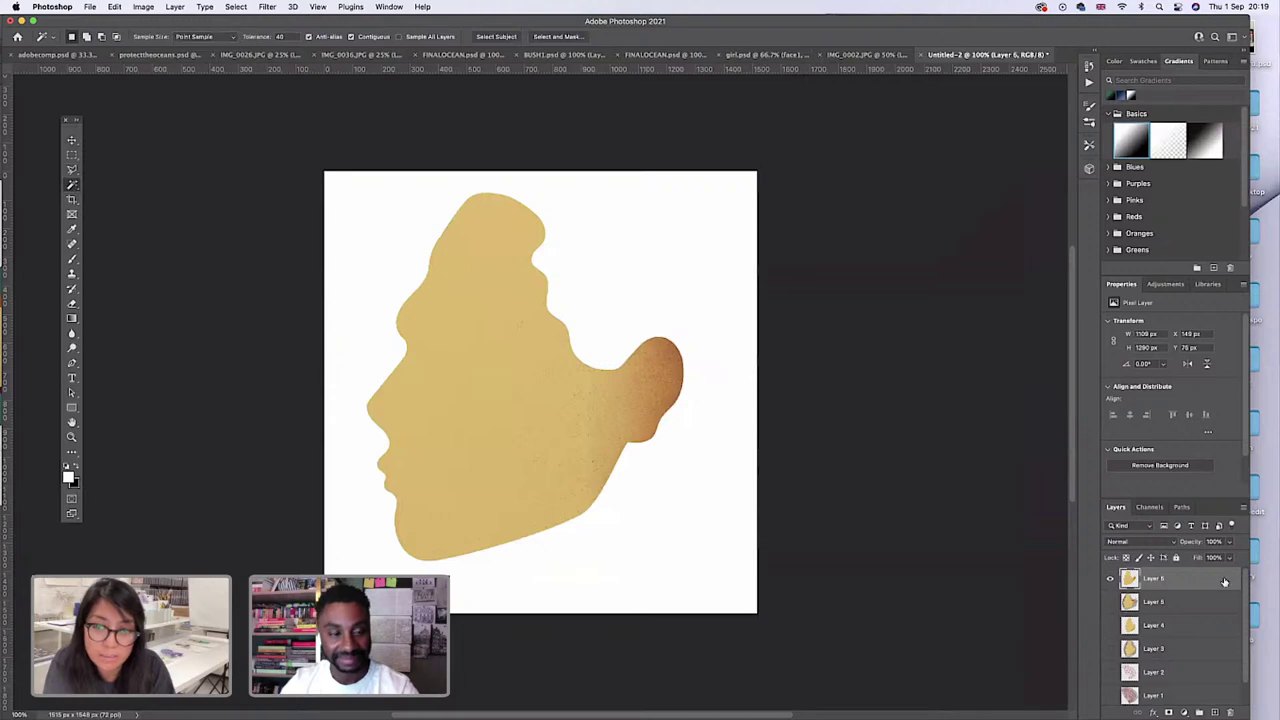
super+click(1130, 601)
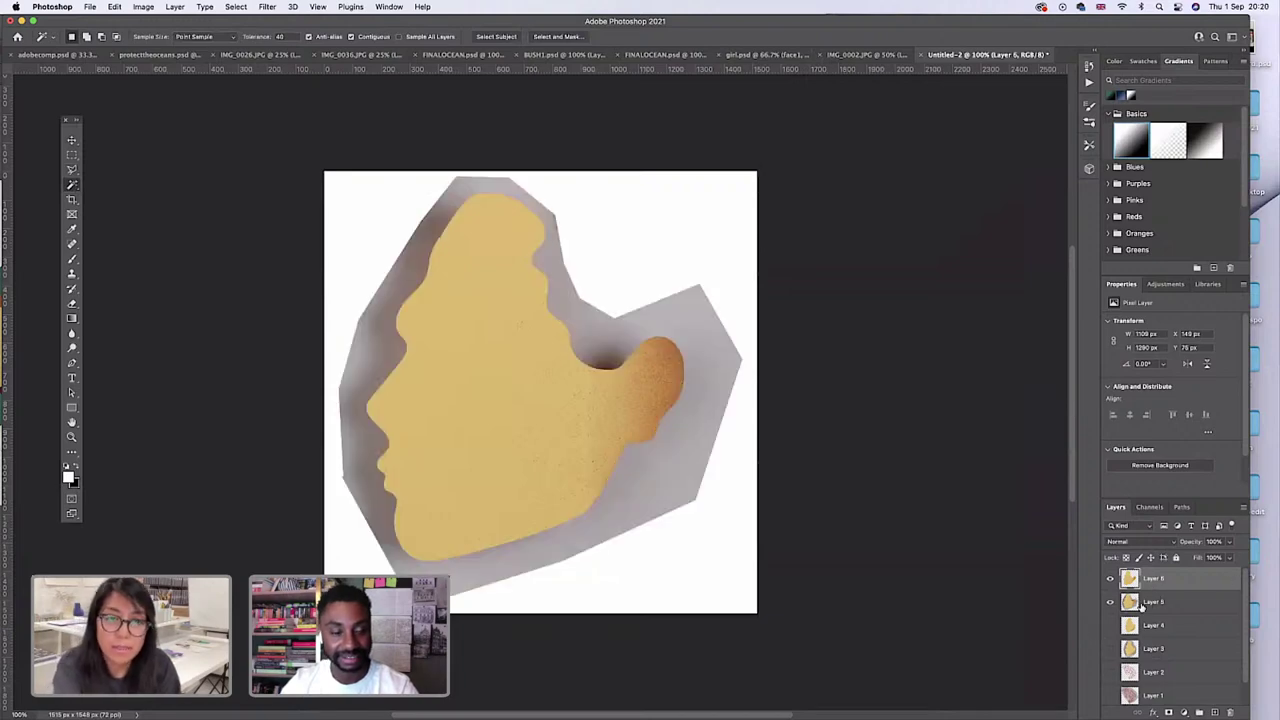
Refine the face selection in Select and Mask with radius 2 px, smooth 13, feather 1.7 px and contrast 24%.
click(553, 37)
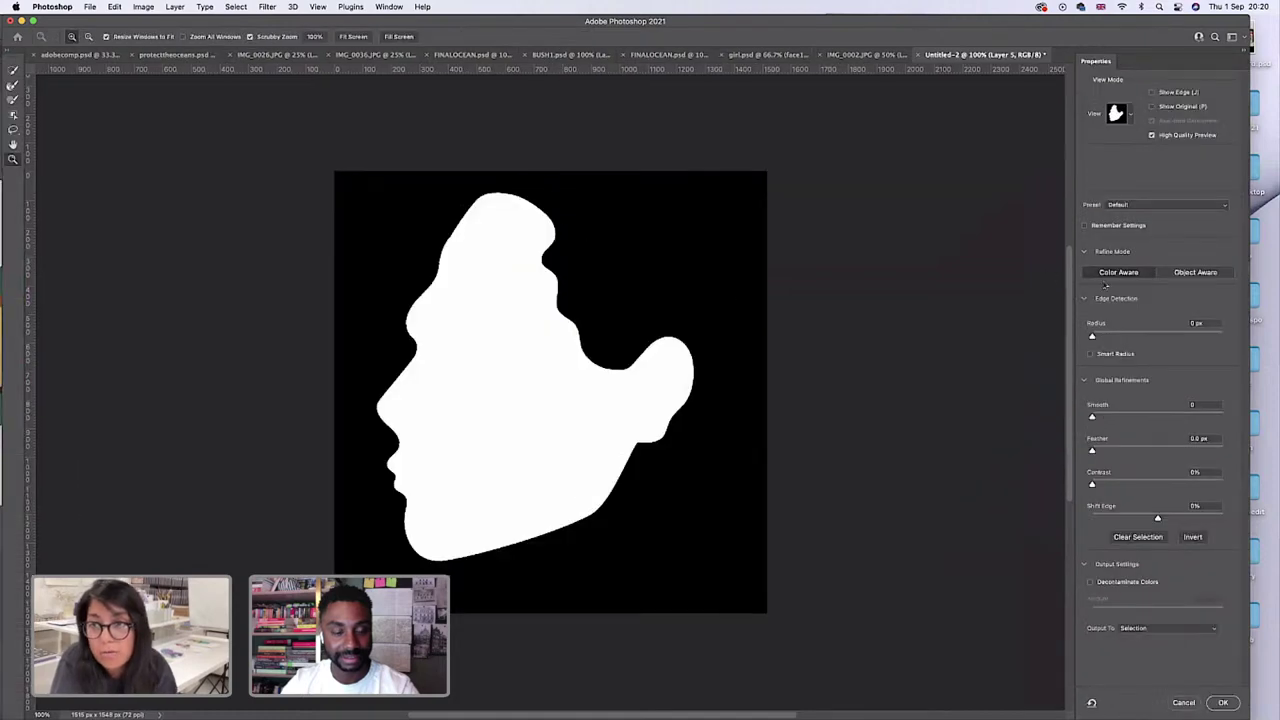
drag(1094, 337, 1106, 337)
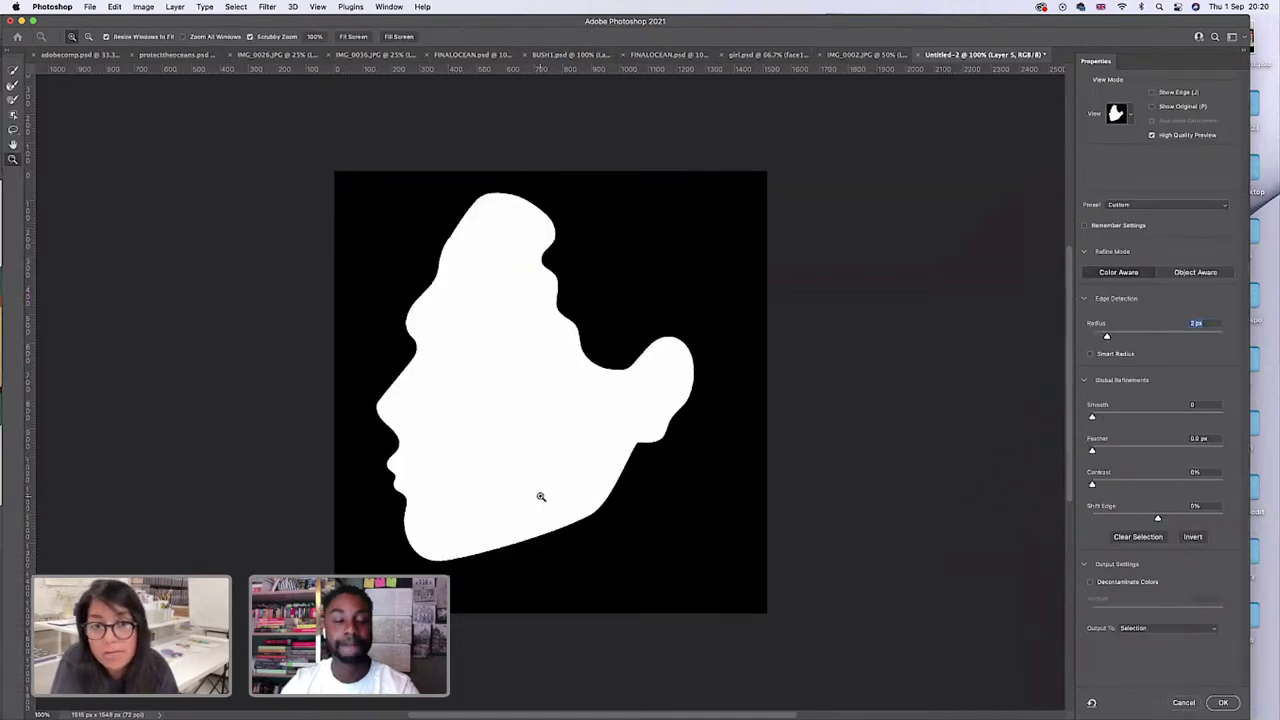
click(538, 538)
drag(1093, 418, 1112, 418)
drag(1095, 486, 1123, 486)
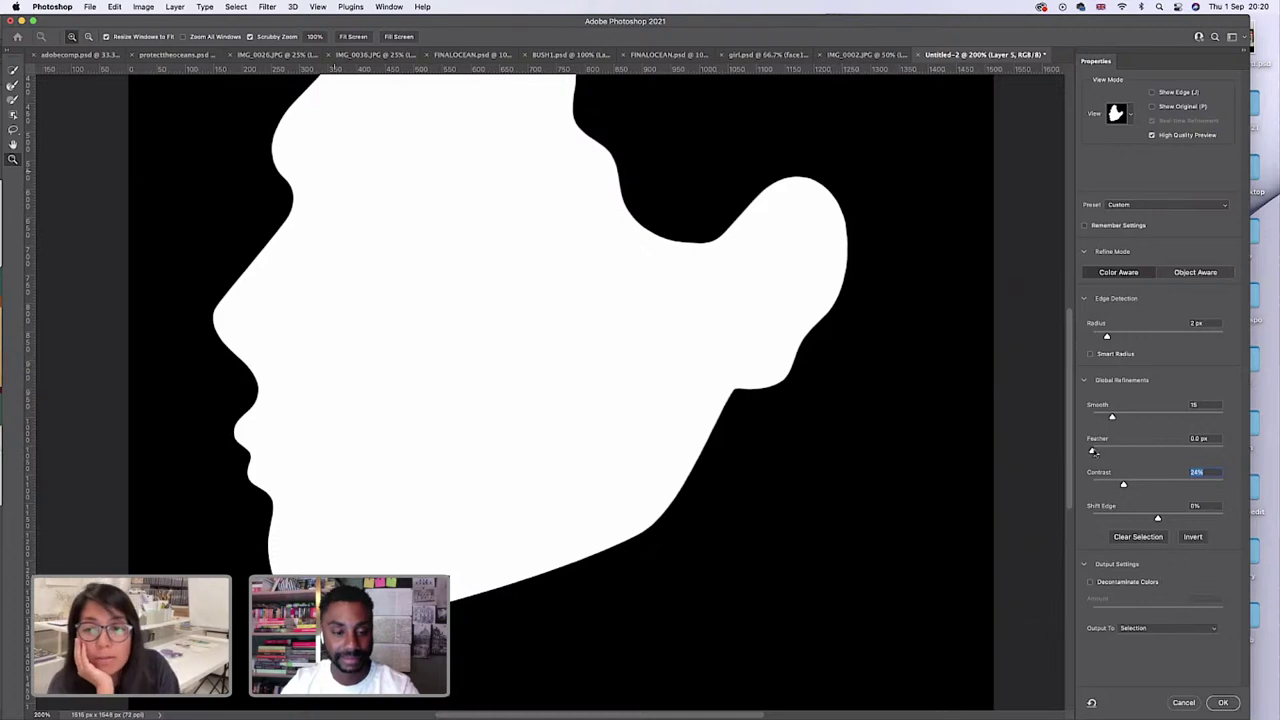
mouse_move(1093, 451)
mouse_down()
mouse_move(1104, 452)
mouse_move(1100, 437)
mouse_up()
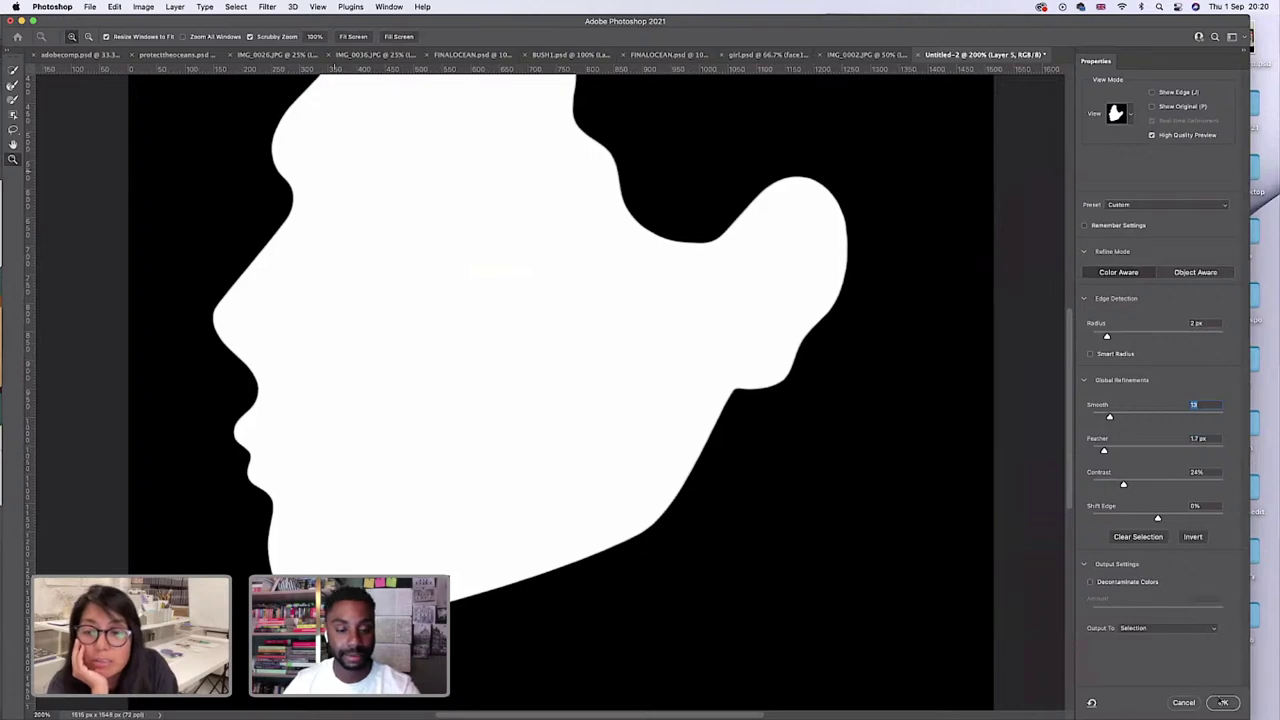
click(1222, 702)
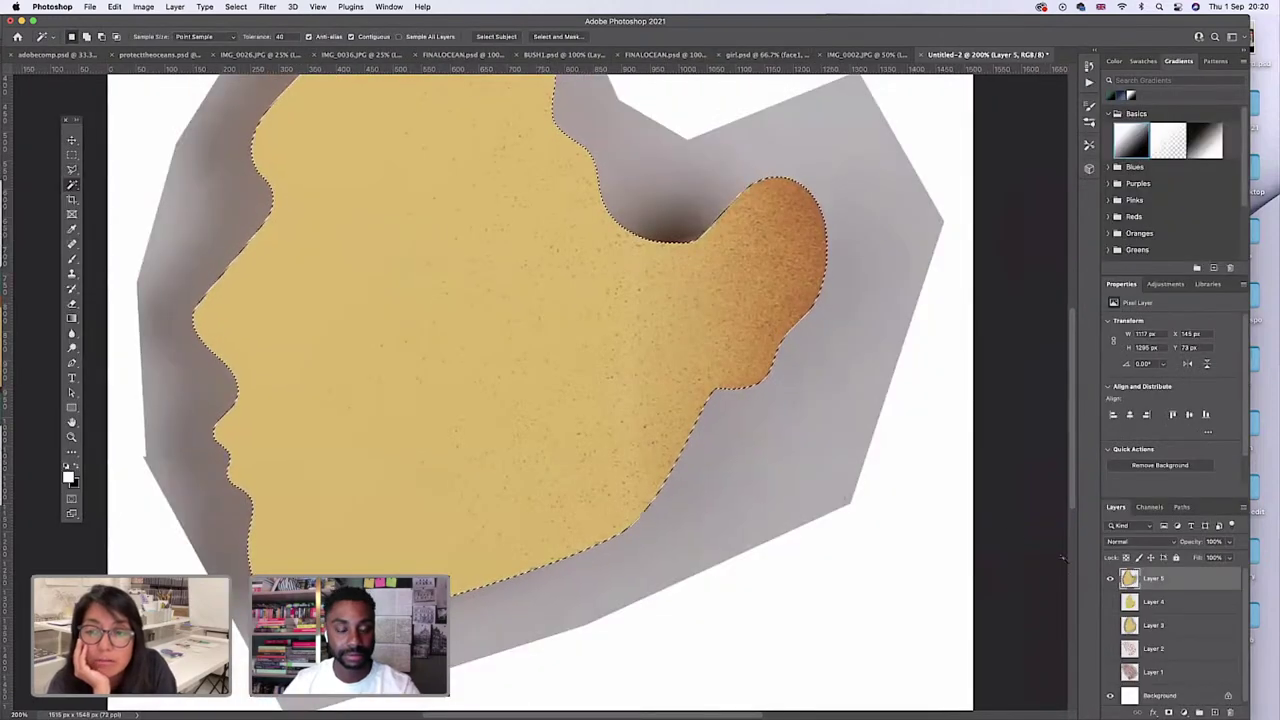
Copy the refined face selection onto a new layer and hide Layer 5.
key(super+j)
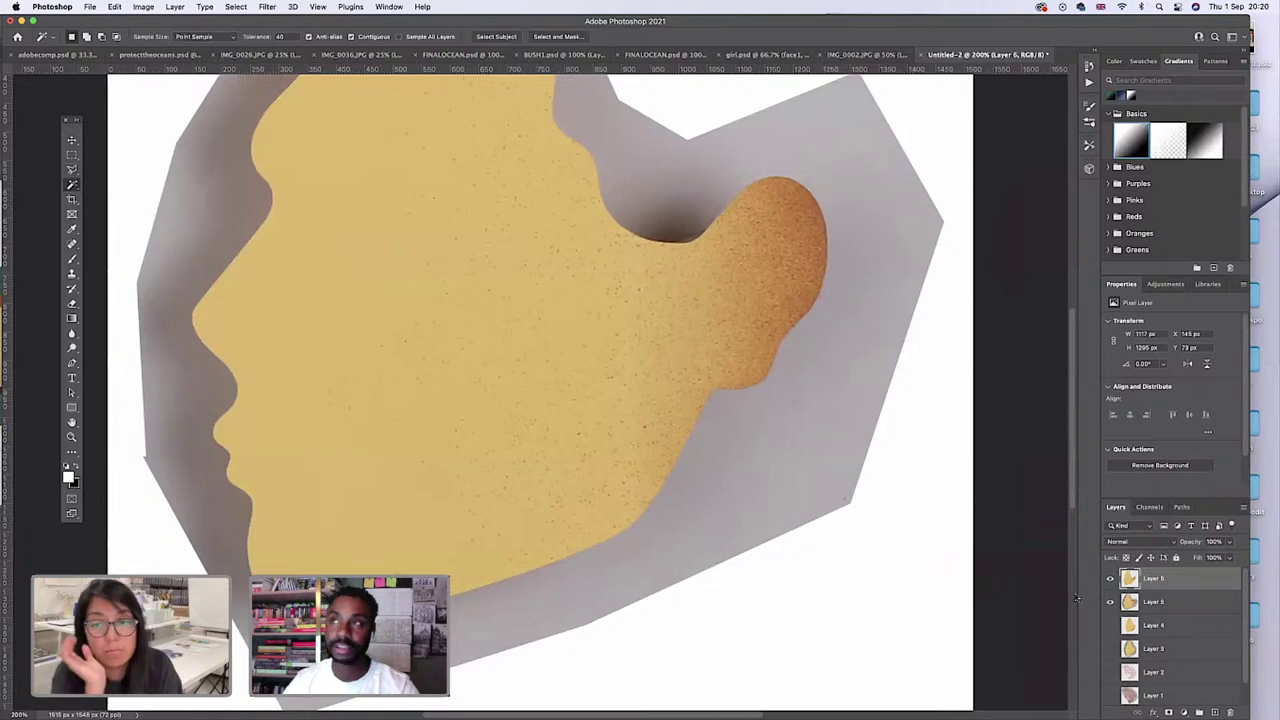
click(1109, 601)
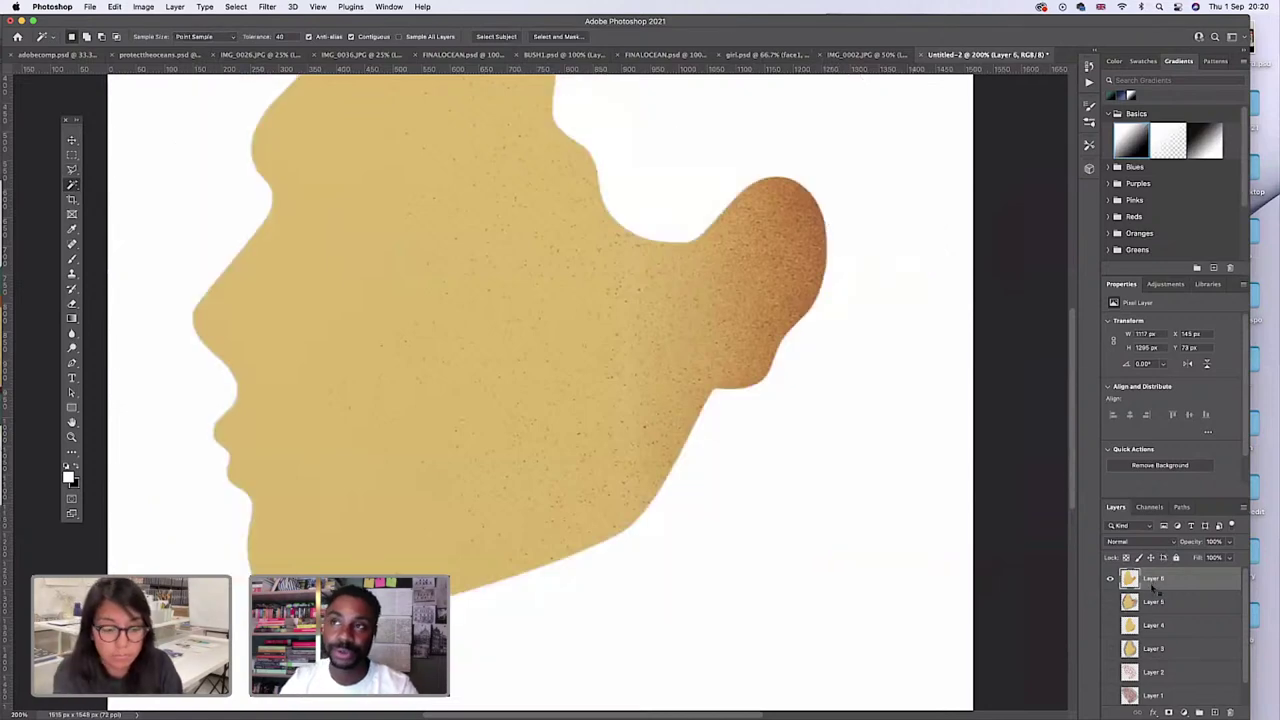
Duplicate the cut-out face layer into the girl.psd document.
right_click(1153, 586)
click(1056, 212)
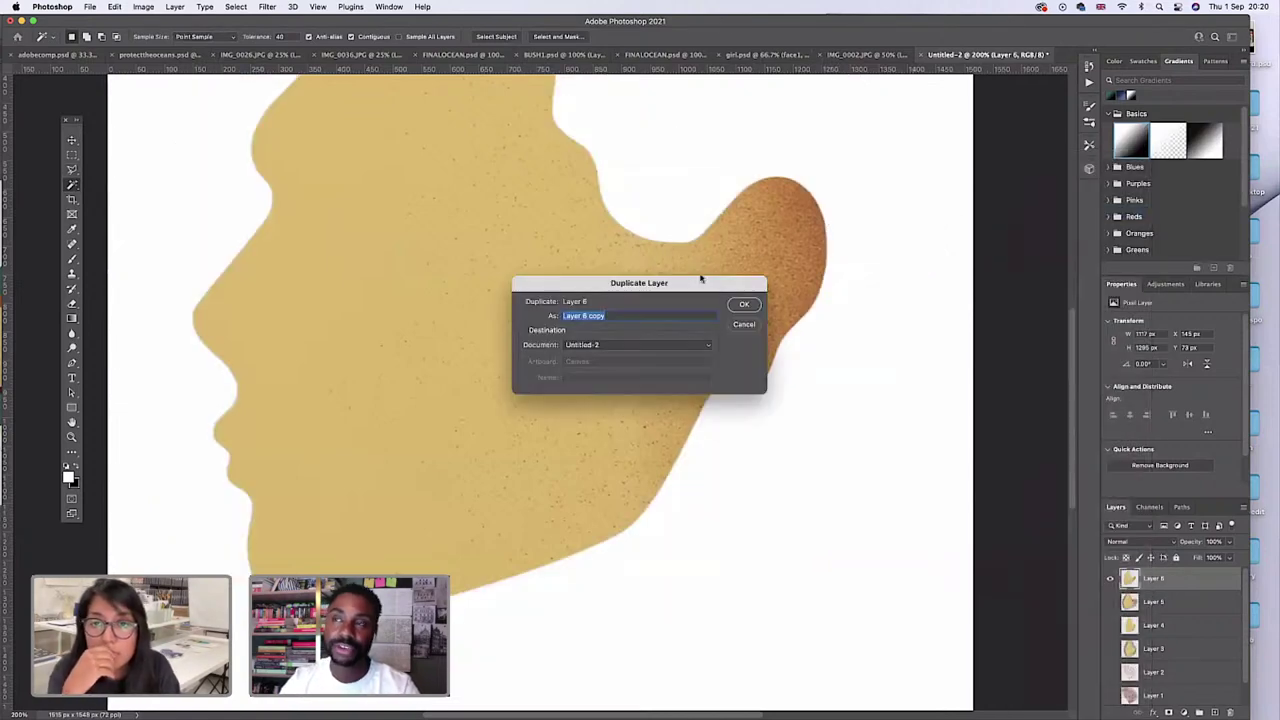
click(636, 347)
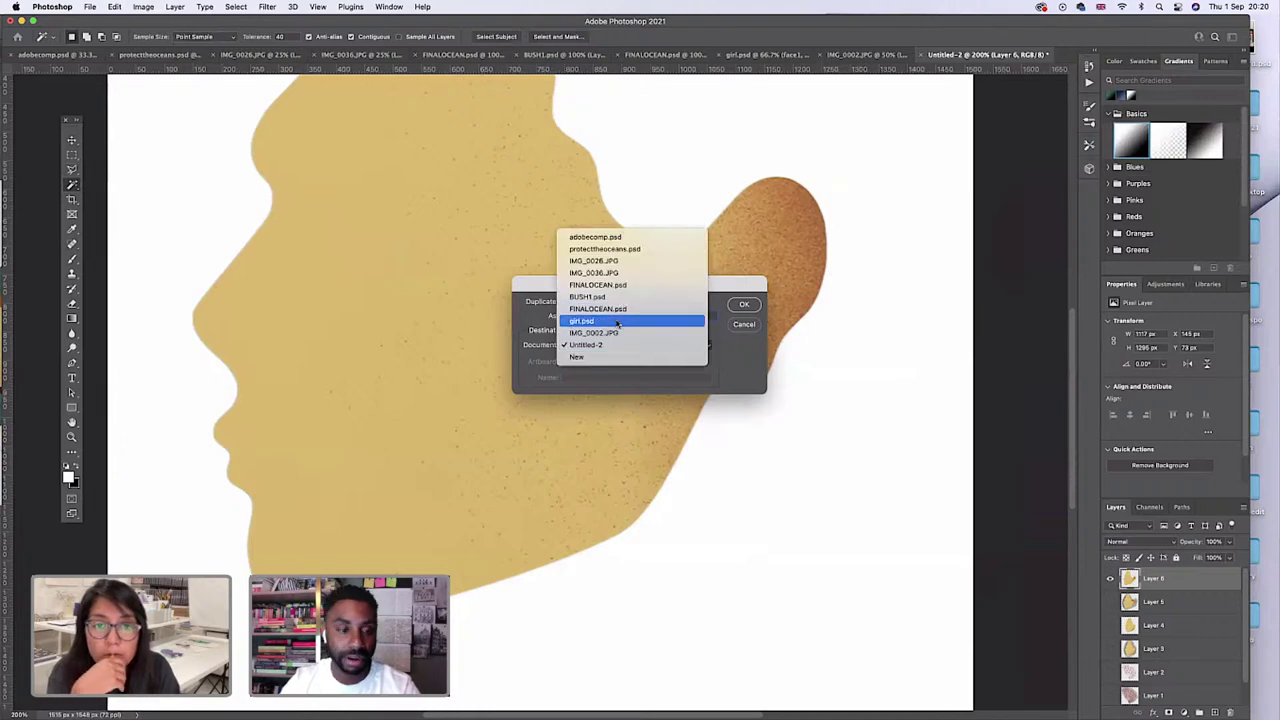
click(663, 319)
click(743, 305)
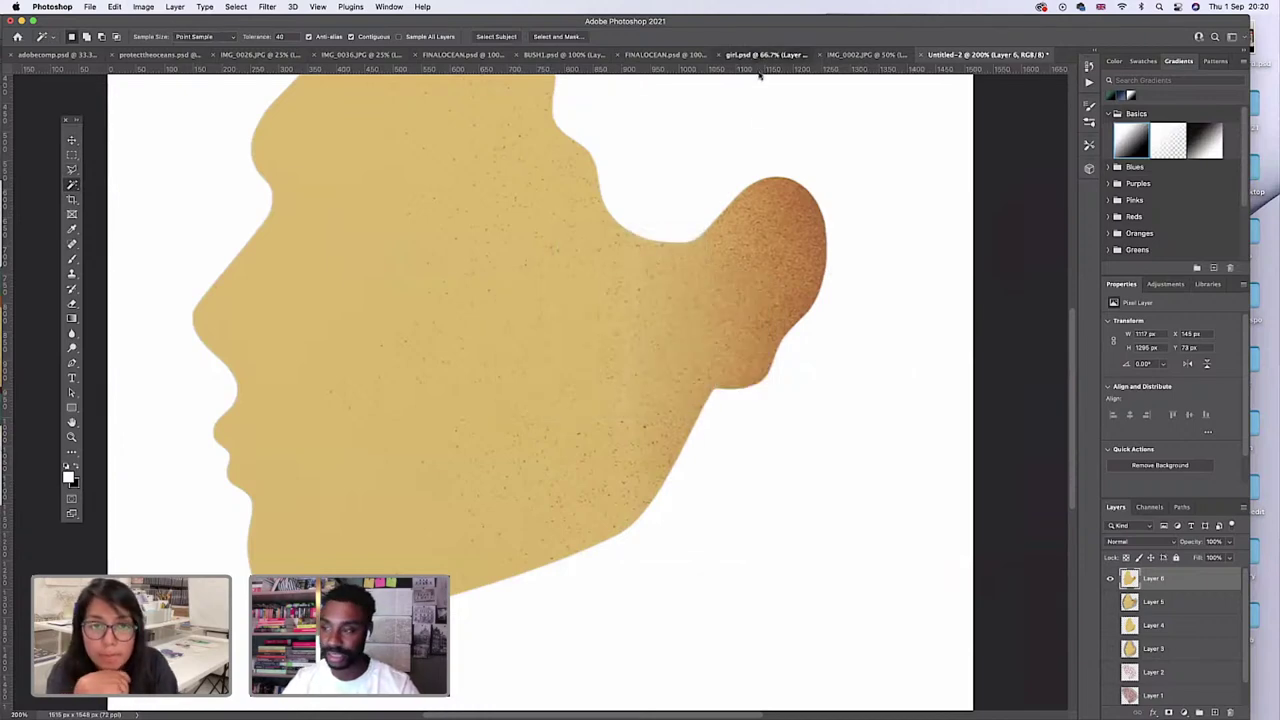
In girl.psd, move the duplicated face piece over the illustrated head and place its layer below the face1 group.
click(760, 56)
key(z)
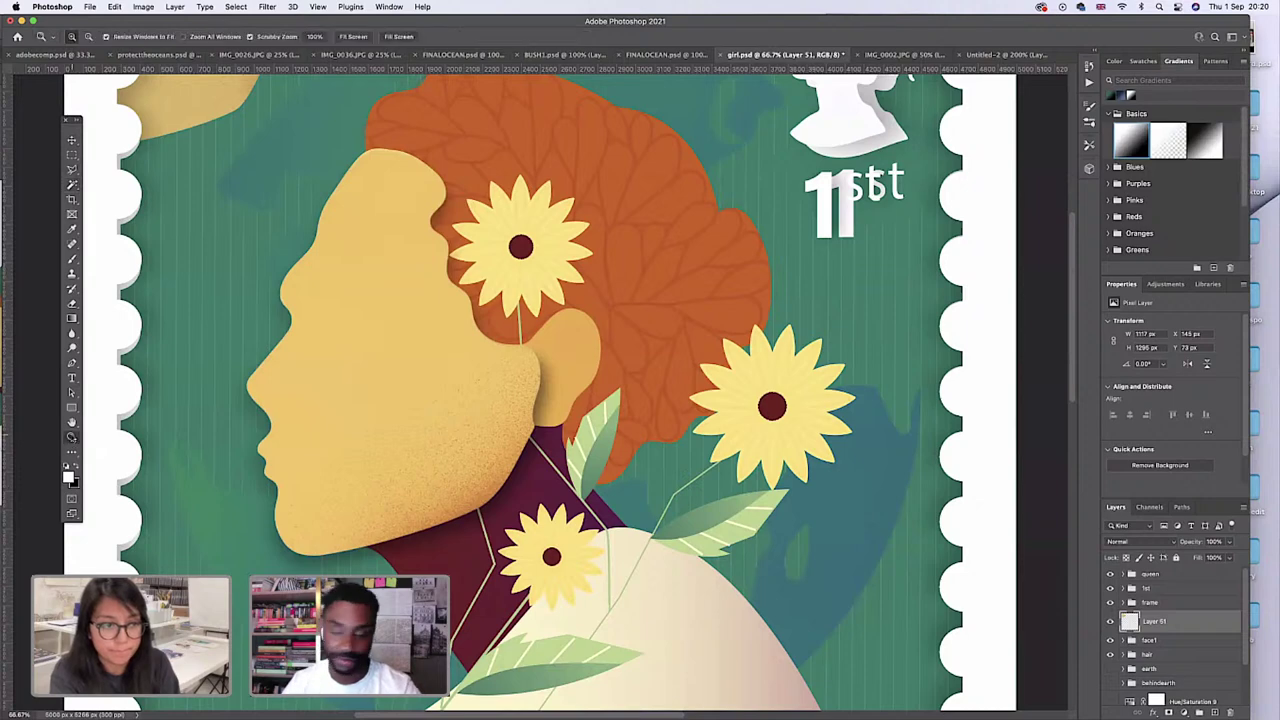
alt+click(604, 394)
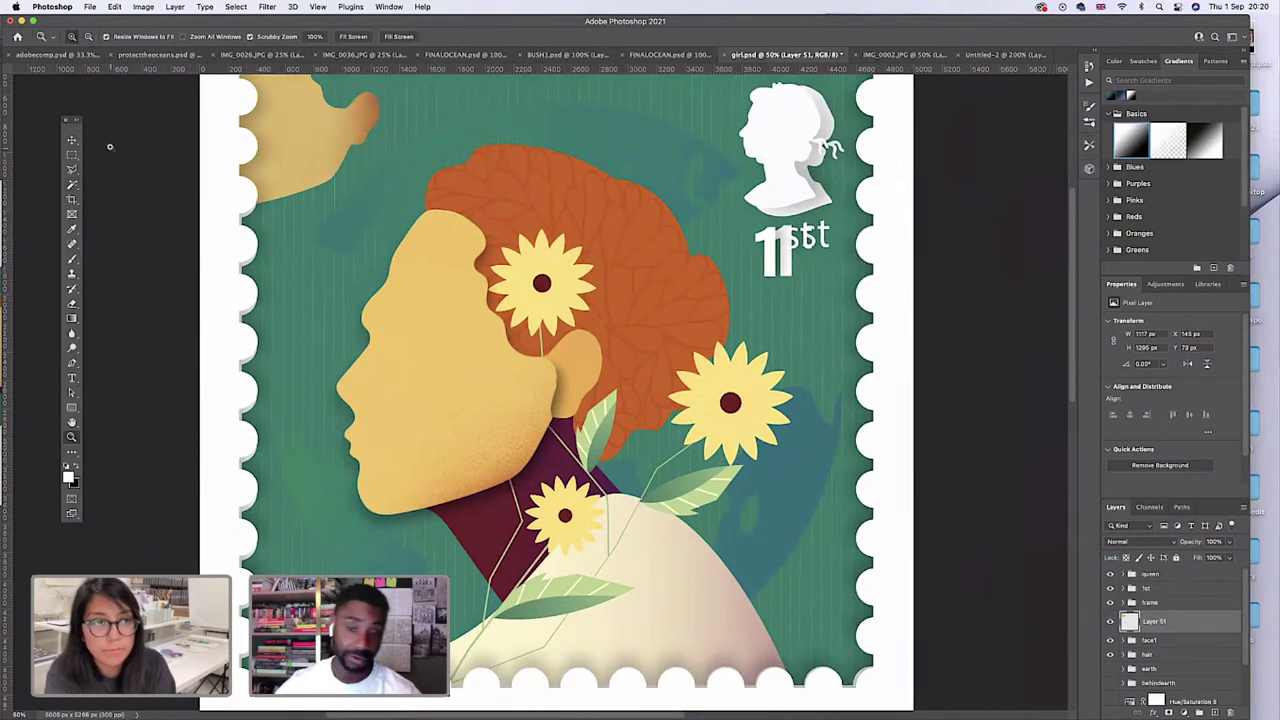
key(v)
drag(281, 144, 516, 424)
drag(1150, 622, 1135, 662)
Scale the face piece to about 1829 px wide and rotate it slightly so its ear fits over the ear in the illustration.
key(super+t)
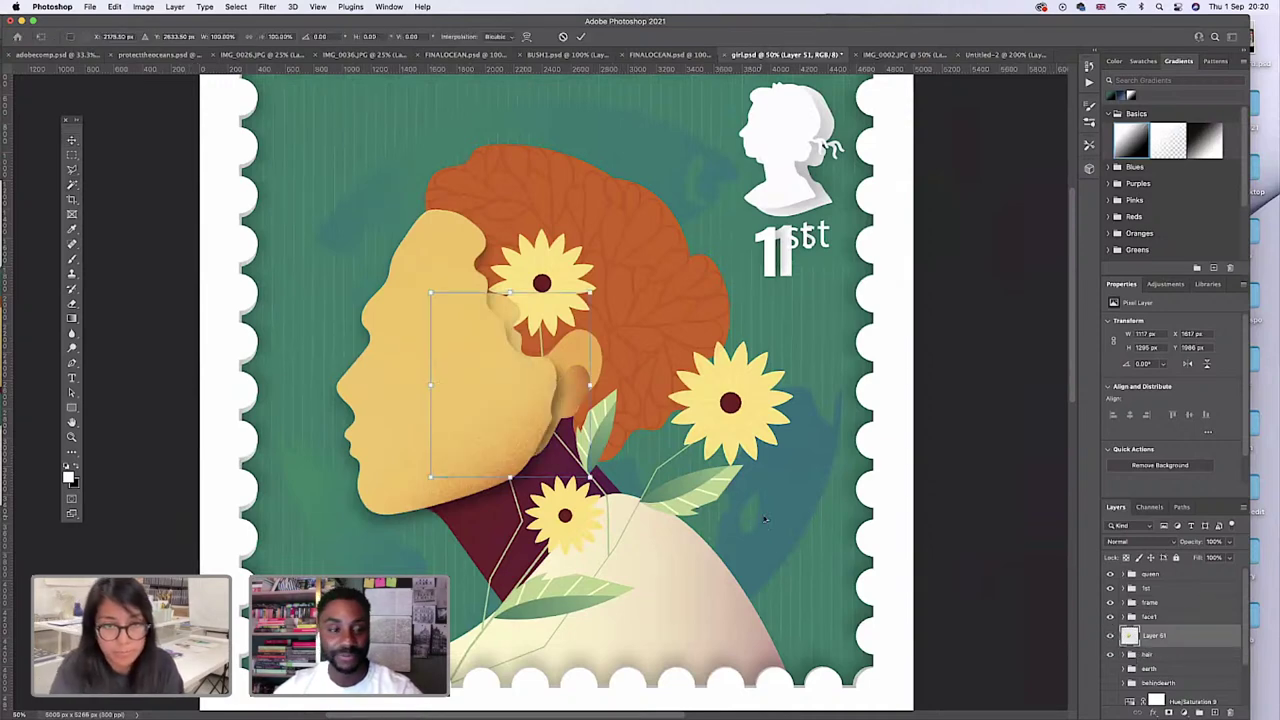
drag(591, 290, 680, 188)
drag(590, 366, 516, 390)
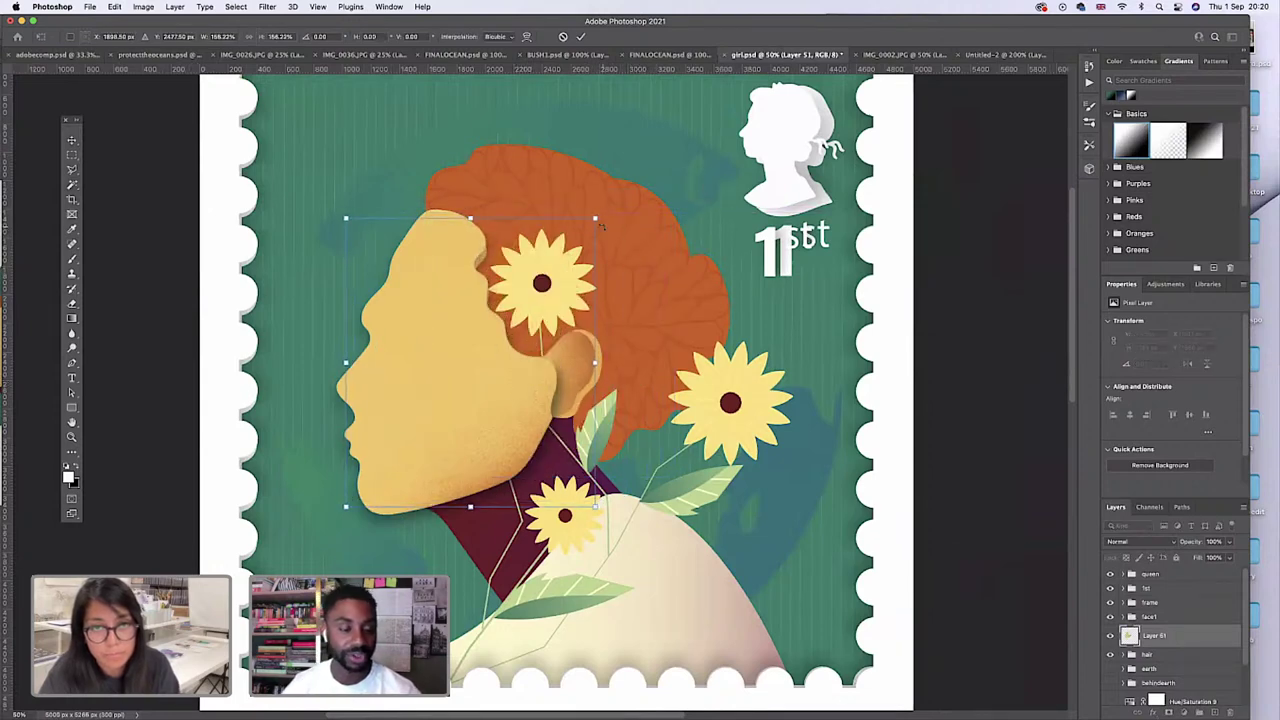
mouse_move(600, 226)
mouse_down()
mouse_move(612, 205)
mouse_move(602, 210)
mouse_up()
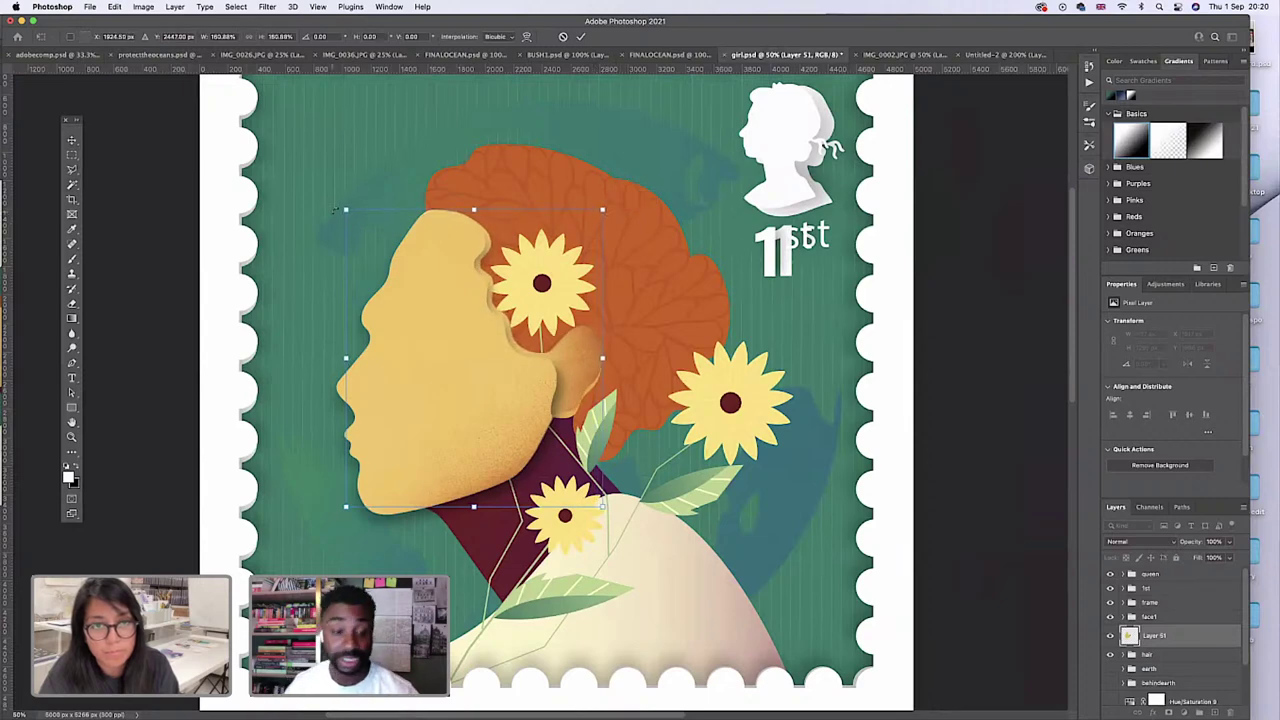
drag(334, 210, 343, 200)
drag(583, 359, 572, 368)
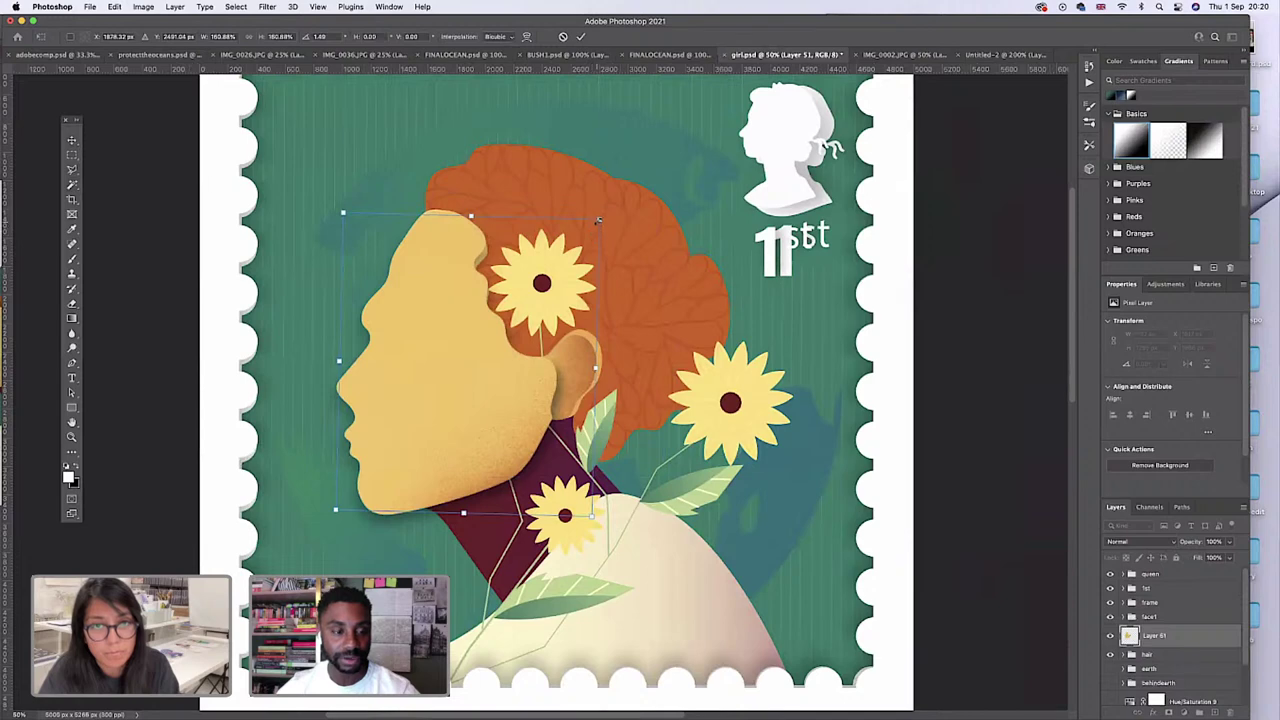
drag(598, 219, 604, 214)
drag(325, 205, 323, 214)
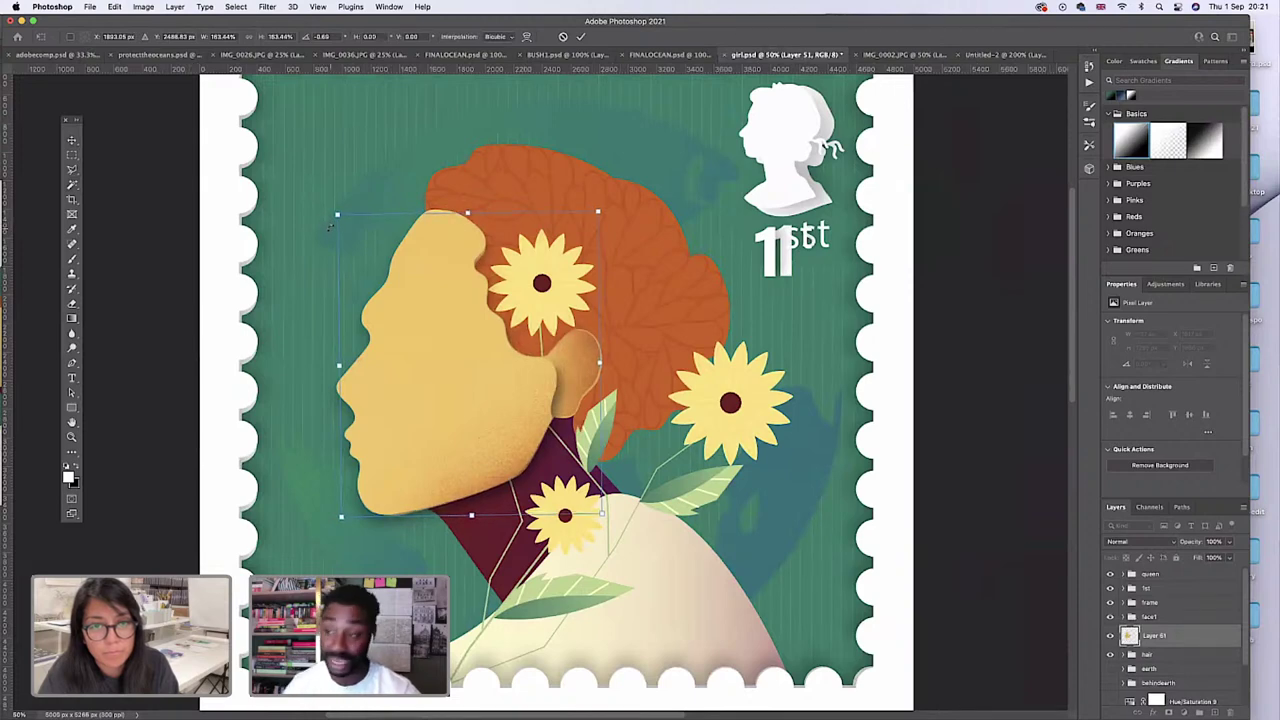
drag(330, 227, 331, 238)
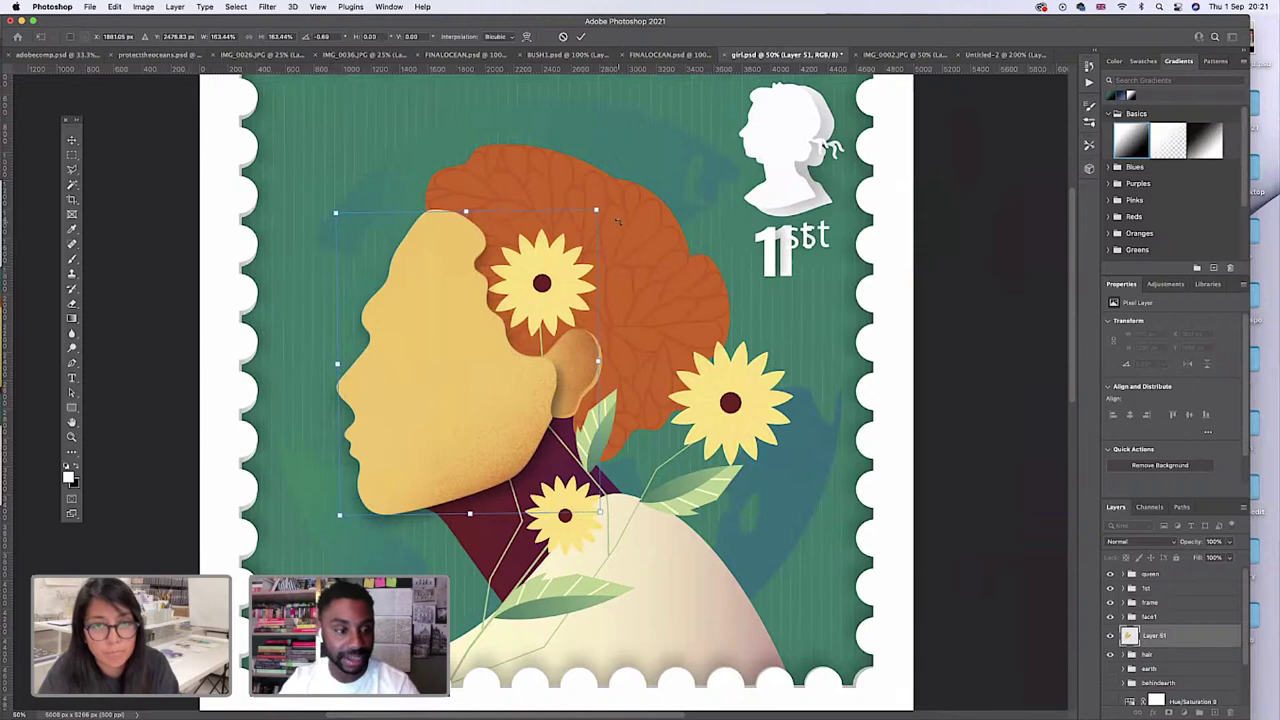
drag(596, 211, 604, 212)
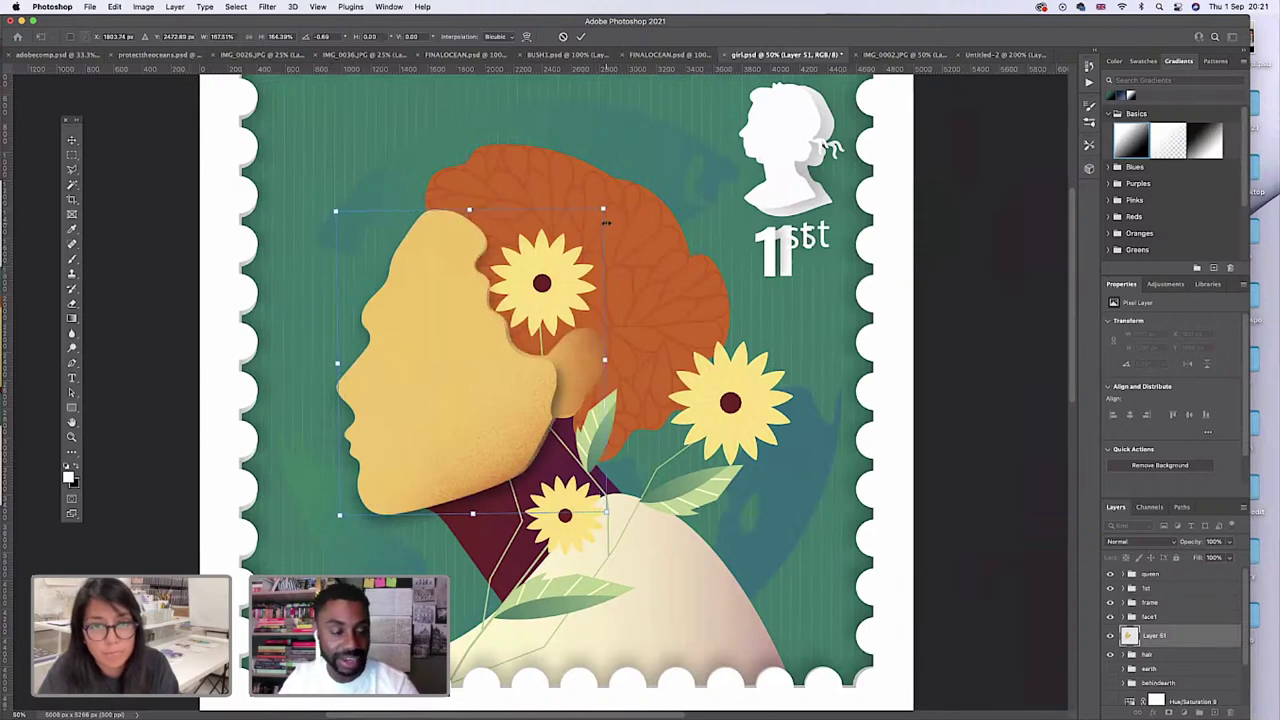
key(Down)
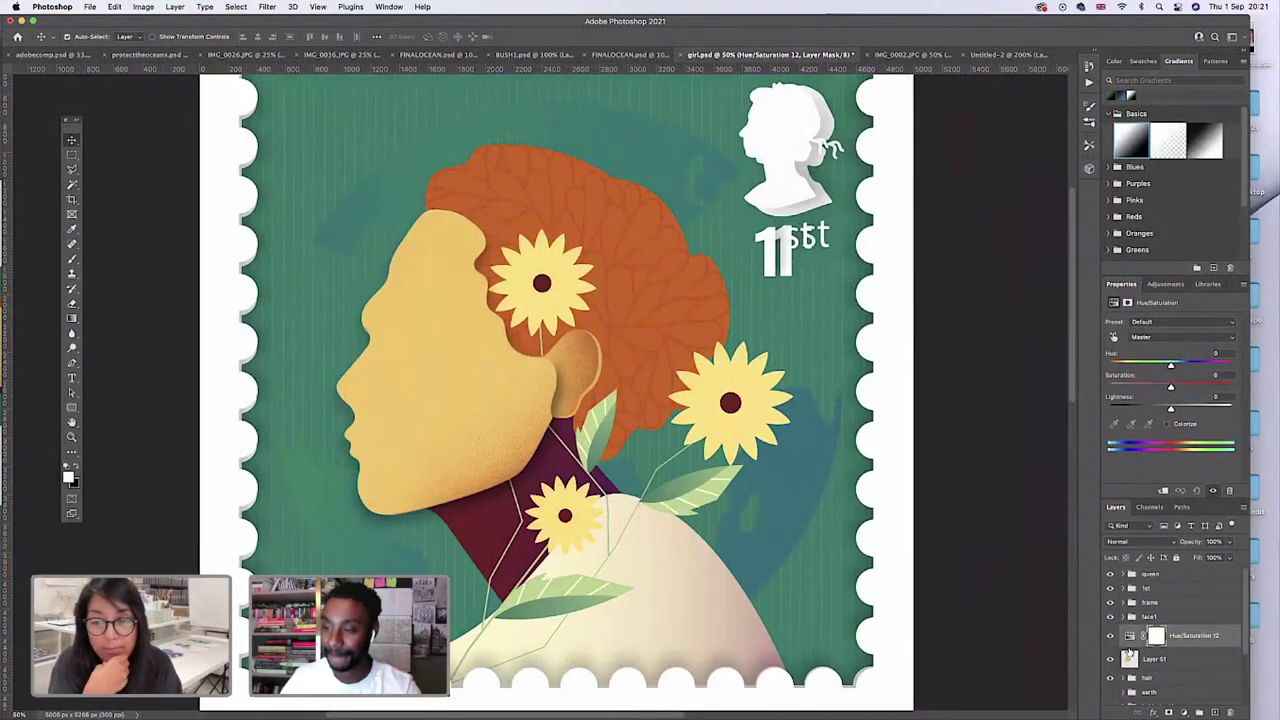
Clip the Hue/Saturation adjustment to the ear piece with saturation +12, and save girl.psd.
alt+click(1128, 650)
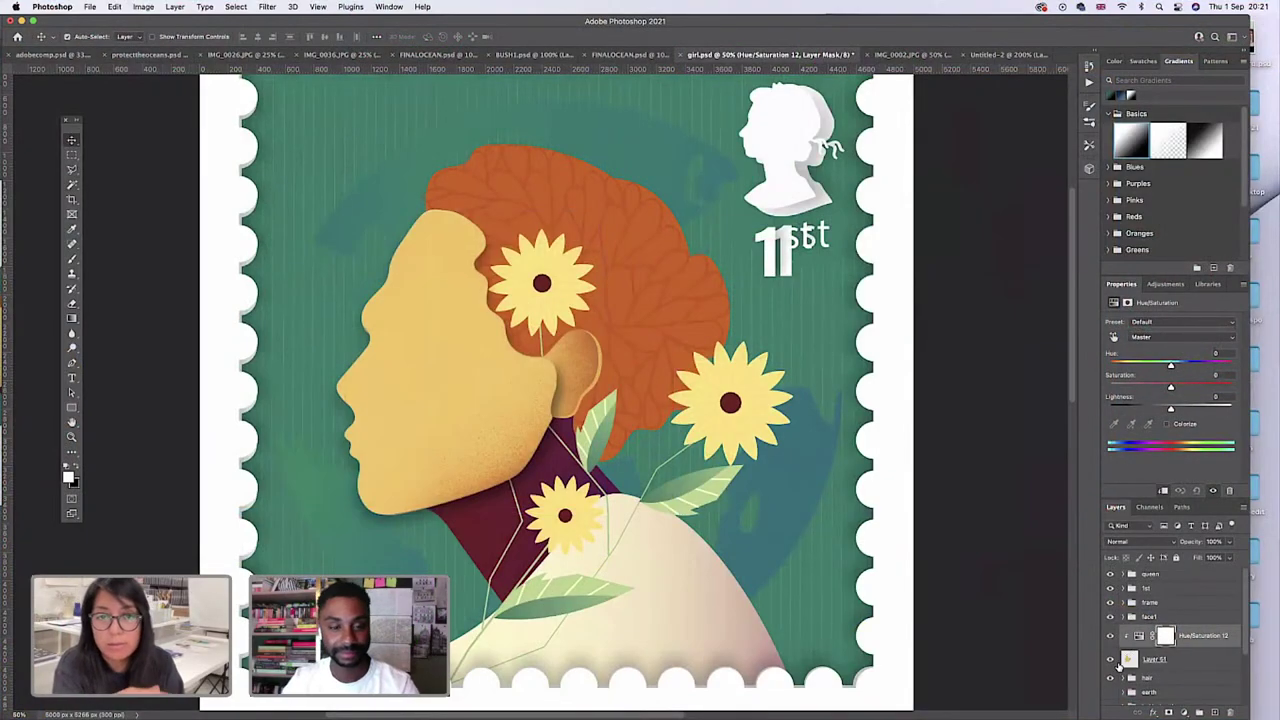
drag(1171, 366, 1169, 410)
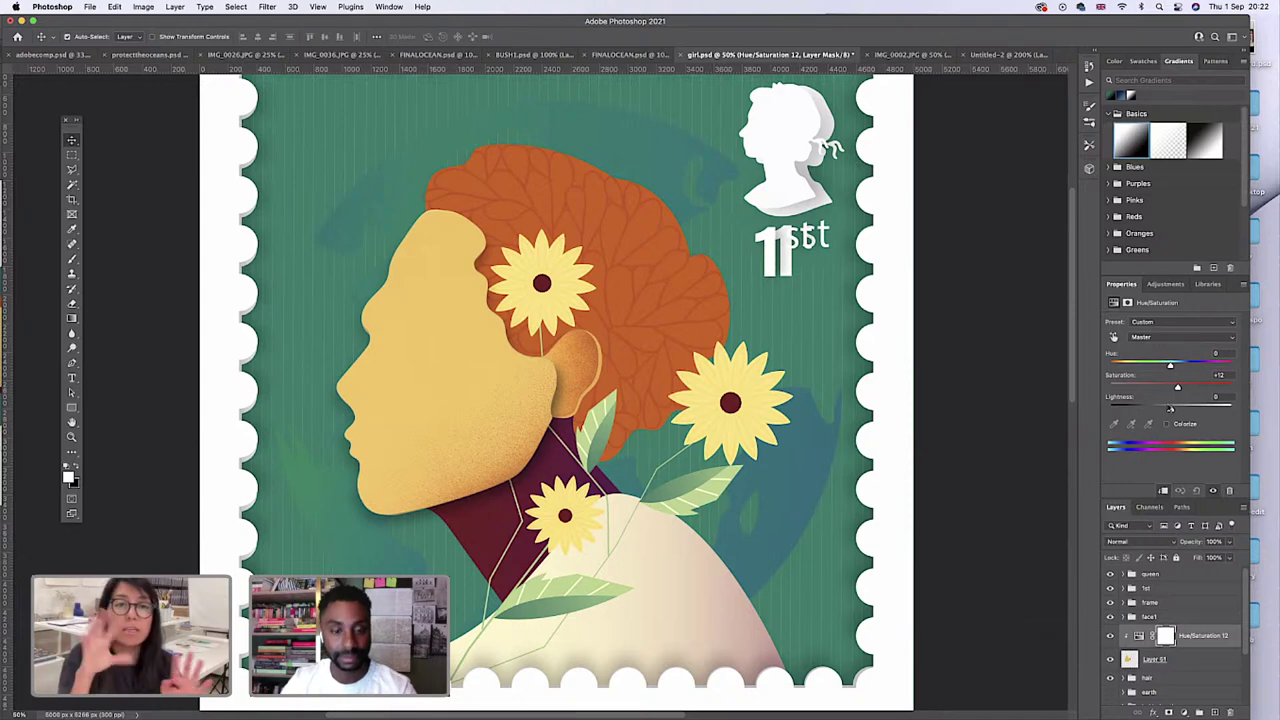
click(90, 7)
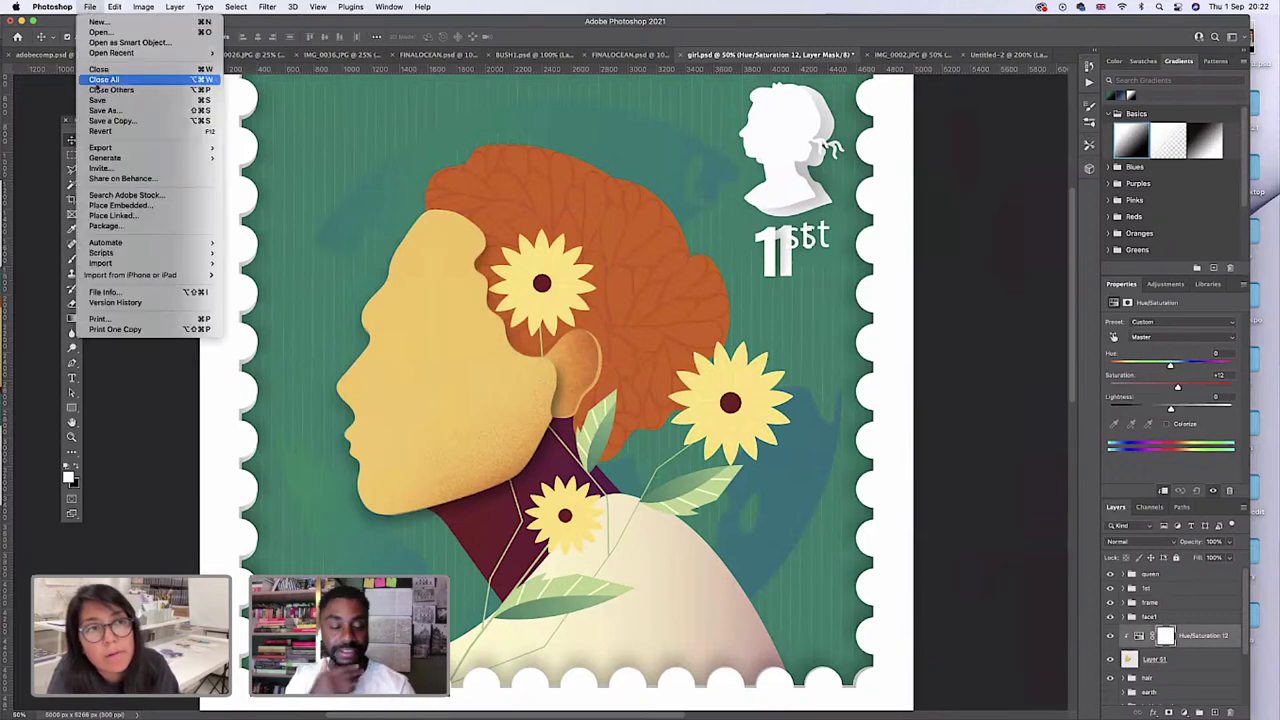
click(137, 93)
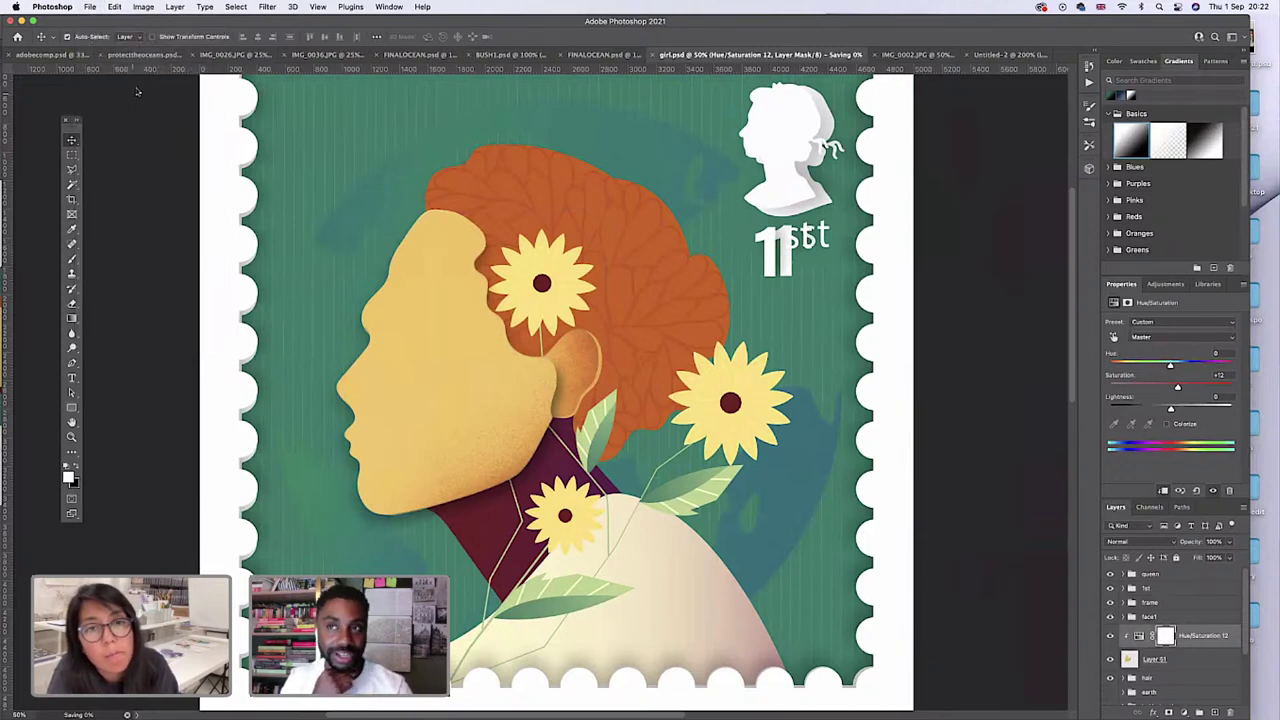
Duplicate the ear piece layer, place the copy beneath the original and set its blend mode to Multiply.
click(1132, 660)
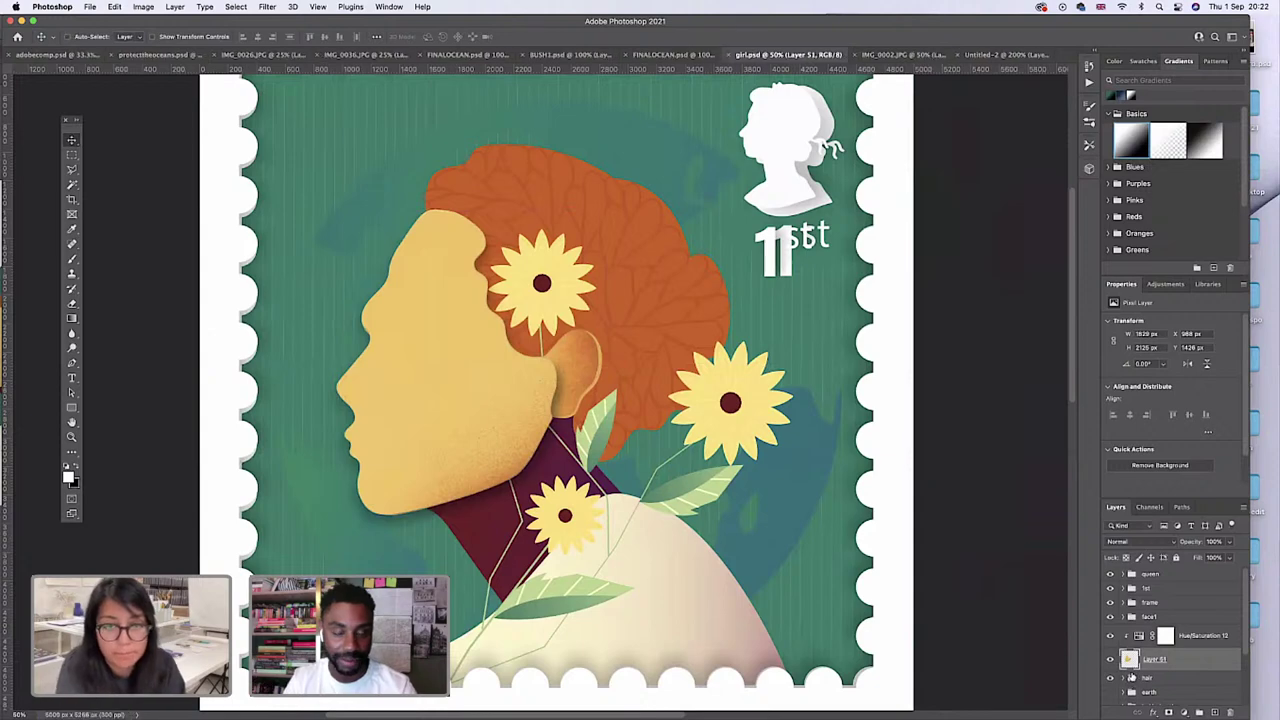
key(super+j)
drag(1140, 659, 1140, 697)
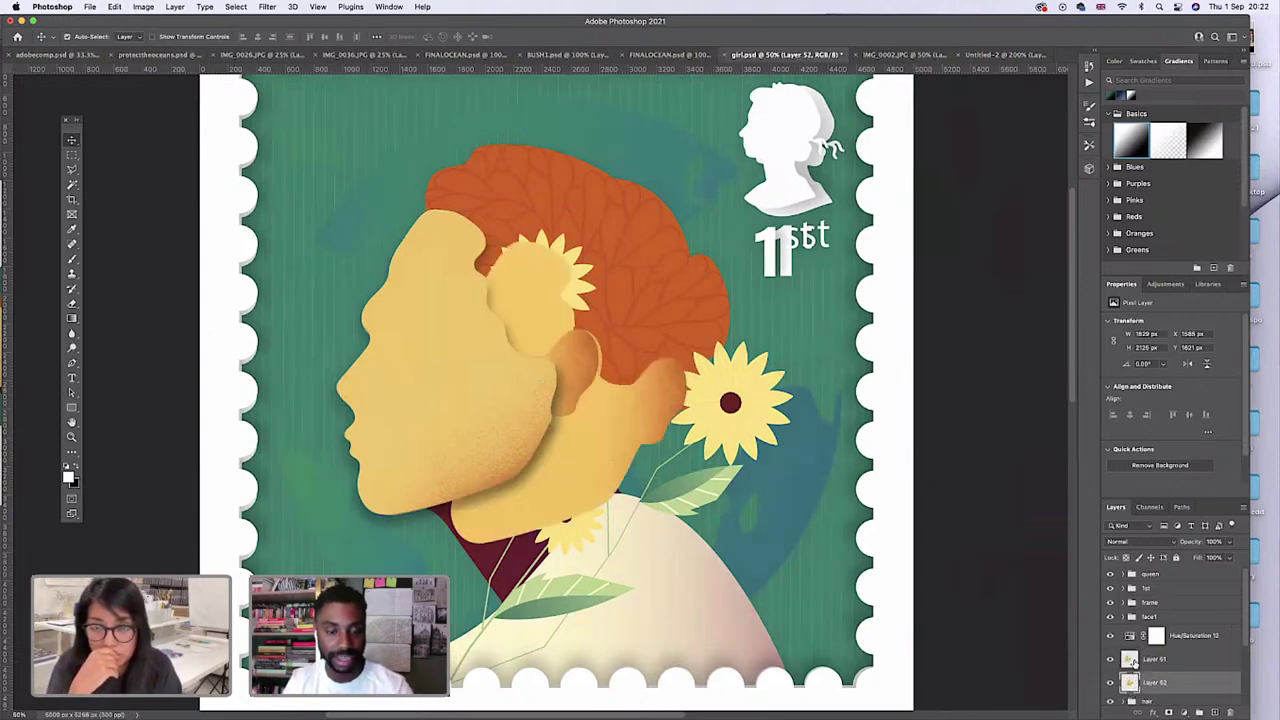
scroll(640, 330, right, 2)
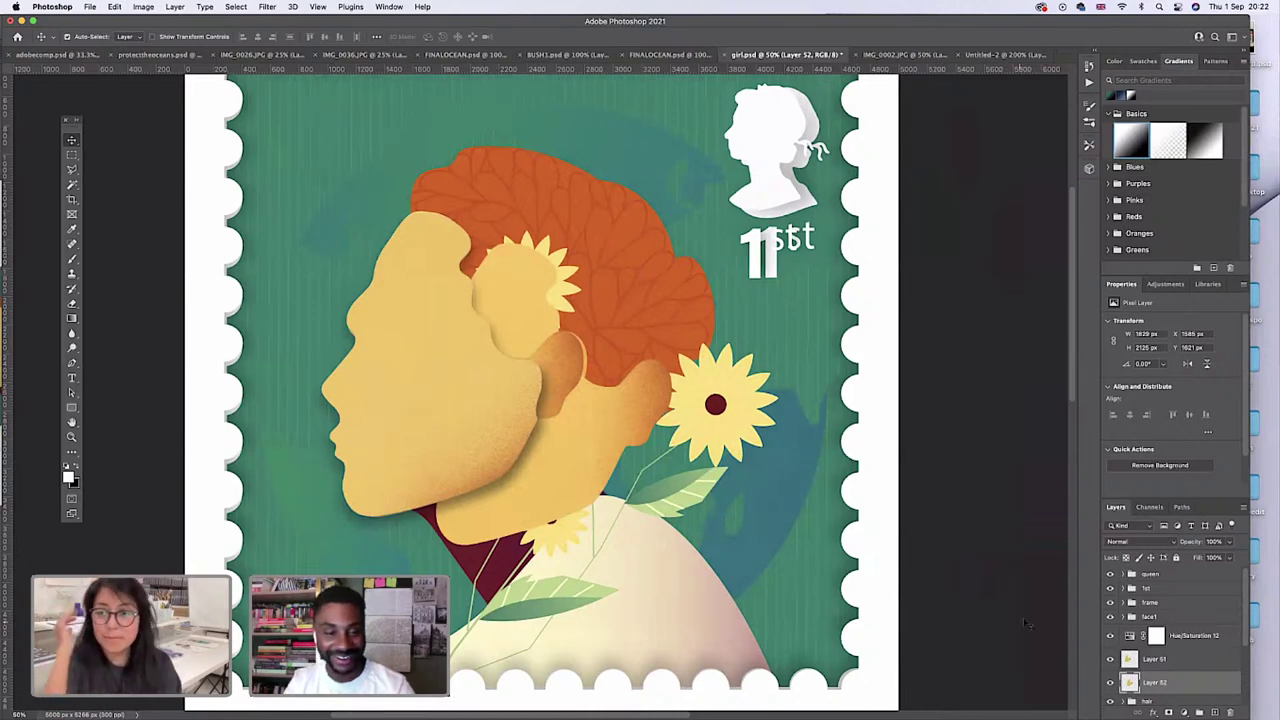
click(1130, 542)
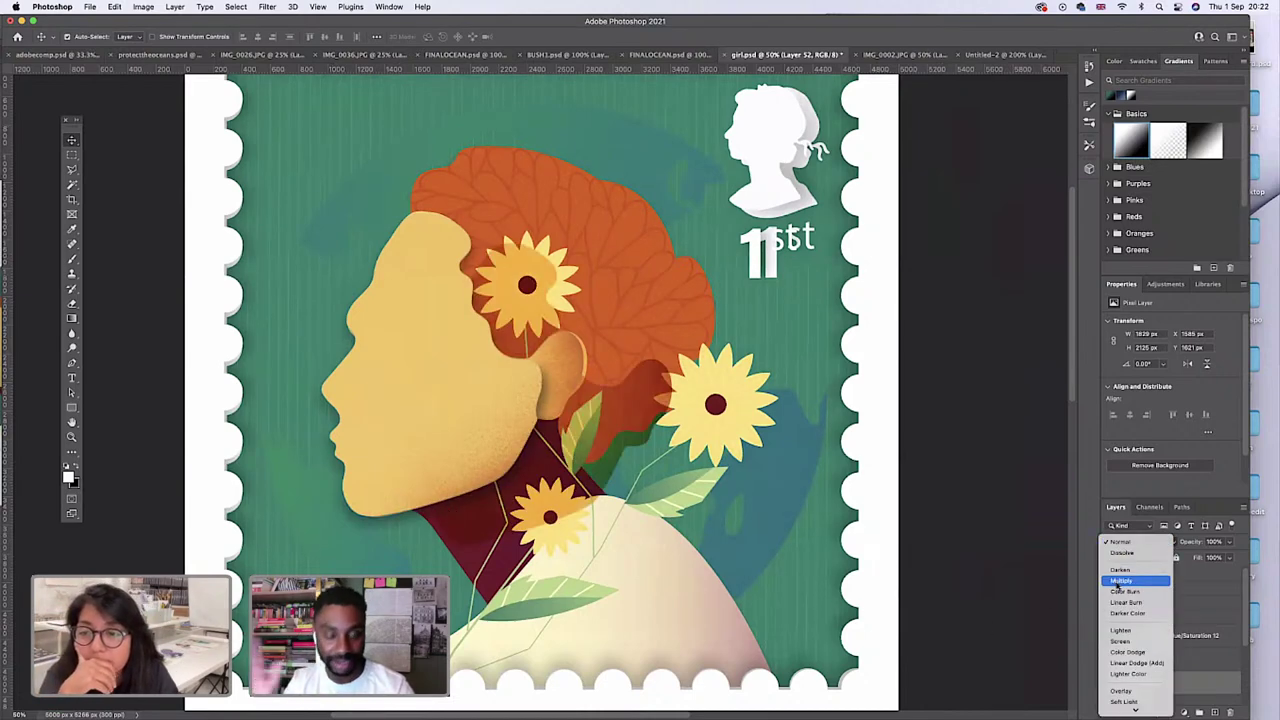
click(1114, 584)
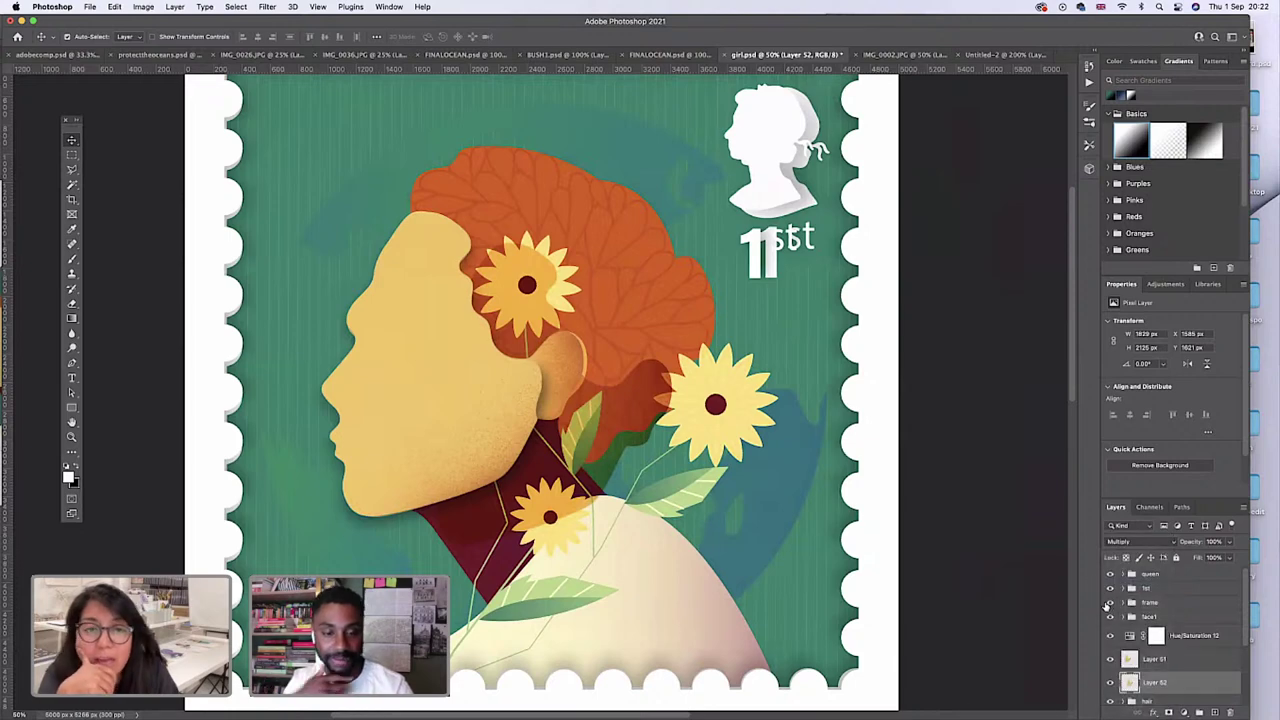
Lock the copy's transparent pixels and fill its shape with a diagonal white-to-black gradient, darkest at the lower right.
click(1126, 558)
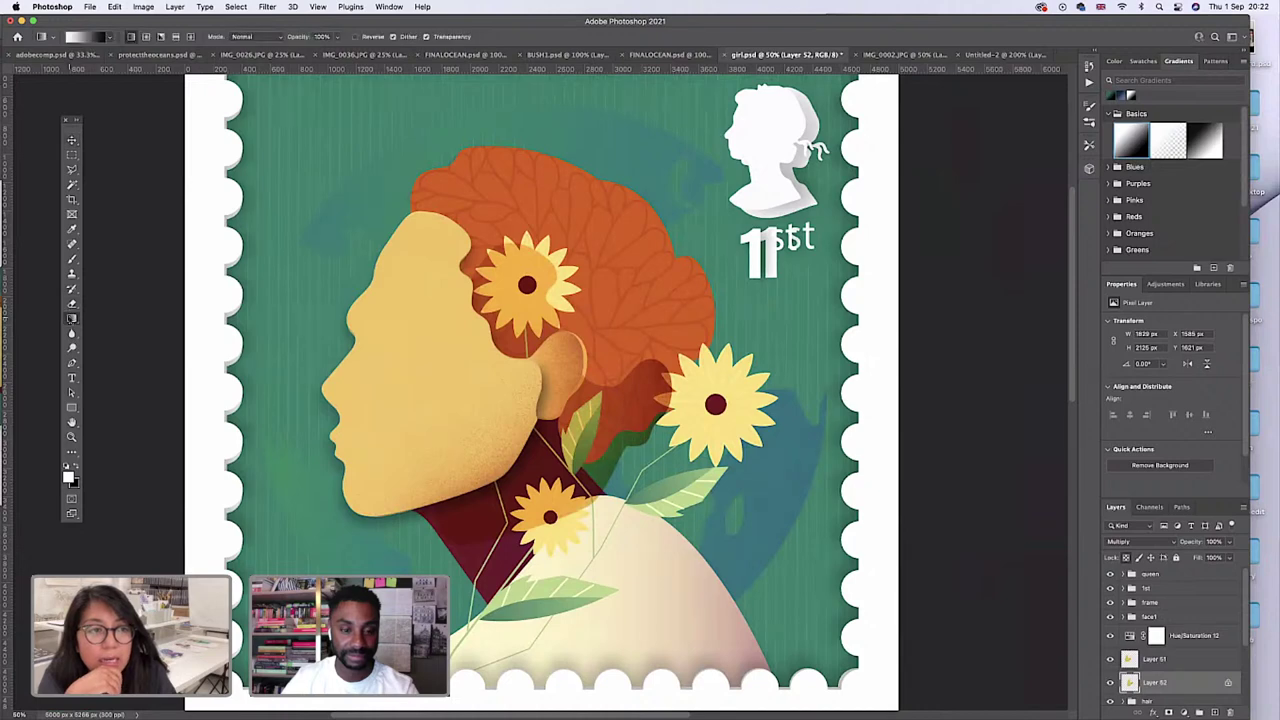
click(71, 318)
mouse_move(301, 300)
mouse_down()
mouse_move(560, 398)
mouse_move(693, 489)
mouse_up()
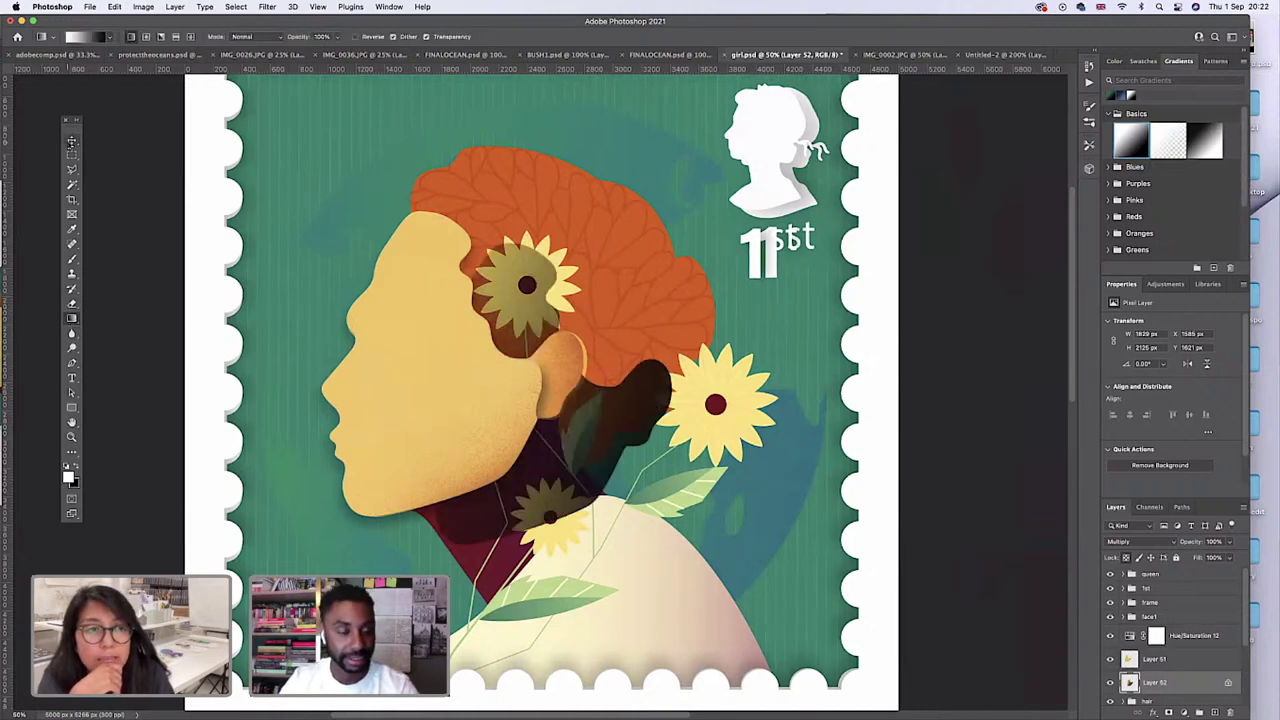
Offset the dark copy slightly behind the face and ear as a shadow, and redraw its gradient across the face.
click(71, 140)
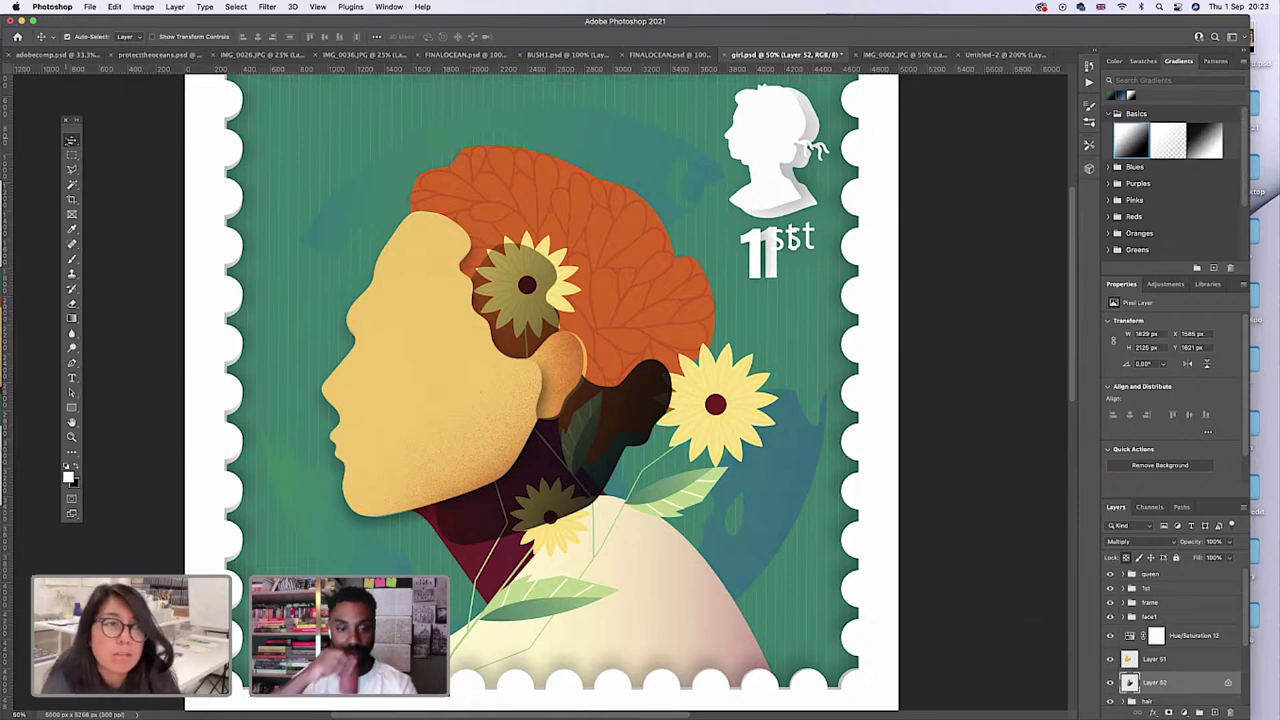
drag(577, 471, 503, 470)
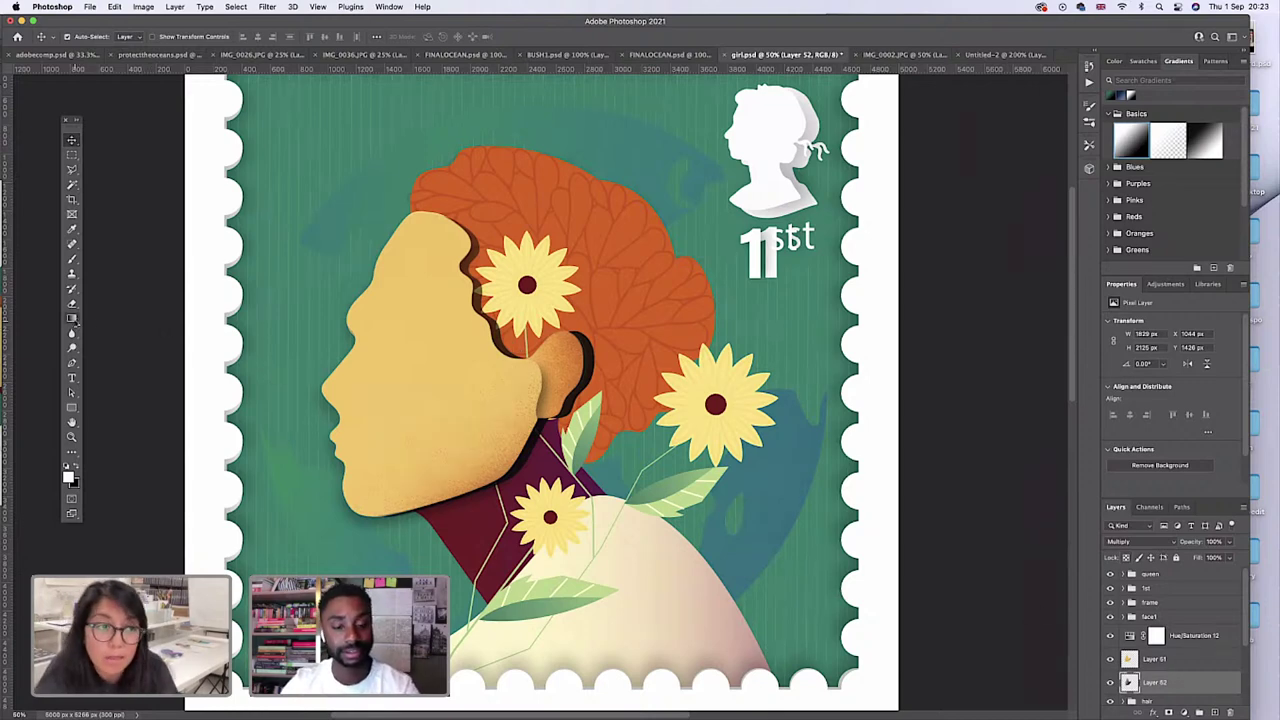
click(74, 320)
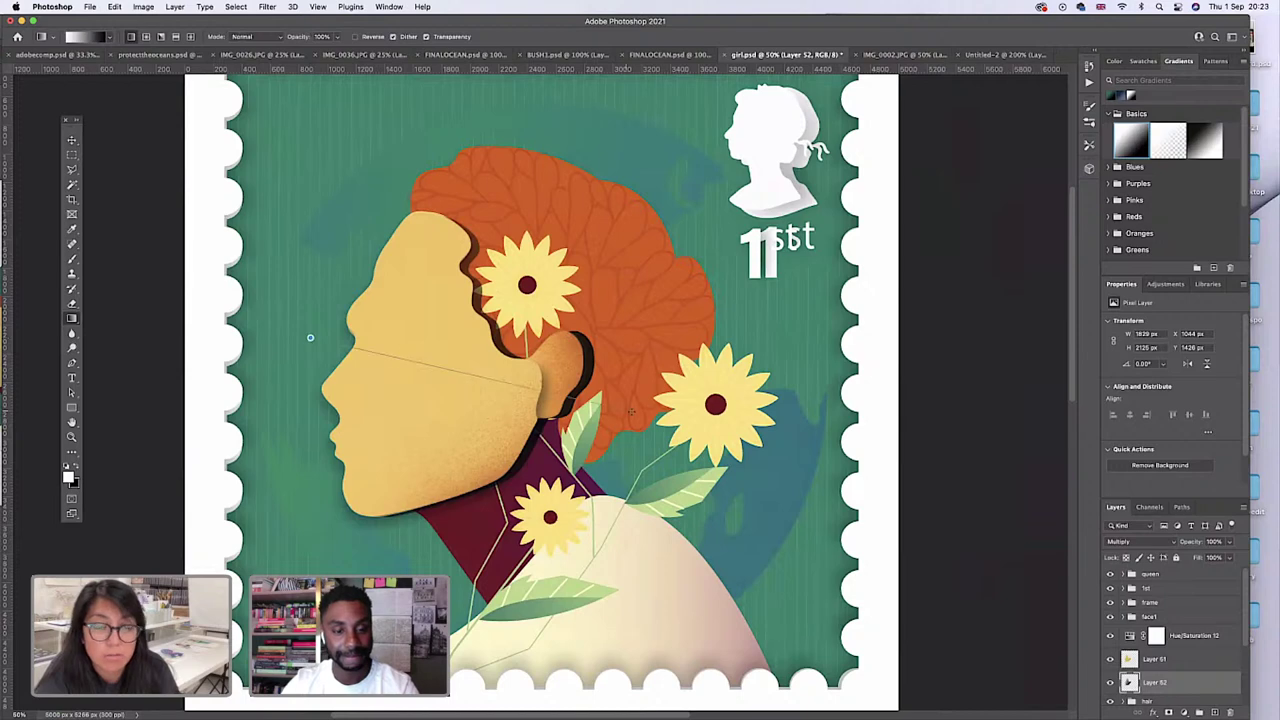
drag(310, 338, 618, 420)
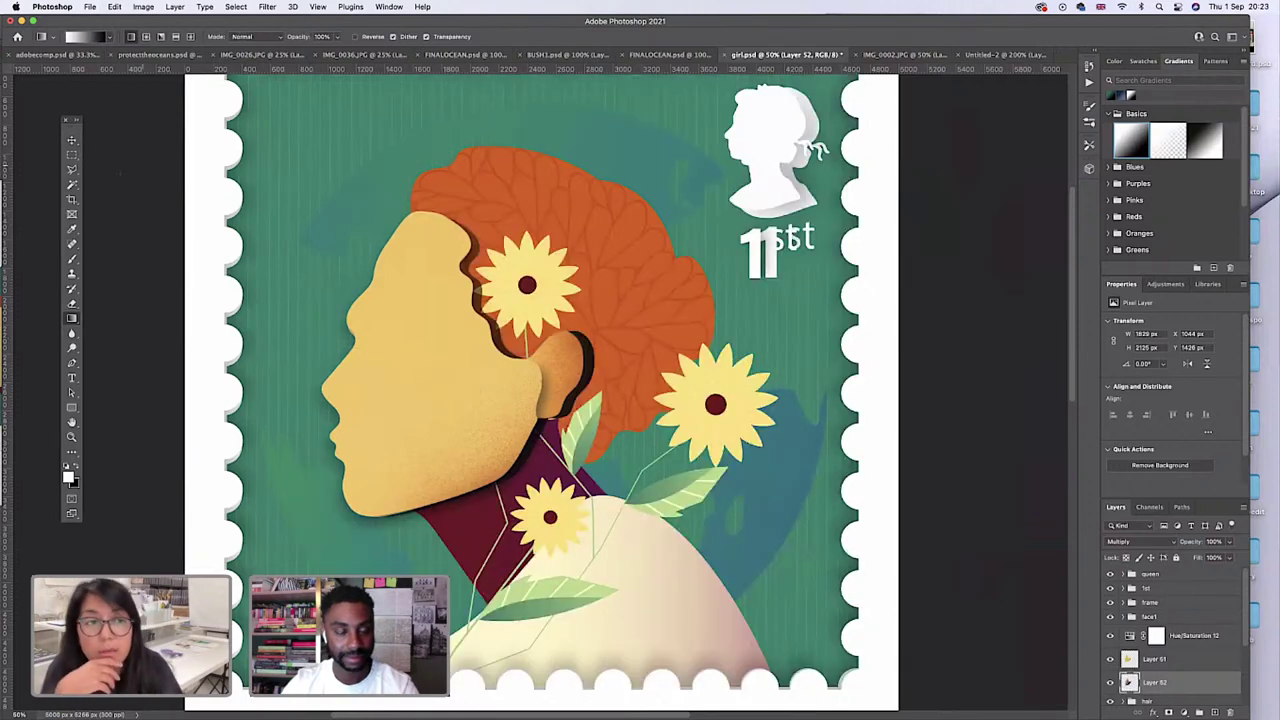
click(72, 140)
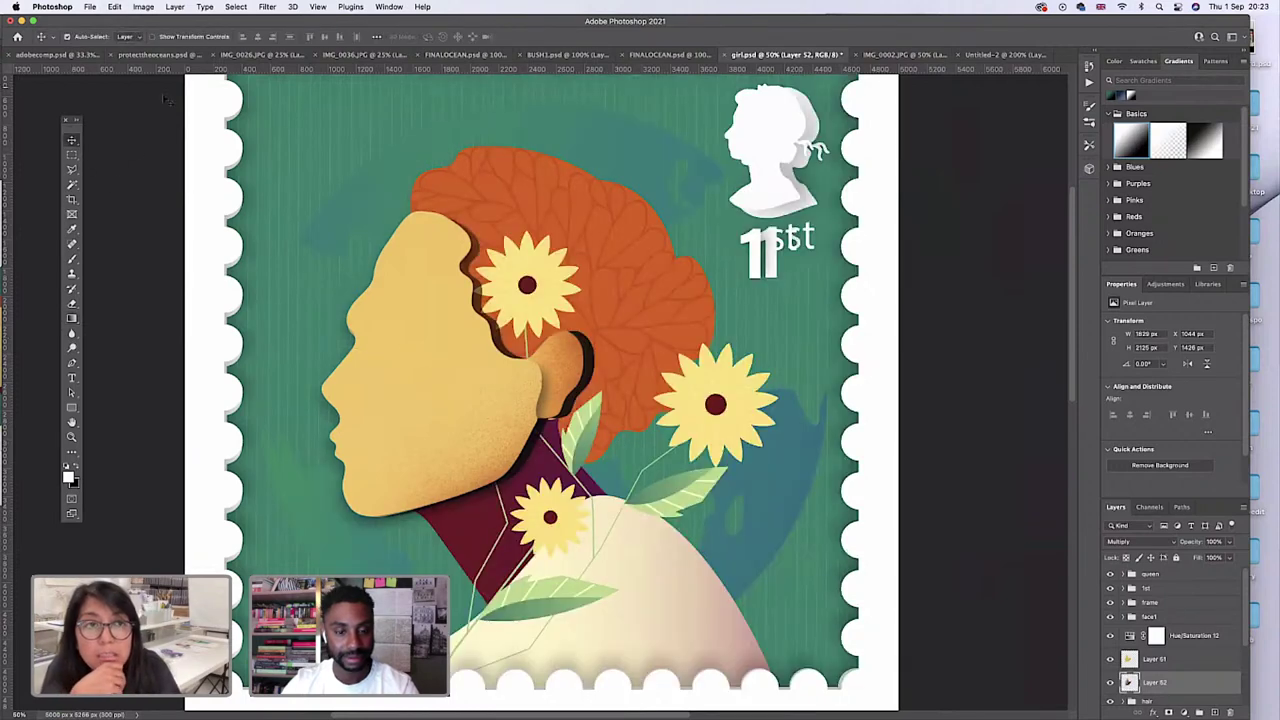
Soften the shadow layer with a Gaussian Blur at a radius of 64.8 pixels.
click(233, 8)
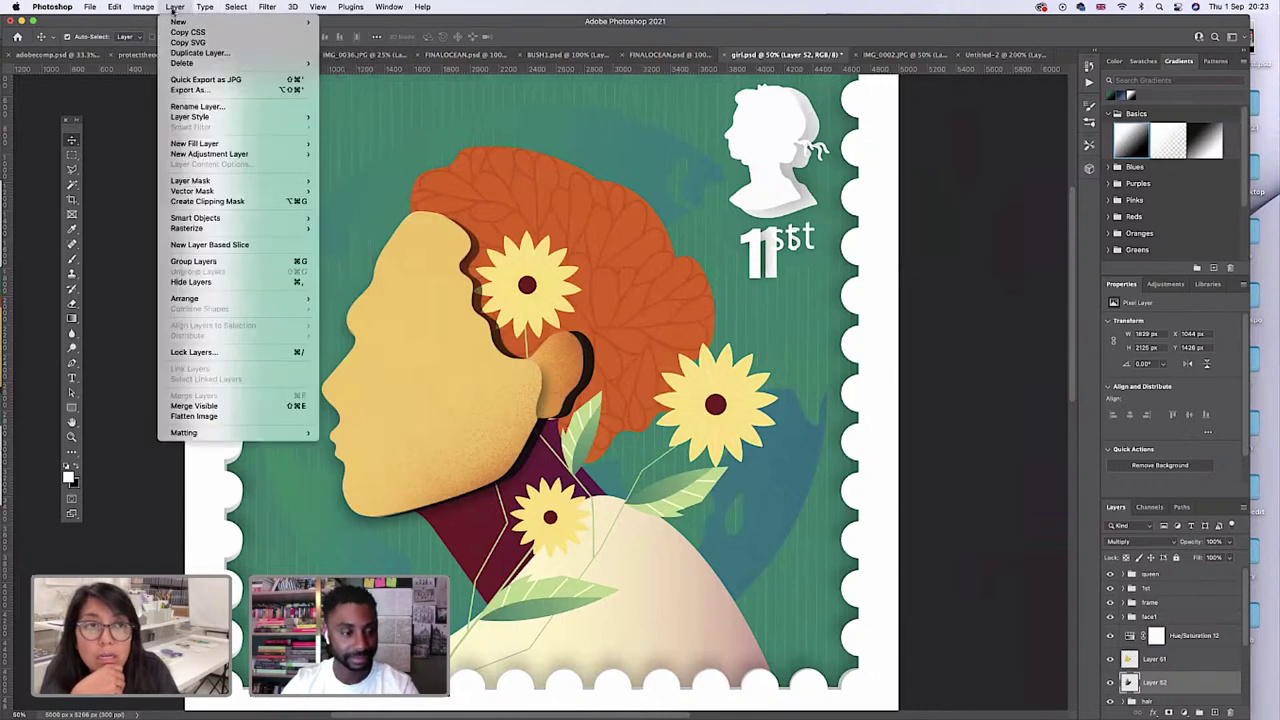
mouse_move(286, 10)
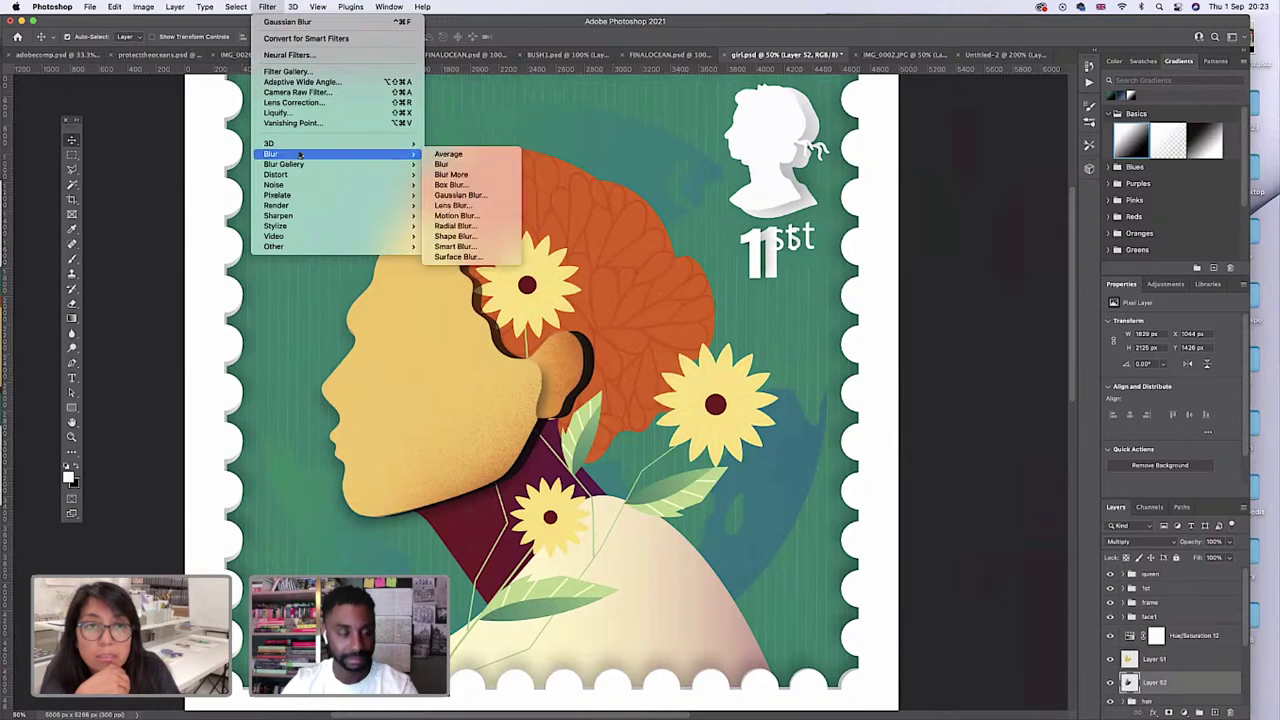
click(452, 200)
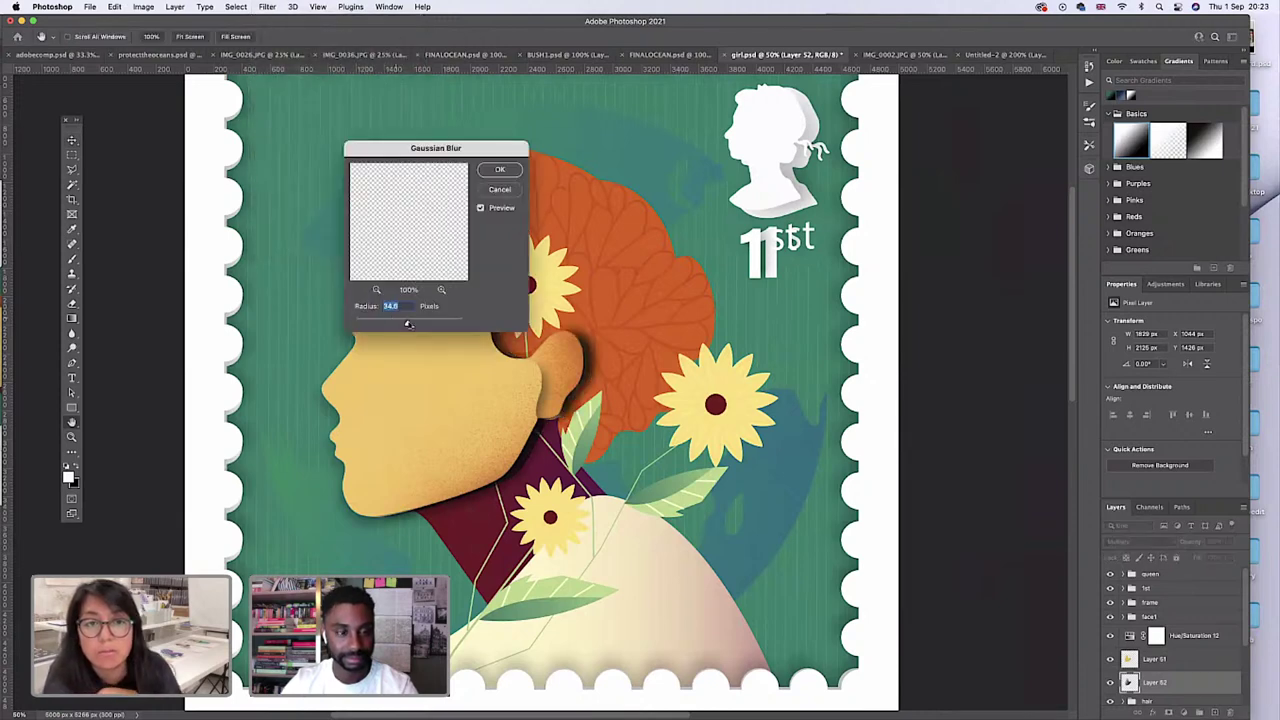
drag(408, 324, 417, 325)
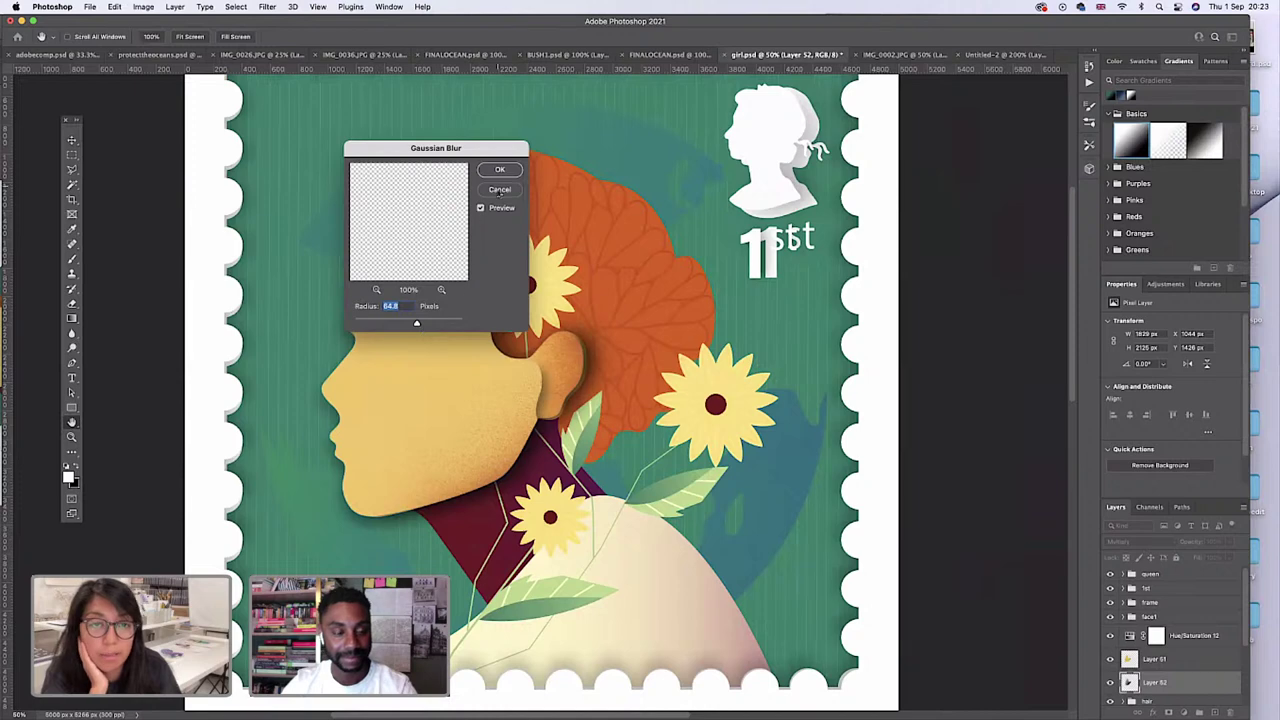
key(Return)
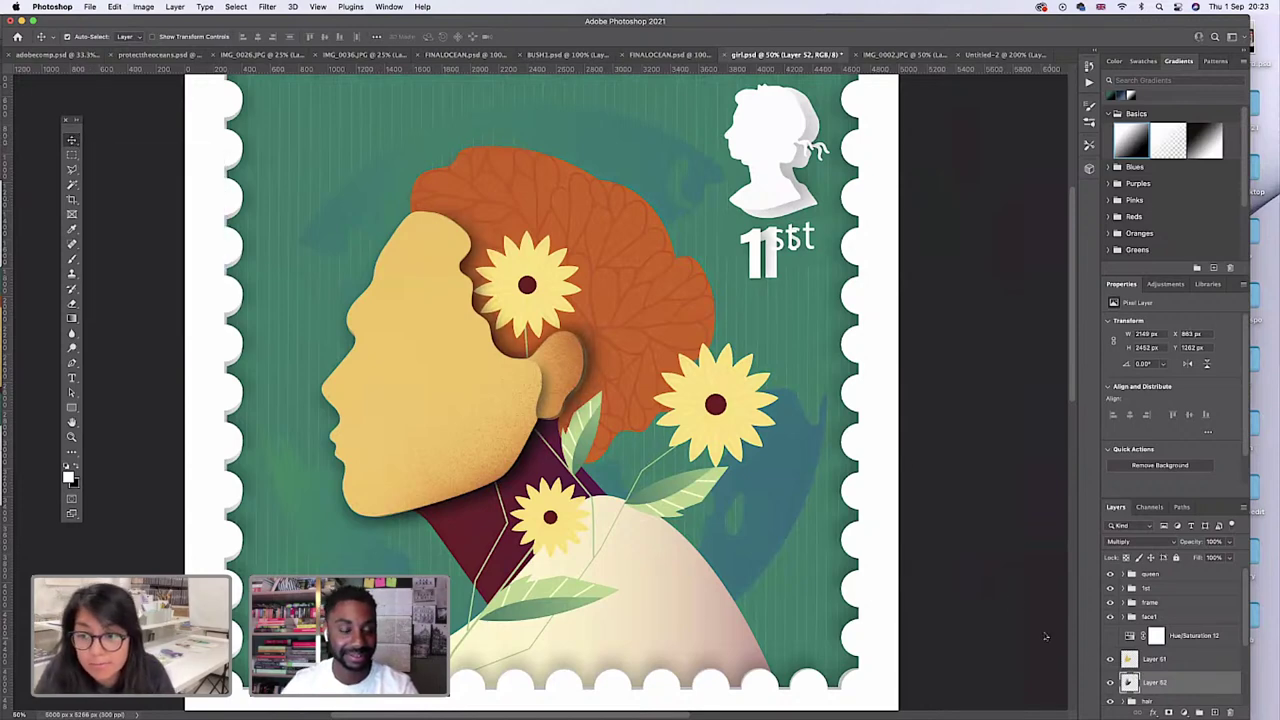
scroll(1131, 681, down, 4)
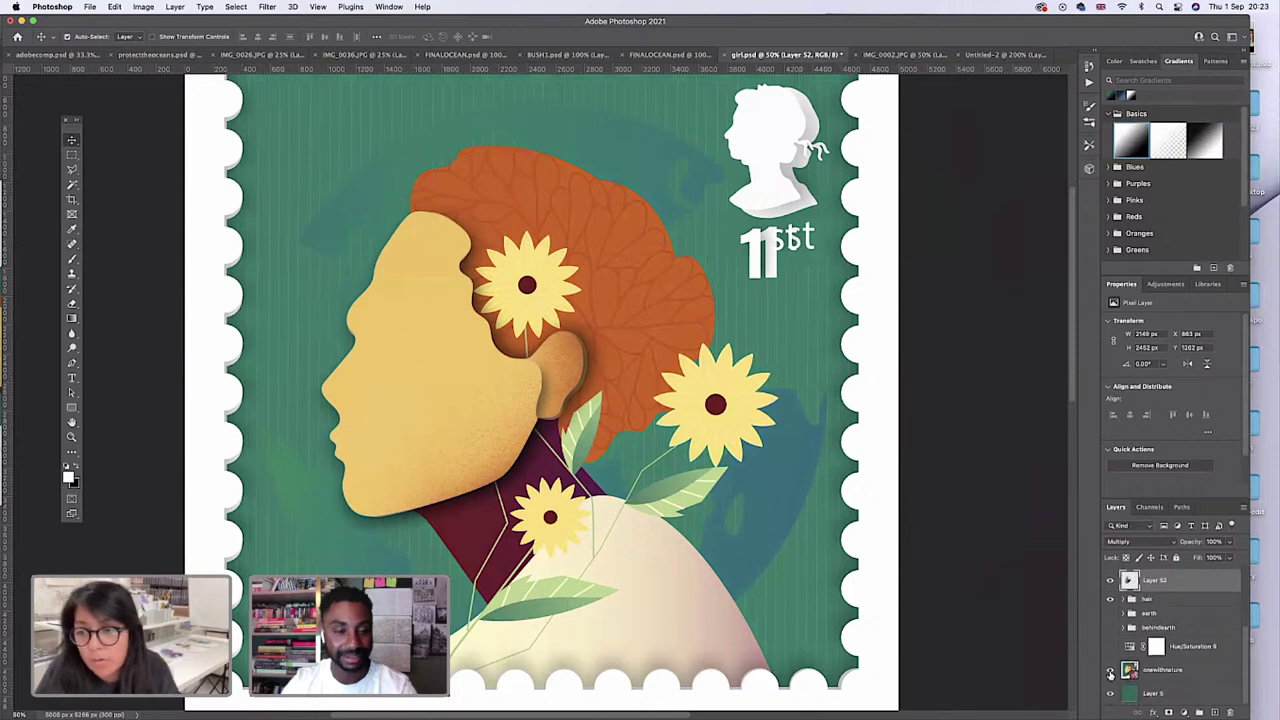
Compare the composition with the onewithnature reference layer hidden and shown, and inspect the contents of the hair group.
click(1110, 670)
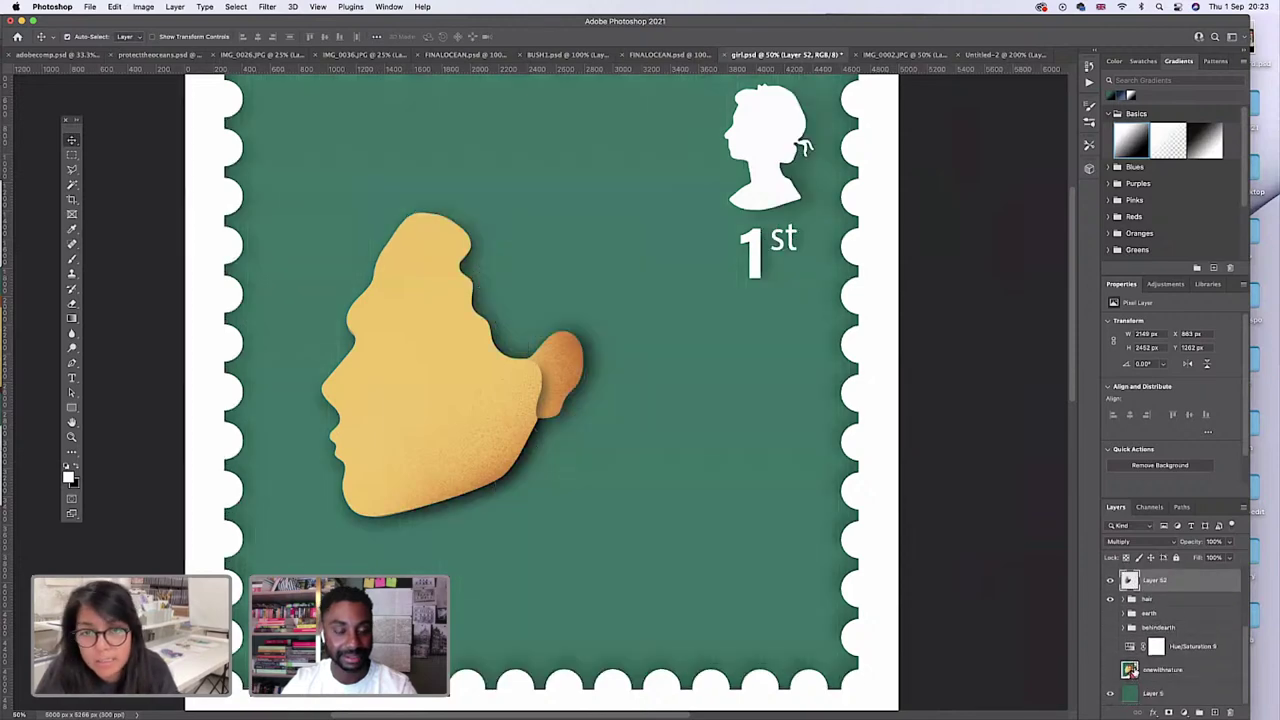
click(1111, 671)
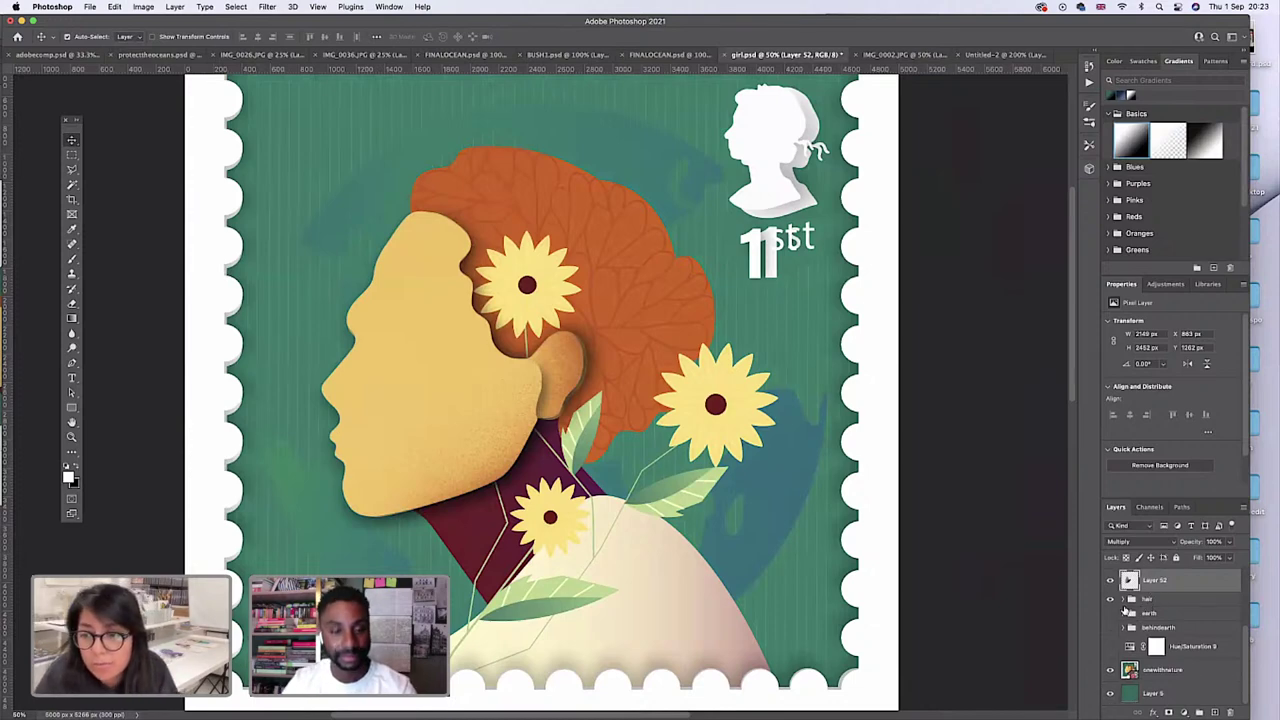
click(1123, 600)
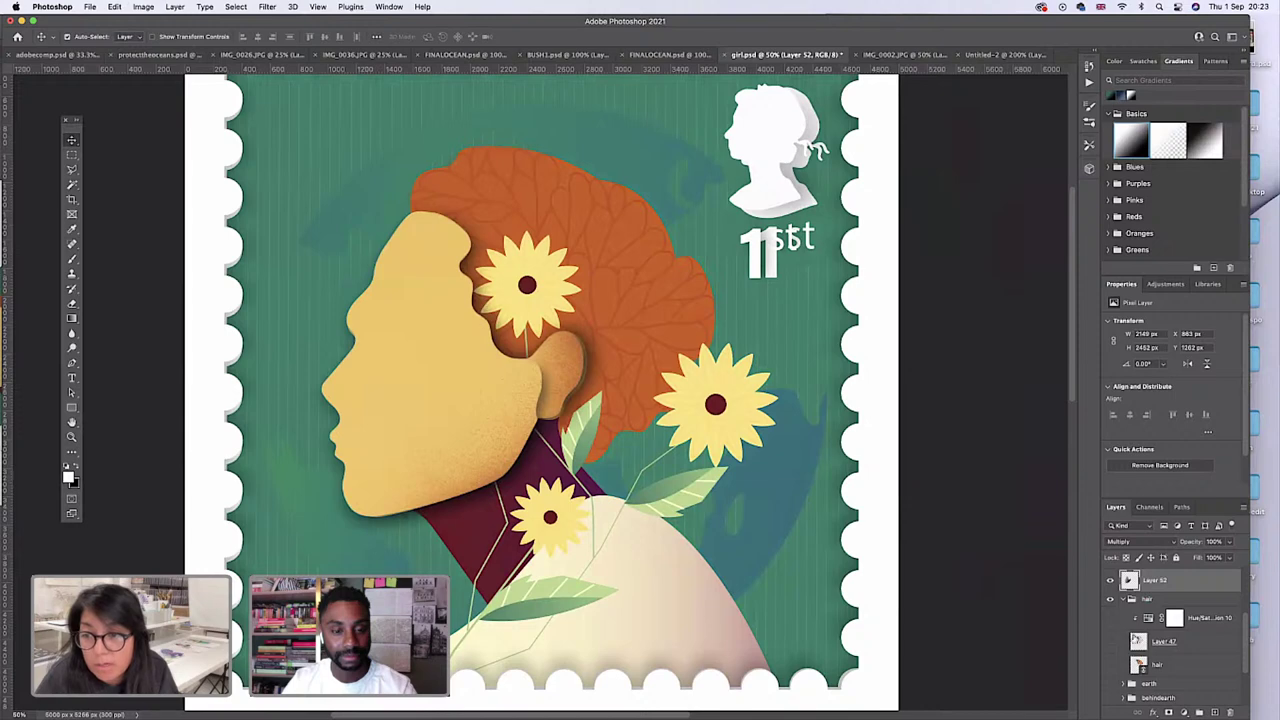
click(1122, 601)
Lower the opacity of the face's Multiply shadow, Layer 50 in the face1 group, to 39%.
scroll(1124, 615, up, 3)
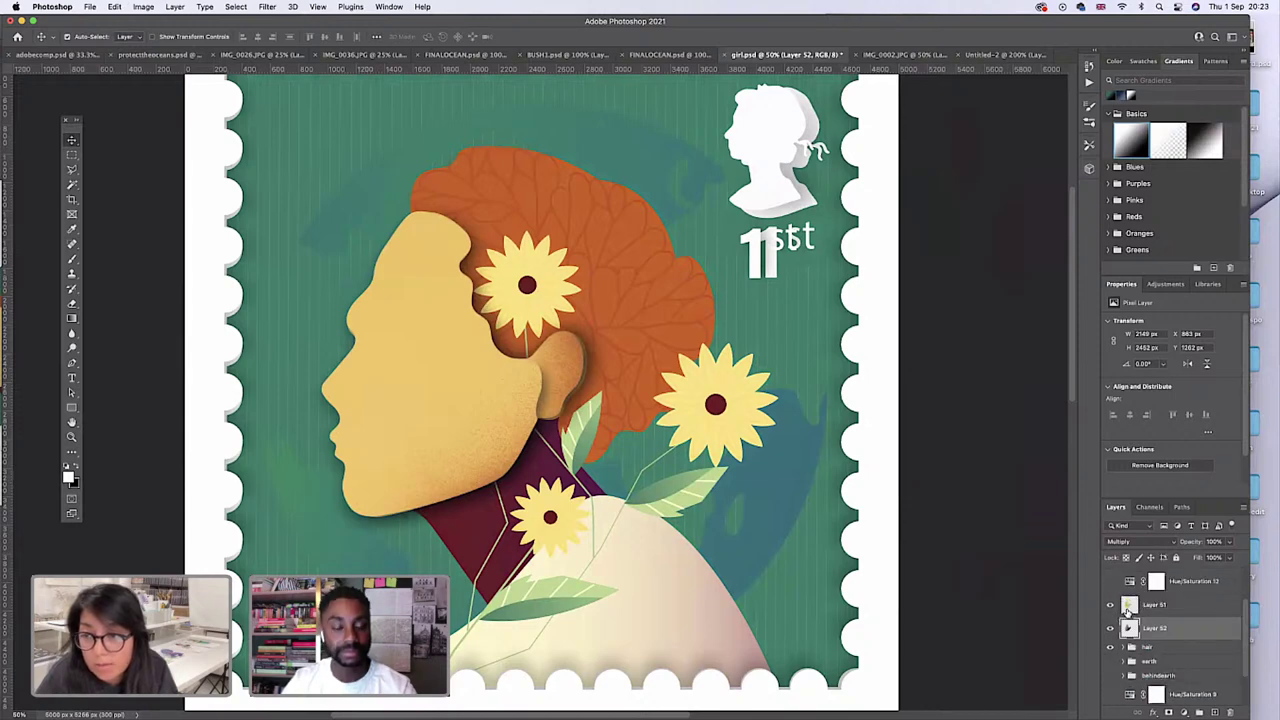
click(1128, 618)
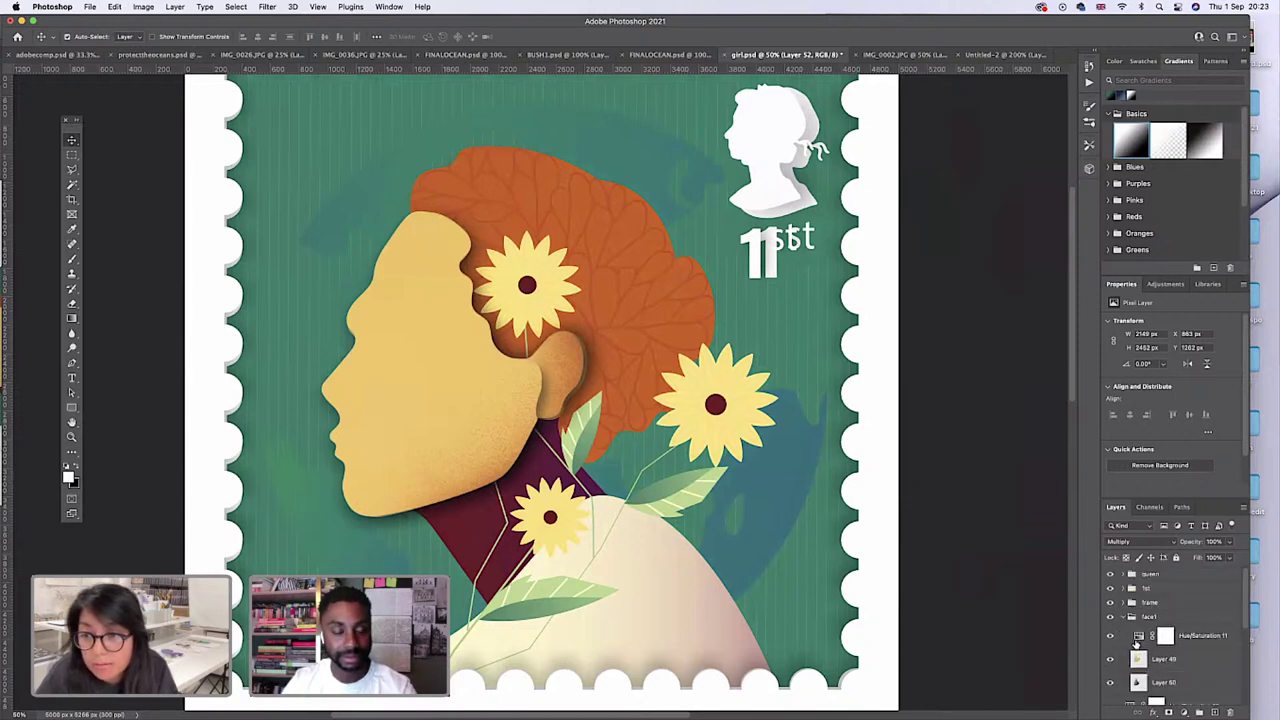
click(1140, 686)
click(1229, 541)
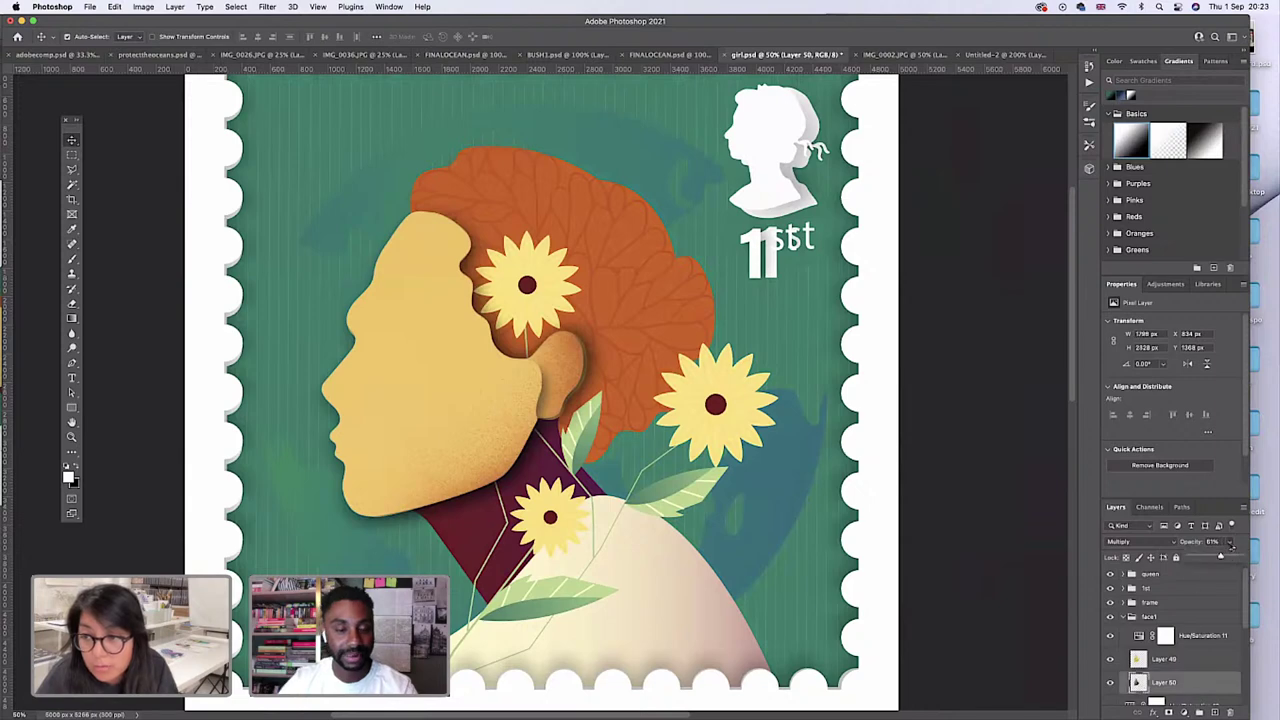
drag(1226, 557, 1205, 558)
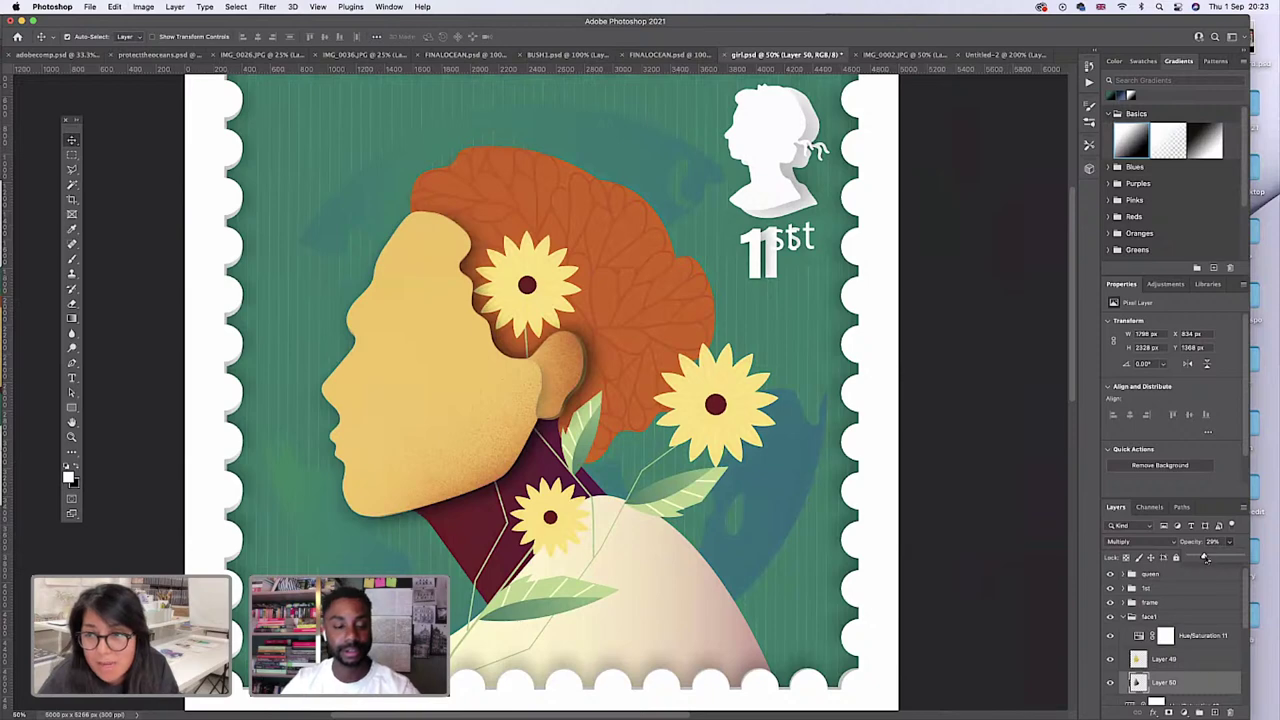
drag(1206, 558, 1213, 558)
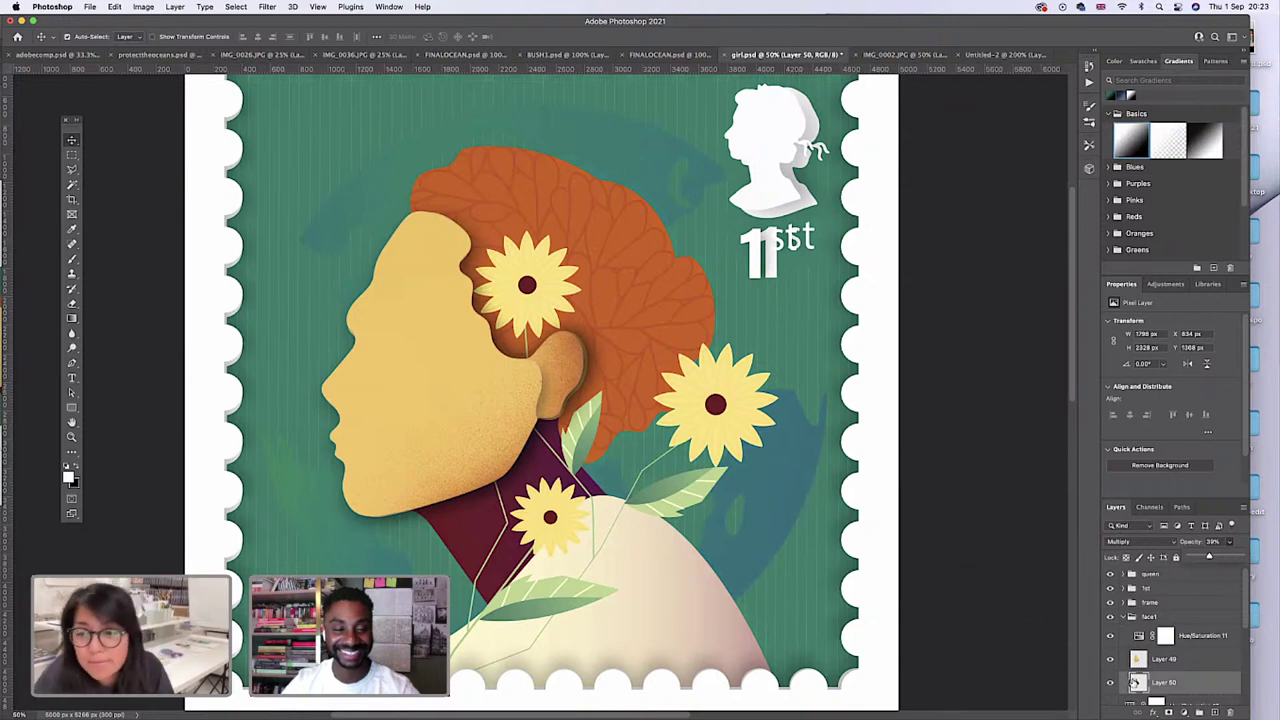
Hide the onewithnature reference layer and reduce the shadow opacities to 17% for Layer 50 and 71% for Layer 52.
scroll(1128, 672, down, 5)
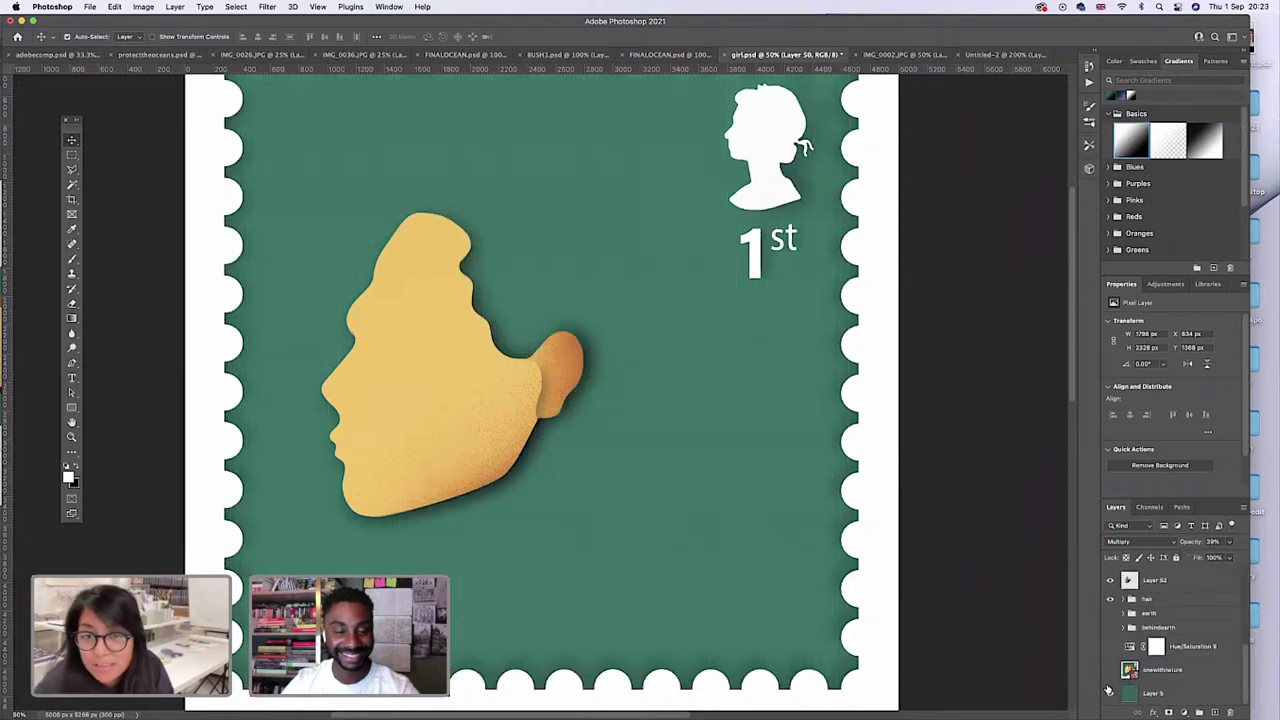
click(1110, 670)
scroll(1150, 635, up, 3)
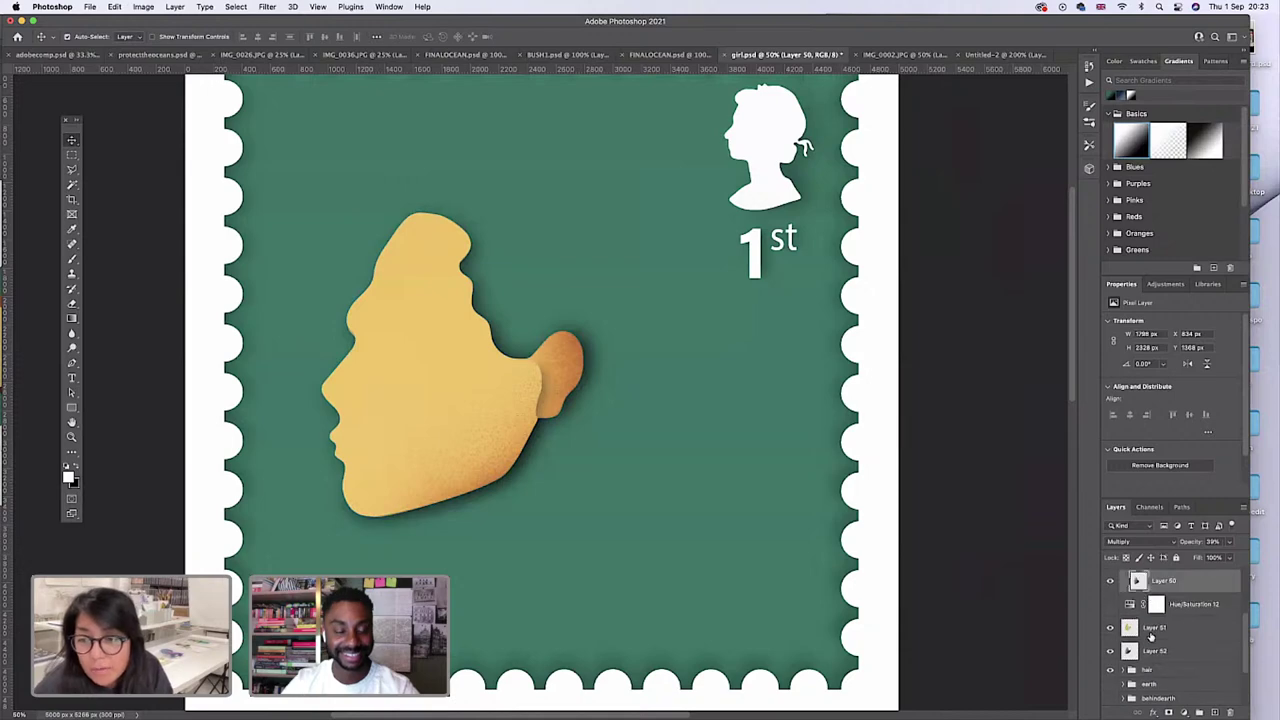
drag(1228, 553, 1202, 560)
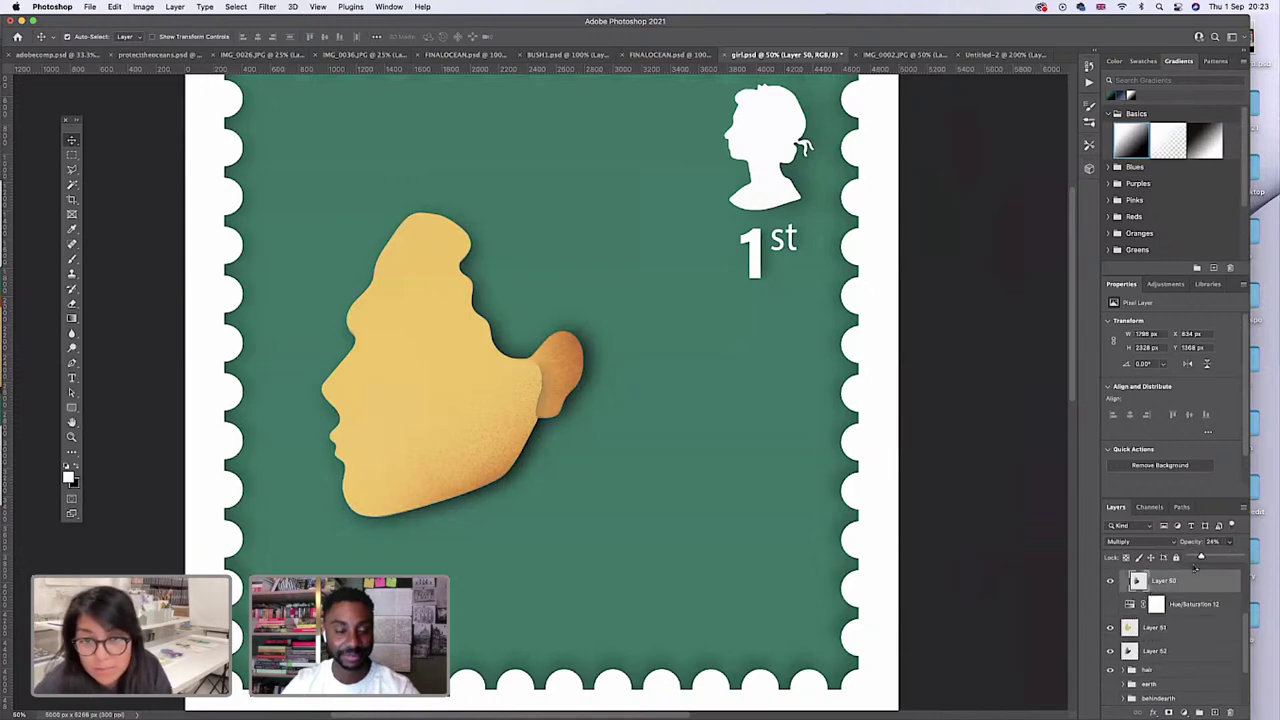
click(1160, 651)
mouse_move(1229, 541)
mouse_down()
mouse_move(1199, 562)
mouse_move(1210, 556)
mouse_up()
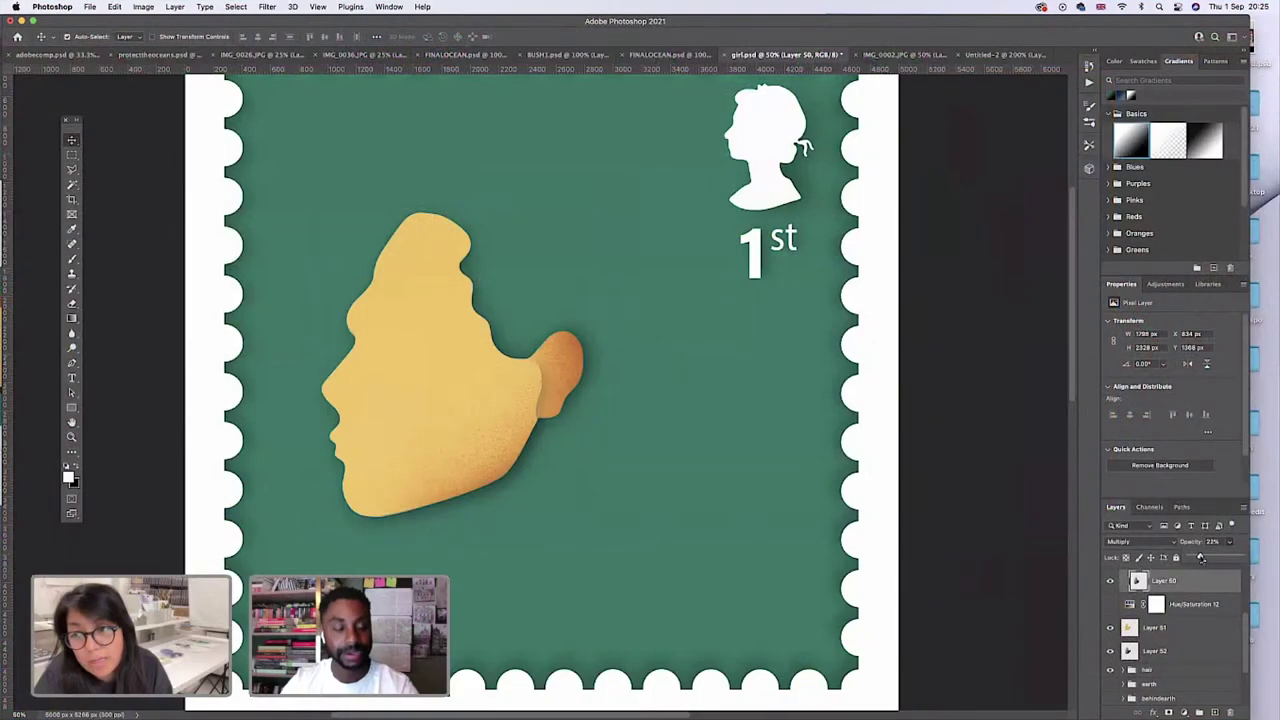
drag(1201, 557, 1192, 570)
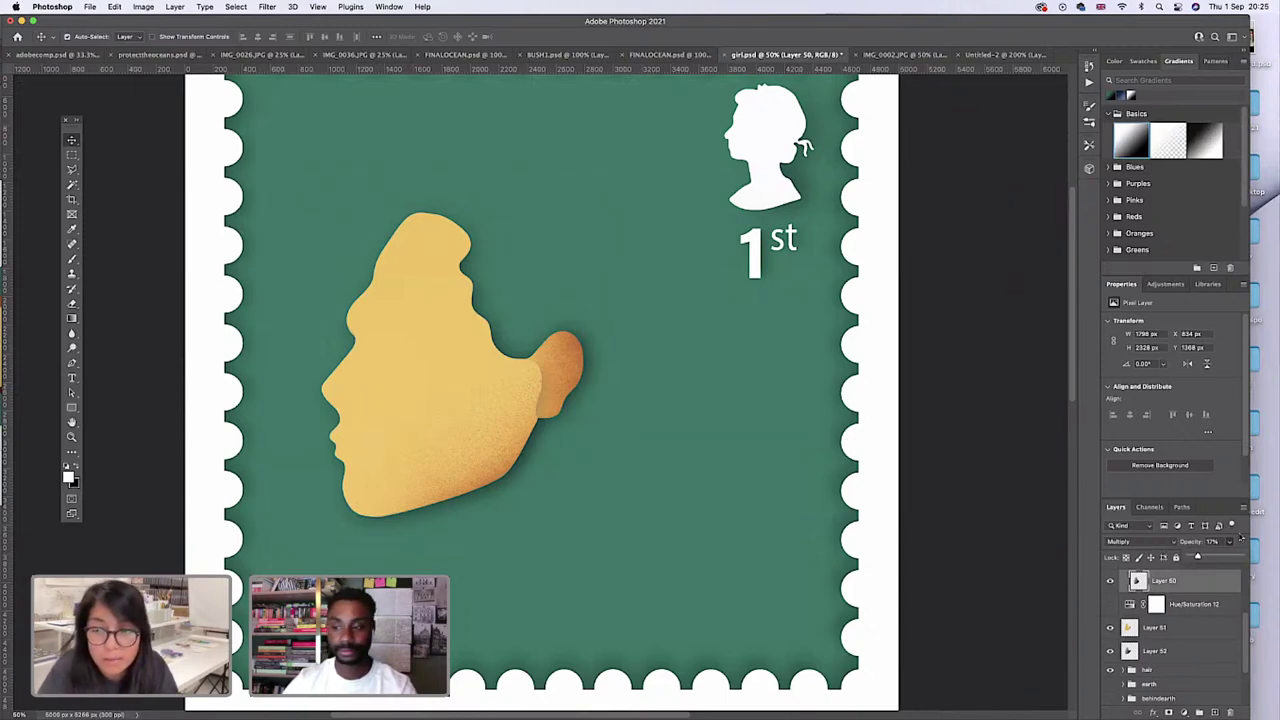
click(1146, 660)
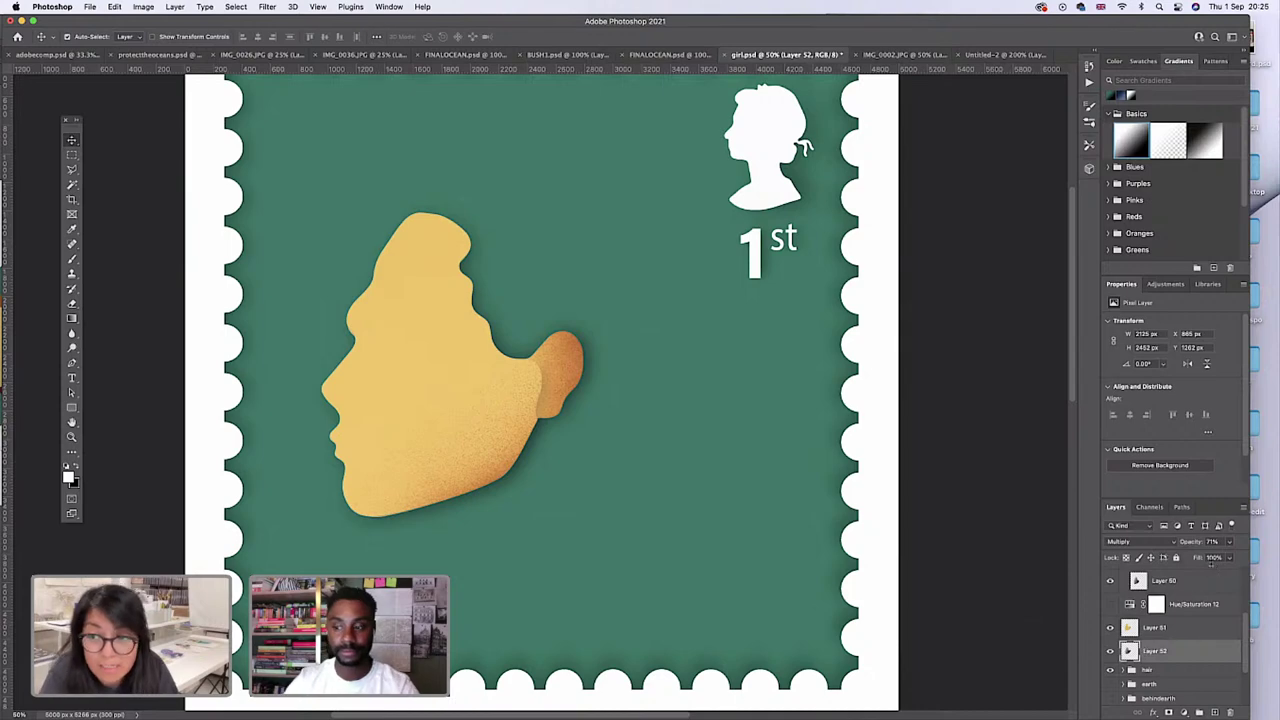
Set the opacity of the Layer 50 face shadow to 48% and nudge it slightly upward and to the right.
click(1165, 581)
click(1229, 541)
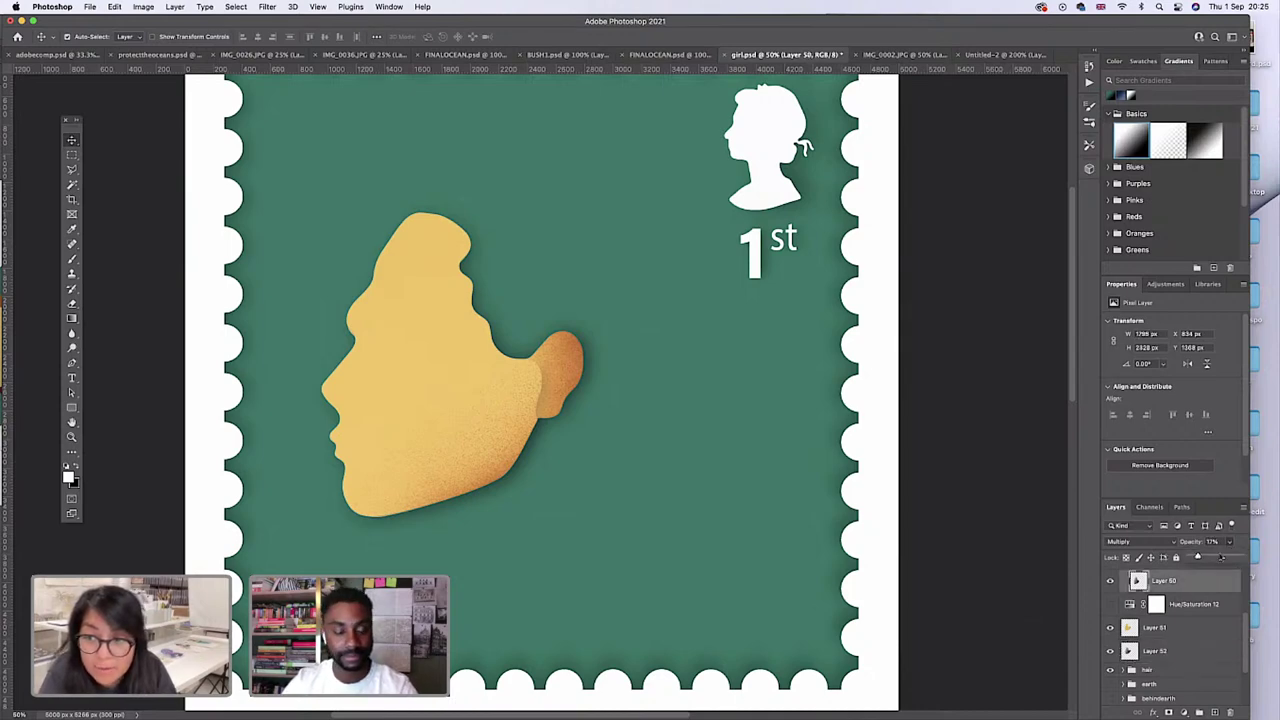
drag(1209, 558, 1213, 557)
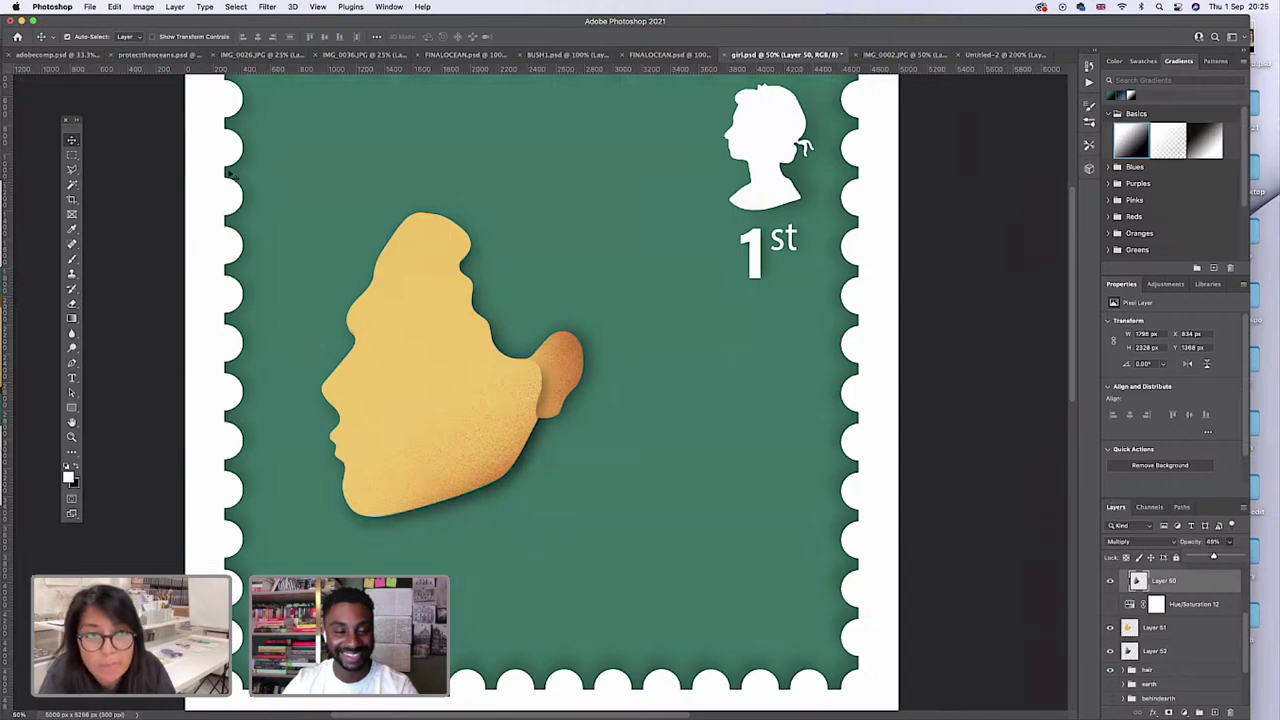
click(72, 144)
click(714, 466)
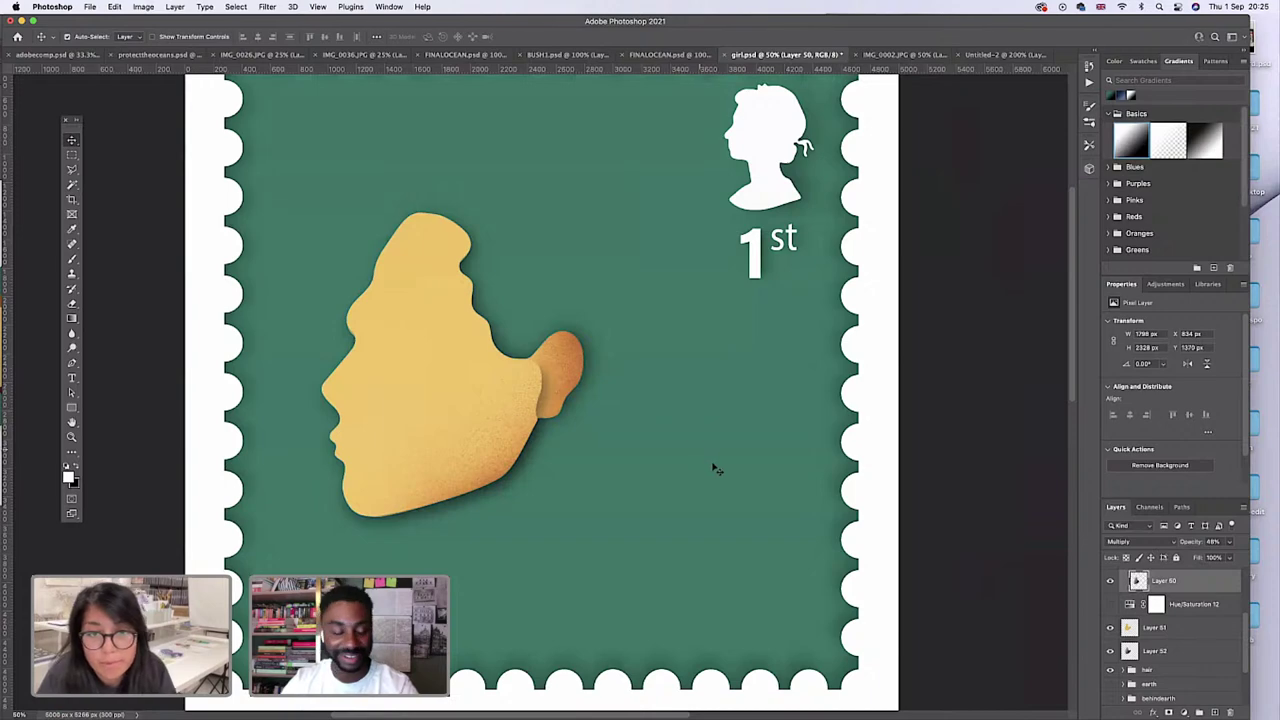
key(shift+Up)
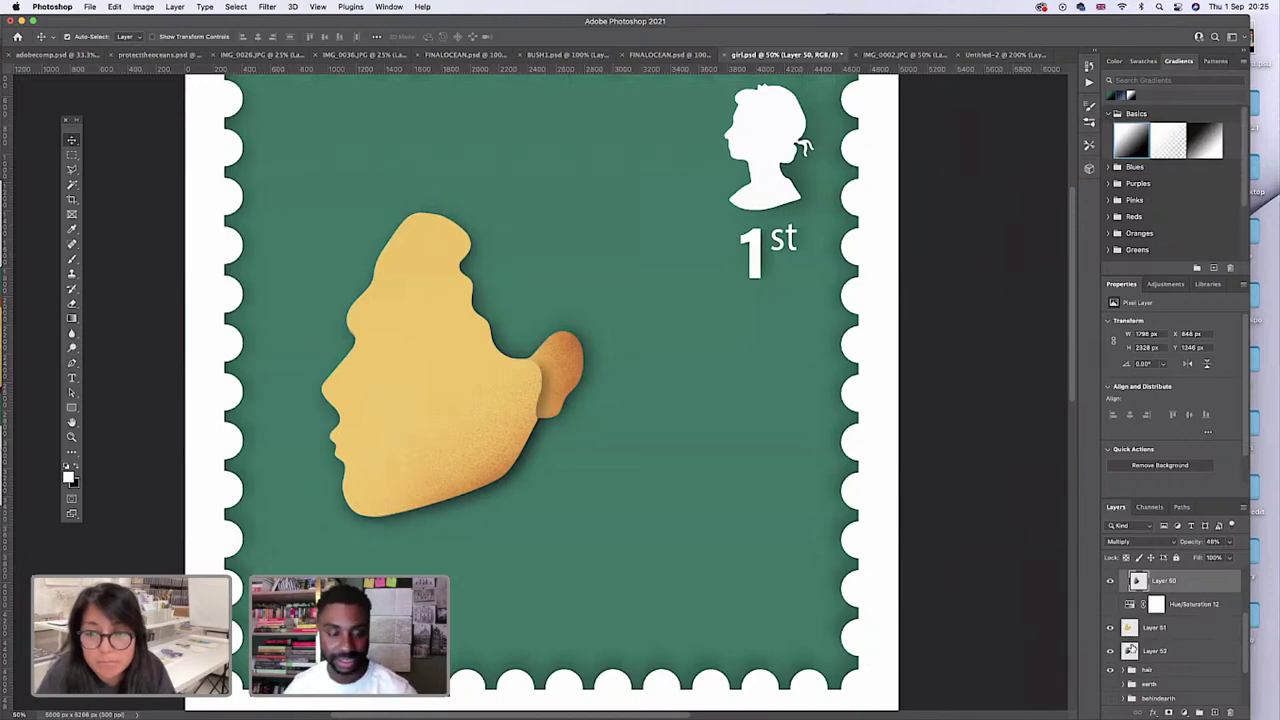
Set the opacity of the Layer 52 shadow behind the ear piece to about 75%.
click(1137, 651)
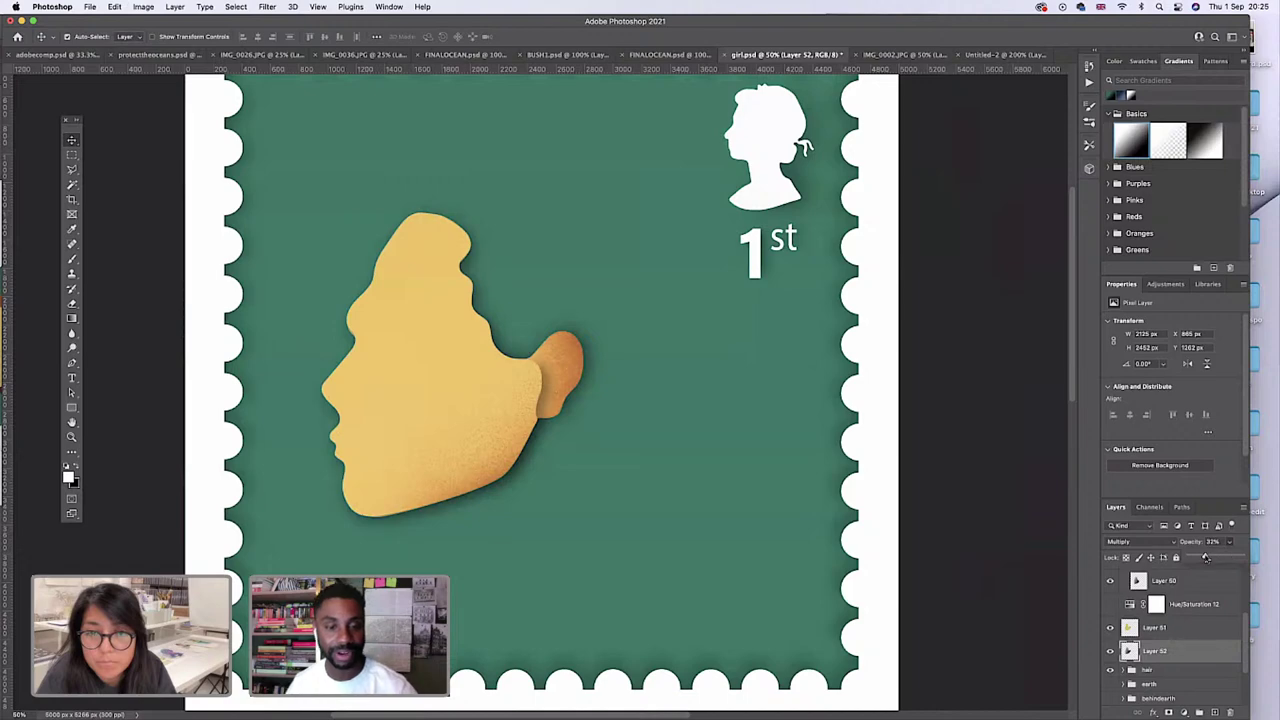
drag(1206, 558, 1226, 561)
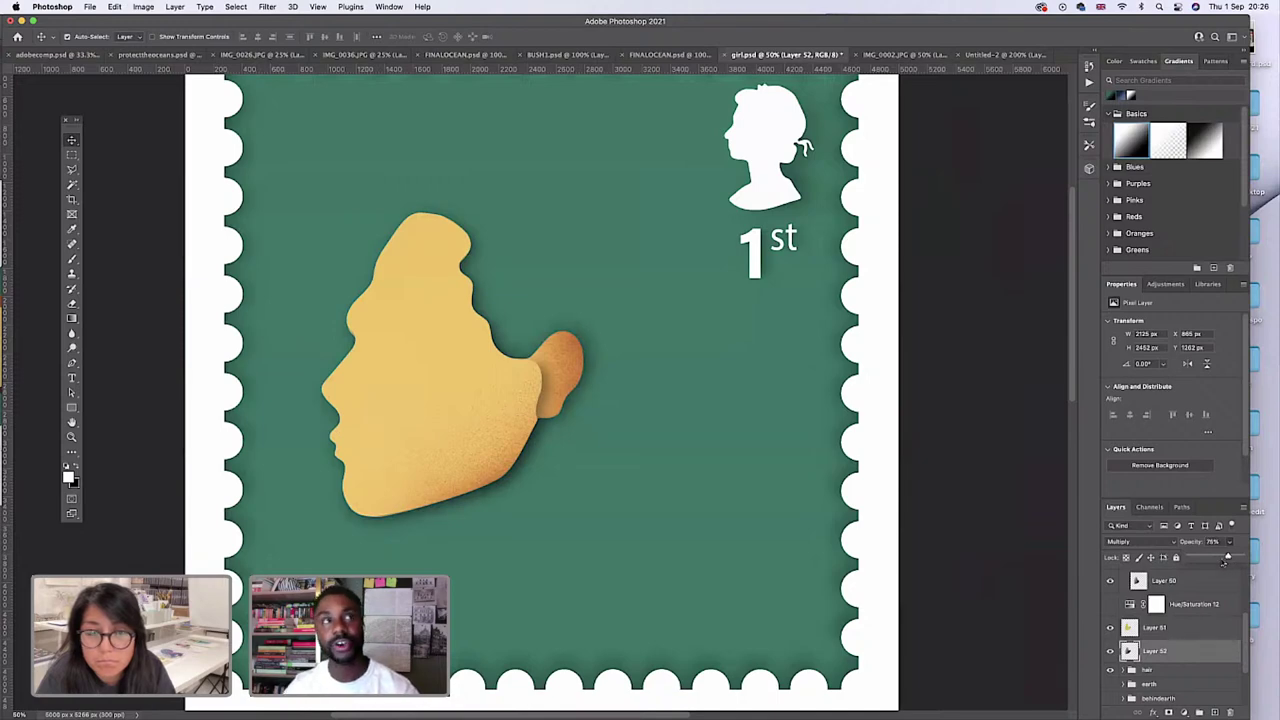
Configure the Eraser with a 364 px Soft Round brush at 22% opacity.
key(e)
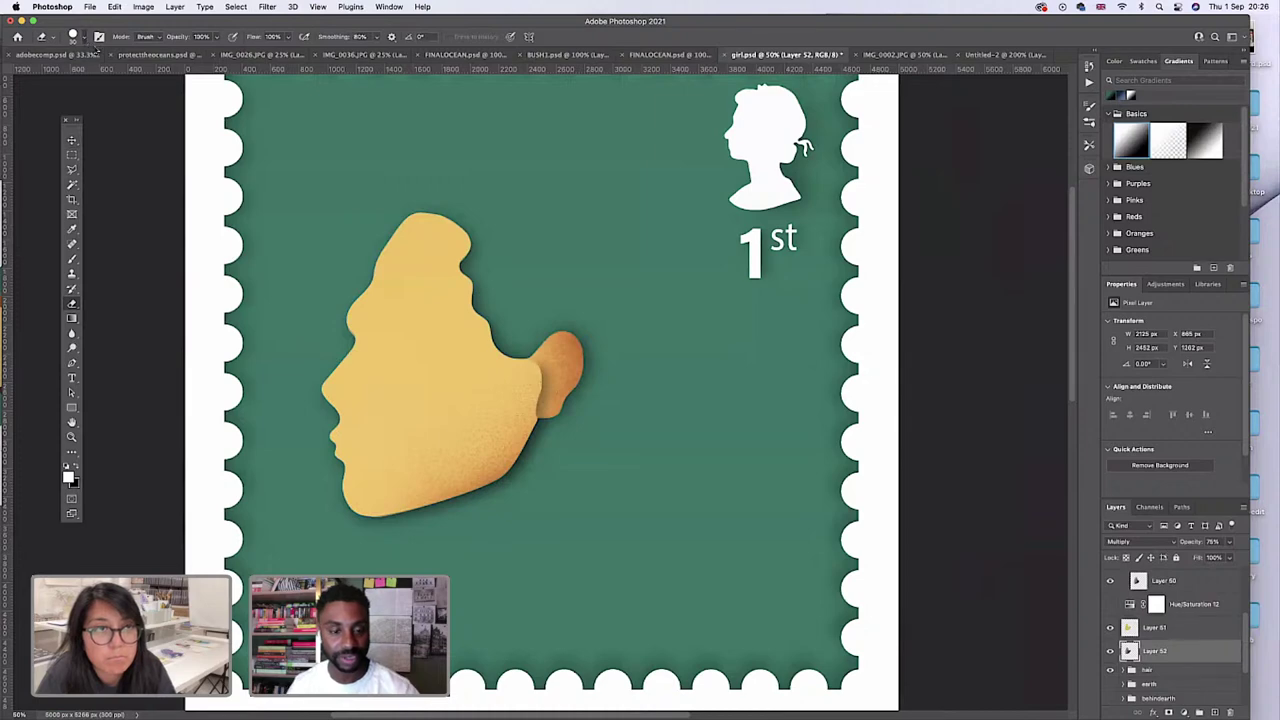
click(80, 37)
click(98, 74)
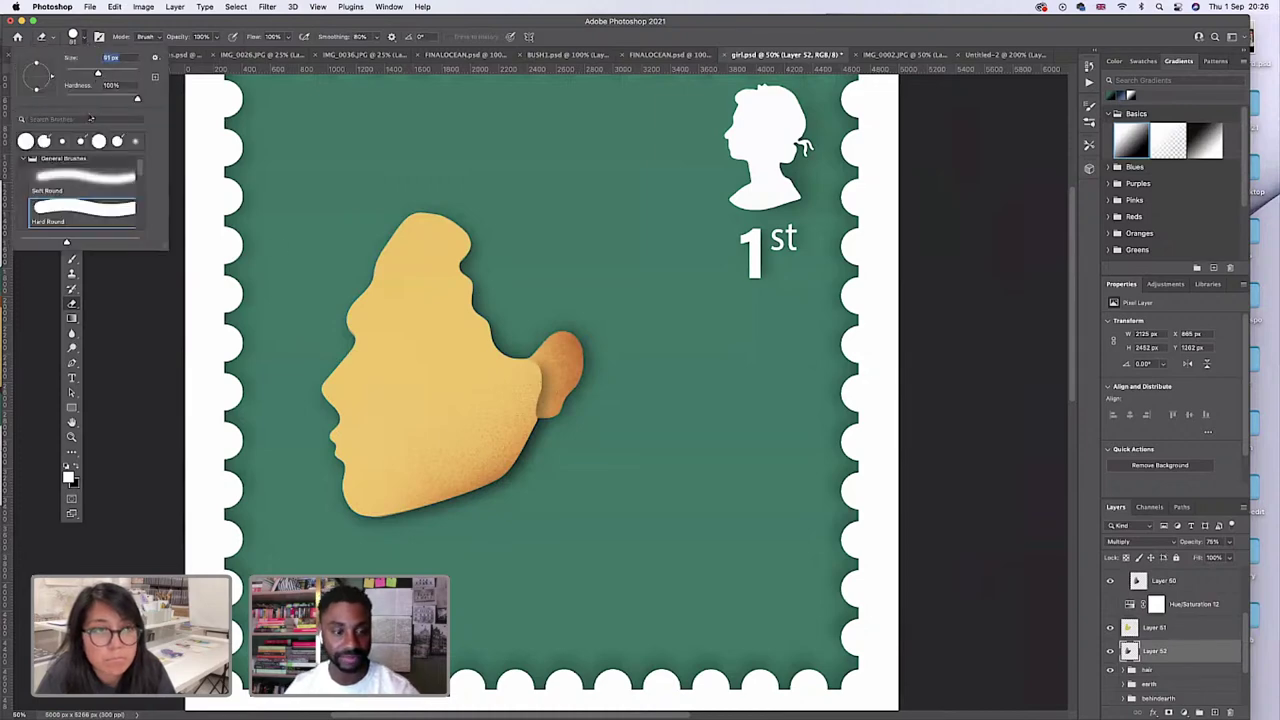
drag(98, 74, 116, 74)
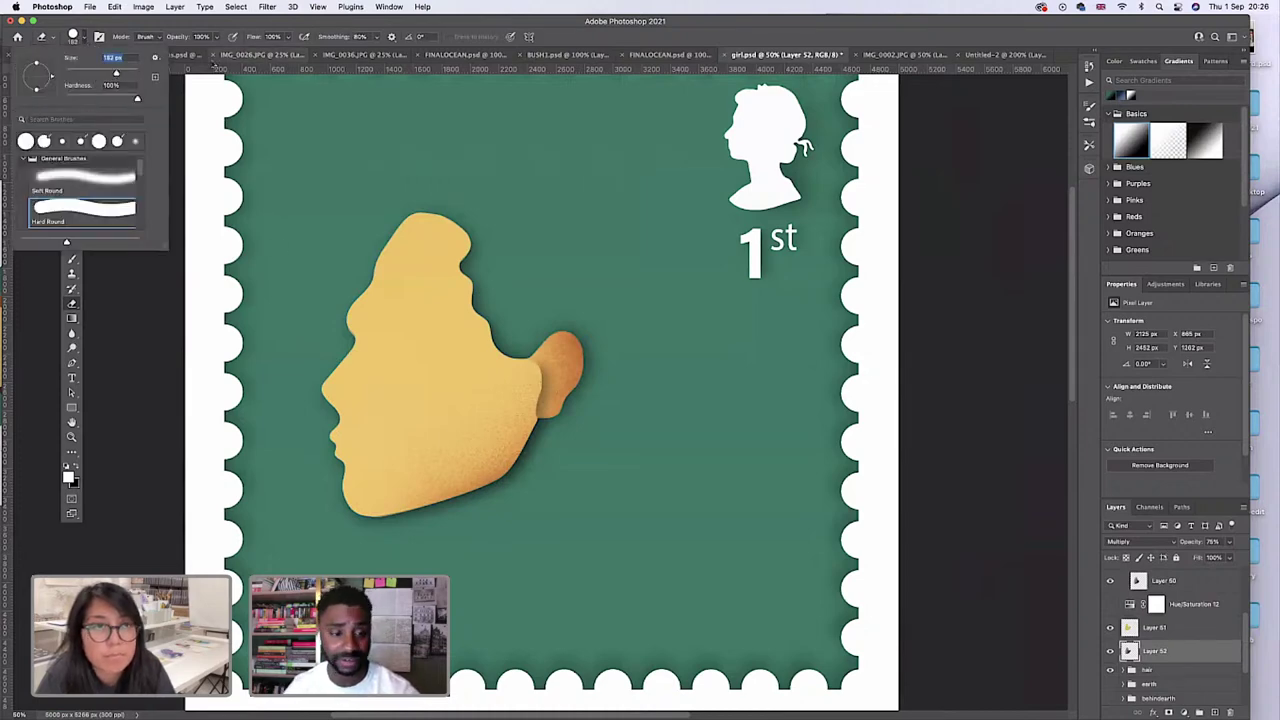
click(207, 37)
drag(207, 48, 168, 50)
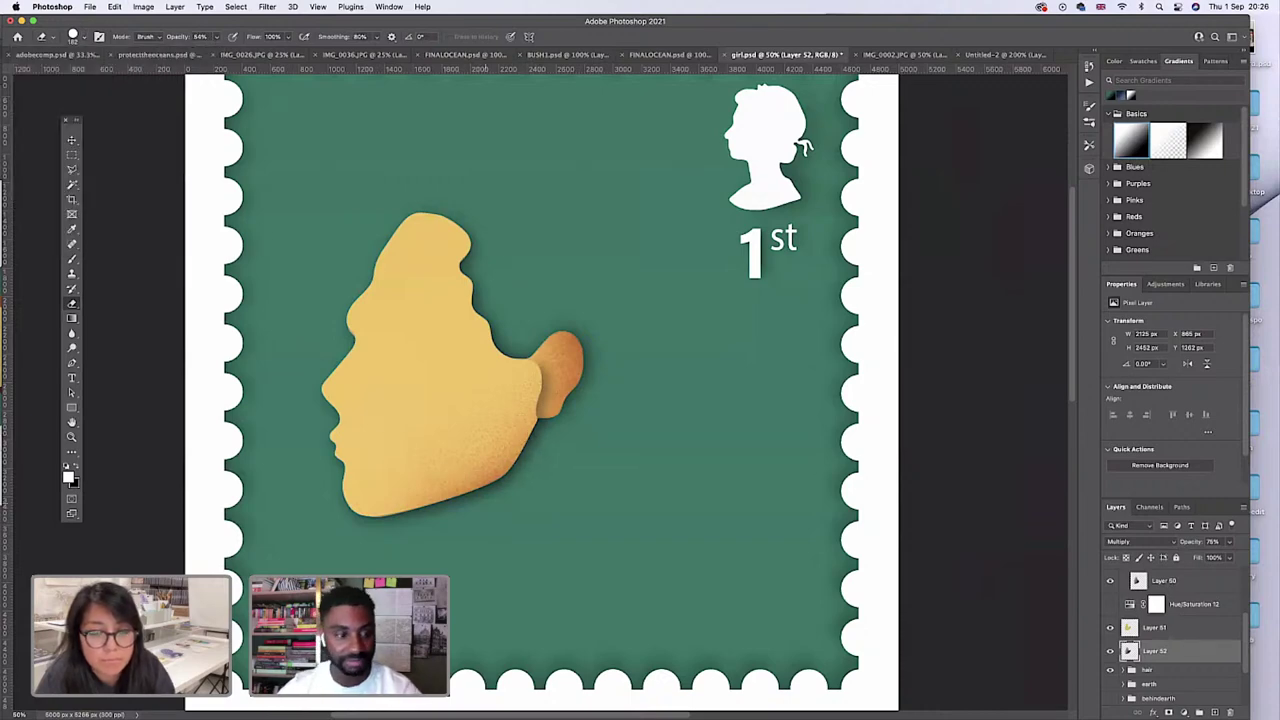
click(218, 37)
drag(207, 50, 165, 113)
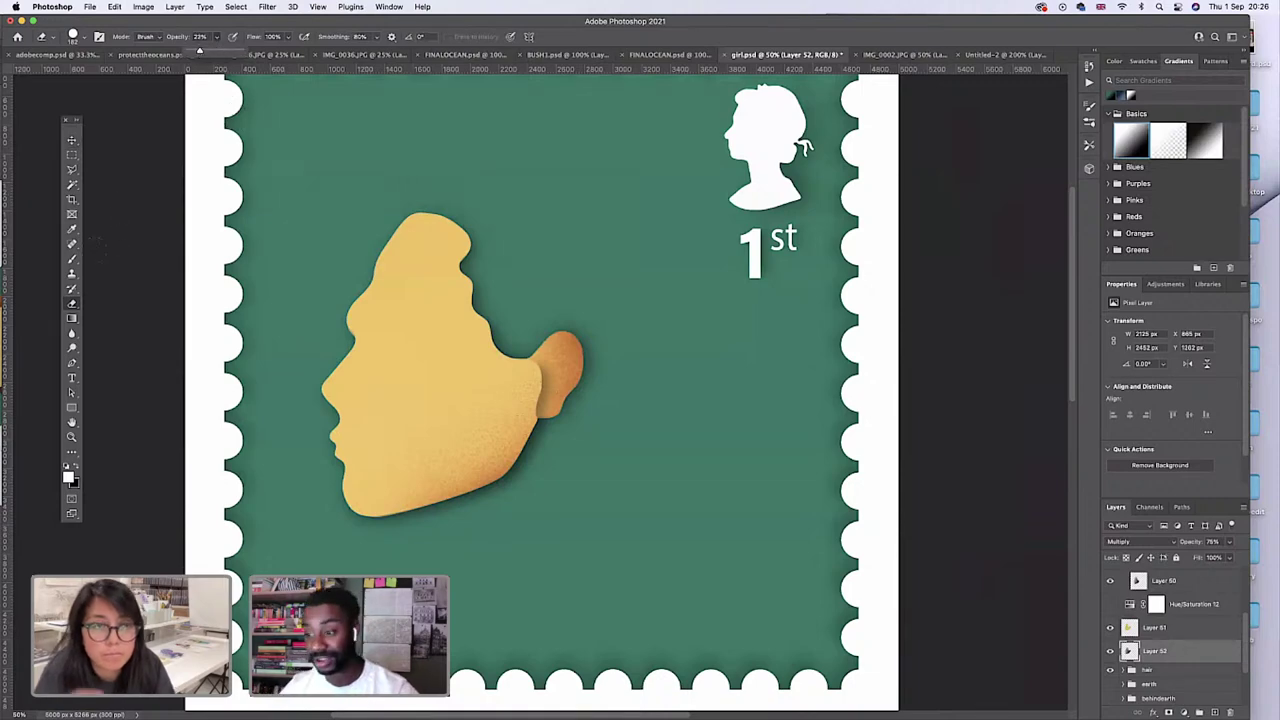
click(84, 38)
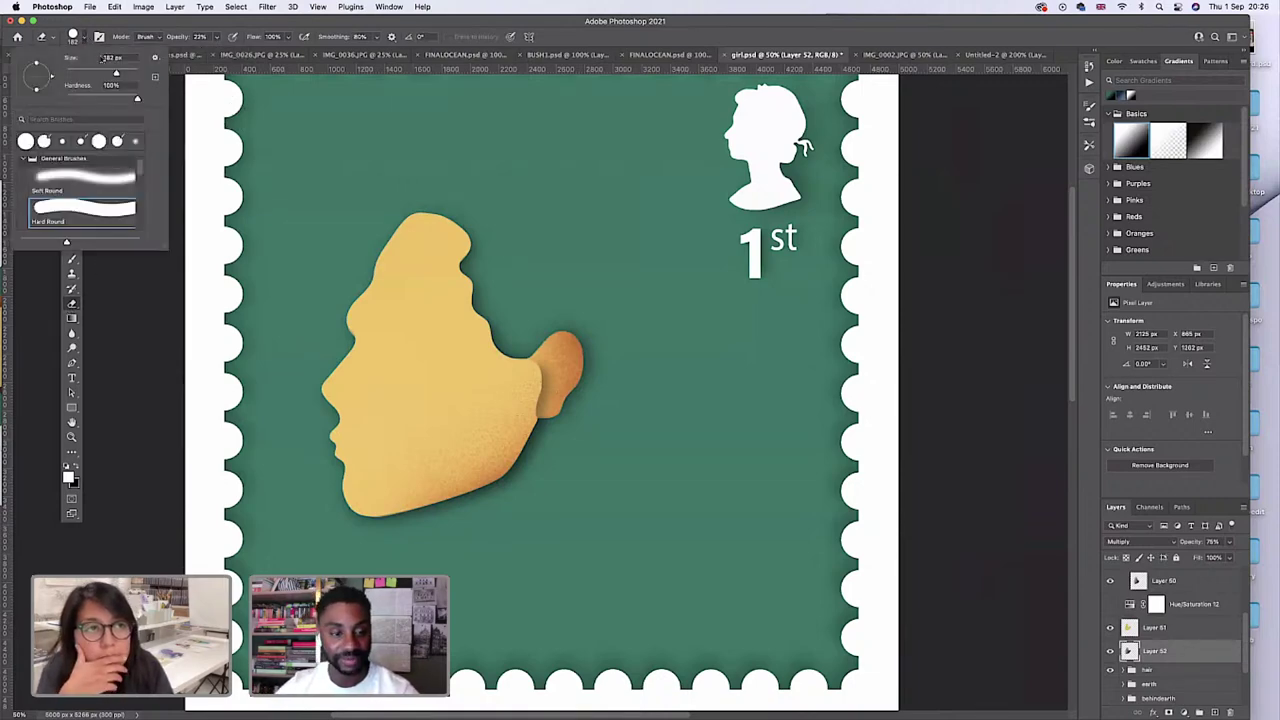
drag(116, 73, 122, 75)
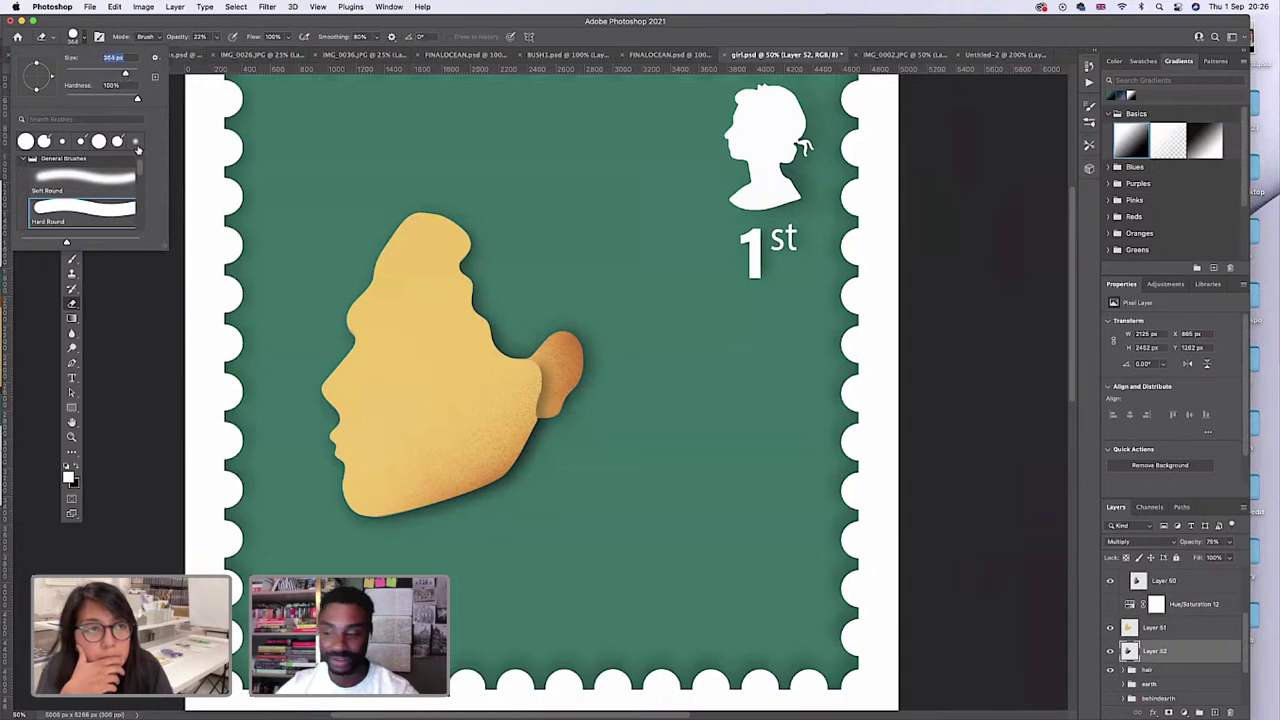
click(112, 180)
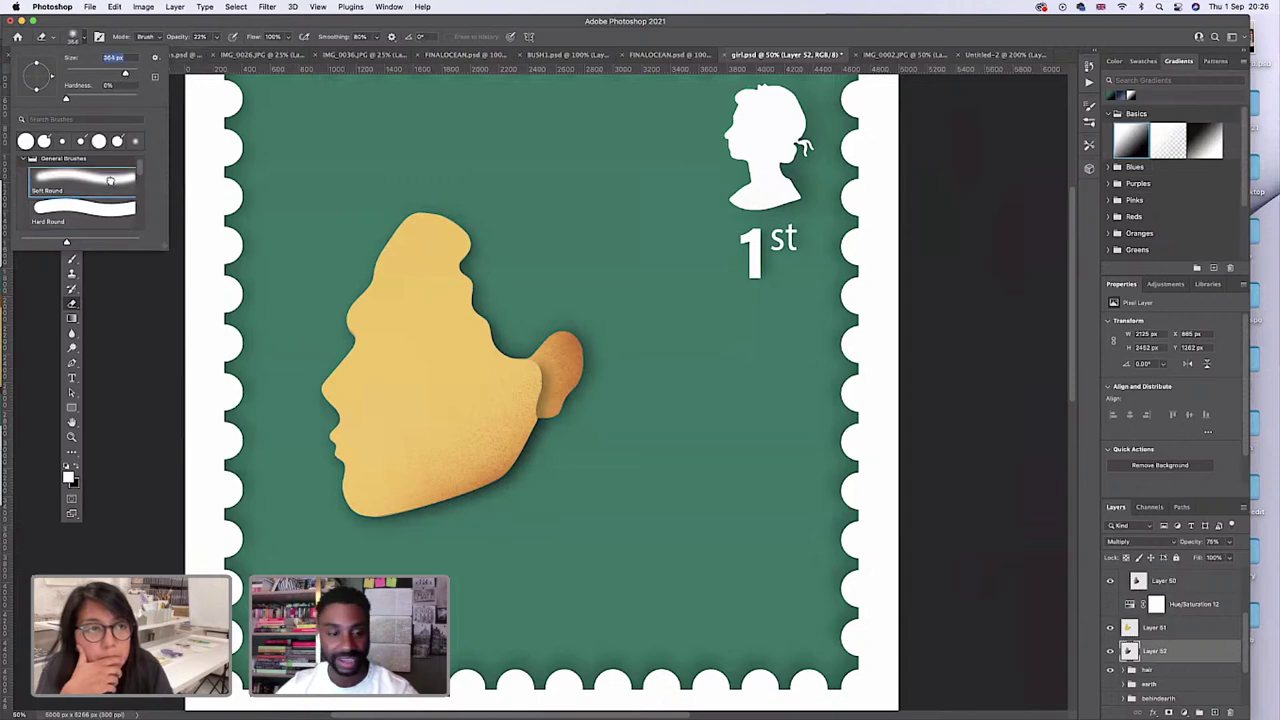
Reduce the eraser opacity to 14% and lightly fade the Layer 52 shadow along the underside of the jaw.
click(210, 47)
key(1)
key(4)
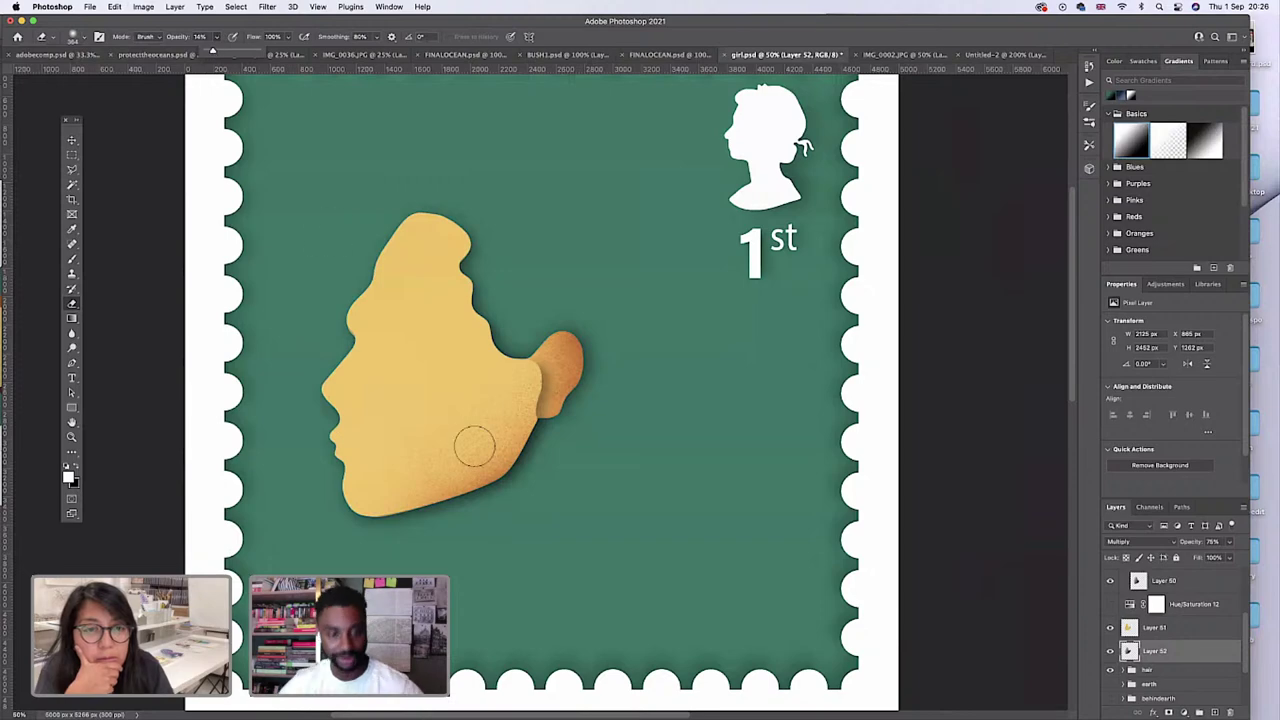
mouse_move(494, 478)
mouse_down()
mouse_move(412, 510)
mouse_move(365, 508)
mouse_up()
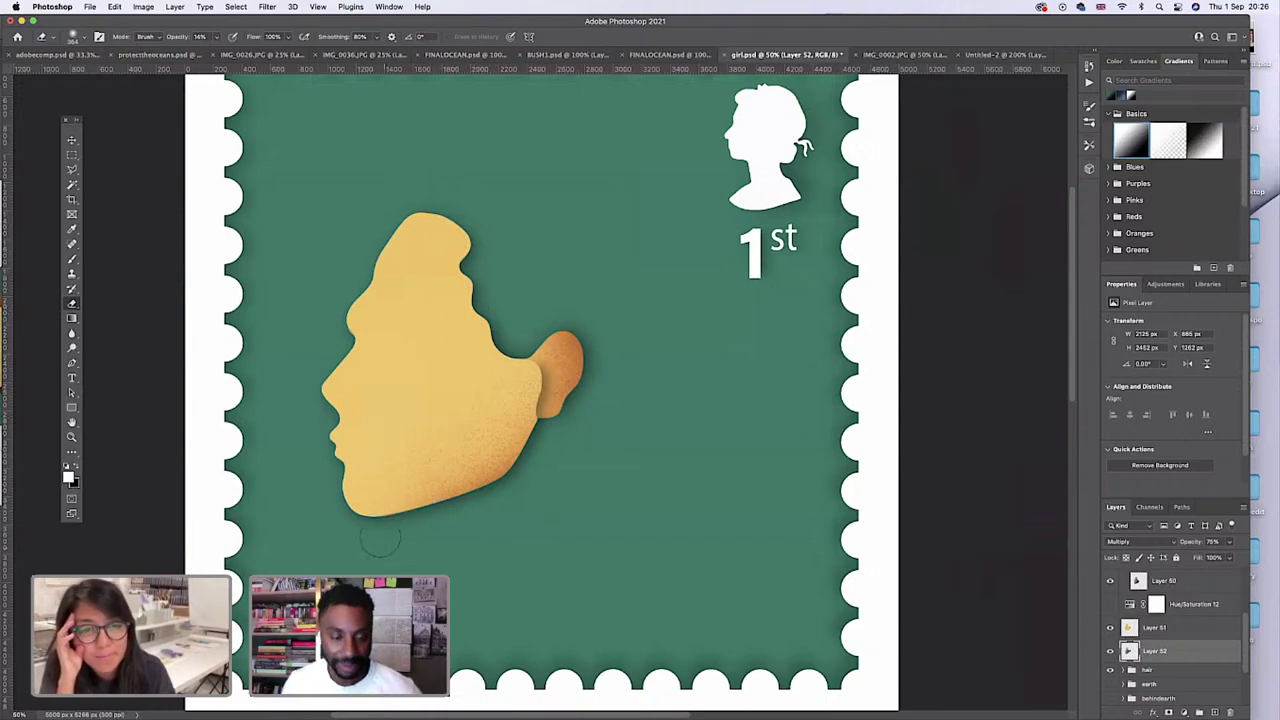
key(v)
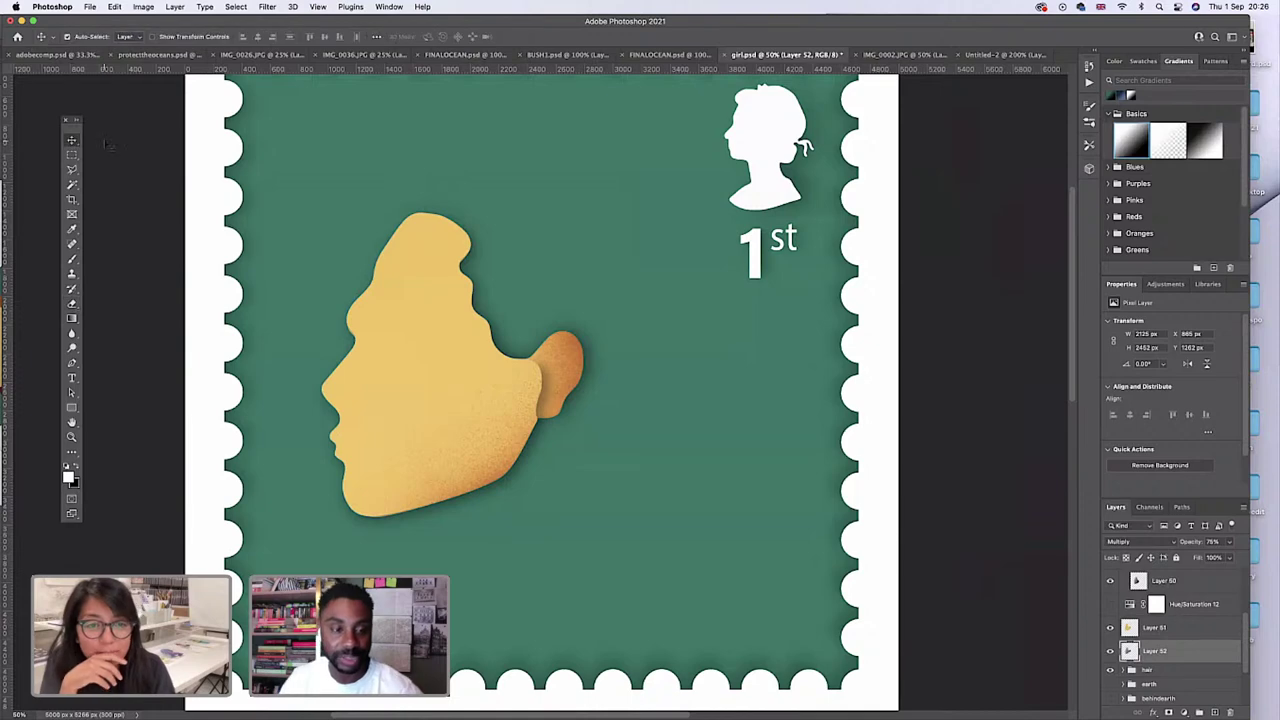
Check Layer 51 by toggling its visibility, and erase its edge under the chin with the Eraser at 83% opacity.
click(1148, 627)
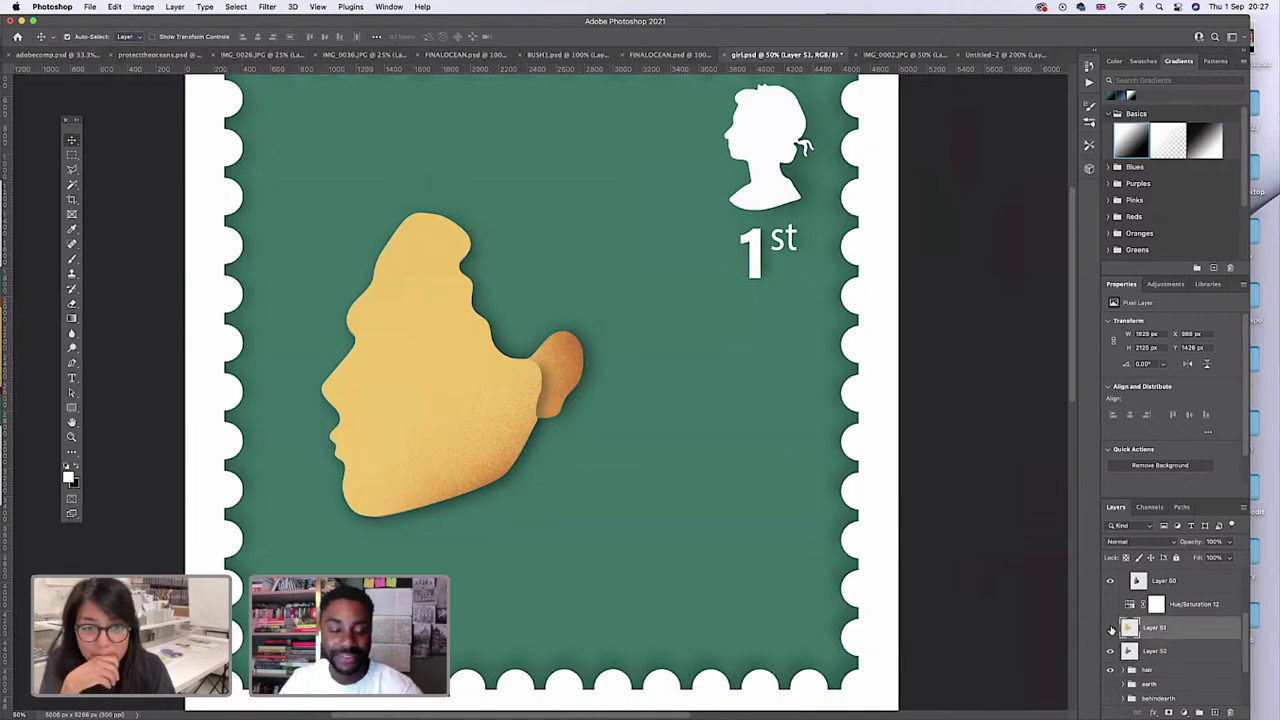
click(1110, 627)
click(1110, 627)
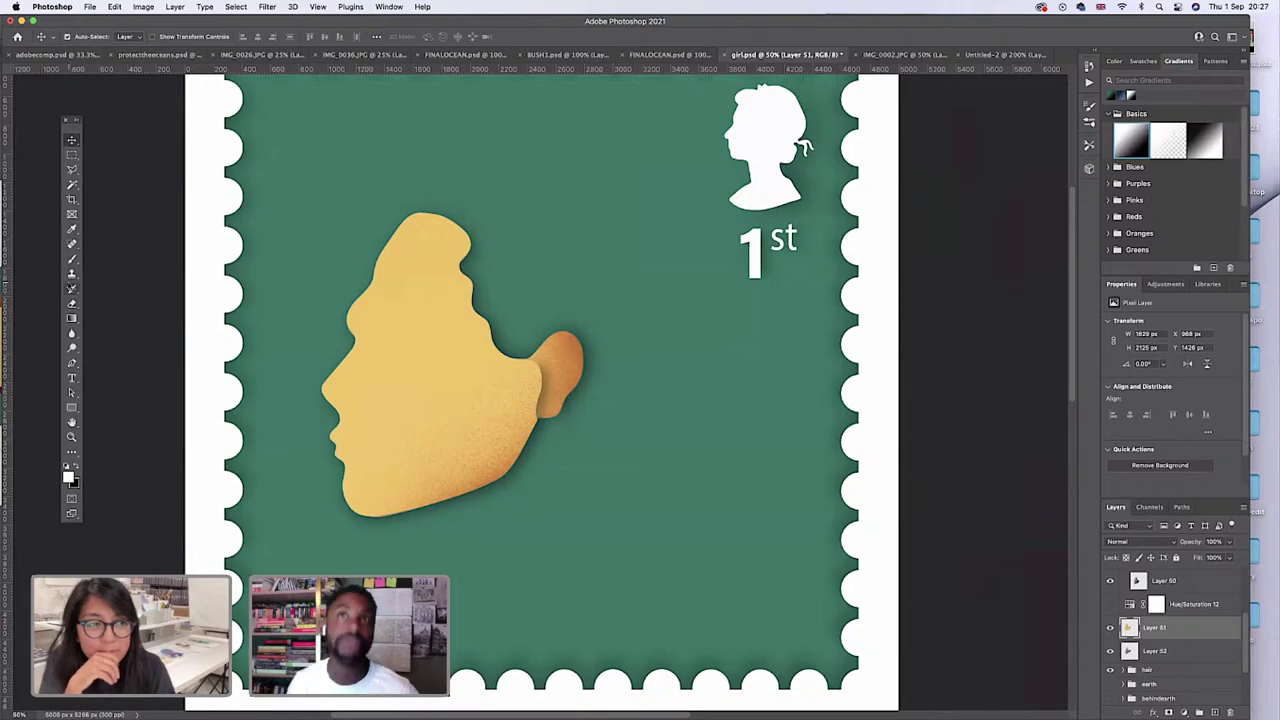
click(71, 303)
click(86, 40)
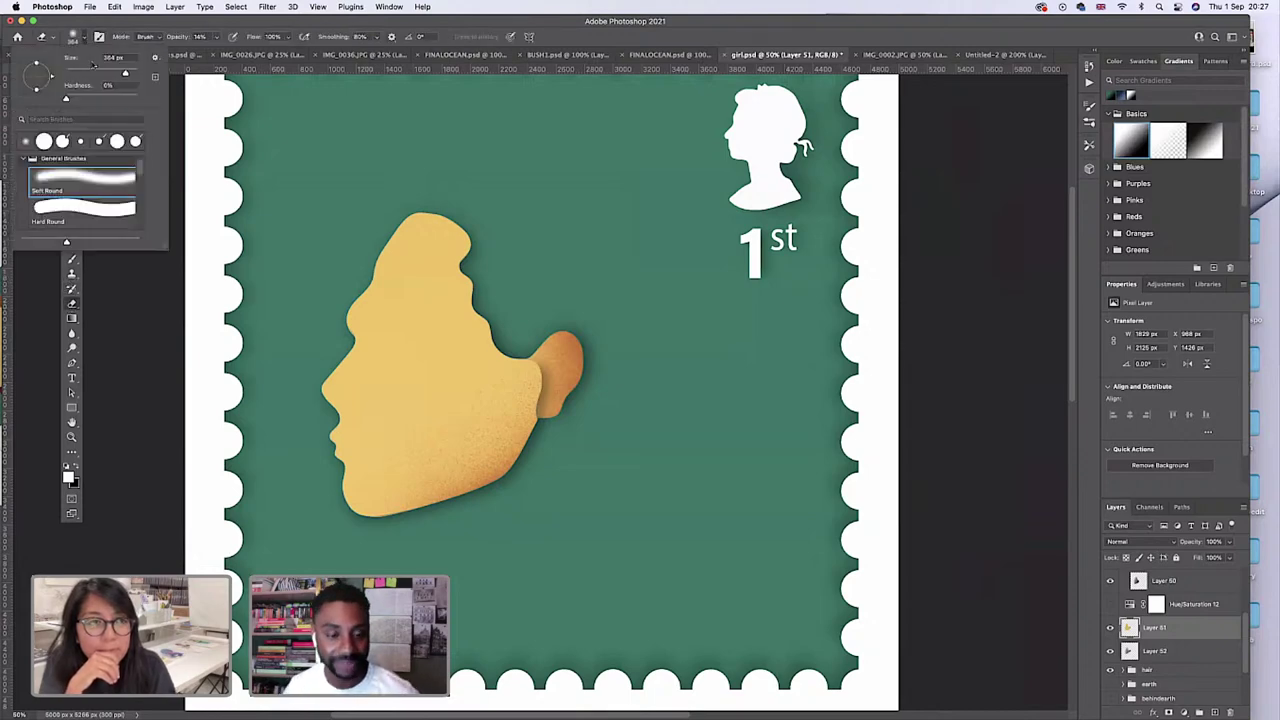
click(216, 37)
drag(222, 51, 252, 51)
click(392, 516)
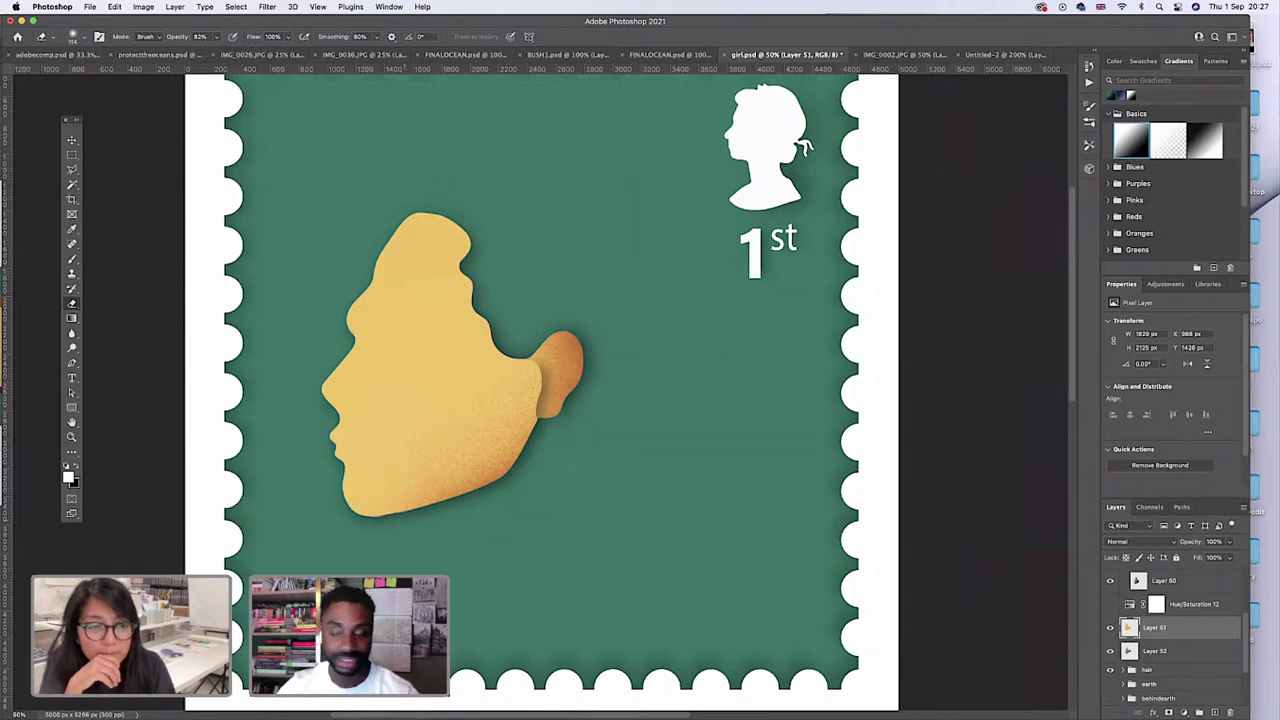
Finish erasing the Layer 51 edge under the chin and save girl.psd.
click(378, 514)
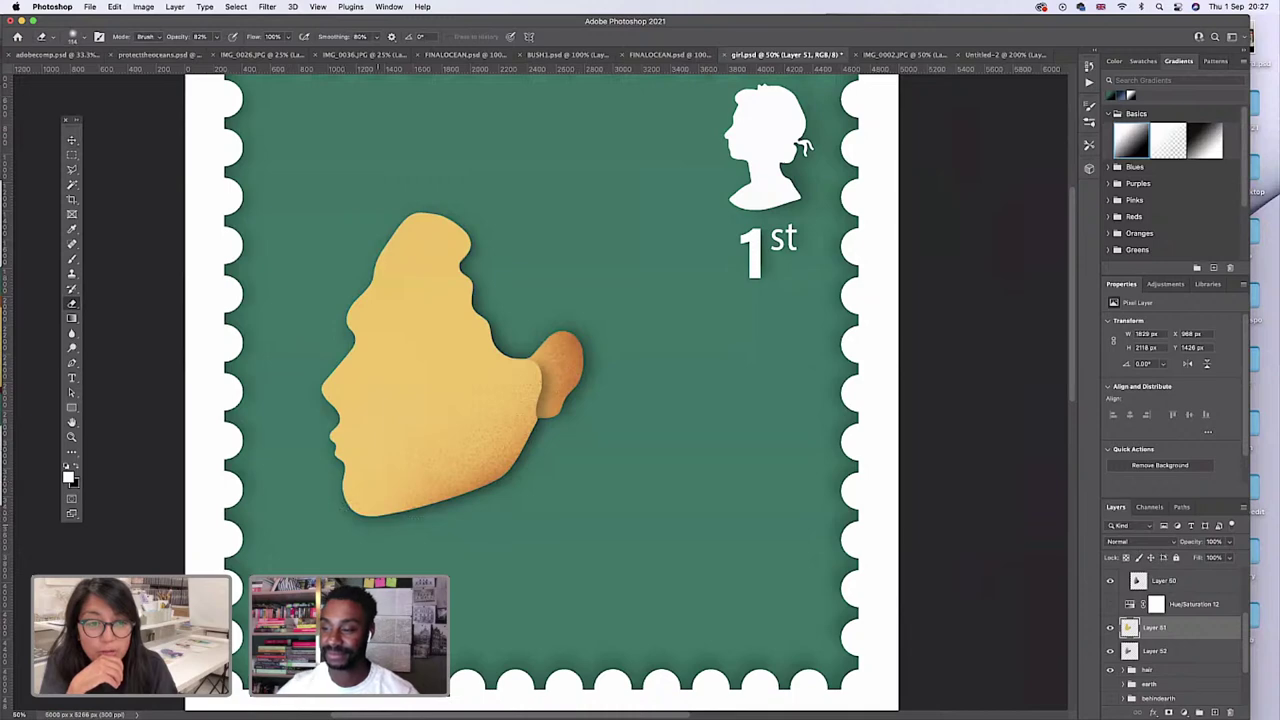
click(71, 140)
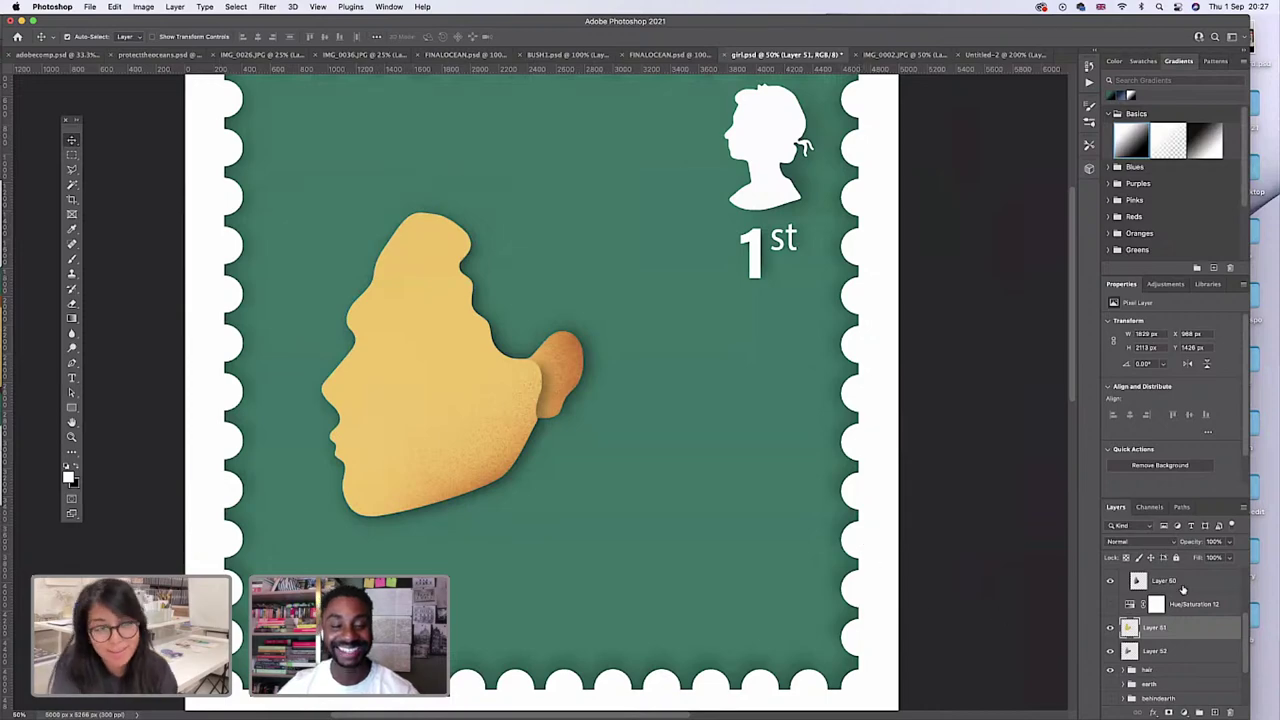
click(89, 7)
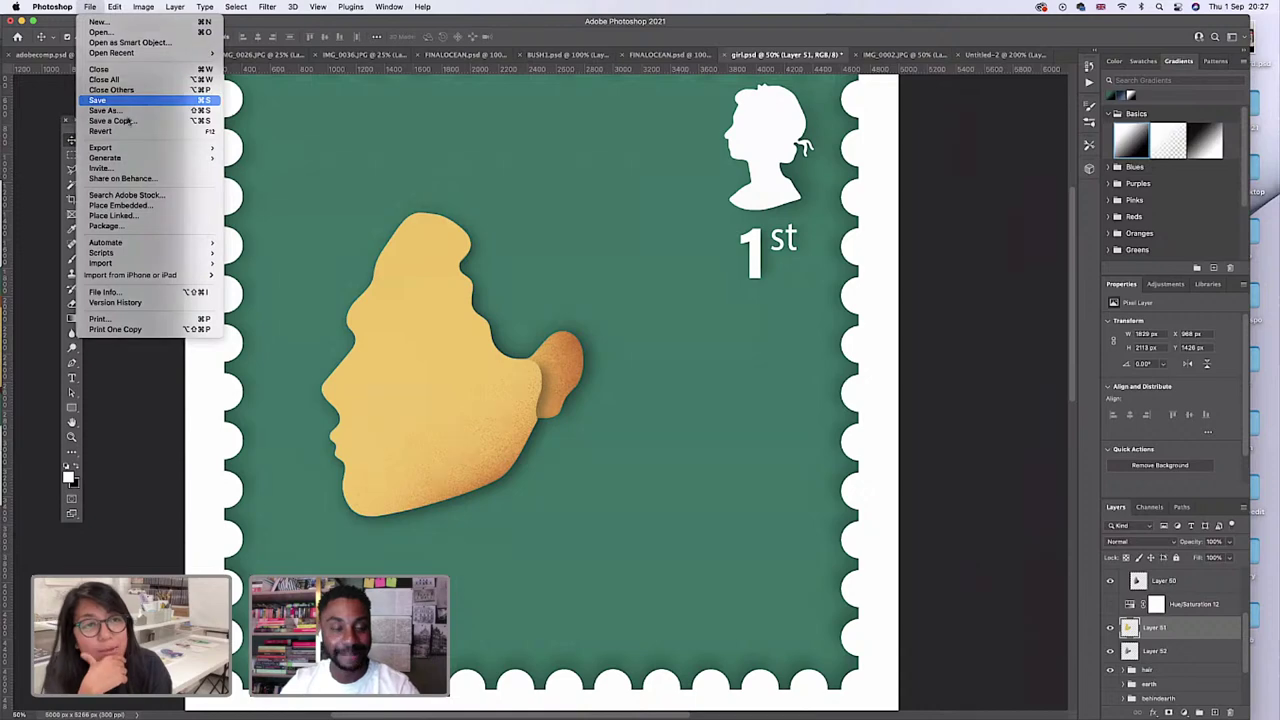
click(97, 100)
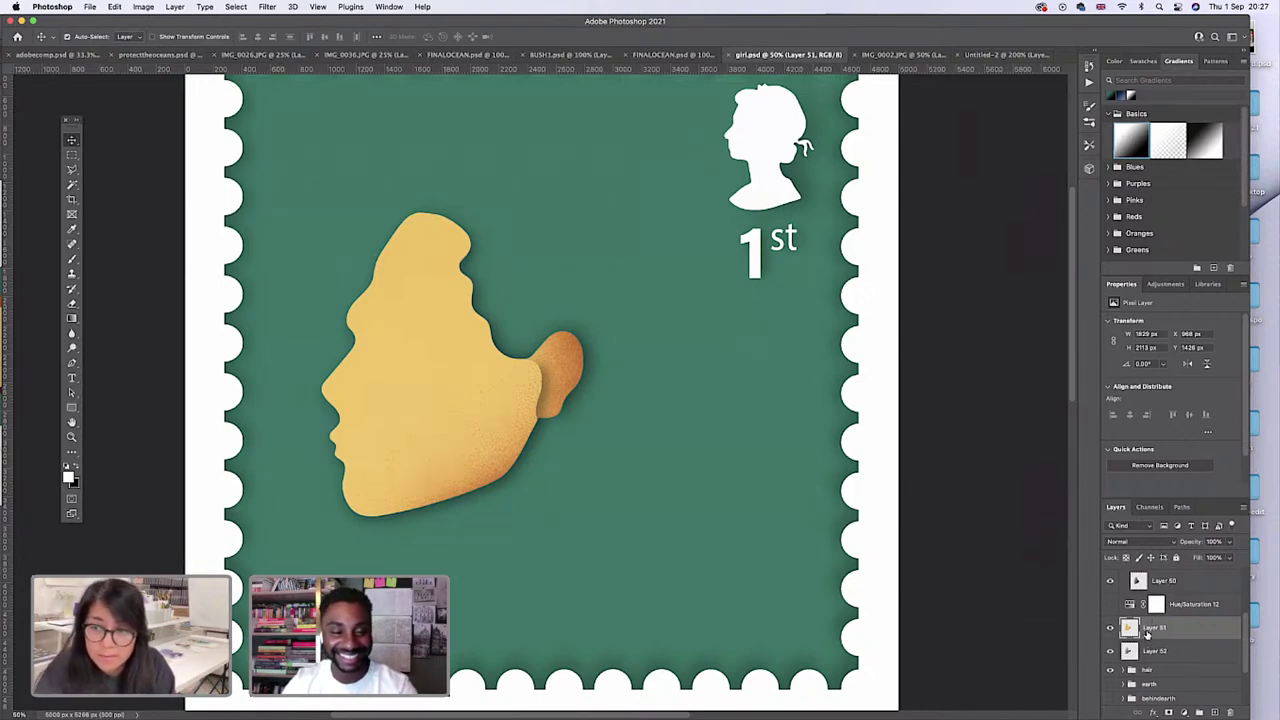
Collapse the face1 group and set the Layer 52 shadow's opacity to 77%, checking its effect by toggling its visibility.
scroll(1148, 636, up, 2)
scroll(1148, 636, up, 2)
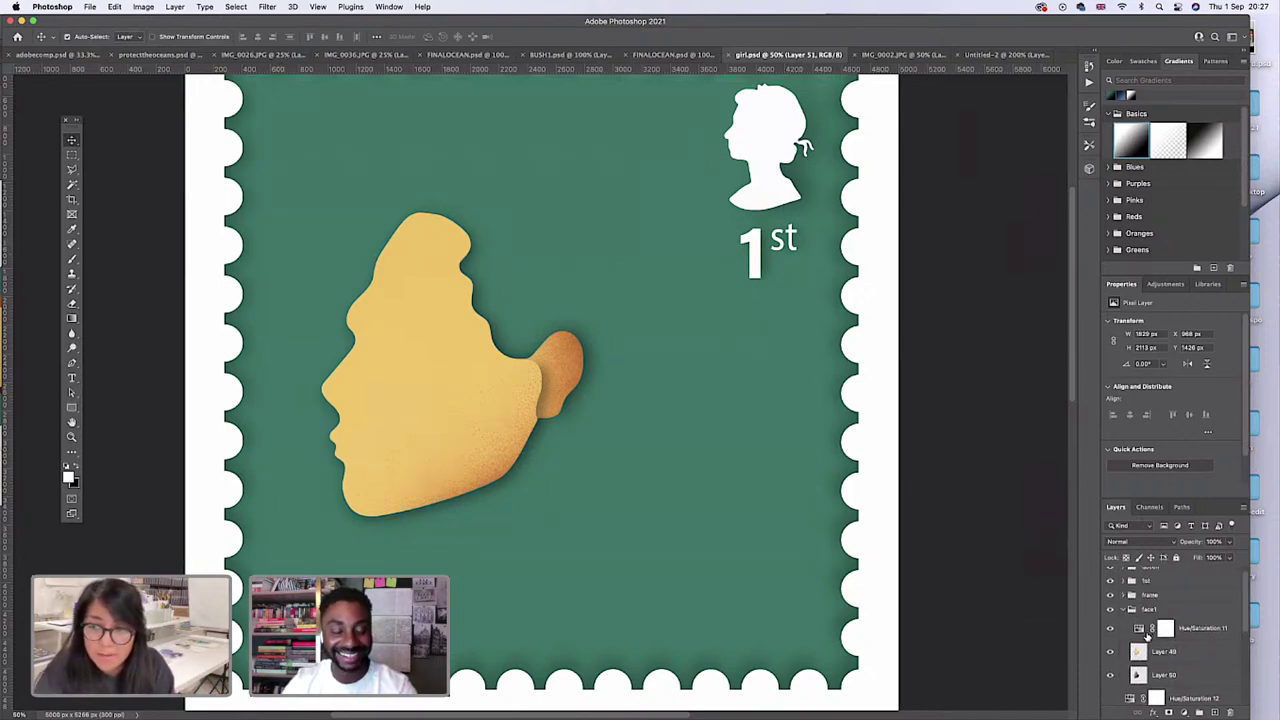
click(1123, 610)
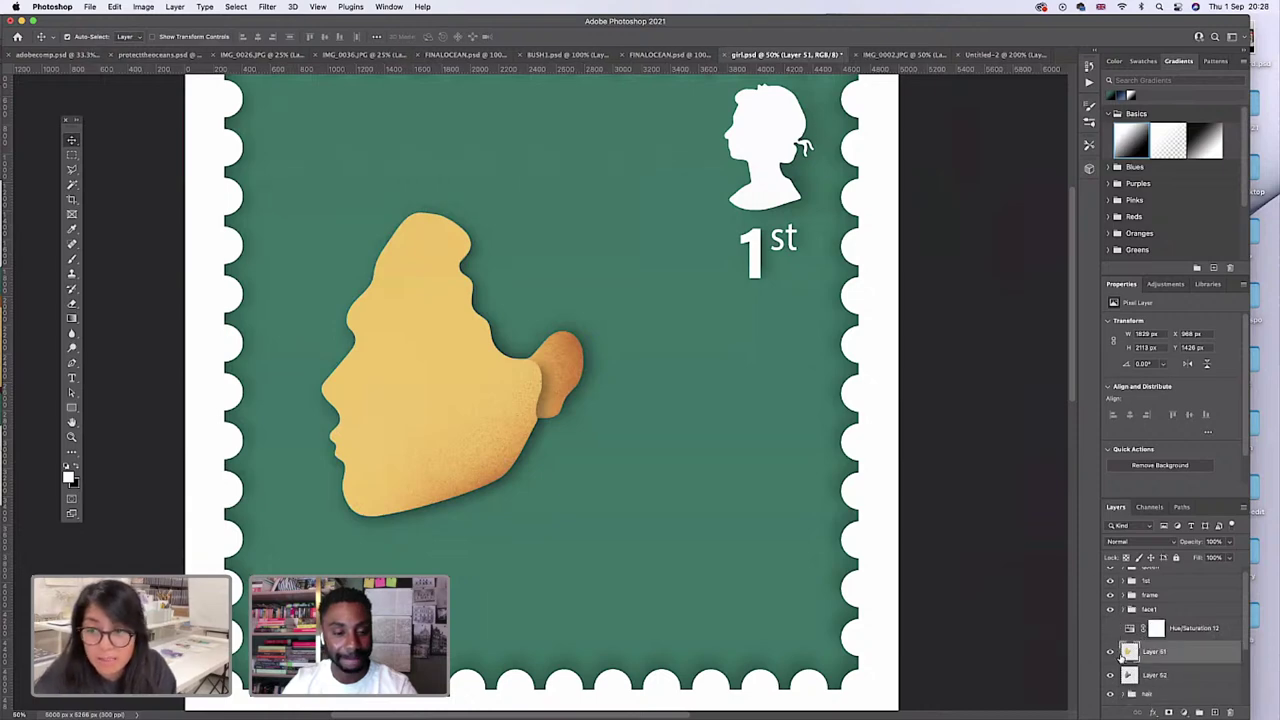
scroll(1117, 657, down, 1)
key(alt+bracketleft)
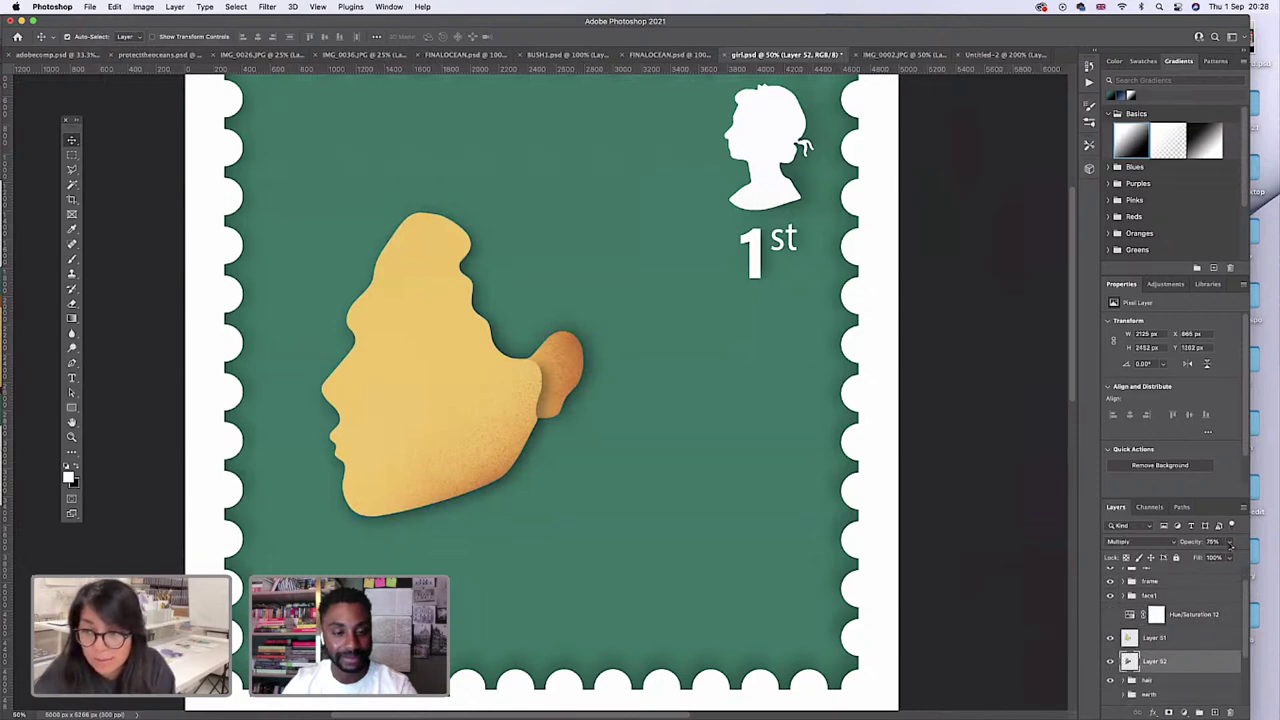
drag(1230, 543, 1229, 558)
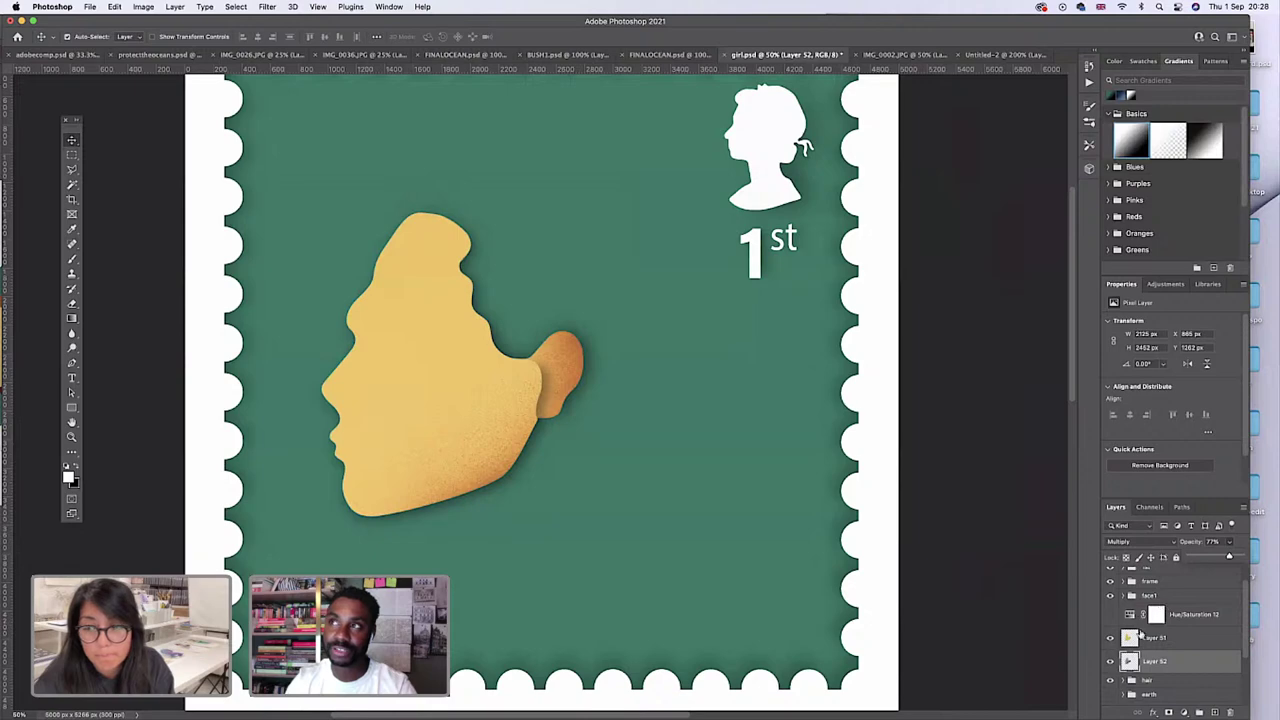
click(1110, 664)
click(1110, 664)
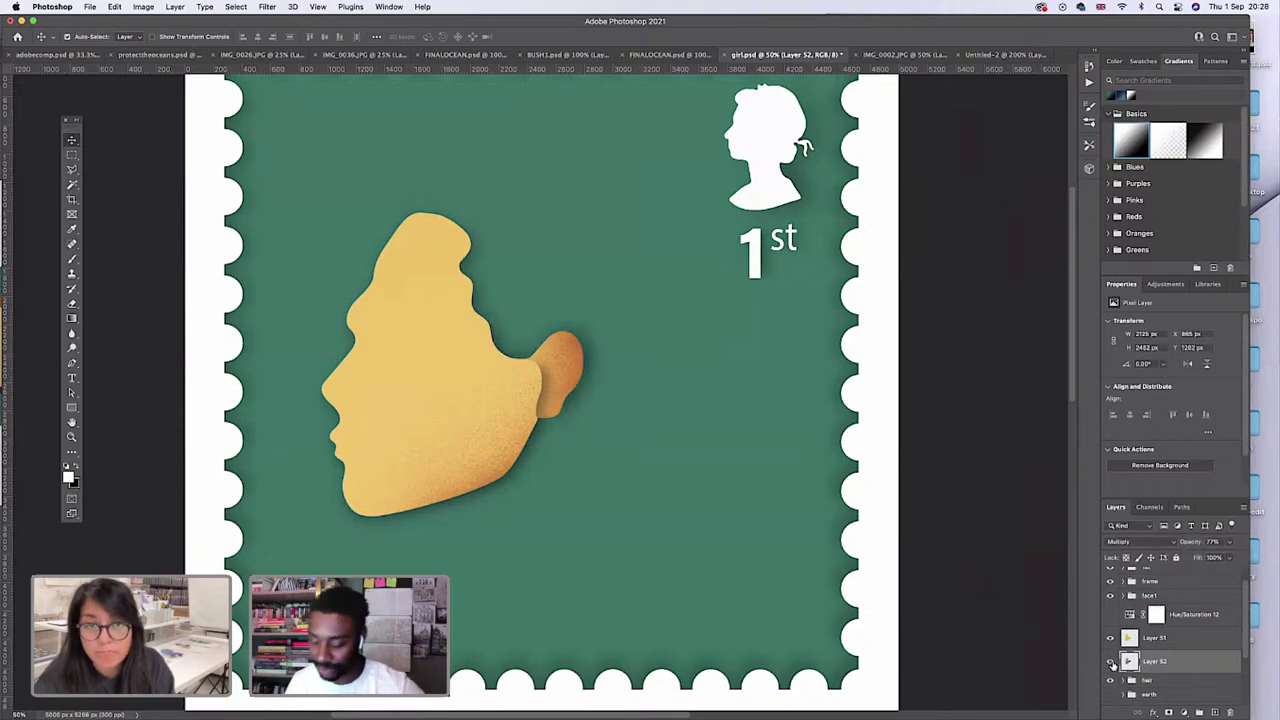
Configure the Eraser with a 198 px Soft Round brush at 29% opacity for the Layer 52 shadow.
click(71, 303)
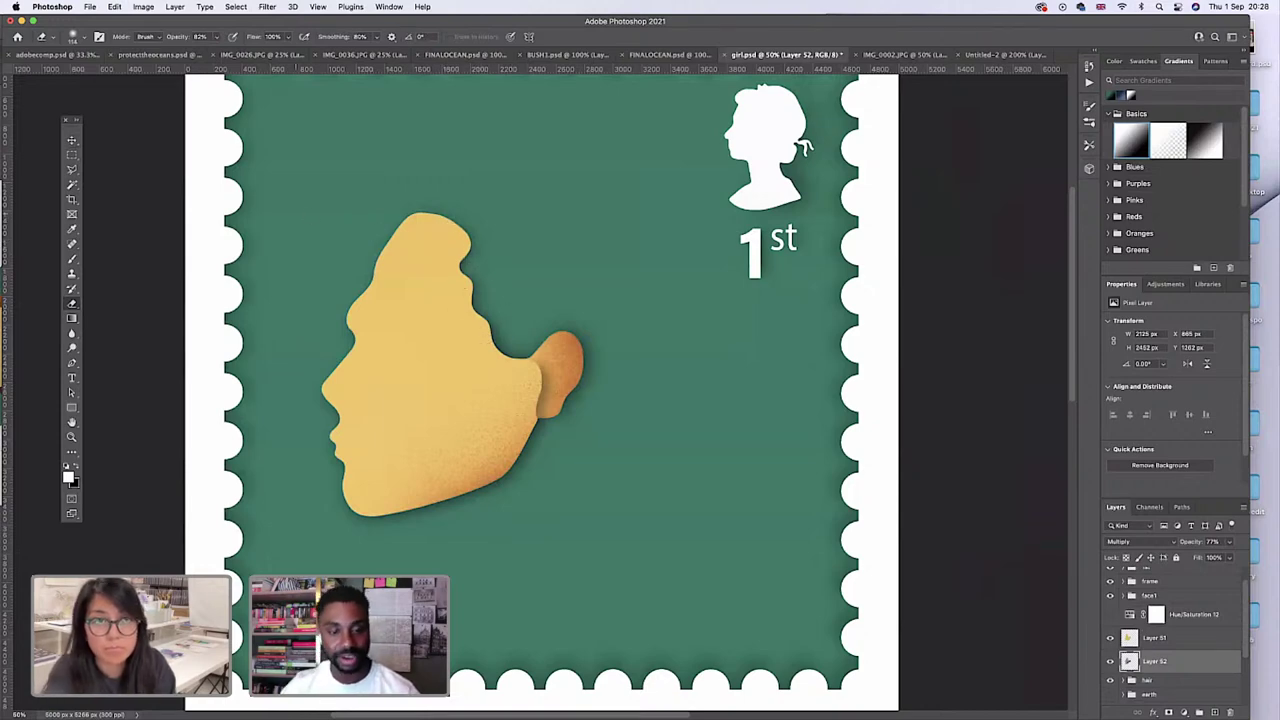
click(211, 37)
drag(228, 55, 193, 55)
click(76, 38)
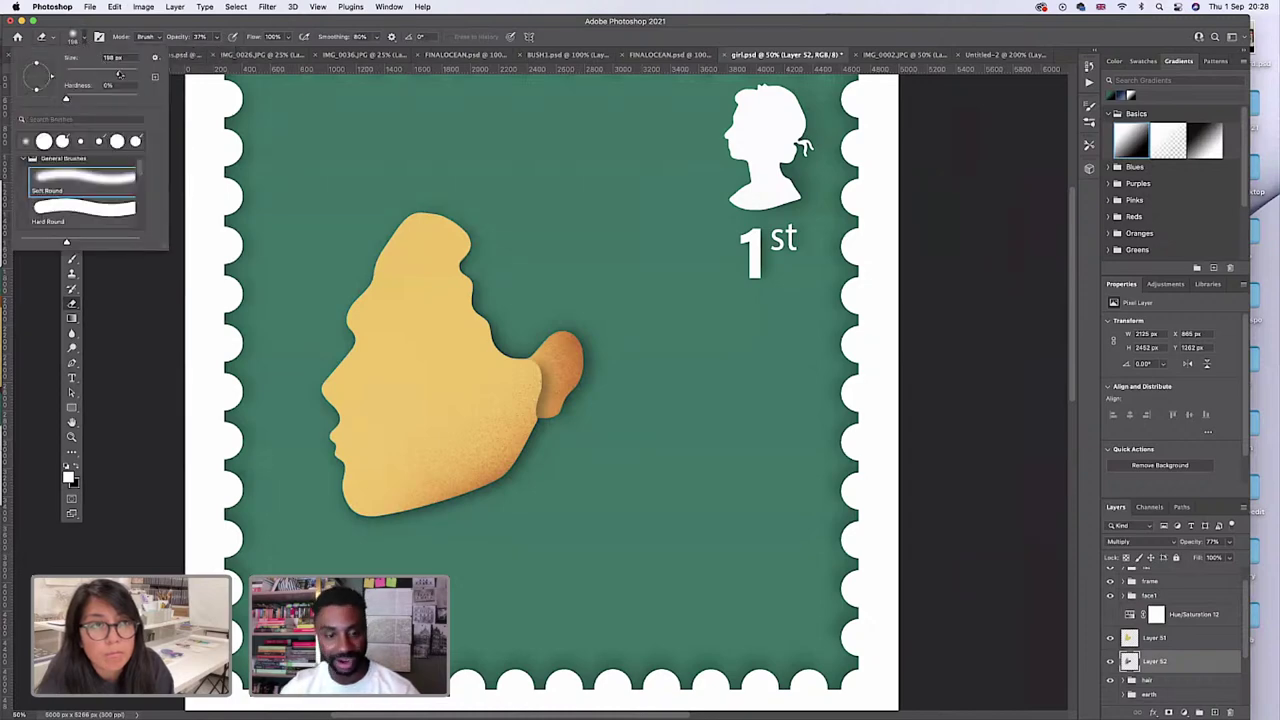
click(214, 38)
drag(217, 51, 212, 51)
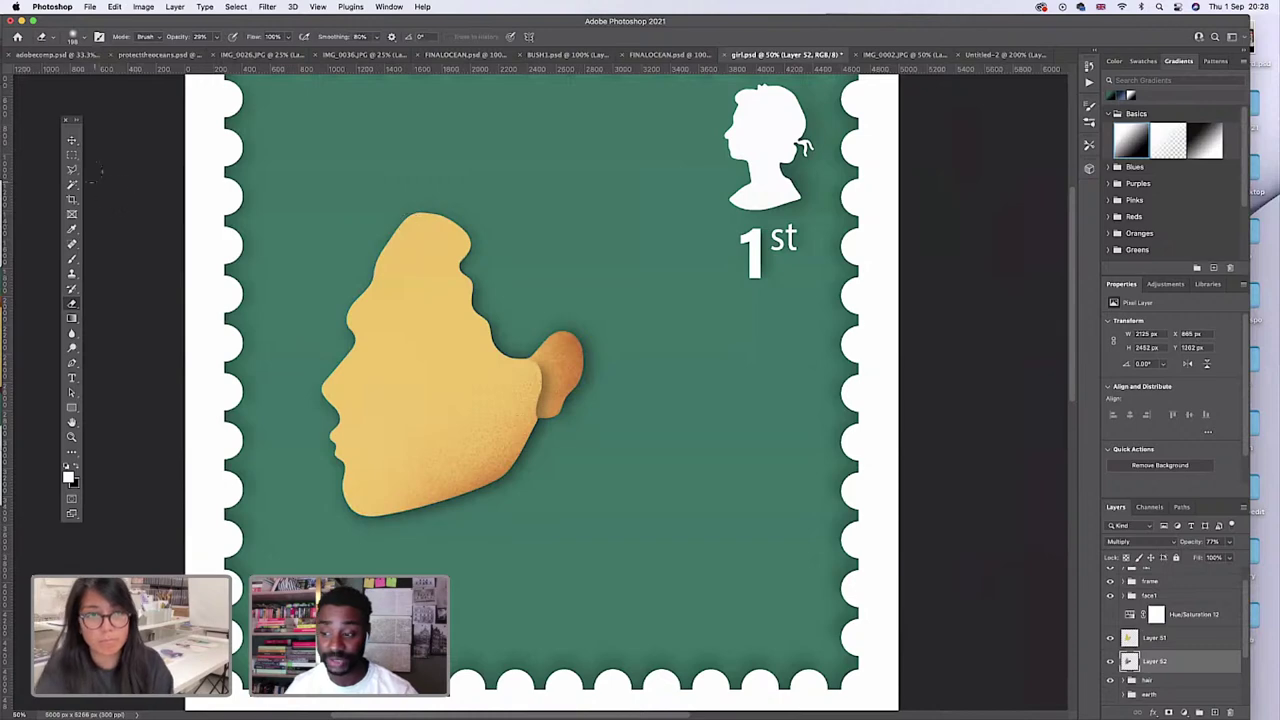
click(71, 141)
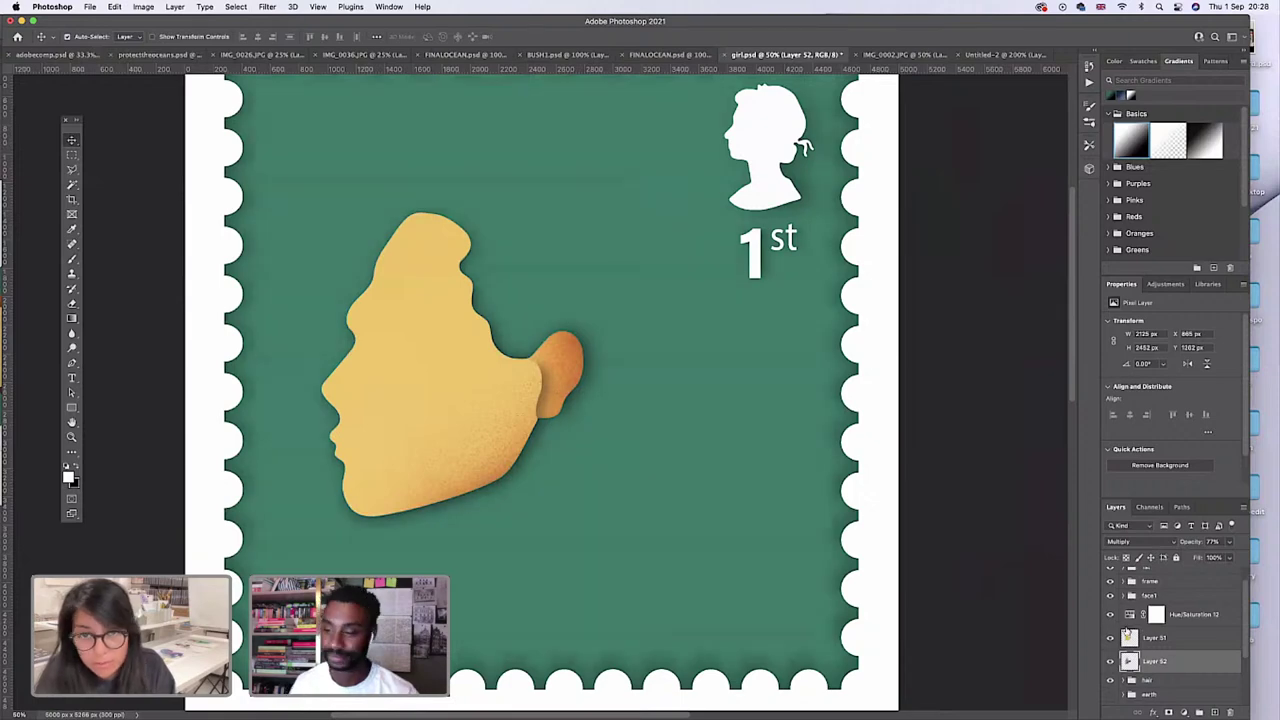
Clip the Hue/Saturation 12 adjustment to Layer 51 and set its saturation to +10.
click(1134, 618)
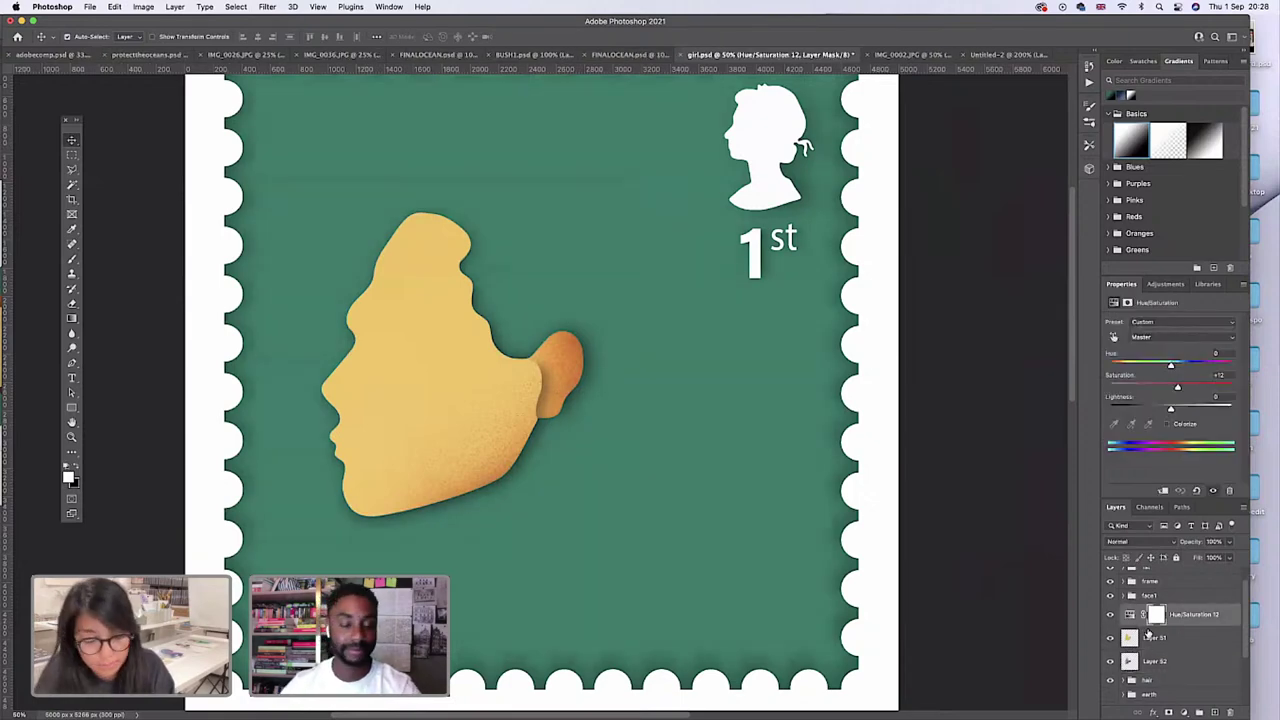
alt+click(1148, 630)
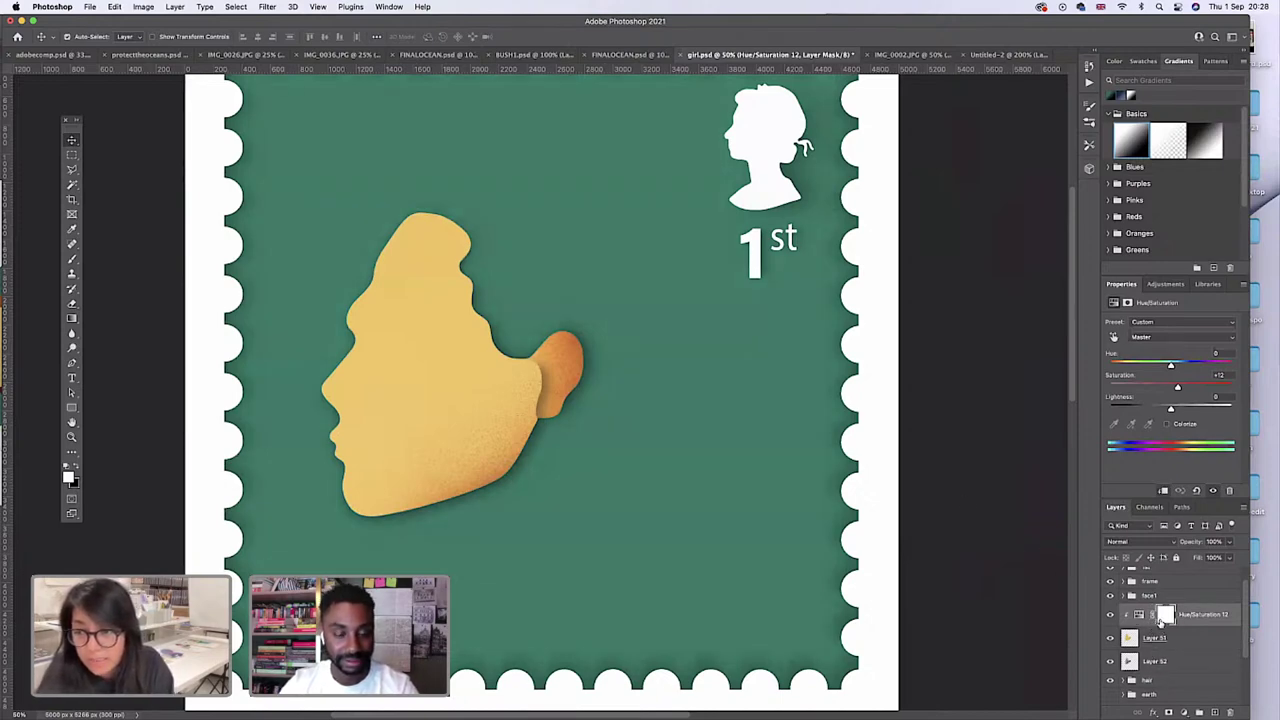
click(1164, 620)
click(1137, 614)
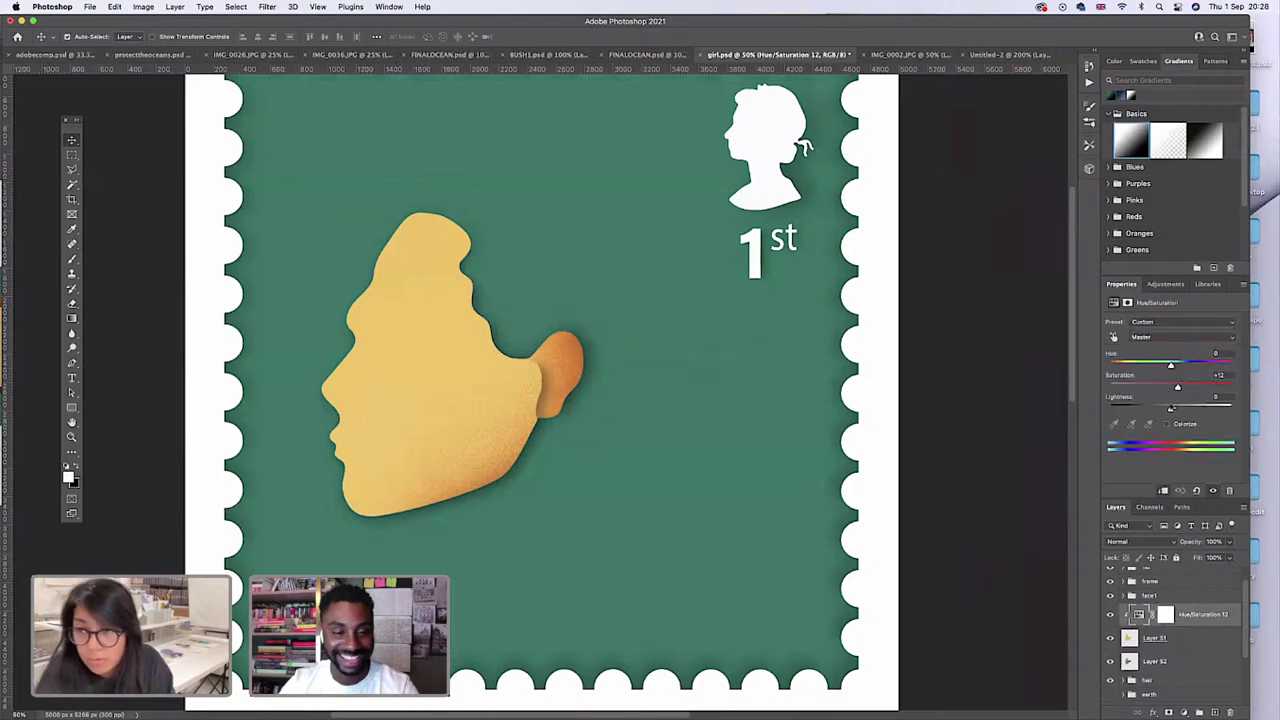
drag(1177, 388, 1176, 389)
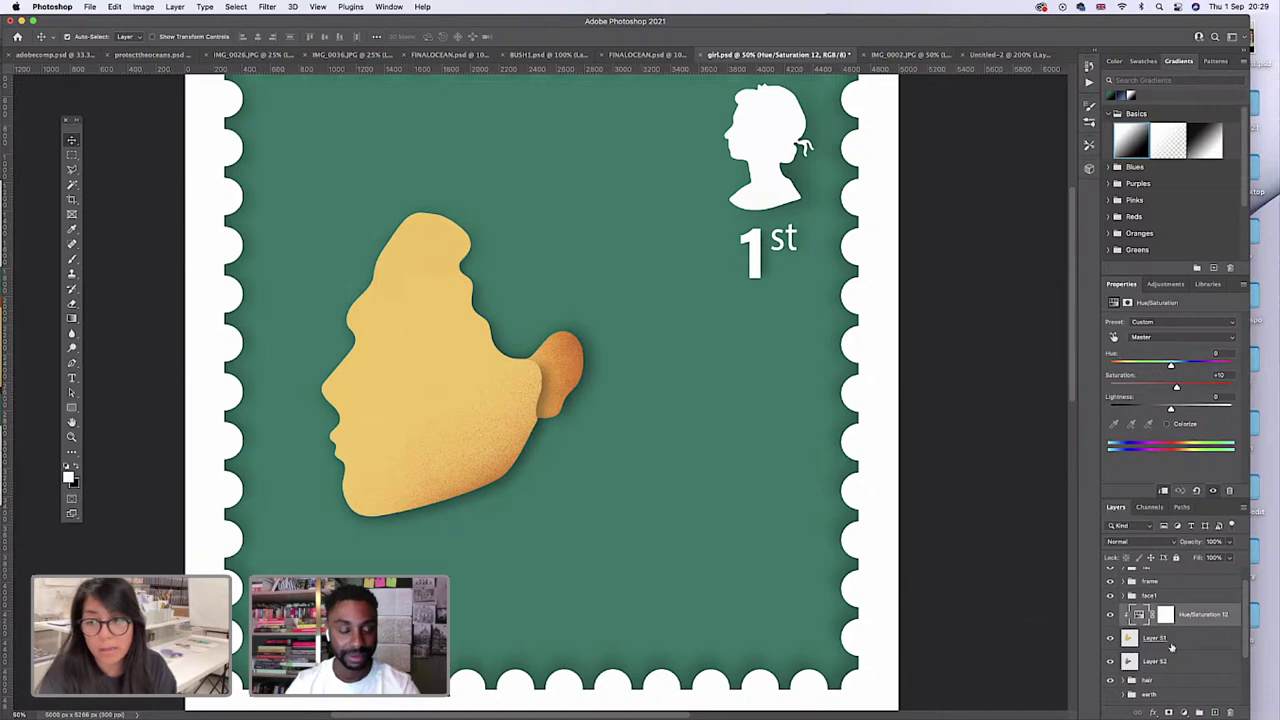
Group Hue/Saturation 12, Layer 51 and Layer 52 into a new group named ear.
key(alt+super+a)
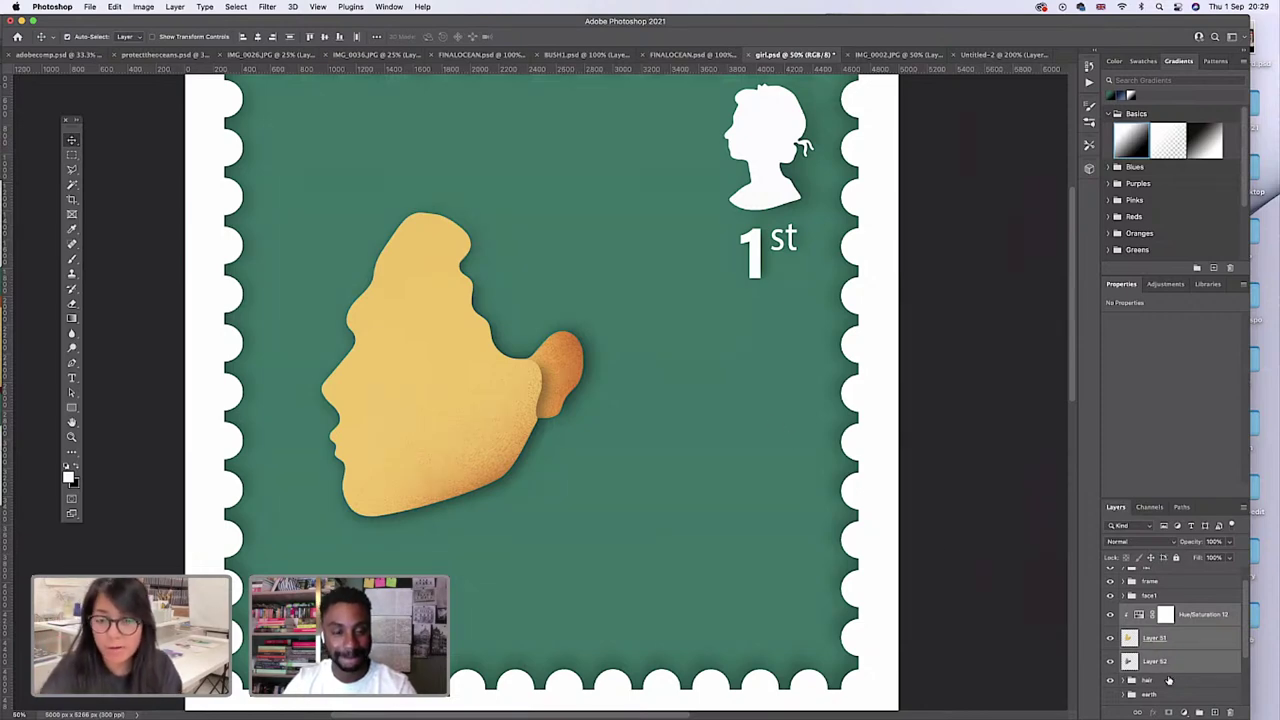
right_click(1190, 647)
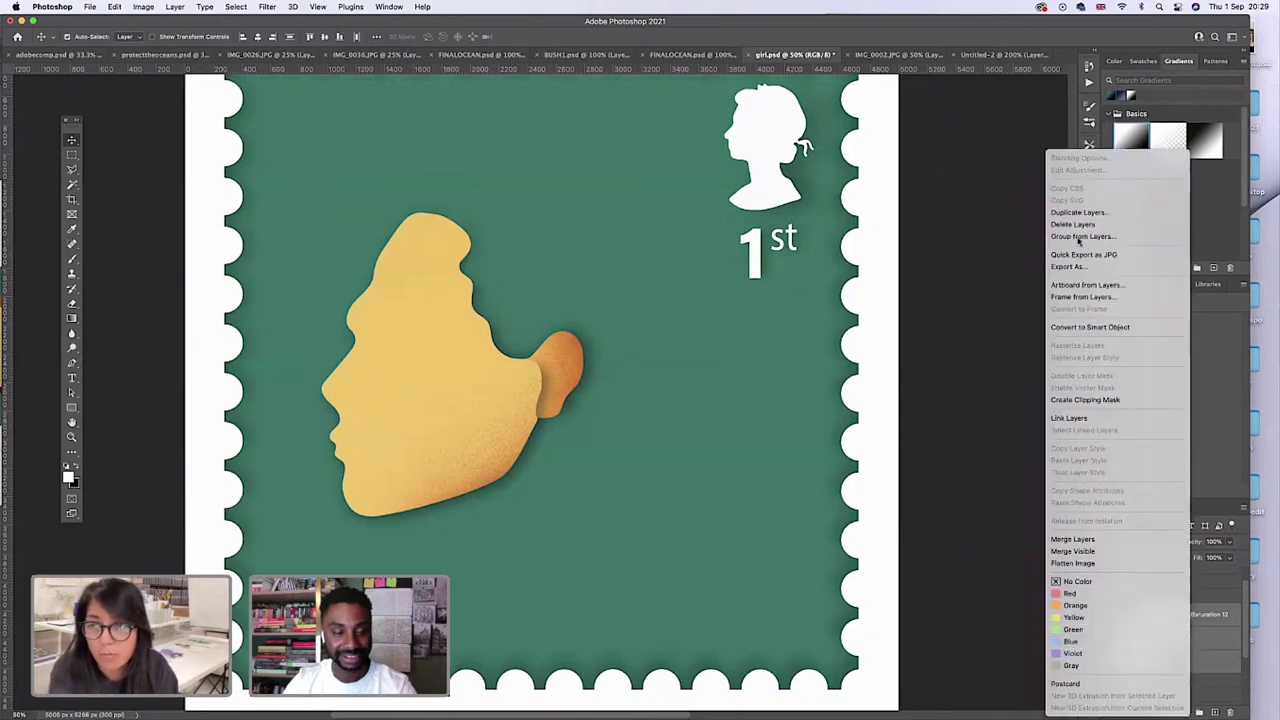
key(Escape)
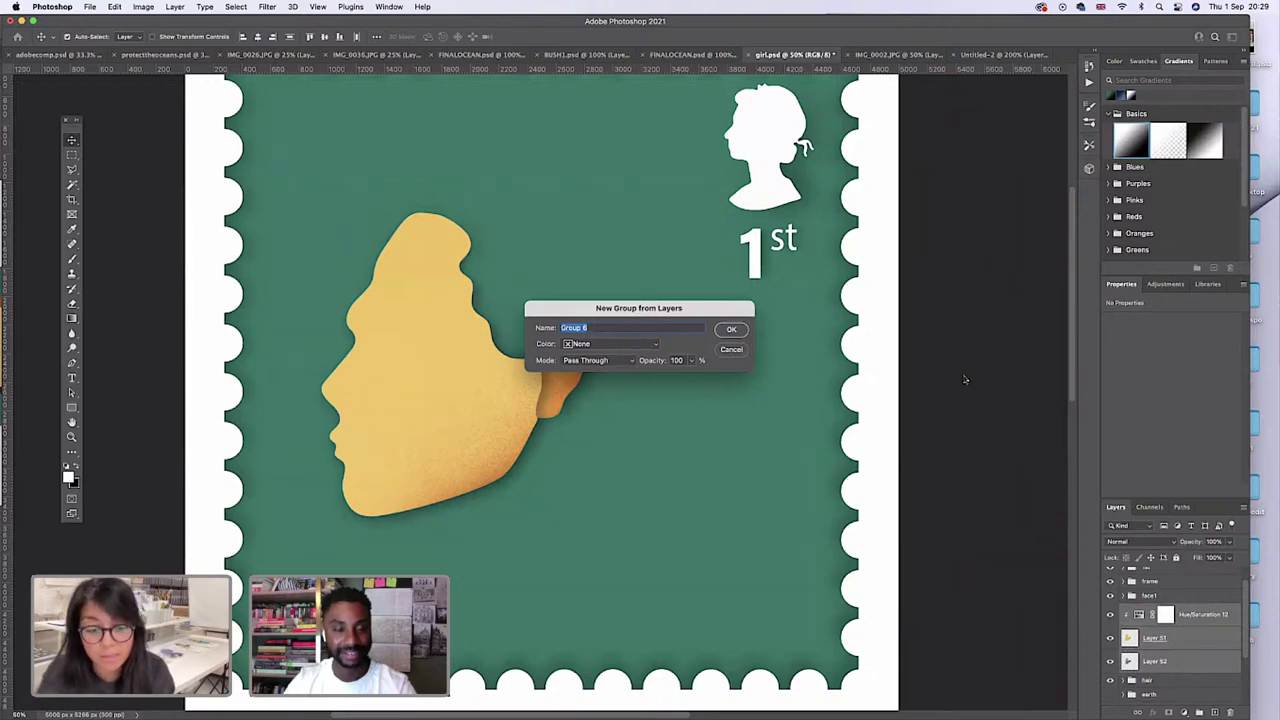
text(ear)
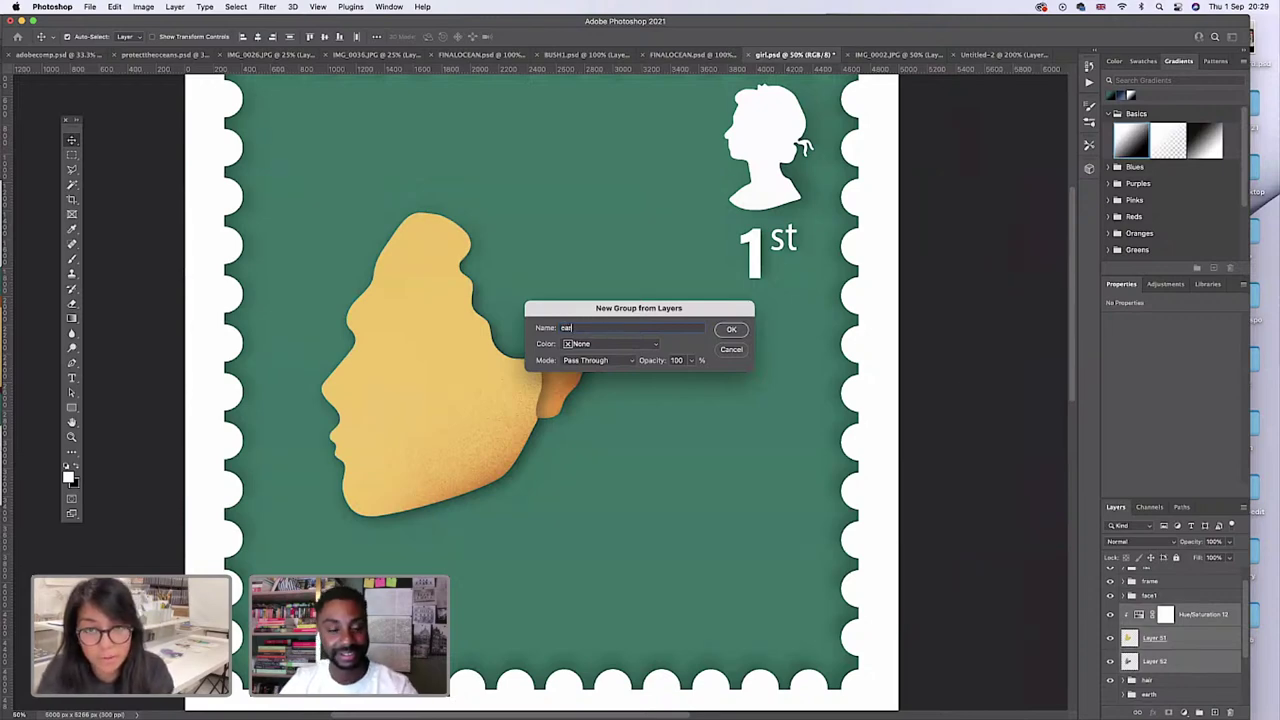
click(731, 330)
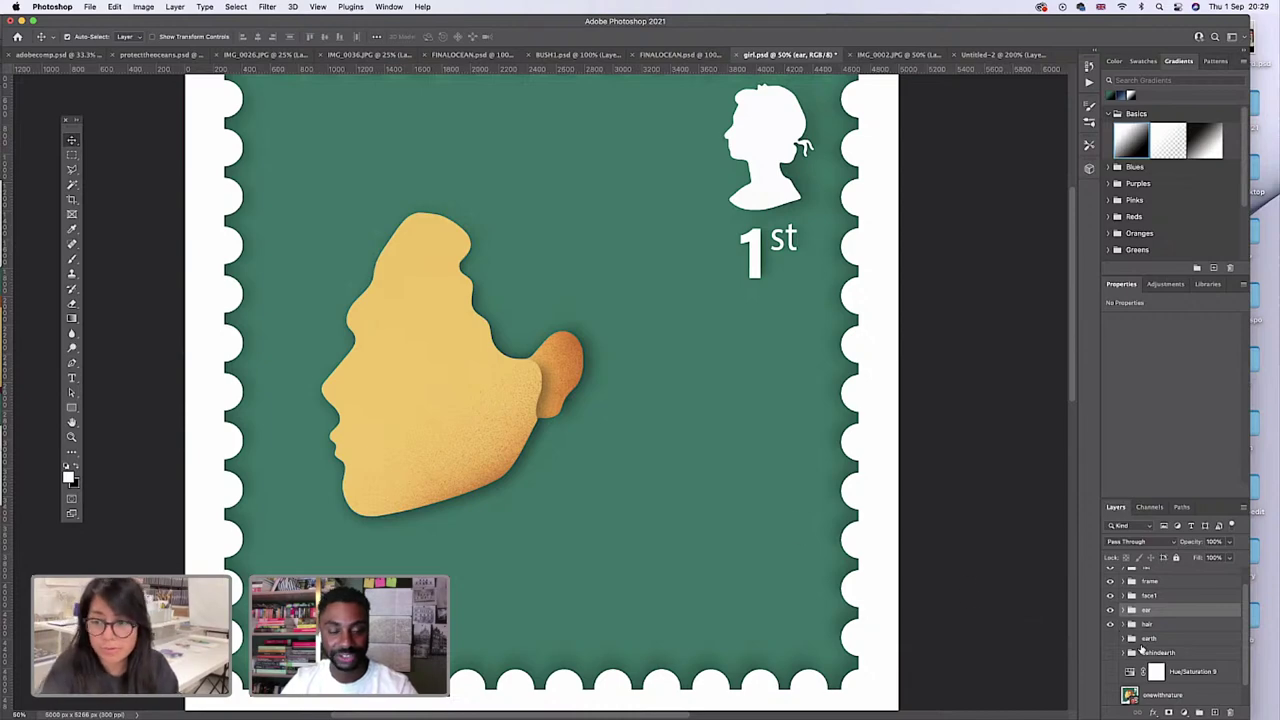
Show the onewithnature reference layer beneath the cutouts and hide the hair group.
click(1110, 695)
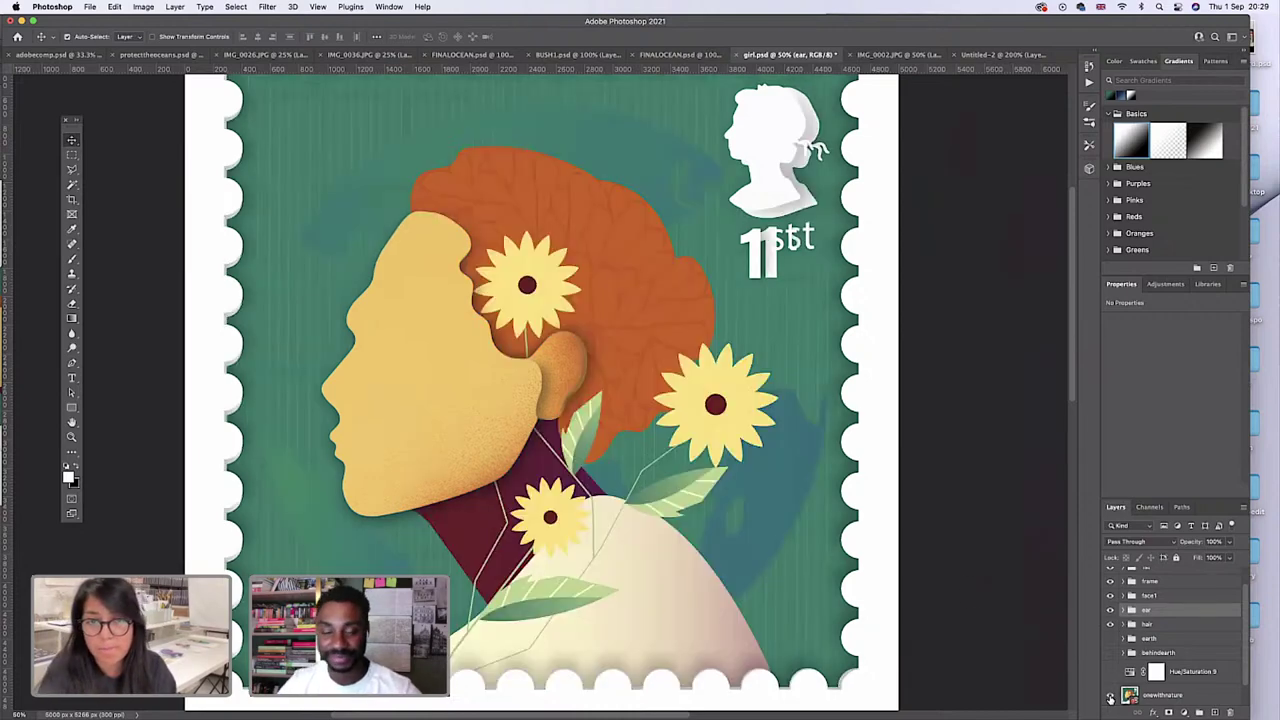
click(1142, 626)
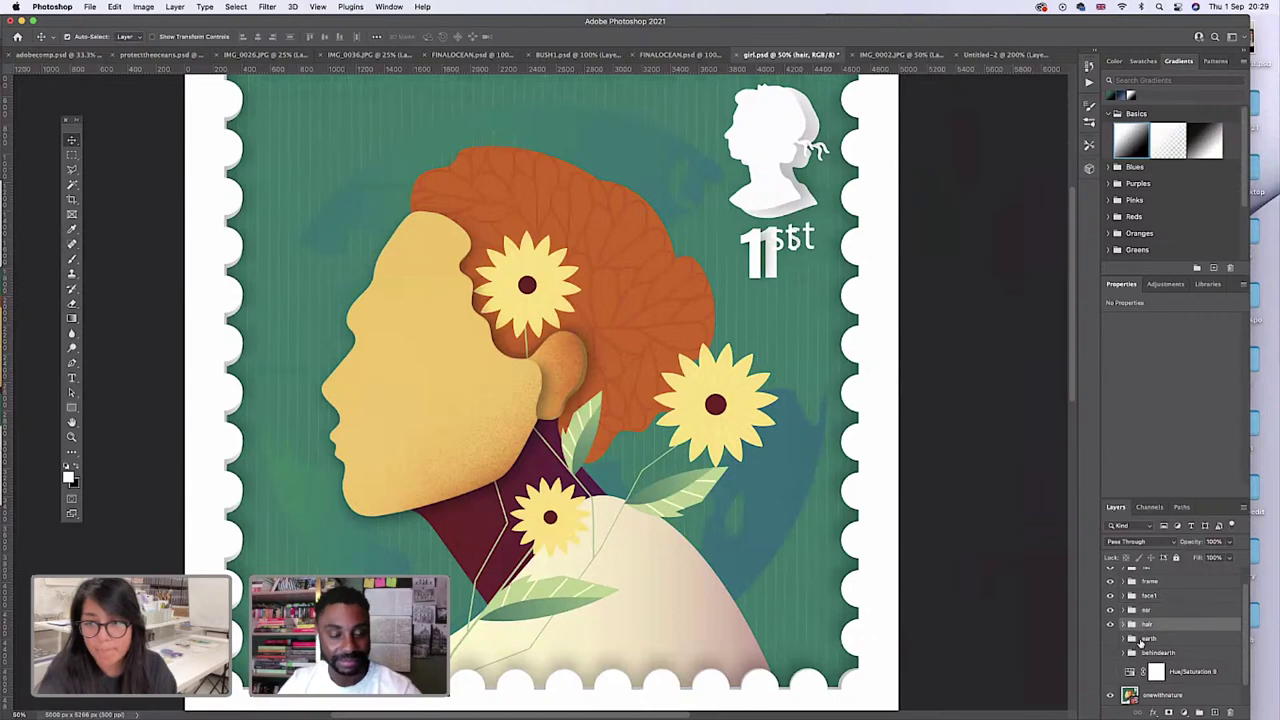
shift+click(1146, 611)
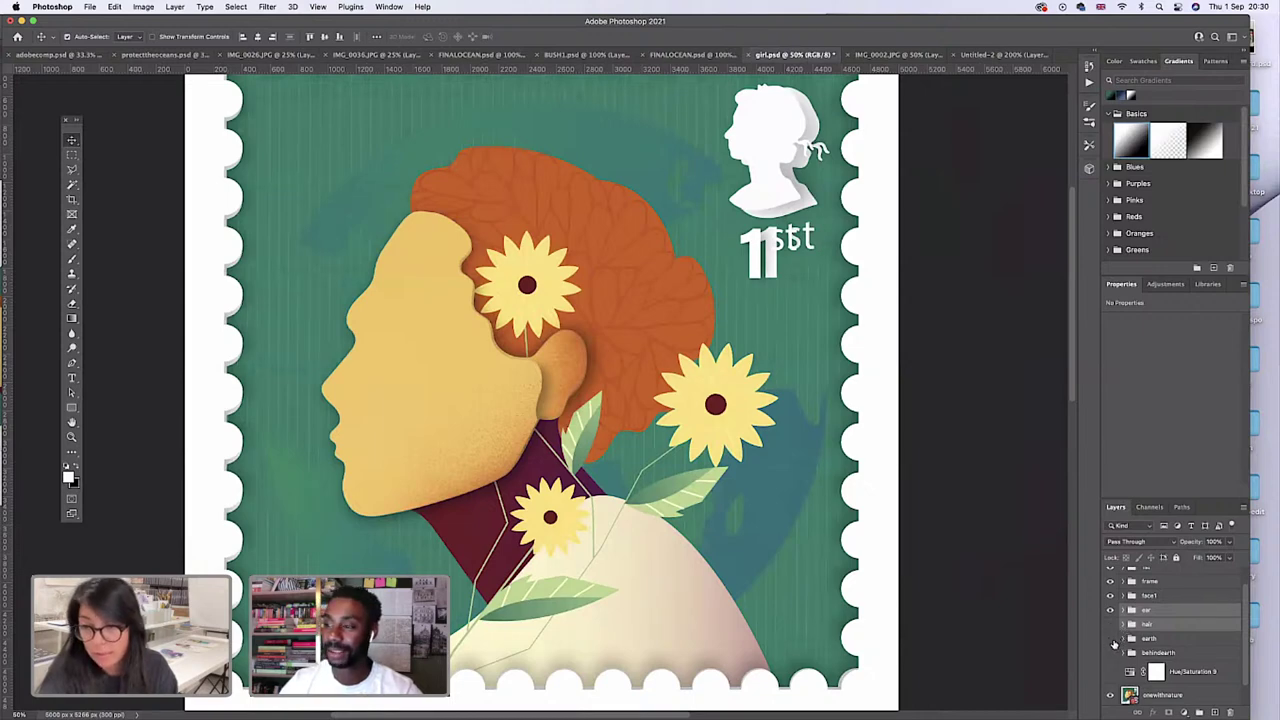
Nudge the face1 and ear groups together slightly to the right over the reference artwork, and save girl.psd.
click(1140, 596)
shift+click(1150, 610)
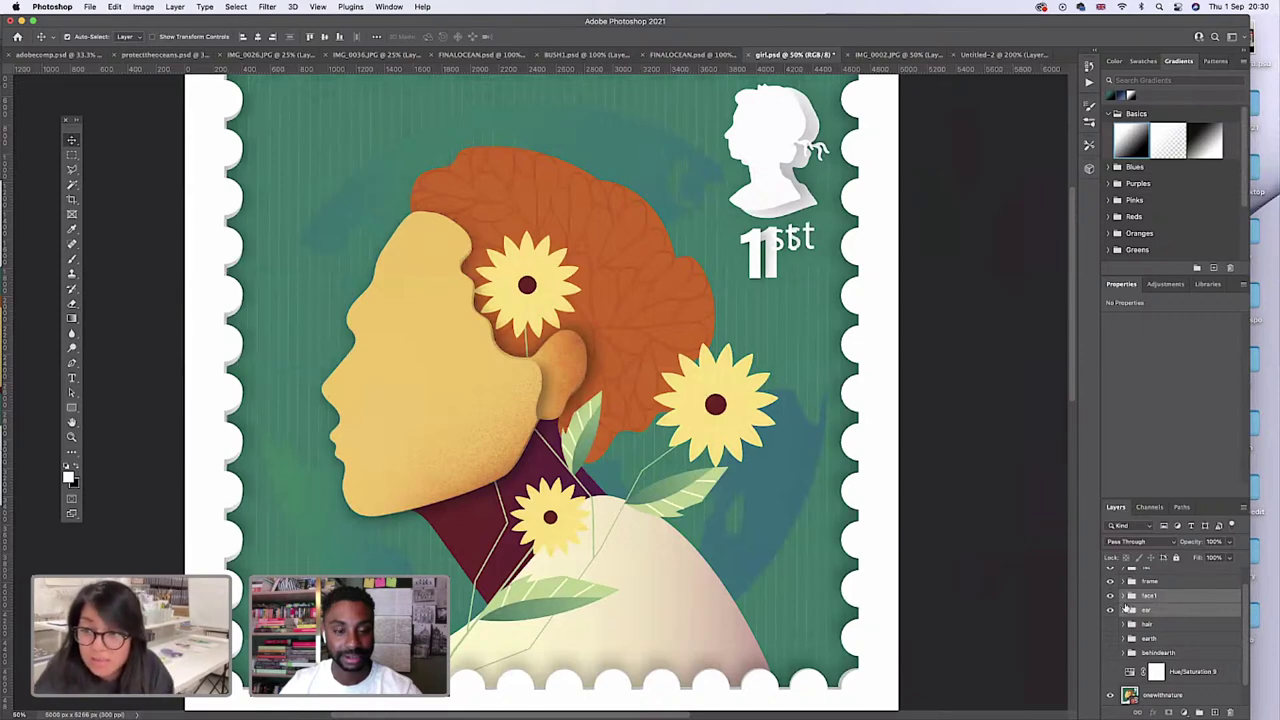
click(1145, 611)
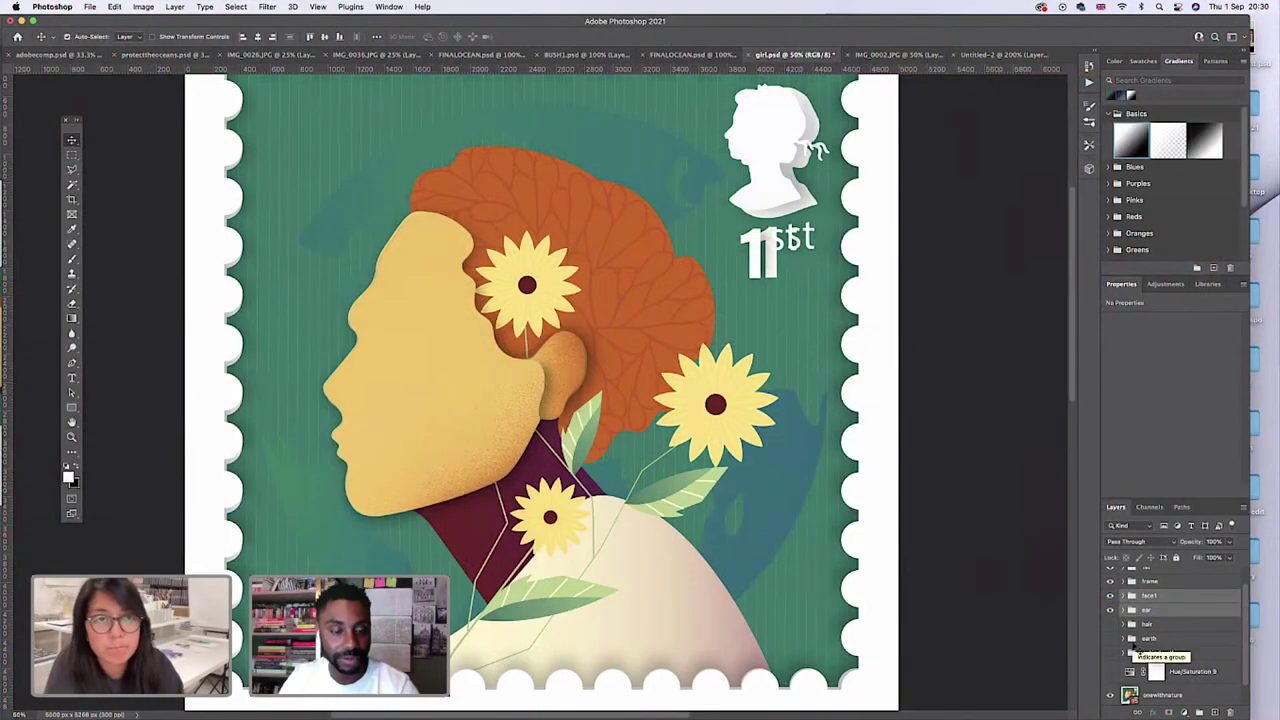
click(89, 6)
click(110, 100)
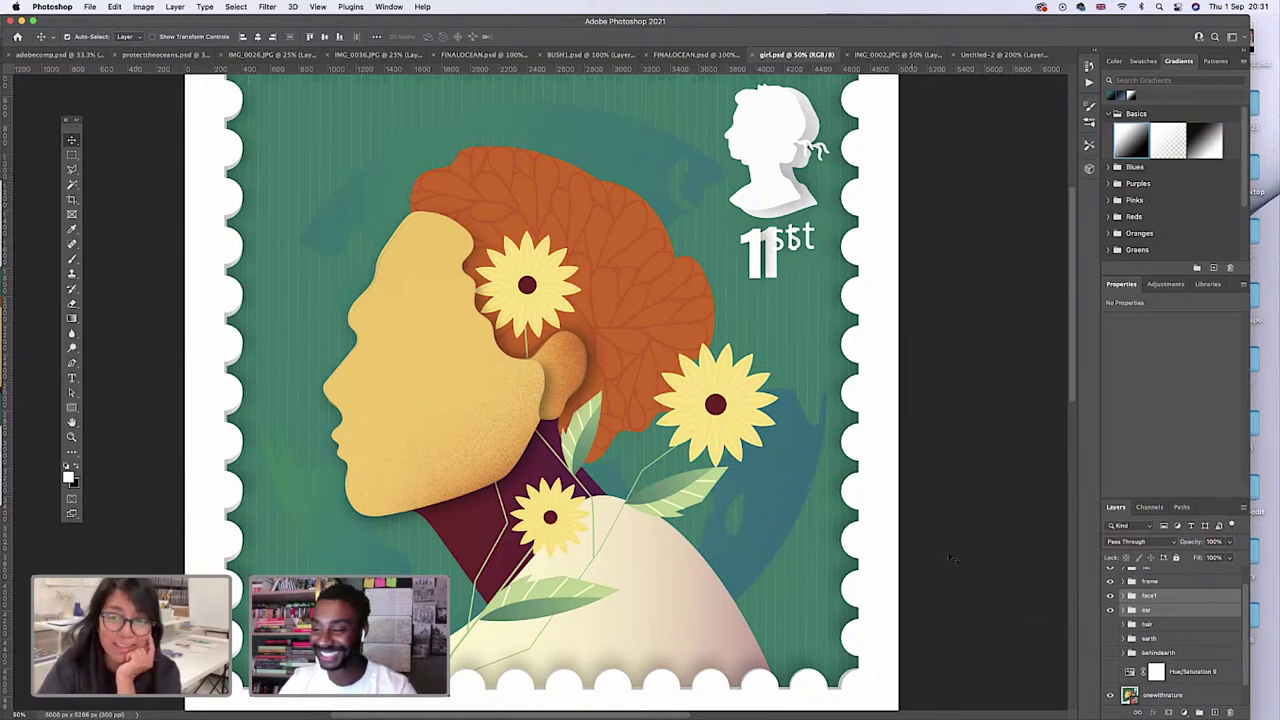
Examine the layers inside the ear group, collapse it again, and review the order of the layer stack.
scroll(1177, 625, up, 2)
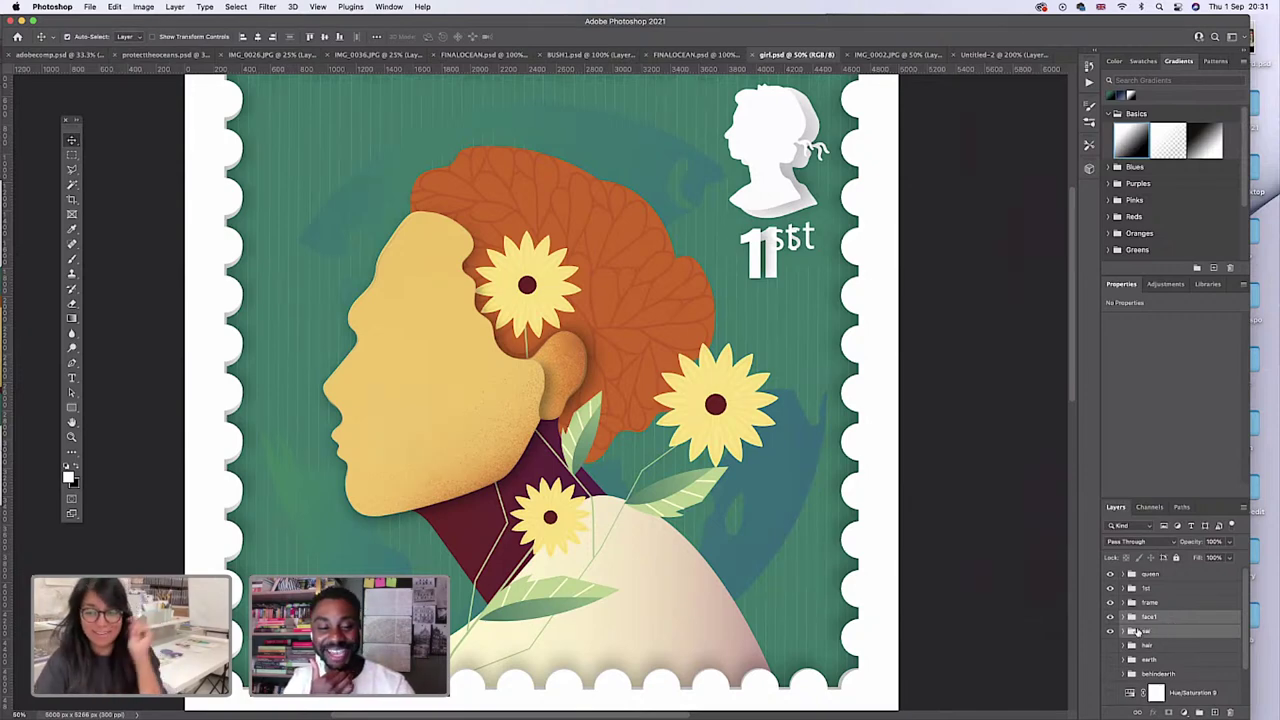
click(1123, 631)
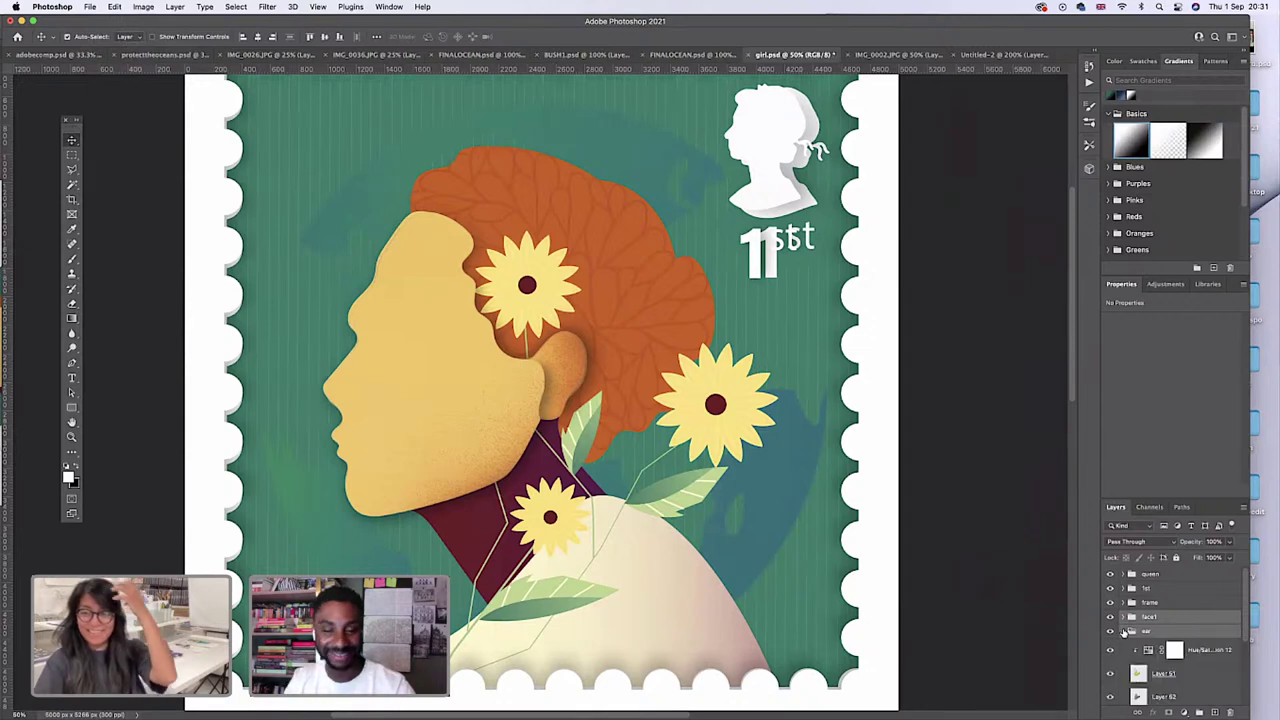
scroll(1123, 631, down, 2)
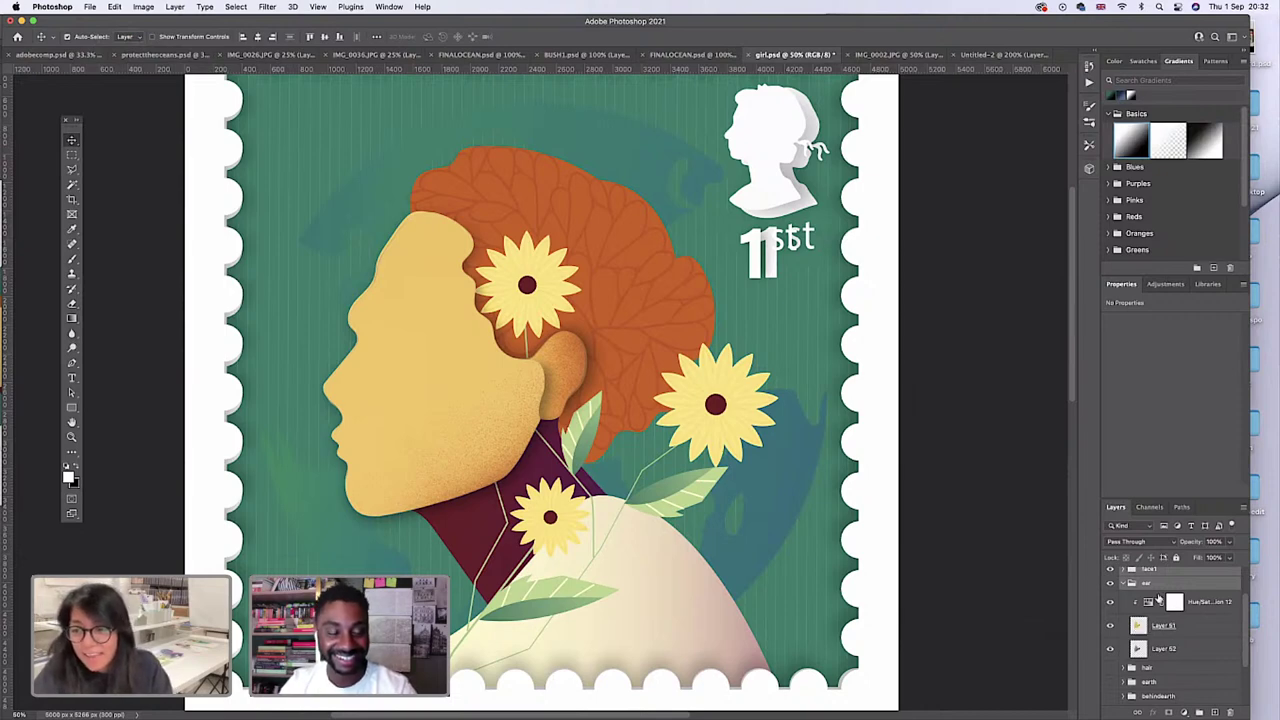
scroll(1125, 610, up, 2)
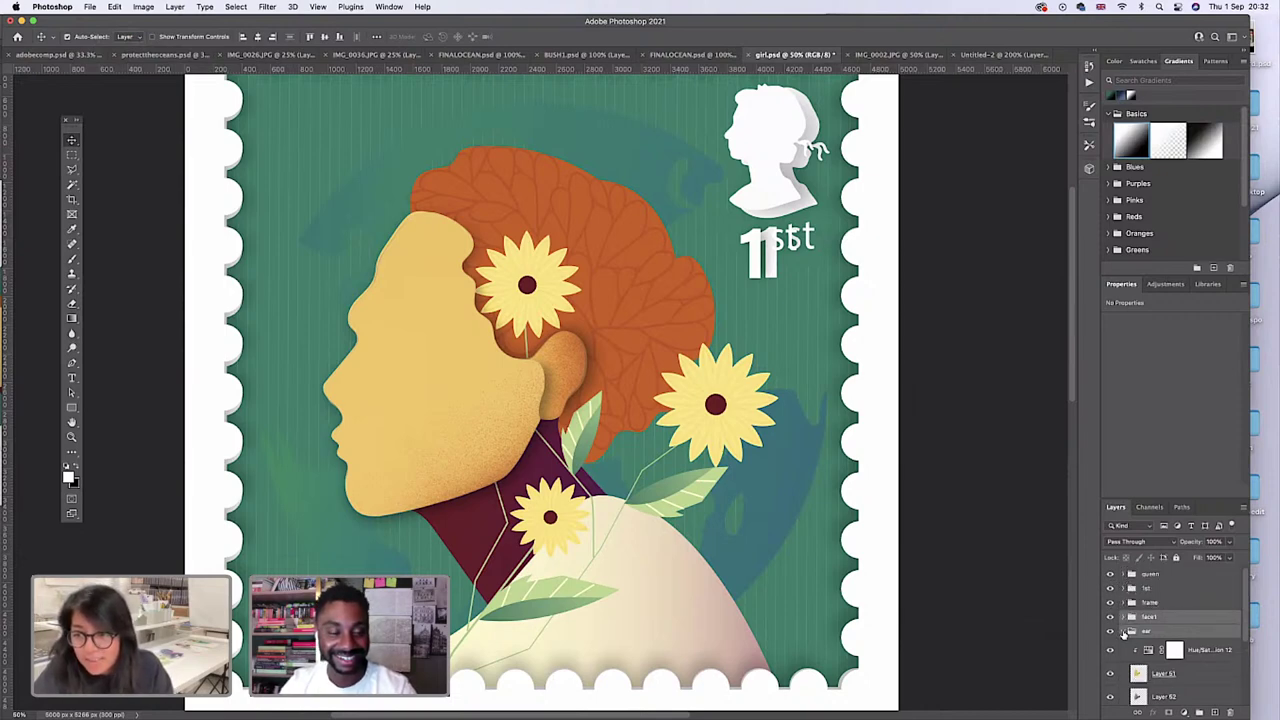
click(1124, 630)
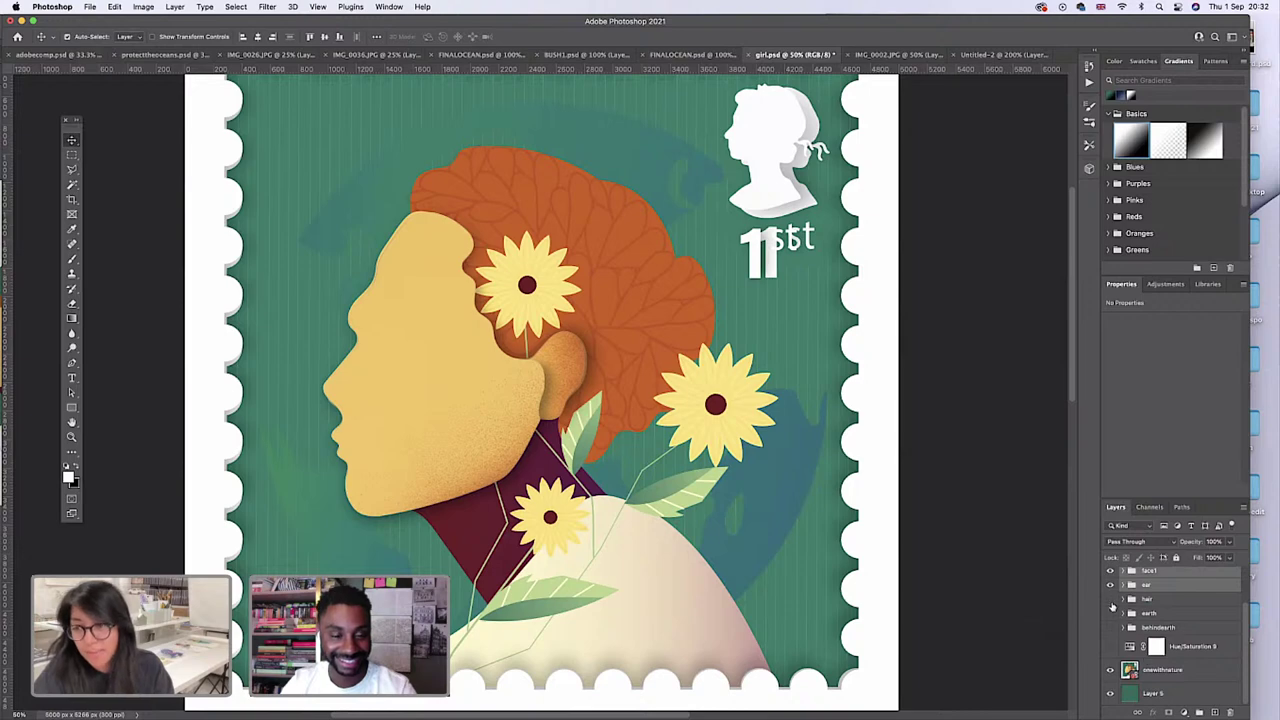
scroll(1154, 624, up, 2)
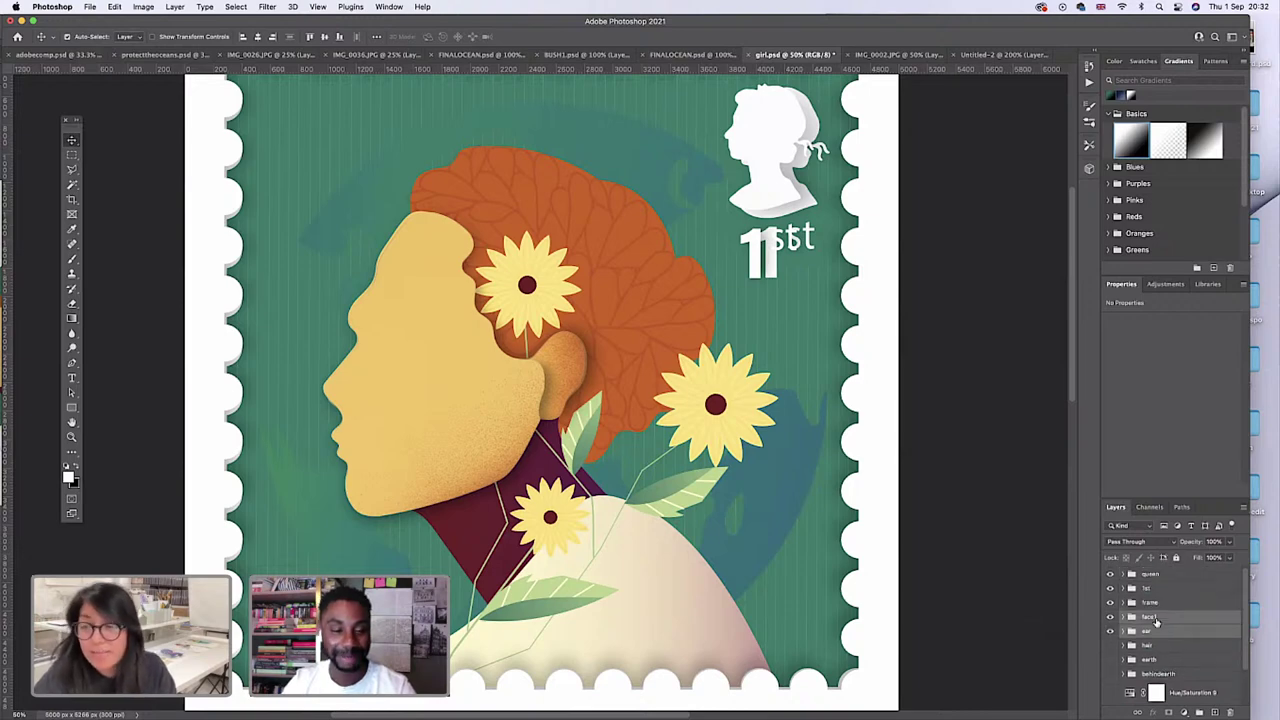
scroll(1156, 620, down, 2)
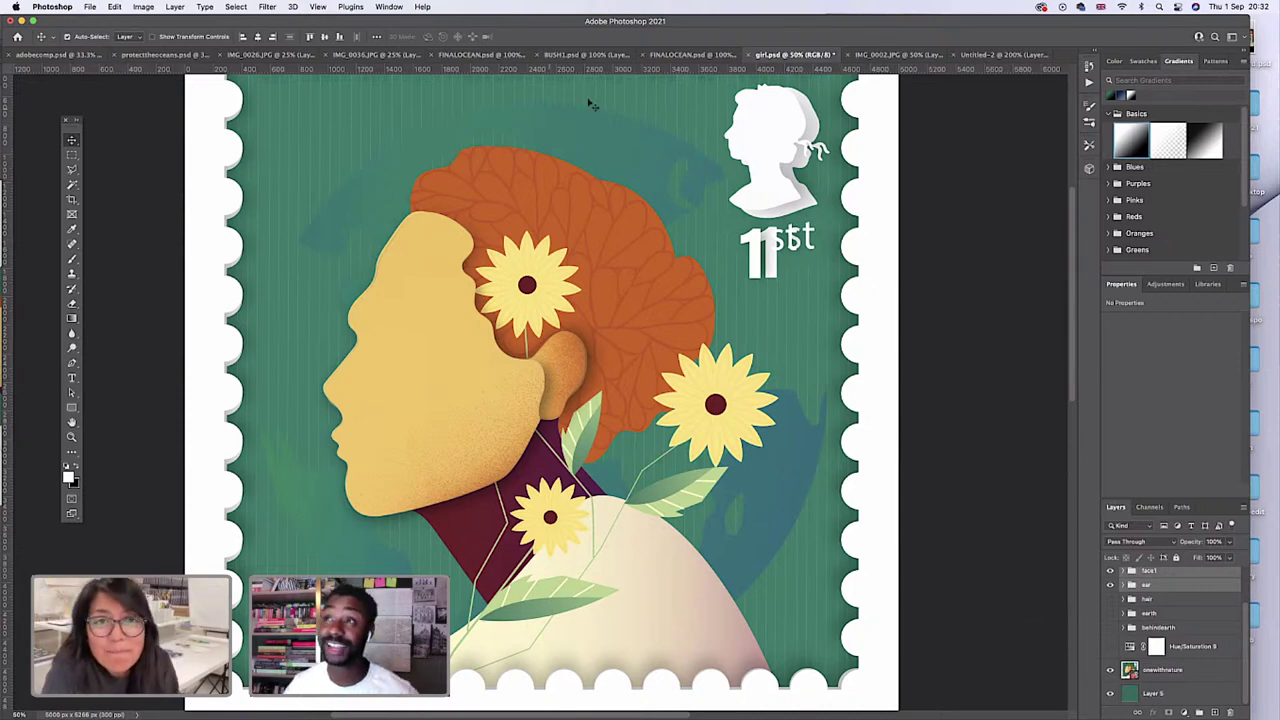
In IMG_0002.JPG, lasso around the burgundy head and neck piece and copy it from Layer 0 onto a new layer.
click(868, 57)
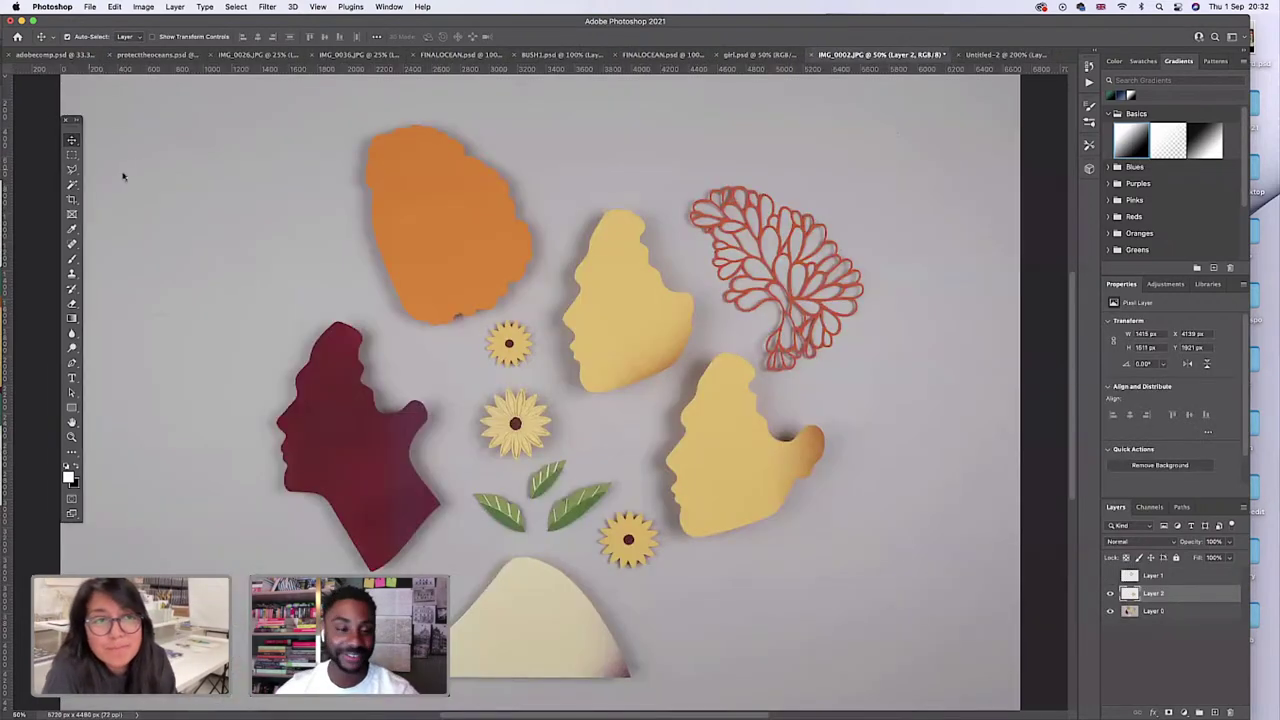
click(72, 155)
click(72, 170)
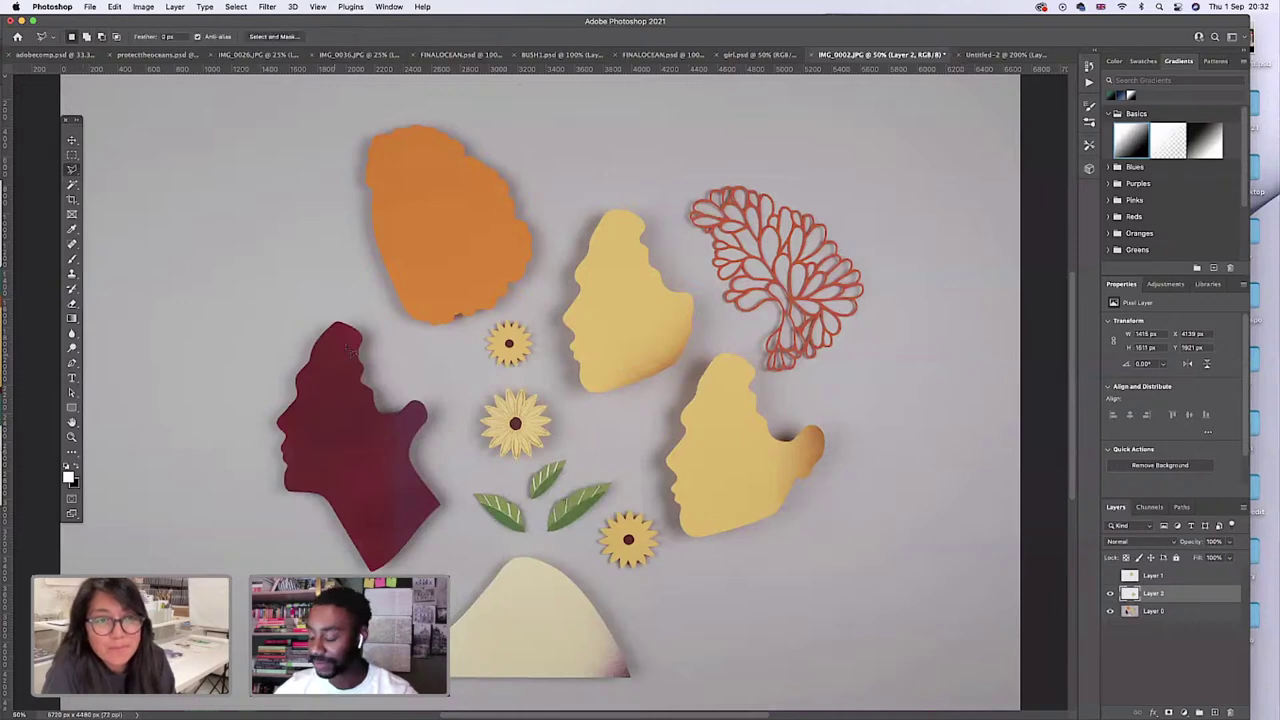
mouse_move(382, 334)
mouse_down()
mouse_move(342, 308)
mouse_move(299, 316)
mouse_move(260, 427)
mouse_move(266, 479)
mouse_move(287, 529)
mouse_move(425, 561)
mouse_move(456, 509)
mouse_move(434, 452)
mouse_move(441, 394)
mouse_move(411, 374)
mouse_move(388, 386)
mouse_move(384, 338)
mouse_move(131, 189)
mouse_move(378, 376)
mouse_move(390, 343)
mouse_up()
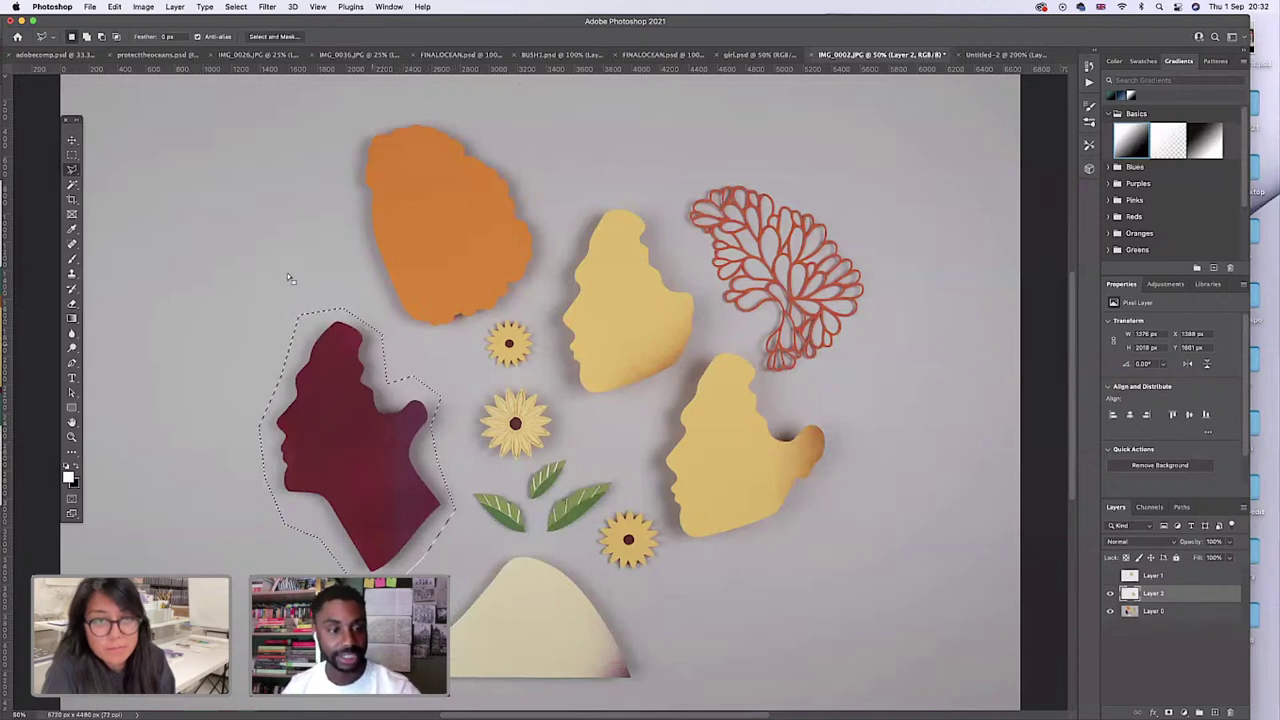
key(v)
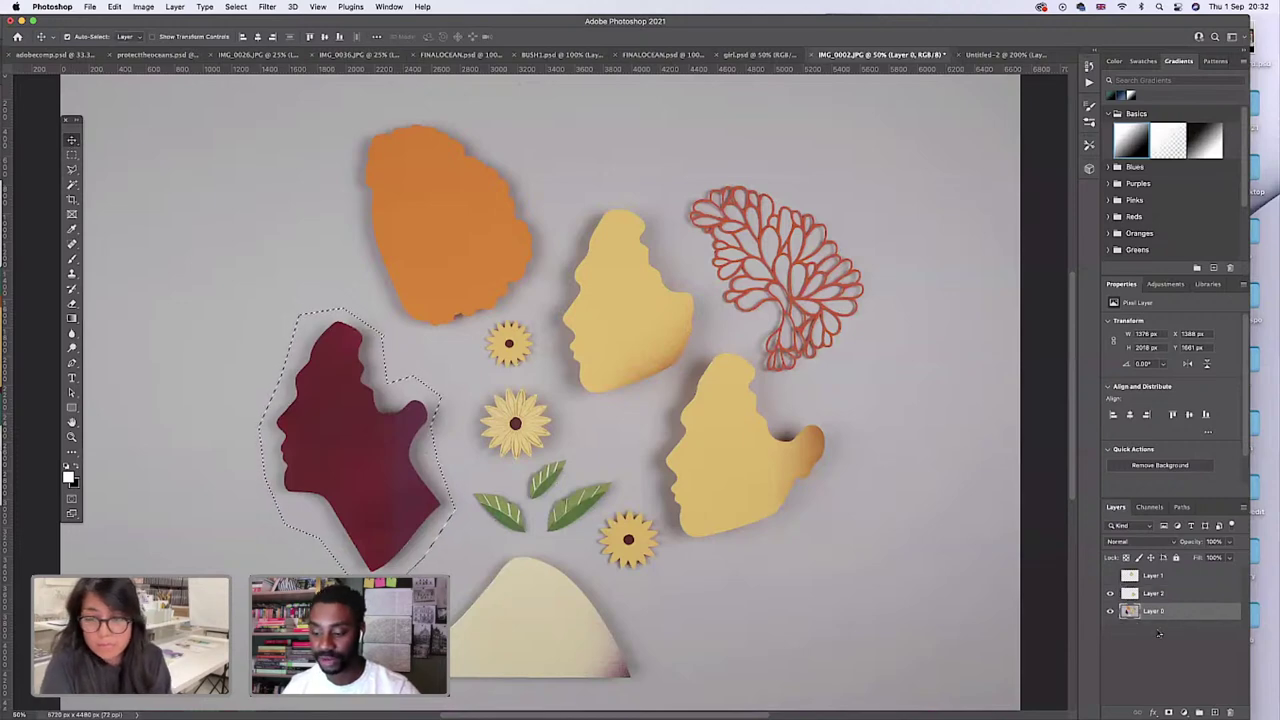
key(super+c)
key(super+v)
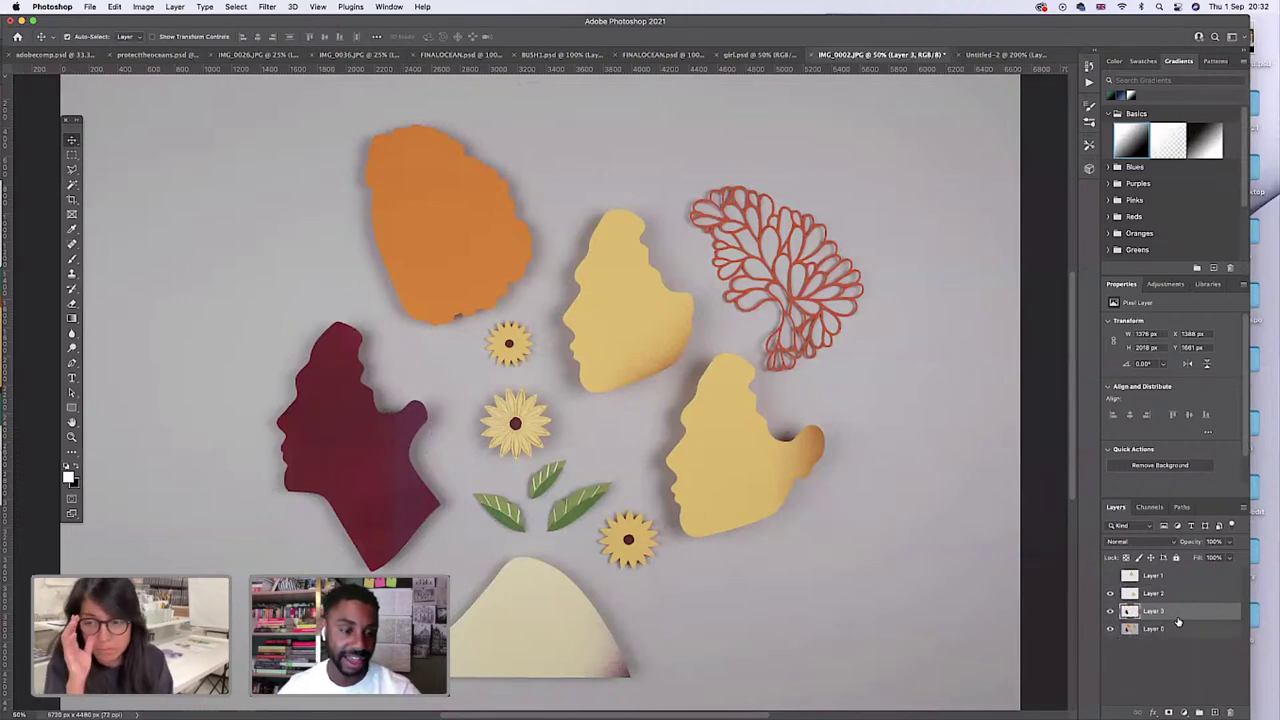
Duplicate the burgundy head layer into the Untitled-2 document.
right_click(1133, 612)
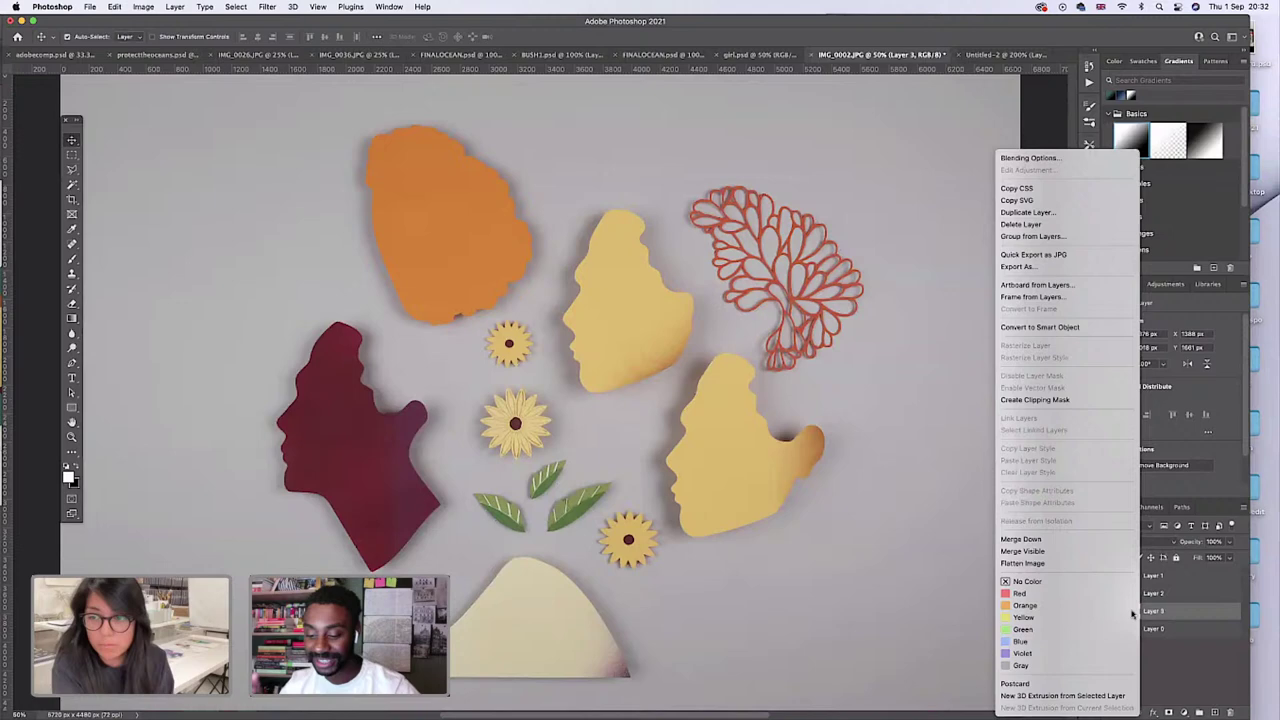
click(1062, 214)
click(615, 345)
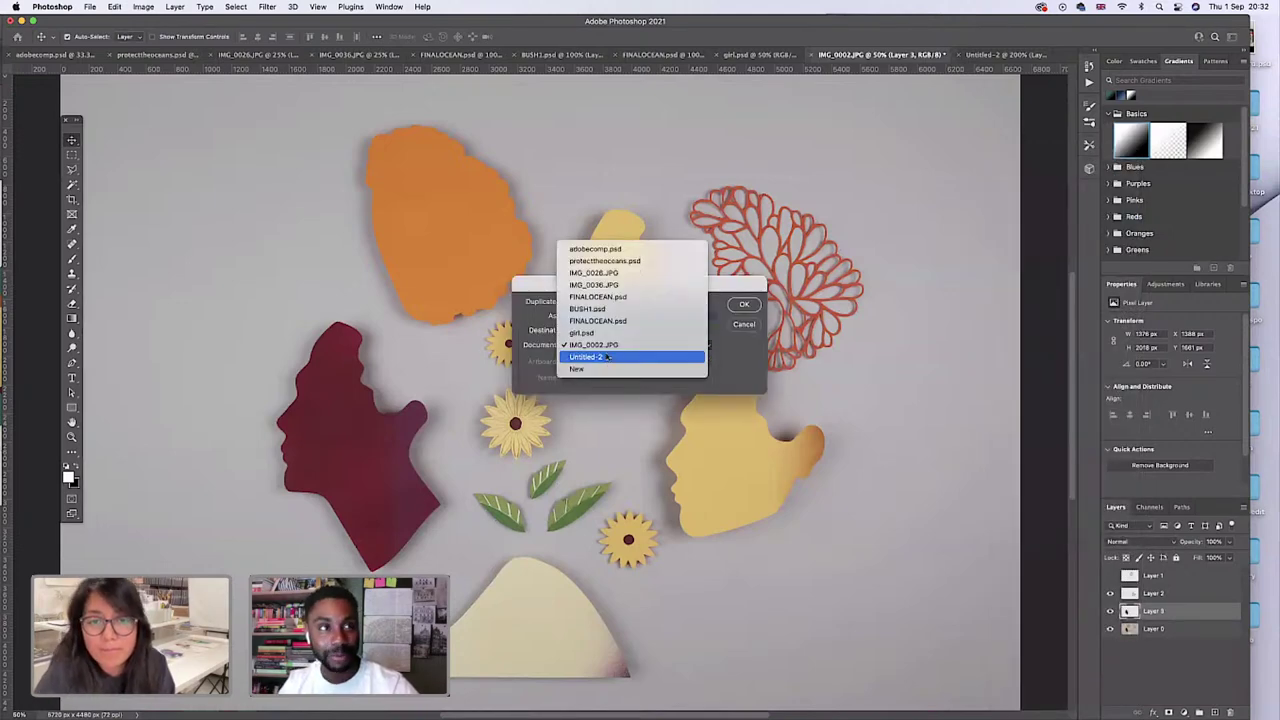
click(661, 352)
click(744, 306)
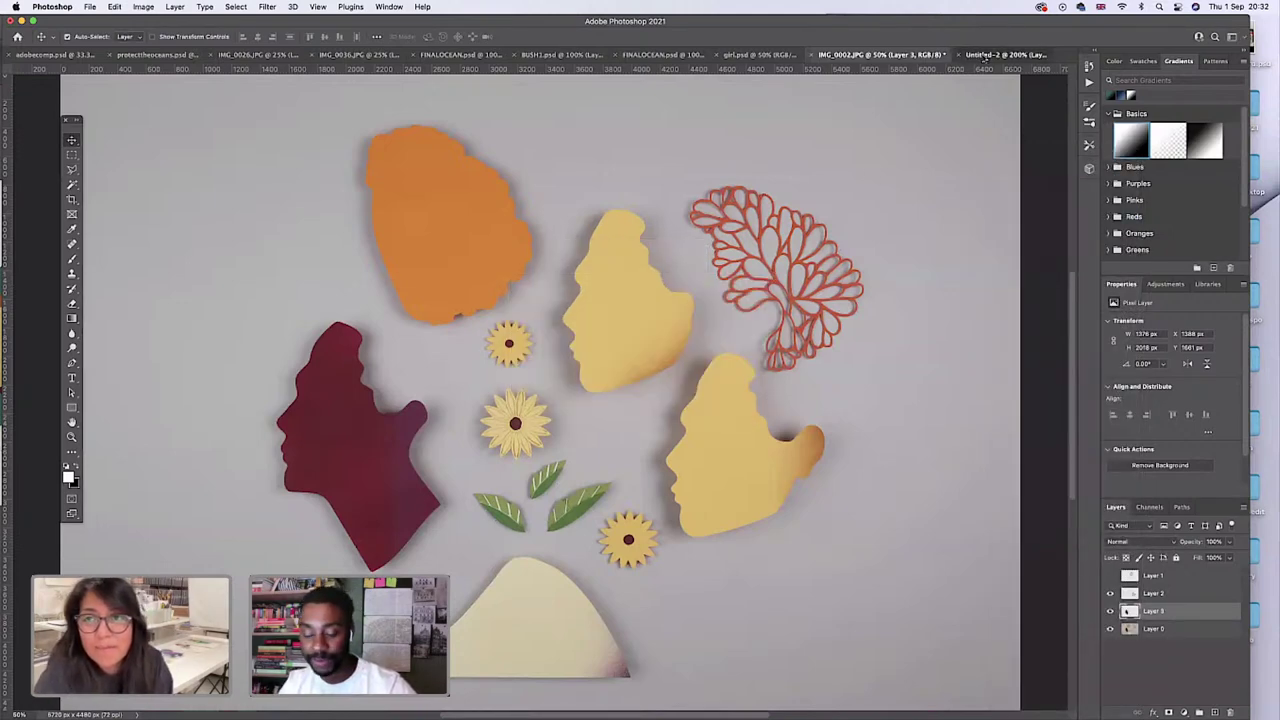
In Untitled-2, scale the burgundy head to about 1030 by 1511 px within the canvas, nudge it left, and hide Layer 6.
click(987, 55)
key(z)
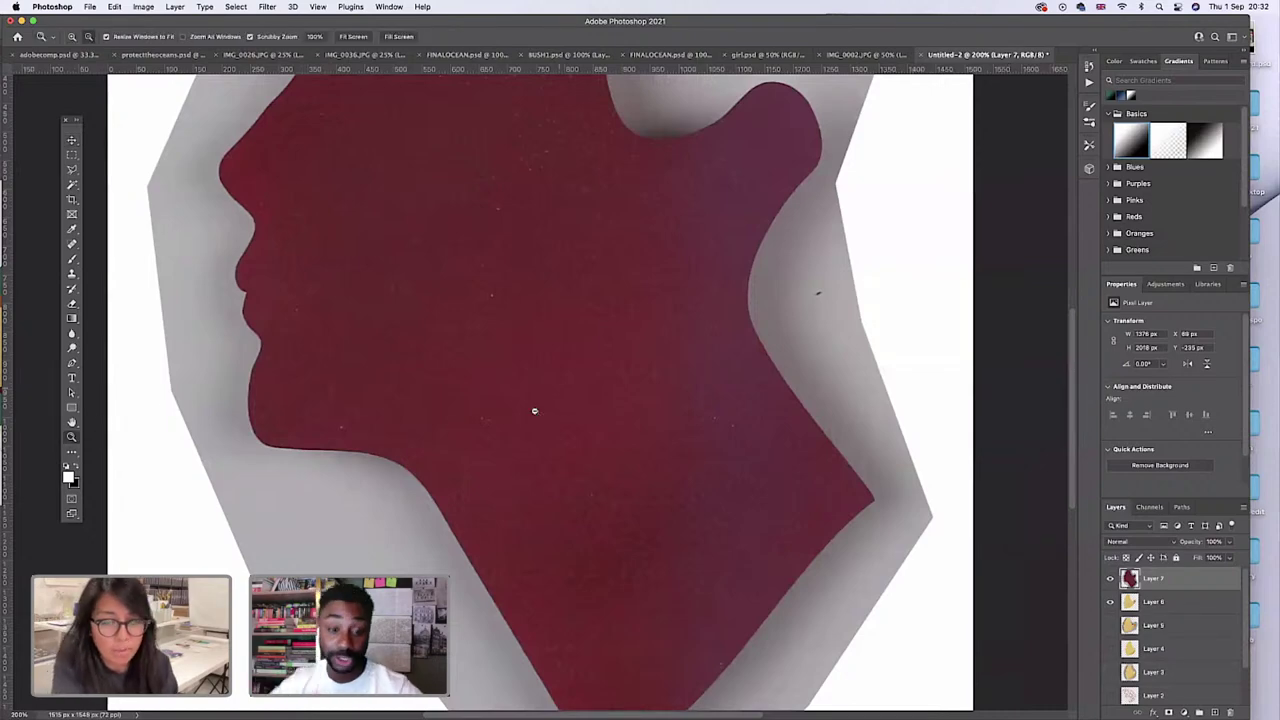
alt+click(554, 374)
alt+click(558, 382)
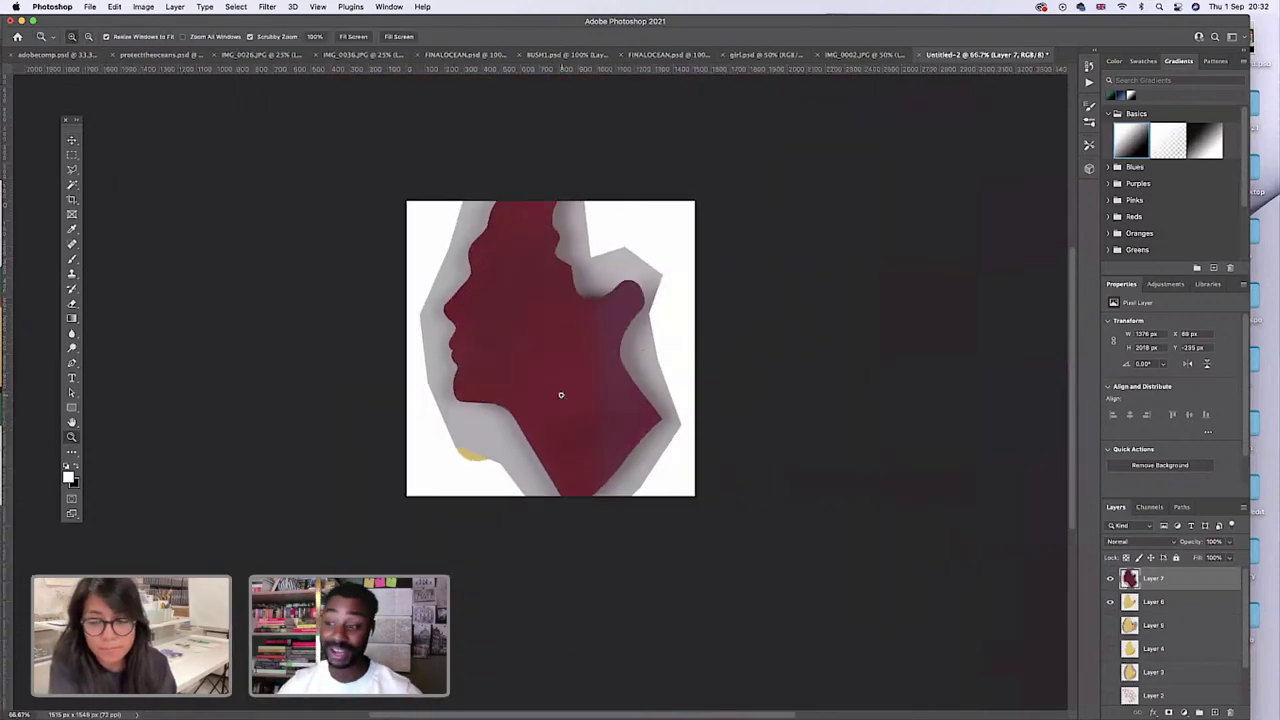
click(71, 140)
key(super+c)
key(super+t)
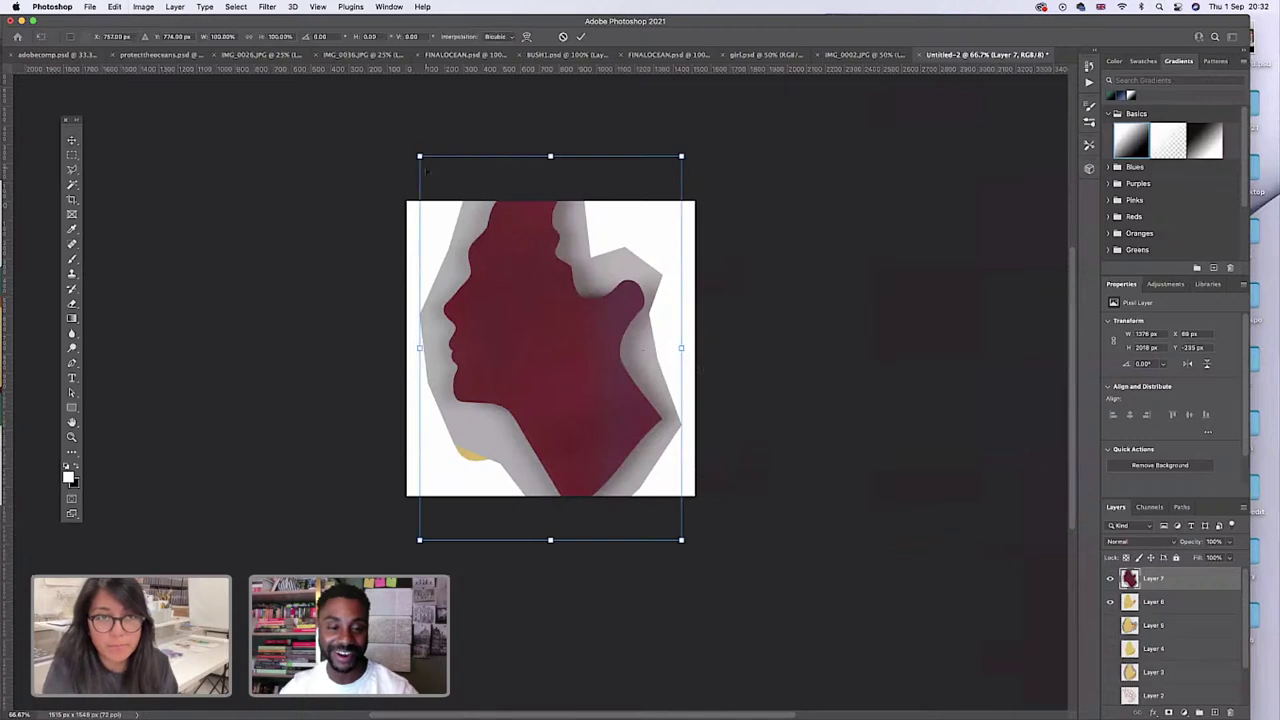
drag(420, 154, 480, 253)
drag(550, 300, 534, 258)
key(Return)
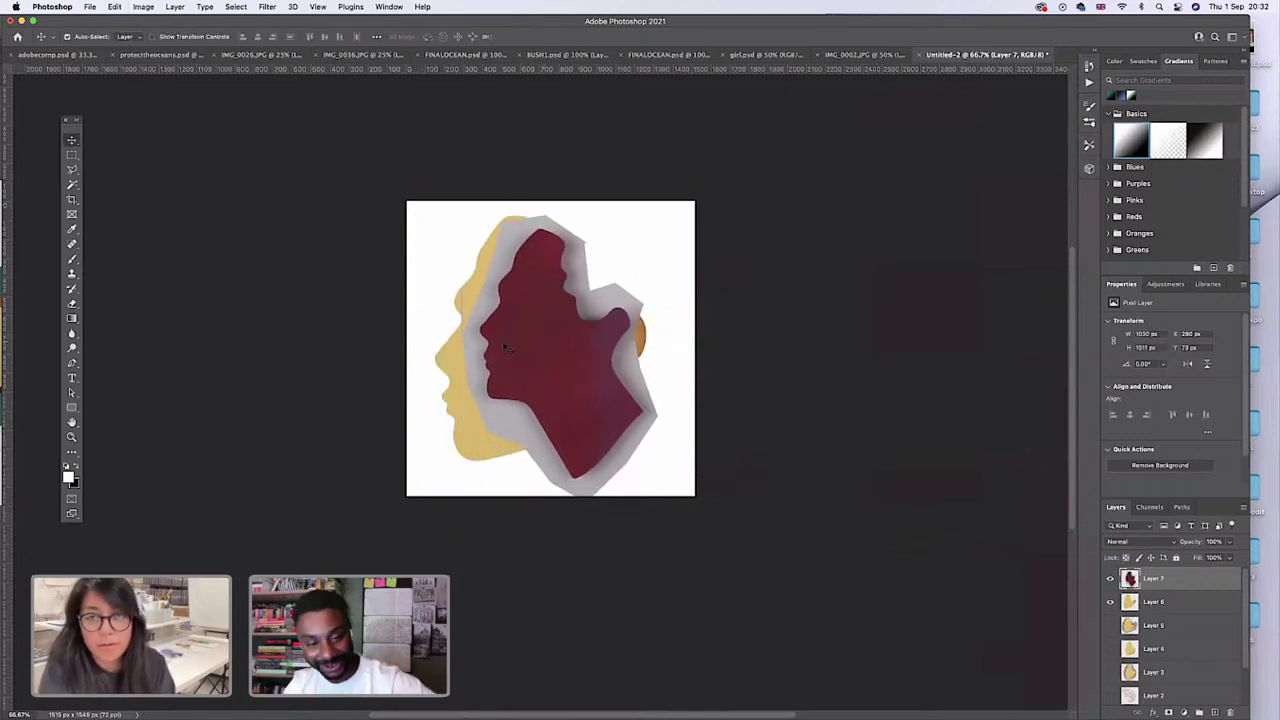
drag(517, 314, 507, 314)
click(1110, 601)
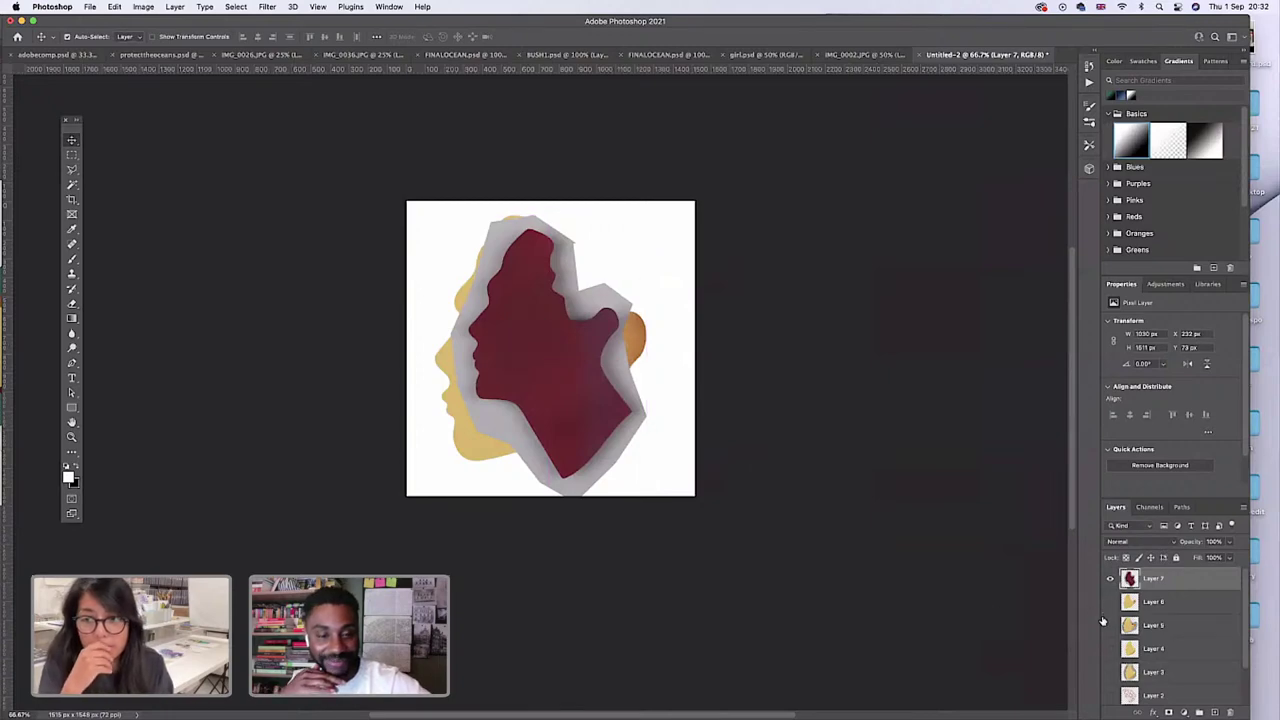
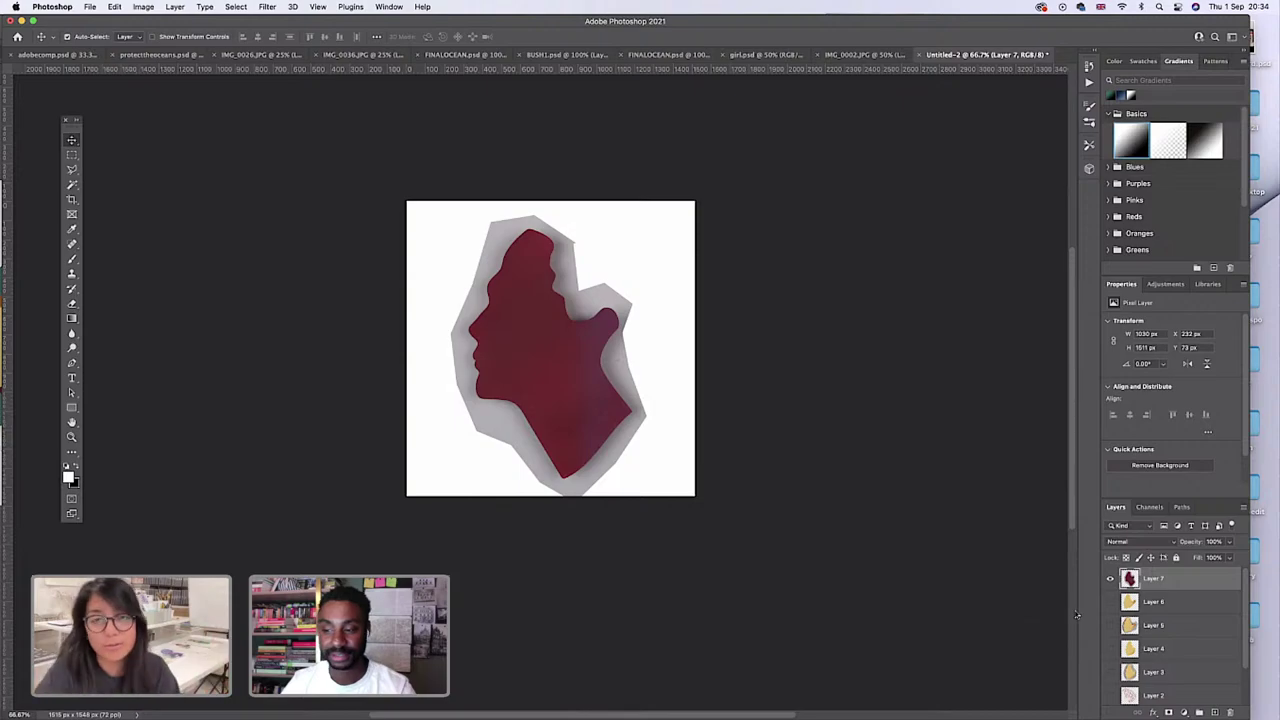
Select the burgundy head and neck shape on Layer 7, excluding its grey paper surround.
click(71, 437)
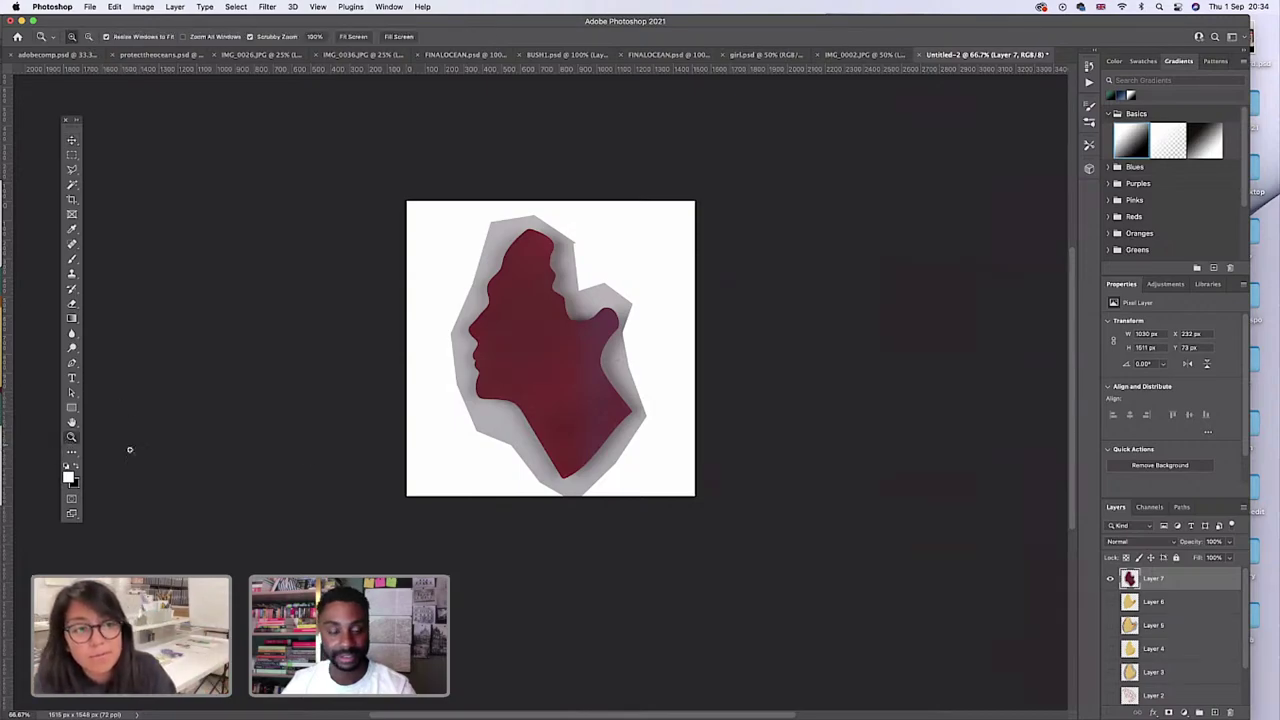
click(560, 385)
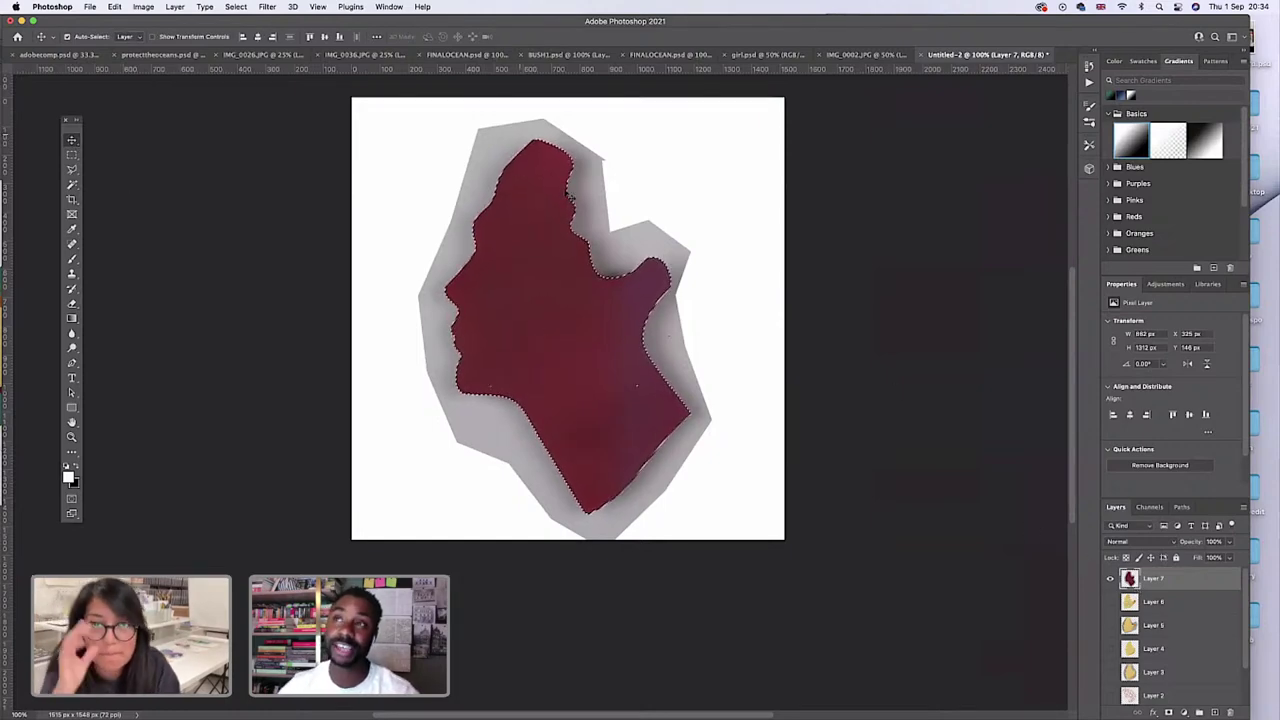
key(m)
Refine the silhouette selection in Select and Mask with radius 2 px, smooth 18, feather 2.7 px and contrast 32%.
click(466, 36)
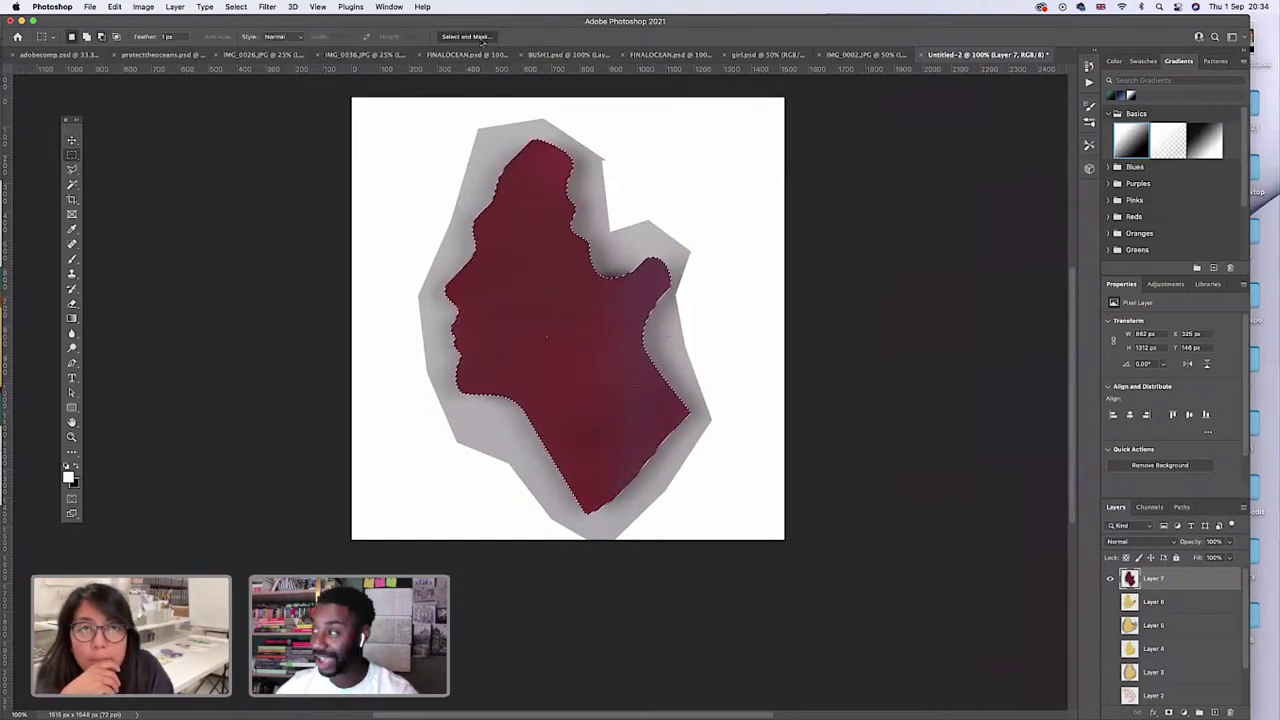
click(594, 399)
click(630, 378)
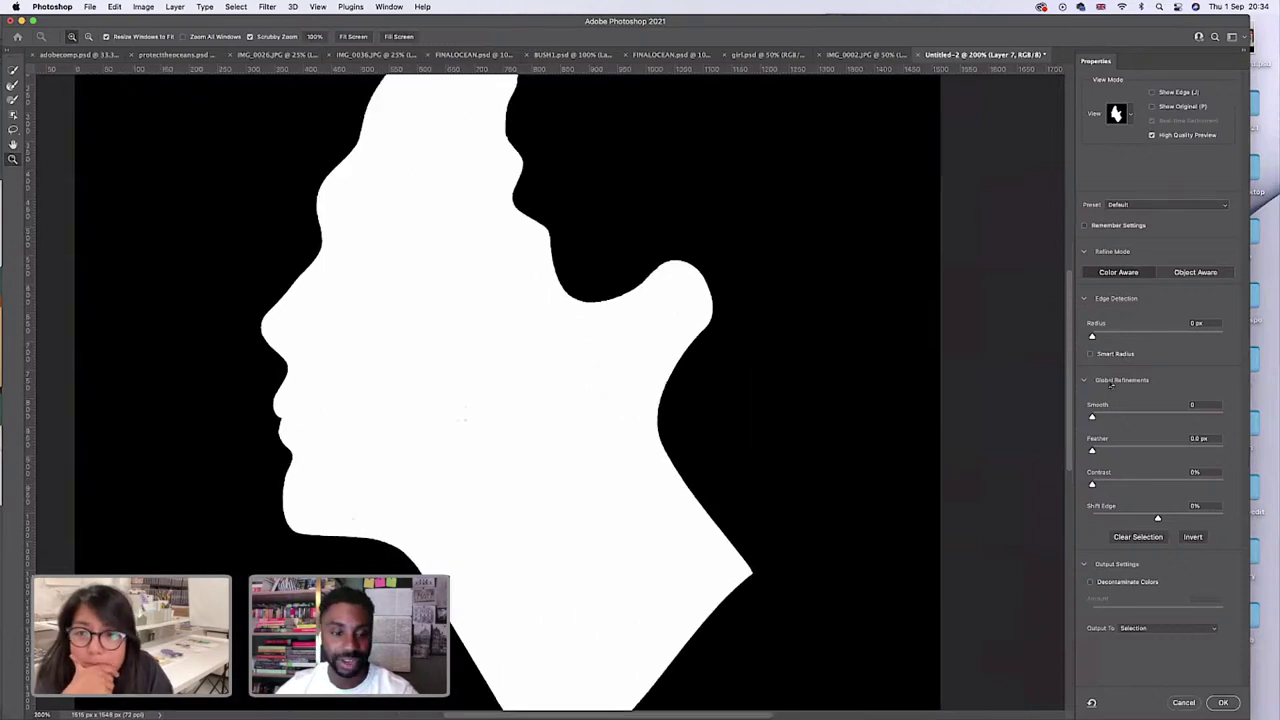
drag(1093, 337, 1104, 337)
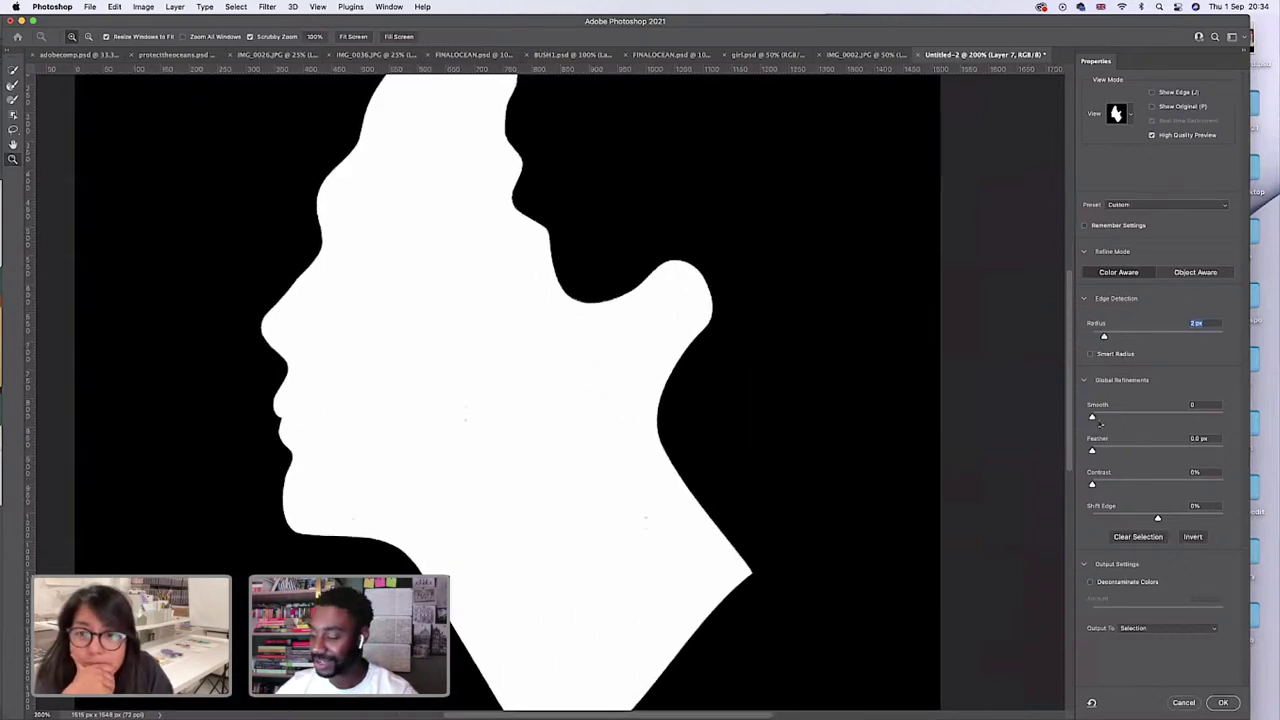
drag(1092, 417, 1111, 417)
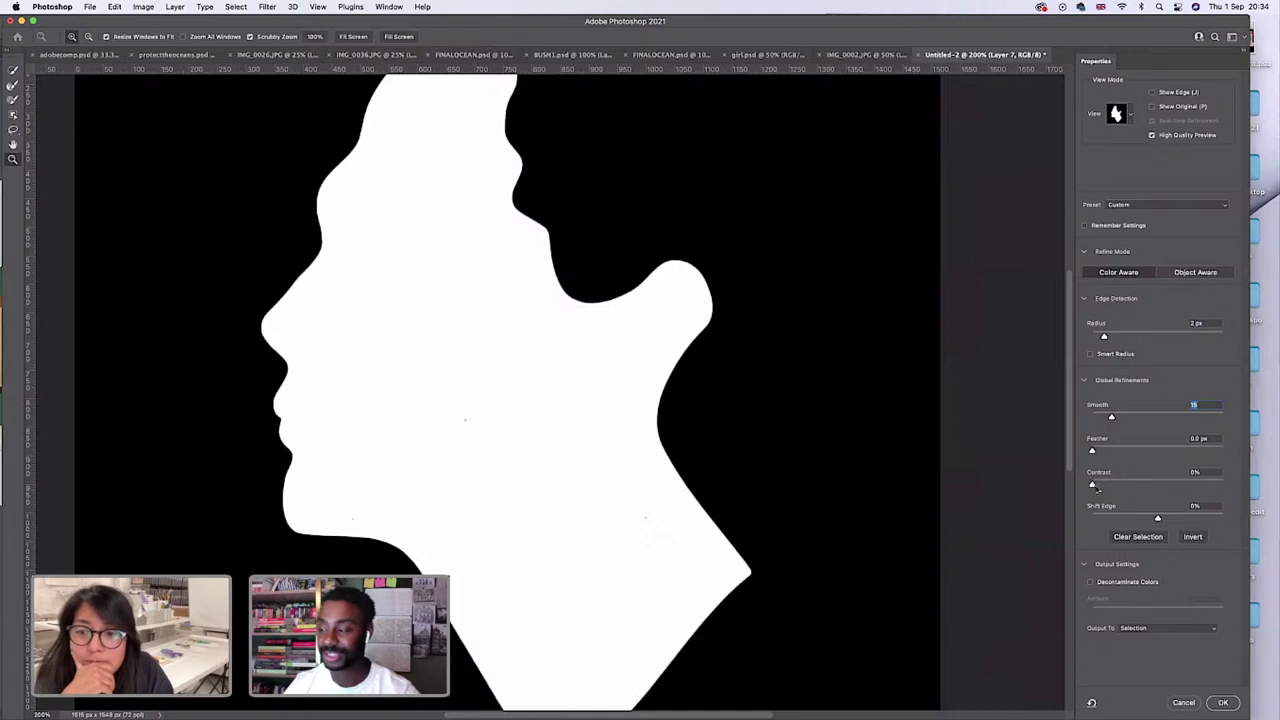
drag(1093, 486, 1134, 485)
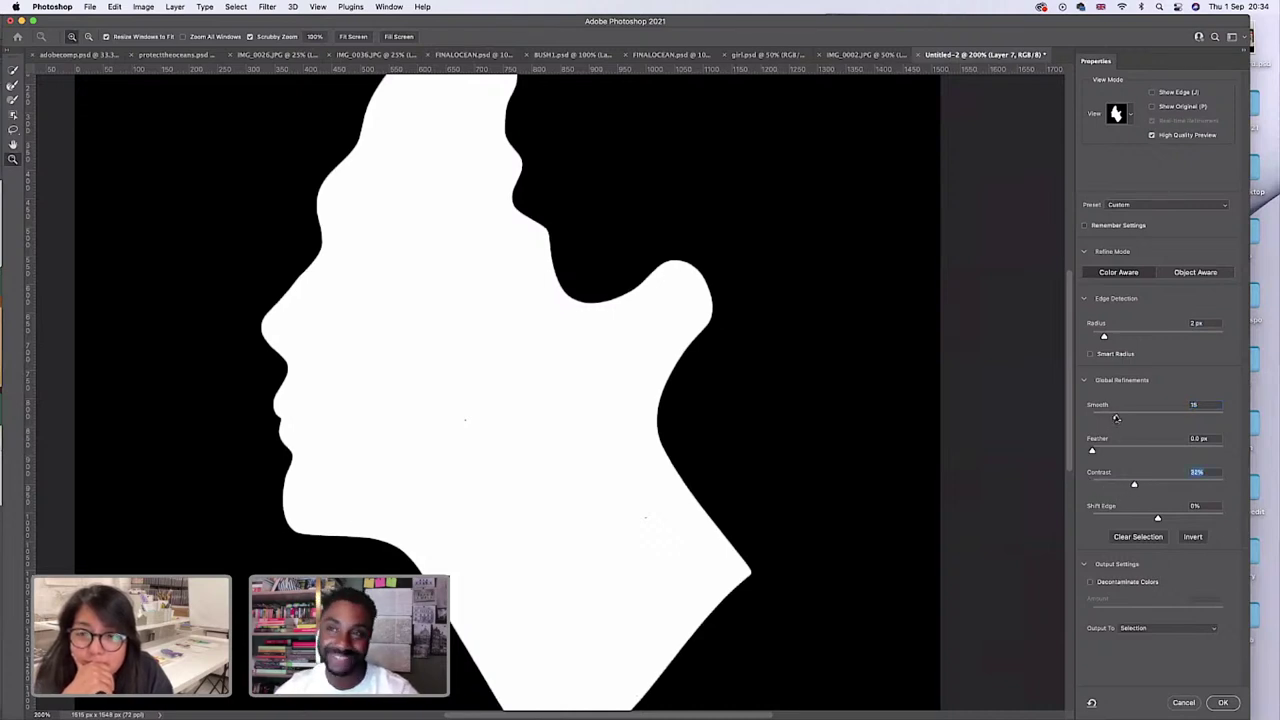
click(1120, 418)
drag(1118, 419, 1111, 453)
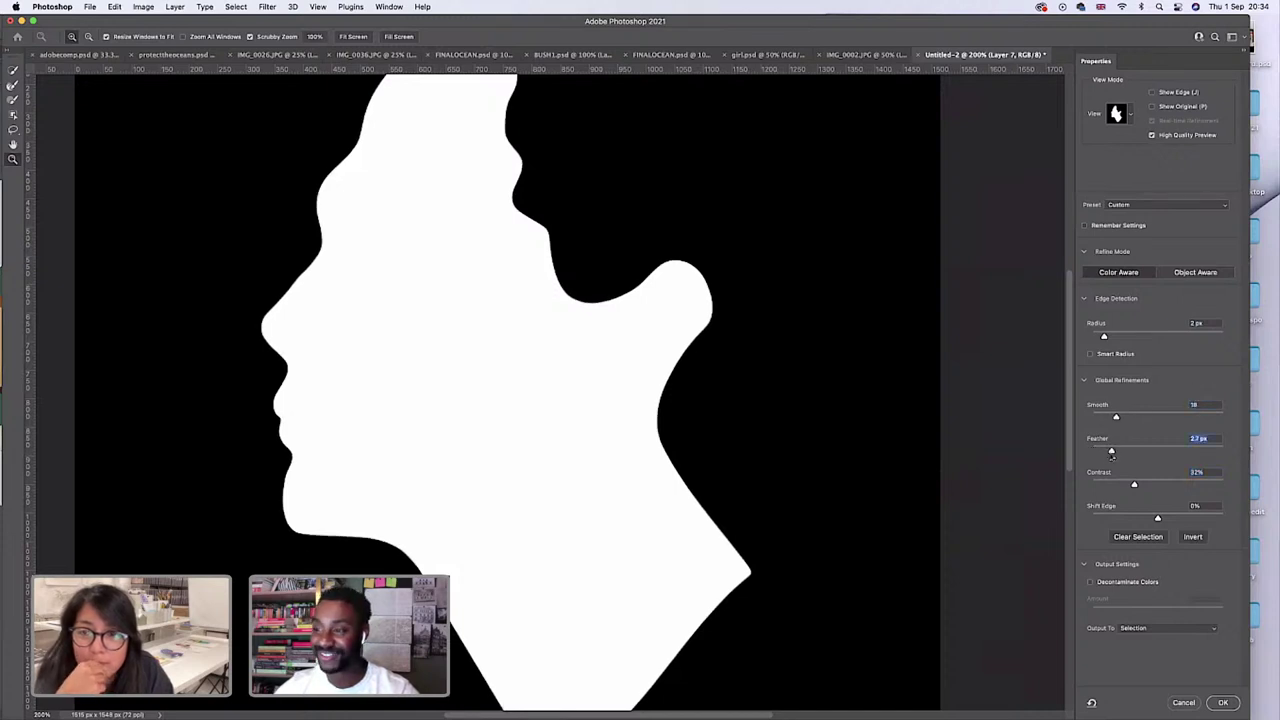
click(1223, 702)
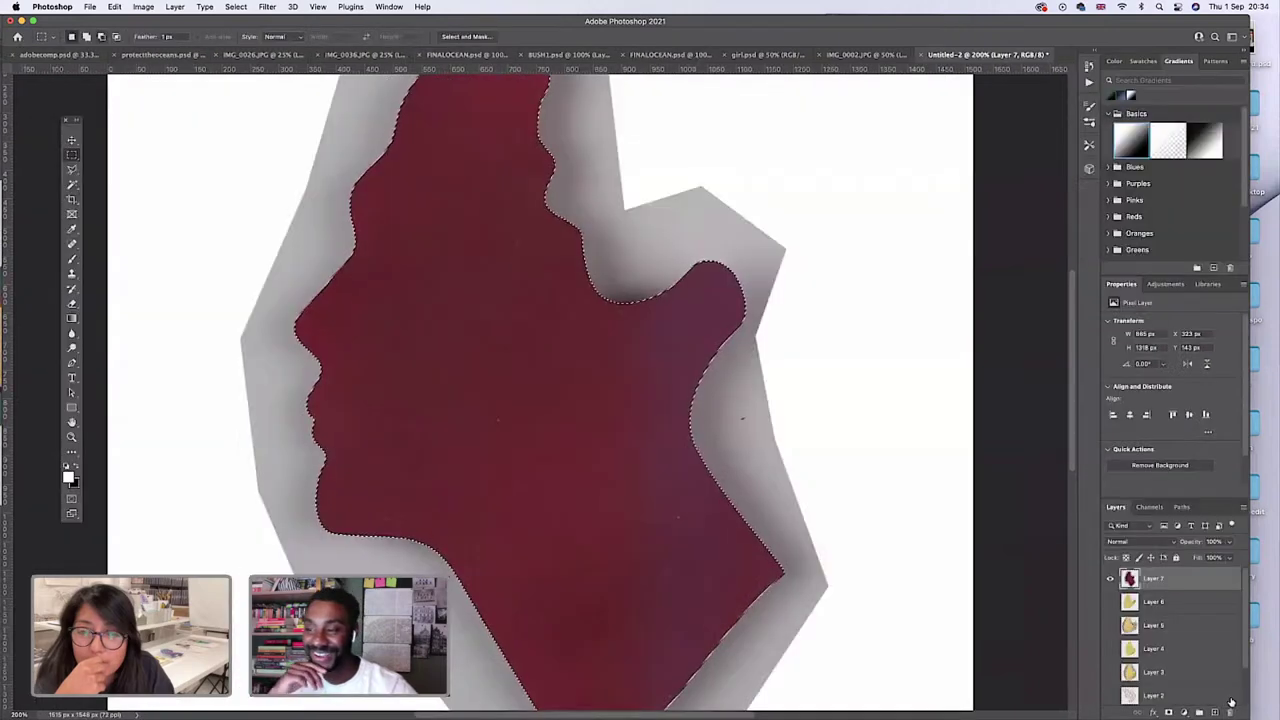
Copy the selected burgundy silhouette to its own layer and duplicate that layer into girl.psd.
key(super+j)
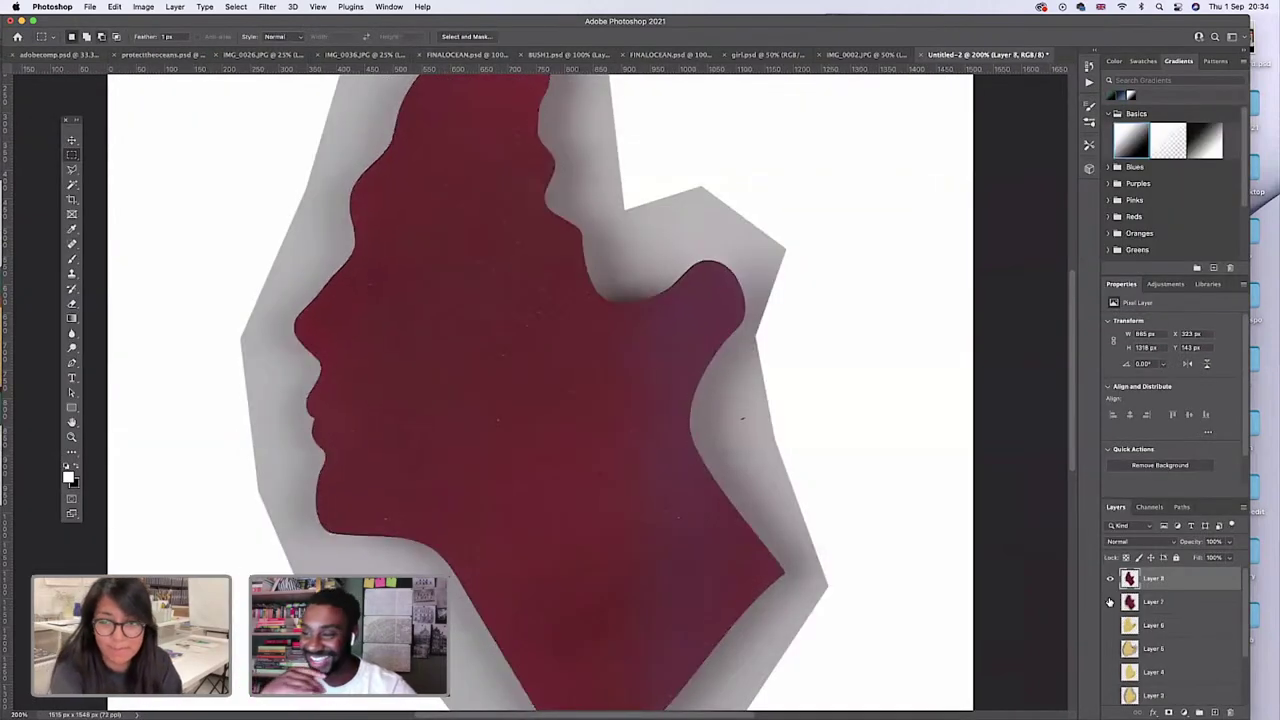
right_click(1145, 580)
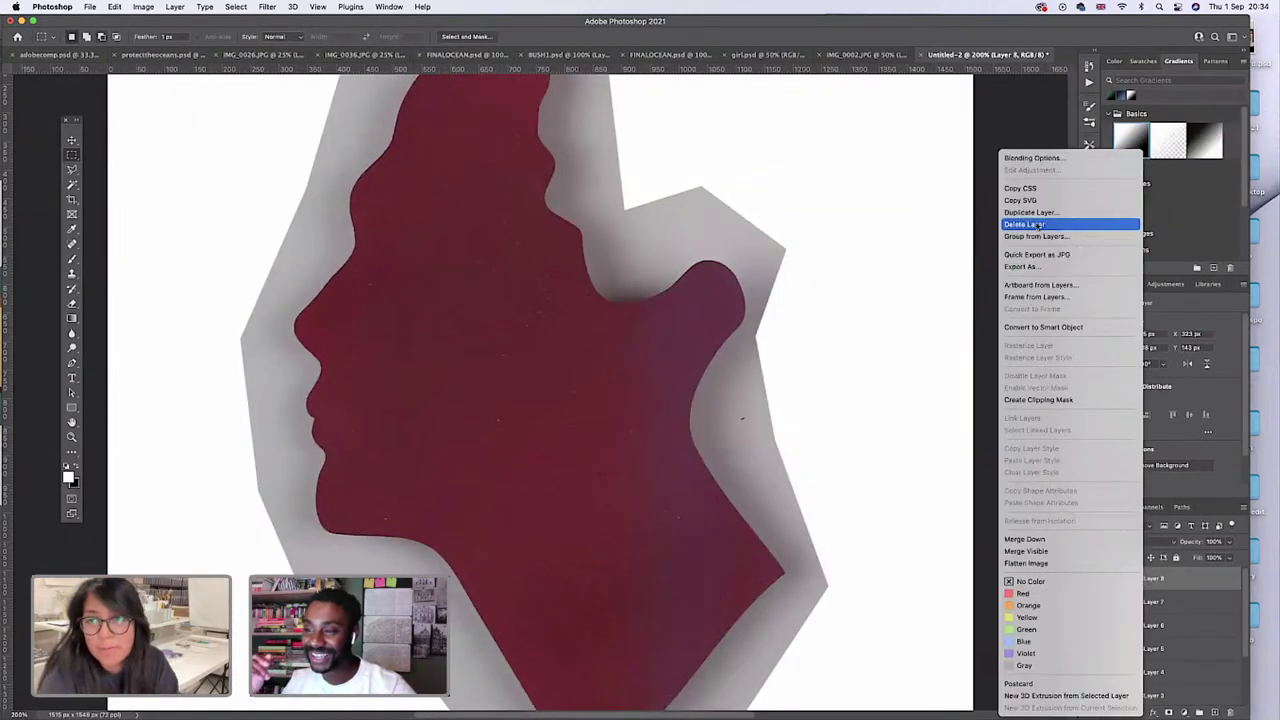
click(1033, 214)
click(645, 345)
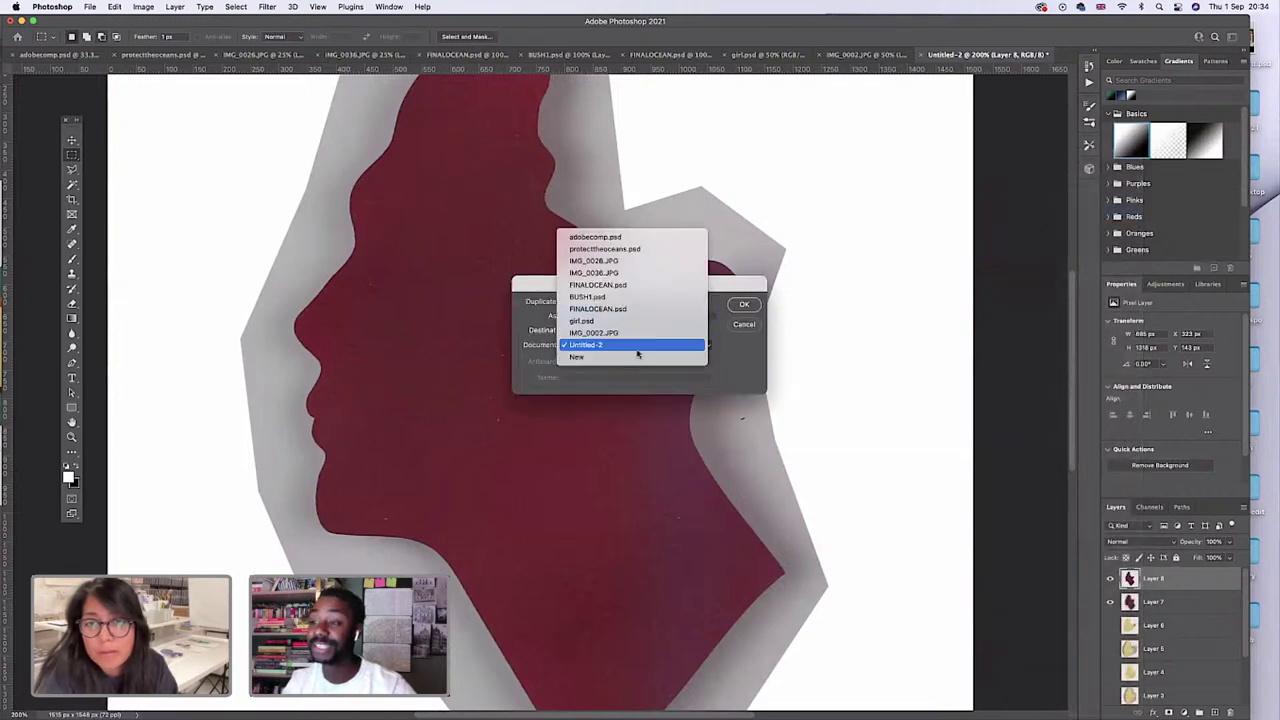
click(700, 320)
click(742, 306)
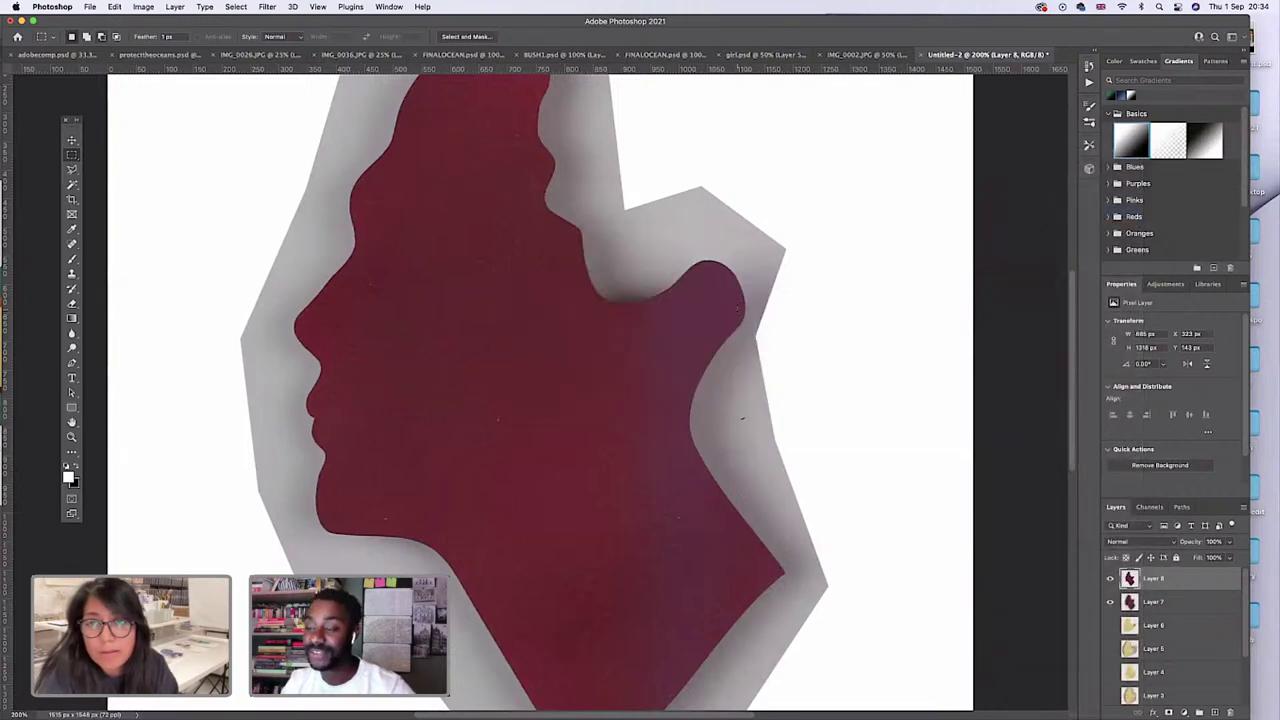
In girl.psd, scale the burgundy silhouette to about 233% and position it over the yellow face and neck.
click(756, 55)
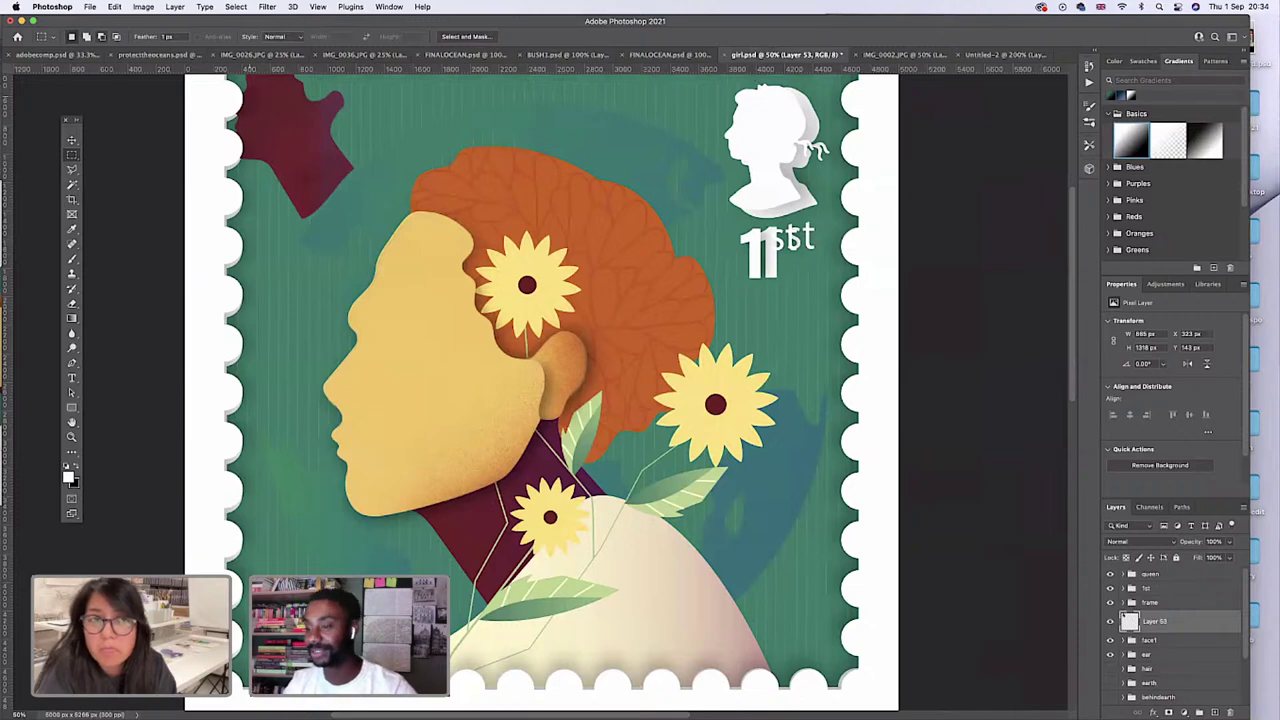
key(v)
key(ctrl+t)
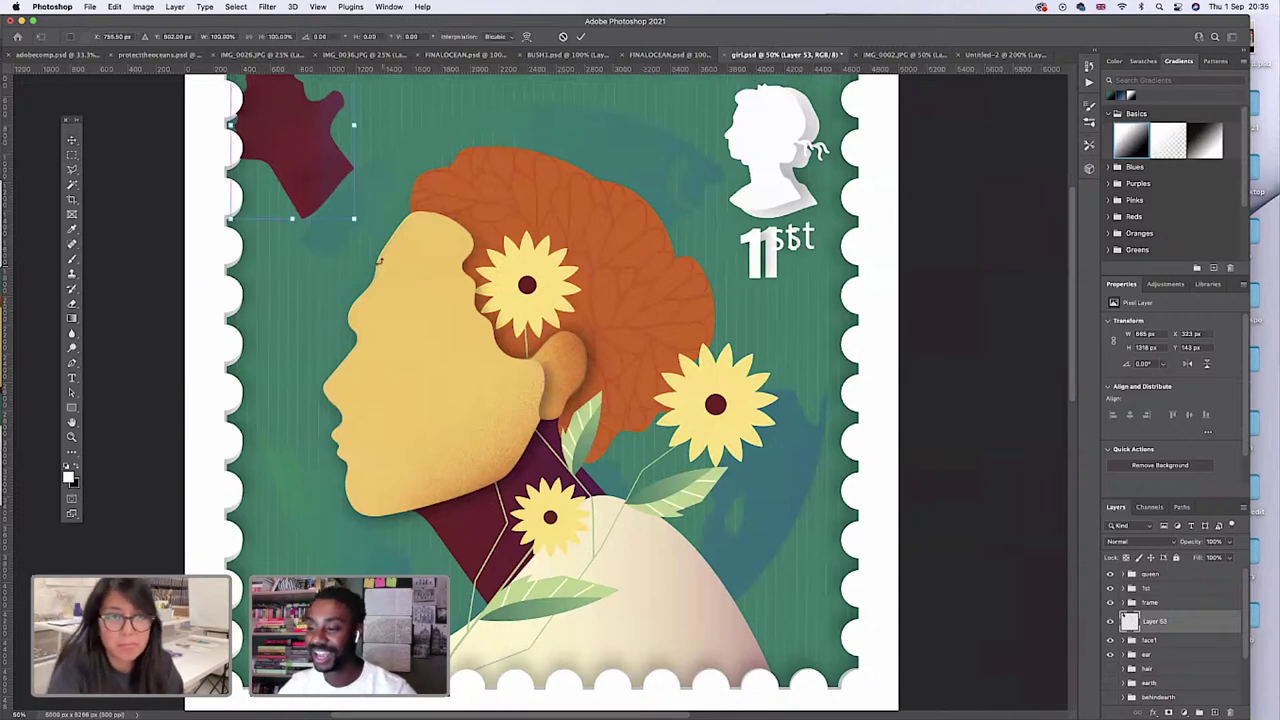
drag(318, 190, 686, 686)
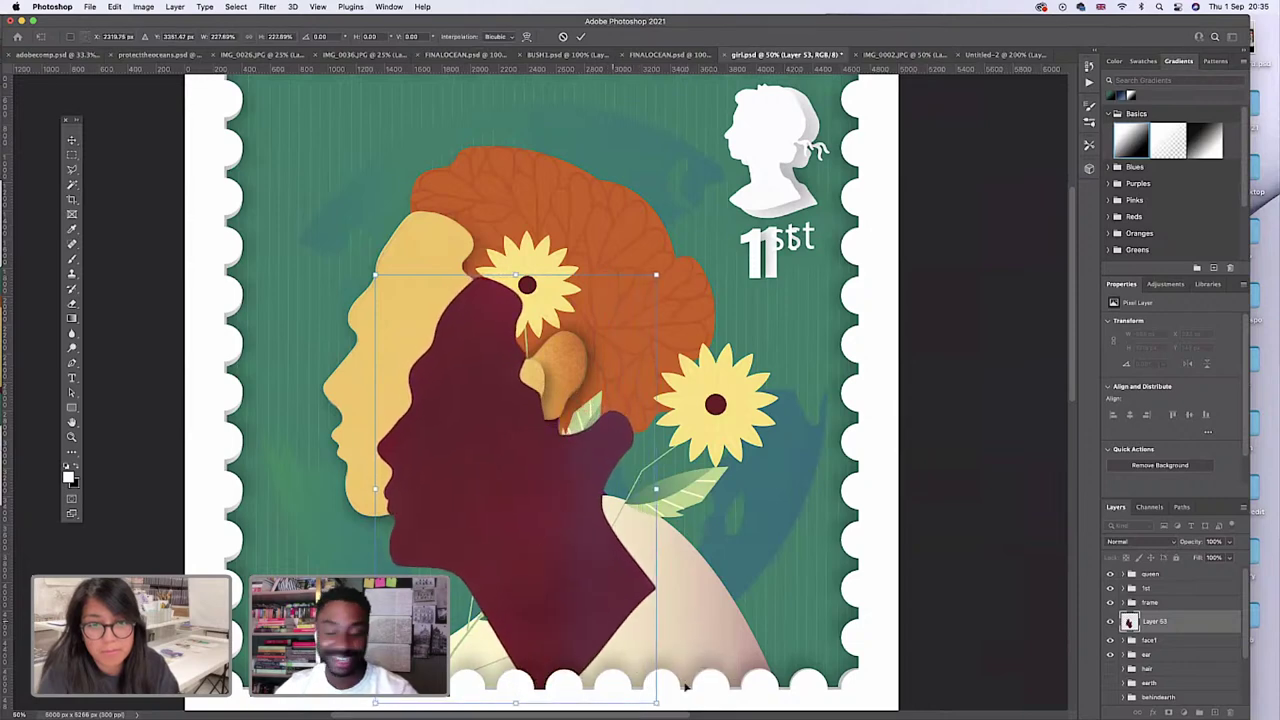
drag(533, 532, 490, 460)
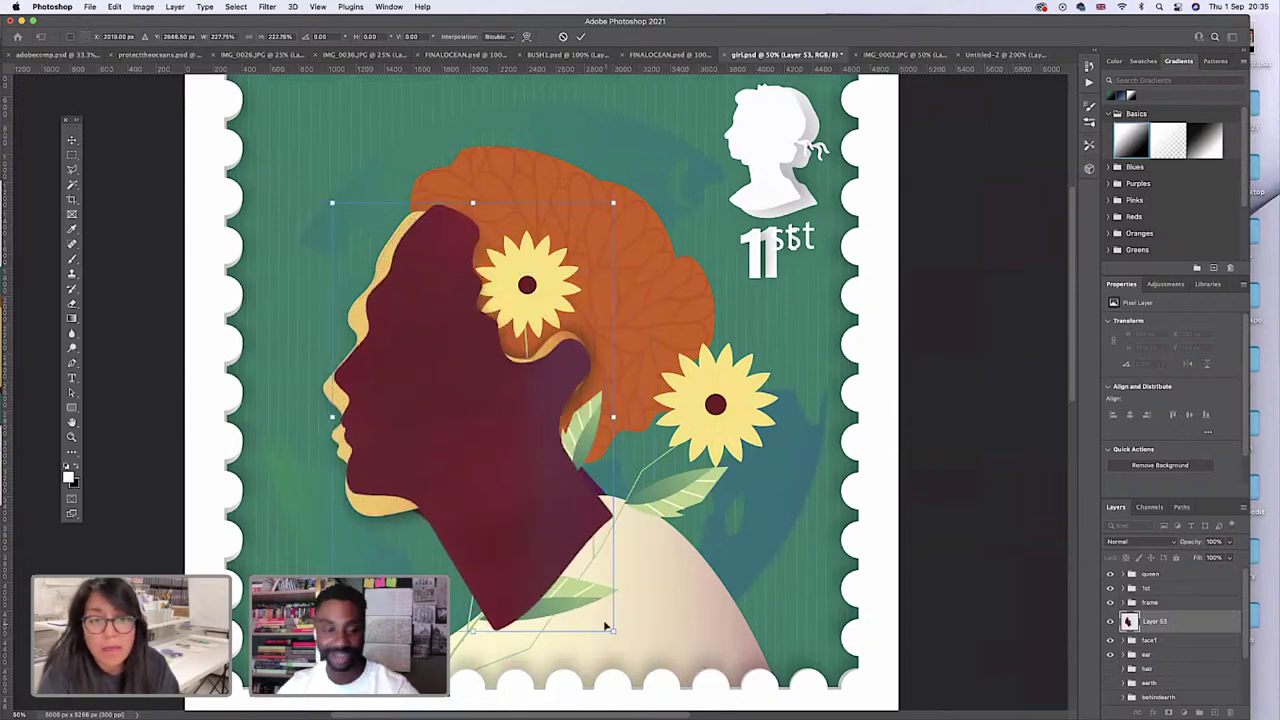
drag(614, 631, 621, 642)
drag(531, 504, 531, 491)
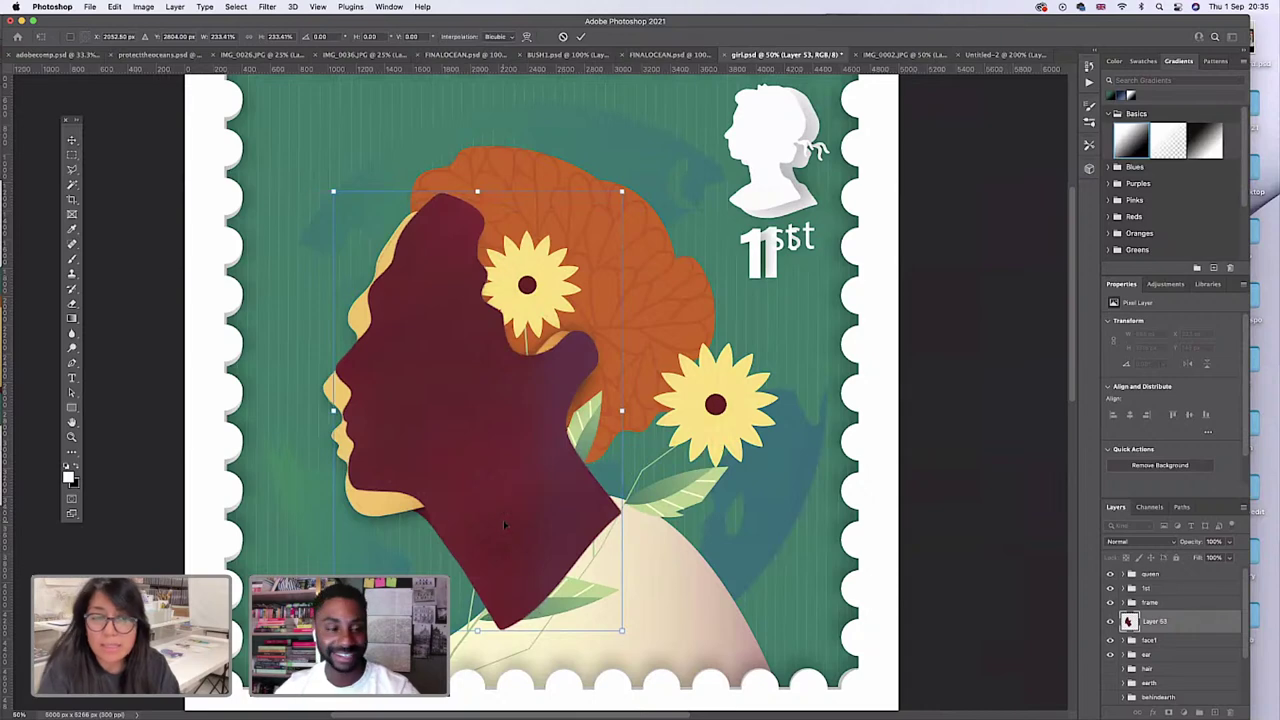
Squash the burgundy silhouette slightly, rotate it about -4.47° to line up with the face, and move its layer beneath the ear group.
drag(327, 187, 335, 206)
key(super+z)
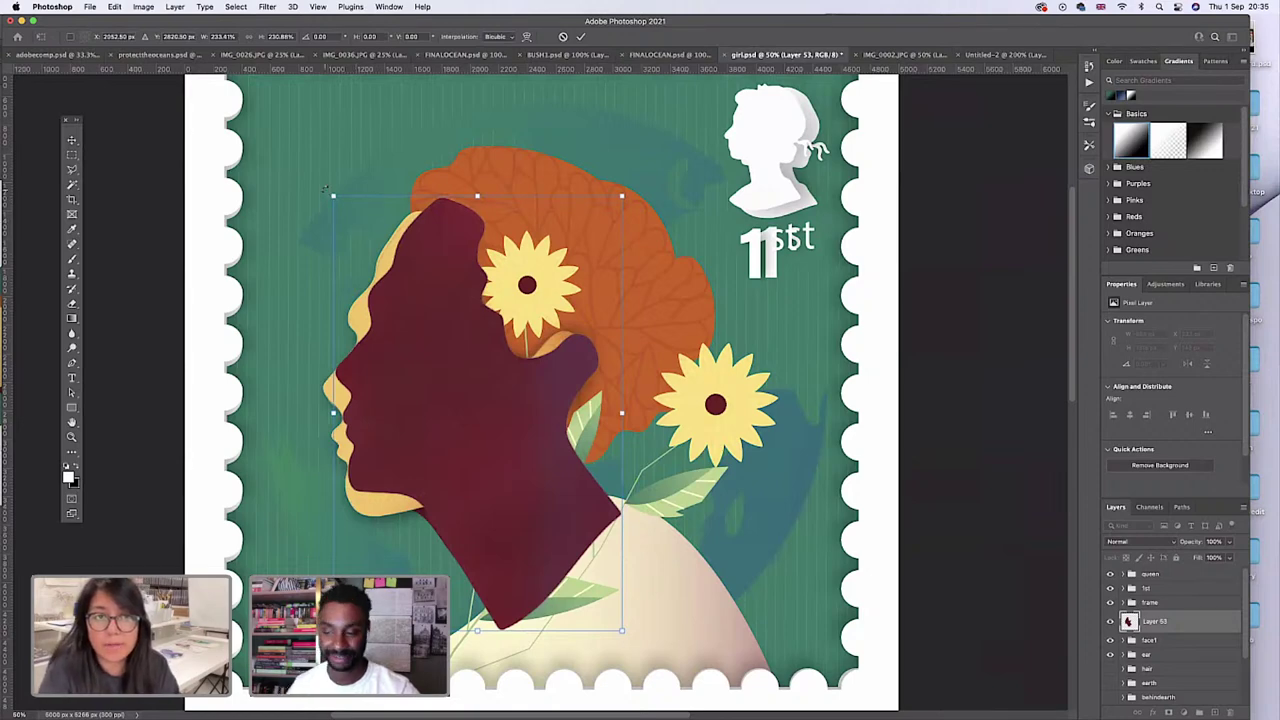
drag(324, 188, 314, 206)
drag(452, 402, 473, 433)
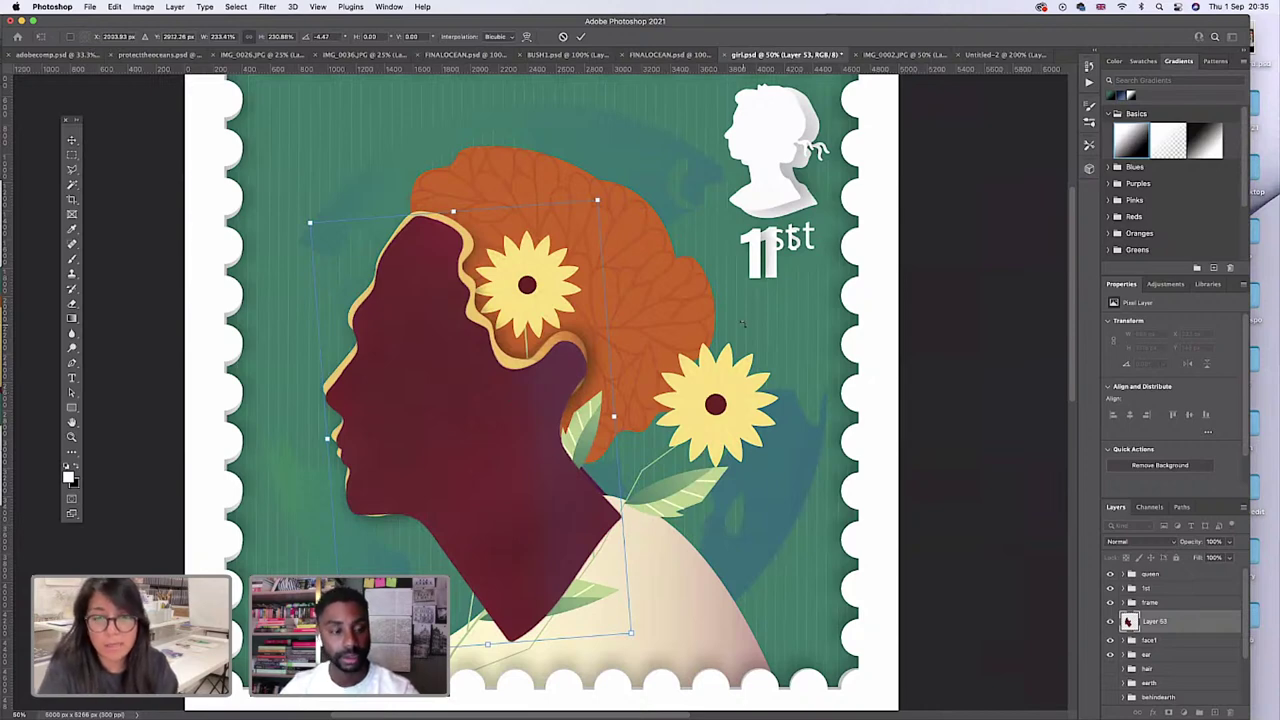
key(Return)
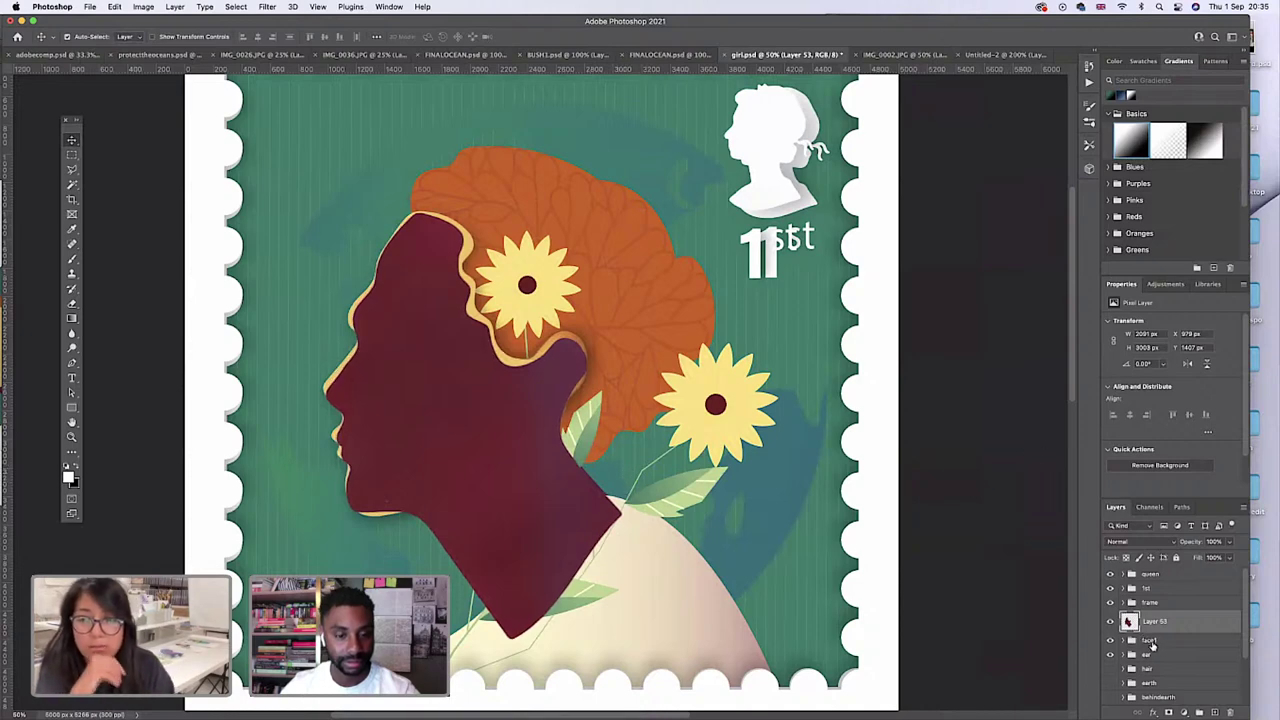
scroll(1149, 651, down, 2)
drag(1157, 588, 1147, 648)
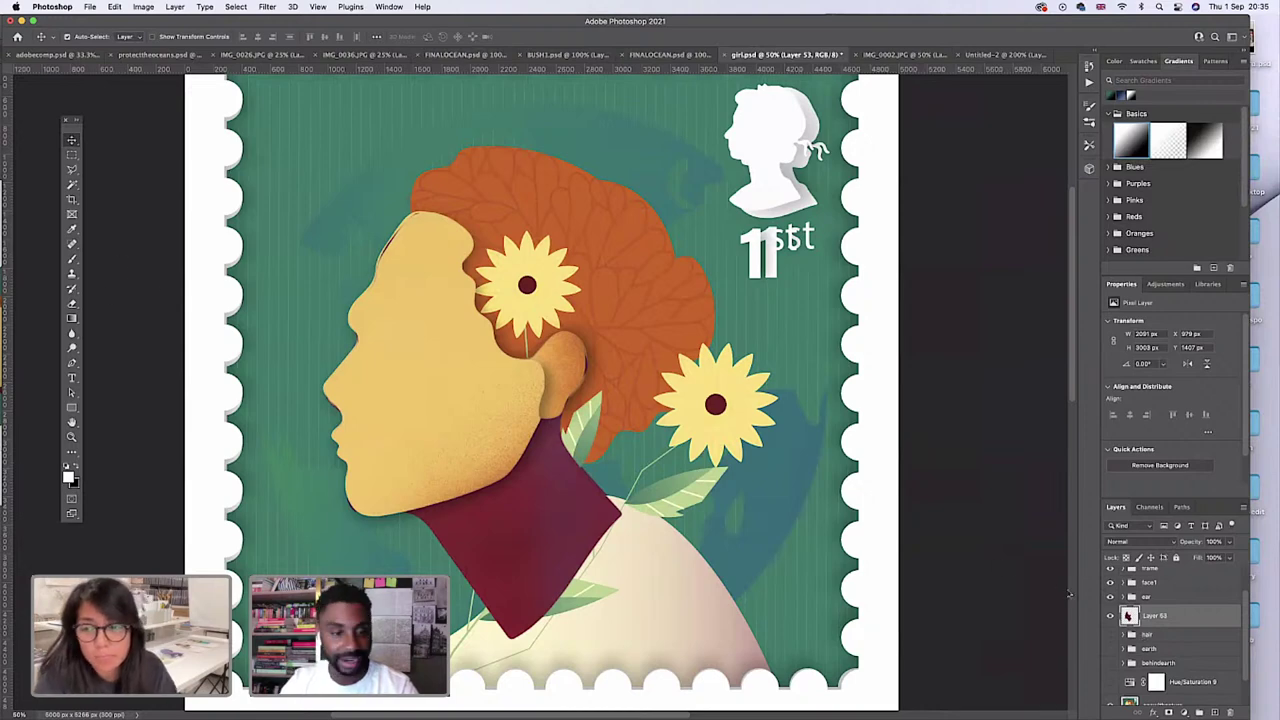
Erase the burgundy edges showing past the yellow face outline on Layer 53, using the Eraser at 70% opacity.
click(71, 304)
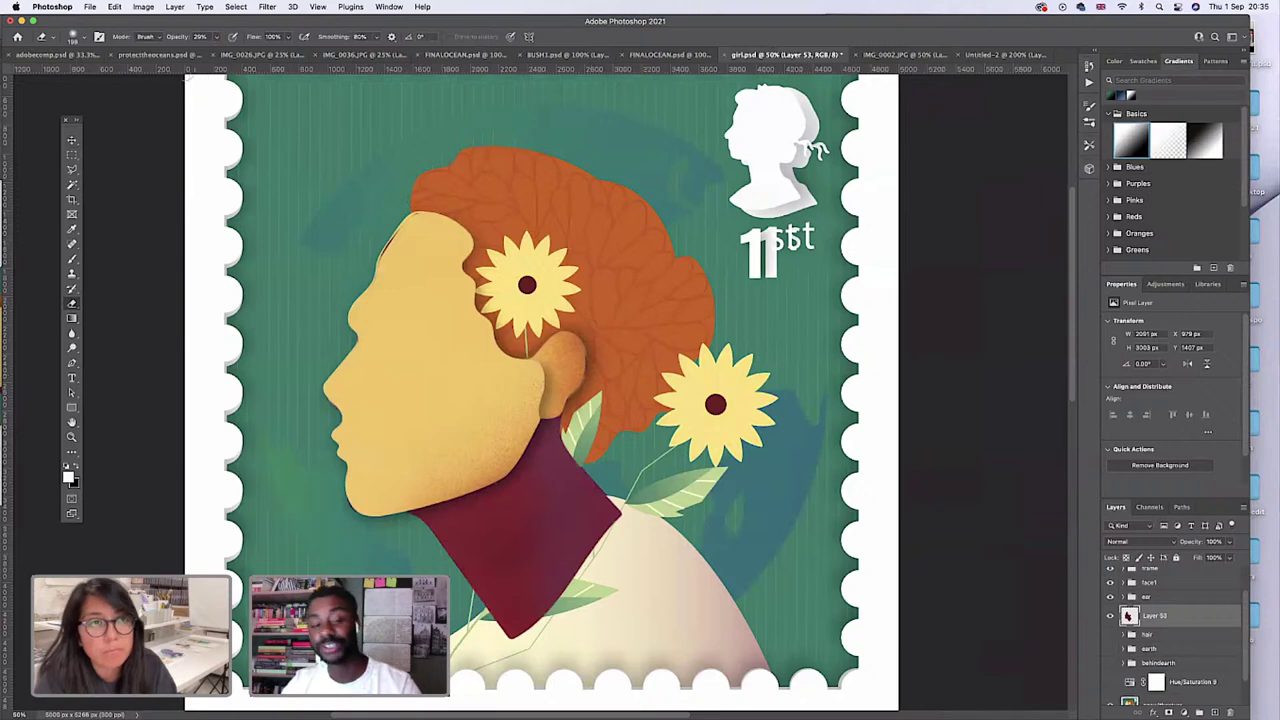
mouse_move(215, 37)
mouse_down()
mouse_move(258, 52)
mouse_move(240, 50)
mouse_up()
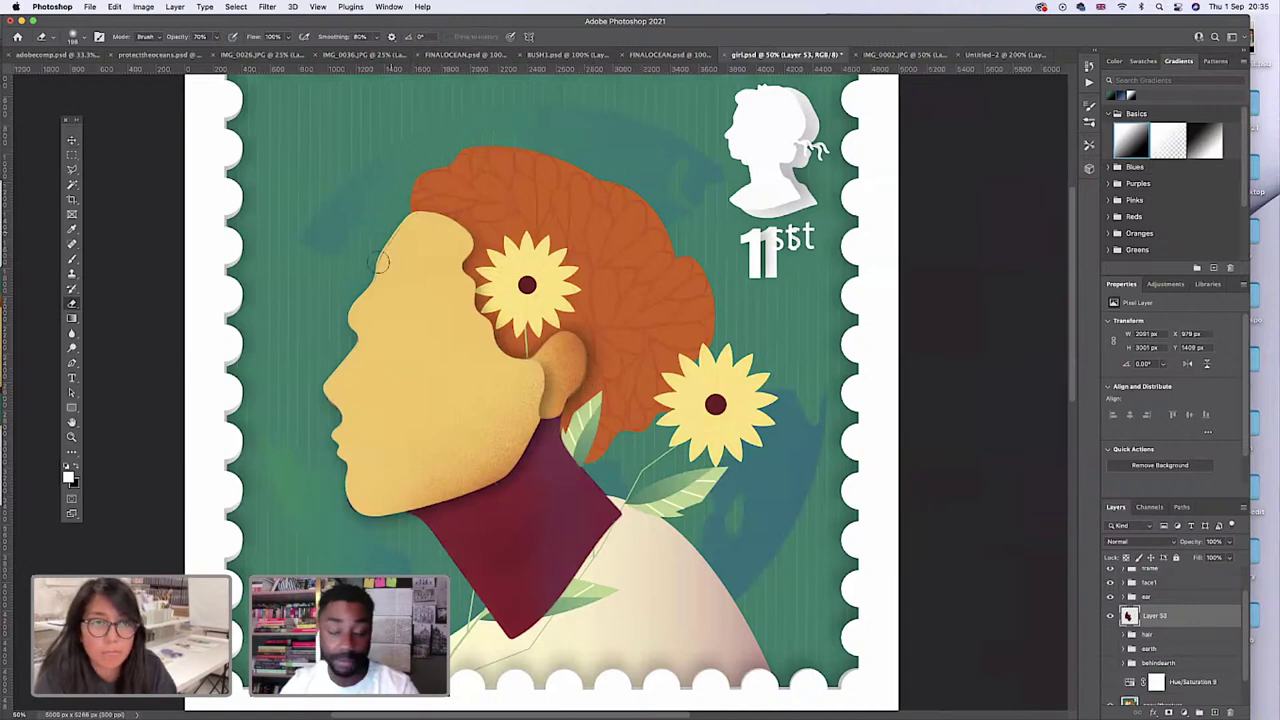
mouse_move(373, 294)
mouse_down()
mouse_move(330, 401)
mouse_move(347, 454)
mouse_move(341, 496)
mouse_move(371, 530)
mouse_up()
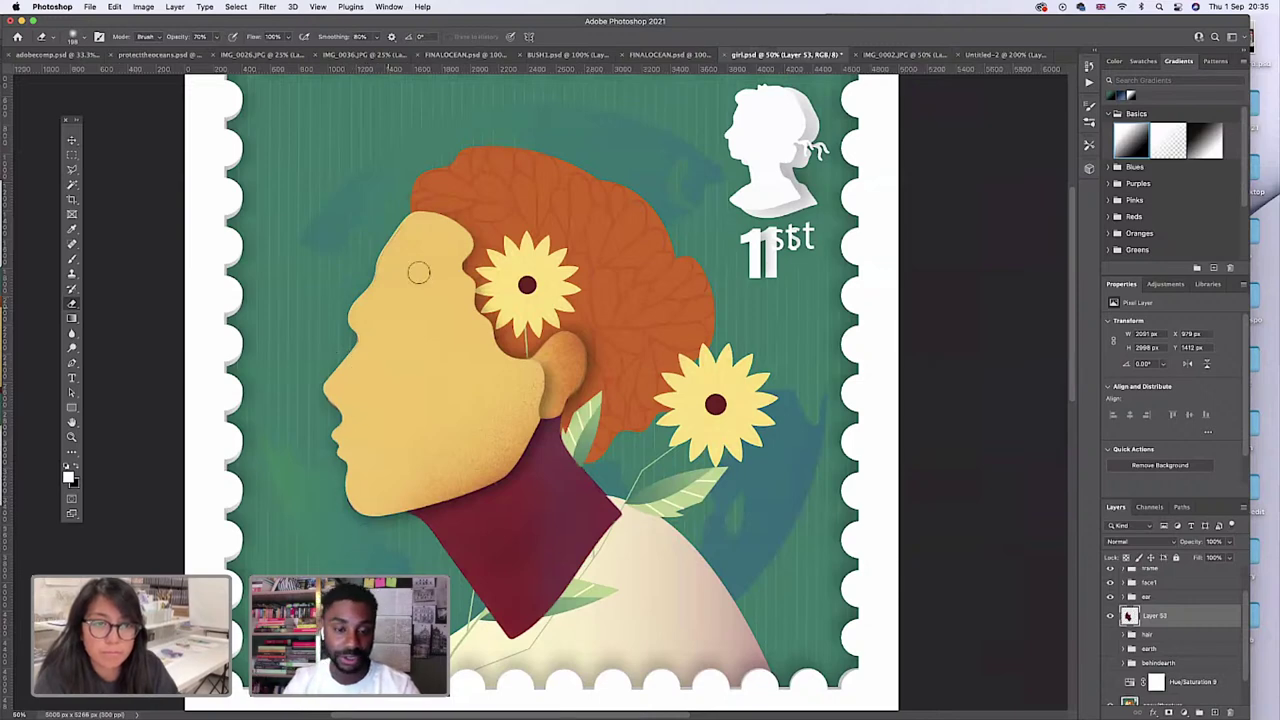
mouse_move(386, 204)
mouse_down()
mouse_move(504, 360)
mouse_move(550, 269)
mouse_move(591, 372)
mouse_up()
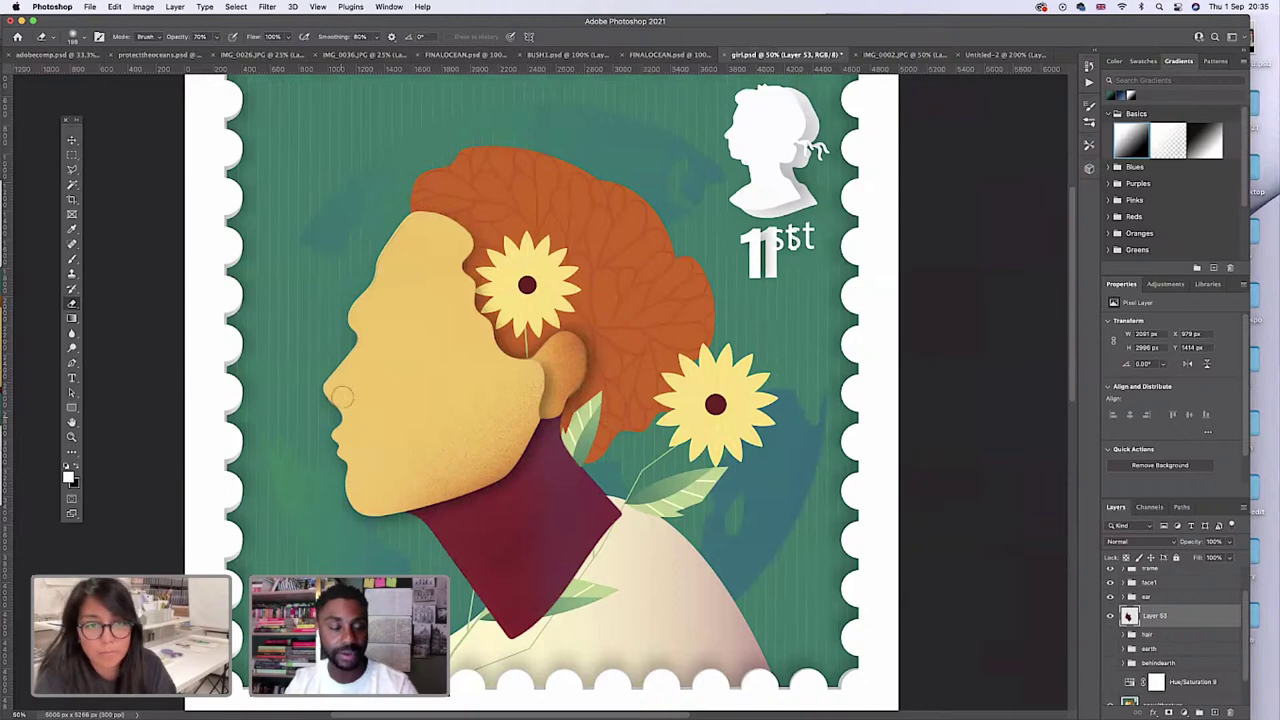
Add a Hue/Saturation adjustment clipped to Layer 53 with hue -2, saturation +5 and lightness -33 to darken the neck.
click(1165, 284)
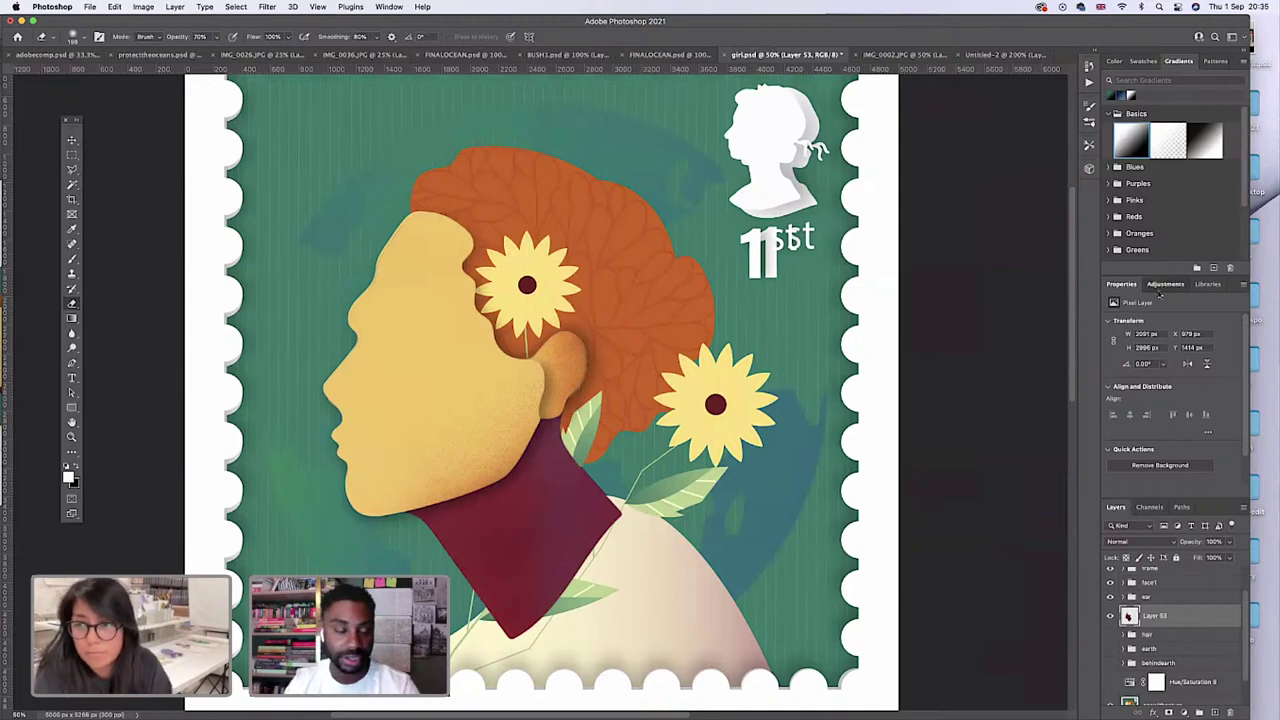
click(1129, 328)
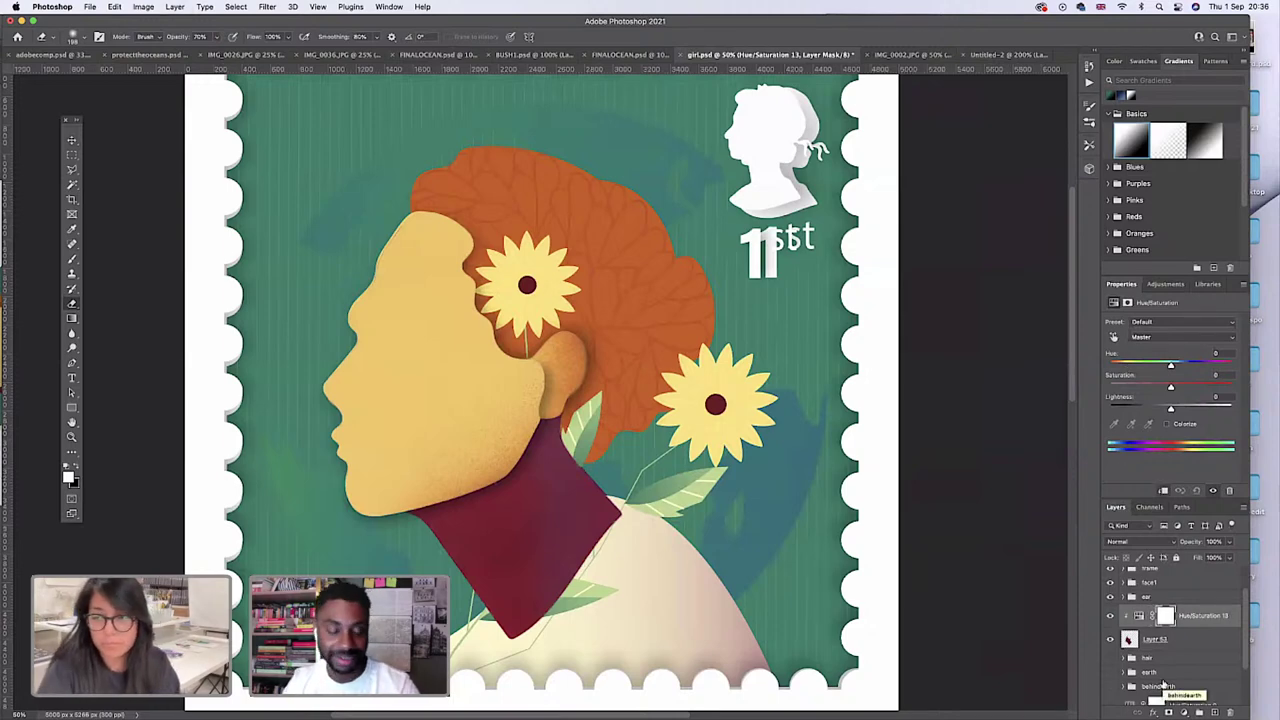
mouse_move(1170, 367)
mouse_down()
mouse_move(1155, 411)
mouse_move(1177, 392)
mouse_move(1150, 410)
mouse_move(1173, 388)
mouse_move(1168, 368)
mouse_up()
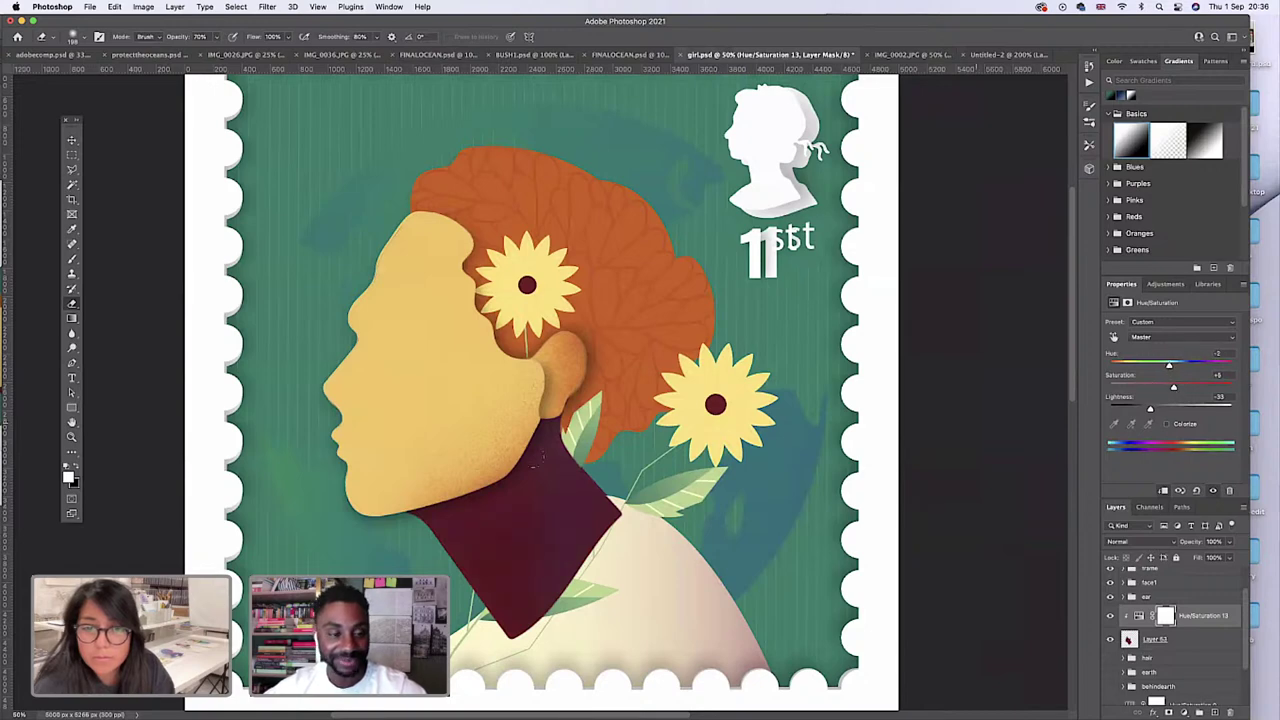
Remove two light specks from the middle of the neck on Layer 53 using small rectangular selections and Content-Aware Fill.
key(z)
click(542, 505)
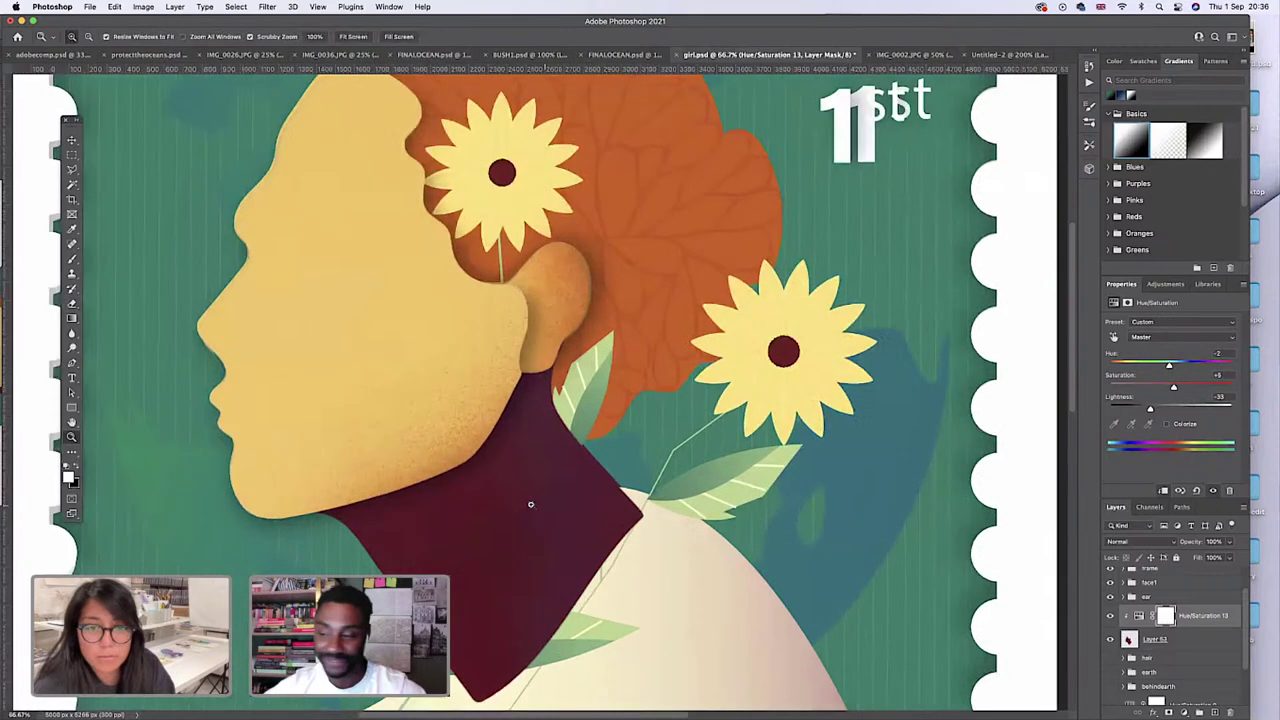
click(530, 504)
click(528, 480)
click(72, 156)
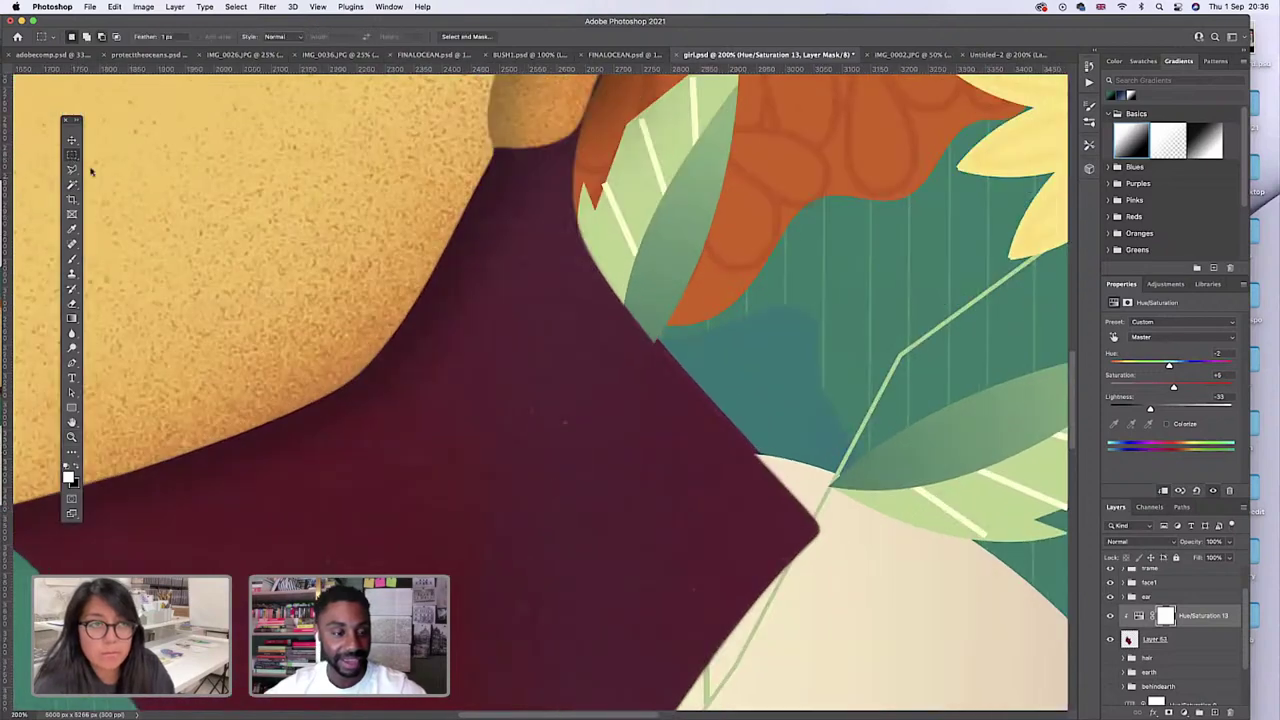
click(1130, 640)
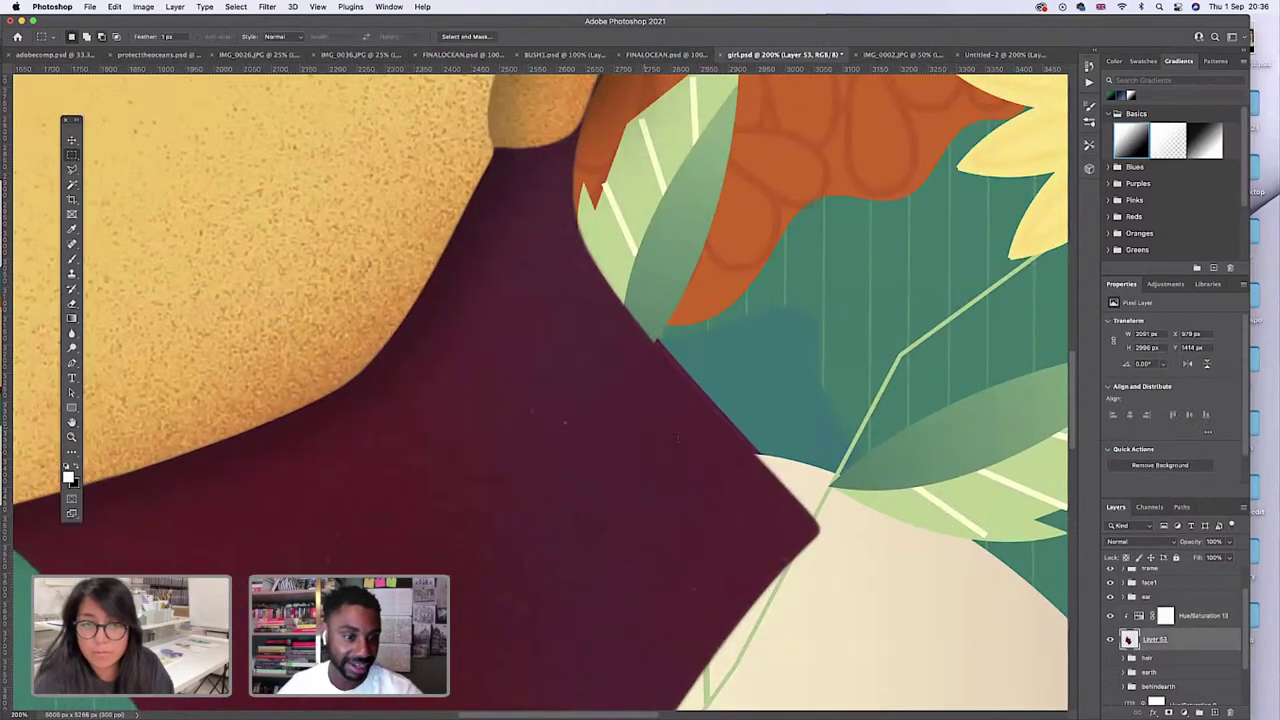
drag(557, 413, 578, 432)
key(shift+F5)
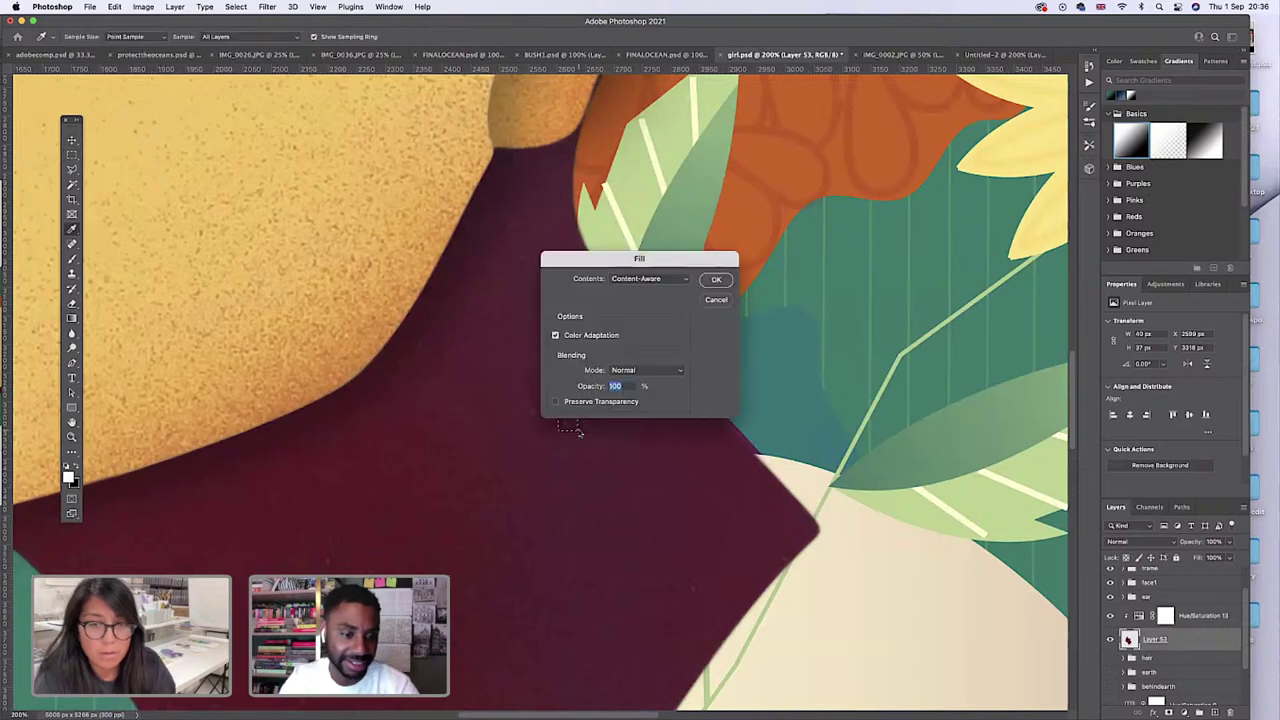
key(Return)
drag(516, 398, 544, 425)
key(shift+F5)
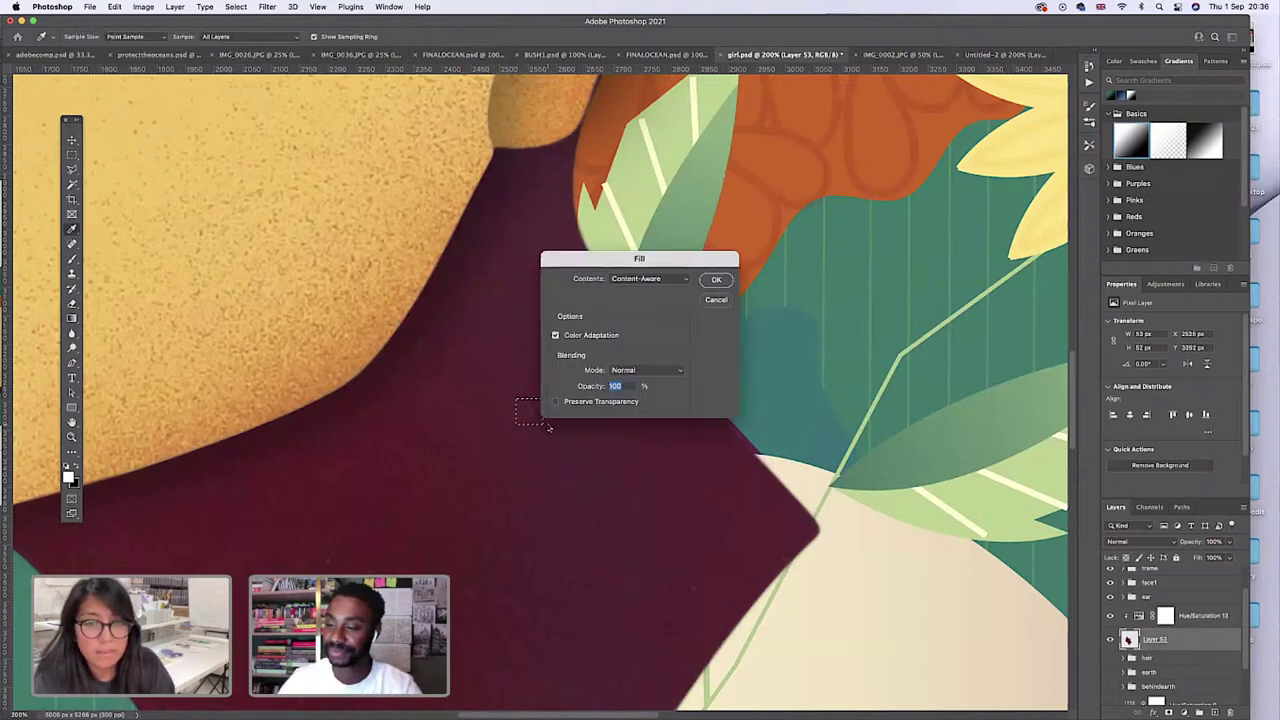
key(Return)
Clean up two more spots near the neck's upper edge and its right corner with Content-Aware Fill, and clear the selection.
drag(597, 333, 621, 366)
key(shift+F5)
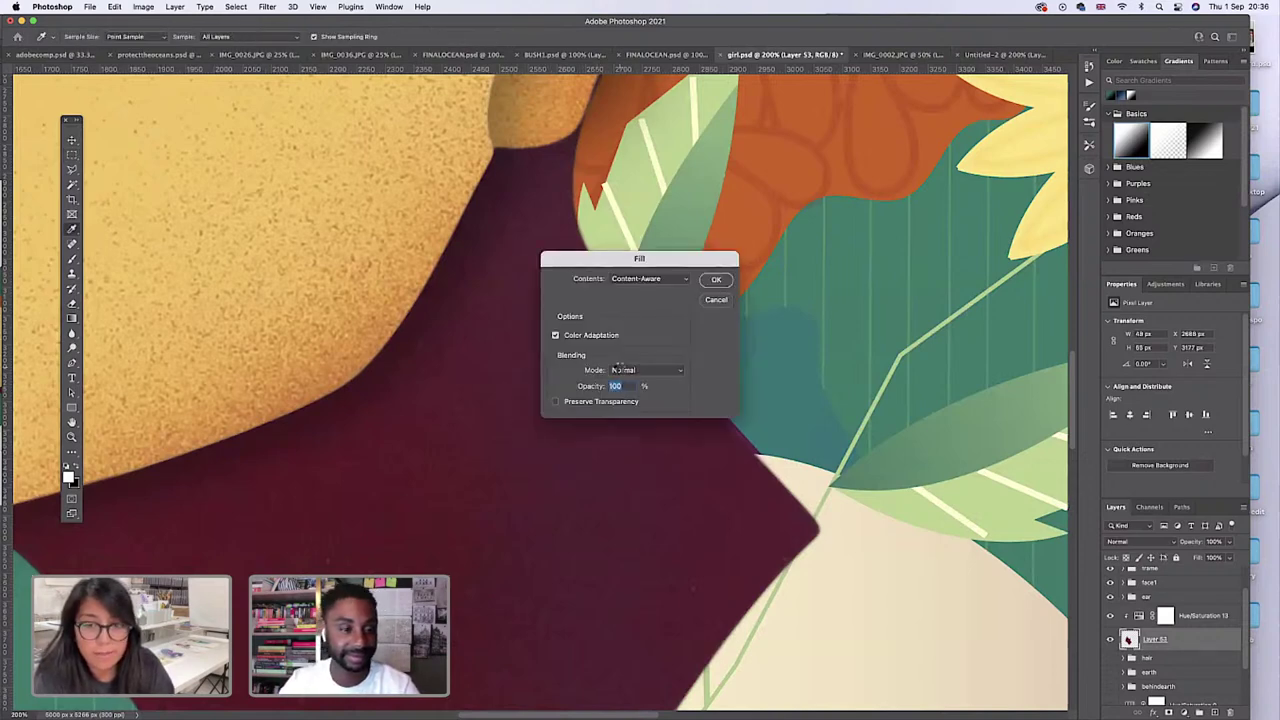
key(Return)
drag(678, 575, 709, 603)
key(shift+F5)
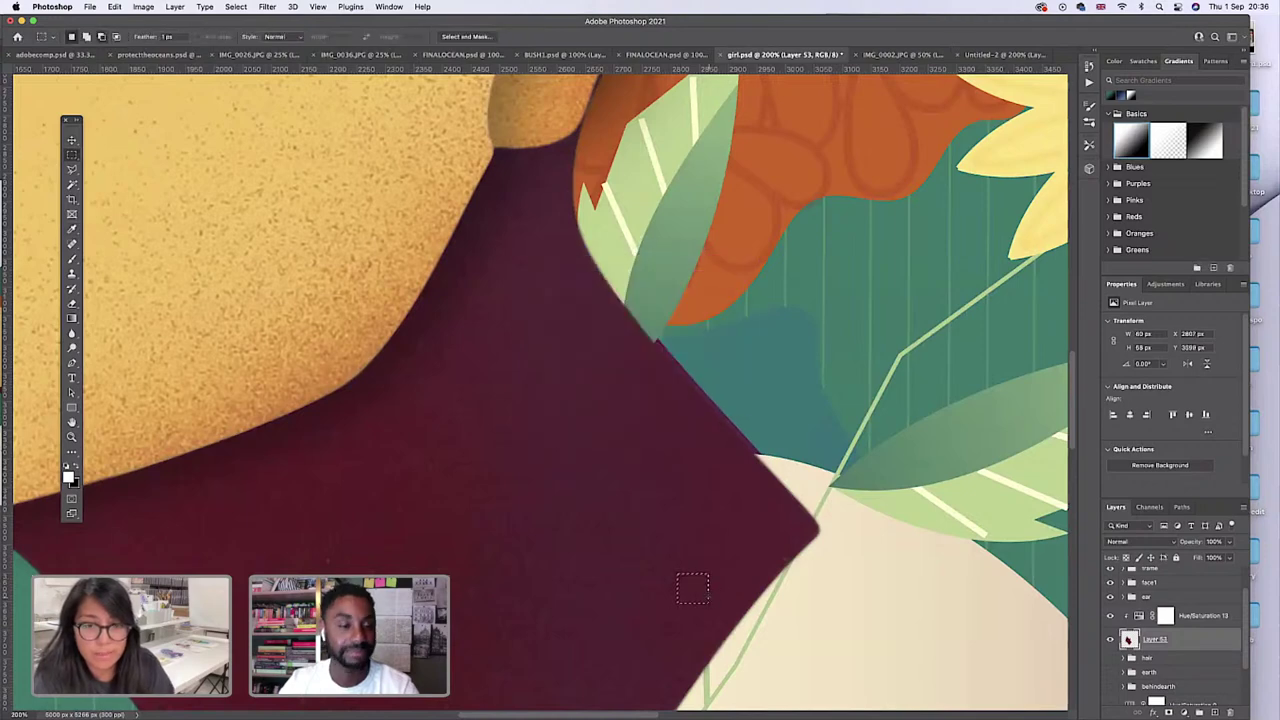
key(Return)
click(445, 508)
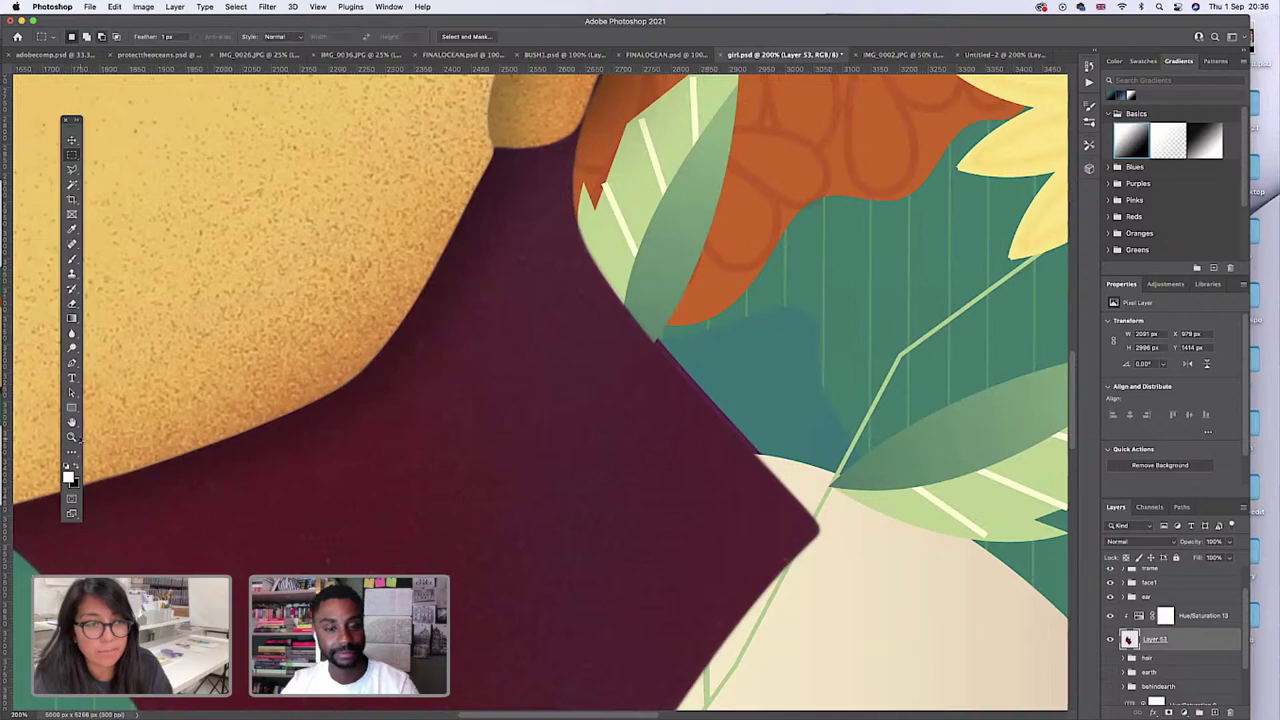
Examine the whole stamp with the neck on Layer 53 hidden and shown.
key(z)
alt+click(449, 443)
alt+click(437, 460)
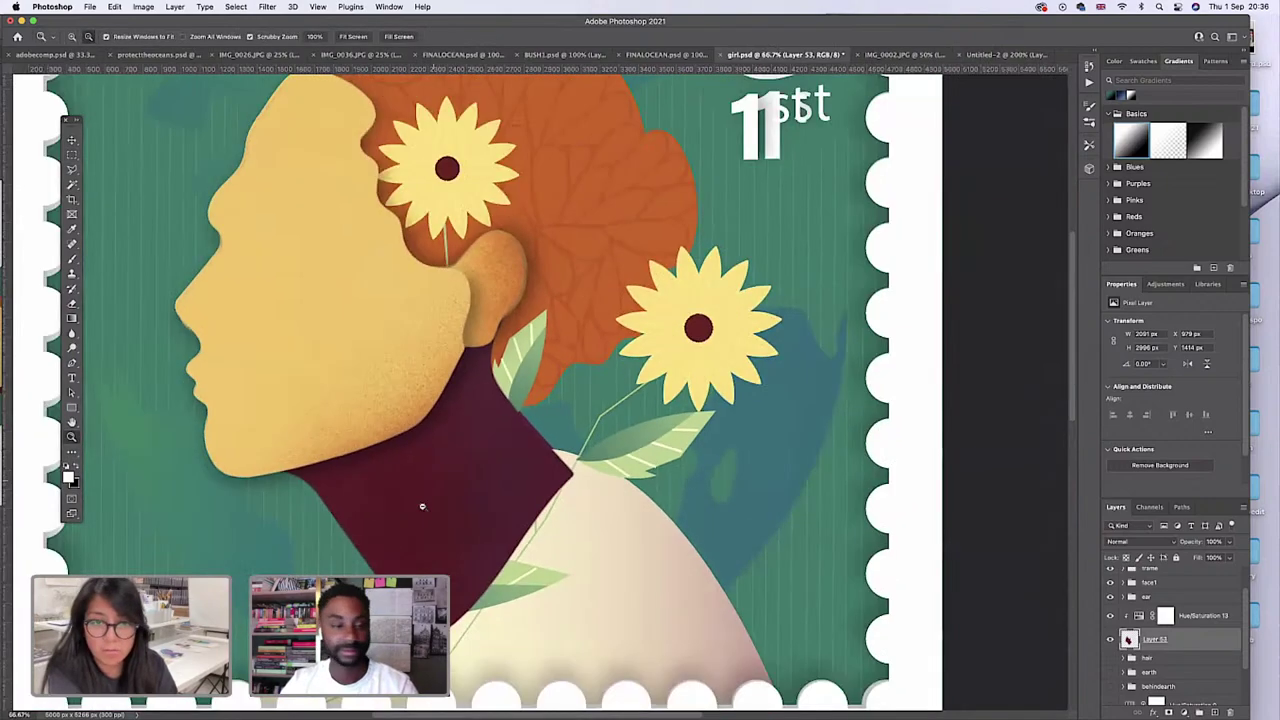
alt+click(422, 507)
alt+click(422, 507)
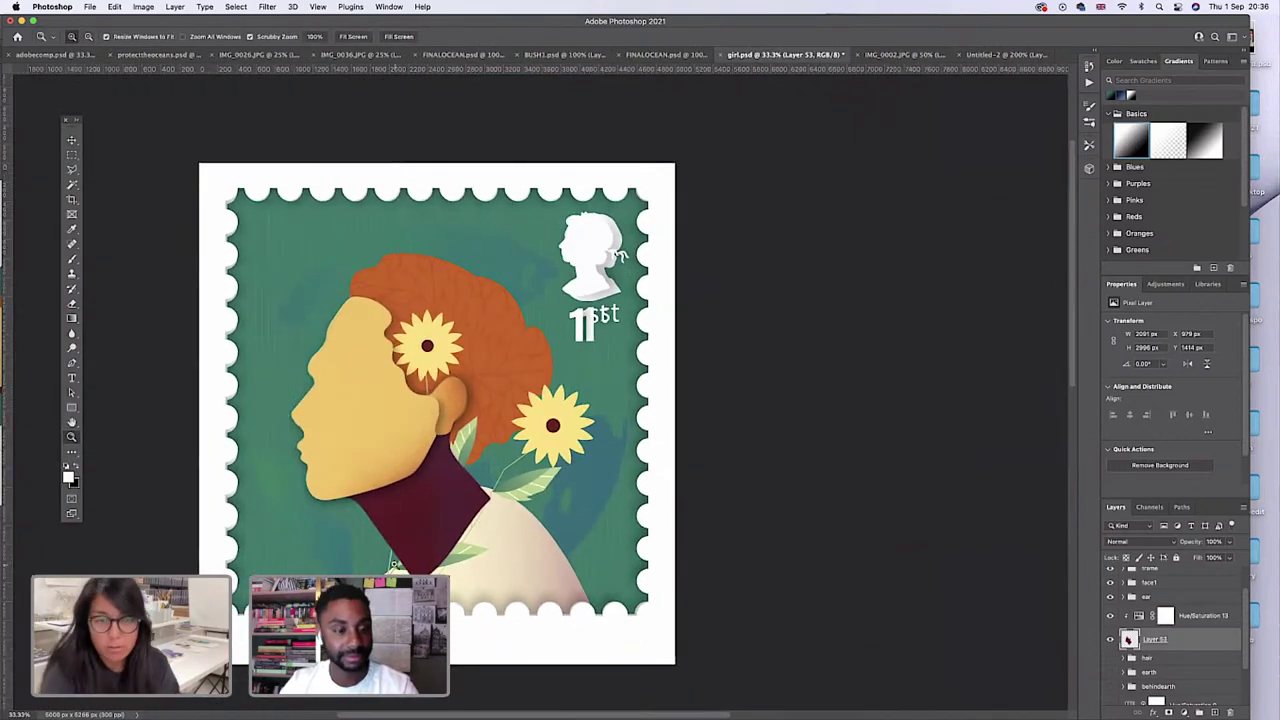
scroll(440, 566, left, 2)
click(1109, 639)
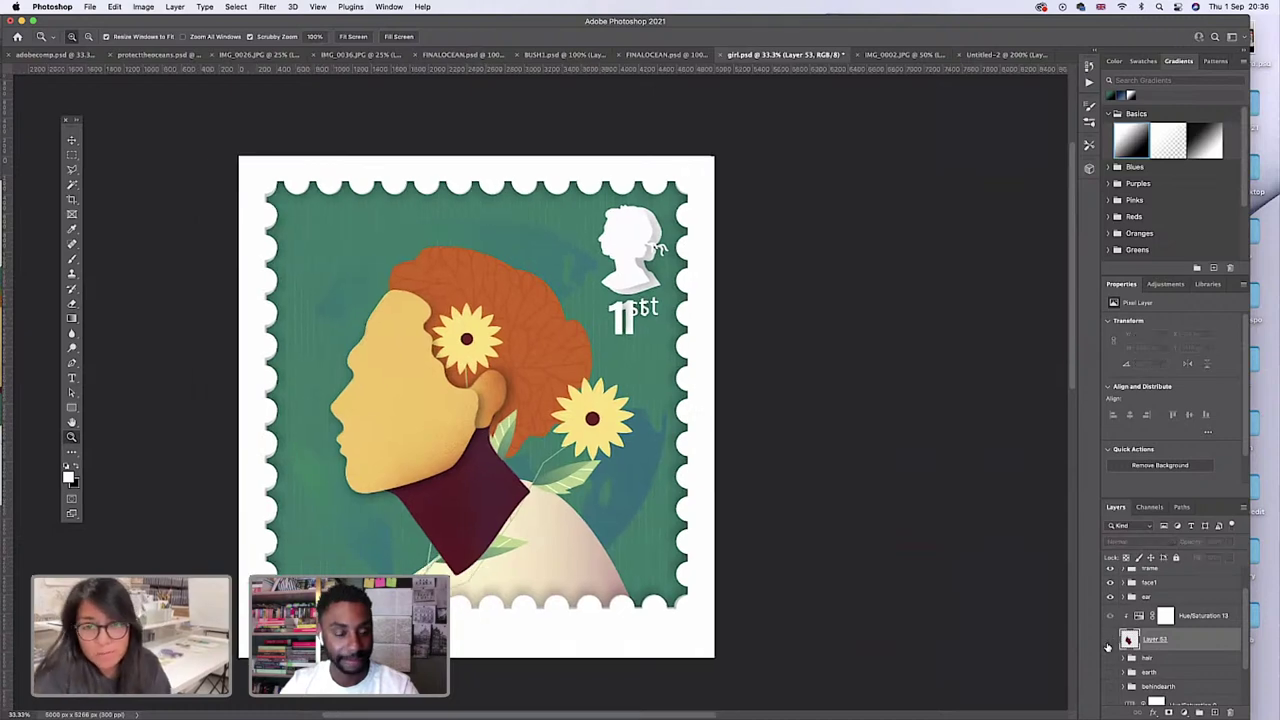
click(1108, 644)
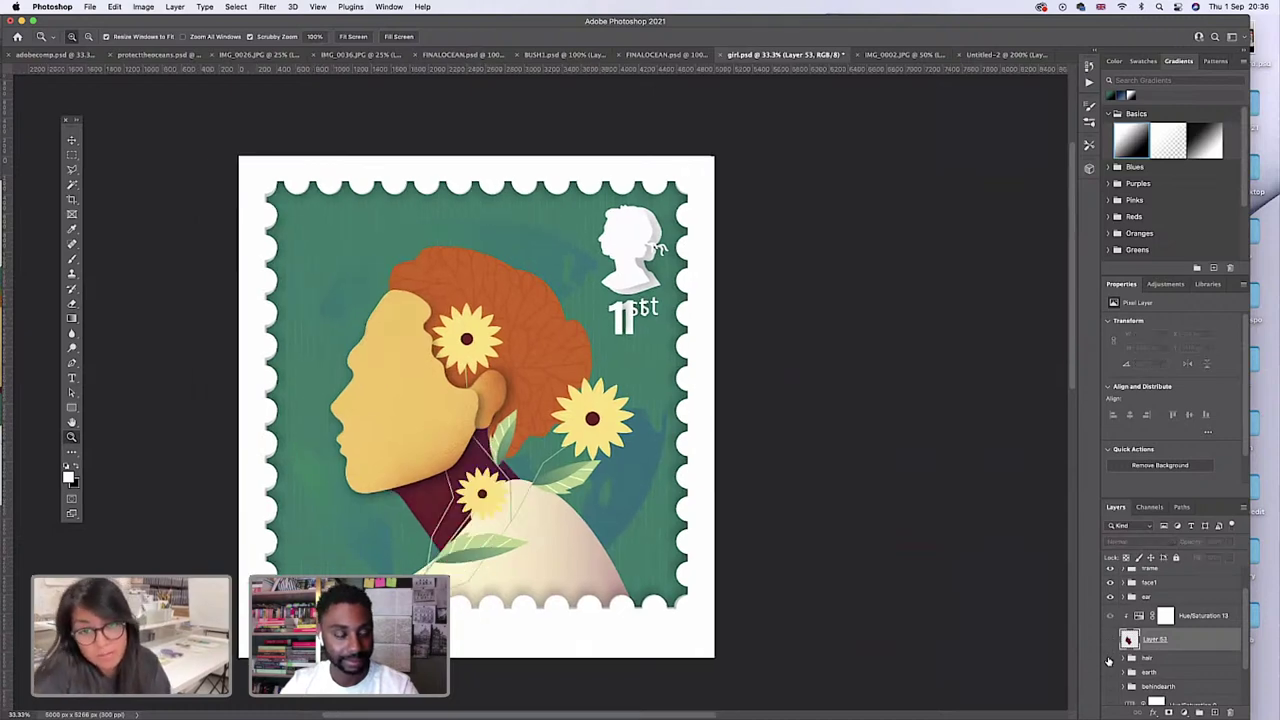
click(1110, 640)
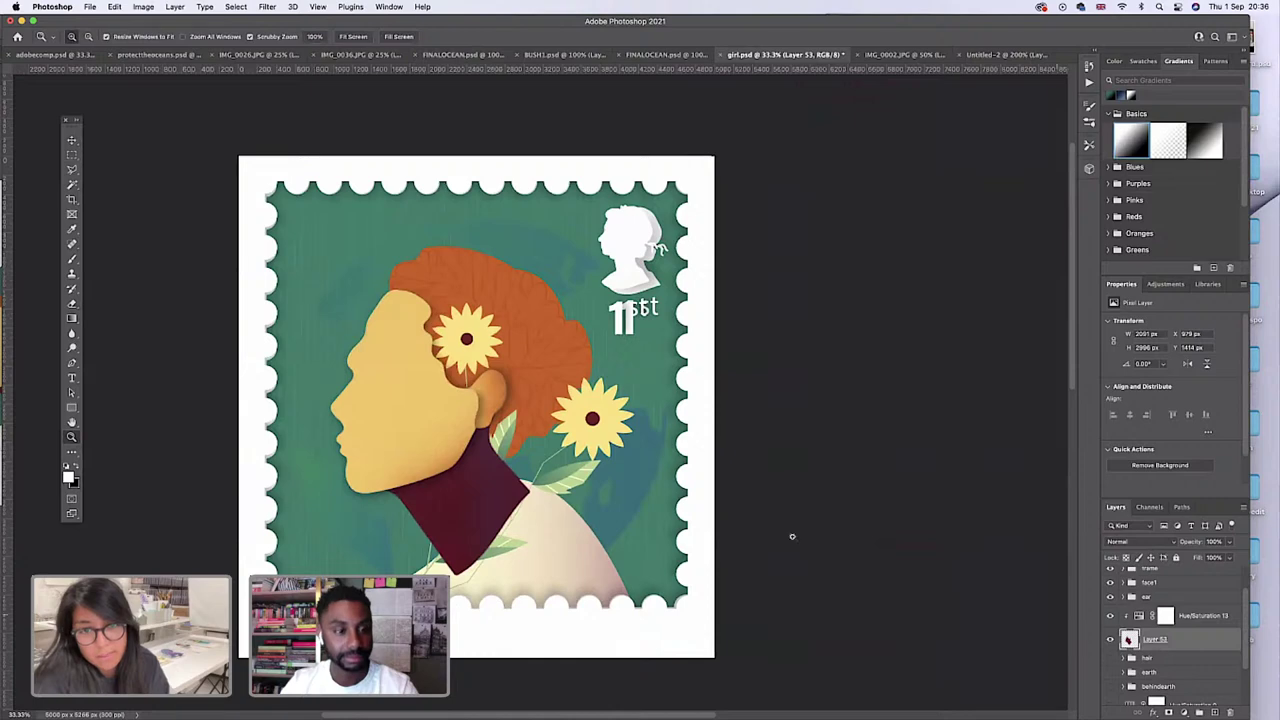
click(453, 504)
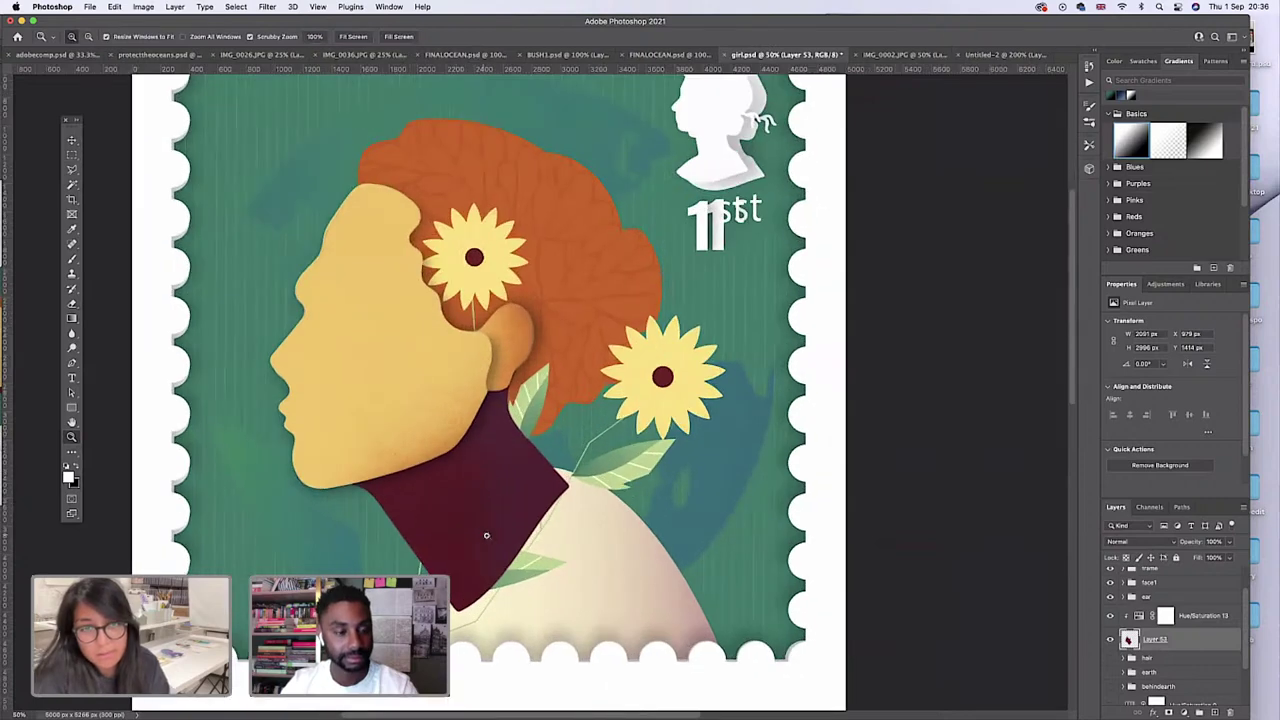
alt+click(482, 517)
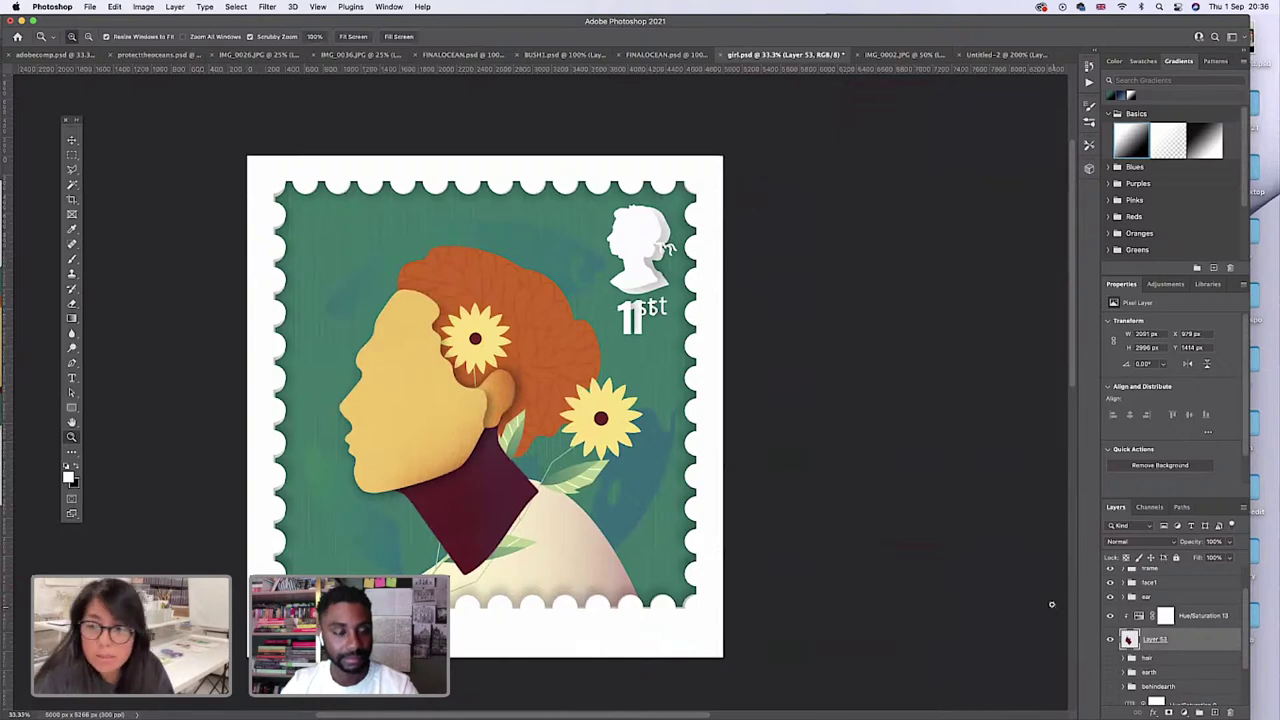
Show the earth group and expand it, and hide Layer 48 inside it.
scroll(1142, 668, down, 2)
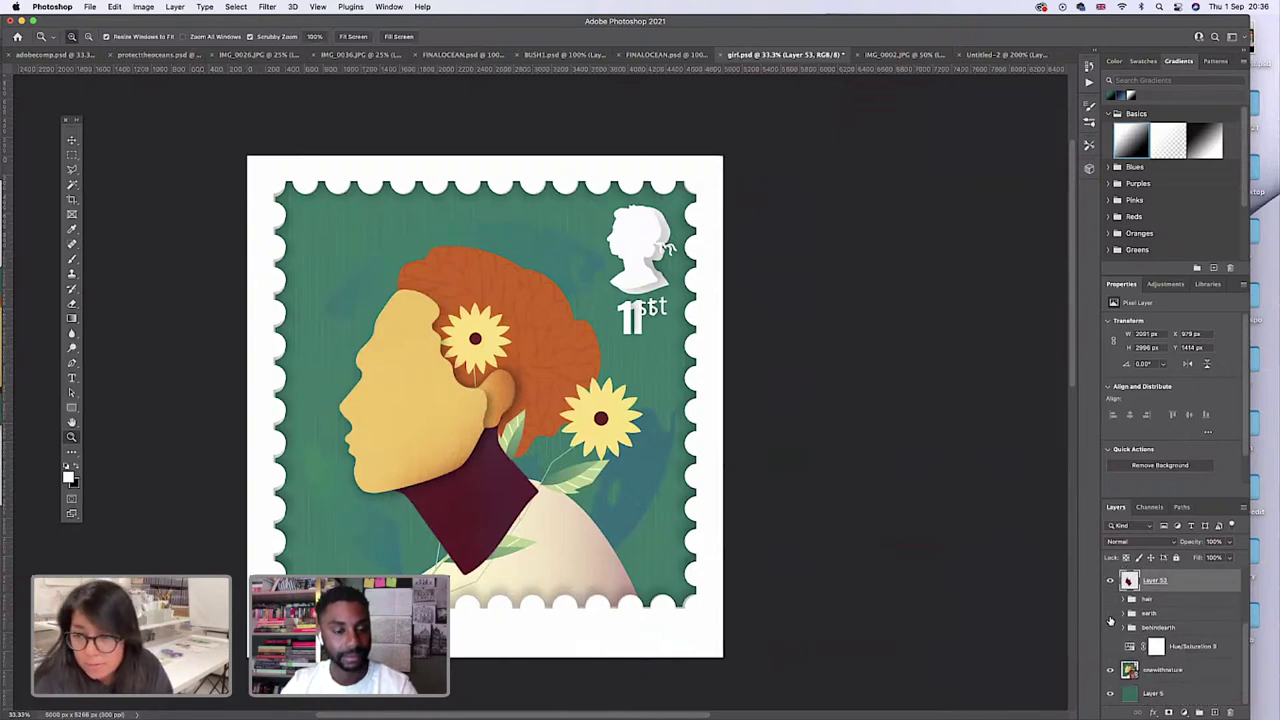
click(1109, 648)
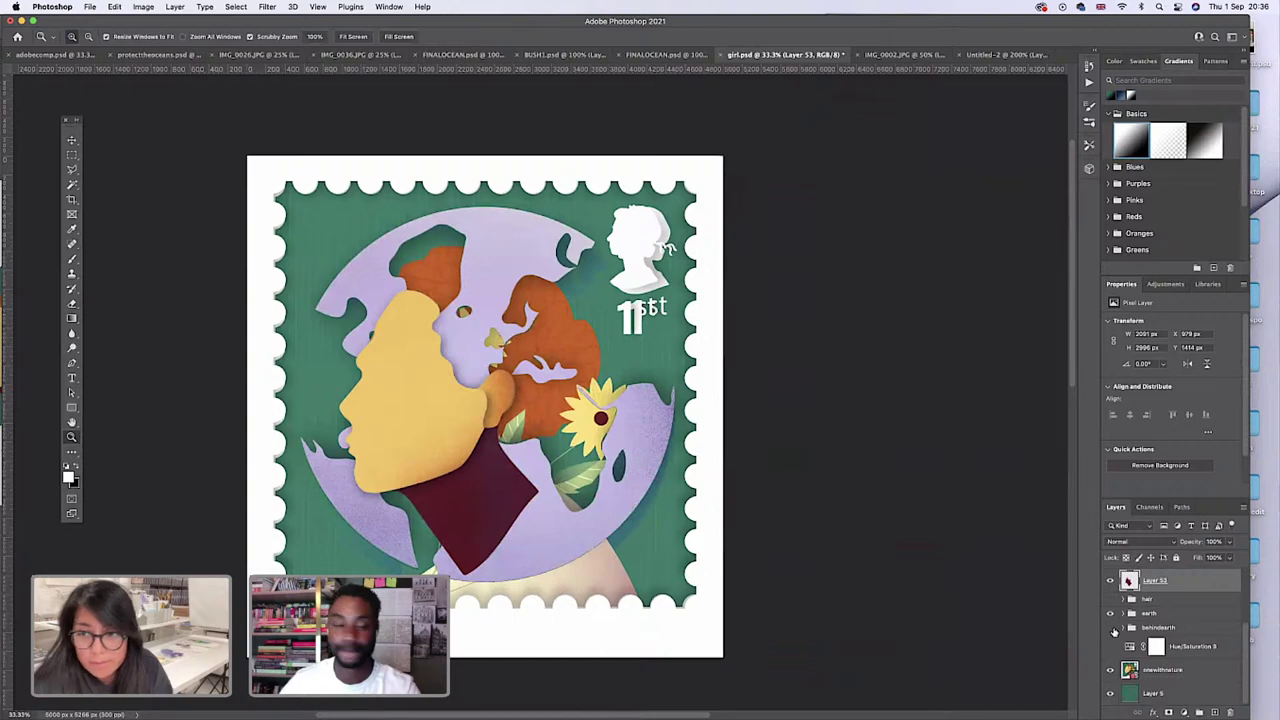
click(1125, 614)
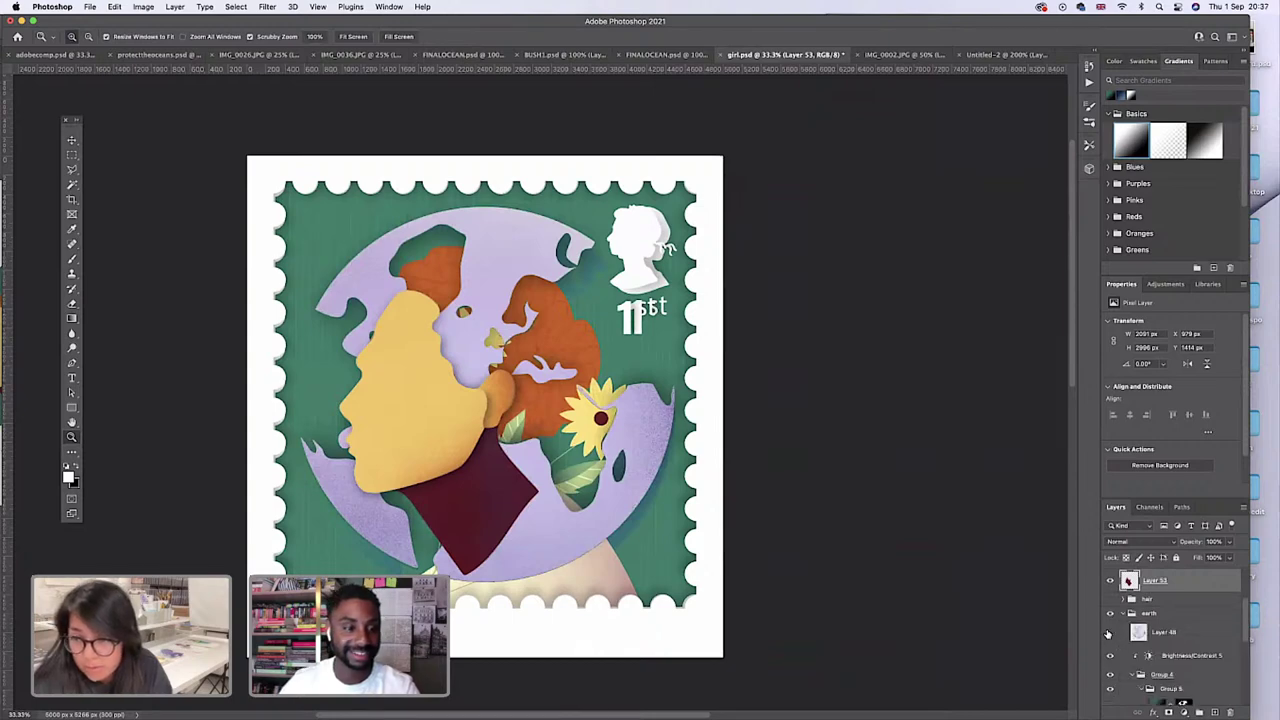
click(1109, 656)
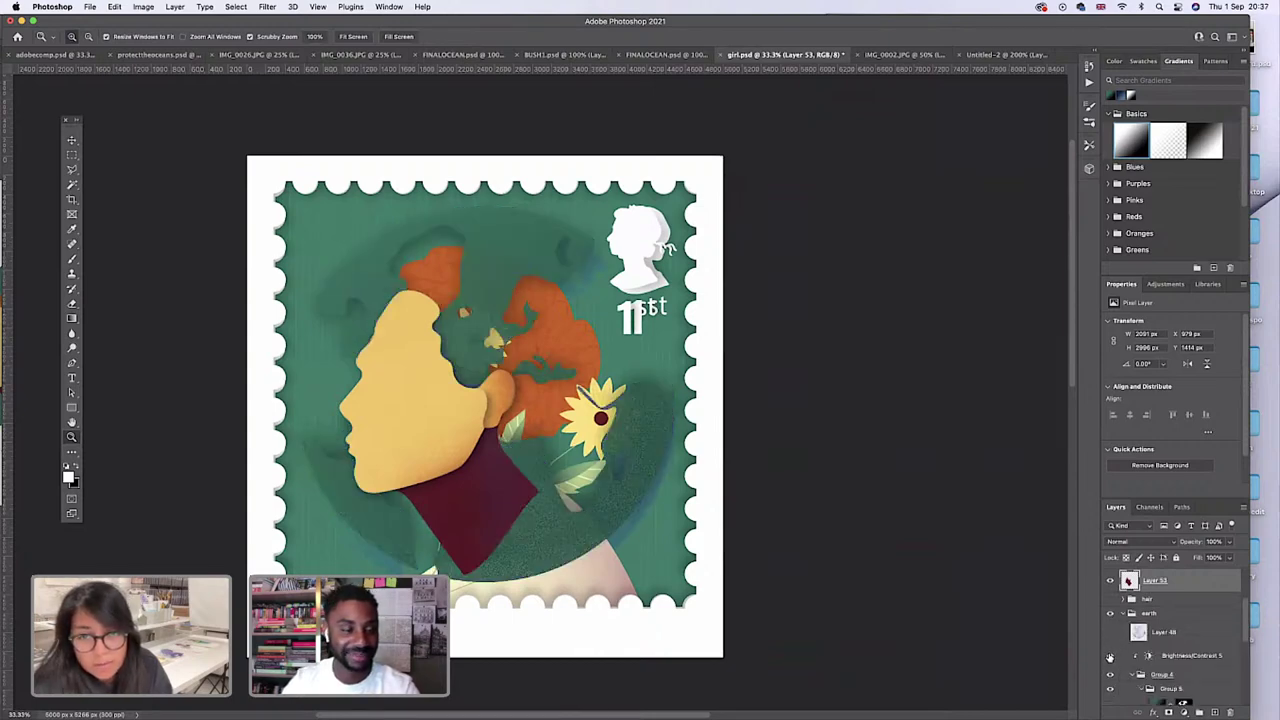
Hide the onewithnature layer near the bottom of the layer stack.
scroll(1120, 680, down, 3)
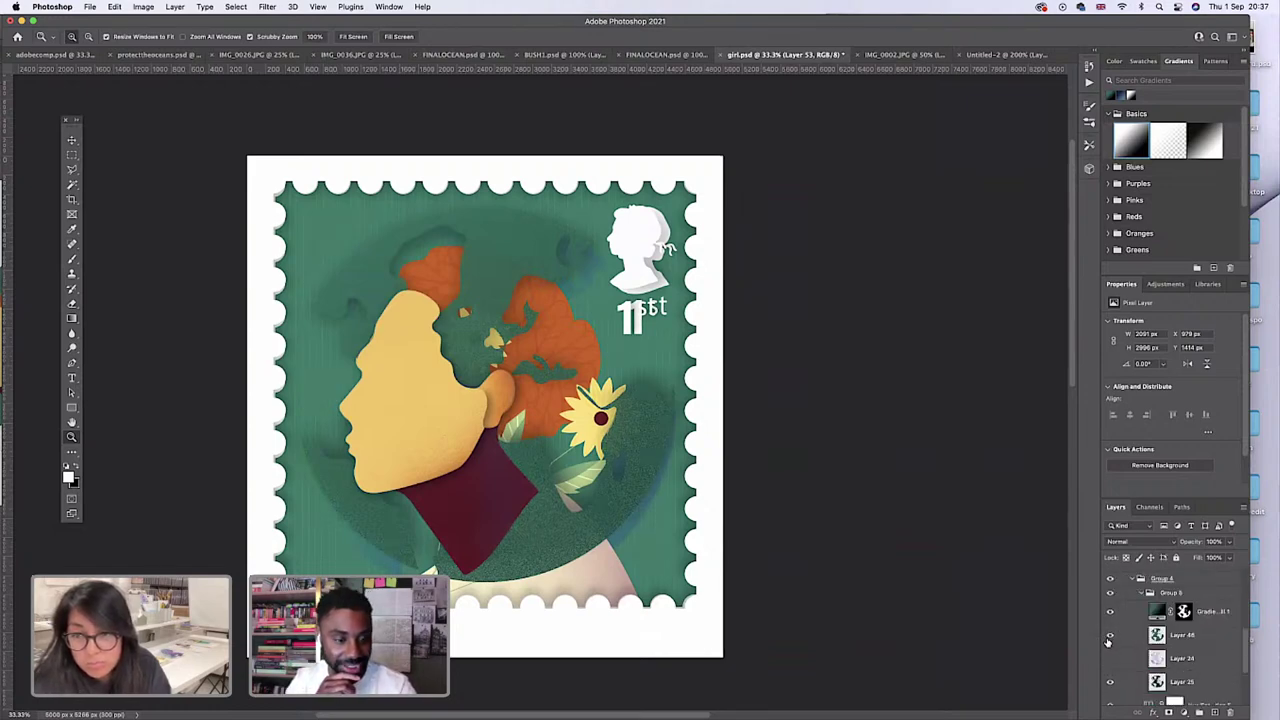
scroll(1110, 672, down, 4)
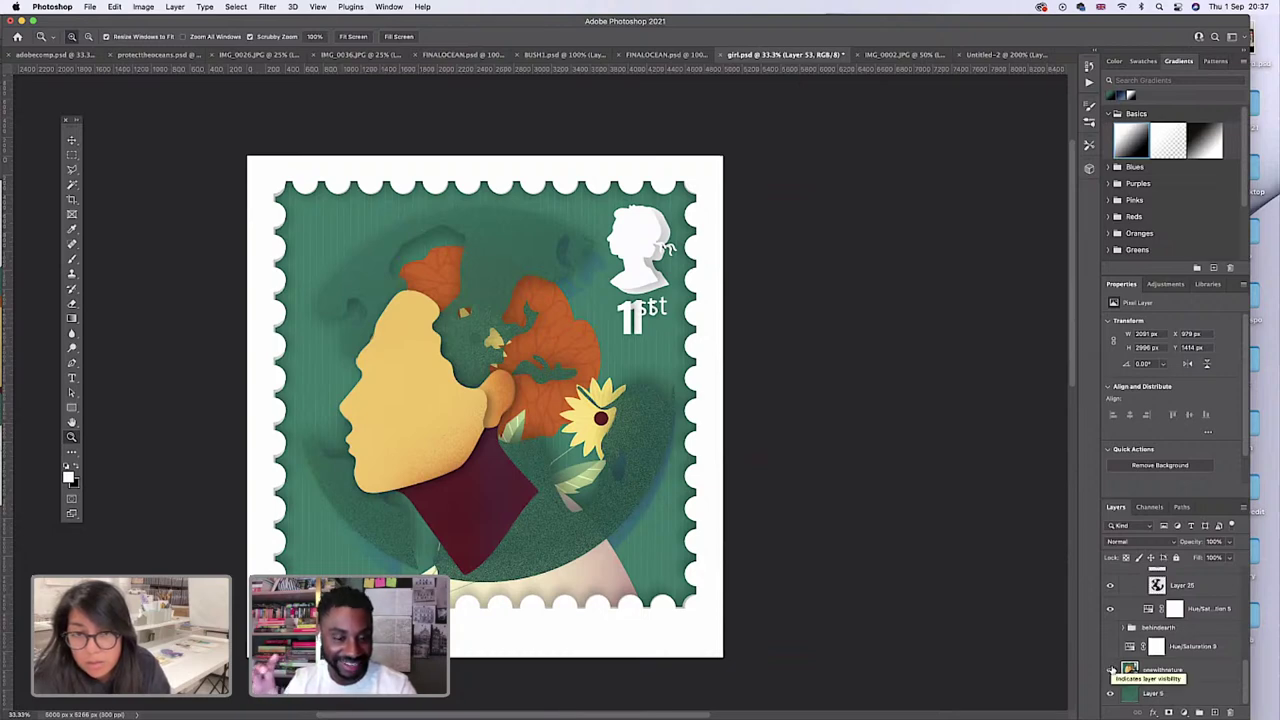
click(1111, 670)
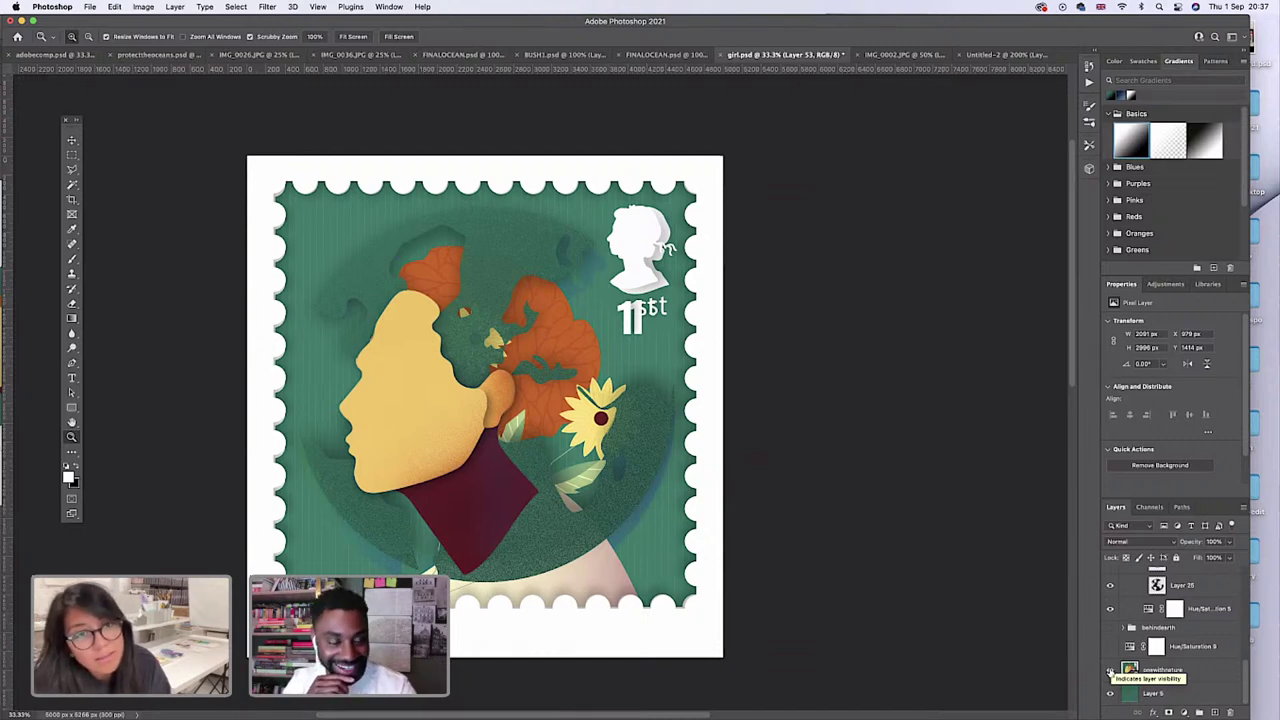
click(1110, 672)
click(1109, 672)
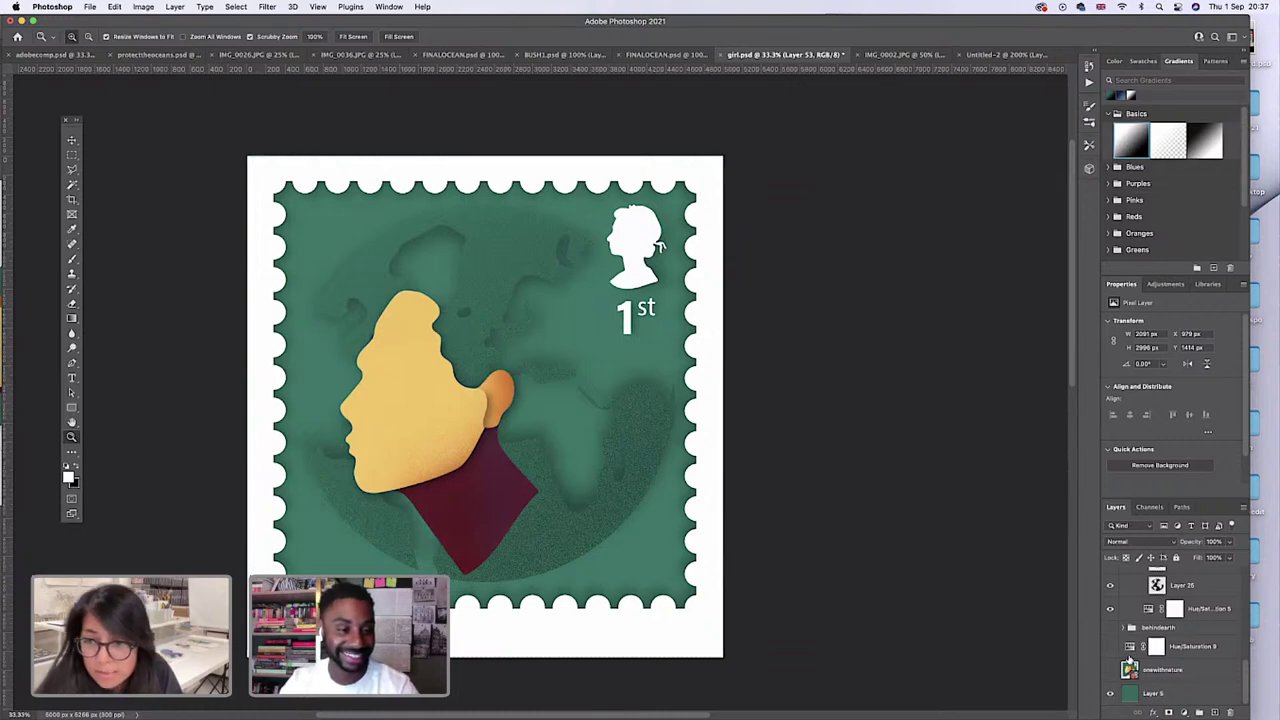
Select Layer 46 in the earth group and compare the globe with the layer directly beneath it shown and hidden.
scroll(1130, 645, up, 2)
click(1160, 600)
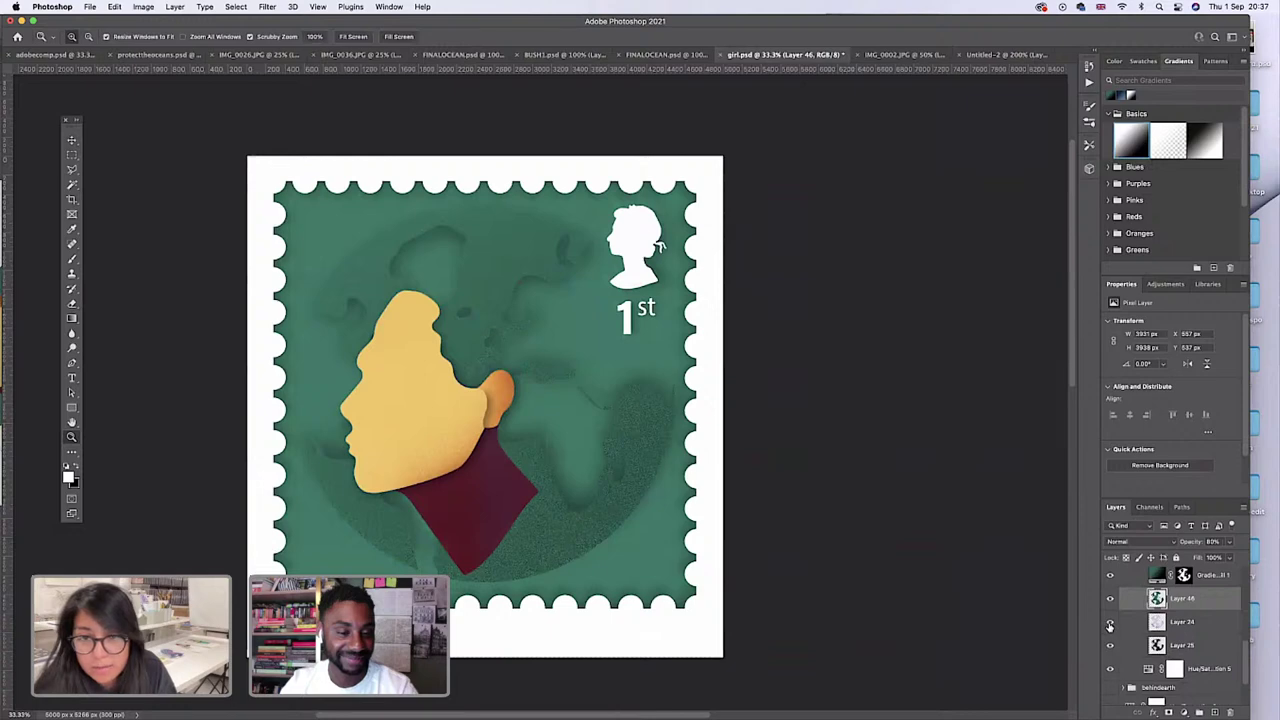
click(1109, 624)
click(1109, 623)
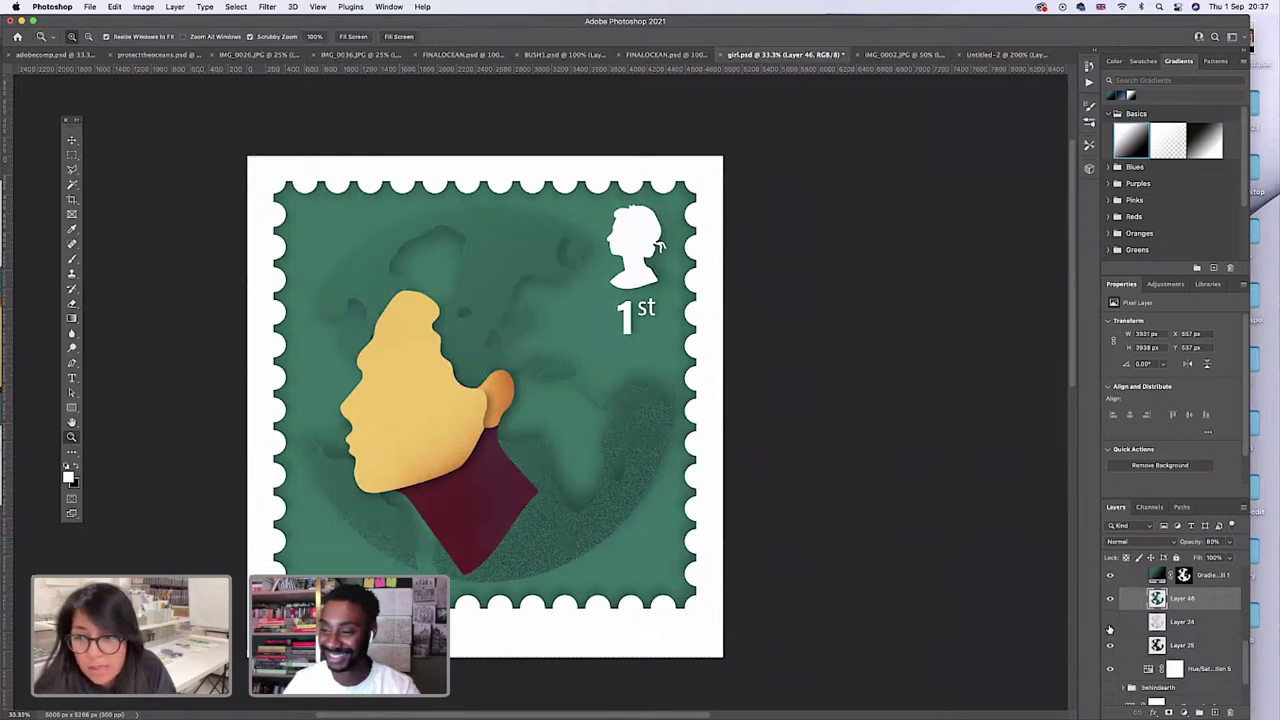
scroll(1110, 615, down, 3)
scroll(1112, 607, up, 2)
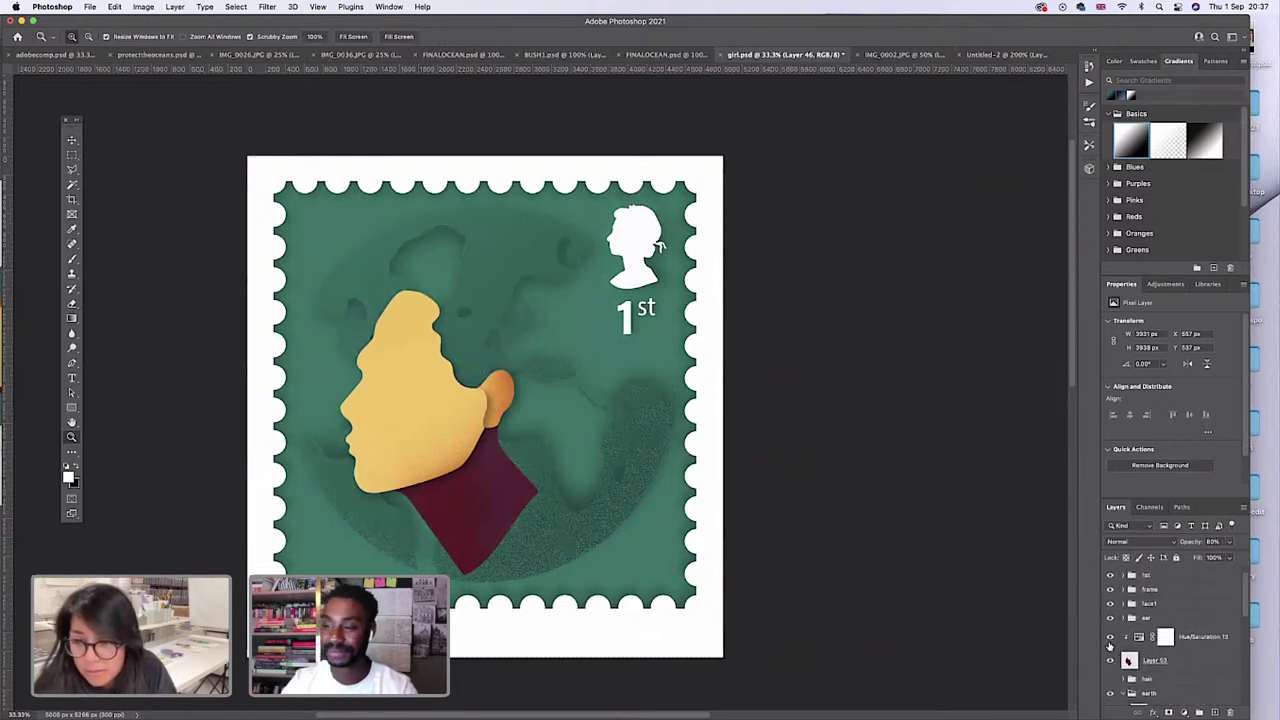
View the earth without the ear group, the face1 group and Layer 53, and turn all three back on.
click(1109, 619)
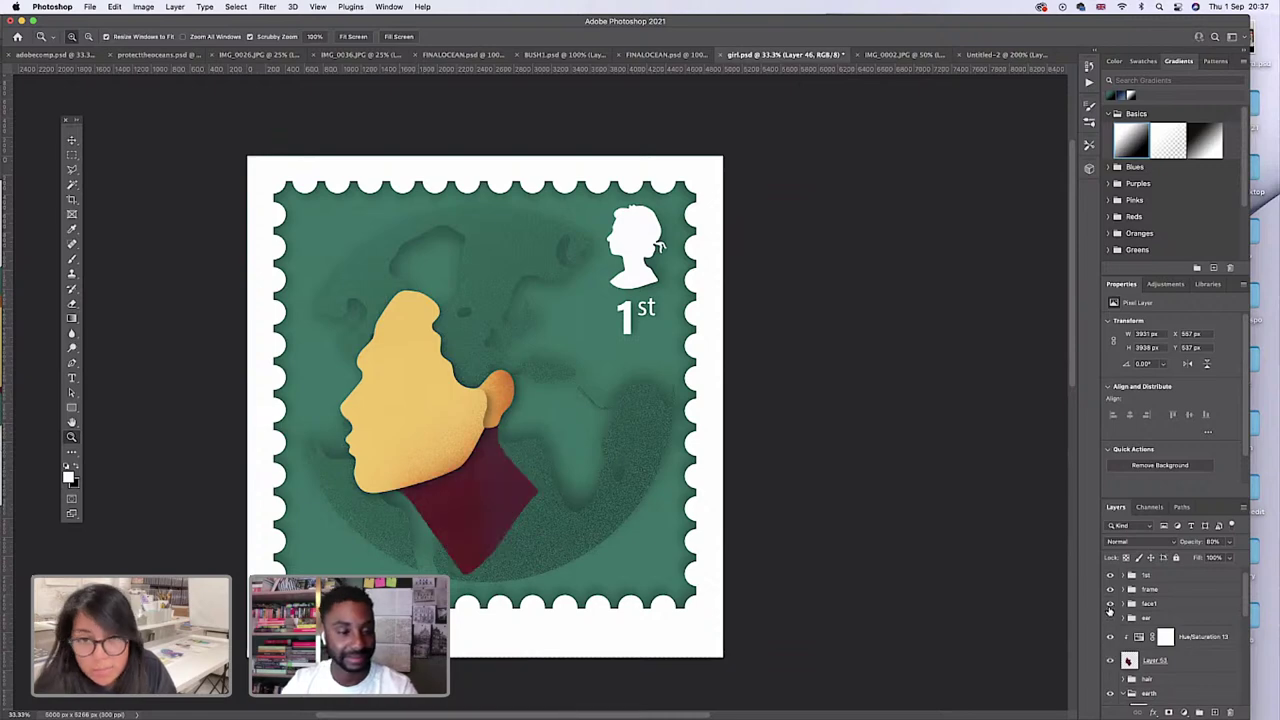
drag(1109, 603, 1109, 618)
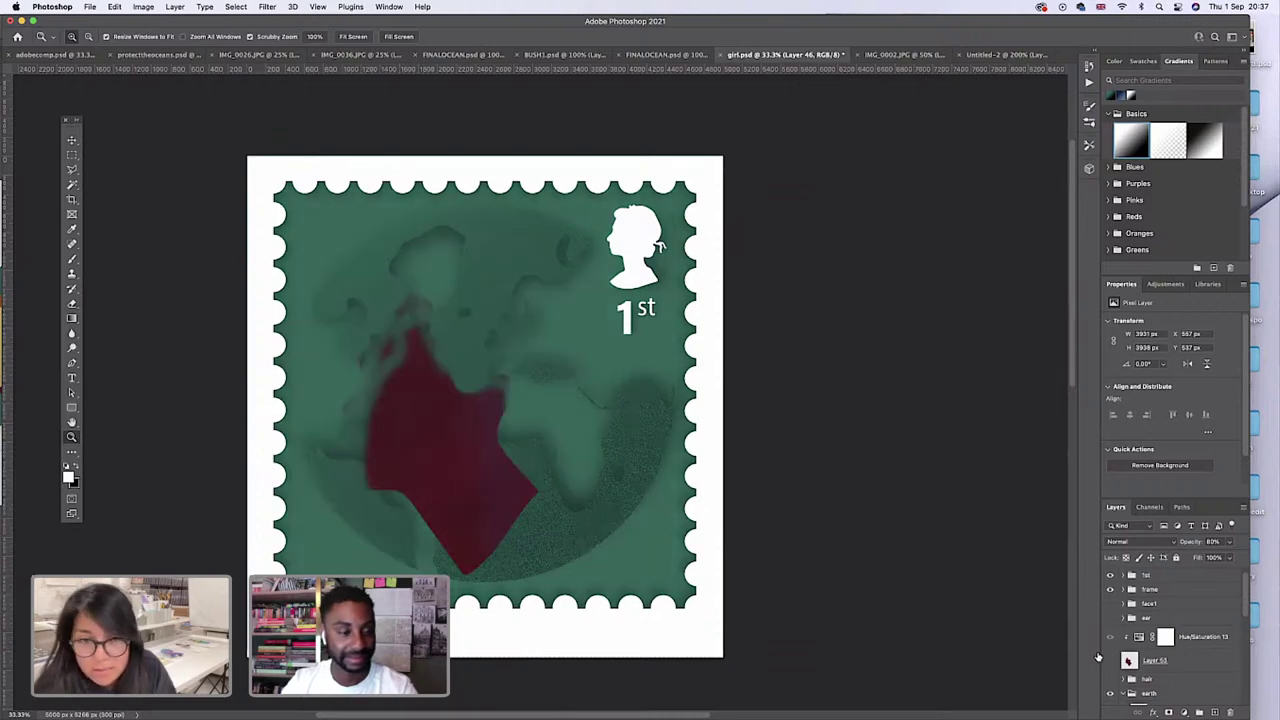
click(1109, 660)
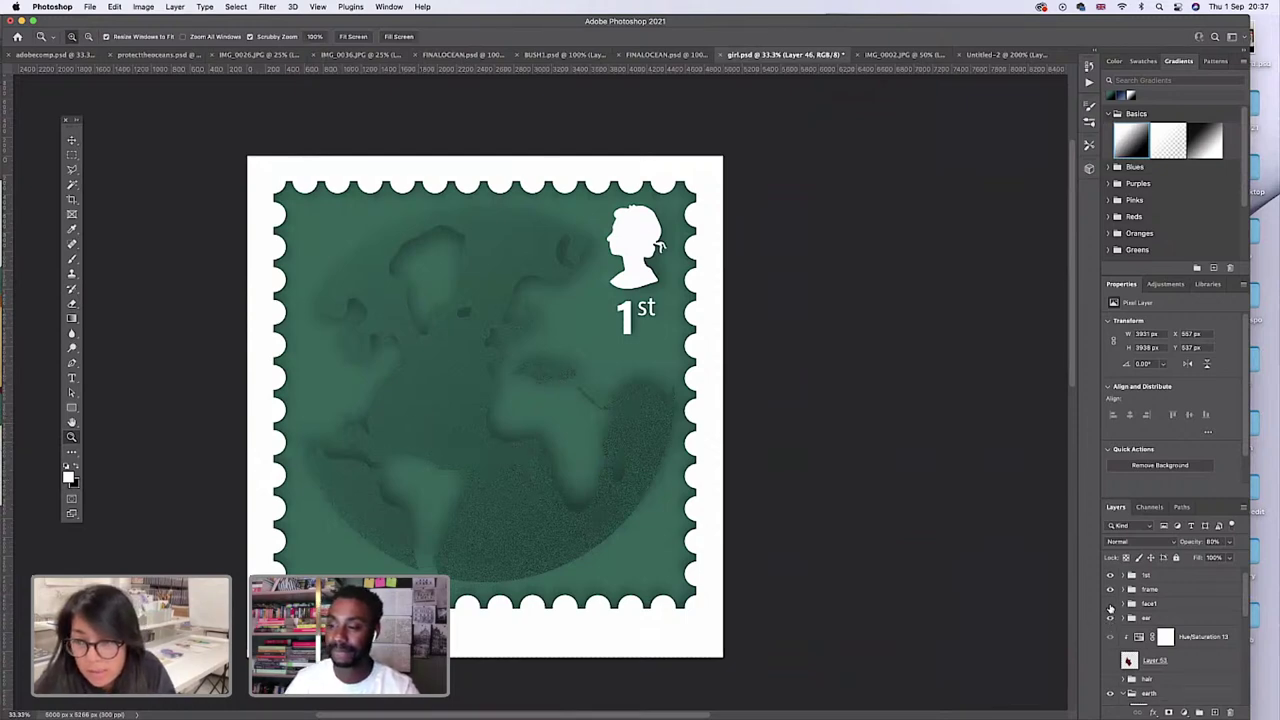
drag(1110, 604, 1110, 618)
click(1109, 660)
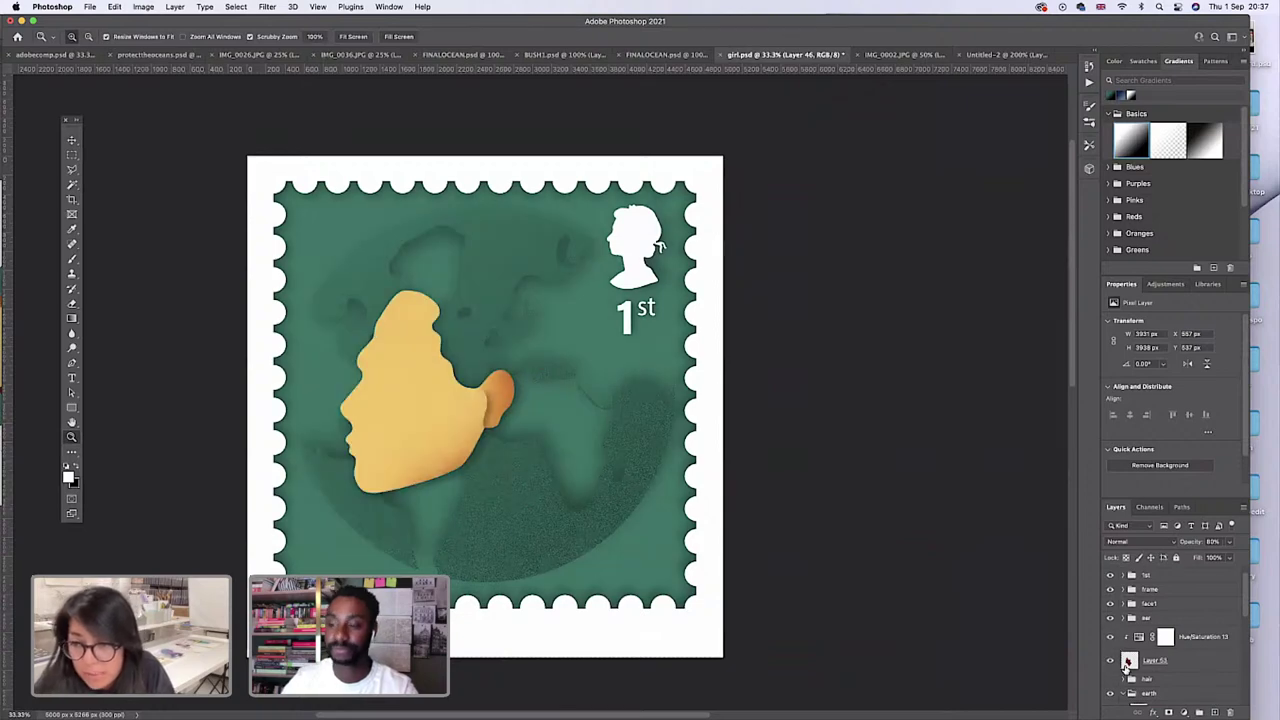
click(1128, 665)
Show Layer 48 in the earth group again and hide the neck on Layer 53.
scroll(1128, 665, down, 3)
click(1109, 620)
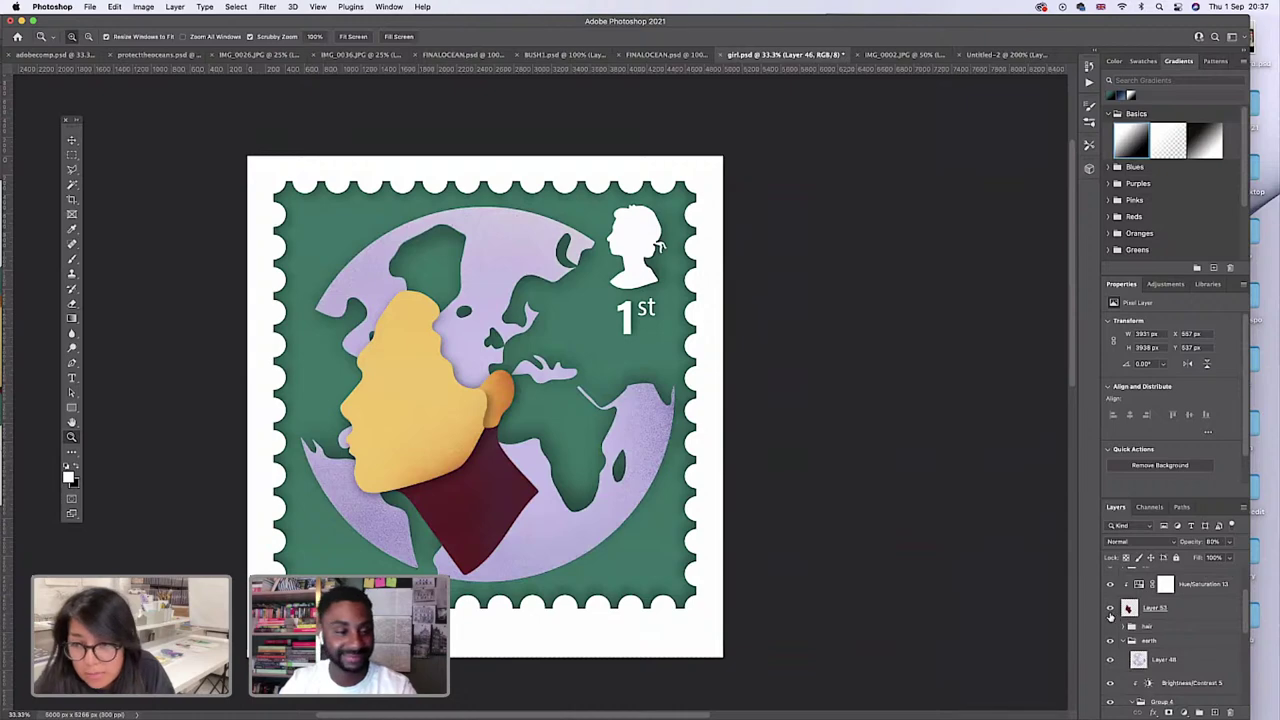
scroll(1112, 617, up, 3)
click(1109, 615)
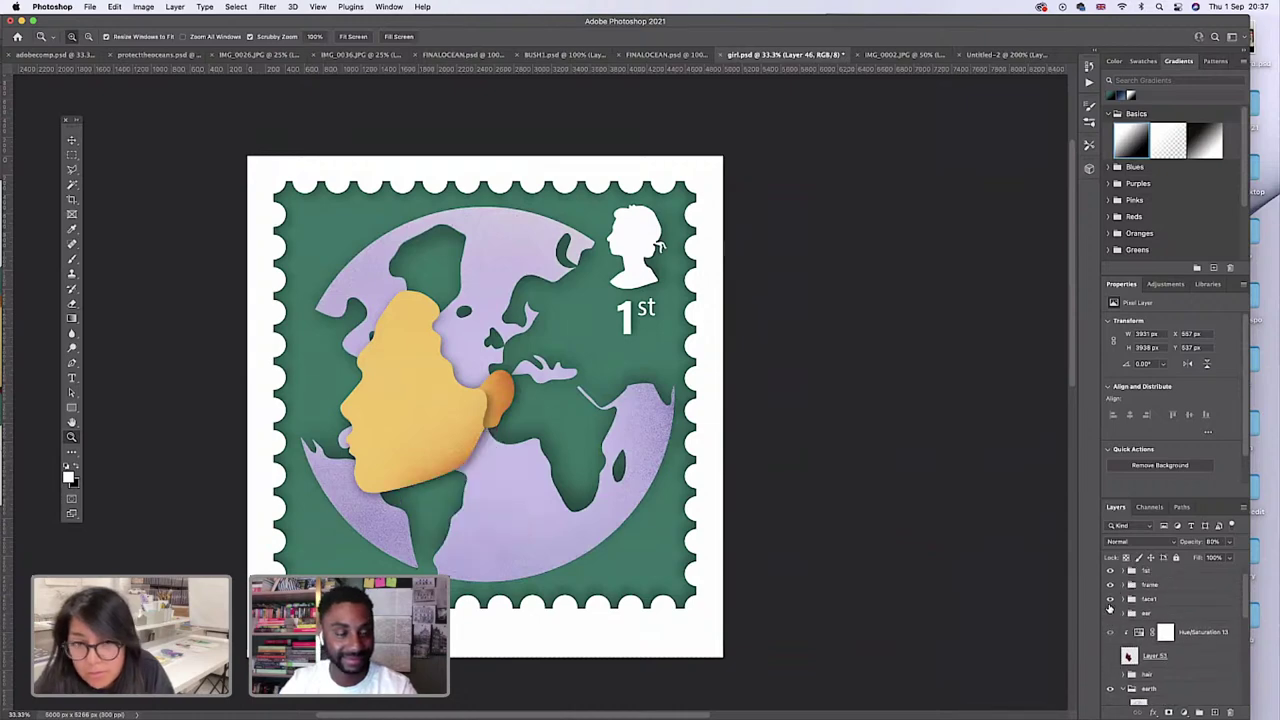
Hide the face1 and ear groups and examine the neck on Layer 53 with and without Hue/Saturation 13, keeping it hidden at the end.
click(1110, 610)
click(1111, 618)
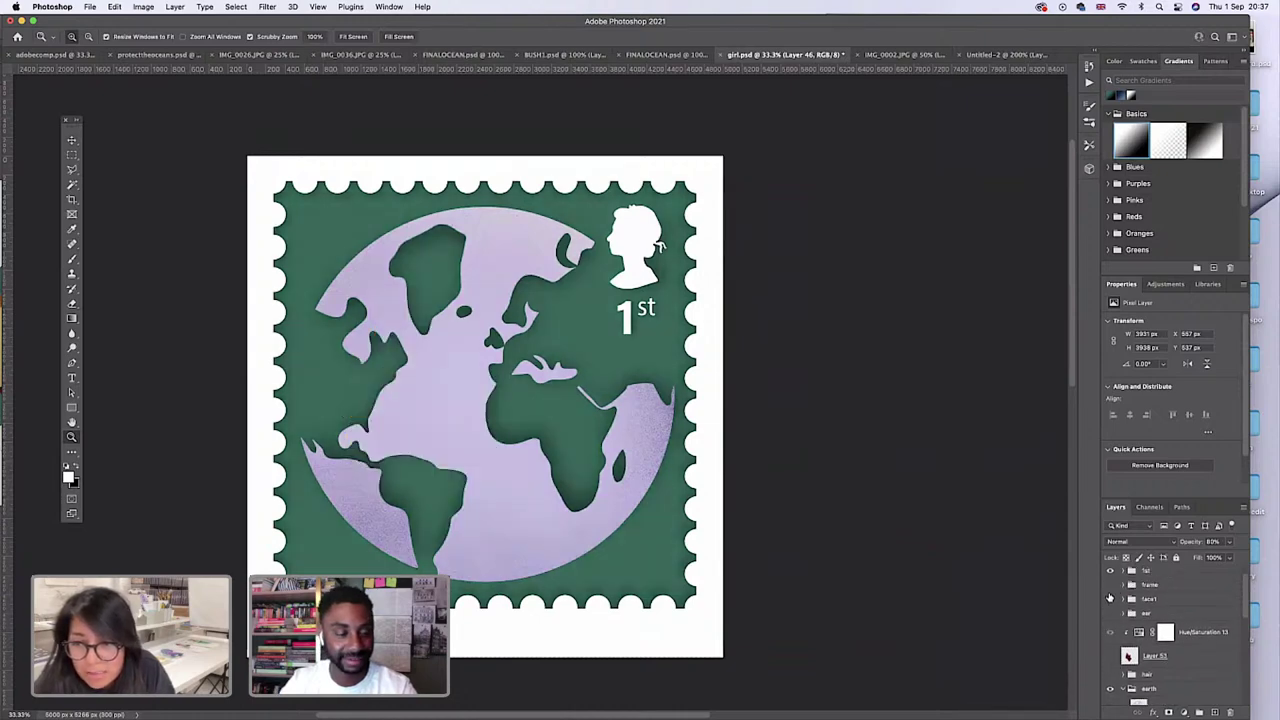
click(1110, 588)
click(1109, 634)
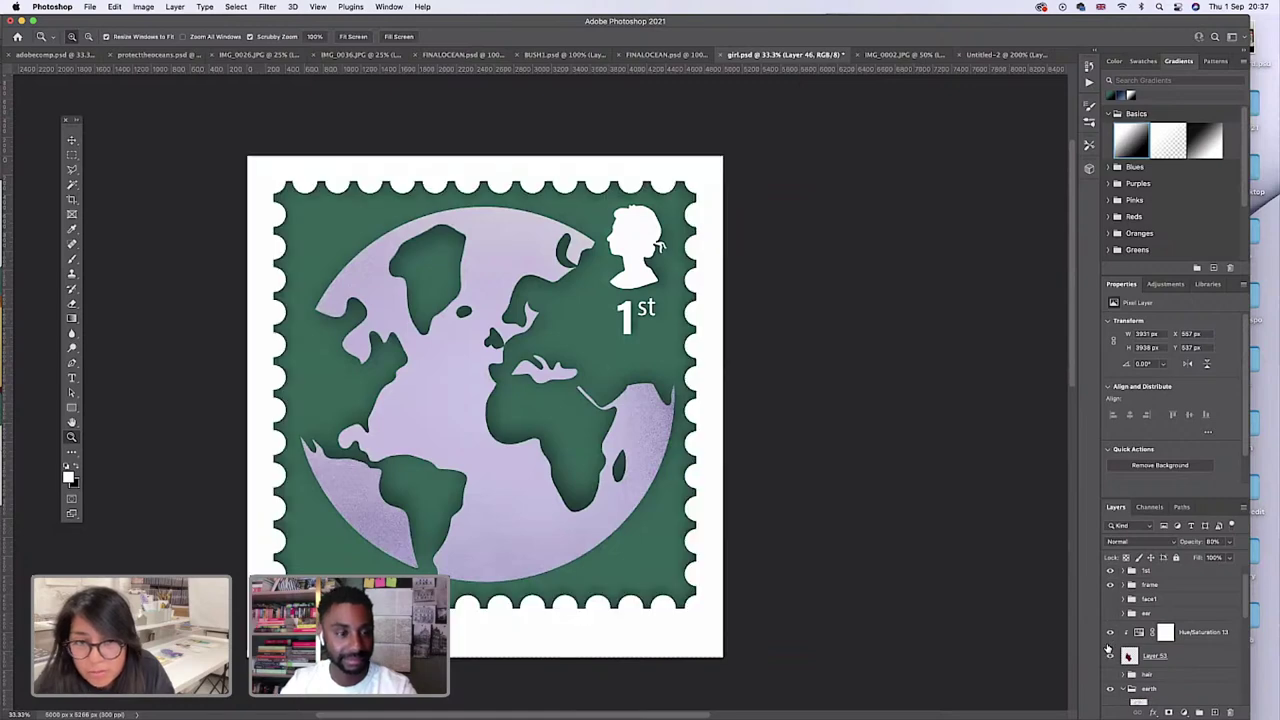
click(1109, 655)
click(1109, 632)
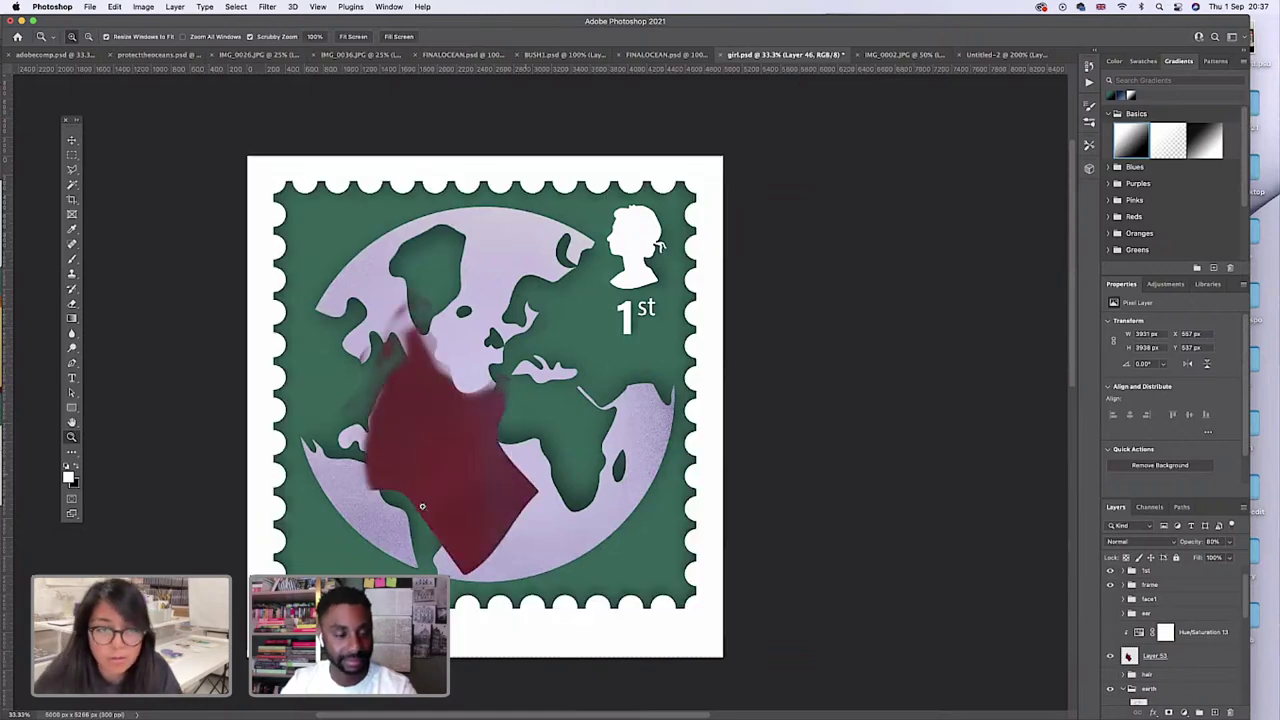
click(1127, 646)
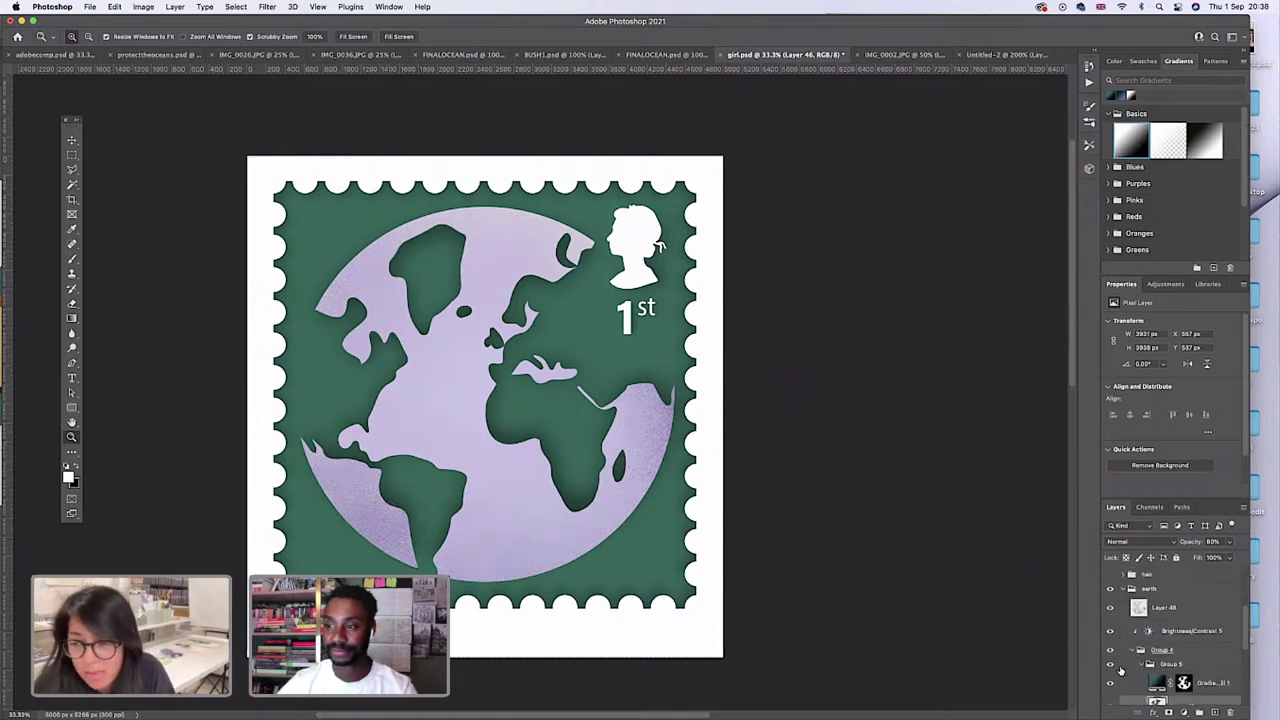
Hide Layer 48 in the earth group and show the face1 group, the ear group, Layer 53 and its Hue/Saturation 13 adjustment.
click(1124, 687)
click(1109, 609)
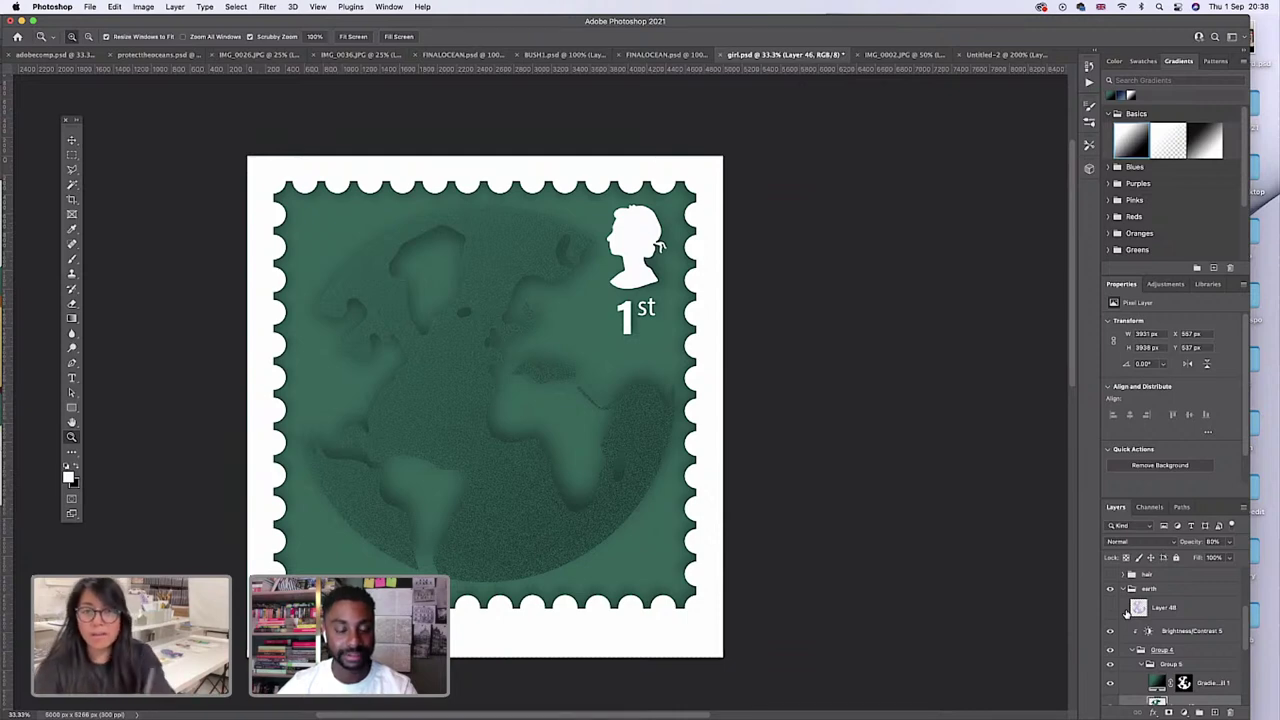
scroll(1127, 636, up, 4)
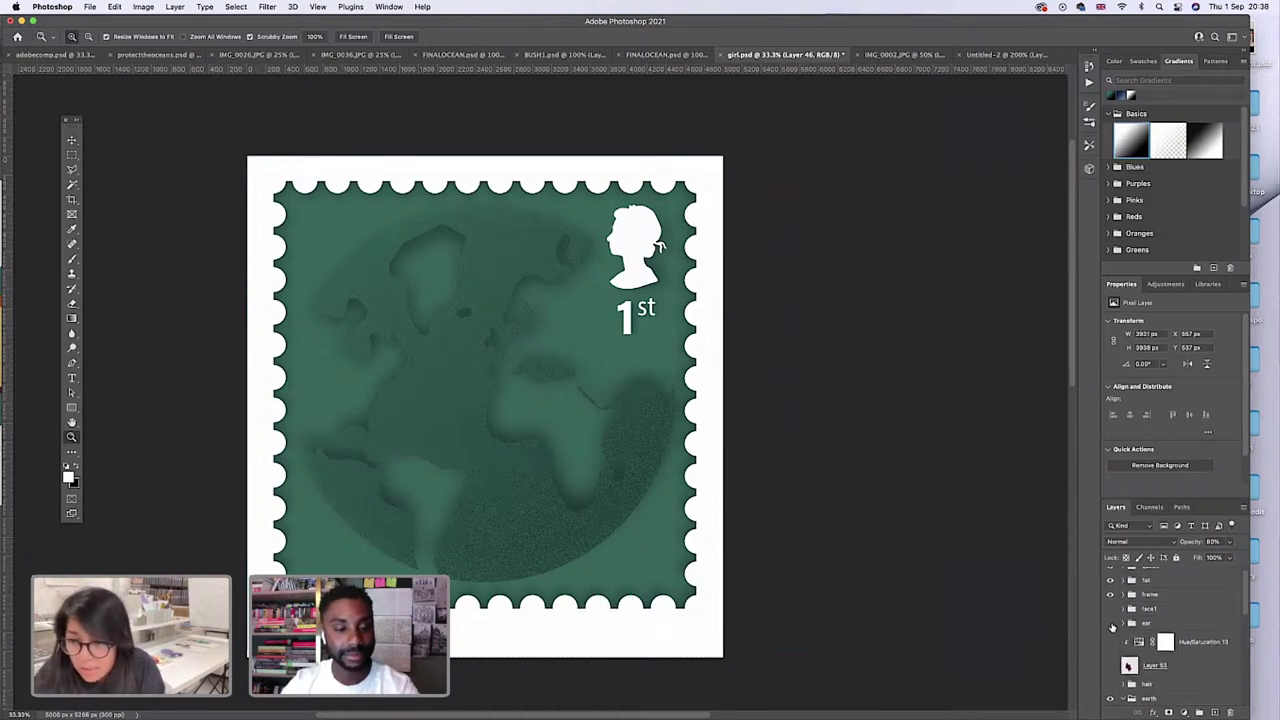
drag(1110, 612, 1110, 662)
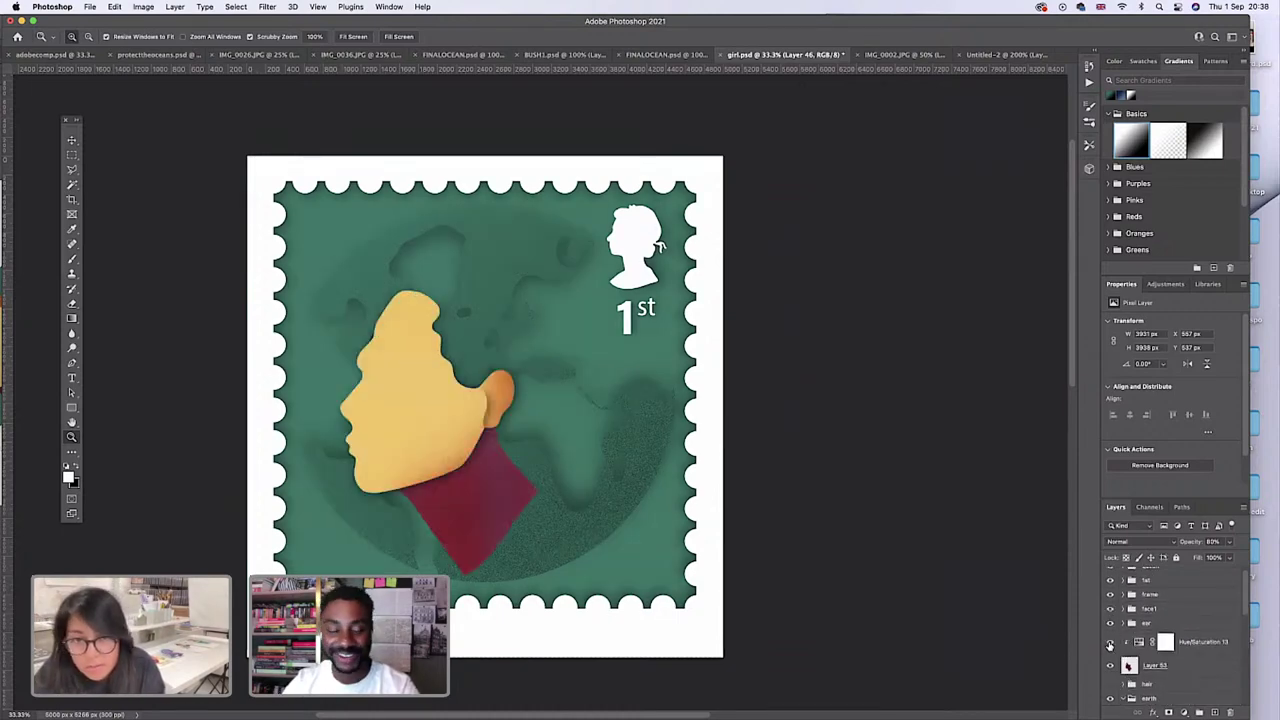
click(1110, 643)
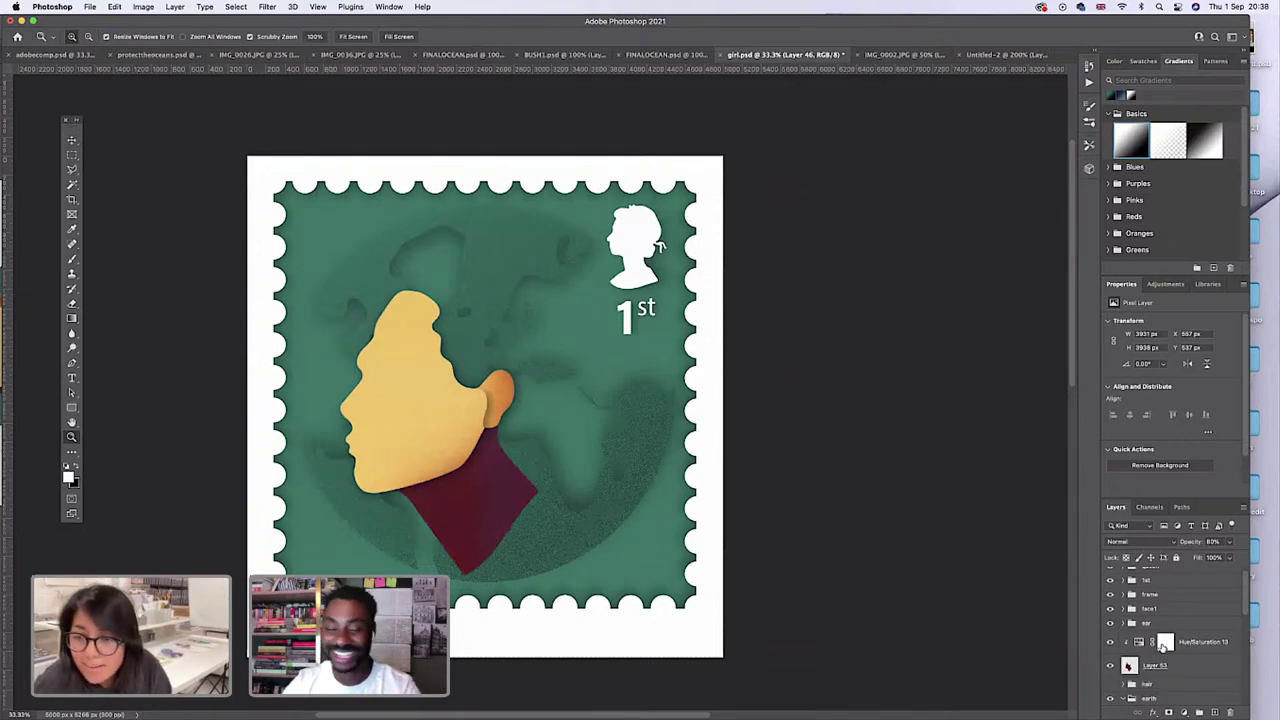
Set the neck's Hue/Saturation 13 adjustment to a hue of -14 and a lightness of -42.
click(1163, 645)
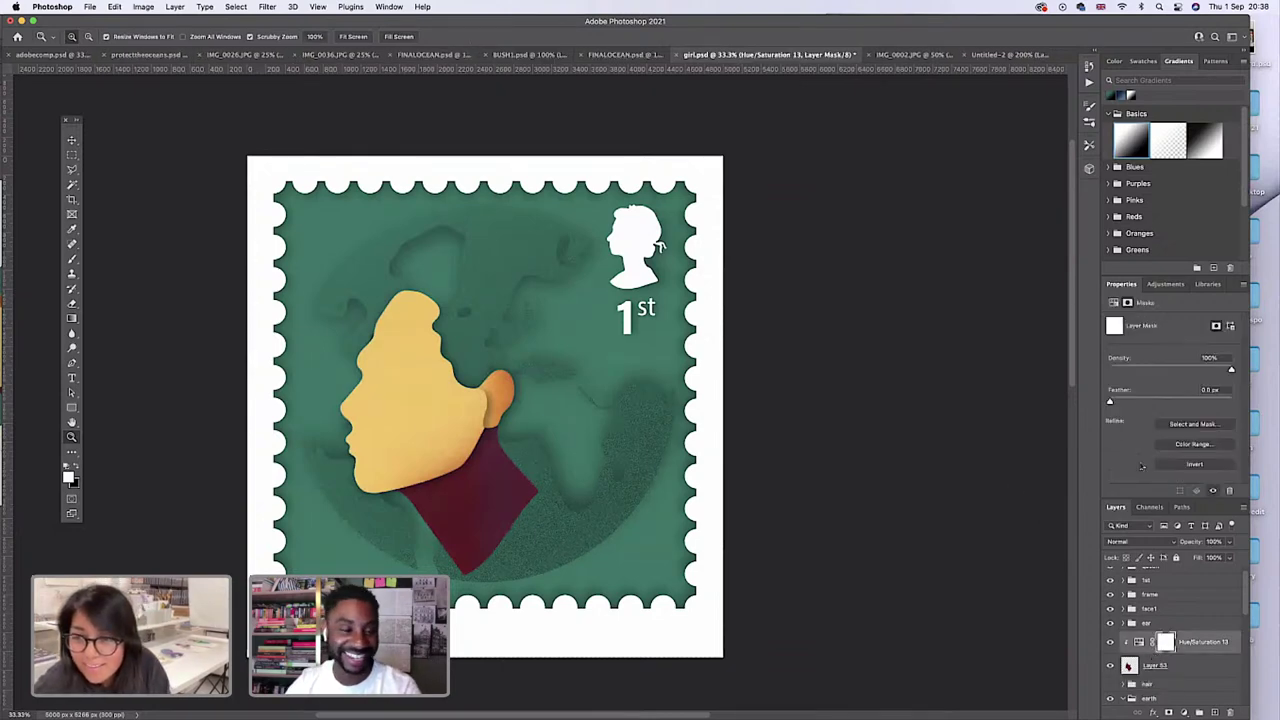
click(1139, 643)
drag(1151, 410, 1147, 410)
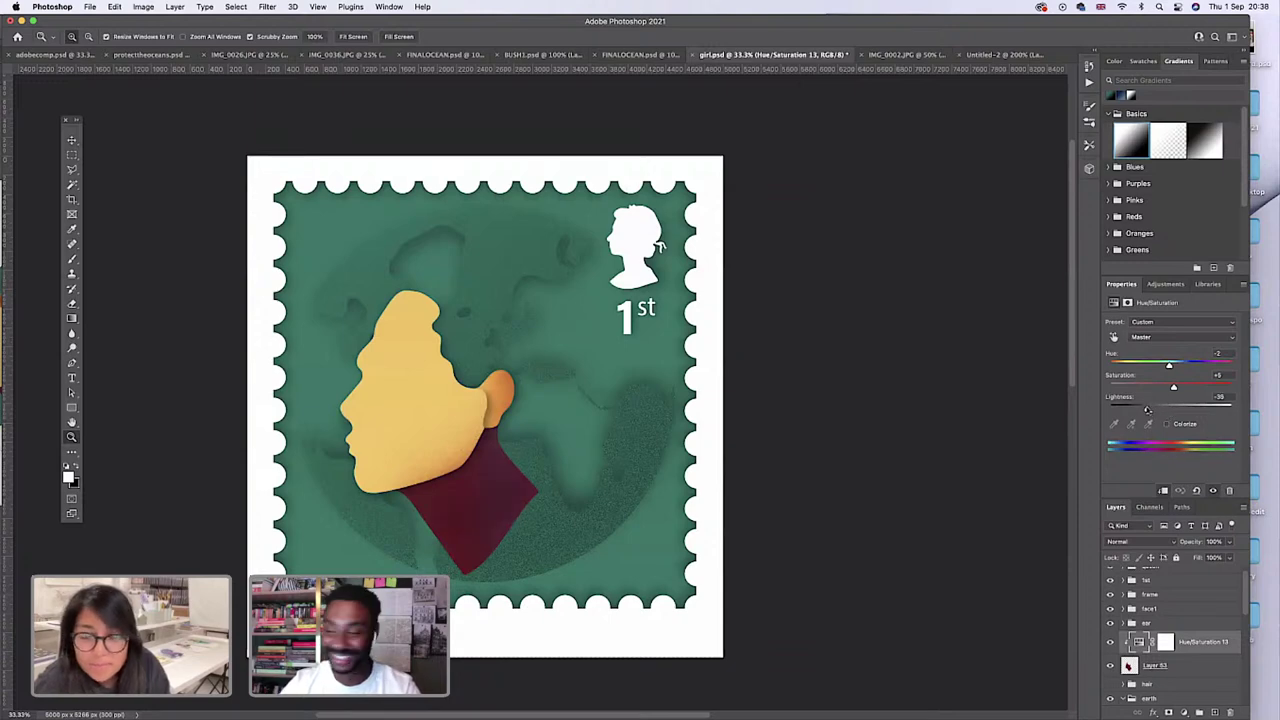
drag(1169, 366, 1162, 367)
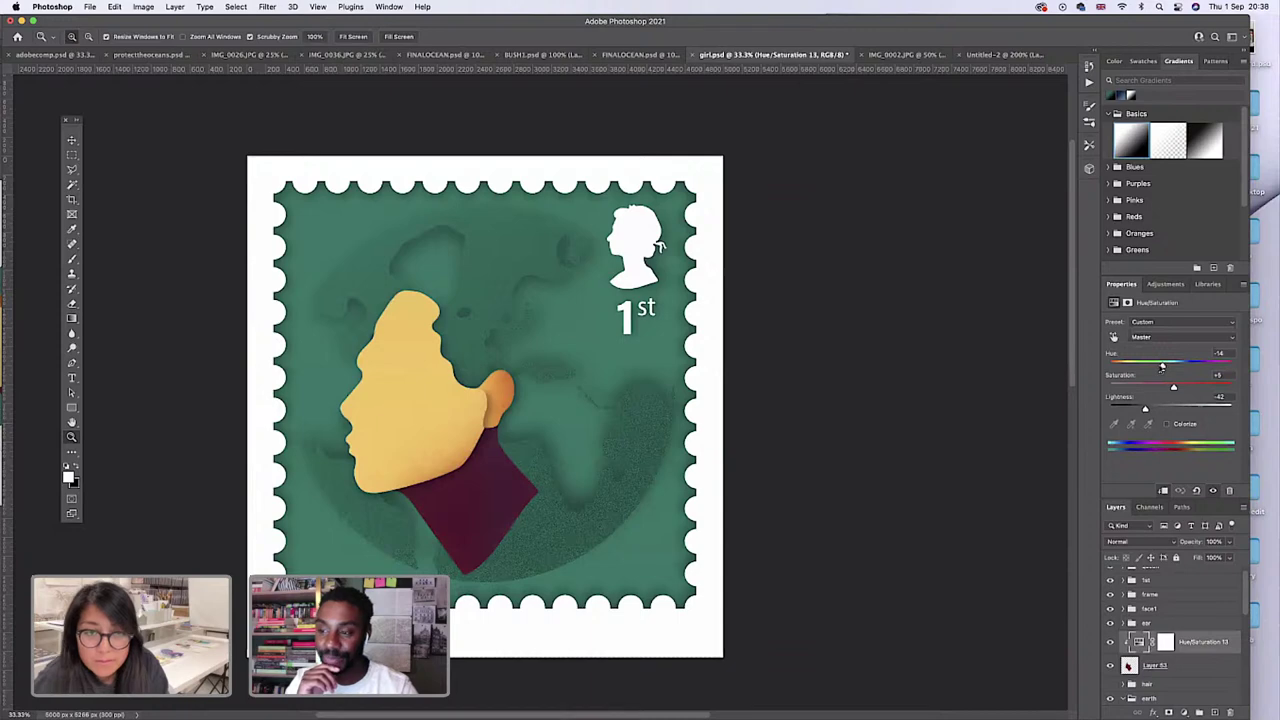
Paste a copy of the neck directly beneath Layer 53 and clip Hue/Saturation 13 to Layer 53 again.
click(1162, 668)
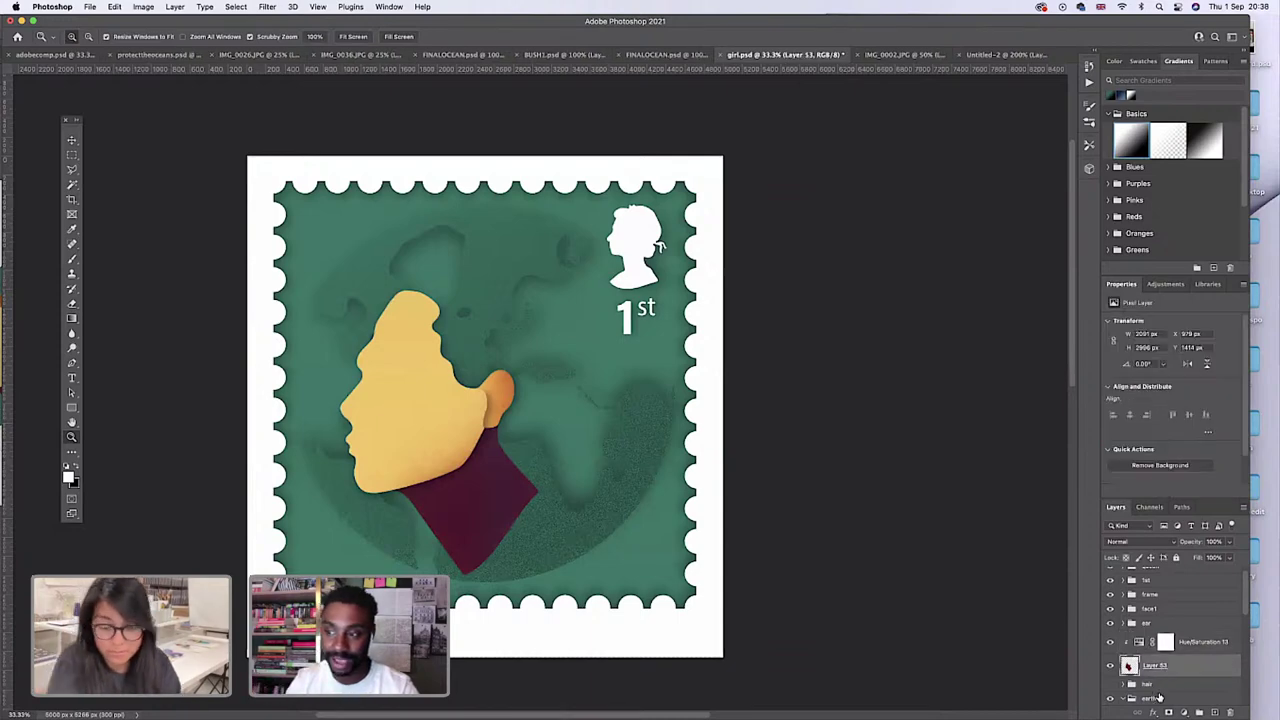
key(super+v)
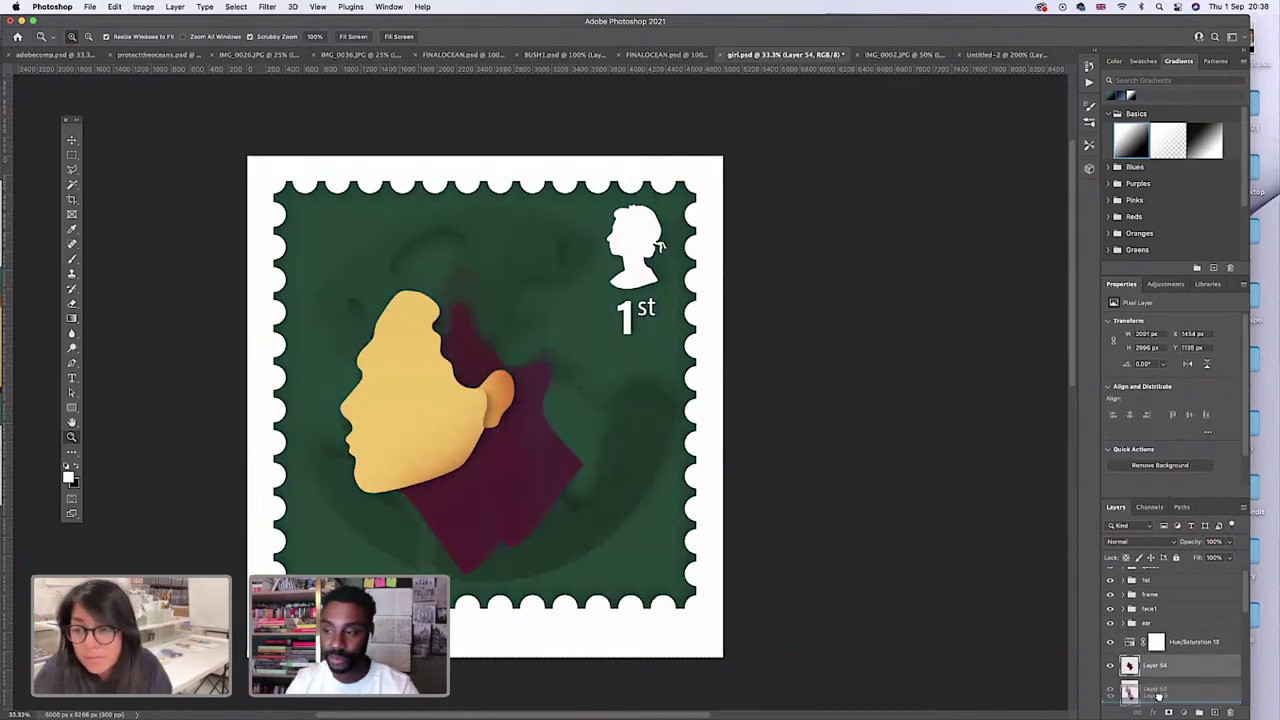
drag(1158, 696, 1154, 676)
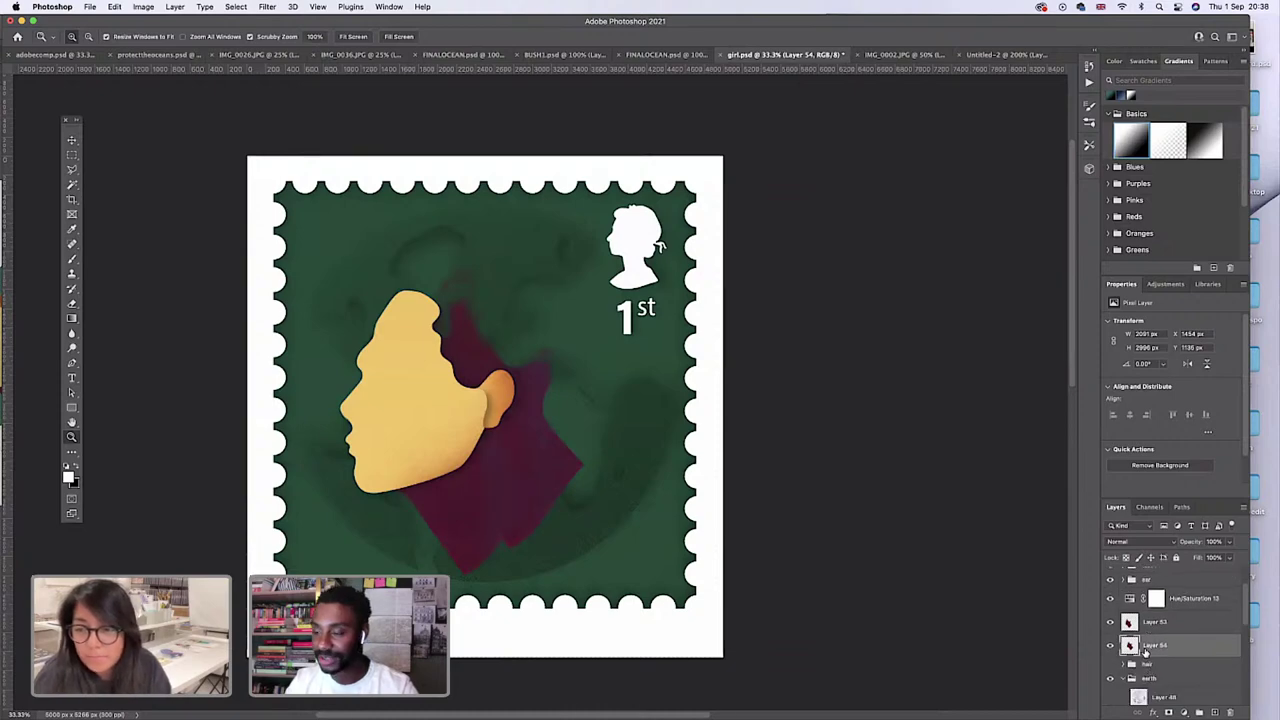
click(1140, 600)
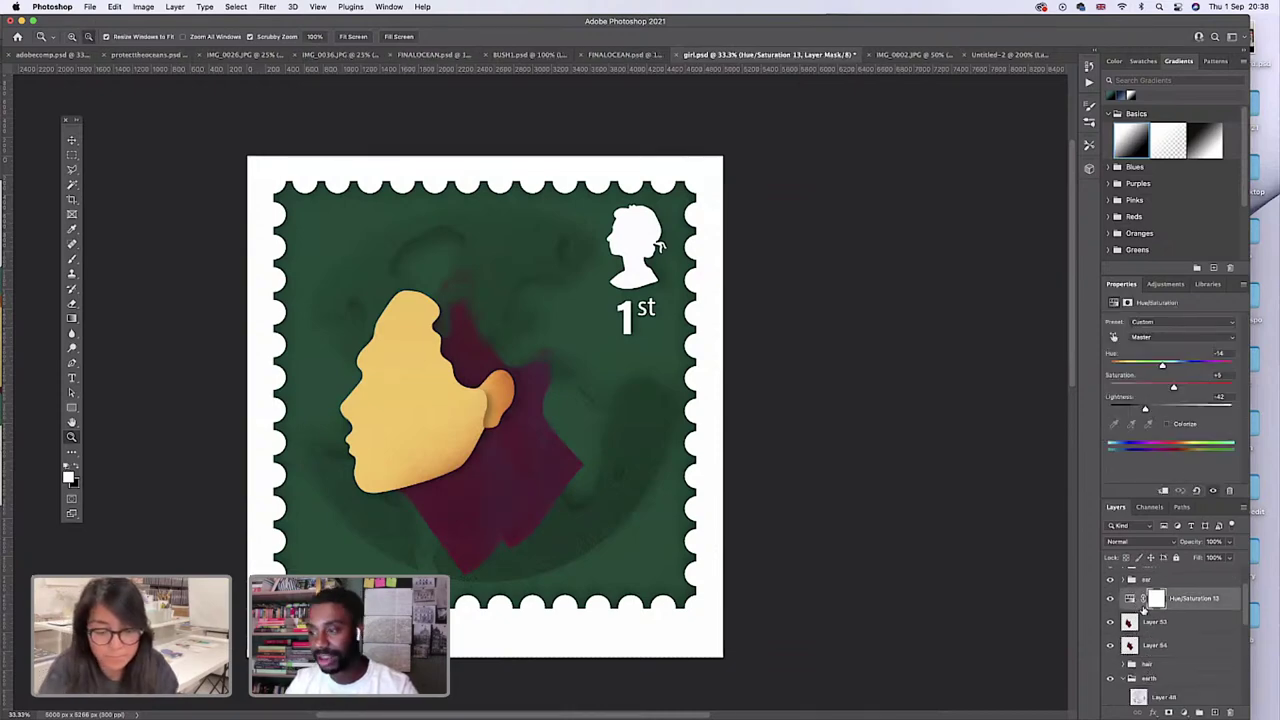
alt+click(1143, 610)
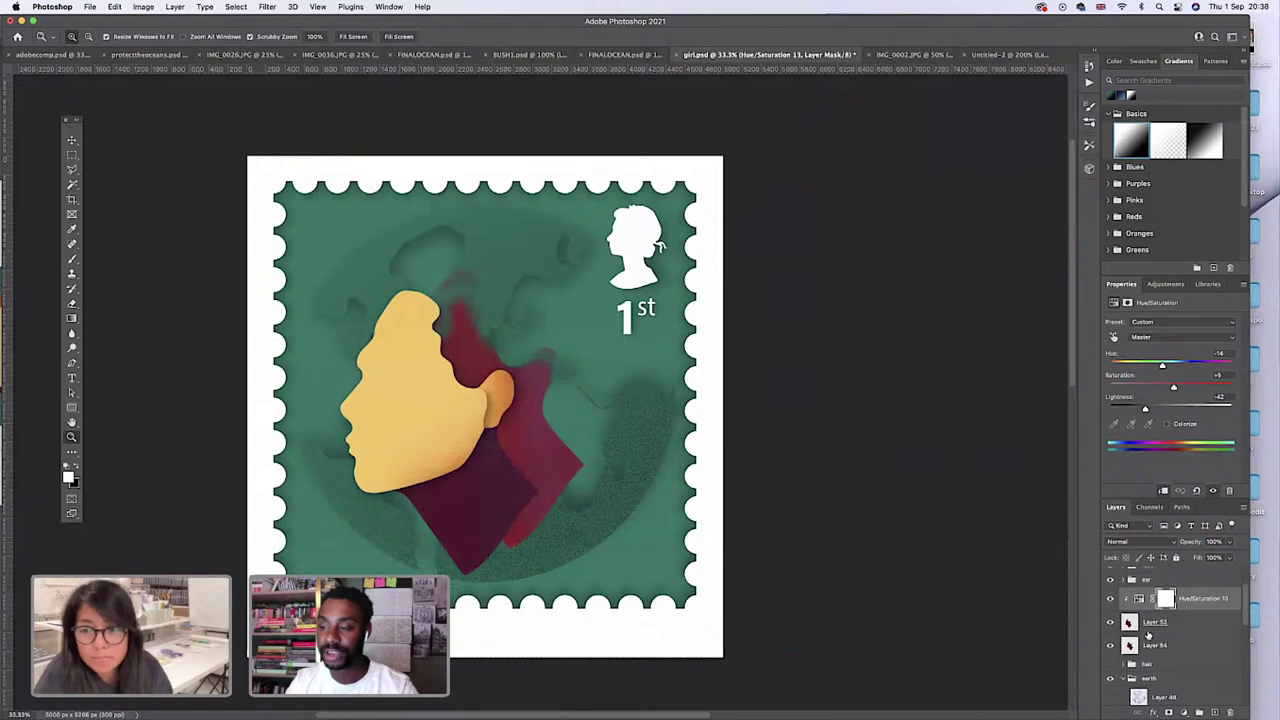
Erase the fuzzy upper edges of the neck copy on Layer 54 with a Hard Round eraser at 100% opacity.
click(1148, 648)
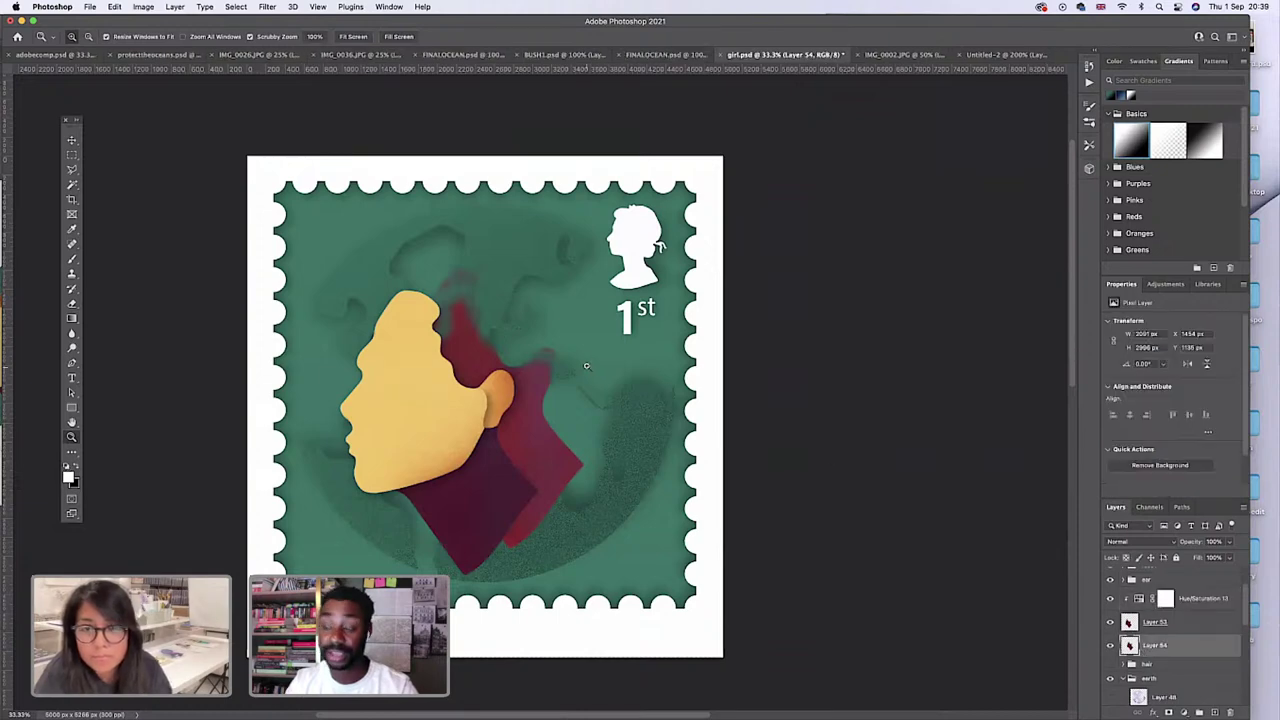
click(71, 303)
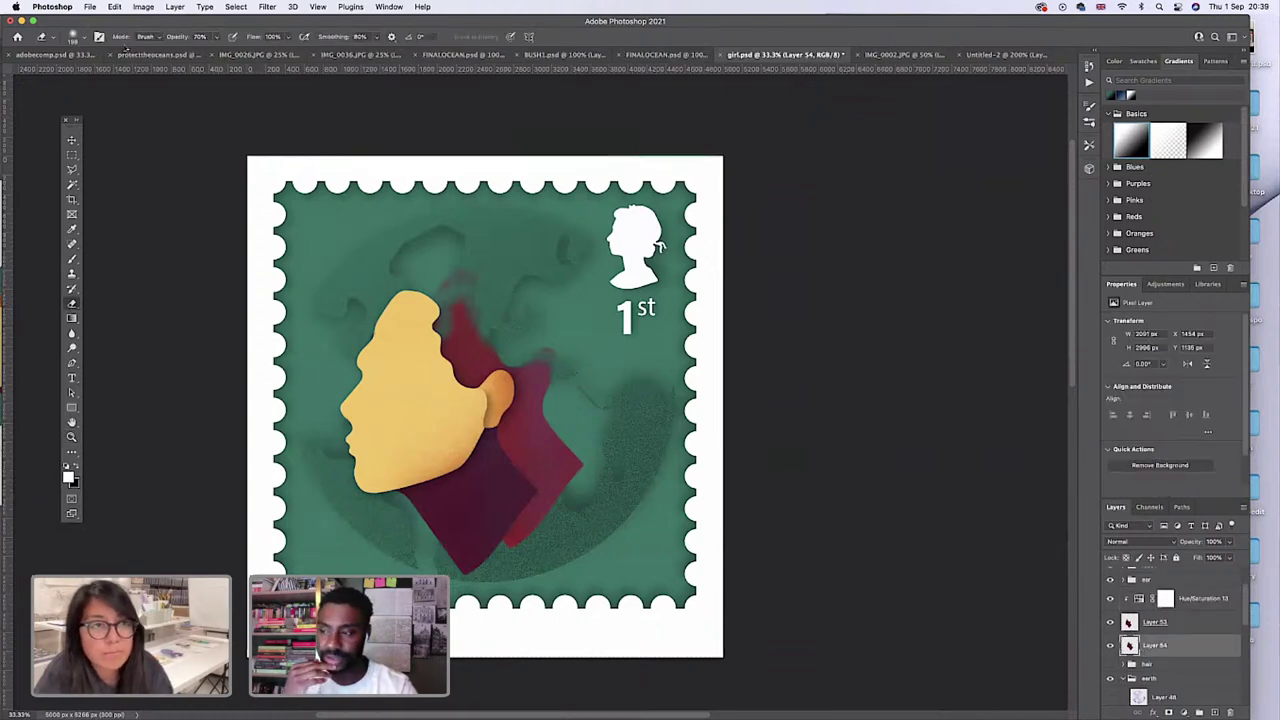
click(85, 40)
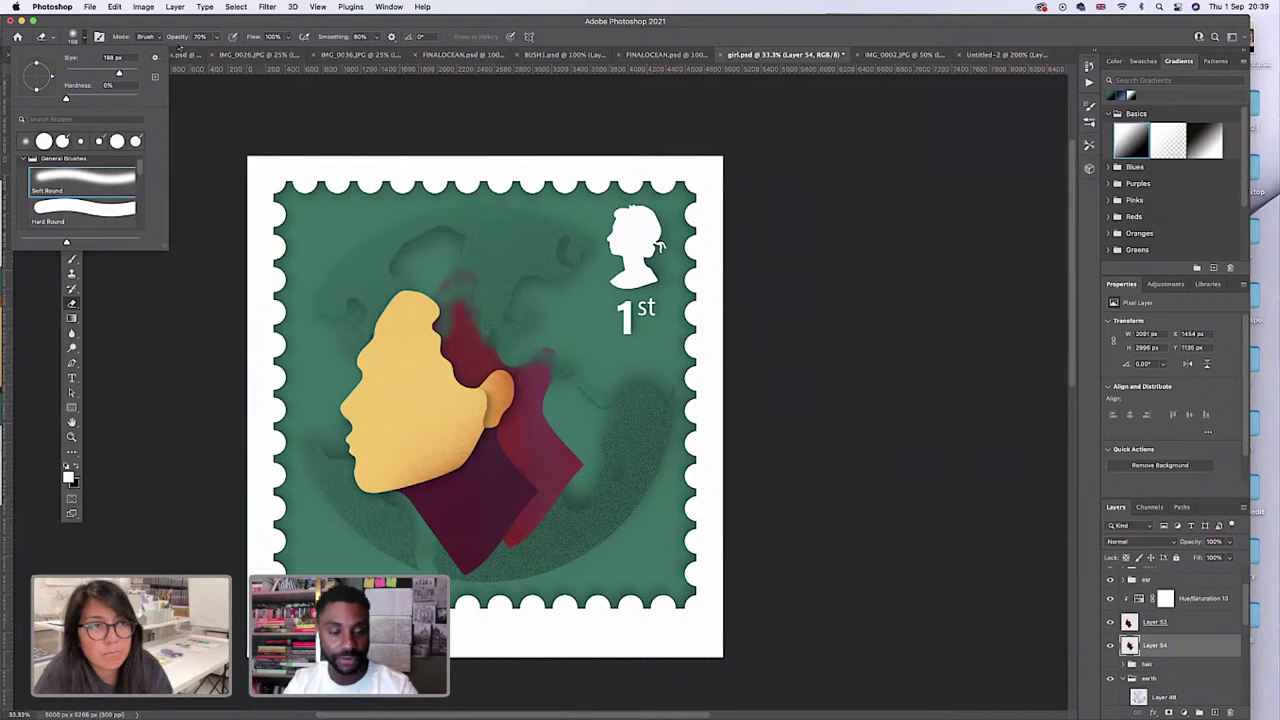
drag(215, 38, 228, 50)
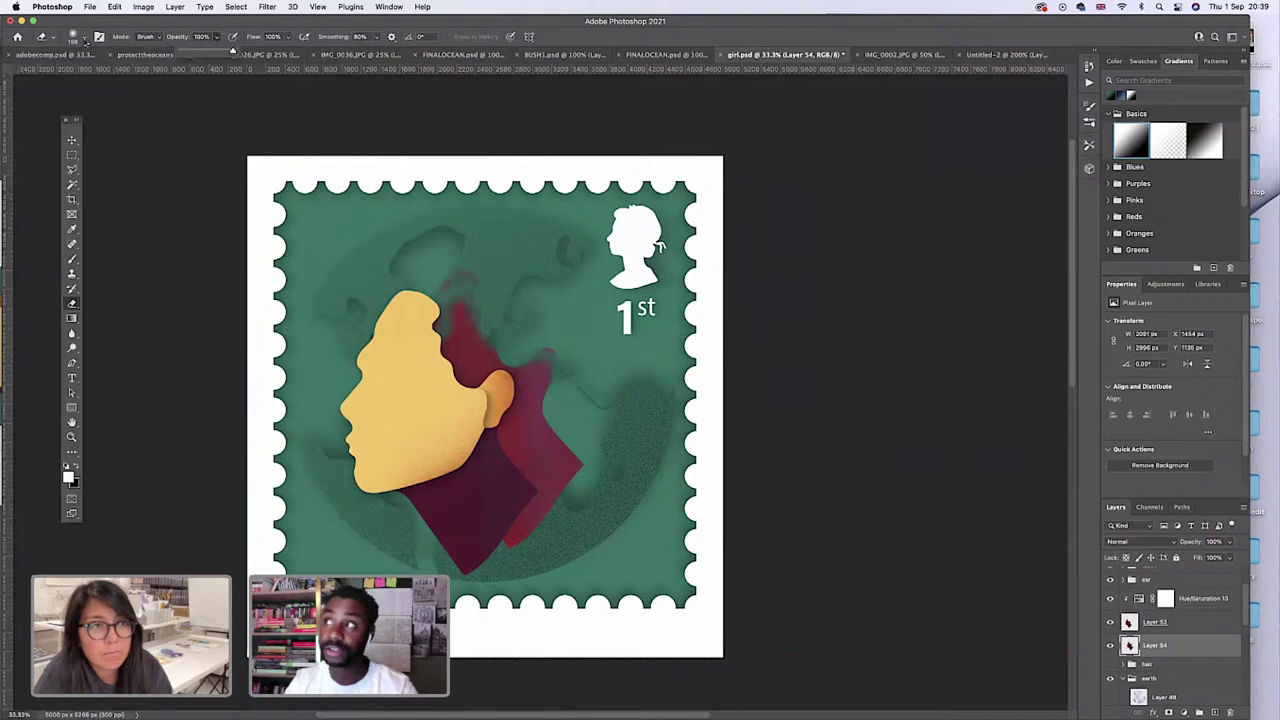
click(85, 39)
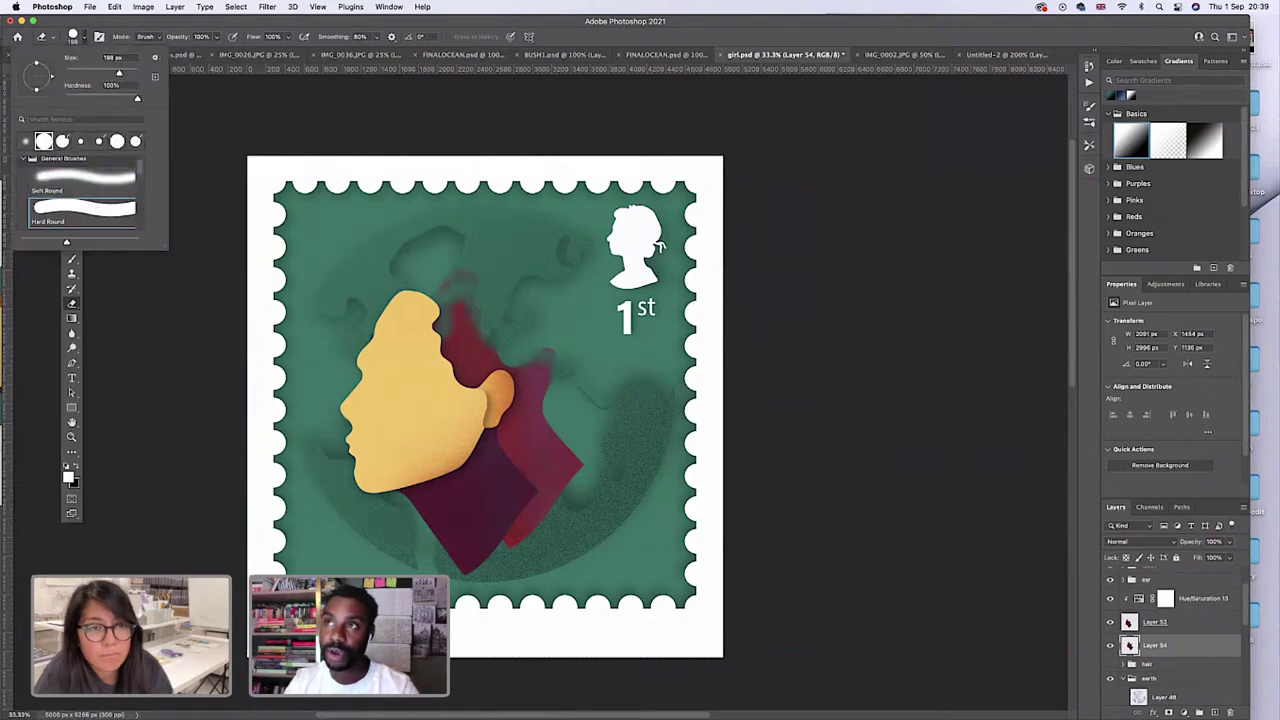
key(Escape)
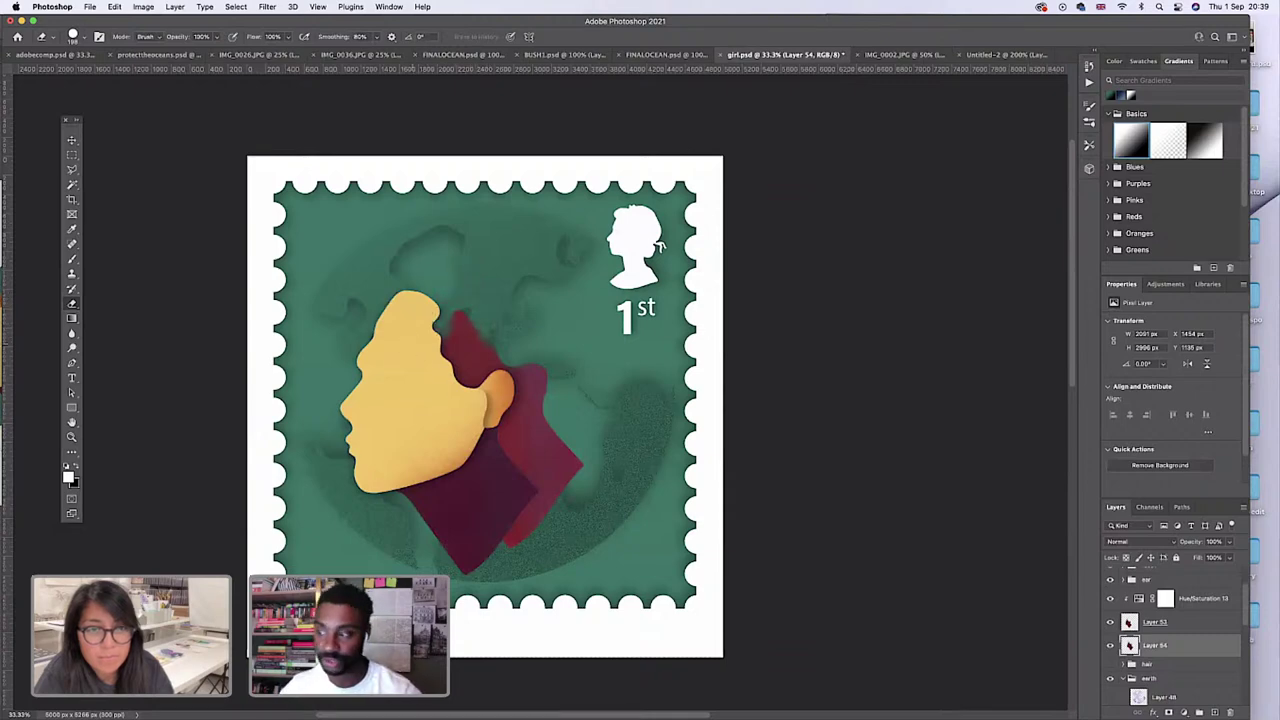
key(v)
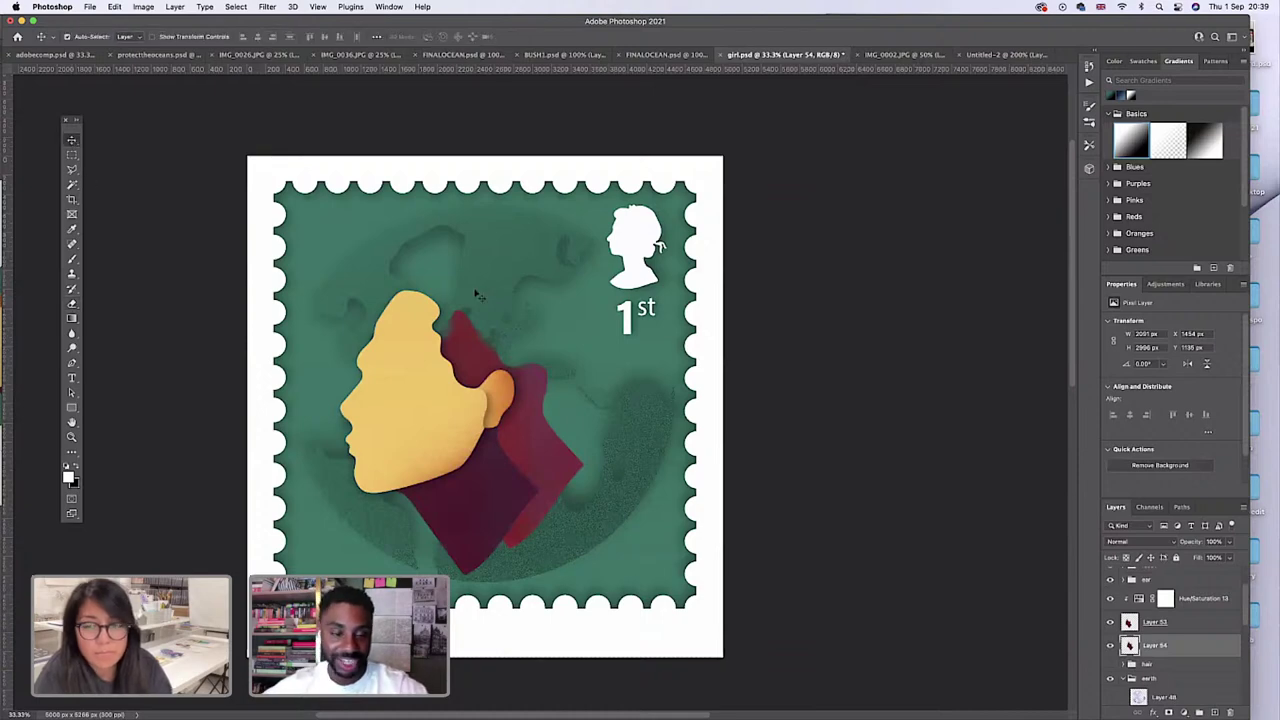
Set Layer 54's blend mode to Multiply and lock its transparent pixels.
click(1128, 542)
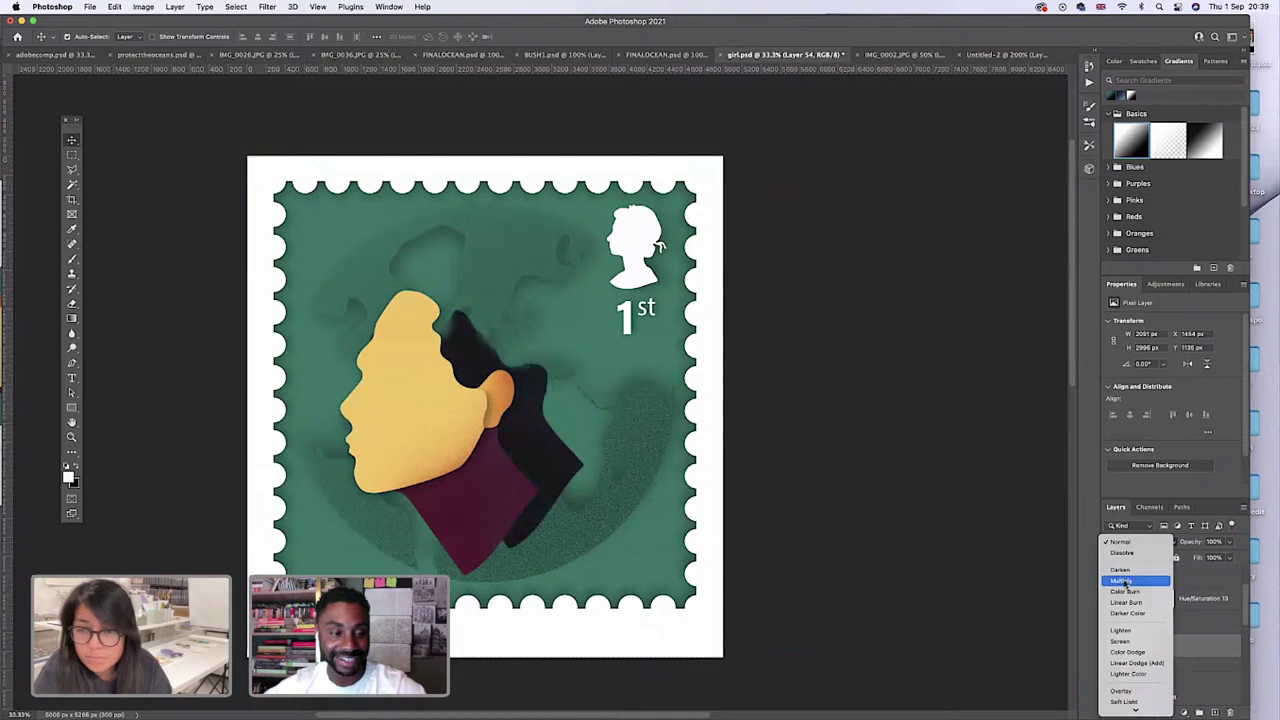
click(1121, 580)
click(1127, 558)
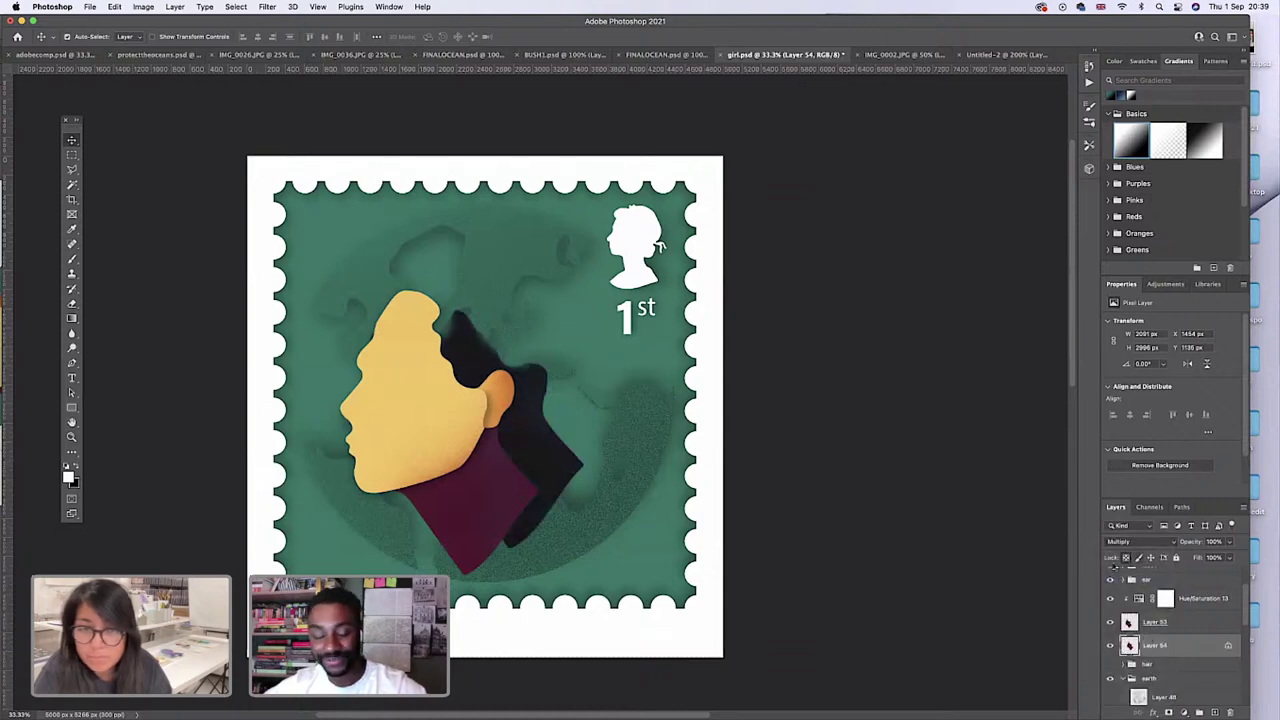
Fill the neck copy on Layer 54 with a black and white linear gradient running across the face to the right of the neck.
click(71, 318)
drag(304, 393, 636, 468)
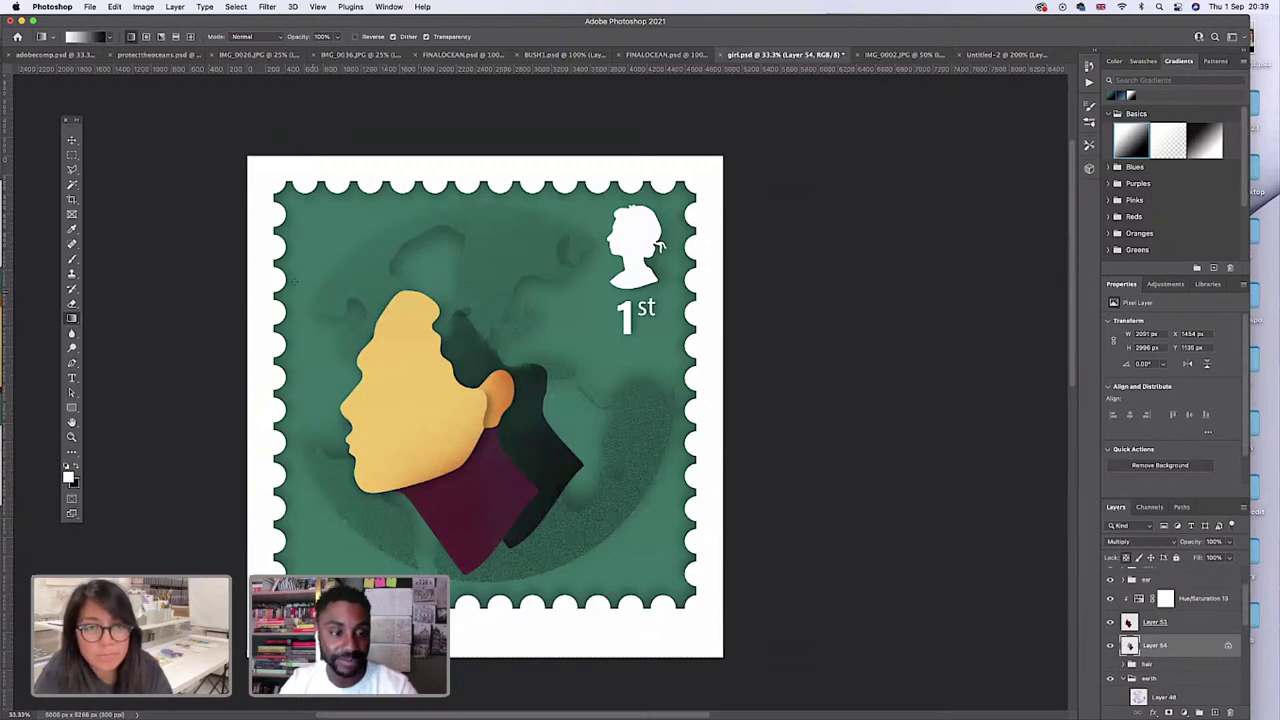
key(v)
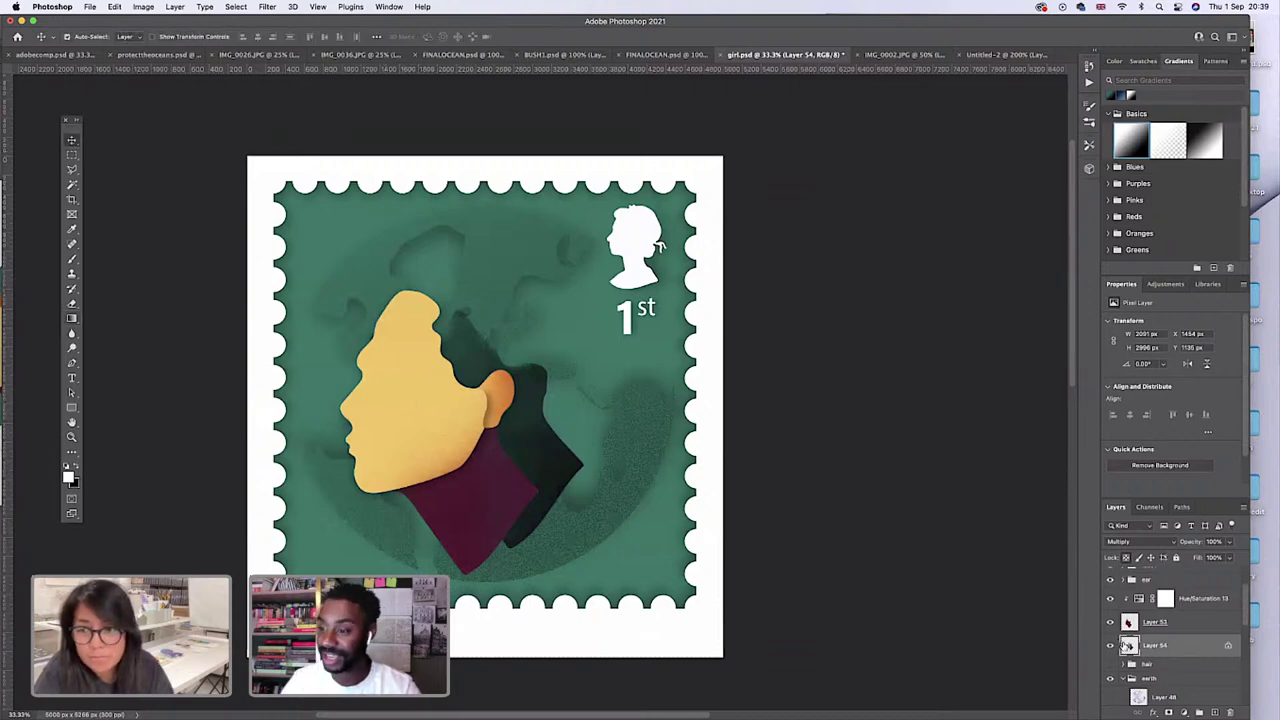
click(72, 318)
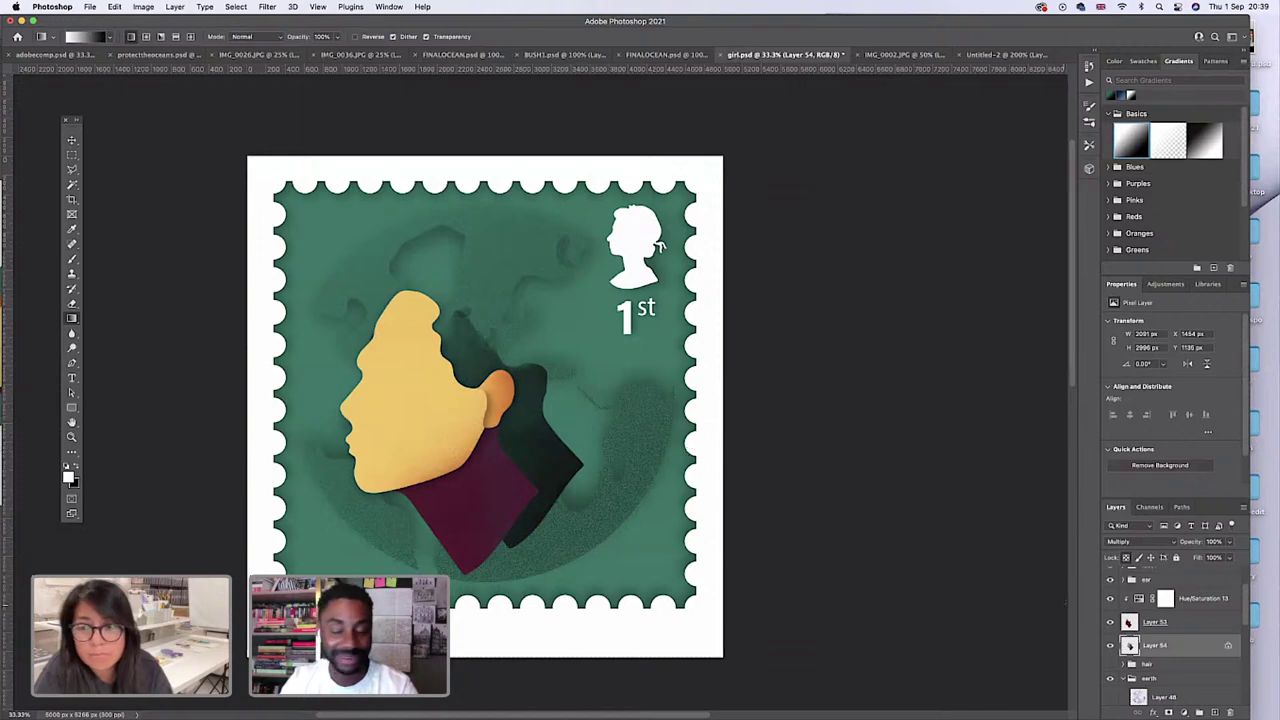
Apply a Gaussian Blur with a radius of 61.9 pixels to the neck shadow on Layer 54.
click(267, 8)
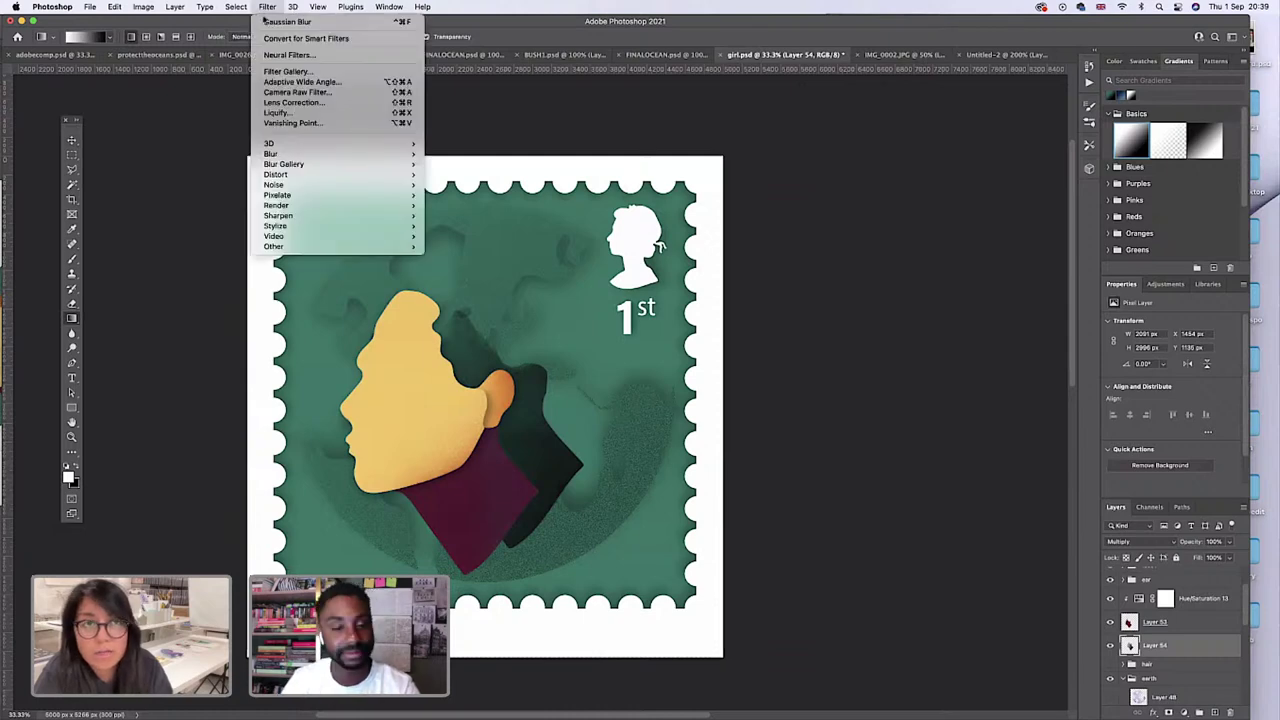
mouse_move(236, 7)
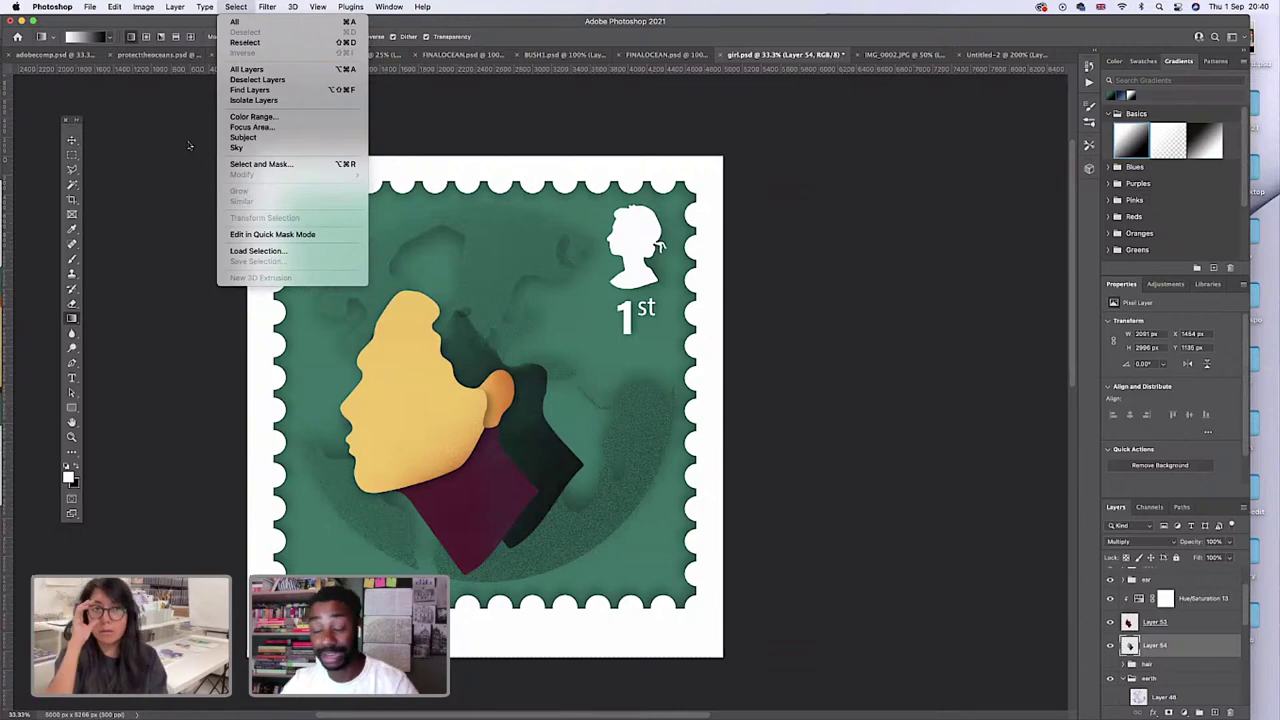
mouse_move(295, 8)
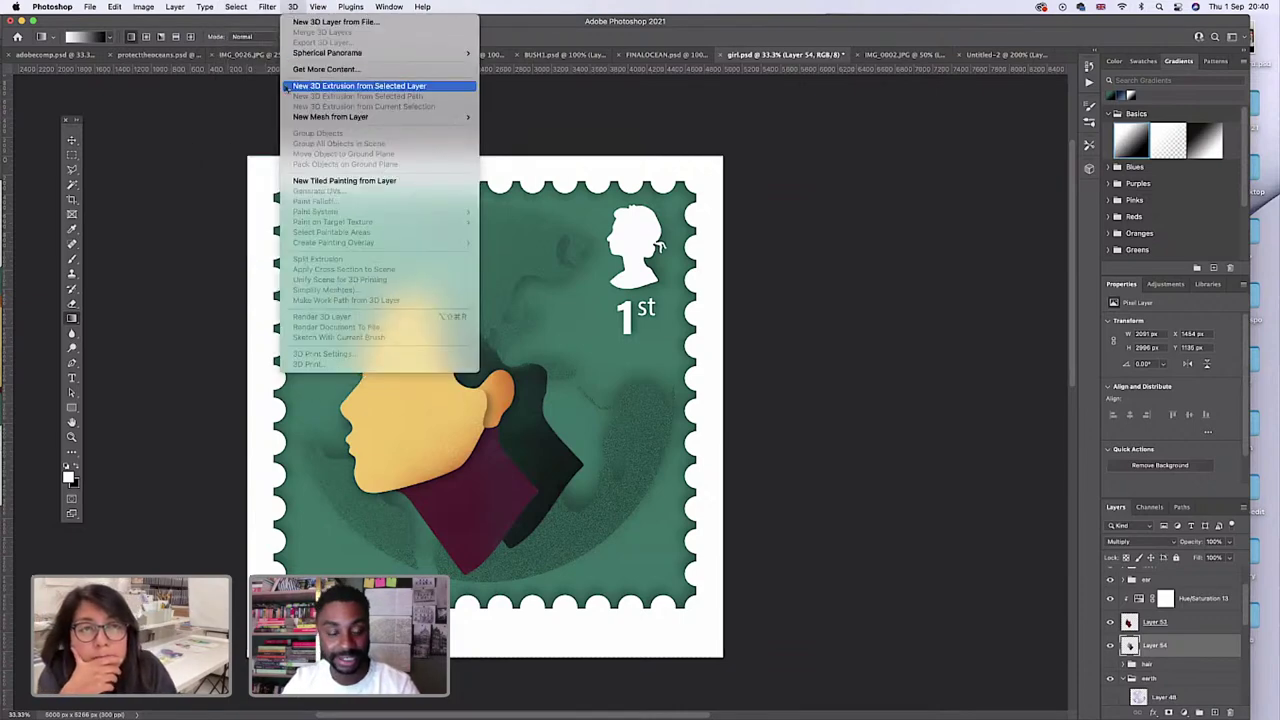
mouse_move(323, 164)
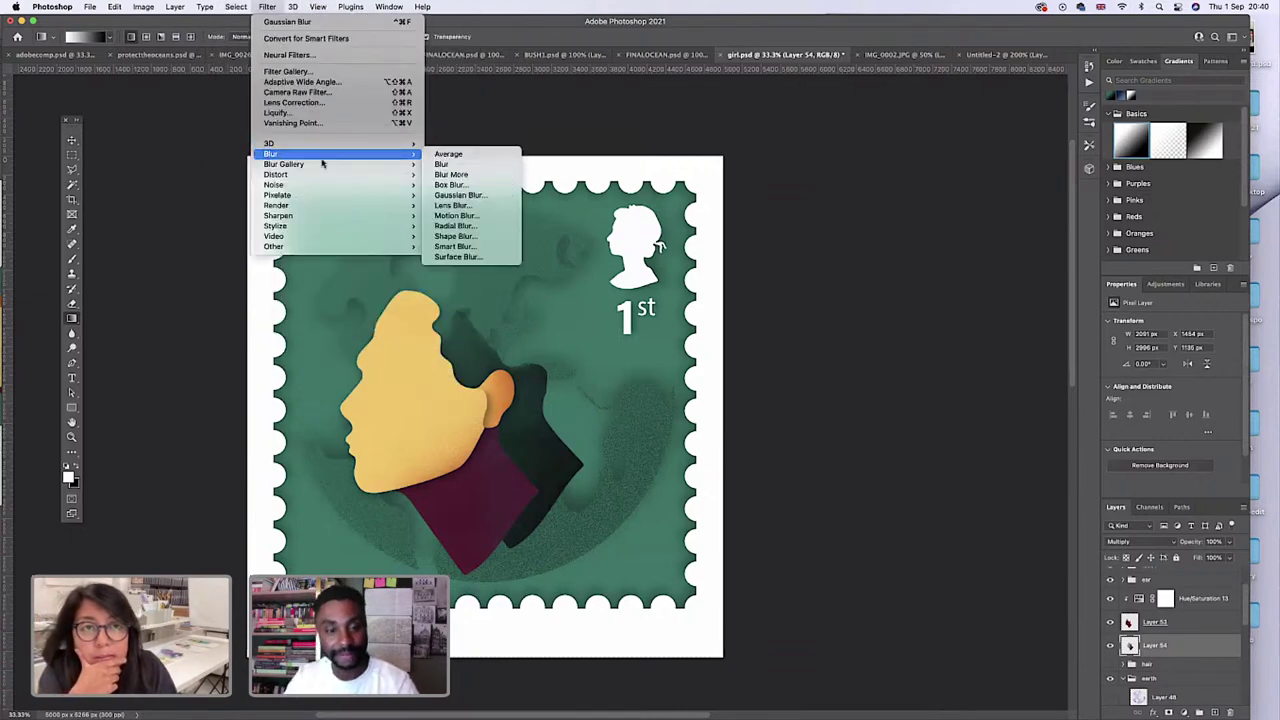
mouse_move(360, 154)
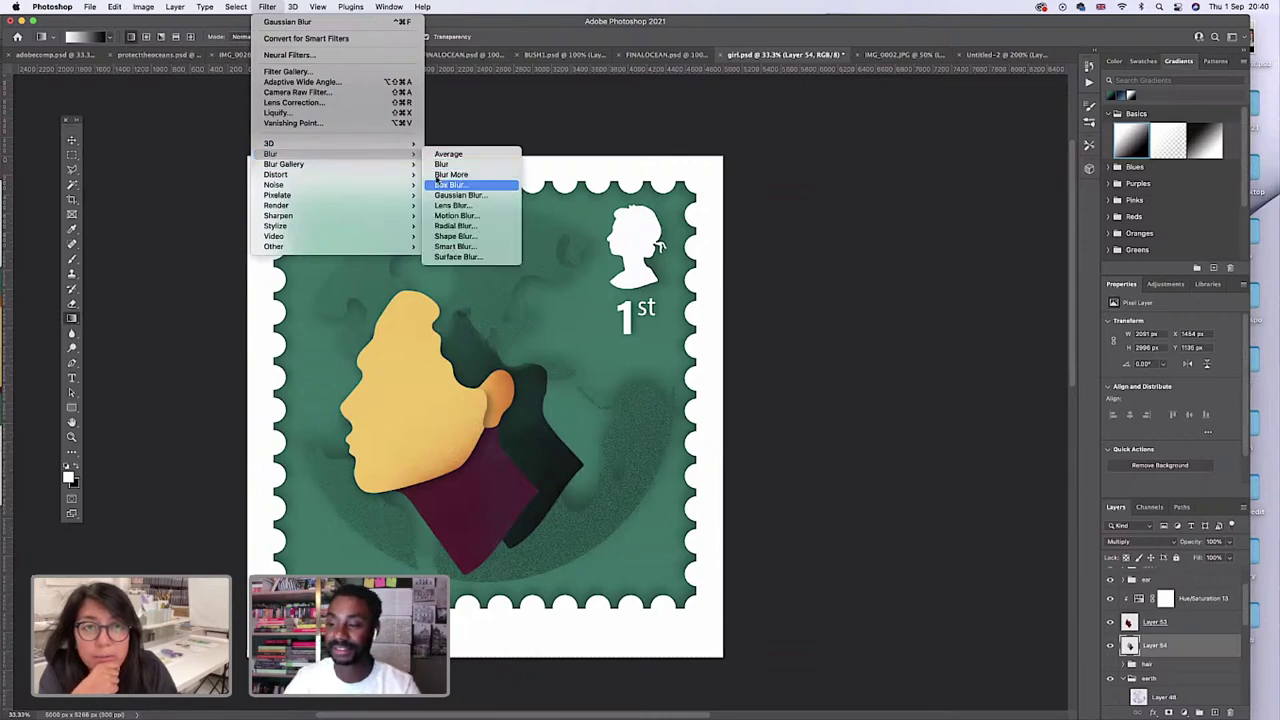
click(448, 195)
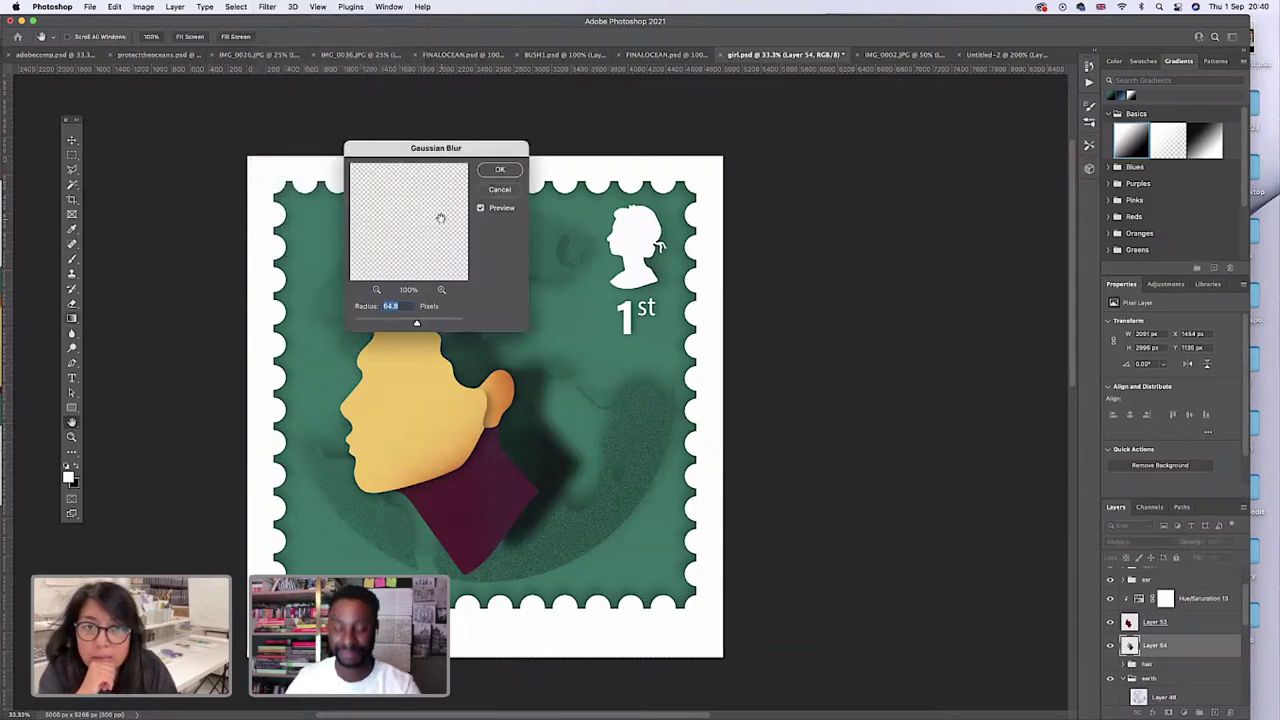
mouse_move(418, 323)
mouse_down()
mouse_move(416, 334)
mouse_move(425, 327)
mouse_up()
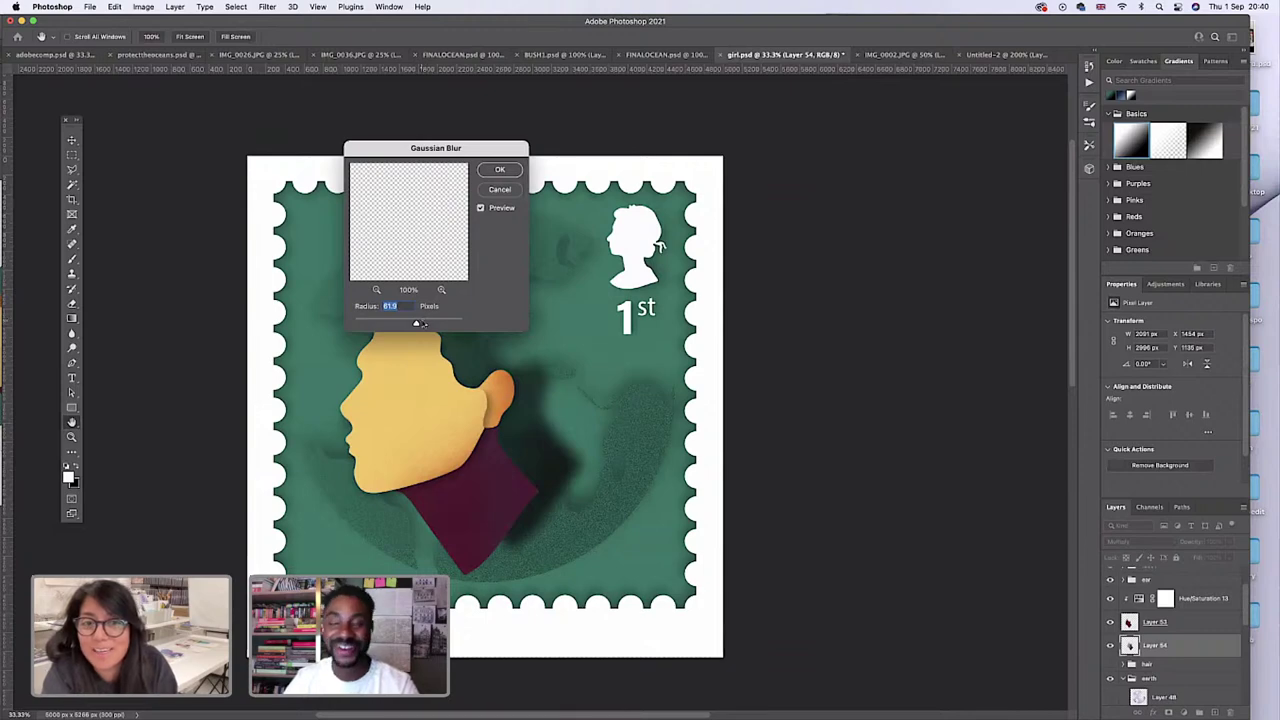
click(500, 170)
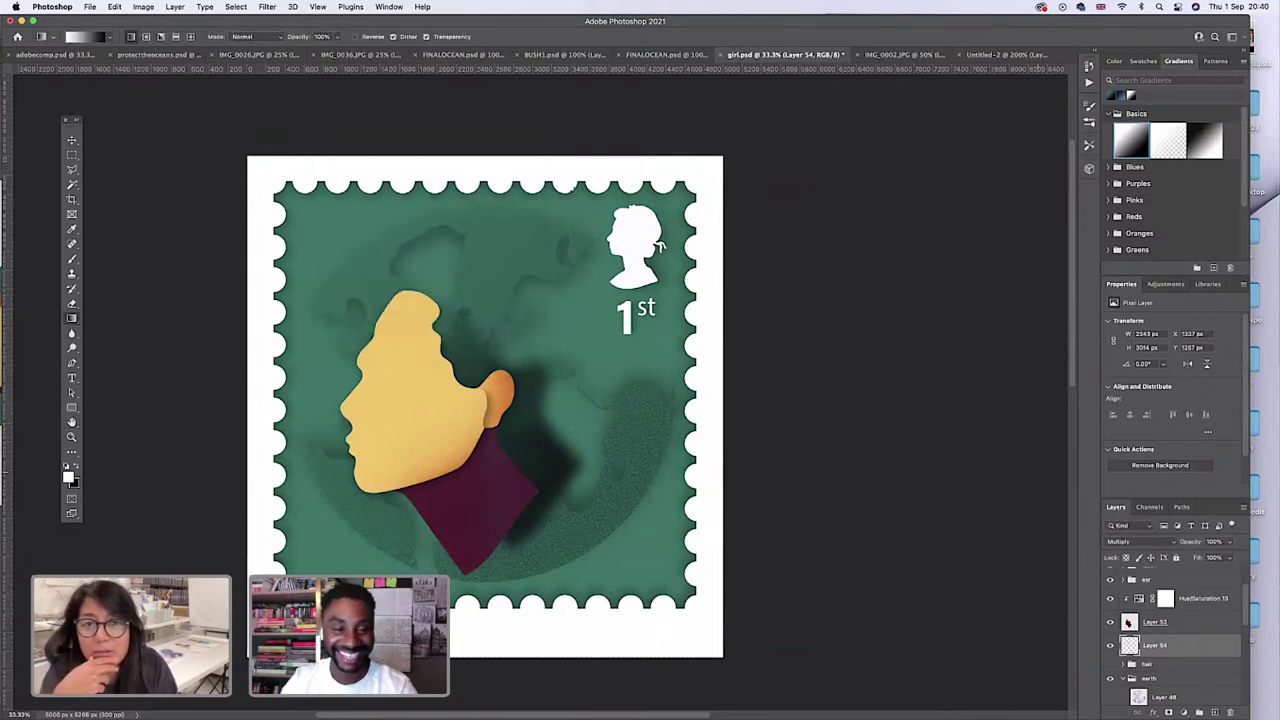
Set Layer 54's opacity to 73% and move the shadow left and down to about X 966 px, Y 1492 px.
click(1229, 542)
drag(1207, 560, 1216, 561)
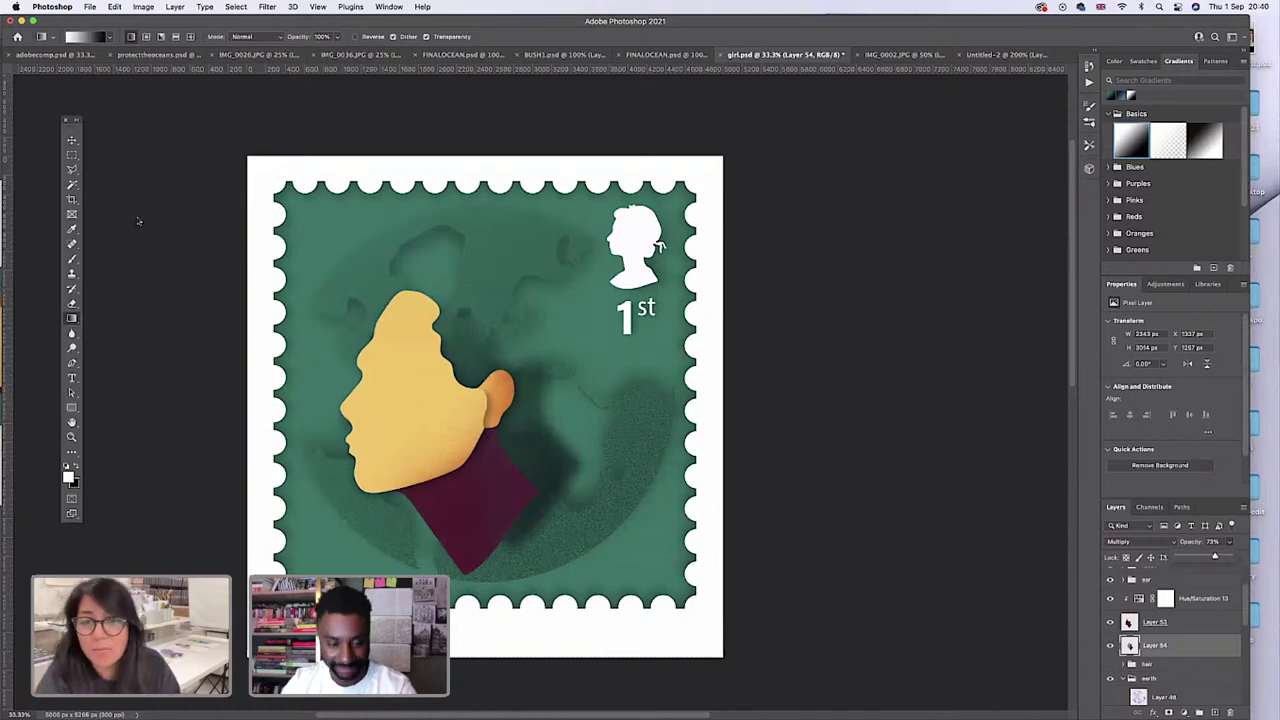
key(v)
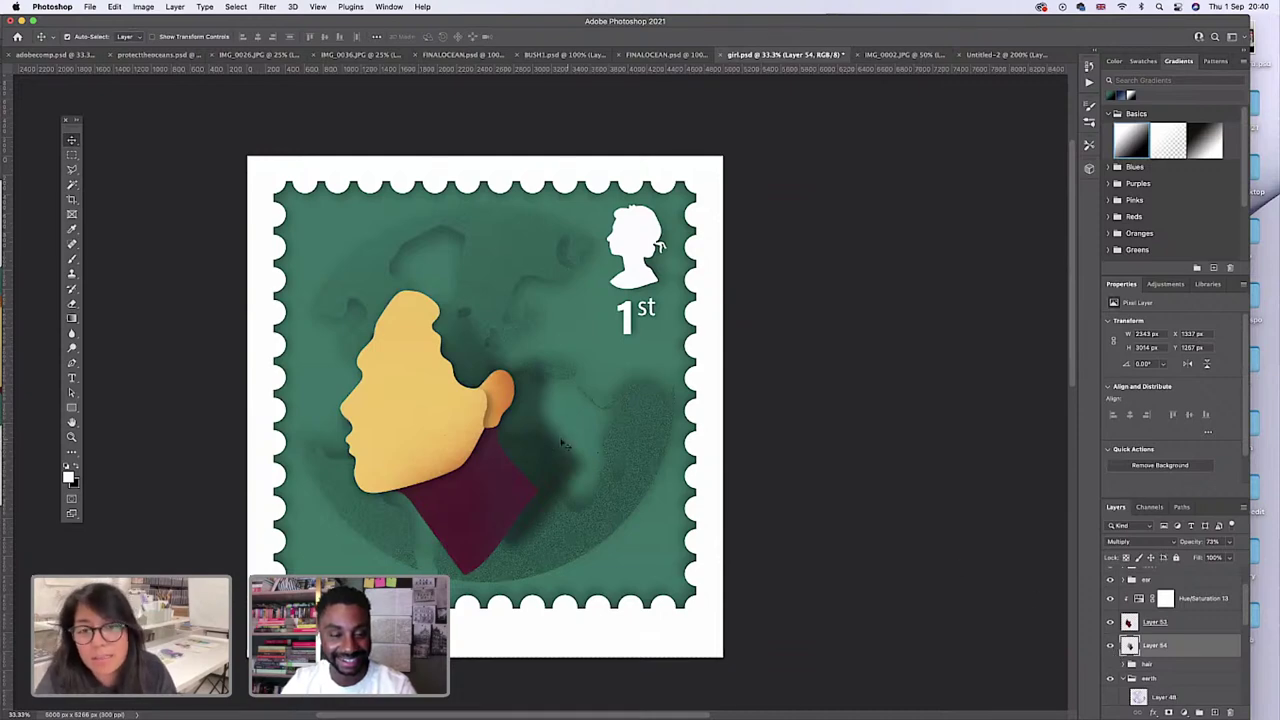
key(shift+Left)
key(shift+Left)
key(shift+Left)
key(shift+Left)
key(shift+Left)
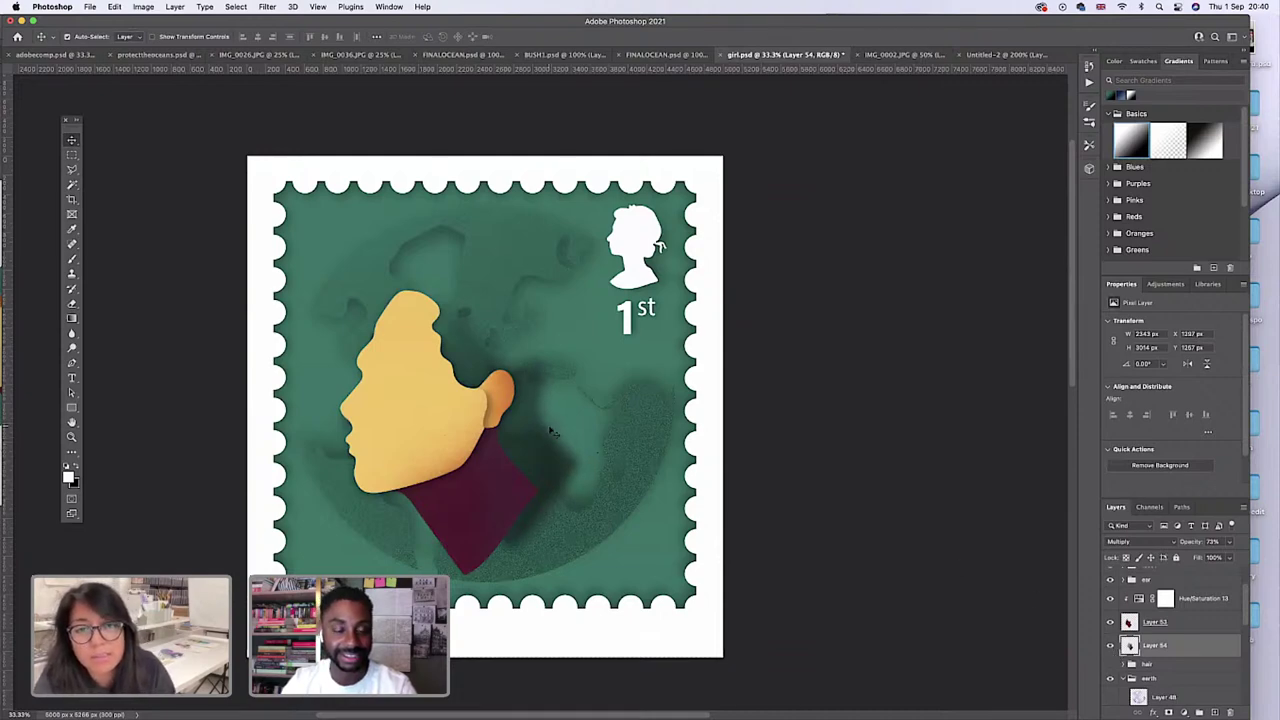
drag(511, 447, 510, 469)
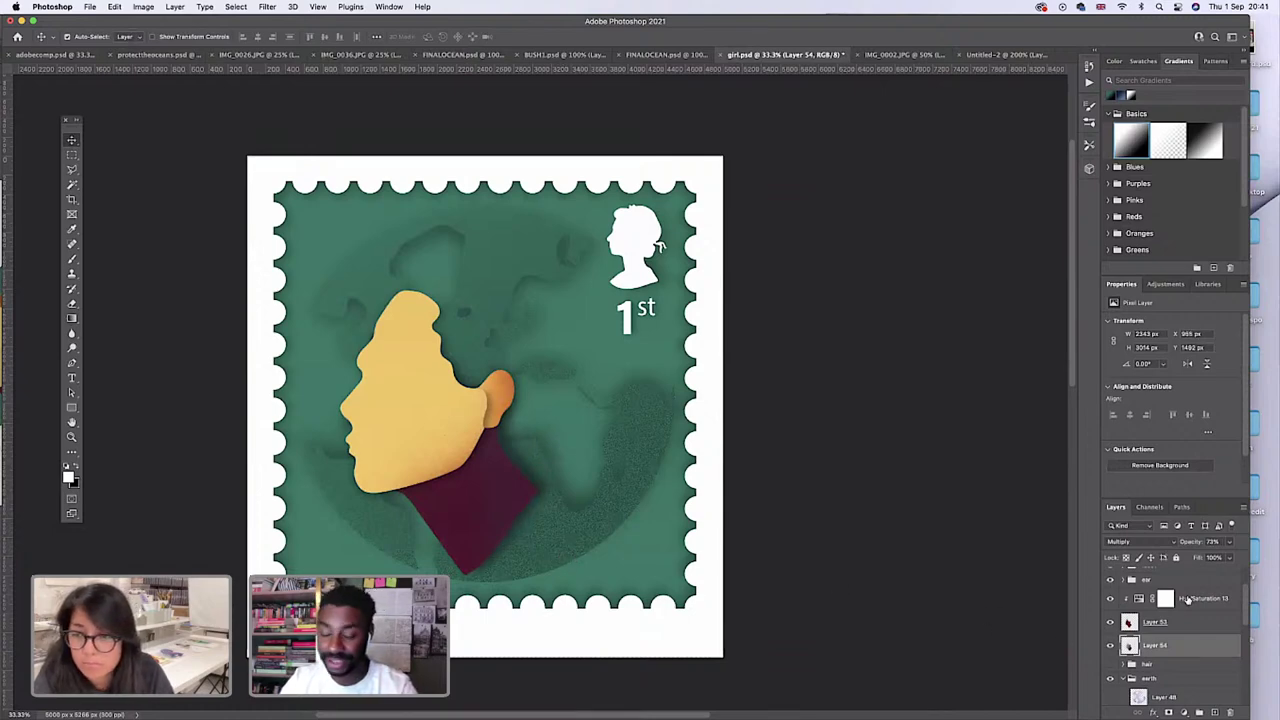
Group Hue/Saturation 13, Layer 53 and Layer 54 into a group named neck.
shift+click(1189, 600)
right_click(1190, 606)
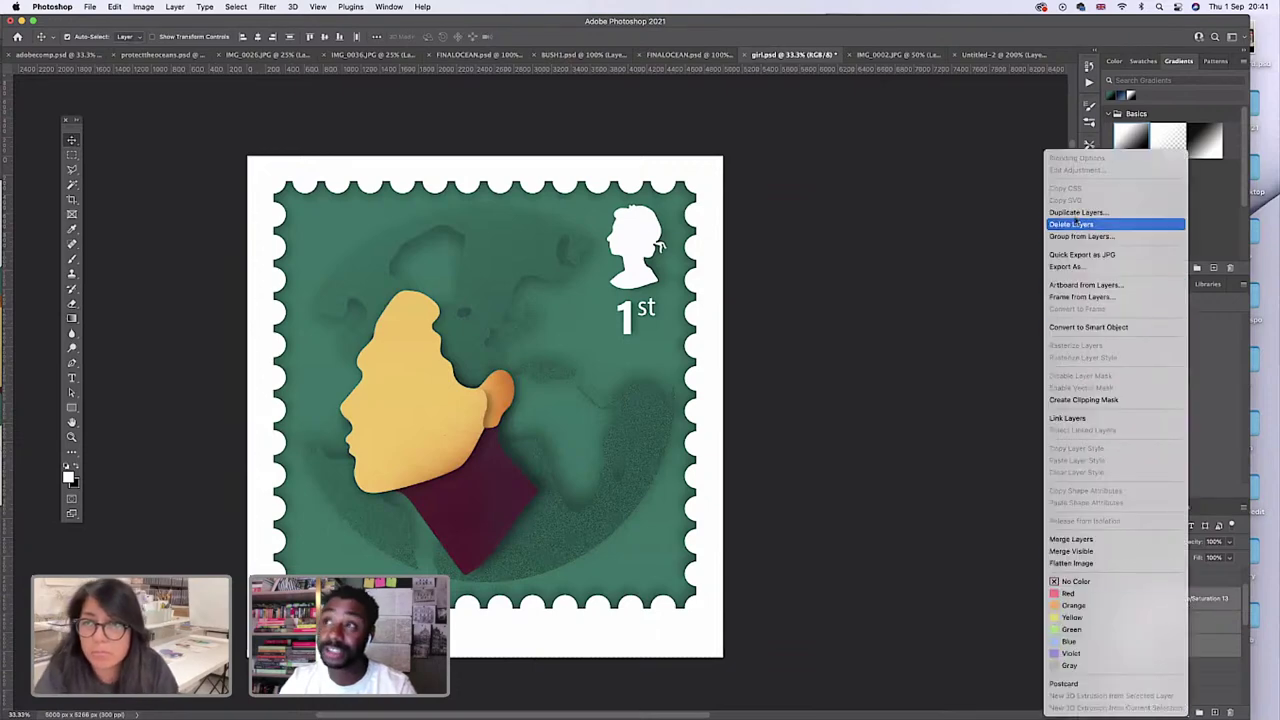
click(1068, 240)
text(neck)
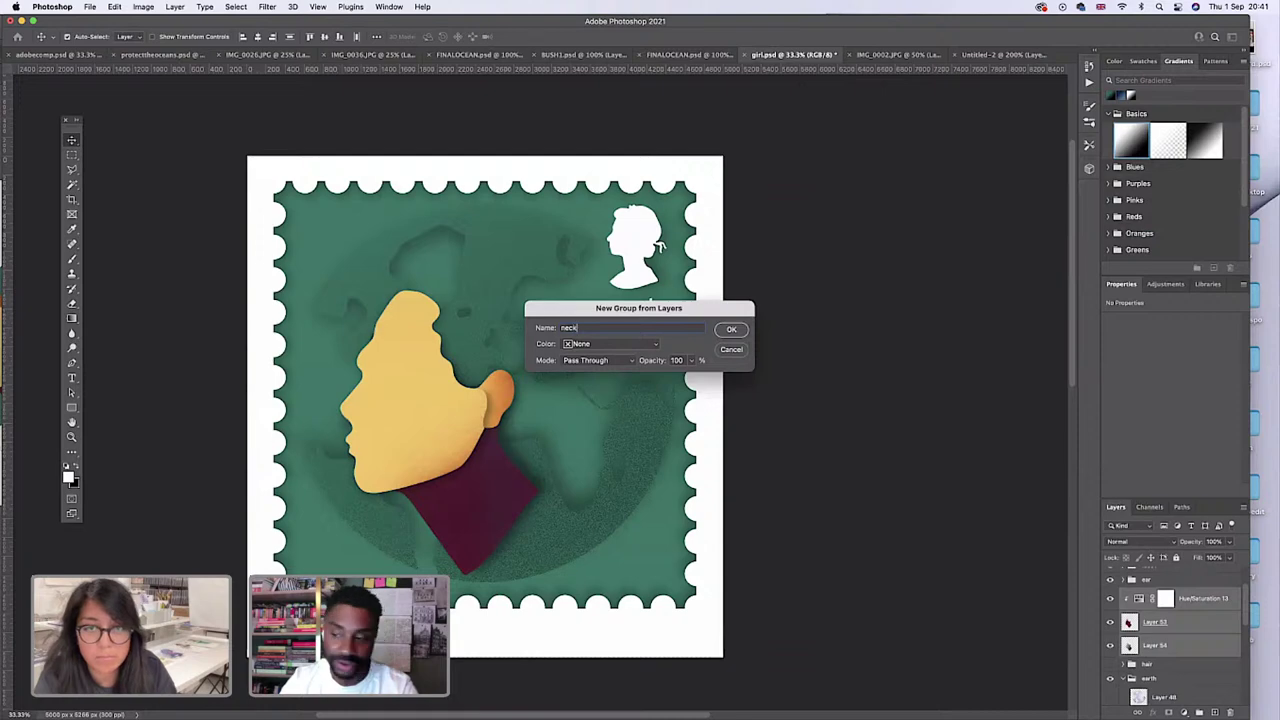
key(Return)
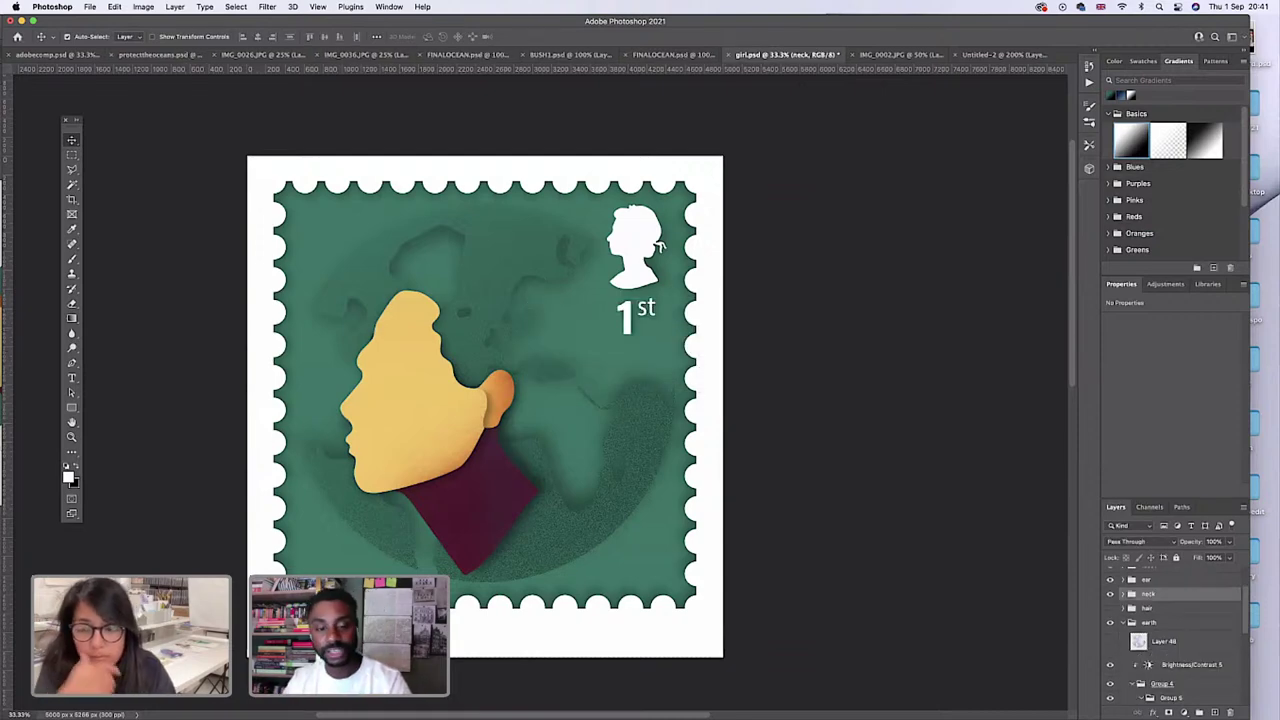
Show the onewithnature reference layer briefly to compare it with the composition, and hide it again.
scroll(1175, 635, down, 5)
click(1109, 669)
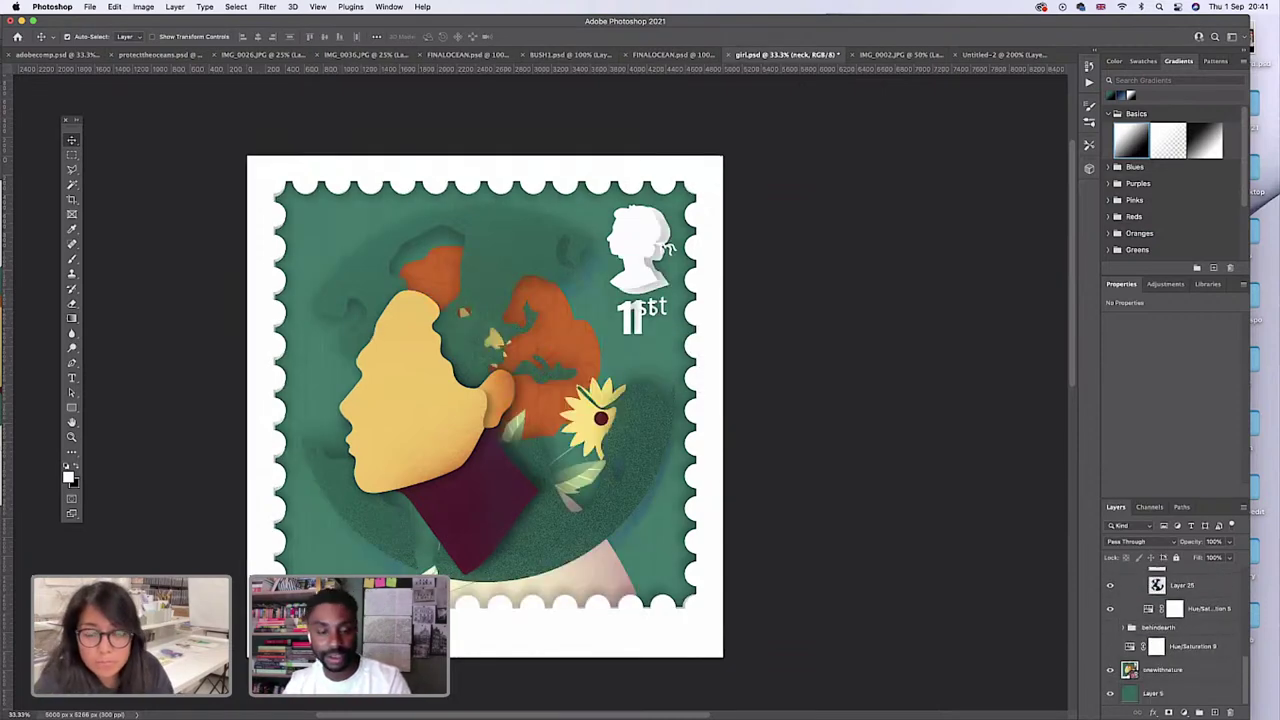
click(1109, 669)
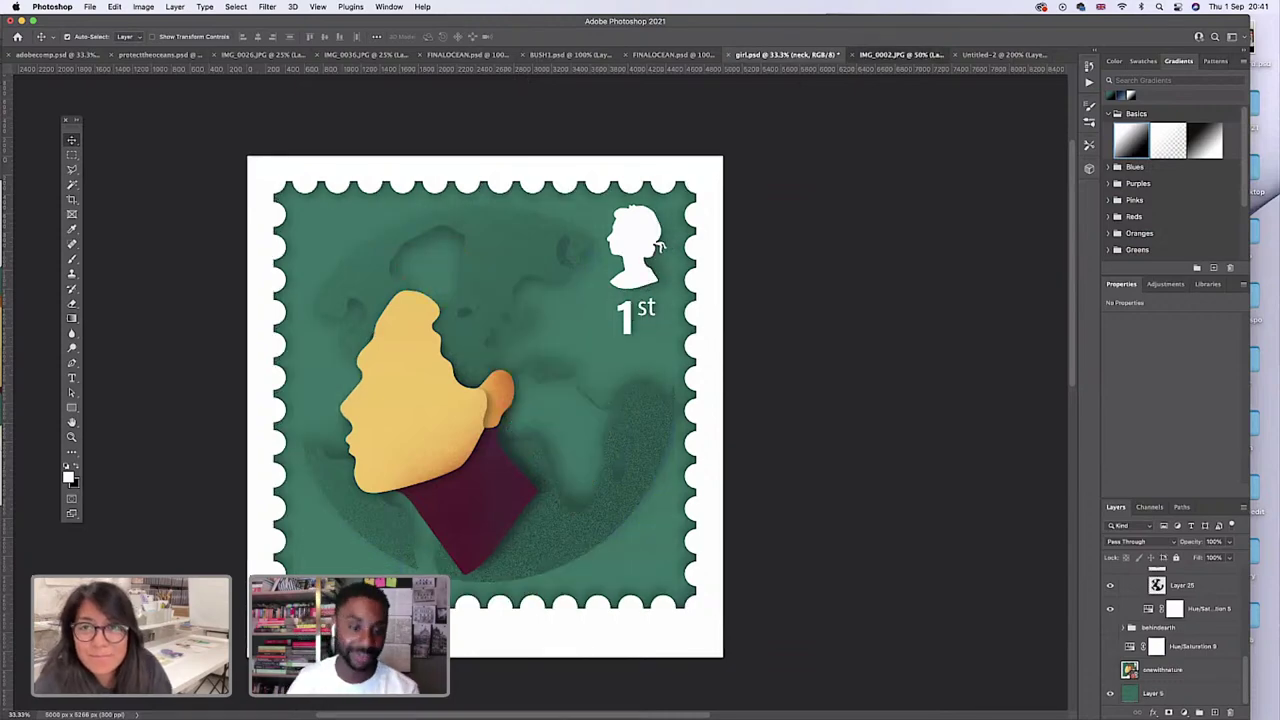
In IMG_0002.JPG, lasso loosely around the cream shoulder shape and paste a copy of it onto its own layer.
click(898, 54)
key(l)
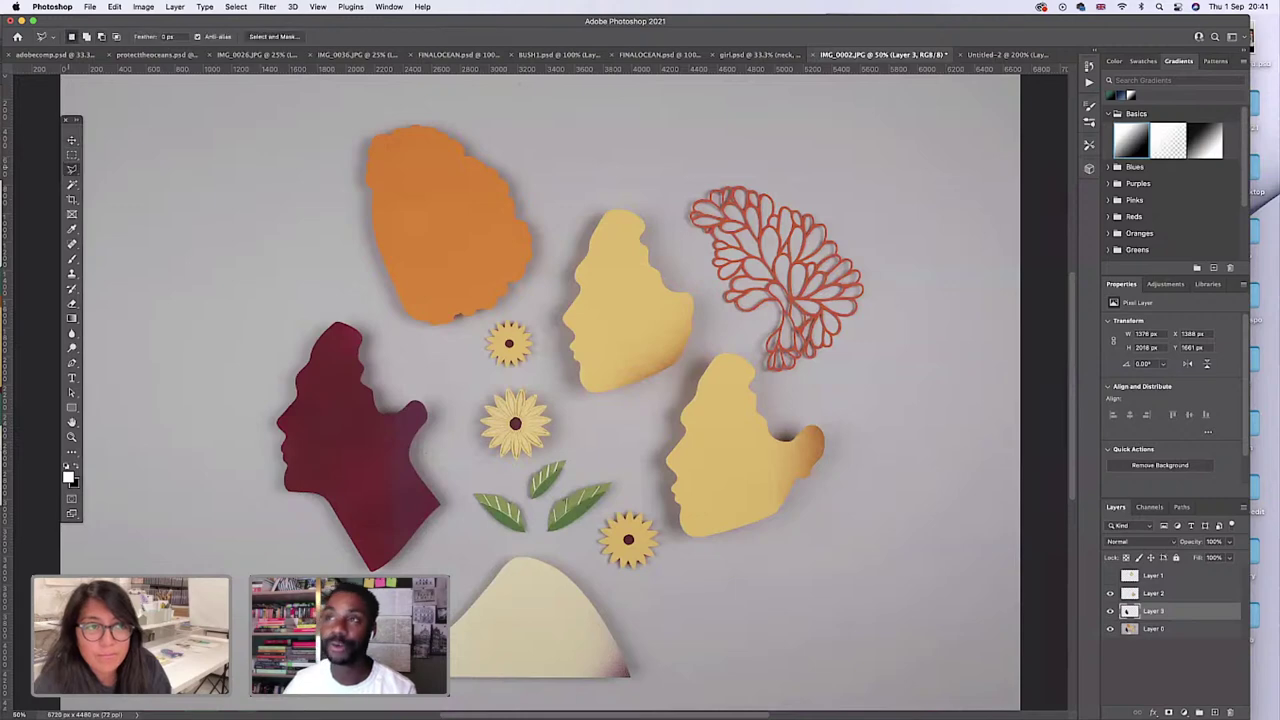
drag(645, 655, 608, 597)
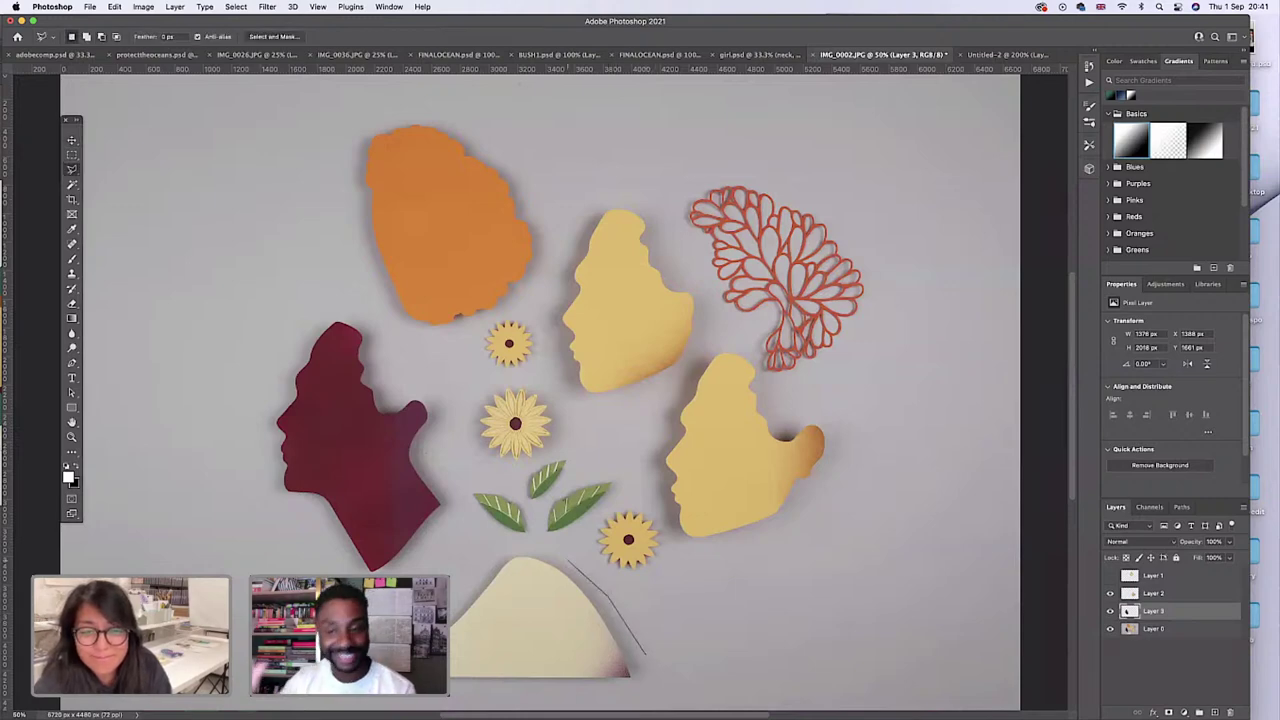
mouse_move(568, 560)
mouse_down()
mouse_move(470, 549)
mouse_move(452, 588)
mouse_move(508, 697)
mouse_move(640, 688)
mouse_move(645, 656)
mouse_up()
key(v)
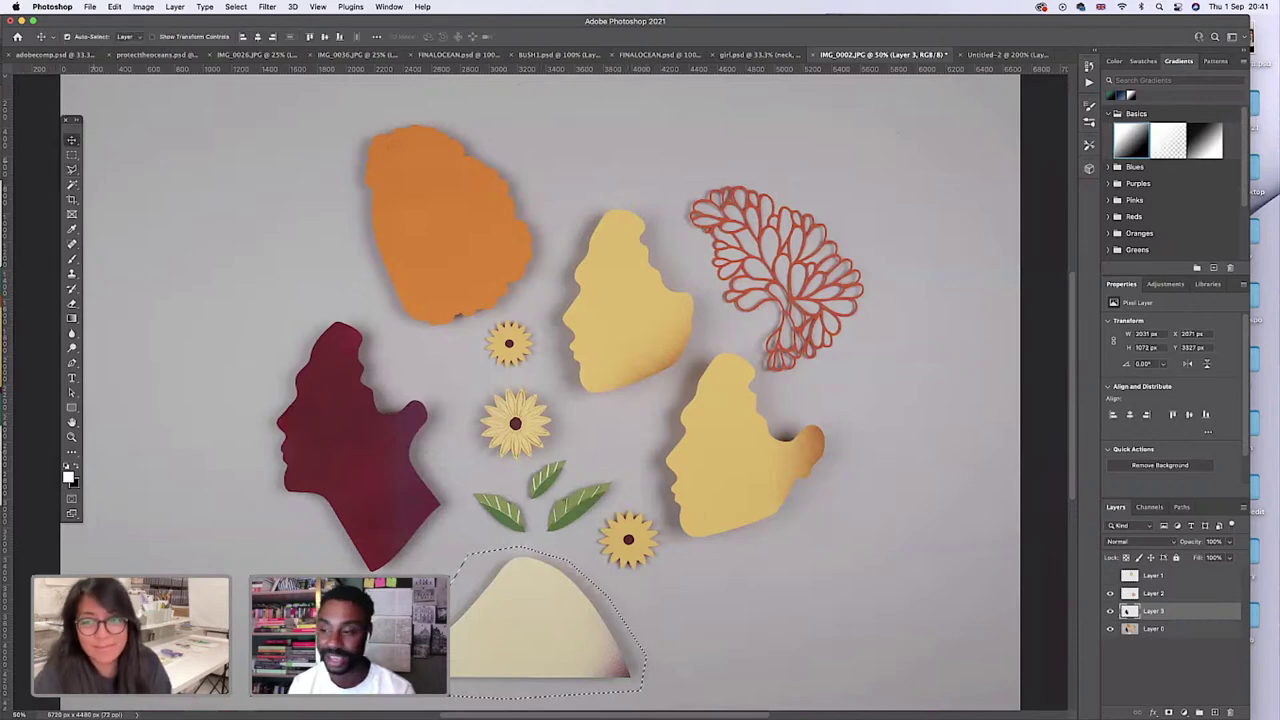
key(super+c)
key(super+v)
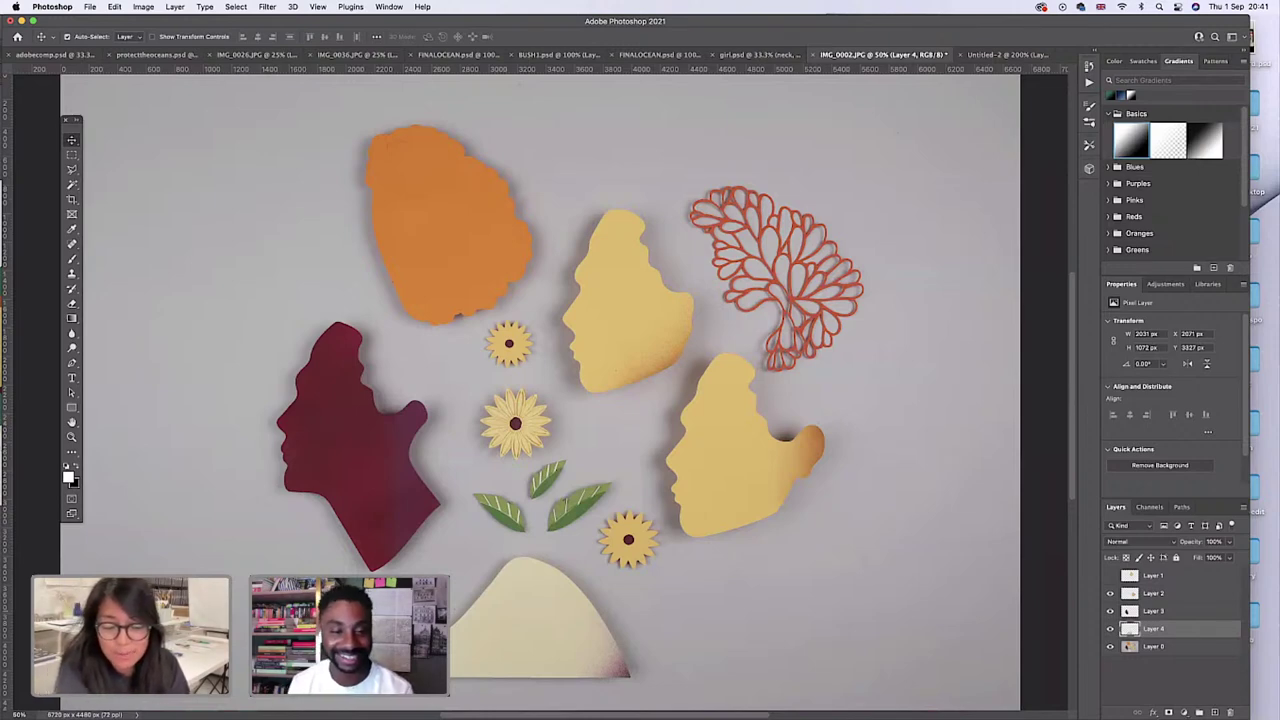
Duplicate the cream shape's Layer 4 into the Untitled-2 document and switch to that document.
right_click(1141, 629)
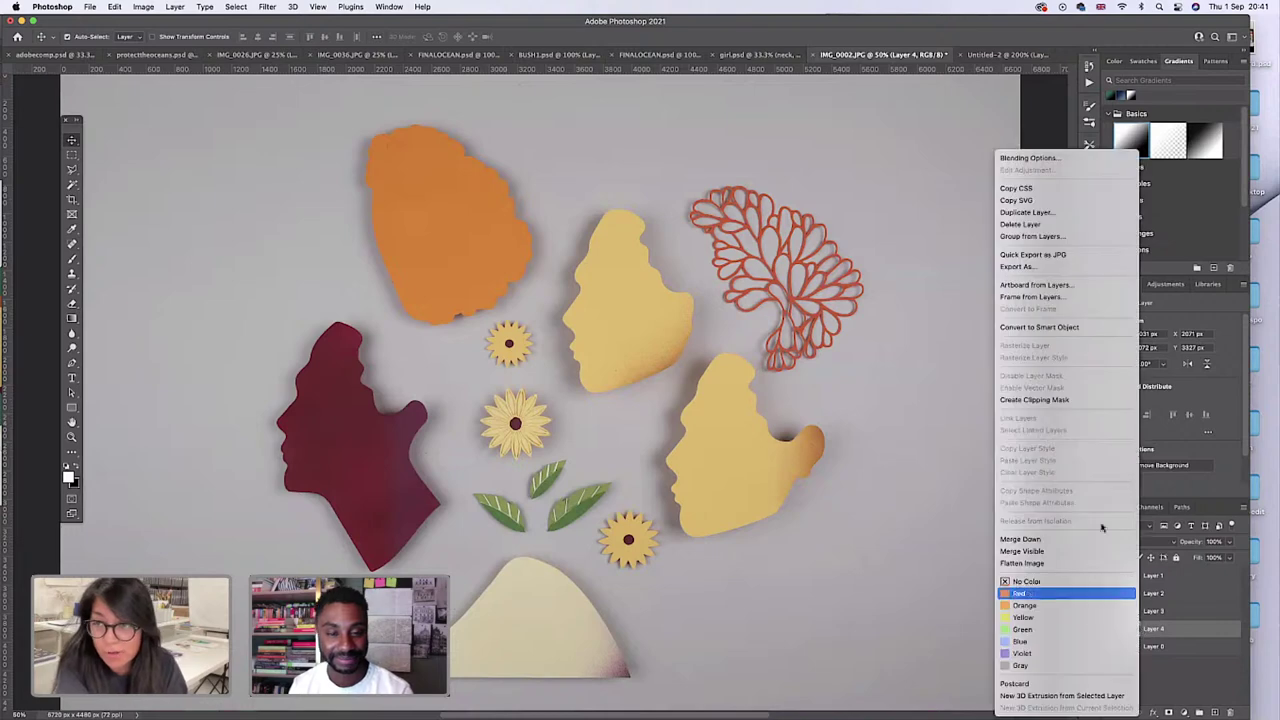
click(1061, 213)
click(640, 344)
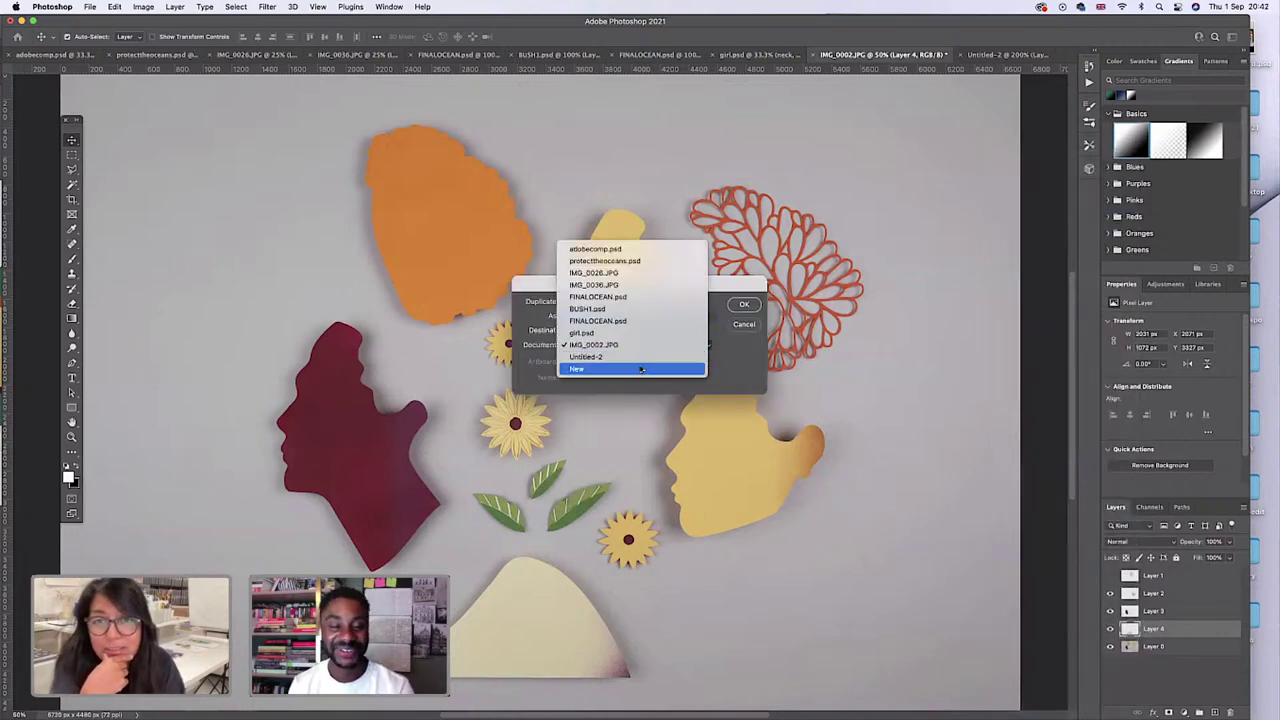
click(668, 344)
click(744, 304)
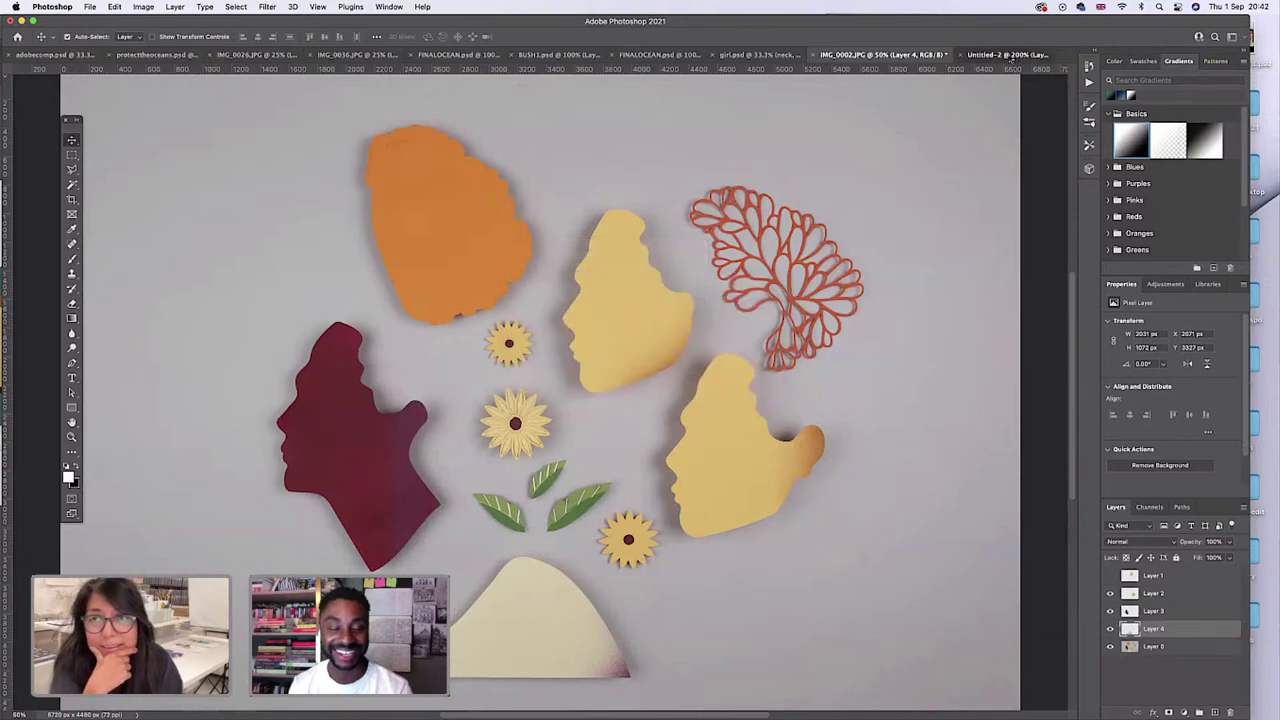
click(1008, 56)
Scale the cream shape on Layer 9 to 67.01% inside the canvas and hide Layers 8 and 7.
key(super+t)
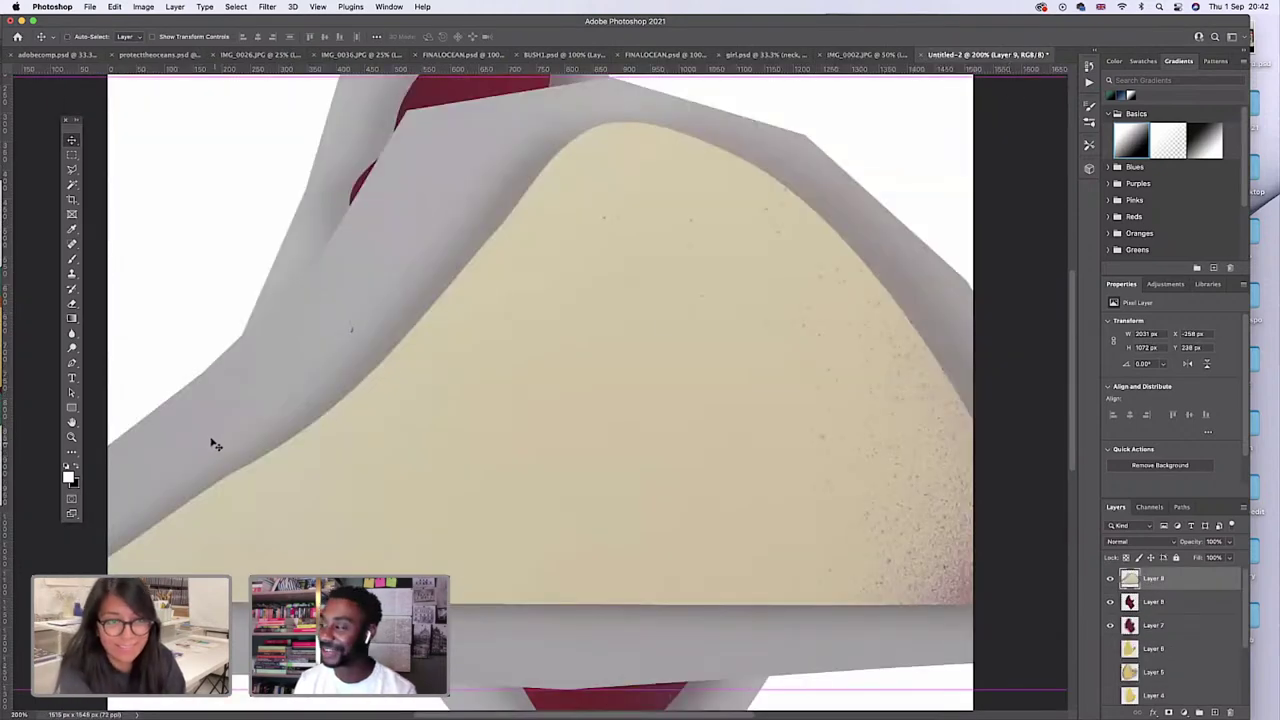
drag(440, 224, 665, 291)
drag(184, 143, 623, 374)
drag(857, 600, 398, 435)
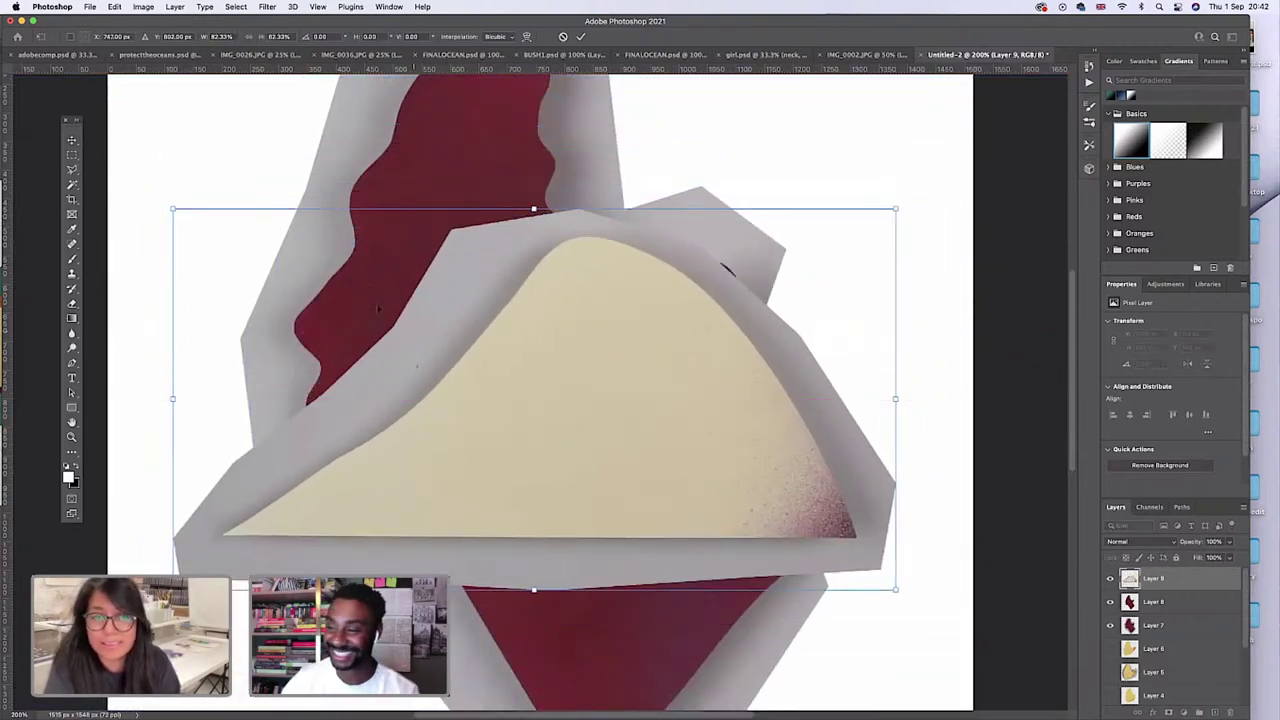
drag(176, 210, 126, 166)
drag(543, 426, 577, 466)
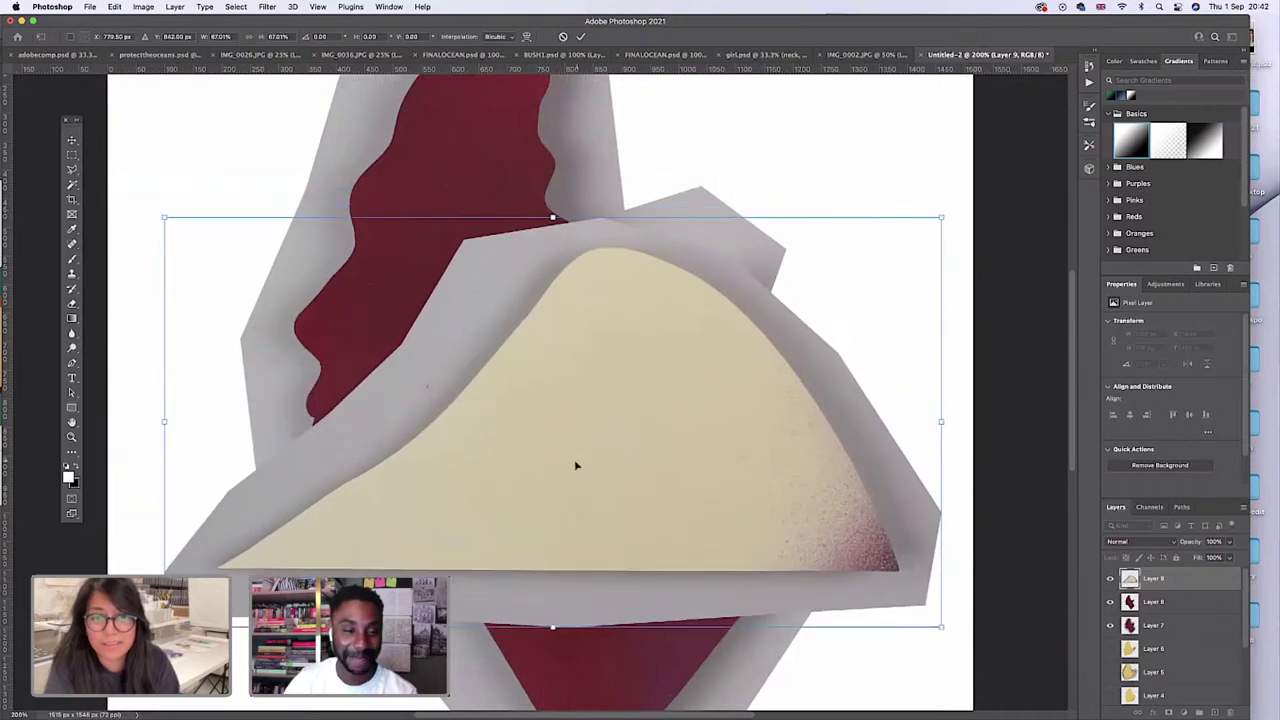
key(Return)
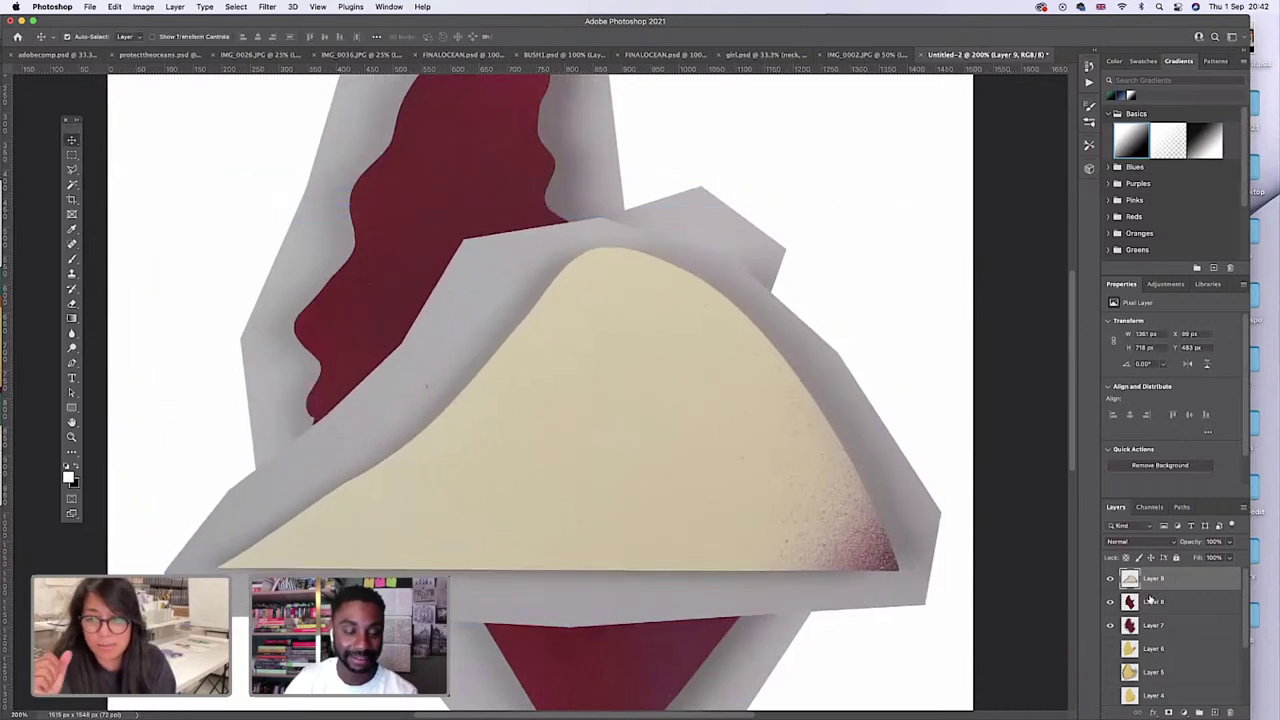
drag(1110, 602, 1110, 626)
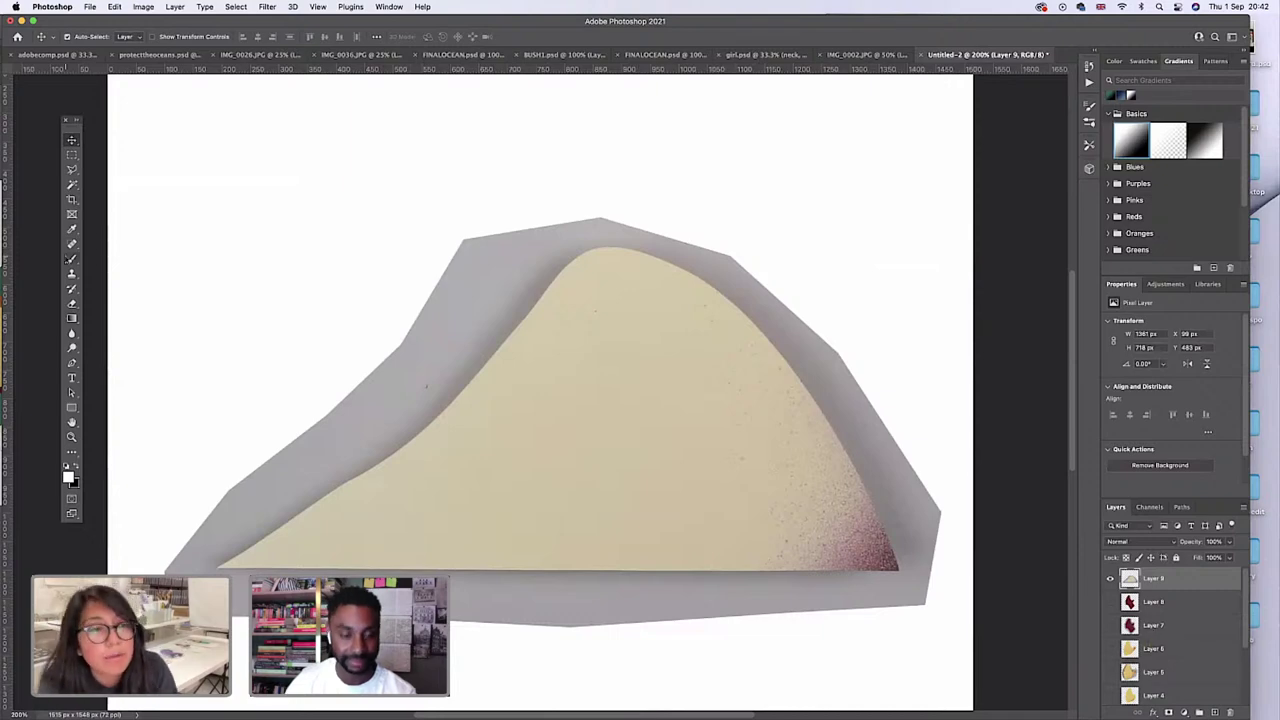
Try to select the cream shape and its speckled corner with the Magic Wand at tolerance 40, and deselect.
click(71, 184)
click(571, 380)
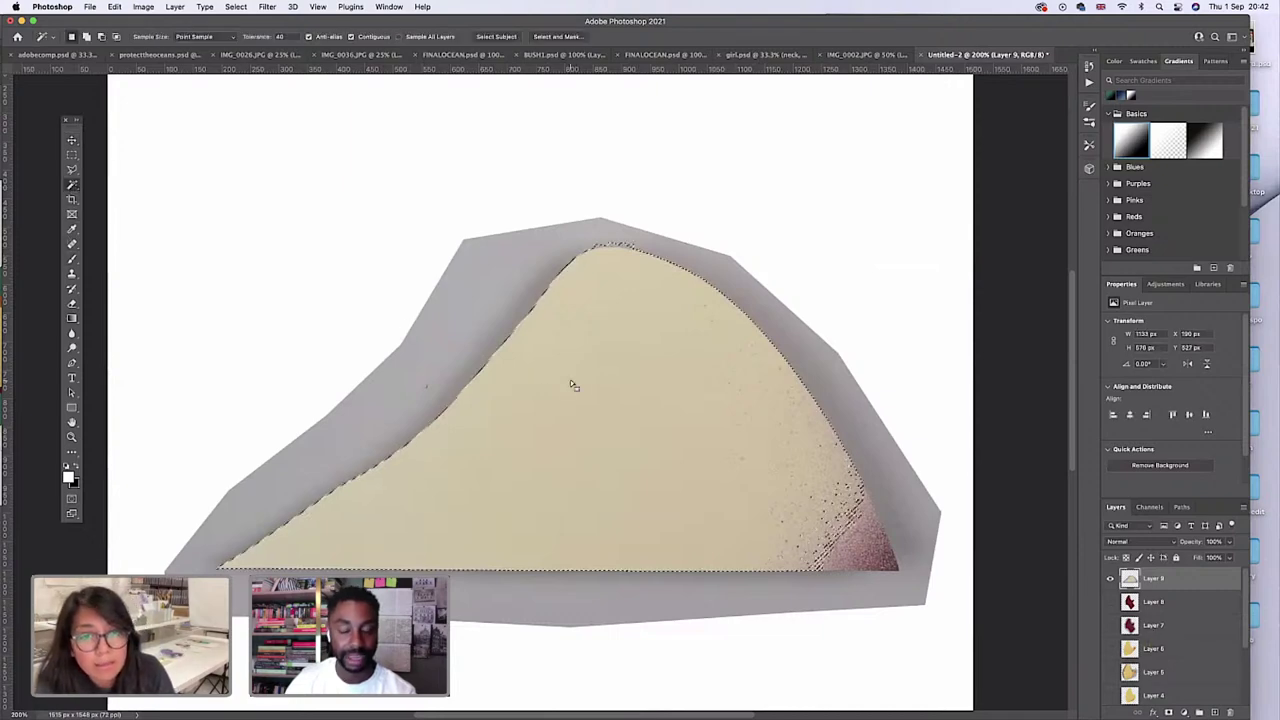
shift+click(848, 548)
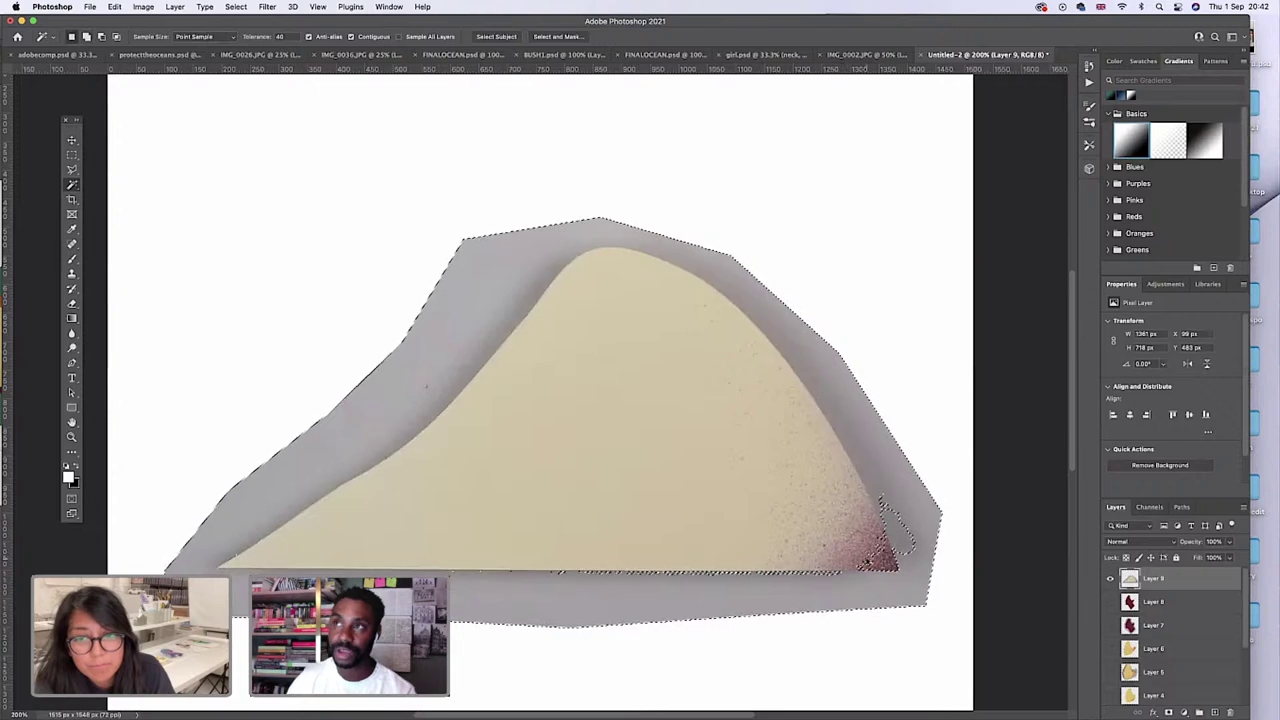
key(m)
key(super+d)
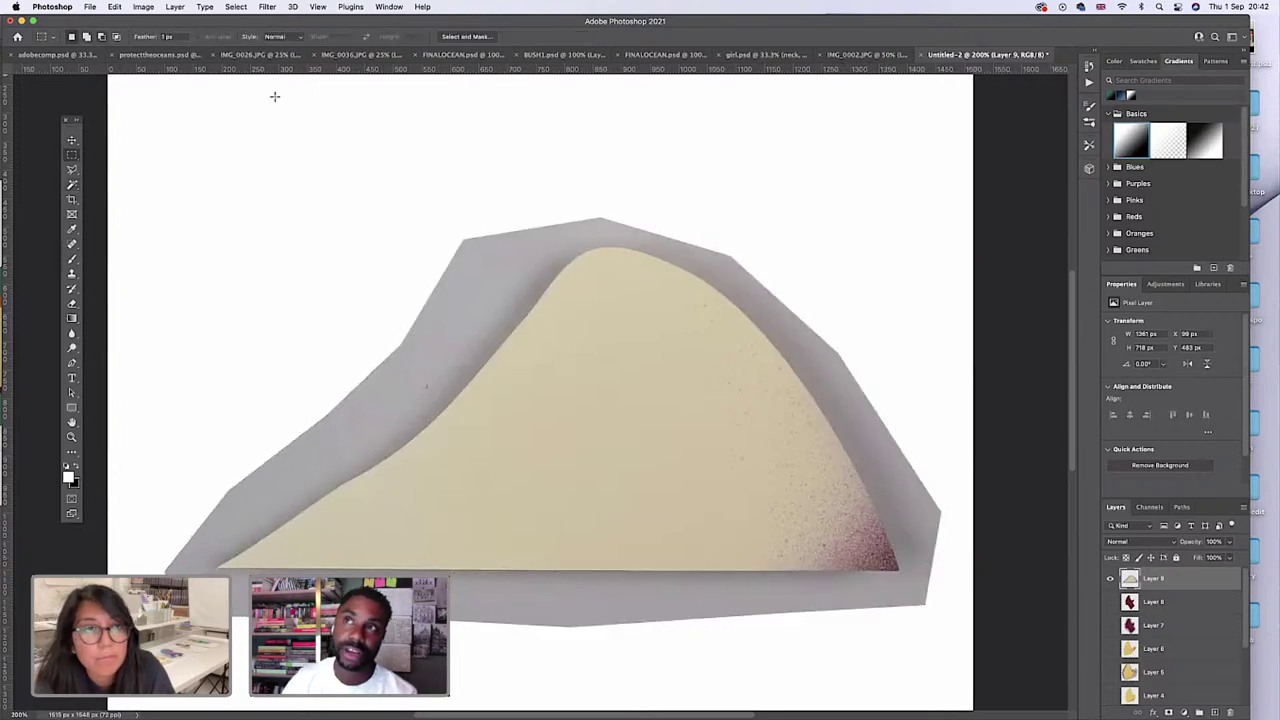
Select the cream shape on Layer 9 with the Magic Wand at a tolerance of 30.
click(71, 184)
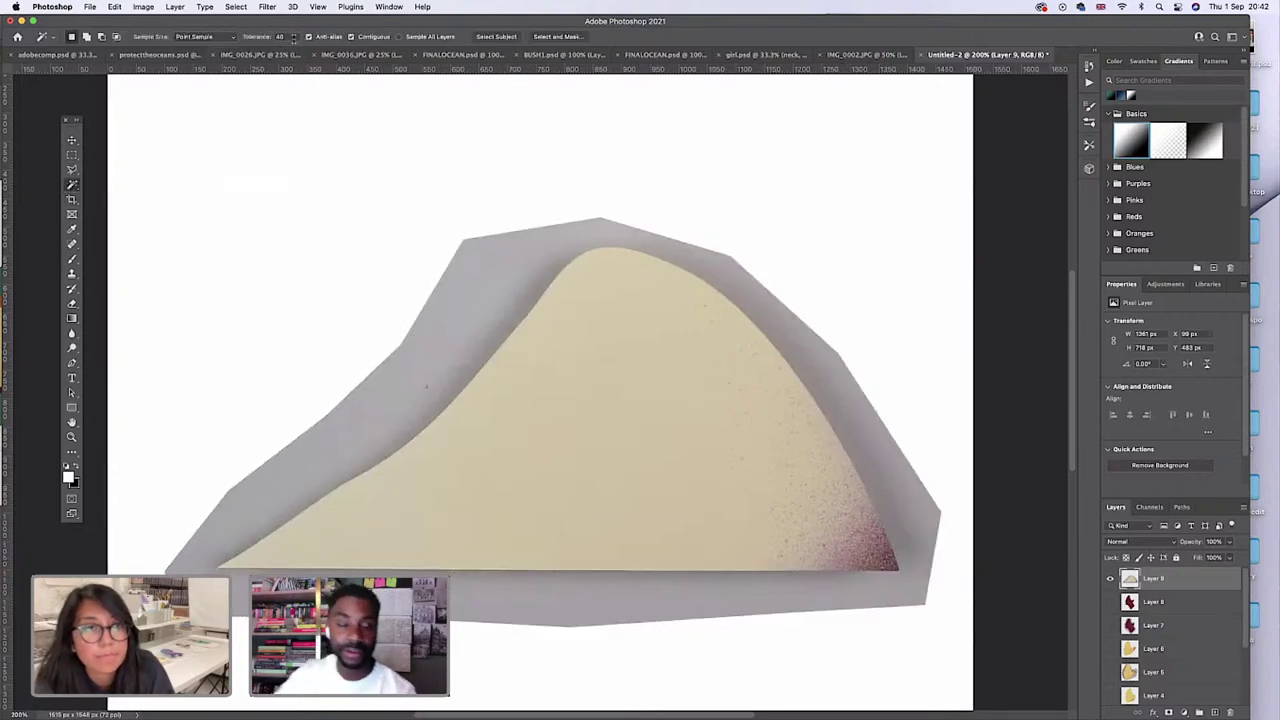
double_click(280, 37)
text(1)
click(581, 431)
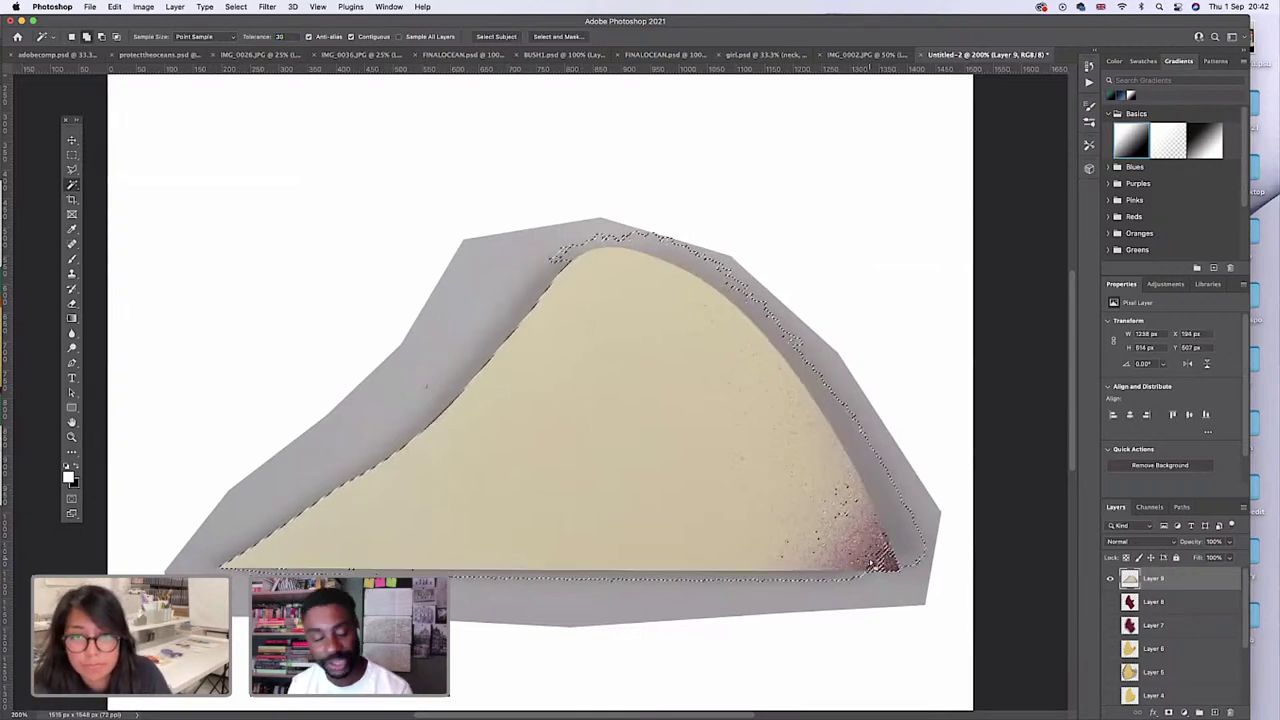
Try to select the cream shape and its speckled corner with the Magic Wand at a tolerance of 25, and deselect.
double_click(279, 37)
text(25)
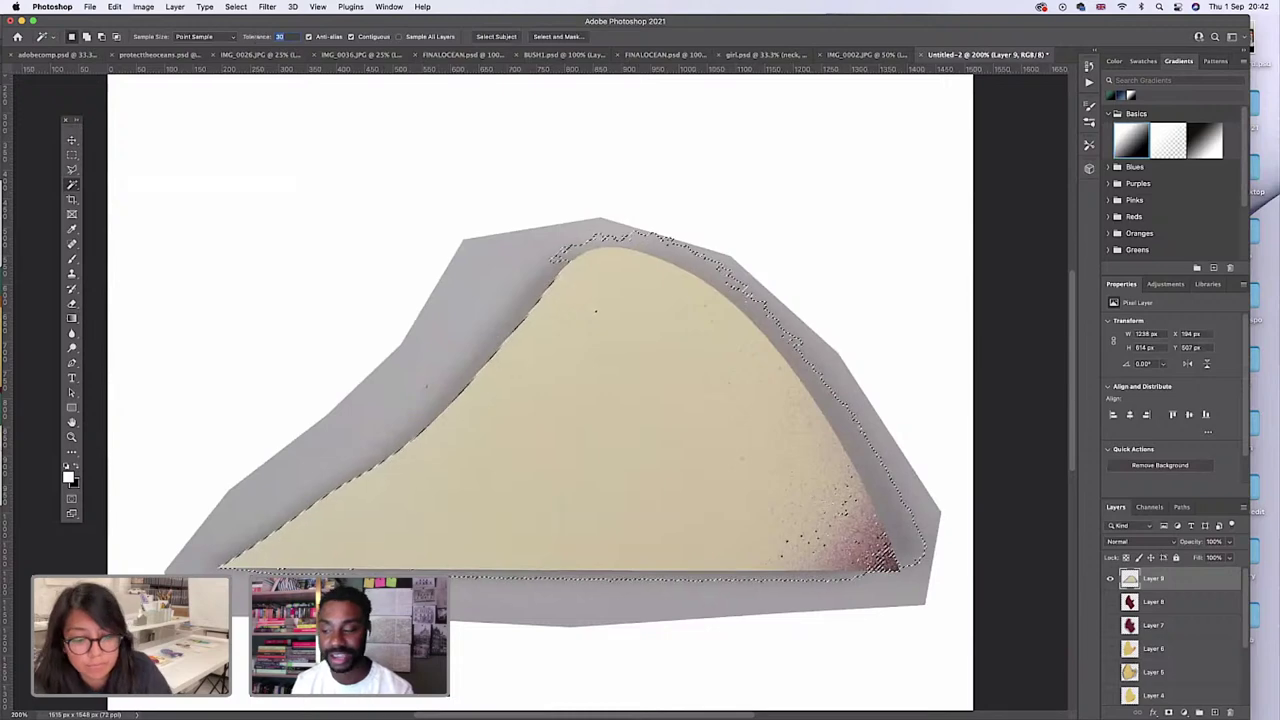
click(597, 514)
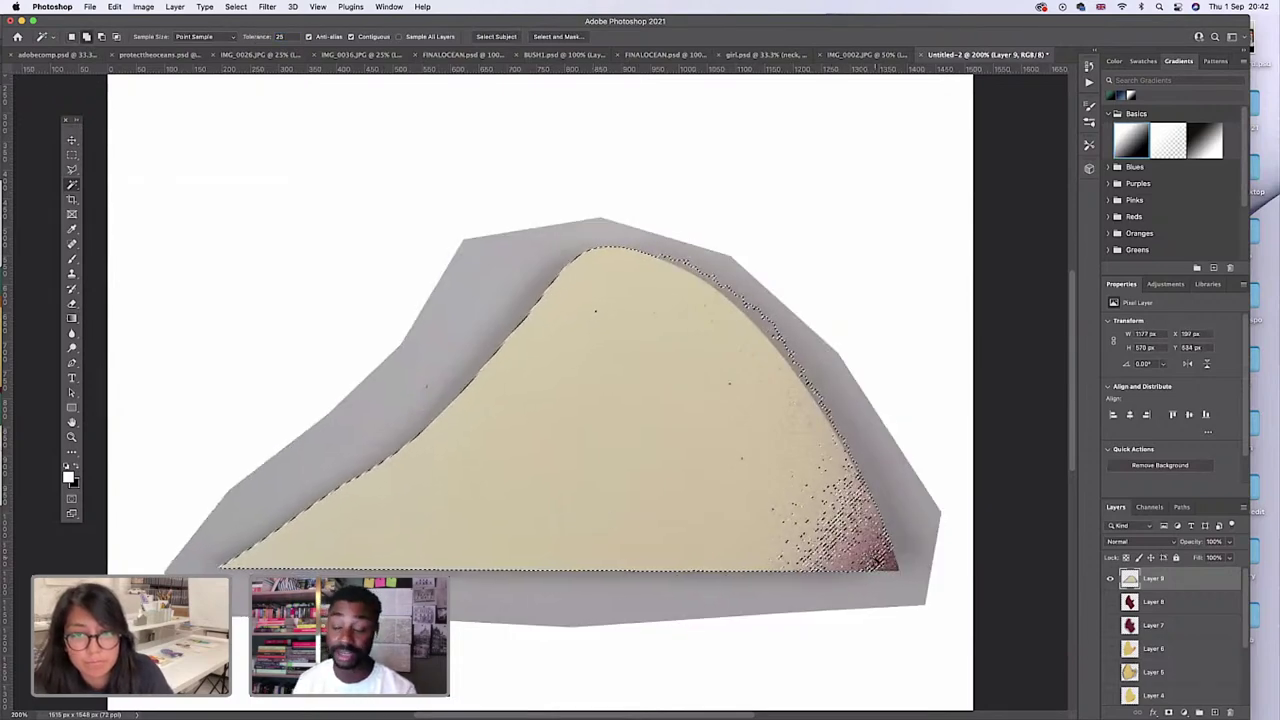
click(830, 540)
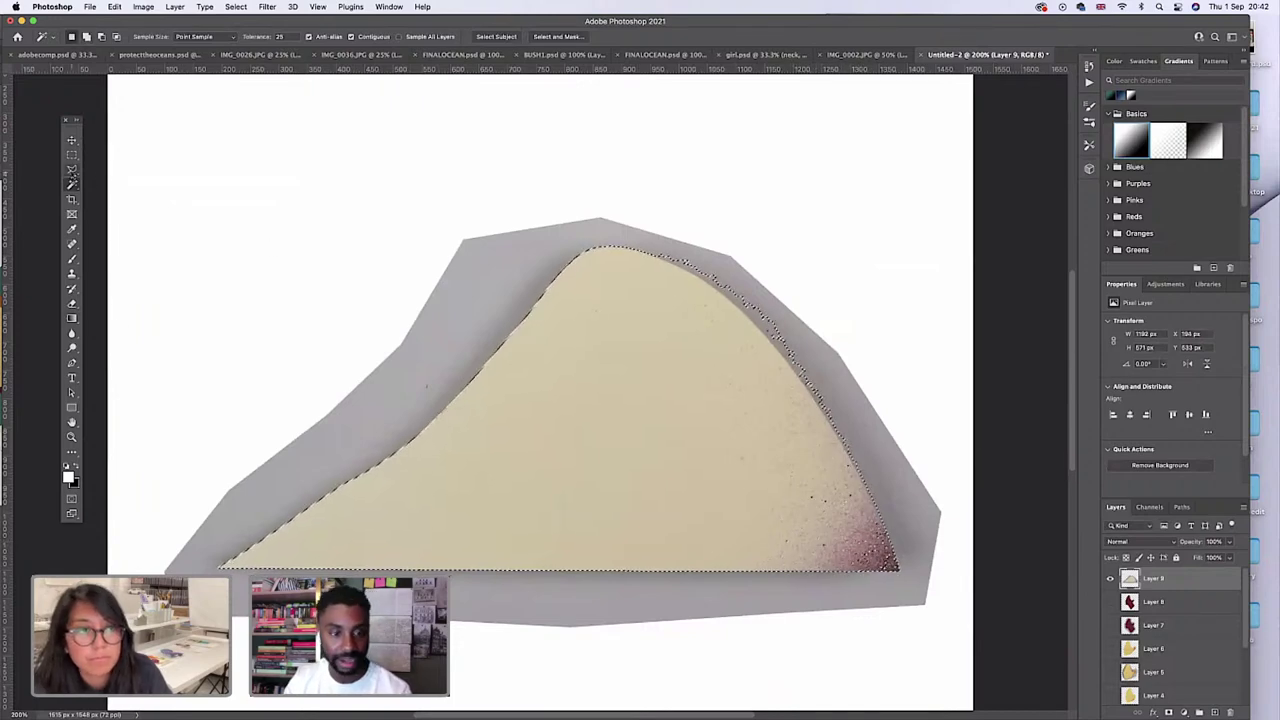
click(71, 154)
click(163, 214)
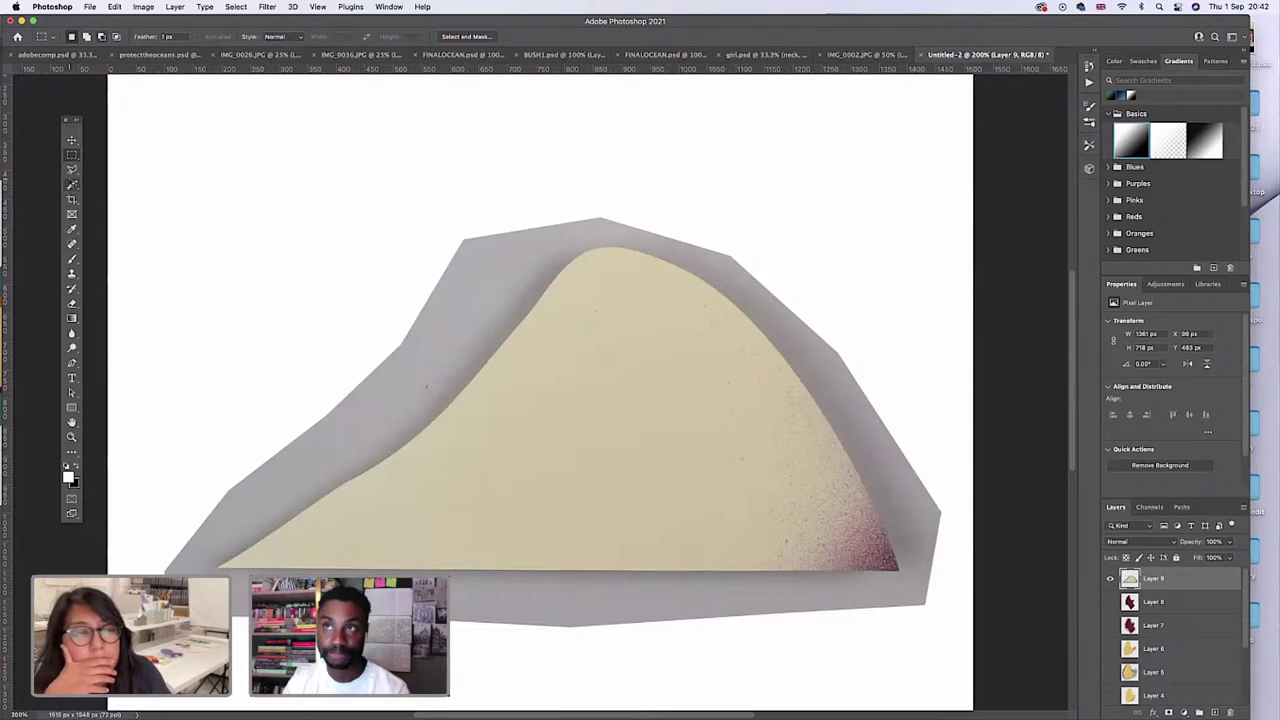
Try to outline the cream shape with the Magnetic Lasso, starting from its speckled corner, and drop the selection.
click(71, 170)
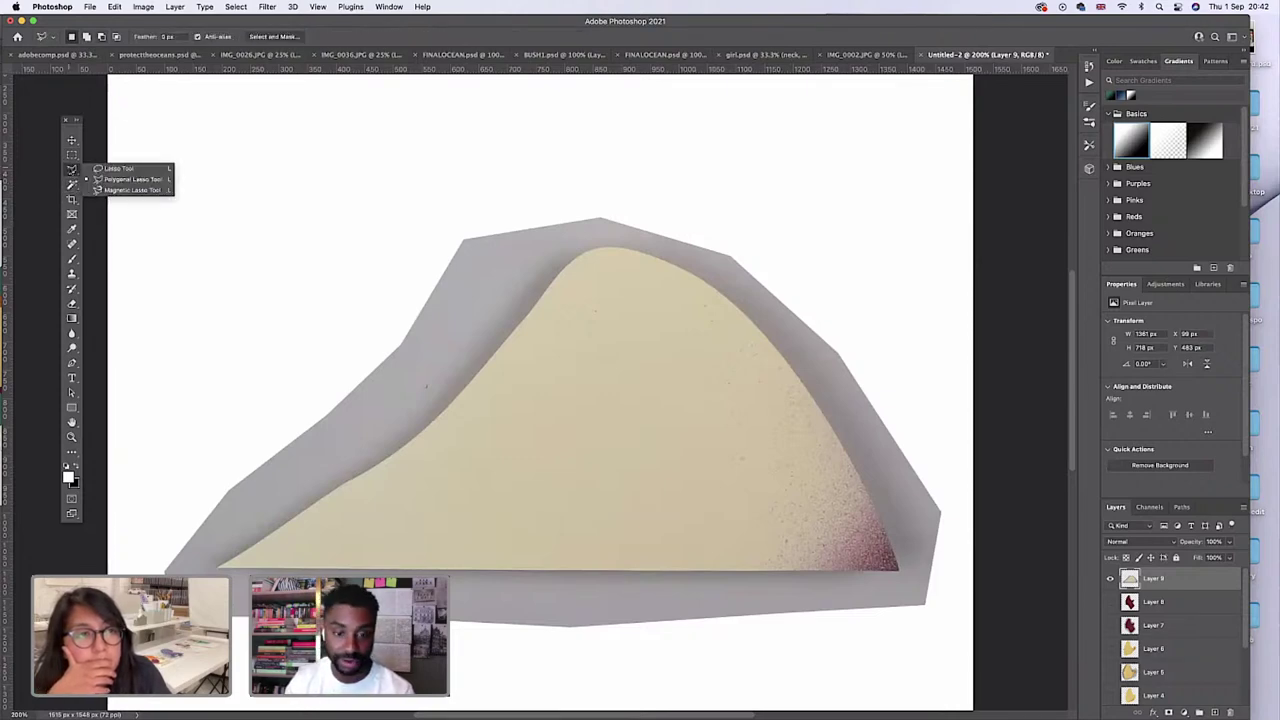
click(106, 190)
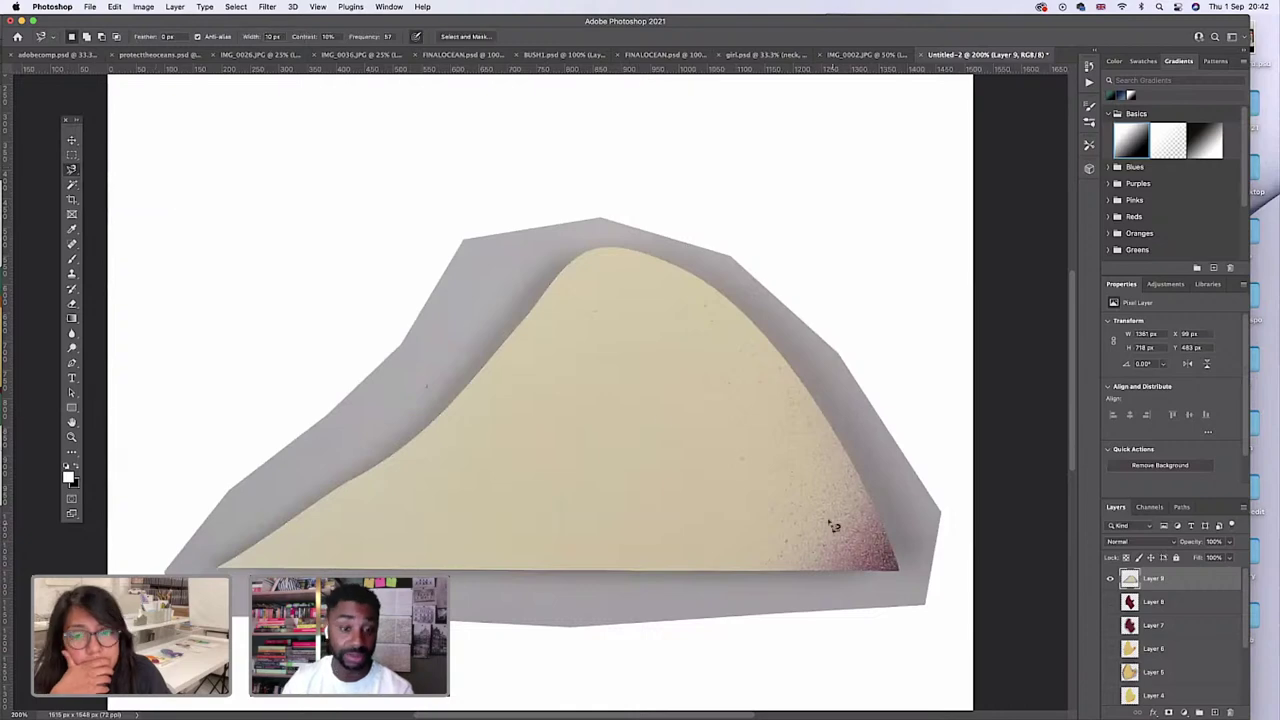
click(899, 568)
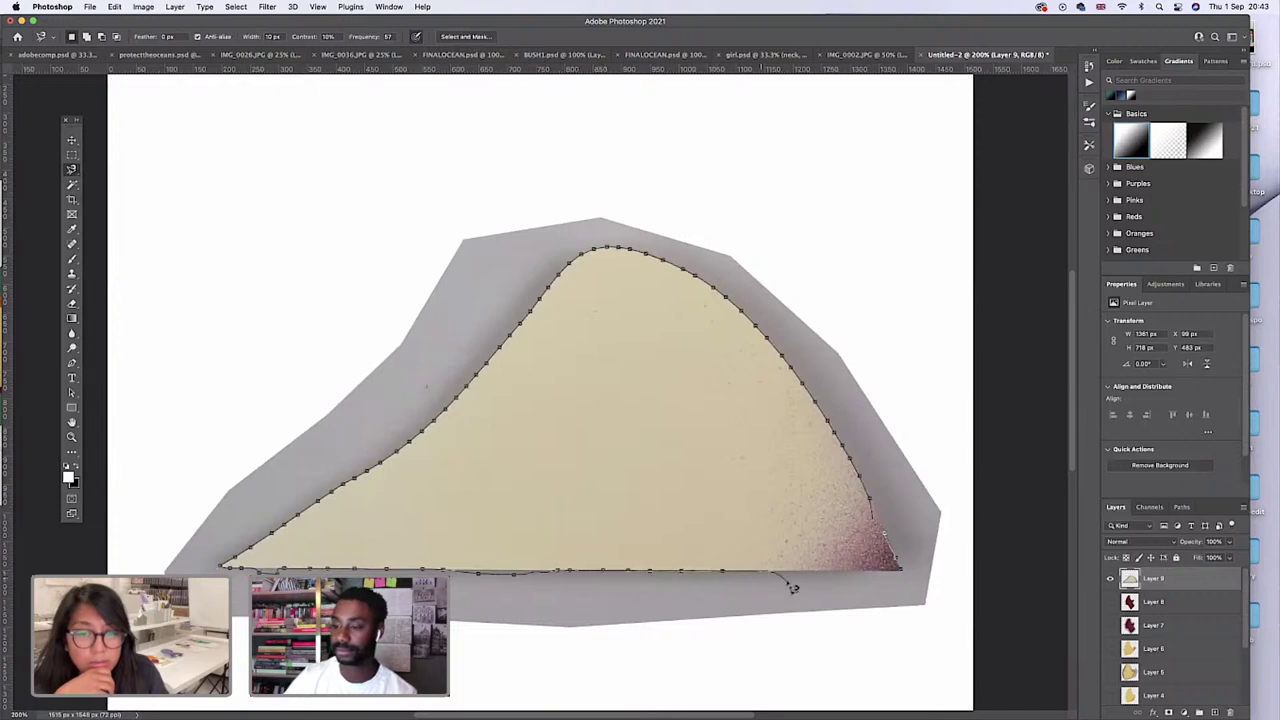
double_click(906, 574)
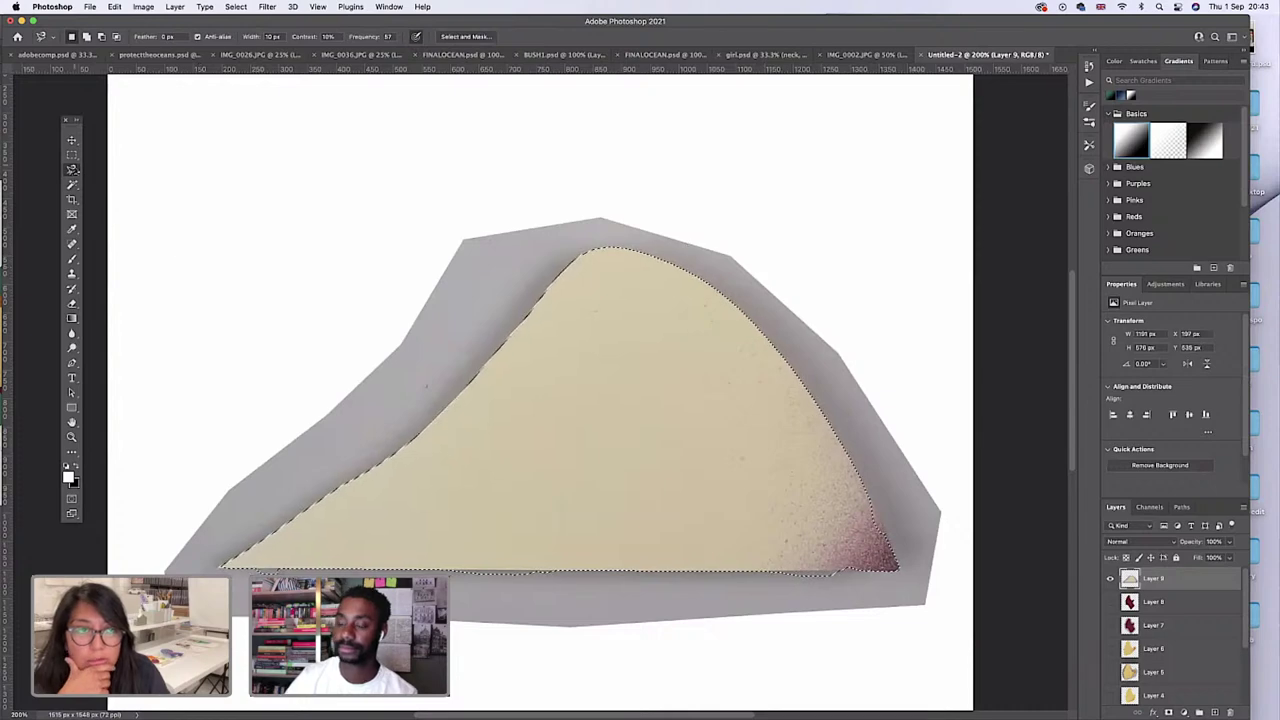
key(super+d)
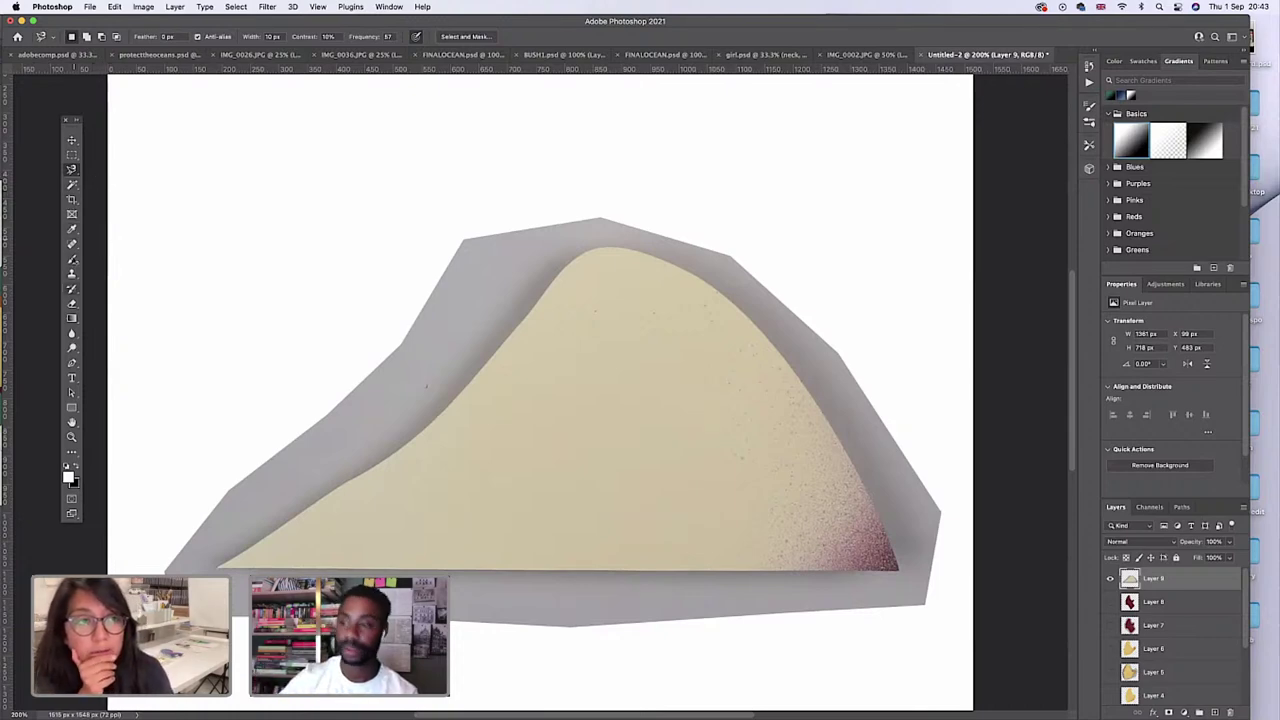
Remove the stray specks just below the cream shape's peak with rectangular selections and Content-Aware fills.
click(72, 154)
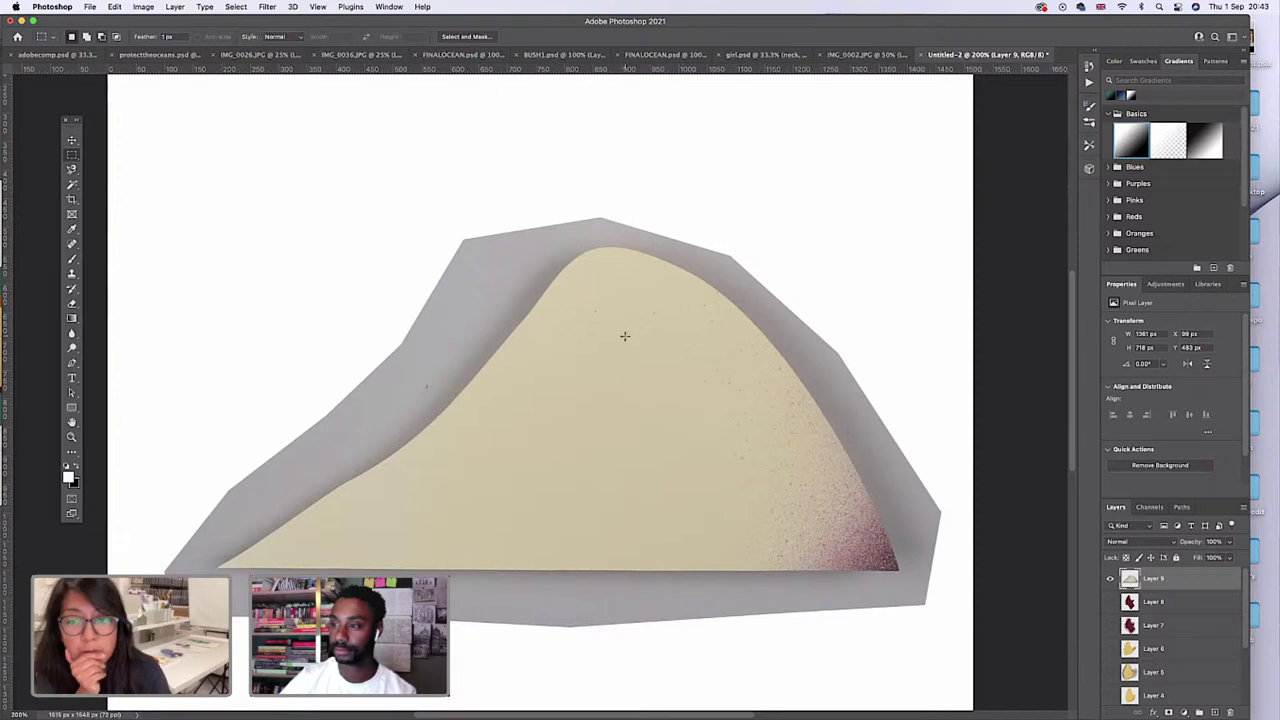
drag(594, 307, 609, 335)
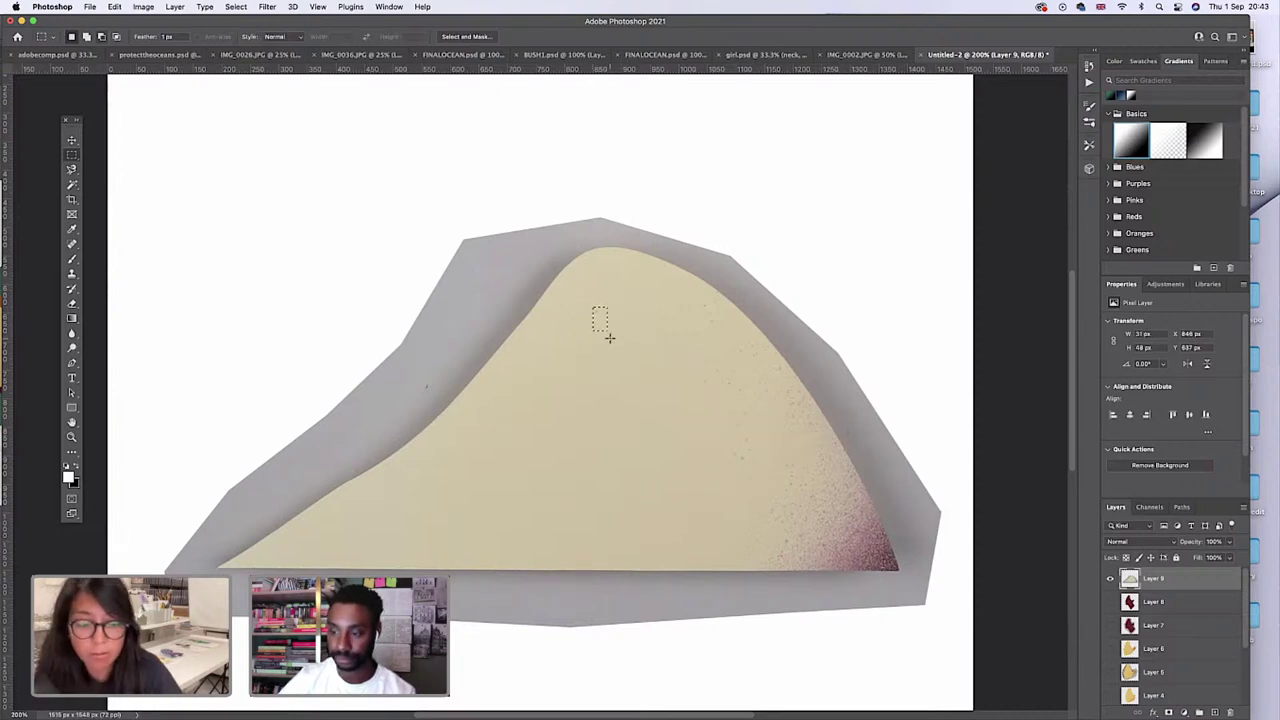
key(shift+BackSpace)
key(Return)
click(643, 314)
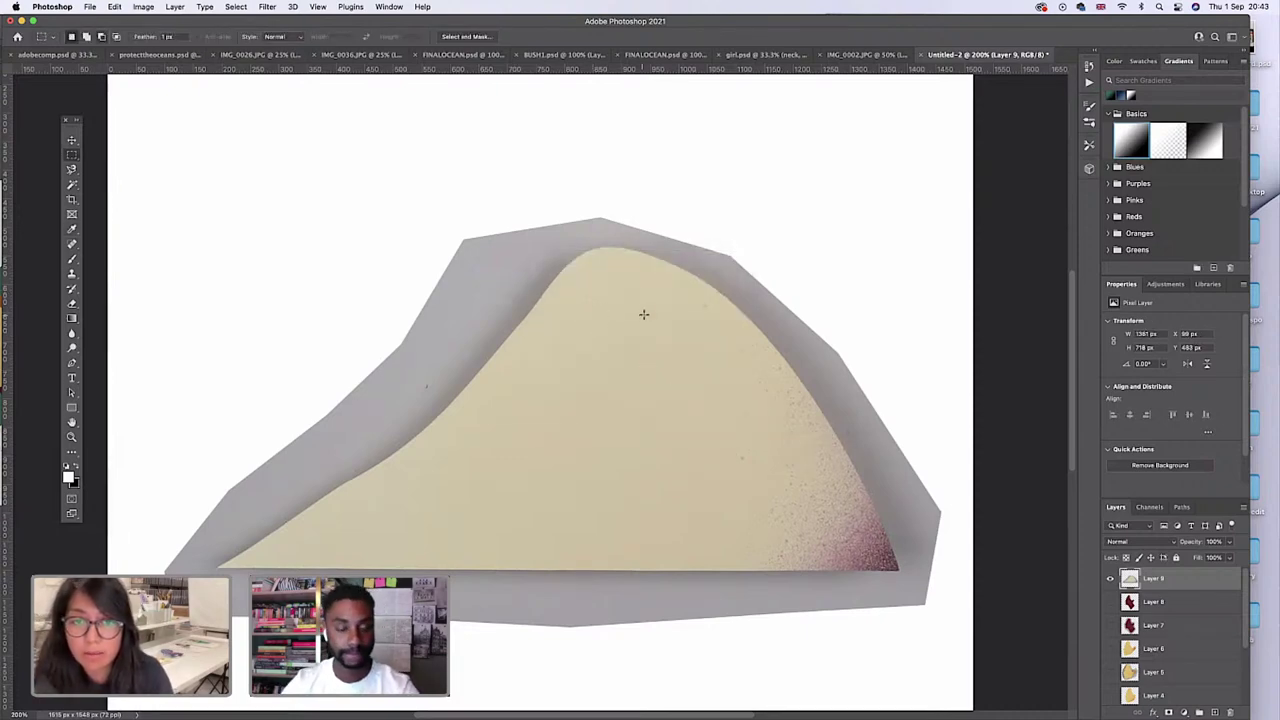
drag(637, 278, 673, 383)
key(shift+BackSpace)
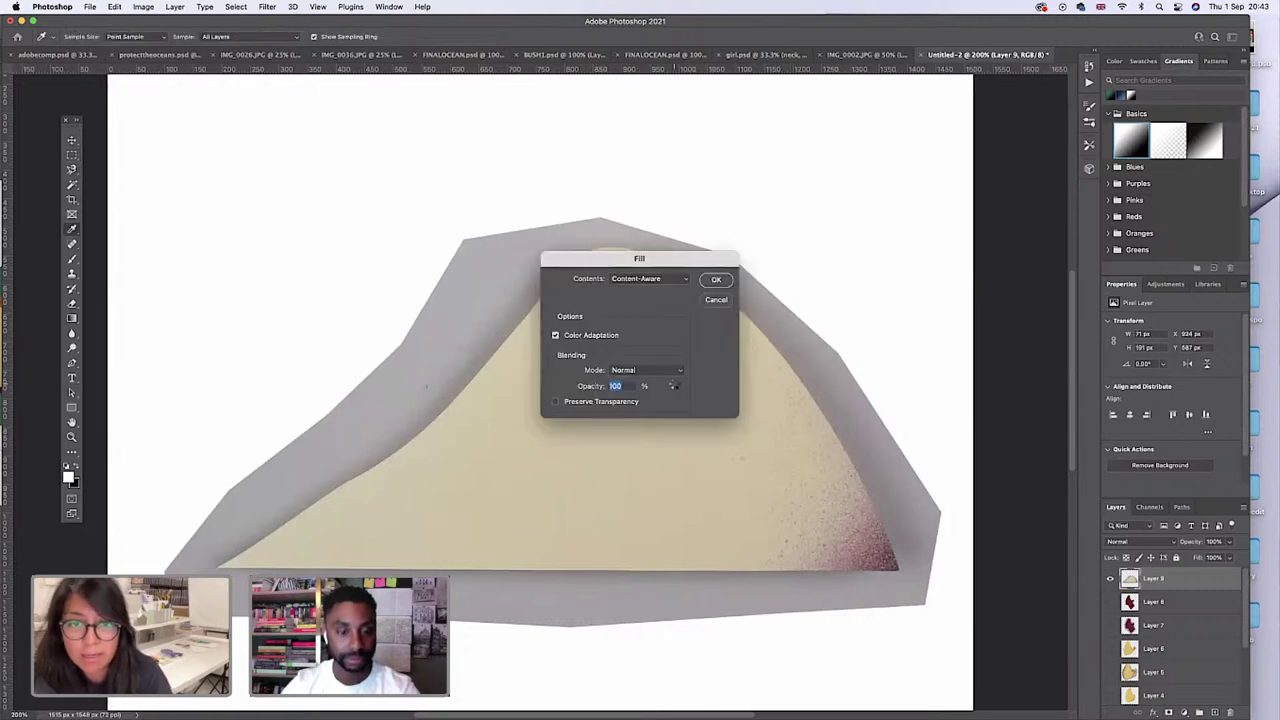
key(Return)
click(608, 396)
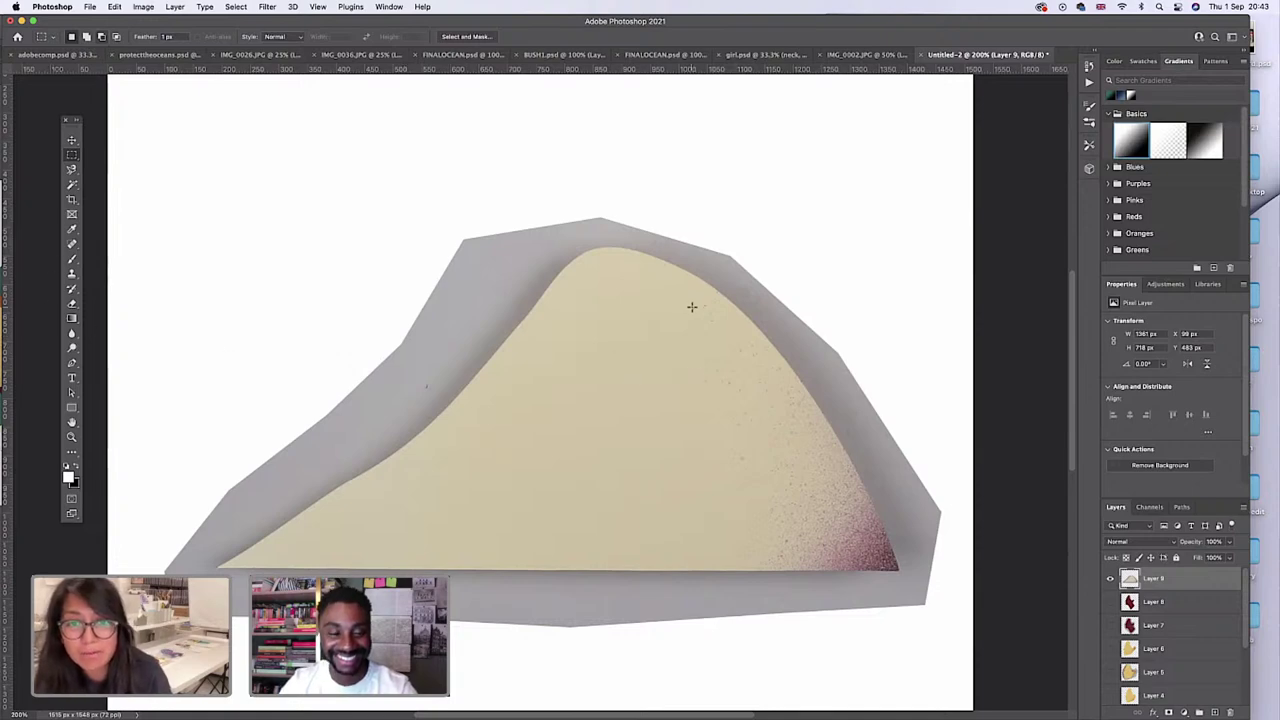
Clean the specks near the cream shape's upper right slope with Content-Aware fills of small rectangular areas.
drag(693, 293, 720, 330)
key(shift+BackSpace)
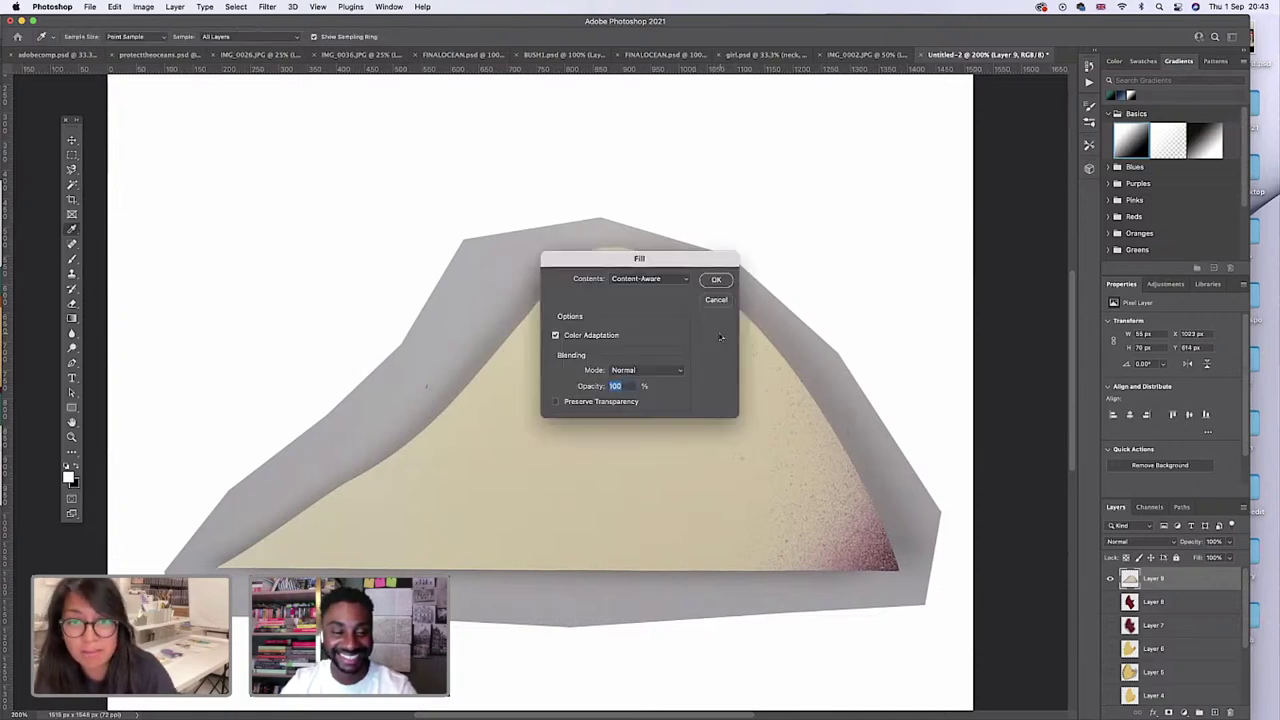
key(Return)
key(super+d)
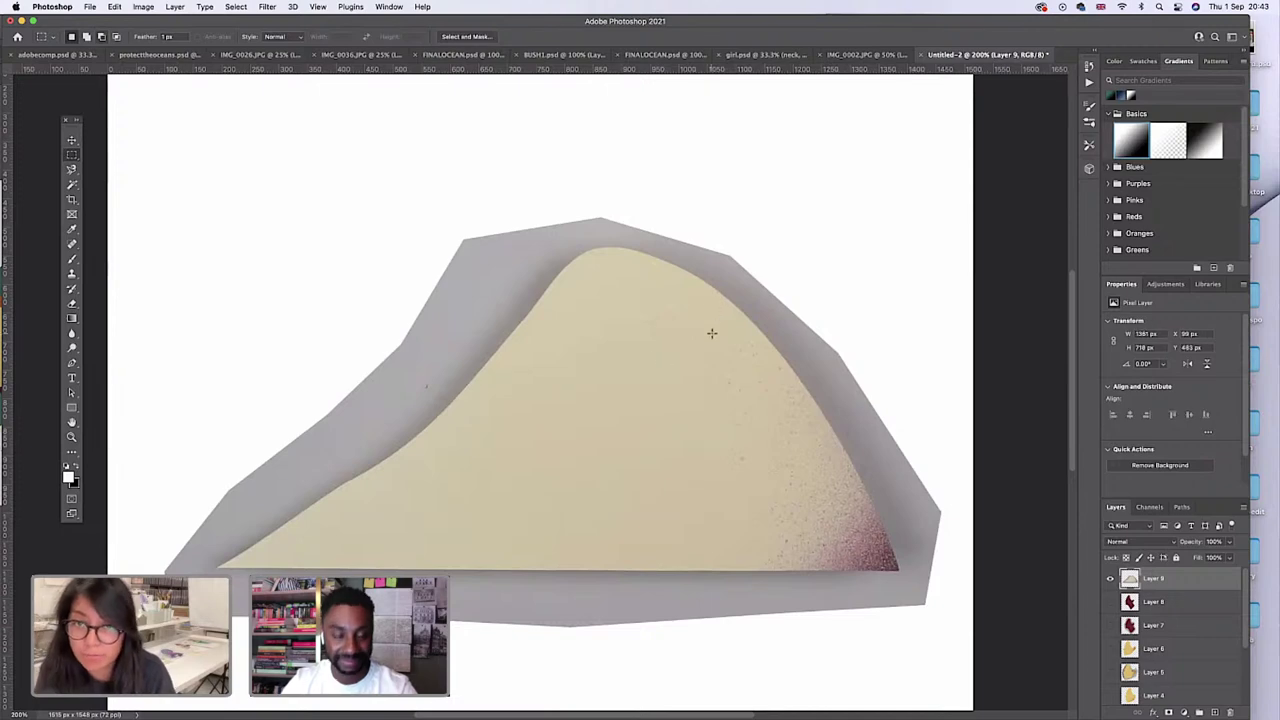
drag(694, 296, 686, 352)
key(shift+BackSpace)
key(Return)
key(super+d)
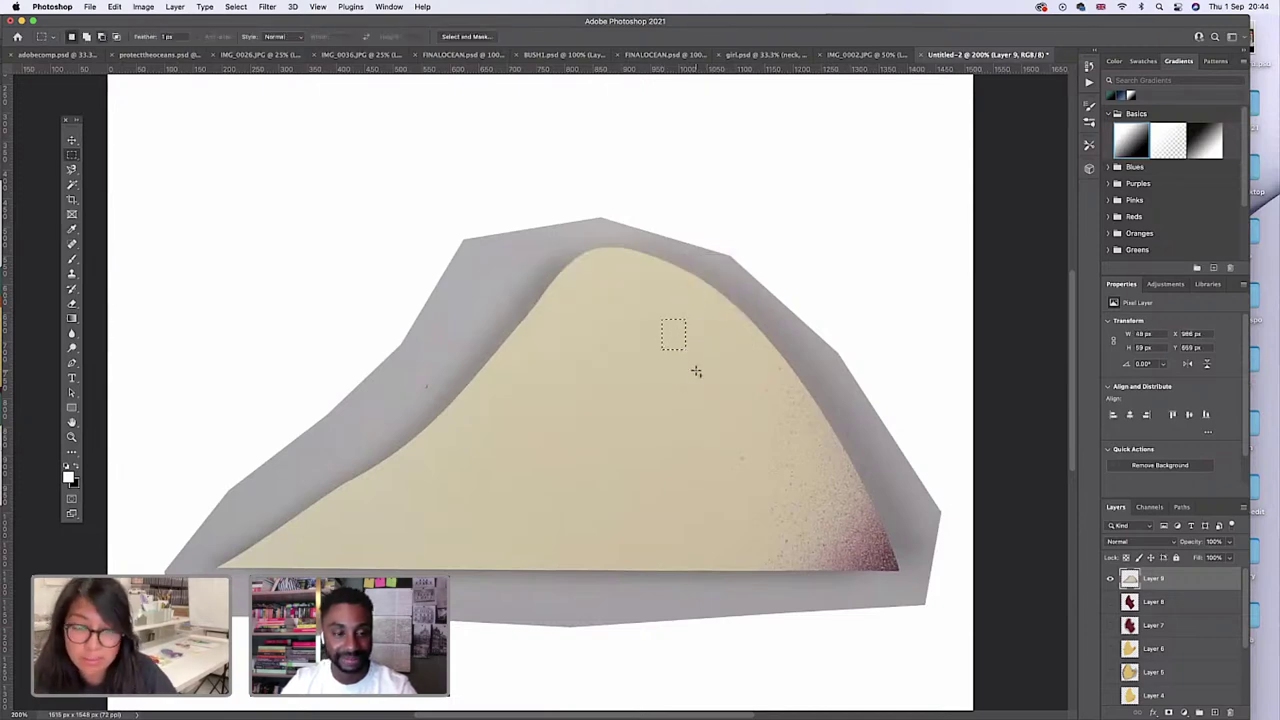
key(shift+BackSpace)
key(Return)
key(super+d)
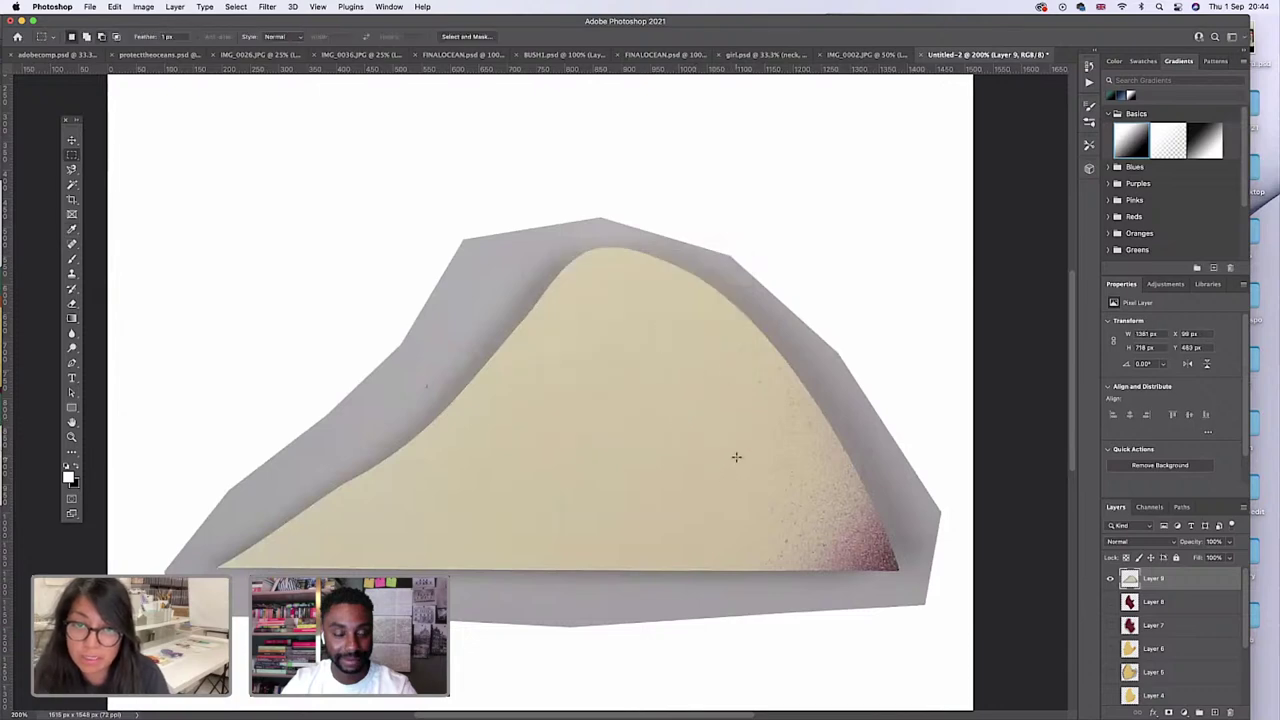
Clean isolated specks in the right middle of the cream shape and beside its slope with Content-Aware fills, and deselect.
drag(736, 455, 745, 466)
key(shift+BackSpace)
key(Return)
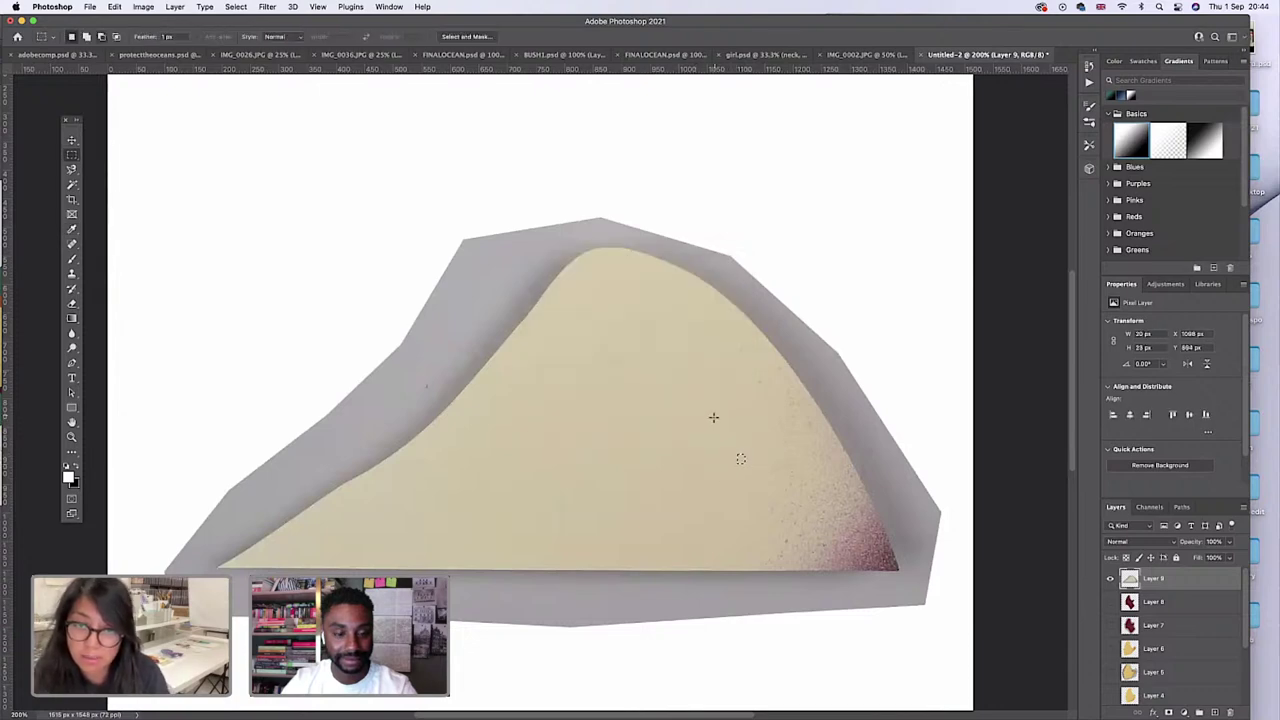
key(super+d)
drag(695, 373, 714, 393)
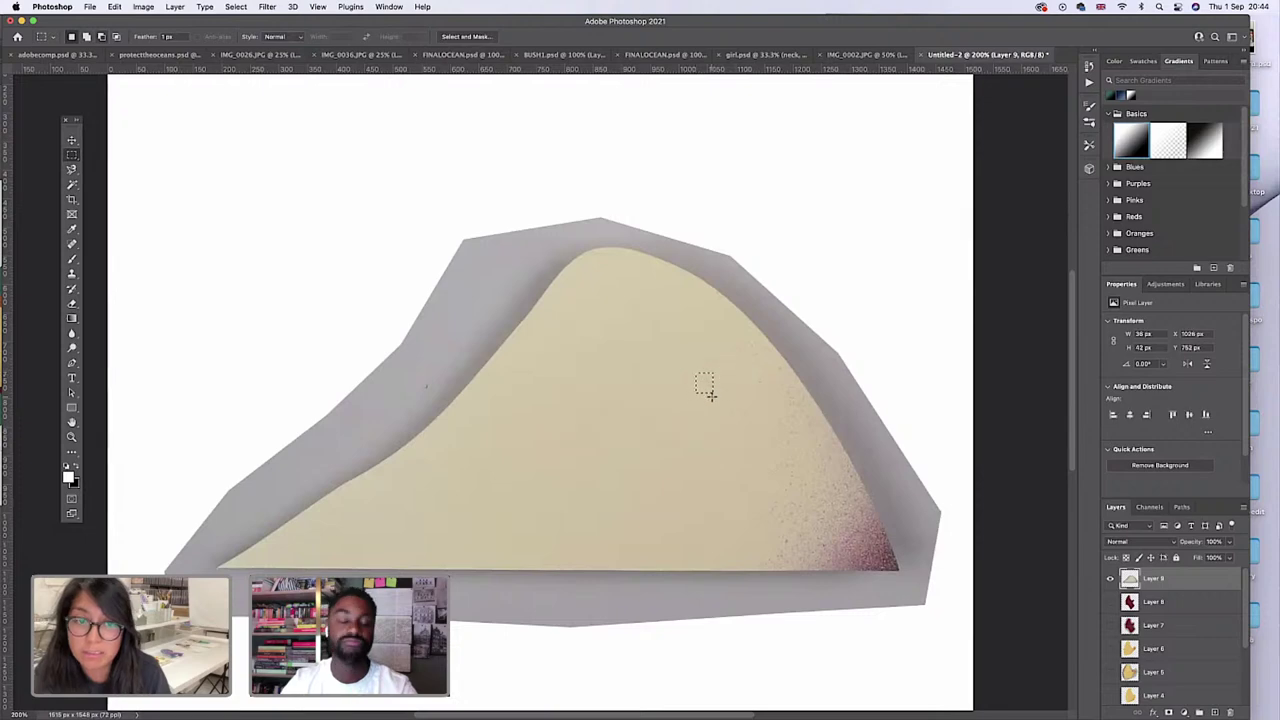
key(shift+BackSpace)
key(Return)
drag(735, 332, 757, 360)
key(shift+BackSpace)
key(Return)
key(super+d)
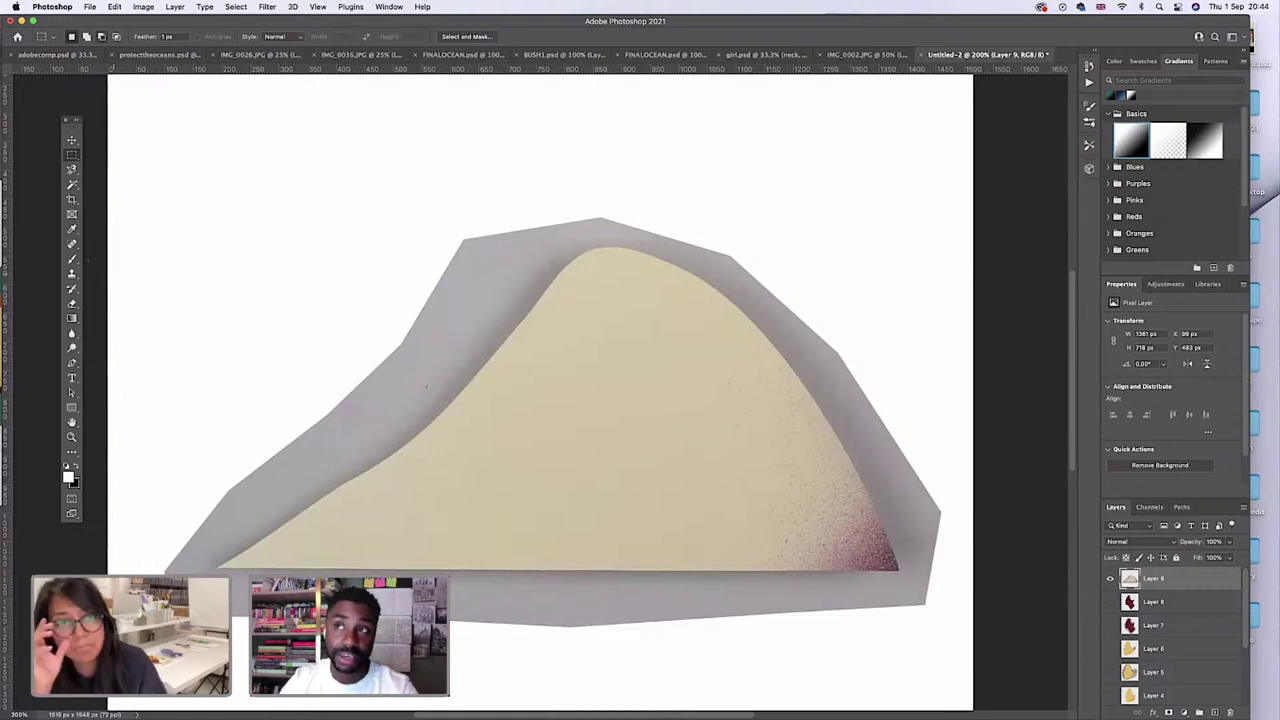
Delete the grey background around the cream shape and the shadow strip along its left slope with the Magic Wand at tolerance 25.
click(72, 185)
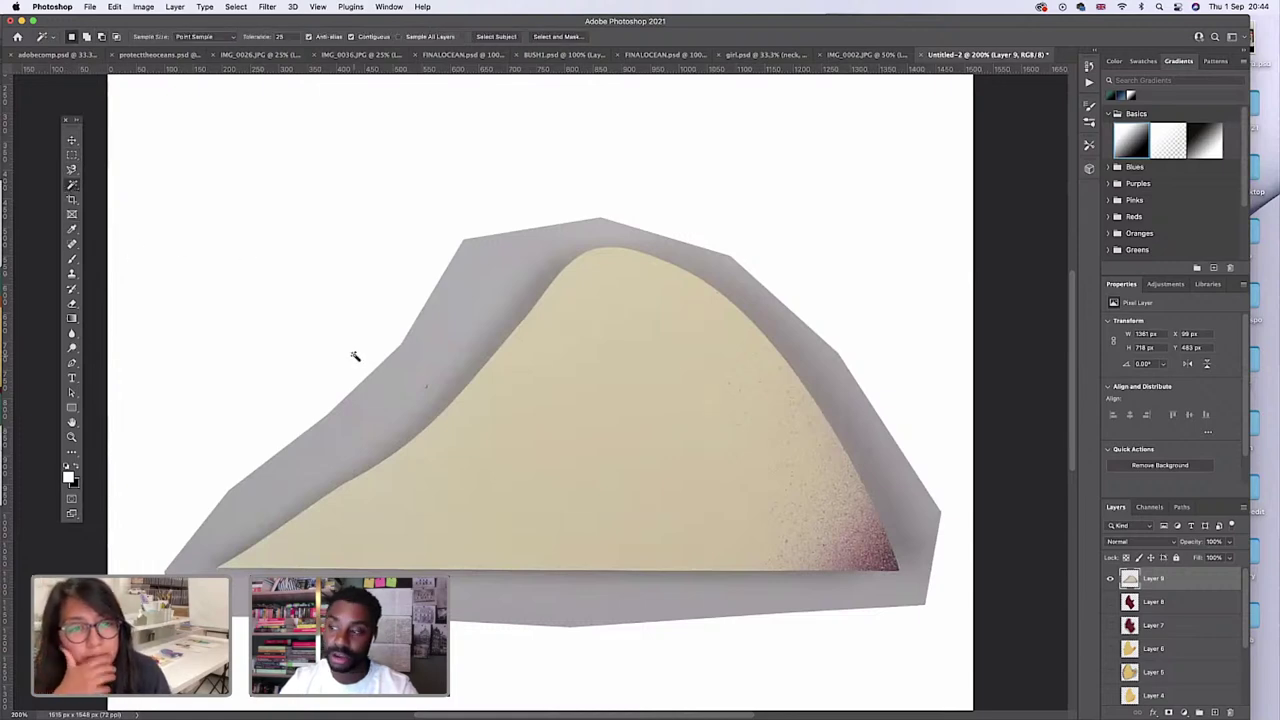
click(384, 365)
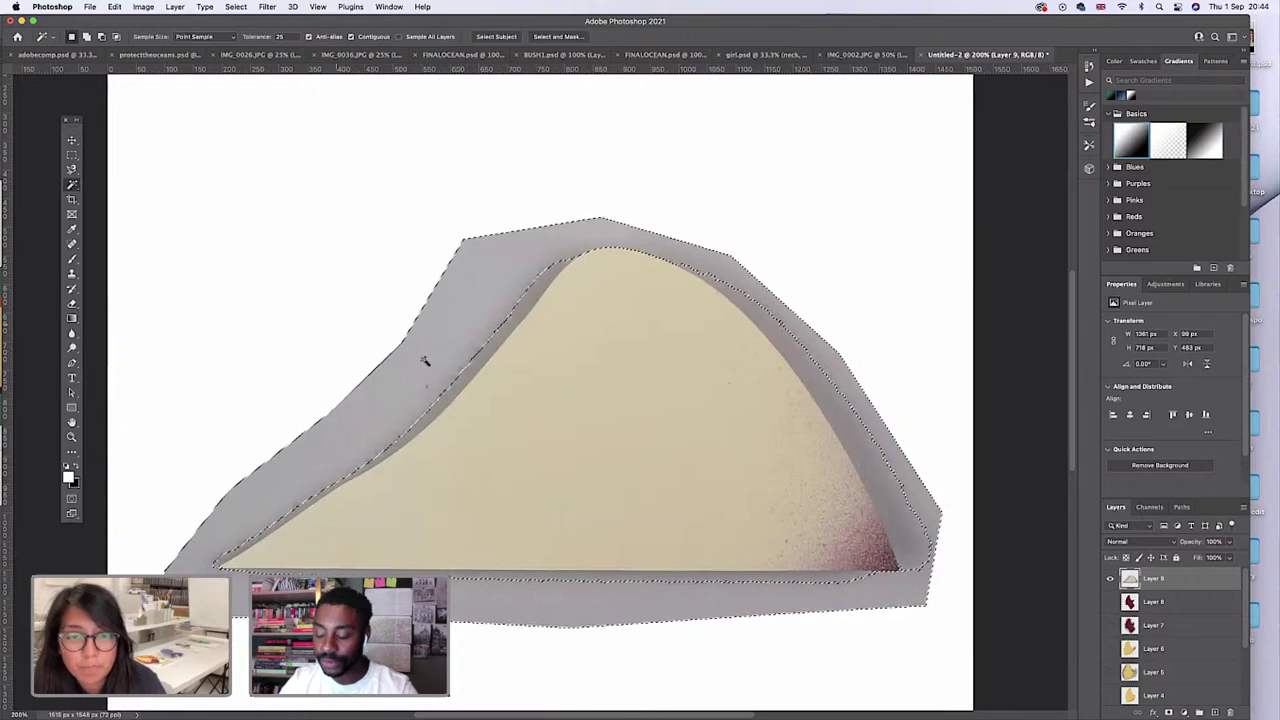
key(BackSpace)
key(super+d)
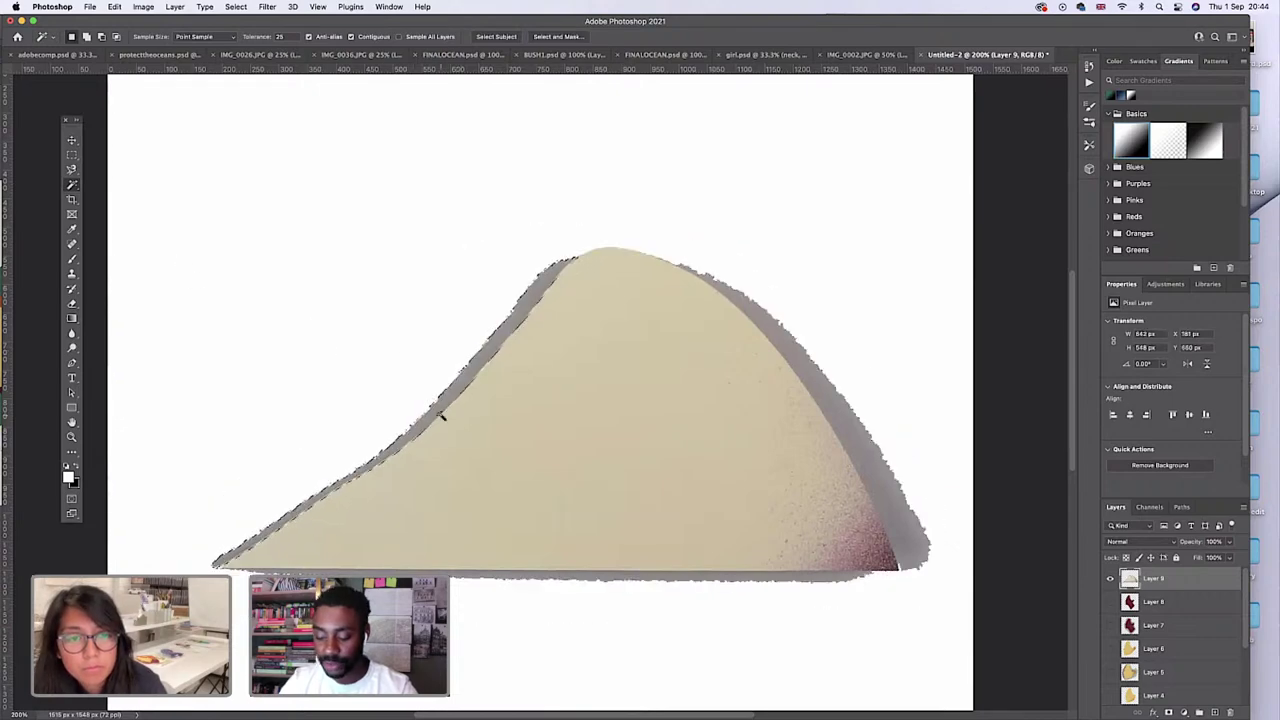
click(442, 416)
key(BackSpace)
key(super+d)
Try to delete the shadow strip along the cream shape's right slope with the Magic Wand, undo the deletion and deselect.
click(897, 541)
key(BackSpace)
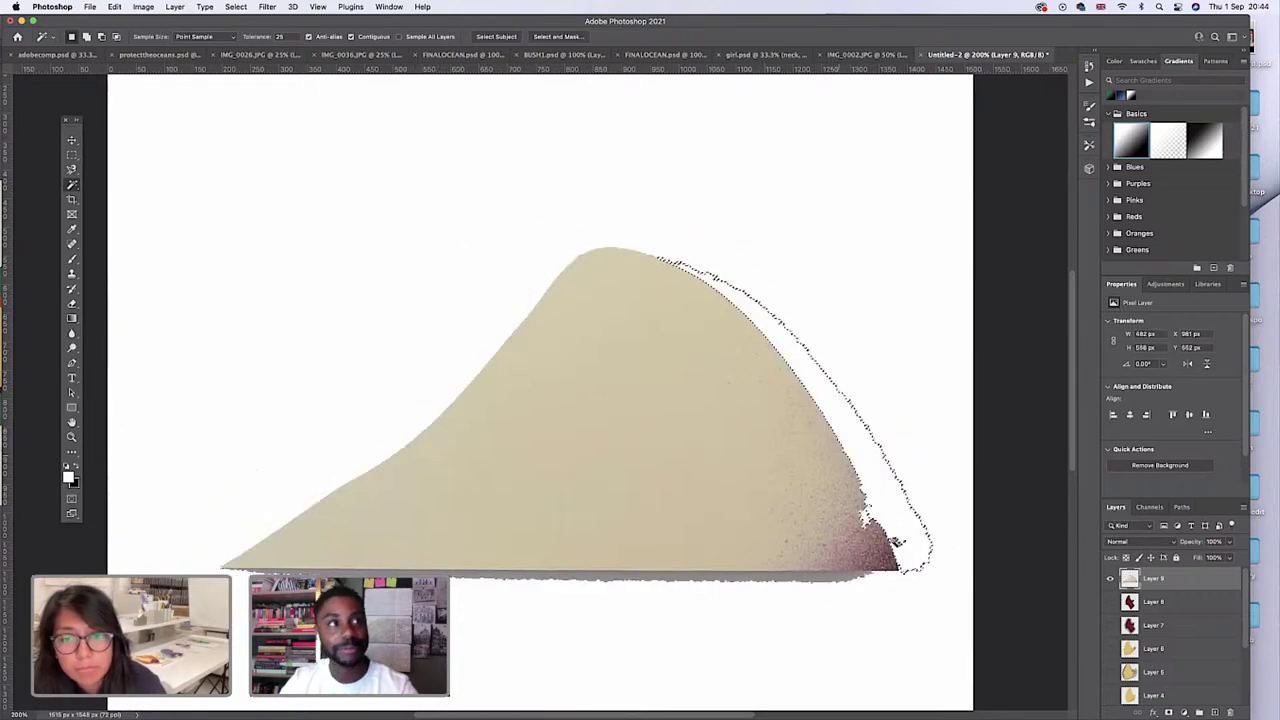
key(super+z)
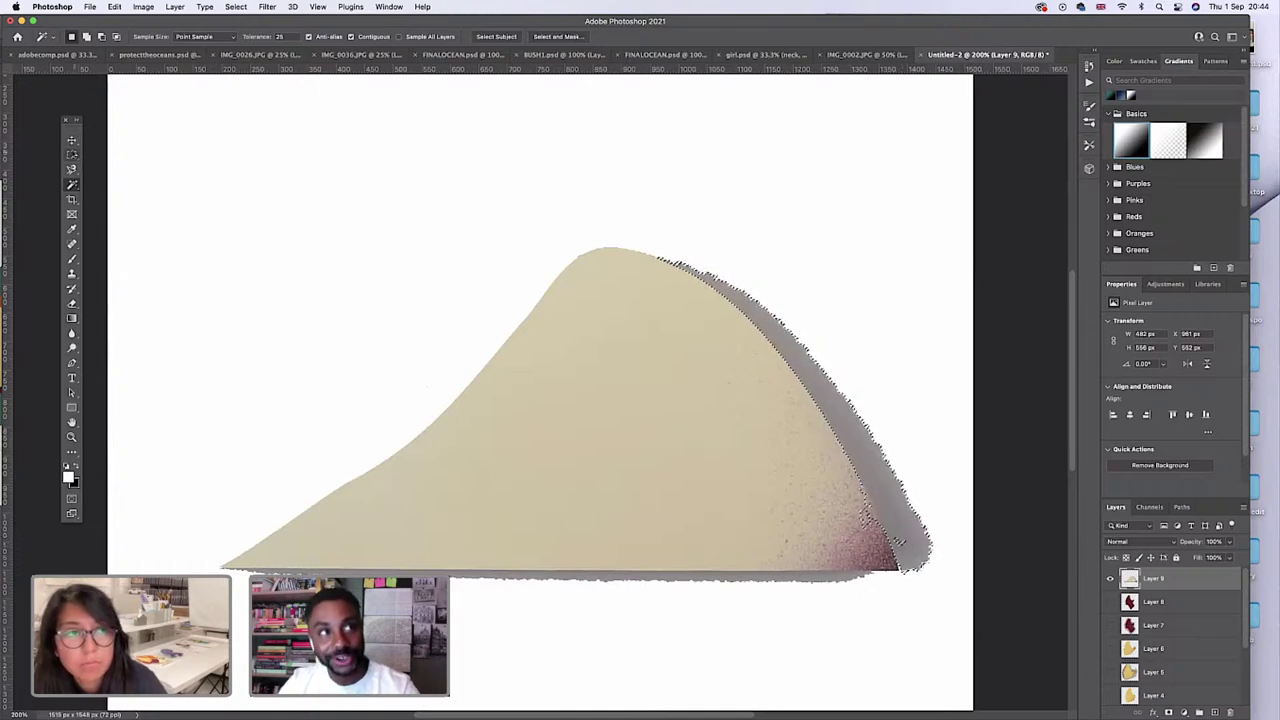
key(super+d)
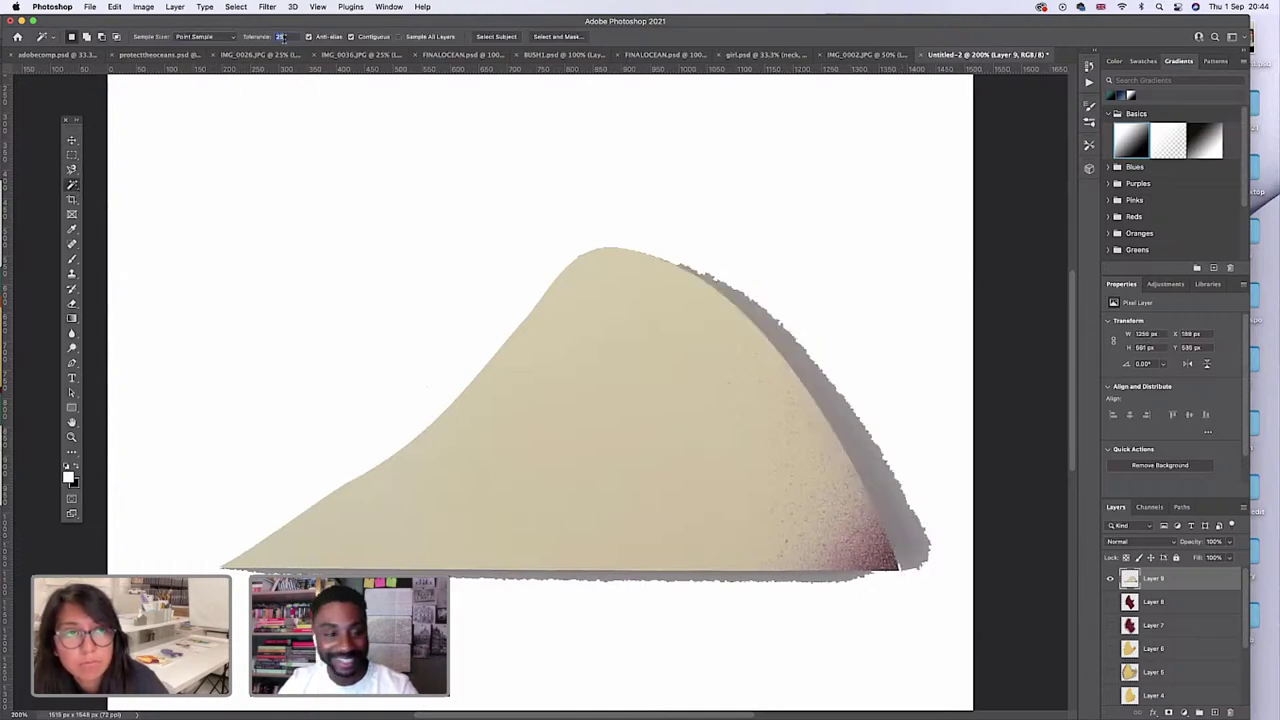
Delete the remaining grey shadow strips below the cream shape and along its right slope with the Magic Wand at a tolerance of 20.
click(737, 586)
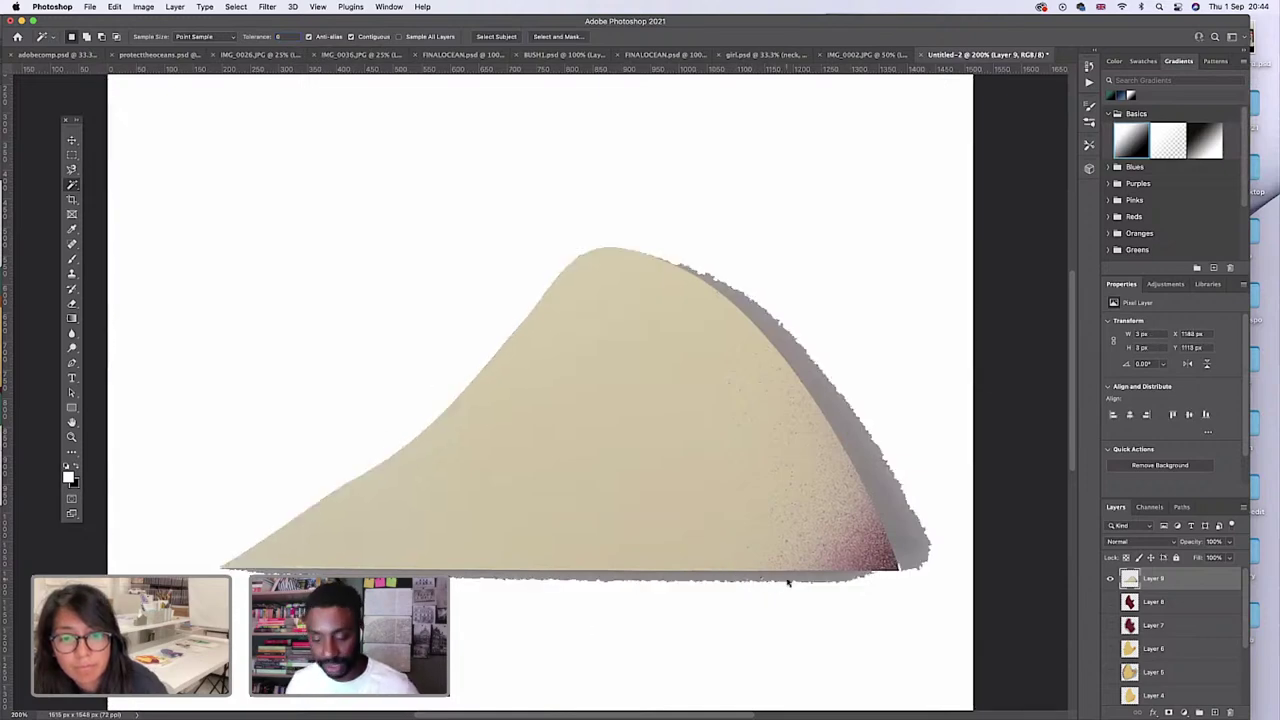
click(903, 532)
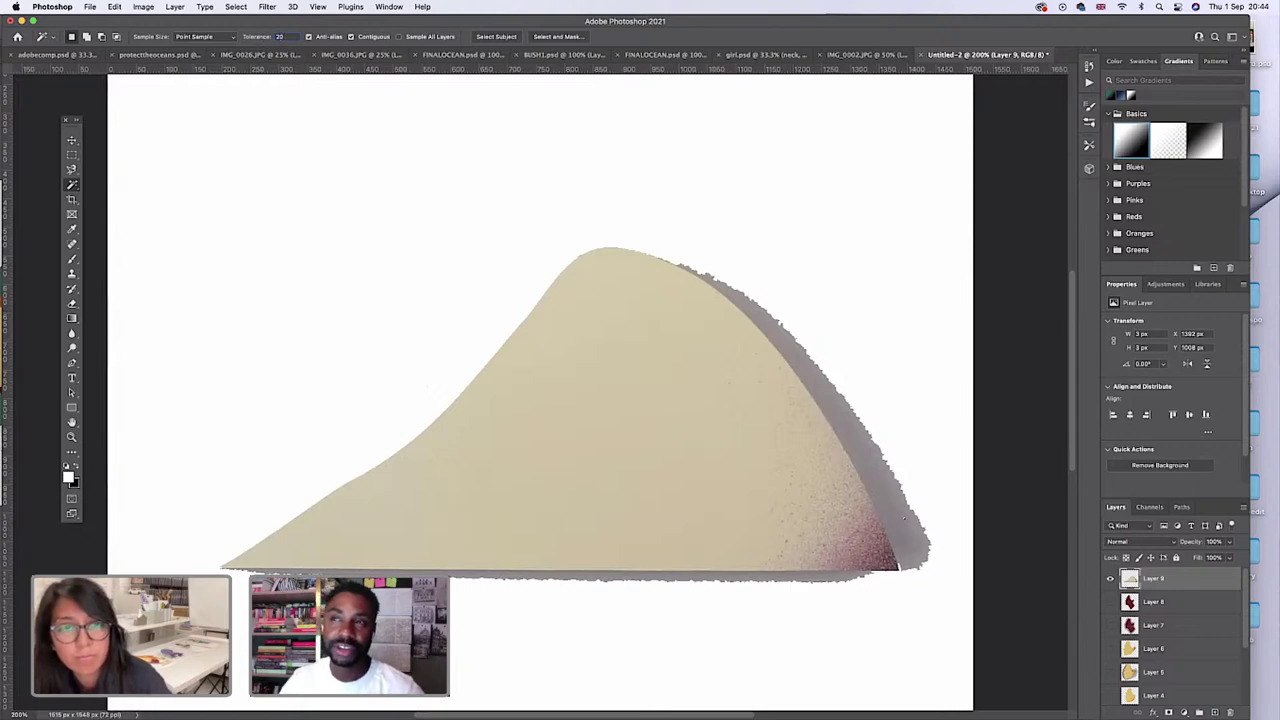
click(829, 588)
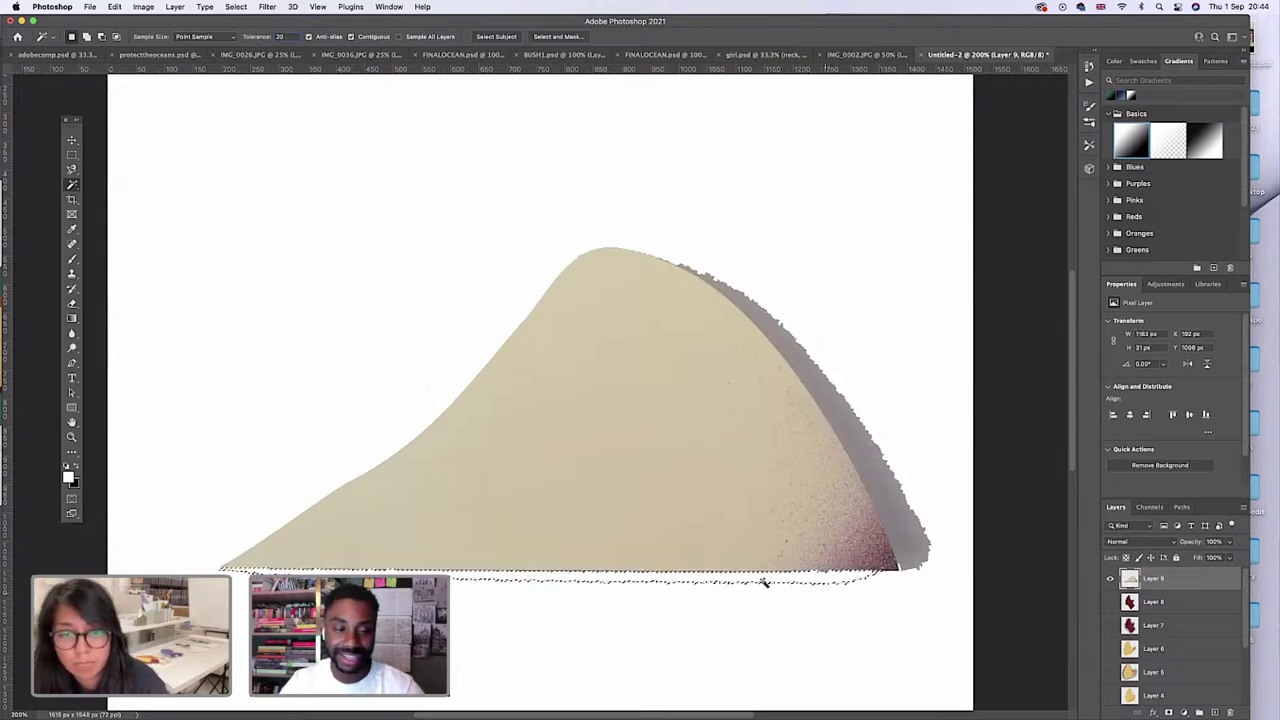
click(888, 541)
key(Delete)
key(super+z)
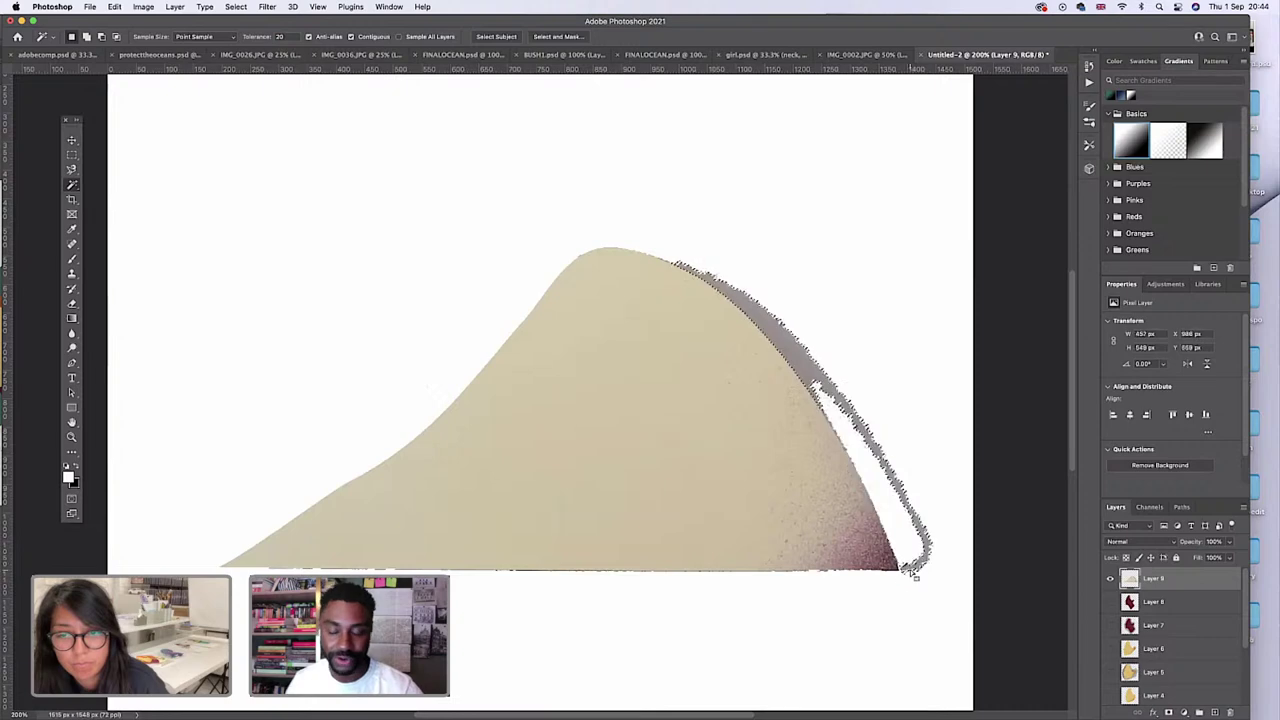
key(Delete)
key(super+d)
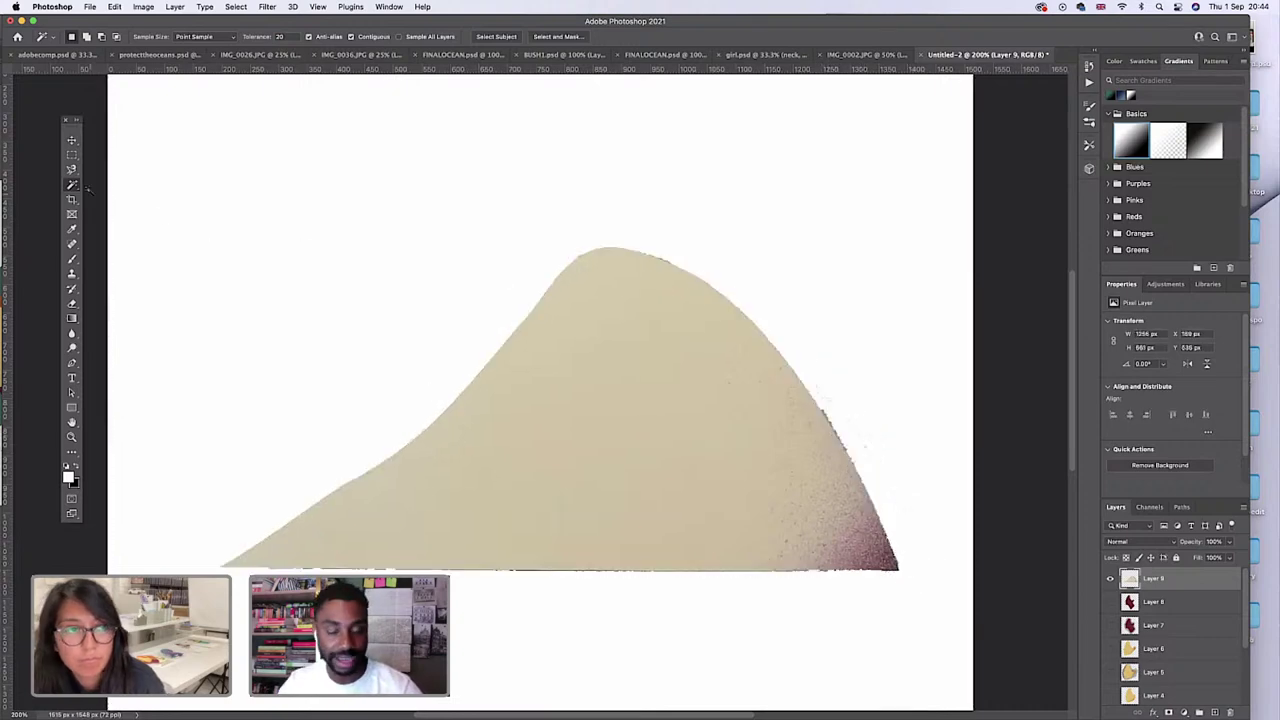
Select the cleaned cream shape with the Magic Wand at a tolerance of 20 and add its speckled corner to the selection.
click(677, 514)
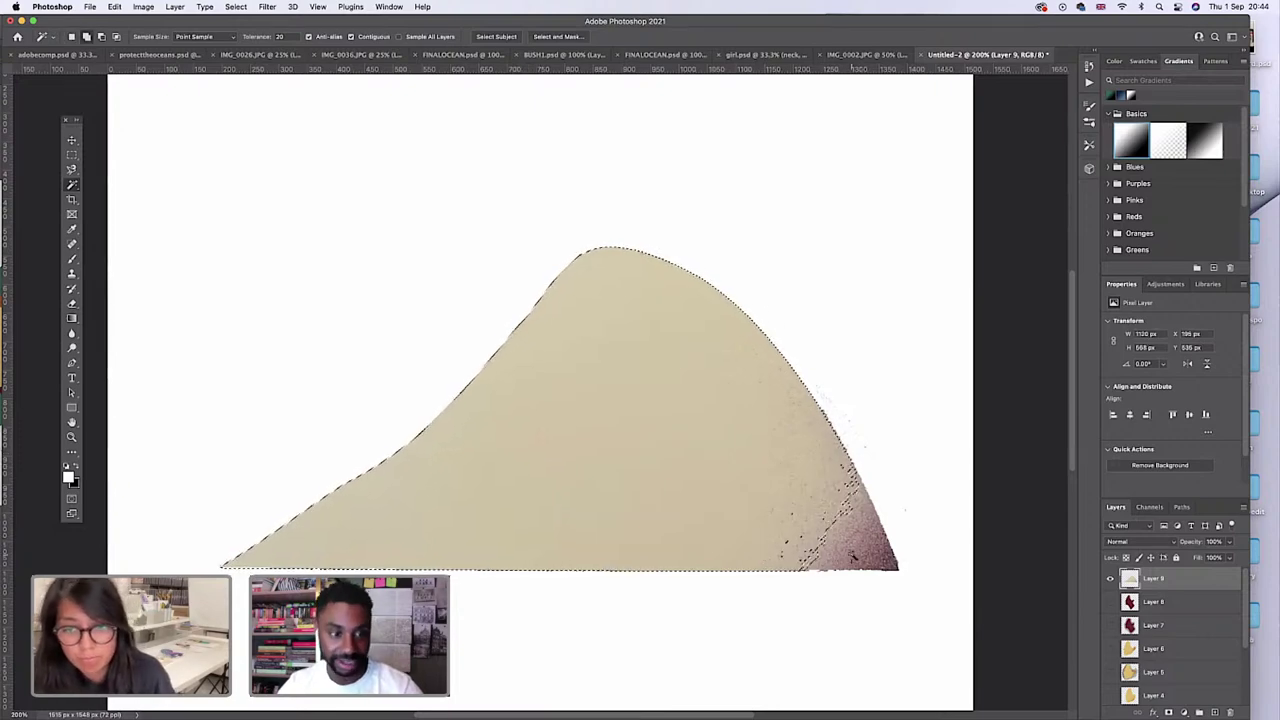
shift+click(850, 530)
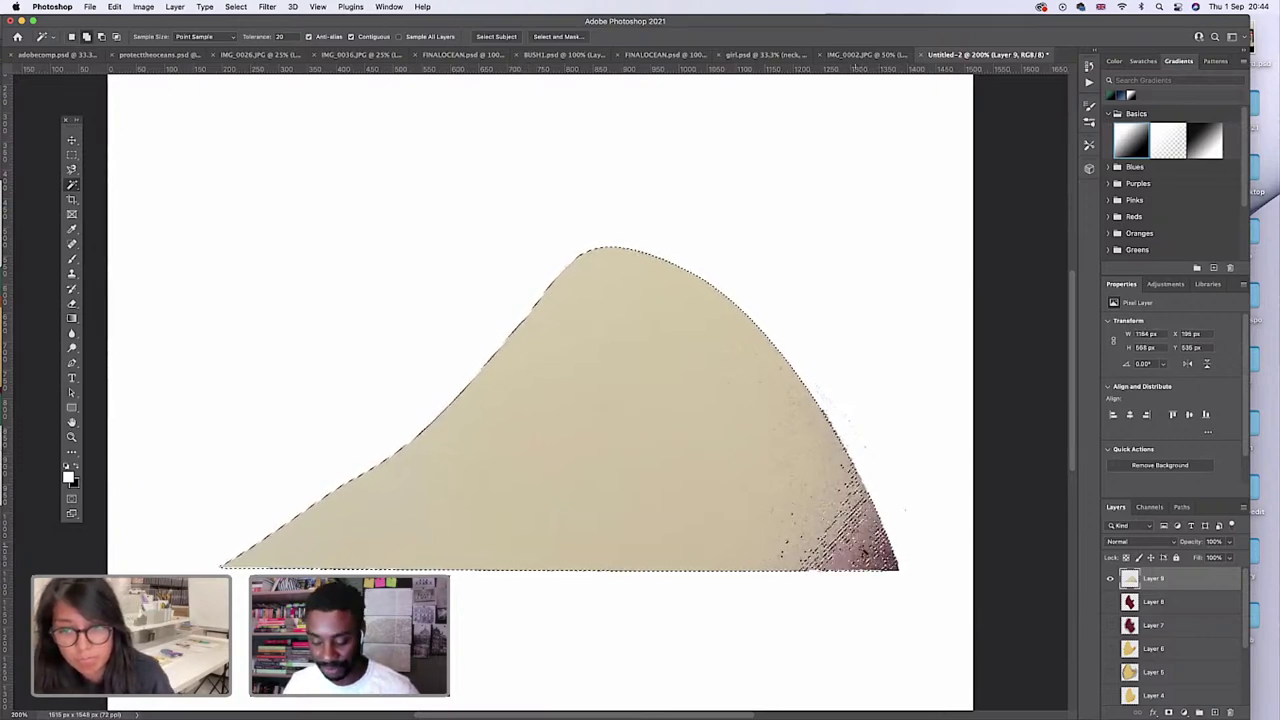
shift+click(842, 548)
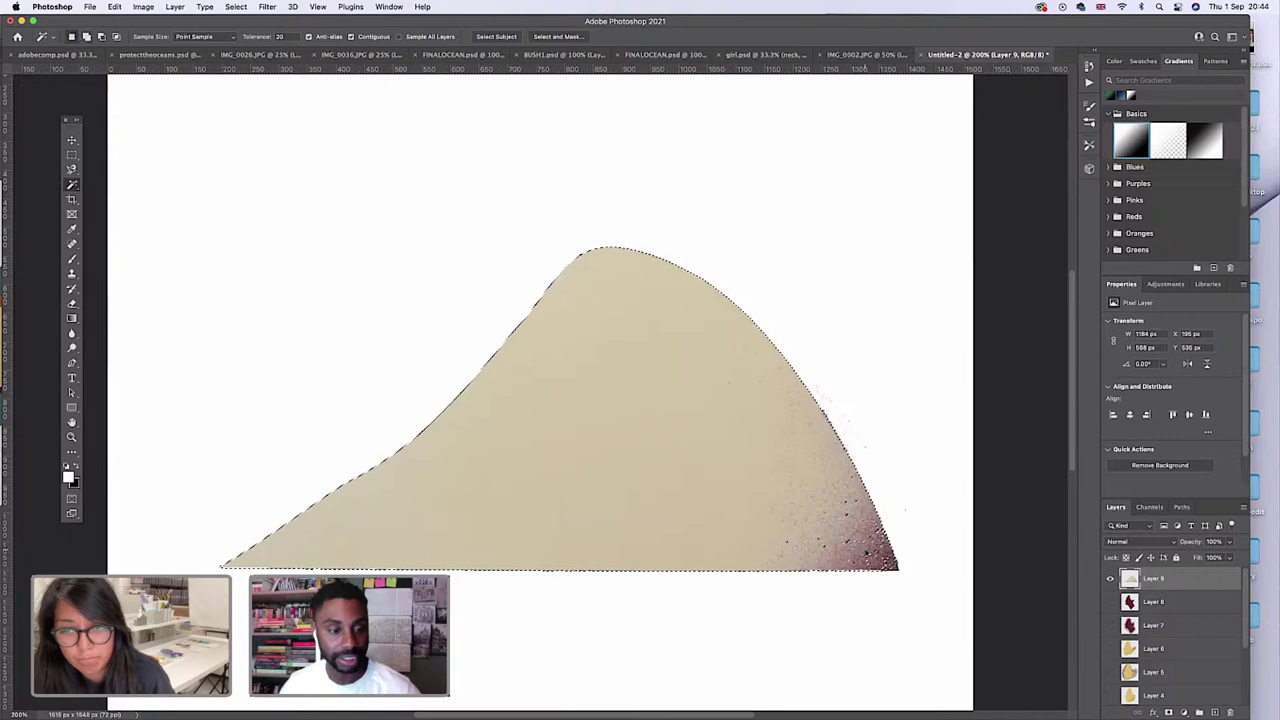
Add the remaining dark speckles in the cream shape's corner to the selection and open it in Select and Mask.
shift+click(867, 555)
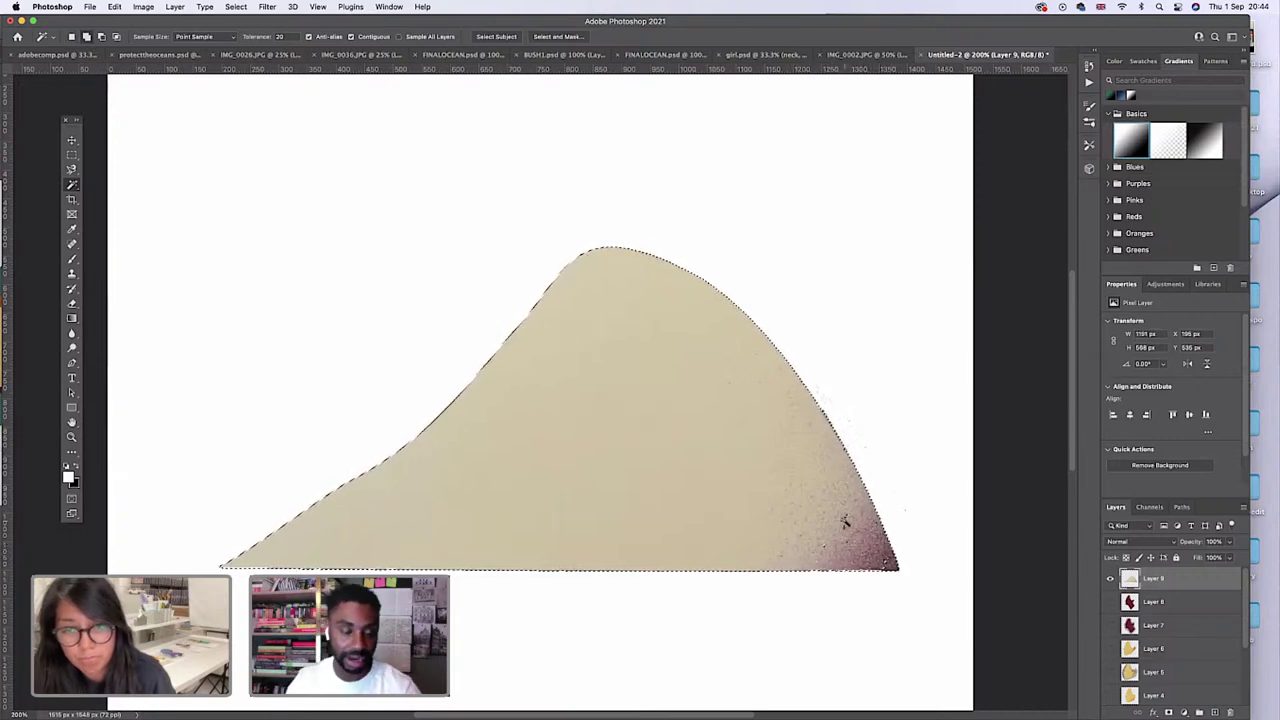
shift+click(800, 545)
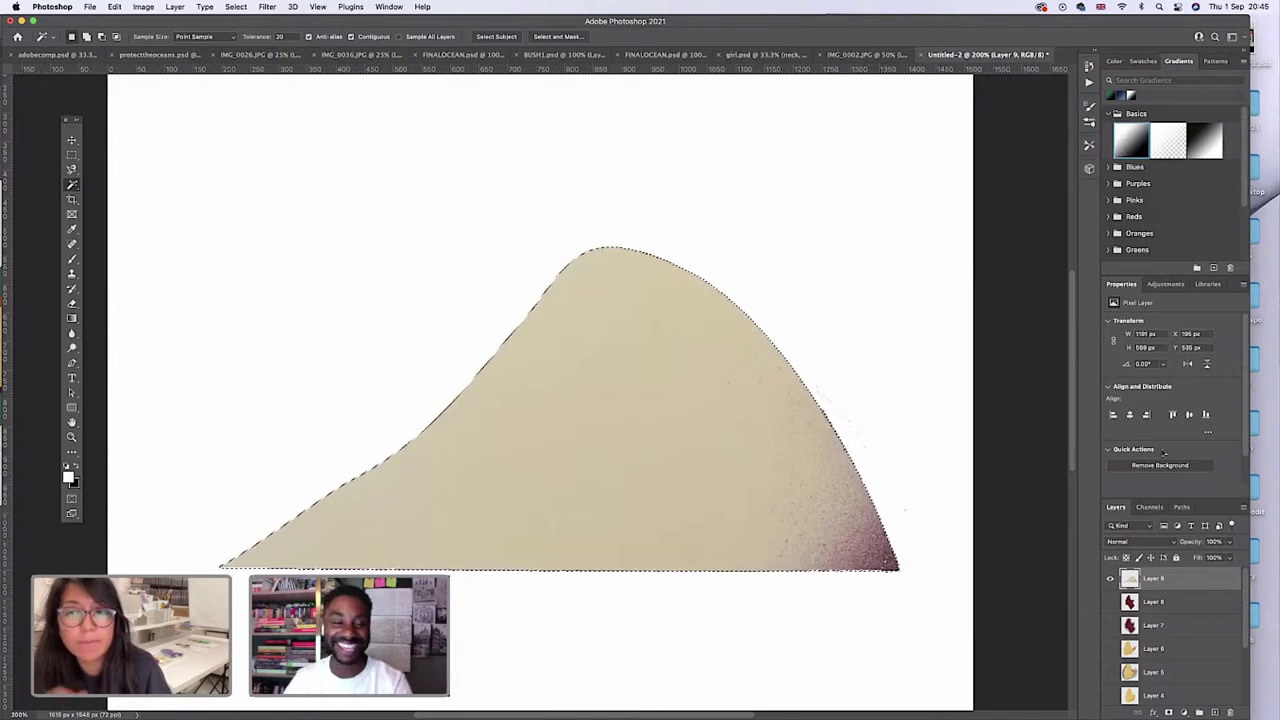
click(1165, 284)
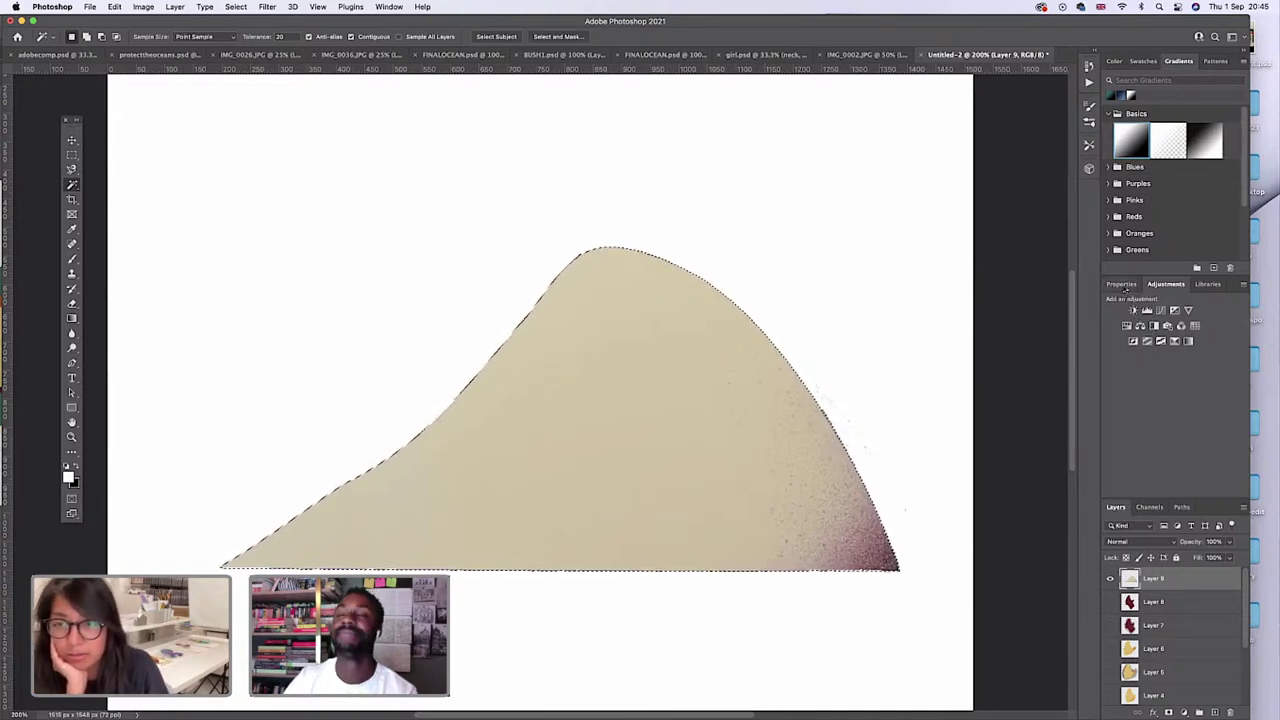
click(1121, 284)
click(72, 154)
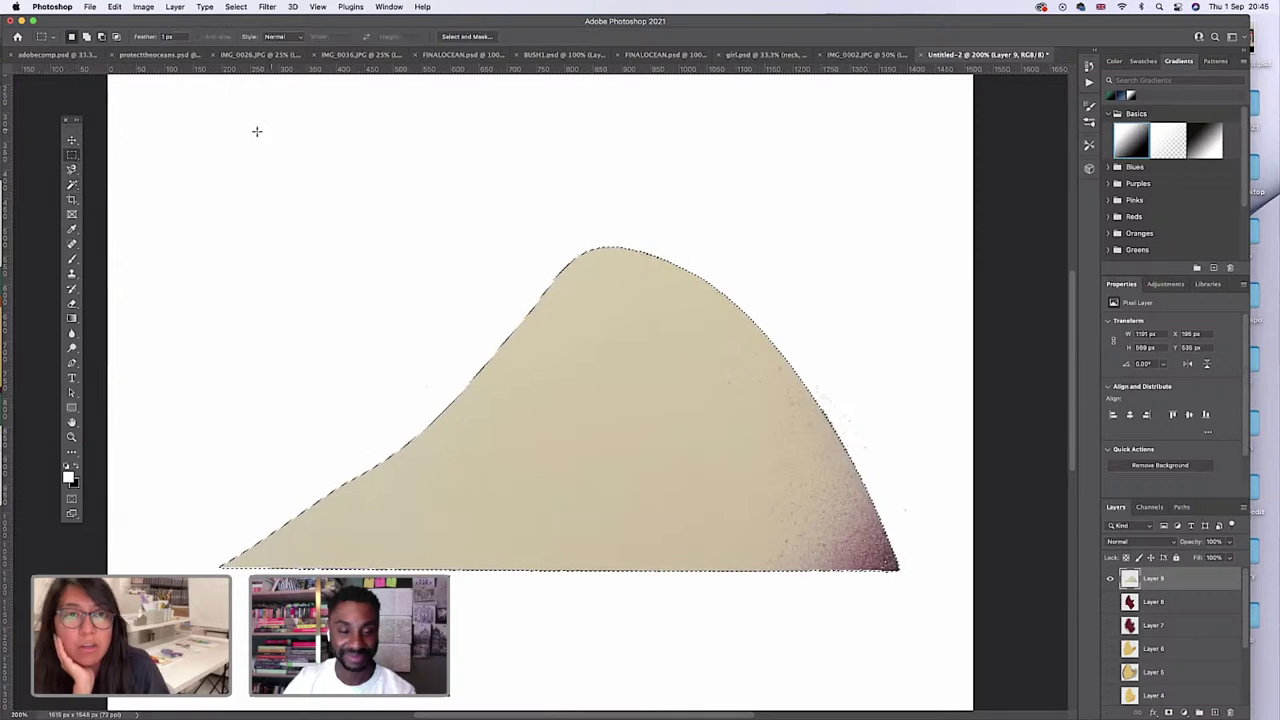
click(466, 36)
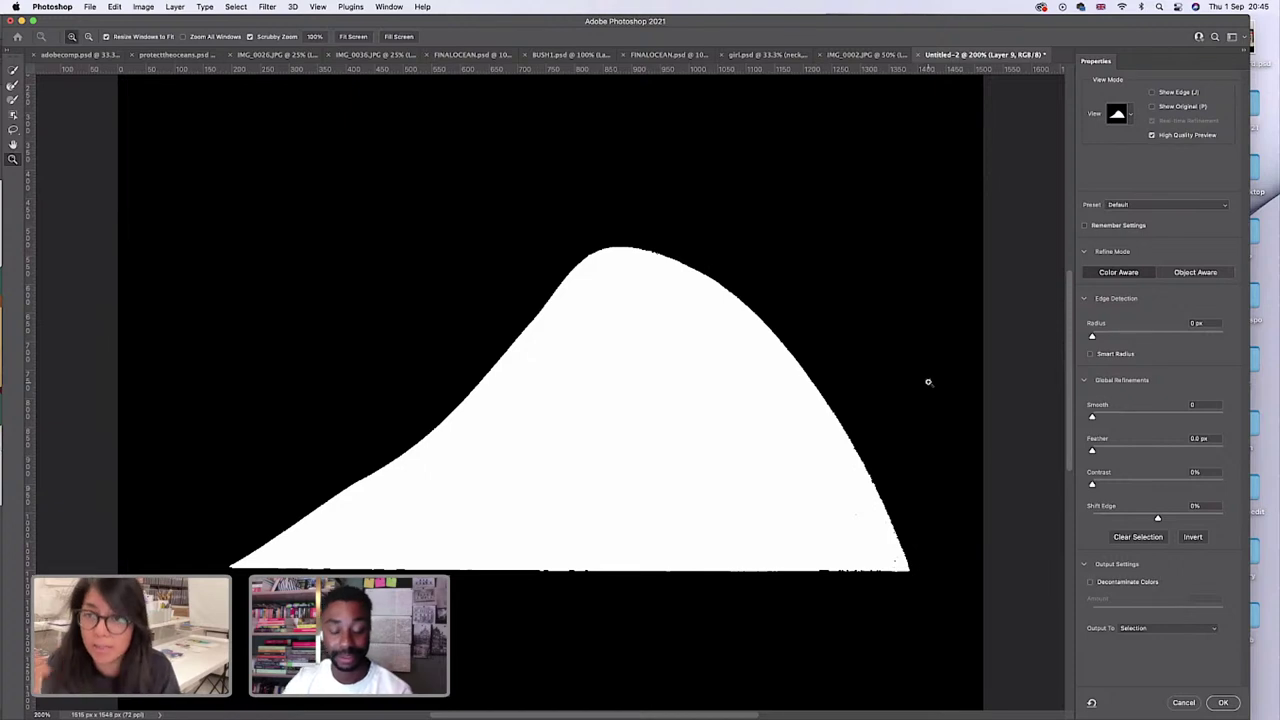
Refine the selection edge with a radius of 3 px, smooth 14, feather 1.1 px and contrast 17%.
drag(1100, 342, 1107, 340)
drag(1104, 491, 1109, 496)
mouse_move(1093, 452)
mouse_down()
mouse_move(1113, 451)
mouse_move(1118, 417)
mouse_move(1100, 451)
mouse_up()
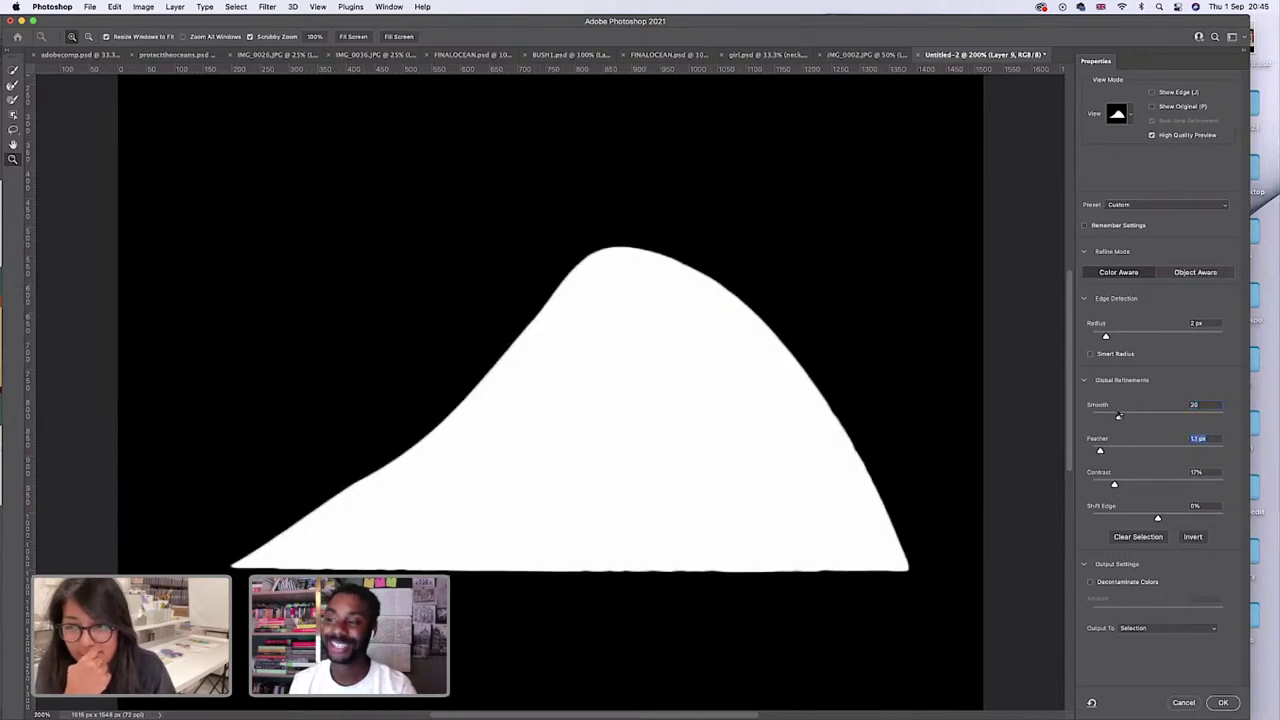
drag(1121, 418, 1110, 417)
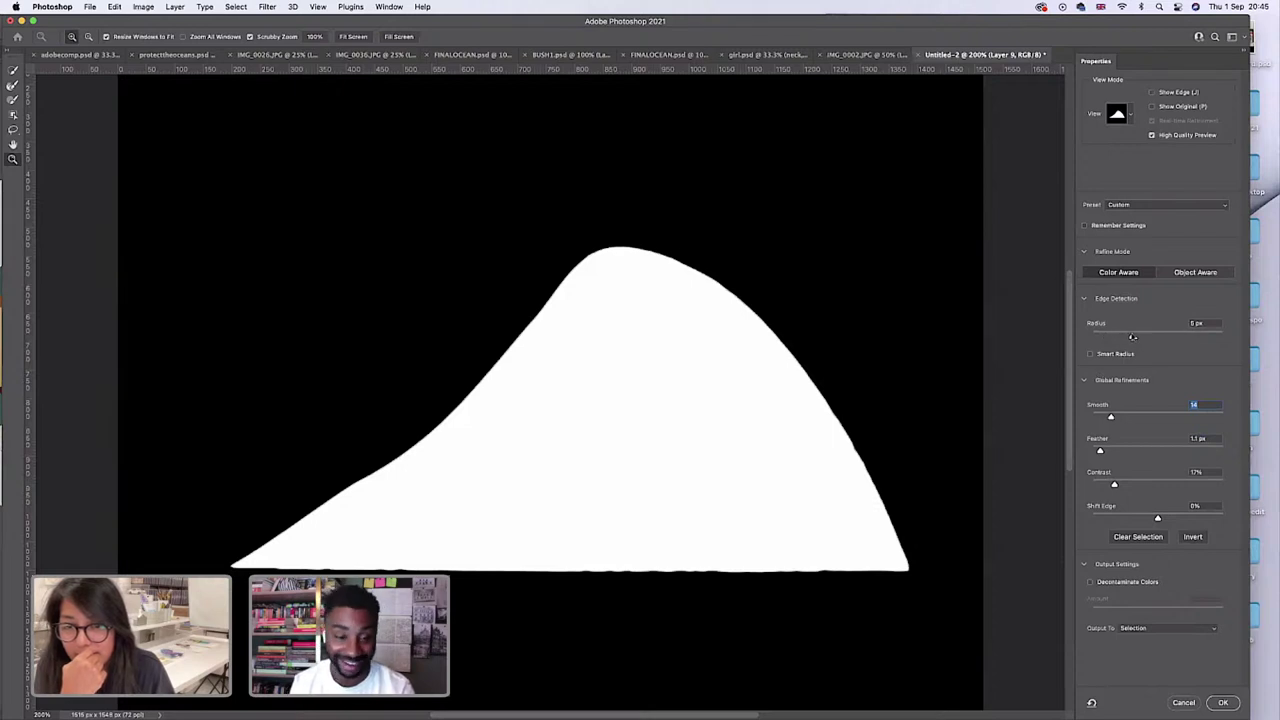
click(1132, 337)
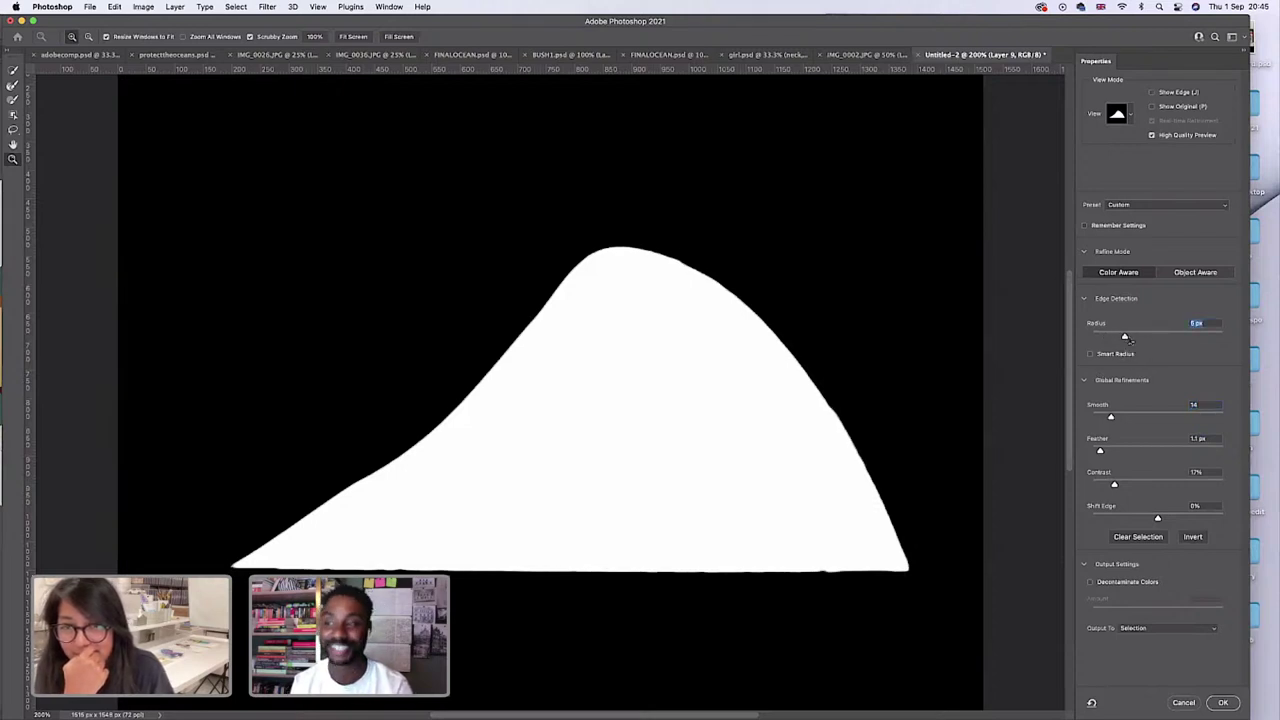
mouse_move(1128, 339)
mouse_down()
mouse_move(1166, 341)
mouse_move(1113, 338)
mouse_up()
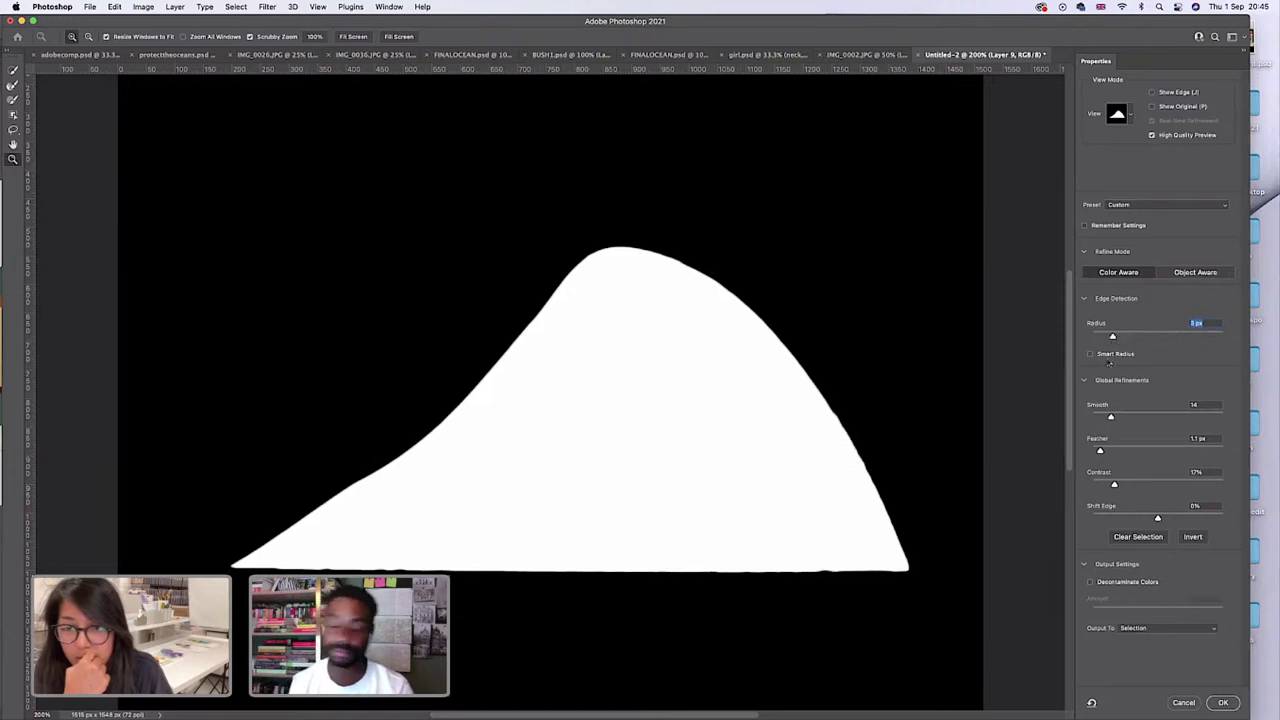
Preview the selection's speckled corner as a red overlay on the masked areas at 85% opacity.
click(745, 568)
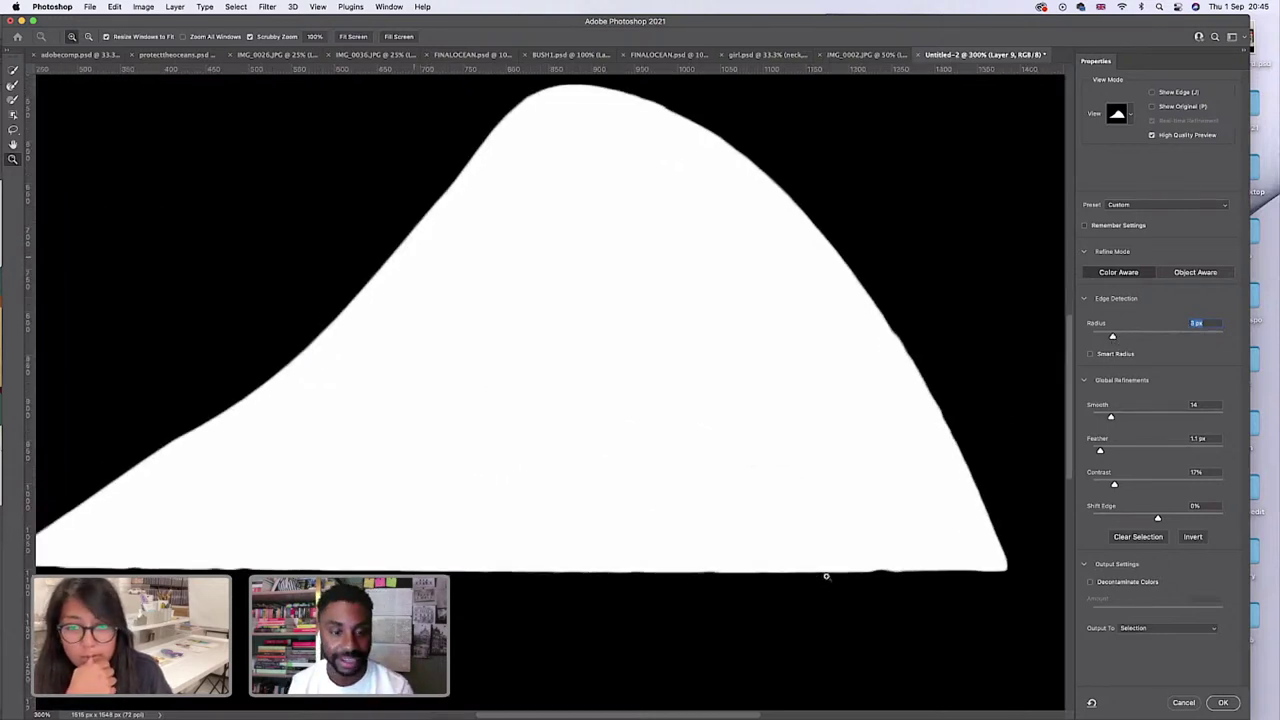
click(866, 588)
click(863, 584)
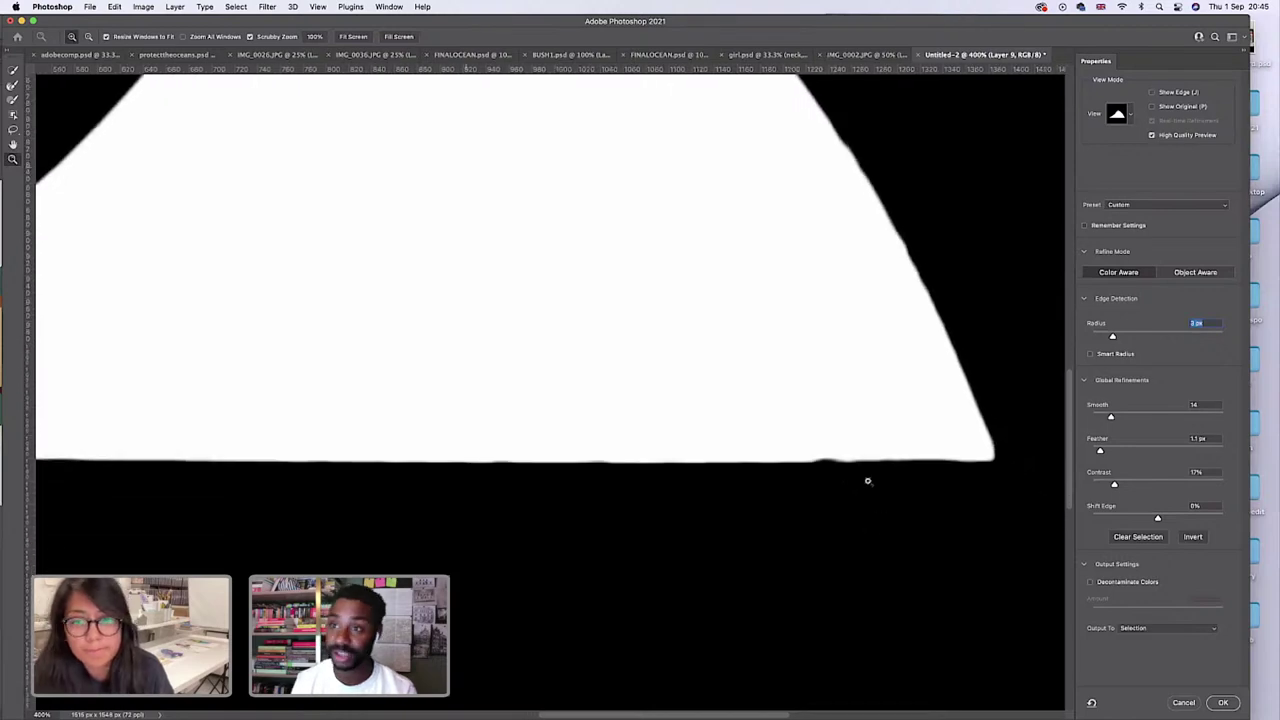
click(1130, 126)
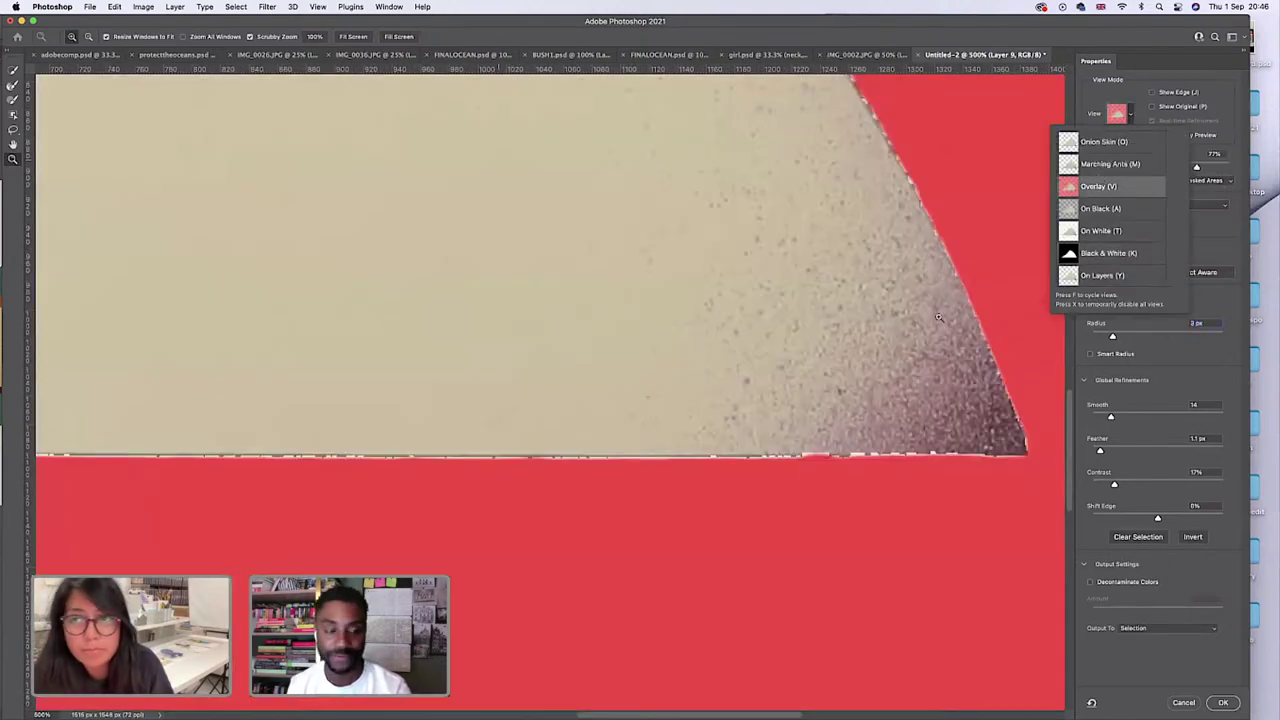
click(1090, 104)
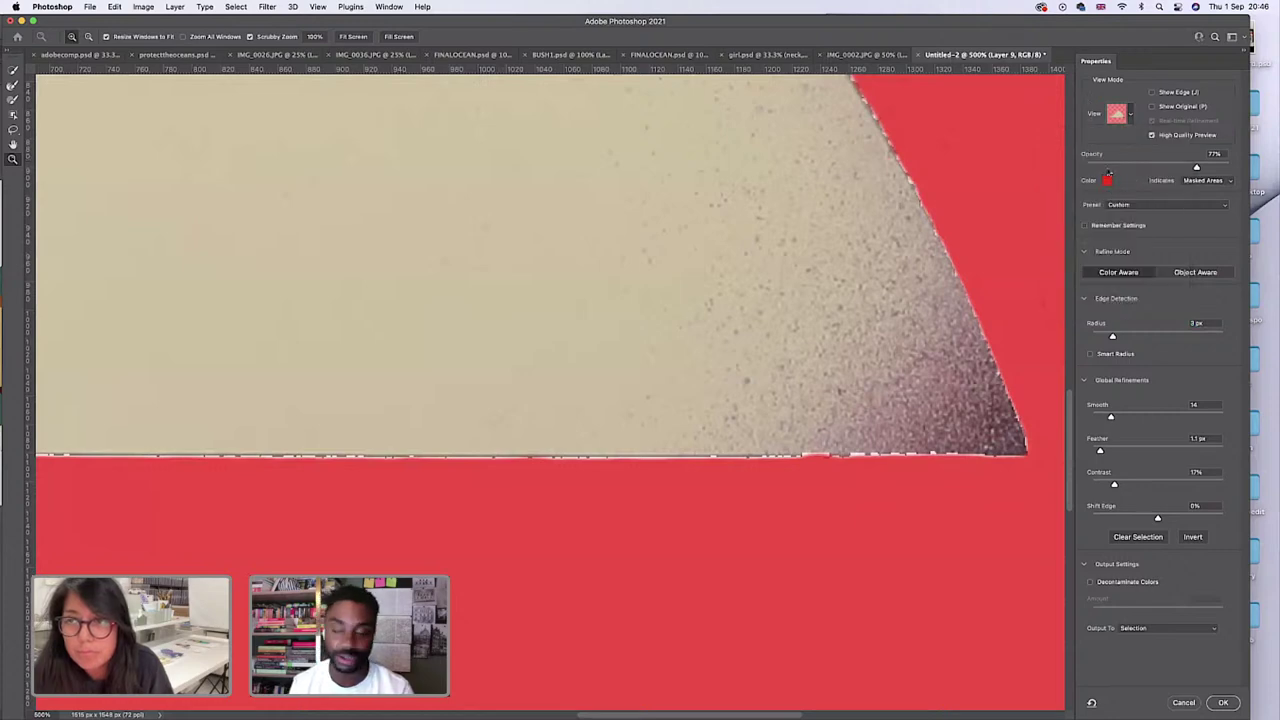
drag(1198, 163, 1207, 165)
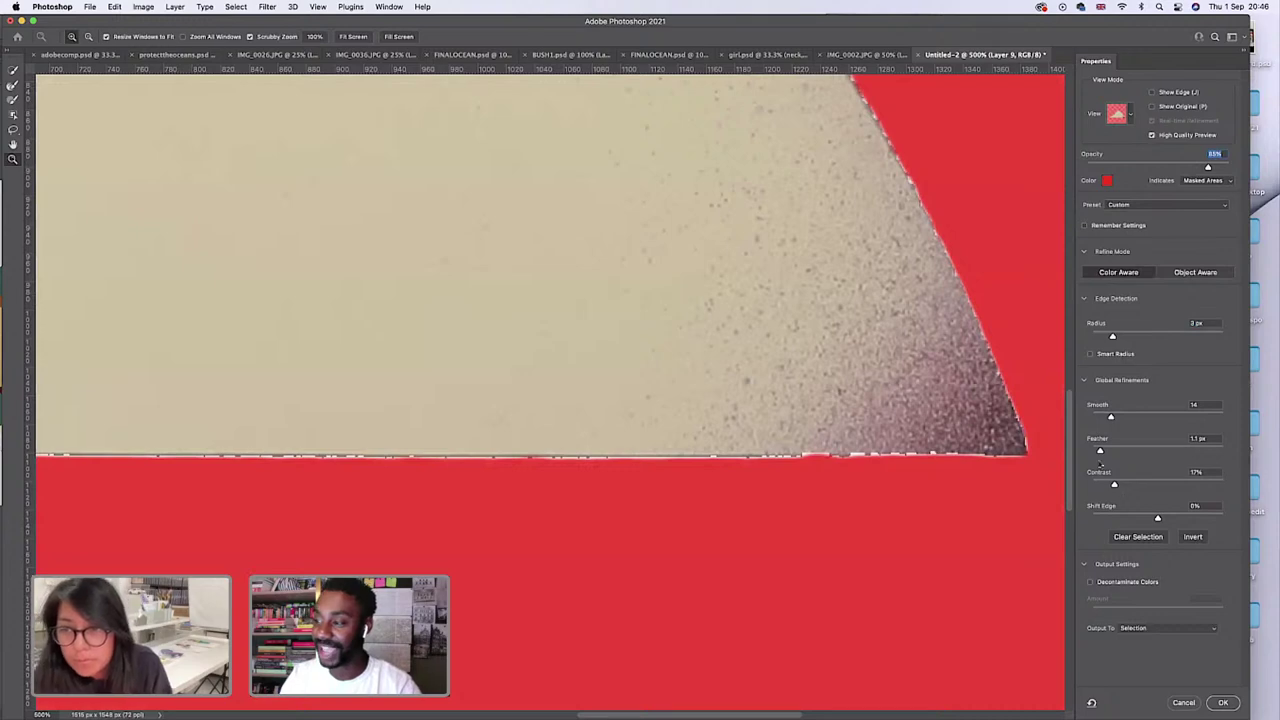
Tighten the selection edge with a feather of 1.7 px, a radius of 1 px and an edge shift of -46%.
mouse_move(1101, 451)
mouse_down()
mouse_move(1127, 451)
mouse_move(1104, 451)
mouse_up()
mouse_move(1112, 336)
mouse_down()
mouse_move(1140, 337)
mouse_move(1098, 337)
mouse_up()
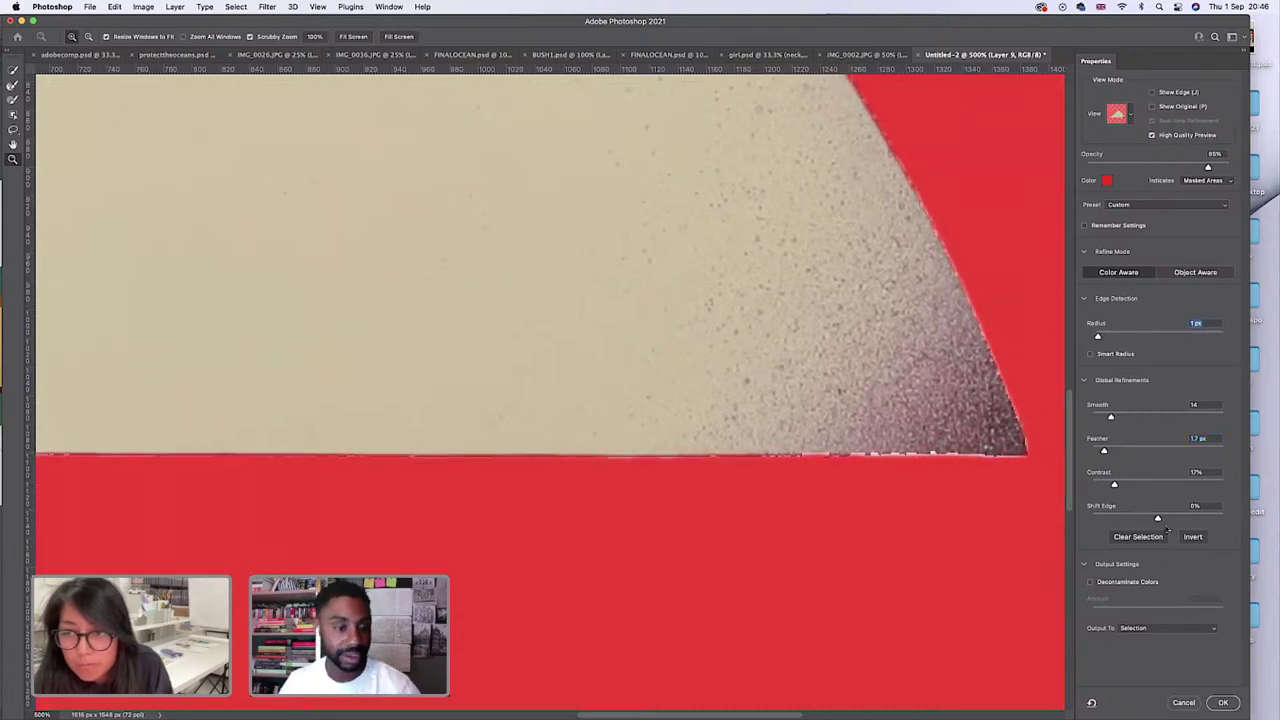
drag(1157, 518, 1127, 518)
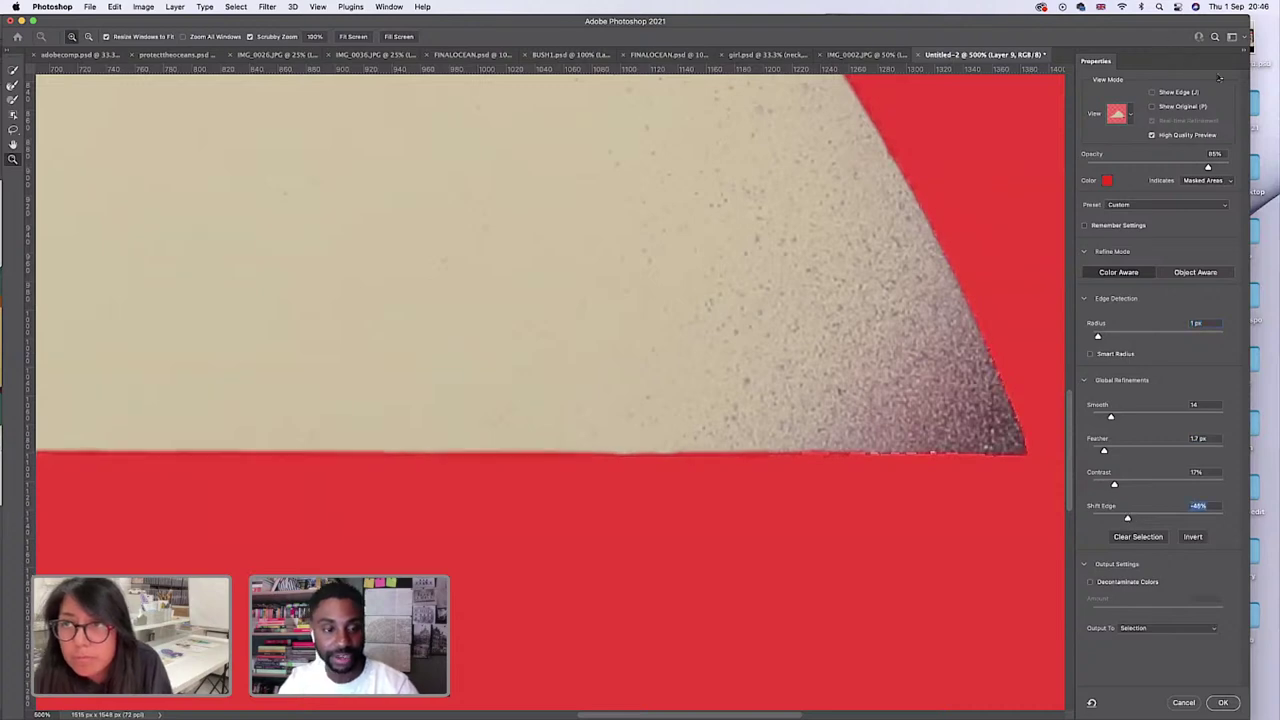
Preview the mask in Black & White and examine its whole outline, especially the bottom edge.
click(1138, 120)
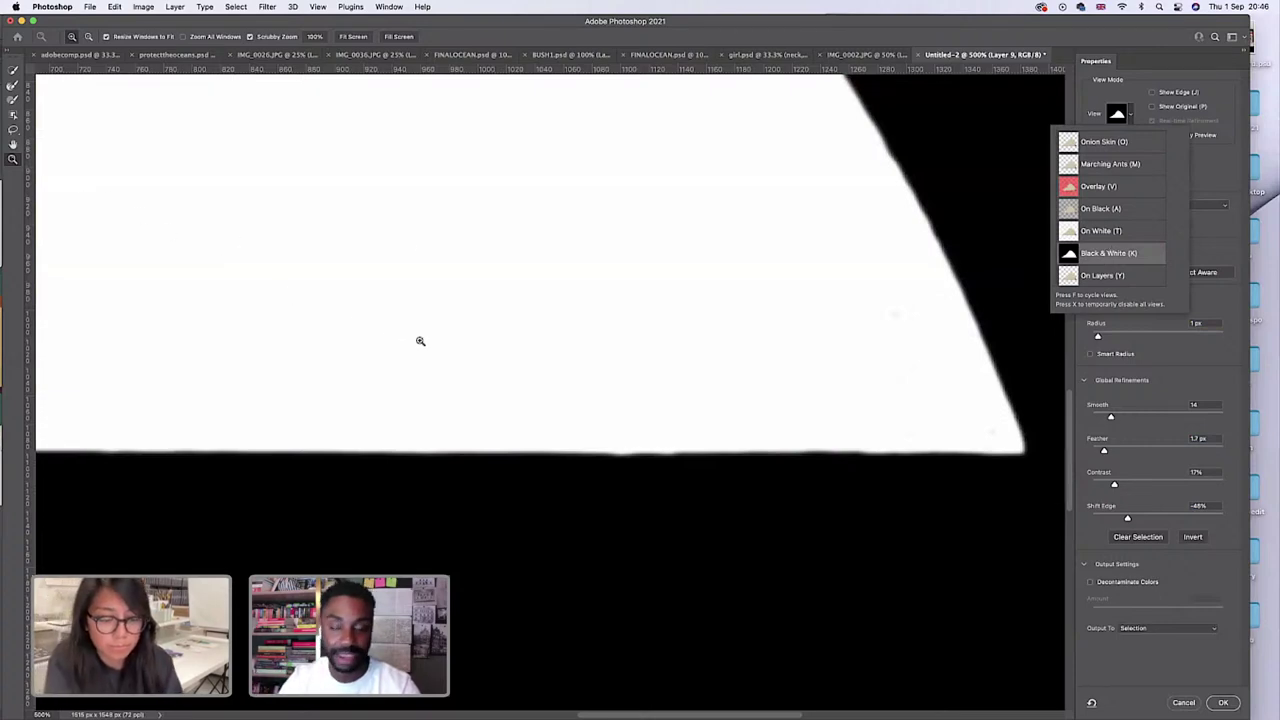
drag(437, 338, 461, 347)
alt+click(464, 351)
alt+click(508, 363)
alt+click(512, 358)
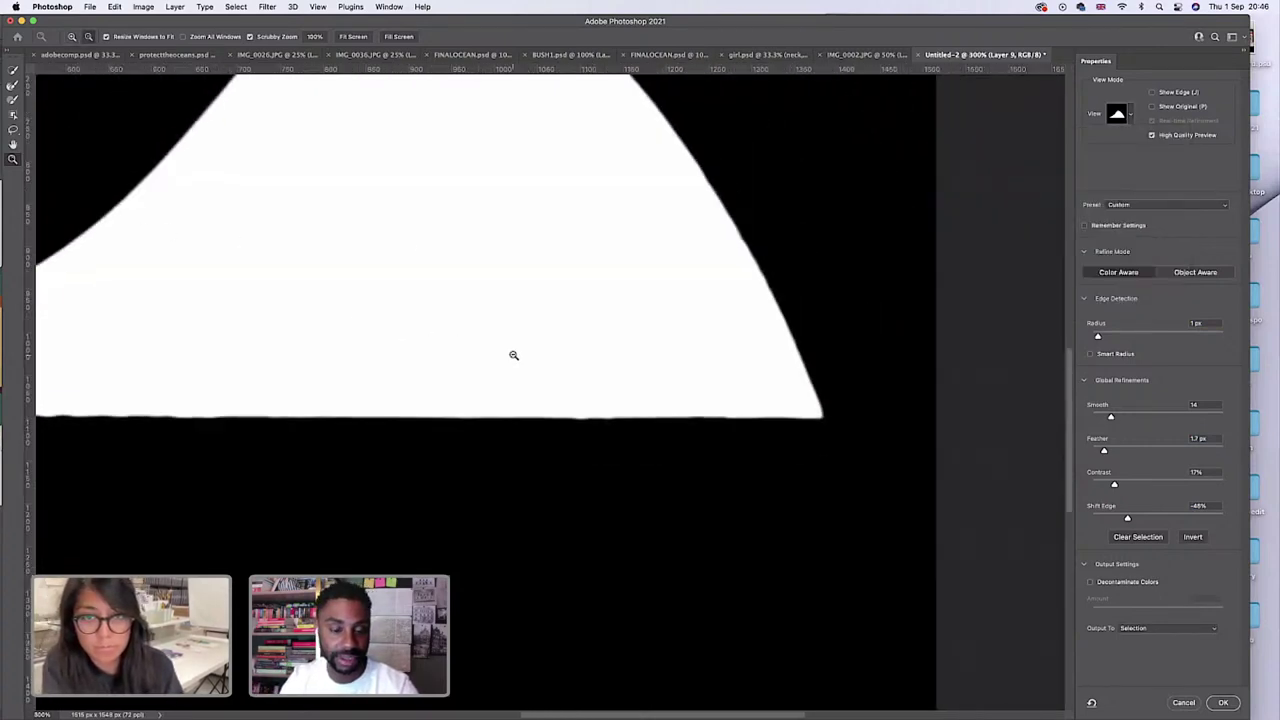
alt+click(514, 354)
alt+click(445, 332)
click(386, 351)
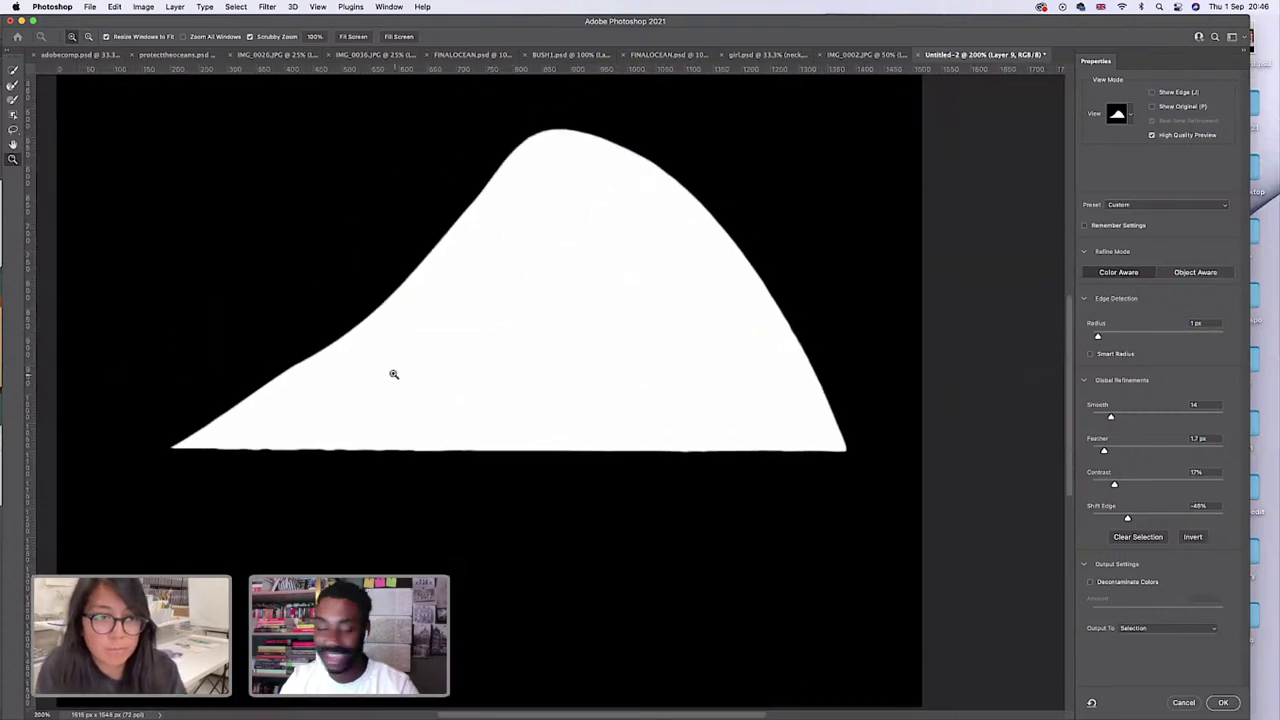
scroll(408, 387, left, 3)
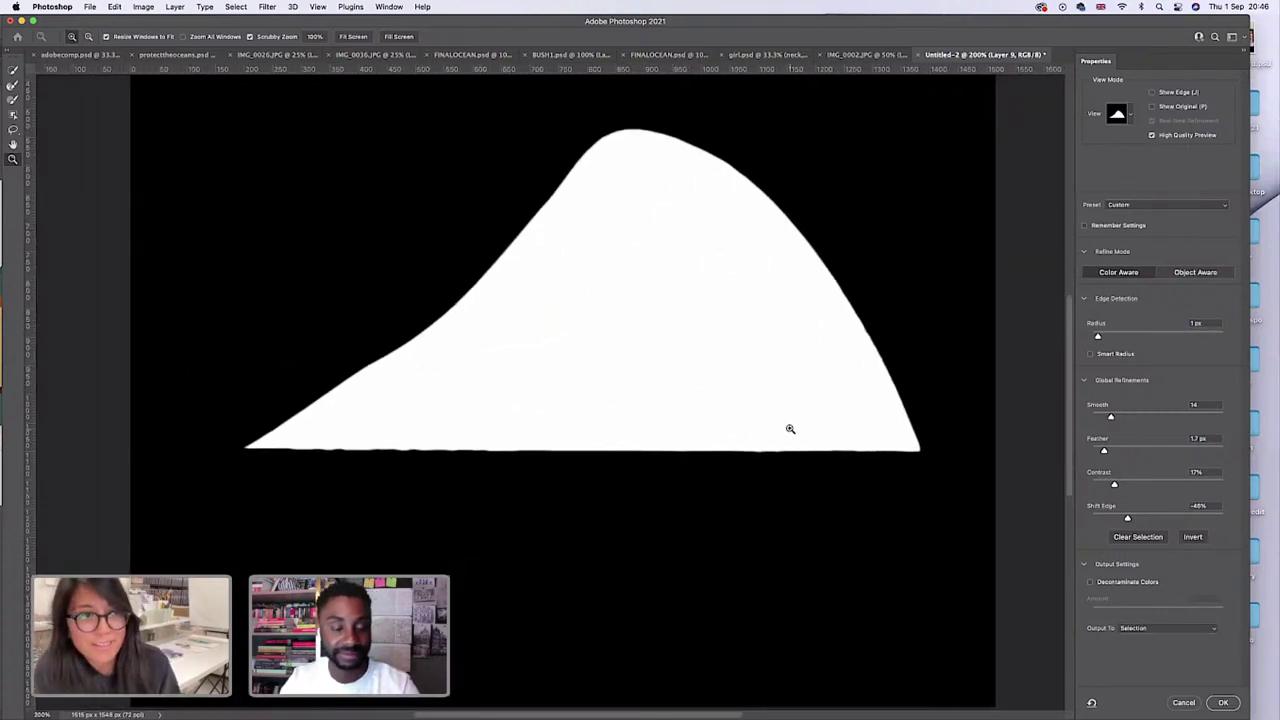
Try to straighten the mask's ragged bottom edge by outlining the area just below it with the Polygonal Lasso.
click(13, 130)
right_click(13, 130)
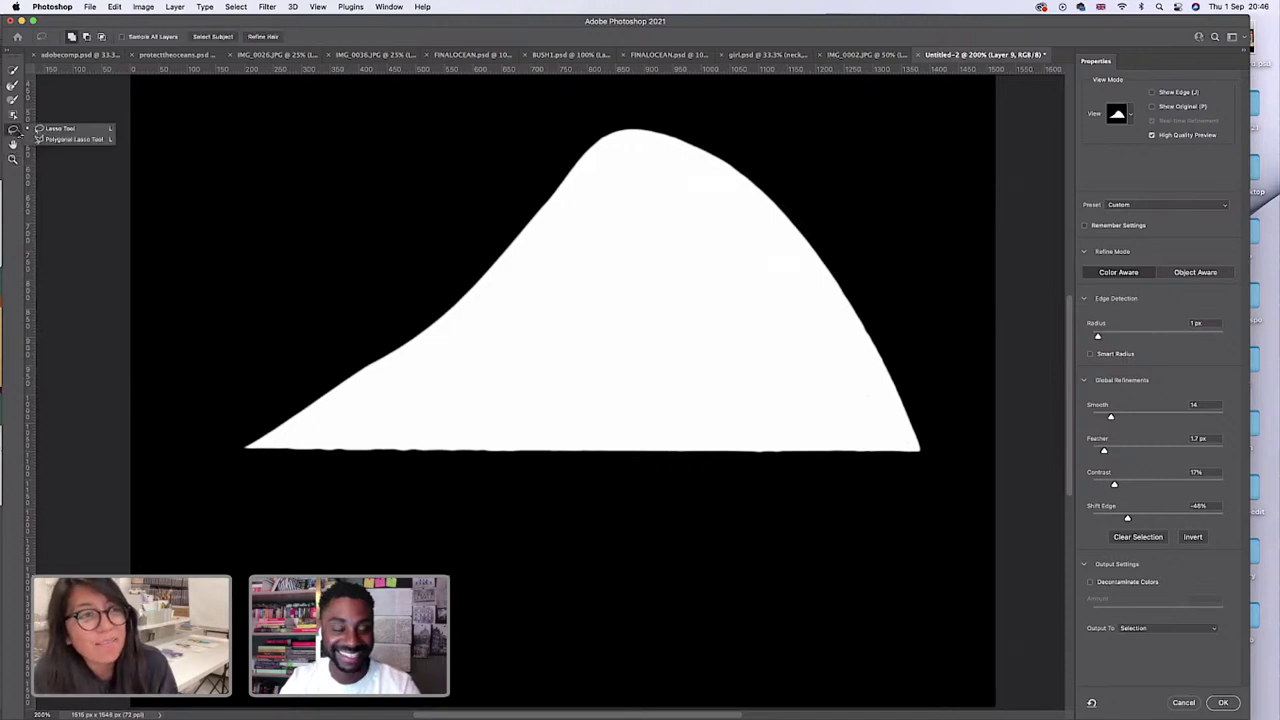
click(48, 142)
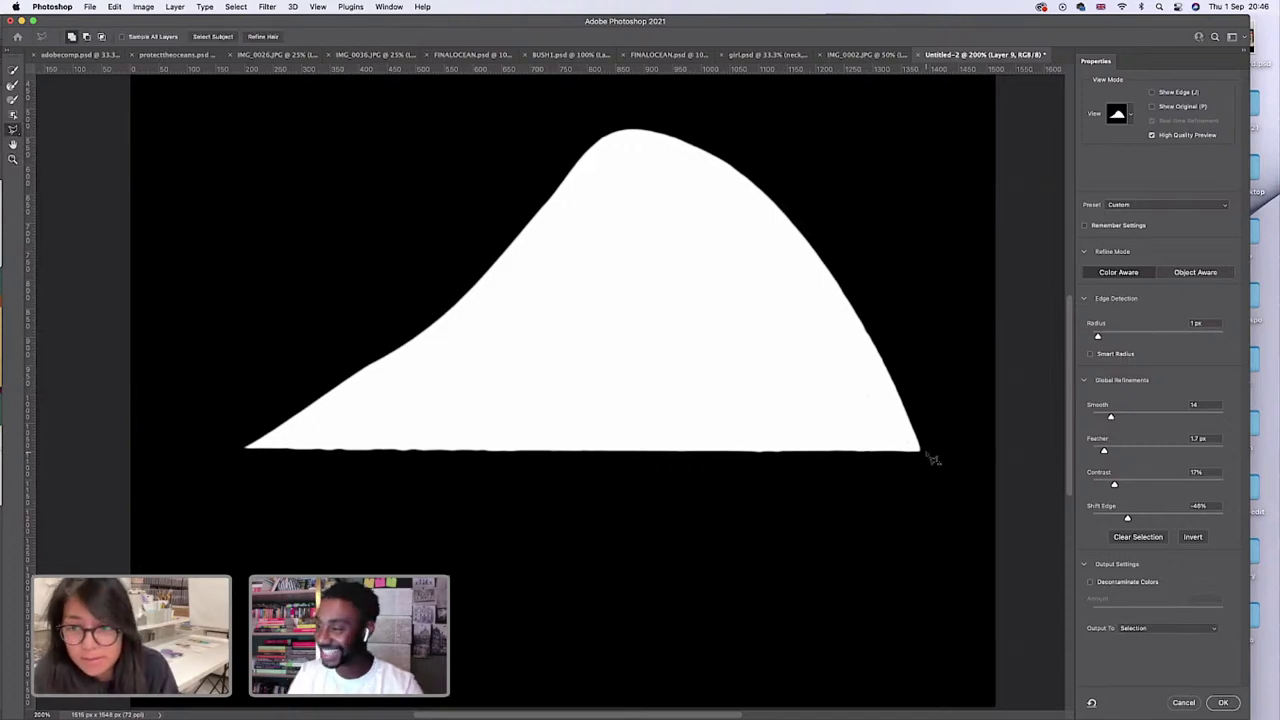
click(927, 451)
click(231, 450)
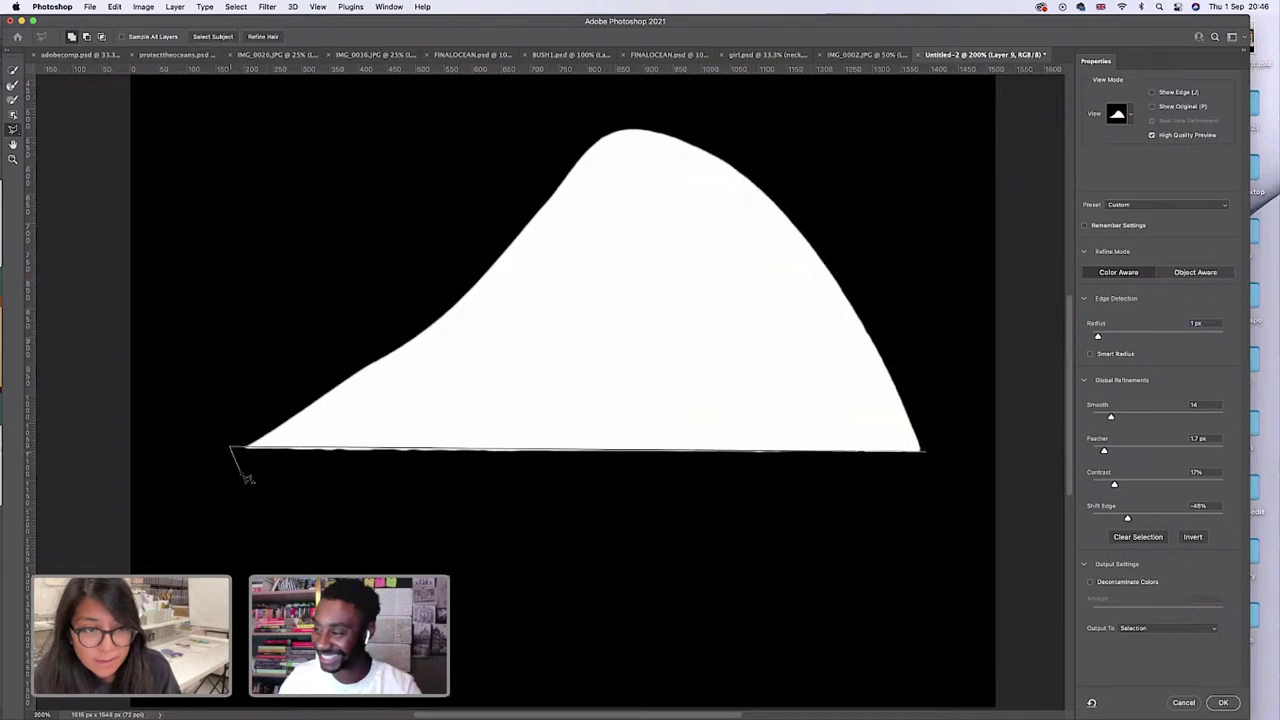
click(258, 487)
click(884, 495)
click(931, 460)
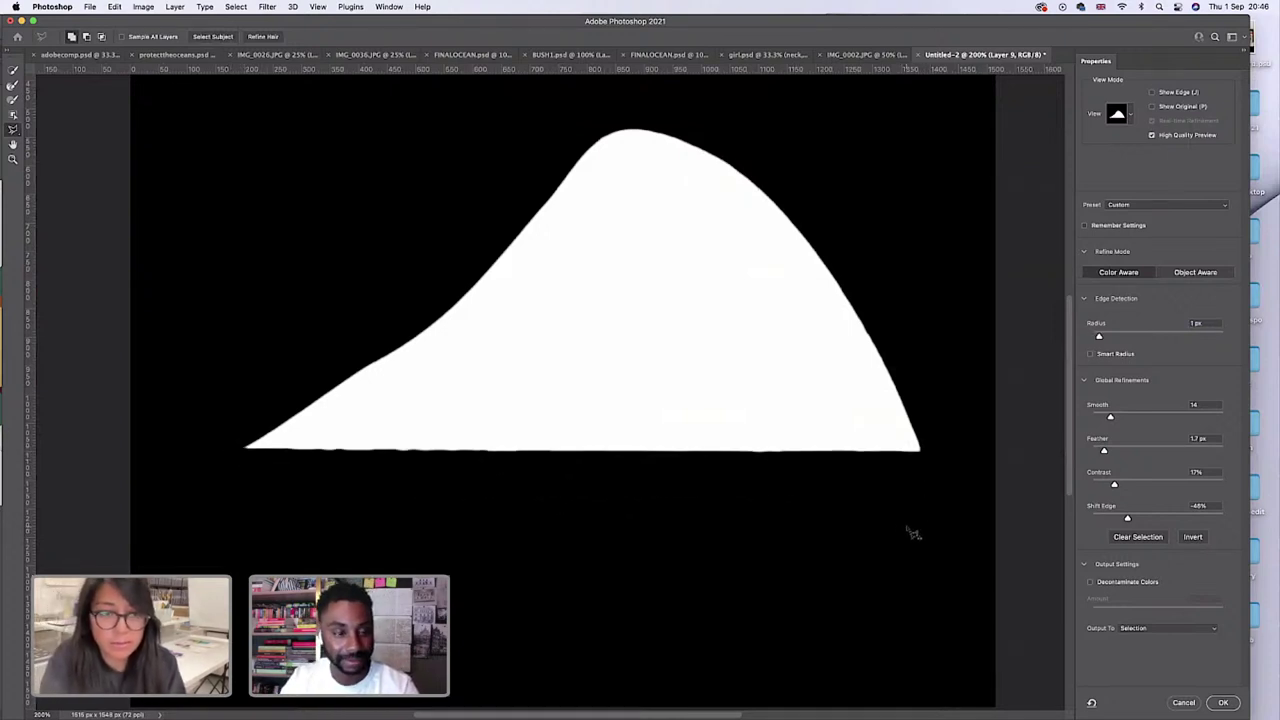
Subtract the ragged strip along the mask's bottom edge with the Polygonal Lasso and apply the refined selection.
click(928, 457)
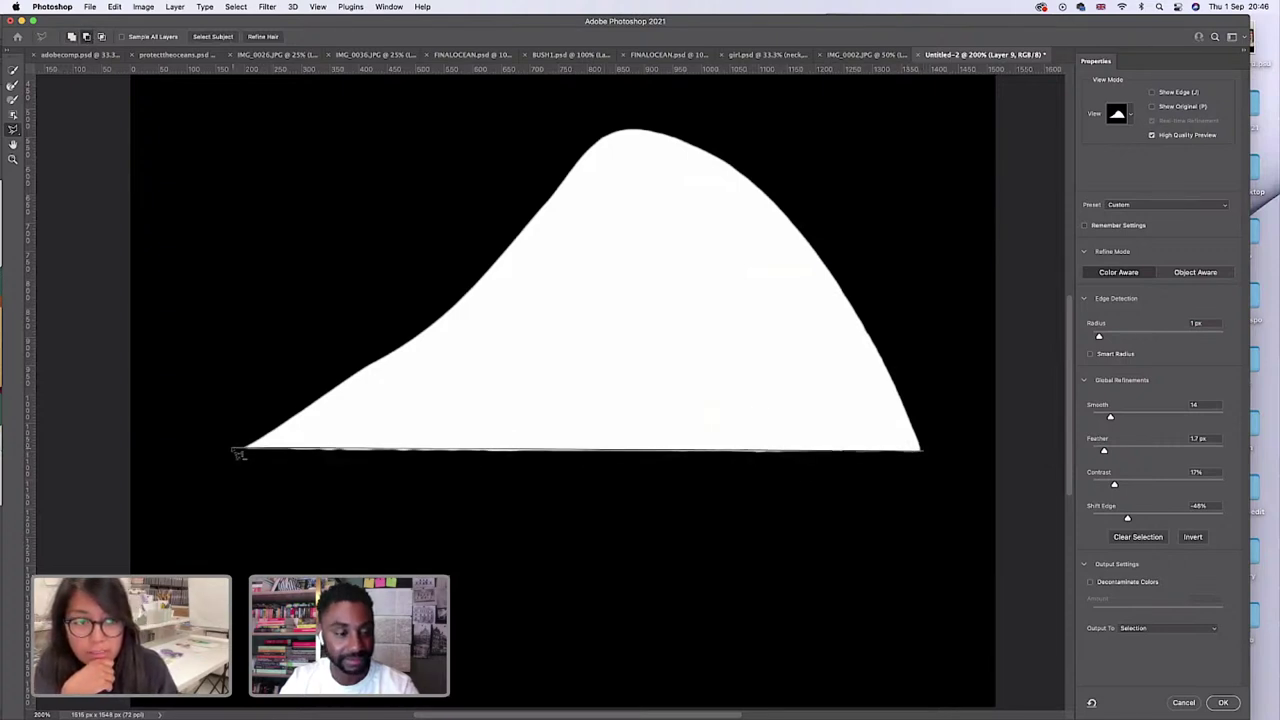
click(233, 449)
click(528, 502)
click(864, 469)
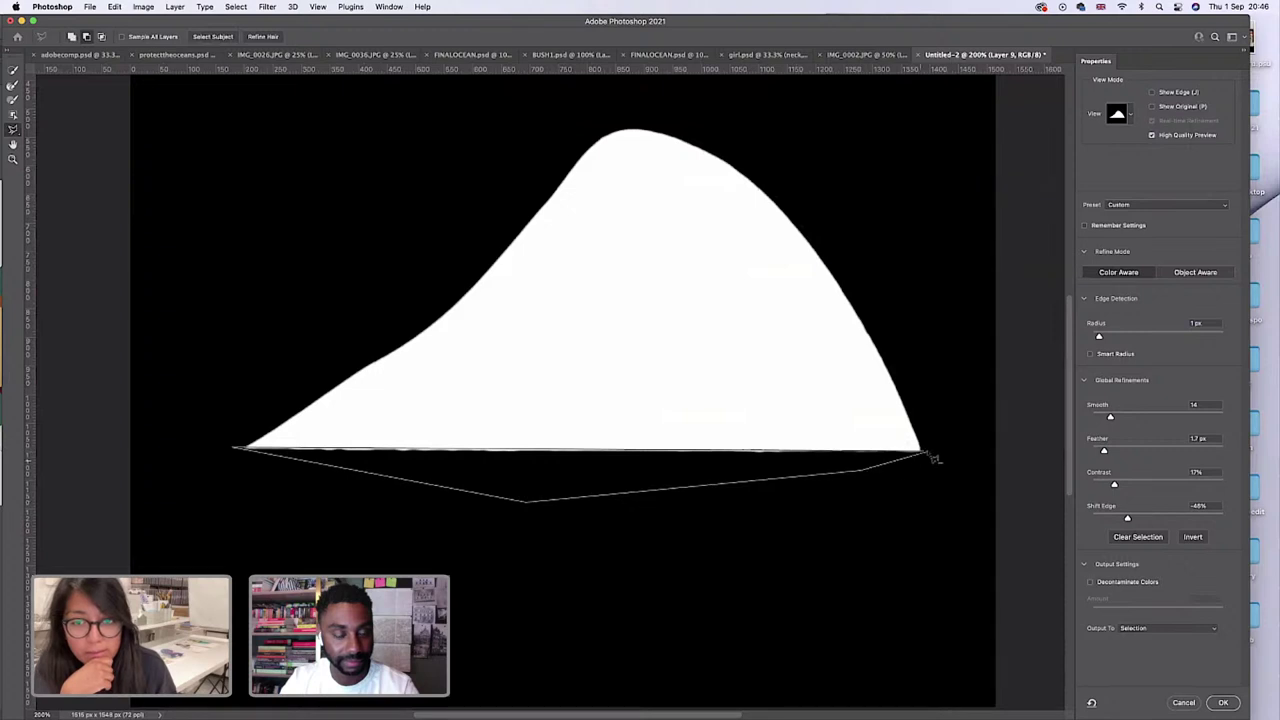
click(929, 458)
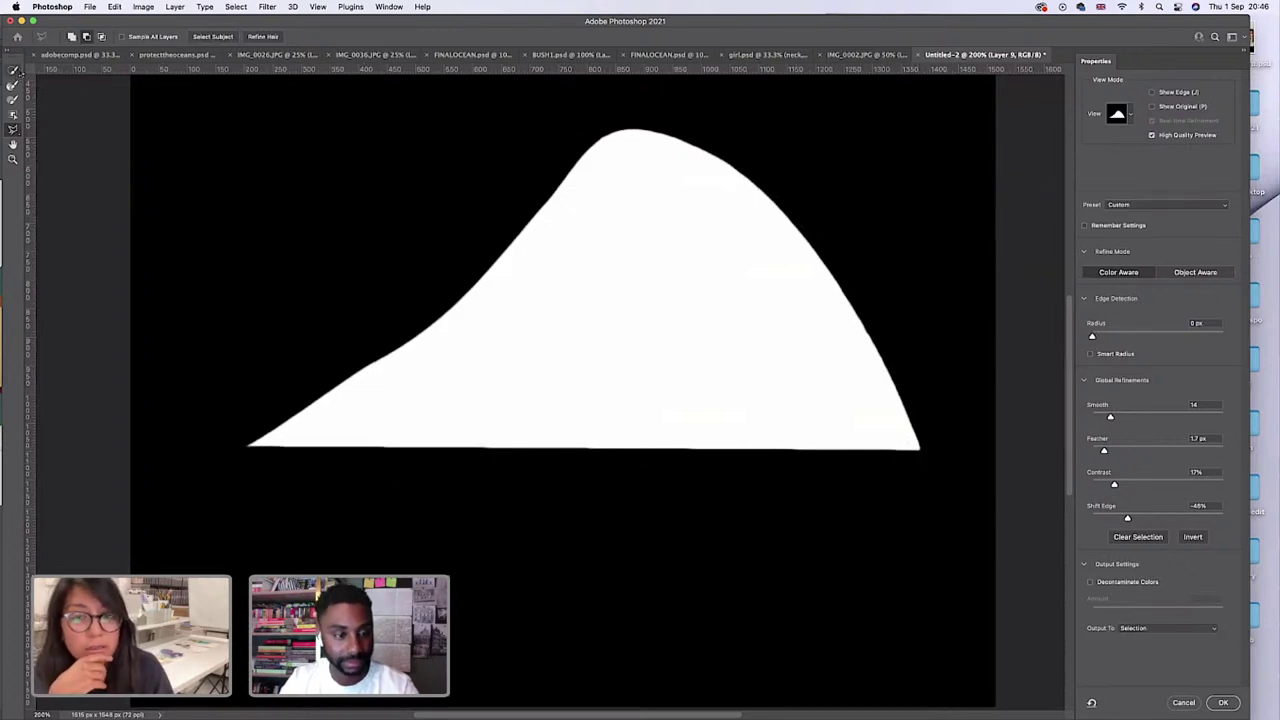
click(1219, 703)
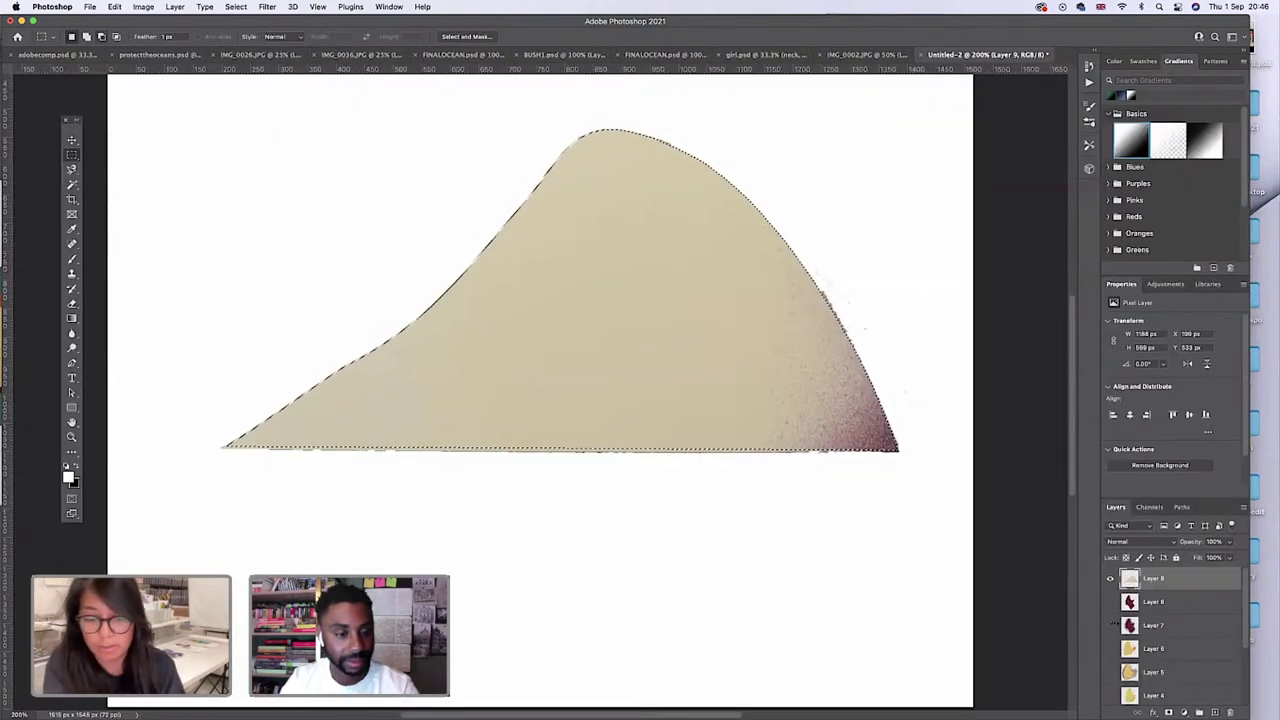
Copy the refined selection to a new layer and compare the cut-out with the original shape layer.
key(ctrl+j)
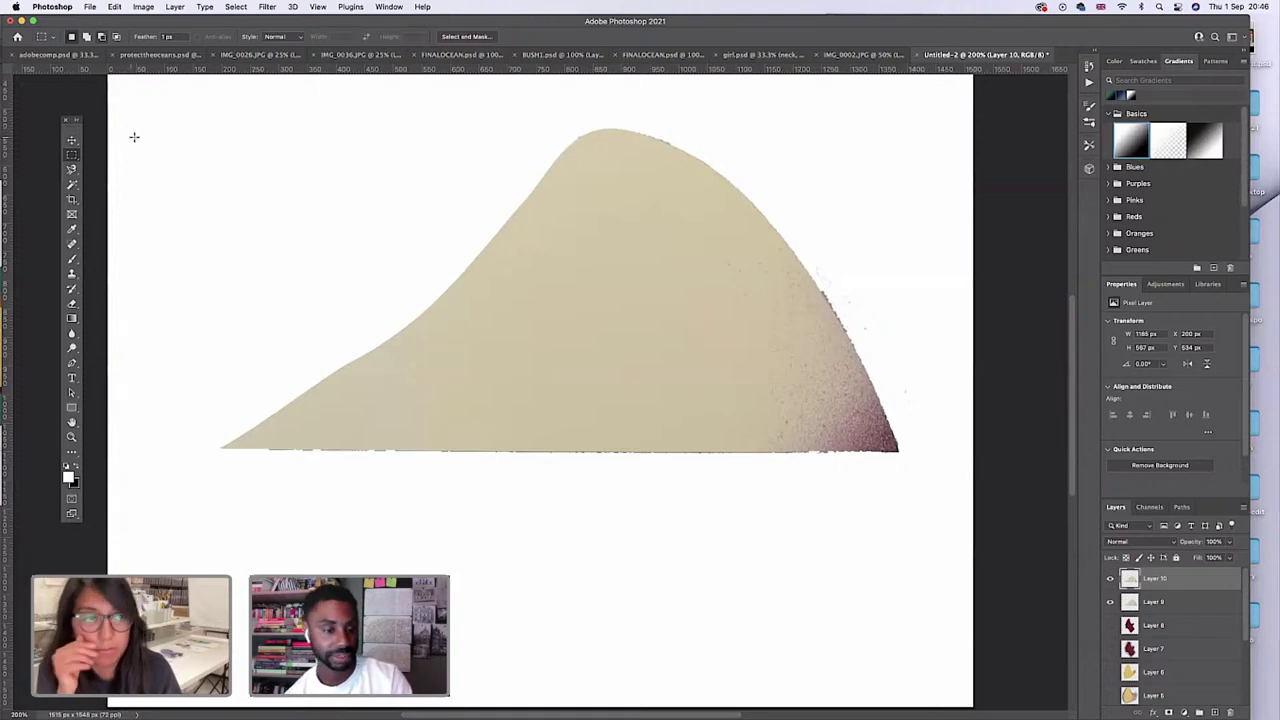
click(1109, 602)
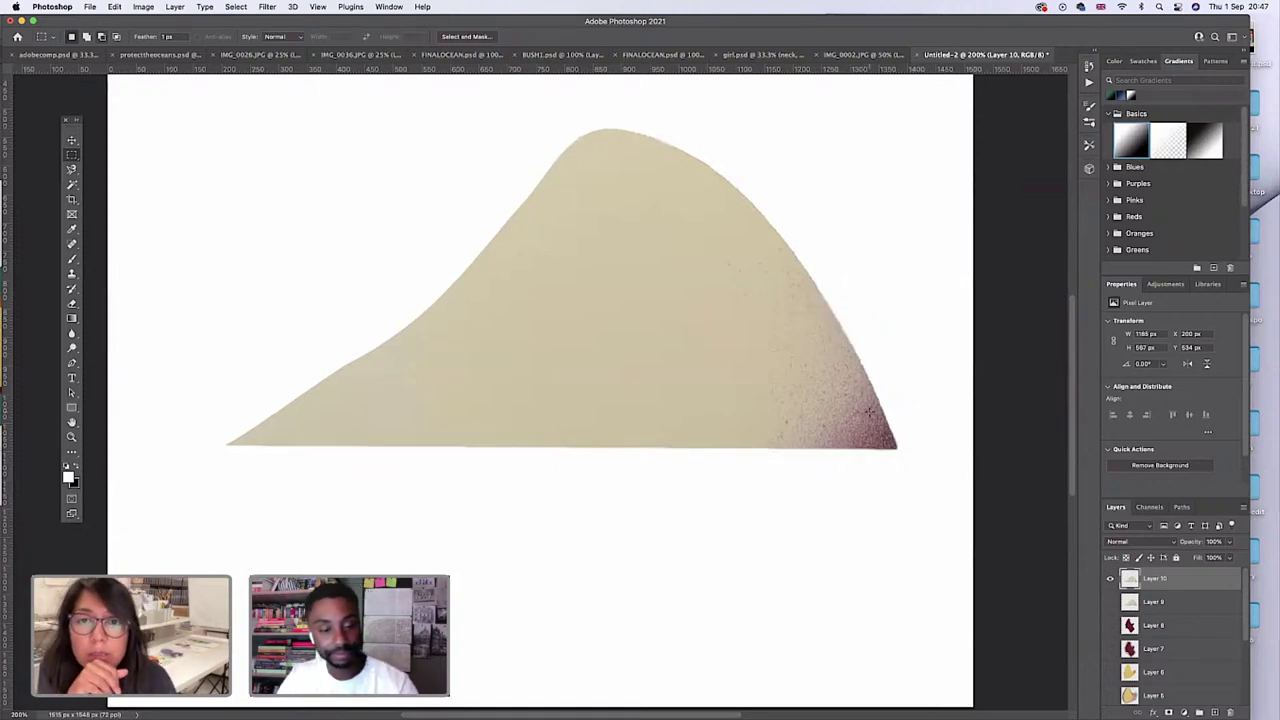
click(1110, 604)
click(1110, 604)
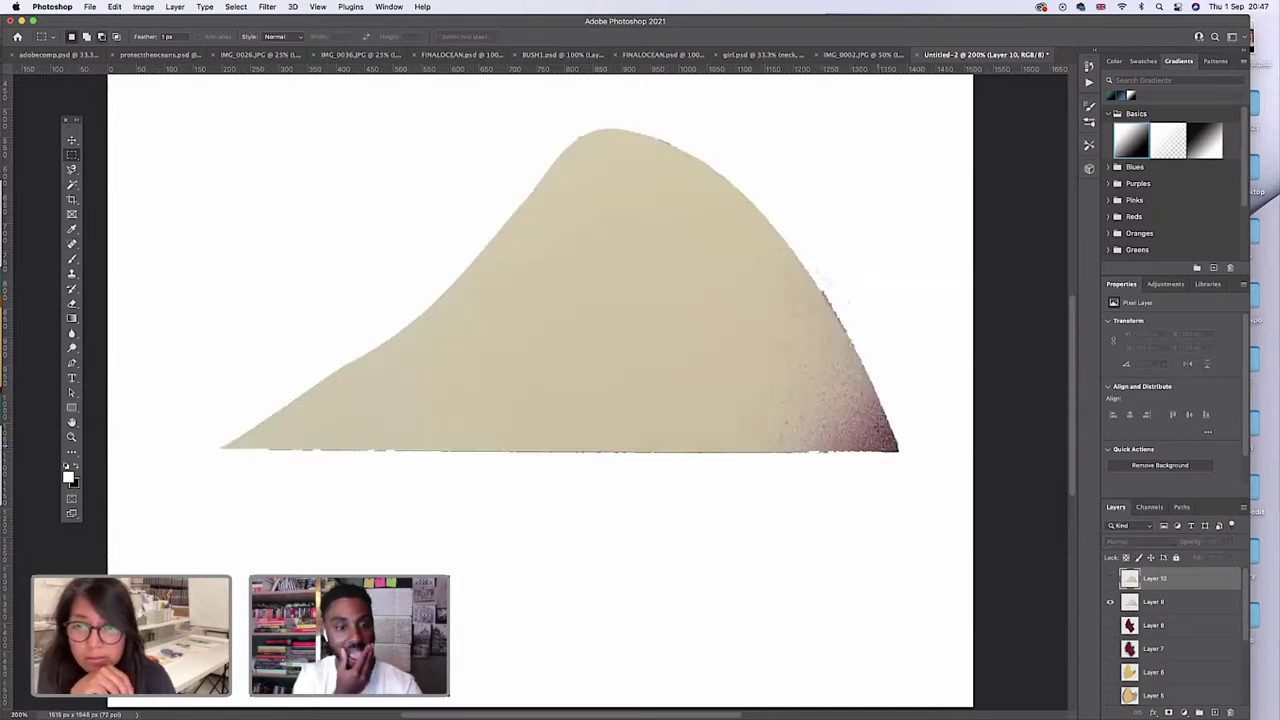
Check the source photo IMG_0002.JPG, return to Untitled-2 and show only the refined cut-out with the original shape layer hidden.
click(860, 54)
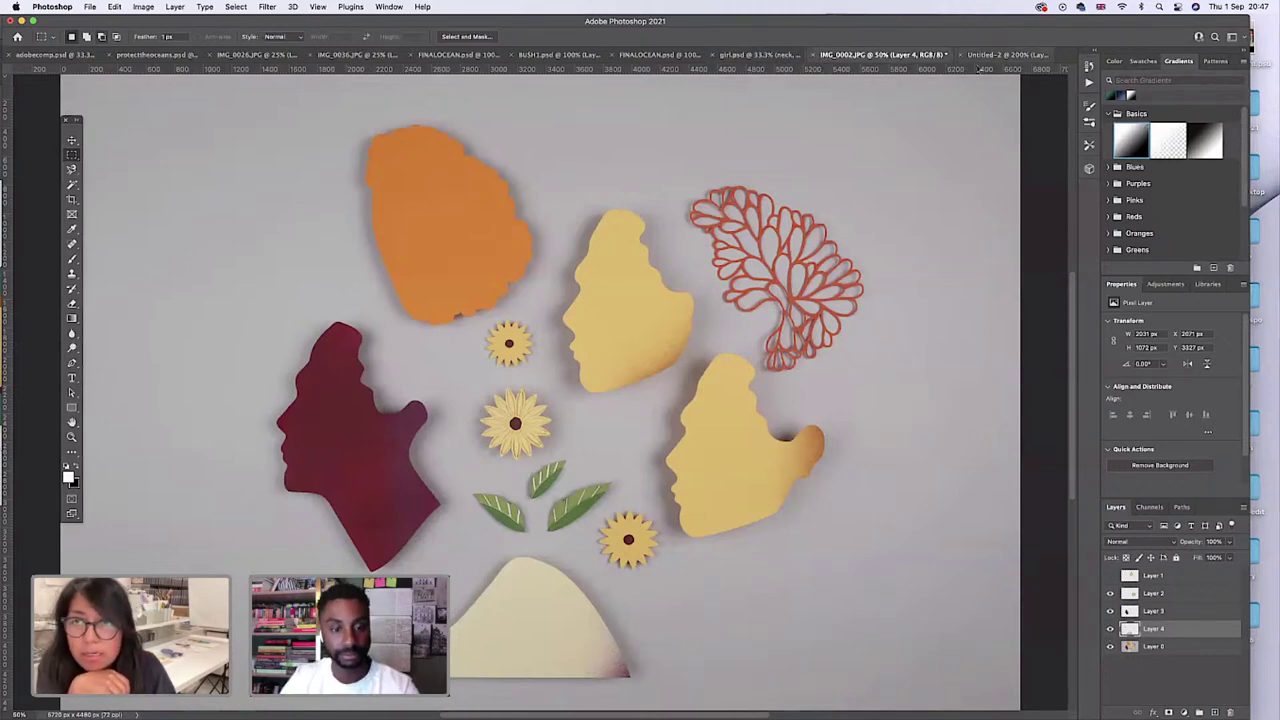
click(970, 58)
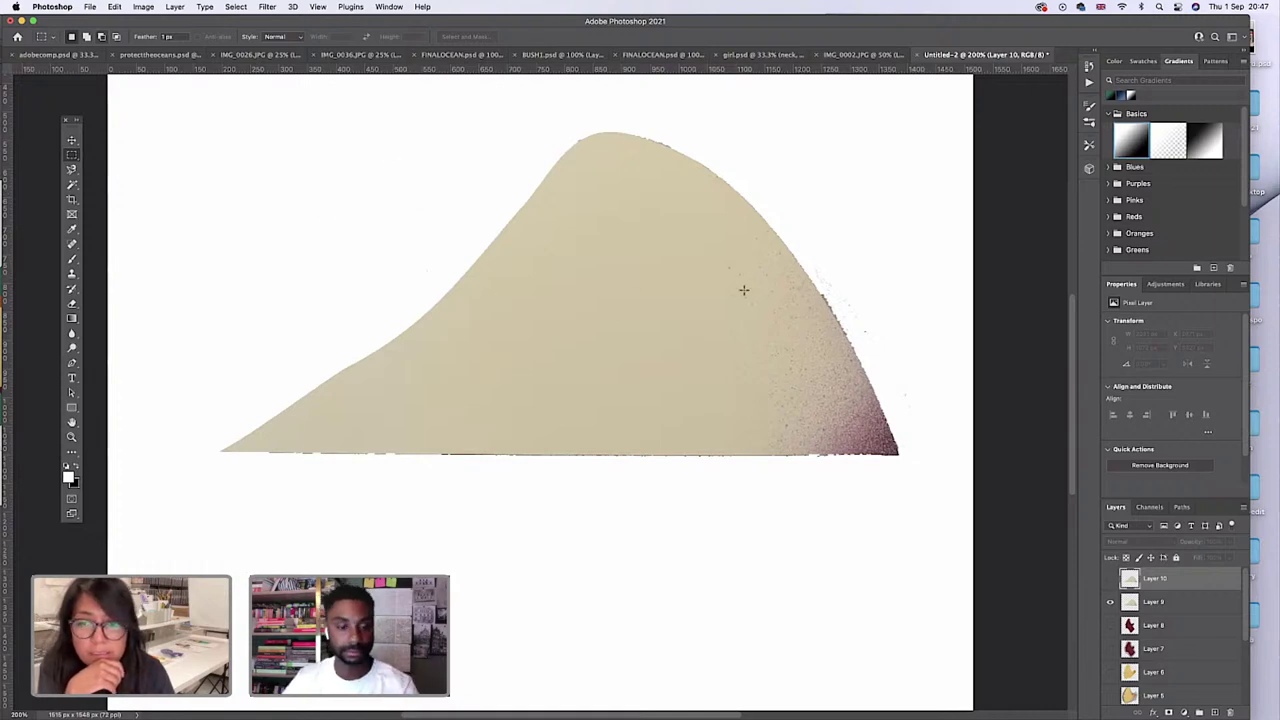
click(1109, 580)
click(1110, 581)
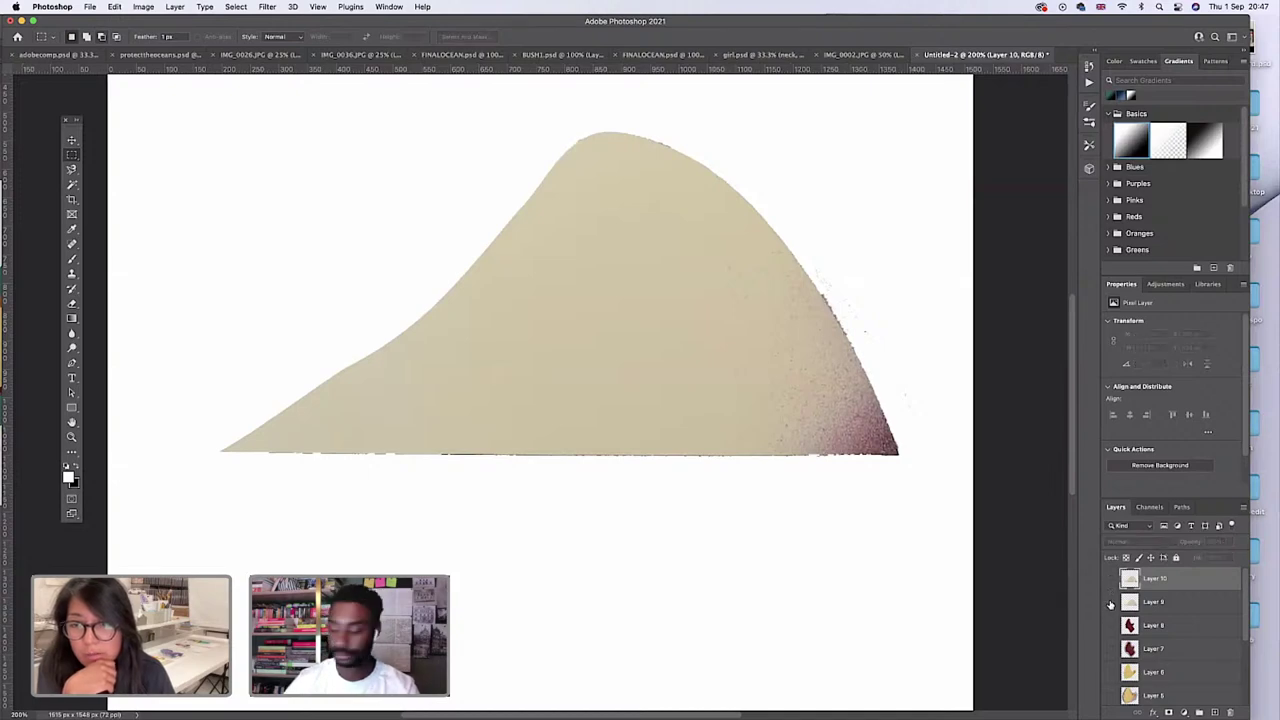
click(1110, 603)
click(1110, 581)
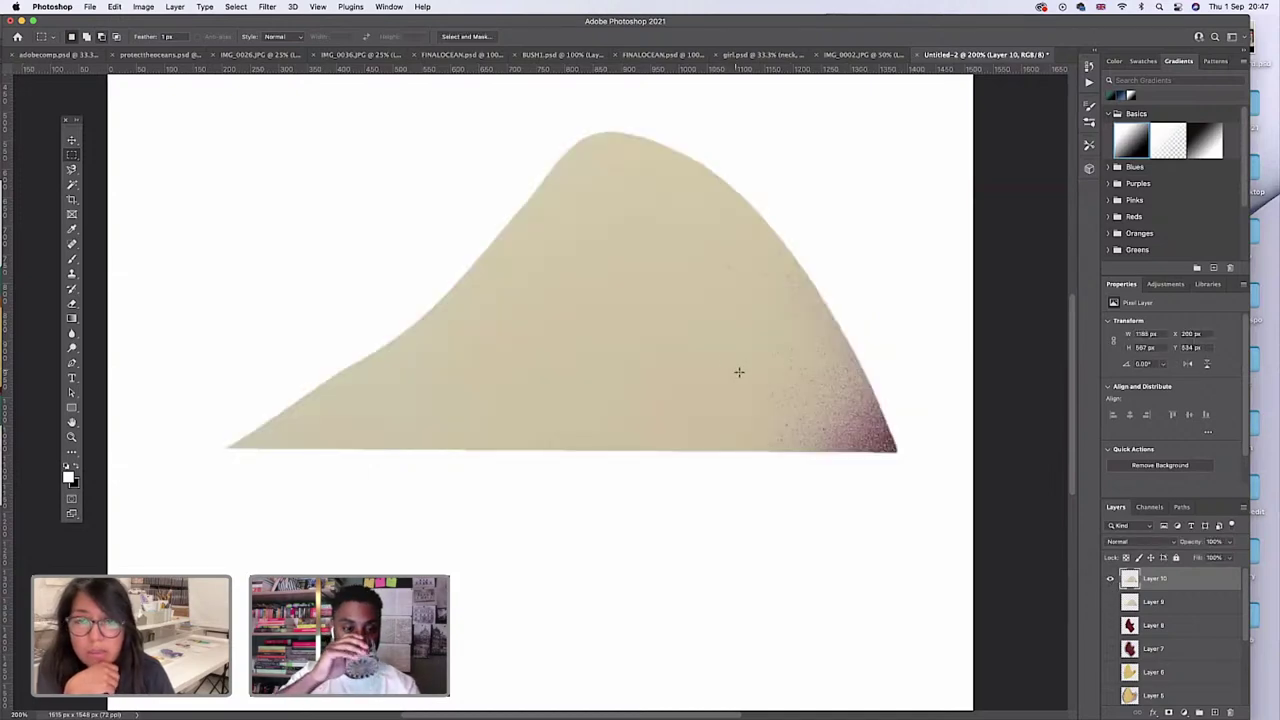
Select the whole cream shape, including its speckled purple corner, with the Magic Wand at a tolerance of 40.
key(w)
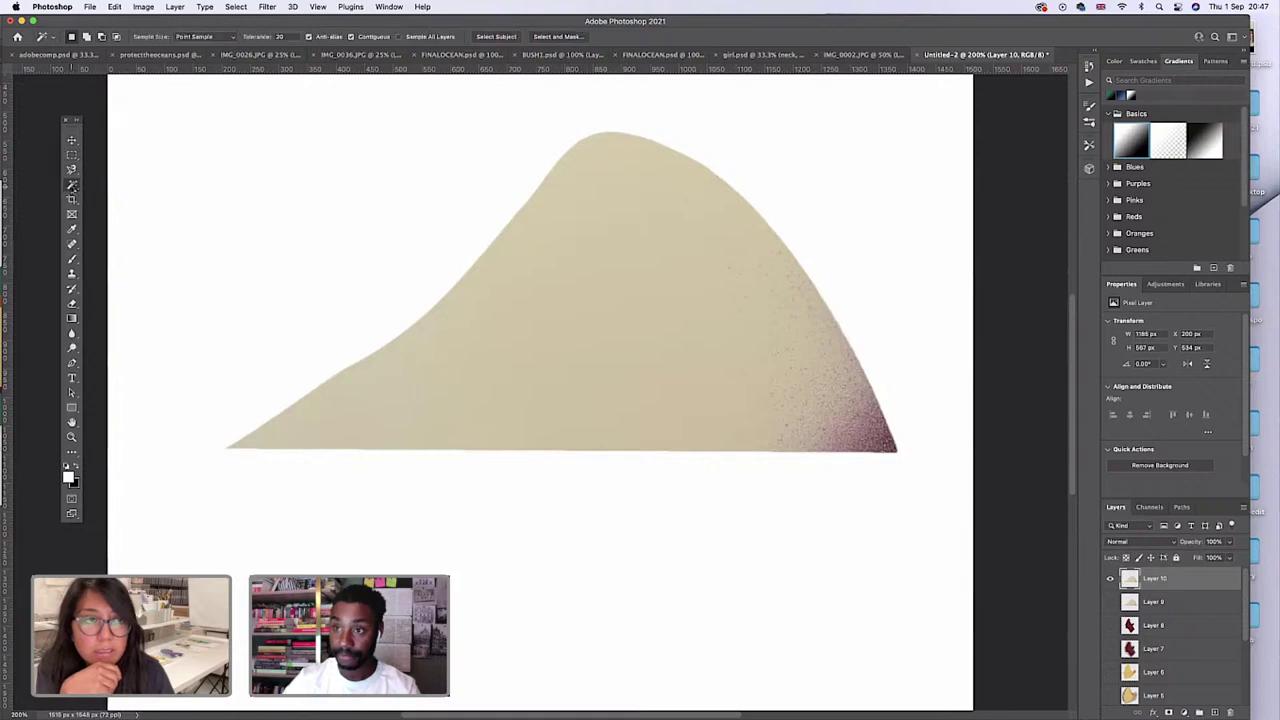
click(603, 350)
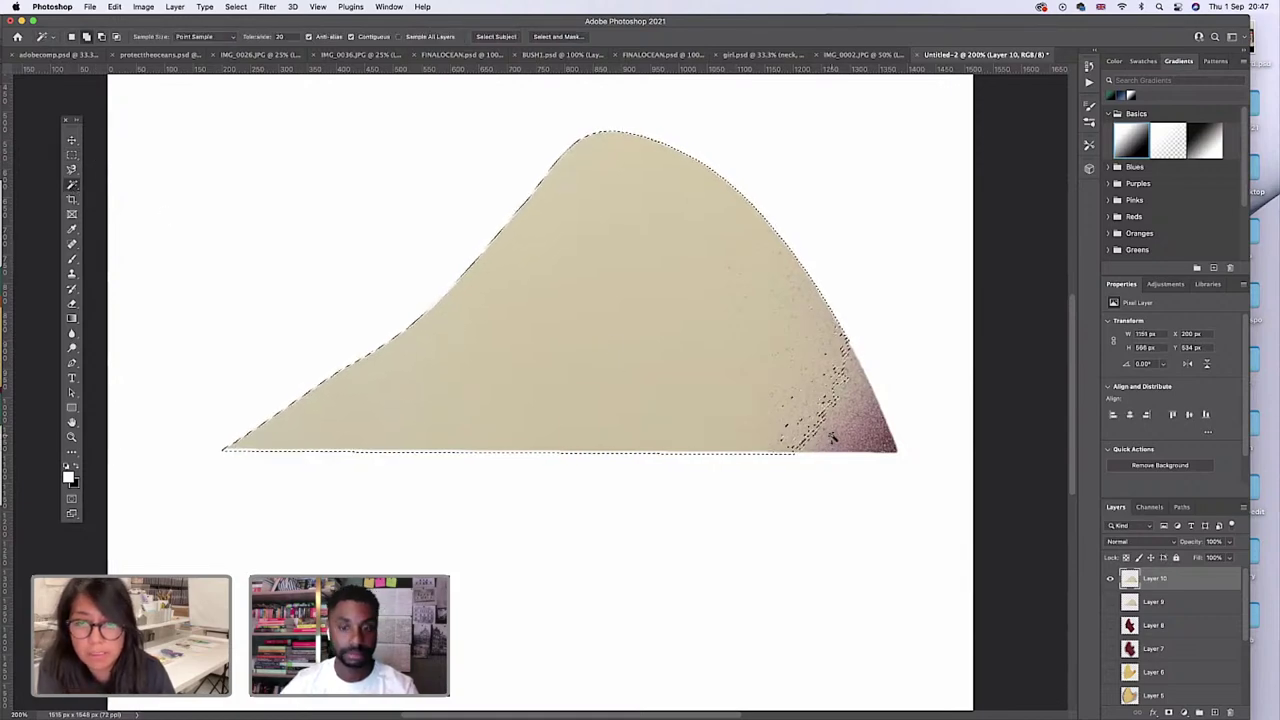
shift+click(845, 430)
shift+click(885, 440)
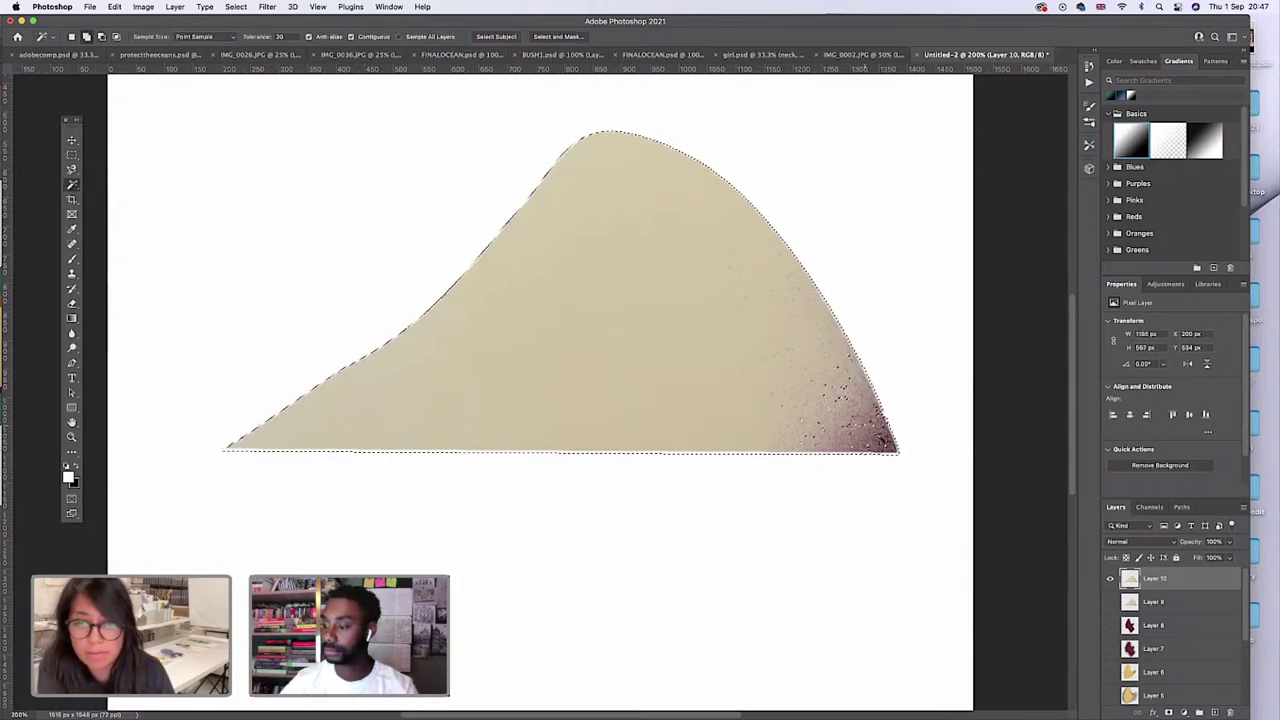
double_click(282, 37)
text(40)
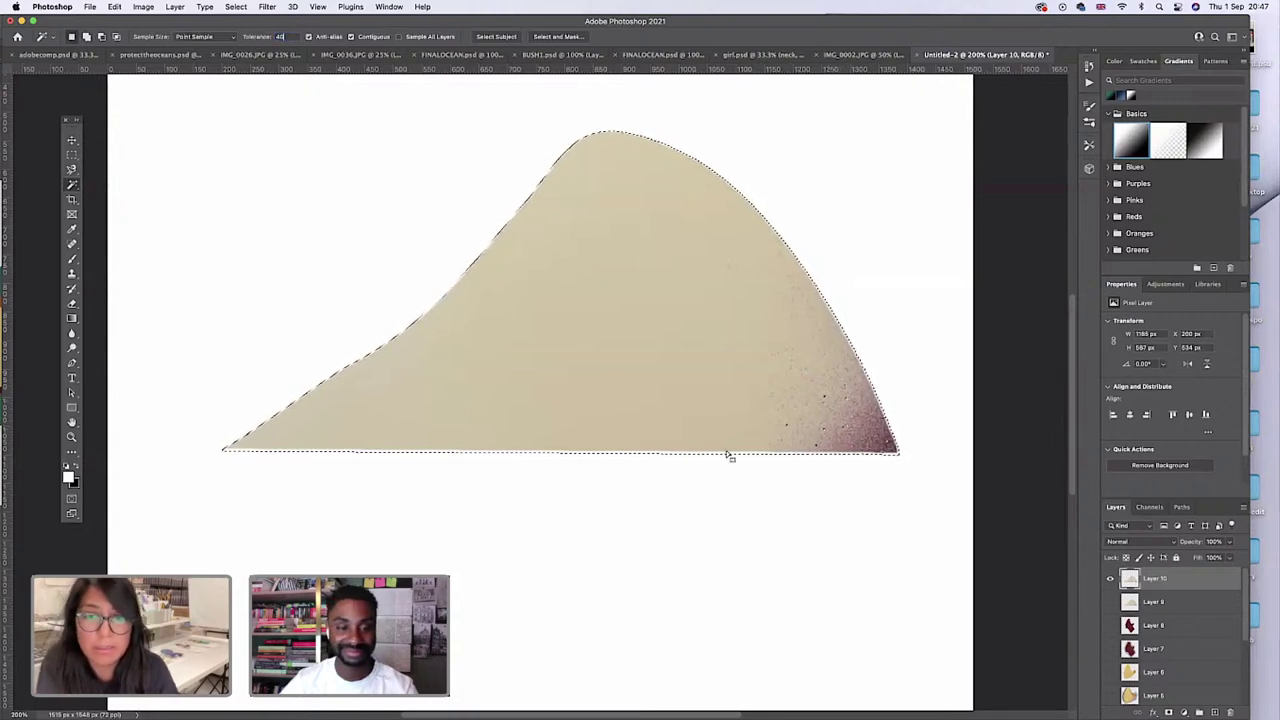
click(723, 417)
shift+click(848, 425)
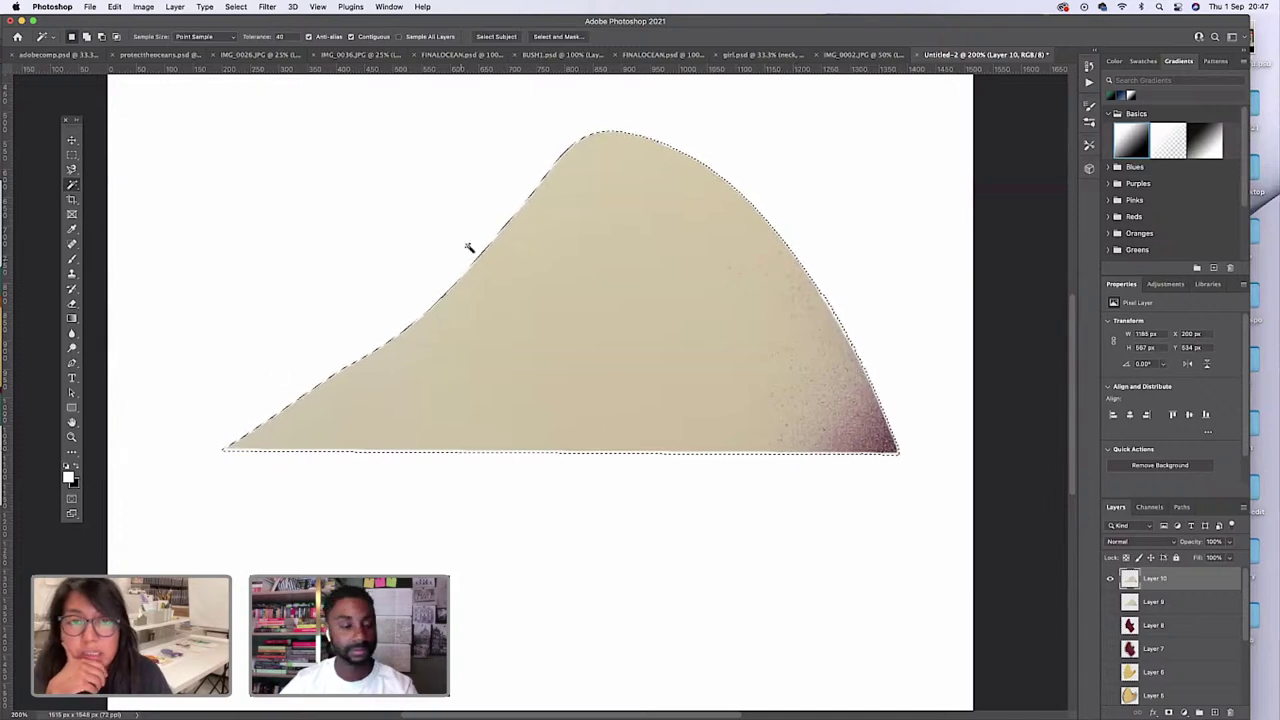
Refine the selection in Select and Mask with smooth about 28, feather about 2 px and contrast about 25%, and copy it to a new layer.
click(557, 36)
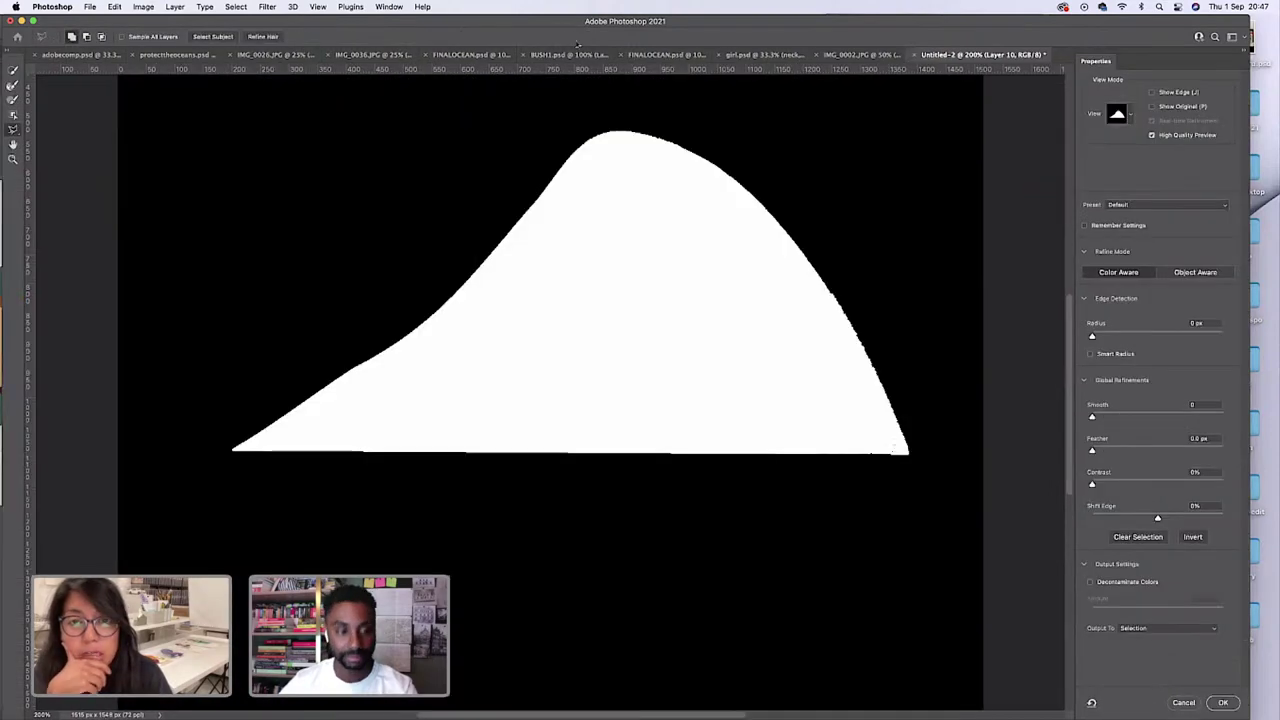
click(1133, 119)
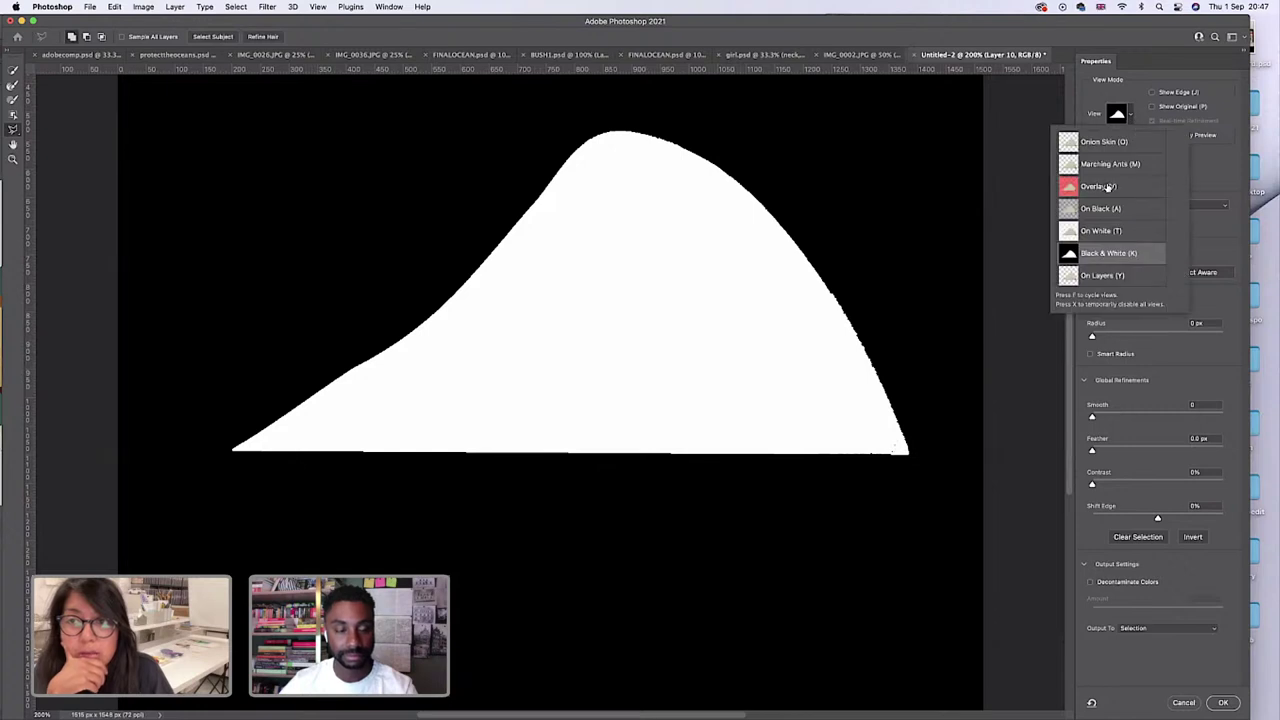
key(v)
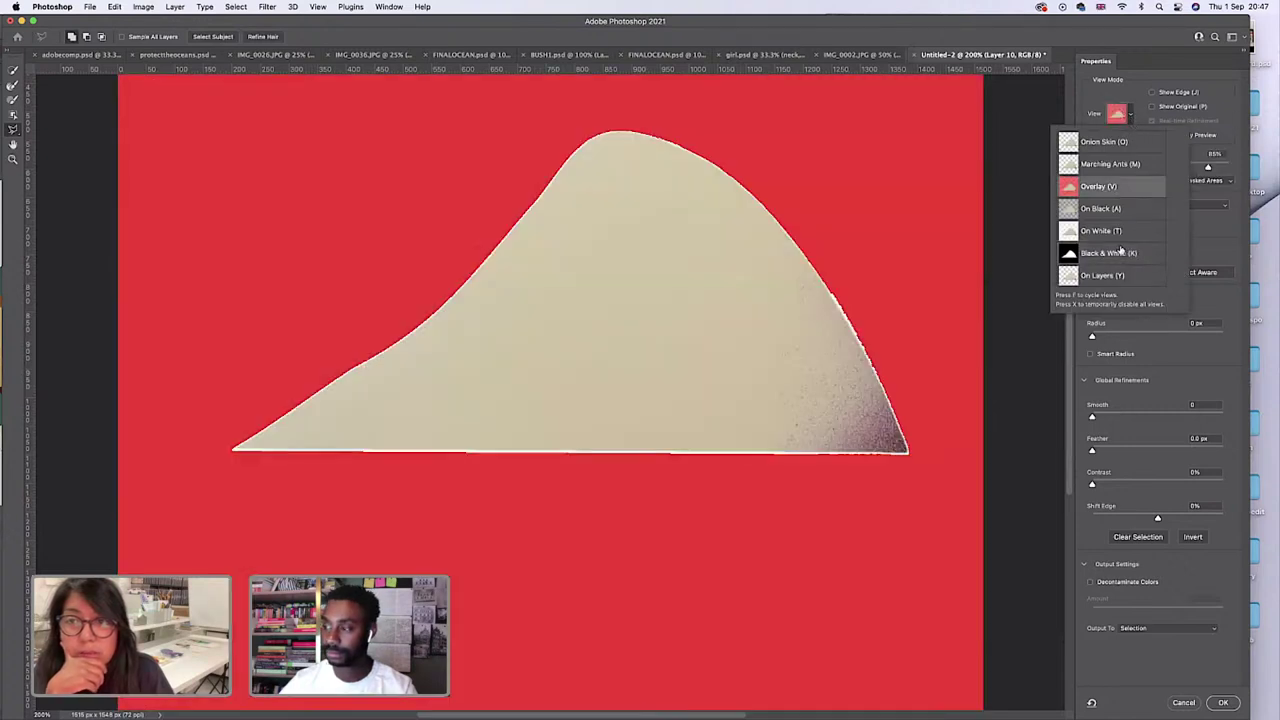
key(k)
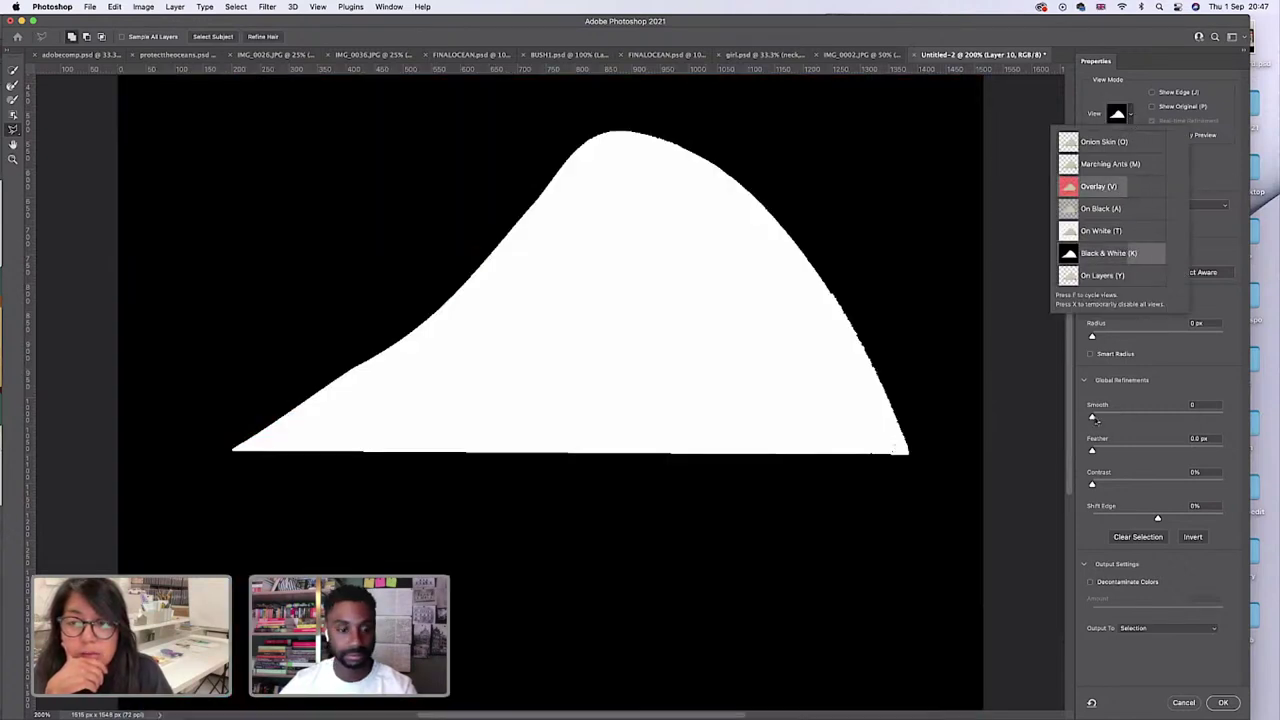
click(1092, 418)
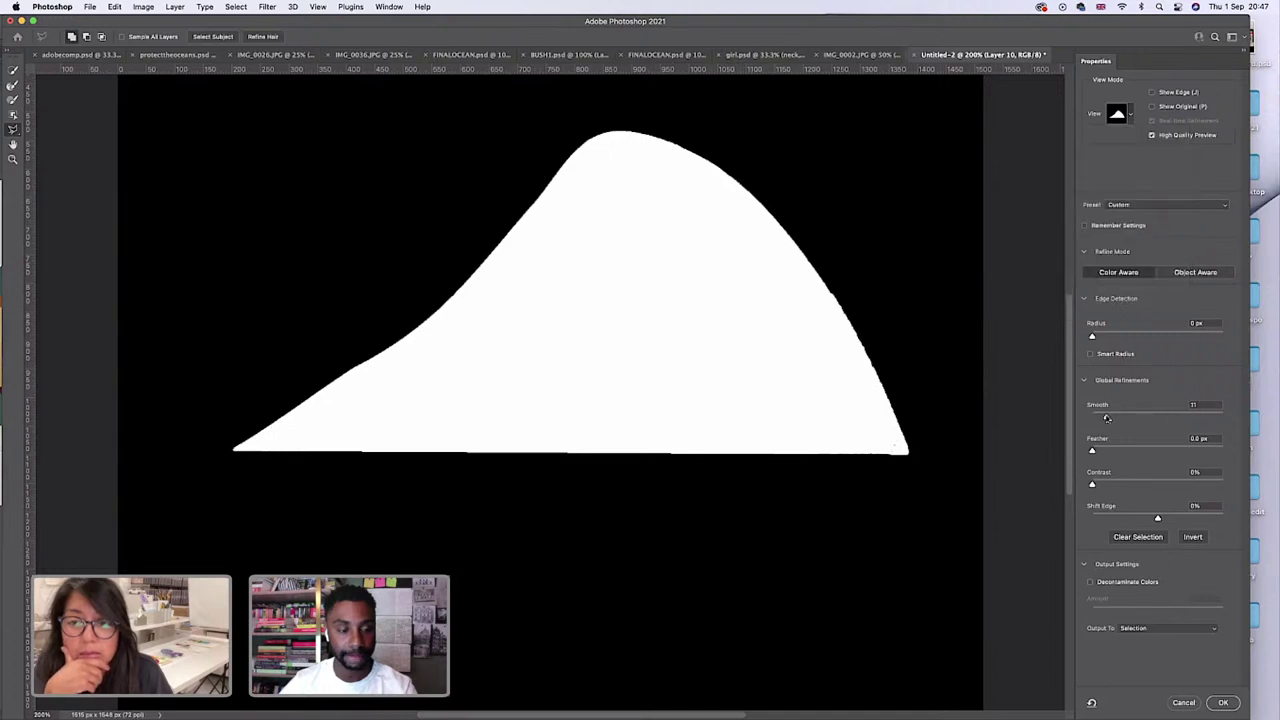
drag(1100, 418, 1116, 422)
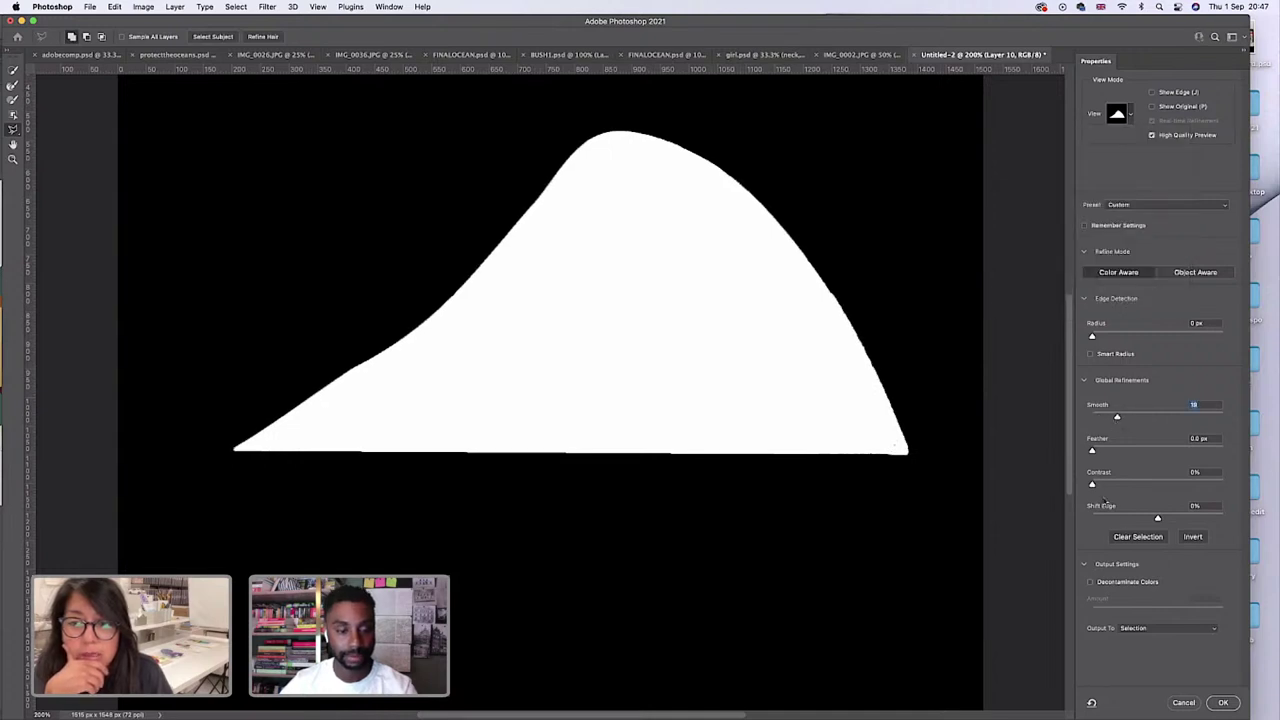
drag(1093, 487, 1131, 423)
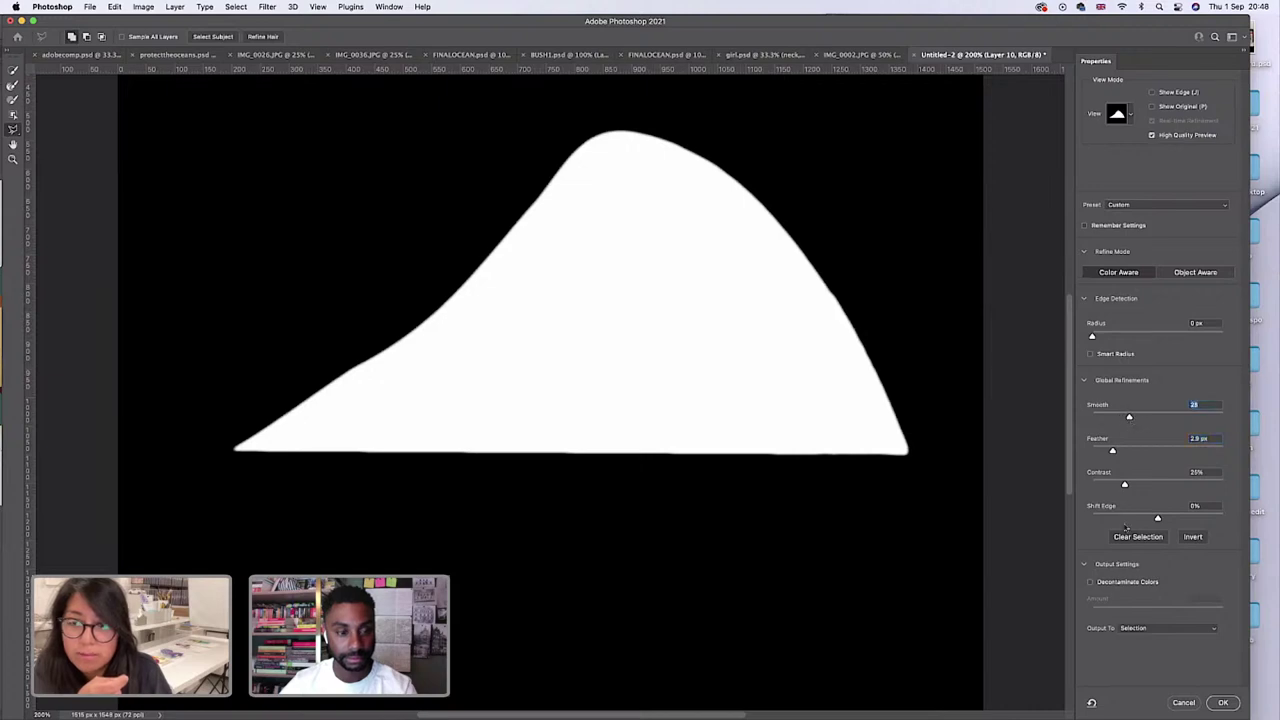
click(1223, 703)
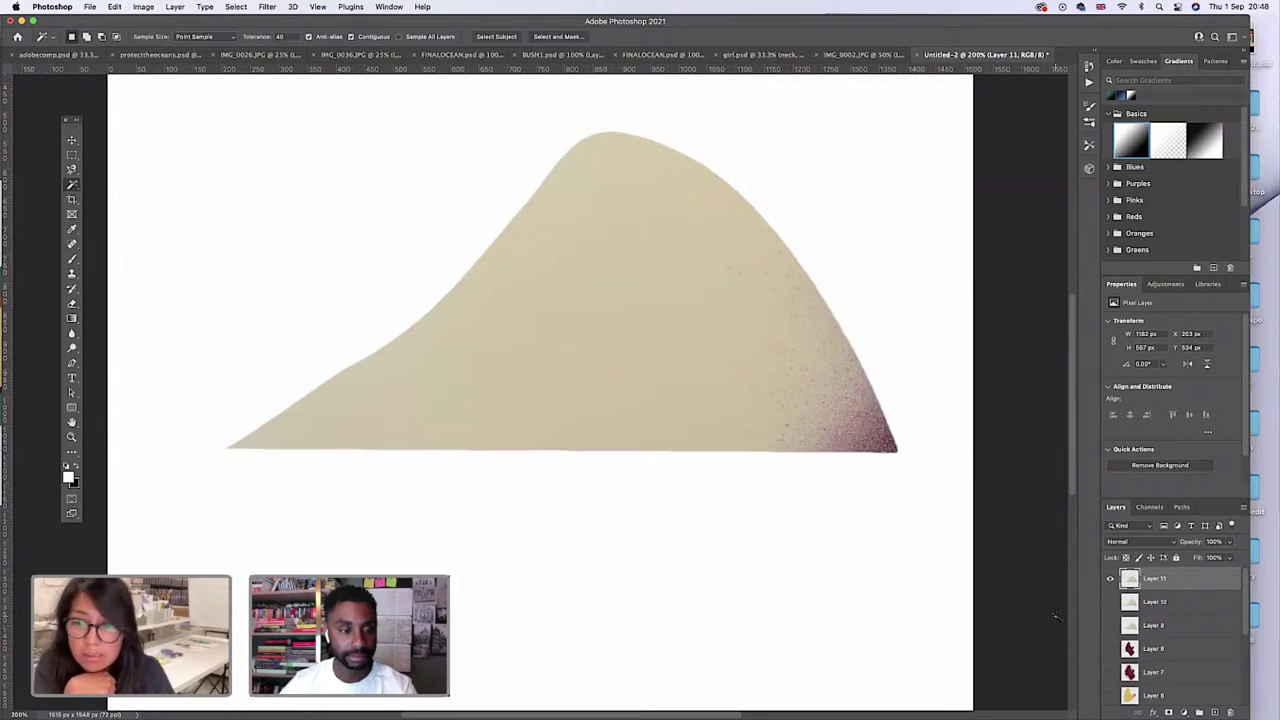
Compare the new cut-out with the earlier versions of the shape, leaving only the new cut-out layer visible.
click(1110, 579)
click(1110, 602)
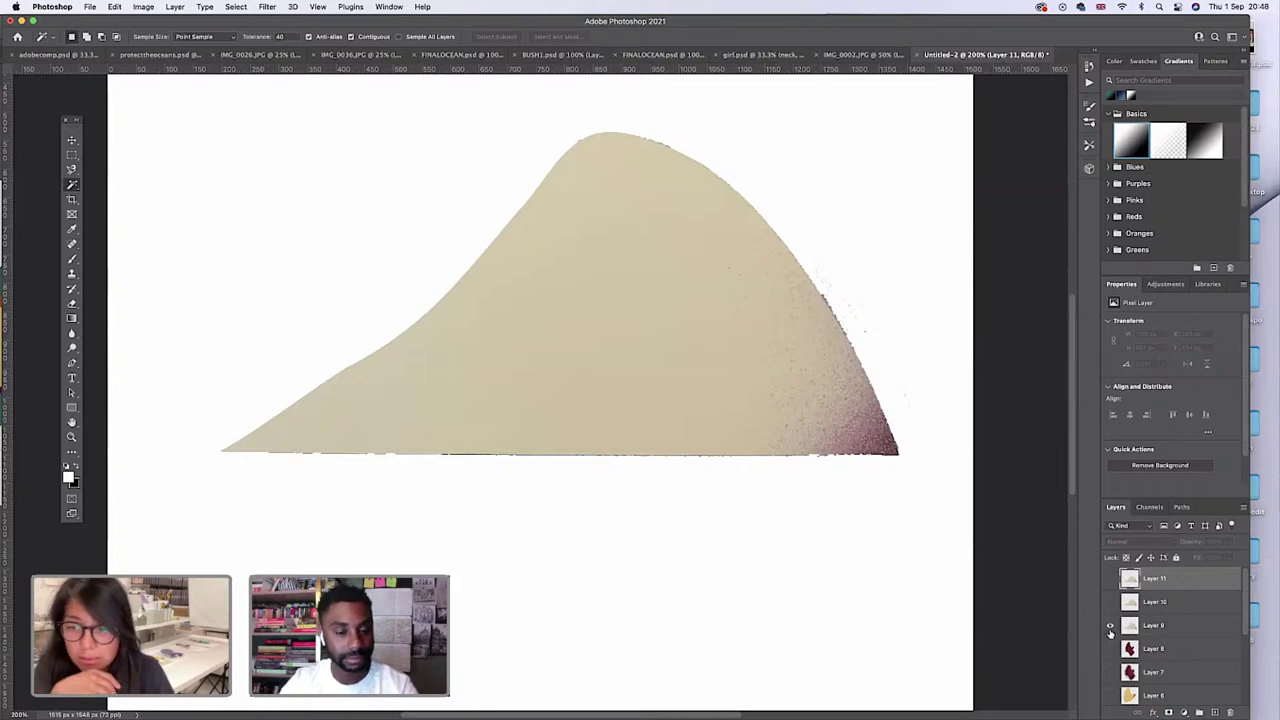
click(1110, 625)
click(1110, 579)
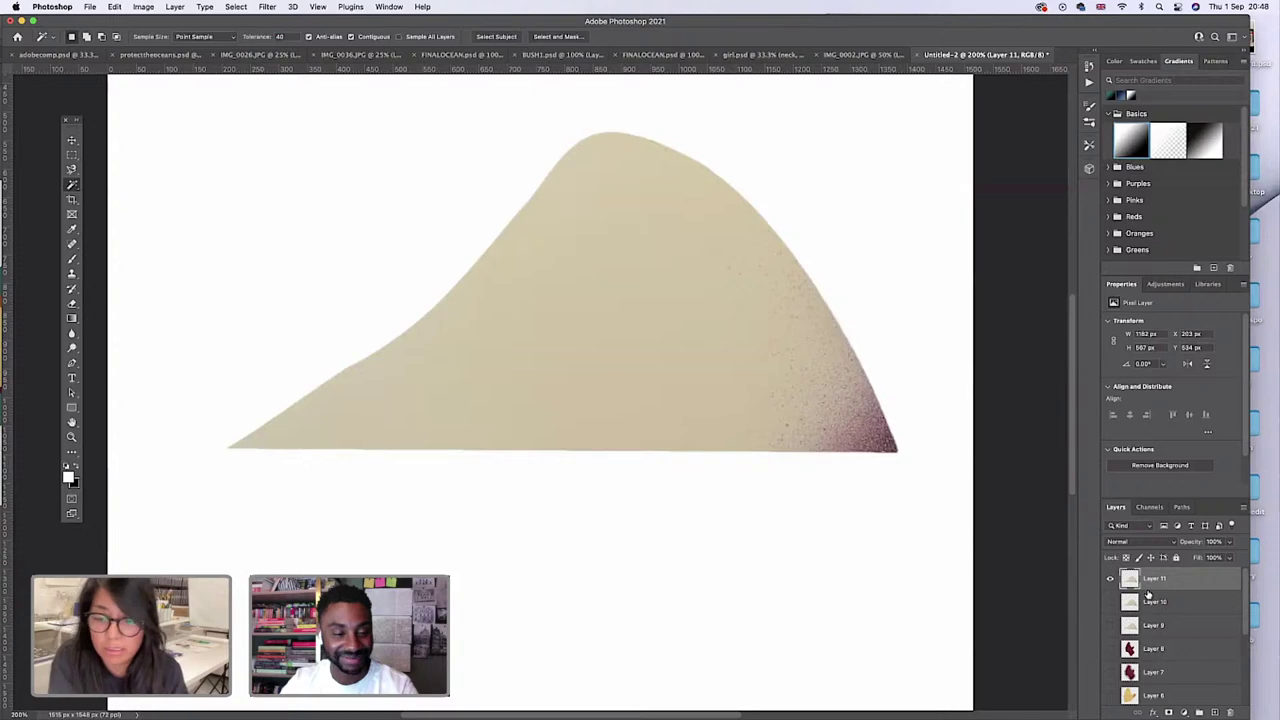
Duplicate the new cut-out layer into the girl.psd document and switch to that document.
right_click(1158, 590)
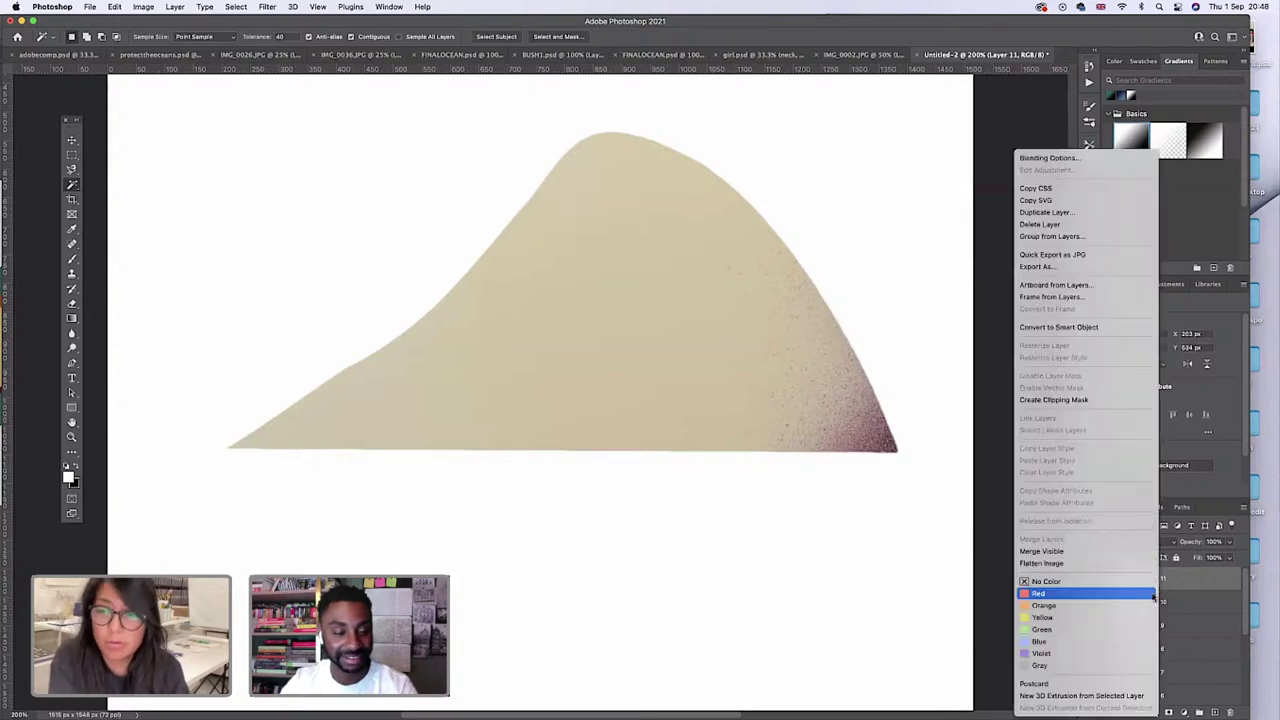
click(1089, 213)
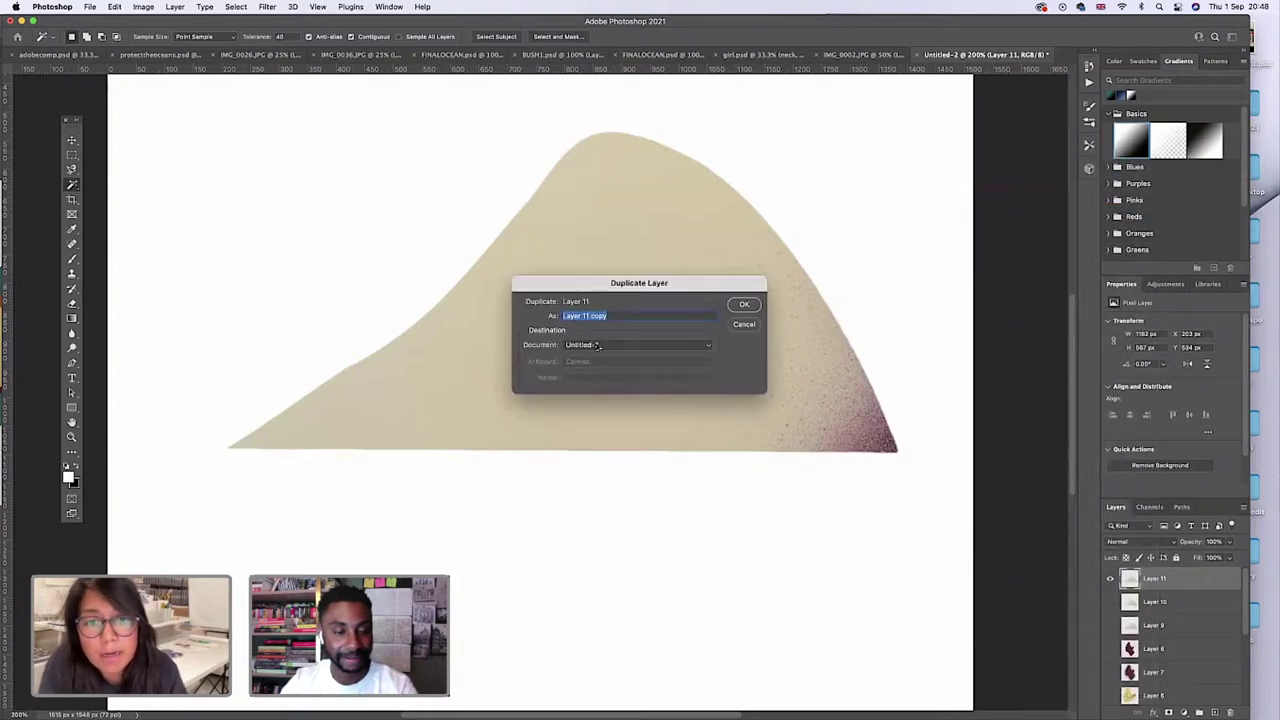
click(597, 345)
click(640, 328)
click(744, 304)
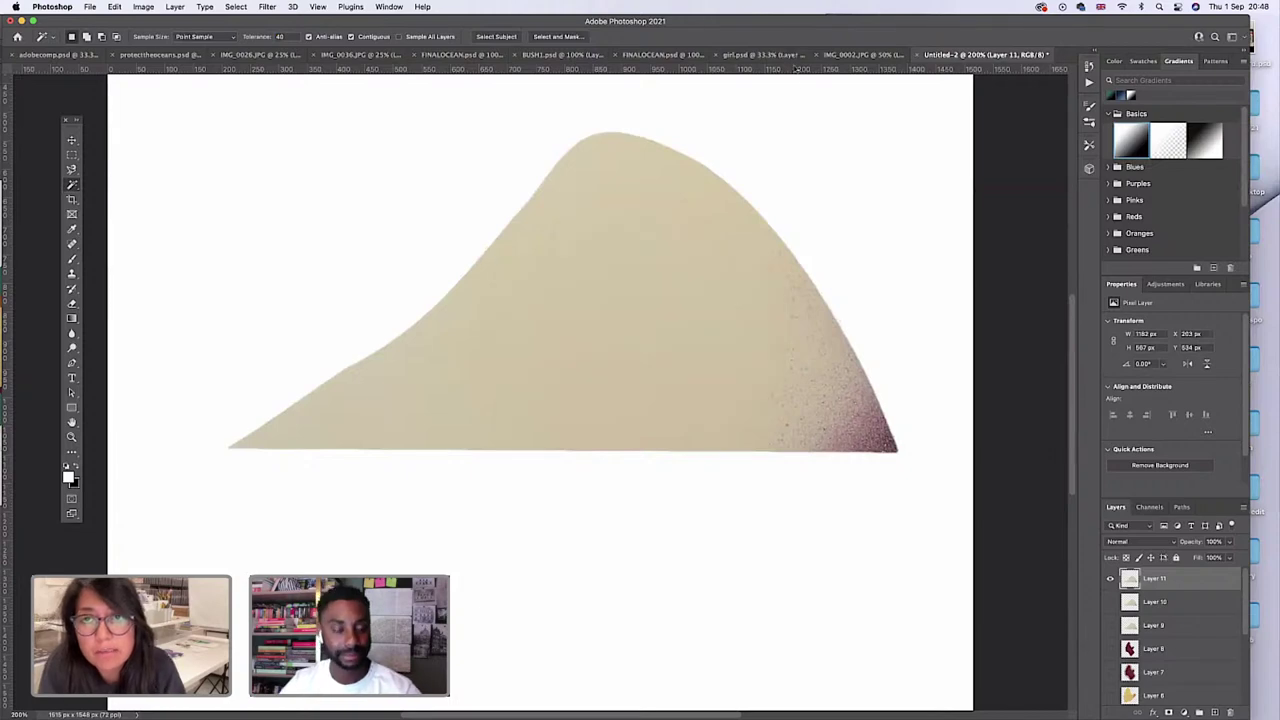
click(785, 54)
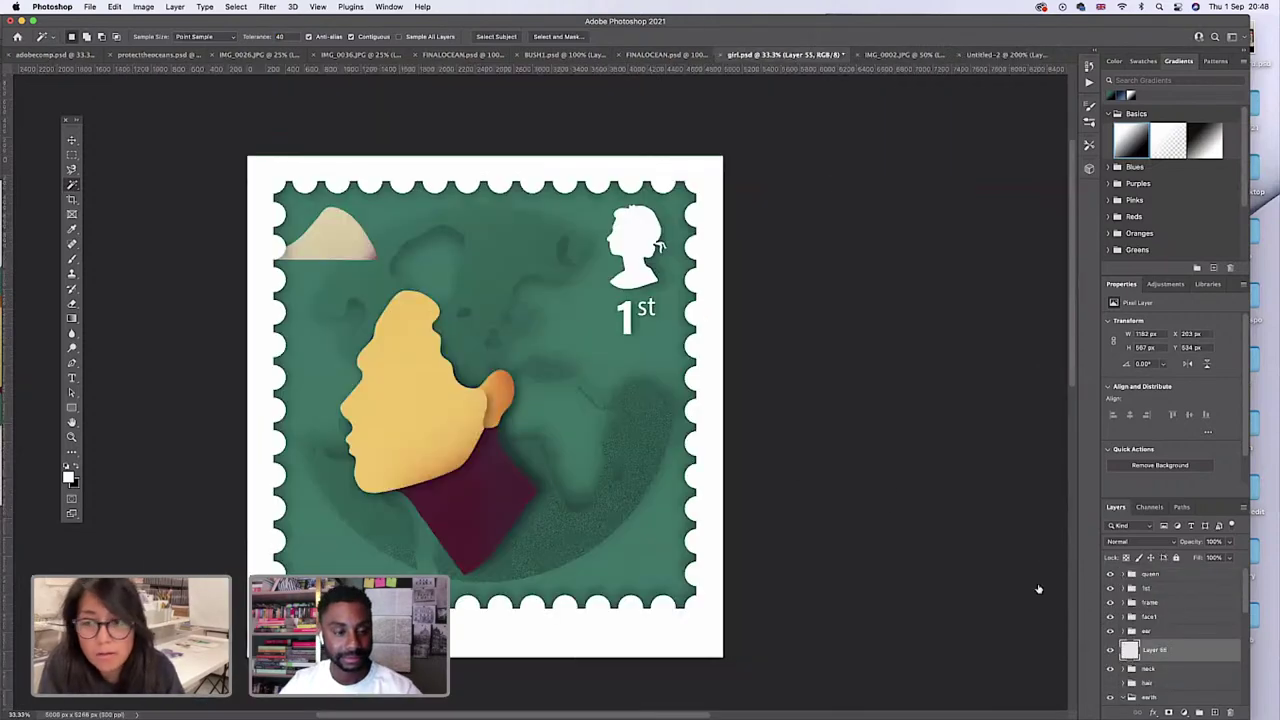
Show the onewithnature reference layer beneath the stamp artwork and collapse the expanded earth group.
scroll(1112, 668, down, 4)
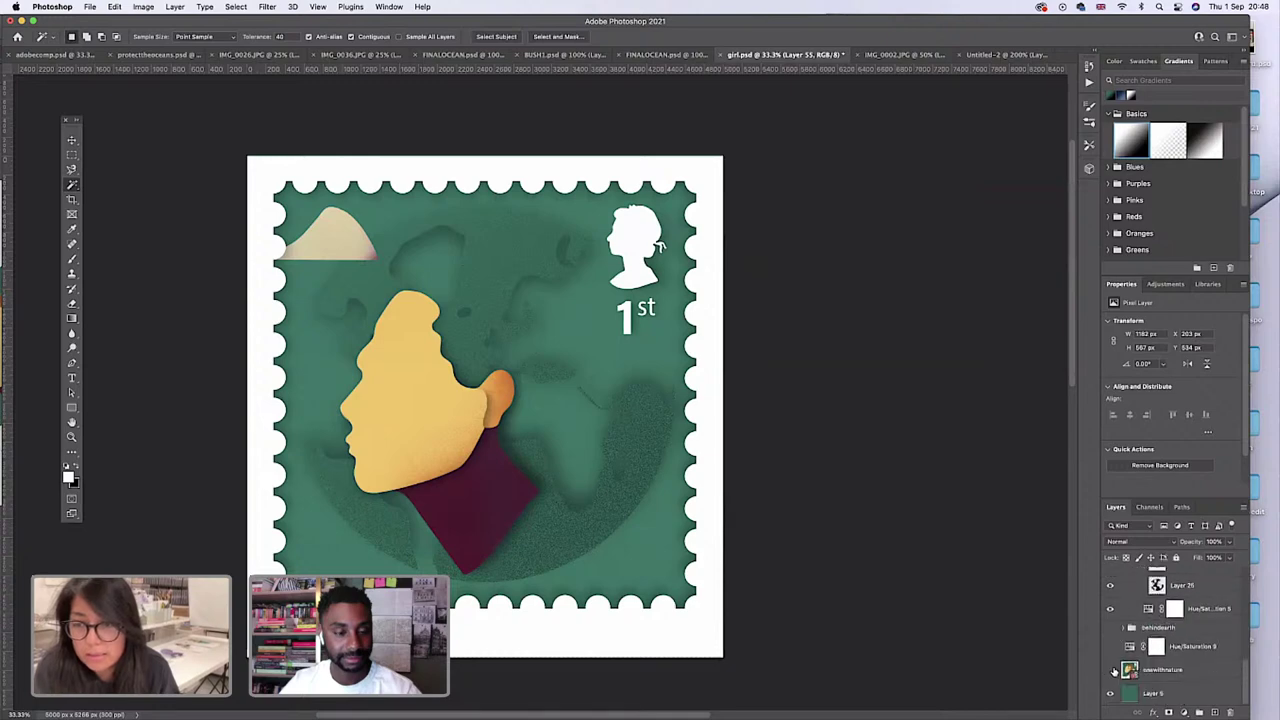
click(1110, 671)
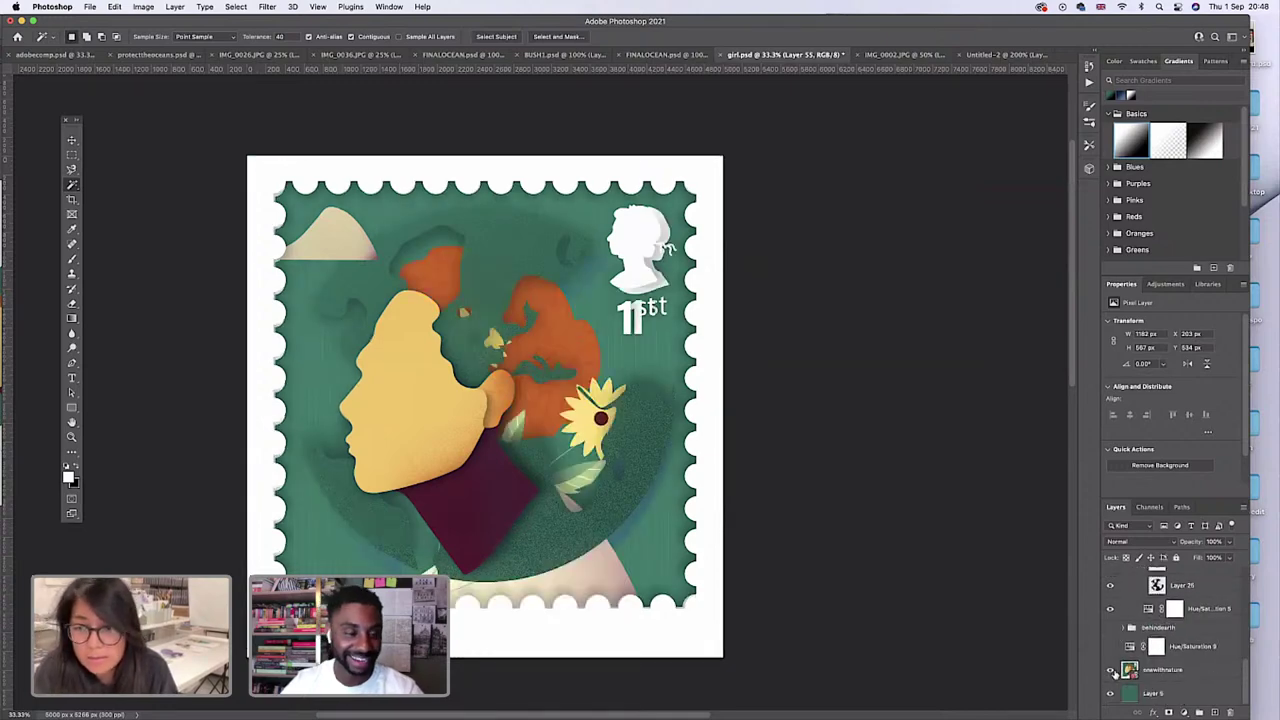
click(1110, 671)
click(1110, 671)
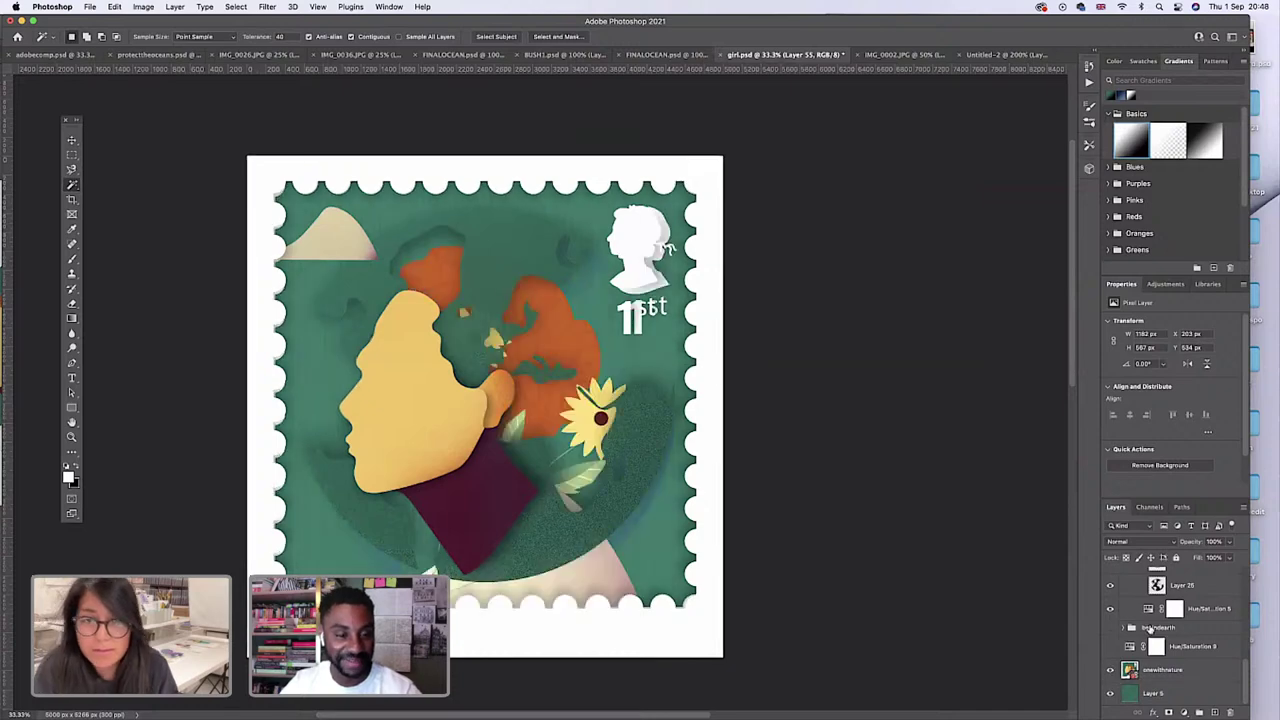
scroll(1165, 640, up, 5)
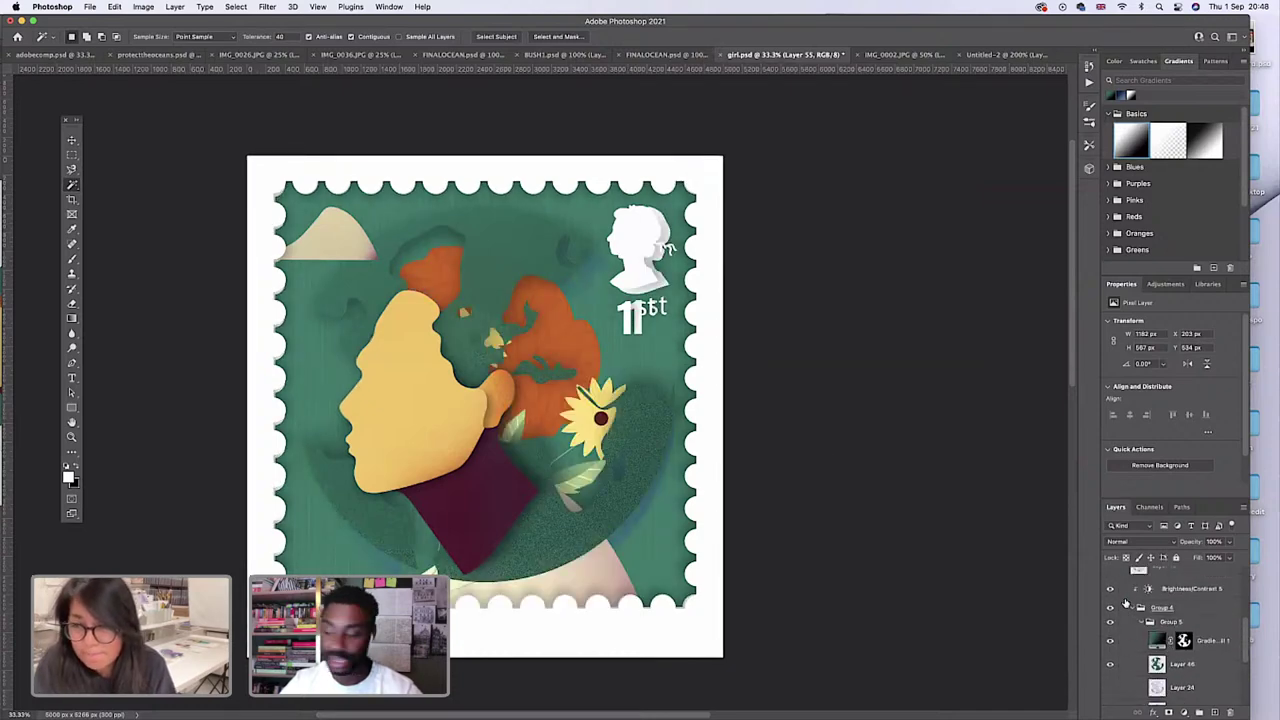
click(1129, 613)
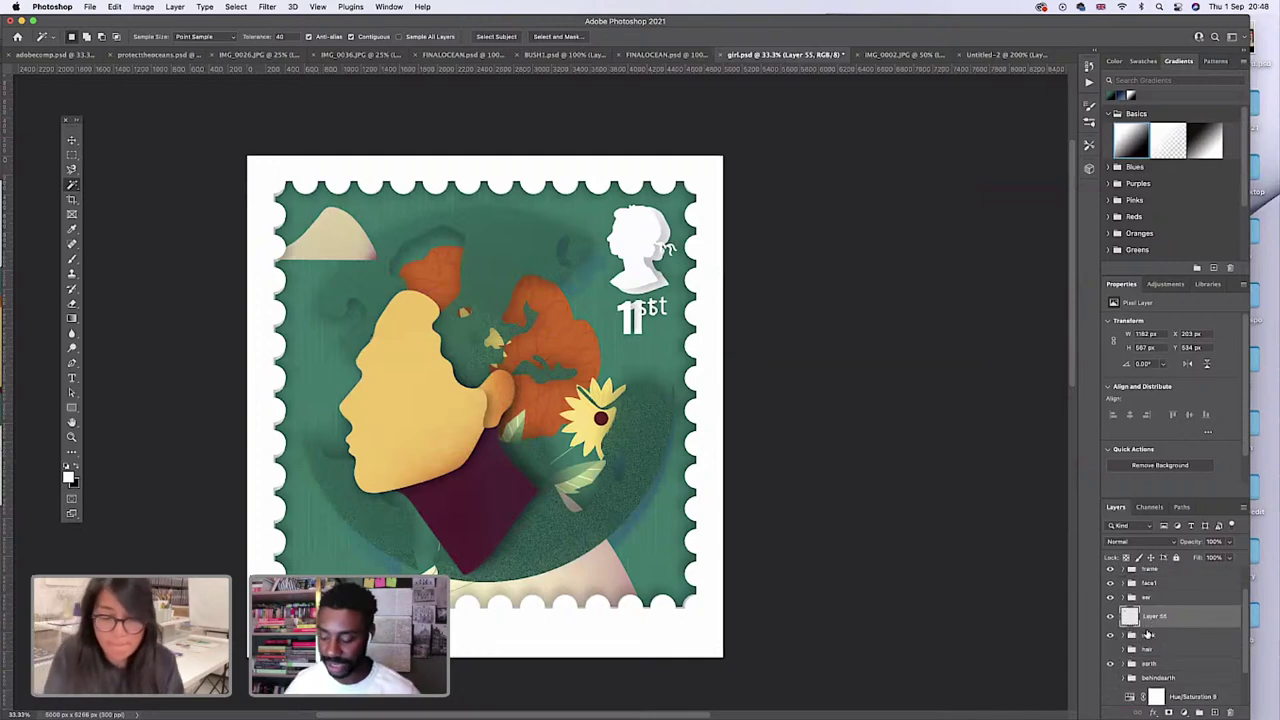
Scale the cream shoulder to about 270%, place it below the neck to match the reference artwork, and hide the reference layer.
key(super+t)
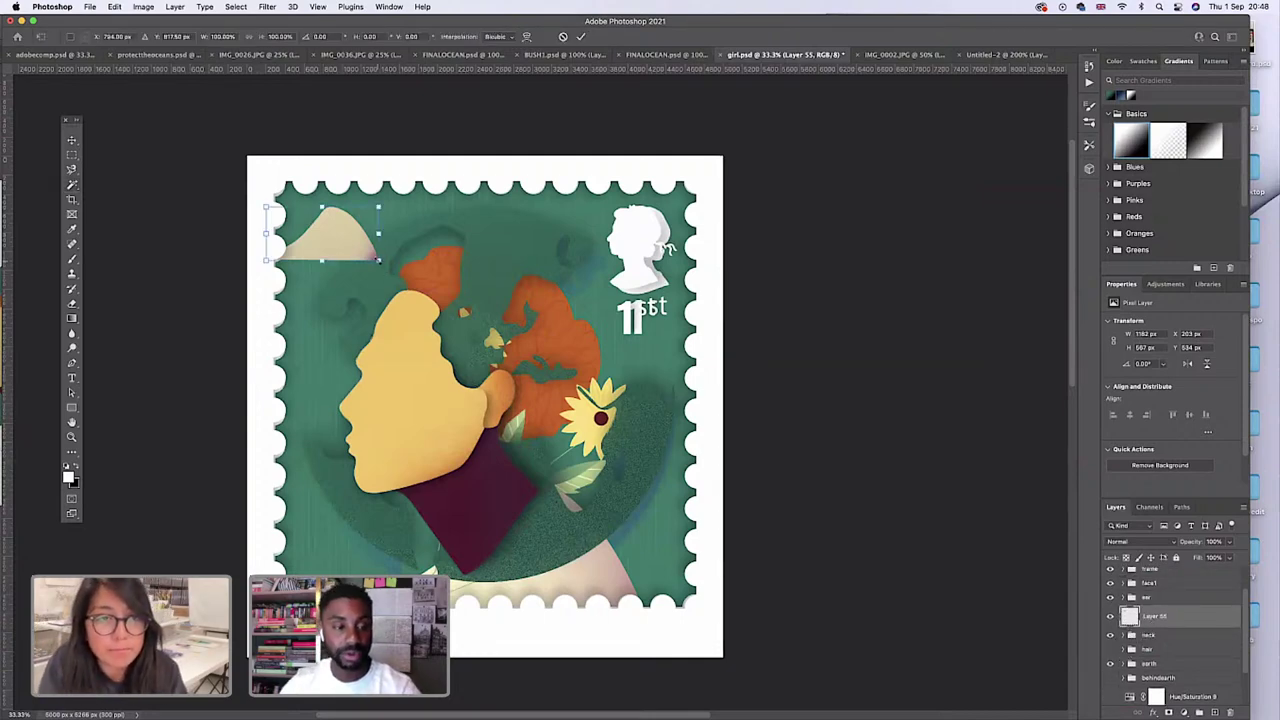
drag(378, 260, 559, 569)
drag(657, 626, 652, 616)
drag(590, 565, 597, 568)
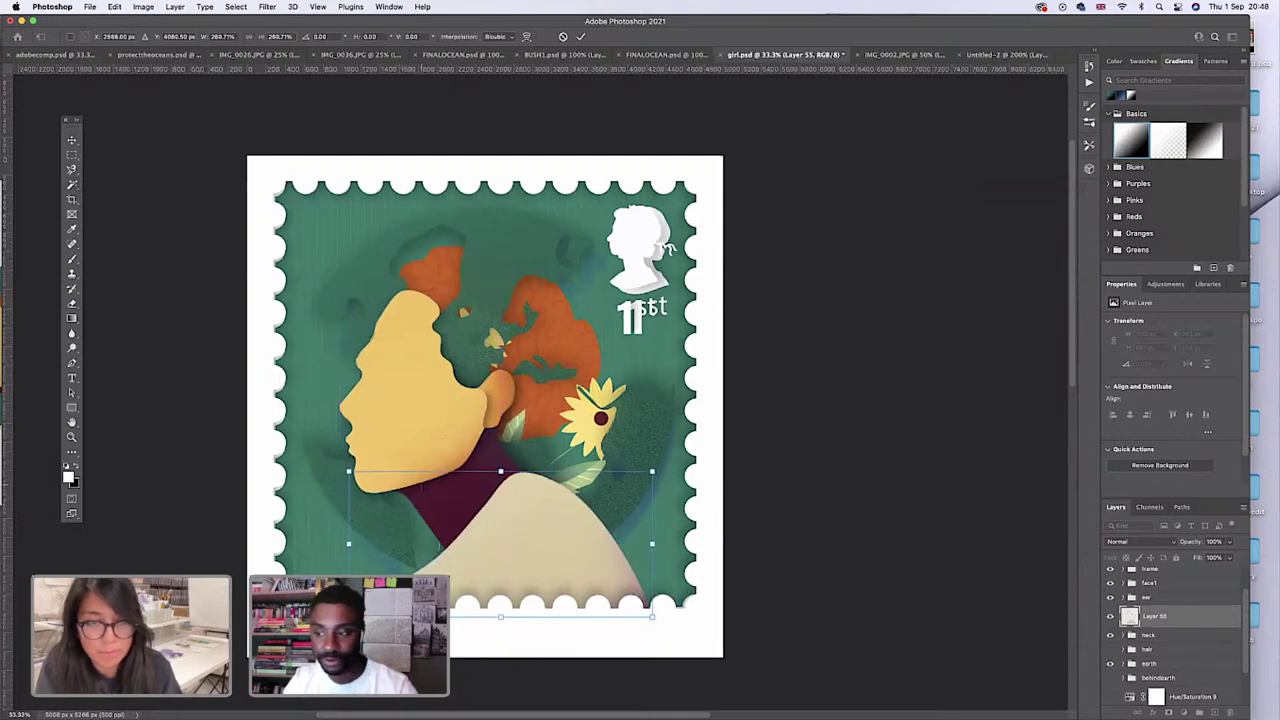
key(Return)
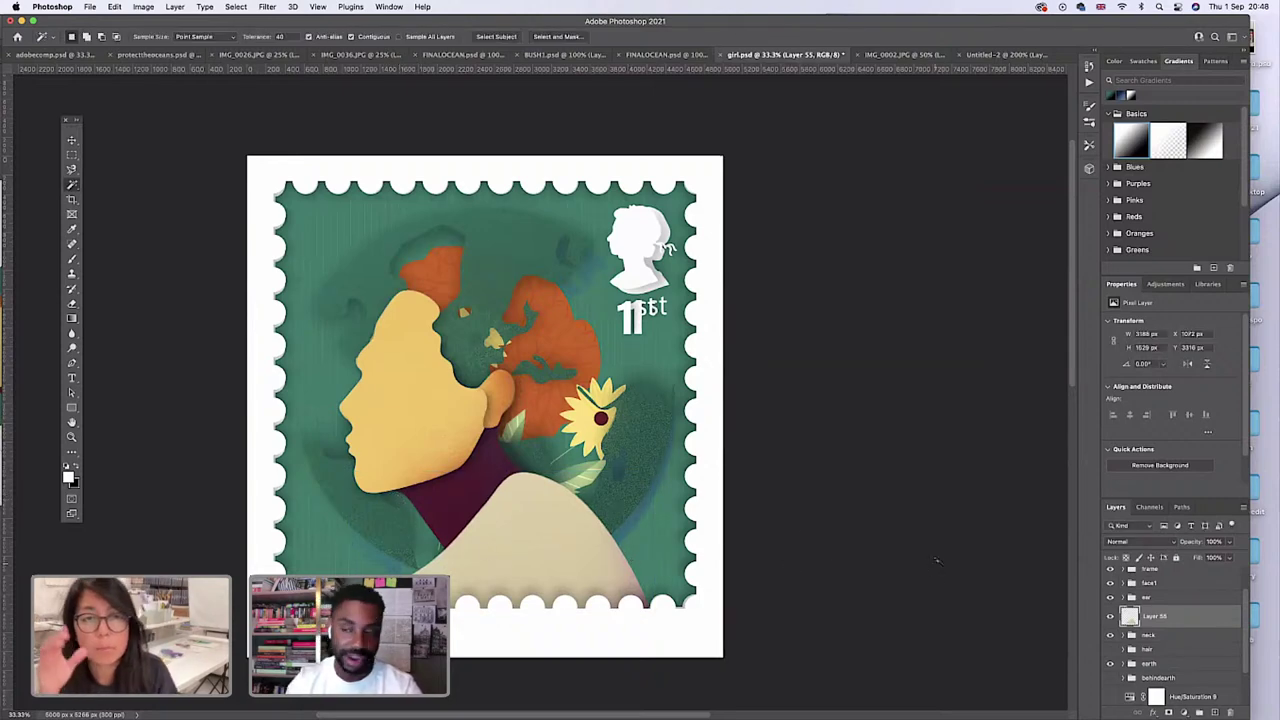
scroll(1130, 676, down, 2)
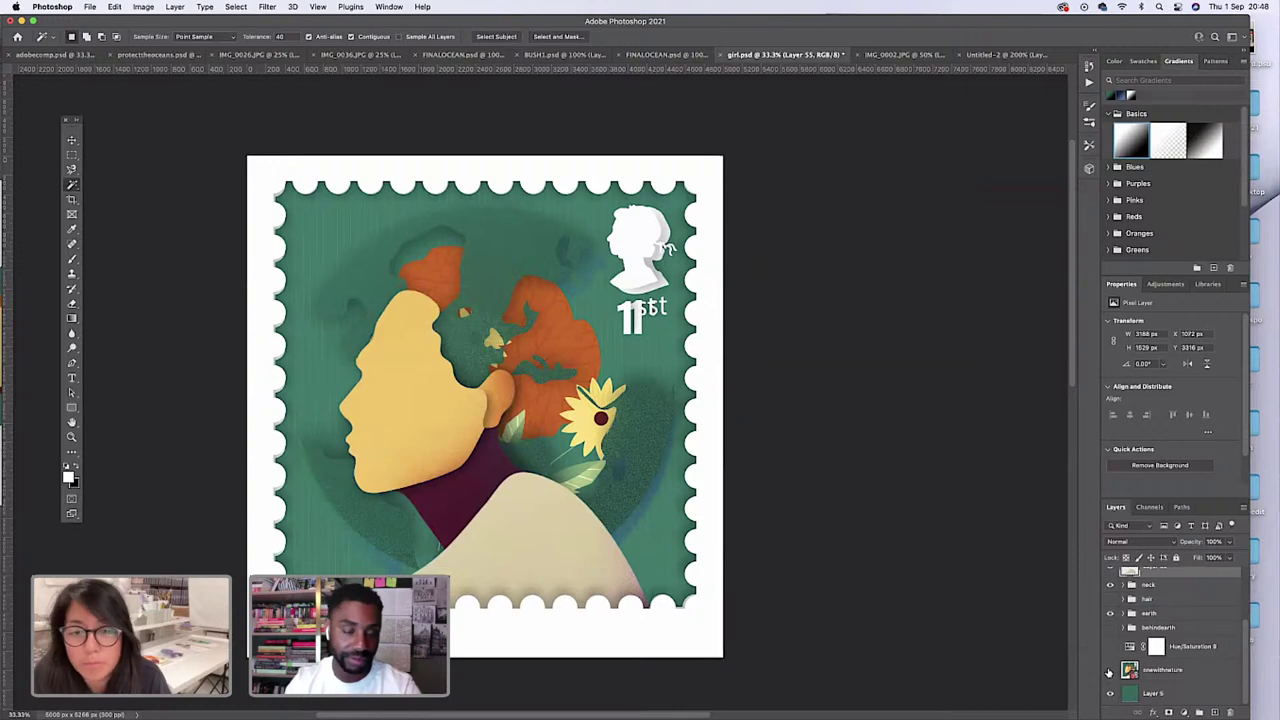
click(1109, 669)
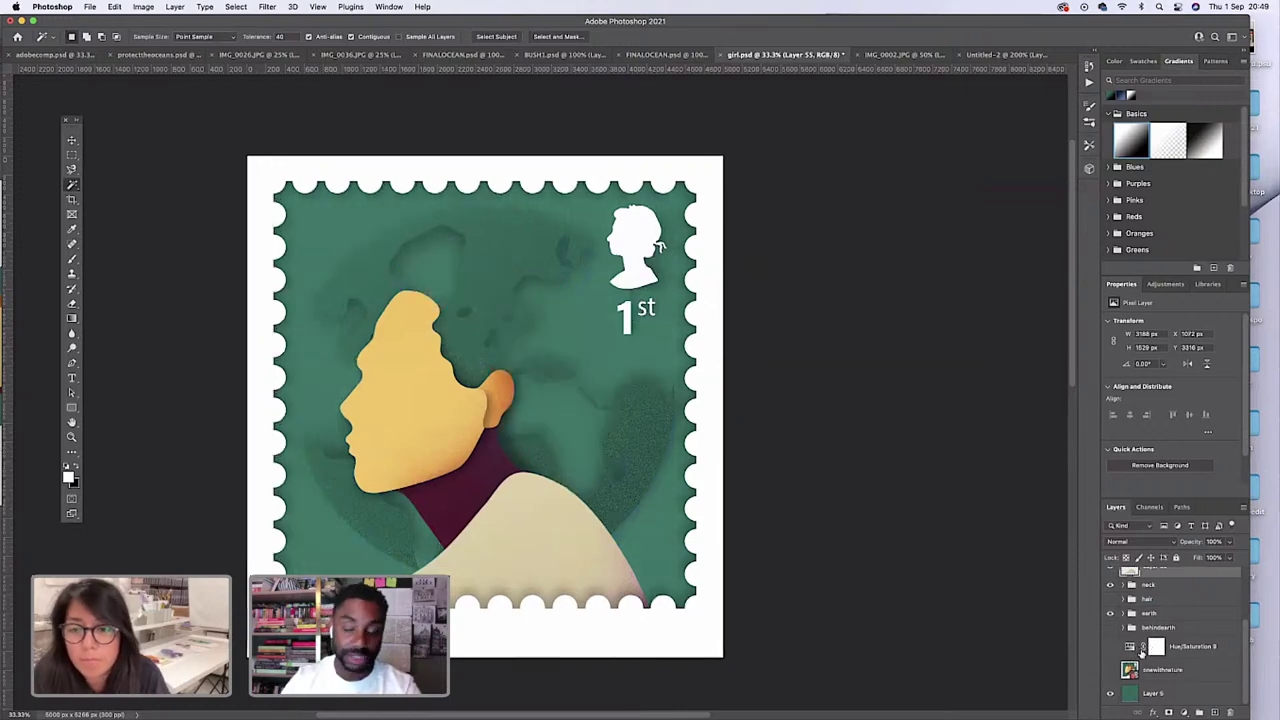
Add a Hue/Saturation adjustment above the shoulder layer and clip it to that layer.
scroll(1172, 636, up, 3)
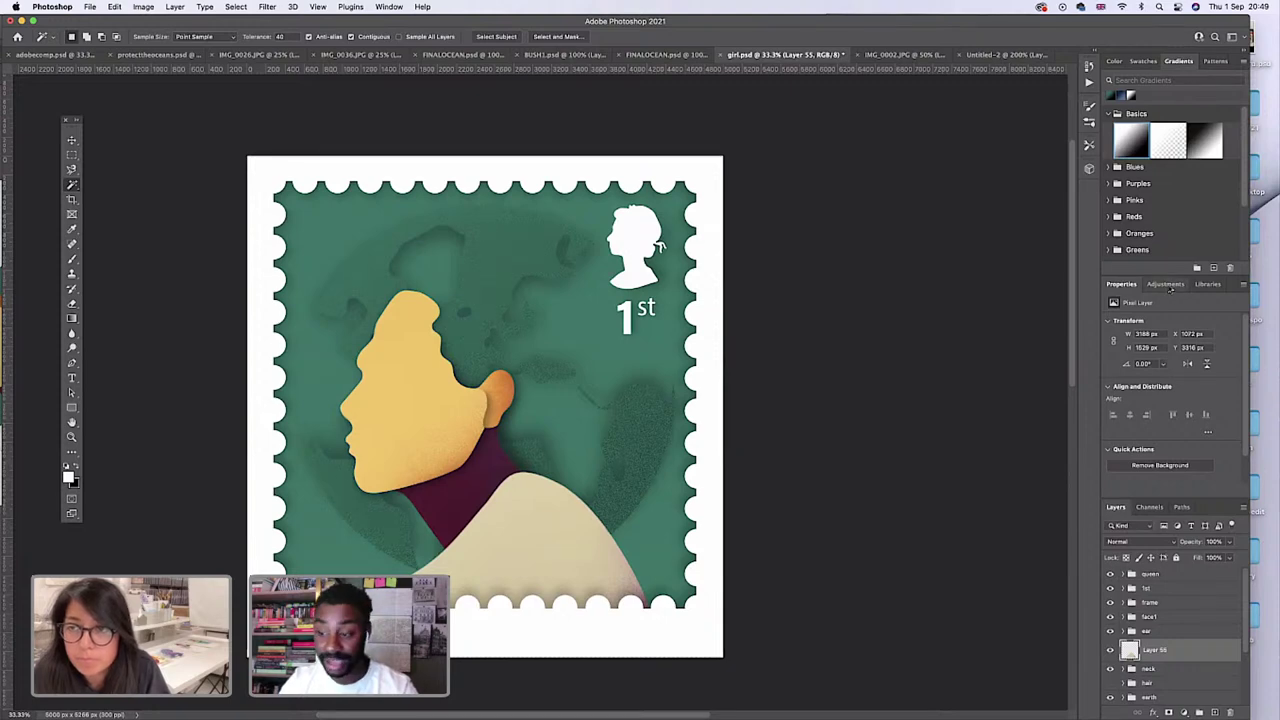
click(1166, 284)
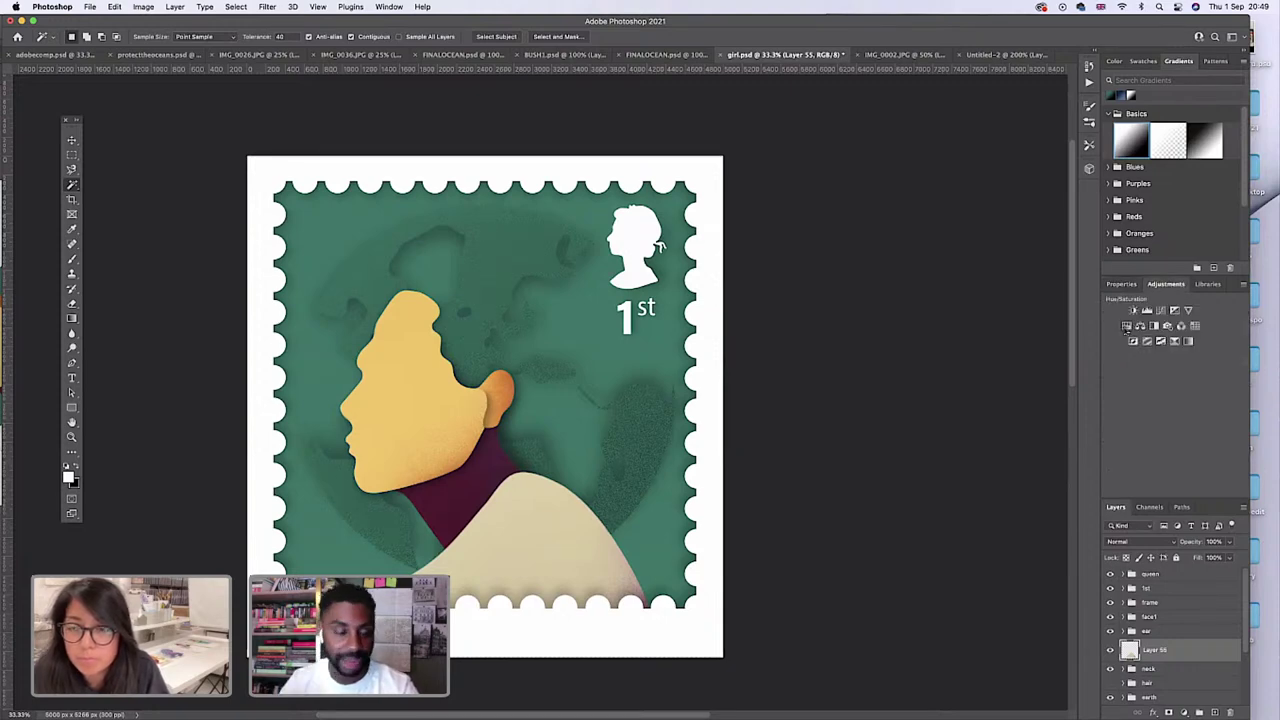
click(1127, 328)
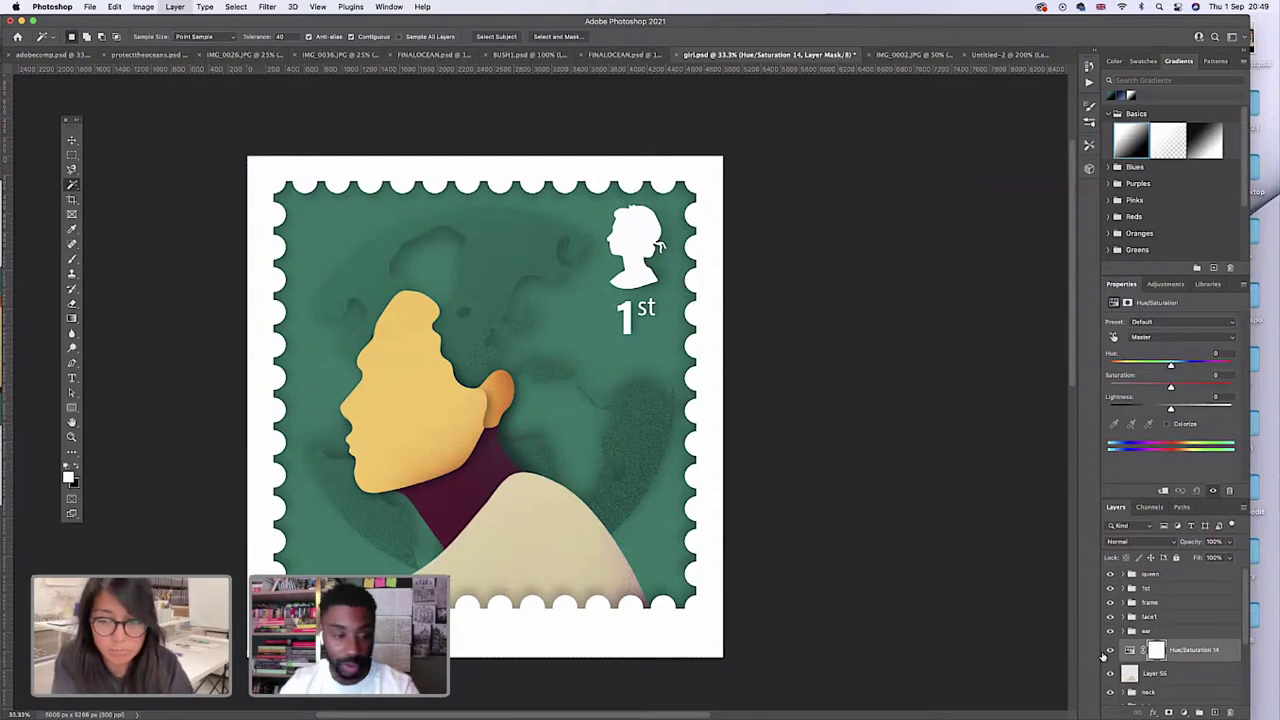
key(super+alt+g)
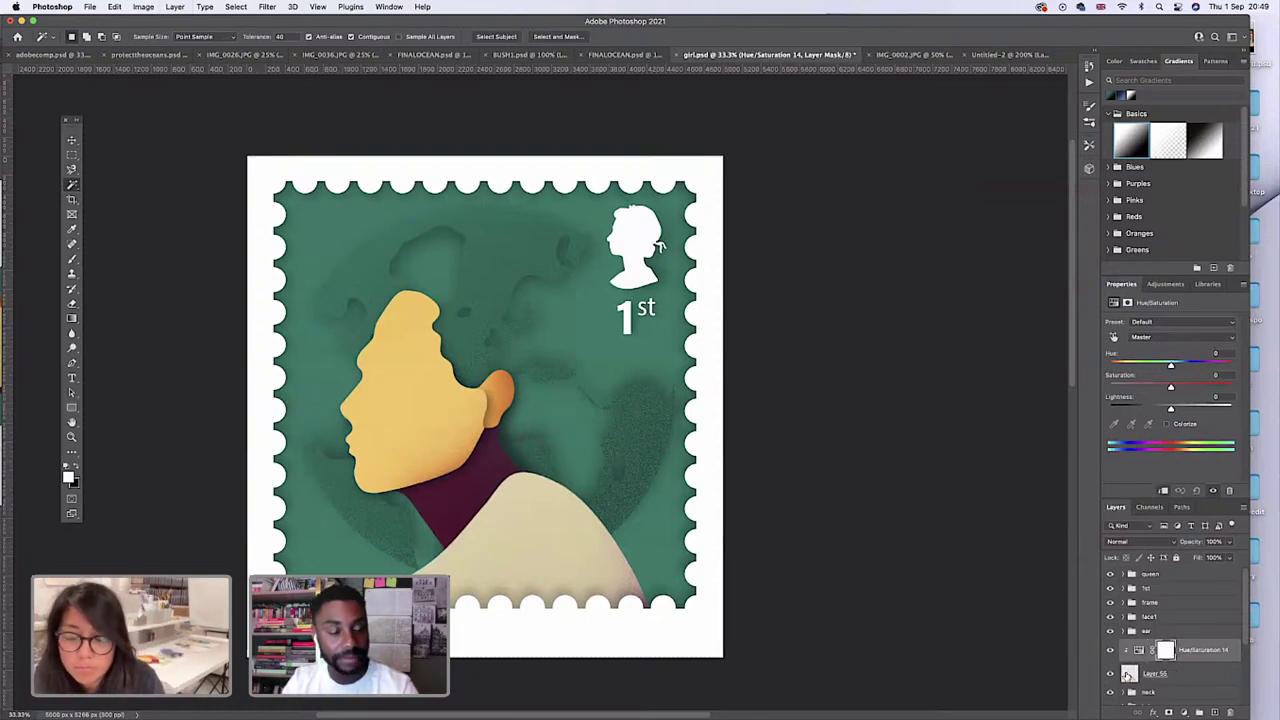
Set the shoulder's adjustment to saturation +16 and lightness +32, keeping hue at 0.
drag(1171, 388, 1188, 409)
mouse_move(1171, 366)
mouse_down()
mouse_move(1119, 366)
mouse_move(1210, 366)
mouse_move(1175, 367)
mouse_up()
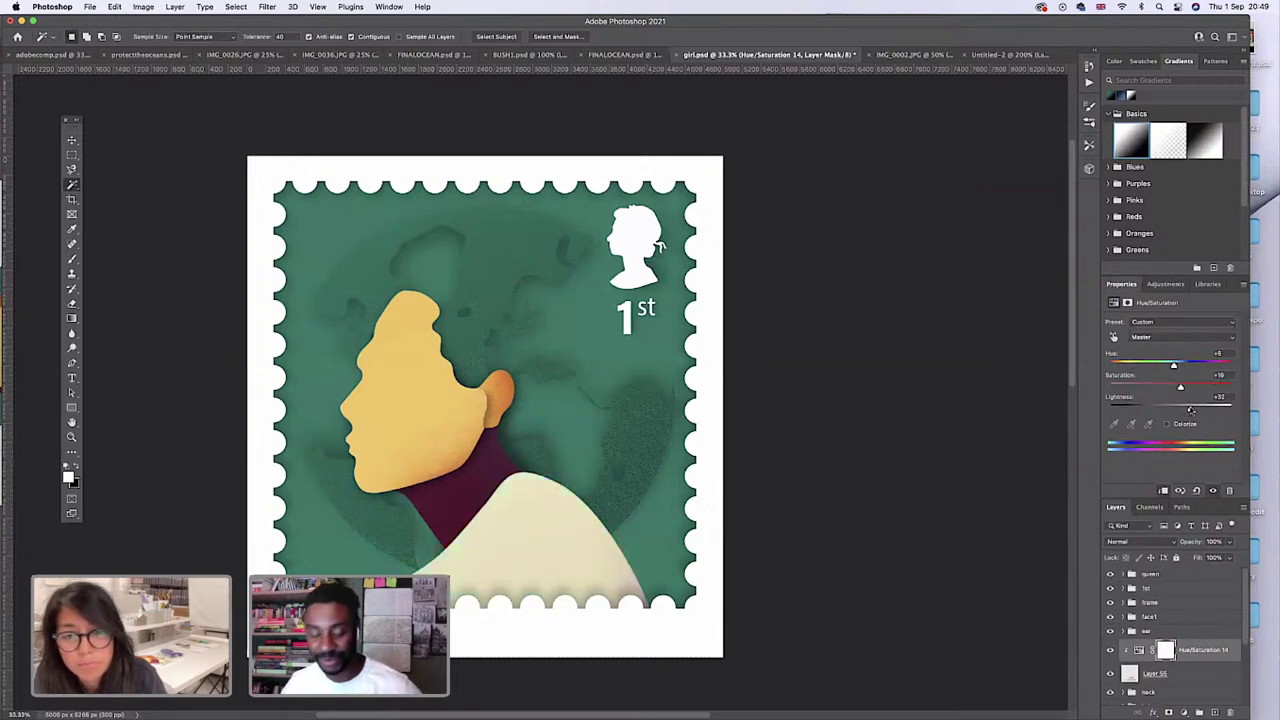
drag(1174, 367, 1171, 367)
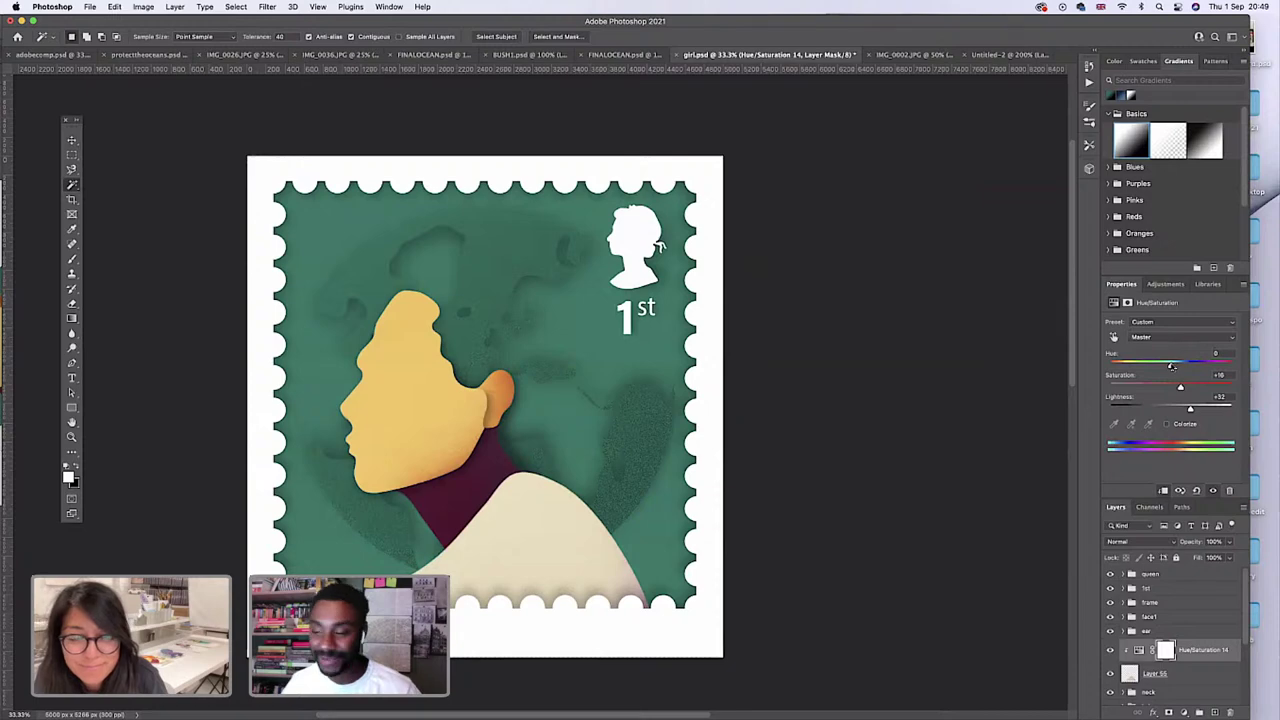
Duplicate the cream shoulder layer, place the copy beneath the original in Multiply mode, and re-clip the Hue/Saturation adjustment to the original.
click(1150, 678)
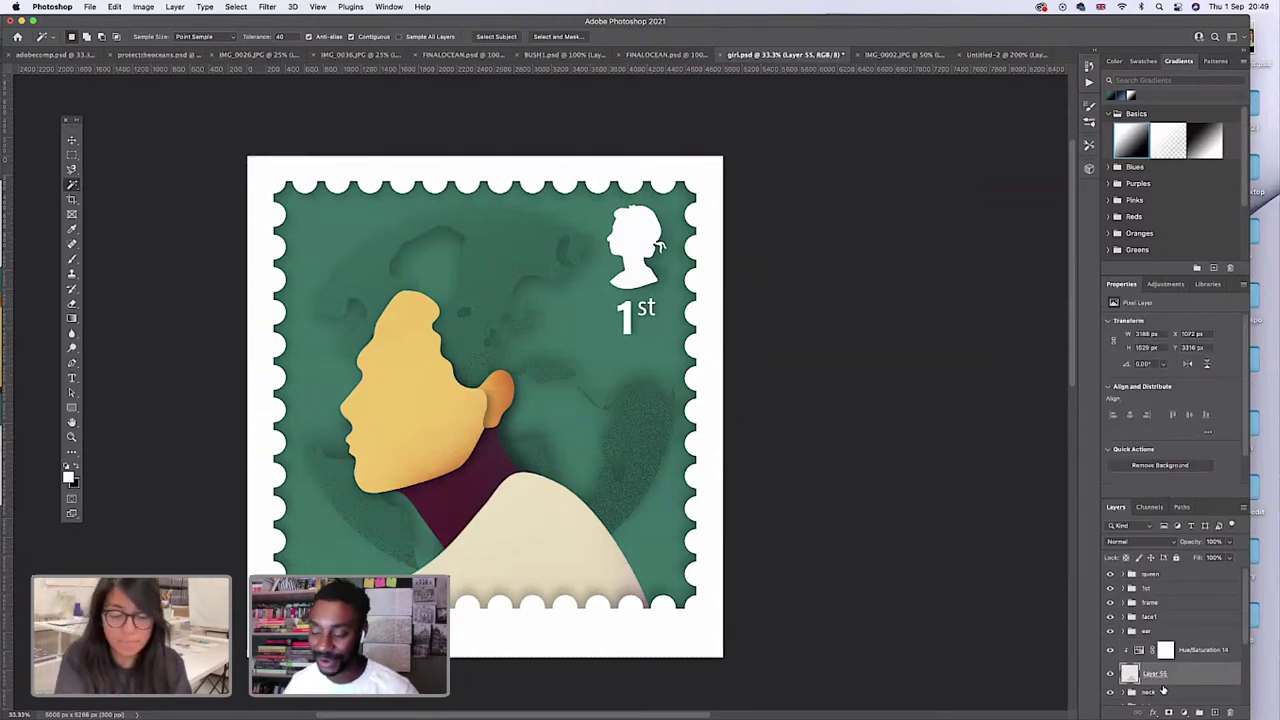
key(super+v)
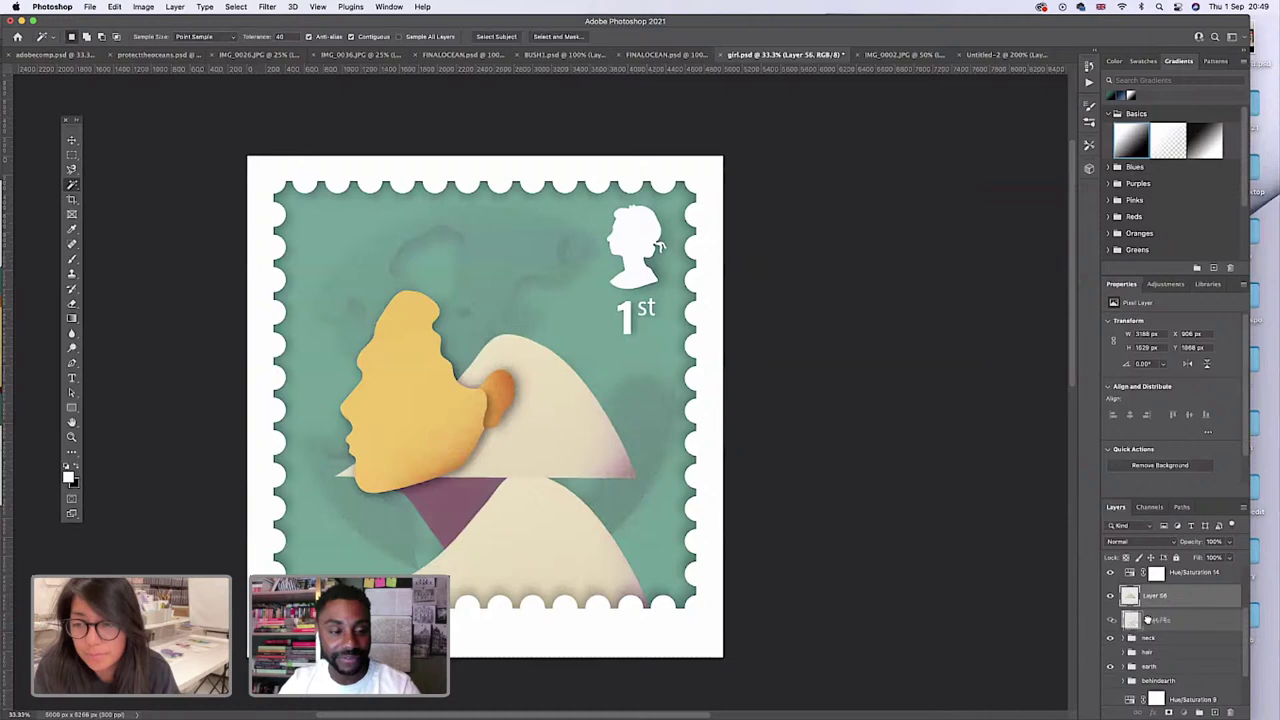
click(1135, 542)
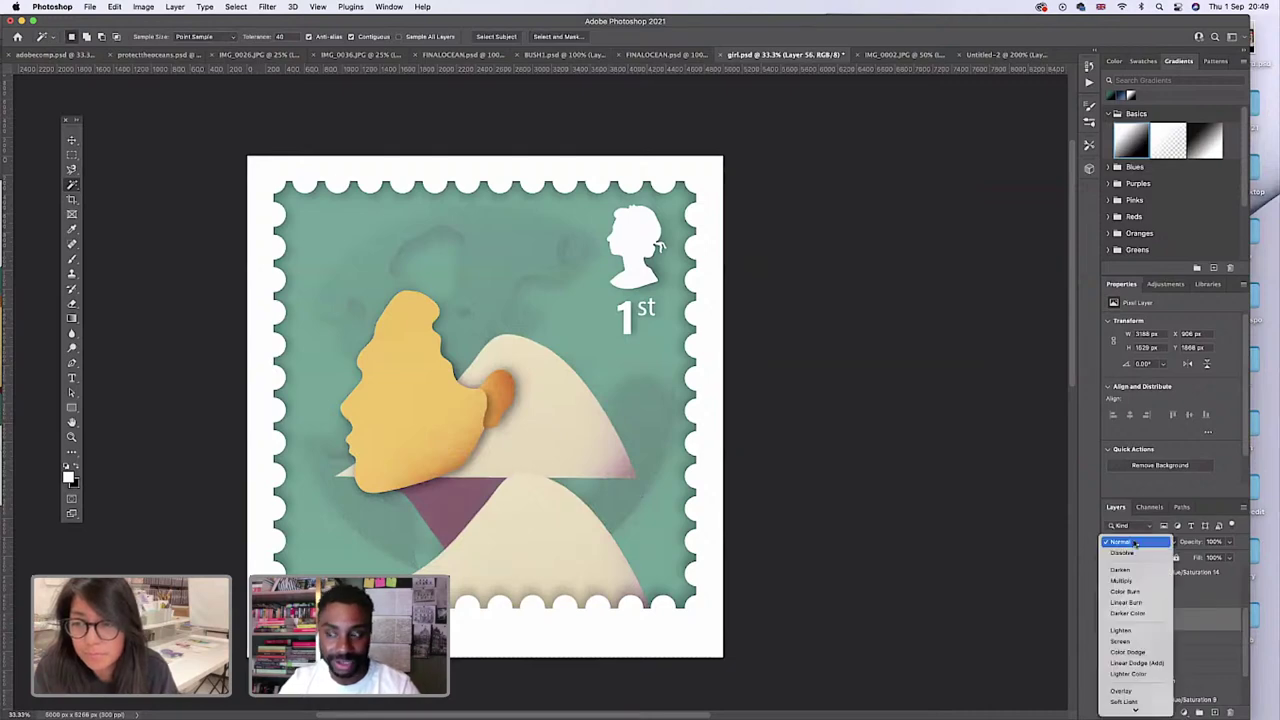
click(1124, 581)
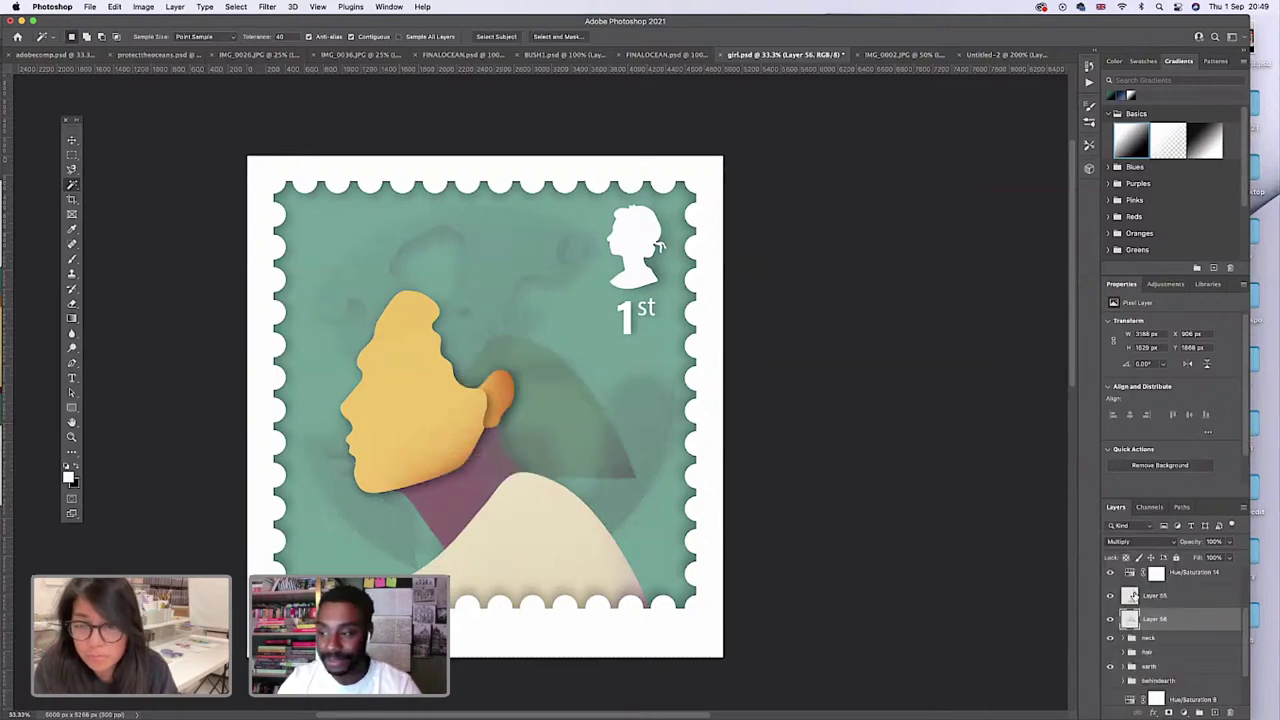
click(1155, 576)
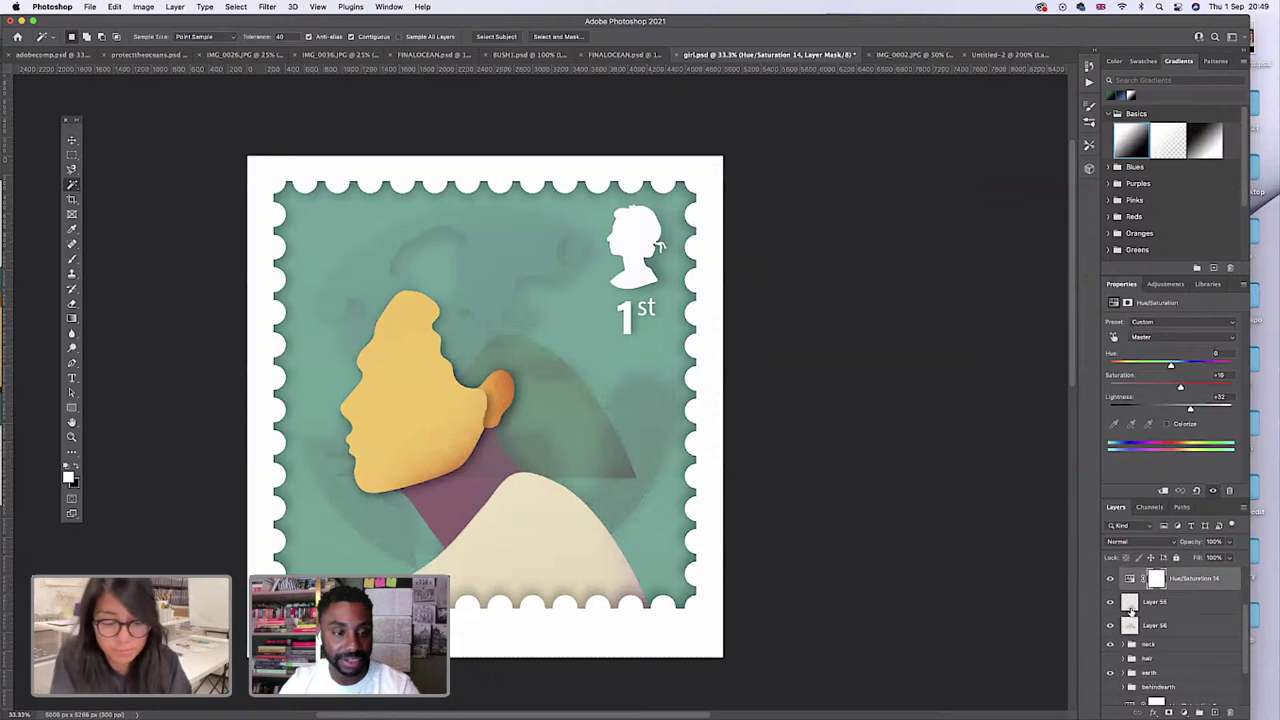
key(super+alt+g)
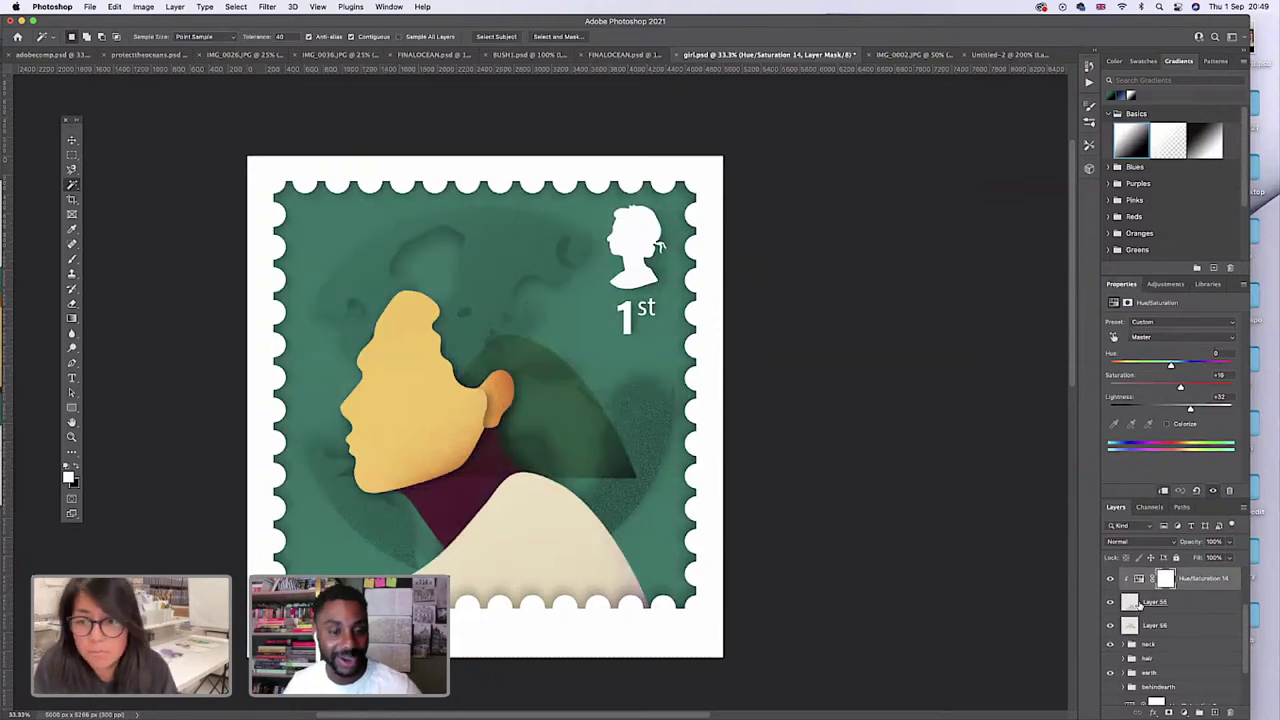
Move the Multiply copy of the shoulder behind the original, offset slightly to the right as its shadow.
click(1141, 625)
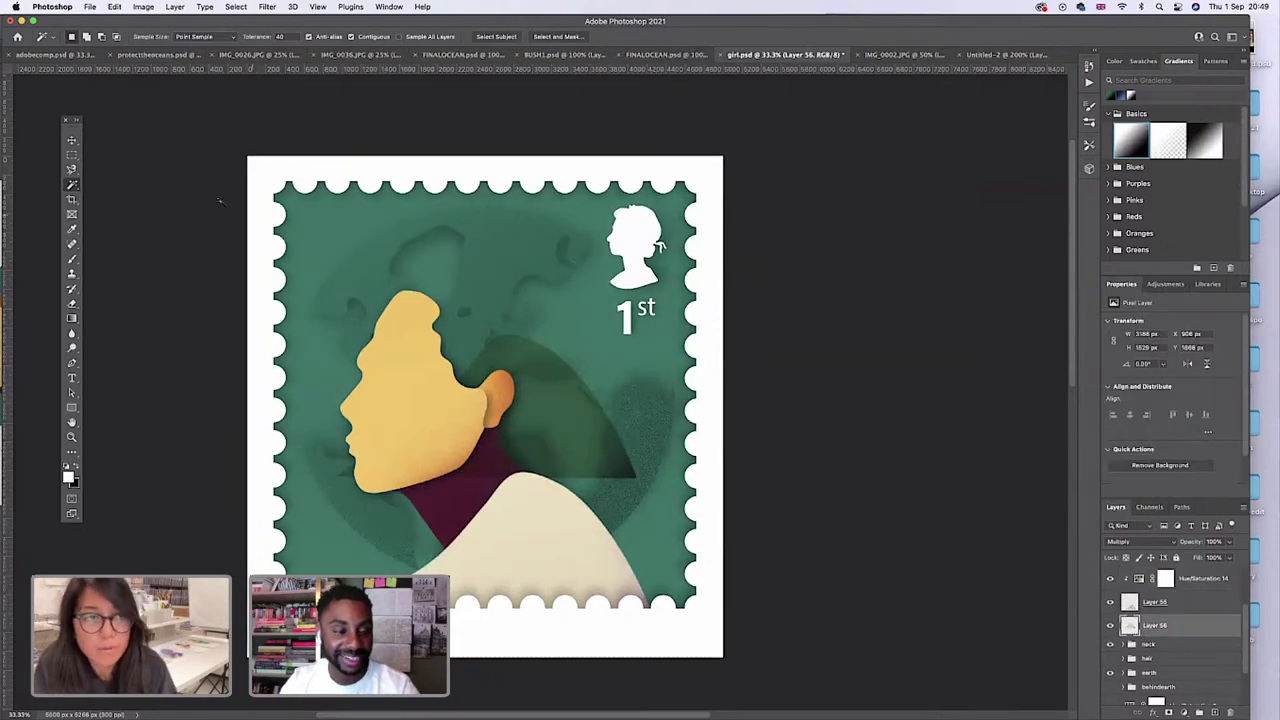
key(v)
drag(569, 413, 594, 540)
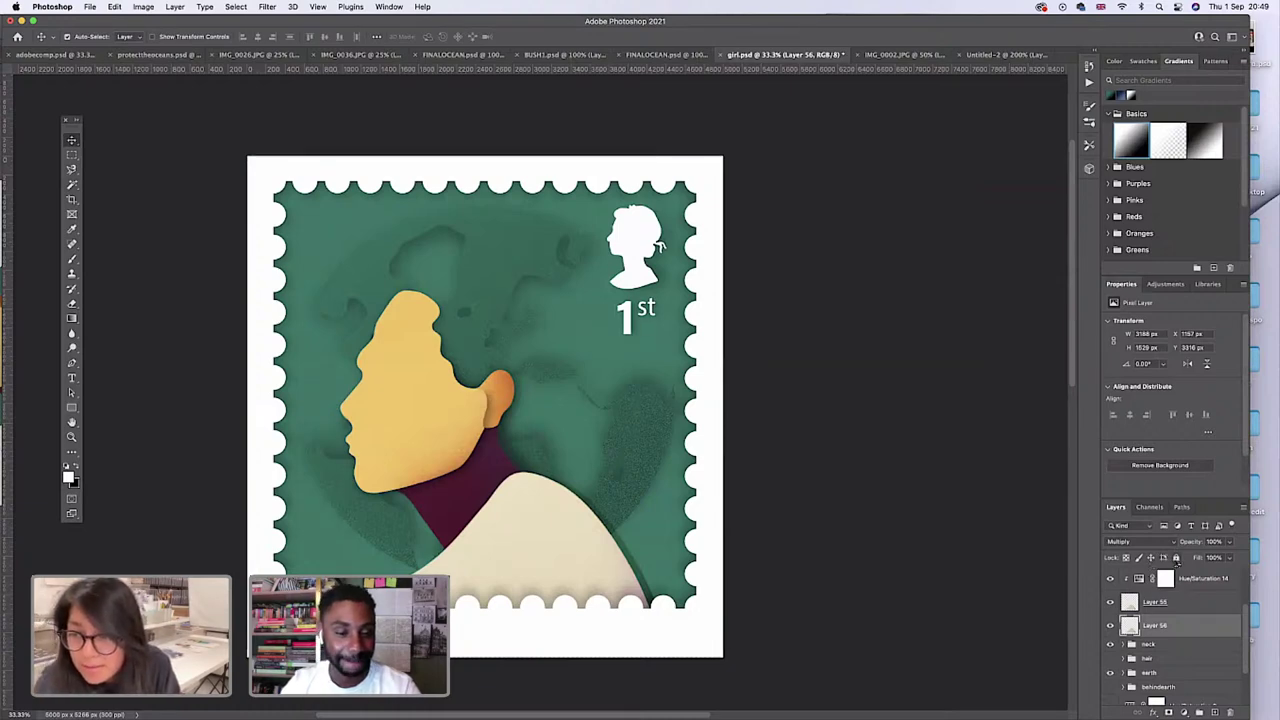
Lock the shadow copy's transparent pixels, fill its shape with black, and save the document.
click(1176, 557)
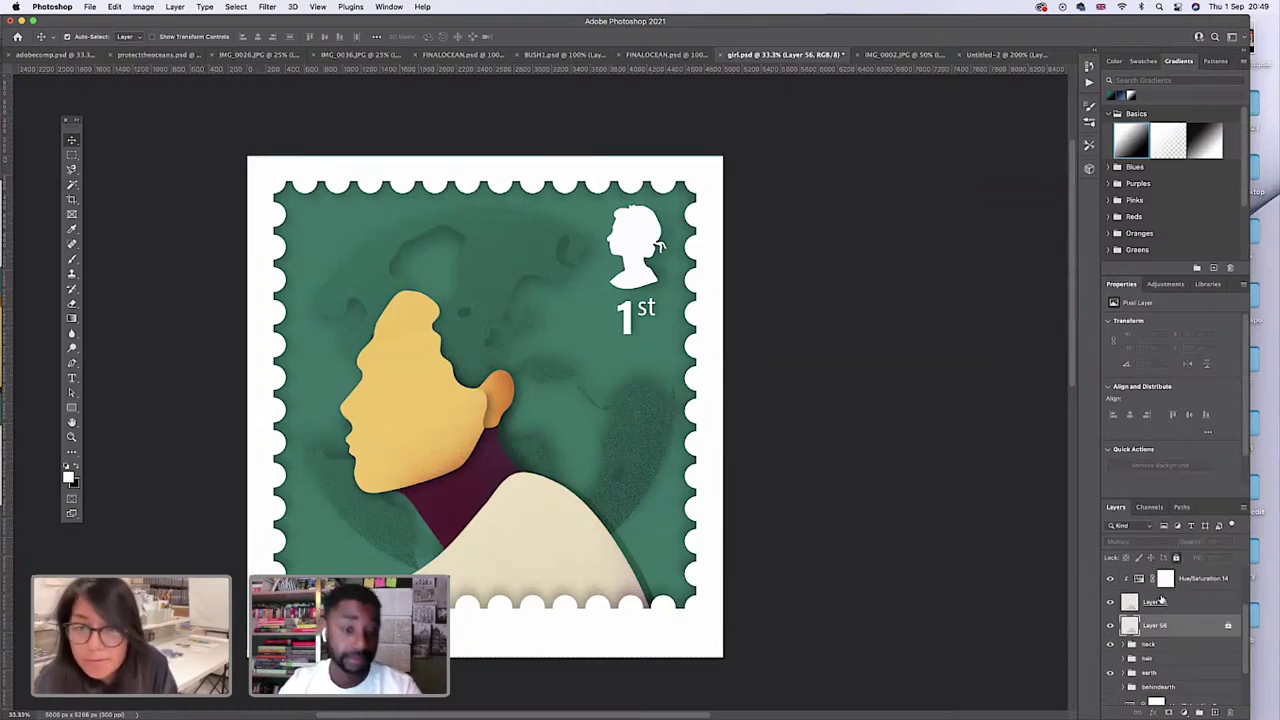
click(71, 318)
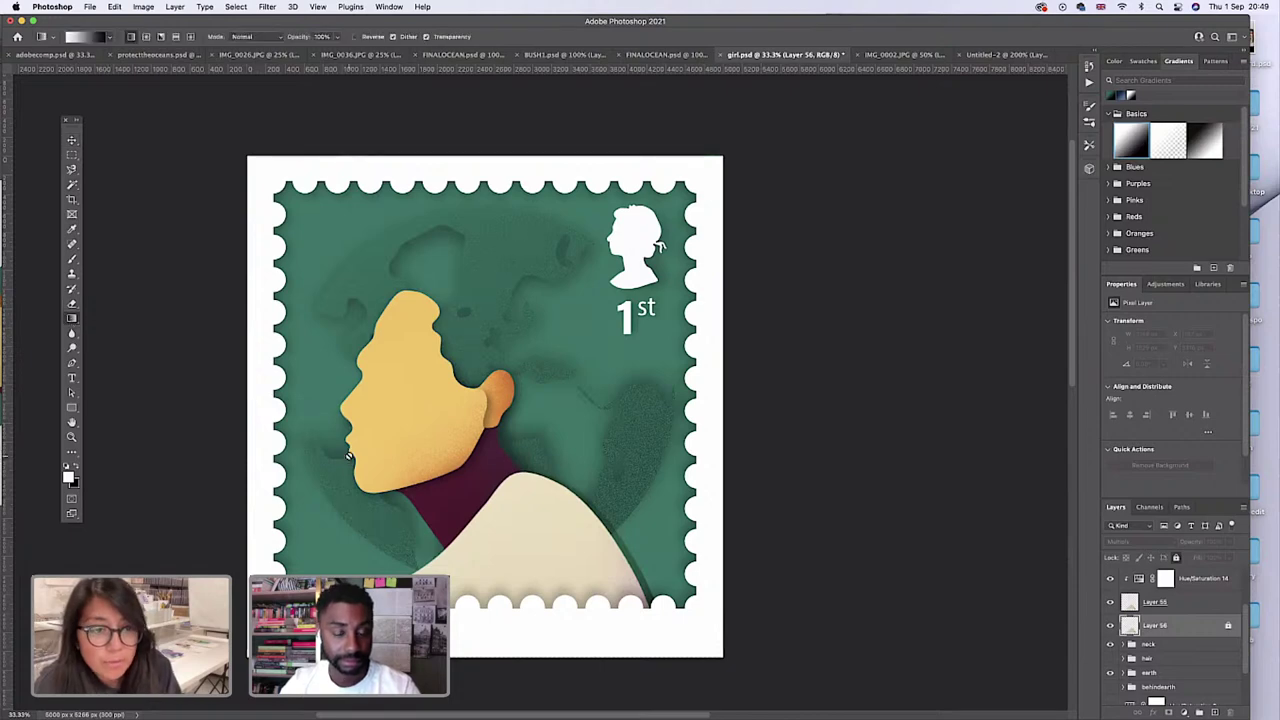
click(1228, 625)
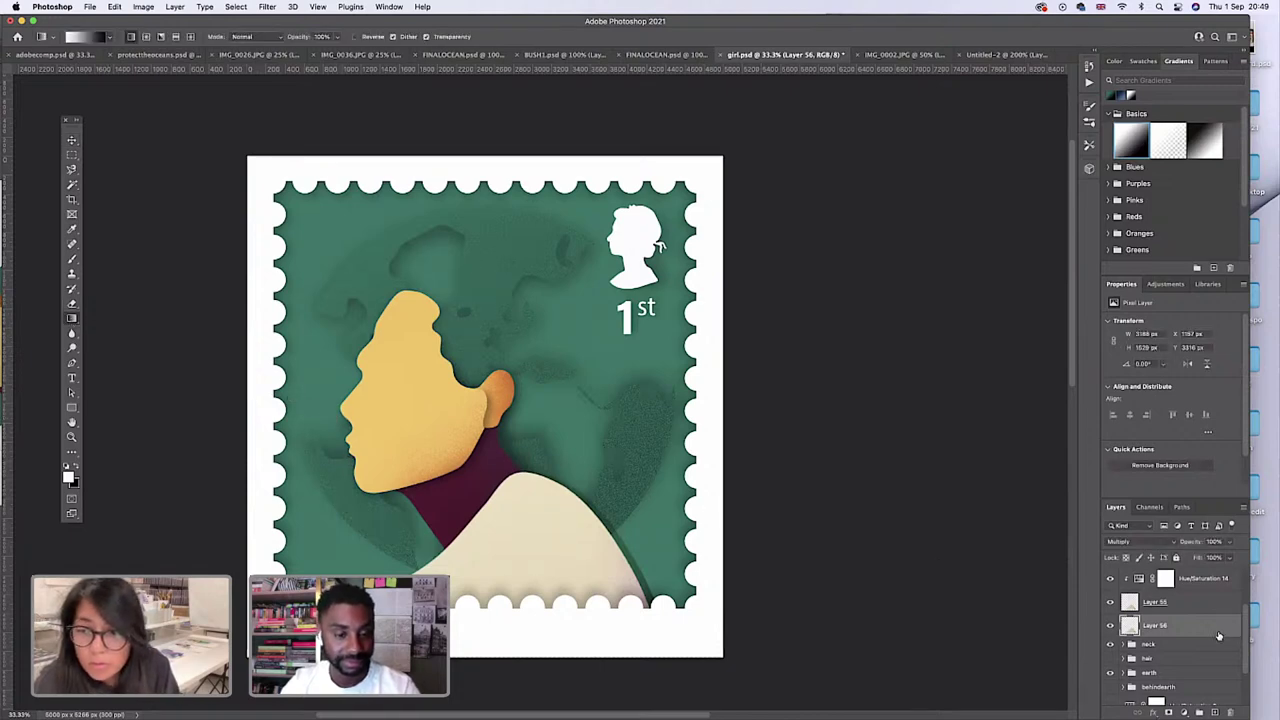
double_click(1216, 630)
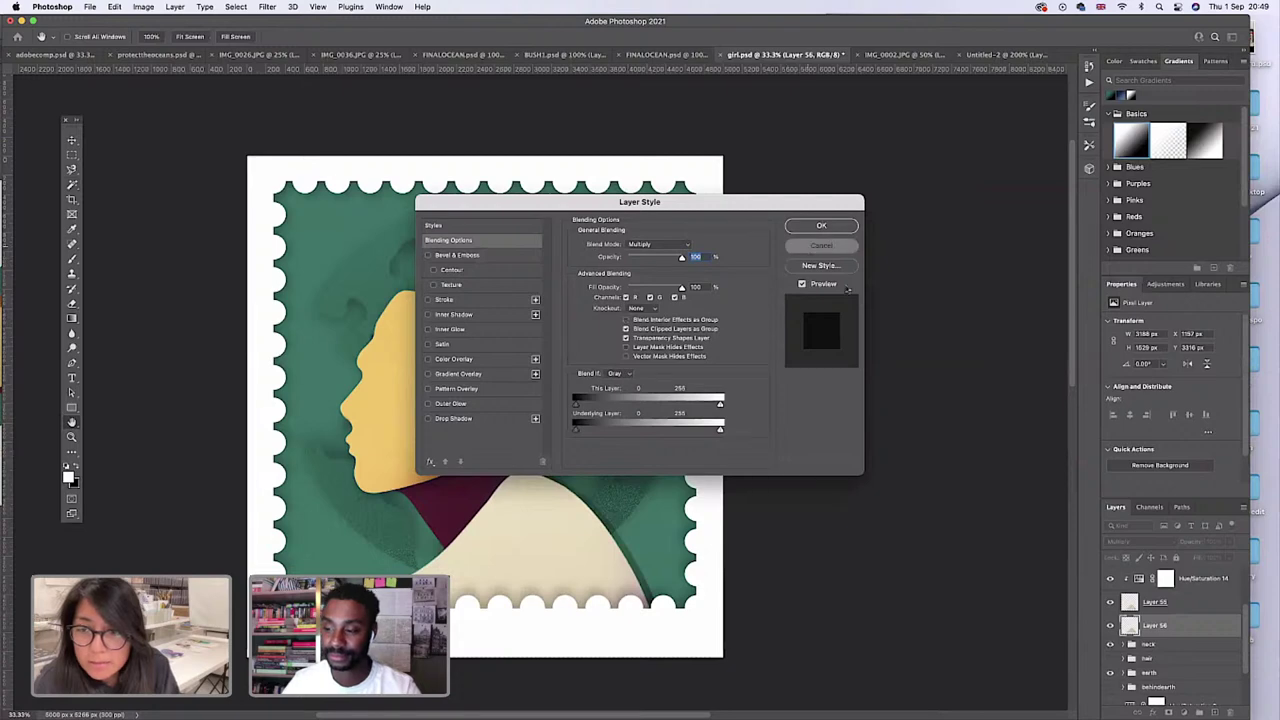
key(Return)
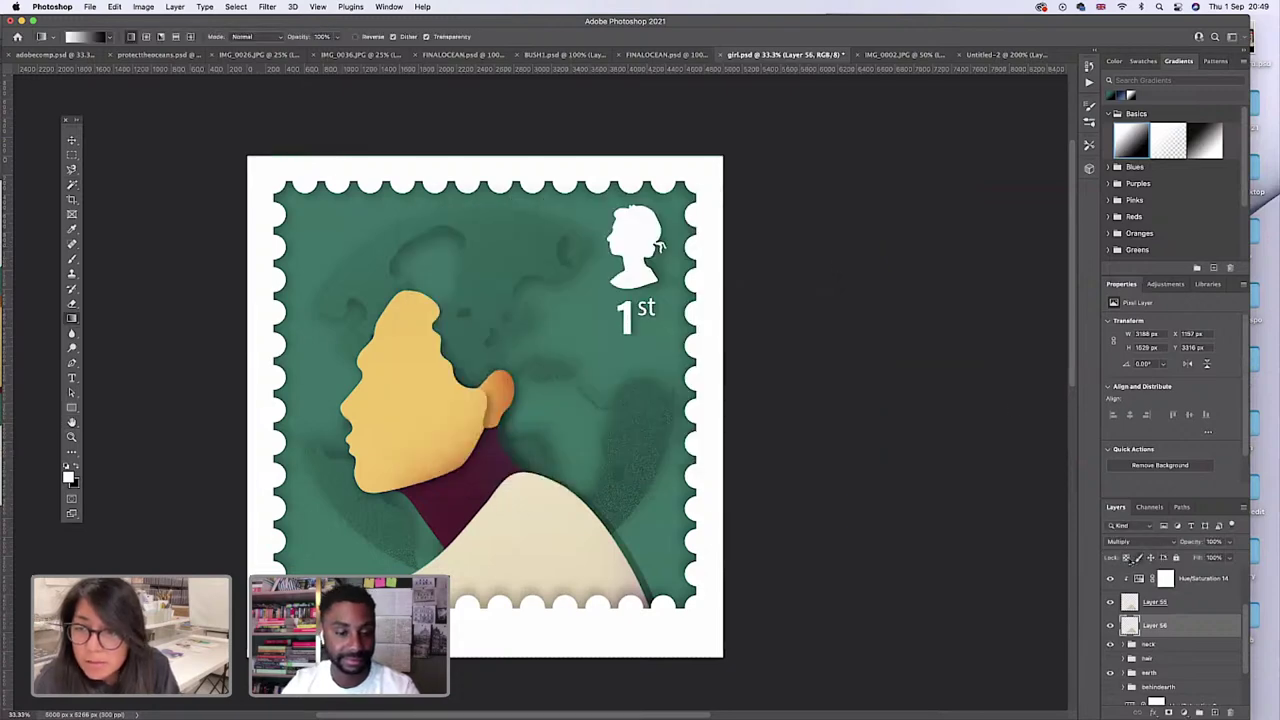
click(1127, 558)
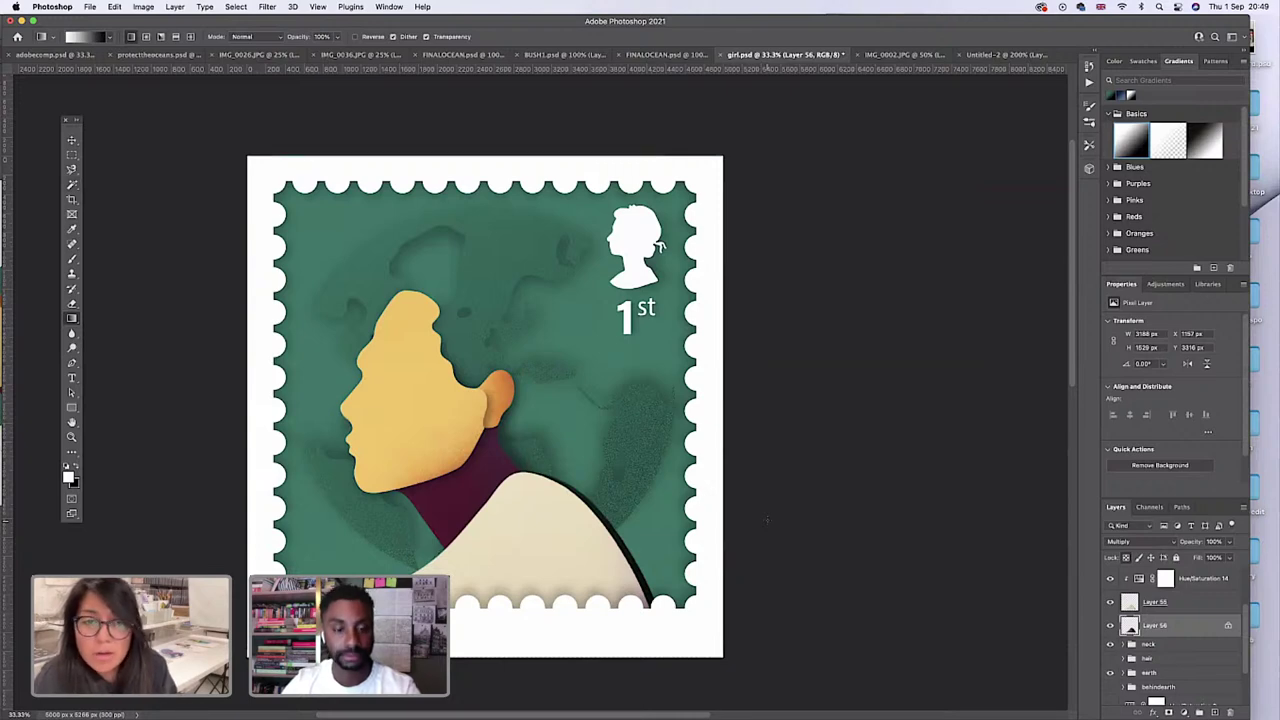
click(89, 7)
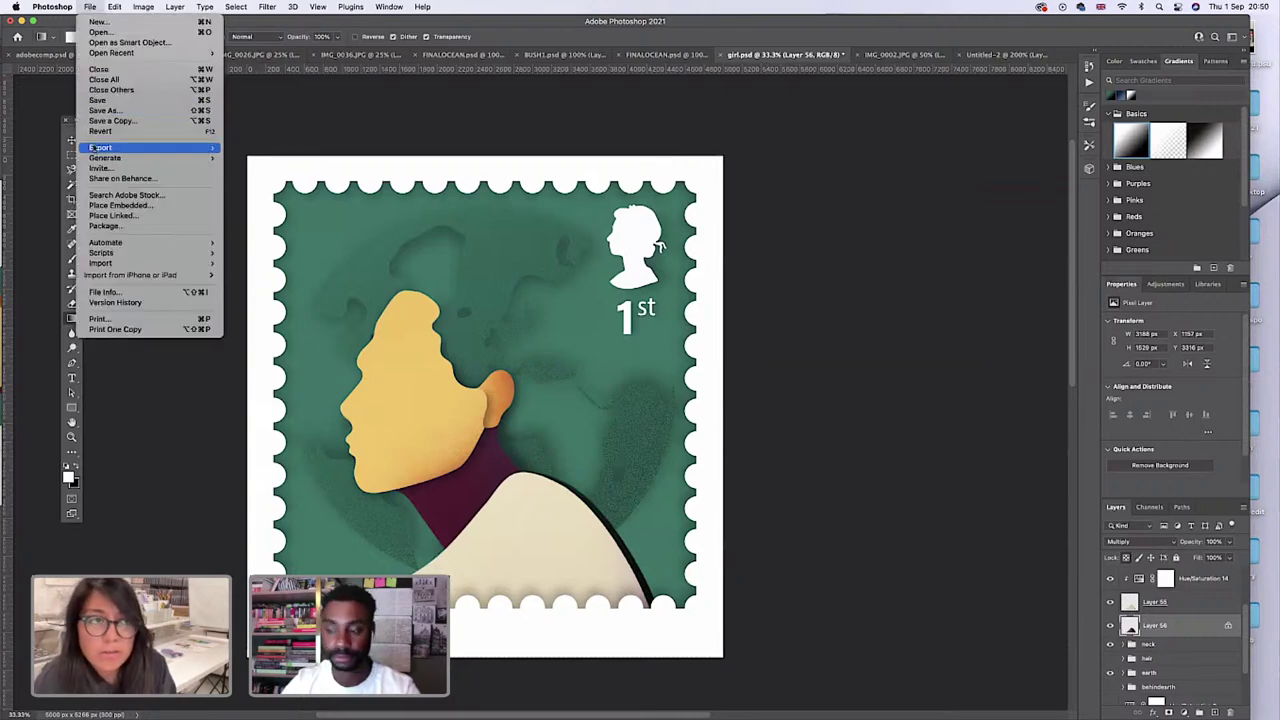
click(97, 101)
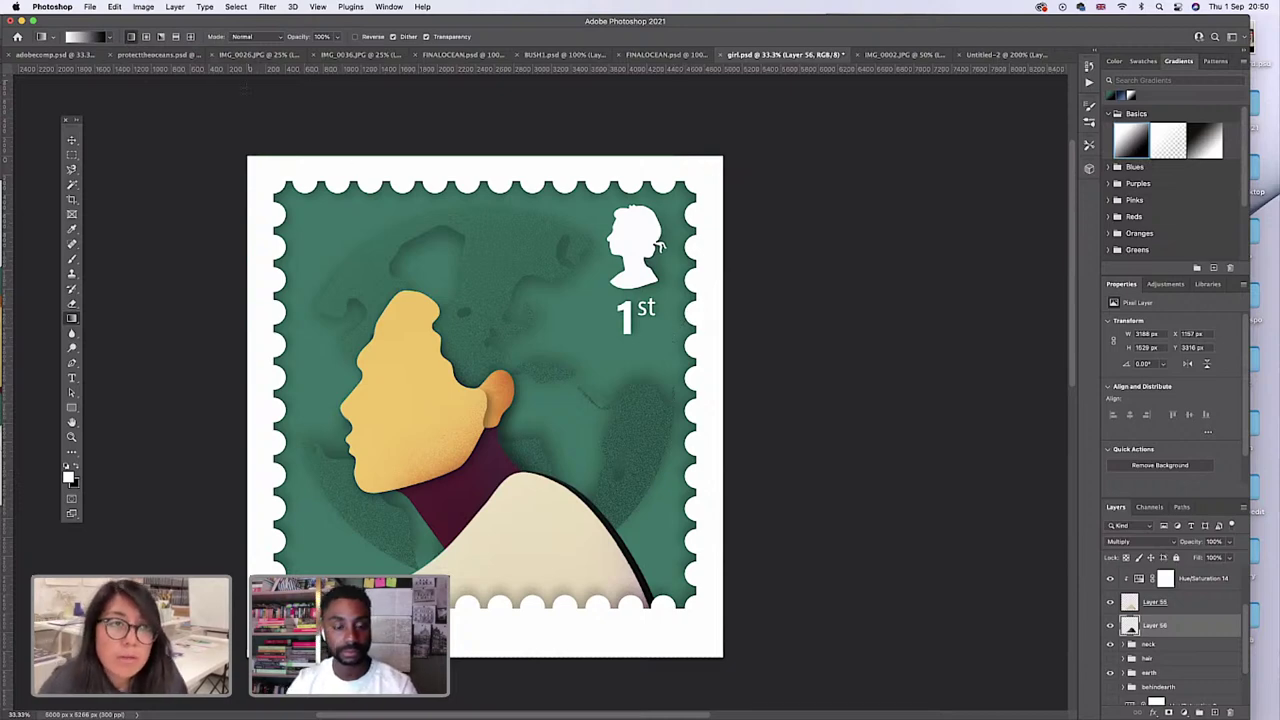
Apply a Gaussian Blur with a 153-pixel radius to the black shoulder shadow and set its layer opacity to 72%.
click(296, 7)
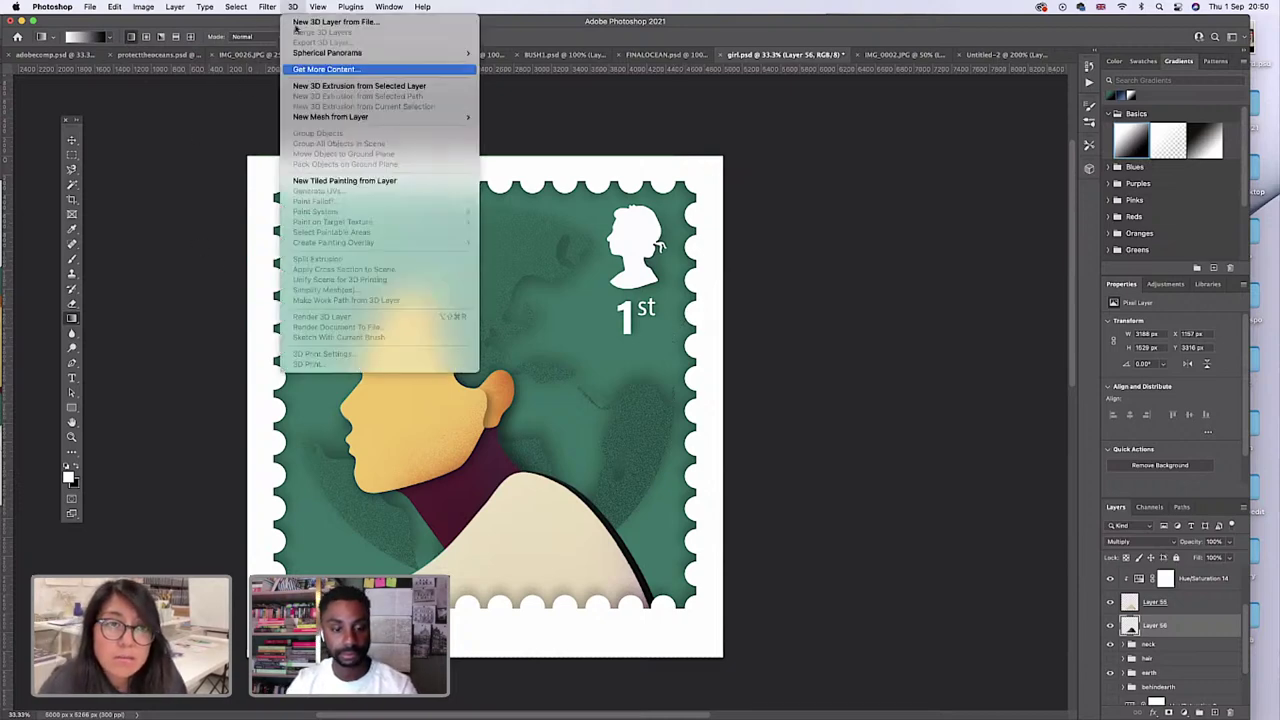
mouse_move(267, 7)
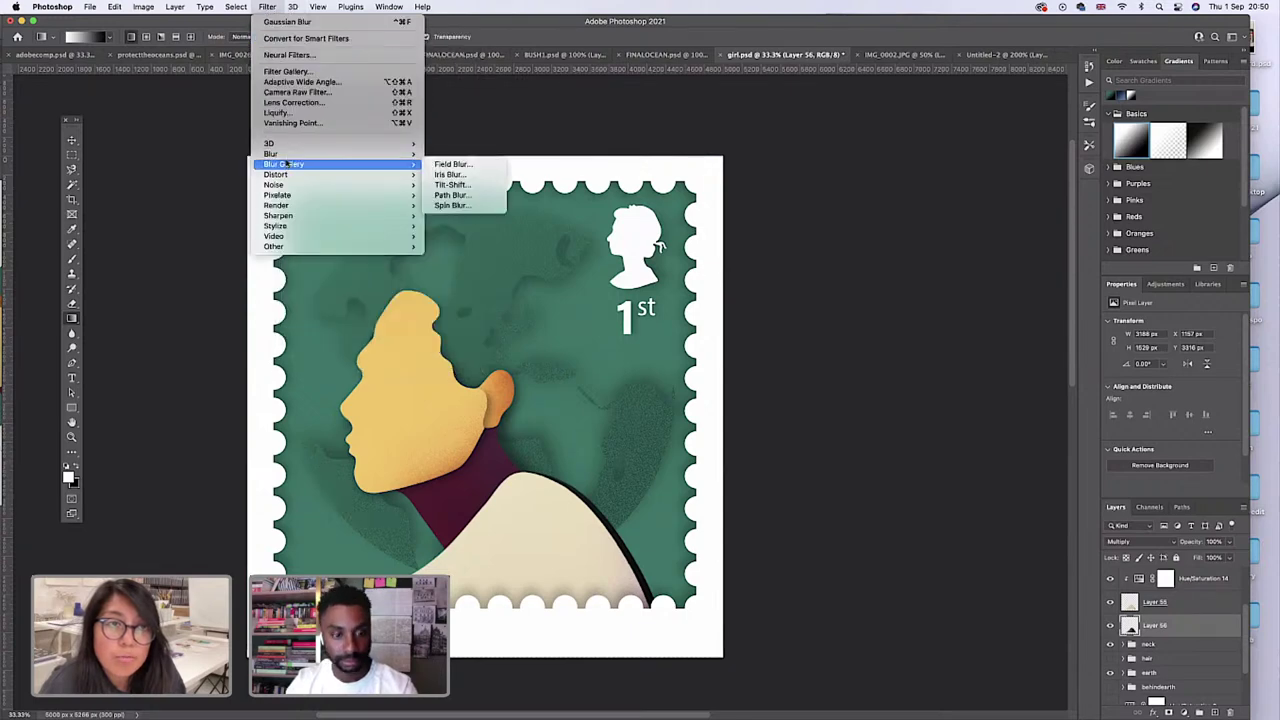
mouse_move(290, 155)
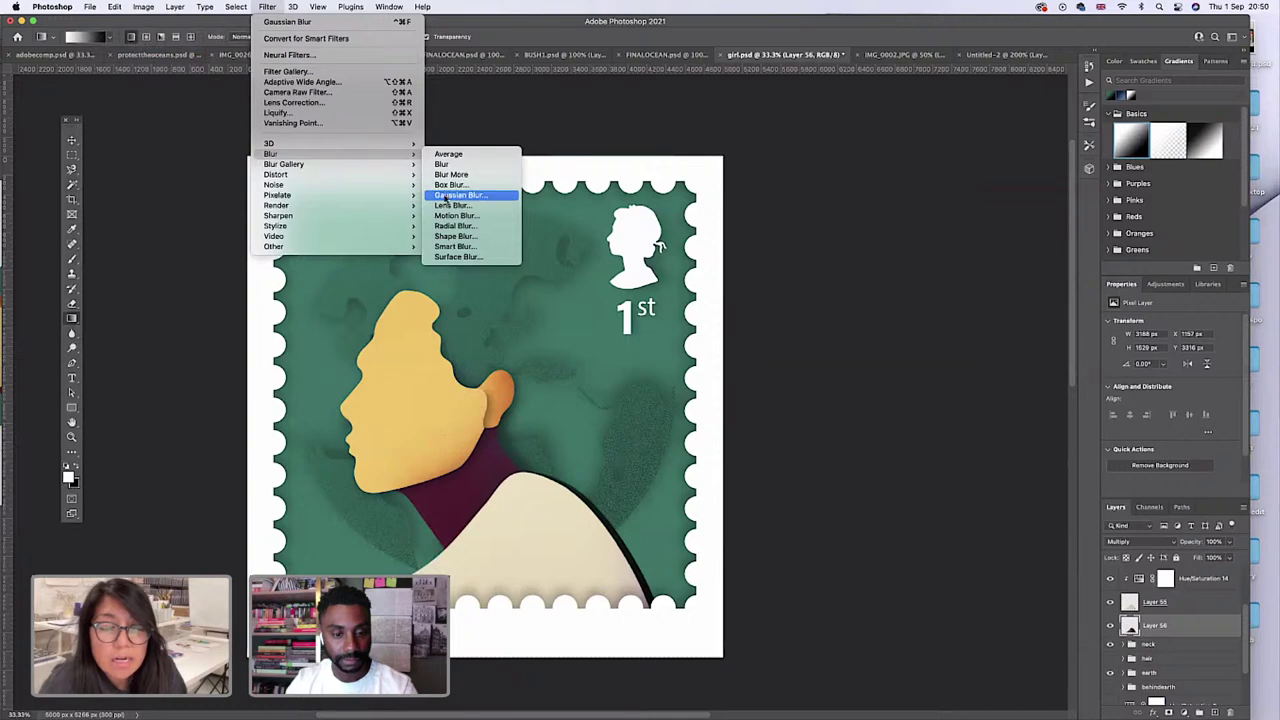
click(458, 195)
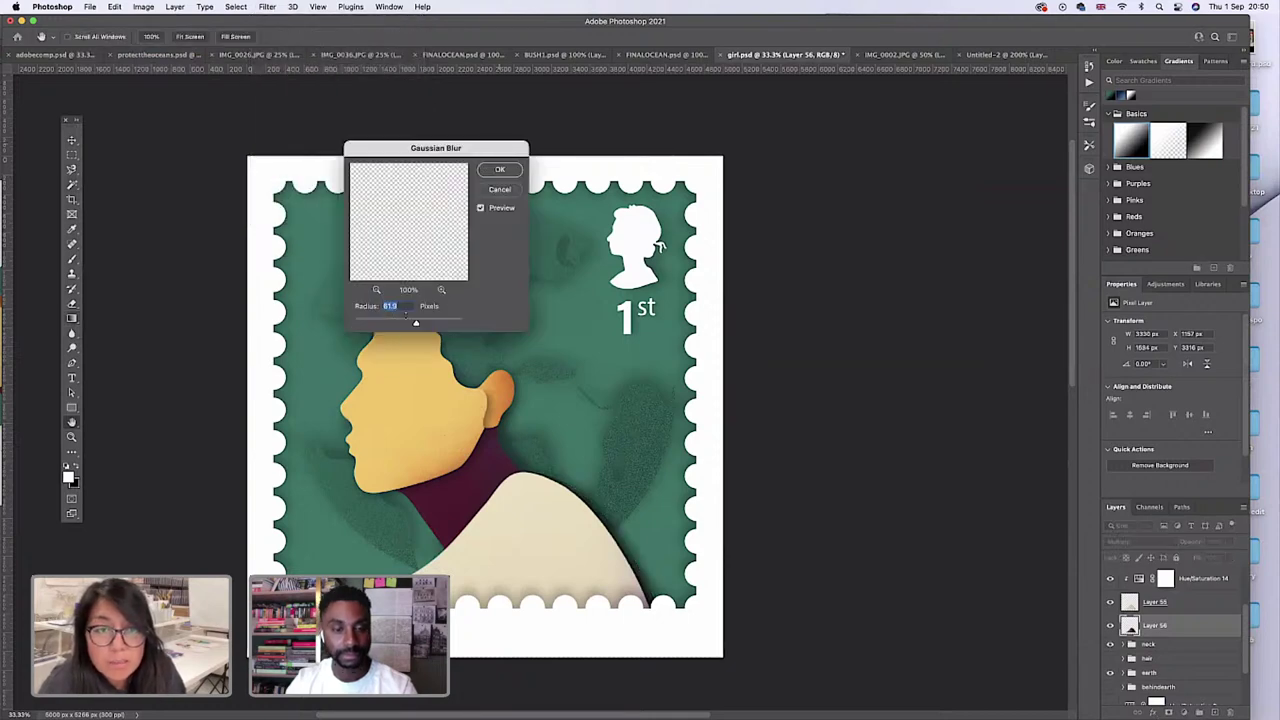
drag(416, 325, 438, 325)
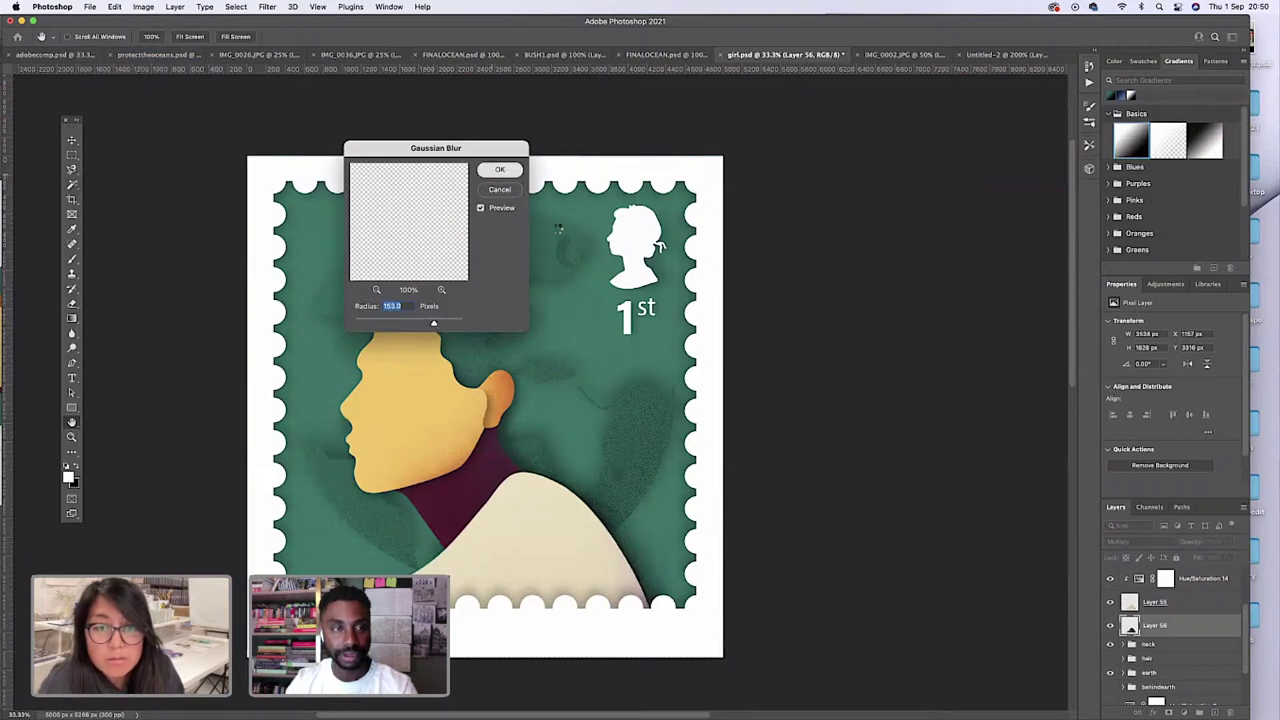
click(496, 172)
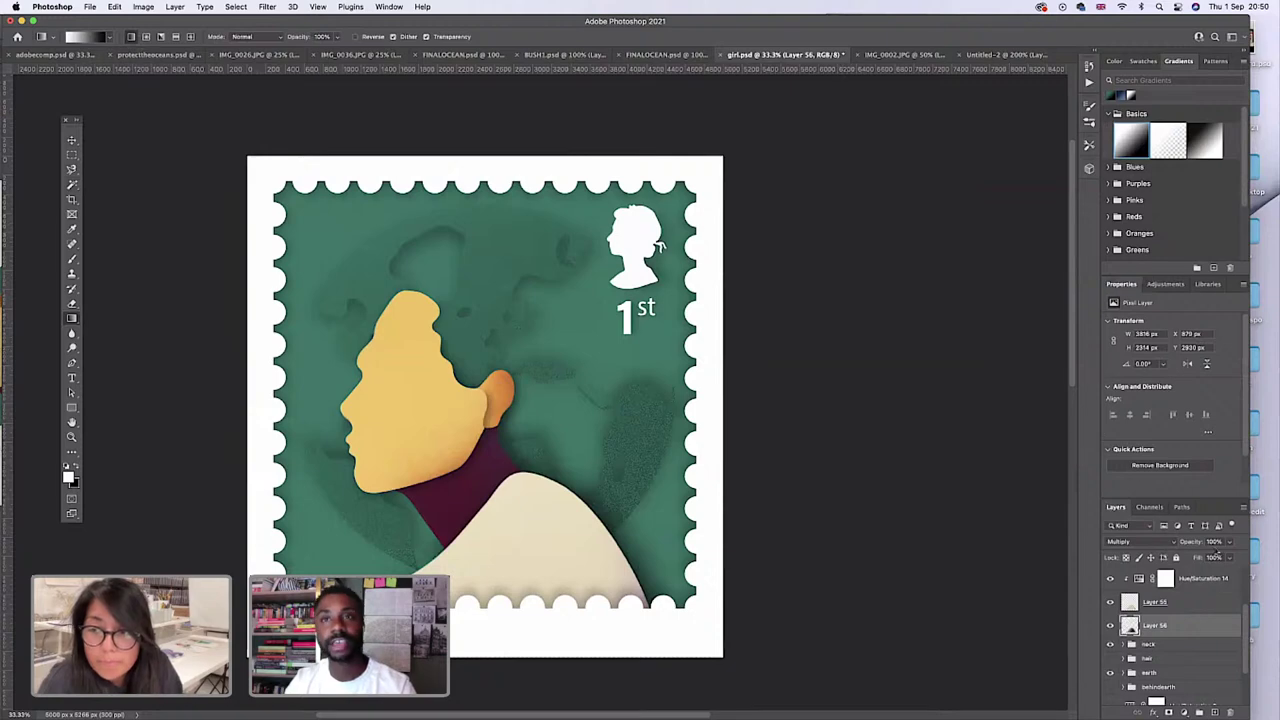
click(1229, 541)
drag(1228, 557, 1215, 557)
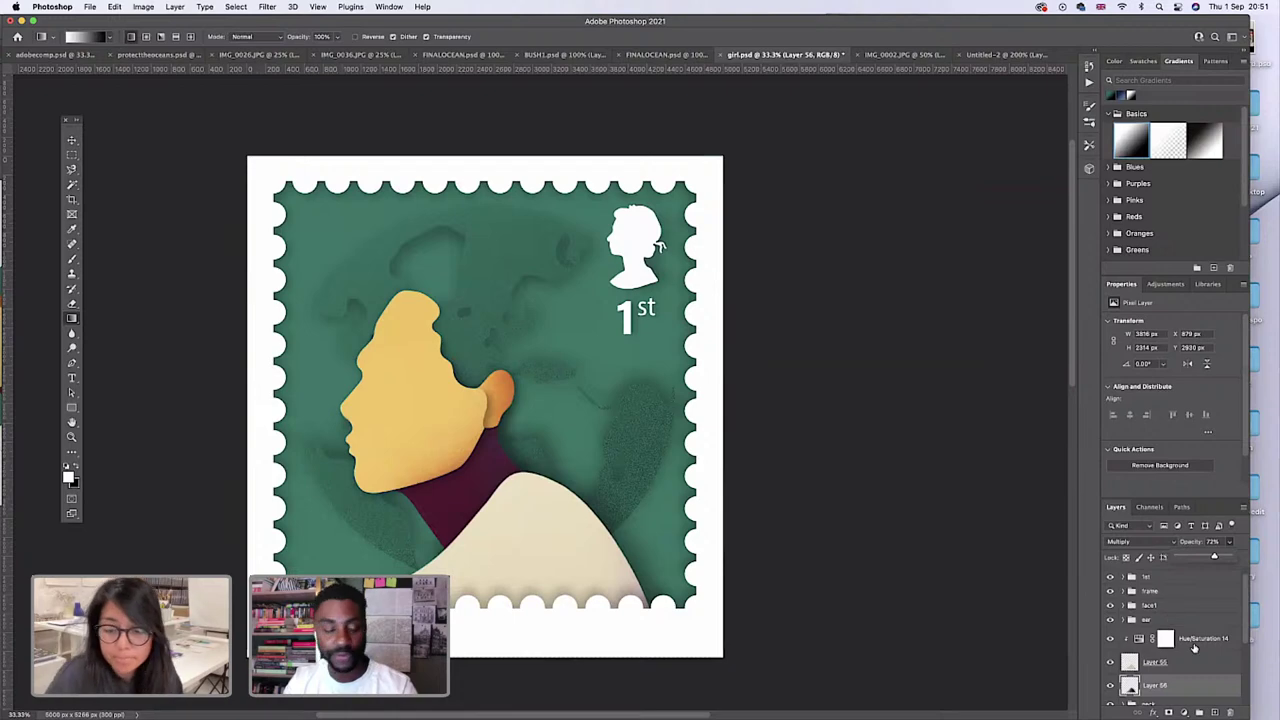
Group the shoulder, its shadow and its Hue/Saturation adjustment into a group named clothes.
shift+click(1200, 644)
right_click(1203, 645)
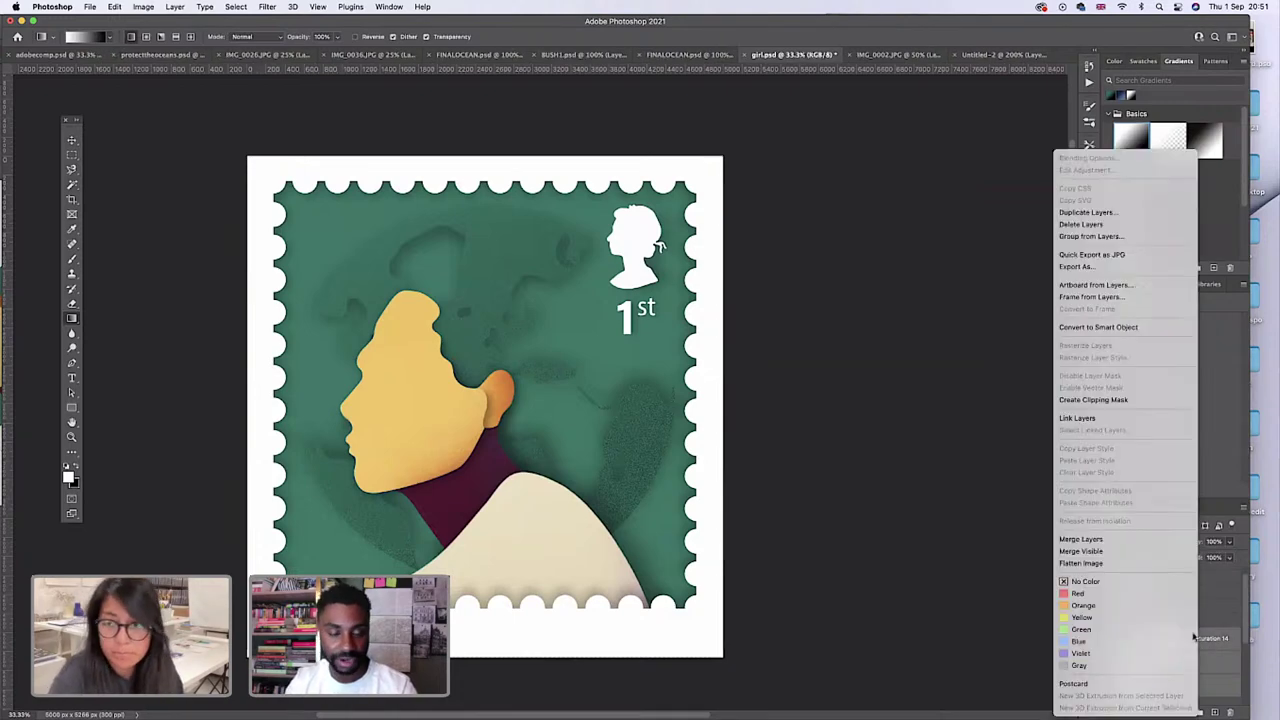
click(1083, 237)
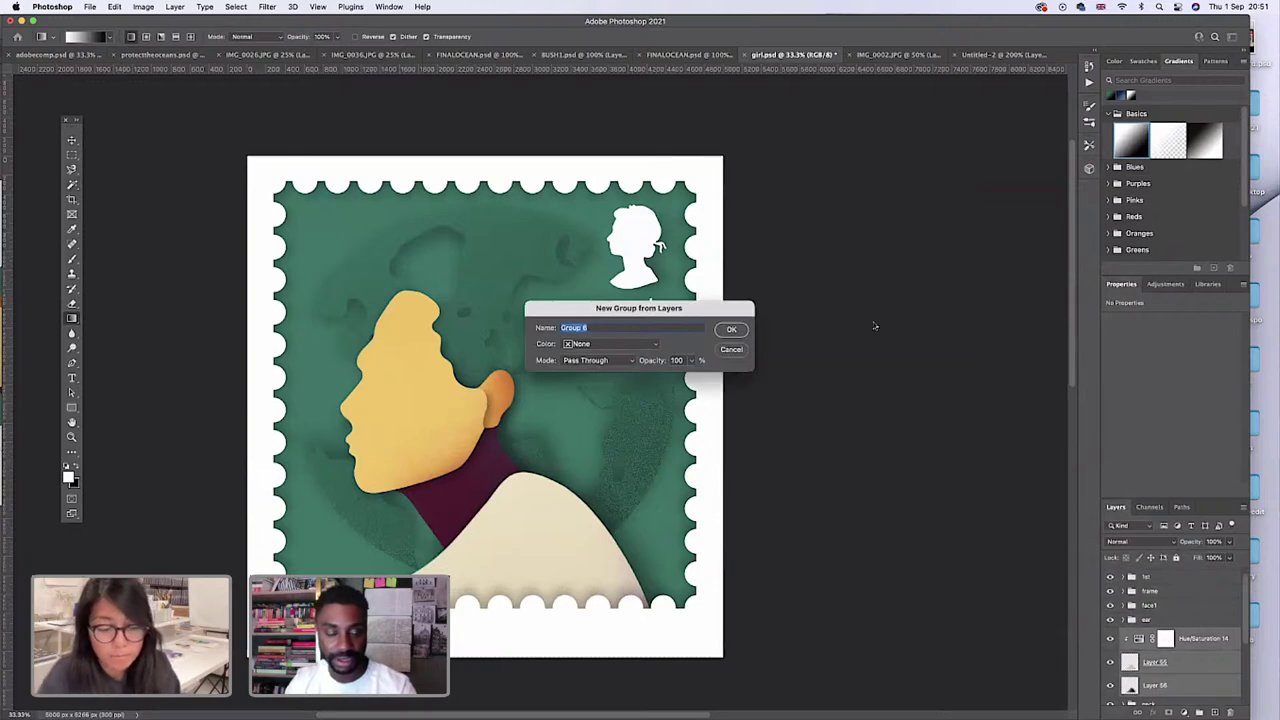
text(clothes)
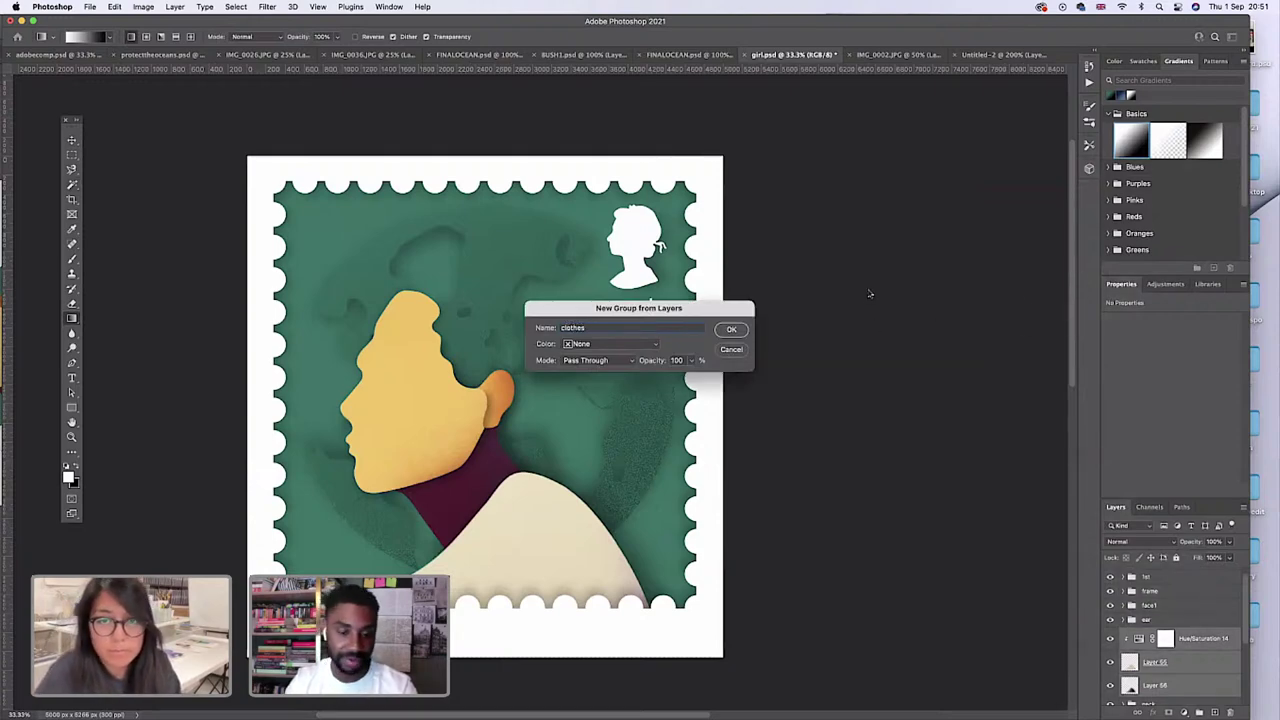
click(731, 329)
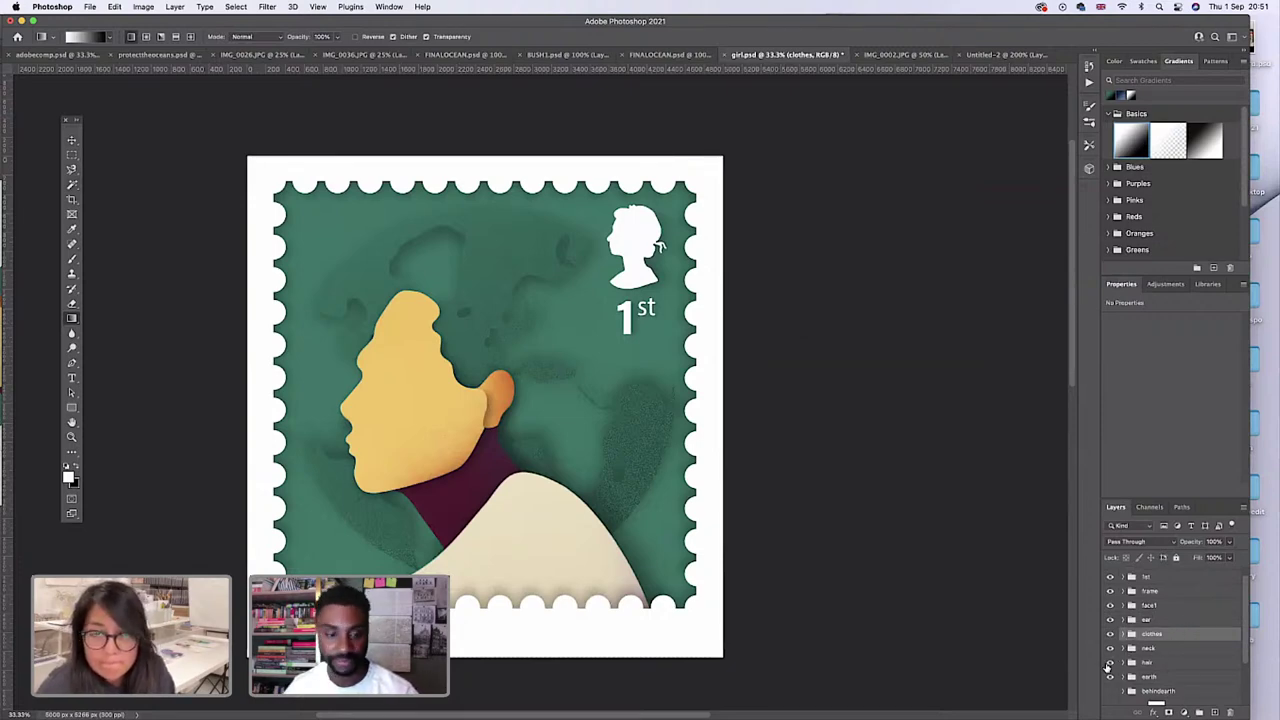
Show the hair group with its red line-art layer and clipped Hue/Saturation adjustment, and collapse the group.
click(1144, 661)
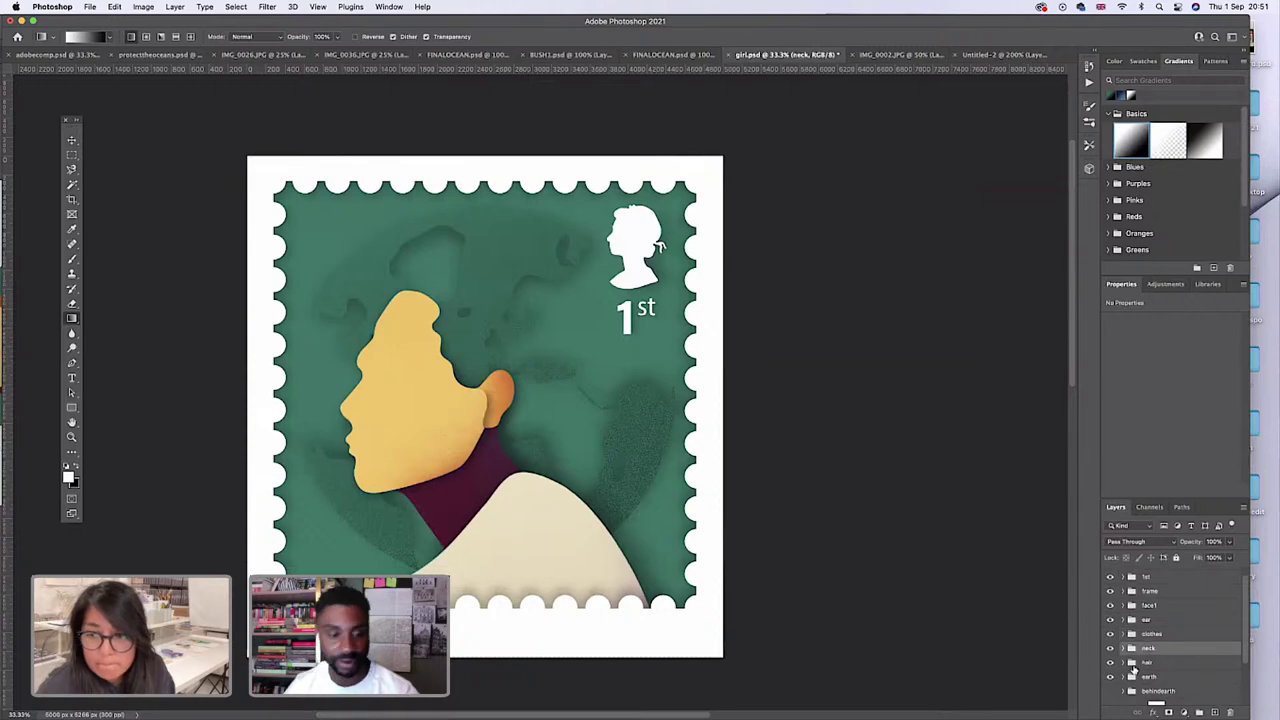
click(1122, 662)
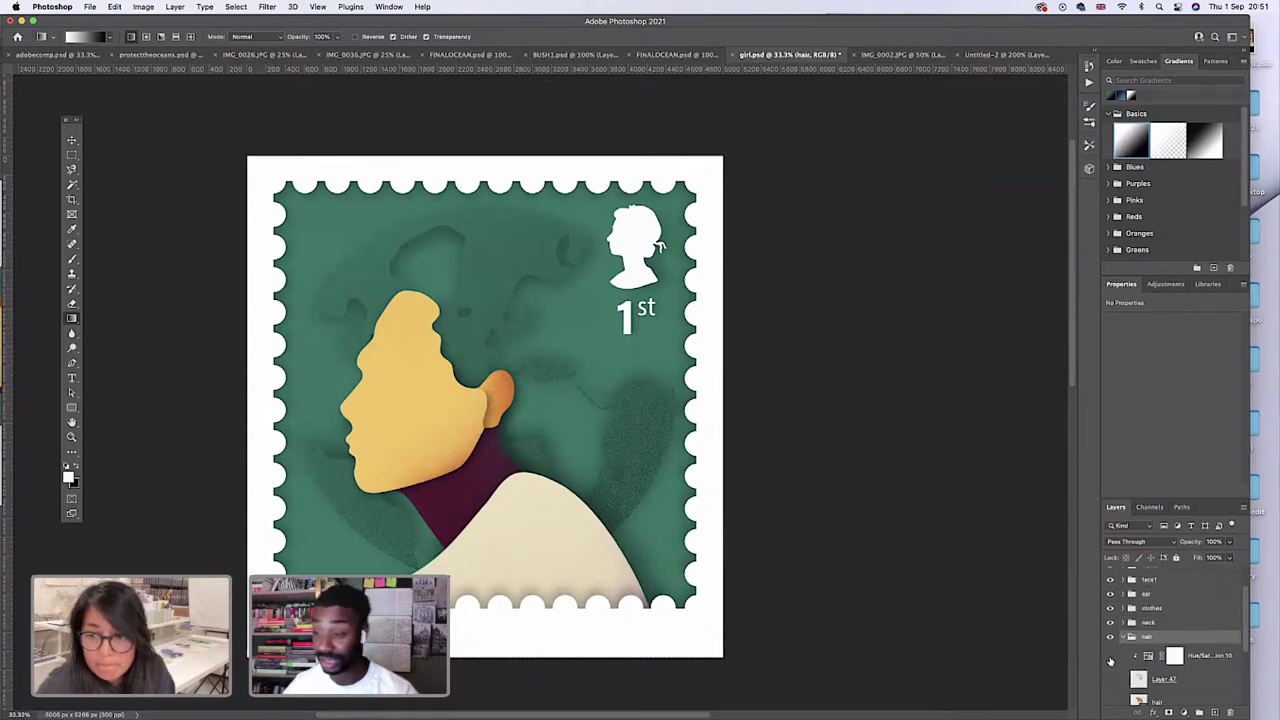
click(1109, 680)
click(1109, 681)
click(1109, 681)
scroll(1110, 682, down, 1)
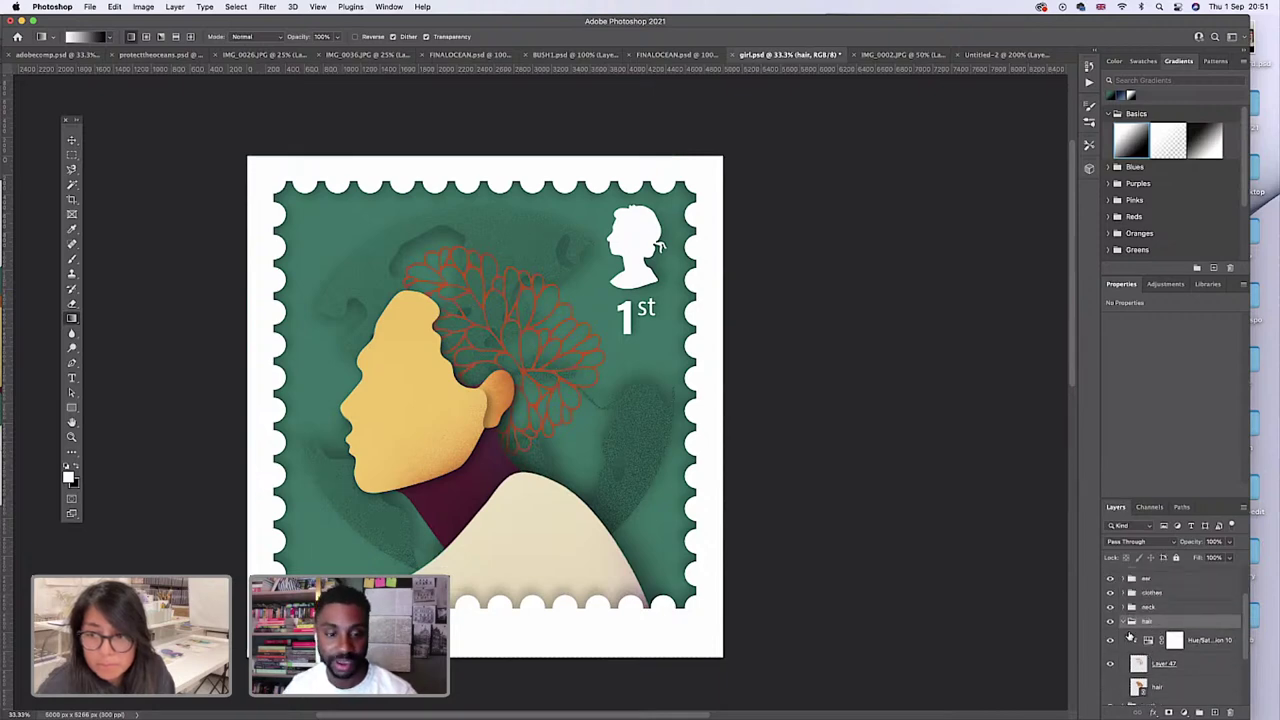
click(1123, 623)
scroll(1150, 640, up, 3)
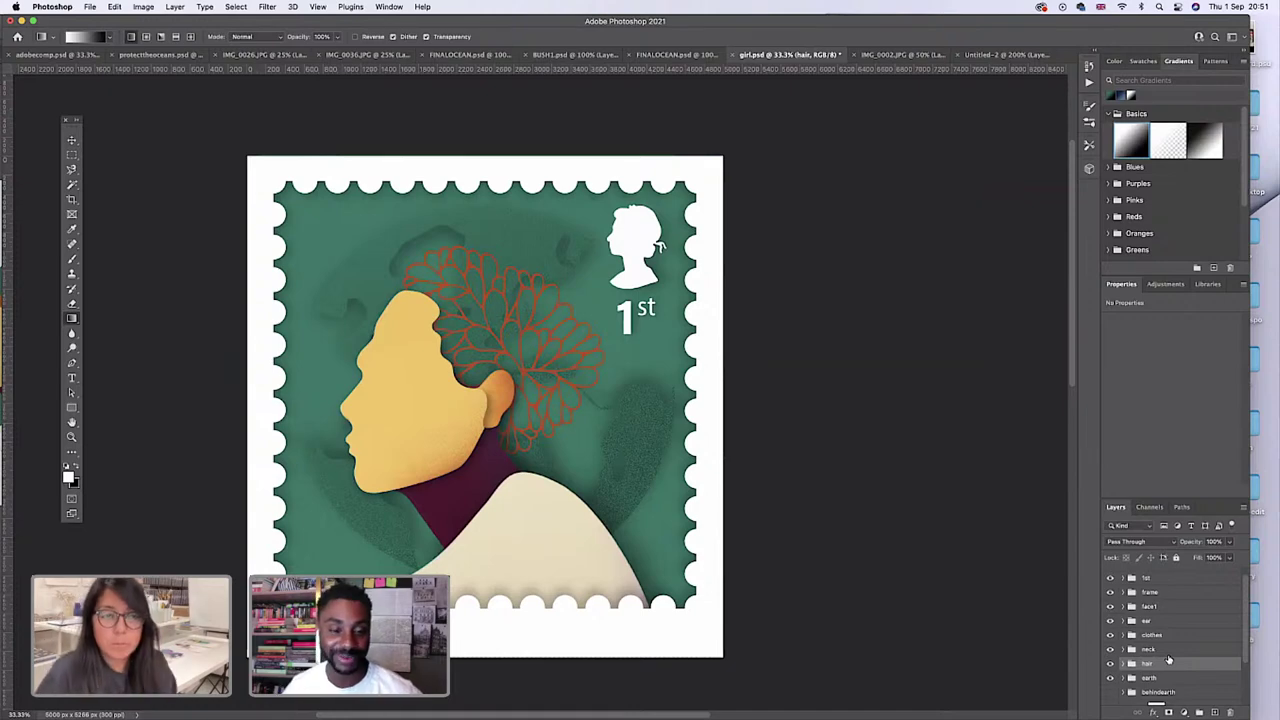
scroll(1026, 517, down, 1)
scroll(1150, 650, down, 3)
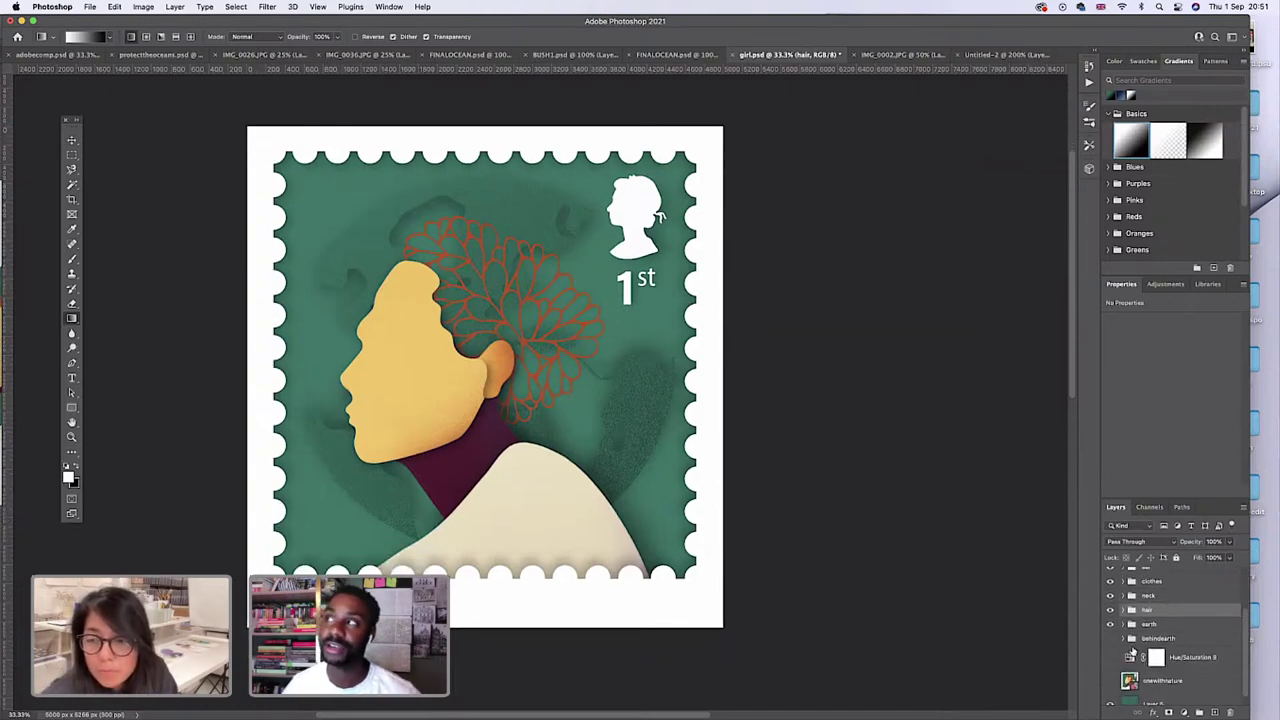
scroll(1131, 651, down, 1)
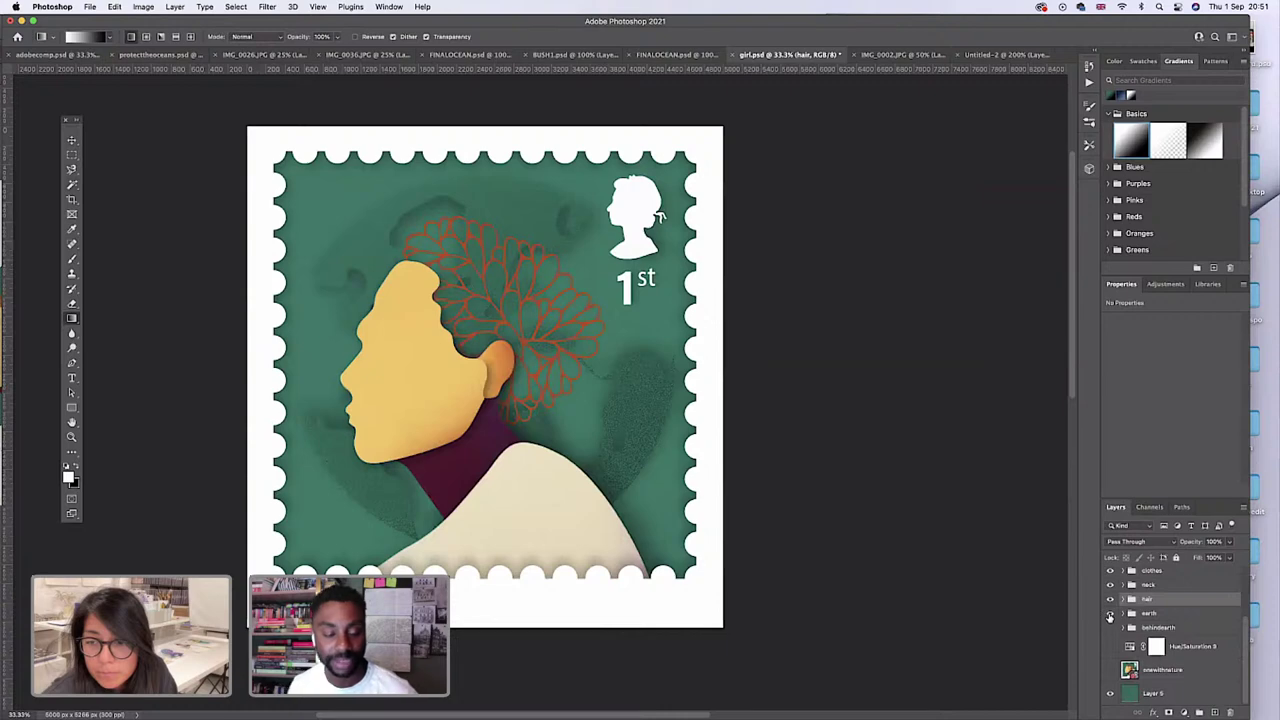
scroll(1115, 630, up, 3)
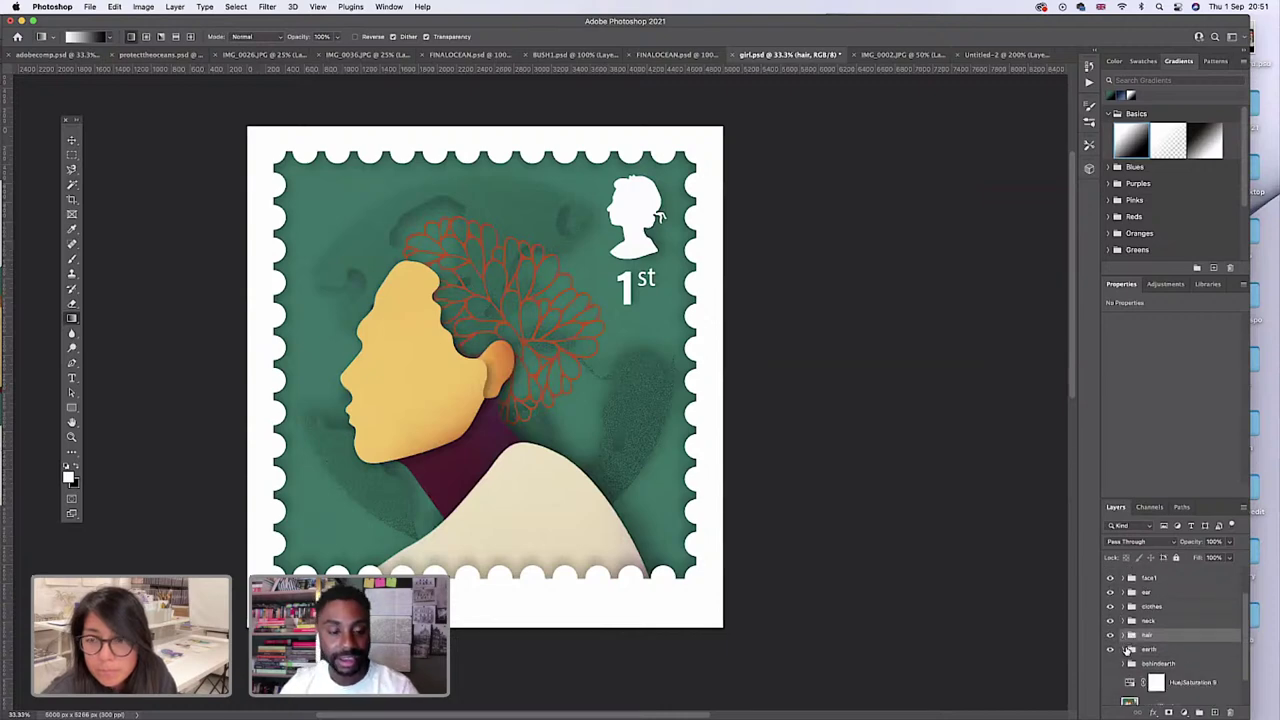
click(1122, 636)
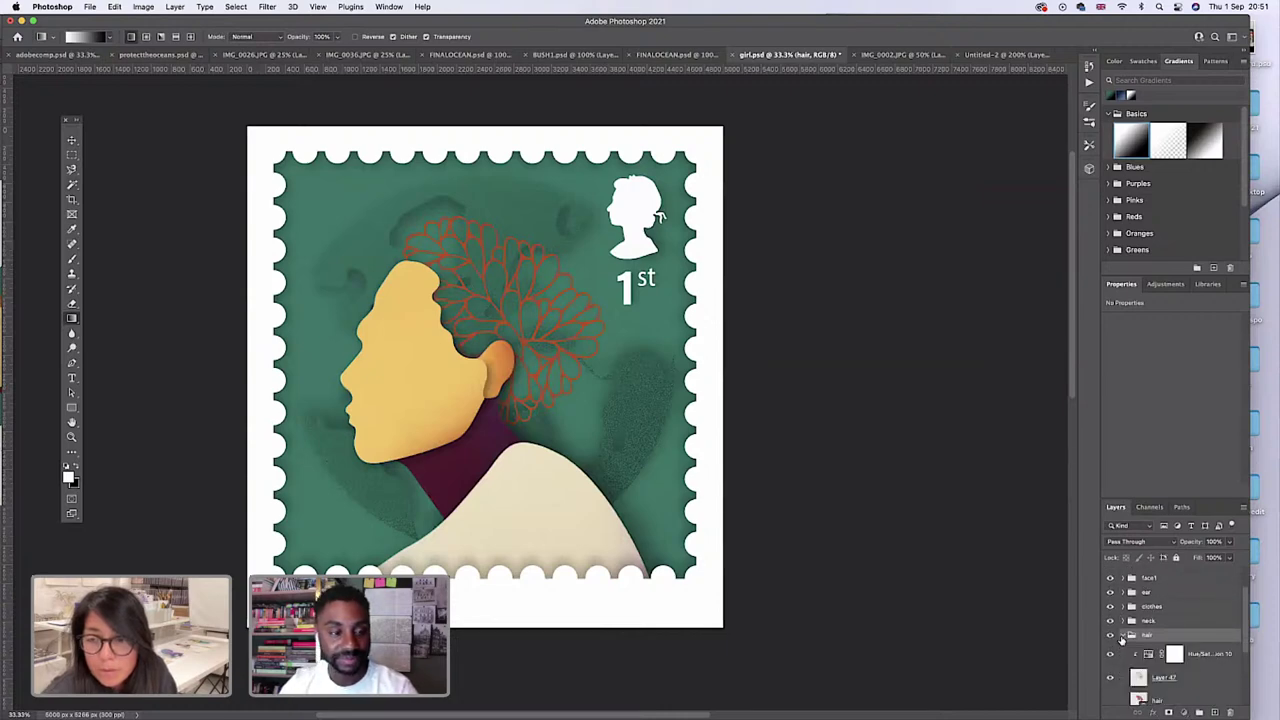
click(1122, 636)
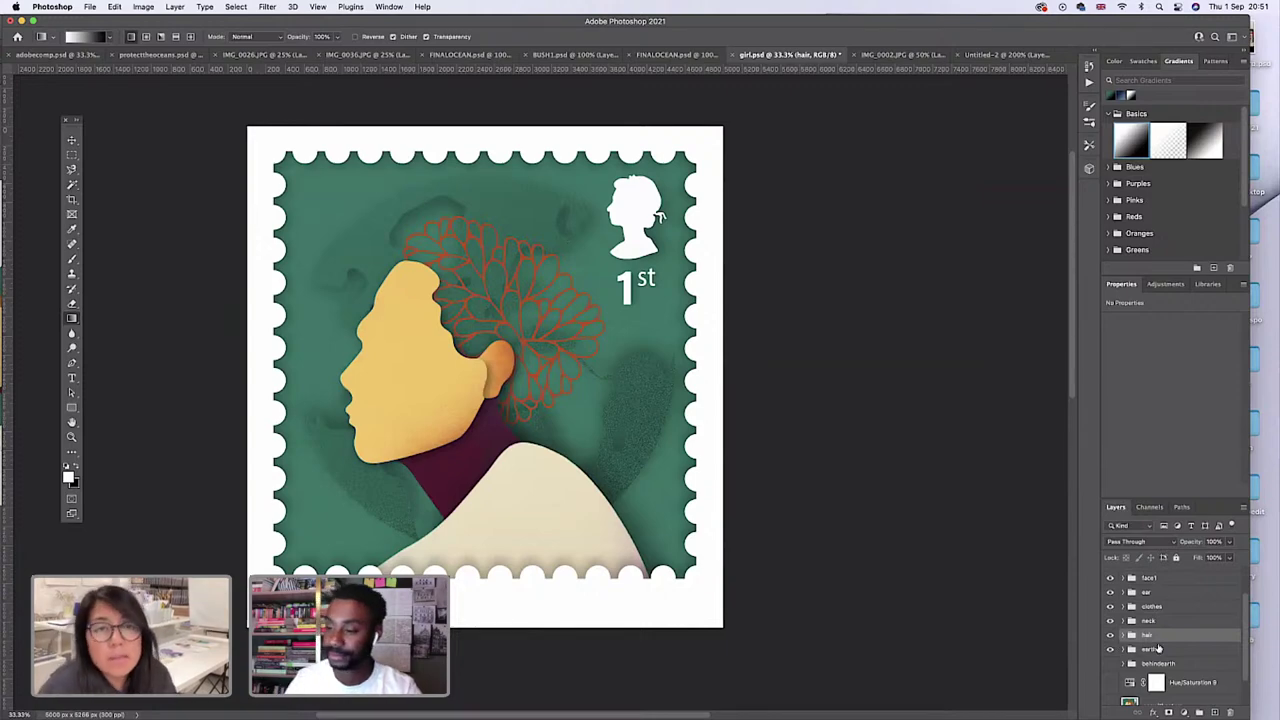
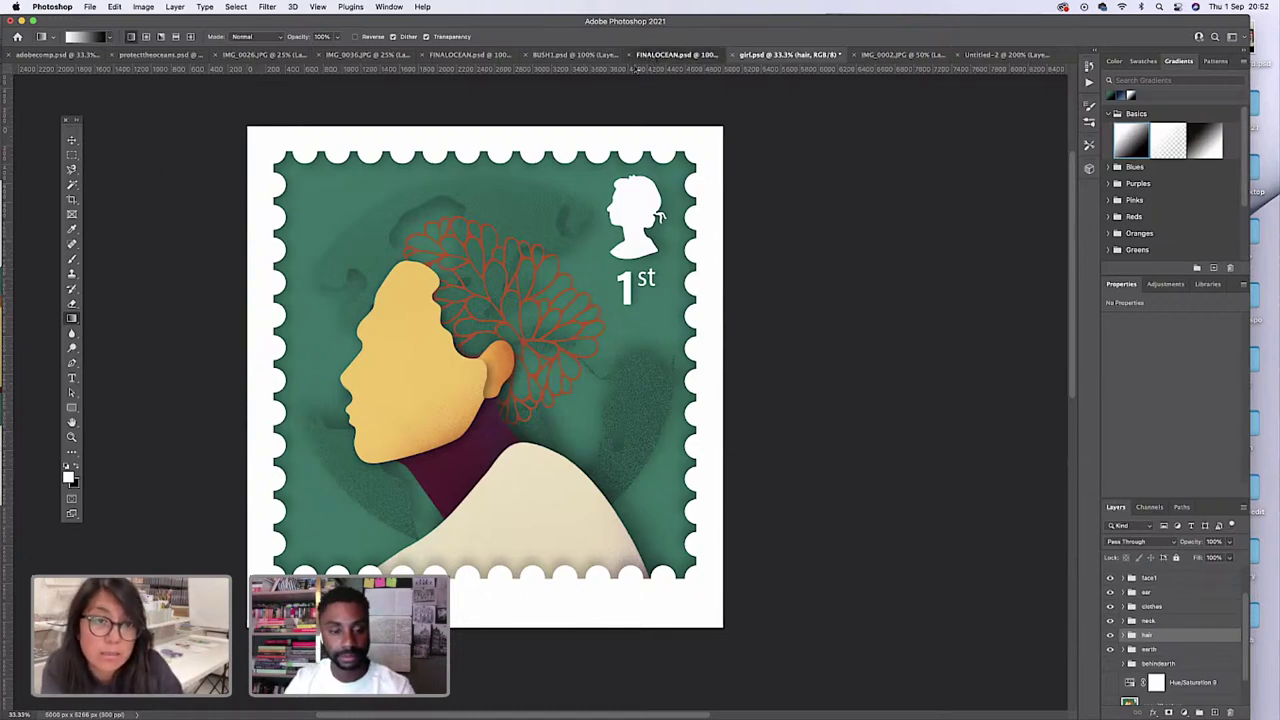
click(655, 55)
click(541, 57)
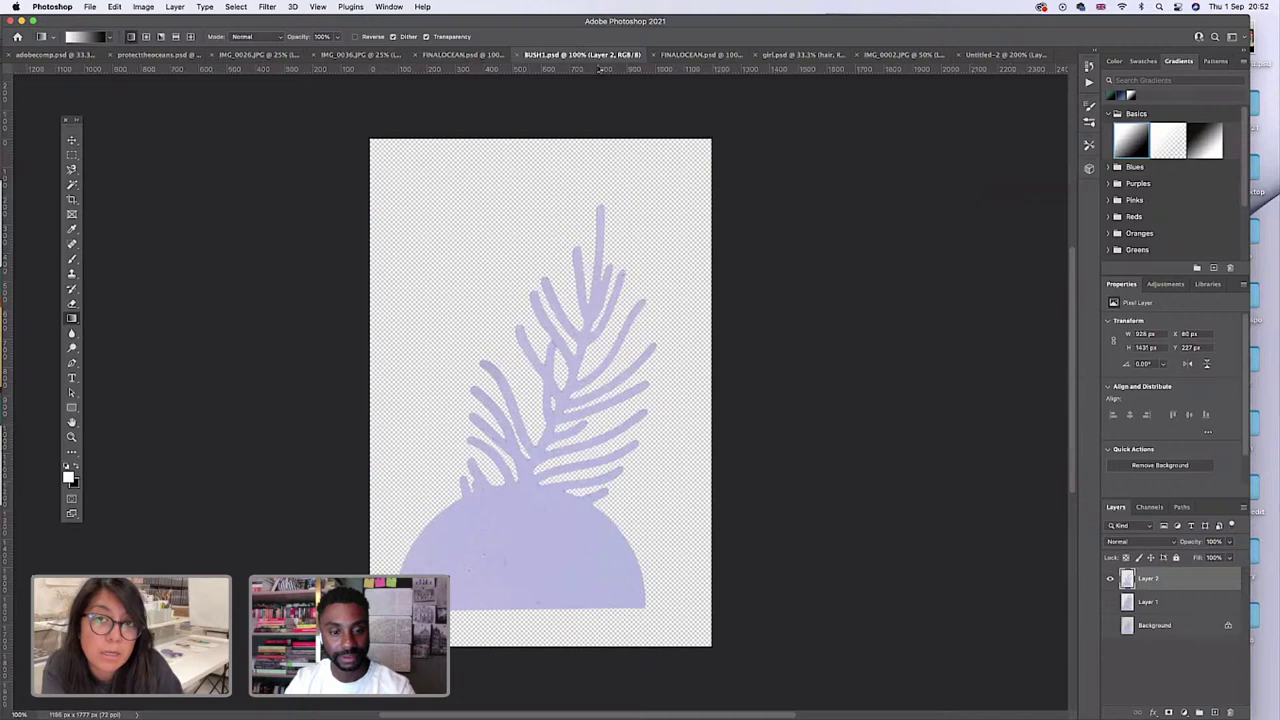
click(778, 55)
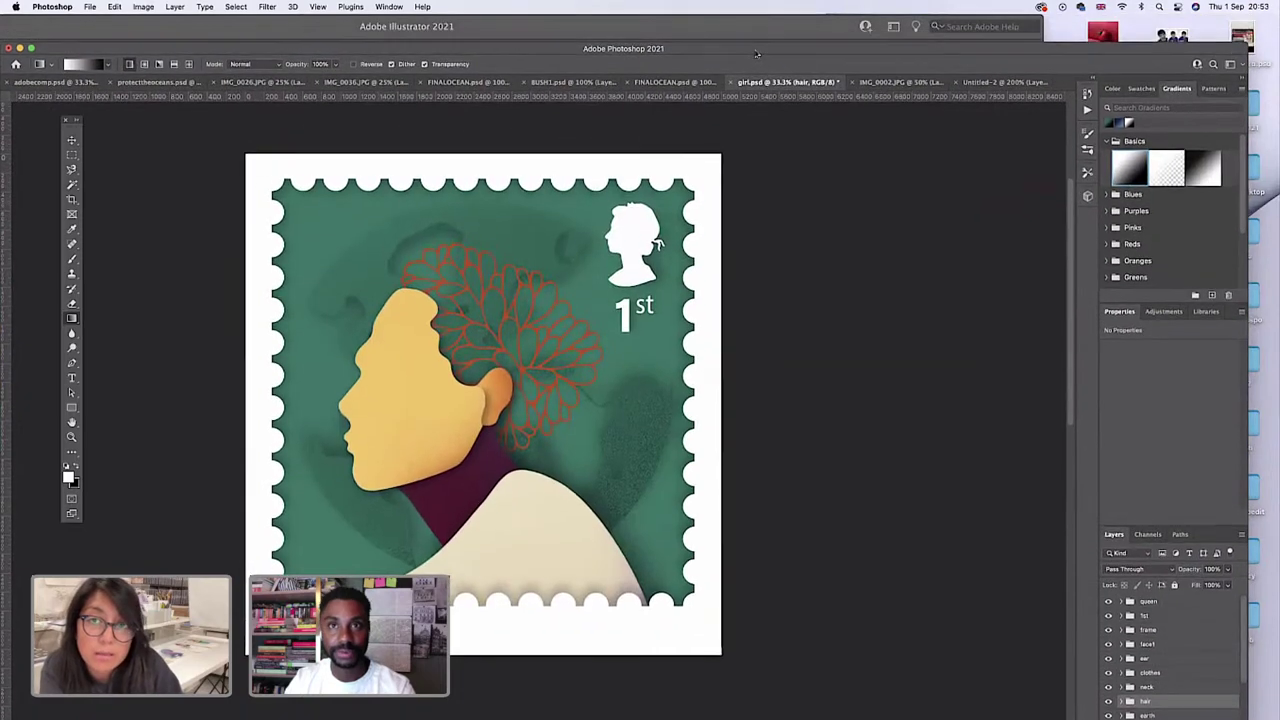
In IMG_0002.JPG, loosely outline the orange hair cut-out and its shadow with the Polygonal Lasso tool.
click(900, 85)
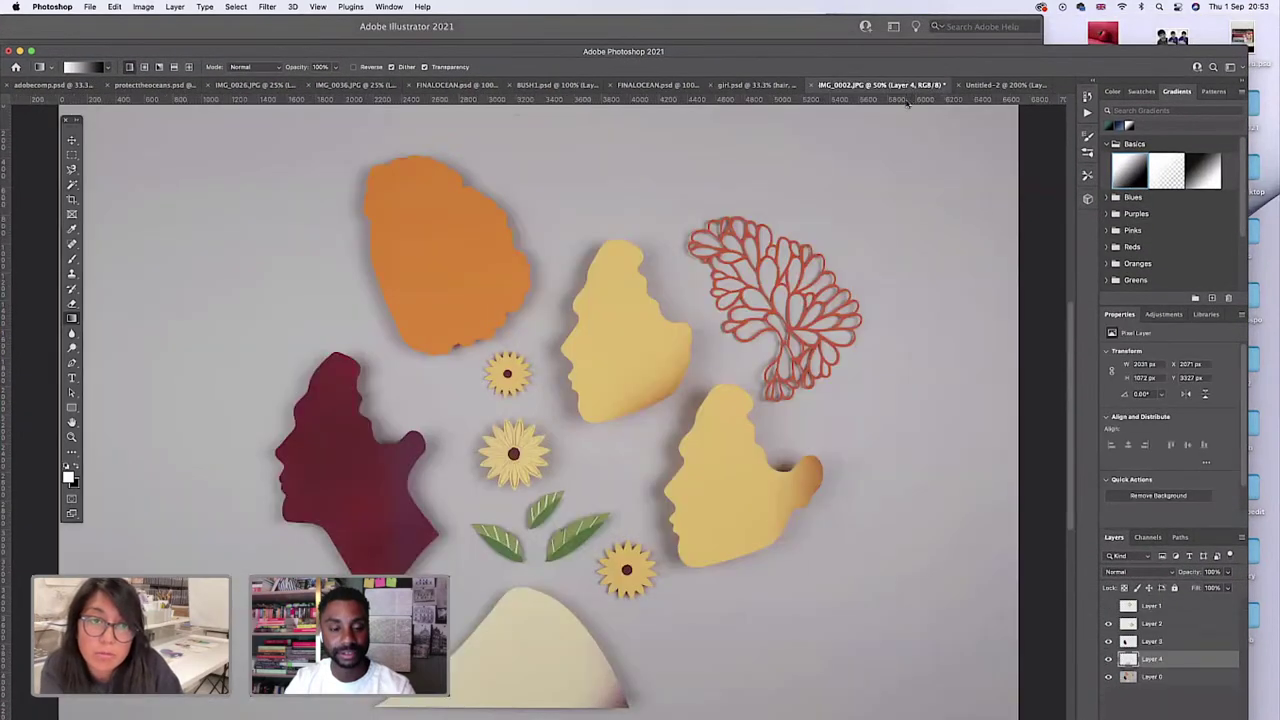
click(72, 170)
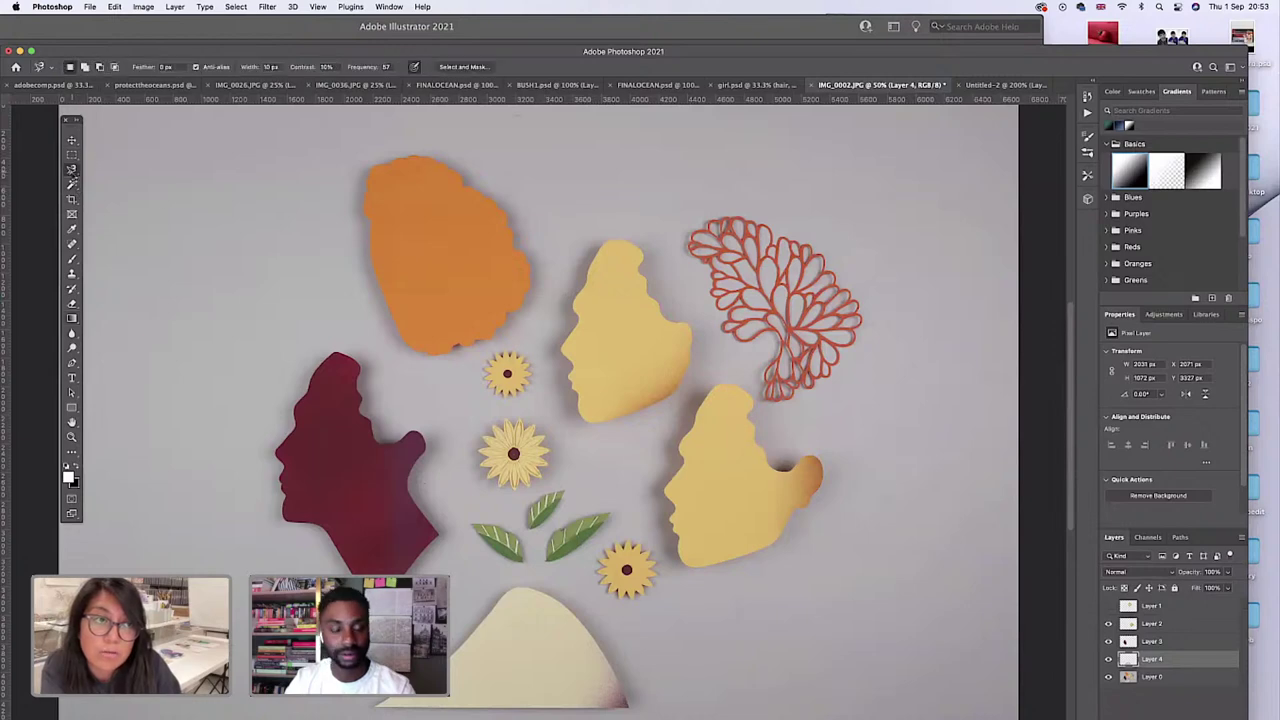
click(72, 170)
click(110, 183)
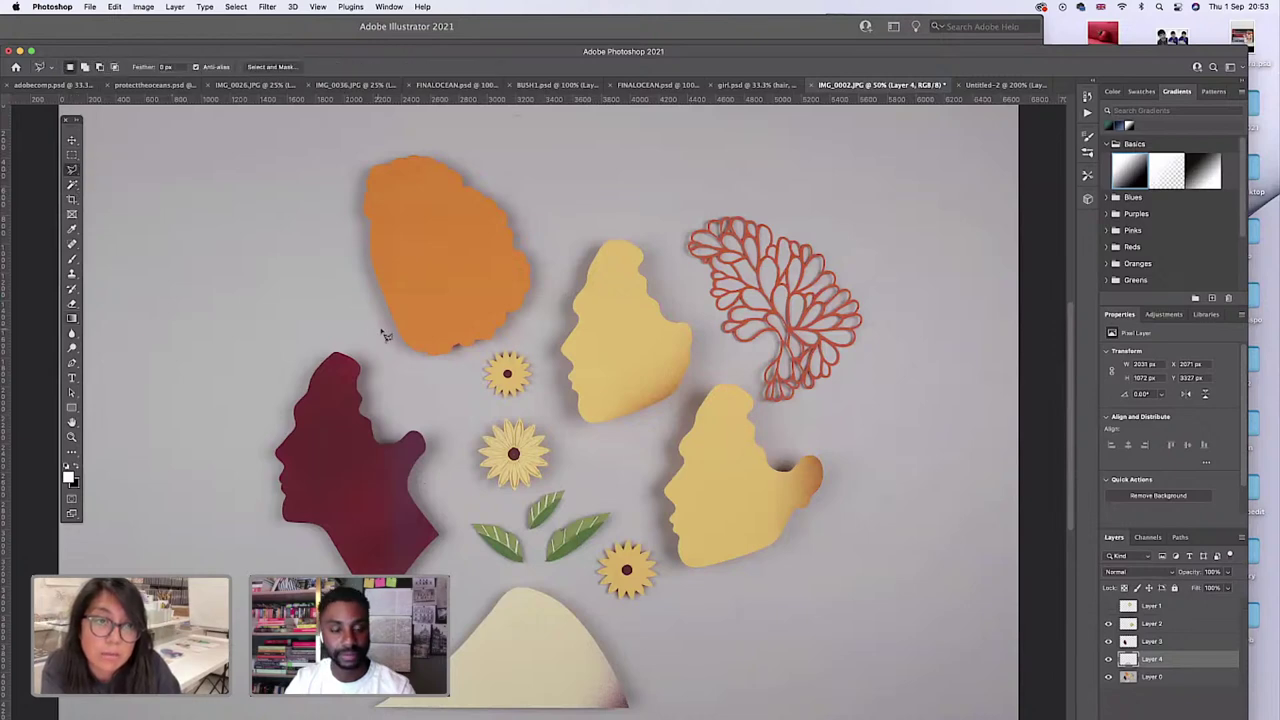
click(380, 330)
click(420, 378)
click(538, 318)
click(548, 258)
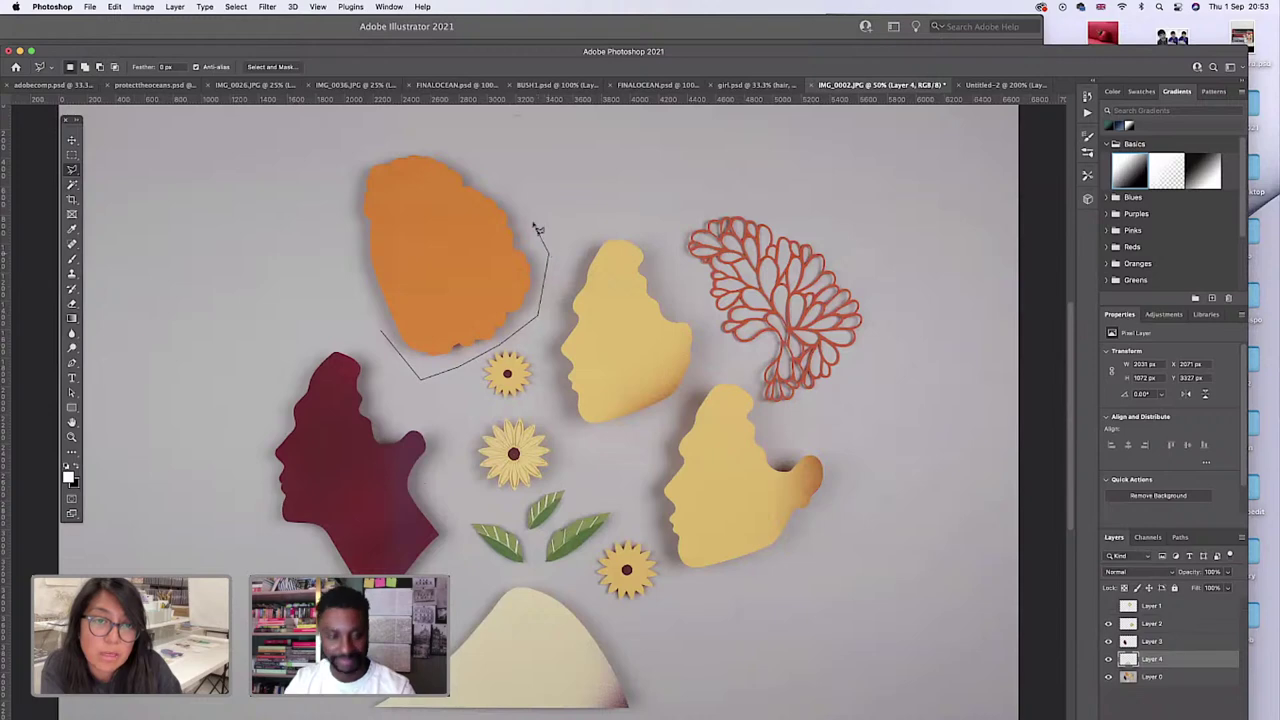
click(499, 178)
click(405, 134)
click(345, 190)
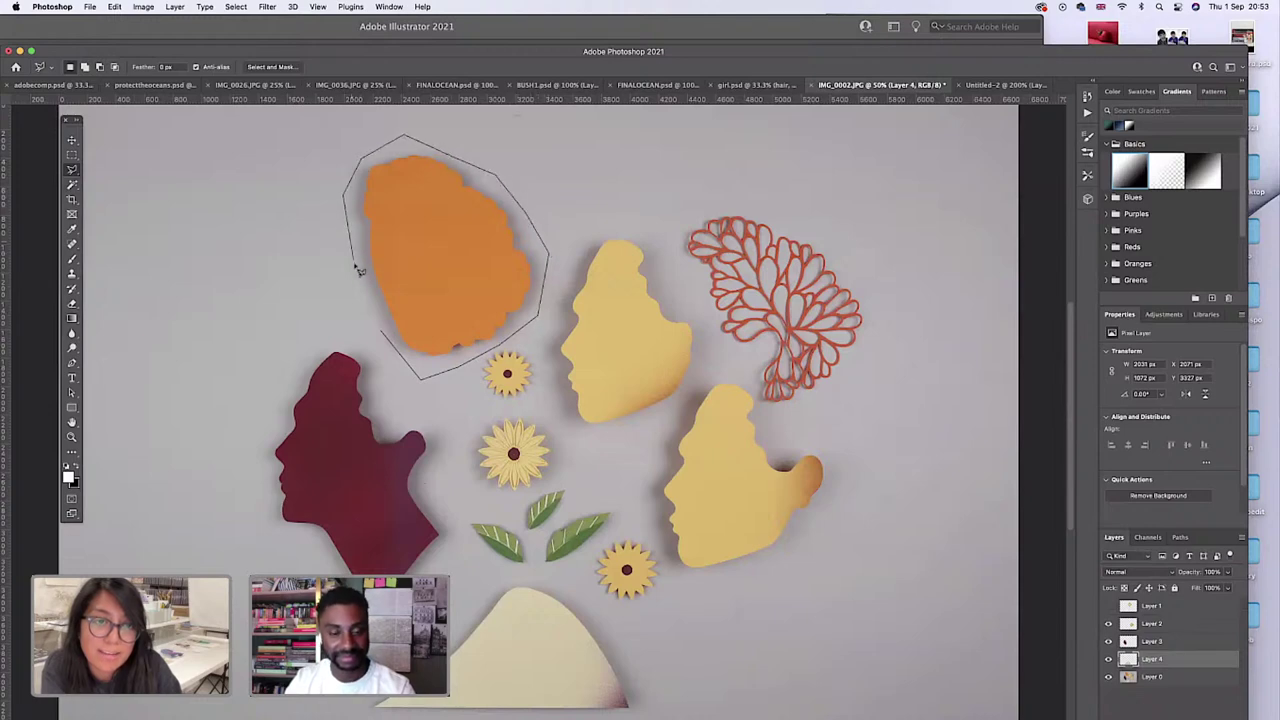
click(360, 288)
click(385, 340)
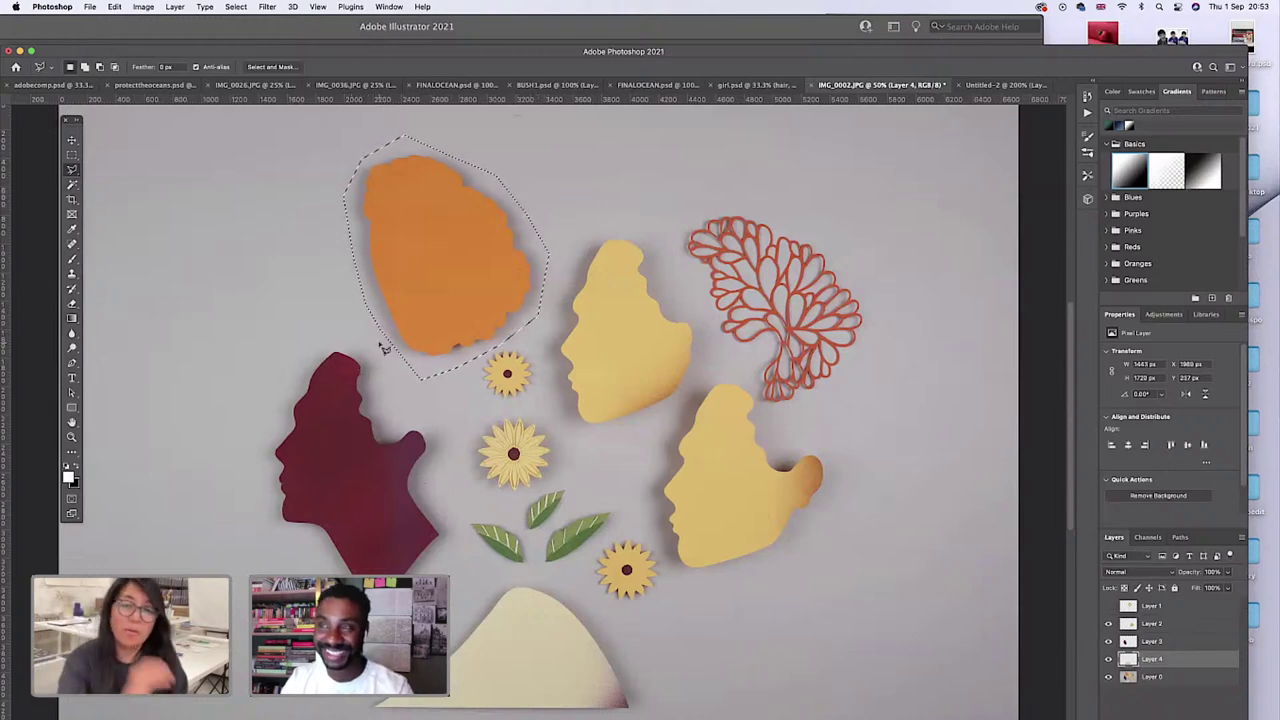
Copy the selected orange hair area from the Layer 0 photo to a new layer.
key(super+c)
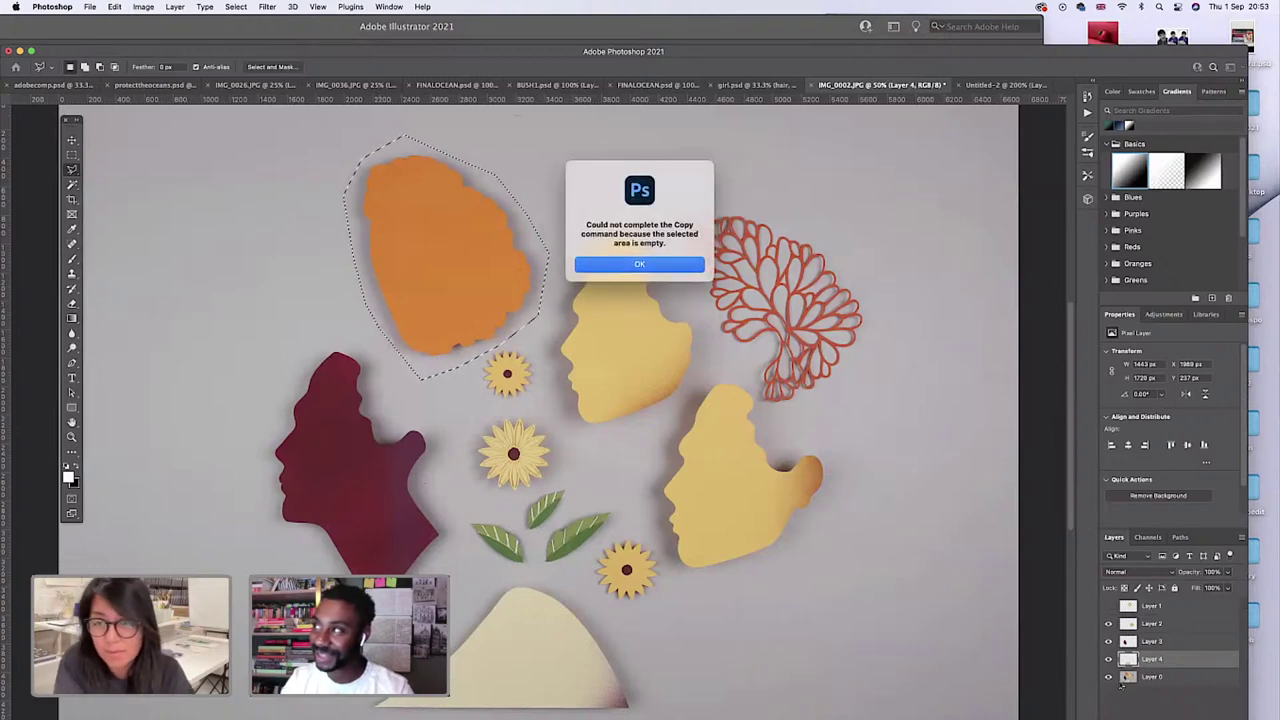
click(636, 266)
click(1150, 677)
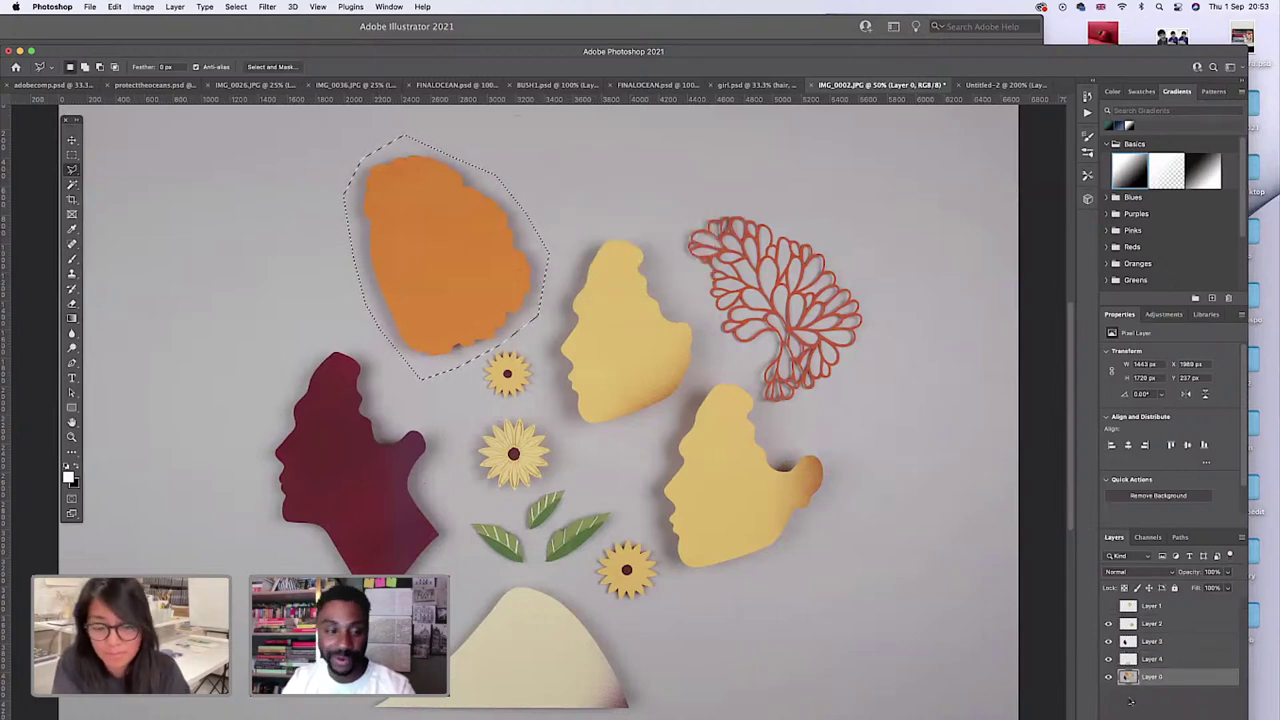
key(super+j)
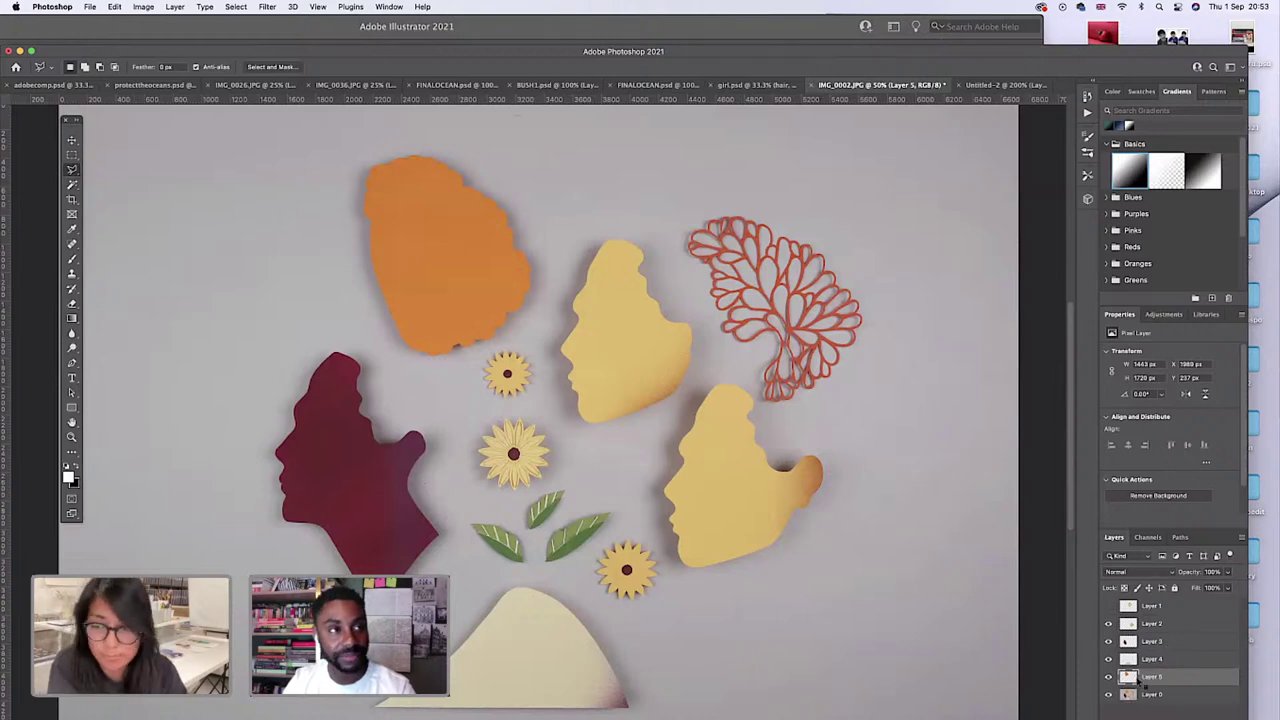
Duplicate the orange hair layer into the Untitled-2 document.
right_click(1140, 682)
click(1180, 663)
right_click(1162, 680)
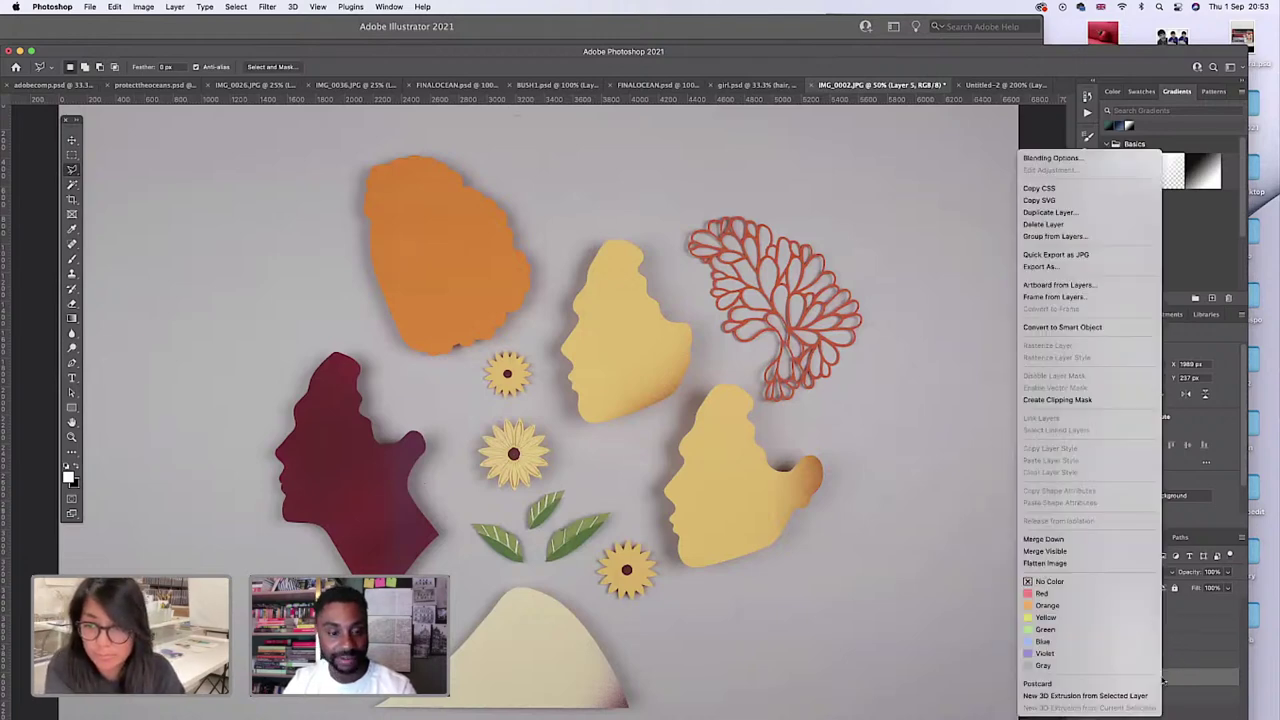
click(1050, 212)
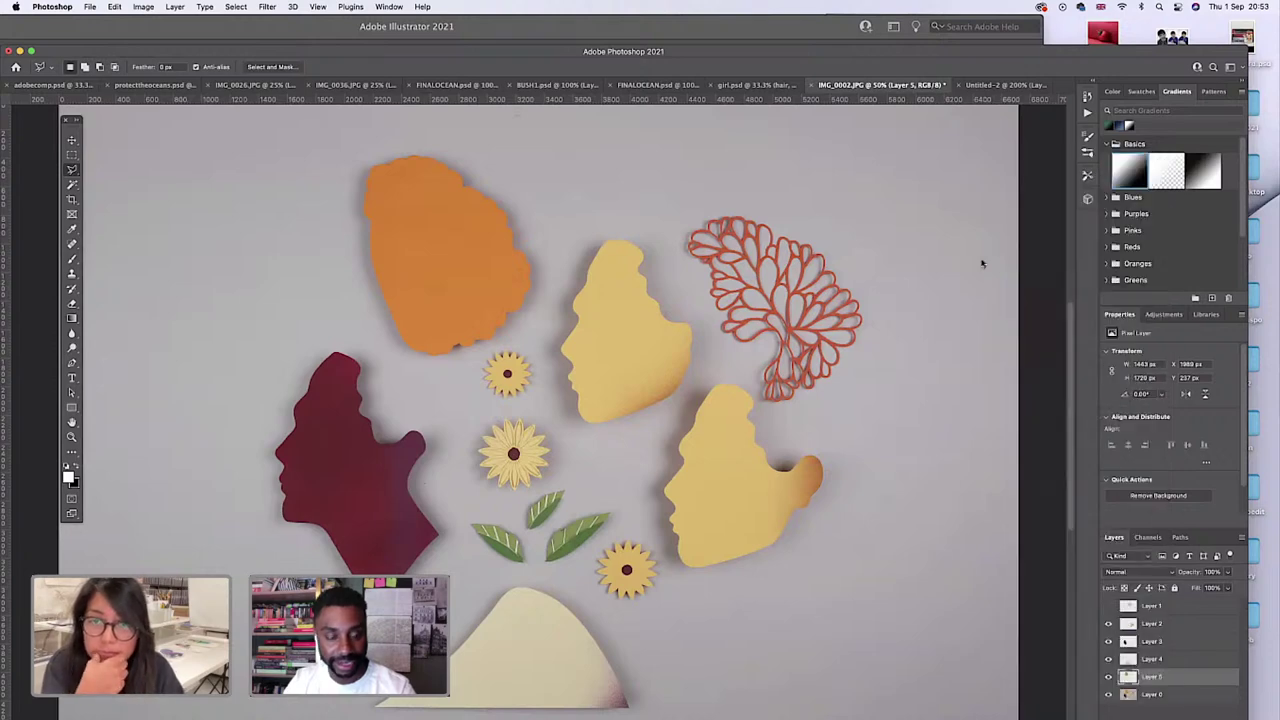
click(661, 345)
click(660, 358)
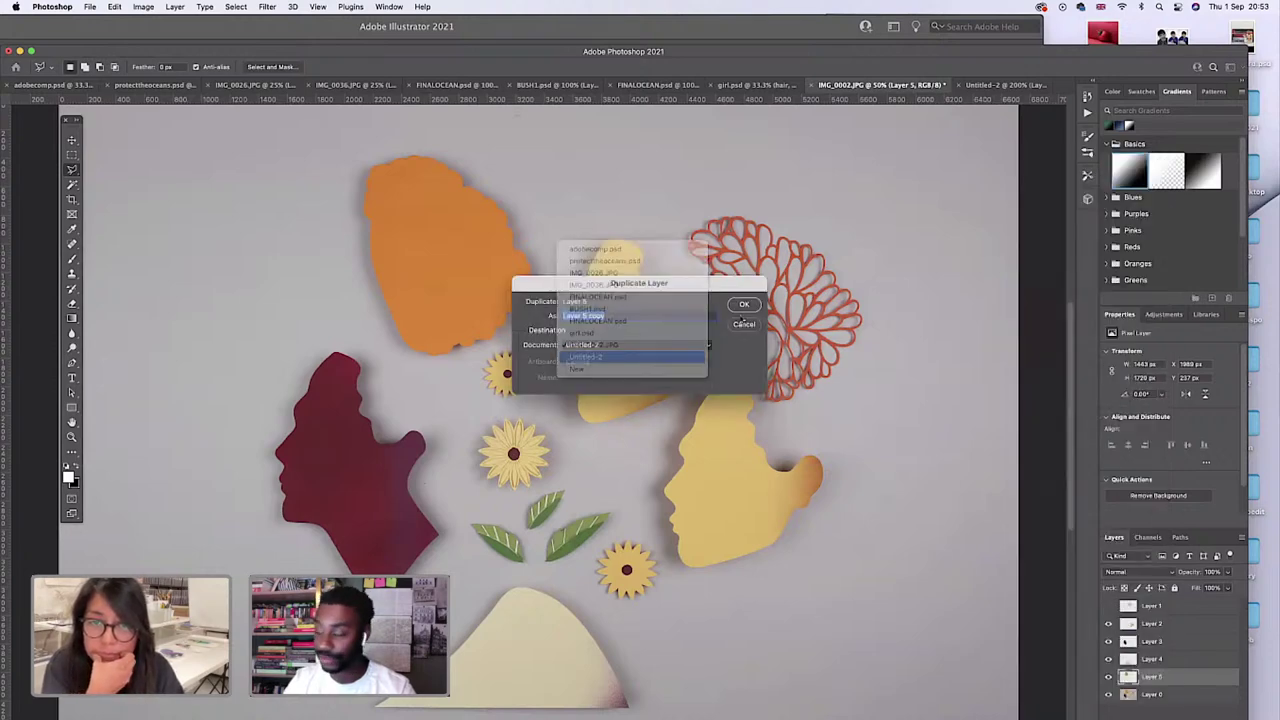
click(745, 305)
In Untitled-2, scale the orange hair layer to about 1135 × 1353 px, place it mid-canvas, and hide Layer 11.
click(984, 87)
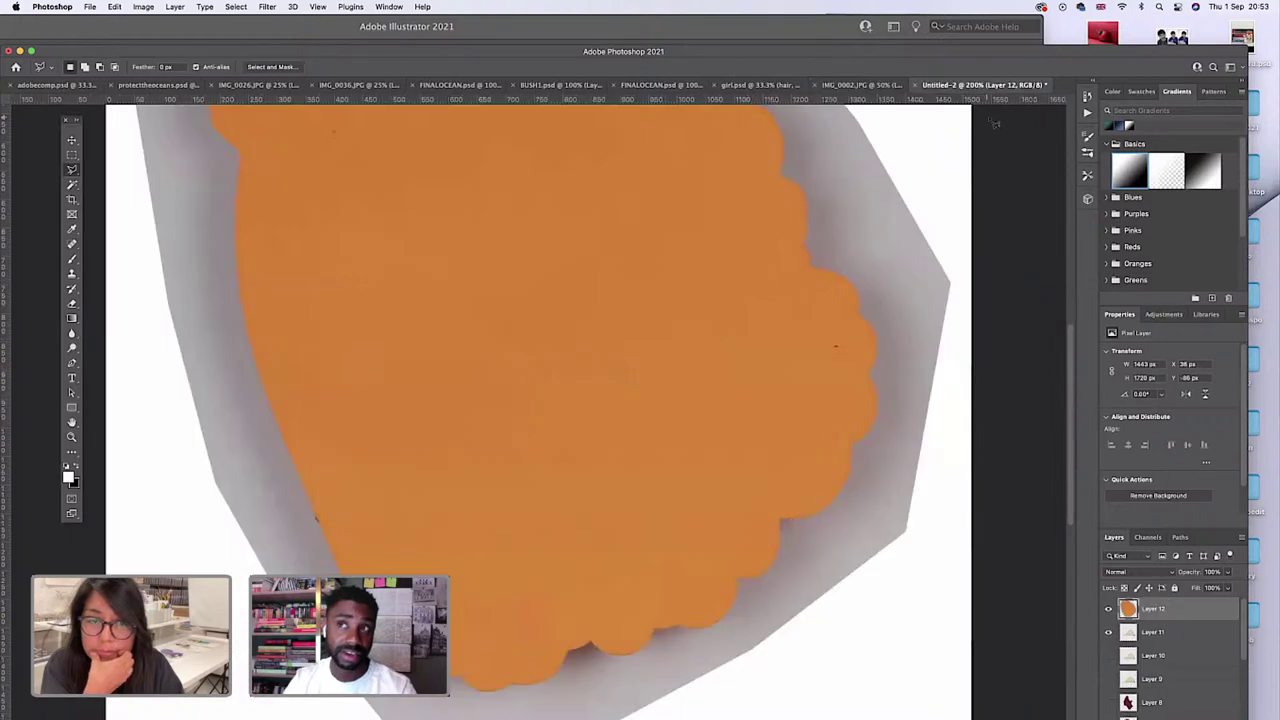
key(z)
alt+click(605, 372)
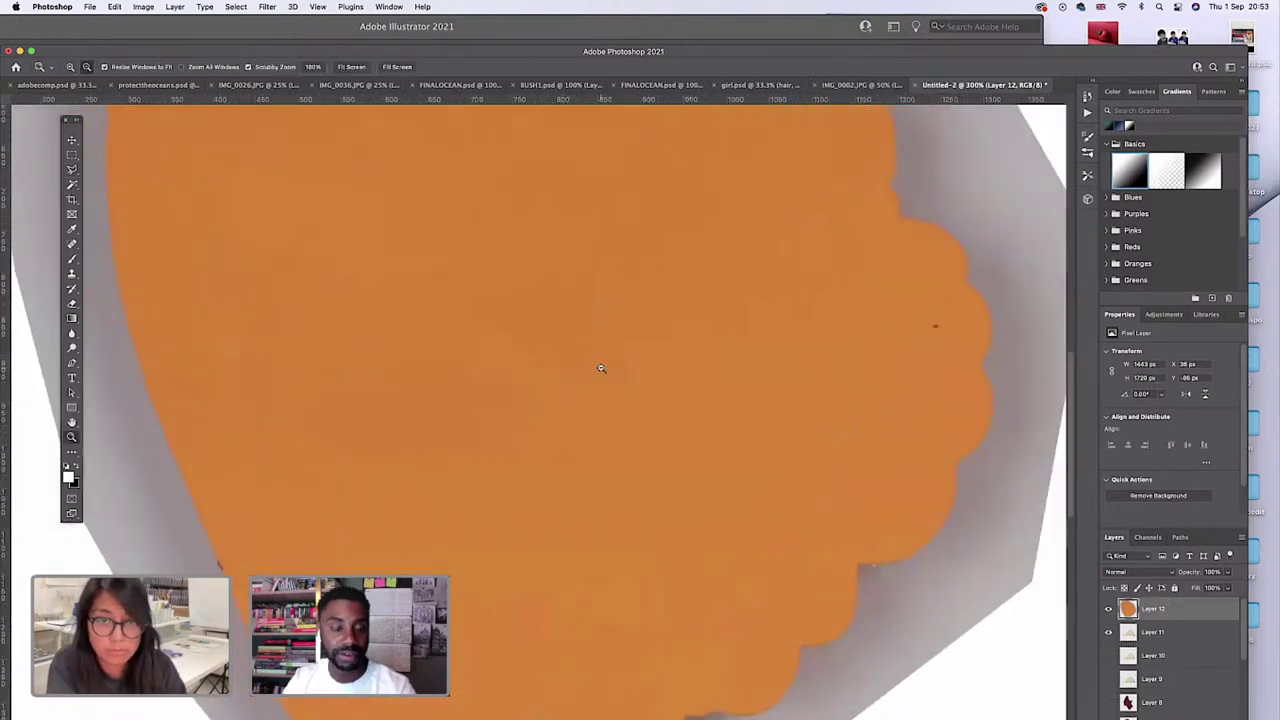
key(v)
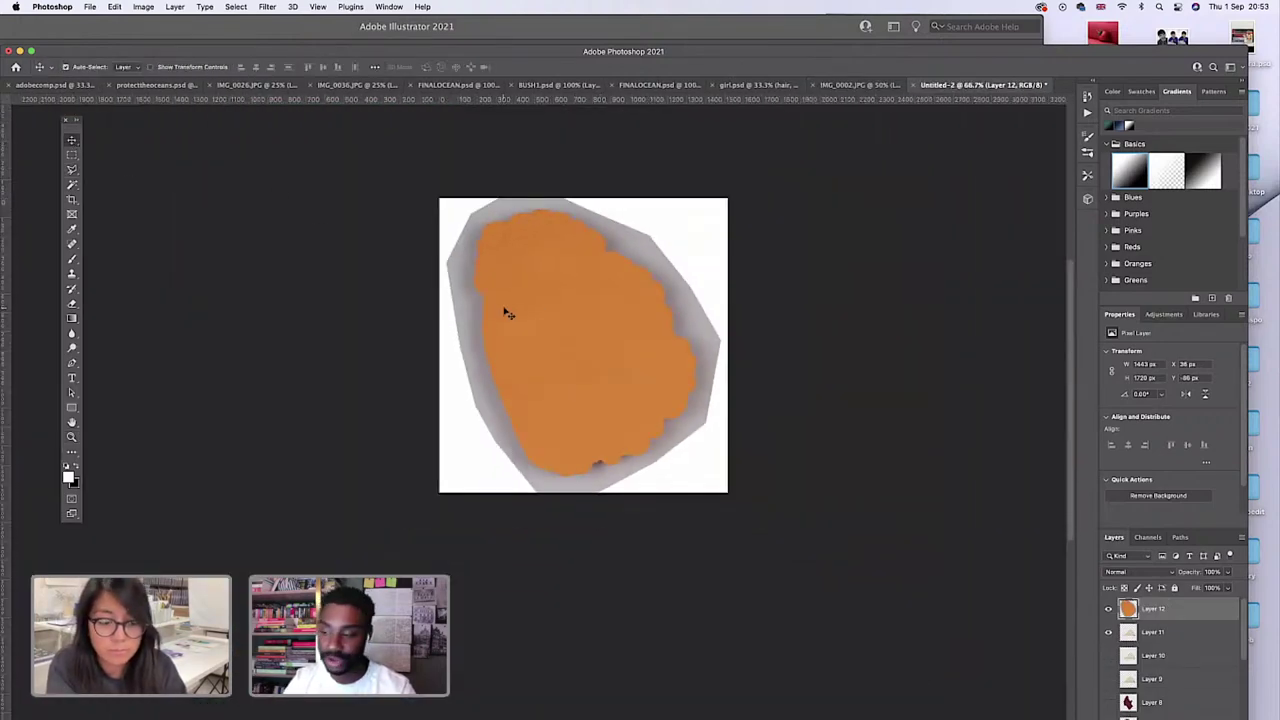
key(super+t)
drag(454, 187, 503, 251)
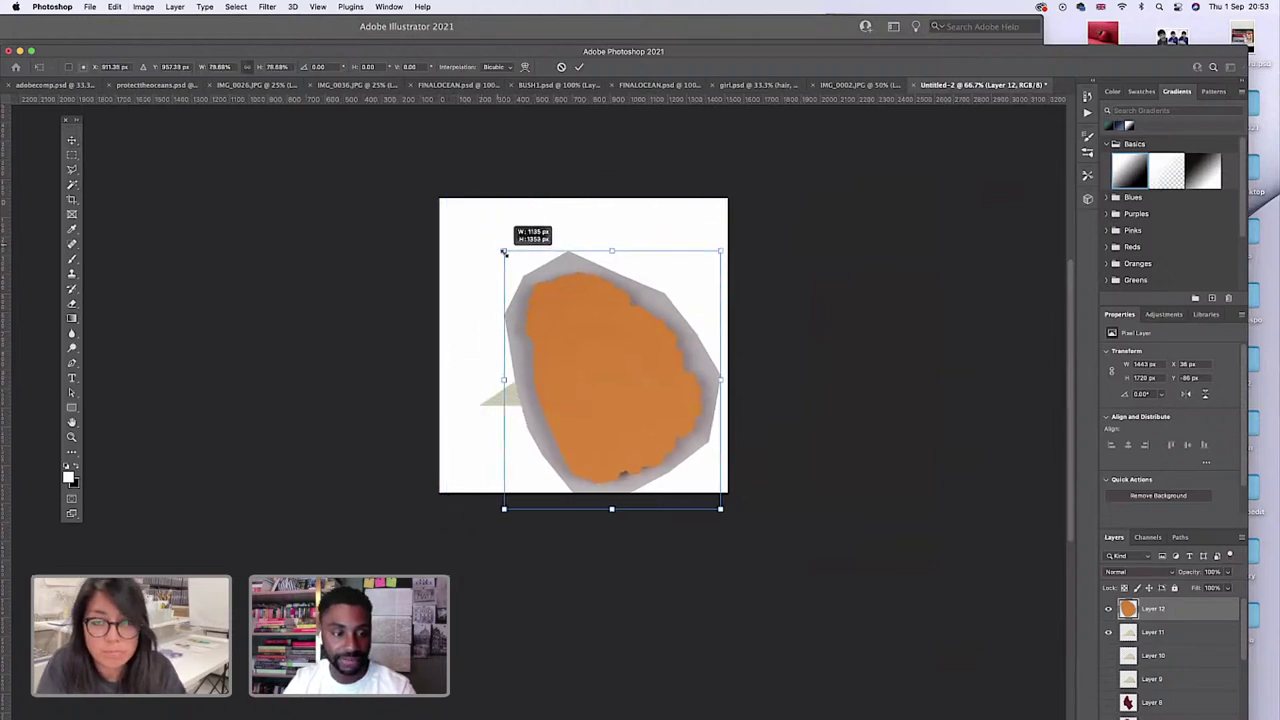
key(Return)
click(1108, 631)
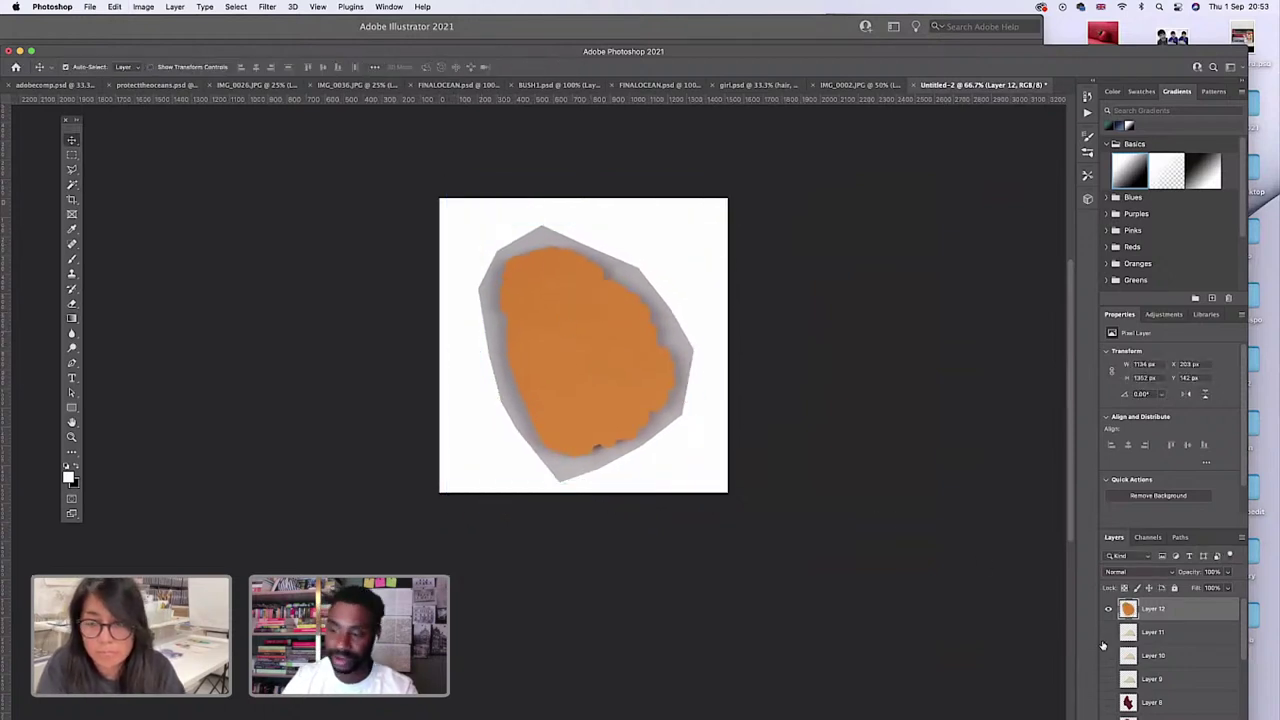
Select the orange hair shape, without its grey surround, using the Magic Wand.
click(78, 440)
click(579, 354)
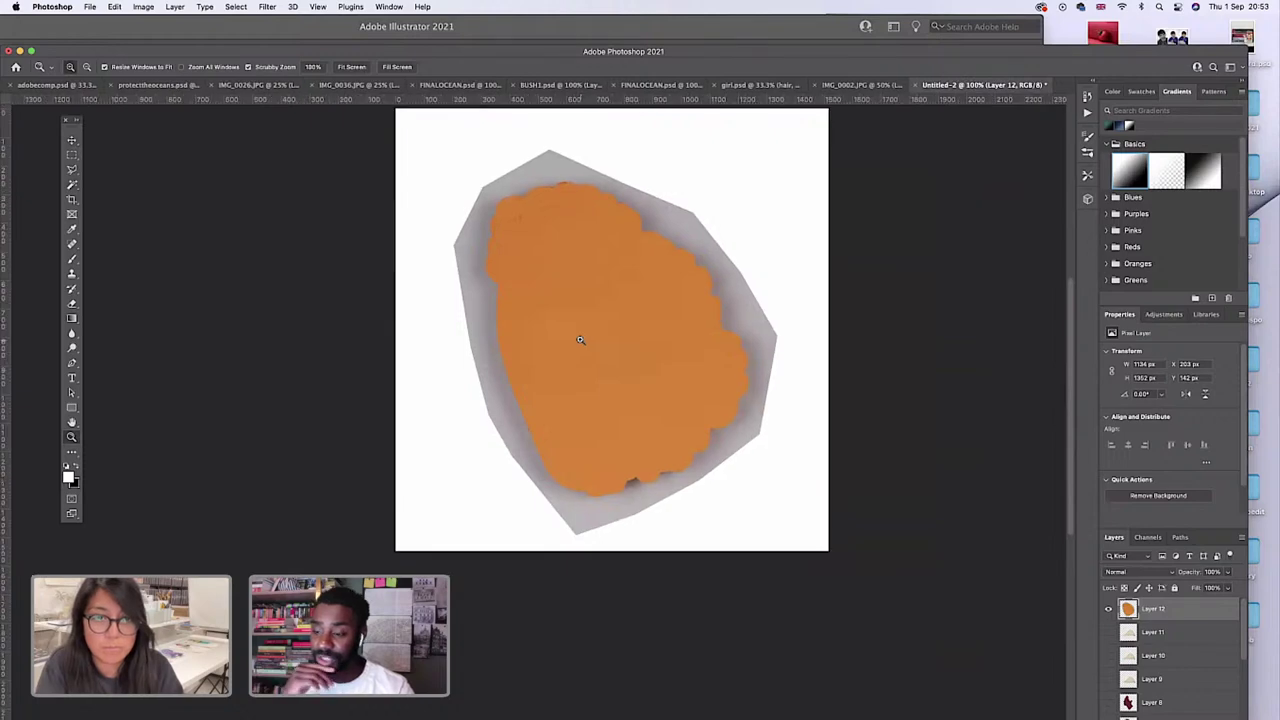
click(579, 354)
alt+click(585, 360)
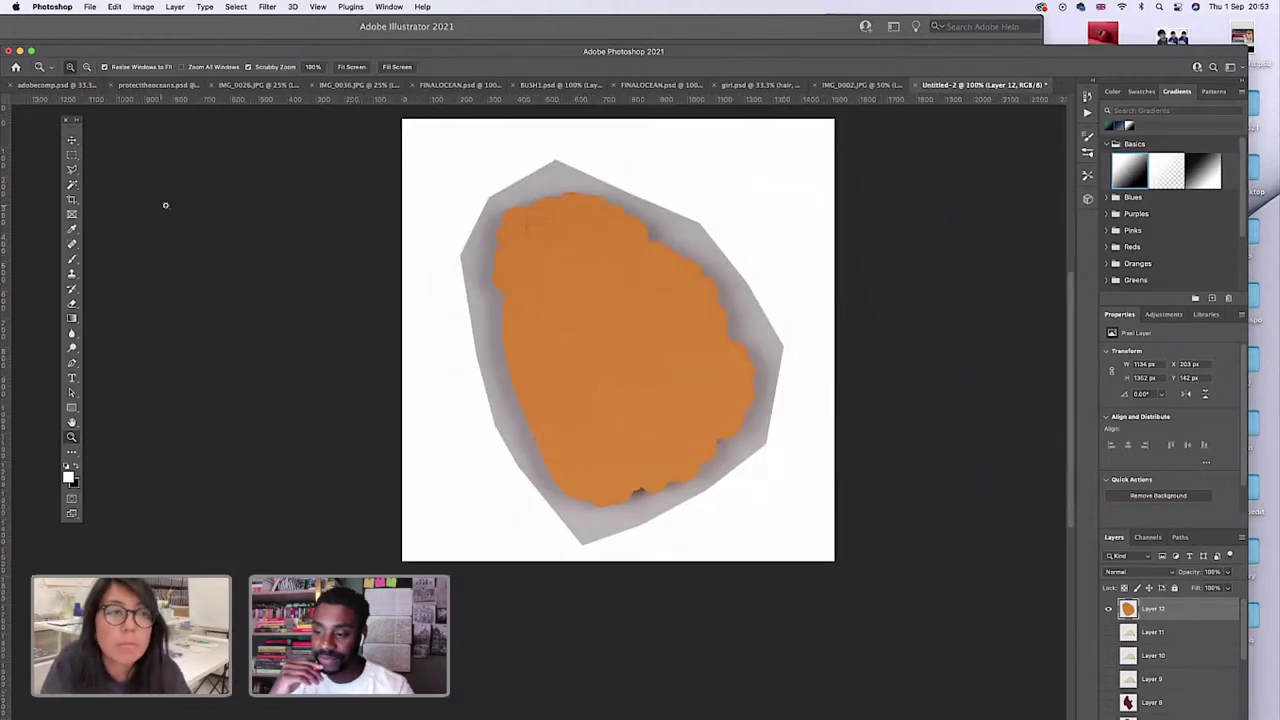
key(w)
click(582, 320)
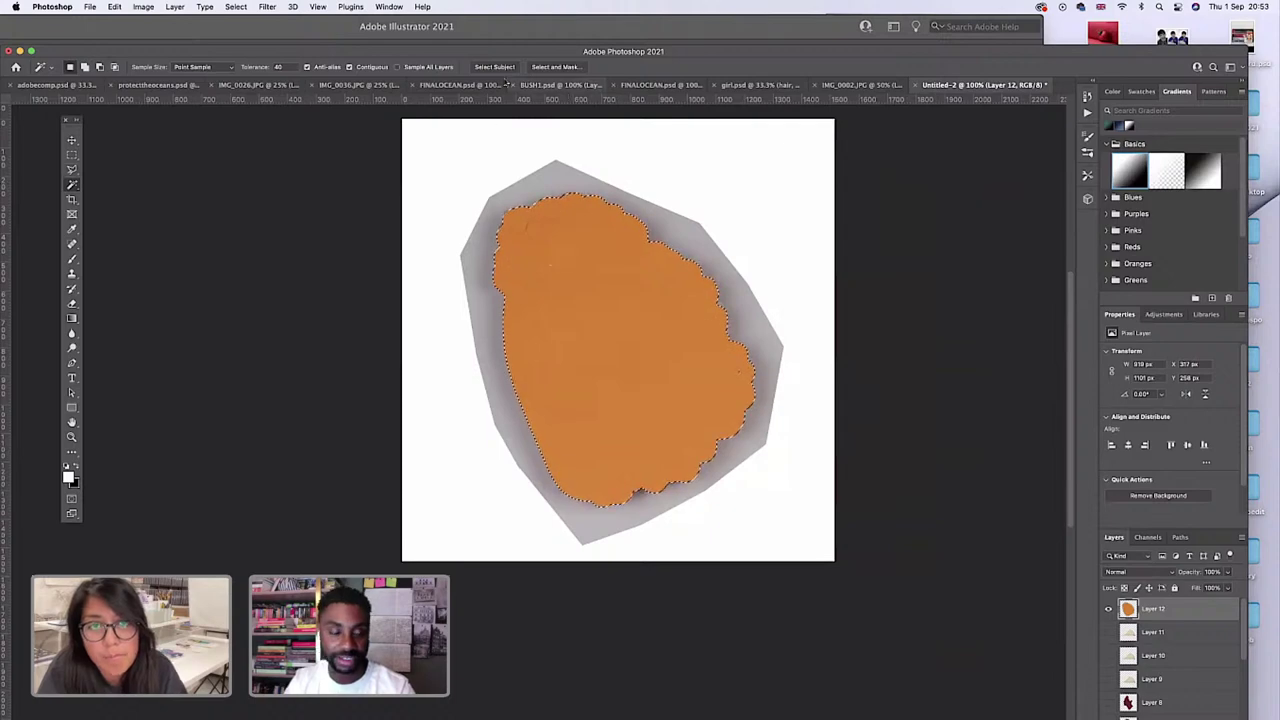
Refine the hair selection with Radius 3 px, Smooth 15, Feather 1.4 px and Contrast 28%, and copy it to a new layer.
click(552, 66)
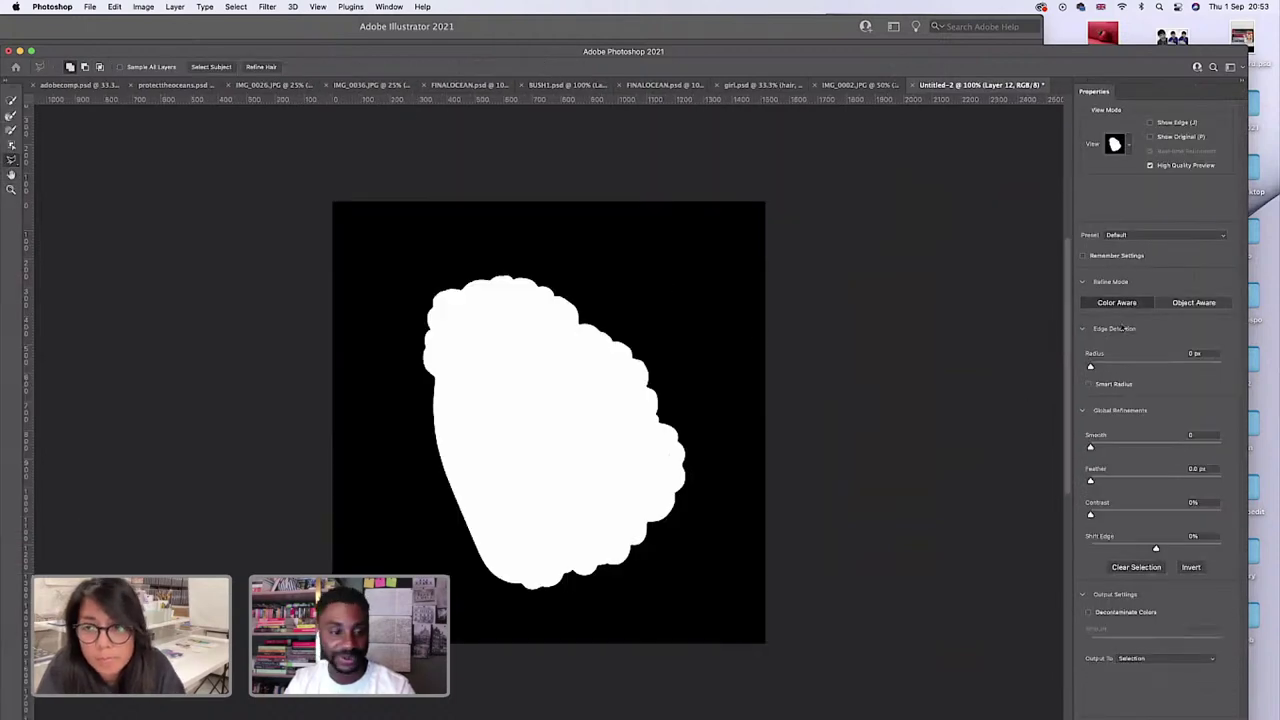
drag(1090, 366, 1110, 366)
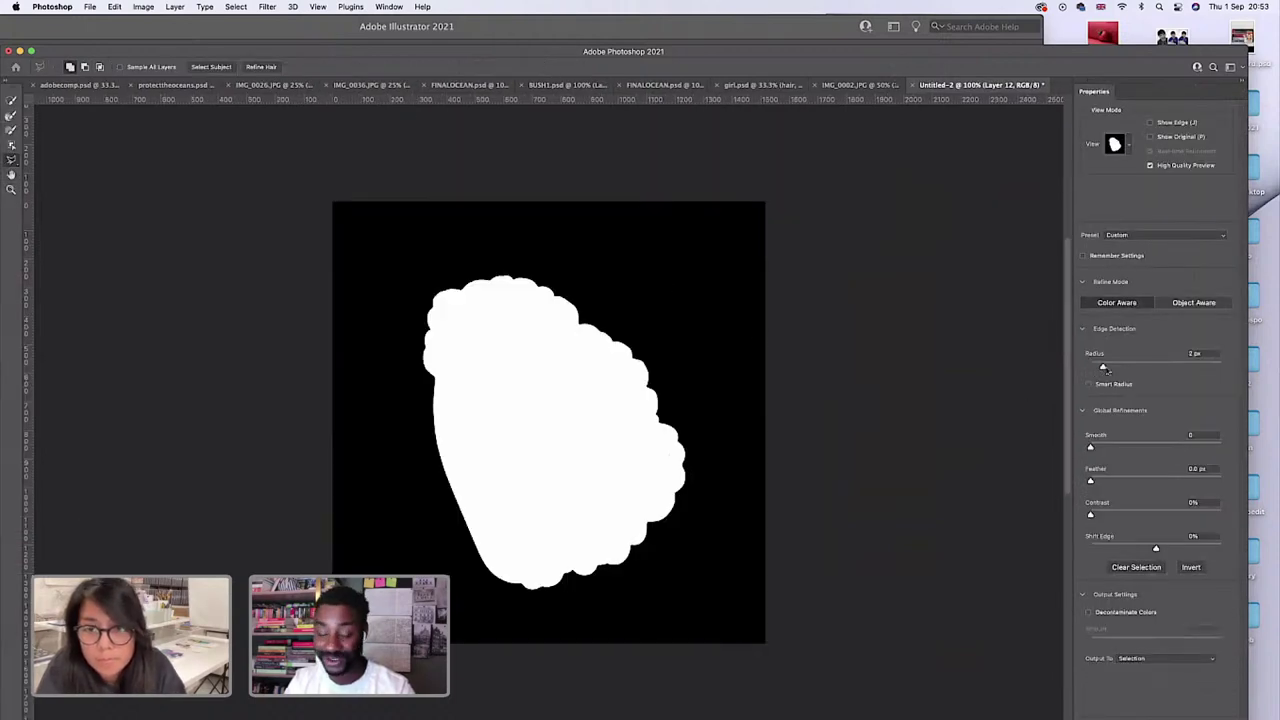
click(12, 190)
click(537, 466)
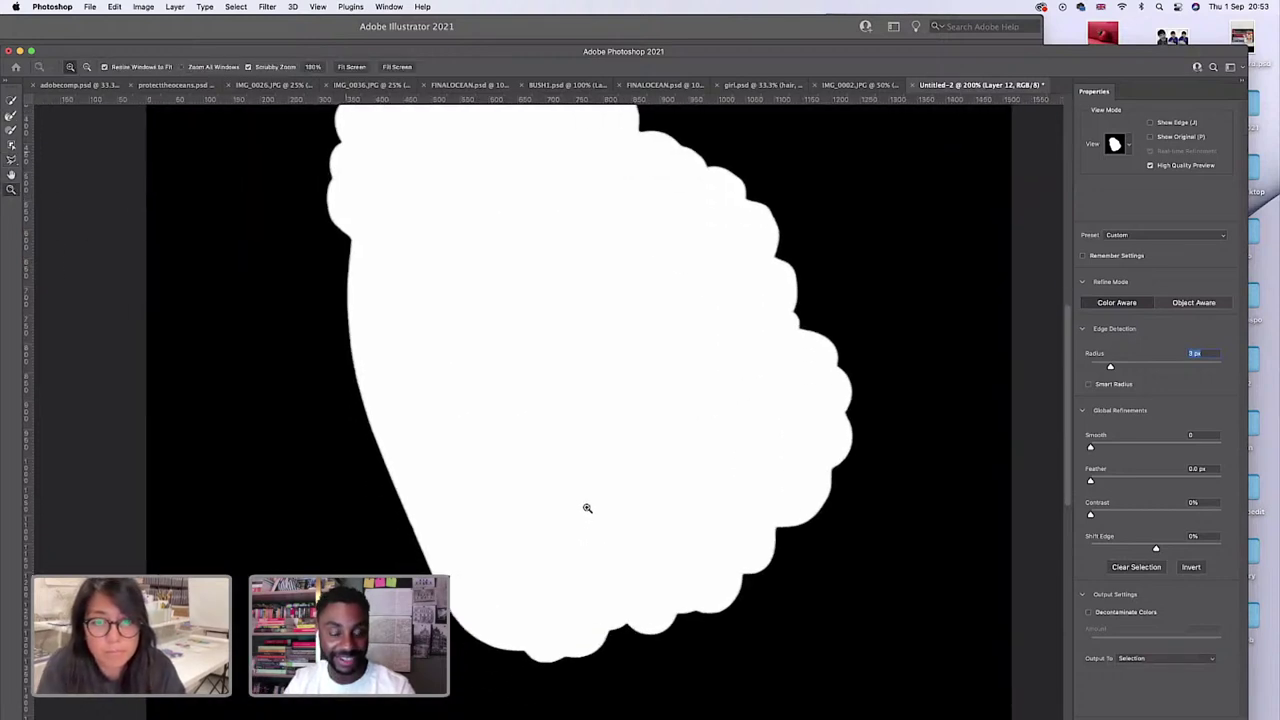
drag(1091, 481, 1127, 516)
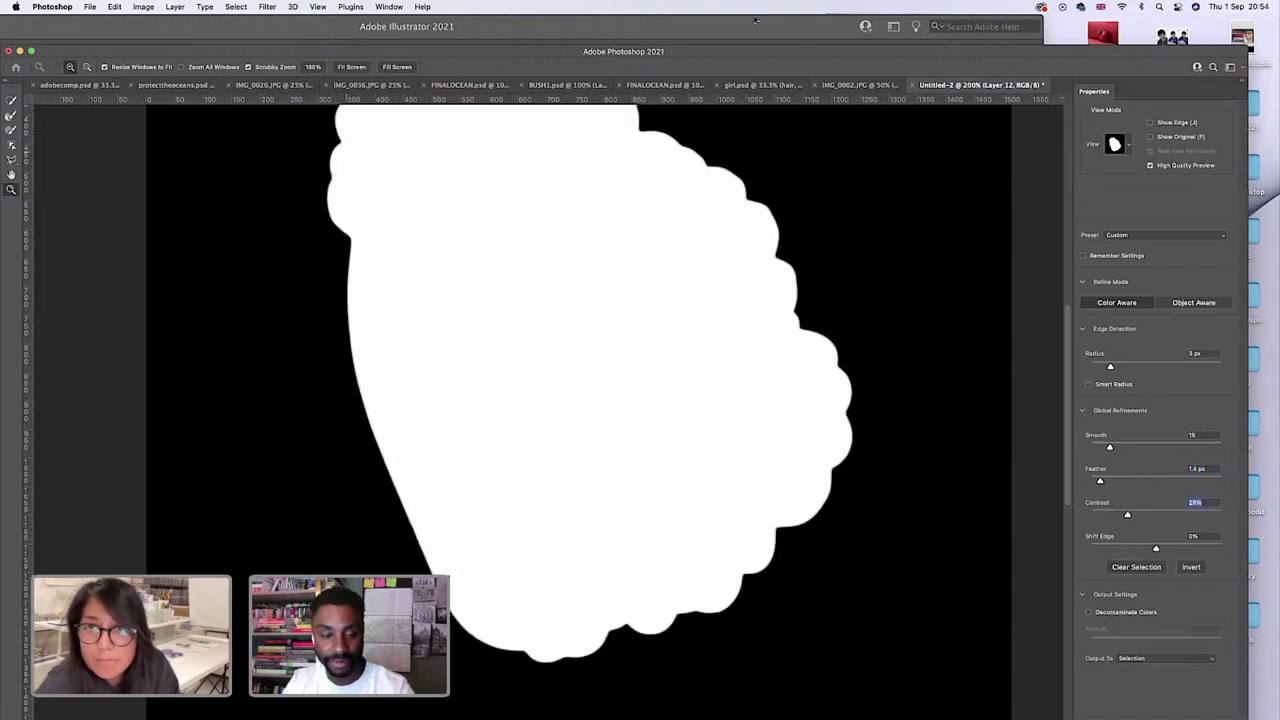
drag(763, 52, 766, 22)
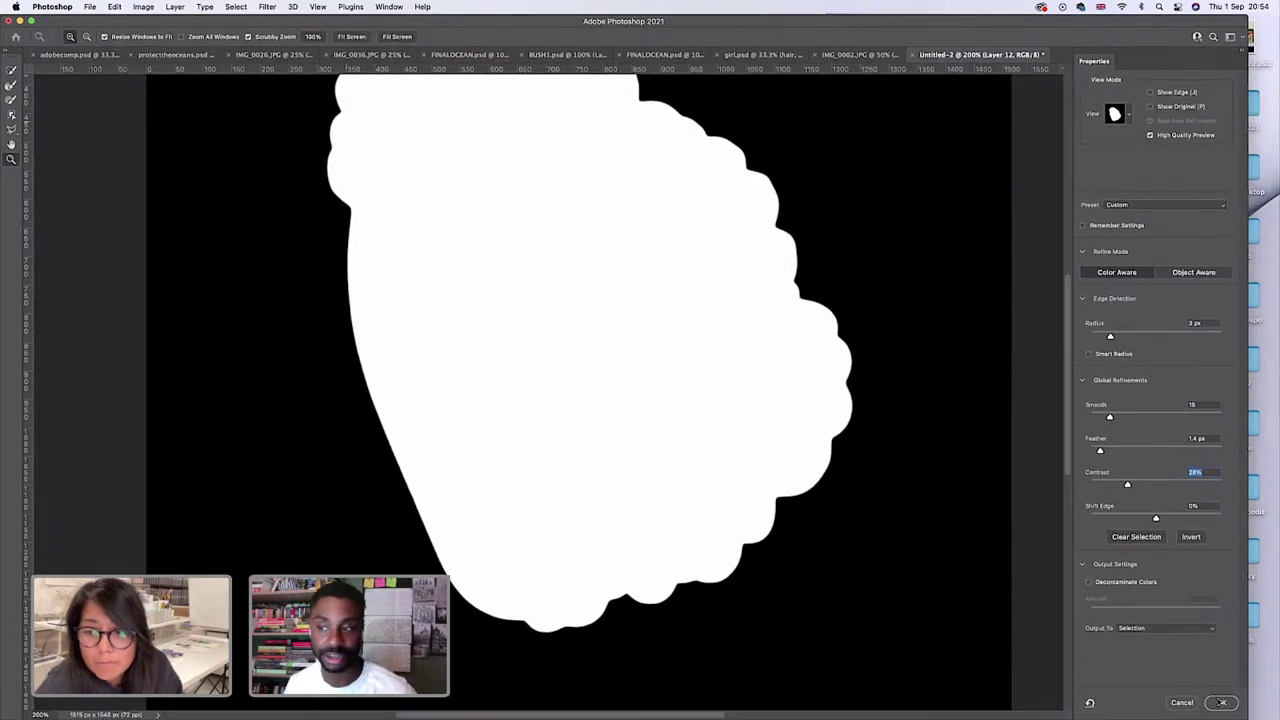
click(1222, 702)
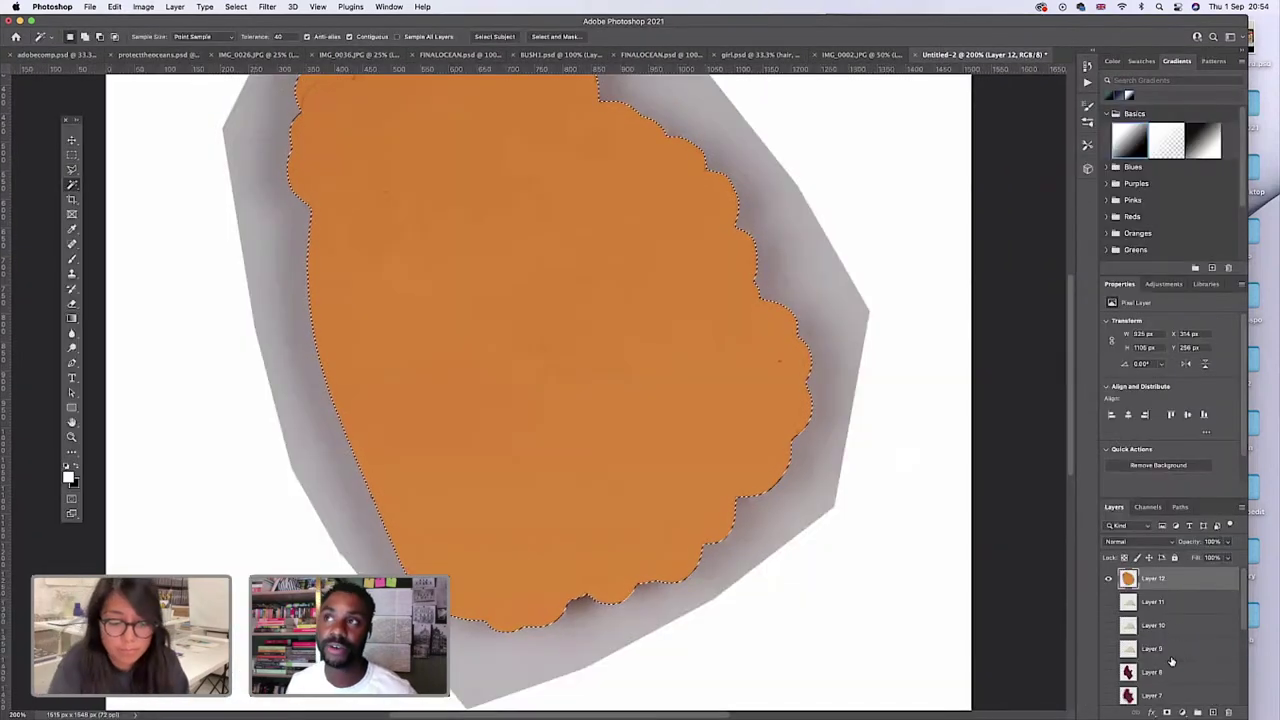
key(super+j)
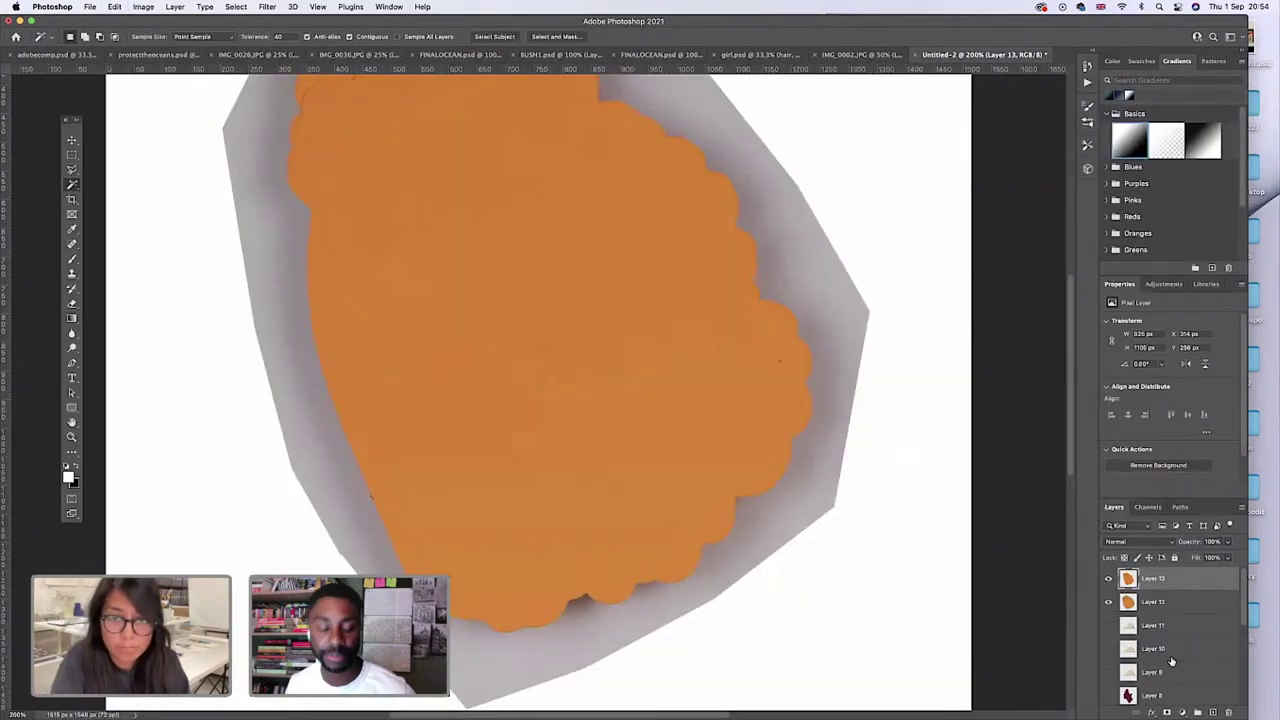
Hide the grey-edged Layer 12 in Untitled-2, duplicate the cut-out hair layer into girl.psd, and switch to that document.
click(1108, 602)
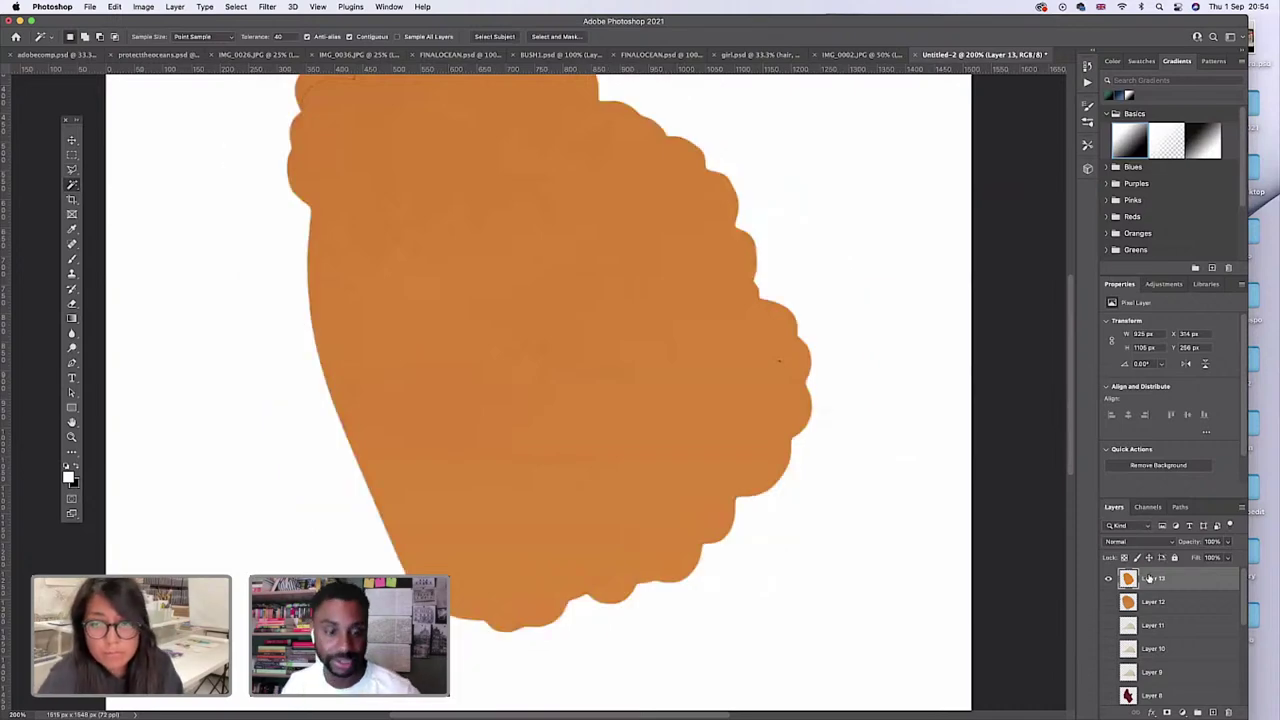
right_click(1144, 586)
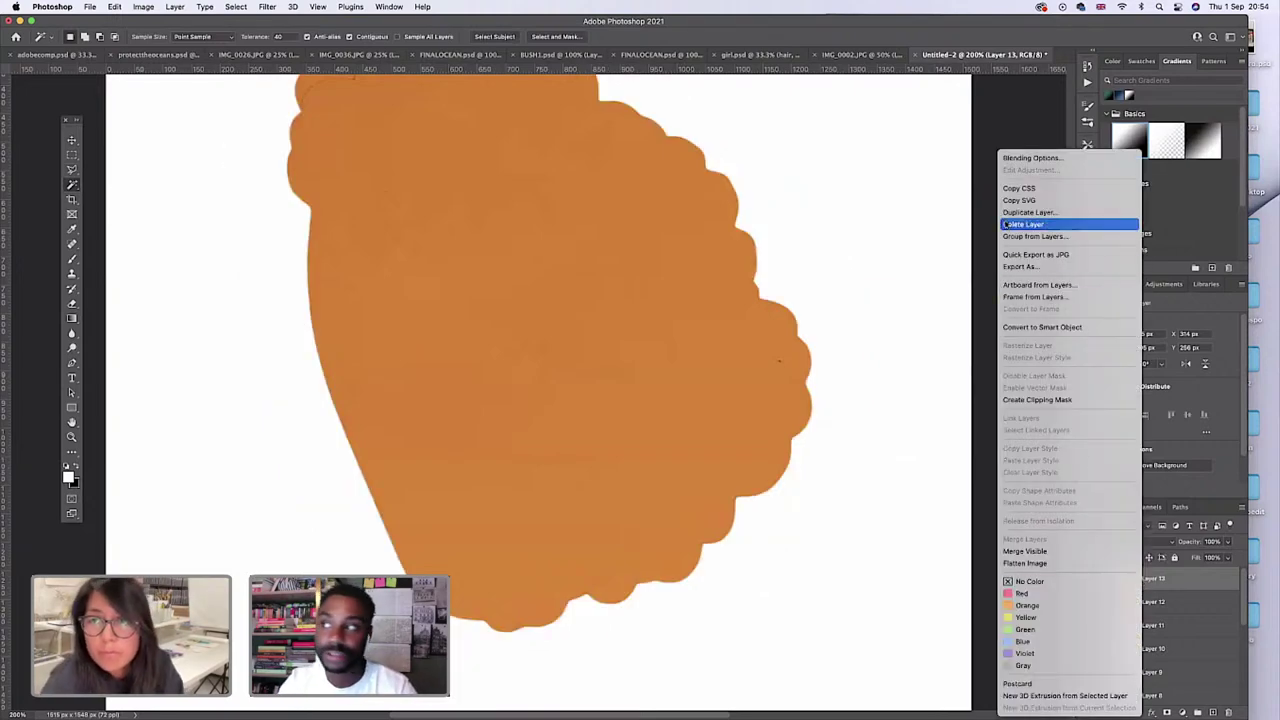
click(1035, 212)
click(684, 345)
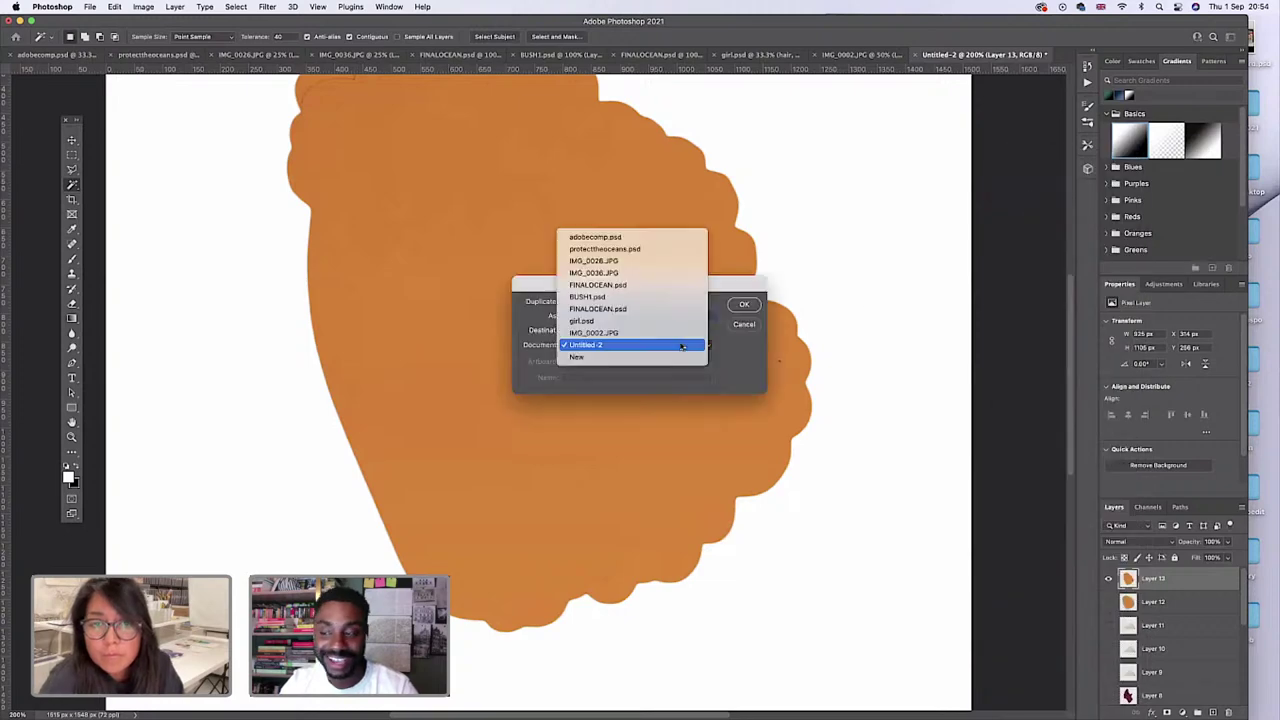
click(679, 322)
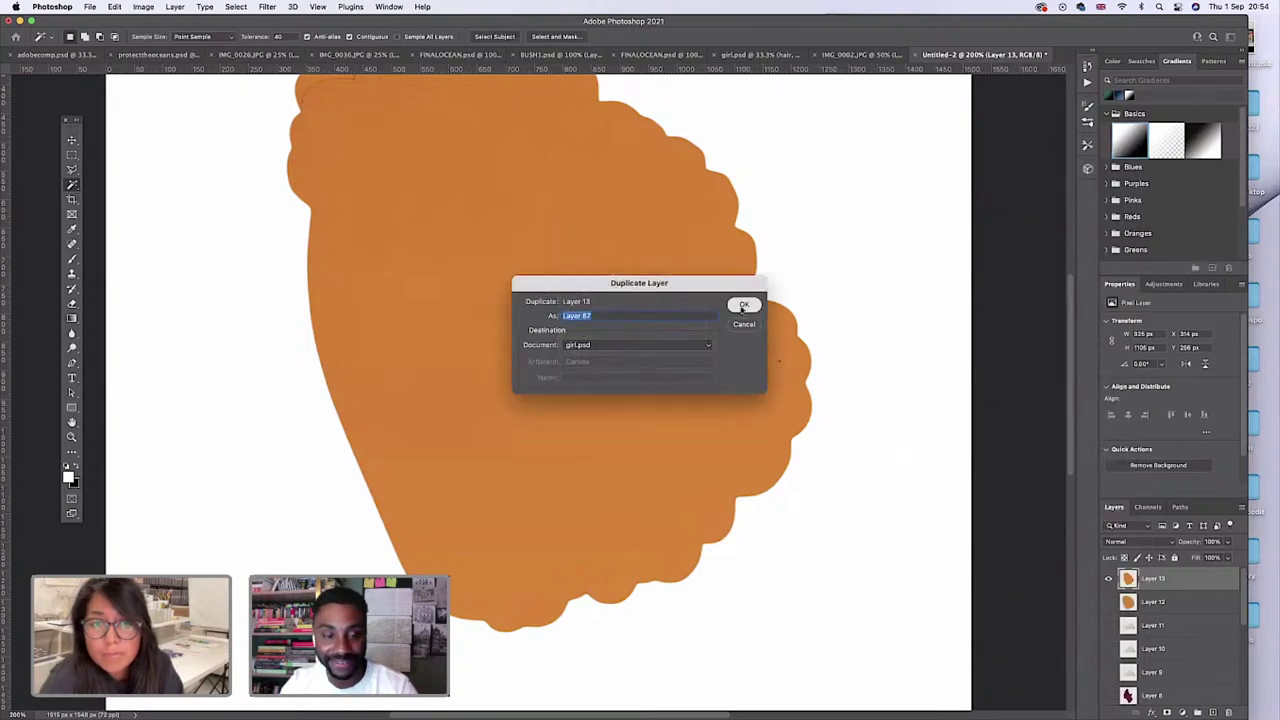
click(744, 304)
drag(797, 24, 762, 24)
click(783, 92)
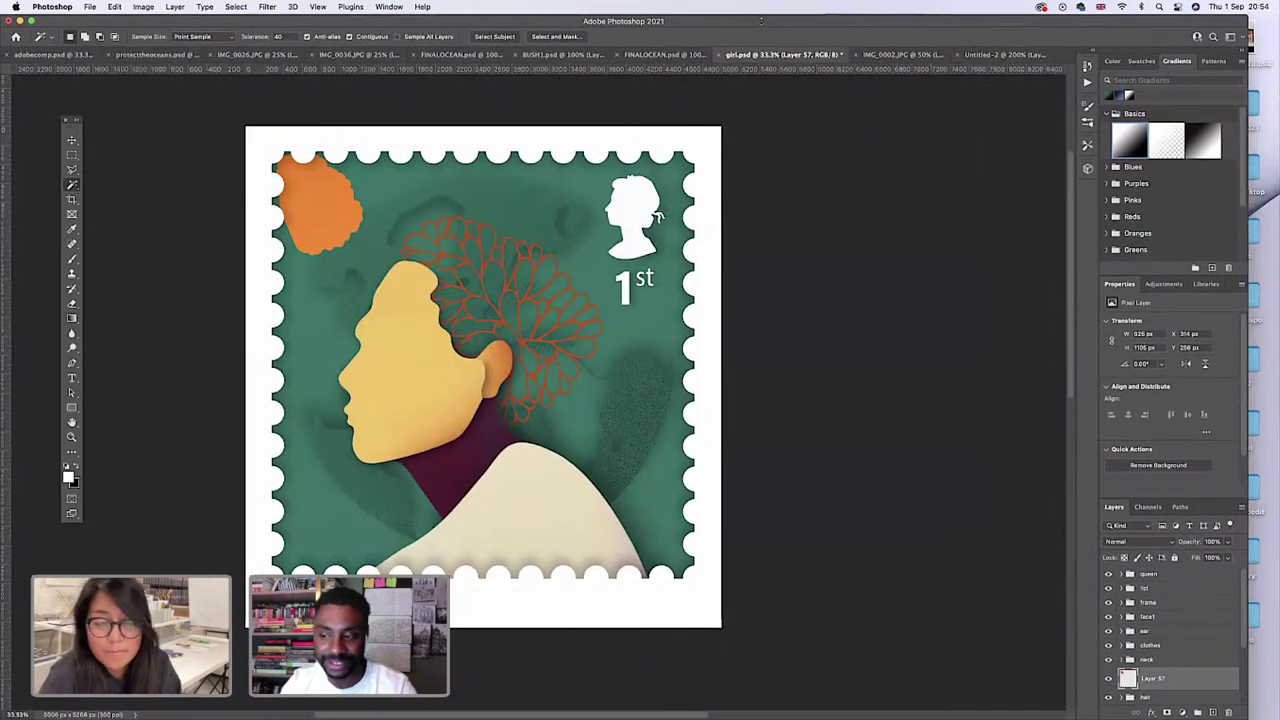
Scale the orange hair to about 199% and move it over the red hair outline behind the face.
key(super+t)
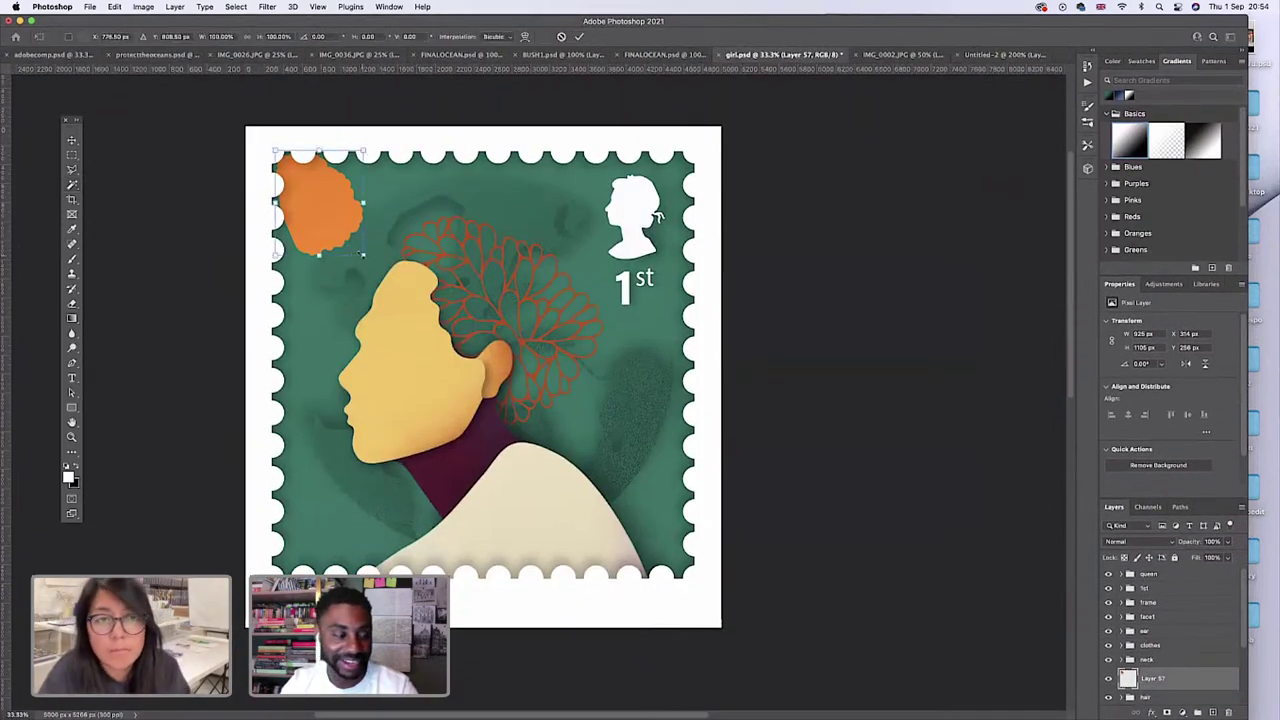
drag(362, 254, 450, 360)
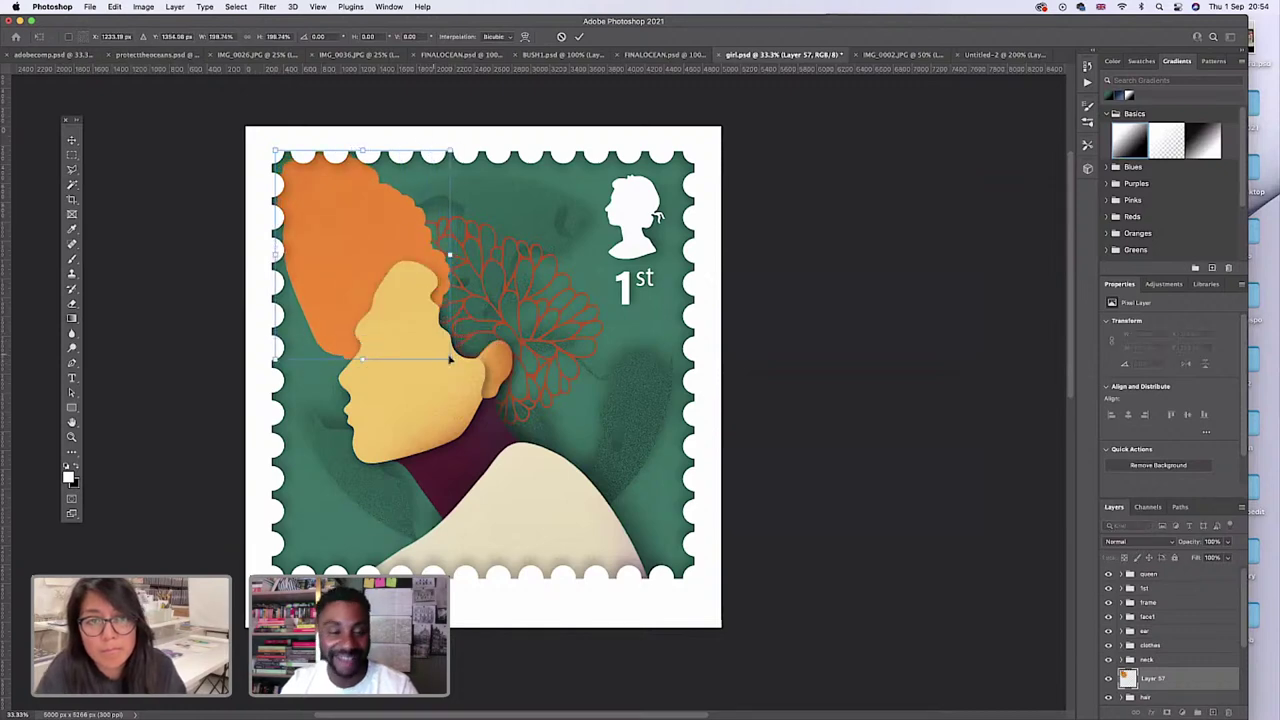
key(Return)
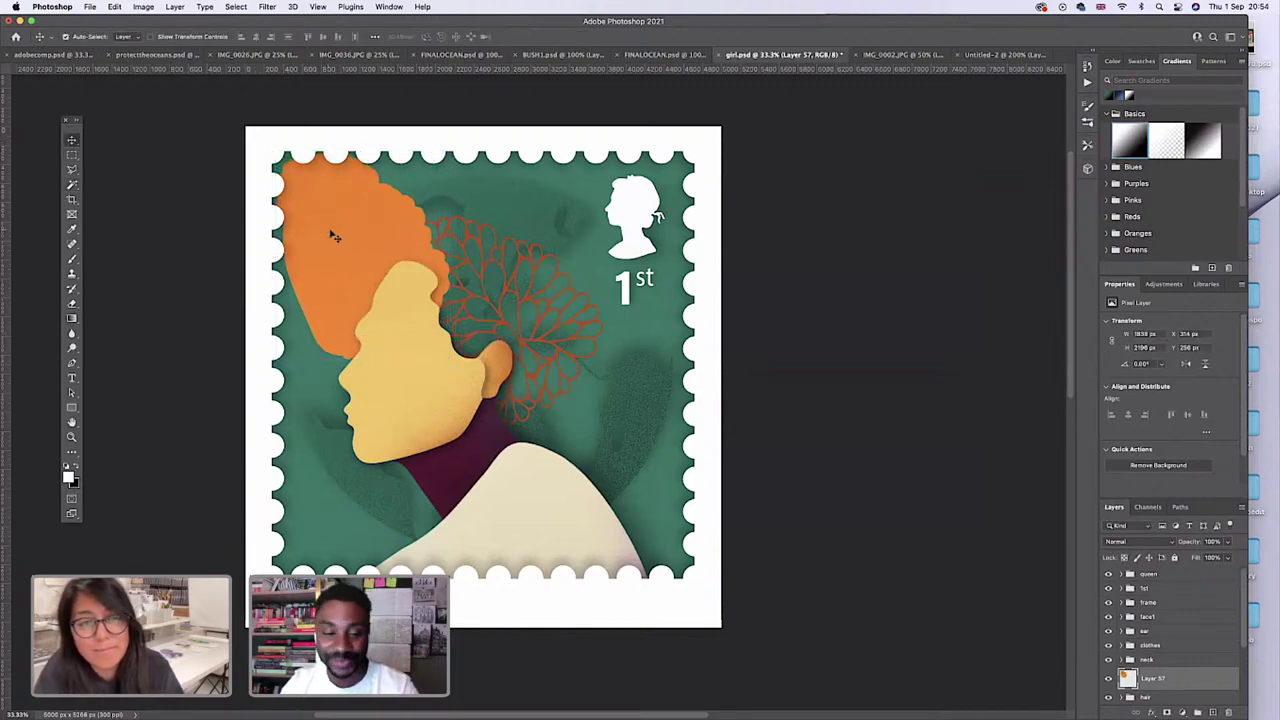
drag(335, 237, 470, 303)
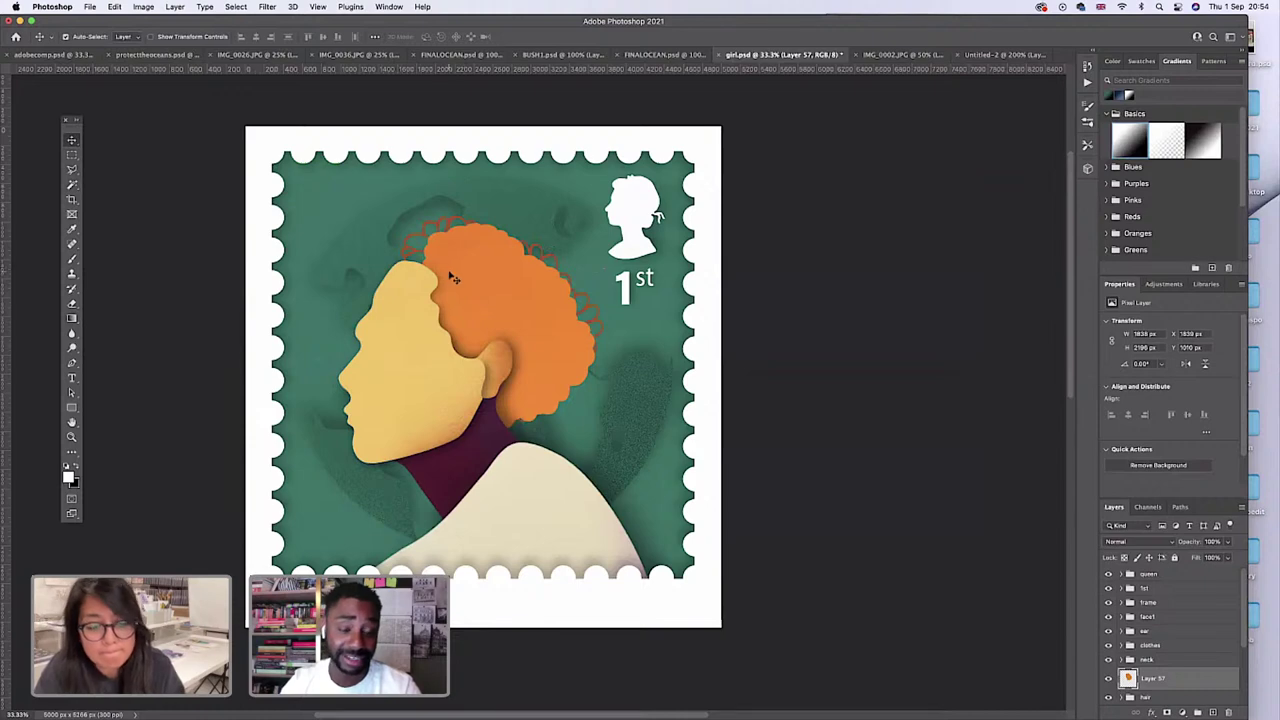
Enlarge the orange hair to about 110% and rotate it about 13° counterclockwise so it follows the head.
key(super+t)
drag(416, 220, 392, 197)
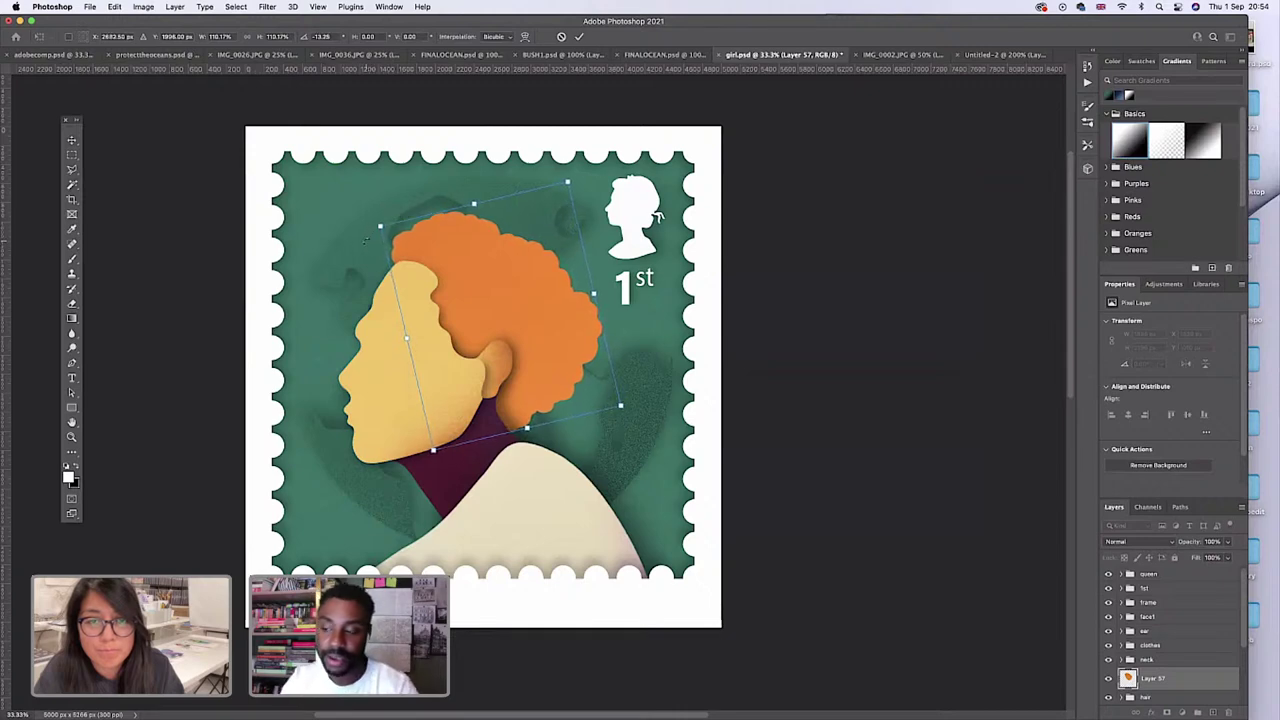
key(Return)
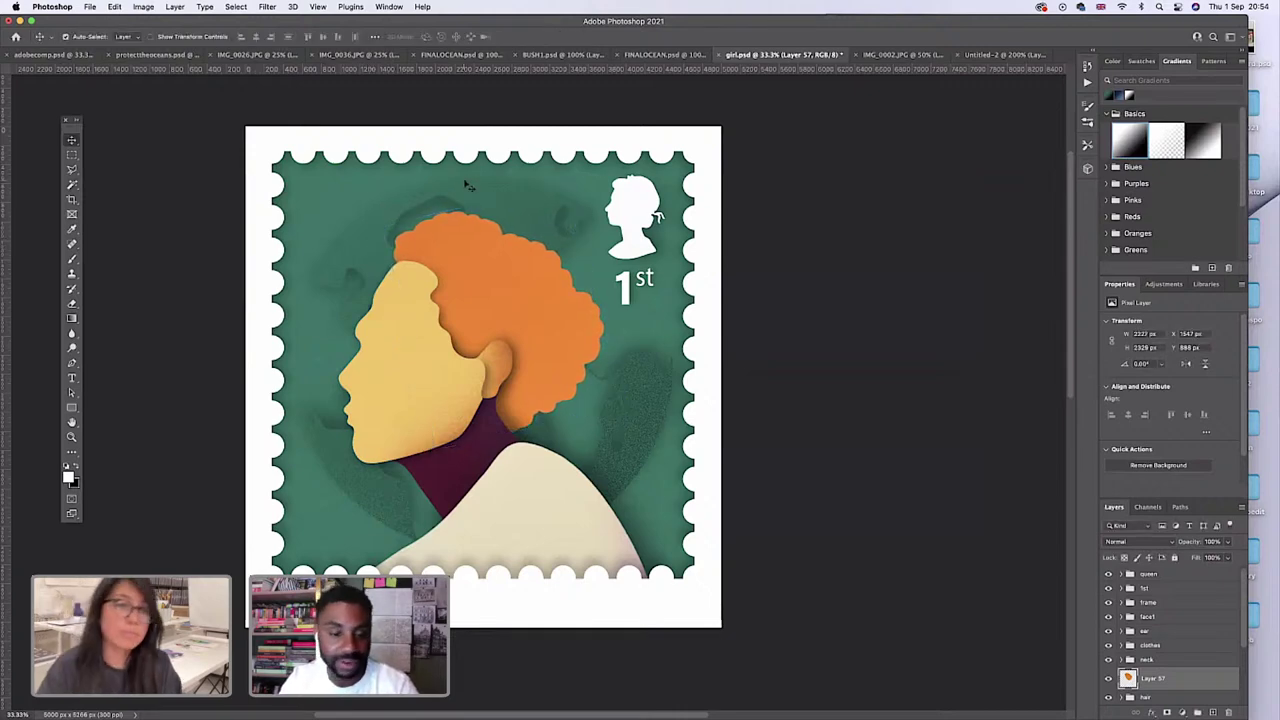
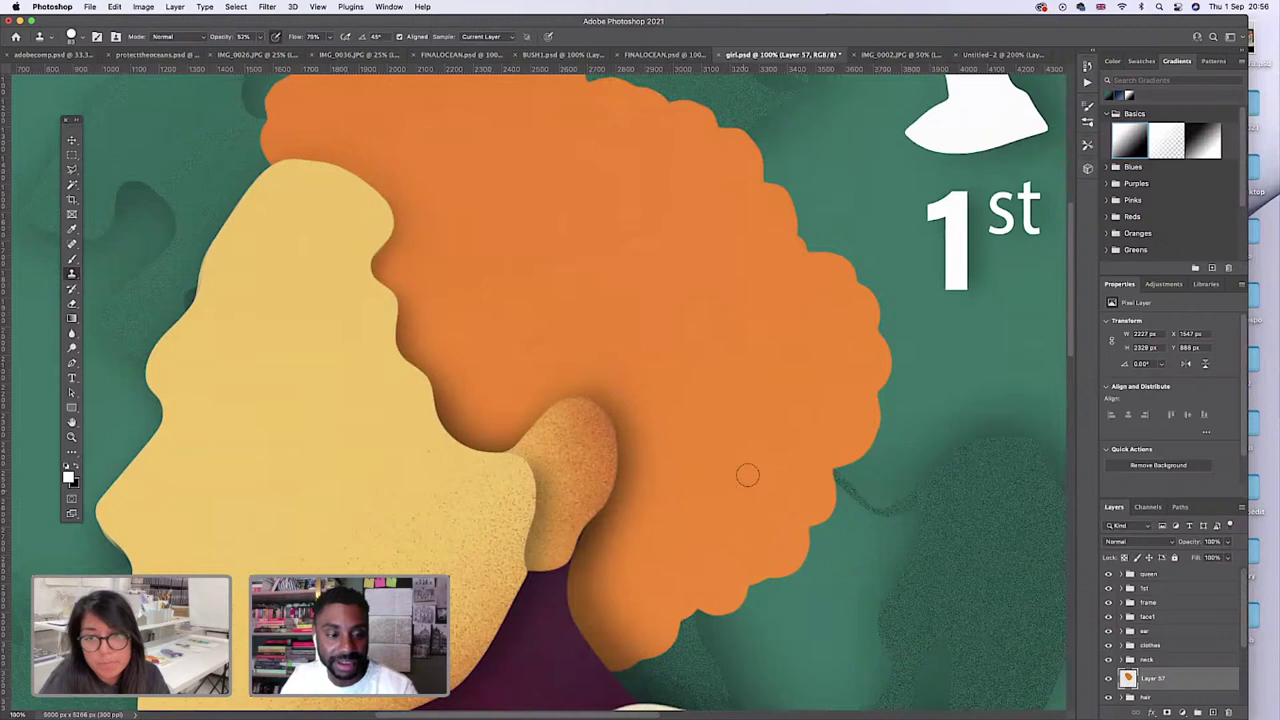
Add a Hue/Saturation adjustment clipped to the hair layer with Hue -1, Saturation +16 and Lightness -15.
key(z)
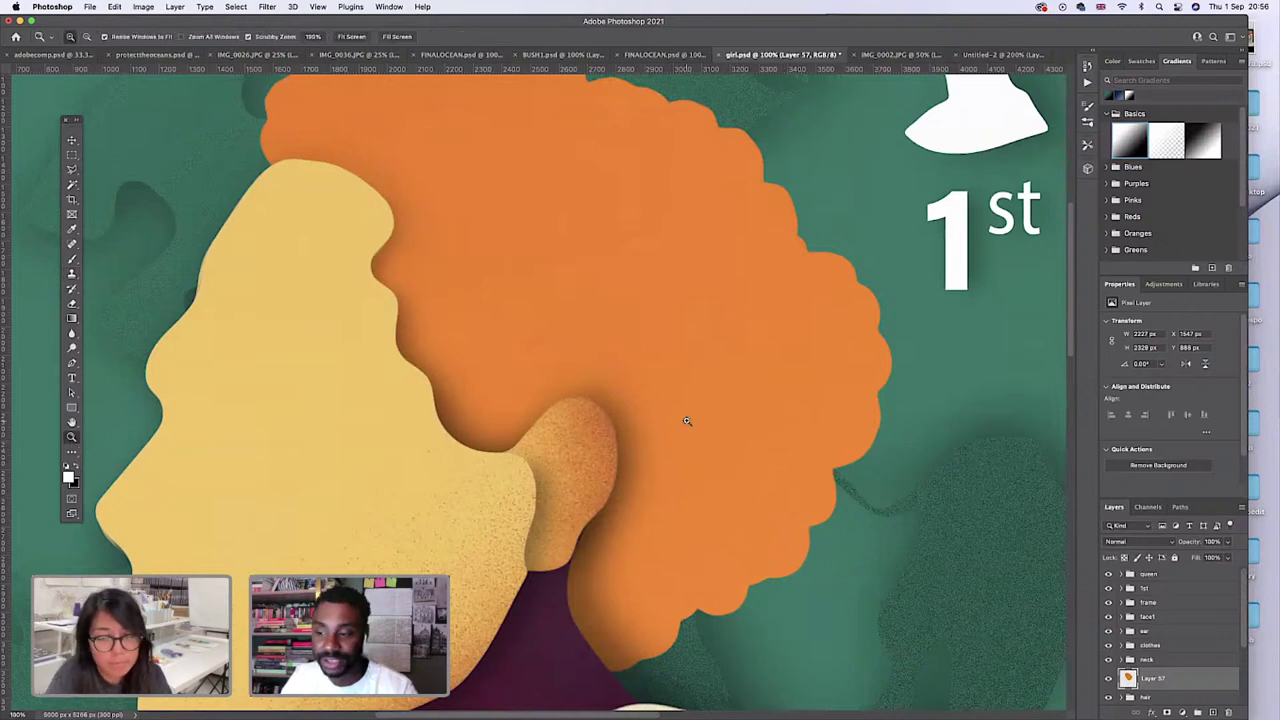
alt+click(700, 420)
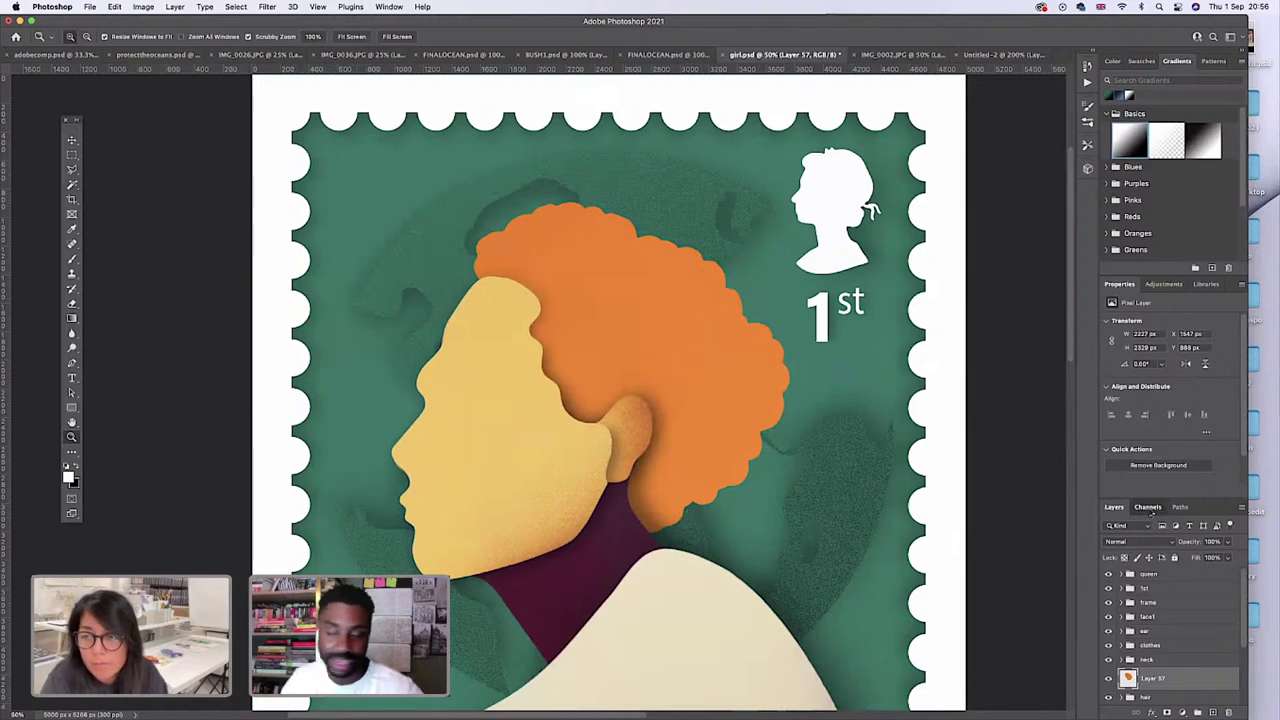
click(1148, 507)
click(1114, 507)
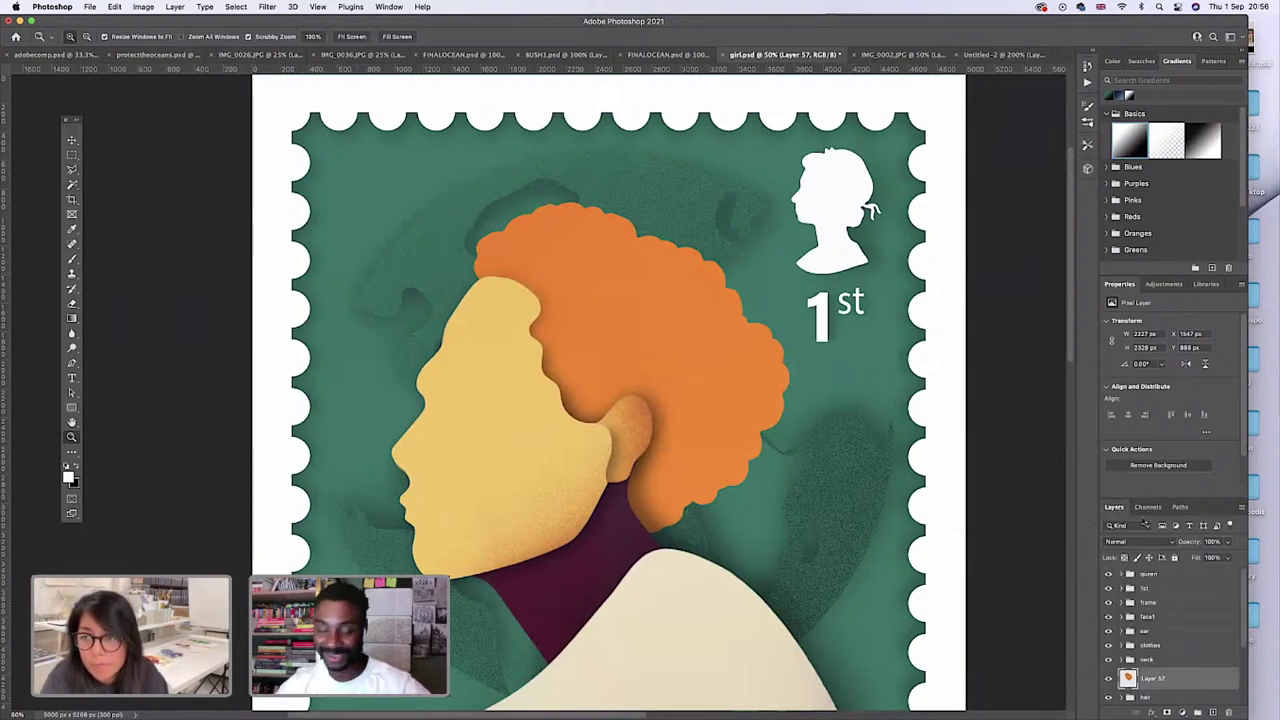
click(1164, 285)
click(1124, 326)
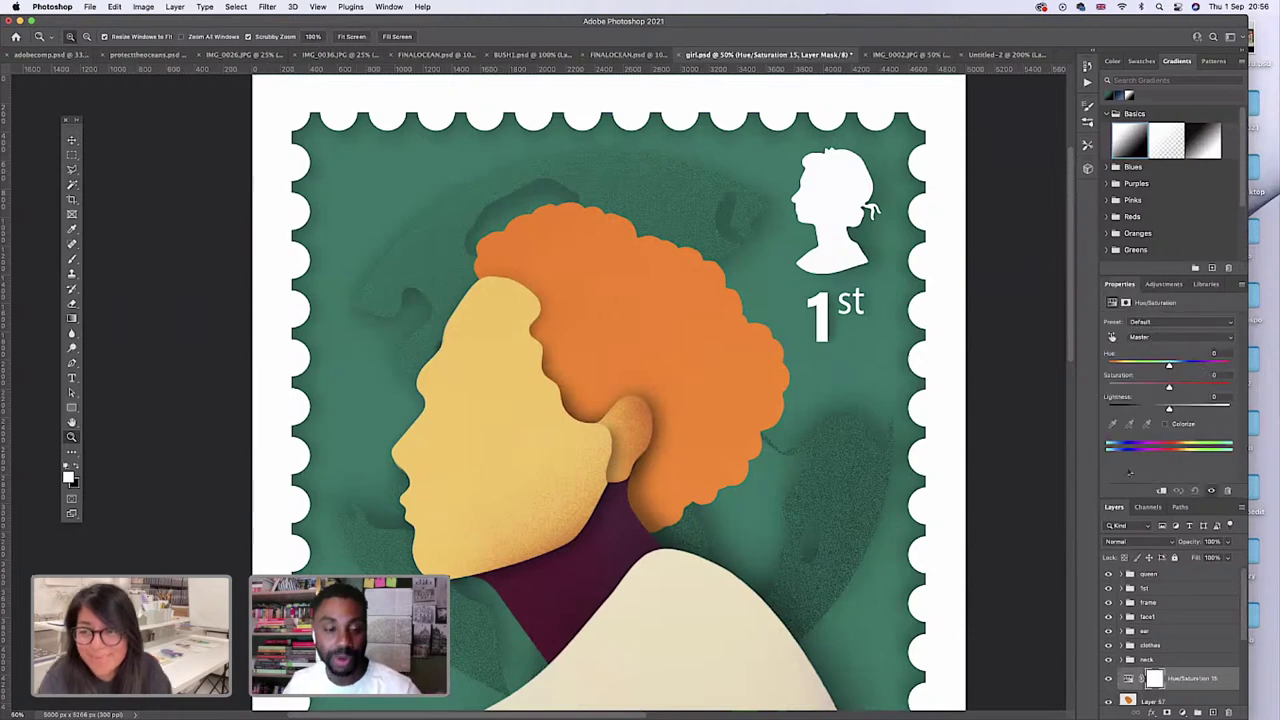
key(super+alt+g)
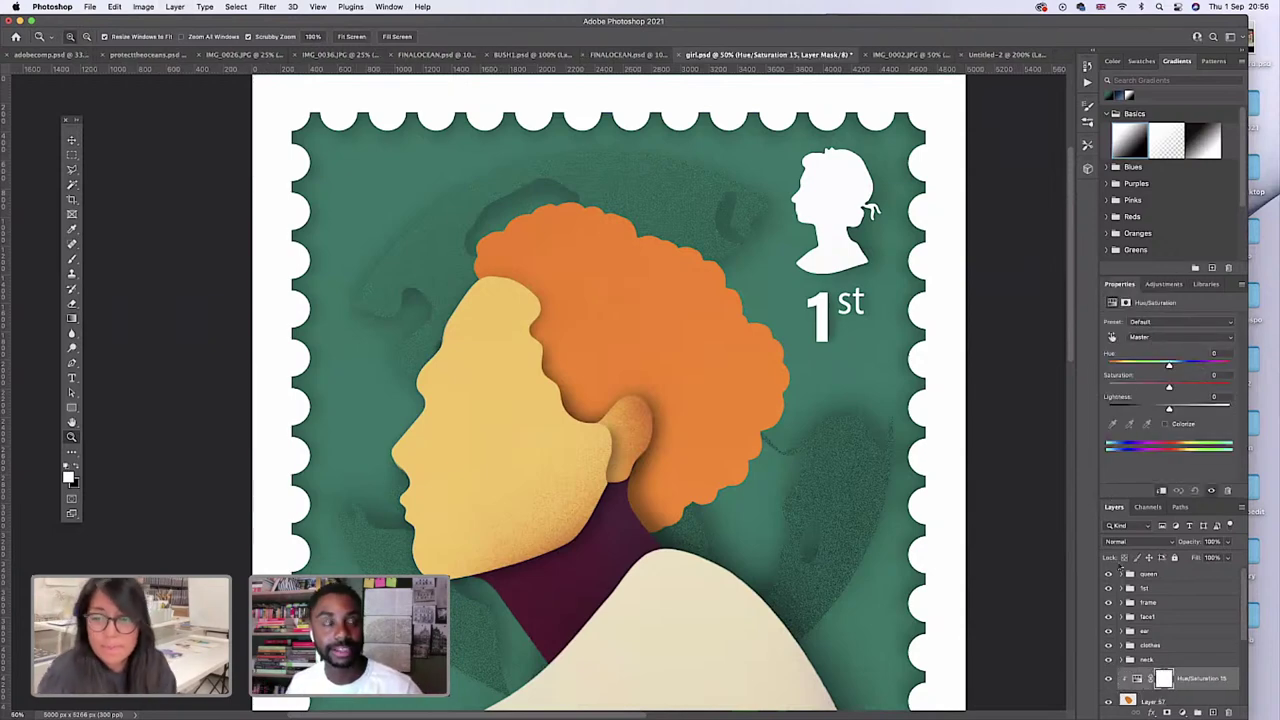
mouse_move(1169, 387)
mouse_down()
mouse_move(1164, 366)
mouse_move(1175, 367)
mouse_move(1161, 410)
mouse_move(1168, 367)
mouse_up()
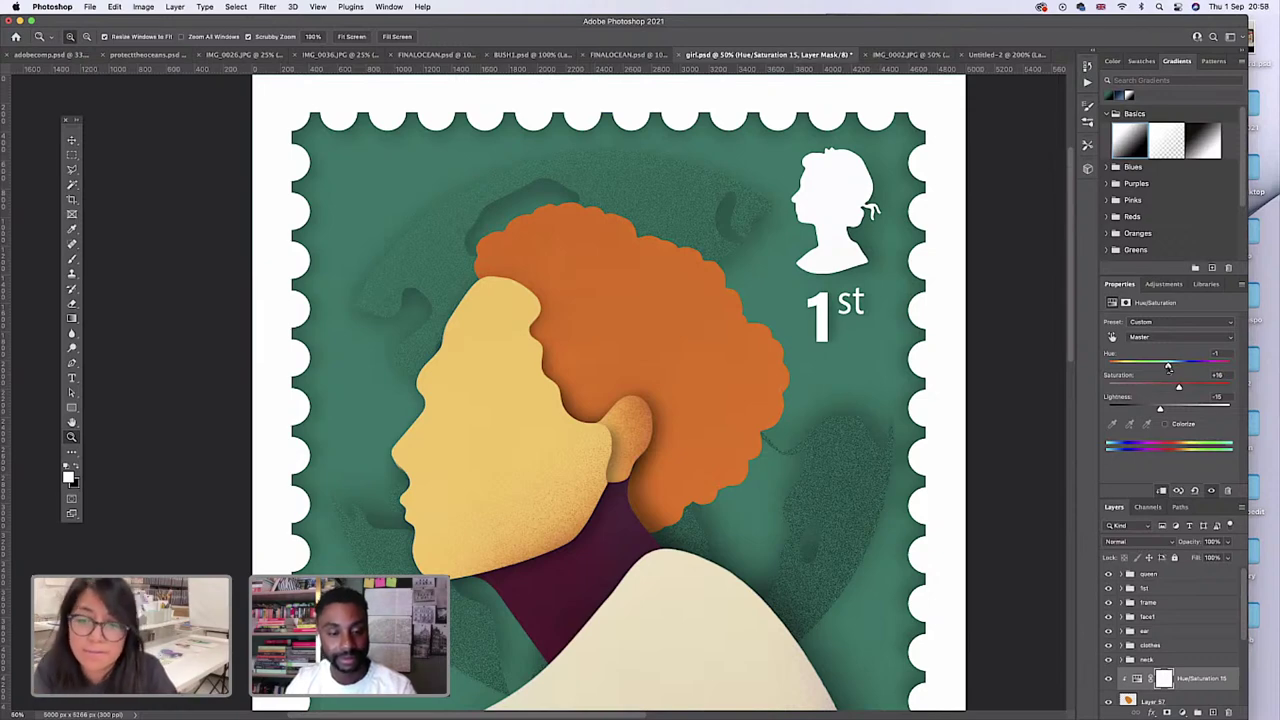
Duplicate the orange hair layer, Layer 57, and place the copy directly beneath it in the layer order.
scroll(1150, 660, down, 1)
click(1150, 685)
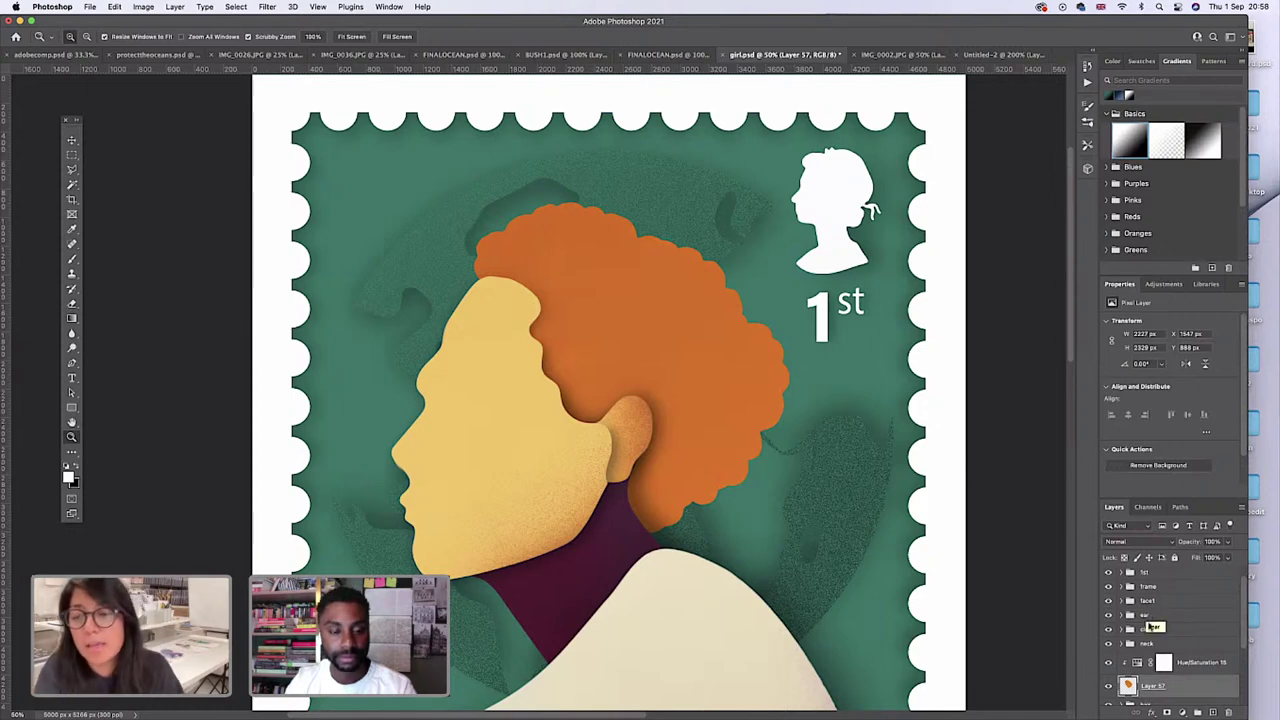
key(super+v)
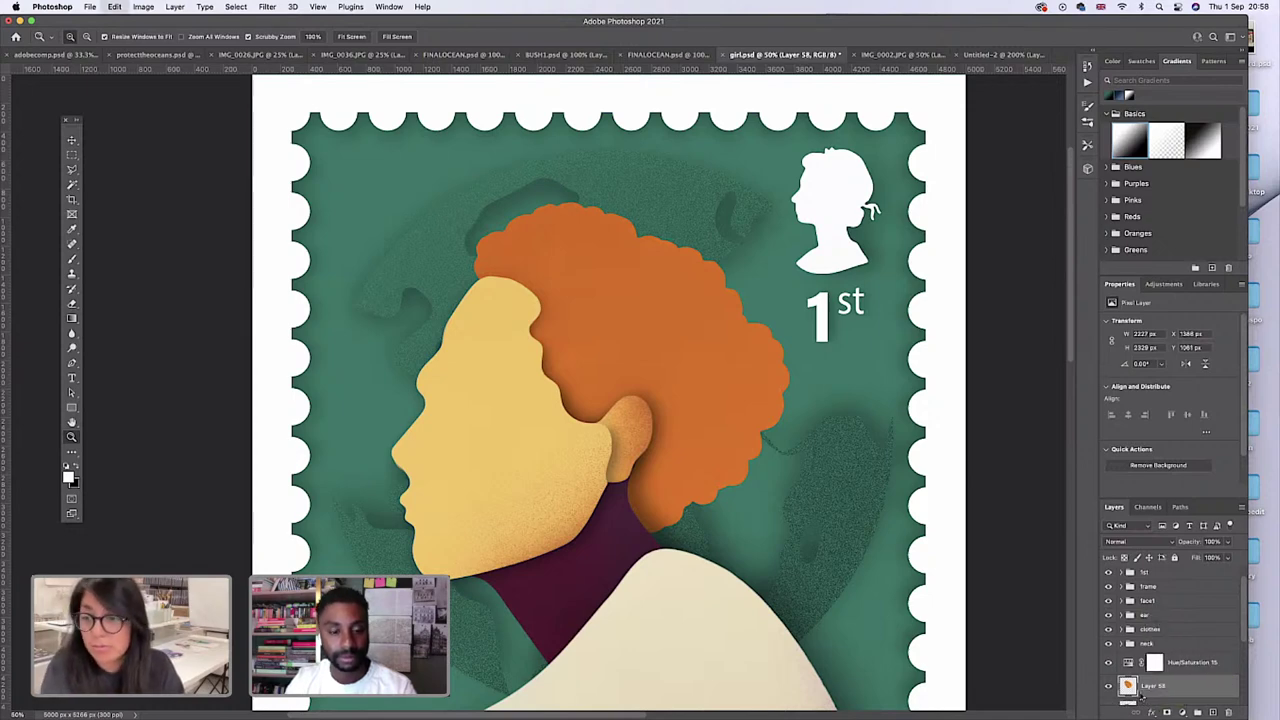
scroll(1138, 680, down, 3)
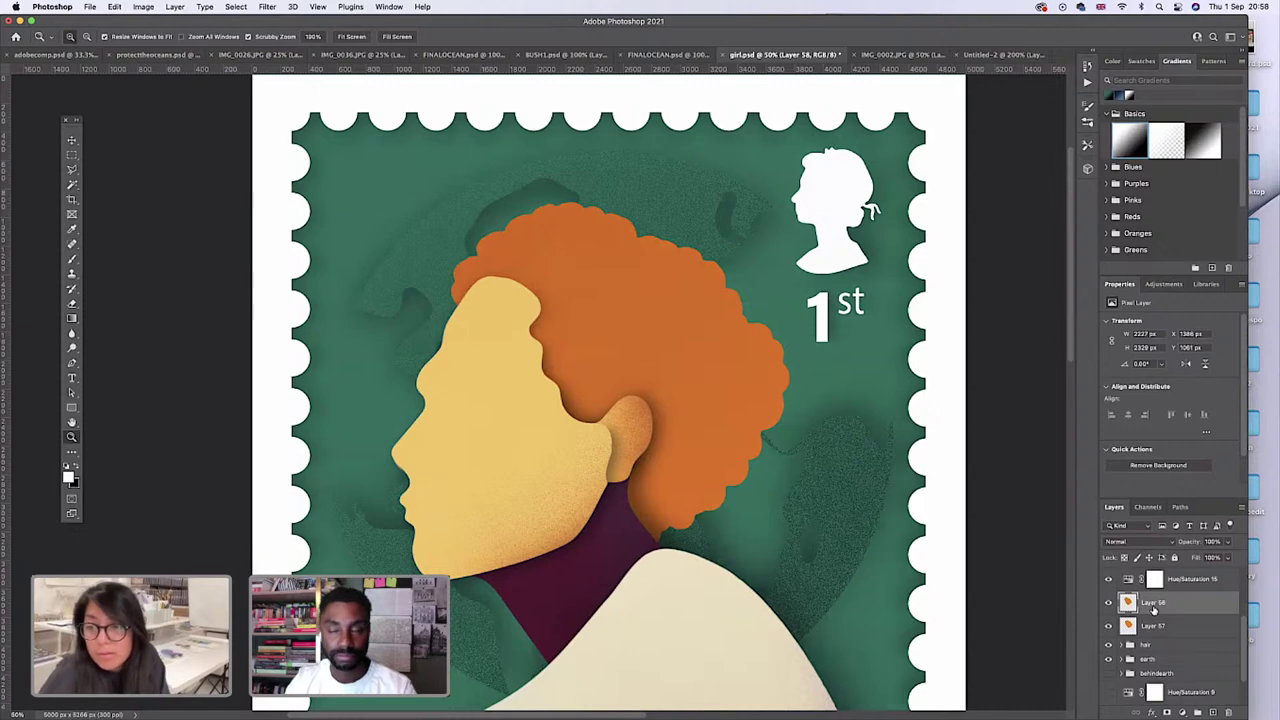
drag(1155, 609, 1150, 637)
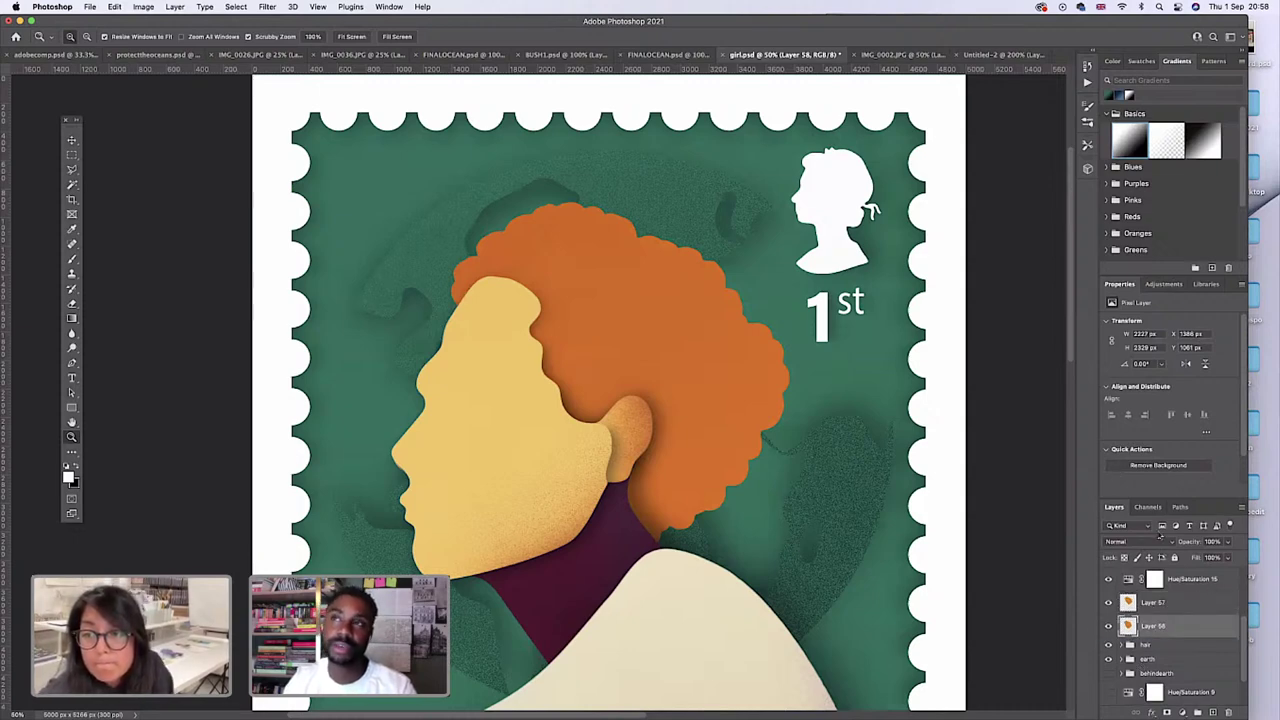
Set the hair copy to Multiply and shade it with a diagonal white-to-black gradient, locking its transparent pixels for the fill and unlocking them again.
click(1147, 542)
click(1131, 582)
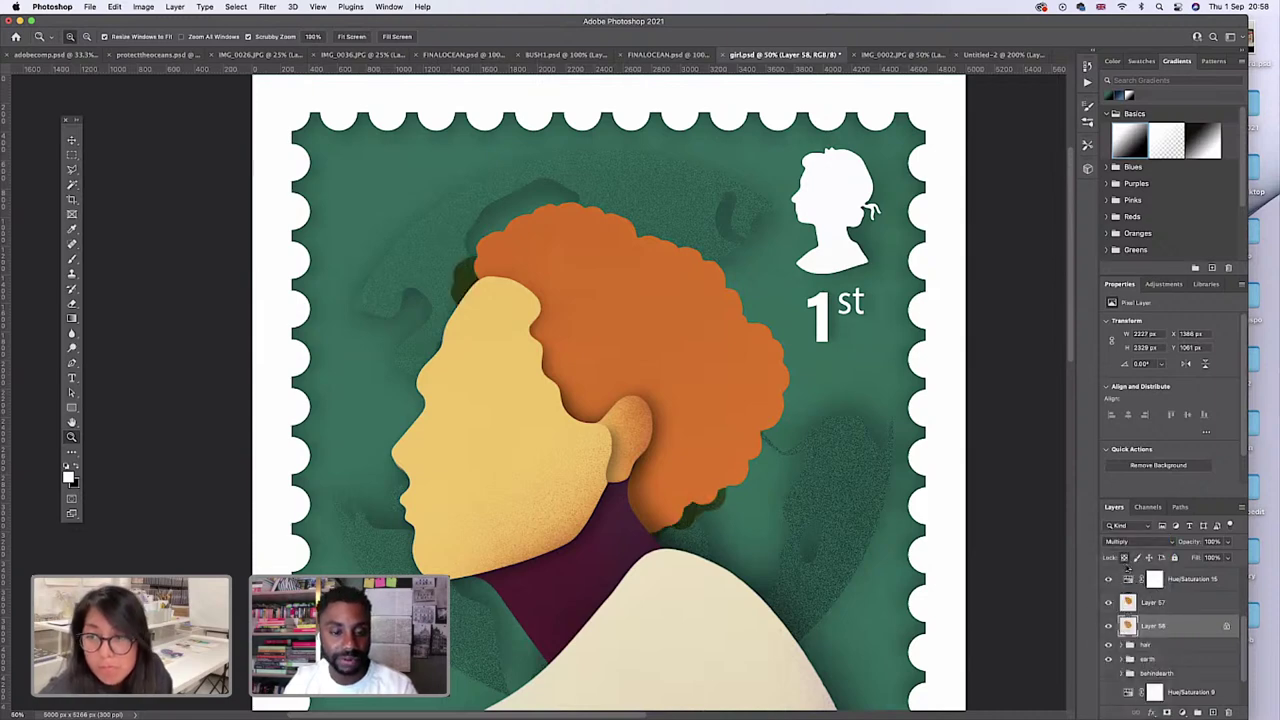
click(71, 318)
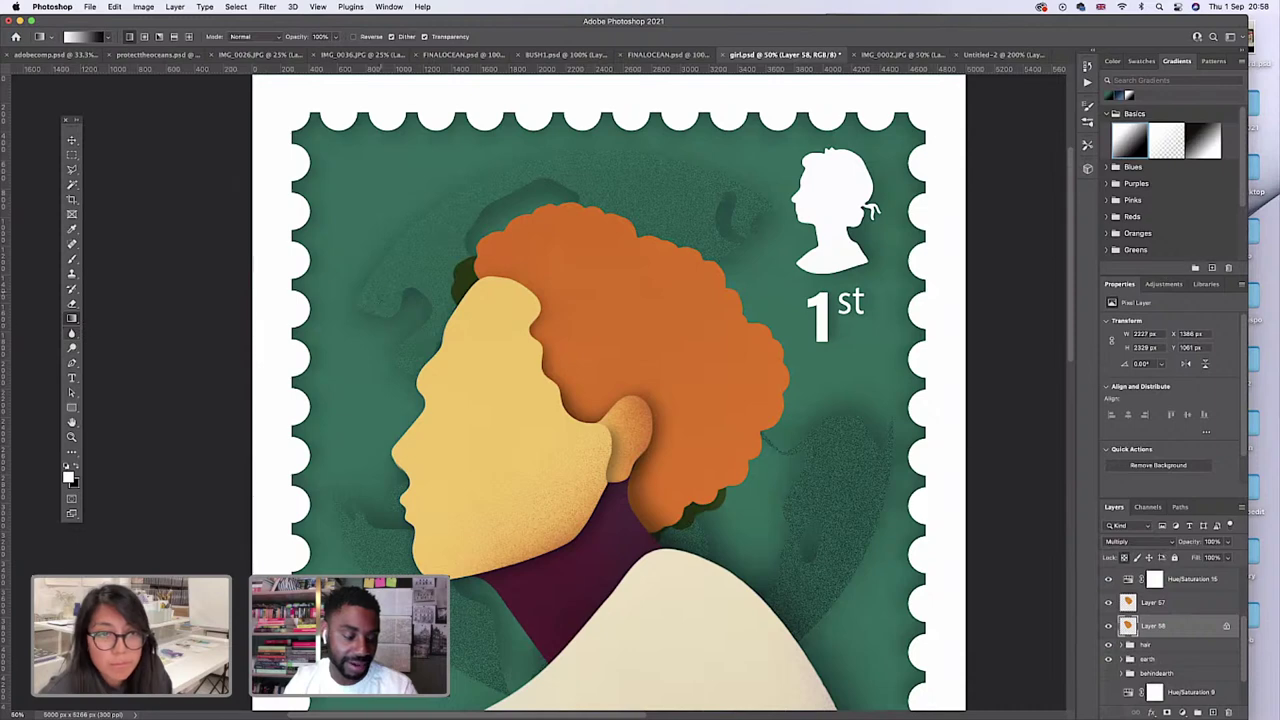
drag(375, 288, 552, 386)
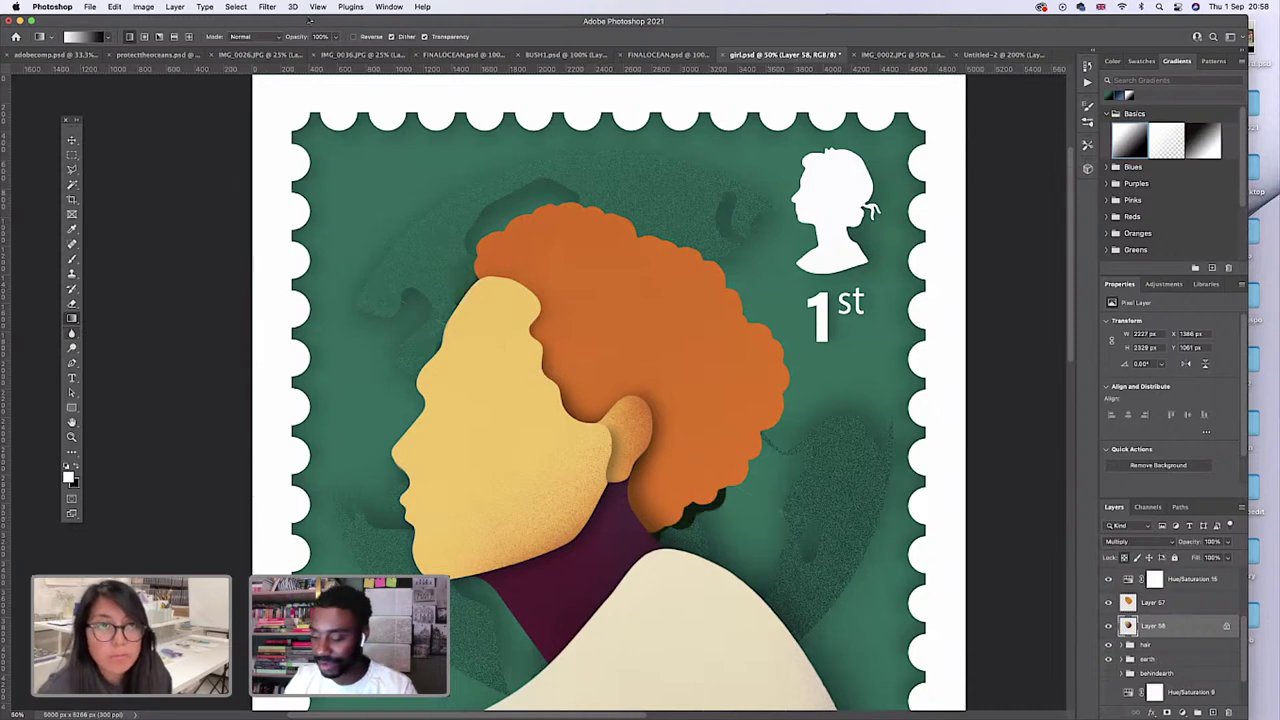
click(267, 7)
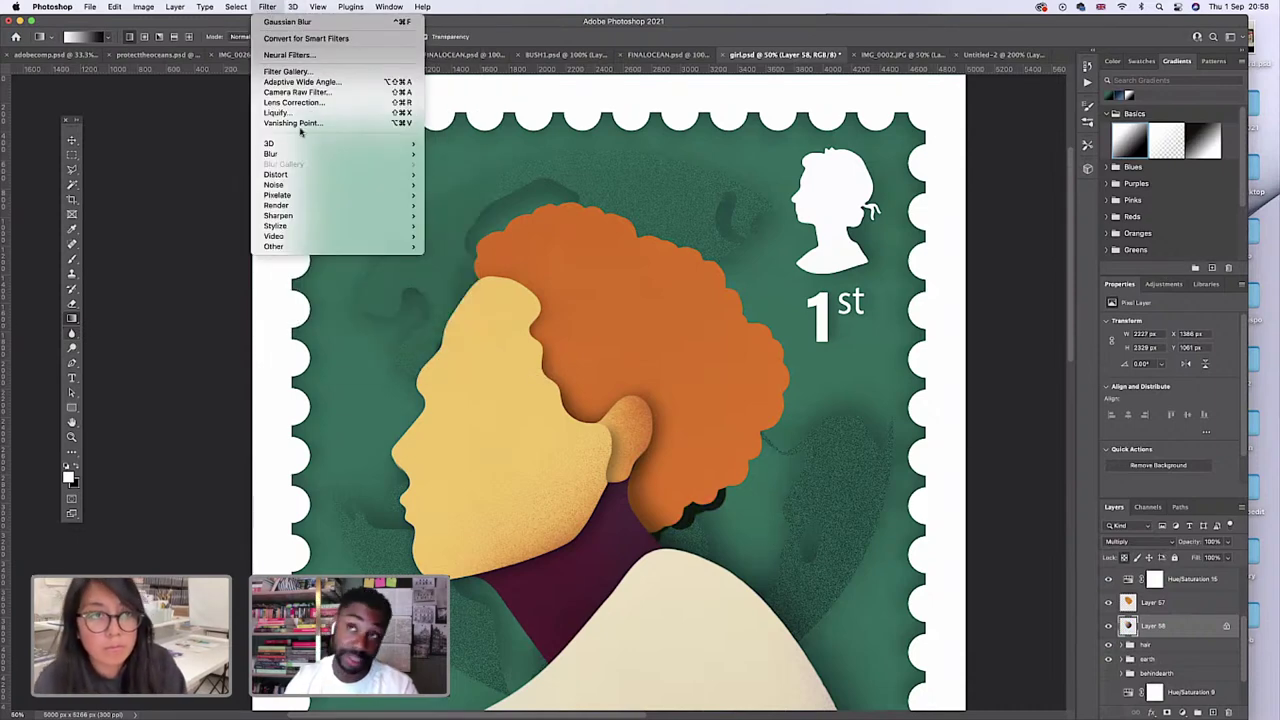
key(Escape)
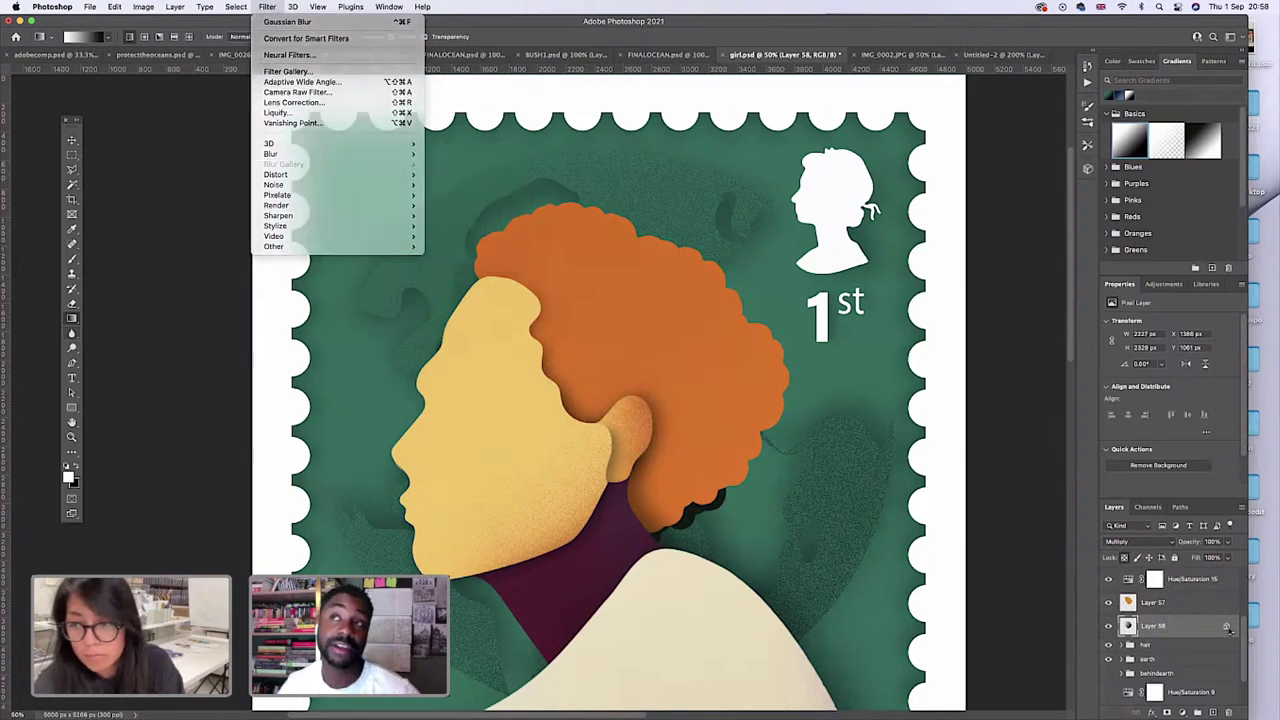
Try a Gaussian Blur with a radius of about 290 px on the shaded hair copy.
click(310, 7)
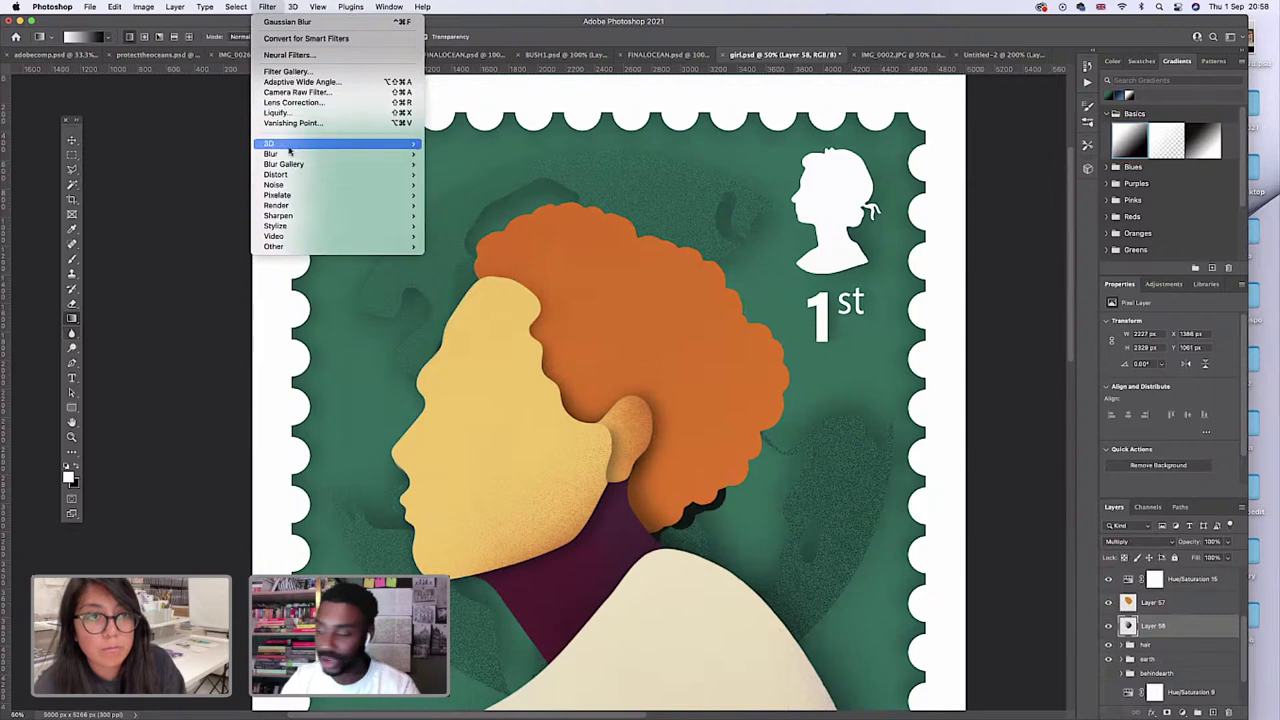
mouse_move(300, 154)
click(446, 196)
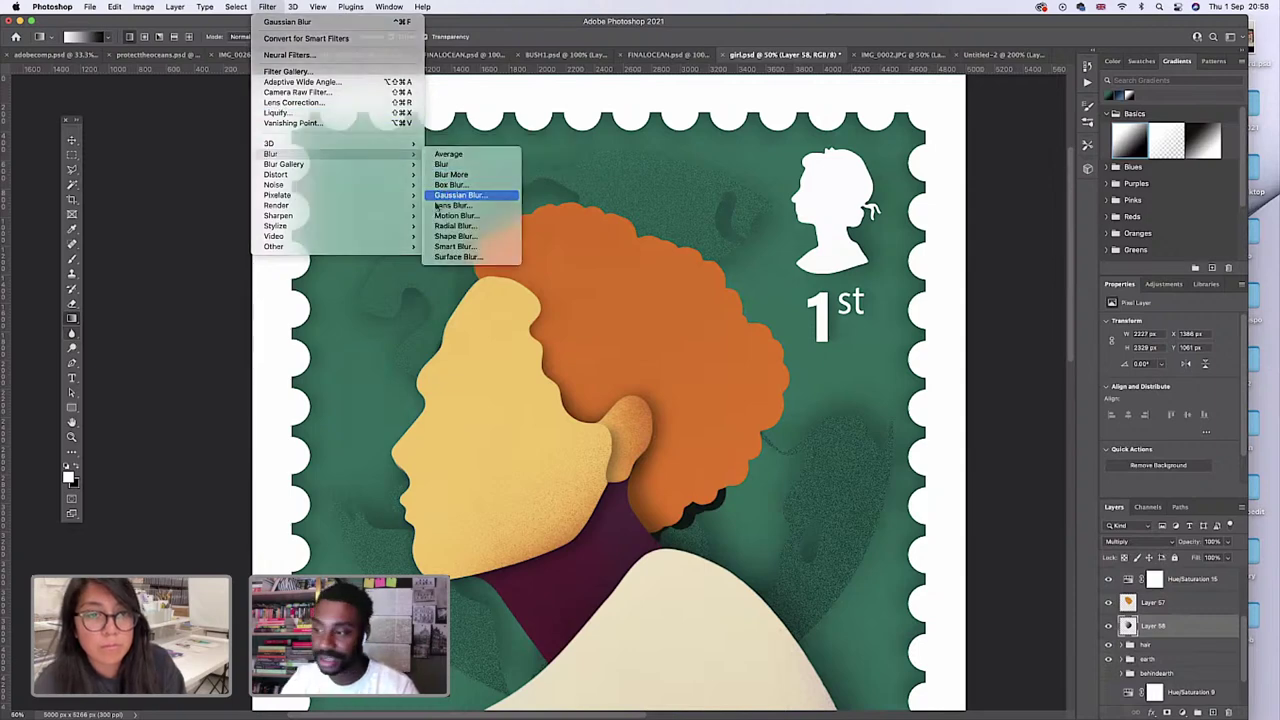
drag(433, 322, 445, 323)
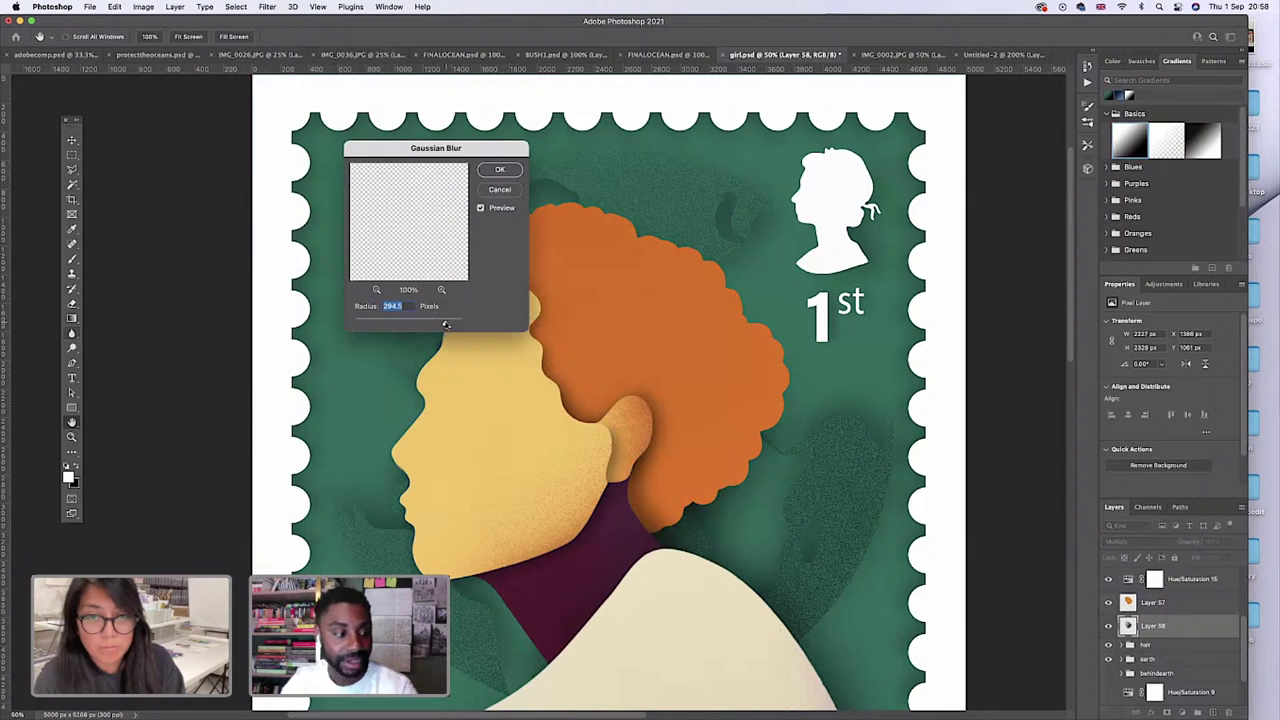
click(500, 190)
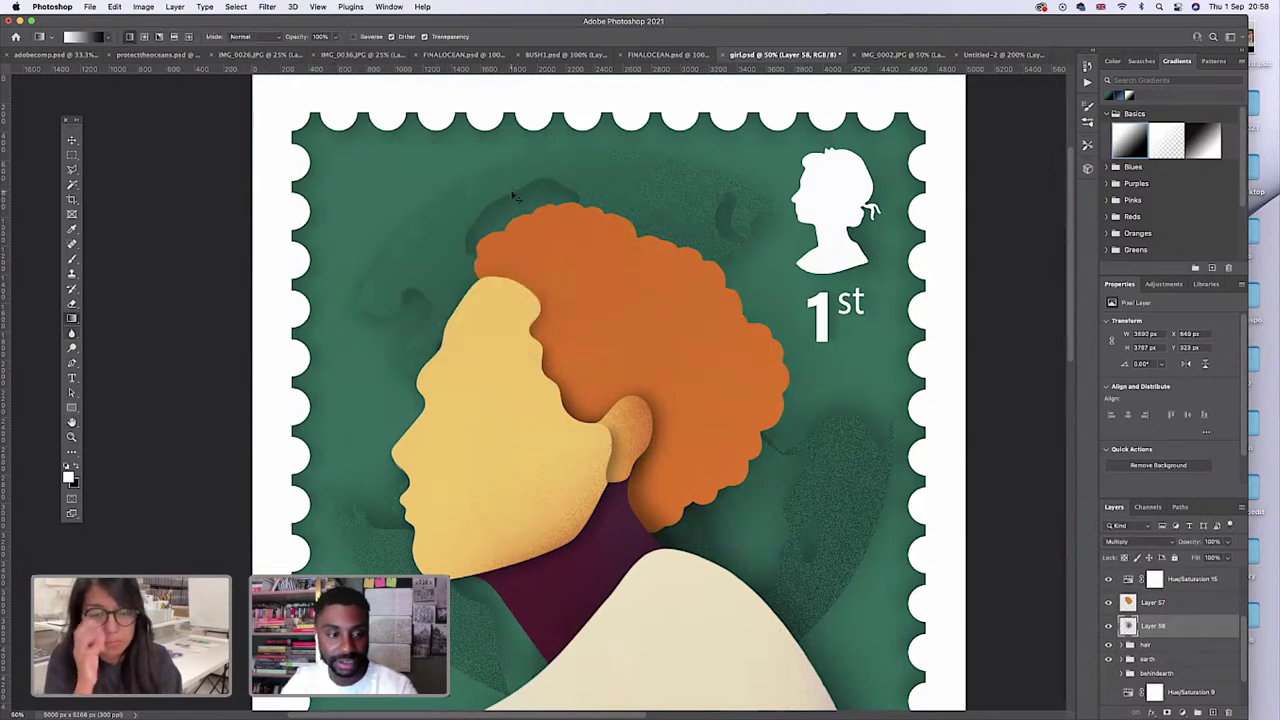
Soften the shaded hair copy into a shadow with a Gaussian Blur of a much smaller radius.
click(292, 8)
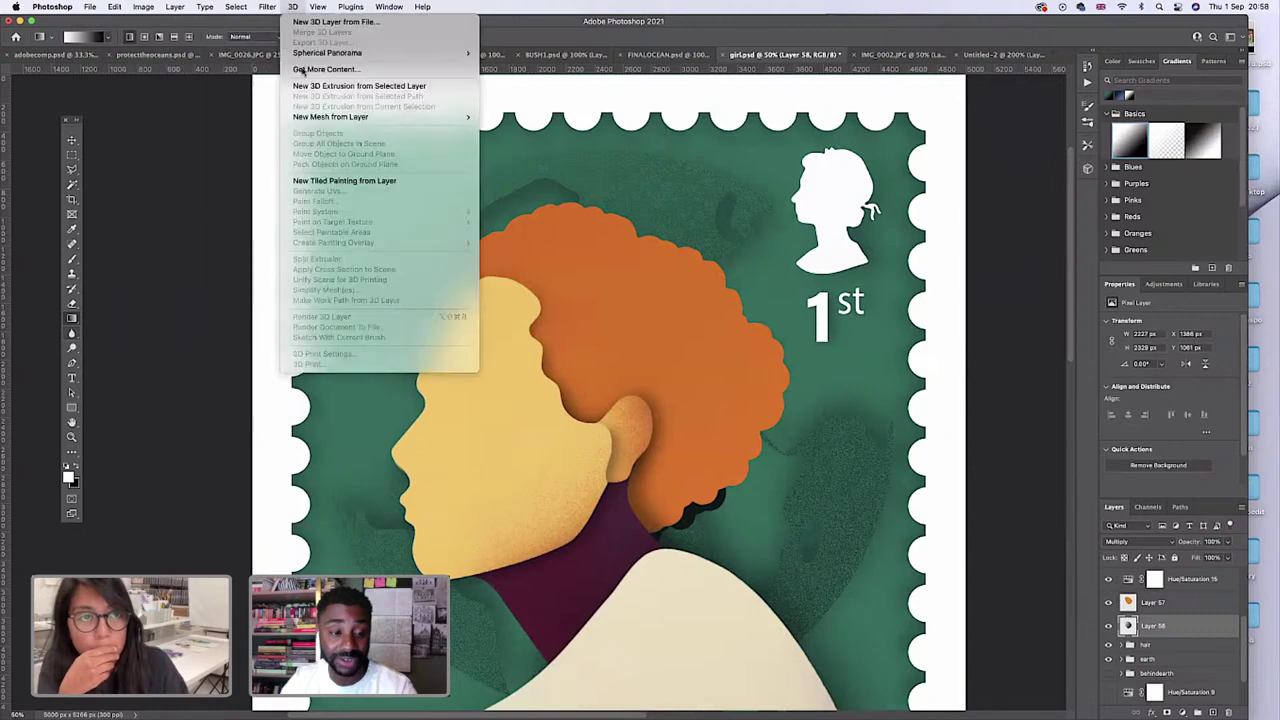
mouse_move(268, 20)
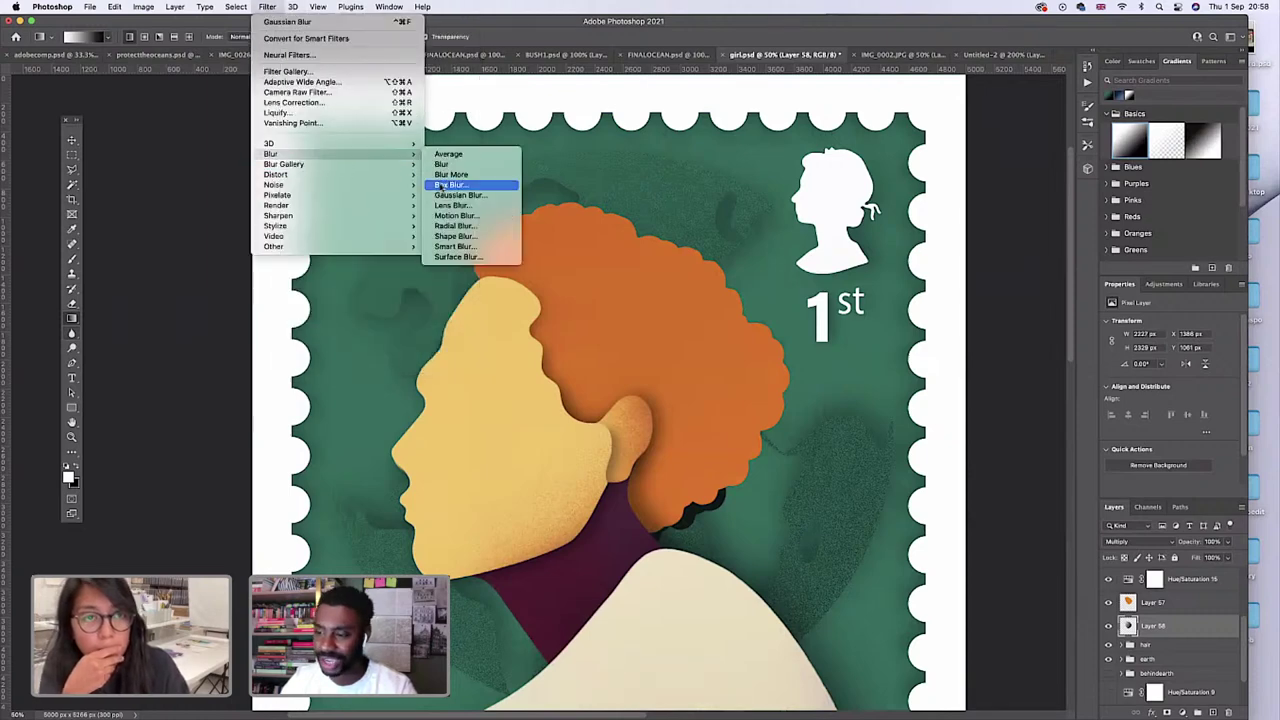
click(565, 237)
key(super+alt+f)
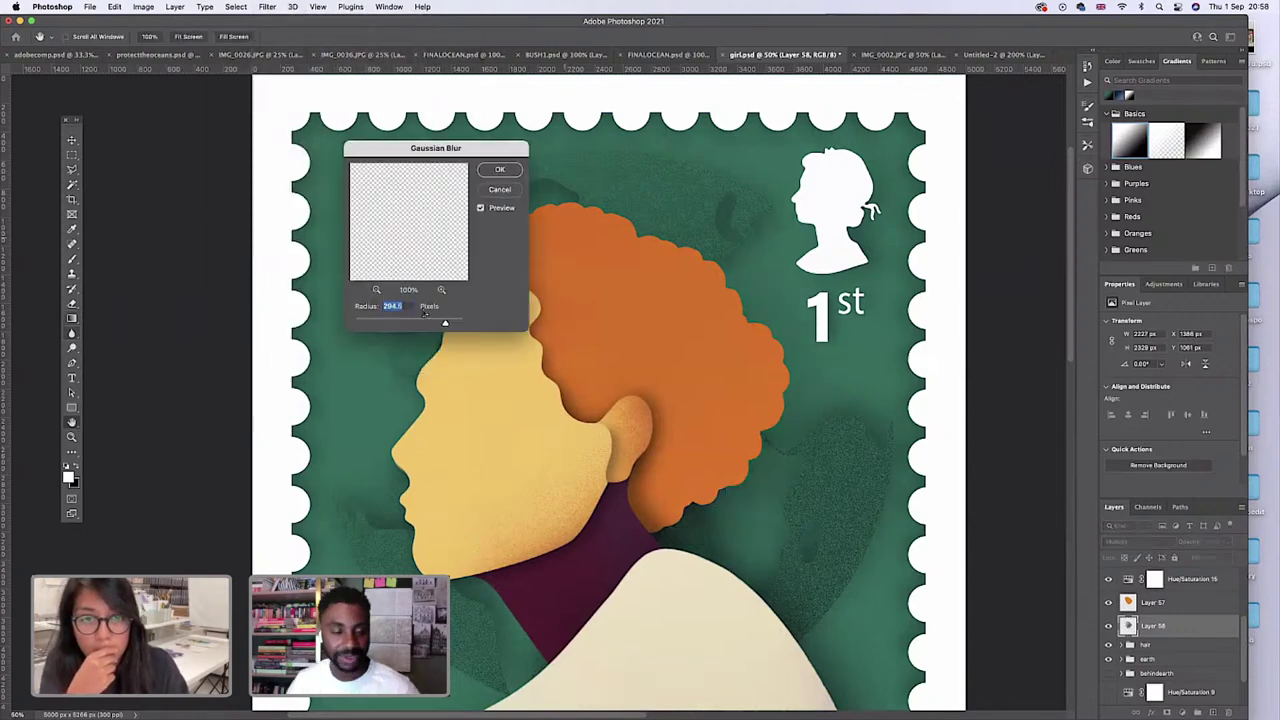
mouse_move(421, 324)
mouse_down()
mouse_move(404, 325)
mouse_move(414, 330)
mouse_up()
key(Return)
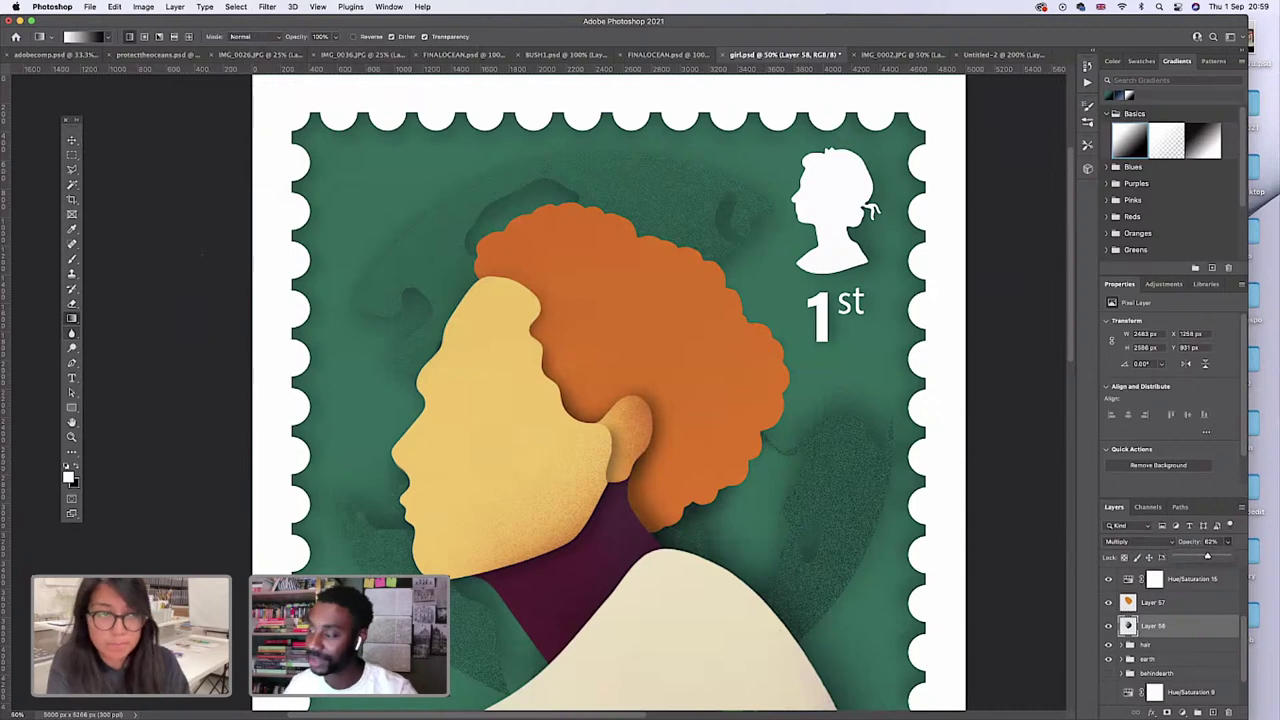
Transform the hair shadow, Layer 58, shifting it about 180 px right and 90 px up and enlarging it to about 103%.
click(71, 140)
key(super+t)
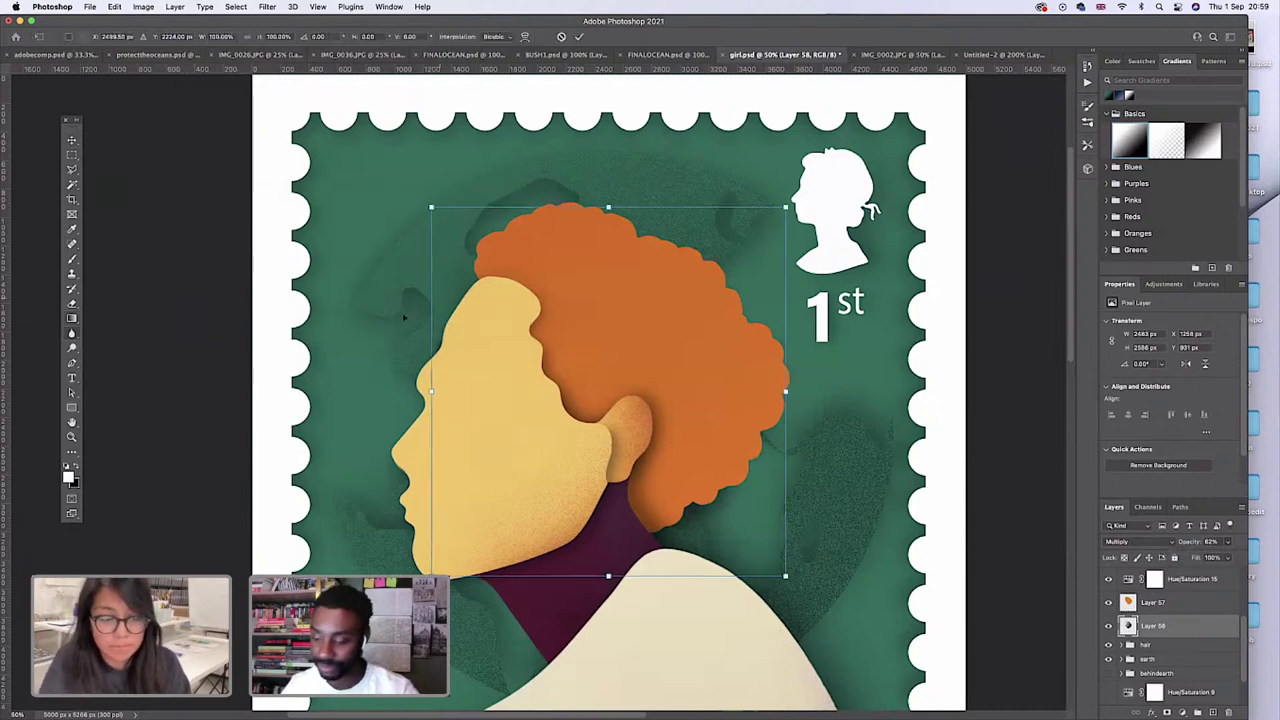
key(shift+Right)
key(shift+Right)
key(shift+Right)
key(shift+Right)
key(shift+Right)
key(shift+Right)
key(shift+Right)
key(shift+Right)
key(shift+Right)
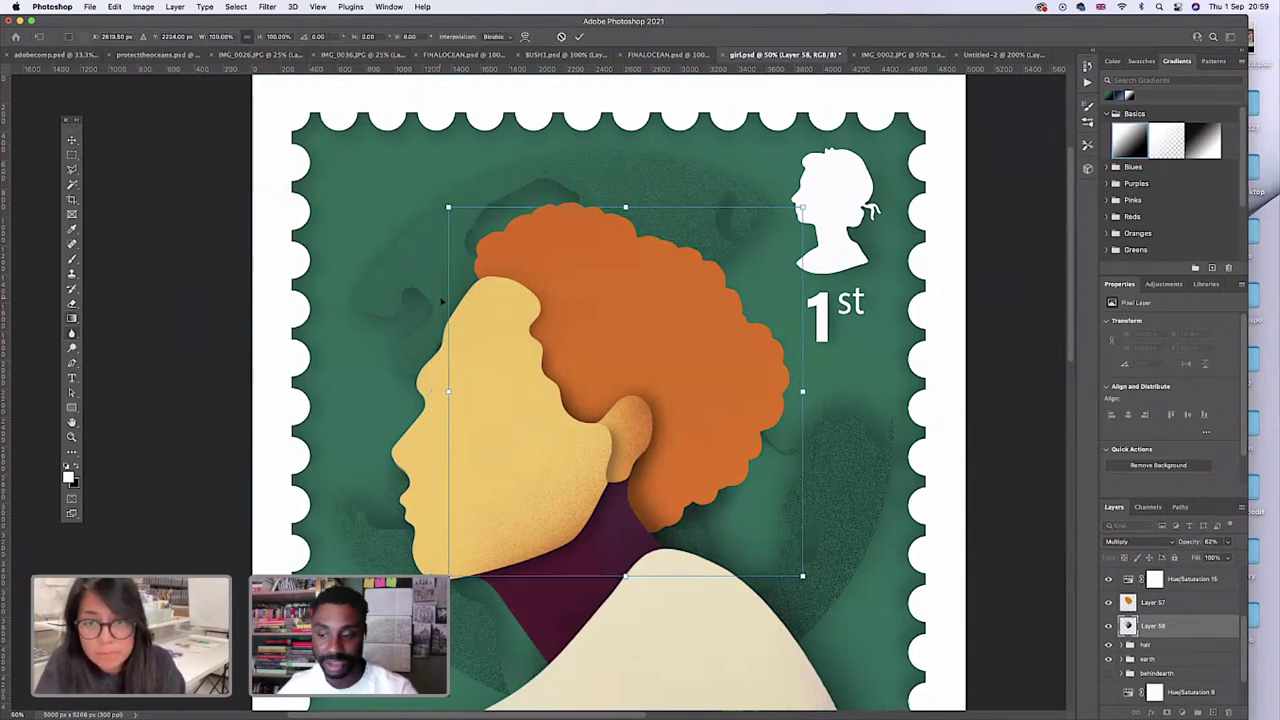
key(shift+Up)
key(shift+Up)
key(shift+Up)
key(shift+Up)
key(shift+Up)
key(shift+Up)
key(shift+Up)
key(shift+Up)
key(shift+Up)
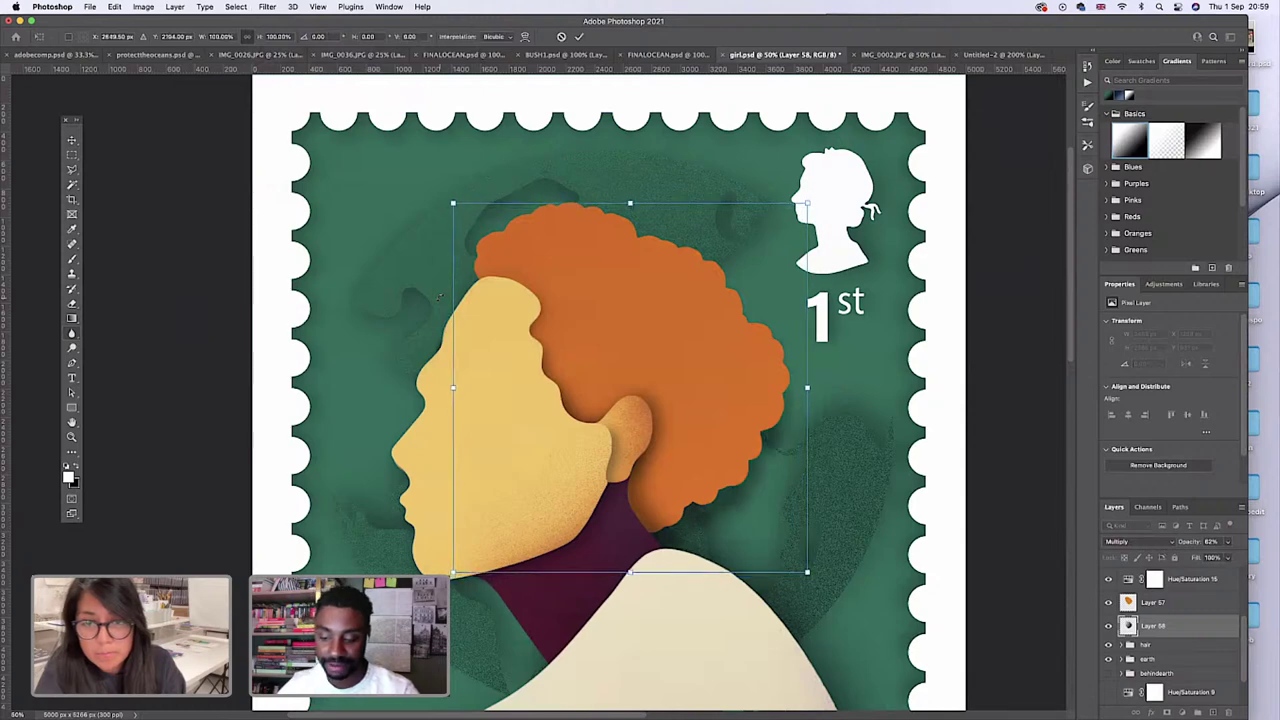
key(shift+Right)
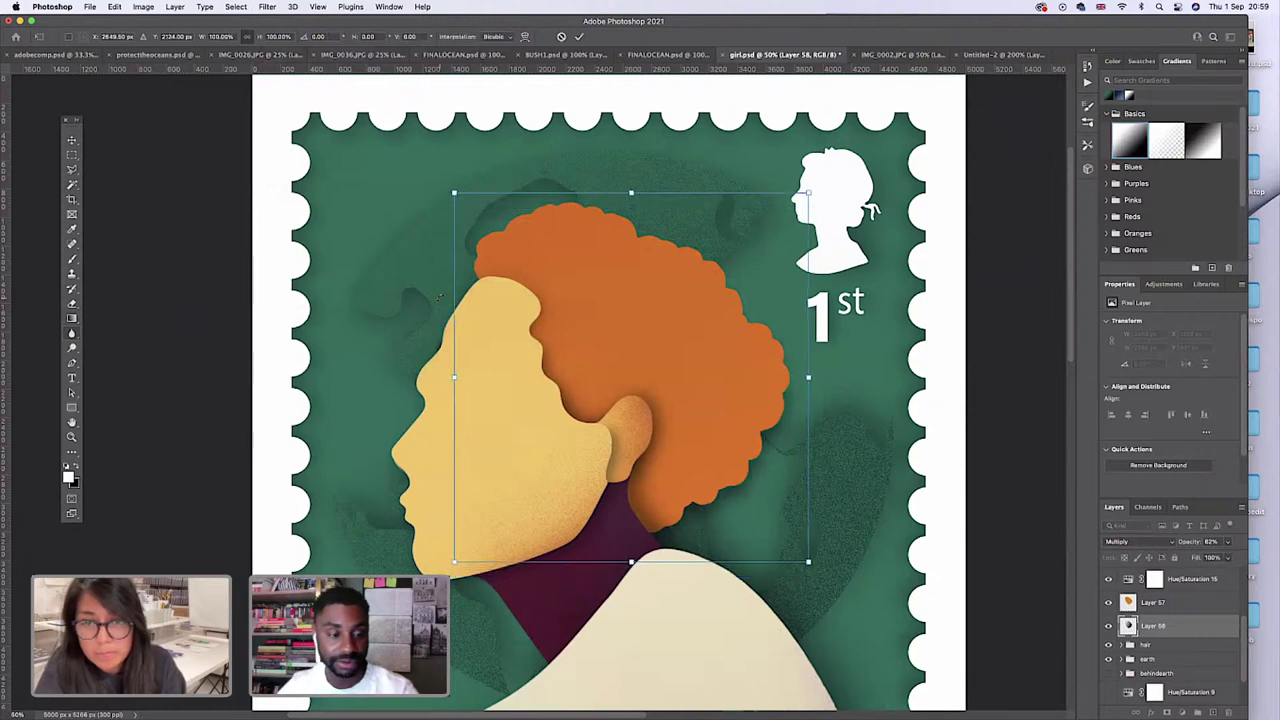
key(shift+Right)
key(shift+Right)
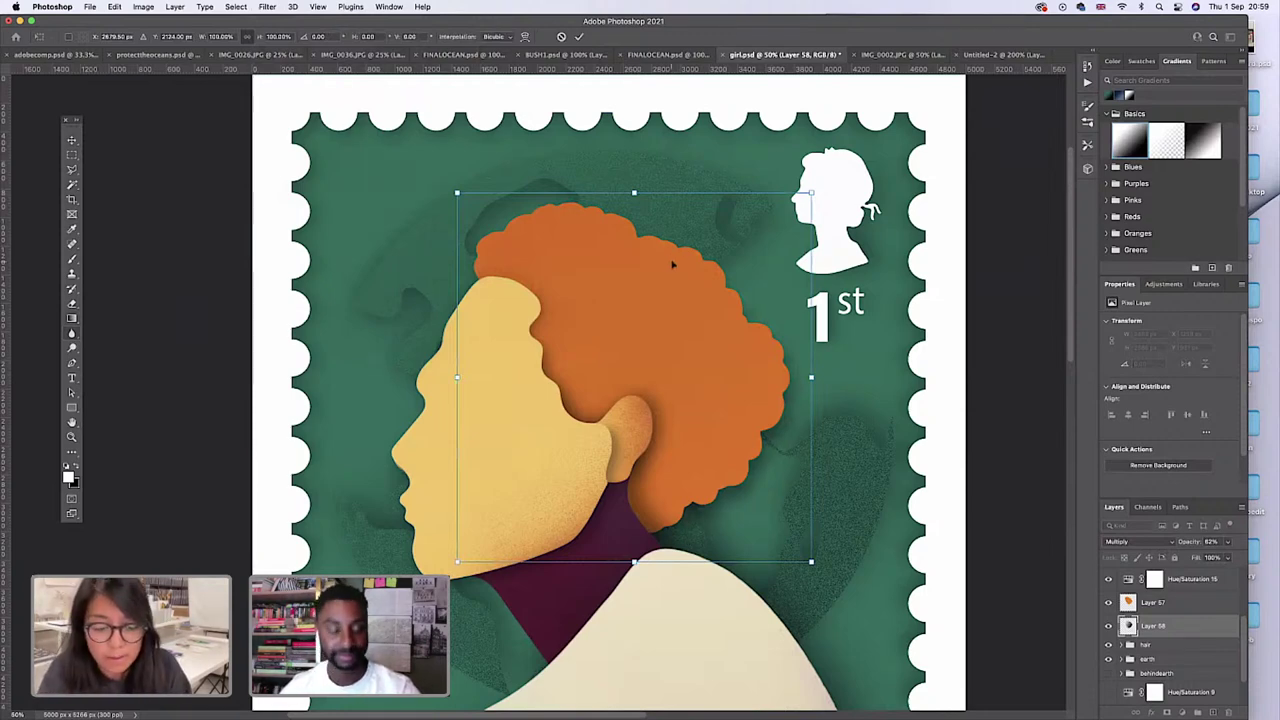
drag(810, 192, 820, 183)
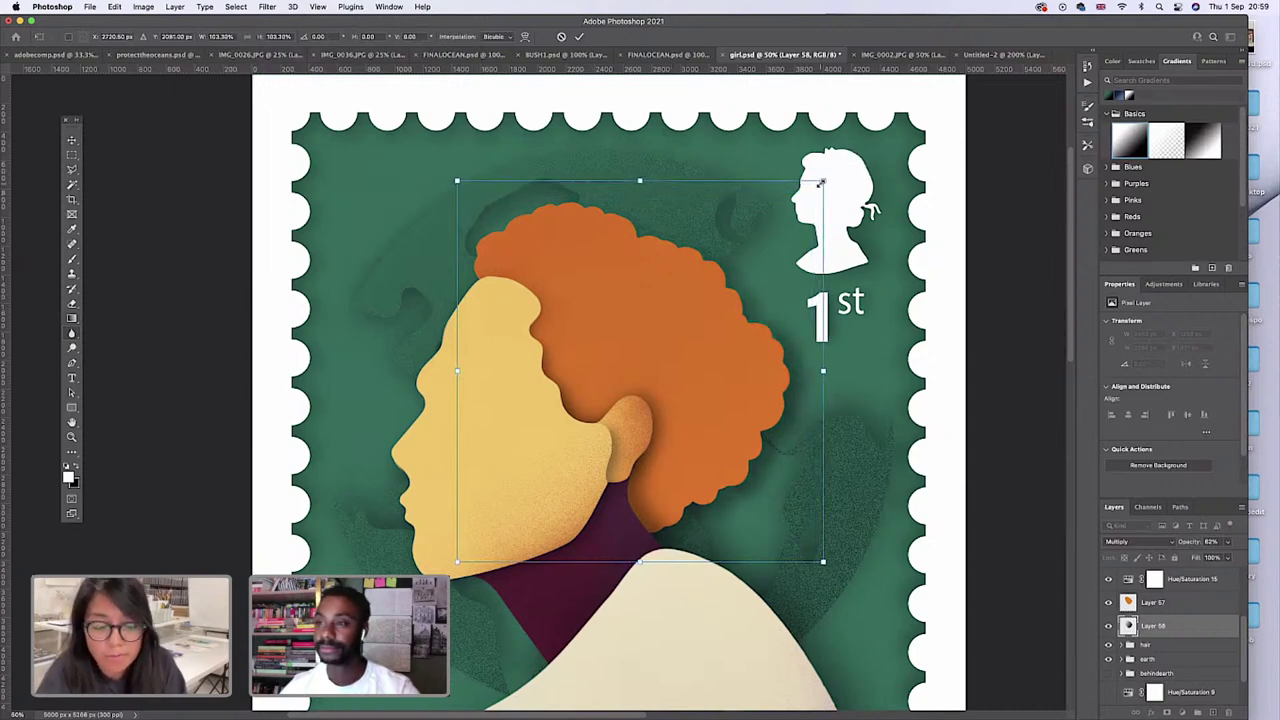
key(Return)
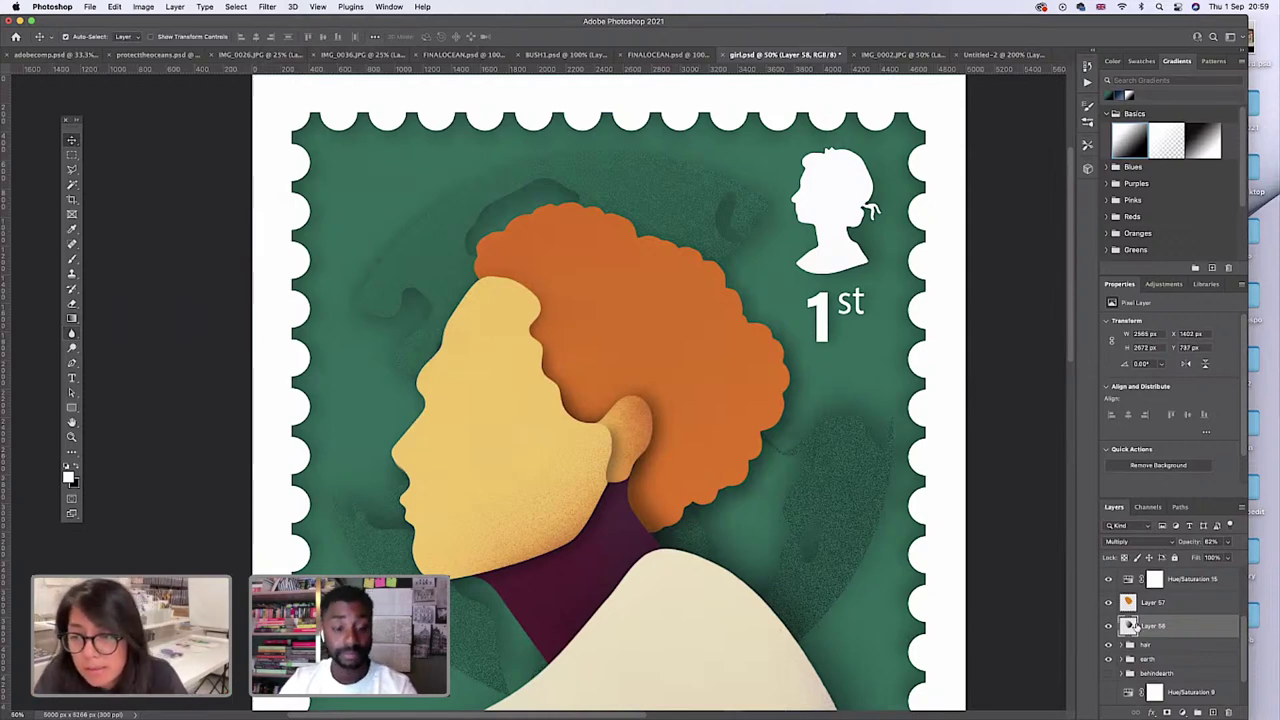
Group the orange hair layer, its shadow and the Hue/Saturation adjustment above them under the name hair.
shift+click(1181, 589)
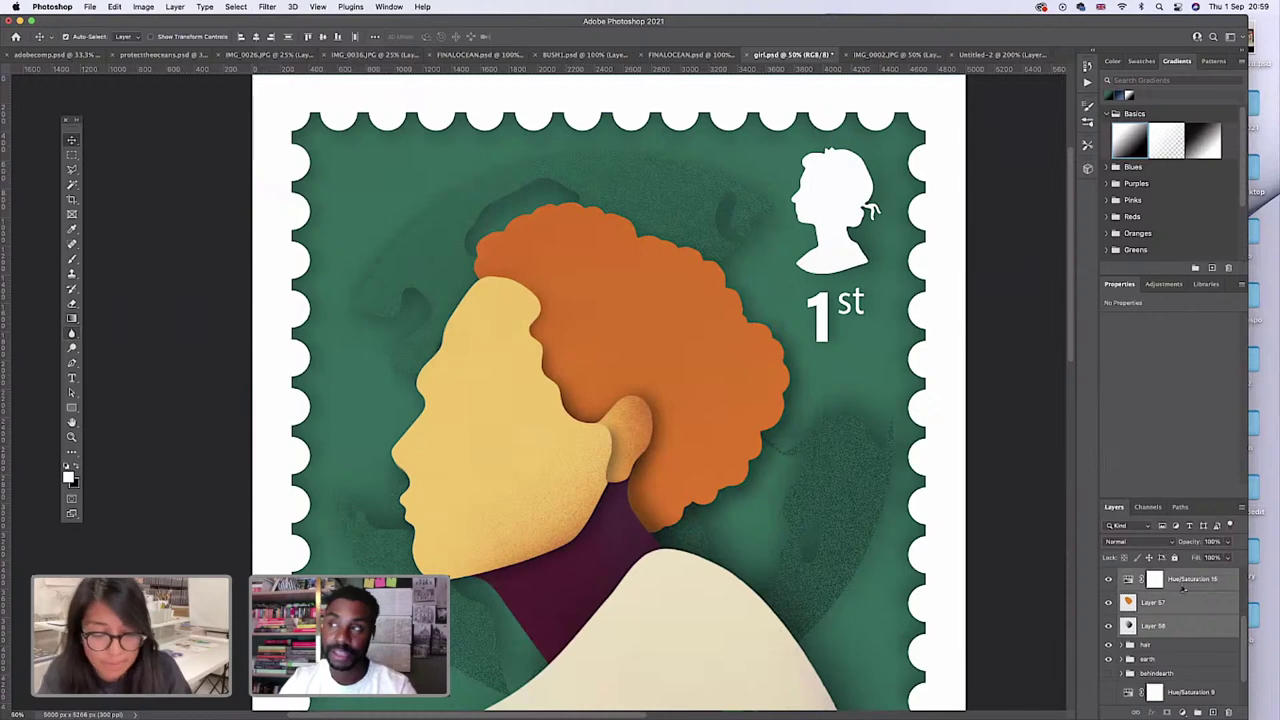
right_click(1183, 589)
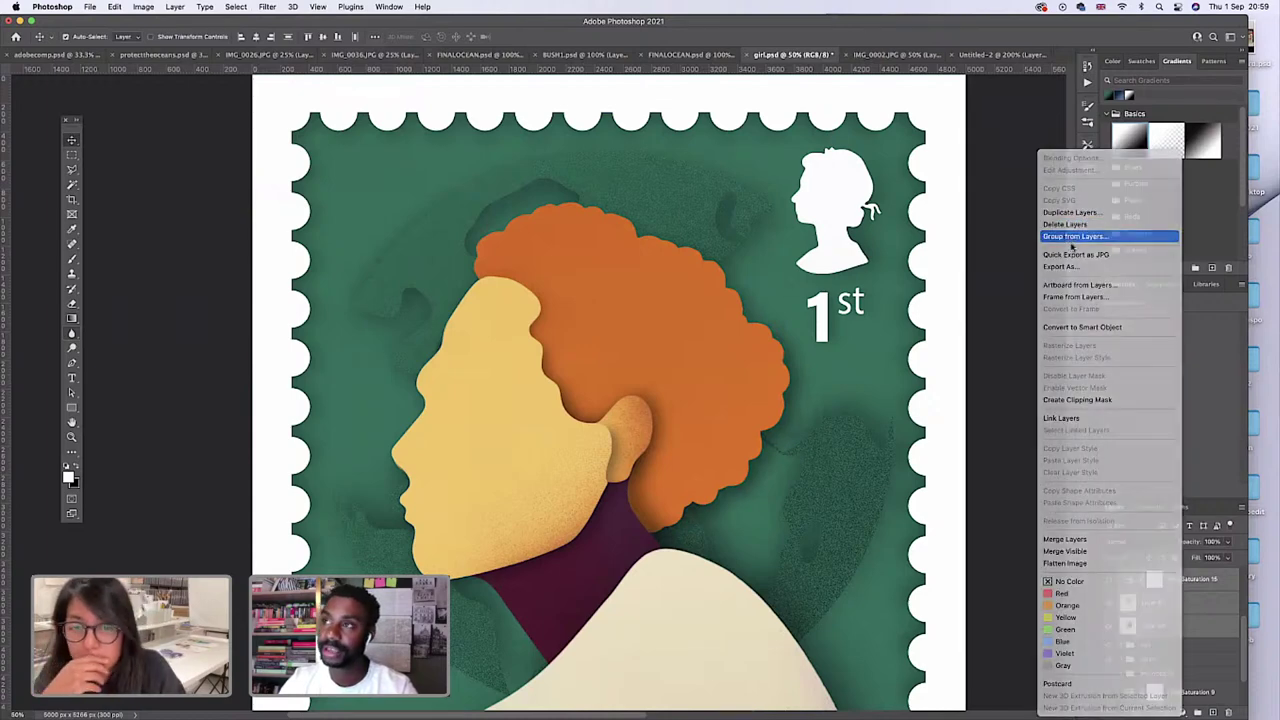
click(1072, 243)
text(hair)
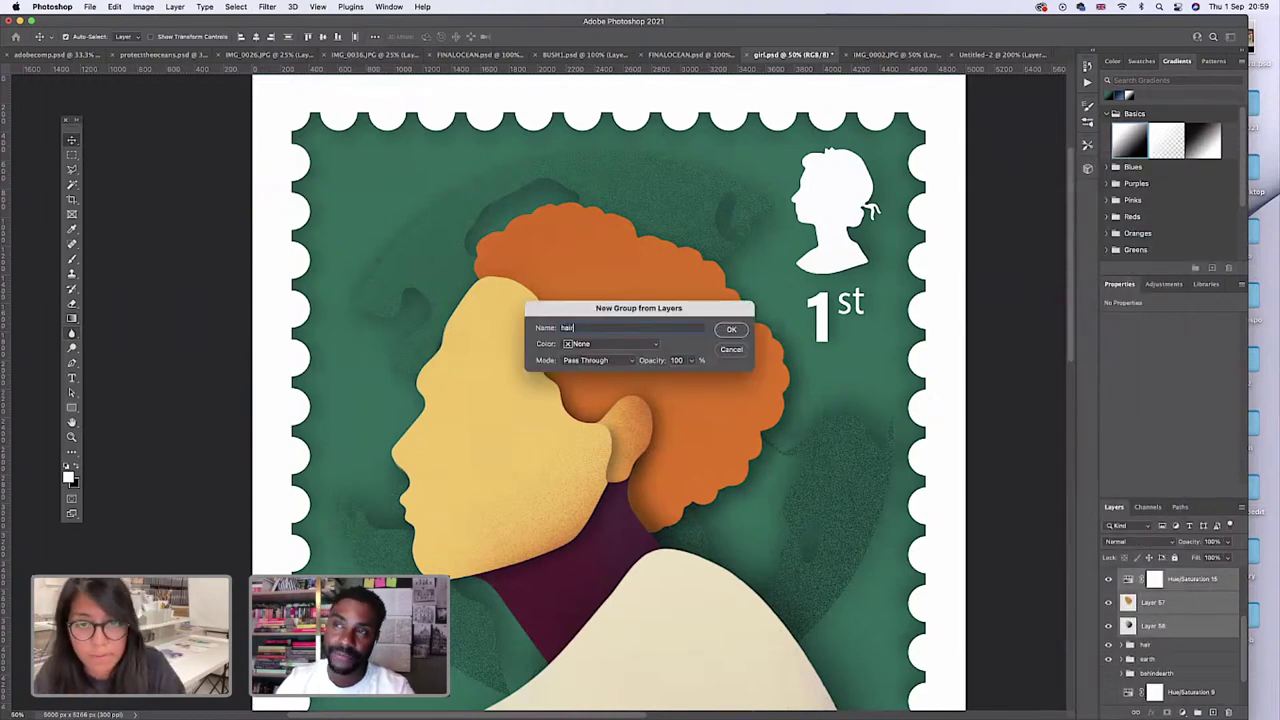
key(Return)
Nest the older detailed hair group inside the new hair group, above its Hue/Saturation adjustment, and expand the new group.
key(z)
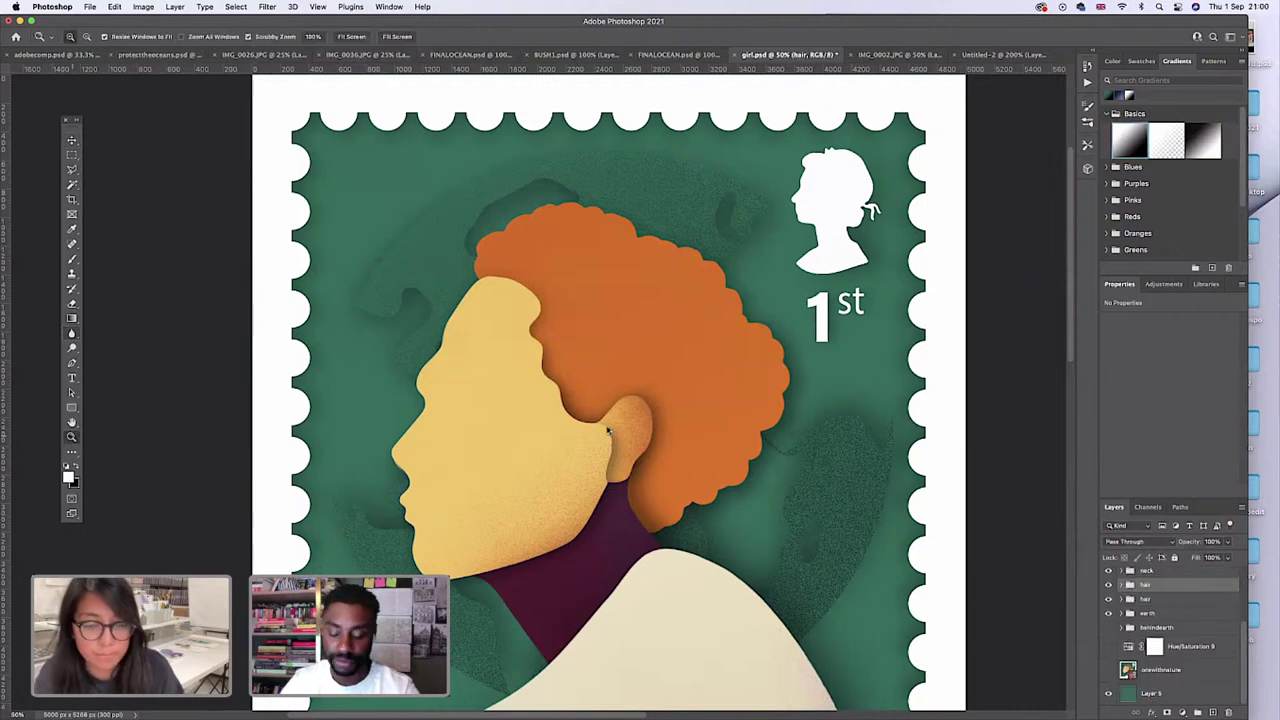
alt+click(607, 452)
alt+click(607, 455)
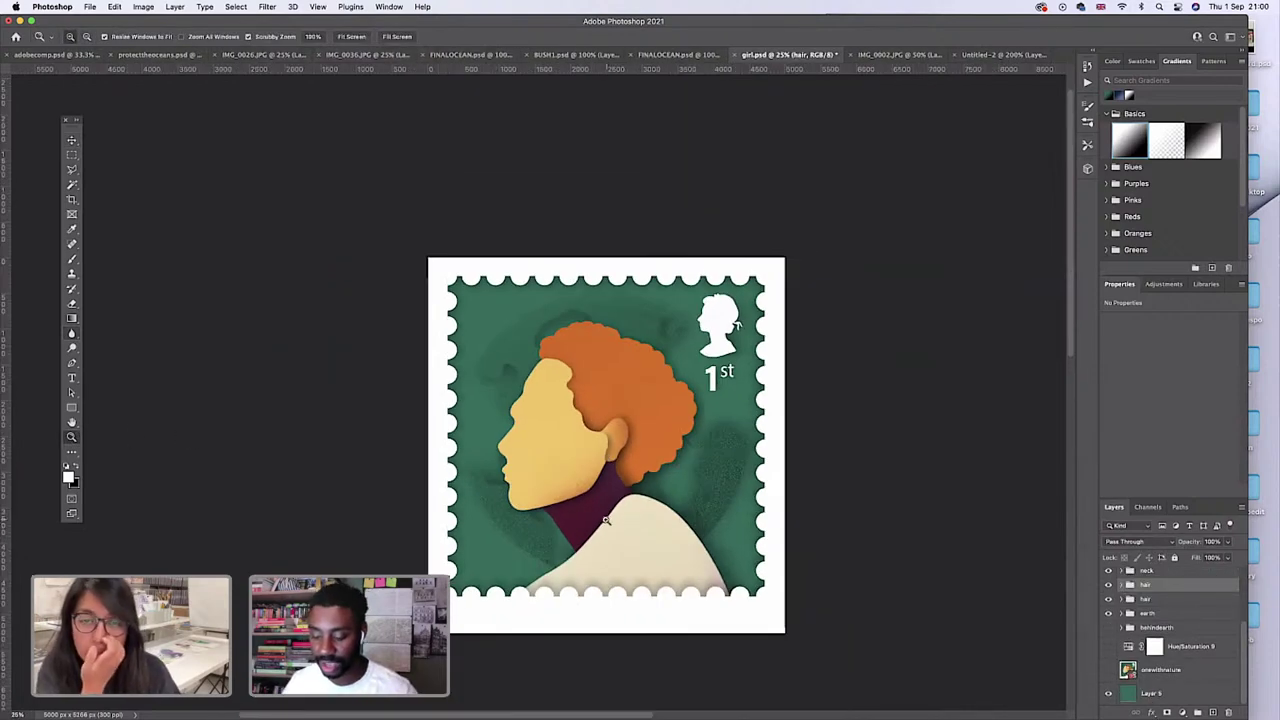
click(1121, 599)
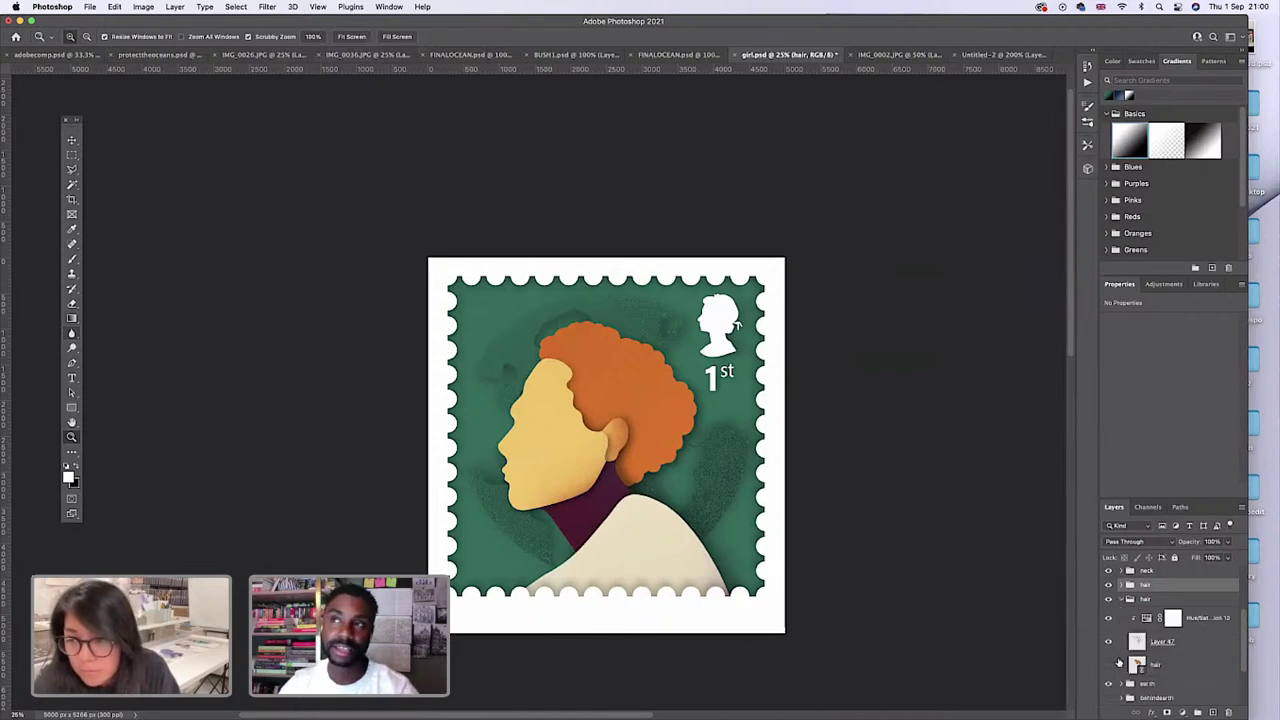
click(1121, 599)
drag(1148, 601, 1121, 596)
click(1122, 600)
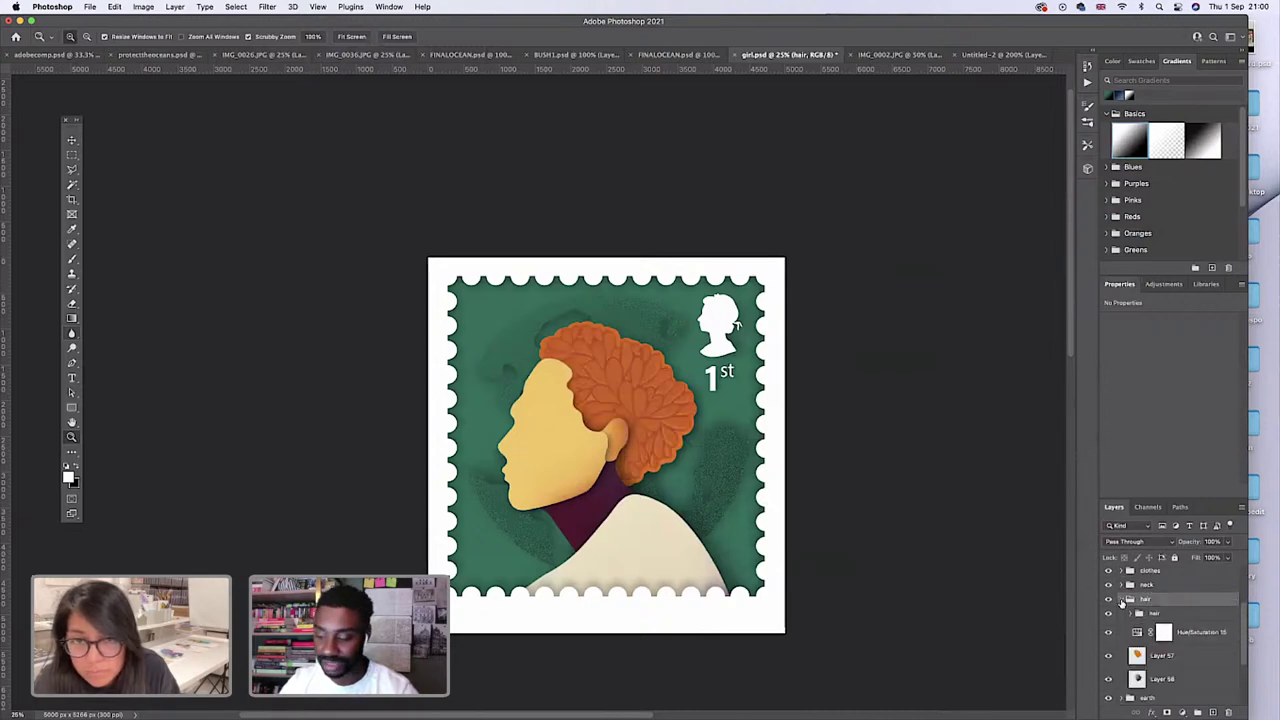
Move the nested hair group out of its parent to sit directly above it, and hide Layer 47 inside it.
scroll(1122, 600, down, 1)
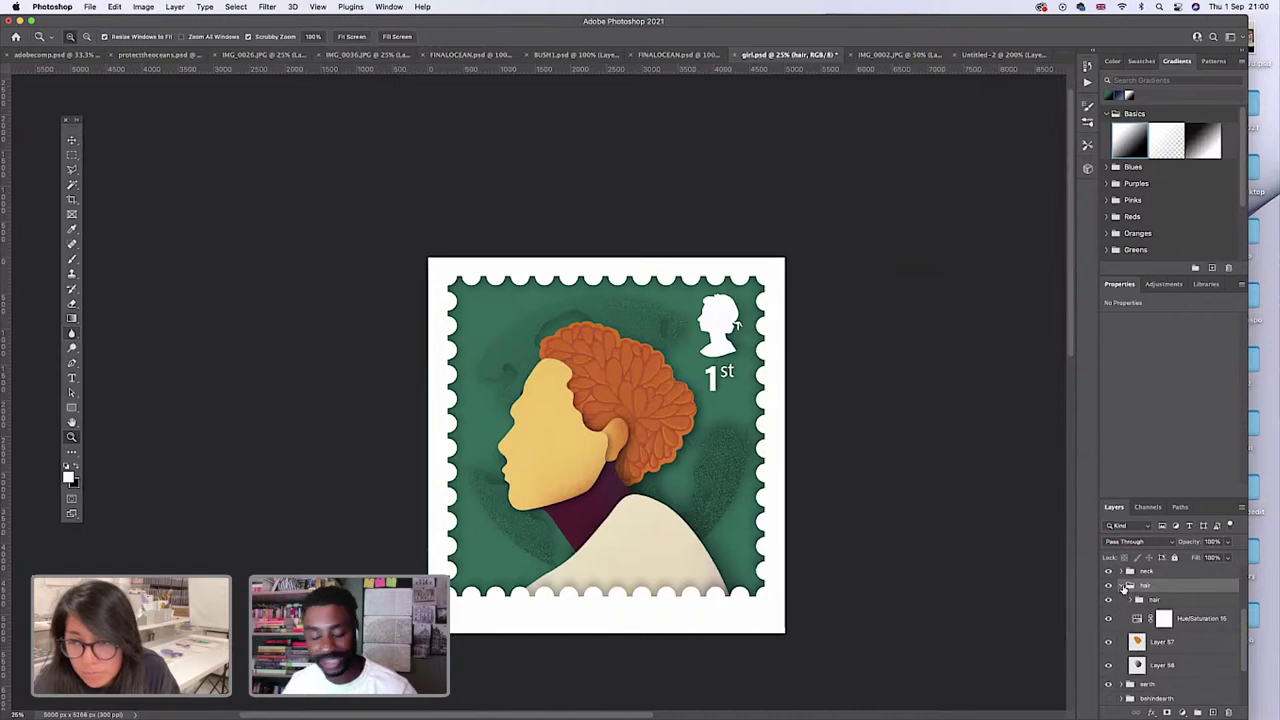
scroll(1125, 600, up, 1)
click(1150, 613)
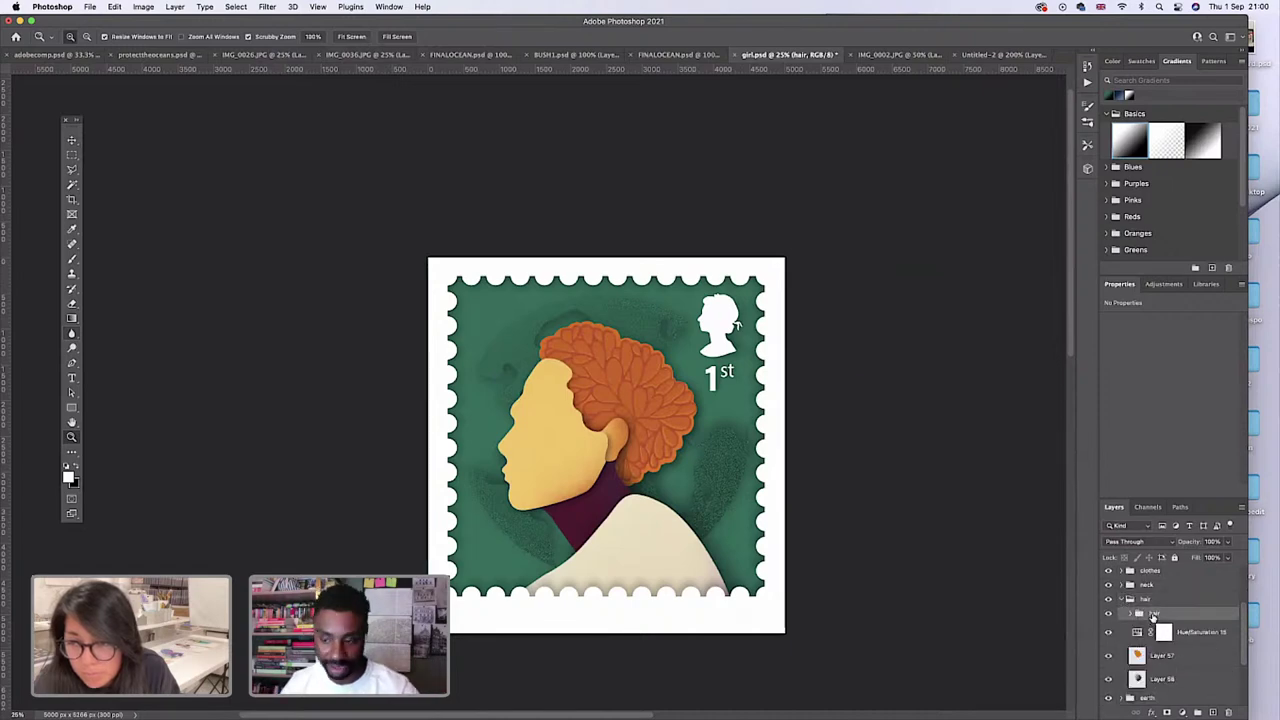
drag(1153, 615, 1131, 601)
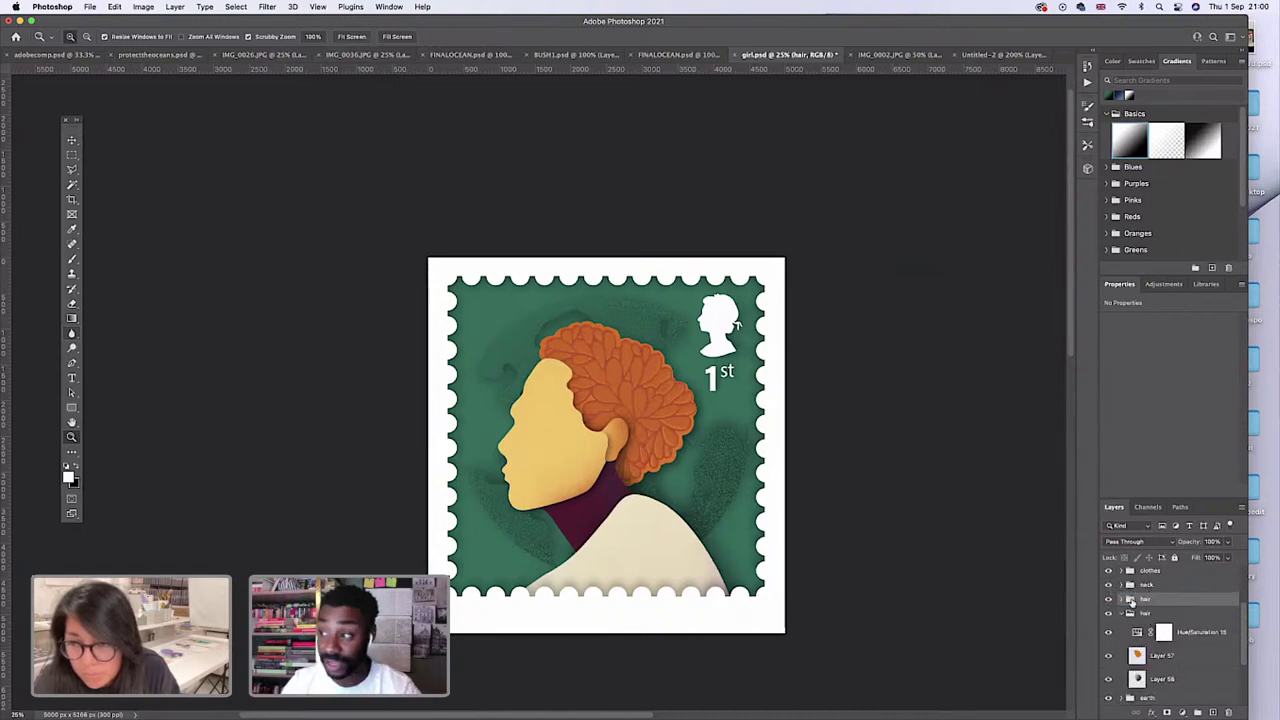
click(1127, 599)
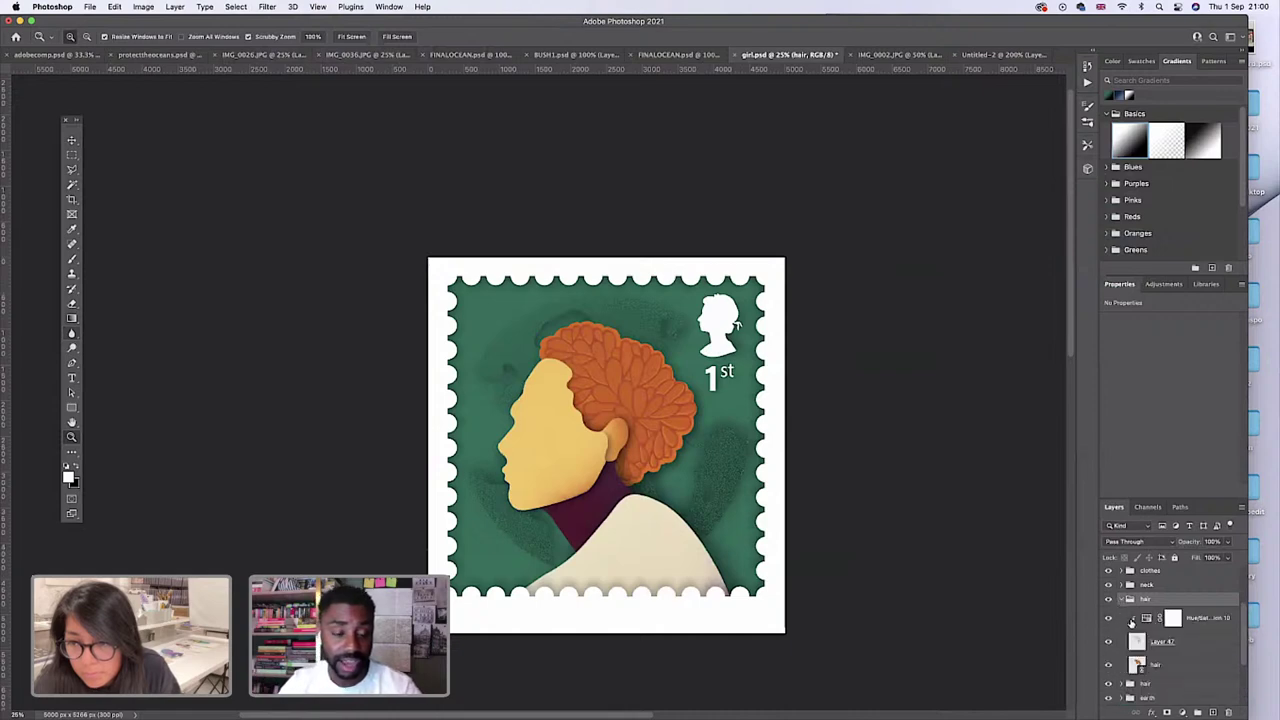
click(1107, 643)
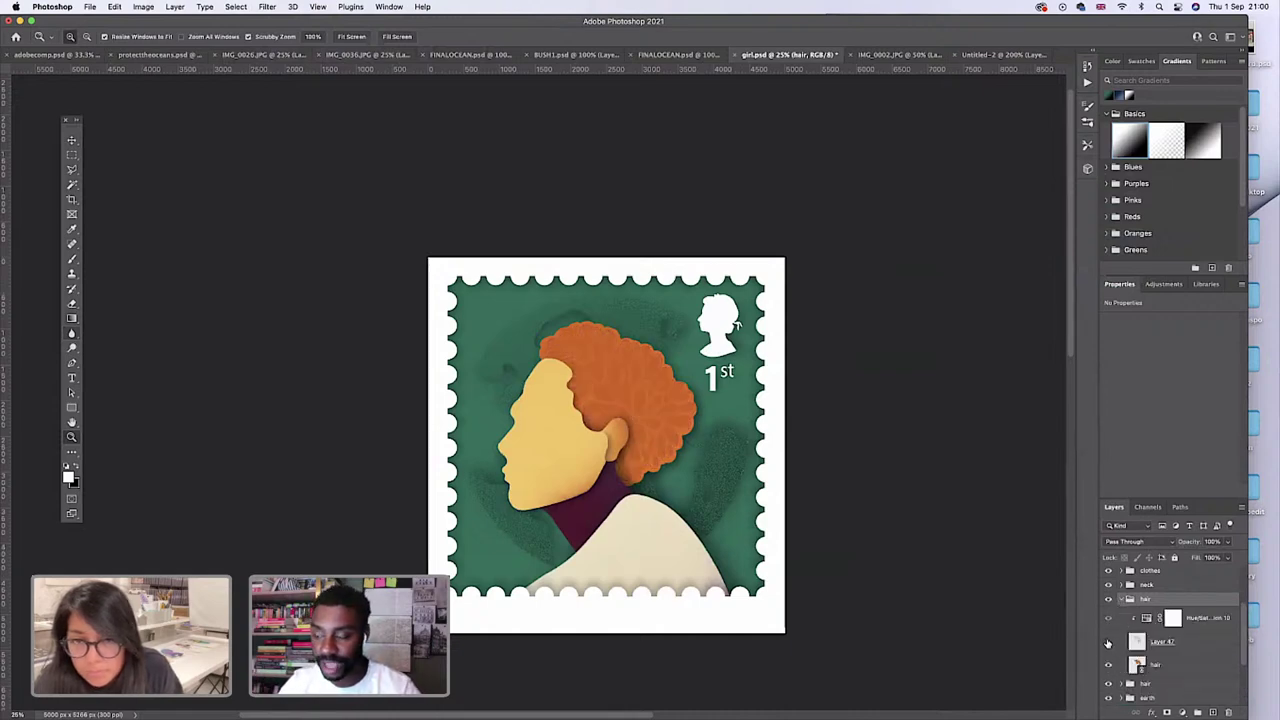
Enlarge the hair smart object slightly with Free Transform, to about 2139 px wide.
click(1155, 667)
key(super+t)
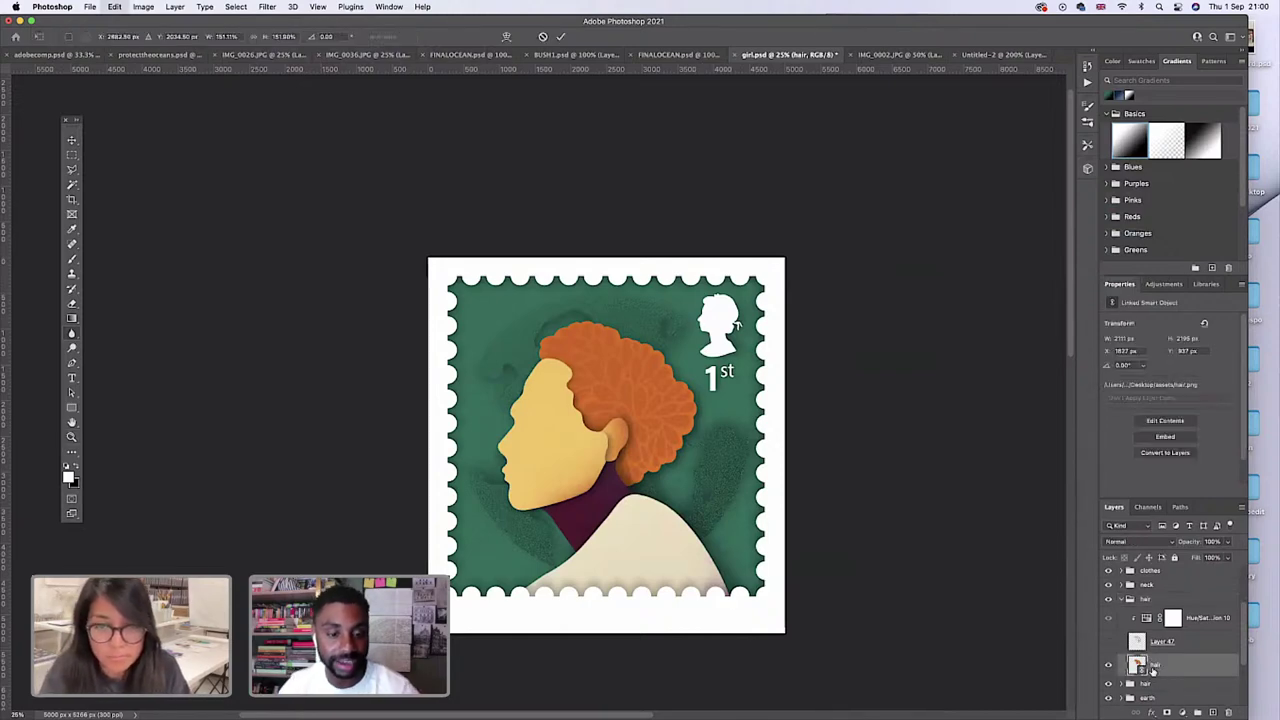
drag(694, 481, 697, 485)
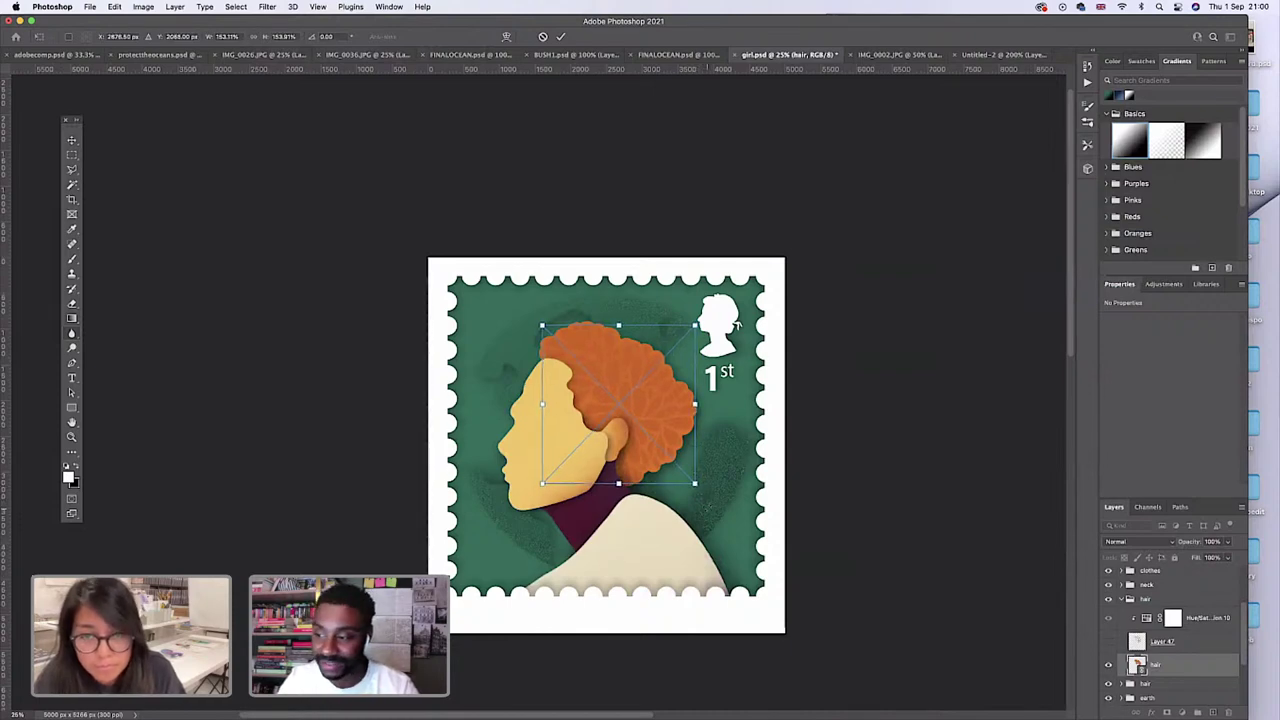
key(Return)
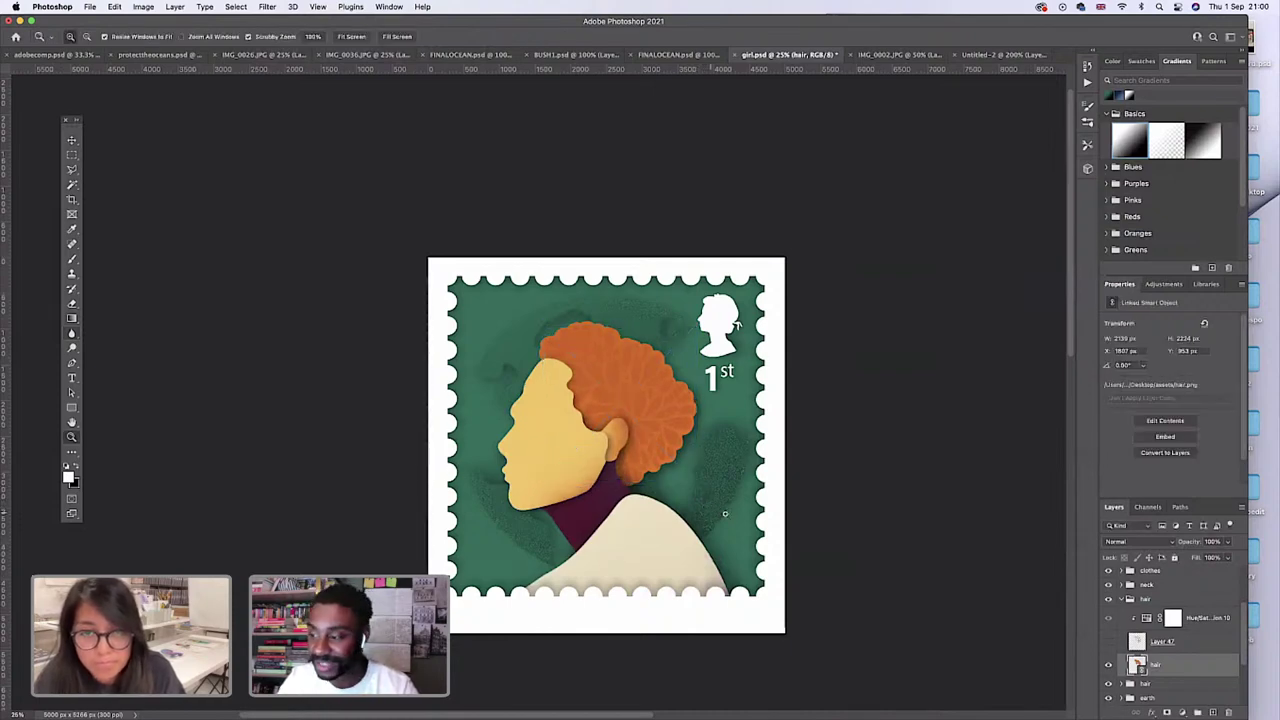
Place an offset duplicate of the hair layer beneath the original and set its blend mode to Multiply.
click(1150, 682)
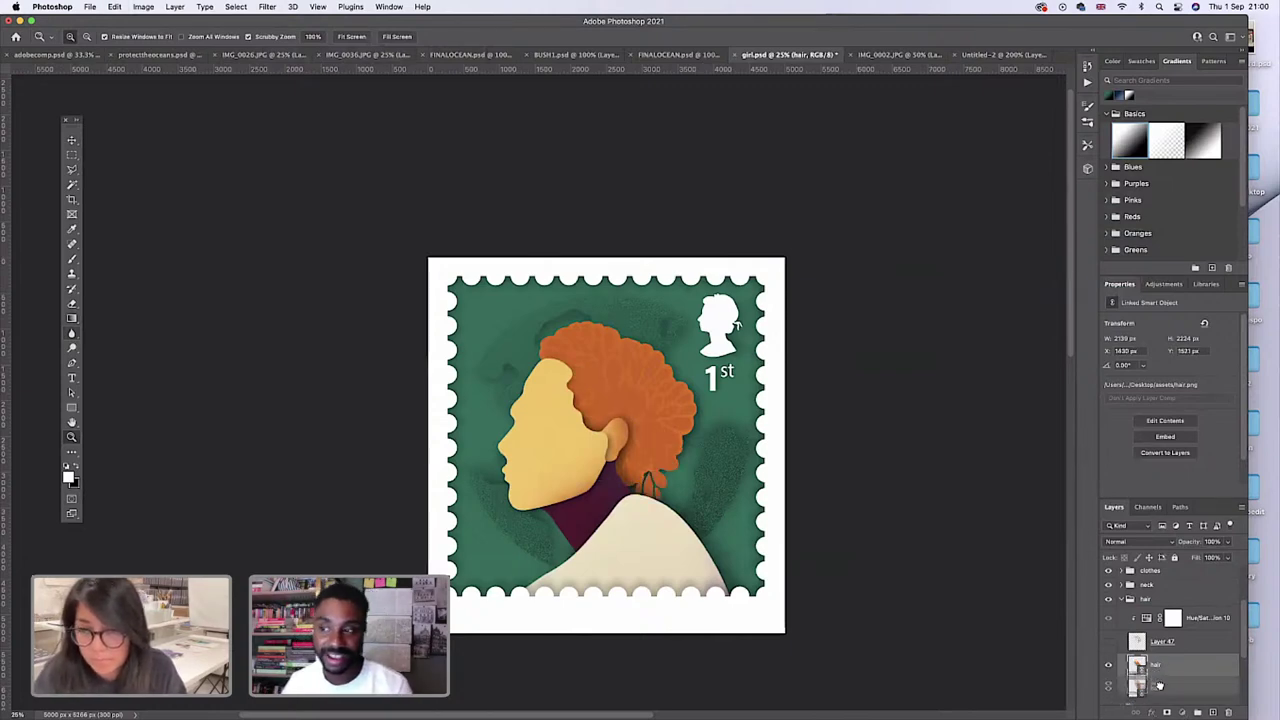
scroll(1155, 680, down, 1)
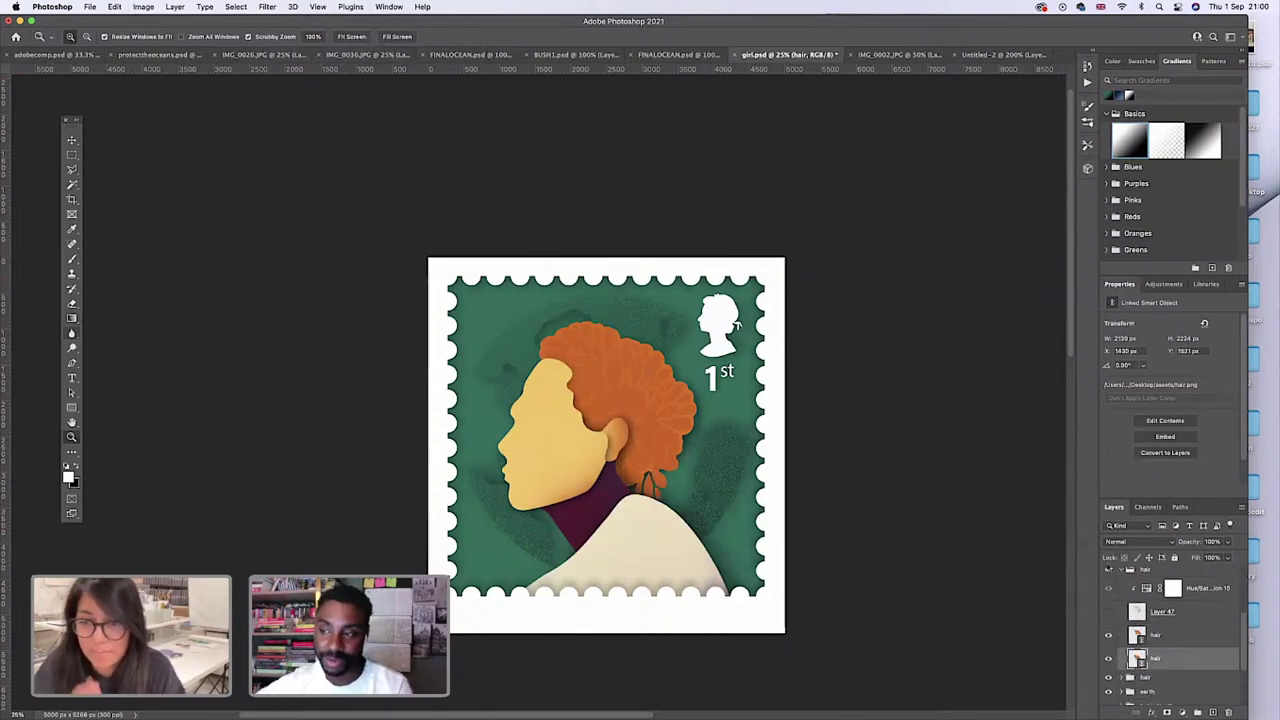
click(1135, 541)
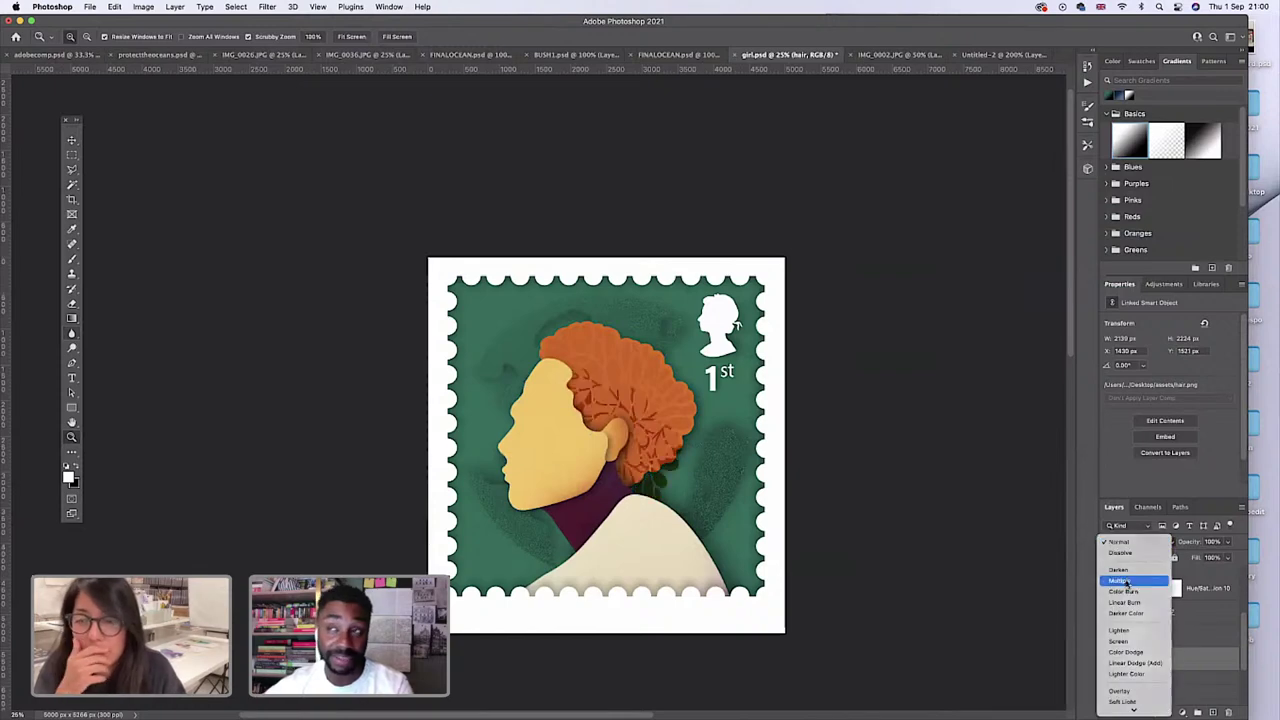
click(1120, 582)
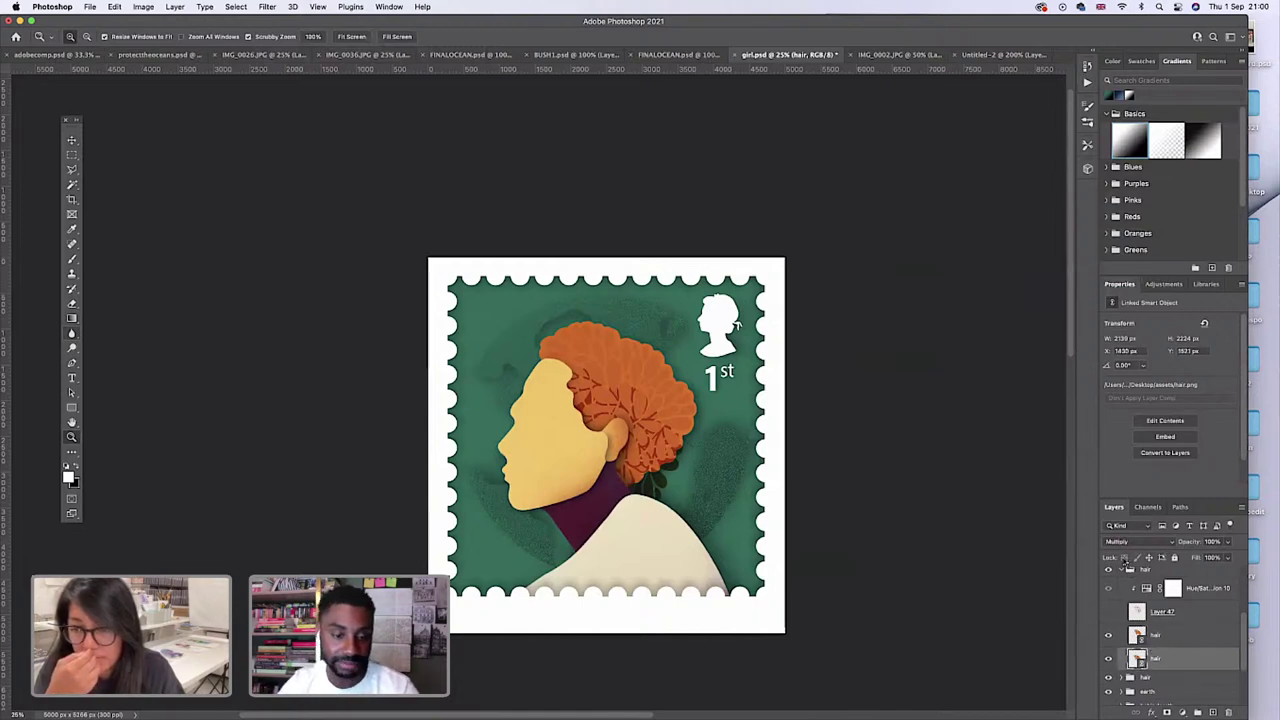
Rasterize the lower hair copy and recolour it dark with a gradient while its transparent pixels are locked.
right_click(1157, 659)
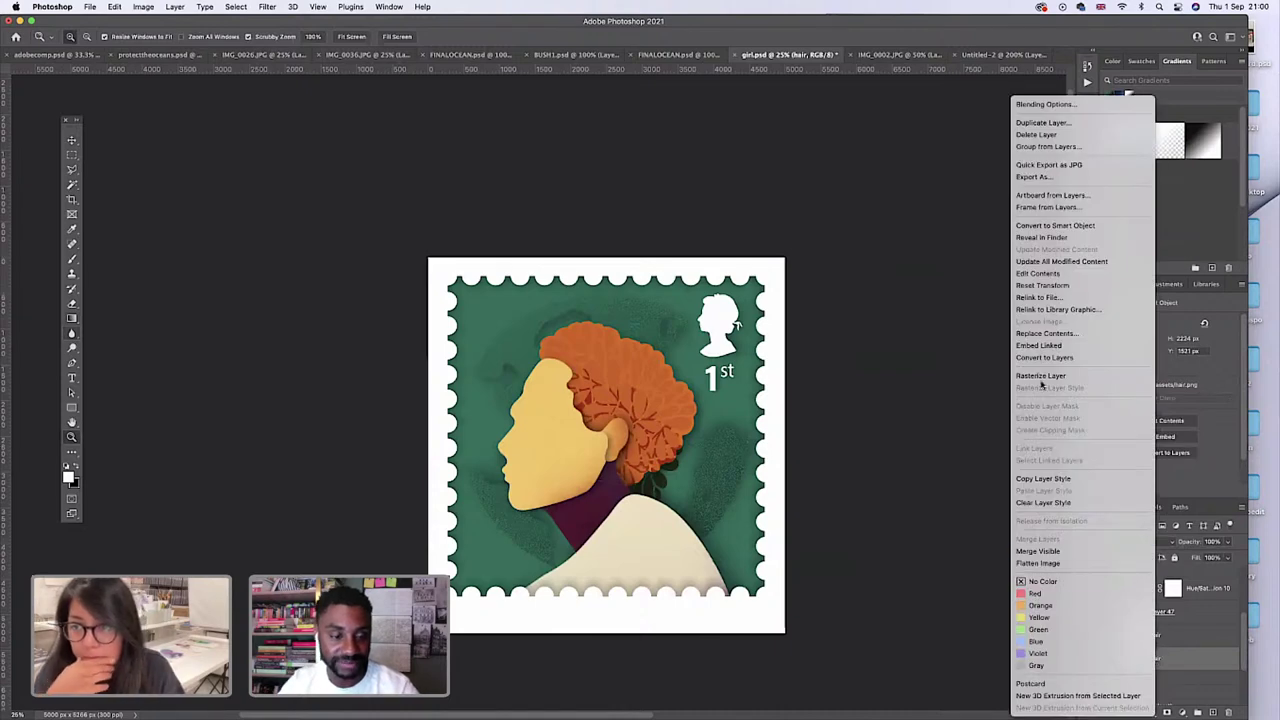
click(1048, 378)
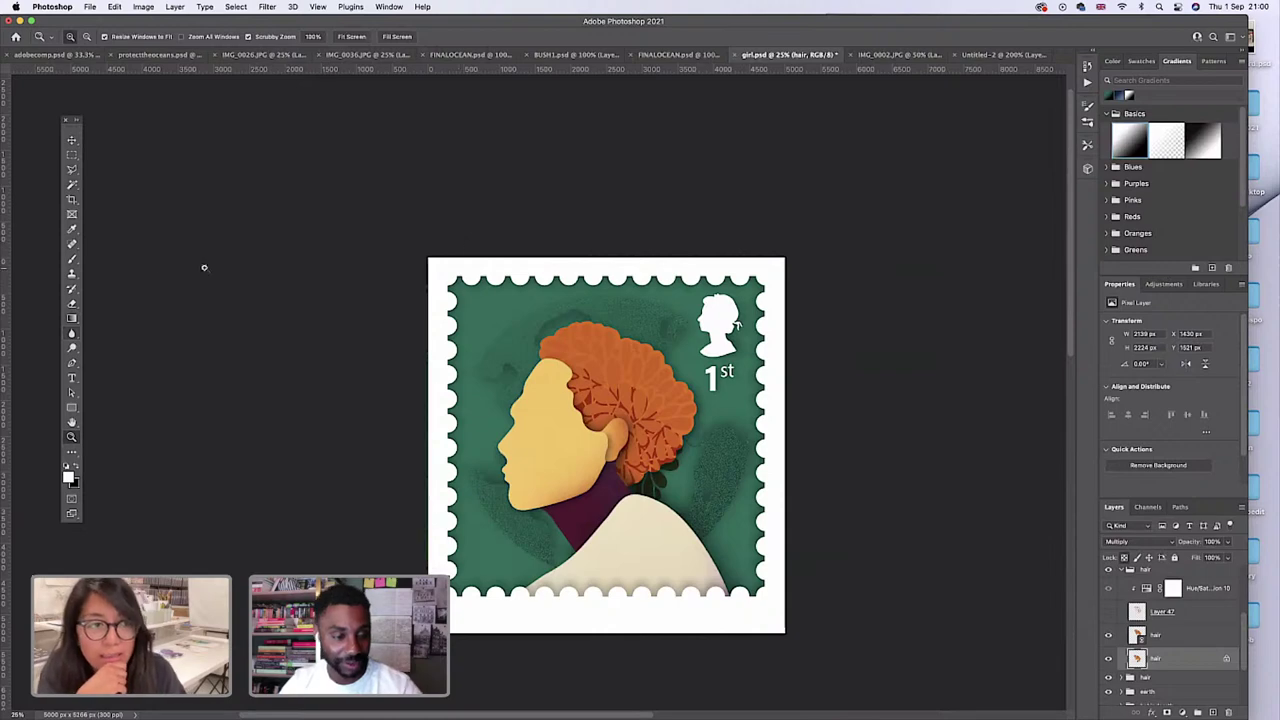
click(72, 318)
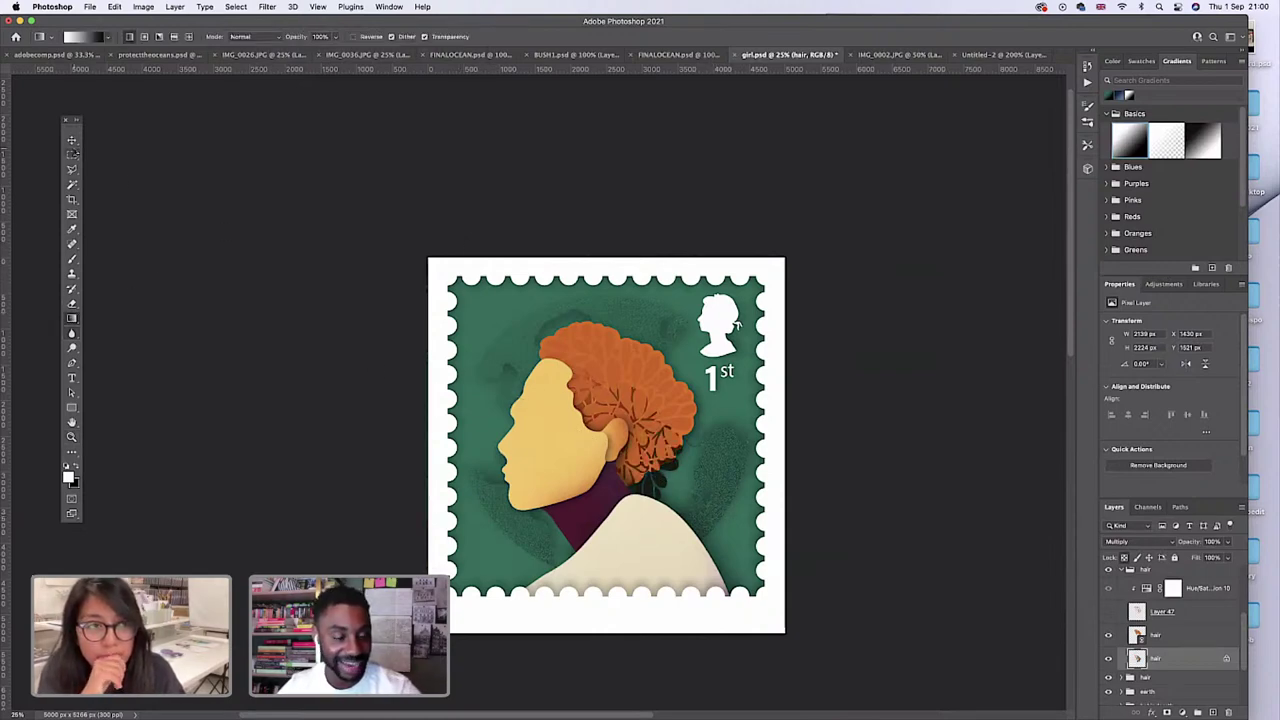
click(72, 141)
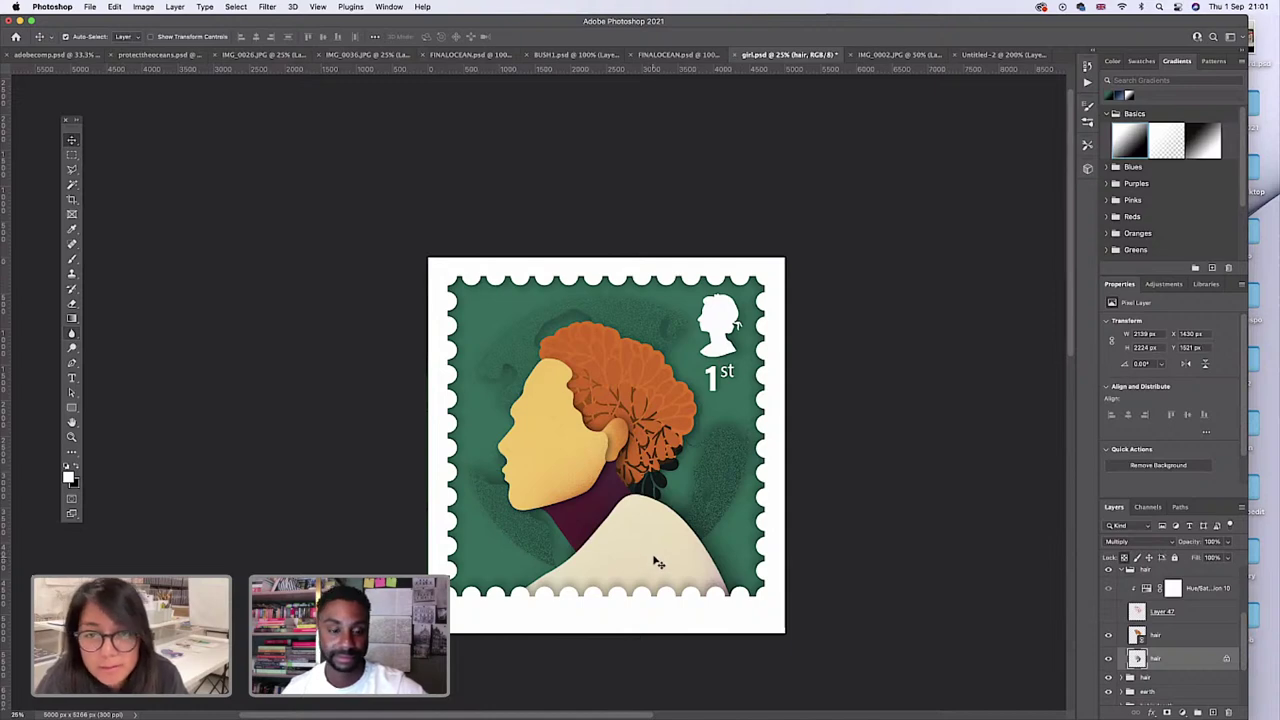
Examine the hair up close, compare it with the paper cut-outs in IMG_0002.JPG, and check the artwork with the hair group hidden.
click(293, 7)
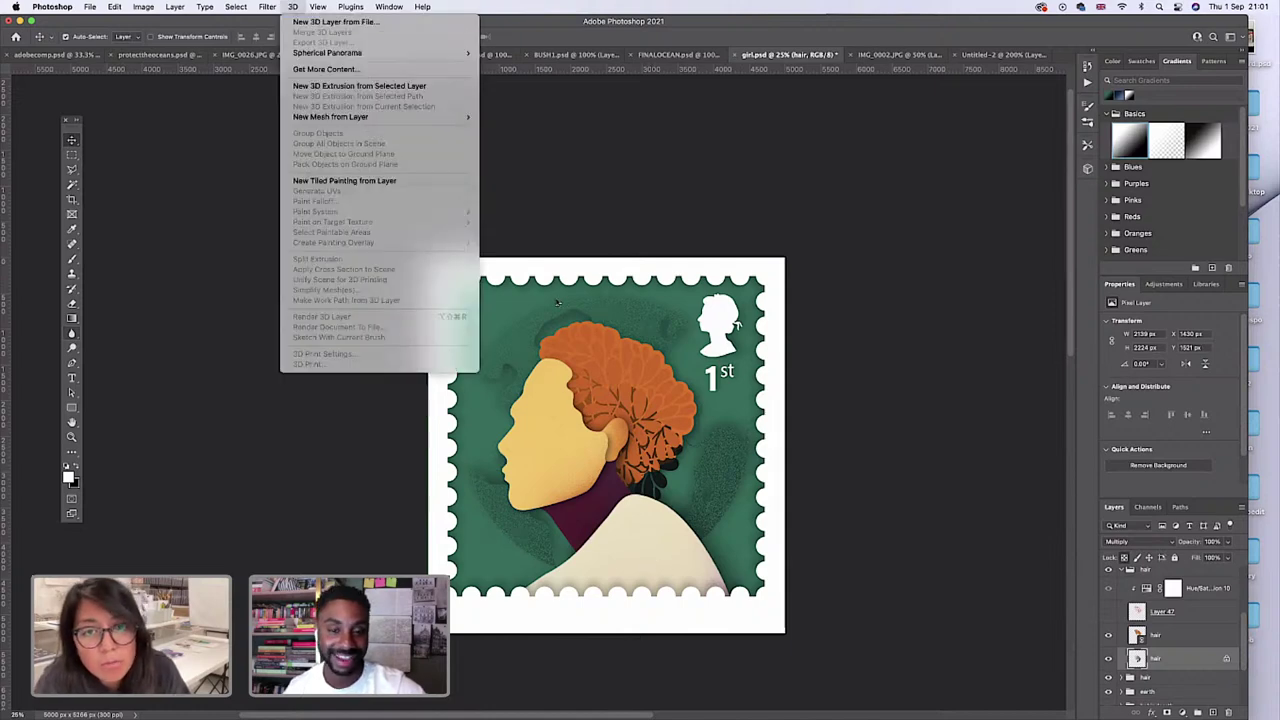
click(71, 437)
click(625, 420)
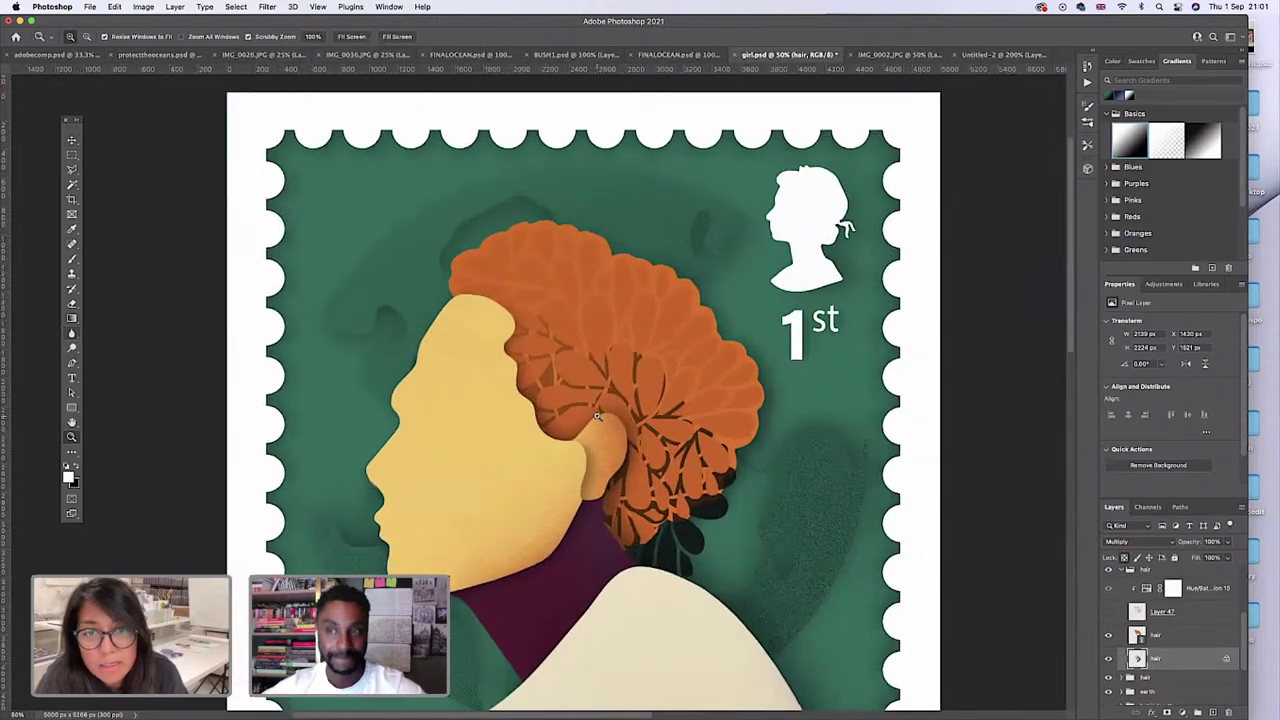
click(597, 416)
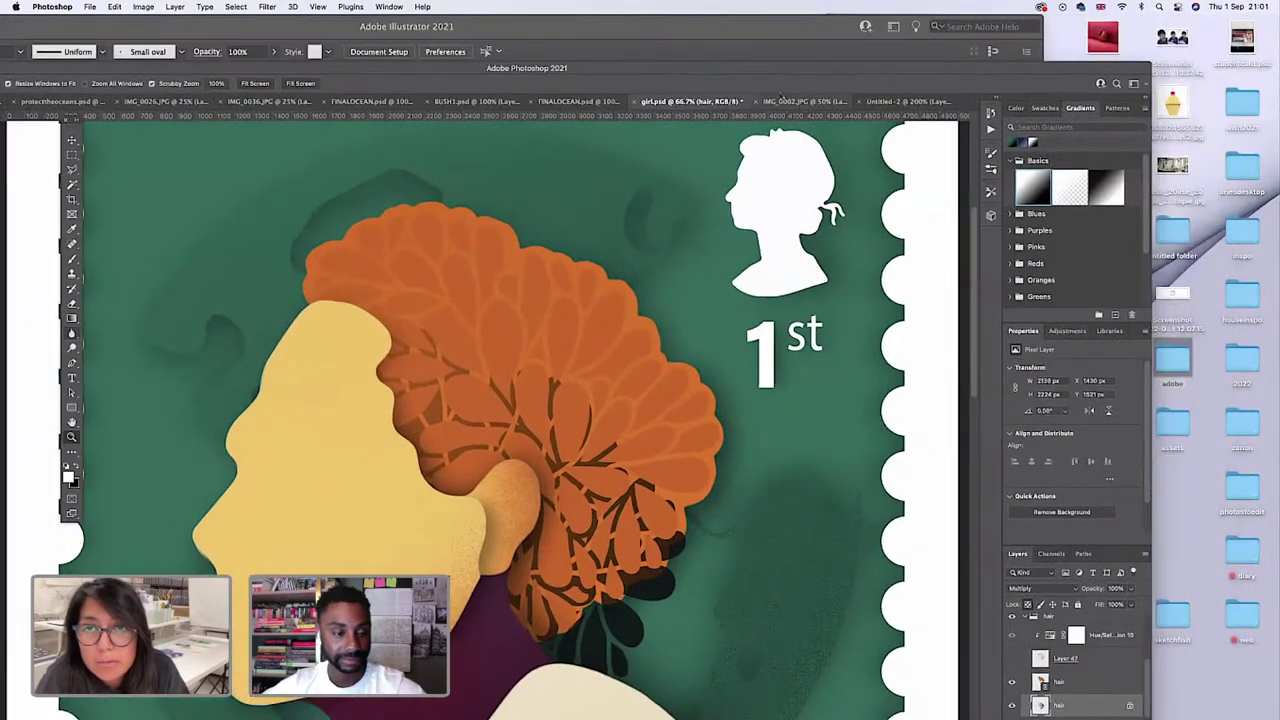
click(800, 64)
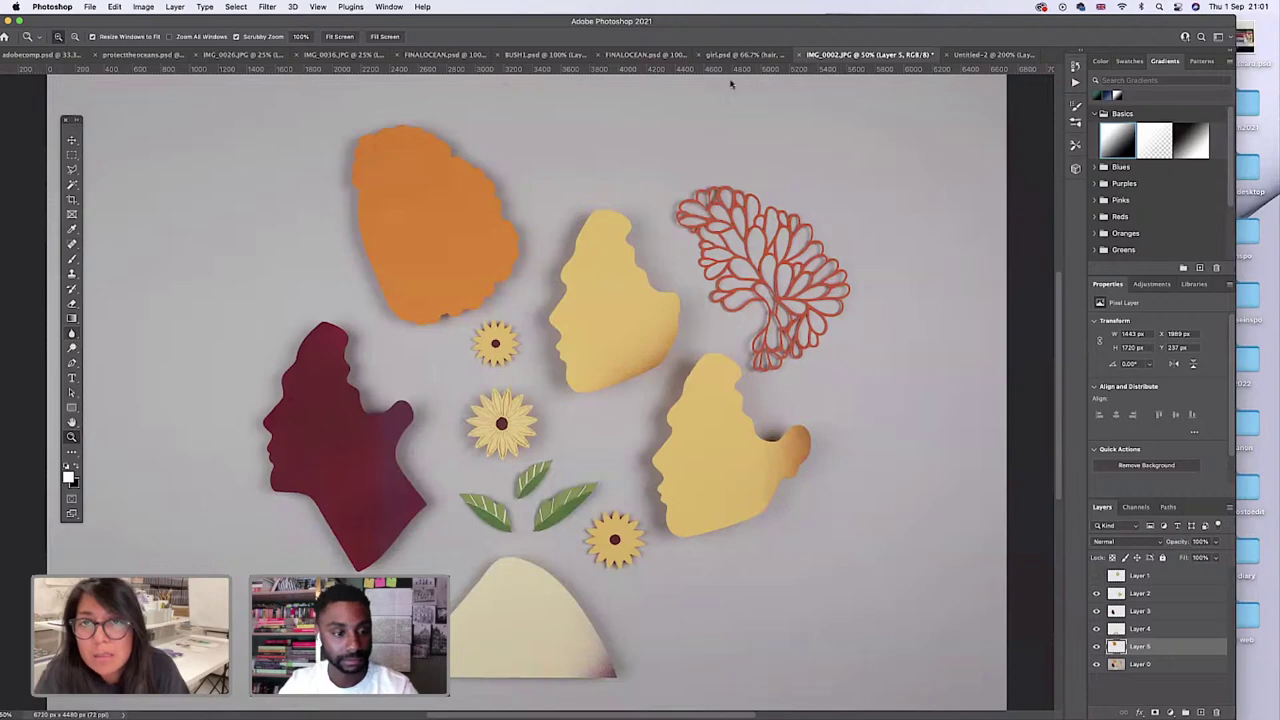
click(745, 54)
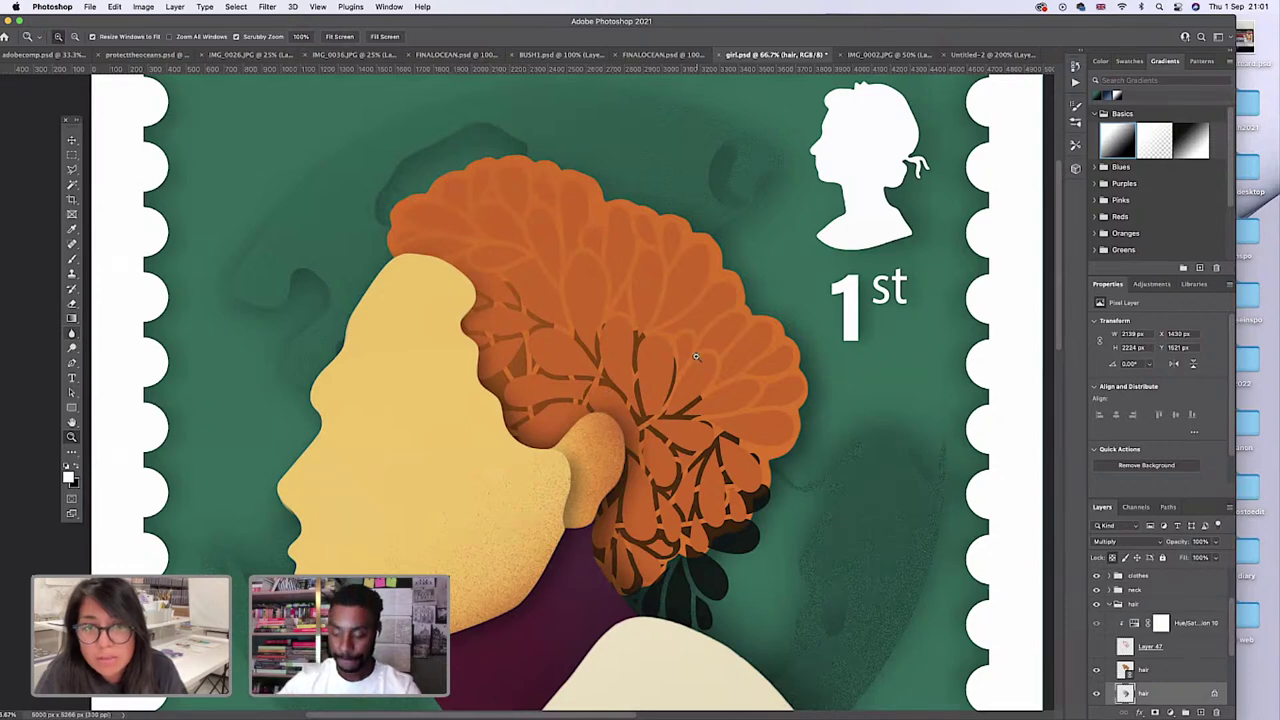
click(1096, 610)
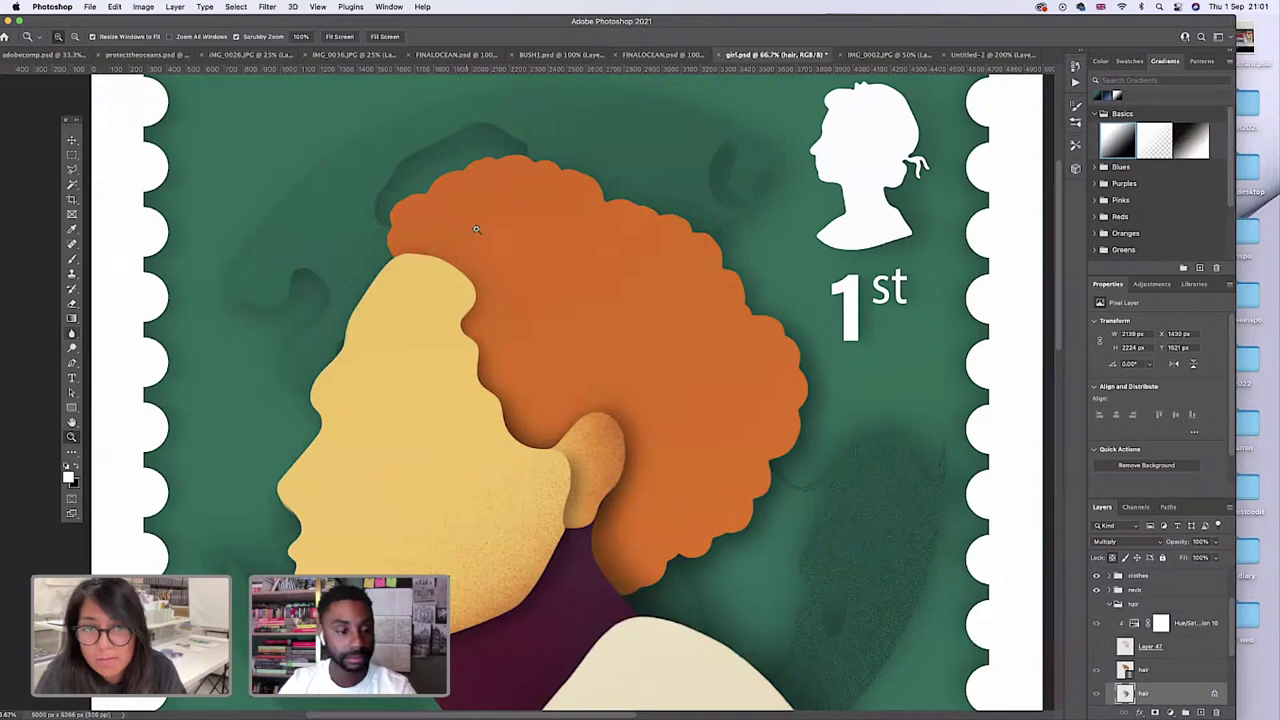
click(1096, 607)
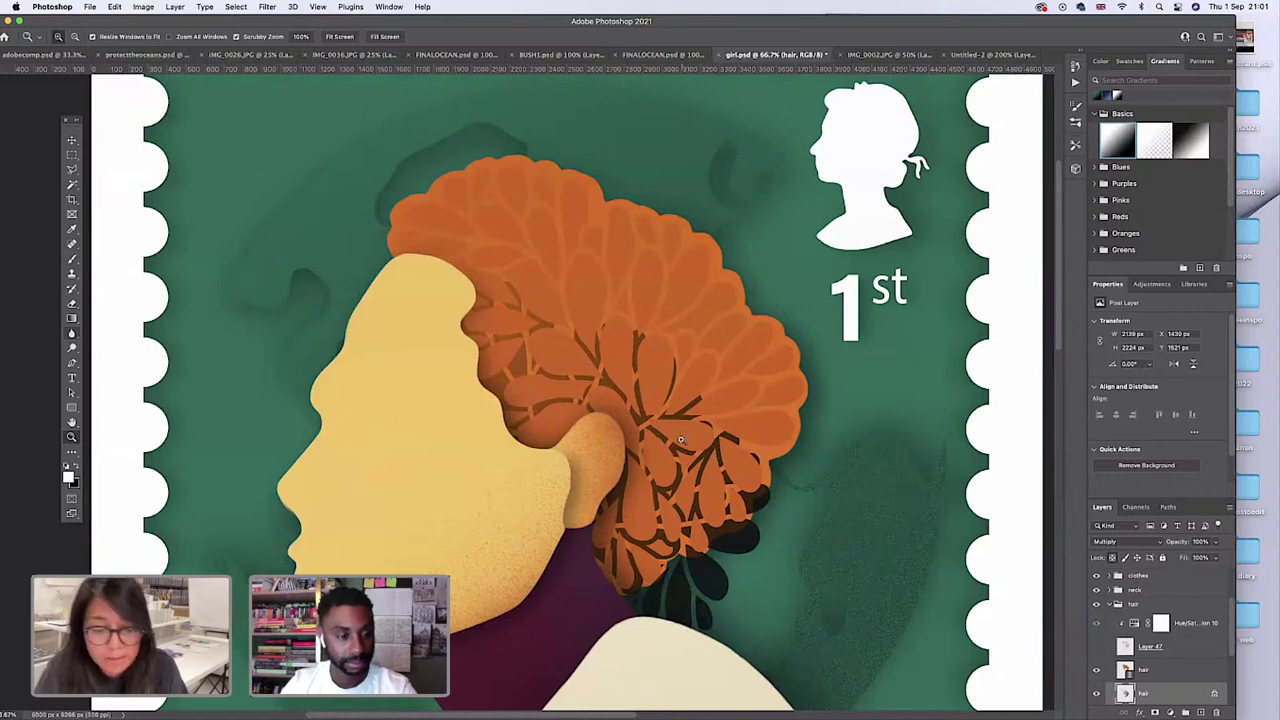
Inspect the dark hair shadow around the ear and neck in detail and against the whole stamp.
alt+click(671, 436)
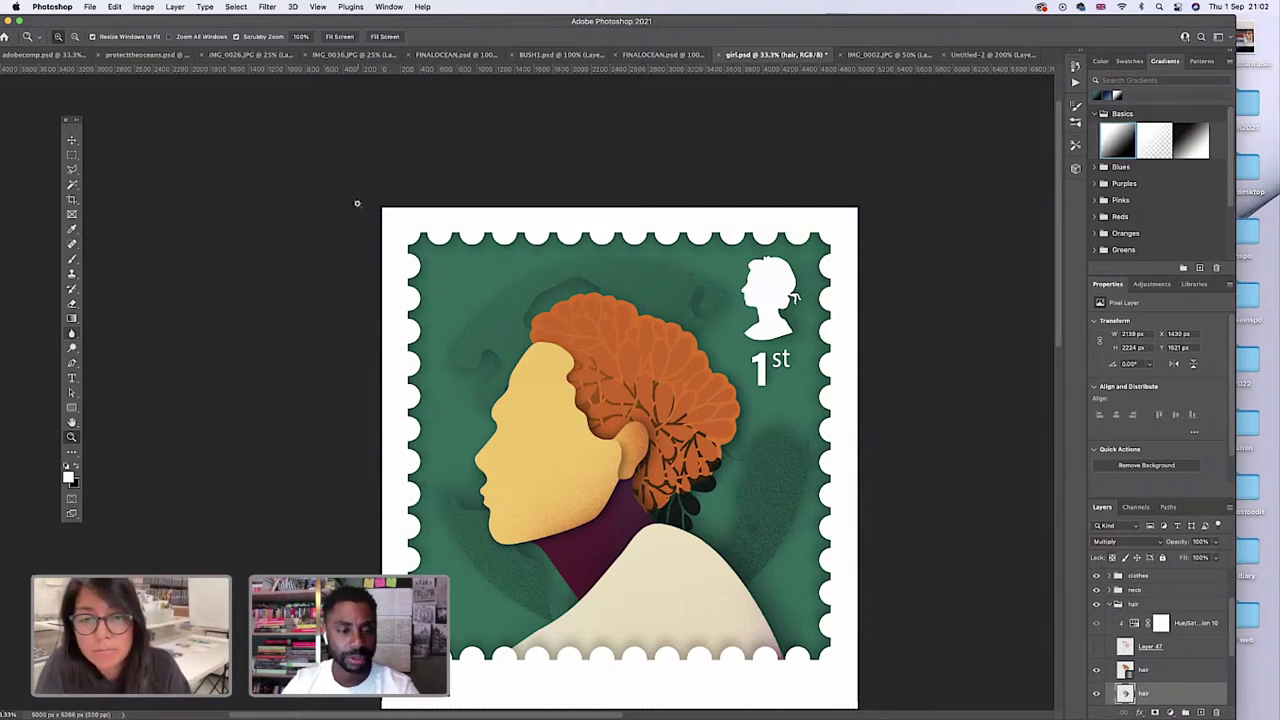
click(291, 8)
click(219, 100)
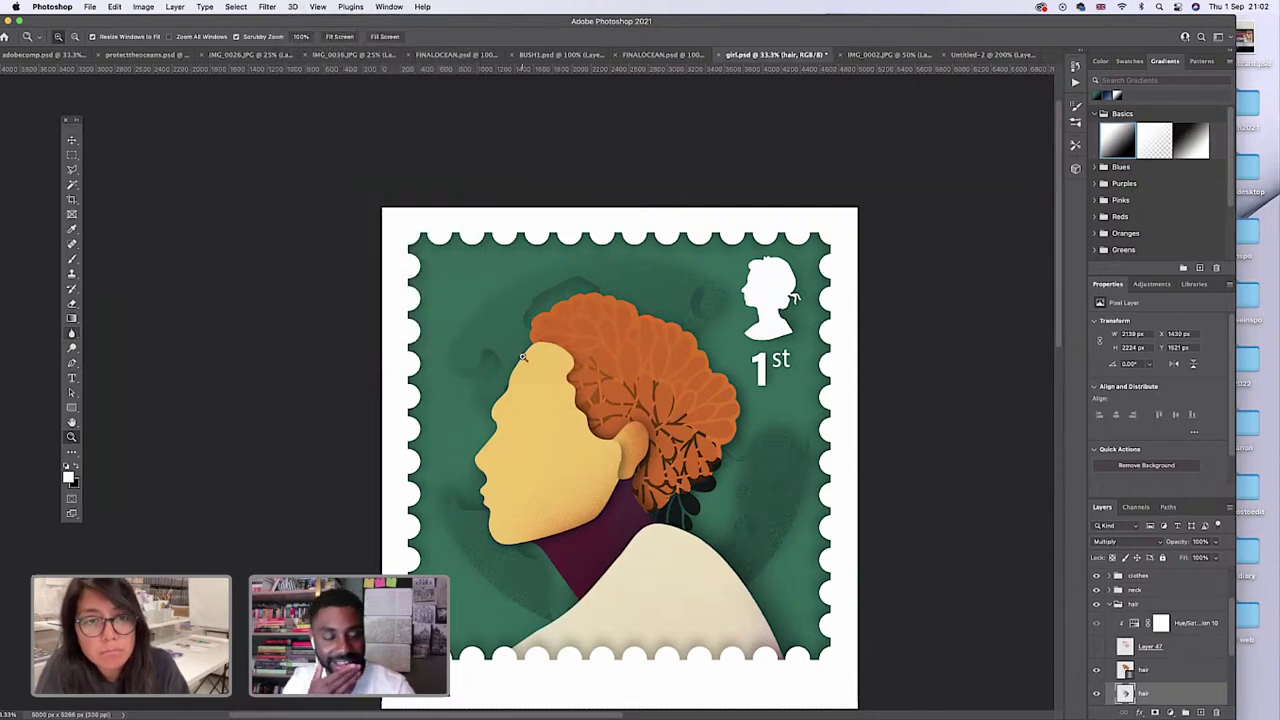
click(624, 433)
click(632, 543)
click(620, 562)
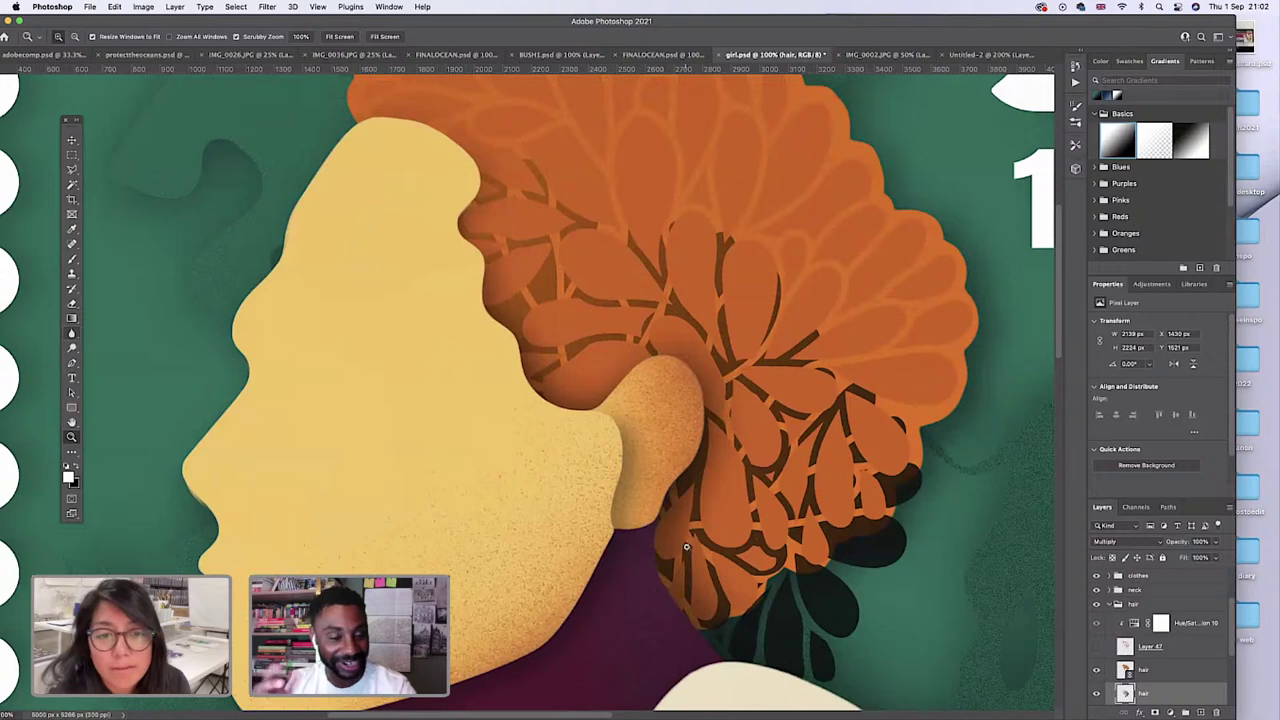
scroll(686, 548, down, 5)
scroll(688, 548, up, 5)
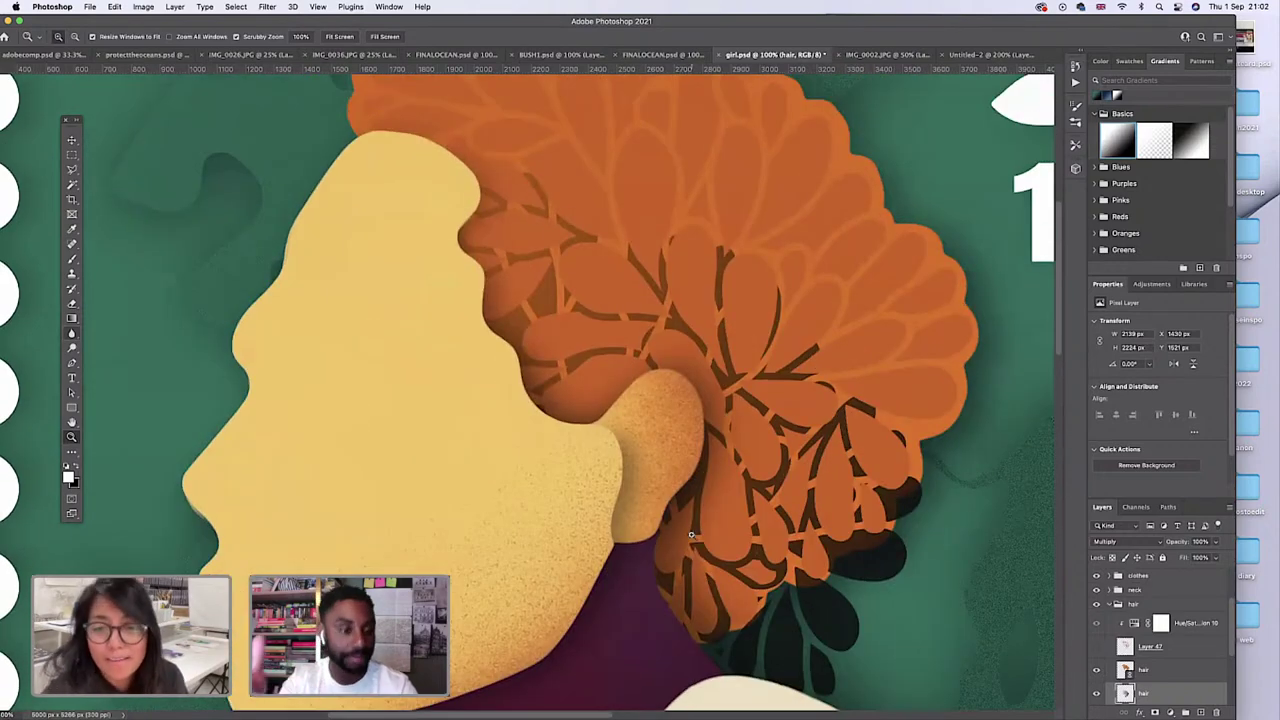
scroll(691, 535, up, 3)
scroll(689, 525, down, 2)
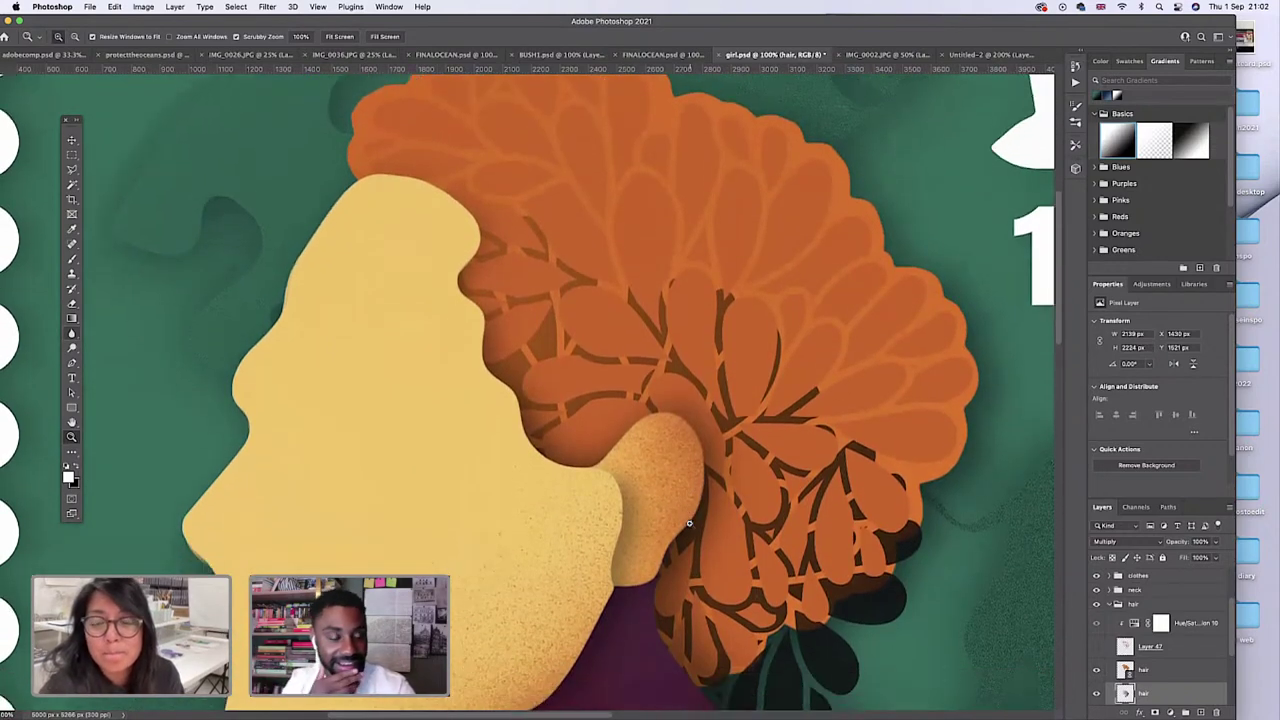
scroll(689, 523, down, 3)
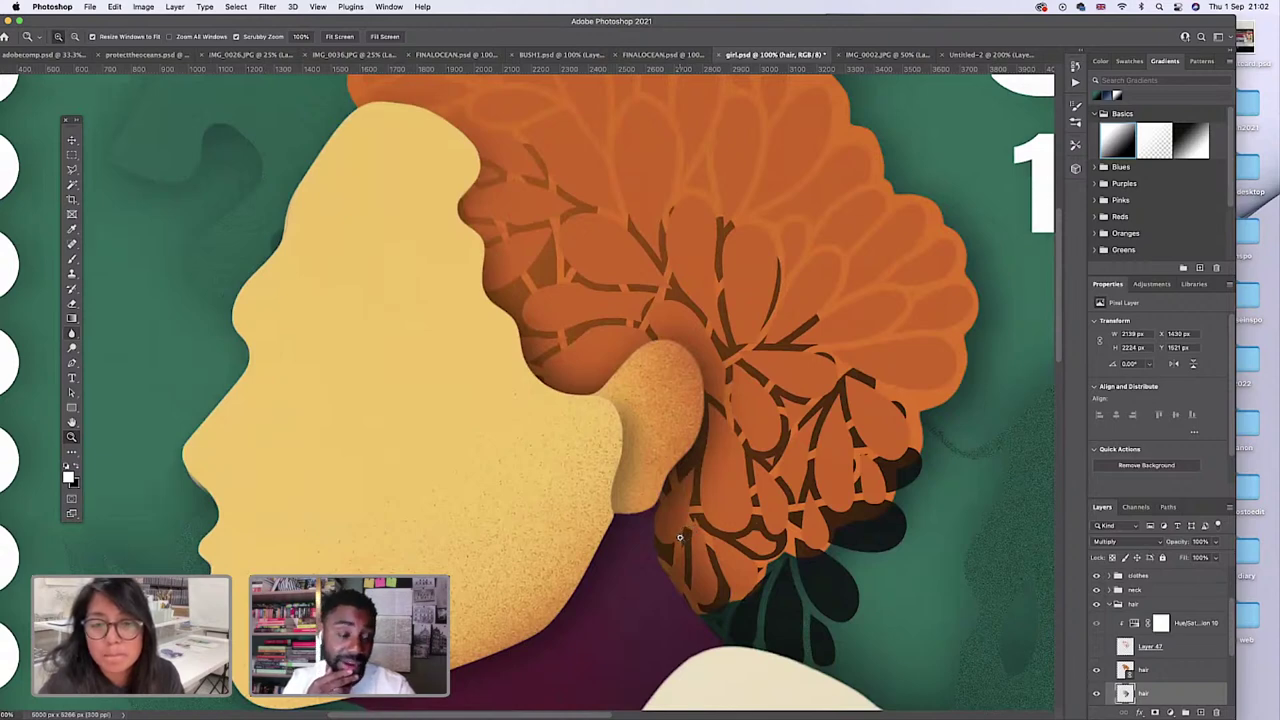
scroll(678, 538, down, 6)
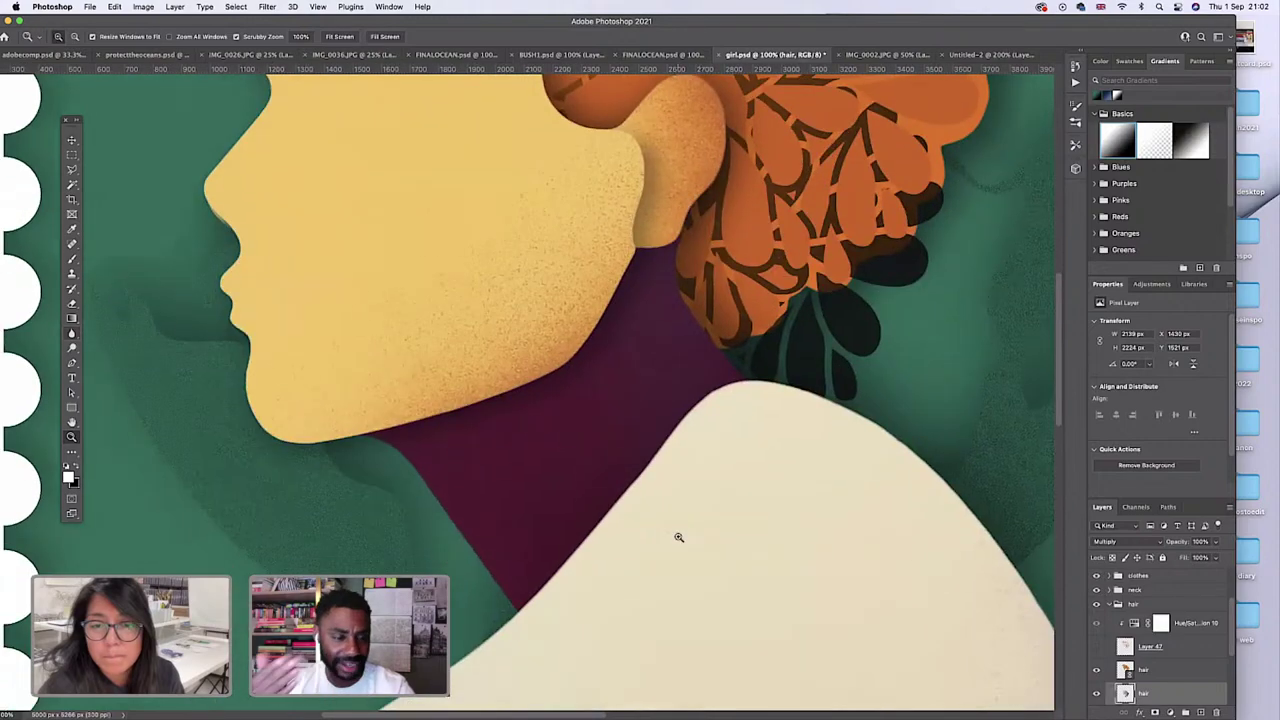
scroll(678, 535, up, 4)
scroll(678, 537, down, 5)
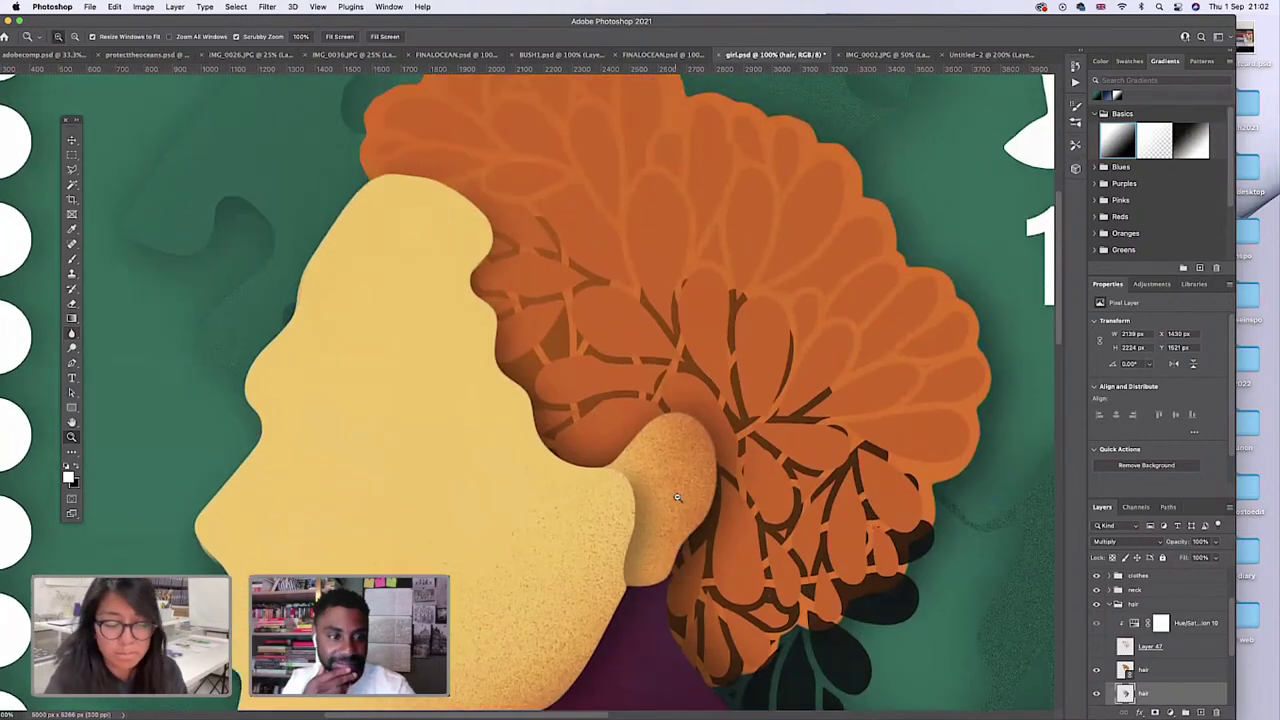
scroll(691, 484, up, 3)
scroll(691, 484, down, 5)
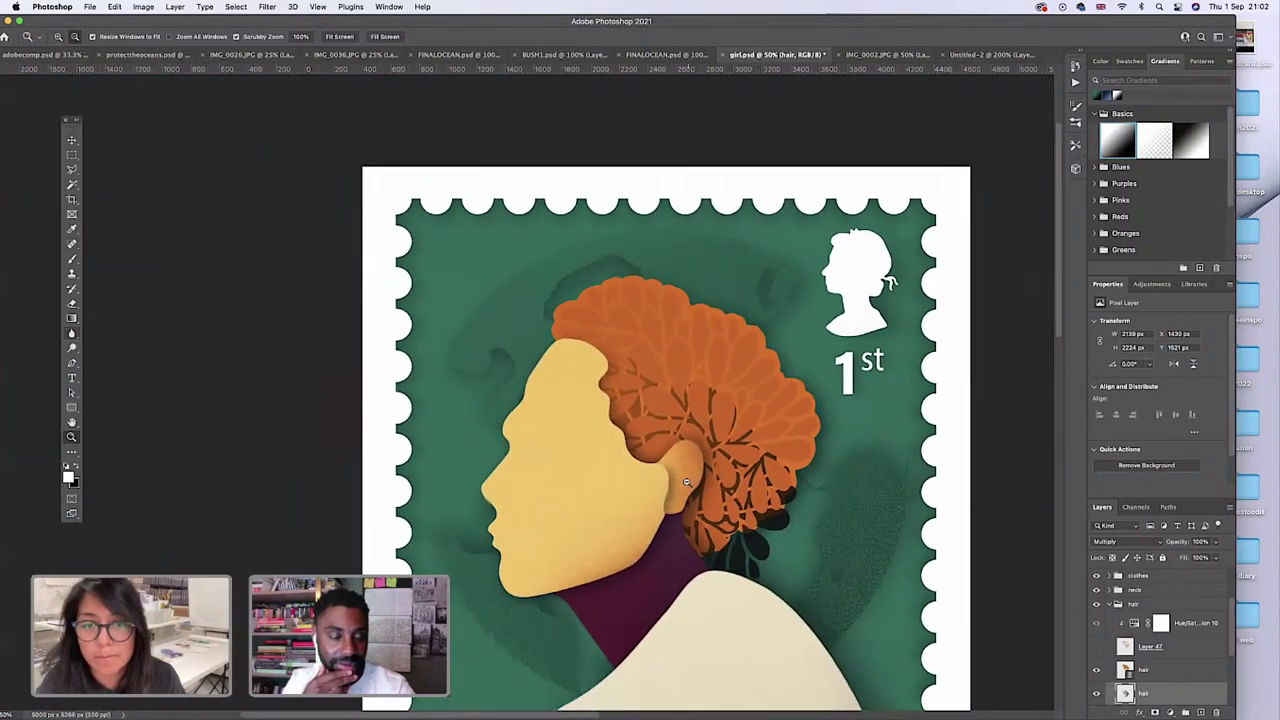
click(666, 505)
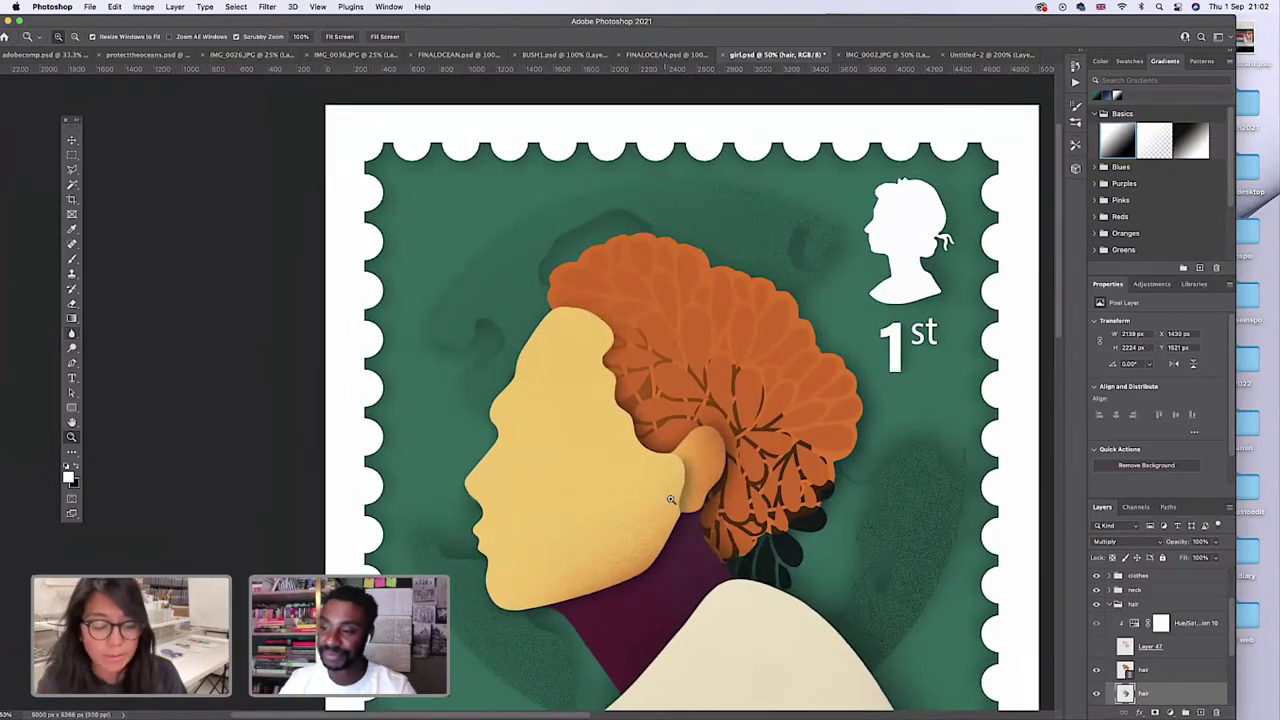
alt+click(673, 497)
scroll(693, 448, down, 3)
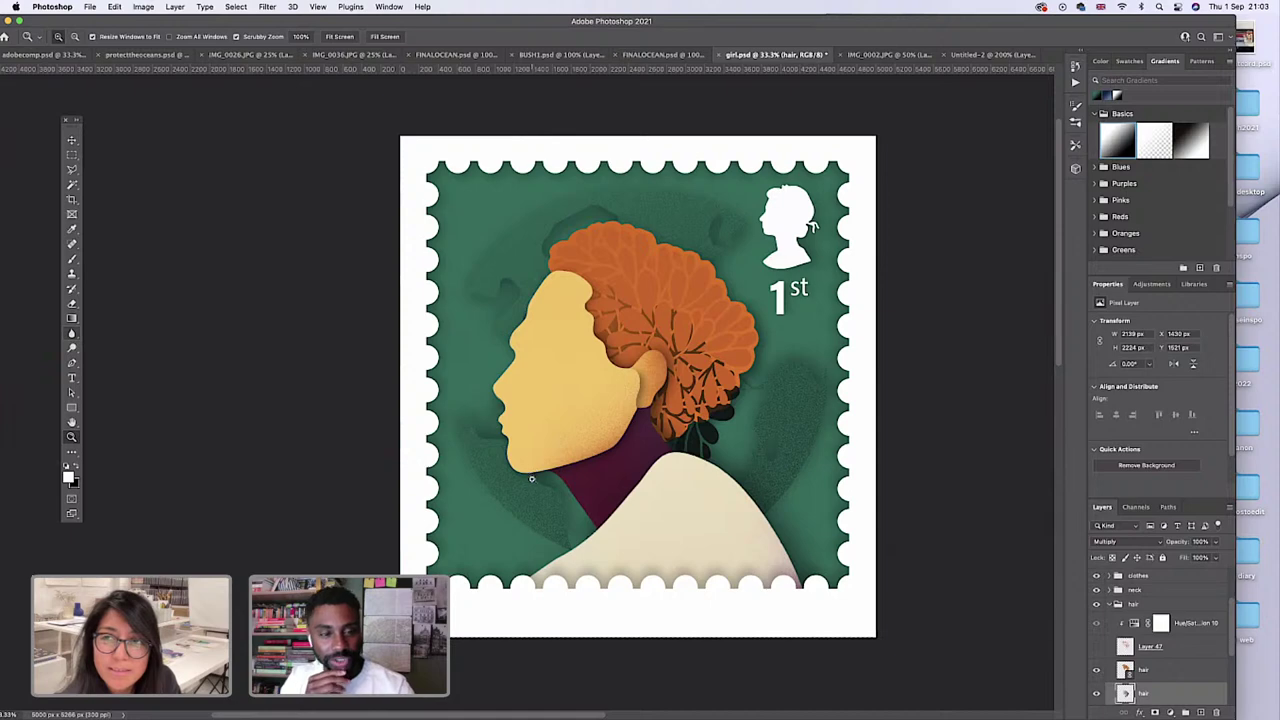
Apply a Gaussian Blur with a 24.7-pixel radius to the dark hair shadow and move it up beneath the hair.
click(293, 7)
mouse_move(267, 7)
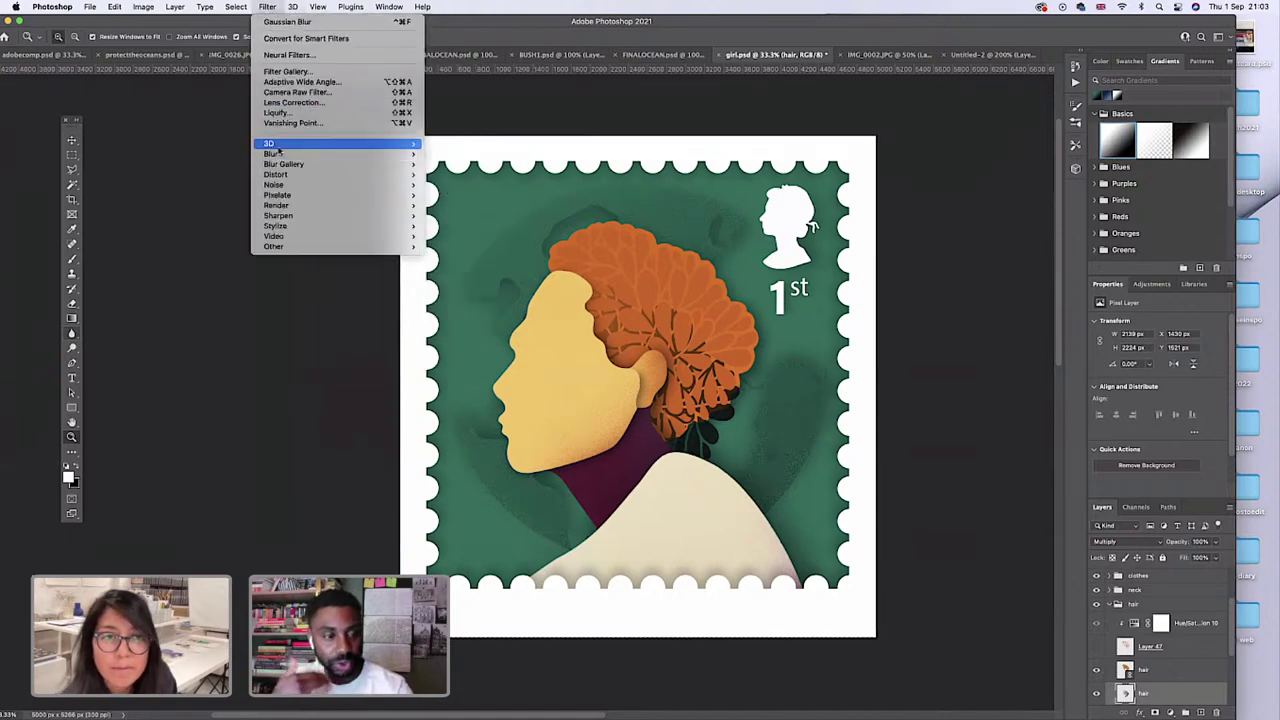
mouse_move(300, 155)
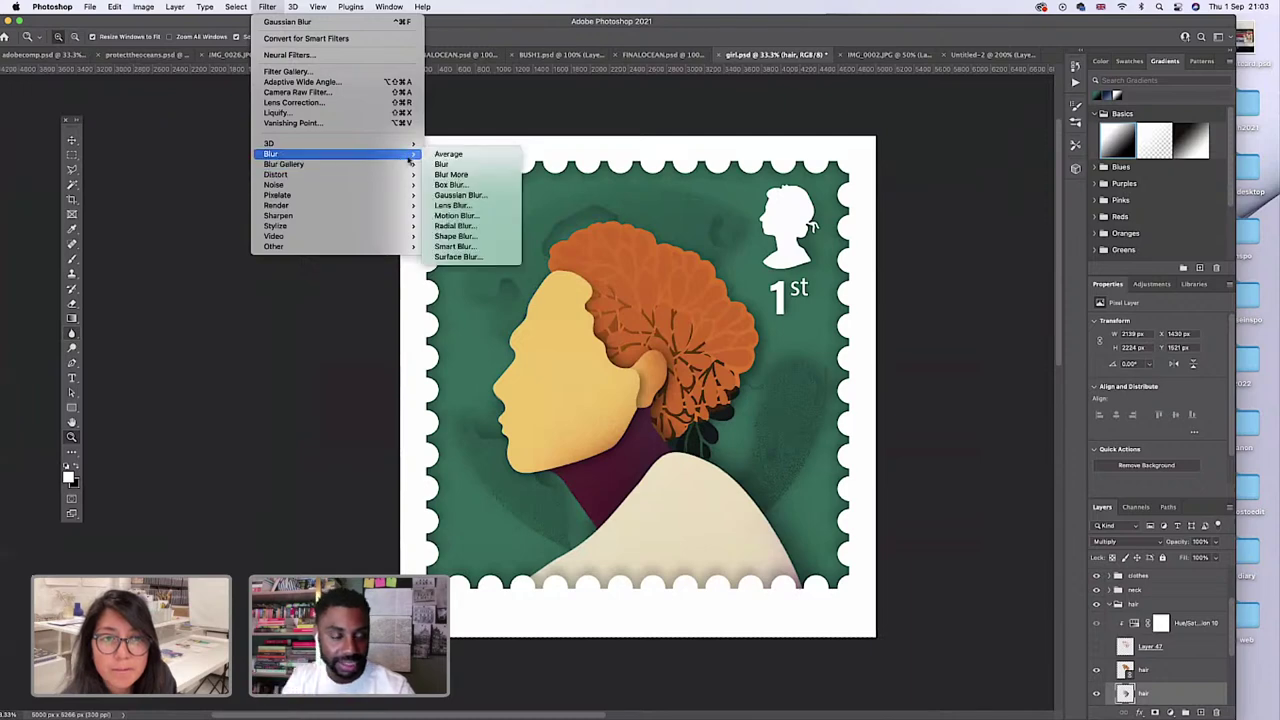
click(447, 196)
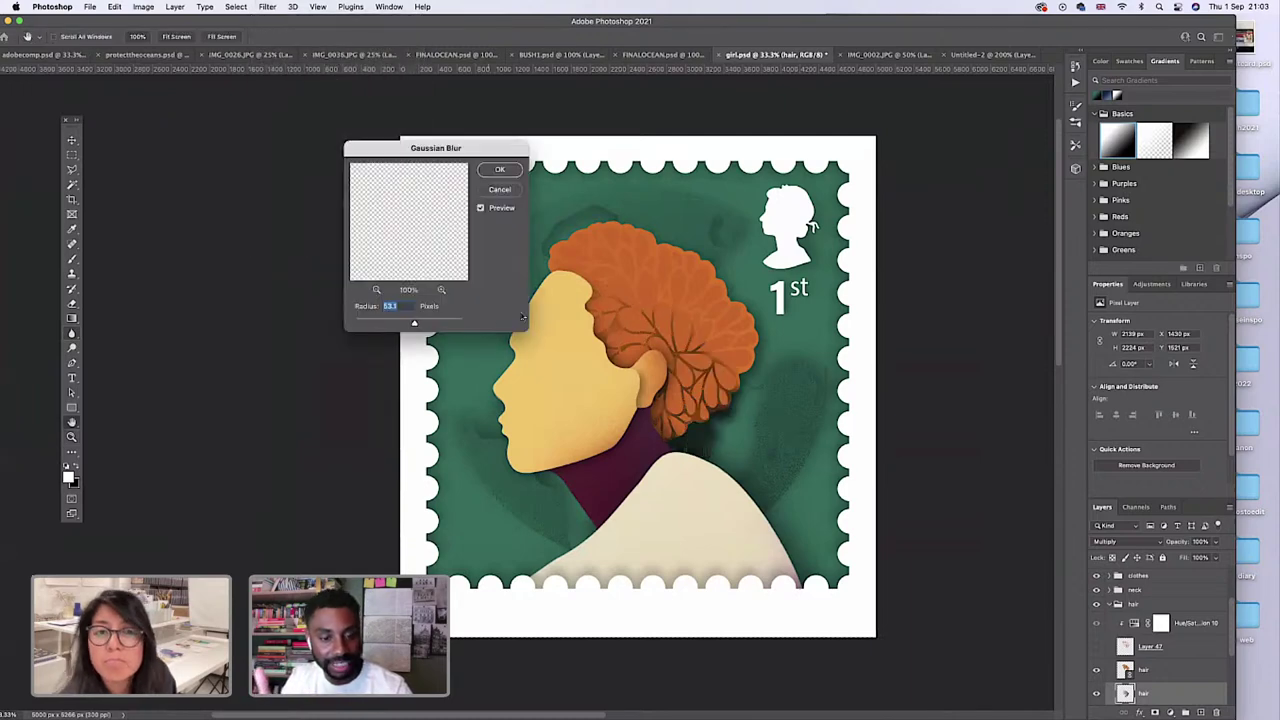
drag(414, 324, 403, 324)
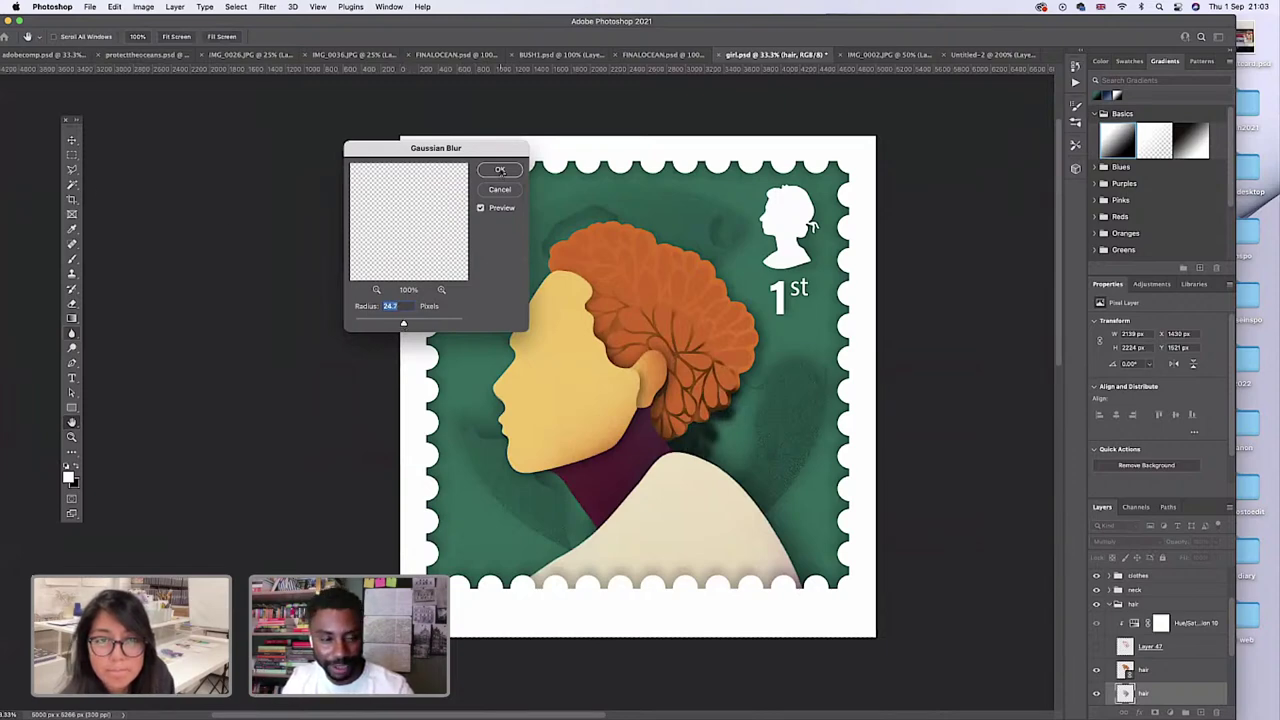
click(500, 170)
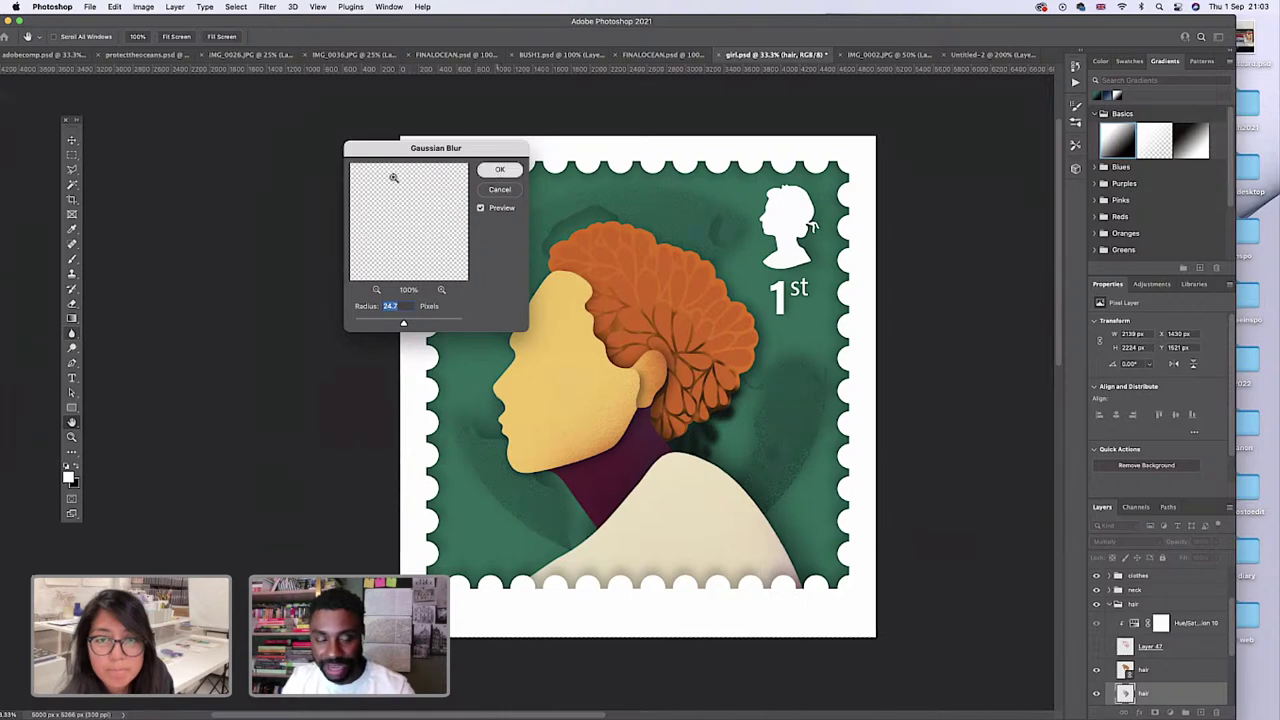
click(71, 139)
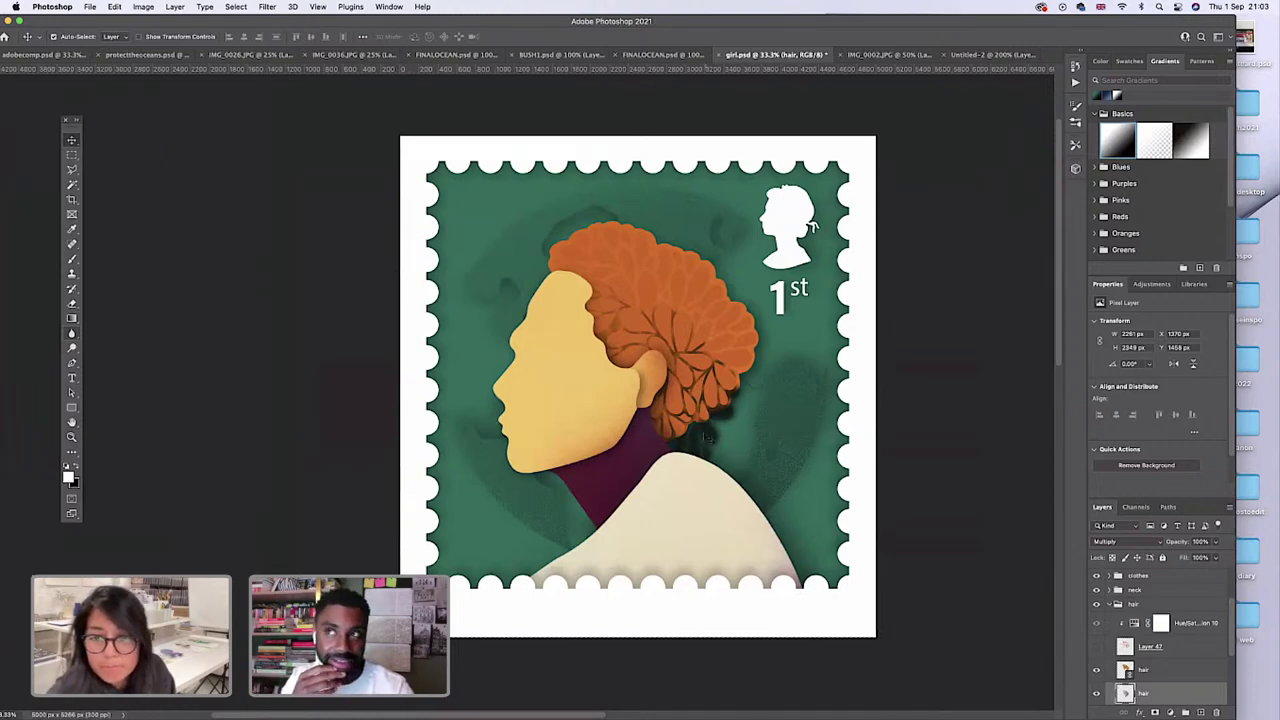
drag(705, 434, 721, 384)
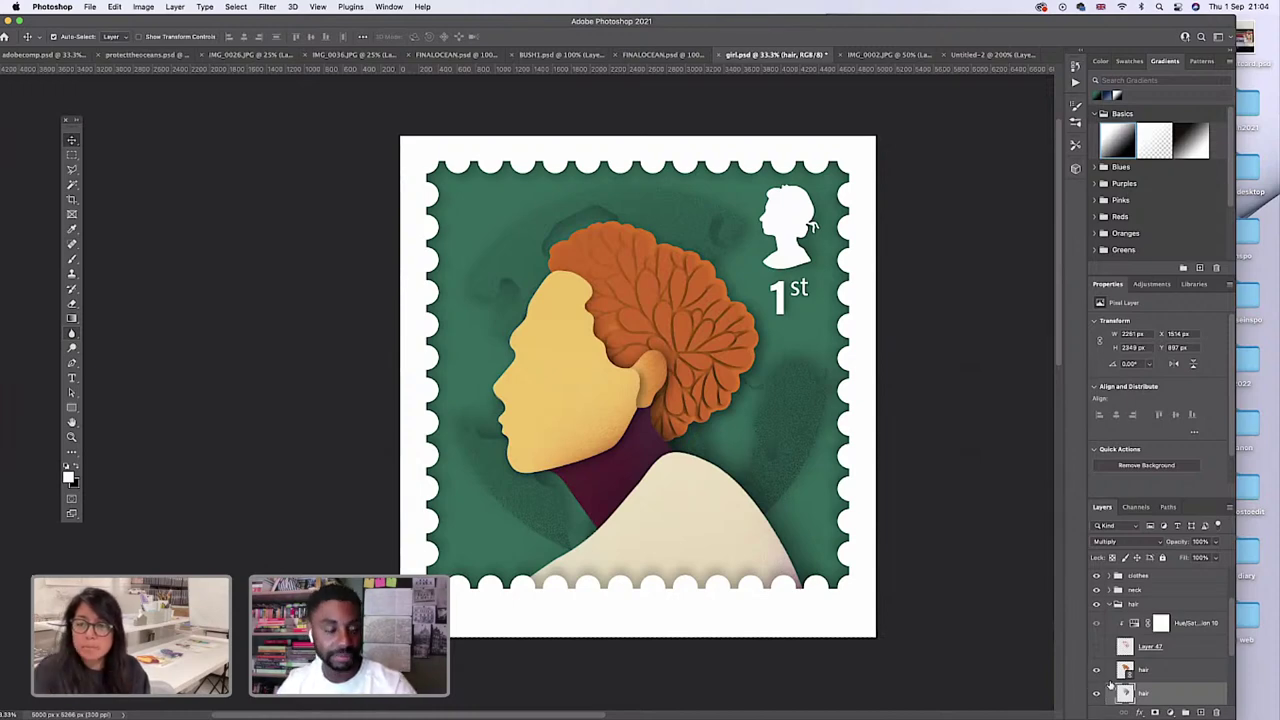
Hide the blurred hair shadow, duplicate the original hair layer with an offset, and rasterize the lower copy.
scroll(1110, 686, down, 1)
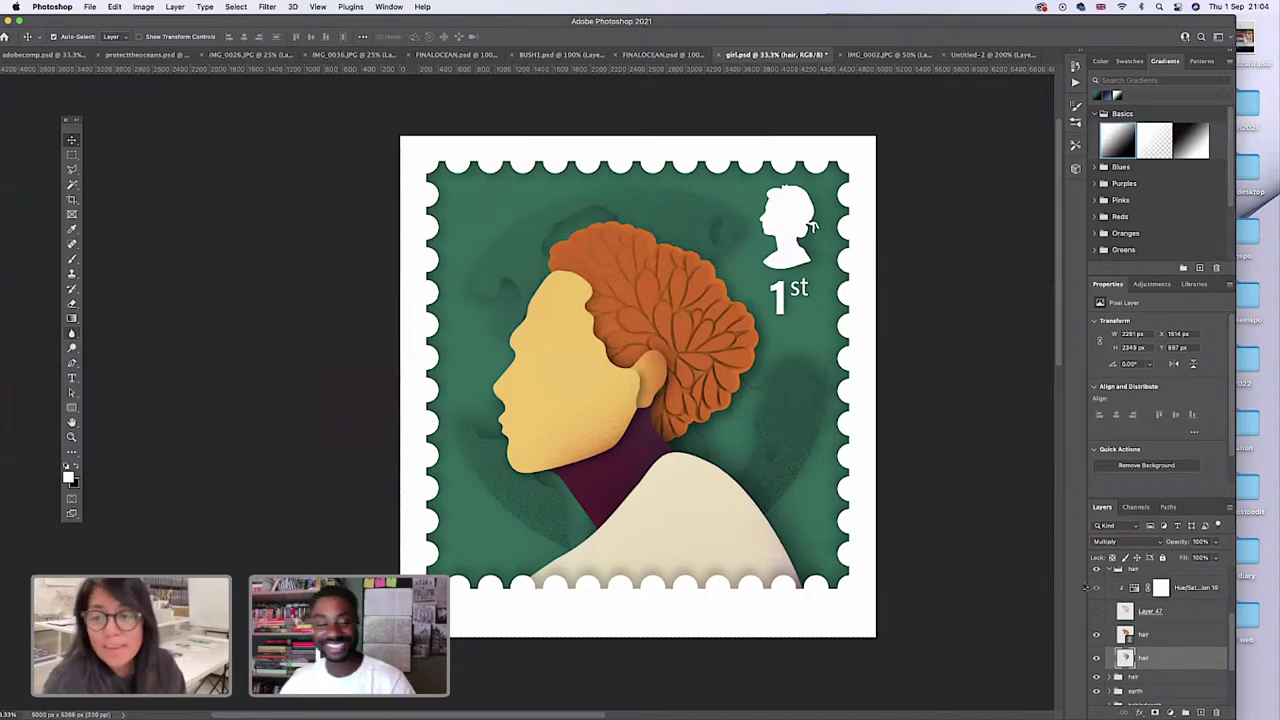
click(1096, 657)
click(1150, 638)
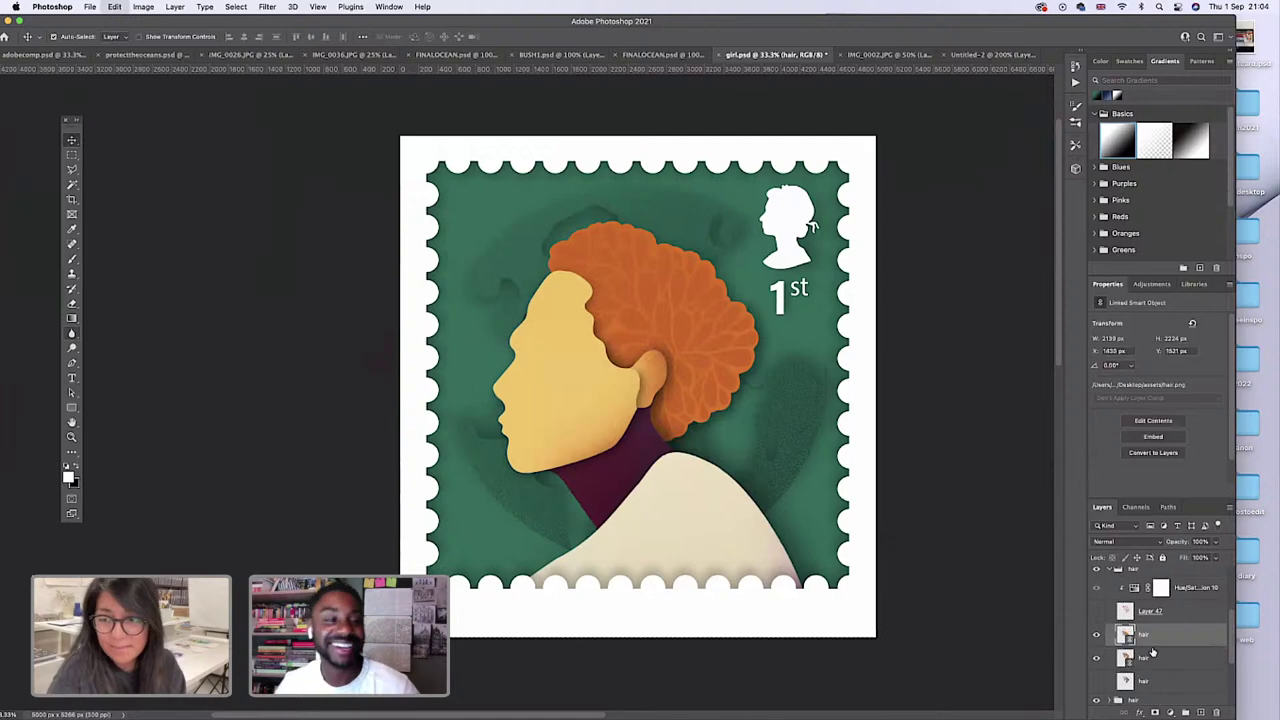
right_click(1145, 662)
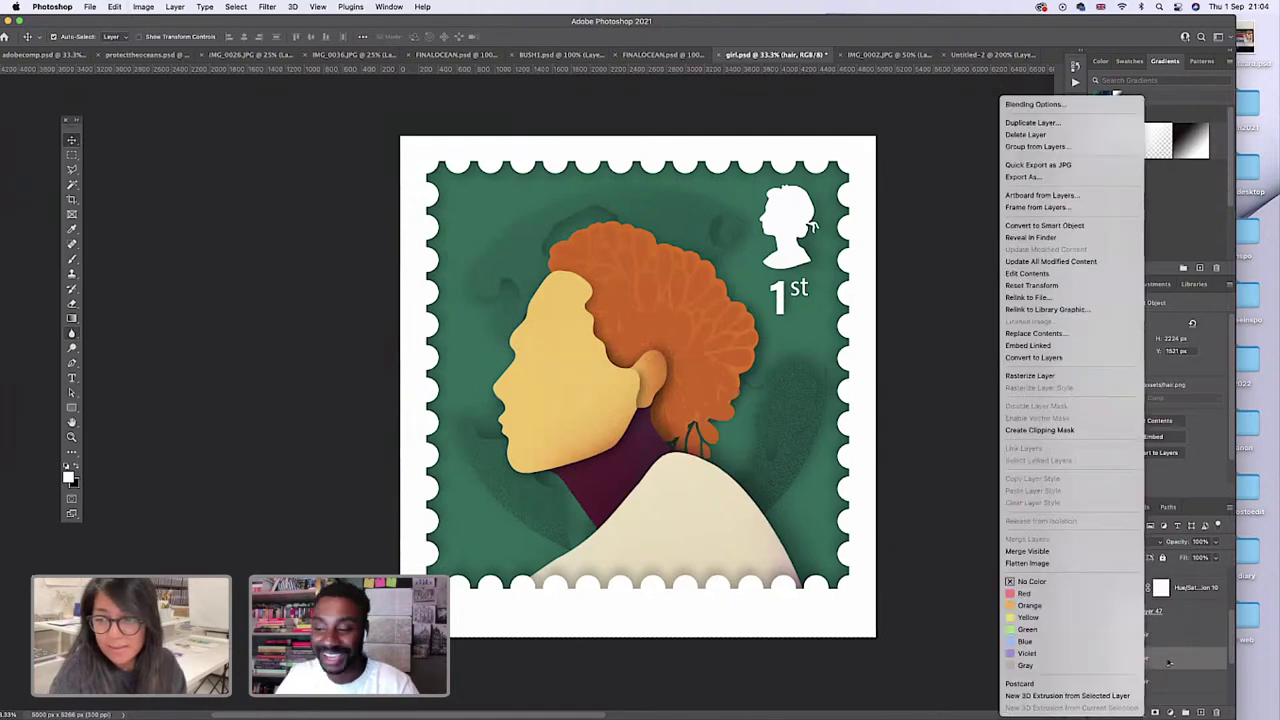
click(1146, 663)
right_click(1146, 662)
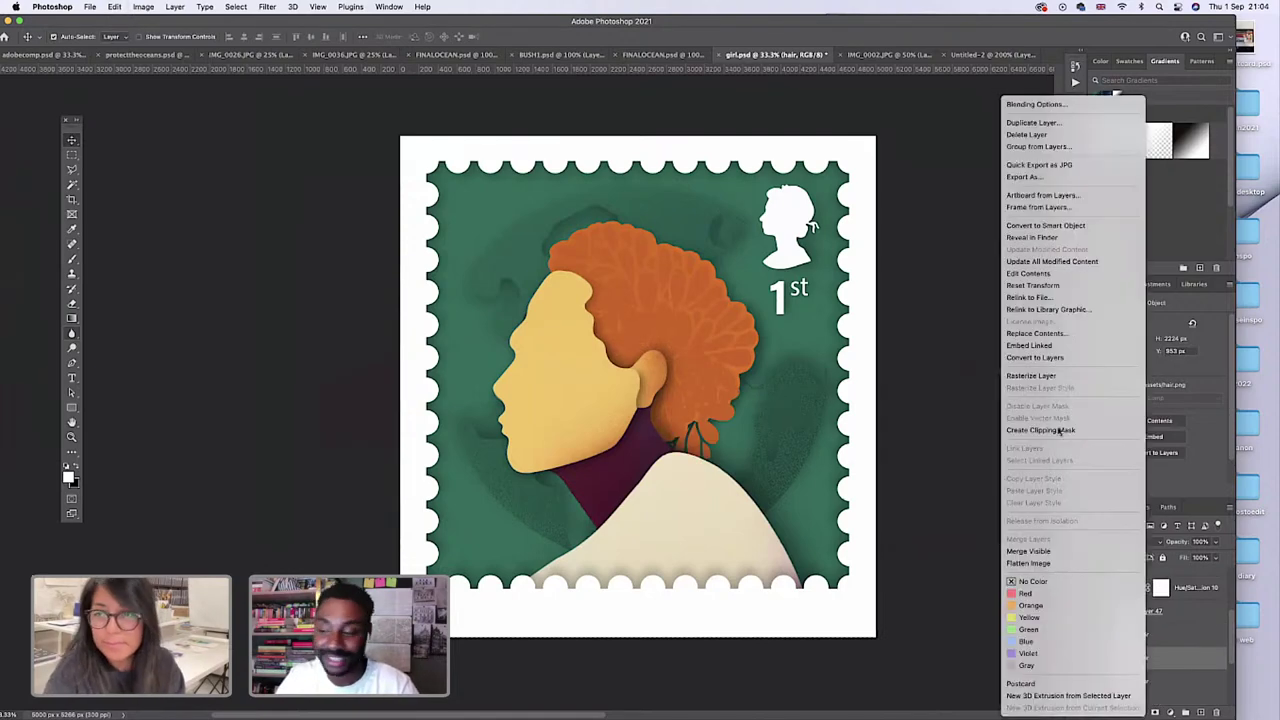
click(1030, 376)
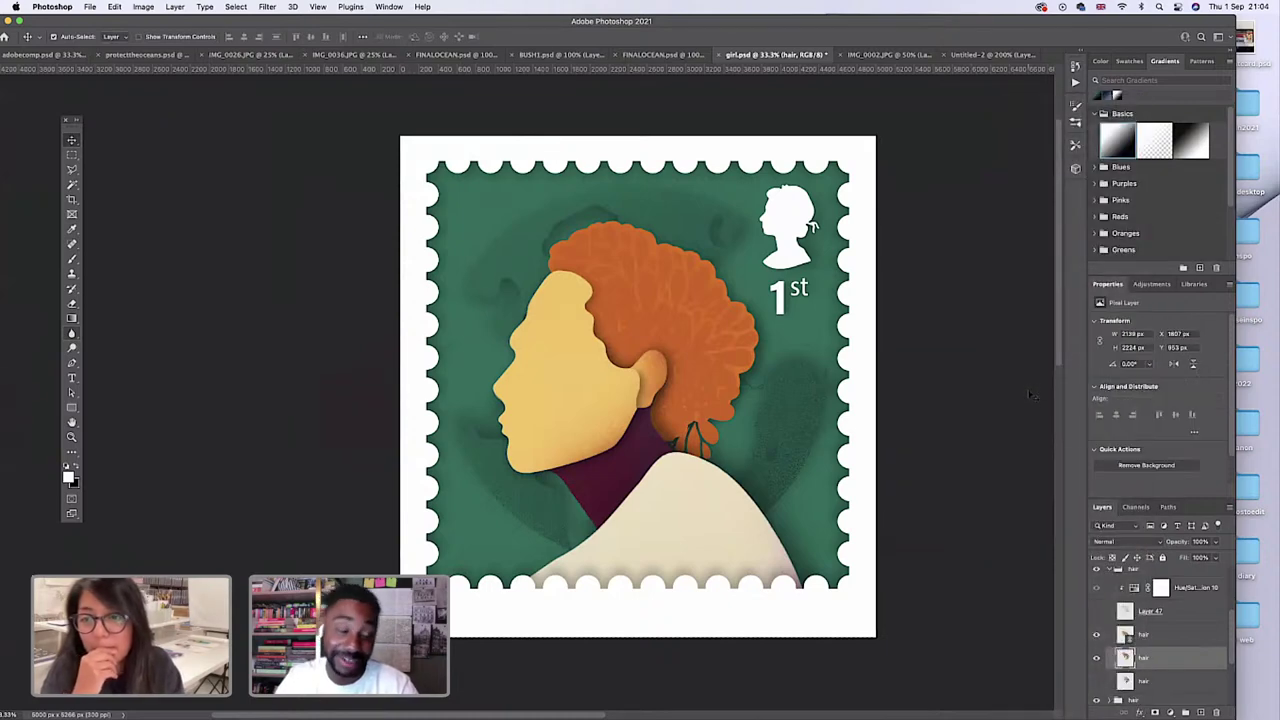
Set the newly rasterized hair copy's blend mode to Multiply and lock its transparent pixels.
click(1115, 543)
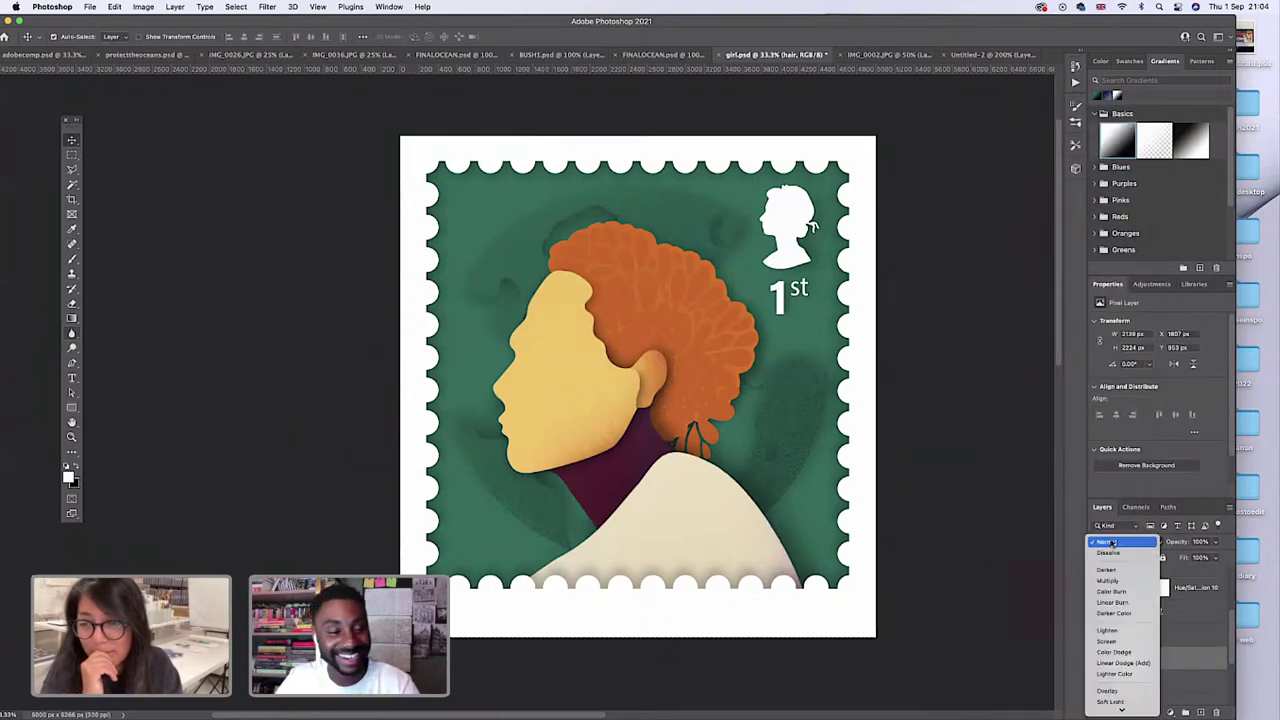
click(1112, 581)
click(1112, 557)
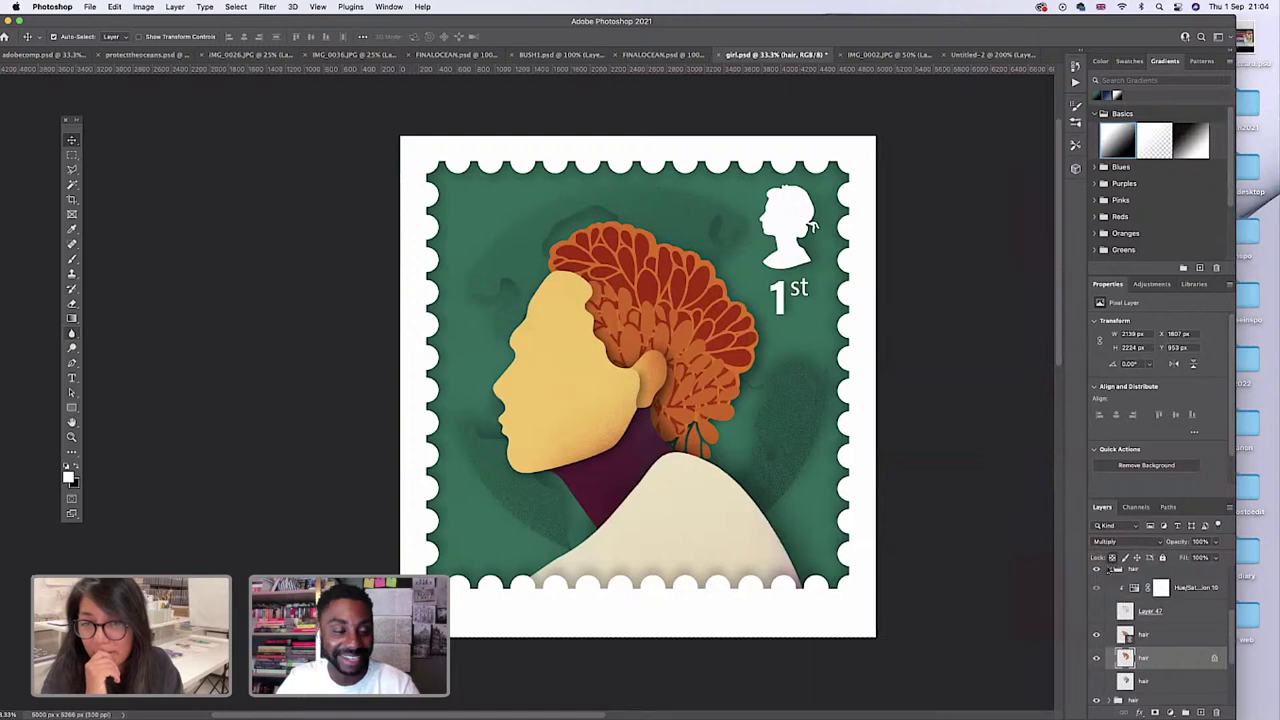
Try to recolour the lower hair copy with a light grey, using #b7b7b7 as the background colour and a similar foreground grey.
click(72, 318)
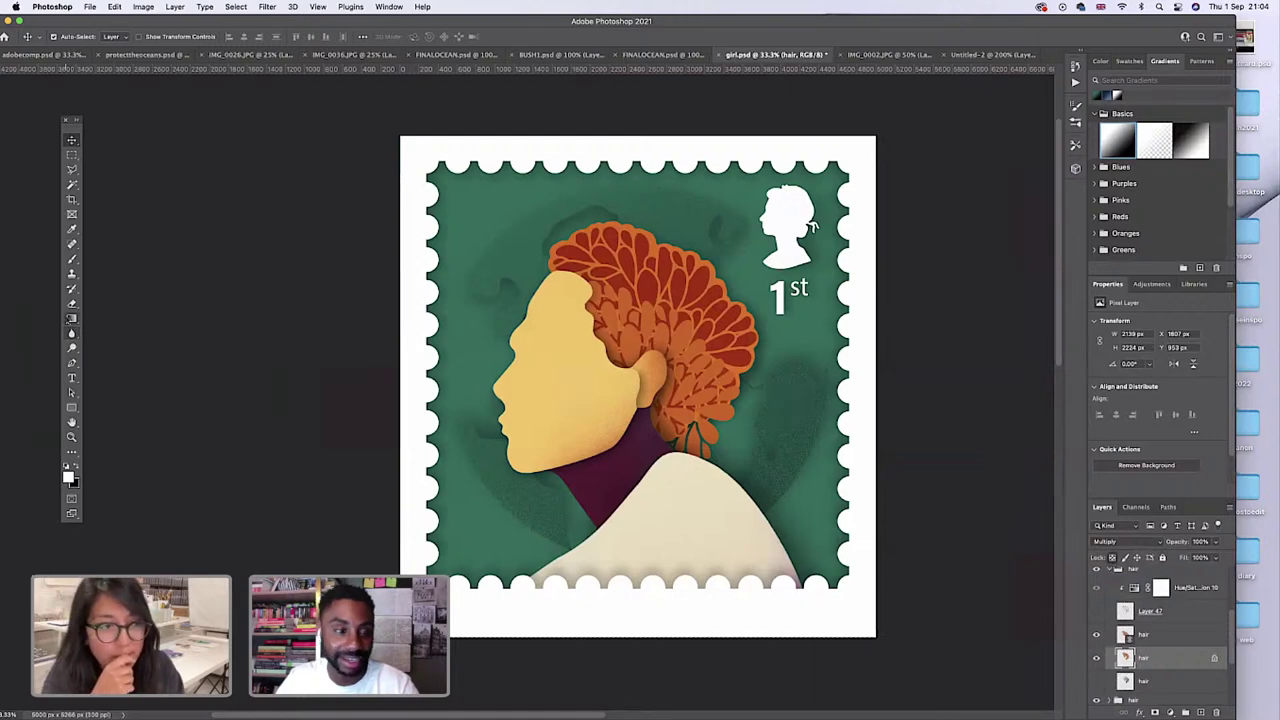
click(74, 482)
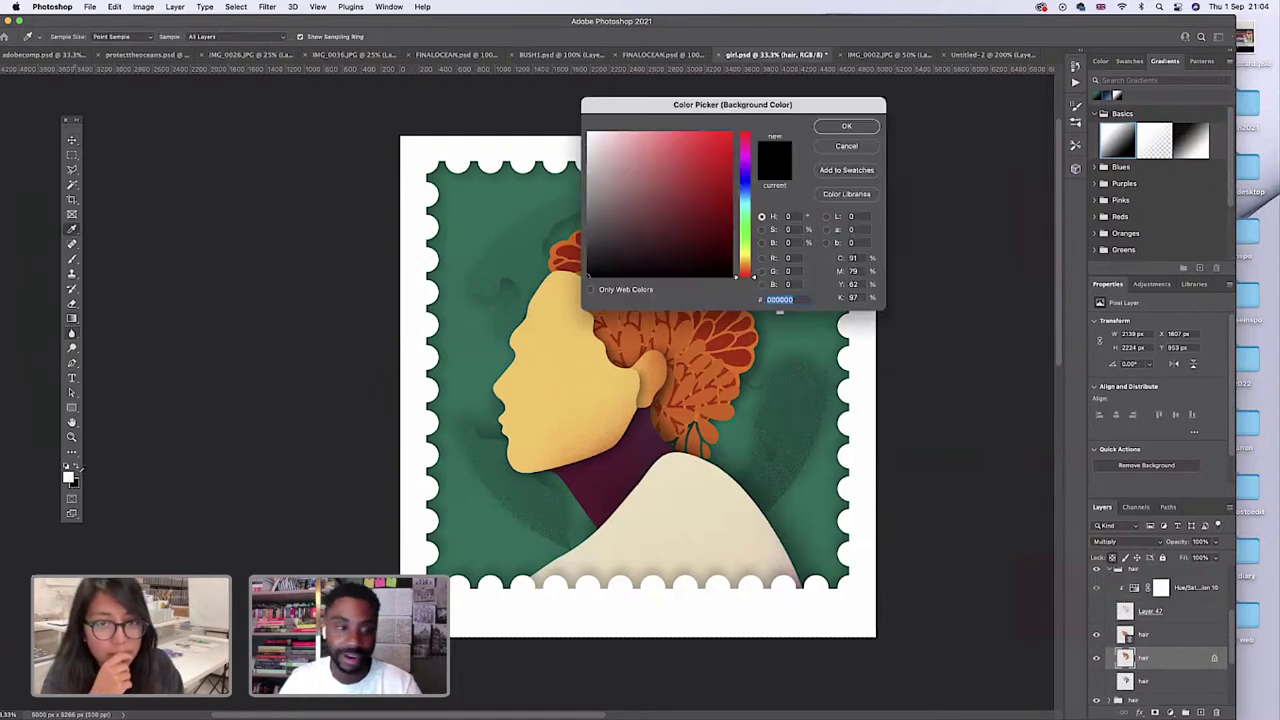
click(588, 172)
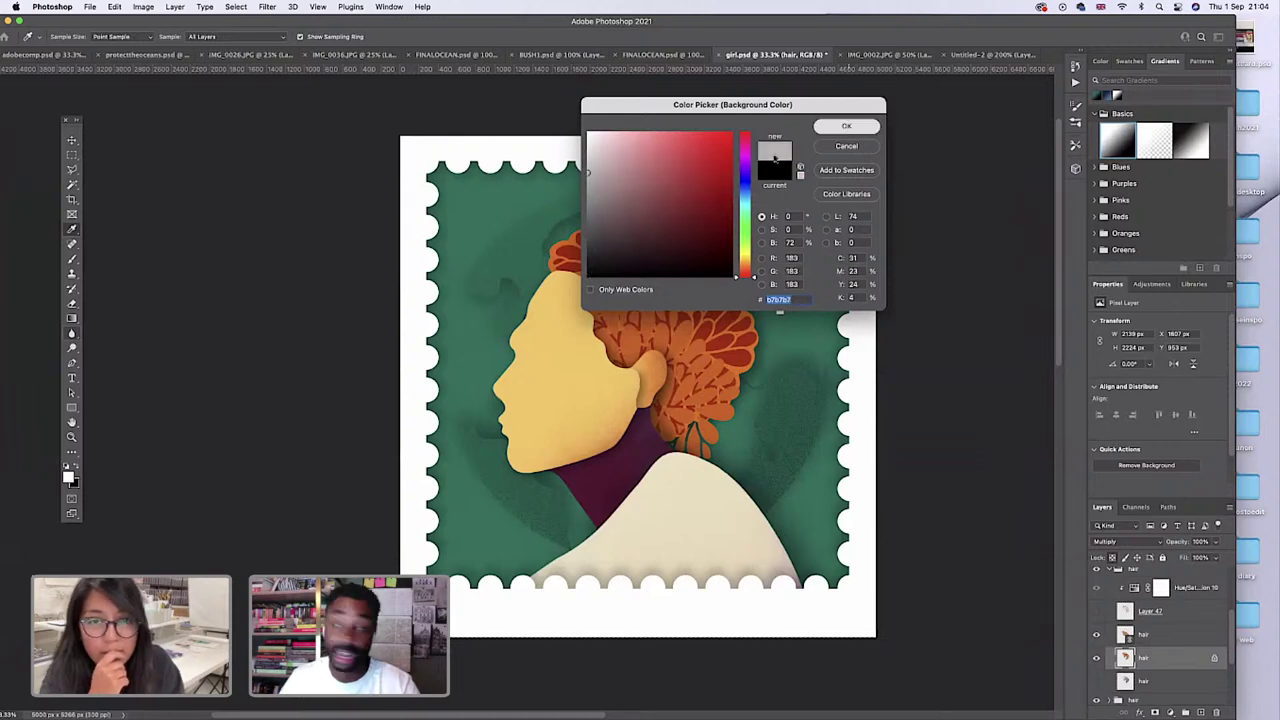
key(Return)
key(alt+BackSpace)
click(68, 477)
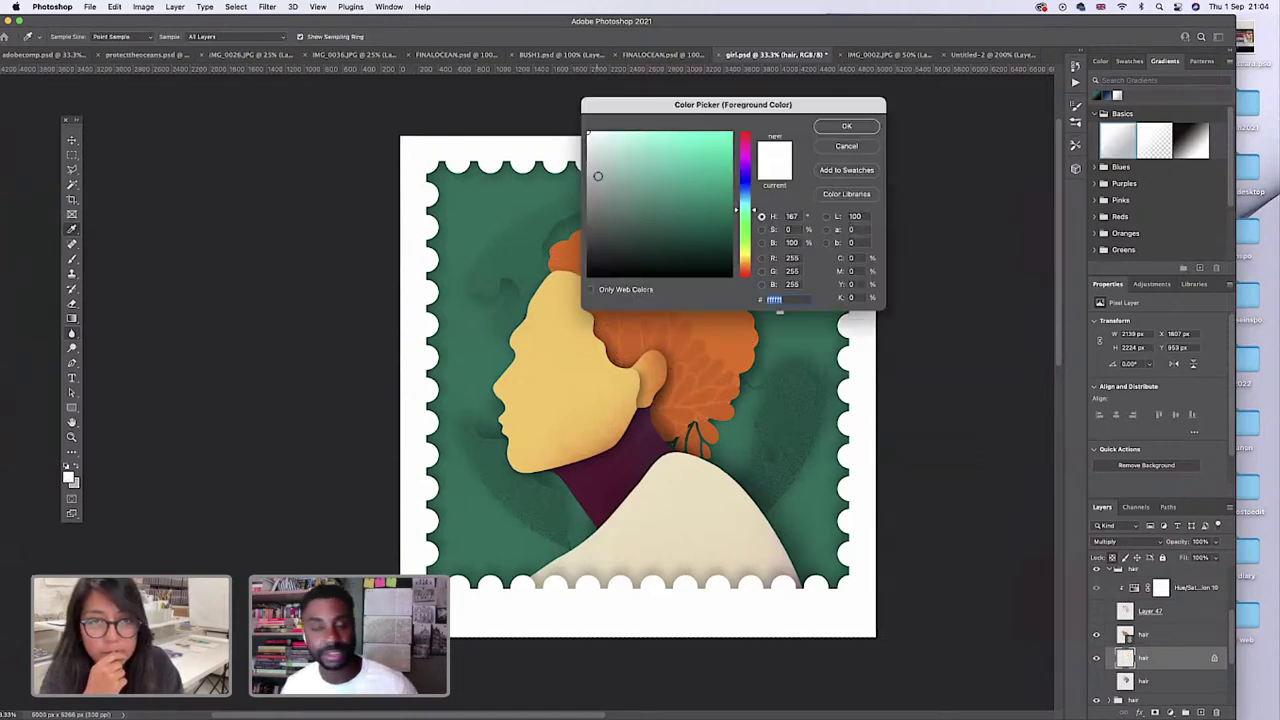
drag(598, 176, 586, 176)
click(864, 131)
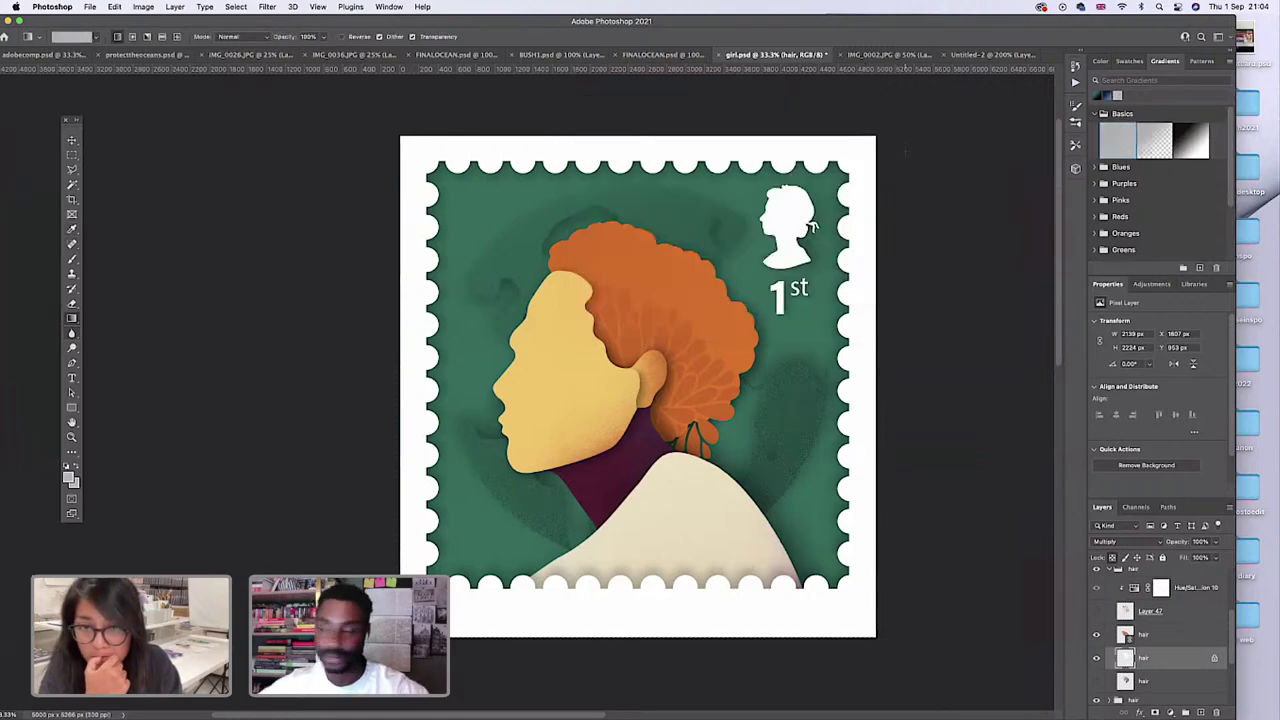
key(alt+BackSpace)
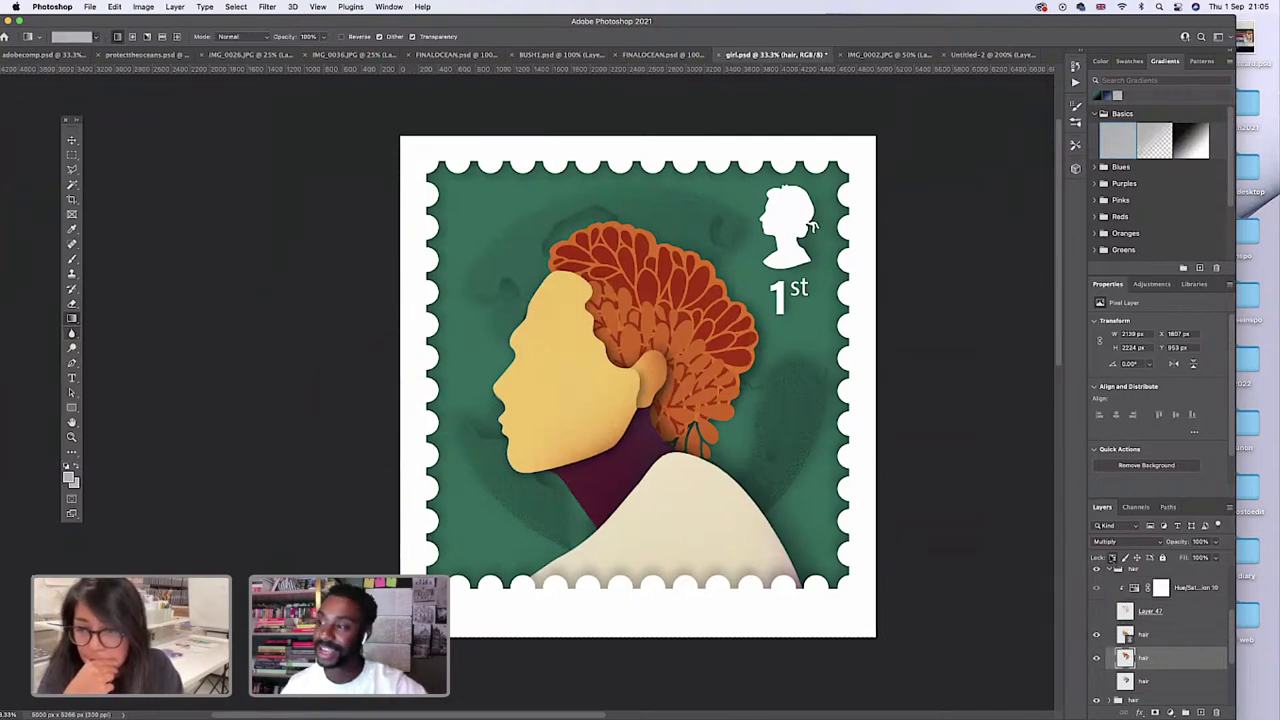
Lock the hair copy's transparent pixels again, then set the background colour to black and the foreground colour to near-black #080808.
click(1113, 557)
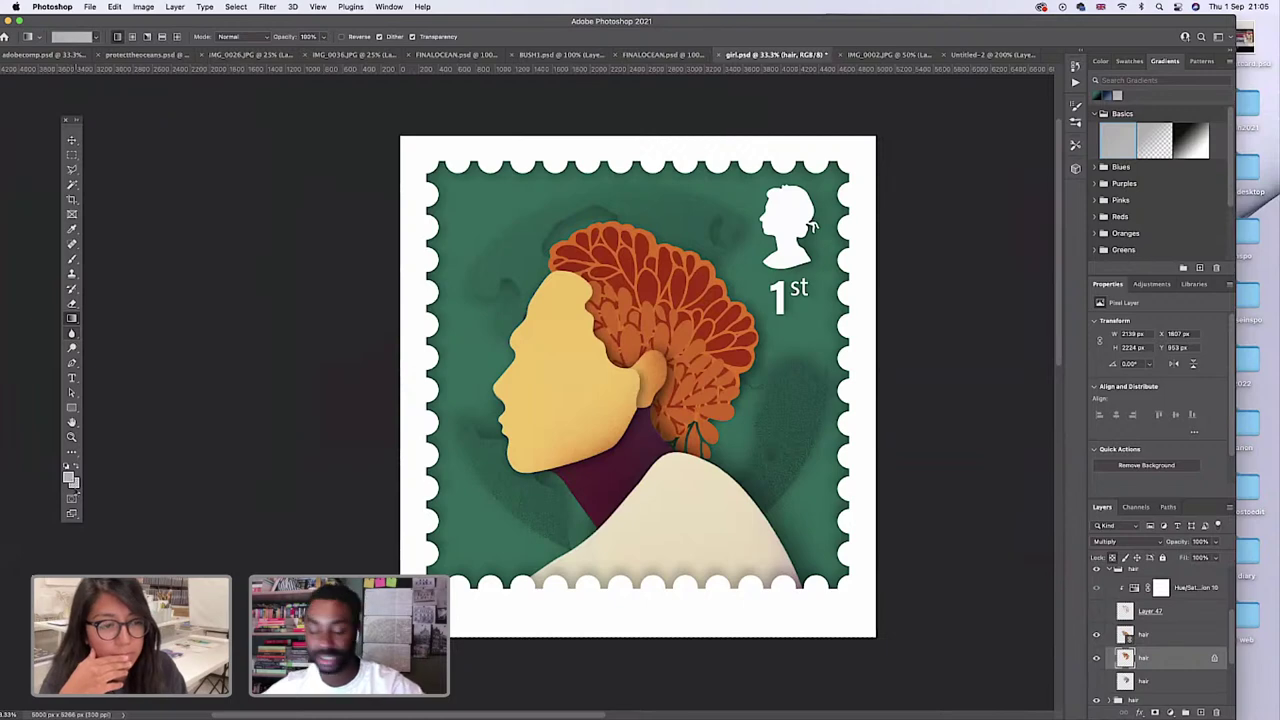
click(74, 483)
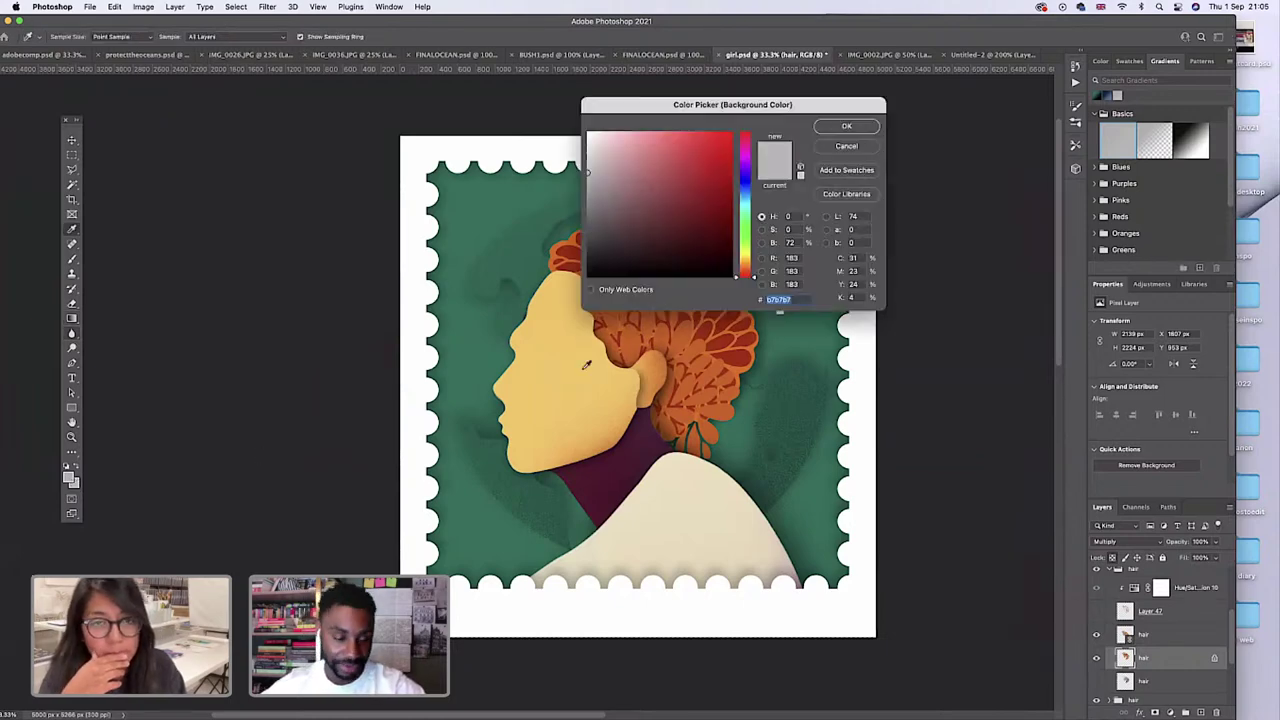
click(844, 127)
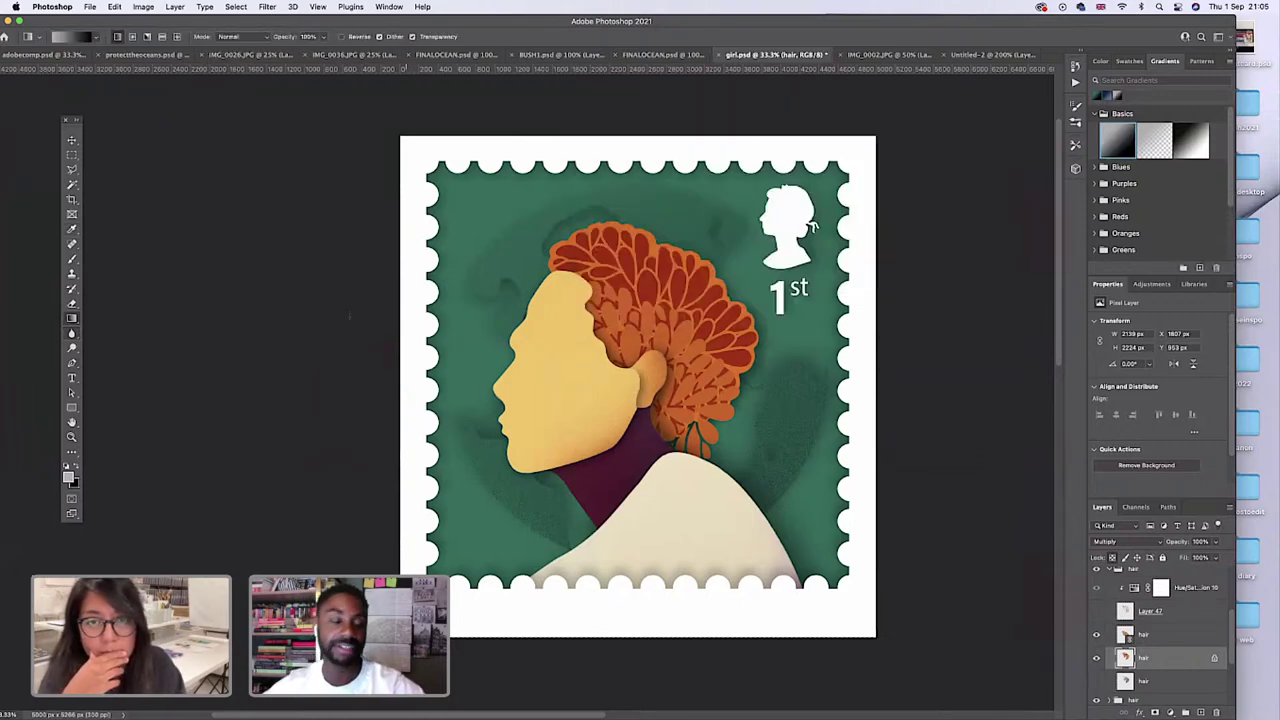
click(69, 477)
drag(615, 205, 586, 280)
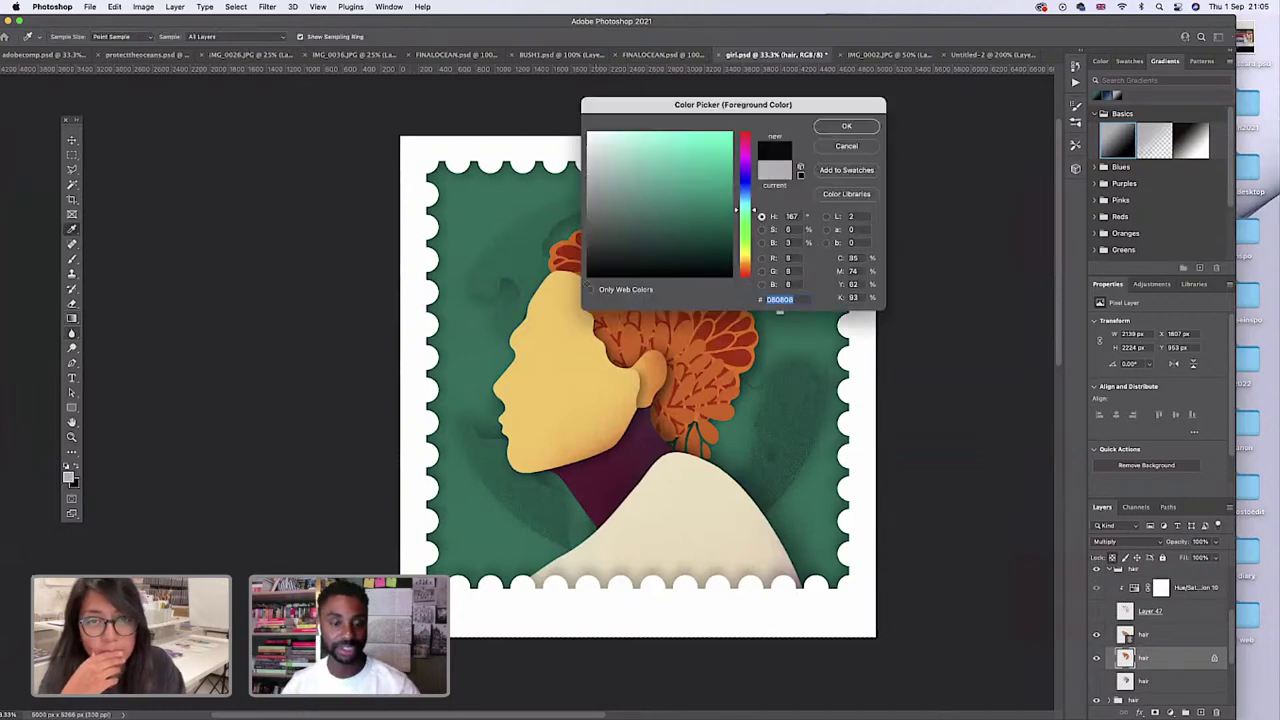
click(843, 127)
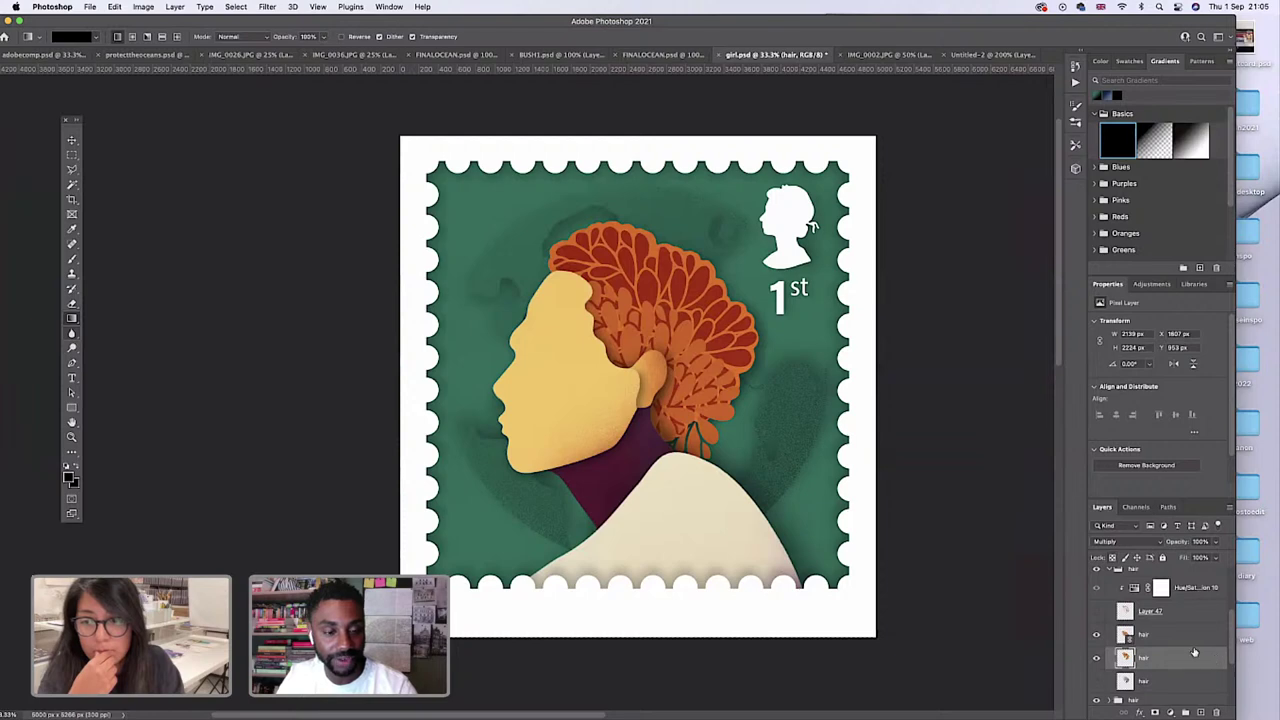
Try to darken the lower hair copy by drawing a black gradient across the head.
drag(481, 319, 790, 386)
key(super+z)
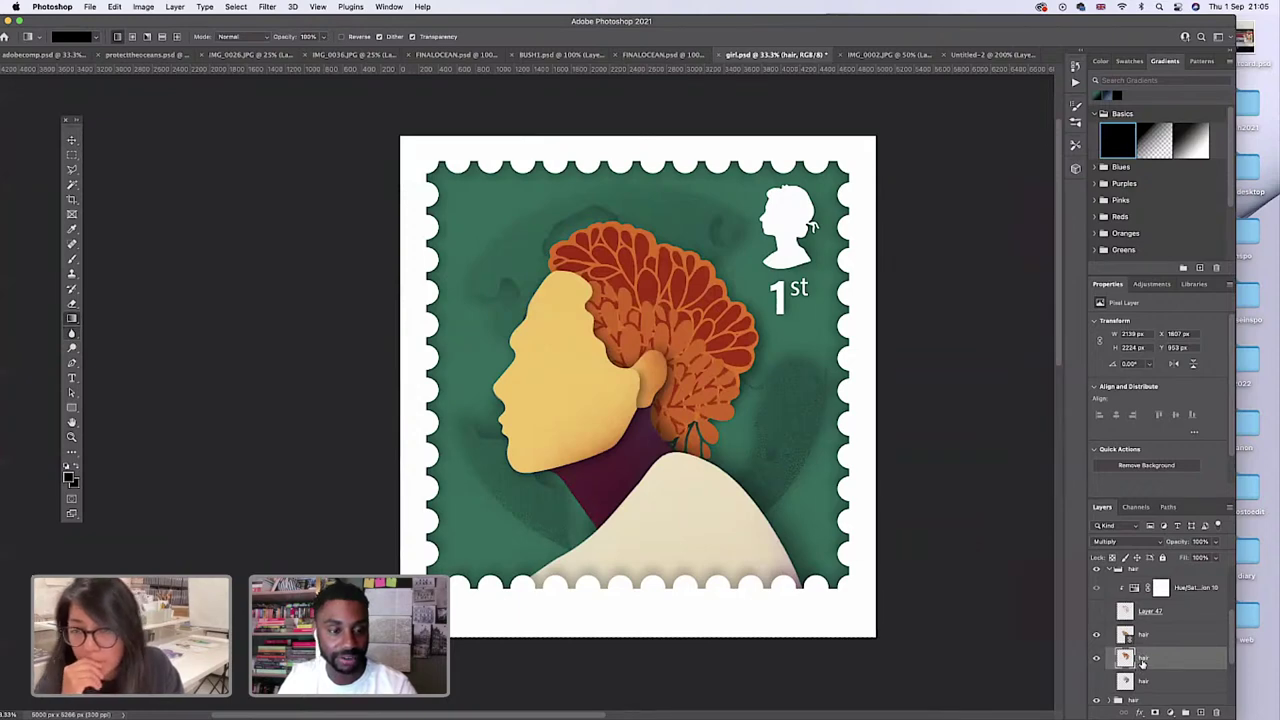
click(71, 333)
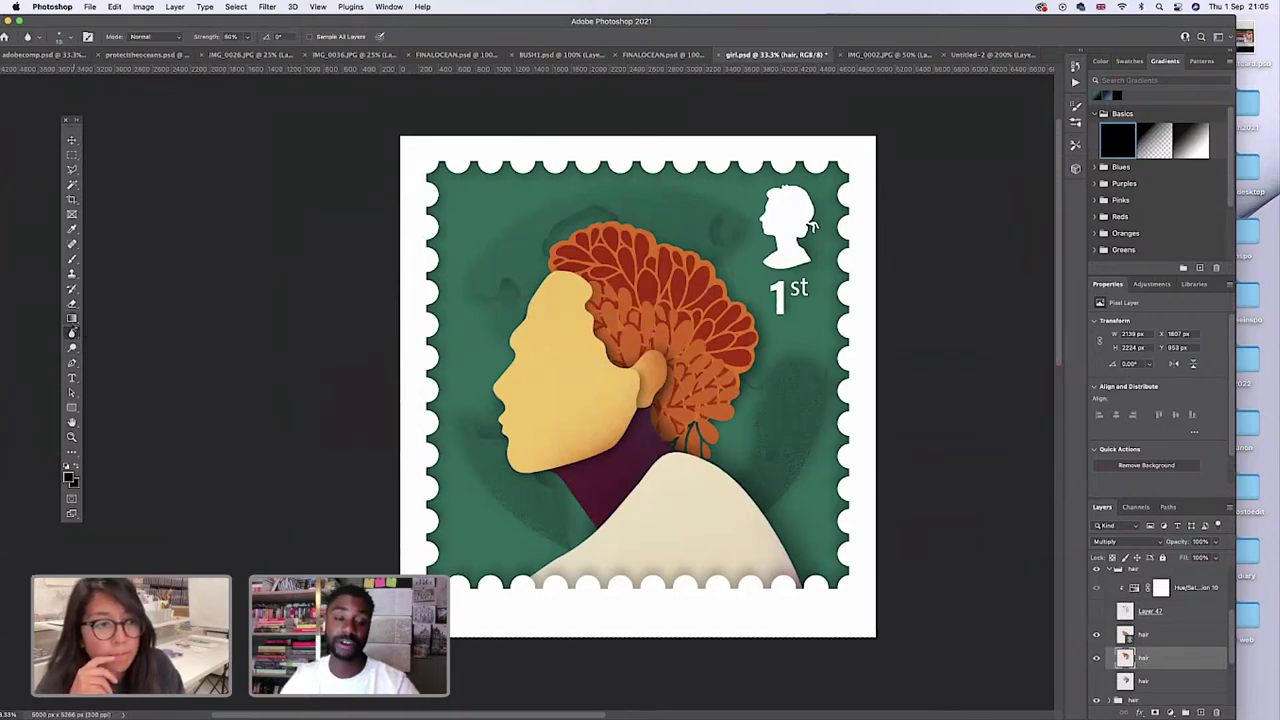
click(71, 318)
drag(457, 372, 771, 424)
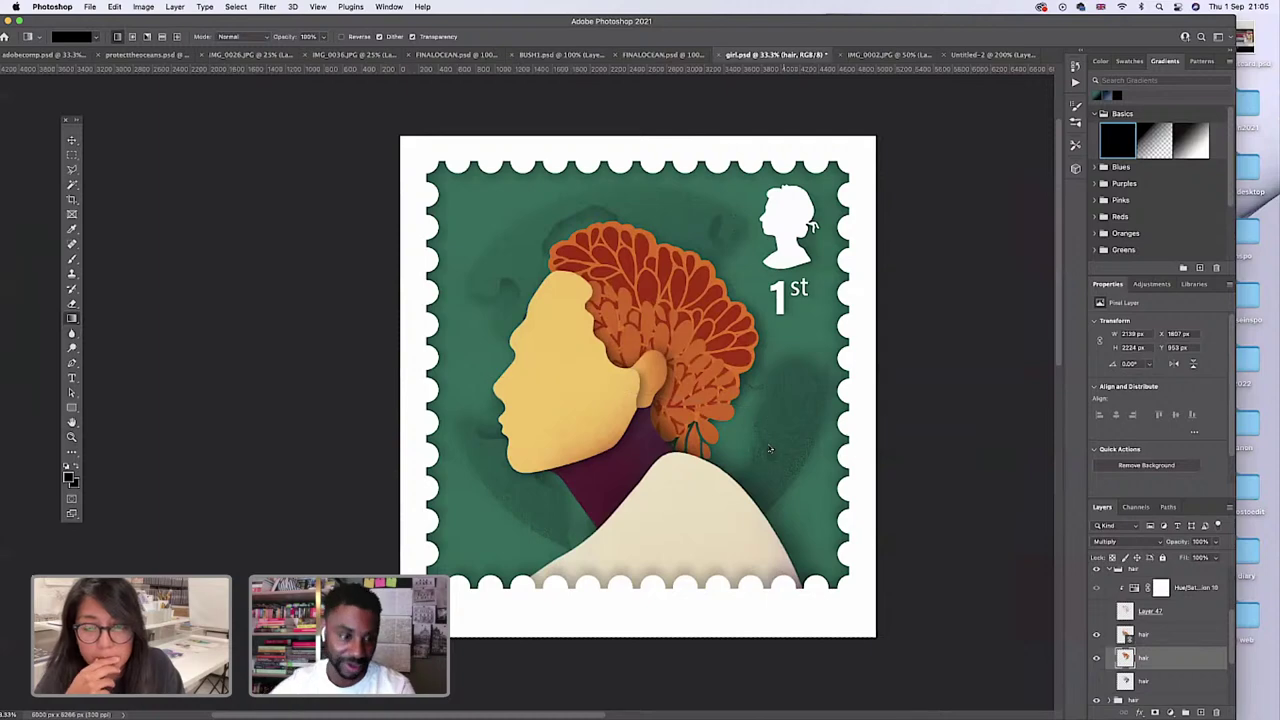
key(super+z)
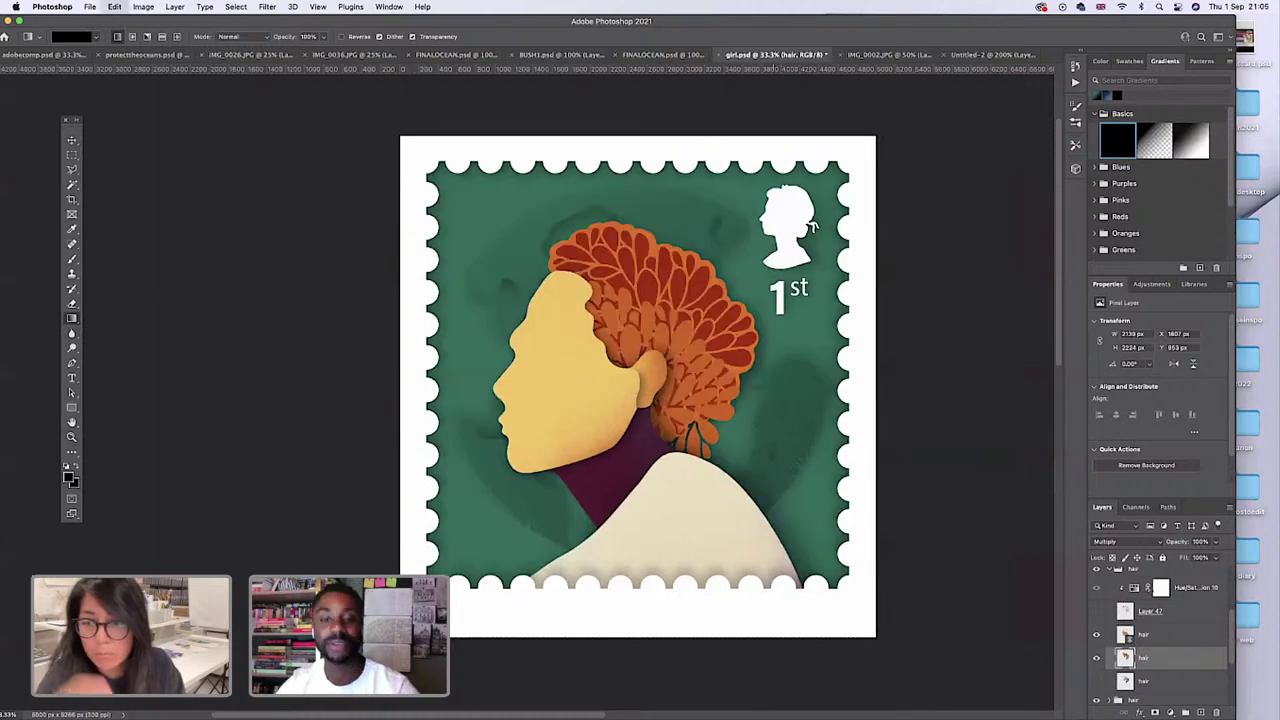
Show the blurred shadow layer, compare the hair layers by toggling their visibility, and leave the unblurred Multiply copy hidden.
click(1096, 681)
click(1096, 659)
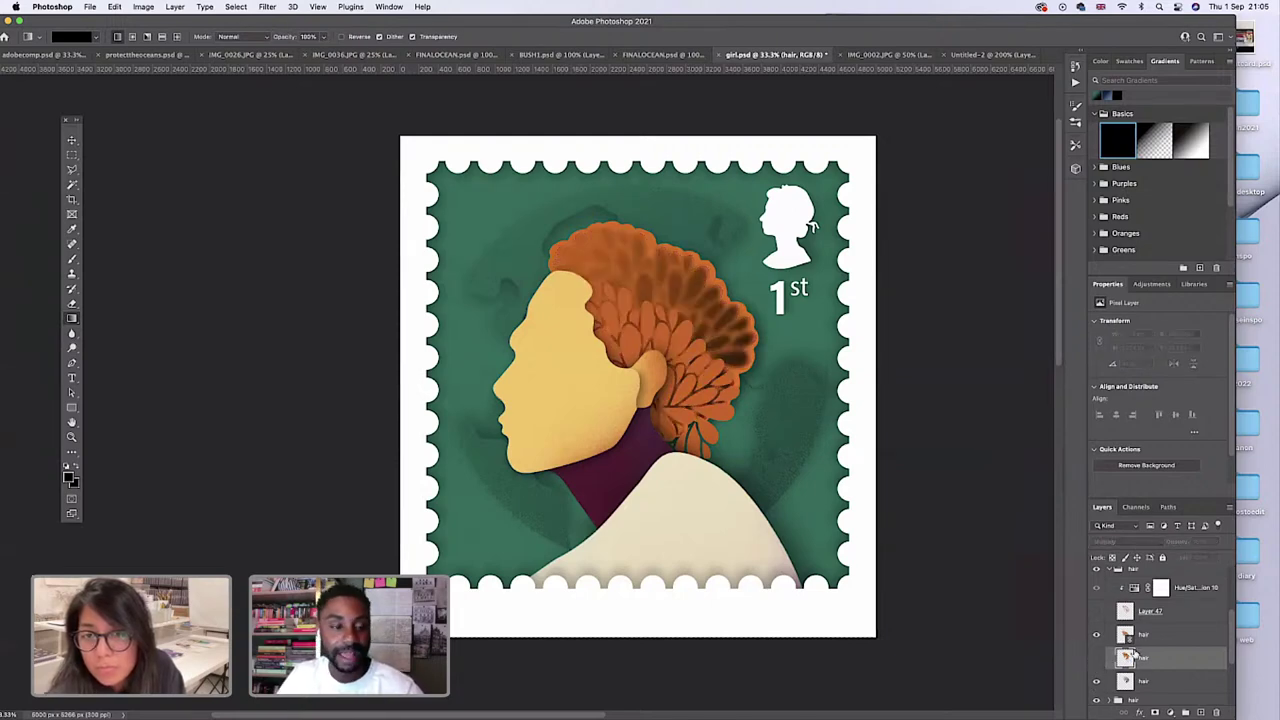
click(1096, 658)
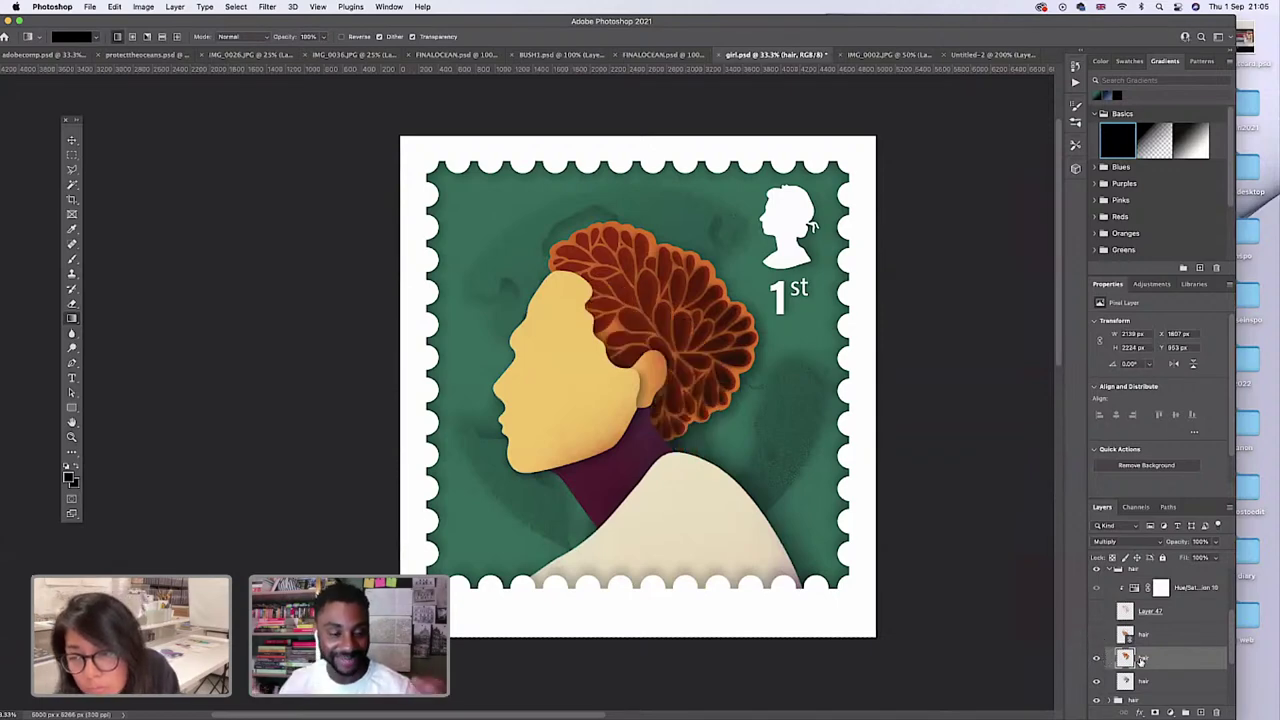
click(1096, 634)
click(1096, 634)
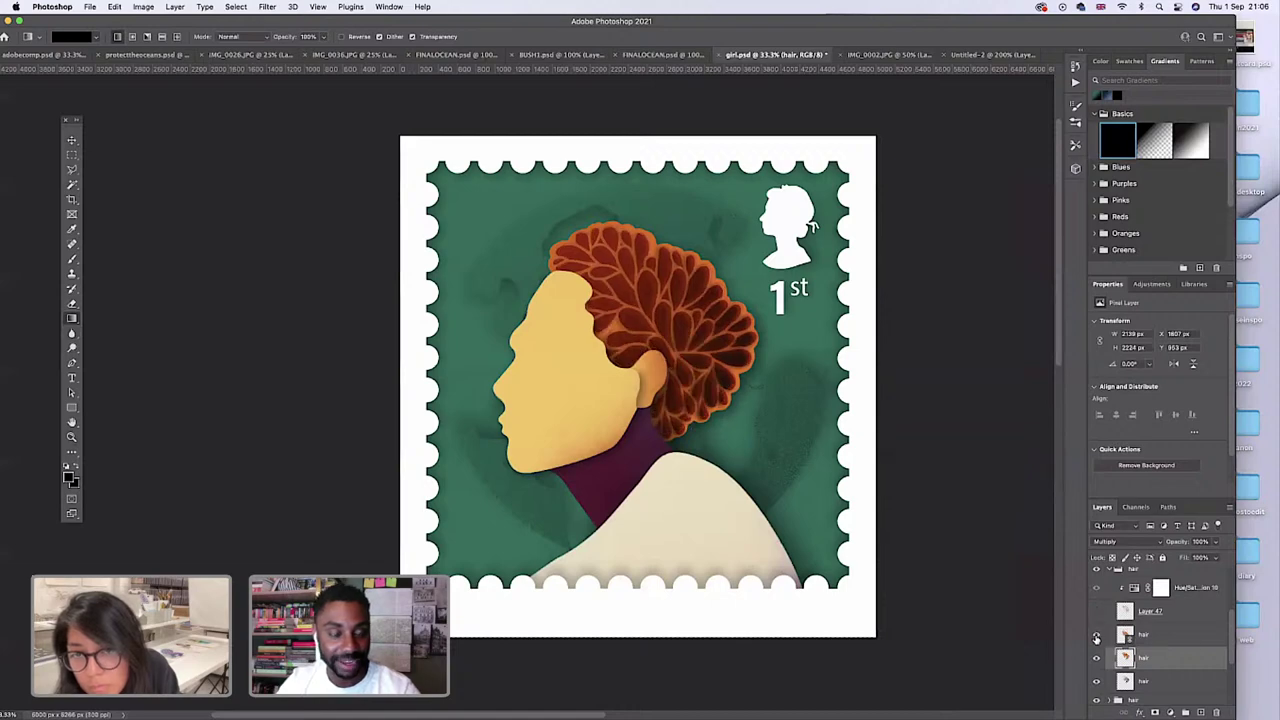
click(1096, 636)
click(1097, 657)
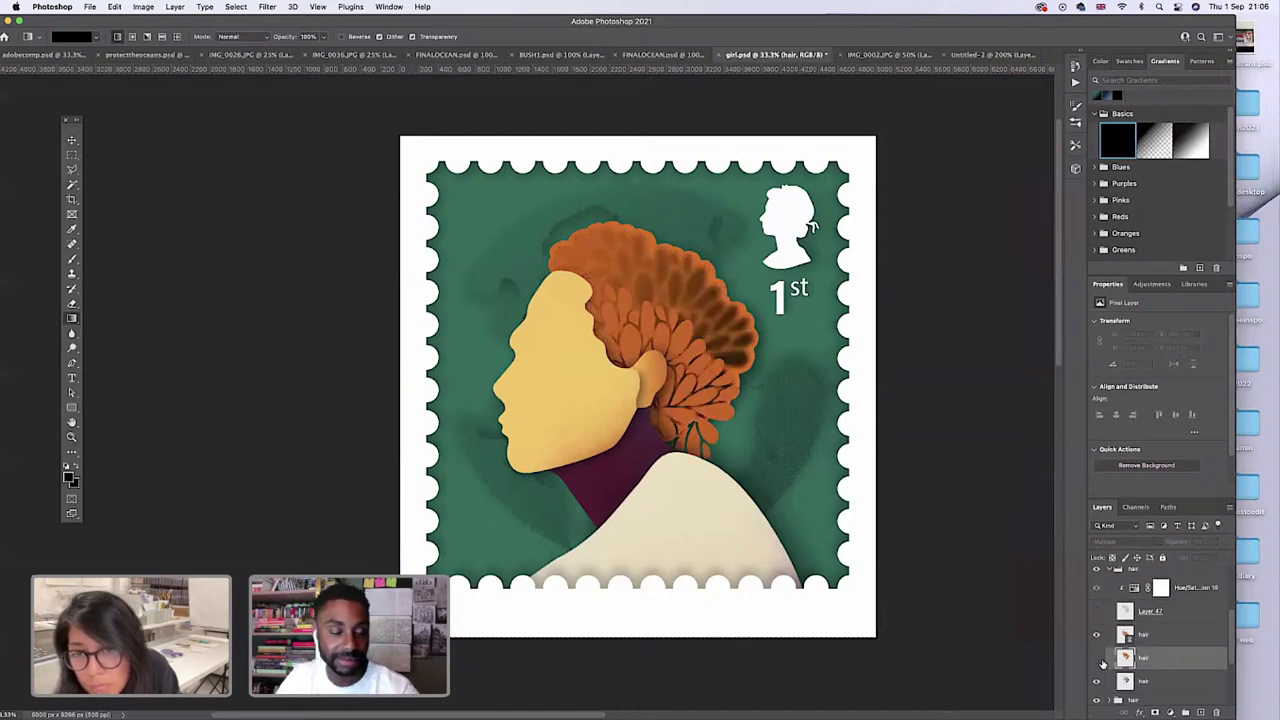
Rasterize the original linked hair layer above the hidden copy.
click(1140, 634)
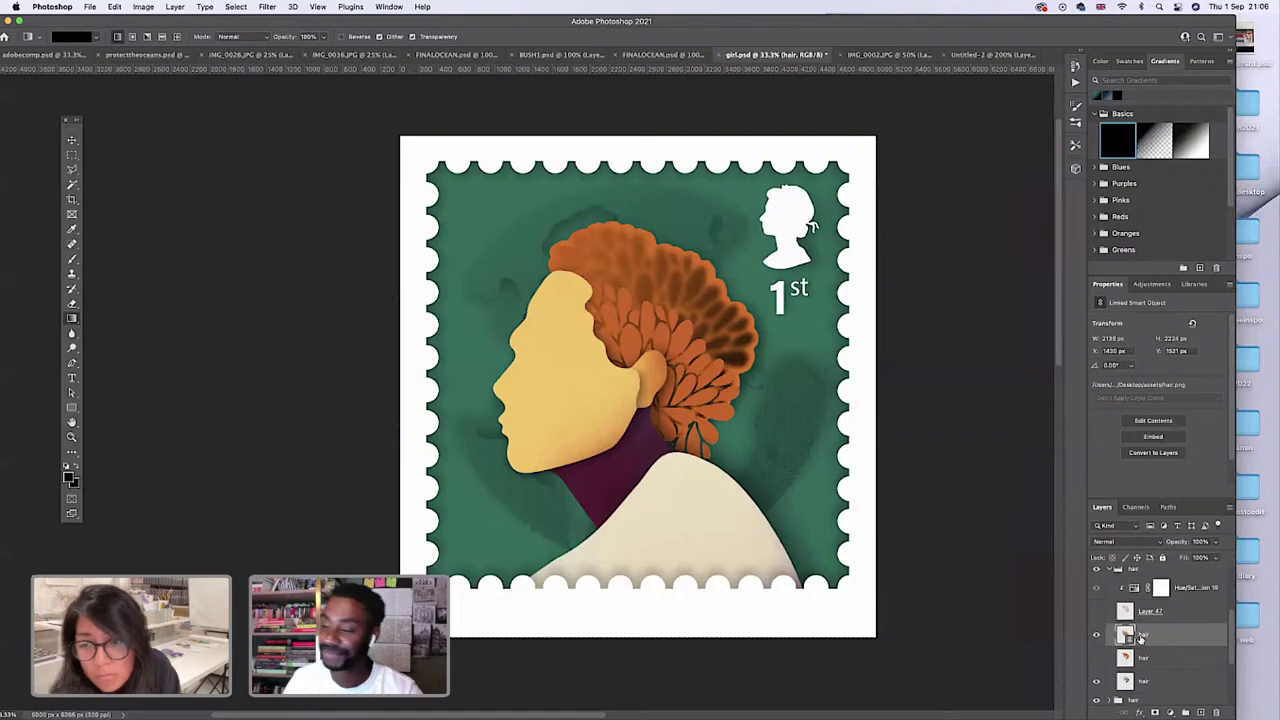
right_click(1141, 642)
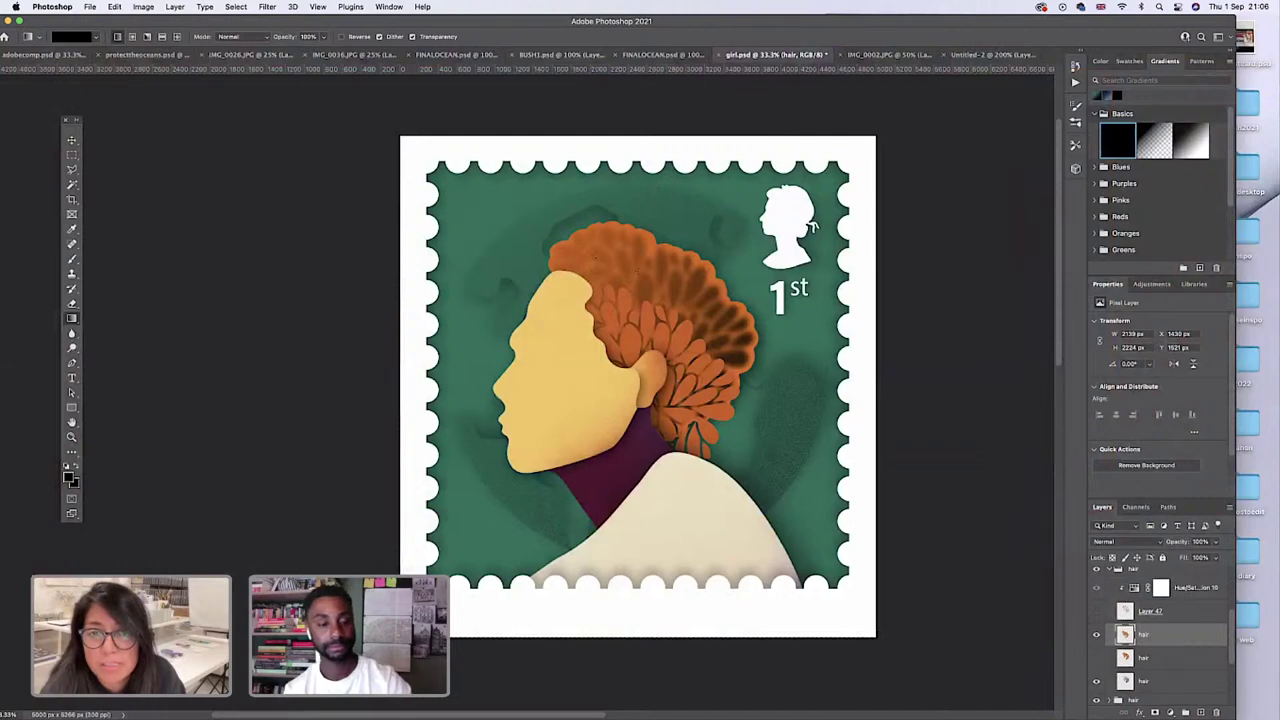
Move the visible rasterized hair layer up over the head and nudge it into alignment with the hair shape.
click(70, 142)
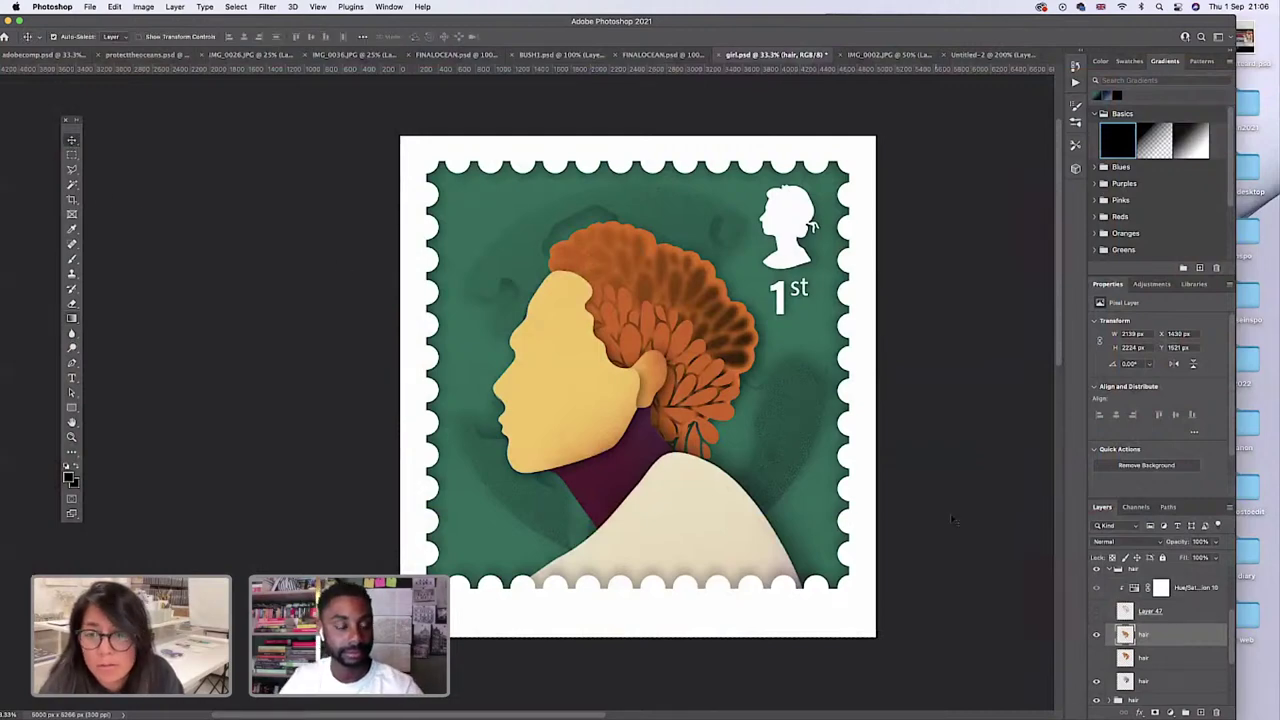
drag(690, 383, 716, 421)
drag(705, 345, 702, 338)
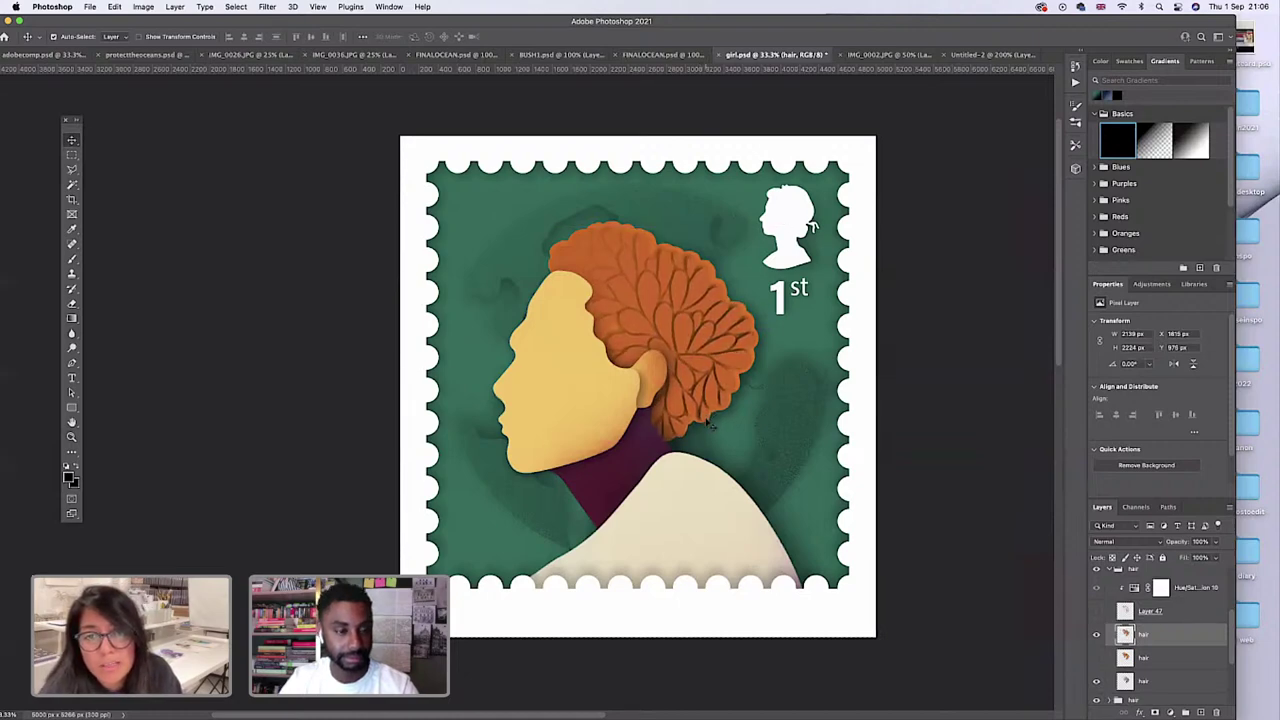
key(shift+Up)
key(Up)
key(Up)
key(Up)
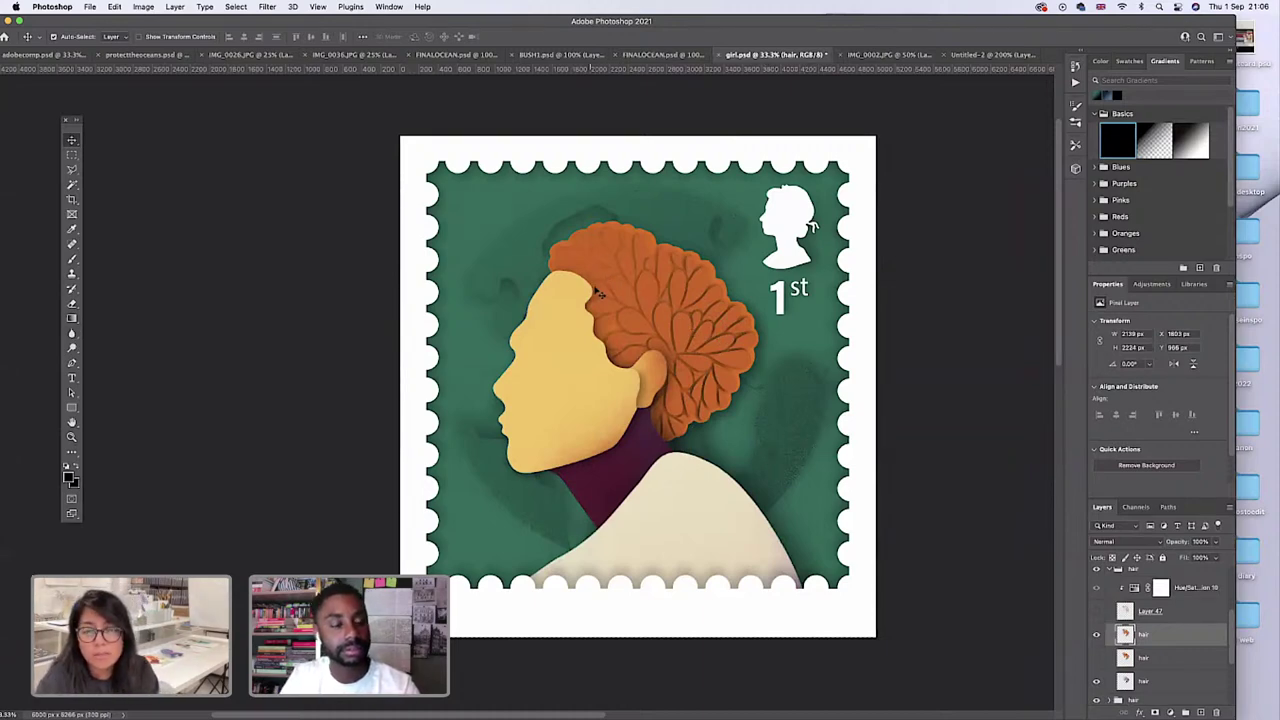
Select the blurred Multiply hair shadow layer and set up a Soft Round eraser at about 380 px and 30% opacity.
click(1145, 681)
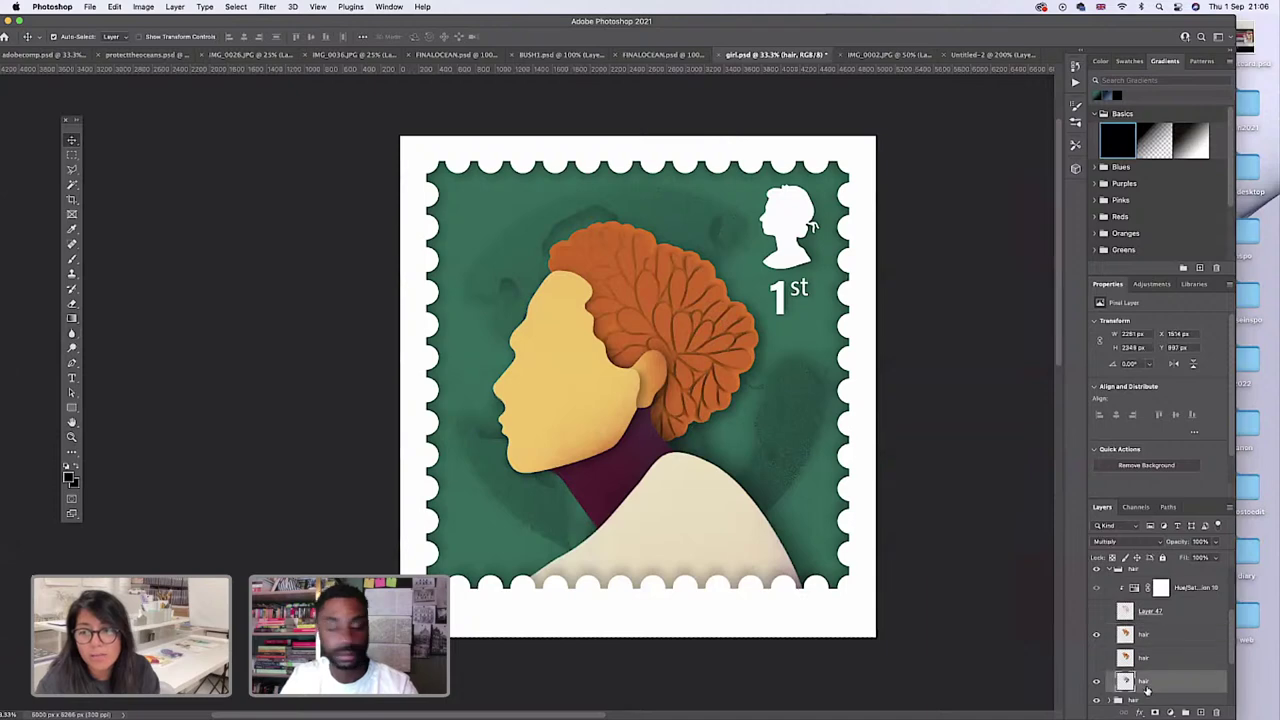
click(1095, 658)
click(1095, 658)
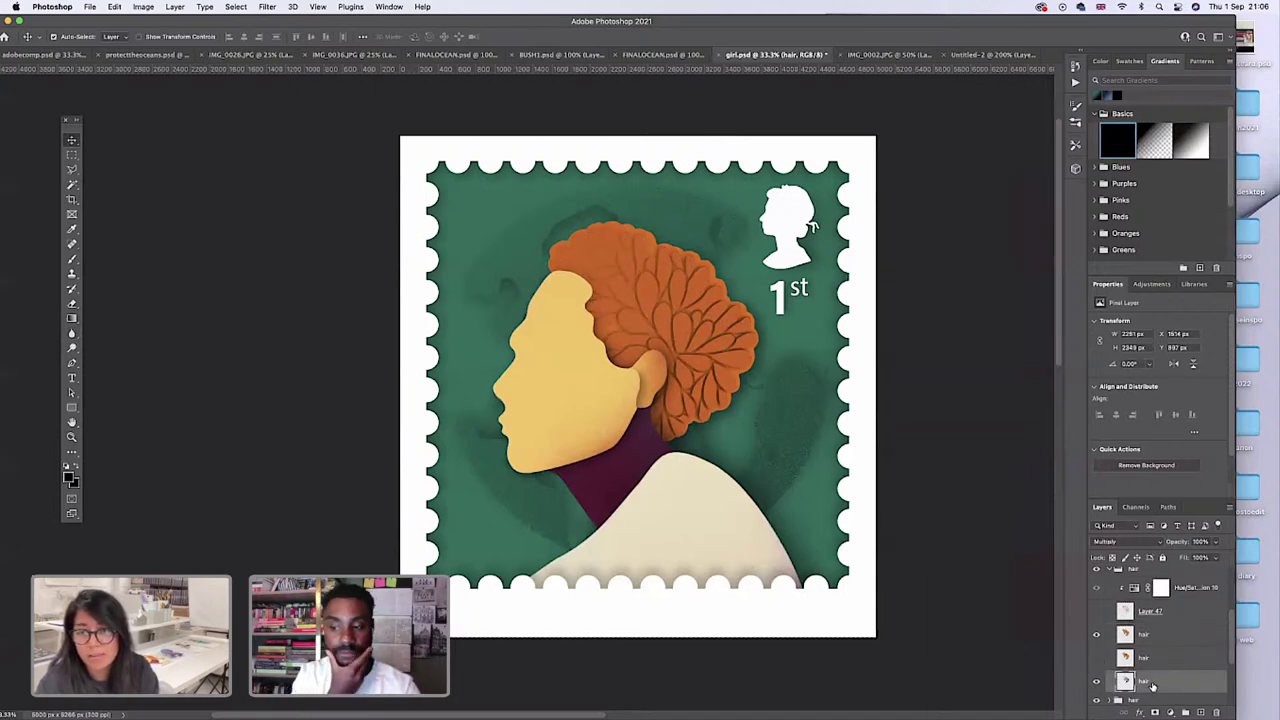
key(e)
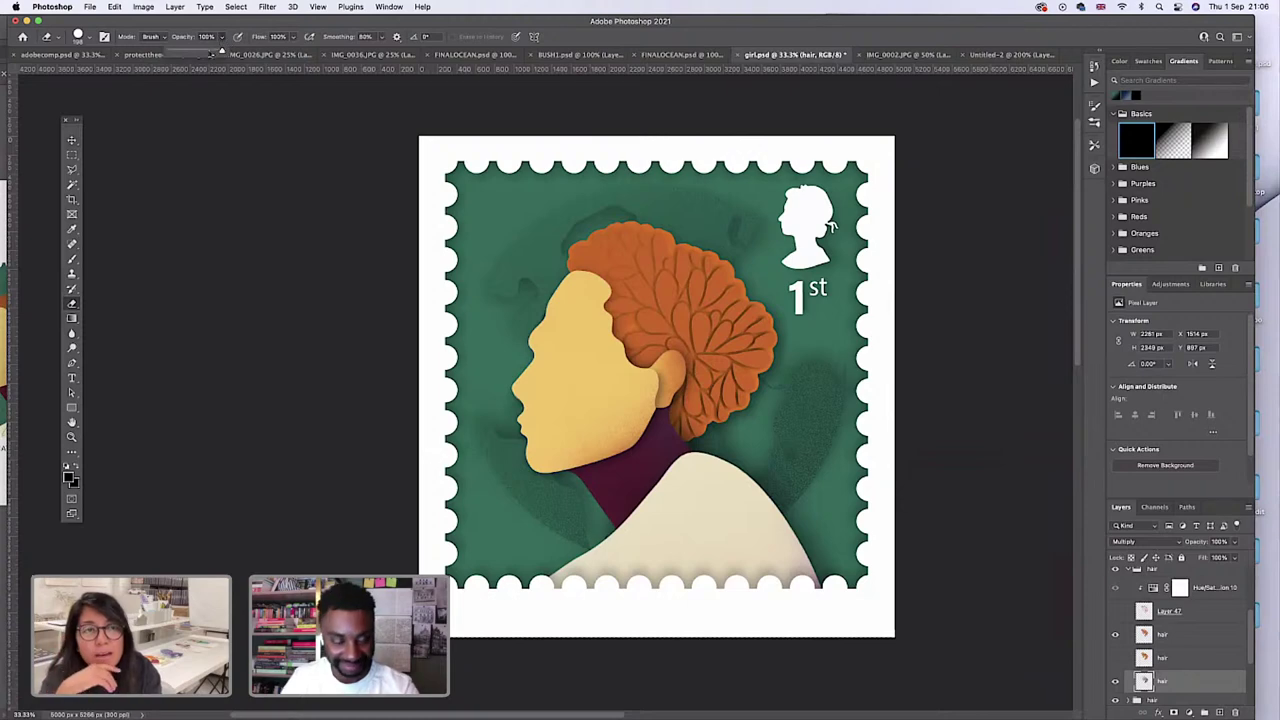
key(3)
click(78, 40)
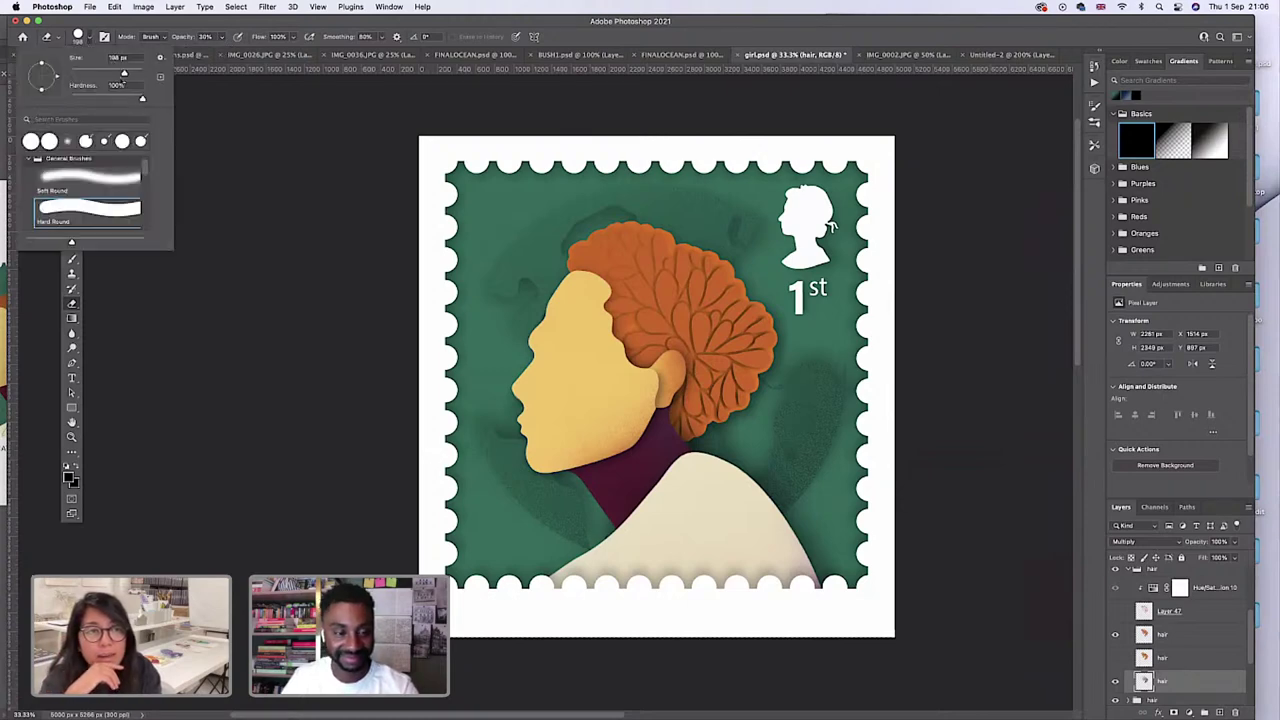
drag(126, 76, 138, 76)
click(120, 178)
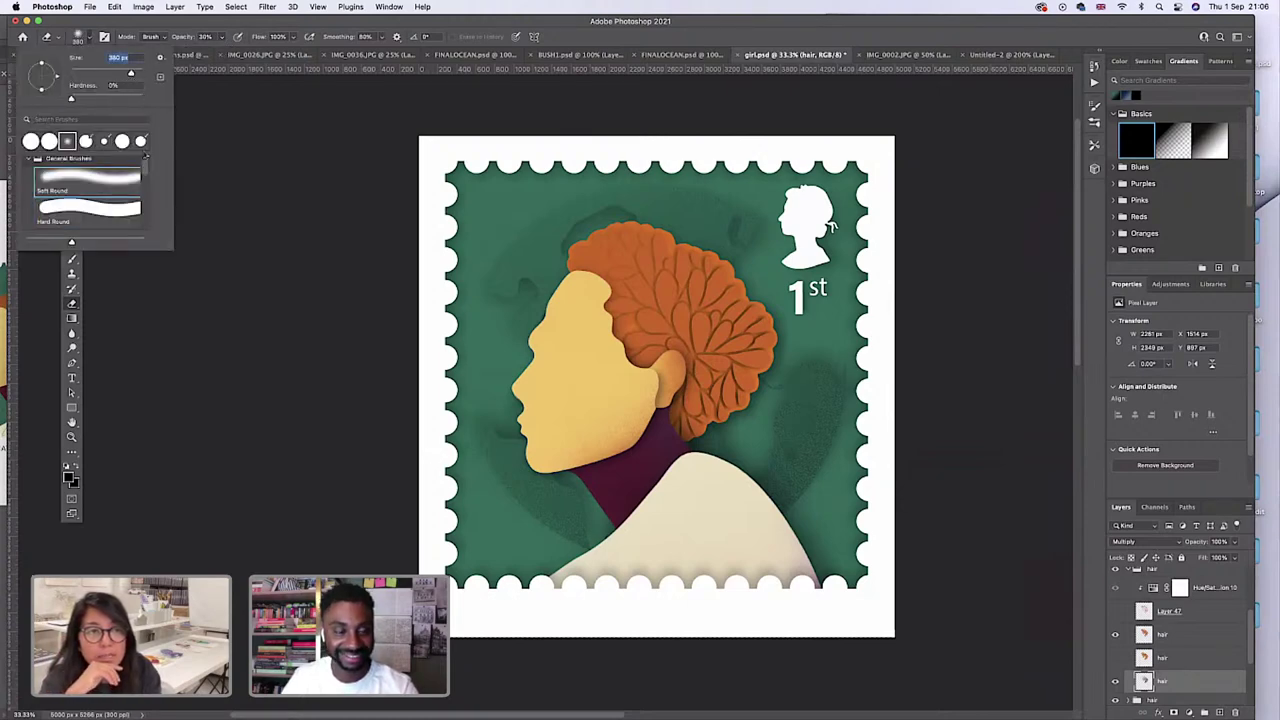
Set the eraser to 18% opacity and 1400 px, and softly erase over the hair shadow to lighten it.
click(220, 48)
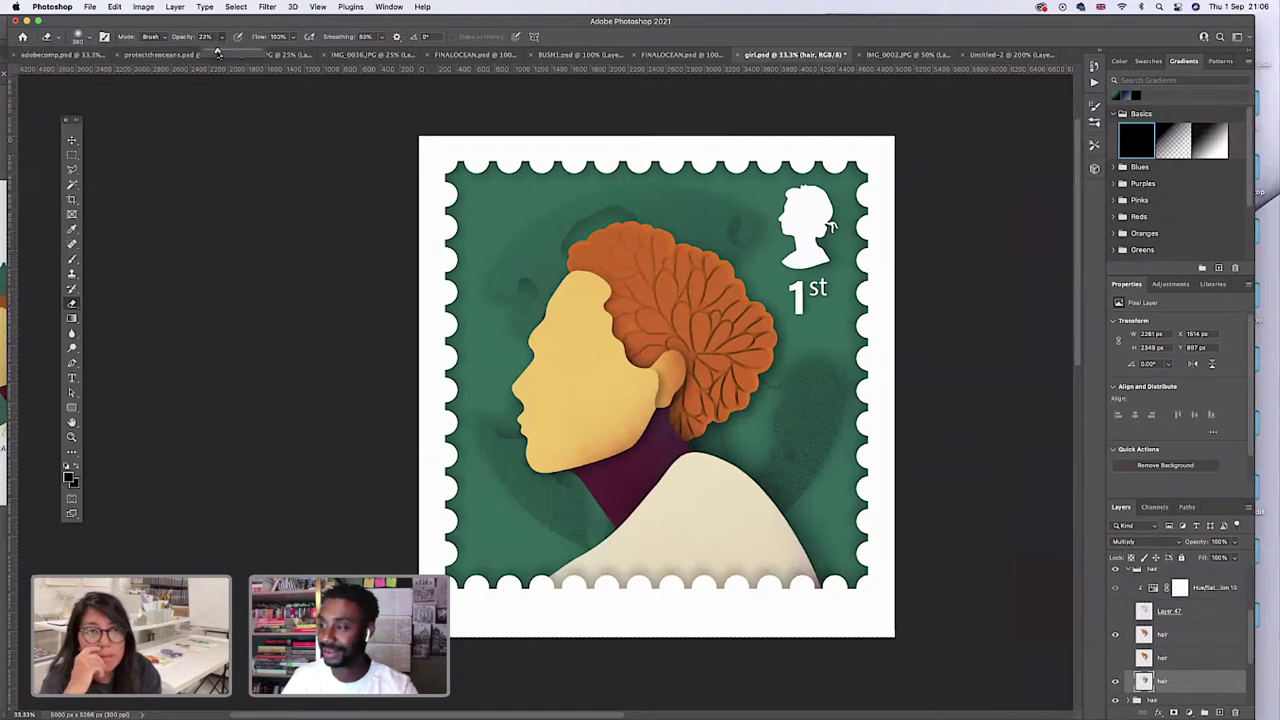
key(1)
key(8)
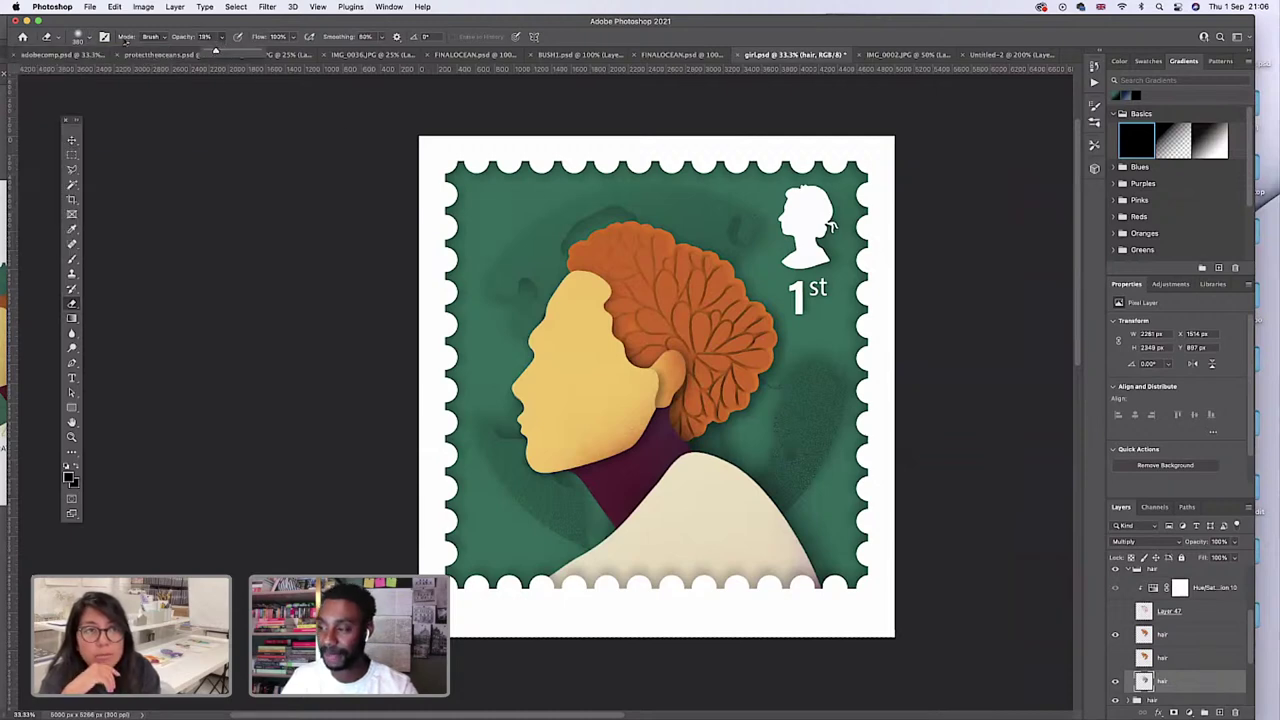
click(88, 39)
drag(133, 76, 138, 76)
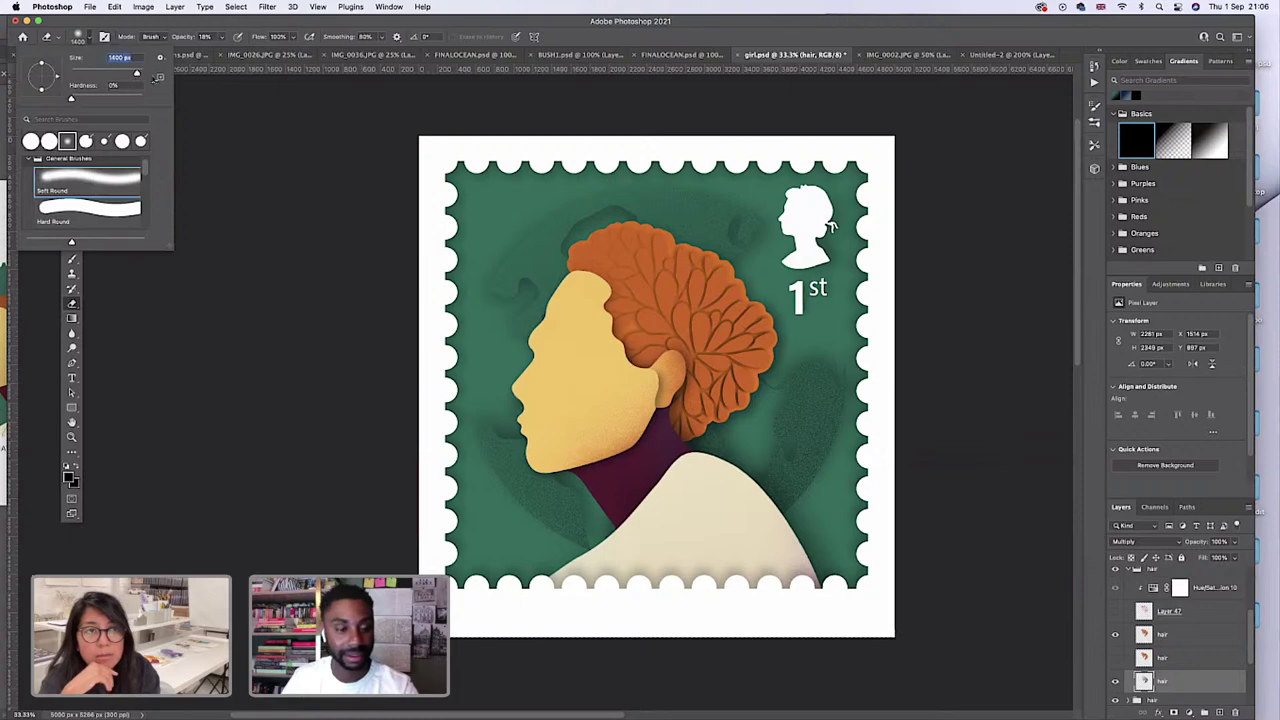
key(Return)
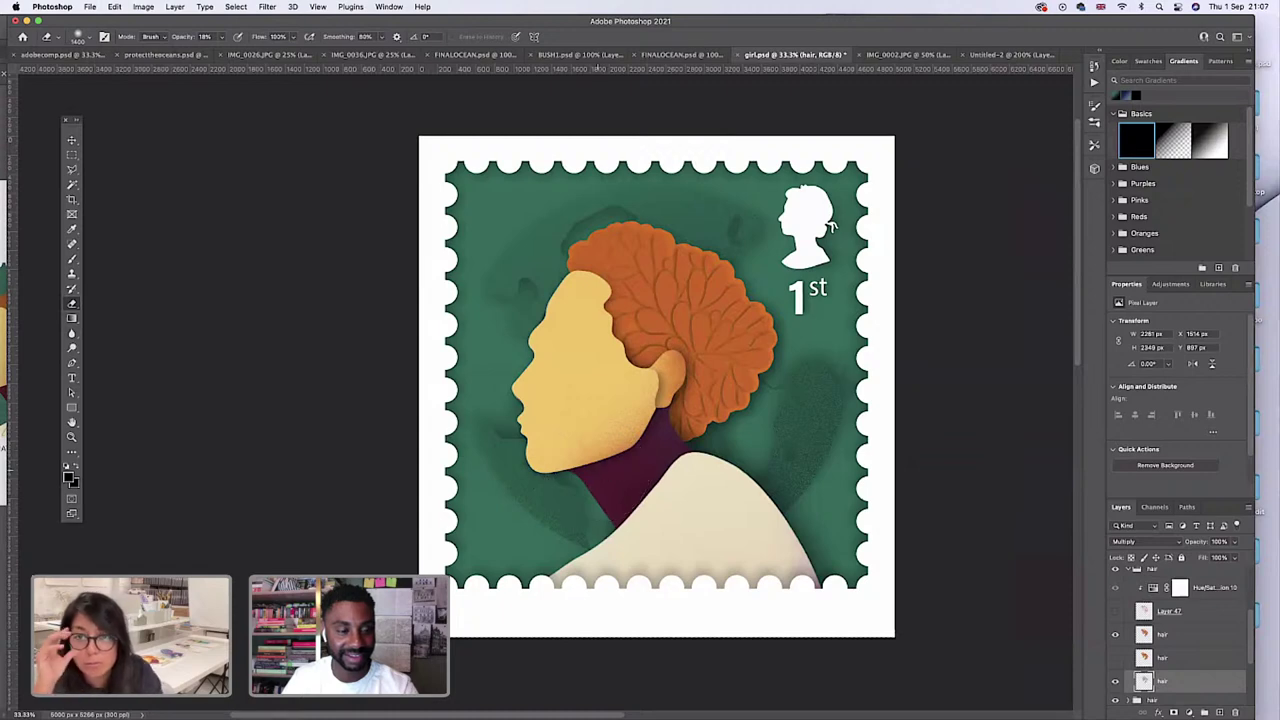
Nudge the three hair layers together slightly right and up, and save the document.
click(71, 140)
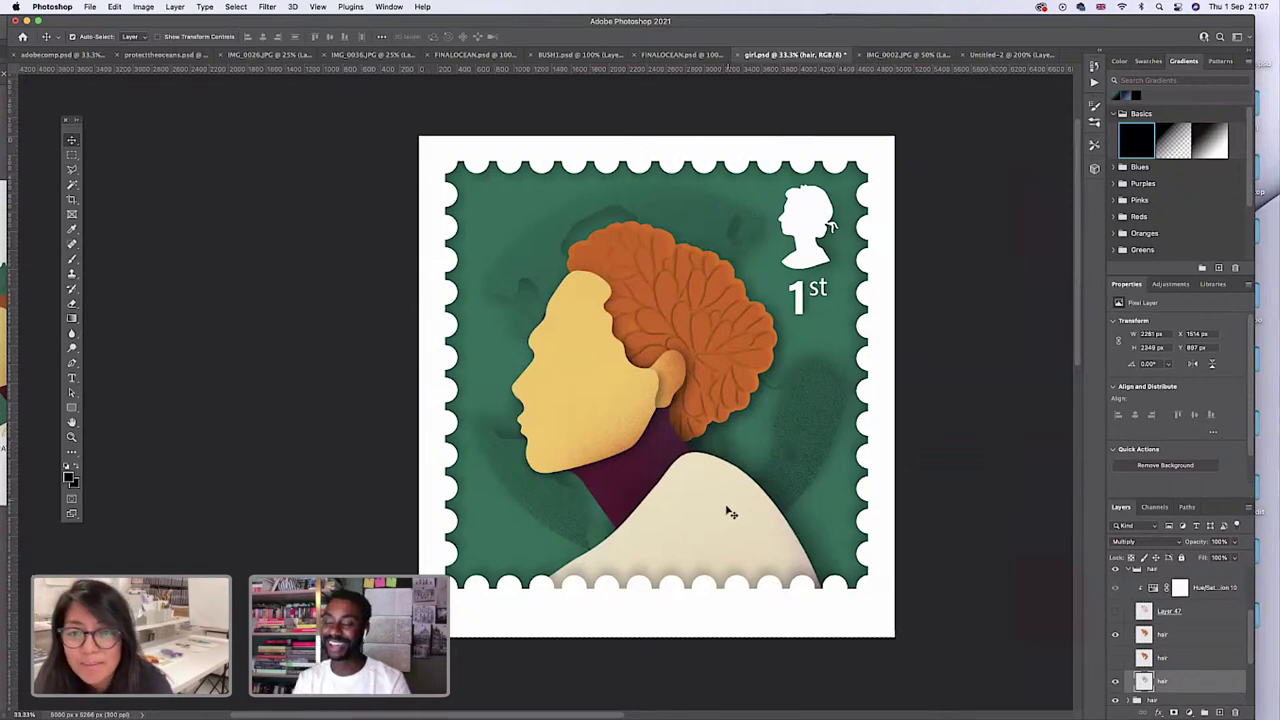
click(1161, 635)
shift+click(1158, 657)
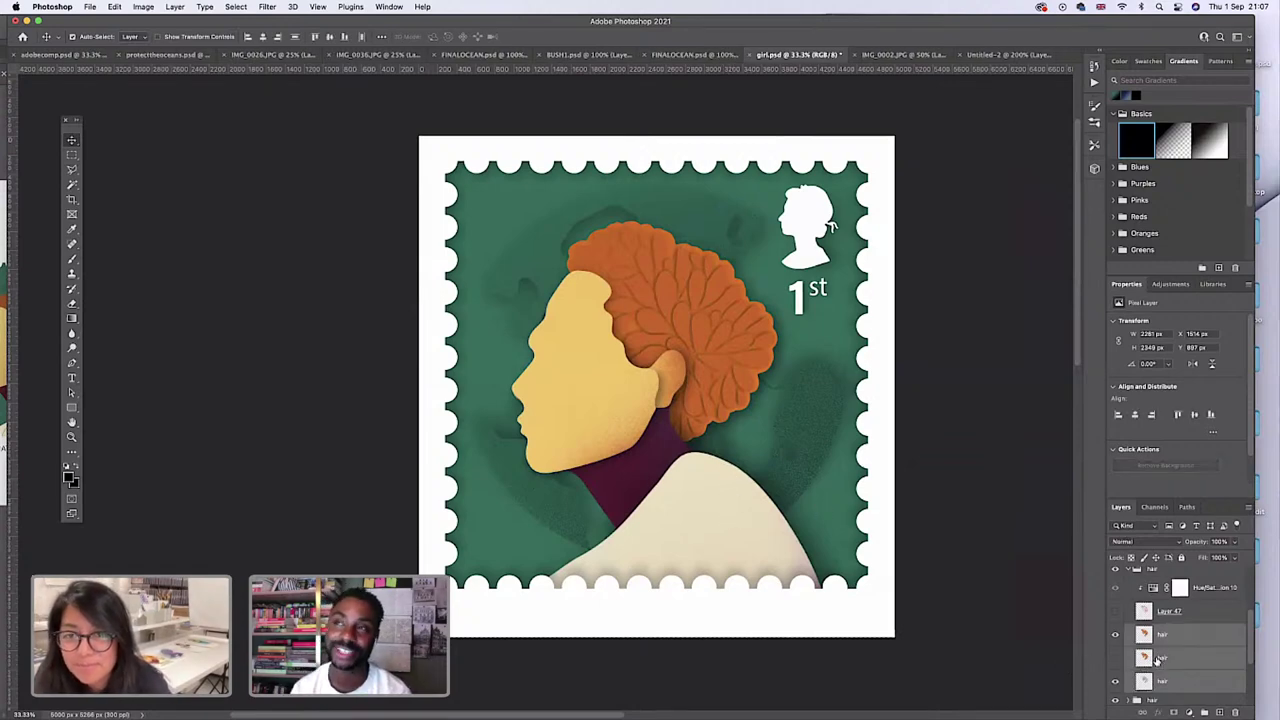
key(Right)
key(Right)
key(Right)
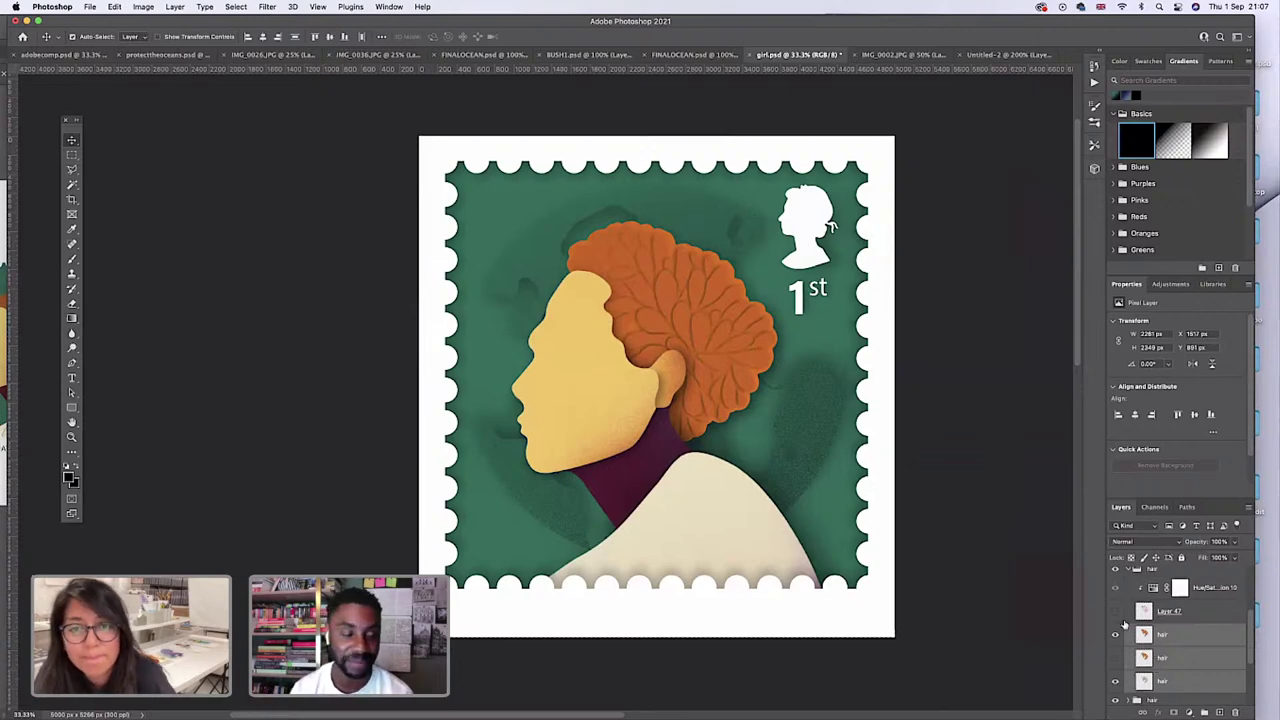
click(90, 7)
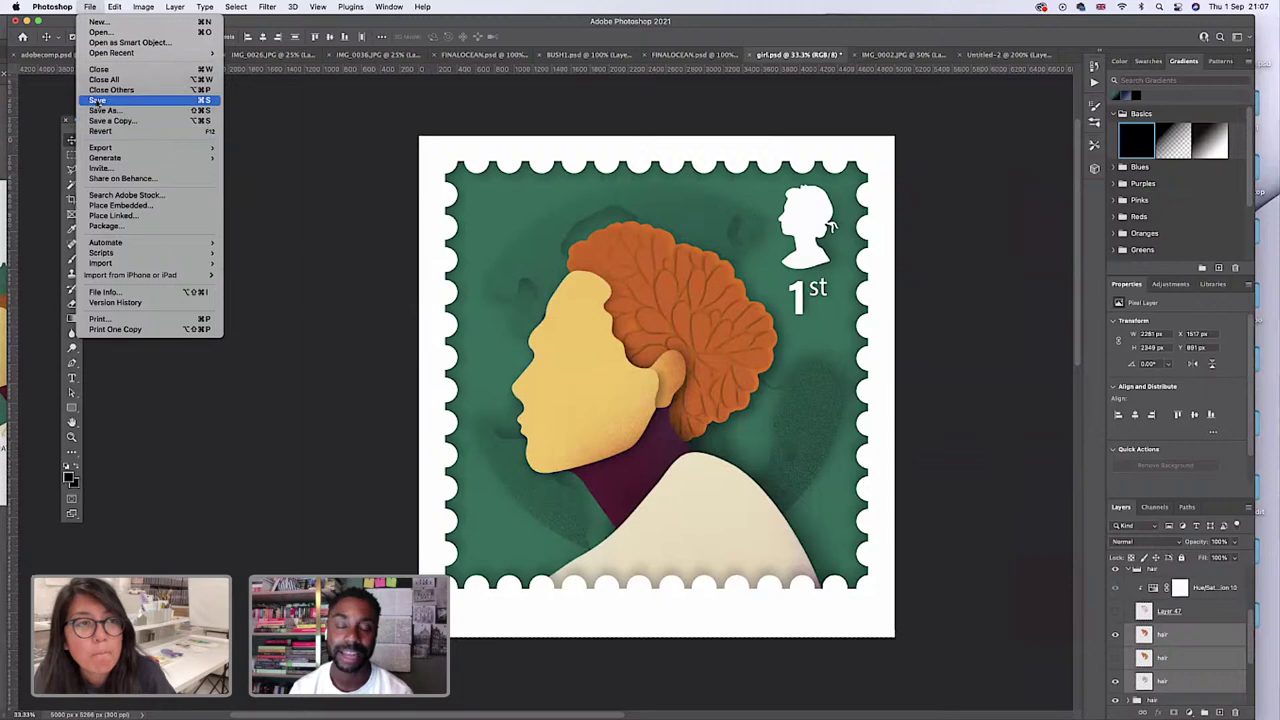
click(108, 114)
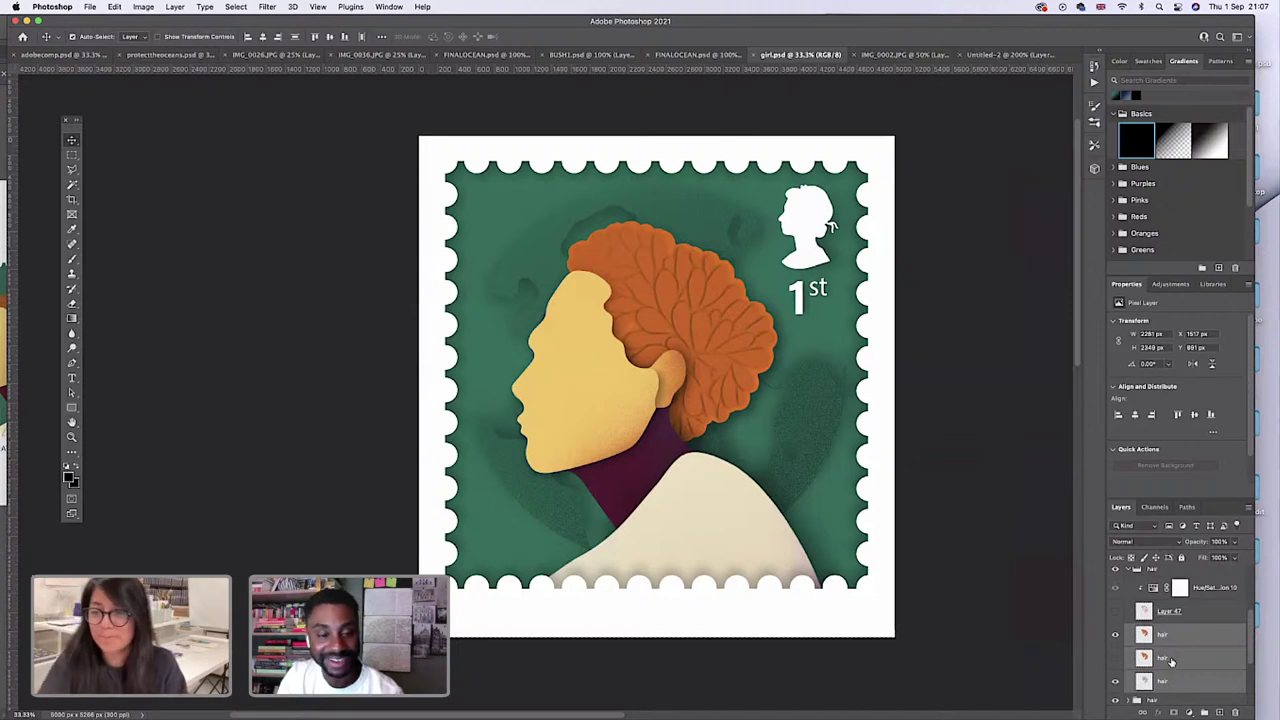
Examine the layers inside the upper hair group and collapse the group.
click(1131, 569)
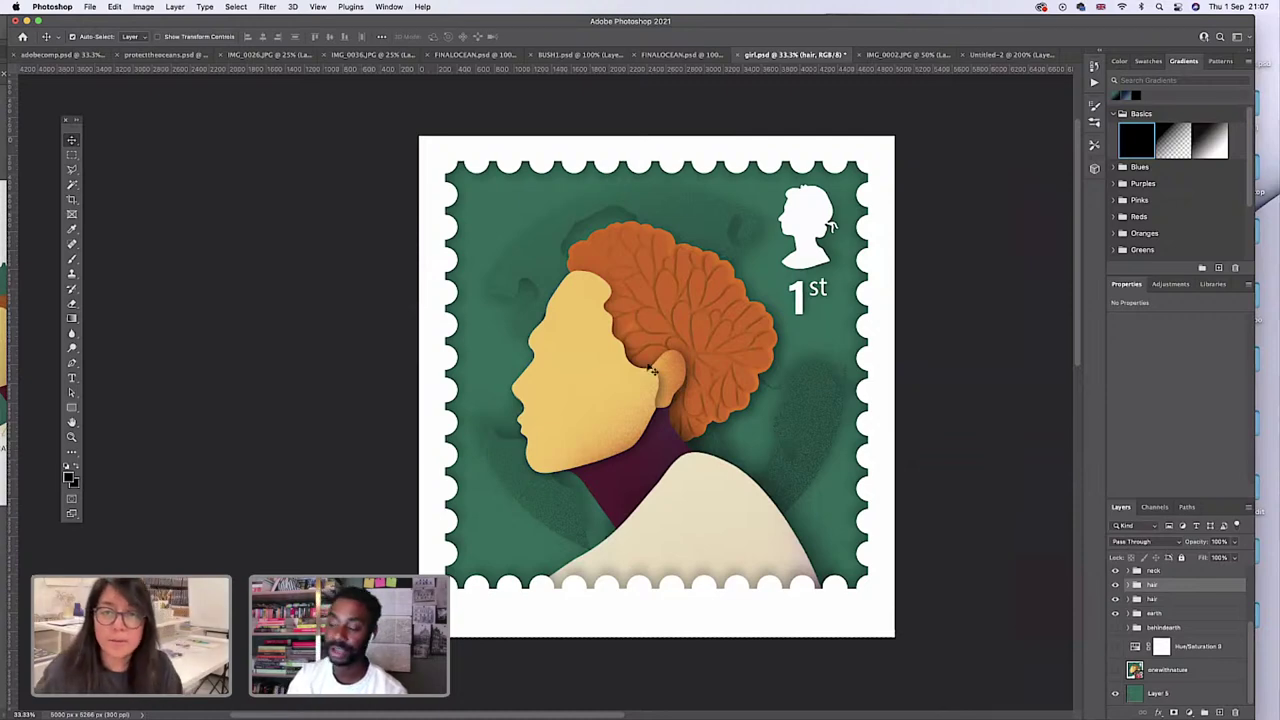
click(1129, 586)
click(1129, 587)
click(1129, 586)
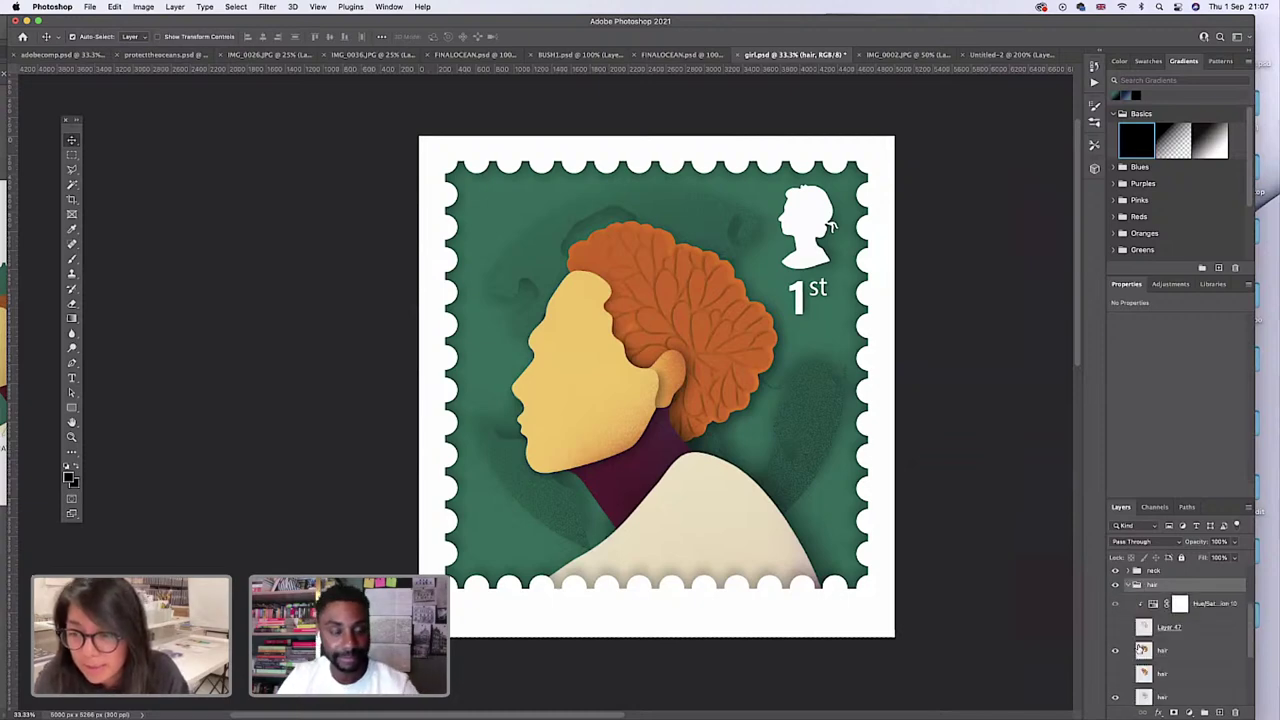
click(1152, 698)
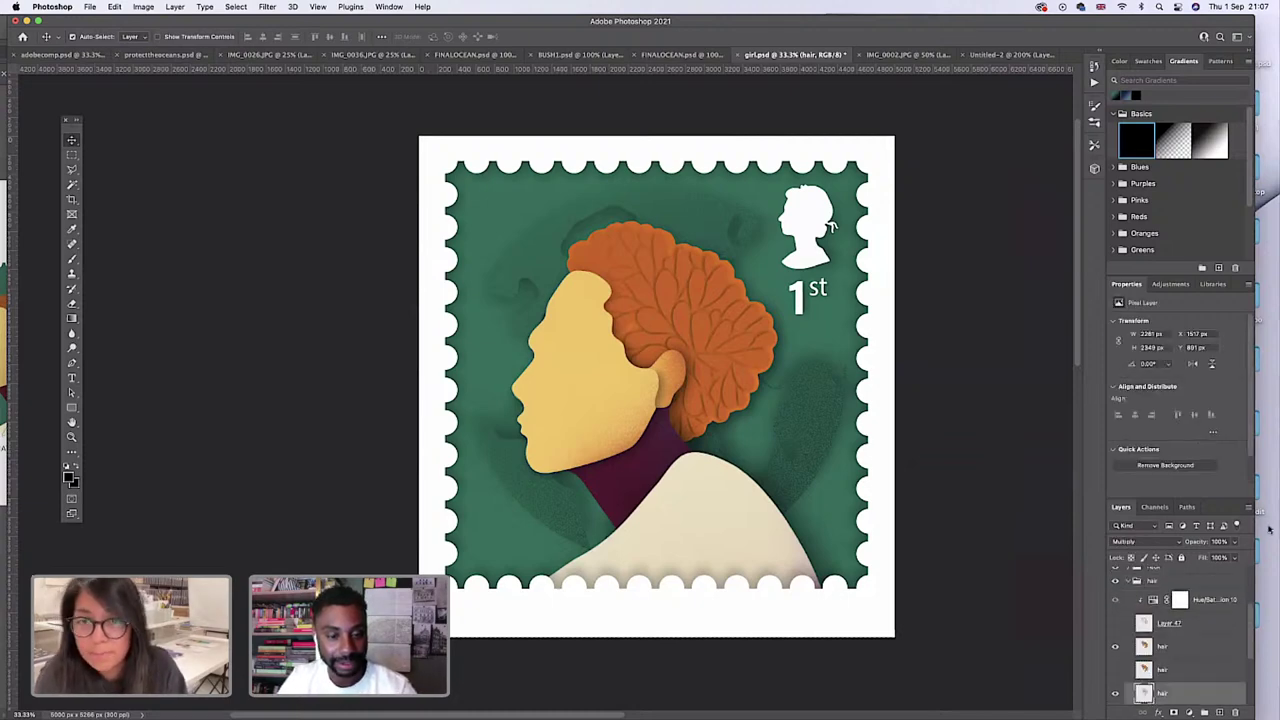
click(1129, 585)
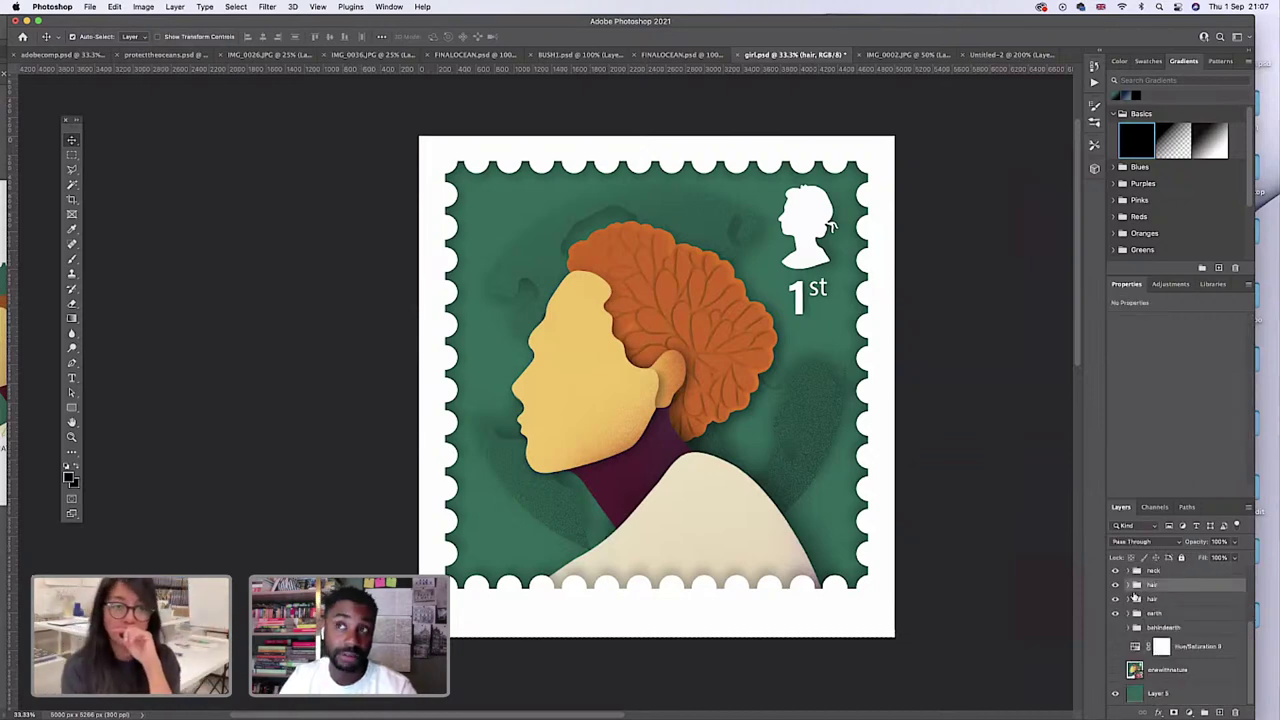
Compare the artwork with the onewithnature reference layer by toggling its visibility, leave it hidden, and save the document.
click(1116, 670)
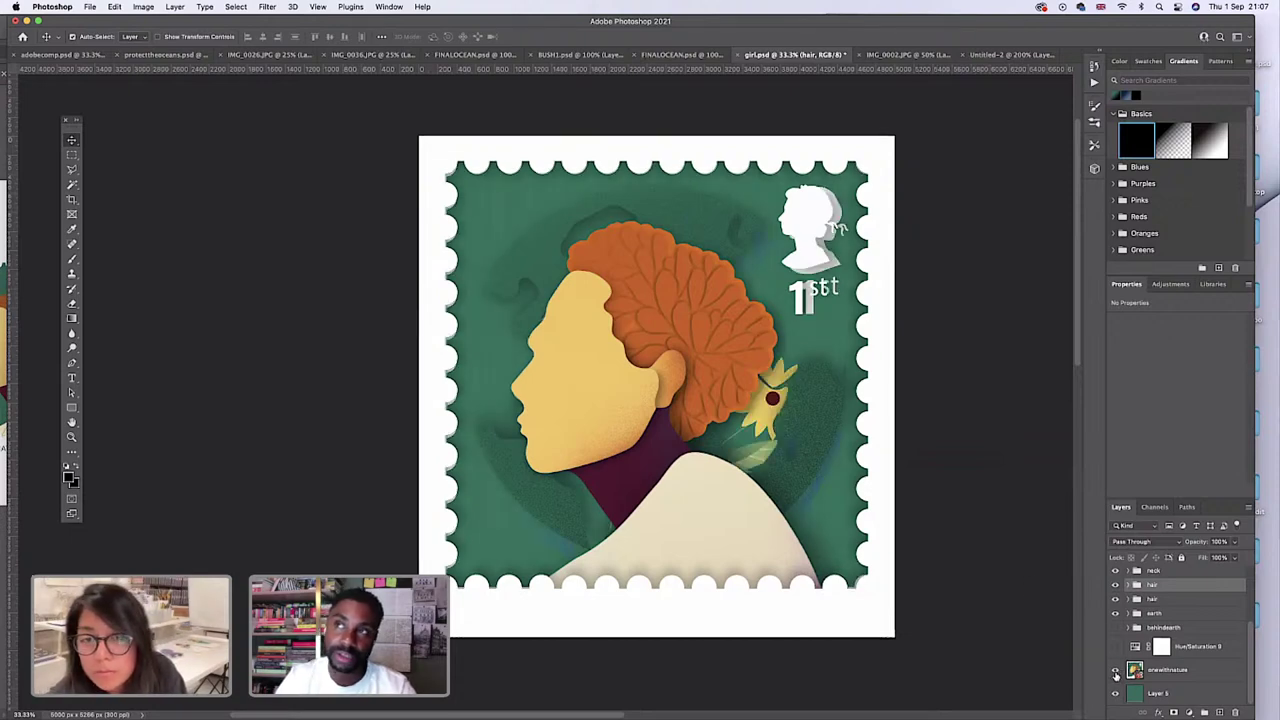
click(1116, 672)
click(1116, 672)
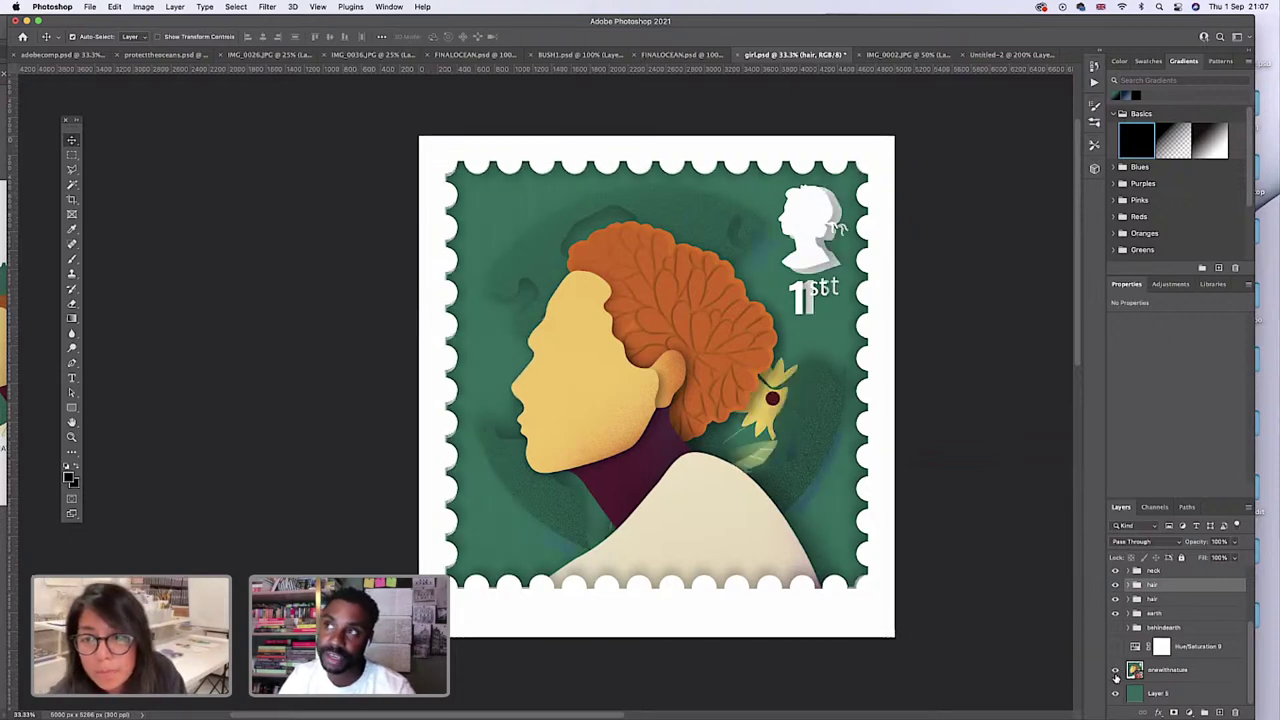
click(1116, 672)
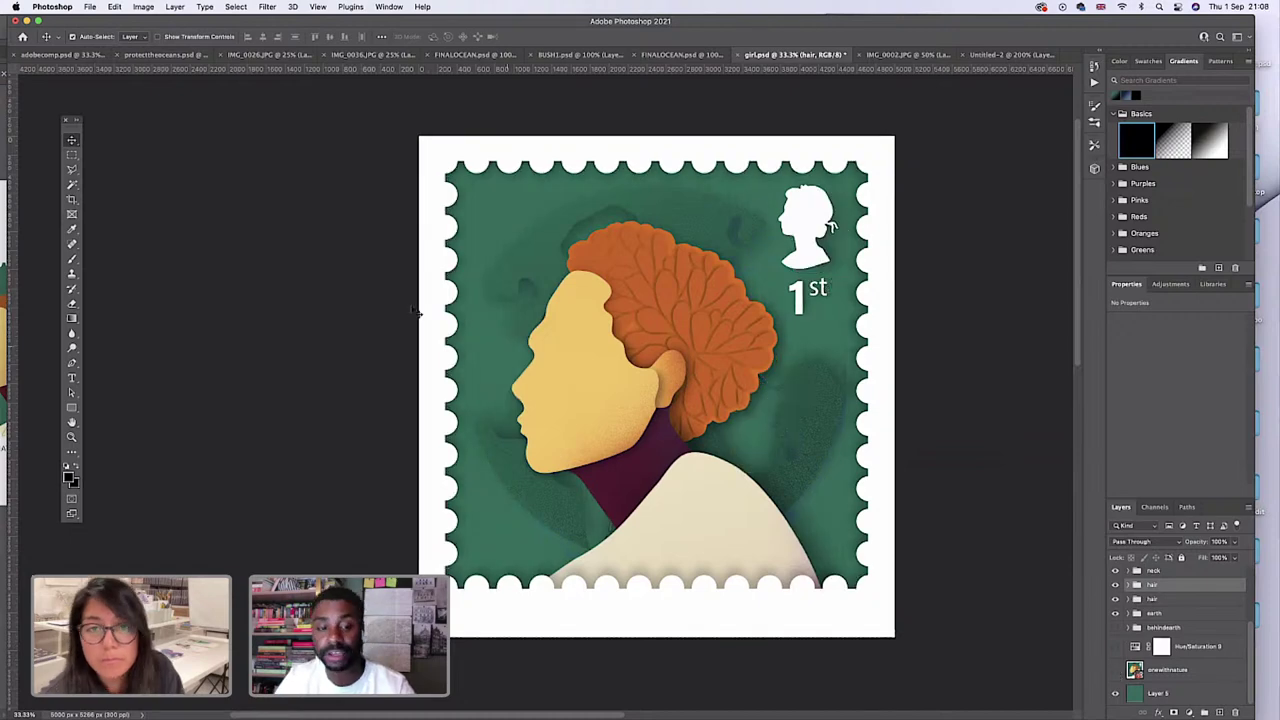
click(86, 8)
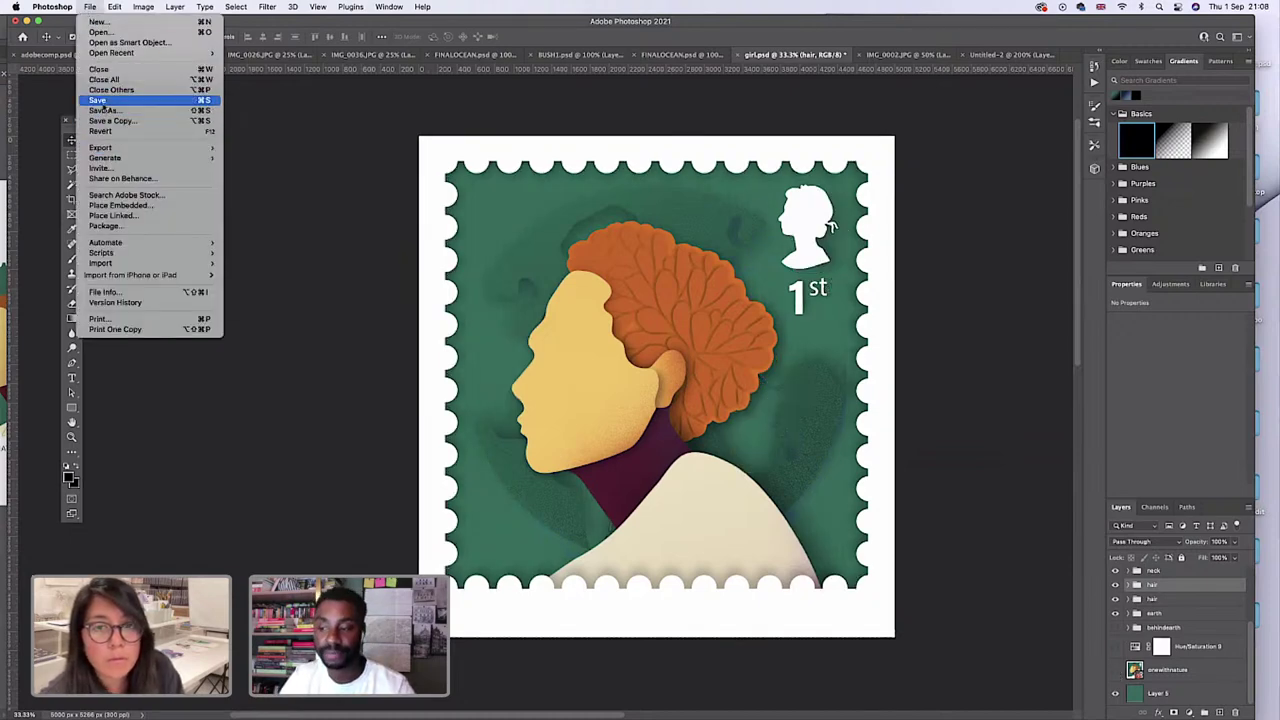
click(110, 104)
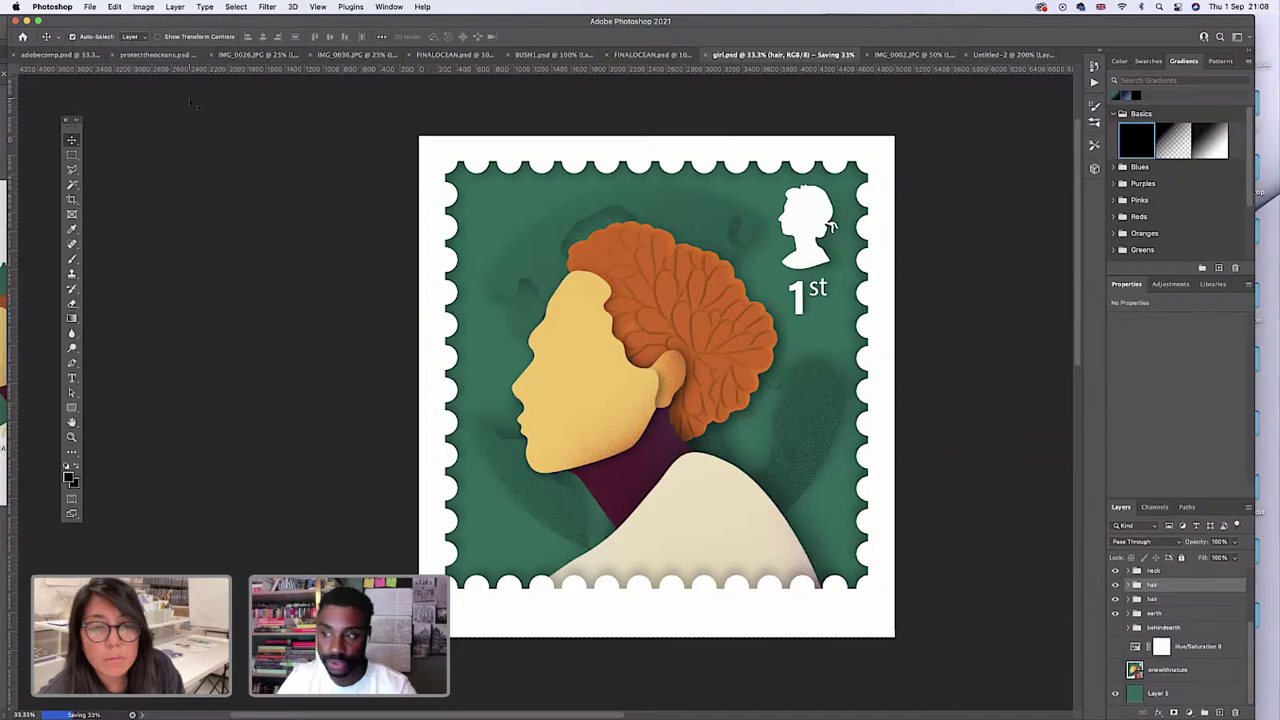
Switch to the IMG_0002.JPG document containing the photographed paper cut-outs.
click(660, 55)
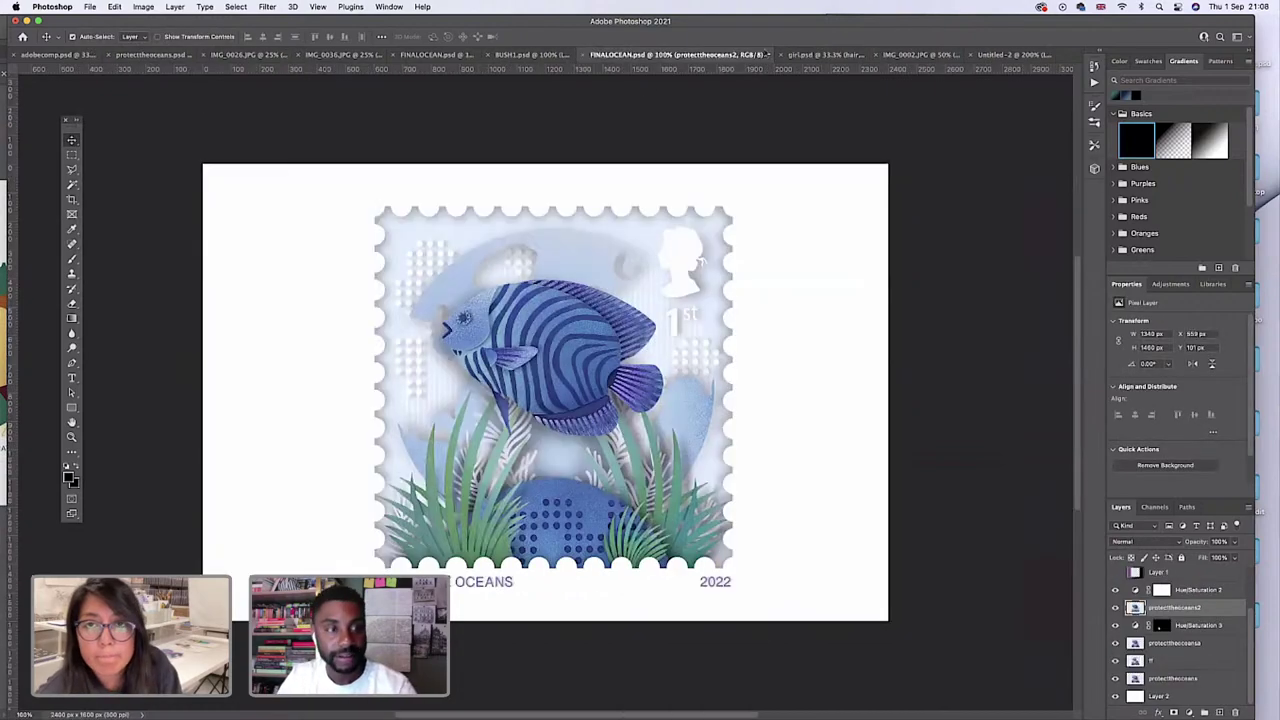
click(826, 55)
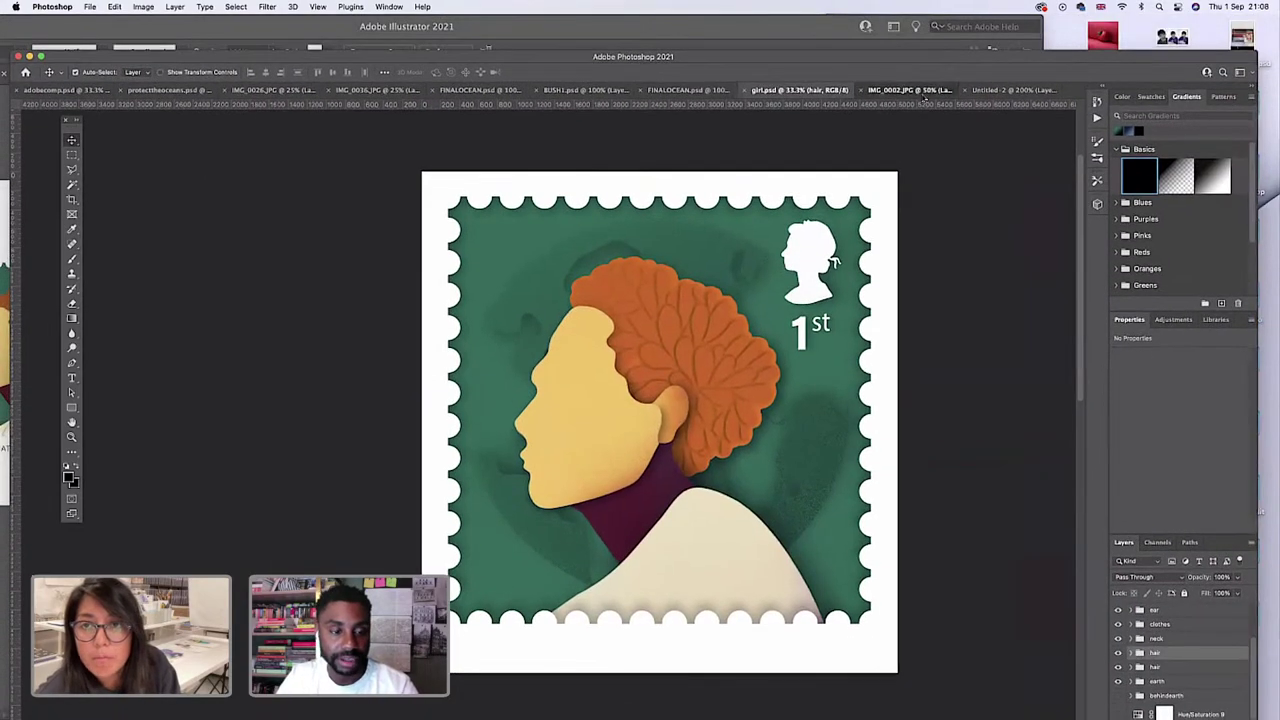
click(924, 92)
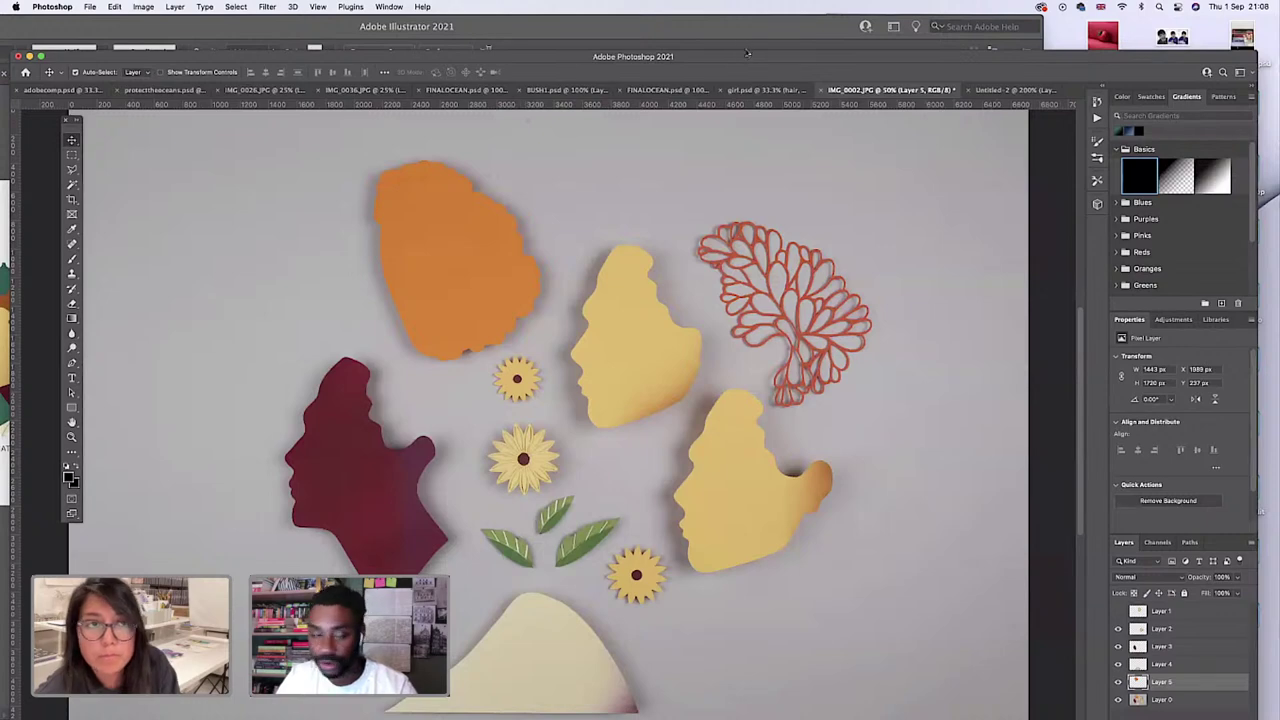
drag(745, 62, 753, 26)
Lasso the large layered flower between the maroon and yellow heads on Layer 0 and copy it onto a new layer.
key(l)
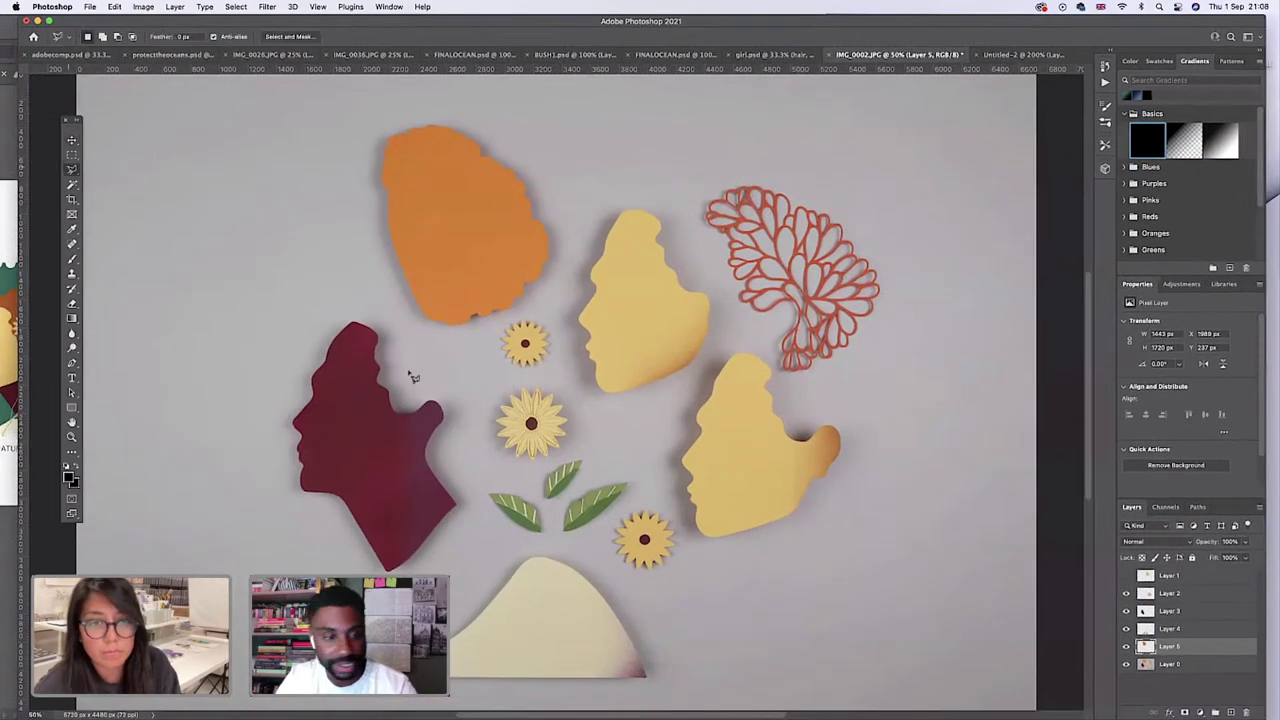
click(1169, 664)
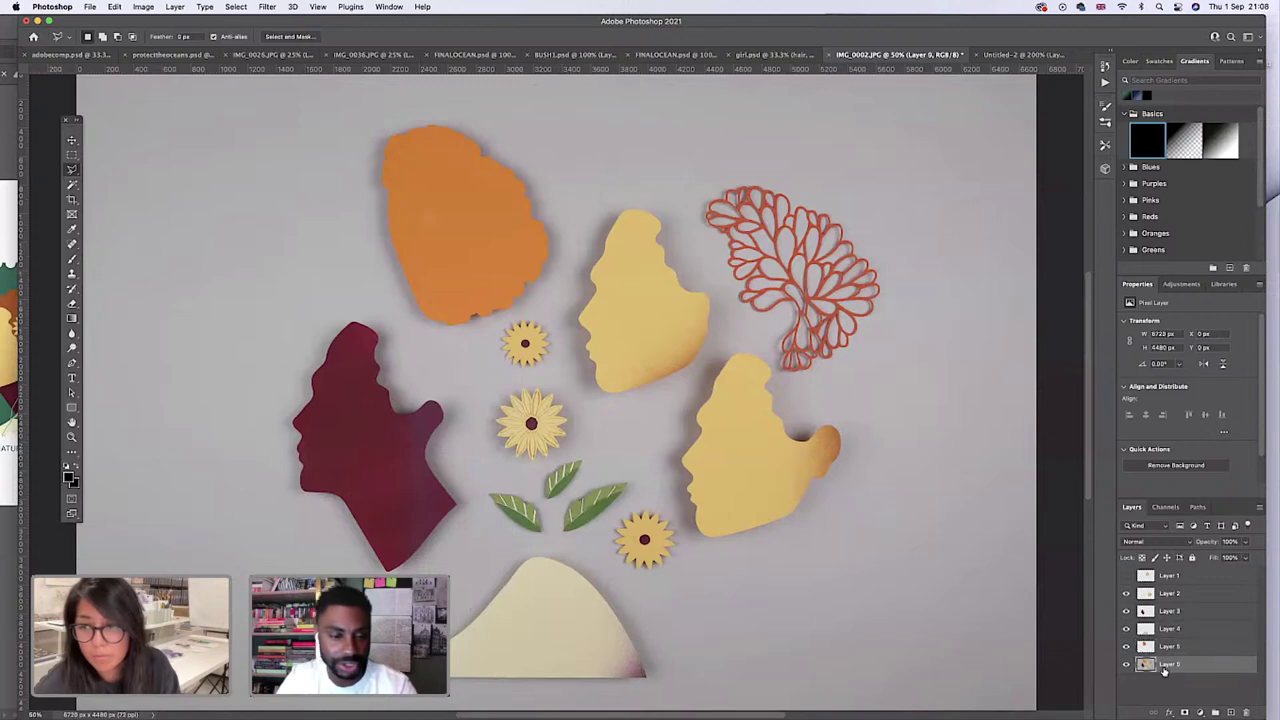
mouse_move(518, 467)
mouse_down()
mouse_move(578, 445)
mouse_move(570, 400)
mouse_move(526, 385)
mouse_move(482, 420)
mouse_move(488, 452)
mouse_move(522, 482)
mouse_up()
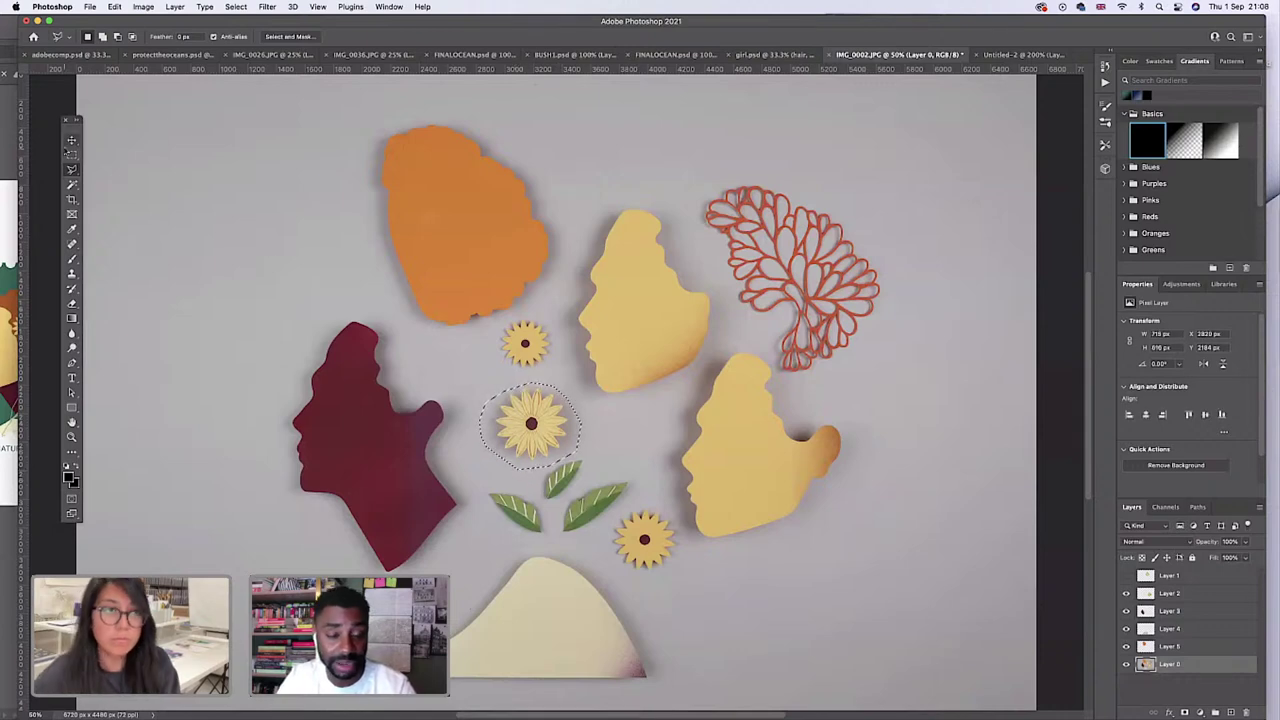
click(71, 155)
key(v)
key(ctrl+c)
key(ctrl+v)
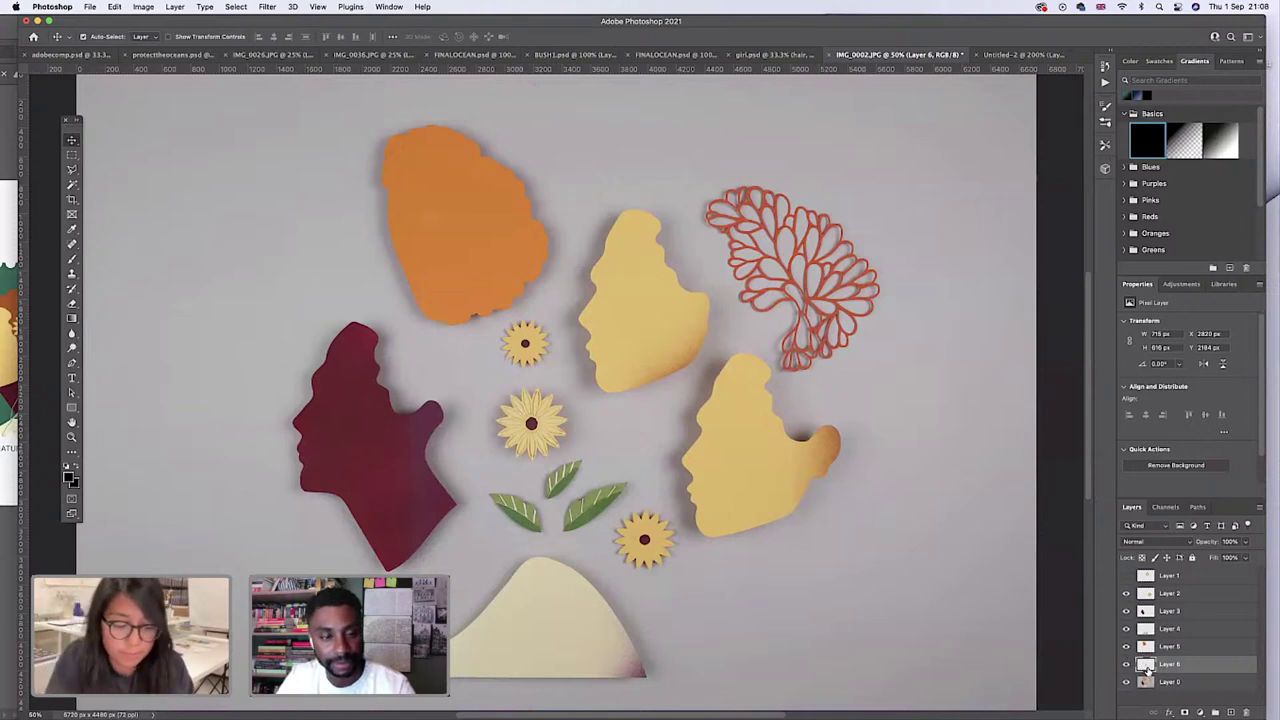
right_click(1151, 671)
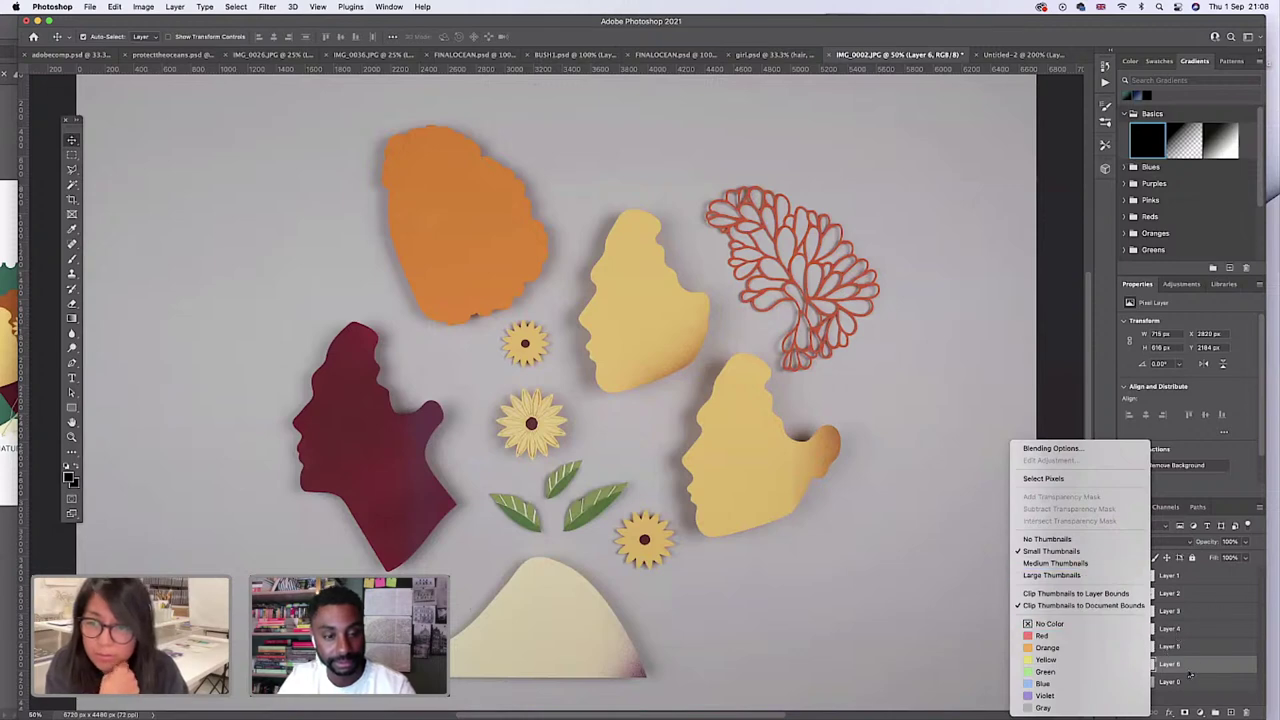
click(1190, 674)
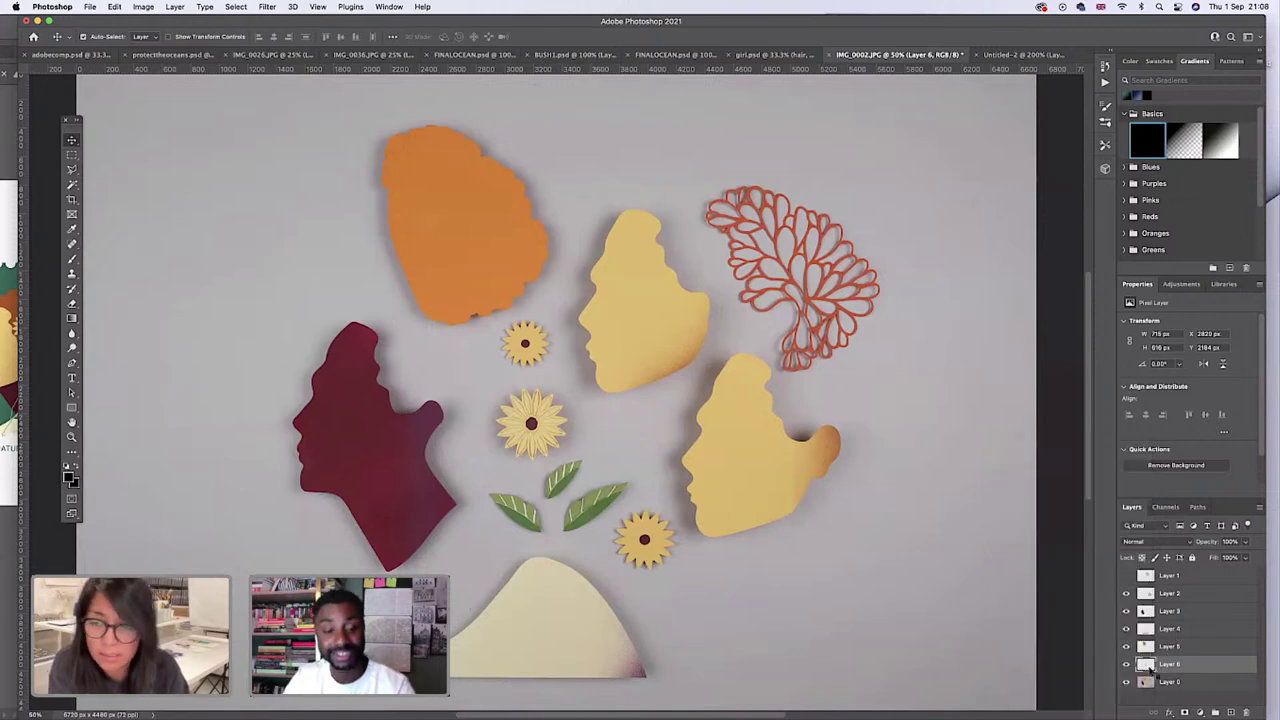
Duplicate the cut-out flower layer, Layer 6, into the Untitled-2 document.
right_click(1151, 671)
click(1177, 671)
right_click(1178, 670)
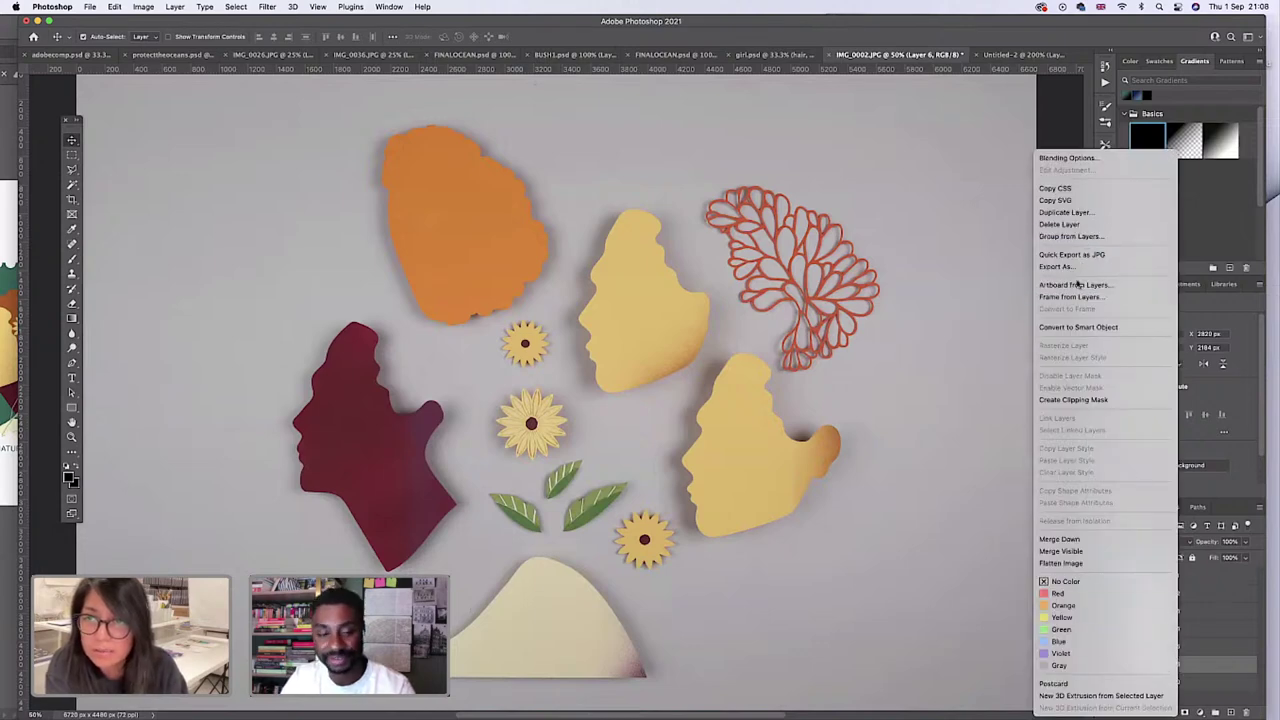
click(1075, 216)
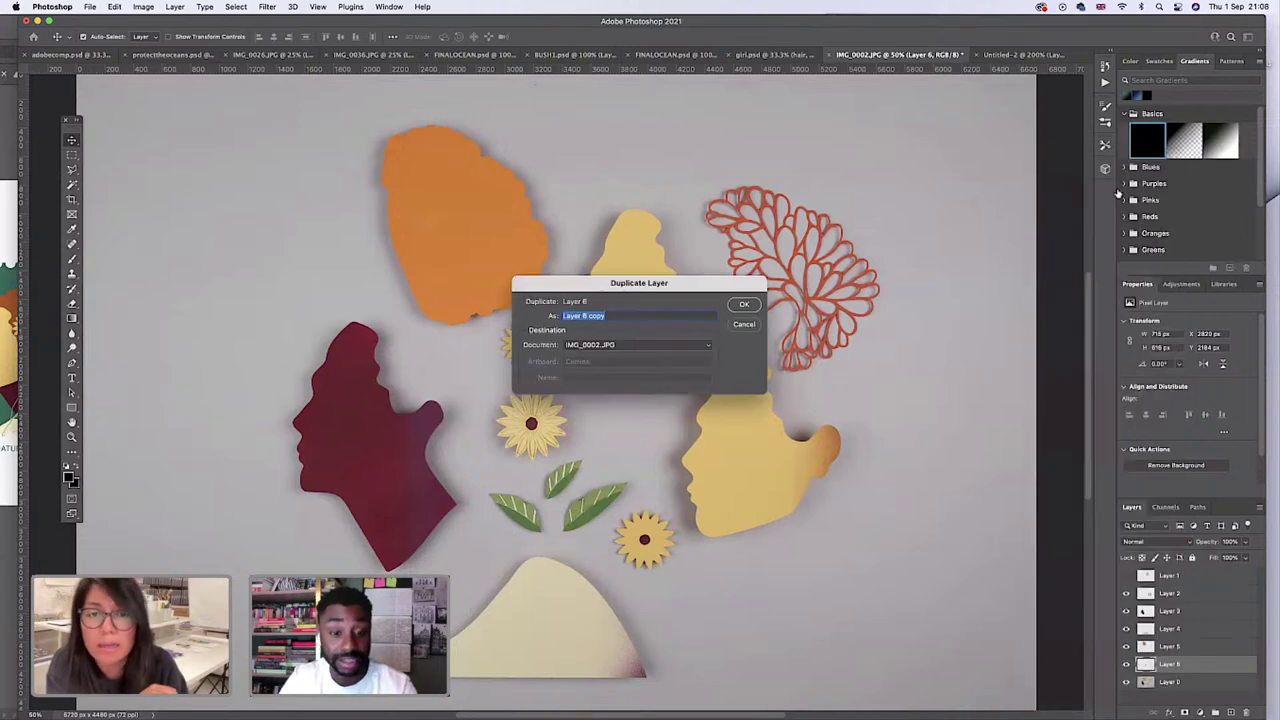
click(681, 349)
click(640, 362)
click(745, 306)
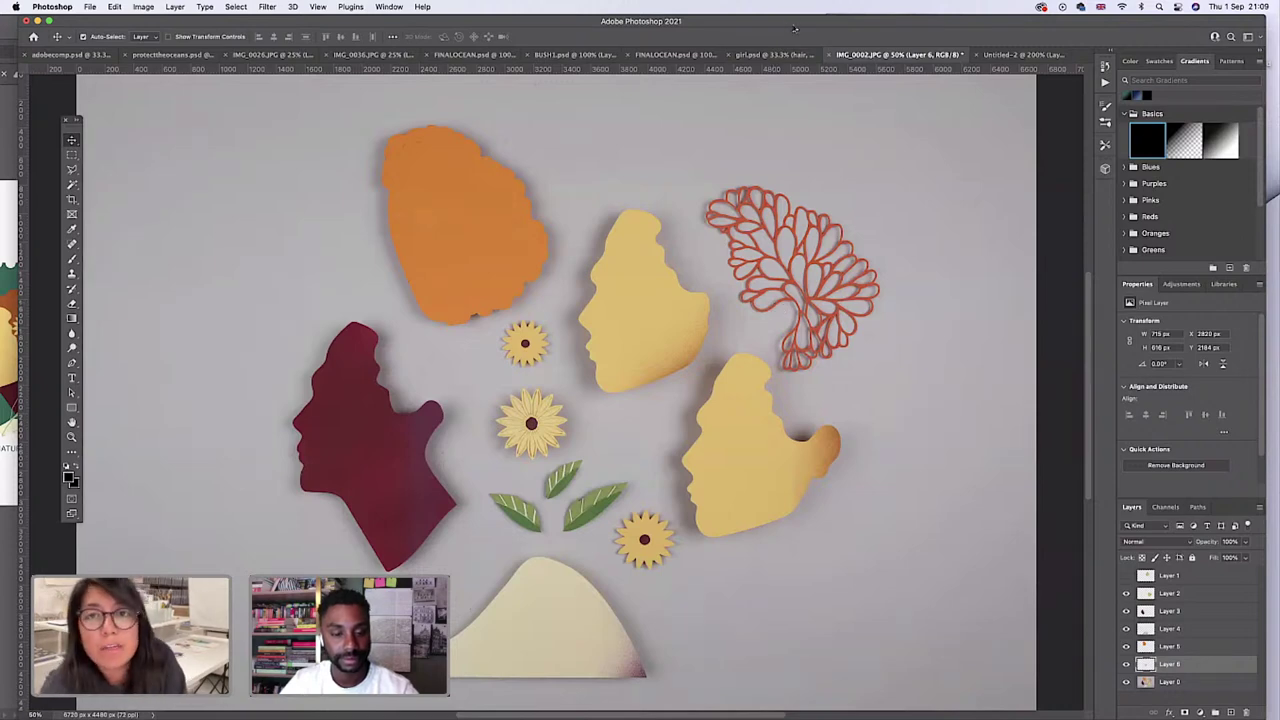
Switch to the Untitled-2 document and hide the orange hair shape on Layer 13 behind the flower.
drag(795, 24, 795, 60)
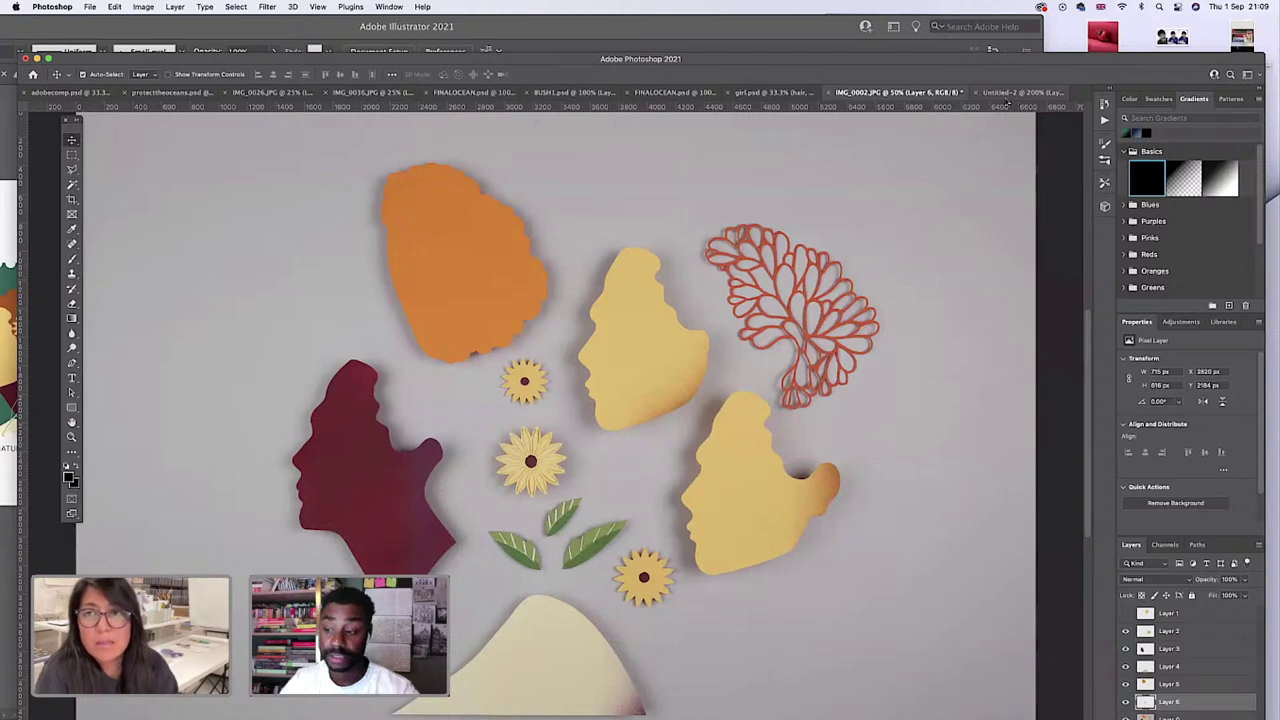
click(772, 92)
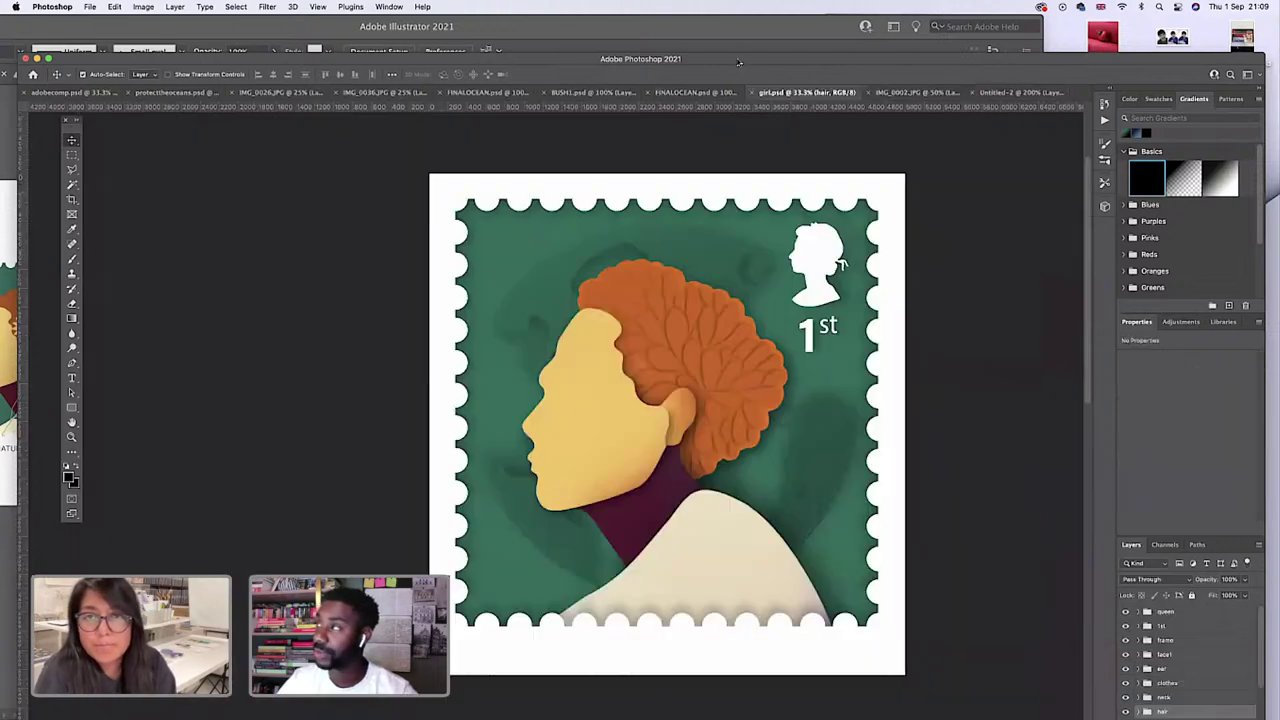
click(915, 92)
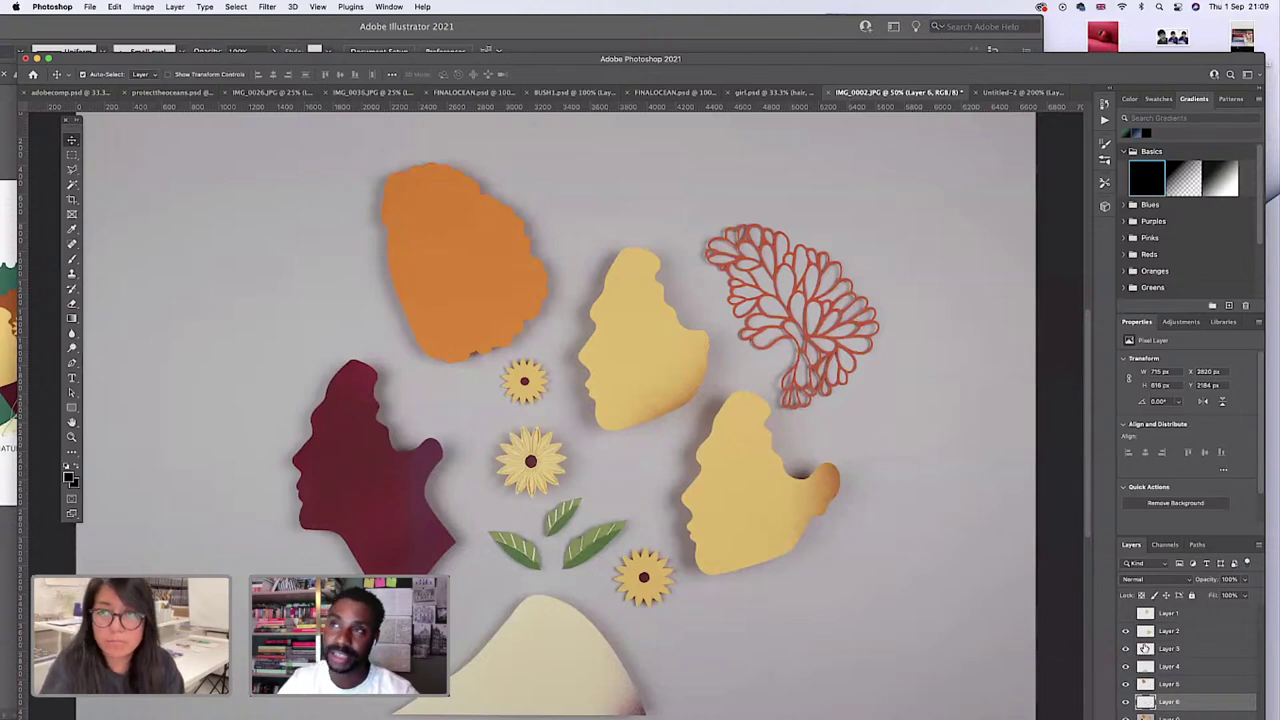
click(1015, 92)
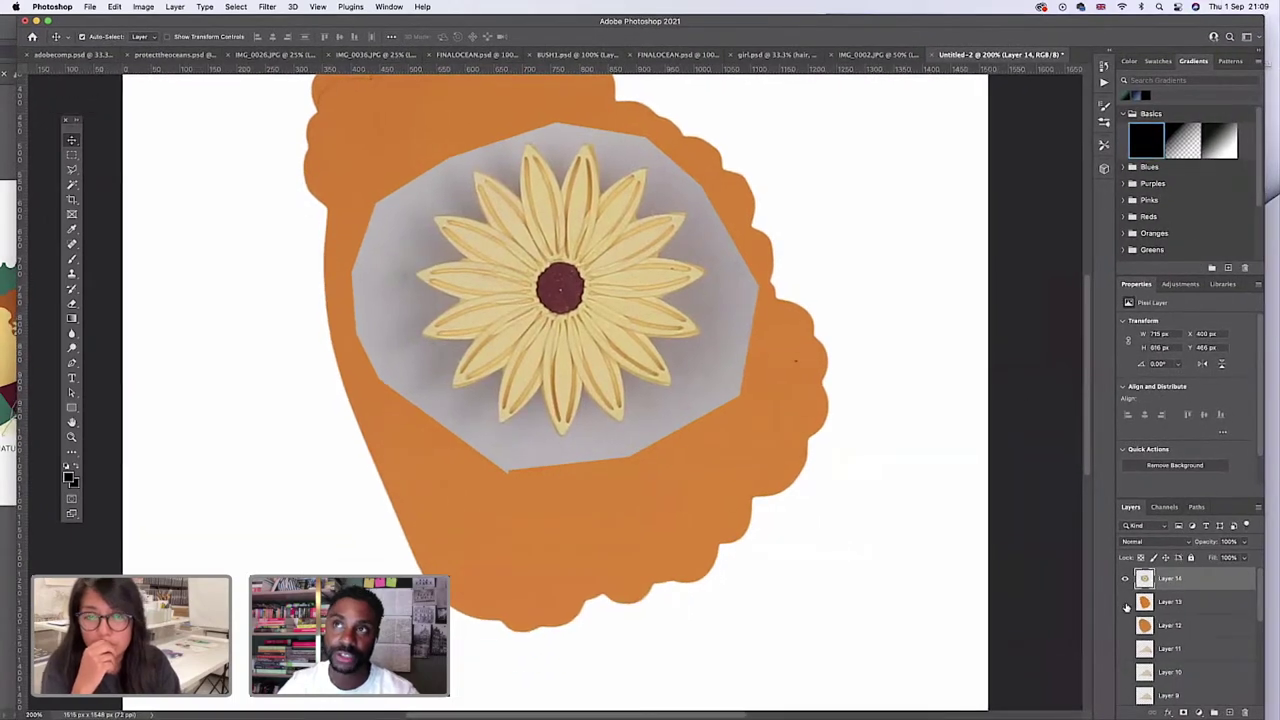
click(1126, 602)
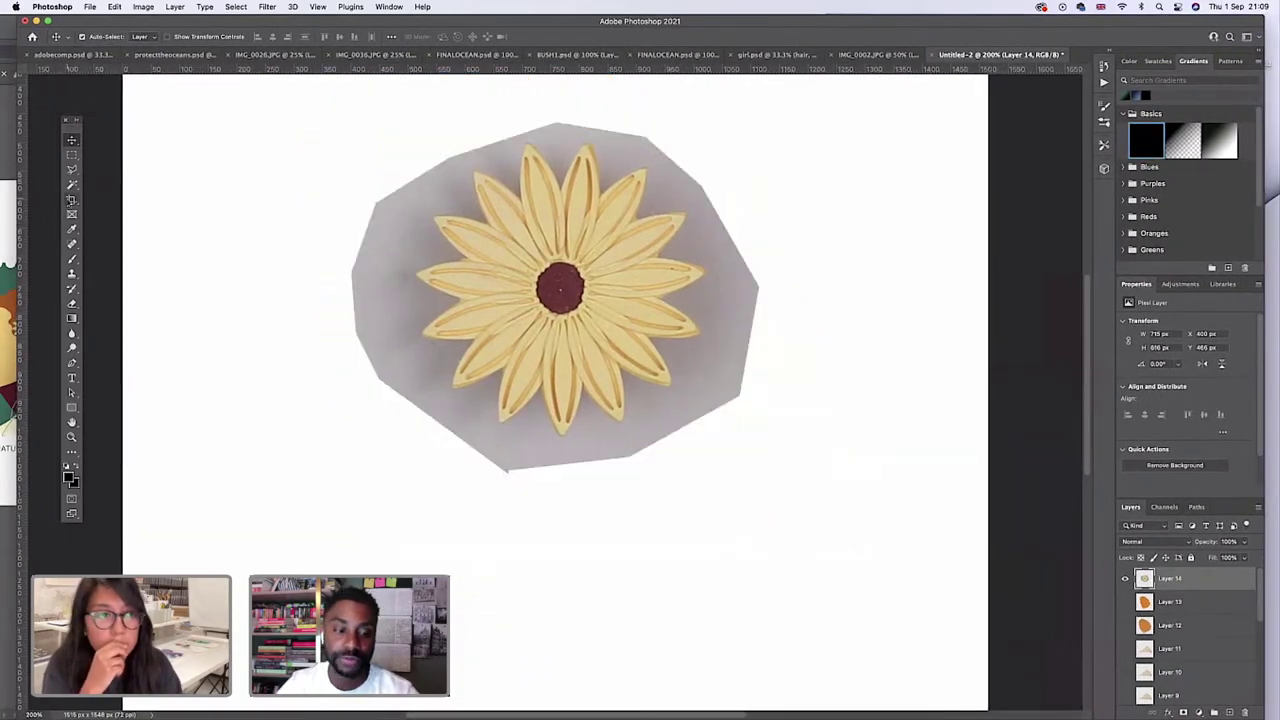
Select the grey background around the flower on Layer 14 with the Magic Wand, delete it, and deselect.
click(71, 199)
click(72, 185)
click(428, 251)
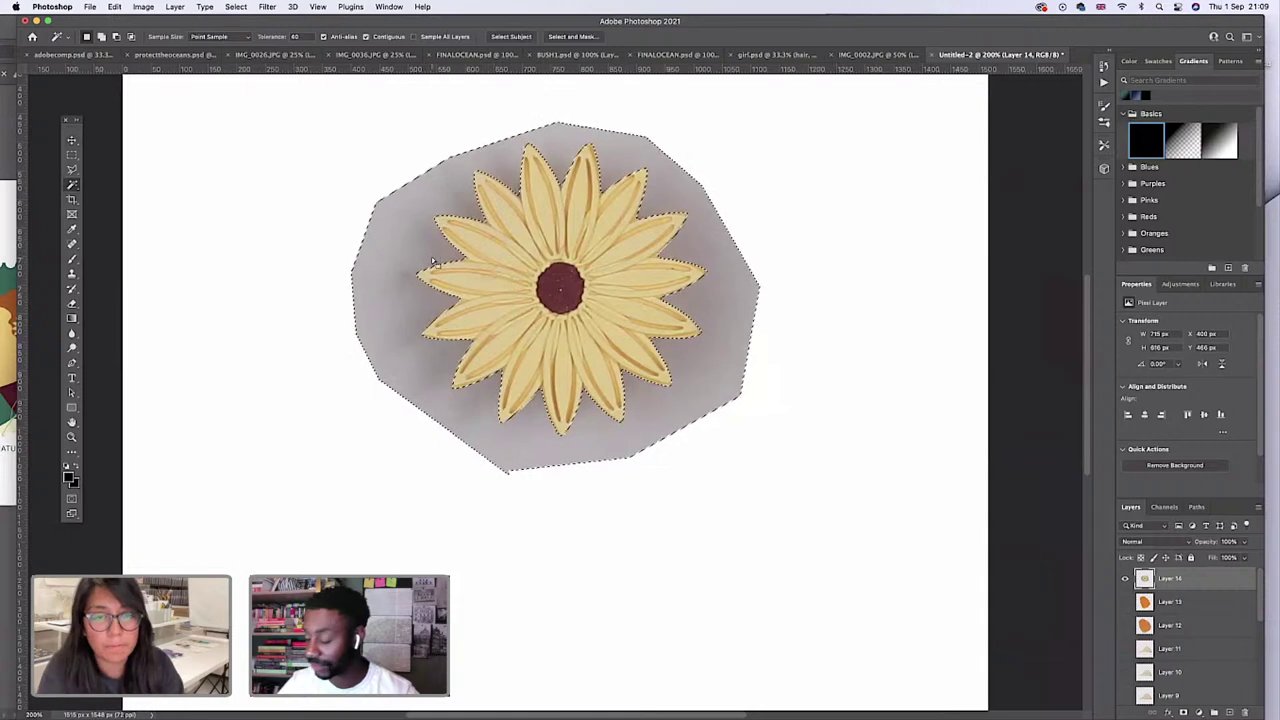
key(Delete)
click(71, 154)
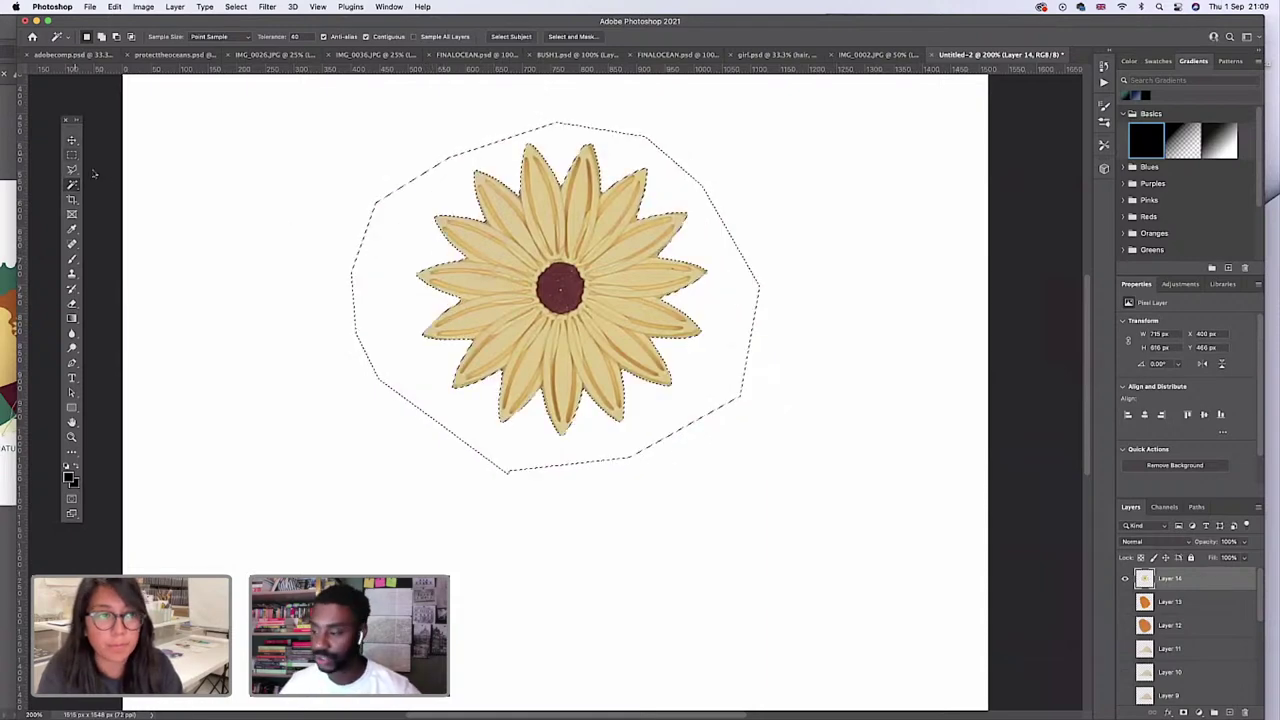
click(176, 195)
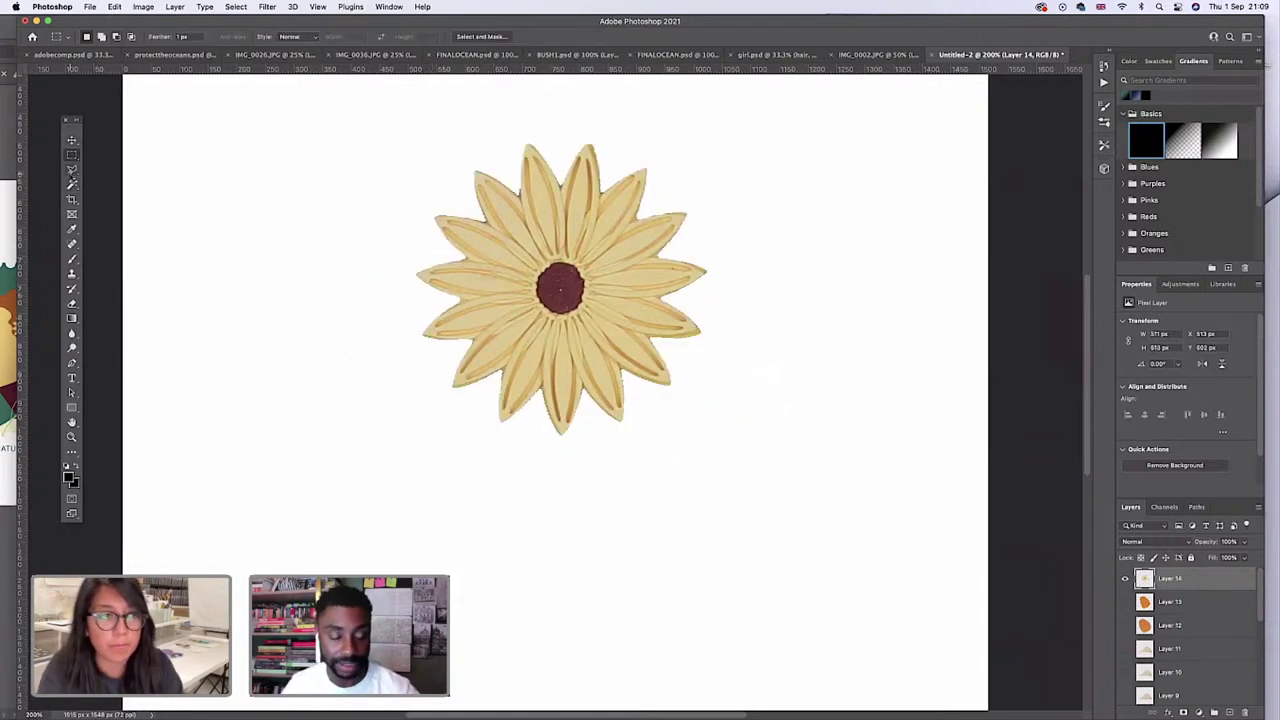
Select the flower with the Object Selection tool, adjust its edge radius in Select and Mask, and copy it onto a new layer.
click(72, 184)
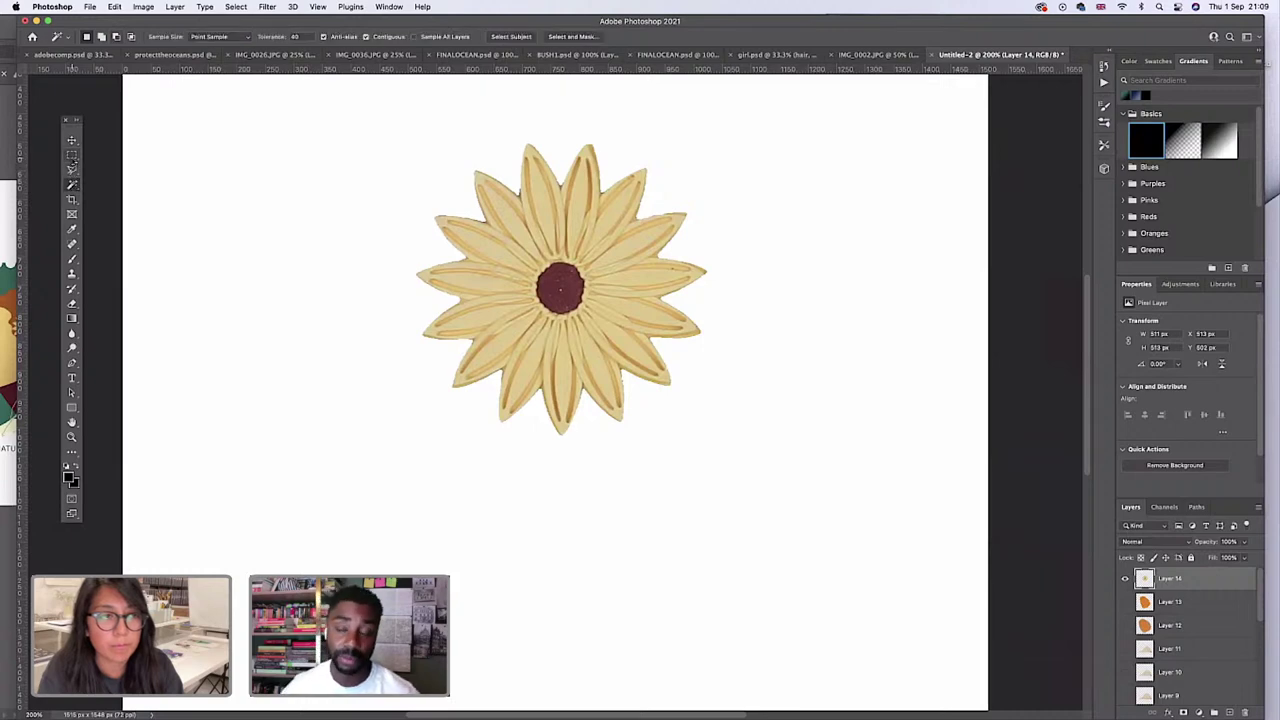
right_click(72, 155)
right_click(72, 184)
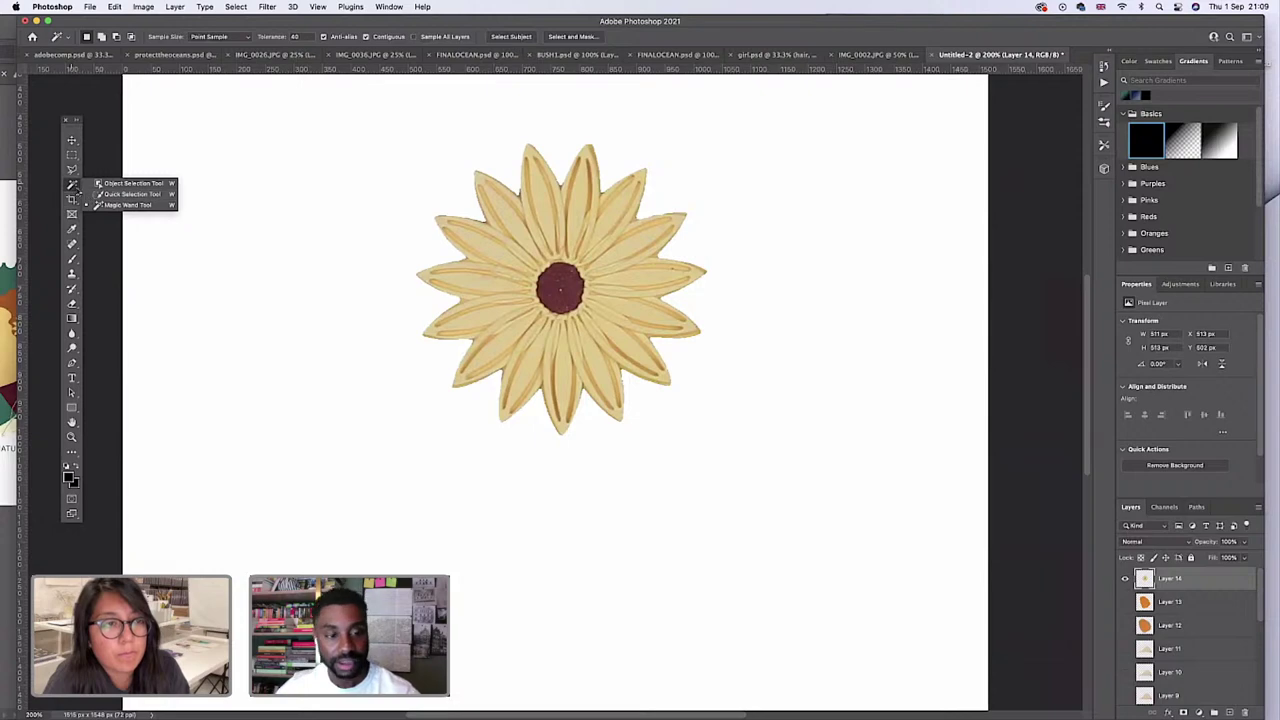
click(130, 183)
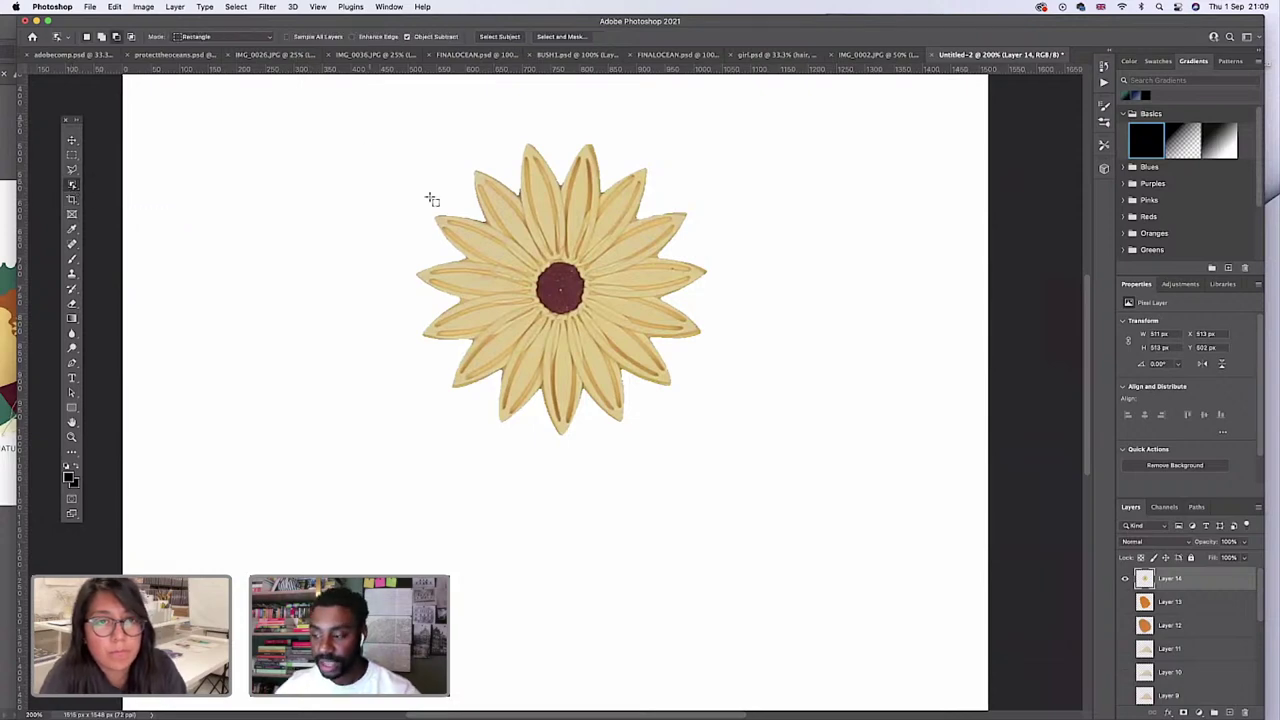
drag(367, 121, 757, 482)
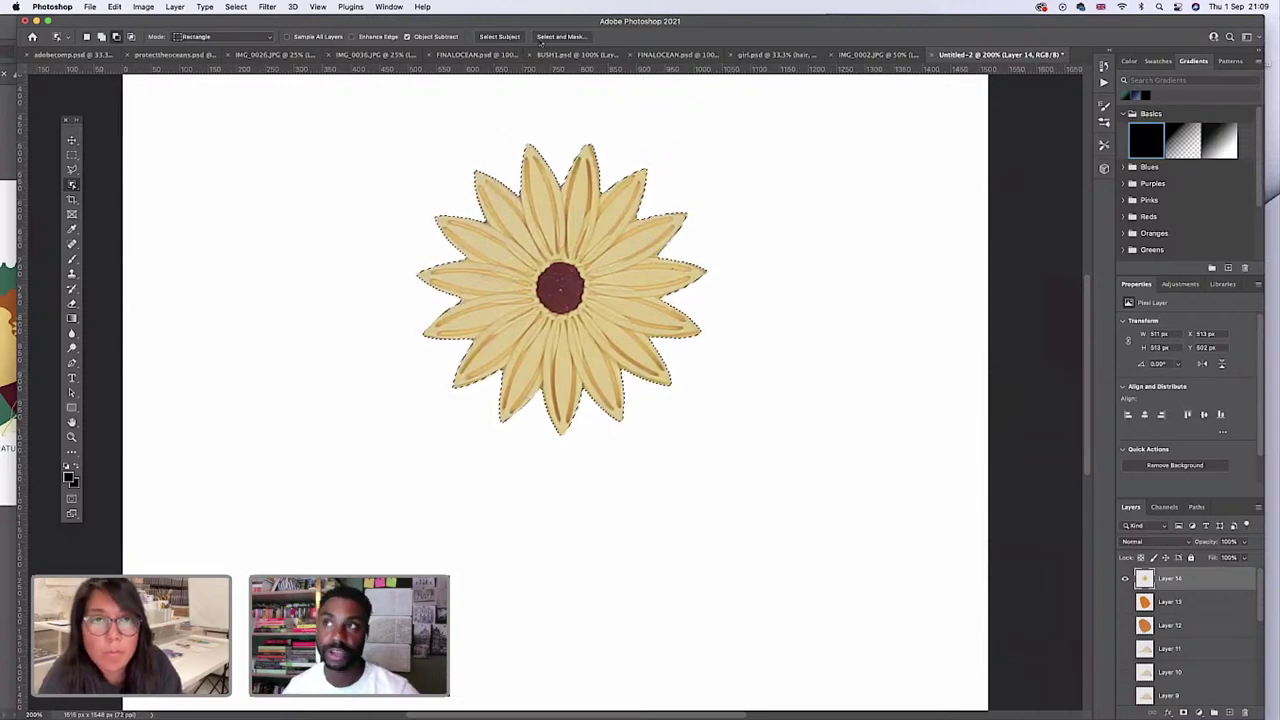
click(556, 37)
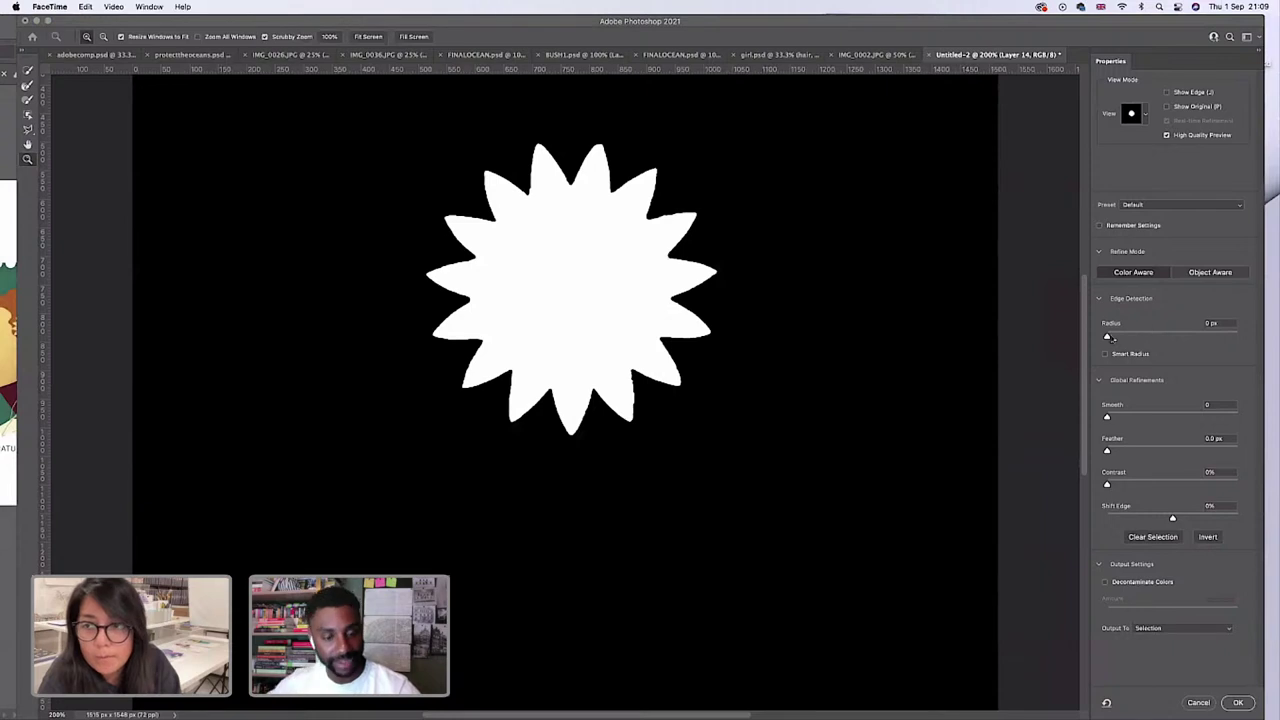
drag(1107, 337, 1125, 338)
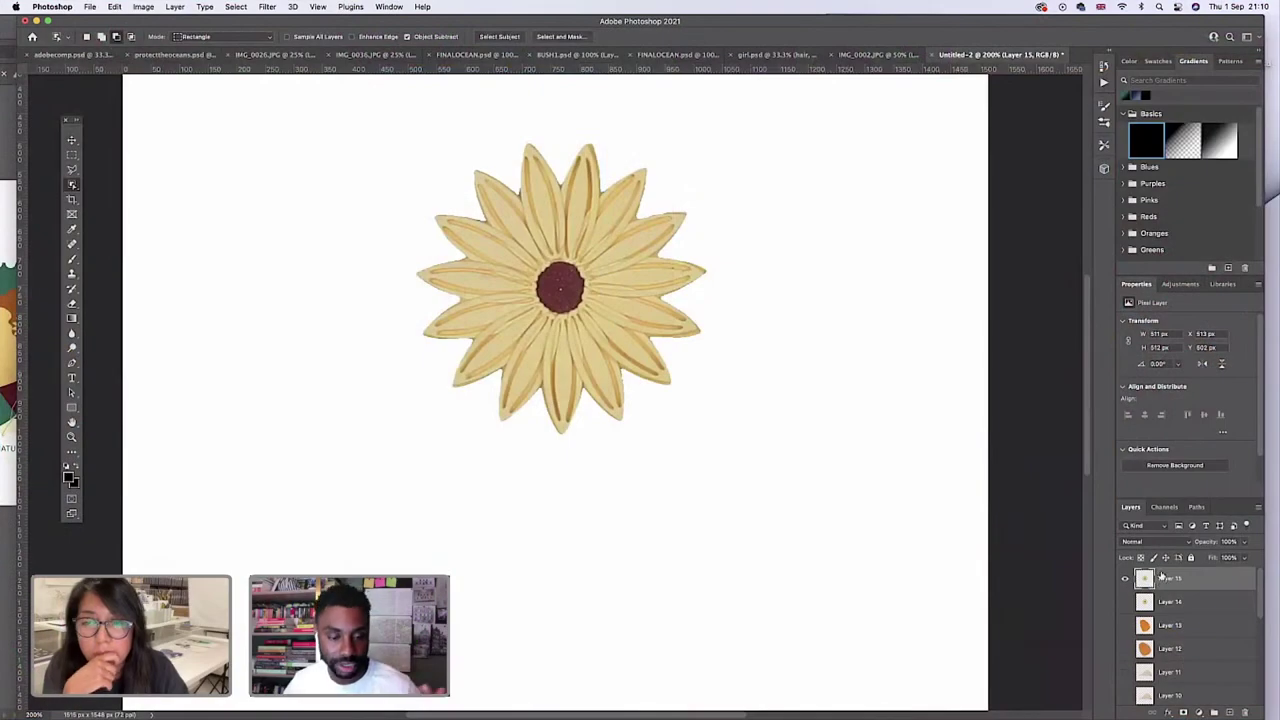
key(m)
mouse_move(383, 119)
mouse_down()
mouse_move(759, 497)
mouse_move(729, 461)
mouse_up()
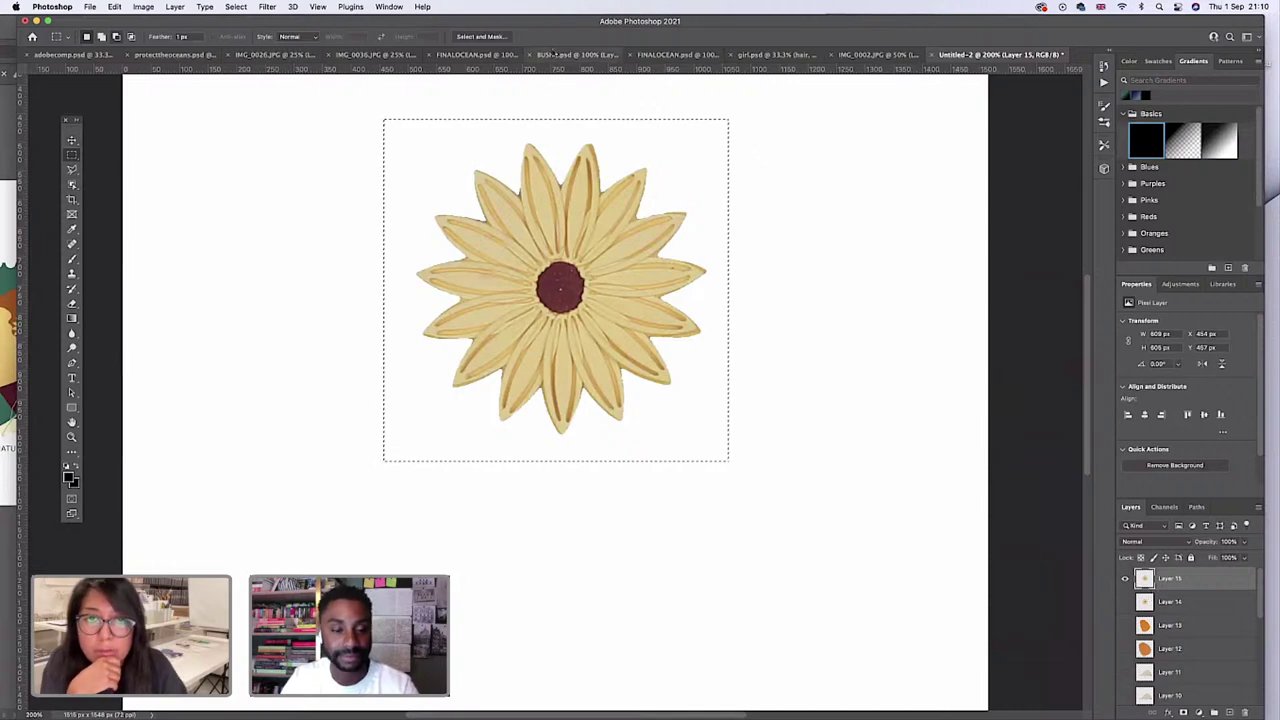
click(482, 36)
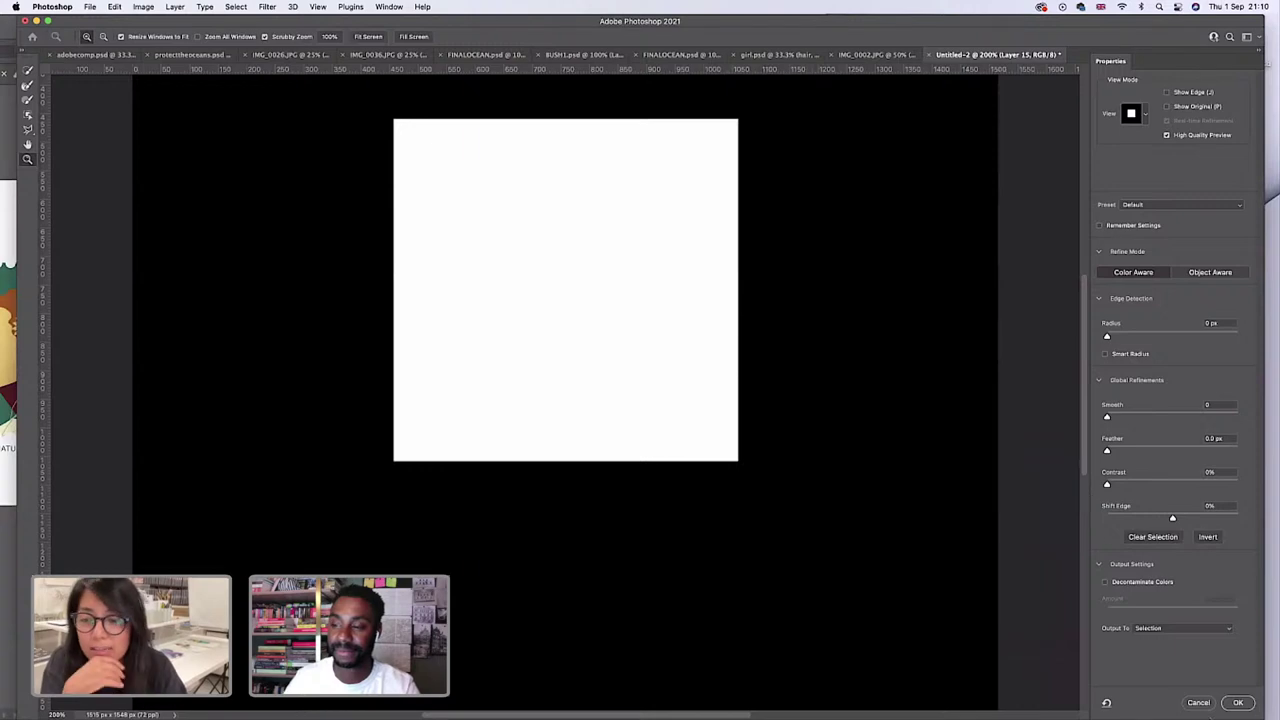
click(1198, 702)
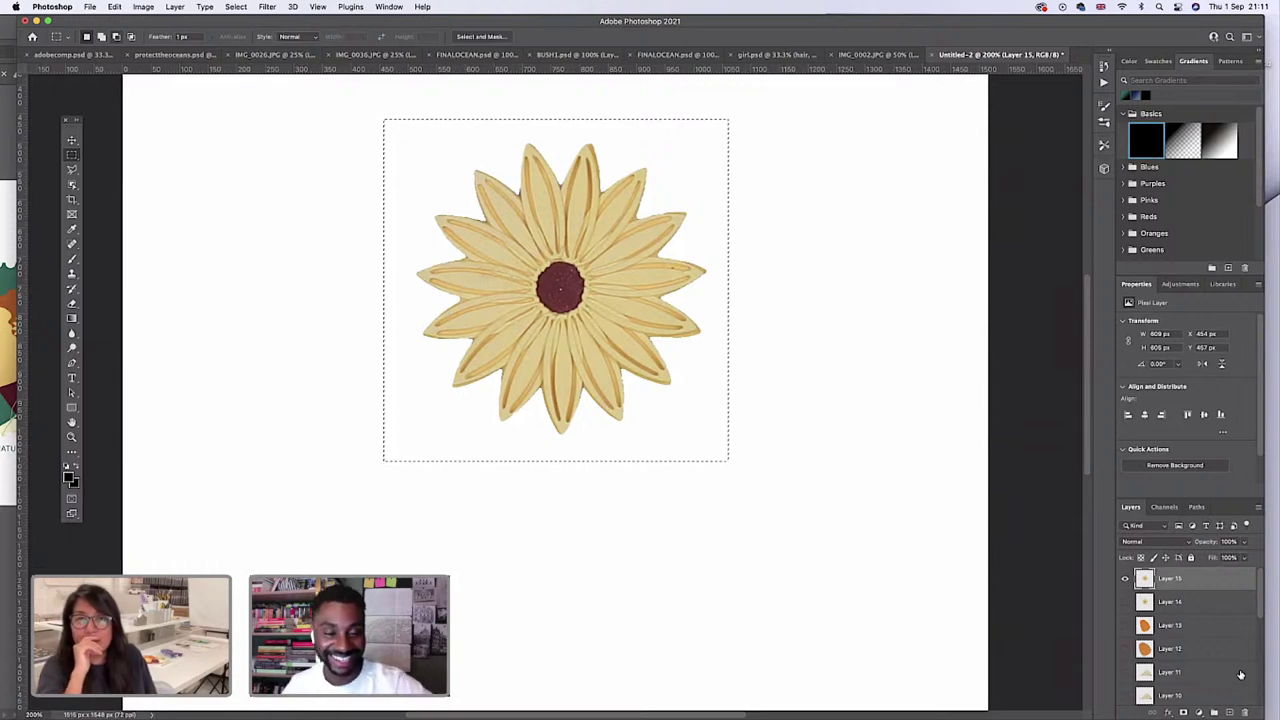
Hide Layer 15, show Layer 14 and make it active, and select its flower with the Object Selection tool.
click(1124, 578)
click(1124, 601)
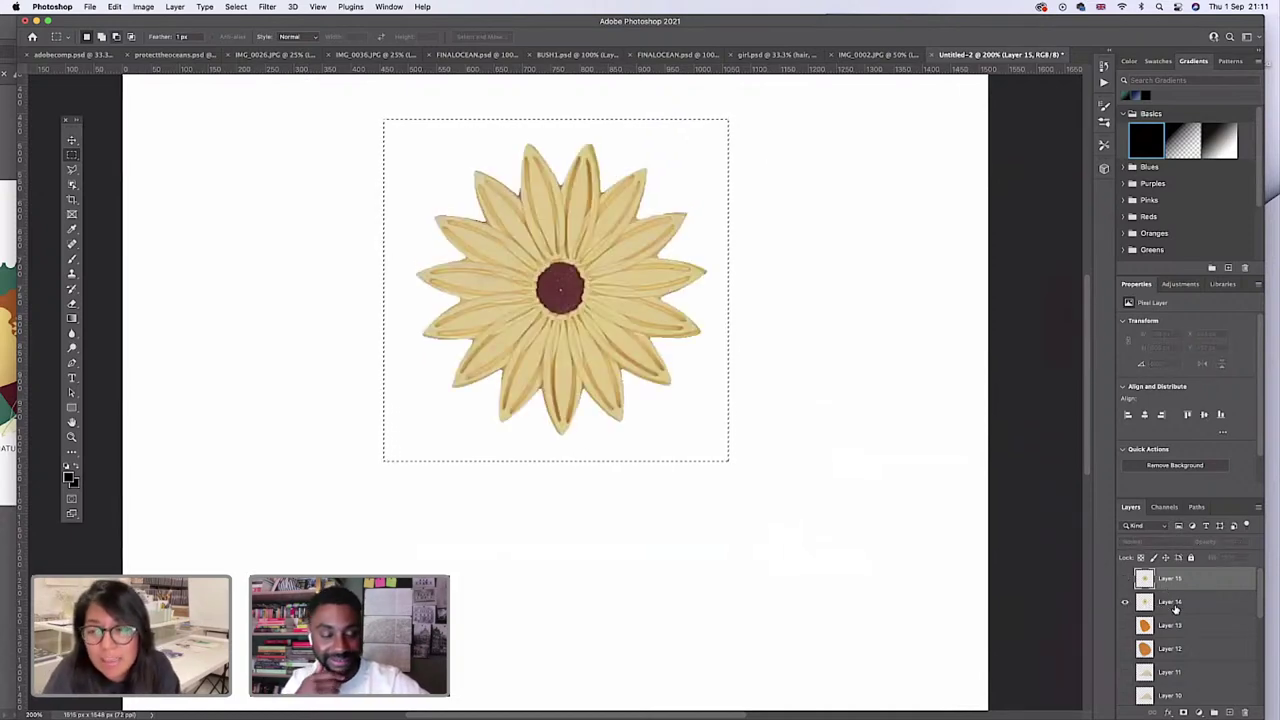
click(1176, 608)
click(255, 244)
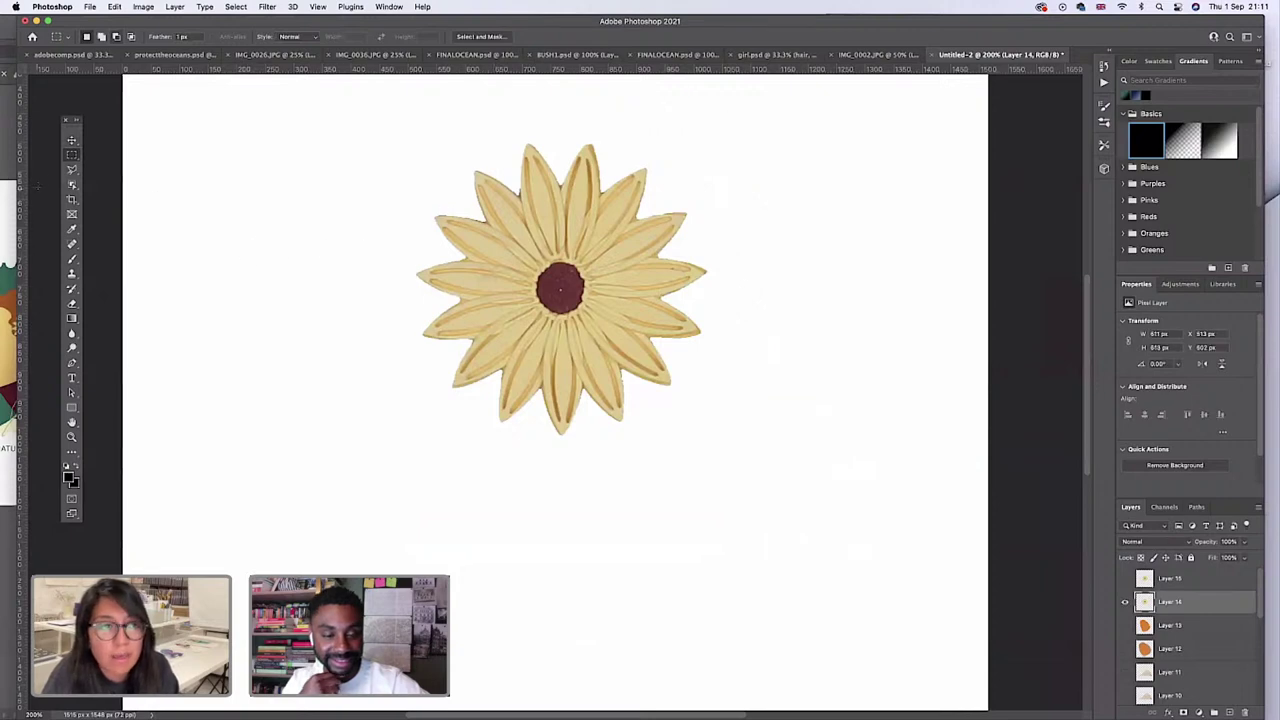
click(71, 184)
drag(375, 113, 759, 484)
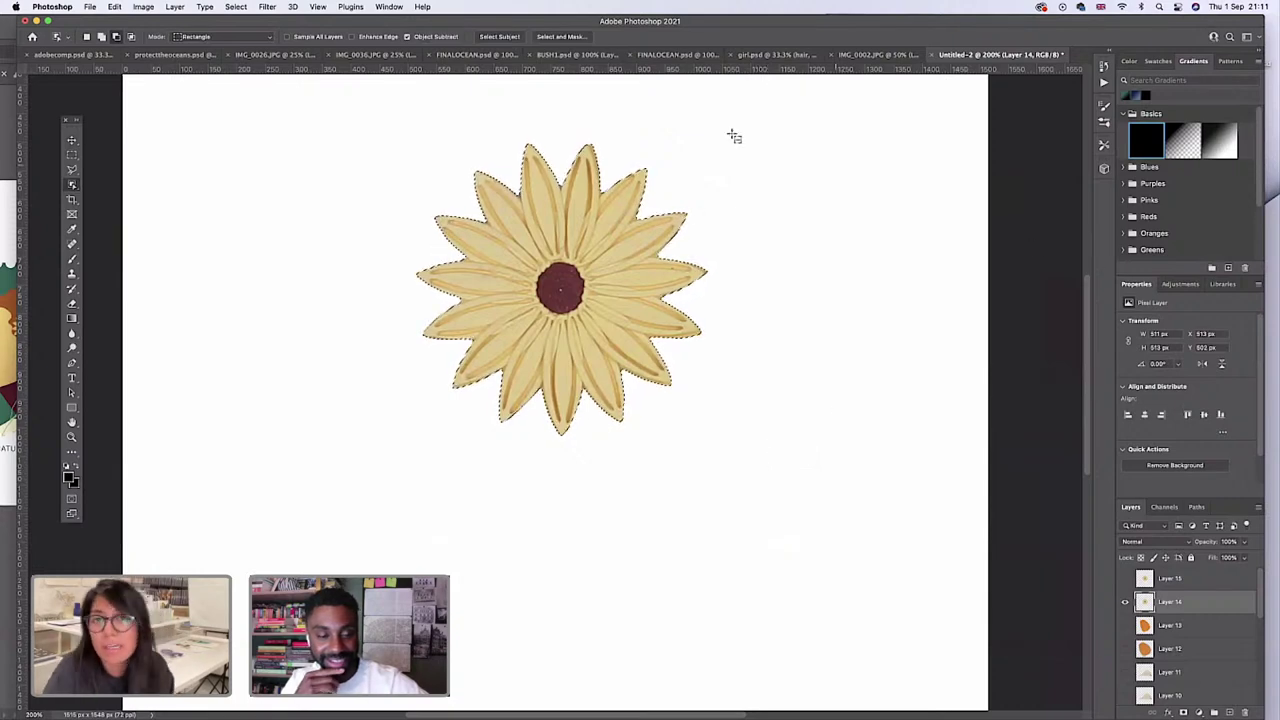
Refine the flower selection in Select and Mask with radius 2 px, smooth 14, feather 1.5 px and contrast 13%.
click(561, 36)
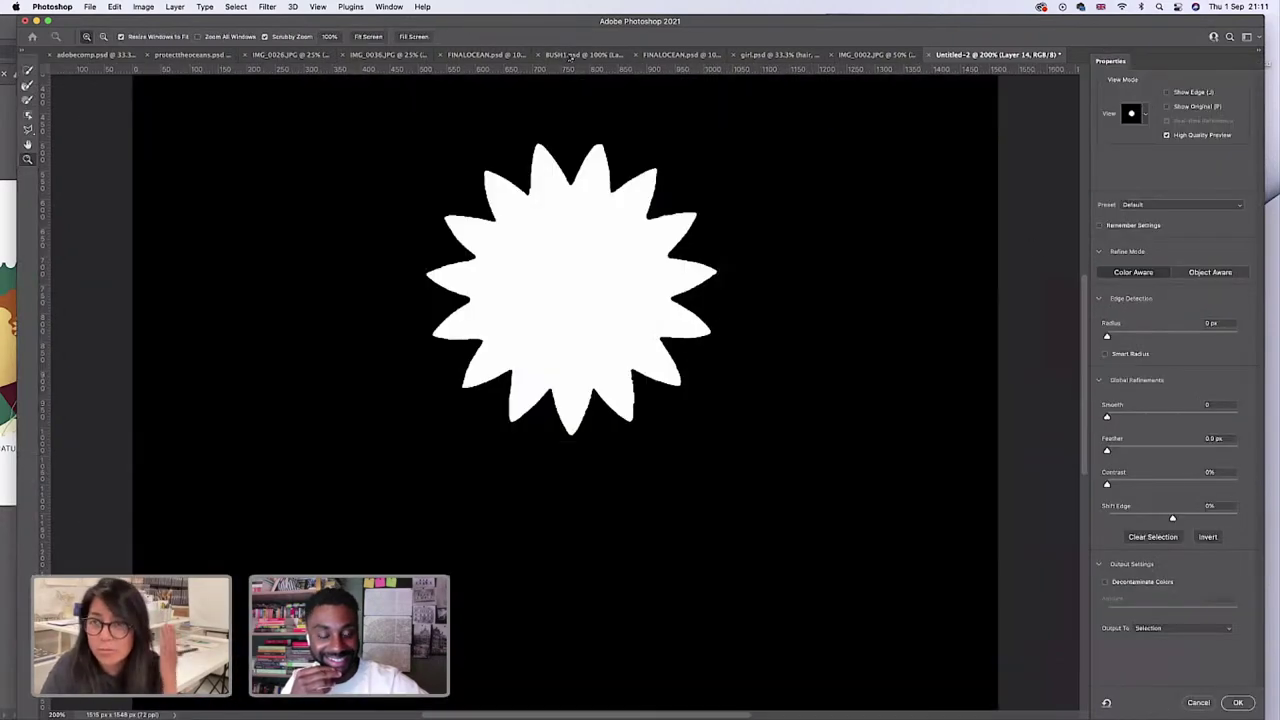
drag(1106, 336, 1121, 338)
drag(1106, 450, 1124, 418)
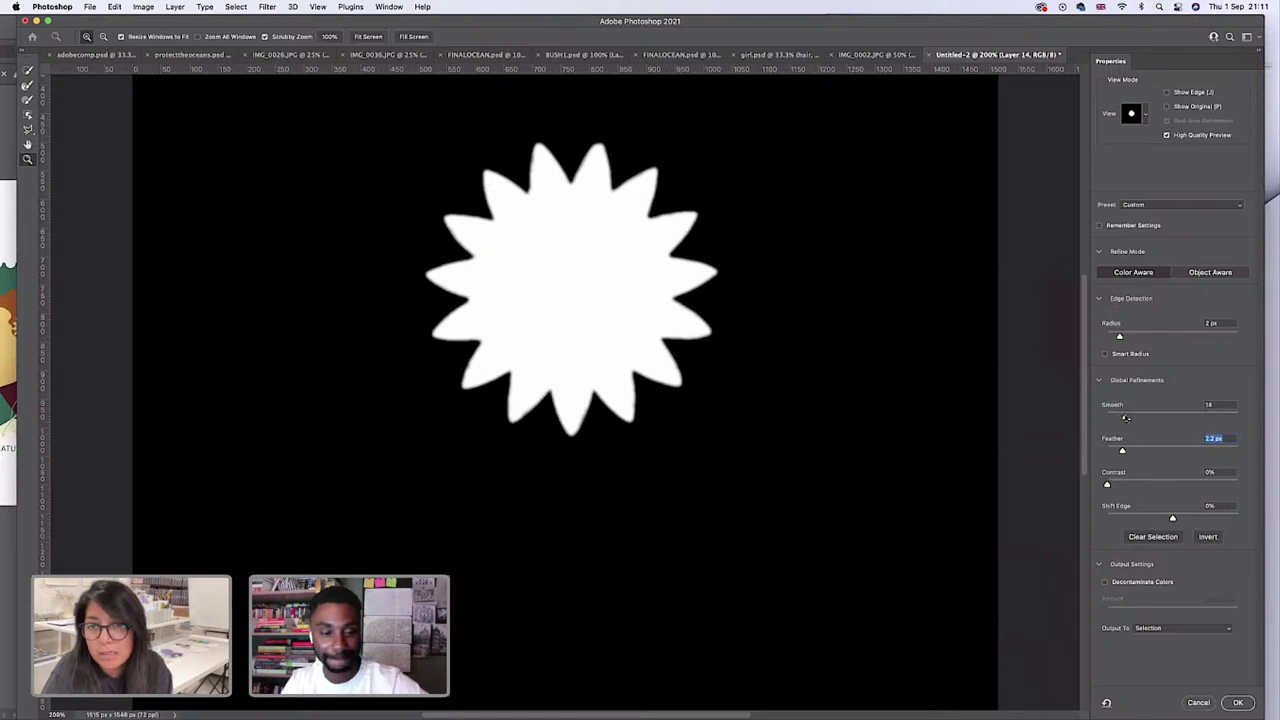
drag(1106, 485, 1117, 452)
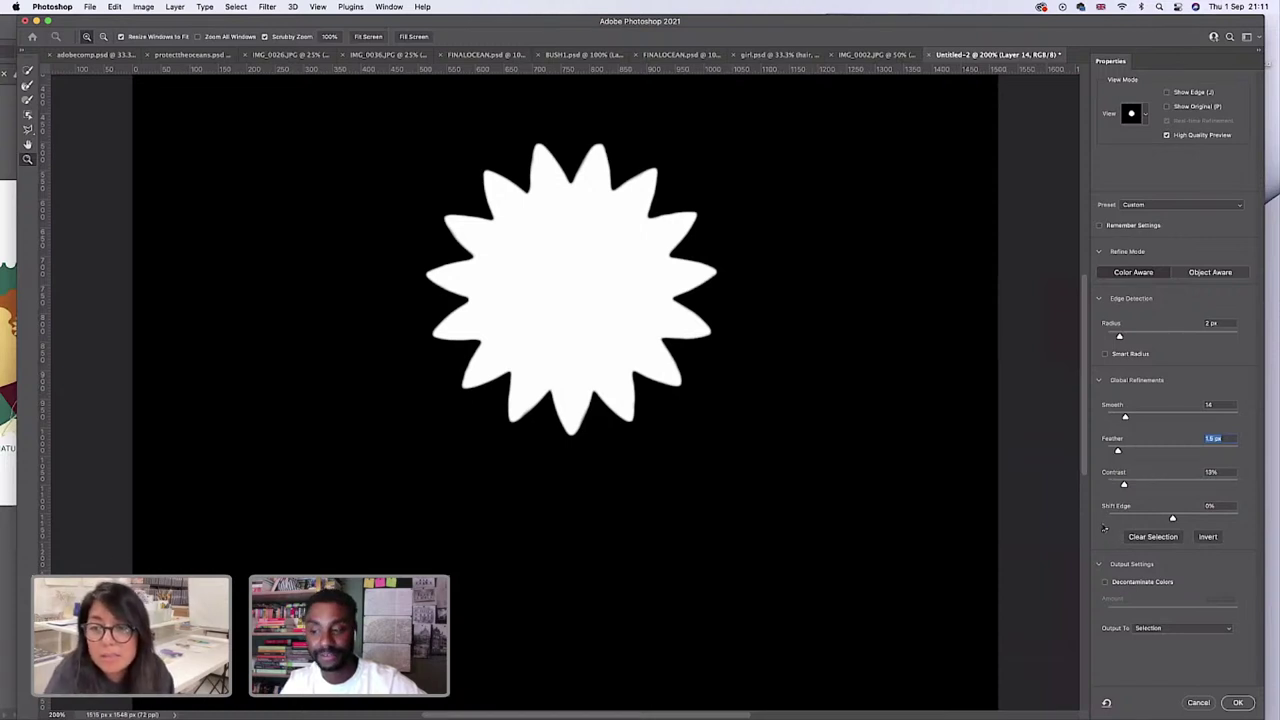
click(1238, 703)
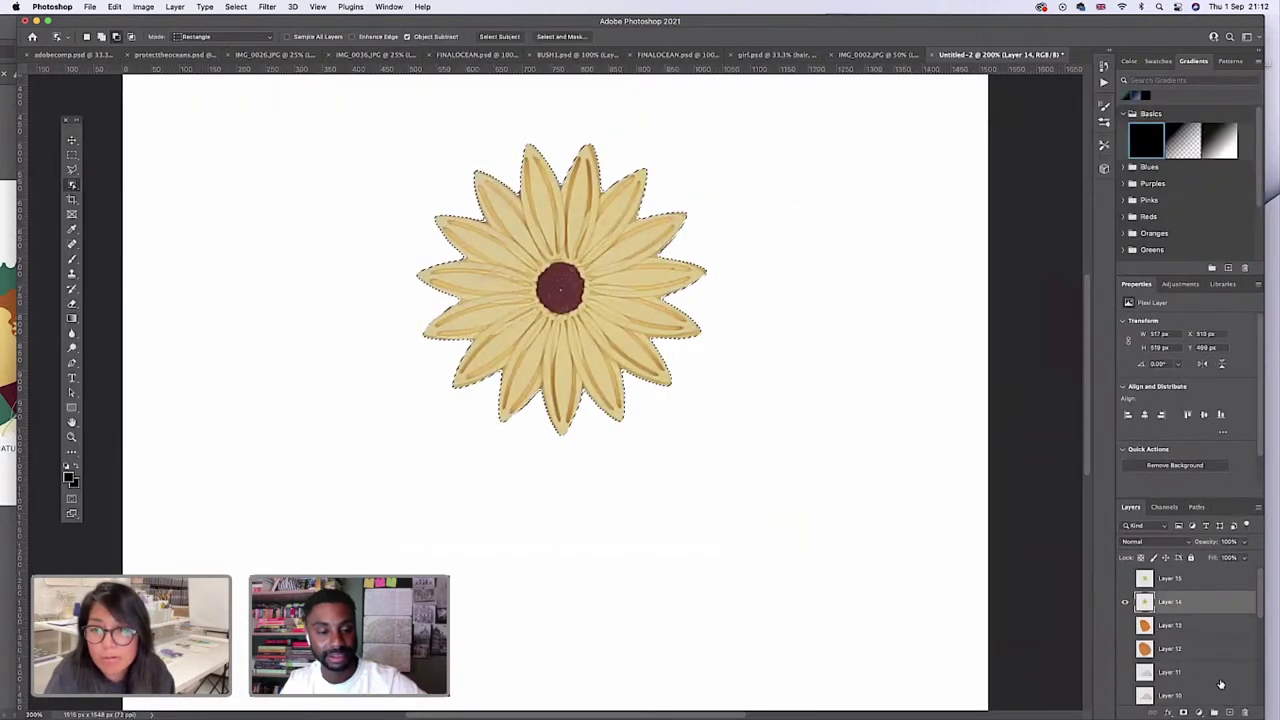
Copy the refined flower onto a new layer and compare its edges with Layer 14, leaving only Layer 14 visible.
key(super+j)
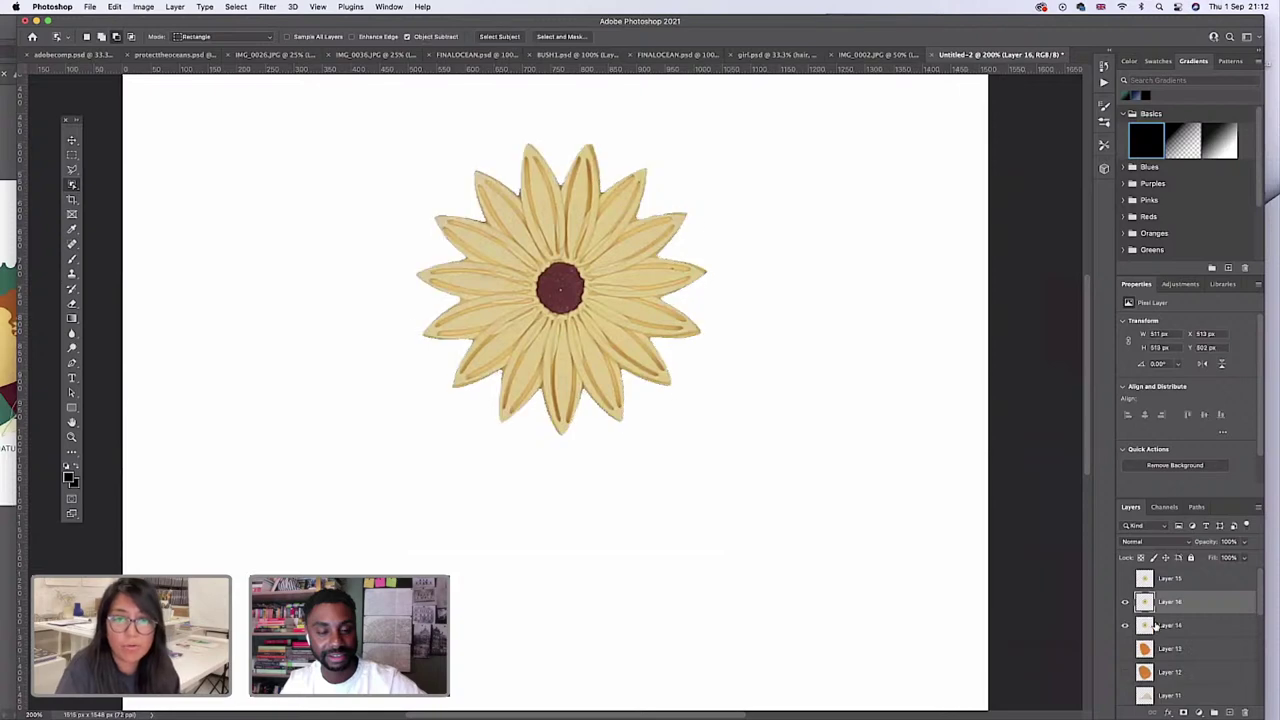
click(1124, 625)
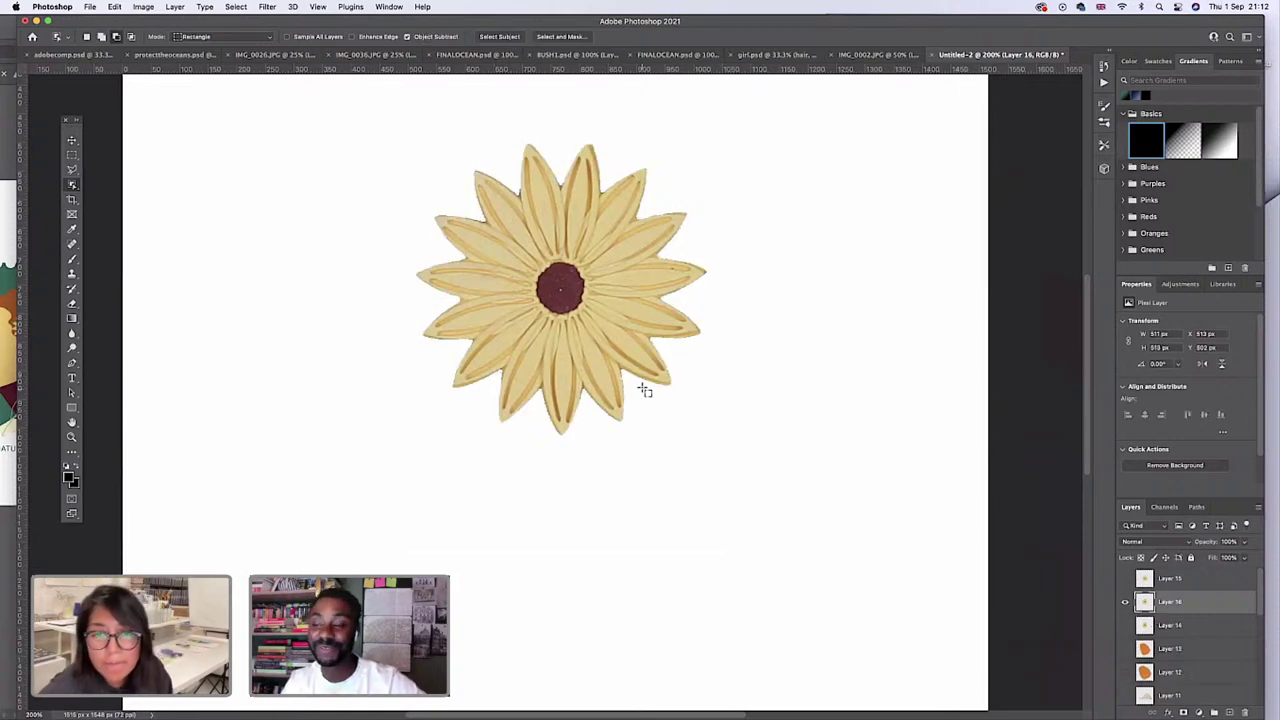
click(71, 437)
click(544, 350)
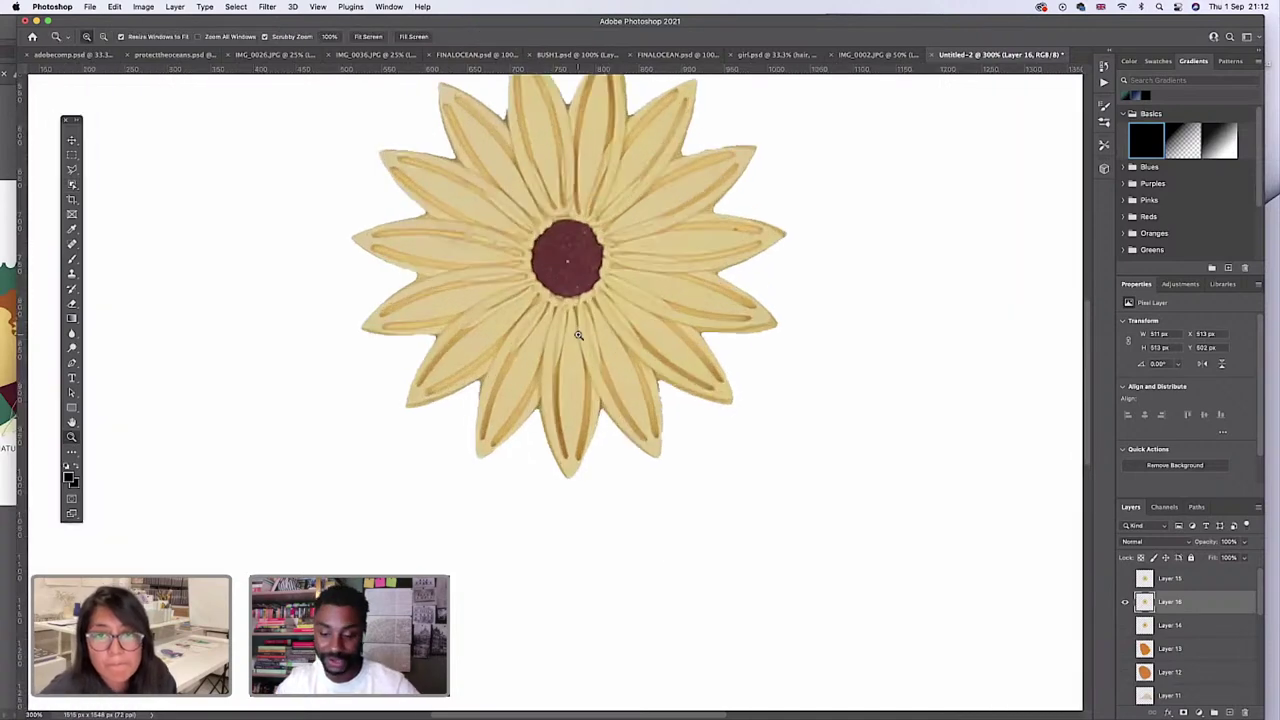
scroll(577, 341, up, 3)
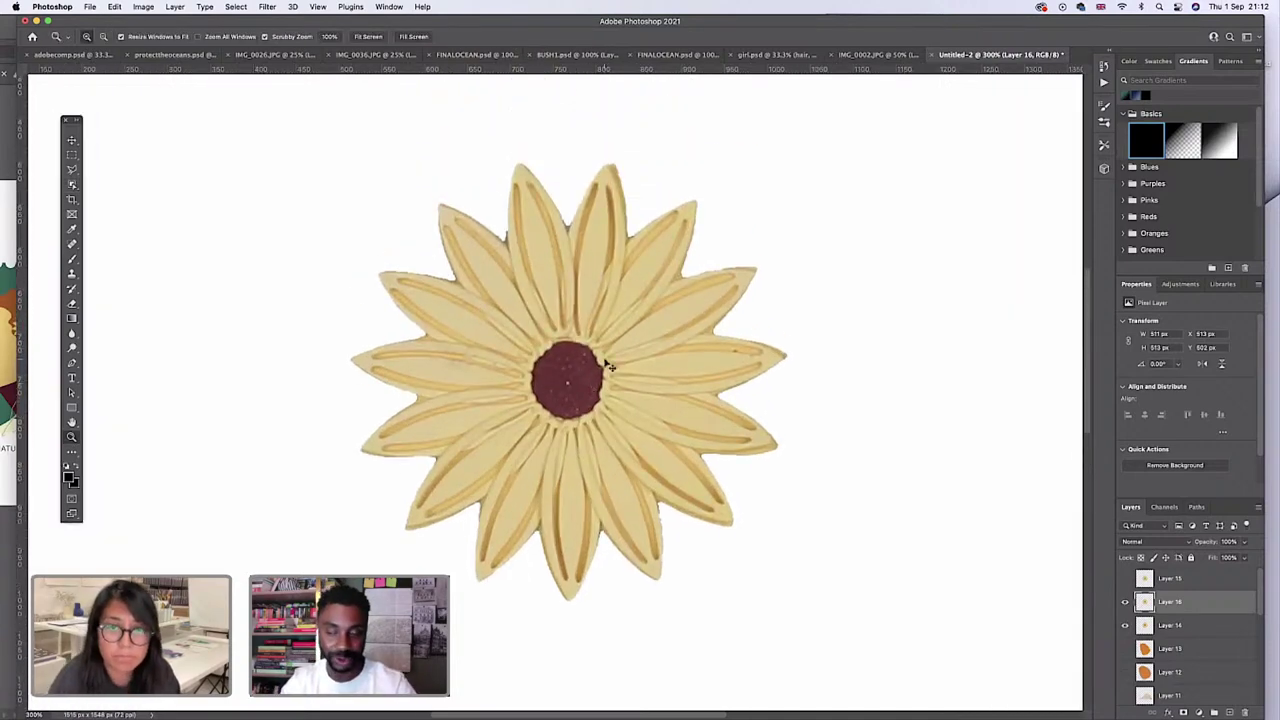
click(1124, 625)
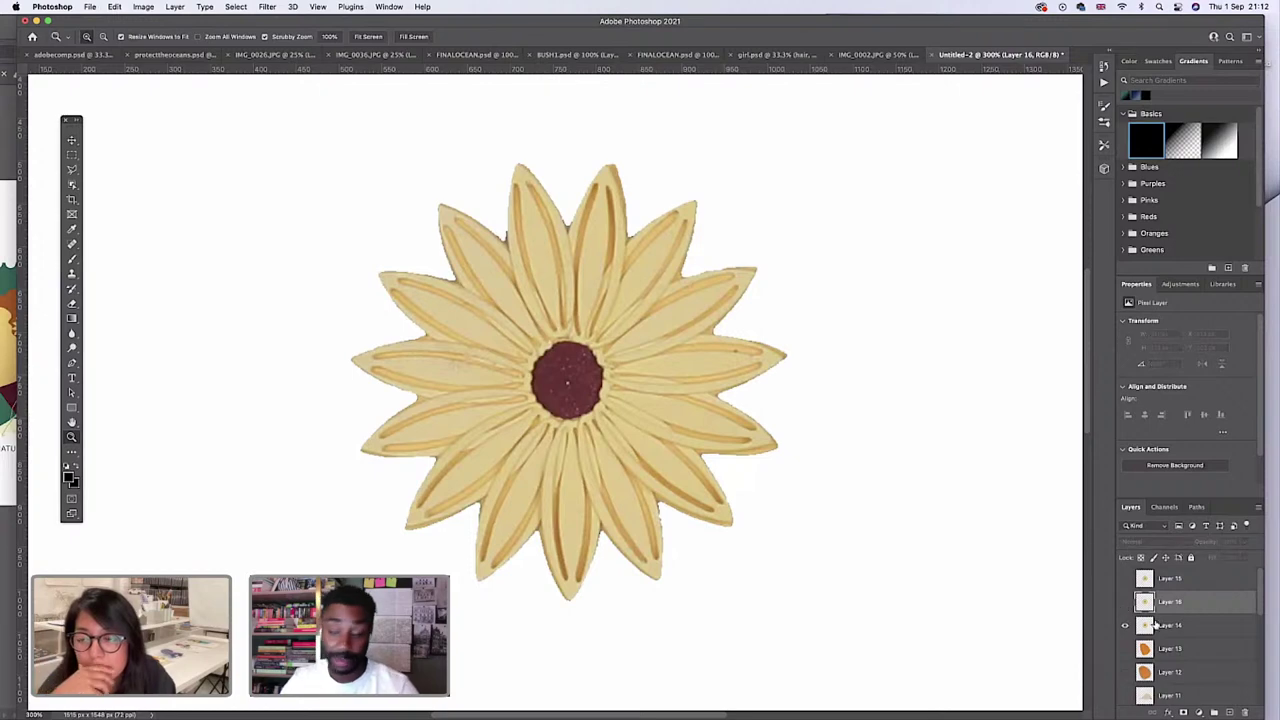
Make Layer 14 active and select its flower with the Object Selection tool.
click(1150, 626)
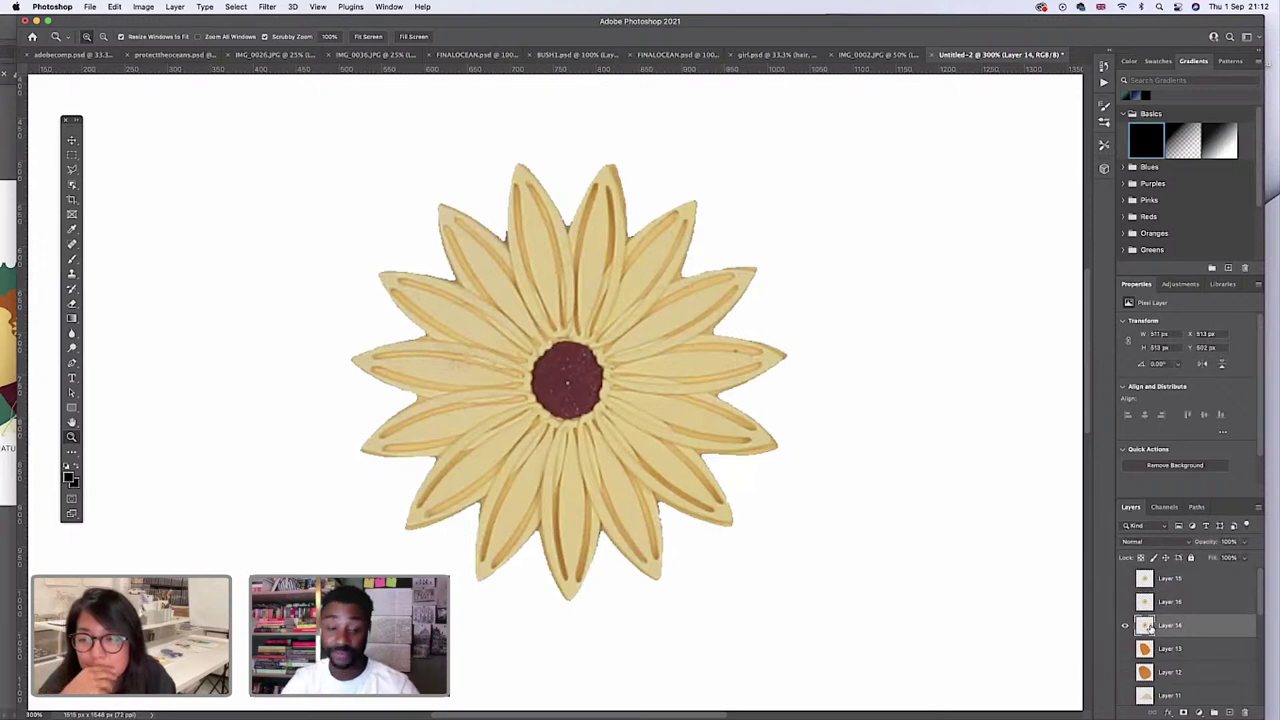
click(72, 185)
drag(316, 140, 810, 640)
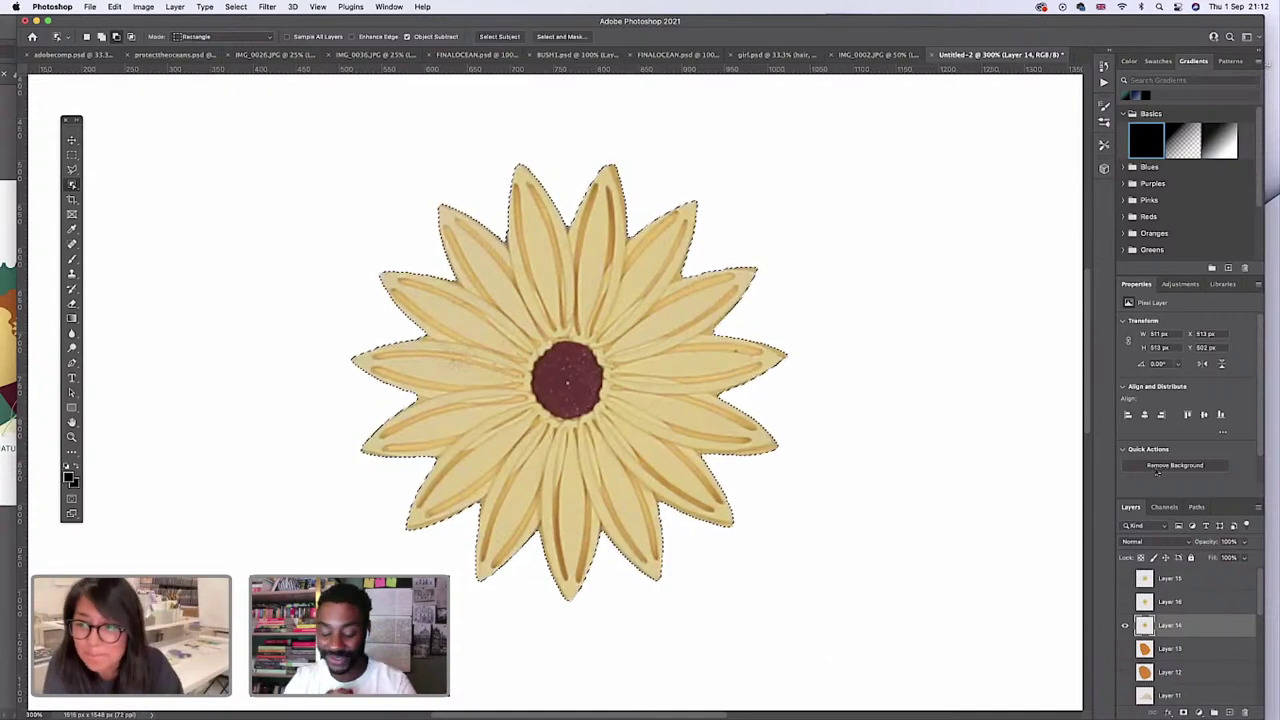
Refine the flower selection in Select and Mask, previewed as Overlay, with radius 1 px, smooth 12, feather 1.3 px, contrast 8% and shift edge -80%.
click(561, 36)
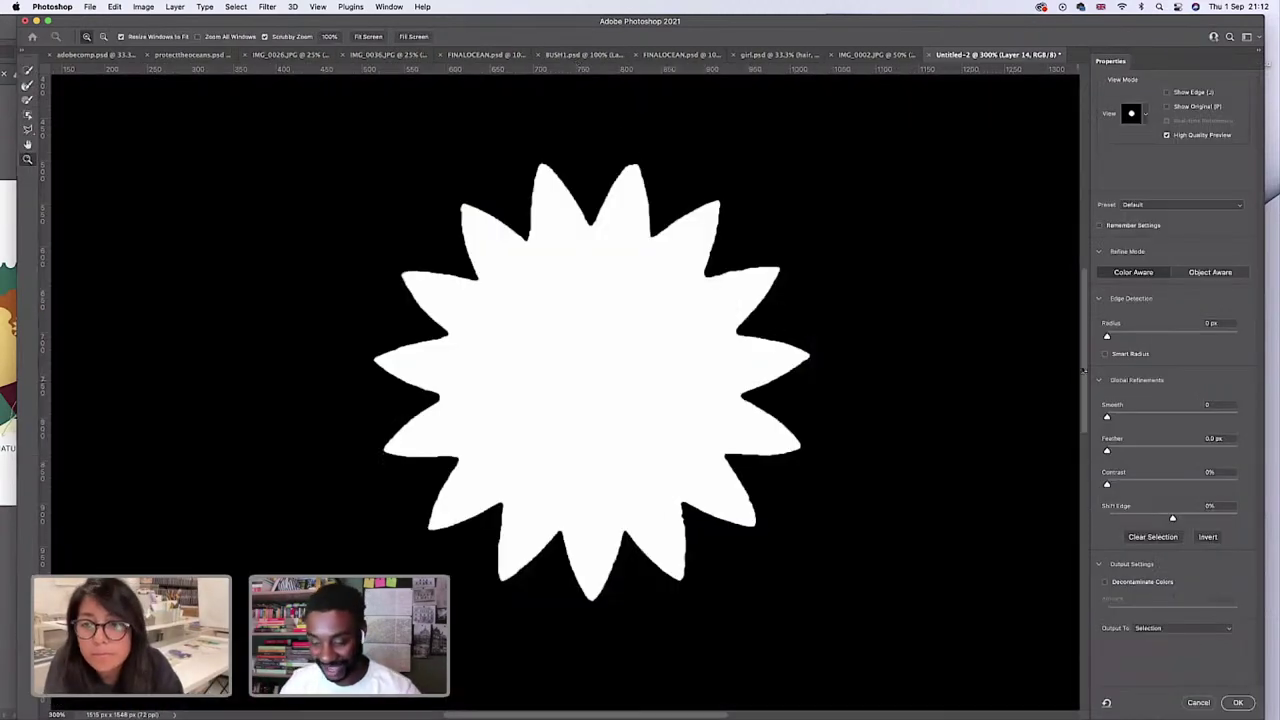
drag(1106, 336, 1117, 337)
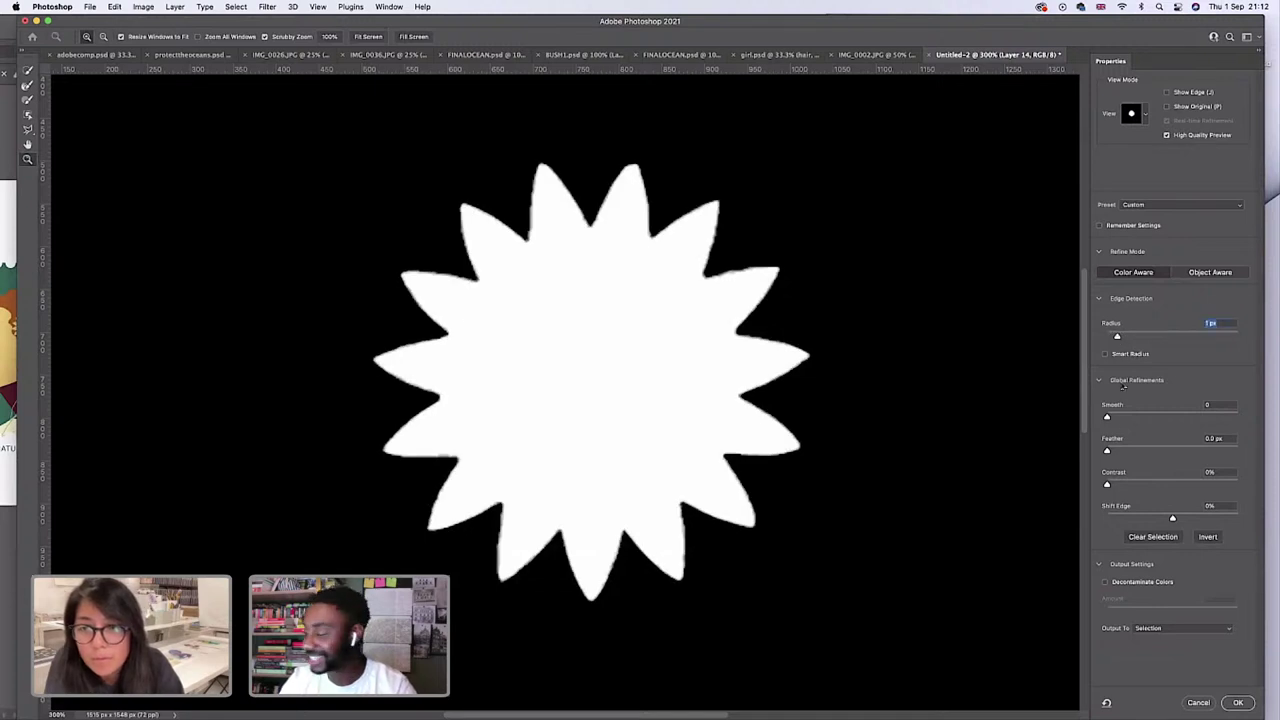
drag(1107, 417, 1124, 418)
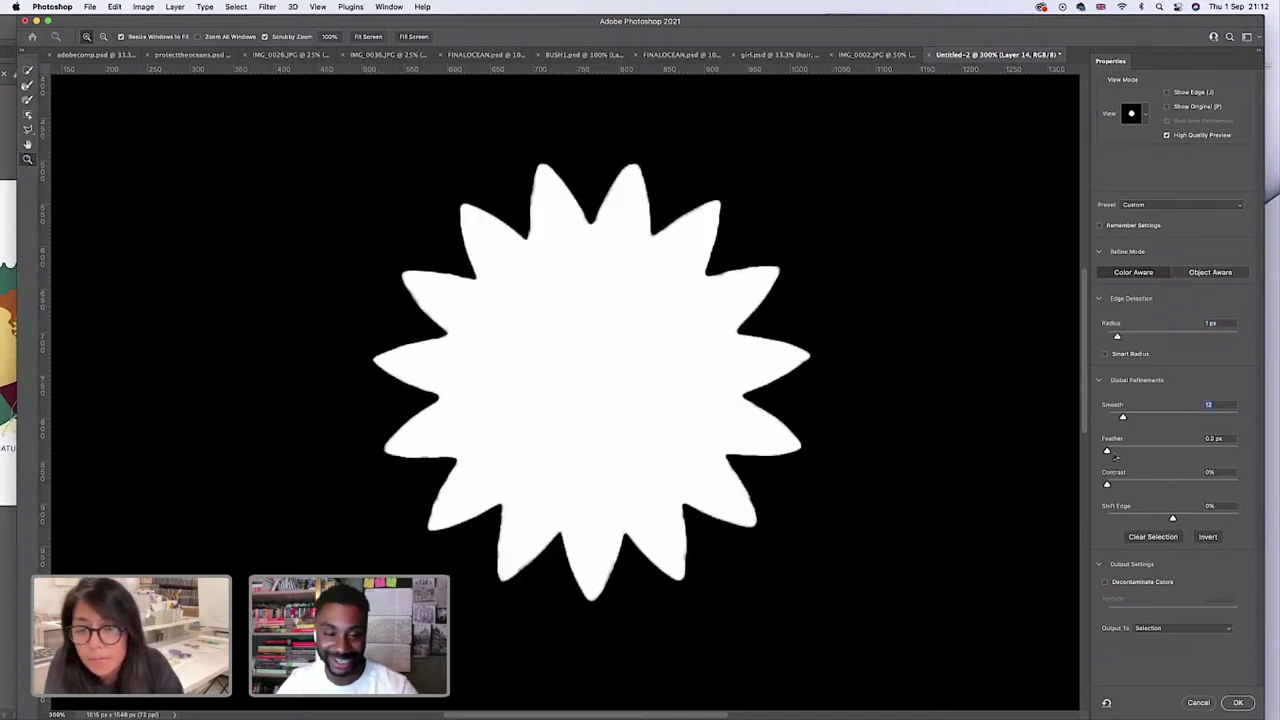
click(1134, 114)
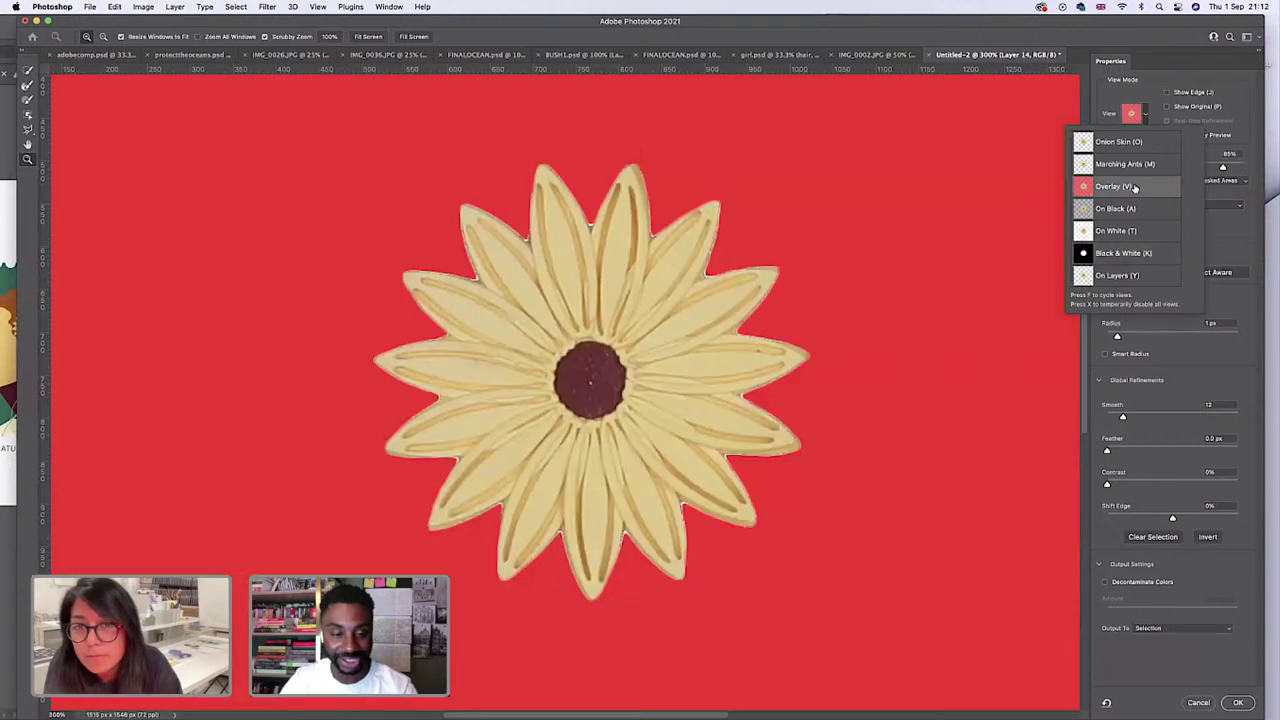
drag(1108, 486, 1116, 487)
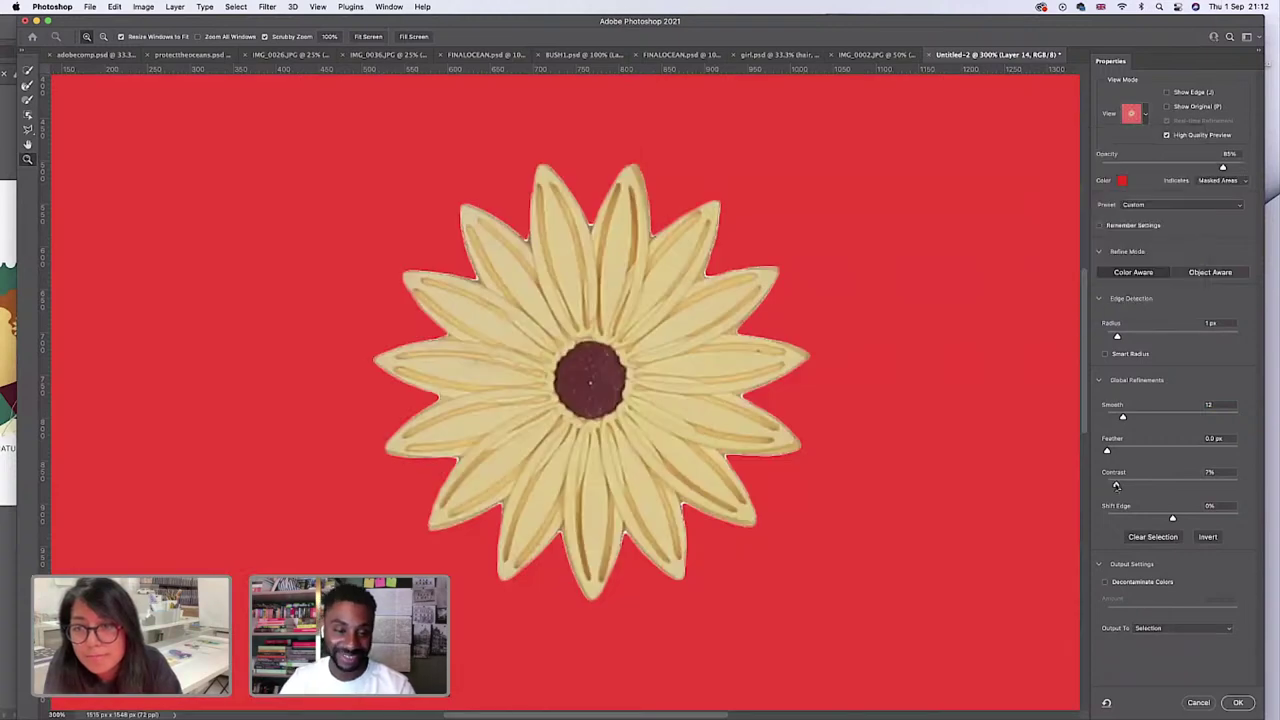
drag(1172, 518, 1120, 519)
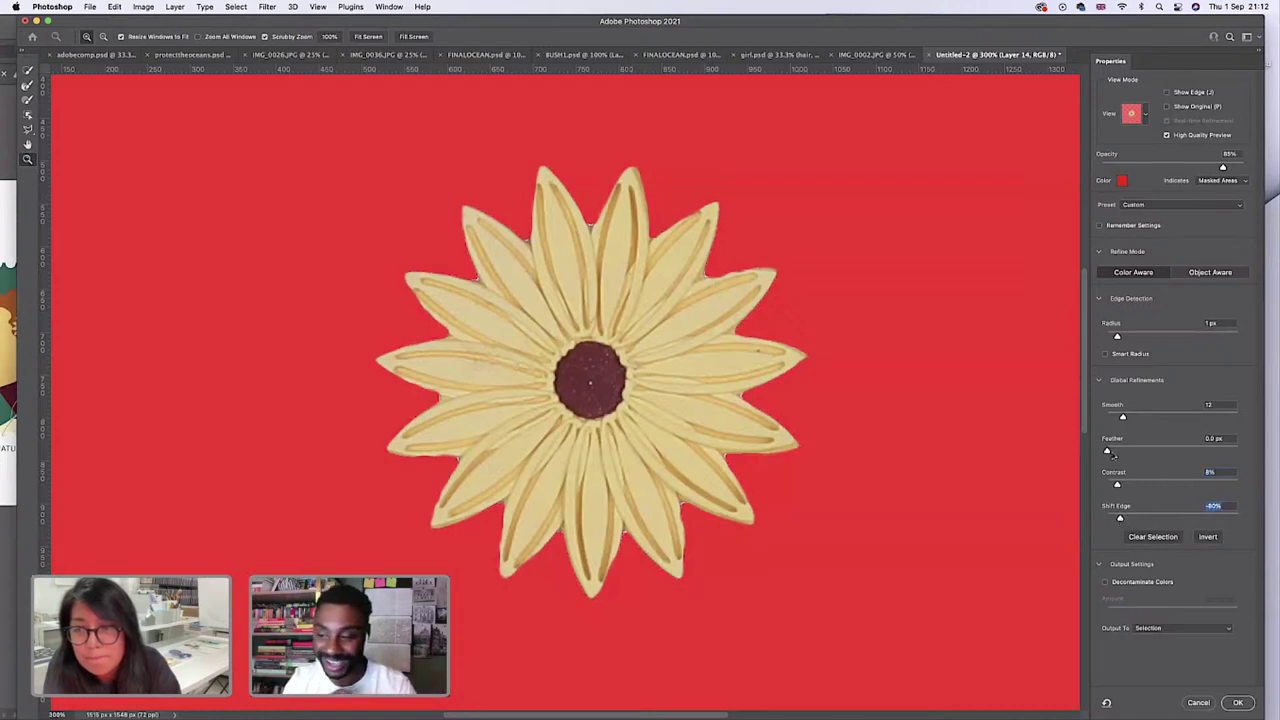
drag(1107, 452, 1117, 454)
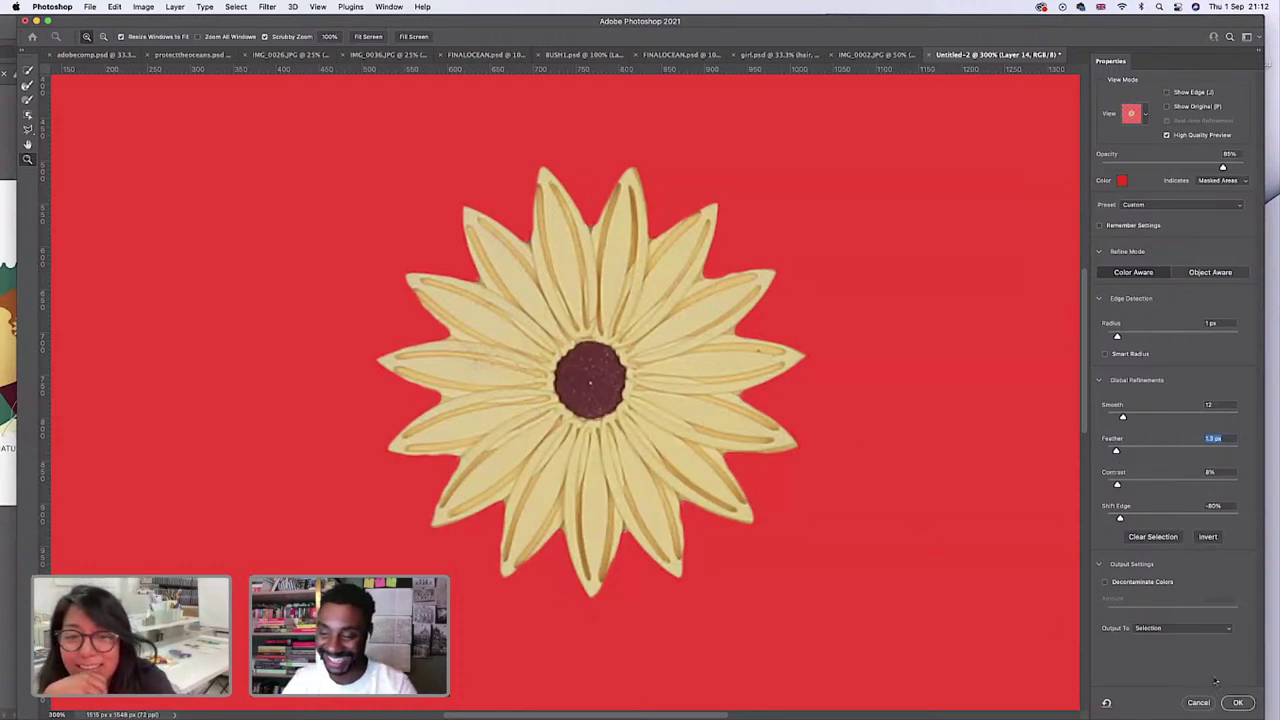
Adjust the refinement to smooth 13, feather 2.7 px, contrast 14% and shift edge -66%, and copy the flower onto a new layer.
drag(1126, 418, 1123, 418)
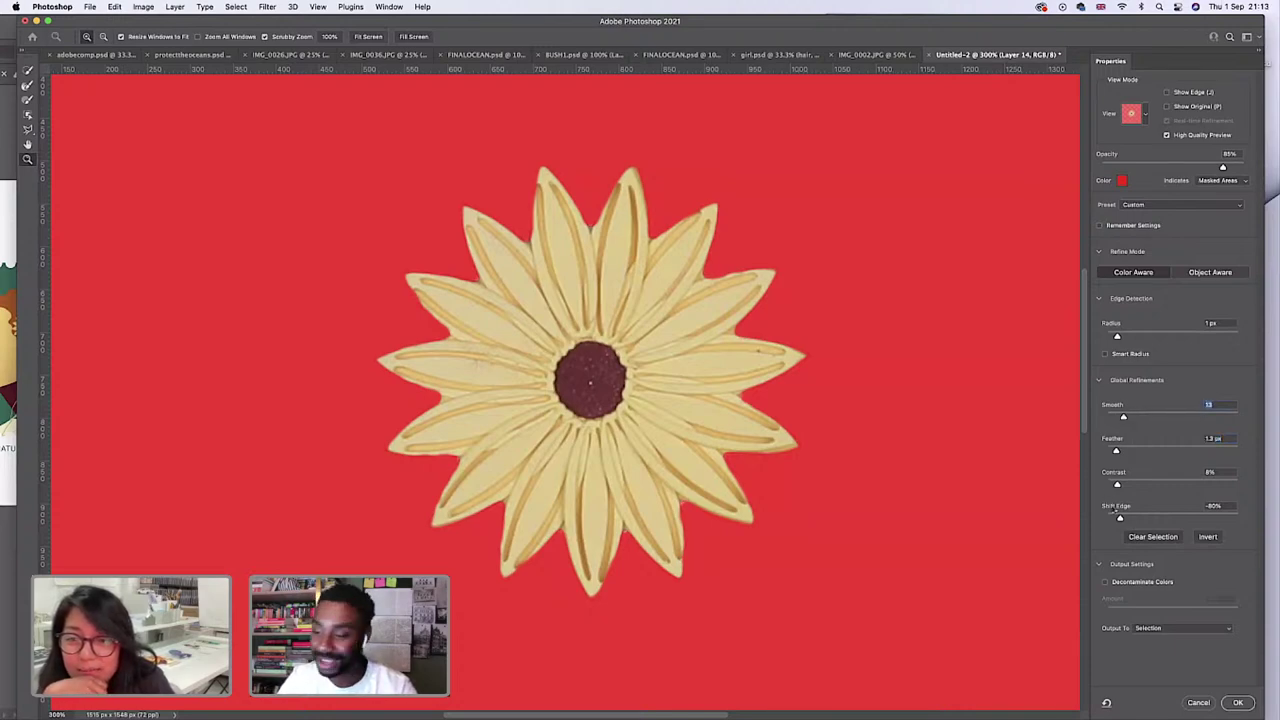
drag(1120, 518, 1124, 520)
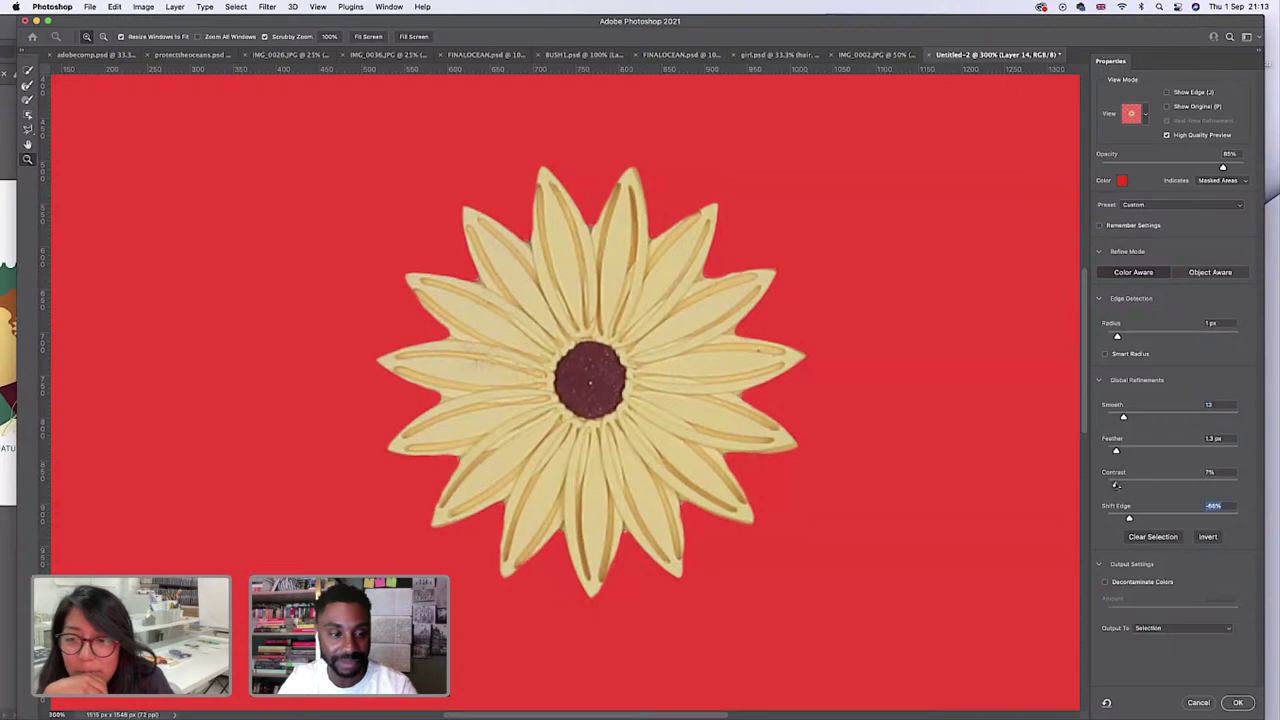
drag(1117, 484, 1125, 451)
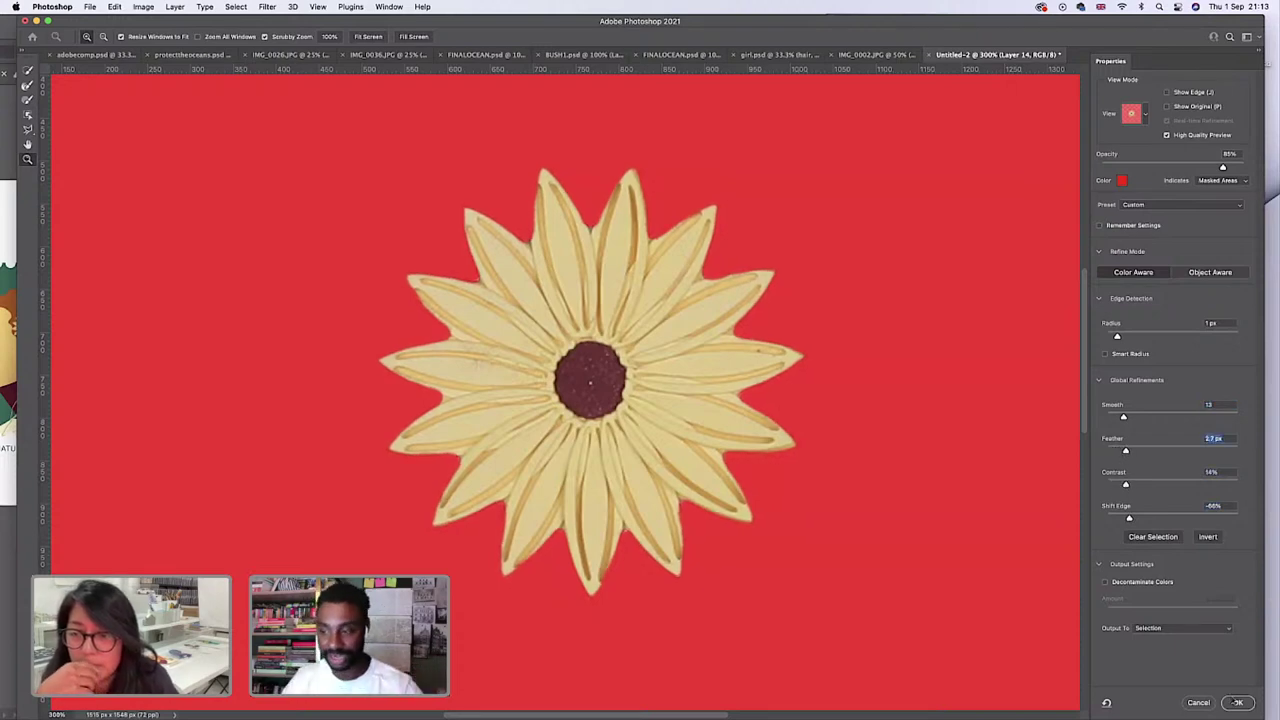
click(1238, 702)
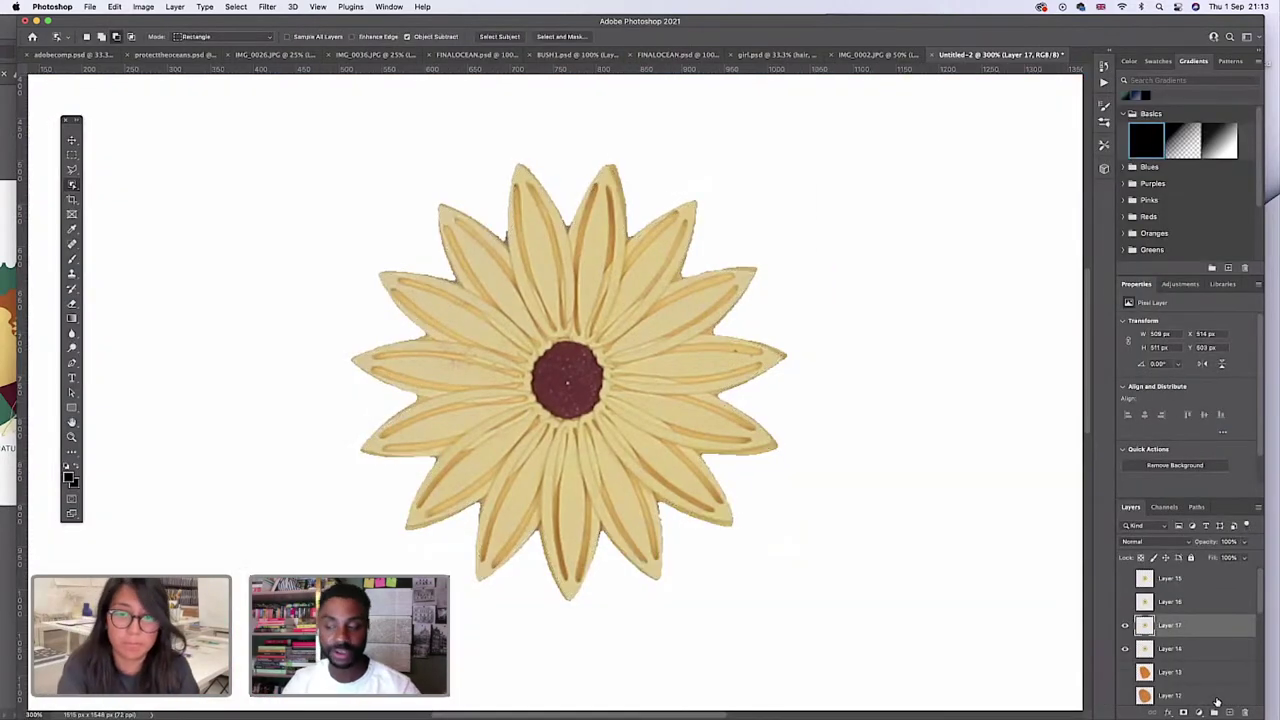
Hide Layer 14 and duplicate the newly extracted flower layer into girl.psd.
click(1125, 649)
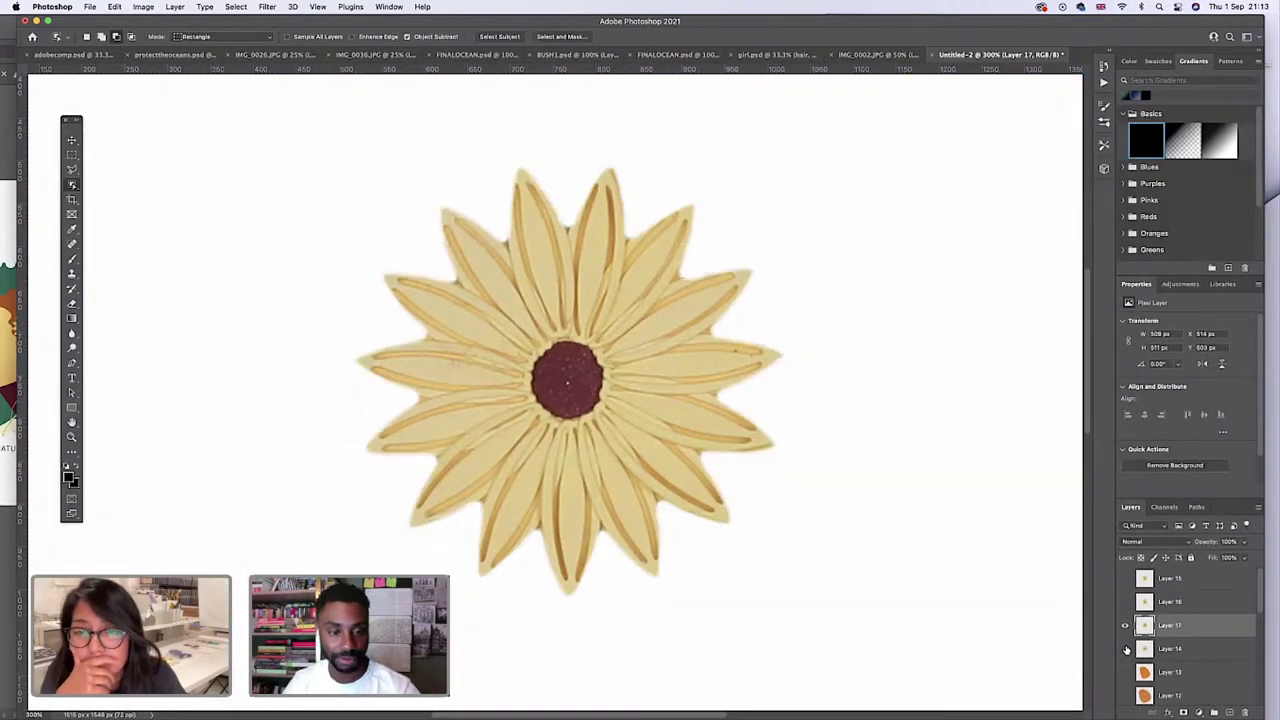
right_click(1179, 627)
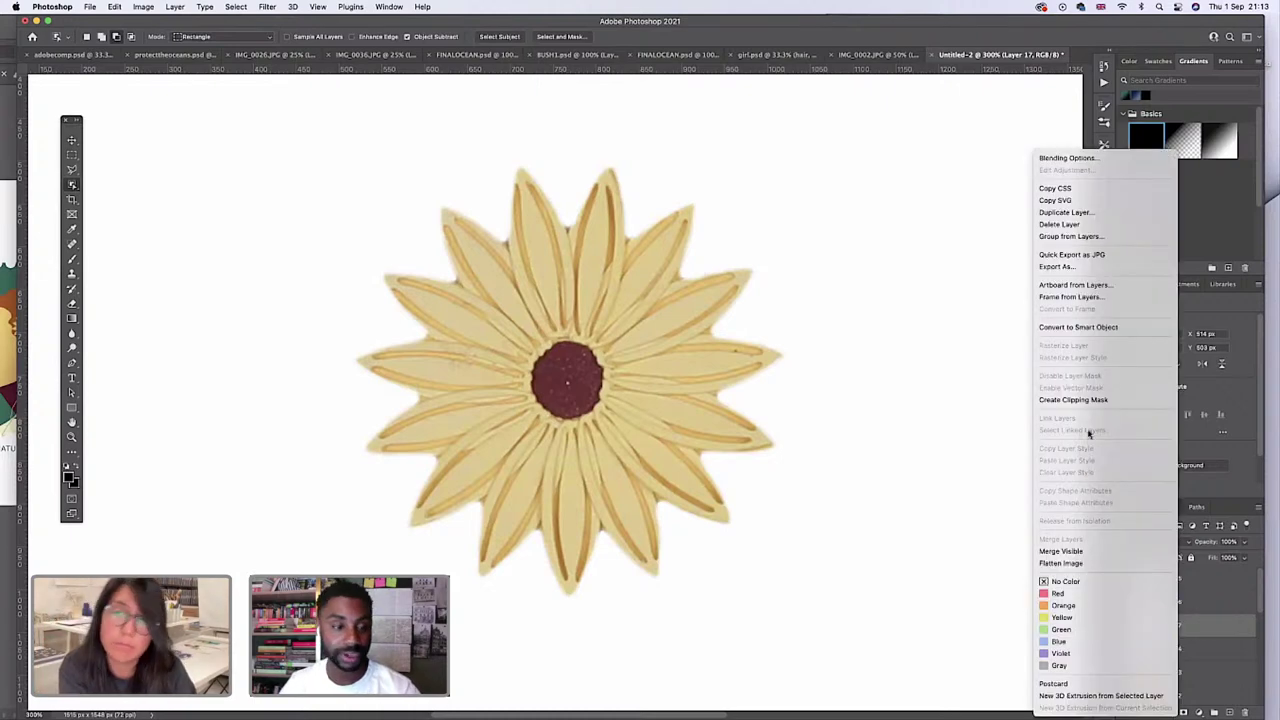
click(1048, 218)
click(589, 345)
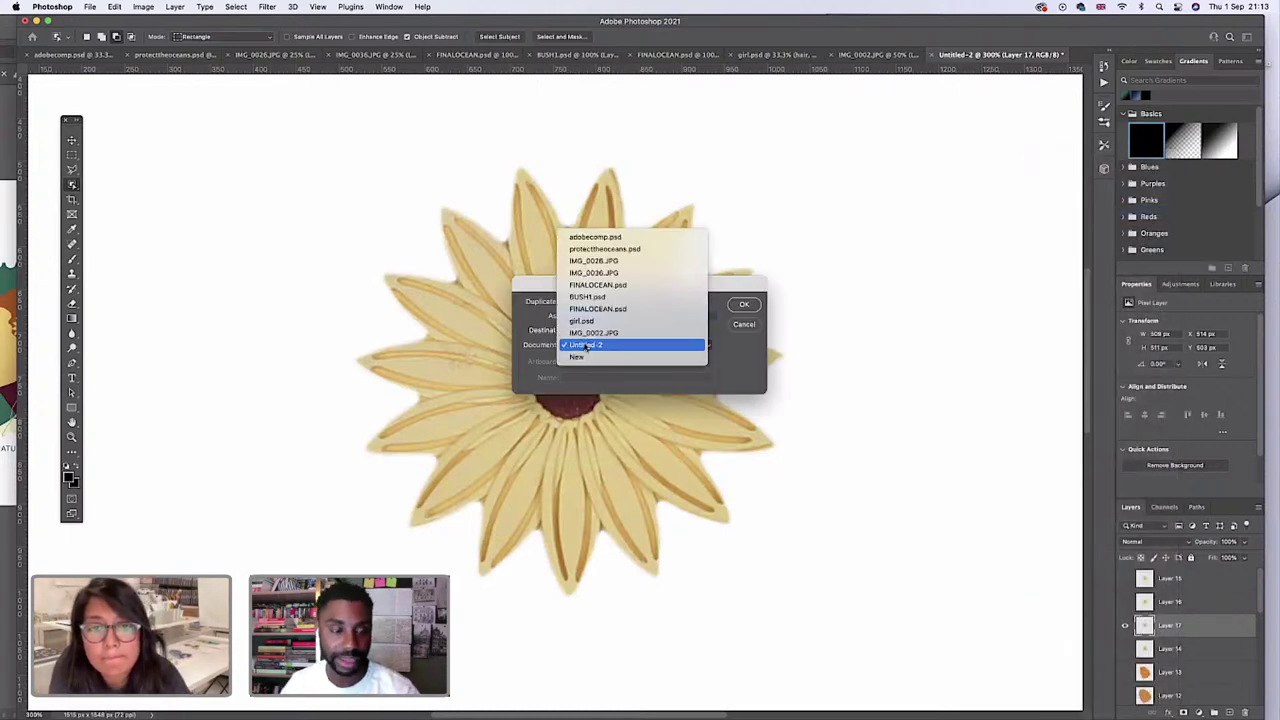
click(589, 320)
click(743, 305)
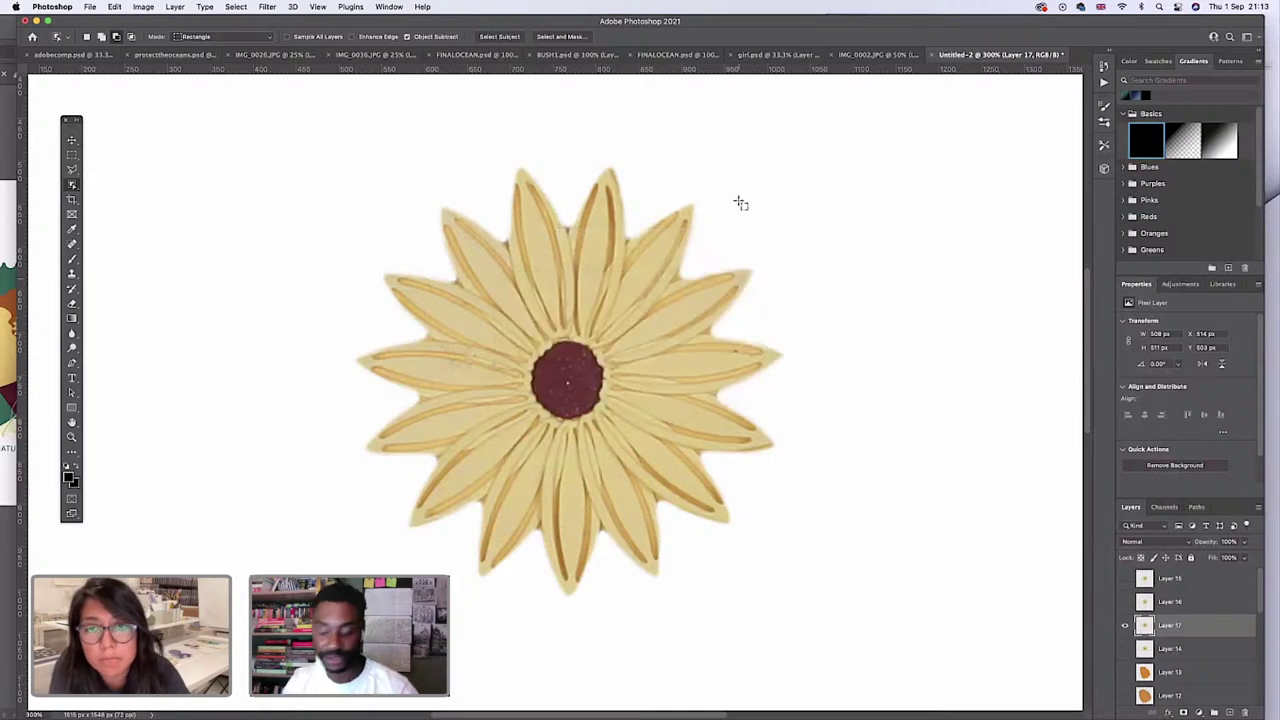
In girl.psd, enlarge the flower to about 705 by 708 px and place it behind the neck, between the hair and shoulder.
click(775, 52)
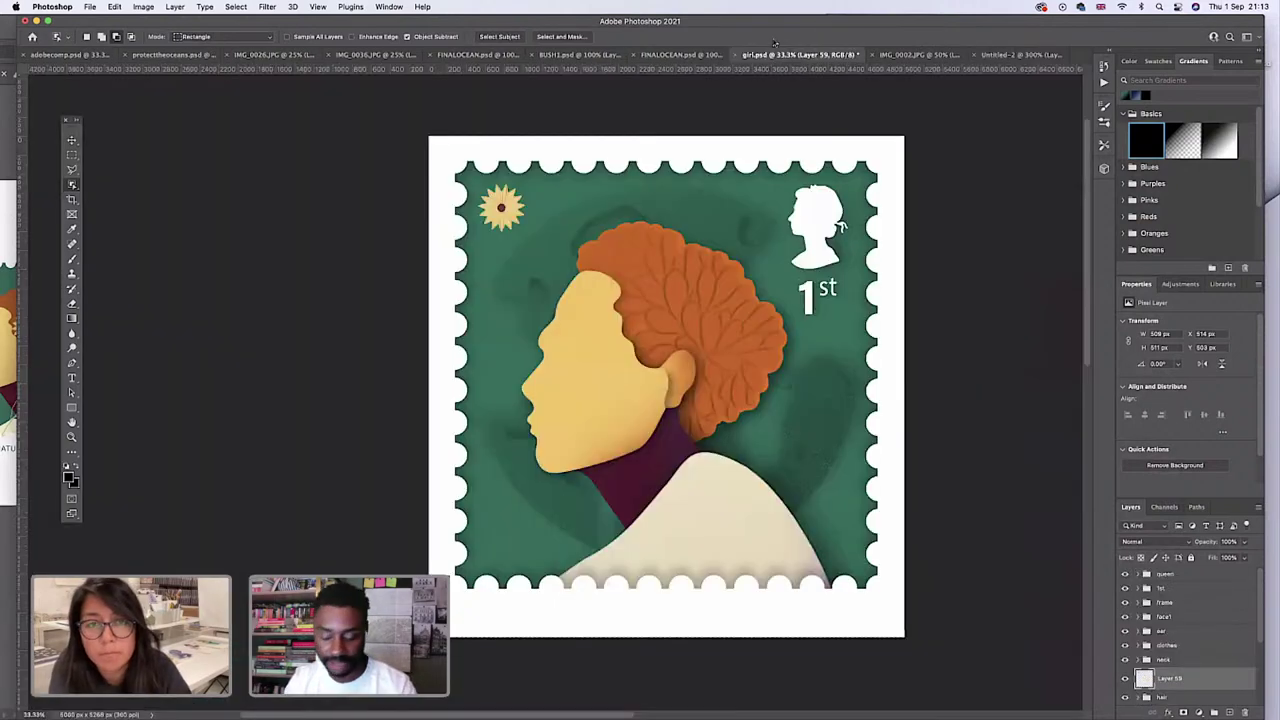
key(super+t)
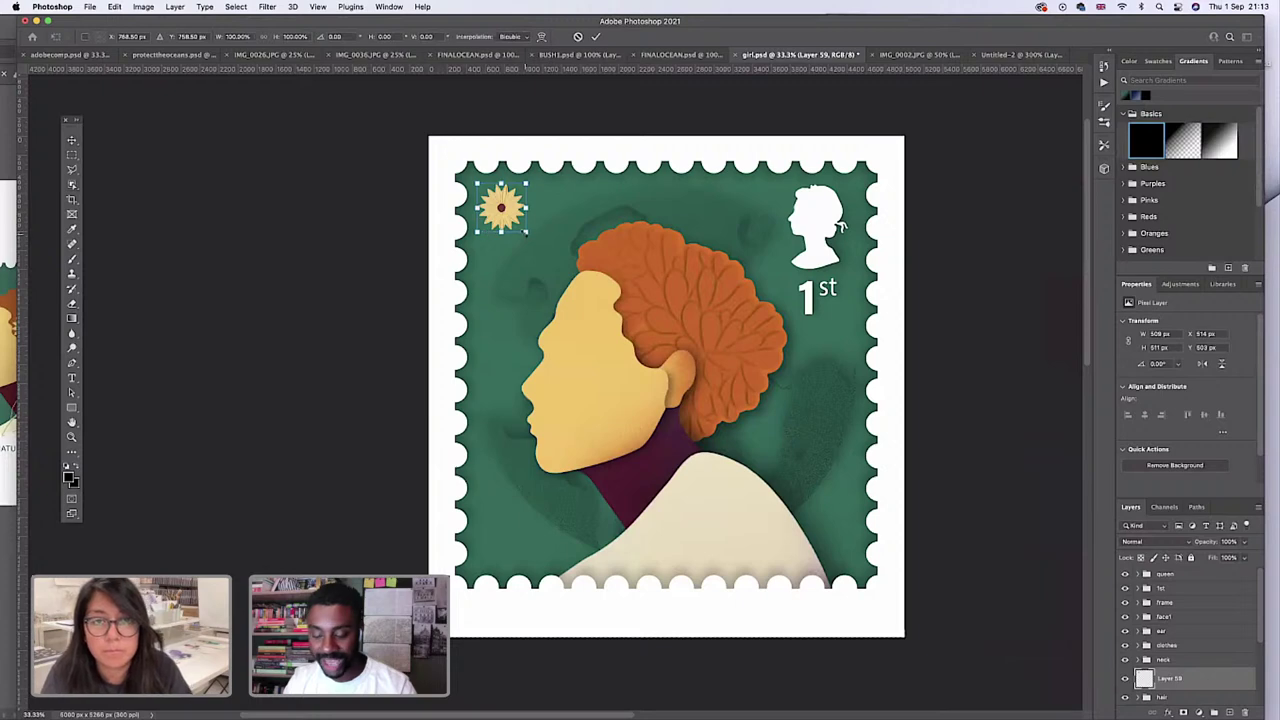
drag(527, 232, 810, 382)
key(Return)
Remove the white speck in the flower's dark centre by filling a small rectangular marquee around it, and clear the selection.
key(w)
key(v)
key(z)
key(super+equal)
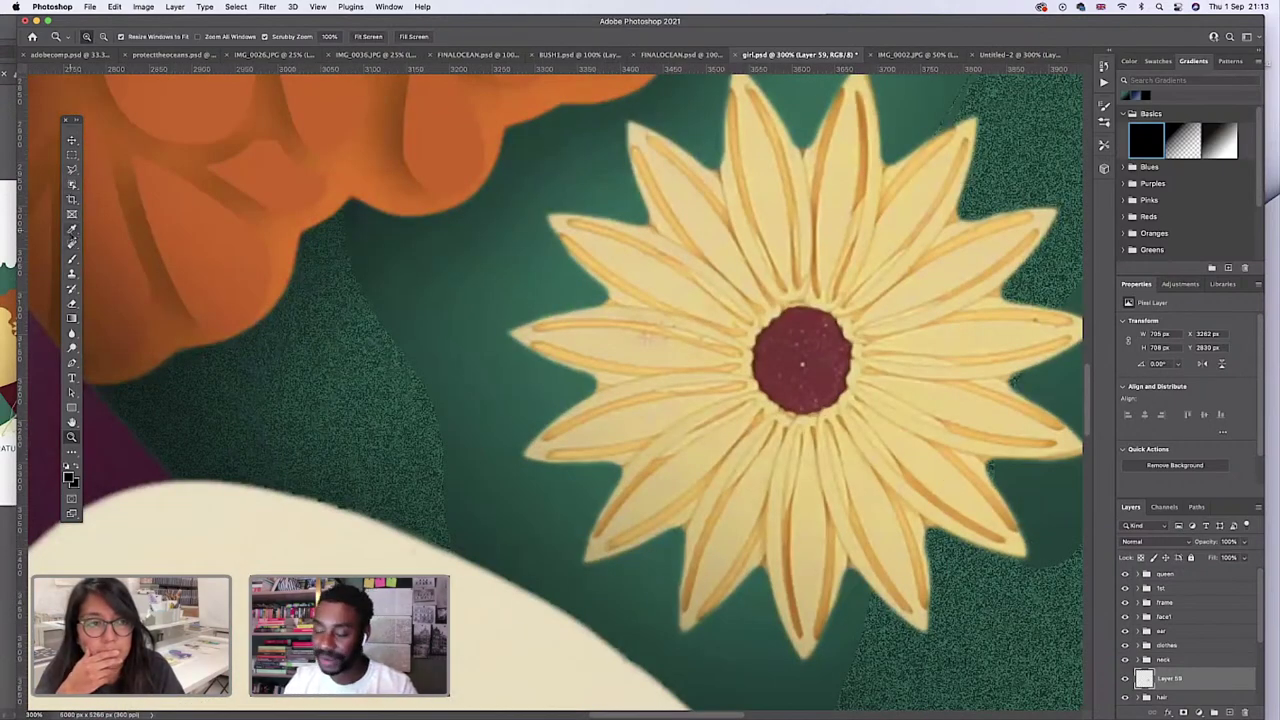
click(71, 258)
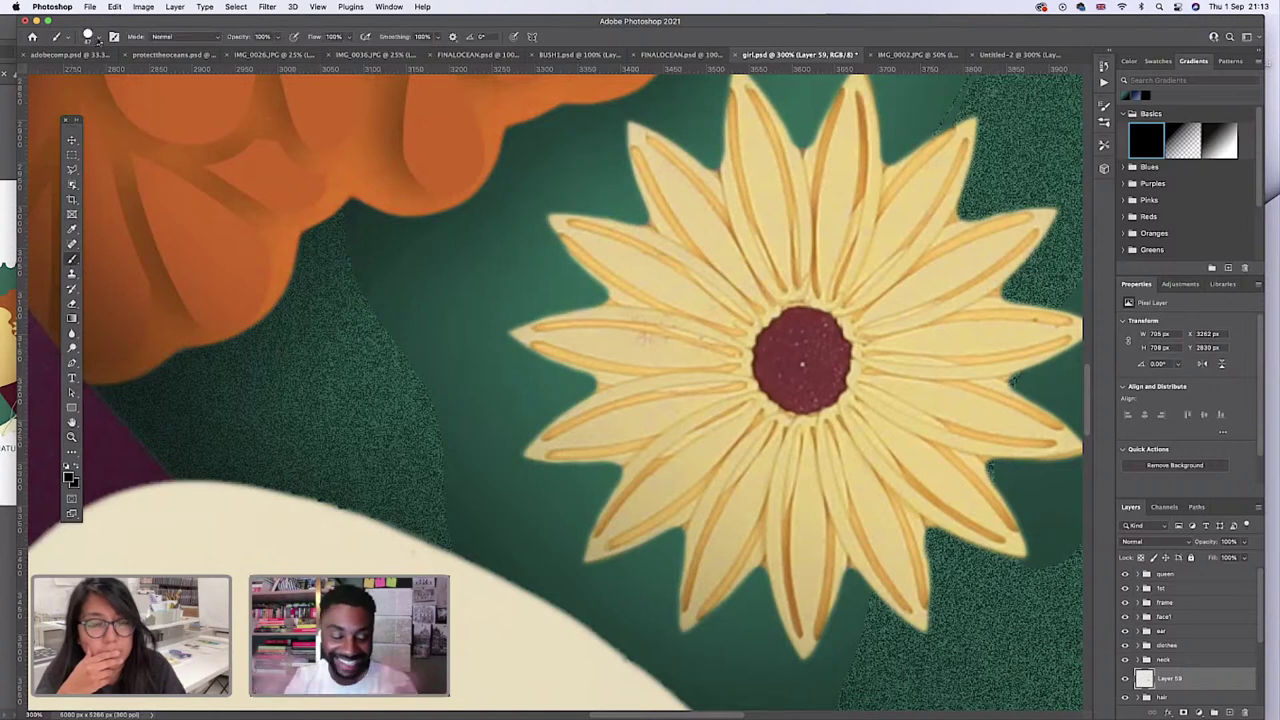
click(71, 273)
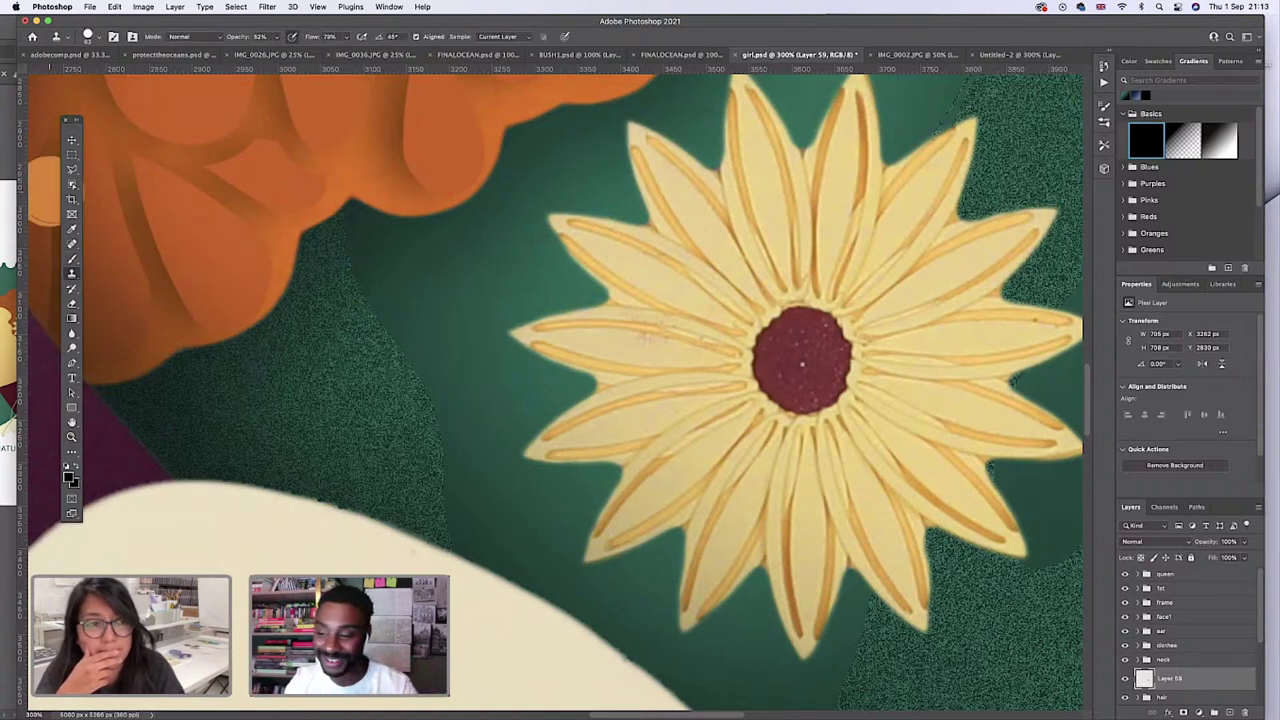
click(71, 154)
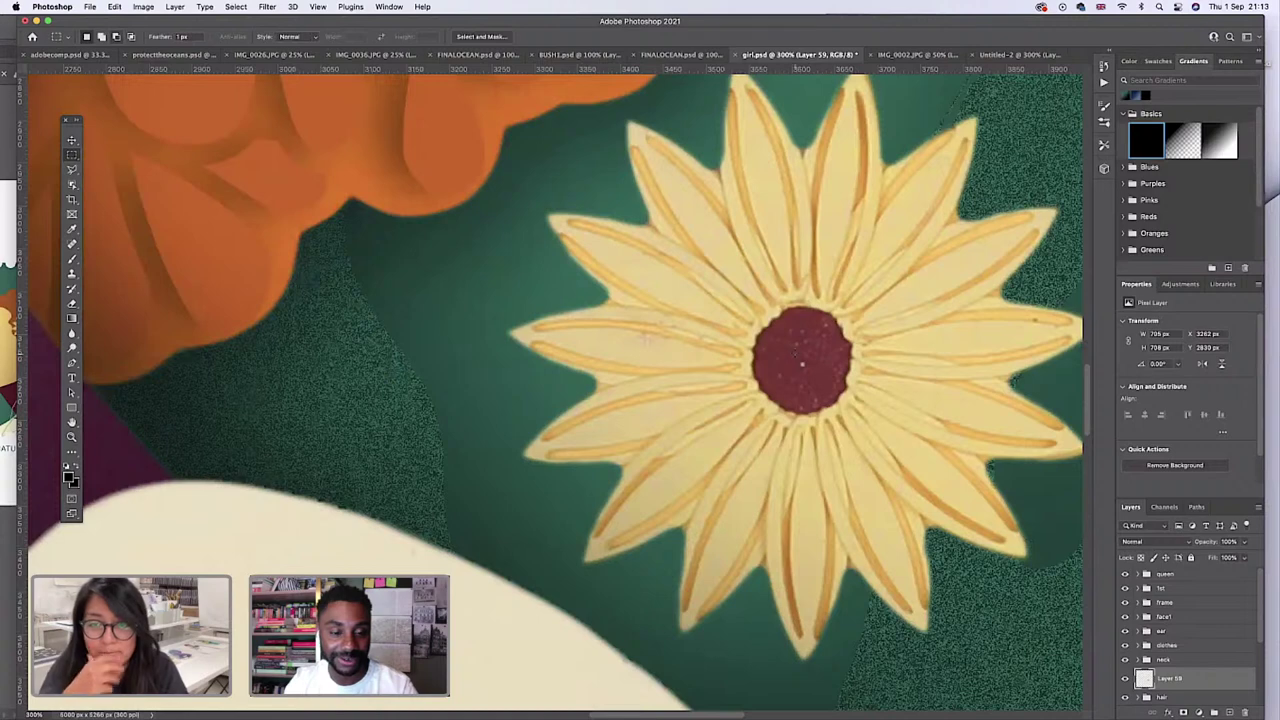
drag(796, 355, 815, 386)
key(shift+BackSpace)
key(Return)
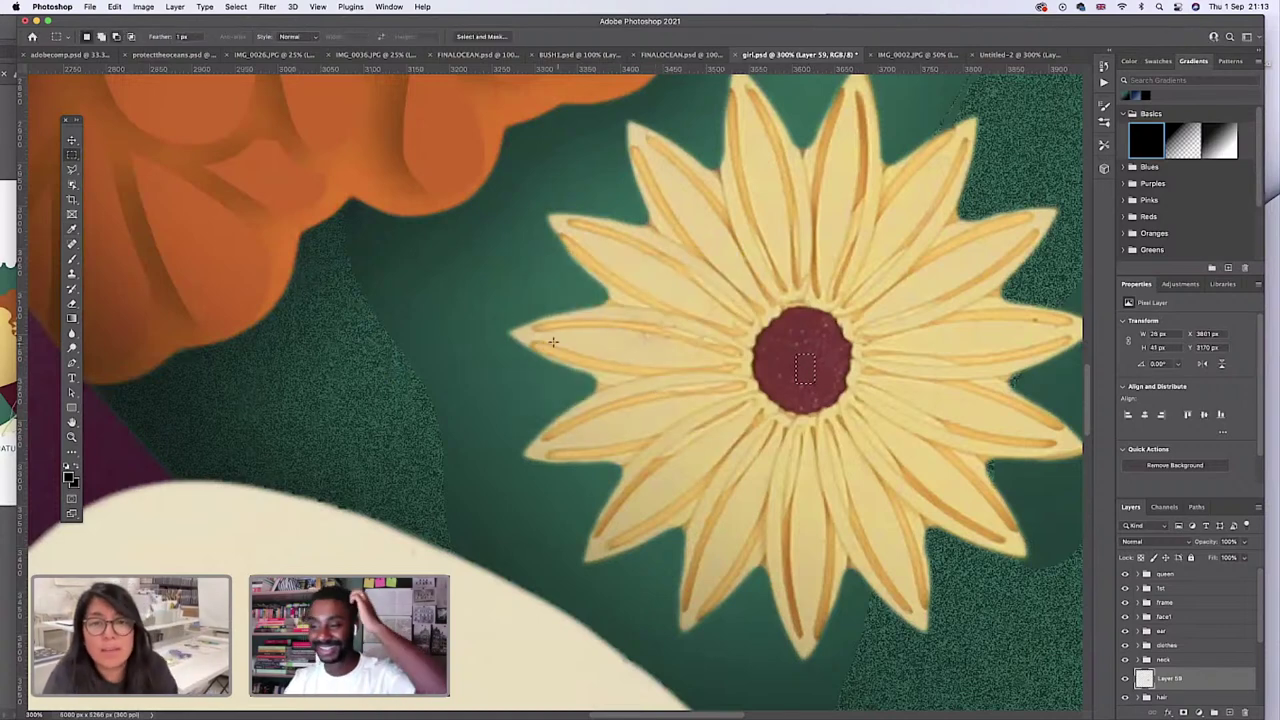
key(ctrl+d)
Clean the blemishes off the flower's left petal with the Clone Stamp tool at 22 px, sampling clean paper from the same petal.
click(72, 438)
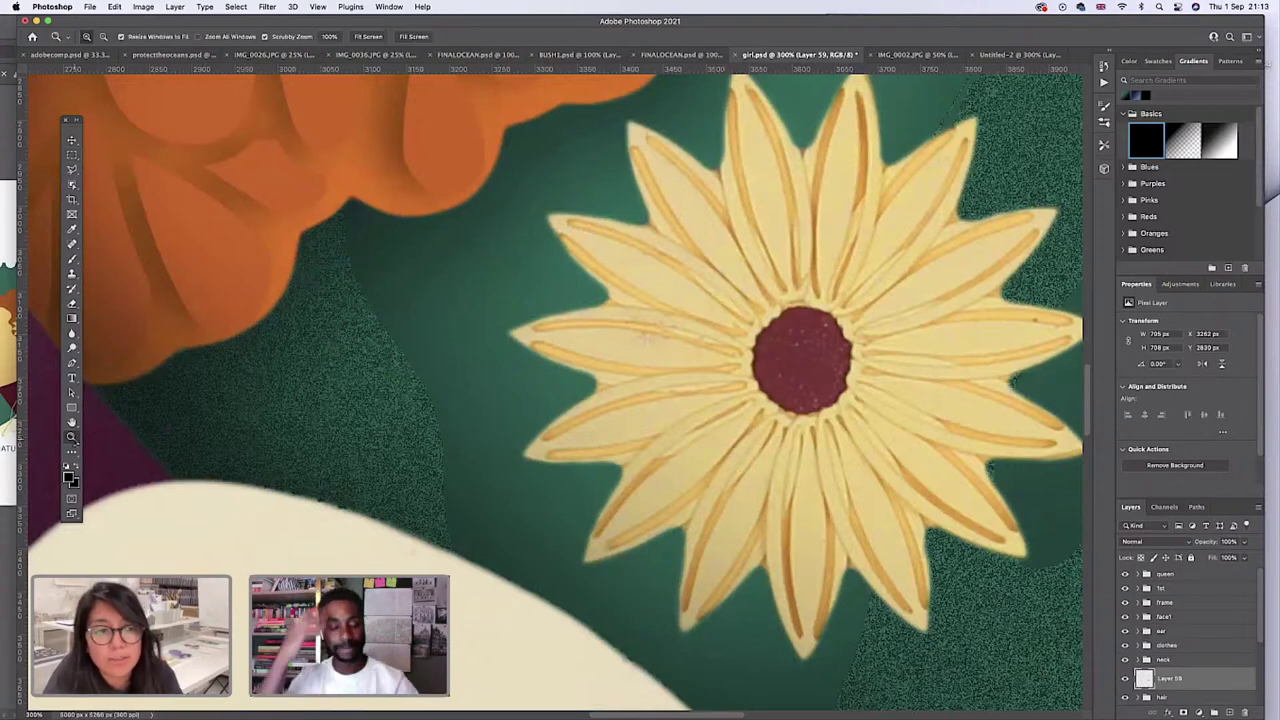
click(739, 358)
scroll(721, 383, right, 5)
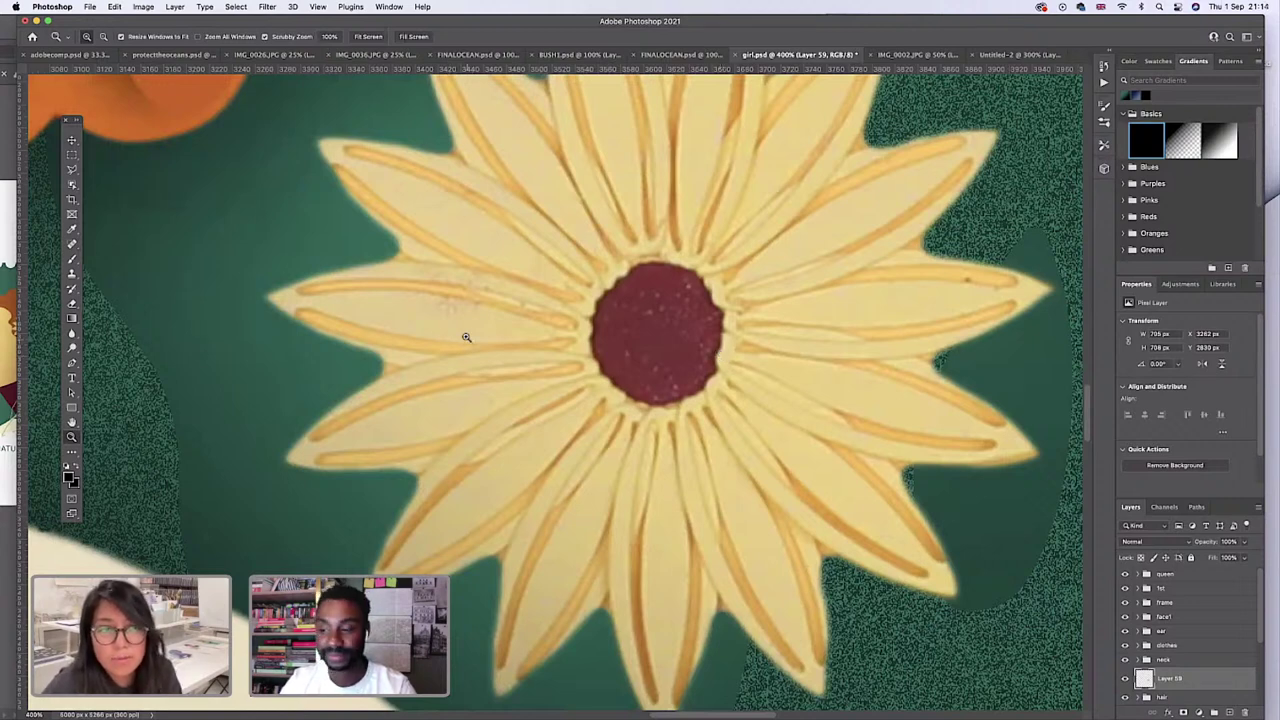
click(450, 300)
click(450, 300)
click(452, 298)
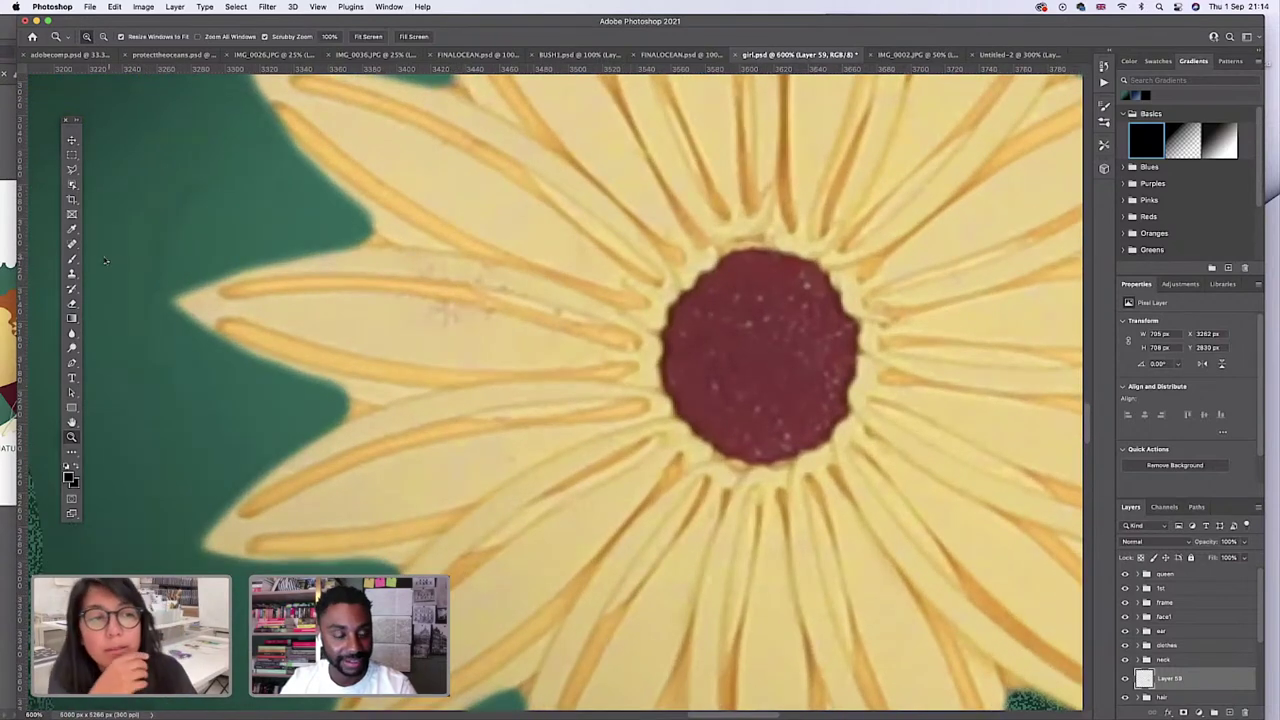
click(71, 273)
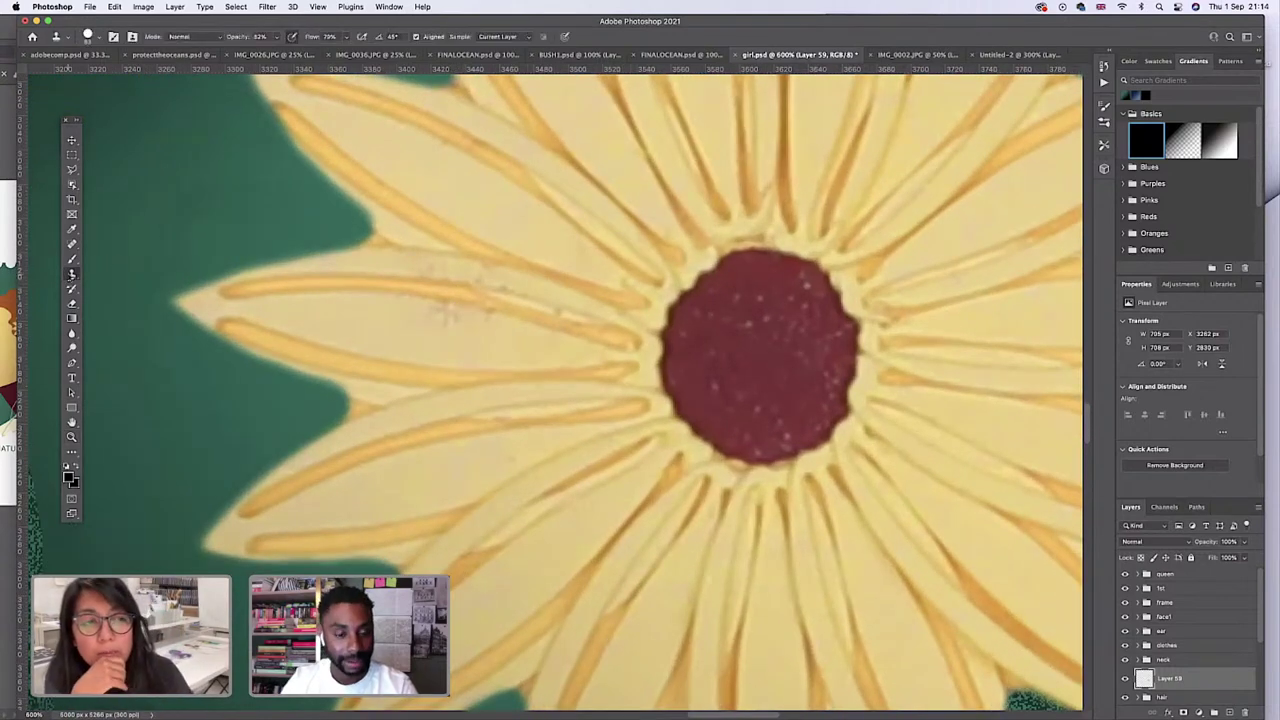
click(99, 38)
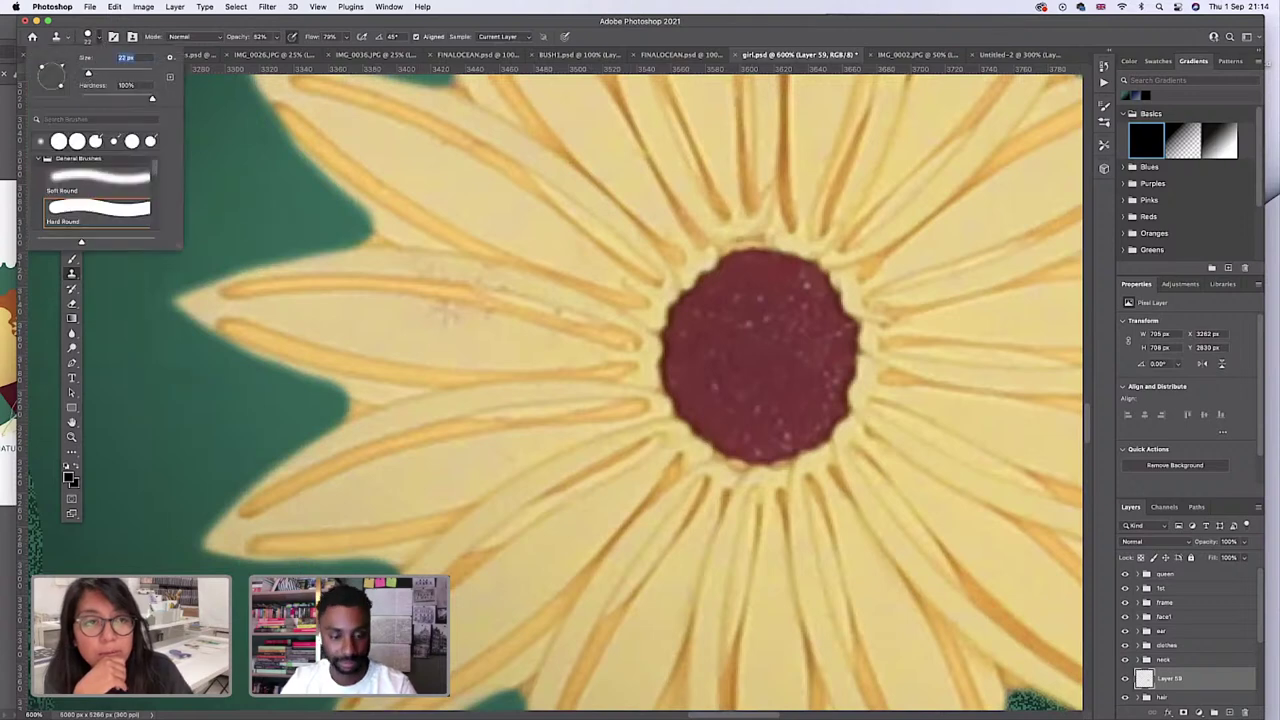
alt+click(459, 366)
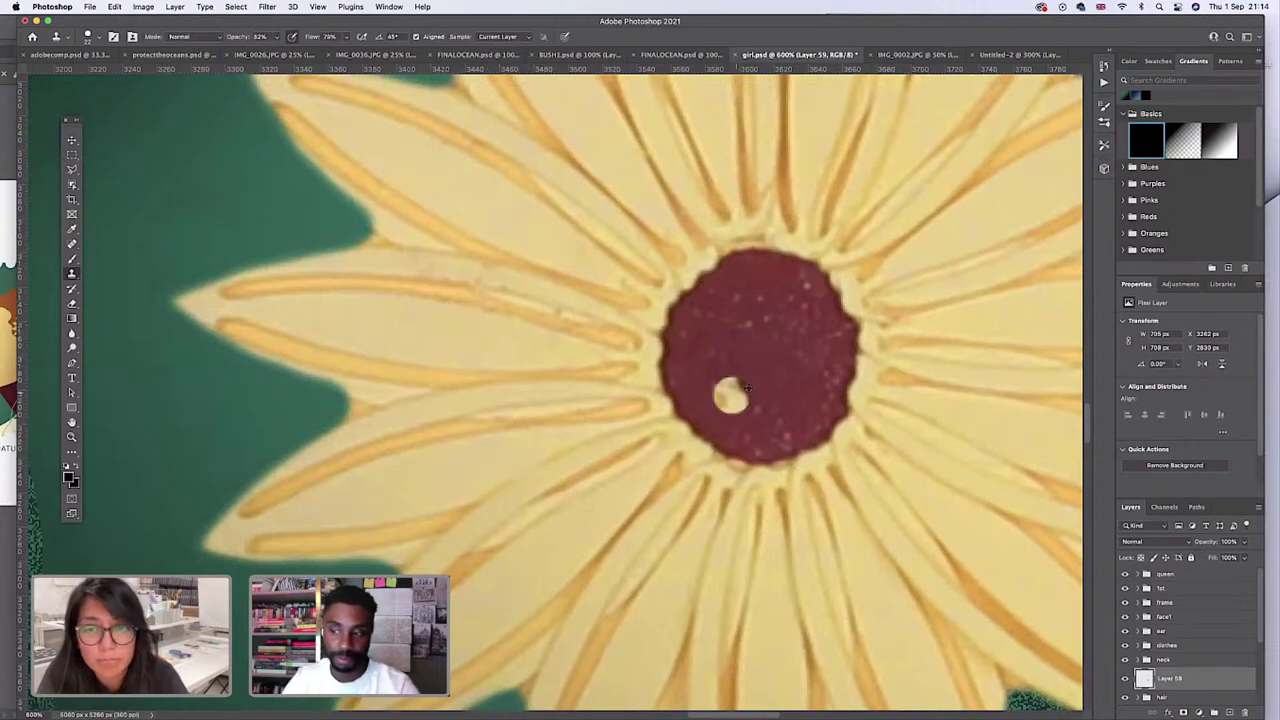
Smooth the jagged outline of the flower's dark centre by cloning its burgundy colour around the rim.
key(super)
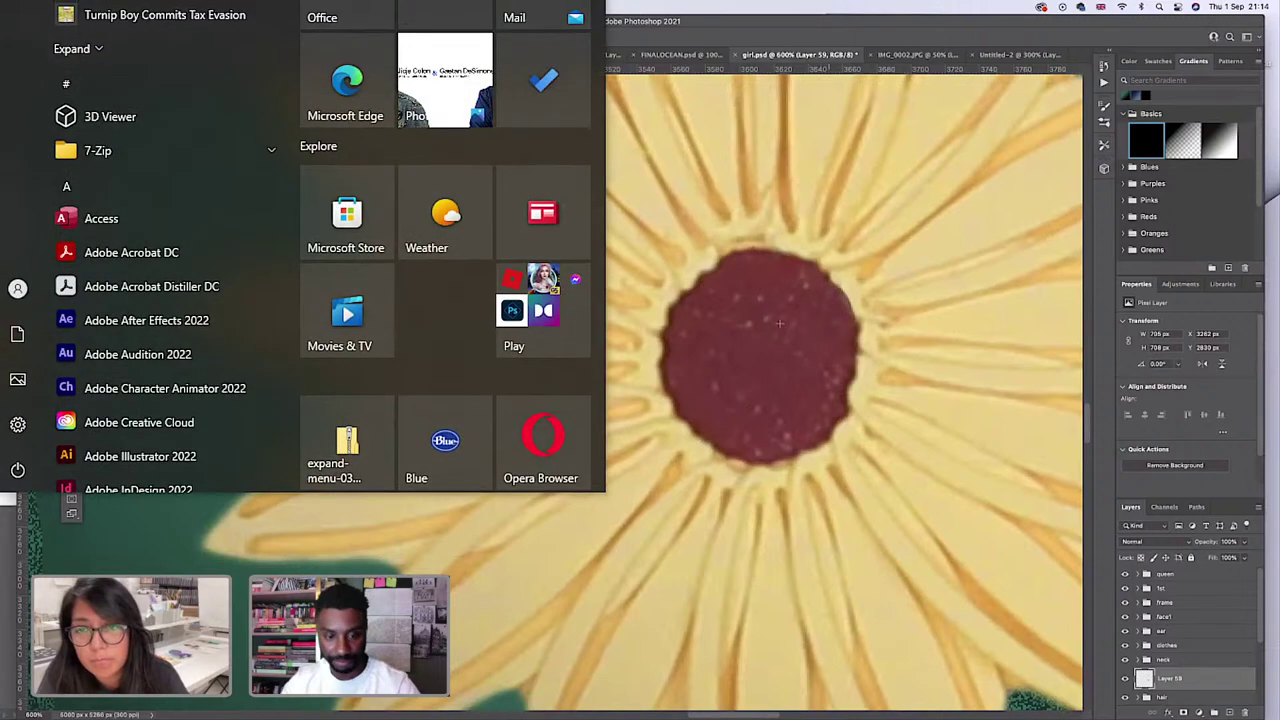
key(super)
drag(857, 340, 858, 392)
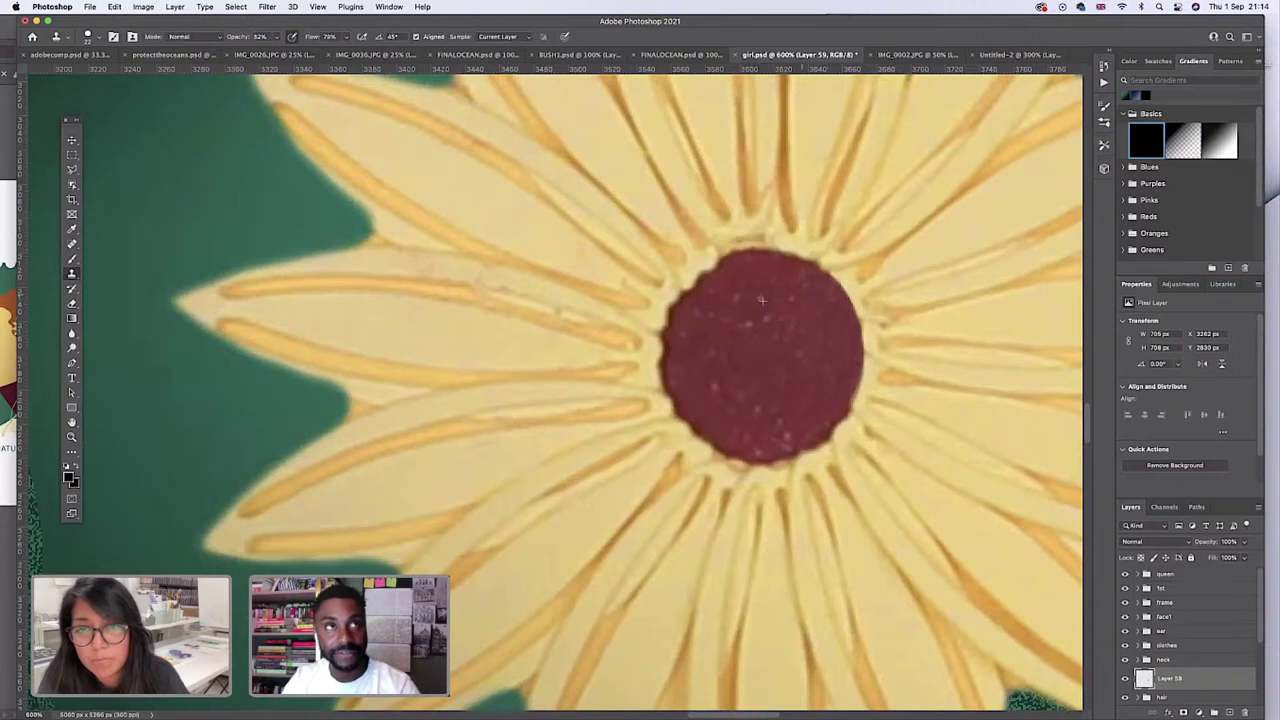
mouse_move(730, 258)
mouse_down()
mouse_move(680, 305)
mouse_move(725, 254)
mouse_move(685, 300)
mouse_move(690, 282)
mouse_move(670, 322)
mouse_move(690, 280)
mouse_move(664, 330)
mouse_up()
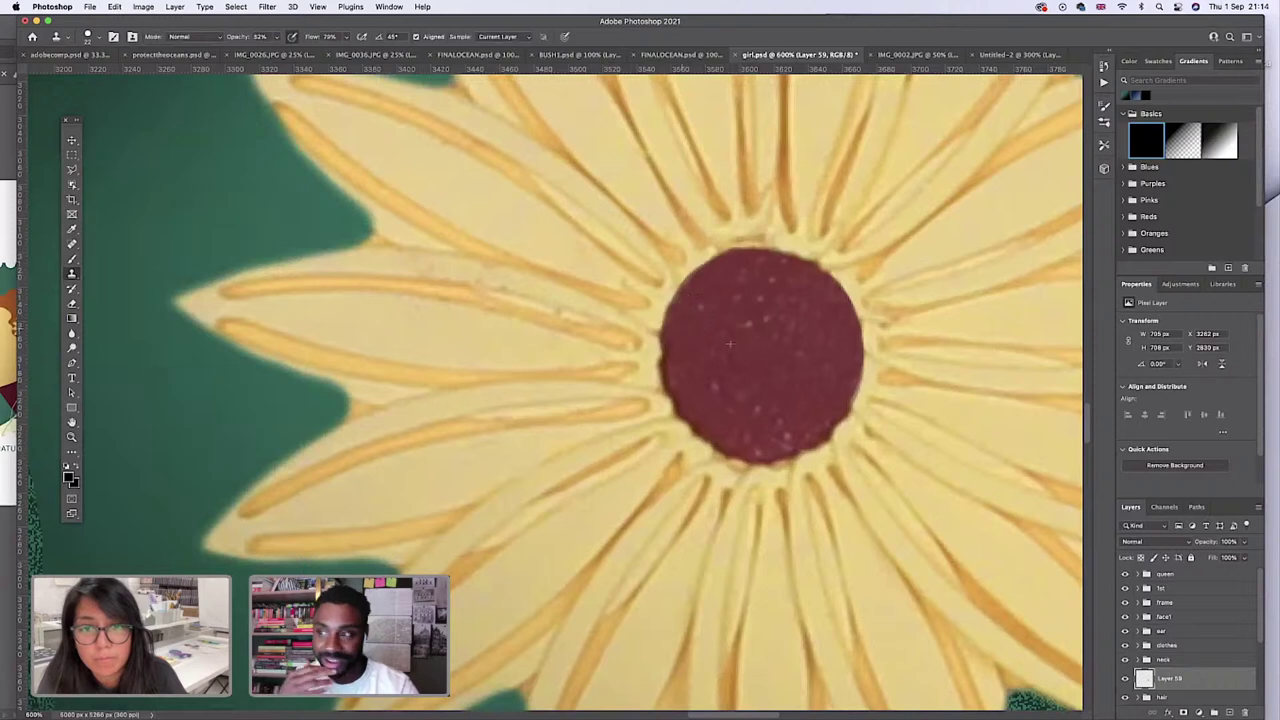
mouse_move(666, 394)
mouse_down()
mouse_move(722, 450)
mouse_move(812, 450)
mouse_move(853, 384)
mouse_up()
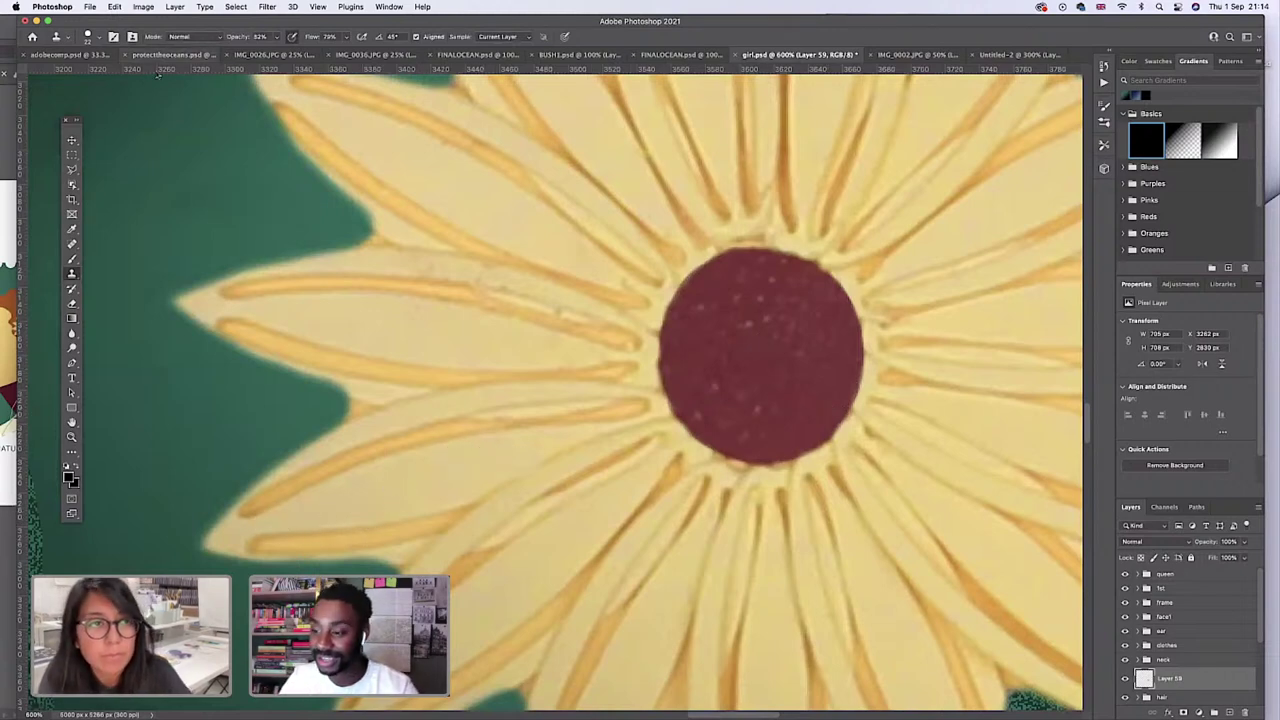
Set the Clone Stamp brush to 17 px and check the retouched flower within the whole stamp.
click(88, 38)
drag(88, 73, 86, 73)
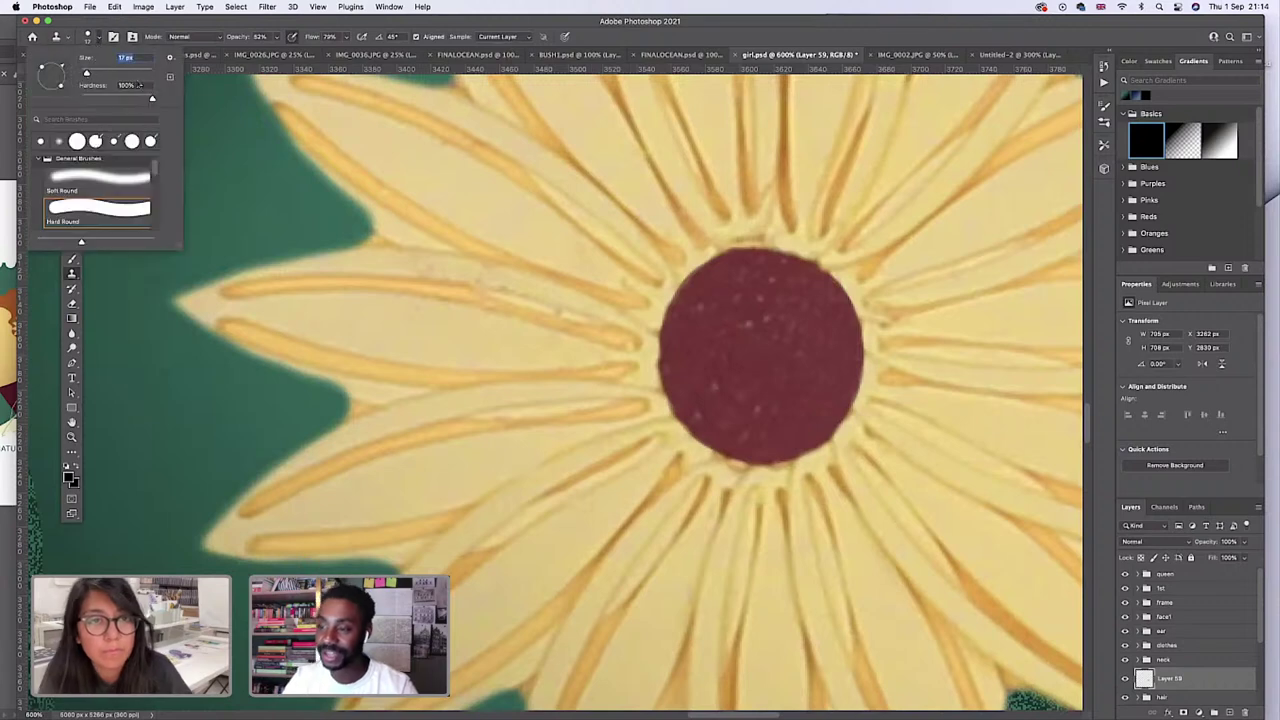
scroll(500, 300, right, 3)
scroll(487, 343, right, 5)
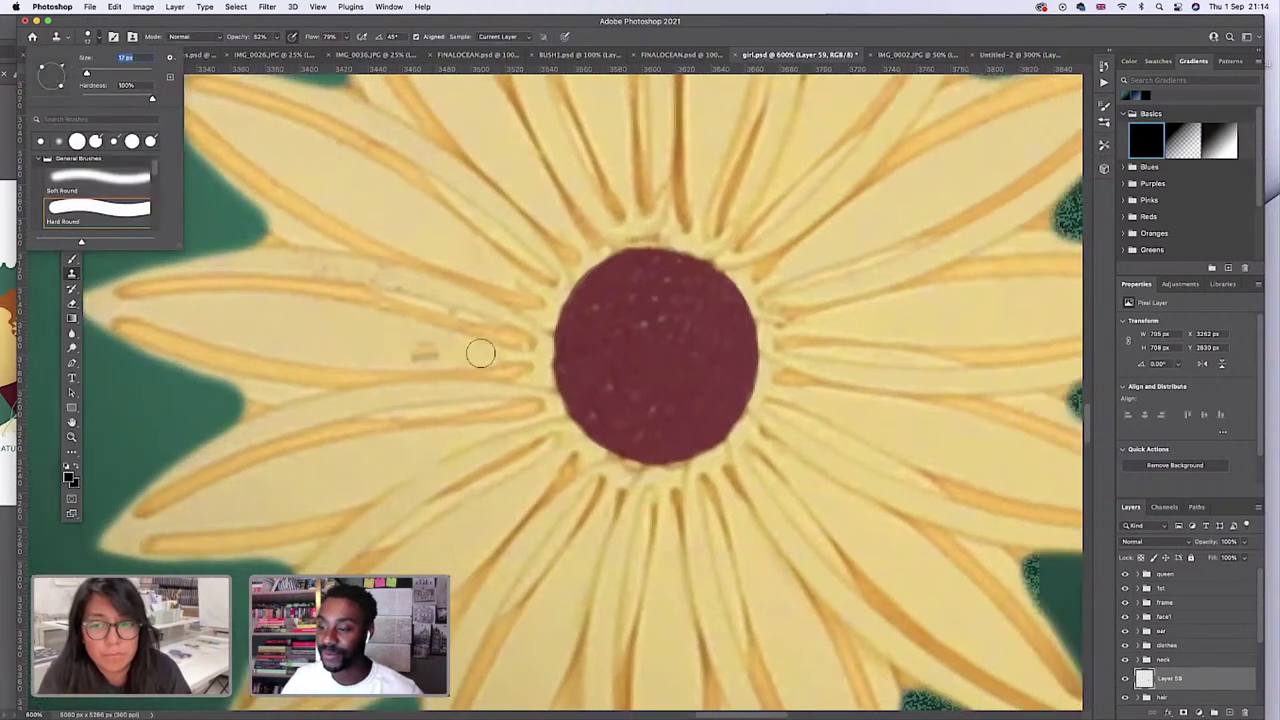
click(71, 437)
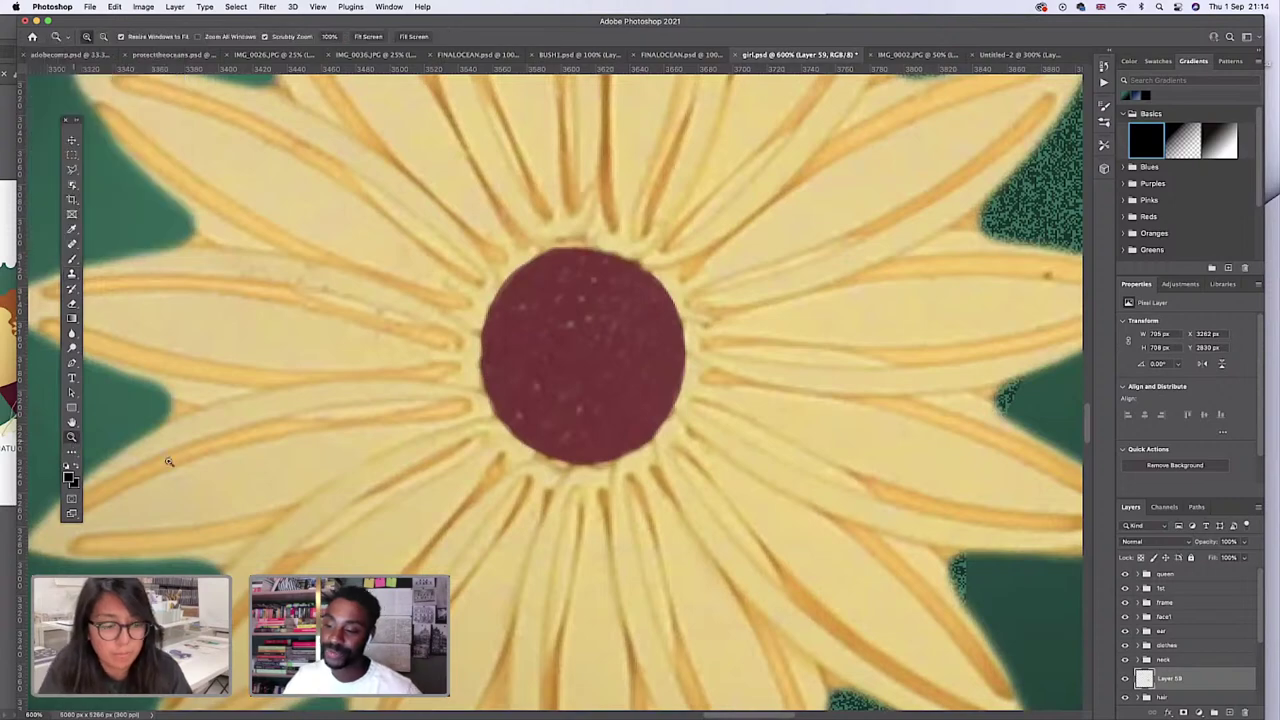
alt+click(580, 371)
drag(602, 392, 624, 462)
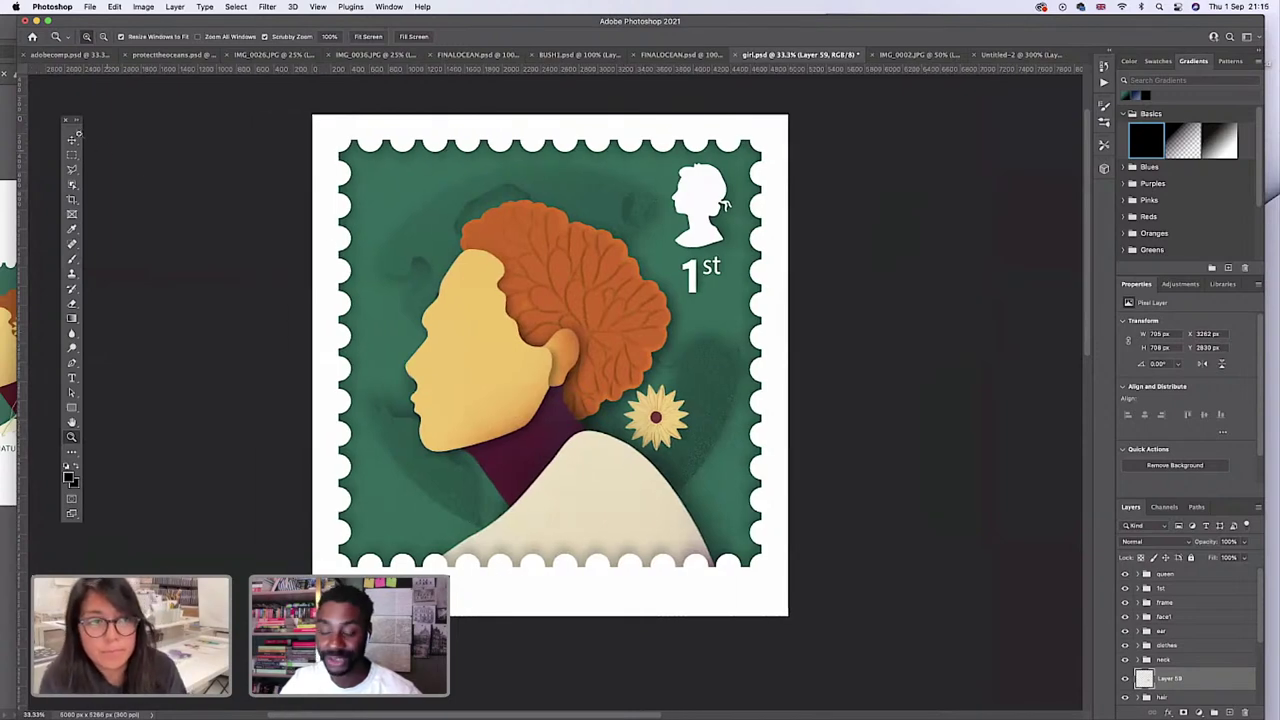
Add a Hue/Saturation adjustment above the flower layer and clip it so it affects only the flower.
click(71, 141)
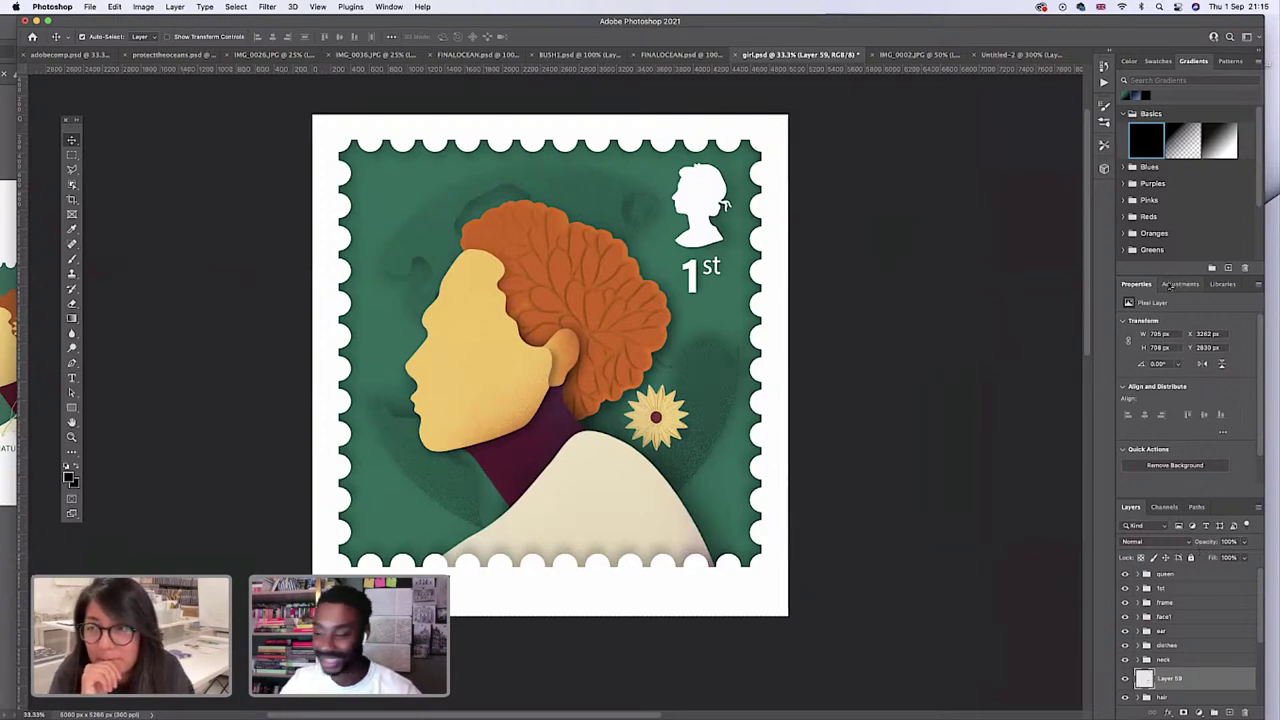
click(1181, 284)
click(1141, 326)
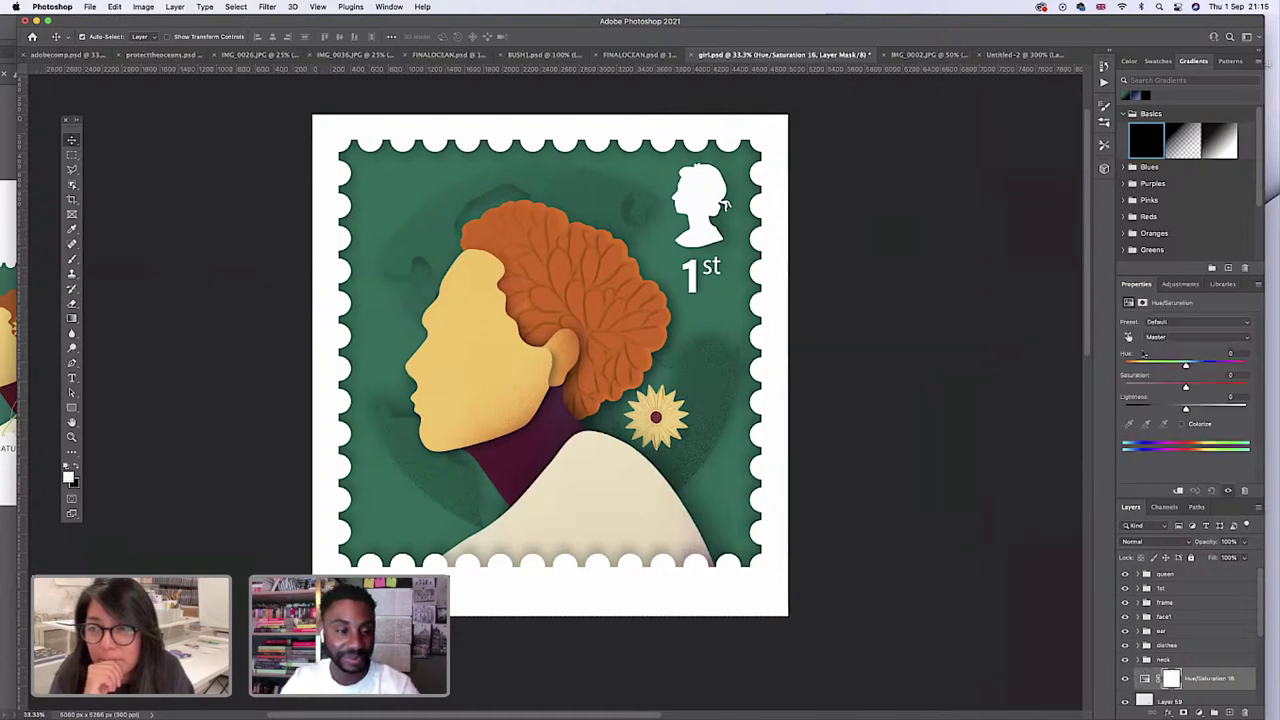
drag(1193, 370, 1185, 368)
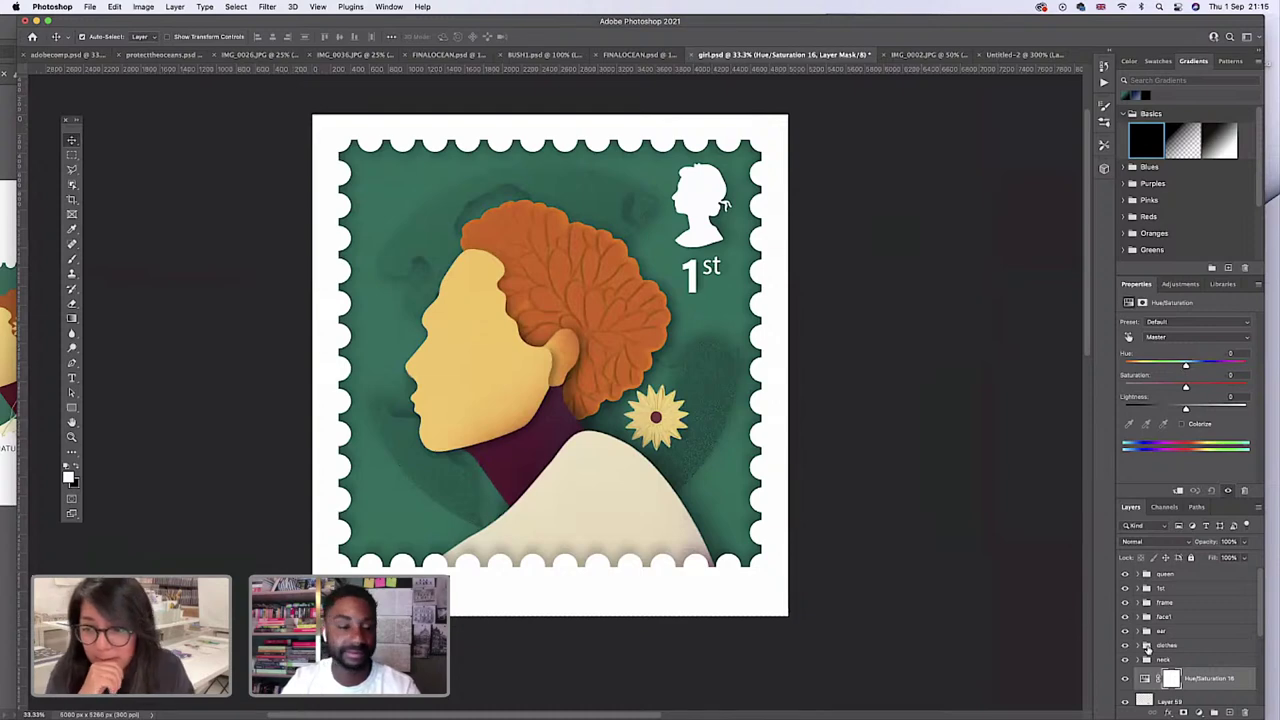
scroll(1147, 665, down, 2)
click(1150, 674)
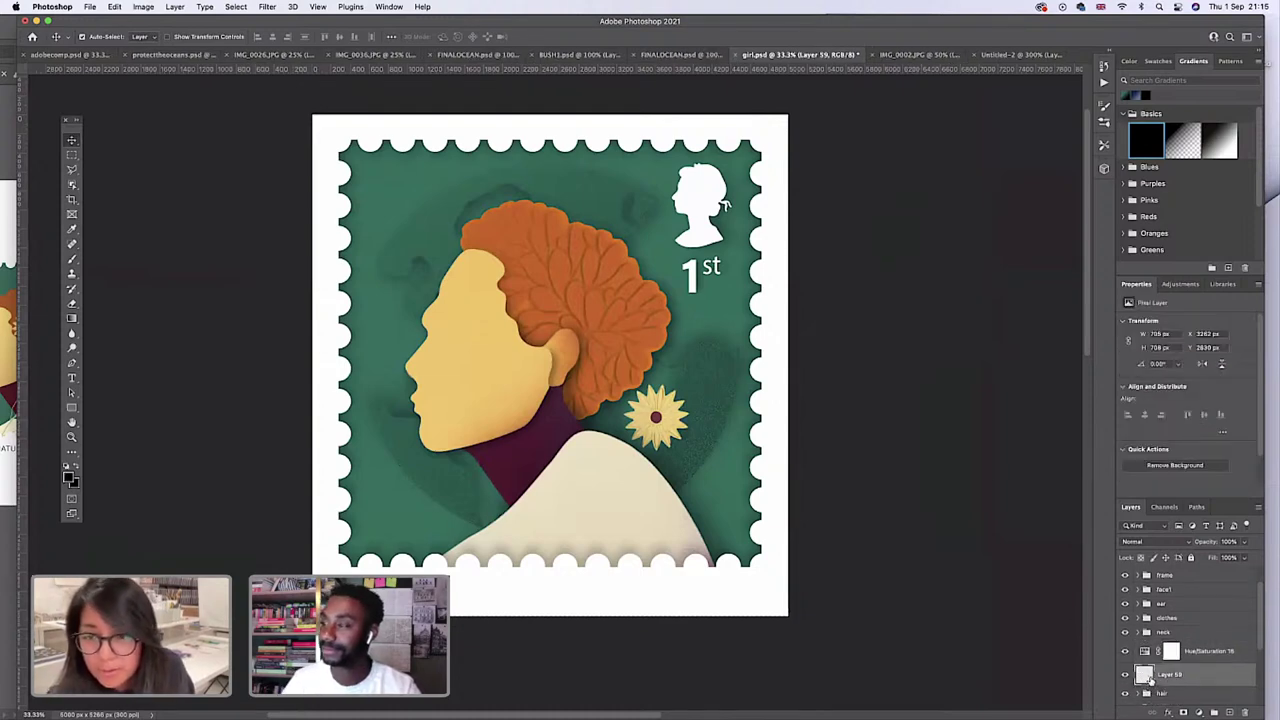
click(1147, 654)
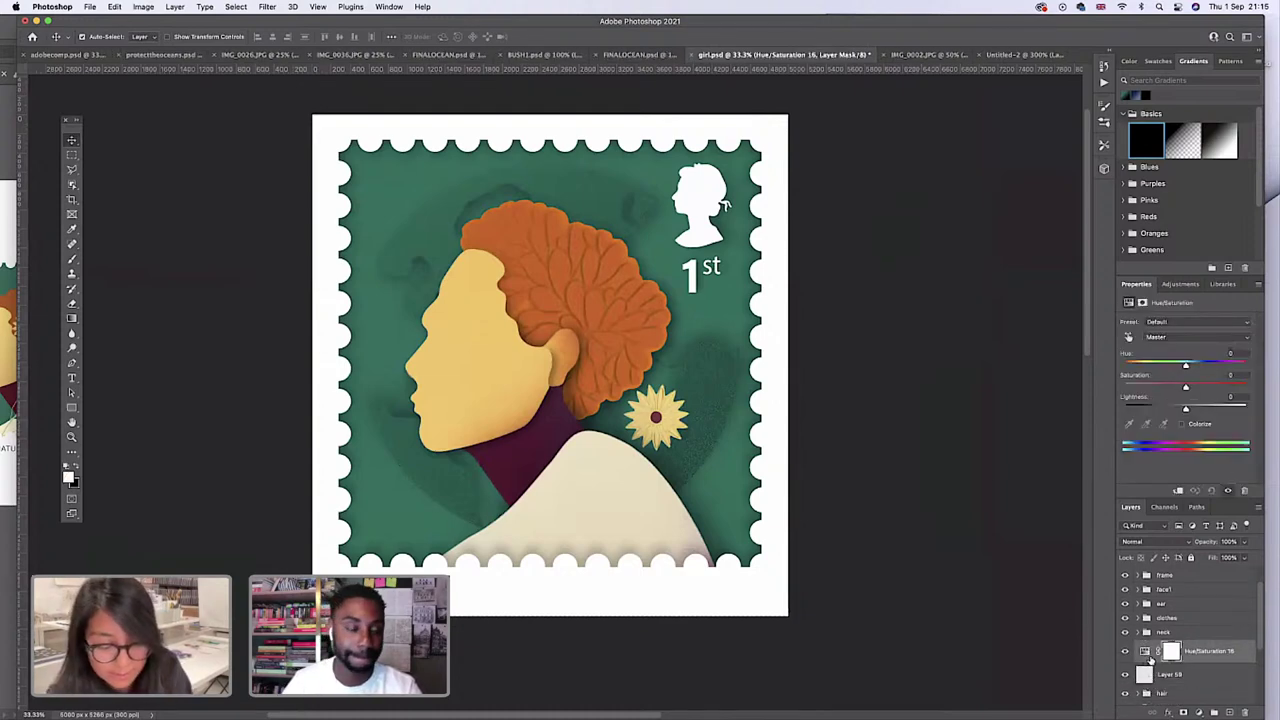
key(super+alt+c)
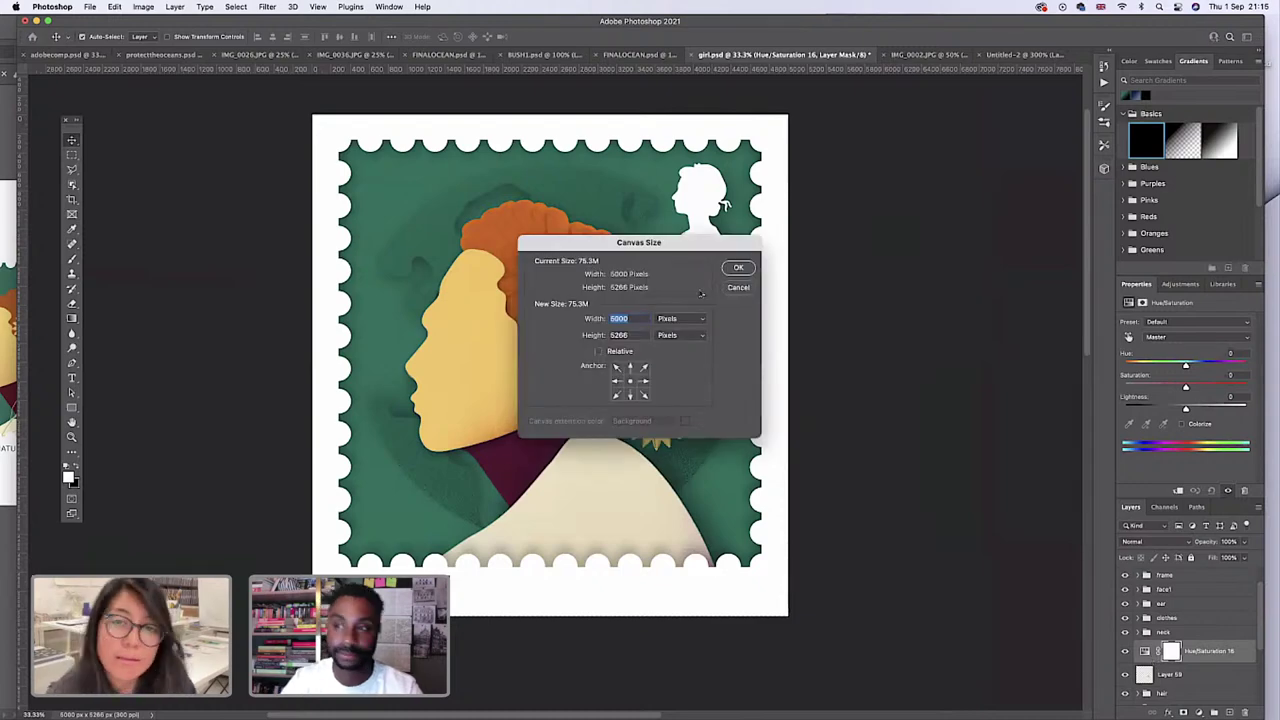
click(738, 287)
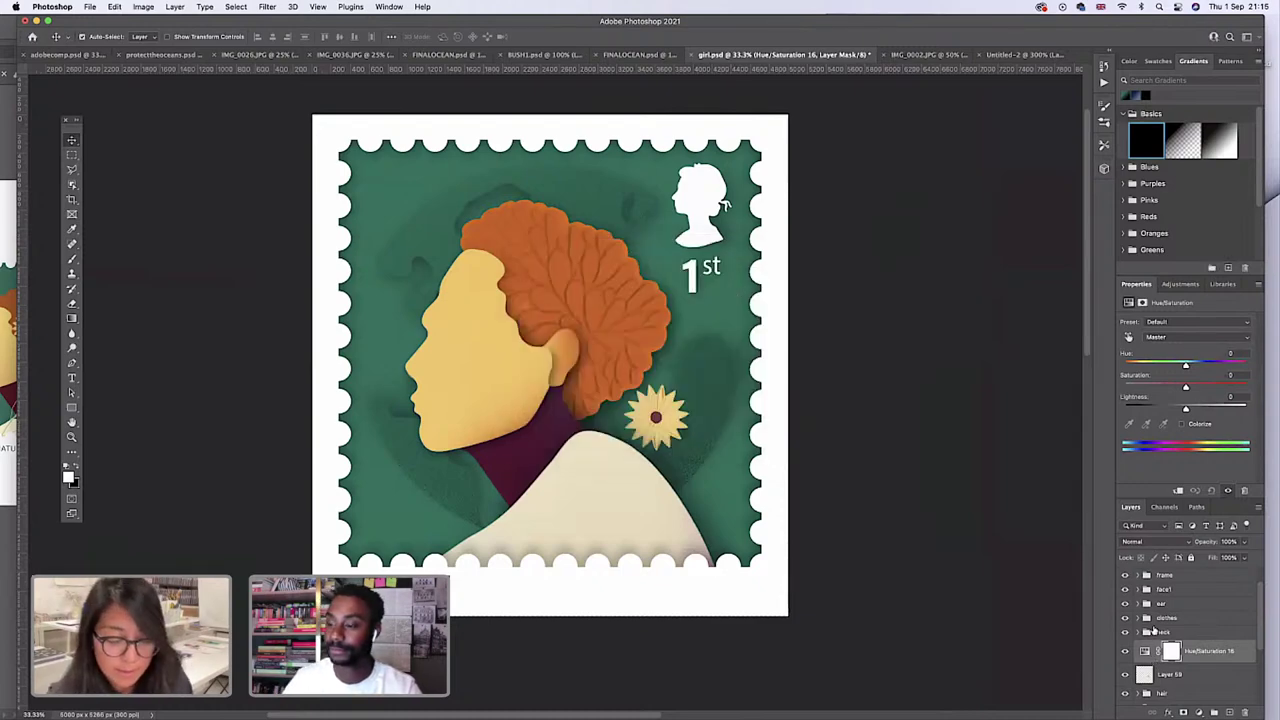
key(super+alt+g)
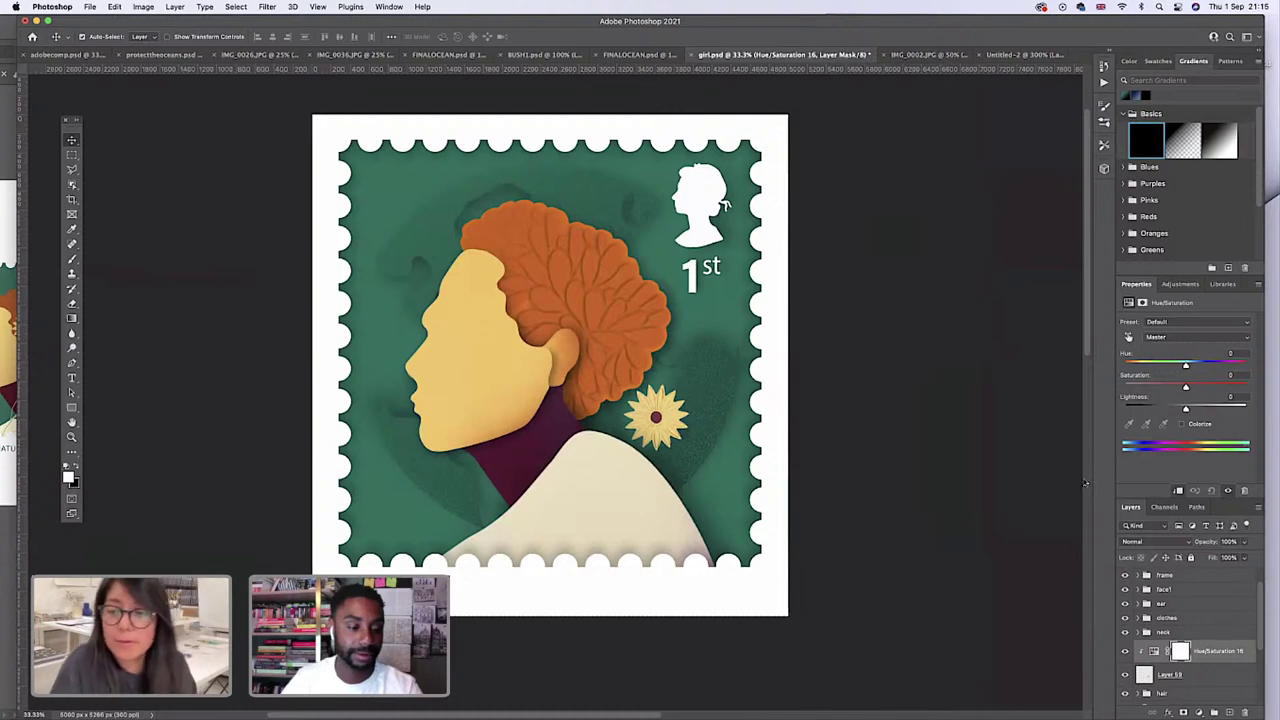
Set the flower's adjustment to hue -1, saturation +49 and lightness +15, and save the document.
drag(1185, 367, 1195, 409)
drag(1199, 388, 1182, 367)
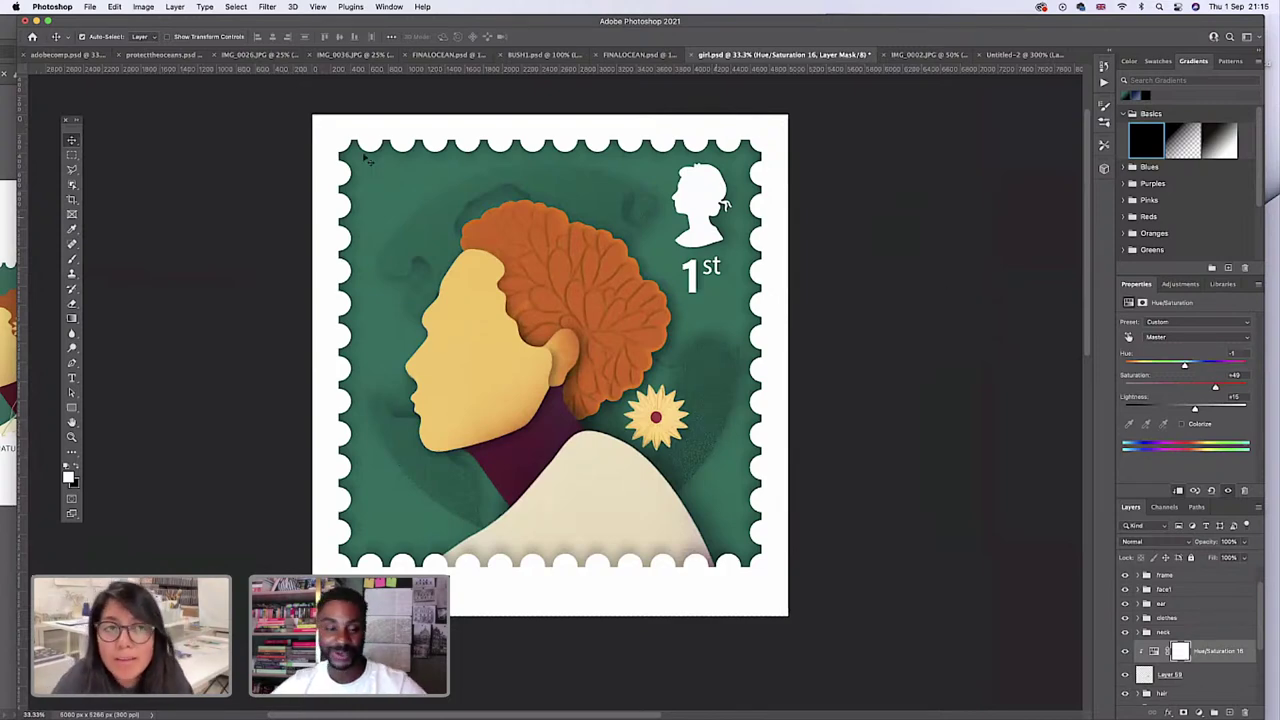
click(90, 7)
click(100, 100)
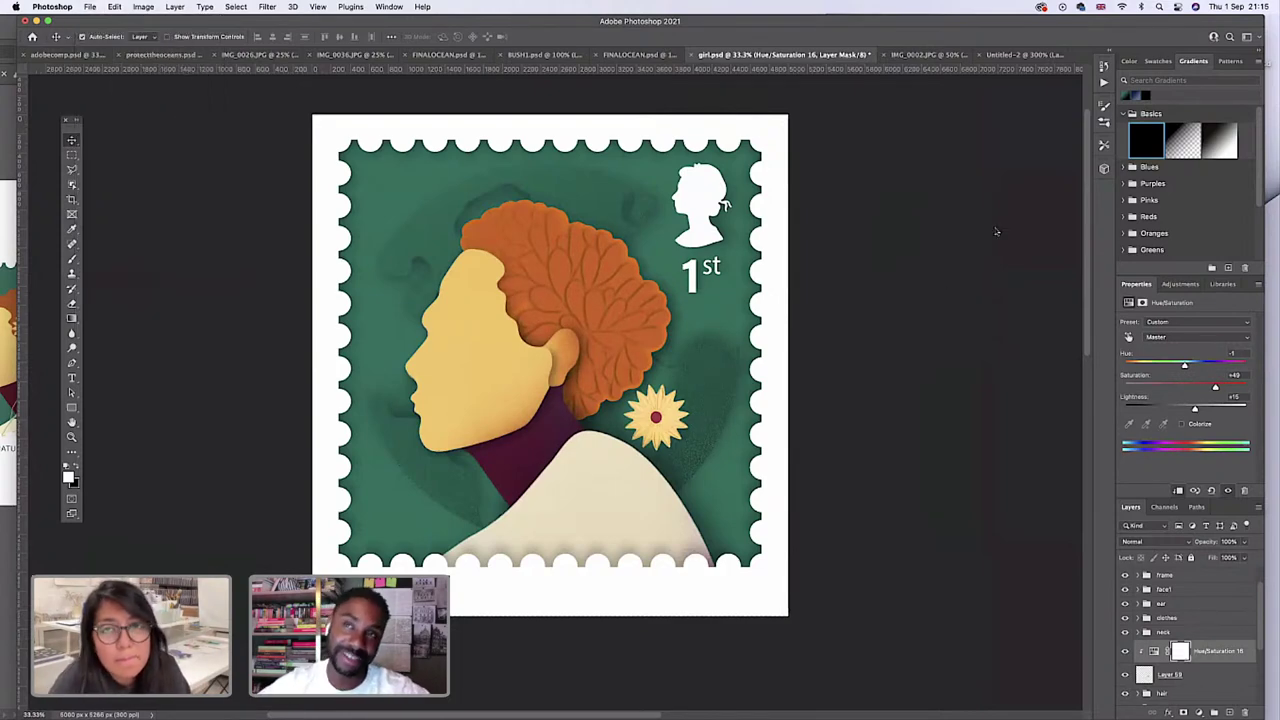
Select the flower's dark centre with the Magic Wand and recolour it with a Hue/Saturation adjustment of hue -25, saturation +27, lightness -46.
click(1160, 673)
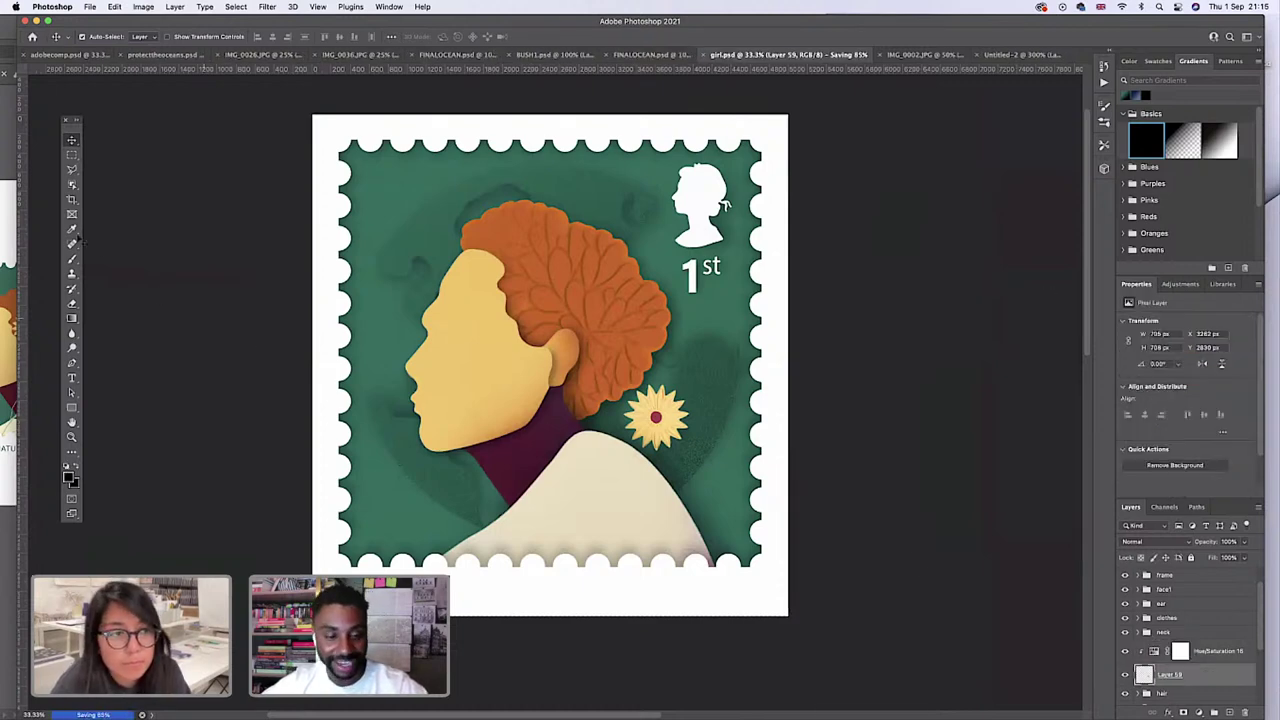
click(72, 185)
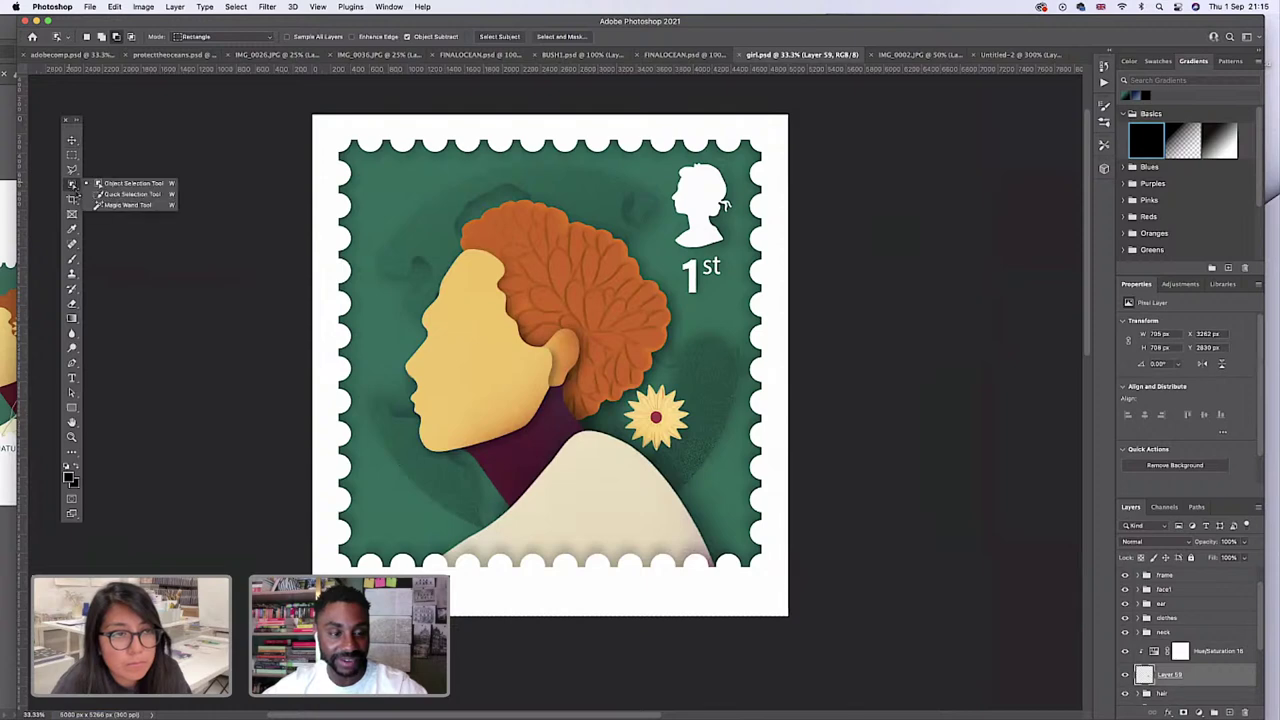
click(112, 205)
click(656, 417)
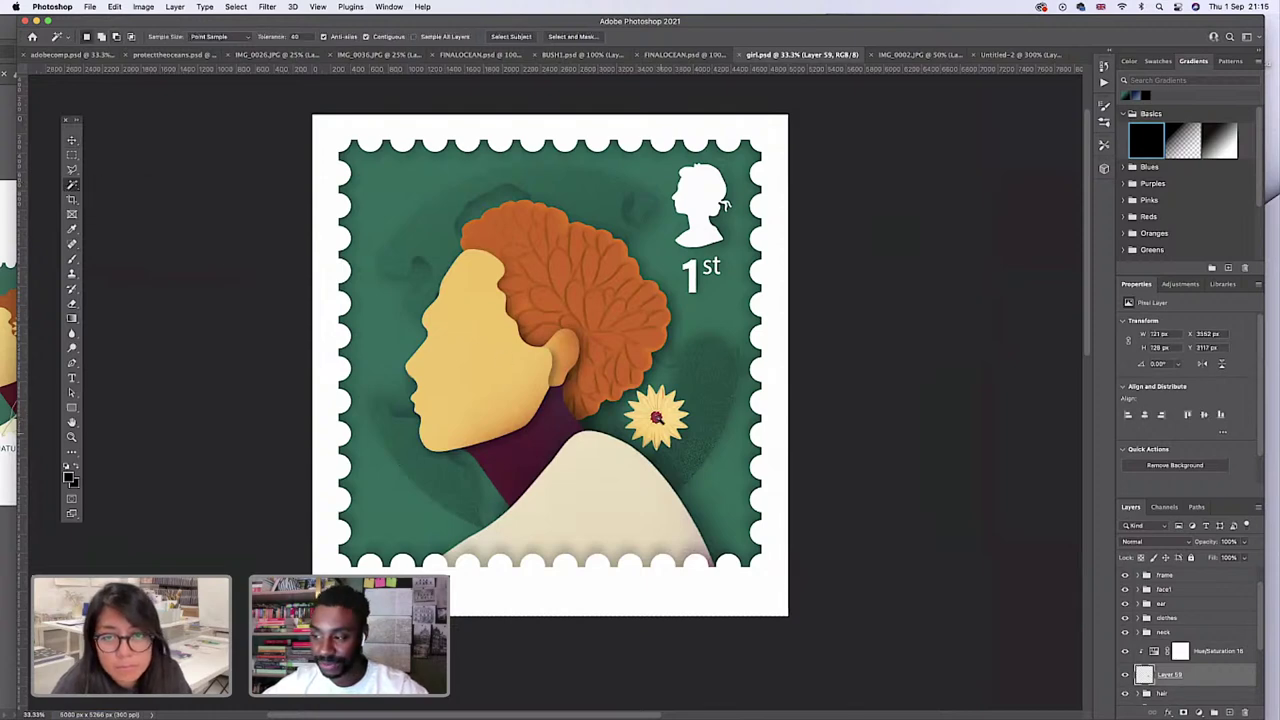
click(1180, 284)
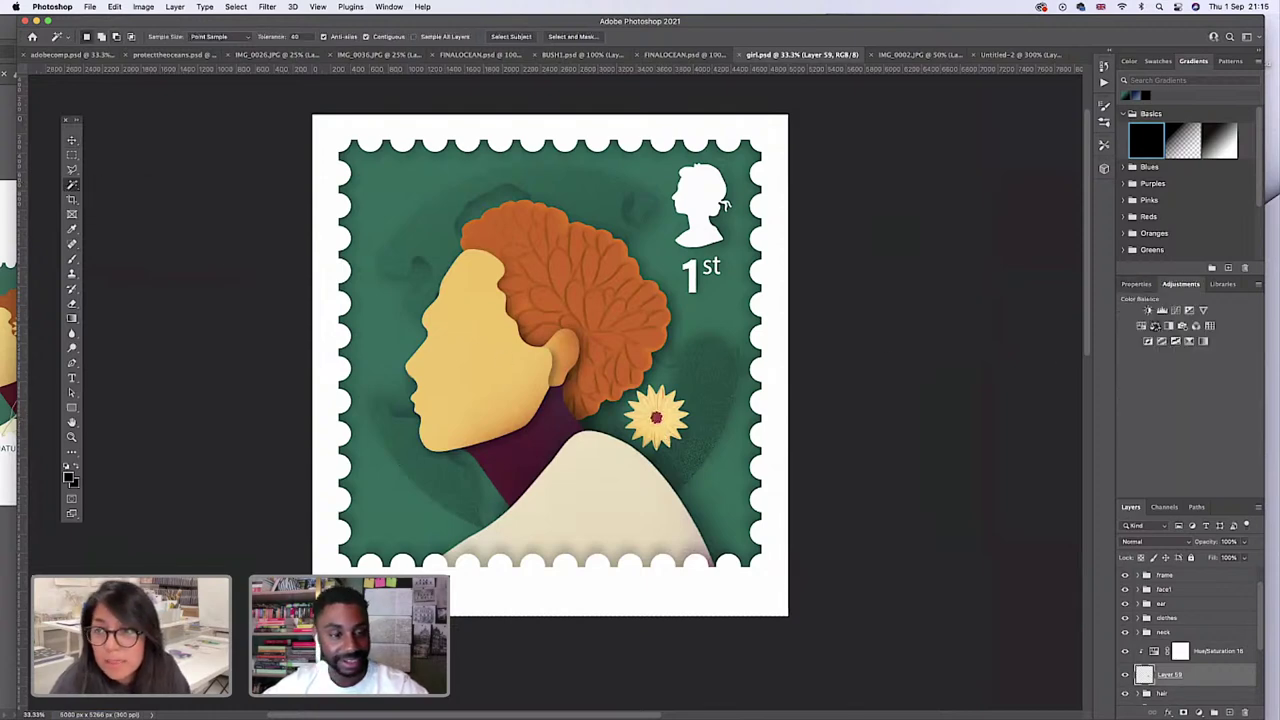
click(1148, 336)
drag(1186, 389, 1155, 410)
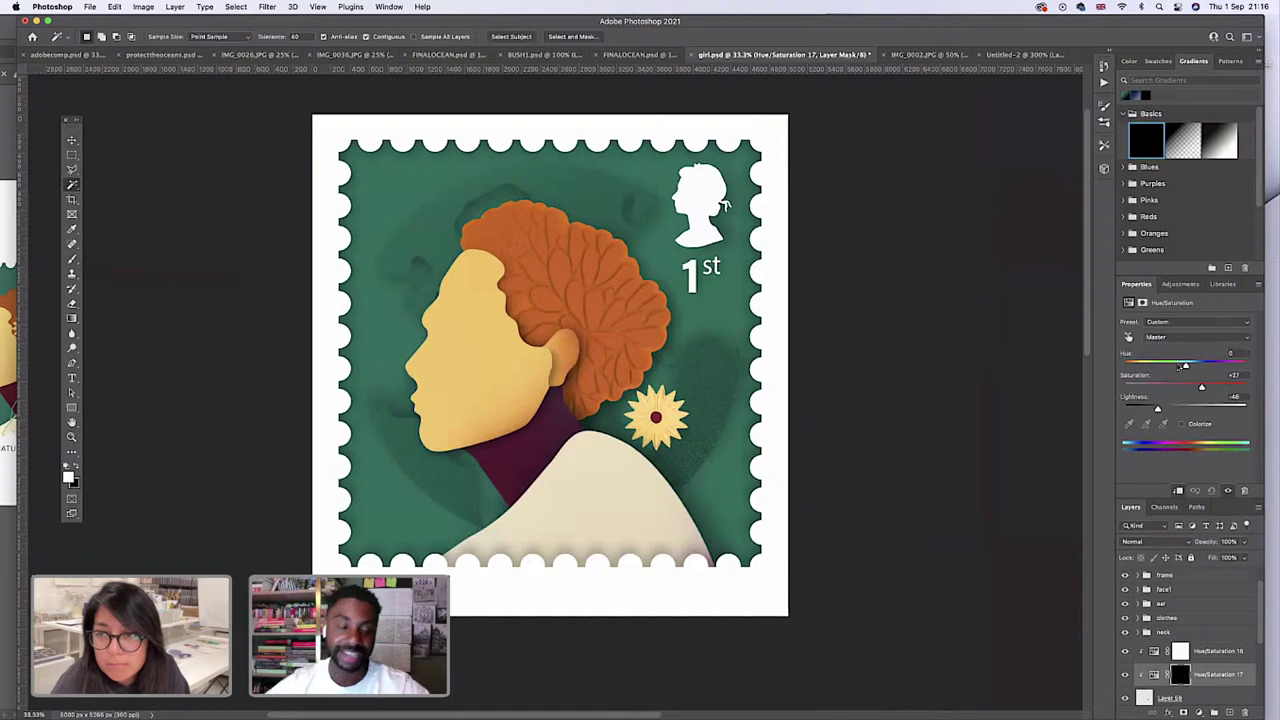
drag(1184, 366, 1170, 367)
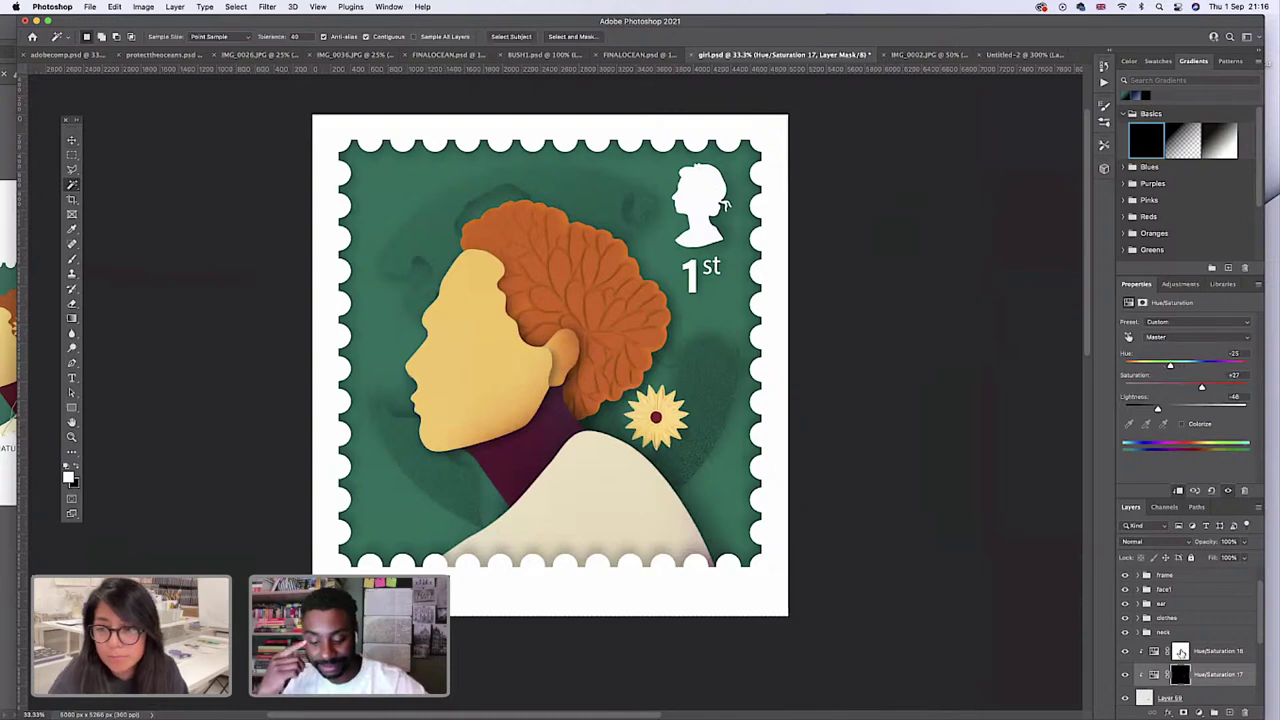
Duplicate the flower by copying its layer and pasting it as a new layer directly above.
scroll(1165, 662, down, 1)
scroll(1165, 662, down, 2)
click(1163, 655)
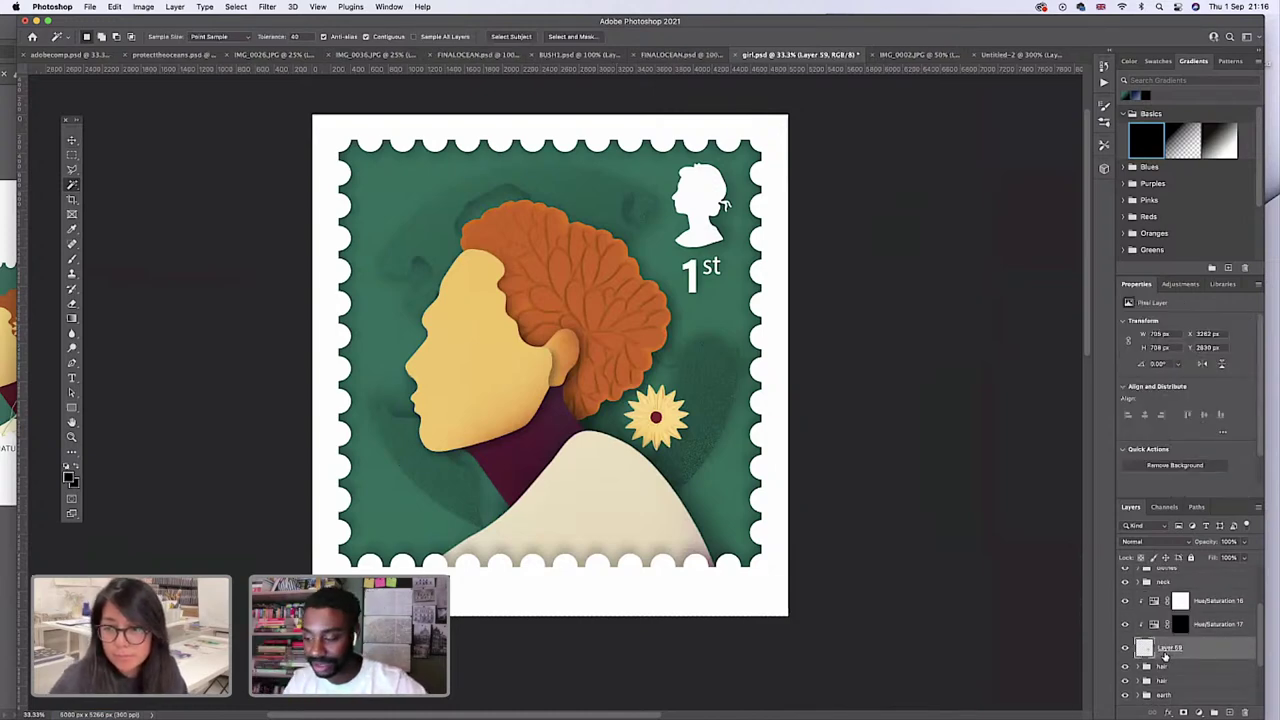
key(super+c)
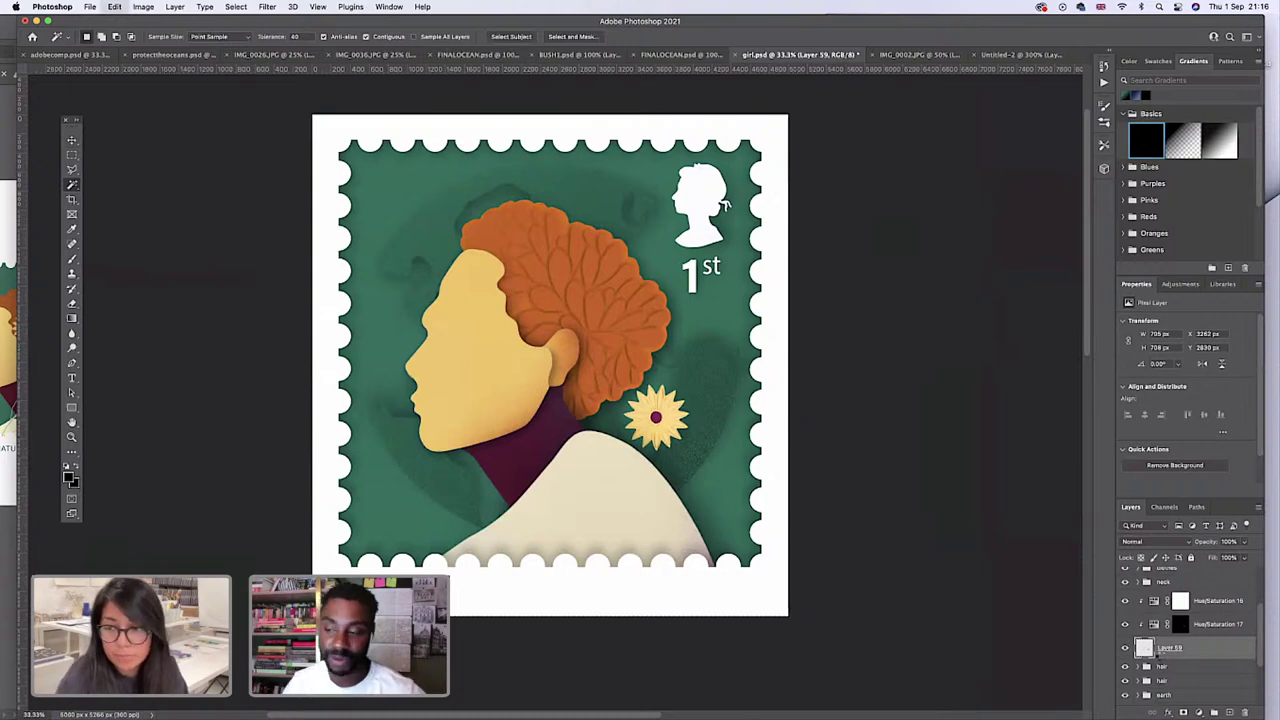
key(super+v)
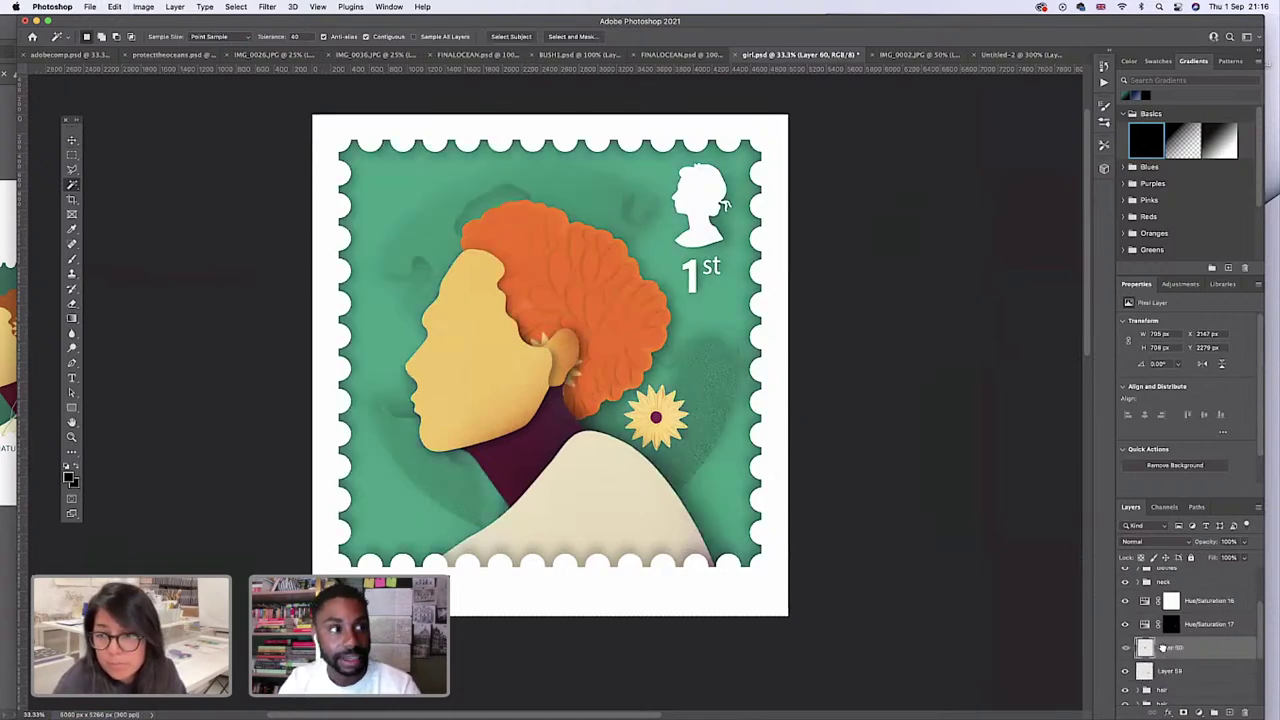
Clip both Hue/Saturation adjustments to the pasted flower layer so they stop affecting the rest of the stamp.
click(1205, 625)
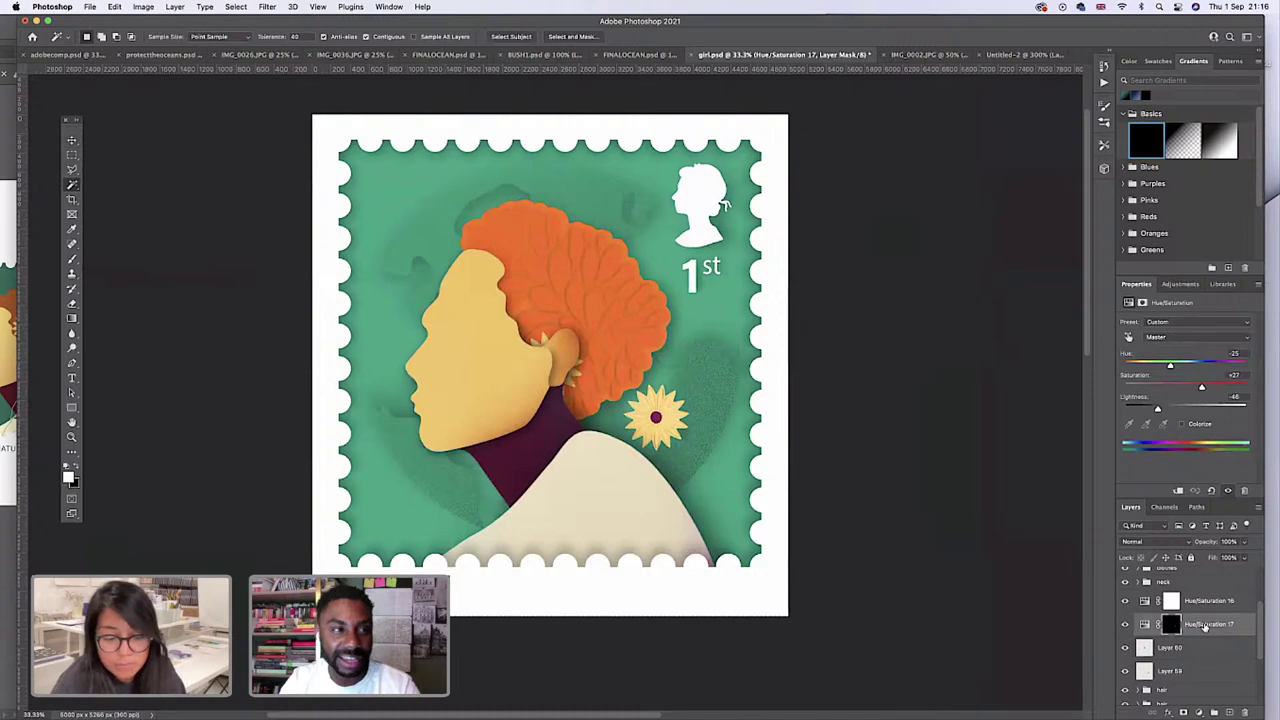
key(super+alt+g)
click(1187, 605)
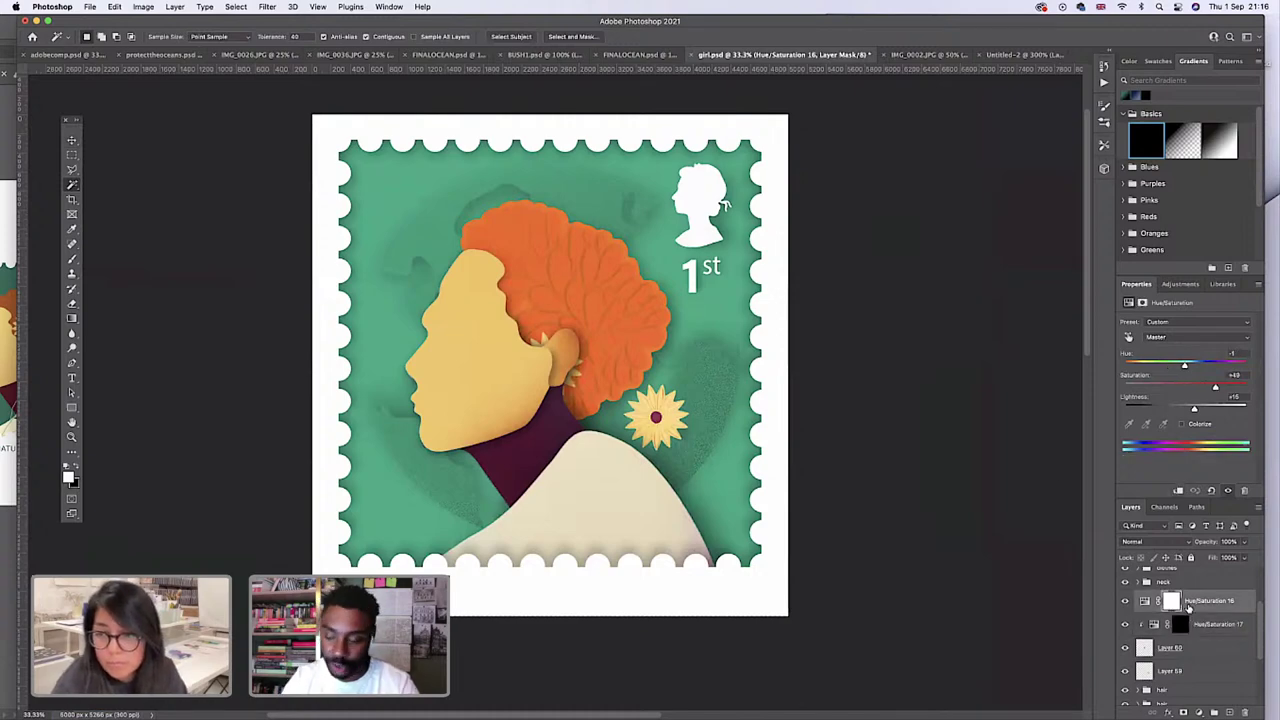
key(super+alt+g)
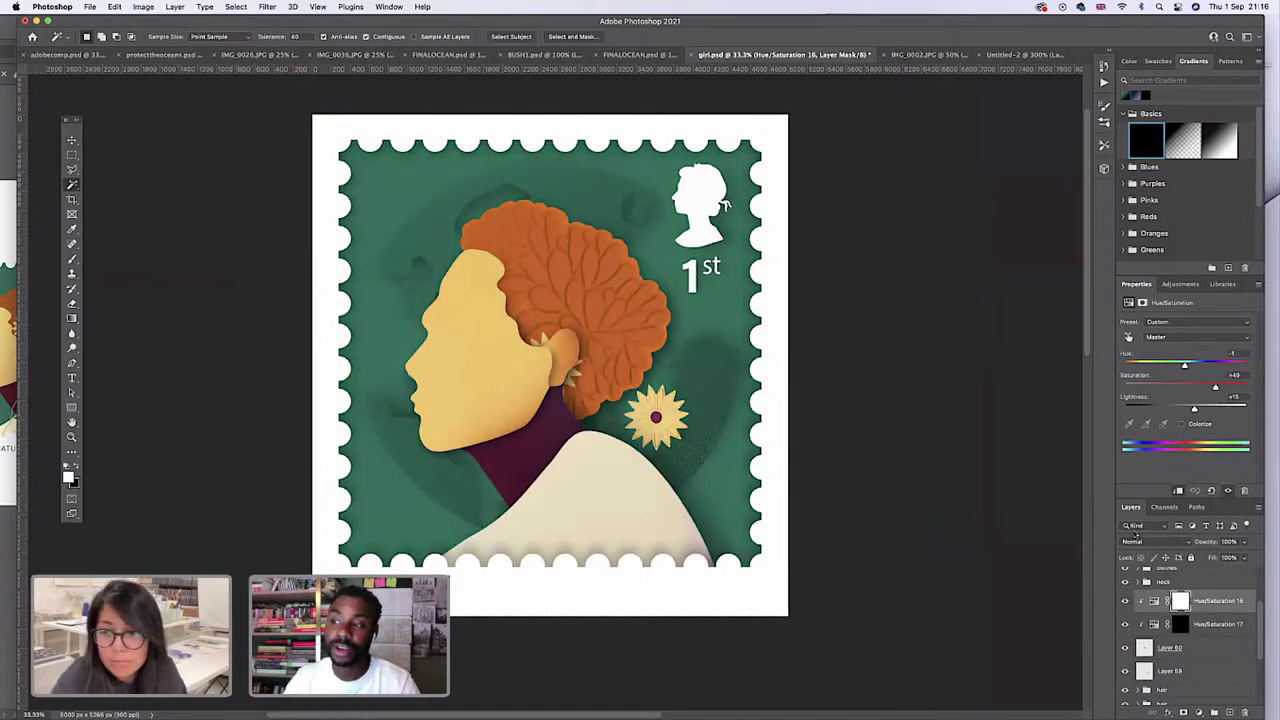
Try to move the pasted flower out from behind the ear, and undo the move.
click(1149, 648)
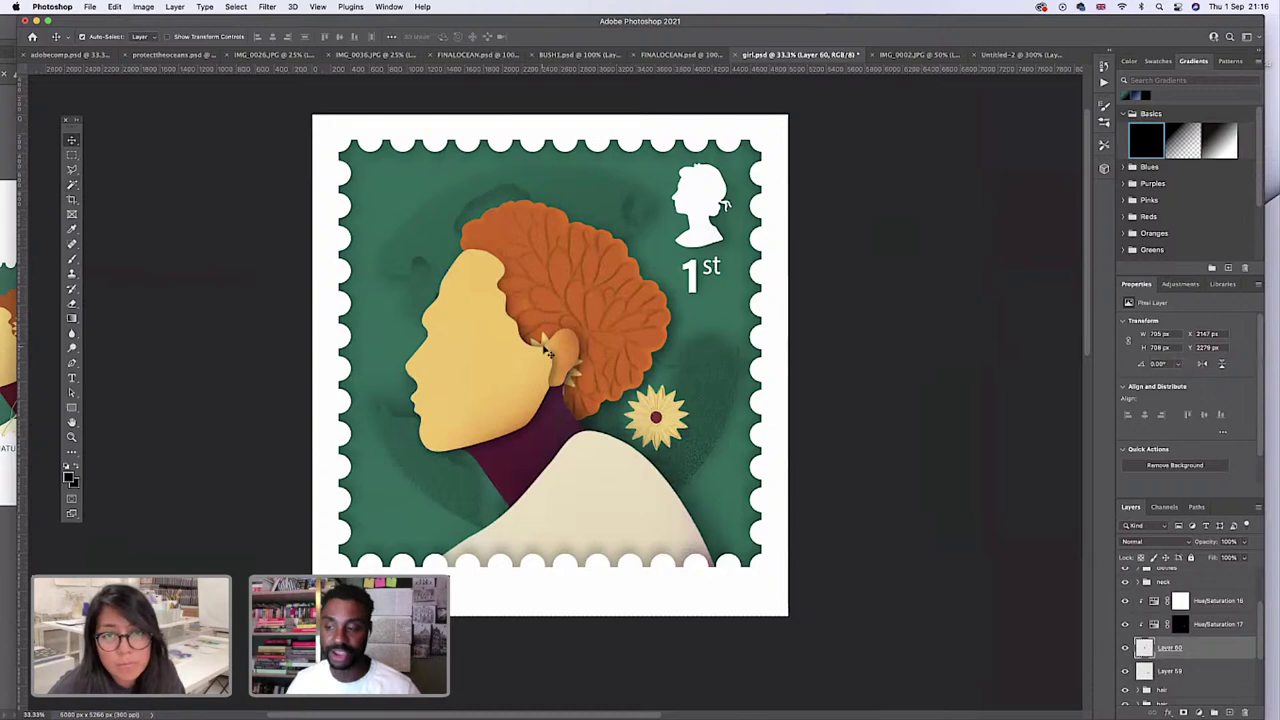
drag(540, 348, 605, 376)
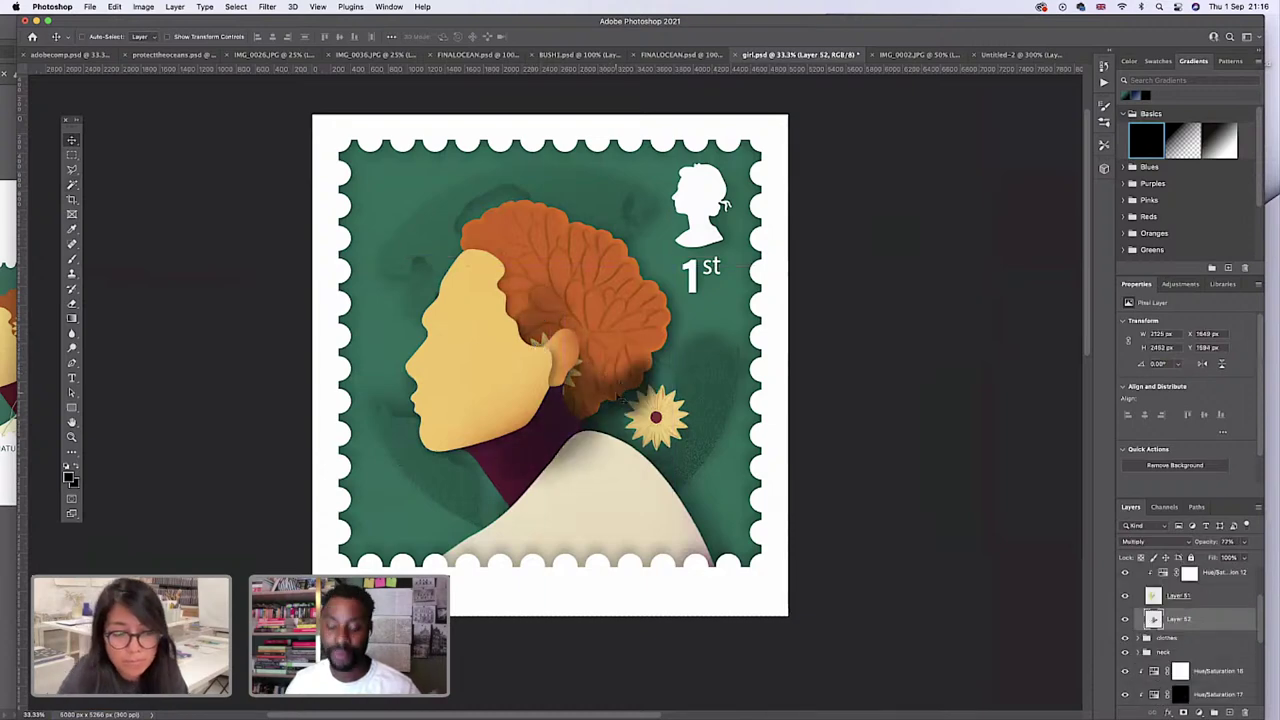
key(super+z)
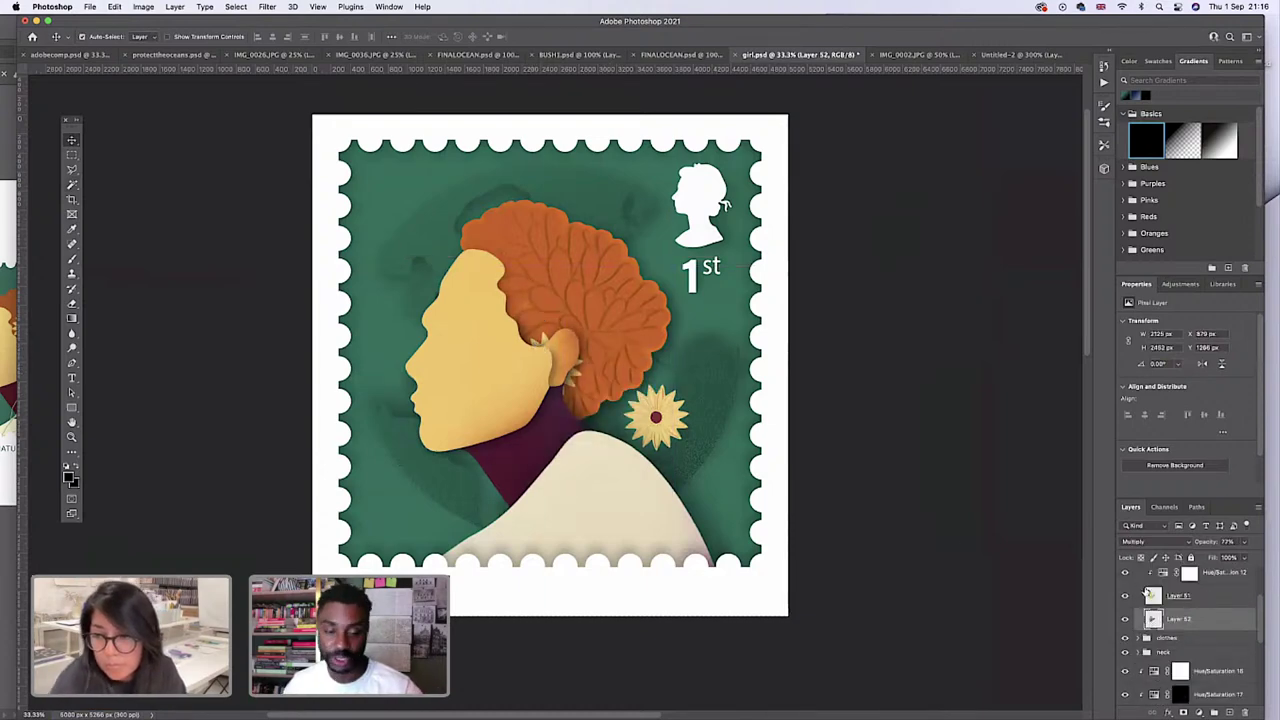
Collapse the ear group and lock all of it.
scroll(1140, 606, up, 2)
click(1138, 606)
click(1205, 607)
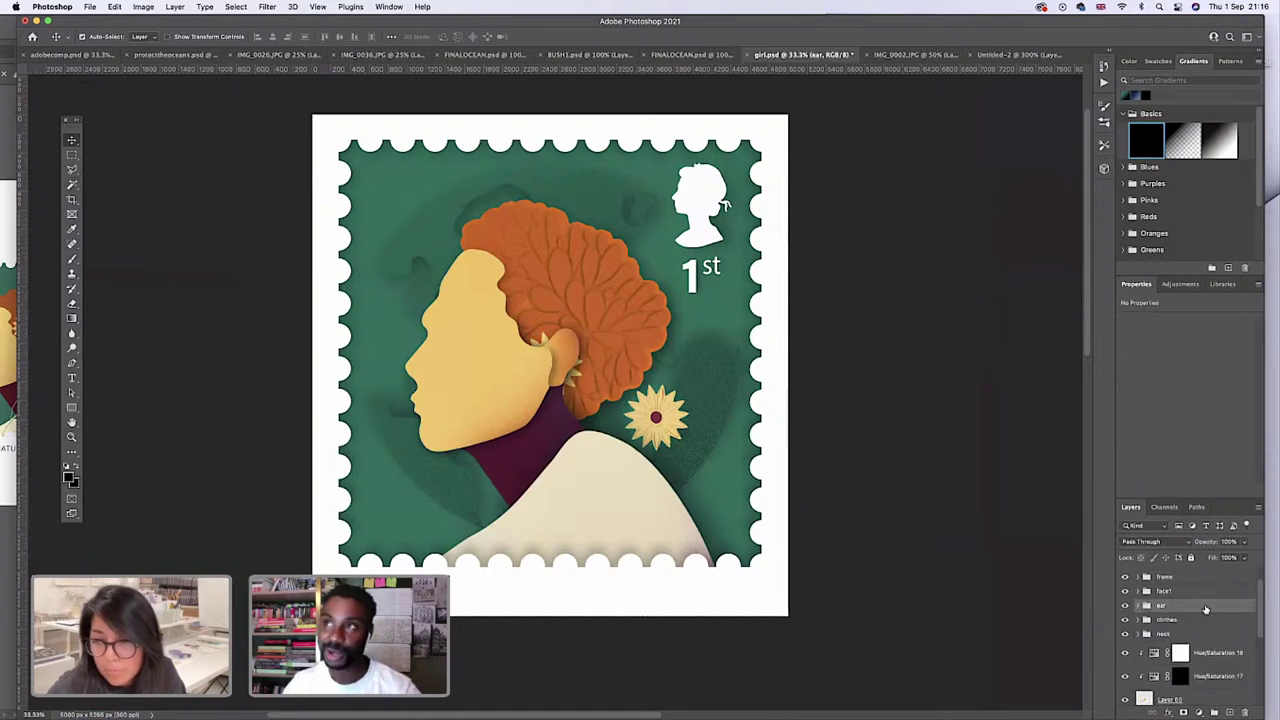
click(1190, 557)
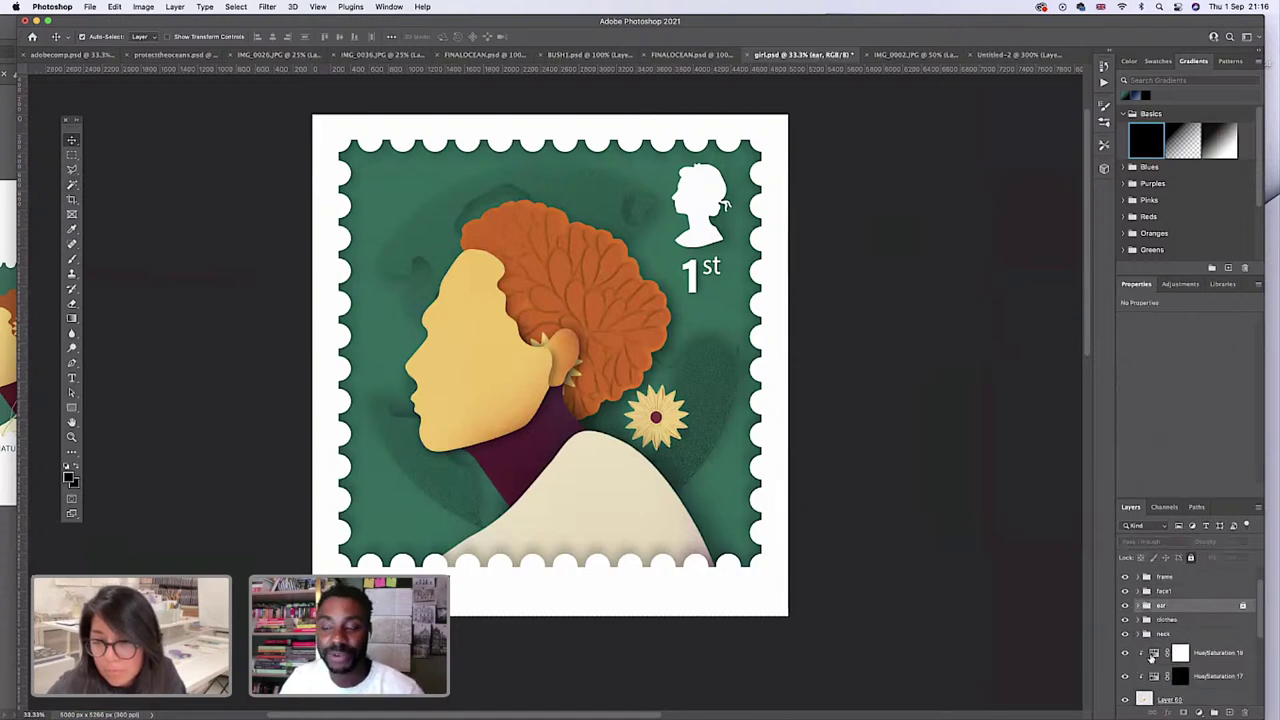
Try again to move the pasted flower from the ear towards the hair's lower edge, and undo the move.
scroll(1150, 660, down, 3)
click(1144, 654)
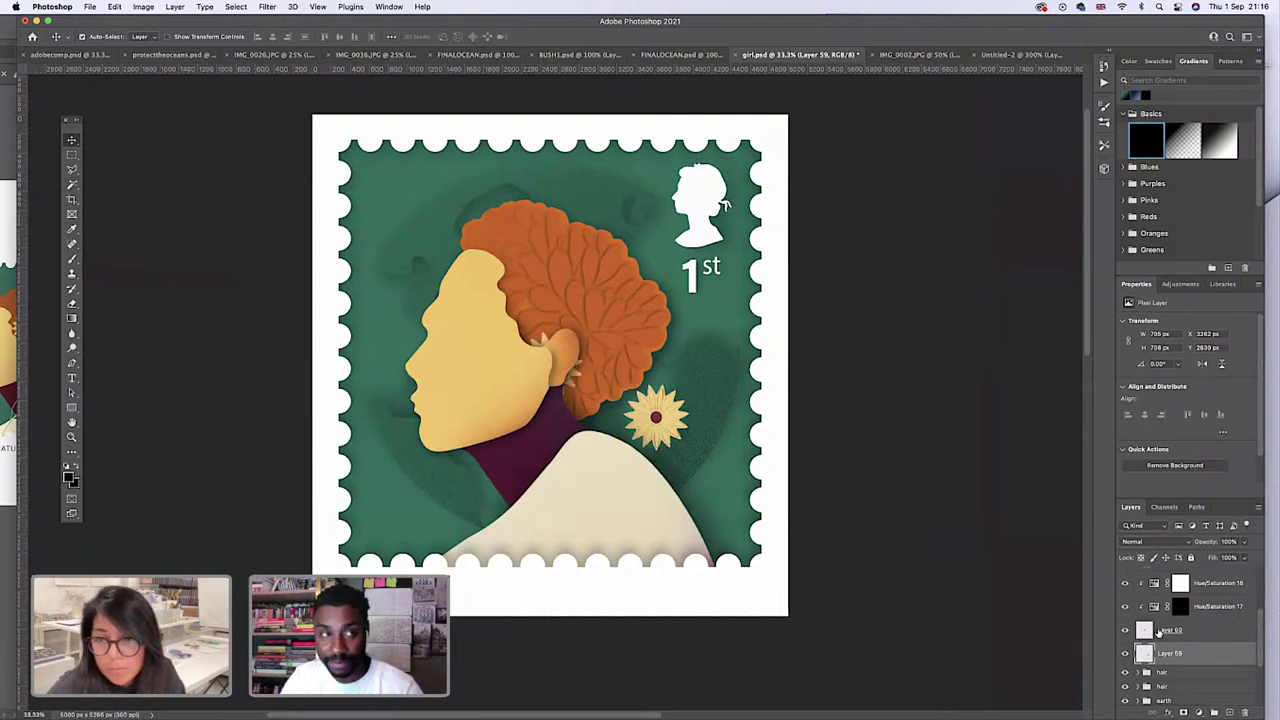
click(1162, 632)
drag(545, 352, 631, 385)
key(super+z)
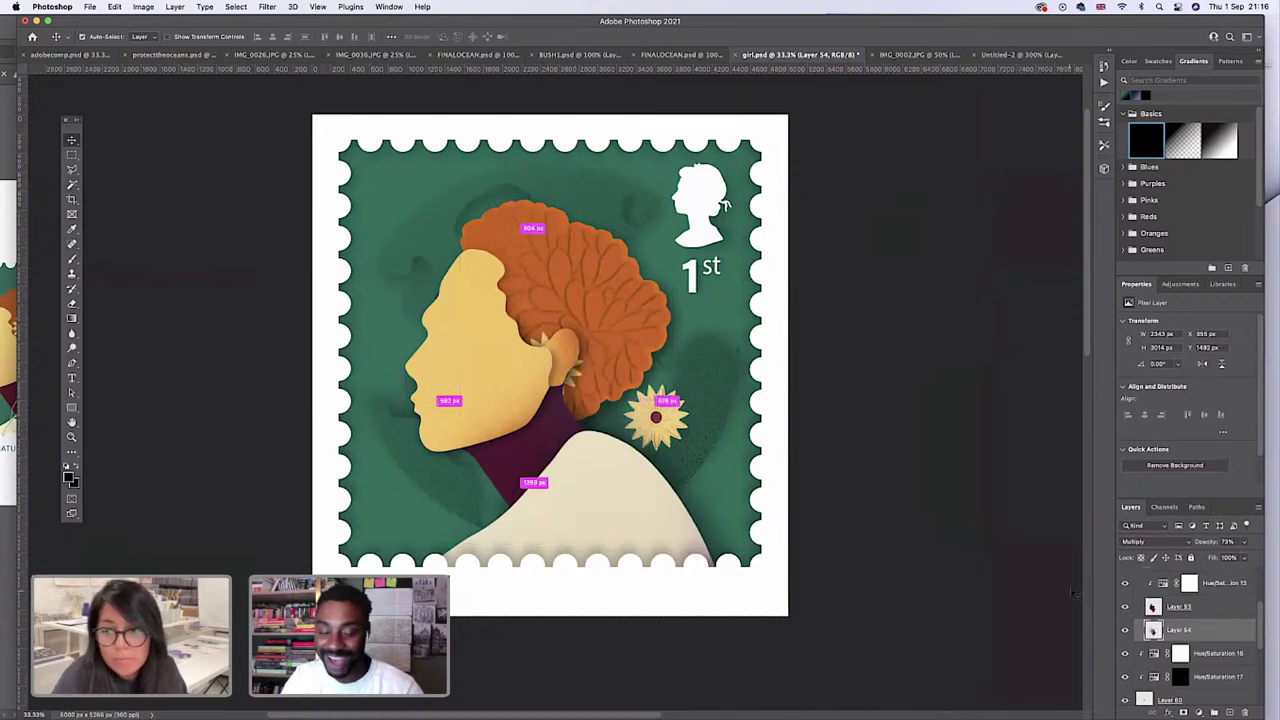
Lock the whole neck group and keep it collapsed in the layer stack.
scroll(1140, 622, up, 1)
click(1138, 610)
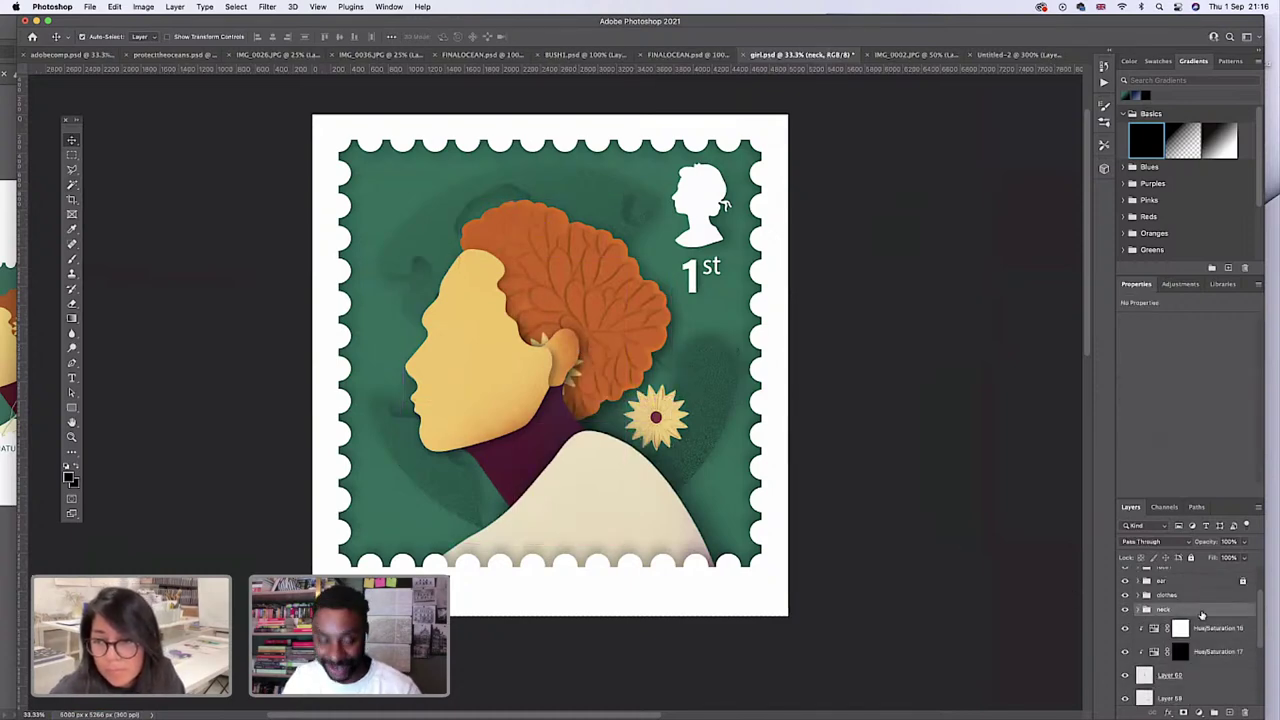
click(1191, 558)
click(1138, 610)
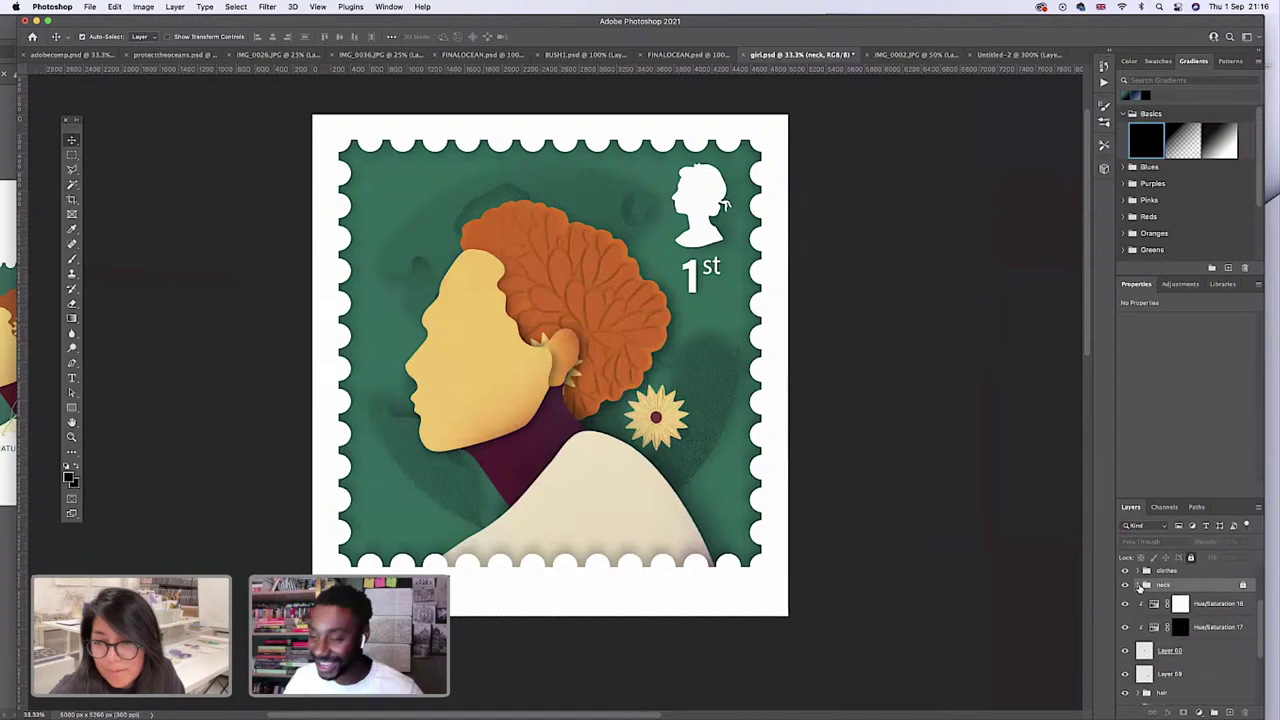
Unlock the neck group and fully lock the Hue/Saturation 16 and Hue/Saturation 17 adjustment layers.
scroll(1138, 585, down, 1)
click(1138, 587)
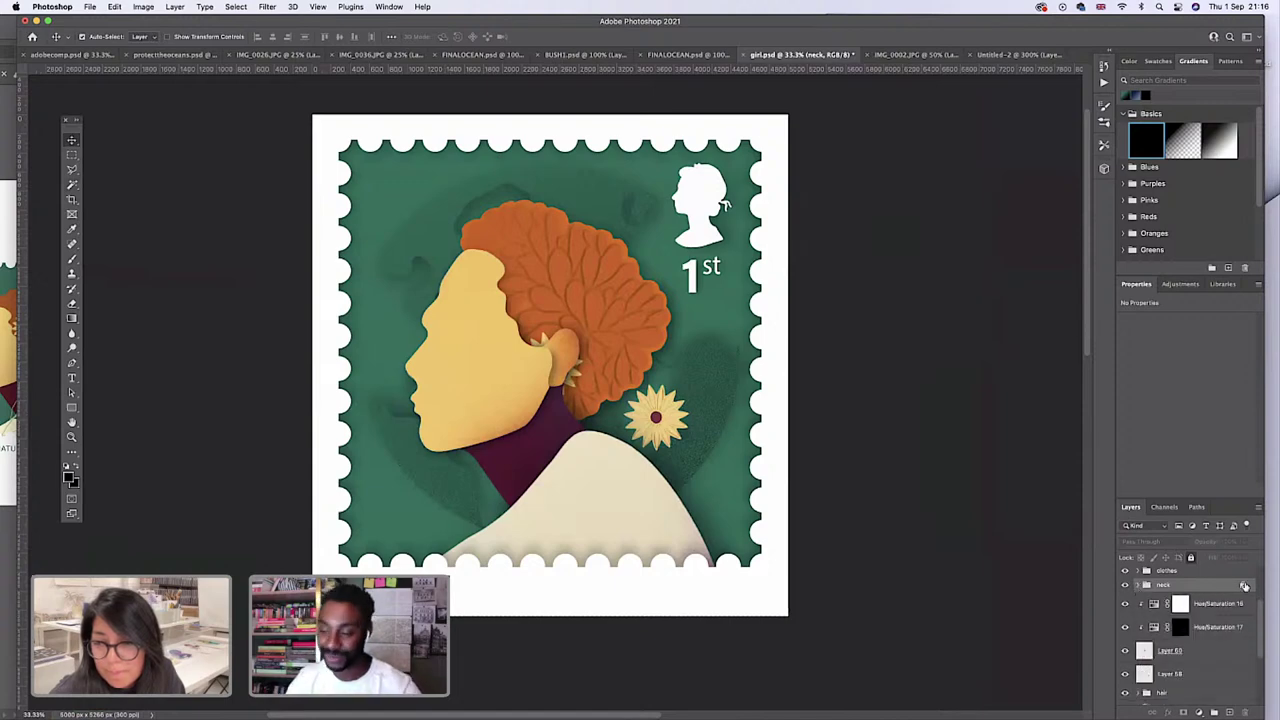
click(1245, 628)
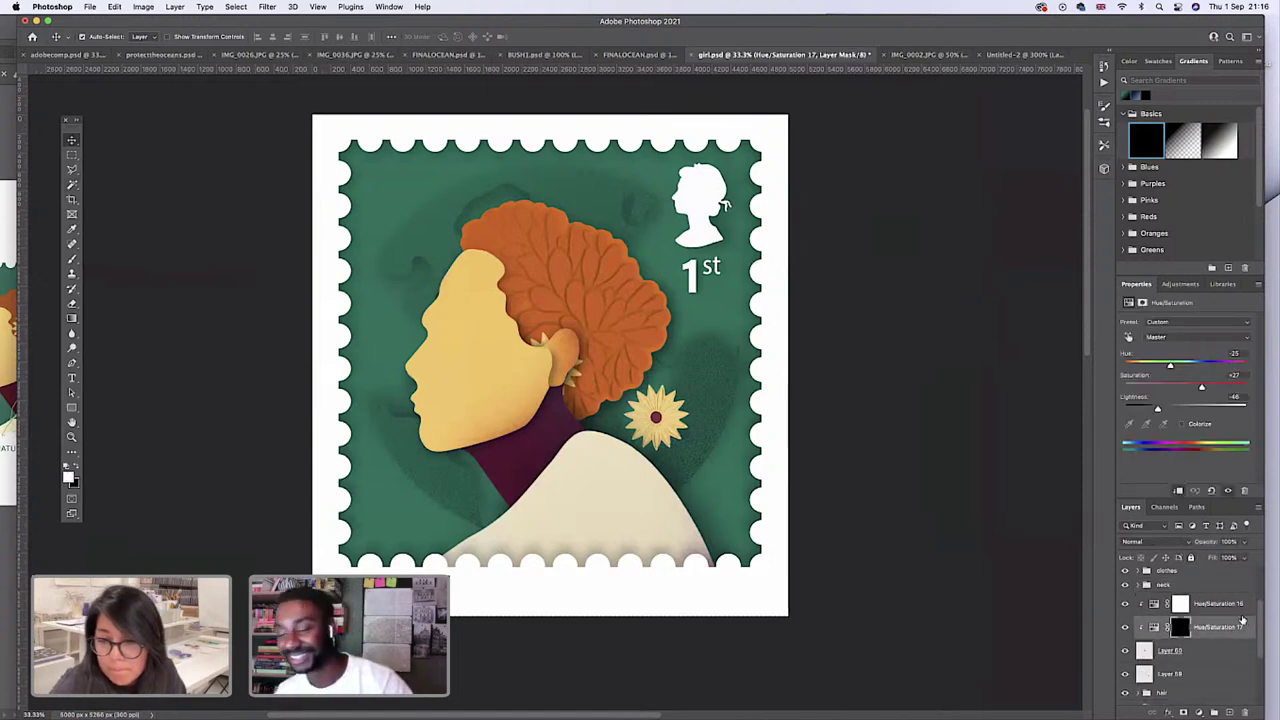
scroll(1238, 615, down, 3)
scroll(1205, 648, up, 3)
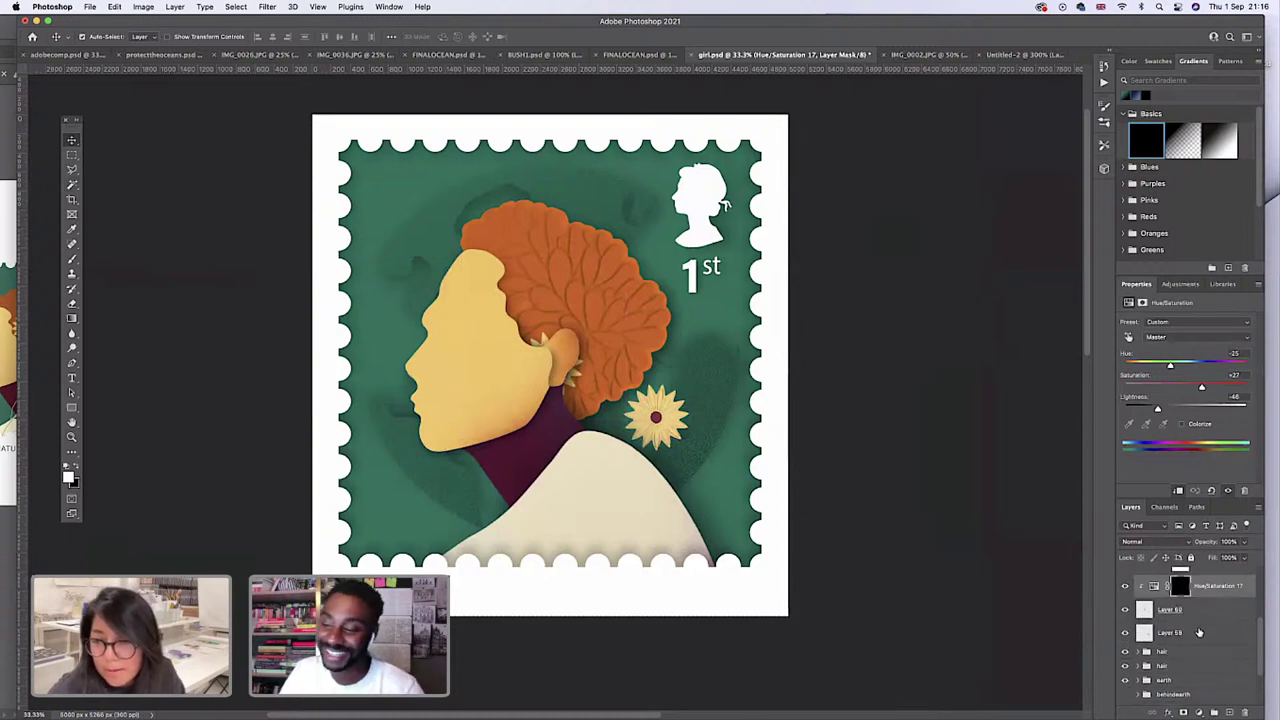
super+click(1216, 651)
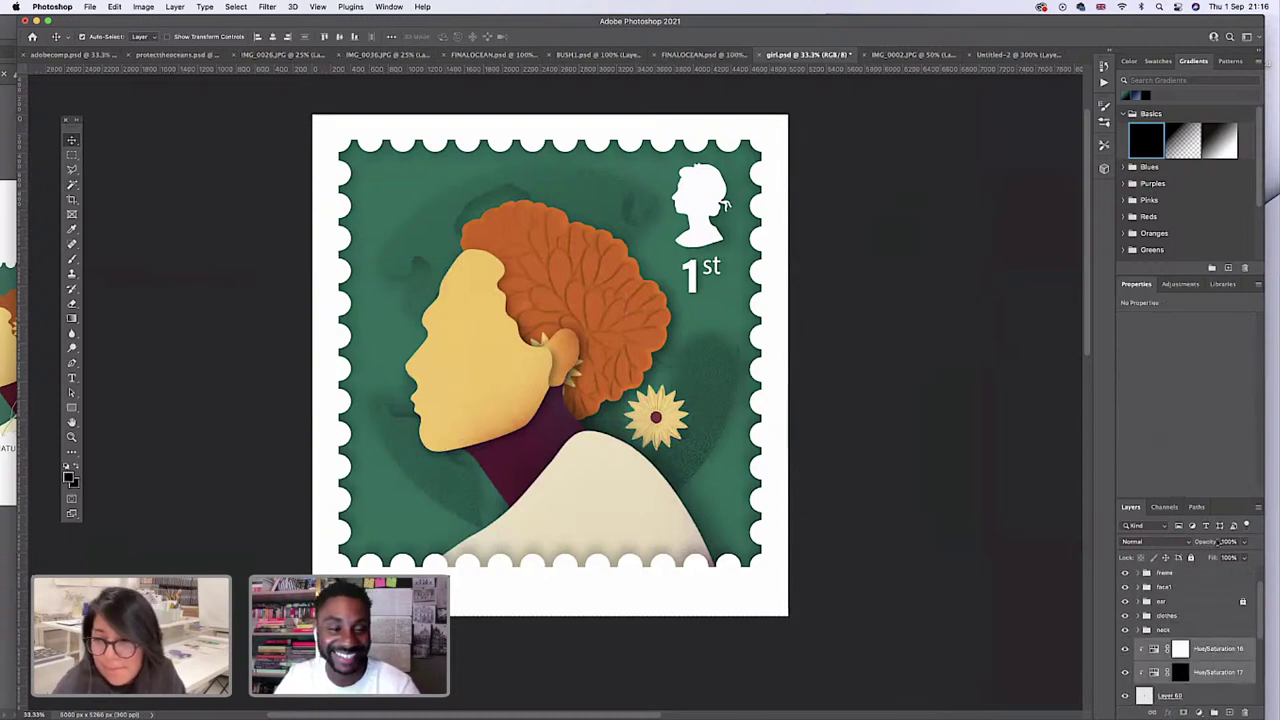
click(1191, 557)
scroll(1161, 620, down, 3)
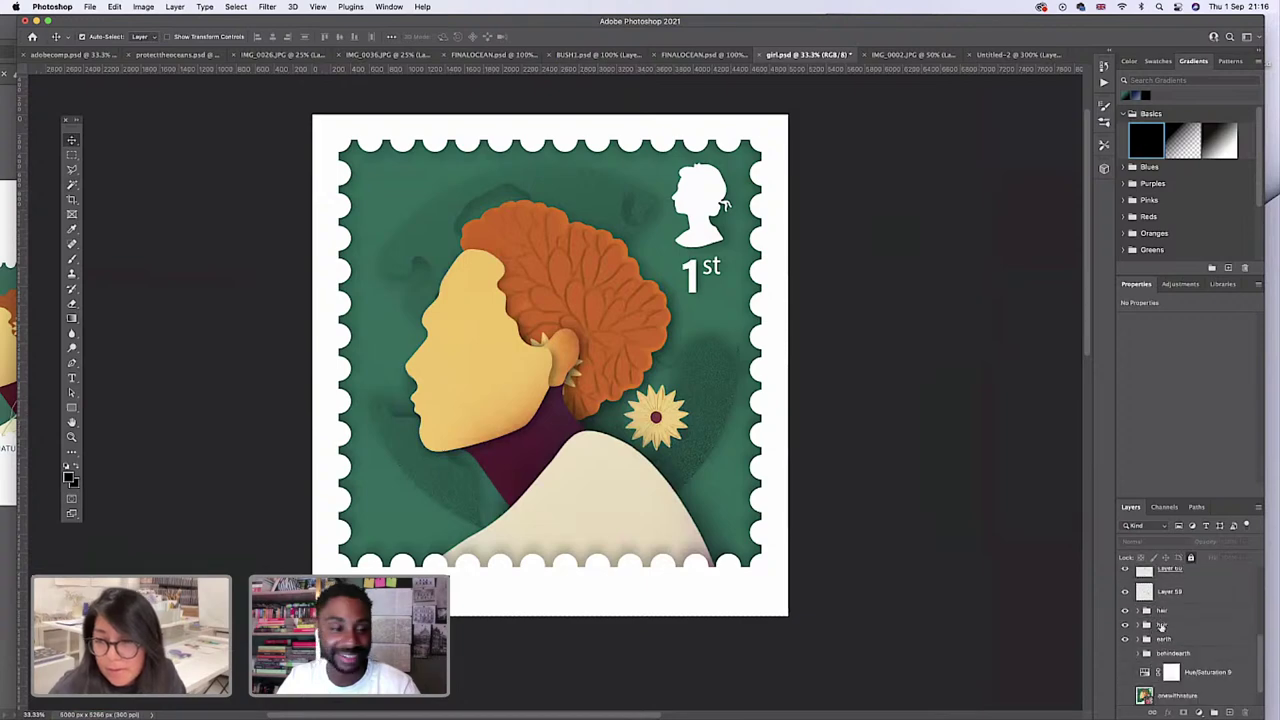
Nudge the Layer 60 flower right and down from behind the ear to the hair's lower edge, at X 2727 px and Y 2529 px.
click(1166, 624)
scroll(1163, 660, up, 2)
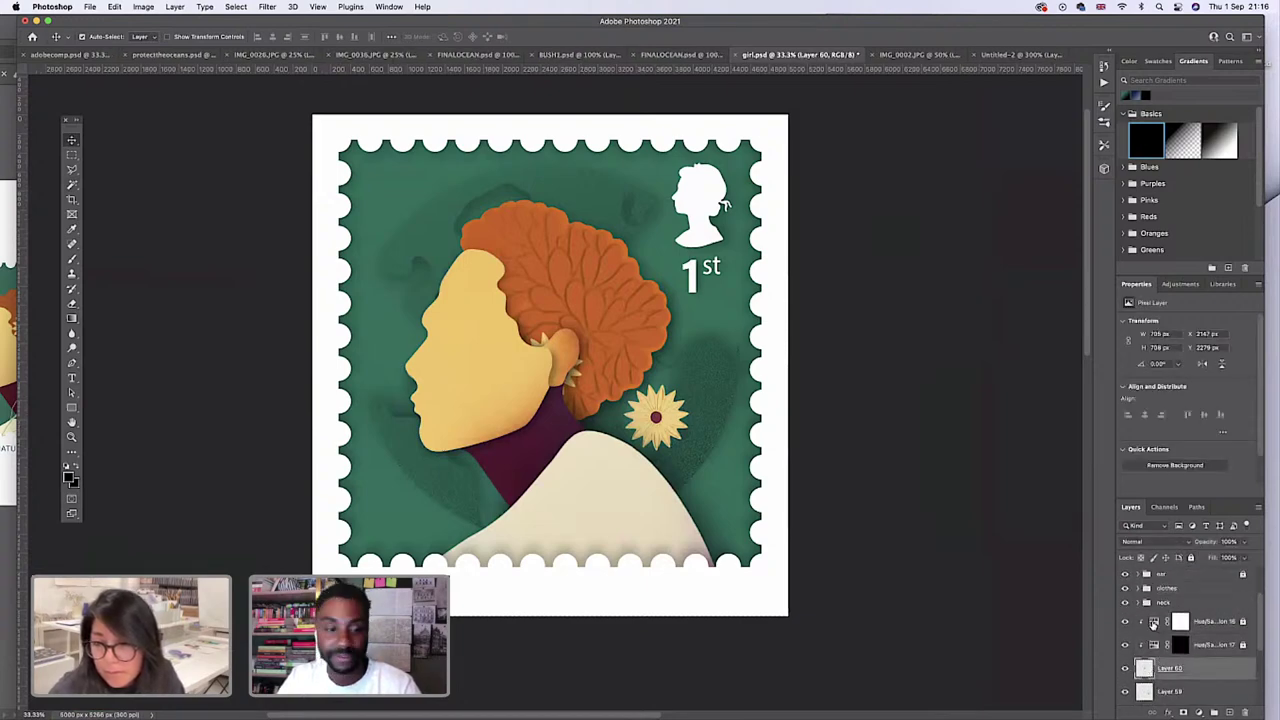
click(1154, 622)
scroll(1158, 668, down, 1)
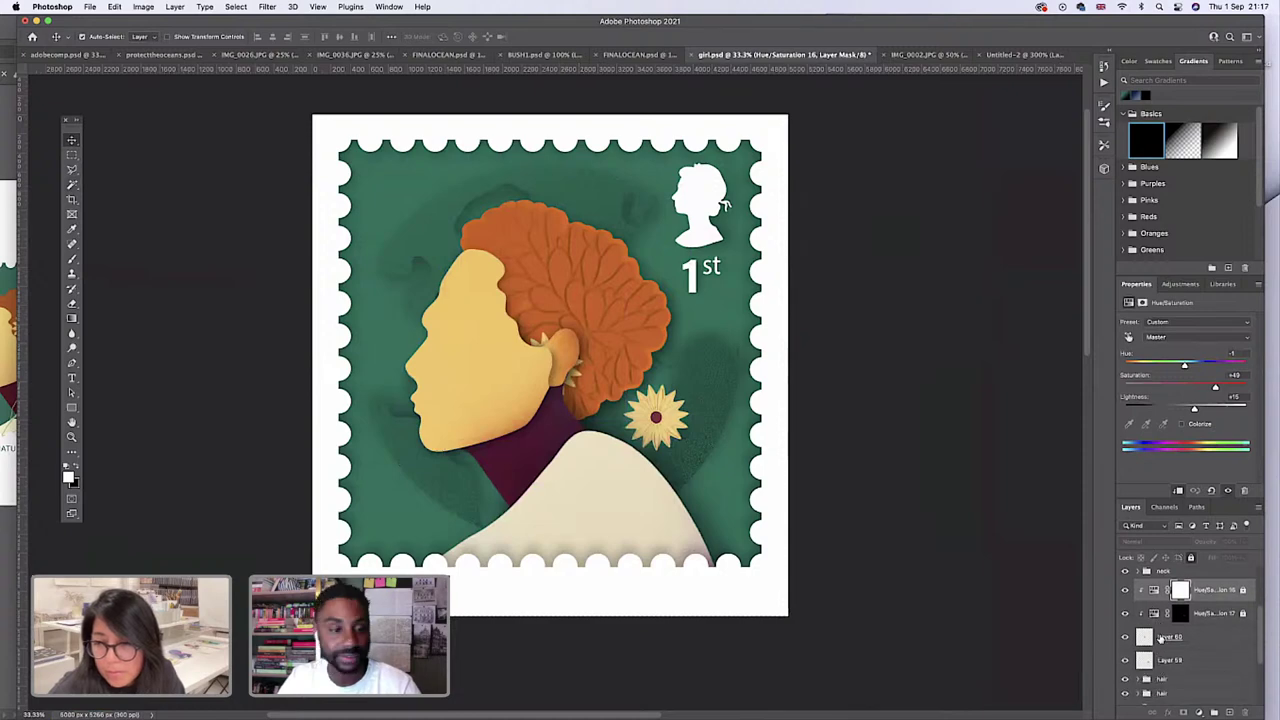
click(1160, 637)
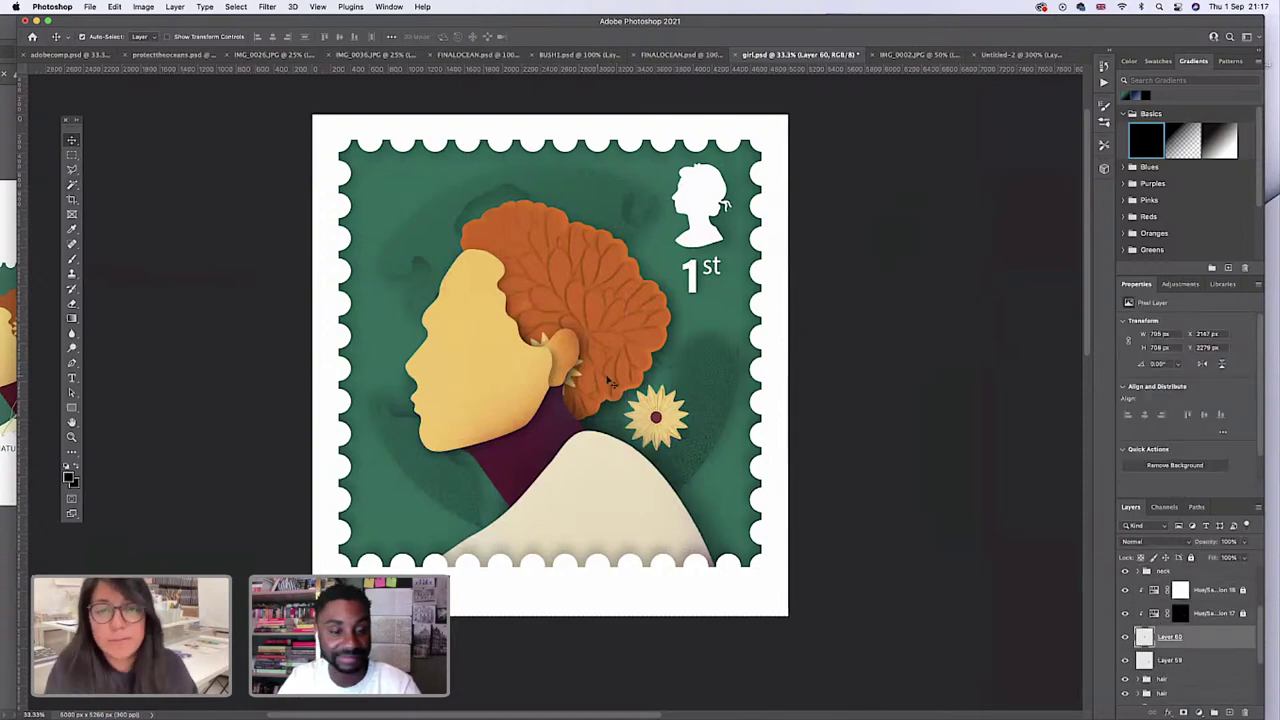
click(577, 388)
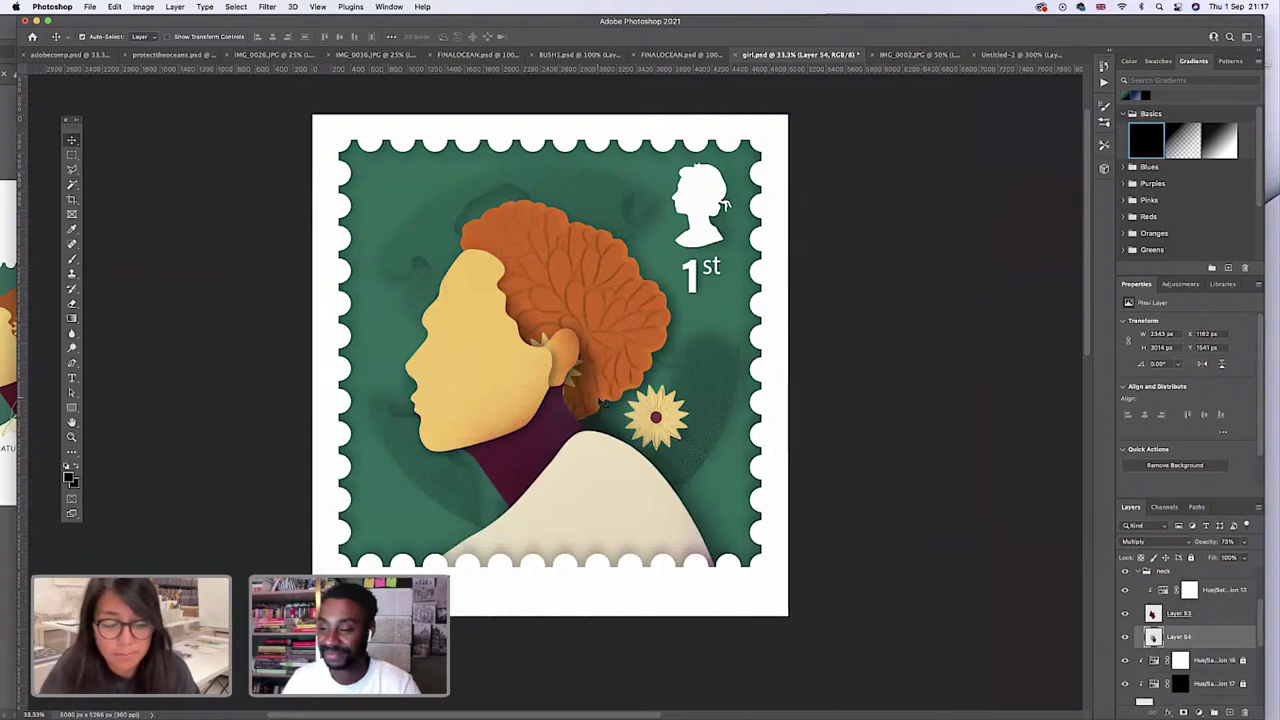
scroll(1156, 603, down, 3)
click(1154, 624)
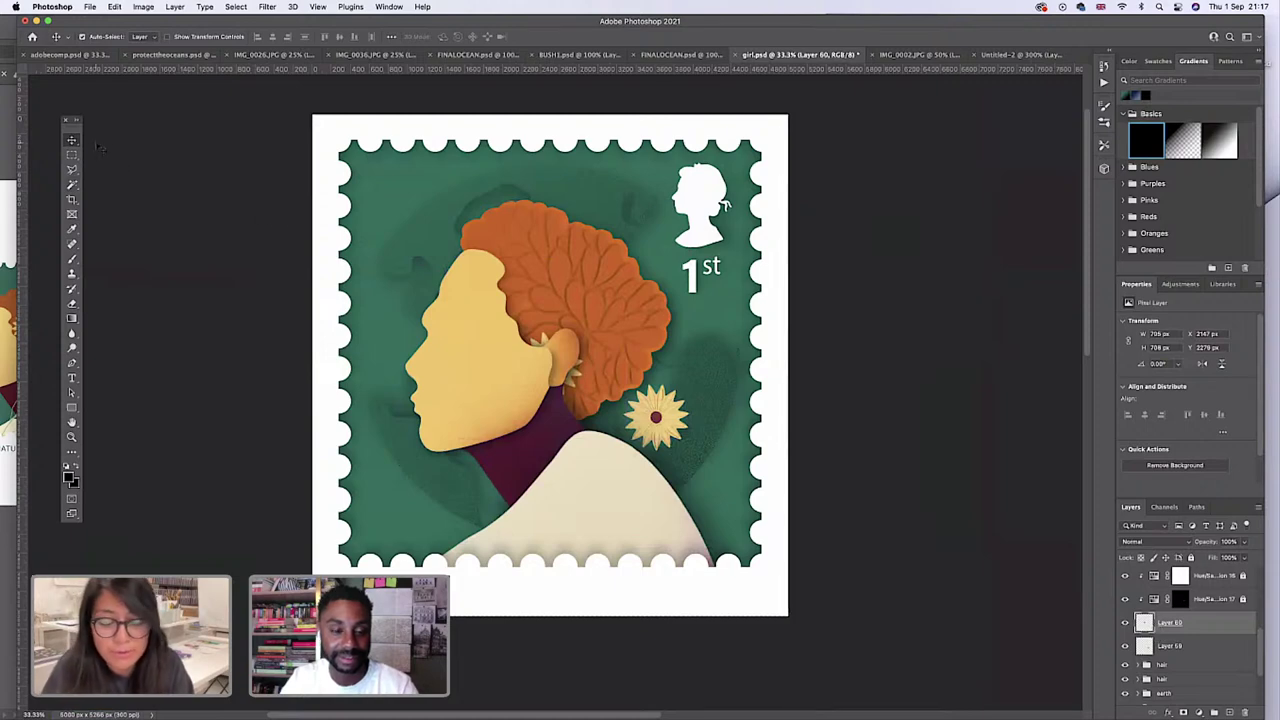
key(shift+Right)
key(shift+Right)
key(shift+Right)
key(shift+Right)
key(shift+Right)
key(shift+Right)
key(shift+Right)
key(shift+Right)
key(shift+Right)
key(shift+Right)
key(shift+Right)
key(shift+Right)
key(shift+Right)
key(shift+Right)
key(shift+Right)
key(shift+Right)
key(shift+Right)
key(shift+Right)
key(shift+Right)
key(shift+Right)
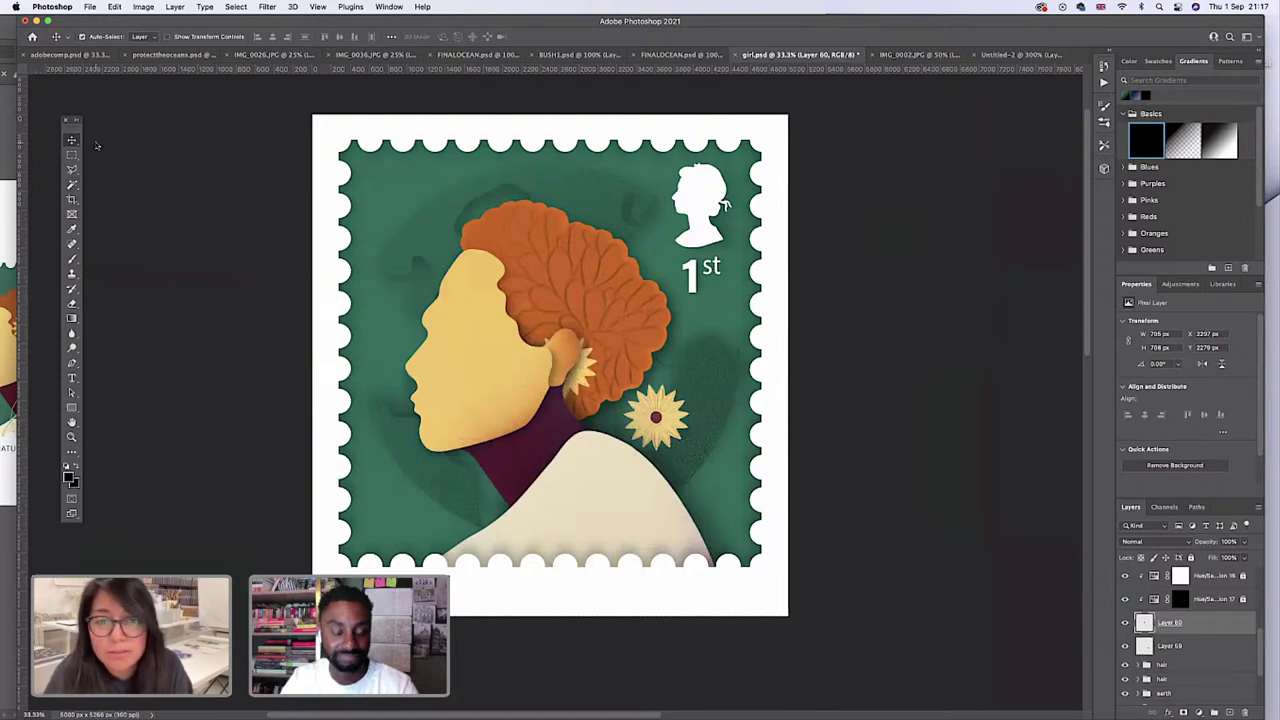
key(shift+Right)
key(shift+Right)
key(shift+Right)
key(shift+Right)
key(shift+Right)
key(shift+Right)
key(shift+Right)
key(shift+Right)
key(shift+Right)
key(shift+Right)
key(shift+Right)
key(shift+Right)
key(shift+Right)
key(shift+Right)
key(shift+Right)
key(shift+Right)
key(shift+Right)
key(shift+Right)
key(shift+Right)
key(shift+Right)
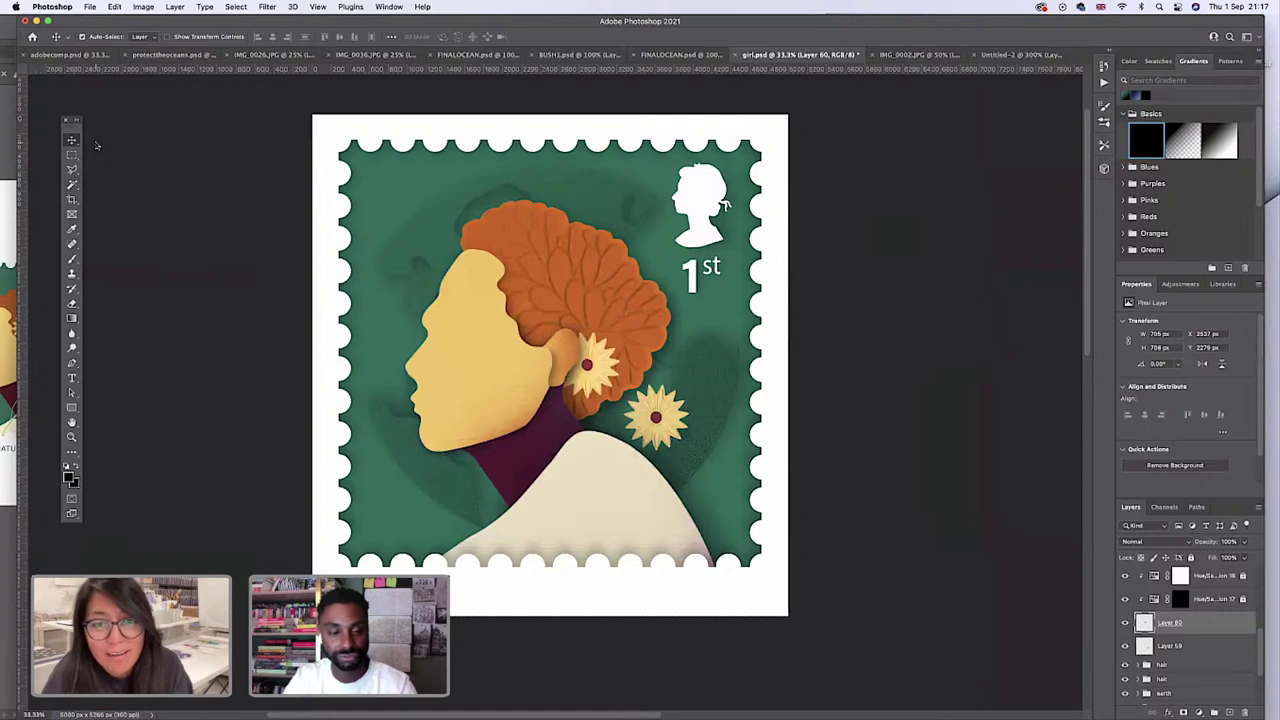
key(shift+Right)
key(shift+Right)
key(shift+Right)
key(shift+Right)
key(shift+Right)
key(shift+Right)
key(shift+Right)
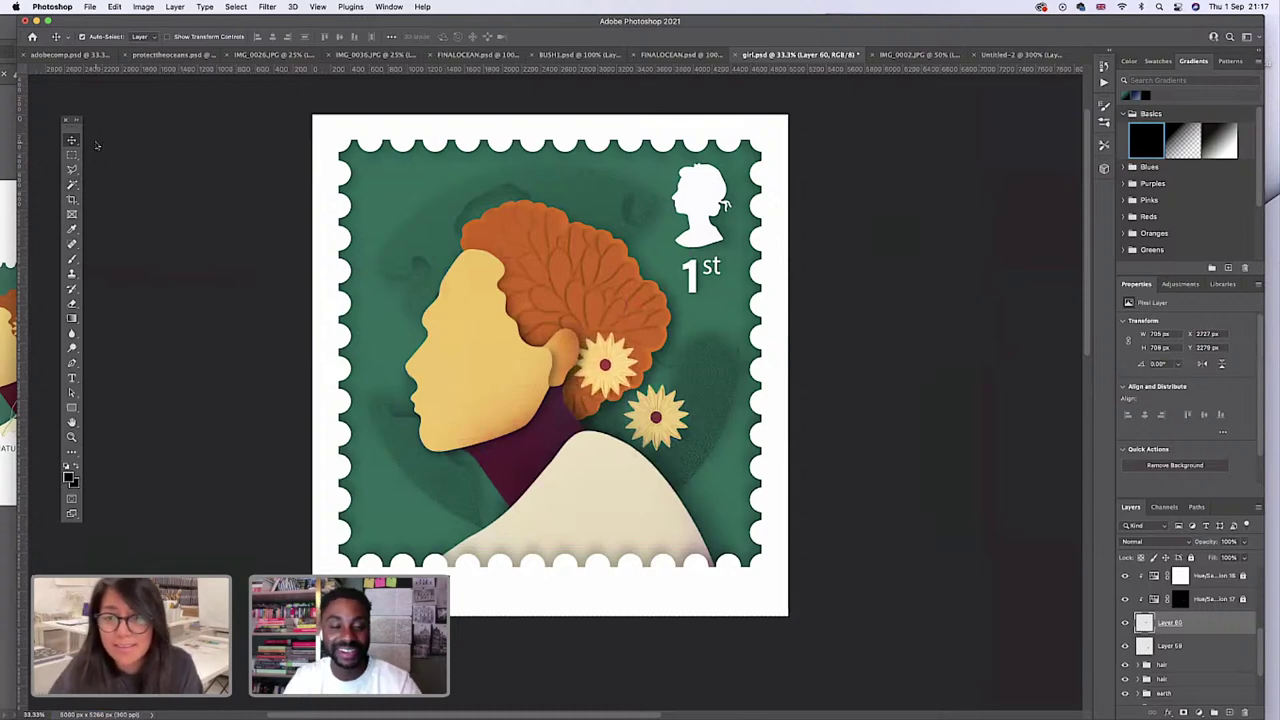
key(shift+Down)
key(shift+Down)
key(shift+Down)
key(shift+Down)
key(shift+Down)
key(shift+Down)
key(shift+Down)
key(shift+Down)
key(shift+Down)
key(shift+Down)
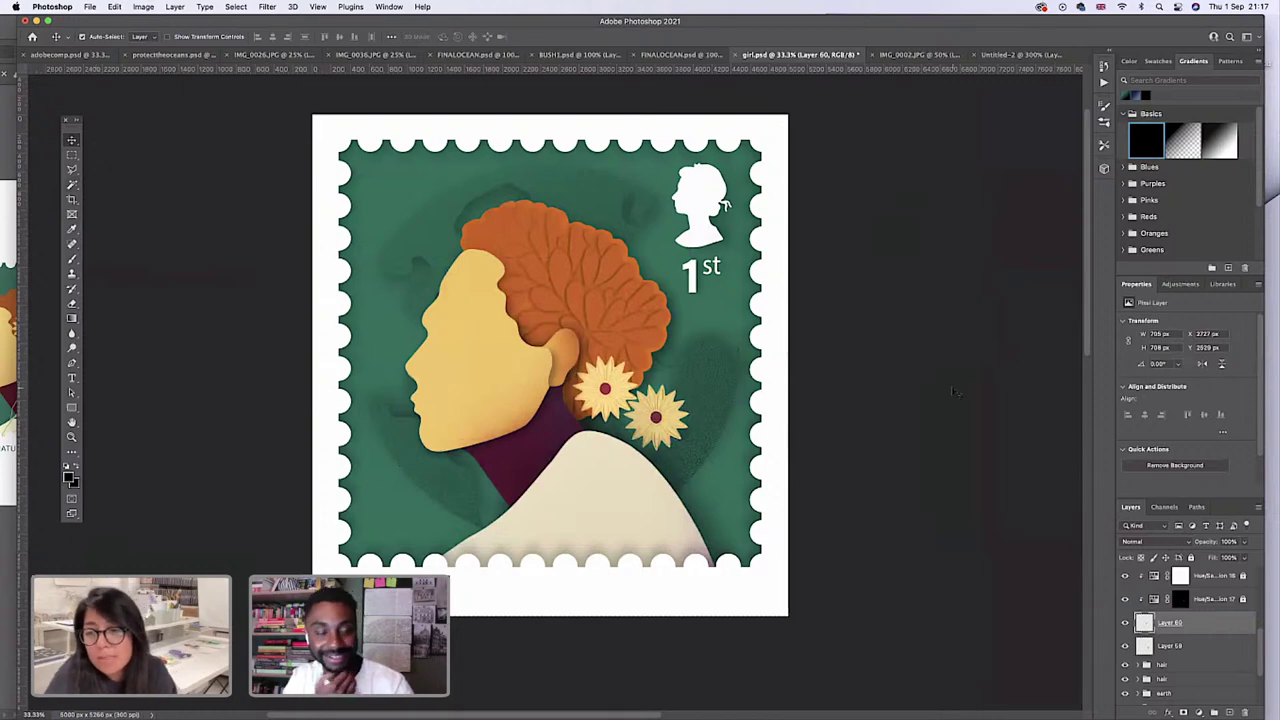
Move Layer 60 beneath the other flower's layer and re-clip the unlocked Hue/Saturation 16 and 17 adjustments to the upper flower.
drag(1162, 626, 1164, 658)
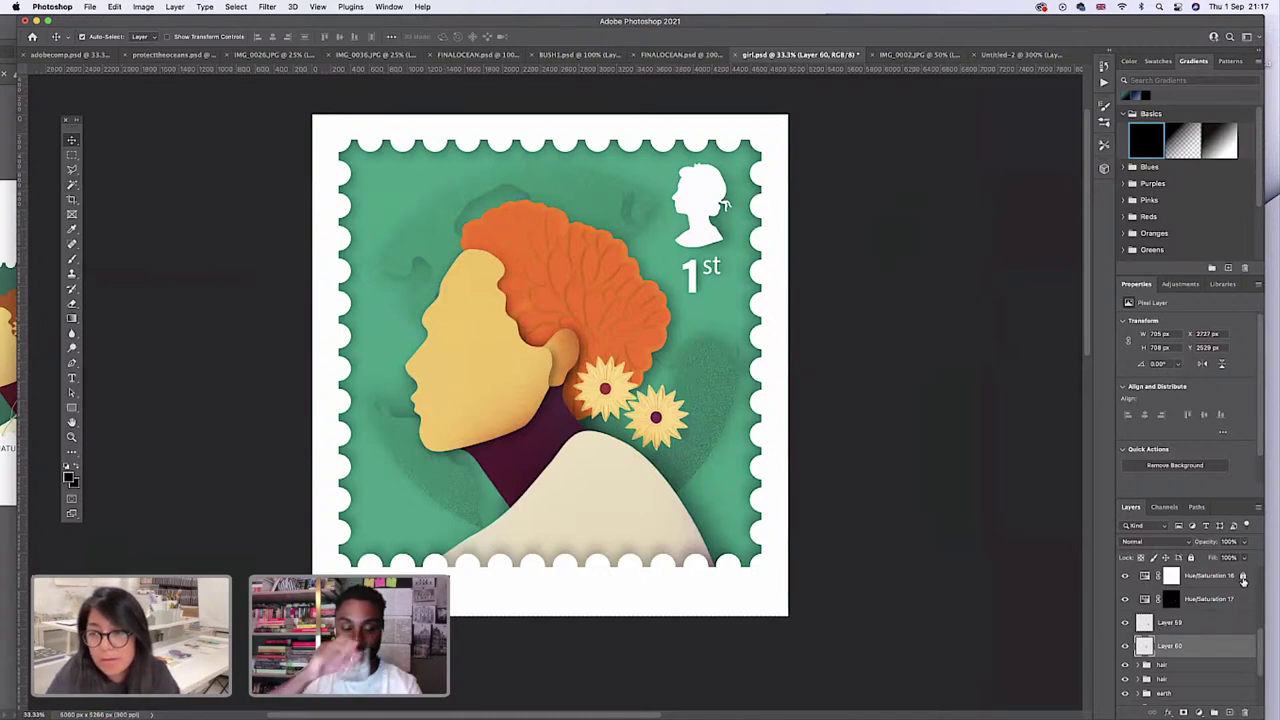
click(1171, 599)
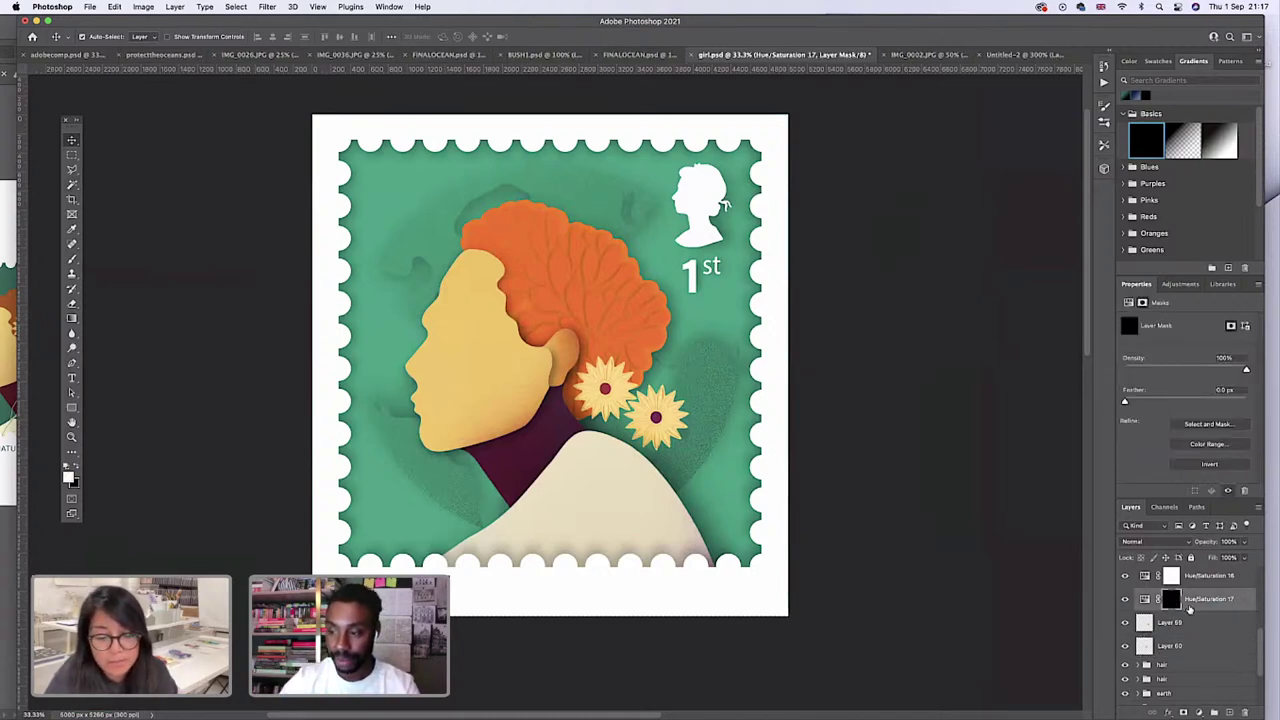
alt+click(1189, 609)
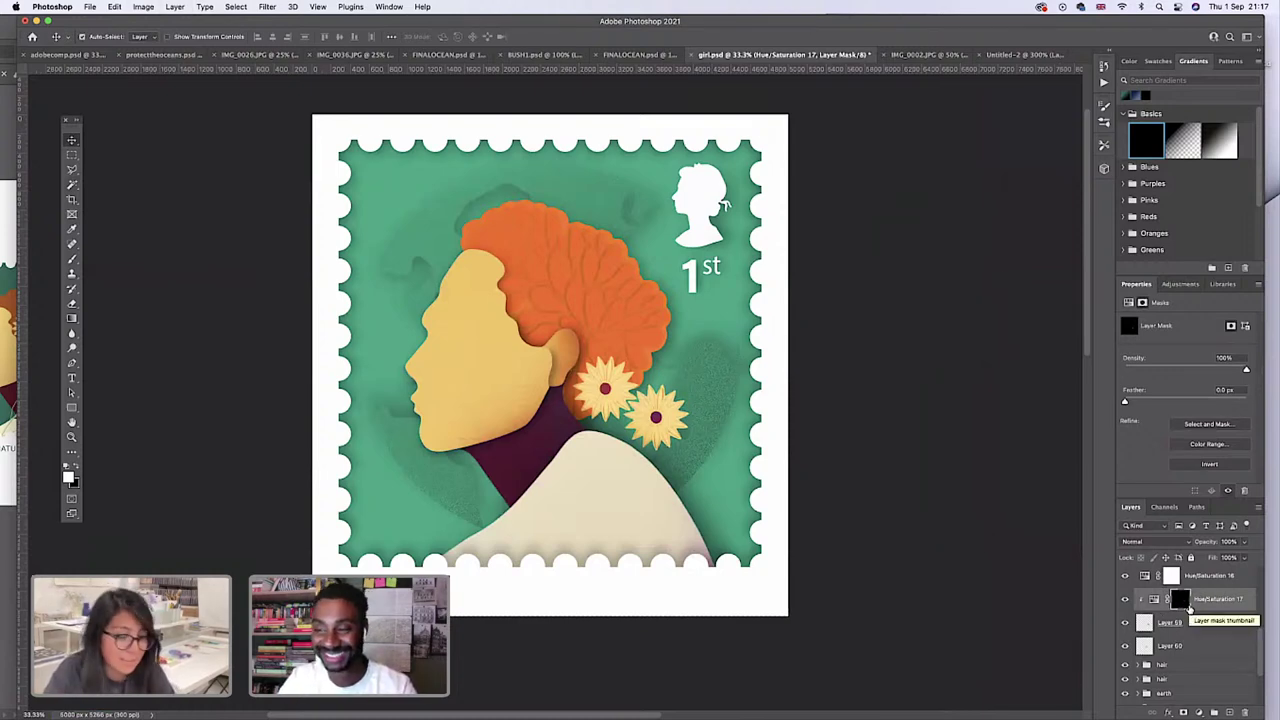
click(1166, 577)
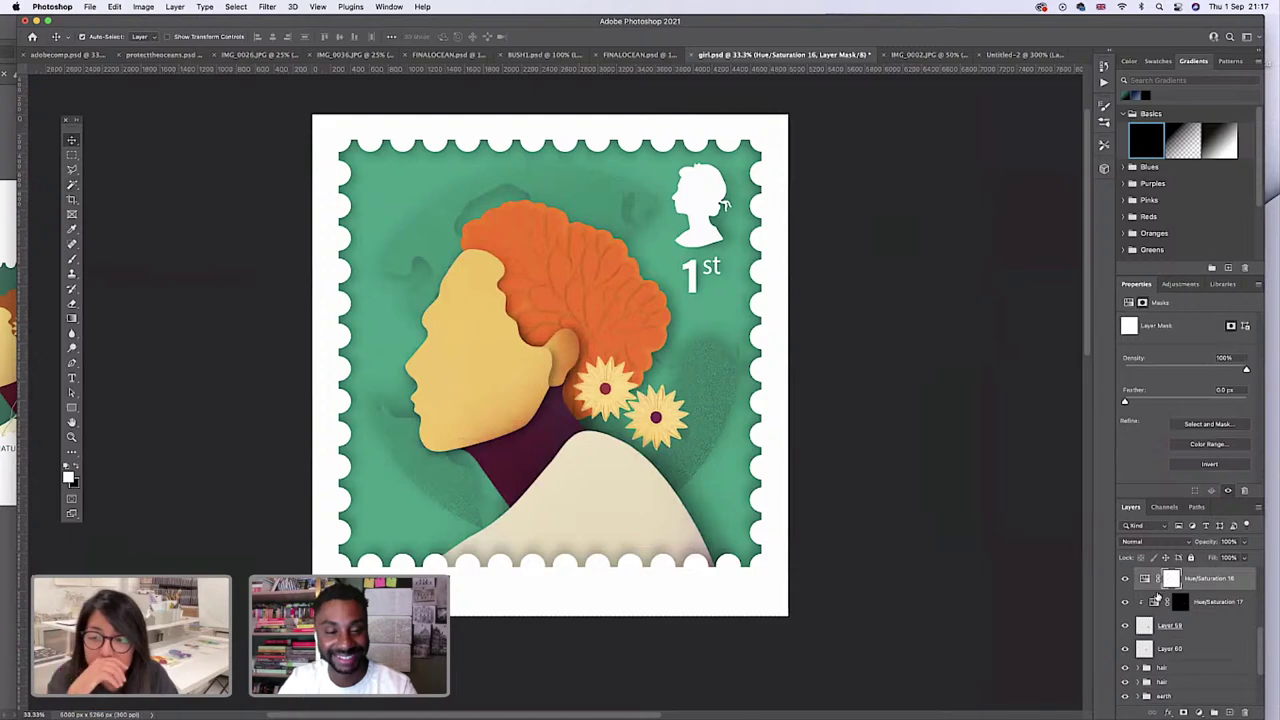
key(super+alt+g)
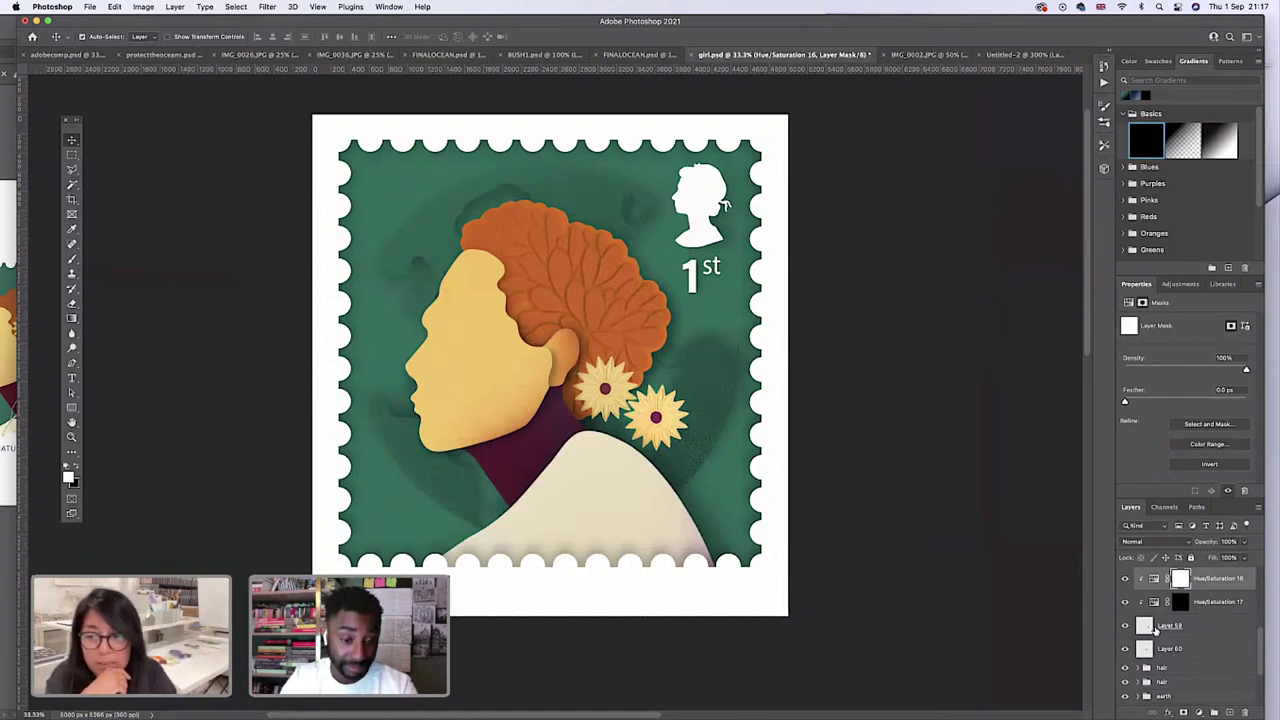
Check which flower Layer 60 holds by toggling its visibility, and set its blend mode to Multiply.
click(1156, 628)
click(1154, 650)
click(1125, 649)
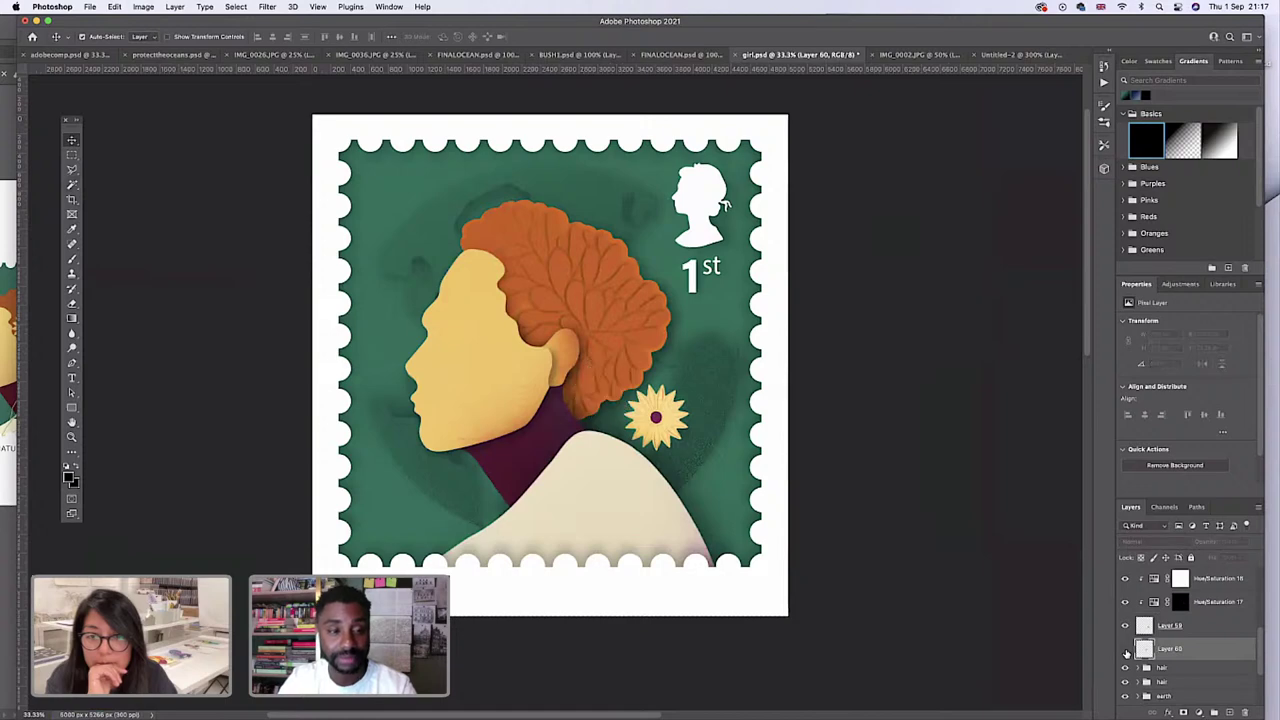
click(1125, 649)
click(1140, 541)
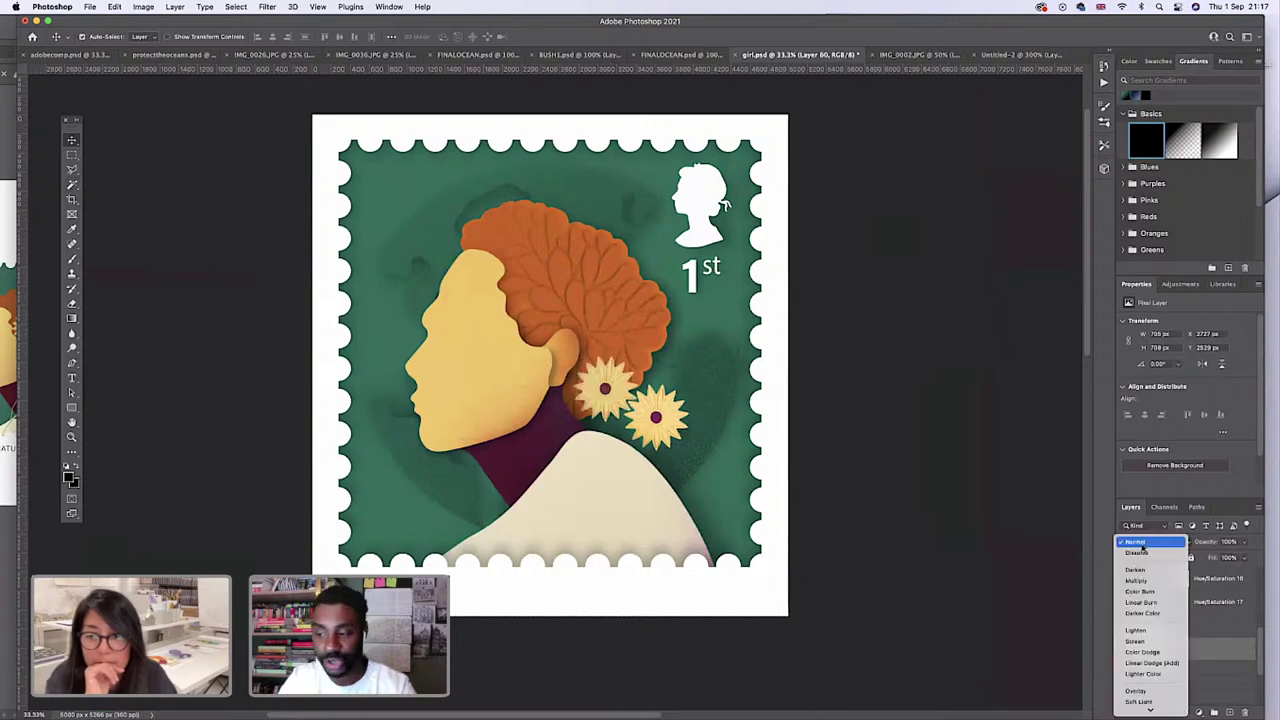
click(1140, 580)
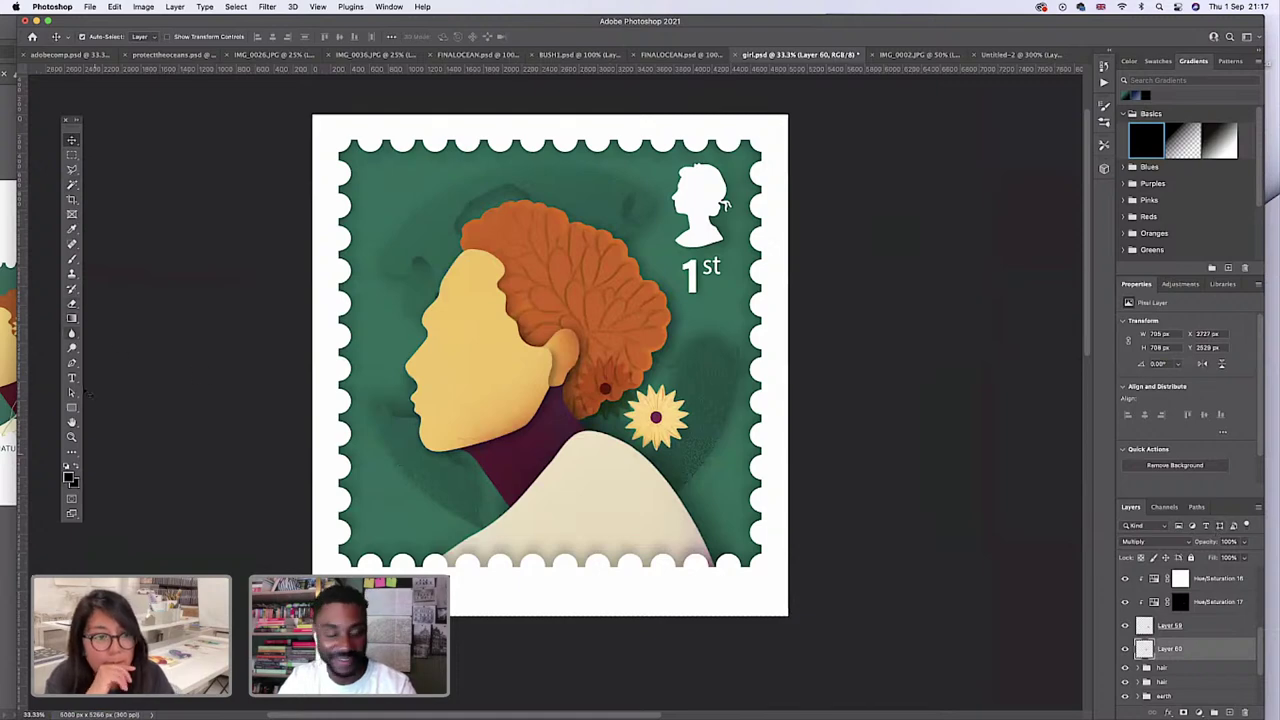
Set the foreground colour to #f5f5f5 and darken the Layer 60 flower with a foreground-to-black gradient, keeping its transparent pixels locked.
click(74, 479)
text(ffffff)
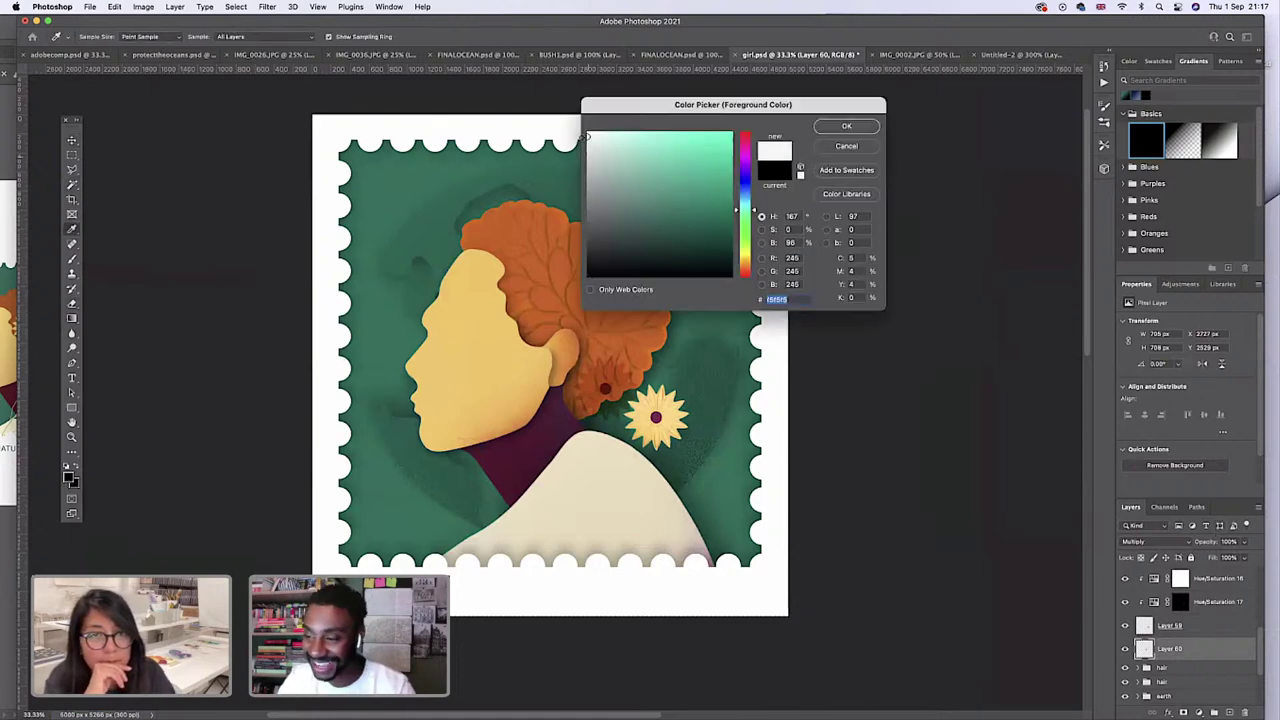
click(846, 126)
click(71, 319)
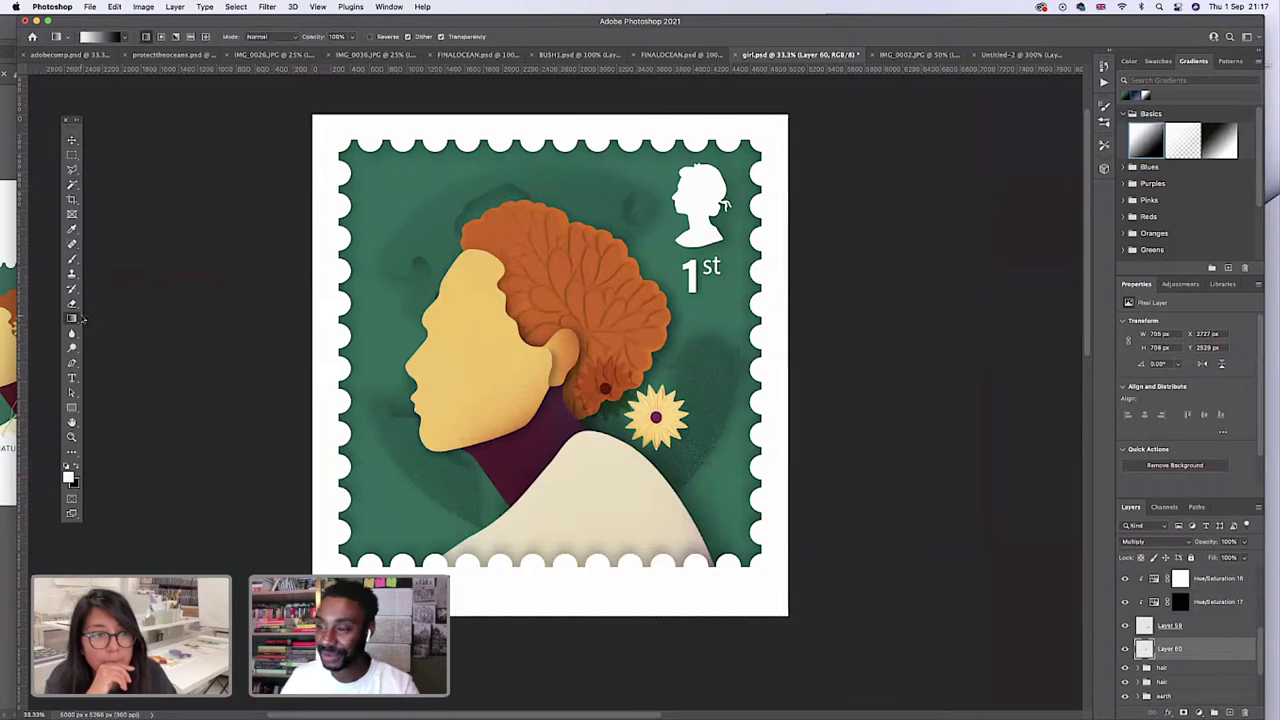
drag(667, 416, 651, 437)
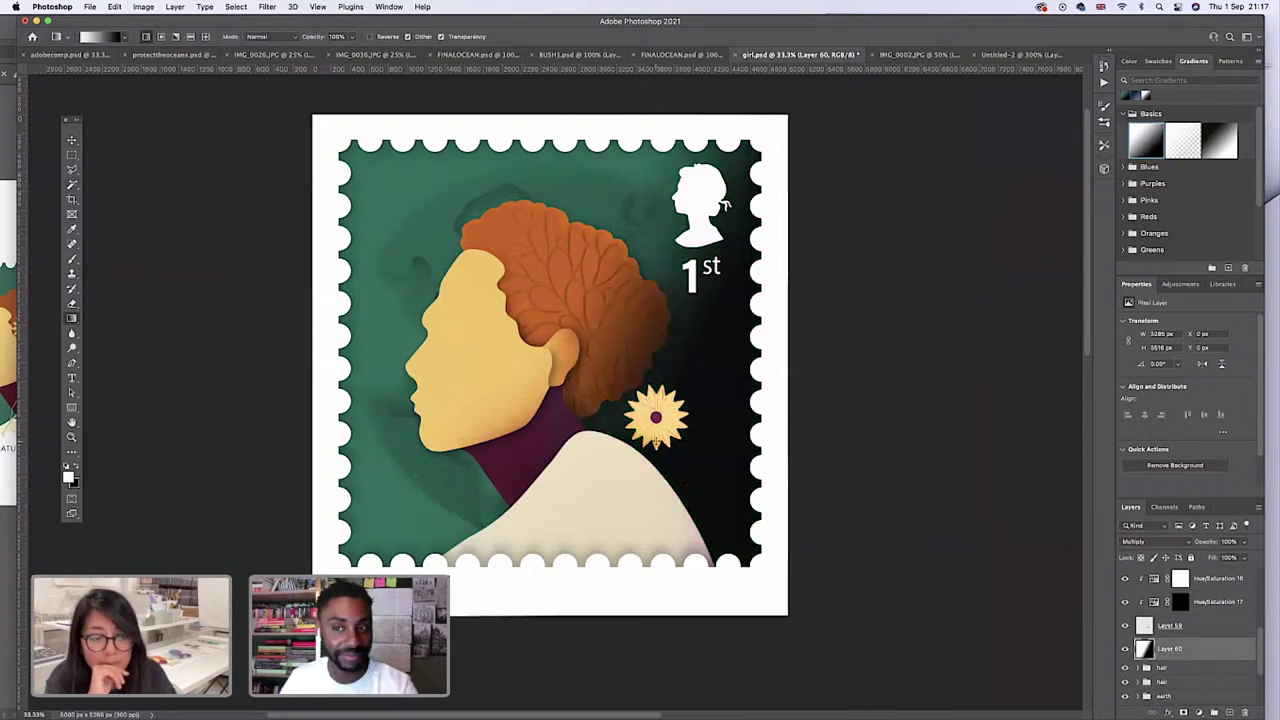
key(super+z)
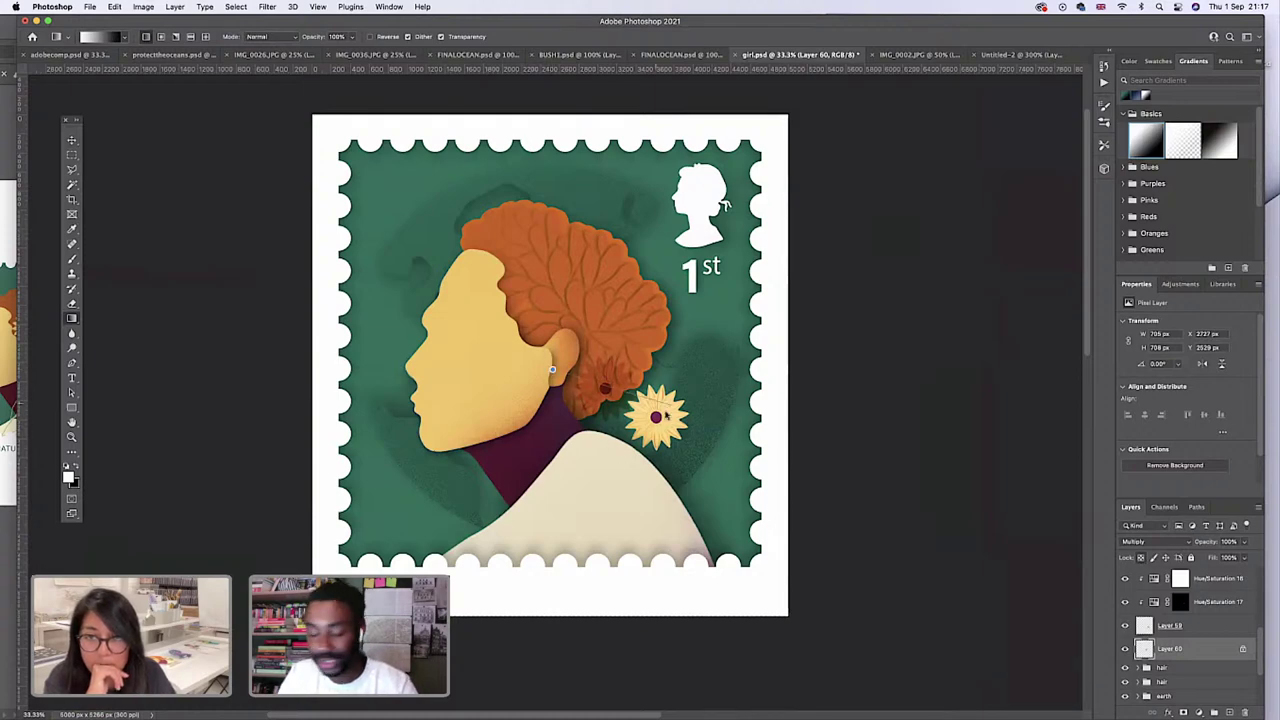
drag(666, 415, 667, 418)
key(v)
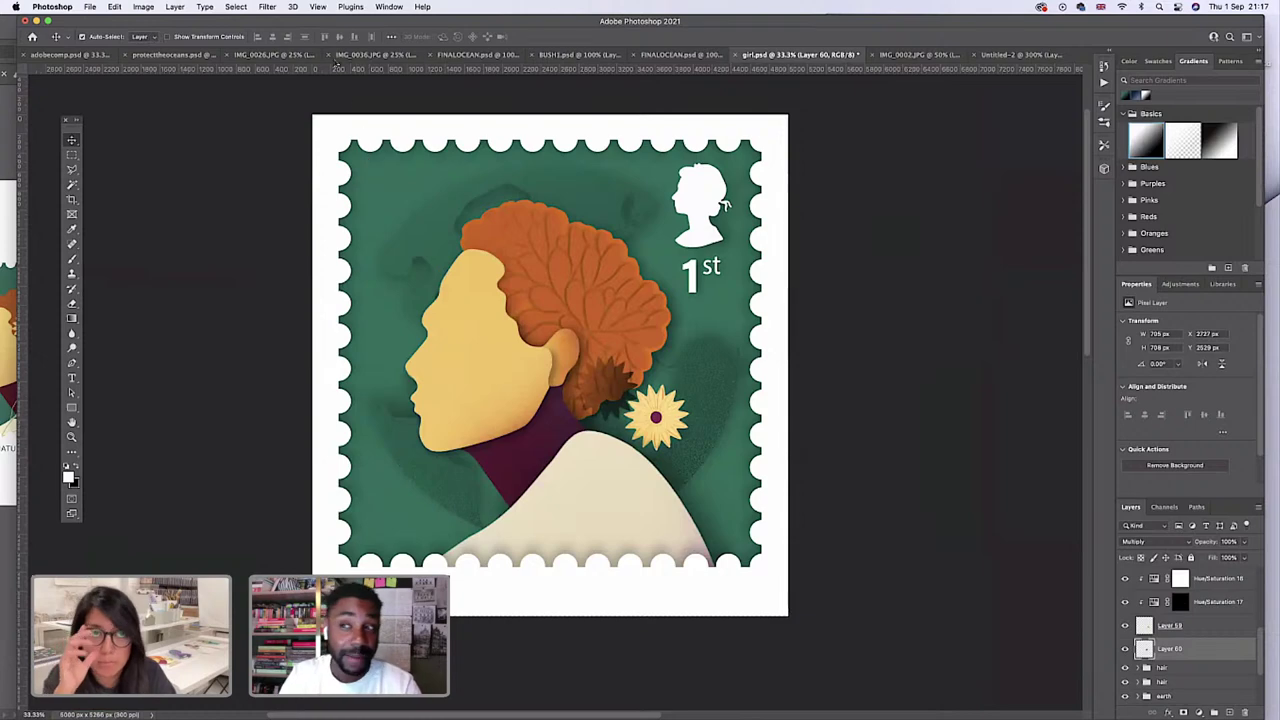
Apply a 12-pixel Gaussian Blur to the darkened flower on Layer 60 and adjust the layer's opacity.
click(281, 7)
mouse_move(267, 7)
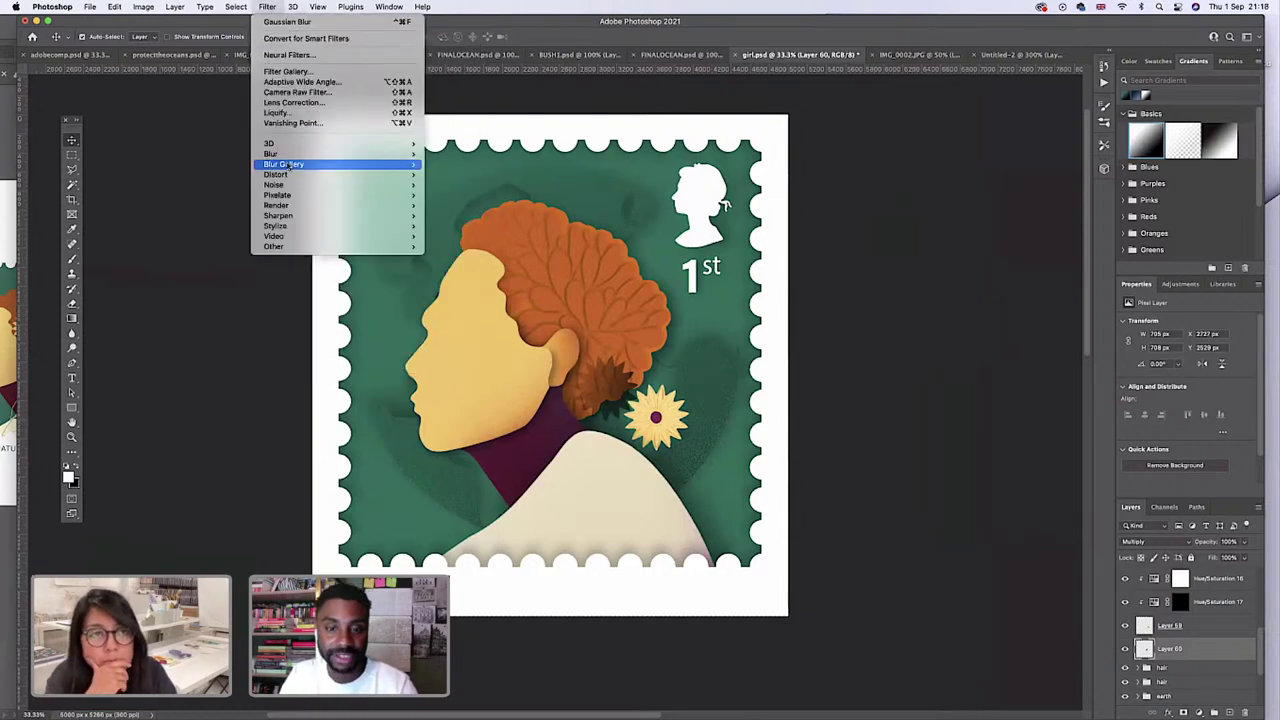
mouse_move(291, 166)
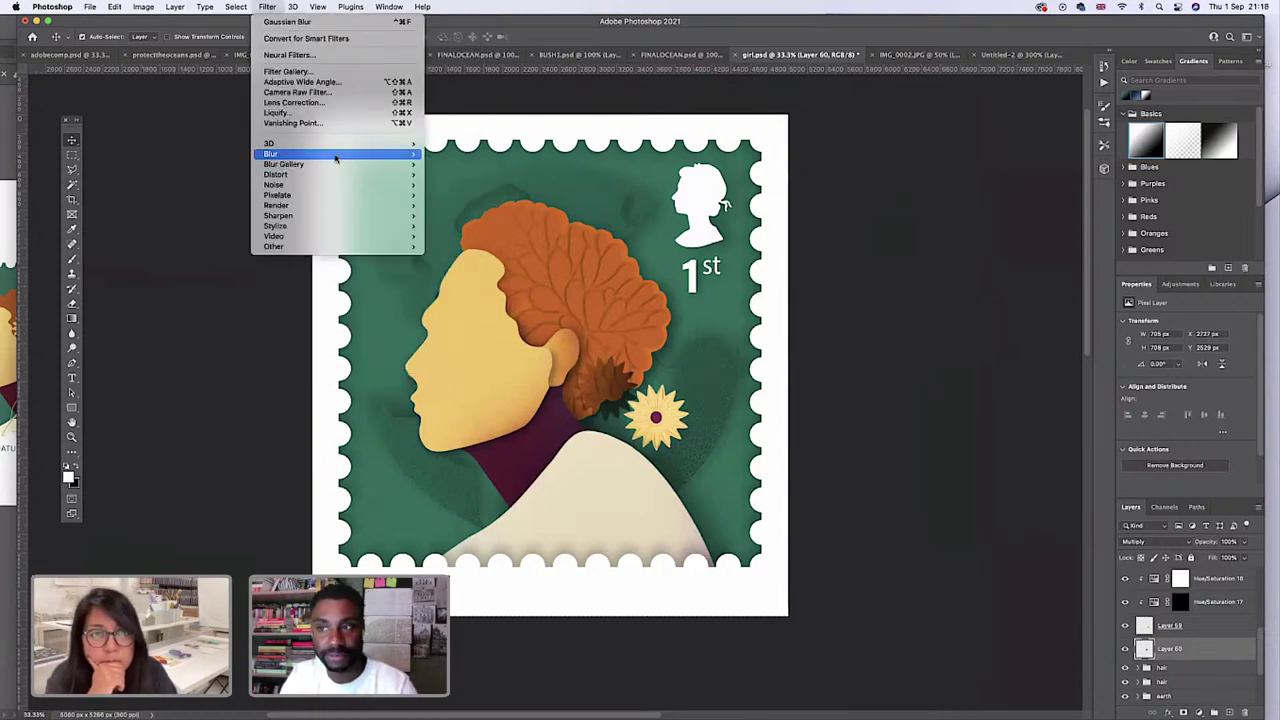
mouse_move(337, 155)
click(486, 173)
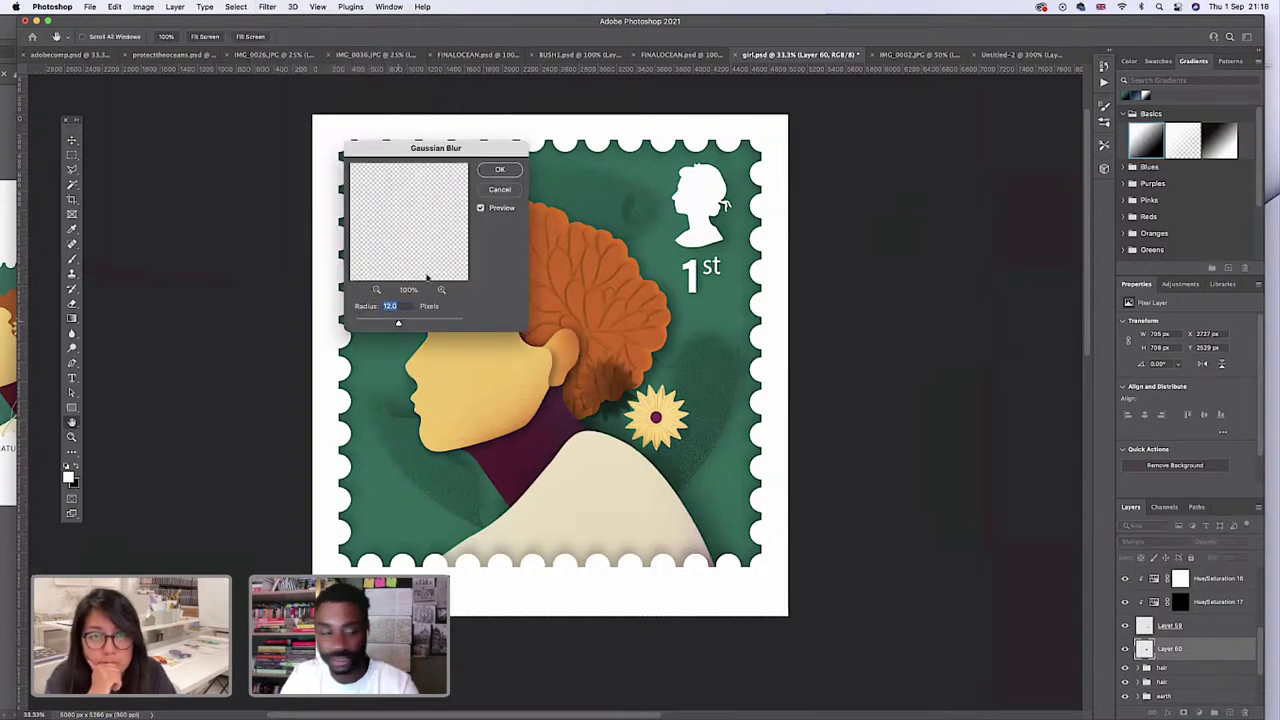
click(490, 172)
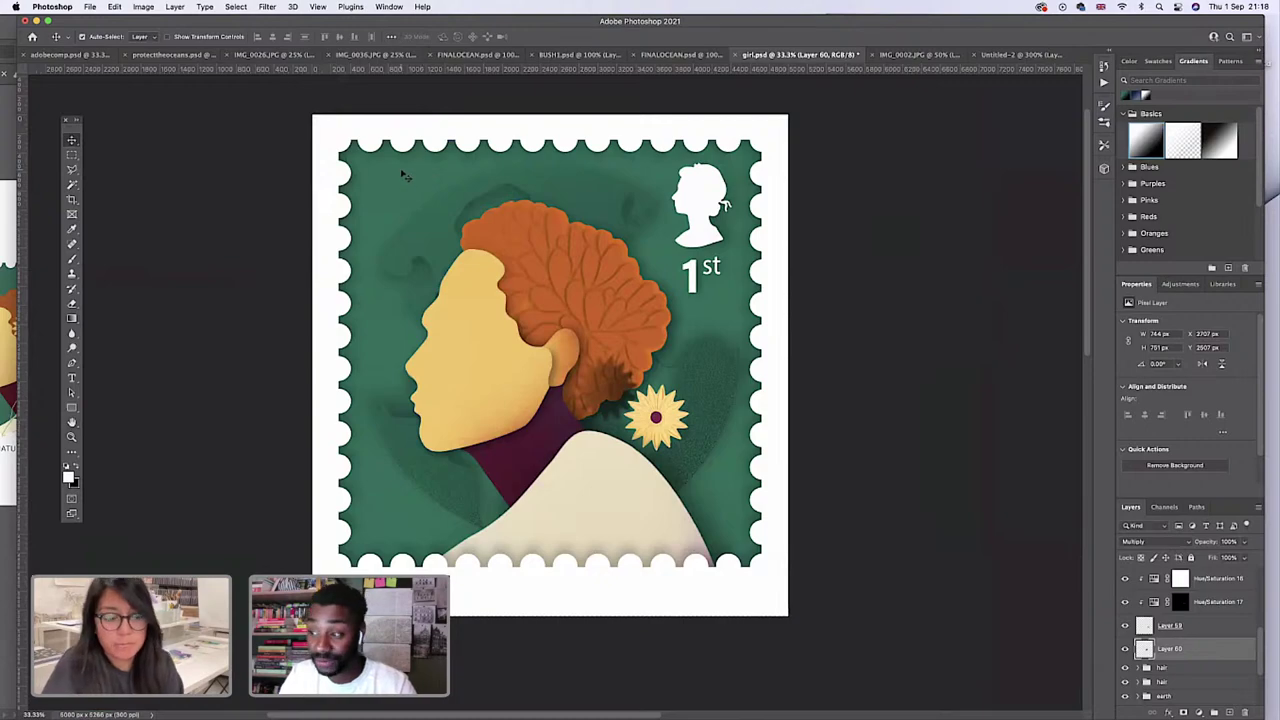
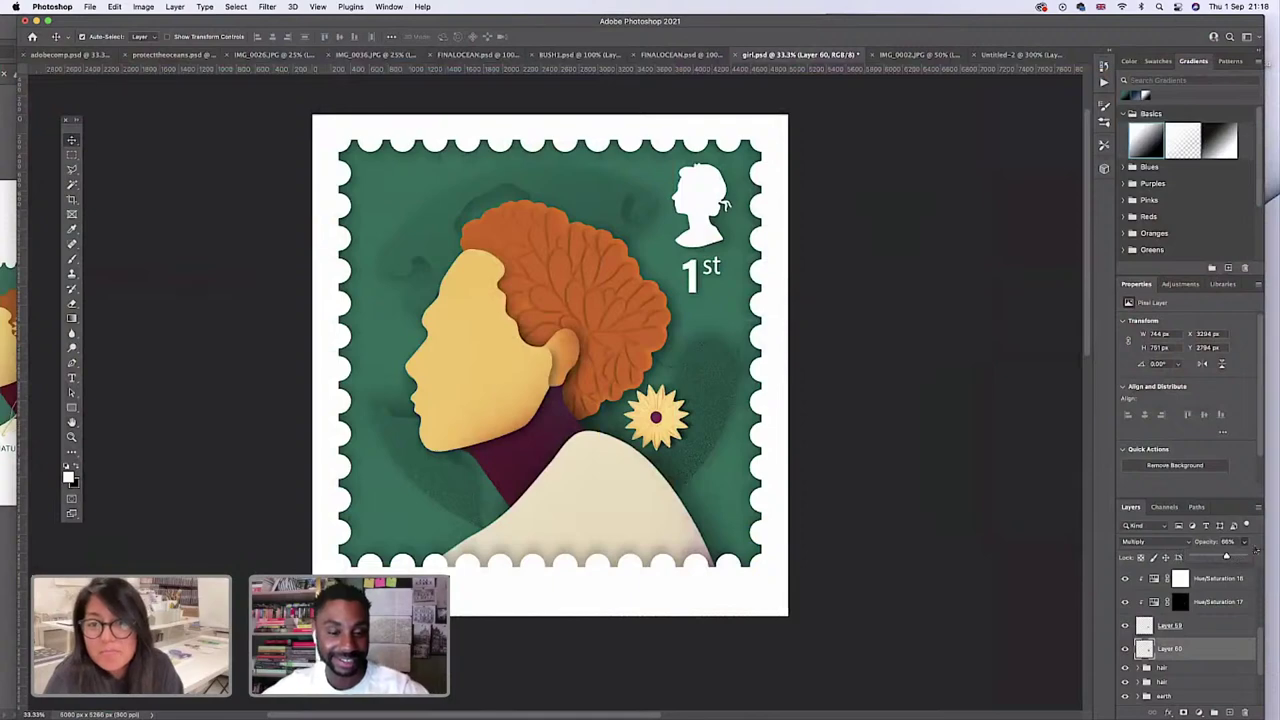
drag(1236, 557, 1237, 558)
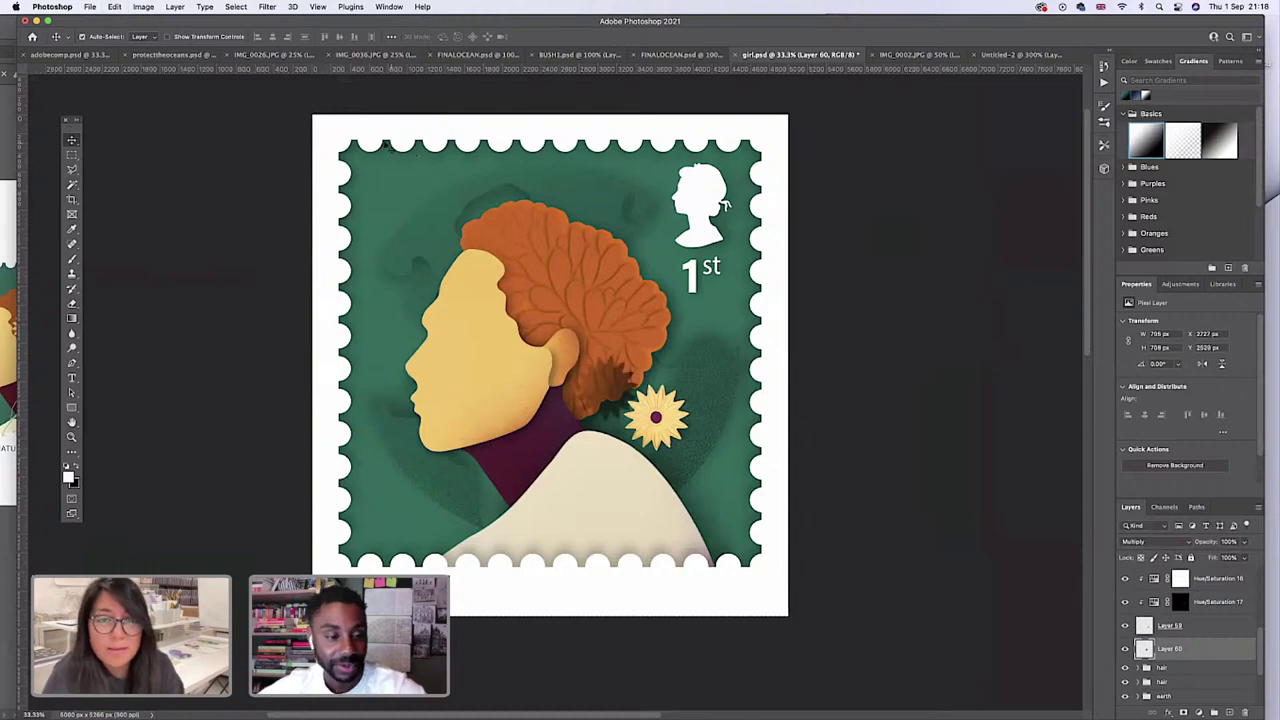
Soften the darkened flower on Layer 60 further with a Gaussian Blur of about 30 pixels.
click(293, 7)
mouse_move(267, 7)
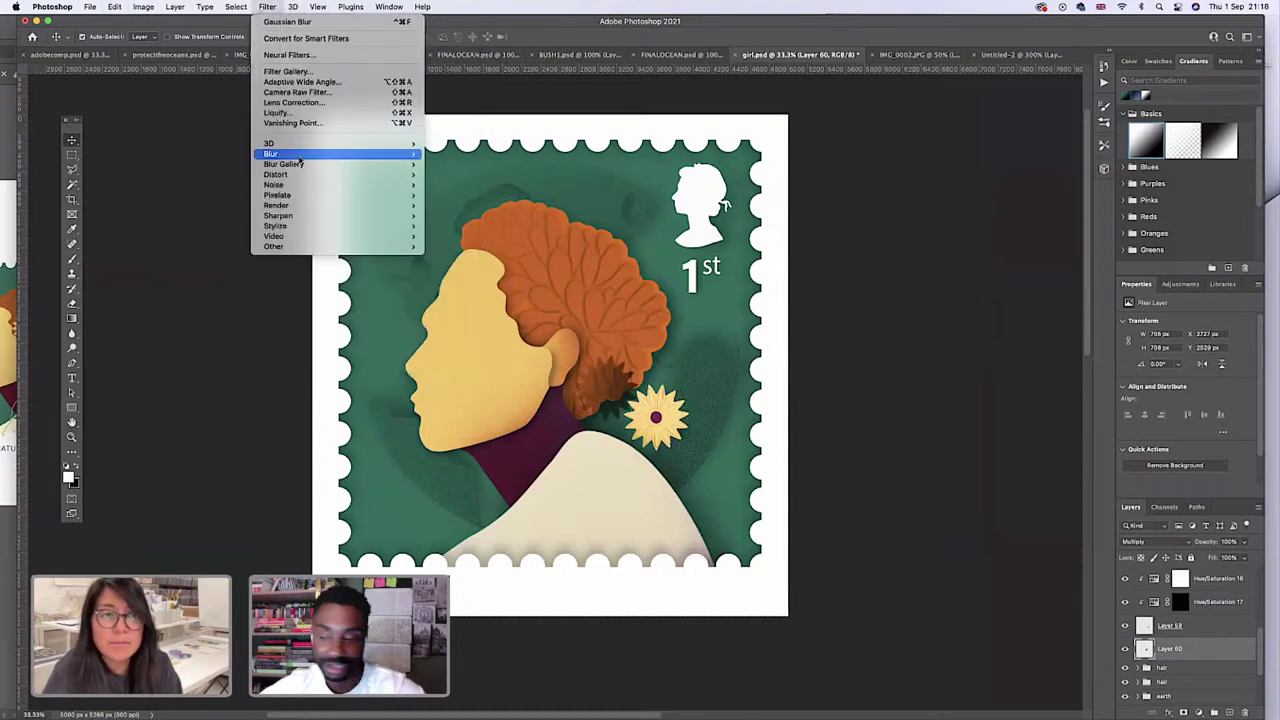
mouse_move(300, 156)
click(460, 195)
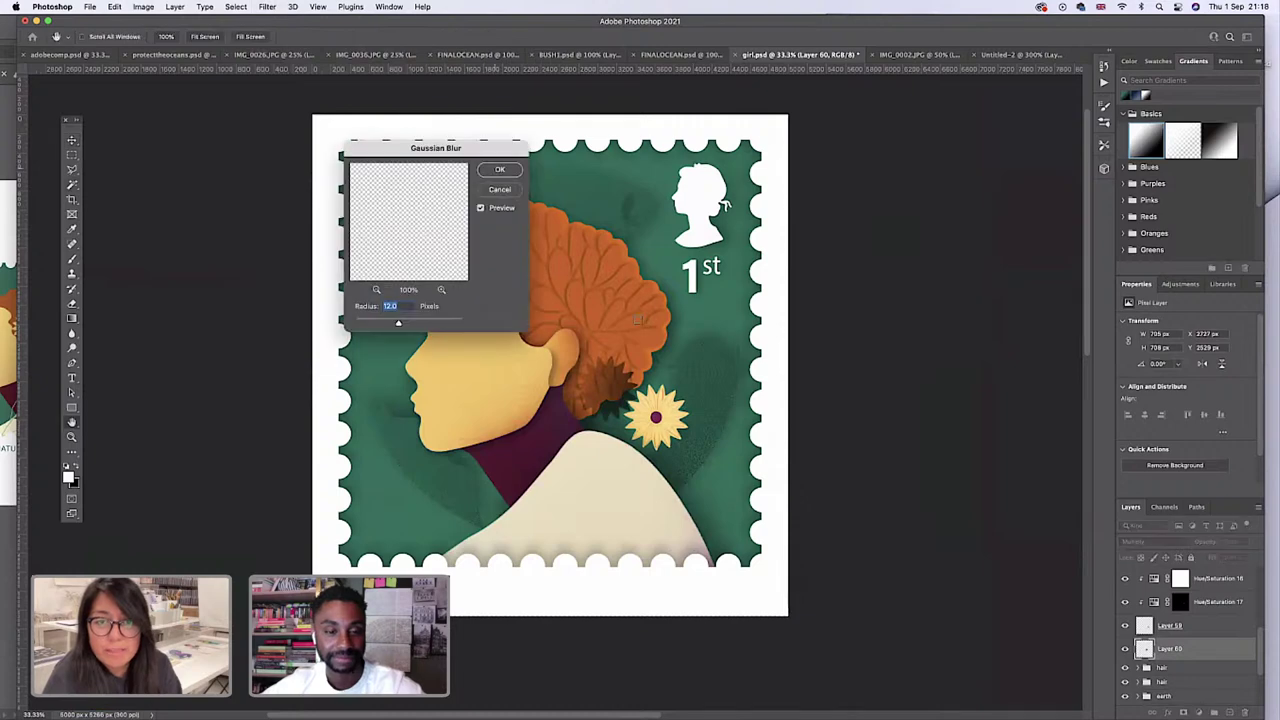
drag(398, 324, 406, 325)
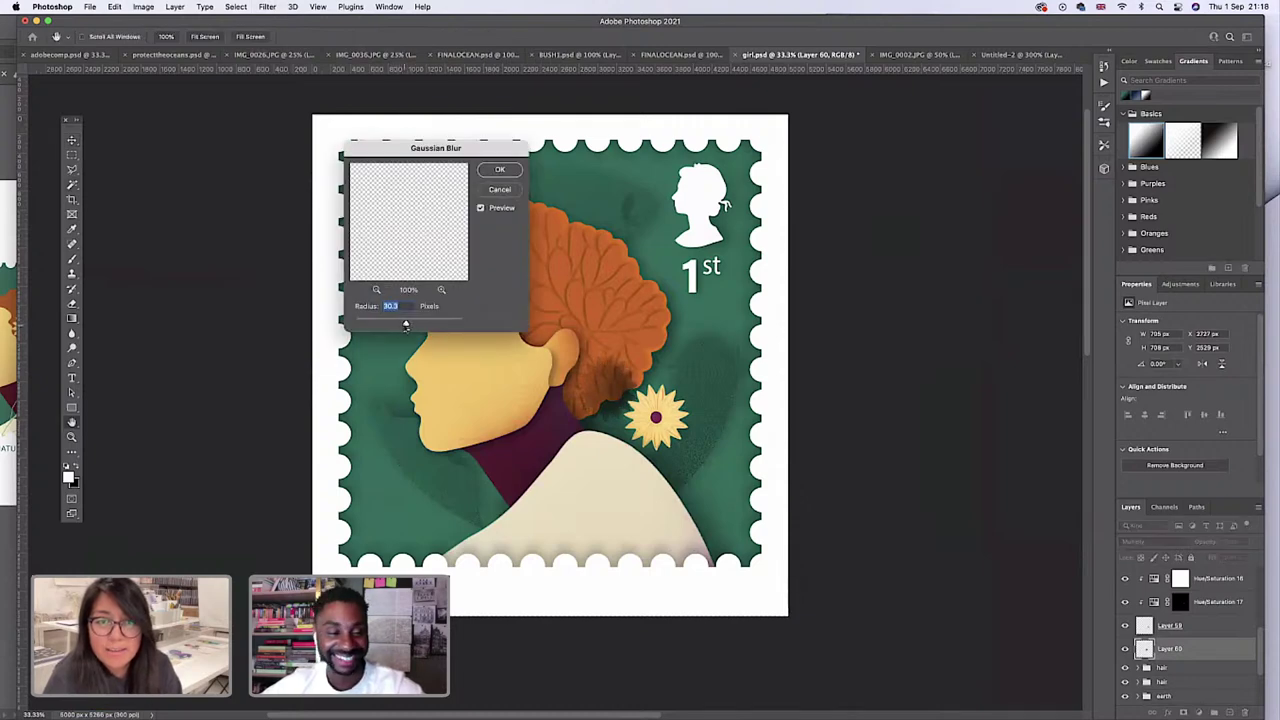
click(500, 170)
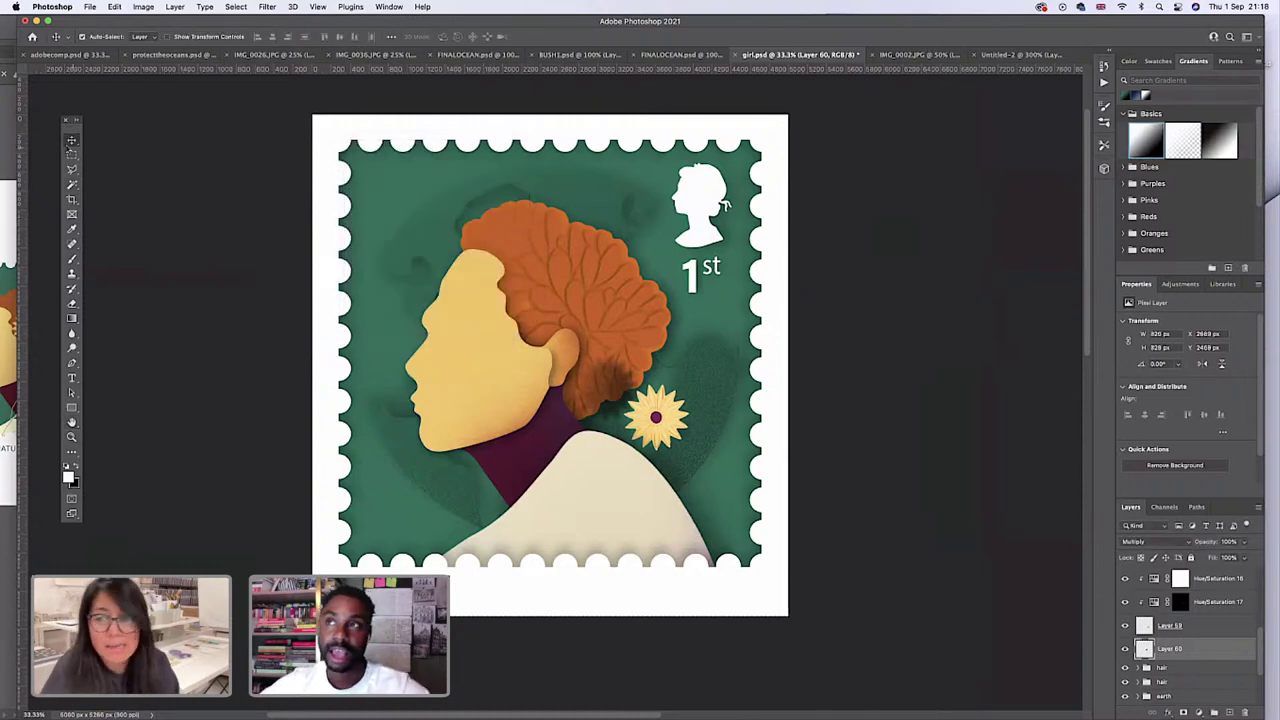
Move the blurred Layer 60 shadow about 570 px right and 290 px down so it sits beneath the yellow flower.
key(shift+Right)
key(shift+Right)
key(shift+Right)
key(shift+Right)
key(shift+Right)
key(shift+Right)
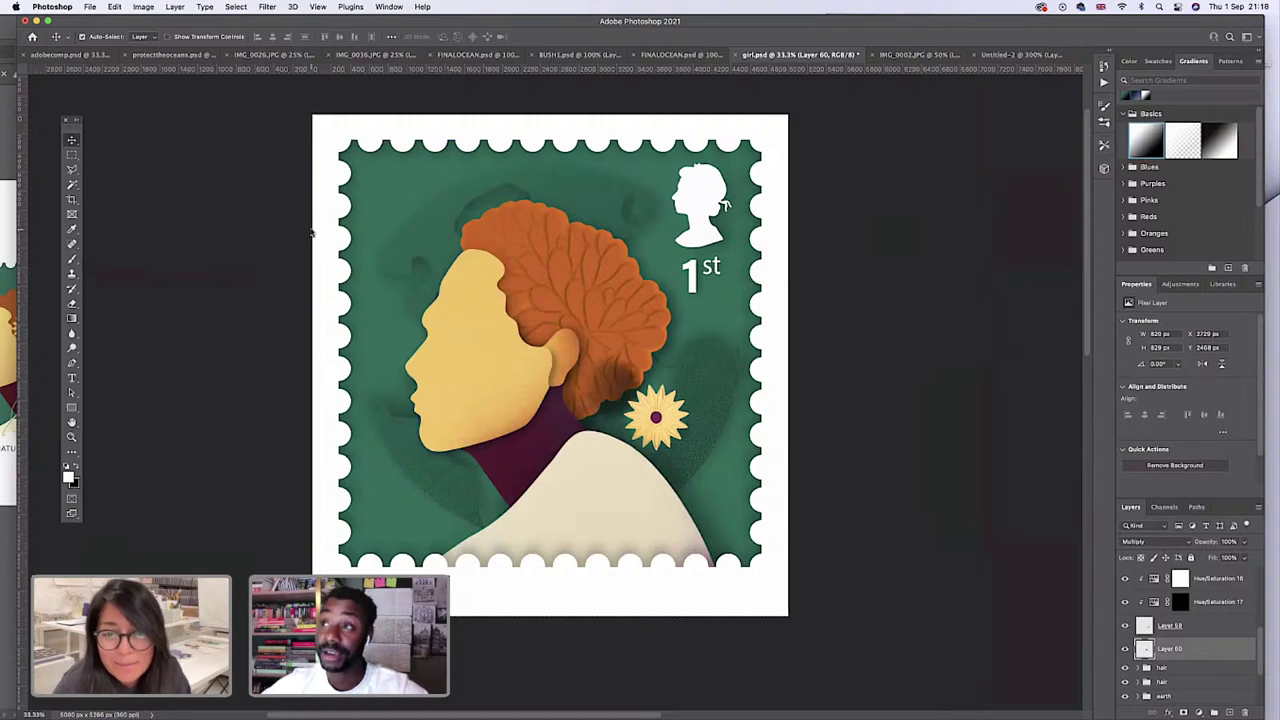
key(shift+Right)
key(shift+Right)
key(shift+Right)
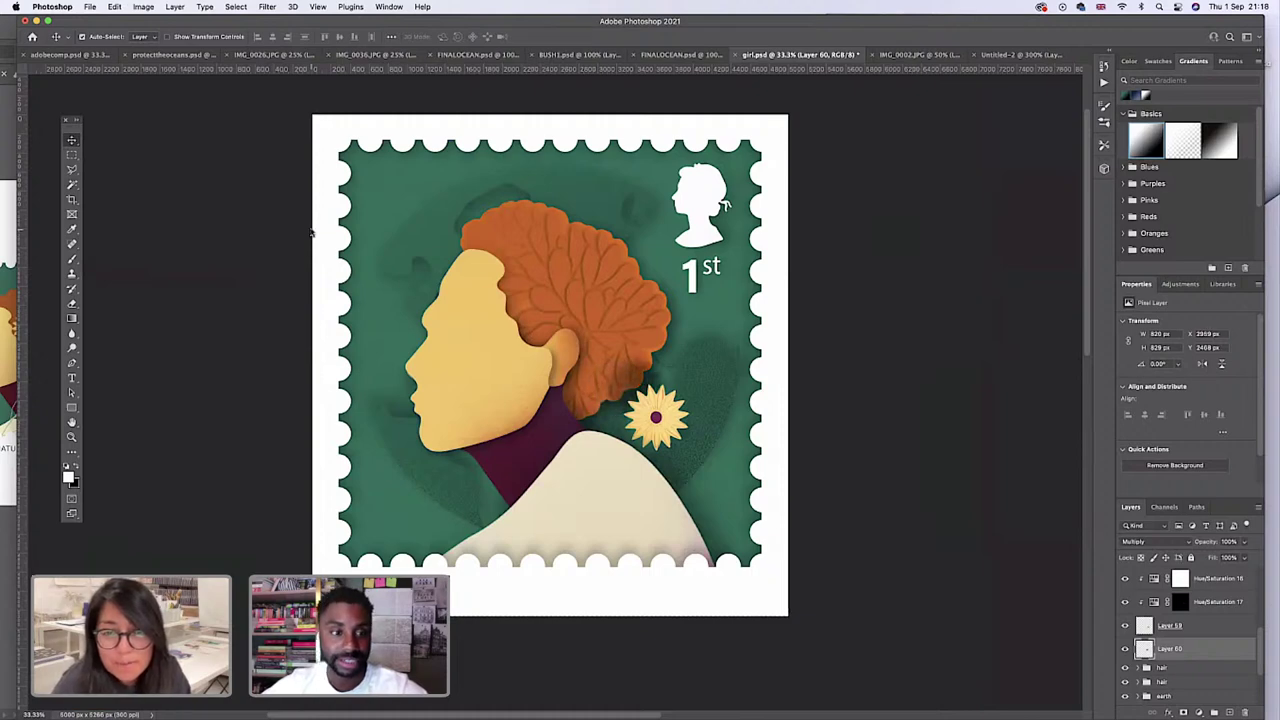
key(shift+Down)
key(shift+Down)
key(shift+Down)
key(shift+Down)
key(shift+Down)
key(shift+Down)
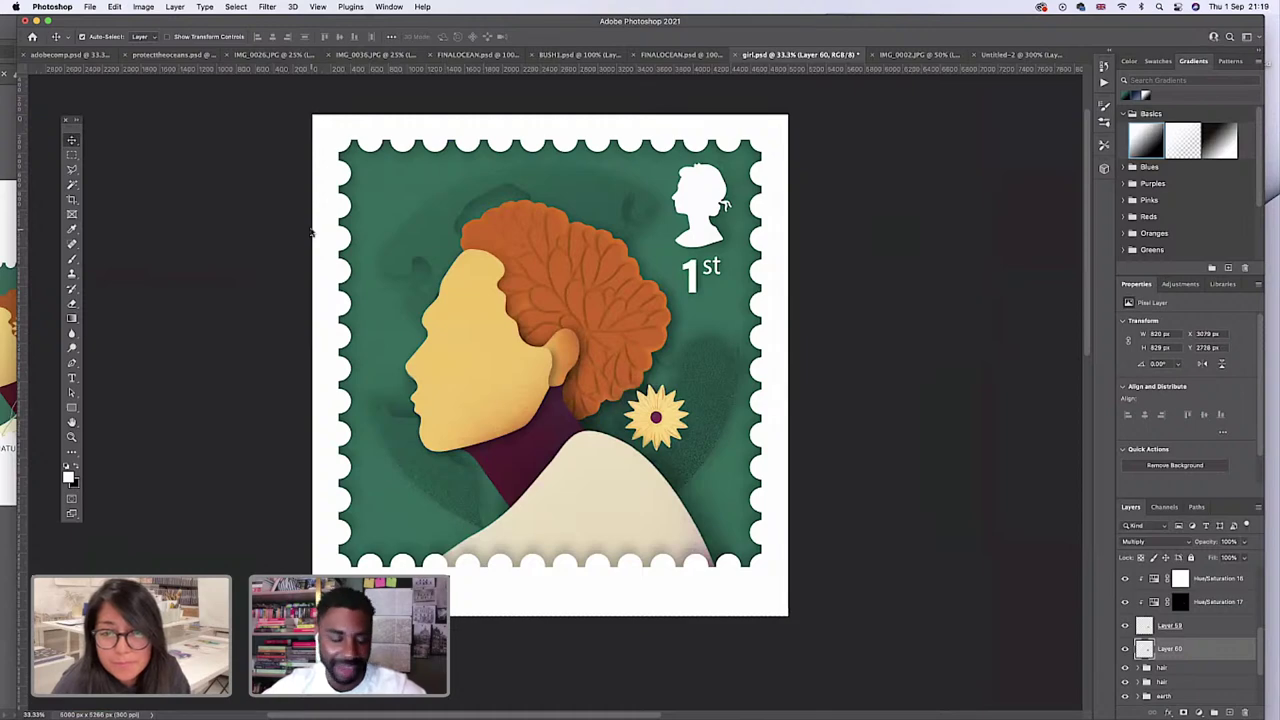
key(shift+Right)
key(shift+Right)
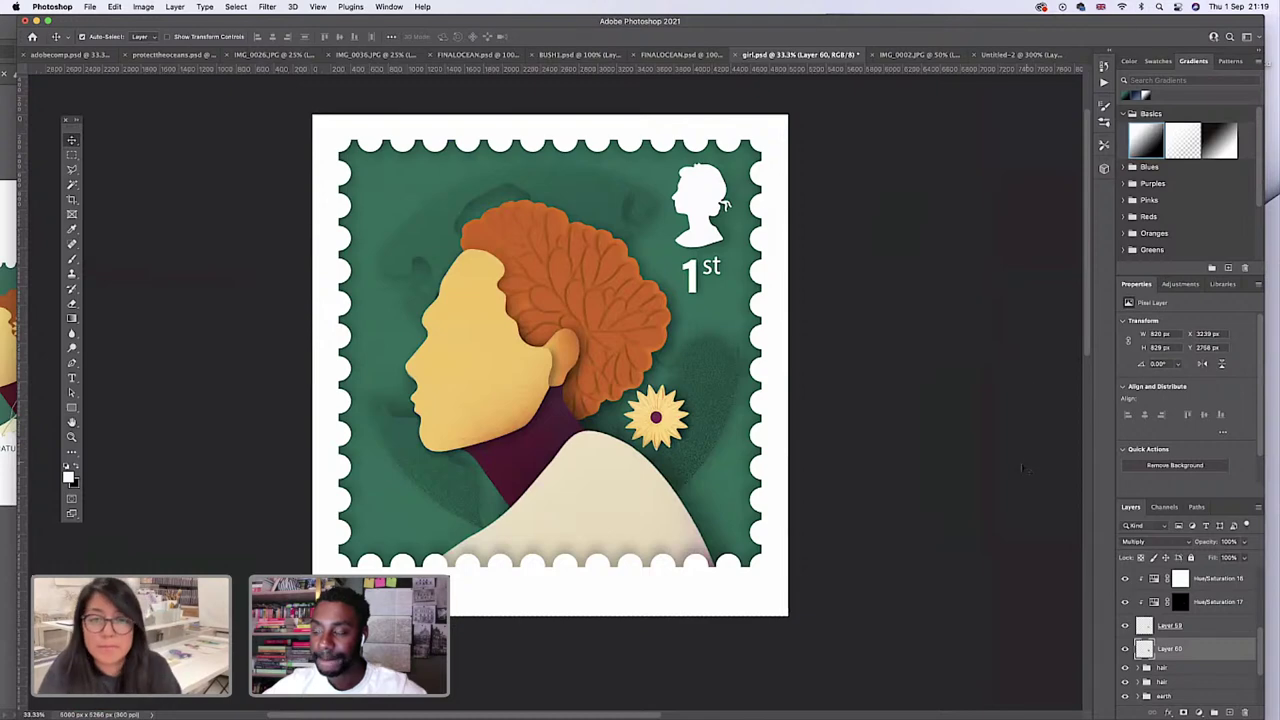
Stretch the Layer 60 shadow towards the neck to about 120% of its width, keeping its height.
key(super+t)
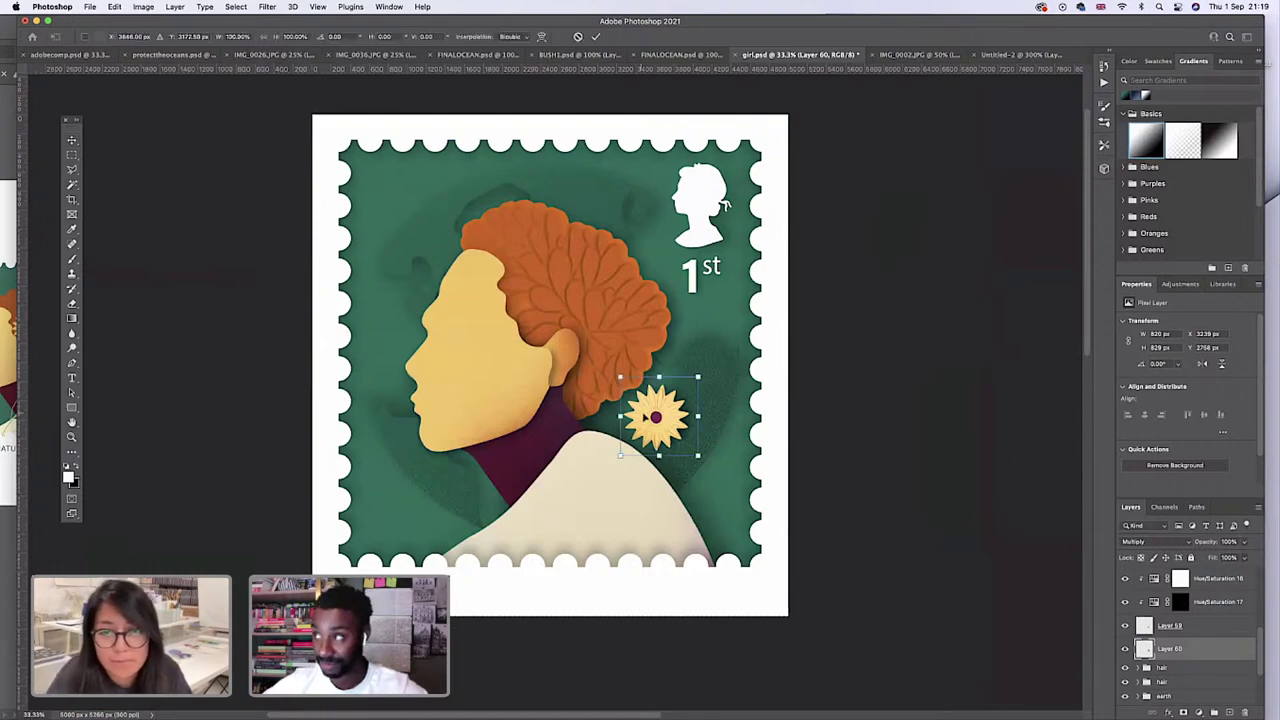
drag(620, 416, 604, 416)
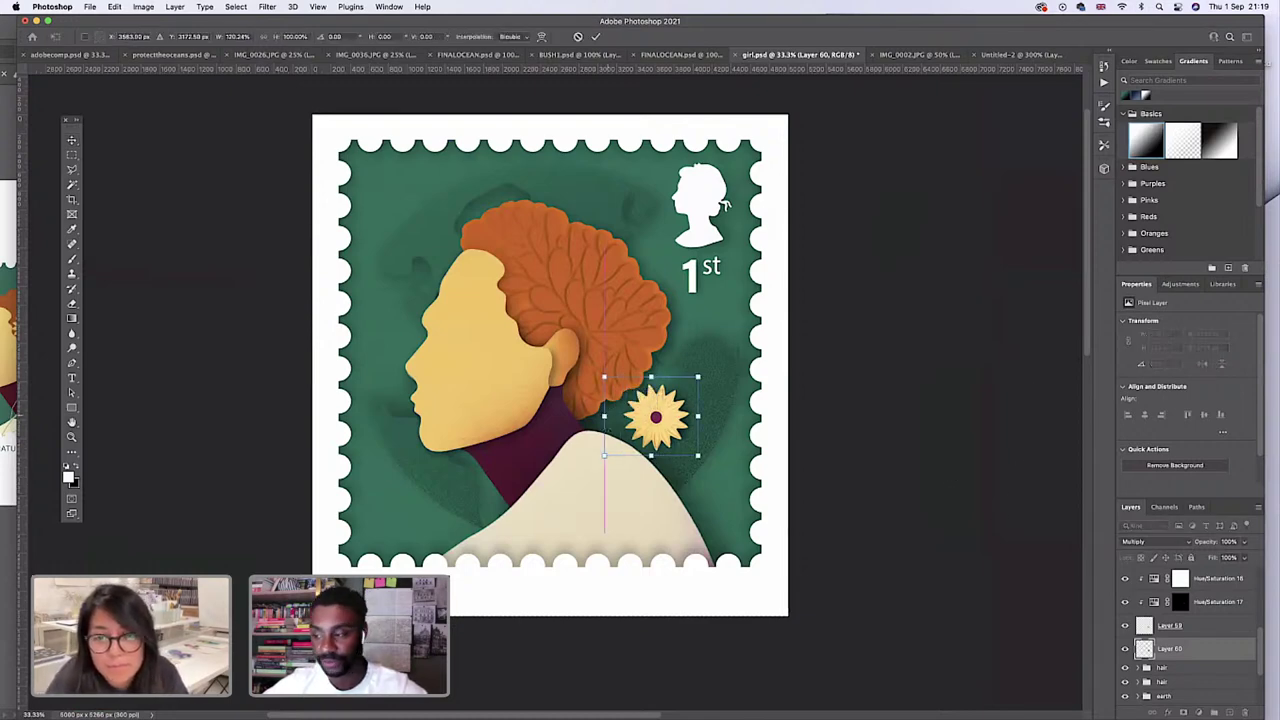
key(Return)
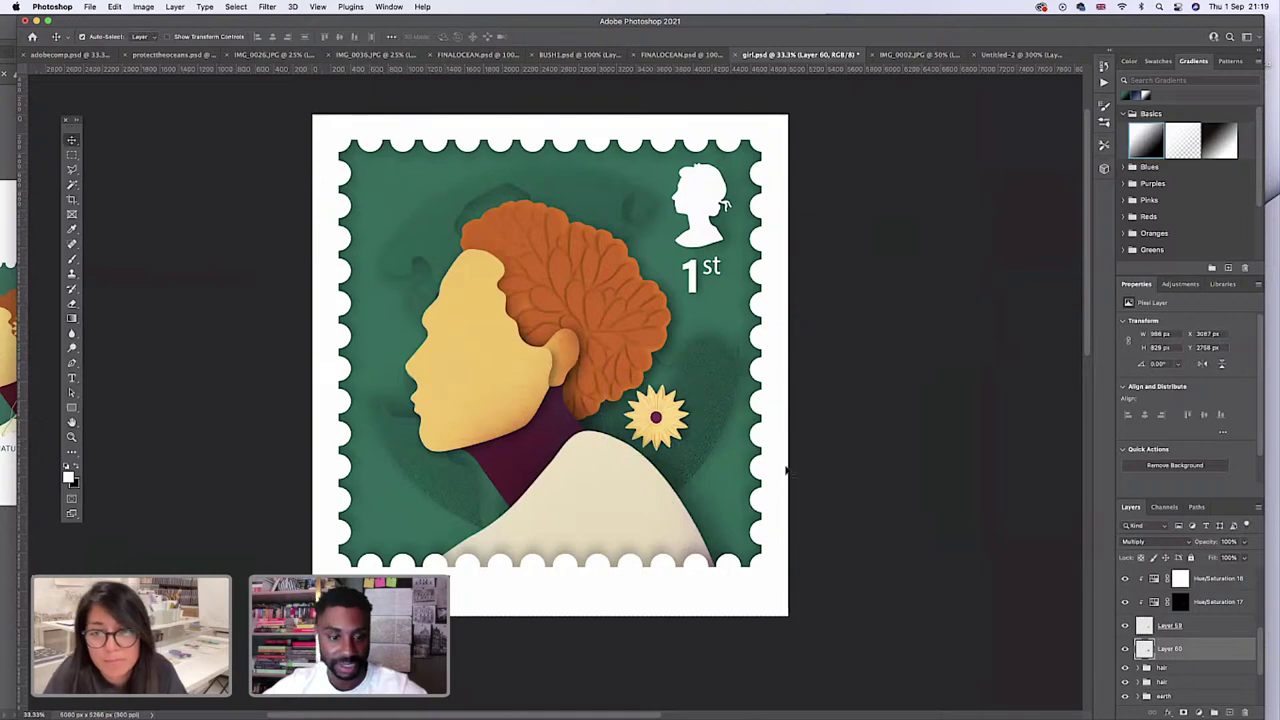
Group Layer 60, the flower layer and its two Hue/Saturation adjustments under the default name in Pass Through mode.
shift+click(1177, 627)
shift+click(1207, 580)
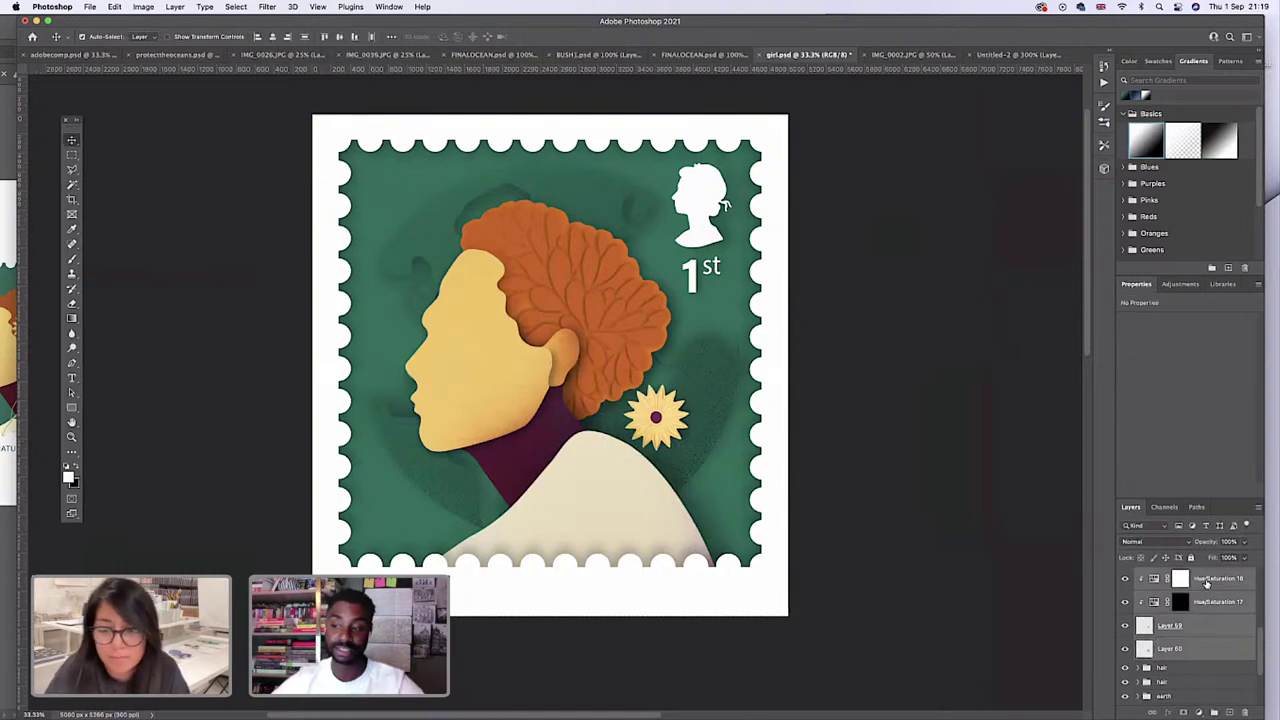
right_click(1207, 580)
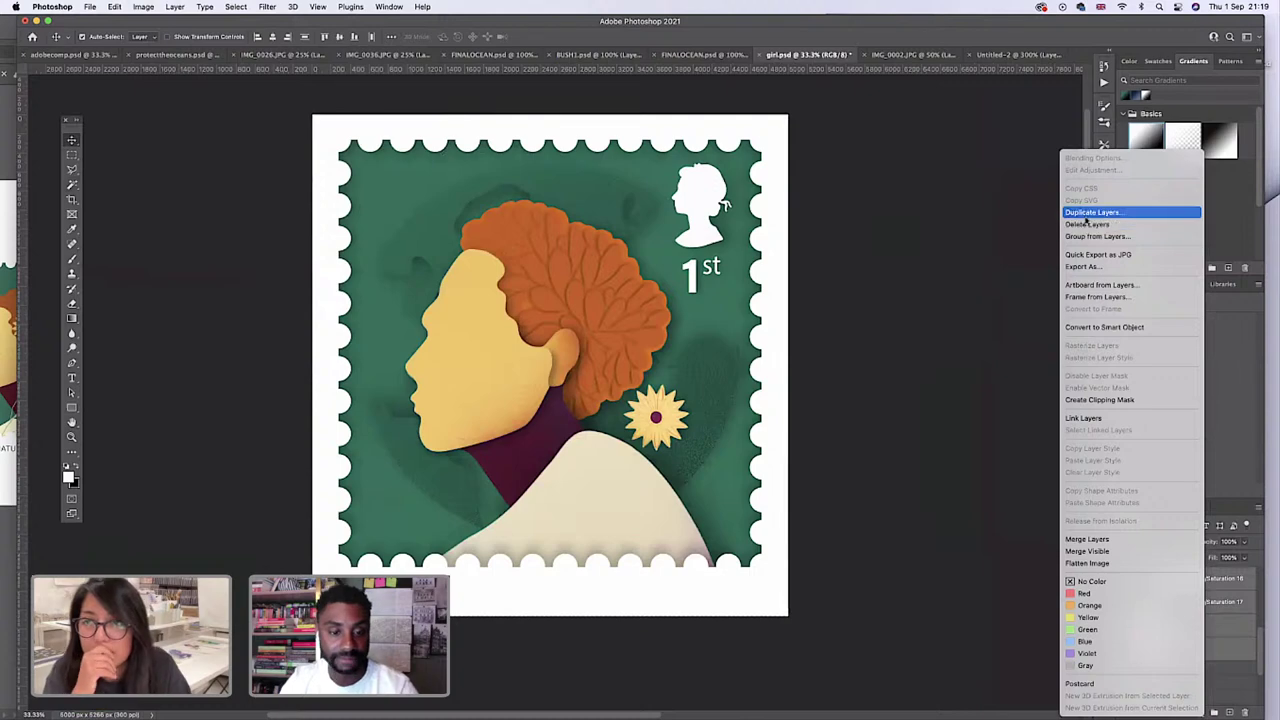
click(1091, 238)
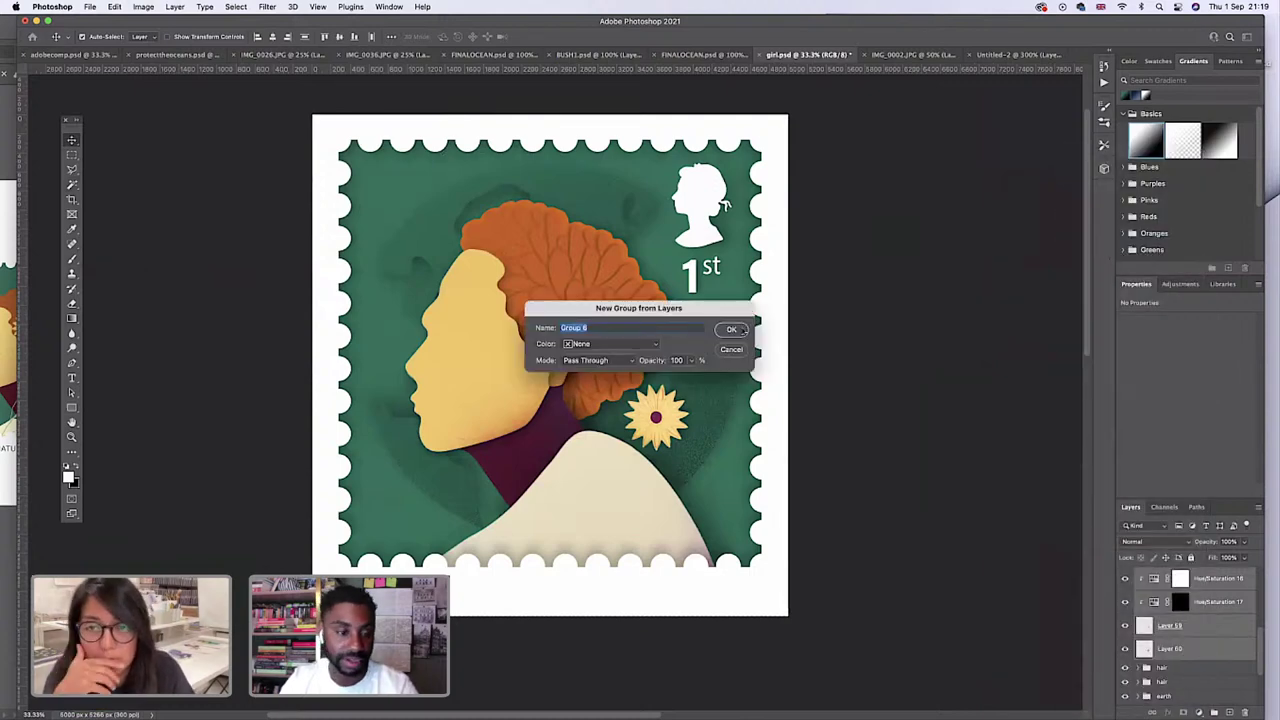
click(733, 330)
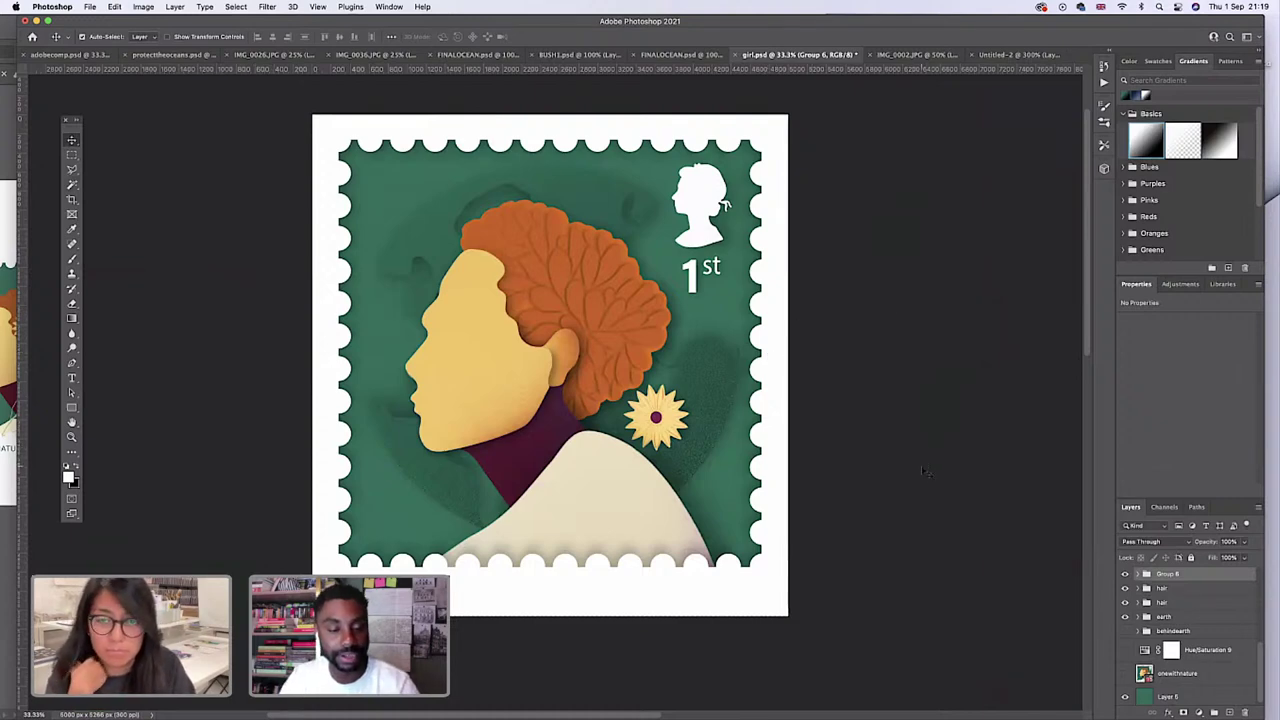
Duplicate the Layer 59 flower inside Group 6 and place the copy between Layer 59 and the Layer 60 shadow.
click(1139, 575)
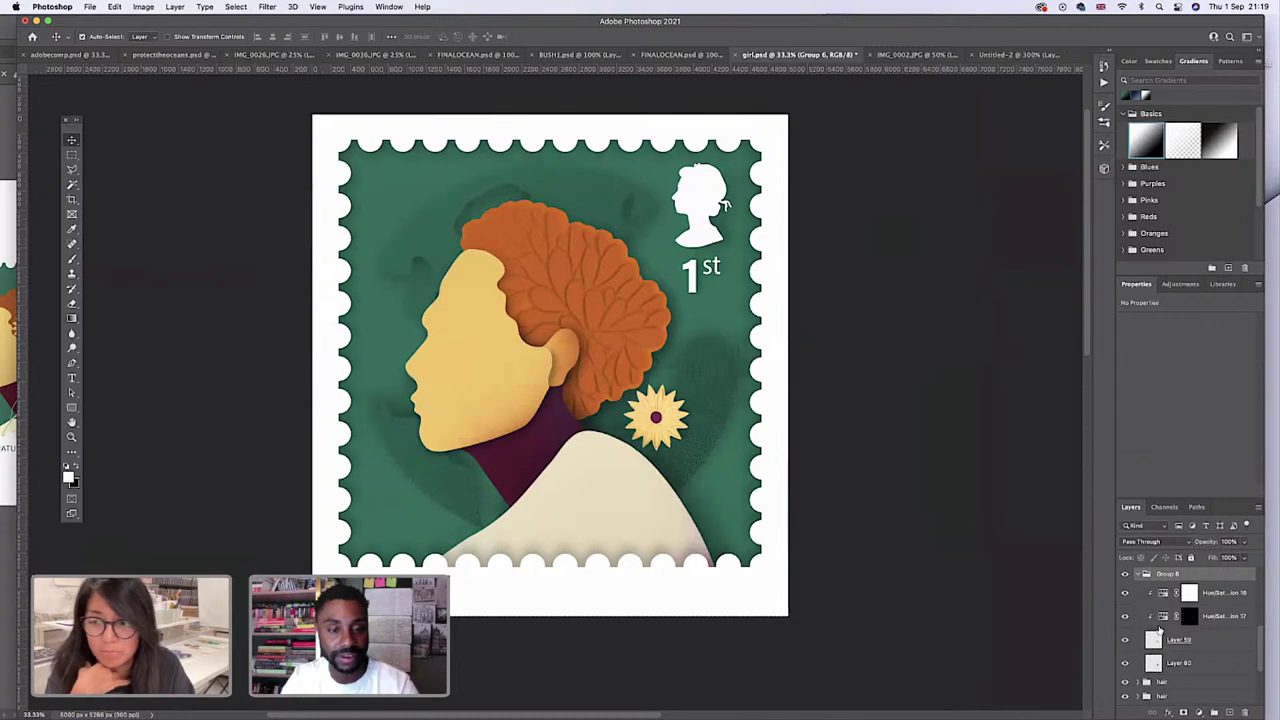
click(1162, 664)
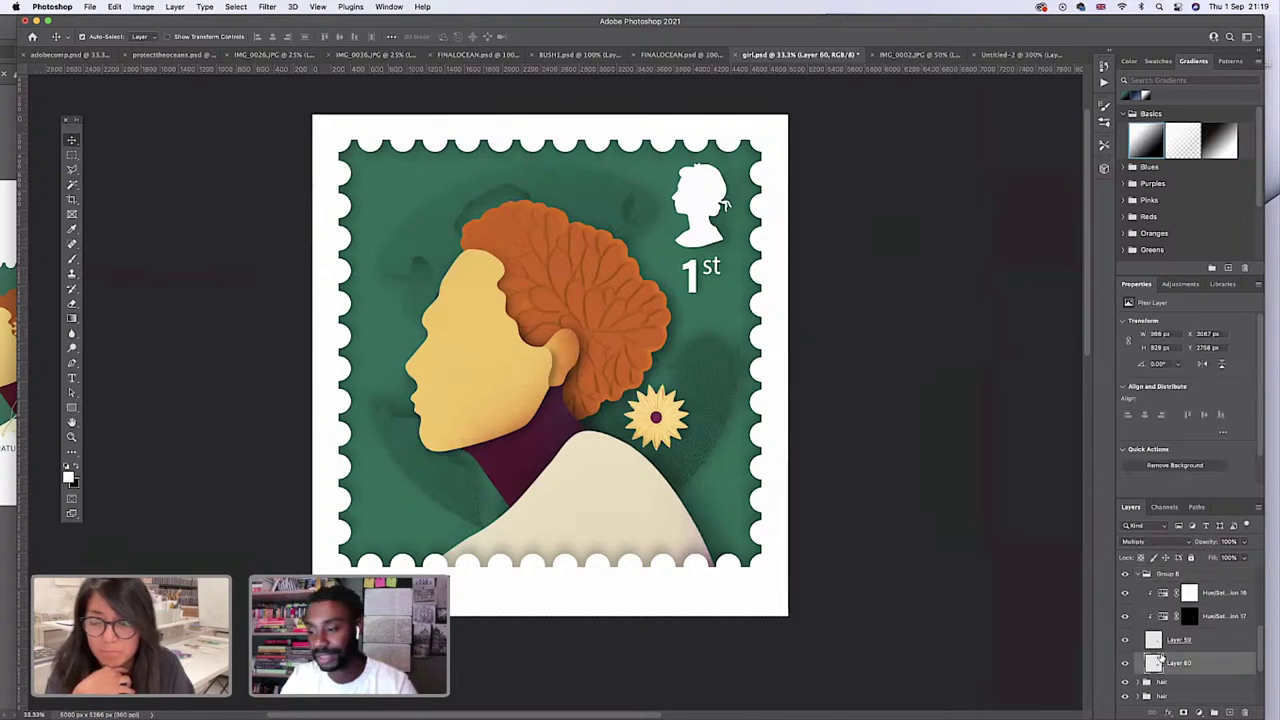
click(1161, 646)
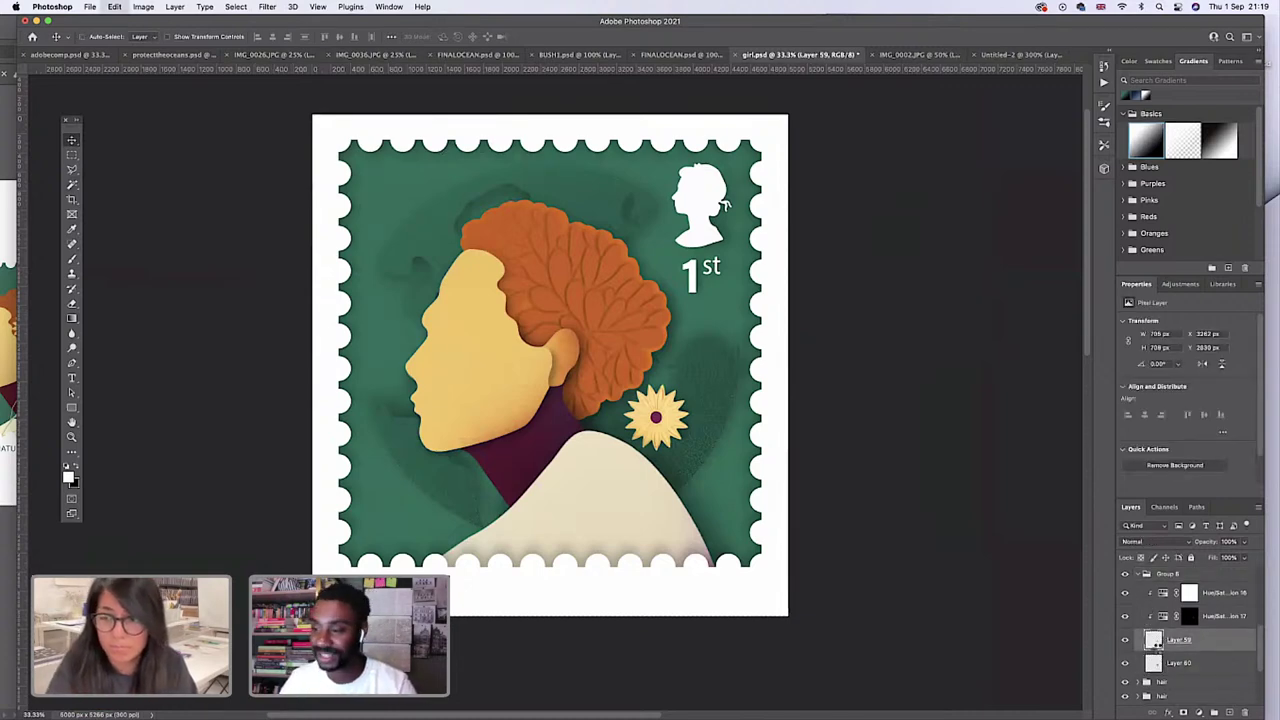
key(ctrl+alt+shift+e)
drag(1155, 641, 1160, 668)
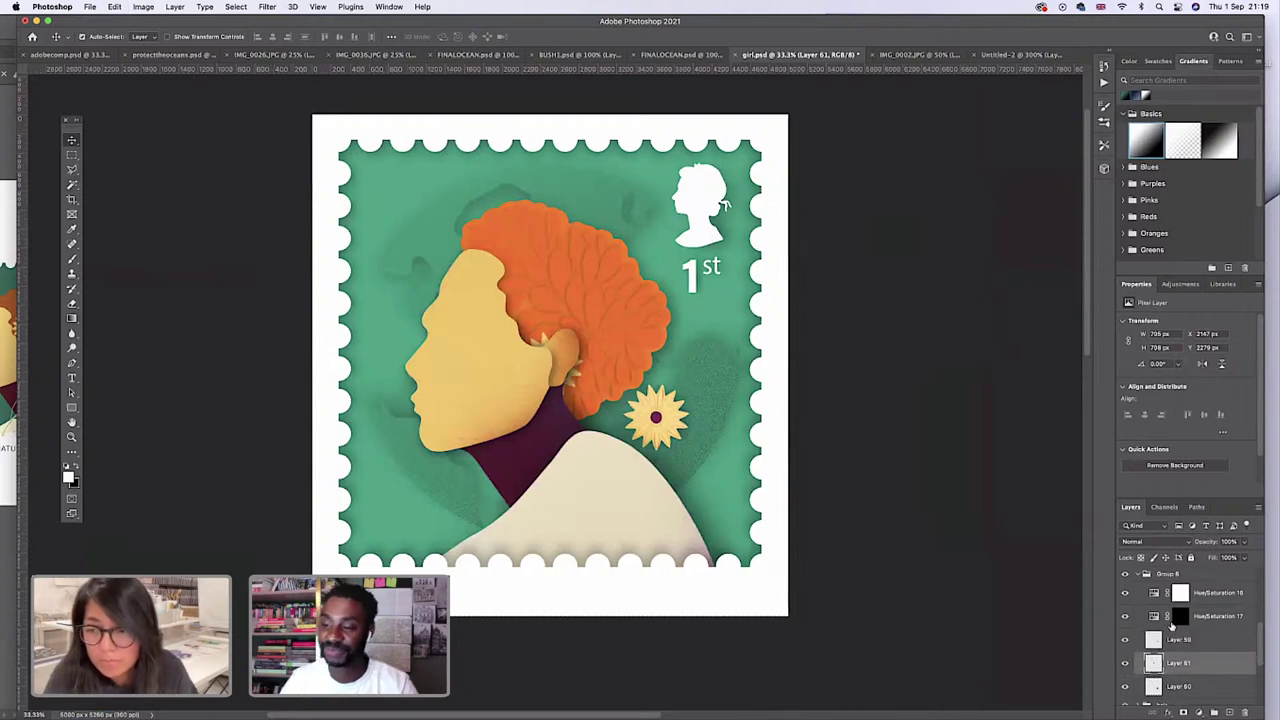
Clip the Hue/Saturation 17 and 16 adjustments to the Layer 59 flower again.
click(1178, 617)
key(ctrl+alt+g)
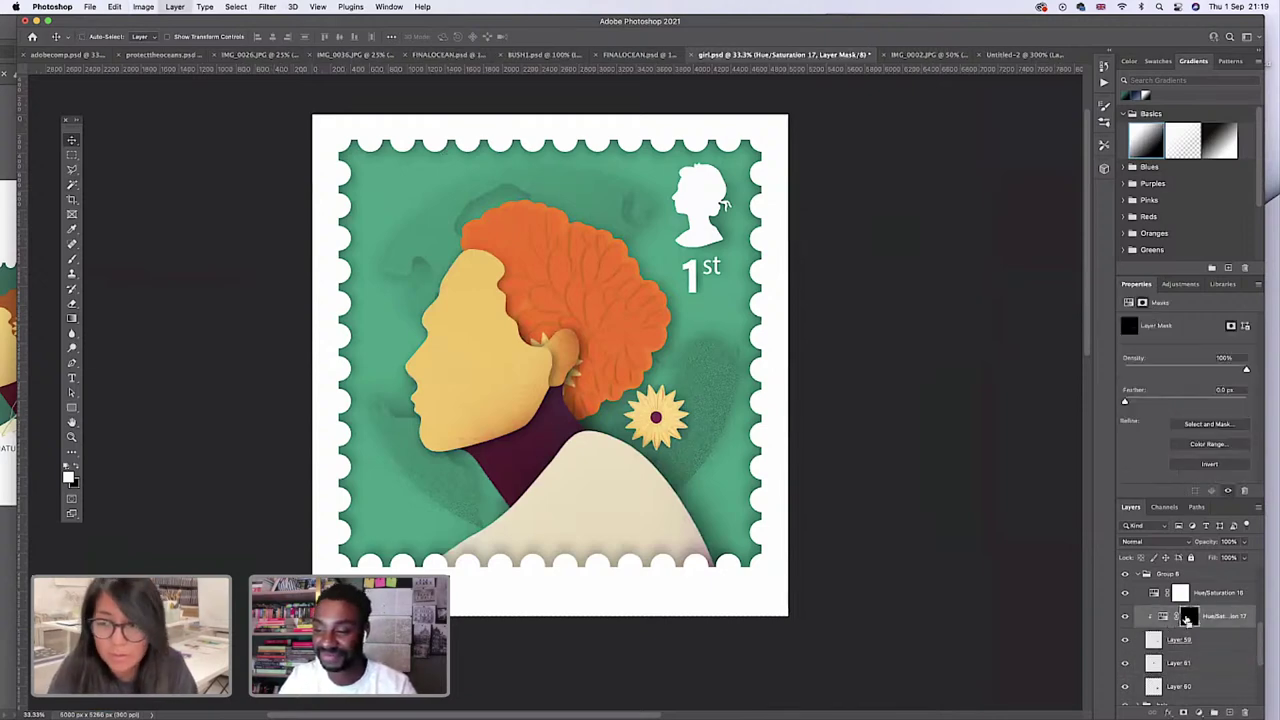
click(1152, 593)
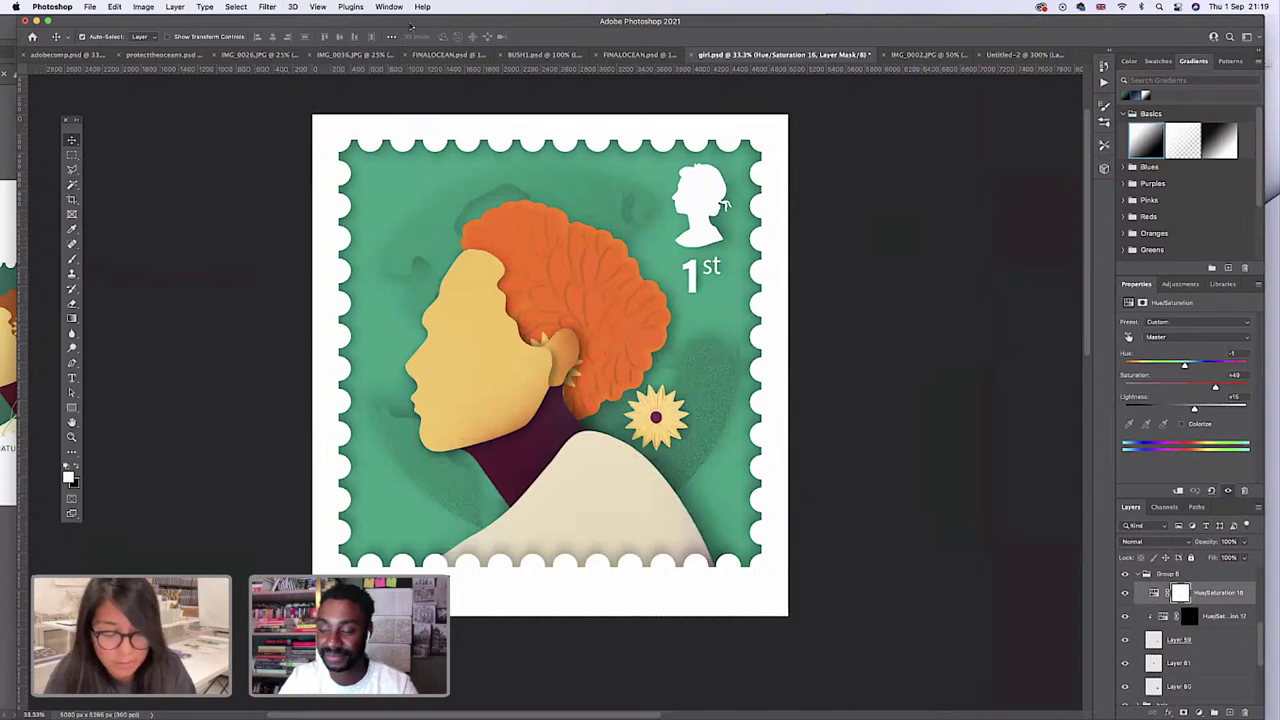
key(ctrl+alt+g)
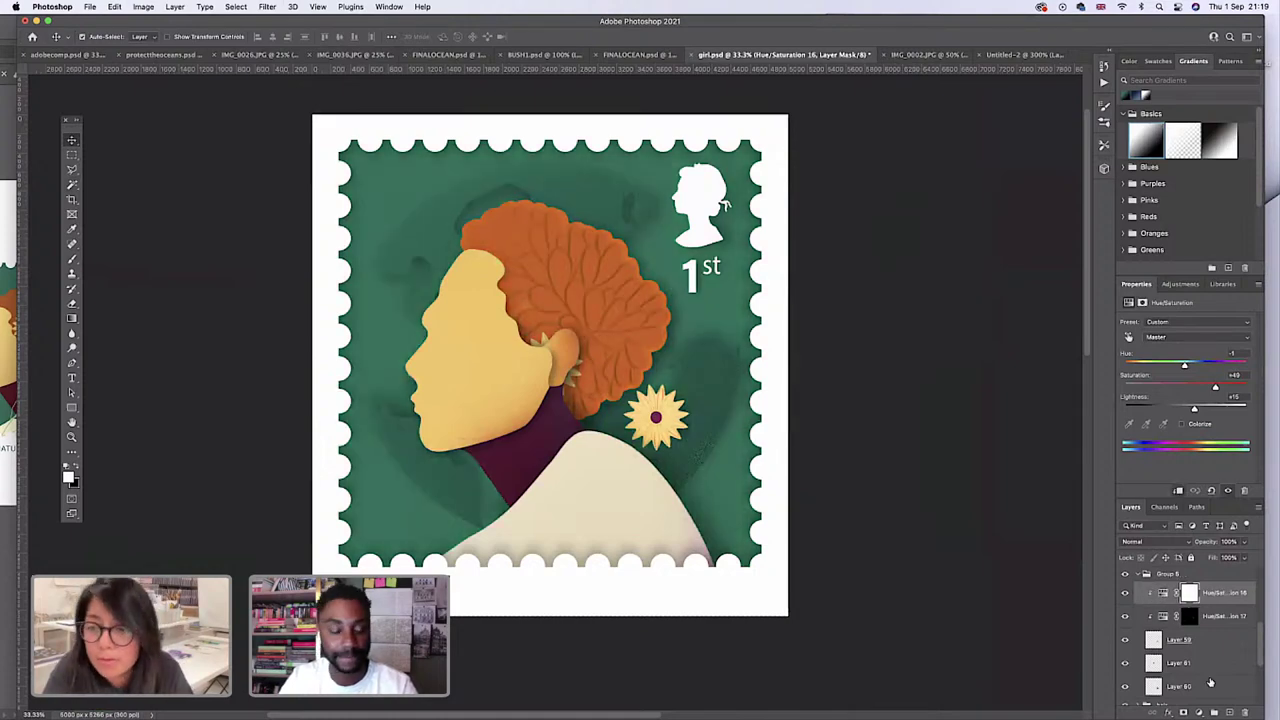
Move the Layer 61 flower about 750 px right and 470 px down so it overlaps the neck side of the other flower.
click(1173, 643)
click(1170, 664)
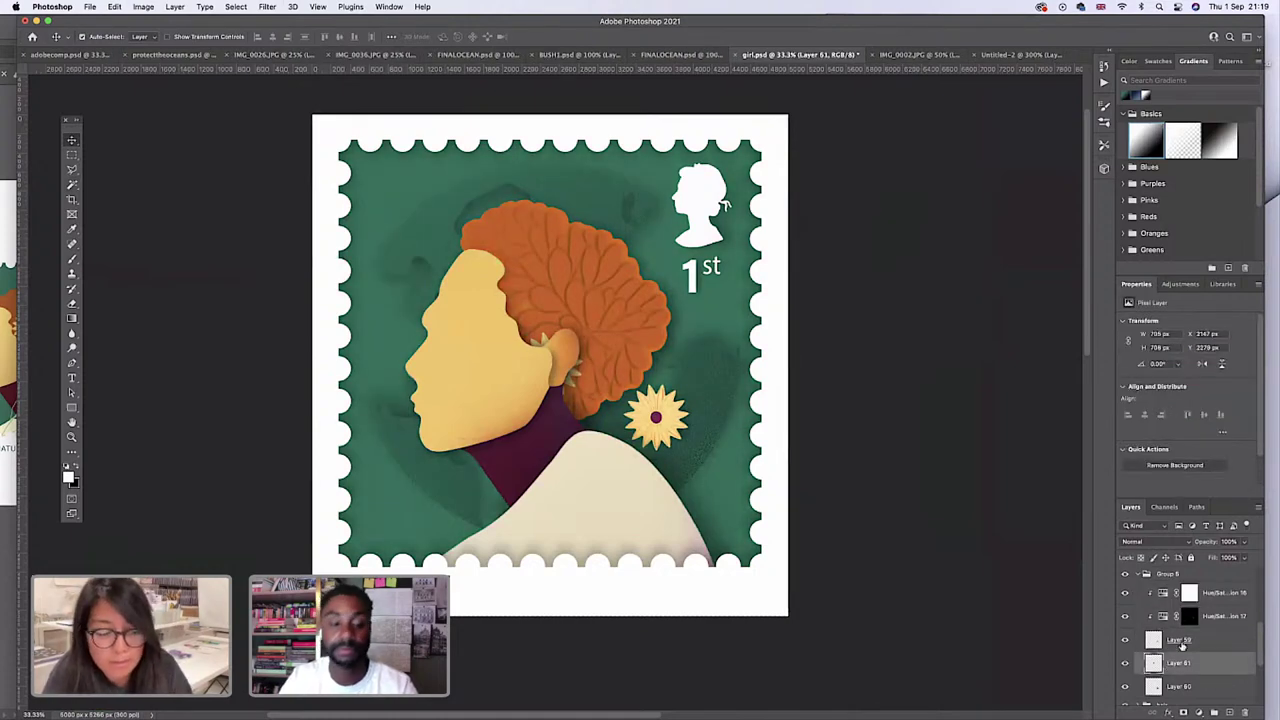
key(shift+Right)
key(shift+Right)
key(shift+Right)
key(shift+Right)
key(shift+Right)
key(shift+Right)
key(shift+Right)
key(shift+Right)
key(shift+Right)
key(shift+Right)
key(shift+Right)
key(shift+Right)
key(shift+Right)
key(shift+Right)
key(shift+Right)
key(shift+Right)
key(shift+Right)
key(shift+Right)
key(shift+Right)
key(shift+Right)
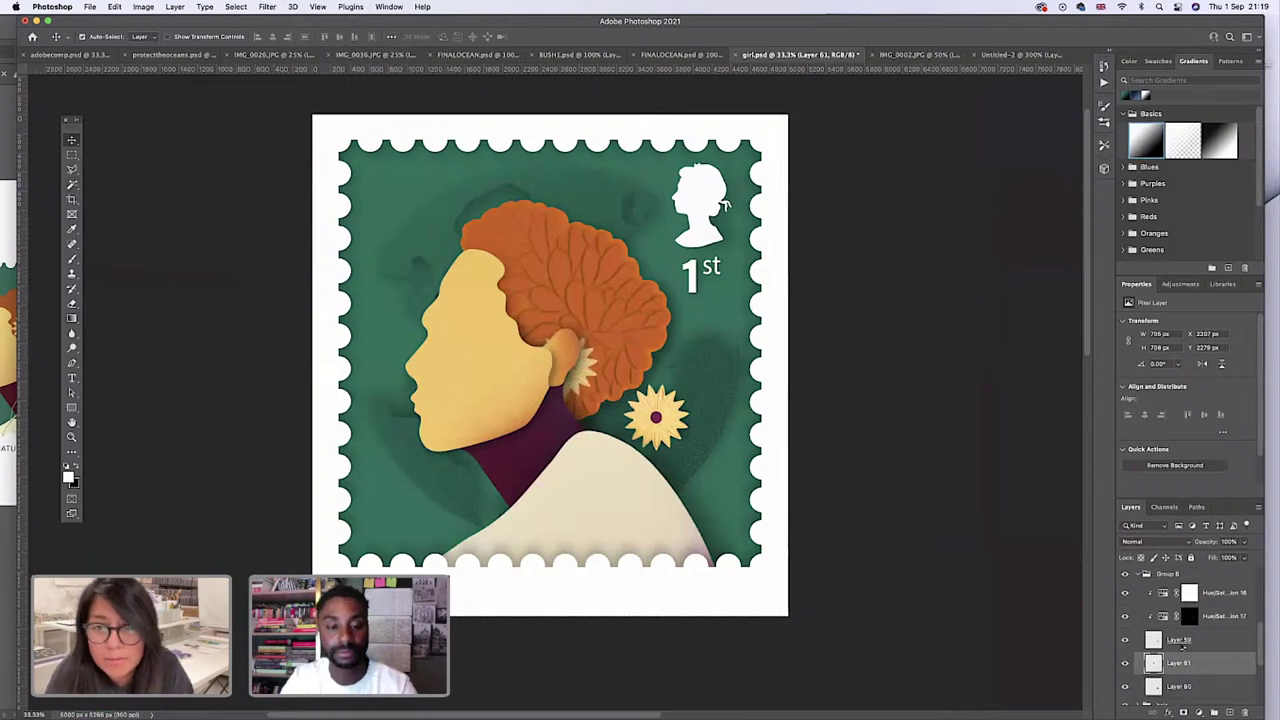
key(shift+Right)
key(shift+Right)
key(shift+Right)
key(shift+Right)
key(shift+Right)
key(shift+Right)
key(shift+Right)
key(shift+Right)
key(shift+Right)
key(shift+Right)
key(shift+Right)
key(shift+Right)
key(shift+Right)
key(shift+Right)
key(shift+Right)
key(shift+Right)
key(shift+Right)
key(shift+Right)
key(shift+Right)
key(shift+Right)
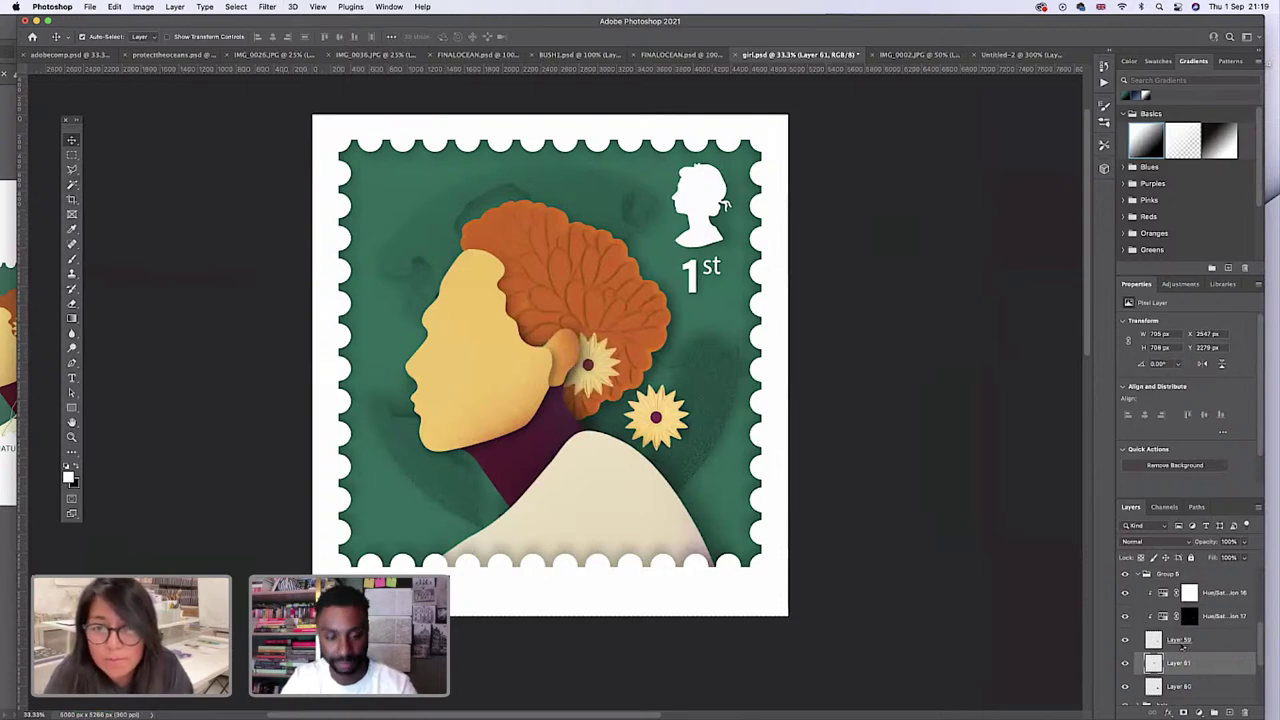
key(shift+Down)
key(shift+Down)
key(shift+Down)
key(shift+Down)
key(shift+Down)
key(shift+Down)
key(shift+Down)
key(shift+Down)
key(shift+Down)
key(shift+Down)
key(shift+Right)
key(shift+Right)
key(shift+Right)
key(shift+Right)
key(shift+Right)
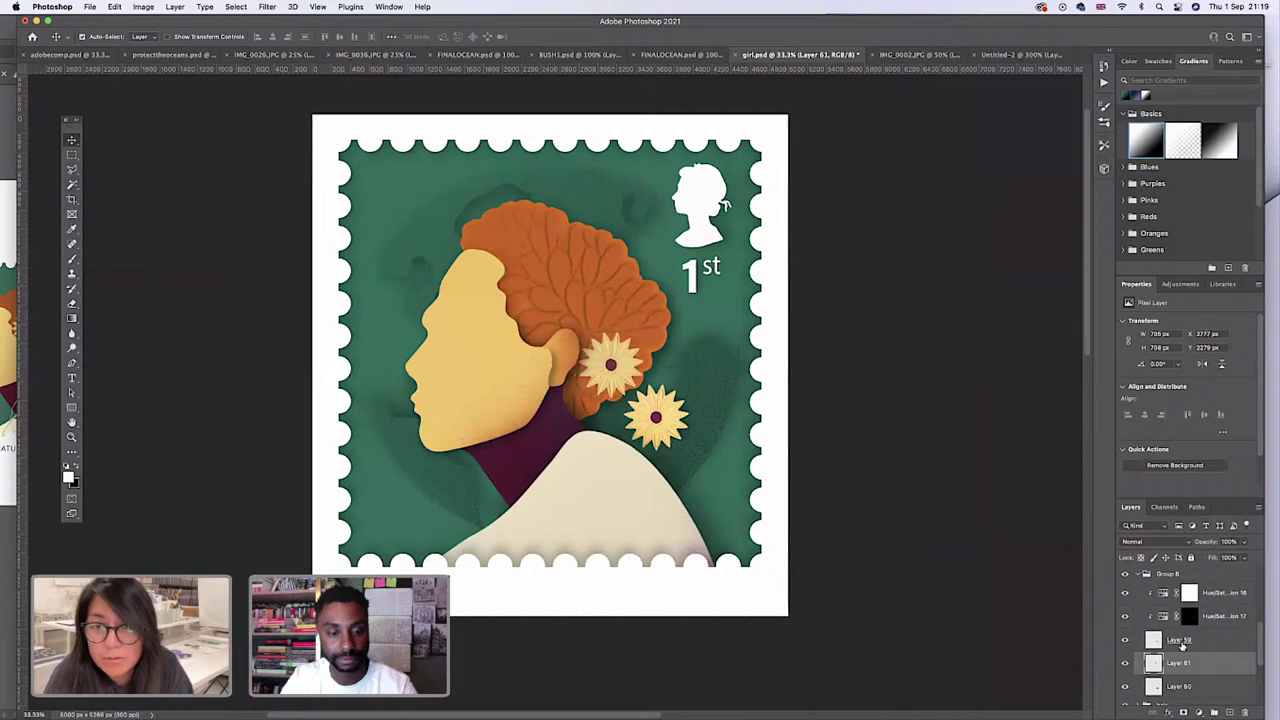
key(shift+Down)
key(shift+Down)
key(shift+Down)
key(shift+Down)
key(shift+Down)
key(shift+Down)
key(shift+Down)
key(shift+Down)
key(shift+Down)
key(shift+Down)
key(shift+Down)
key(shift+Down)
key(shift+Down)
key(shift+Down)
key(shift+Down)
key(shift+Down)
key(shift+Down)
key(shift+Down)
key(shift+Down)
key(shift+Down)
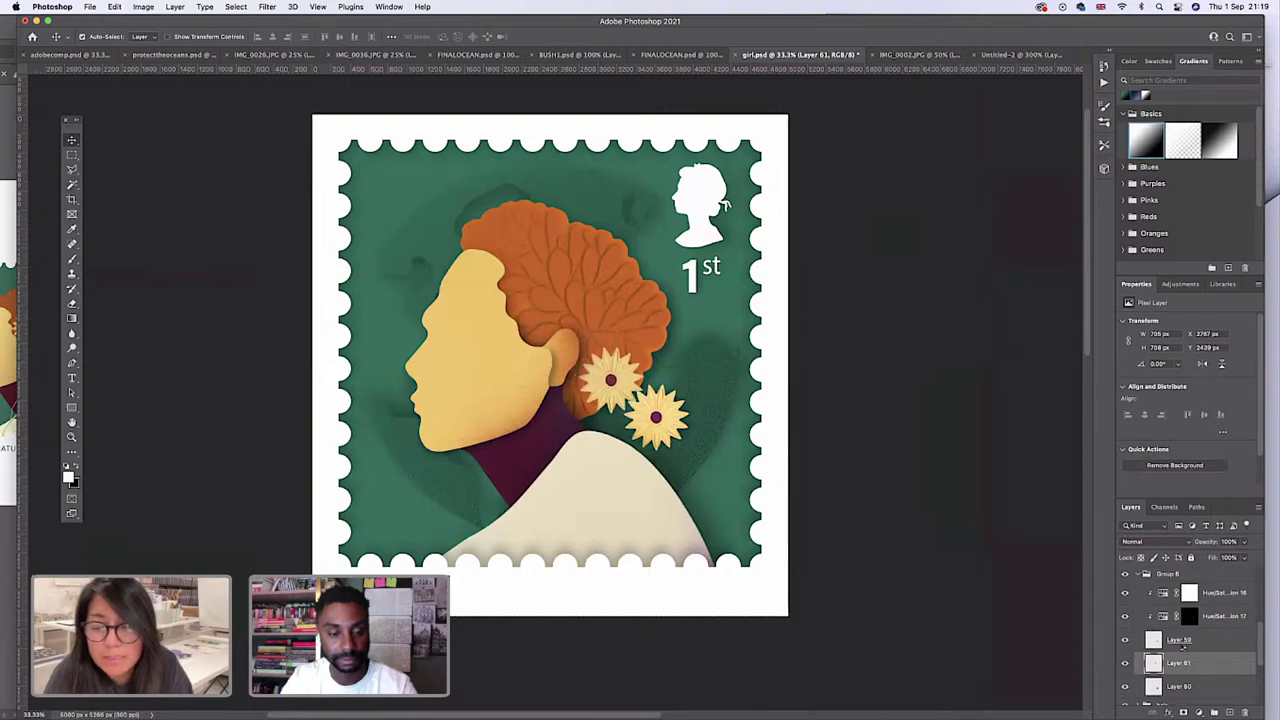
key(shift+Down)
key(shift+Down)
key(shift+Down)
key(shift+Down)
key(shift+Down)
key(shift+Down)
key(shift+Down)
key(shift+Down)
key(shift+Down)
key(shift+Down)
key(shift+Down)
key(shift+Down)
key(shift+Down)
key(shift+Right)
key(shift+Right)
key(shift+Right)
key(shift+Right)
key(shift+Right)
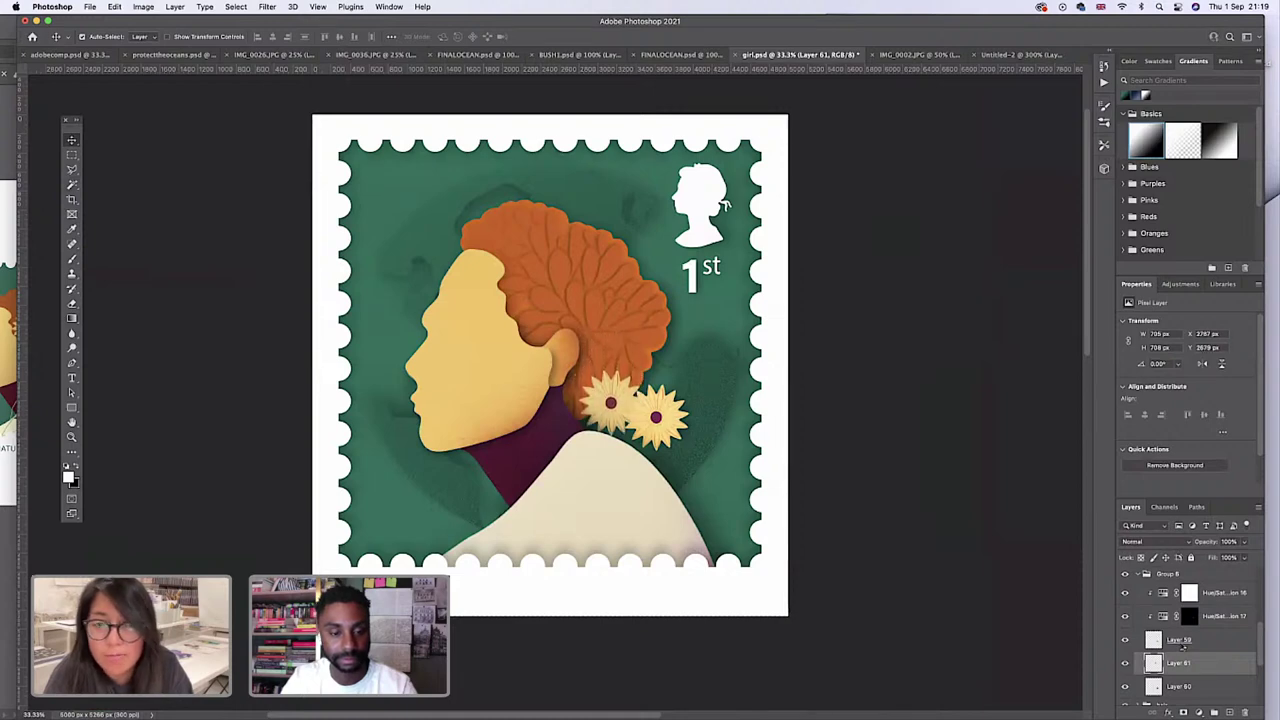
key(shift+Right)
key(shift+Right)
key(shift+Right)
key(shift+Right)
key(shift+Right)
key(shift+Right)
key(shift+Right)
key(shift+Right)
key(shift+Right)
key(shift+Right)
key(shift+Right)
key(shift+Right)
key(shift+Right)
key(shift+Right)
key(shift+Right)
key(shift+Right)
key(shift+Right)
key(shift+Right)
key(shift+Right)
key(shift+Right)
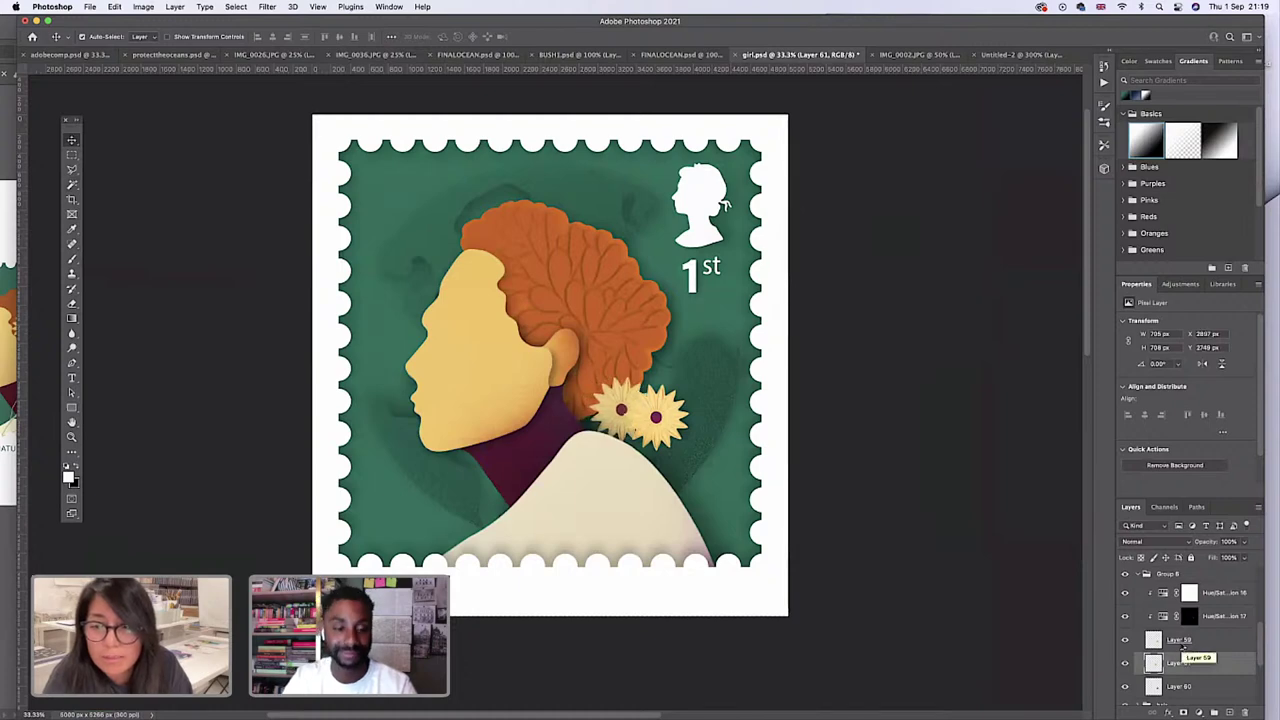
Move the Layer 61 flower about 350 px right and 70 px down behind the Layer 59 flower, and hide the Layer 60 shadow.
key(shift+Right)
key(shift+Right)
key(shift+Right)
key(shift+Right)
key(shift+Right)
key(shift+Right)
key(shift+Right)
key(shift+Right)
key(shift+Right)
key(shift+Right)
key(shift+Right)
key(shift+Right)
key(shift+Right)
key(shift+Right)
key(shift+Right)
key(shift+Right)
key(shift+Right)
key(shift+Right)
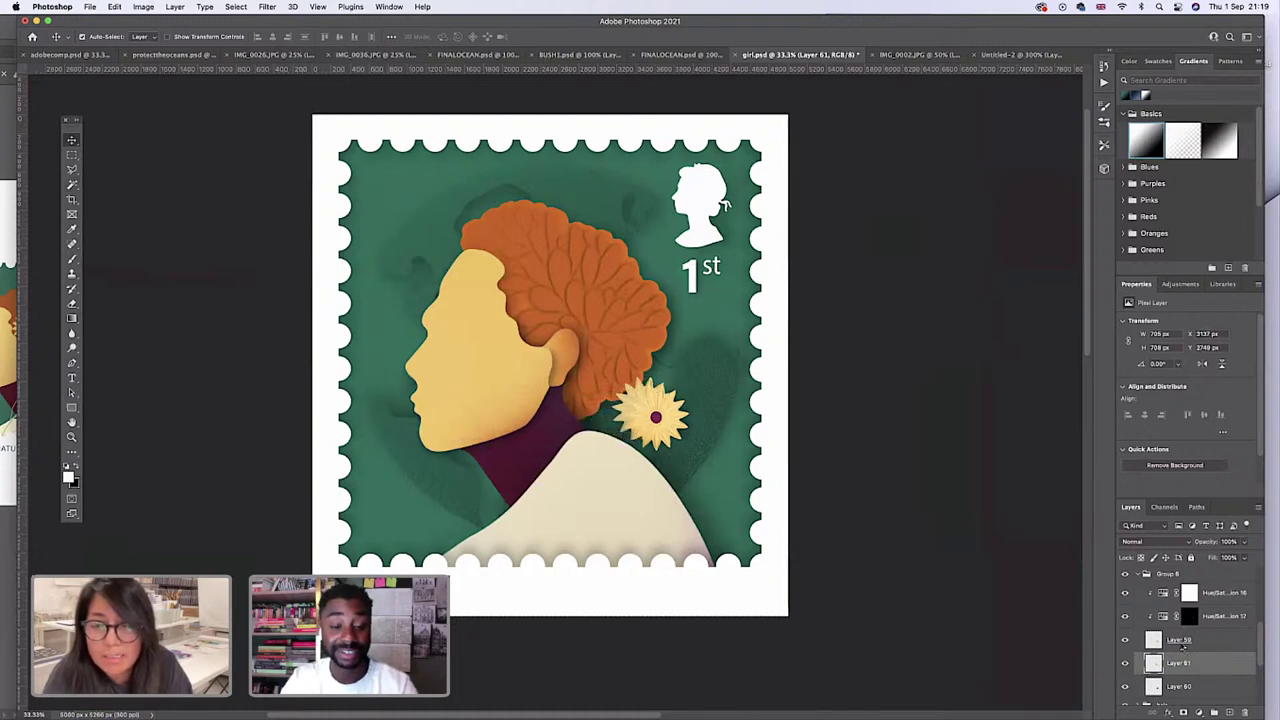
key(shift+Down)
key(shift+Down)
key(shift+Down)
key(shift+Down)
key(shift+Down)
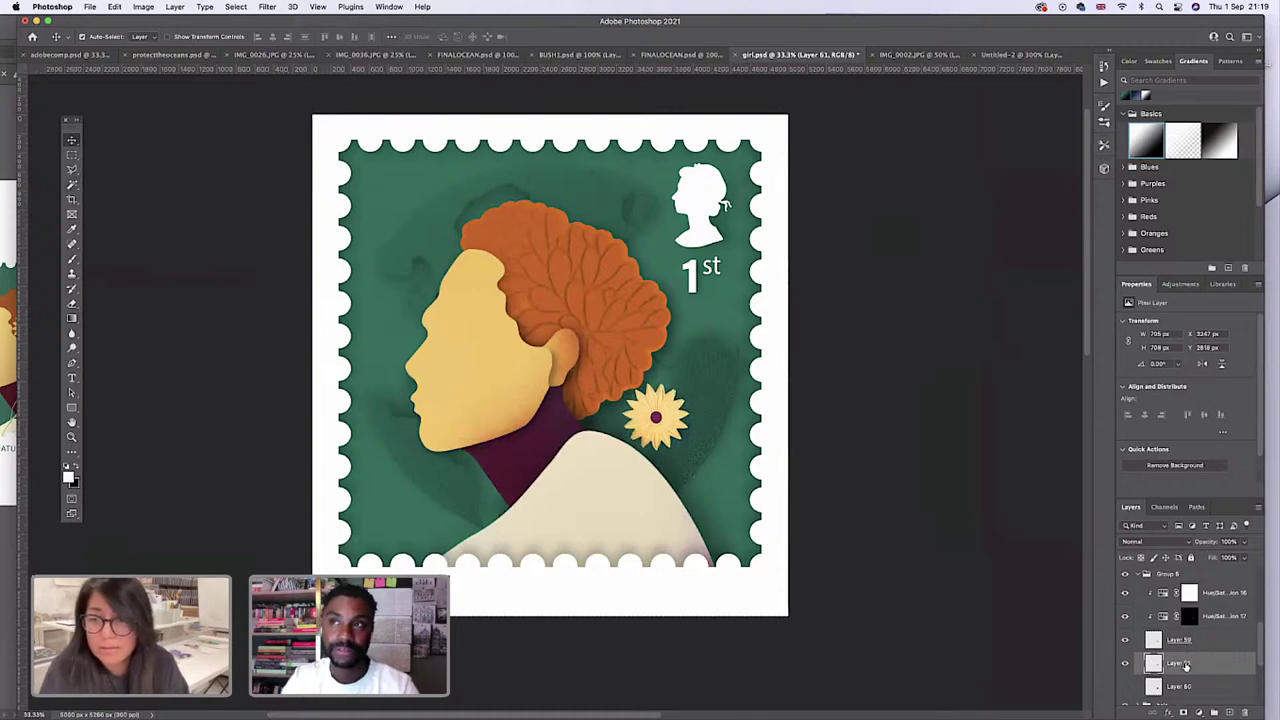
Set Layer 61 to the Multiply blend mode and lock its transparent pixels.
click(1150, 542)
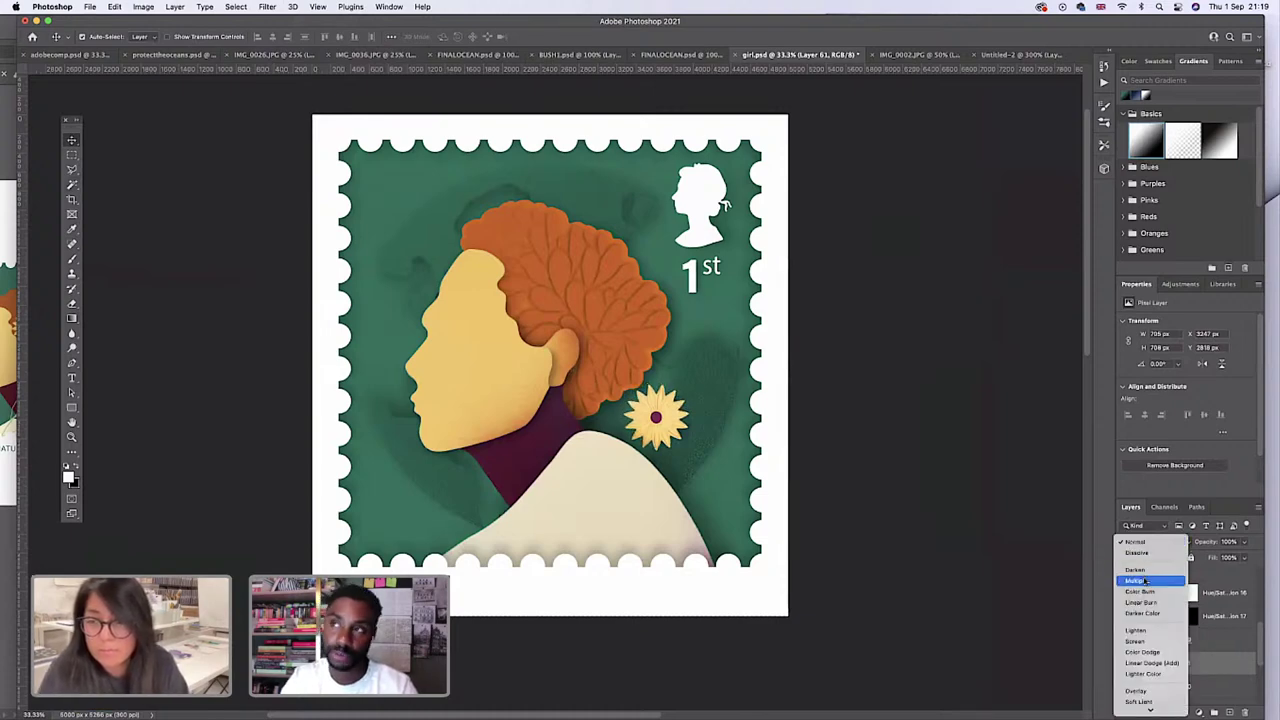
click(1138, 580)
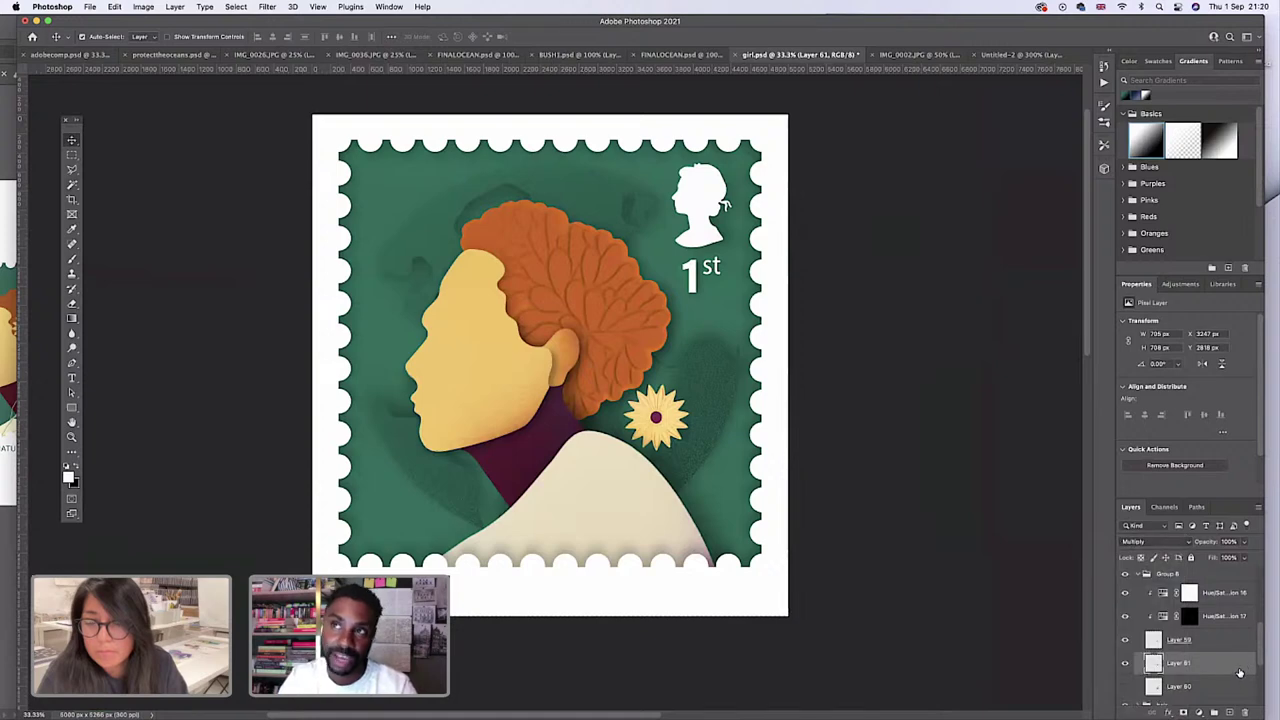
click(1141, 558)
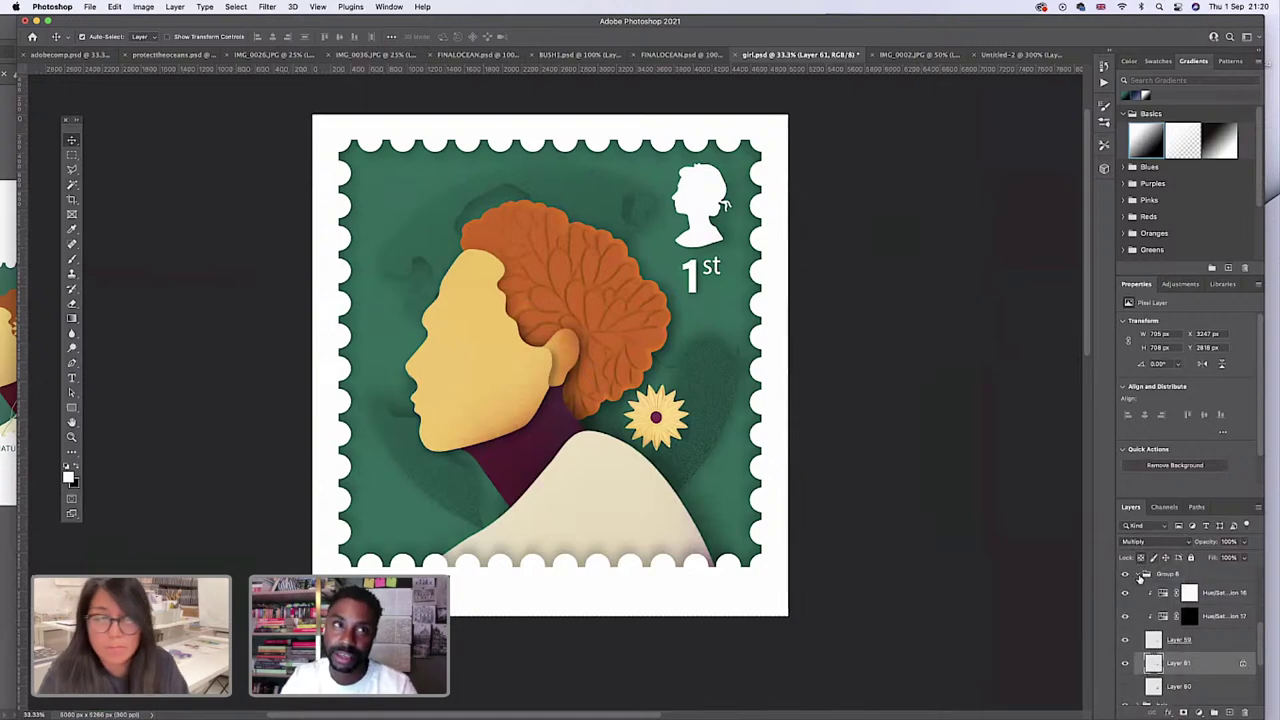
Set the foreground colour to black (000000) and fill the Layer 61 flower shape with it using the Gradient tool.
click(71, 318)
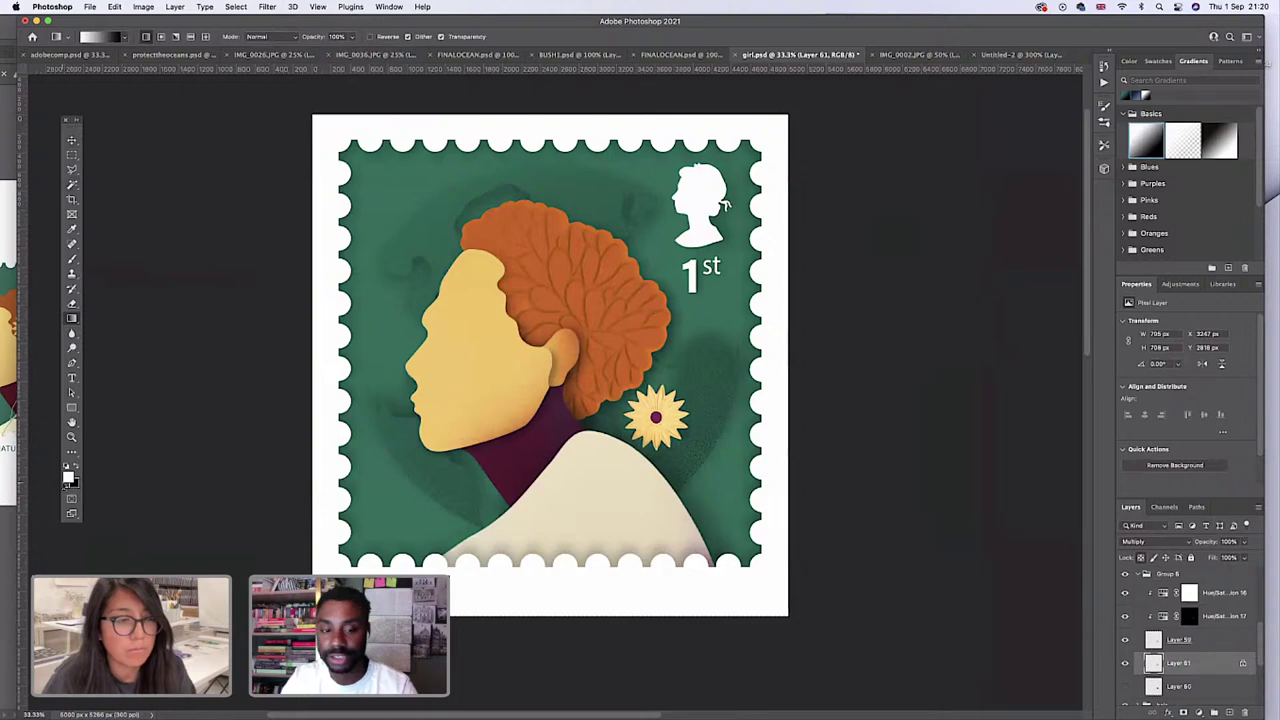
click(68, 477)
click(587, 277)
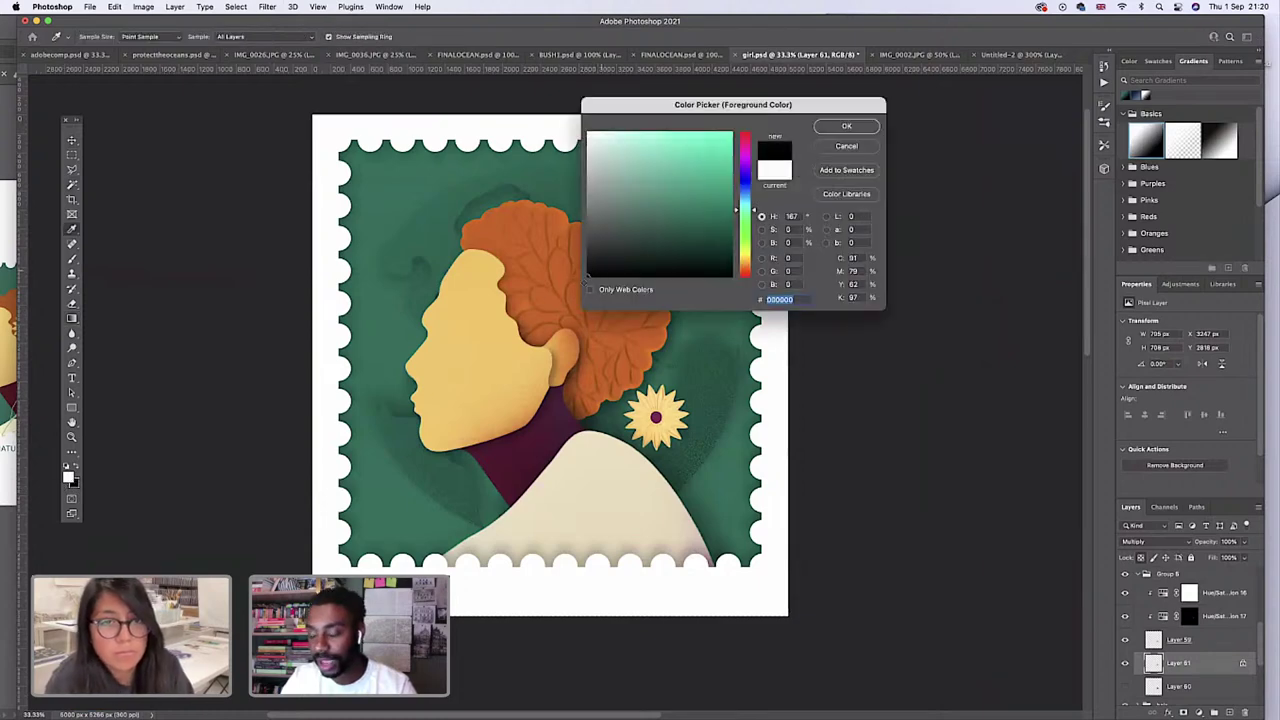
click(843, 128)
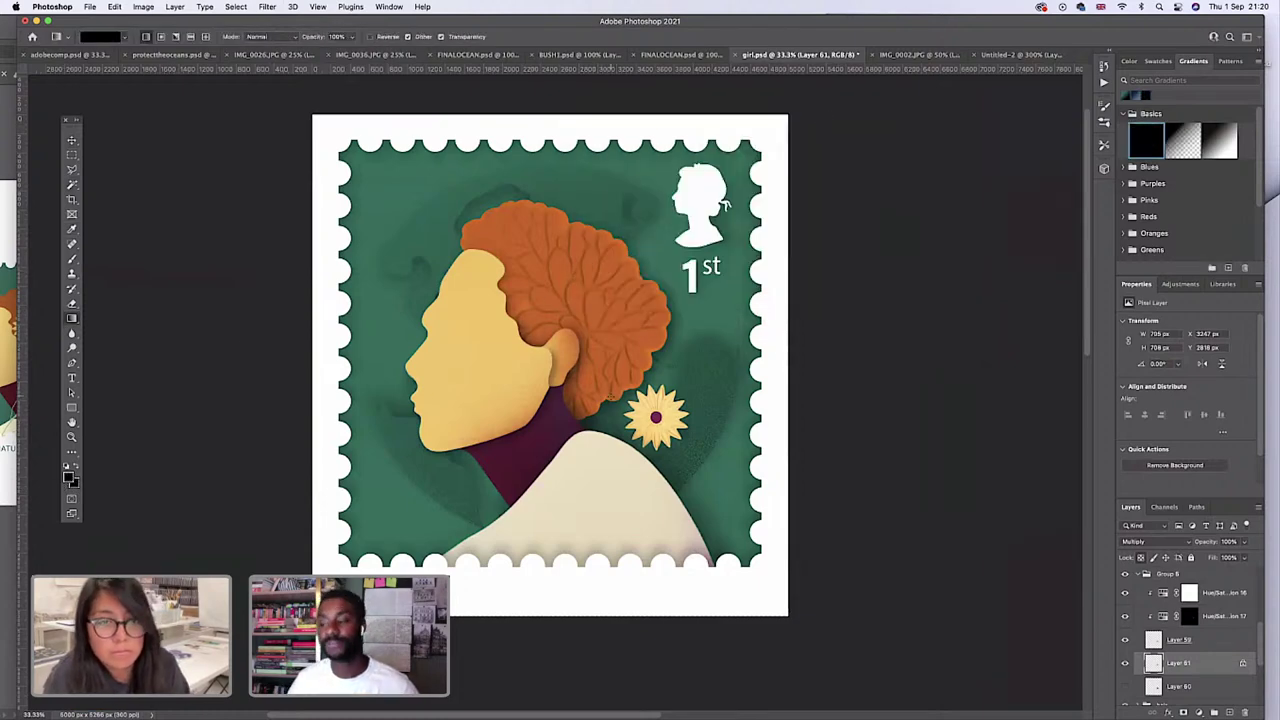
Unlock the transparent pixels of Layer 61, leaving its layer style unchanged.
click(277, 7)
mouse_move(240, 8)
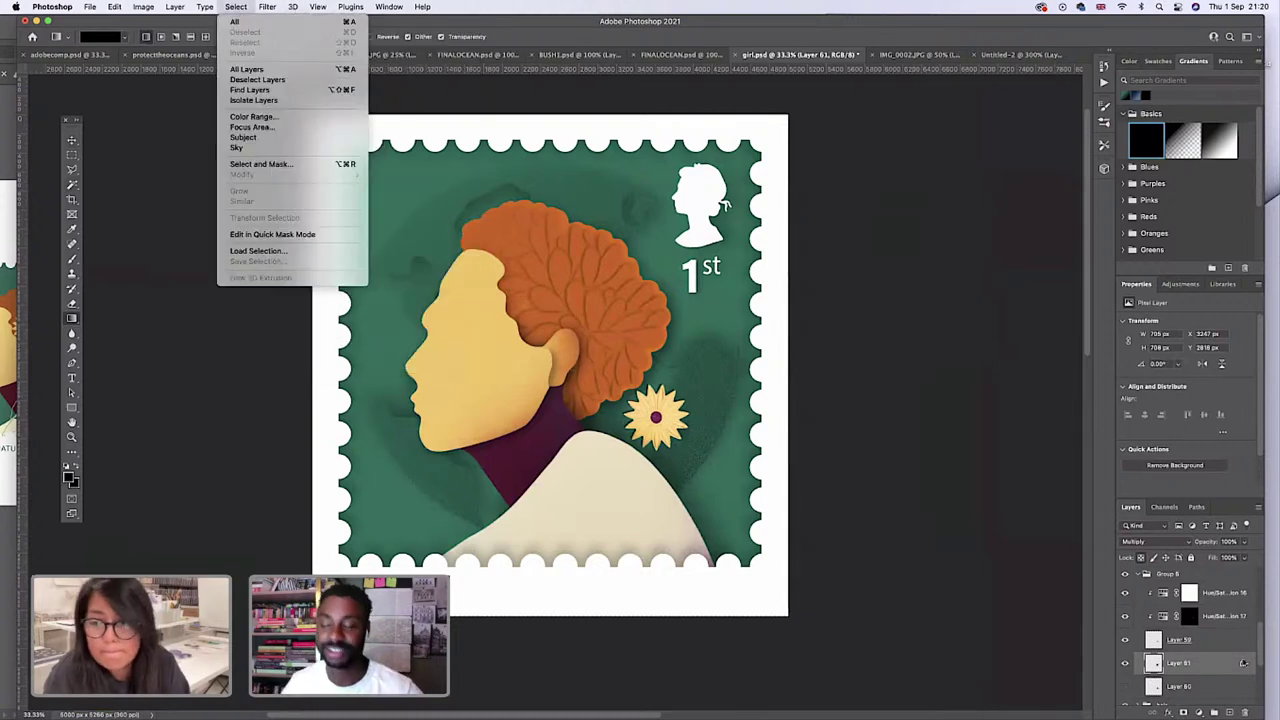
click(1243, 665)
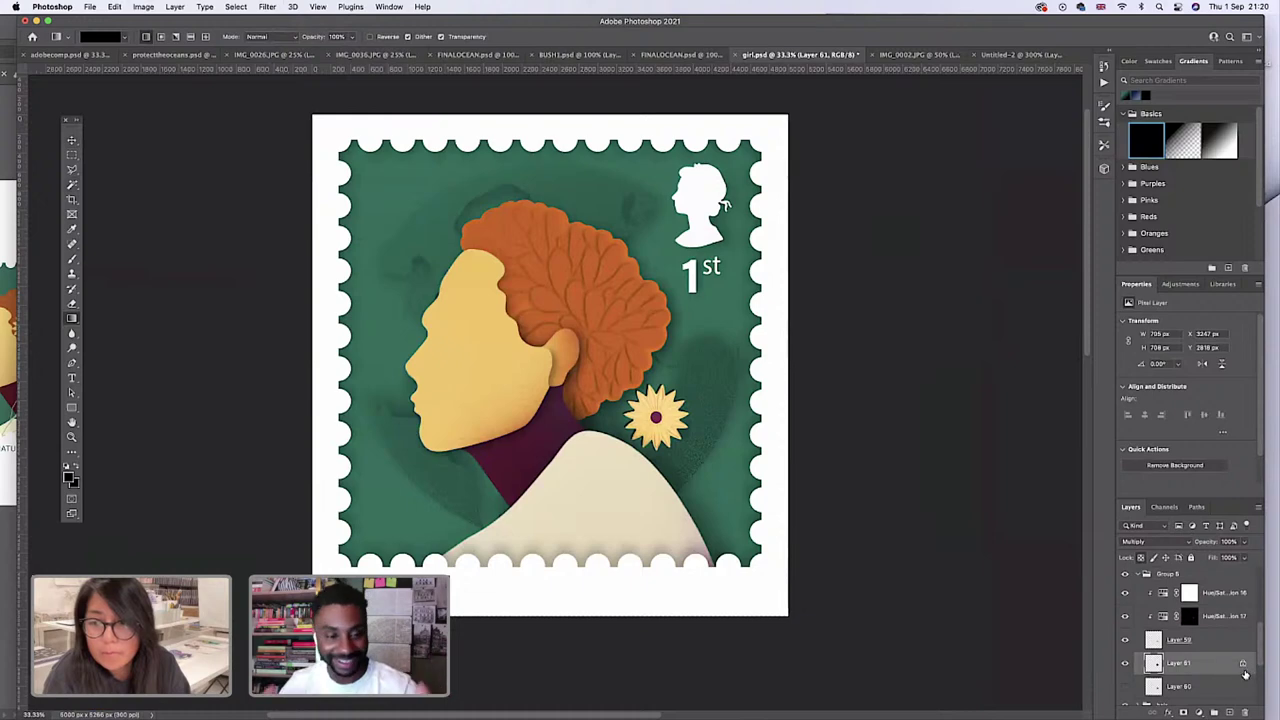
double_click(1240, 670)
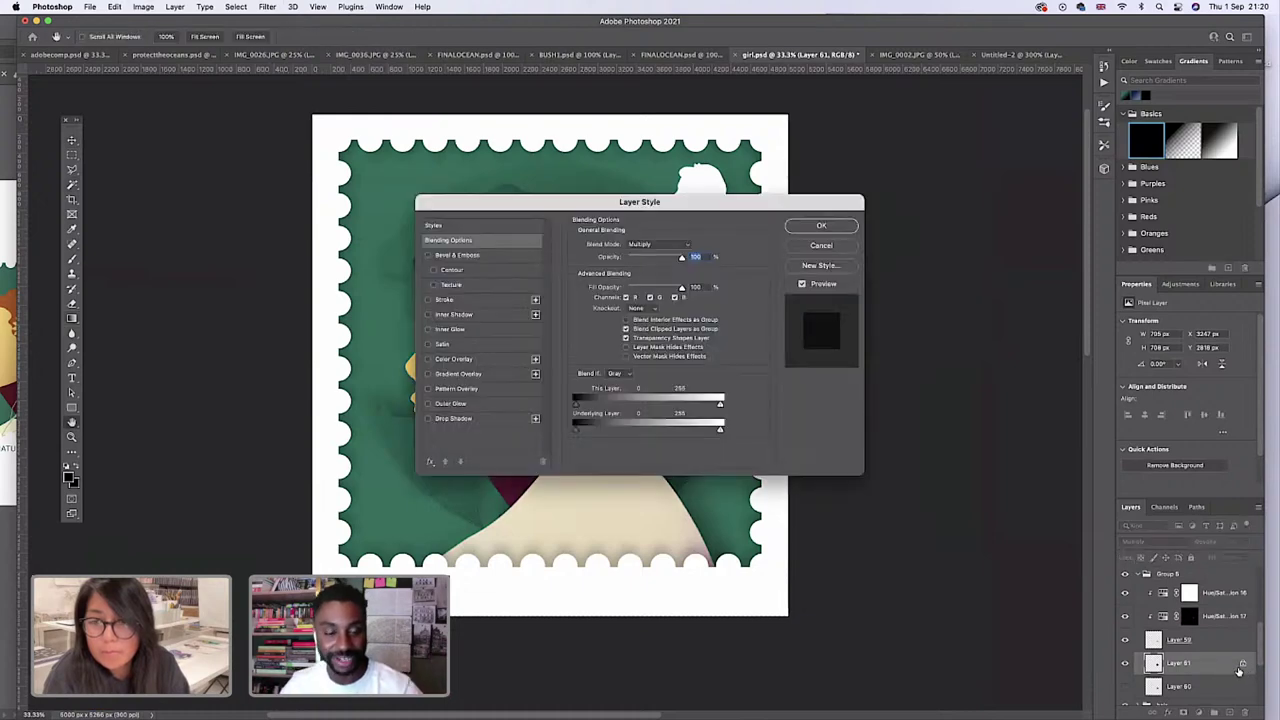
click(824, 250)
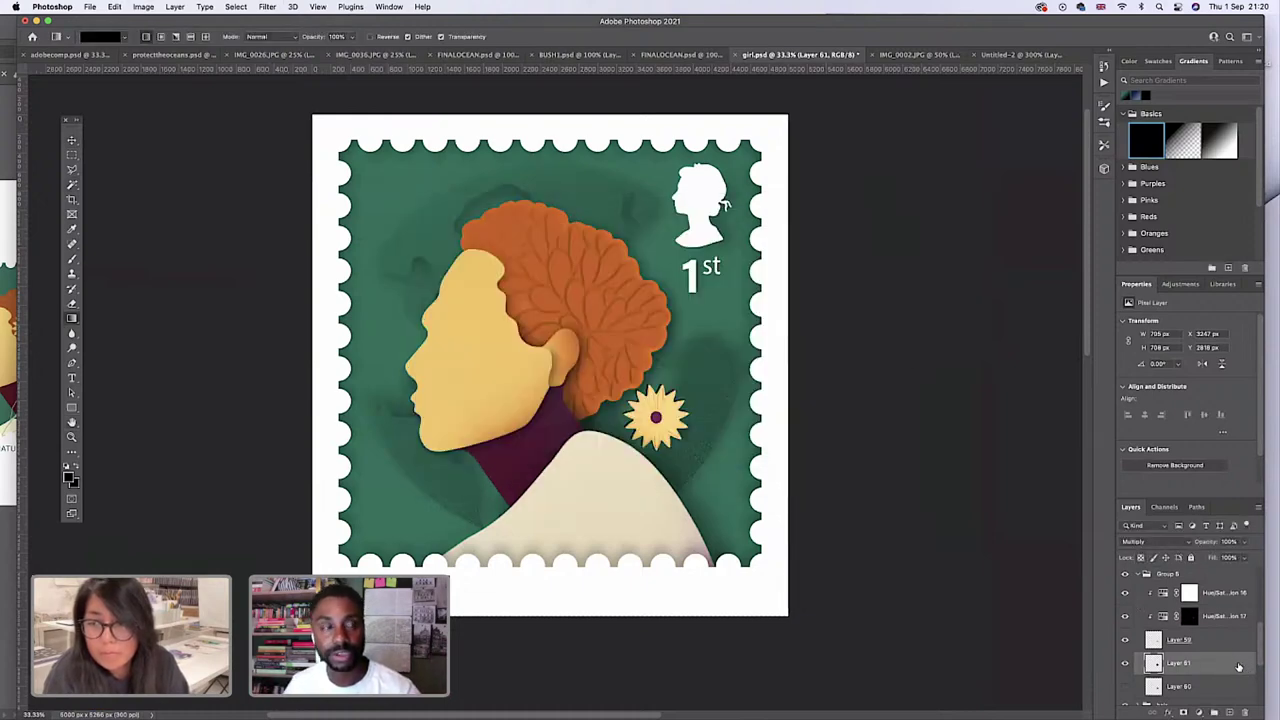
Apply a Gaussian Blur with a 61.9 px radius to the black Layer 61 flower.
click(267, 7)
mouse_move(270, 146)
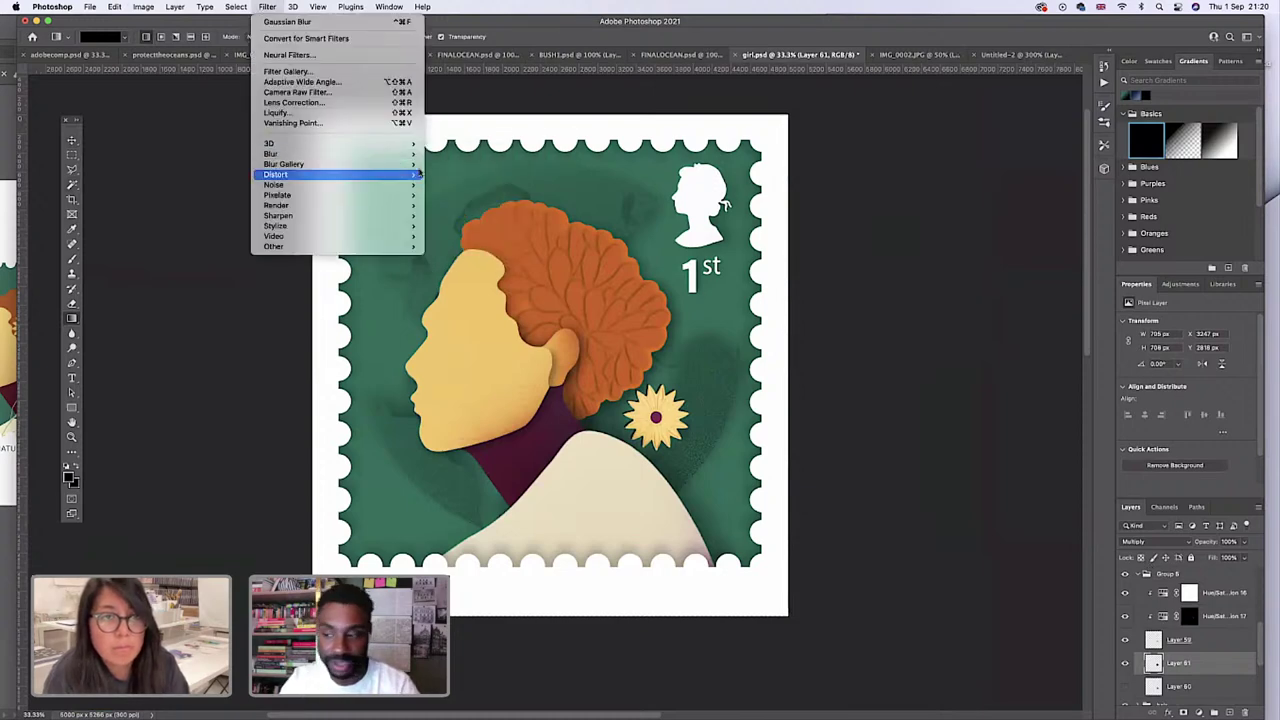
mouse_move(406, 158)
click(457, 196)
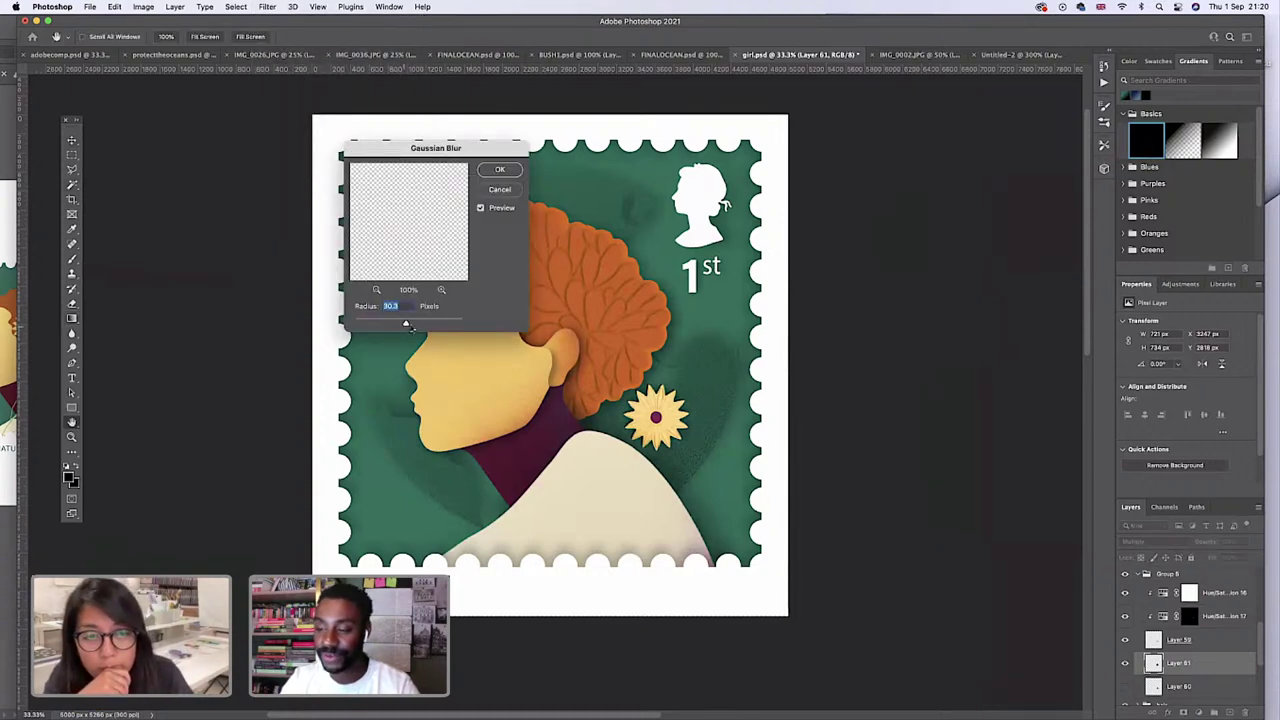
mouse_move(412, 327)
mouse_down()
mouse_move(423, 332)
mouse_move(416, 324)
mouse_up()
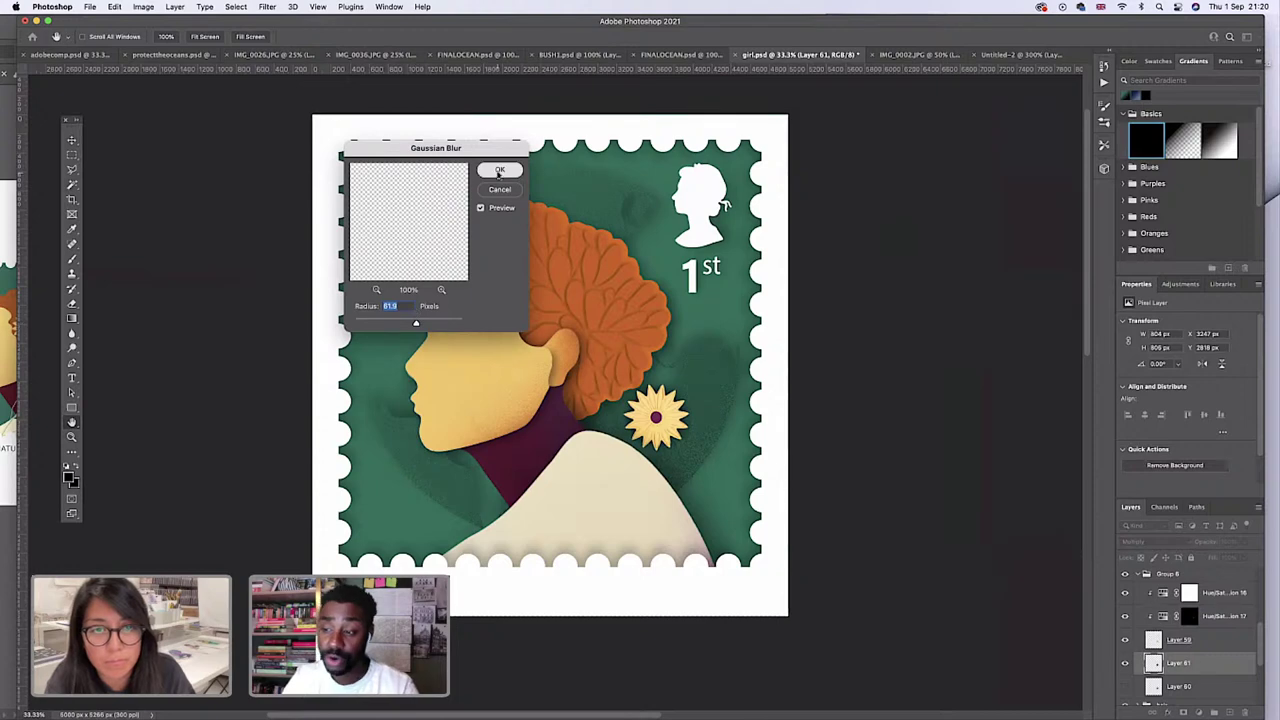
key(Return)
key(super+t)
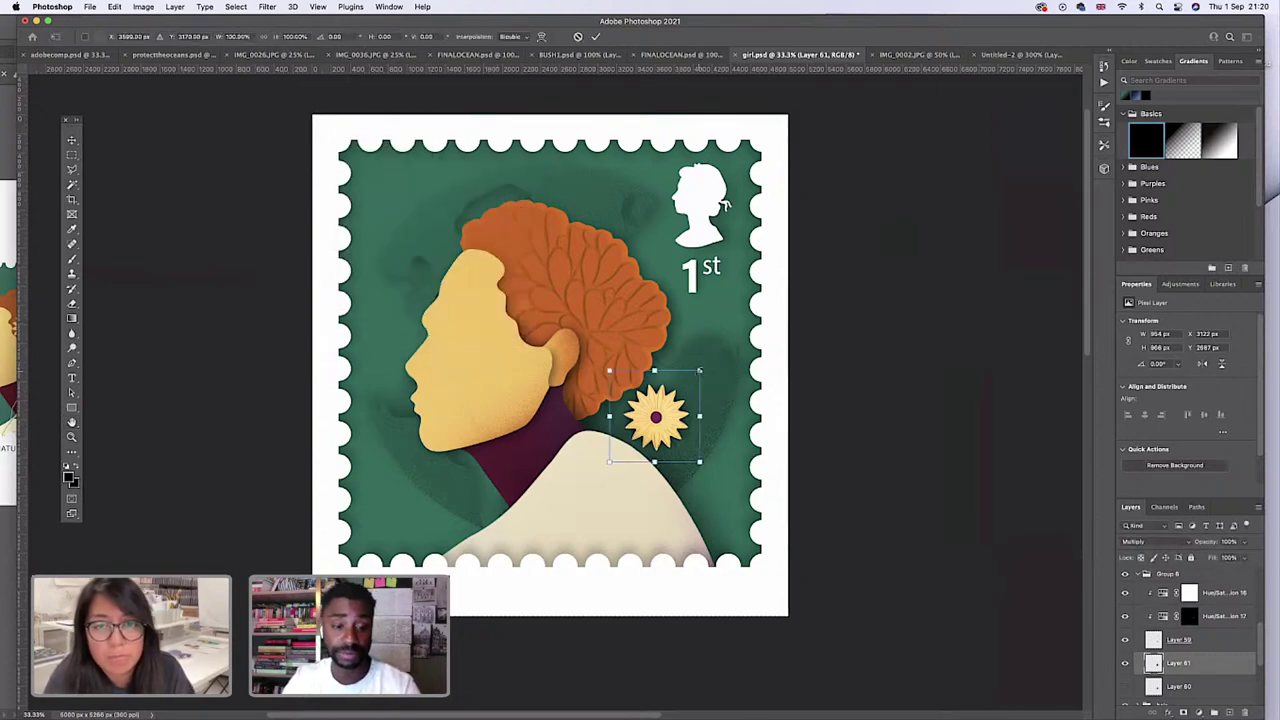
drag(699, 371, 708, 362)
key(super+z)
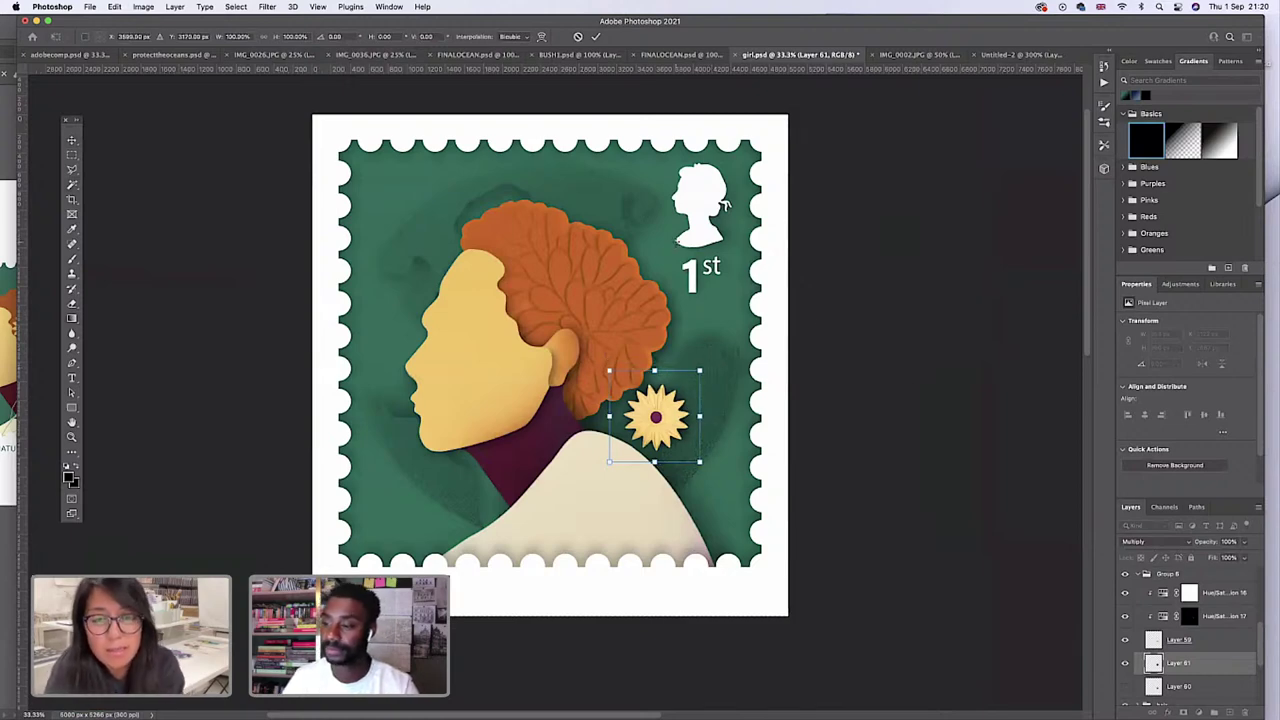
key(Return)
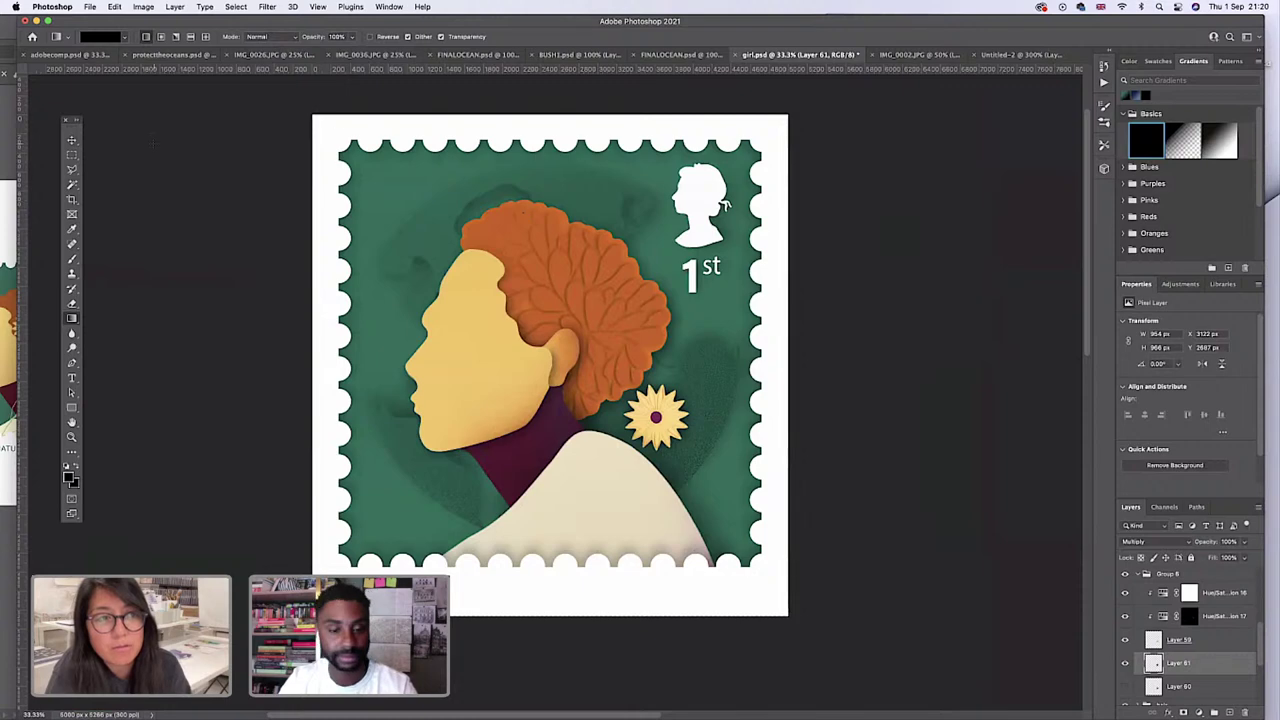
Switch to Illustrator, examine the stamp collection in colection.aic including the portrait stamp's flowers, and return to Photoshop.
click(16, 144)
scroll(200, 260, left, 5)
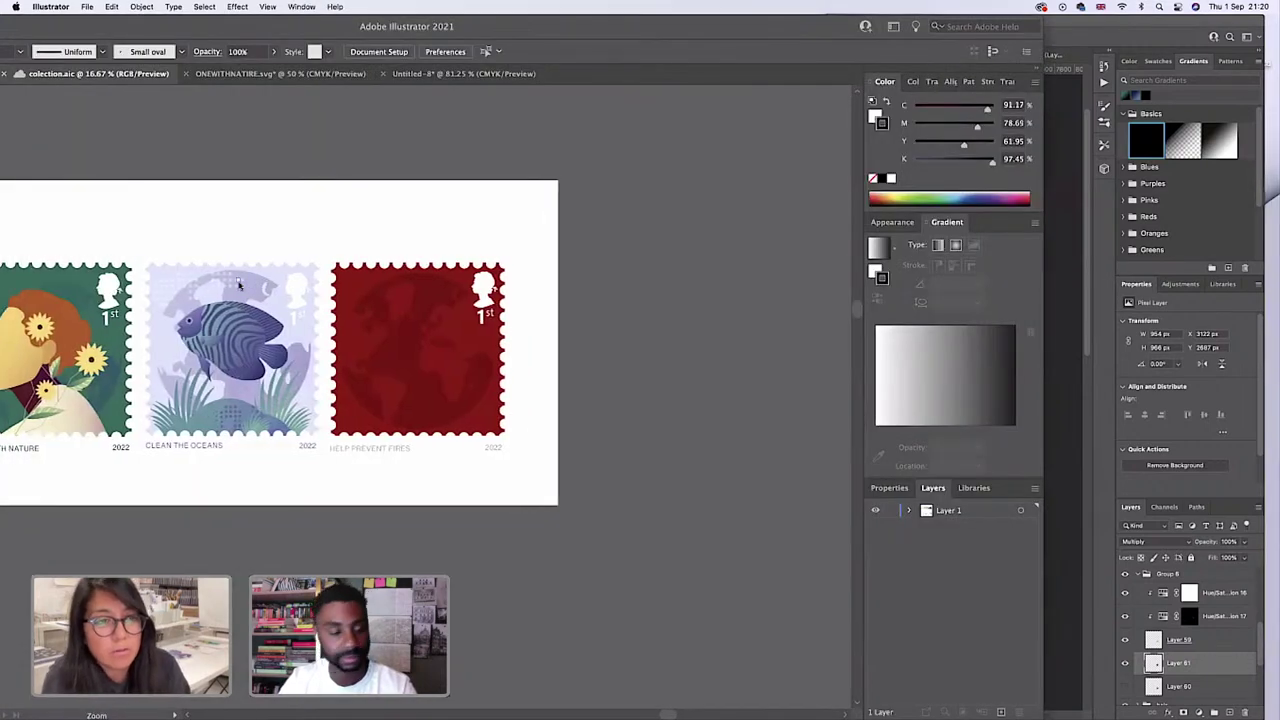
scroll(238, 284, left, 5)
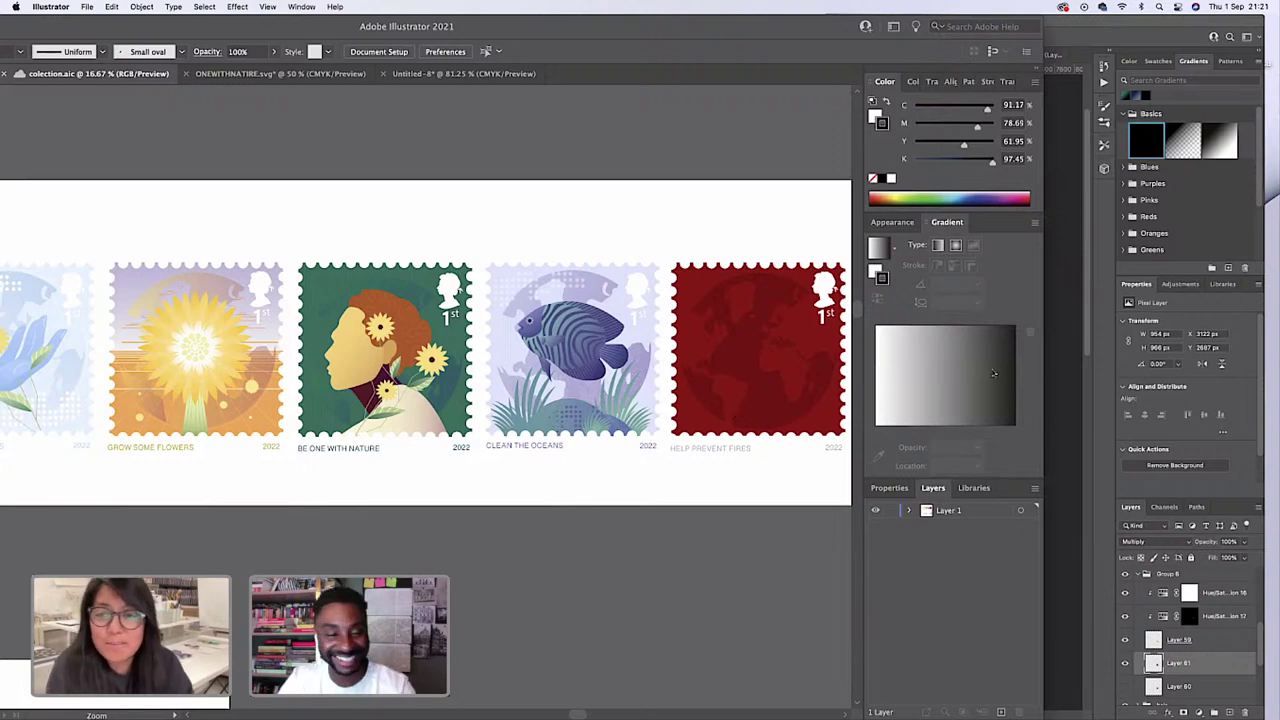
key(super+Tab)
key(super+t)
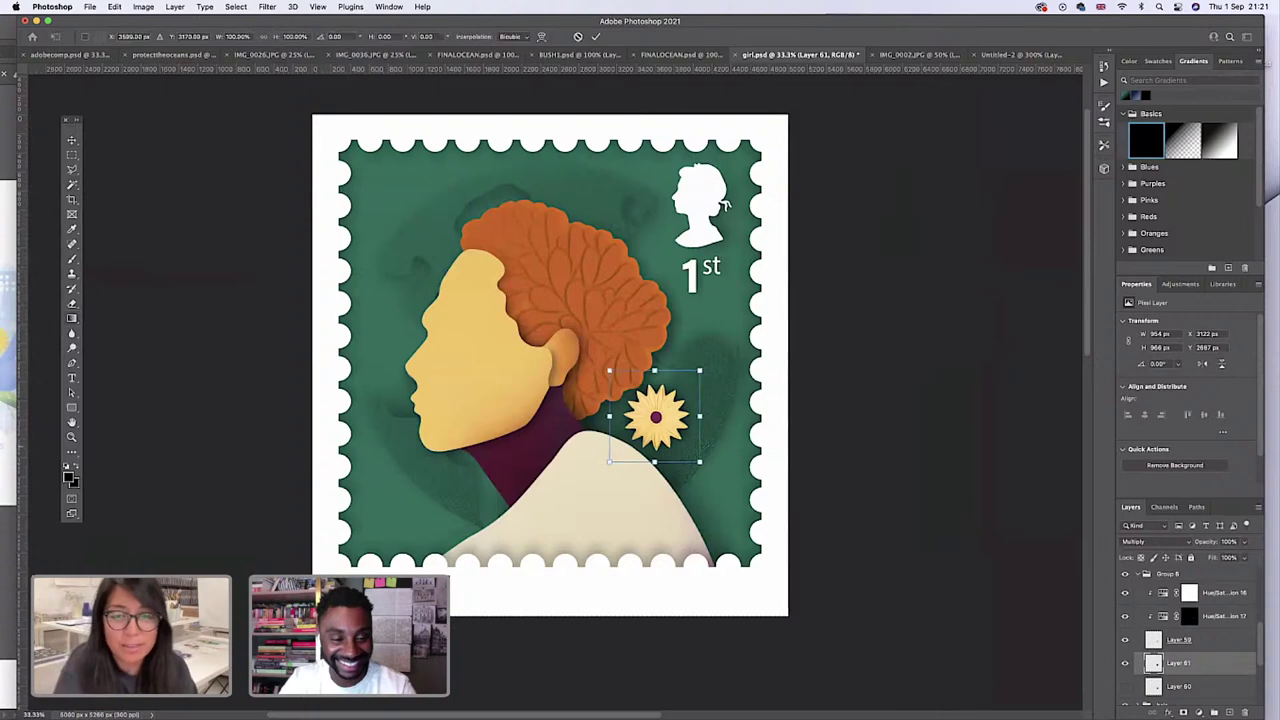
mouse_move(712, 455)
mouse_down()
mouse_move(703, 425)
mouse_move(718, 432)
mouse_move(717, 478)
mouse_up()
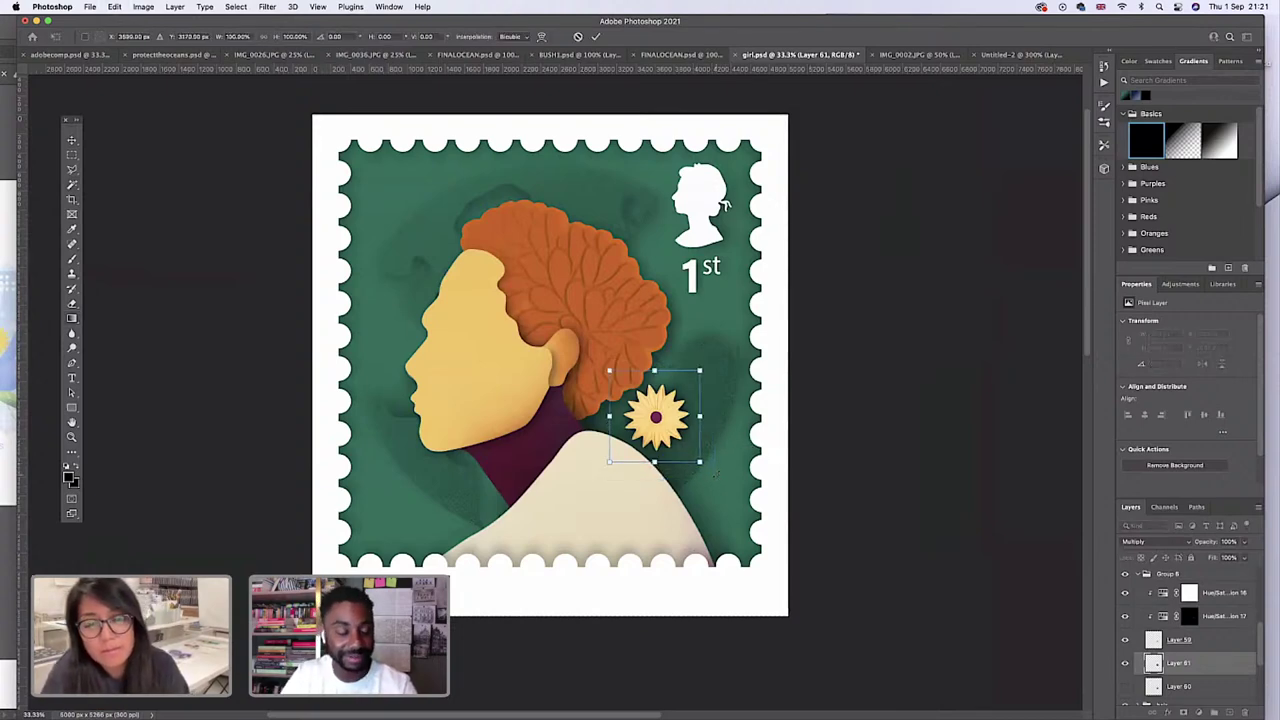
click(273, 8)
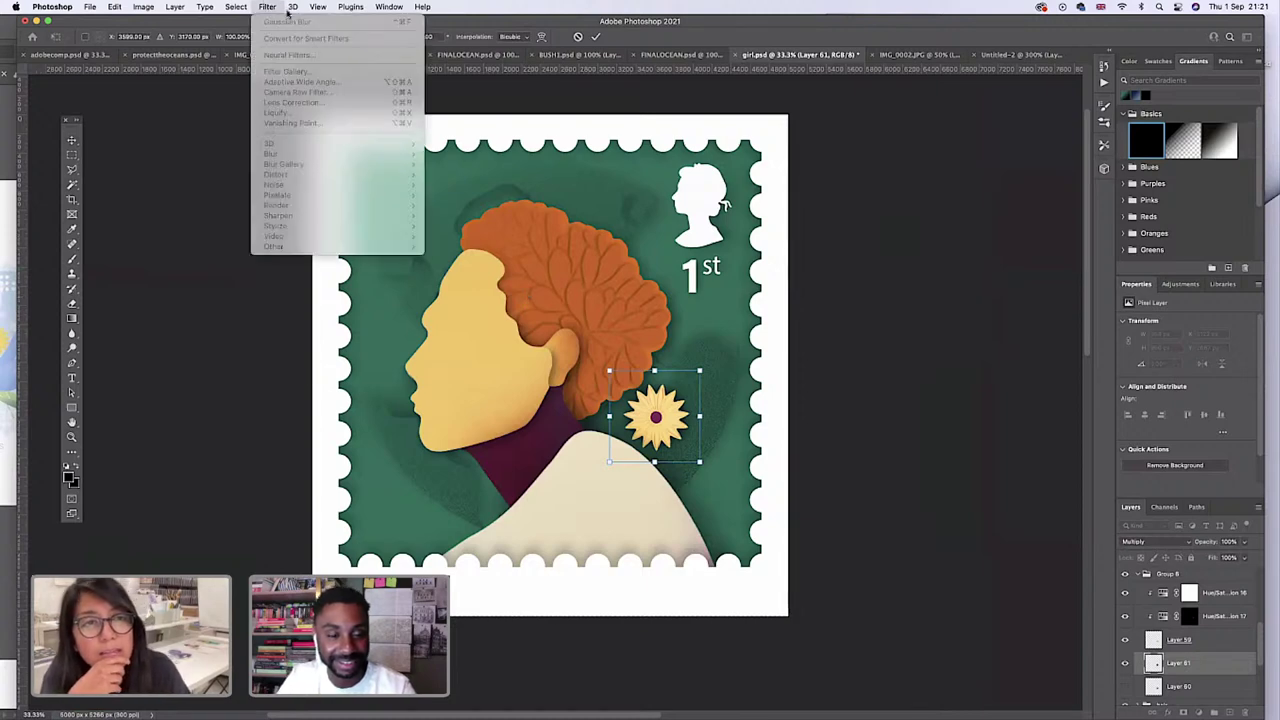
click(501, 328)
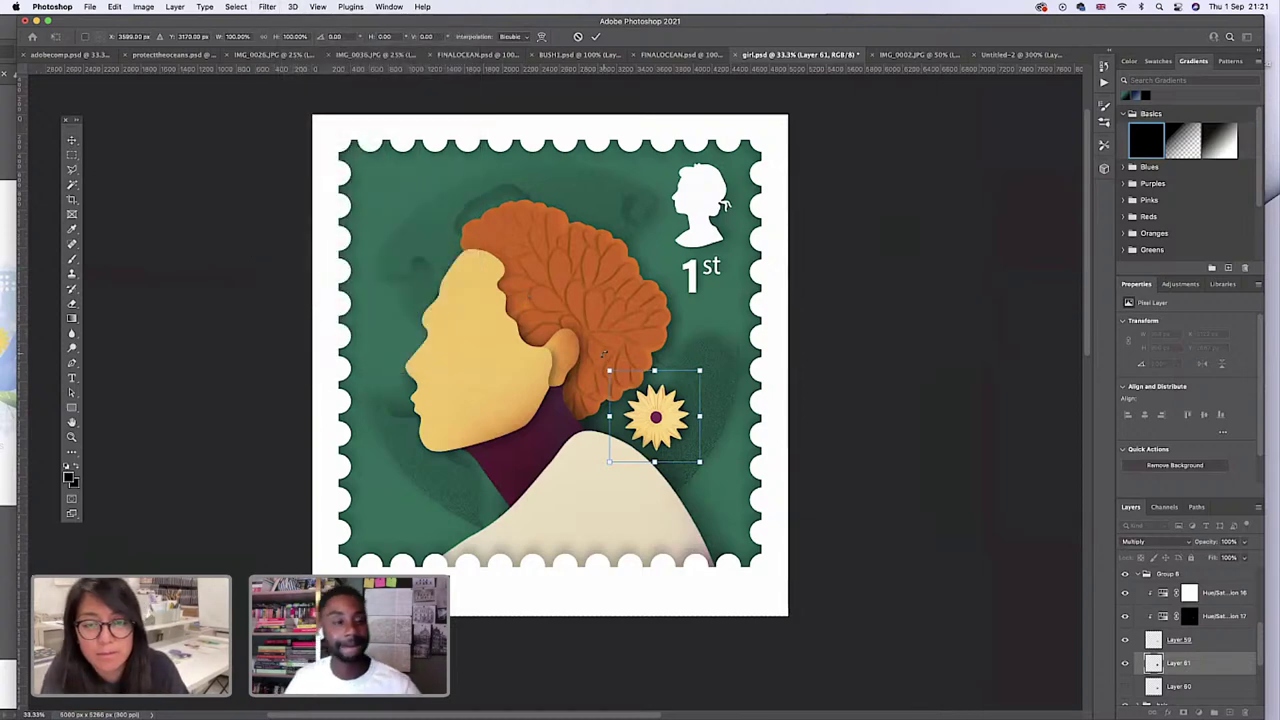
key(Return)
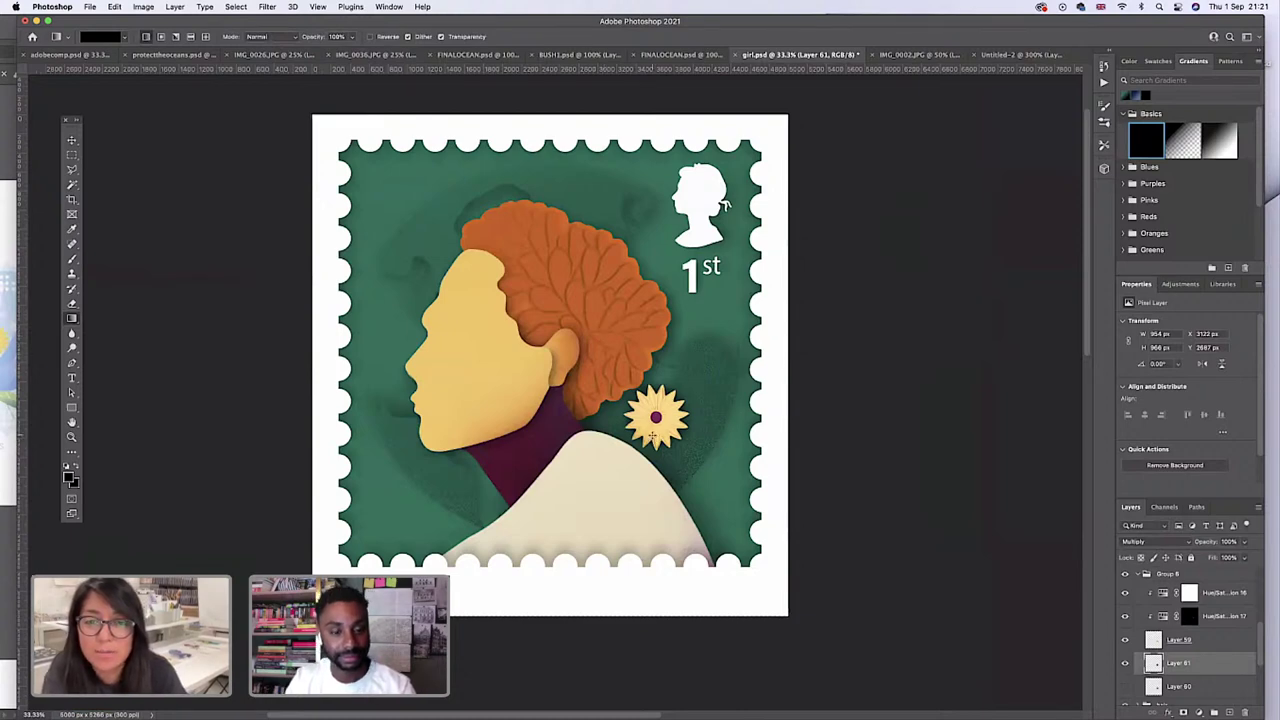
Try transforming the blurred Layer 61 shadow again, and undo both the transform and the Gaussian Blur.
key(ctrl+t)
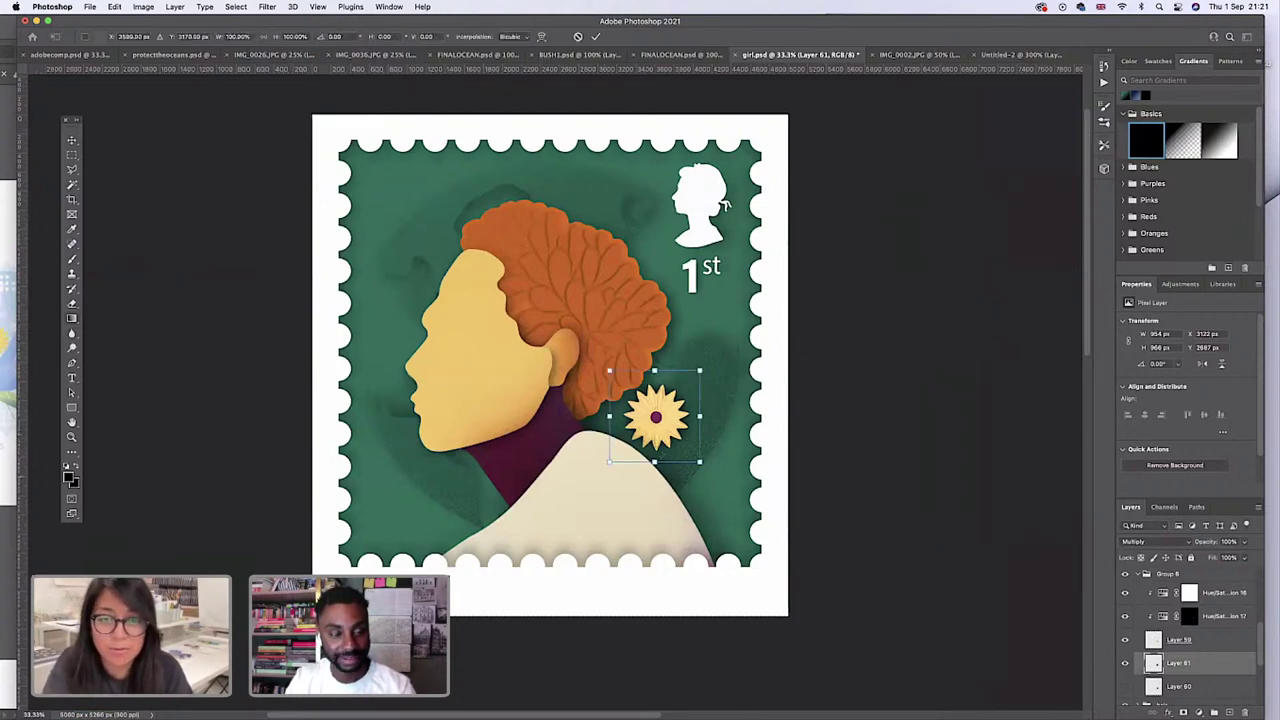
drag(700, 462, 732, 470)
key(ctrl+z)
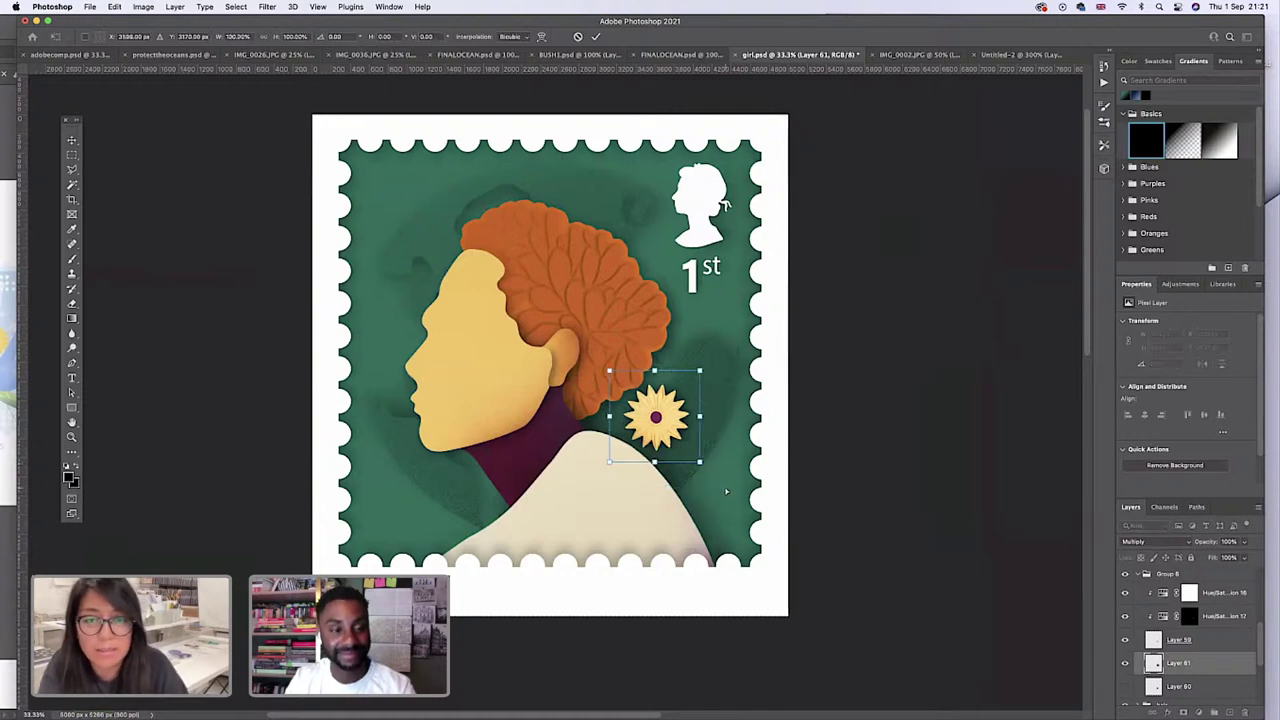
key(Return)
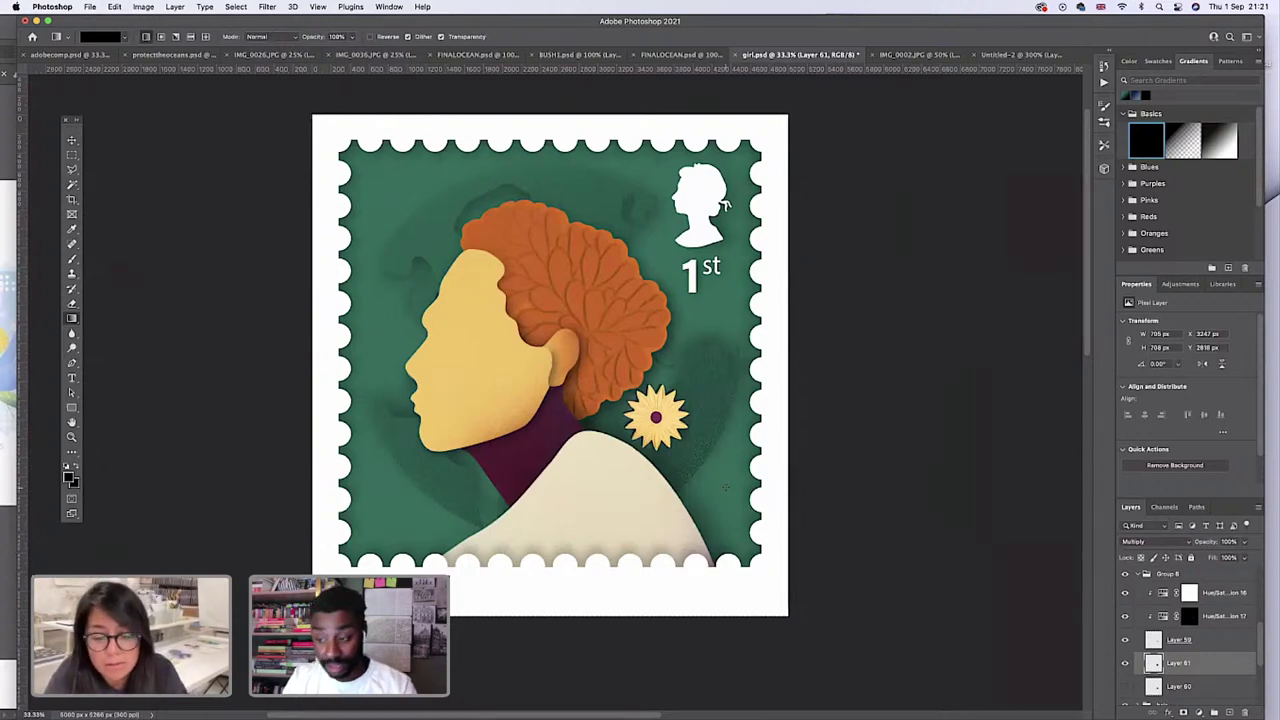
Enlarge the black Layer 61 flower to about 813 × 817 px with Free Transform.
key(super+t)
drag(688, 450, 698, 460)
key(Return)
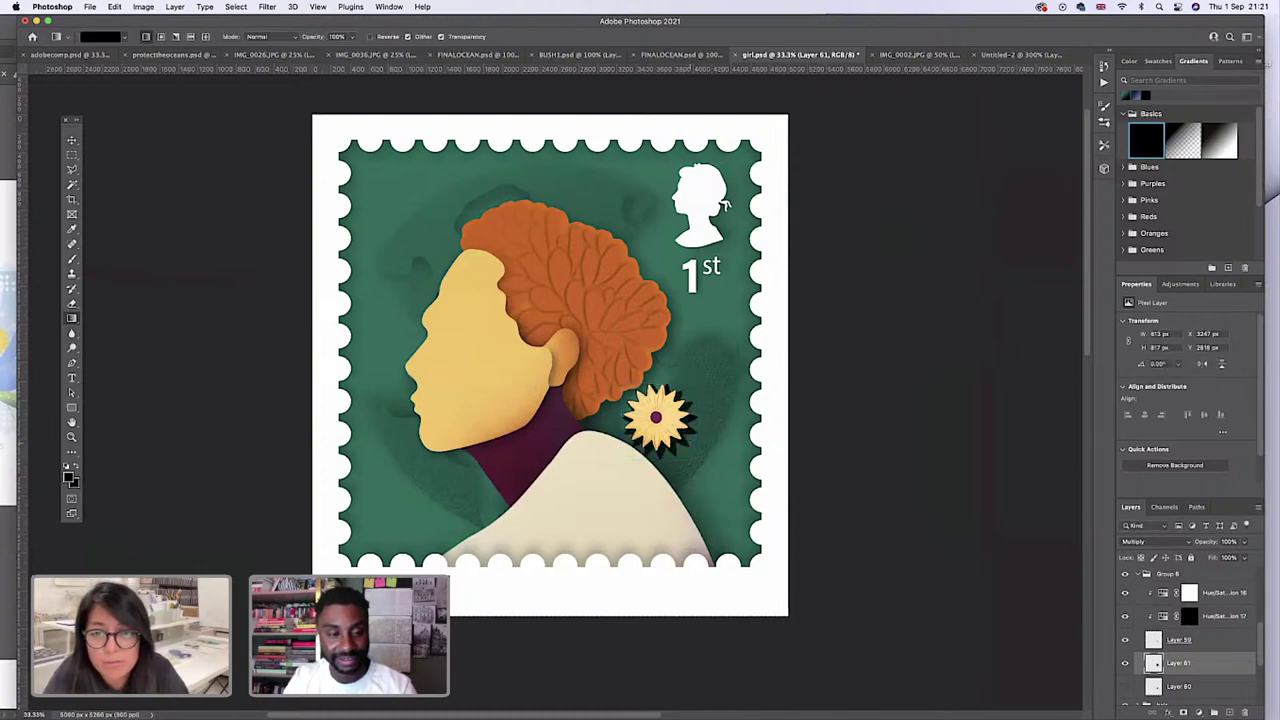
Move the black Layer 61 shape about 33 px left and 40 px up to centre it behind the yellow flower.
key(v)
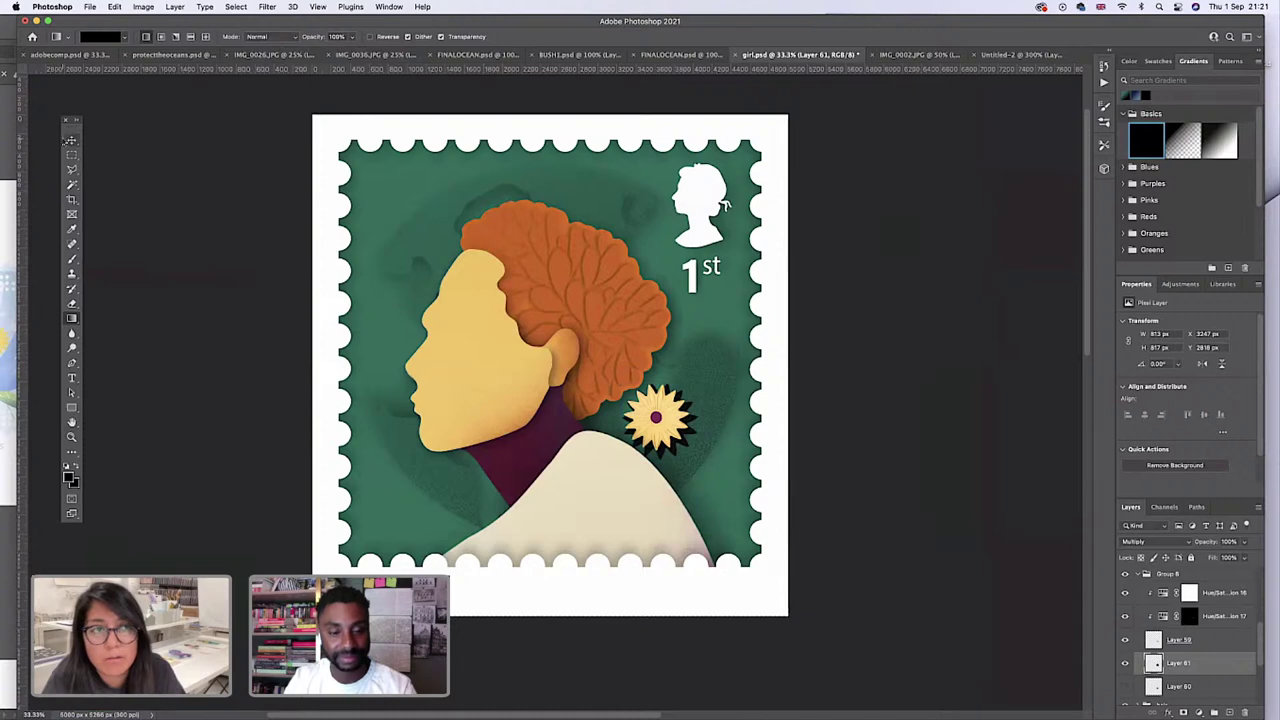
key(shift+Up)
key(shift+Up)
key(shift+Up)
key(shift+Up)
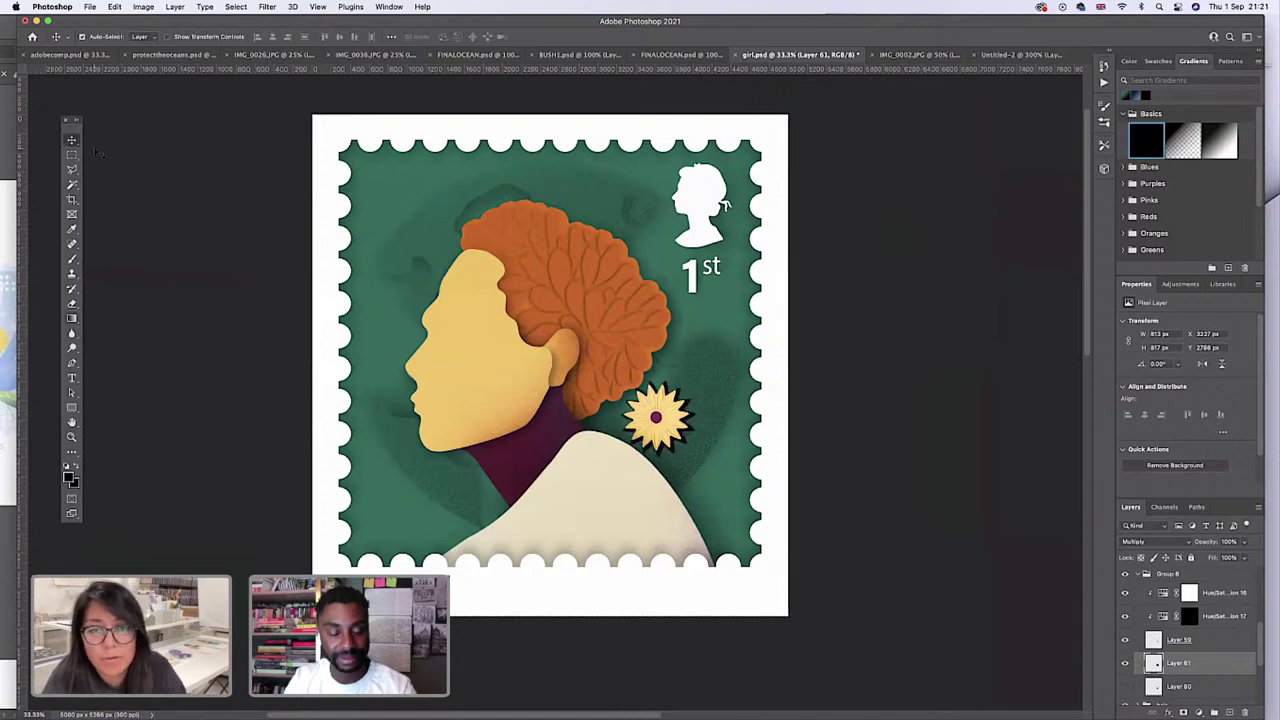
key(shift+Left)
key(shift+Left)
key(shift+Left)
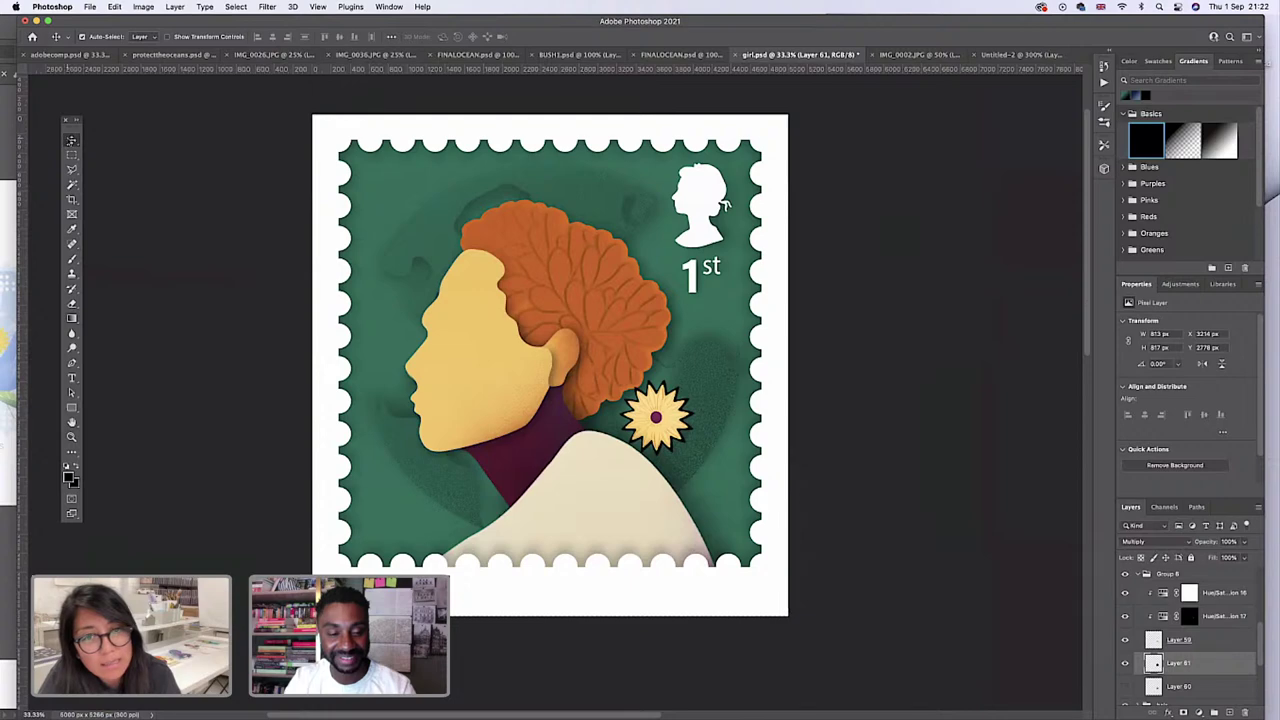
Apply a Gaussian Blur with a 33.1-pixel radius to the black Layer 61 flower shadow.
click(296, 8)
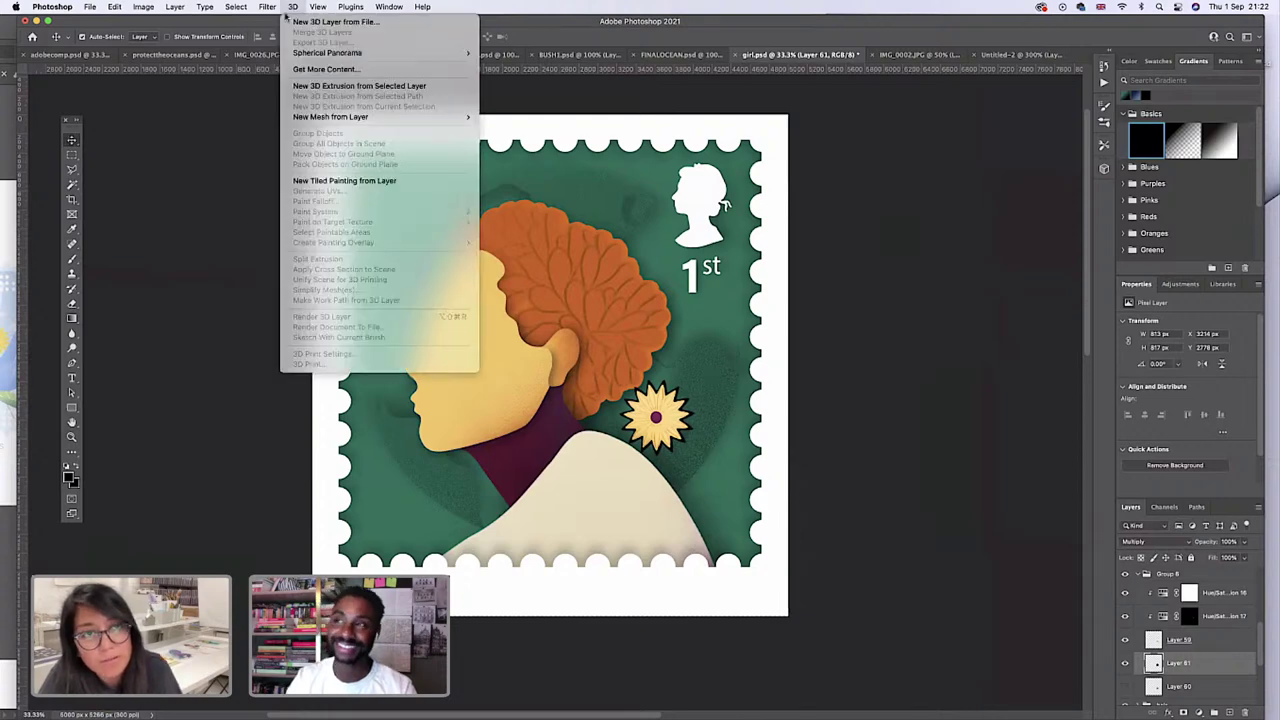
mouse_move(397, 148)
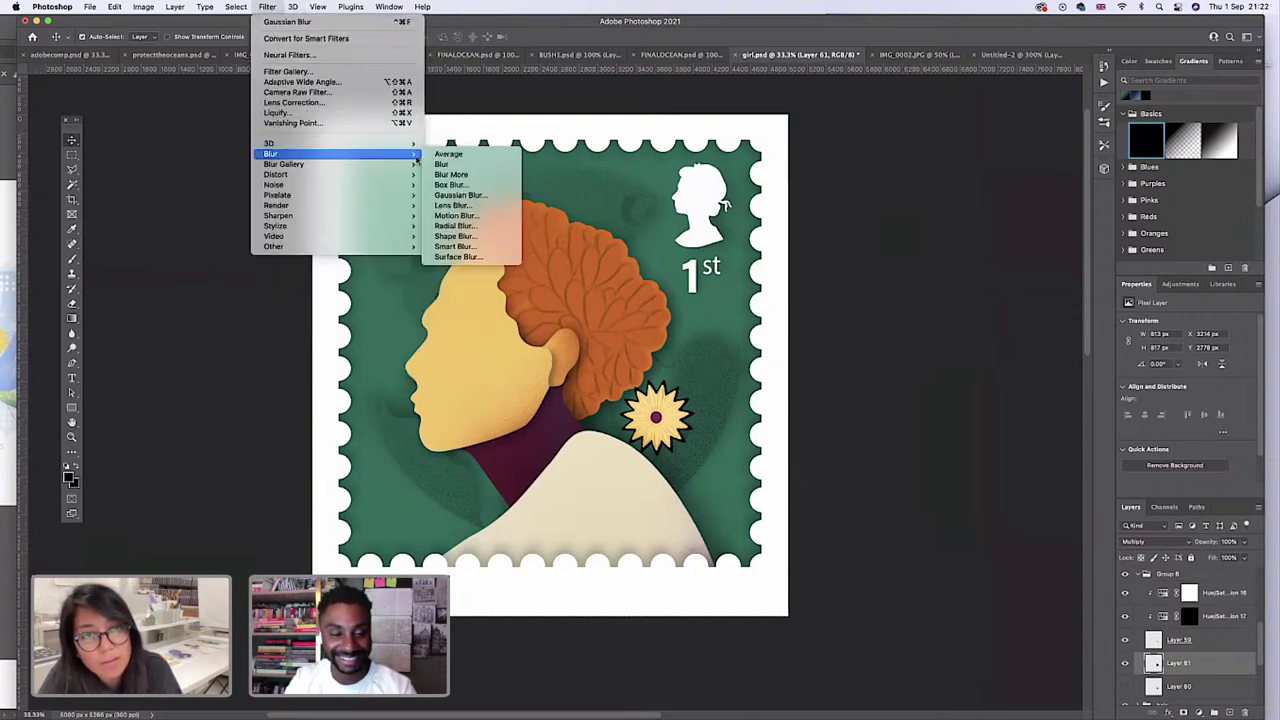
click(455, 198)
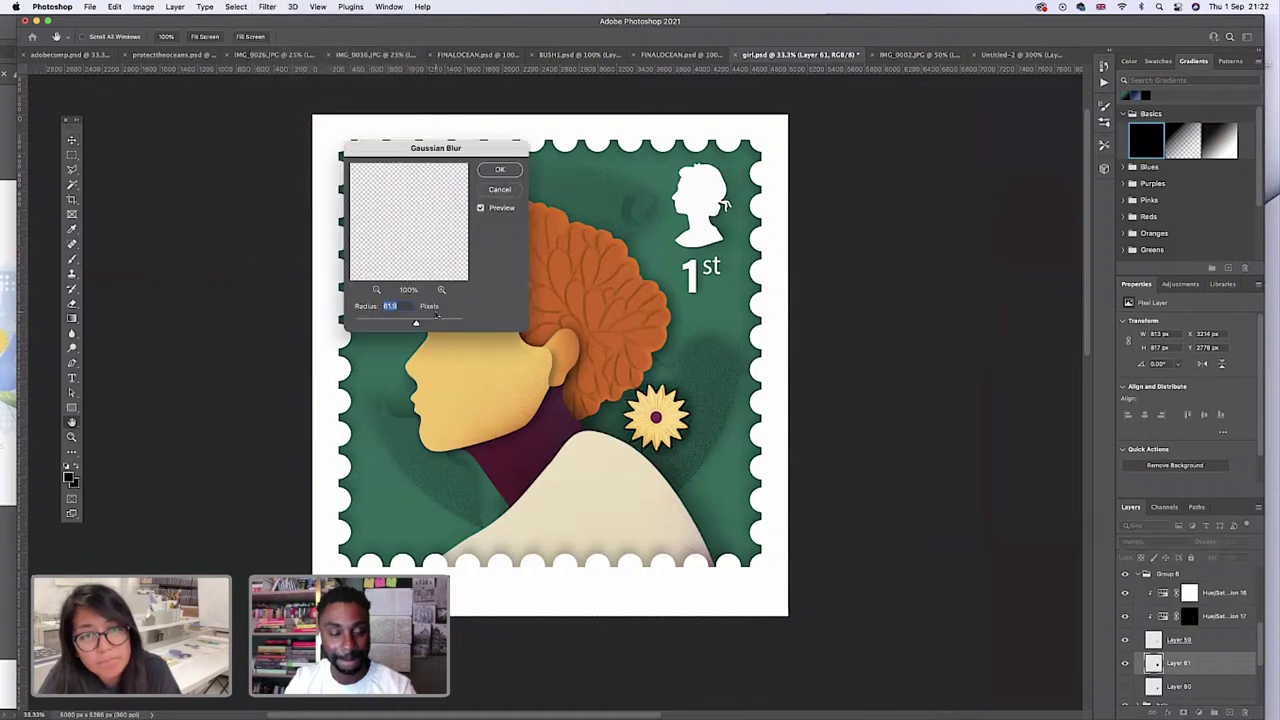
mouse_move(416, 322)
mouse_down()
mouse_move(389, 321)
mouse_move(406, 324)
mouse_up()
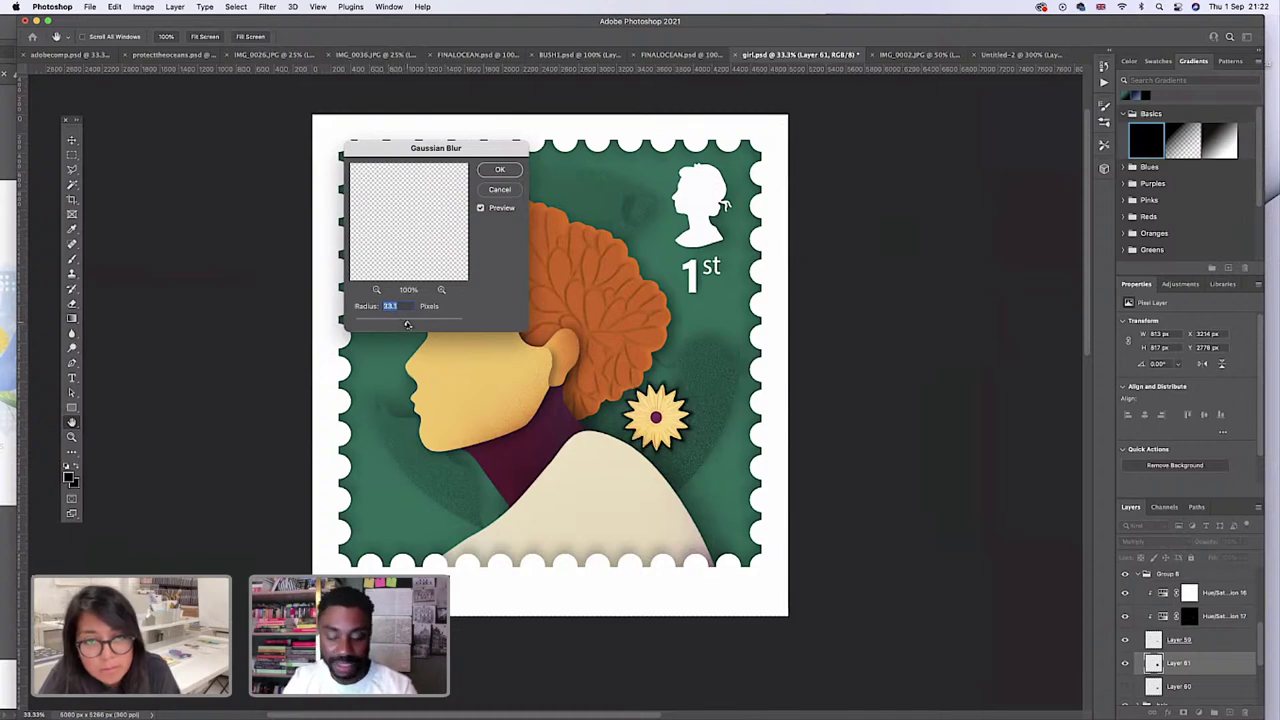
click(500, 170)
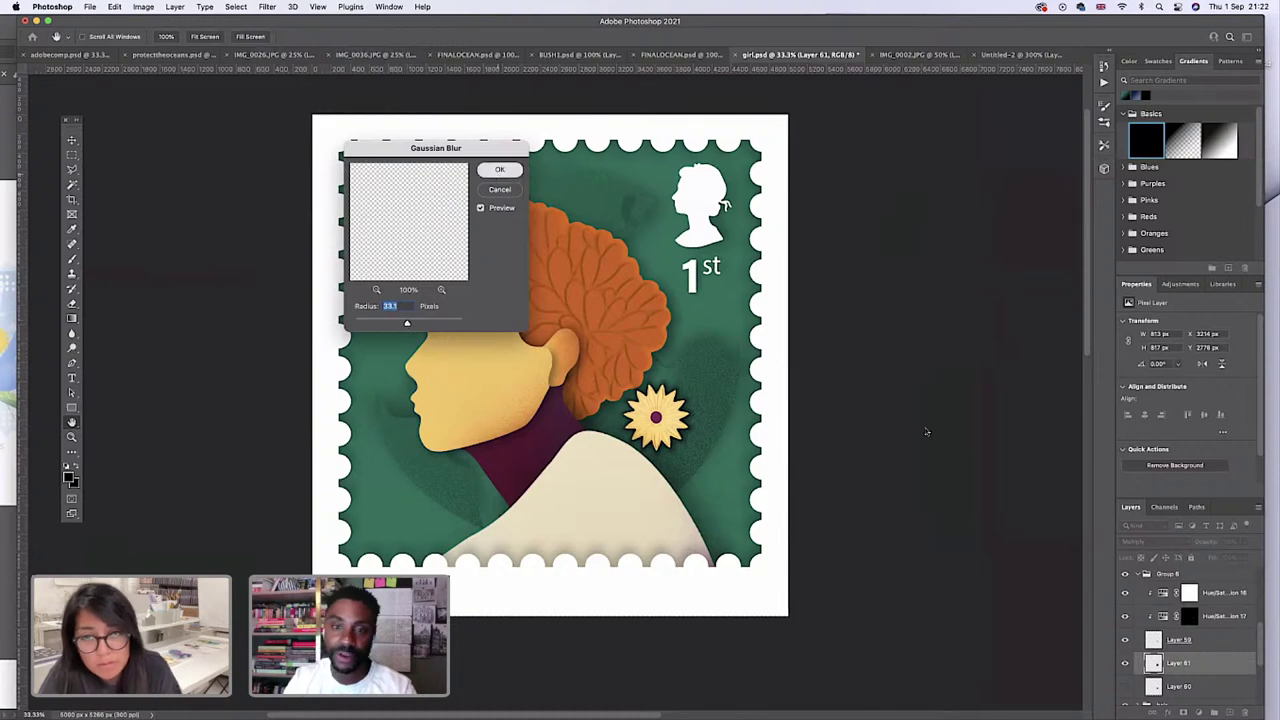
Lower the Layer 61 shadow's opacity to 71% and nudge it 10 px down behind the yellow flower.
click(1244, 541)
drag(1246, 557, 1228, 558)
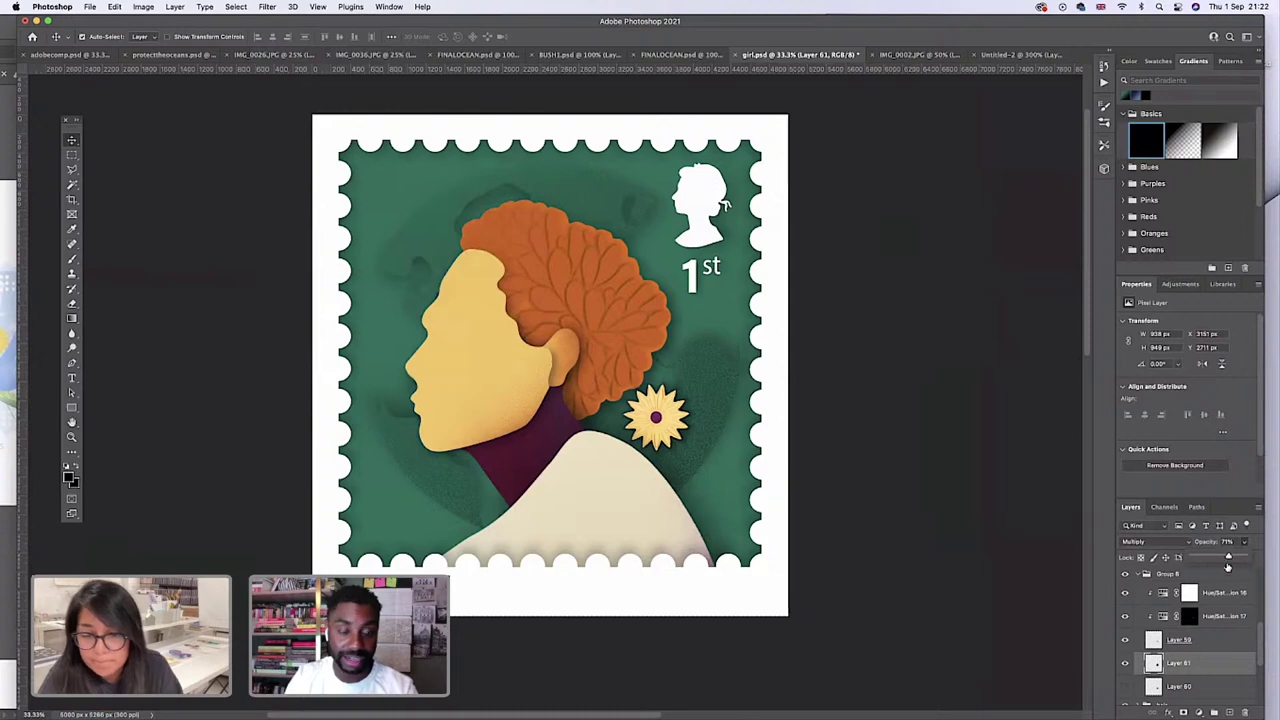
click(1153, 663)
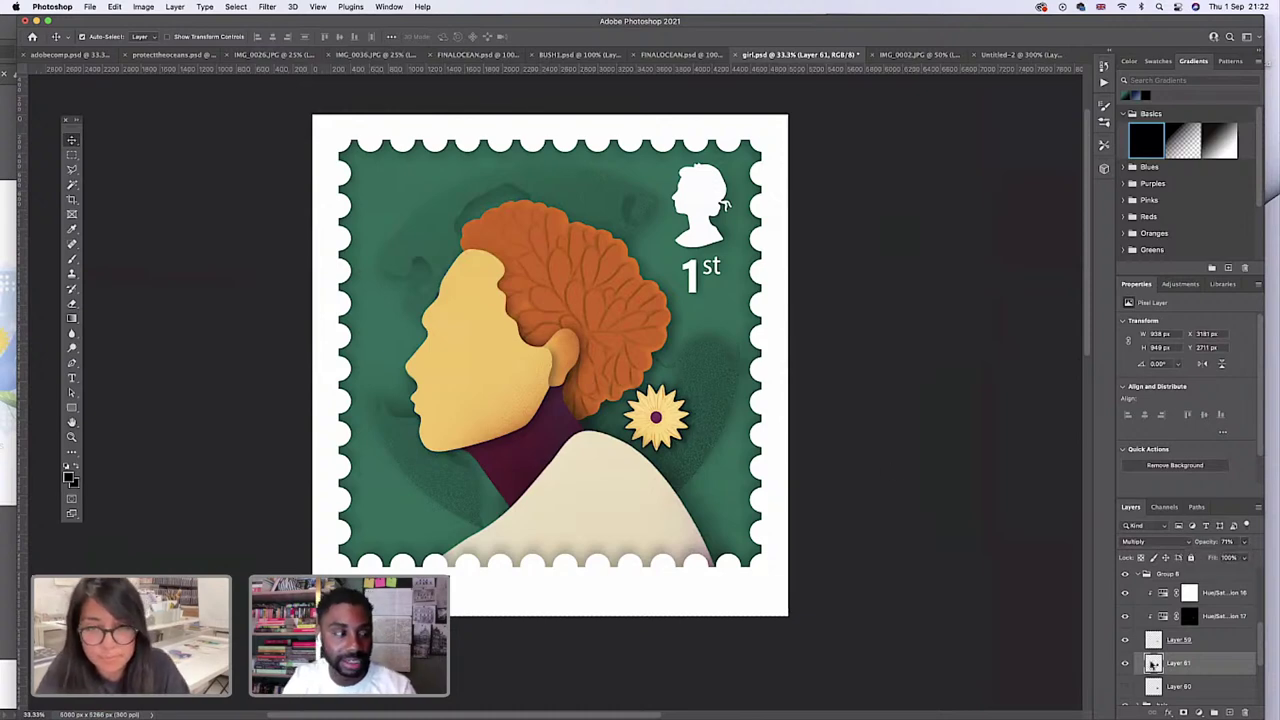
key(shift+Down)
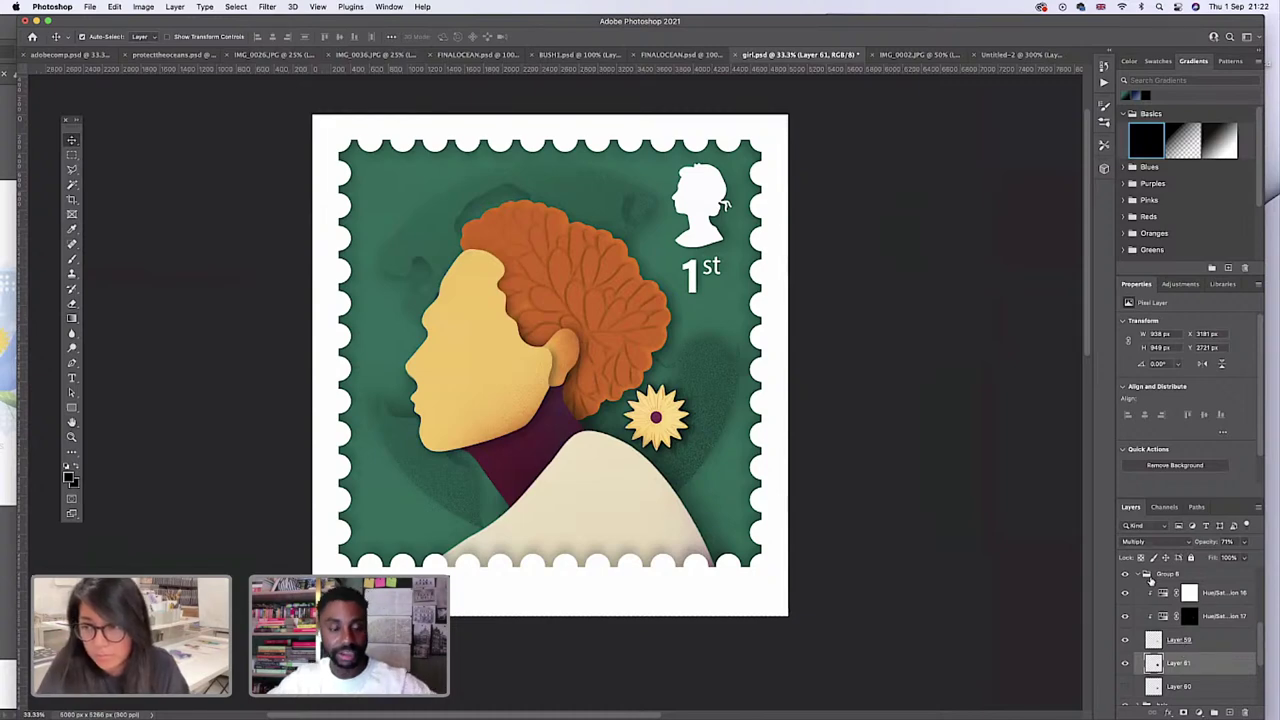
Rename the layer group holding the yellow flower and its shadow as flower and collapse it.
click(1166, 577)
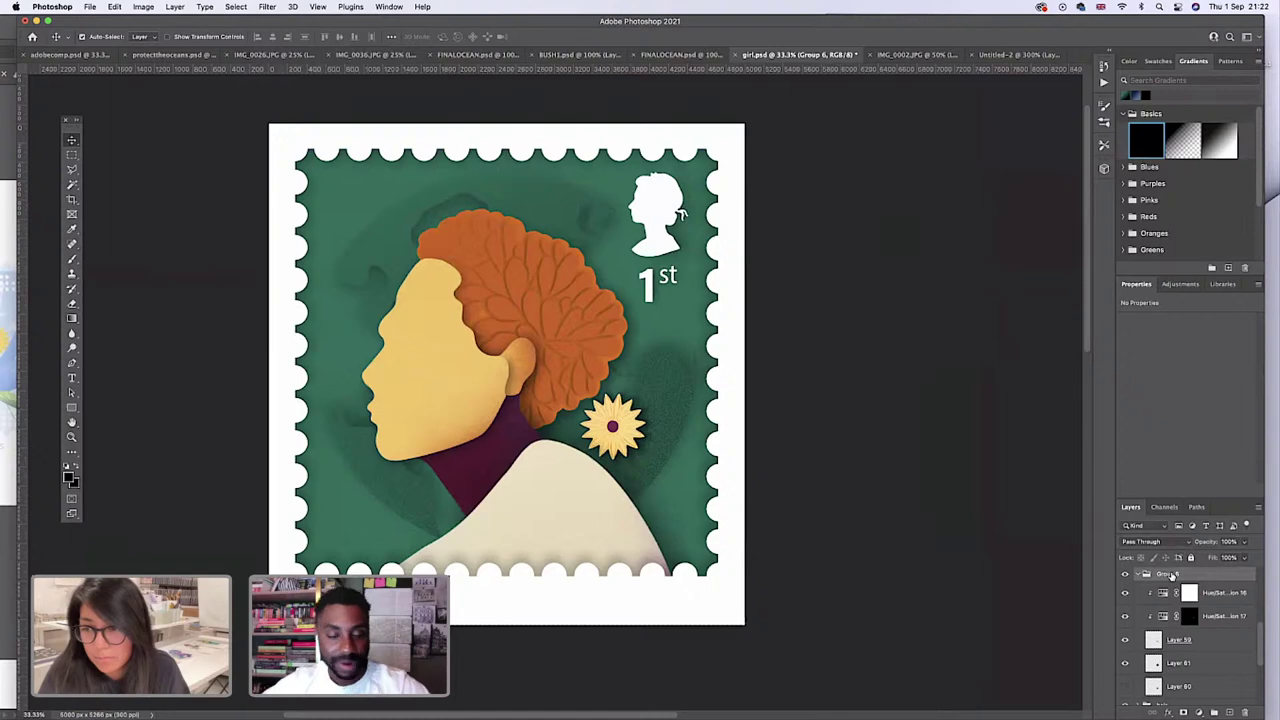
double_click(1168, 575)
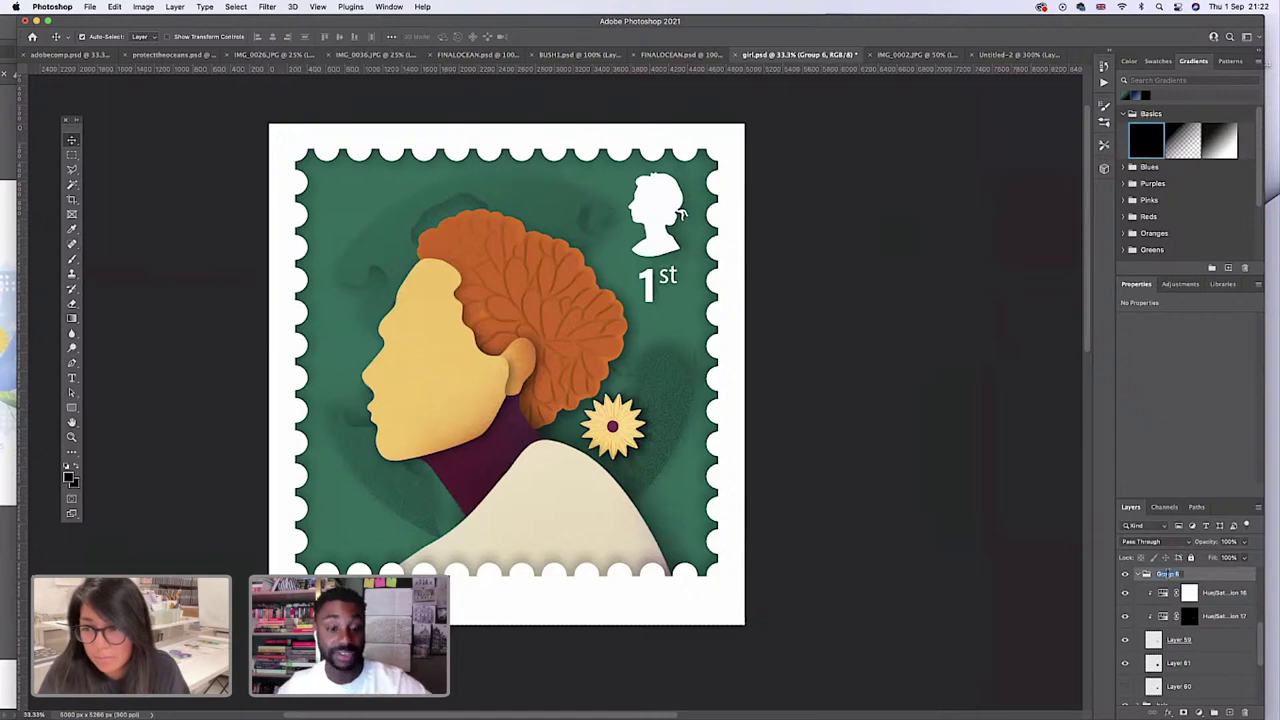
text(flowers)
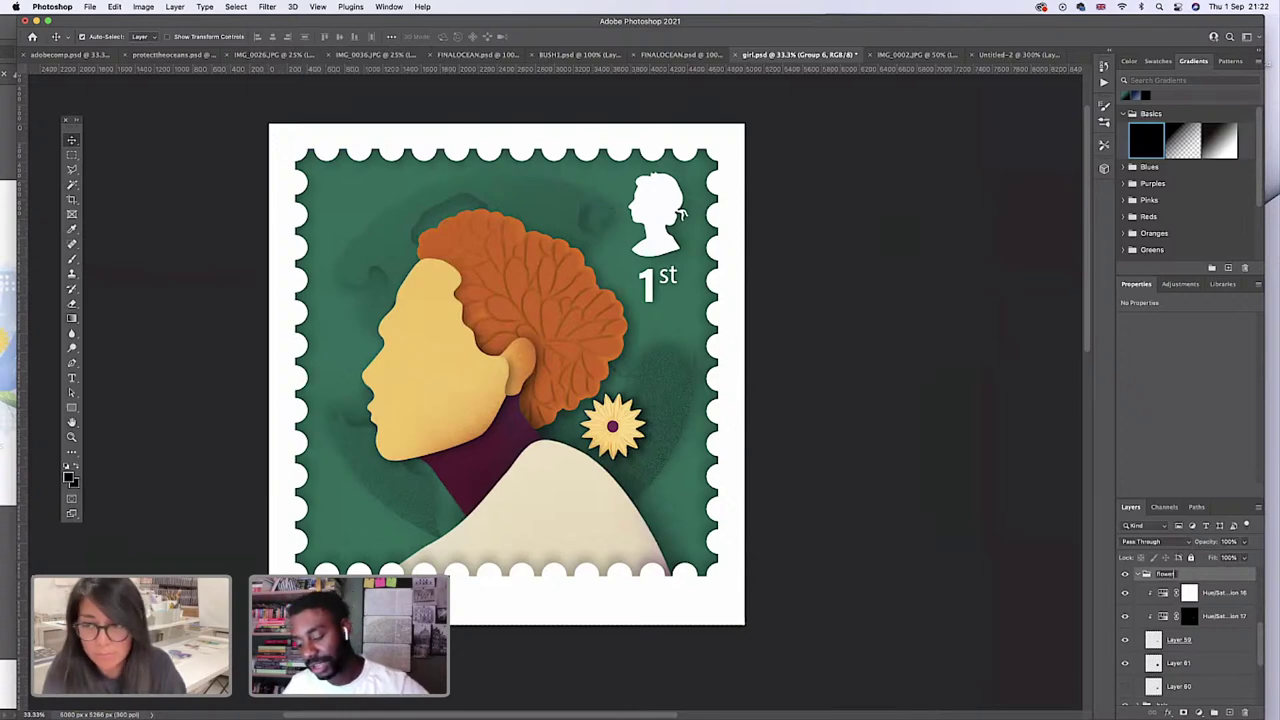
key(Return)
click(1140, 575)
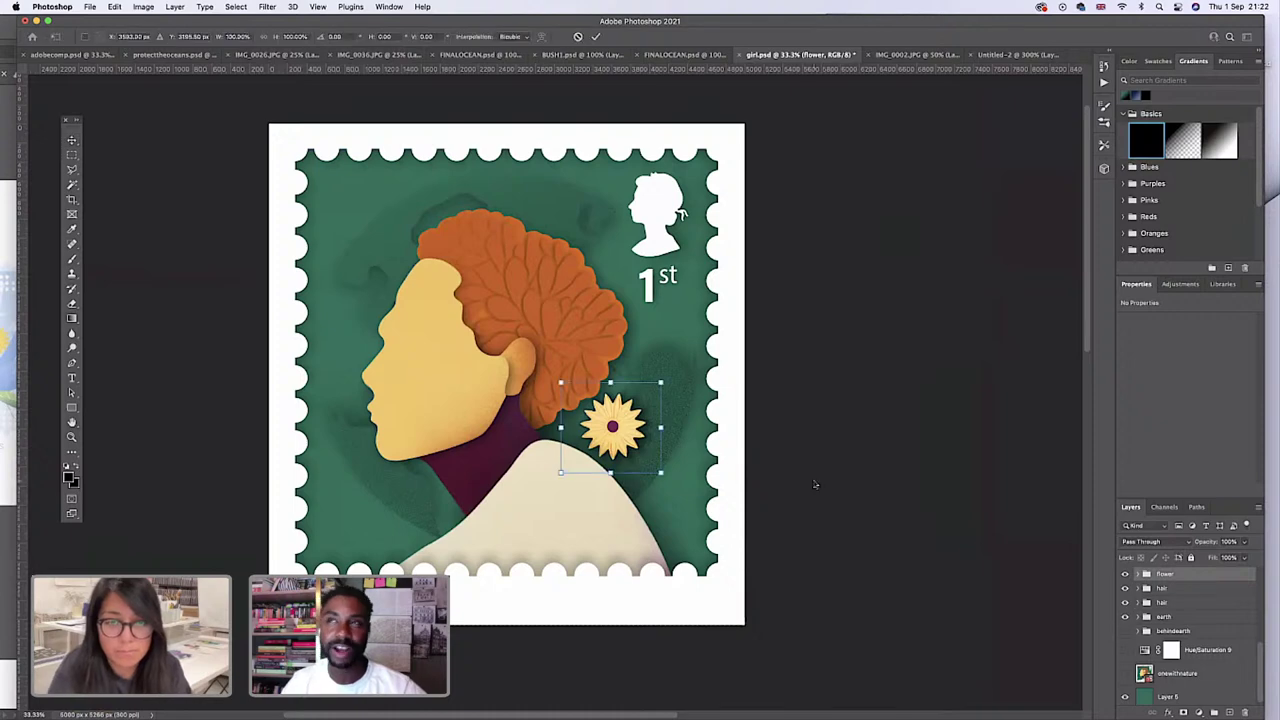
Select the whole flower group and nudge it left and slightly down, closer to the neck and hair.
click(620, 432)
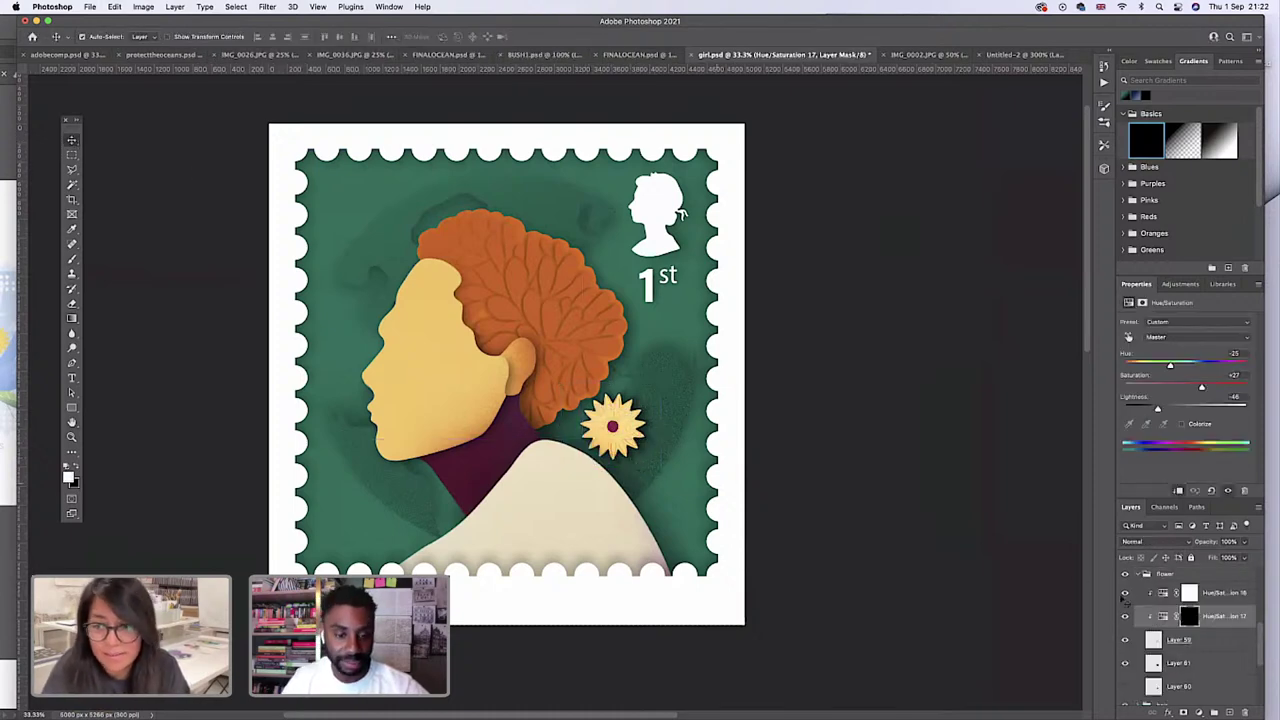
click(1150, 577)
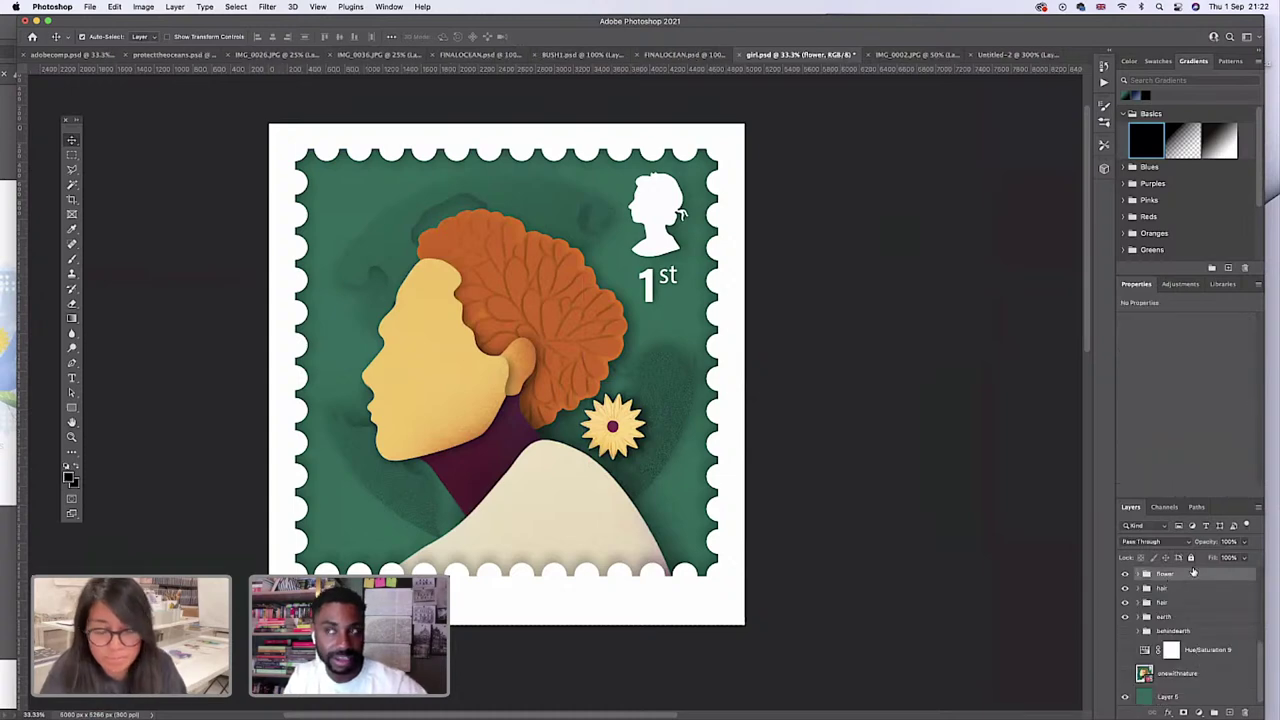
key(Left)
key(Left)
key(Left)
key(Left)
key(Left)
key(Left)
key(Left)
key(Left)
key(Left)
key(Left)
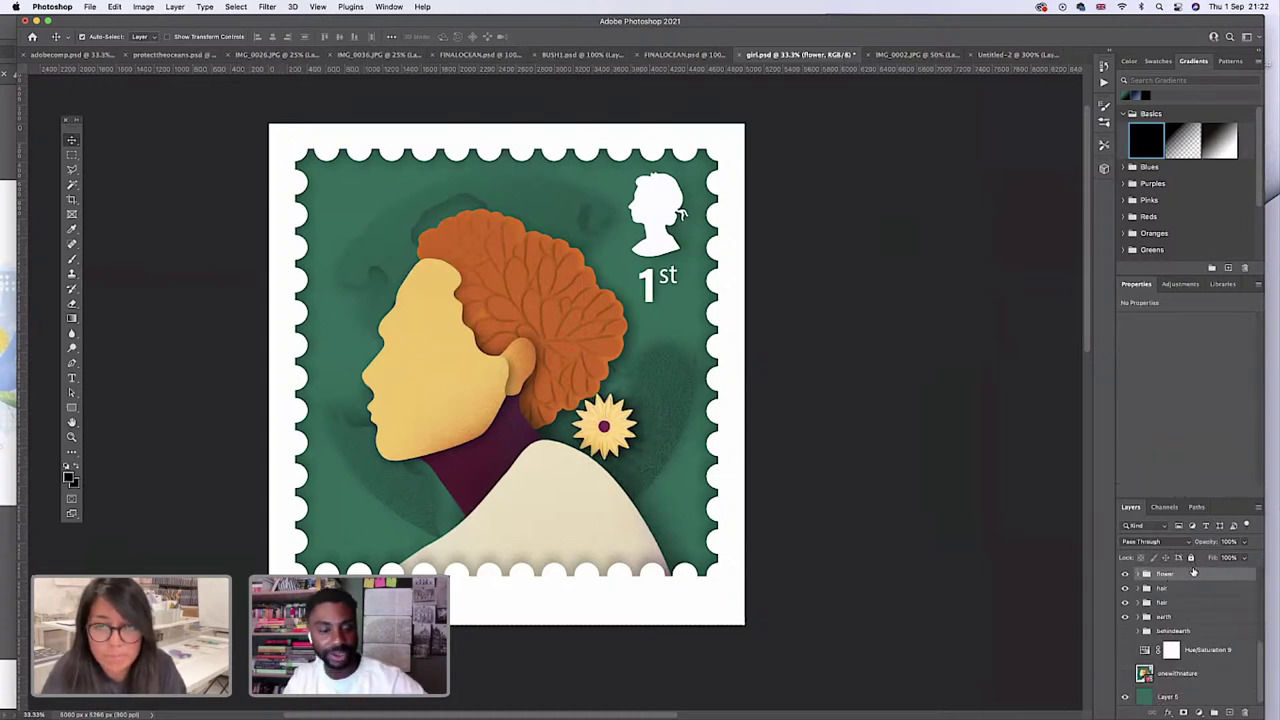
key(Left)
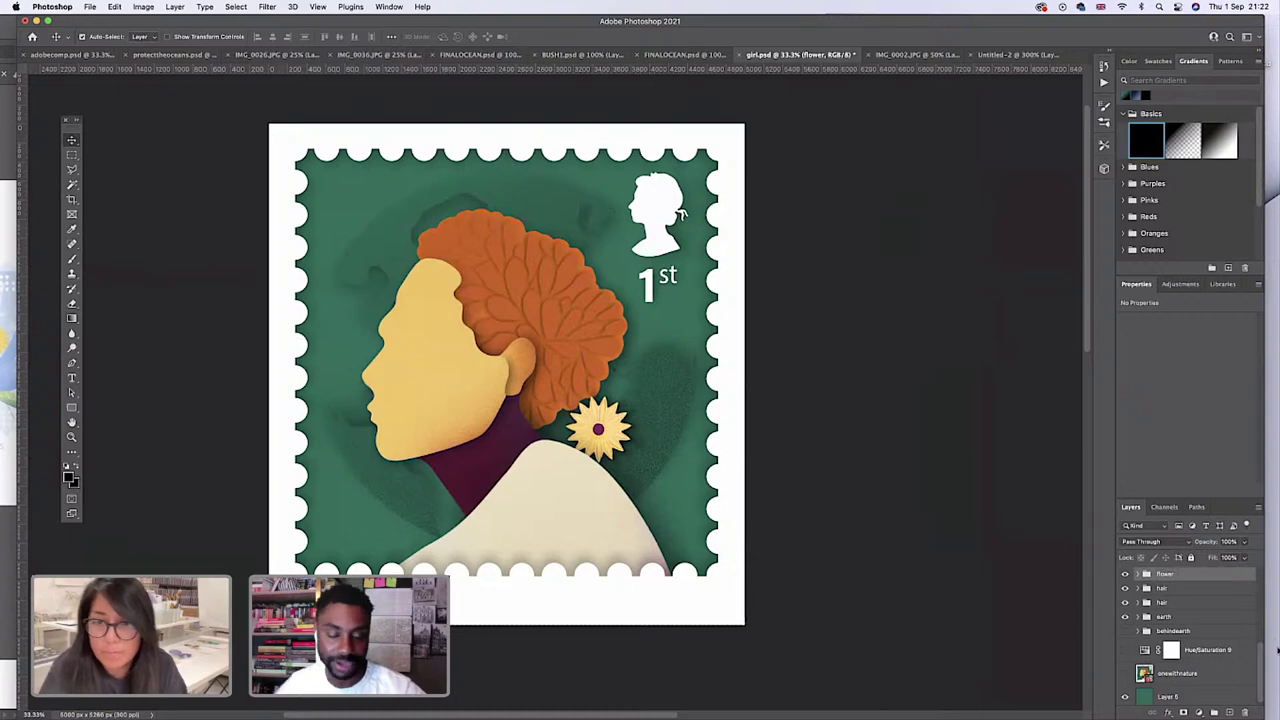
Collapse the neck group, move the flower group above the clothes group, and nudge the flower down over the shoulder.
scroll(1166, 600, up, 3)
click(1147, 627)
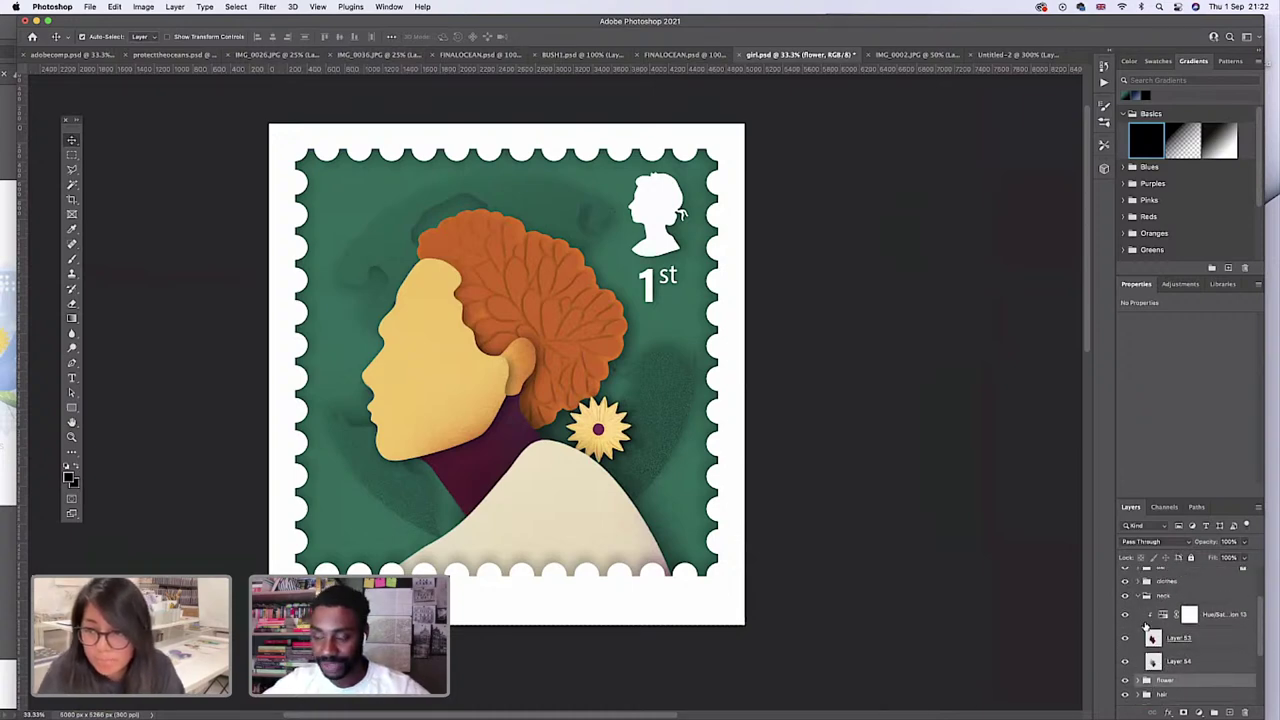
click(1141, 597)
drag(1162, 614, 1166, 578)
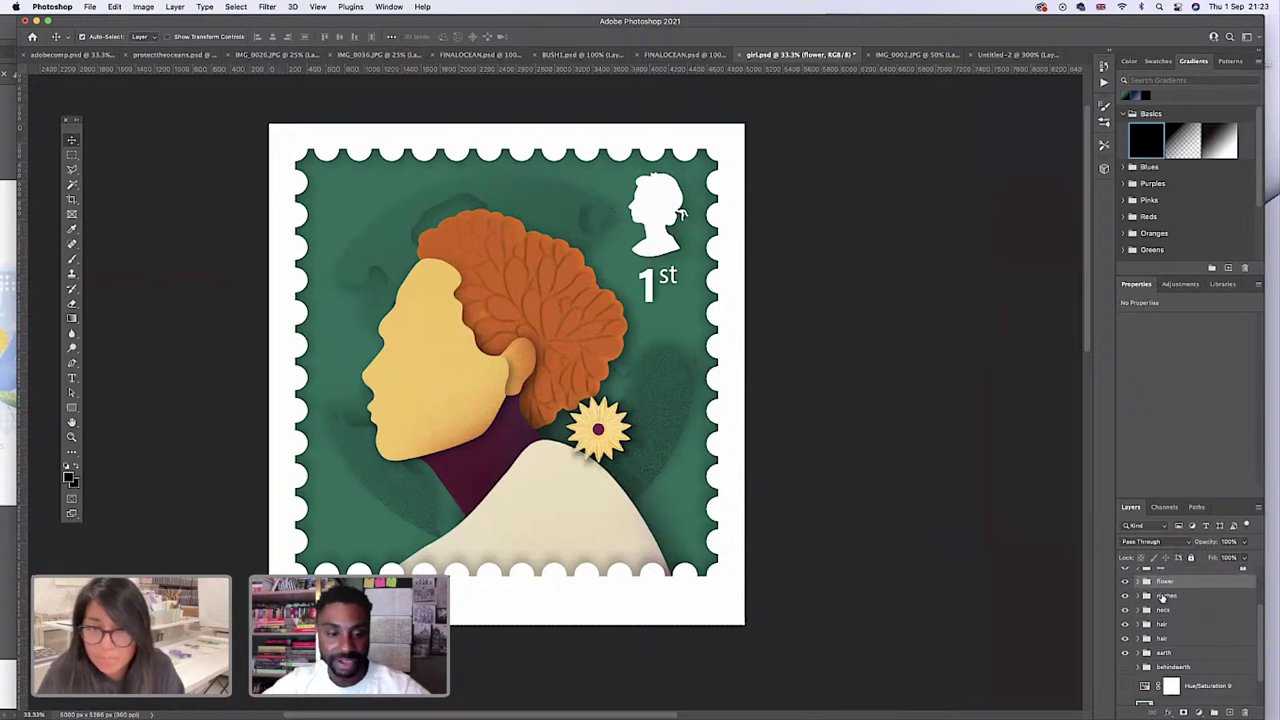
key(Down)
key(Down)
key(Left)
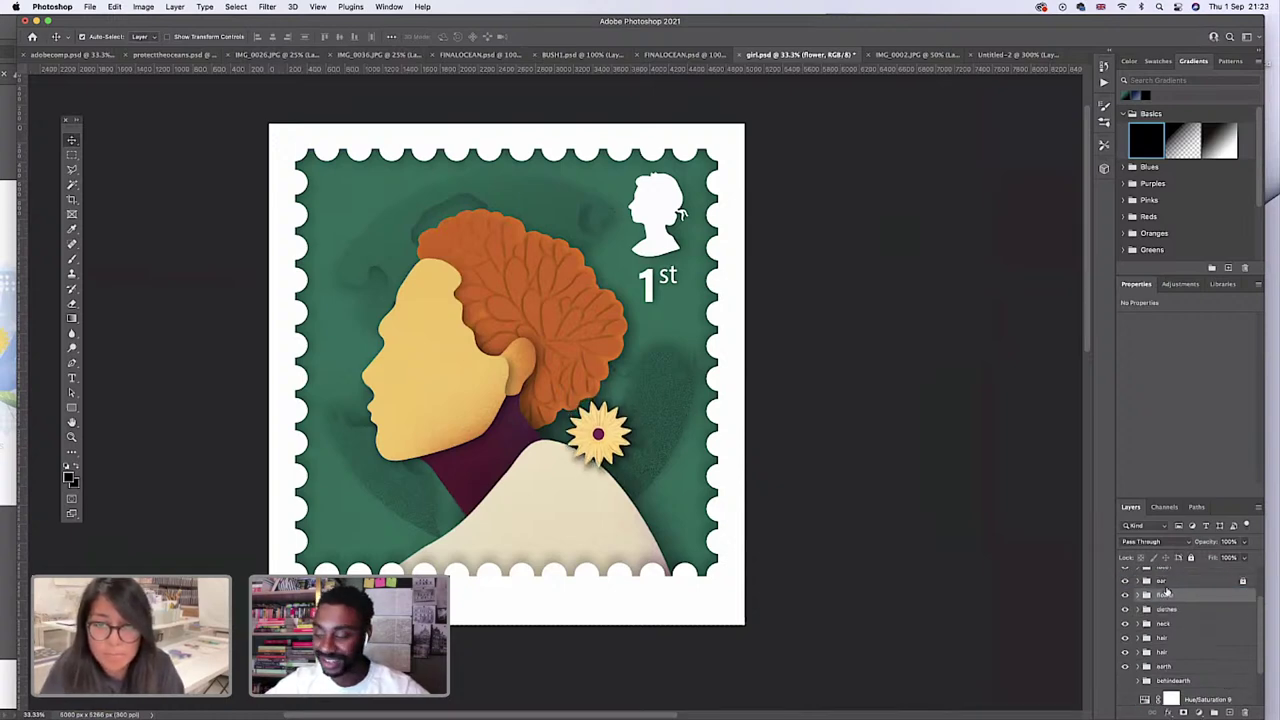
Nudge the flower group slightly down and to the left over the shoulder.
key(Right)
key(Down)
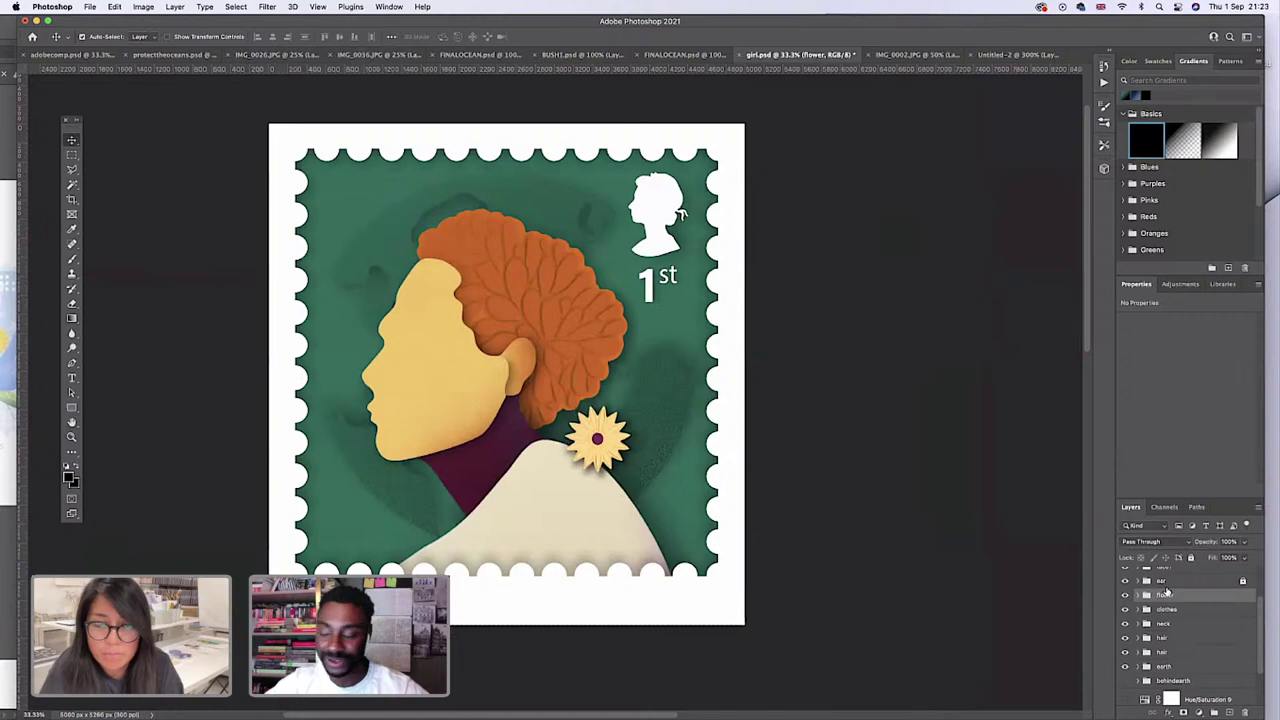
key(Left)
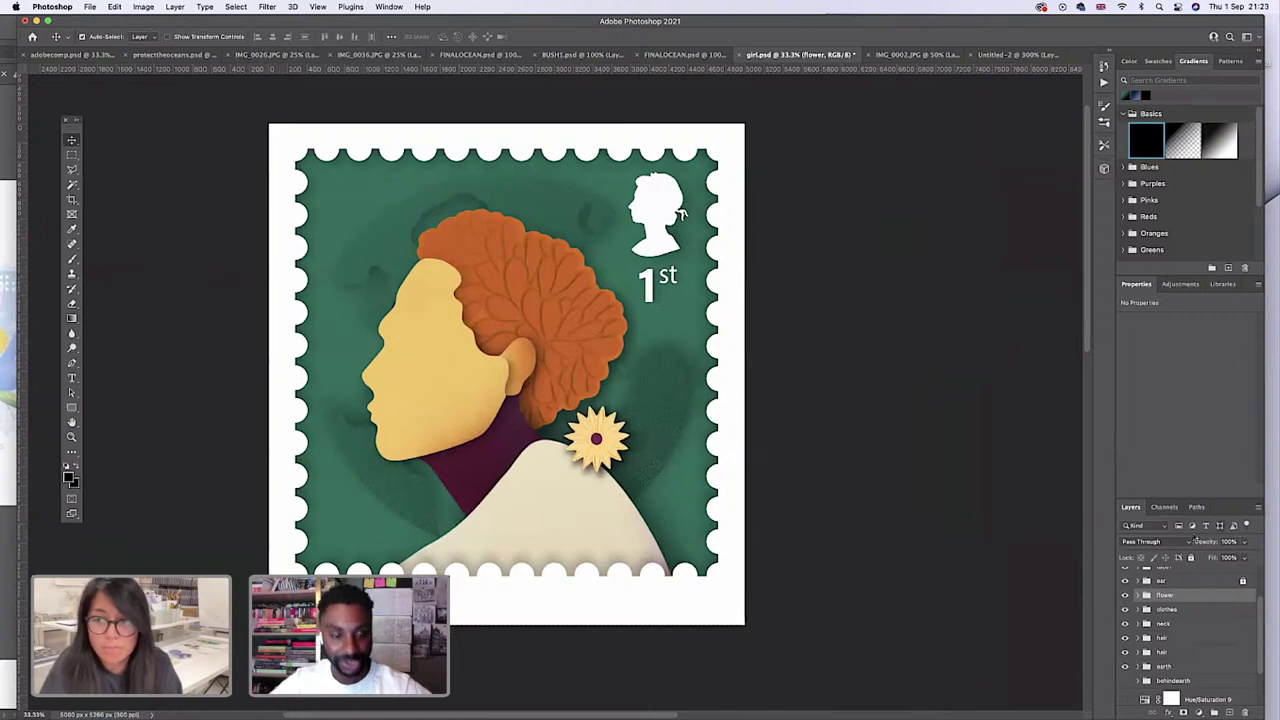
Set the flower group's upper Hue/Saturation adjustment to Hue +1, Saturation +58 and Lightness +4.
click(1139, 596)
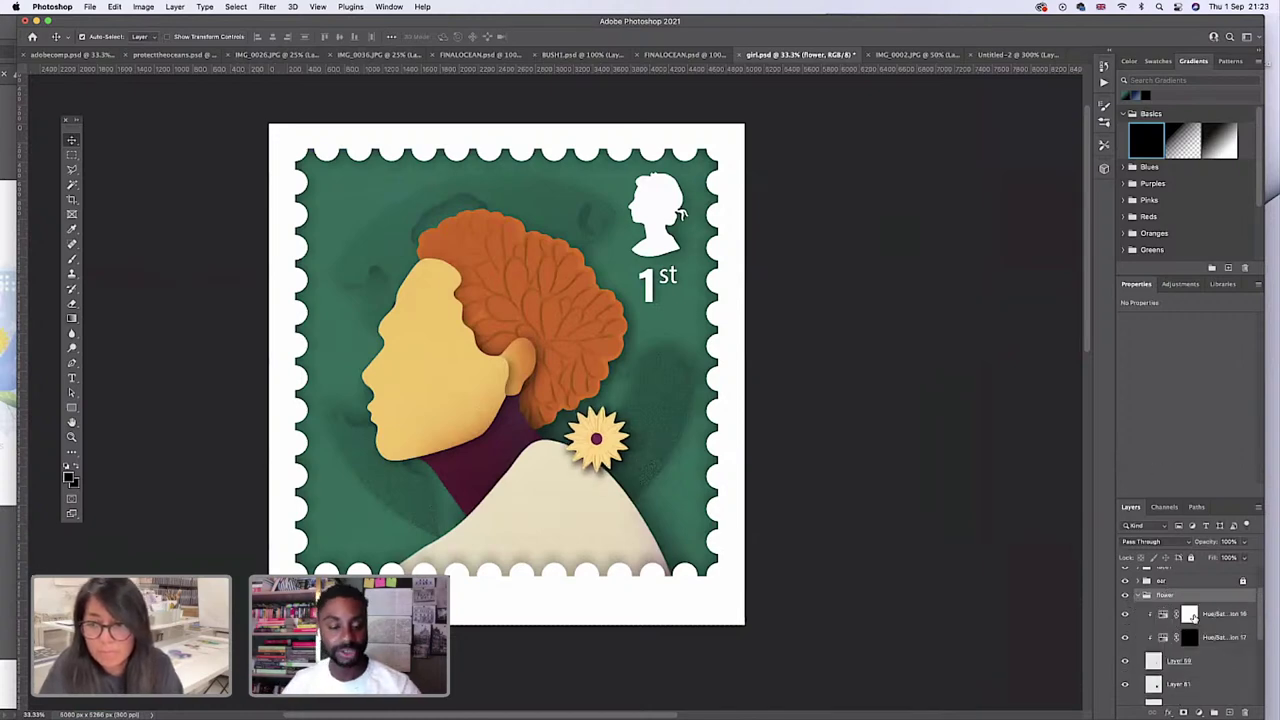
click(1184, 620)
click(1165, 616)
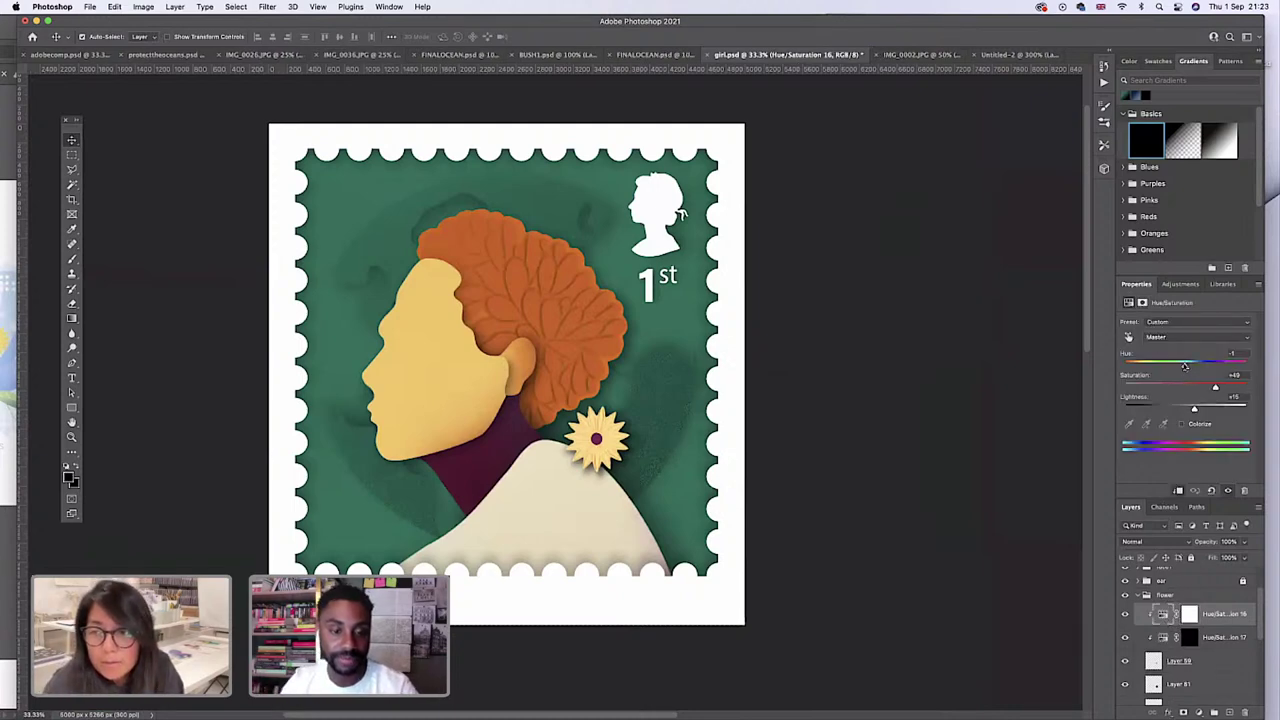
mouse_move(1184, 366)
mouse_down()
mouse_move(1188, 410)
mouse_move(1222, 392)
mouse_move(1190, 366)
mouse_up()
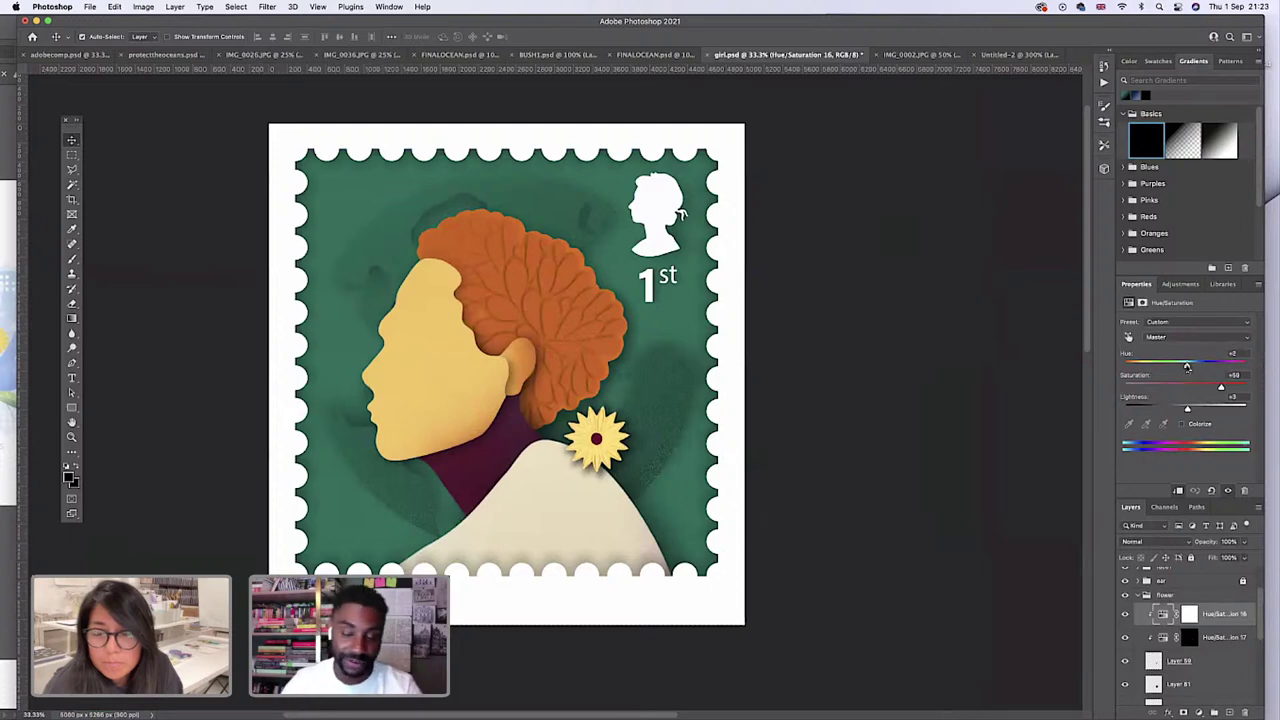
drag(1188, 410, 1190, 411)
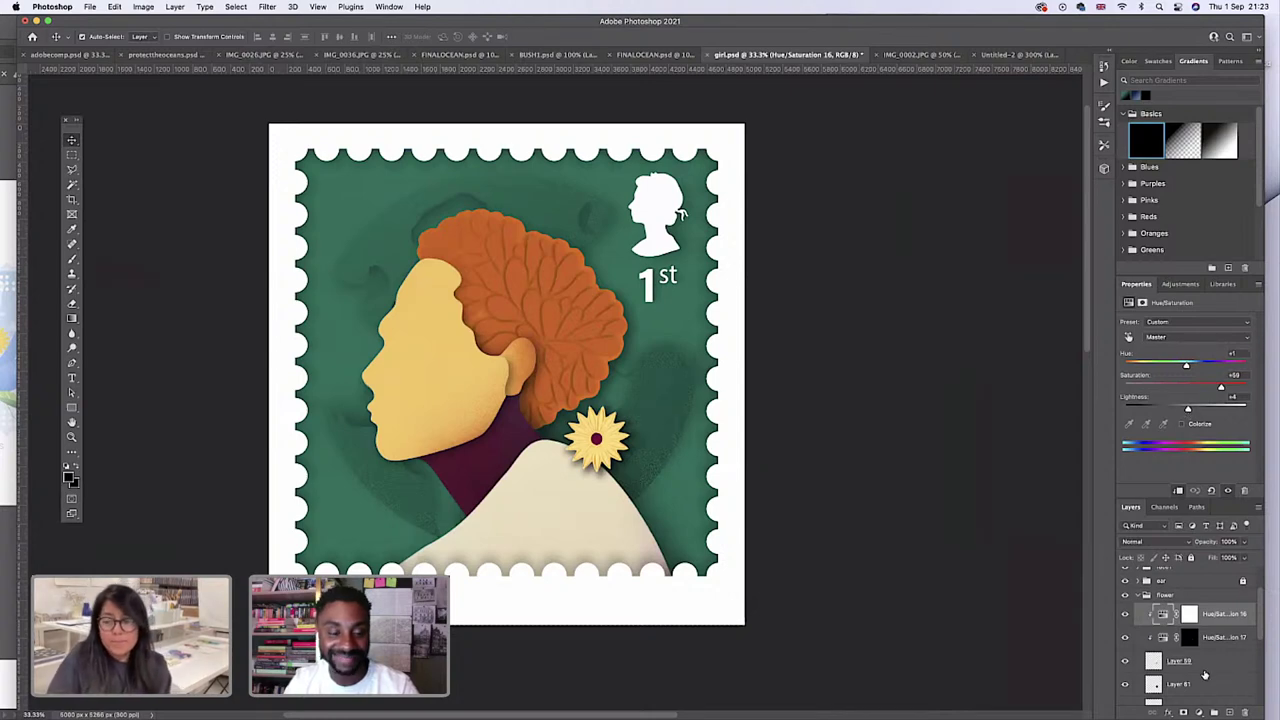
Make the onewithnature reference layer visible beneath the illustration groups.
scroll(1166, 692, down, 5)
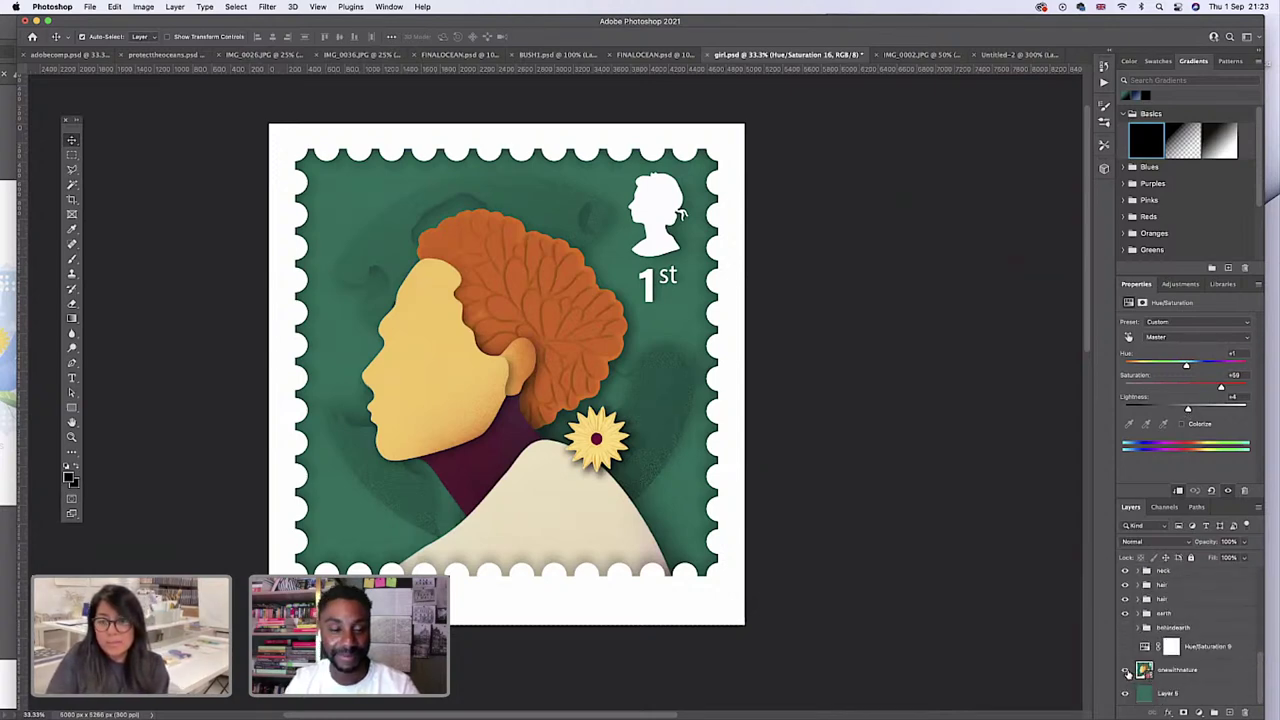
click(1125, 669)
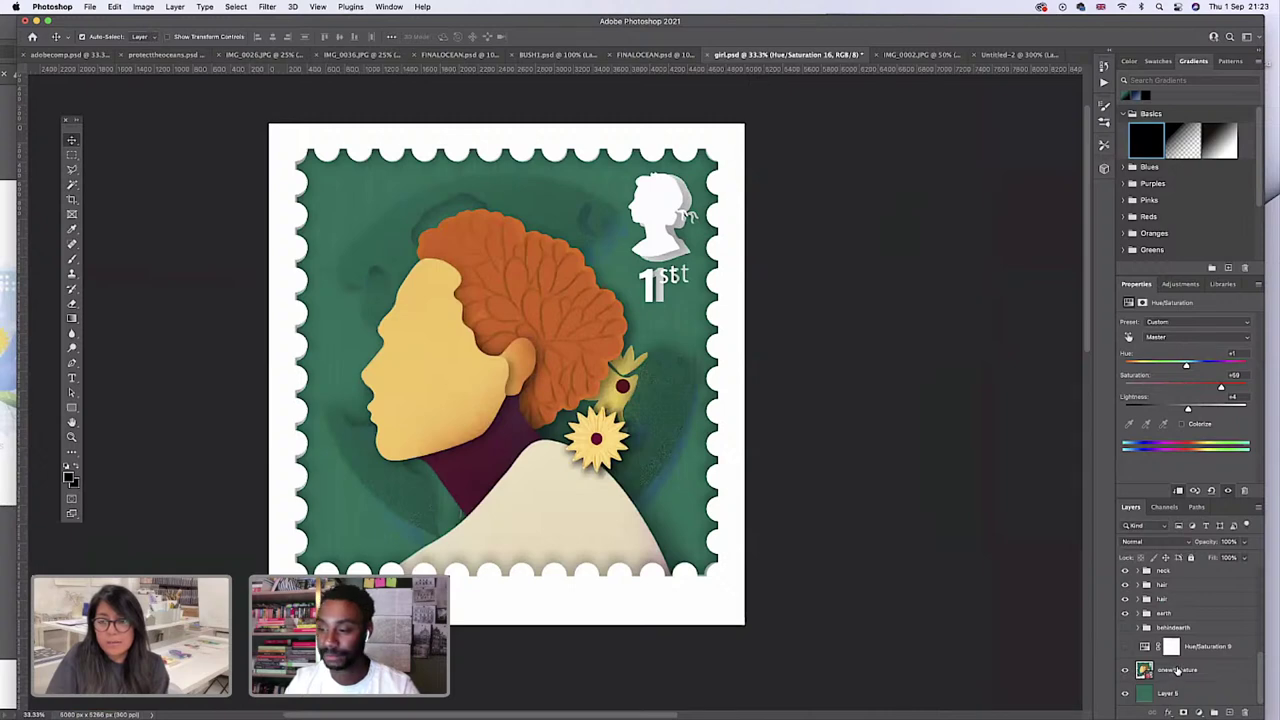
Scale the flower group up proportionally to about 158%, extending it up and to the right.
scroll(1176, 670, up, 5)
click(1149, 590)
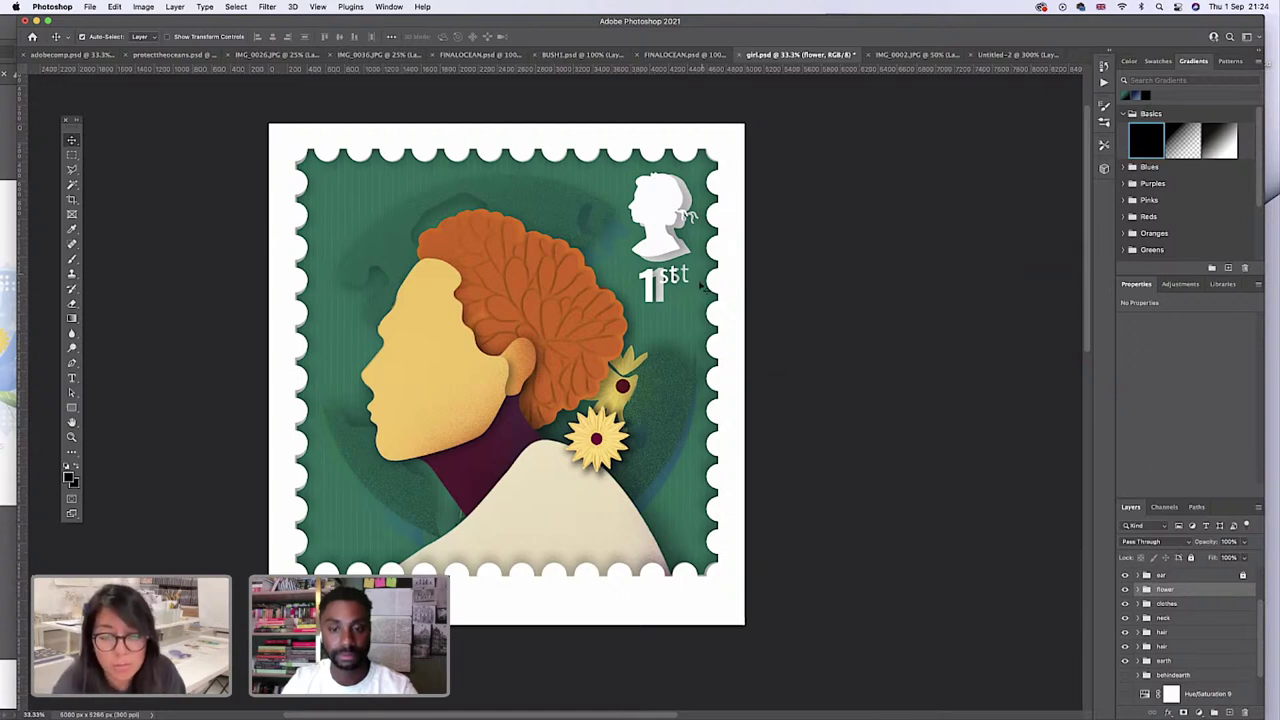
key(super+t)
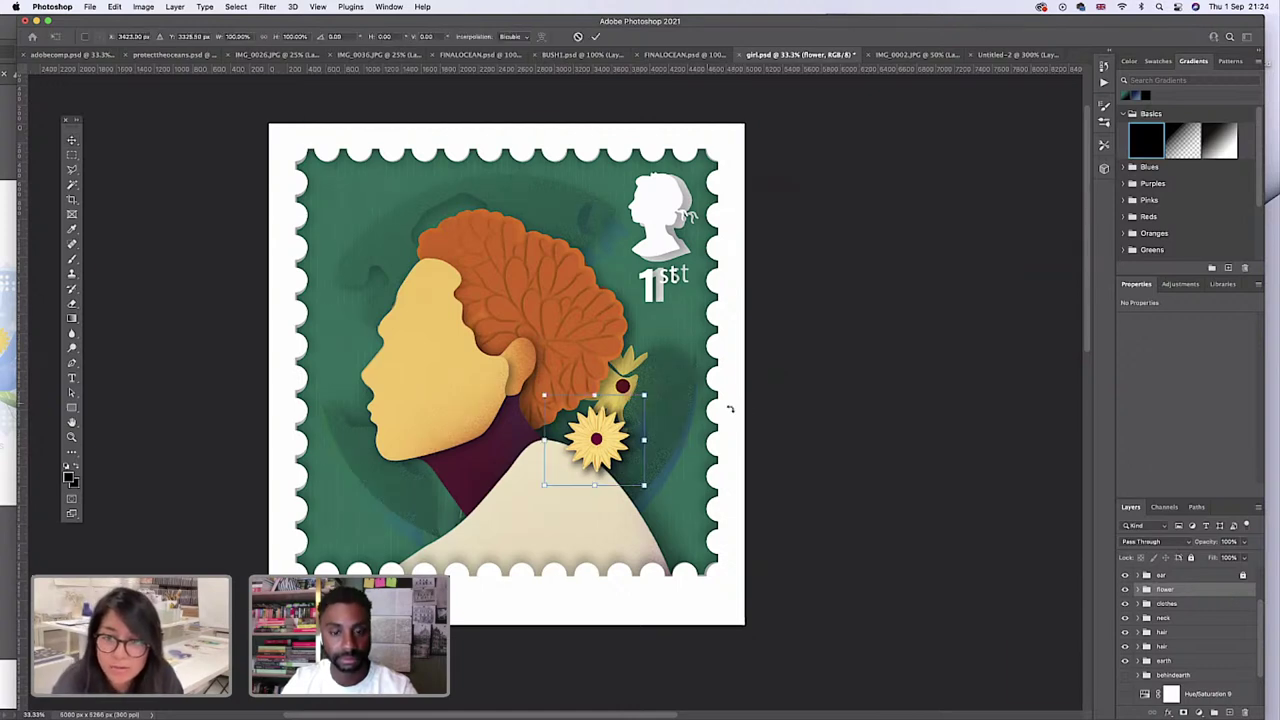
drag(644, 395, 715, 342)
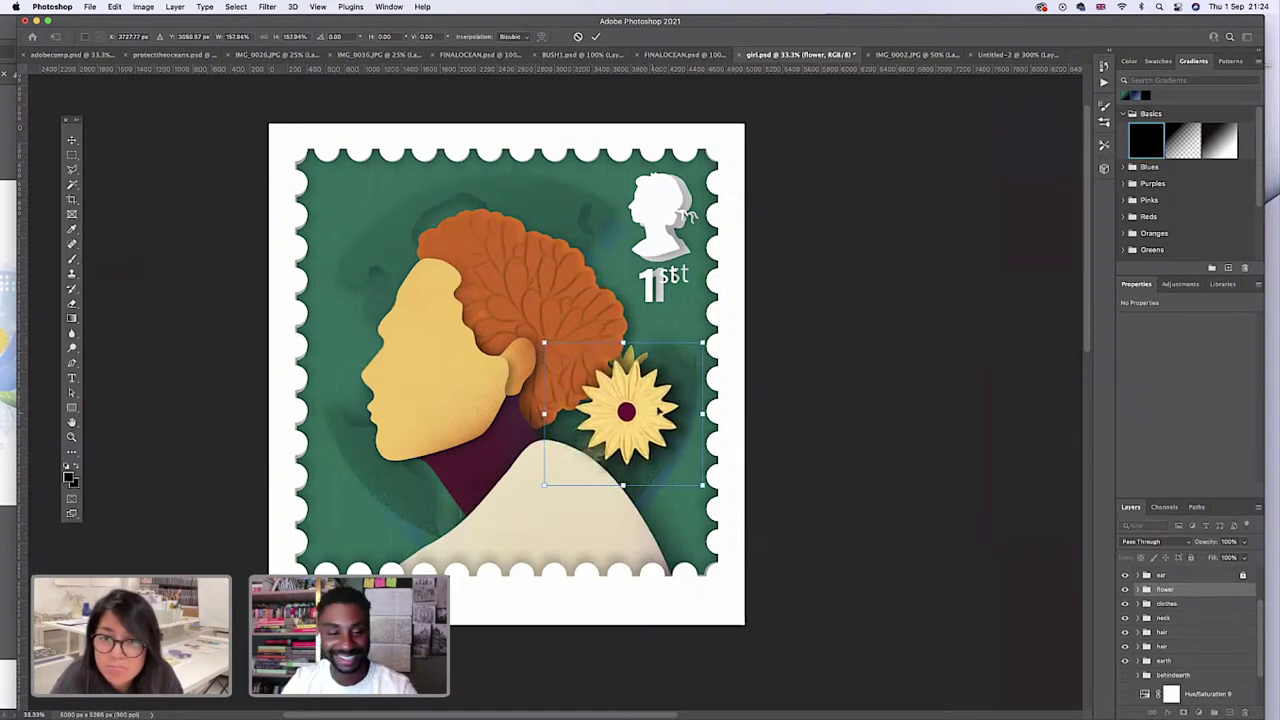
key(Return)
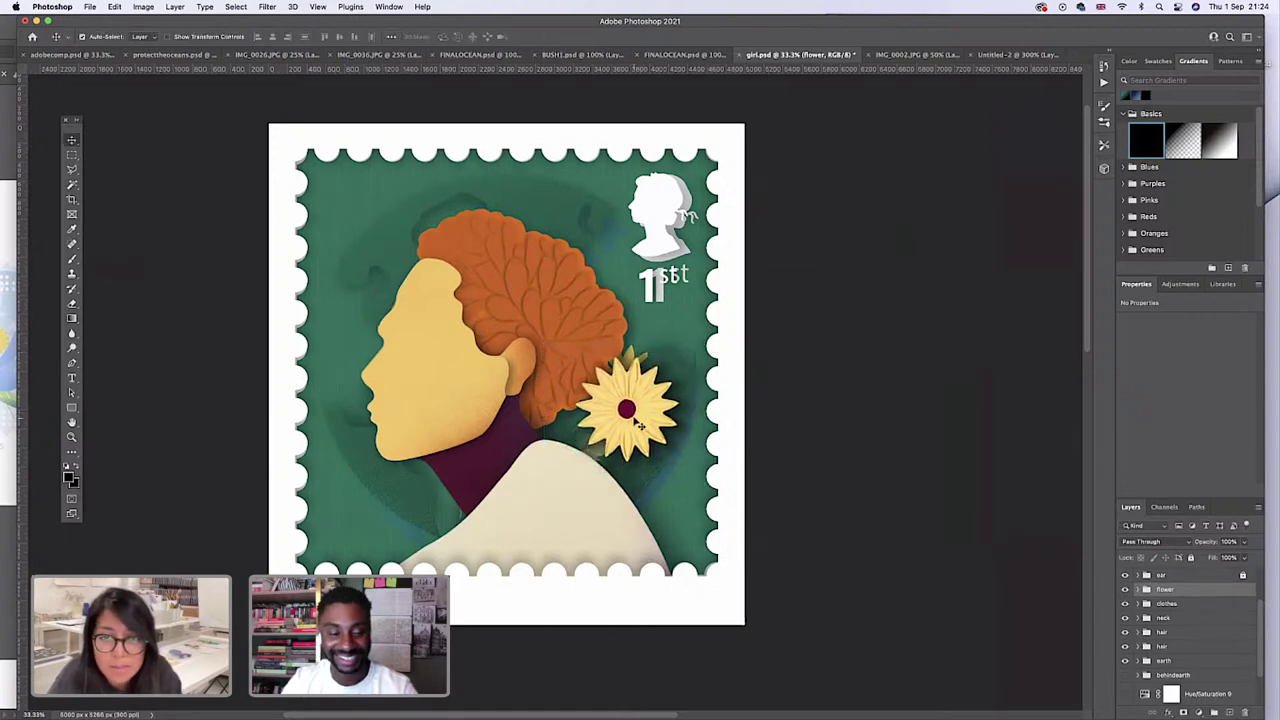
Move the flower group up beside the back of the hair and scale it down to about 94%.
drag(633, 420, 629, 408)
key(super+t)
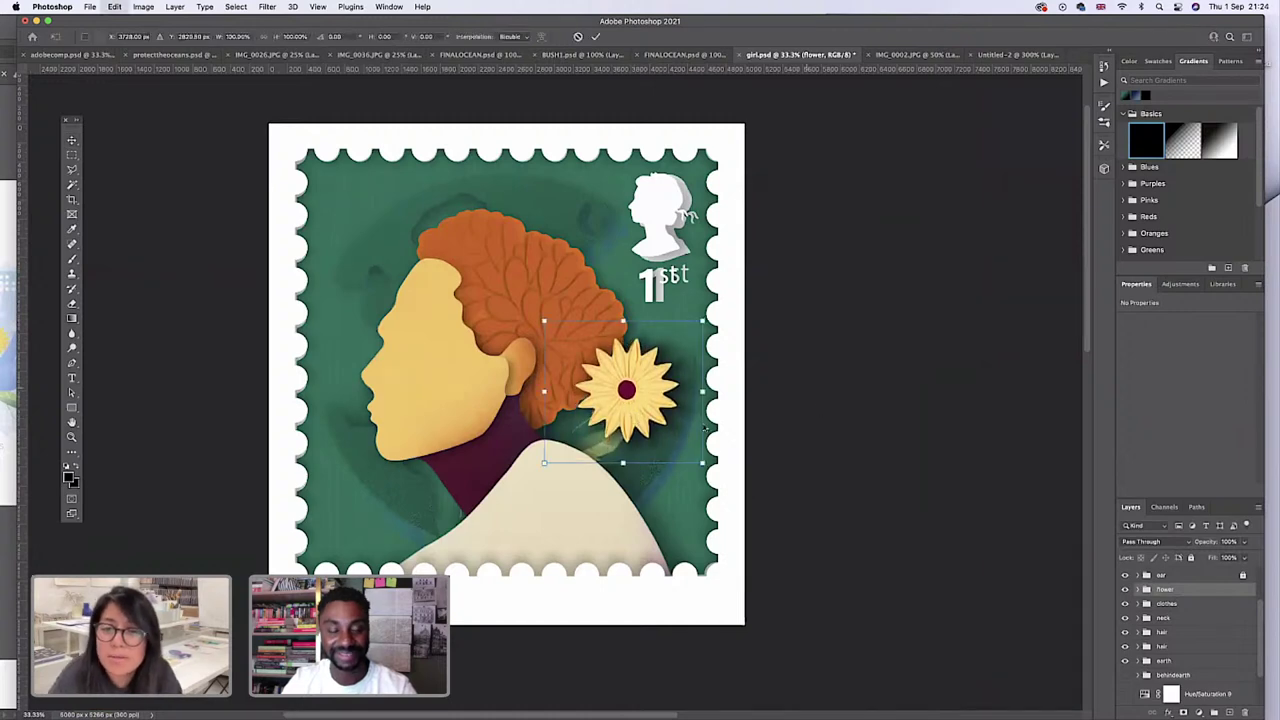
drag(692, 455, 688, 457)
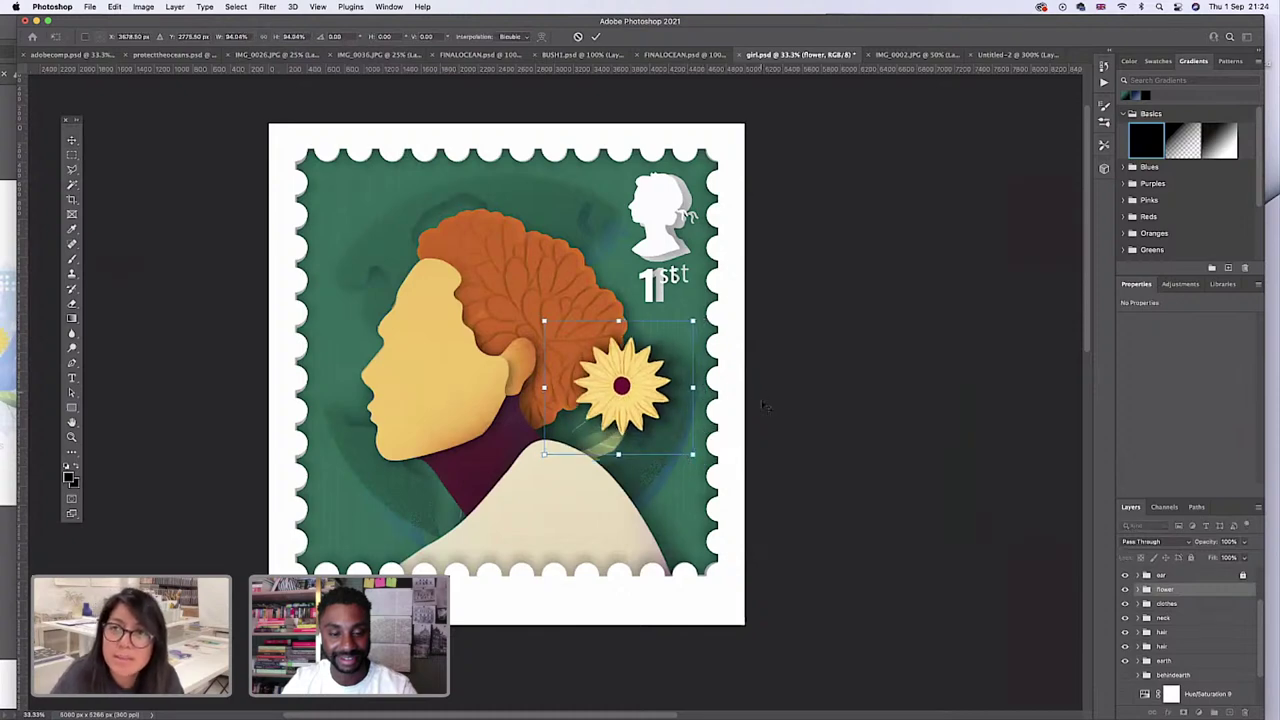
key(Return)
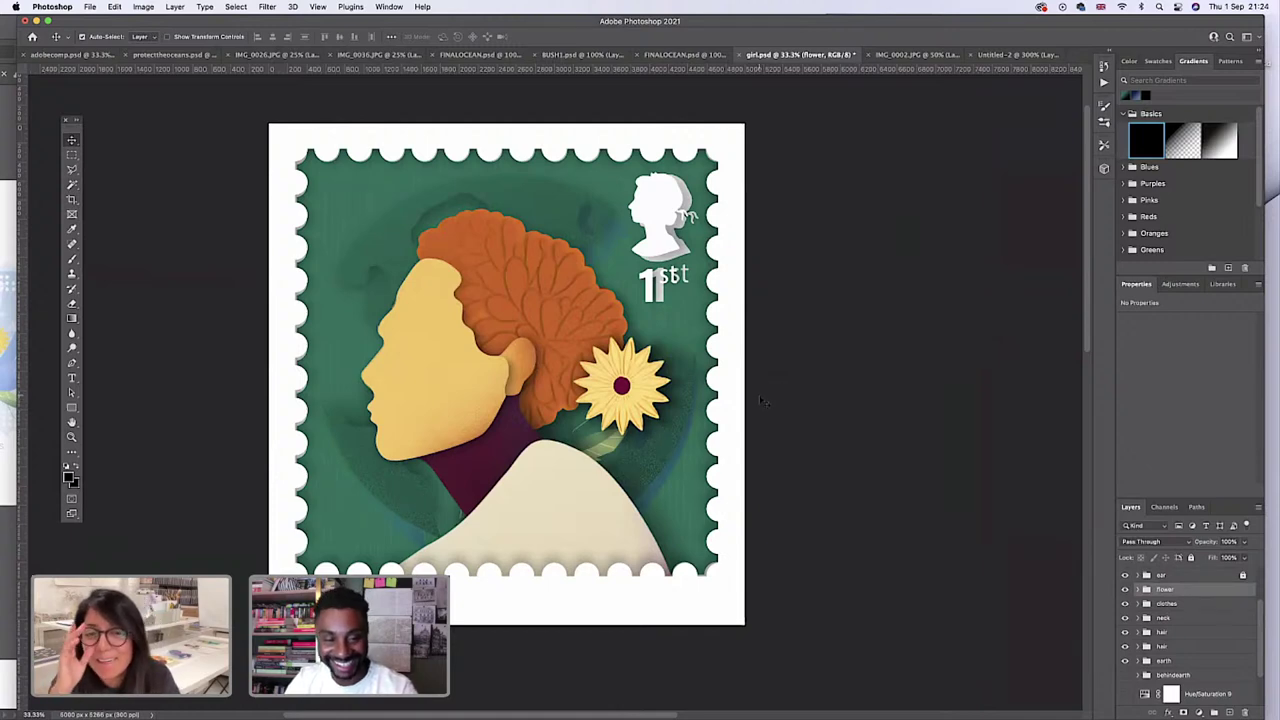
key(Right)
key(Right)
key(Right)
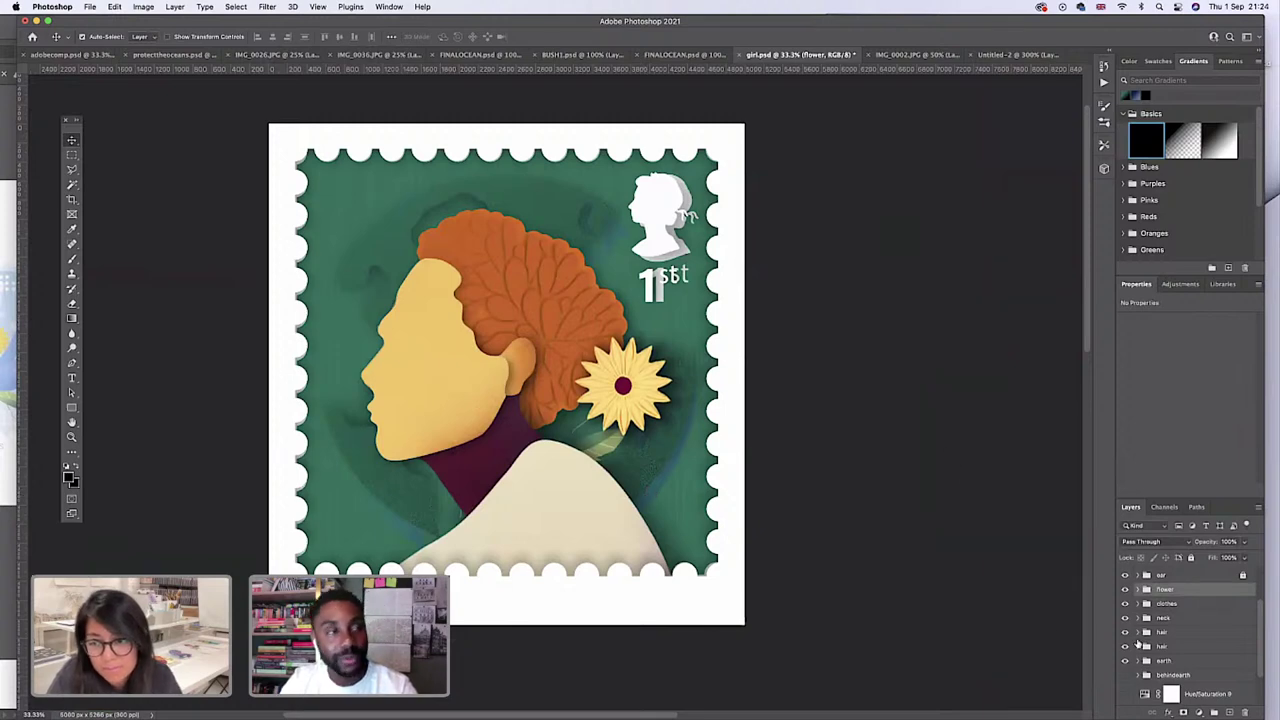
Try to outline the flower's dark centre on Layer 59 with a circular marquee selection.
click(1139, 589)
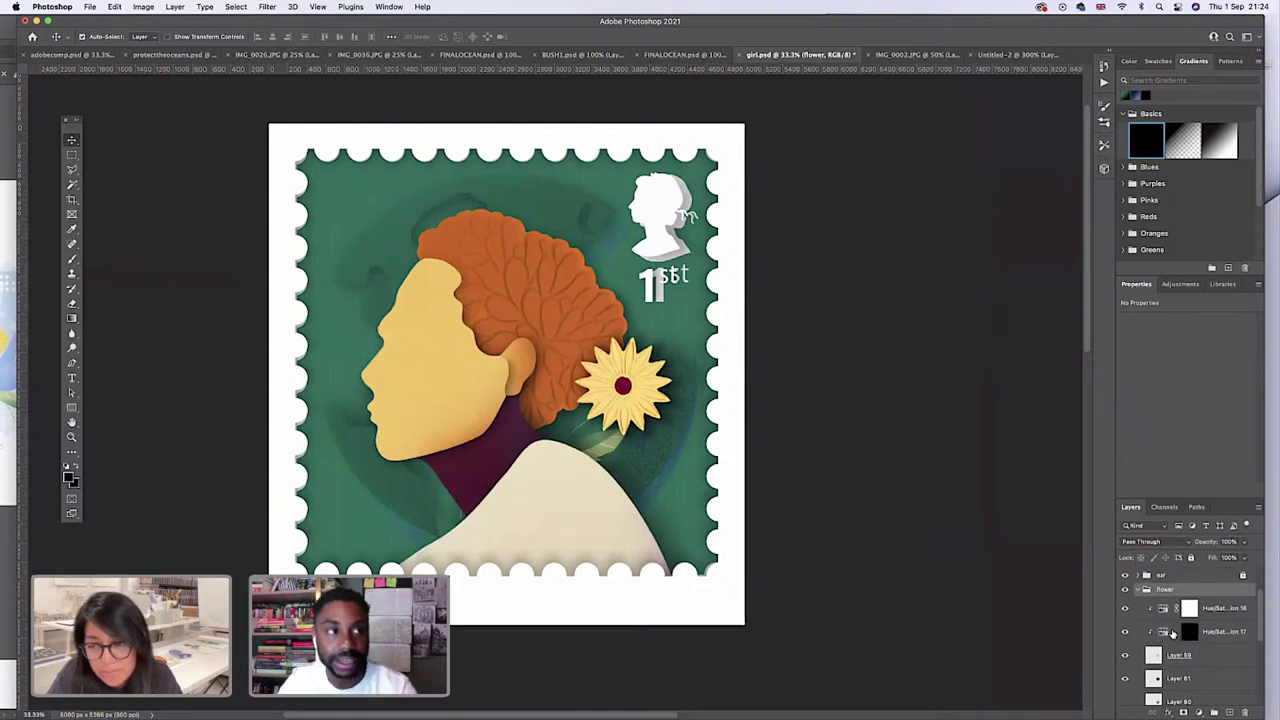
key(z)
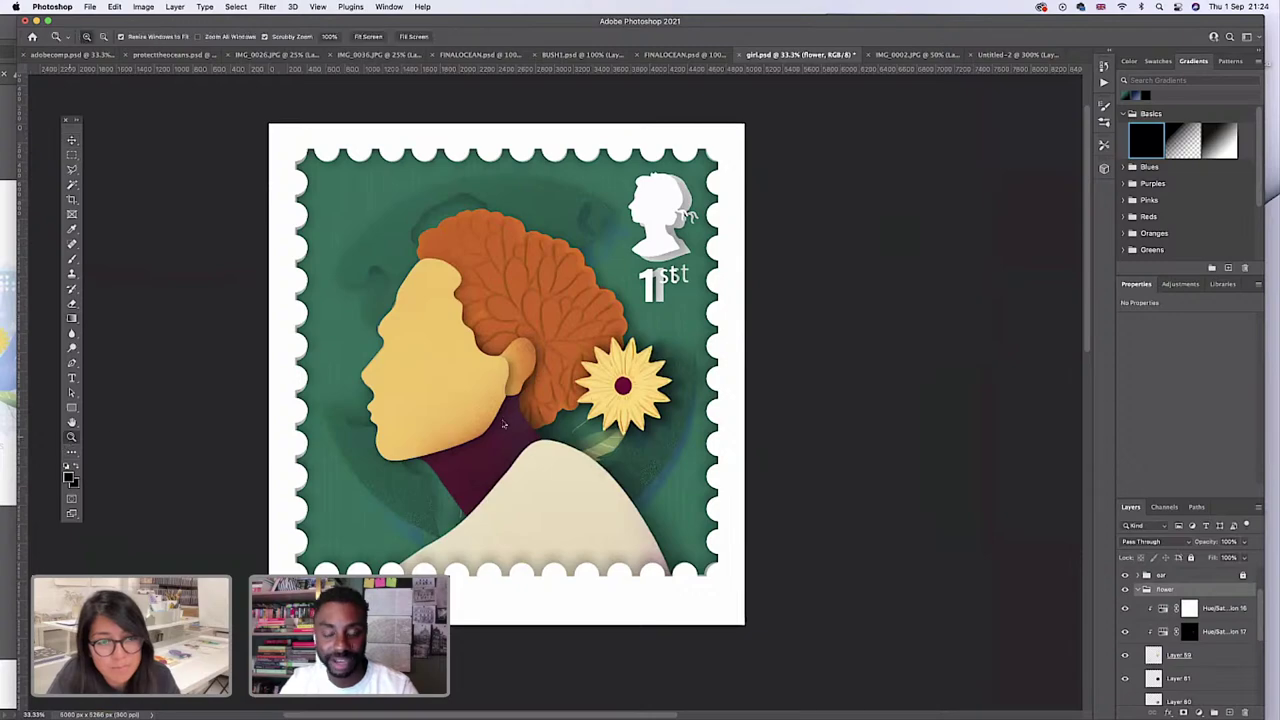
click(636, 398)
drag(650, 390, 650, 390)
click(1163, 656)
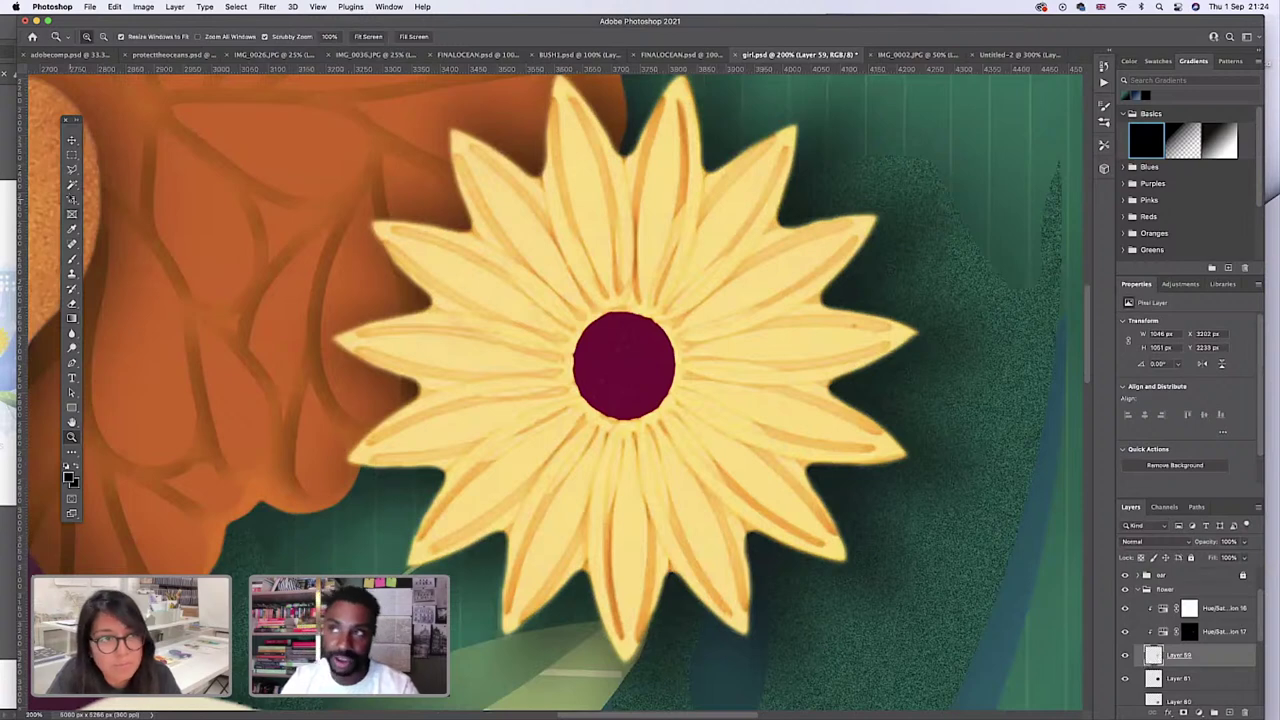
click(72, 155)
right_click(72, 157)
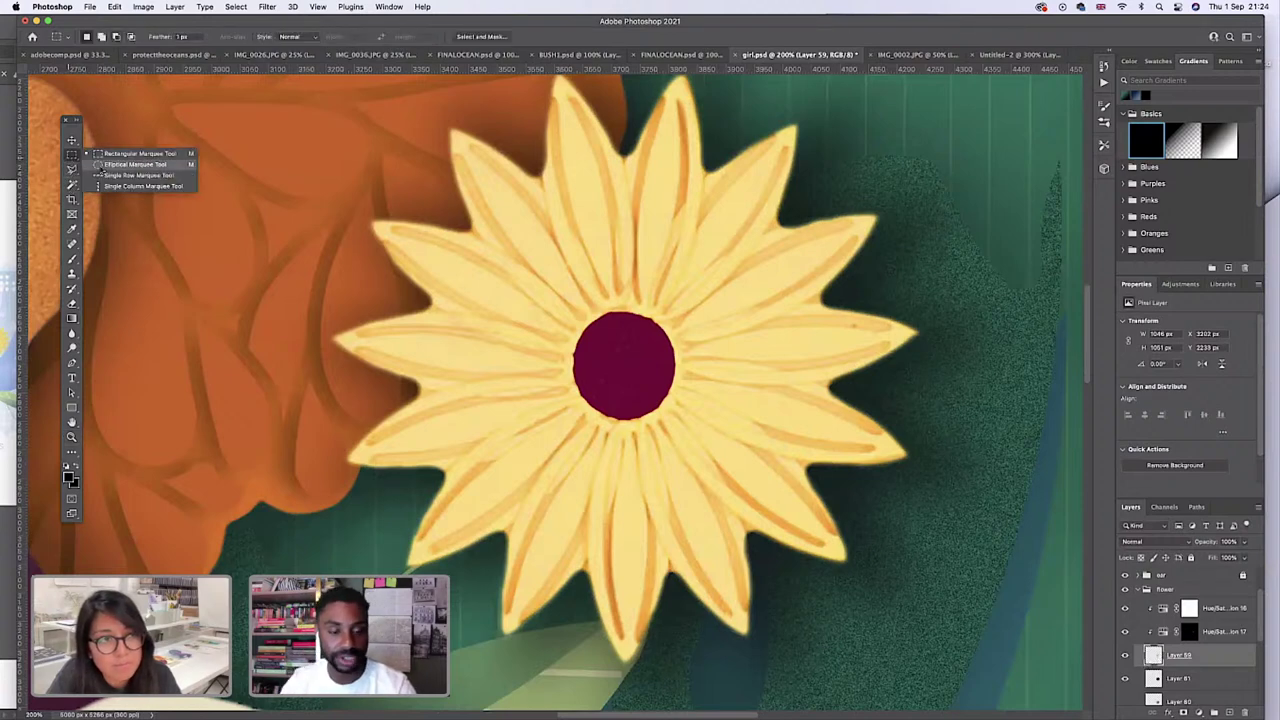
click(103, 166)
drag(574, 315, 686, 427)
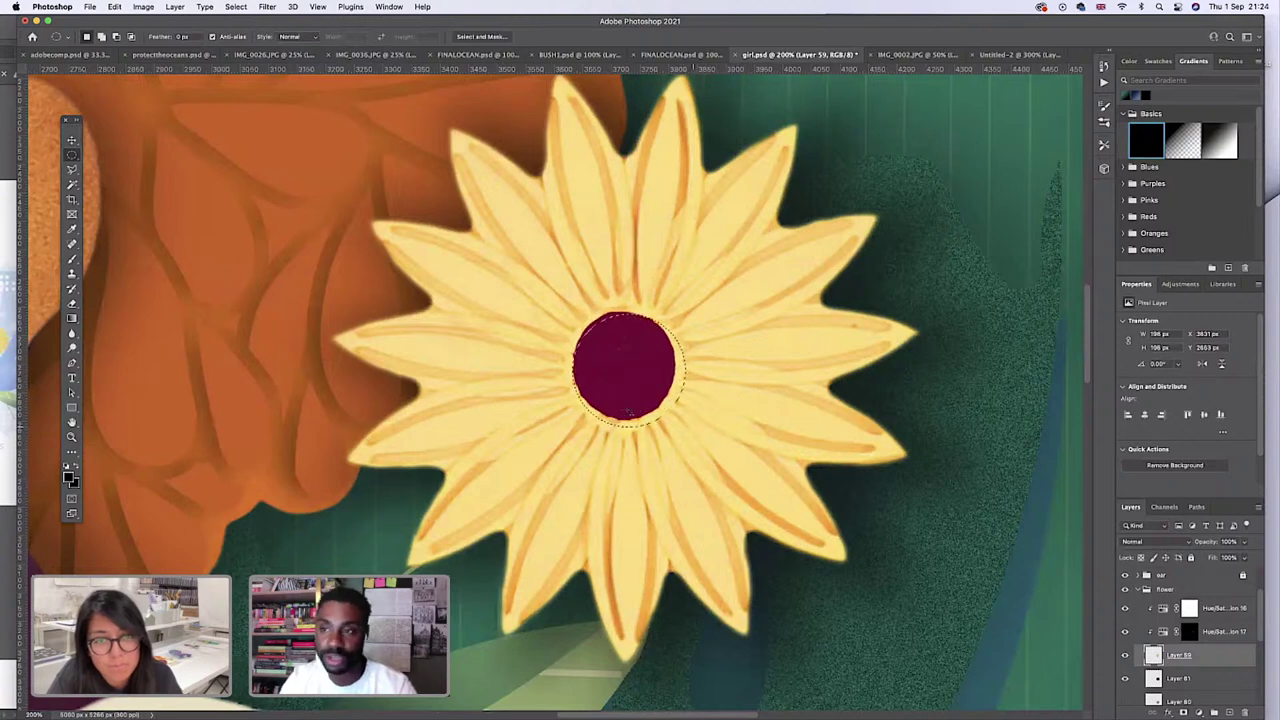
click(551, 486)
Copy a circular area about 133 px wide from the neck group's Layer 53 to a new layer.
scroll(318, 500, left, 5)
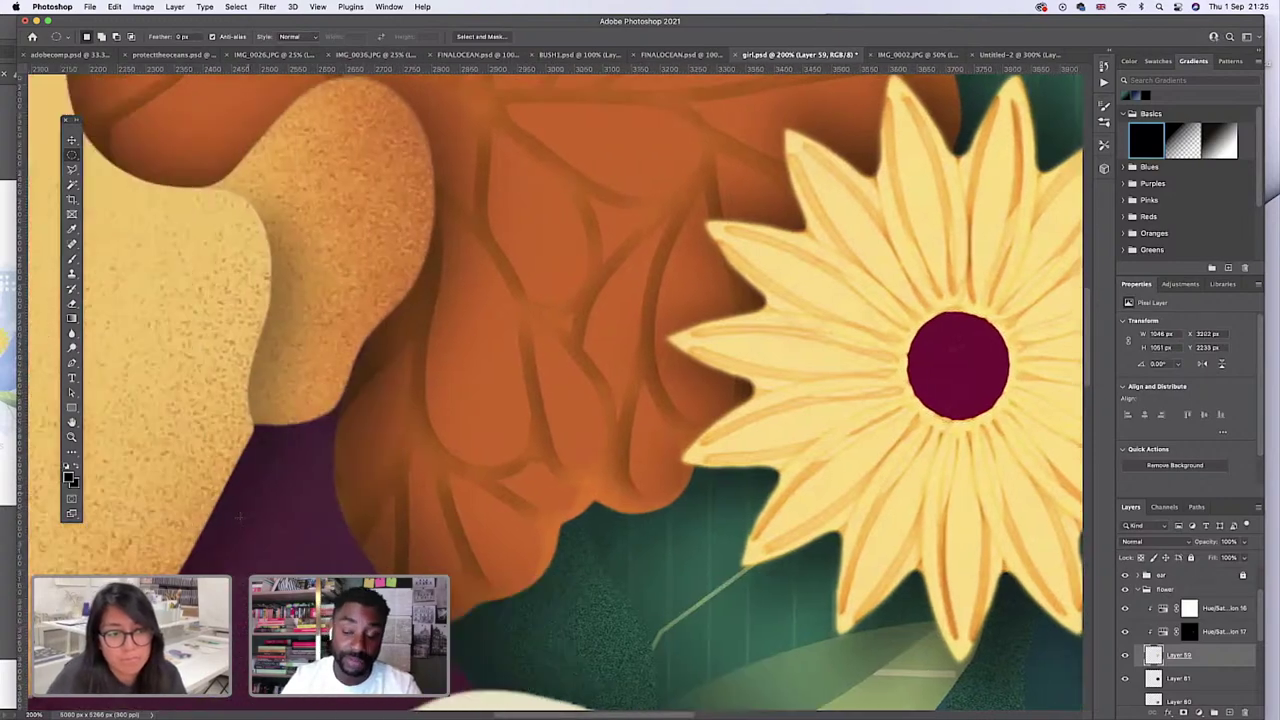
scroll(370, 515, down, 3)
click(1139, 590)
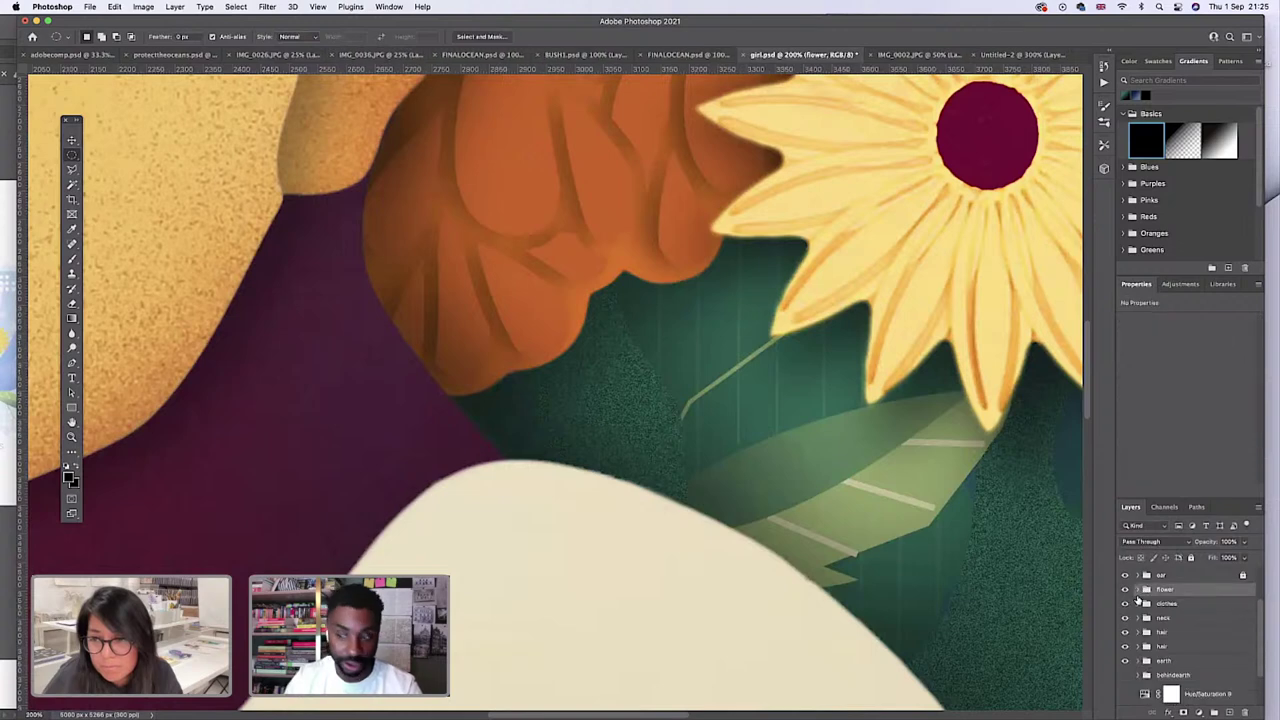
click(1135, 635)
click(1137, 633)
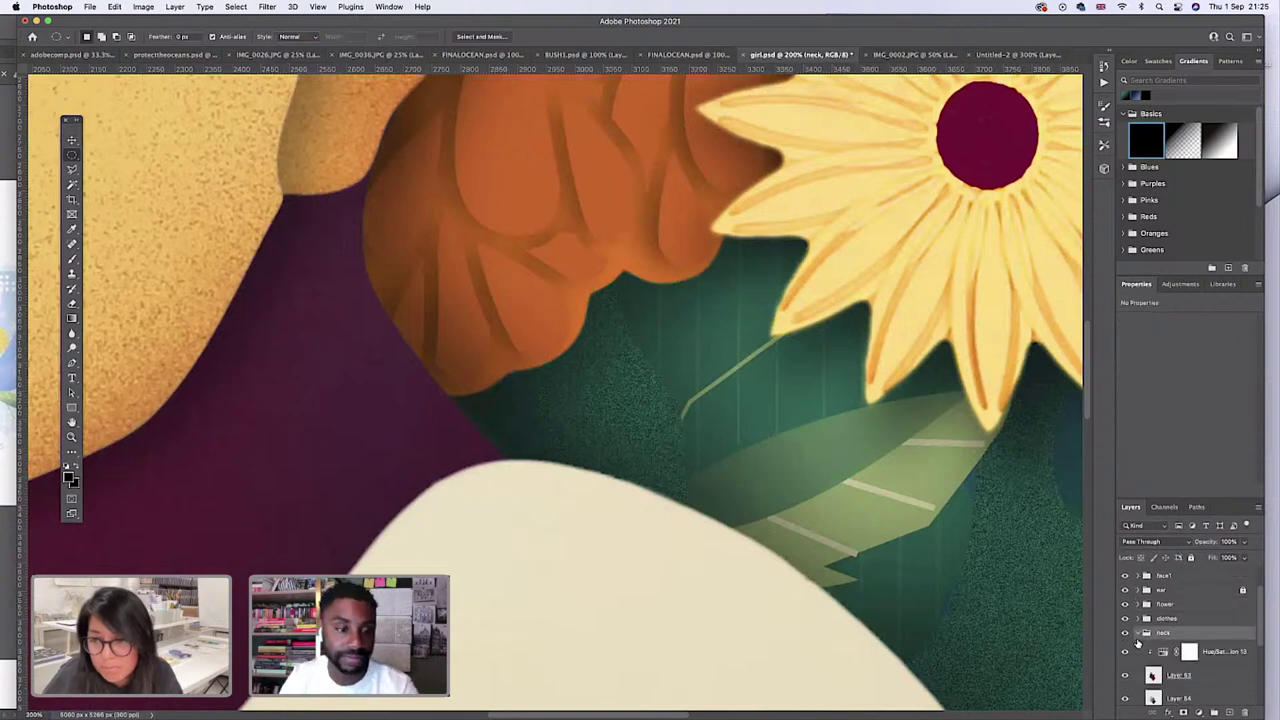
scroll(1150, 630, down, 2)
click(1155, 625)
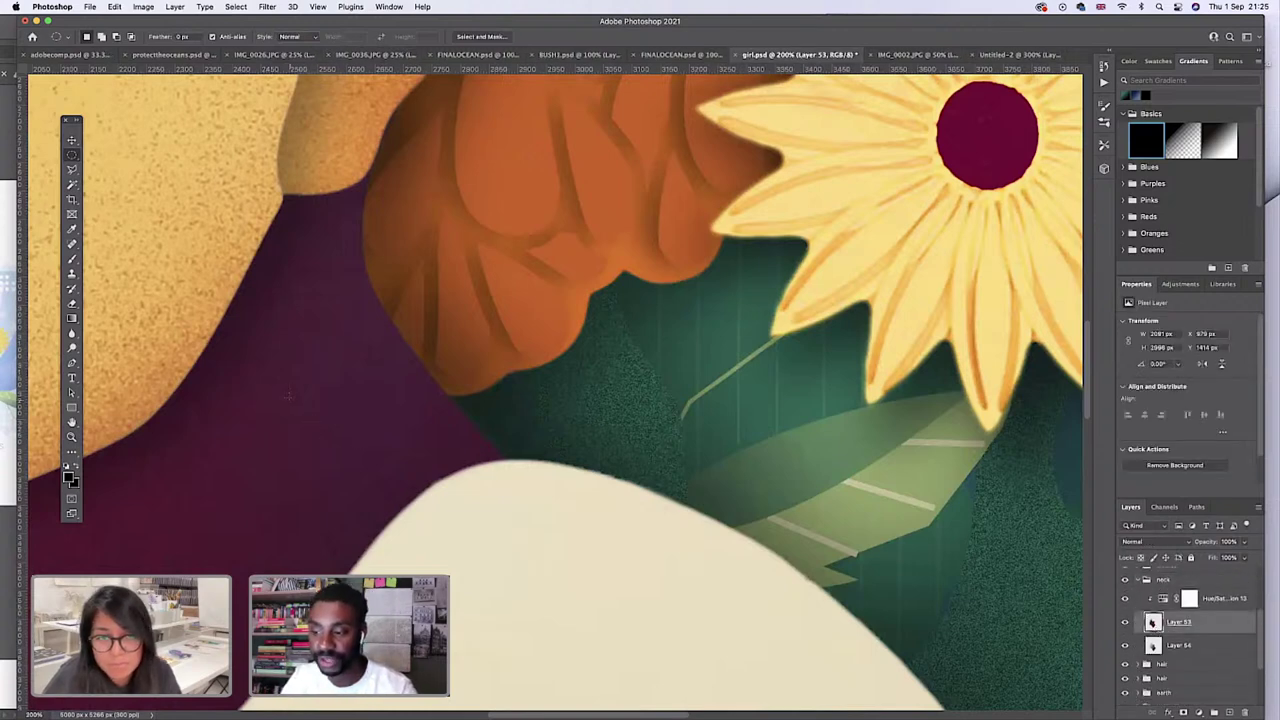
drag(314, 398, 369, 460)
key(ctrl+j)
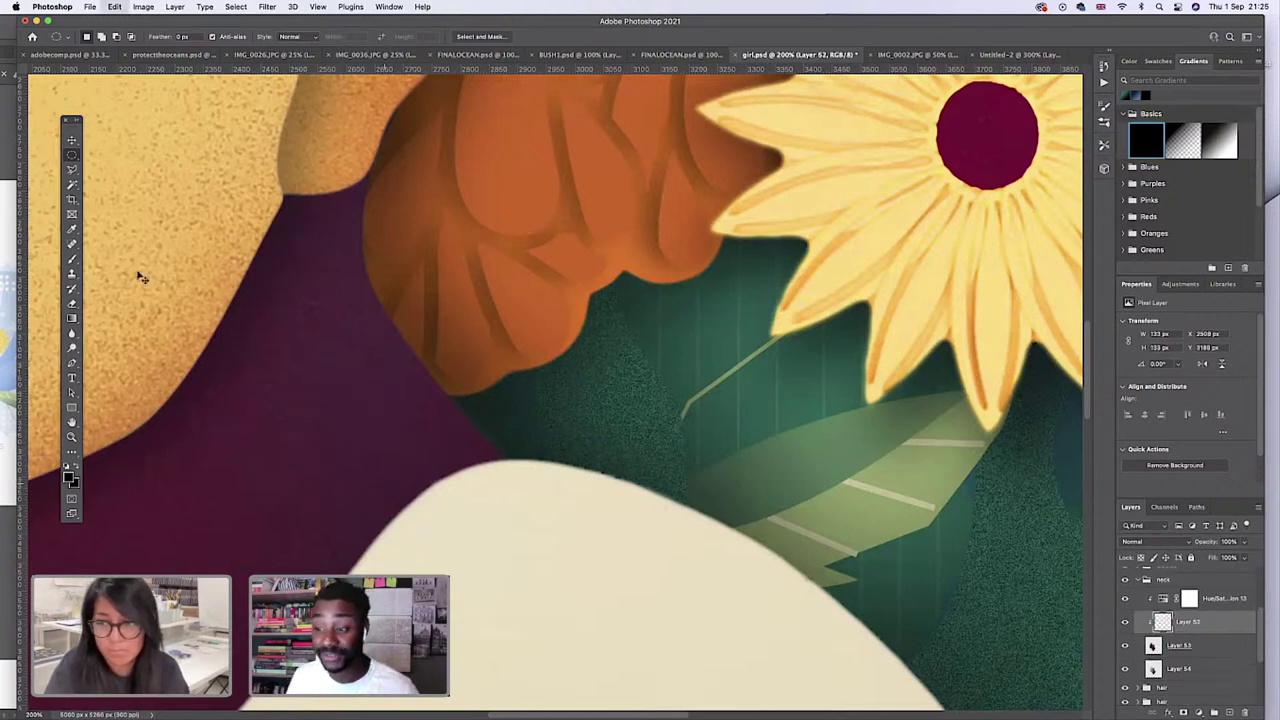
Move the copied circle layer from the neck group into the flower group and expand that group.
key(v)
scroll(470, 312, up, 2)
scroll(1152, 620, up, 2)
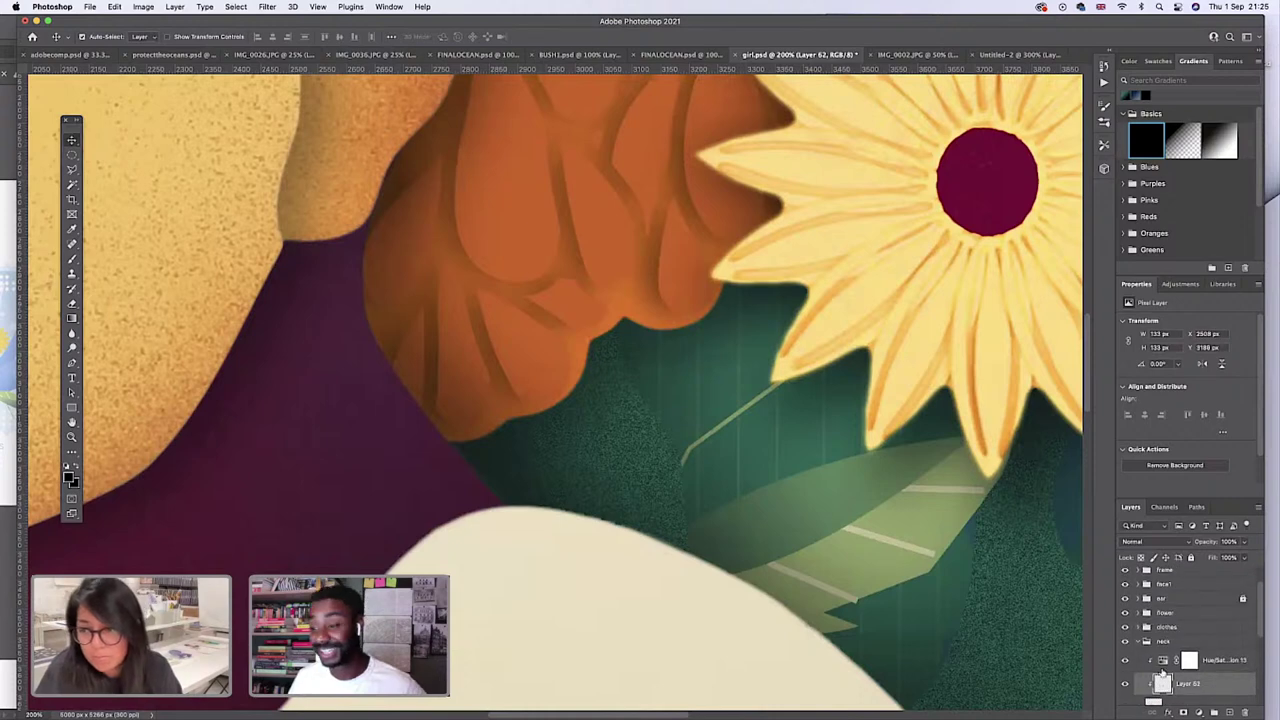
drag(1176, 645, 1178, 613)
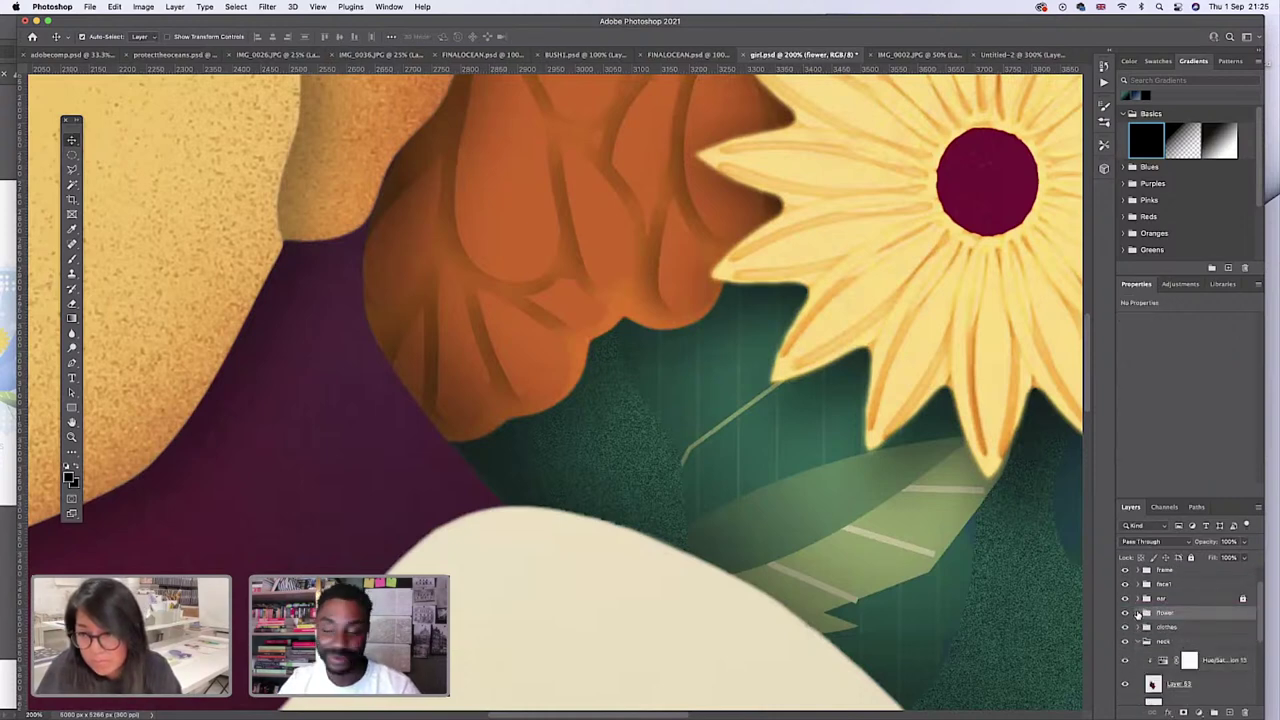
click(1138, 613)
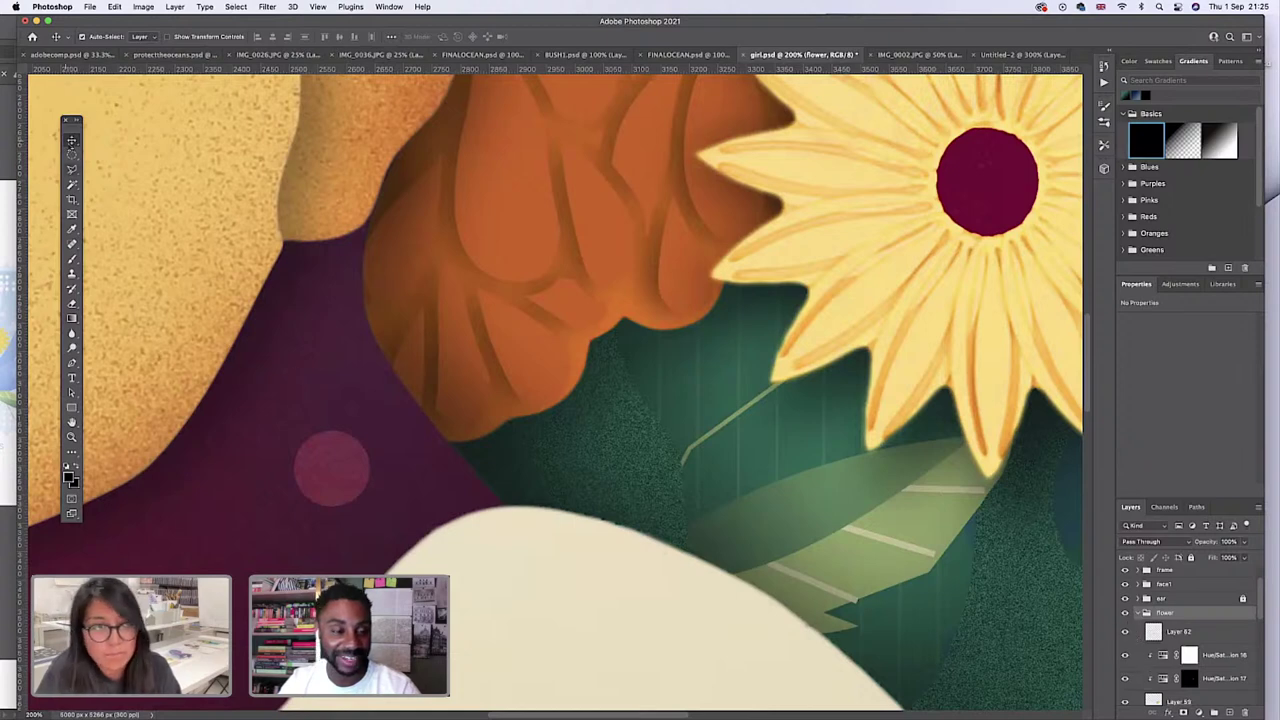
Move the copied circle on Layer 62 onto the flower's dark centre and scale it up to about 200 px wide.
click(335, 475)
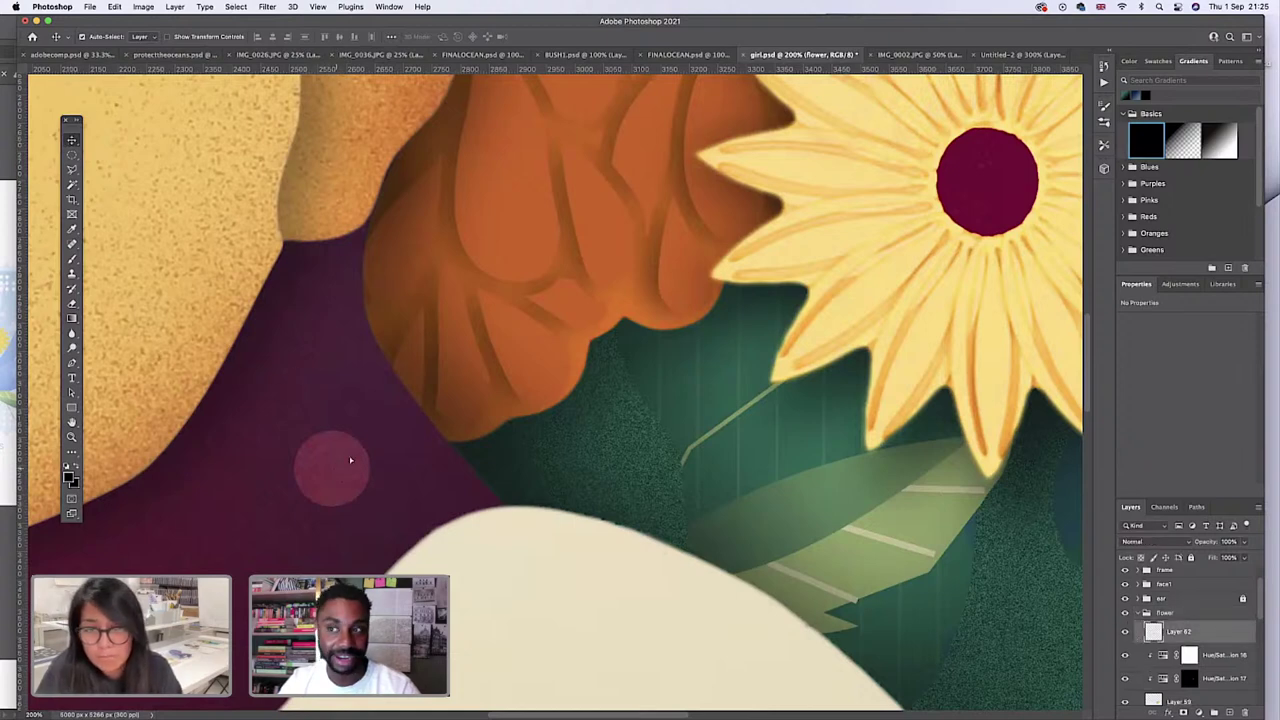
drag(350, 460, 1009, 175)
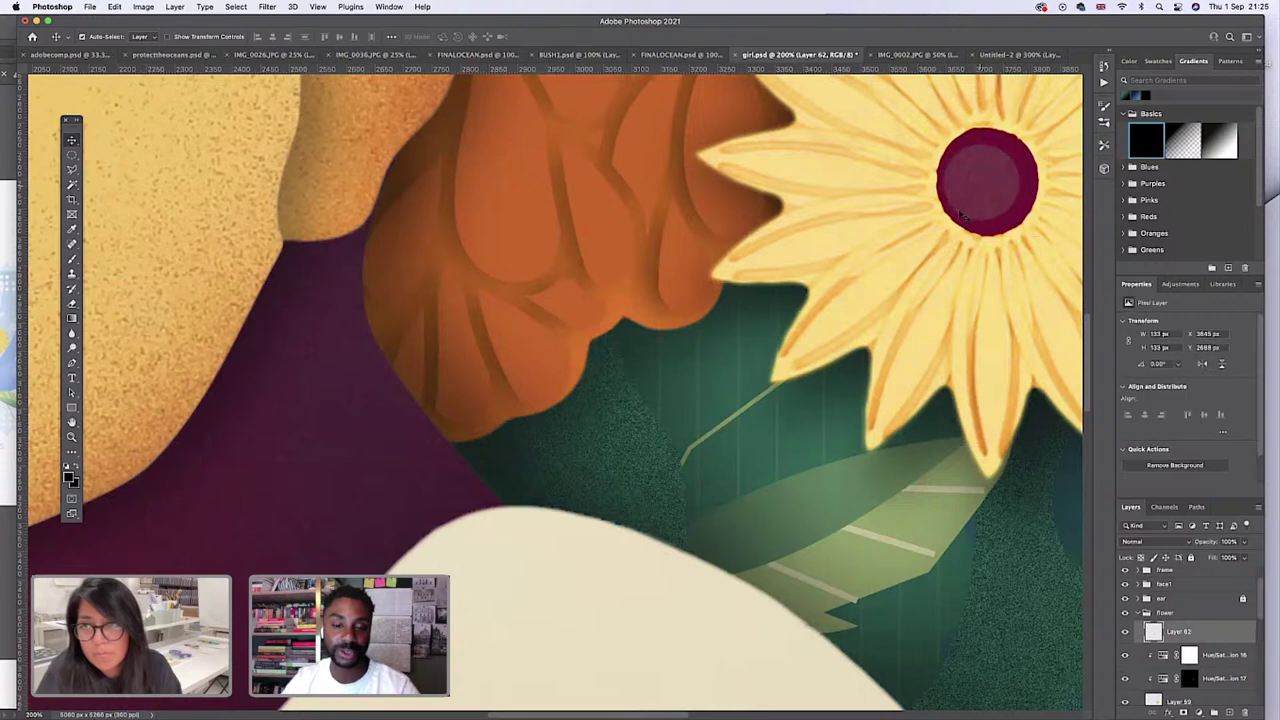
scroll(929, 243, right, 10)
key(ctrl+t)
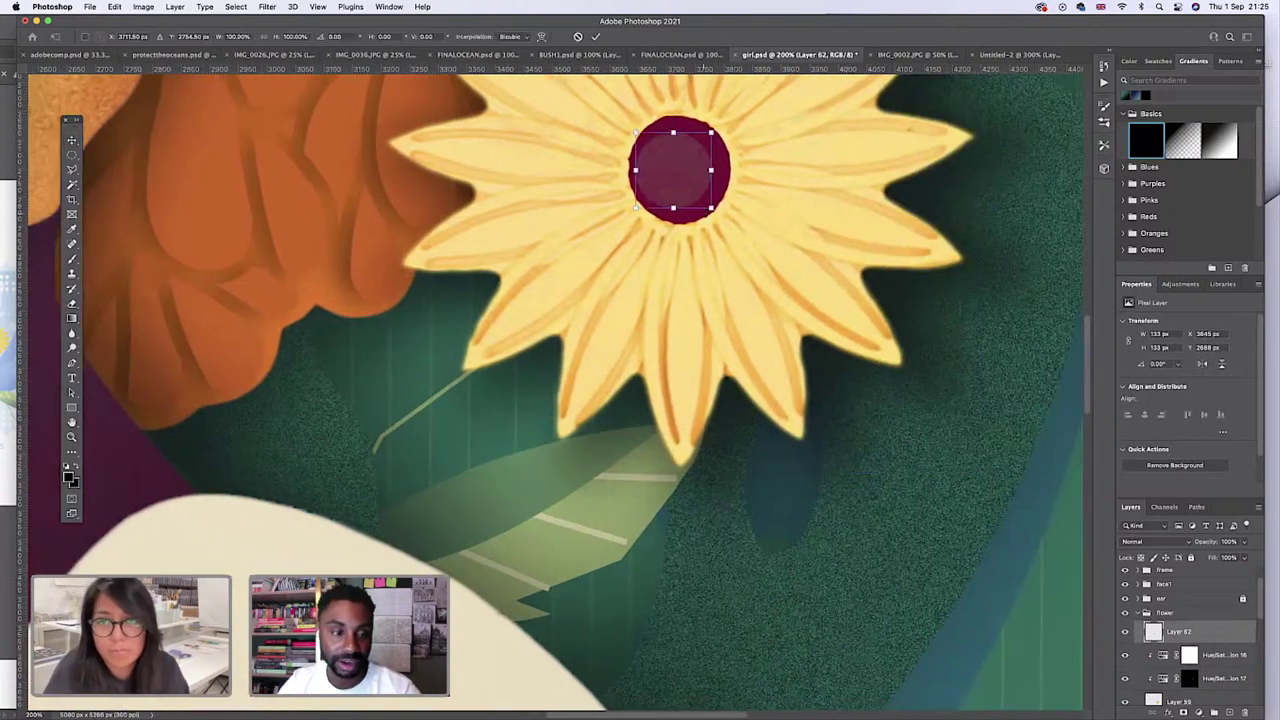
drag(710, 208, 738, 234)
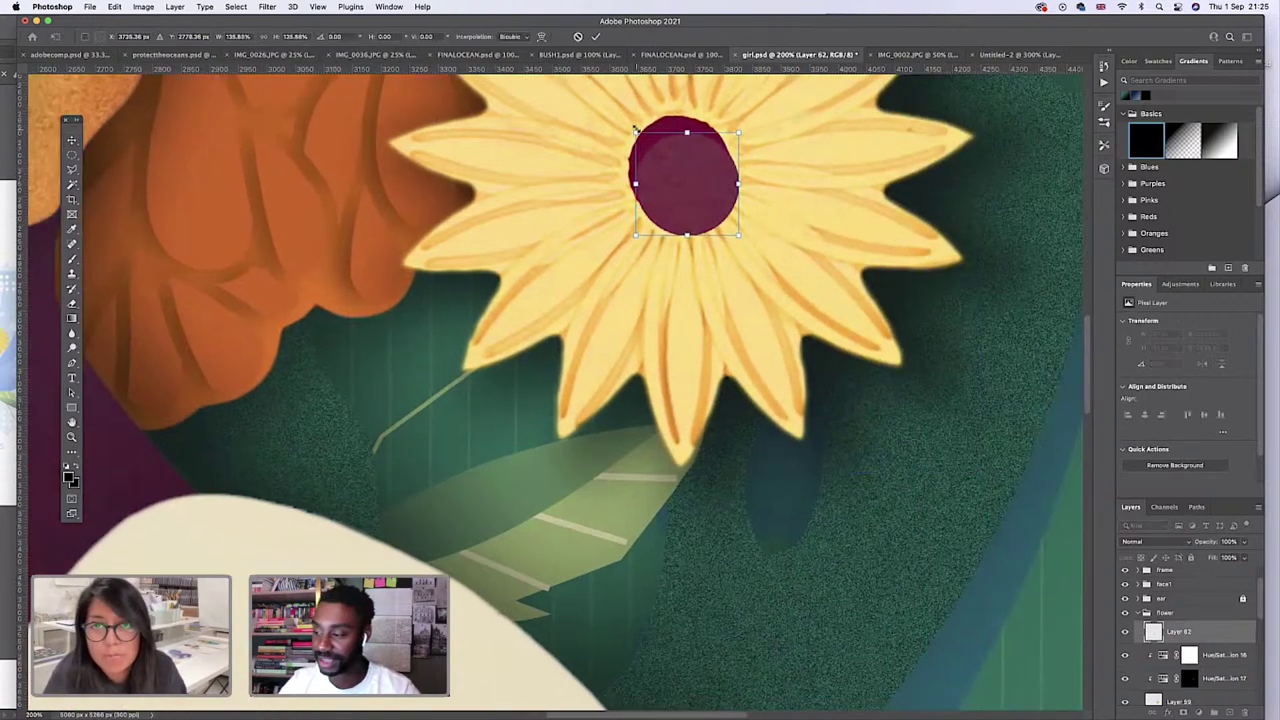
drag(634, 128, 700, 136)
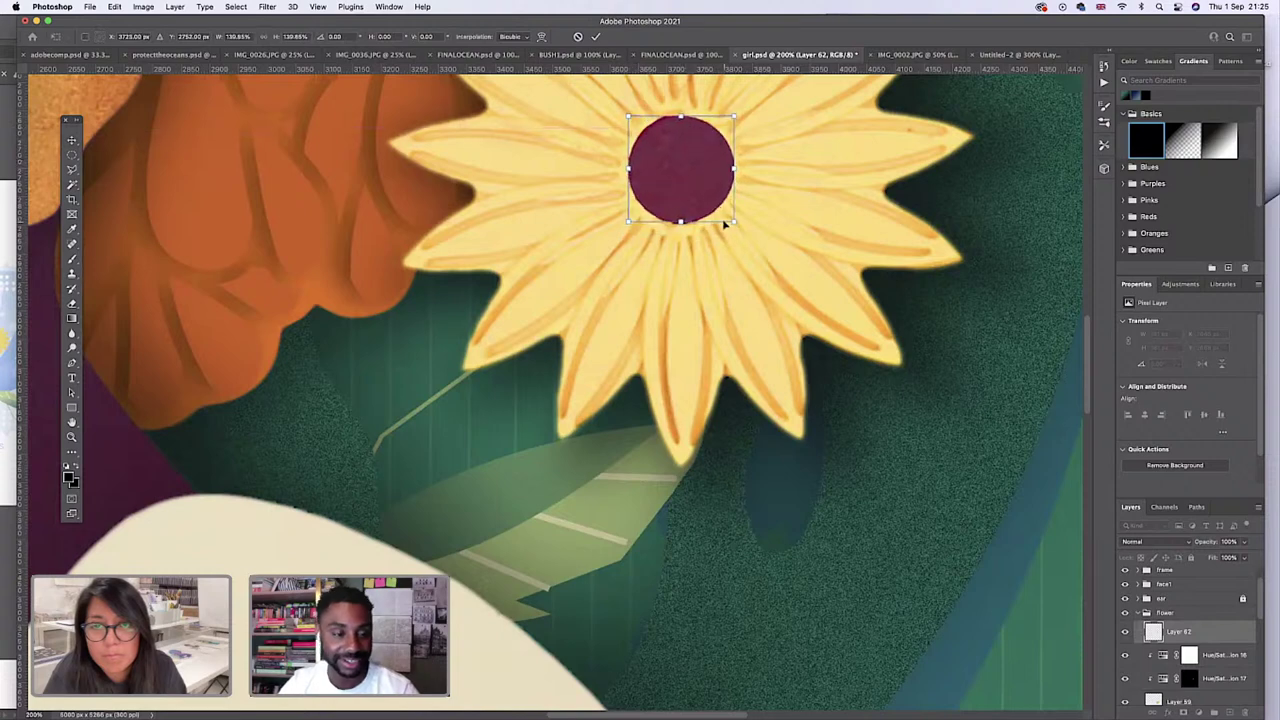
mouse_move(725, 225)
mouse_down()
mouse_move(731, 214)
mouse_move(690, 180)
mouse_move(703, 178)
mouse_move(705, 213)
mouse_up()
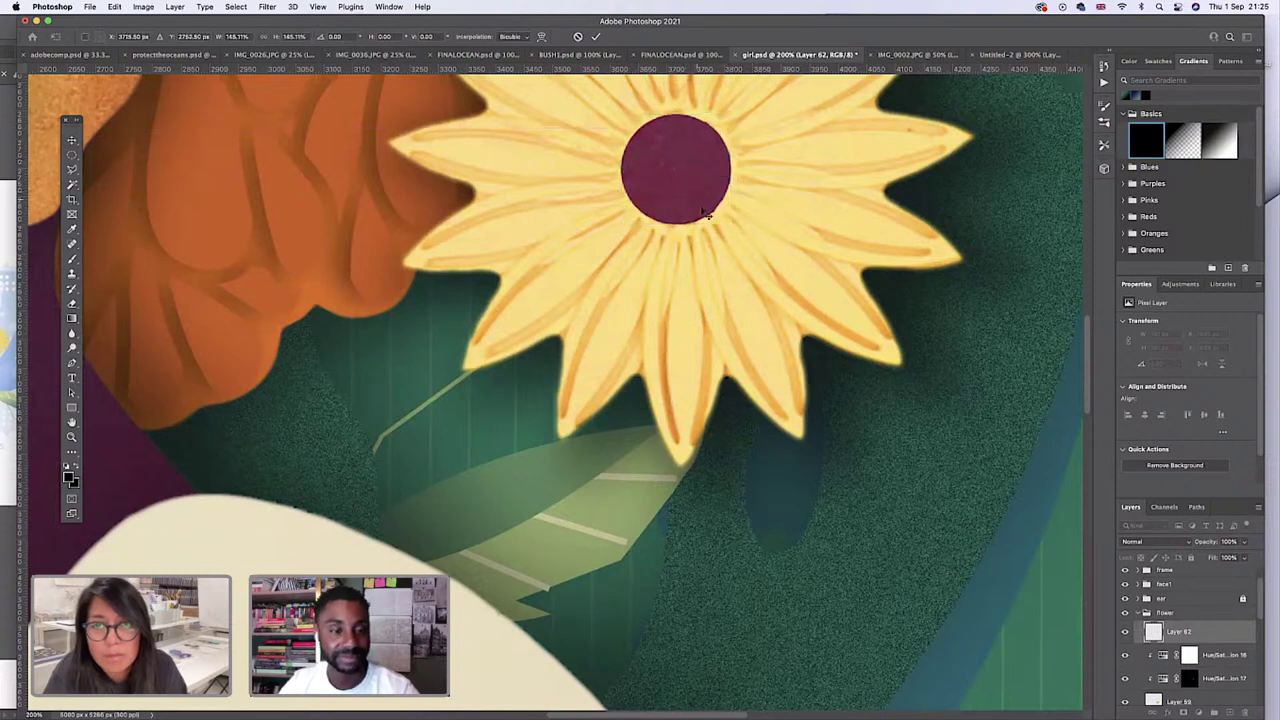
key(Return)
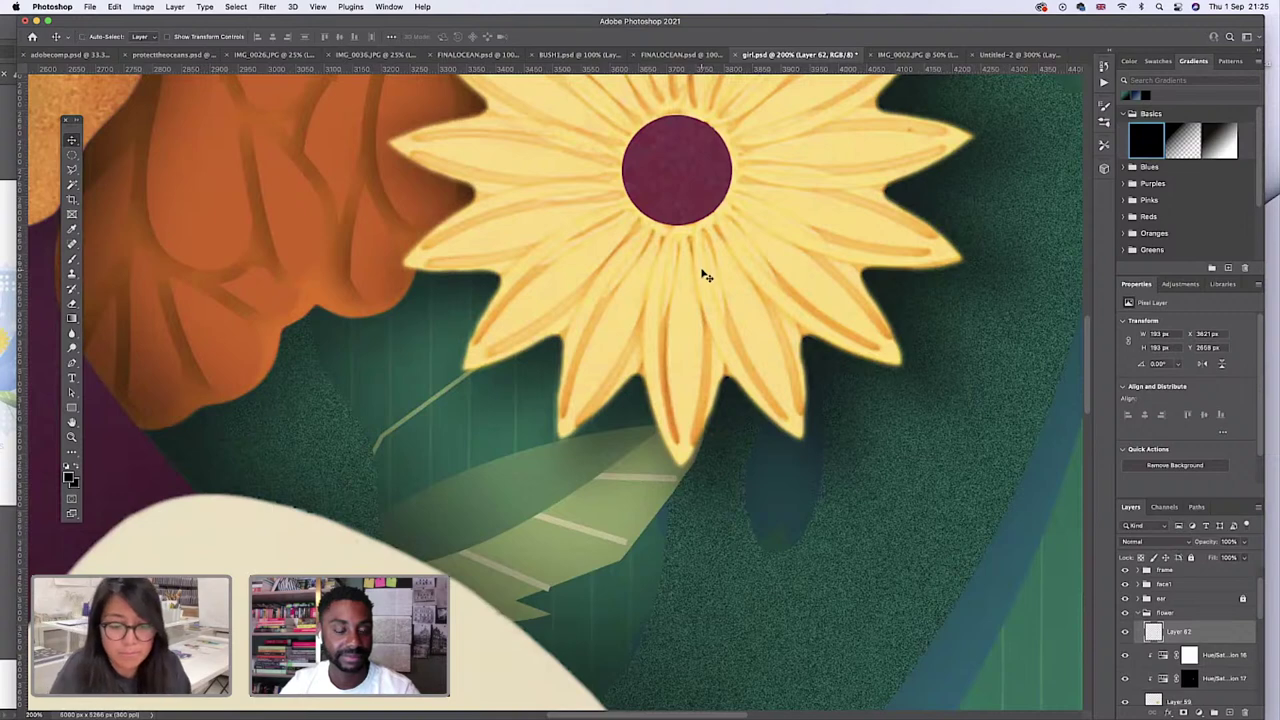
key(super+t)
drag(621, 114, 618, 113)
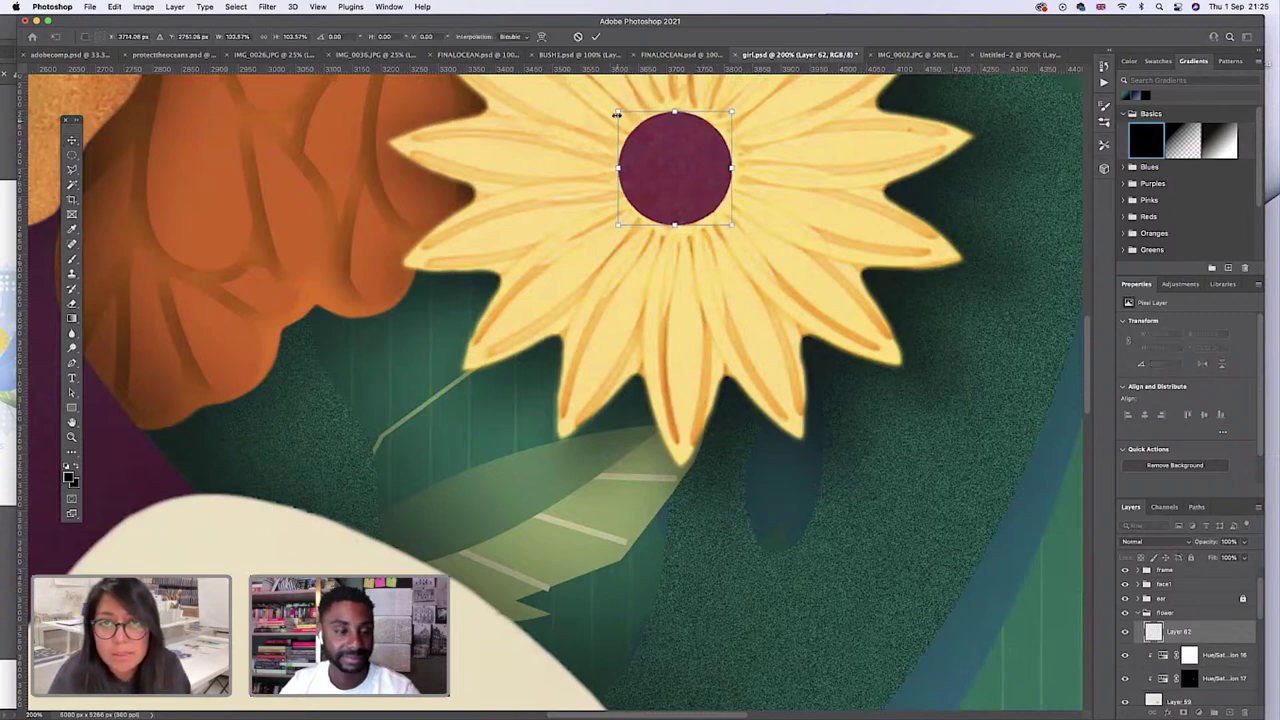
key(Return)
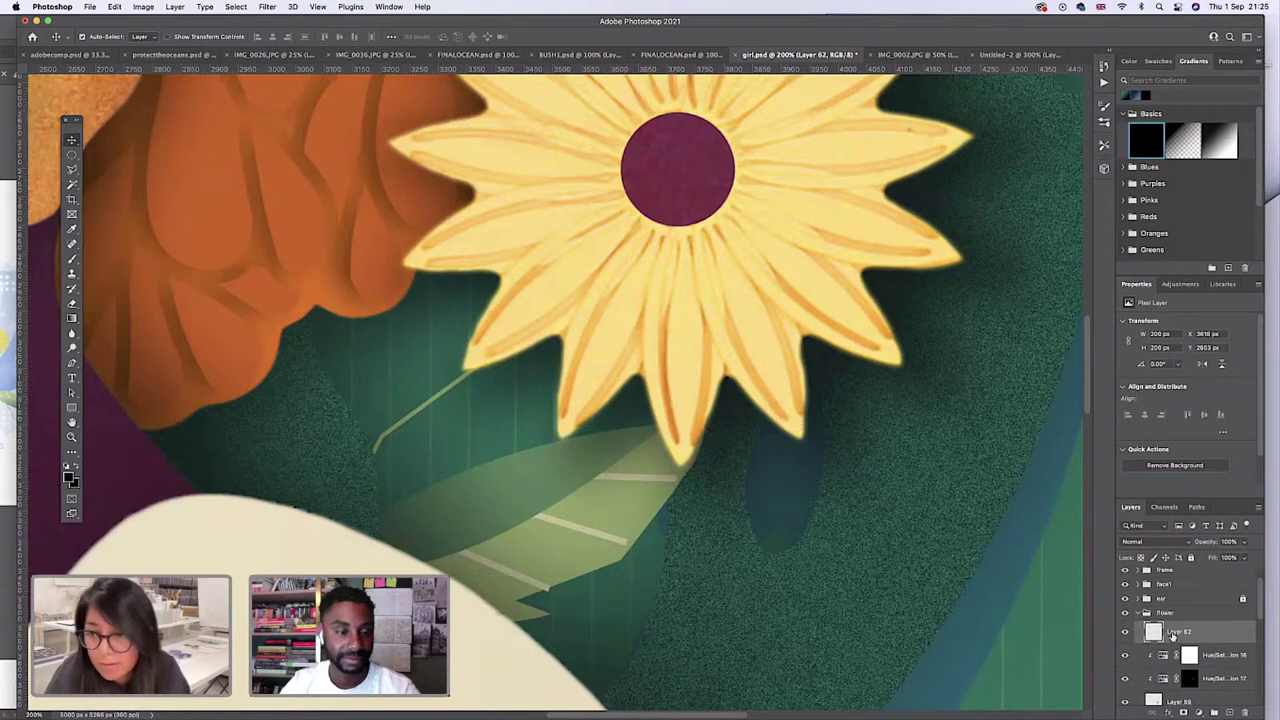
Duplicate the Layer 62 circle and place the copy, Layer 63, beneath Layer 62 in the flower group.
key(super+c)
key(super+v)
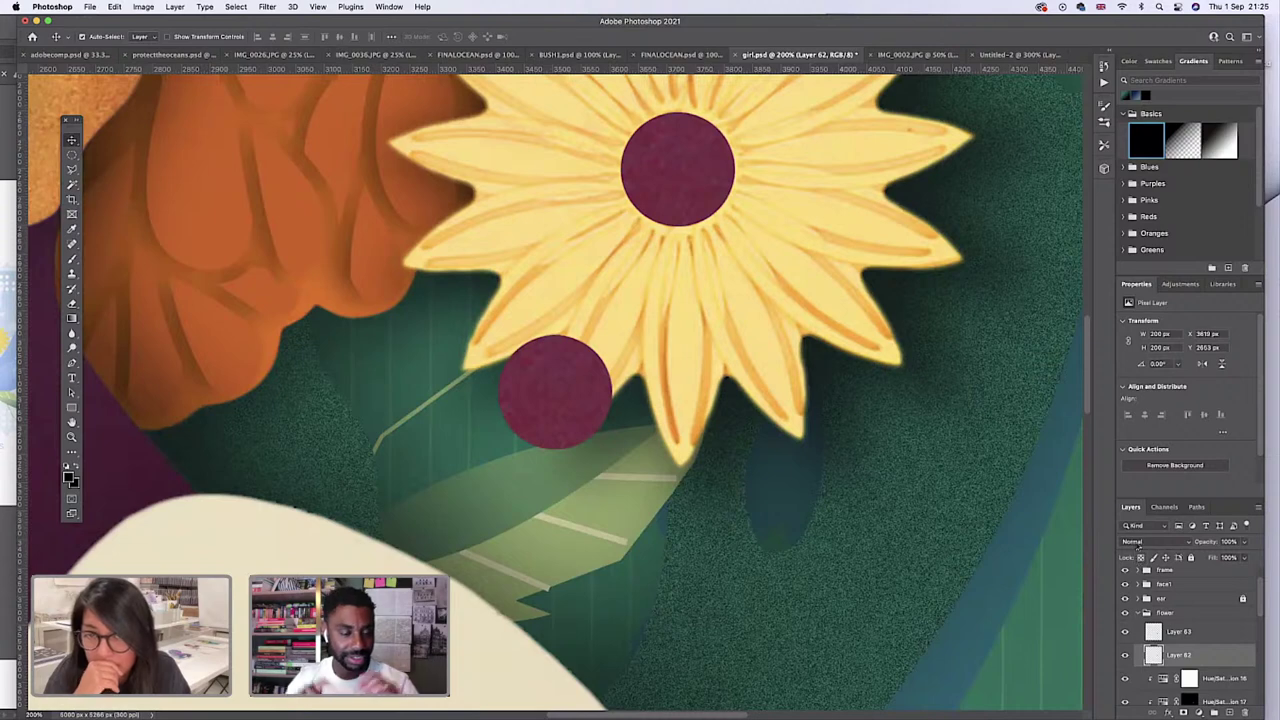
click(1139, 543)
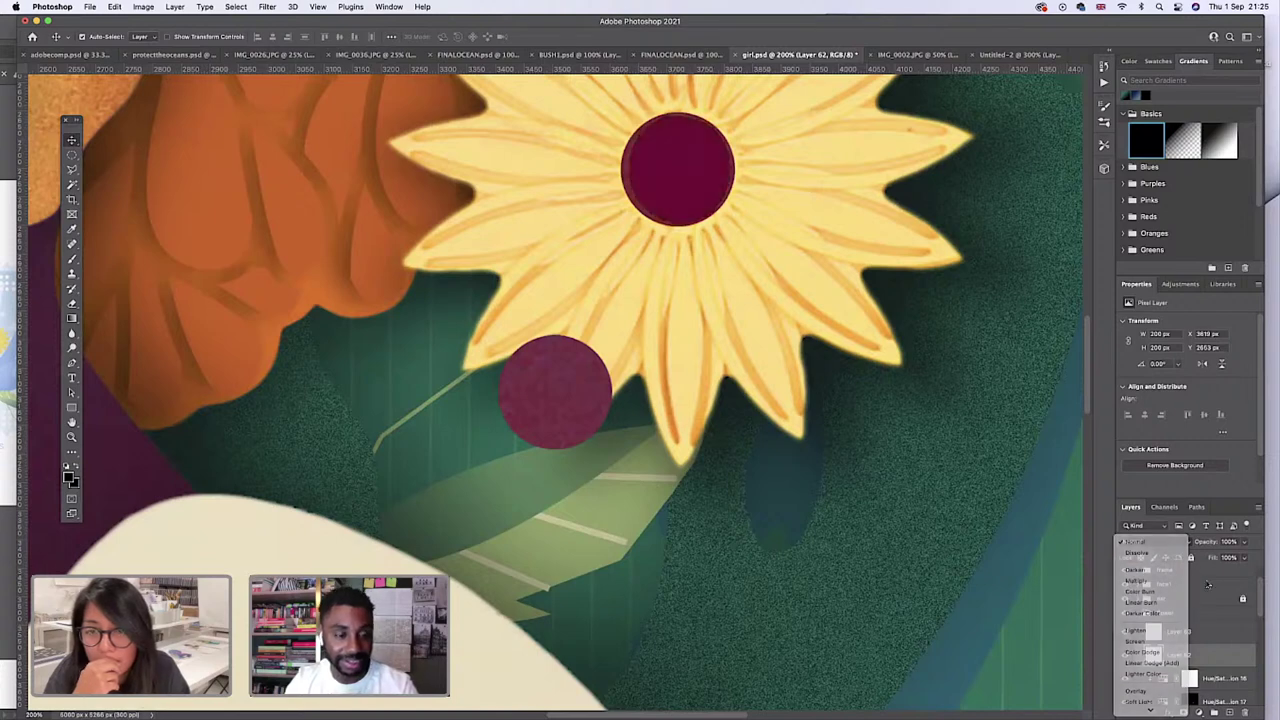
click(1206, 585)
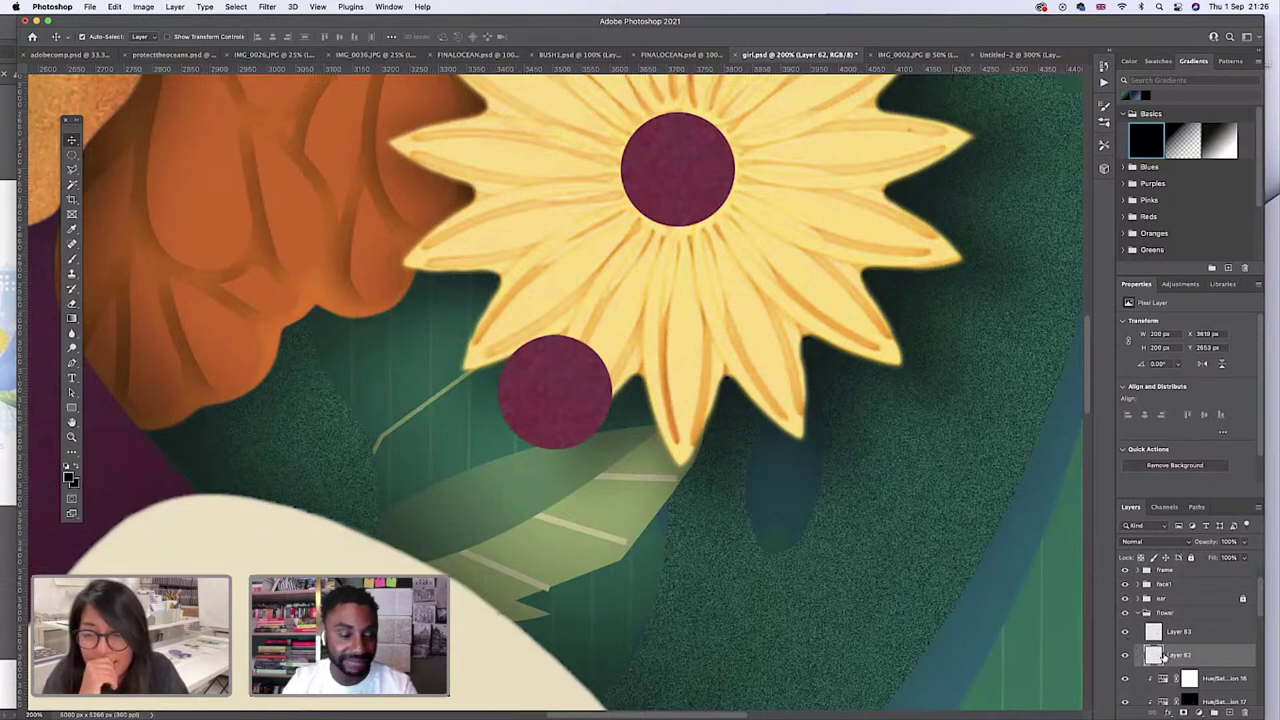
click(1125, 632)
click(1125, 632)
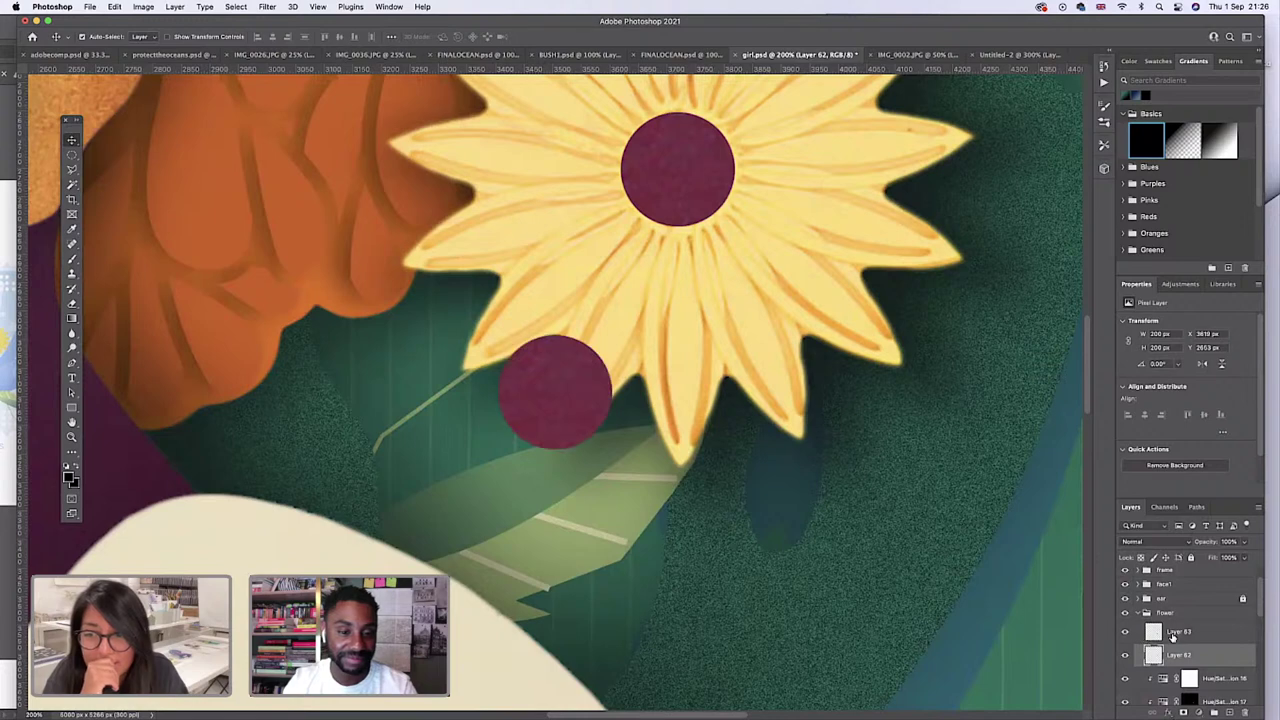
click(1178, 632)
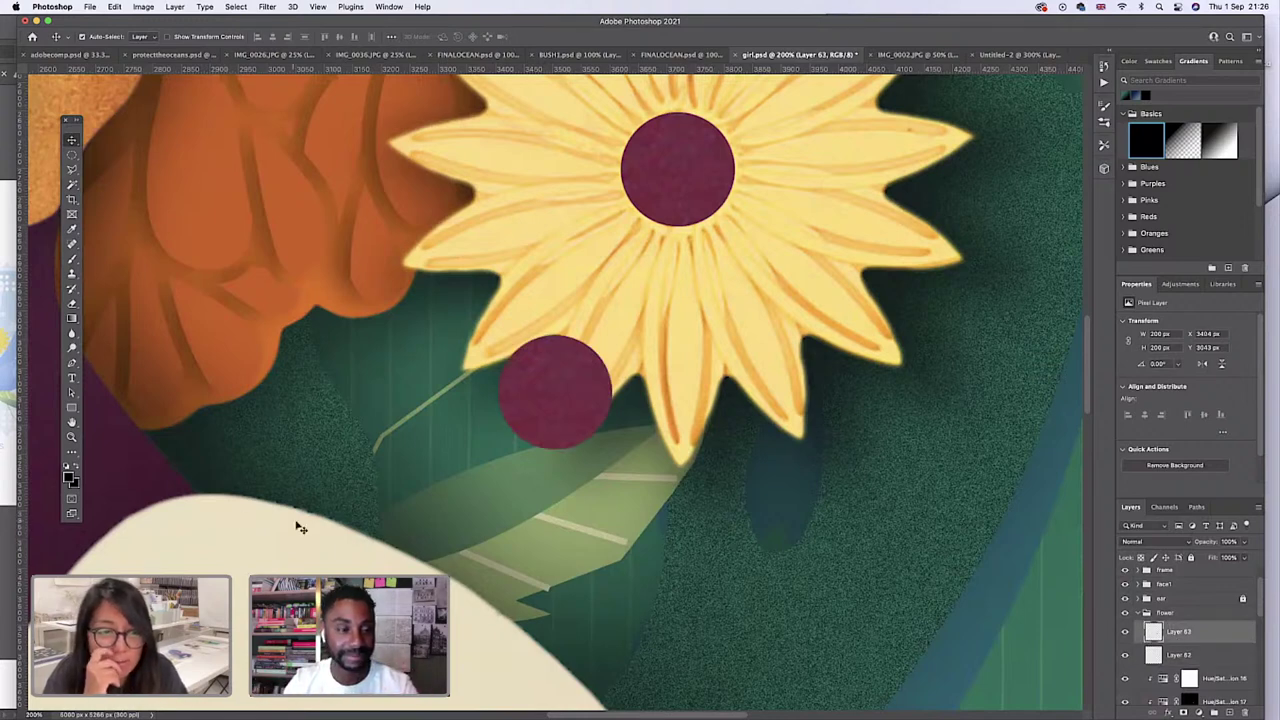
mouse_move(1147, 637)
mouse_down()
mouse_move(1178, 650)
mouse_move(1175, 662)
mouse_move(1167, 643)
mouse_up()
Hide the onewithnature reference layer and check the whole stamp.
click(71, 437)
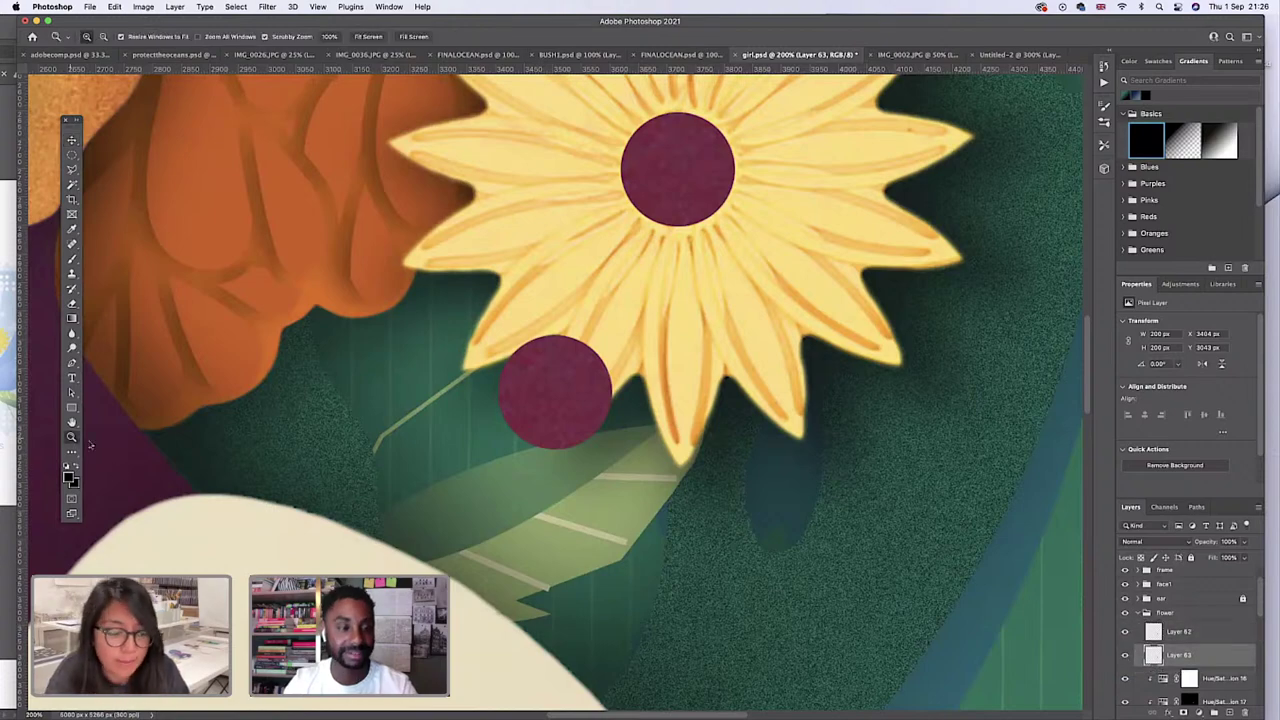
alt+click(591, 392)
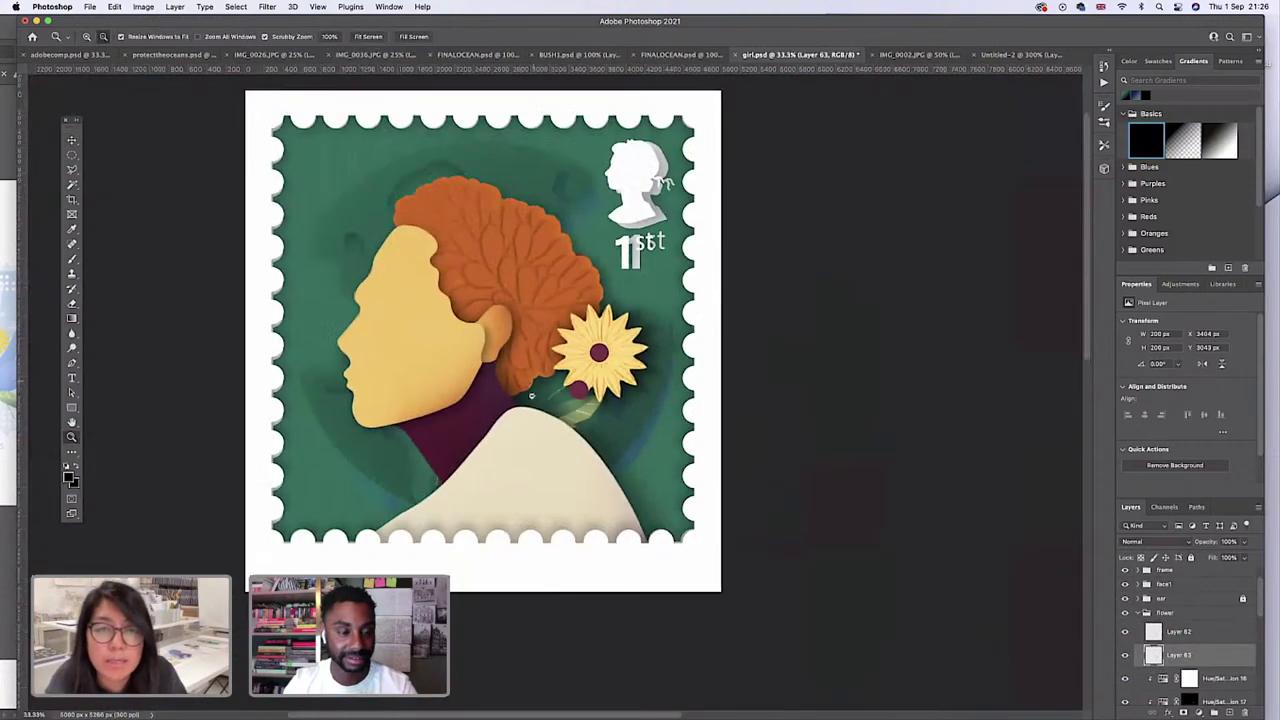
click(536, 436)
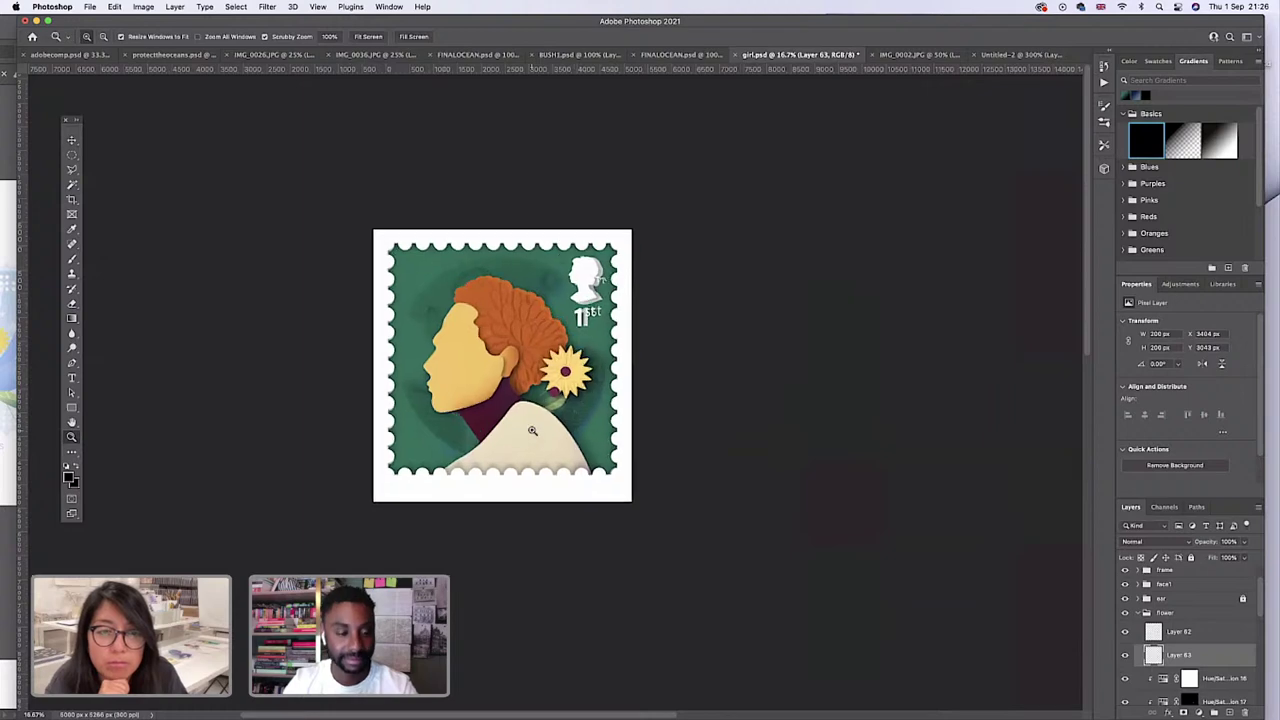
scroll(1124, 640, down, 5)
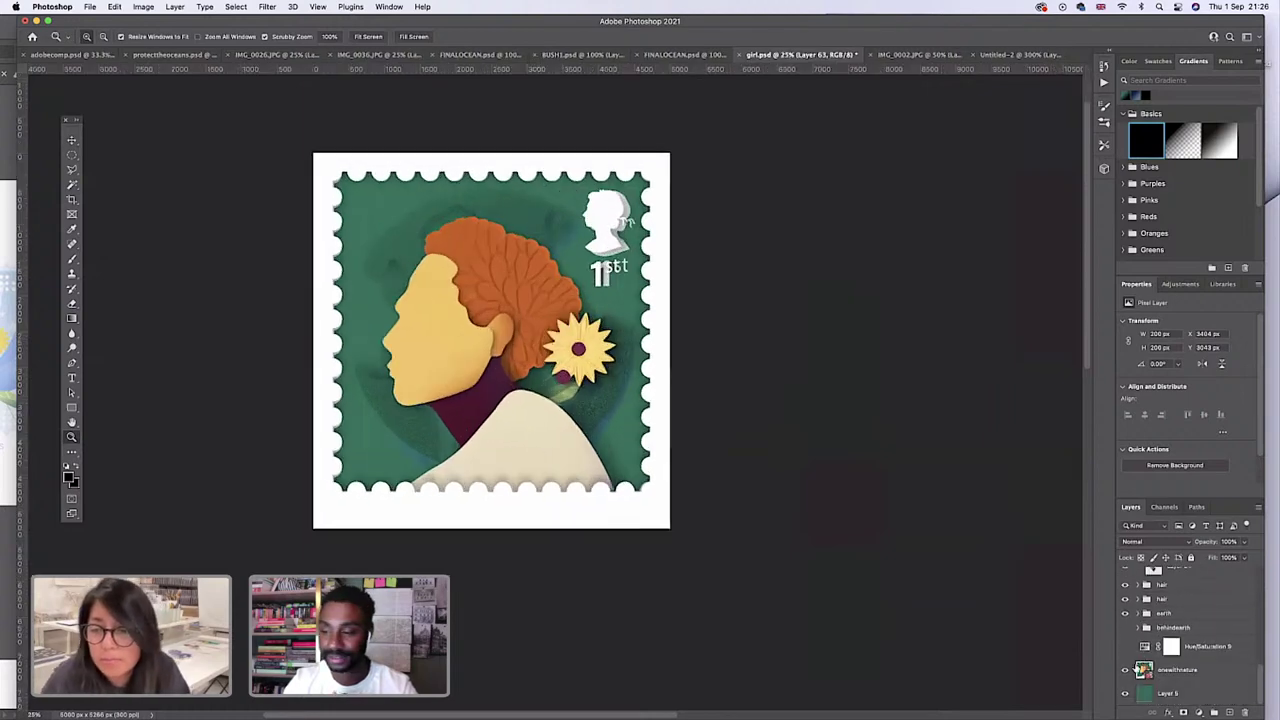
click(1124, 670)
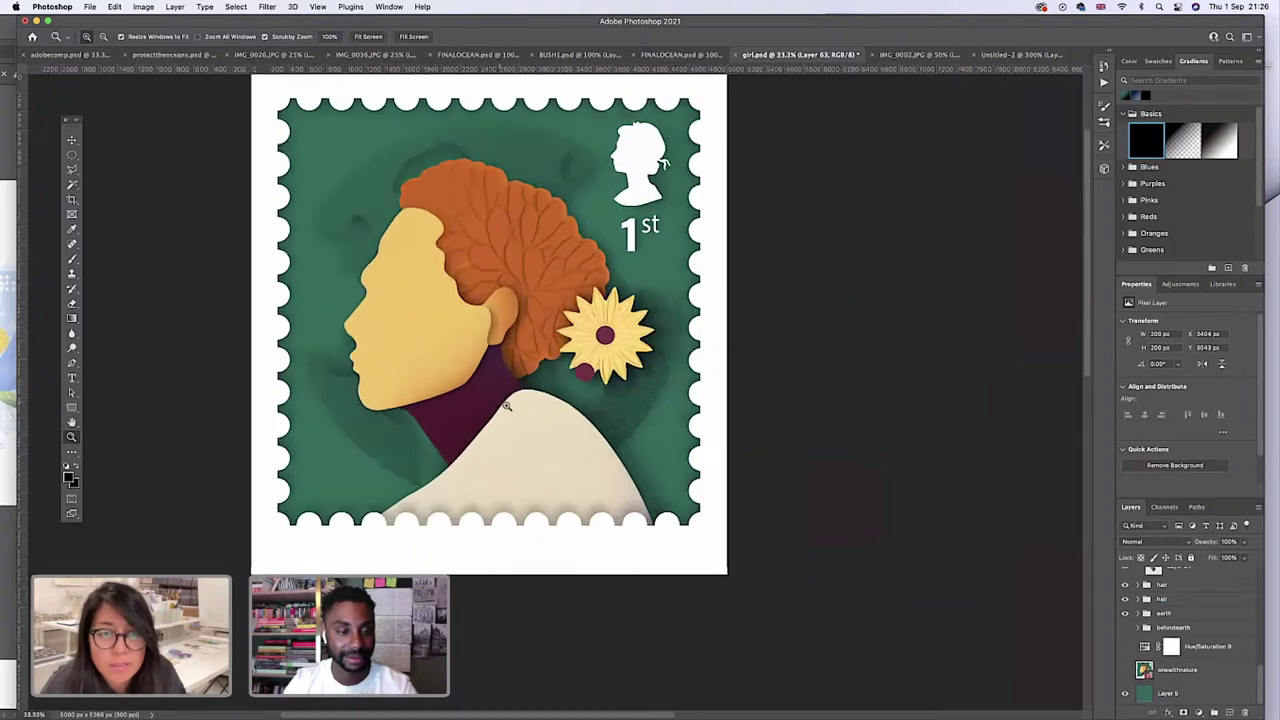
drag(500, 392, 534, 411)
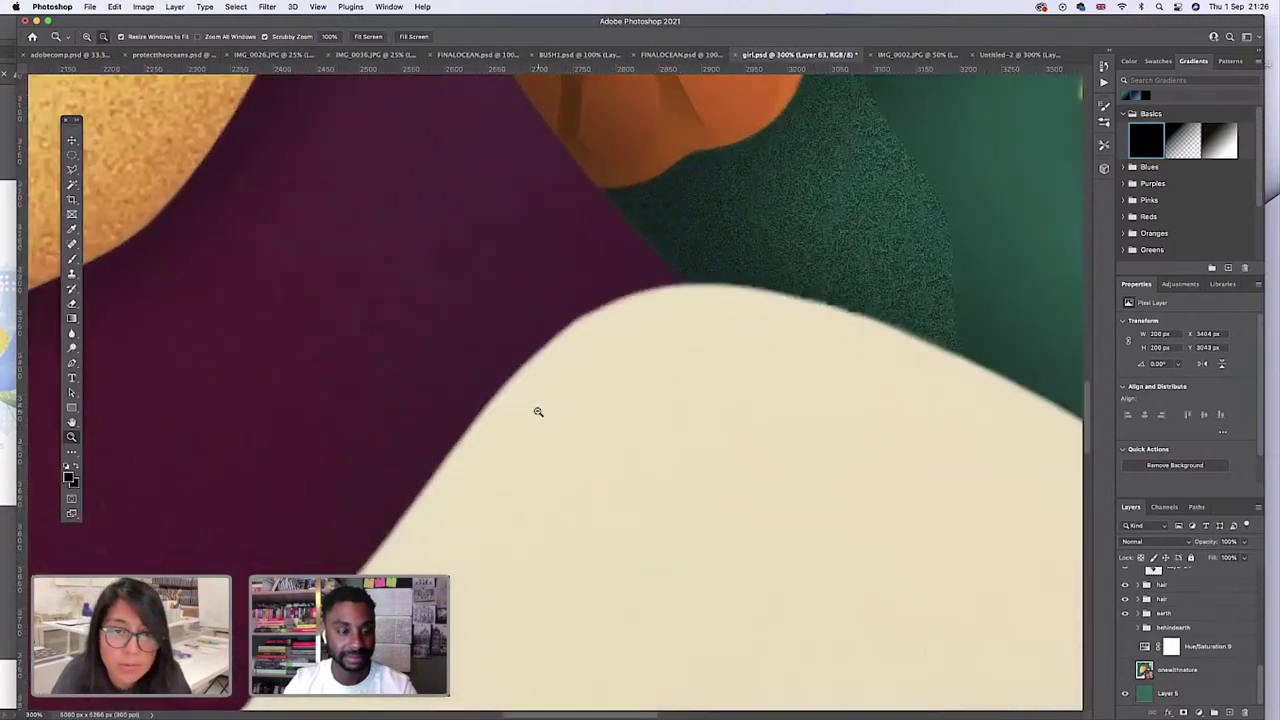
alt+click(534, 411)
alt+click(547, 381)
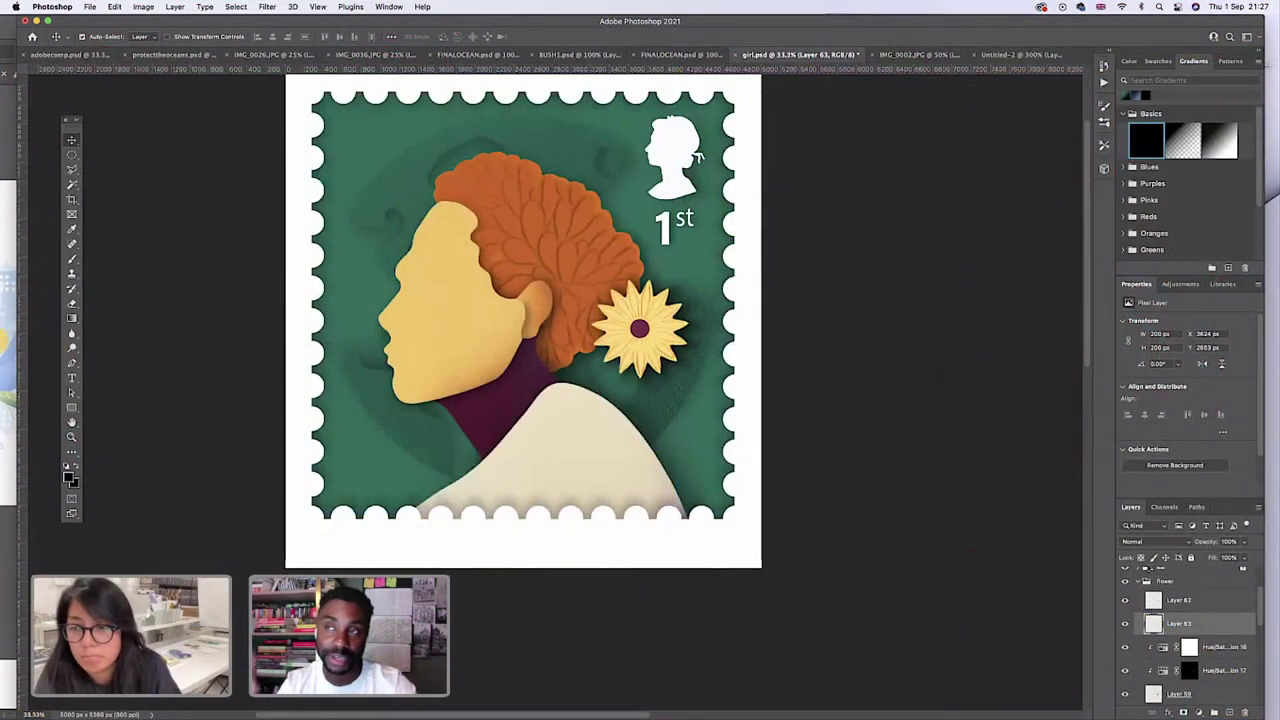
Set Layer 63's blend mode to Multiply.
click(1155, 541)
click(1176, 594)
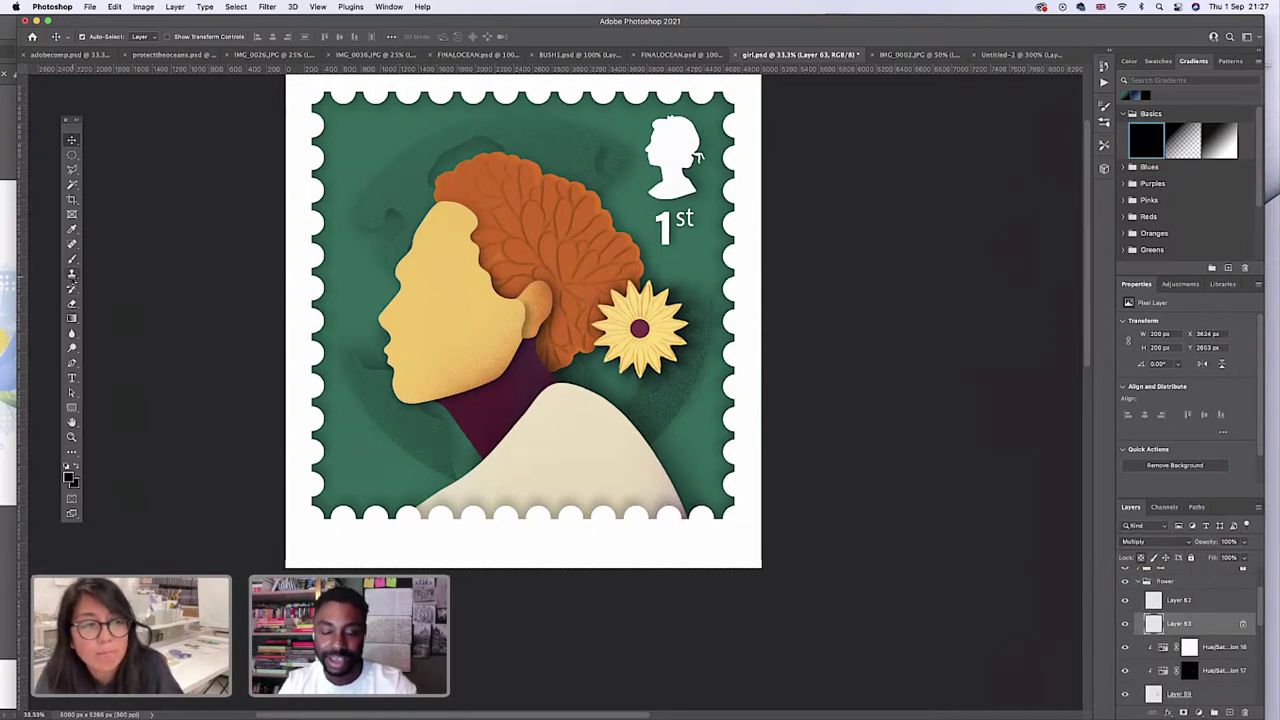
Try a linear white-to-black gradient across the flower's centre on Layer 63, and undo it.
click(69, 478)
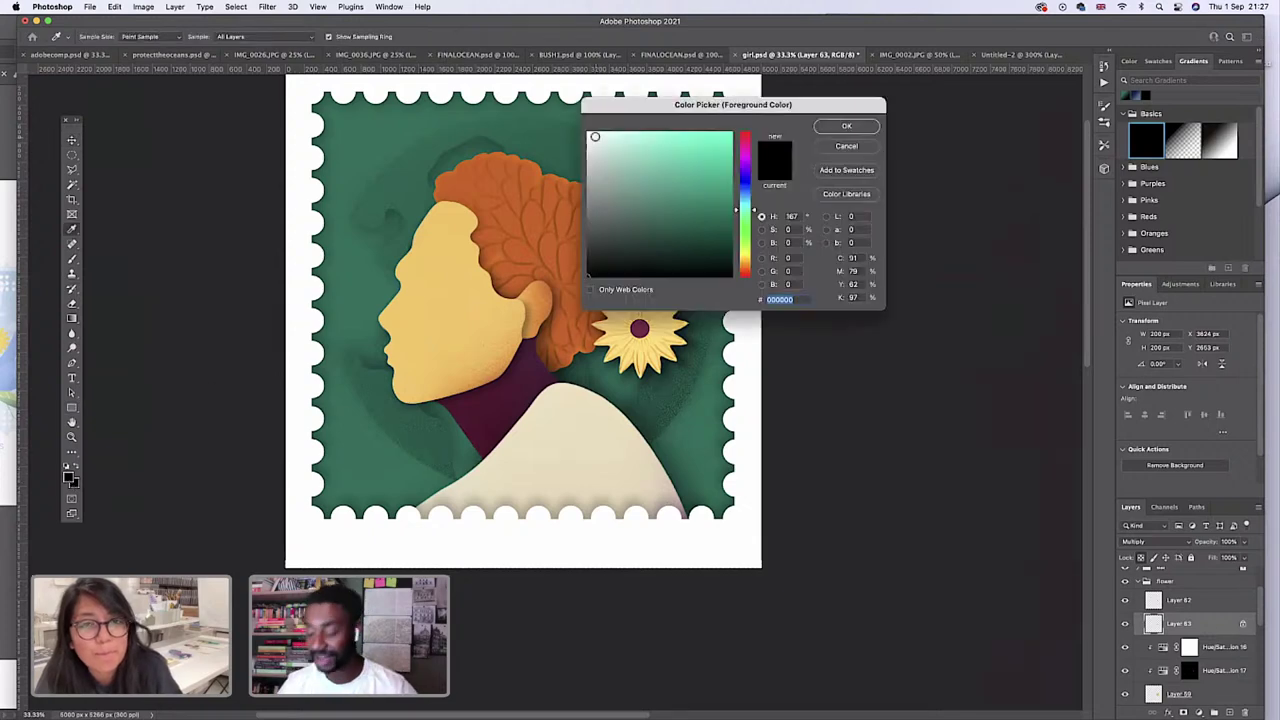
drag(595, 136, 588, 132)
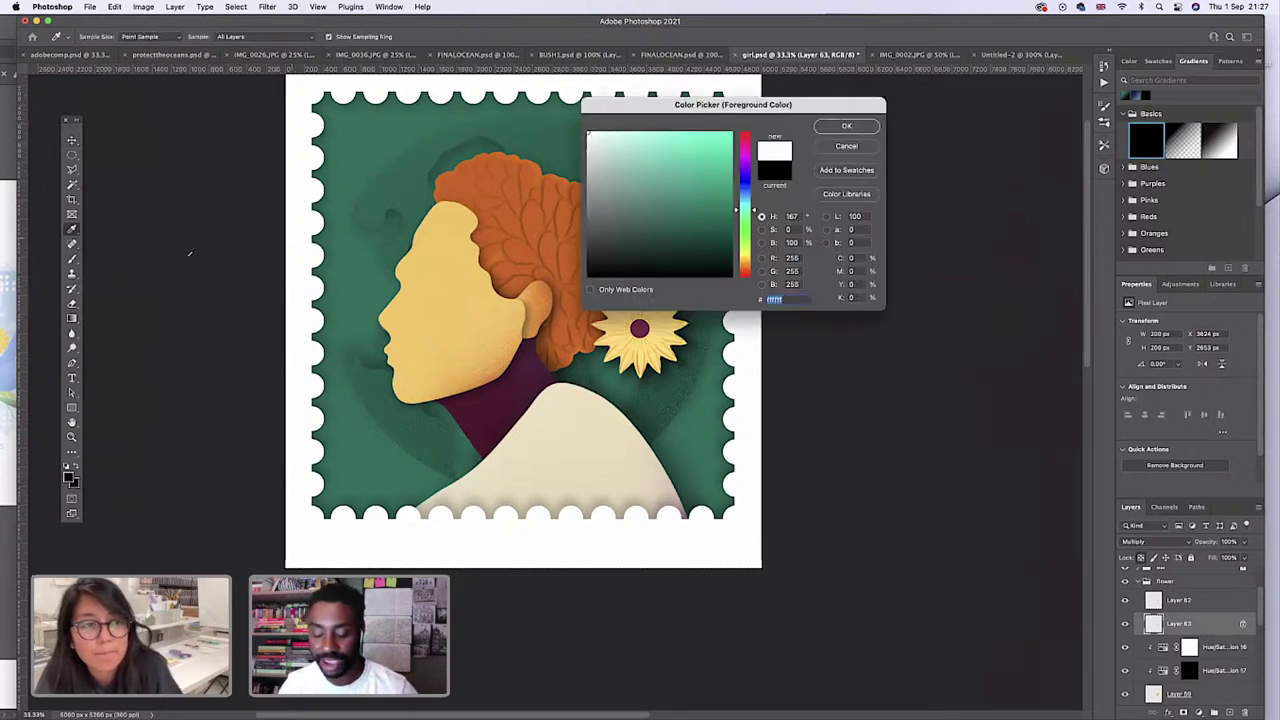
click(846, 127)
key(g)
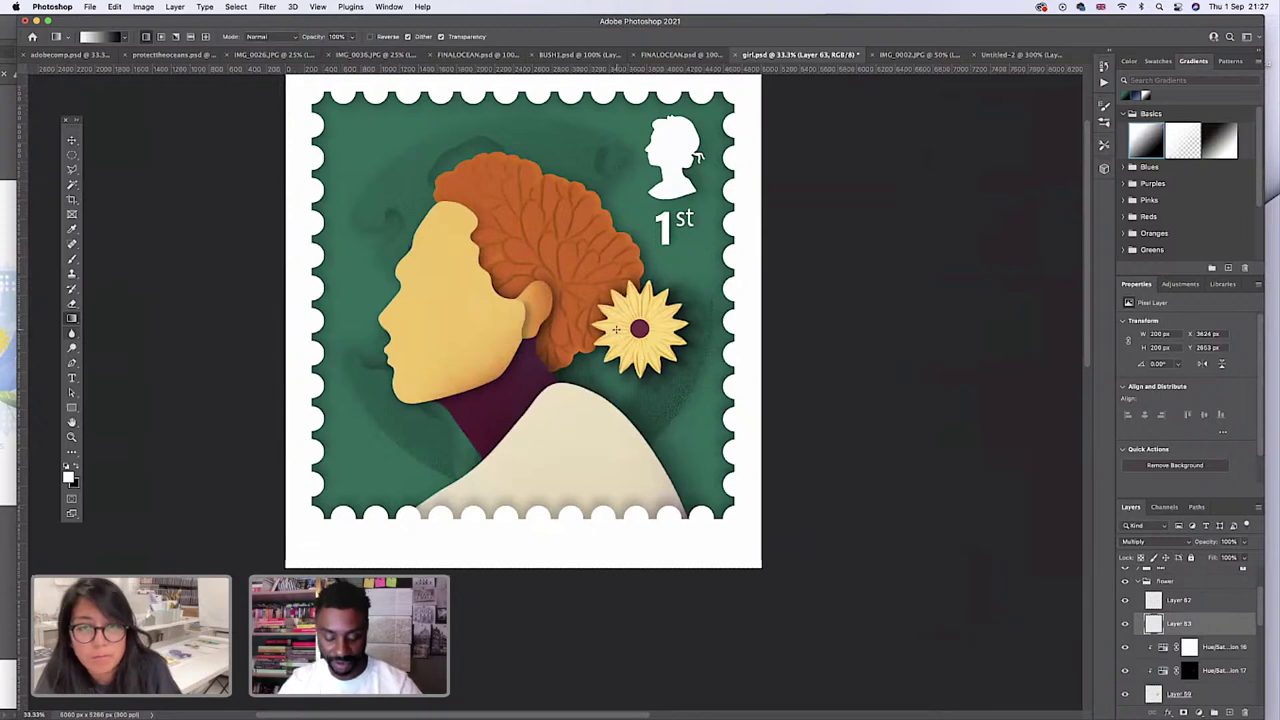
drag(620, 325, 695, 348)
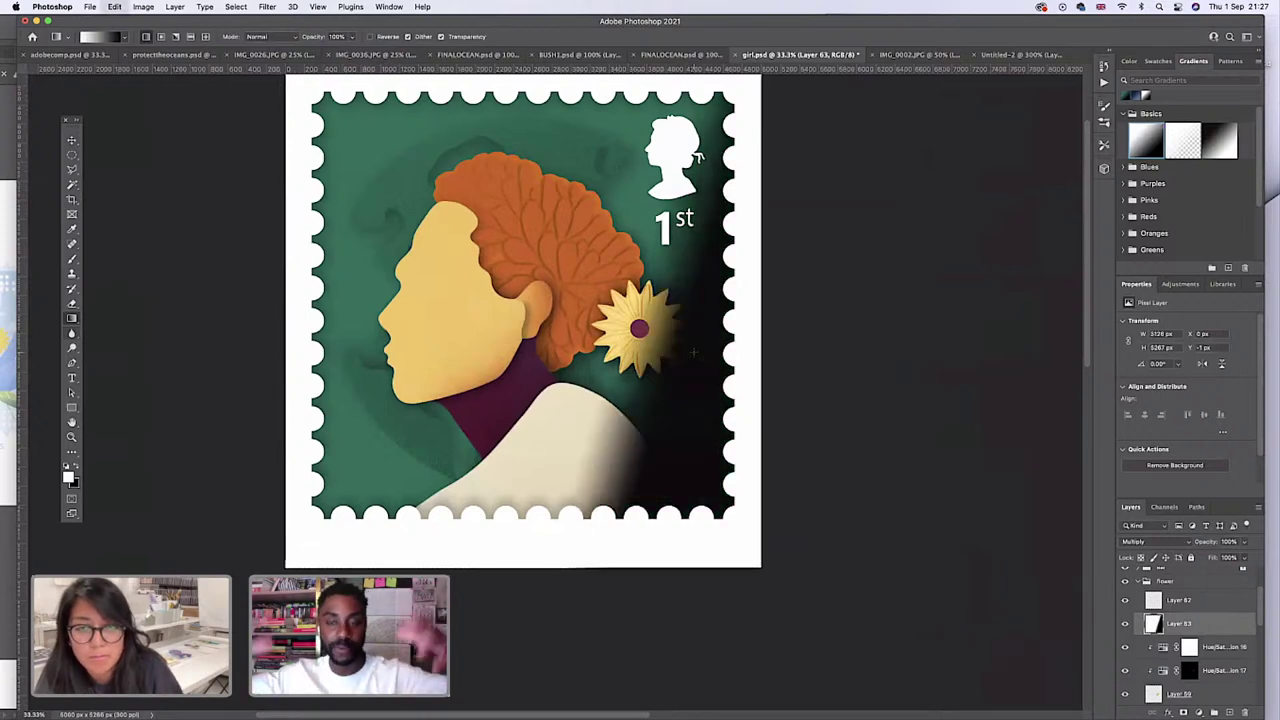
key(cmd+z)
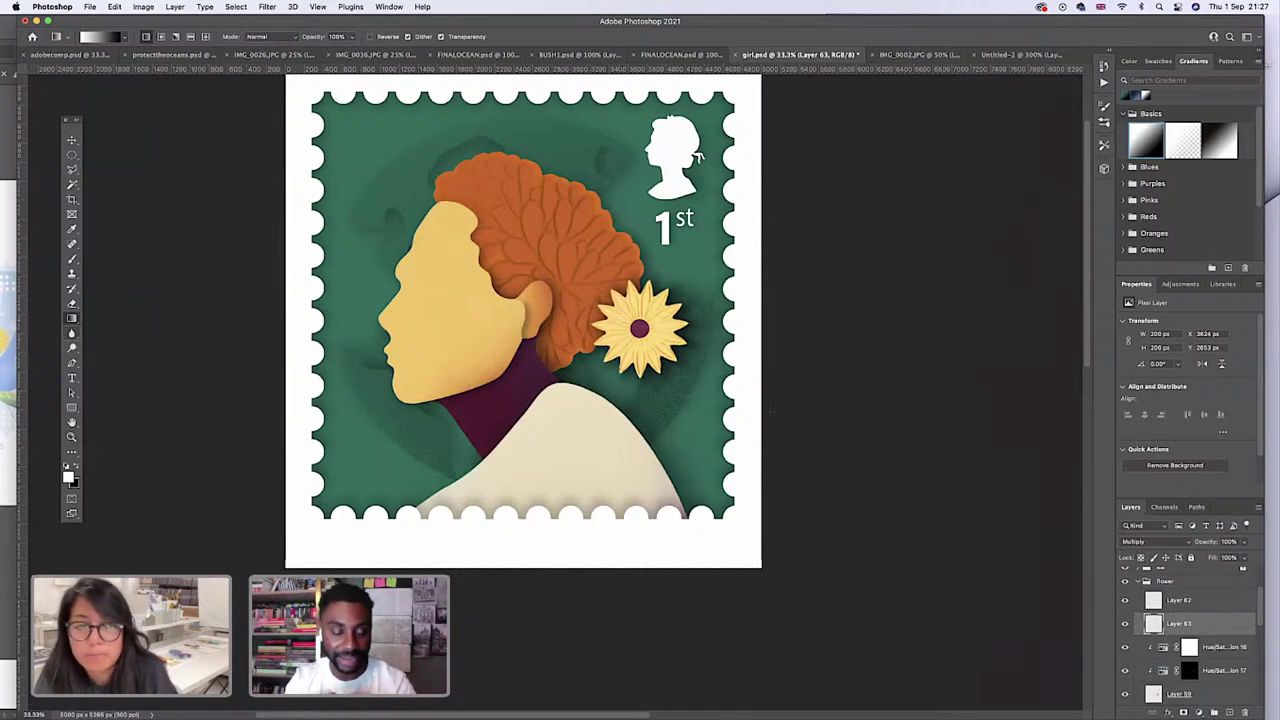
Offset the Layer 63 circle about 50 px to the right of the flower's centre and slightly below it as a shadow.
click(71, 138)
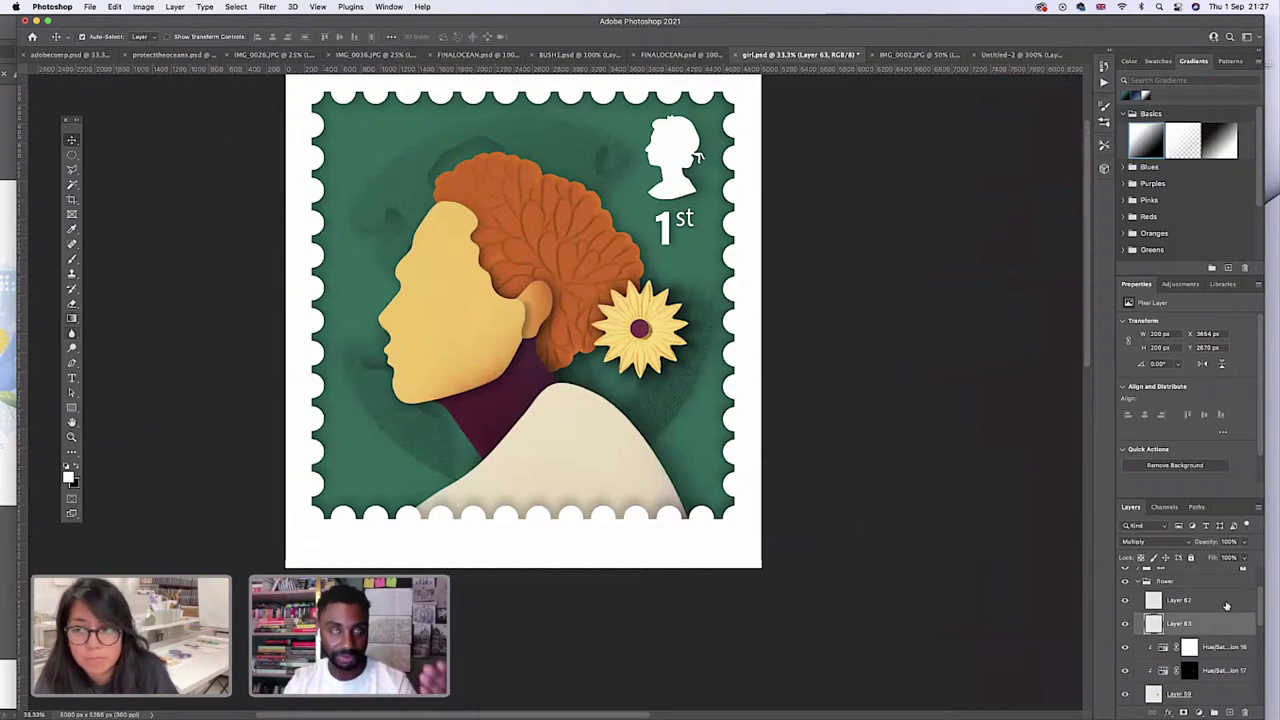
click(1244, 557)
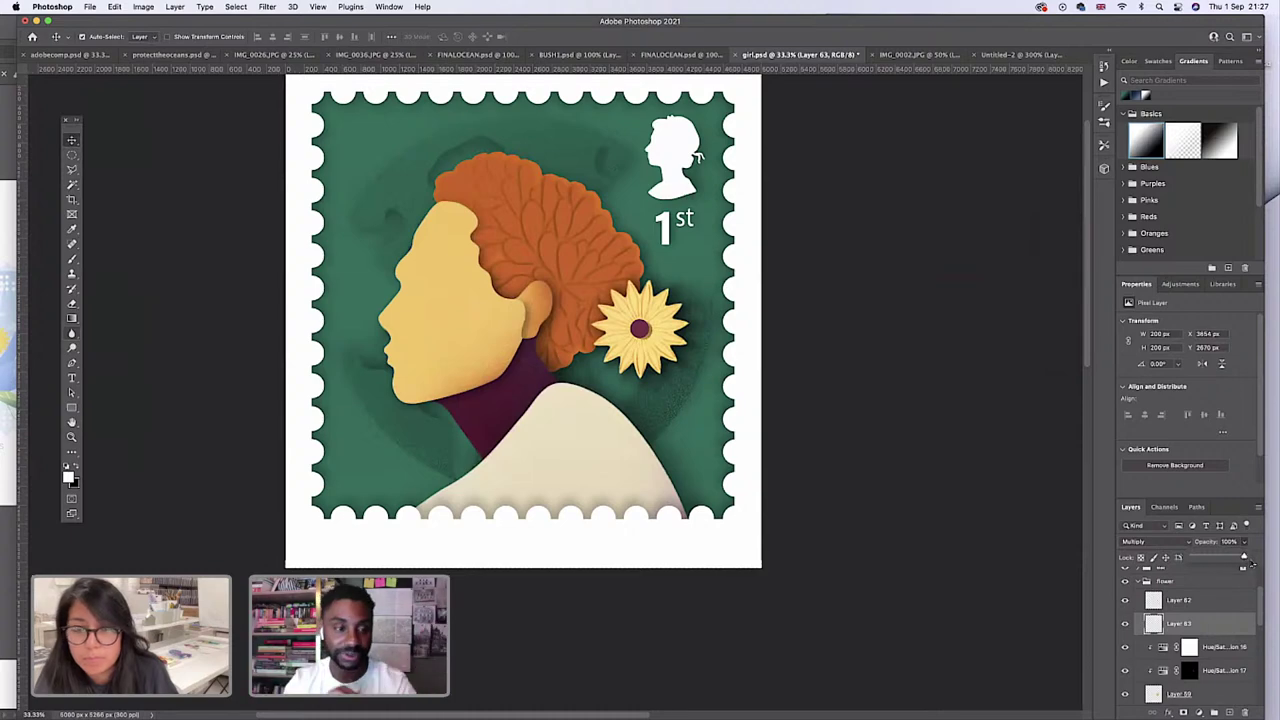
click(1190, 645)
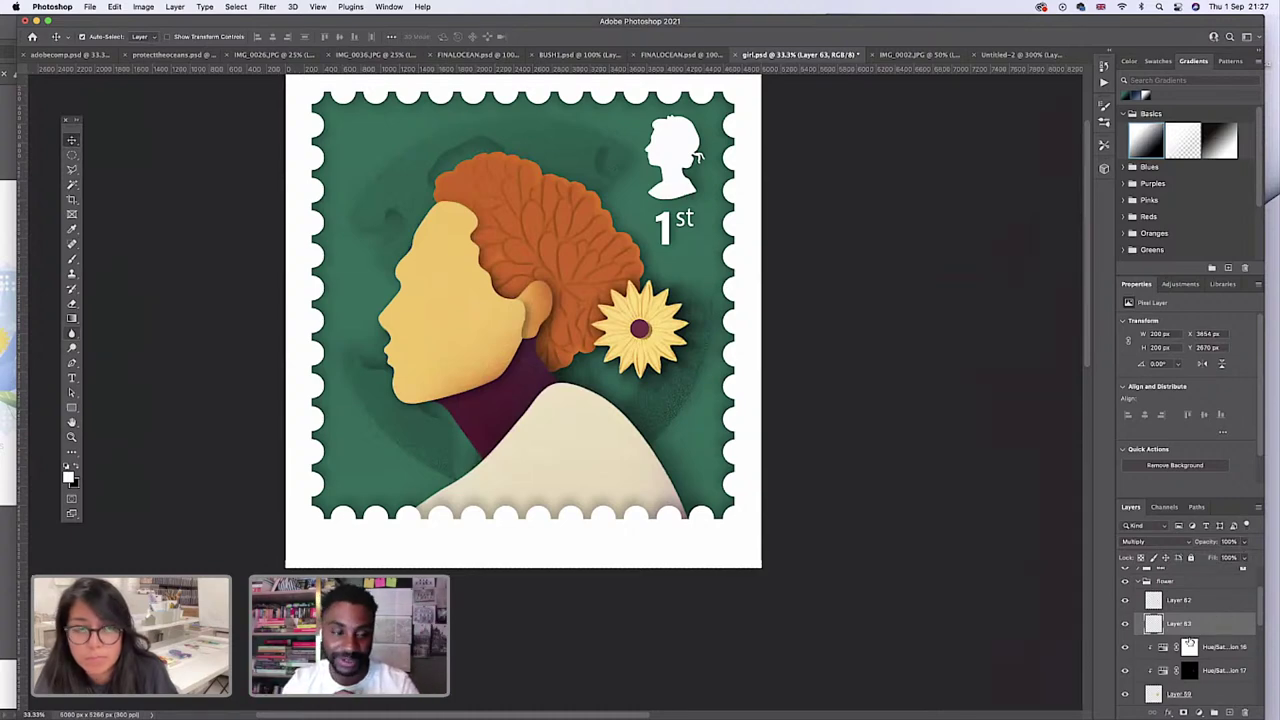
key(Right)
key(Right)
key(Right)
key(Right)
key(Right)
key(Right)
key(Right)
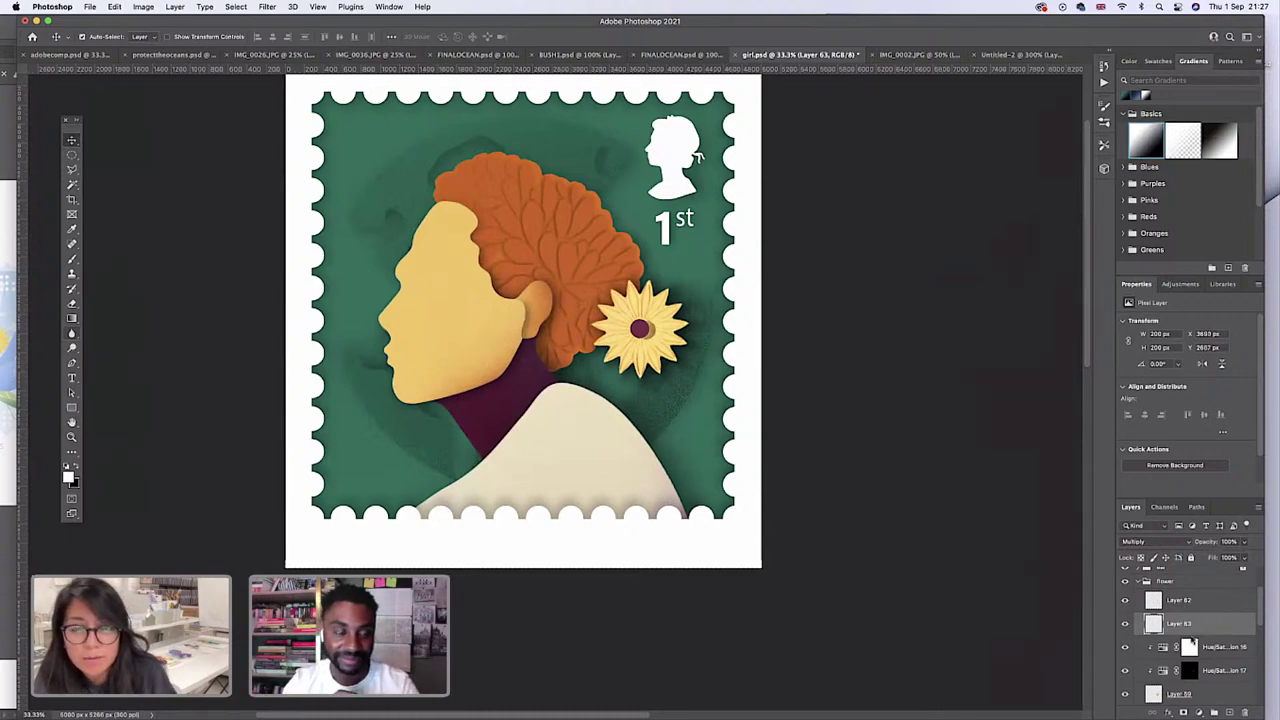
key(Up)
key(Up)
key(Up)
key(Up)
key(Up)
key(Up)
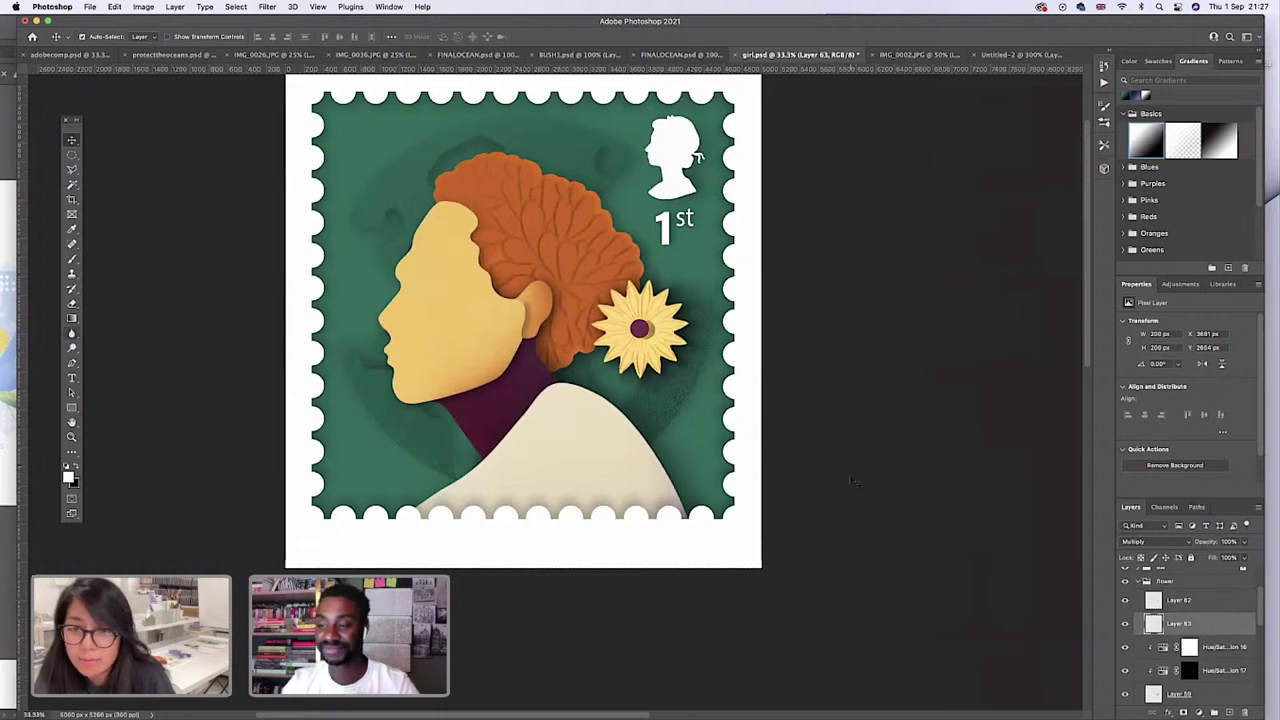
Soften the Layer 63 shadow circle with a Gaussian Blur of 23.3 pixels radius.
click(267, 7)
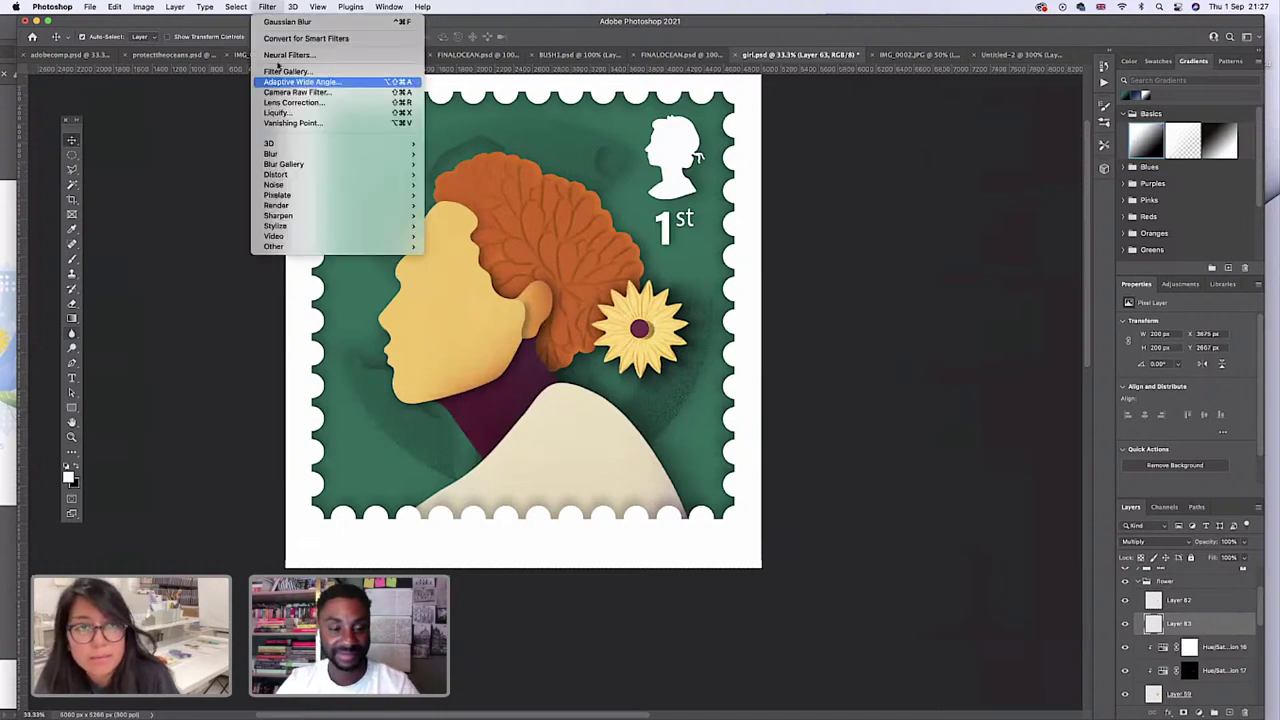
mouse_move(285, 154)
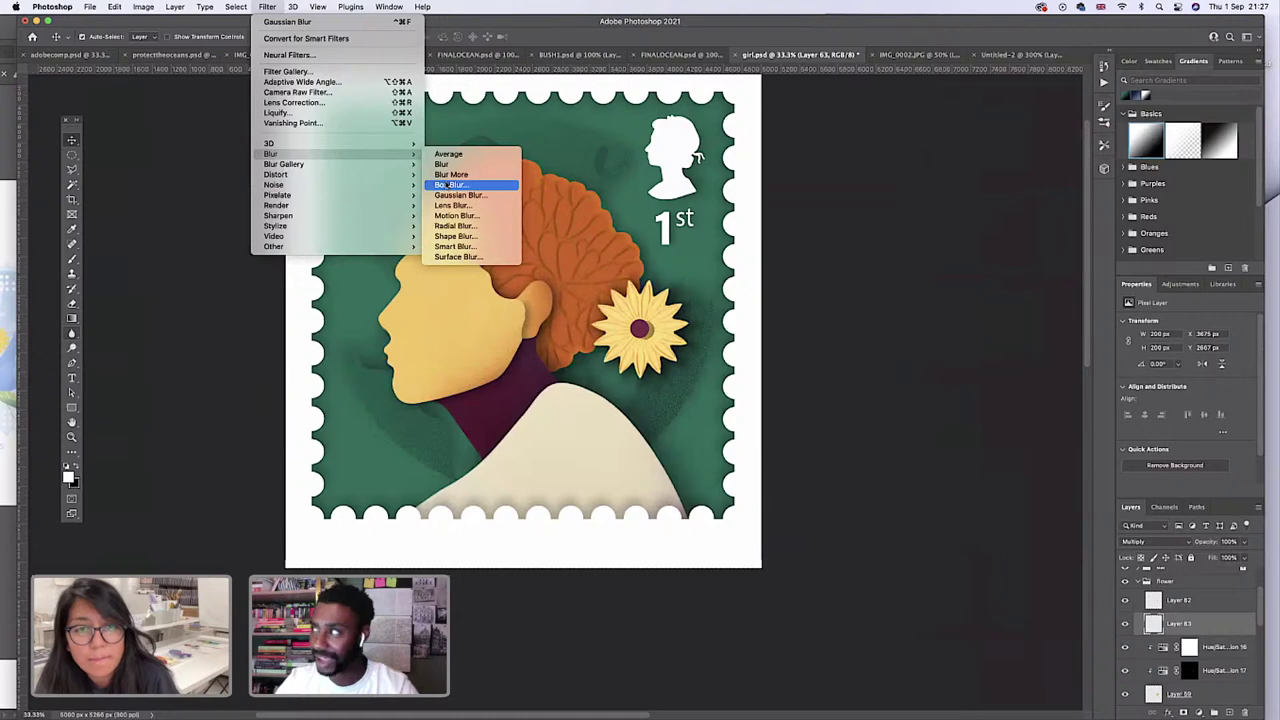
click(458, 195)
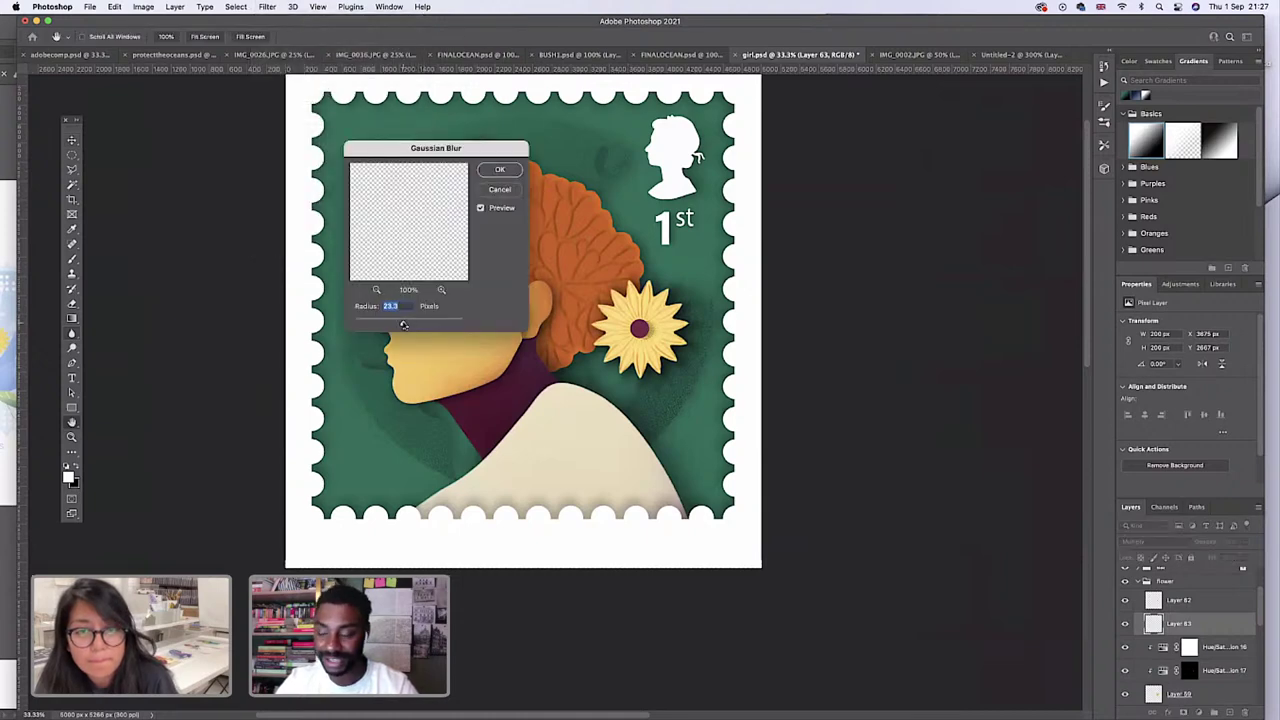
click(487, 173)
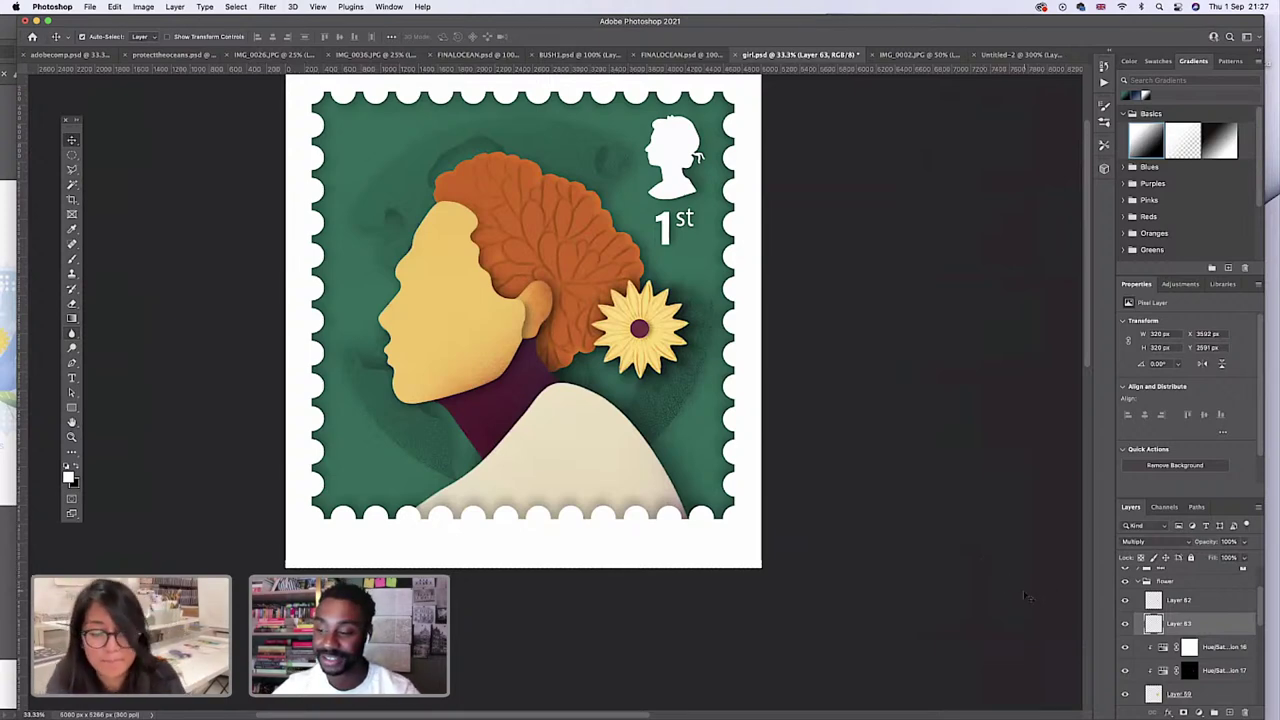
Enlarge the blurred shadow on Layer 63 to about 114%, extending it down and to the right.
key(ctrl+t)
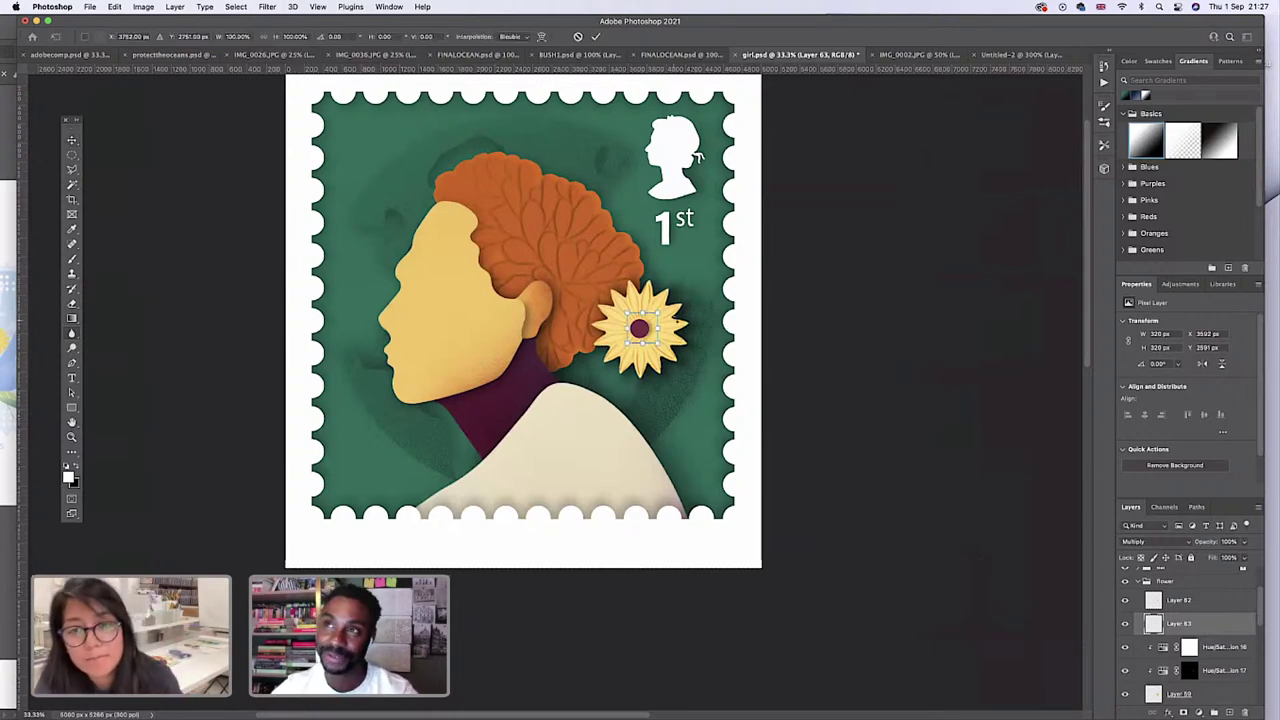
drag(655, 345, 665, 357)
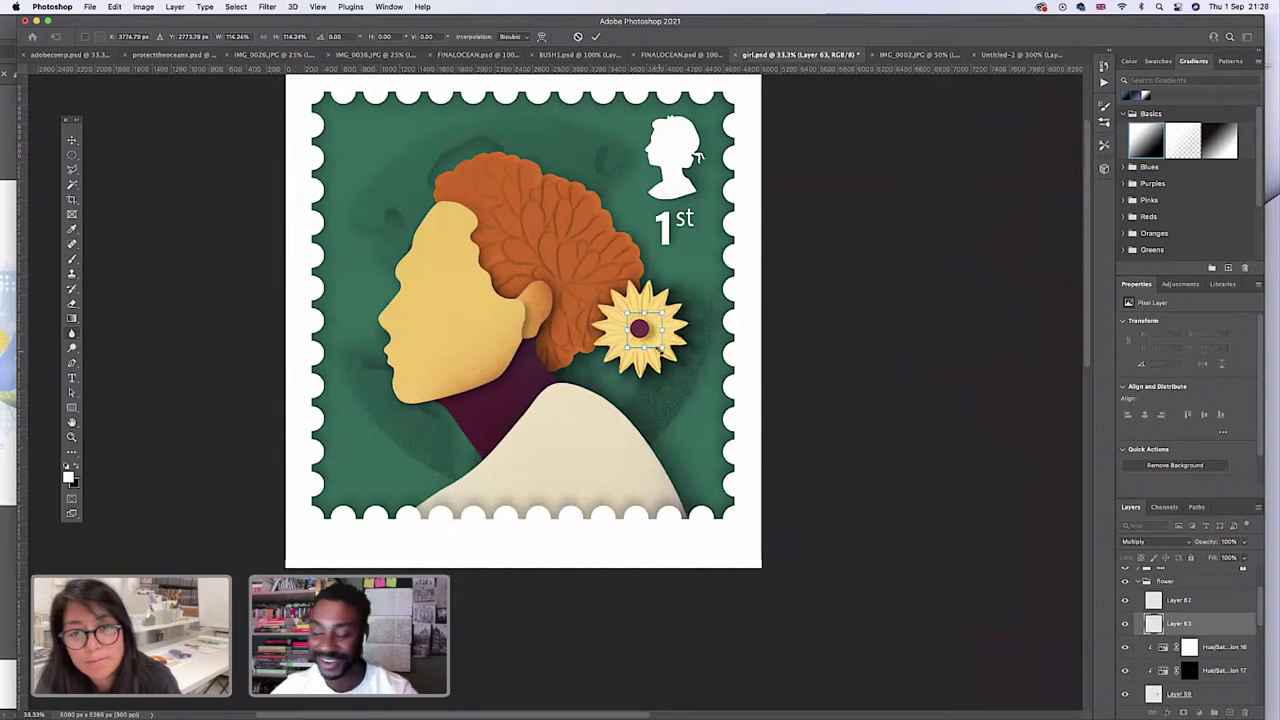
key(Return)
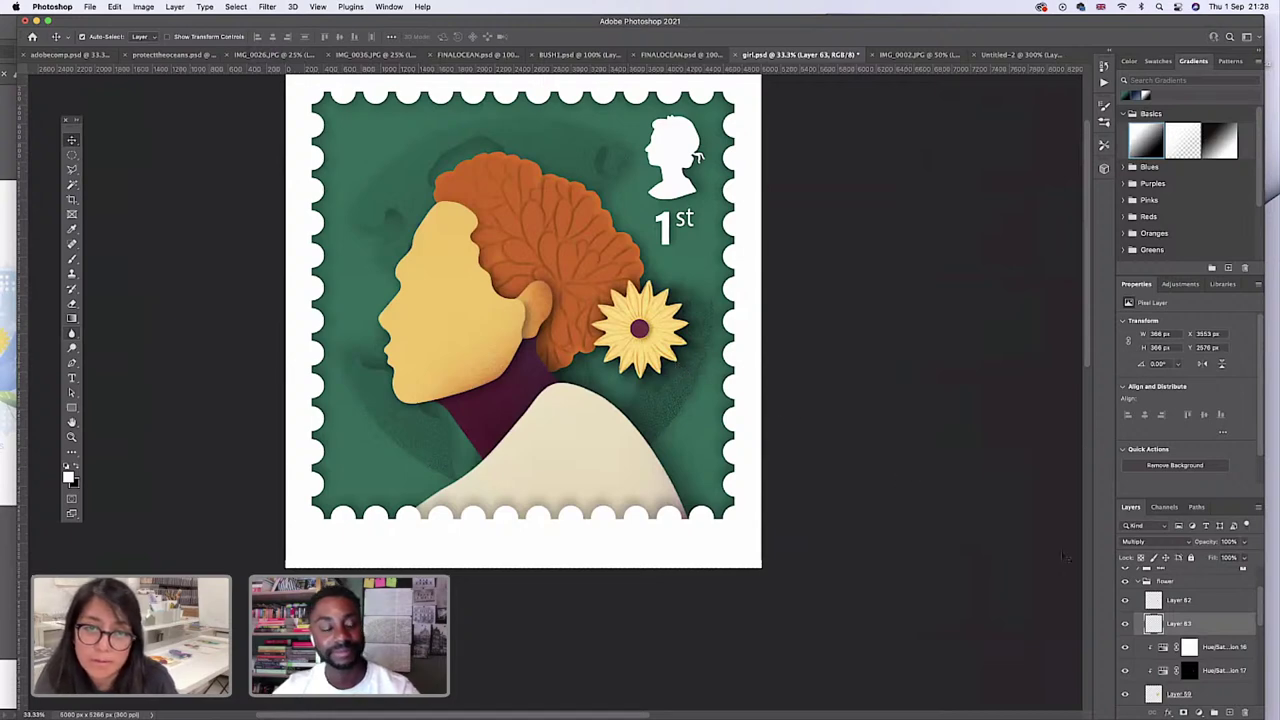
Lower the opacity of Layer 61, the flower's Multiply shadow layer, to about 53%.
click(1166, 600)
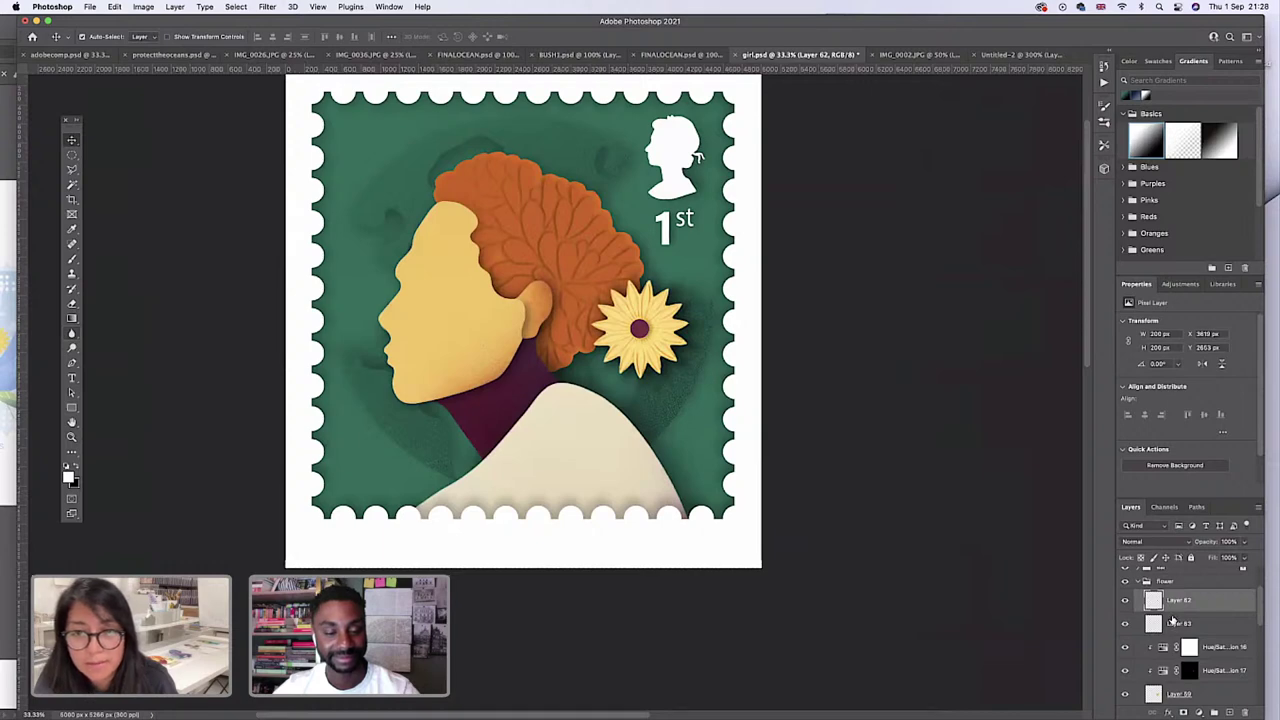
click(1174, 623)
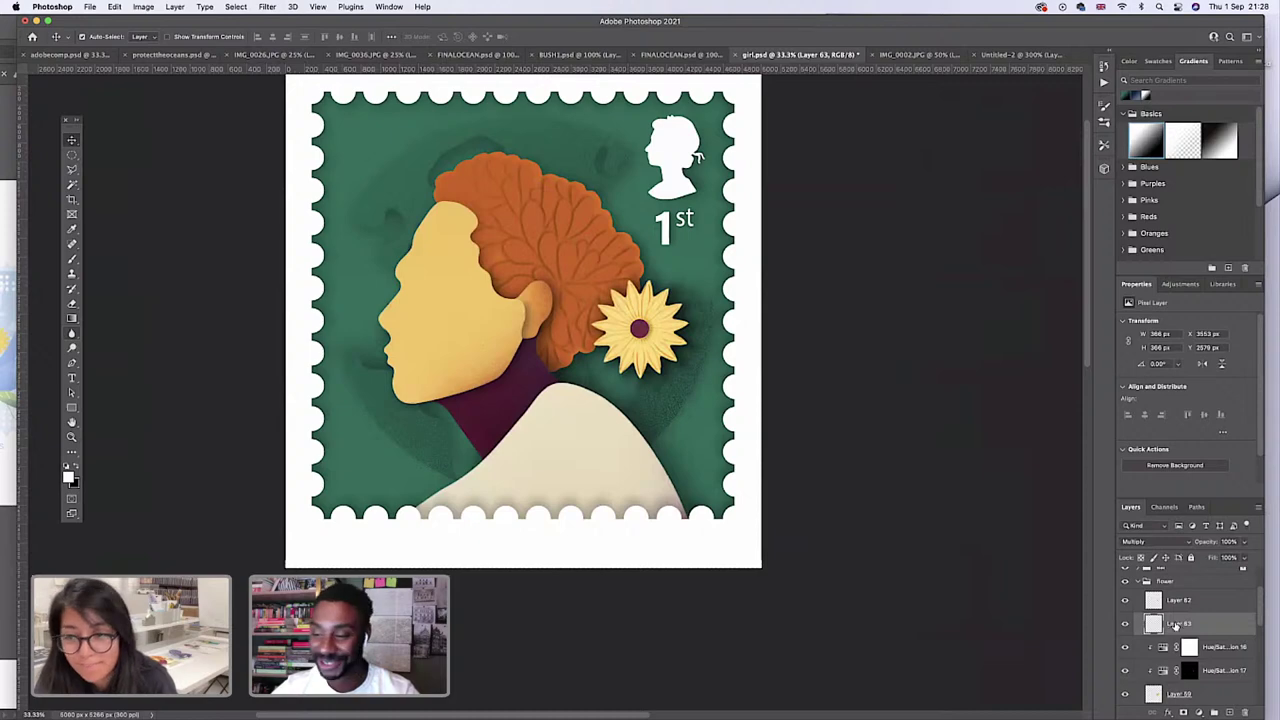
scroll(1168, 680, down, 2)
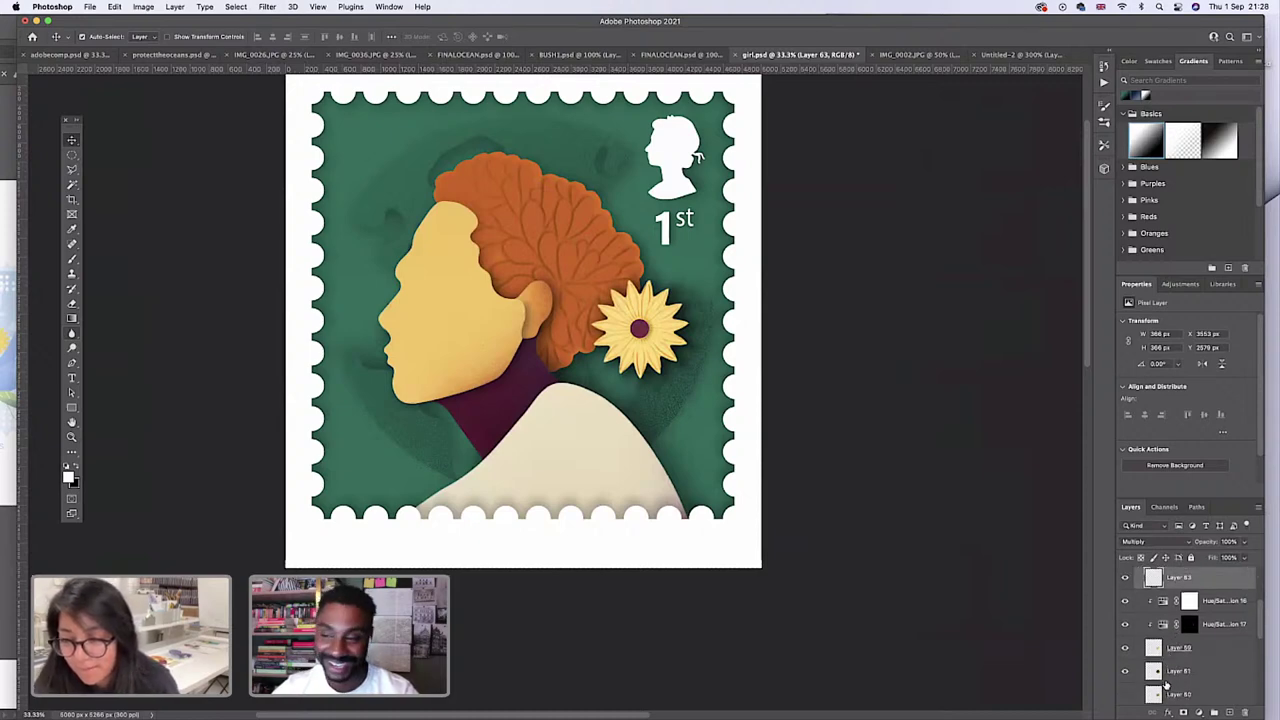
click(1164, 674)
click(1243, 542)
drag(1241, 559, 1231, 560)
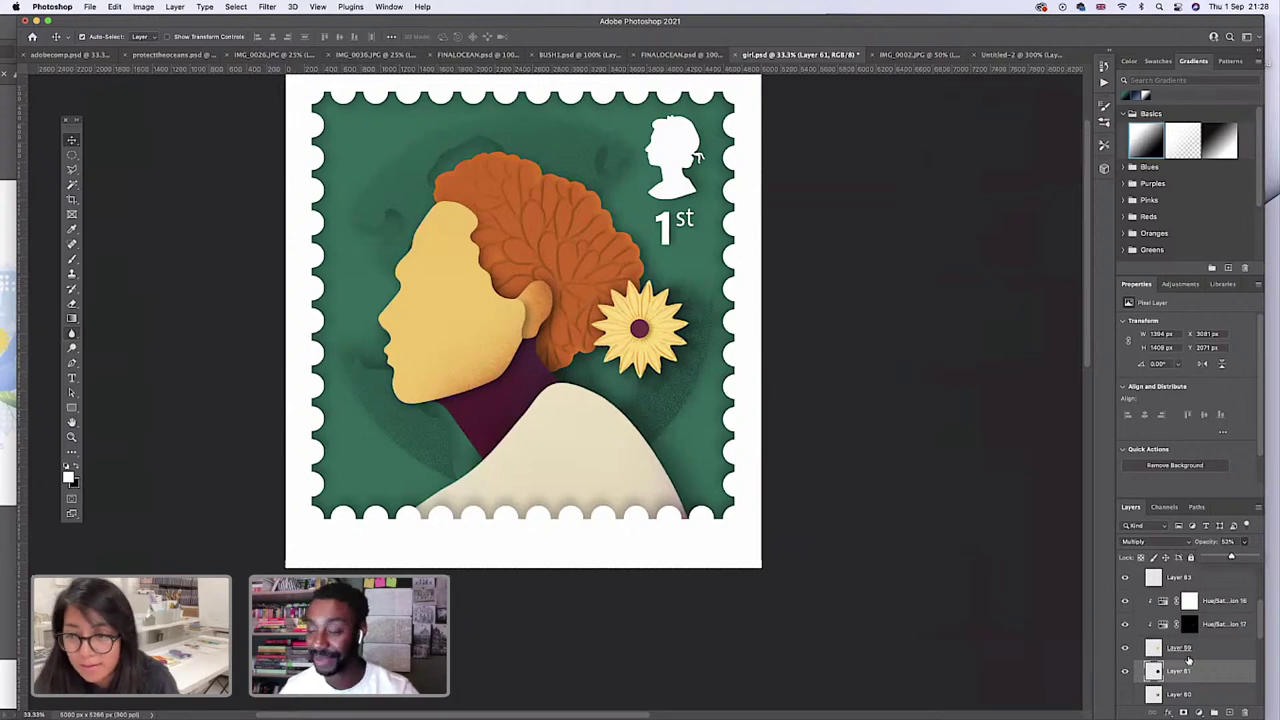
Examine the flower, ear and neck up close against the visible onewithnature reference, and return to the whole stamp.
scroll(1177, 626, up, 2)
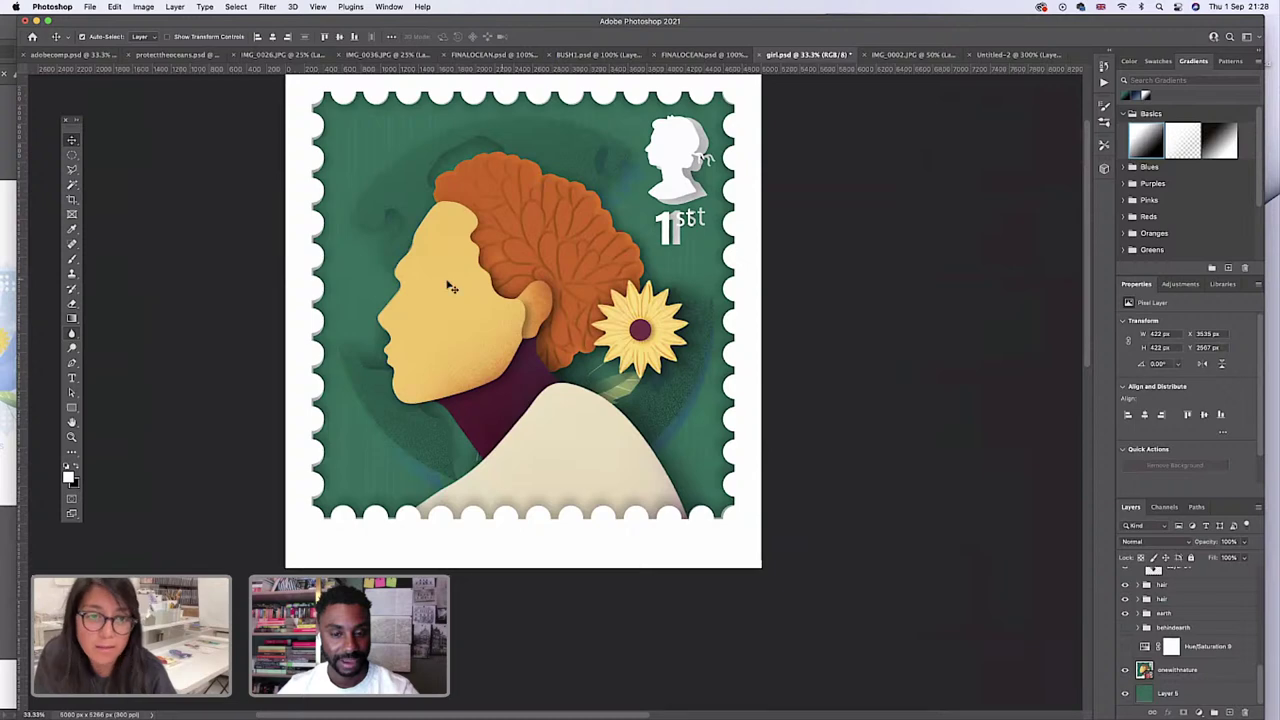
key(z)
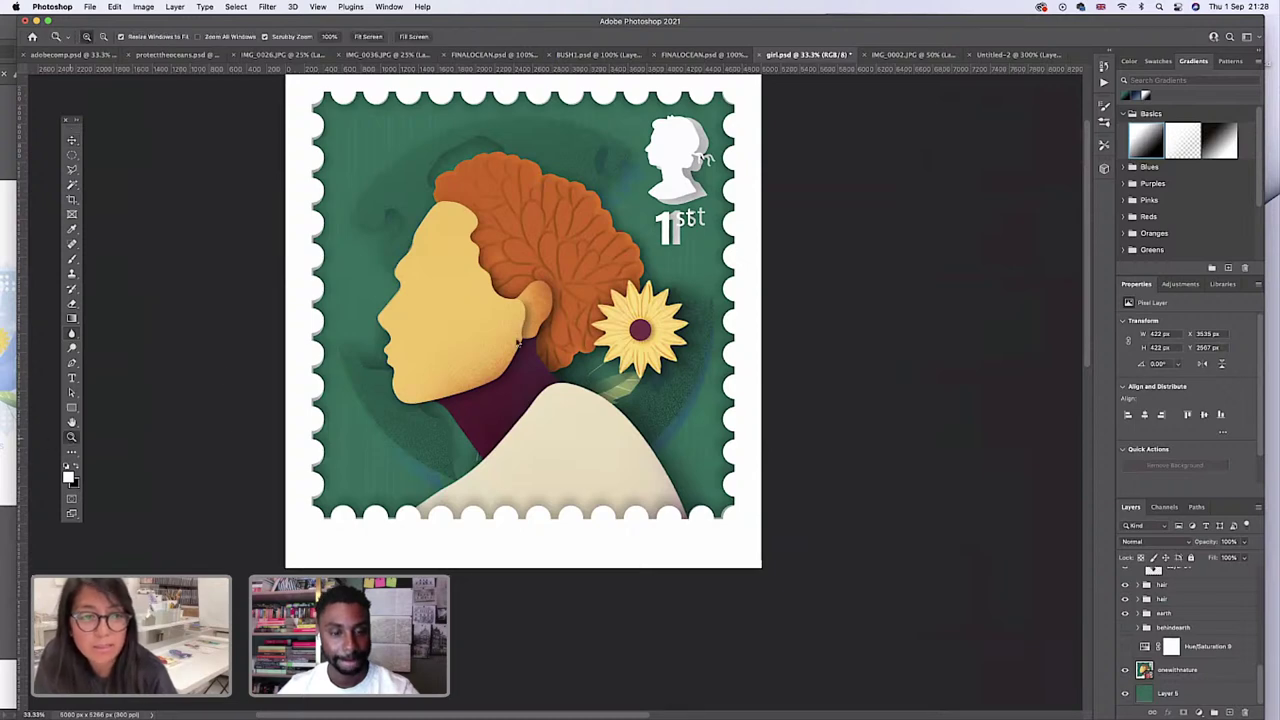
click(518, 342)
click(558, 328)
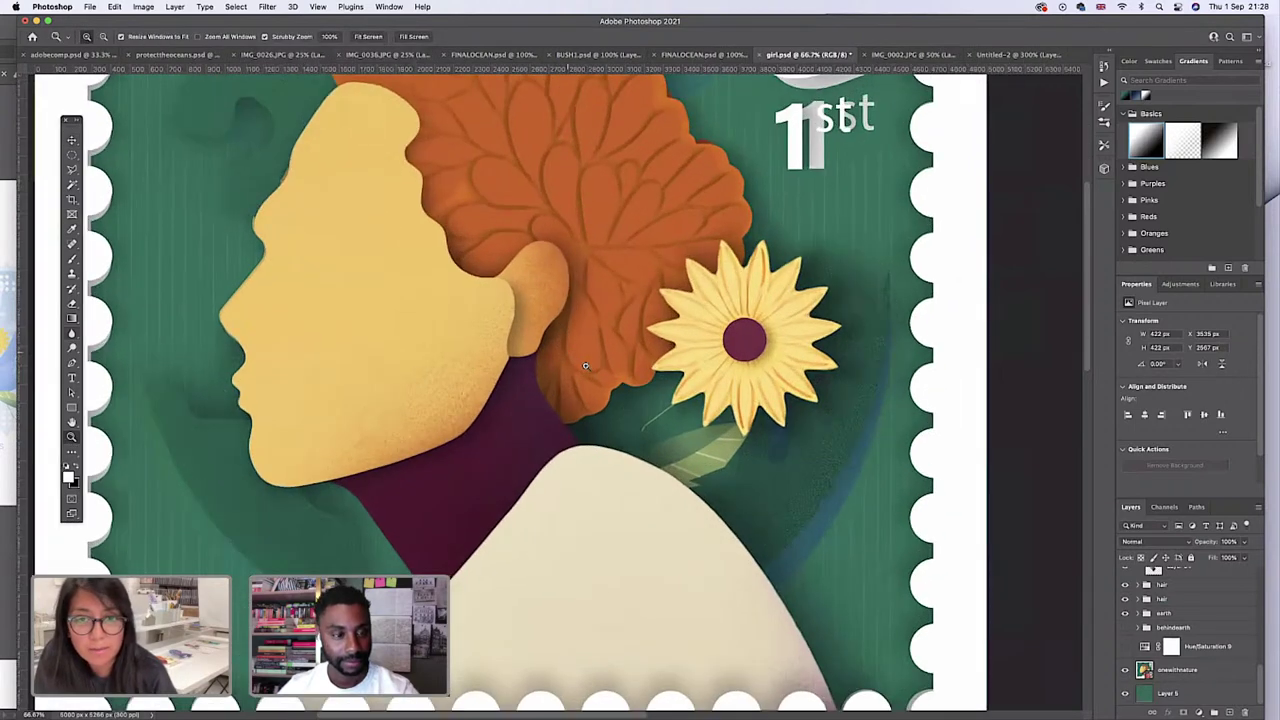
click(590, 364)
alt+click(615, 374)
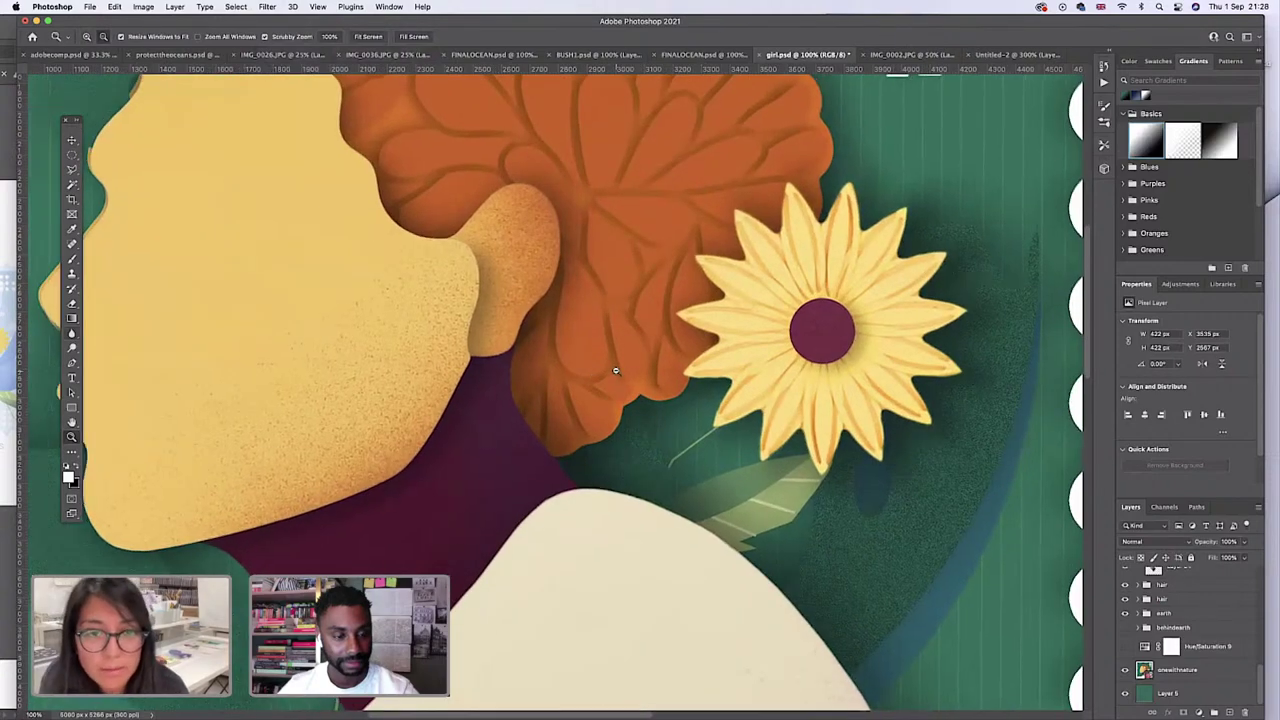
alt+click(611, 366)
alt+click(540, 365)
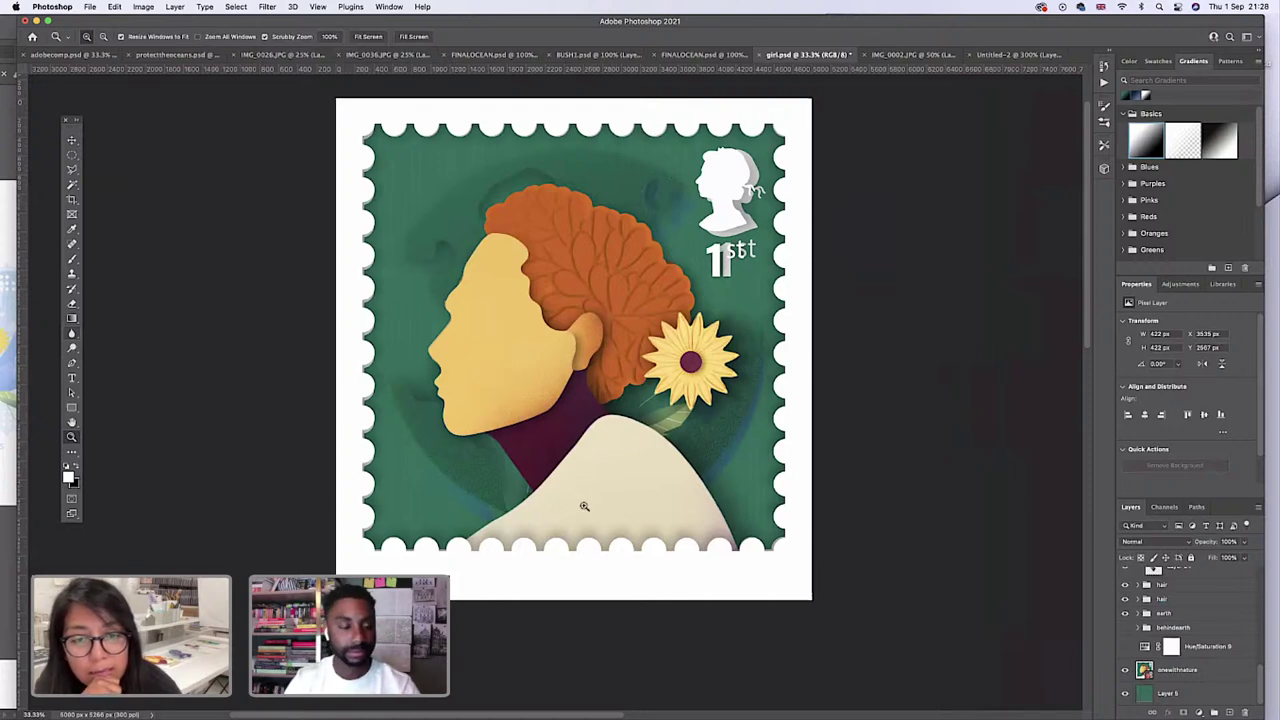
Hide the onewithnature reference layer and save girl.psd.
click(1127, 674)
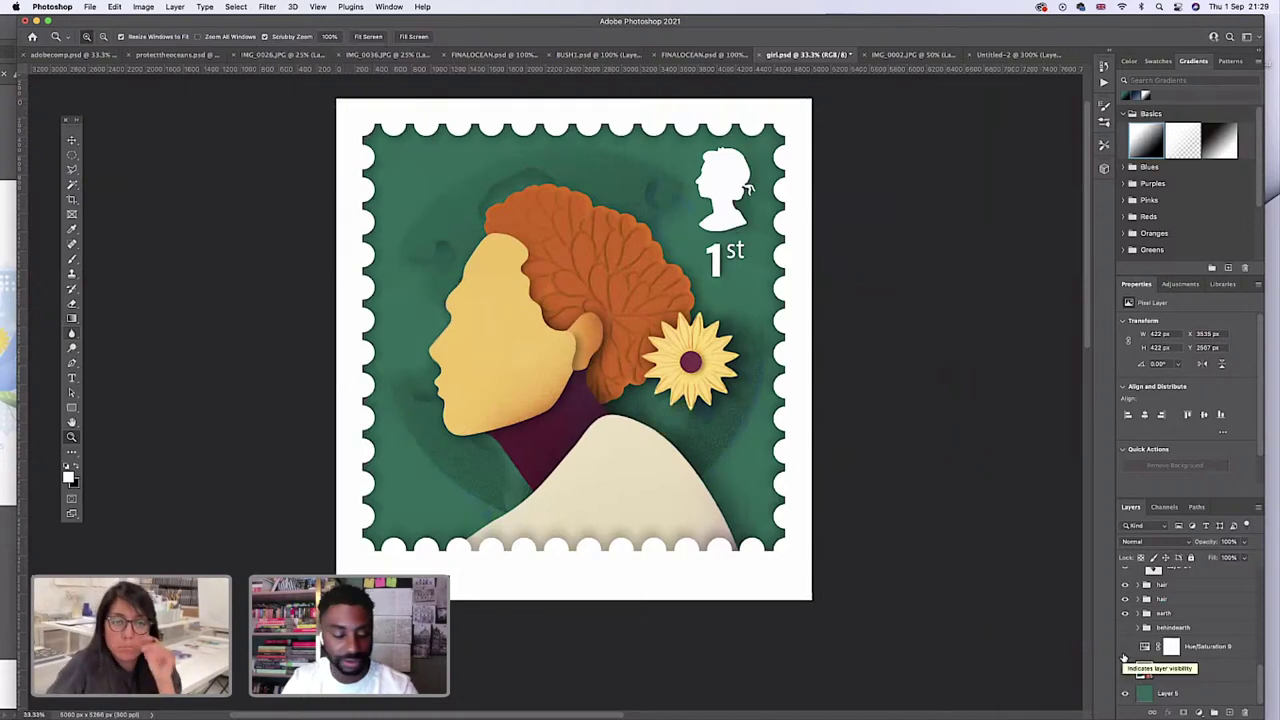
click(89, 7)
click(116, 101)
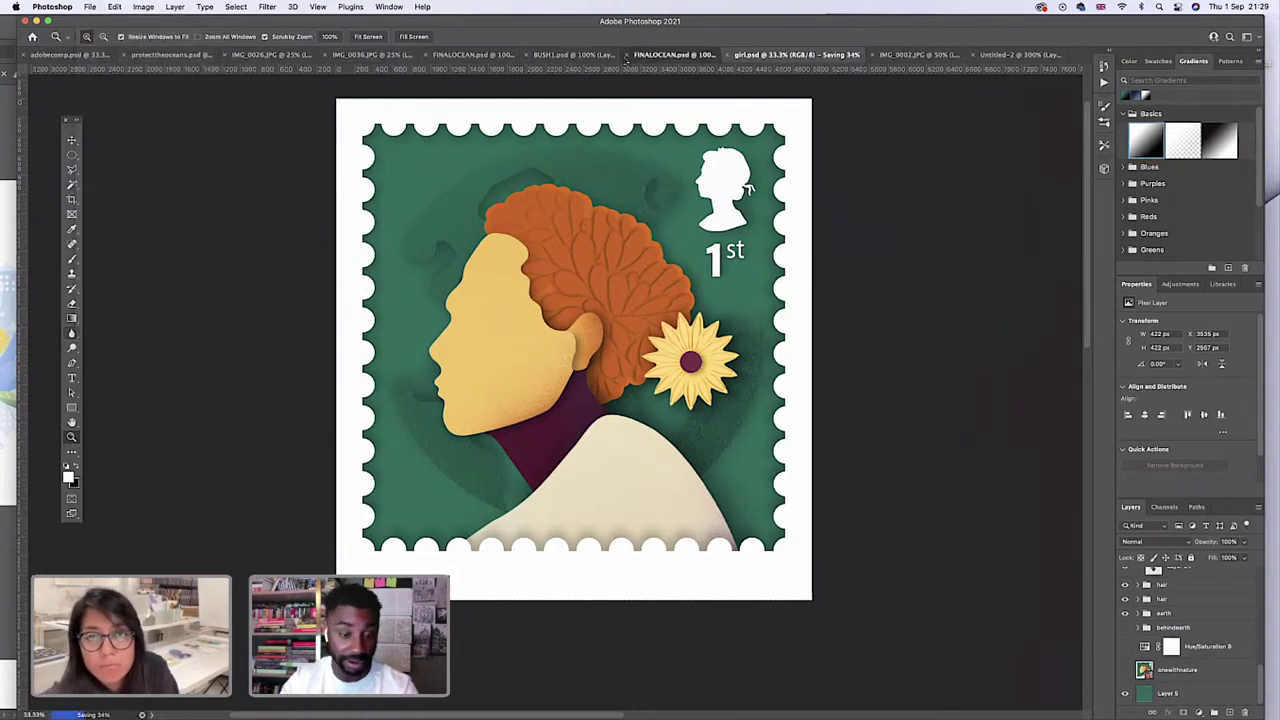
click(659, 56)
click(835, 55)
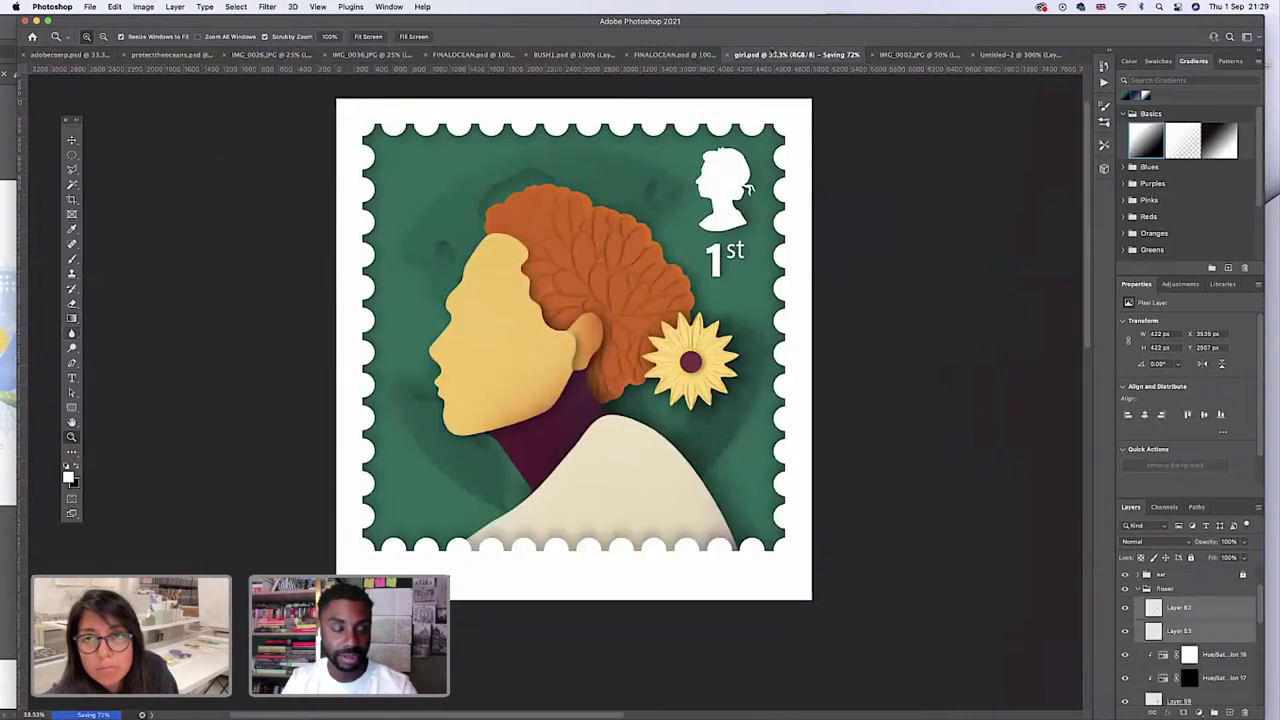
In IMG_0002.JPG, draw a lasso selection about 620 px wide around the largest green leaf on Layer 0.
drag(753, 28, 737, 61)
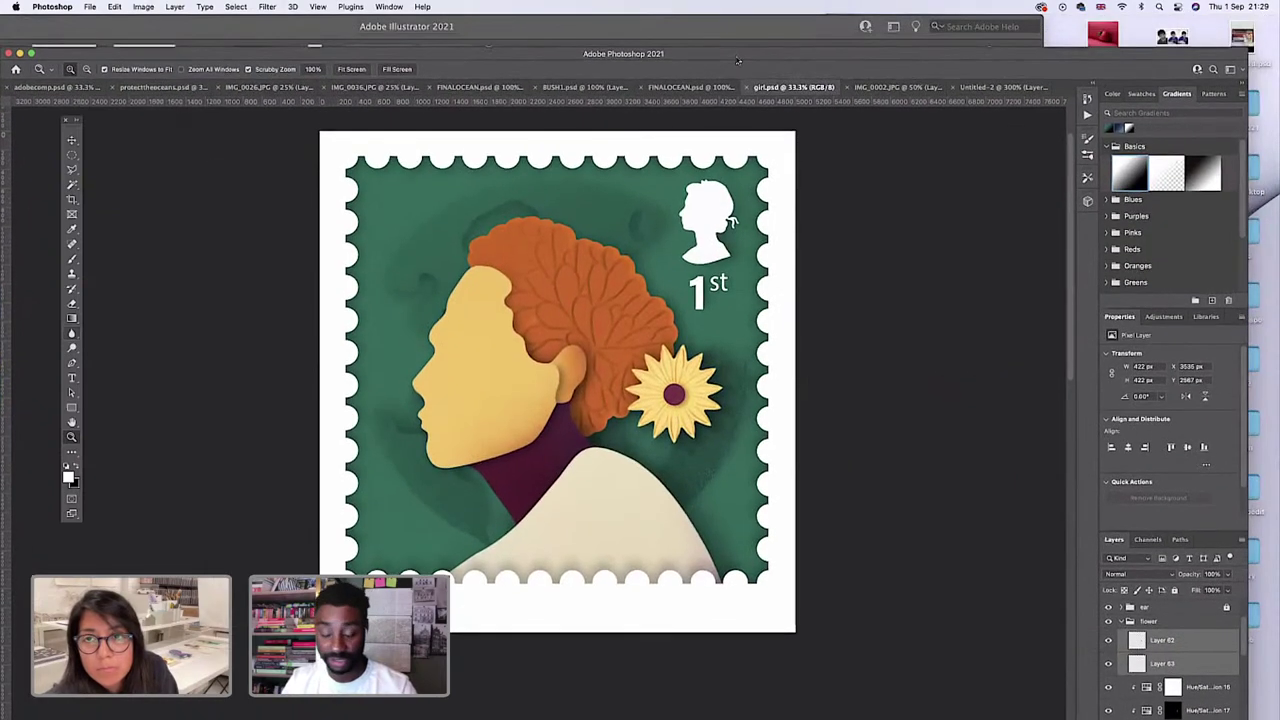
click(875, 88)
scroll(621, 402, down, 3)
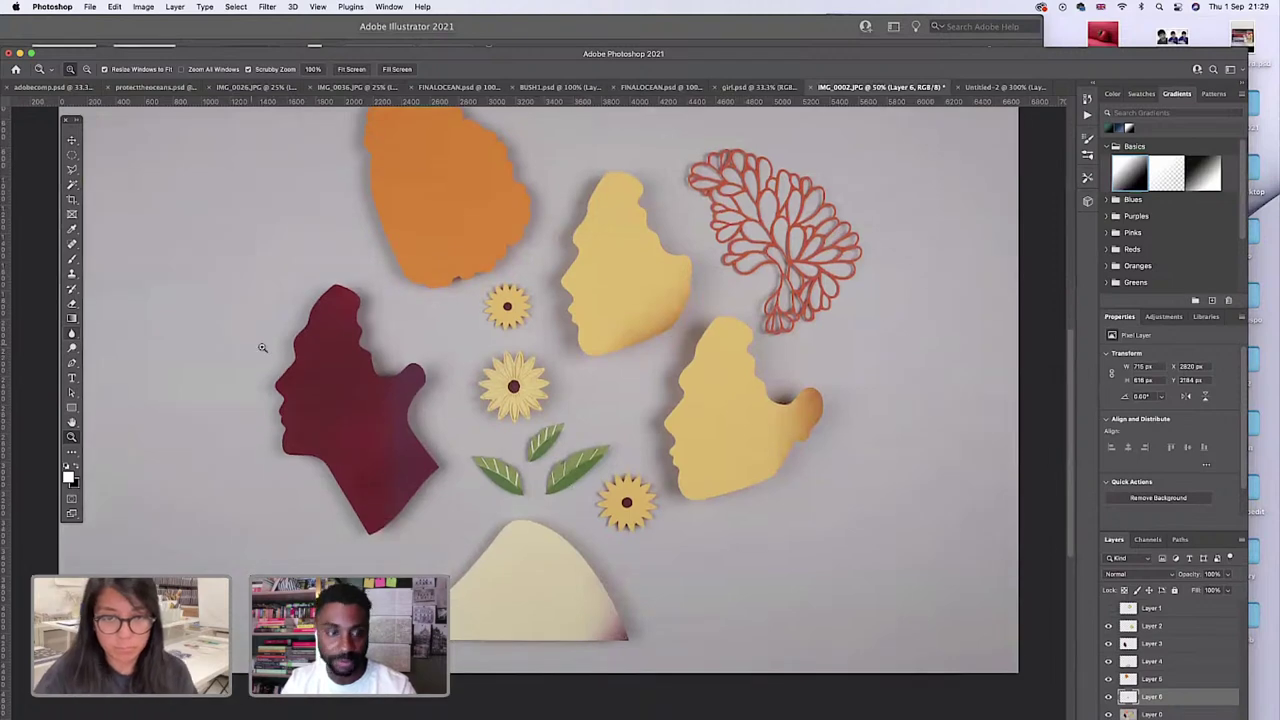
click(72, 170)
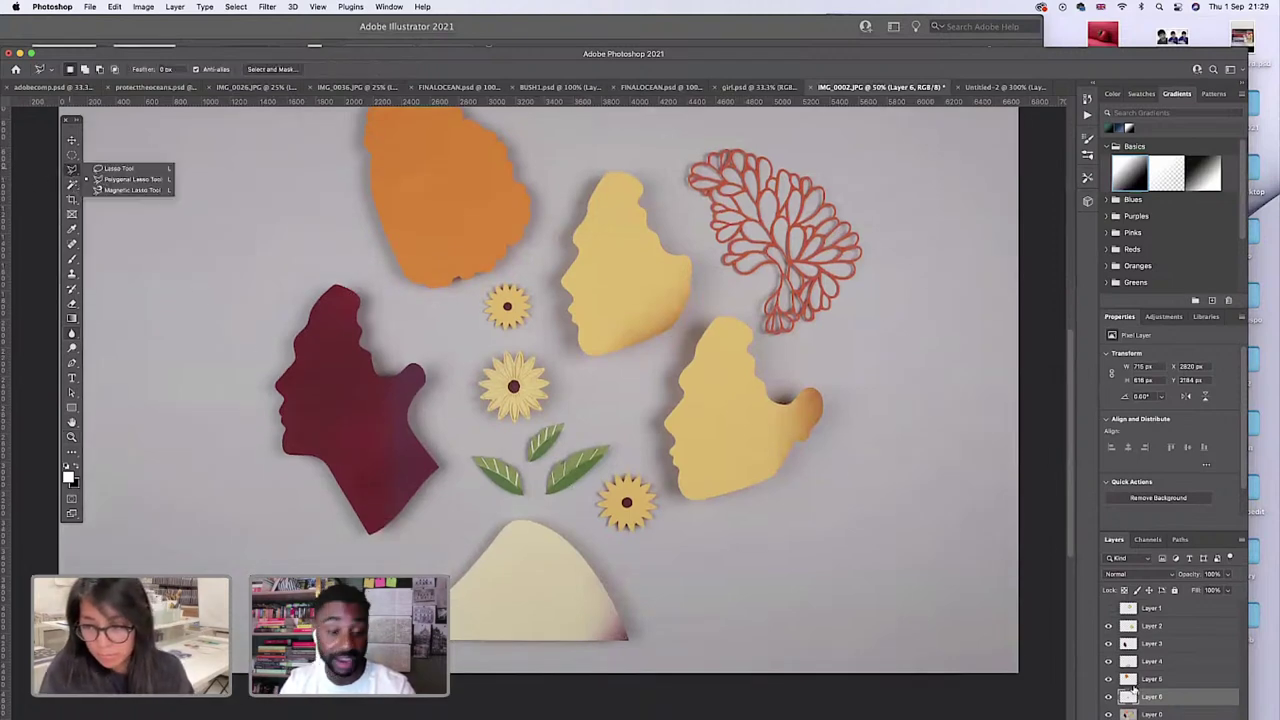
double_click(675, 55)
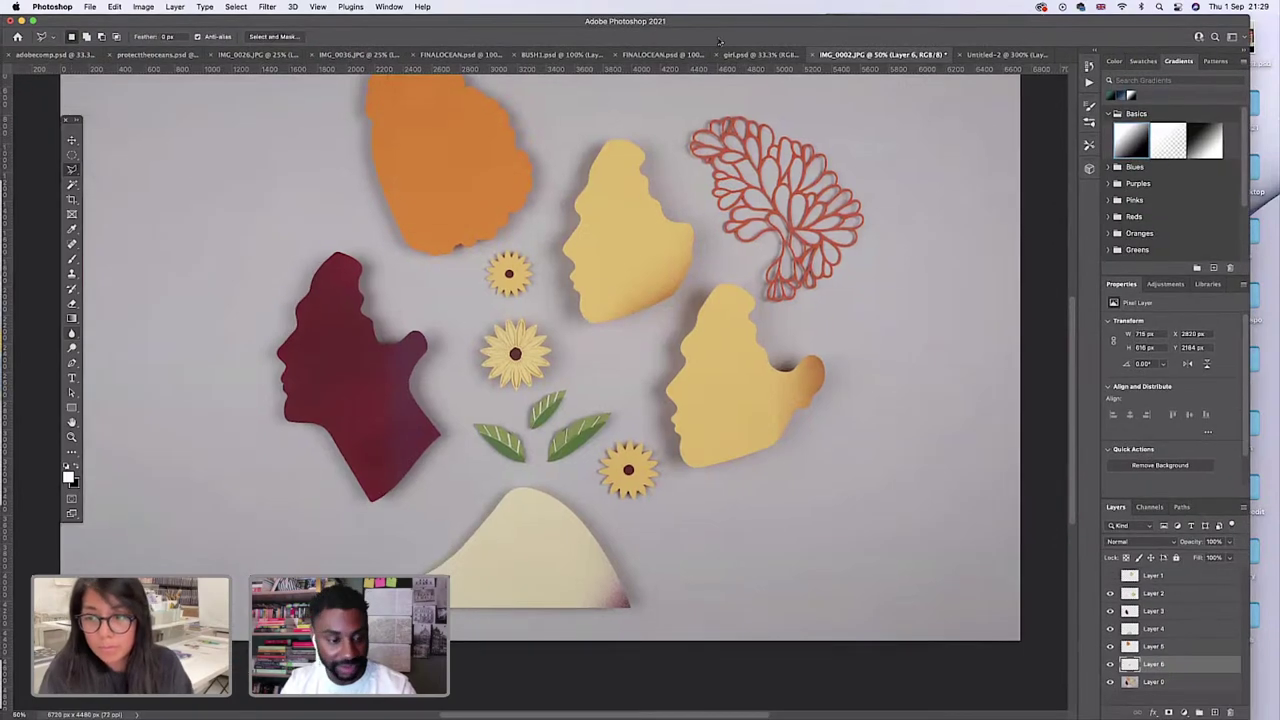
click(1130, 682)
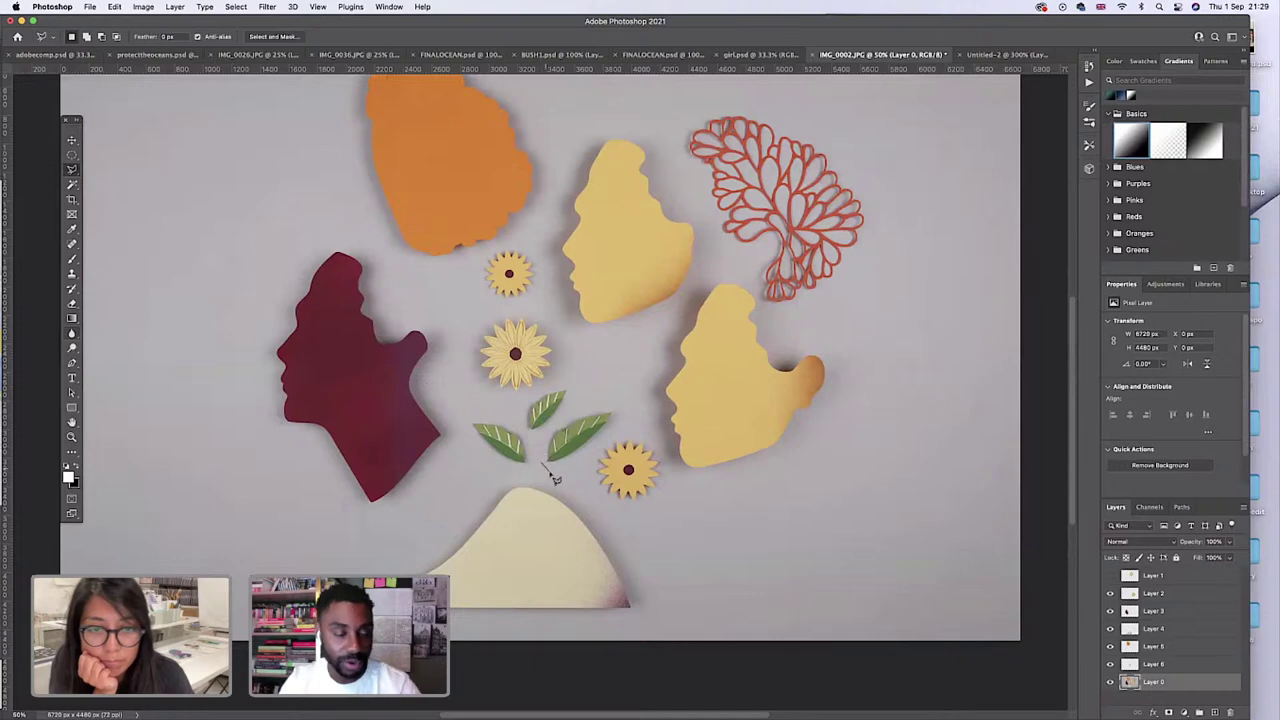
mouse_move(555, 478)
mouse_down()
mouse_move(602, 453)
mouse_move(624, 395)
mouse_move(560, 423)
mouse_move(544, 450)
mouse_move(552, 470)
mouse_up()
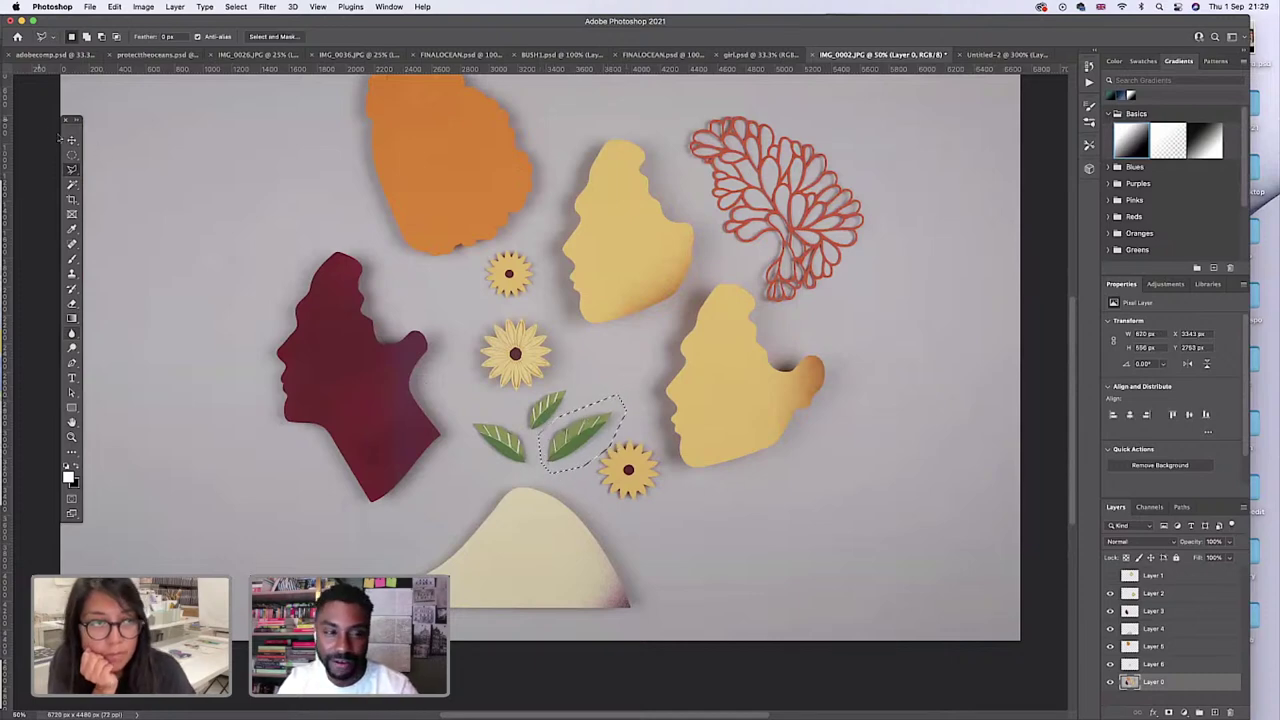
click(71, 140)
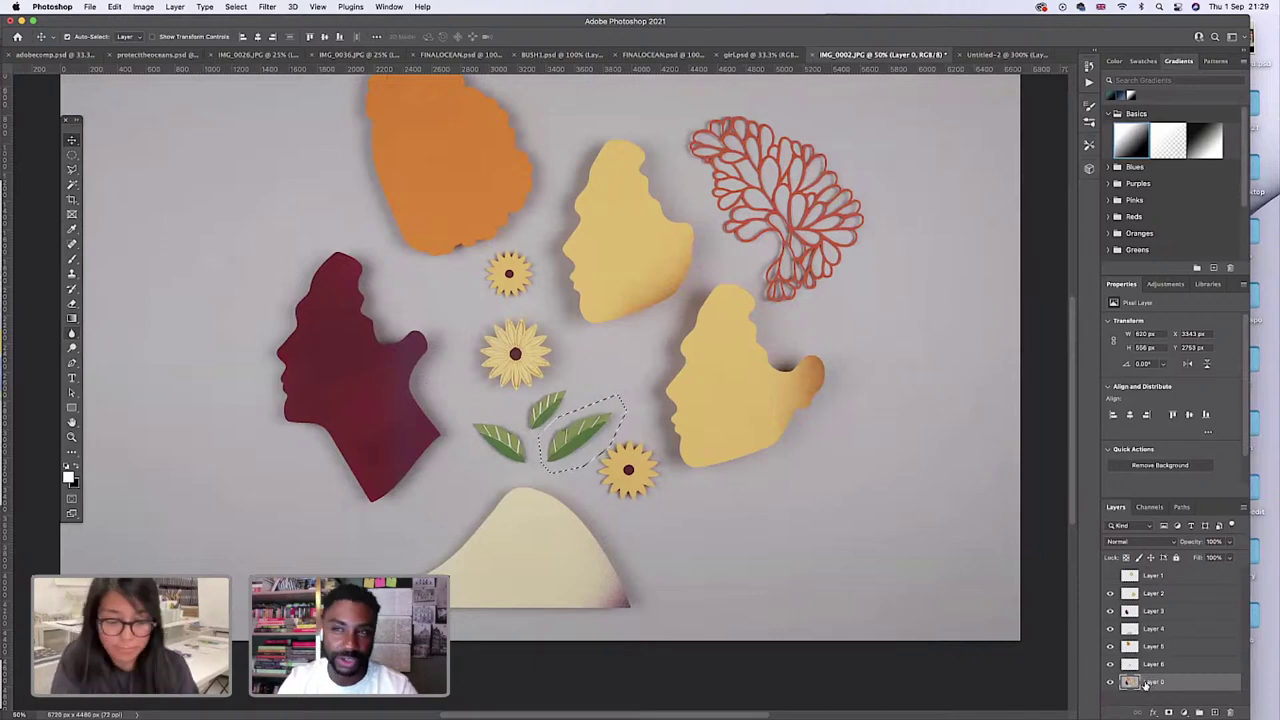
Try cropping IMG_0002.JPG to the selected leaf, and undo the crop.
key(c)
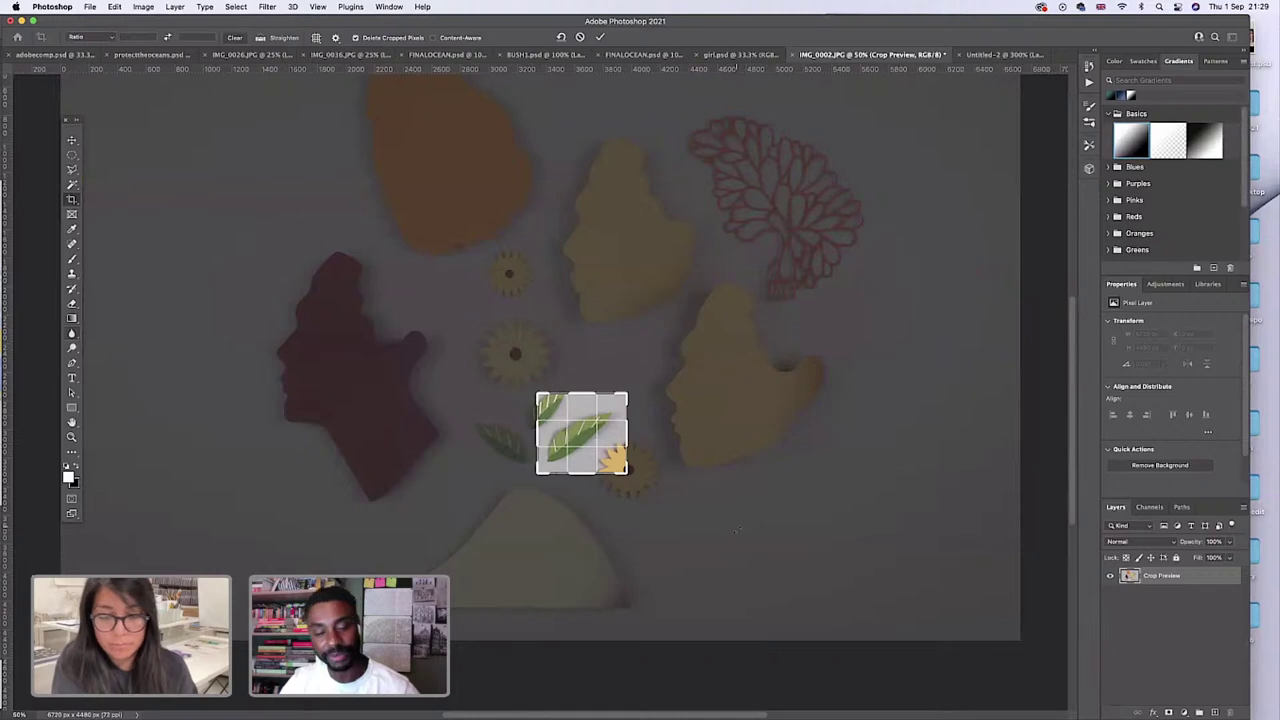
key(Return)
click(71, 155)
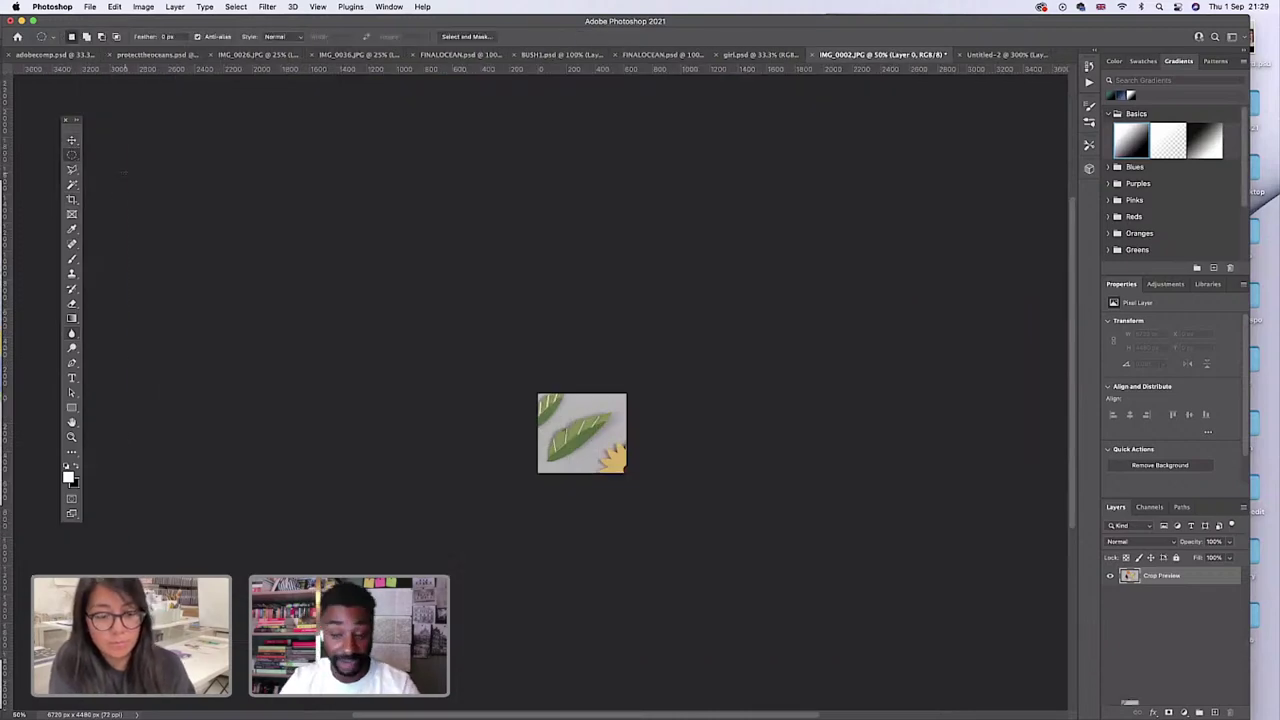
key(super+z)
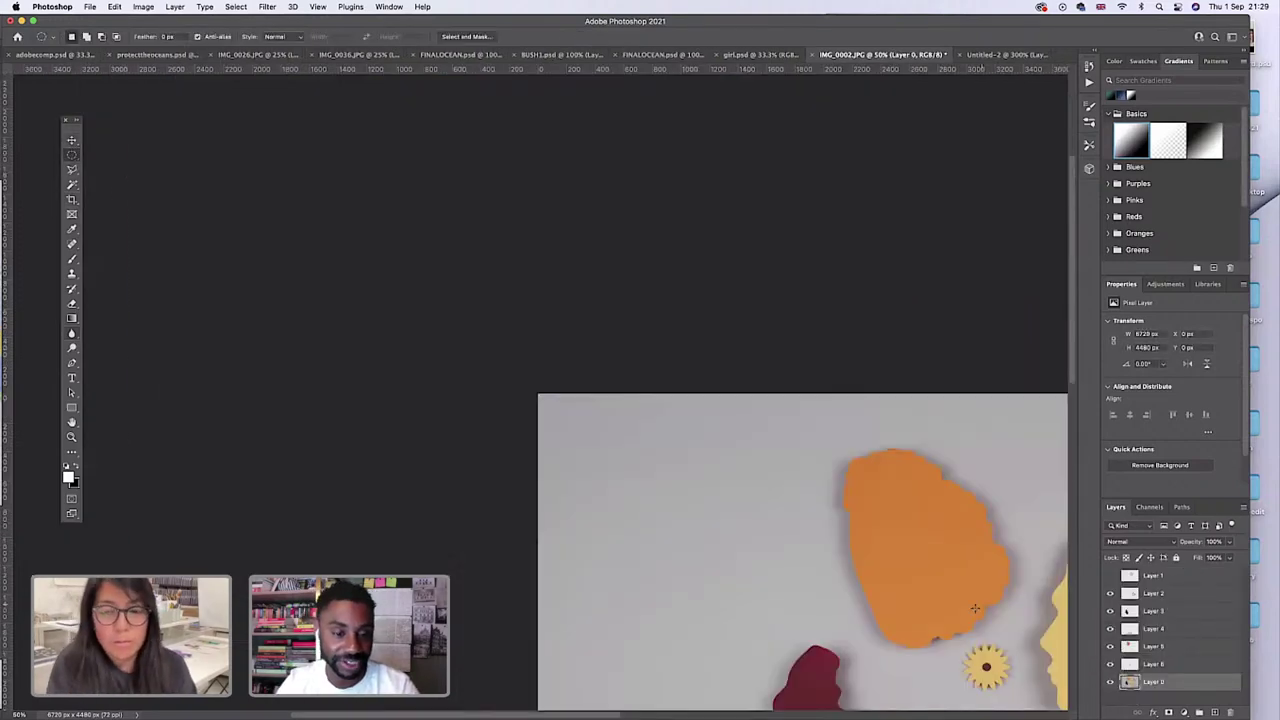
key(super+0)
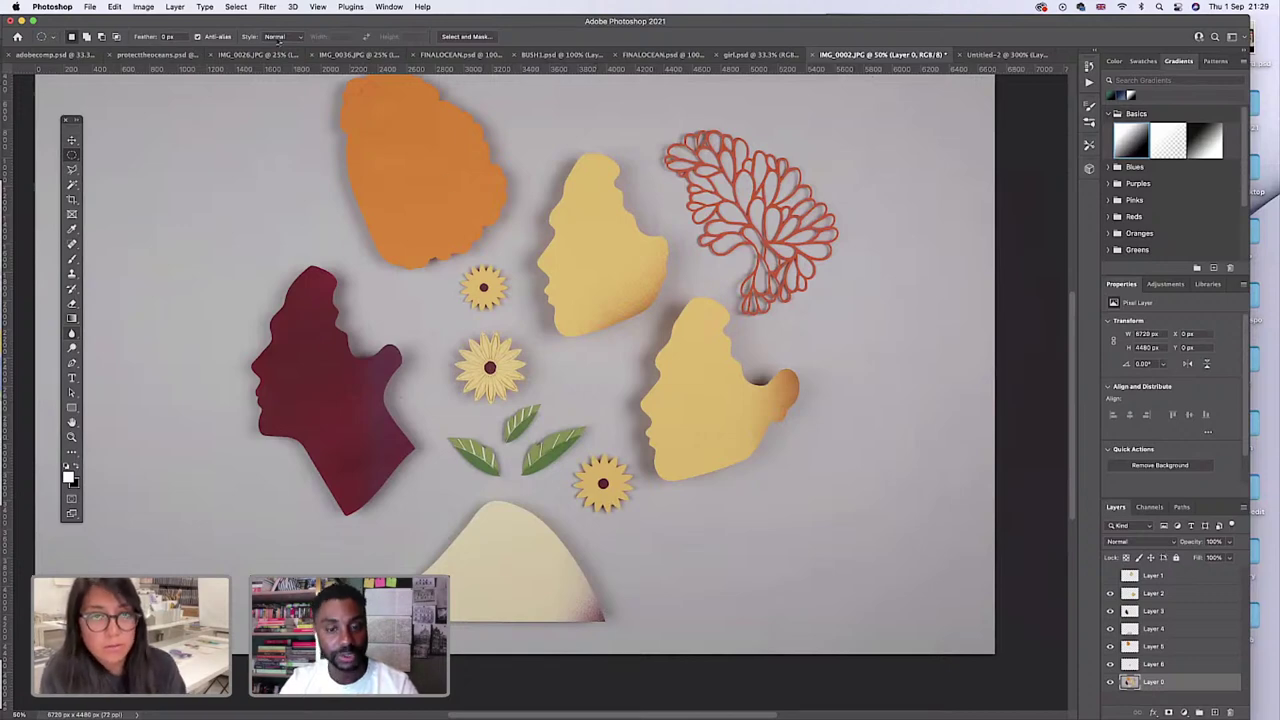
Go back to girl.psd, view the stamp collection in Illustrator, and switch to the Behance portfolio page in Chrome.
click(760, 55)
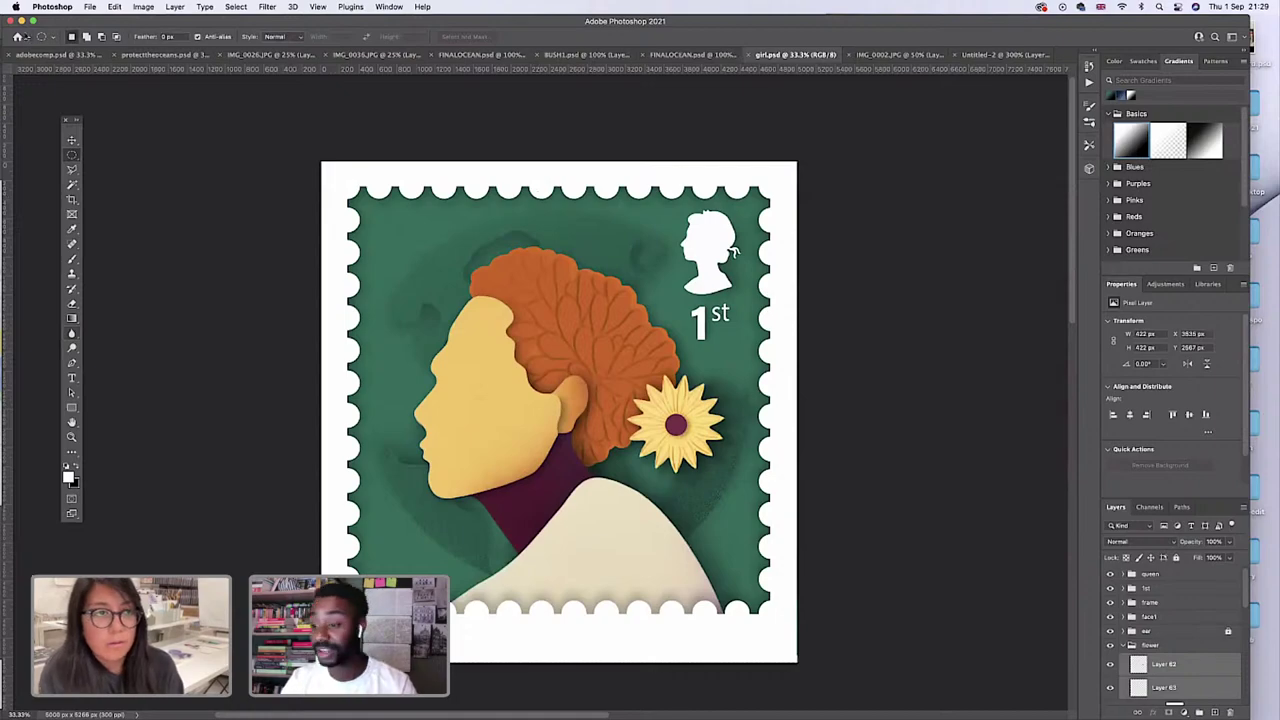
key(super+Tab)
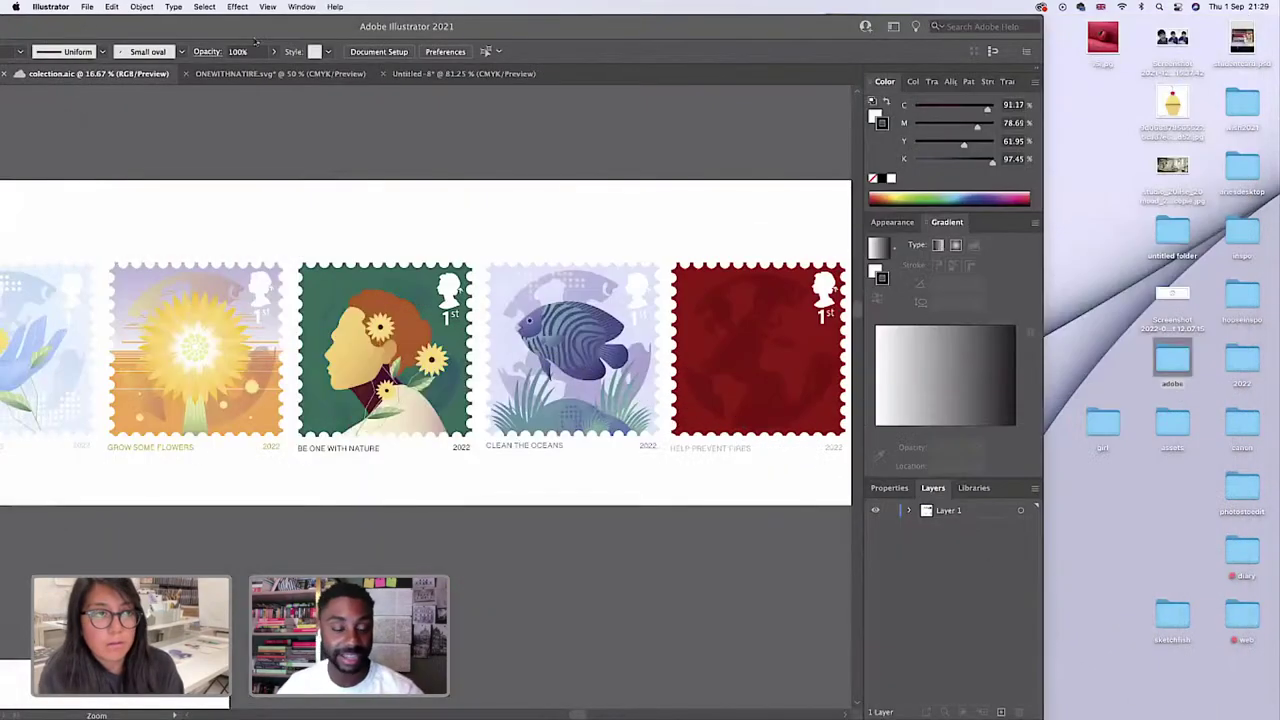
double_click(256, 30)
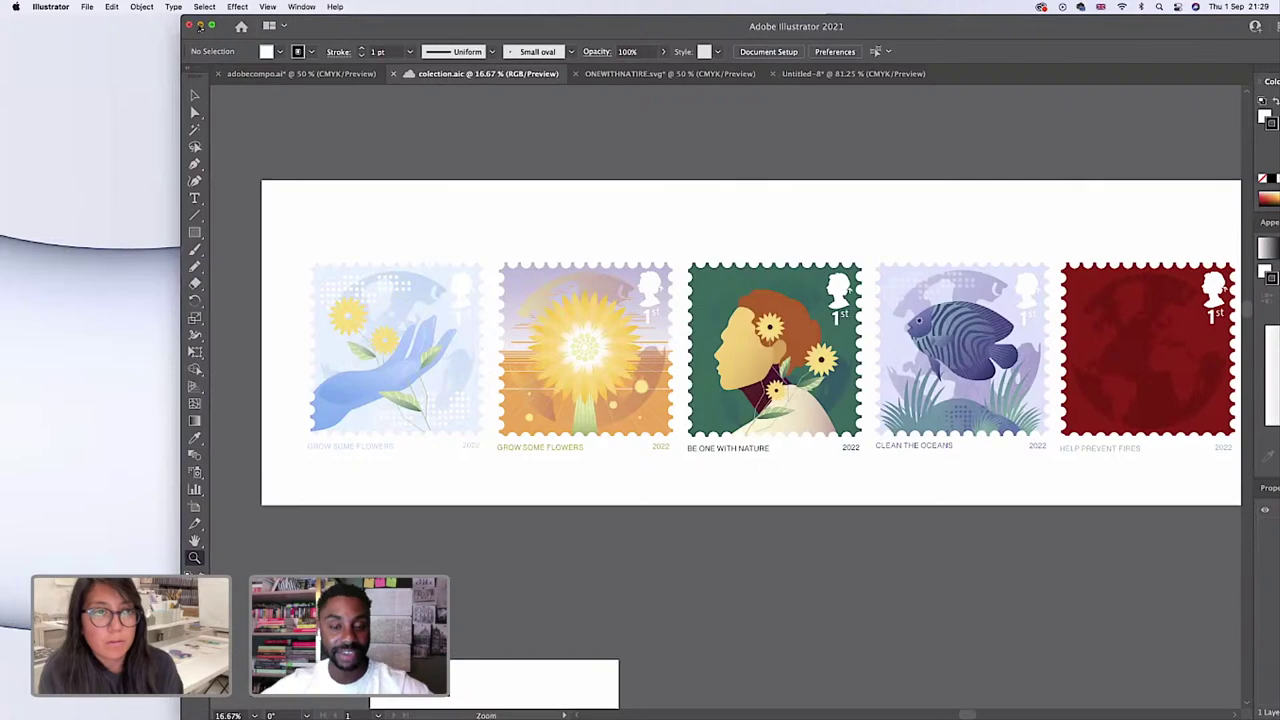
click(200, 26)
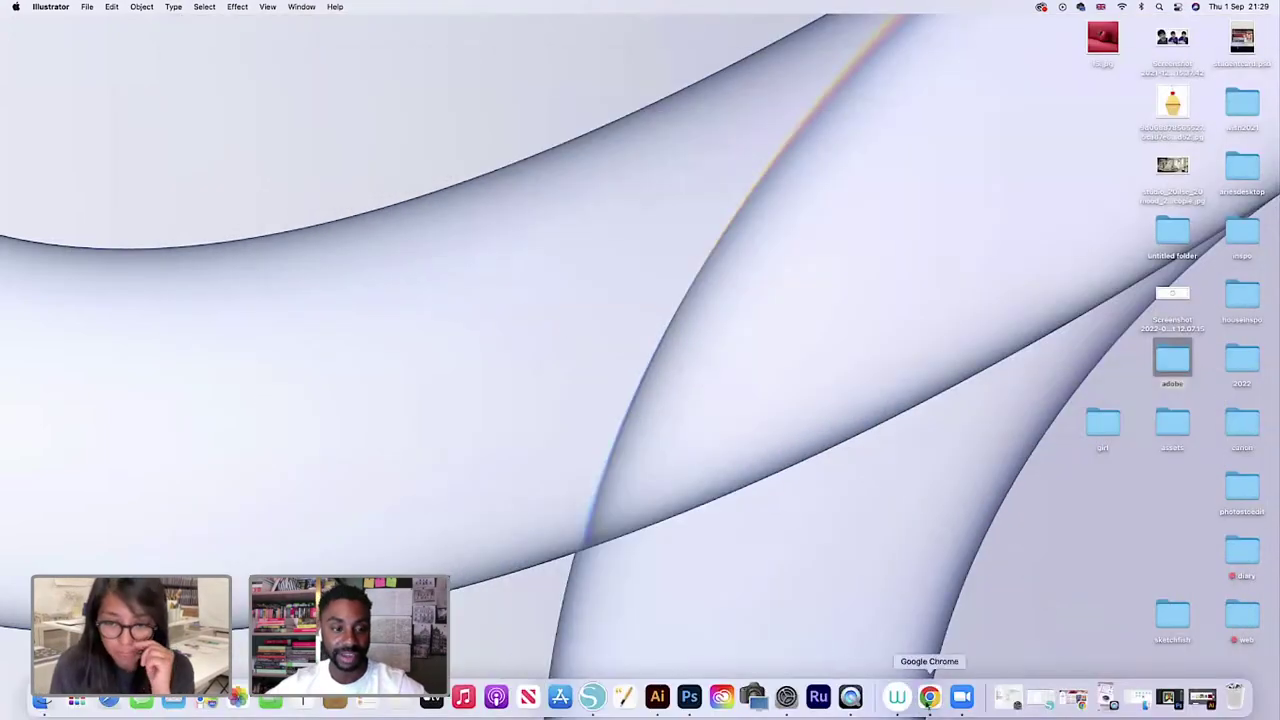
click(929, 697)
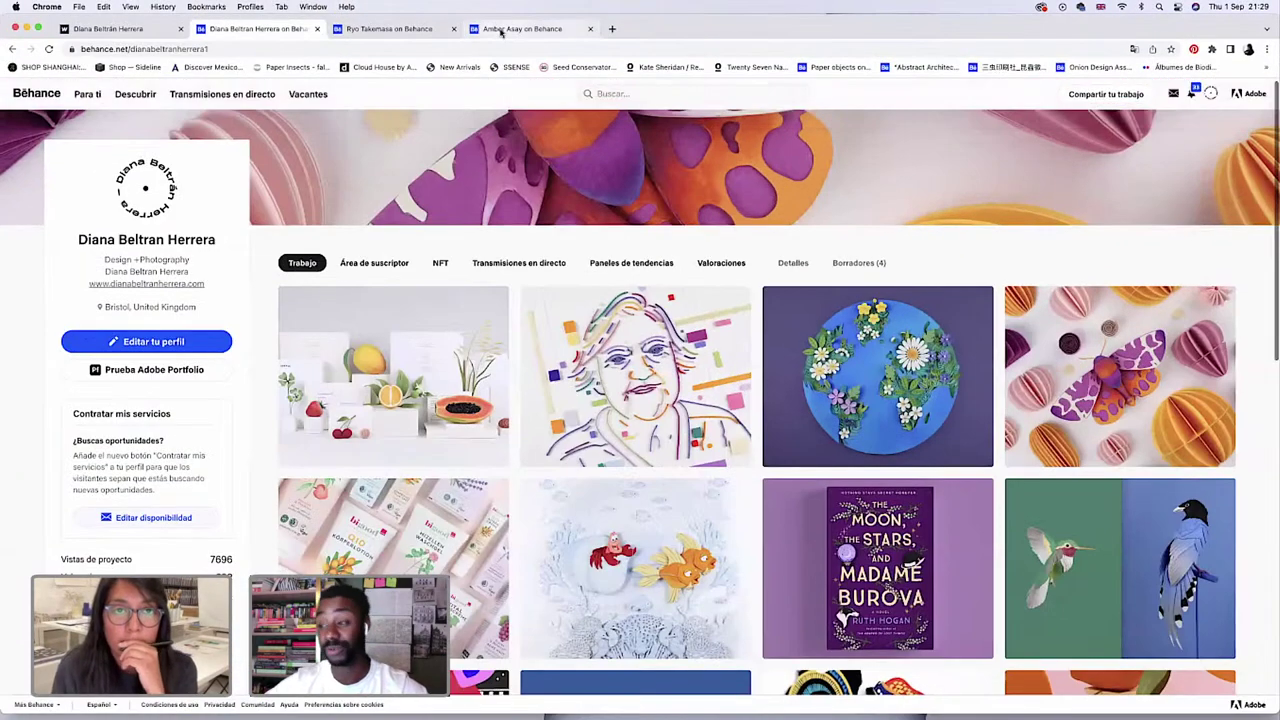
Switch to the Los Angeles graphic designer's Behance profile and browse the project grid down to the UNO project.
click(501, 30)
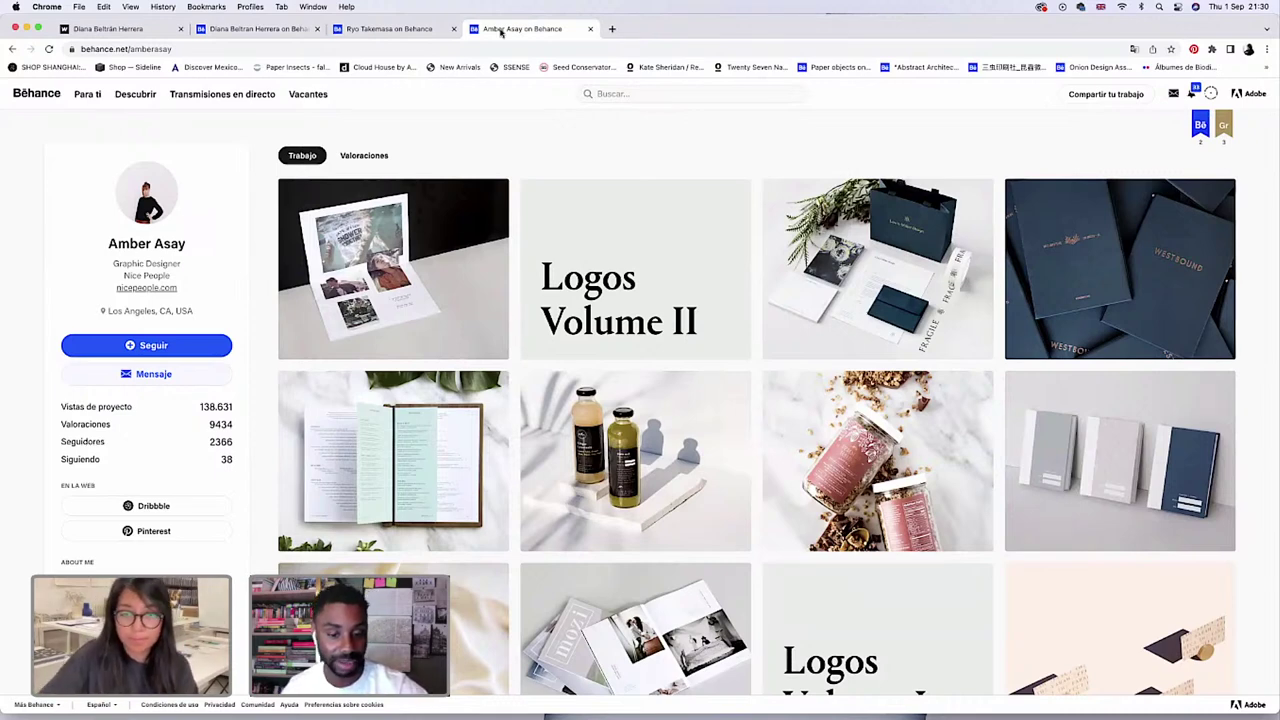
scroll(580, 230, down, 5)
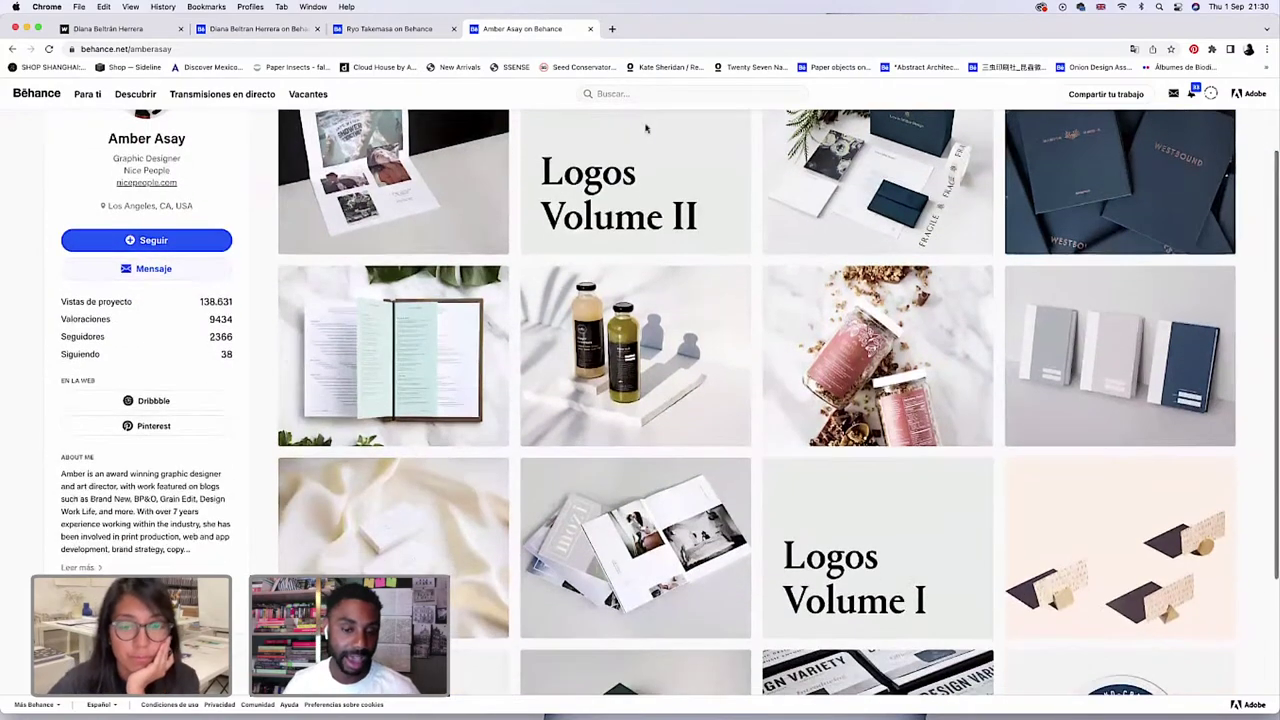
scroll(579, 229, down, 2)
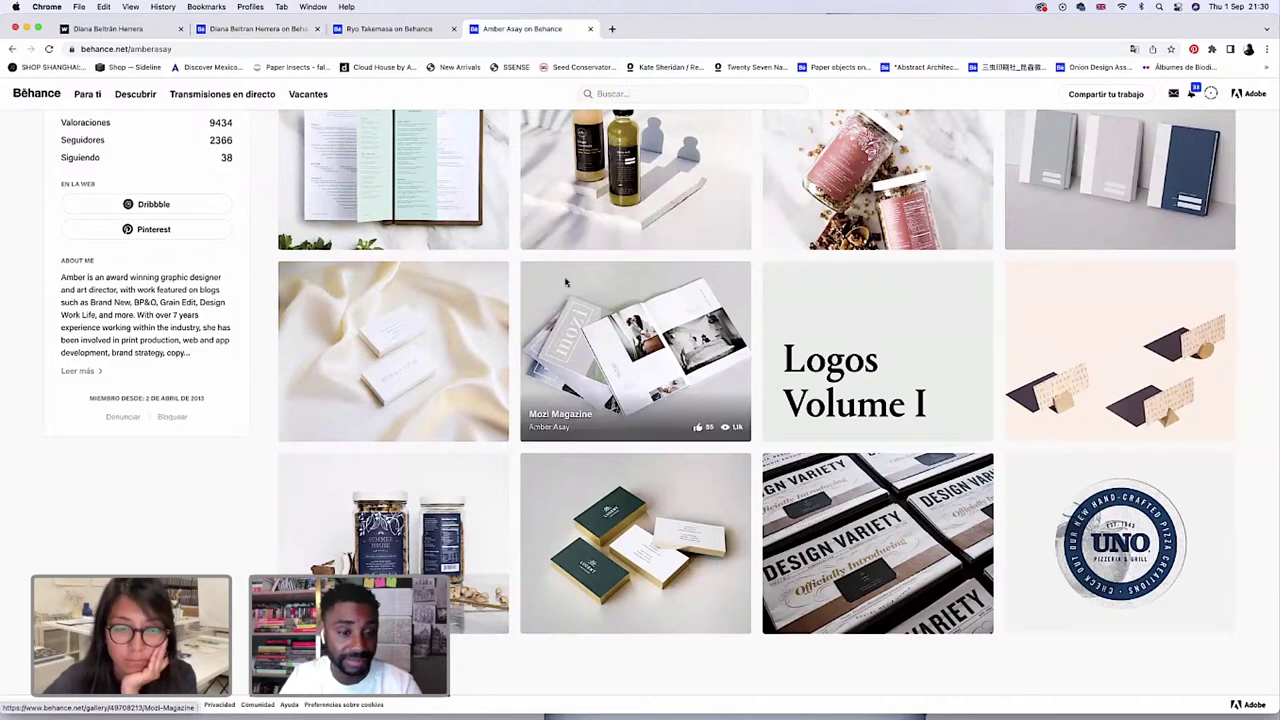
scroll(704, 276, up, 3)
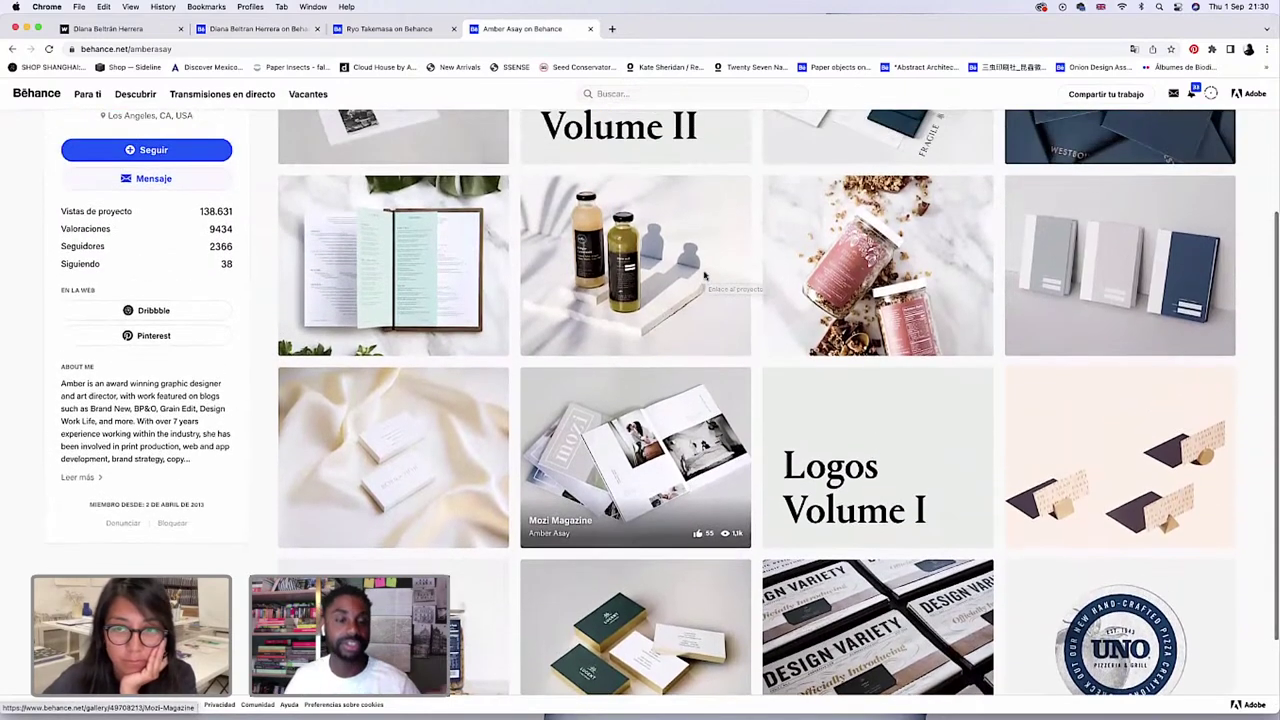
scroll(704, 276, down, 2)
scroll(710, 285, down, 1)
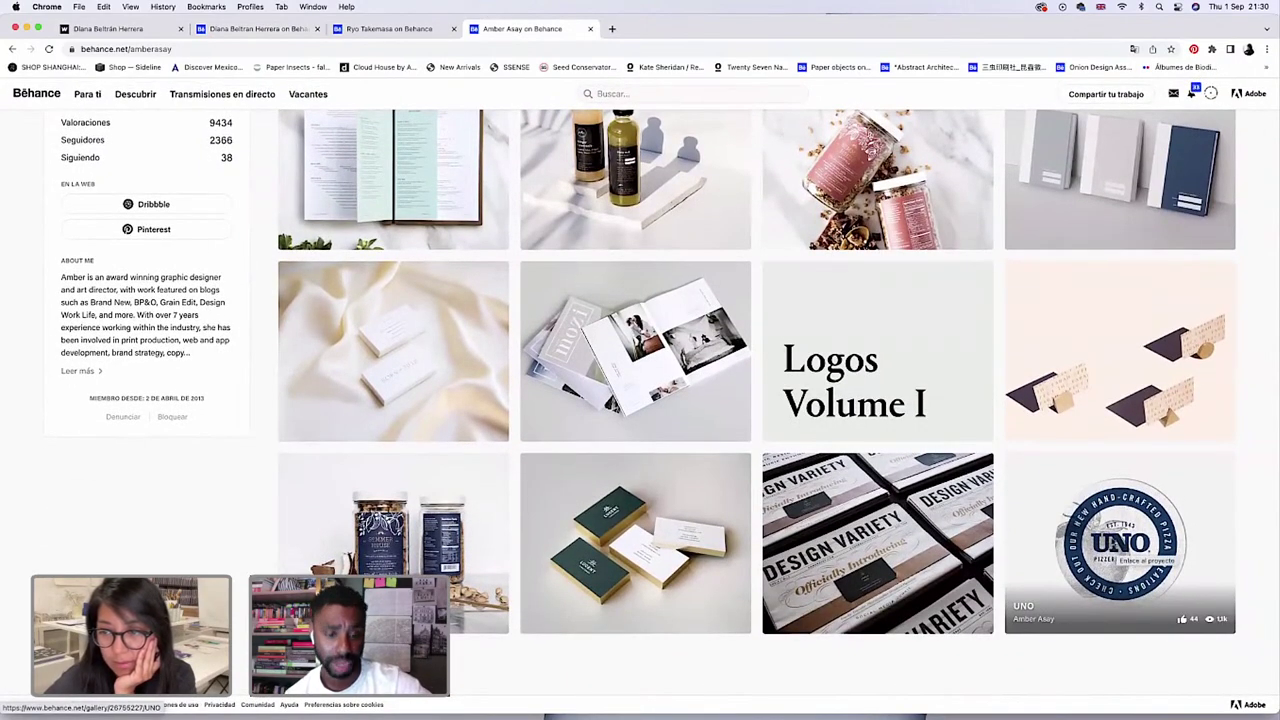
Open the UNO project and examine its logo, the stationery mockup on wood and the round coaster design.
click(1111, 540)
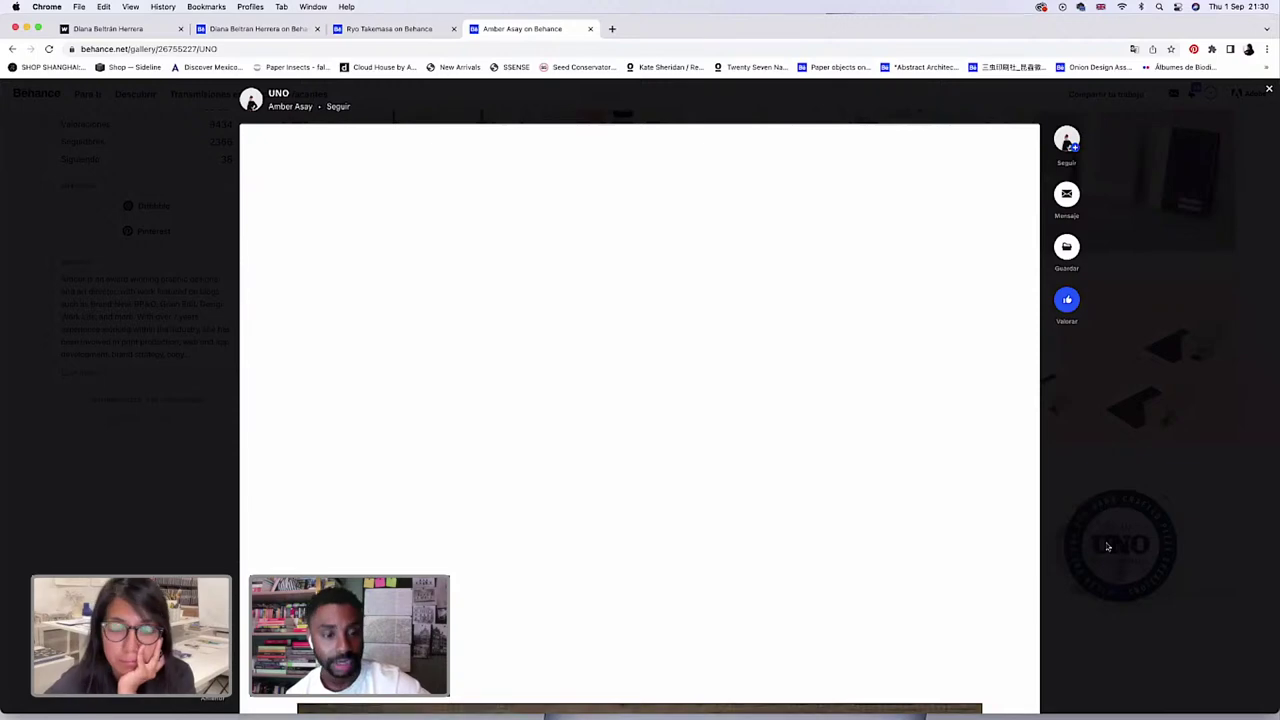
scroll(1059, 541, down, 6)
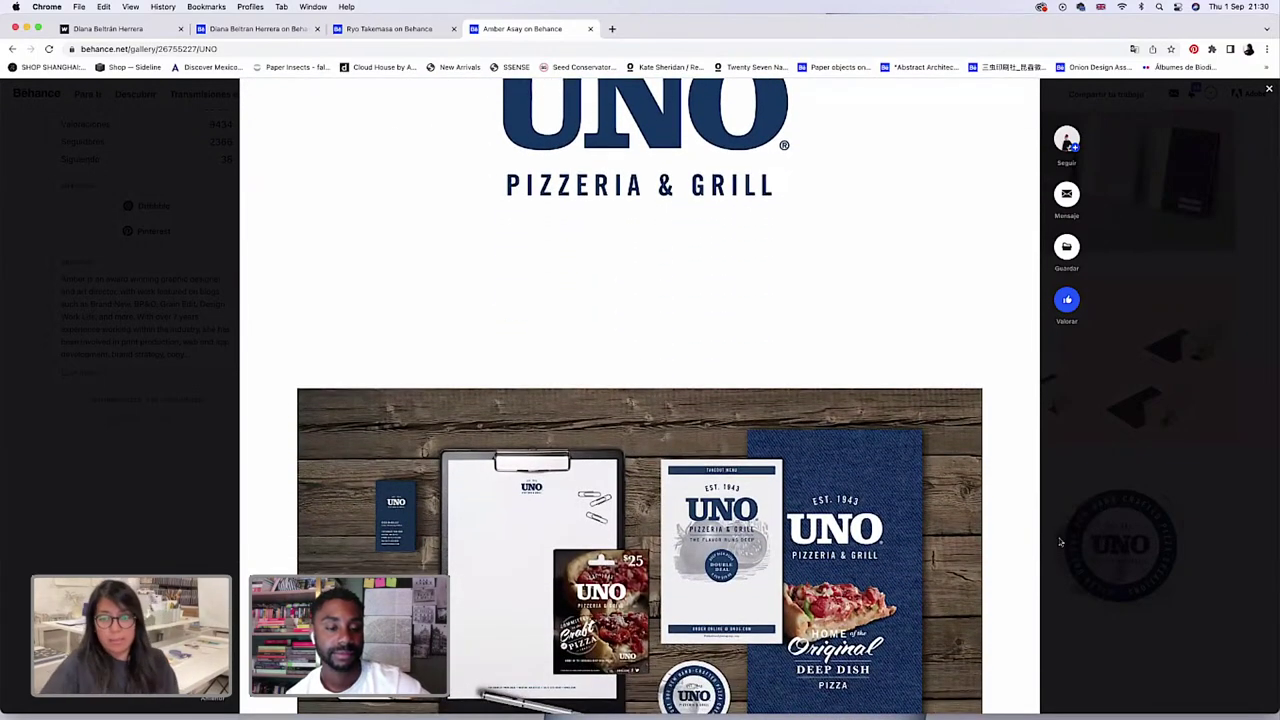
scroll(1061, 542, down, 5)
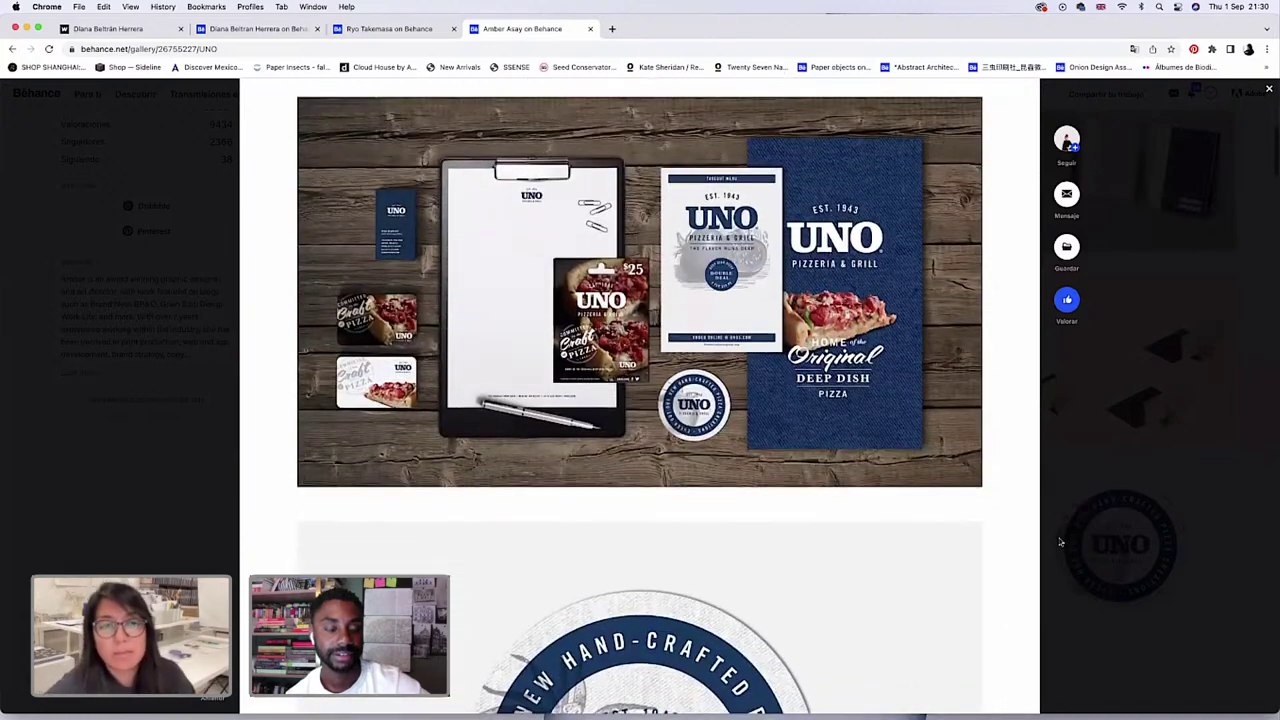
scroll(1061, 542, down, 1)
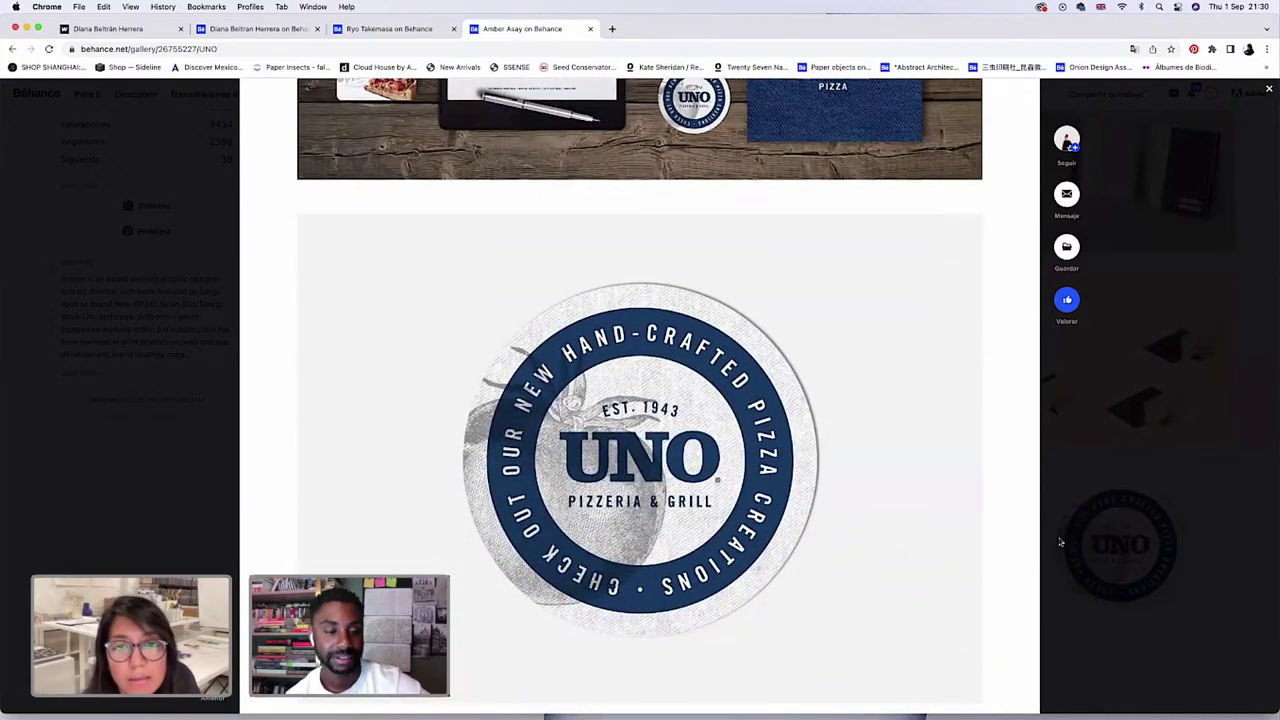
scroll(1061, 542, up, 2)
scroll(1061, 542, up, 2)
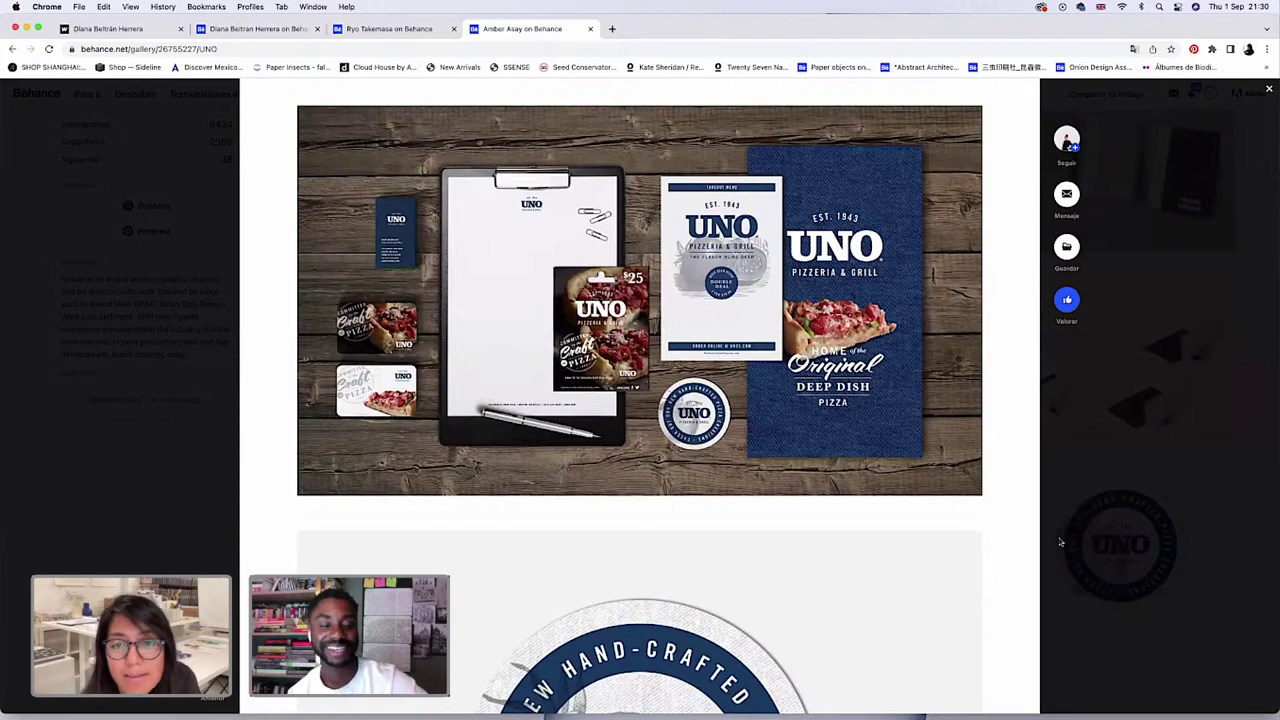
scroll(1061, 542, down, 1)
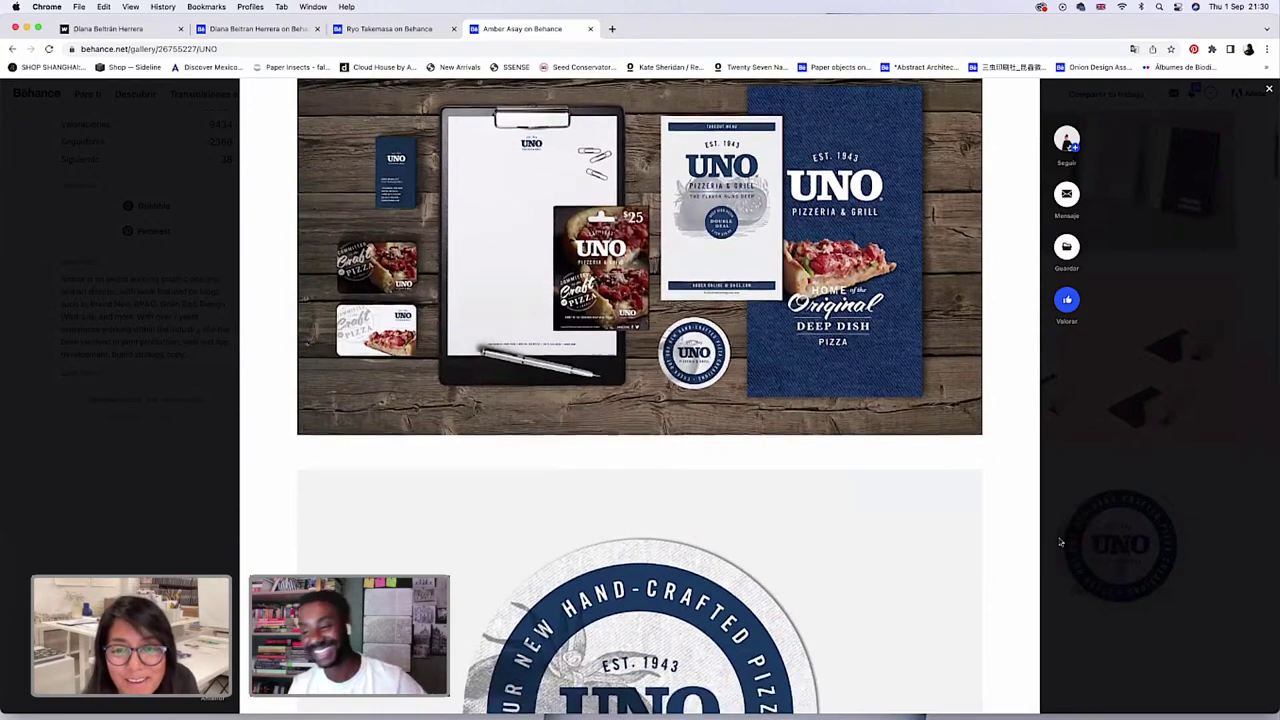
Examine the close-up mockup of the gift card, takeout menu, coaster and denim menu cover in the UNO project.
scroll(1061, 542, down, 6)
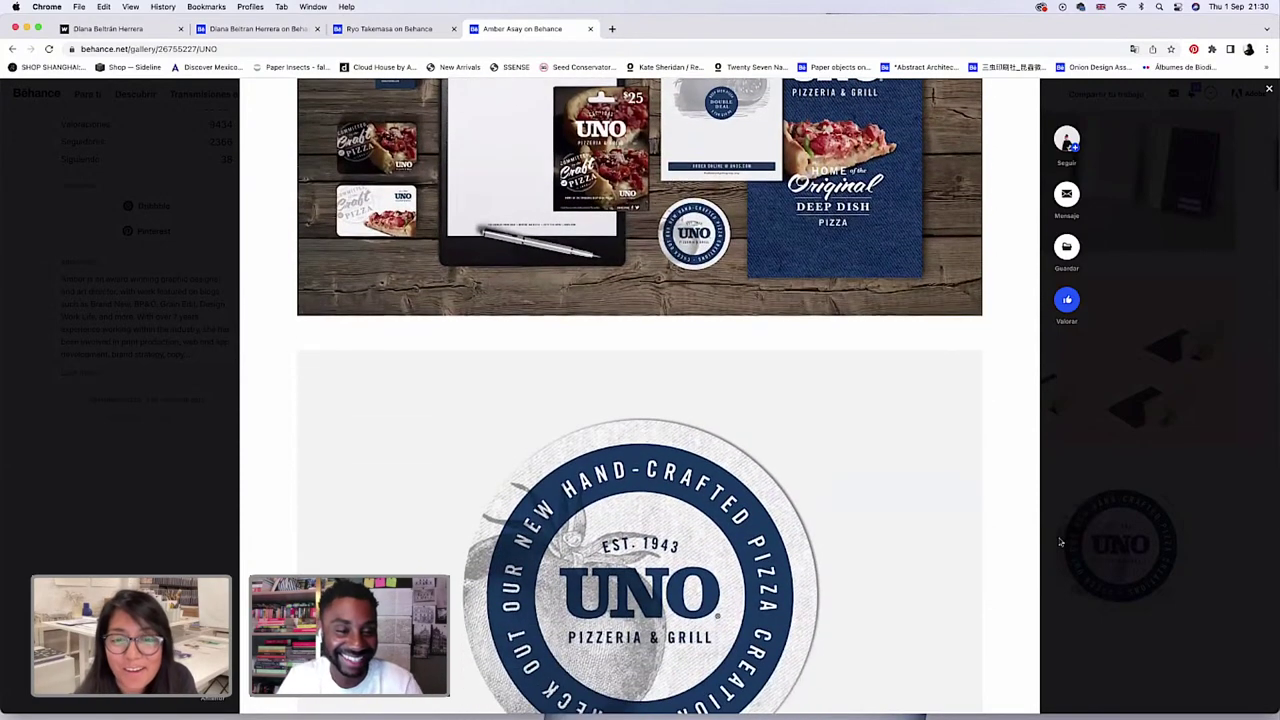
scroll(1061, 542, down, 2)
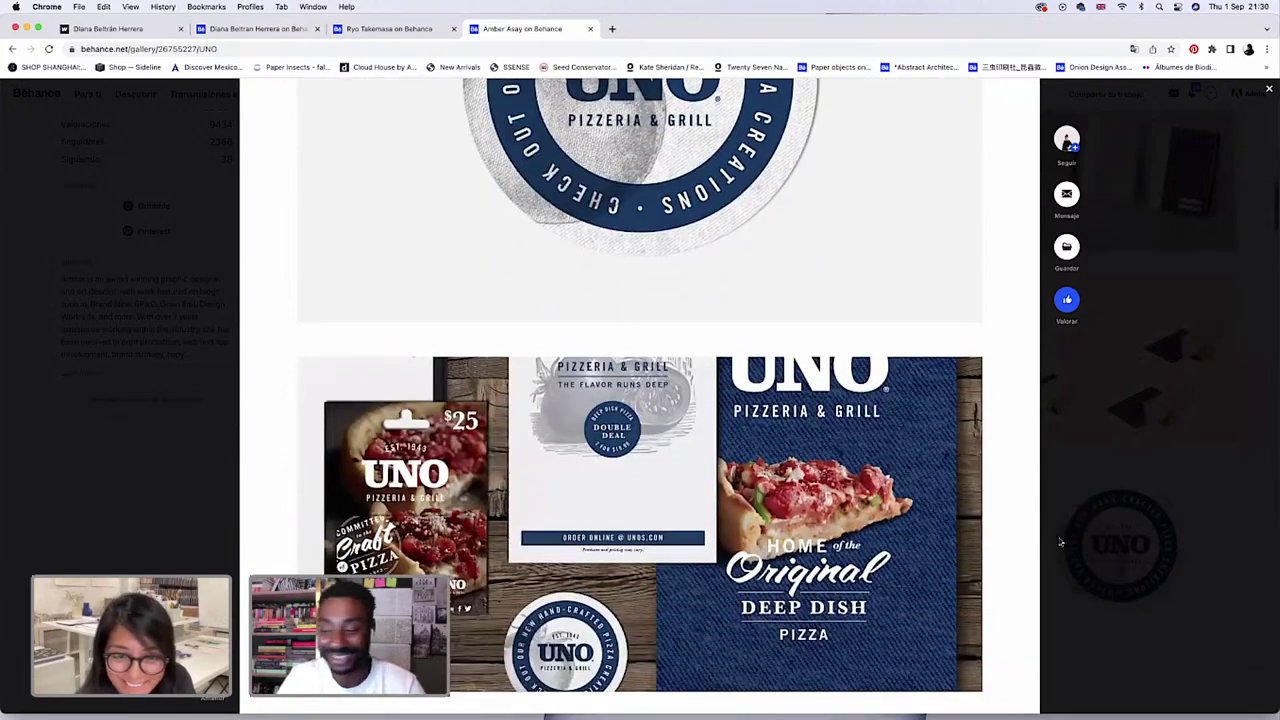
scroll(1061, 542, down, 2)
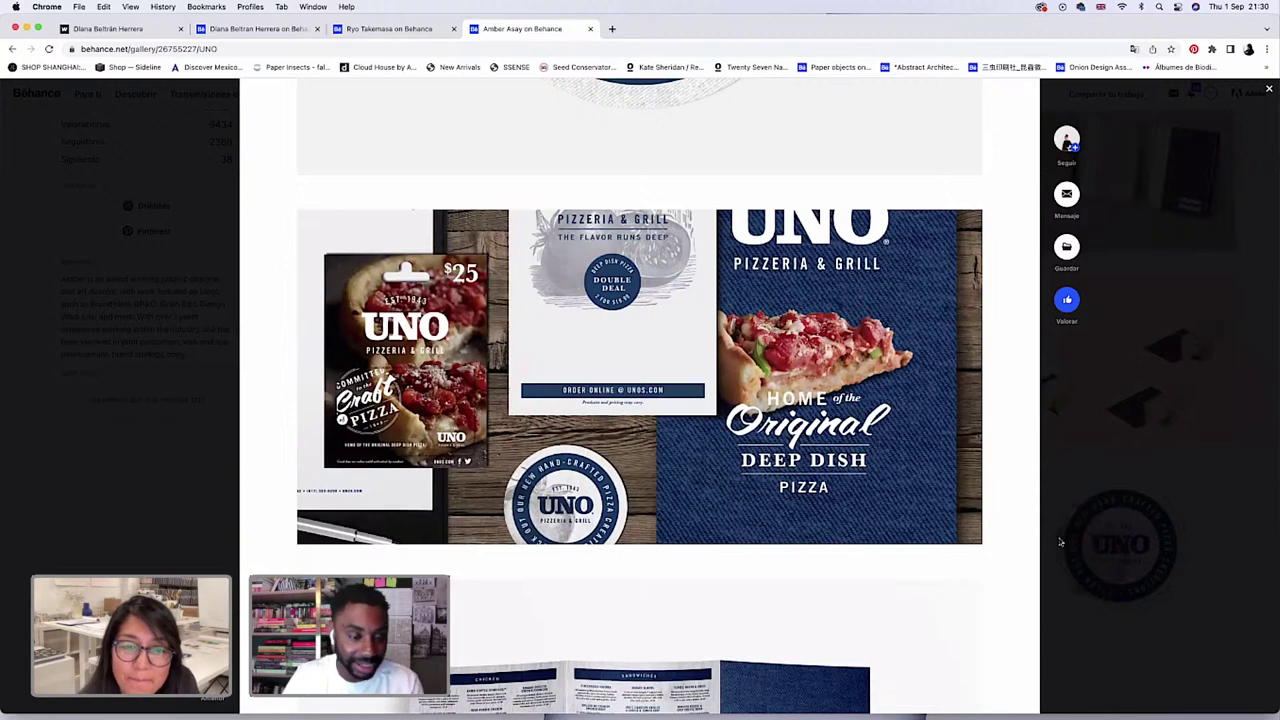
scroll(1061, 542, down, 1)
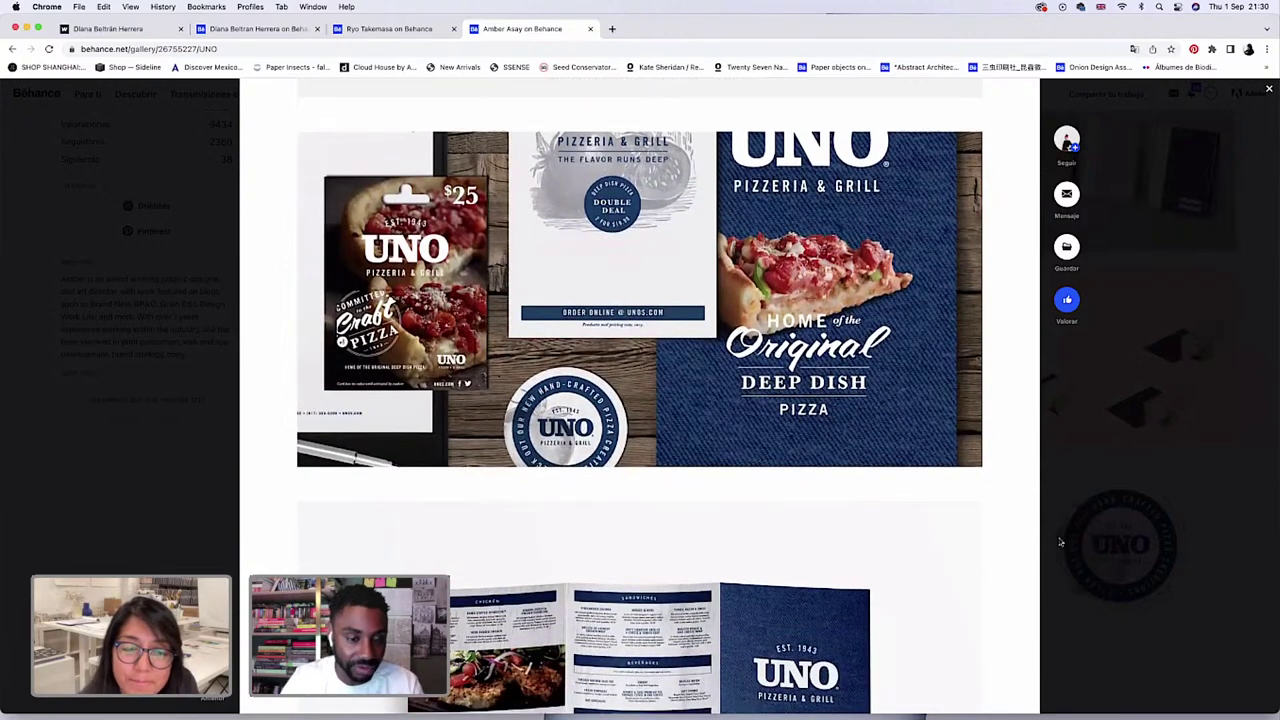
scroll(1061, 542, up, 1)
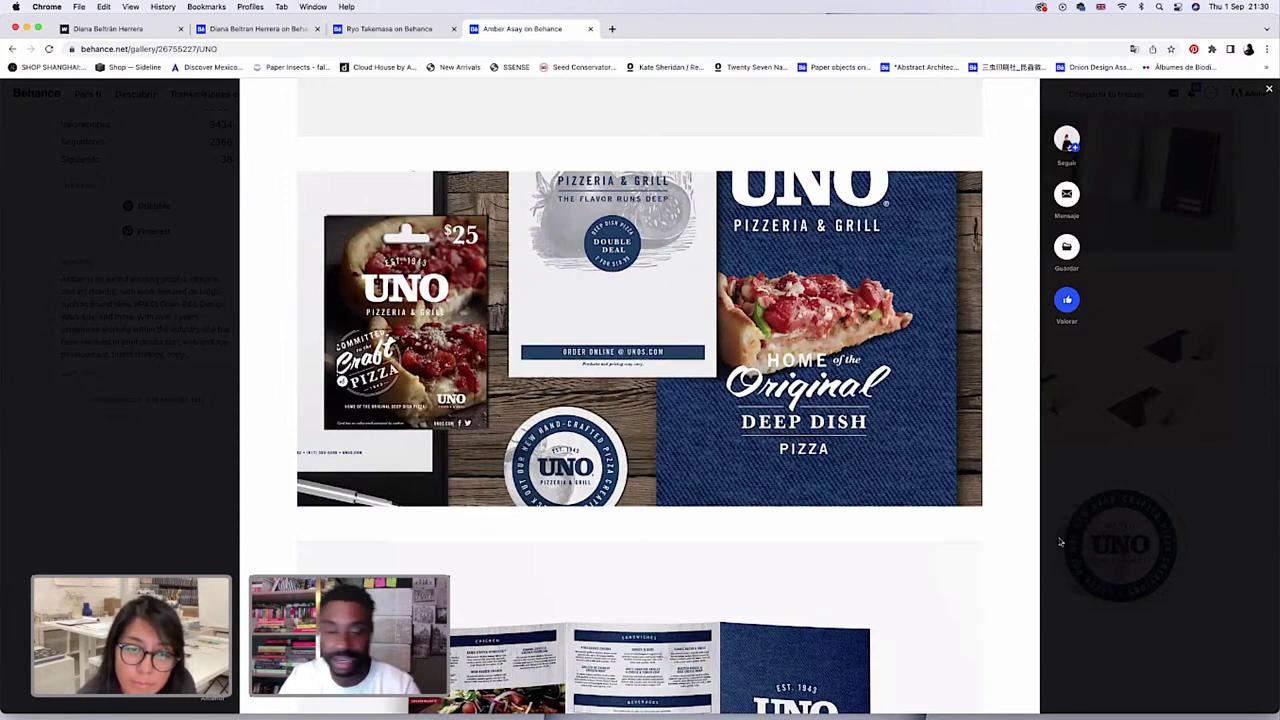
scroll(1061, 542, up, 1)
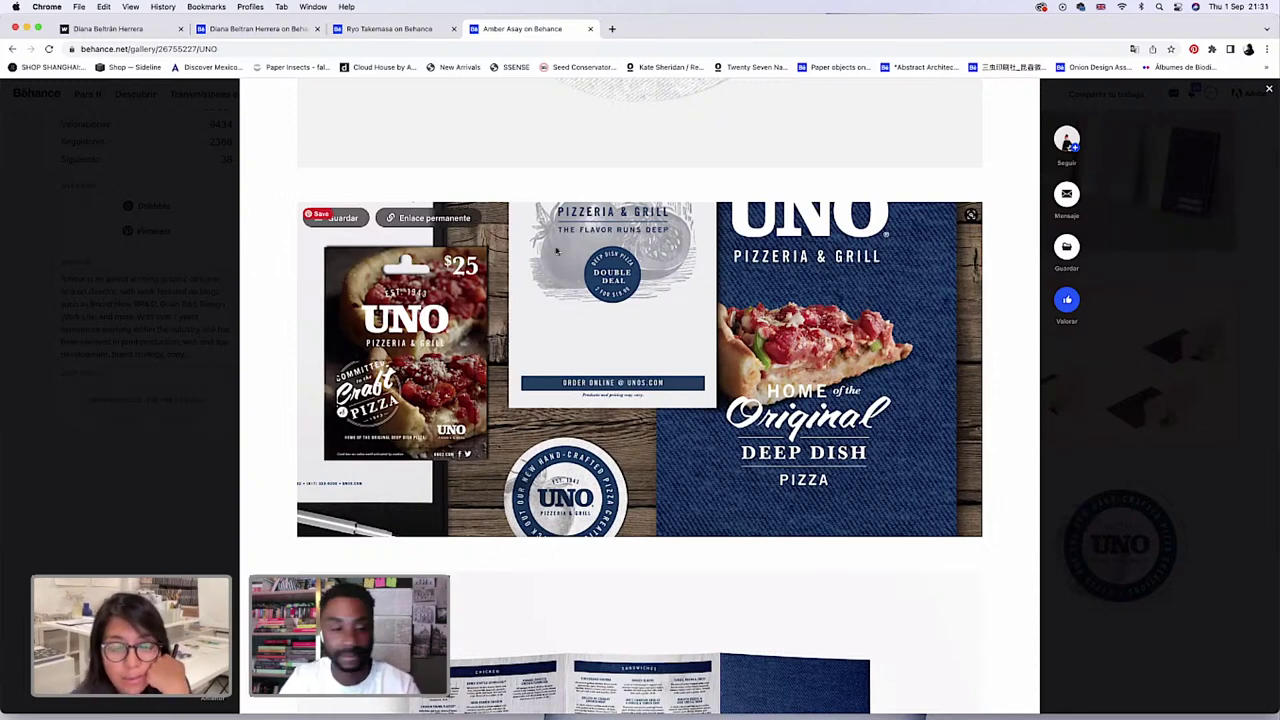
scroll(556, 251, down, 1)
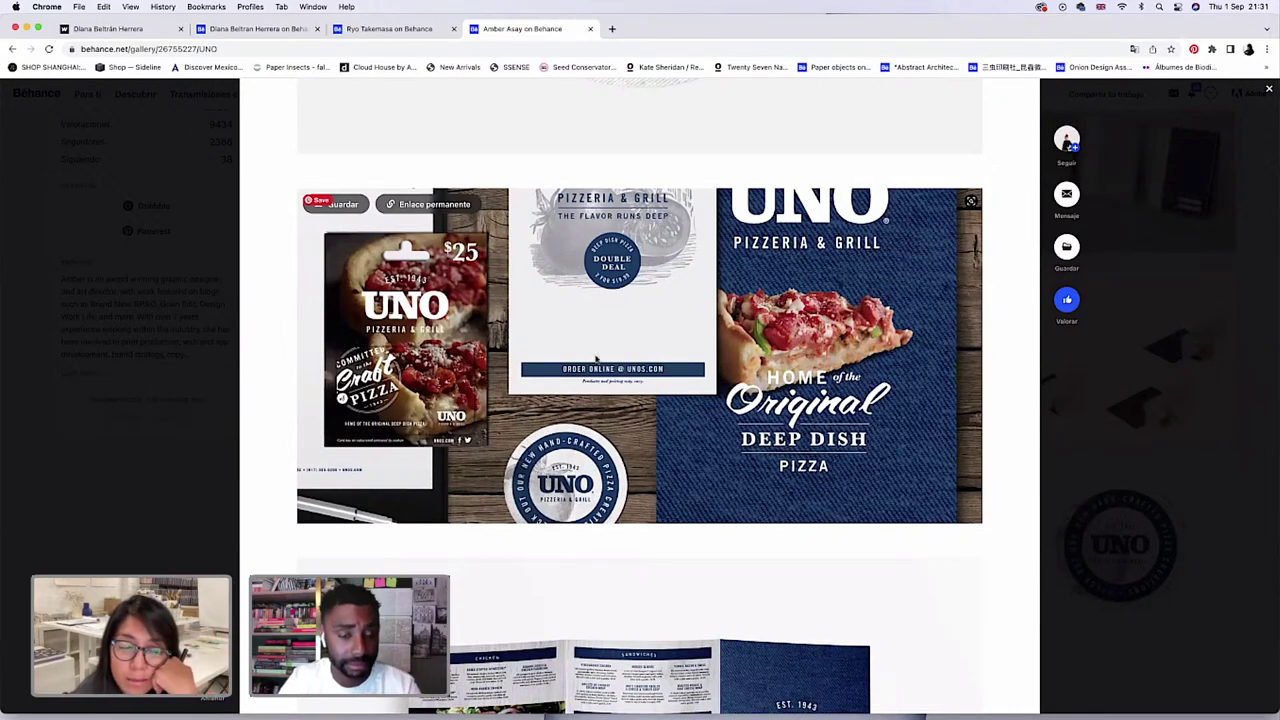
scroll(596, 358, up, 2)
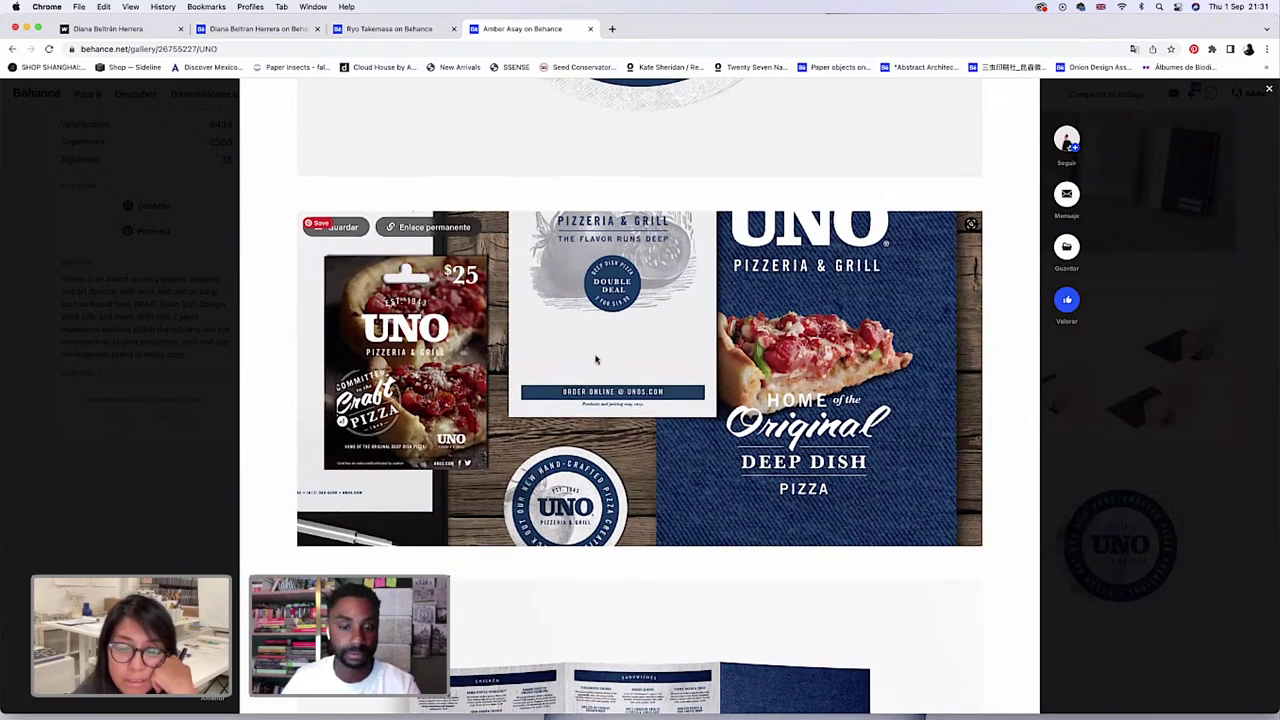
scroll(596, 358, down, 4)
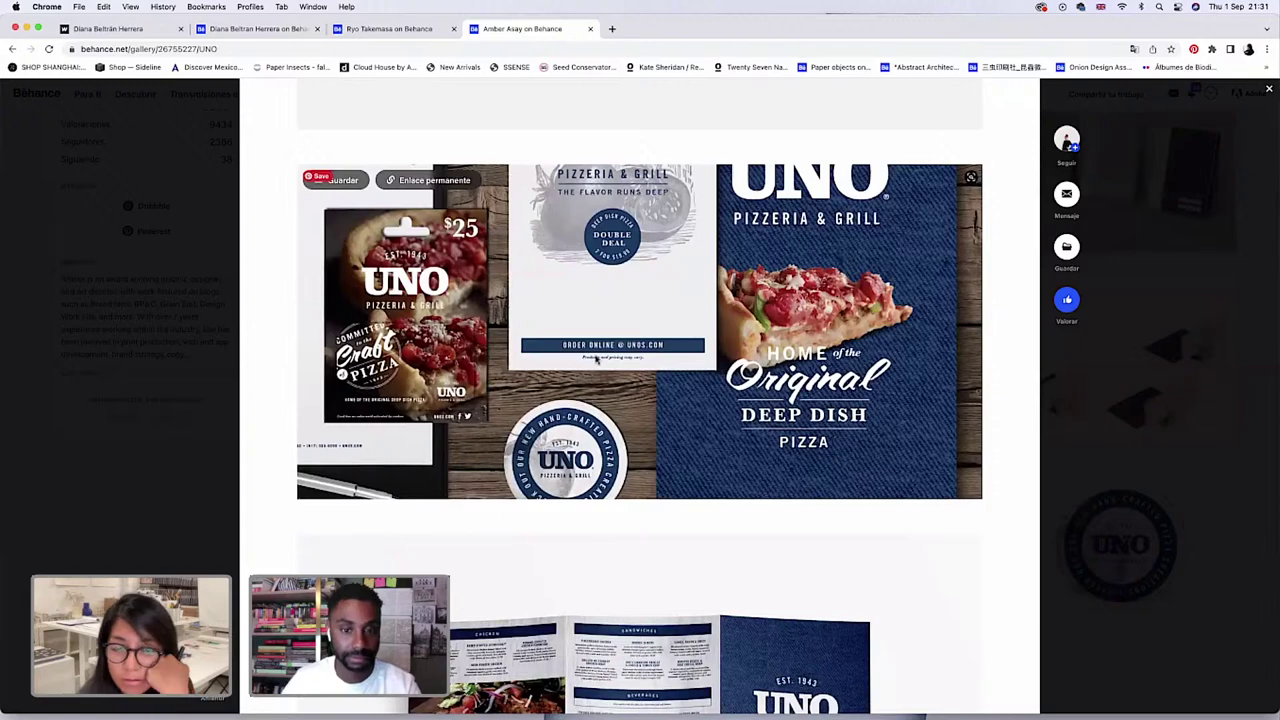
Look at the unfolded trifold menu, and go back to the full stationery mockup on the wooden background.
scroll(596, 358, down, 20)
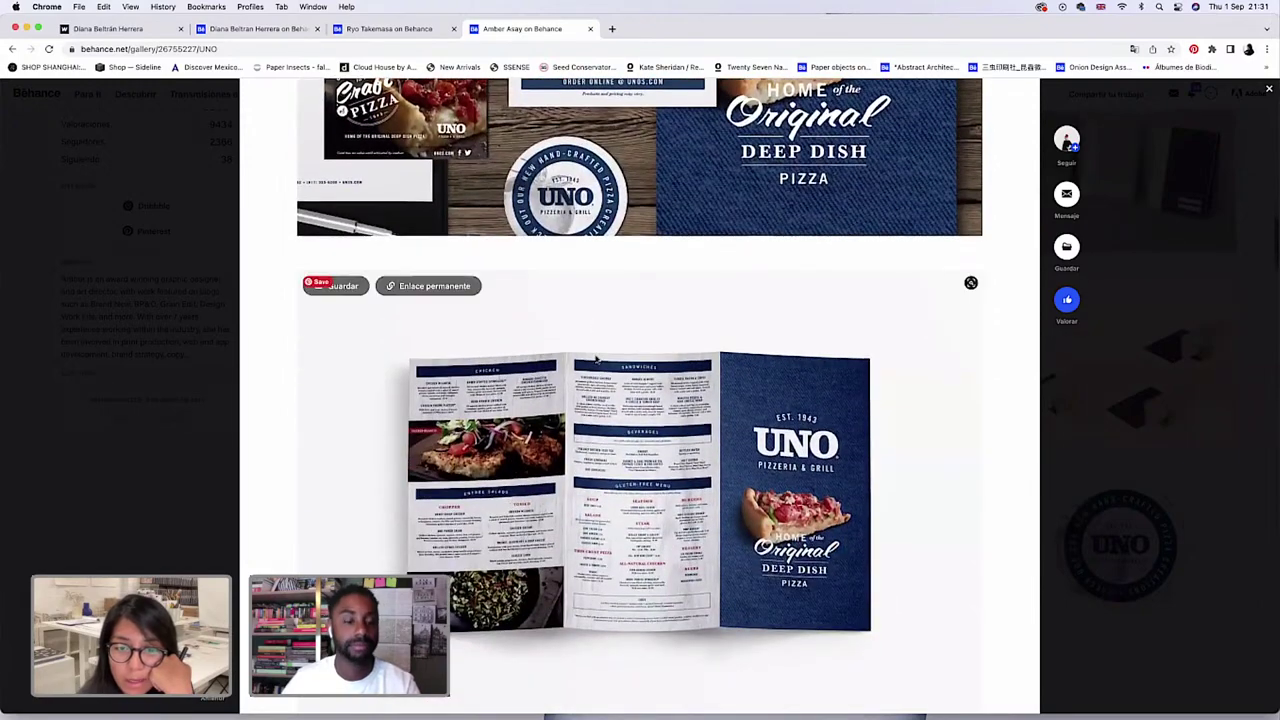
scroll(596, 358, up, 5)
scroll(595, 360, up, 7)
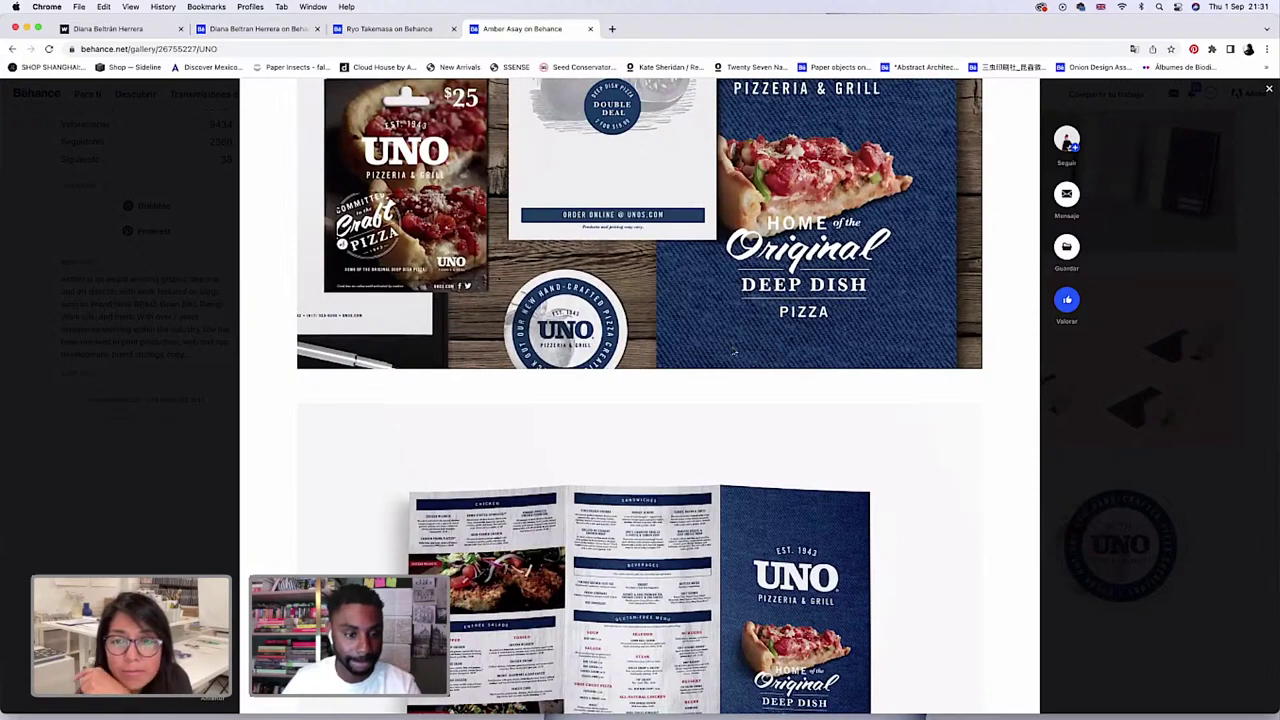
scroll(734, 352, up, 4)
scroll(734, 352, up, 20)
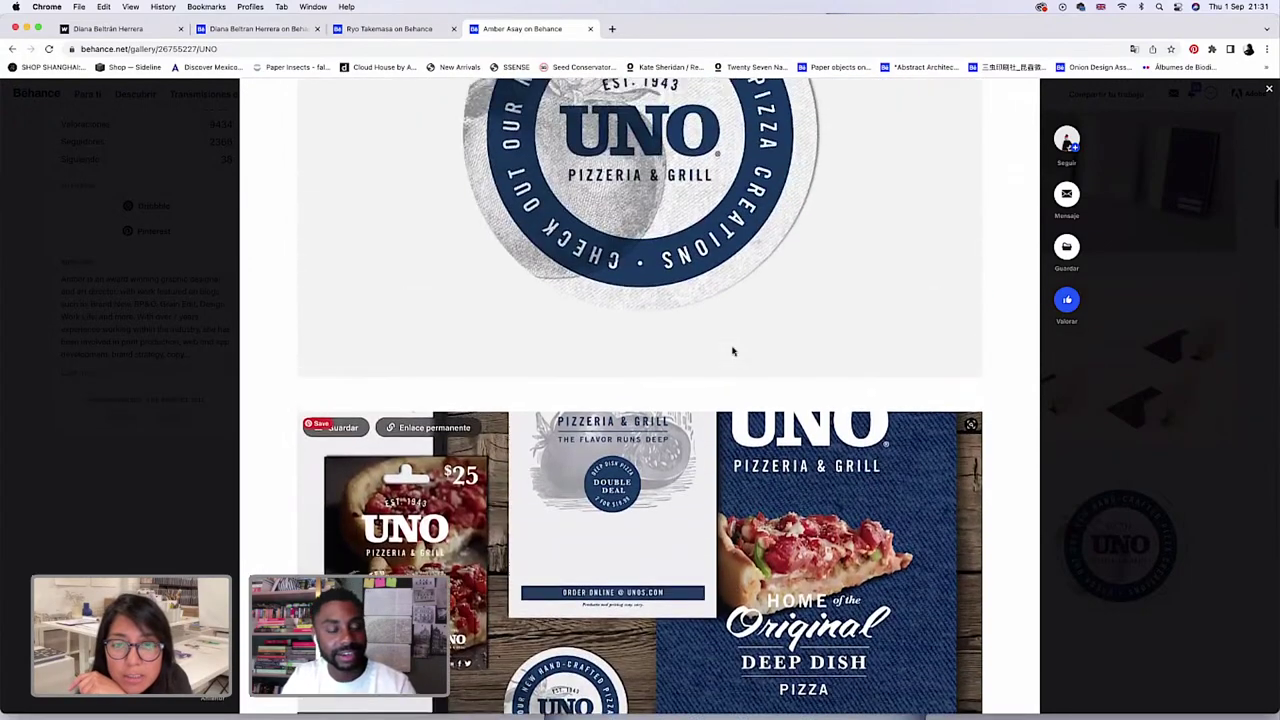
scroll(732, 351, up, 8)
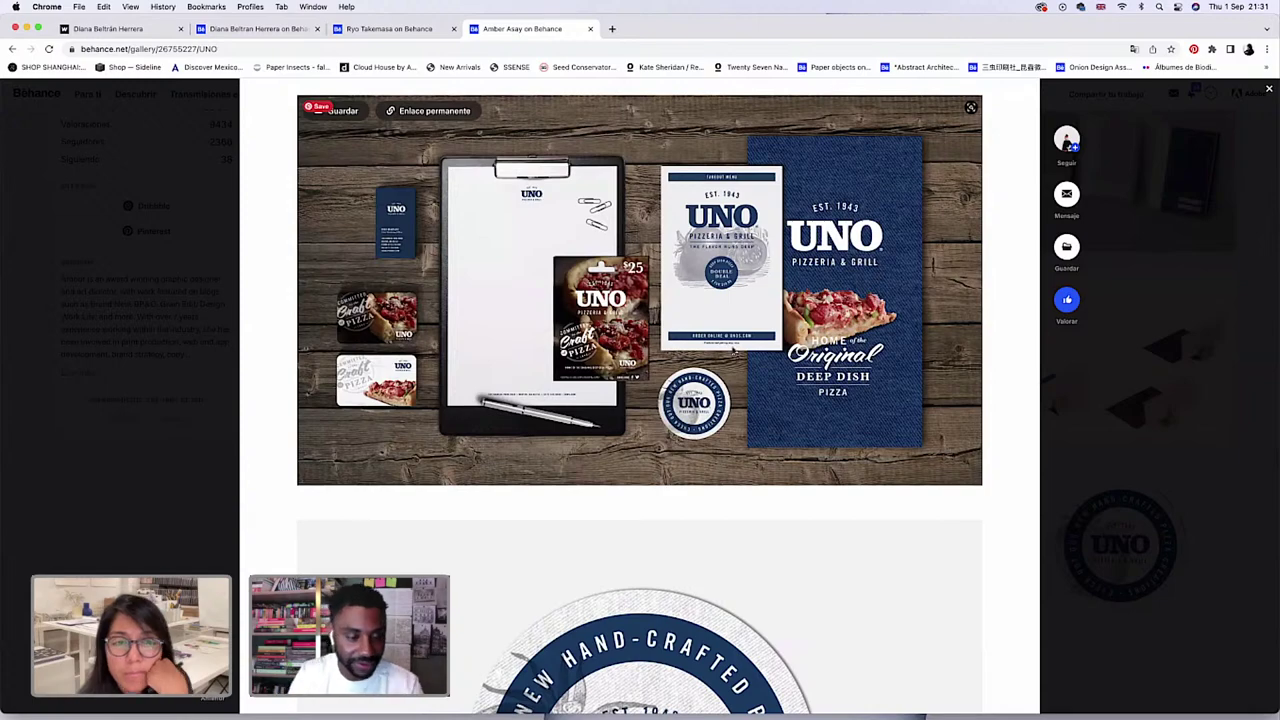
Return to the unfolded trifold menu mockup with the denim cover and examine its layout.
scroll(733, 350, down, 10)
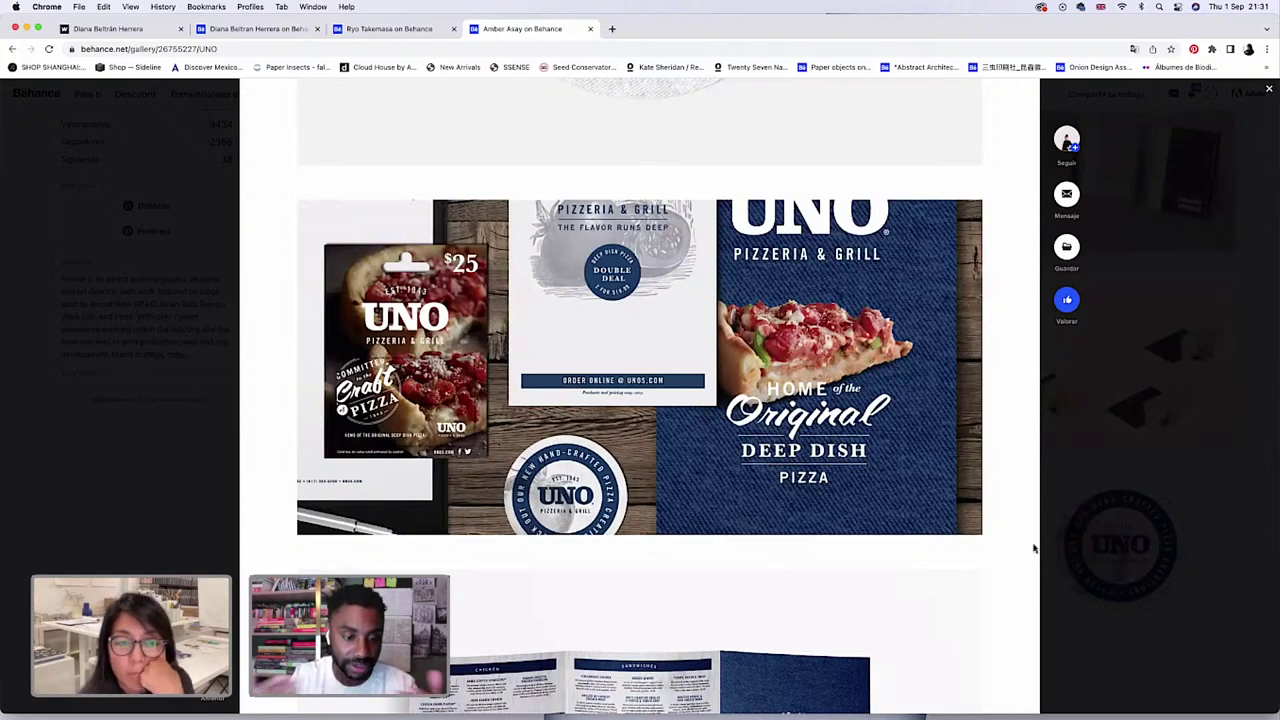
scroll(1034, 548, down, 5)
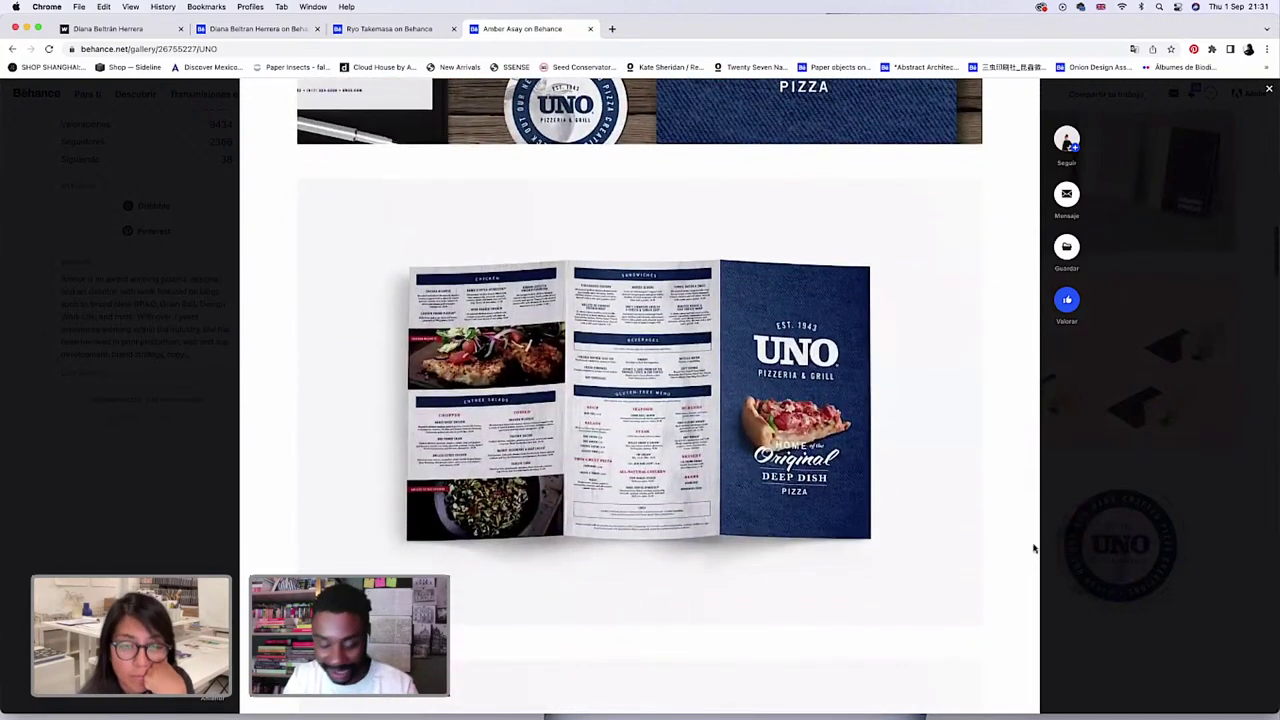
scroll(1034, 548, down, 2)
scroll(1034, 548, up, 1)
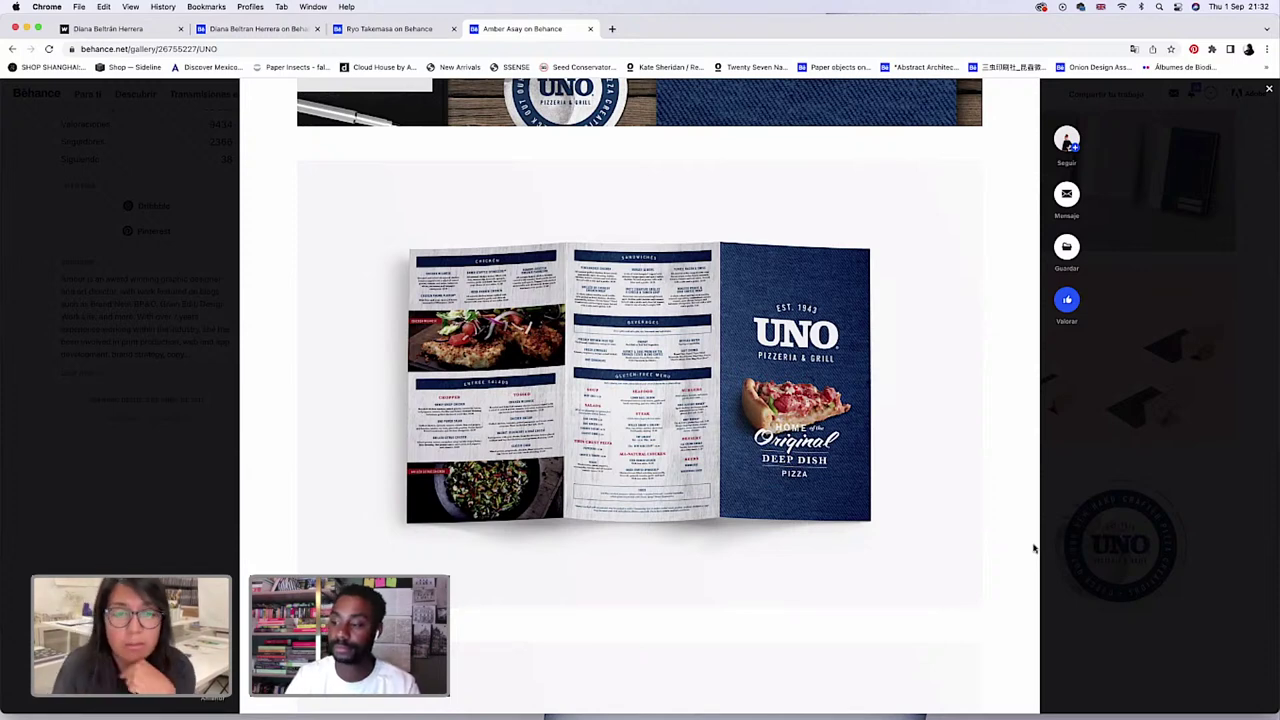
Examine the rest of the UNO project, from the second menu spread and menu close-ups to the pizza quote artwork and bag-and-box packaging.
scroll(1030, 549, down, 4)
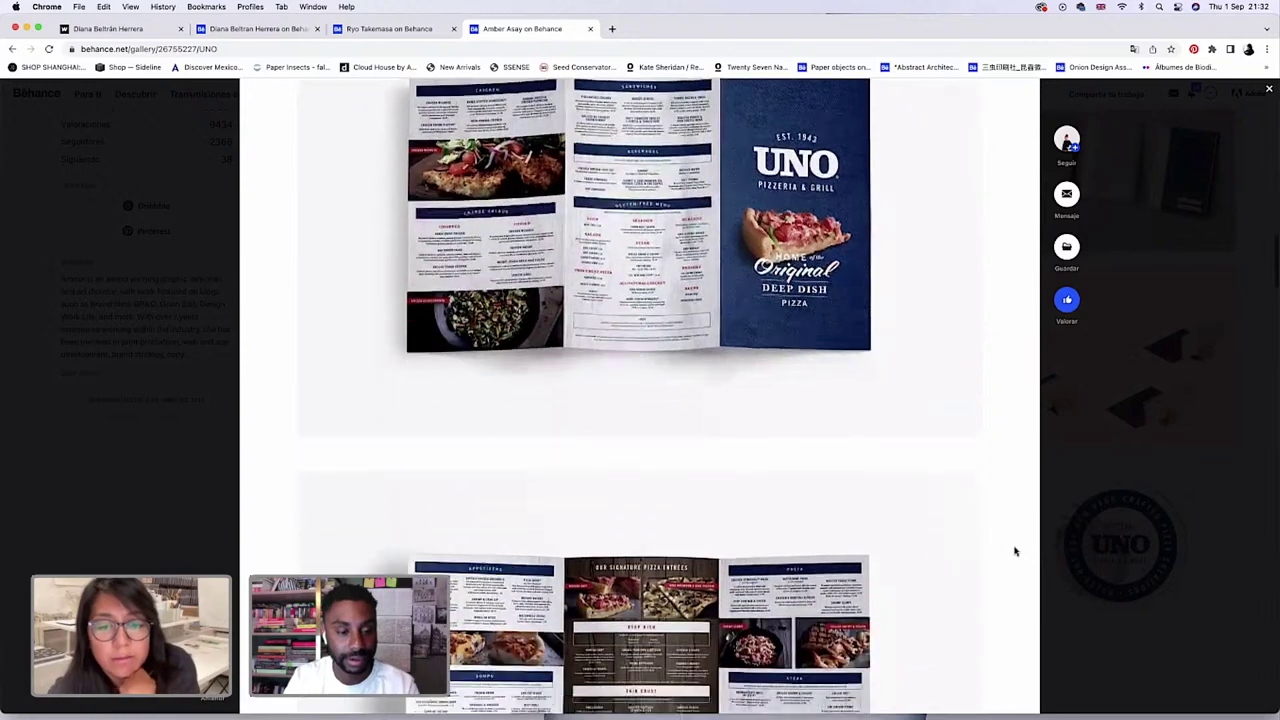
scroll(1015, 551, down, 10)
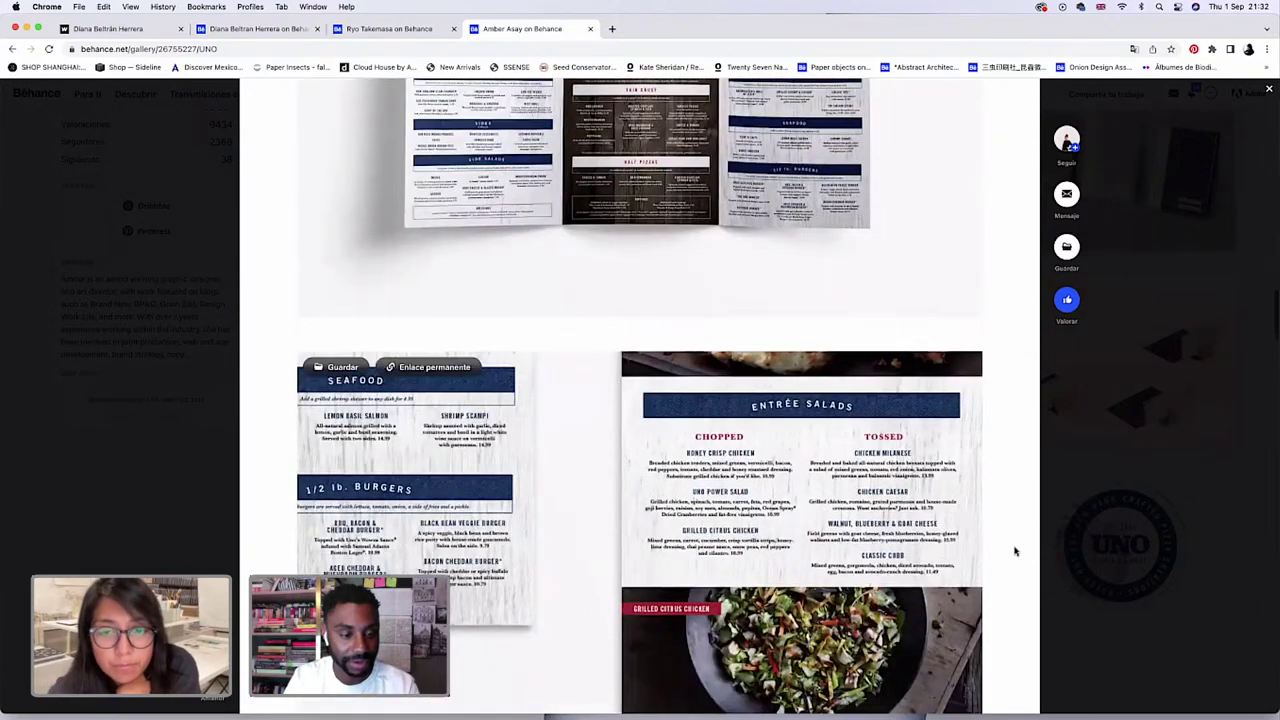
scroll(1015, 551, down, 4)
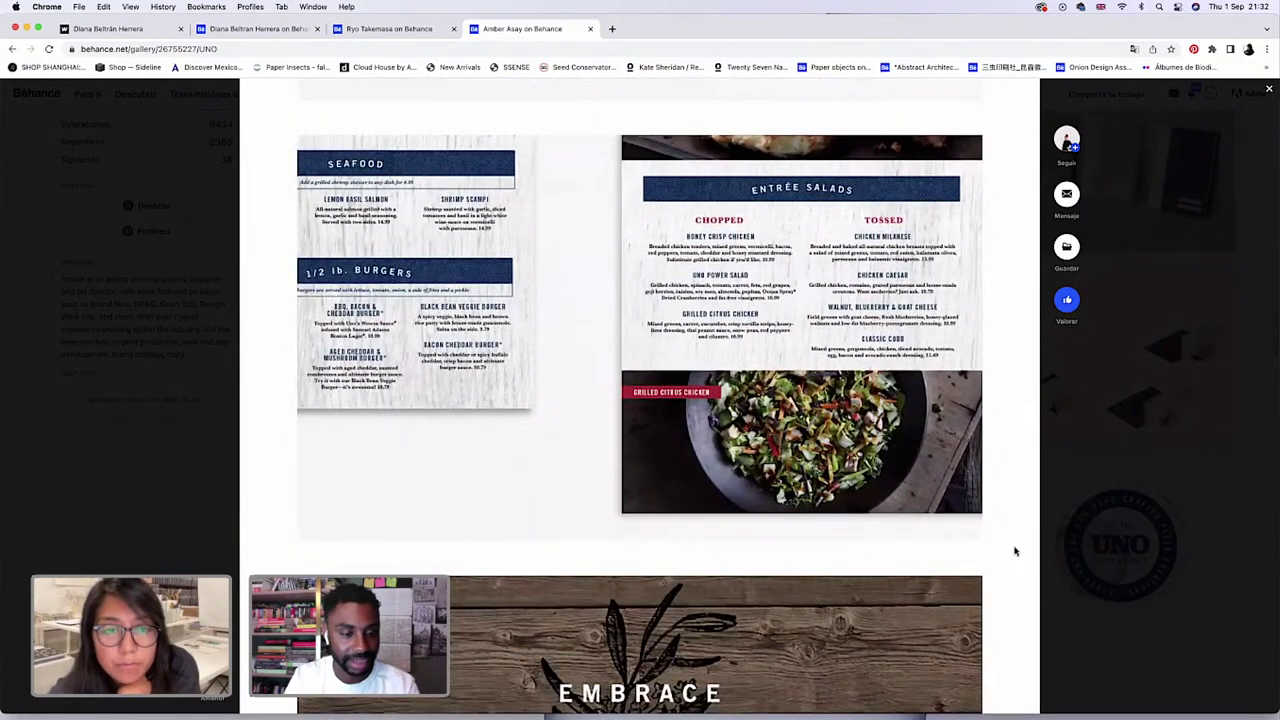
scroll(1015, 551, up, 1)
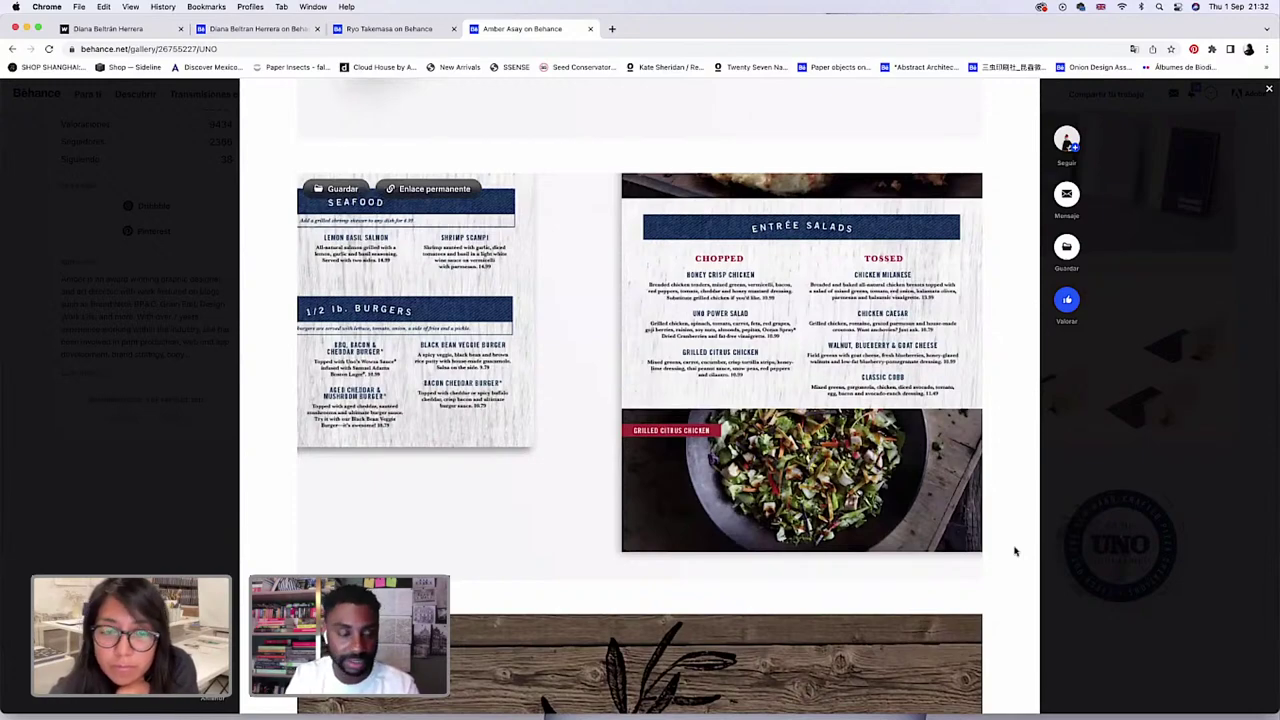
scroll(1015, 551, down, 8)
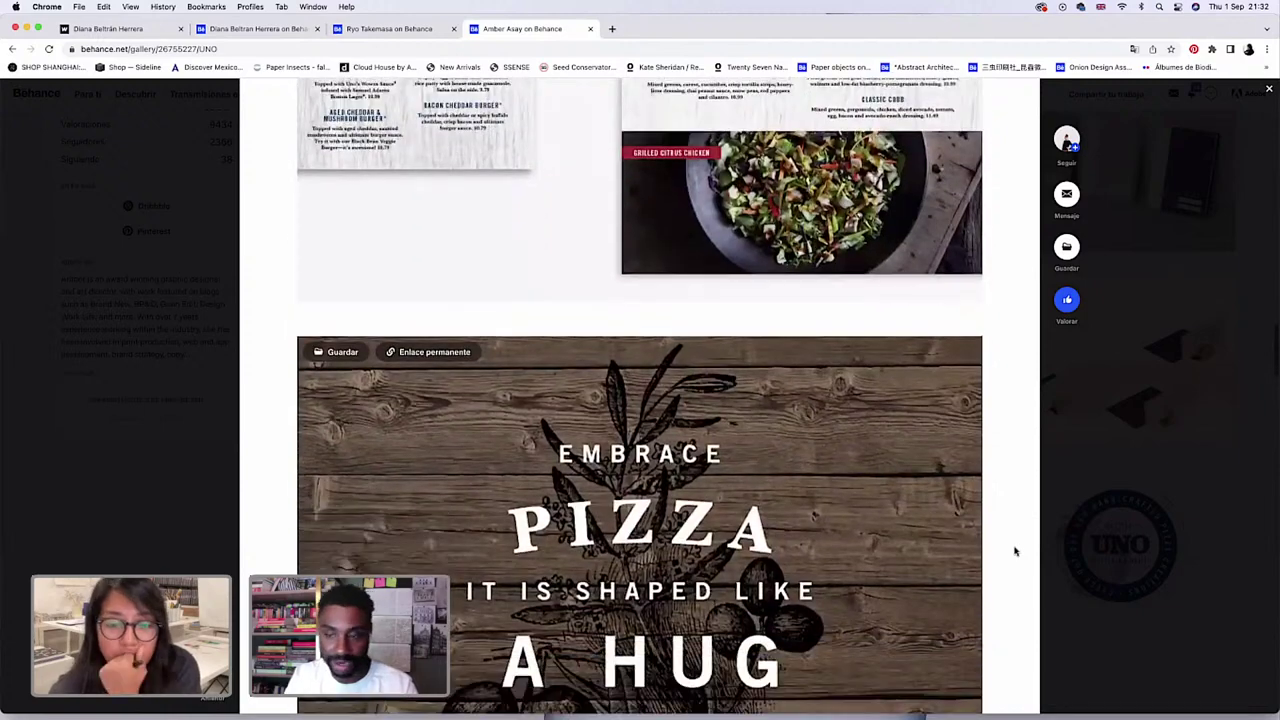
scroll(1015, 551, down, 9)
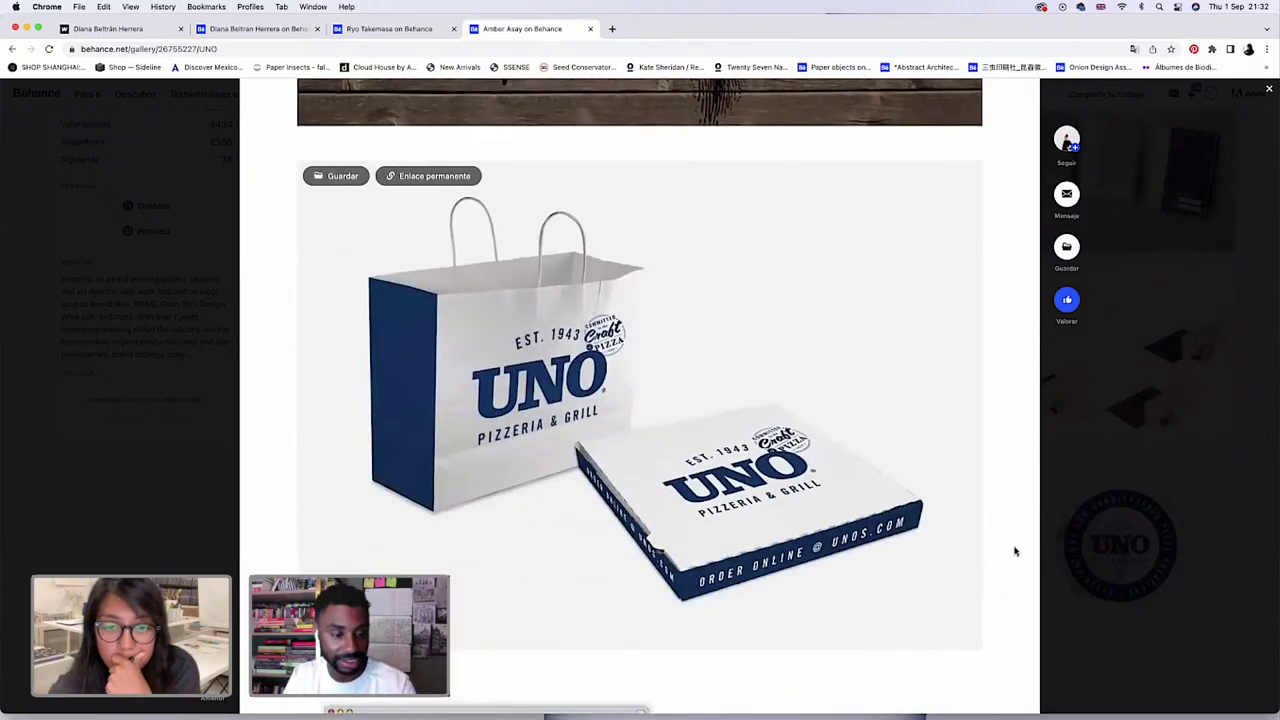
scroll(1015, 551, down, 1)
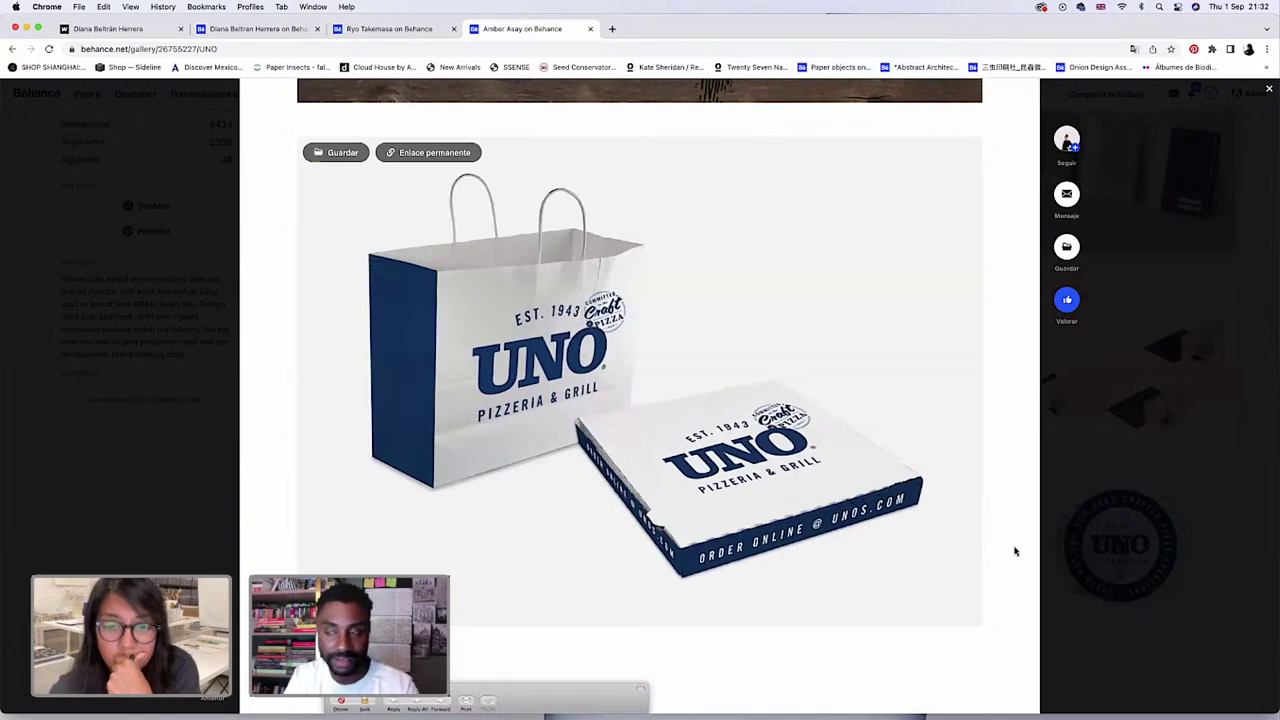
scroll(1015, 551, down, 6)
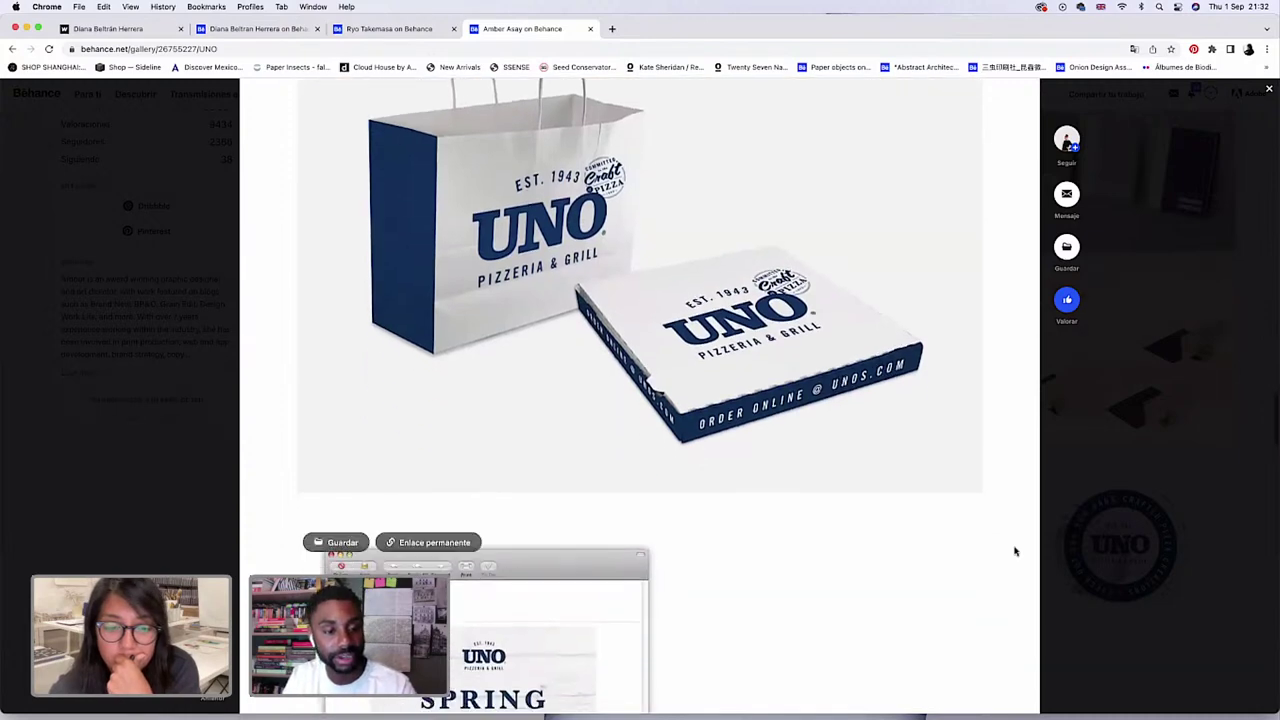
Examine the two email newsletter mockups in the UNO project and glance ahead at the website homepage below them.
scroll(1015, 551, down, 5)
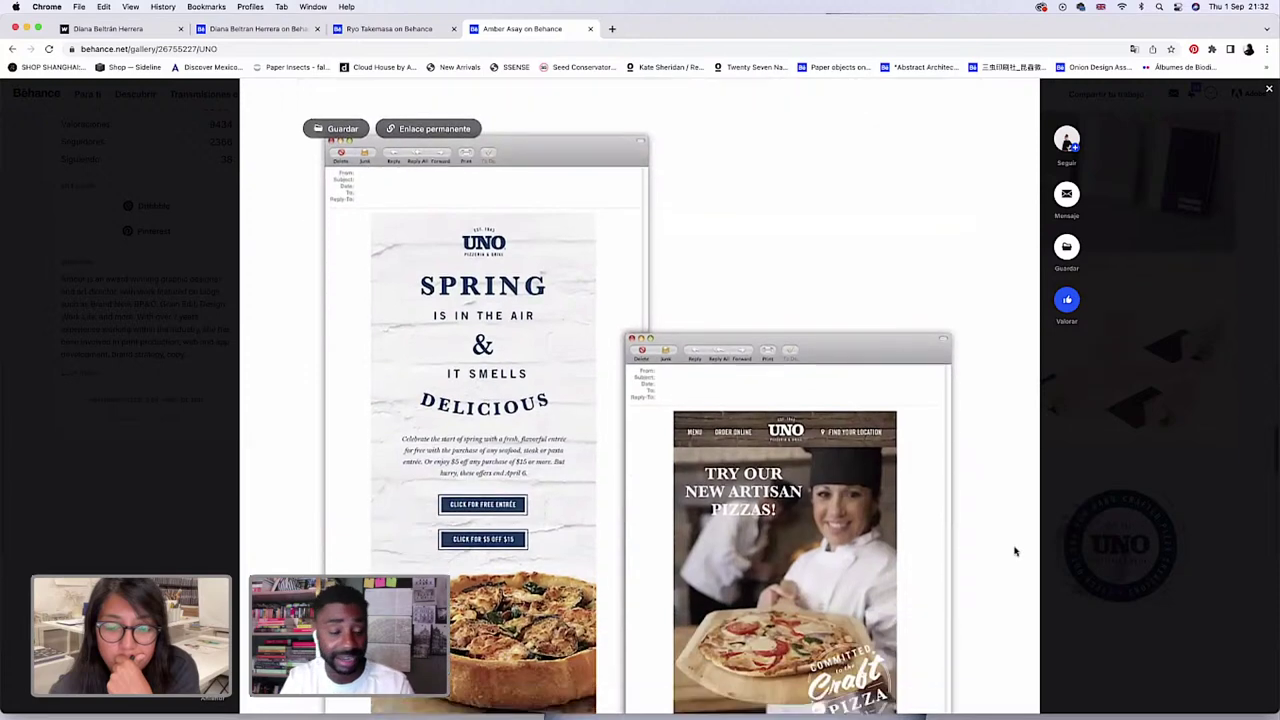
scroll(1015, 551, down, 3)
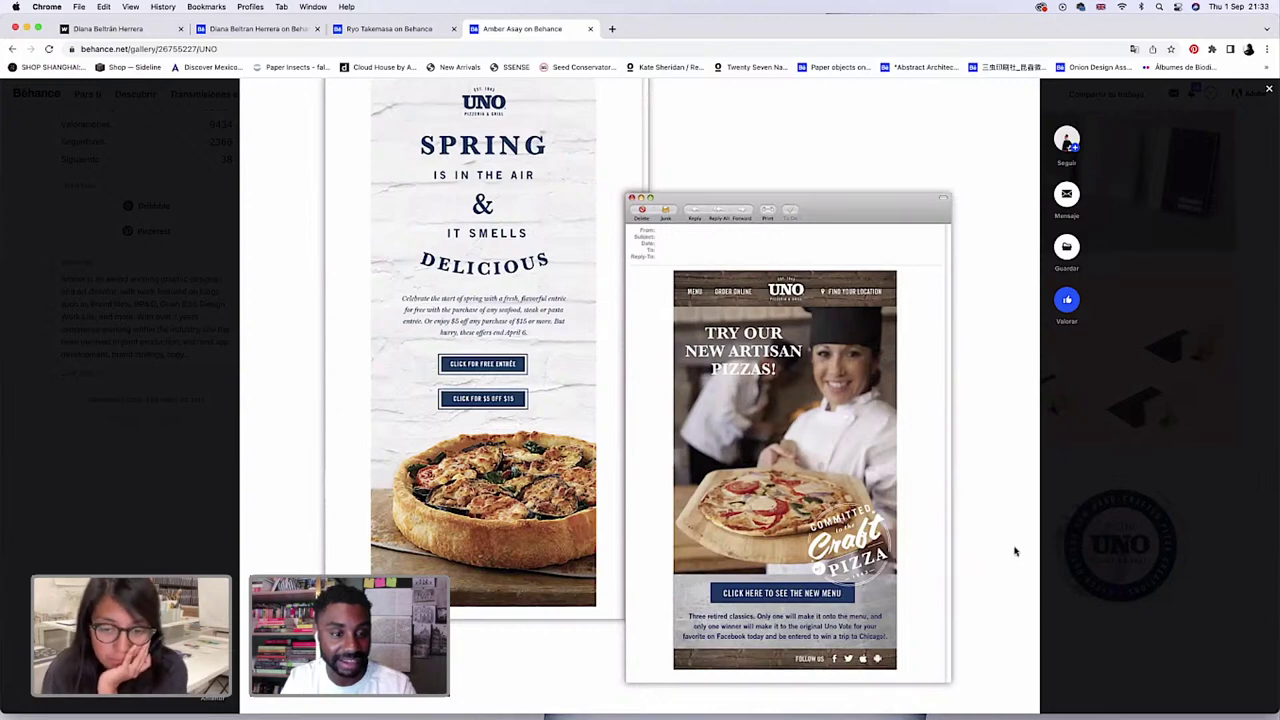
scroll(1015, 551, down, 8)
scroll(1015, 551, down, 8)
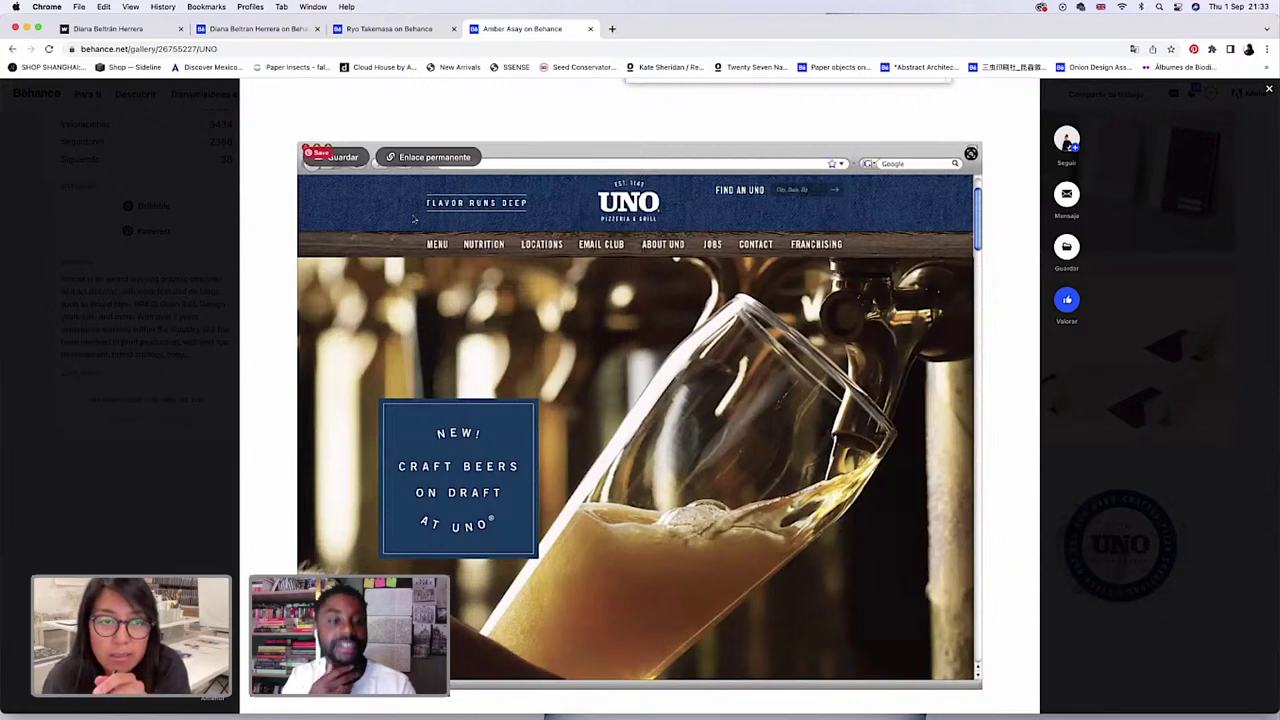
scroll(415, 240, up, 6)
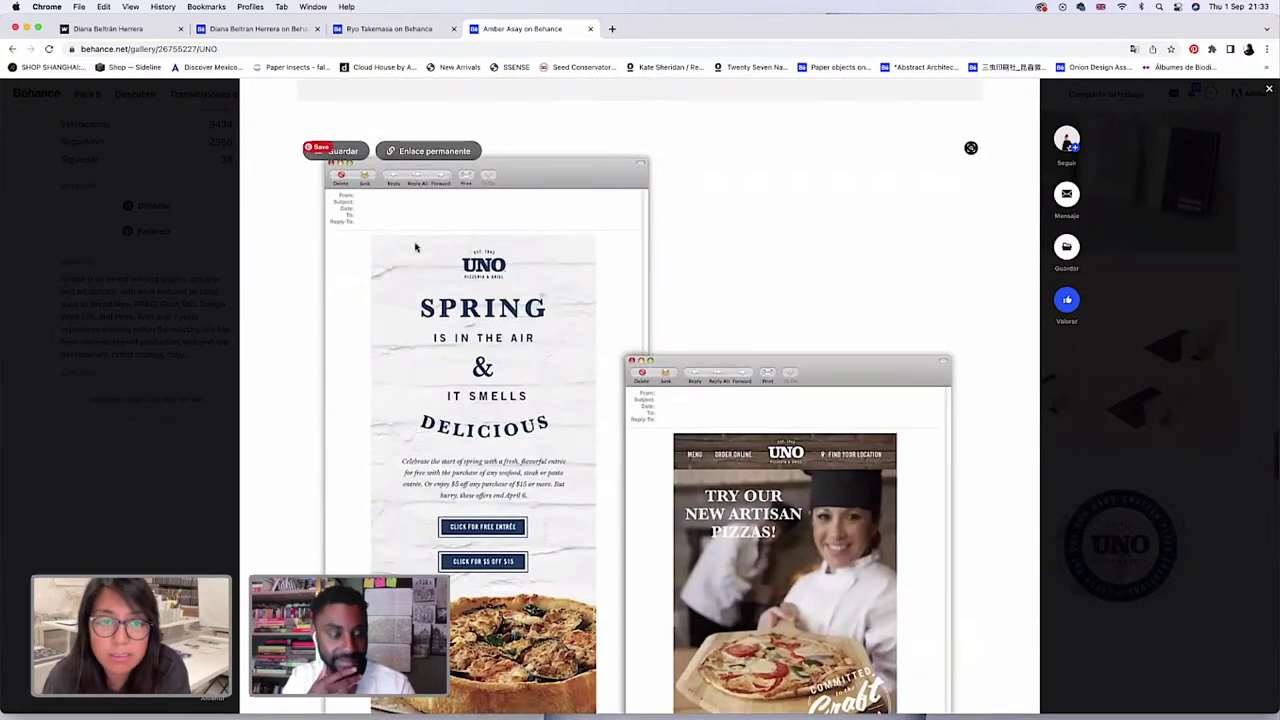
scroll(415, 247, down, 5)
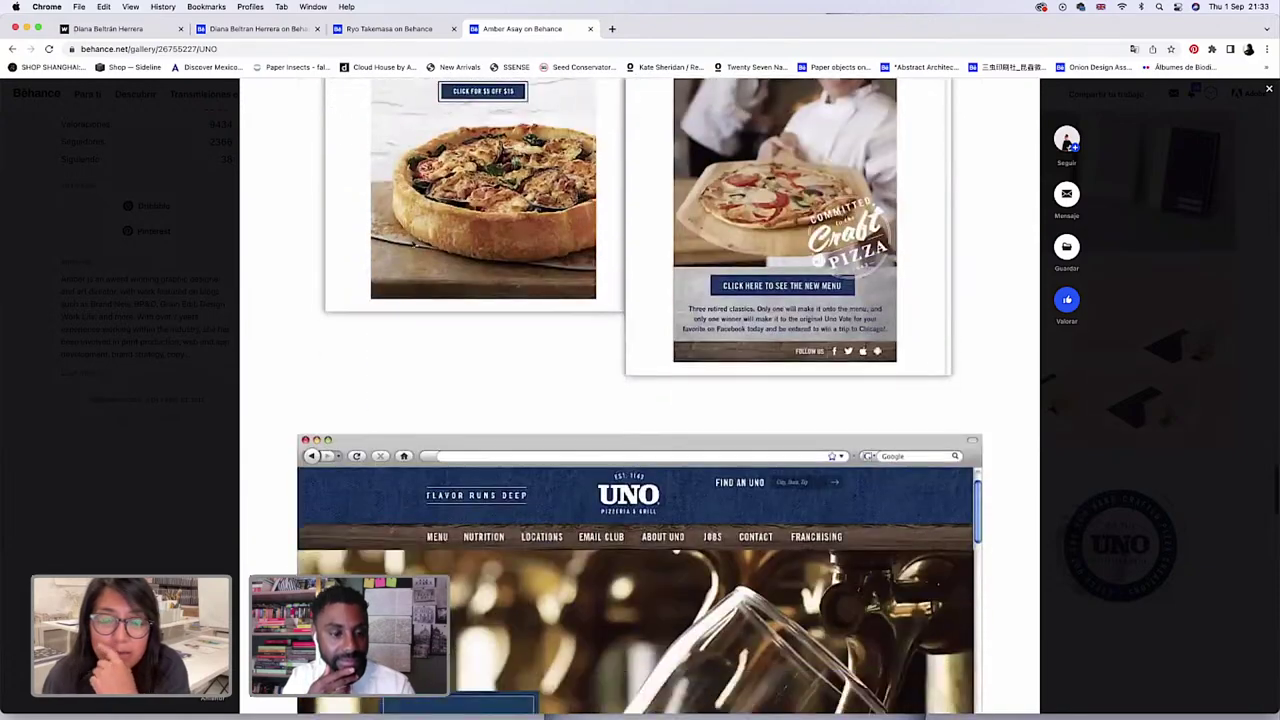
Examine the UNO website homepage, the About UNO page and the billboard mockup through to the end of the project.
scroll(414, 246, down, 4)
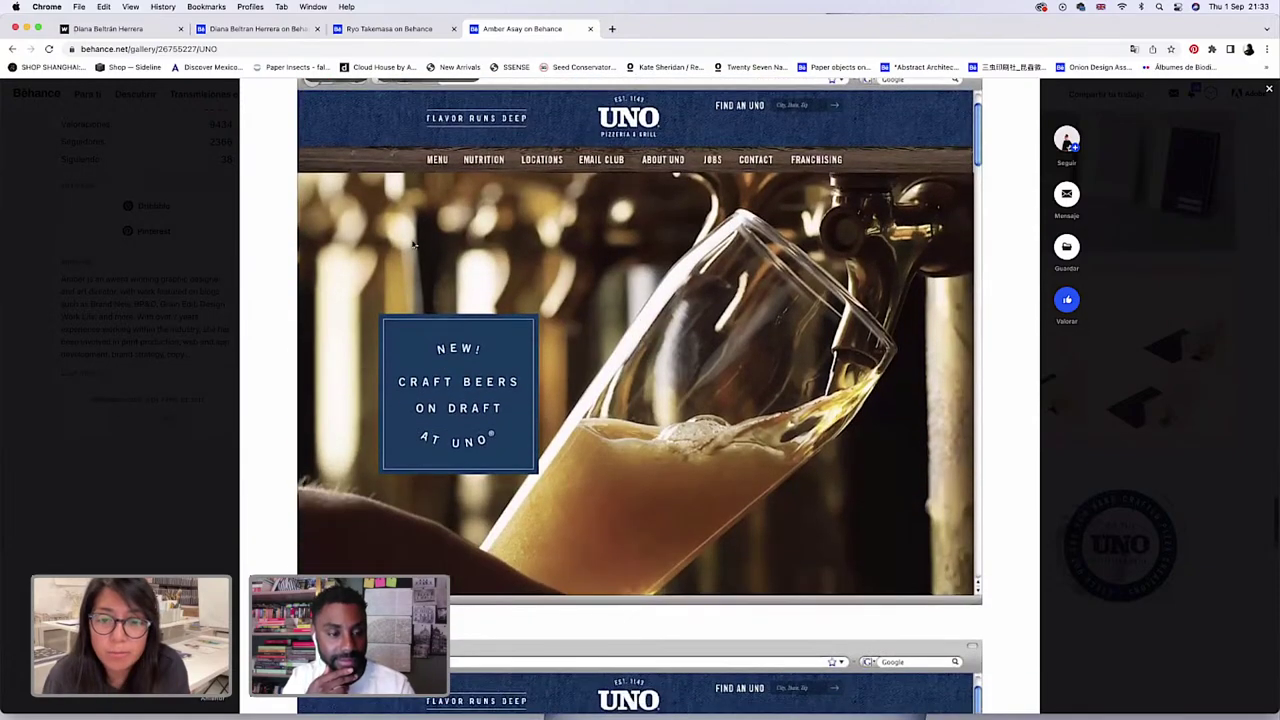
scroll(413, 244, down, 2)
scroll(413, 244, down, 4)
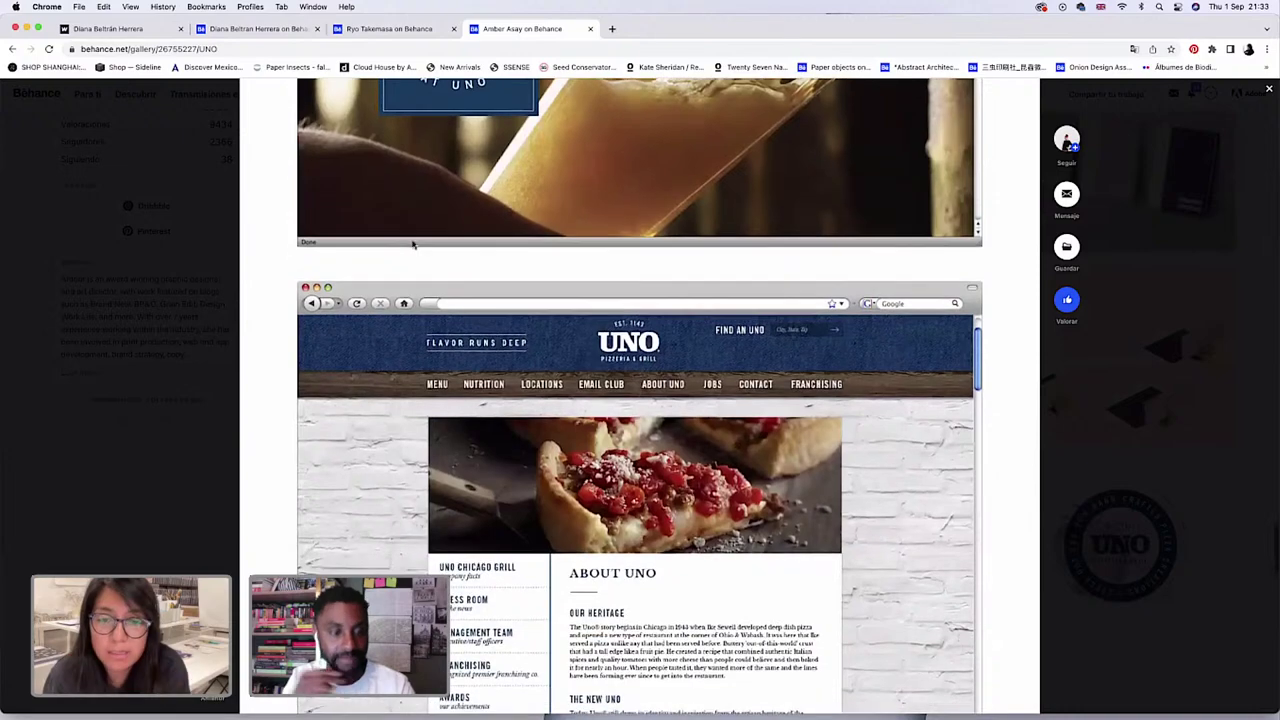
scroll(413, 244, down, 1)
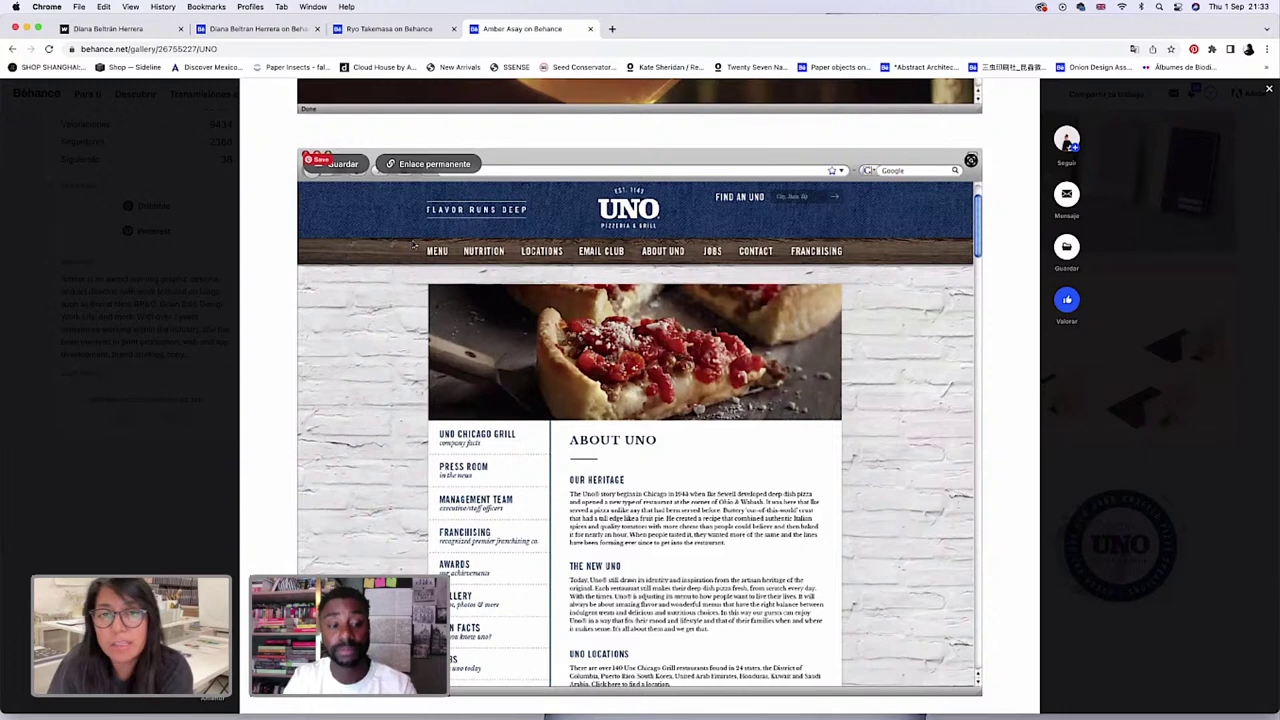
scroll(413, 245, down, 2)
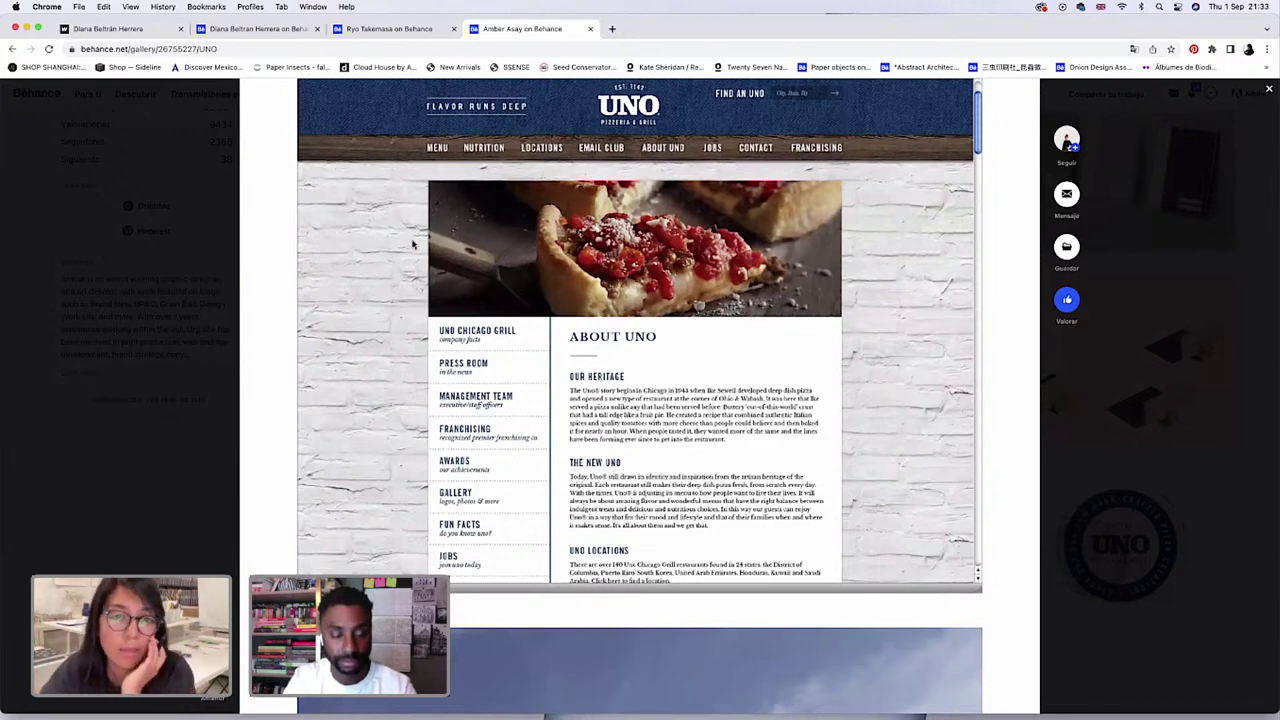
scroll(413, 245, down, 9)
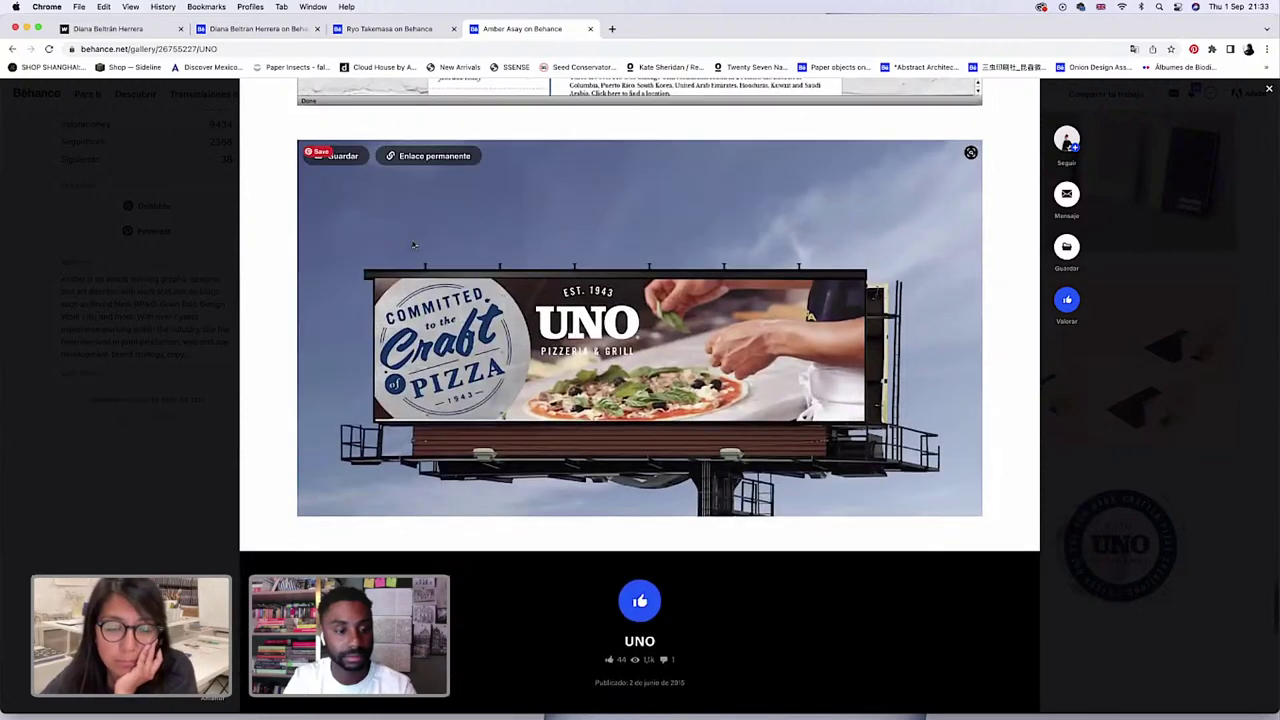
scroll(413, 245, down, 1)
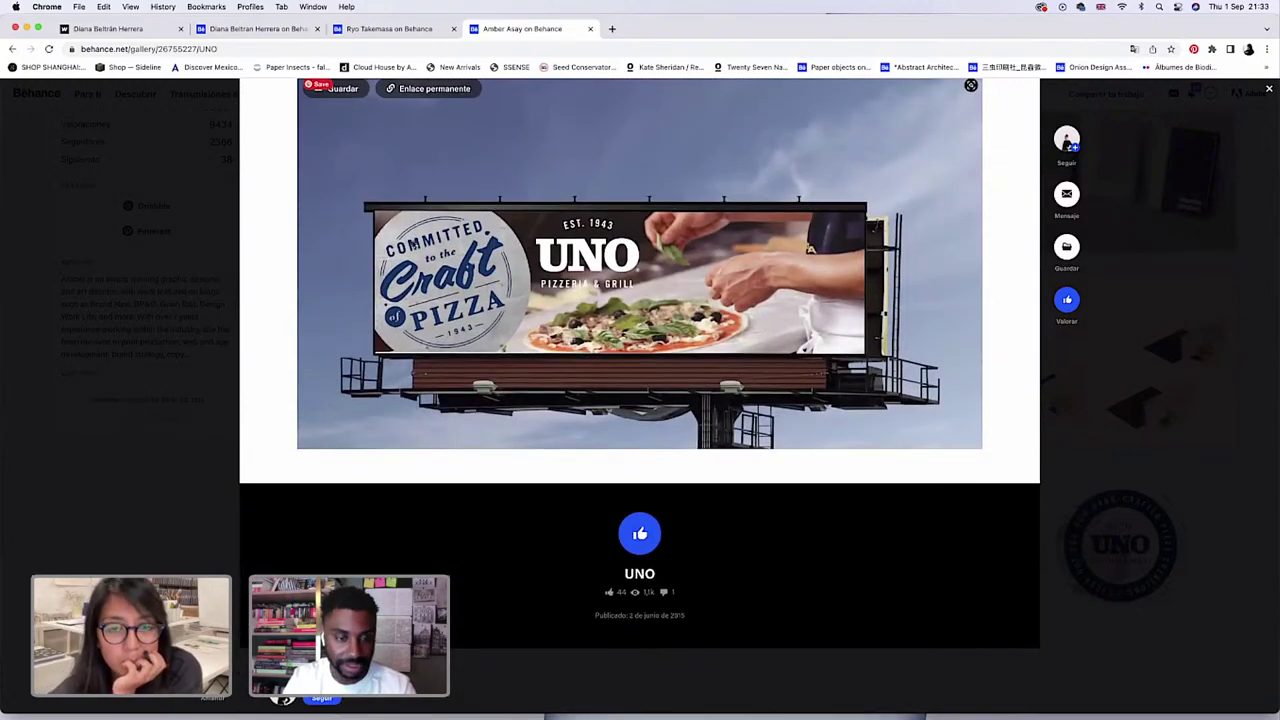
Go back from the UNO billboard through the About and homepage mockups to the email newsletters.
scroll(413, 245, up, 1)
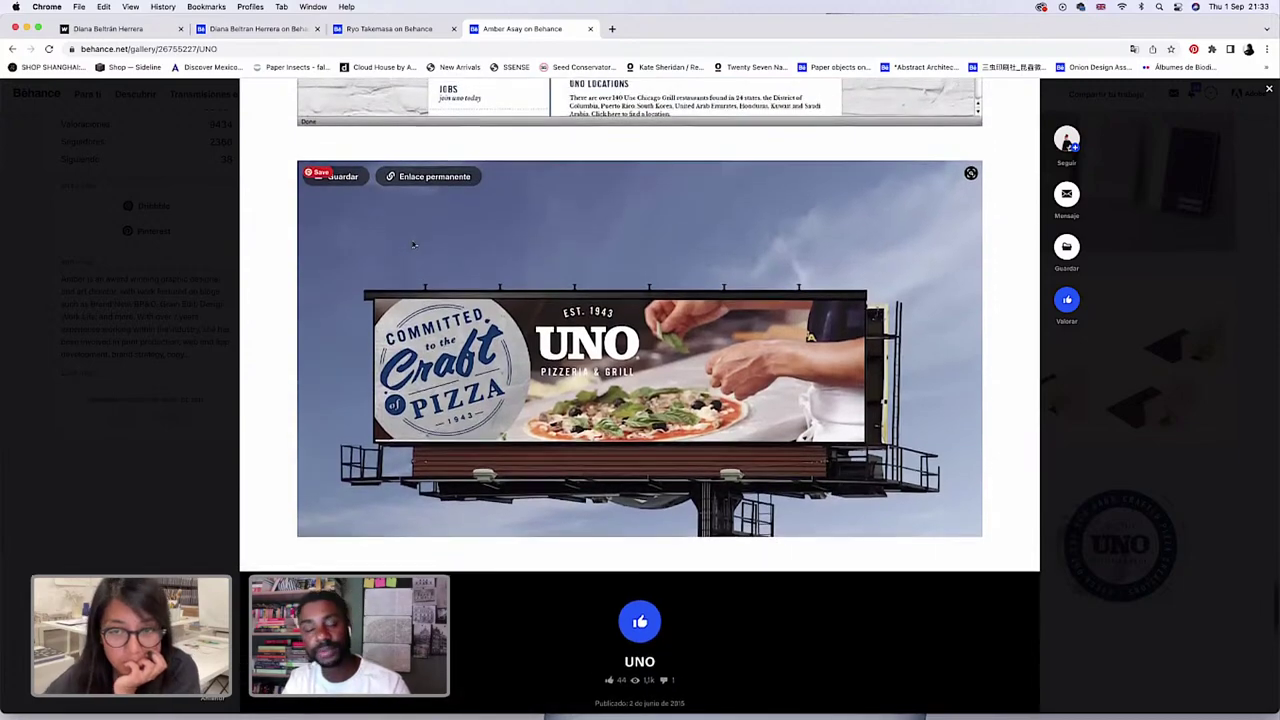
scroll(413, 245, up, 3)
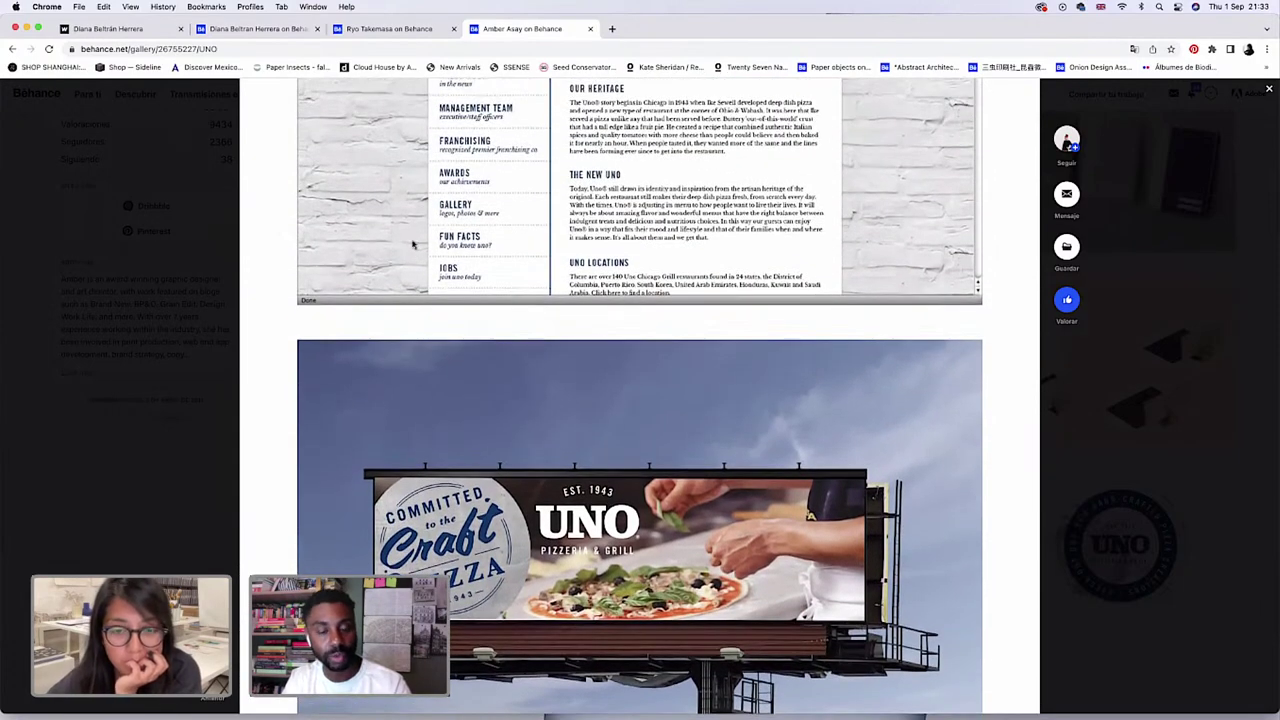
scroll(413, 245, up, 5)
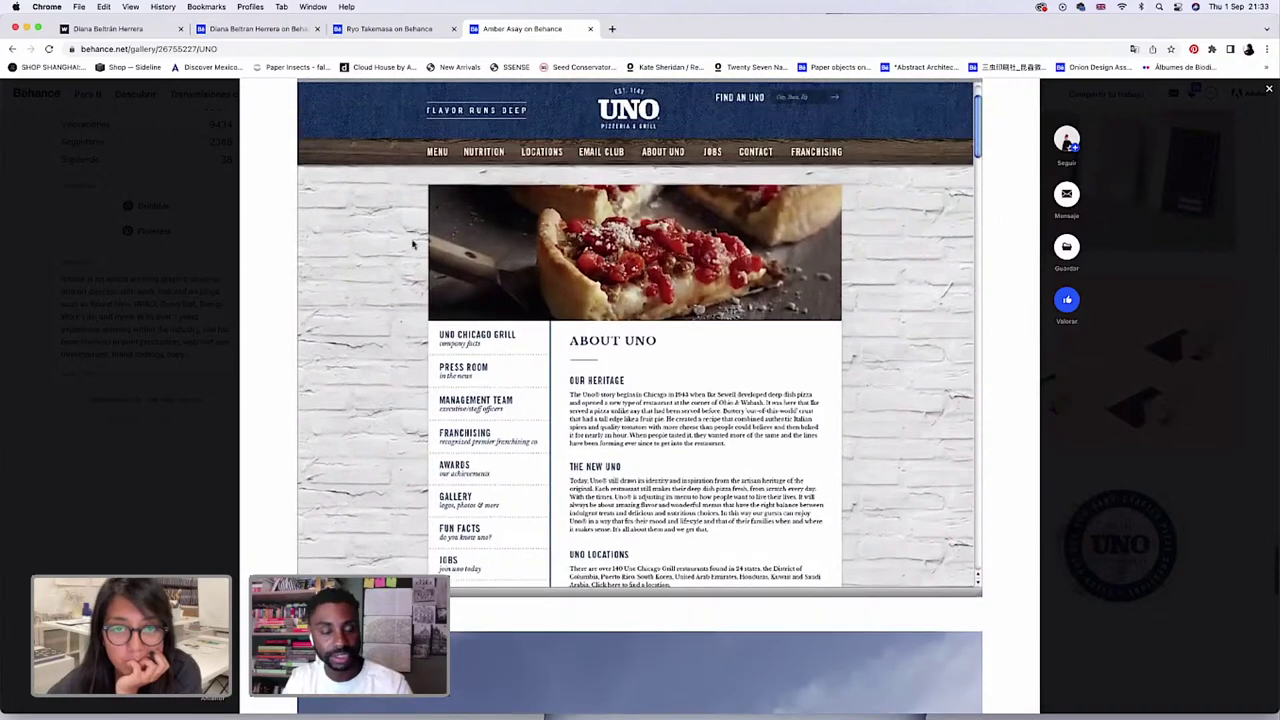
scroll(413, 245, up, 2)
scroll(413, 245, up, 10)
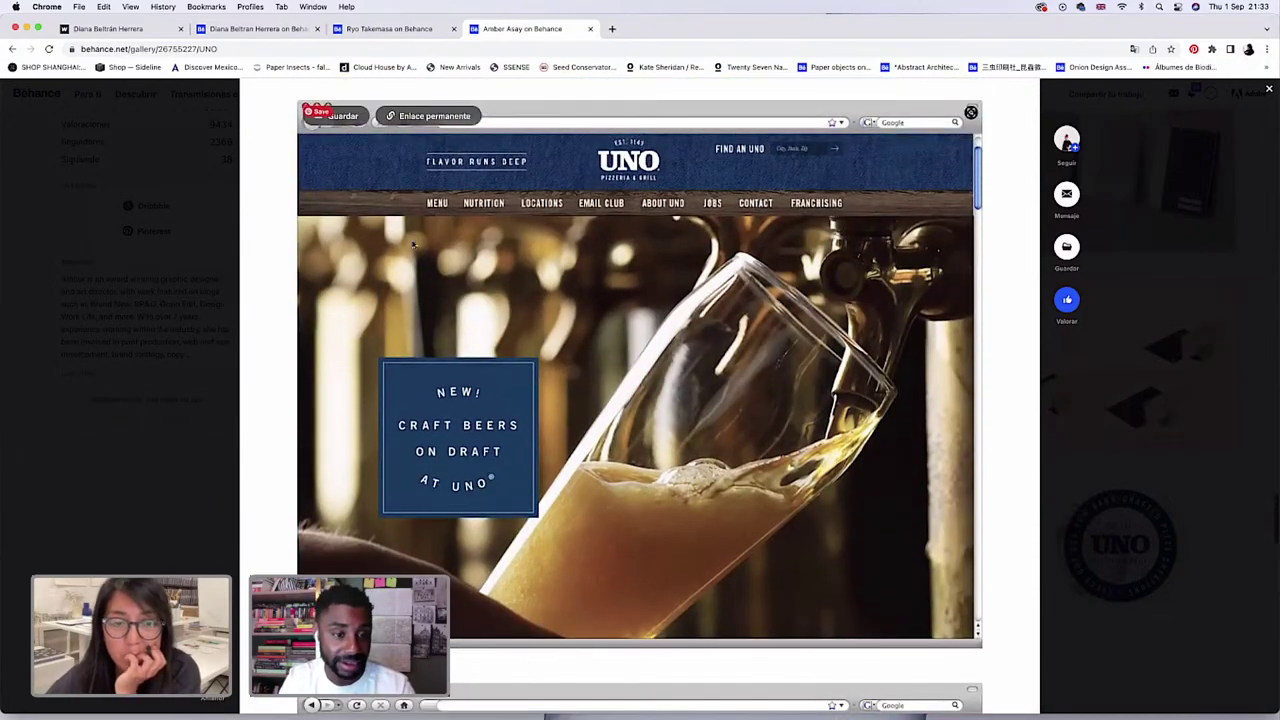
scroll(413, 245, up, 2)
scroll(413, 245, up, 7)
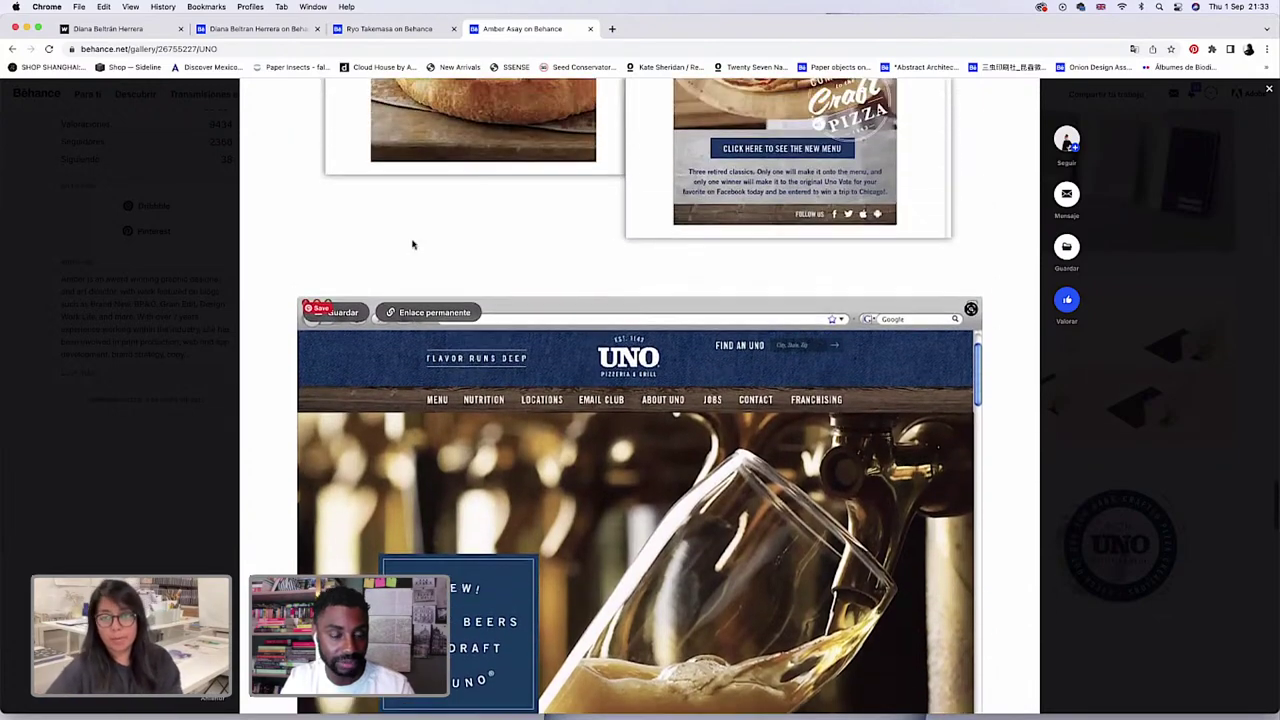
scroll(413, 245, up, 6)
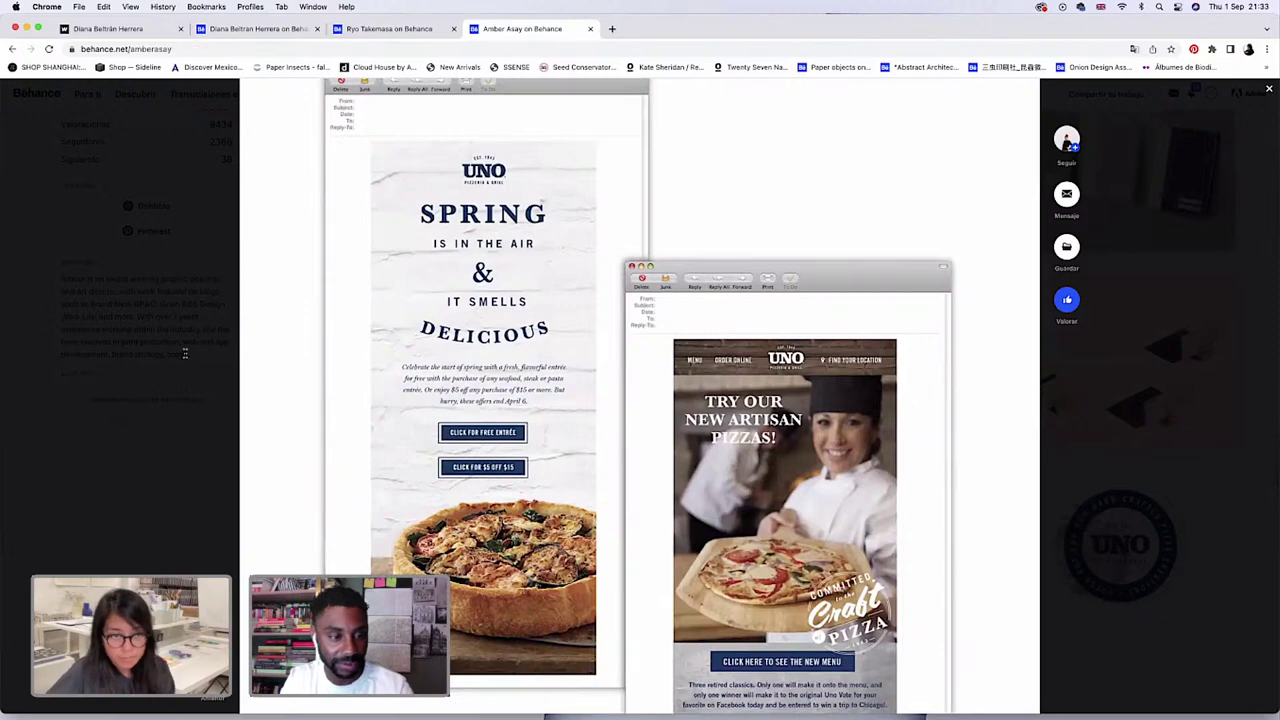
Close the UNO project and return to the start of the designer's project grid.
click(187, 357)
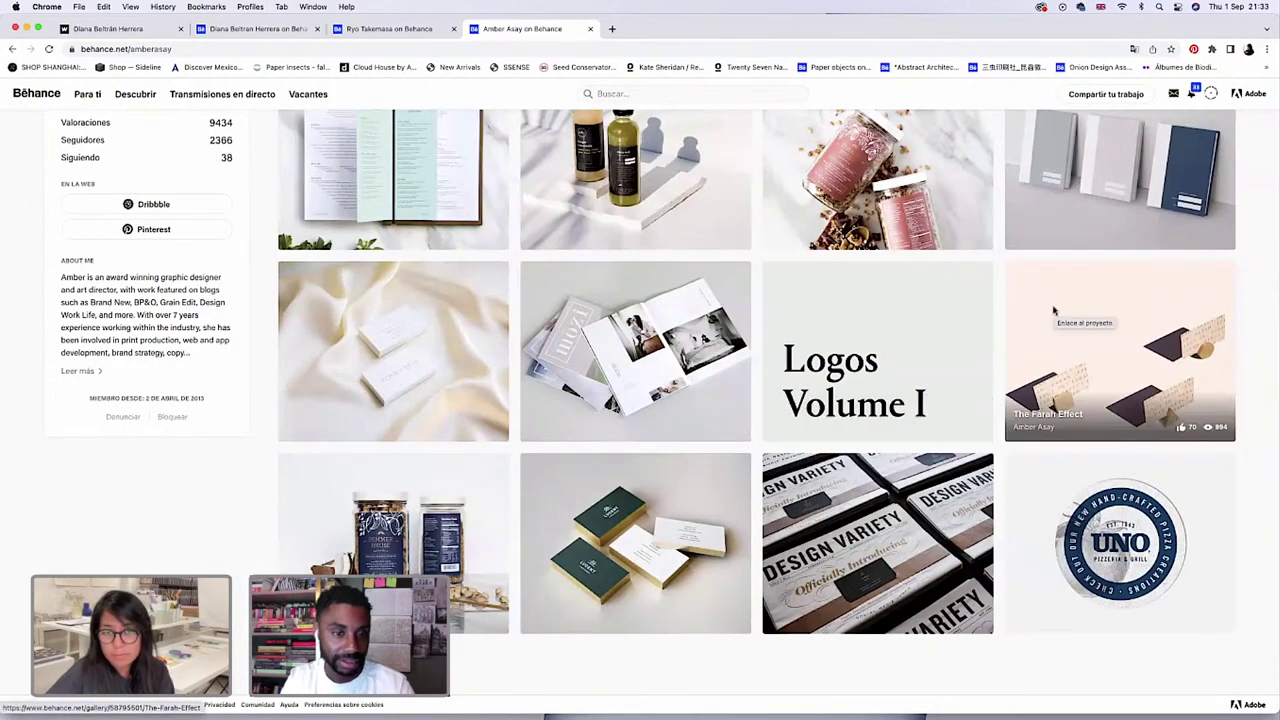
scroll(1053, 311, up, 5)
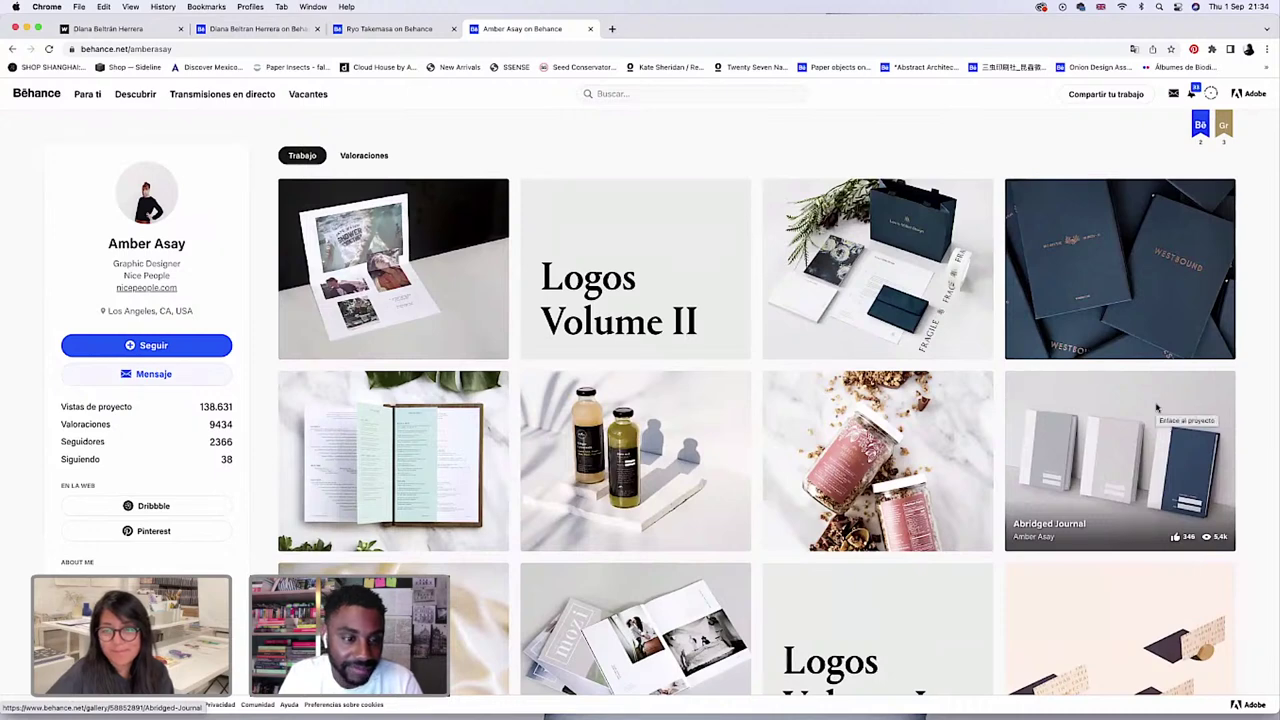
mouse_move(497, 399)
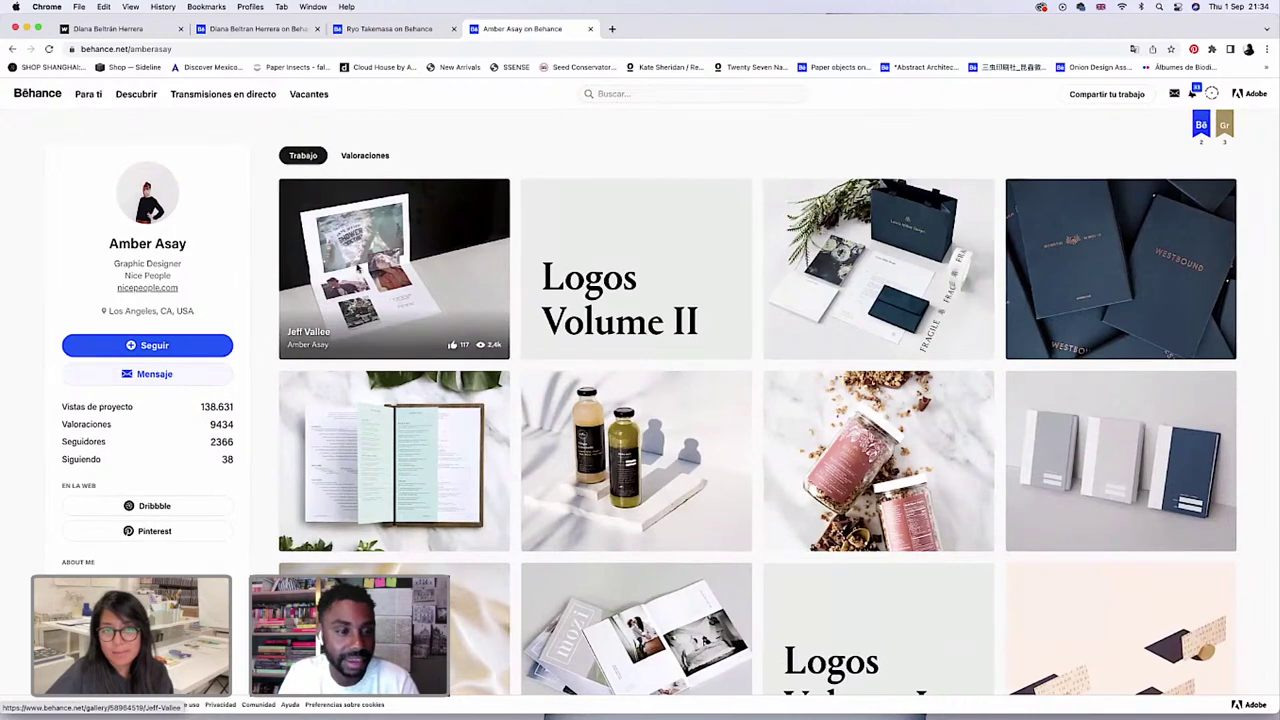
Open the first project in the grid, the photographer's folded mailer, and view its opening image and the Summer 2017 covers.
click(358, 268)
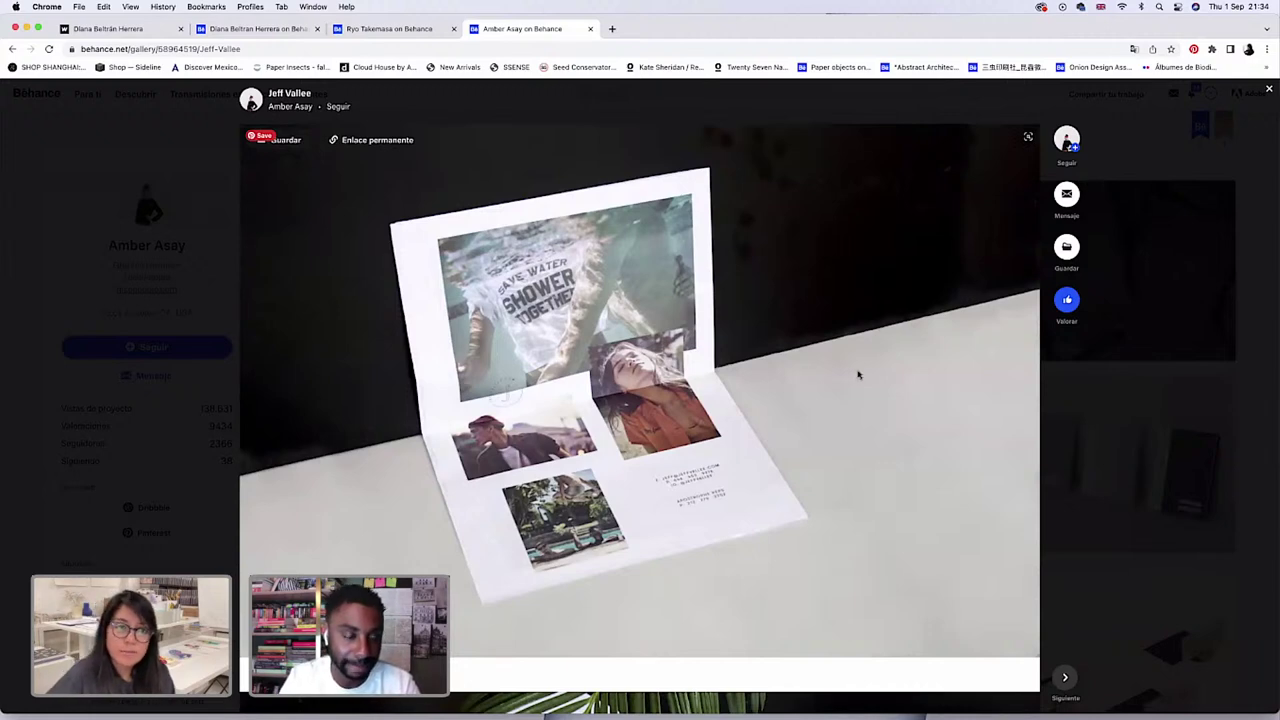
click(210, 300)
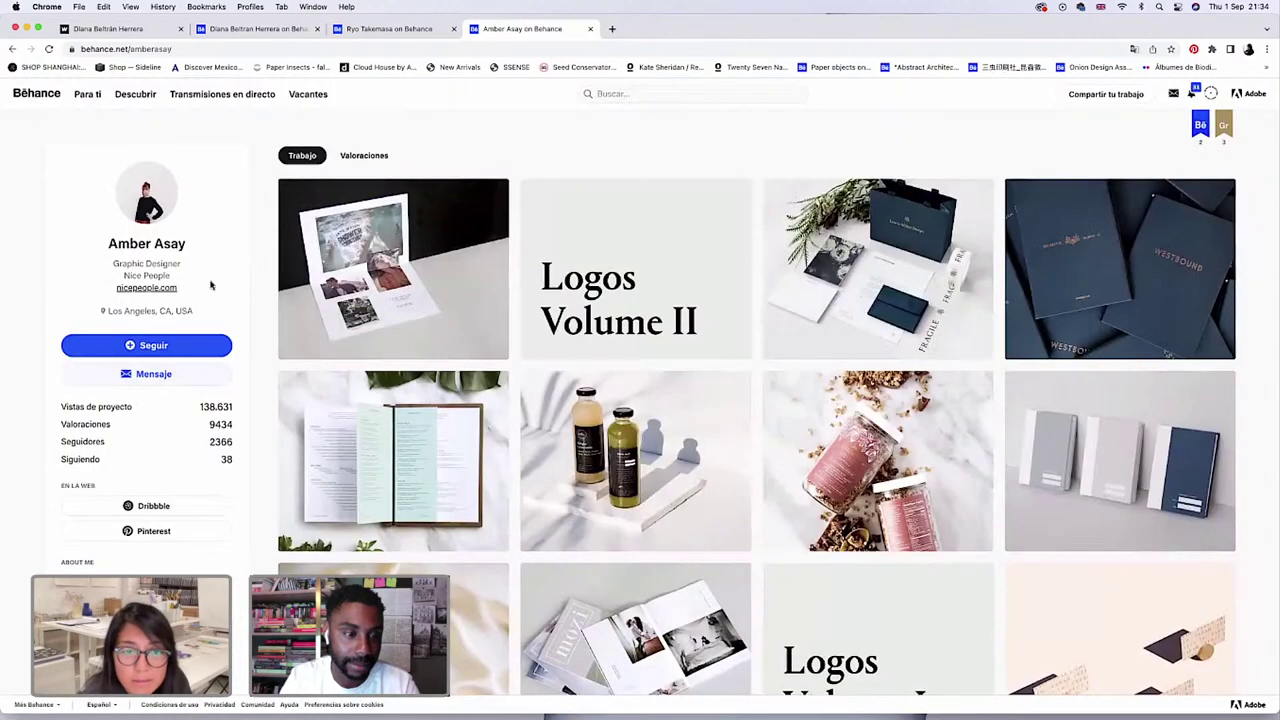
click(419, 289)
scroll(519, 310, down, 8)
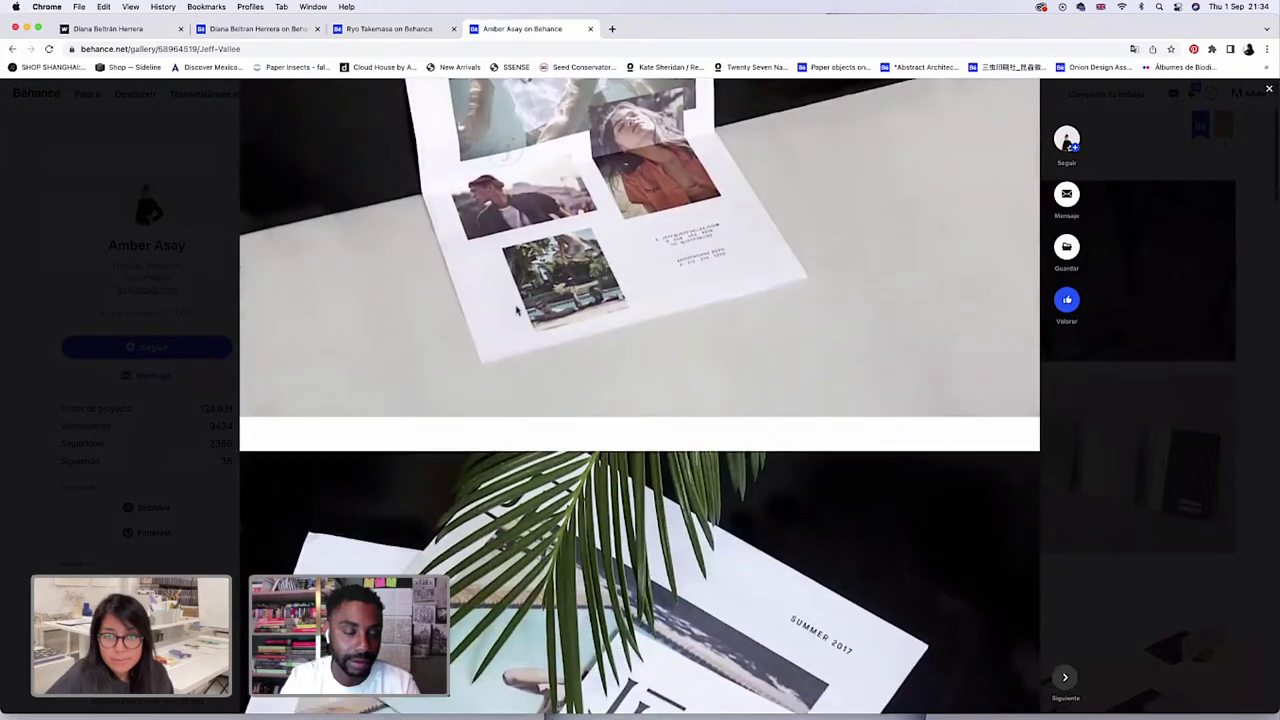
scroll(517, 311, down, 3)
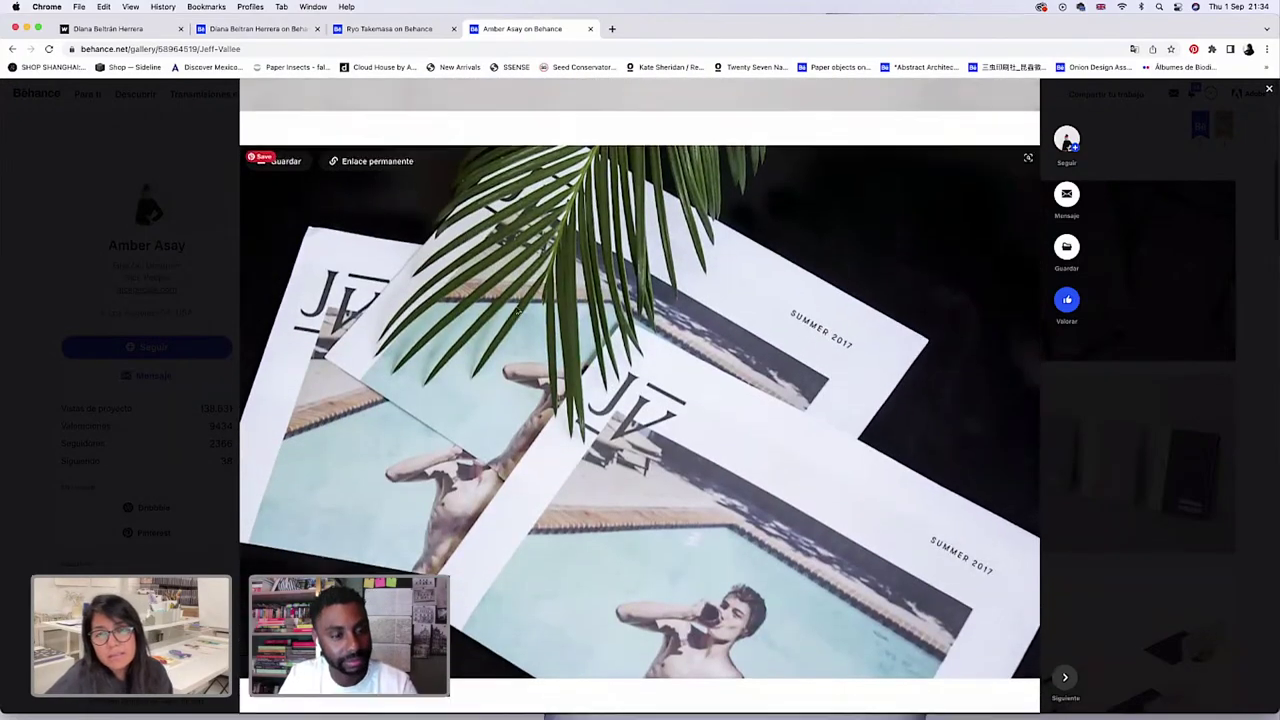
Examine the photographer's mailer project from its opening images through the unfolded photo spreads to the end.
scroll(517, 311, up, 9)
scroll(517, 311, down, 4)
scroll(517, 311, down, 20)
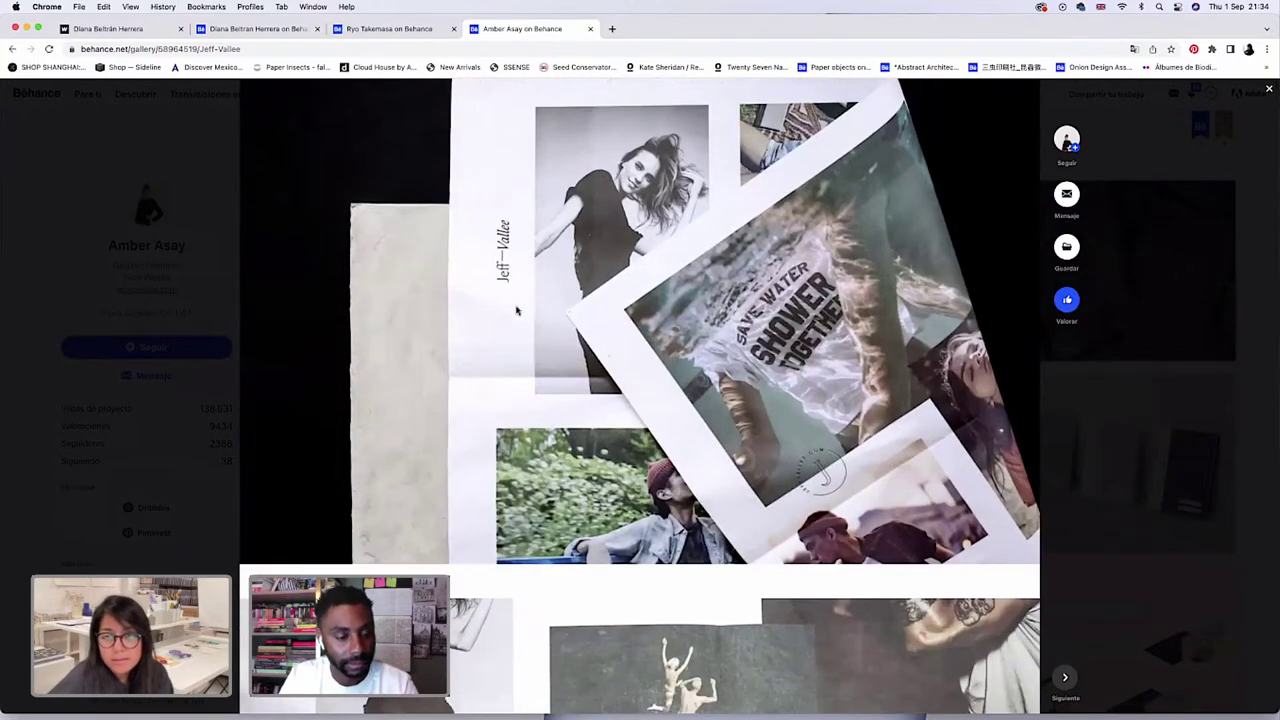
scroll(517, 311, down, 5)
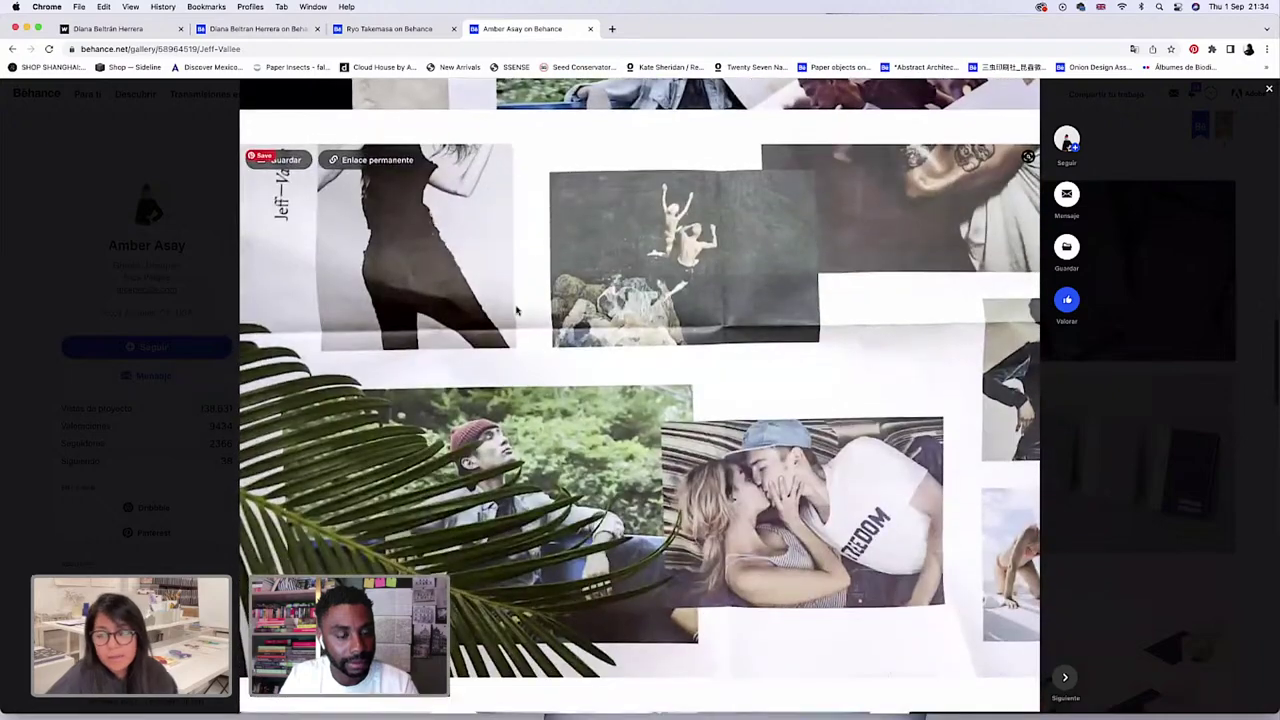
scroll(517, 311, down, 7)
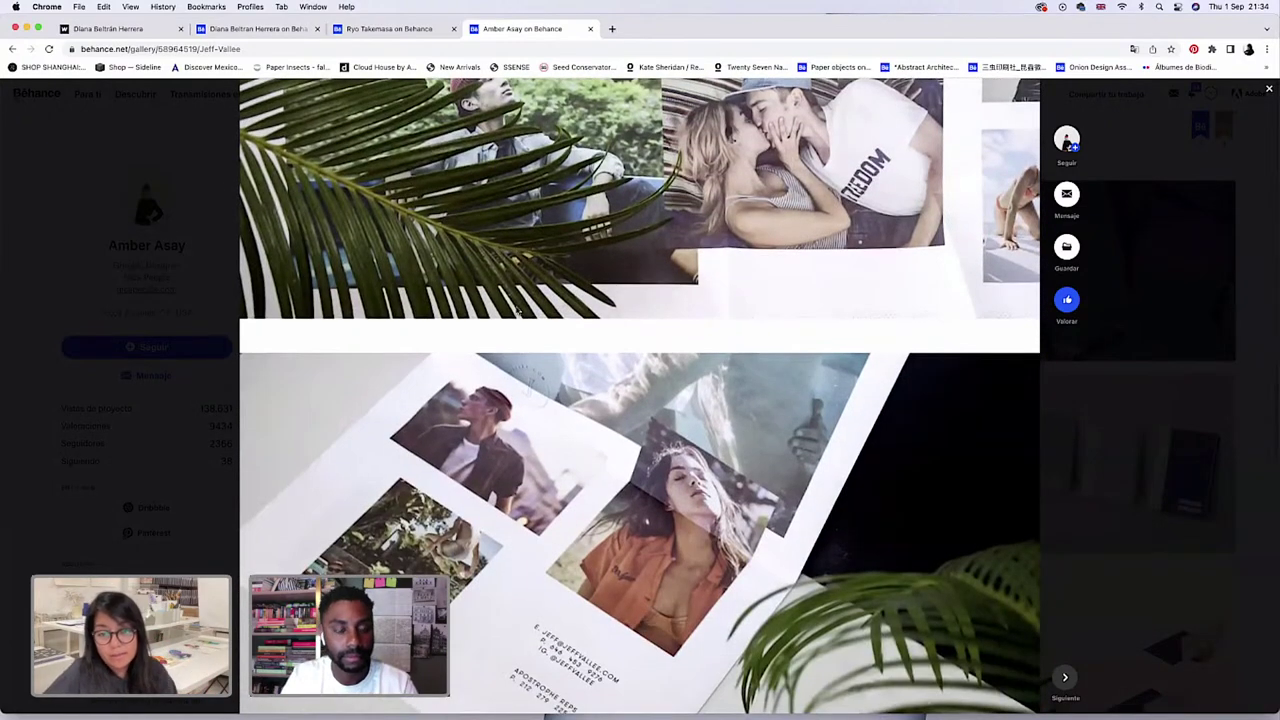
scroll(517, 311, down, 3)
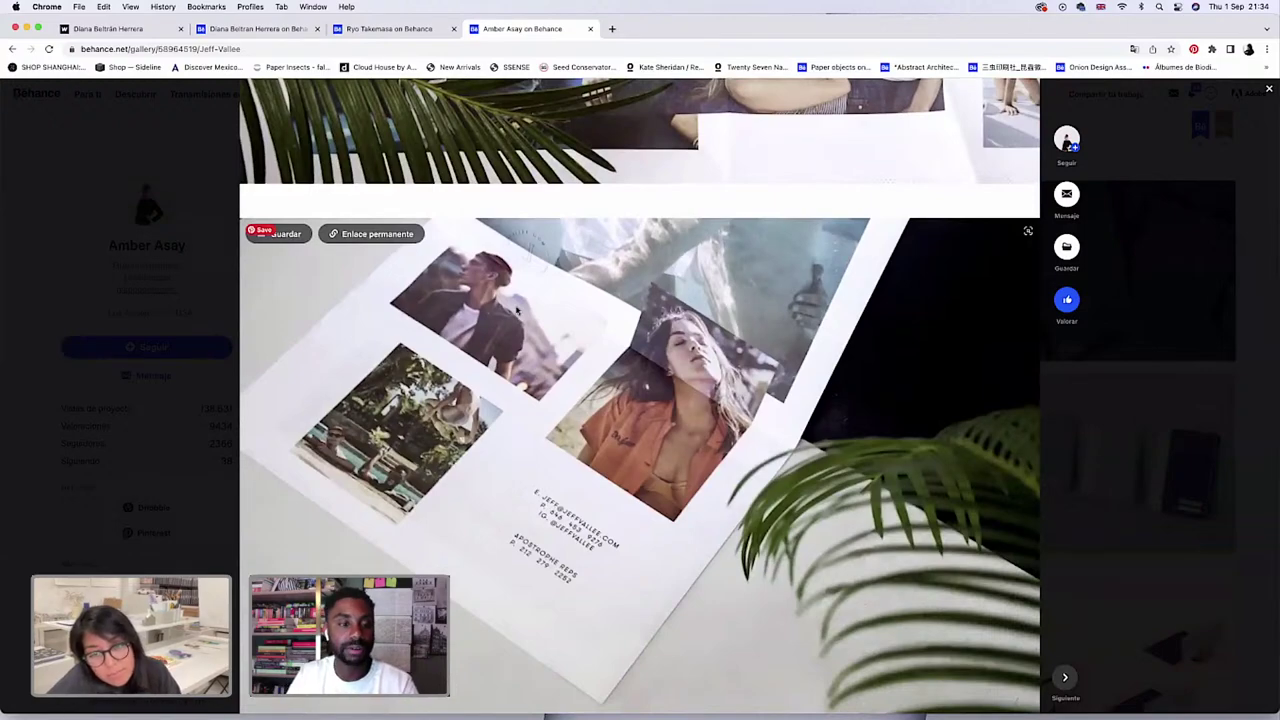
scroll(517, 311, down, 10)
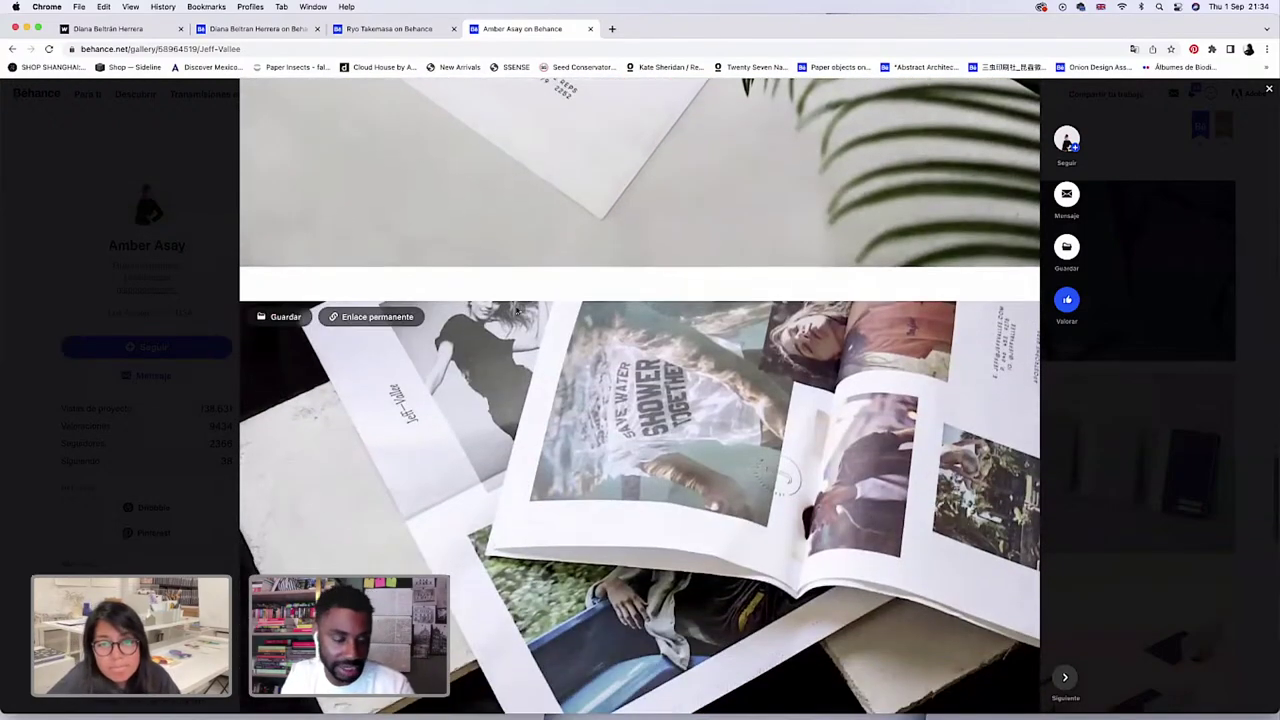
scroll(517, 311, down, 10)
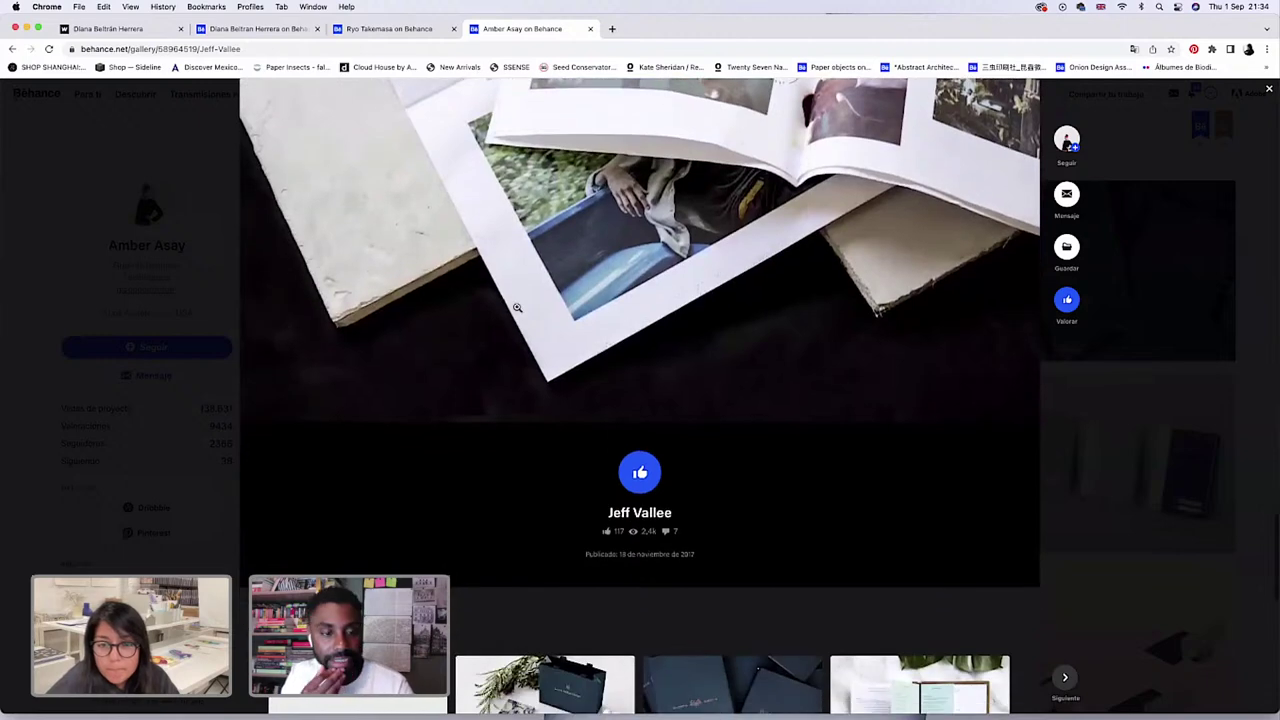
Revisit the open booklet, the contact-details panel and the palm-leaf photo spread in the photographer's mailer project.
scroll(517, 311, up, 10)
scroll(517, 311, down, 1)
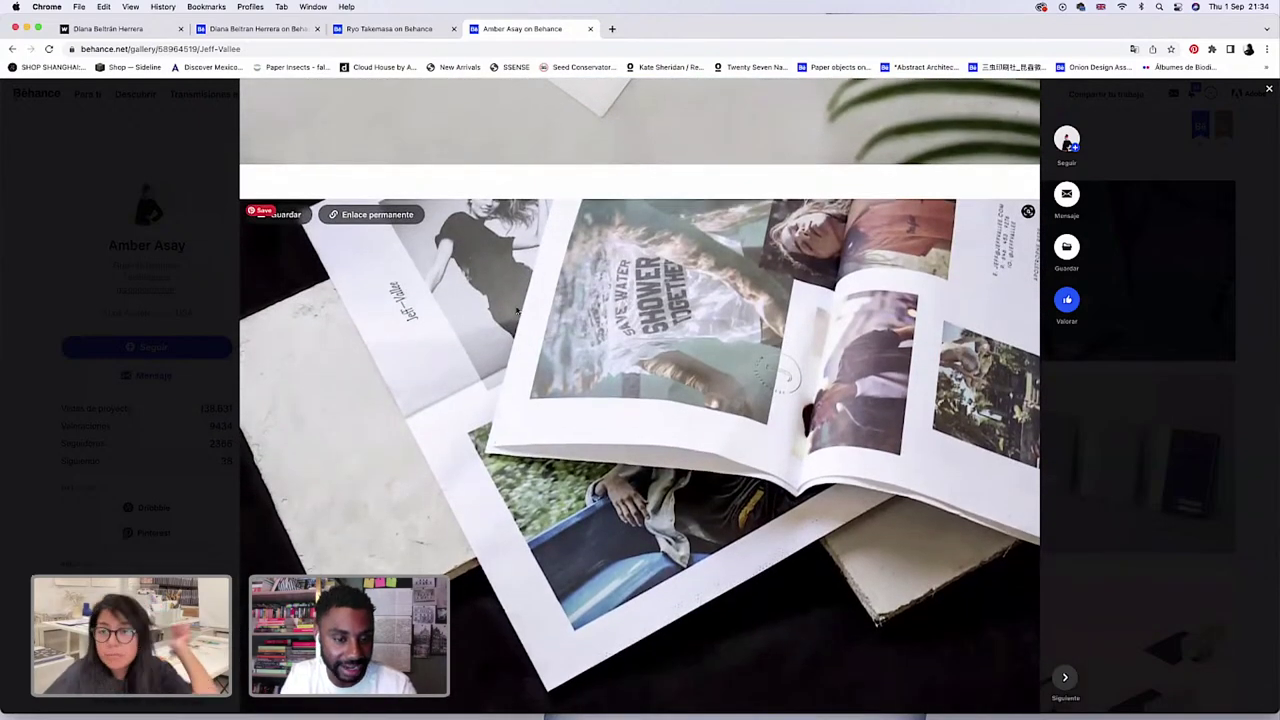
scroll(517, 311, up, 5)
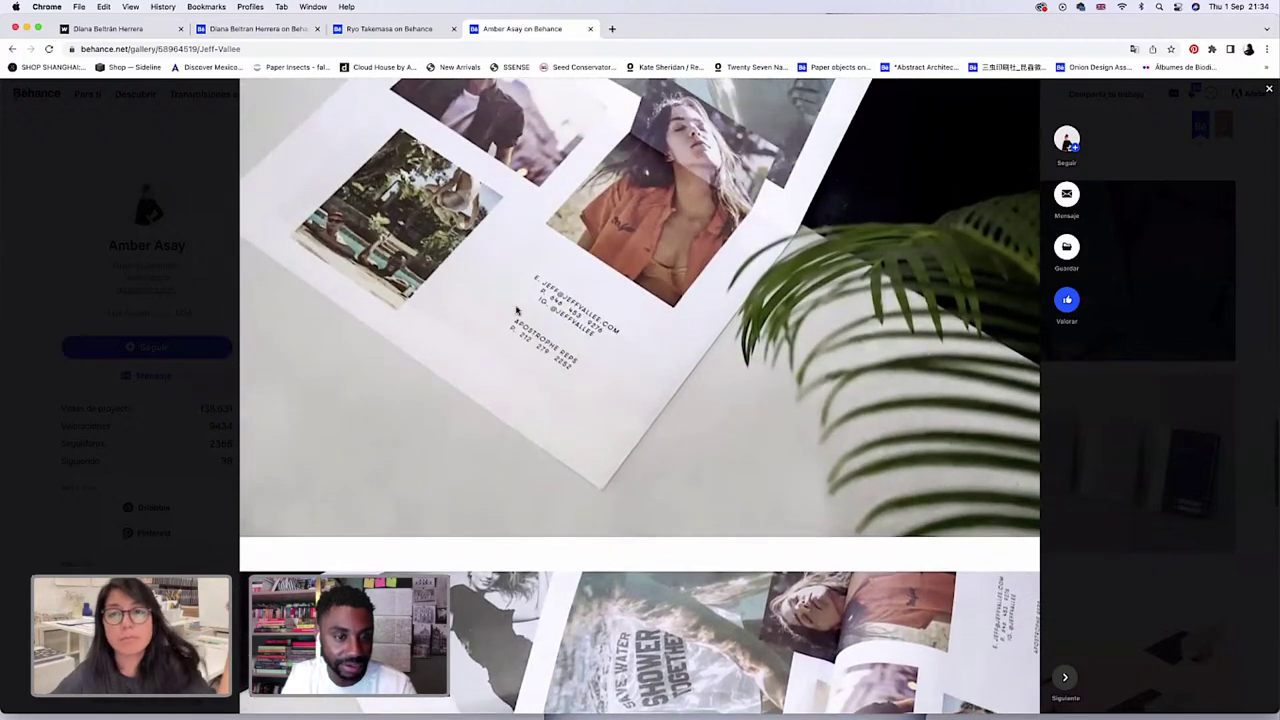
scroll(517, 311, up, 2)
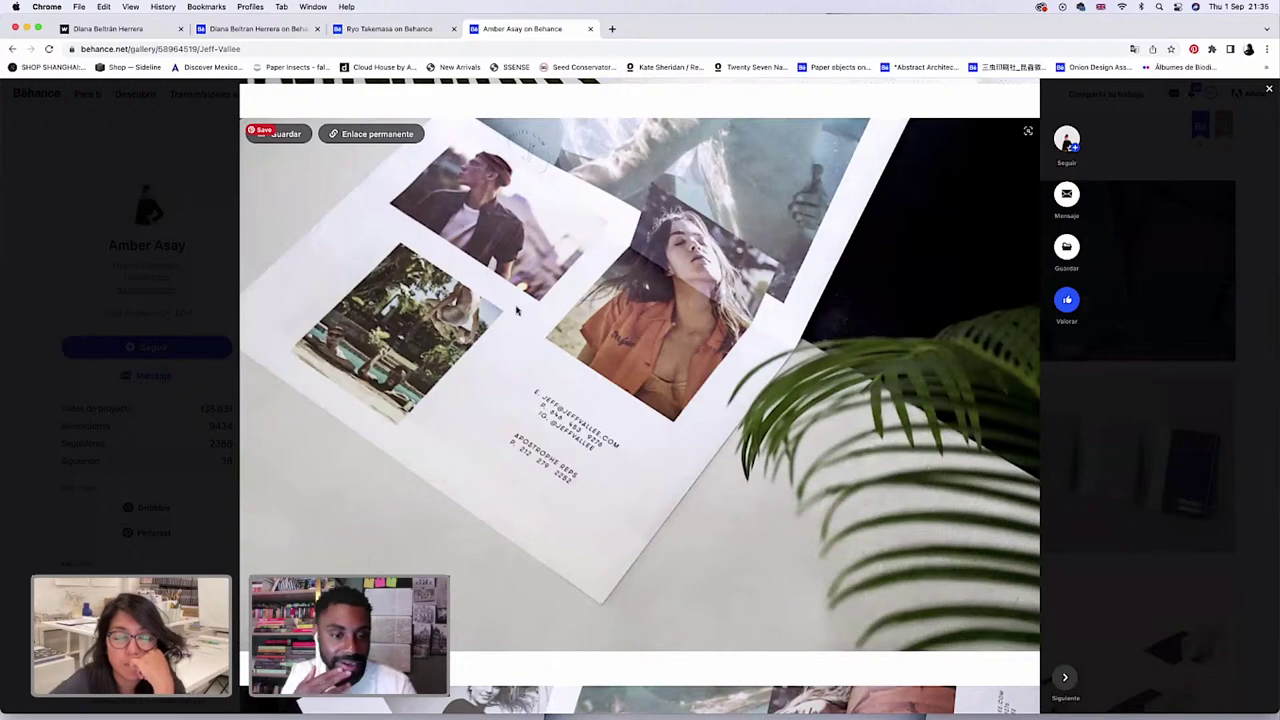
scroll(517, 311, up, 1)
scroll(517, 311, up, 3)
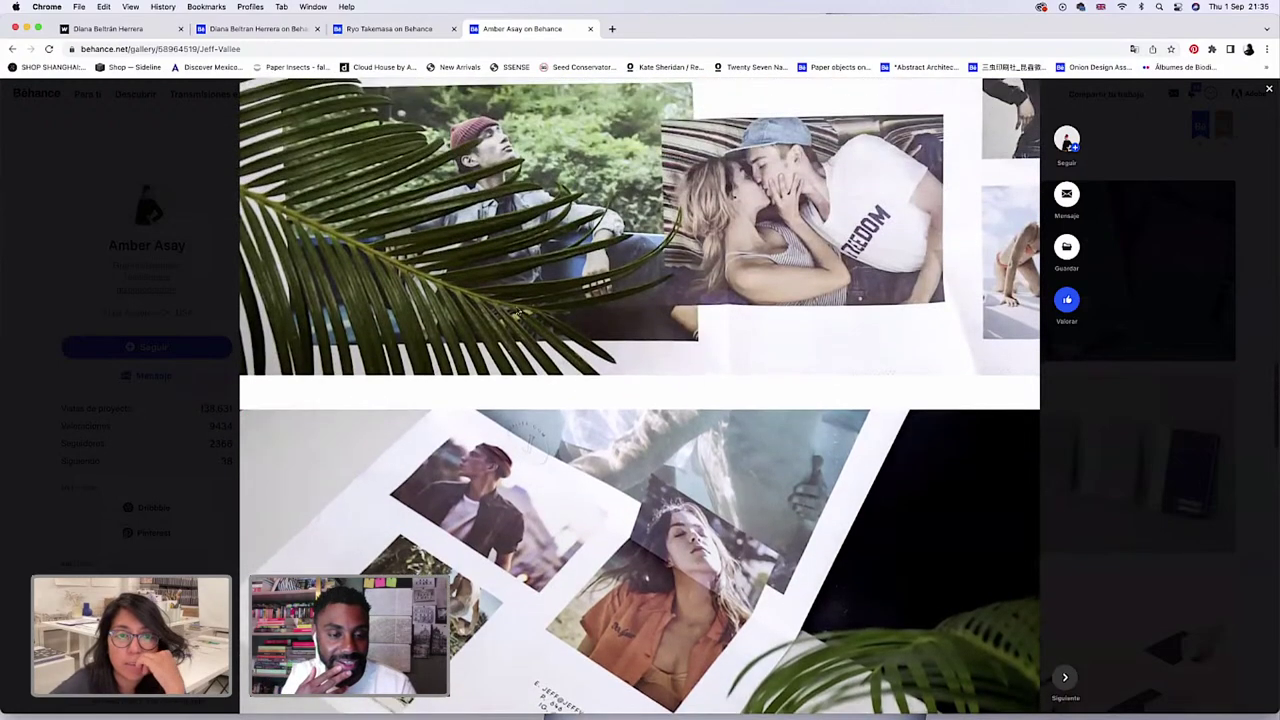
scroll(517, 311, up, 3)
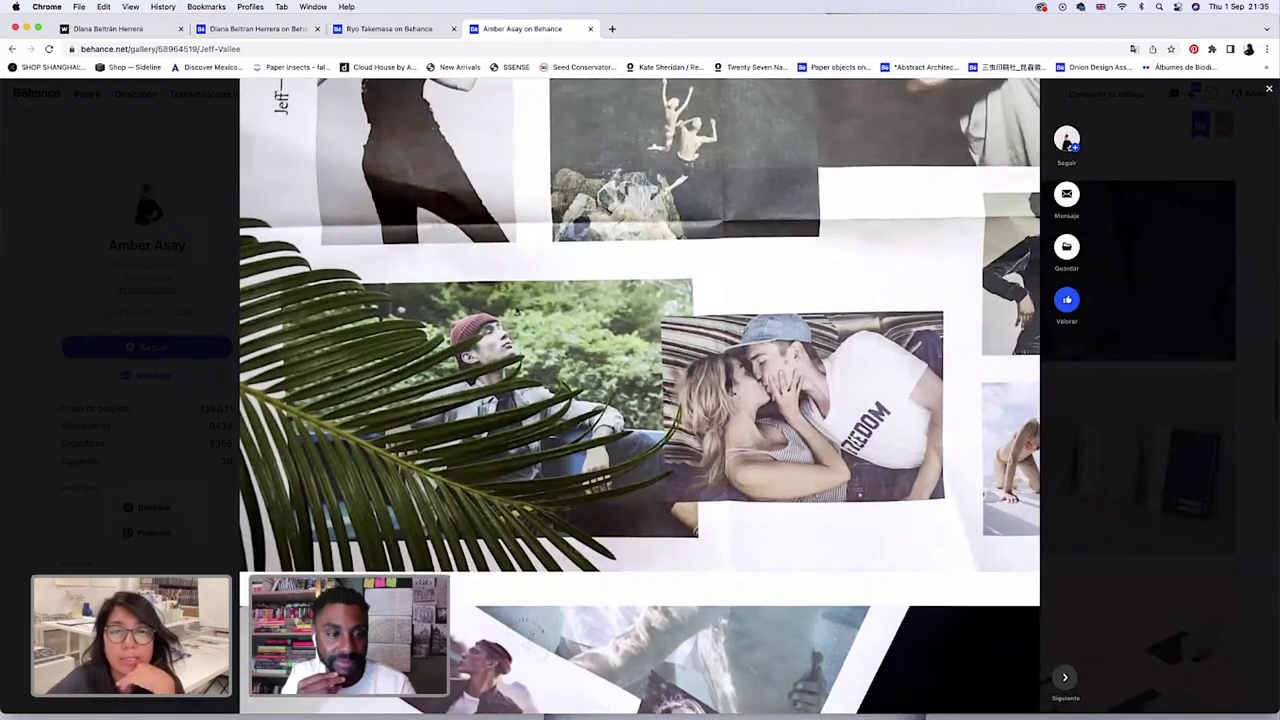
Compare the palm-leaf photo spread with the contact-details panel and the overlapping unfolded sheets in the photographer's mailer project.
scroll(517, 311, up, 1)
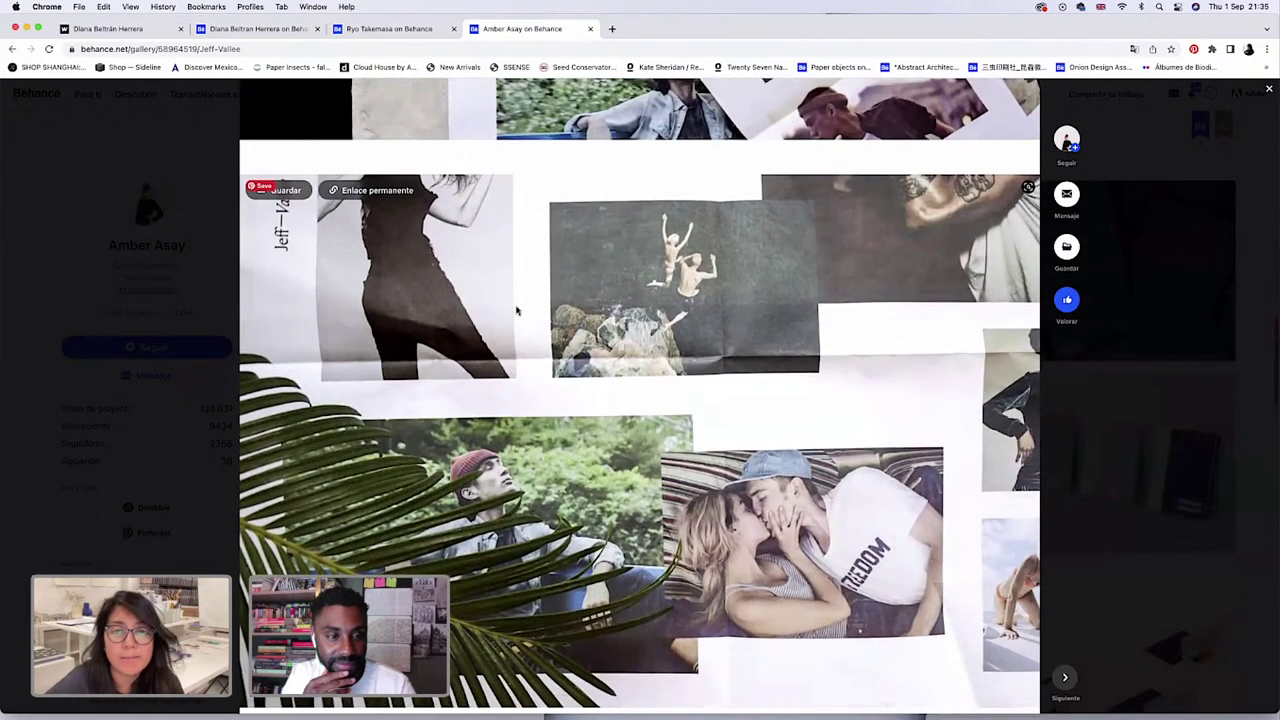
scroll(517, 311, down, 1)
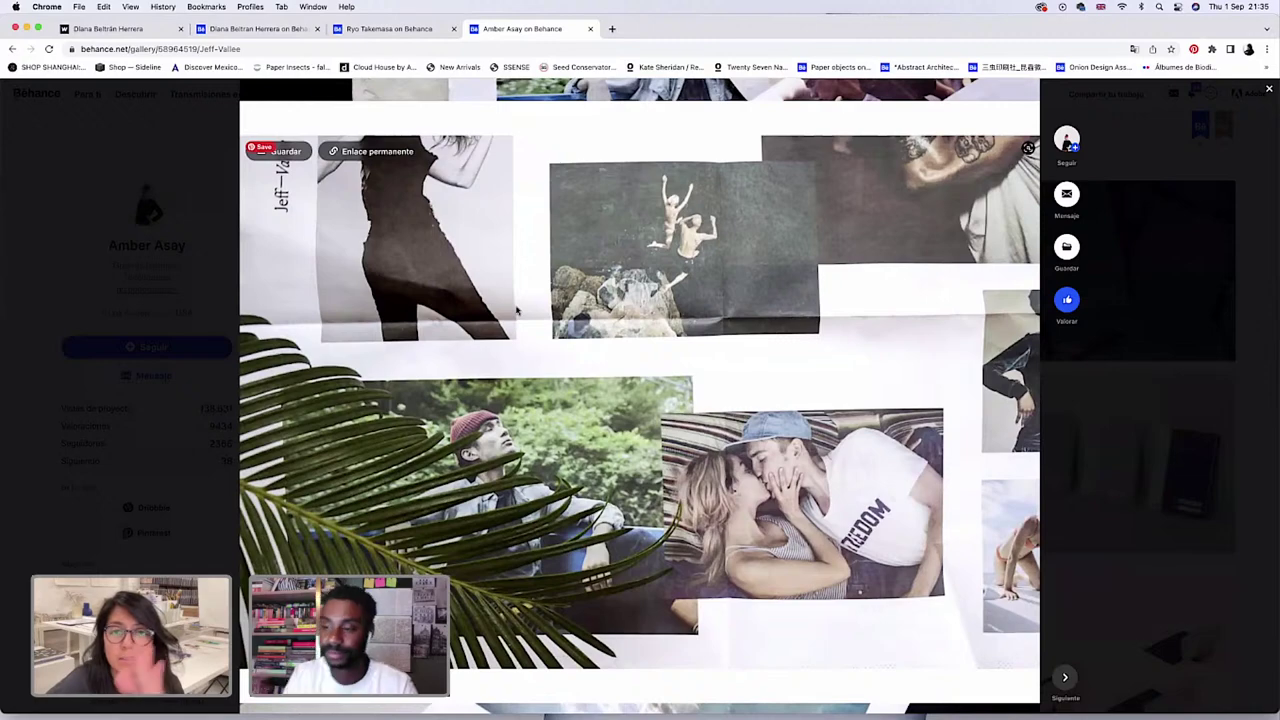
scroll(517, 311, up, 3)
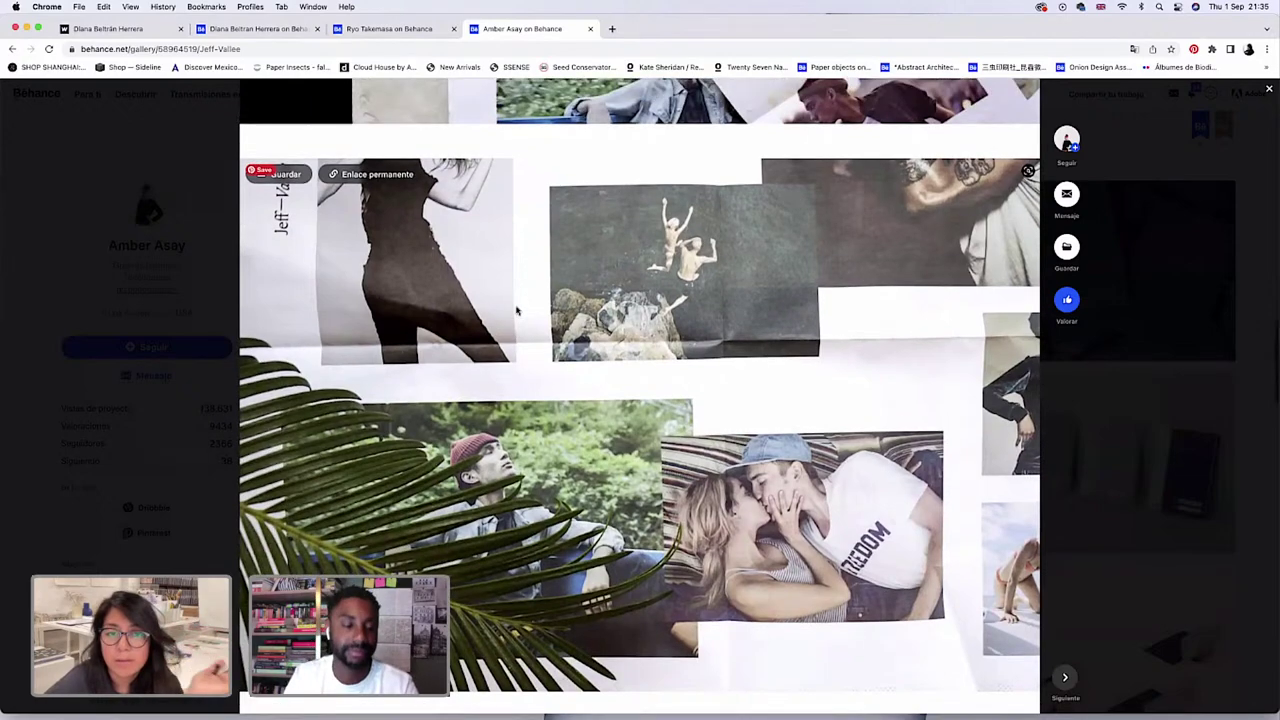
scroll(517, 311, down, 2)
scroll(517, 311, down, 2)
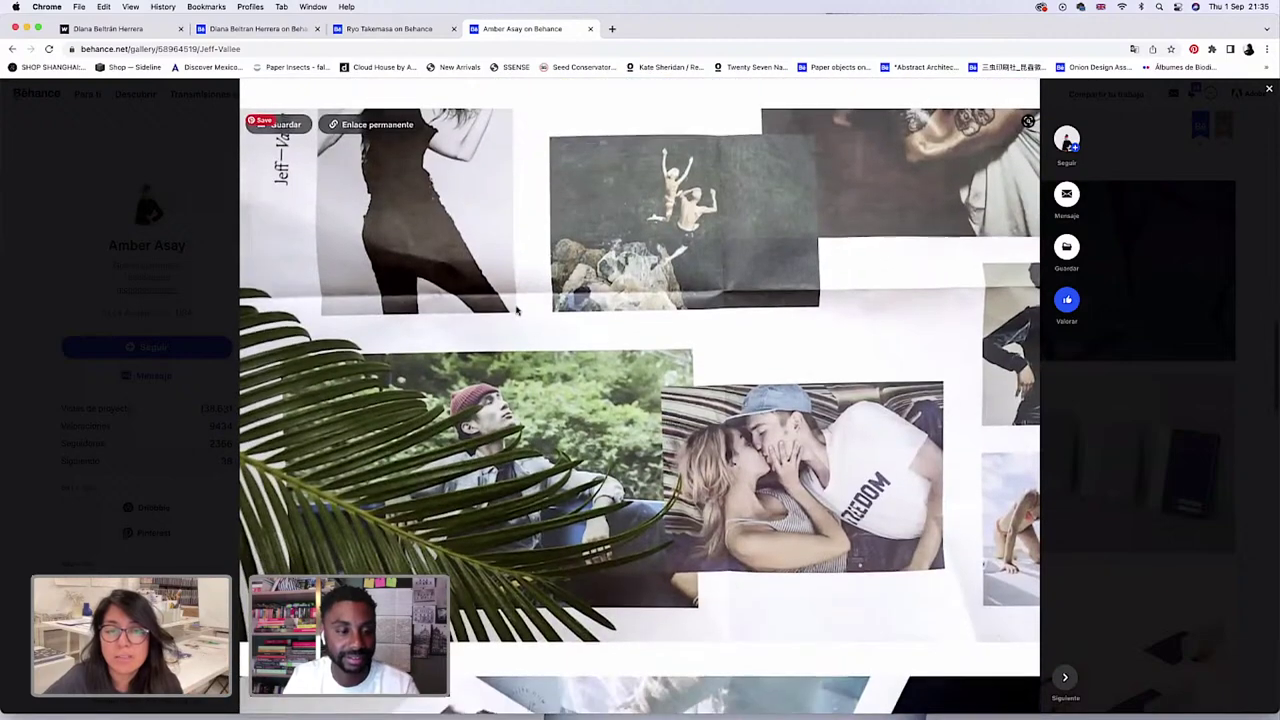
scroll(517, 311, down, 6)
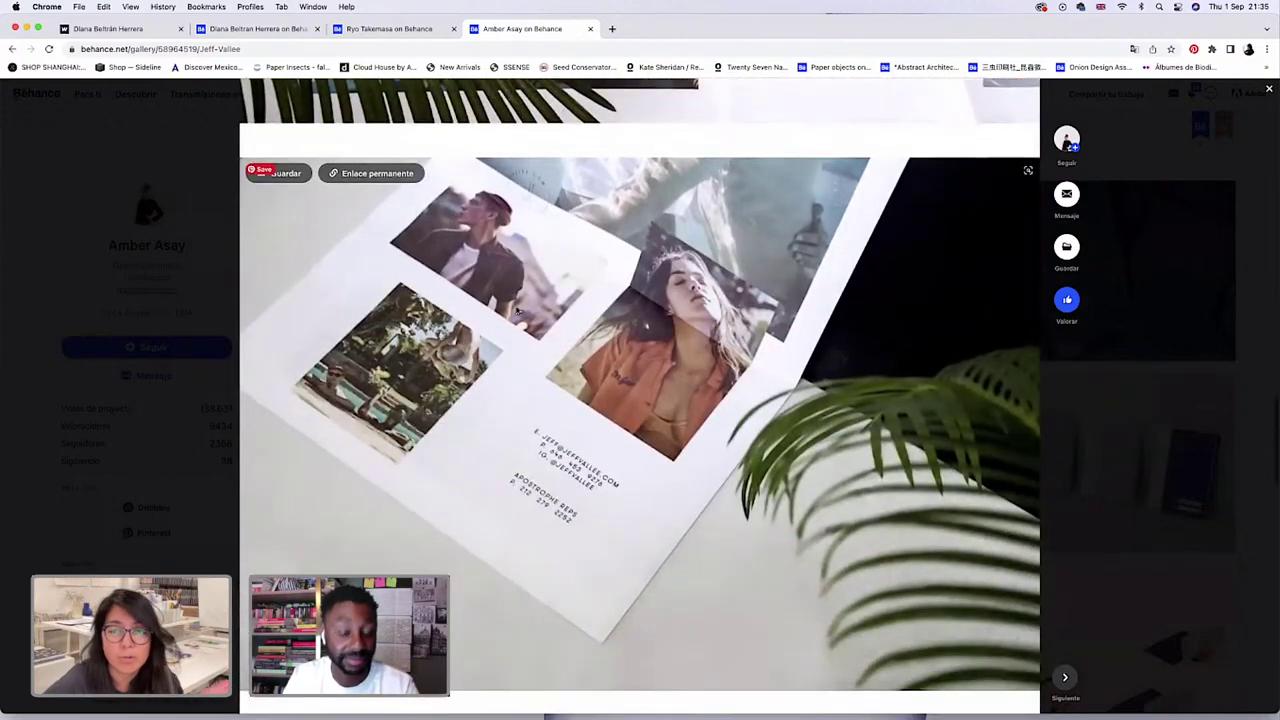
scroll(517, 311, up, 5)
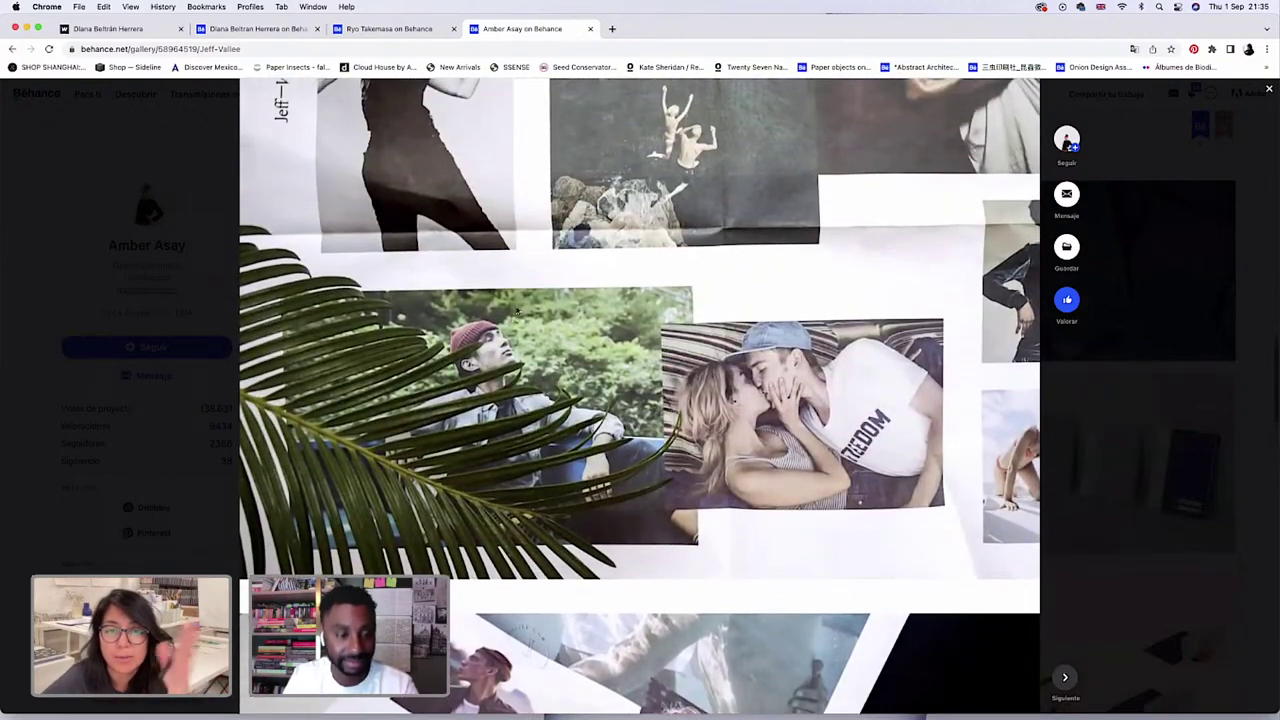
scroll(517, 311, up, 2)
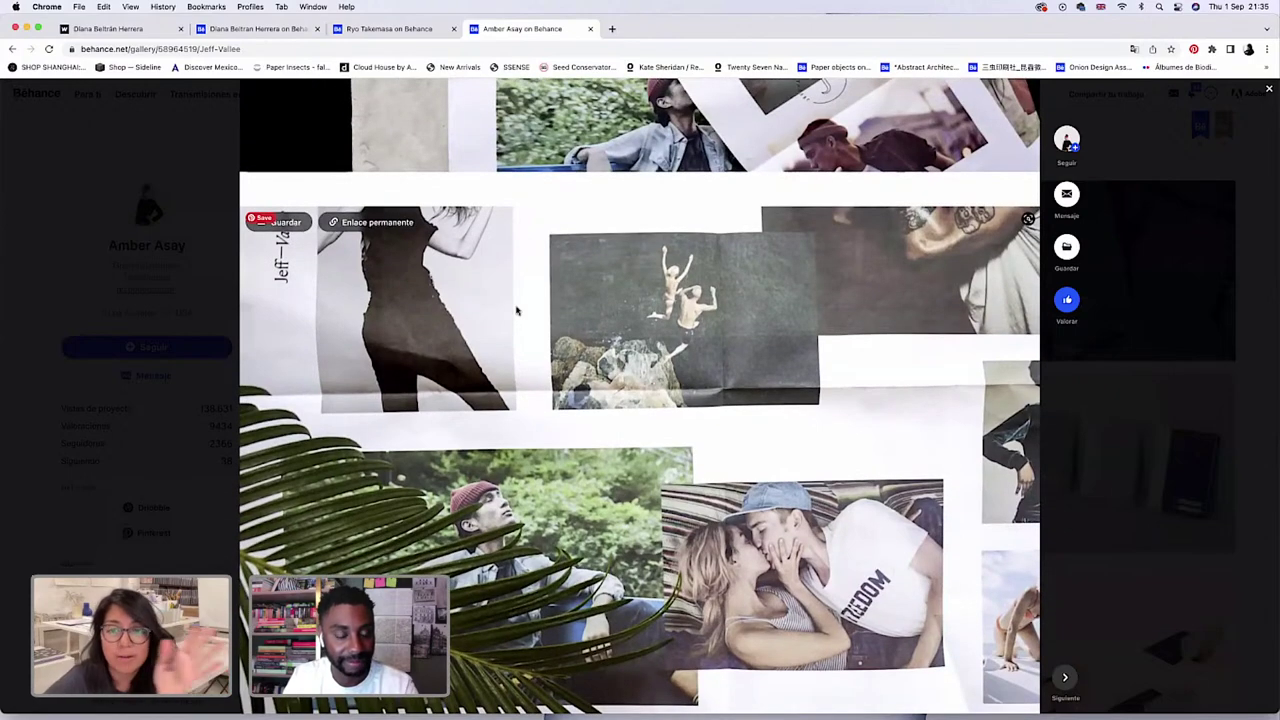
scroll(517, 311, up, 4)
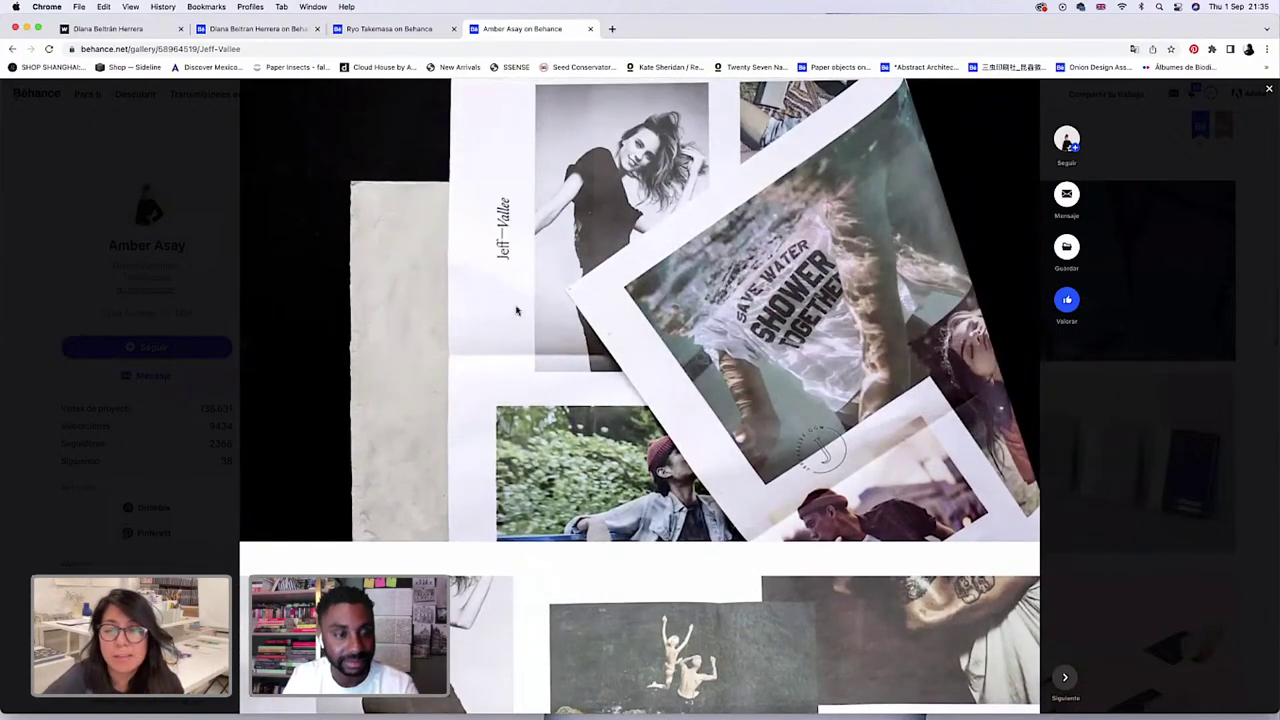
scroll(517, 311, up, 1)
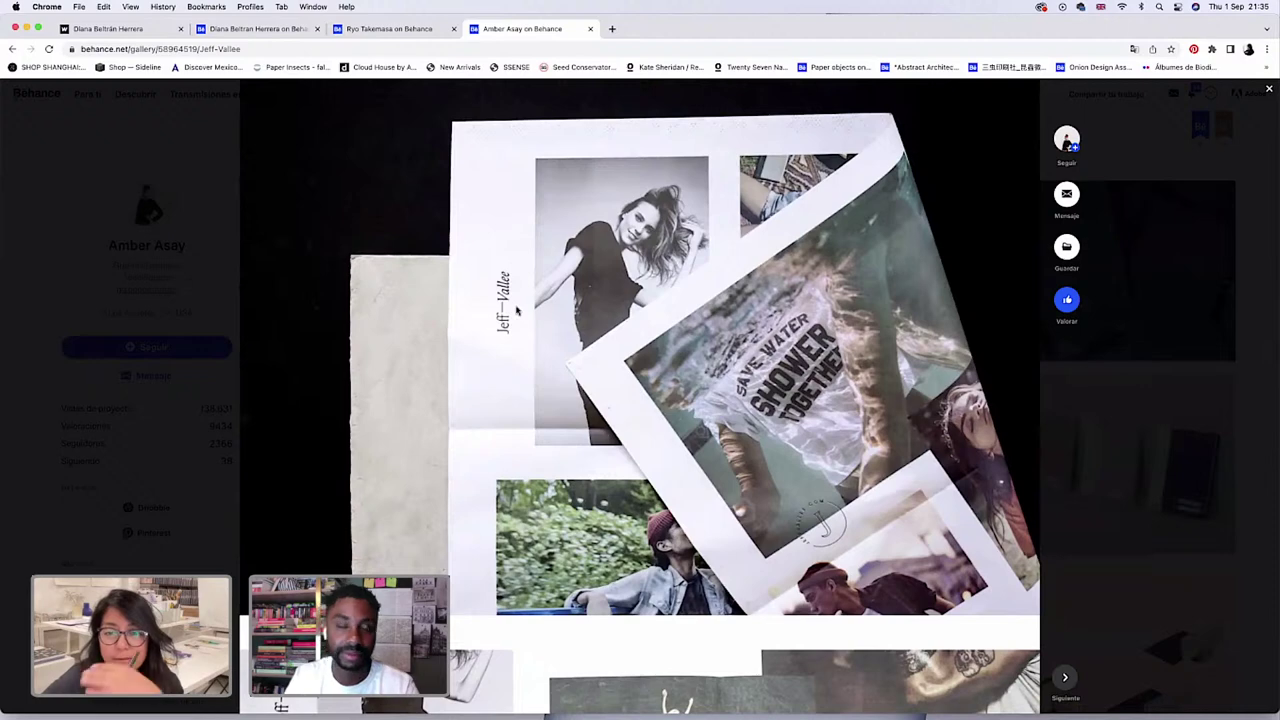
Return through the Summer 2017 covers to the open booklet image in the photographer's mailer project.
scroll(517, 311, up, 7)
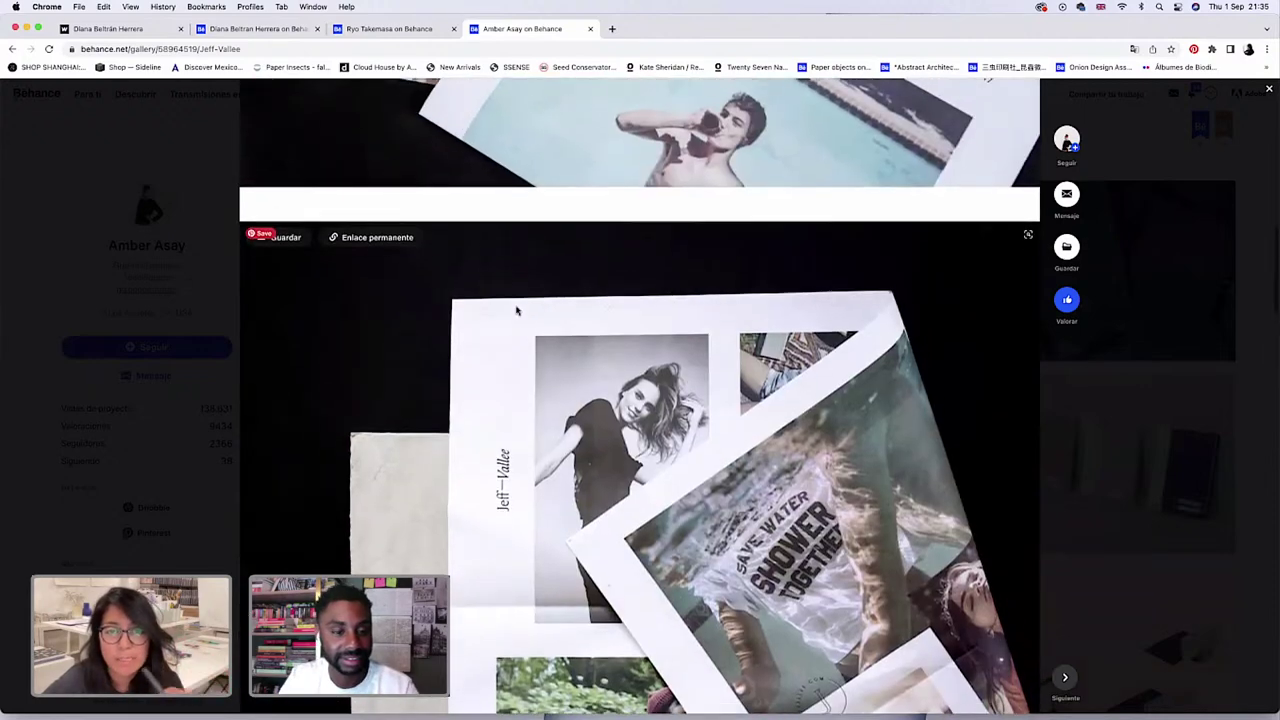
scroll(517, 311, up, 1)
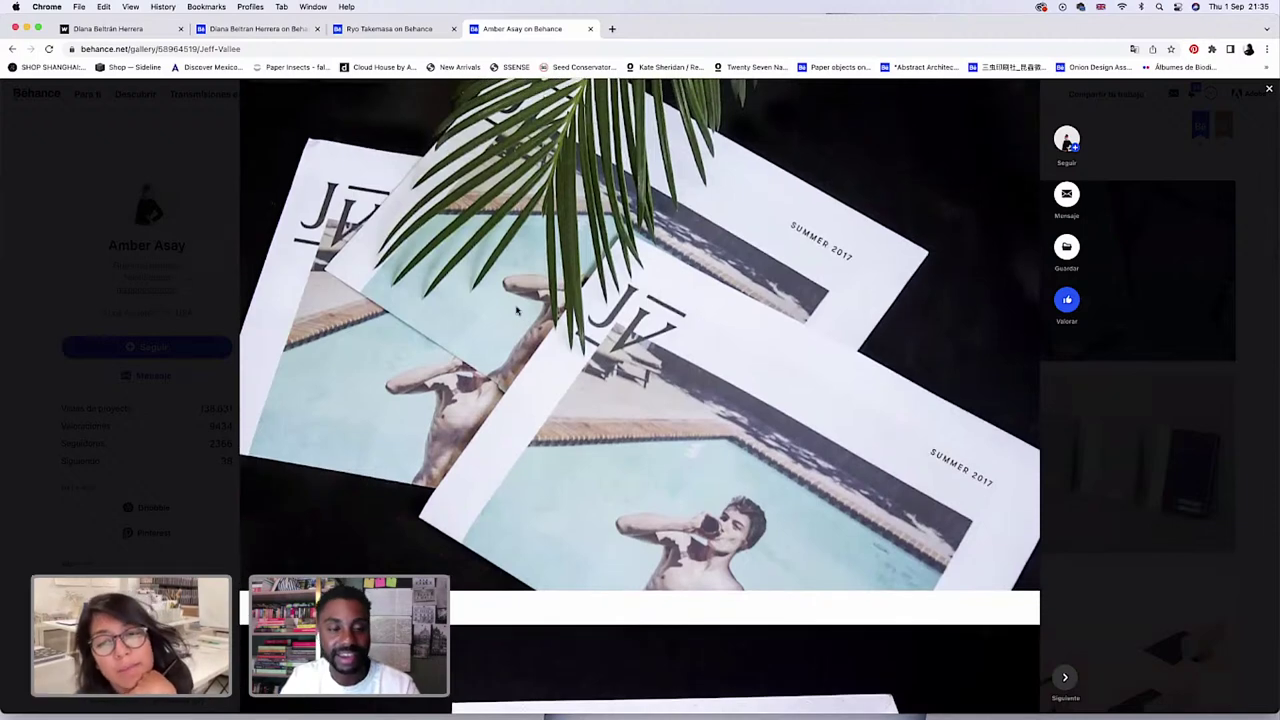
scroll(517, 311, up, 1)
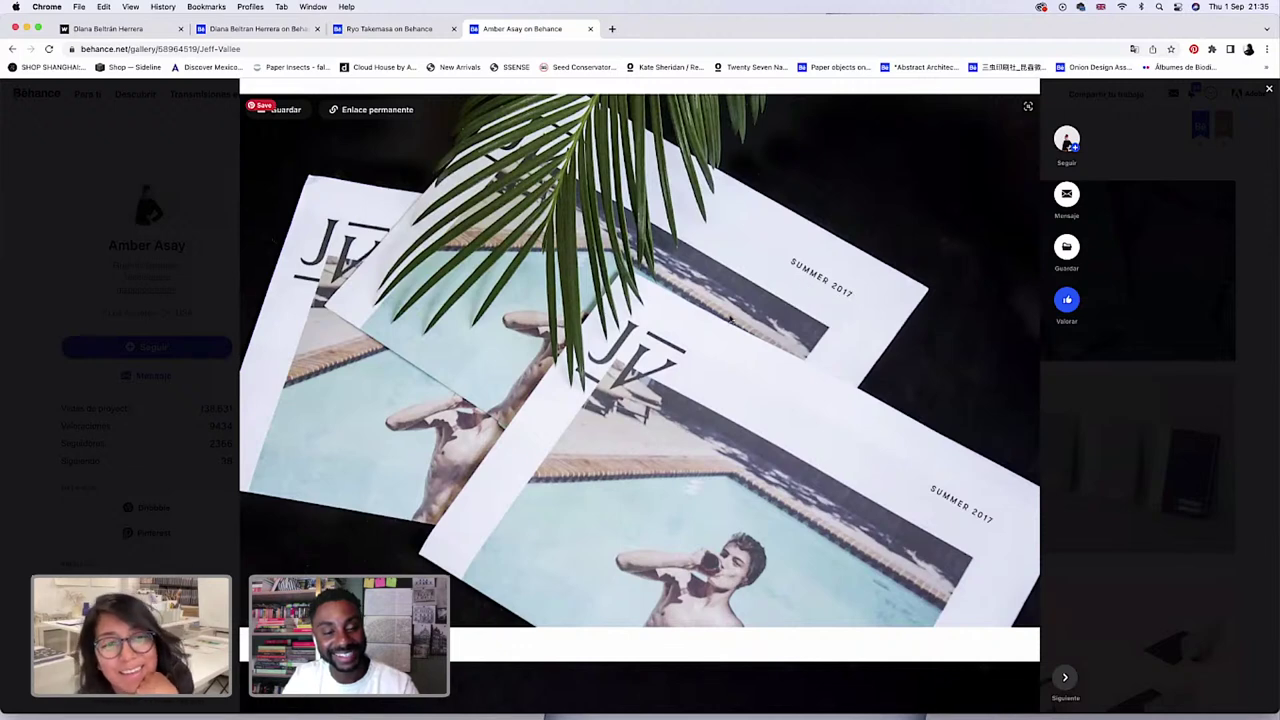
scroll(730, 318, up, 3)
scroll(730, 318, up, 5)
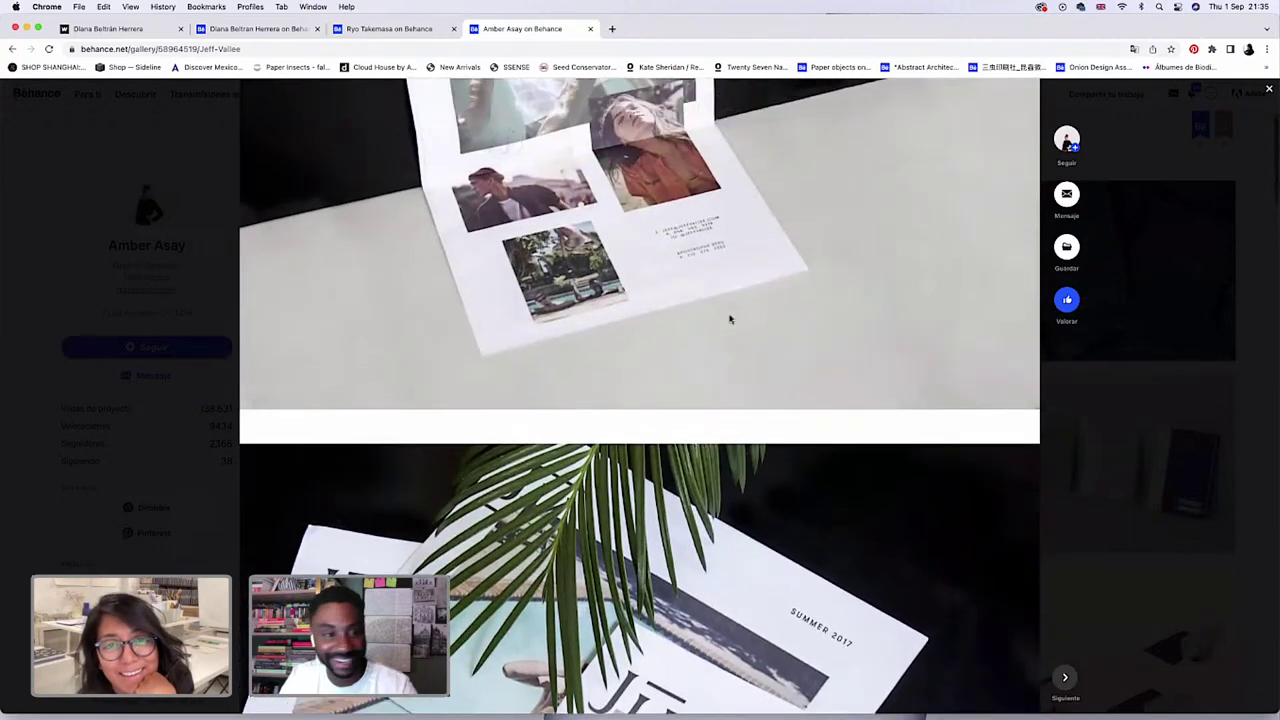
scroll(730, 318, up, 3)
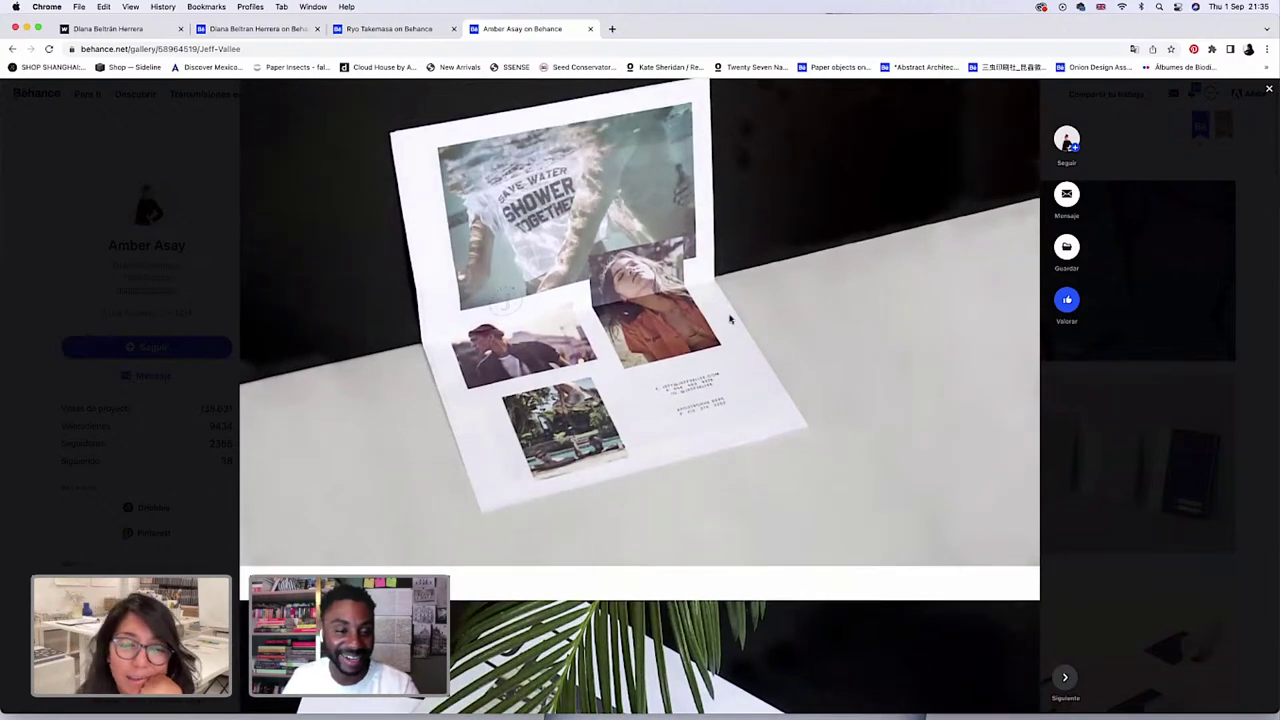
Close the photographer's mailer project and open Logos Volume II, viewing its first logos from Rapture Travels onward.
click(217, 258)
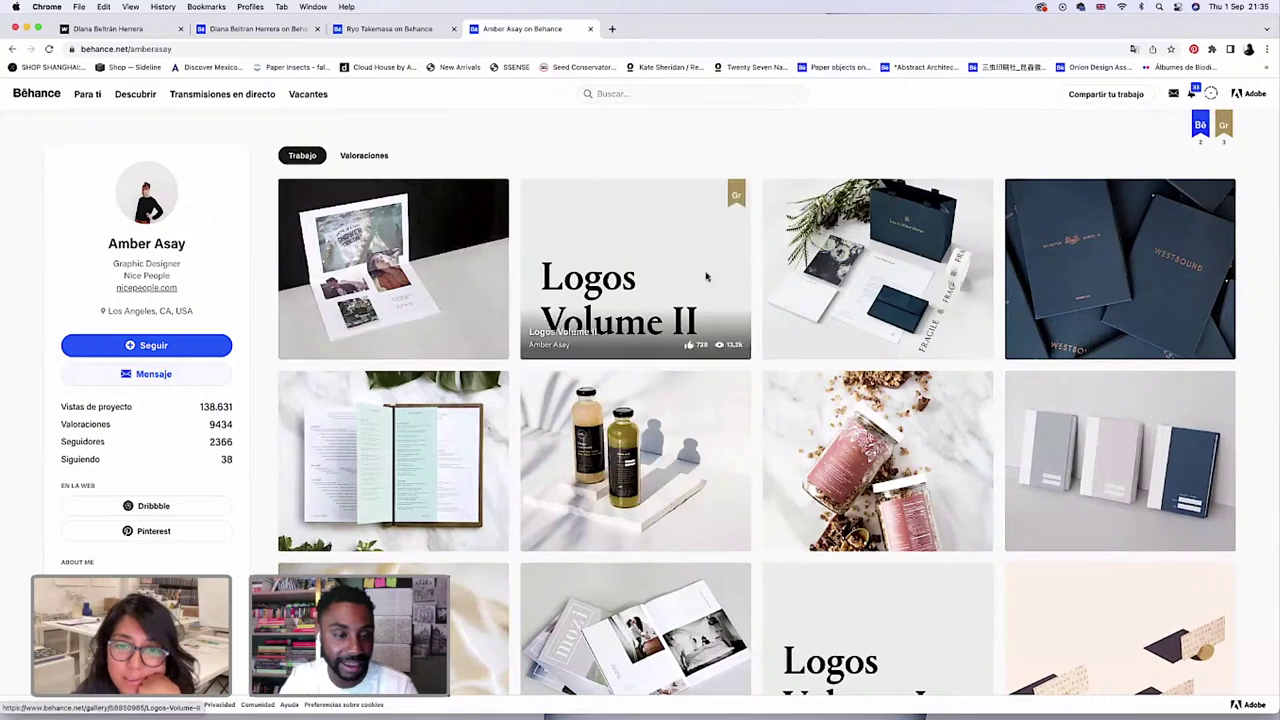
click(665, 276)
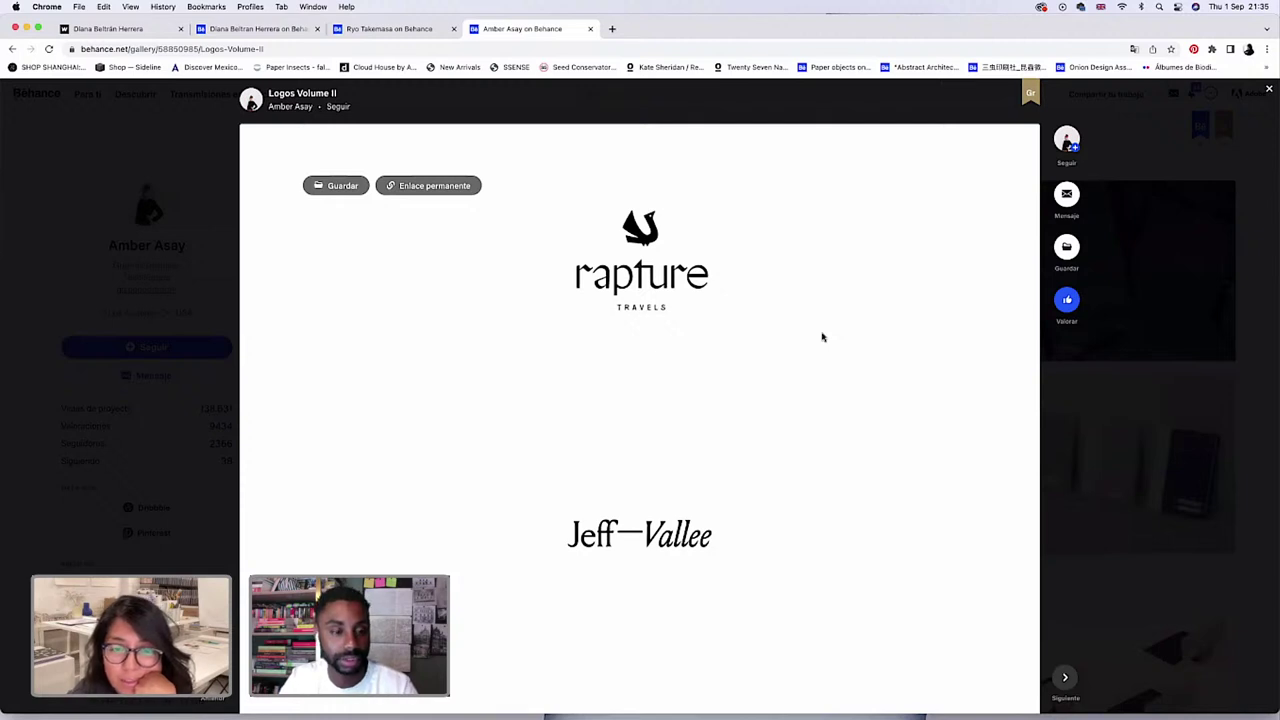
scroll(822, 338, down, 2)
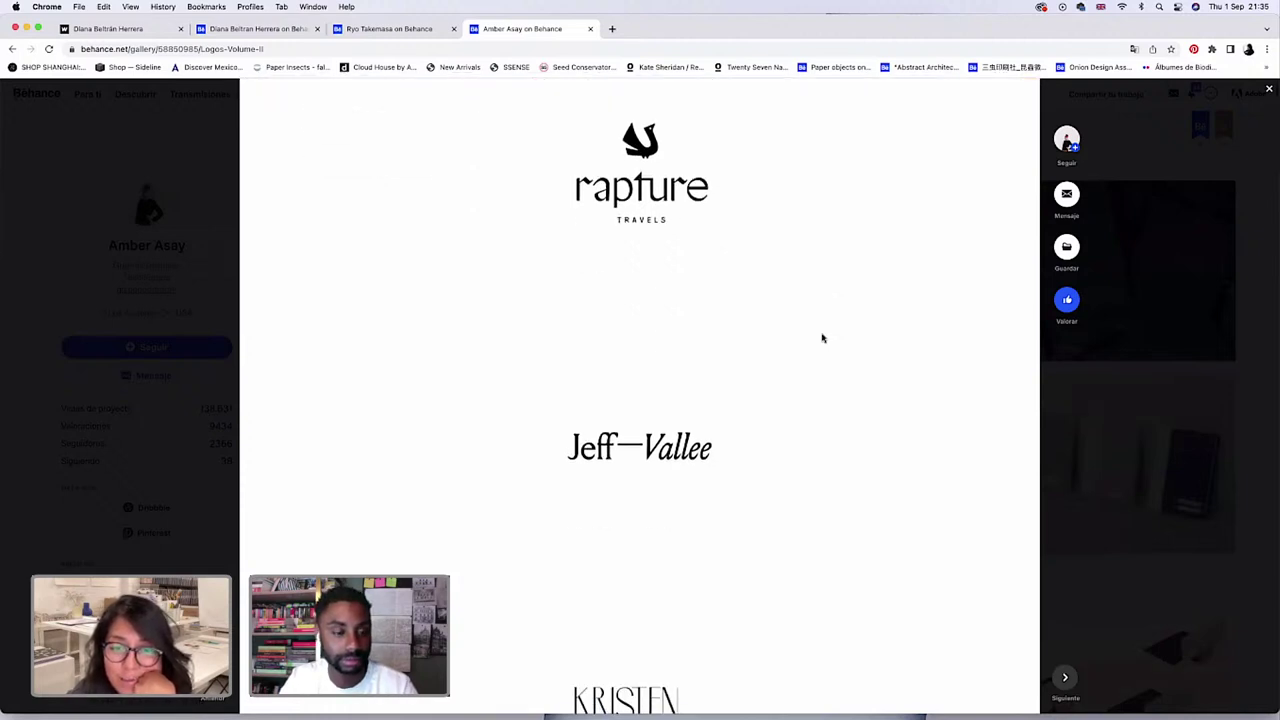
scroll(822, 338, down, 3)
mouse_move(822, 338)
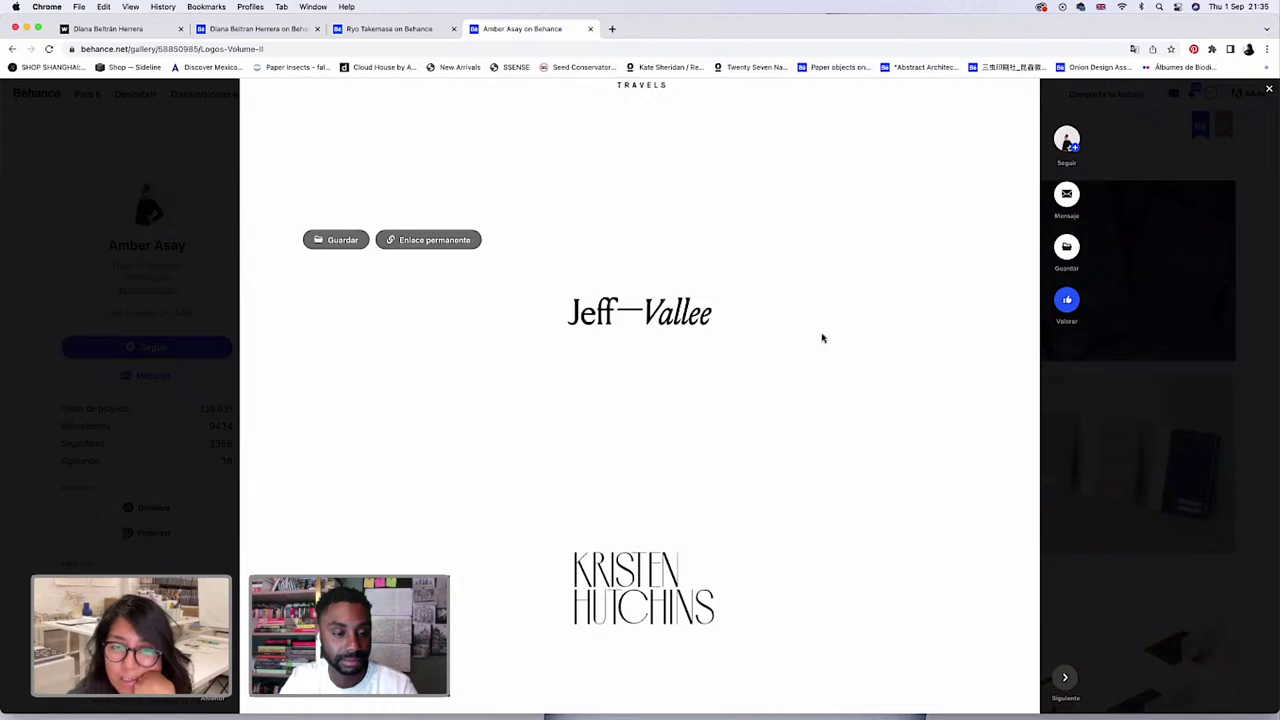
scroll(822, 338, down, 1)
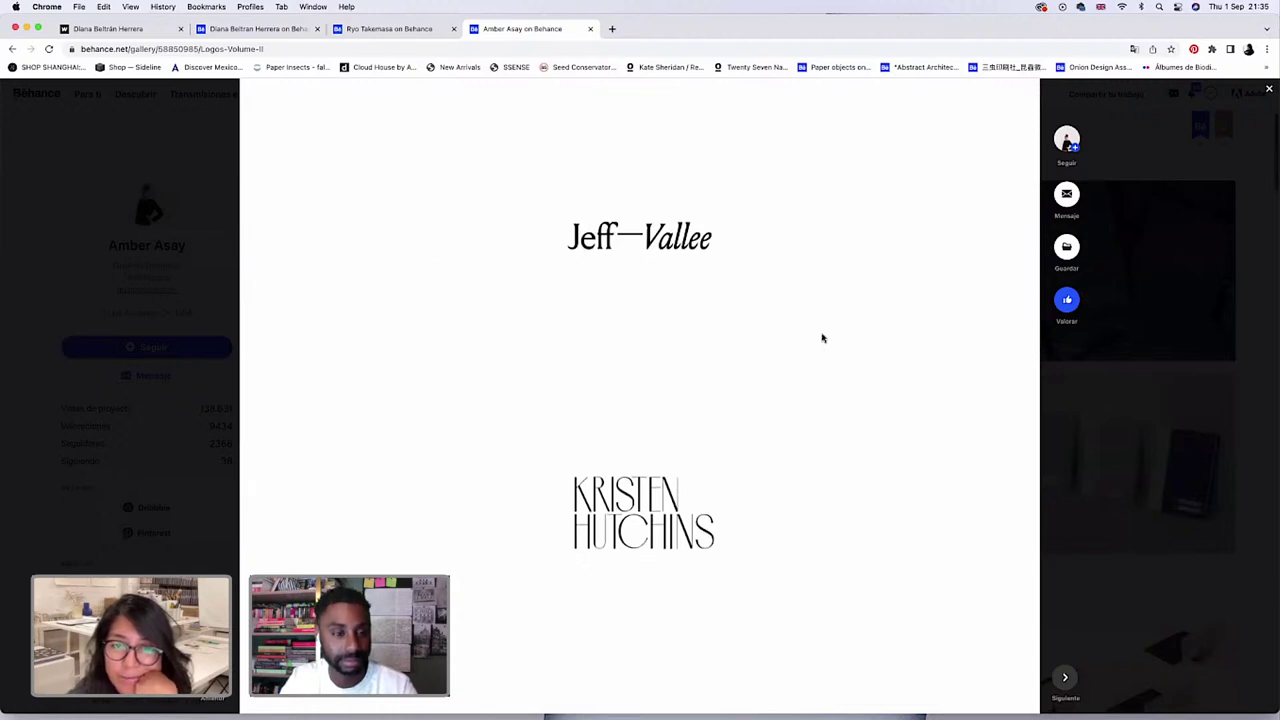
Examine the Logos Volume II marks from Compell'd and Gustave Travel Co through Compassion to The Beauty Room.
scroll(822, 338, down, 1)
scroll(822, 338, down, 1)
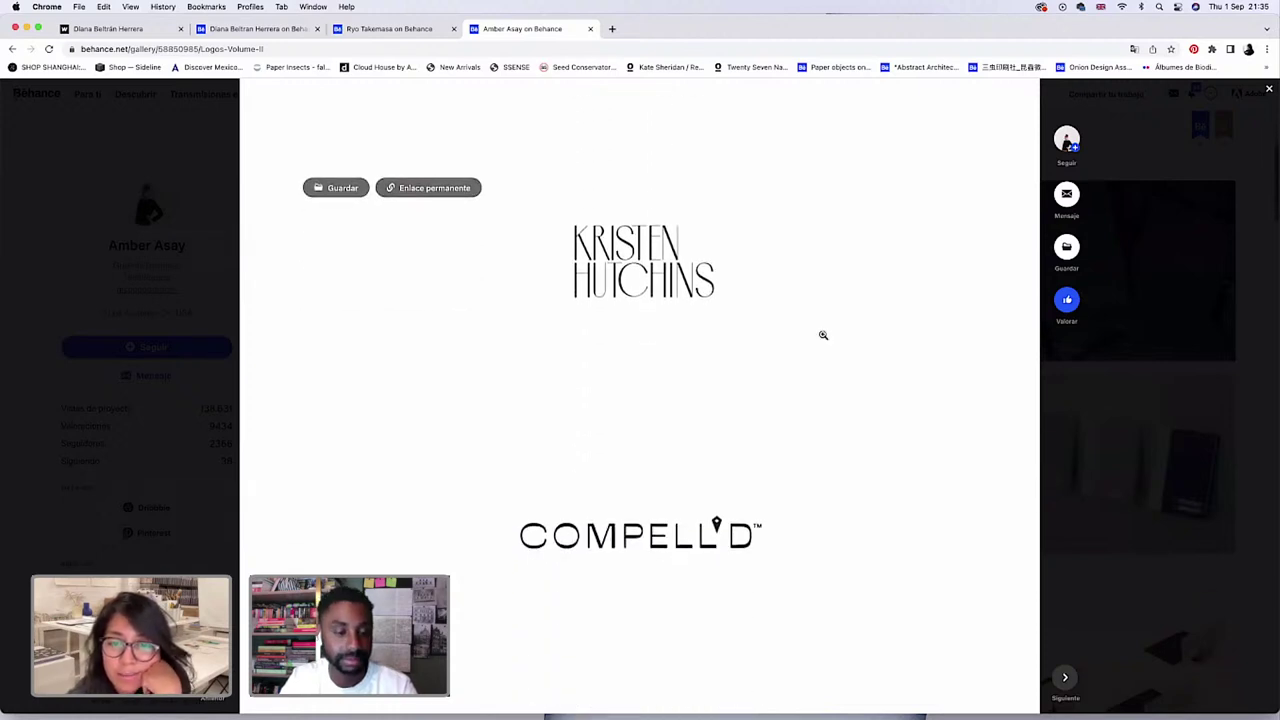
scroll(822, 338, down, 1)
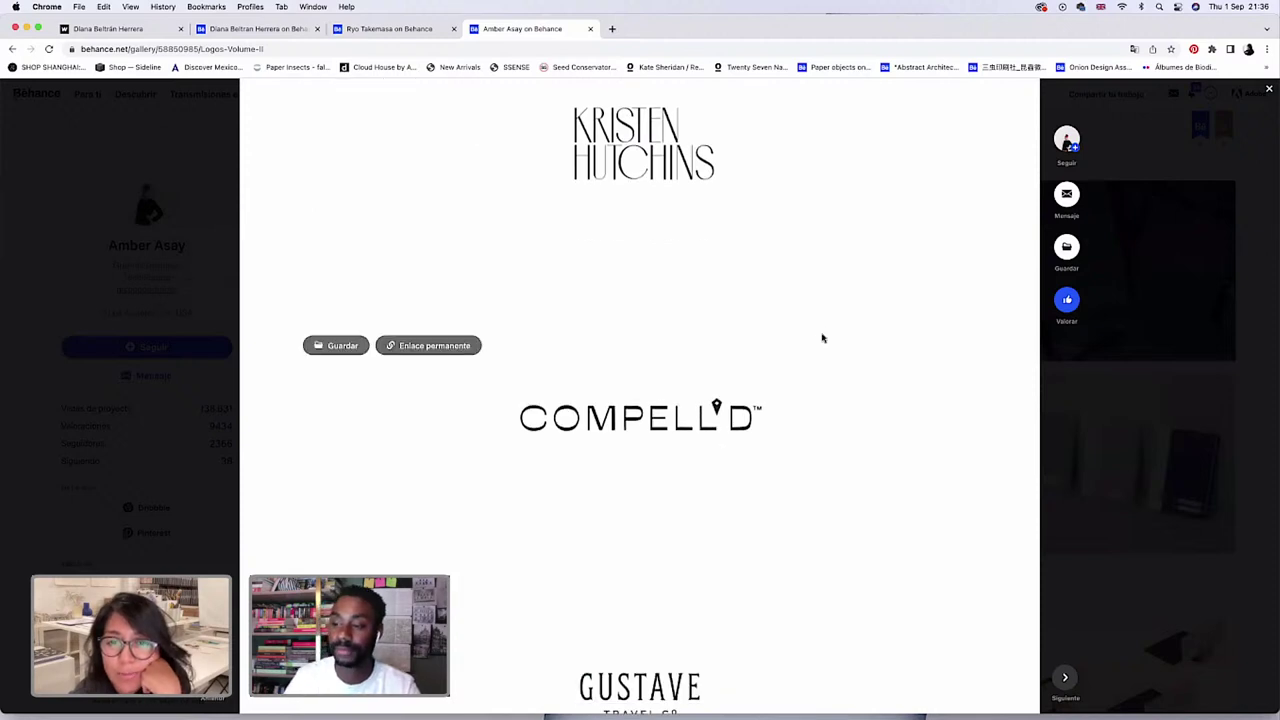
scroll(822, 338, down, 1)
scroll(822, 338, down, 1)
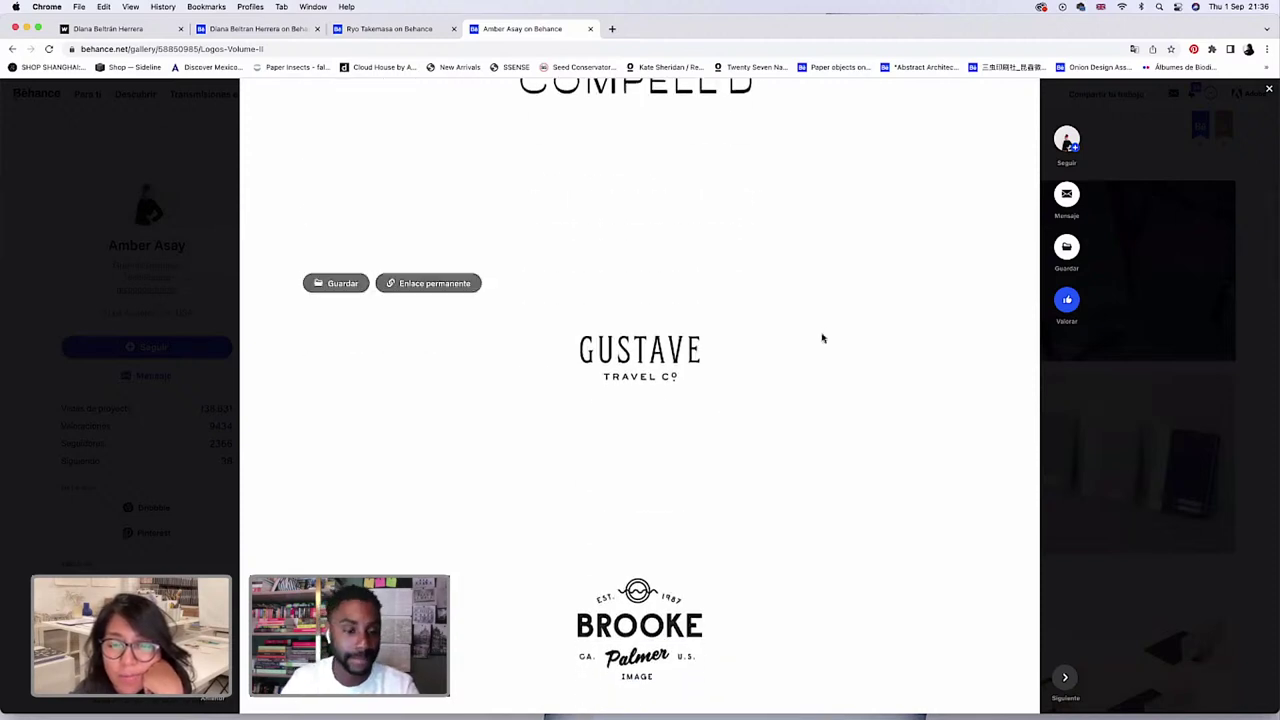
scroll(822, 338, down, 1)
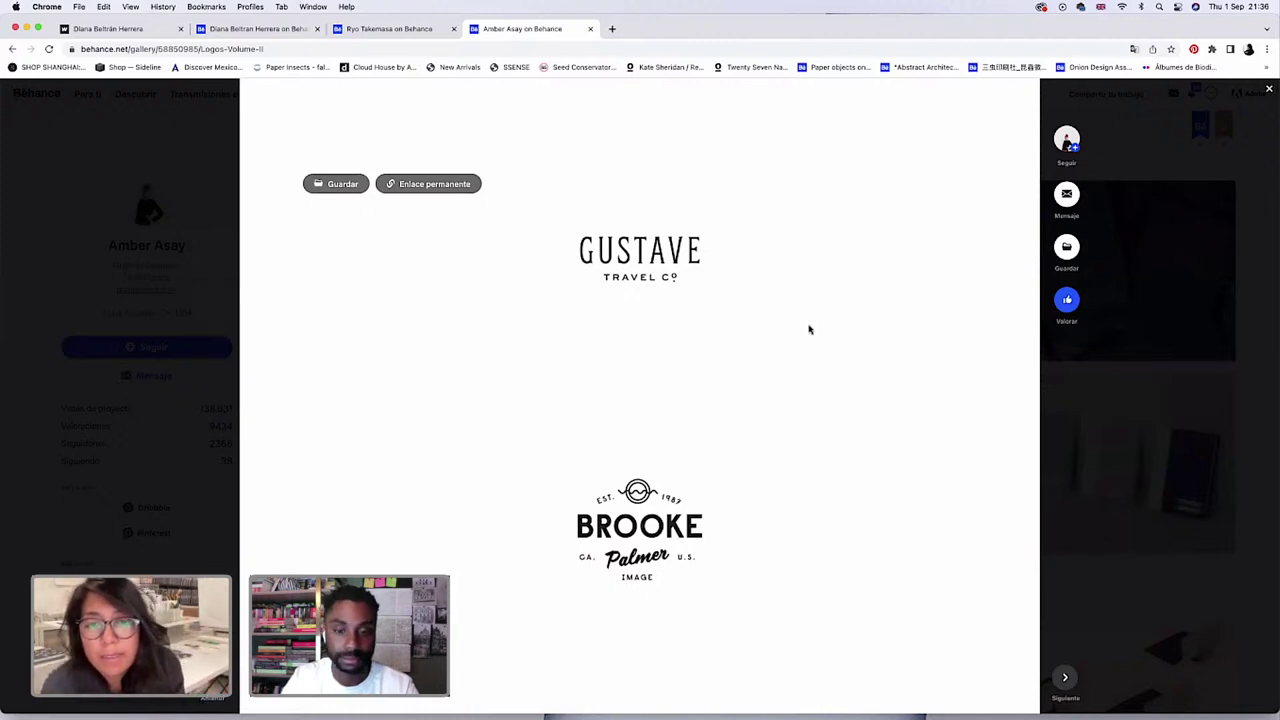
scroll(810, 330, down, 3)
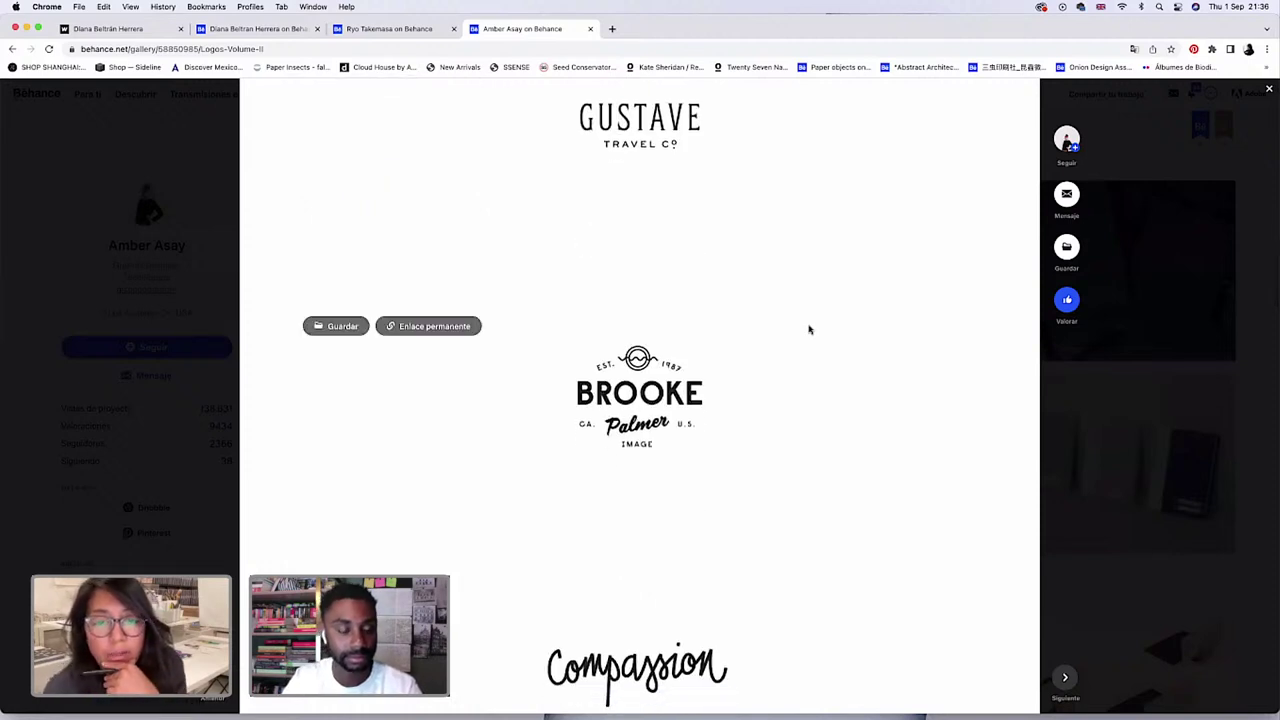
scroll(810, 330, down, 6)
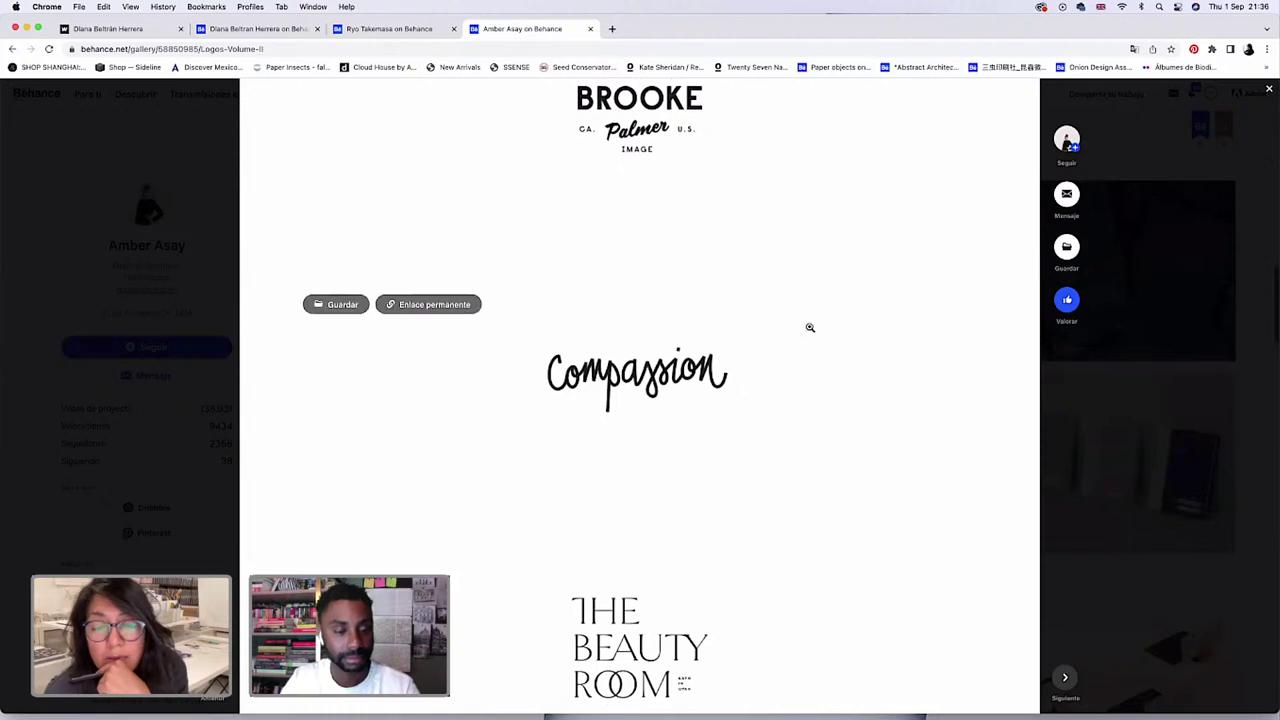
scroll(810, 330, down, 2)
scroll(810, 330, down, 3)
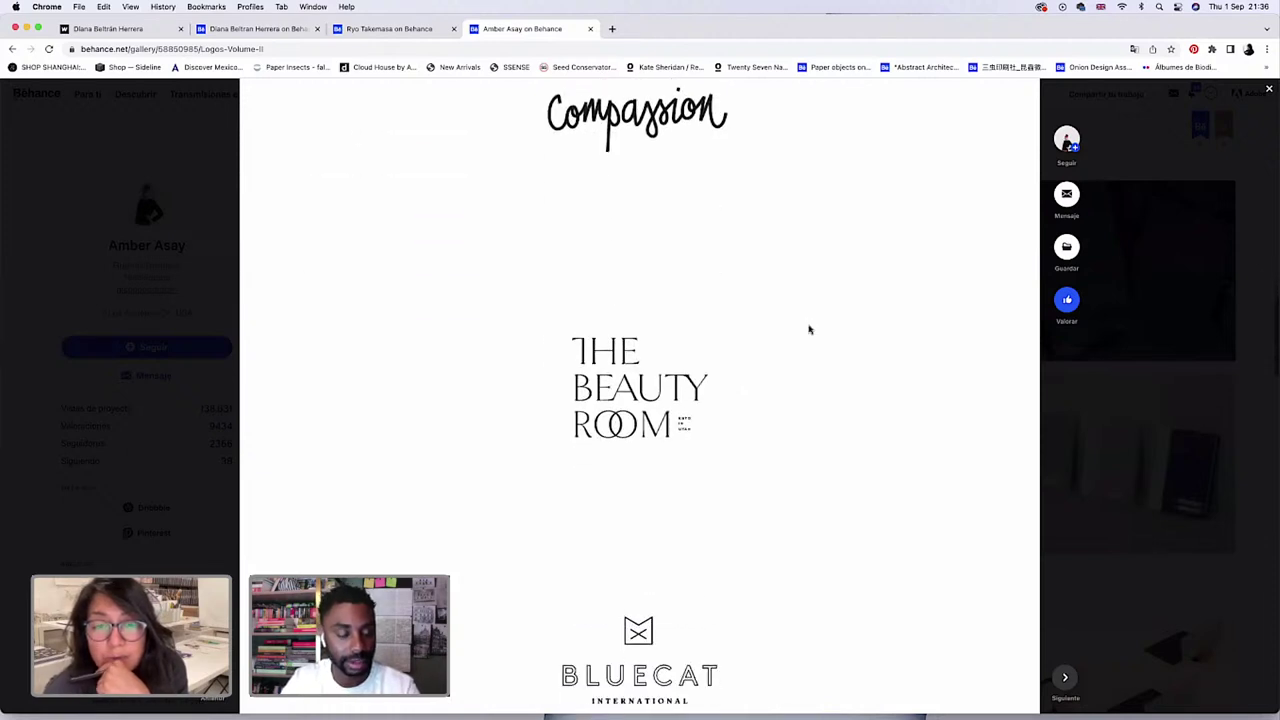
Examine the Bluecat International, Jayde's, Lewis Miller Design and San Luis Obispo Public Market logos in Logos Volume II.
scroll(810, 330, down, 2)
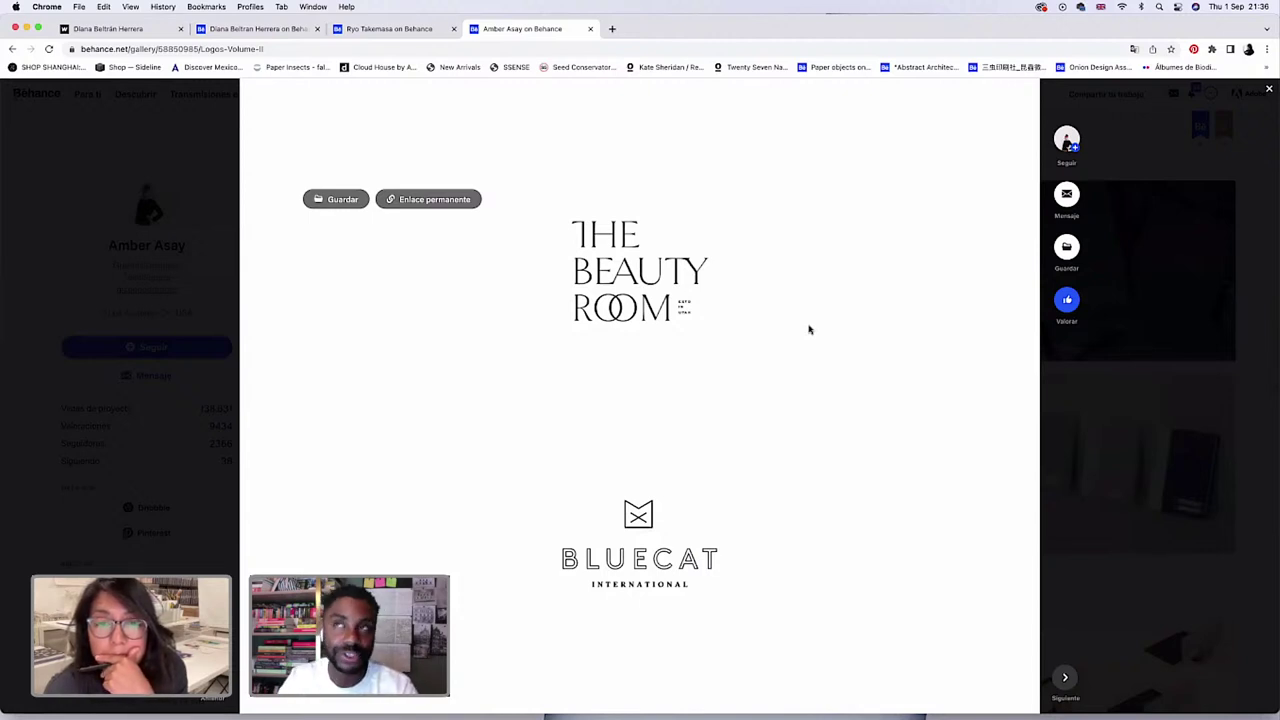
scroll(810, 330, down, 1)
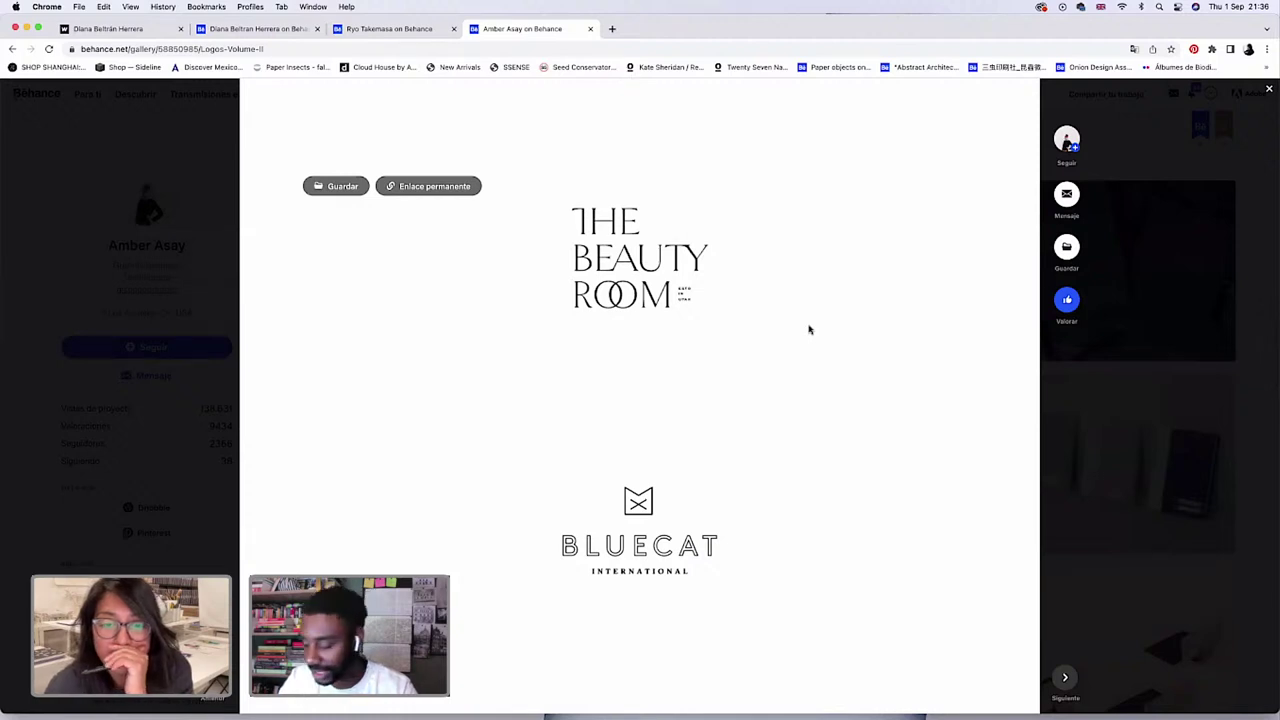
scroll(810, 330, down, 1)
scroll(810, 330, down, 2)
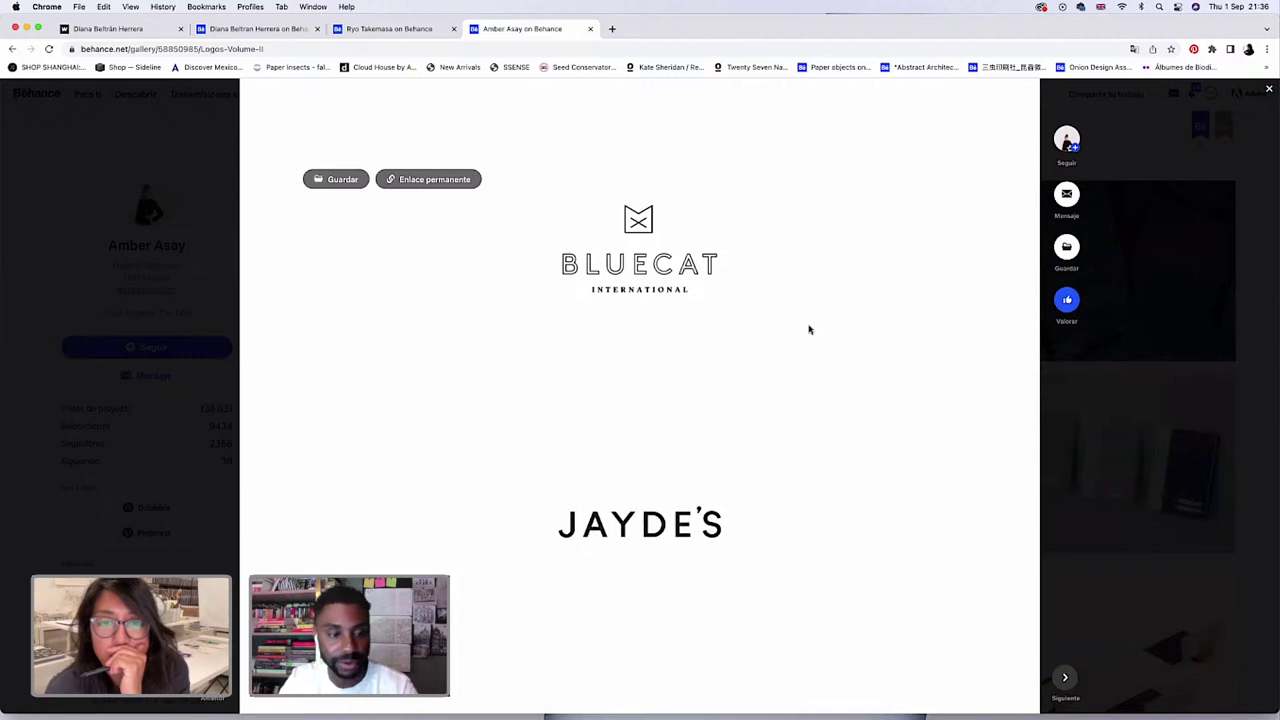
scroll(810, 330, down, 2)
scroll(810, 330, down, 1)
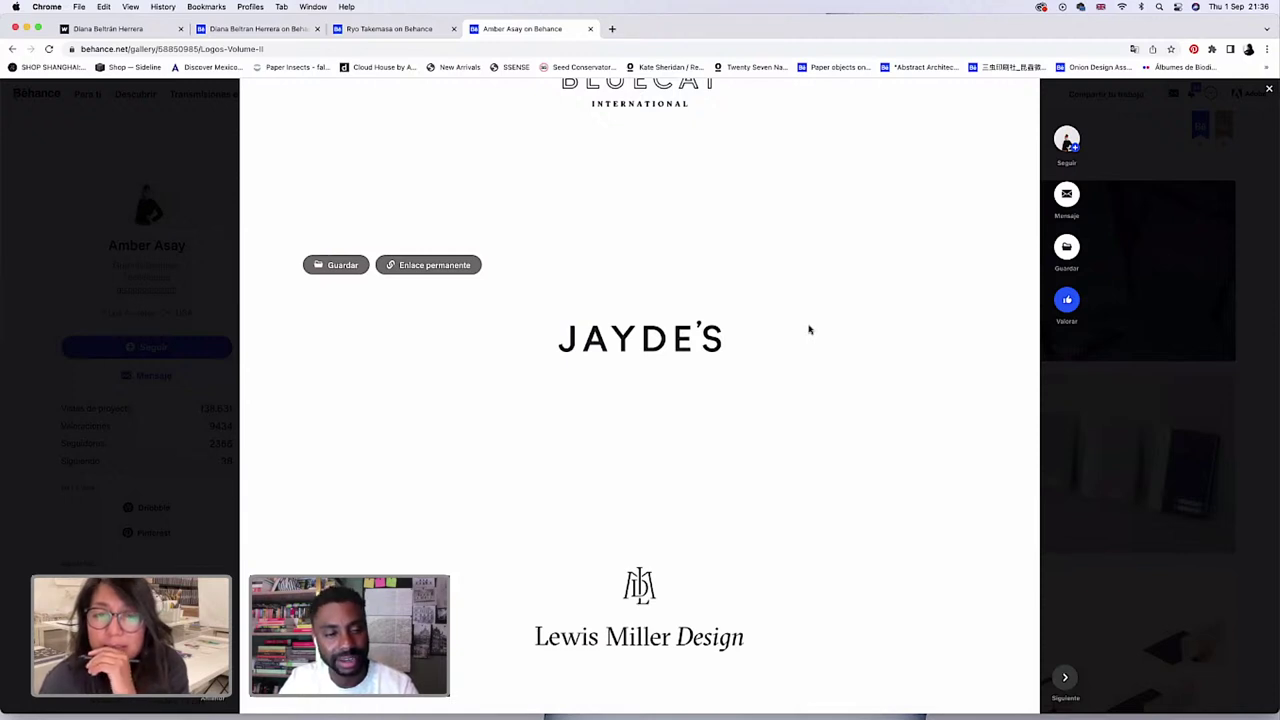
scroll(810, 329, down, 1)
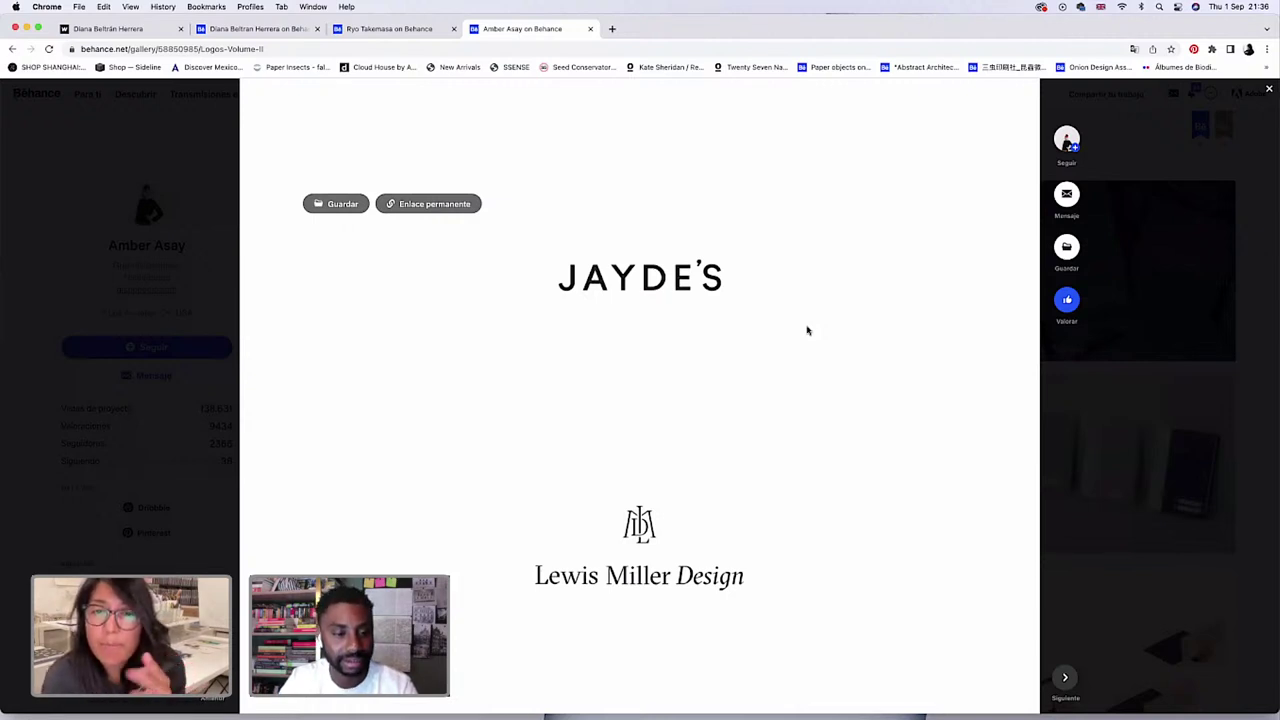
scroll(807, 330, down, 4)
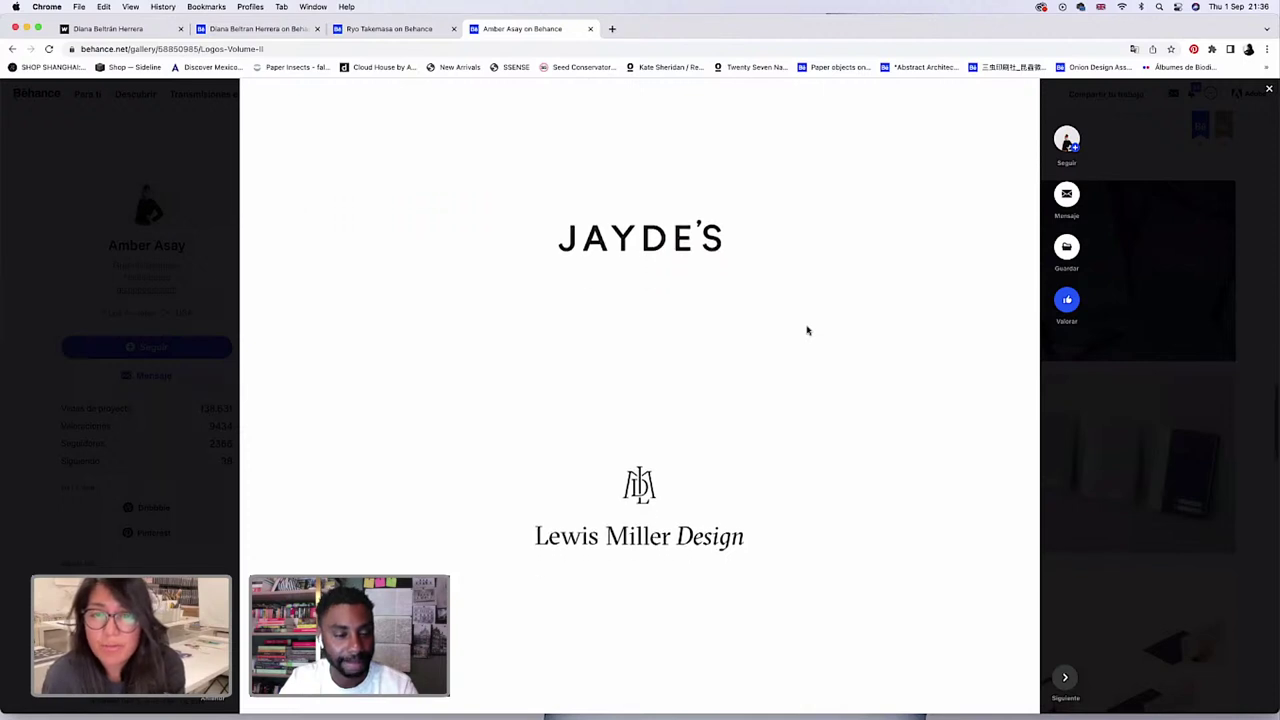
scroll(807, 330, up, 1)
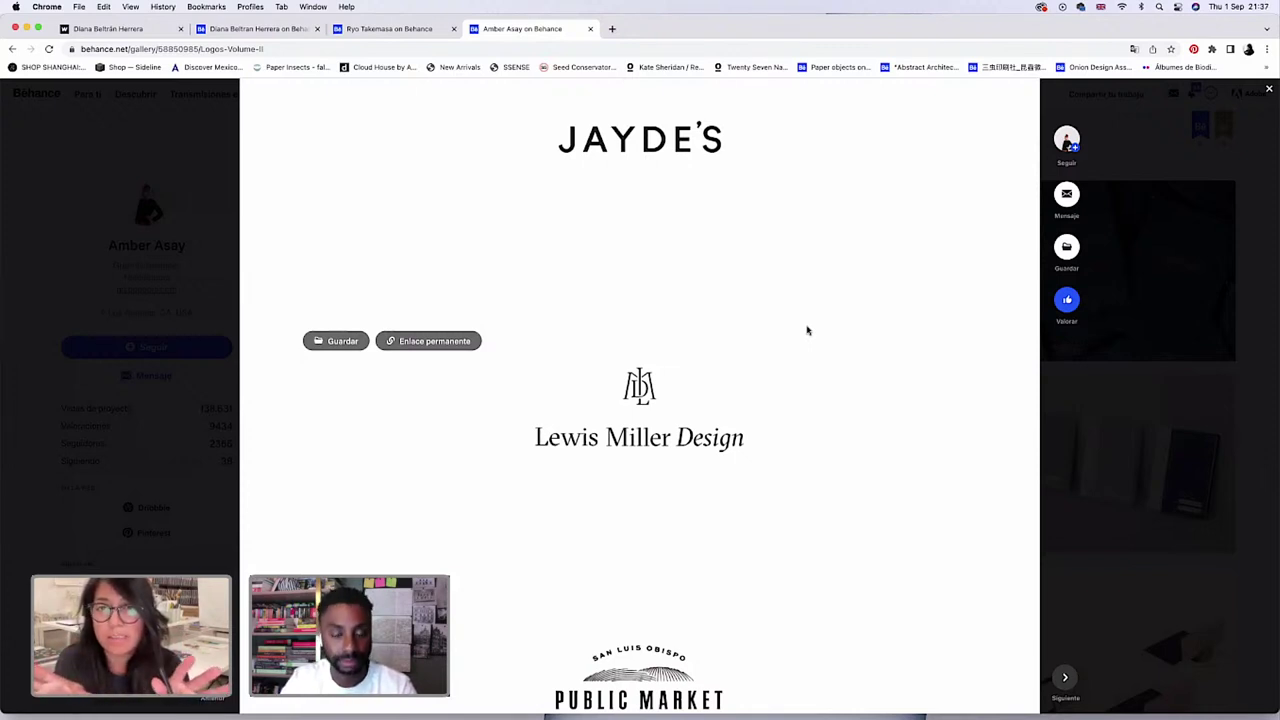
scroll(629, 326, up, 1)
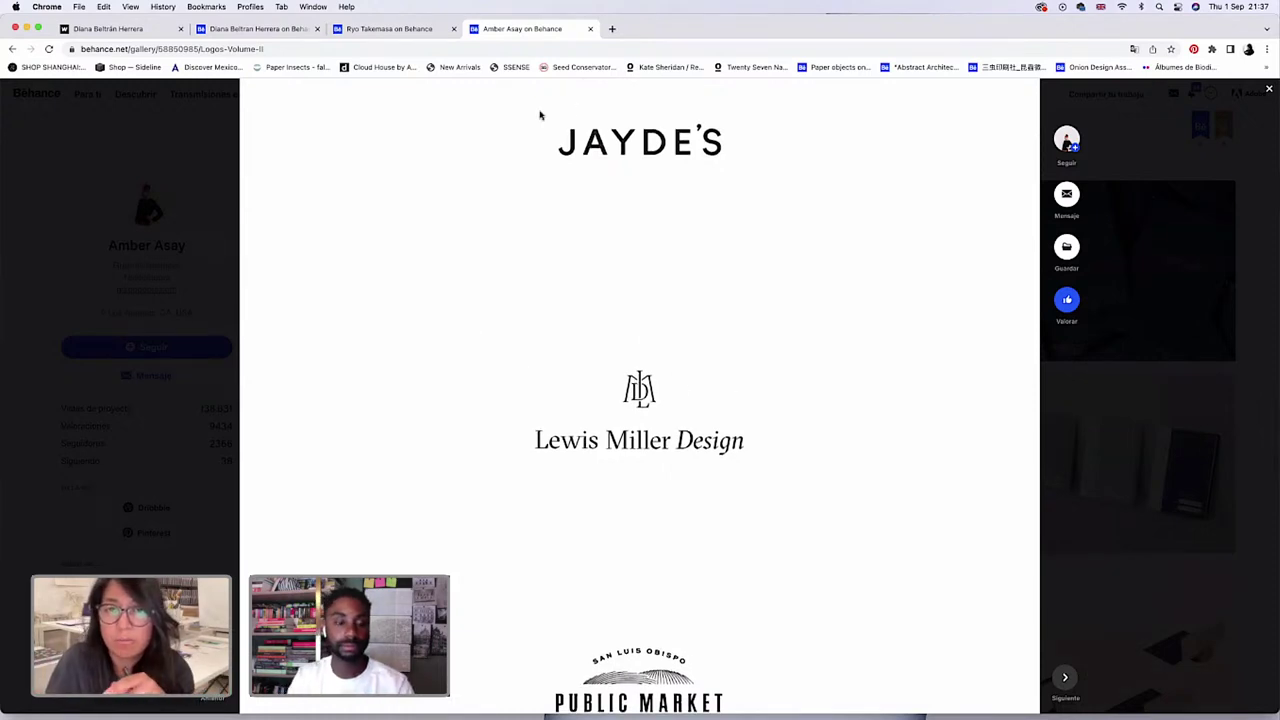
scroll(517, 191, down, 1)
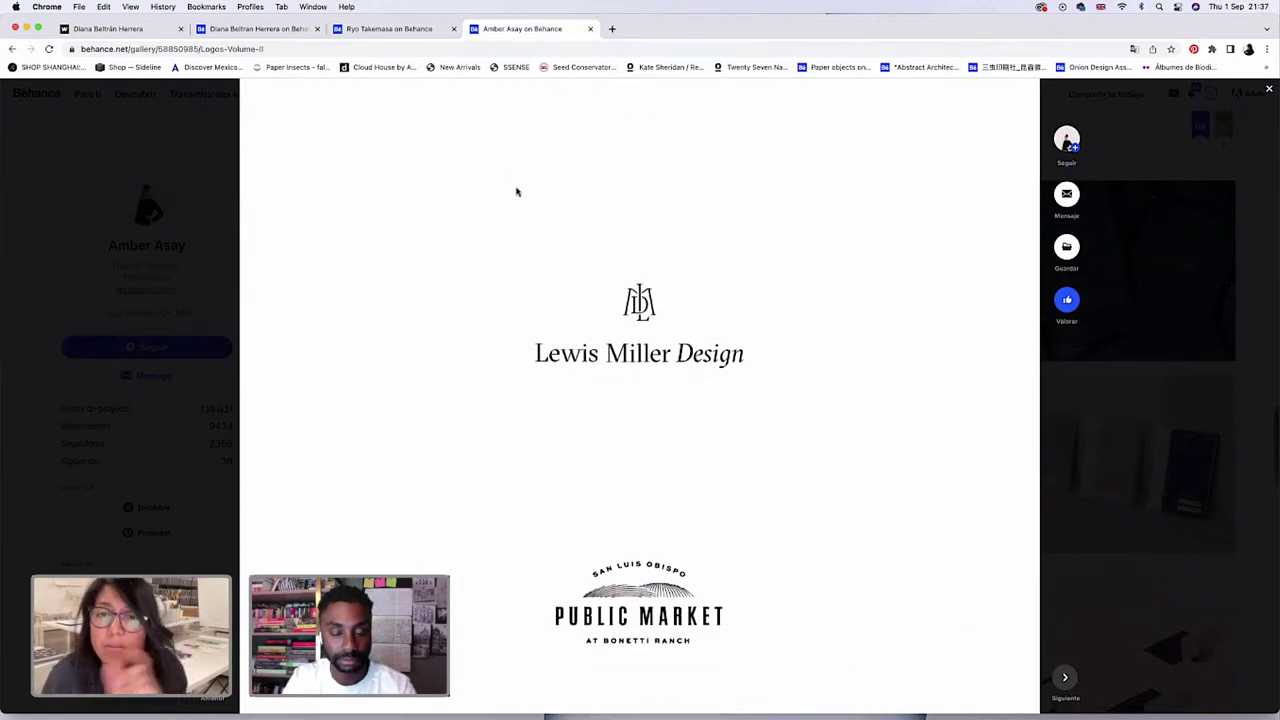
Compare the Lewis Miller Design monogram with the neighbouring Jayde's and San Luis Obispo Public Market logos.
scroll(517, 191, down, 3)
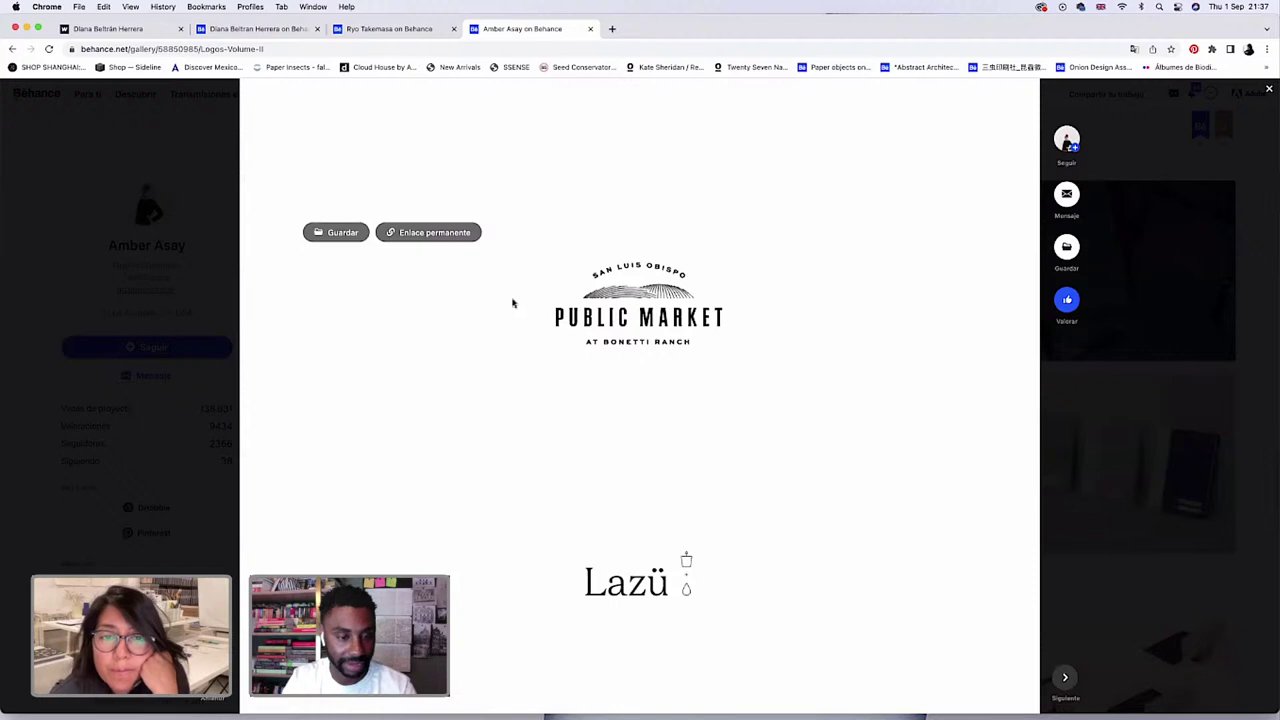
scroll(512, 303, up, 3)
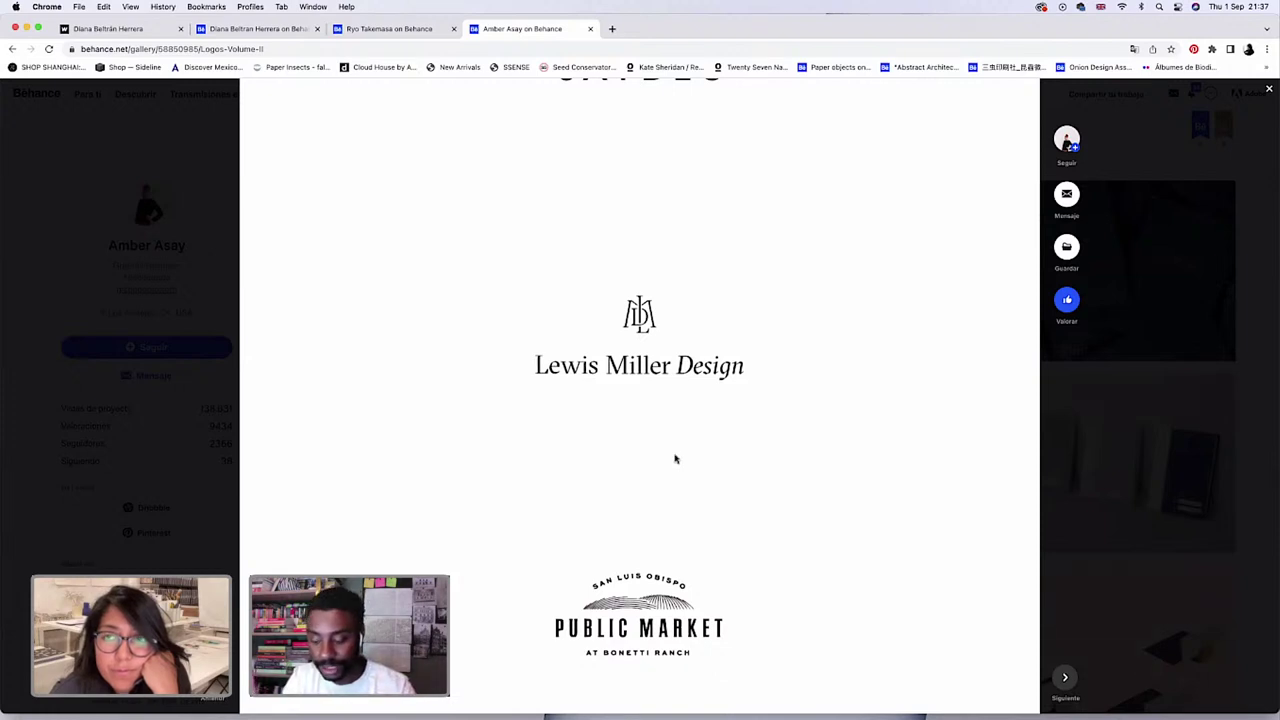
scroll(675, 459, up, 1)
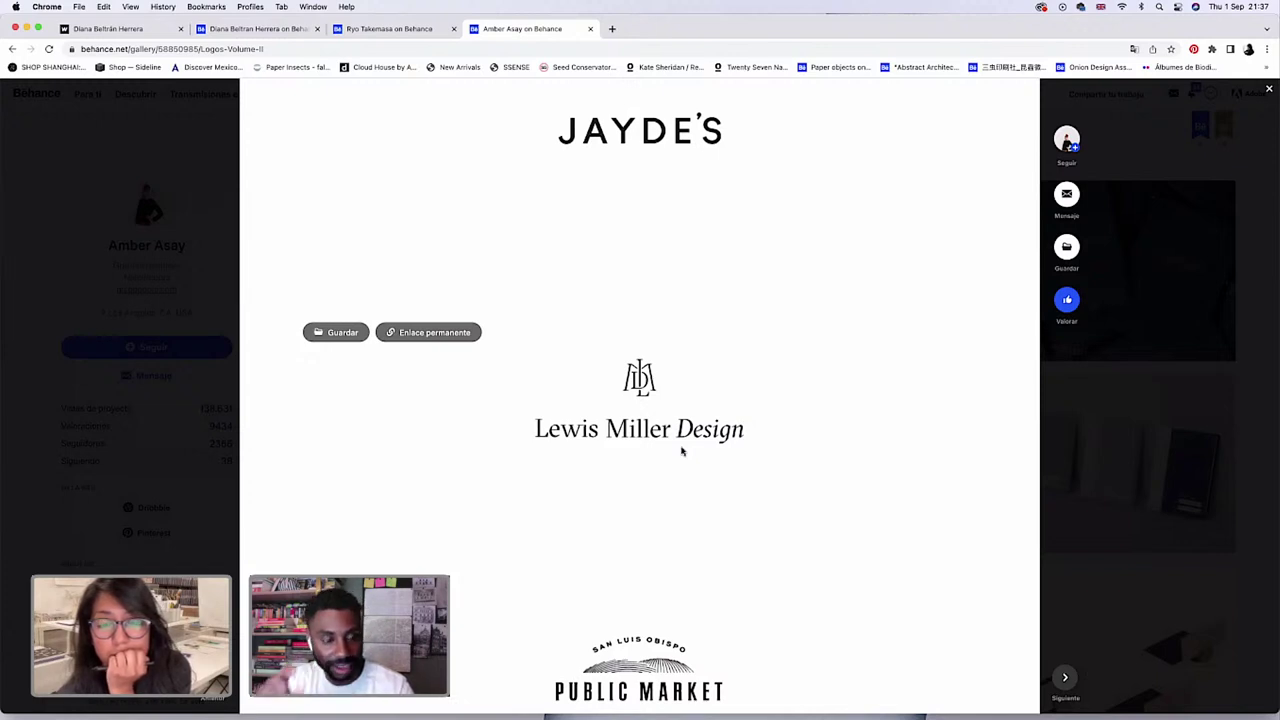
scroll(681, 451, down, 1)
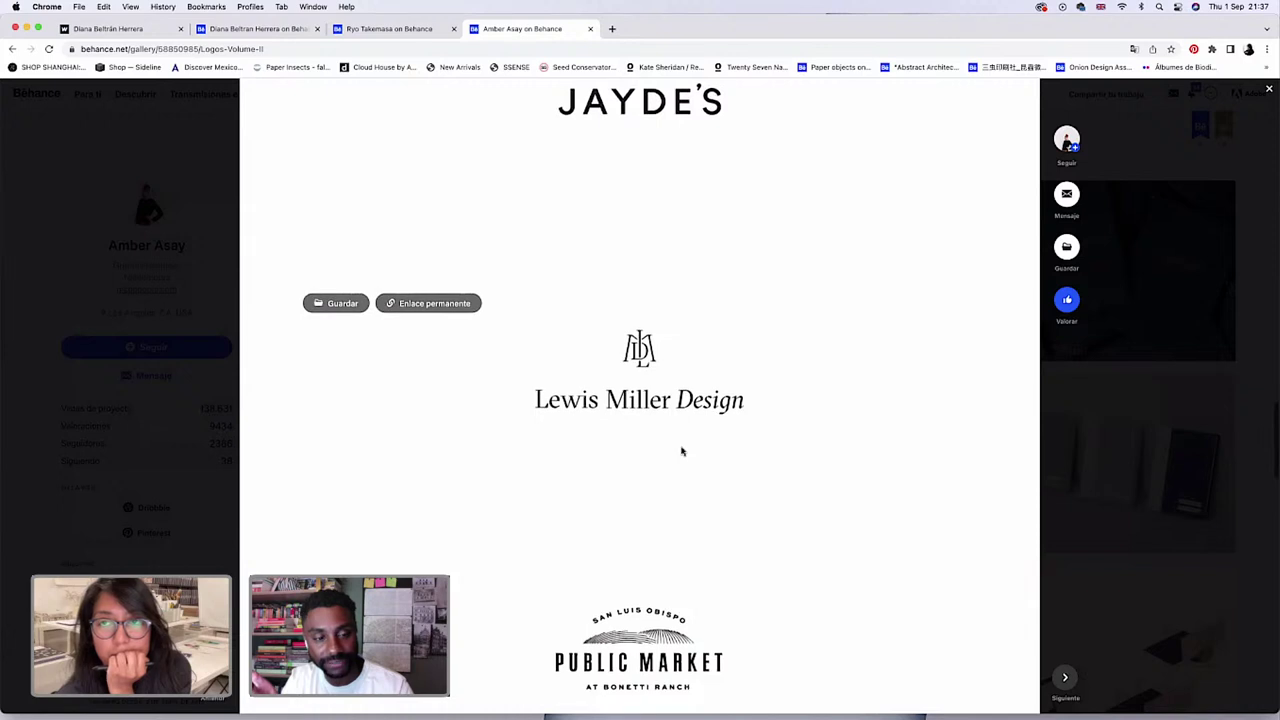
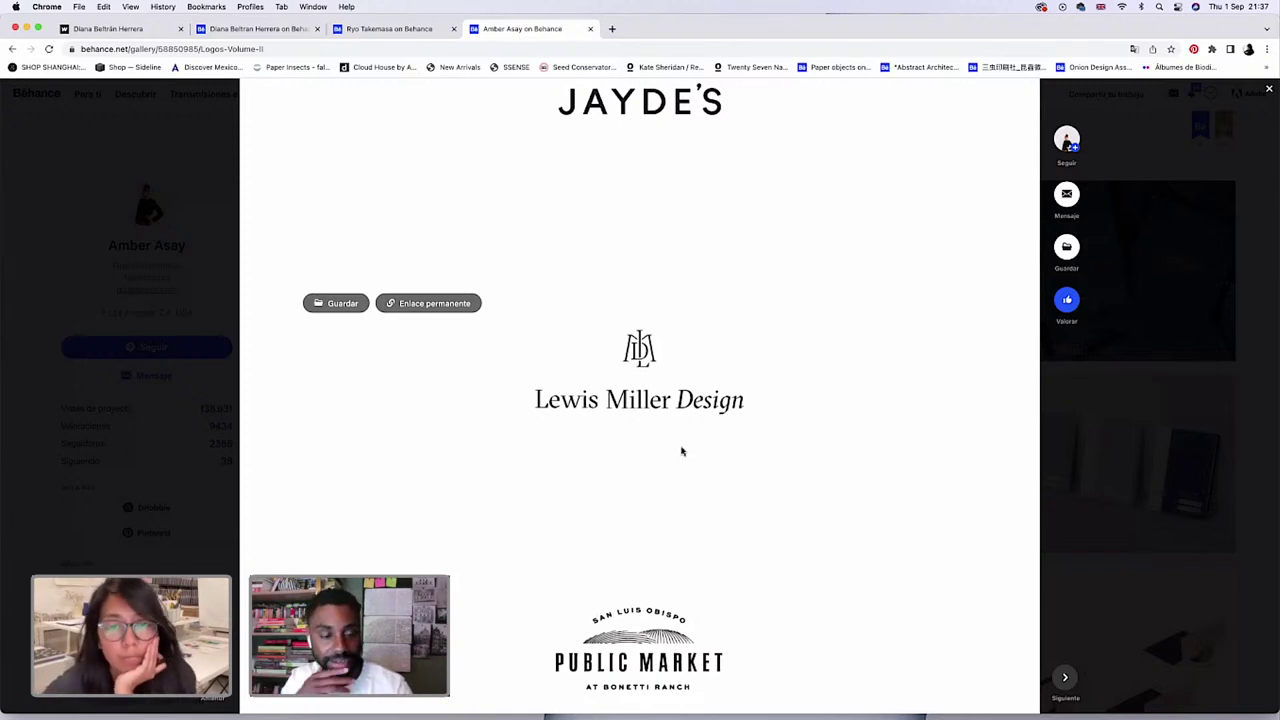
scroll(681, 451, down, 1)
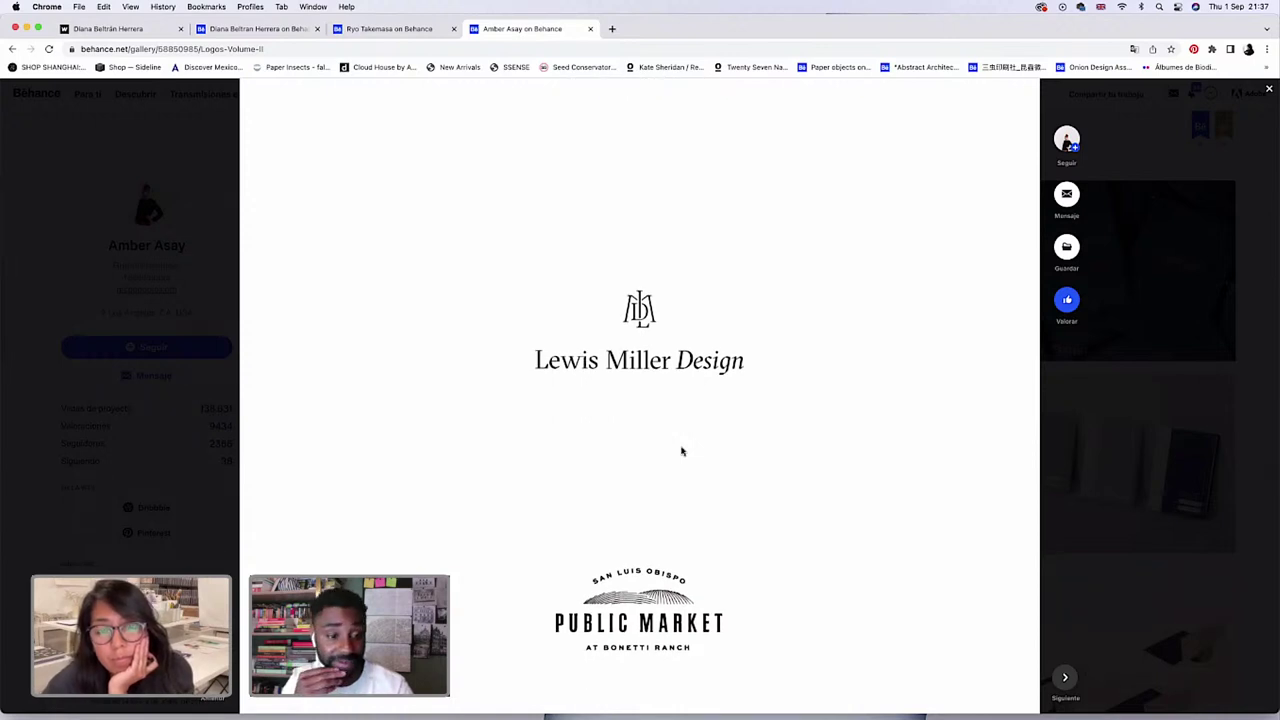
scroll(681, 451, down, 1)
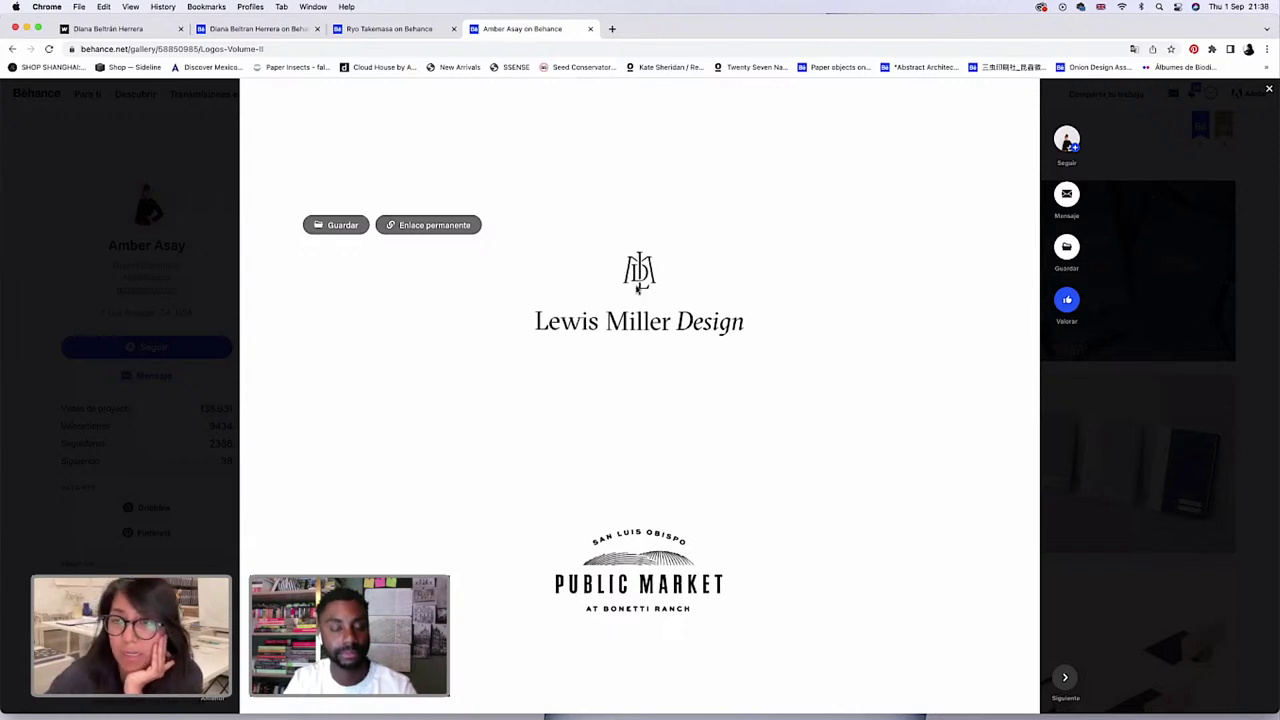
scroll(633, 291, down, 2)
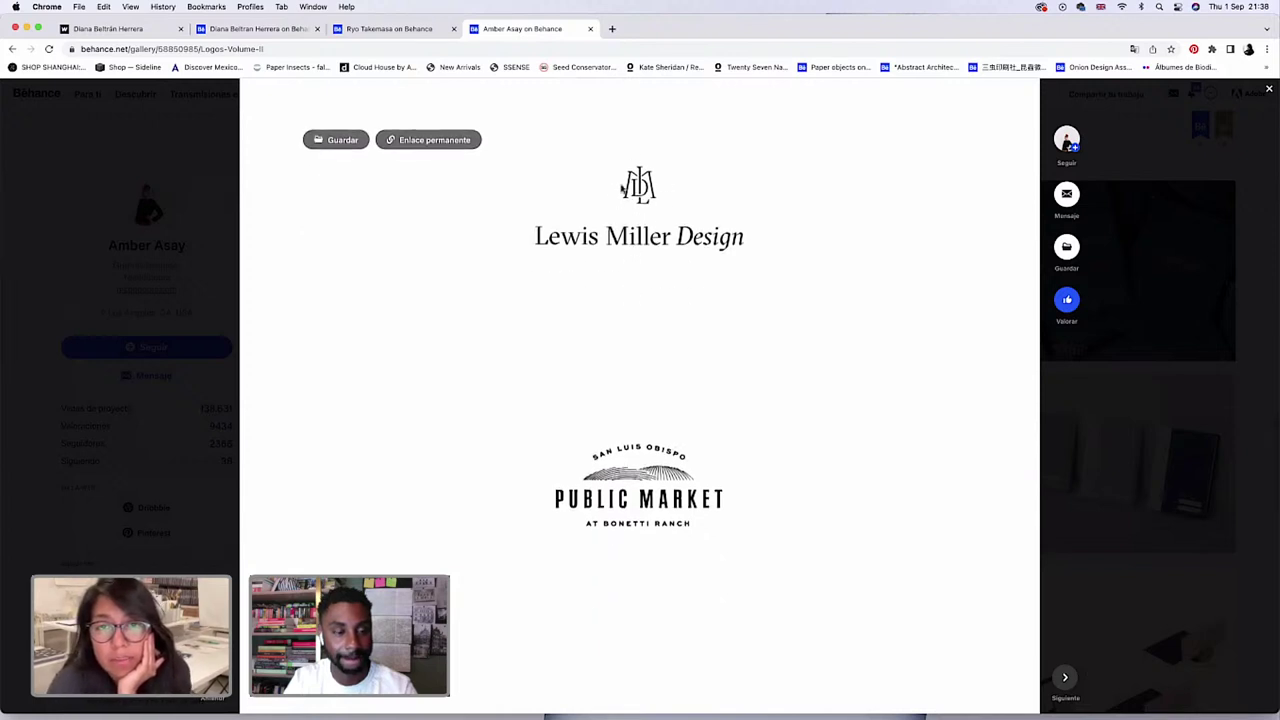
View the remaining Logos Volume II marks, Lazü and Runway to Hope, through to the project's end.
scroll(663, 294, down, 4)
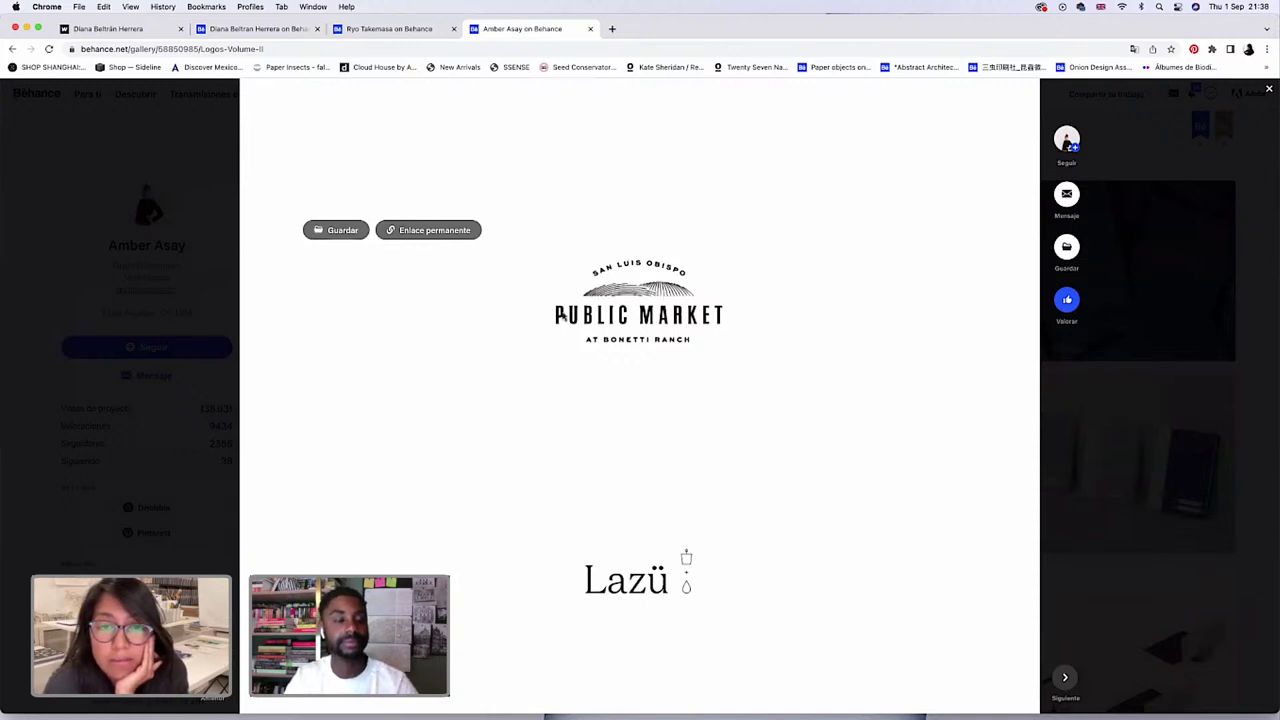
scroll(535, 307, down, 1)
scroll(535, 307, down, 2)
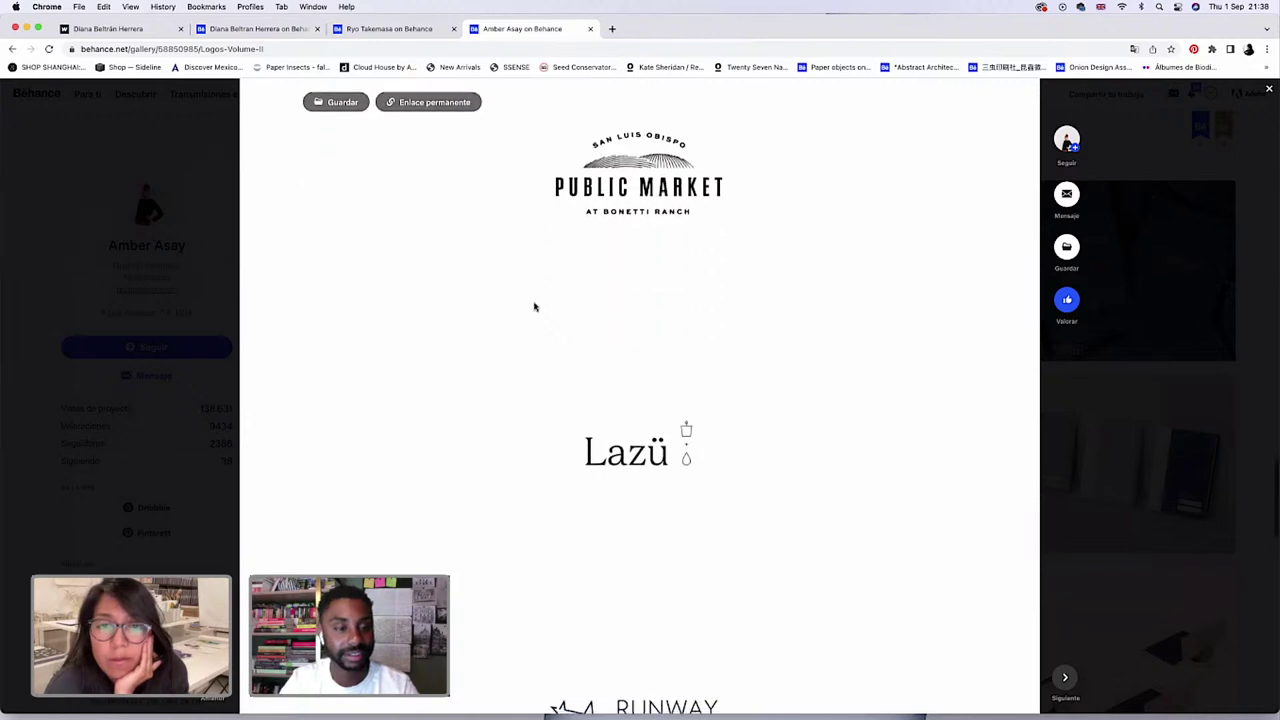
scroll(534, 304, down, 3)
scroll(534, 304, down, 1)
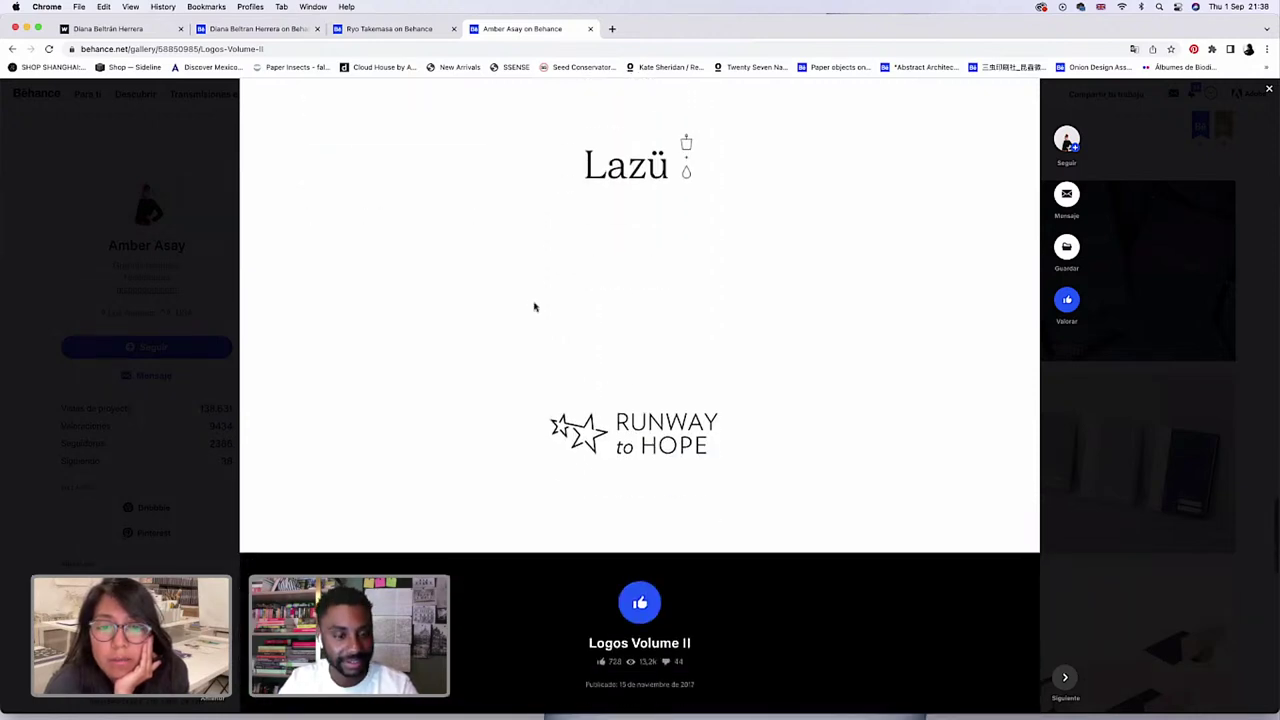
scroll(531, 303, up, 1)
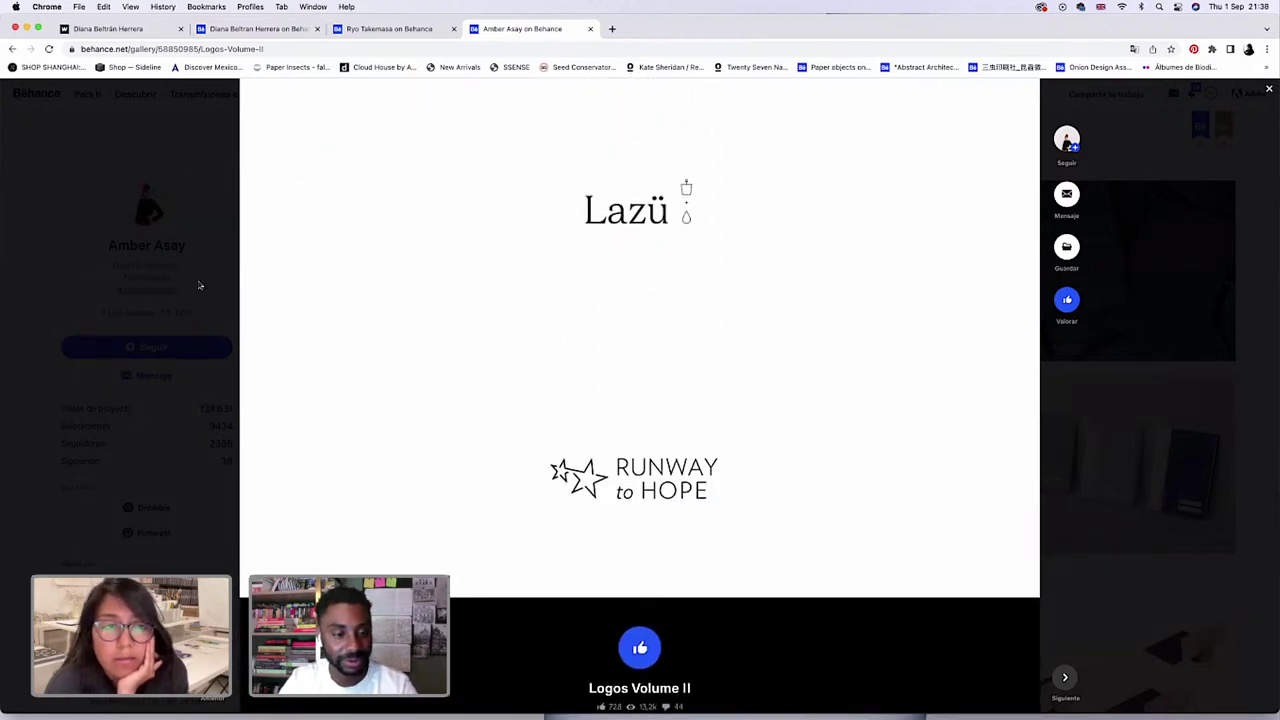
Close Logos Volume II and open the Design Variety project from the designer's profile grid.
click(201, 285)
scroll(300, 348, down, 4)
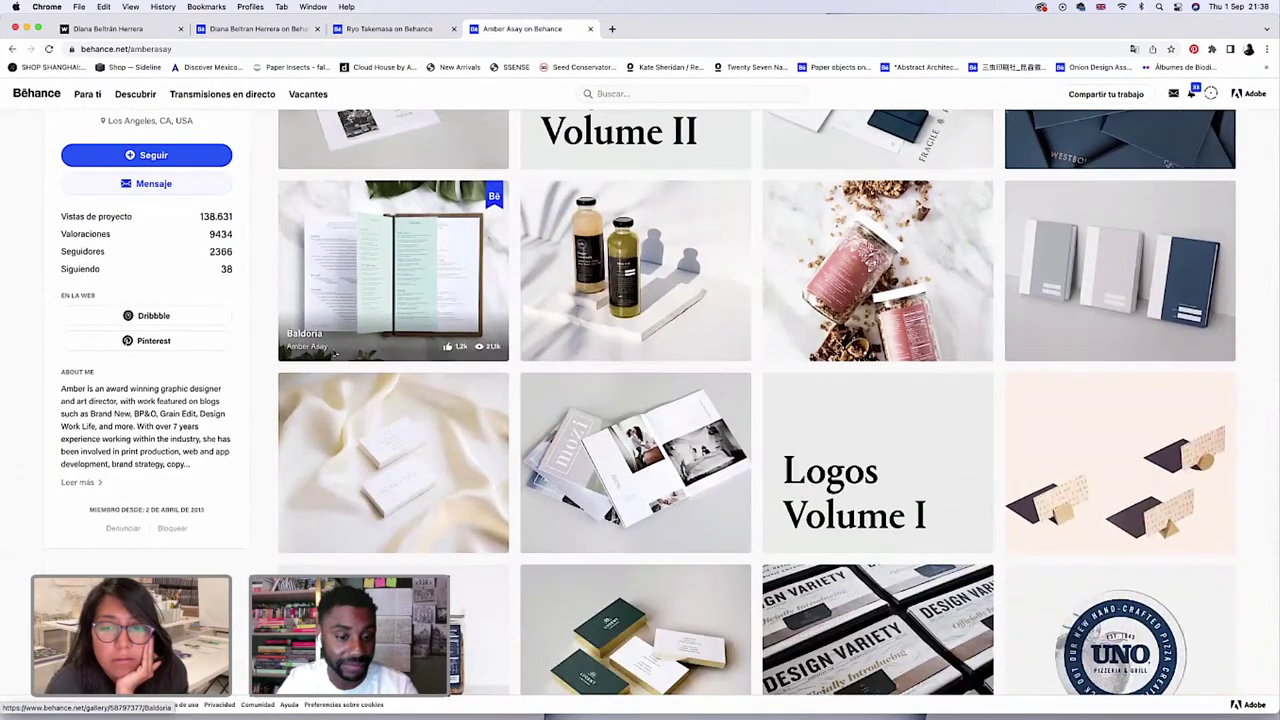
scroll(335, 352, down, 2)
scroll(334, 352, up, 1)
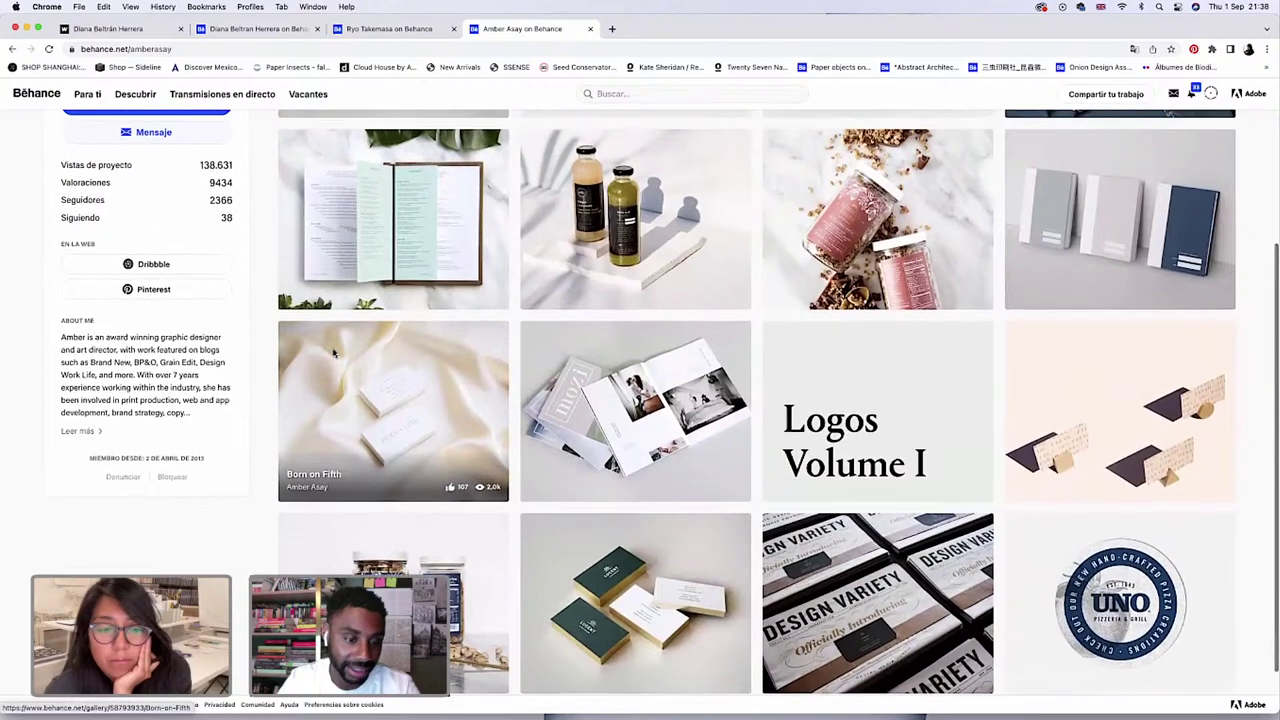
scroll(334, 352, down, 1)
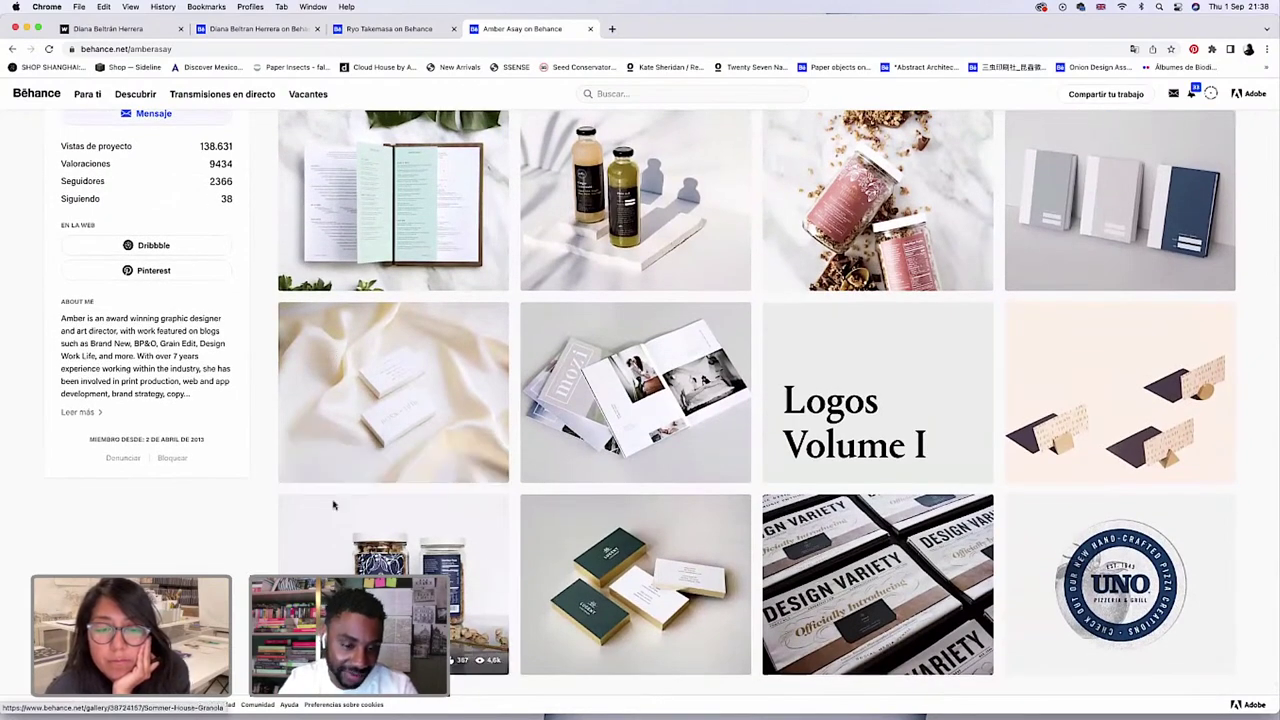
click(869, 592)
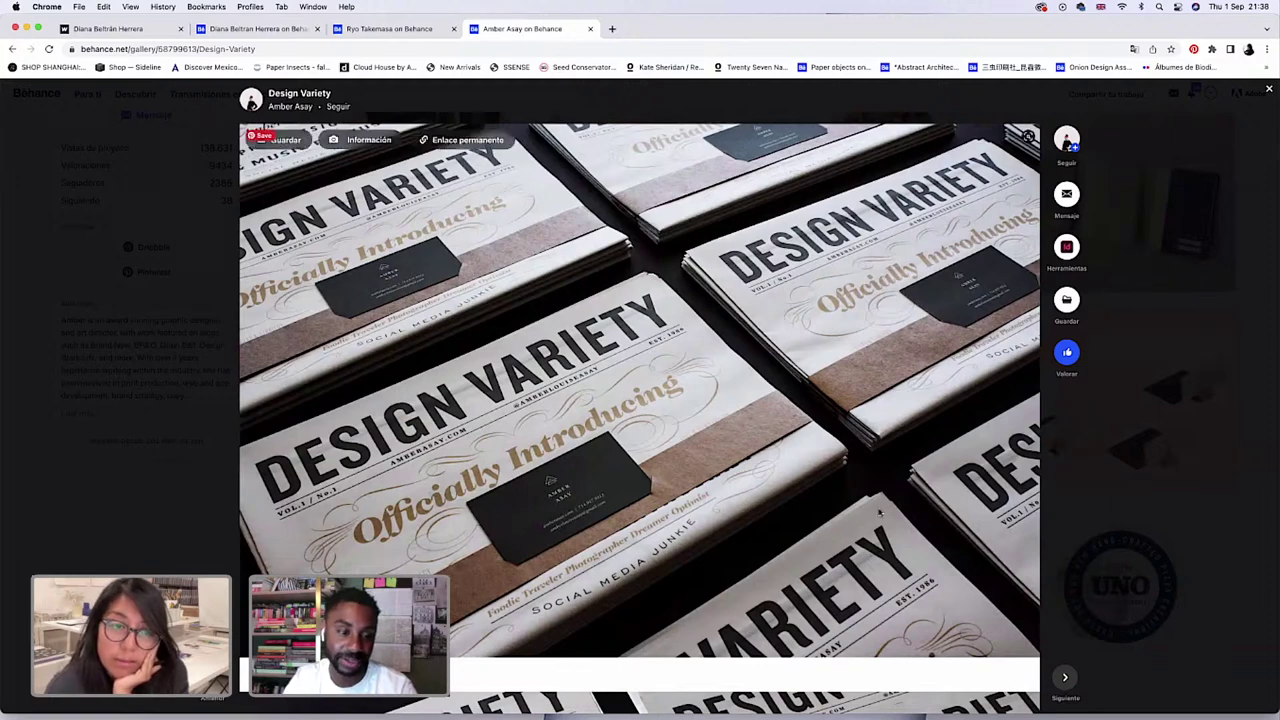
Examine the stacked Design Variety newspapers and the close-ups of their masthead, gold lettering and flourishes.
scroll(880, 512, down, 5)
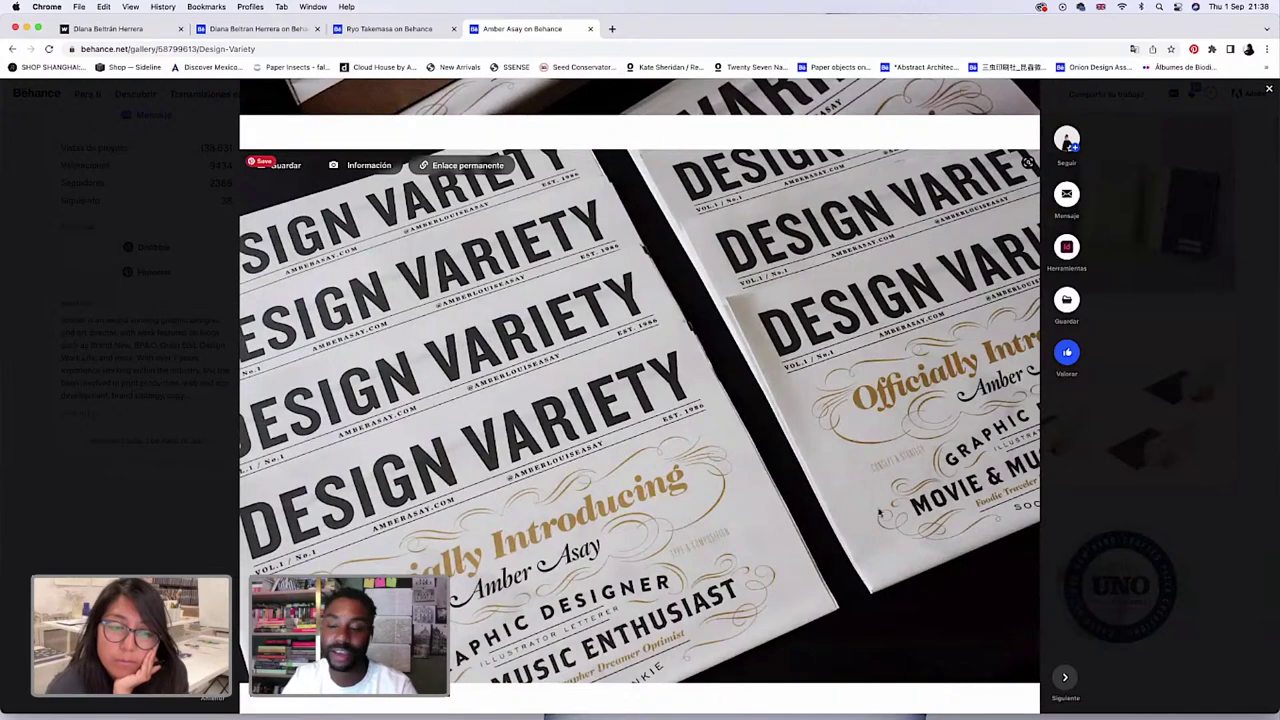
scroll(880, 512, down, 2)
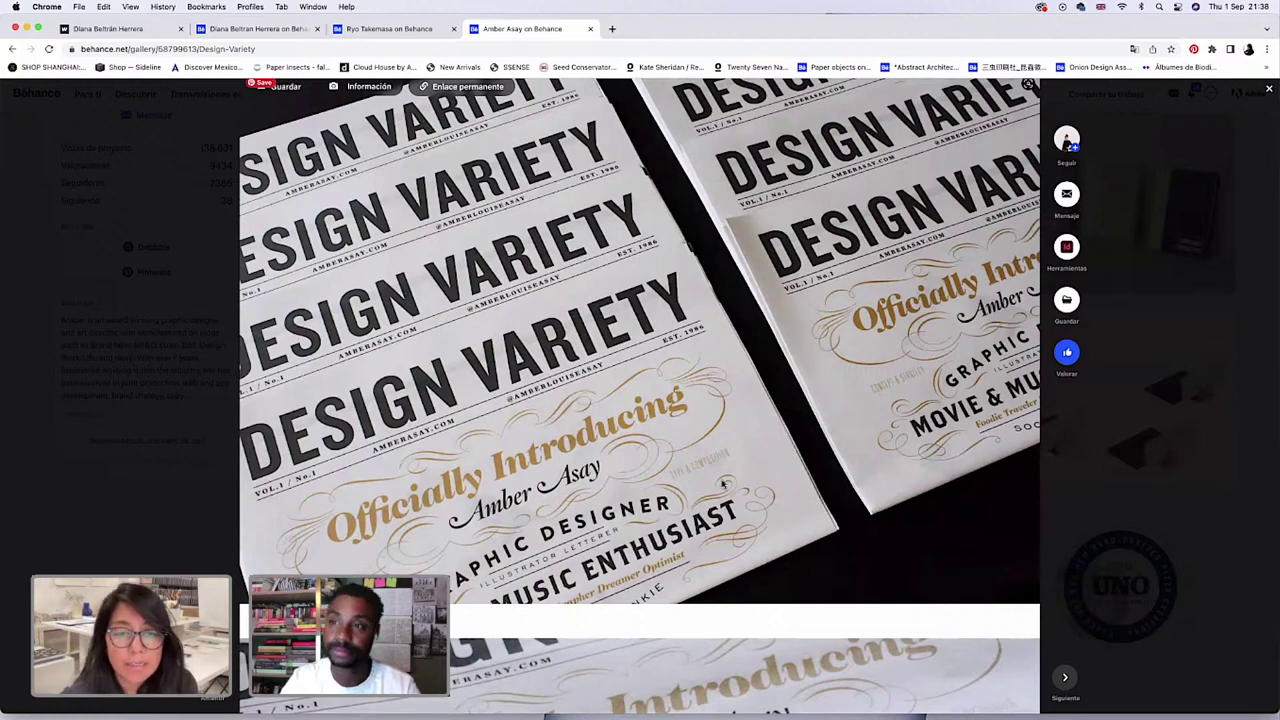
scroll(683, 470, down, 5)
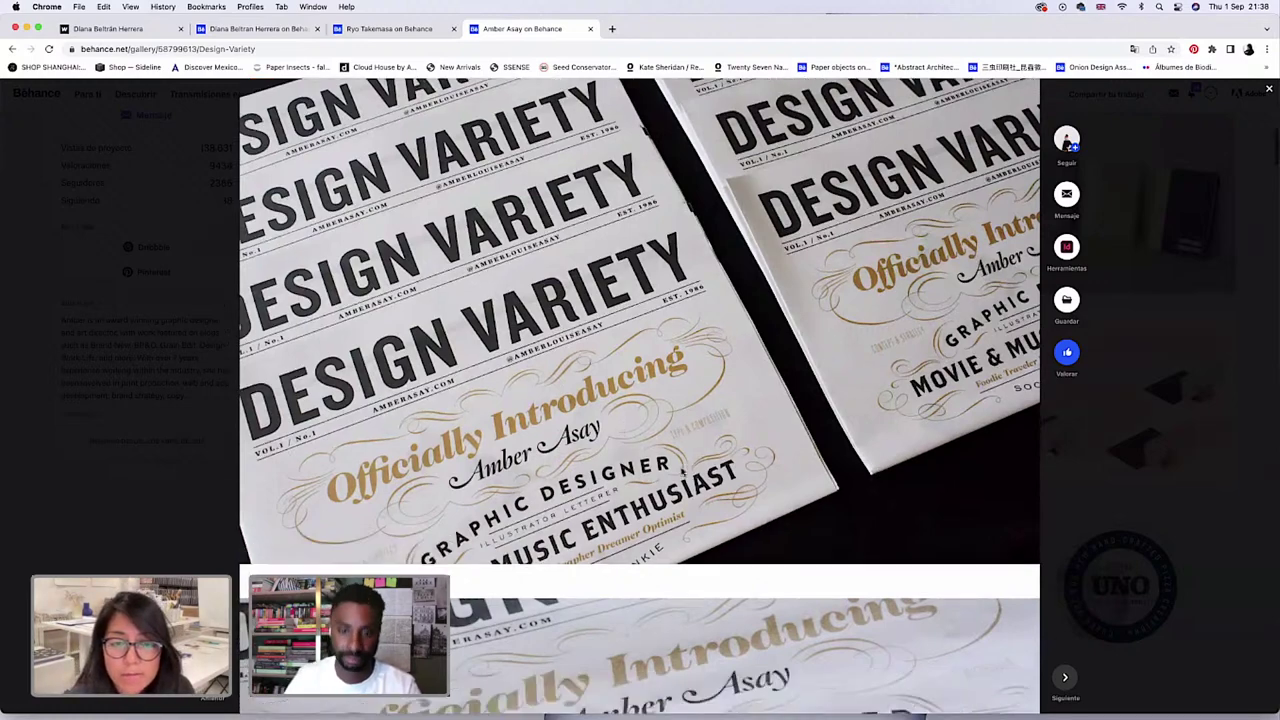
scroll(683, 470, down, 2)
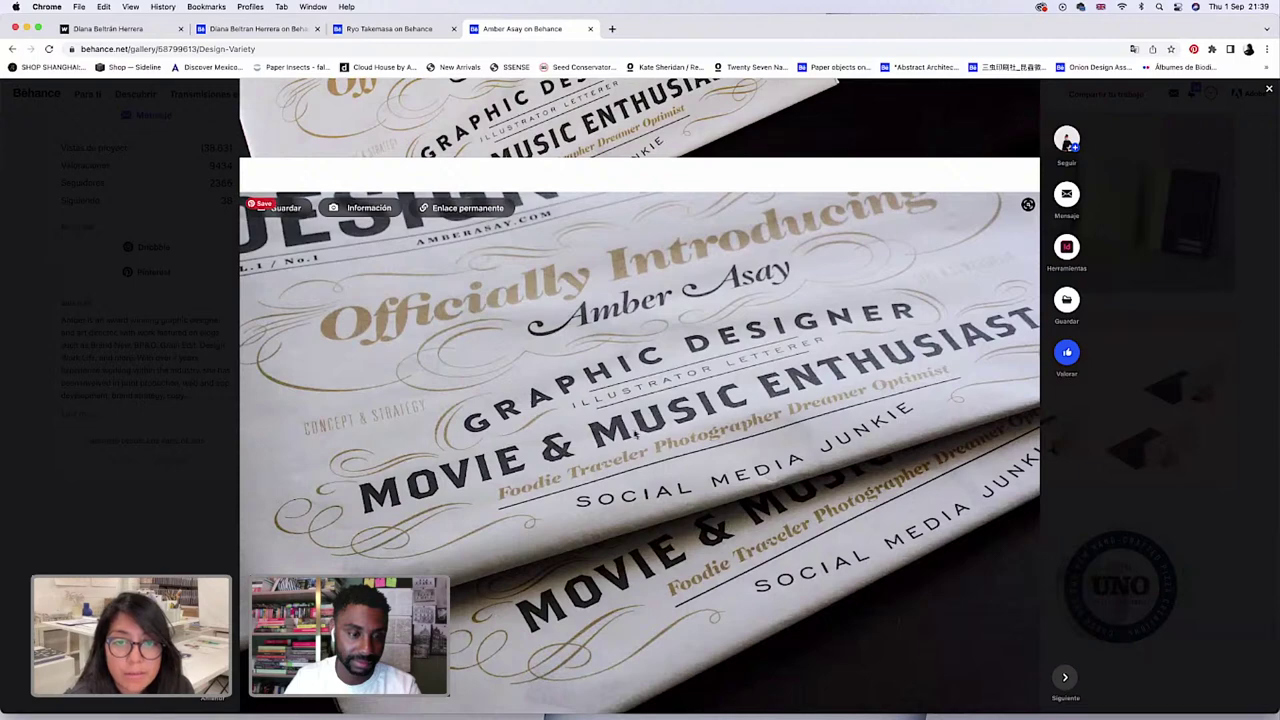
scroll(603, 424, down, 4)
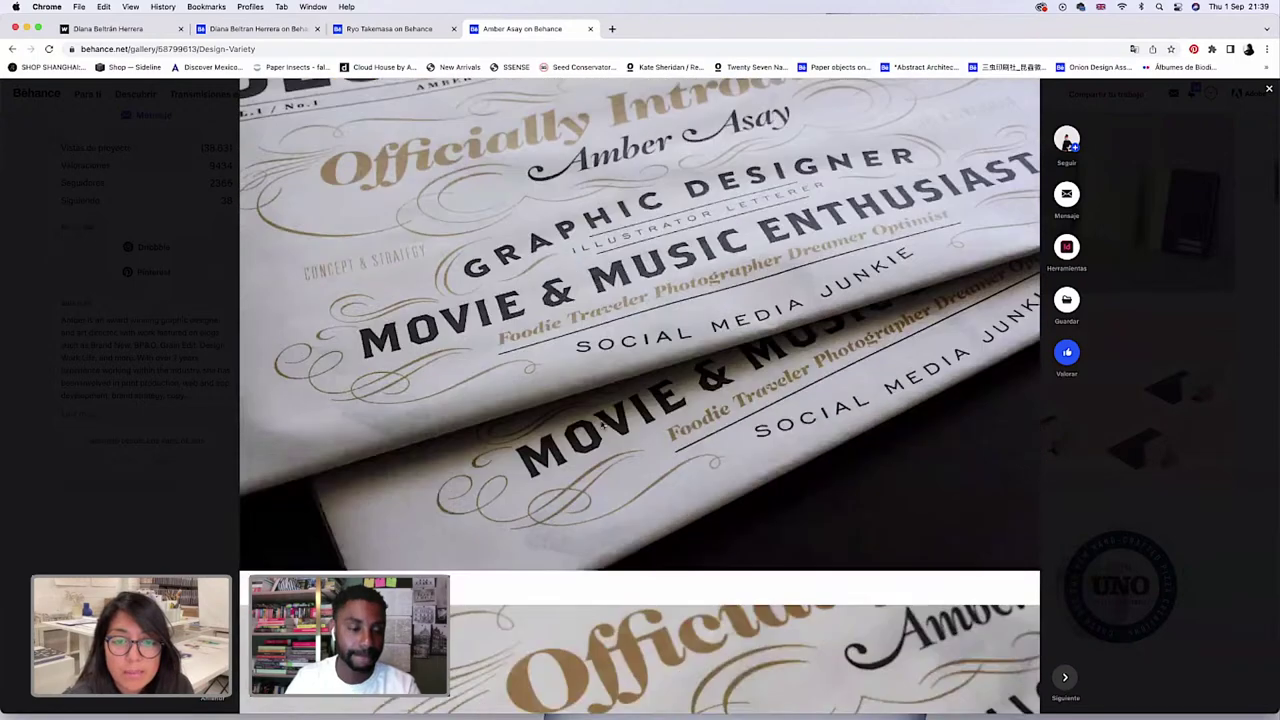
scroll(601, 422, down, 4)
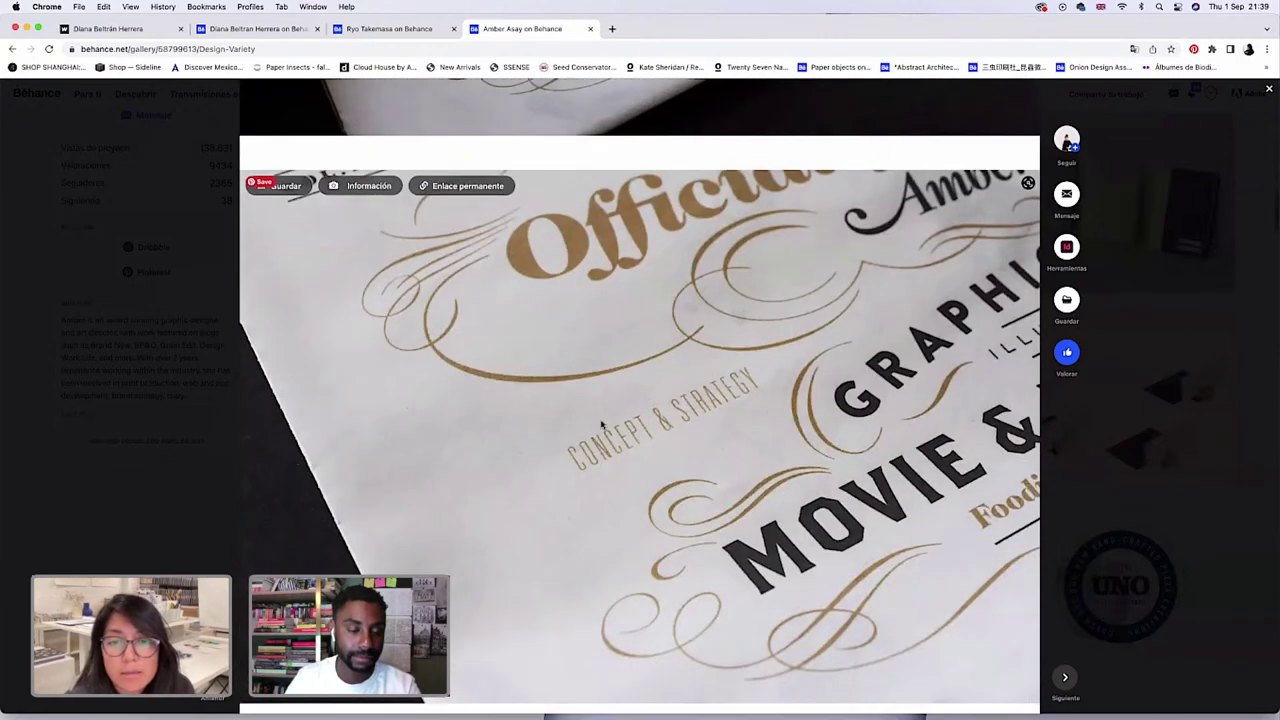
scroll(601, 424, down, 2)
Study the Design Variety flat-lay image with the full portrait cover and the illustrated freelance summary pages.
scroll(601, 424, down, 3)
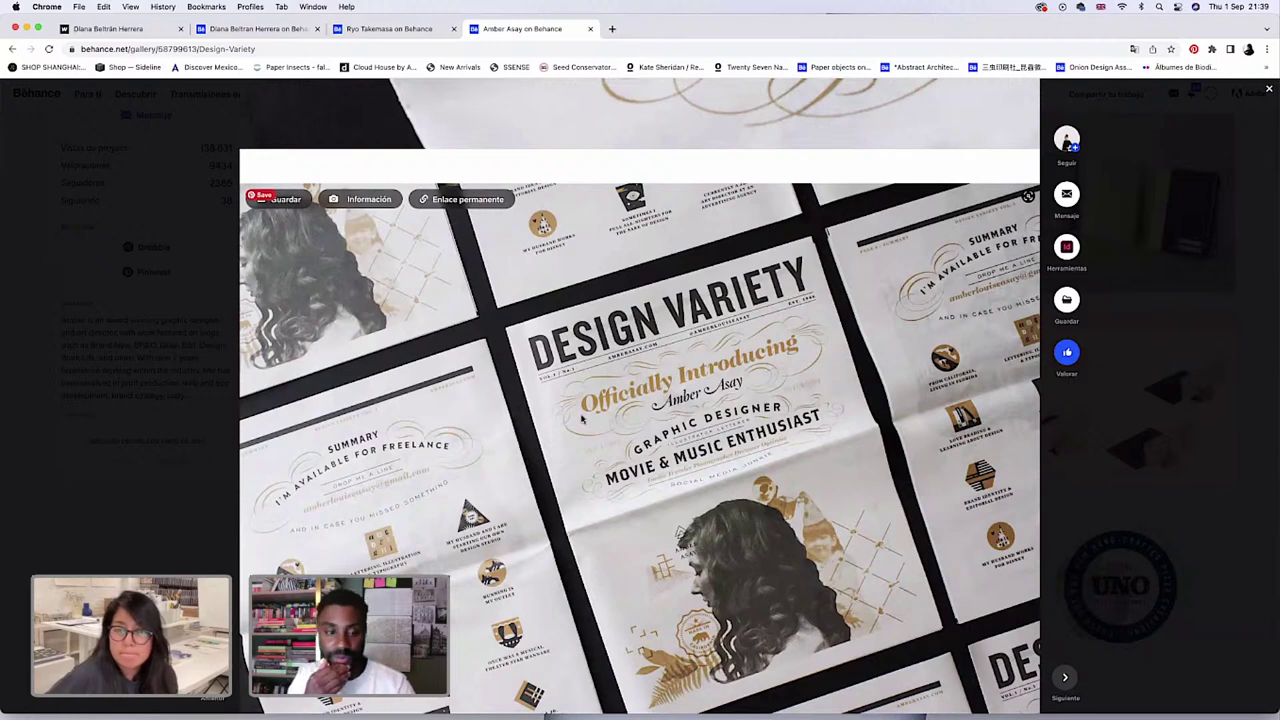
scroll(582, 420, down, 2)
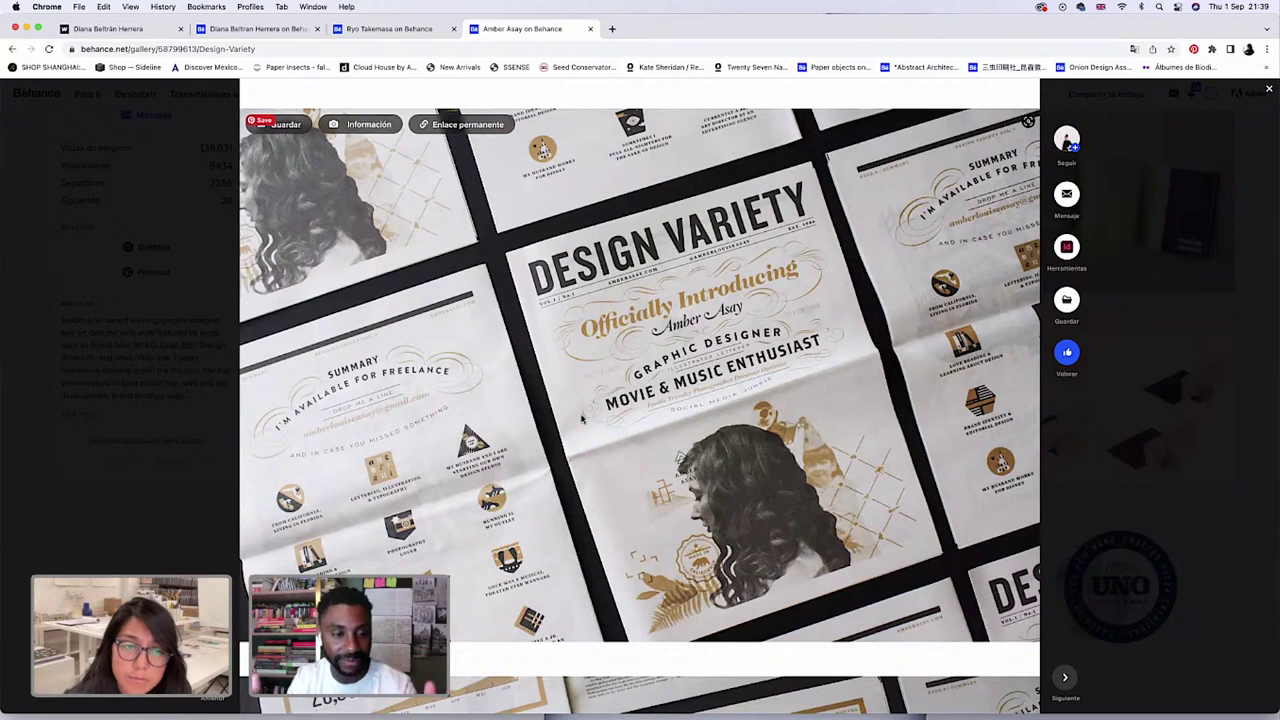
scroll(583, 418, down, 1)
scroll(583, 418, down, 1)
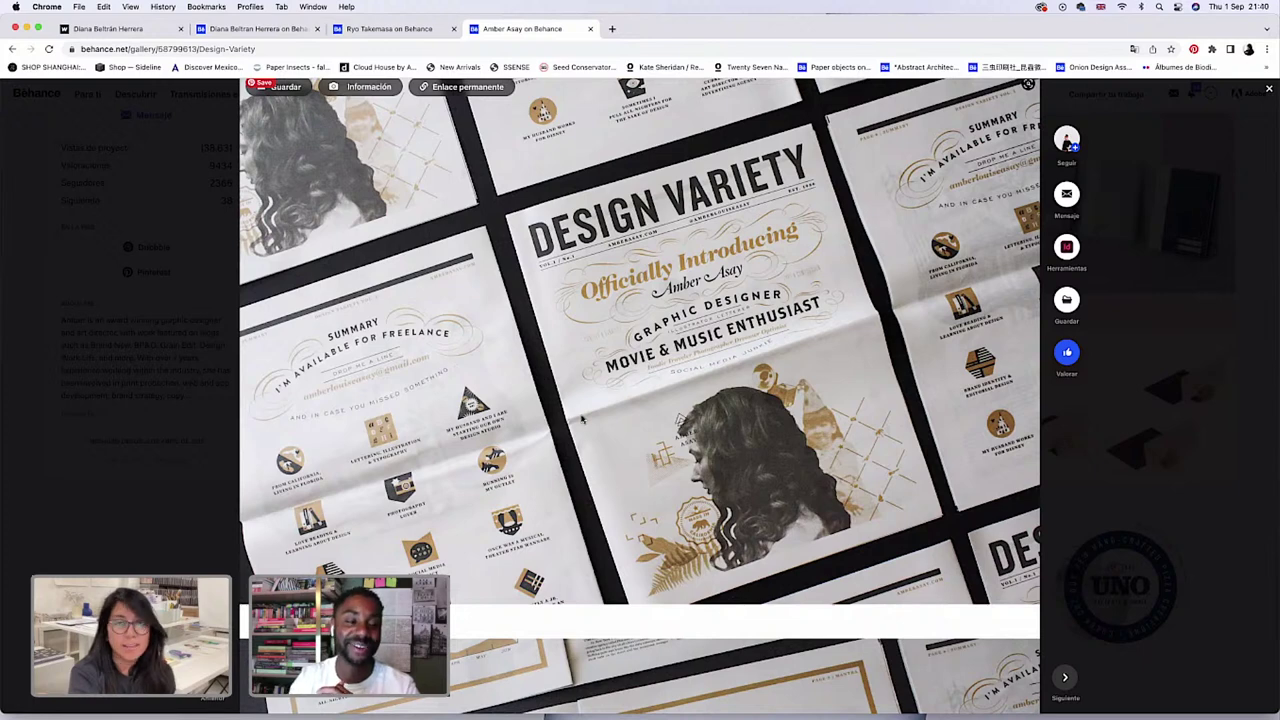
scroll(582, 420, down, 2)
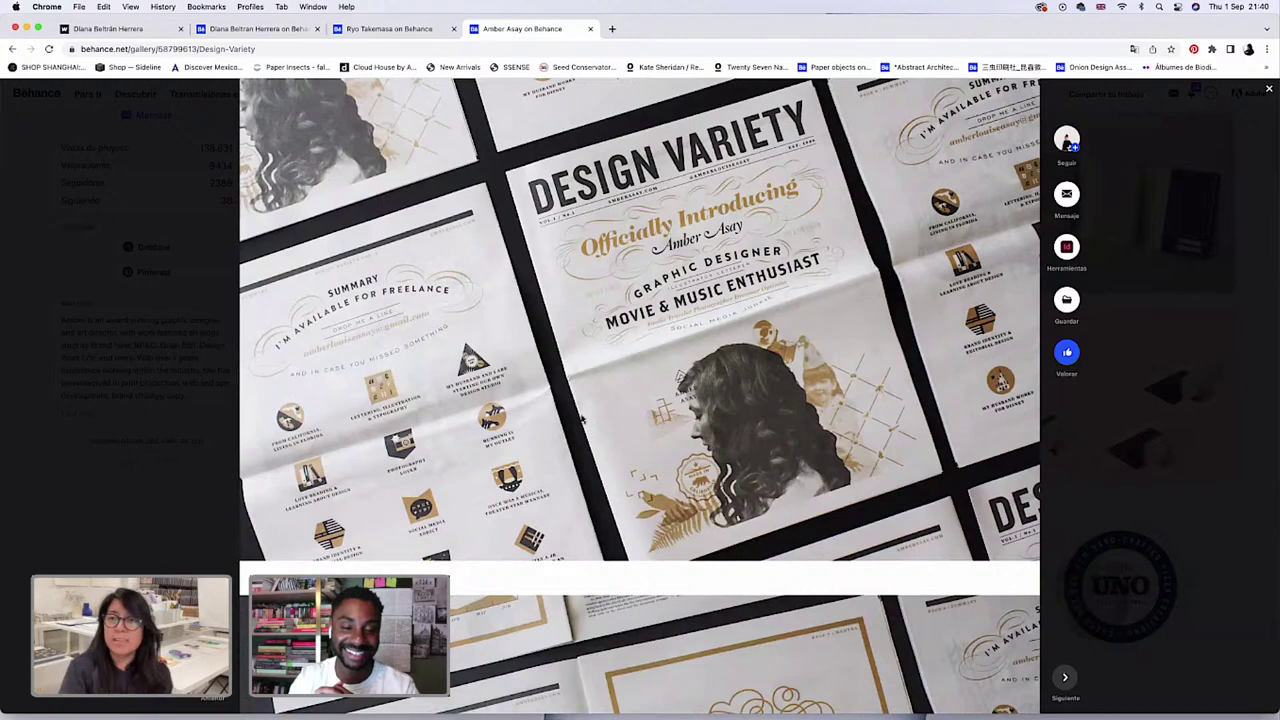
scroll(582, 420, down, 2)
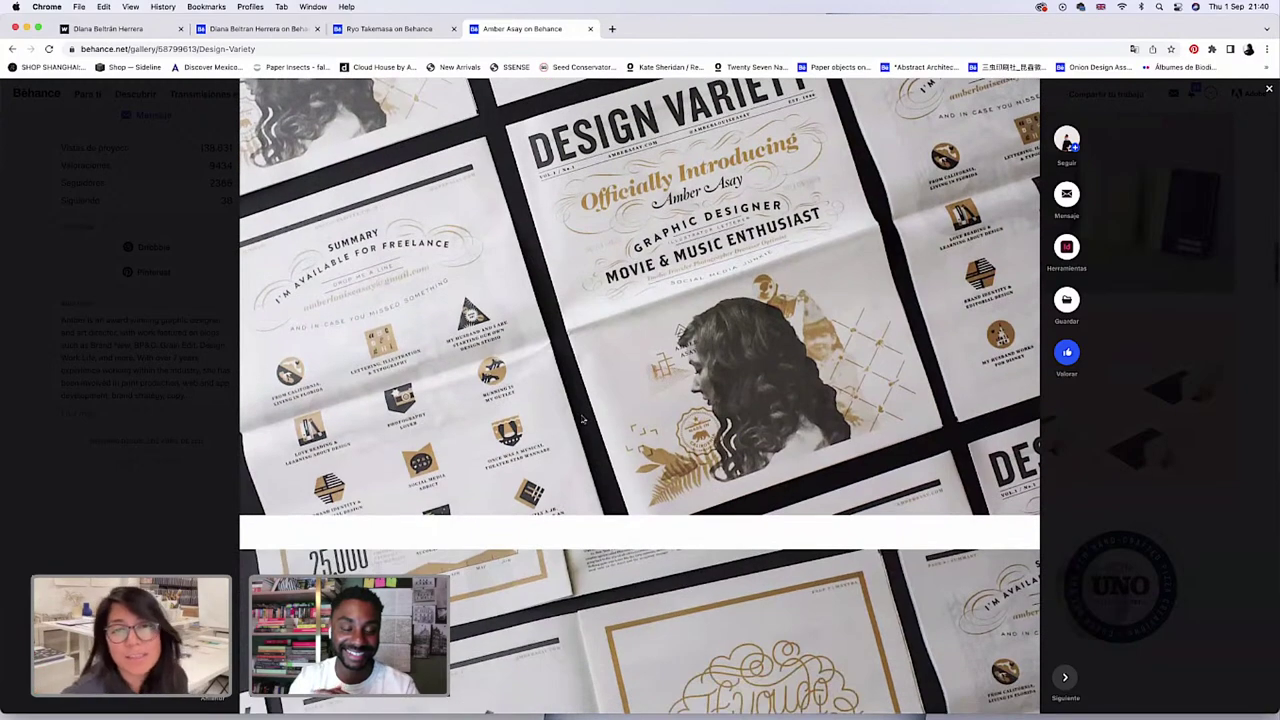
Examine the open newspaper spread pairing the collage article with the gold-framed hand-lettered quote page.
scroll(581, 417, down, 8)
scroll(582, 418, down, 1)
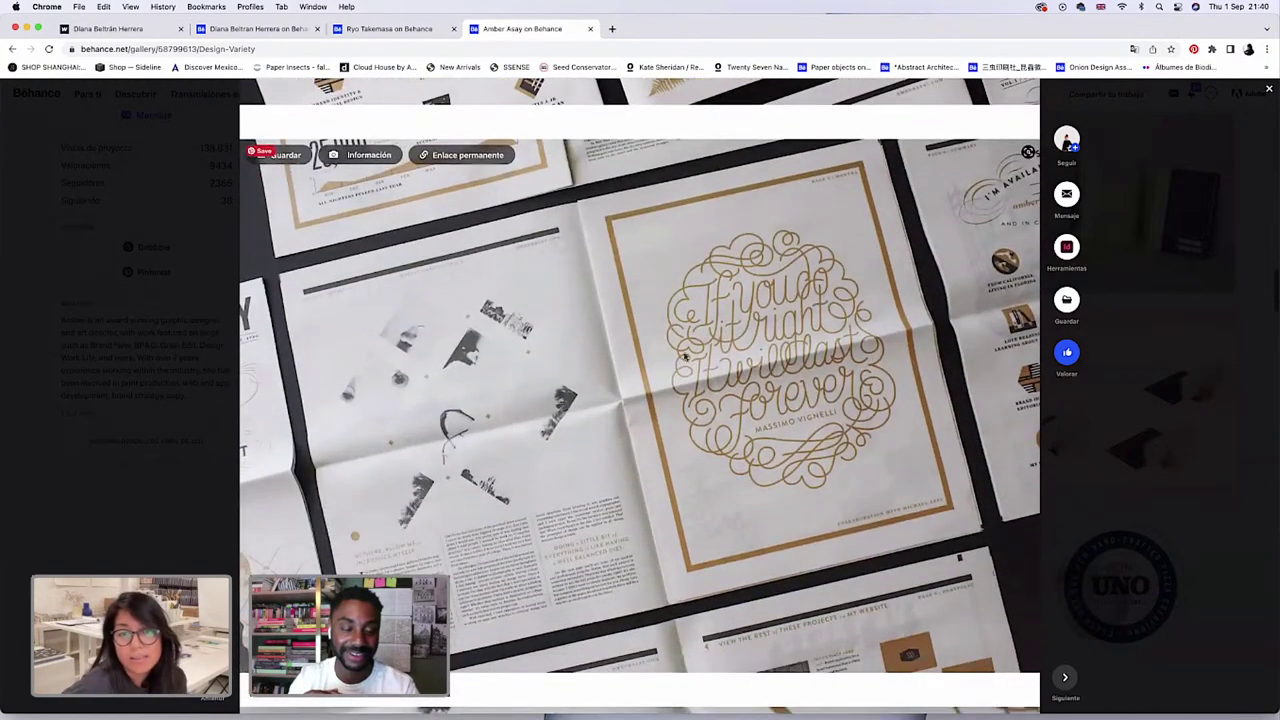
scroll(657, 510, down, 1)
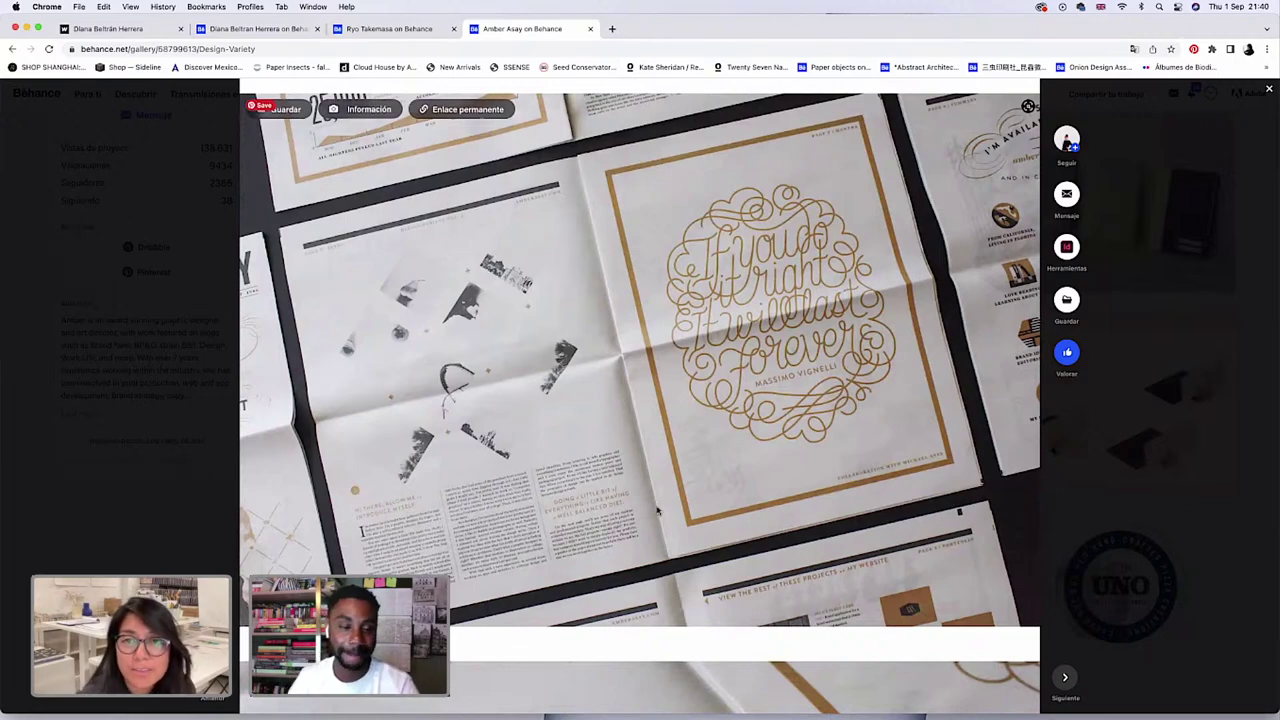
scroll(657, 510, up, 3)
scroll(657, 510, down, 4)
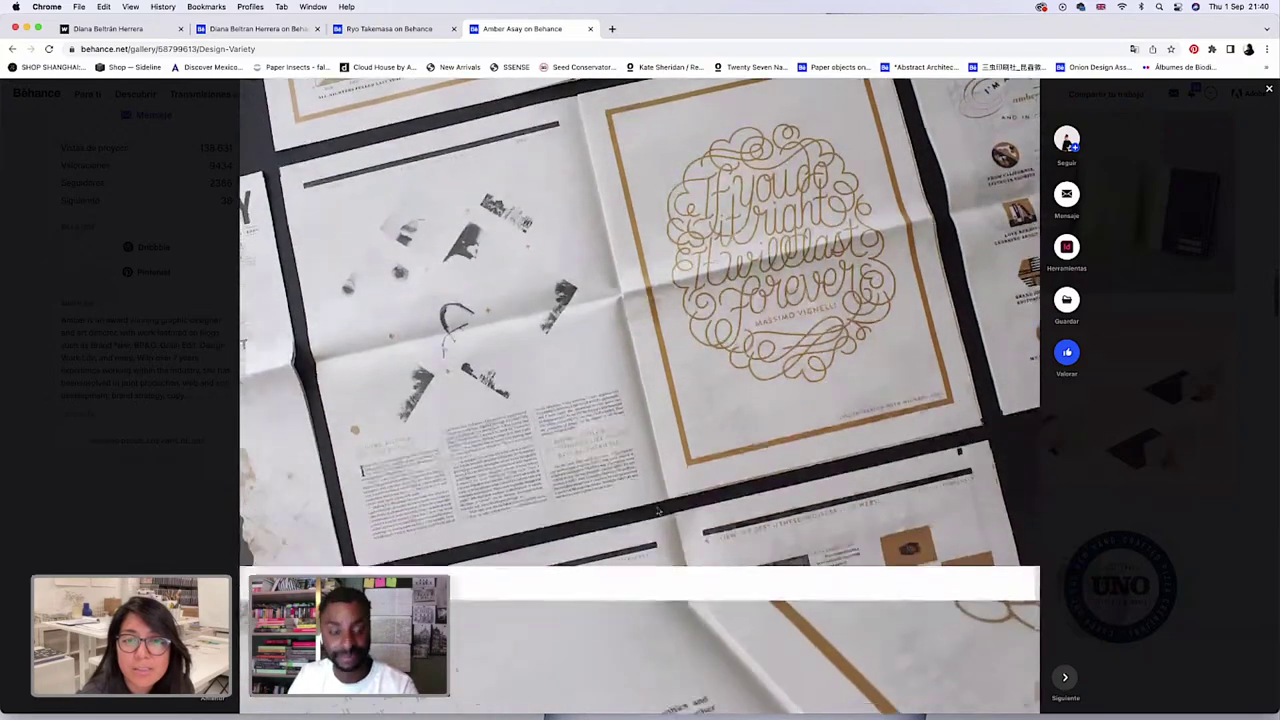
View the Design Variety close-ups of the article text, the gold lettered quote, and the banded cover with business card.
scroll(657, 510, down, 8)
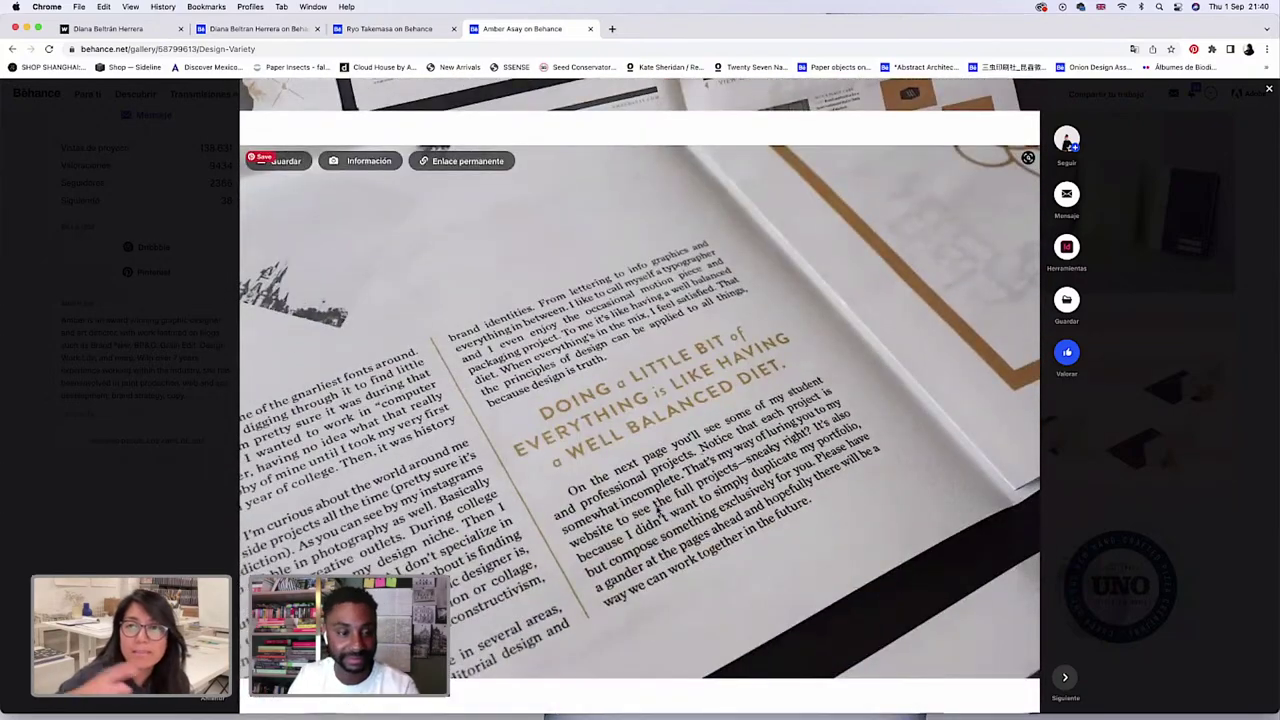
scroll(657, 510, down, 12)
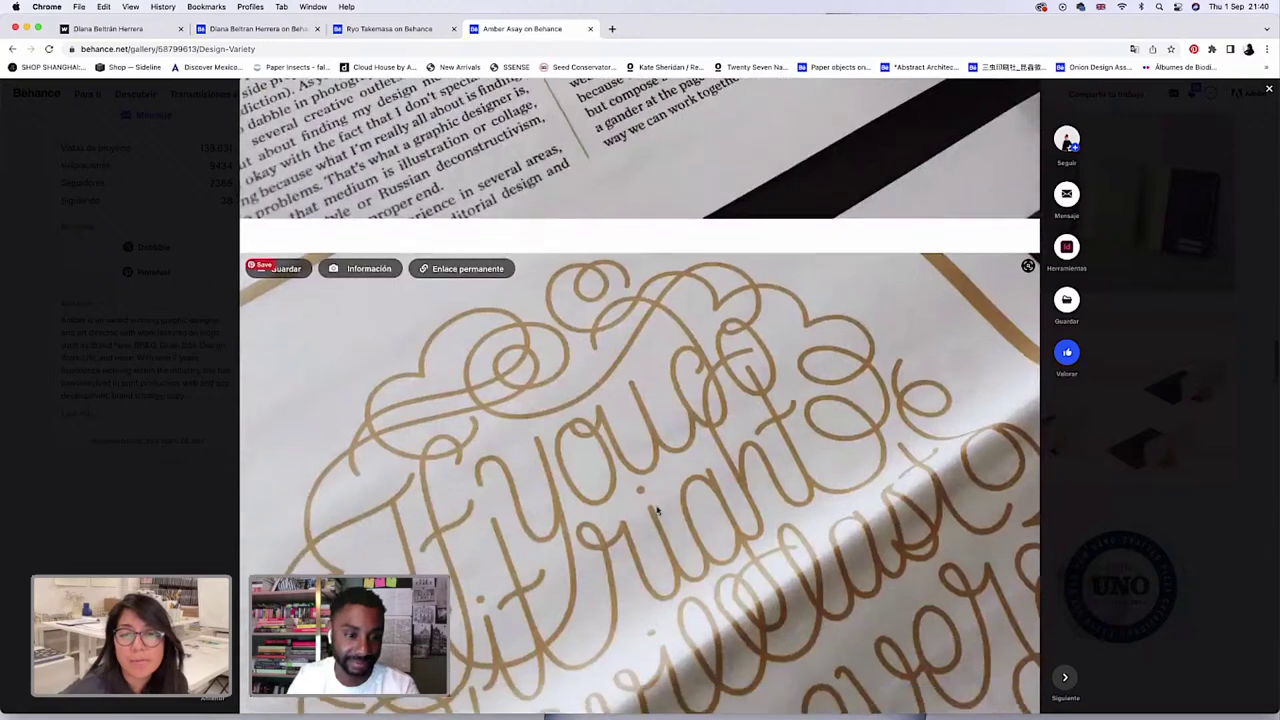
scroll(657, 510, down, 10)
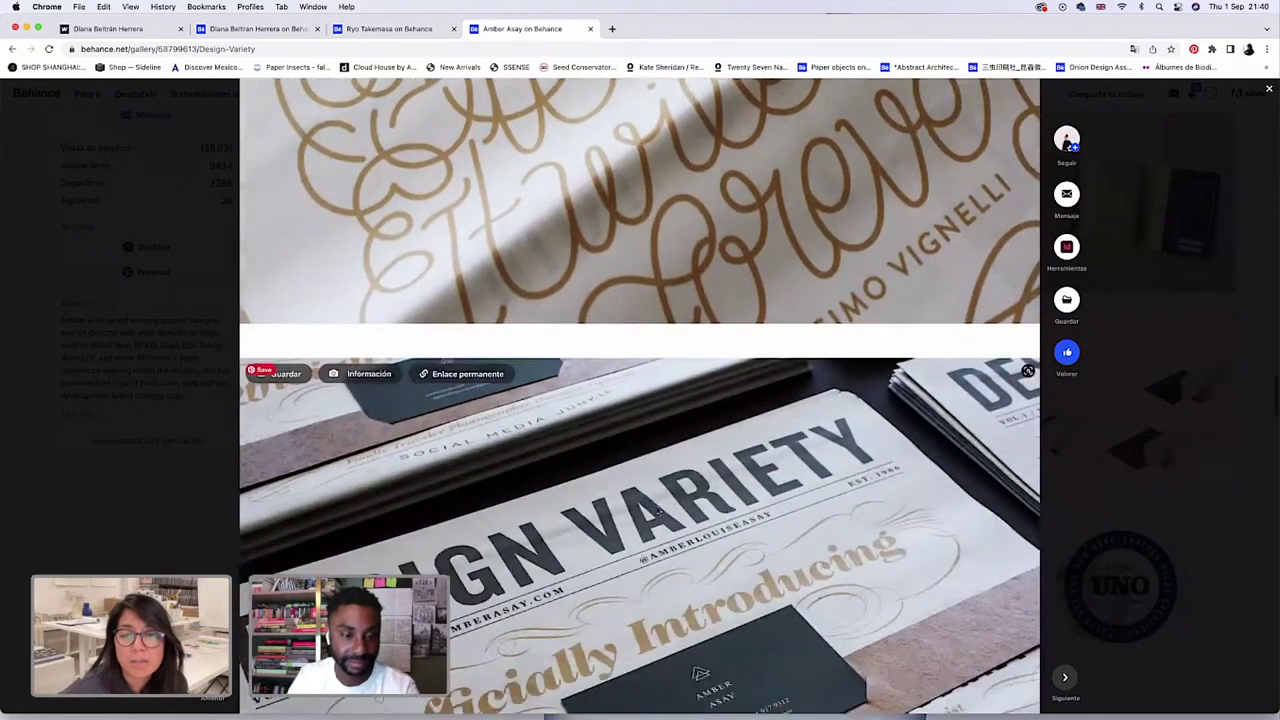
scroll(657, 510, down, 5)
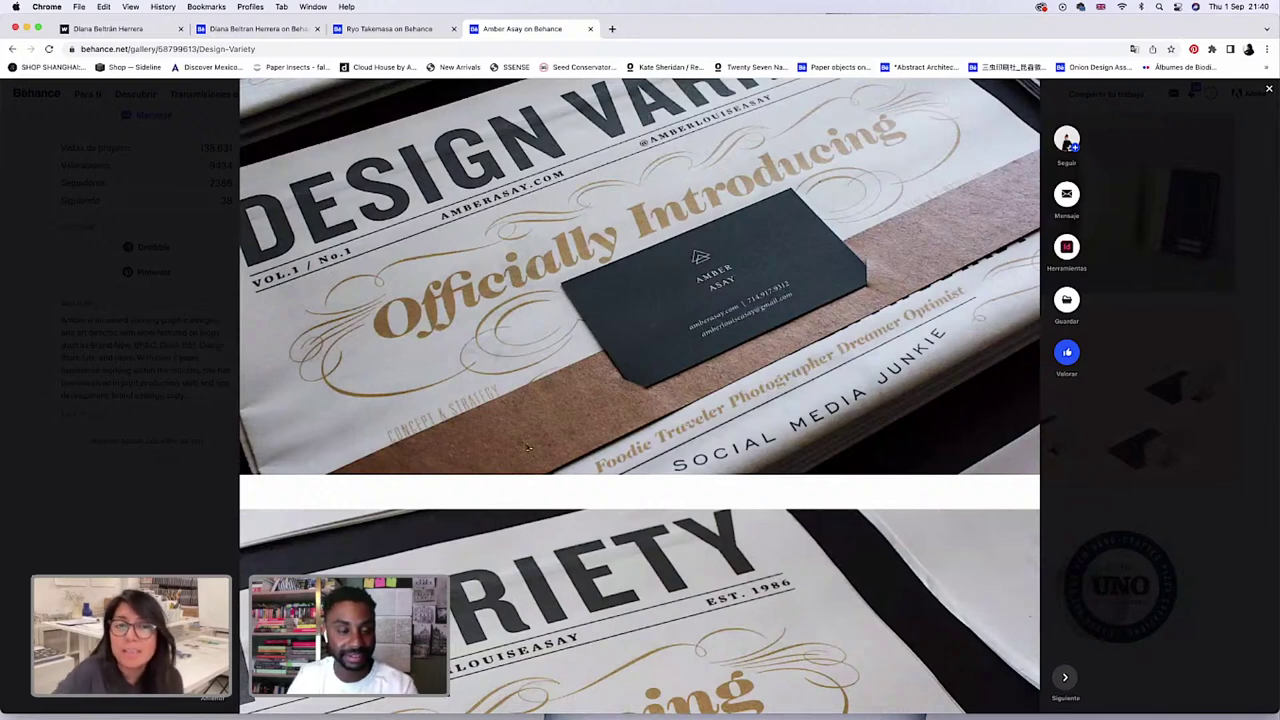
scroll(527, 447, down, 1)
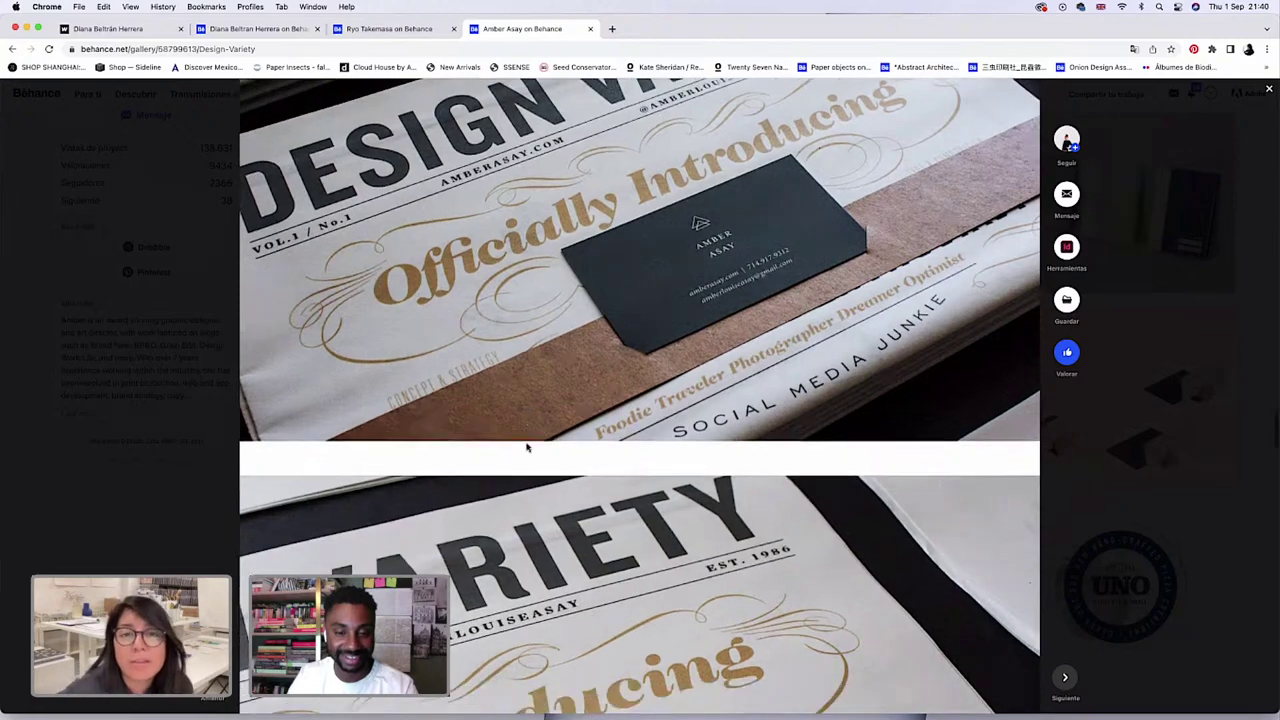
Examine the Design Variety close-up of the gold cover lettering, the flat-lay of printed pages, and the Sherlock Holmes lettering image.
scroll(527, 447, down, 8)
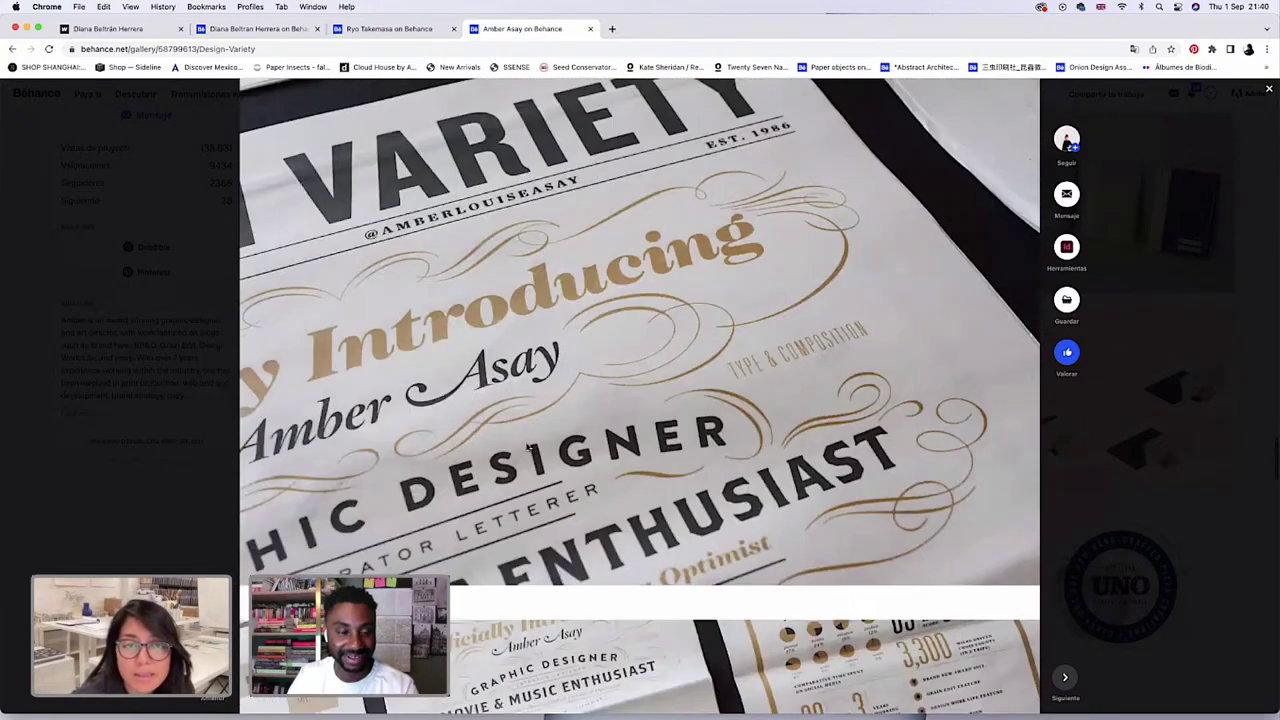
scroll(527, 447, down, 7)
scroll(527, 447, down, 6)
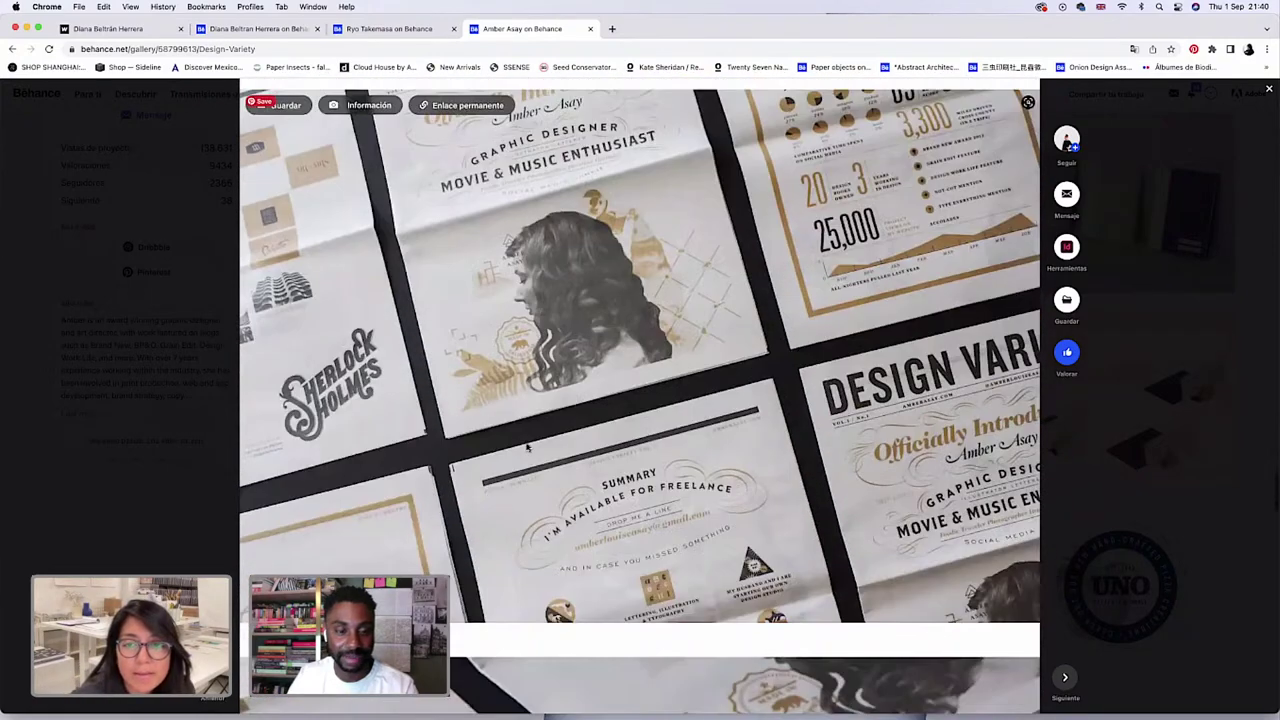
scroll(527, 447, down, 8)
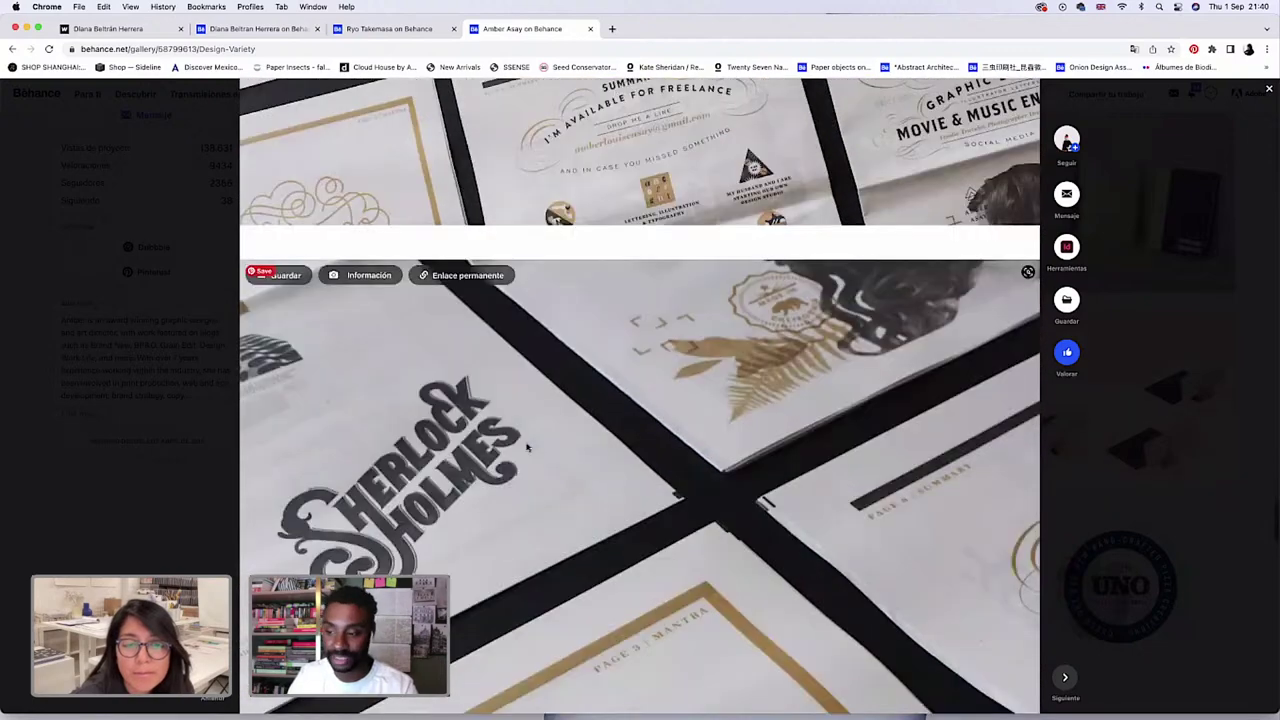
View the gold hand-lettered Mantra page and the final image of the summary page, and close the Design Variety project.
scroll(527, 447, down, 18)
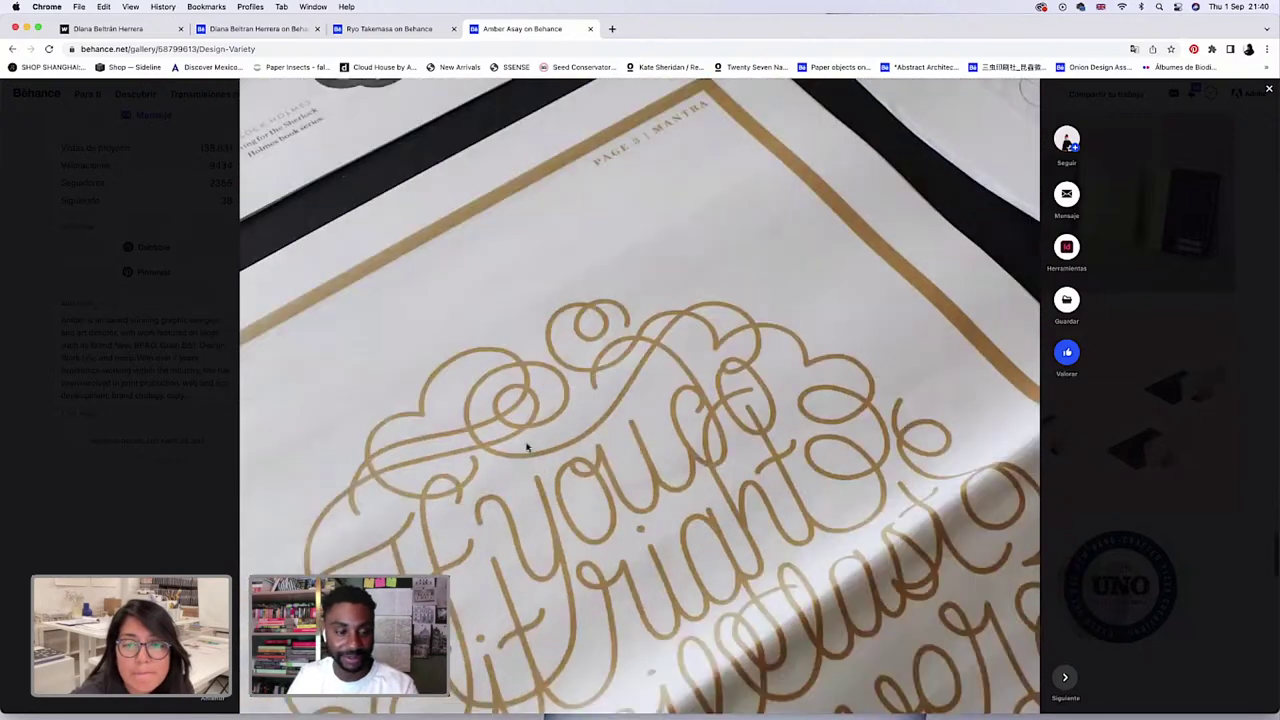
scroll(527, 447, down, 16)
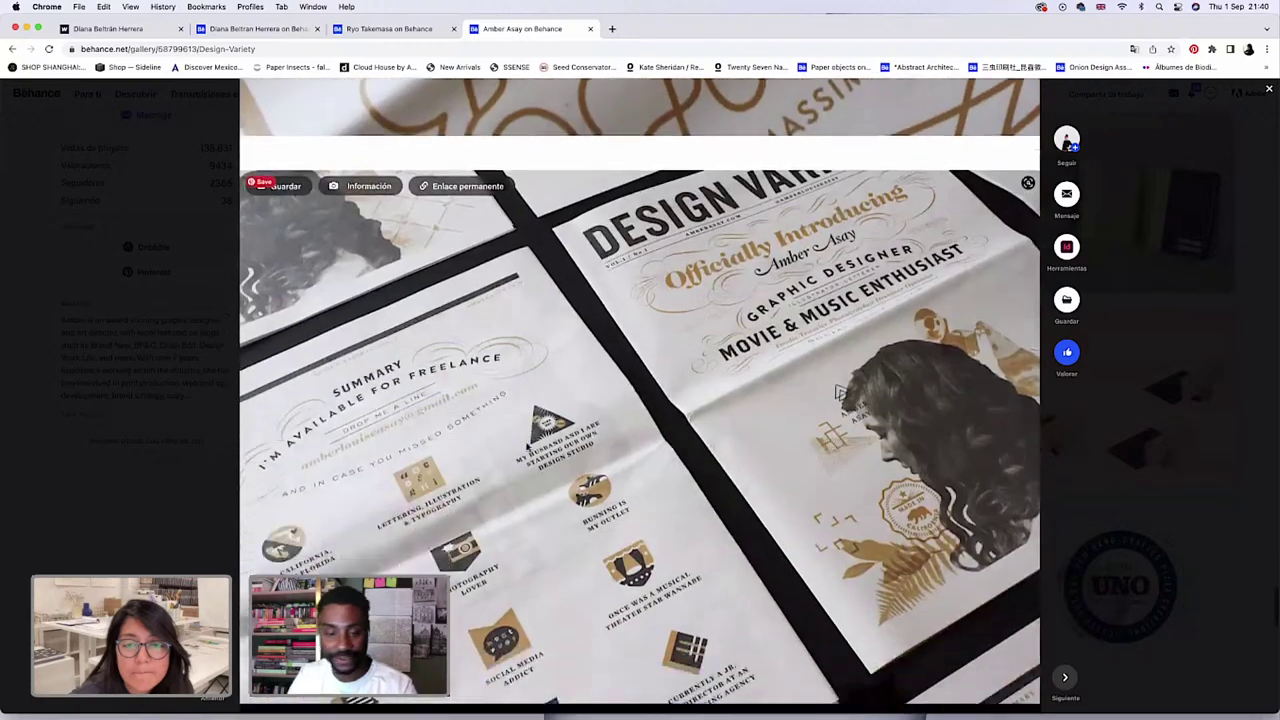
scroll(527, 447, up, 3)
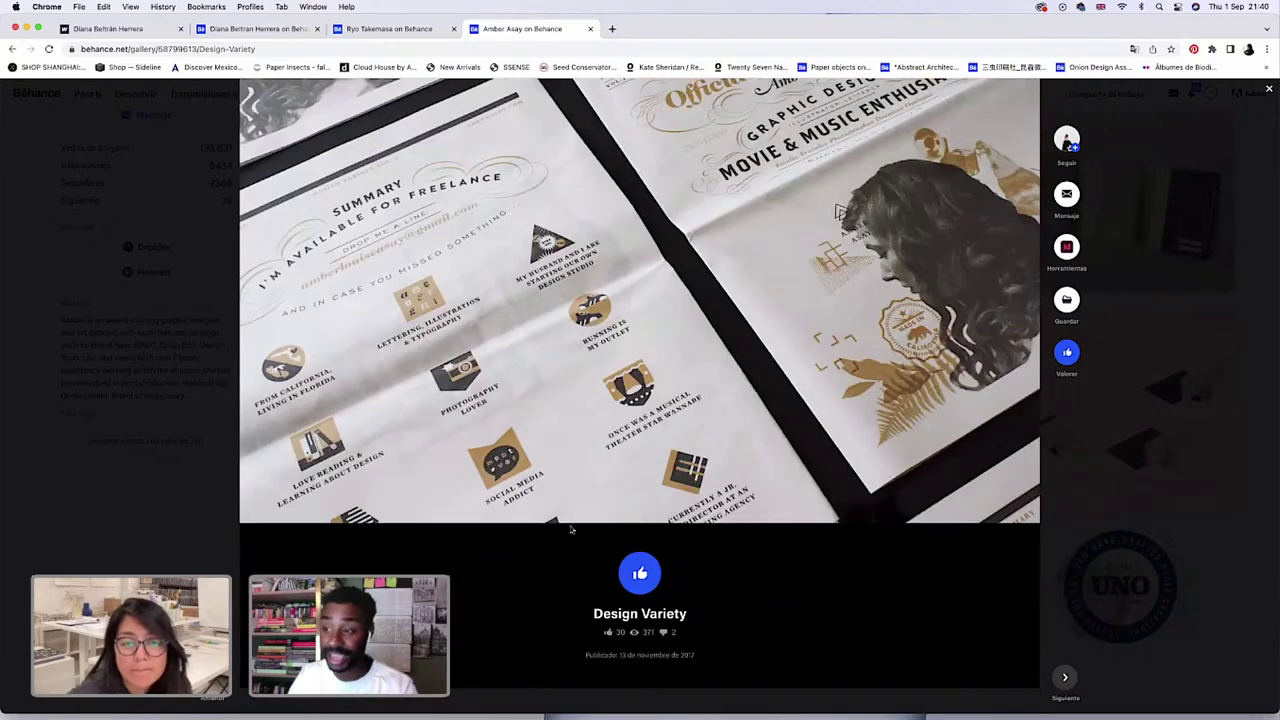
click(186, 487)
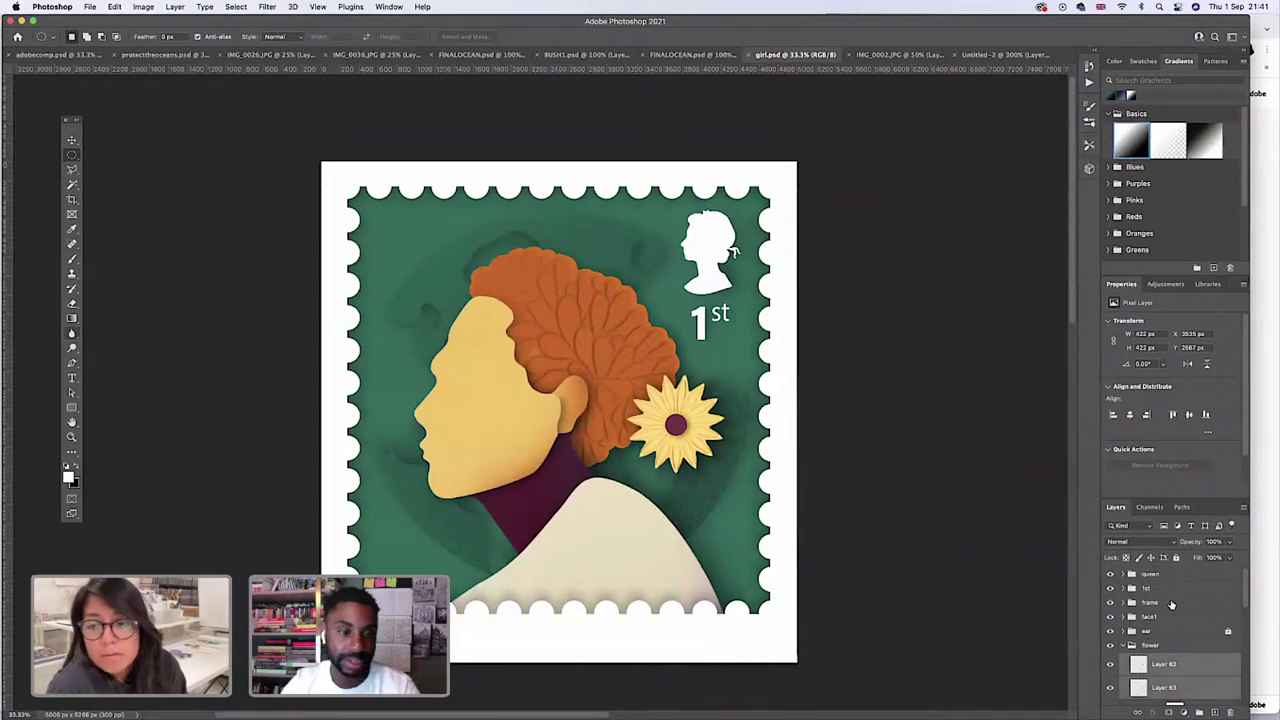
Switch to Photoshop and bring up the IMG_0002.JPG document with the photographed paper cut-outs.
drag(758, 22, 756, 61)
click(870, 93)
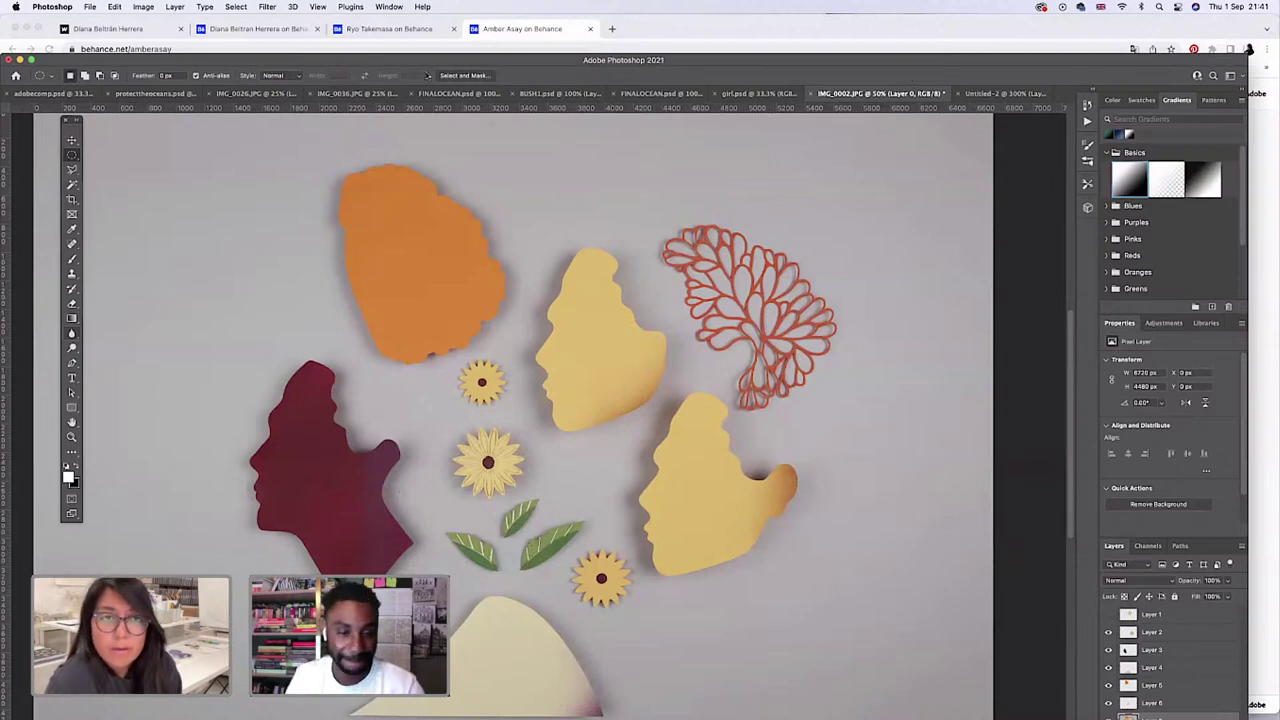
drag(476, 62, 478, 51)
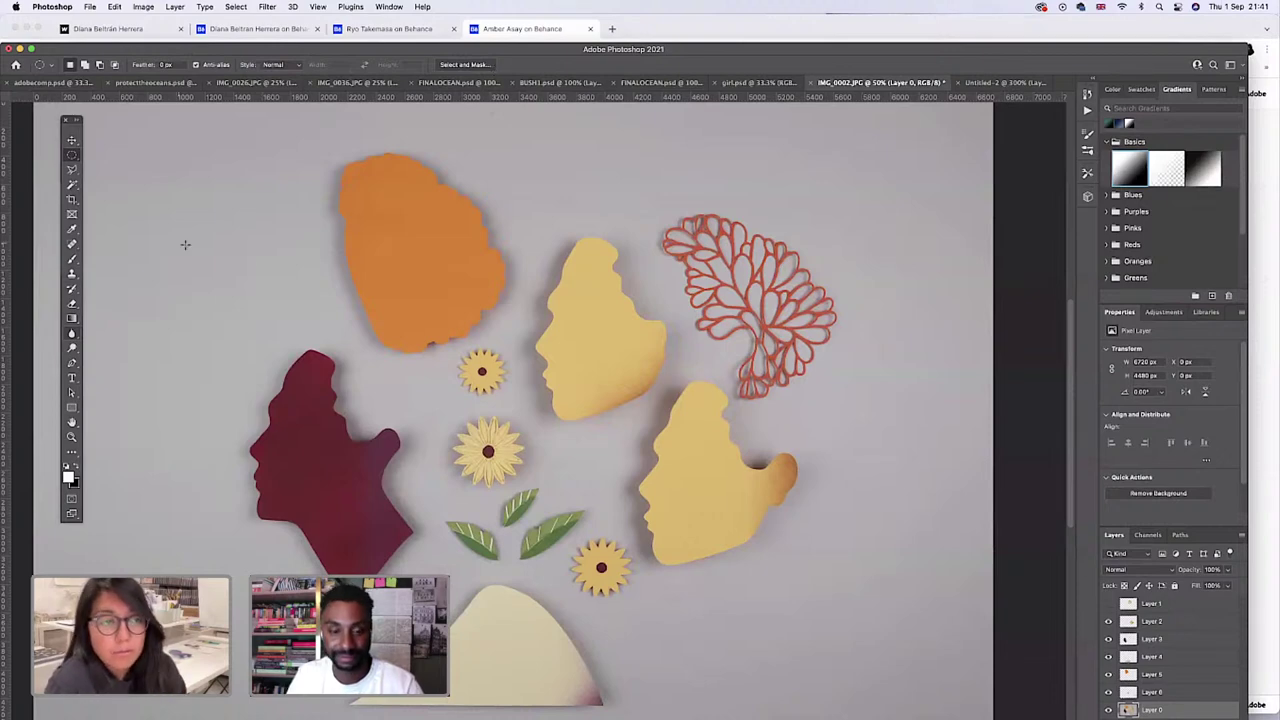
Outline the largest green leaf in the photo with the Polygonal Lasso and copy the selection to a new layer.
click(72, 170)
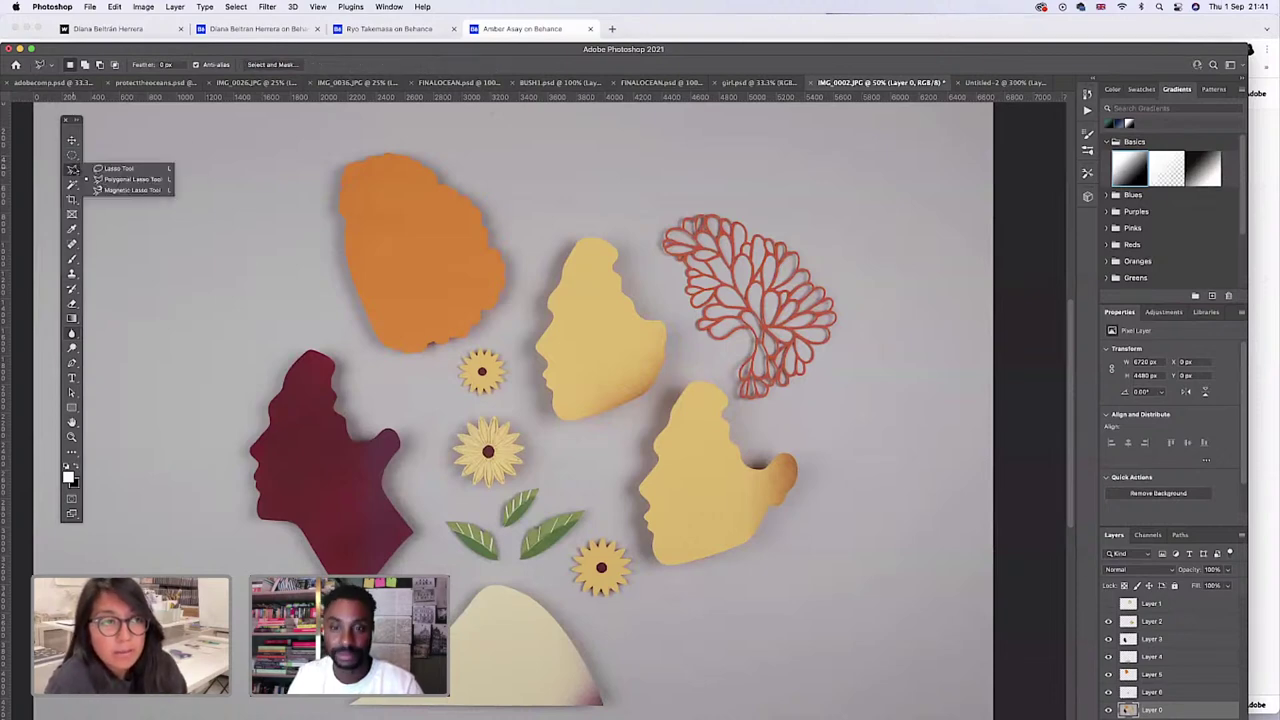
click(100, 180)
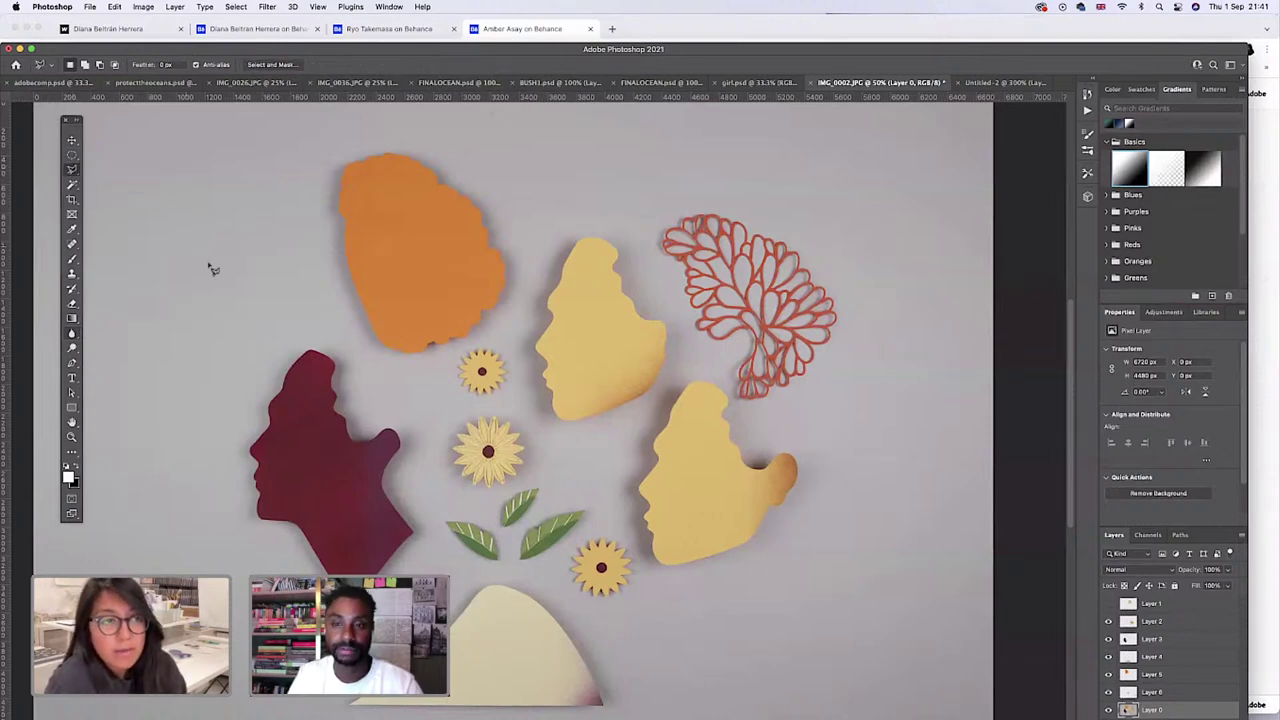
click(517, 555)
click(518, 570)
click(598, 497)
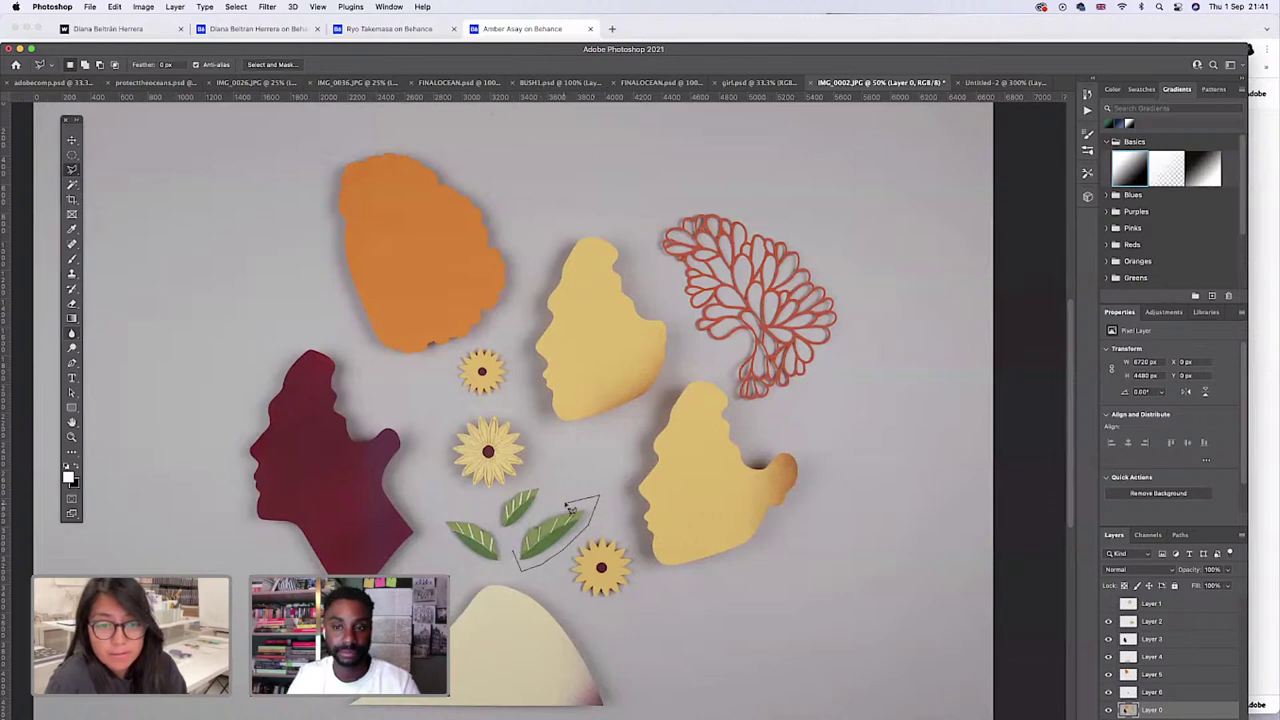
click(518, 556)
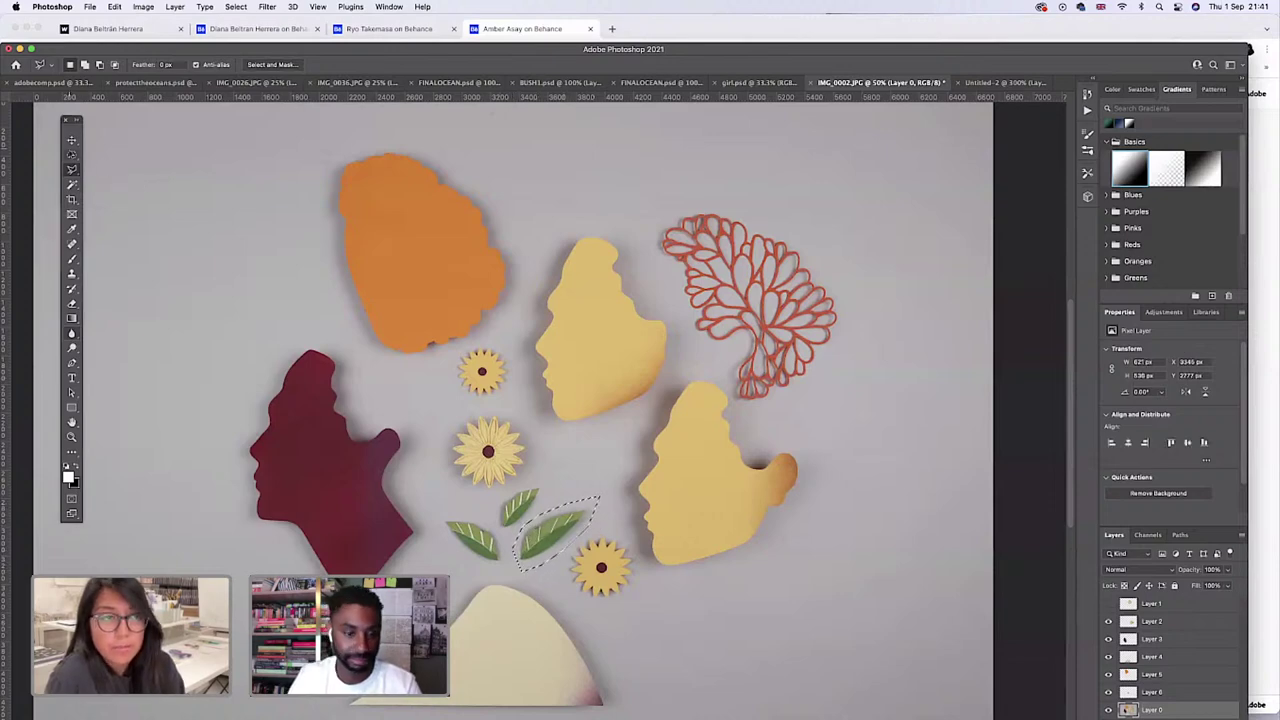
key(v)
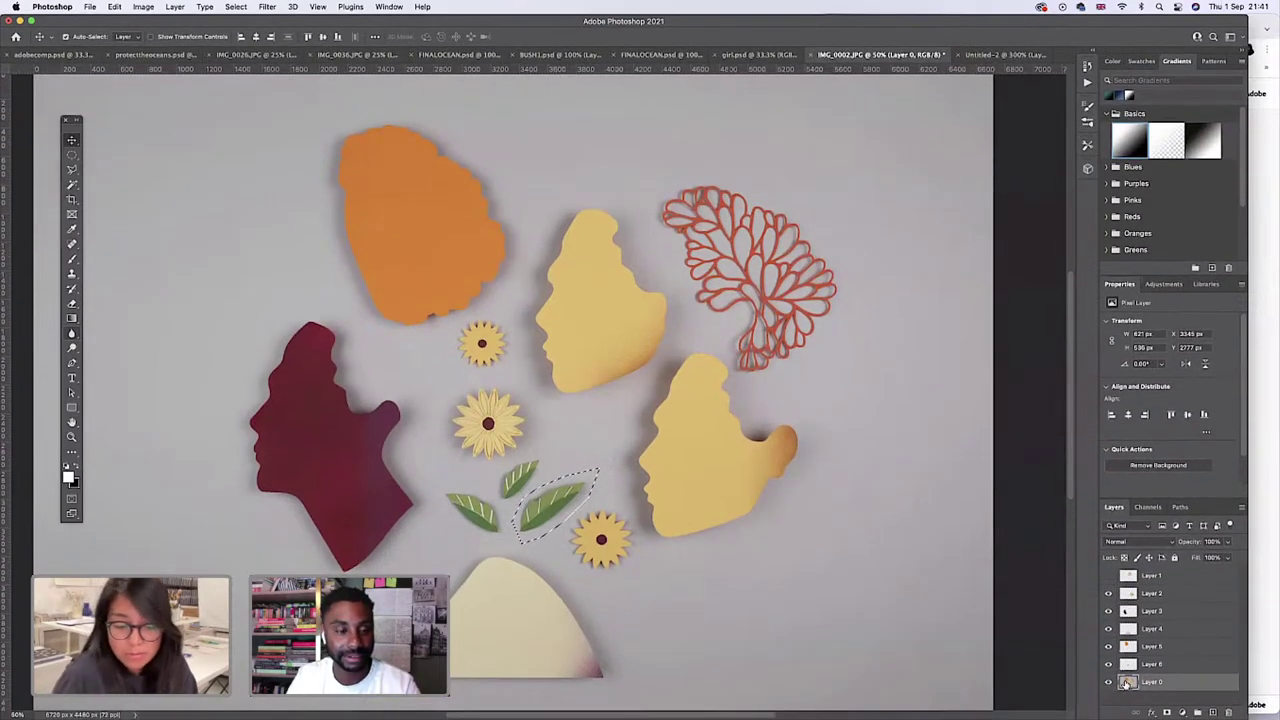
key(super+j)
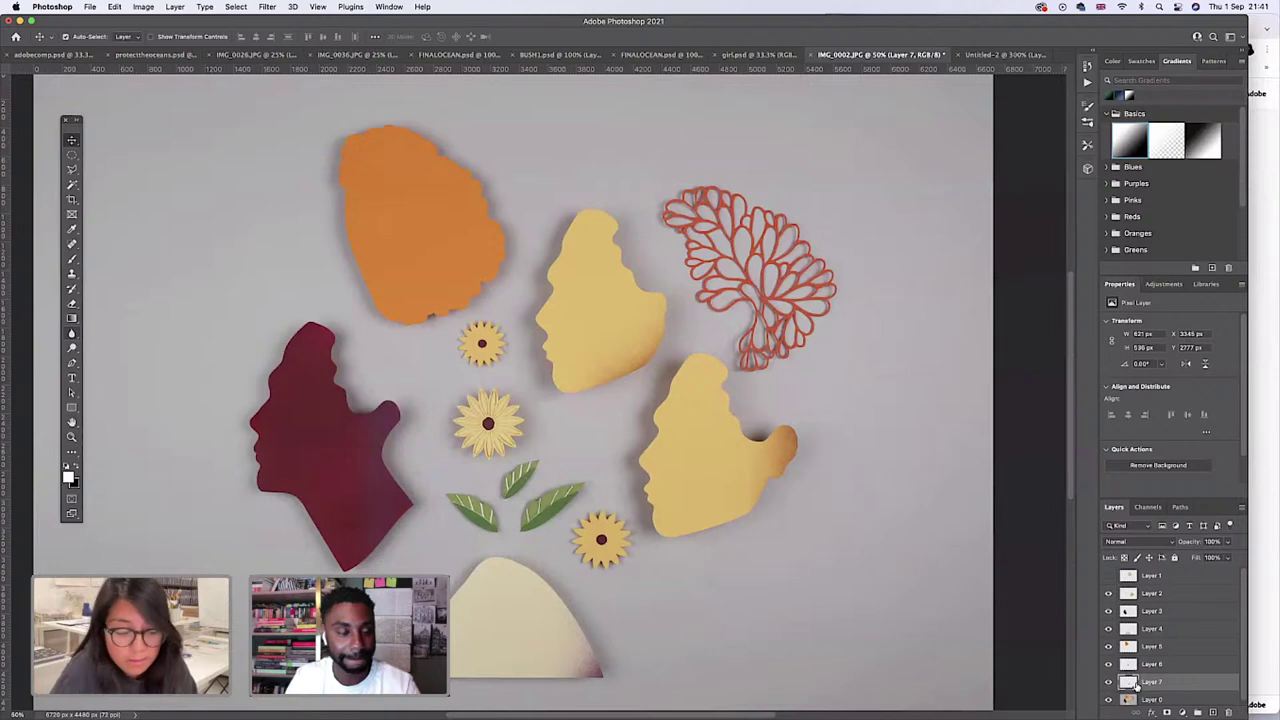
Duplicate the leaf layer into the Untitled-2 document and hide the yellow flower layer, Layer 17, beneath it.
right_click(1145, 688)
click(1168, 684)
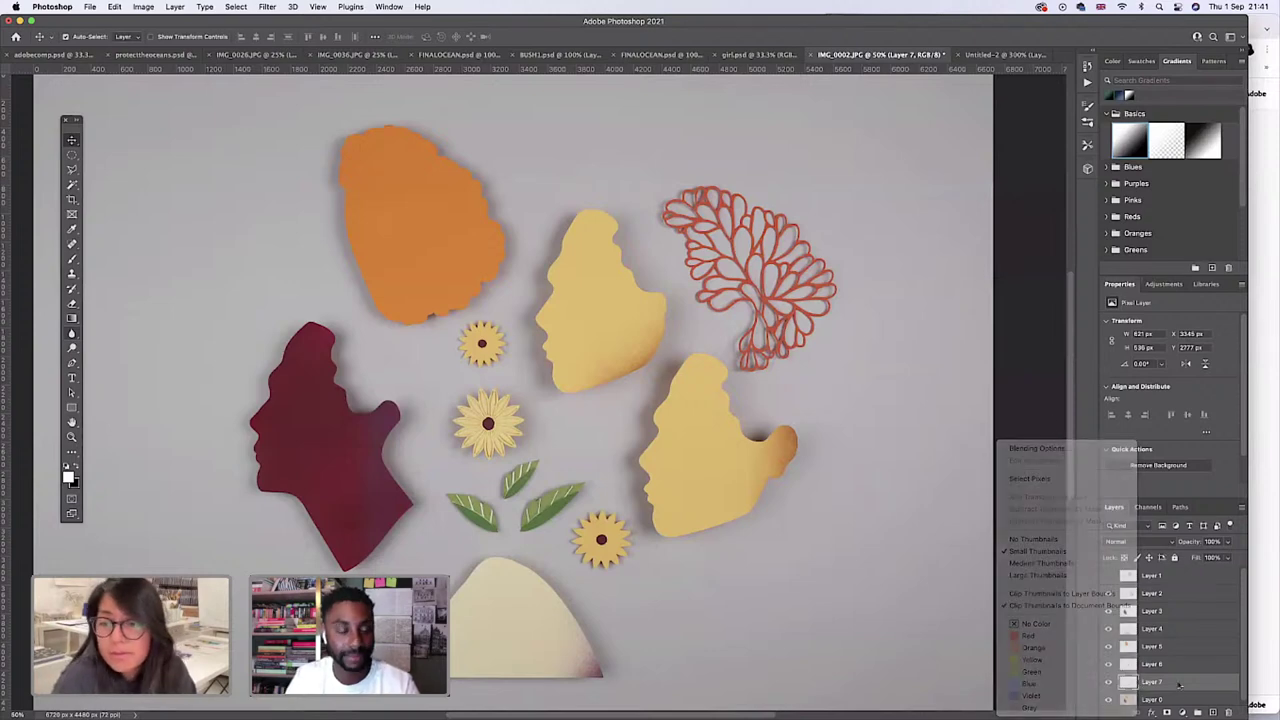
right_click(1170, 684)
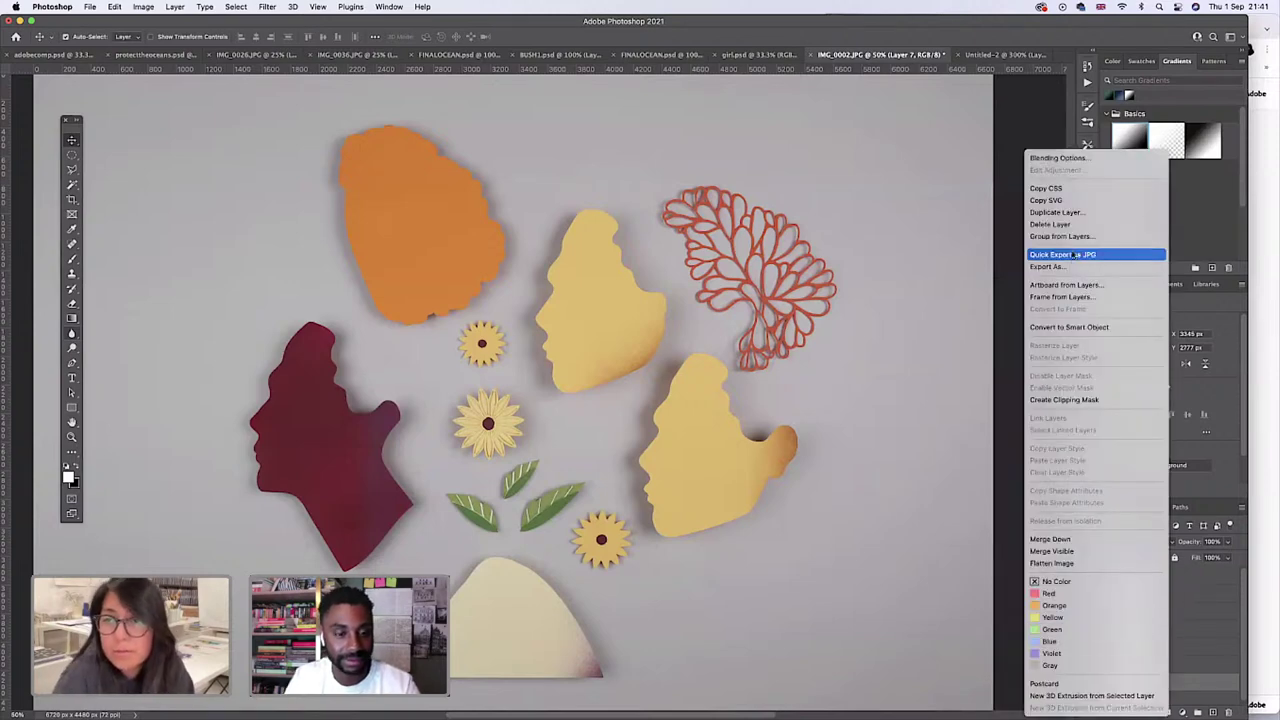
click(1060, 212)
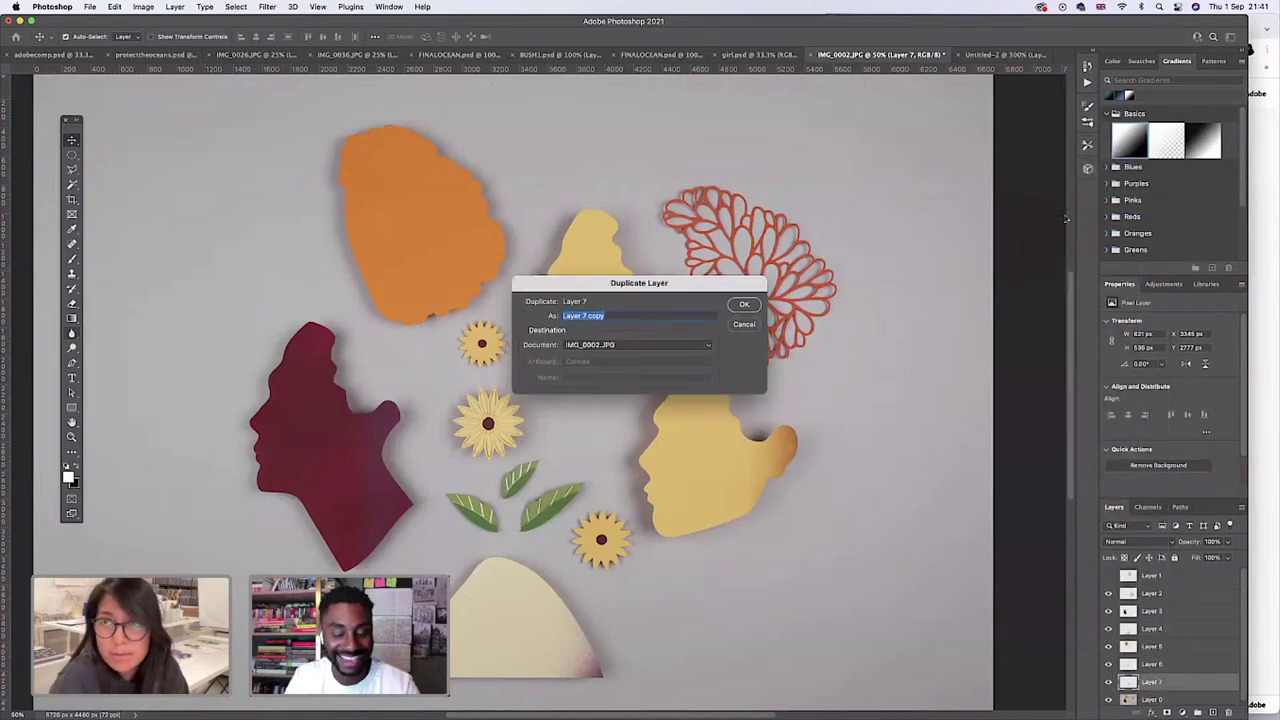
click(655, 345)
click(650, 357)
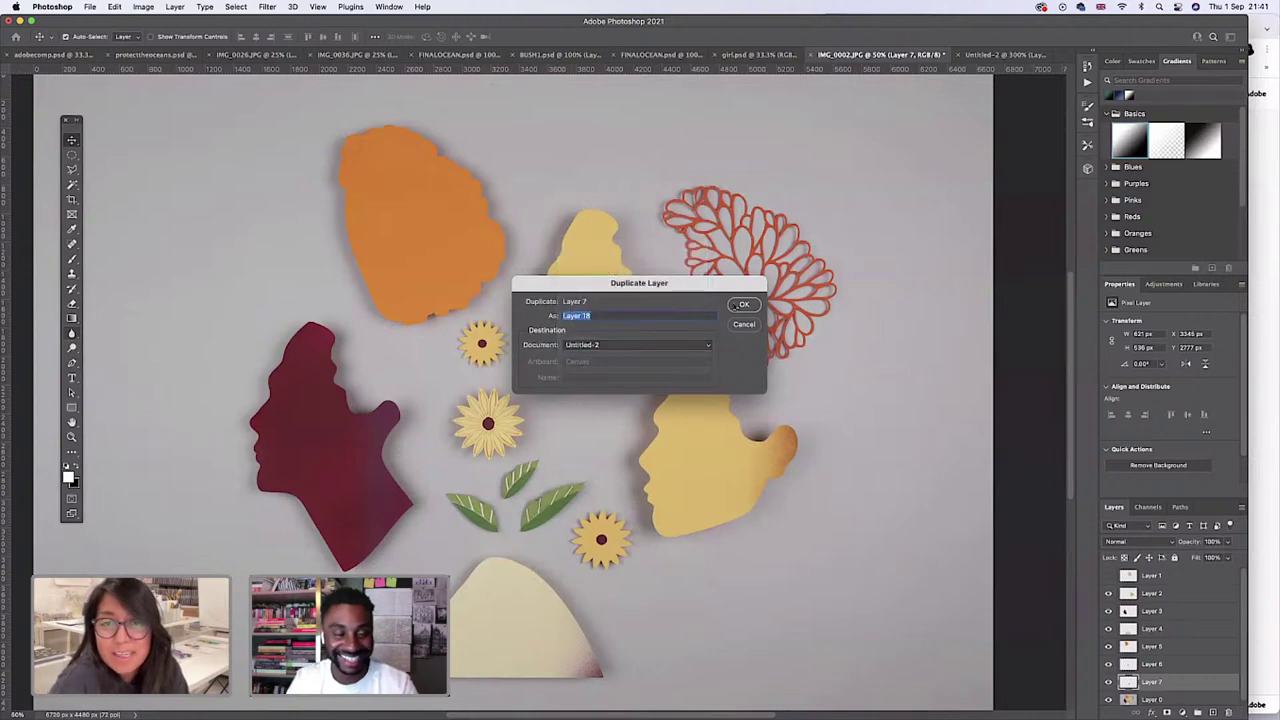
click(744, 304)
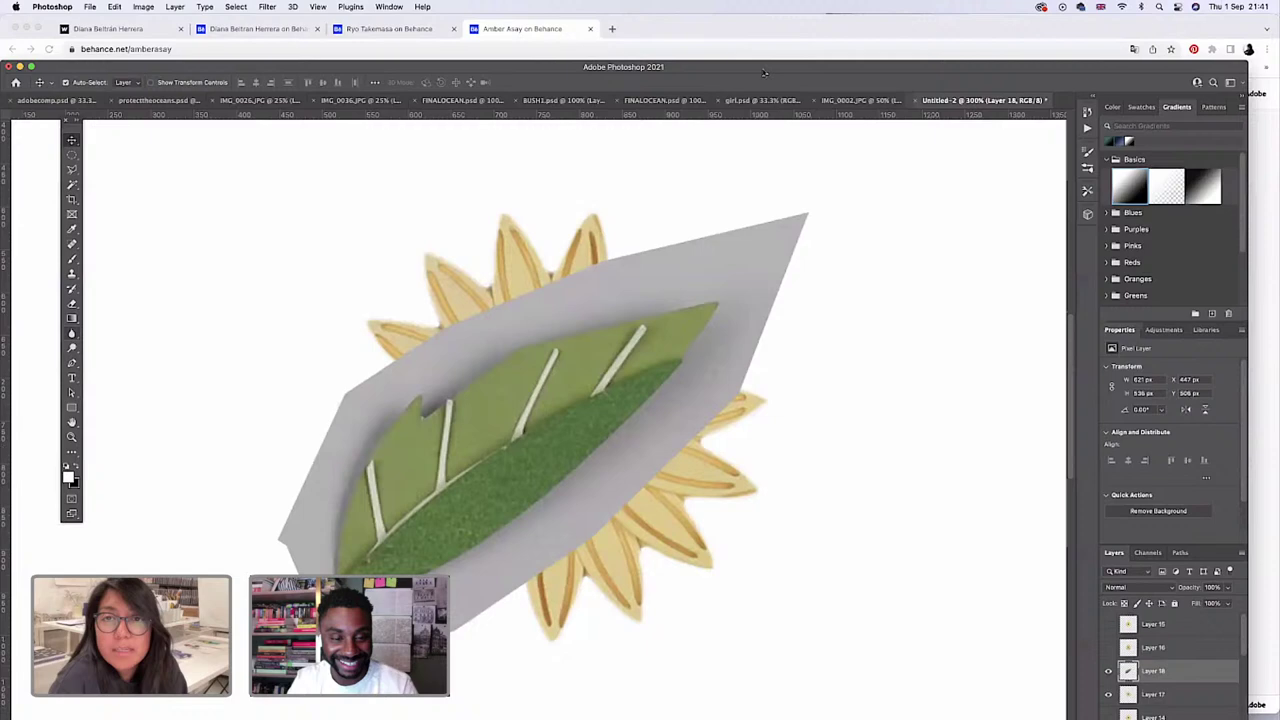
click(1008, 101)
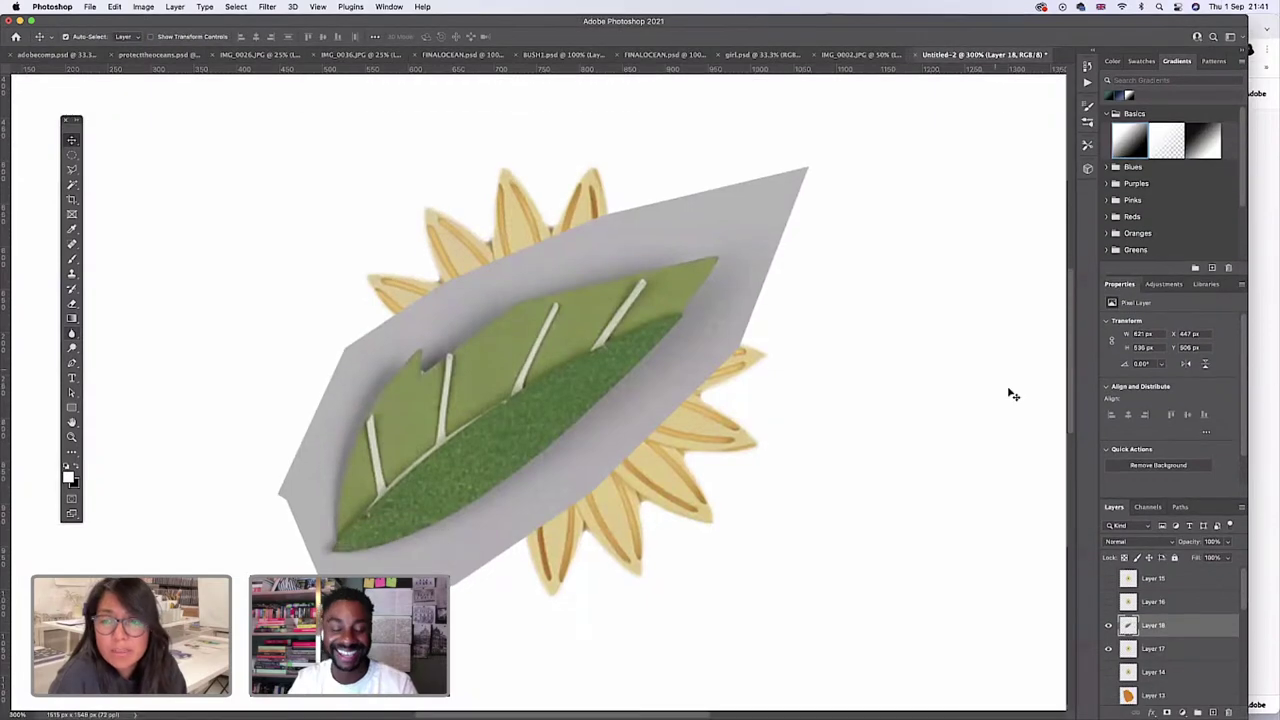
click(1108, 649)
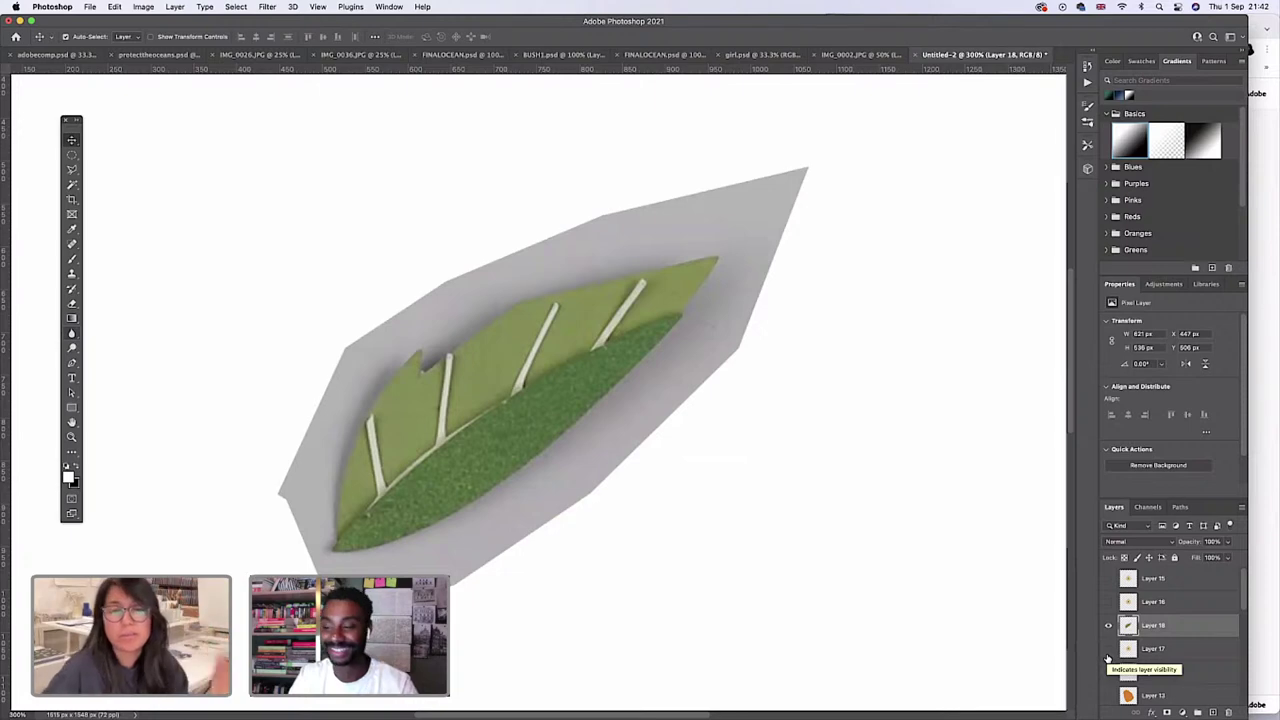
Try to retouch the pale central vein of the enlarged leaf with the Clone Stamp tool.
click(71, 436)
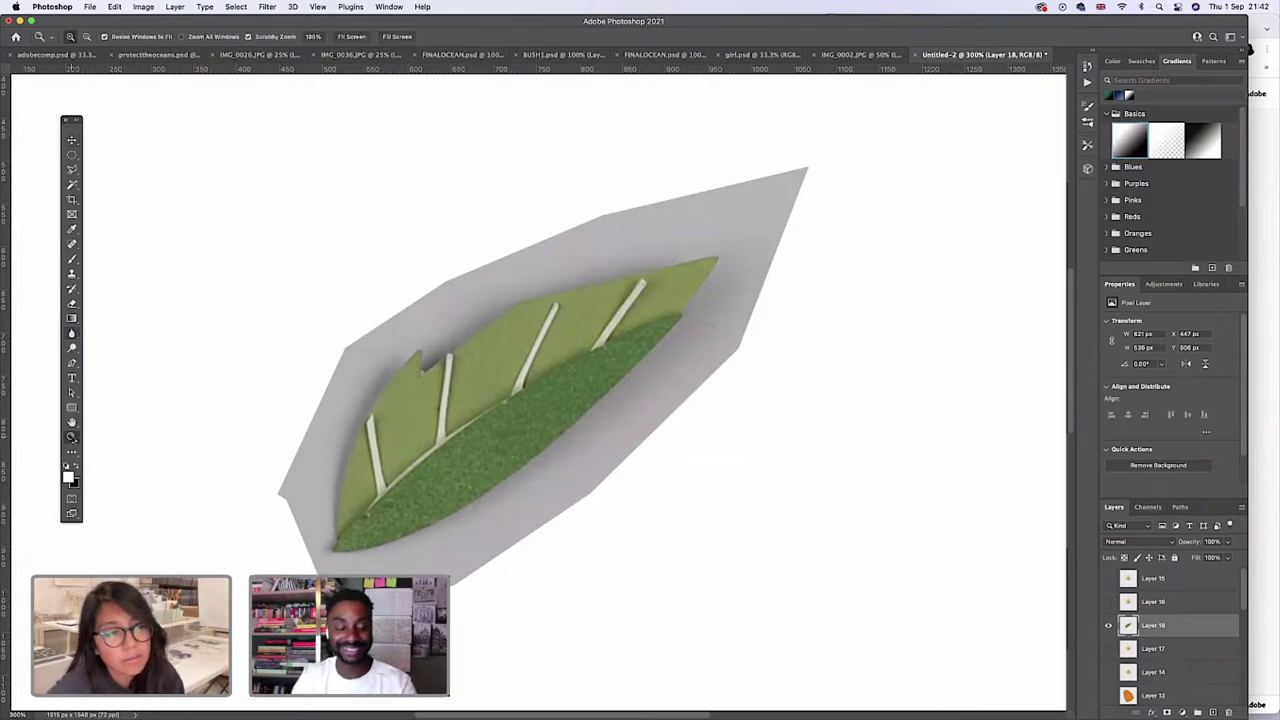
click(425, 507)
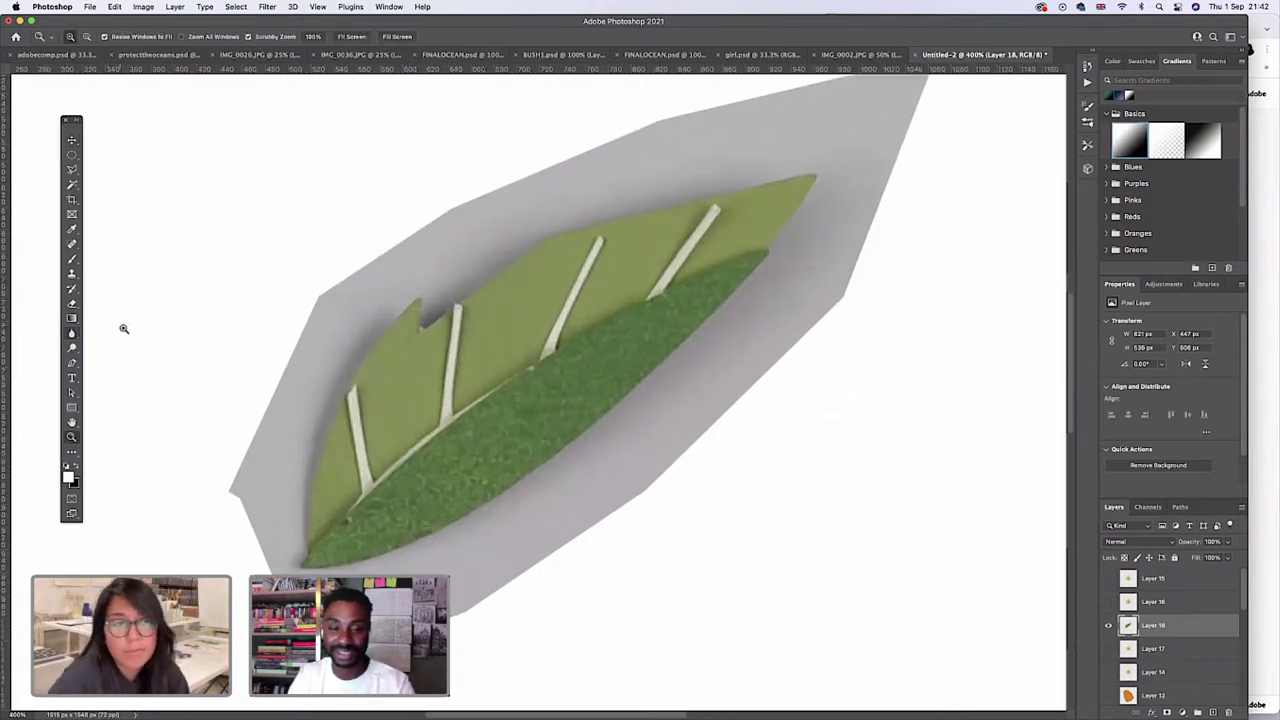
click(71, 273)
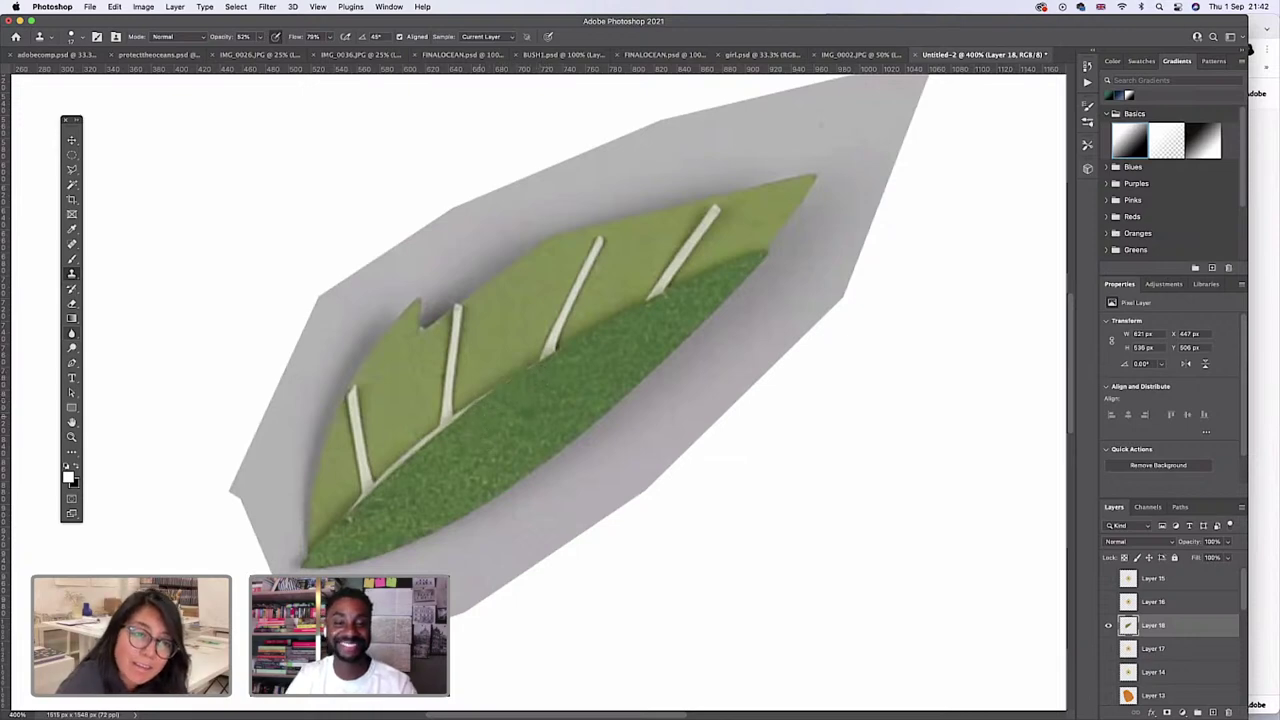
click(438, 440)
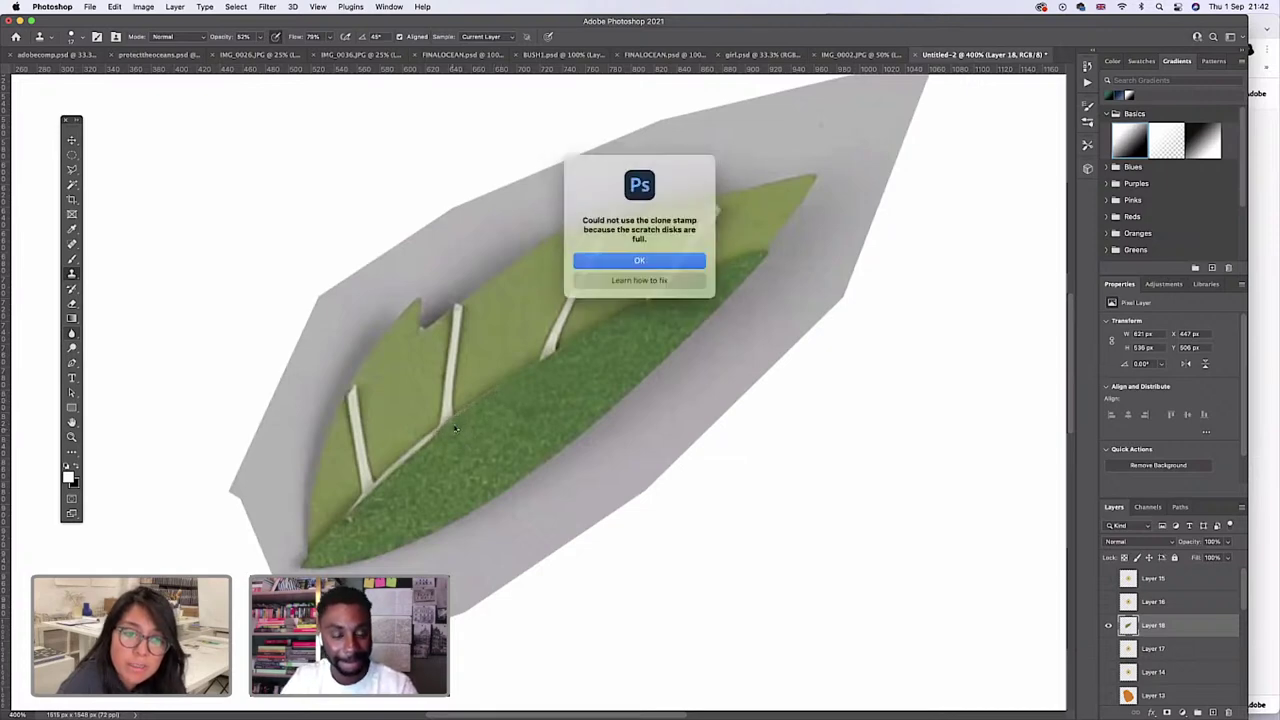
click(621, 266)
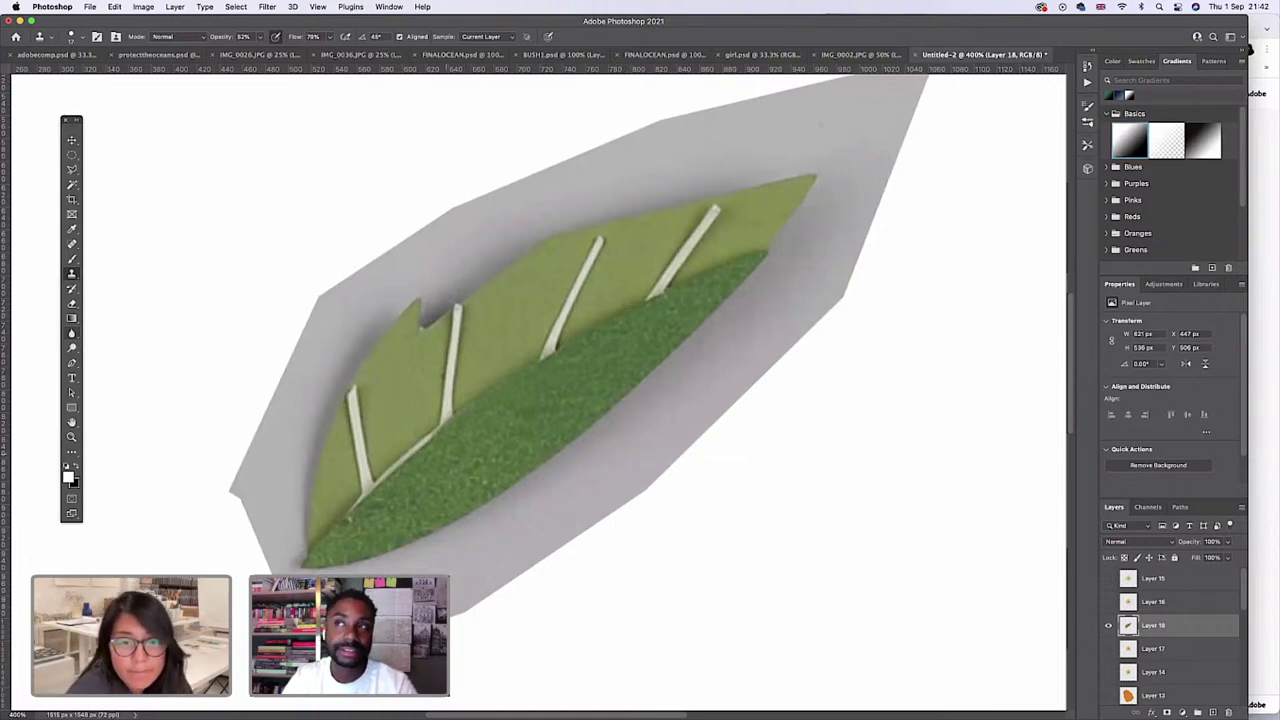
click(640, 228)
click(609, 261)
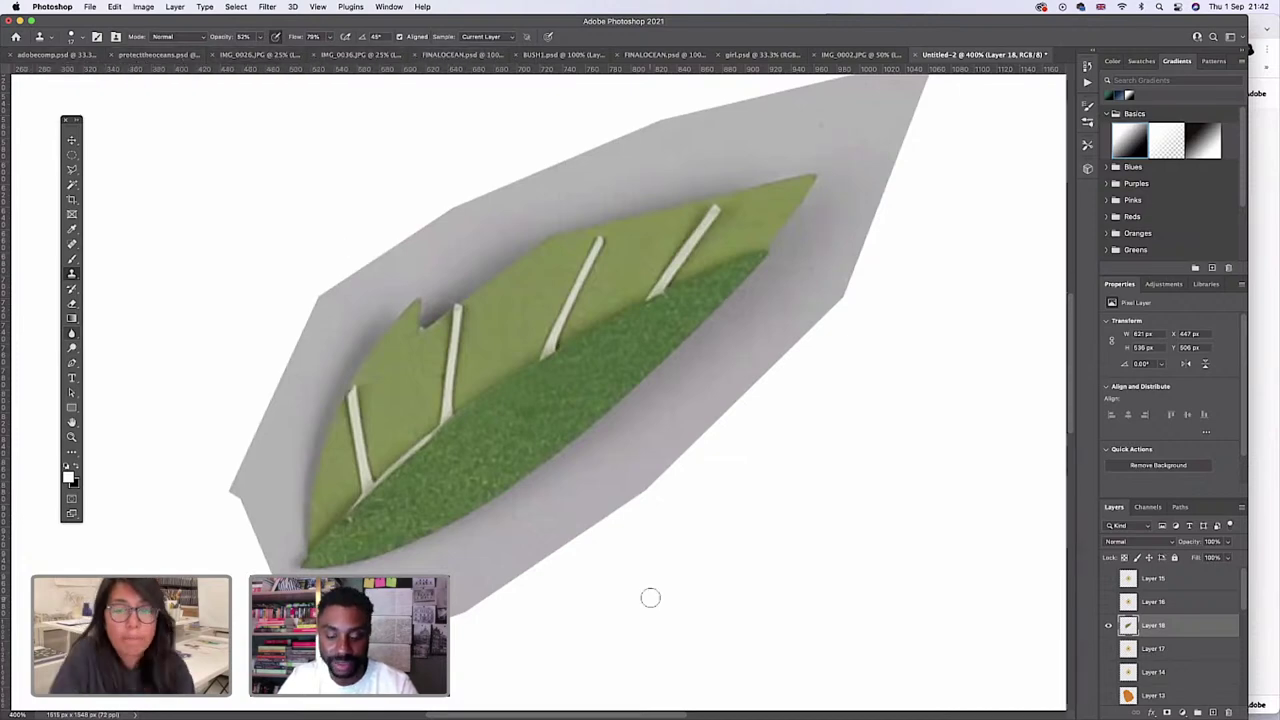
Try to quit Illustrator, saving the changes to ONEWITHNATIRE.svg.
scroll(665, 640, up, 2)
mouse_move(720, 712)
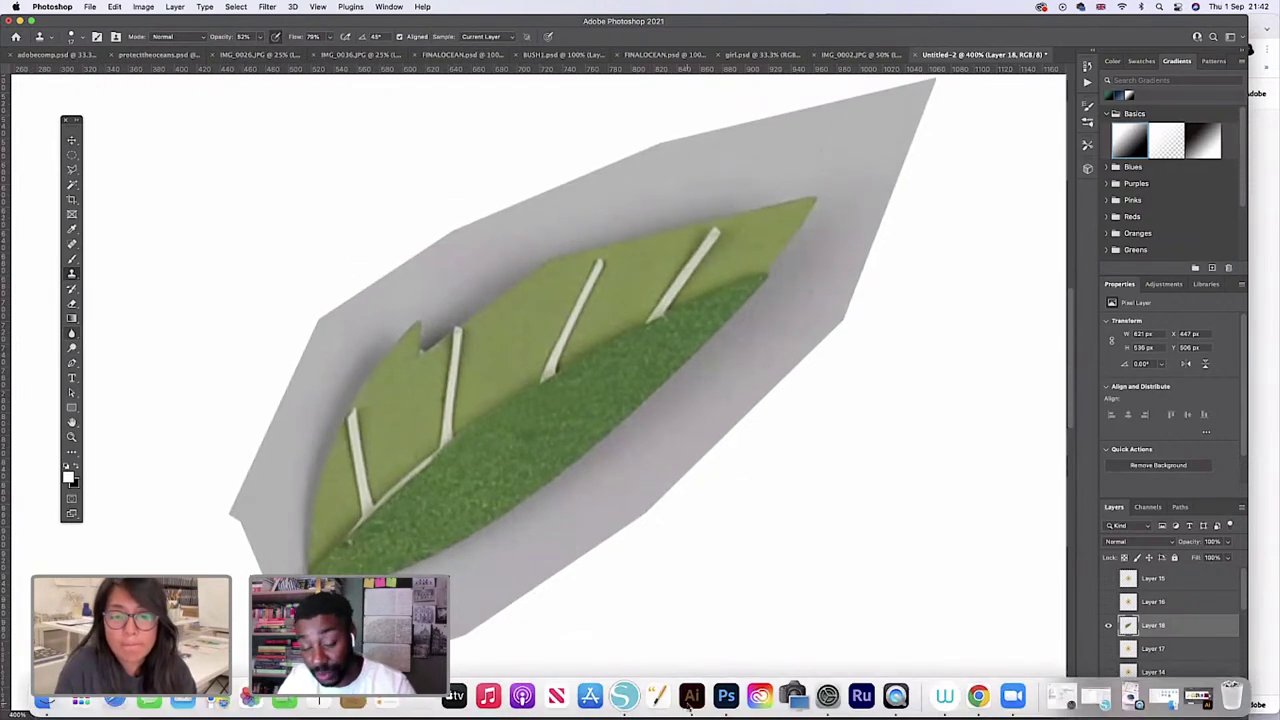
right_click(690, 698)
click(697, 656)
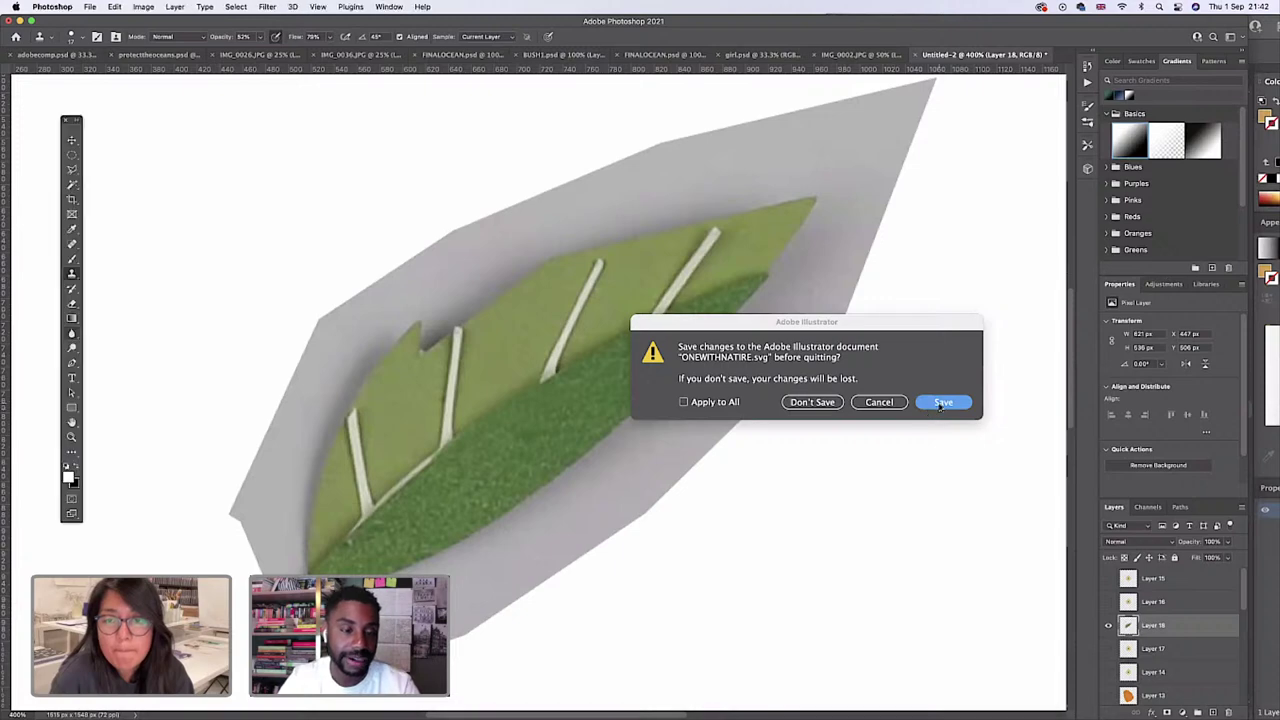
click(940, 405)
click(680, 263)
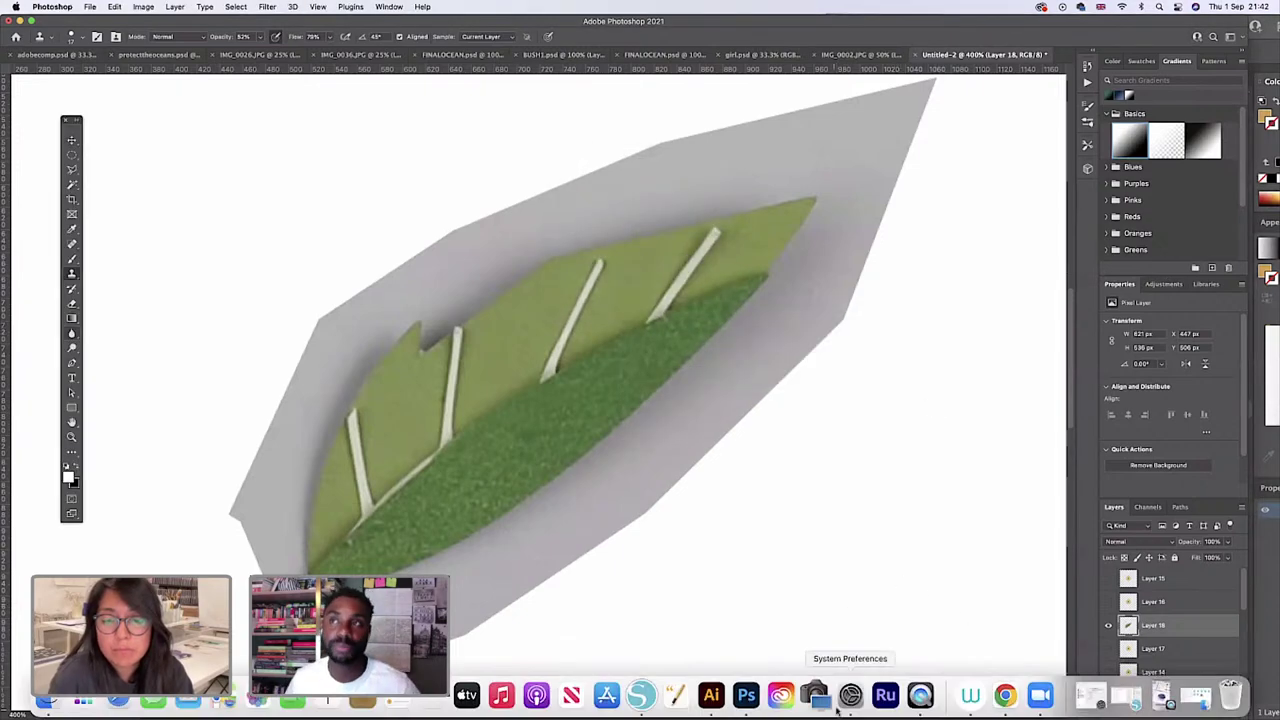
Quit QuickTime Player and Chrome from the desktop while keeping the leaf document open.
right_click(920, 695)
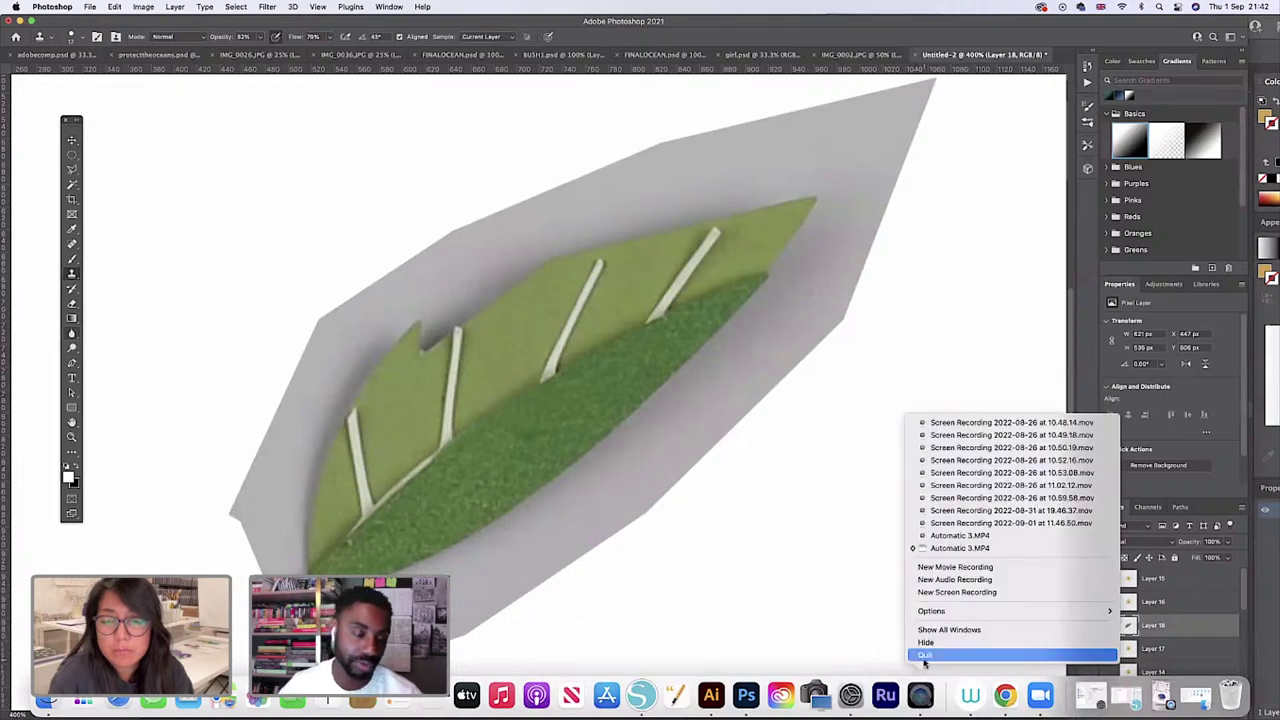
click(925, 655)
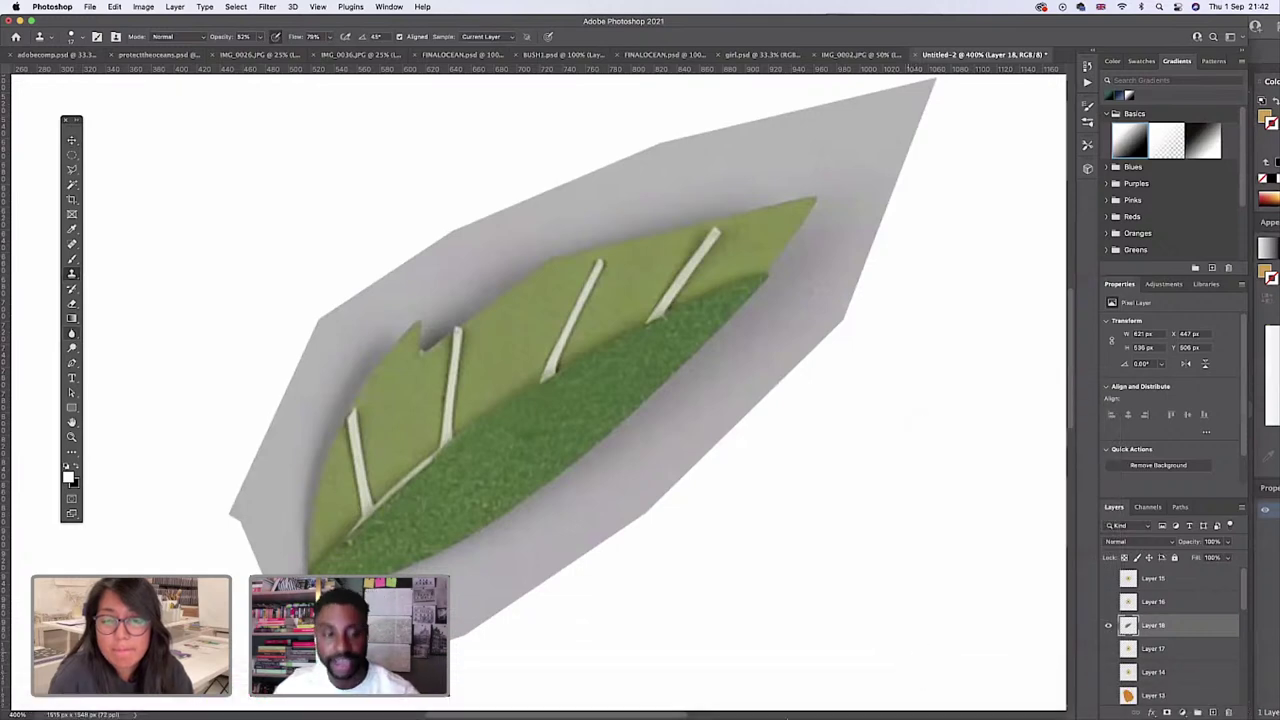
mouse_move(766, 700)
right_click(1031, 697)
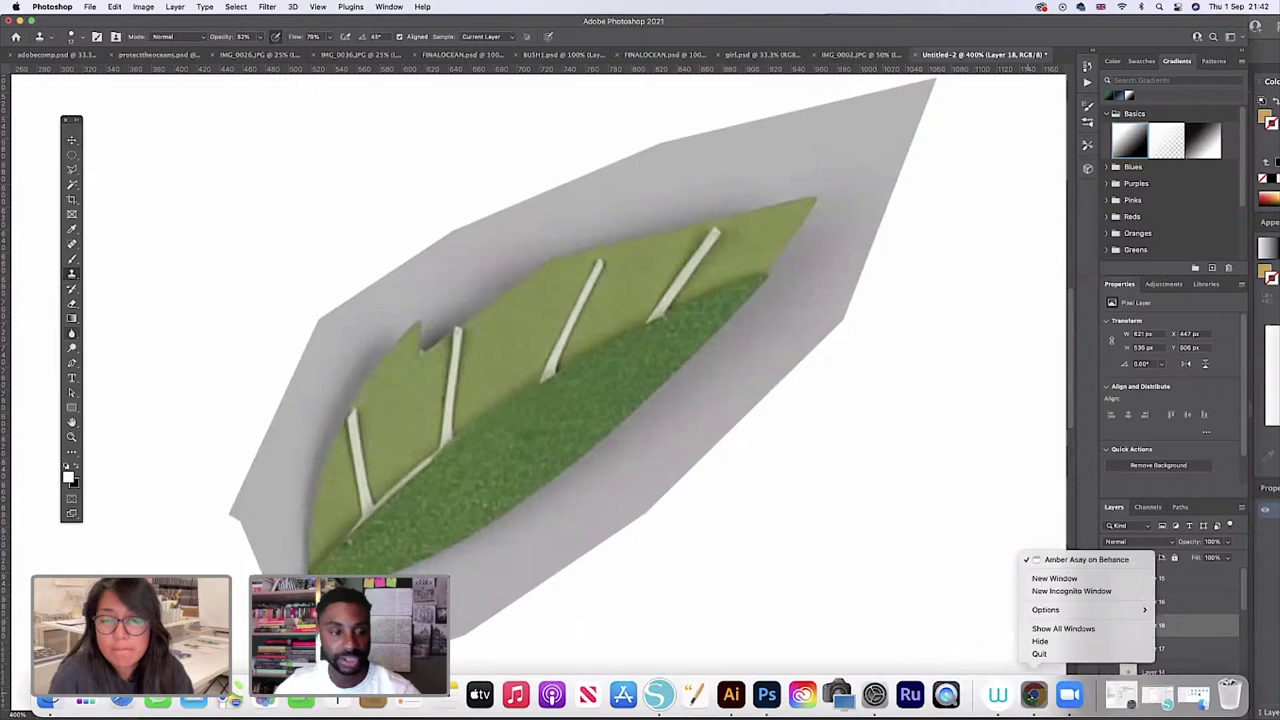
click(1042, 654)
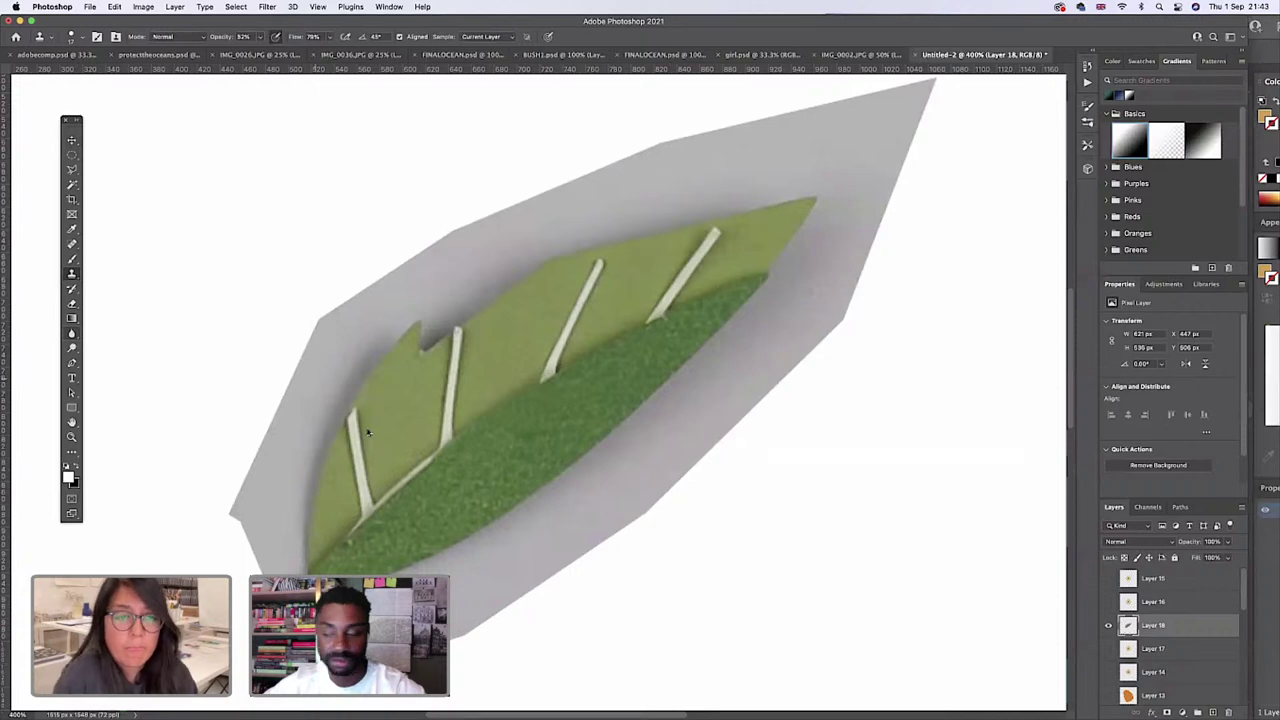
key(z)
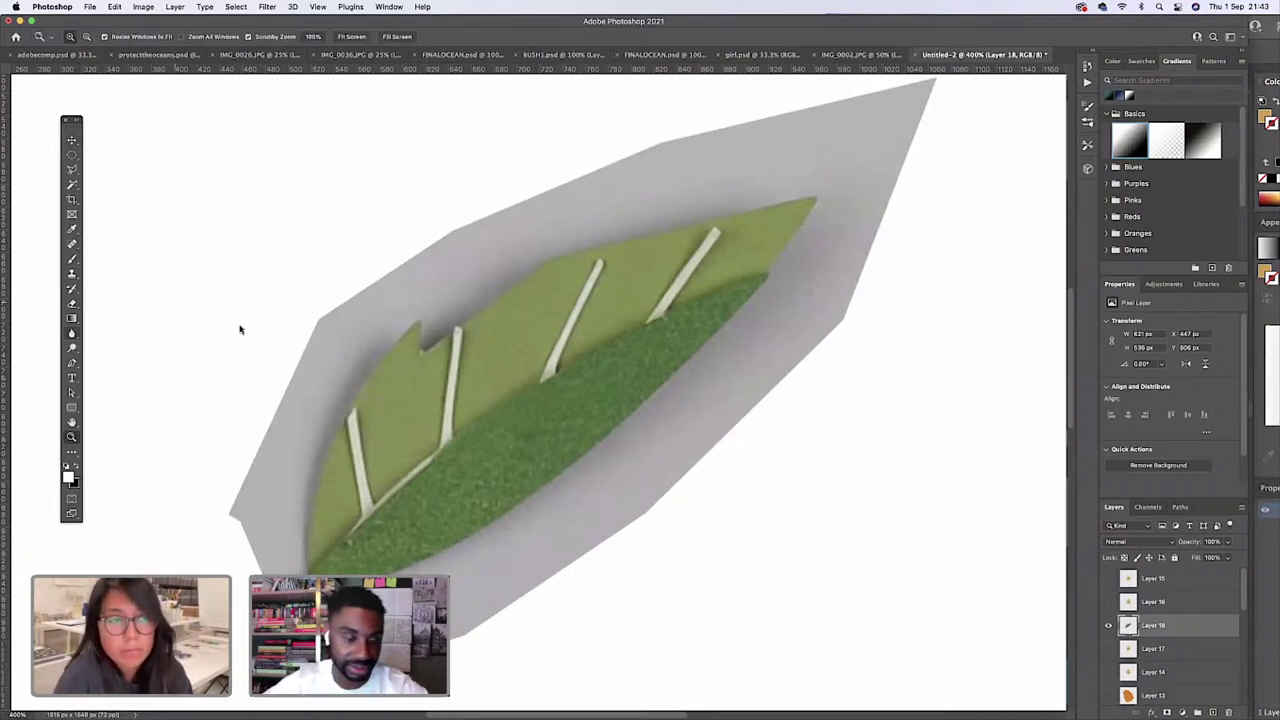
click(71, 274)
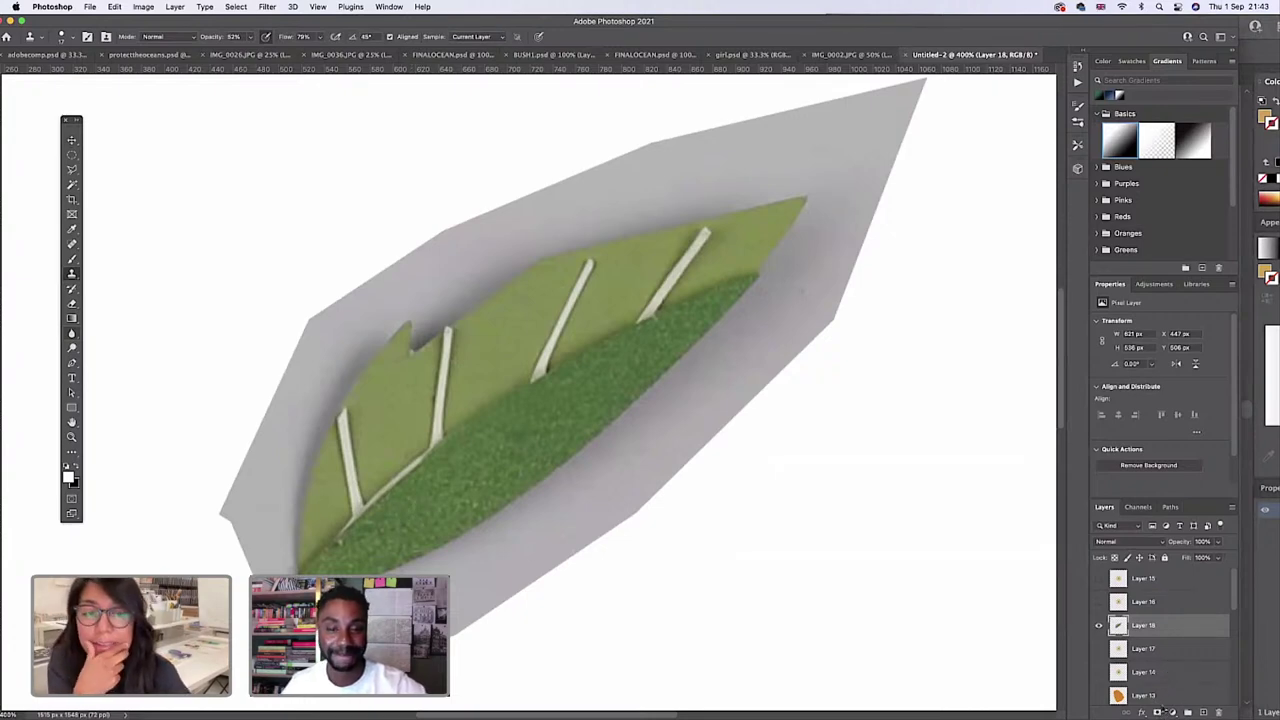
drag(426, 22, 437, 22)
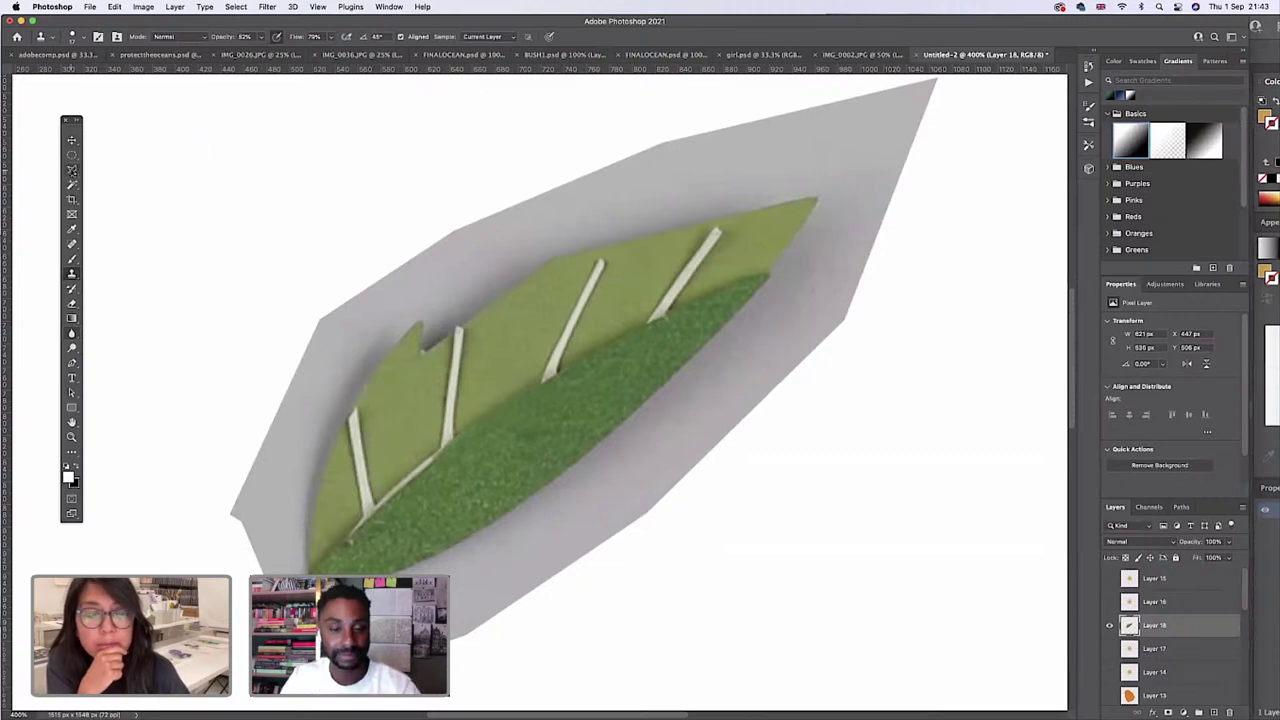
Try to remove the grey background around the leaf on Layer 18 by selecting it with the Magic Wand, deleting it and deselecting.
click(71, 184)
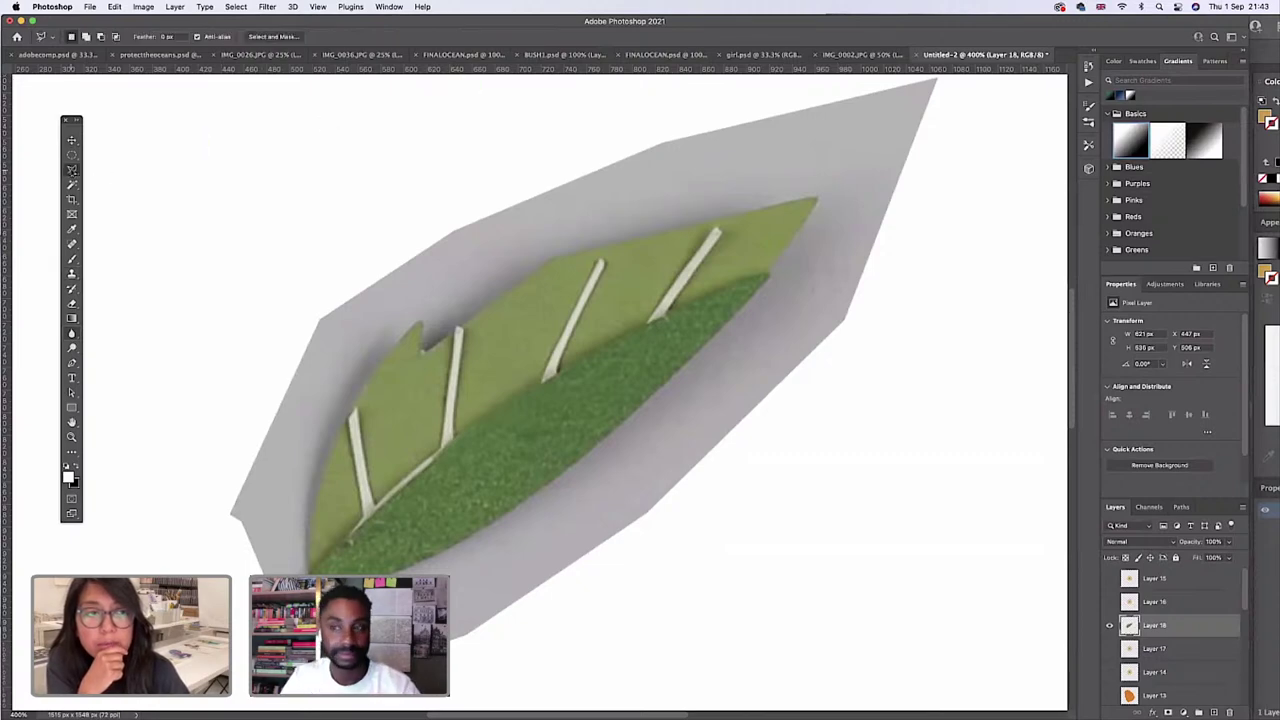
click(536, 248)
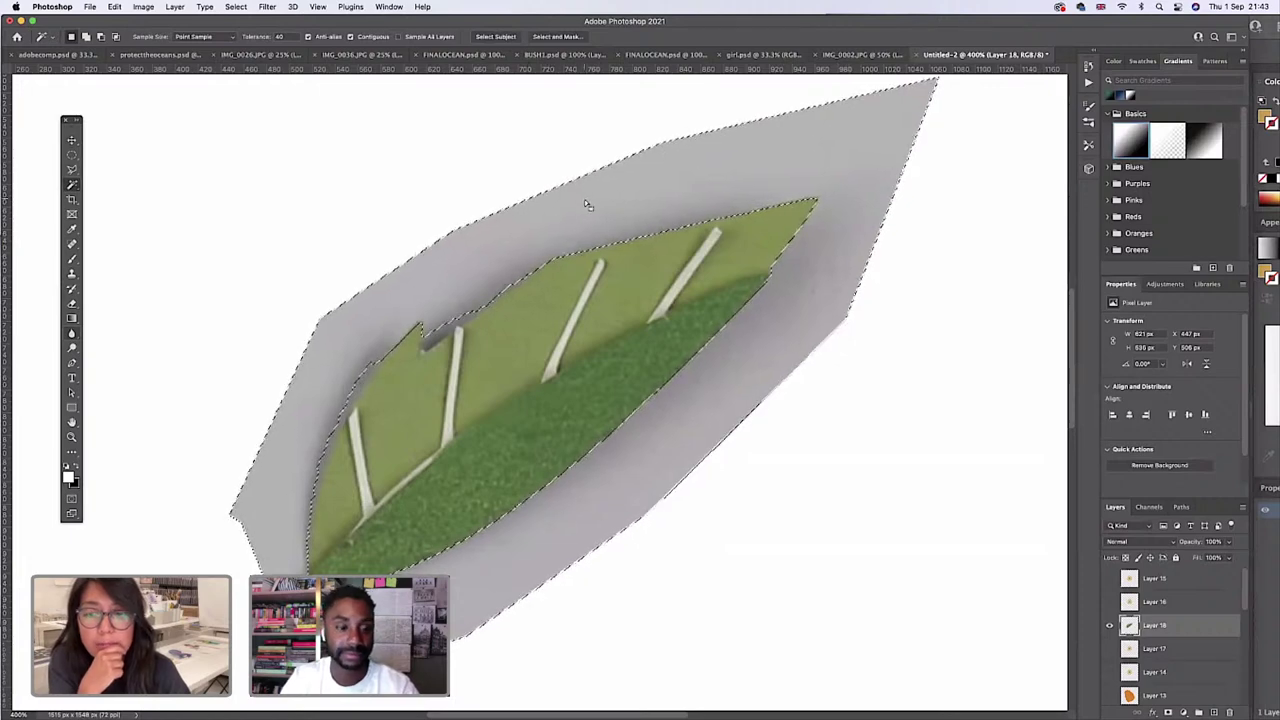
key(BackSpace)
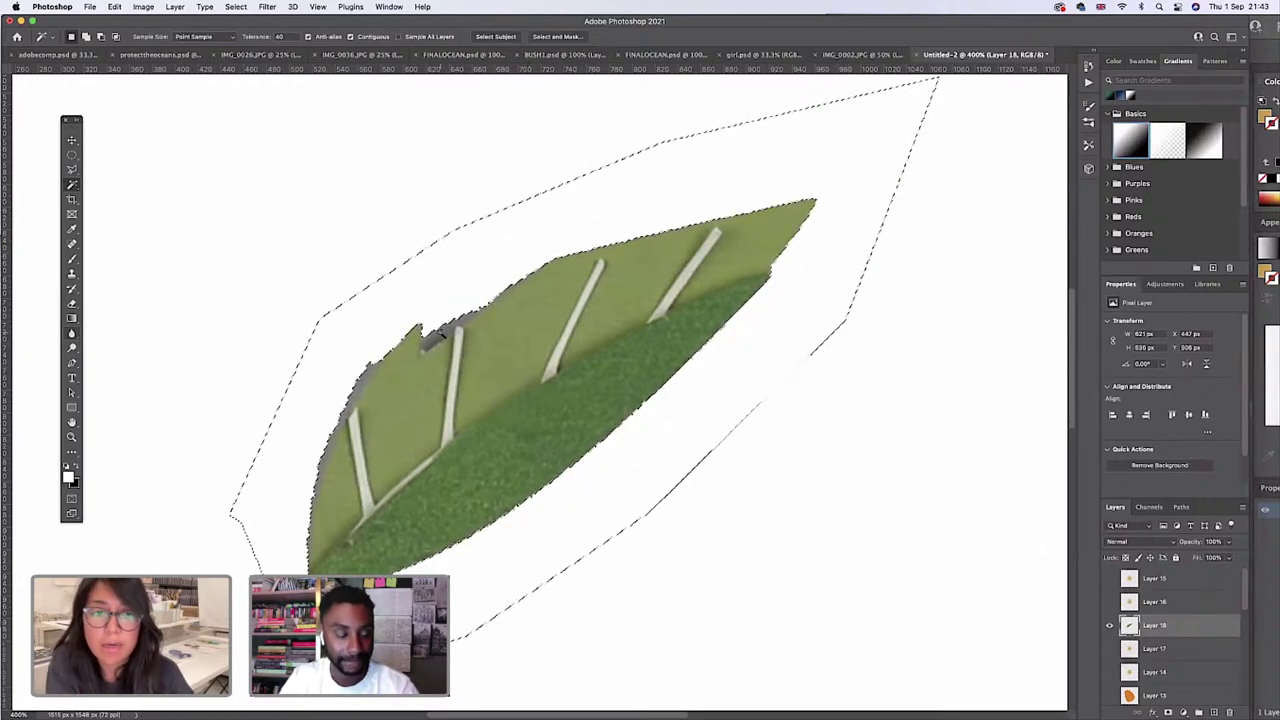
click(318, 250)
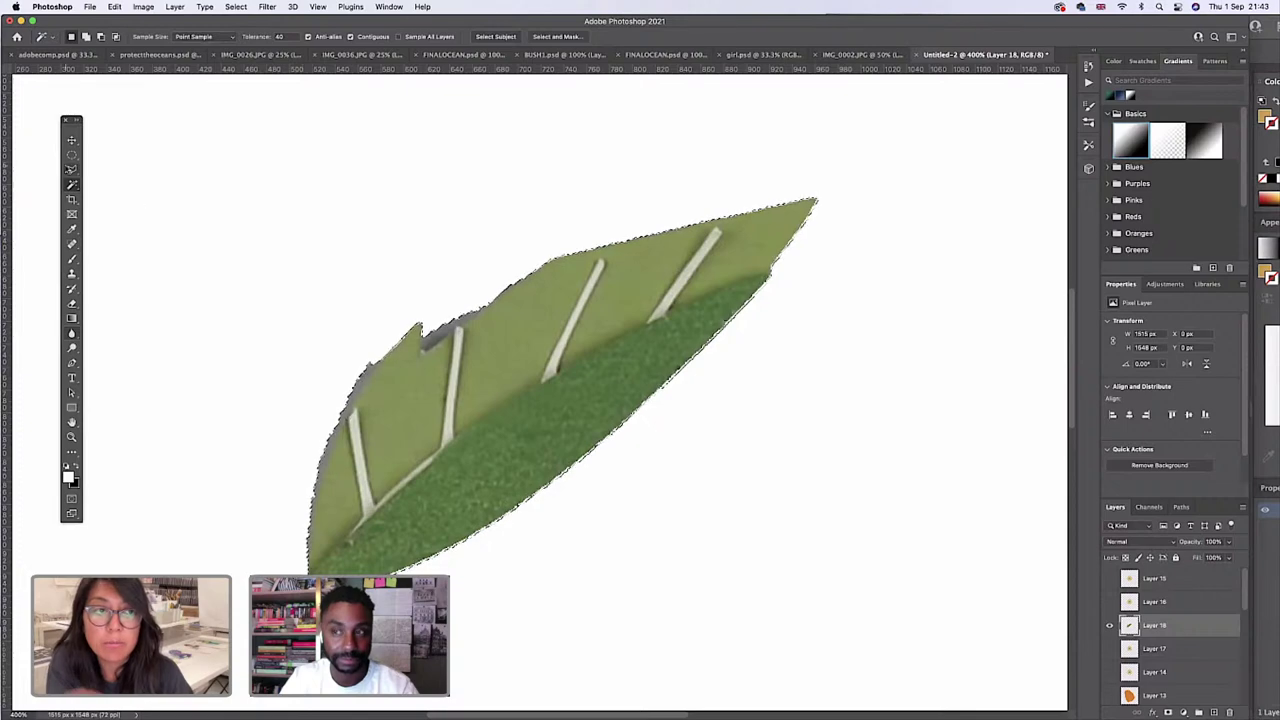
click(71, 155)
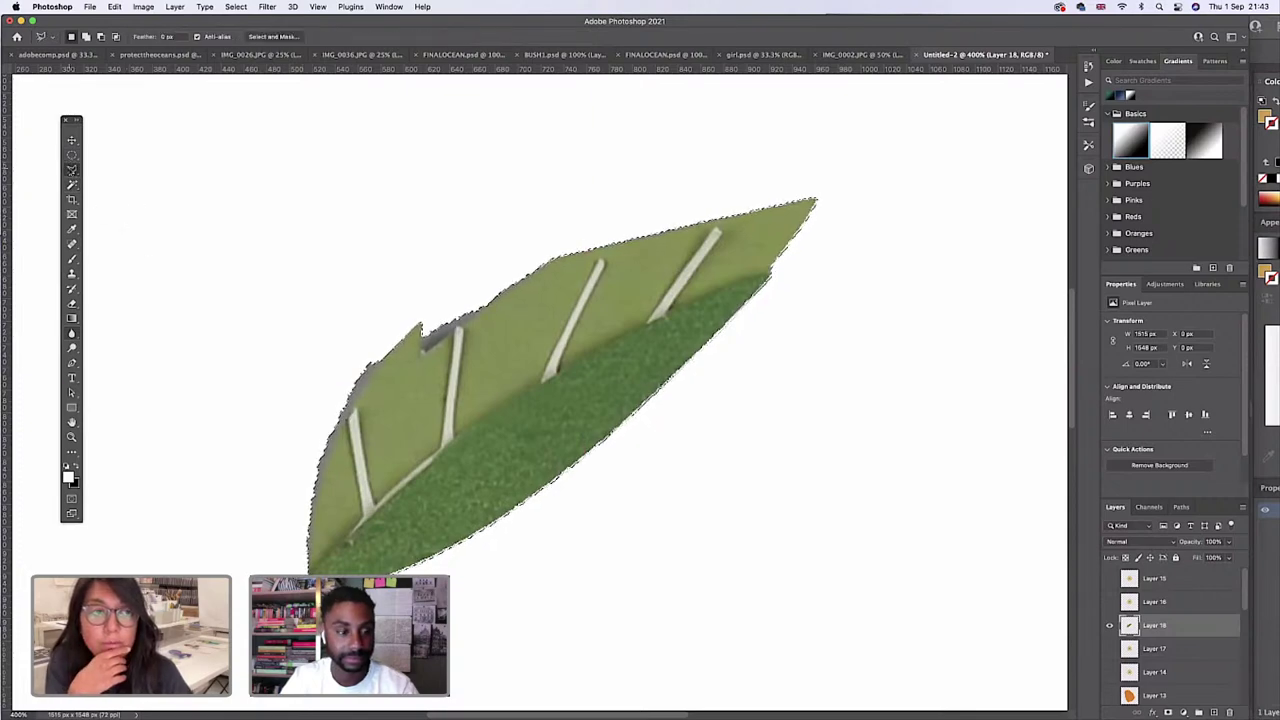
right_click(71, 155)
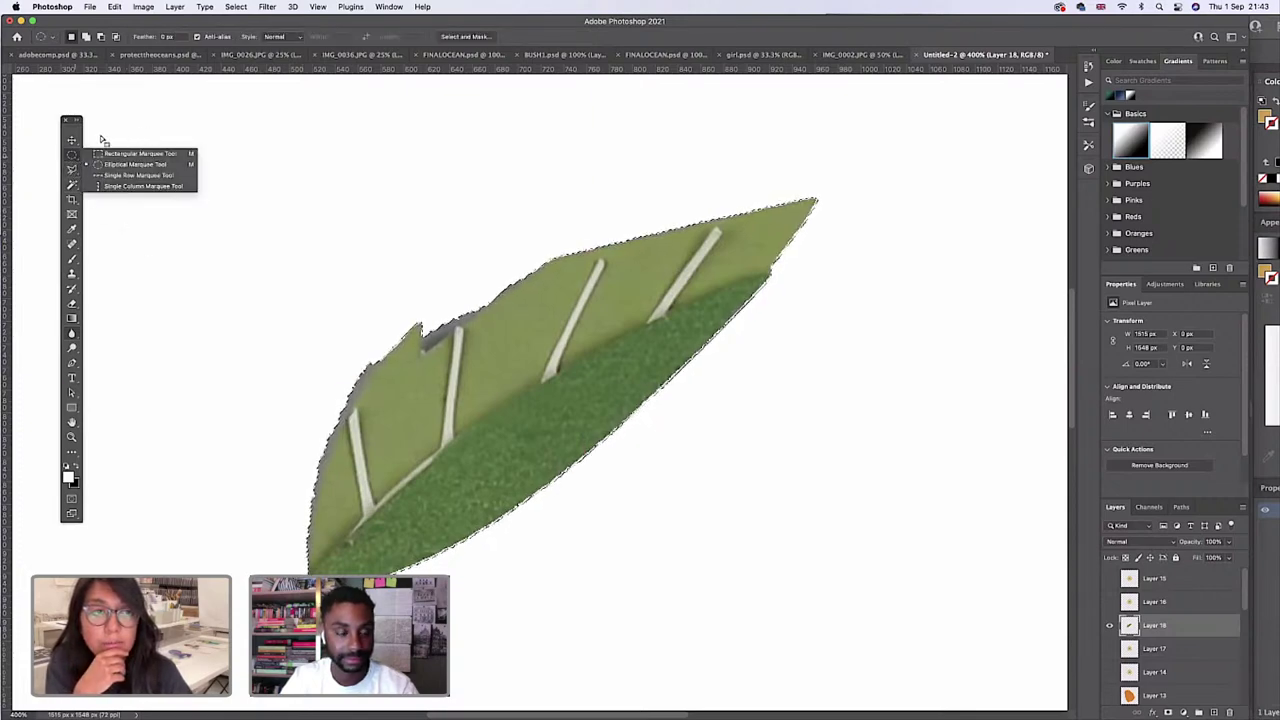
click(140, 153)
click(198, 185)
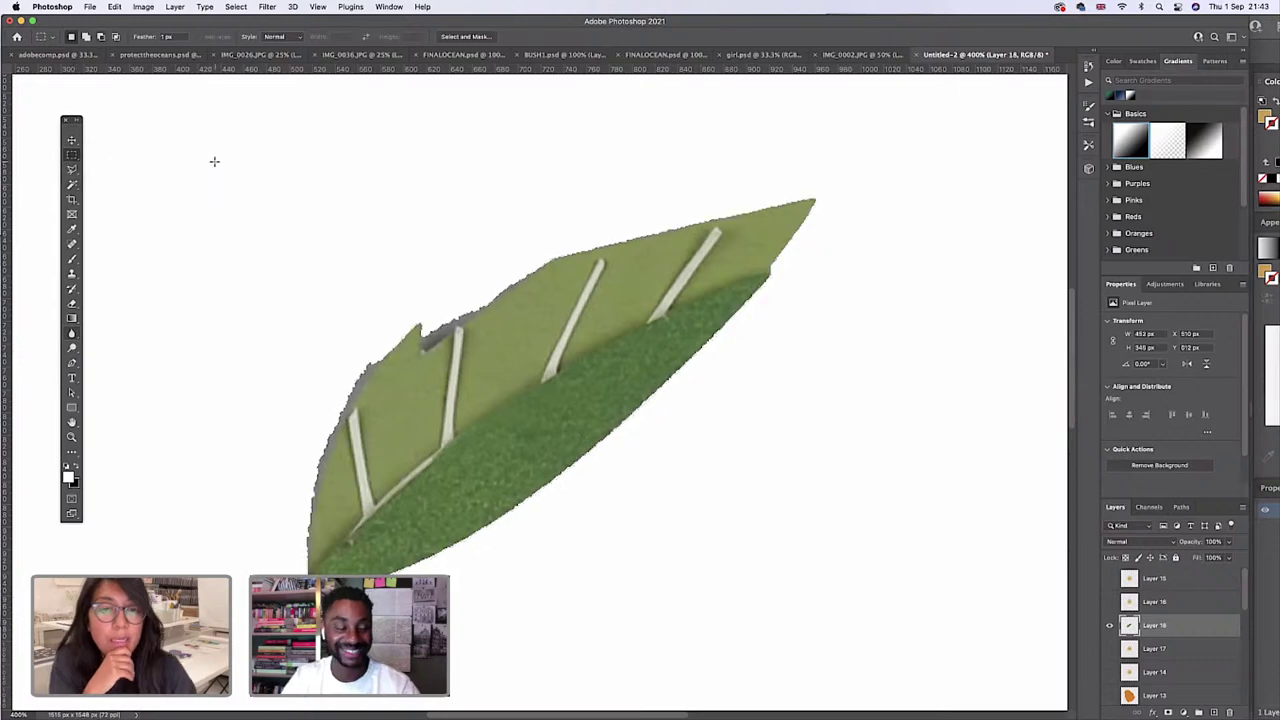
Undo the deletion of the leaf's grey background and clear the selection.
key(super+shift+d)
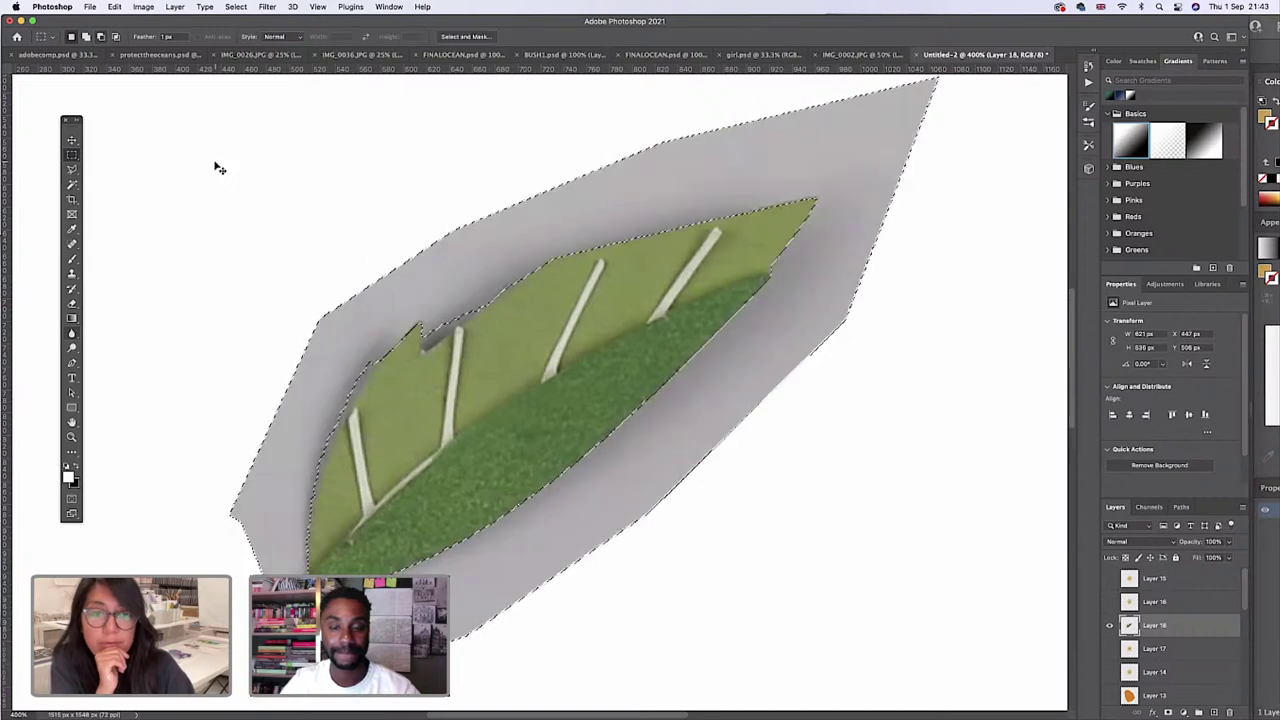
key(alt+BackSpace)
click(196, 193)
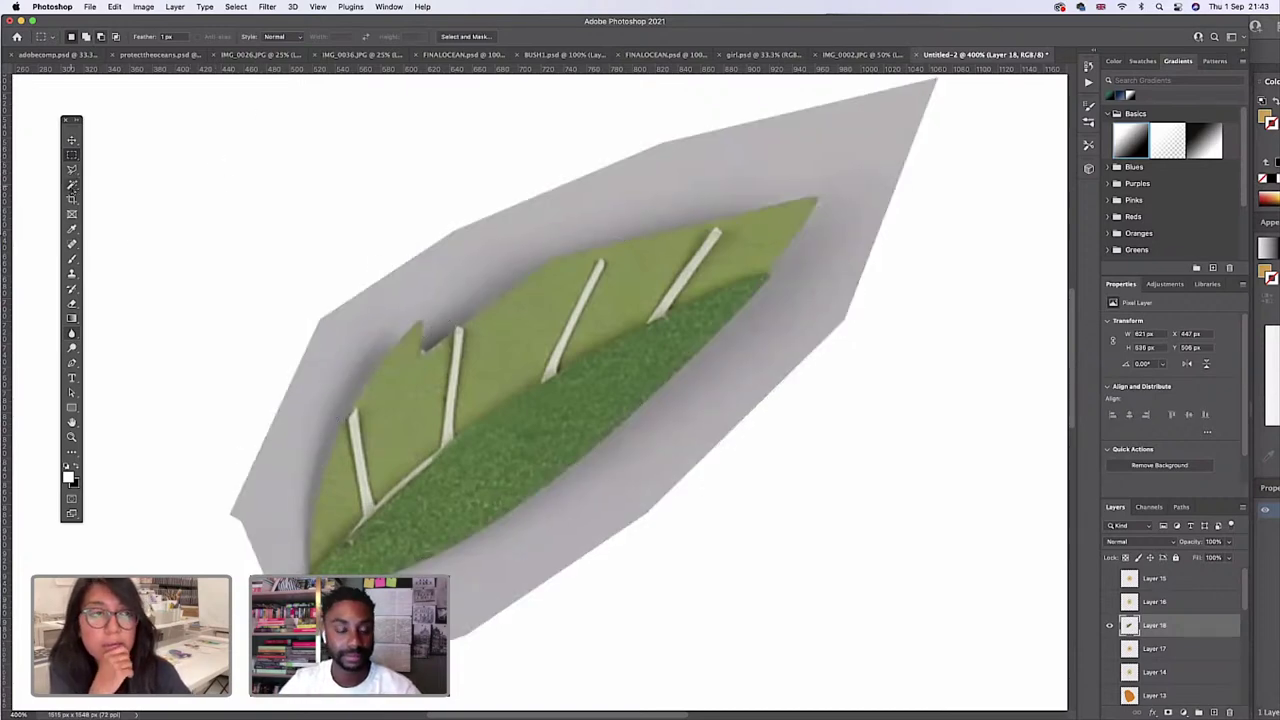
click(72, 184)
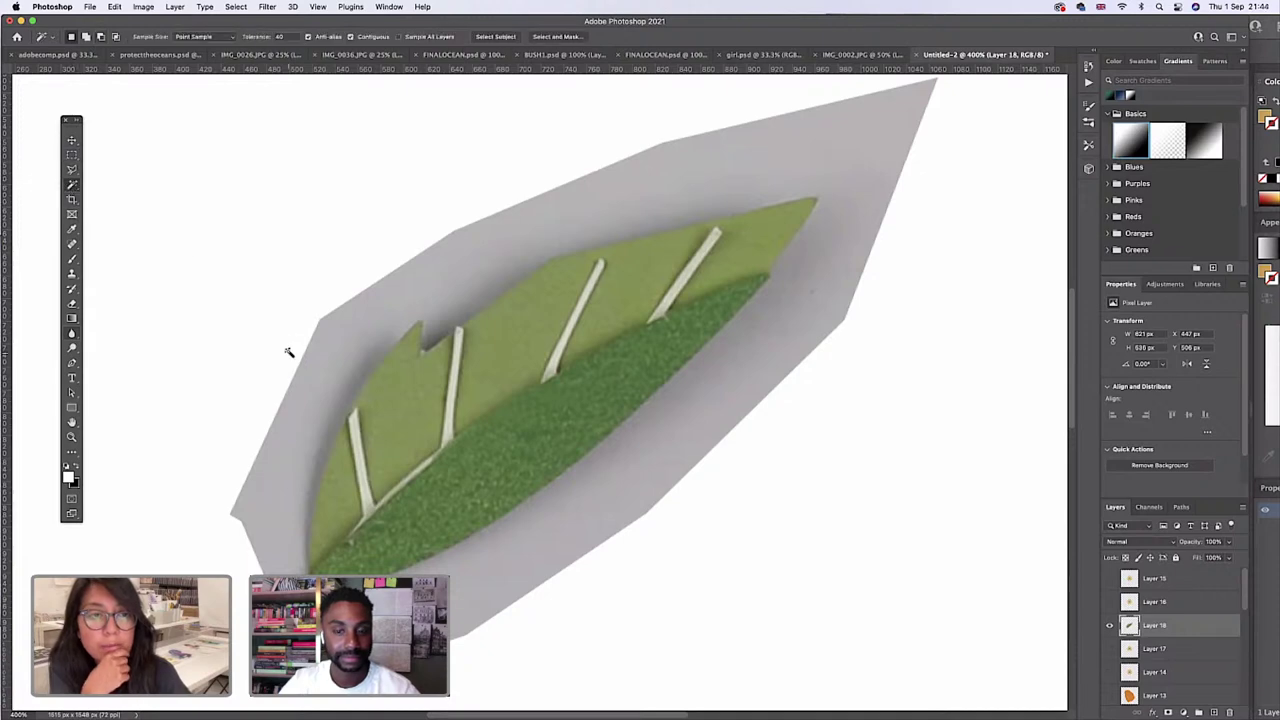
click(72, 155)
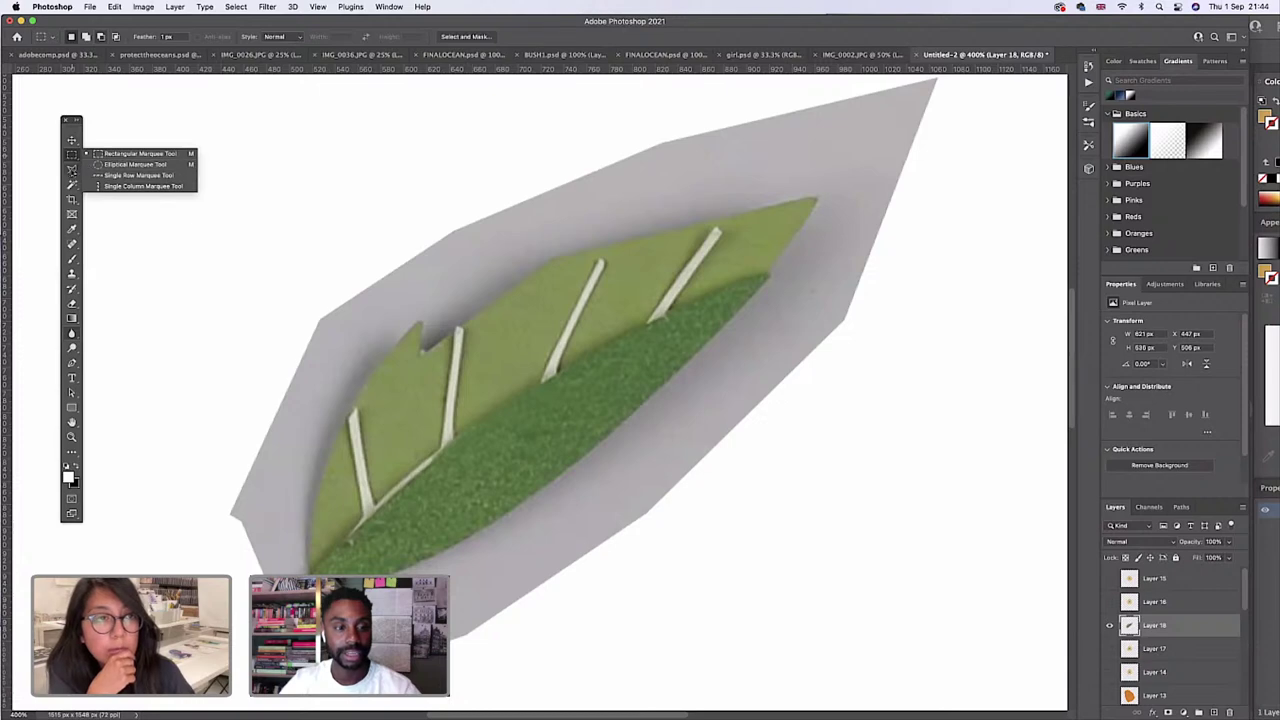
click(72, 169)
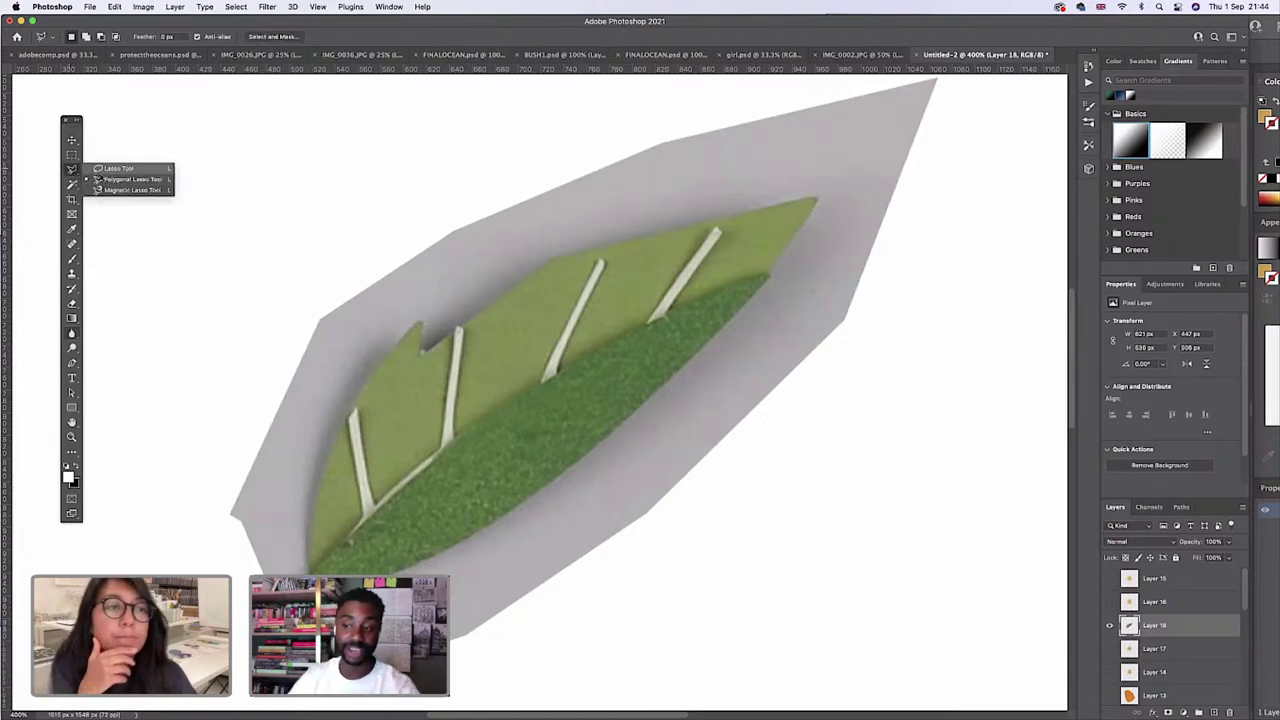
click(108, 180)
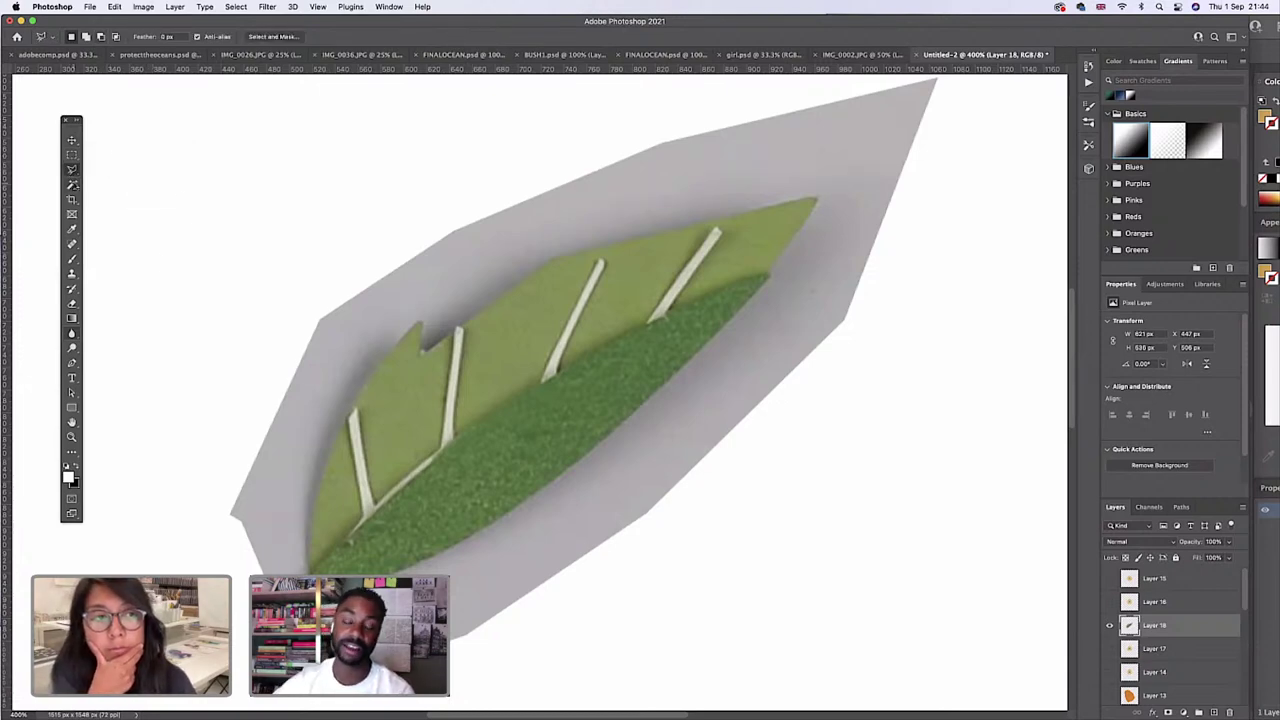
click(72, 184)
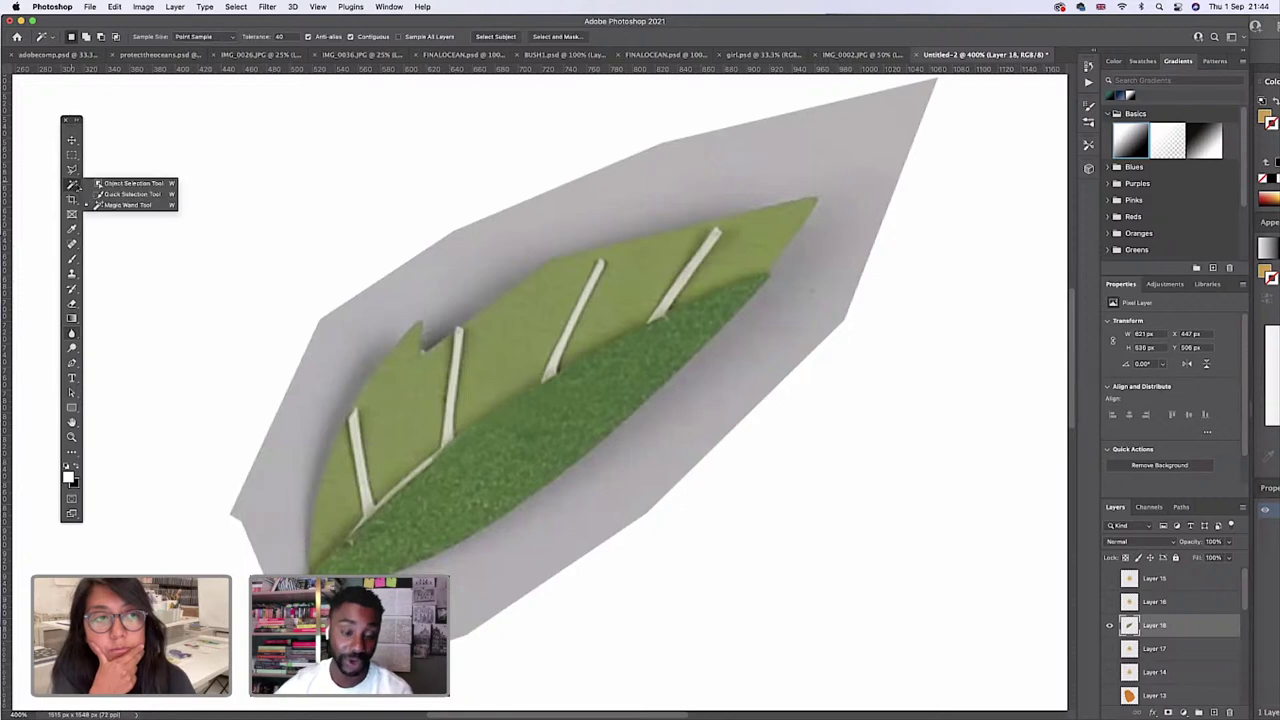
Try tracing the leaf's upper-left edge with the Magnetic Lasso, enclosing part of the grey background, and clear the selection.
click(72, 170)
click(110, 196)
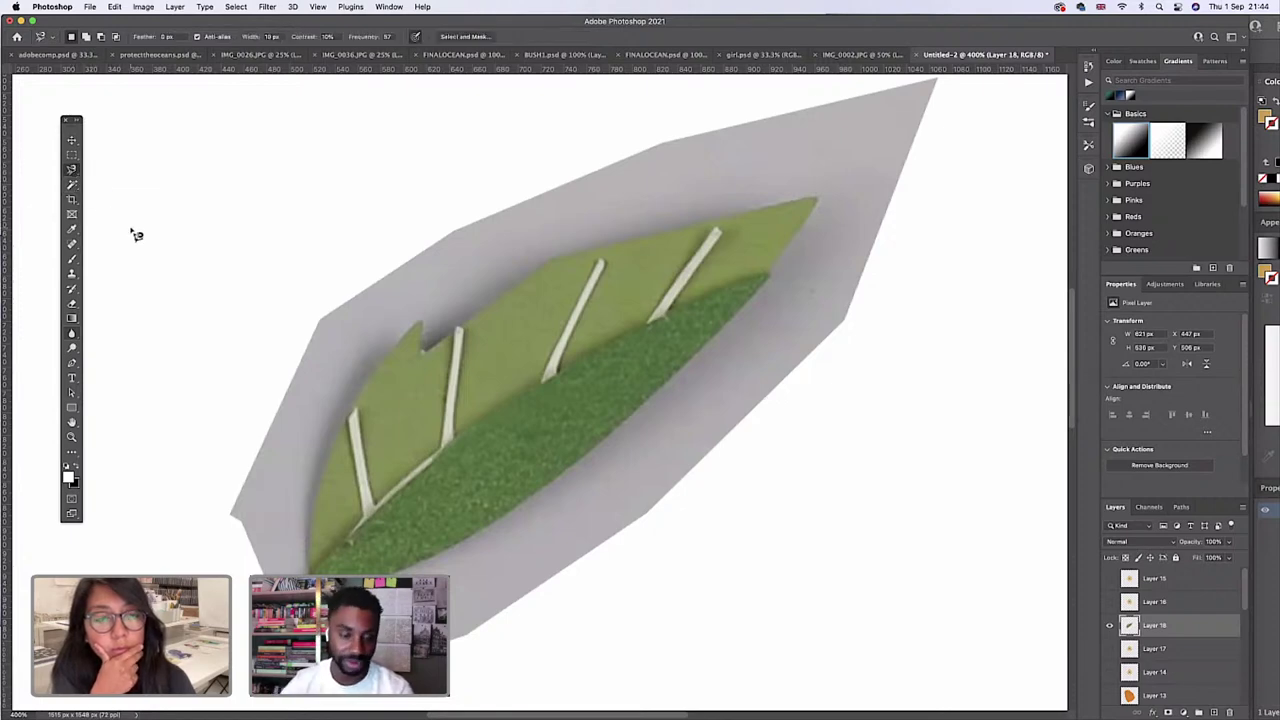
click(418, 325)
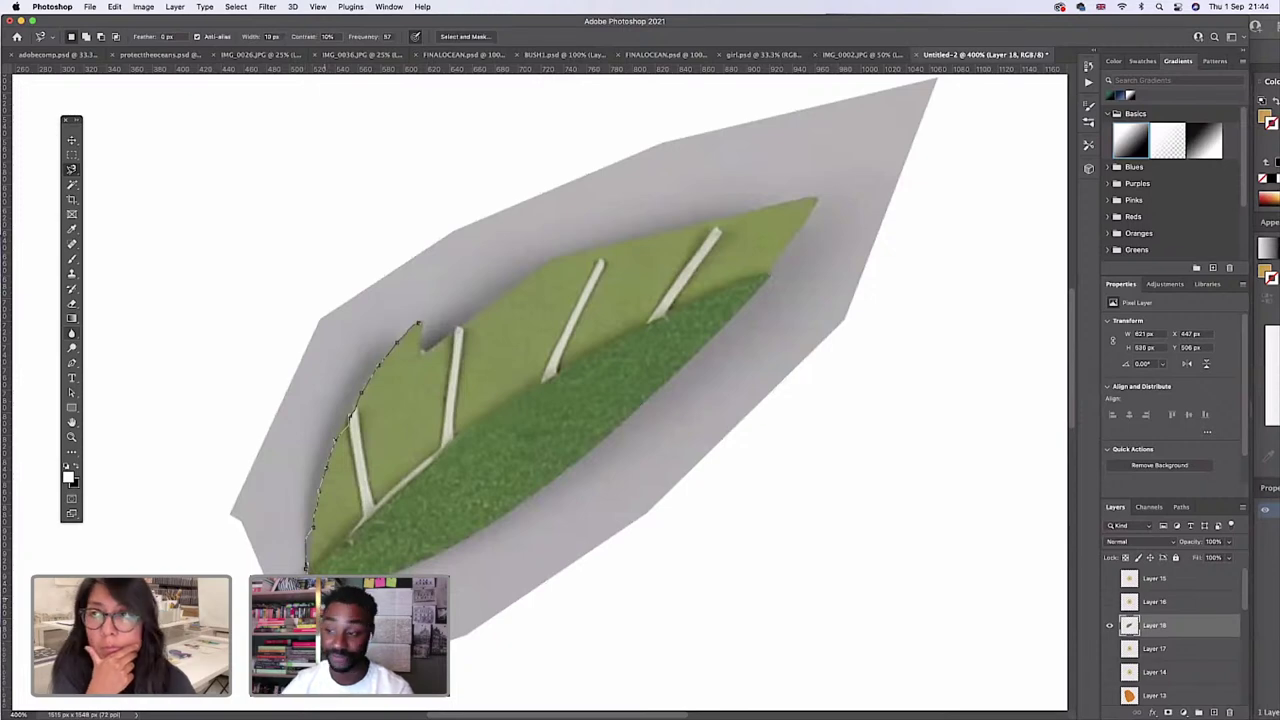
click(421, 327)
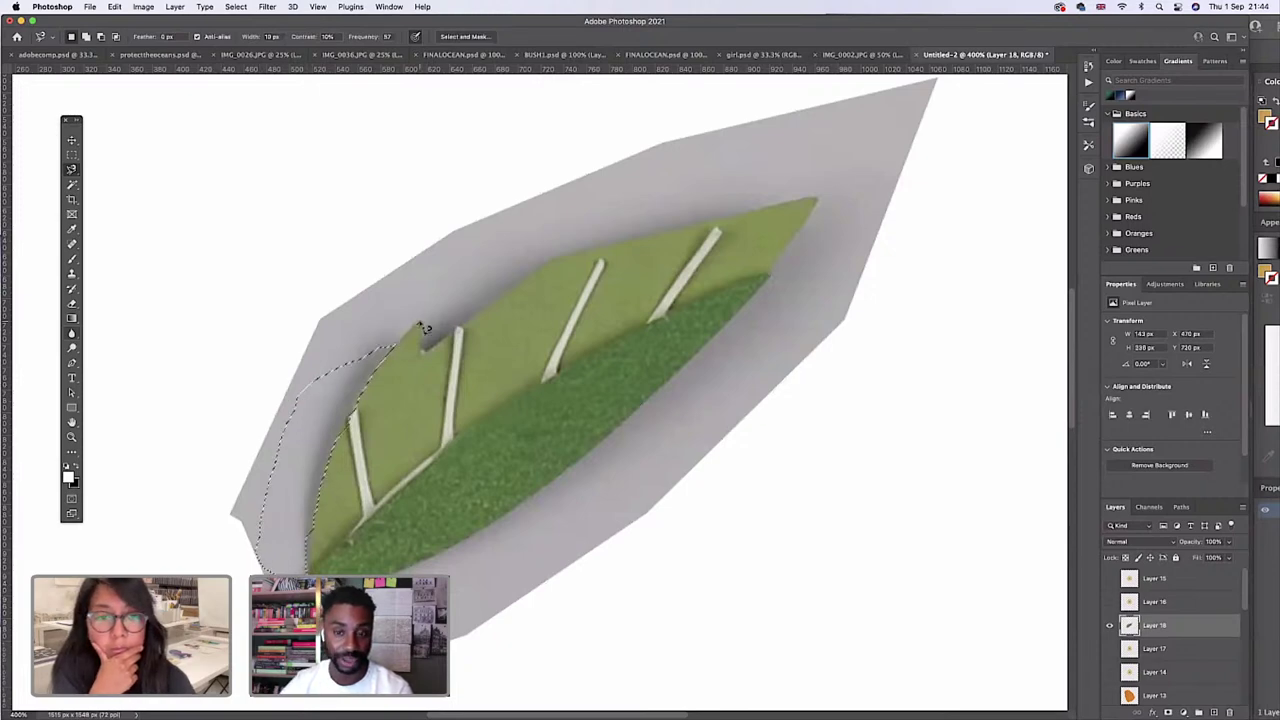
click(71, 154)
click(131, 195)
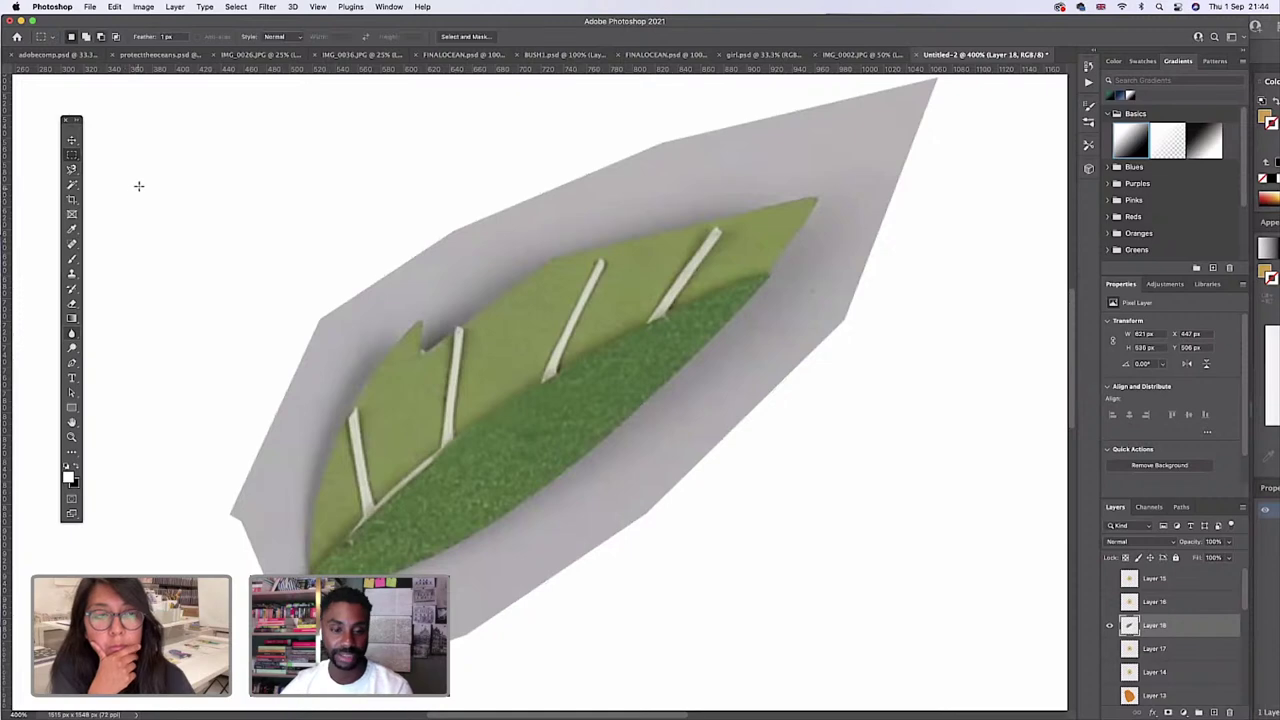
Compare the finished stamp in protecttheoceans.psd with the earlier two-fish version on Layer 14, hiding that layer again.
drag(212, 26, 221, 26)
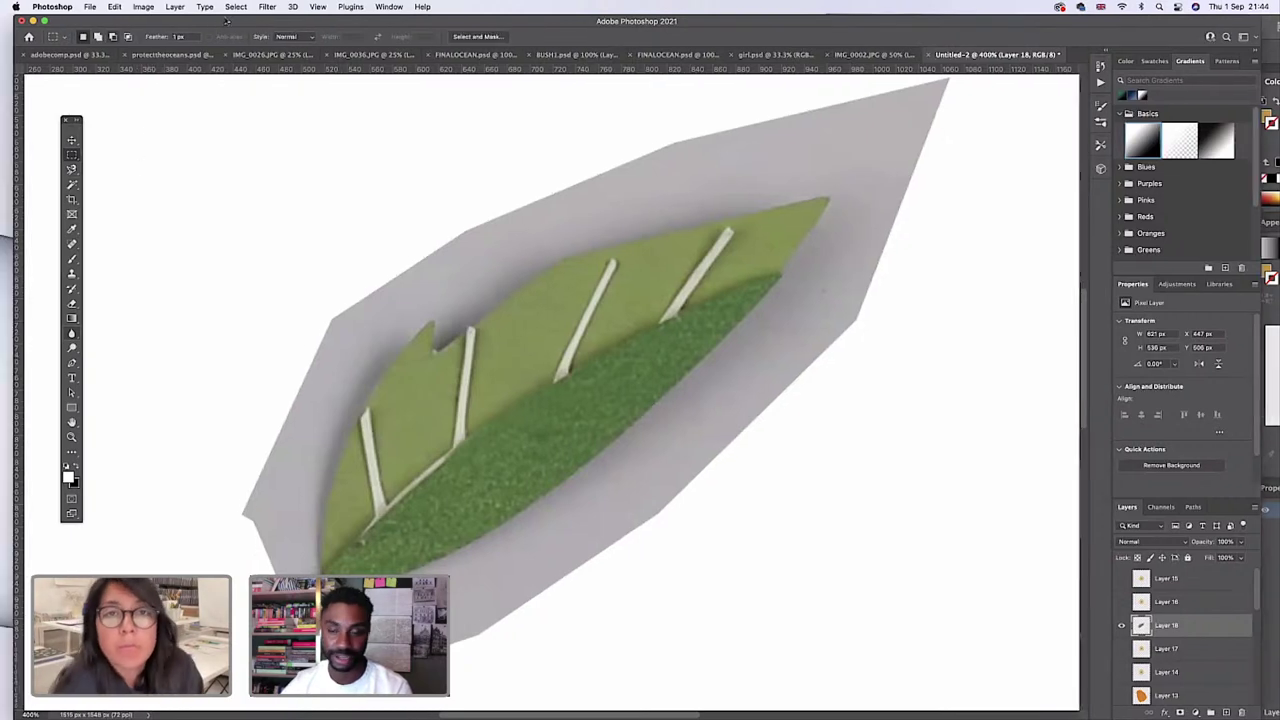
click(172, 56)
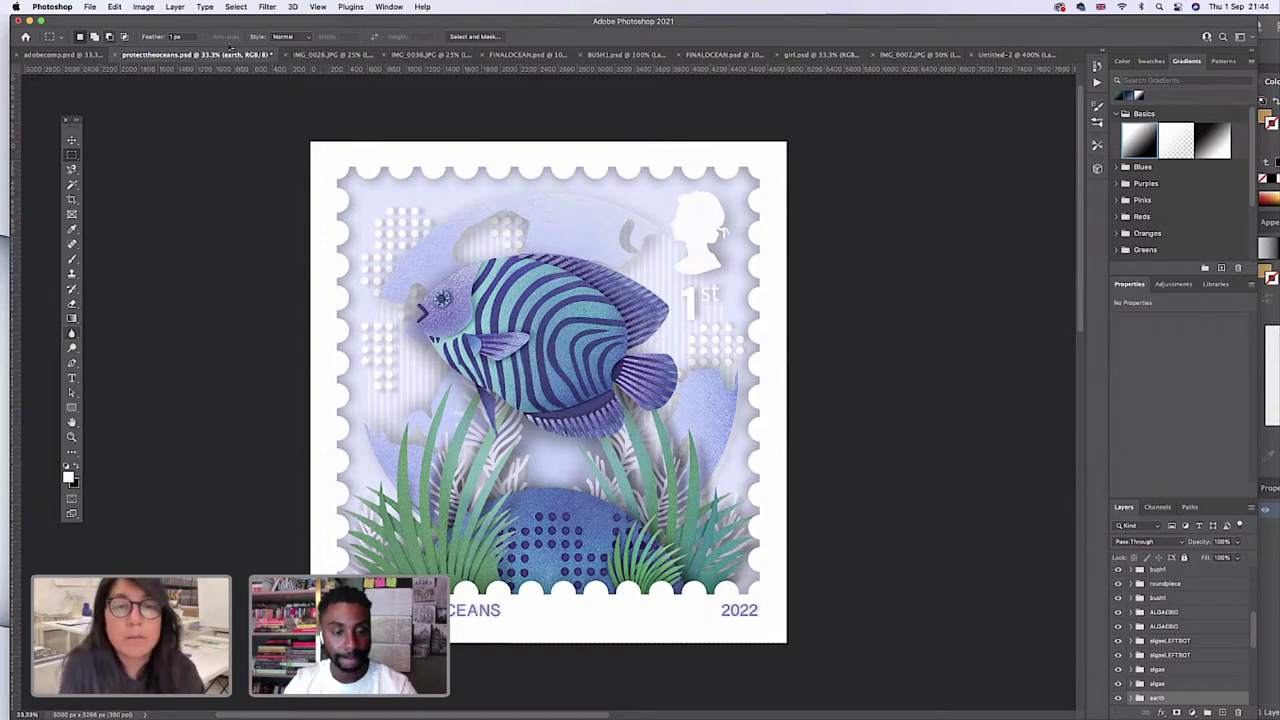
scroll(736, 388, down, 1)
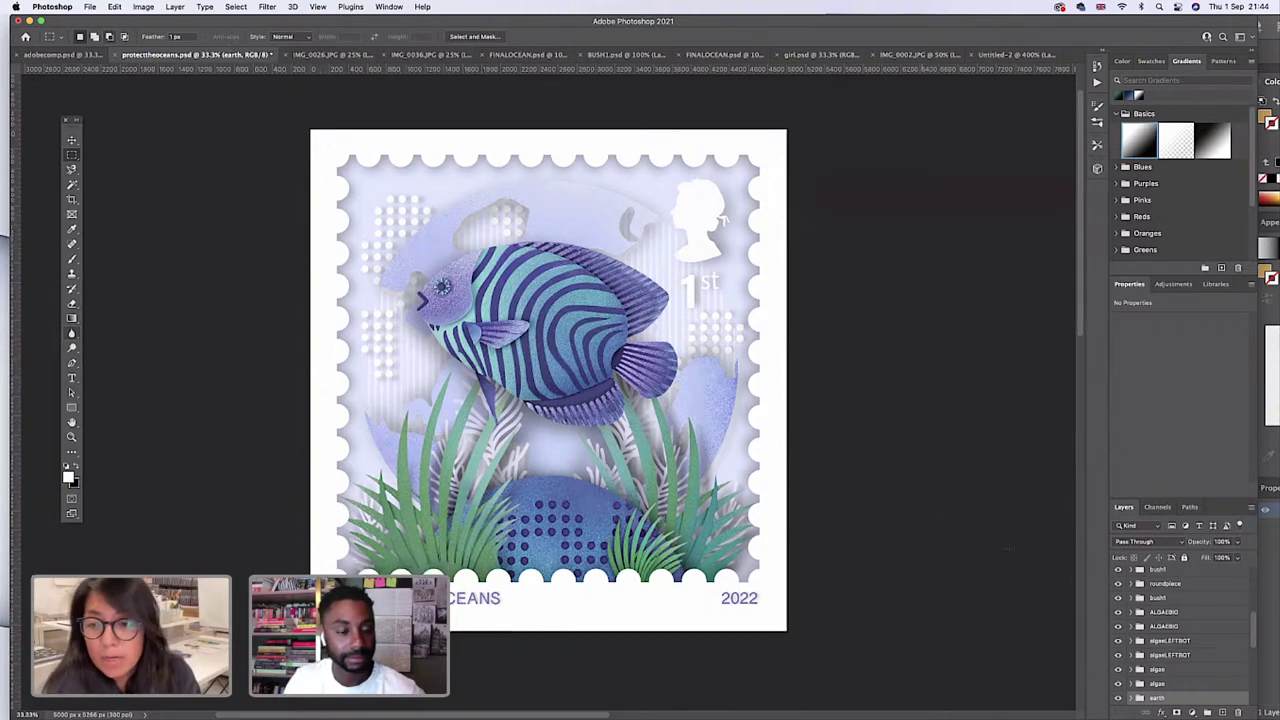
scroll(1170, 618, up, 5)
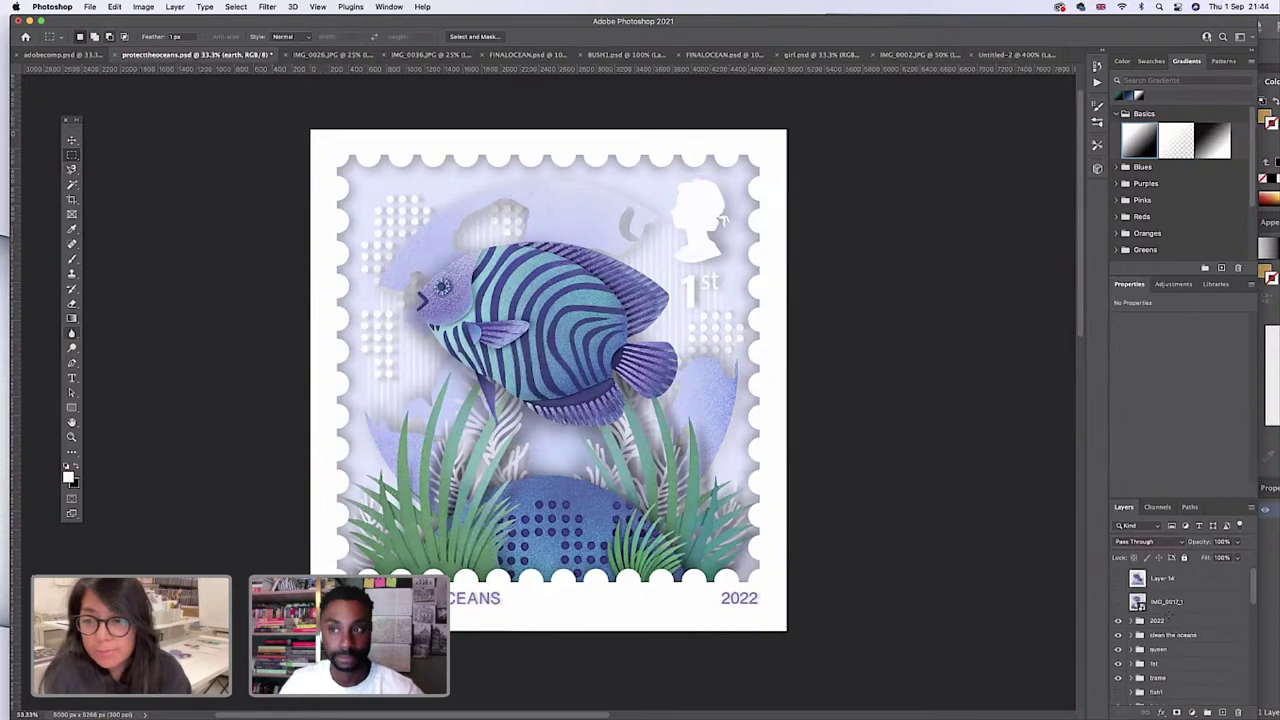
click(1118, 580)
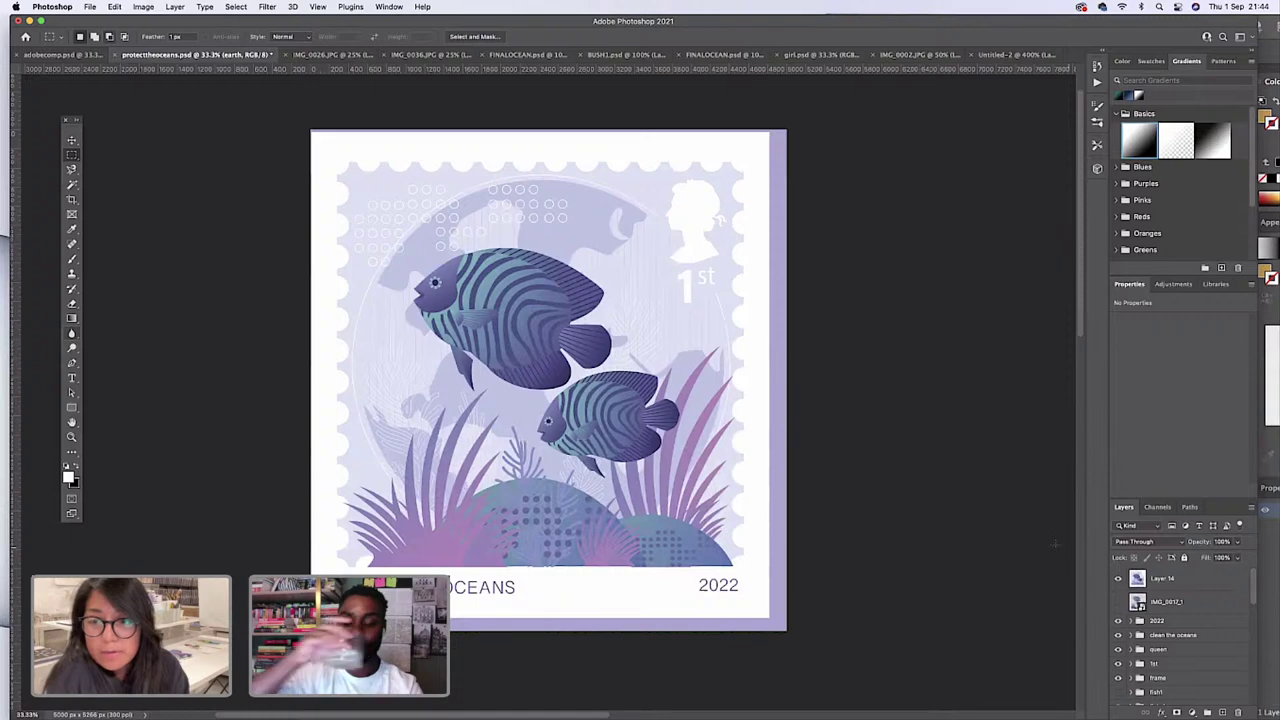
click(1118, 580)
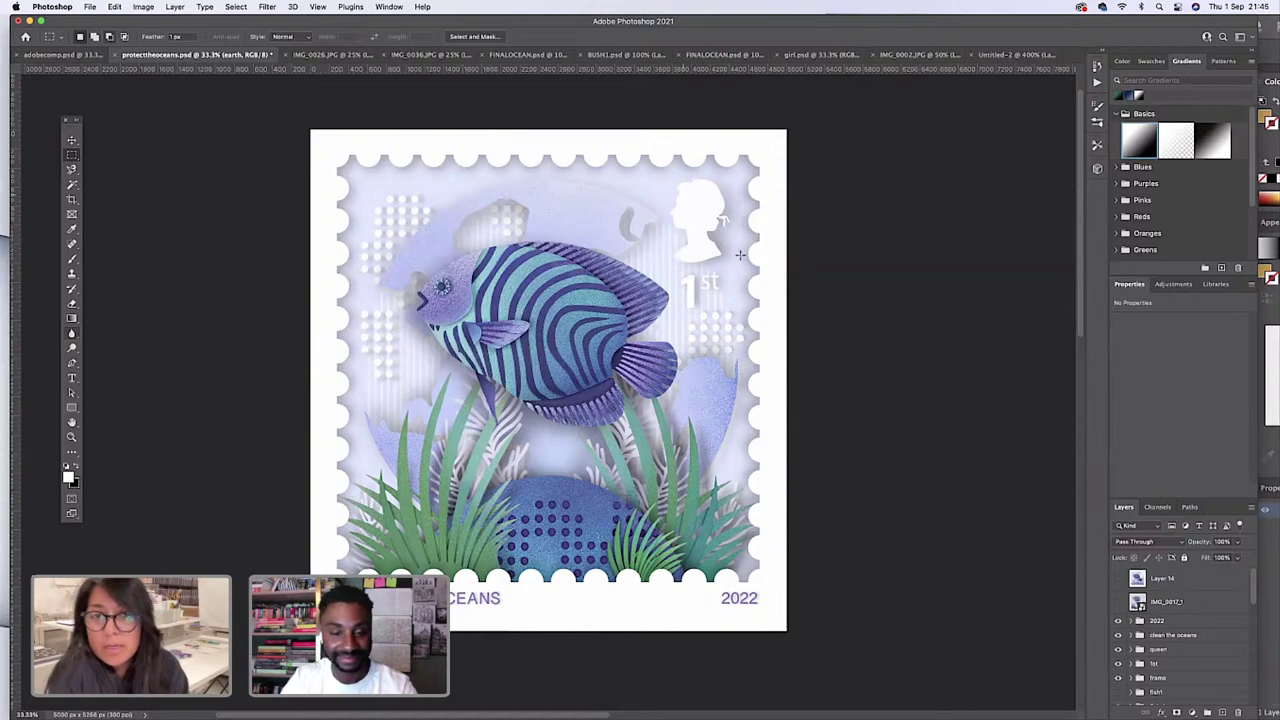
Clear the desktop by minimizing Photoshop and Illustrator, cancelling Illustrator's request to save ONEWITHNATIRE.svg before quitting.
click(29, 20)
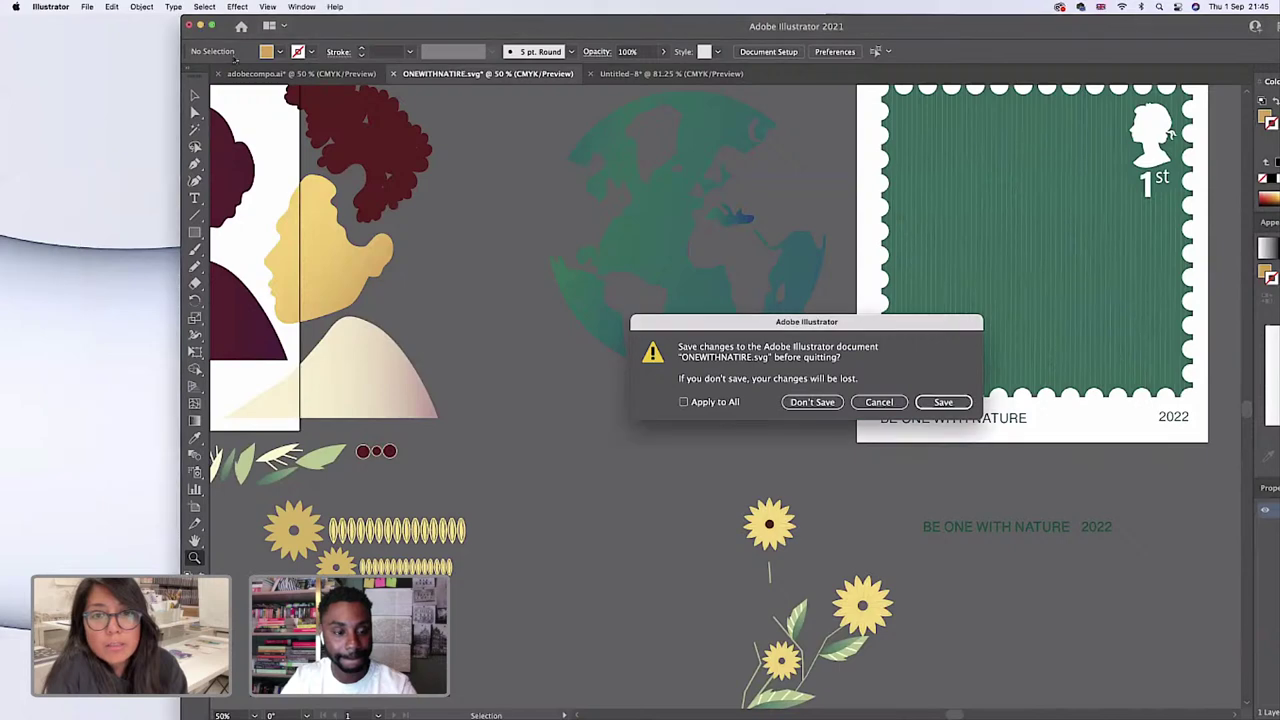
click(877, 402)
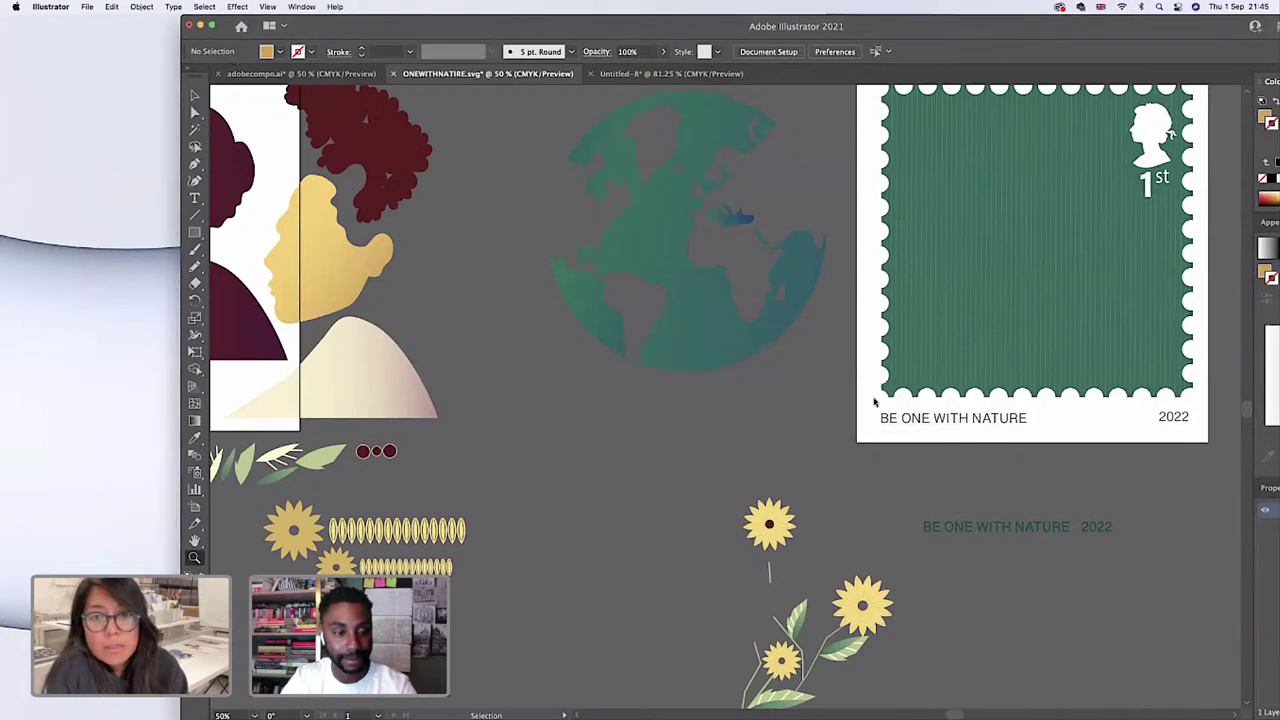
click(200, 25)
Open the finalart folder inside the desktop's adobe folder and move the girl folder below the assets folder.
double_click(1179, 375)
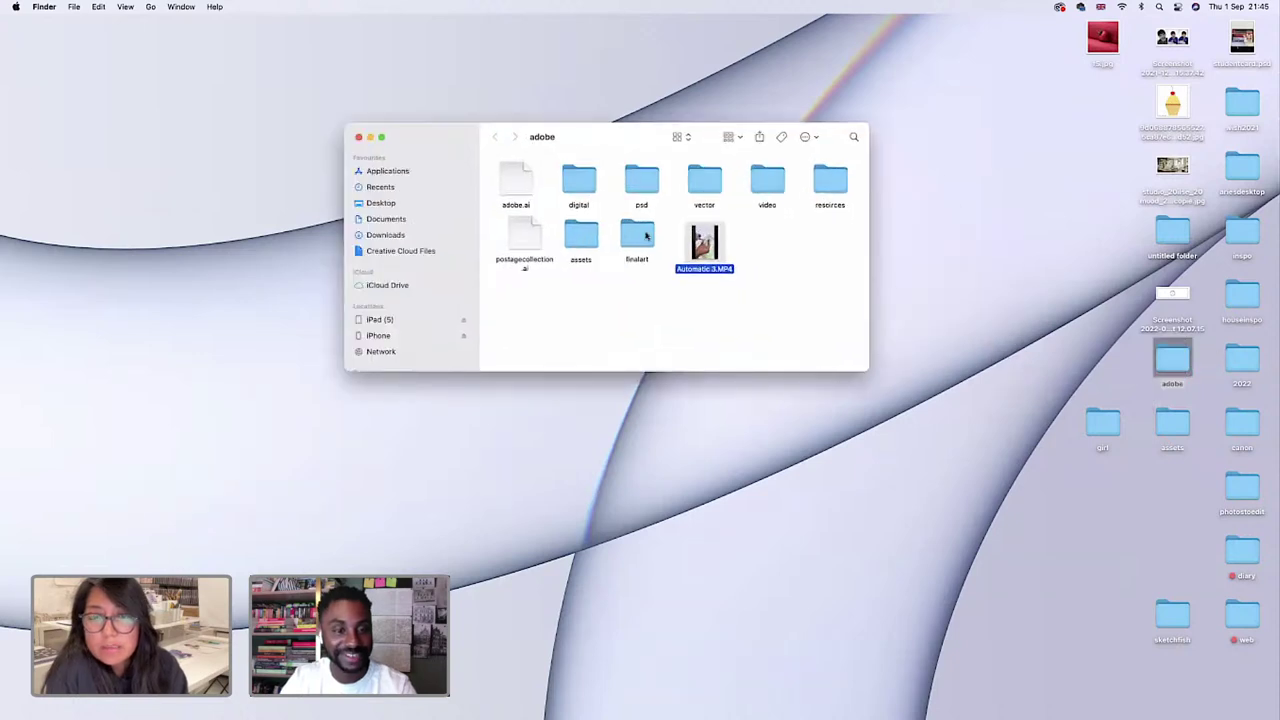
drag(632, 142, 532, 128)
drag(1105, 430, 1172, 490)
click(546, 287)
double_click(537, 227)
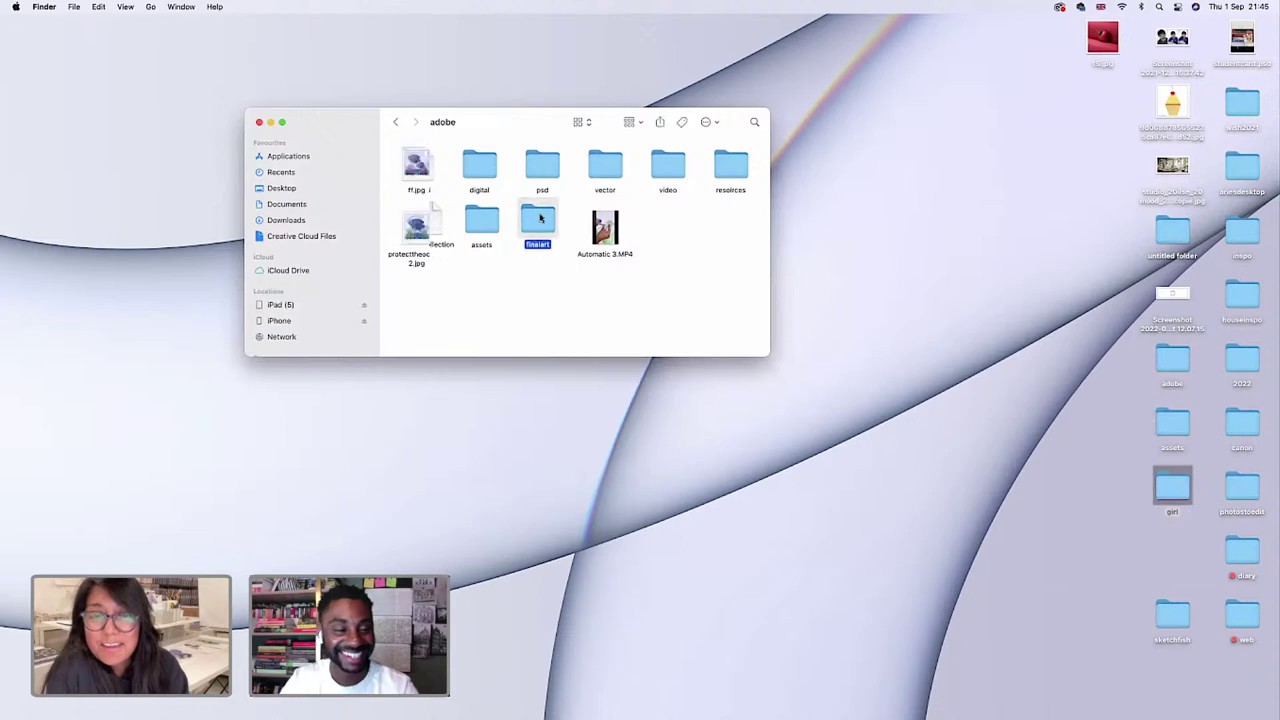
drag(500, 129, 458, 108)
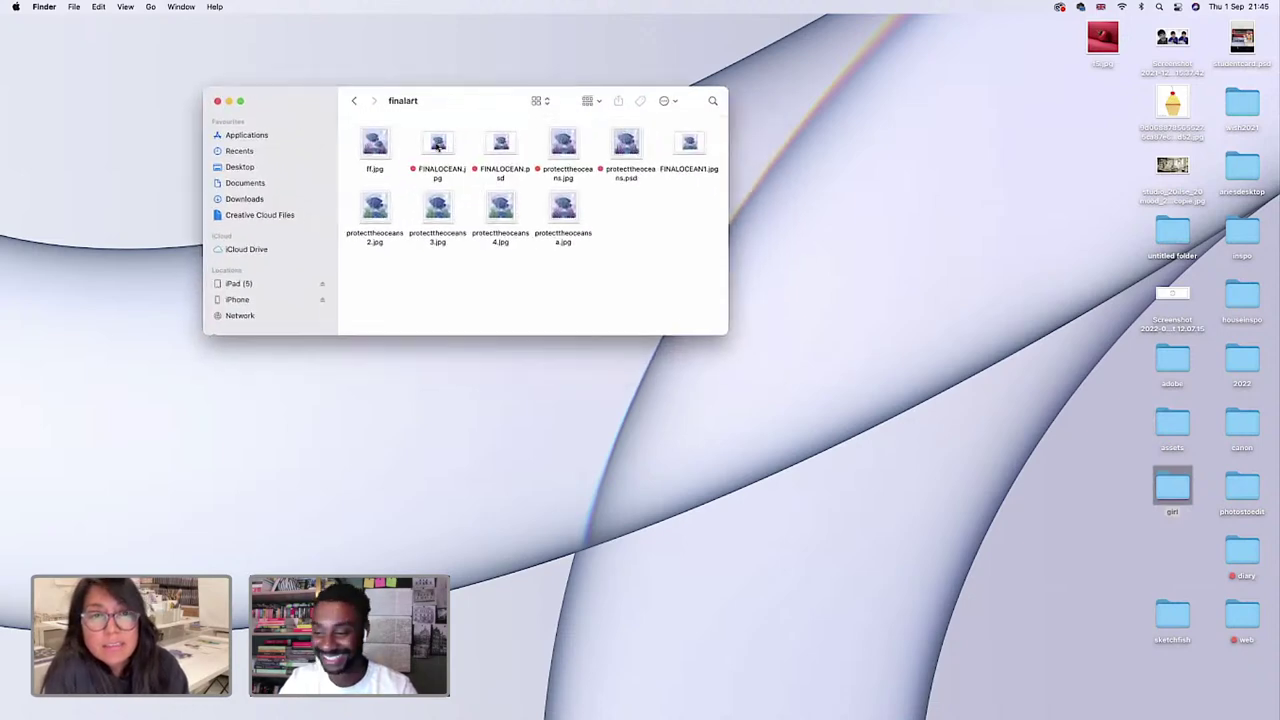
View FINALOCEAN.jpg and FINALOCEAN1.jpg from the finalart folder, arranging the windows so the folder stays accessible.
double_click(438, 146)
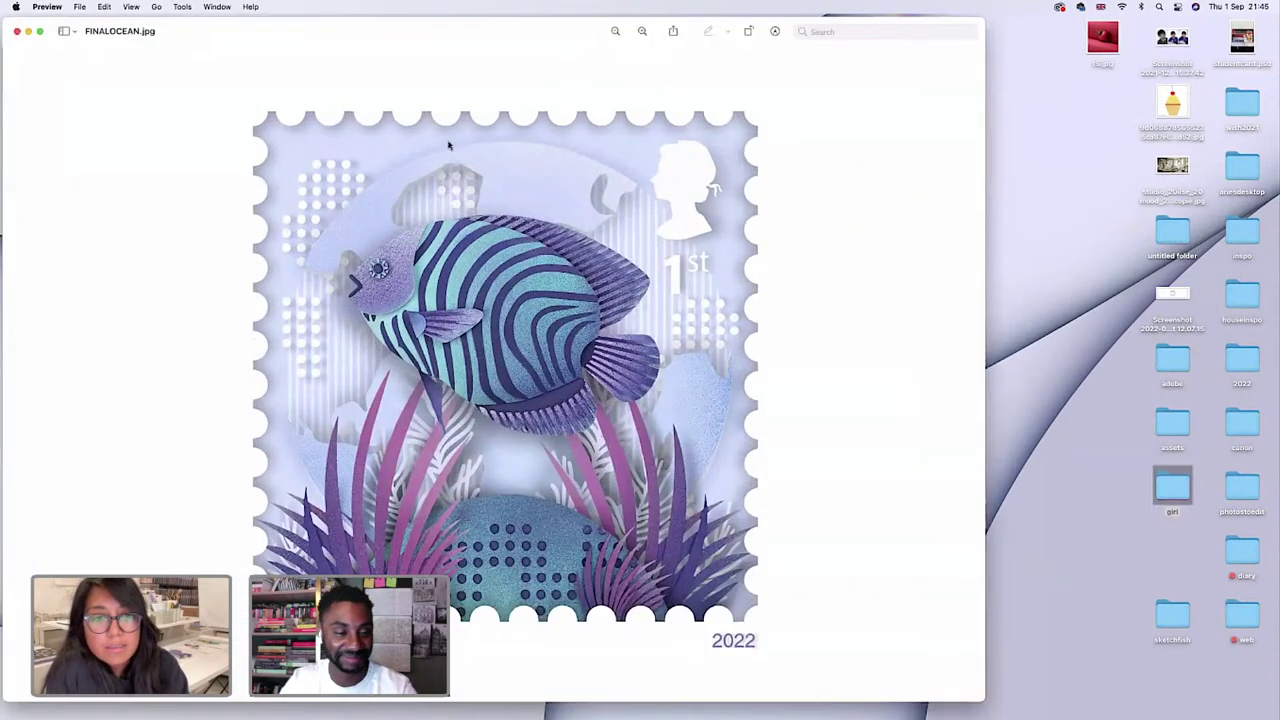
drag(419, 39, 310, 165)
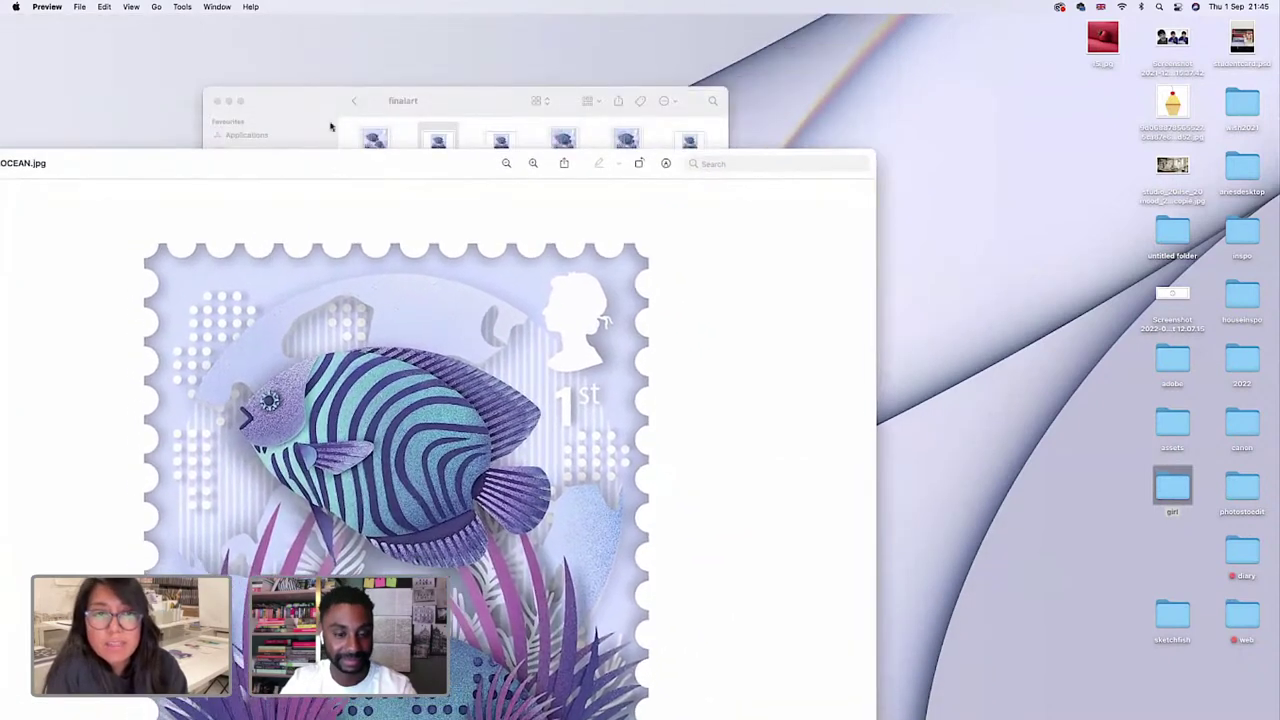
drag(414, 100, 1058, 270)
drag(347, 160, 281, 8)
drag(1066, 271, 1019, 170)
double_click(1250, 208)
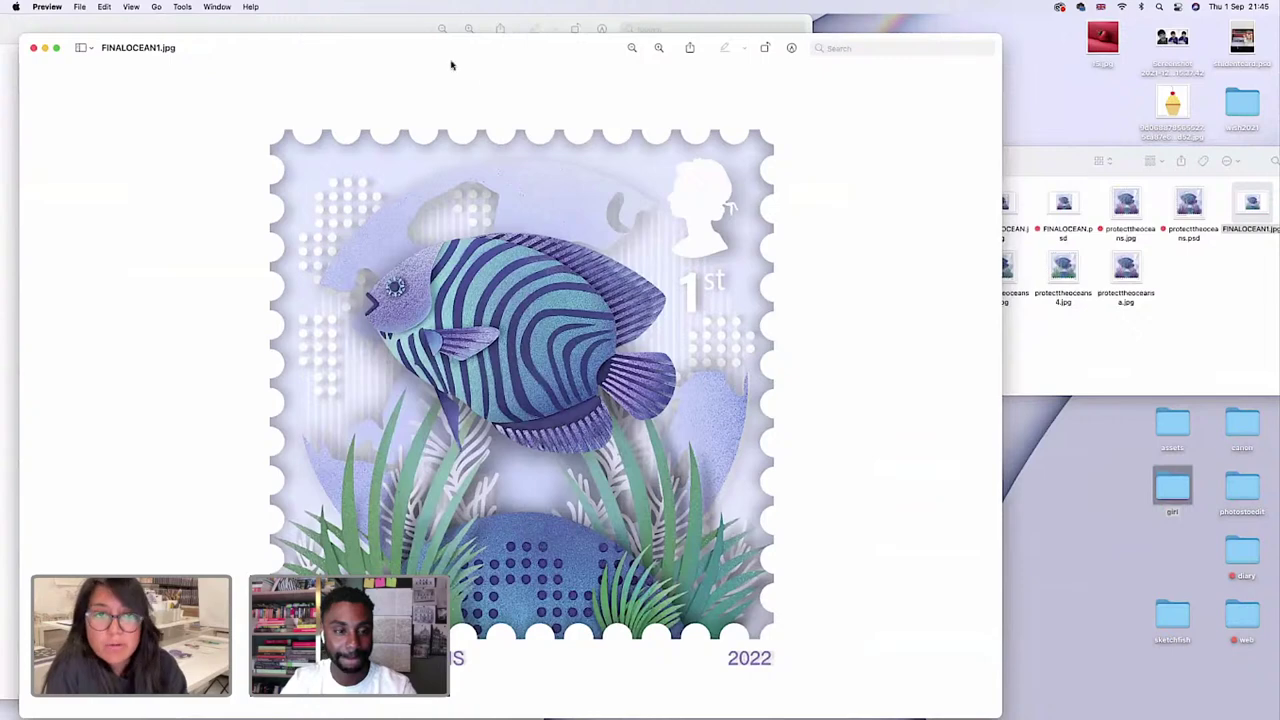
Place the FINALOCEAN.jpg and FINALOCEAN1.jpg windows side by side, narrowing the FINALOCEAN.jpg window so both stamps can be compared.
drag(424, 50, 870, 7)
click(349, 40)
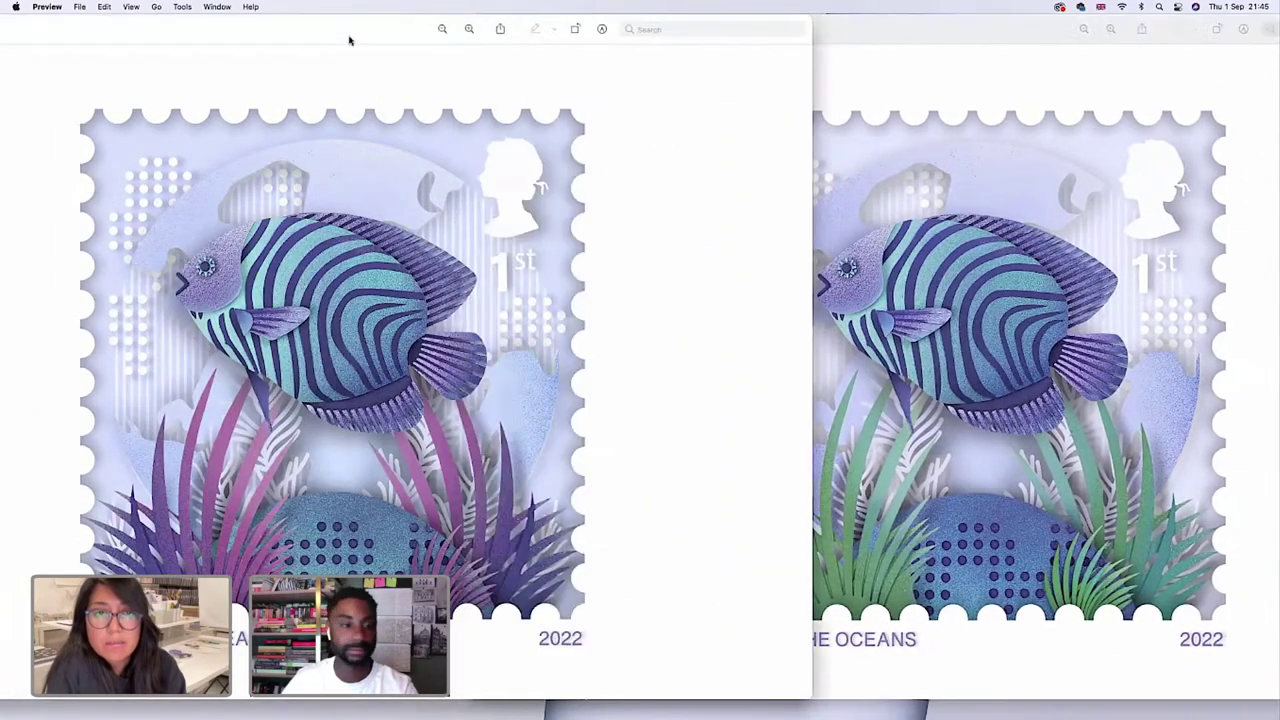
drag(813, 690, 622, 692)
click(278, 29)
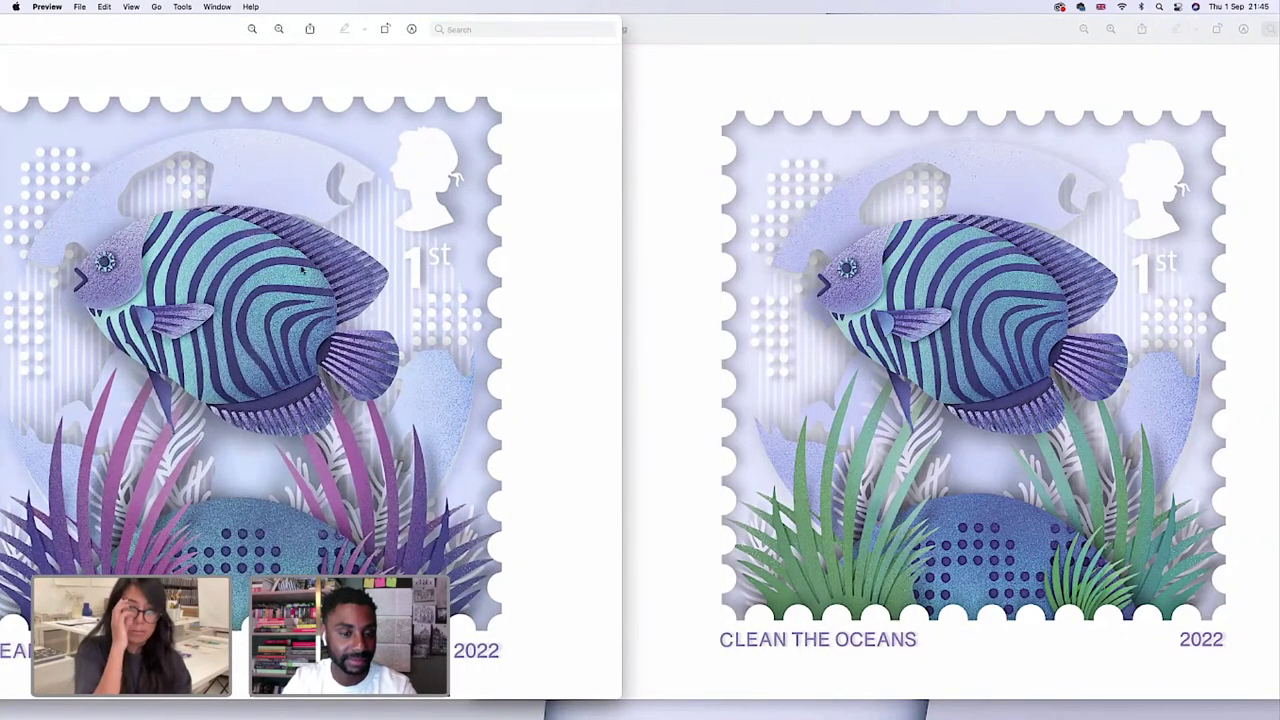
drag(223, 30, 281, 28)
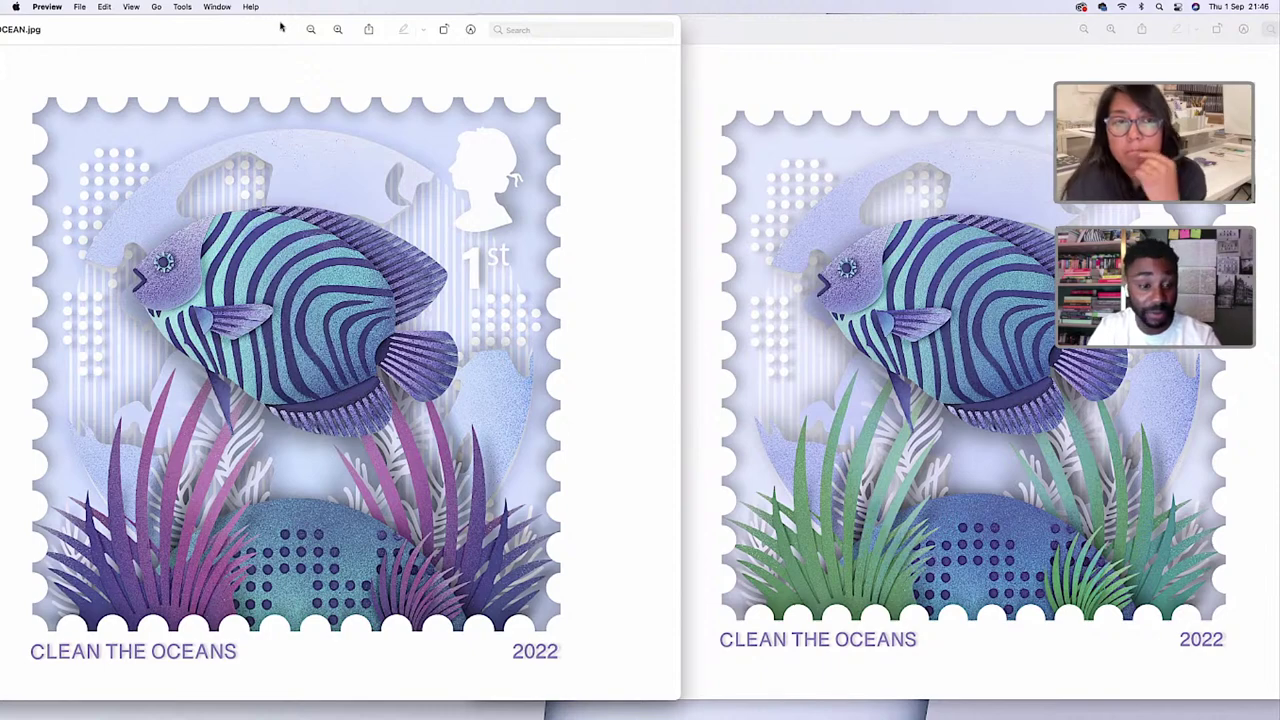
drag(180, 33, 204, 28)
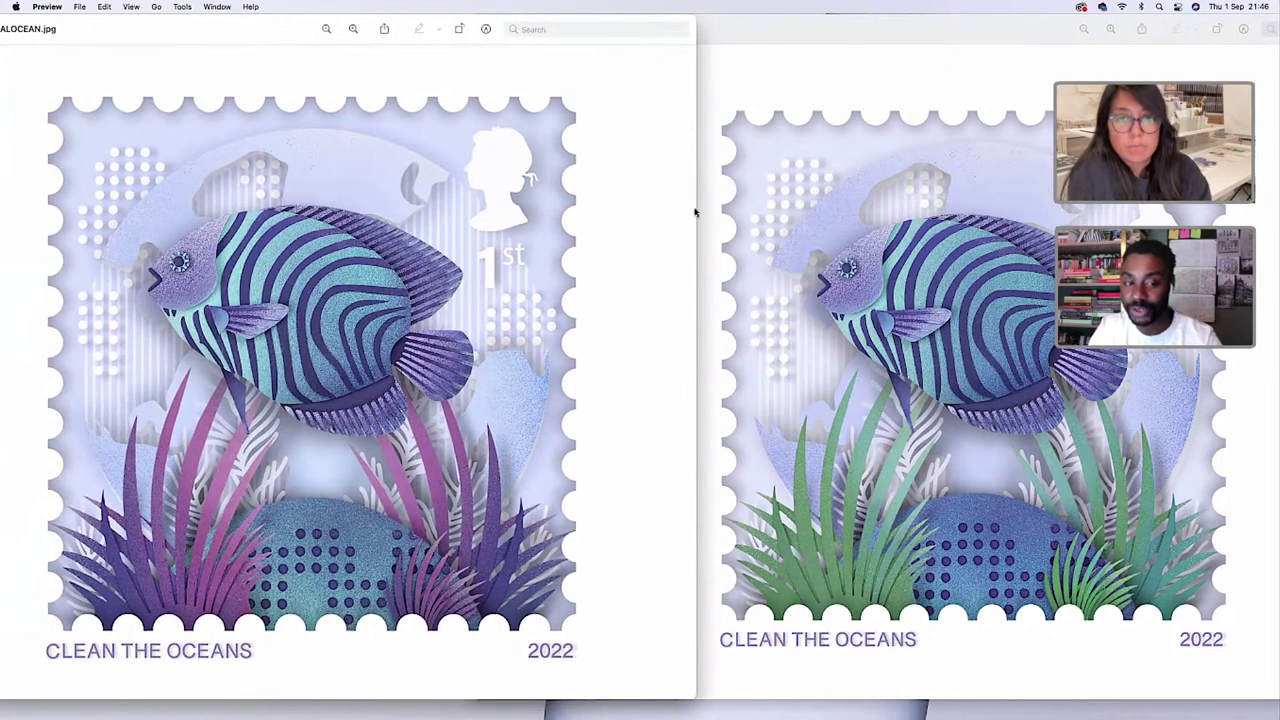
drag(686, 212, 646, 210)
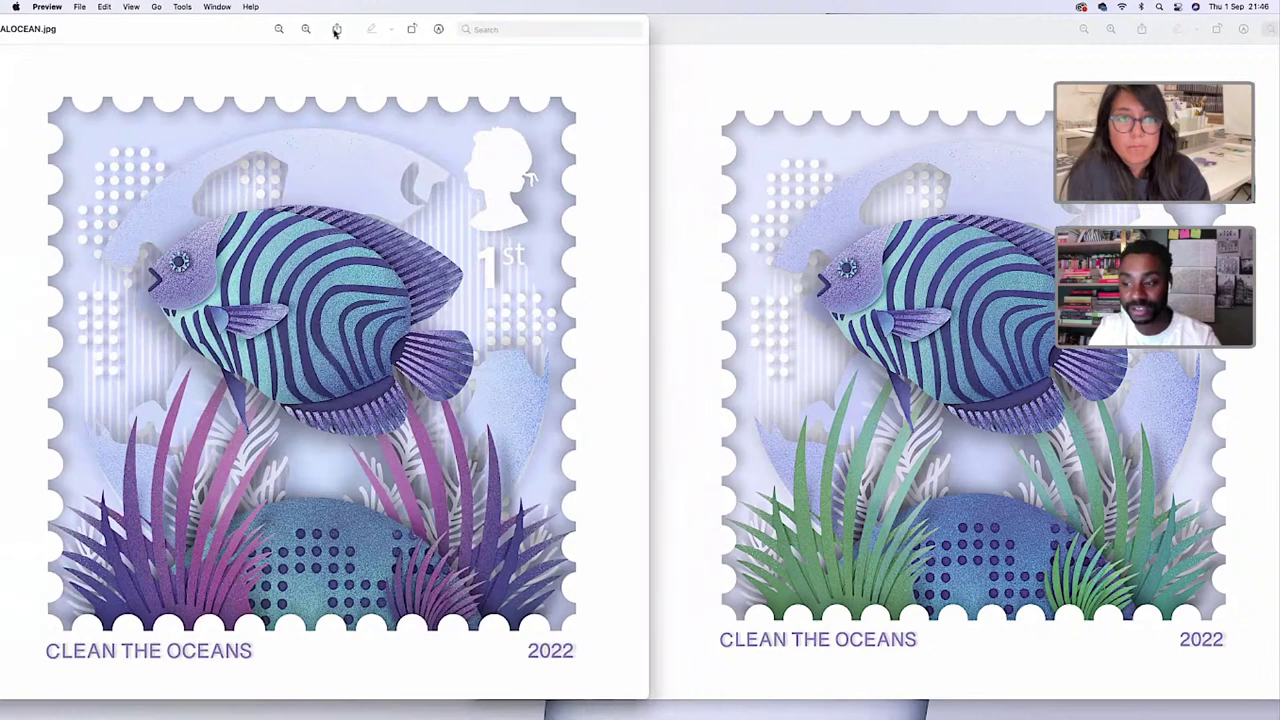
drag(231, 33, 244, 32)
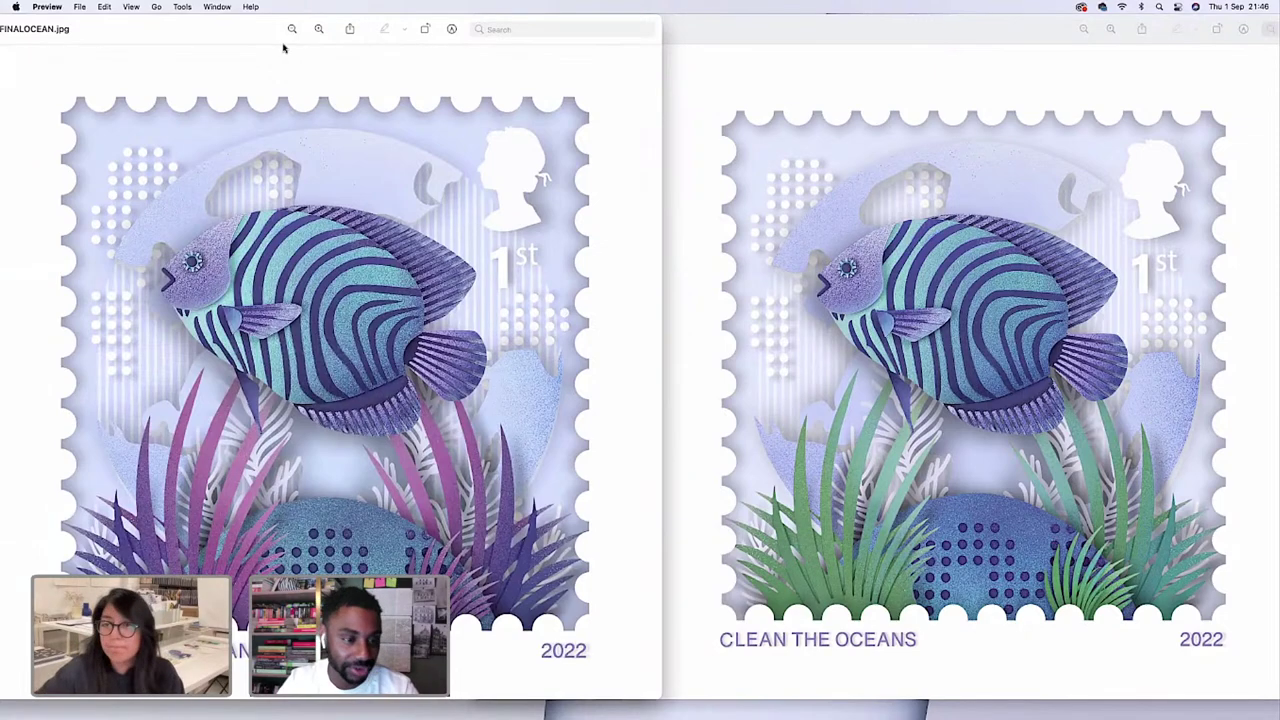
Zoom out on both ocean stamp images and reposition their windows to compare the purple-plant and green-plant versions in full.
click(292, 29)
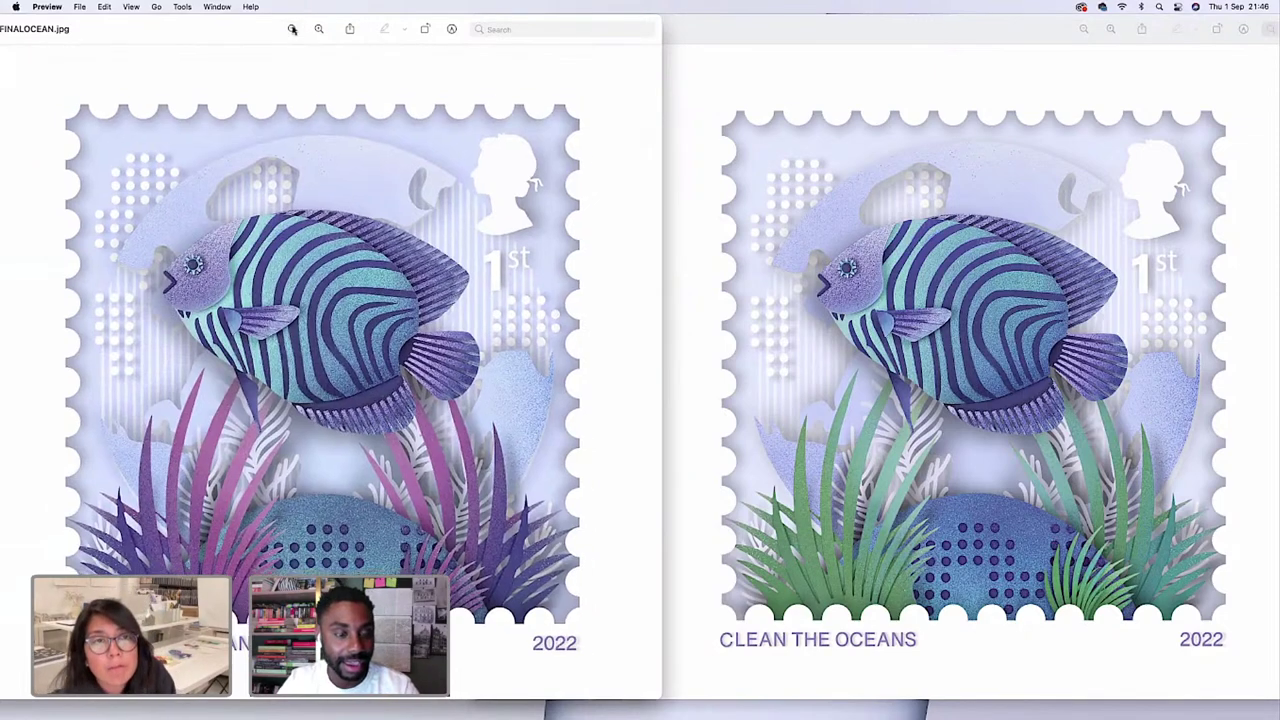
click(292, 29)
click(292, 29)
mouse_move(788, 38)
mouse_down()
mouse_move(797, 94)
mouse_move(790, 35)
mouse_move(803, 28)
mouse_up()
click(1085, 90)
click(268, 34)
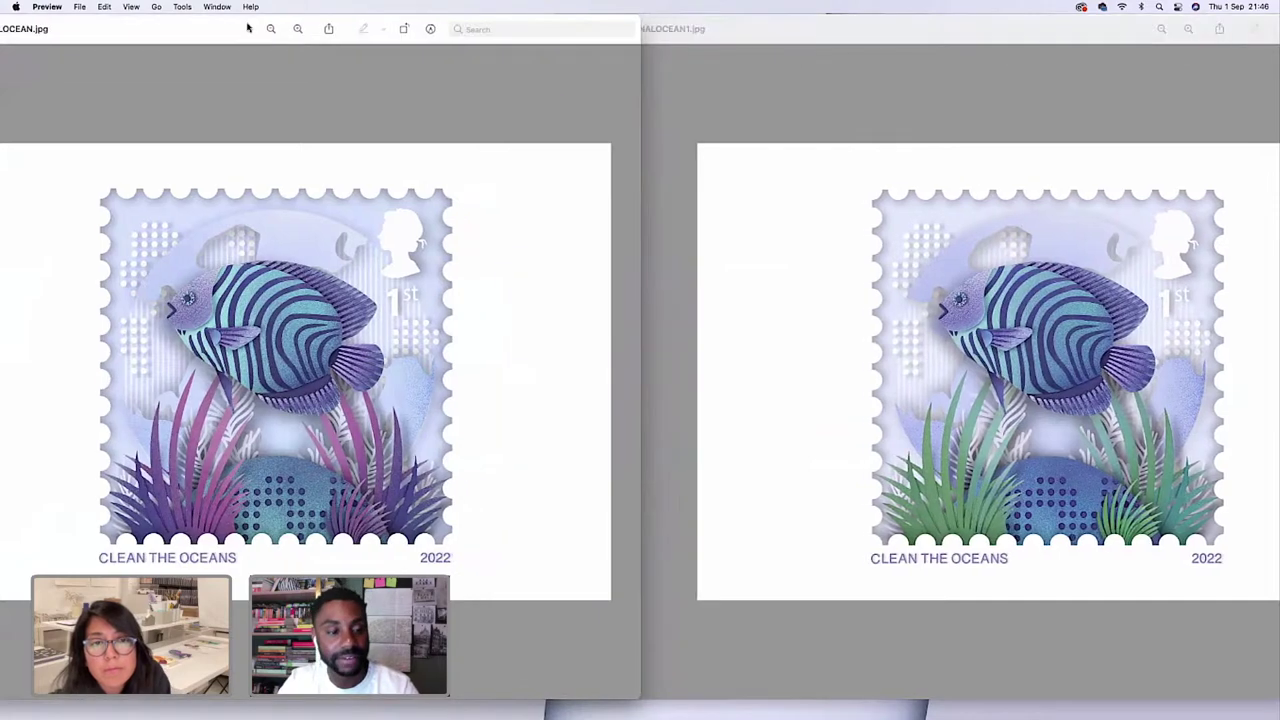
drag(302, 30, 280, 28)
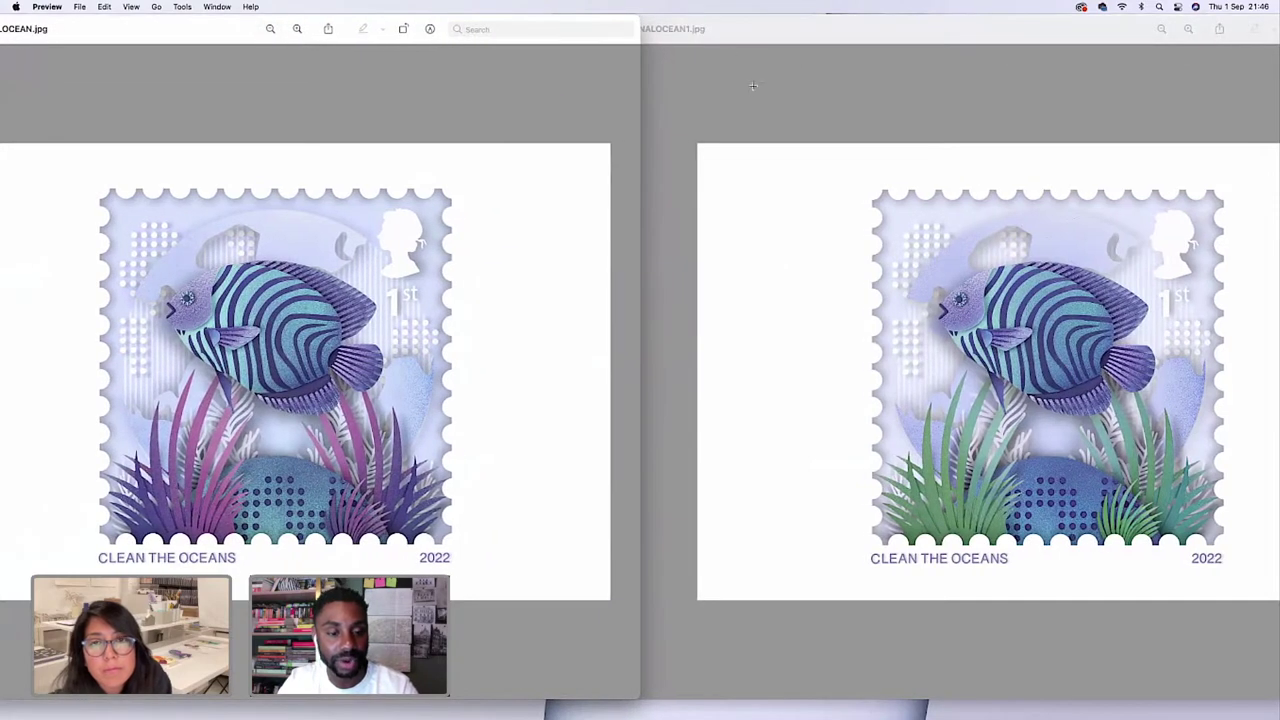
click(775, 65)
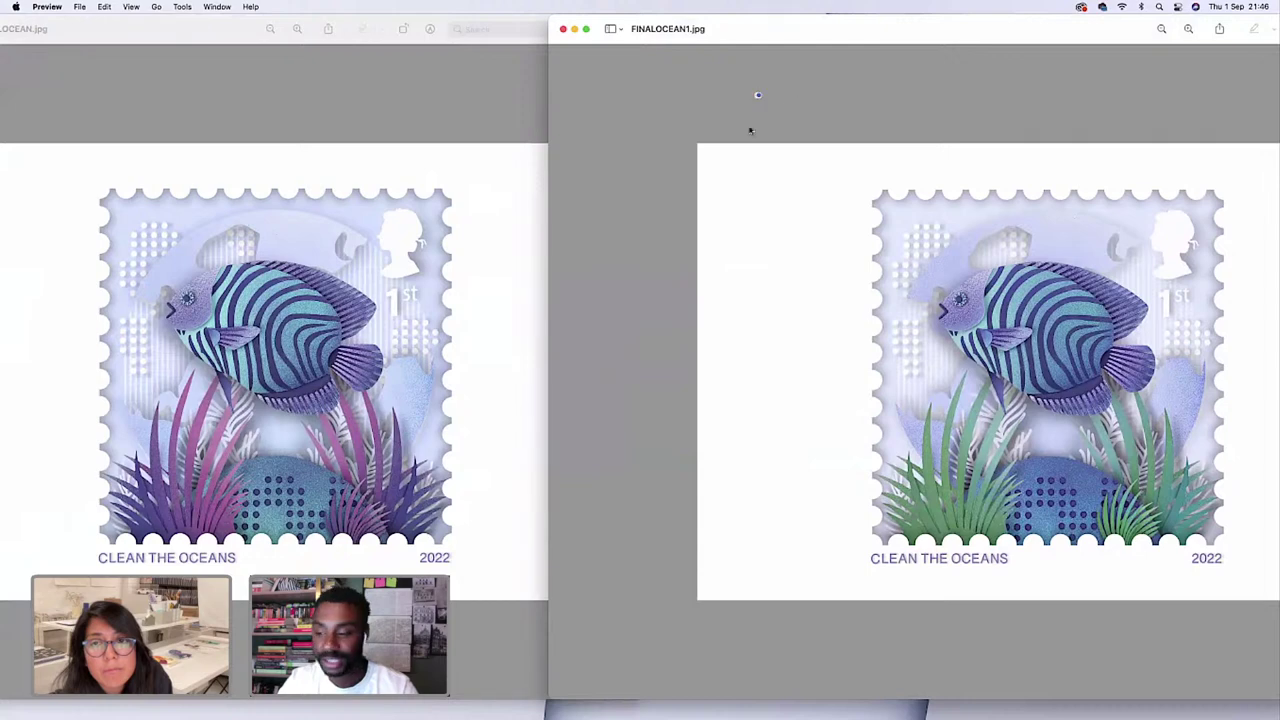
drag(1264, 24, 1231, 8)
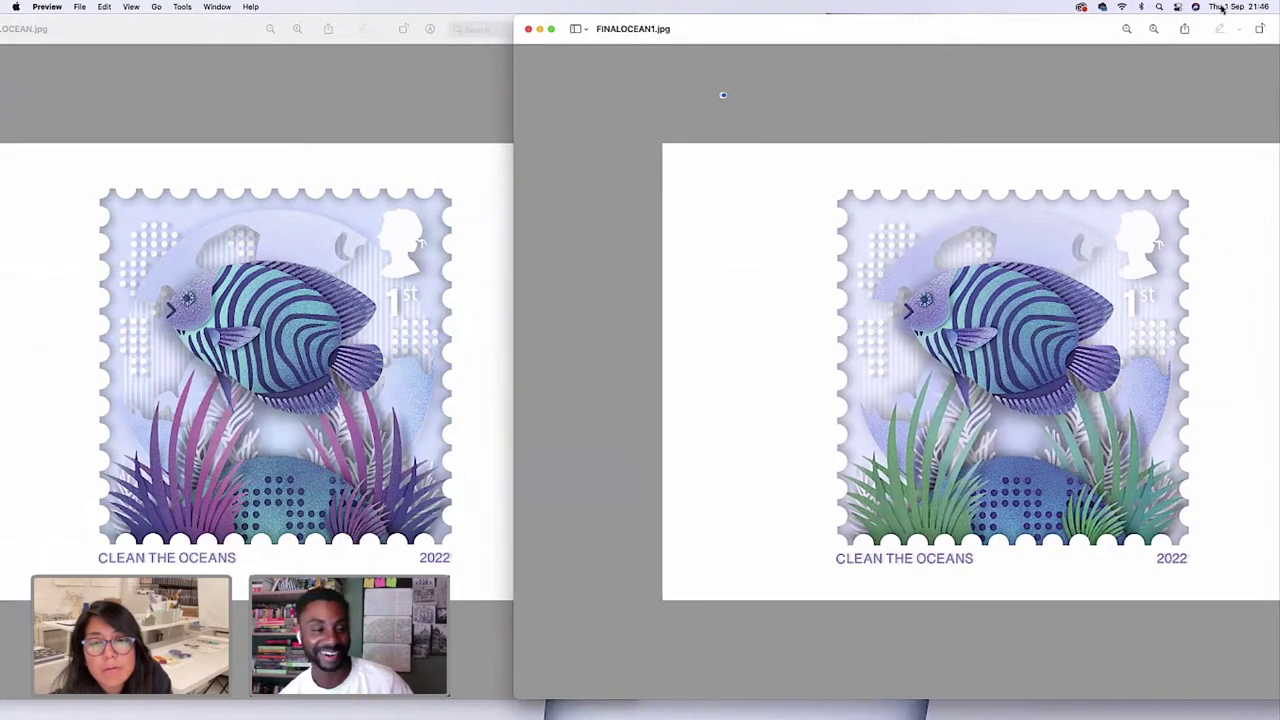